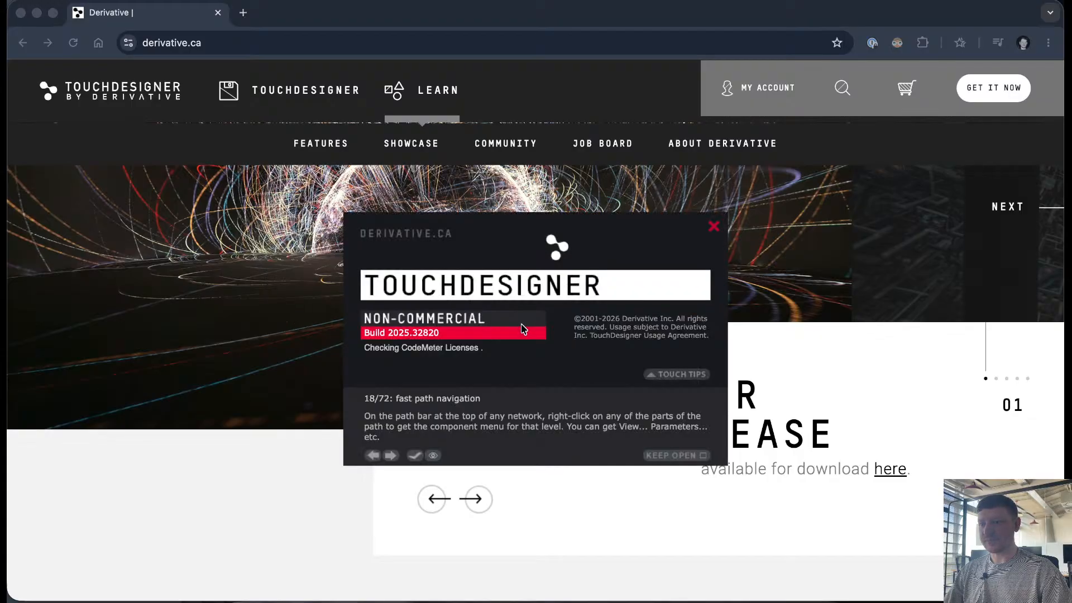
Step: Move the TouchDesigner window to another desktop space and switch to that space
key(ctrl+Up)
drag(850, 169, 658, 68)
click(657, 38)
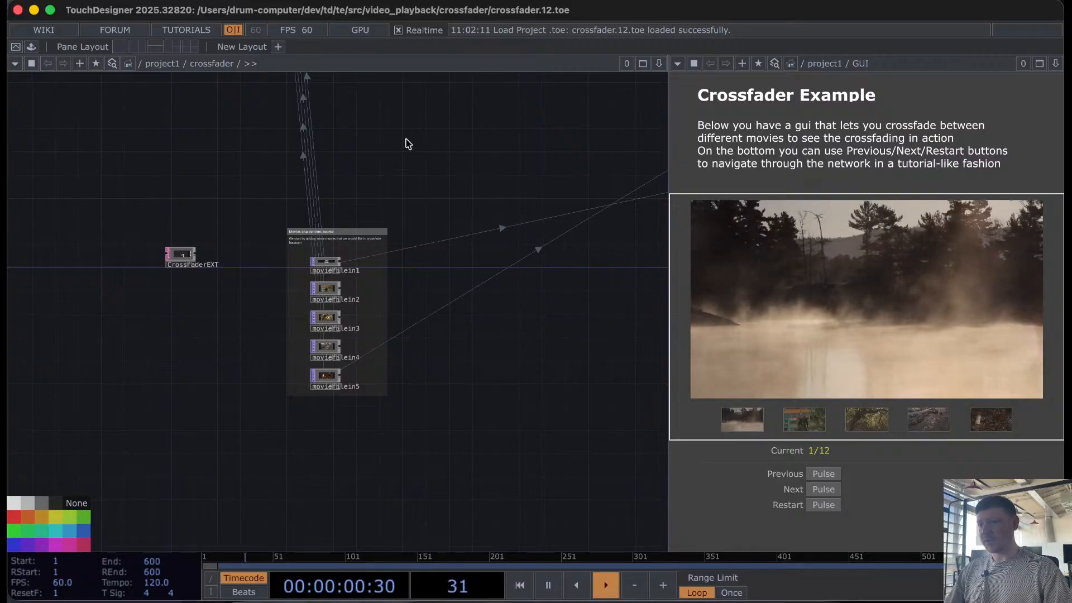
Step: Go up from the crossfader component to the project1 network and close the crossfader project
scroll(407, 143, down, 10)
scroll(407, 143, down, 2)
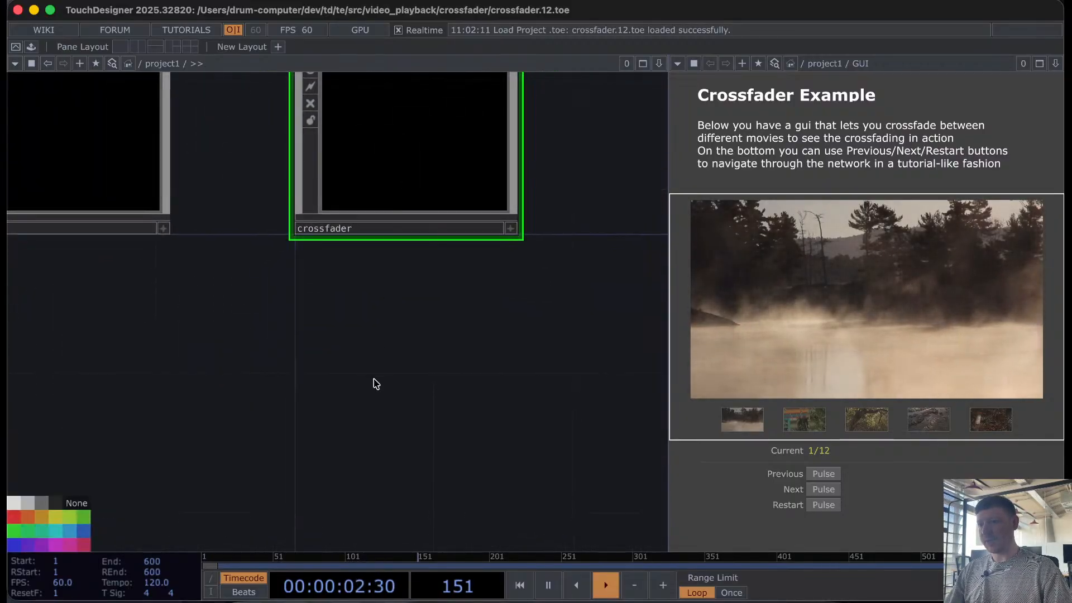
scroll(377, 362, down, 10)
drag(429, 368, 490, 381)
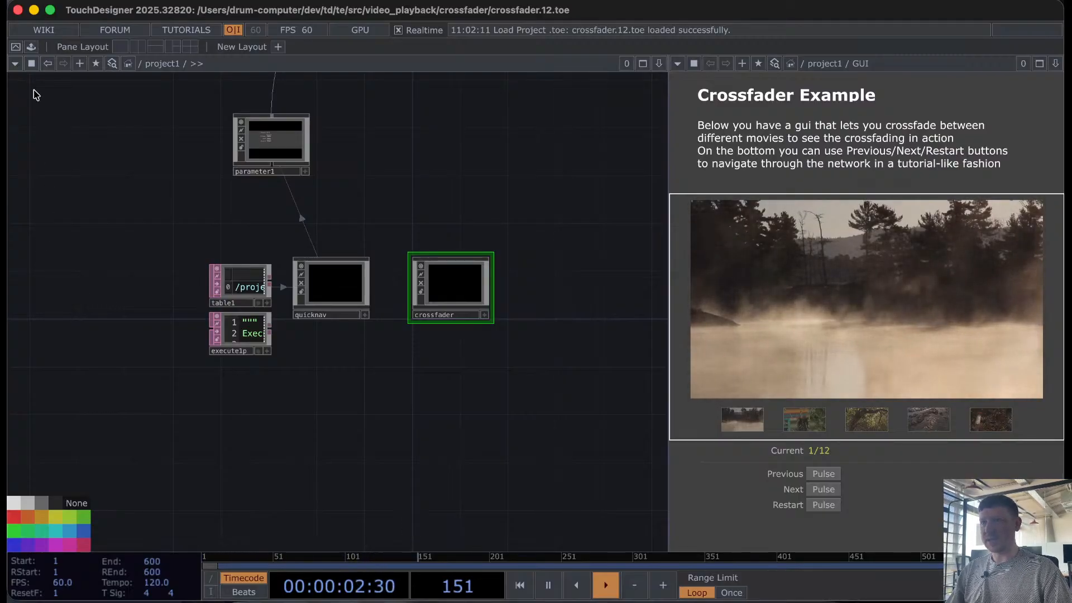
click(18, 11)
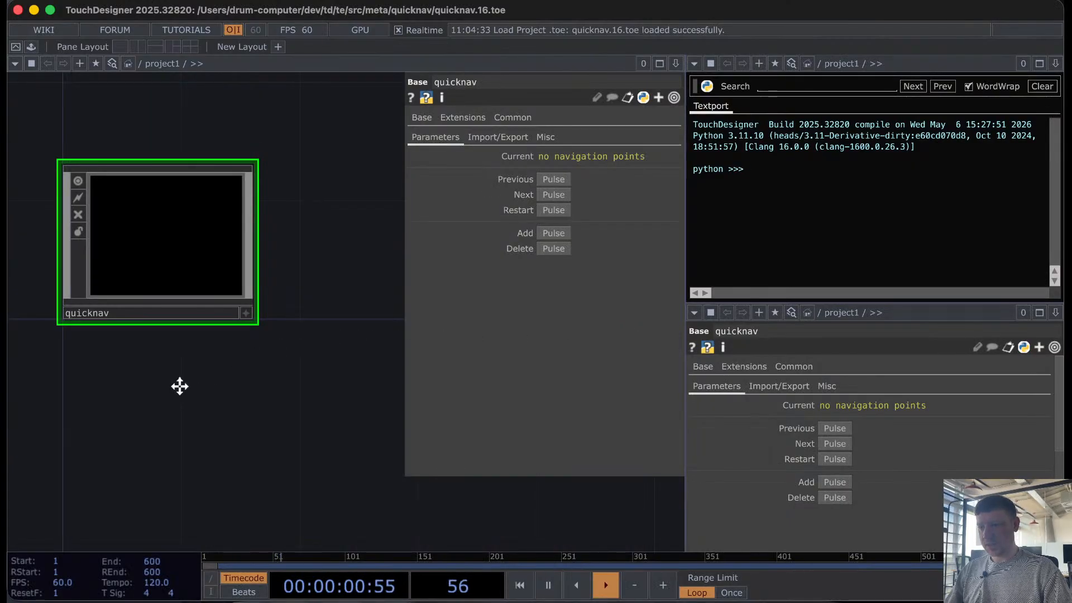
Step: Open the quicknav component for customization and move its Next parameter above Previous on the Parameters page
drag(179, 386, 218, 391)
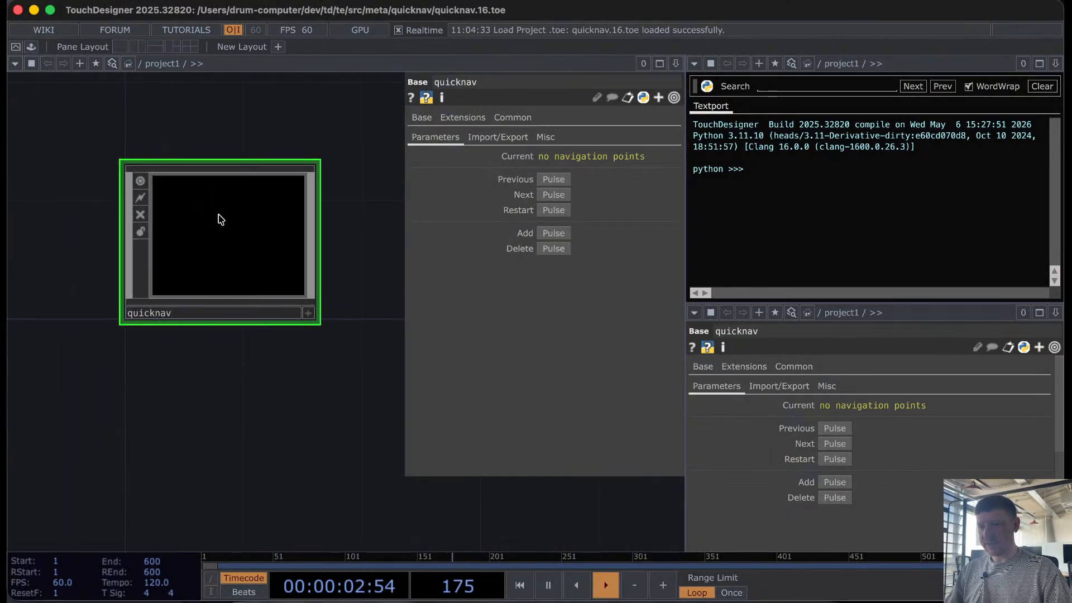
right_click(220, 218)
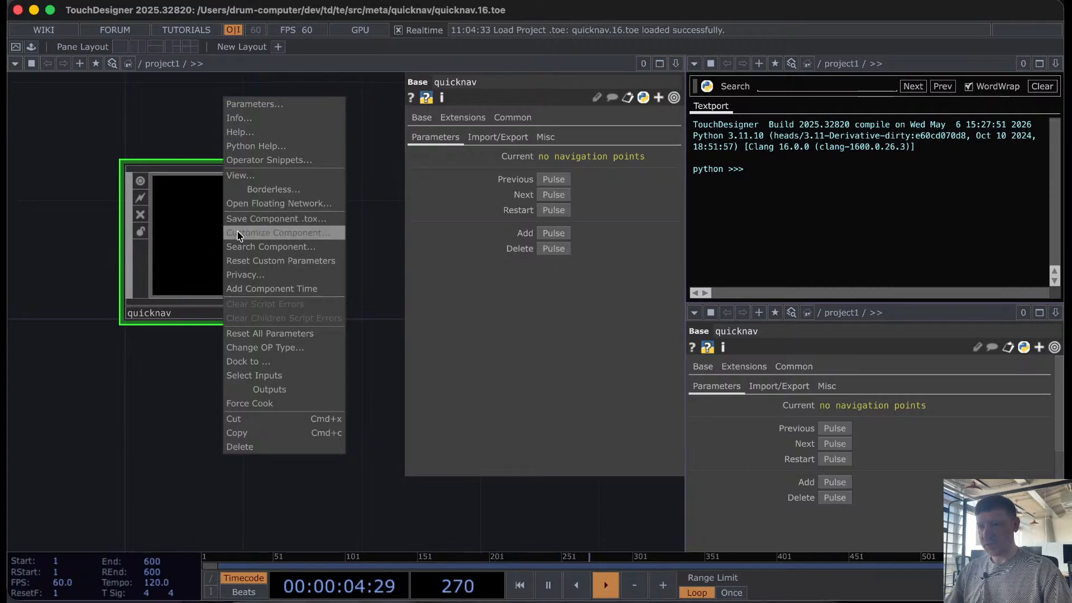
click(238, 233)
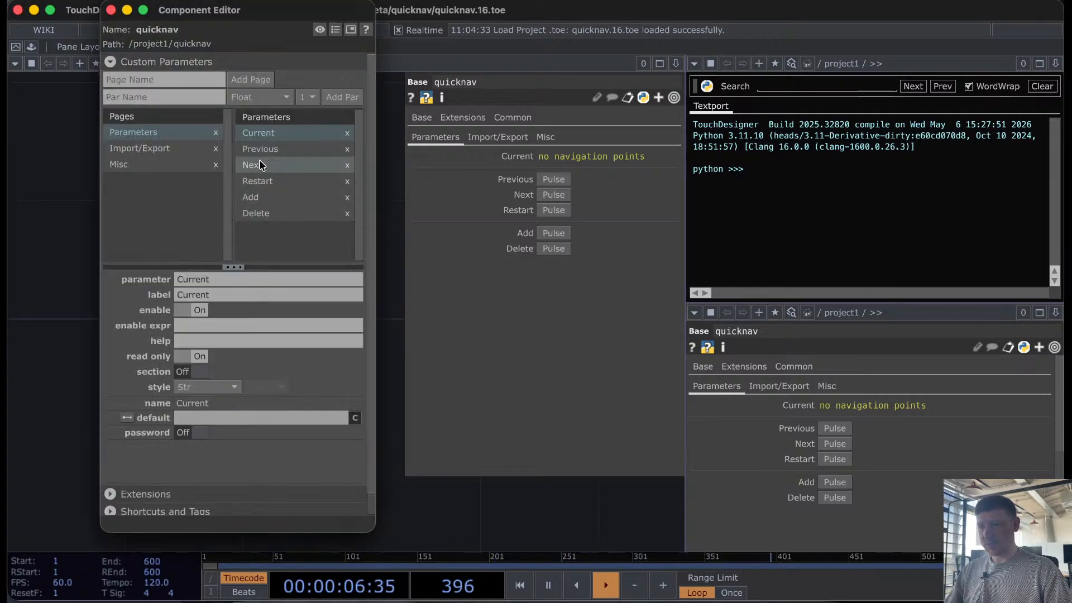
drag(259, 165, 262, 146)
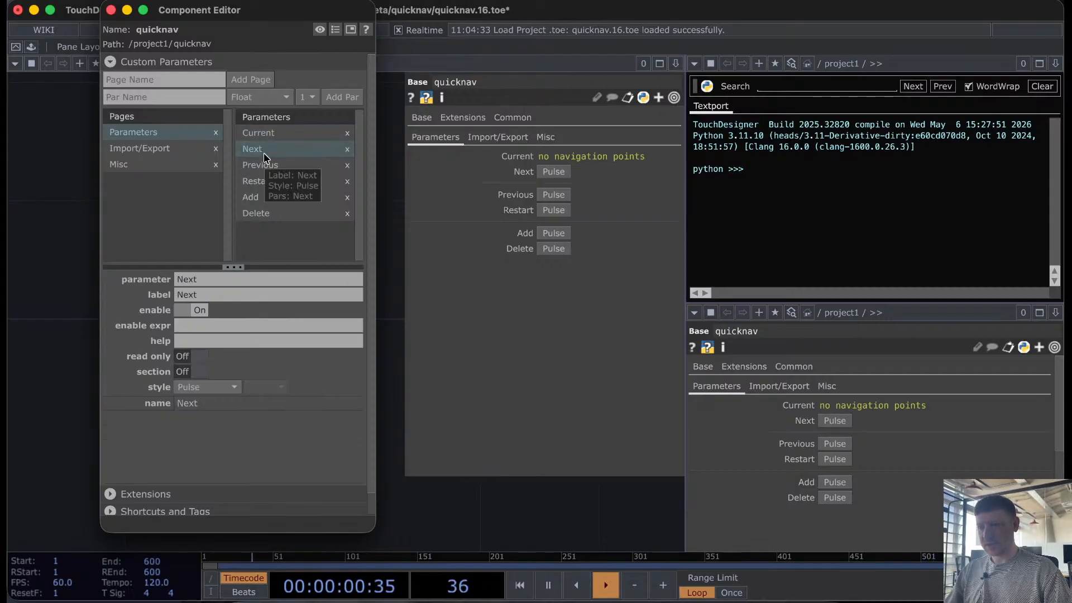
Step: Turn the section setting off for the Previous parameter and on for the Next parameter
click(263, 160)
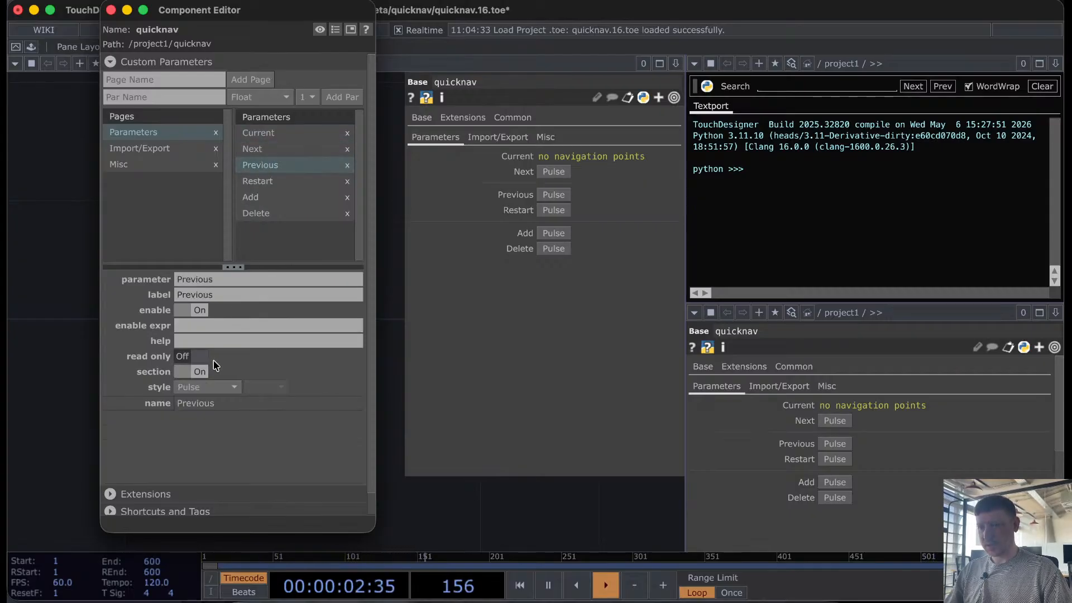
click(197, 371)
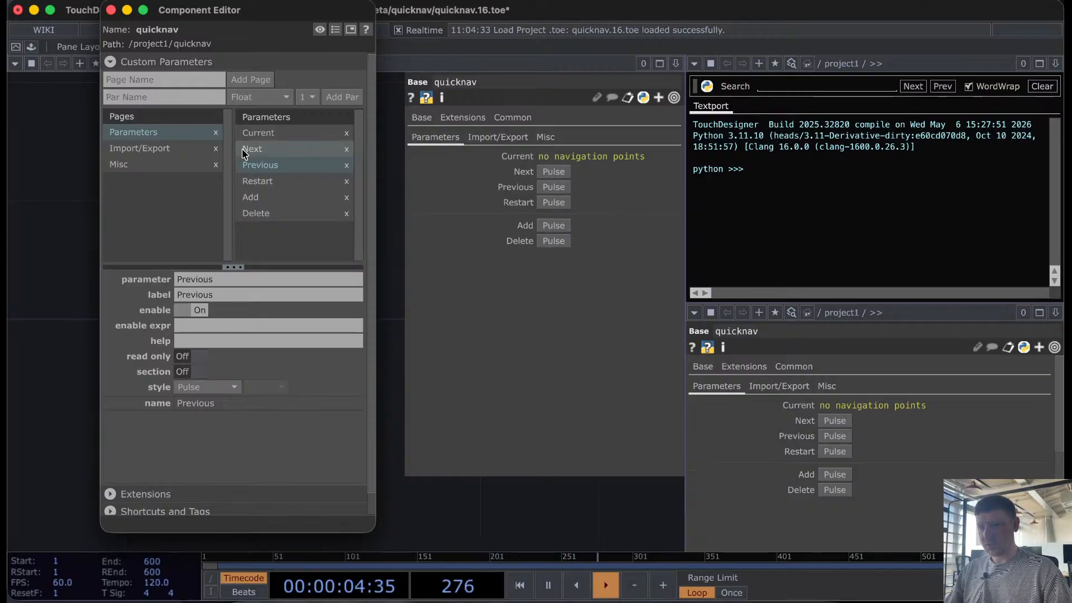
click(249, 148)
click(196, 371)
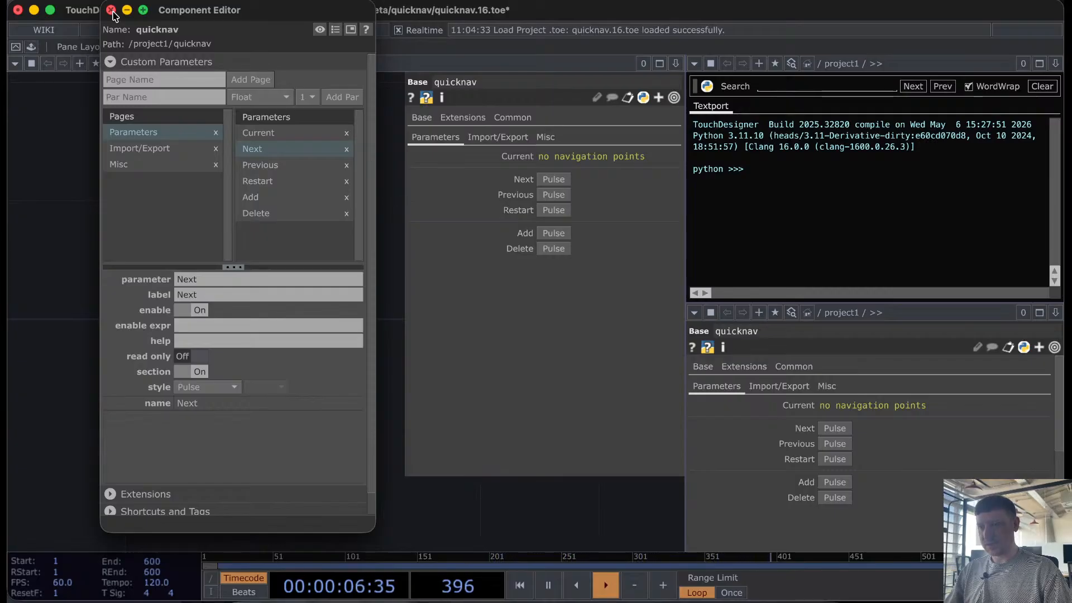
Step: Set the default of the Version parameter on the Misc page to 0.4.3 and close the Component Editor
click(147, 164)
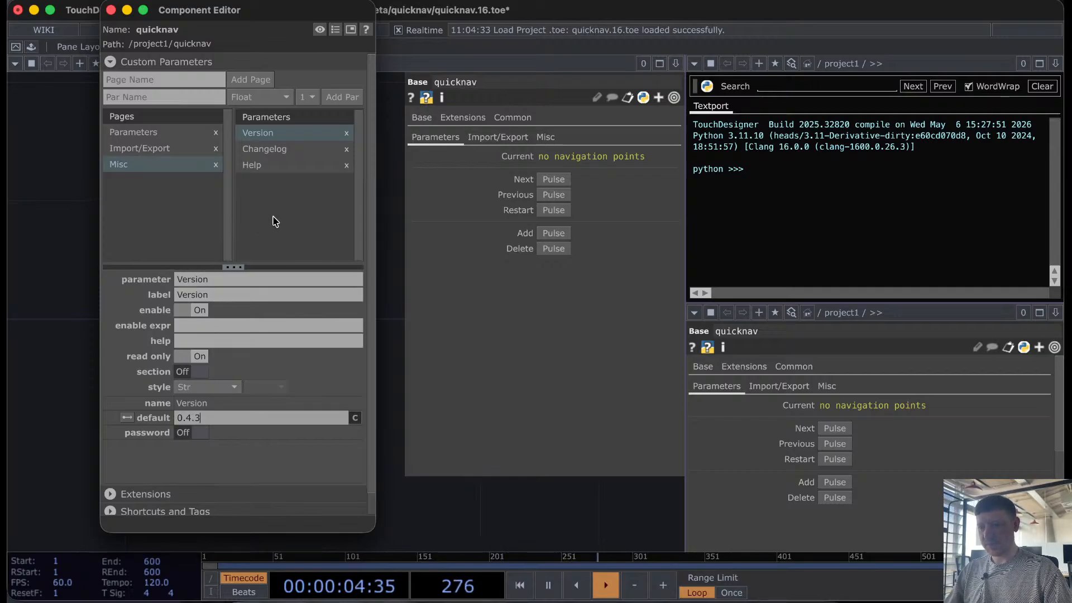
click(111, 9)
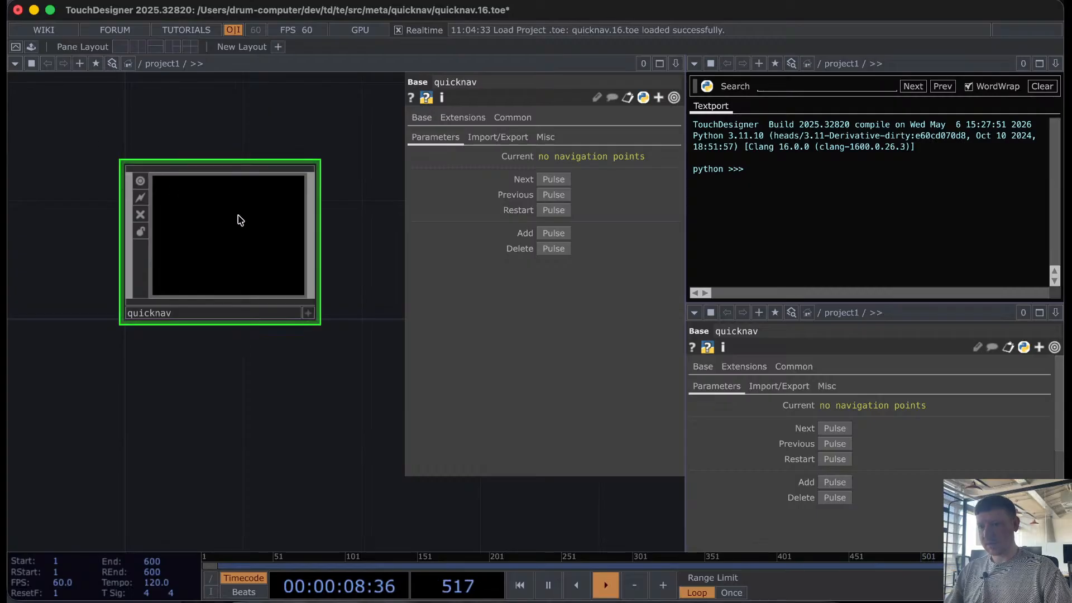
Step: Go inside the quicknav component and select the changelog text operator
key(i)
scroll(486, 287, up, 6)
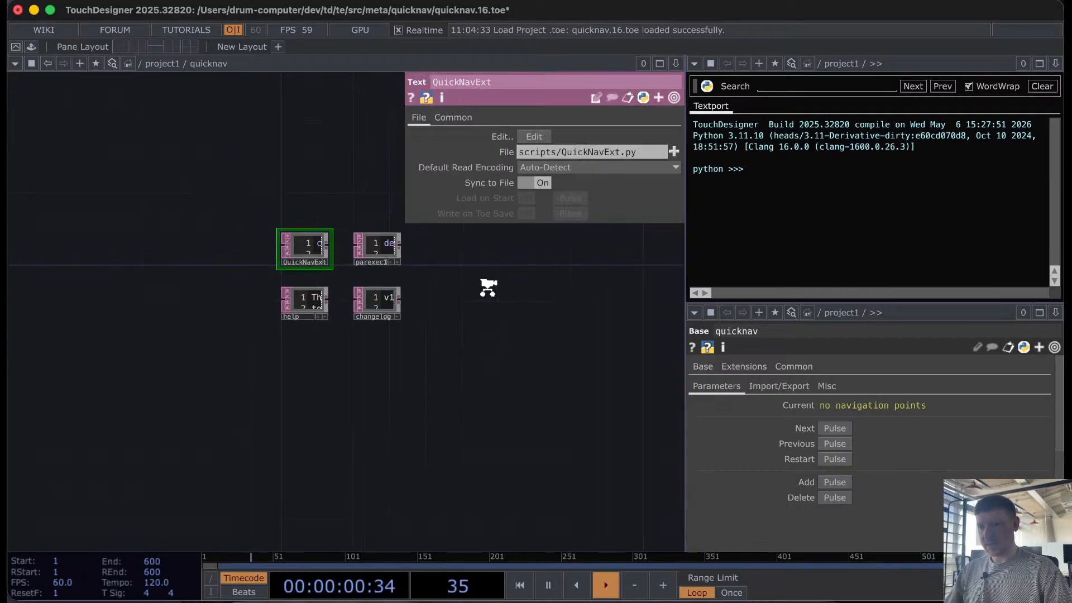
scroll(263, 280, up, 5)
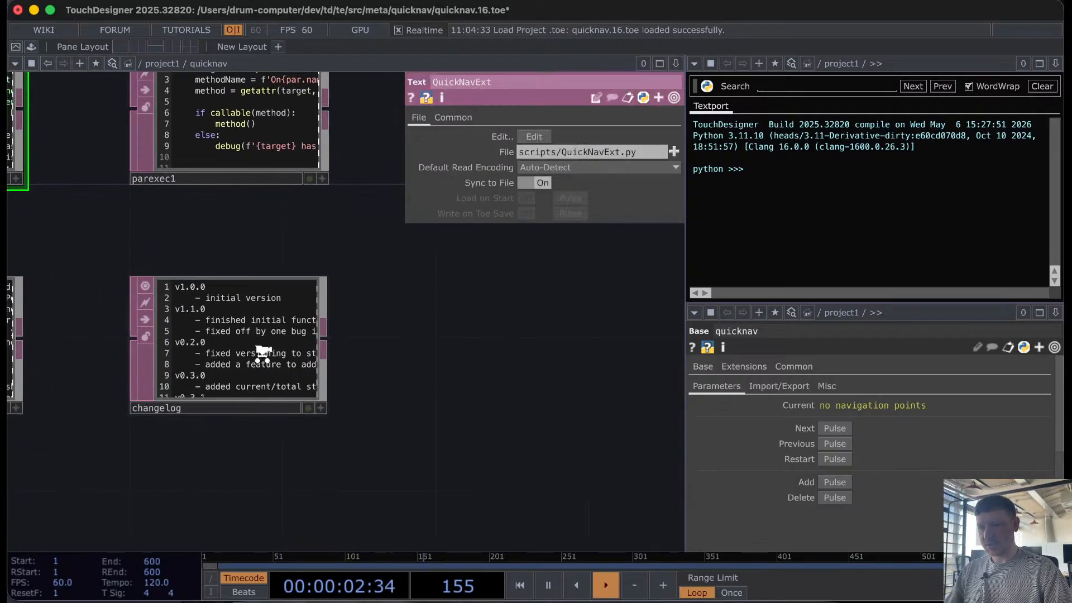
click(281, 339)
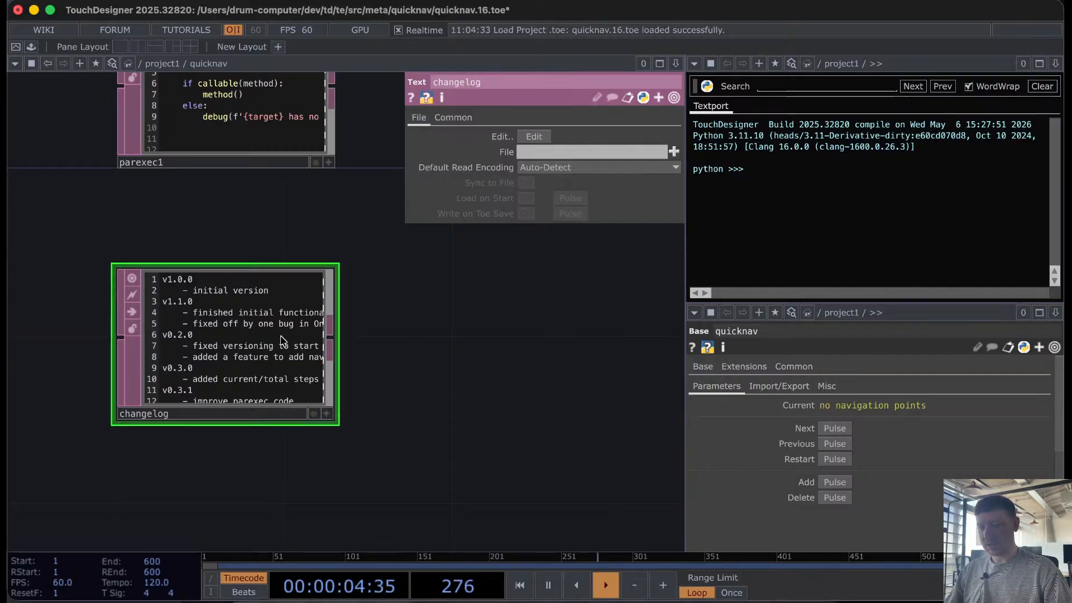
Step: Add a new version line "v0.4.3" at the end of the changelog text
right_click(282, 341)
click(242, 357)
click(327, 413)
scroll(196, 378, down, 3)
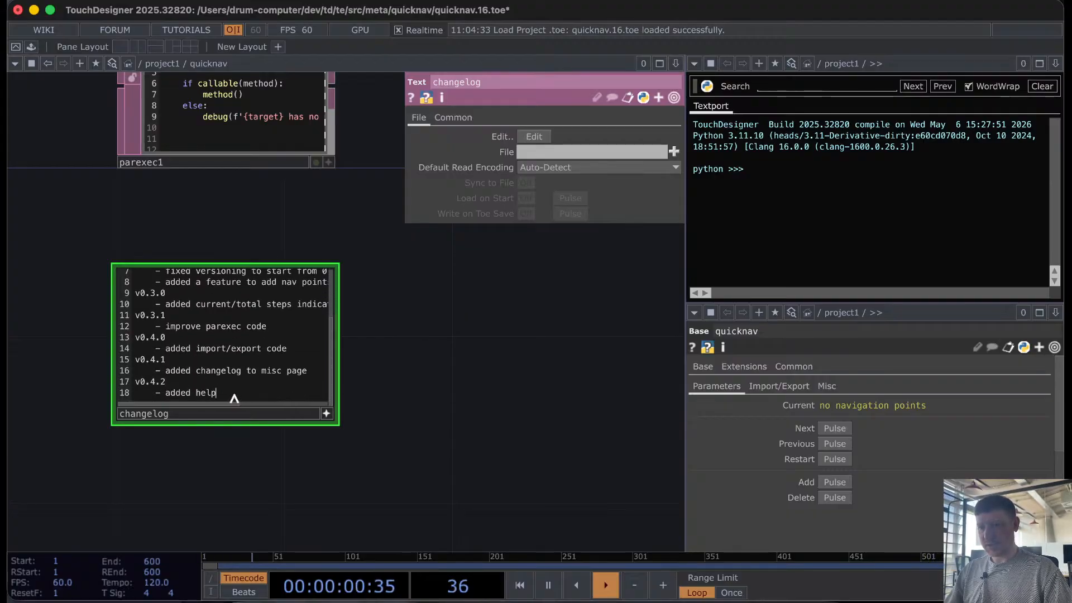
key(Return)
key(BackSpace)
text(v)
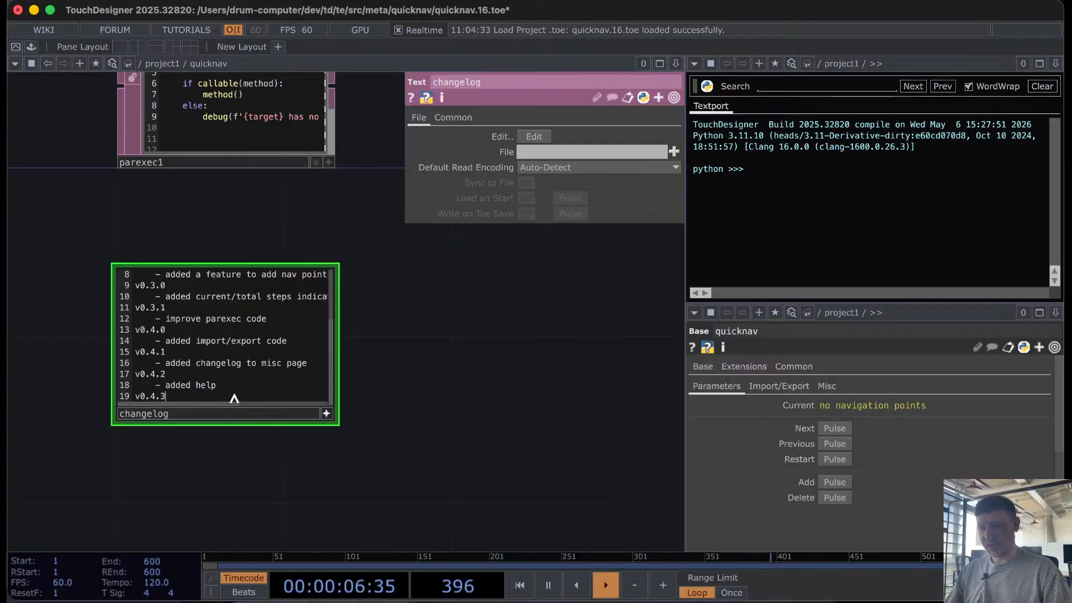
text(0.4.3)
key(Return)
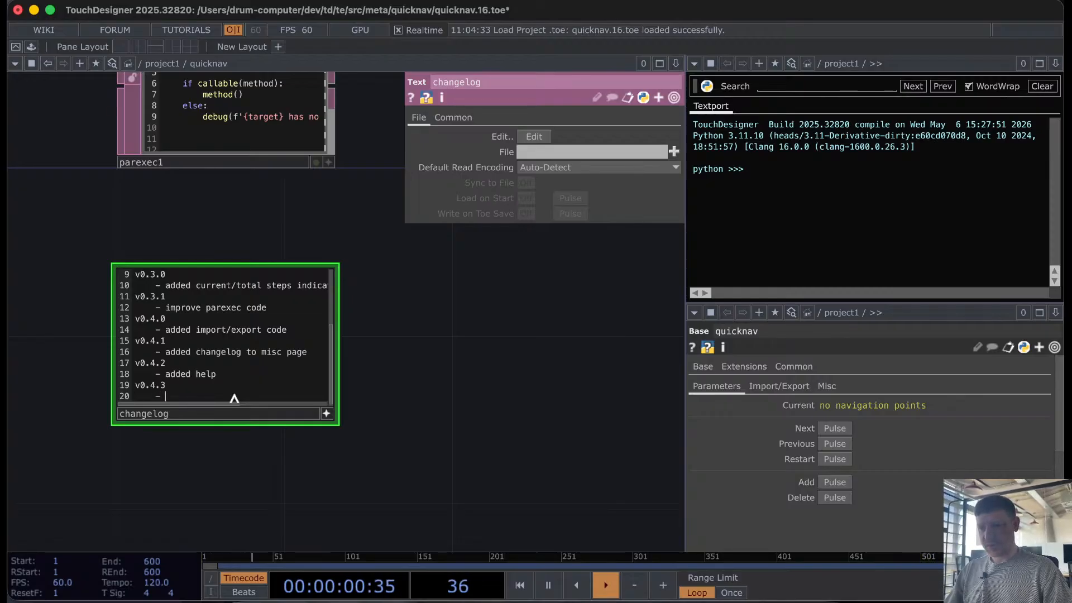
Step: Enter the change note "- swapped next and previous buttons" under v0.4.3 in the changelog
text(- )
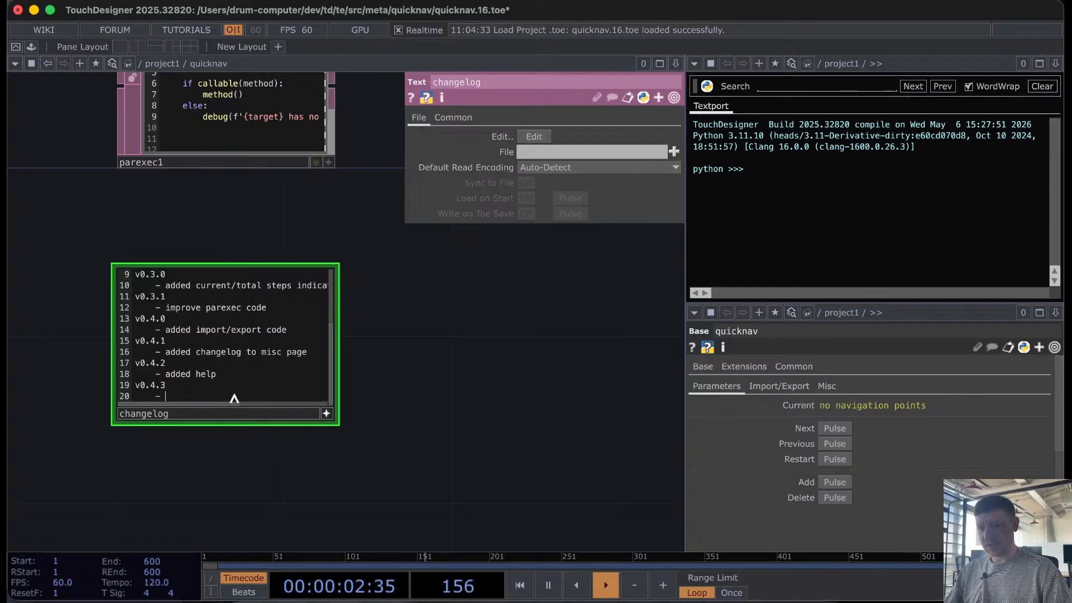
text(move ne)
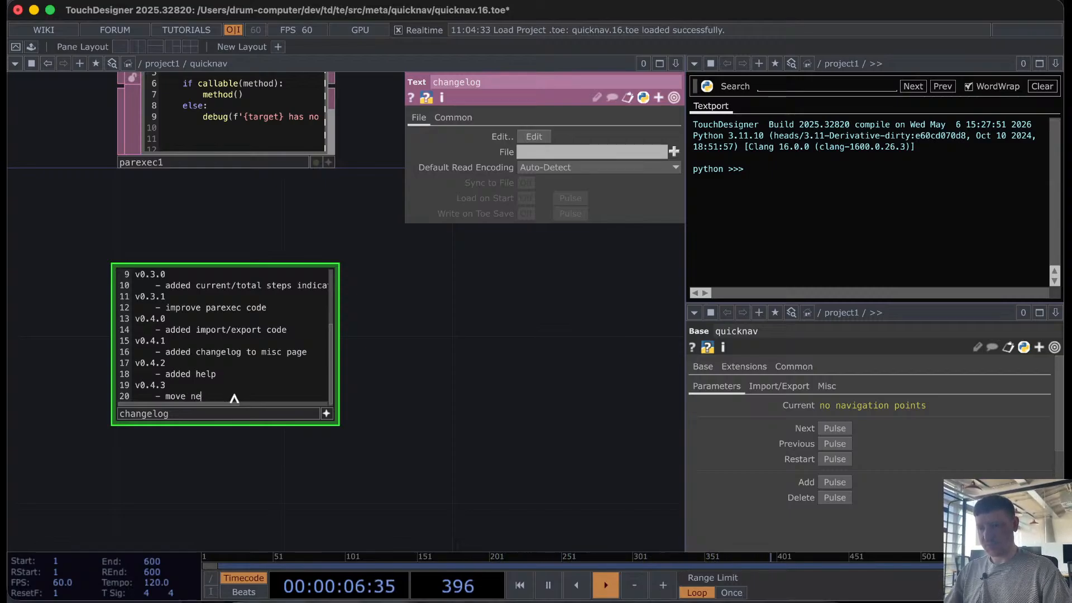
key(BackSpace)
key(BackSpace)
key(BackSpace)
text(swapped)
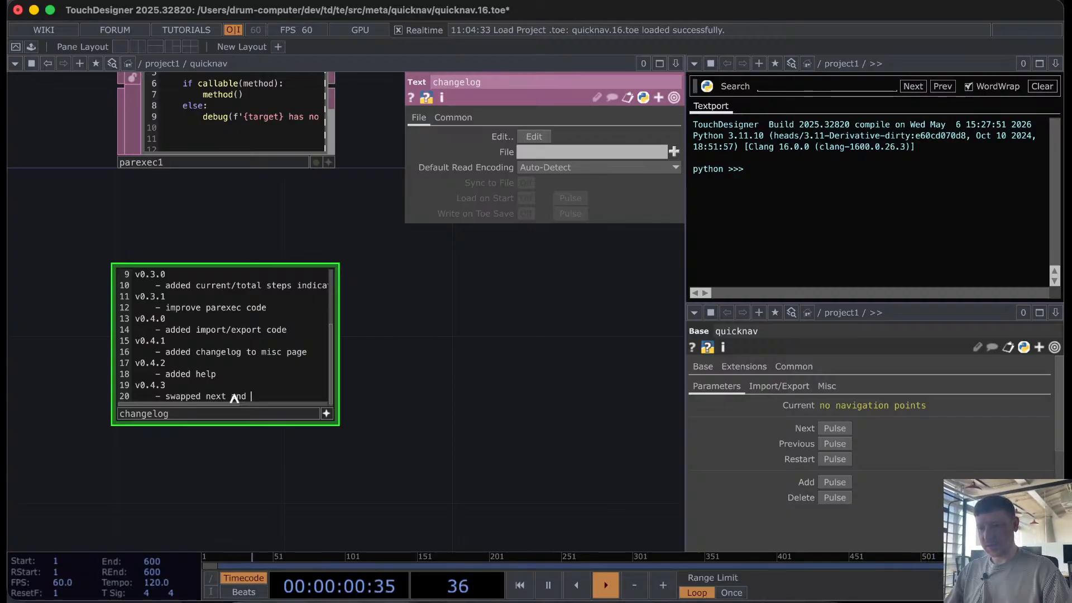
text( next and previous buttons)
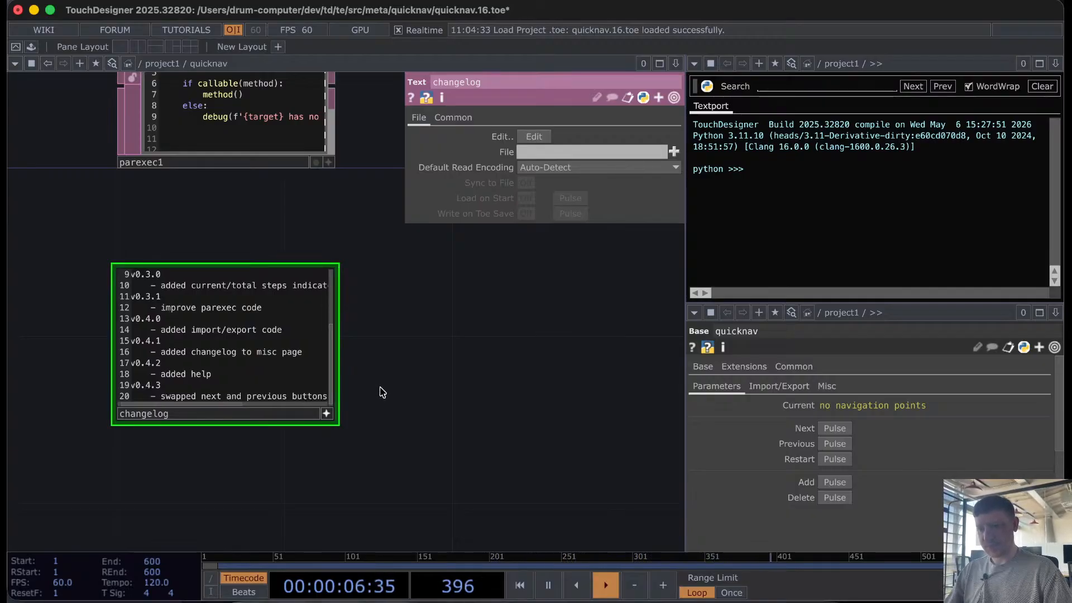
Step: Return to the project1 network level and save the project
scroll(382, 392, down, 10)
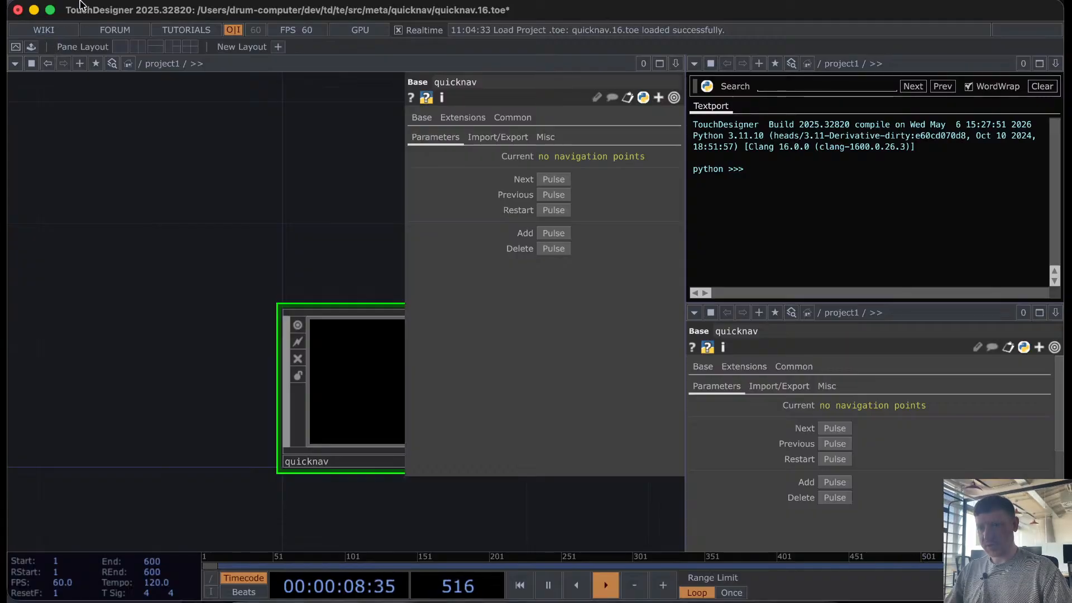
click(127, 2)
click(150, 111)
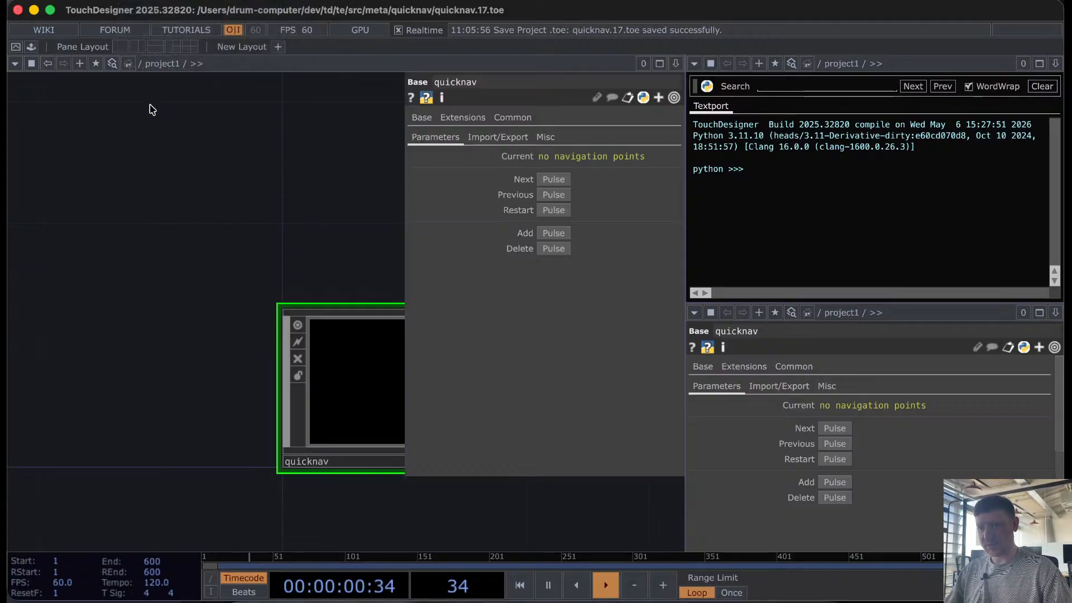
Step: Save the quicknav component as quicknav.tox in the release folder, replacing the existing file, and close the project
right_click(341, 349)
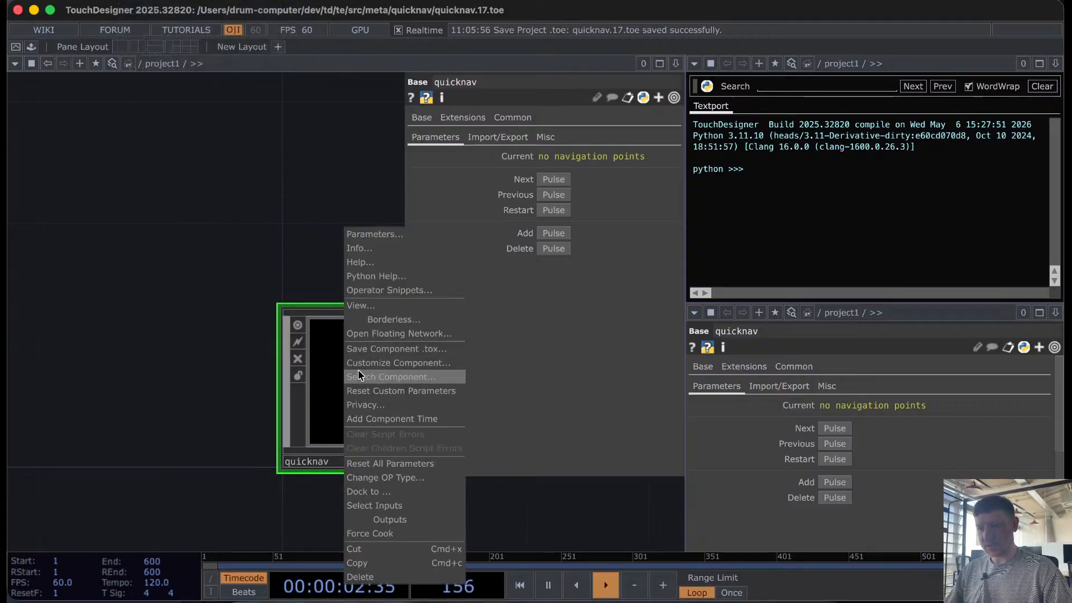
click(360, 350)
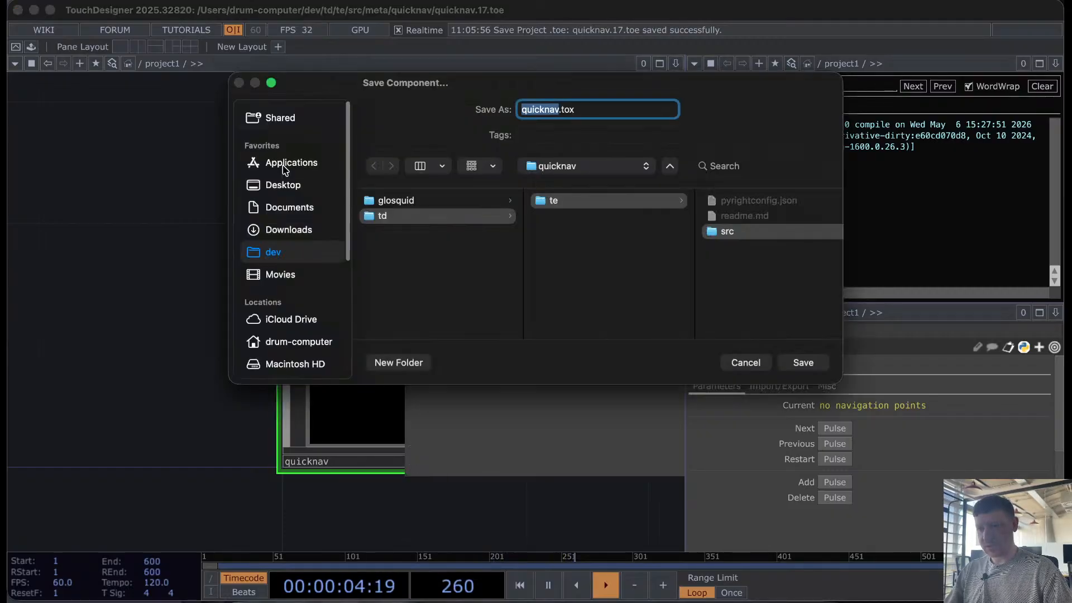
scroll(560, 249, right, 10)
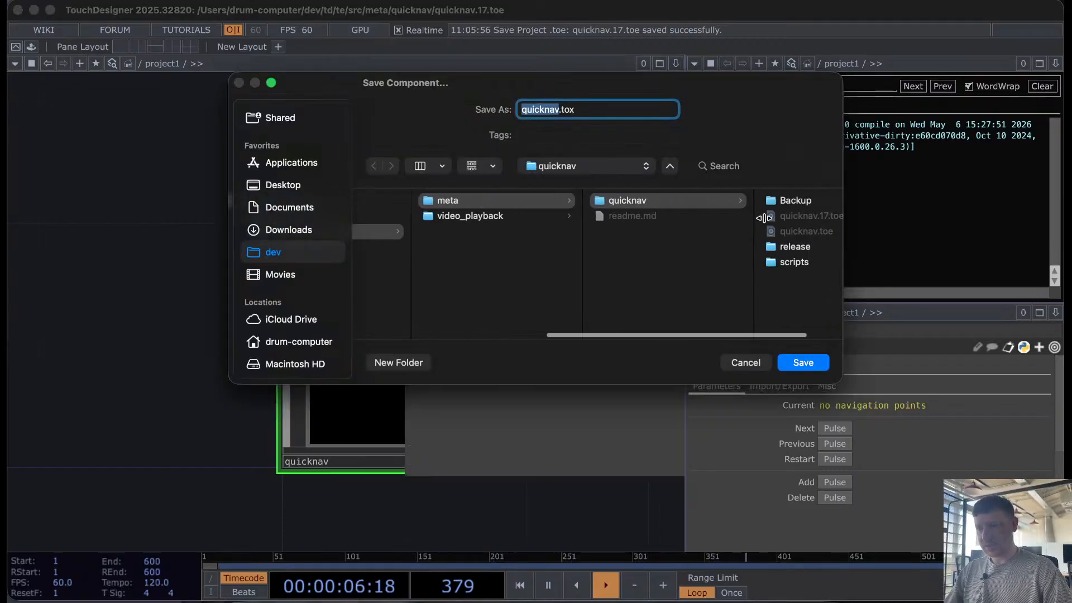
click(708, 246)
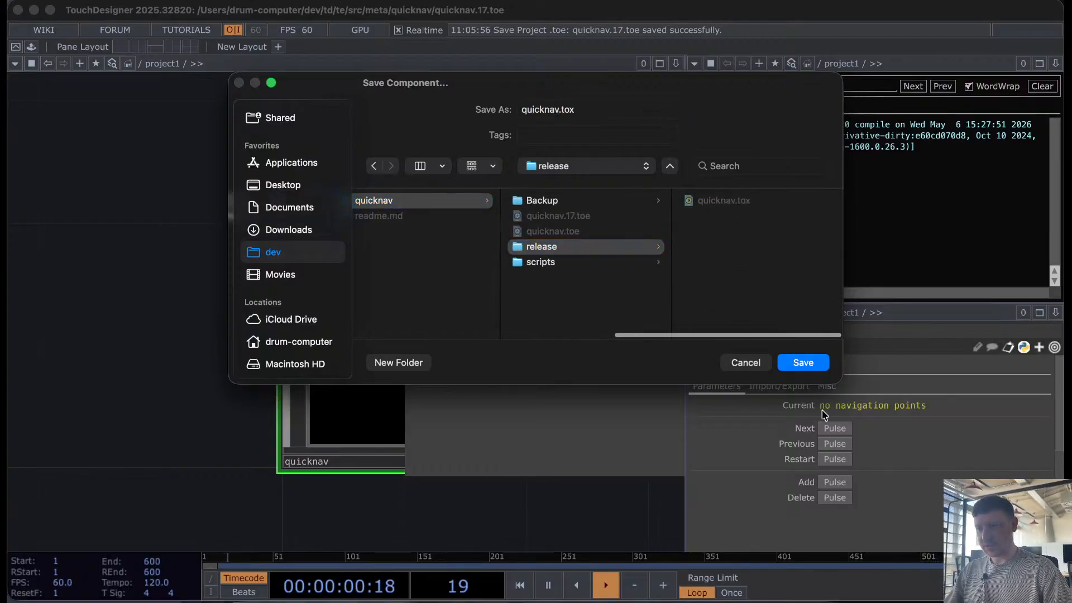
click(805, 364)
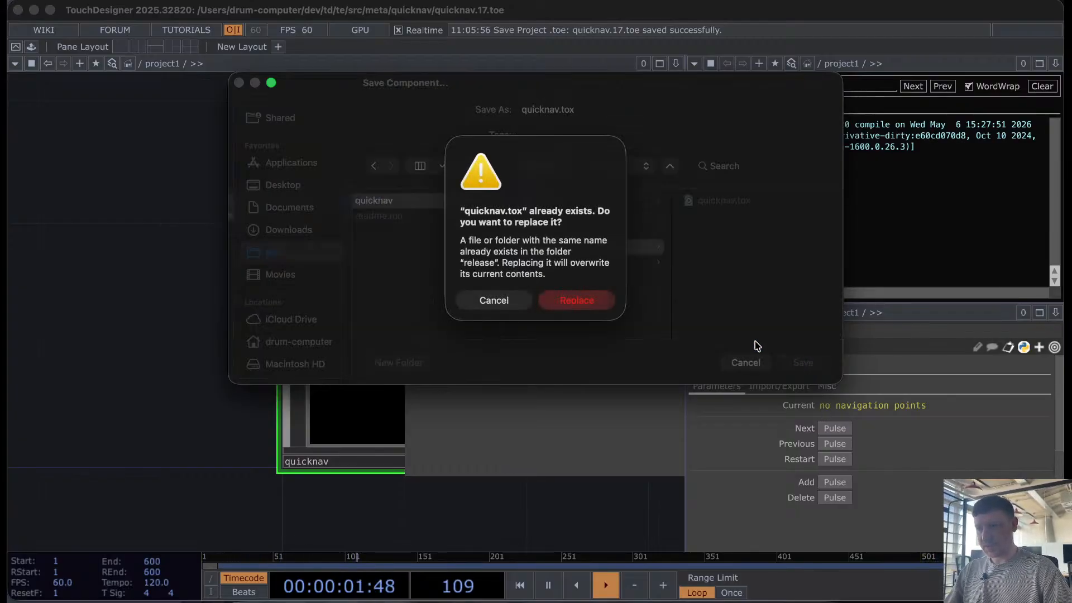
click(572, 300)
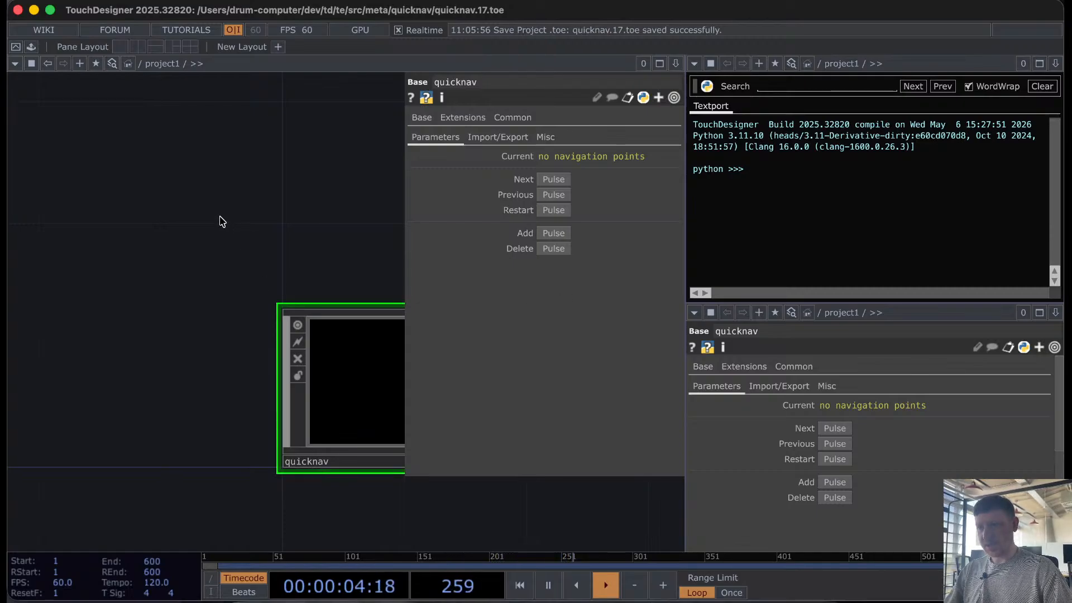
click(18, 11)
Step: Switch to the terminal, check the te repository's status with gst, and stage all changes with gaa
key(super+Tab)
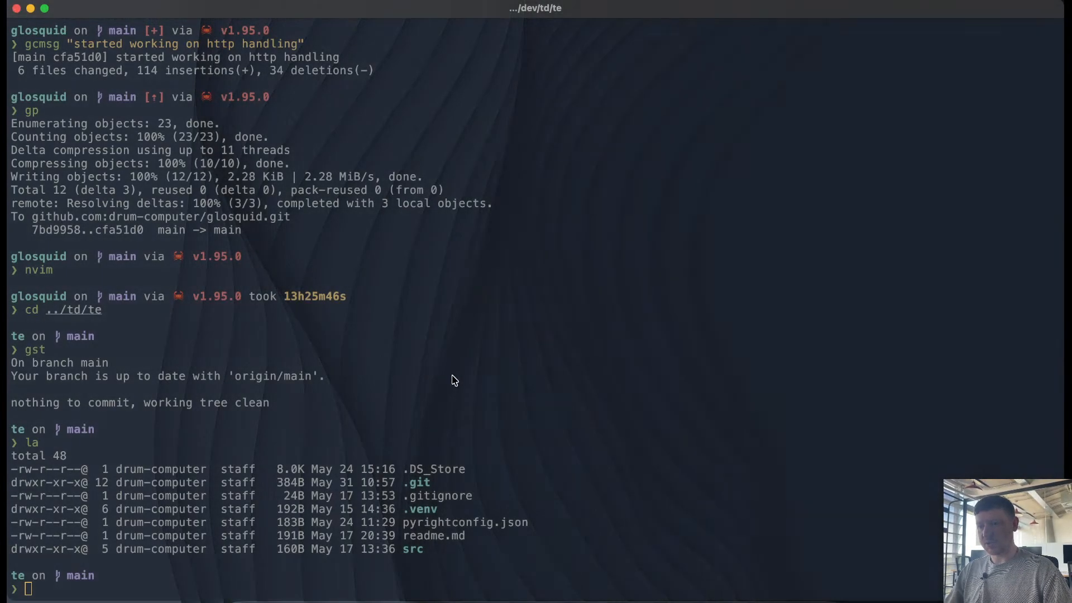
key(Return)
text(g)
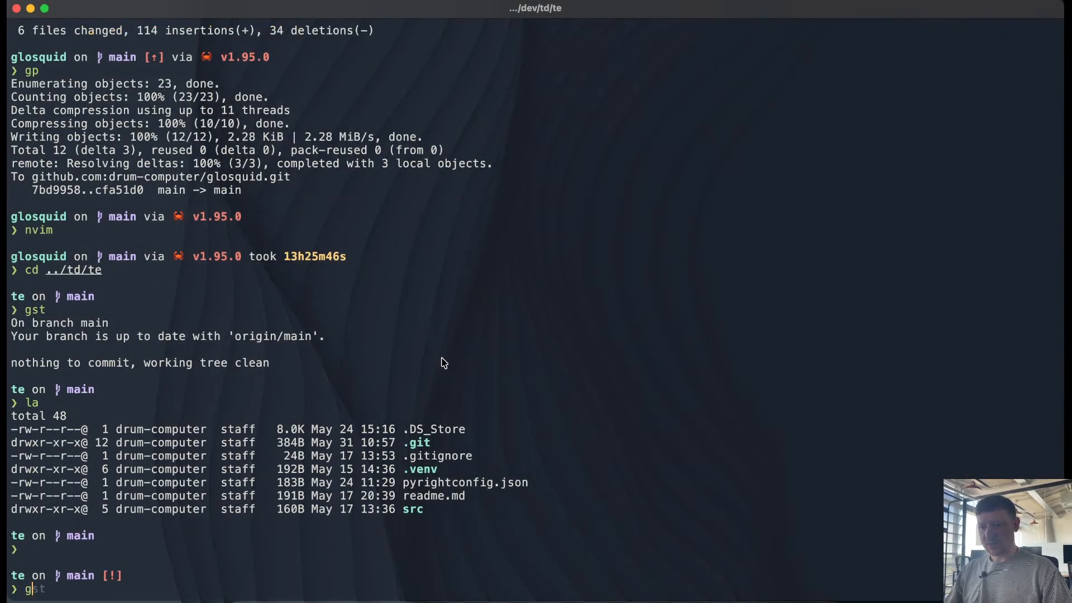
text(st)
key(Return)
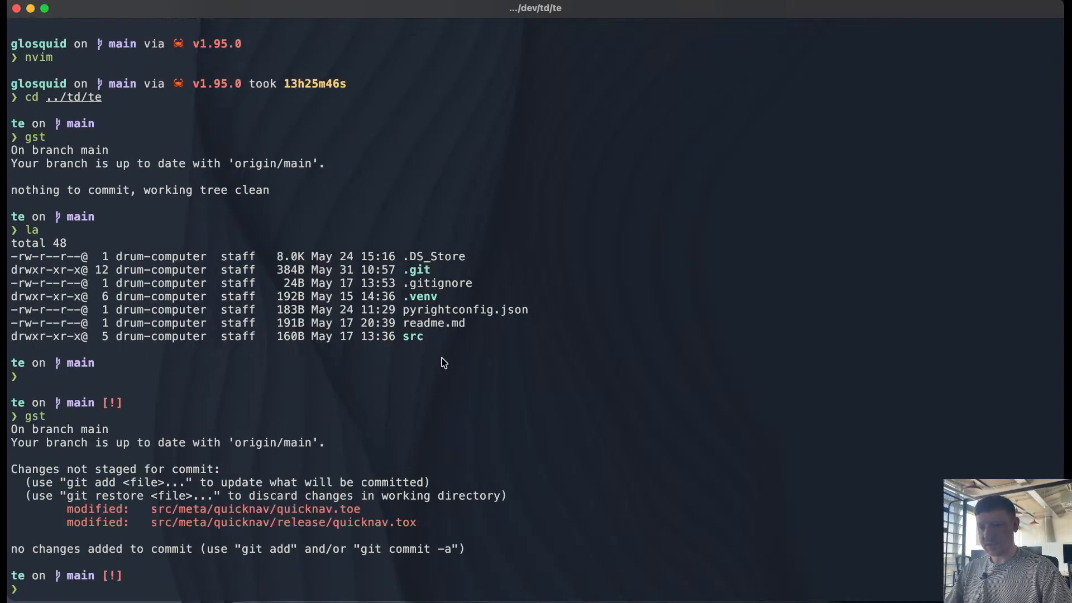
text(gaa)
key(Return)
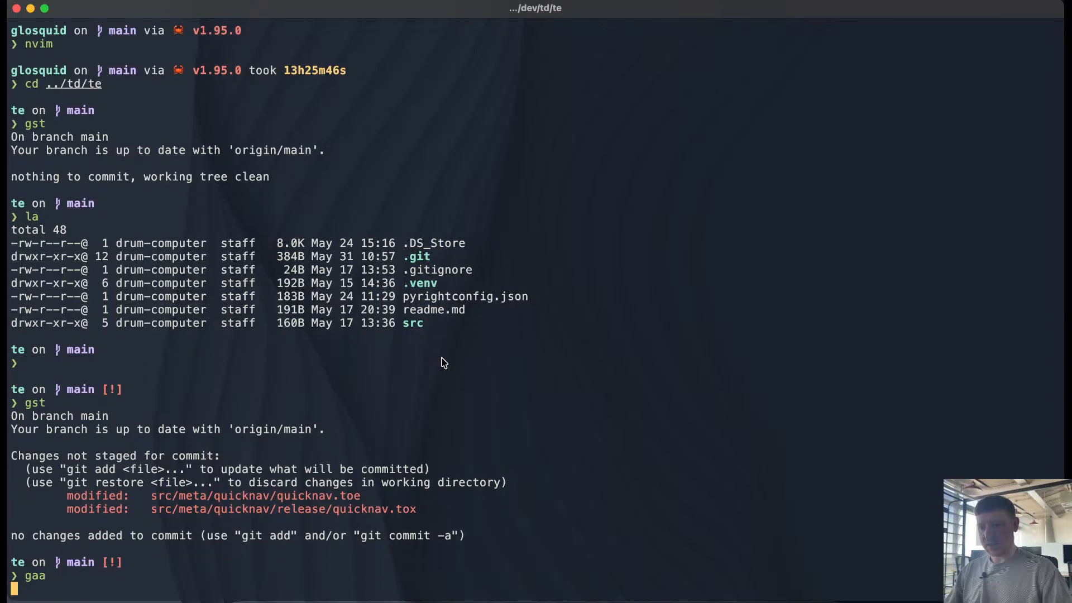
Step: Commit the staged changes with the message "bumped quicknav to v0.4.3" using gcmsg and push them with gp
text(gcmsg "")
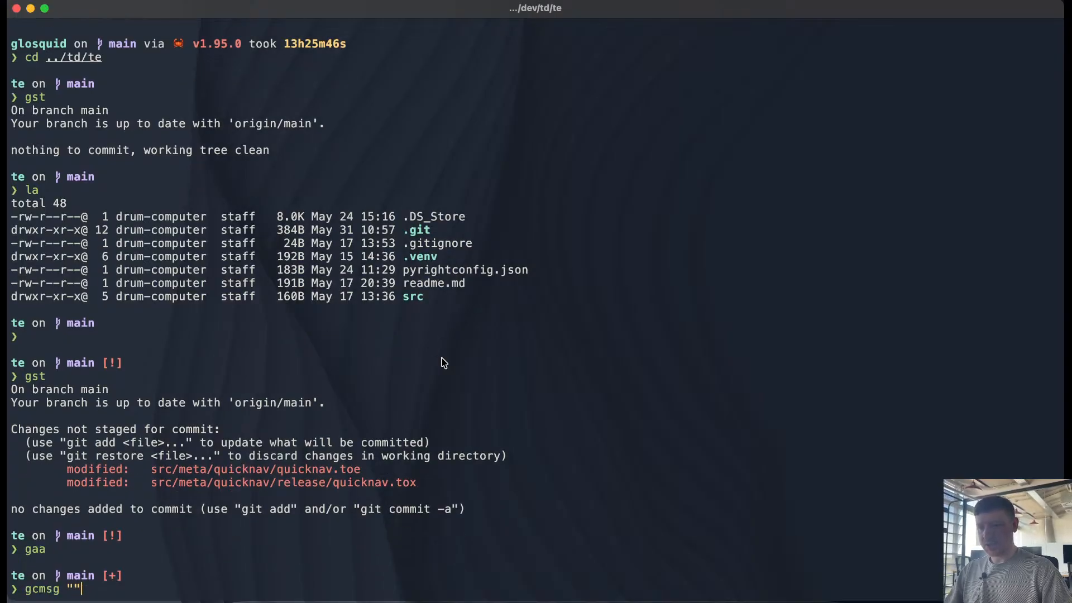
text(bugped qu)
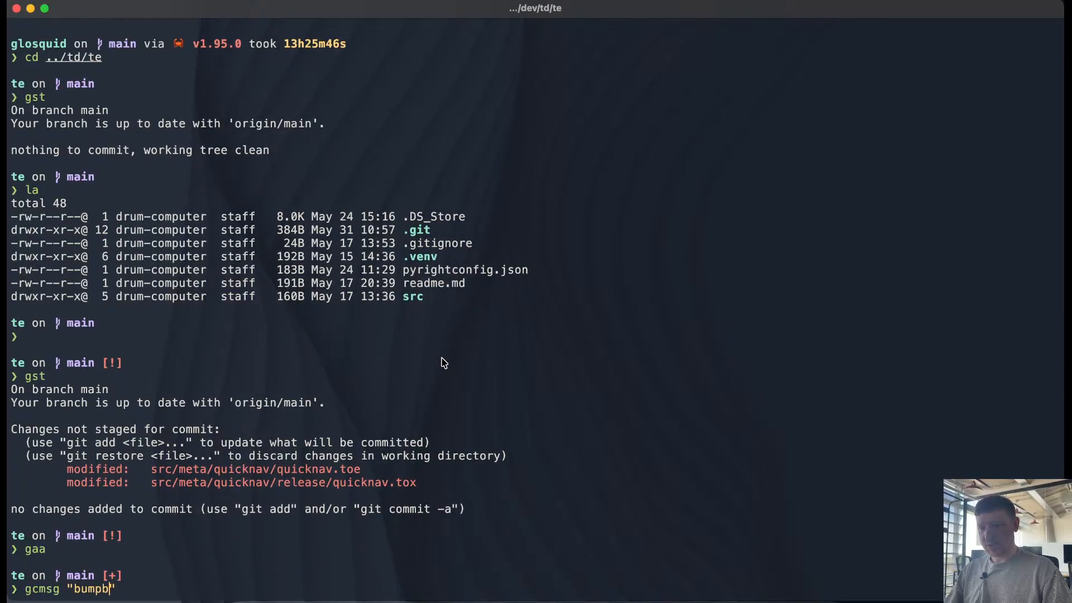
text(icknav to v0.4.3)
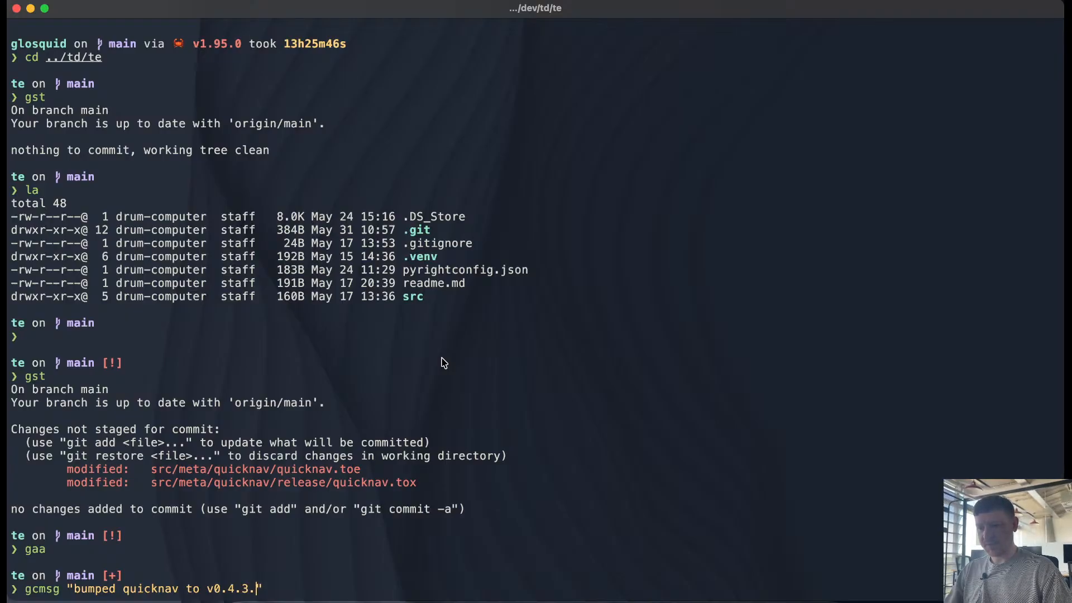
key(Return)
text(gp)
key(Return)
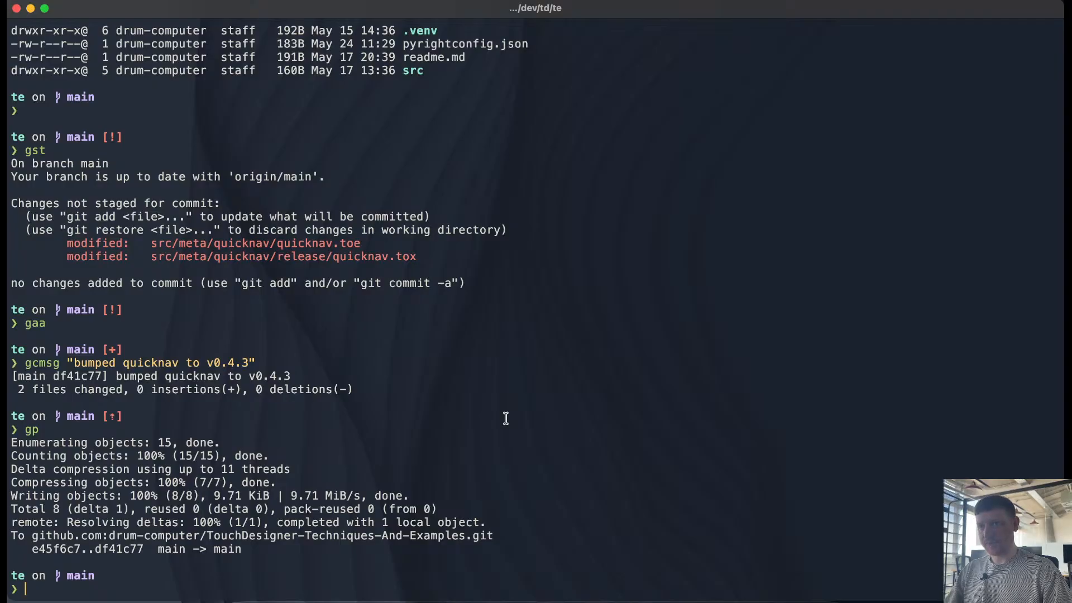
Step: List the repository's contents with la and create the directory src/meta/presentation_comp with mkdir
text(la)
key(Return)
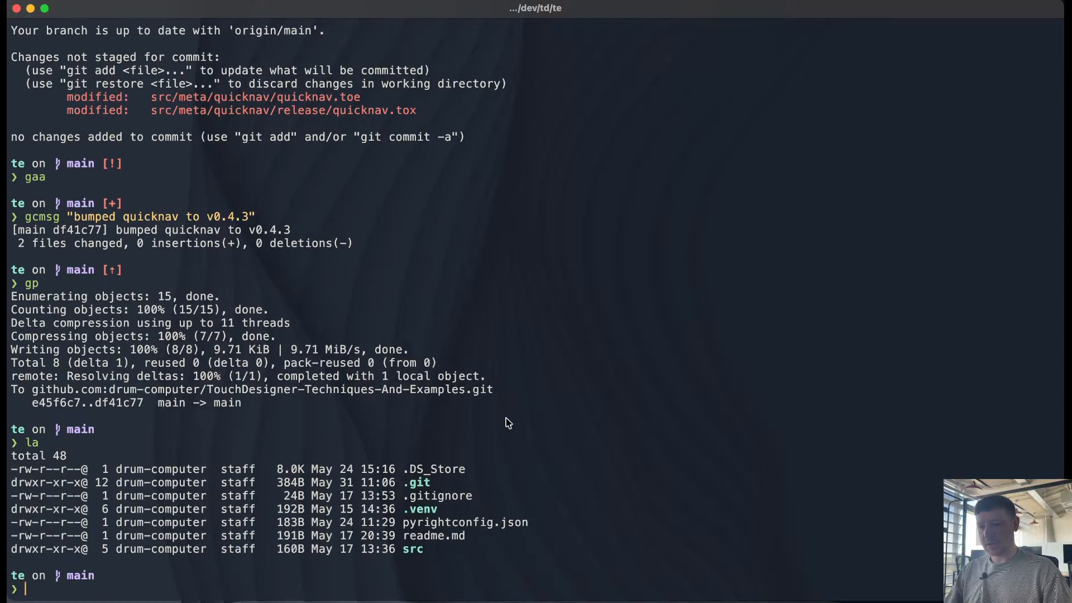
text(touch src/meta/)
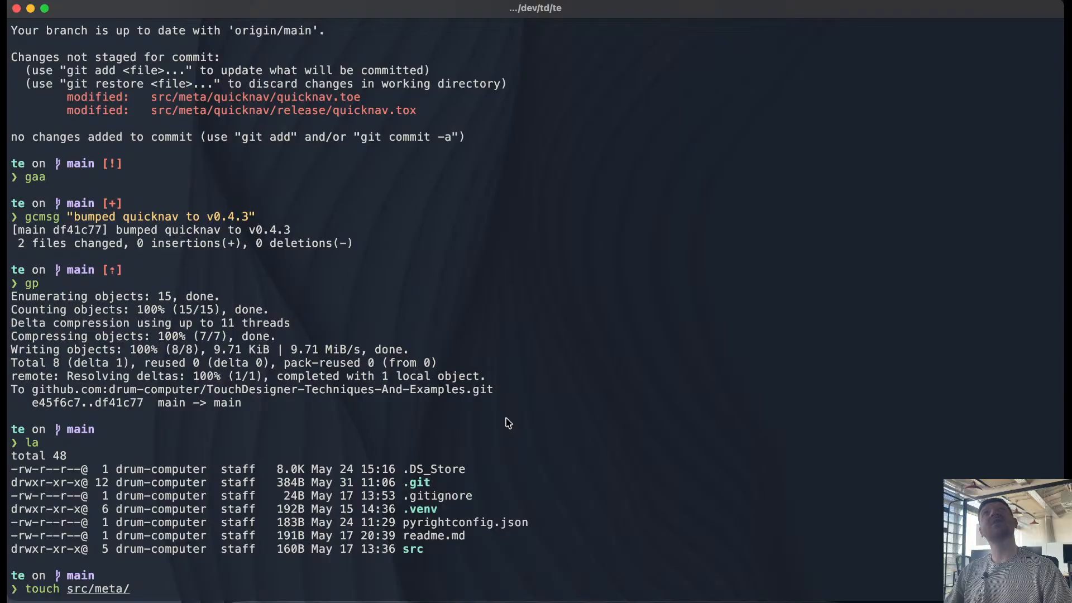
key(ctrl+u)
text(mkdi)
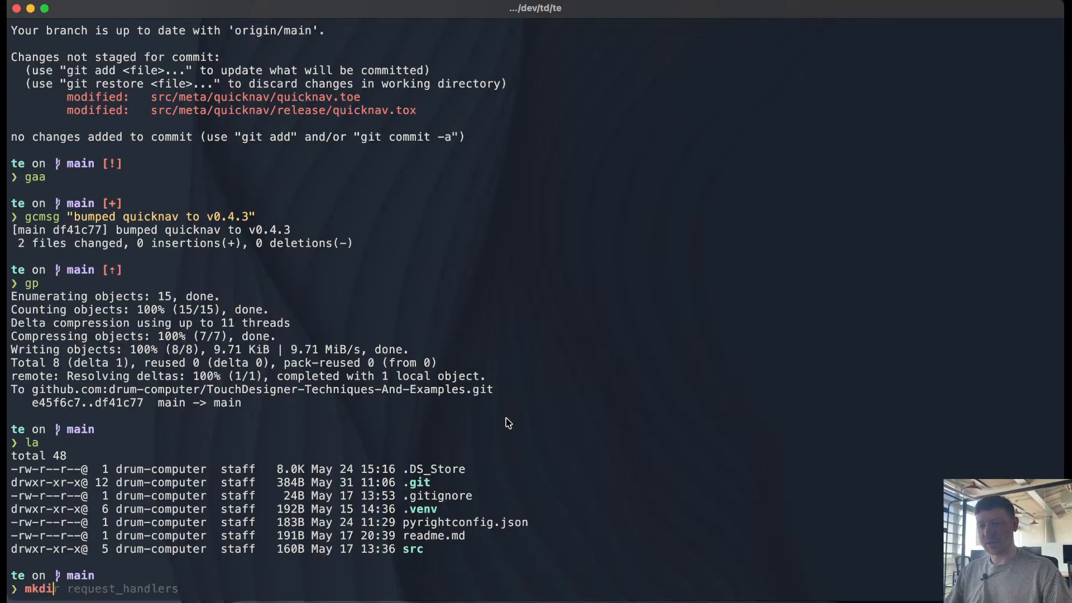
text(r src/)
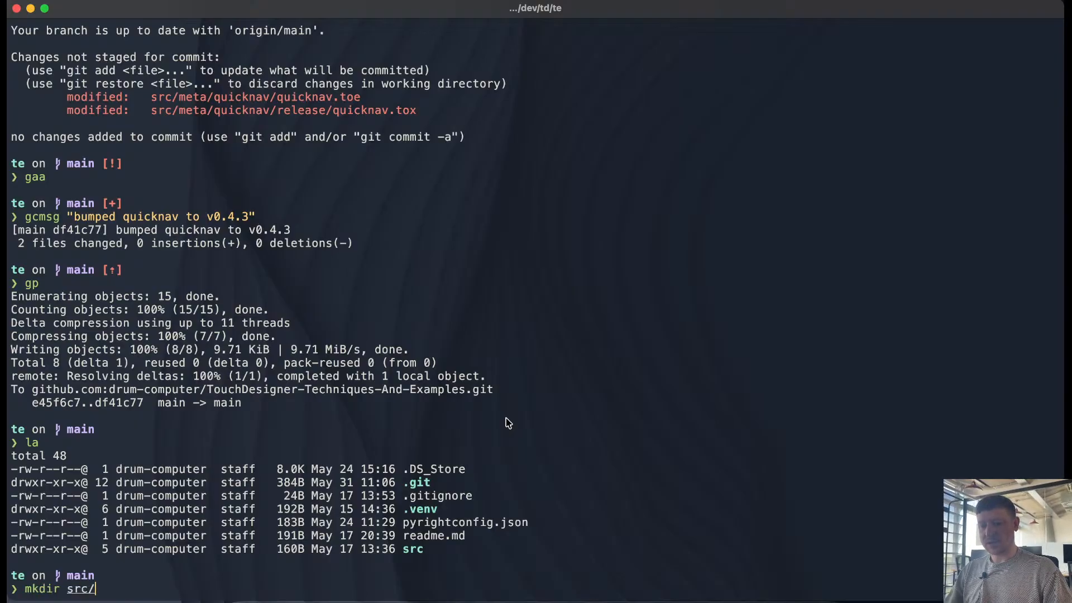
text(meta/)
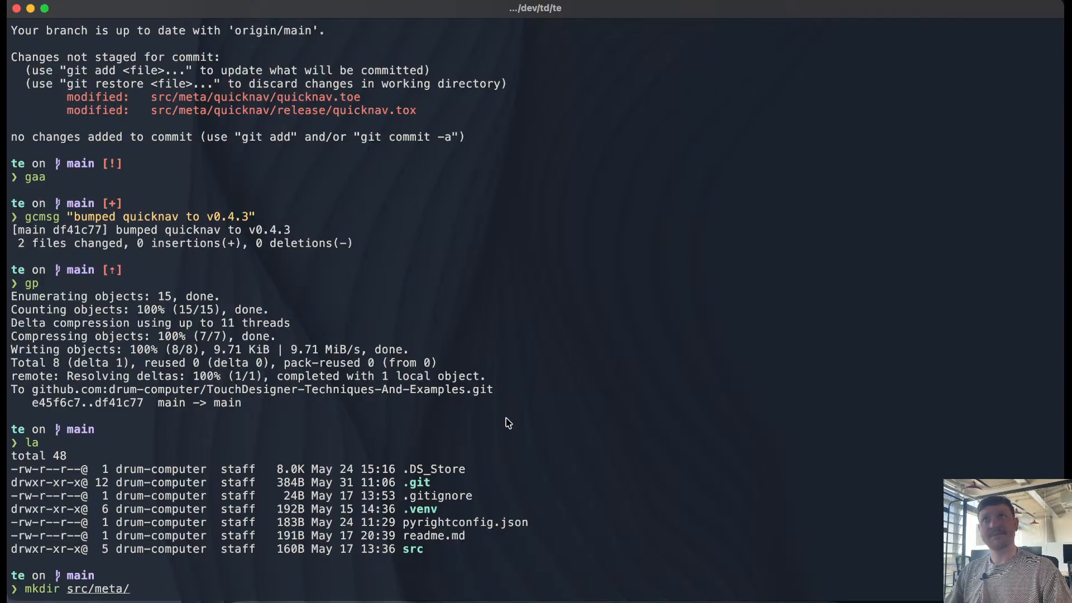
text(presetn)
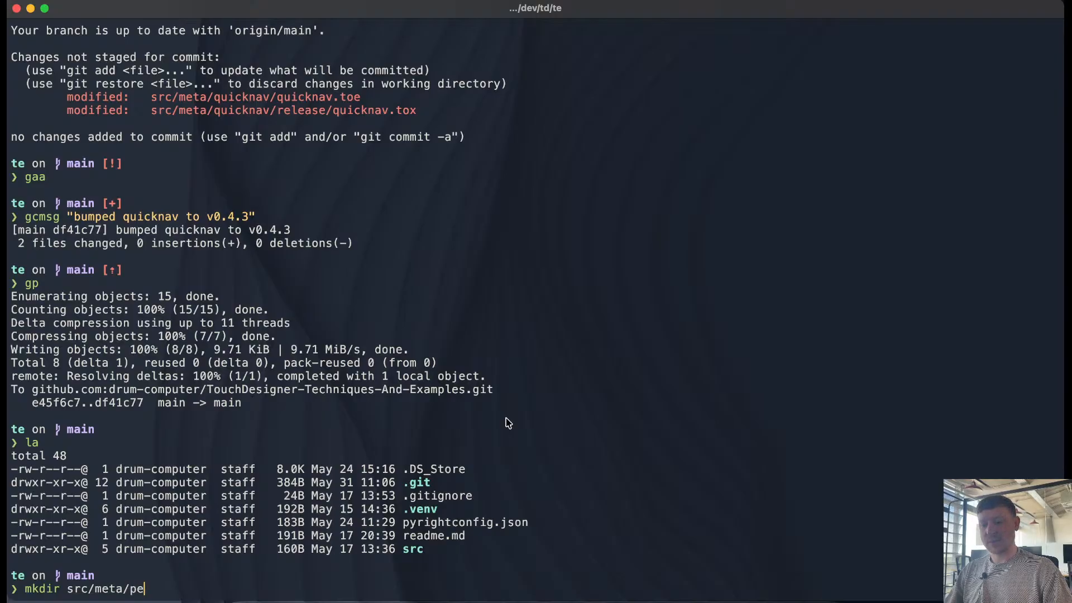
key(BackSpace)
key(BackSpace)
text(ntation)
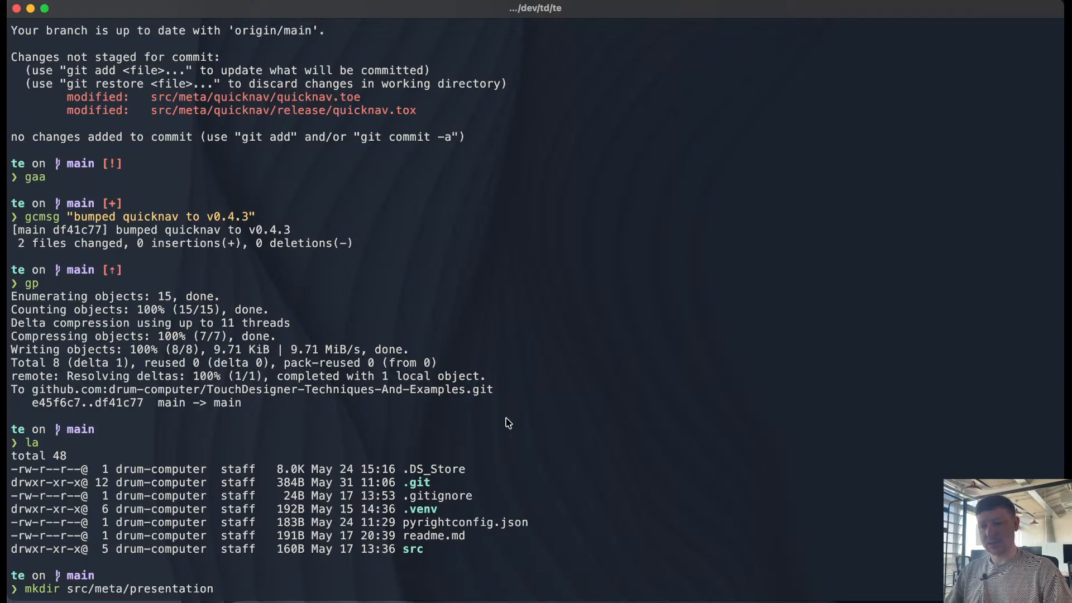
text(_comp)
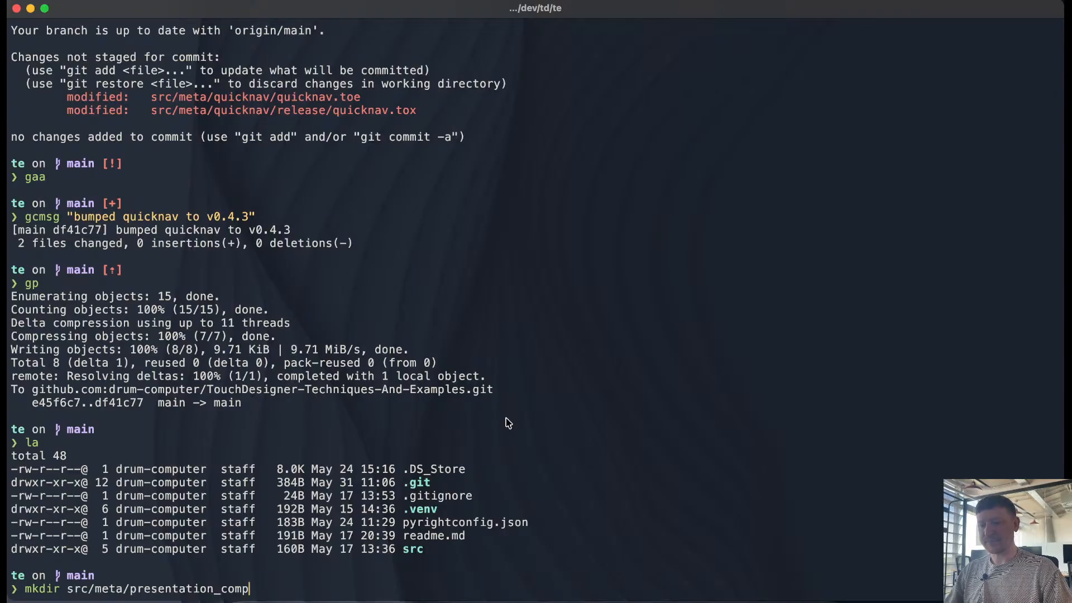
key(Return)
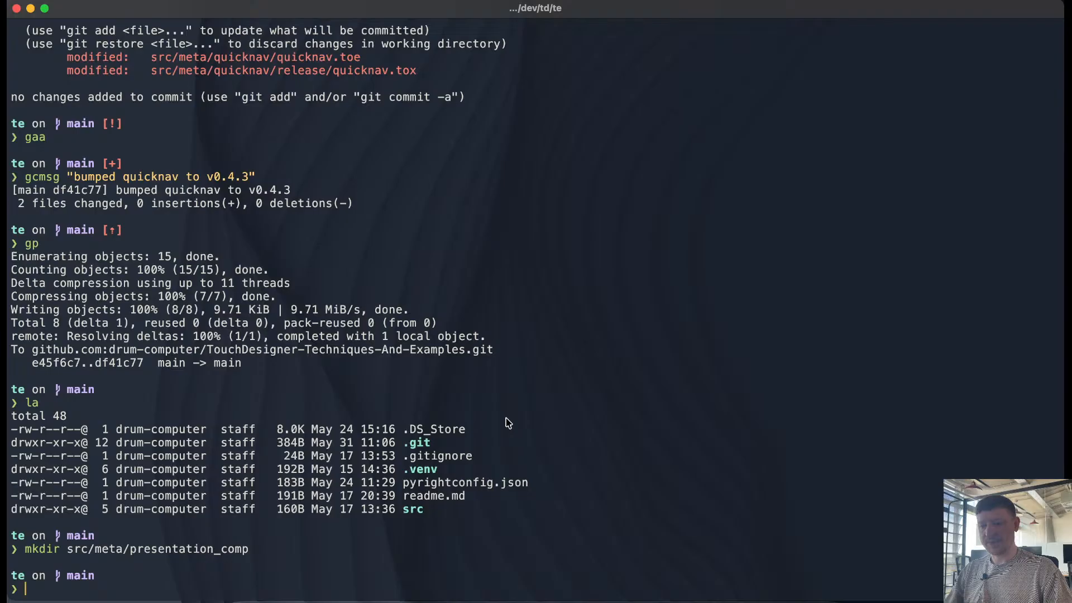
text(cd)
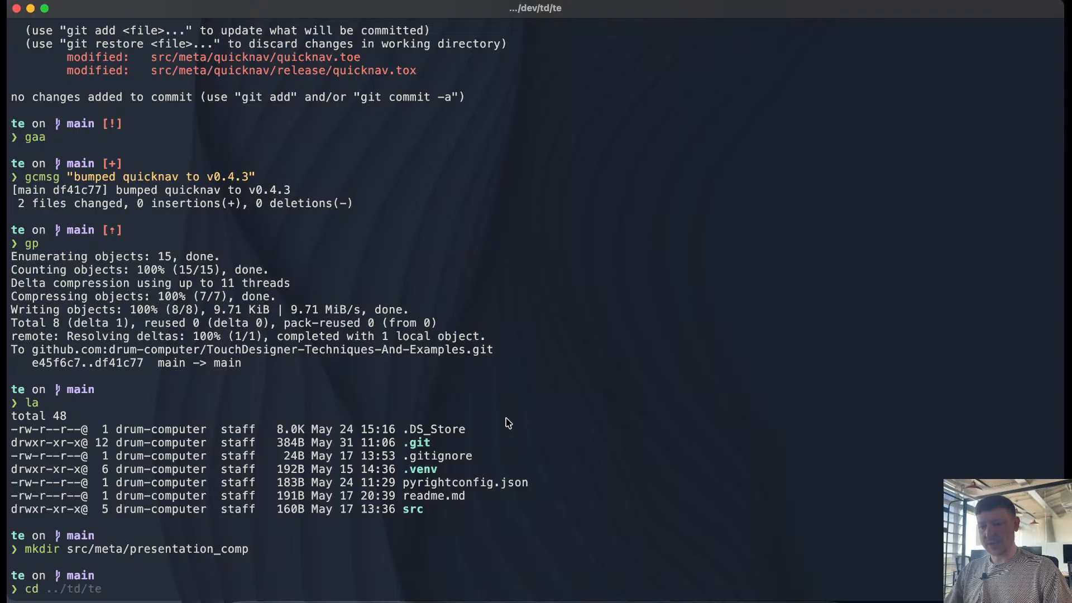
key(BackSpace)
key(BackSpace)
key(BackSpace)
Step: Switch to TouchDesigner, close the Palette, and delete all default operators from the project1 network
click(479, 602)
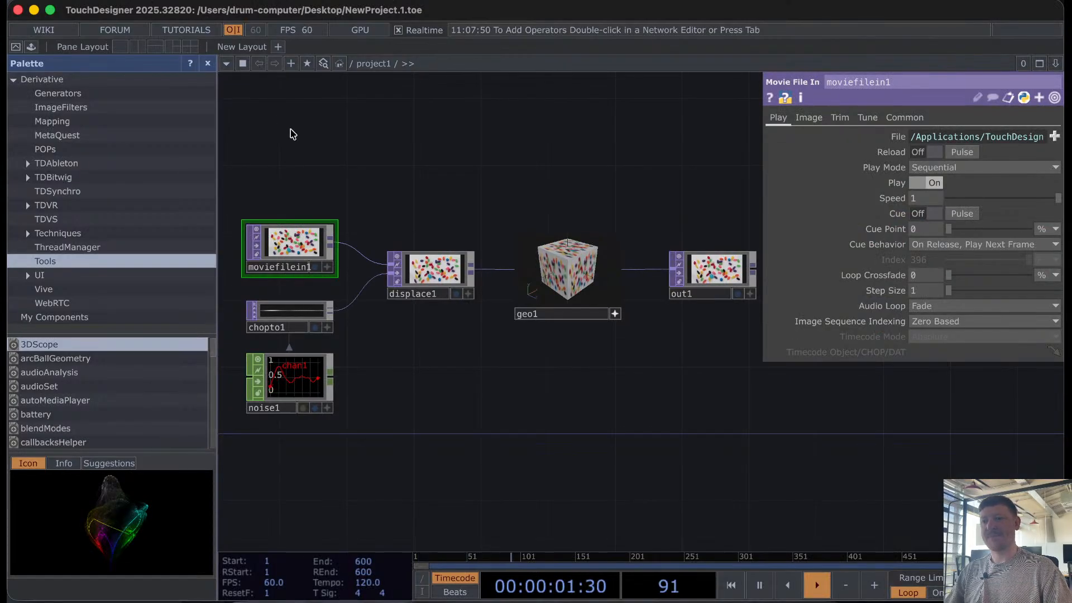
click(207, 65)
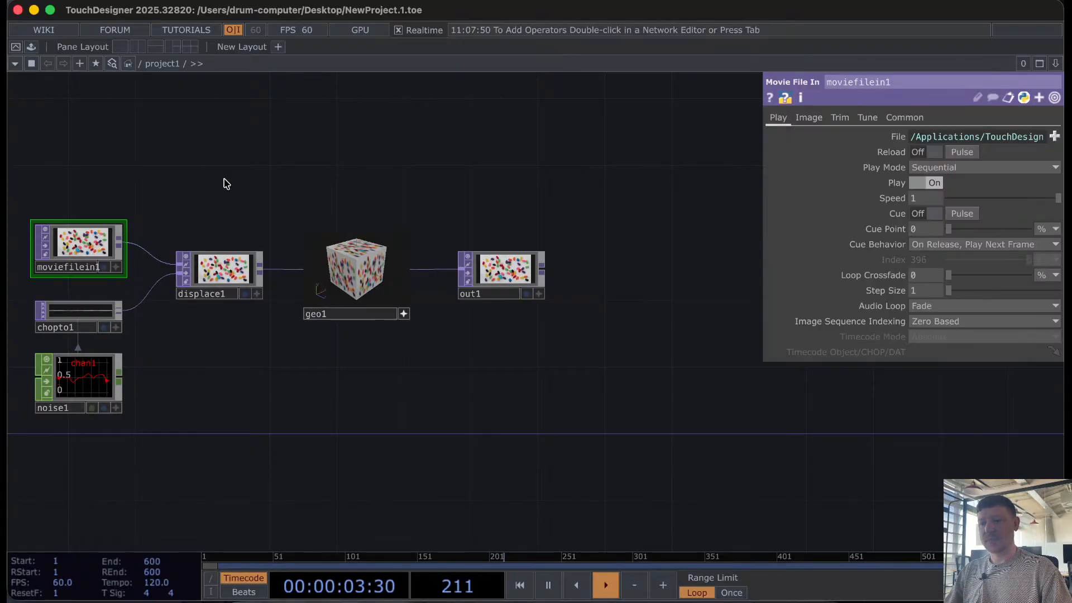
key(super+a)
key(Delete)
Step: Start saving the project and browse to the dev/td/te/src/meta/presentation_comp folder as its destination
click(137, 2)
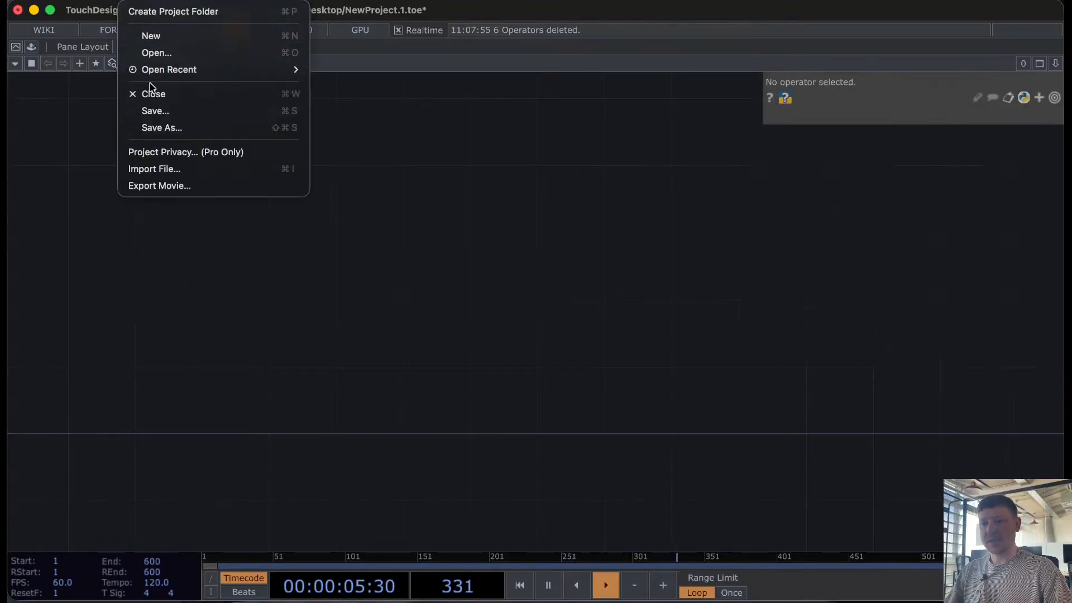
click(155, 110)
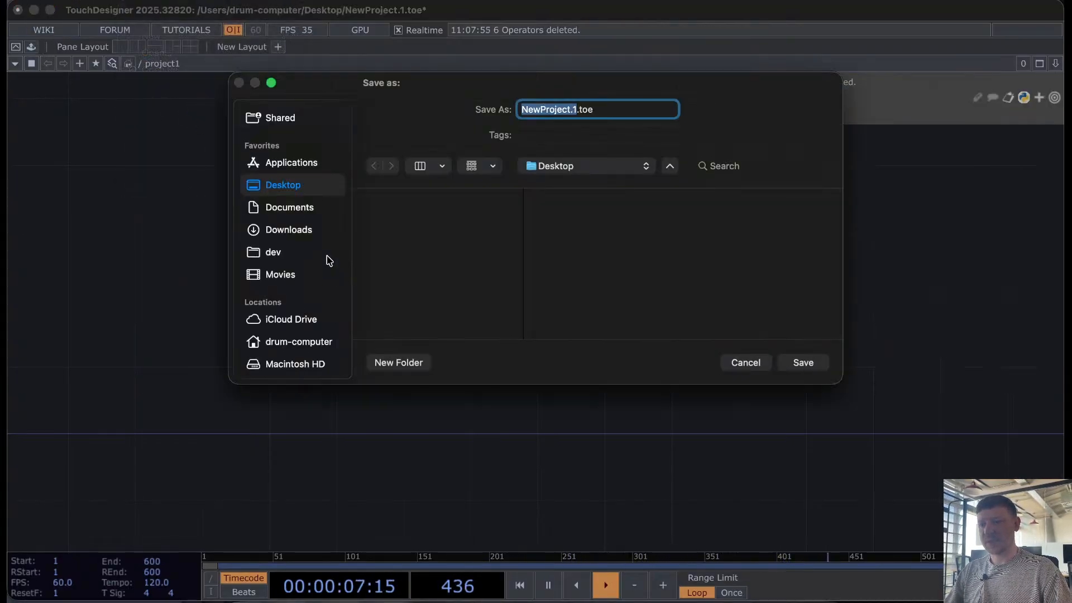
click(288, 255)
click(375, 216)
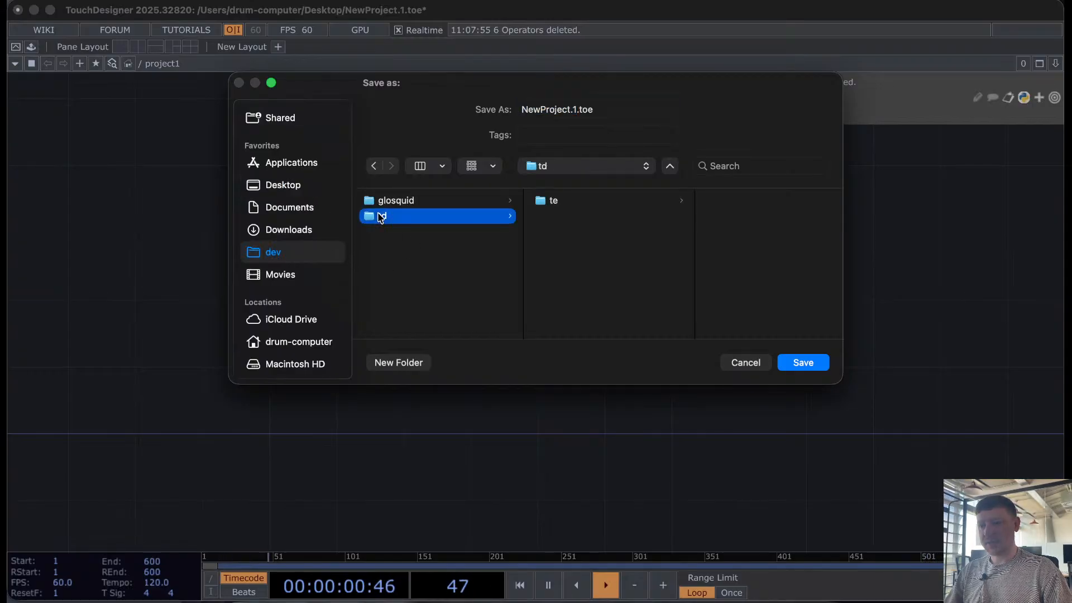
click(543, 204)
click(705, 233)
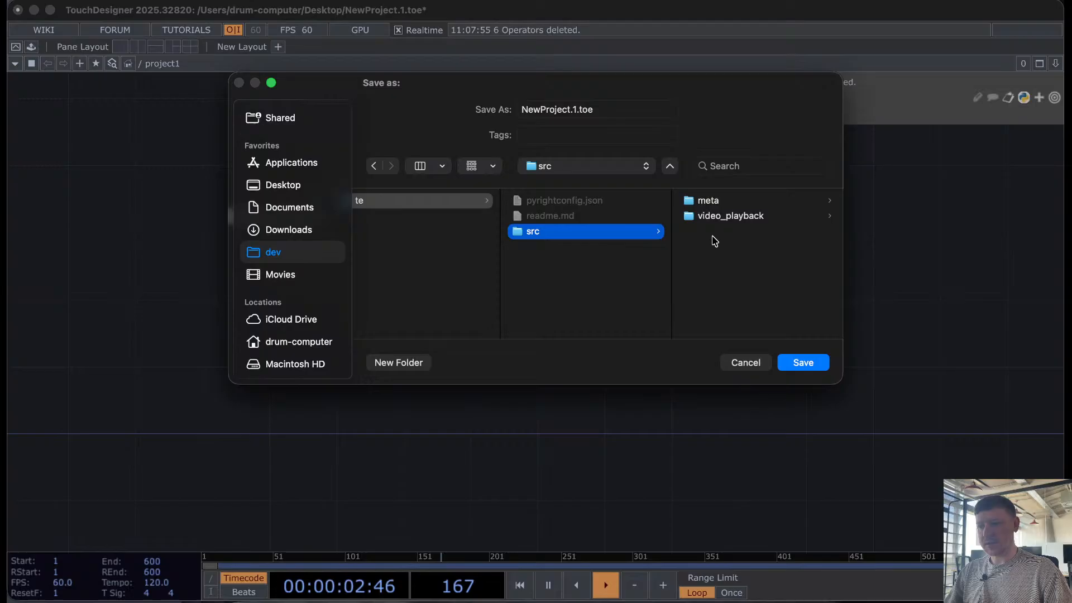
click(708, 201)
click(708, 201)
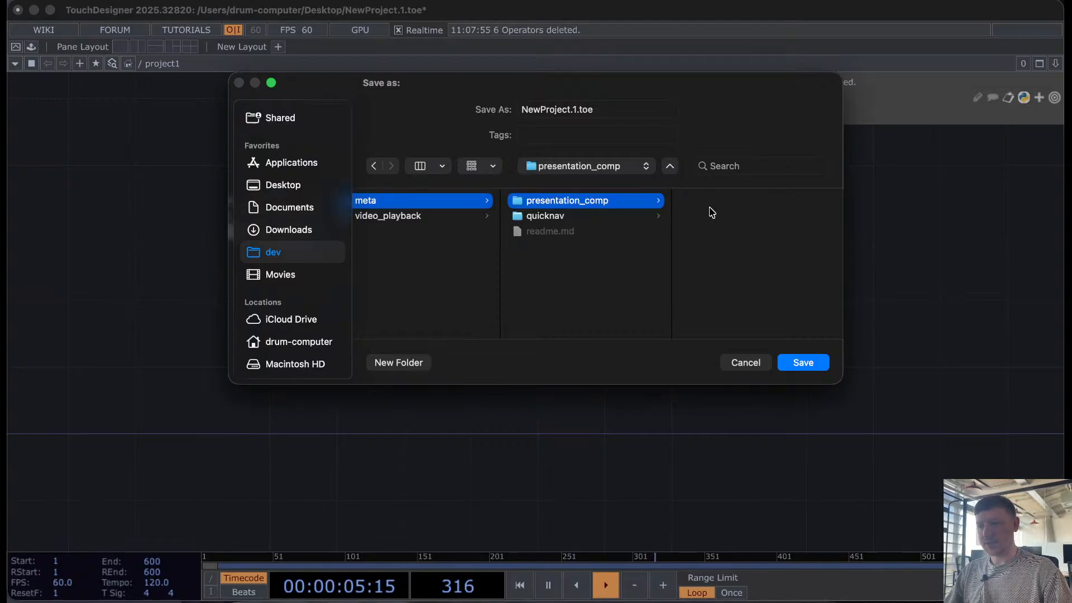
Step: Name the project file presentation_comp and save it in the chosen folder
click(615, 111)
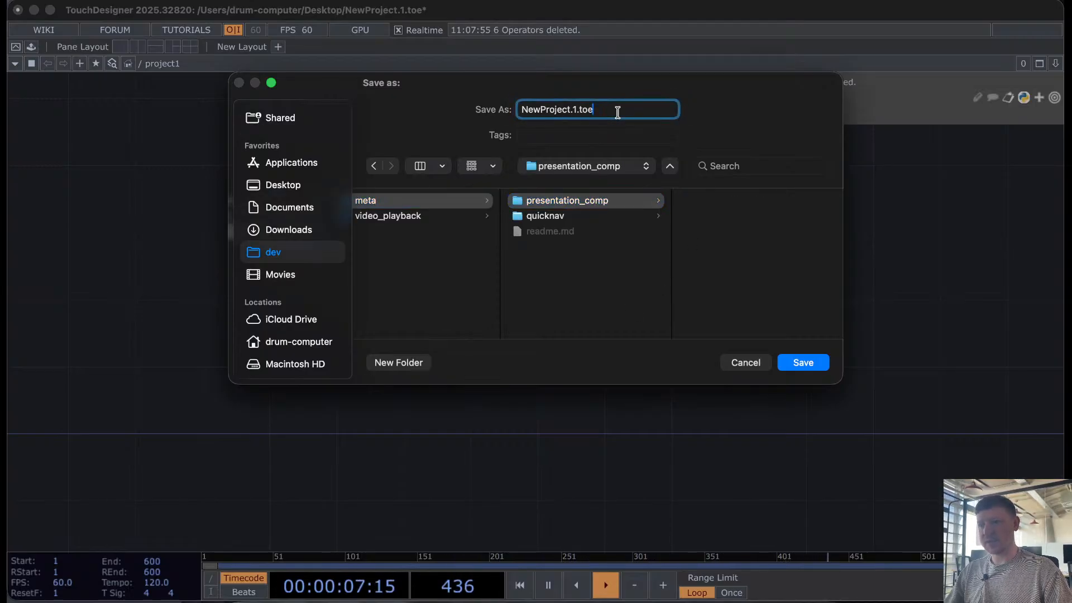
key(super+a)
text(preset)
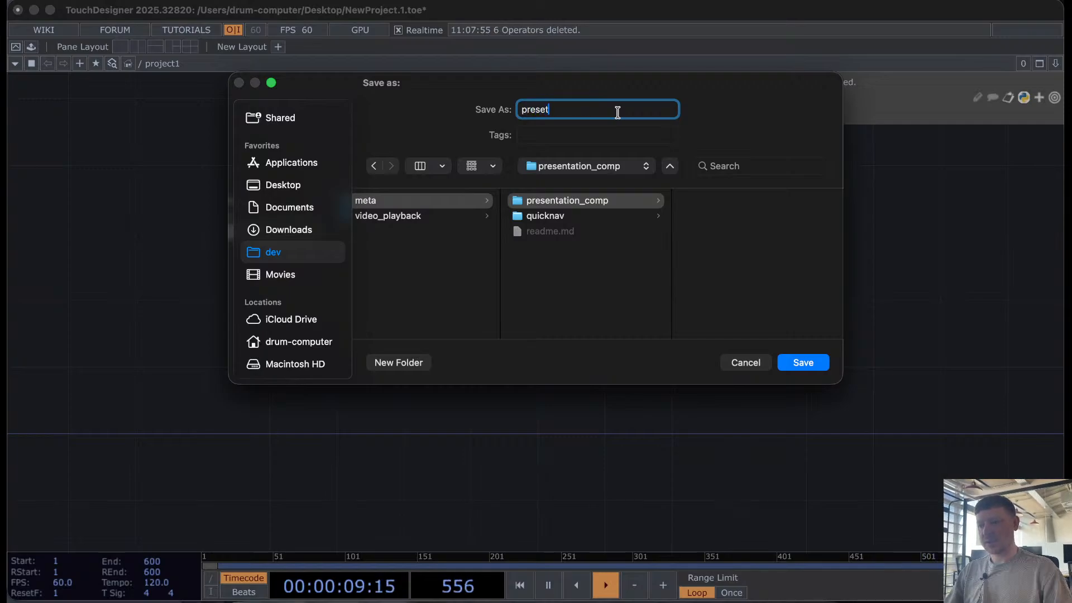
key(BackSpace)
text(ntation_com)
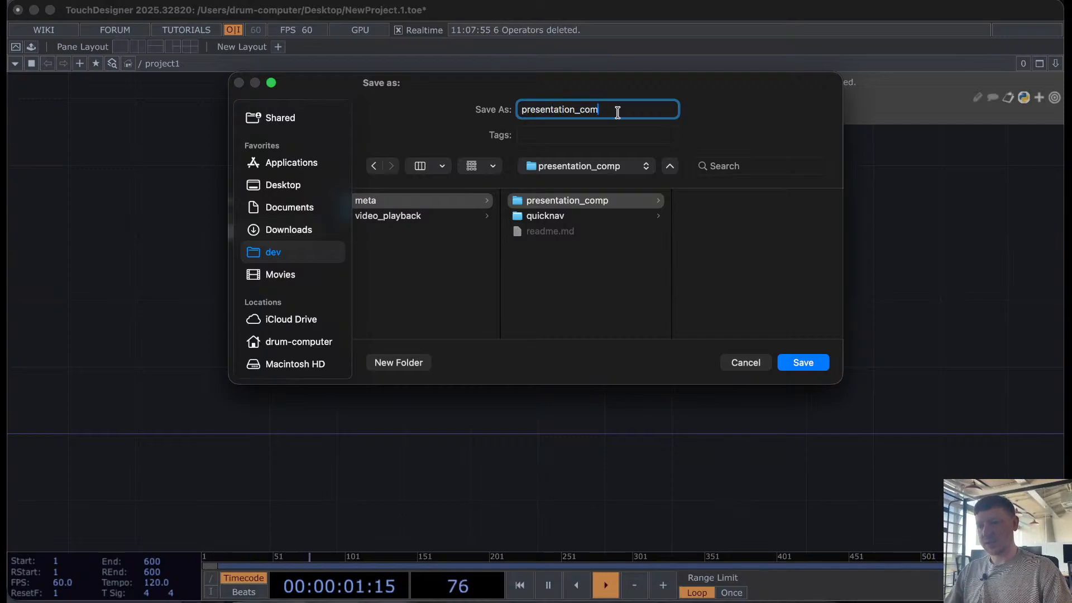
text(fp)
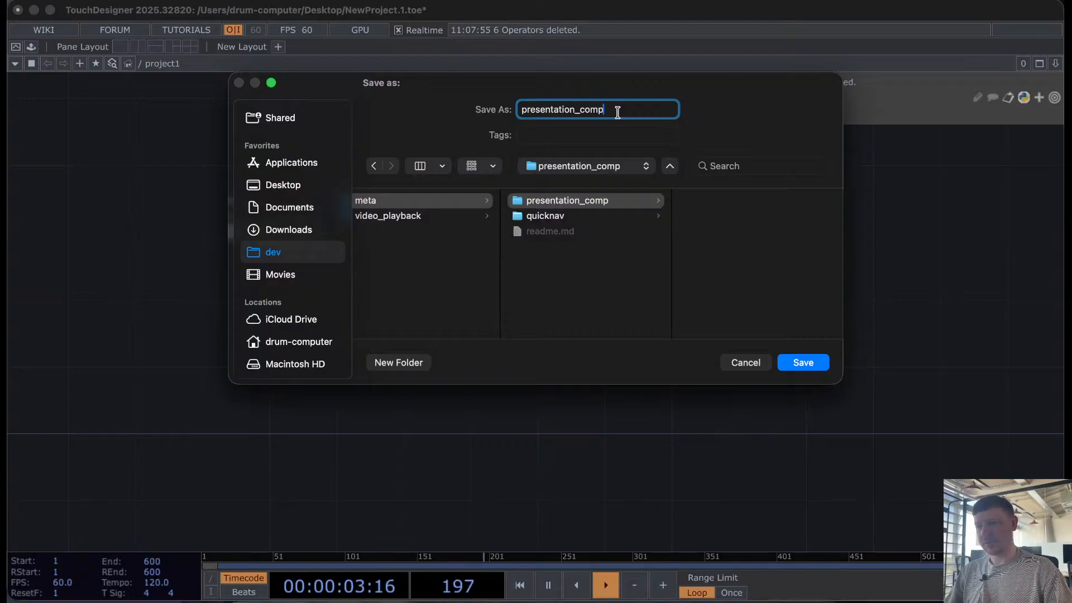
click(802, 364)
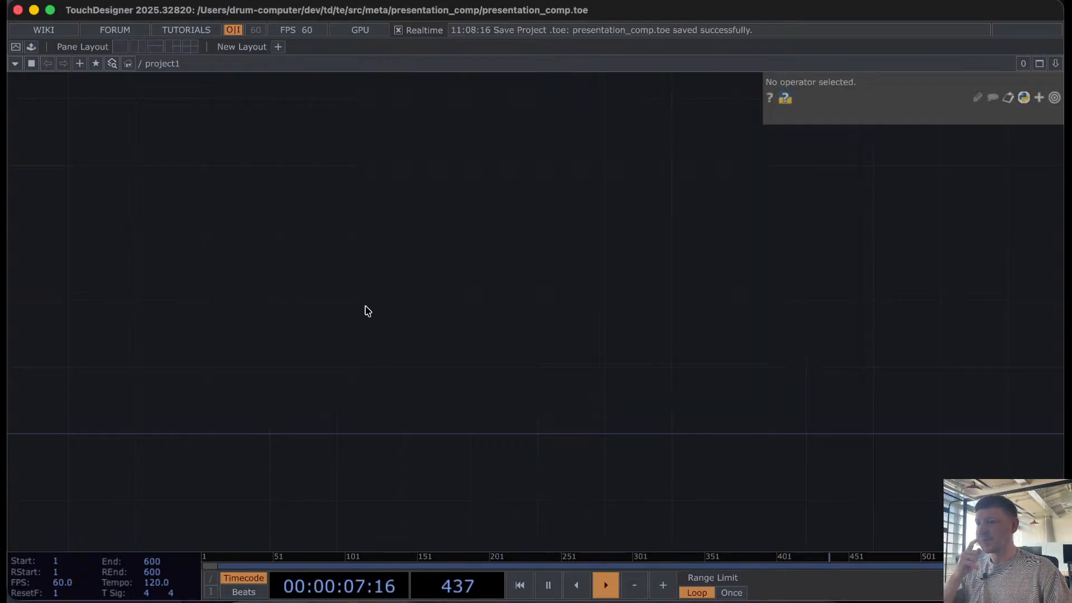
Step: Add a Container COMP to the empty project1 network
drag(460, 242, 513, 255)
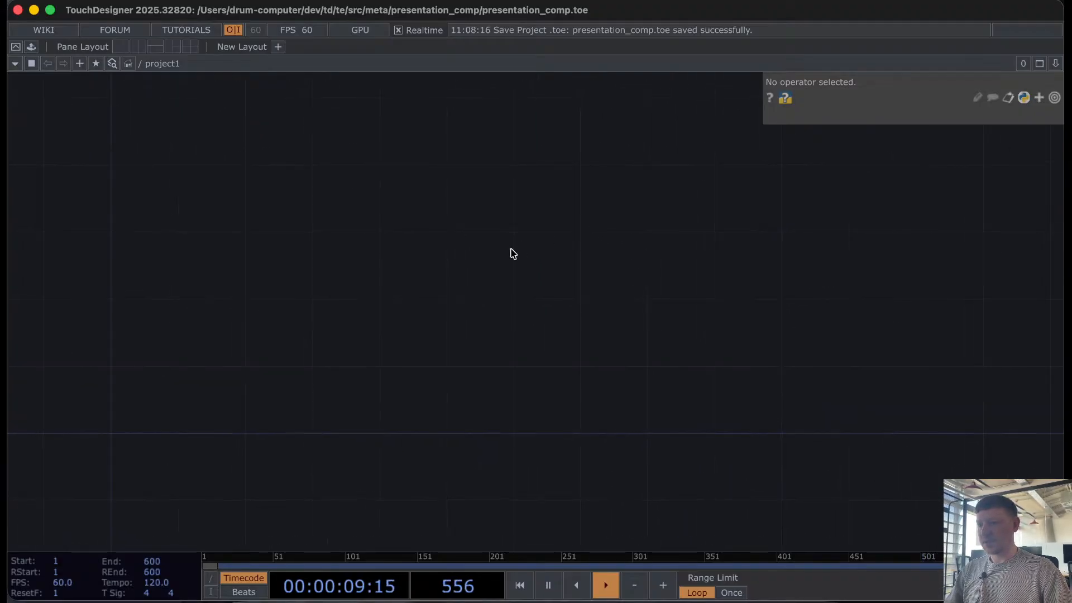
drag(377, 291, 591, 175)
drag(418, 214, 497, 230)
key(Tab)
click(250, 47)
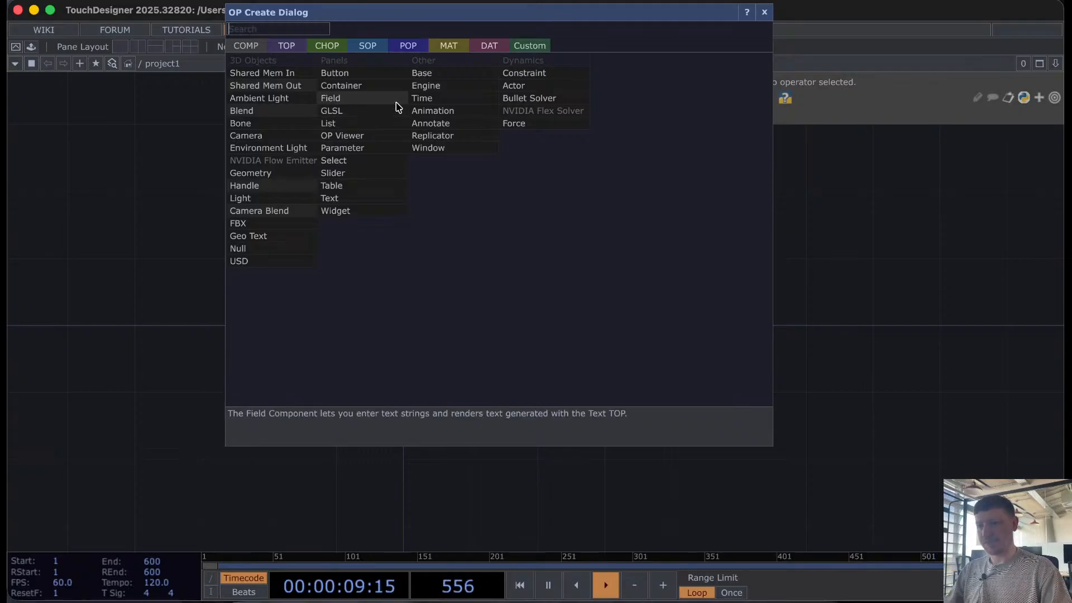
text(pan)
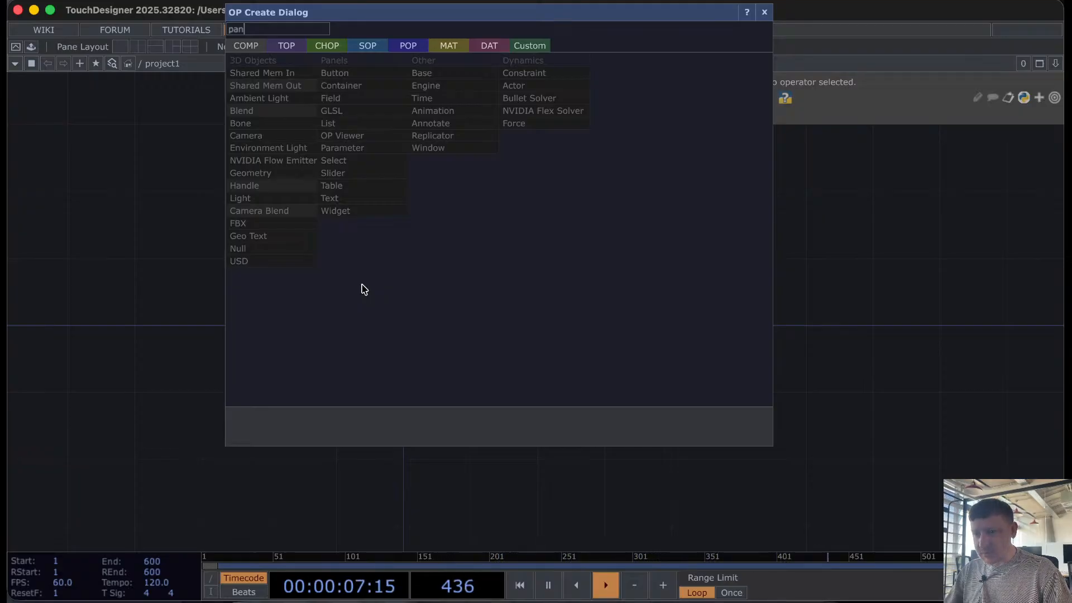
key(BackSpace)
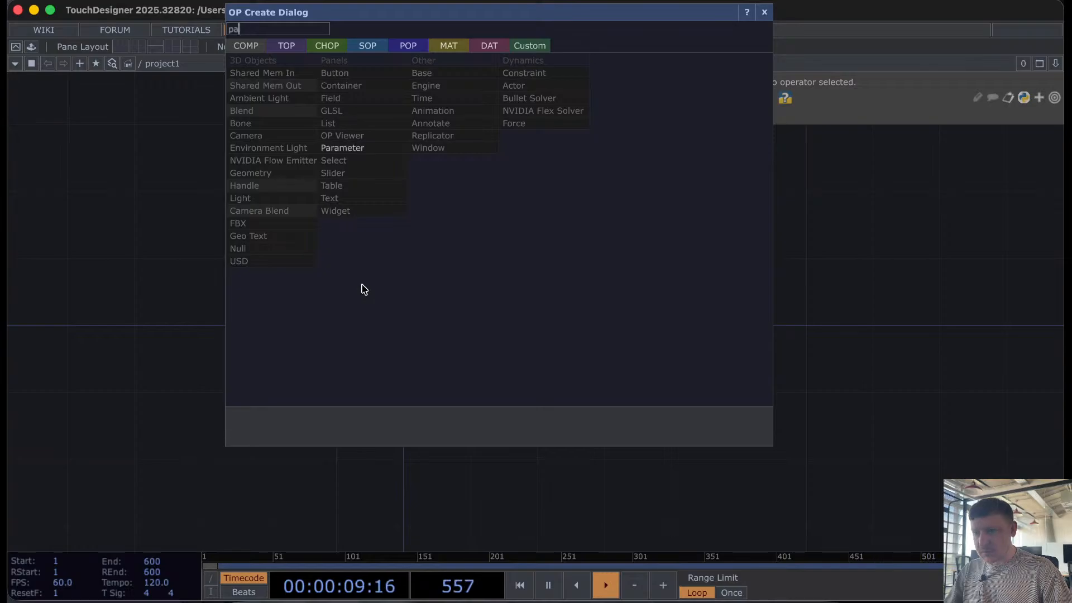
click(352, 97)
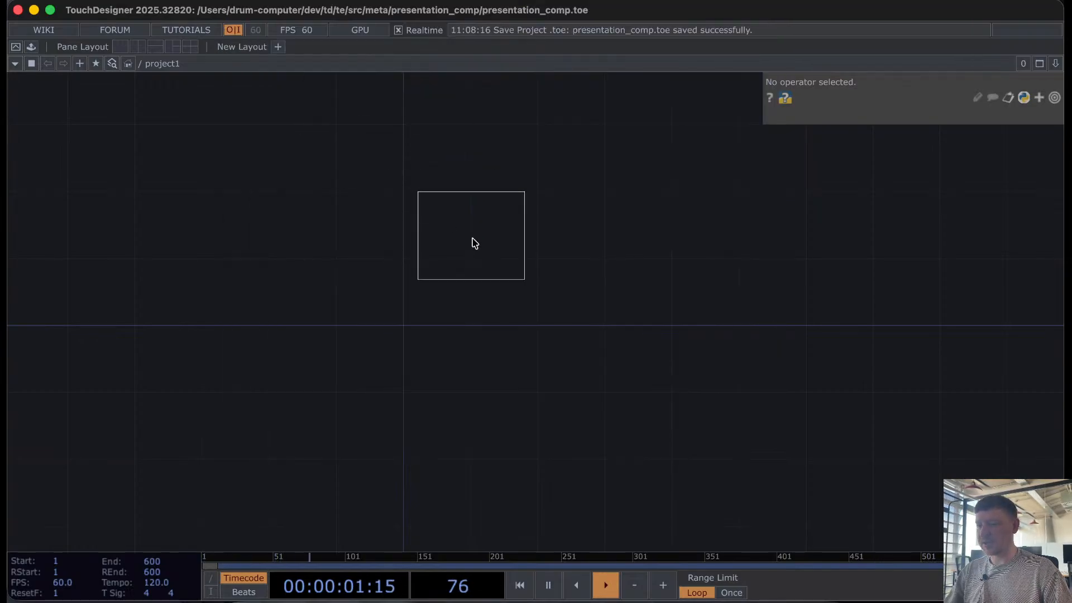
click(457, 285)
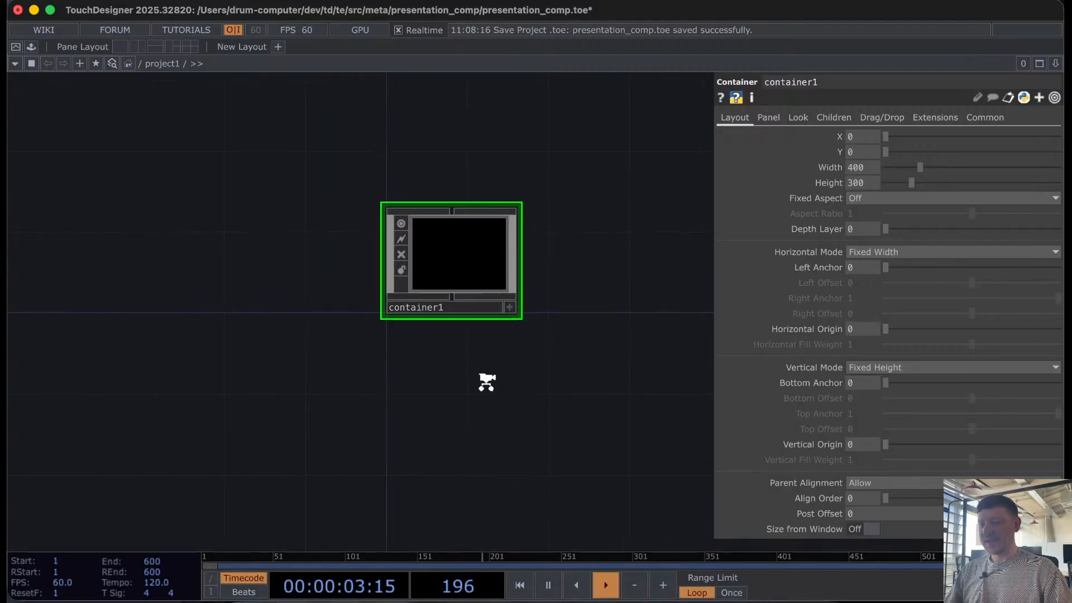
Step: Rename the new Container COMP in project1 to presentation_comp
scroll(439, 288, up, 2)
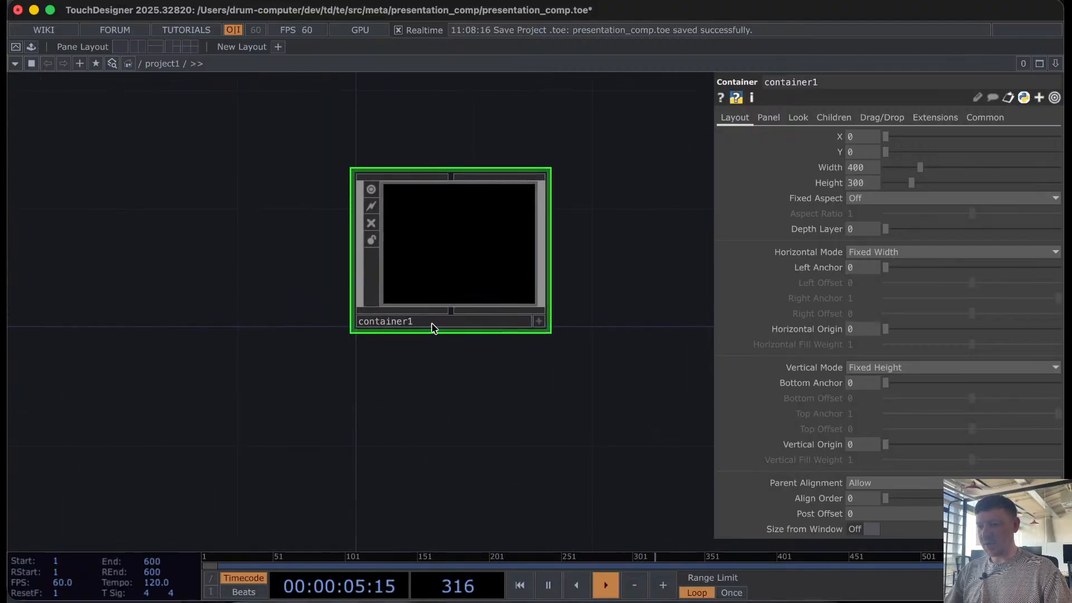
click(432, 326)
text(presnt)
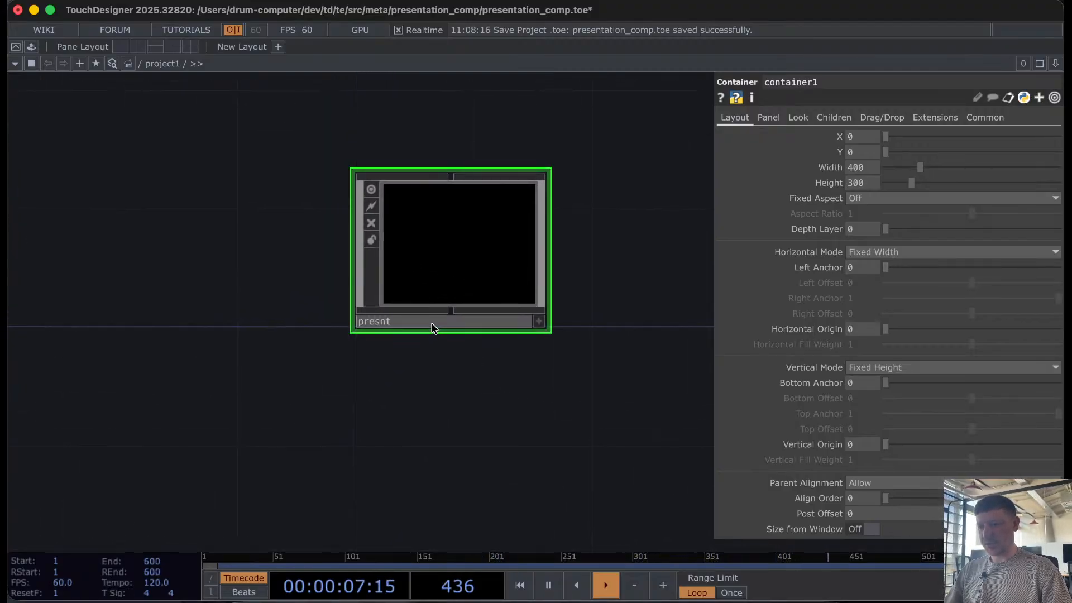
key(BackSpace)
key(BackSpace)
text(entation)
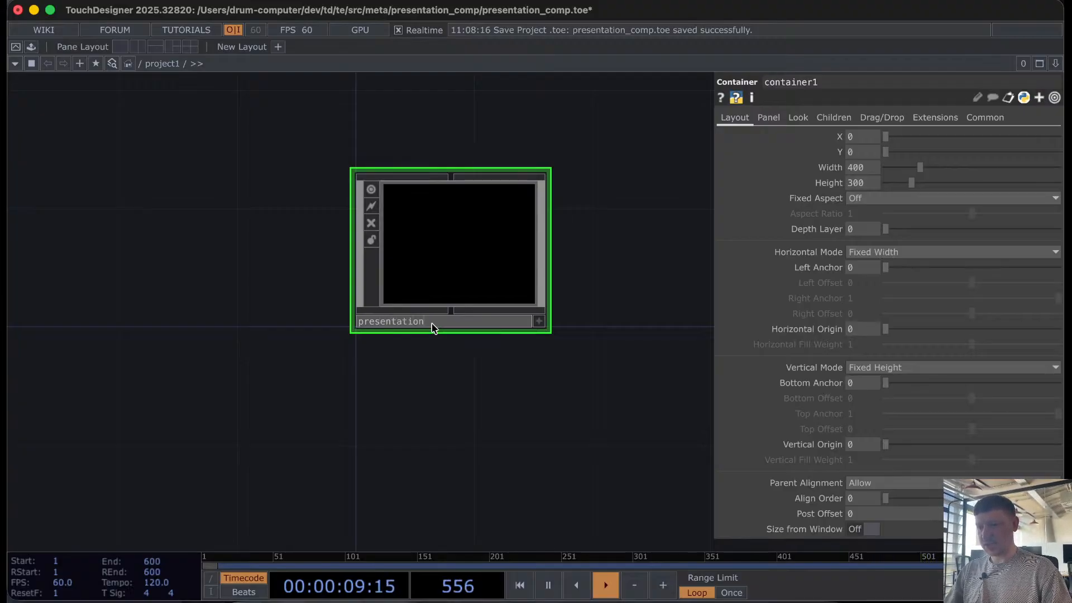
text(_comp)
key(Return)
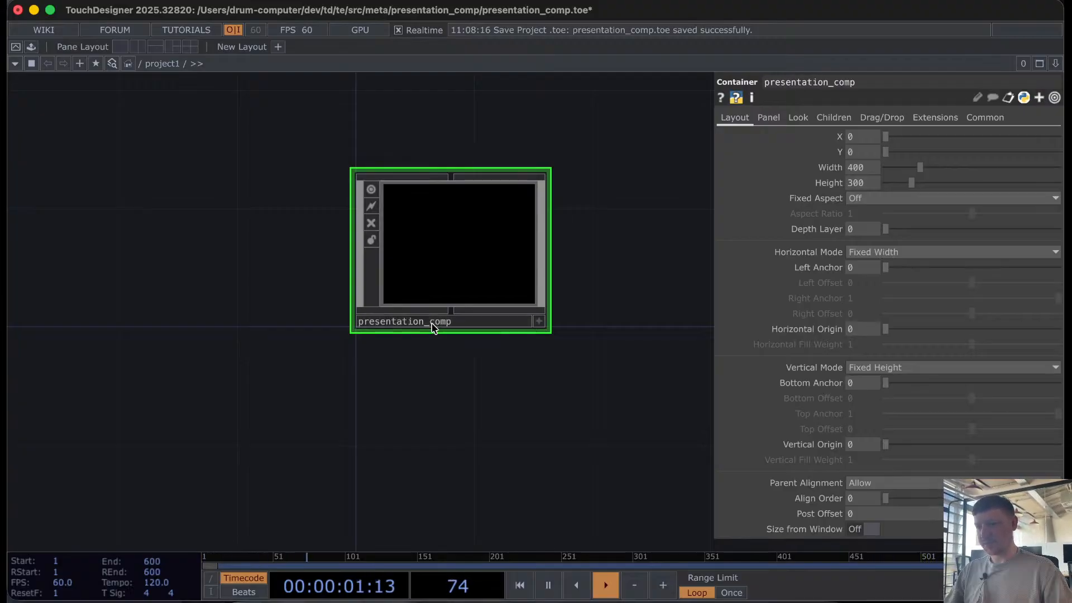
scroll(503, 433, left, 2)
scroll(520, 424, down, 2)
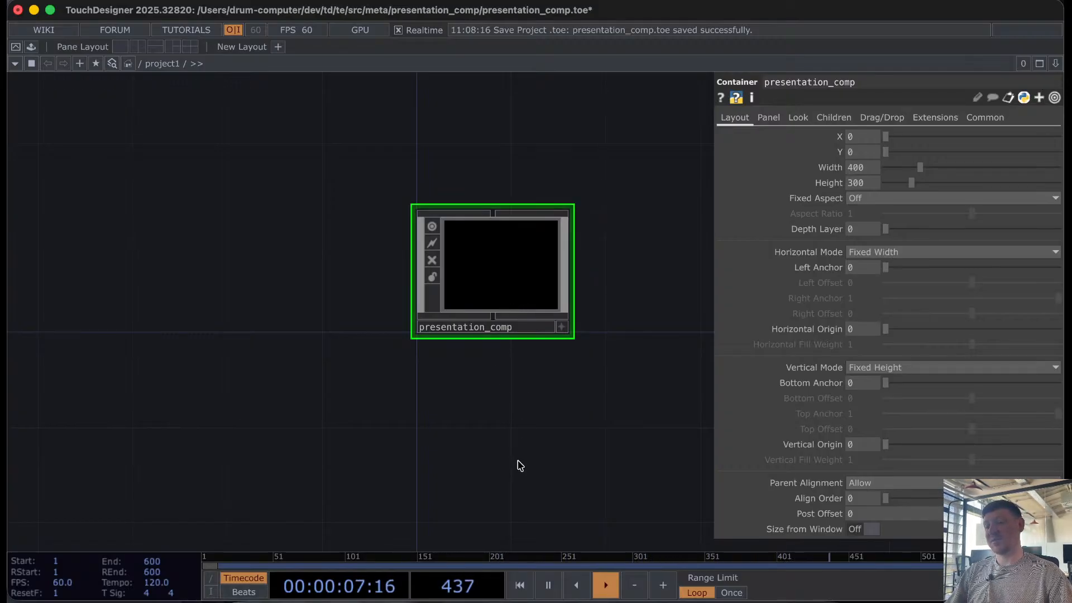
drag(519, 462, 517, 448)
drag(493, 275, 481, 229)
drag(598, 387, 603, 301)
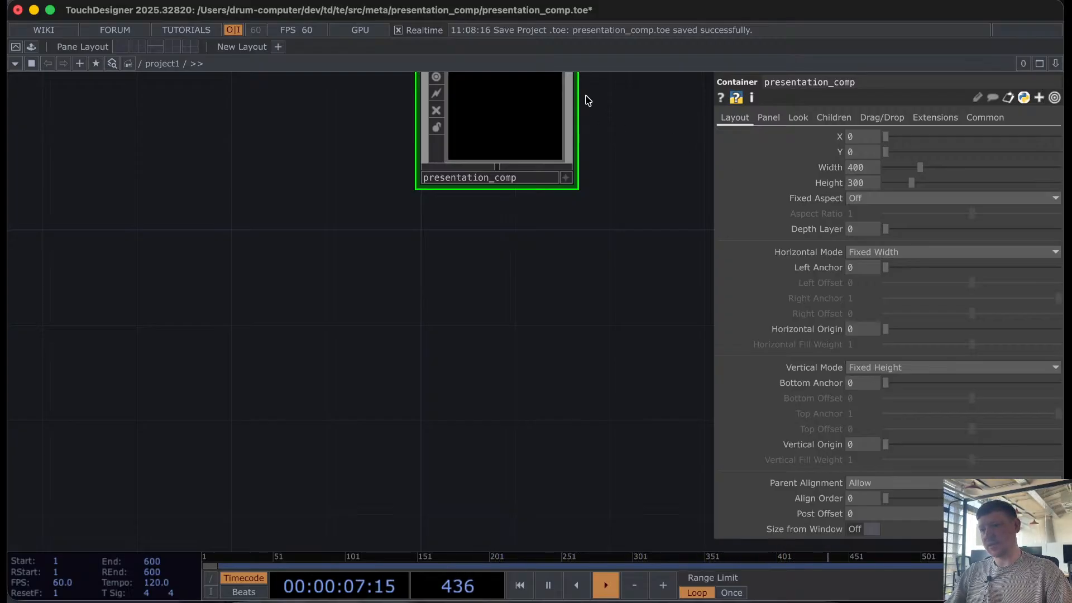
drag(476, 122, 478, 163)
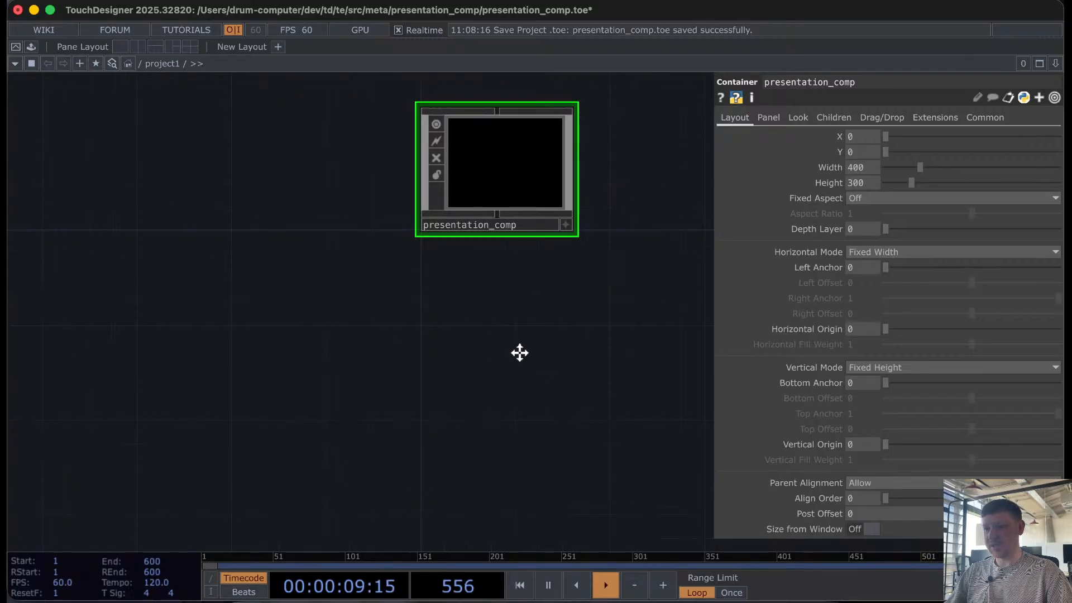
Step: Add a second Container COMP directly below presentation_comp and name it header
scroll(521, 342, down, 2)
key(Tab)
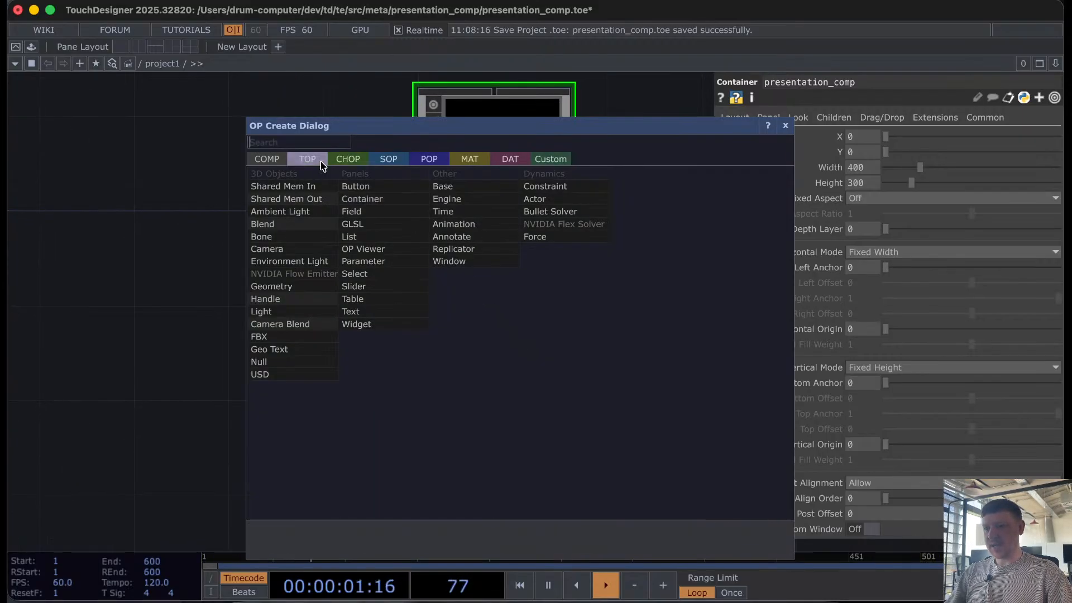
click(402, 199)
click(497, 300)
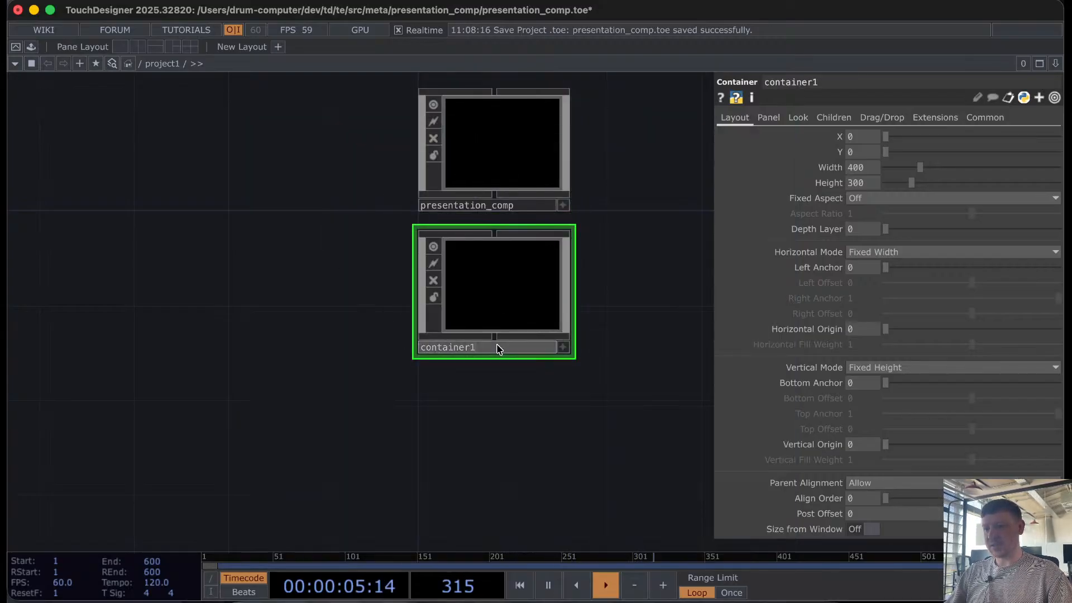
click(499, 348)
text(header)
key(Return)
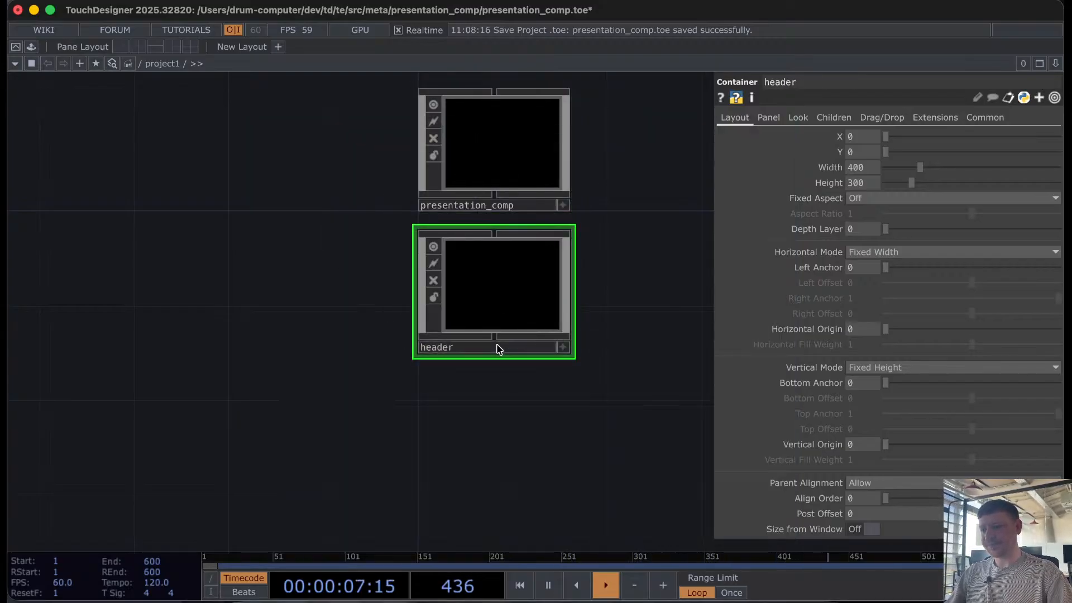
Step: Add a Container COMP directly below header and name it description
scroll(474, 413, down, 3)
key(Tab)
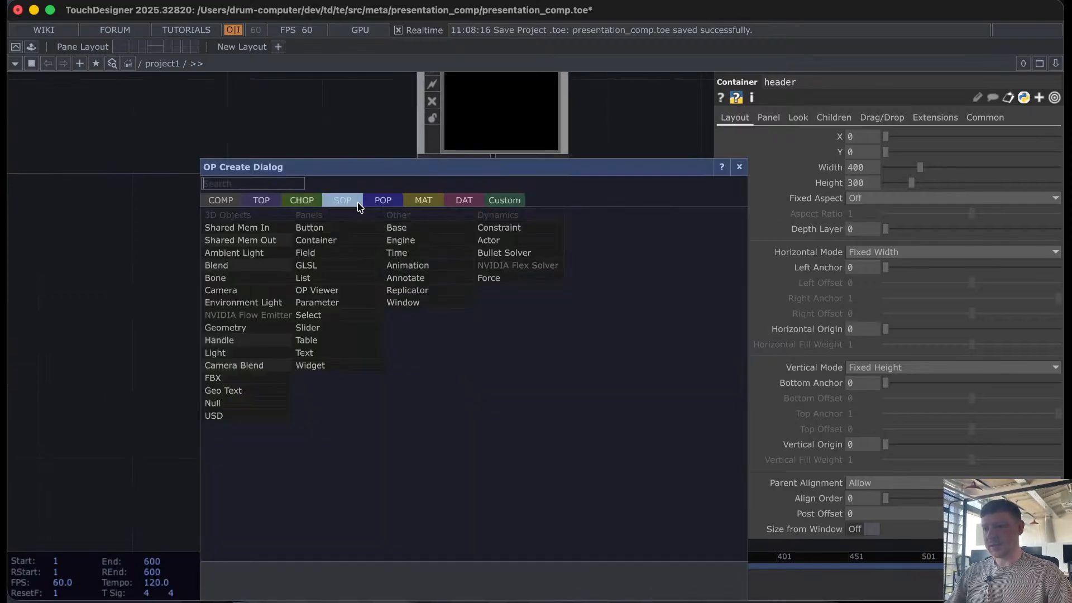
click(342, 247)
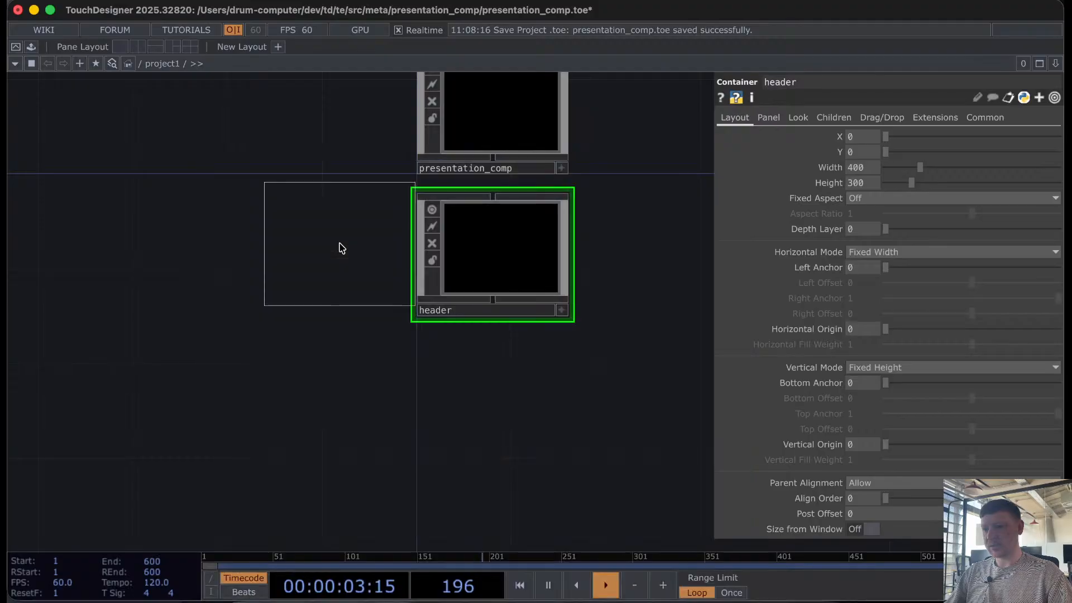
click(492, 403)
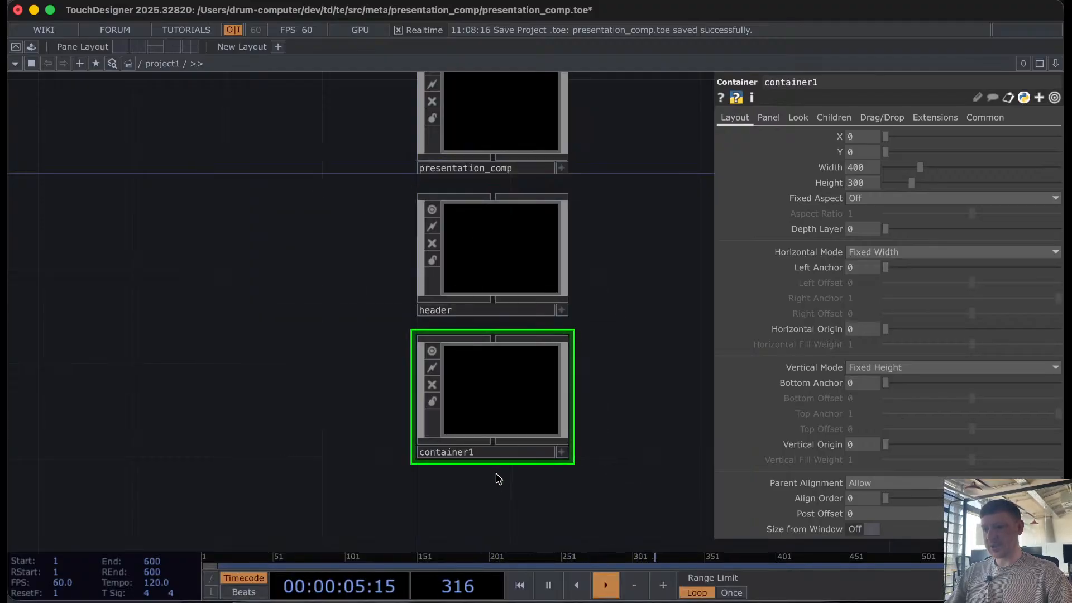
click(498, 454)
text(description)
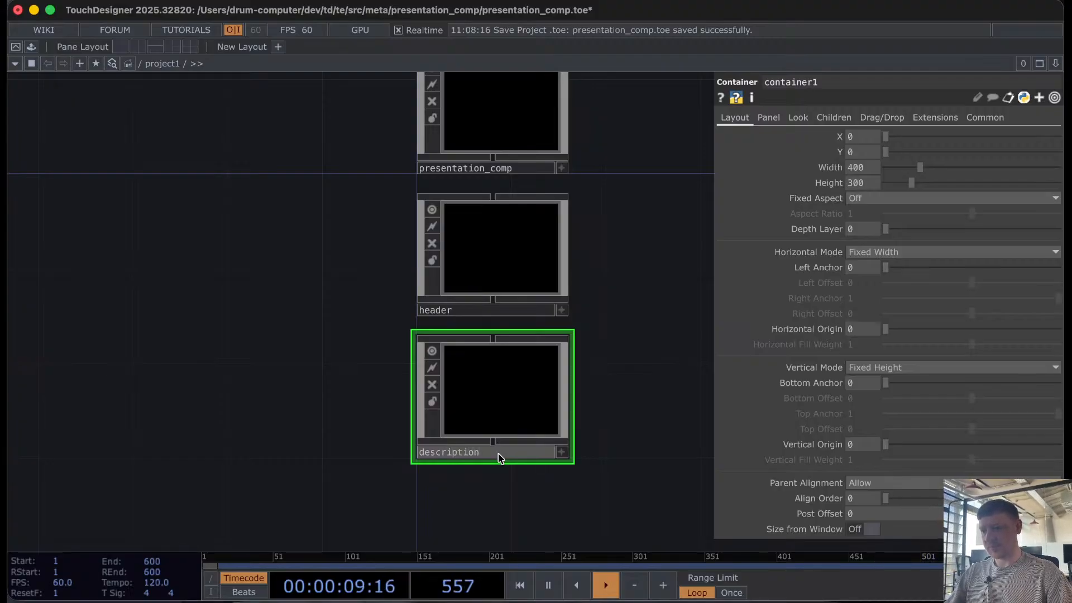
key(Return)
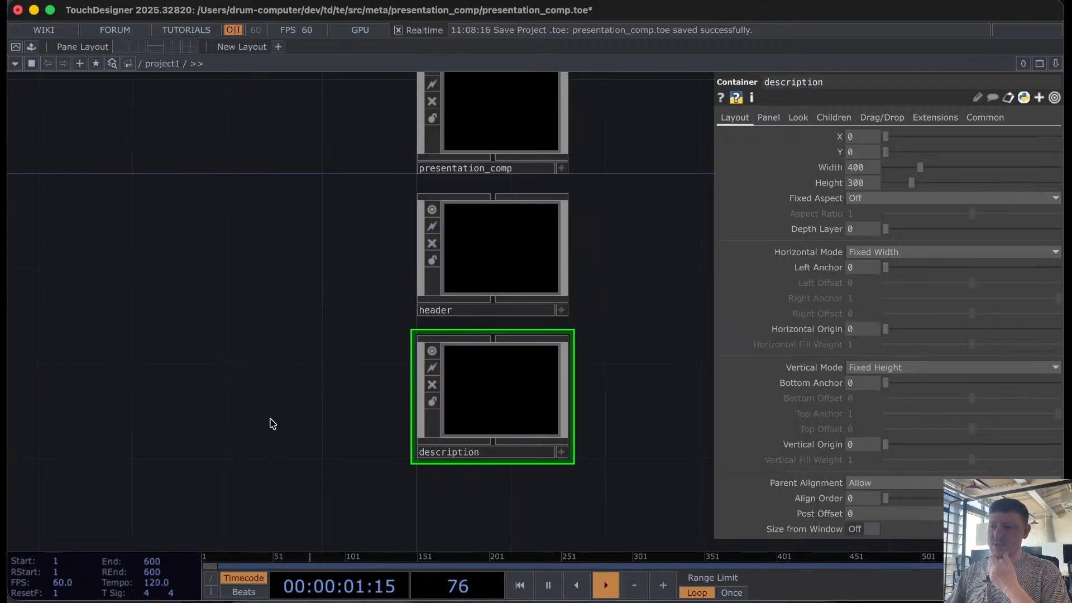
Step: Add a Container COMP directly below description and name it quicknav_ui
scroll(272, 424, down, 2)
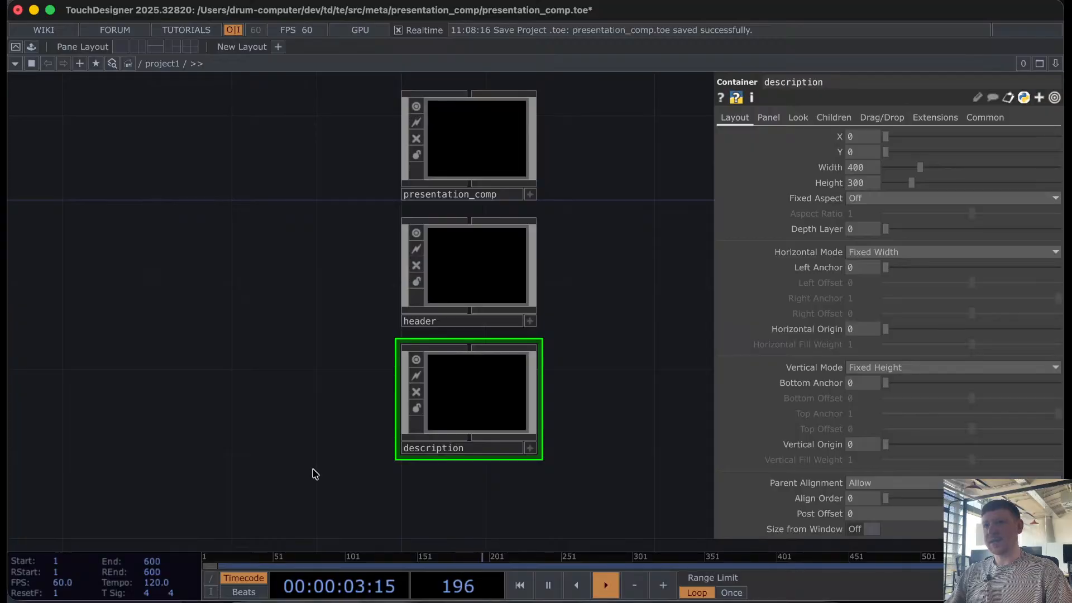
scroll(311, 470, down, 1)
drag(329, 461, 227, 261)
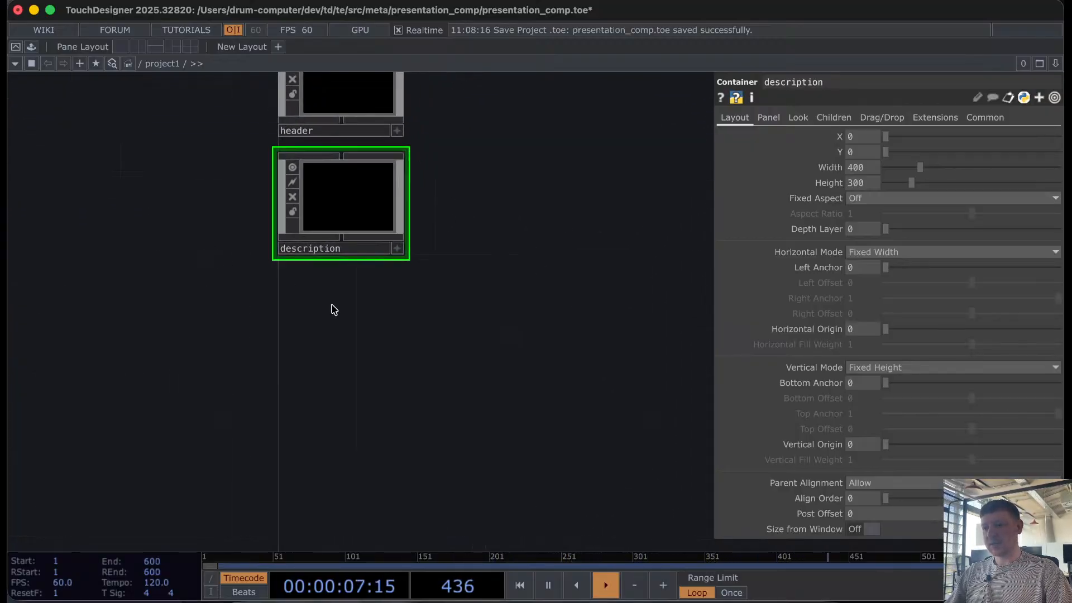
key(Tab)
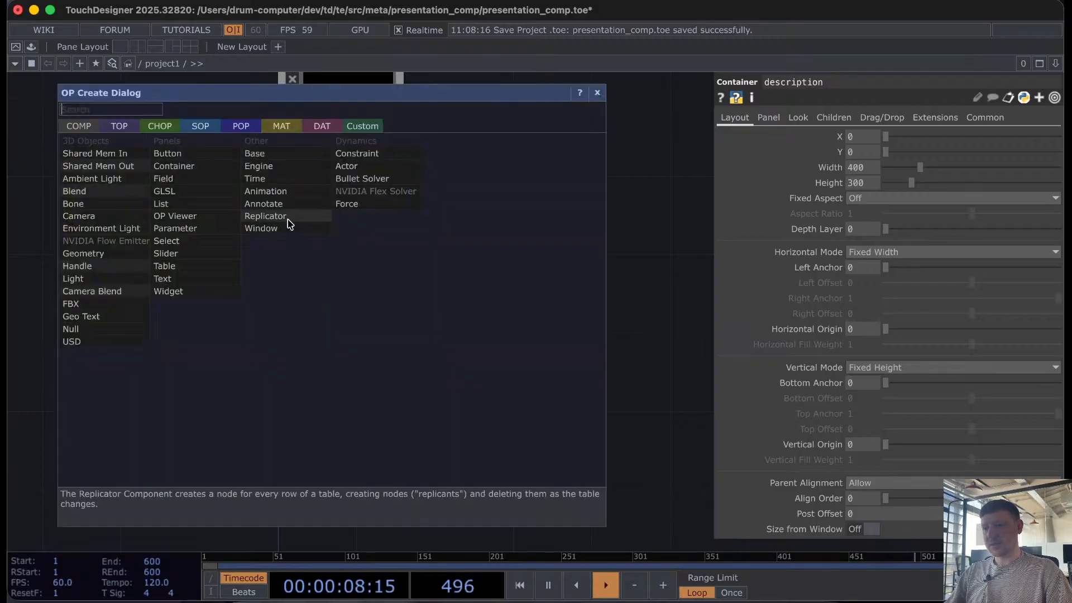
click(214, 171)
click(342, 320)
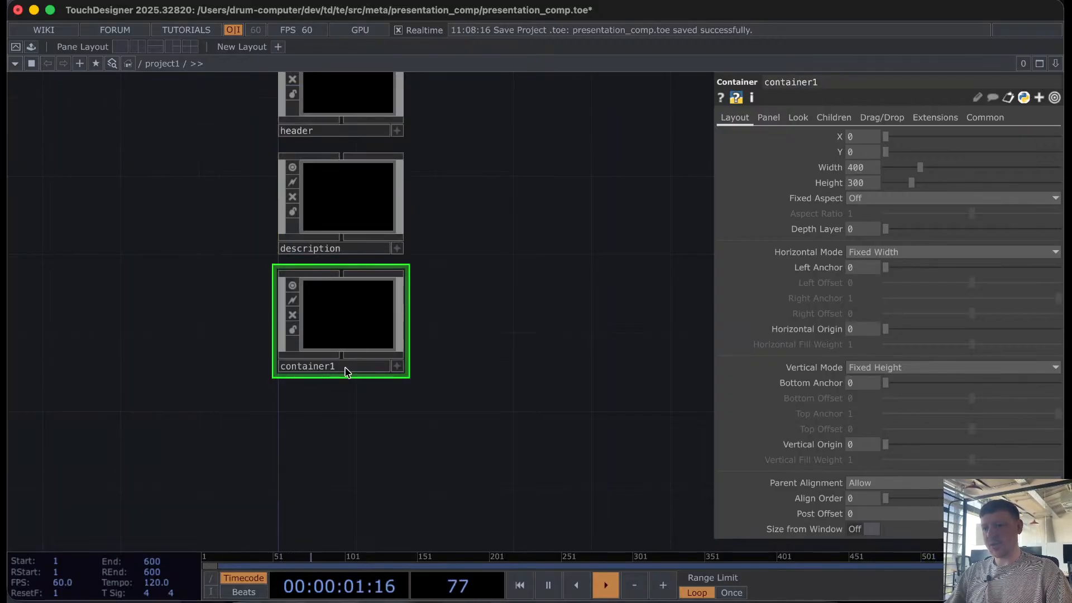
click(346, 369)
text(qu)
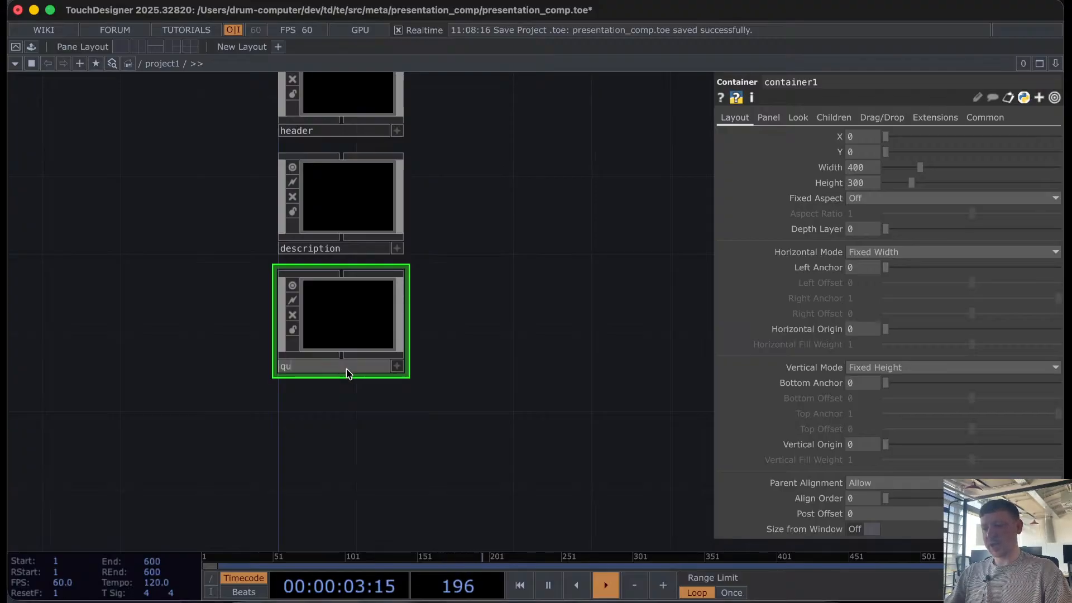
text(icknav)
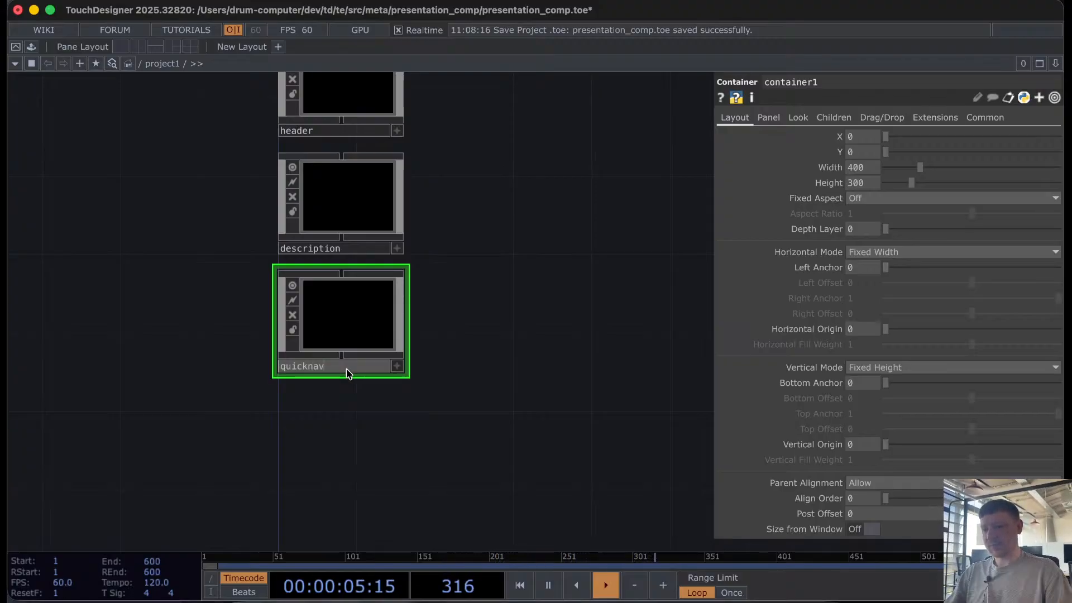
text(_ui)
key(Return)
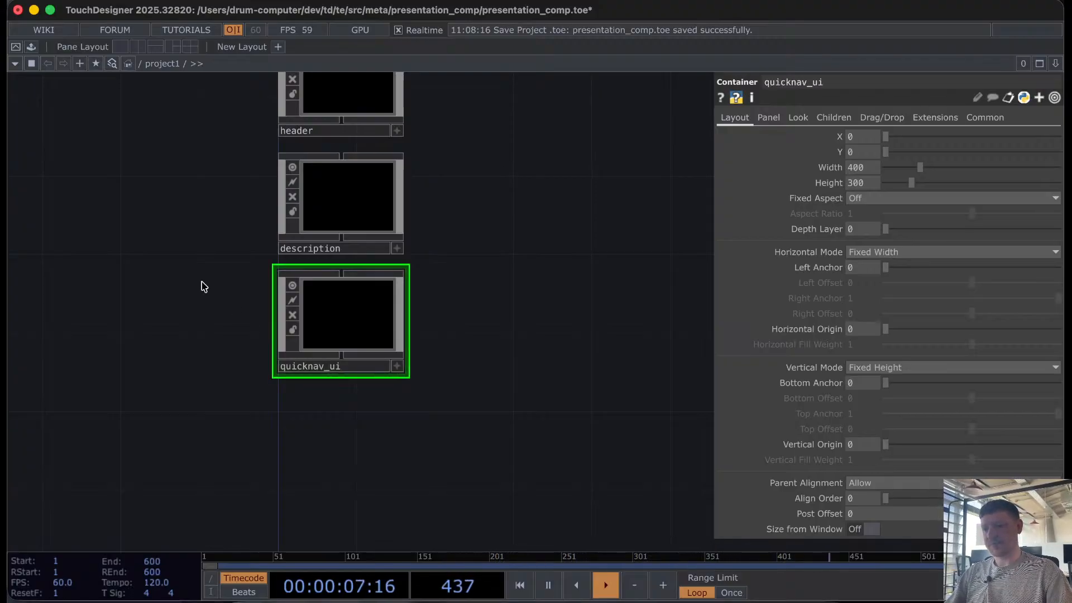
Step: Drive the header container's Width with the expression me.parent().par.w
scroll(308, 383, up, 5)
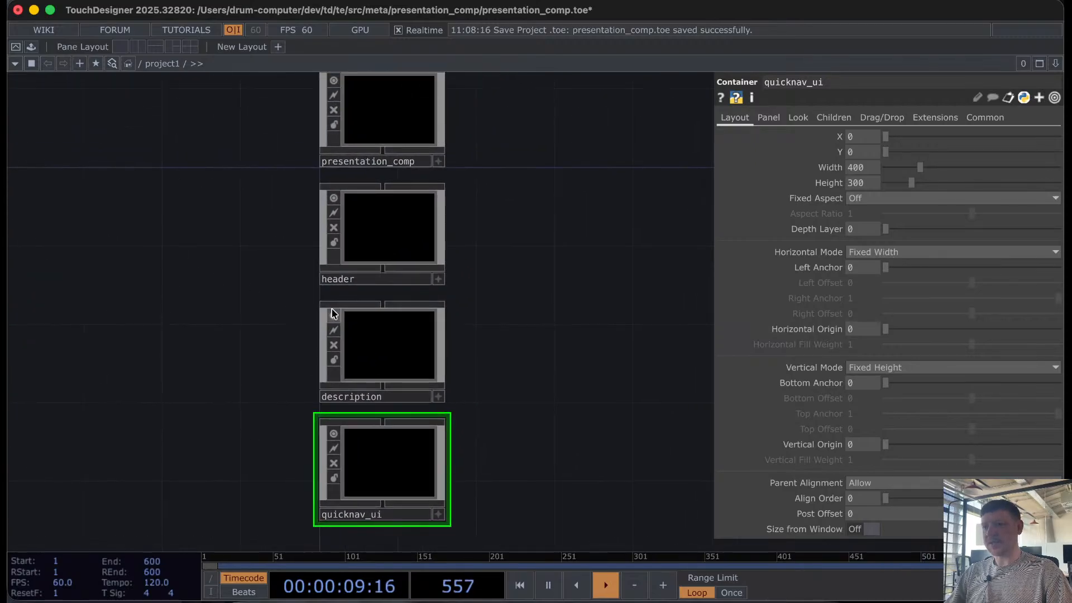
drag(254, 278, 210, 363)
click(333, 192)
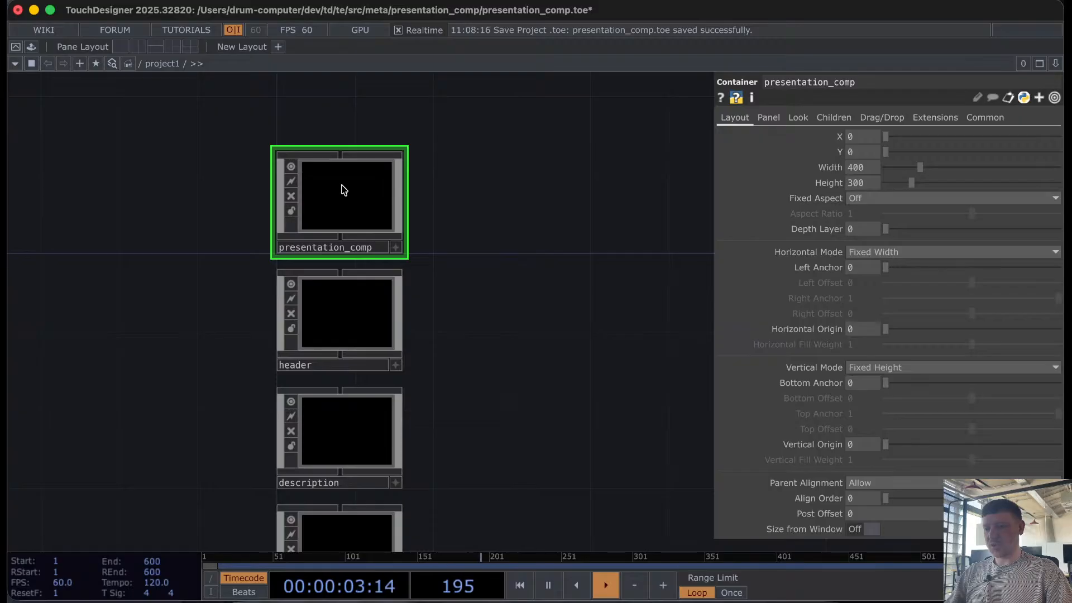
drag(468, 194, 407, 195)
scroll(290, 205, up, 2)
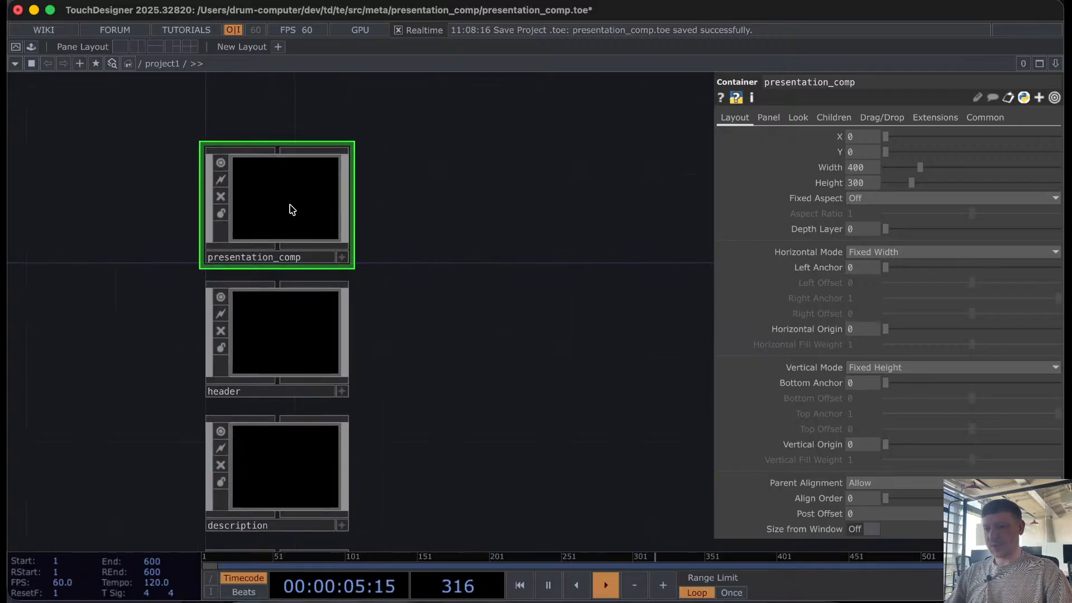
click(287, 338)
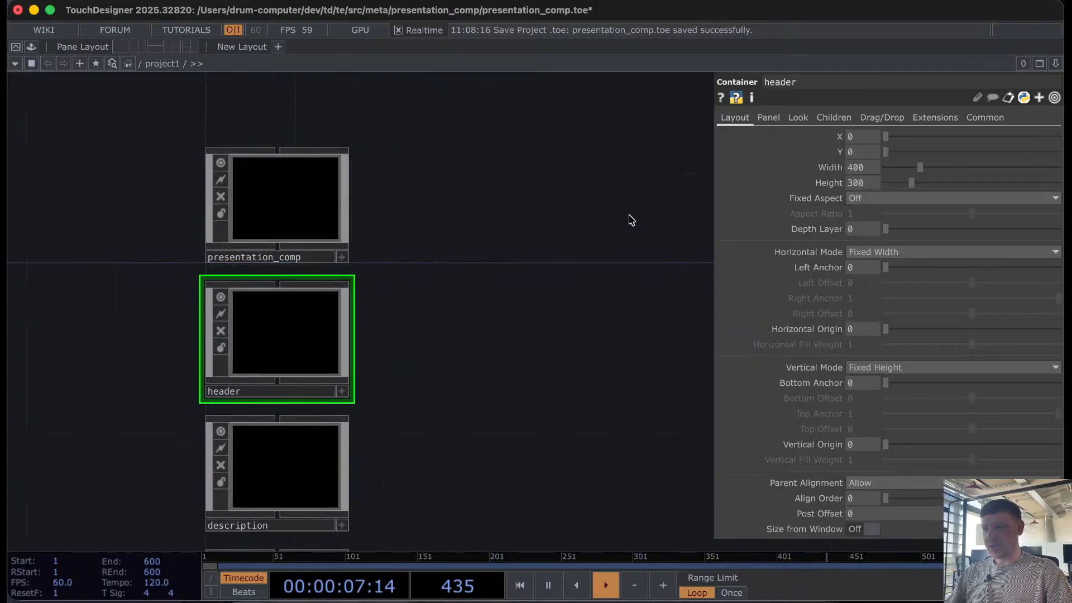
click(811, 163)
click(792, 185)
click(851, 183)
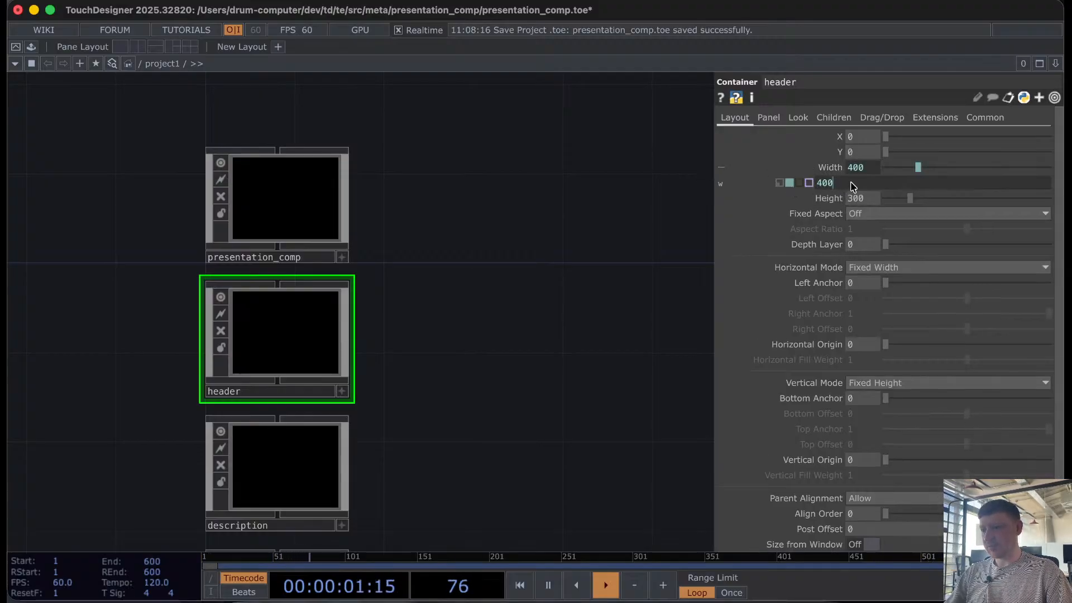
key(ctrl+a)
text(m)
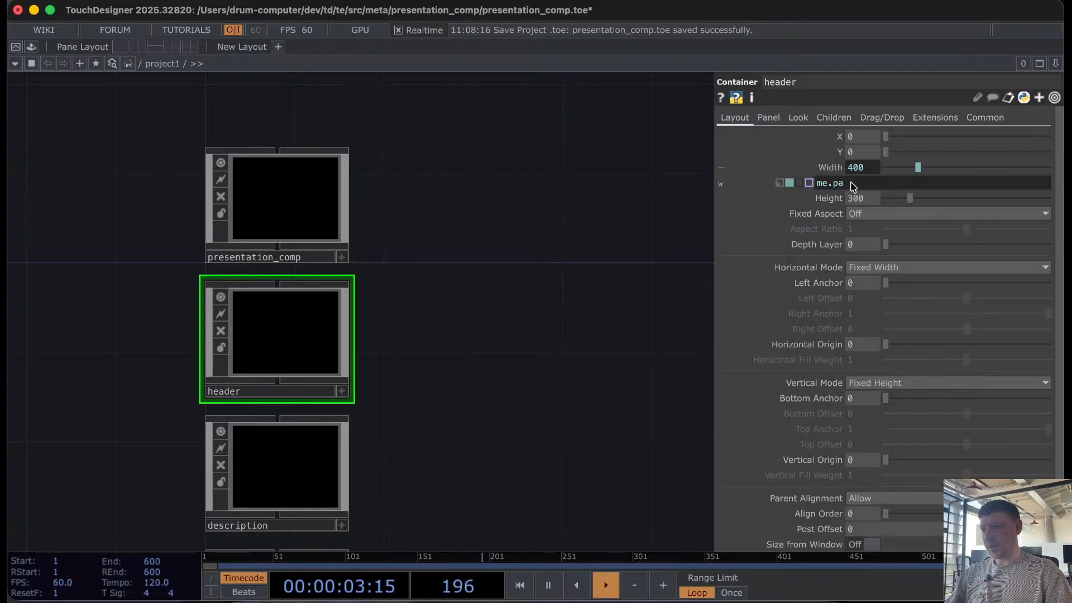
text(rent().par.w)
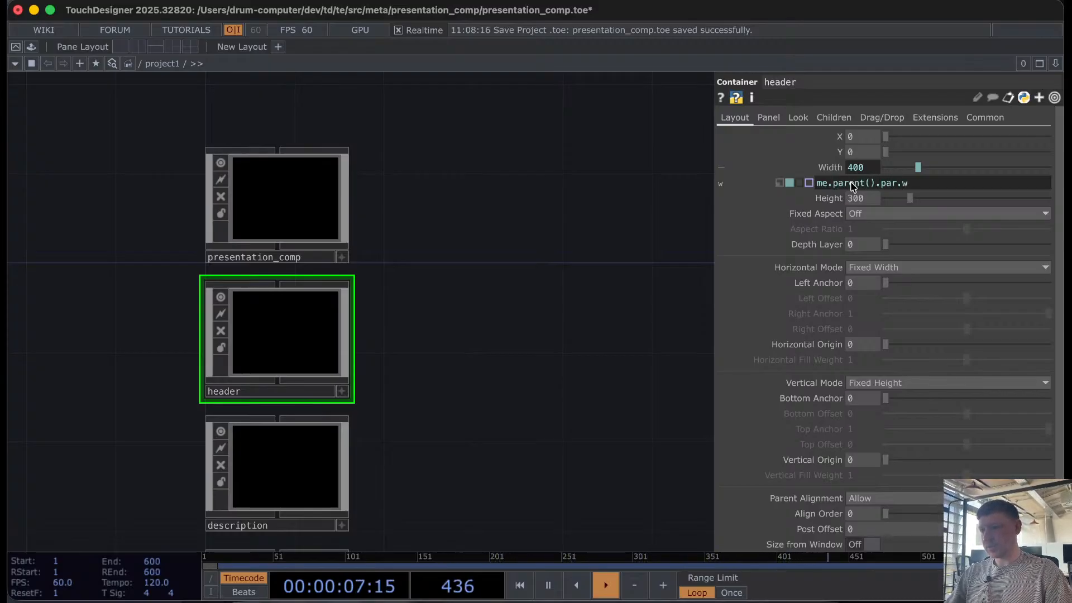
click(634, 236)
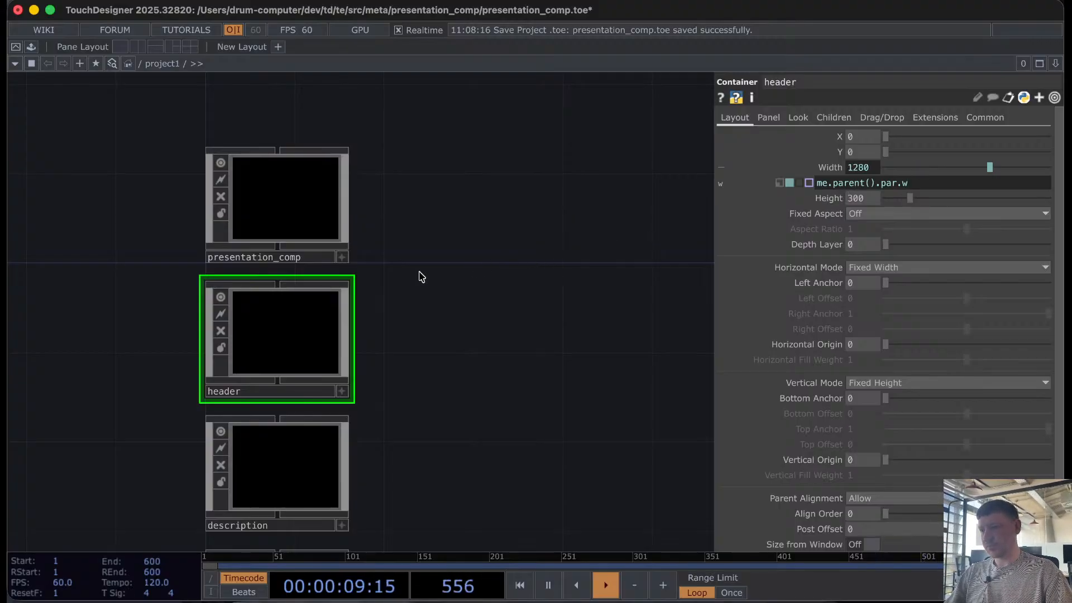
Step: Connect header to presentation_comp as its panel child and move presentation_comp up to leave a gap between them
drag(289, 287, 280, 257)
drag(295, 219, 282, 179)
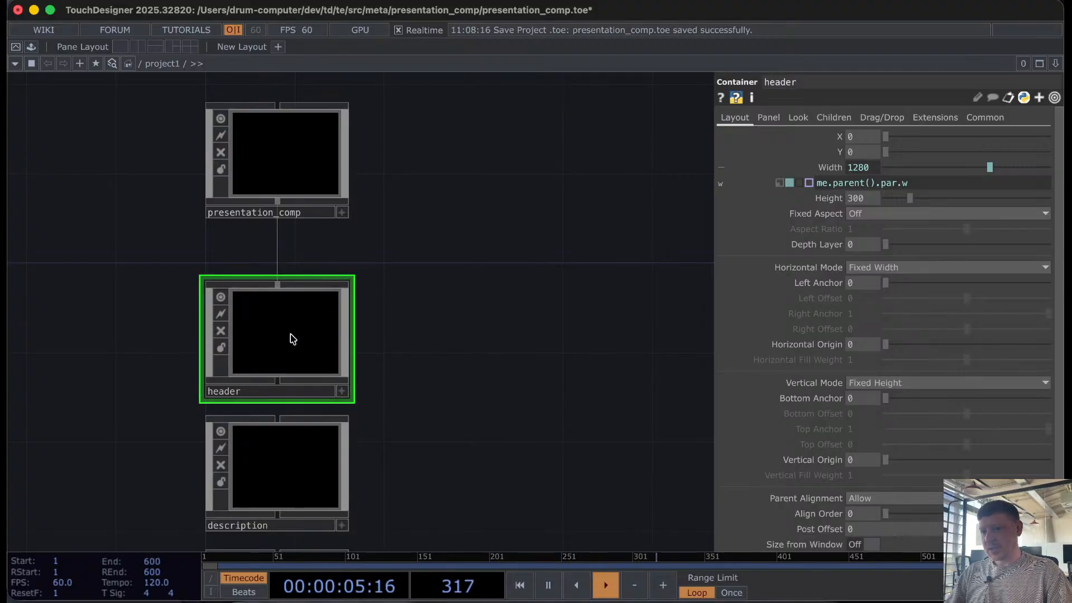
drag(440, 302, 503, 287)
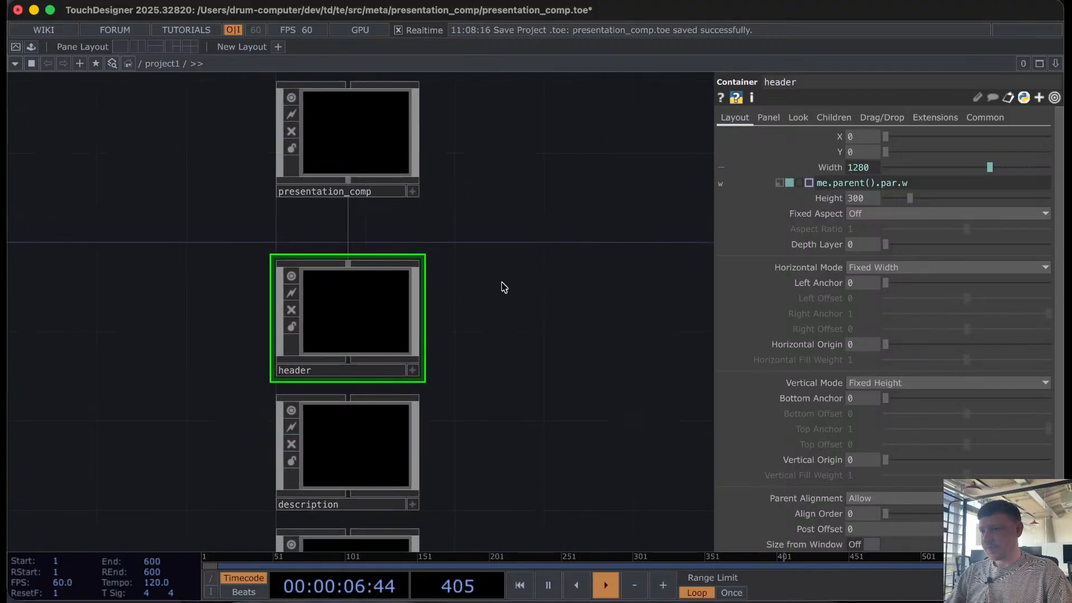
Step: Open the containerCOMP Python class documentation for header and look up the panelRoot member of the PanelCOMP class
click(736, 99)
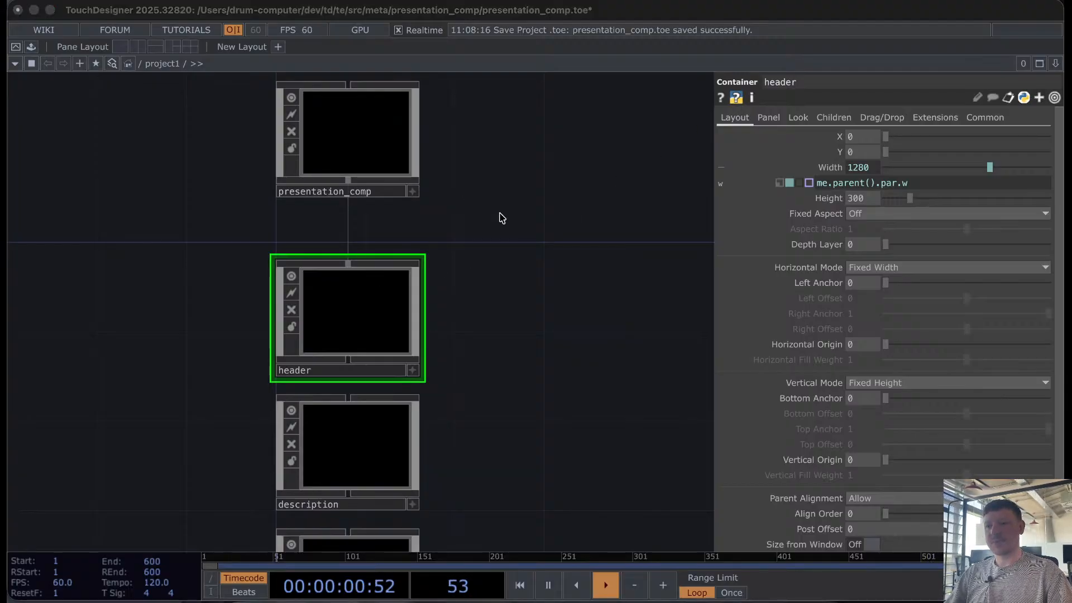
key(ctrl+Right)
key(ctrl+Right)
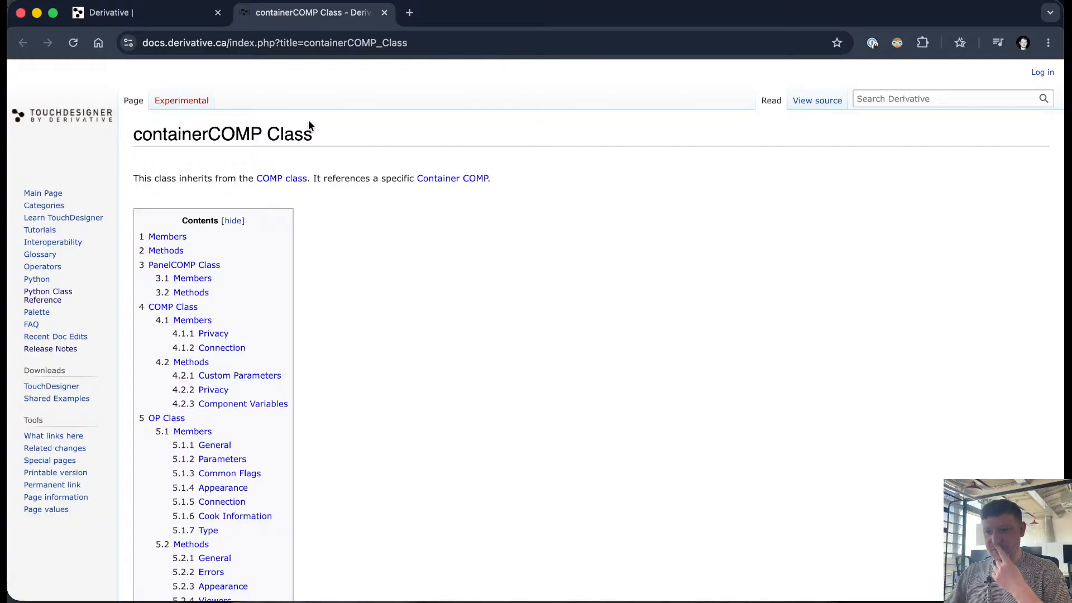
scroll(330, 302, down, 12)
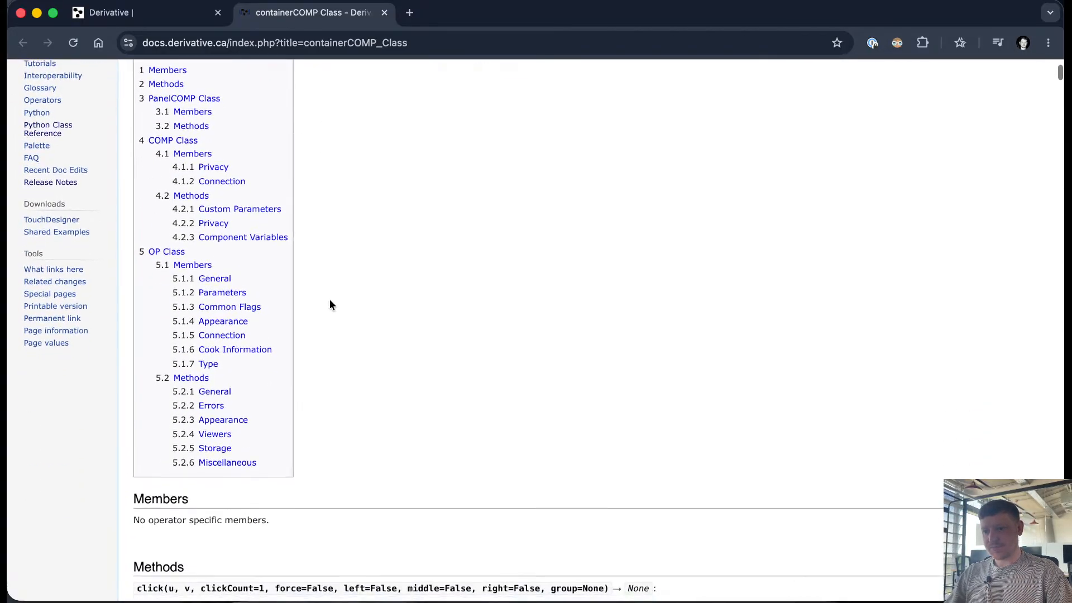
scroll(331, 305, down, 5)
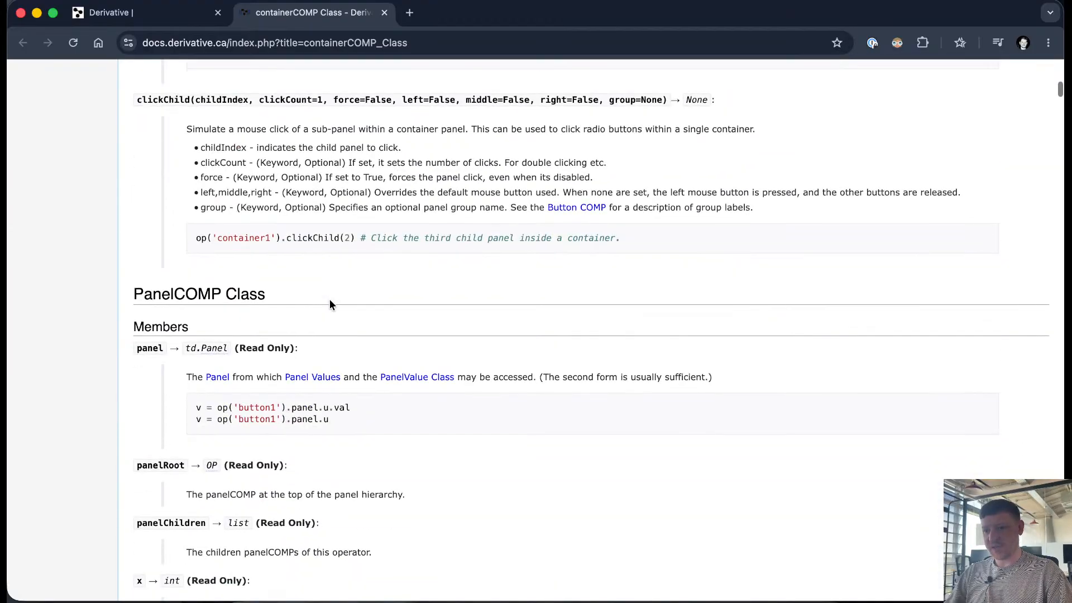
scroll(330, 304, down, 3)
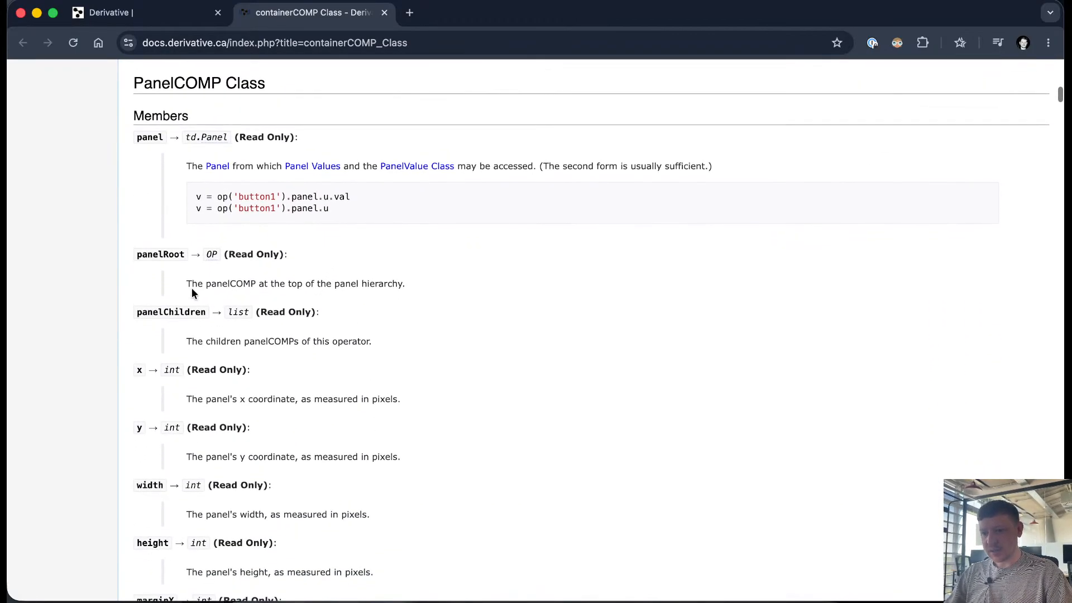
drag(190, 280, 339, 275)
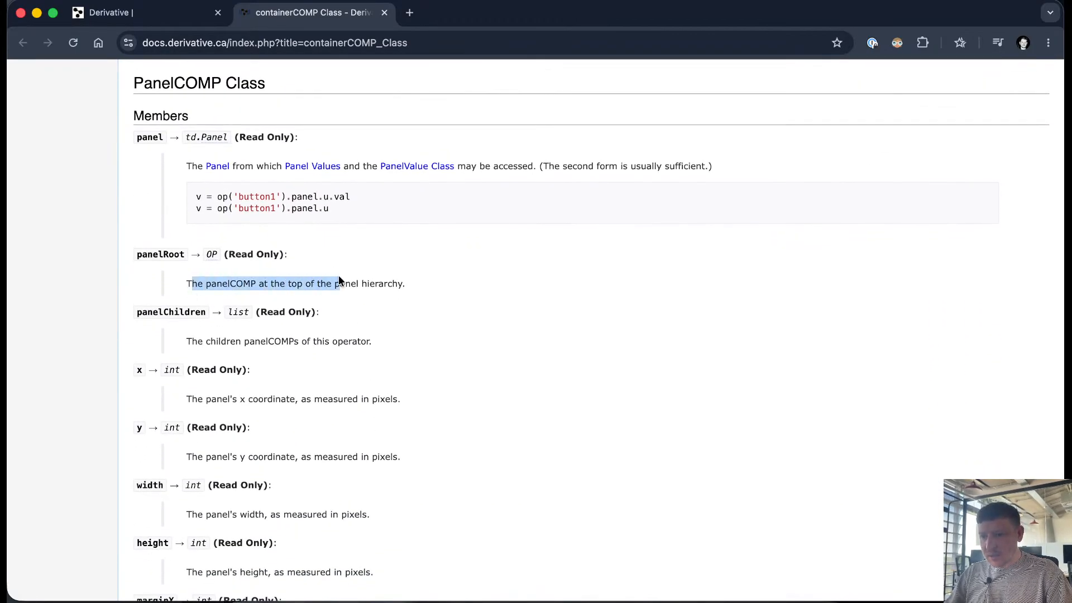
drag(250, 284, 402, 278)
click(421, 281)
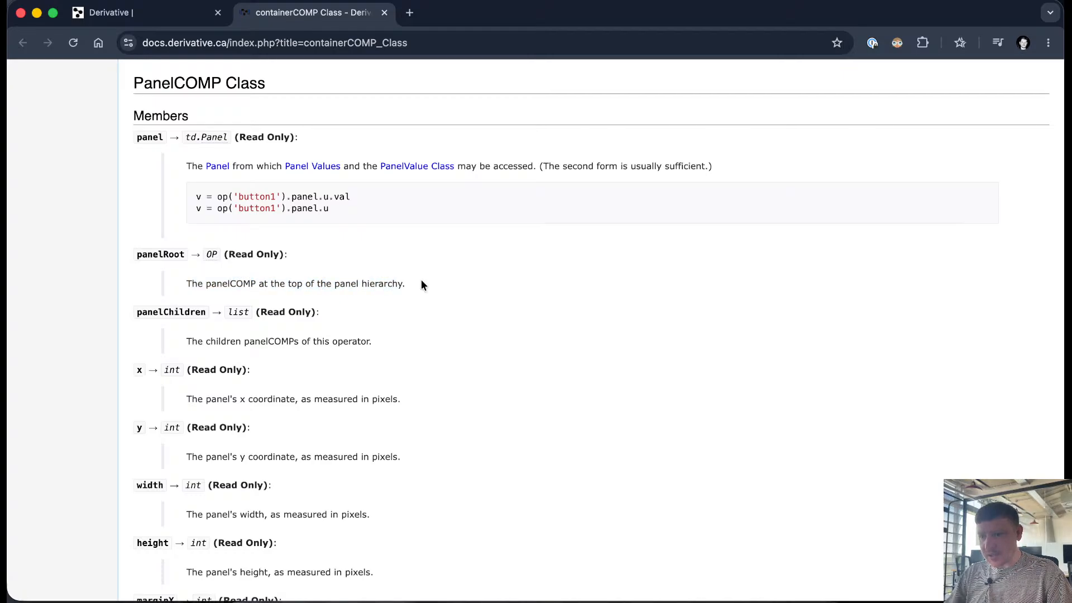
double_click(146, 255)
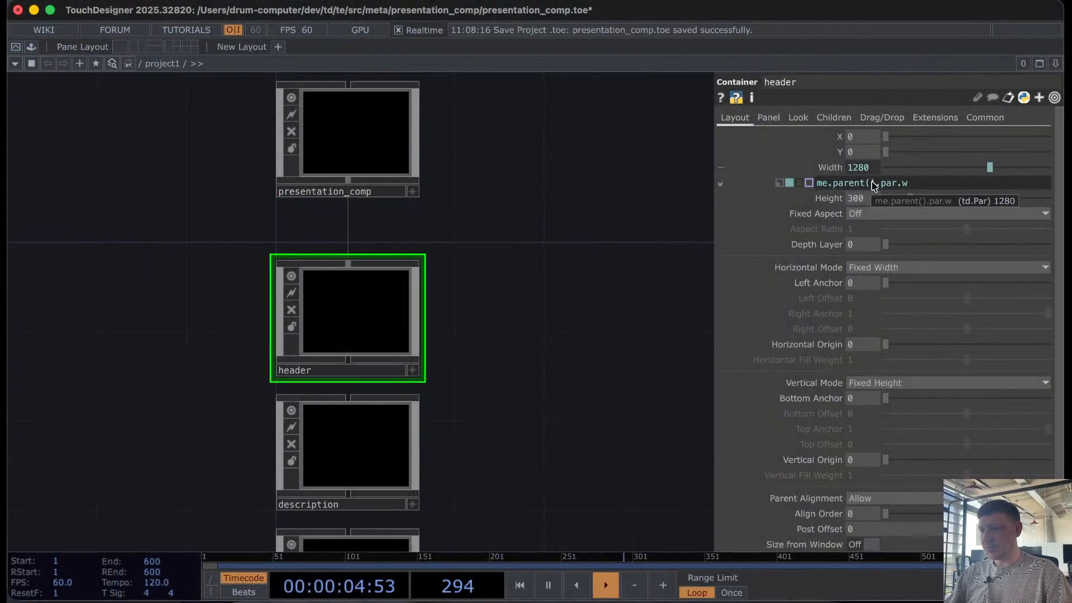
Step: Try driving the header container's Width with the expression me.panelRoot.par.w
drag(876, 184, 838, 194)
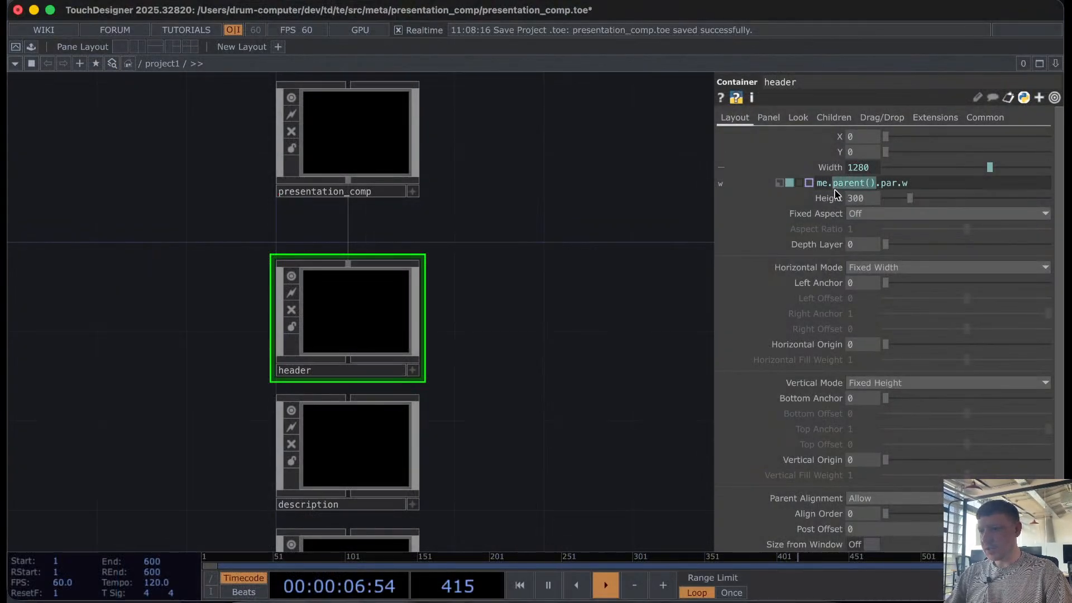
text(panes)
key(BackSpace)
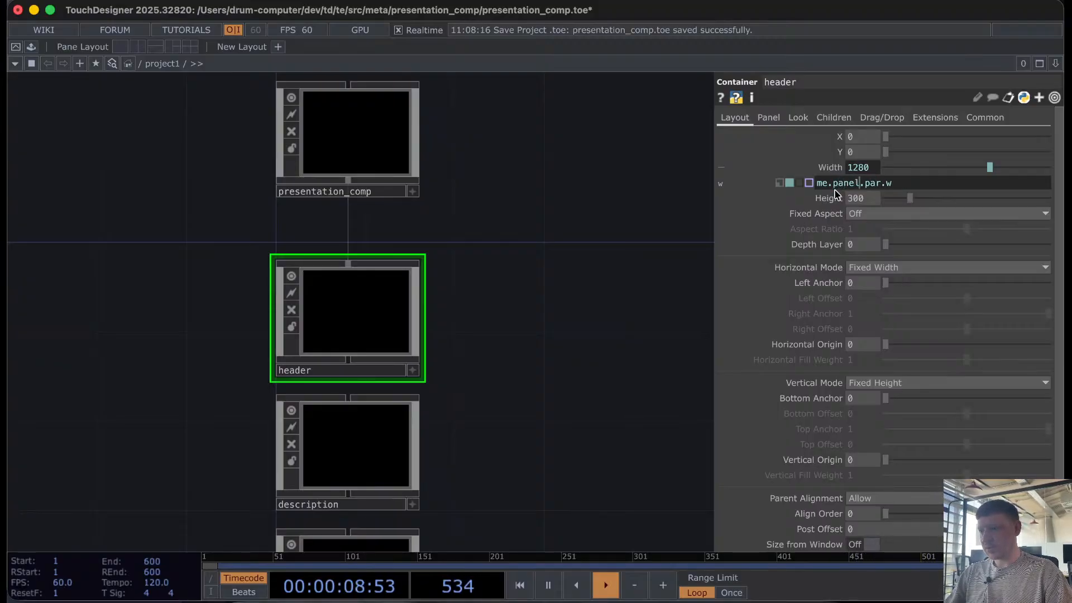
text(lRoot)
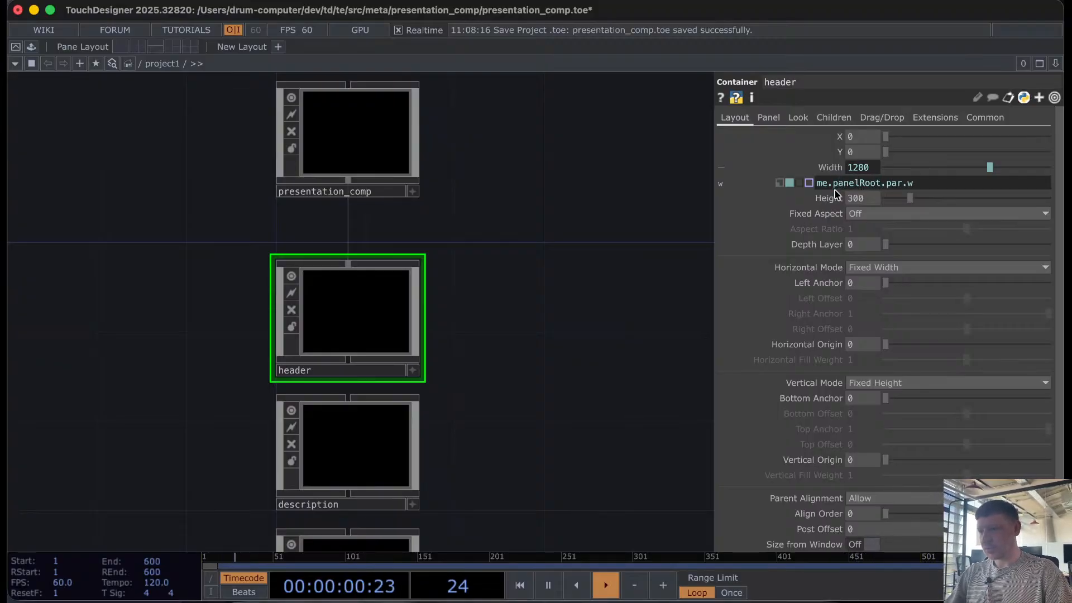
click(593, 200)
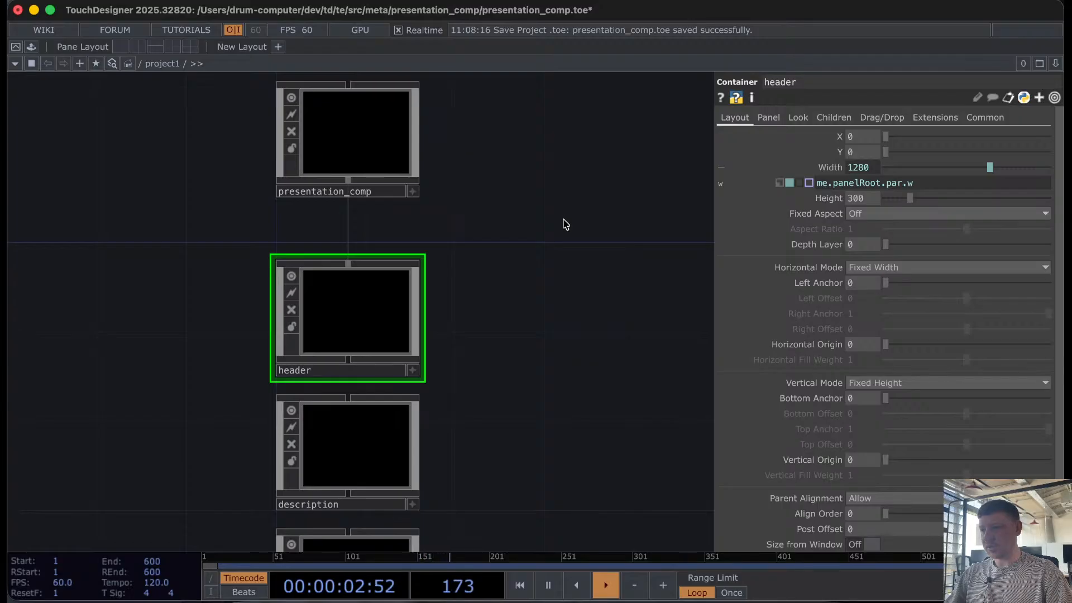
Step: Return to the containerCOMP class documentation in the browser and read the description of the panelParent method
key(ctrl+Left)
key(ctrl+Left)
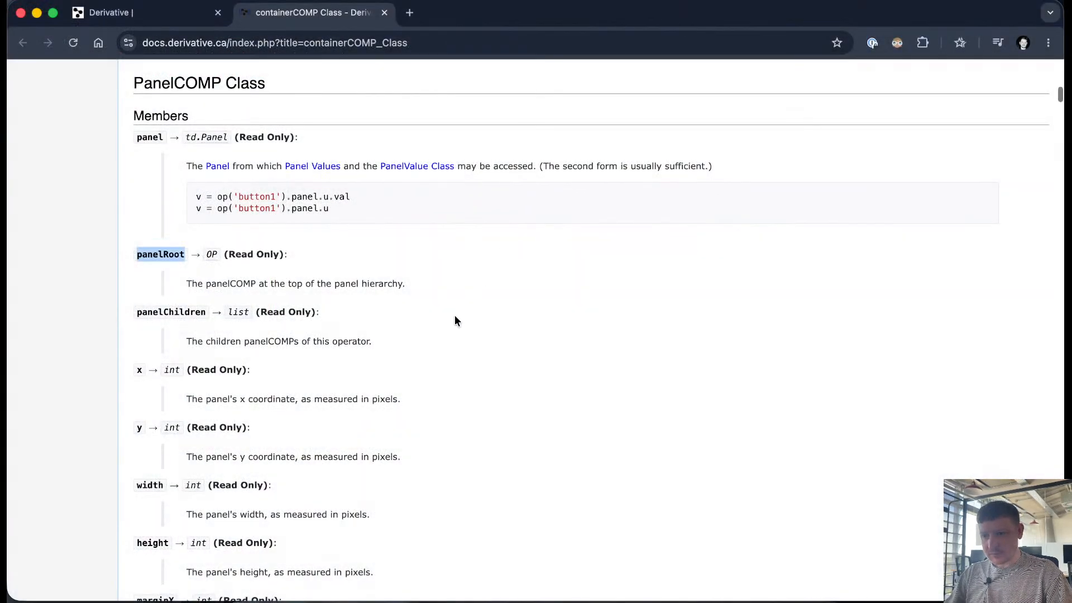
drag(210, 341, 377, 343)
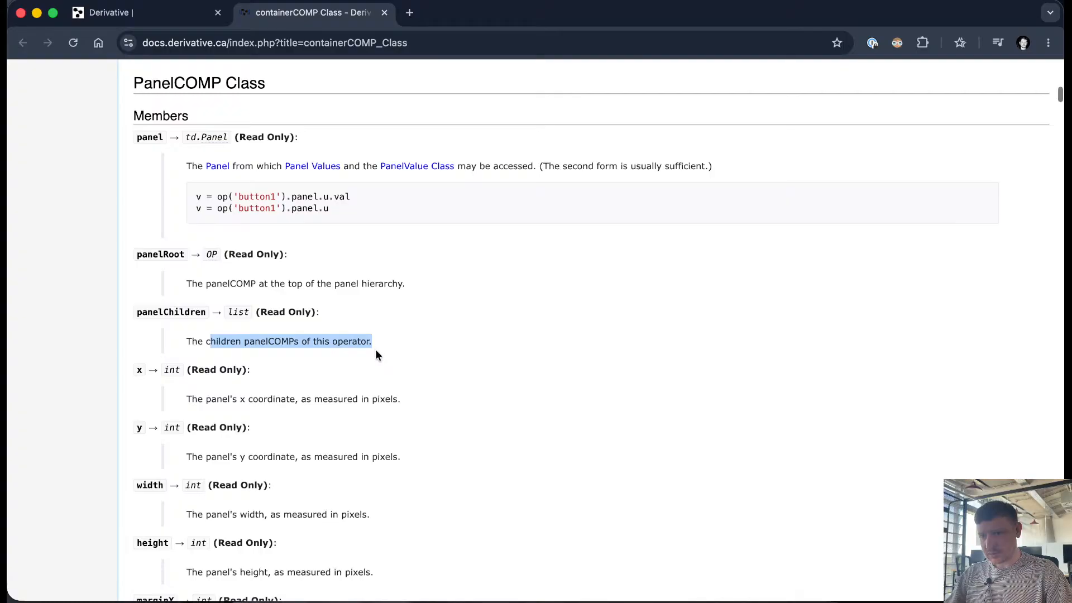
scroll(377, 355, down, 2)
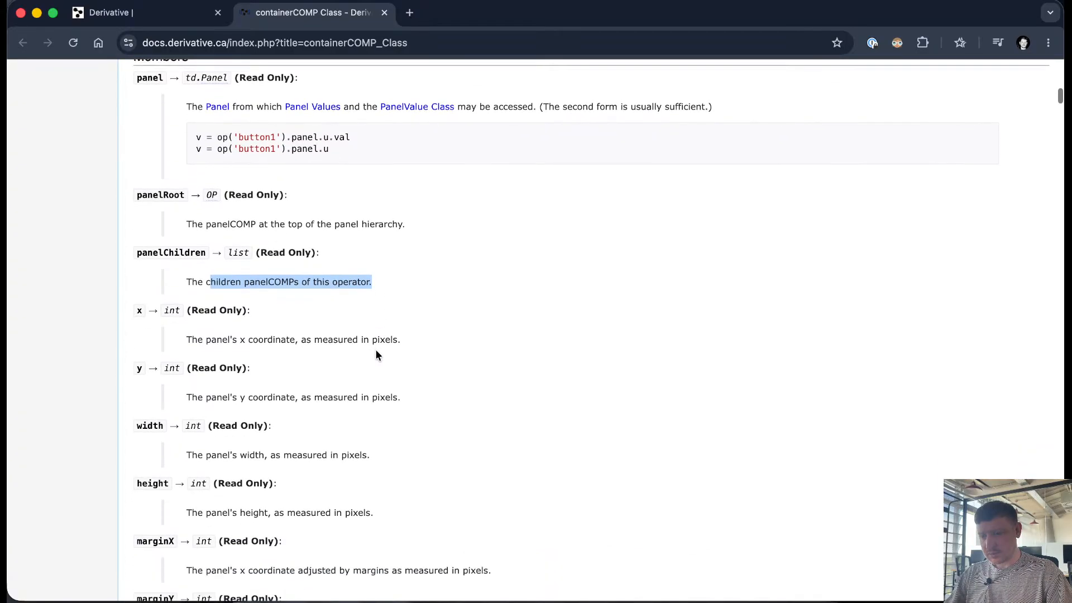
scroll(376, 355, down, 12)
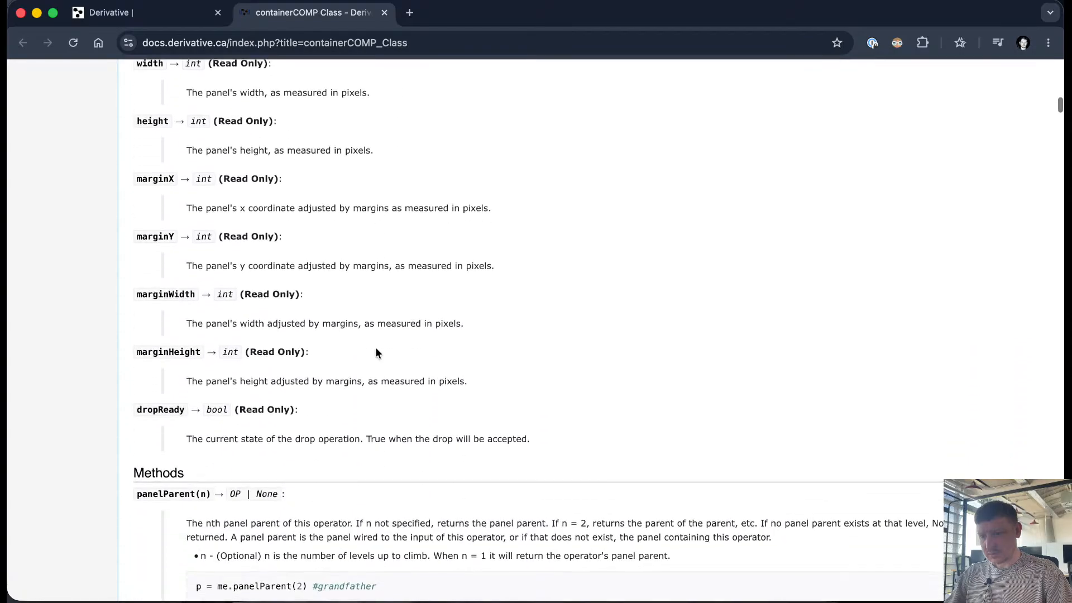
scroll(376, 352, down, 10)
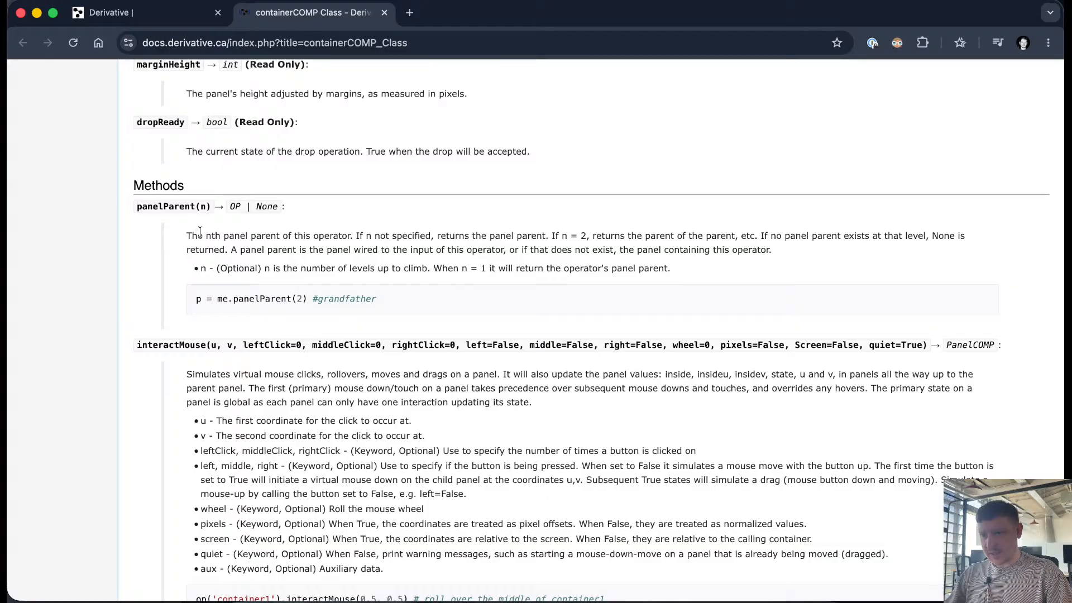
drag(201, 232, 332, 230)
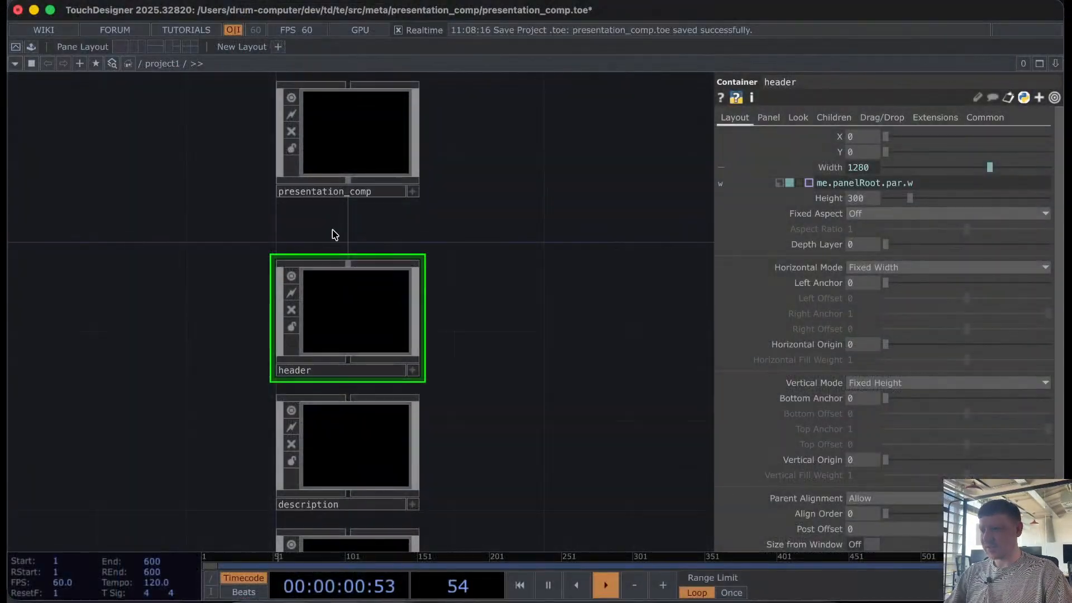
Step: Set the header container's Width expression to me.panelParent().par.w
click(881, 185)
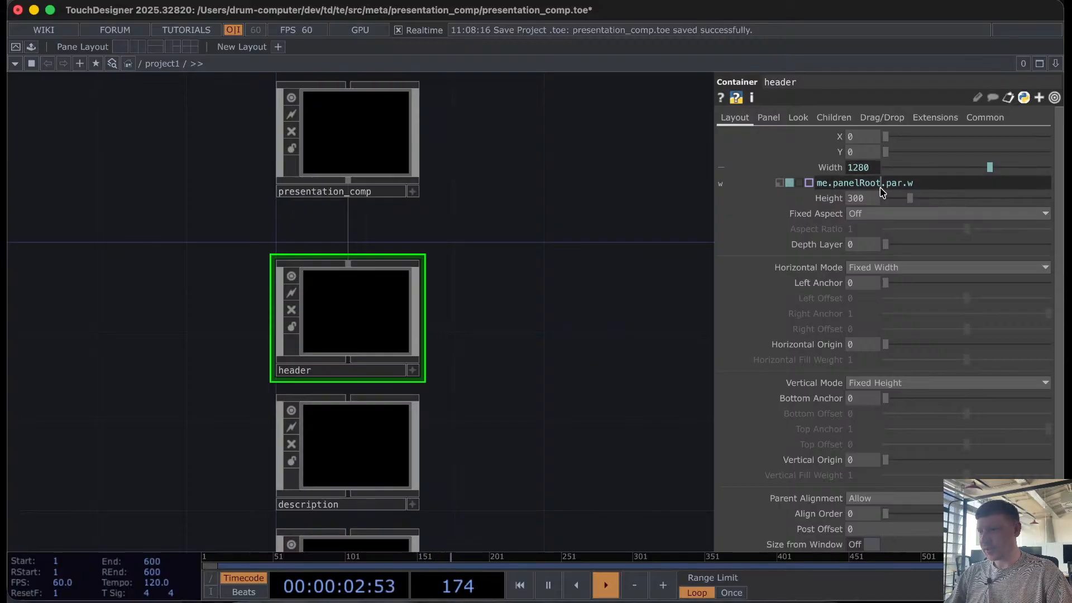
key(BackSpace)
key(BackSpace)
key(BackSpace)
key(BackSpace)
text(Parent)
key(Return)
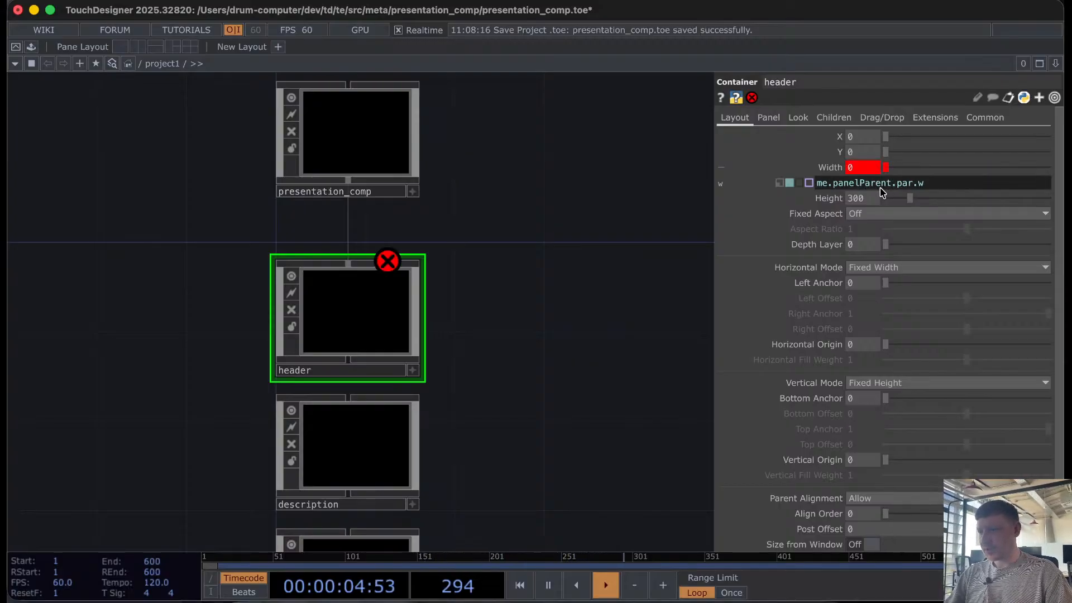
click(898, 184)
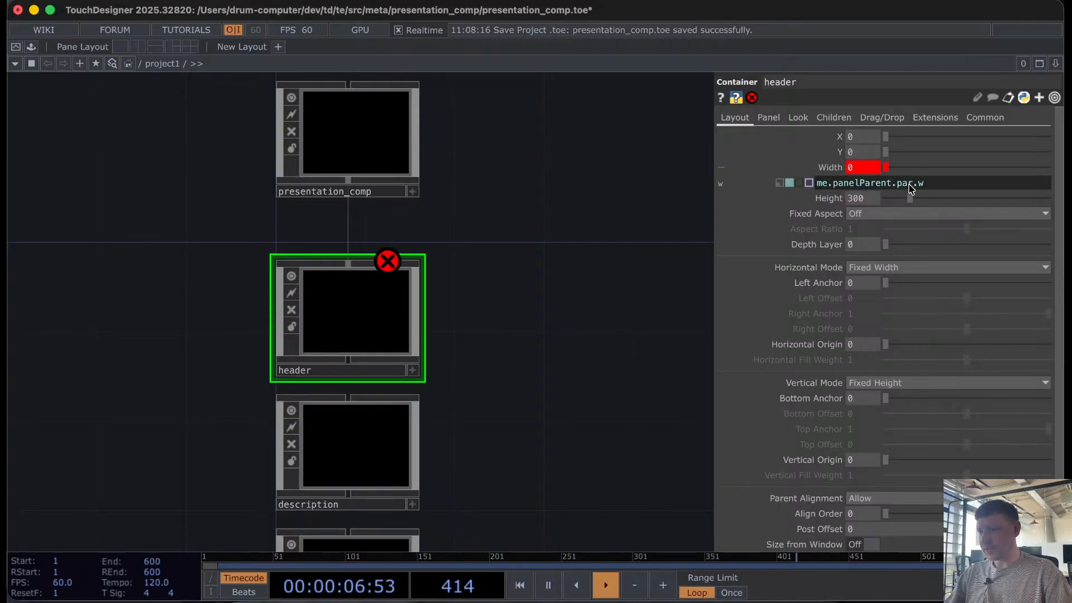
text(())
key(Return)
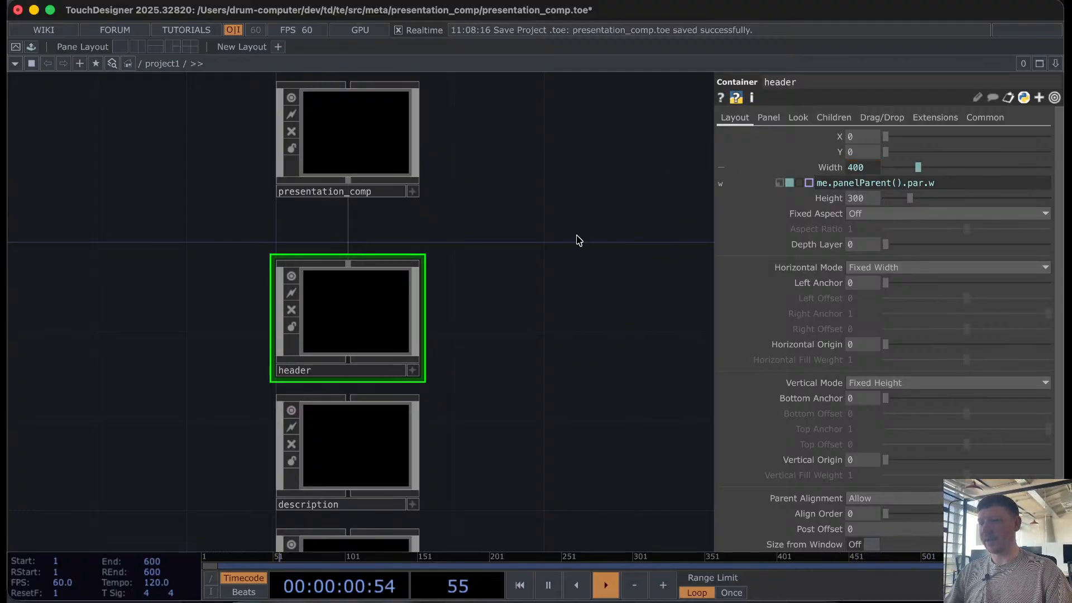
Step: Move header out to the left of the node column and connect description to presentation_comp as a panel child
click(331, 137)
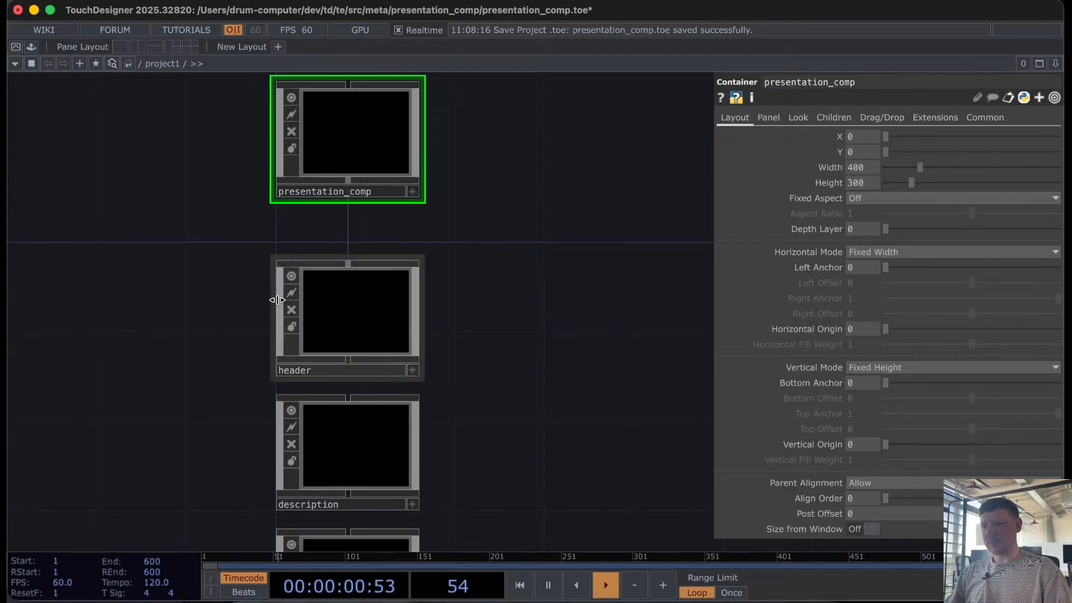
drag(376, 304, 214, 296)
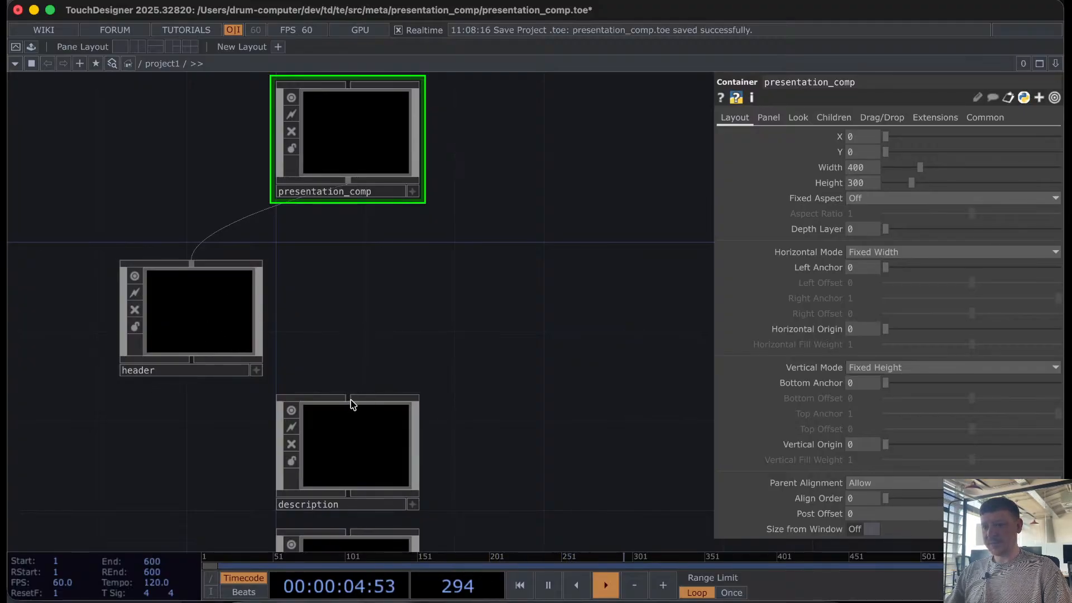
drag(352, 402, 350, 193)
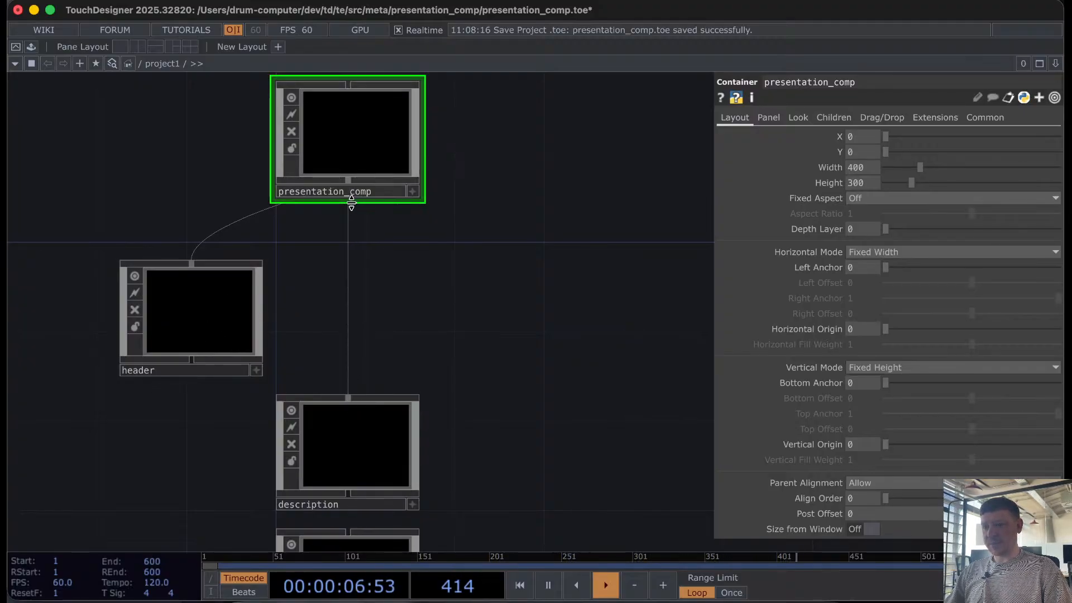
Step: Set the header container's Height to 100
click(212, 314)
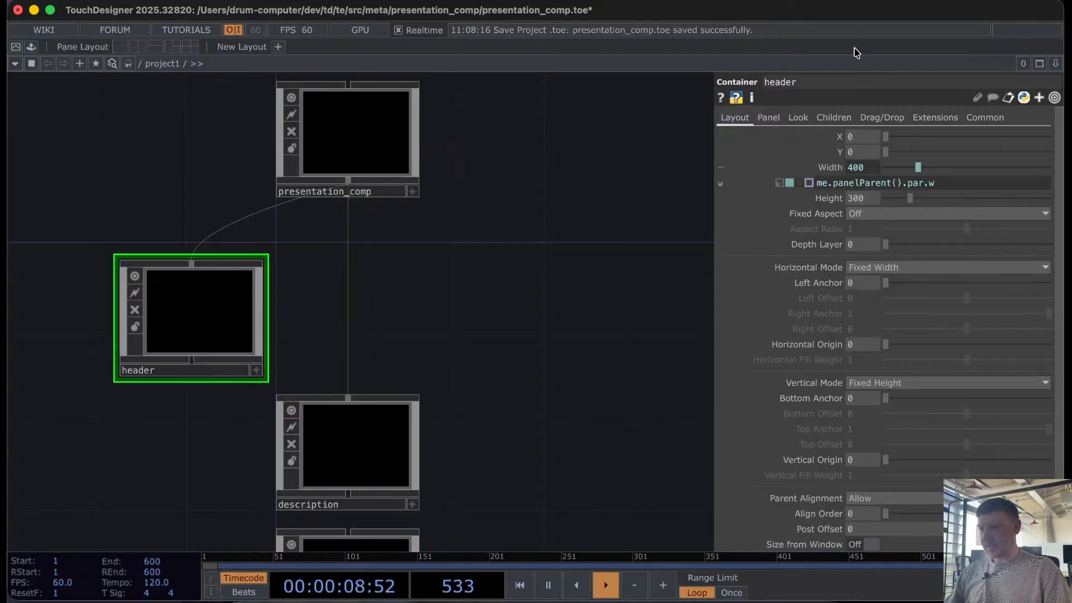
click(871, 199)
text(10)
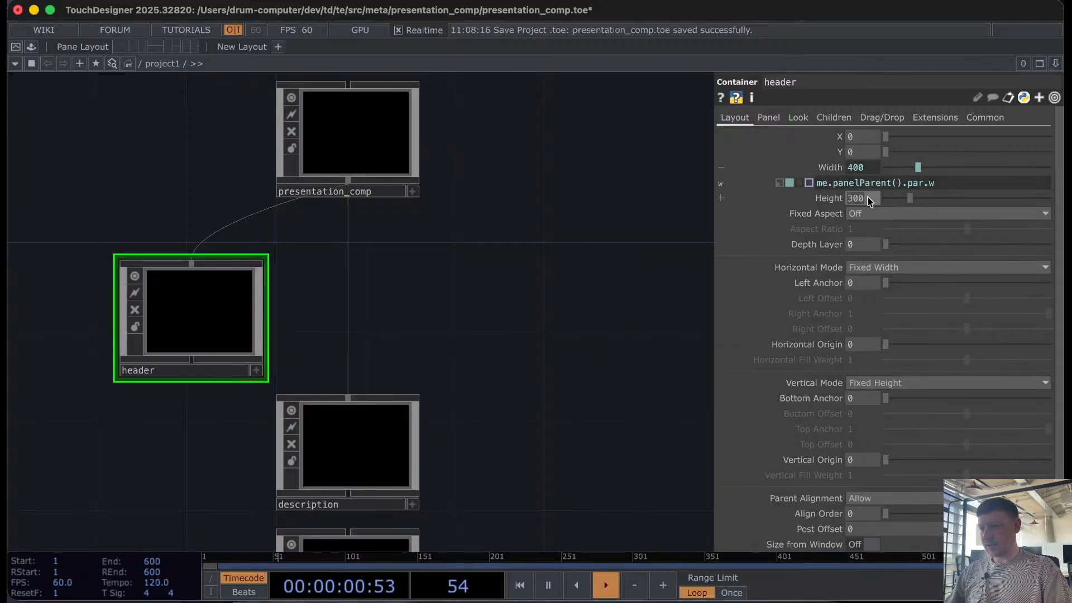
click(493, 267)
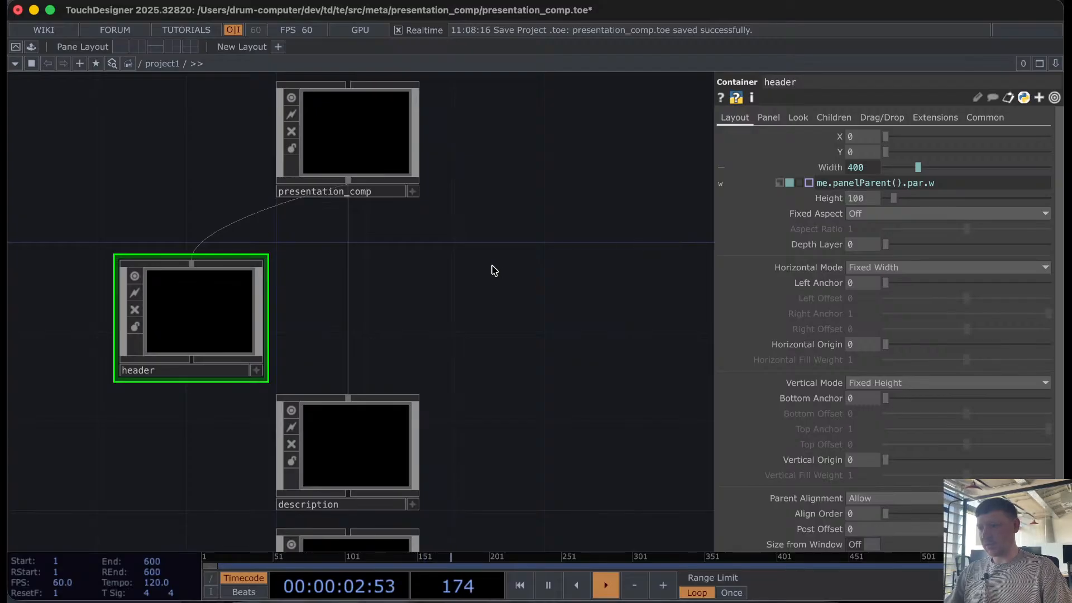
Step: Give the header container a red background colour (1, 0, 0) with Background Alpha 1
click(832, 119)
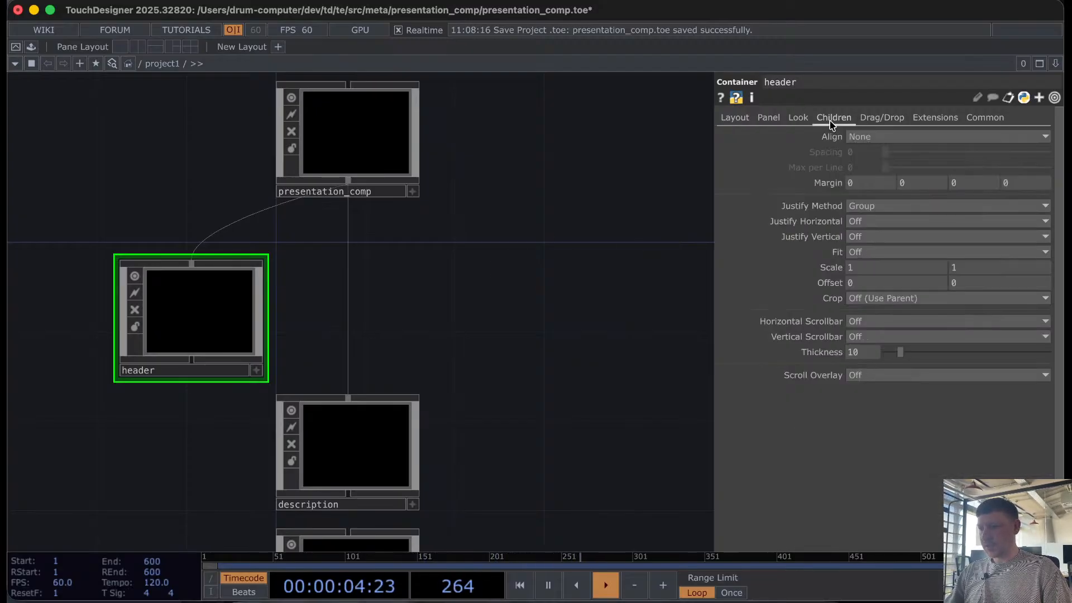
click(798, 117)
click(865, 138)
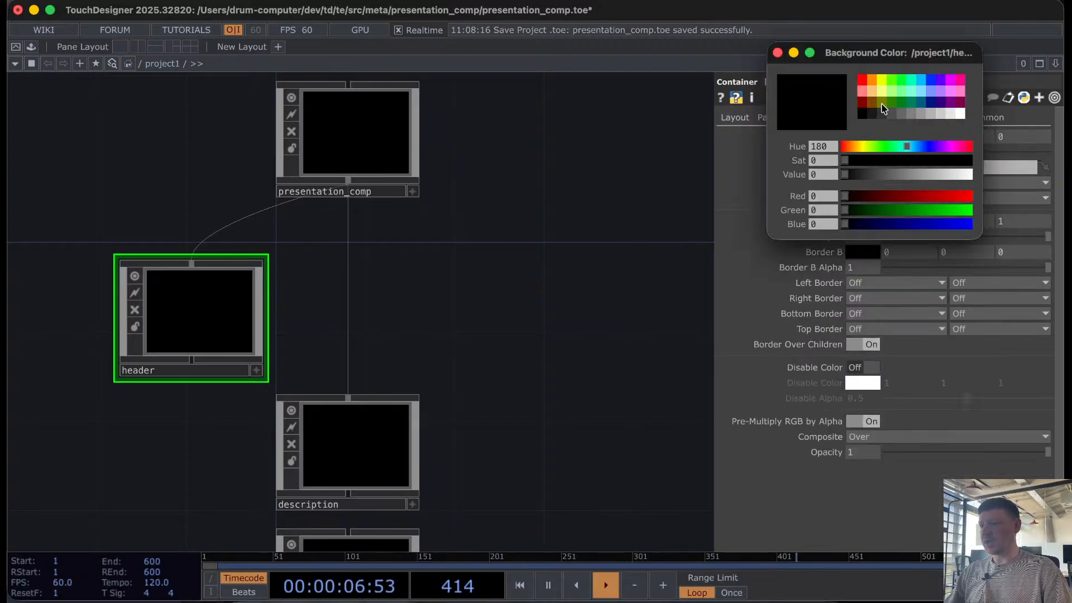
click(865, 81)
click(777, 53)
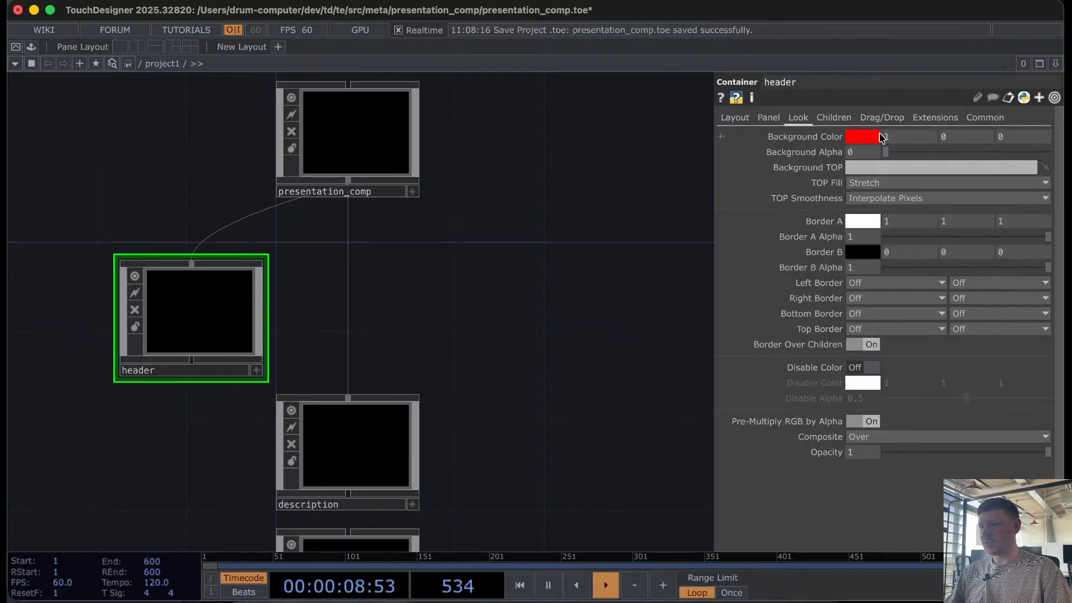
drag(952, 154, 1050, 152)
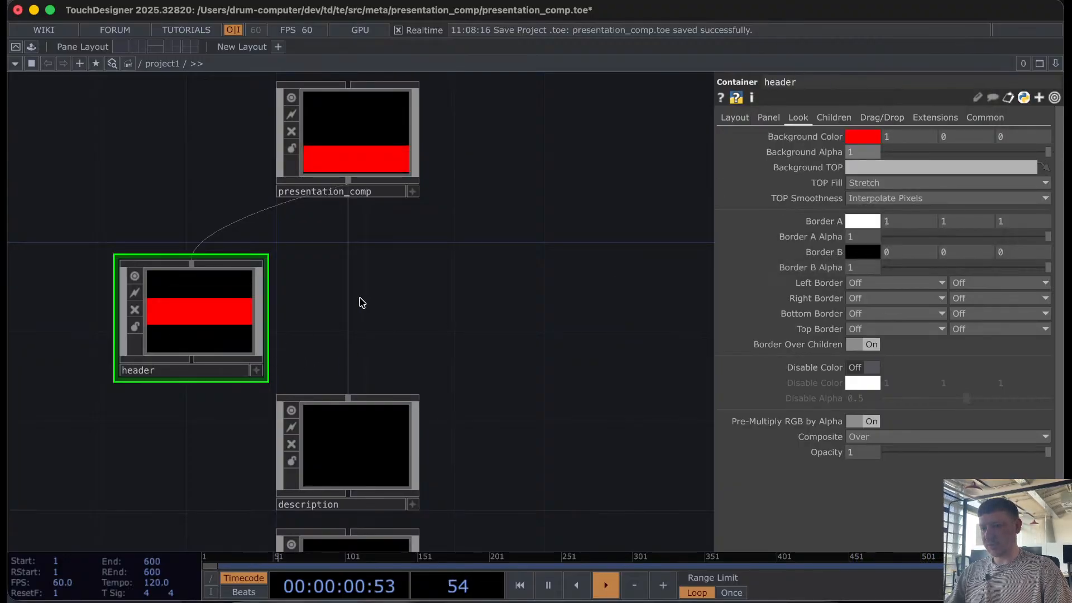
Step: Set the presentation_comp container's Height to 800
click(344, 452)
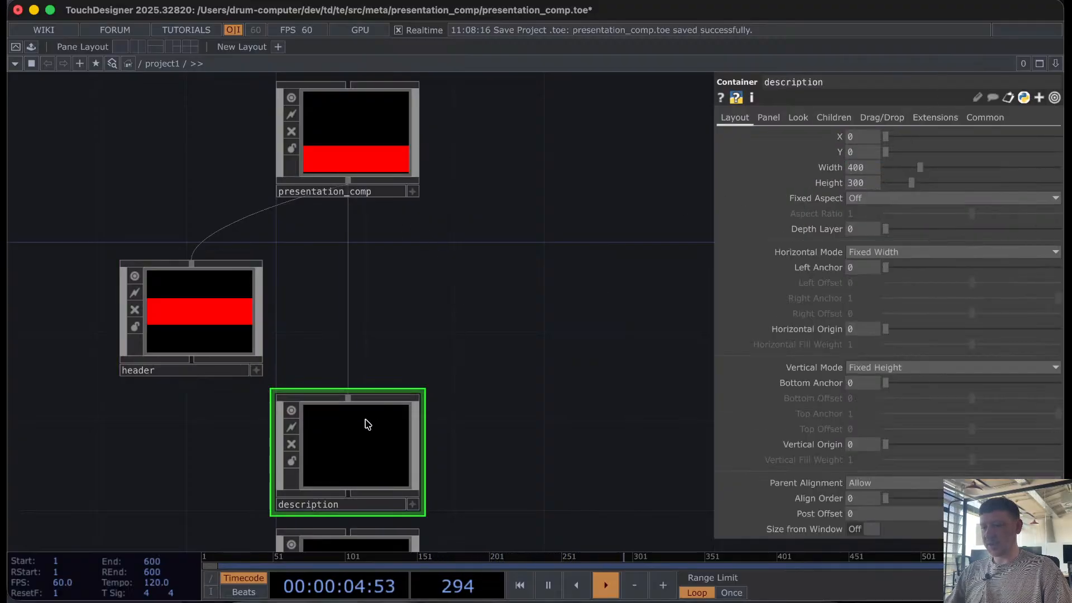
click(382, 143)
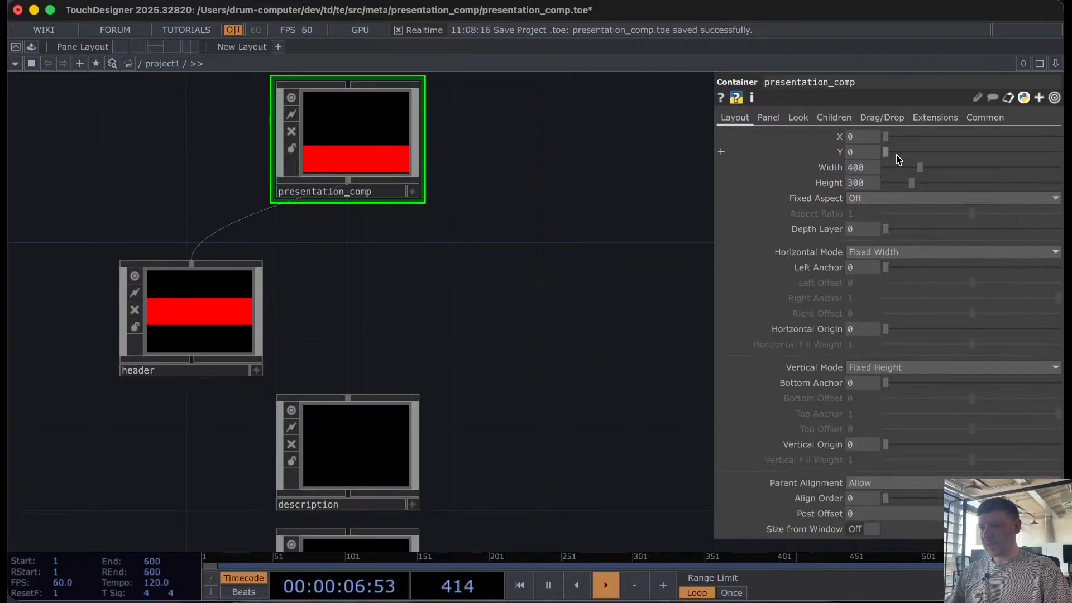
text(80)
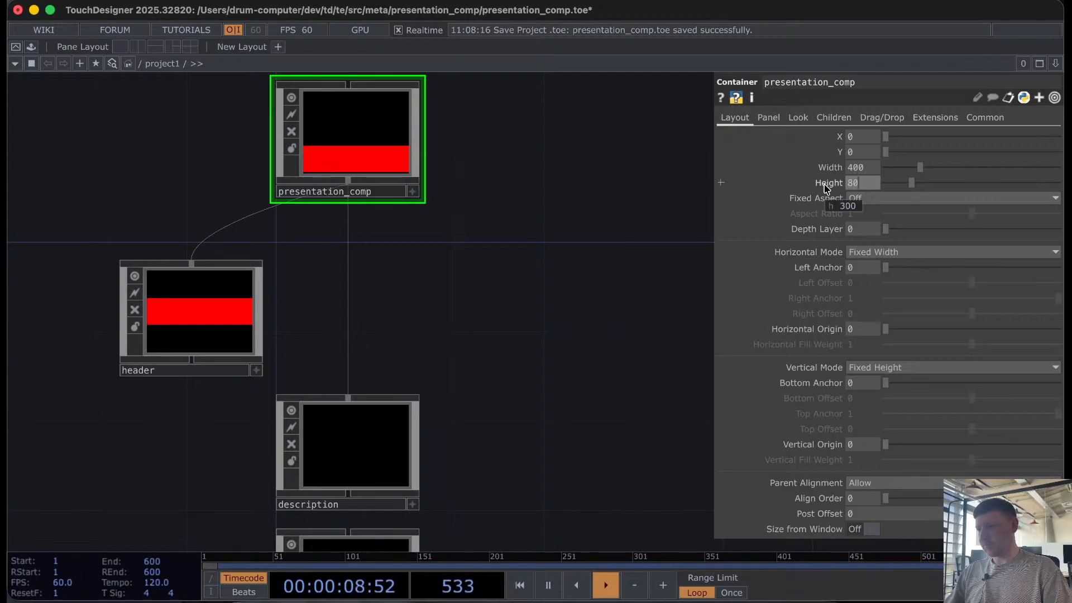
text(0)
key(Return)
Step: Try to drive the description container's Width with the expression me.parentPanel().par.w
scroll(489, 341, left, 2)
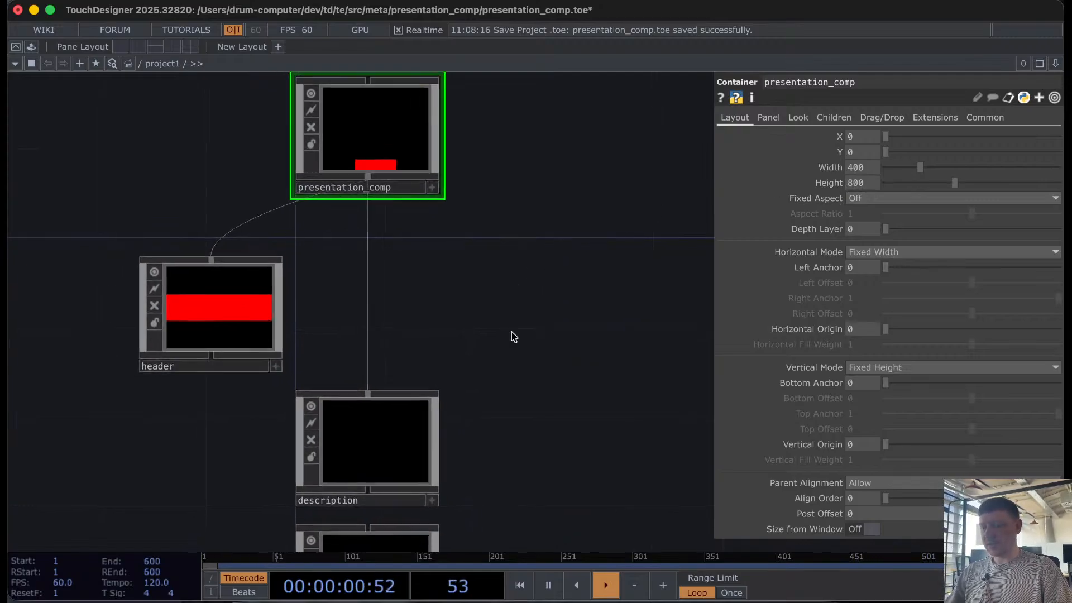
click(367, 475)
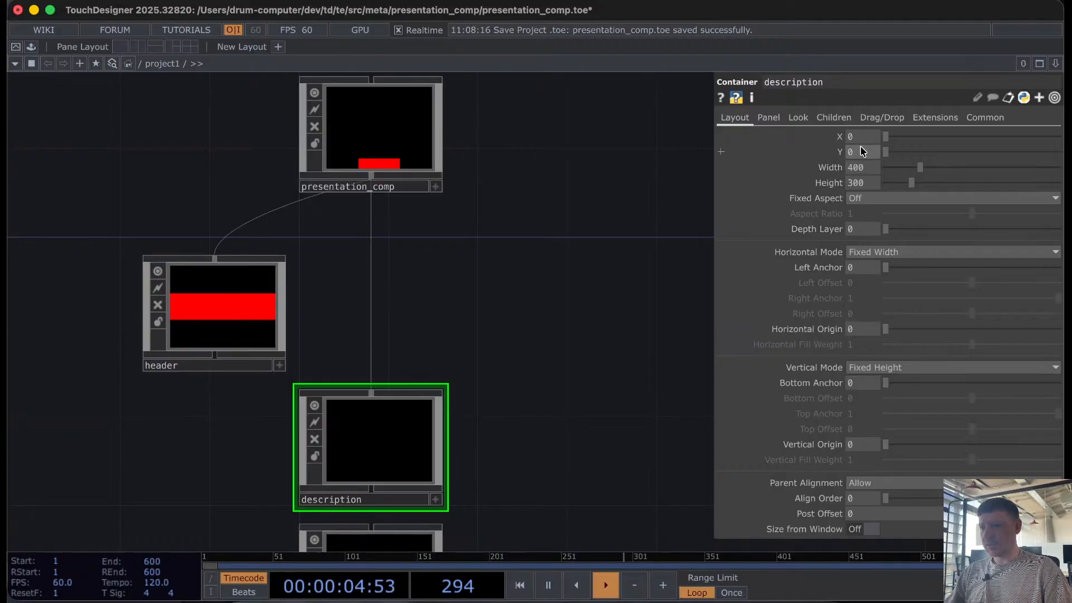
click(831, 168)
click(809, 183)
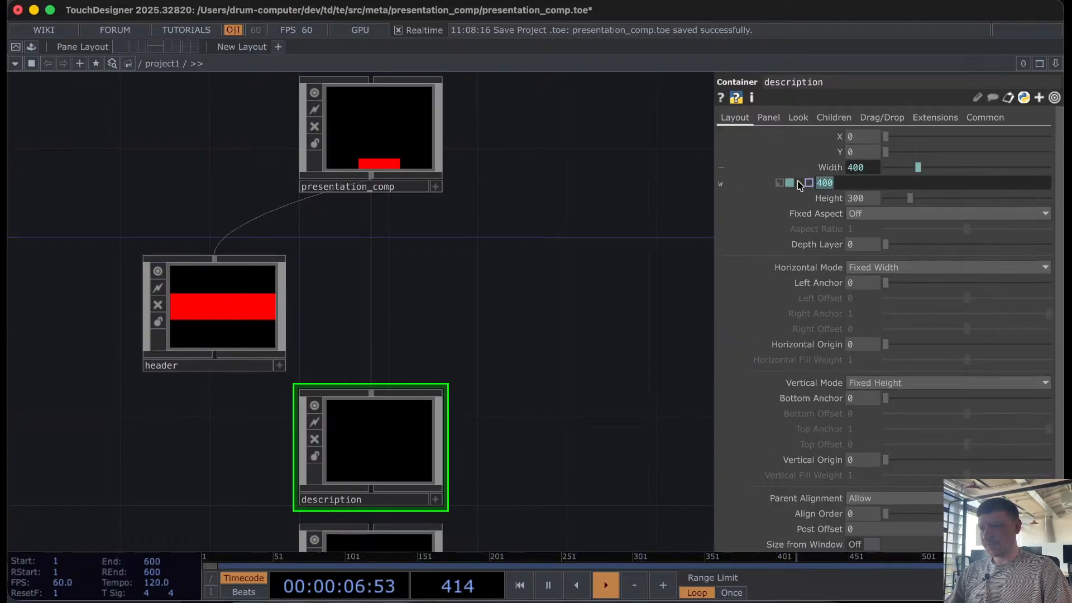
text(me.parentPanel().w)
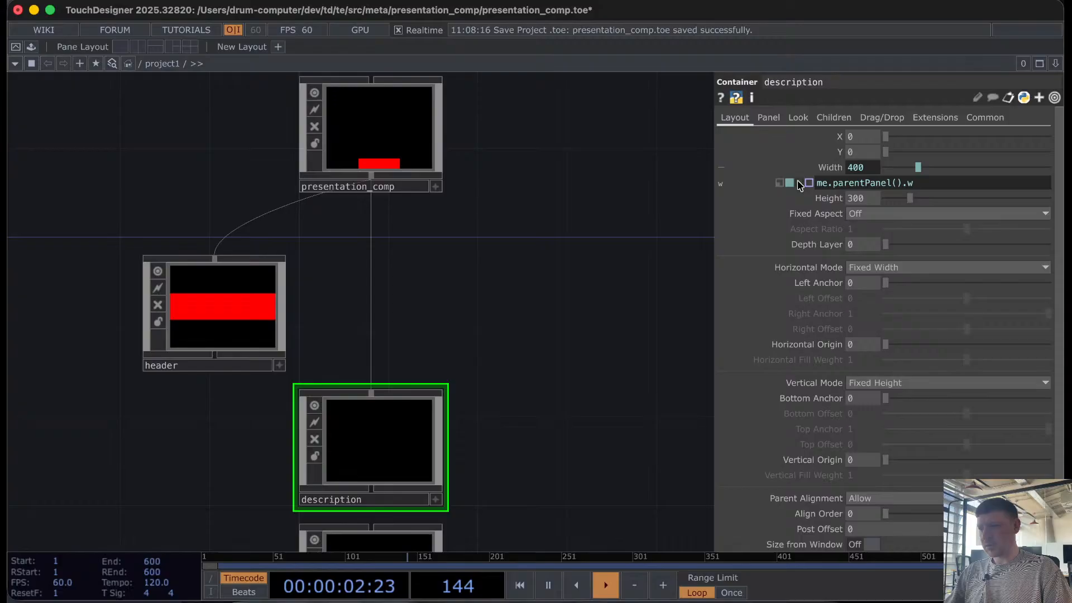
key(Return)
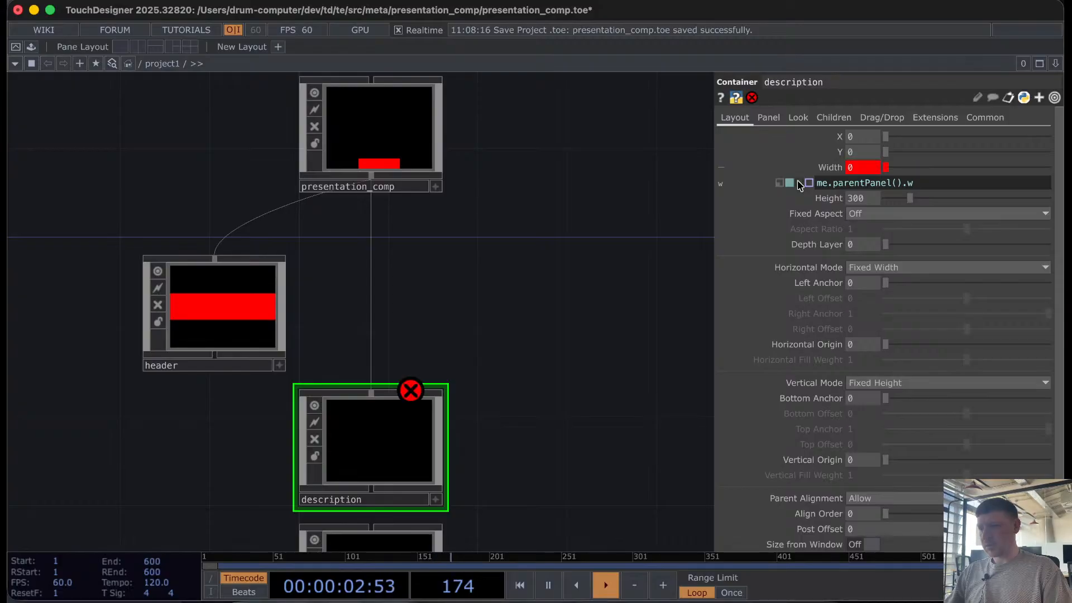
click(938, 187)
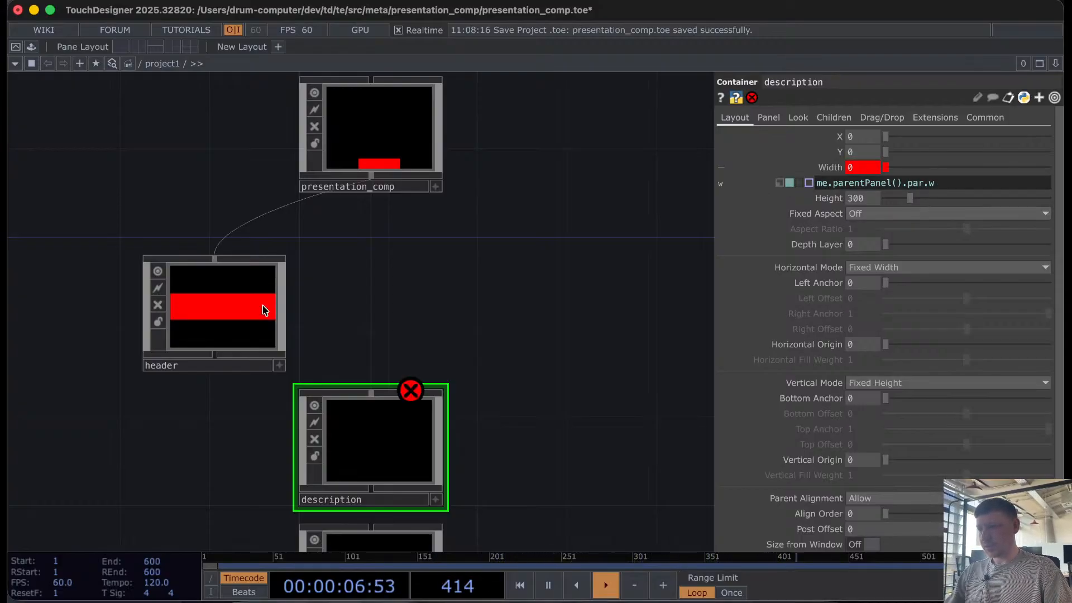
Step: Check the header's Width expression for reference and correct the description container's Width expression to me.panelParent().par.w
click(199, 335)
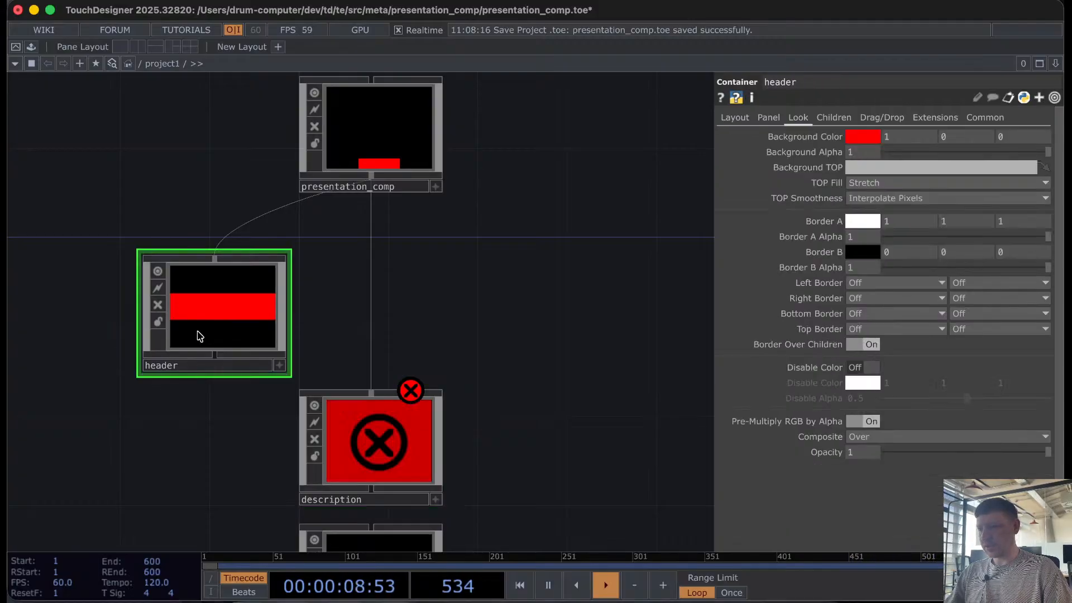
click(734, 117)
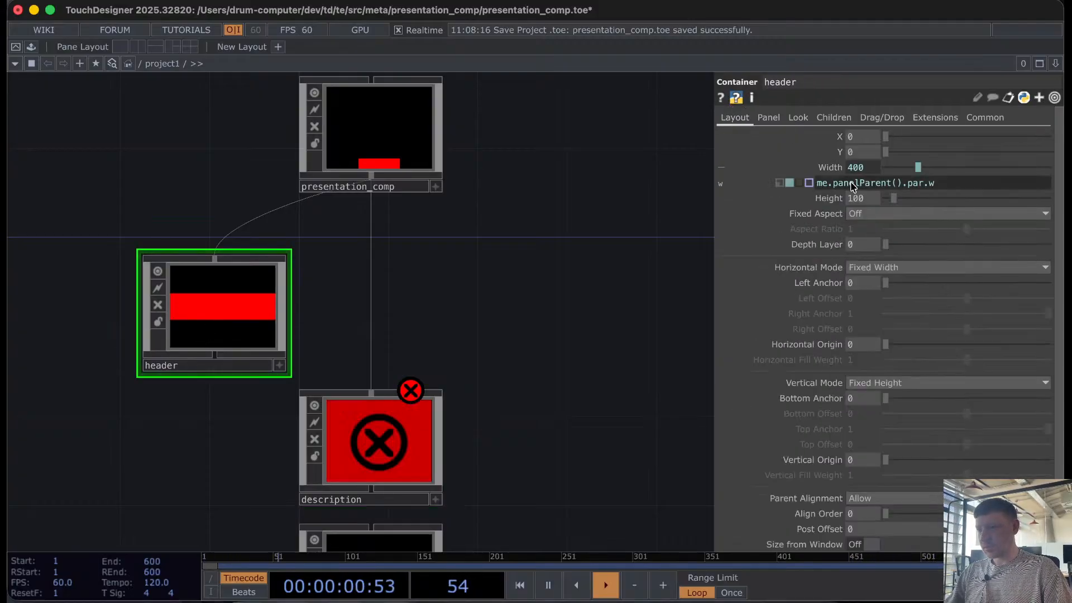
click(389, 433)
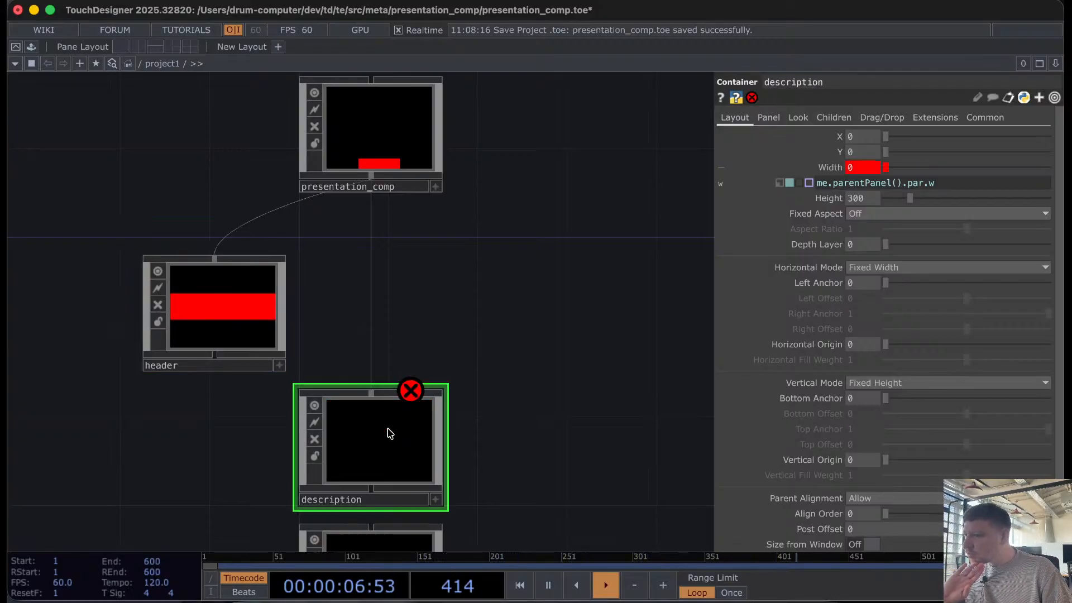
click(221, 345)
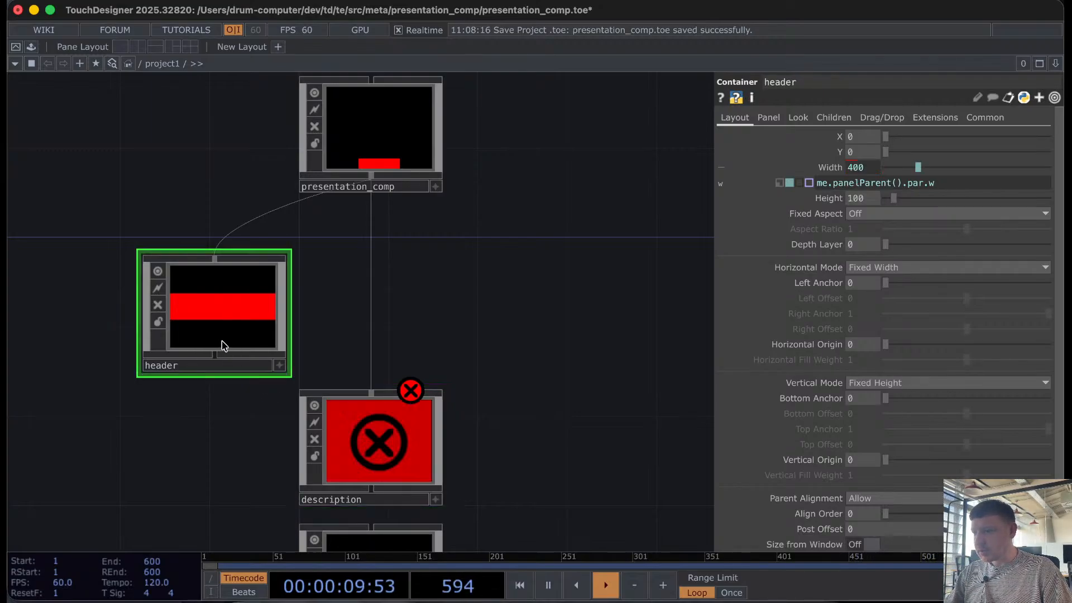
click(389, 454)
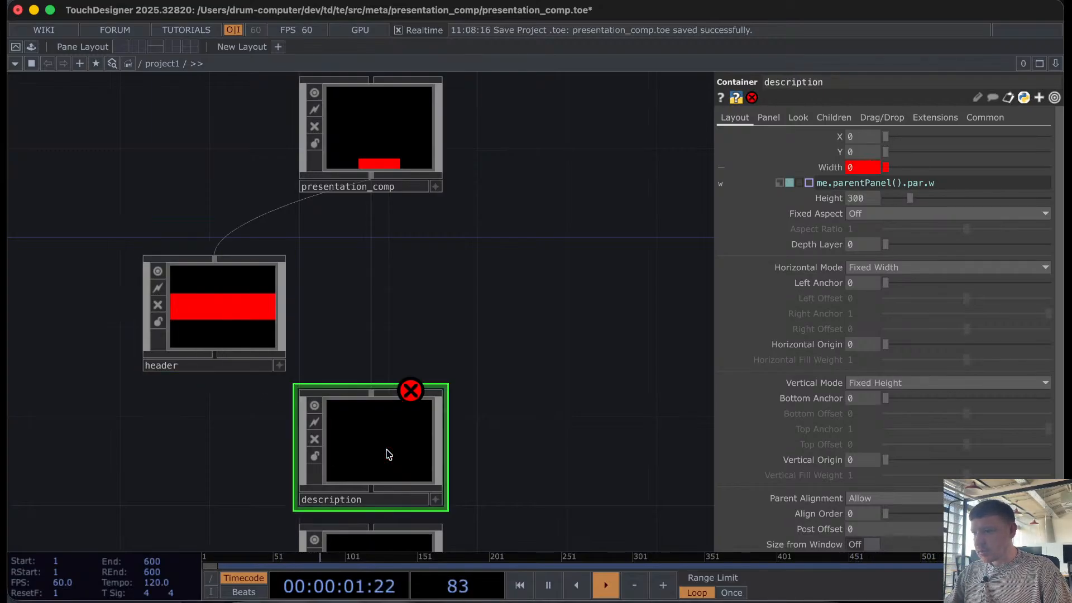
double_click(838, 188)
text(panelParen)
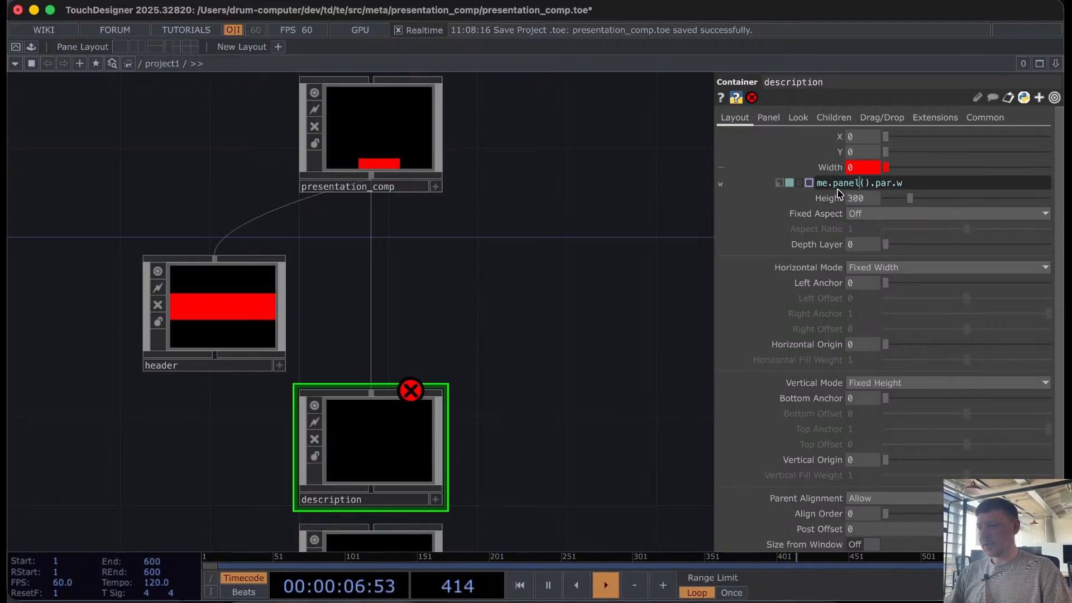
text(t)
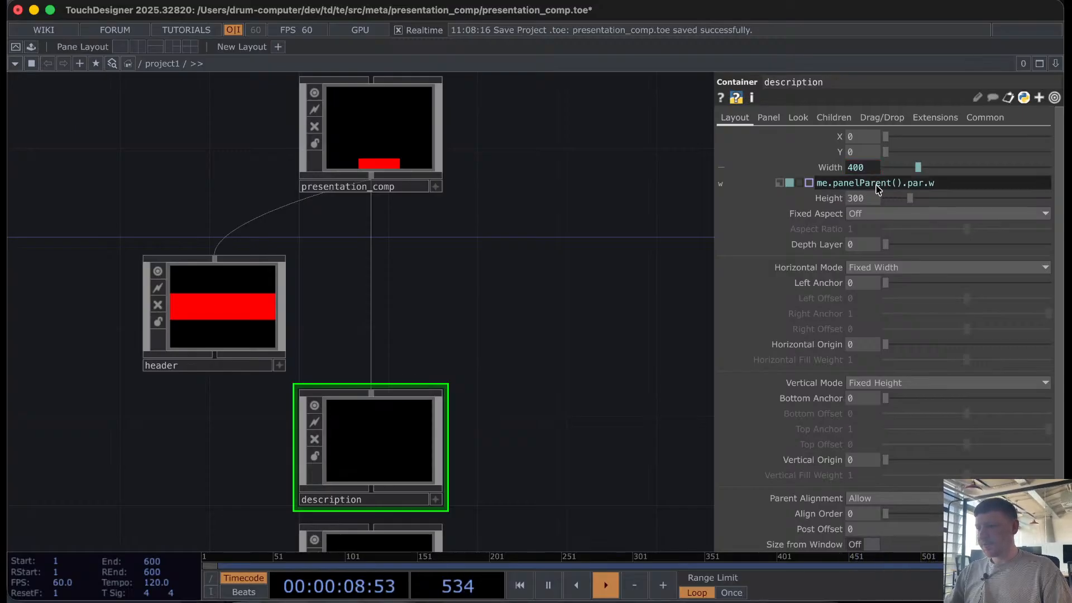
Step: Change the description container's Width expression to me.panelParent().width
double_click(929, 183)
drag(927, 187, 911, 190)
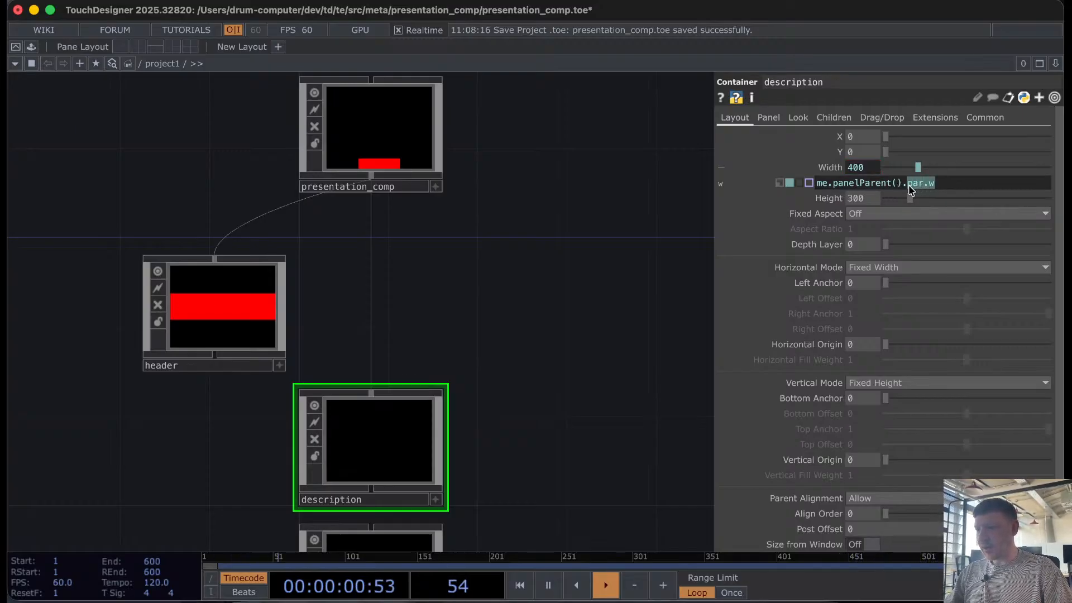
text(w)
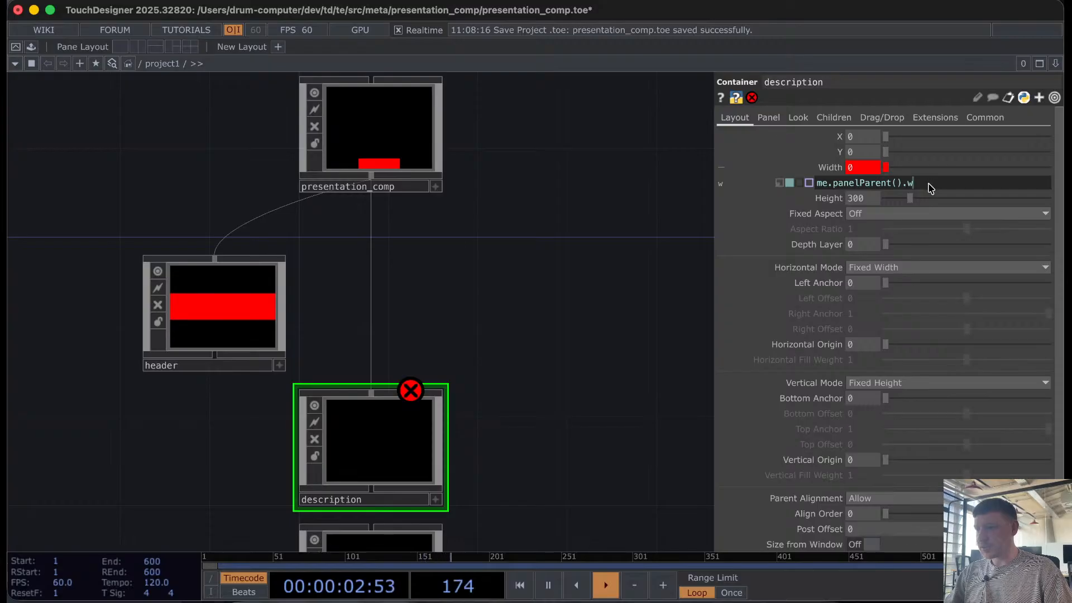
text(idth)
key(Return)
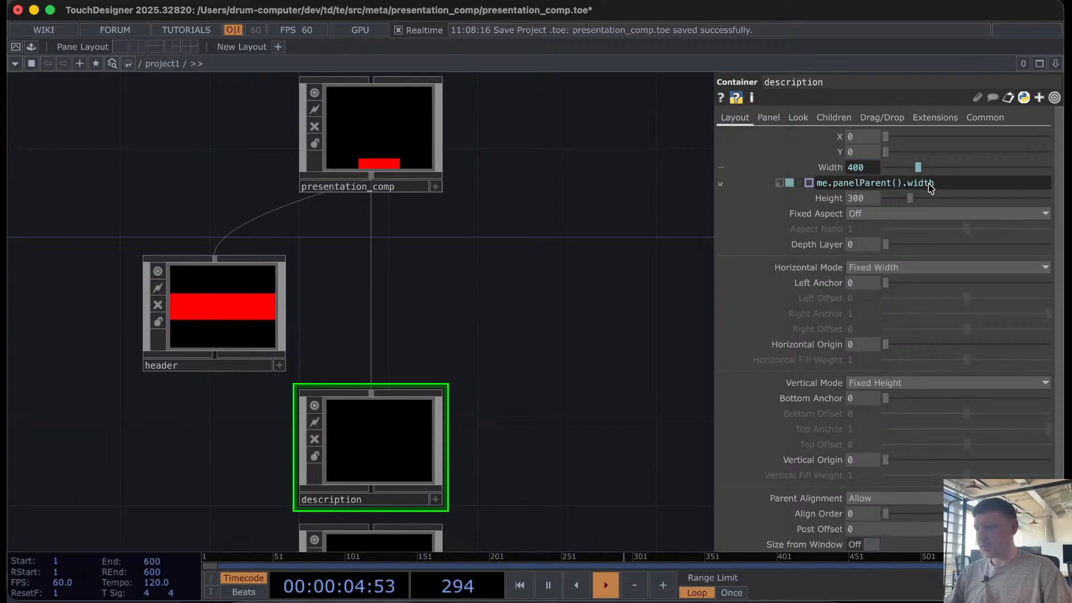
Step: Change the header container's Width expression to me.panelParent().width
click(211, 310)
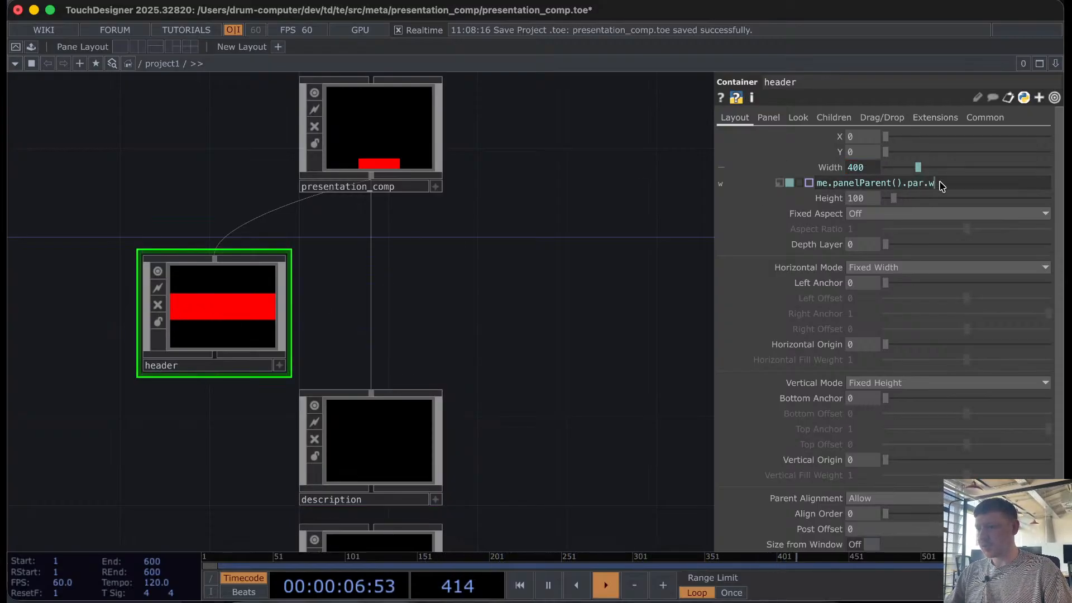
drag(938, 182, 909, 183)
text(wi)
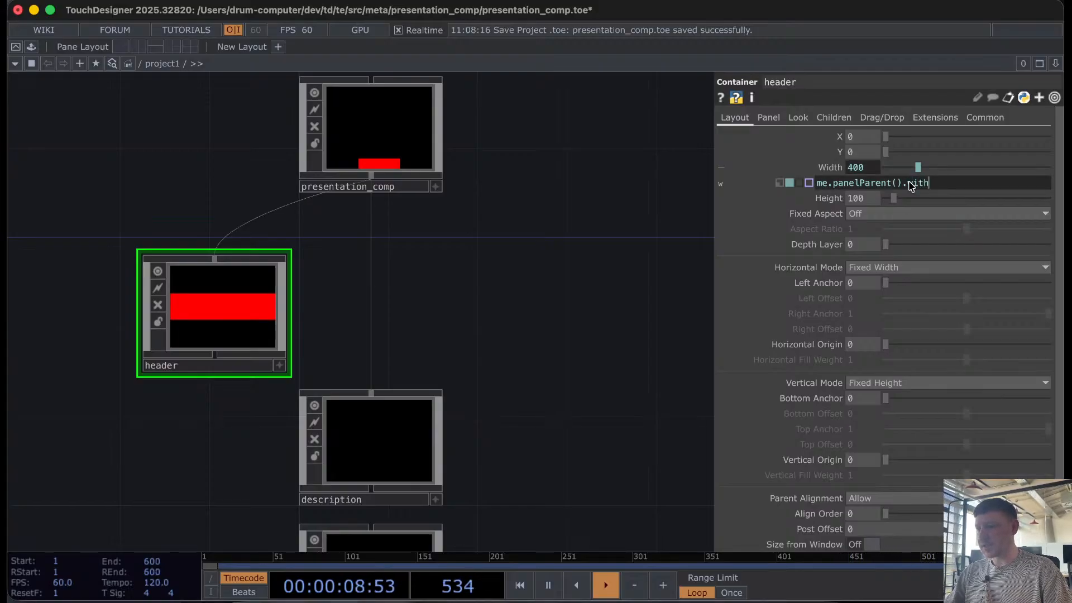
text(dh)
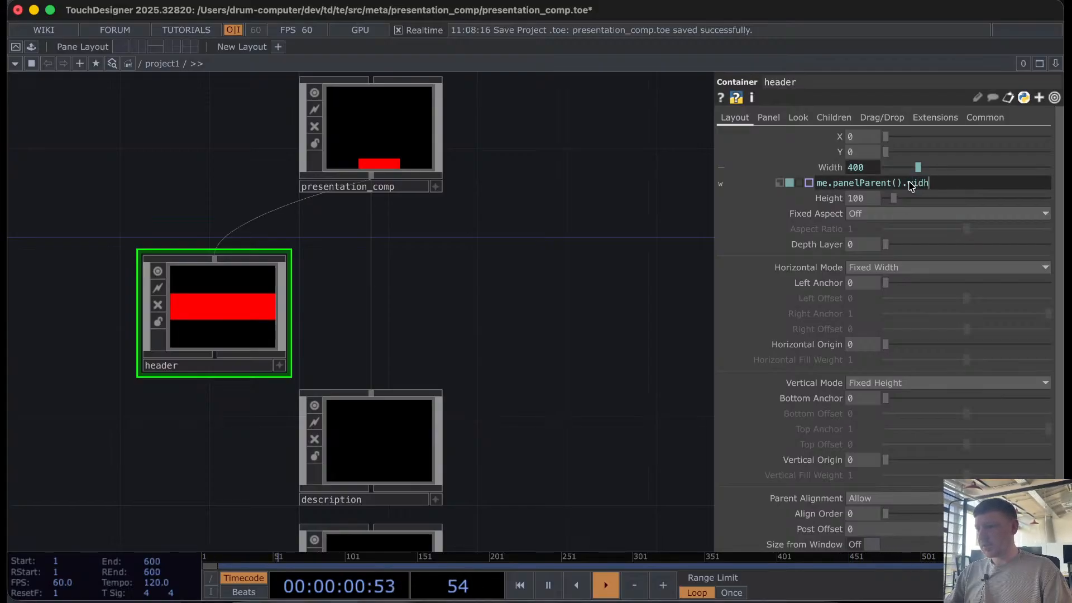
text(t)
key(Return)
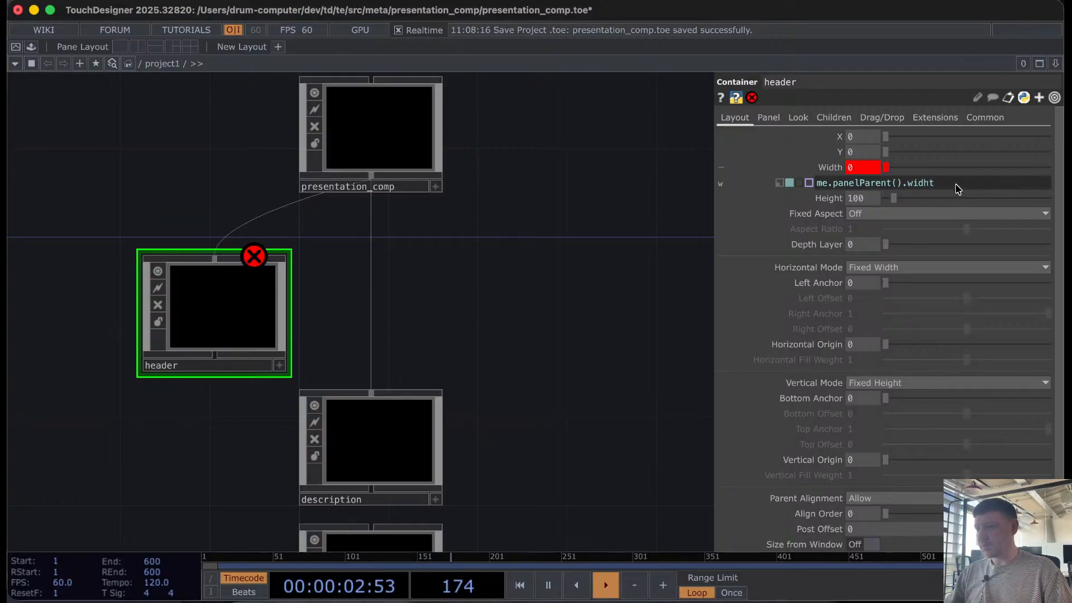
click(958, 186)
text(h)
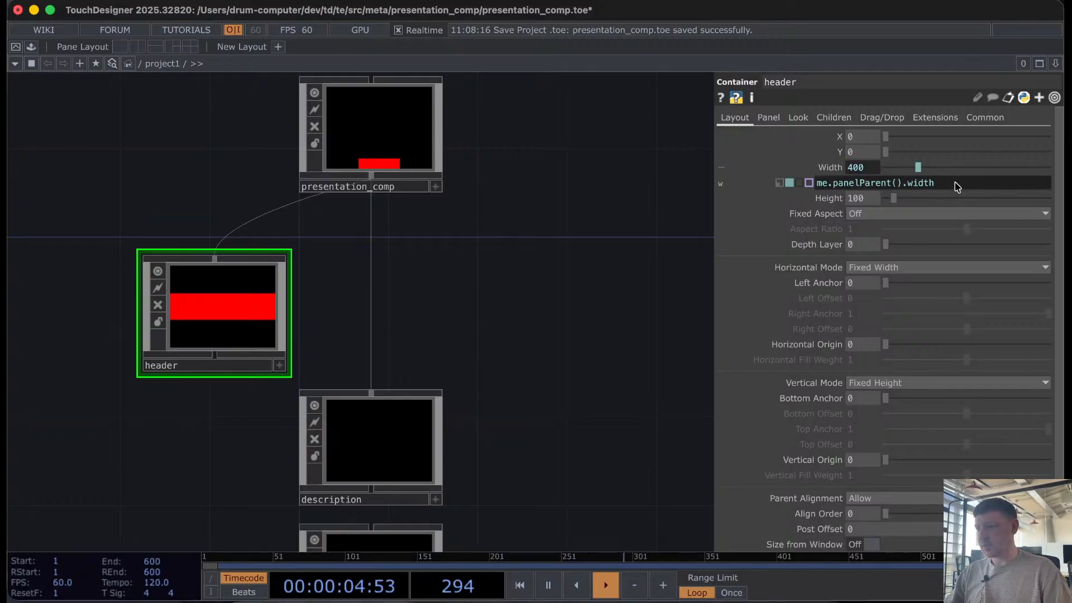
key(Return)
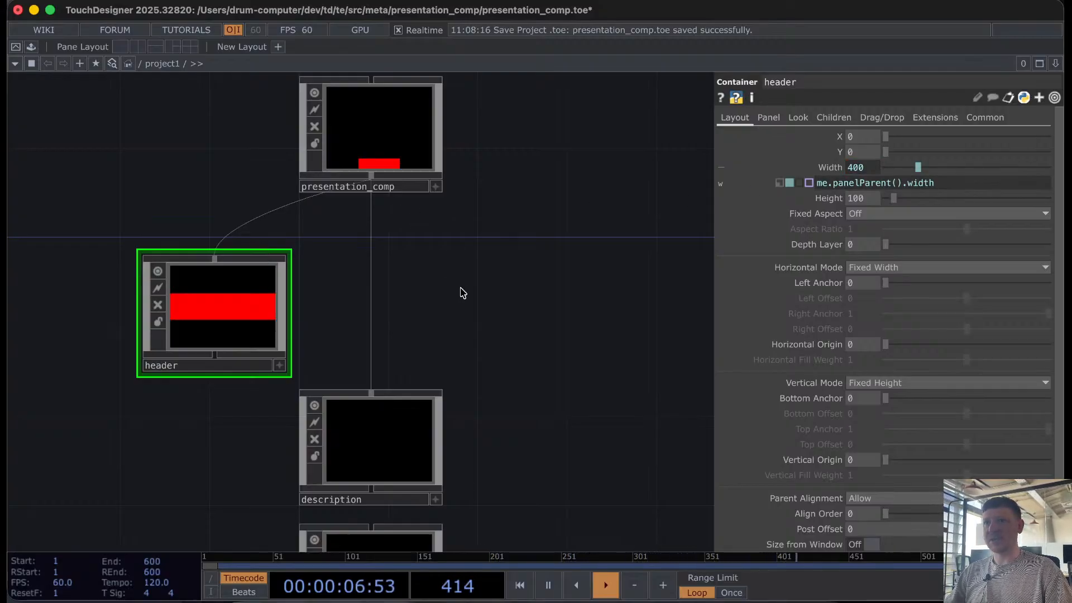
Step: Give the description container a green background colour (0.3647059, 1, 0) with Background Alpha 1
click(392, 420)
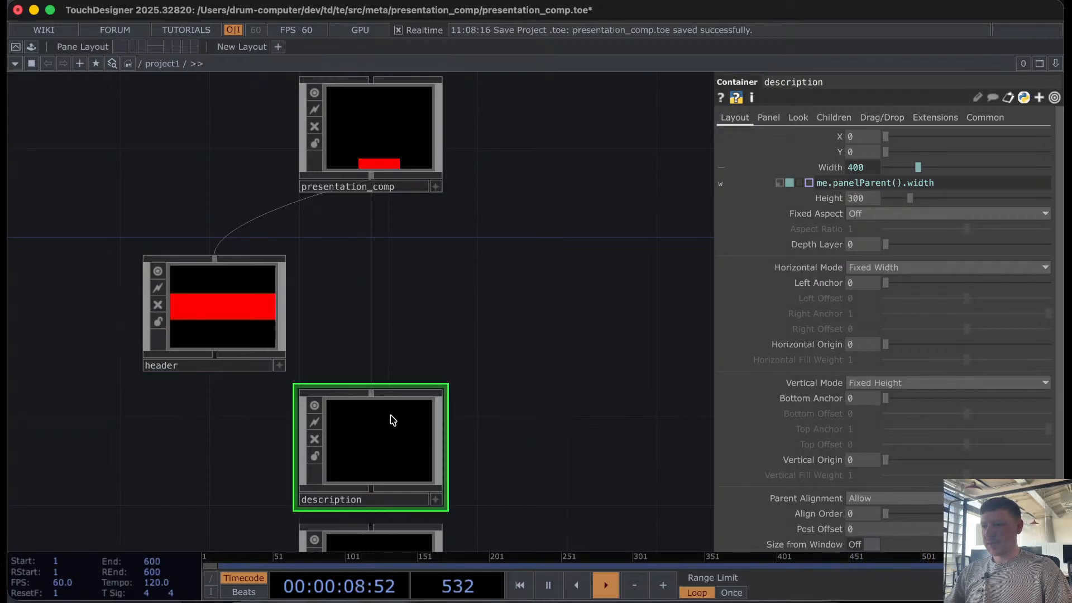
click(845, 118)
click(798, 118)
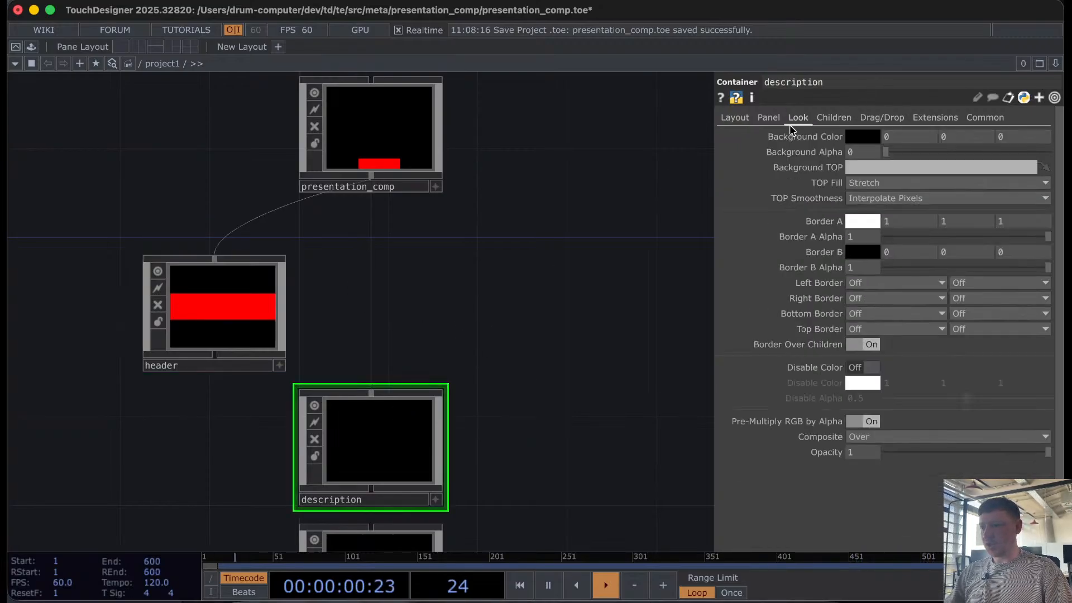
click(863, 136)
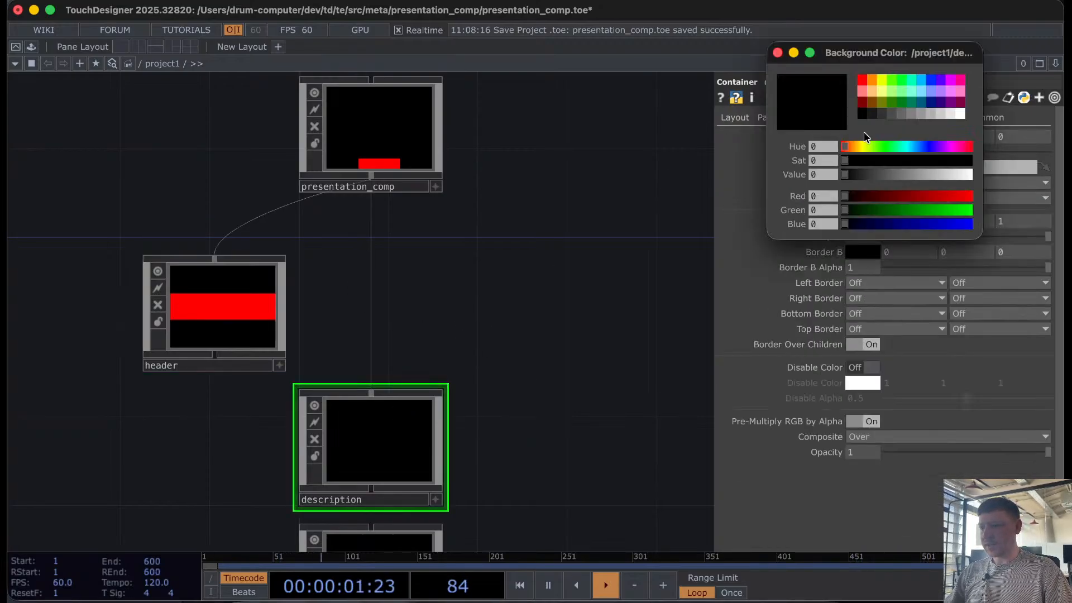
click(777, 52)
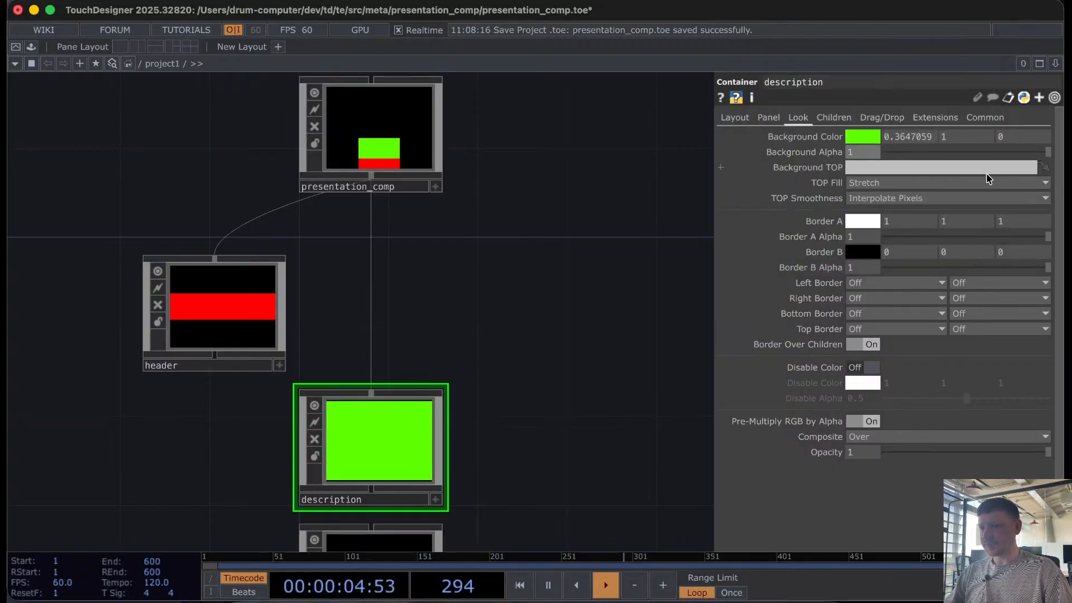
Step: Move quicknav_ui to the right of description and connect it to presentation_comp as a panel child
drag(588, 361, 452, 267)
drag(242, 473, 455, 354)
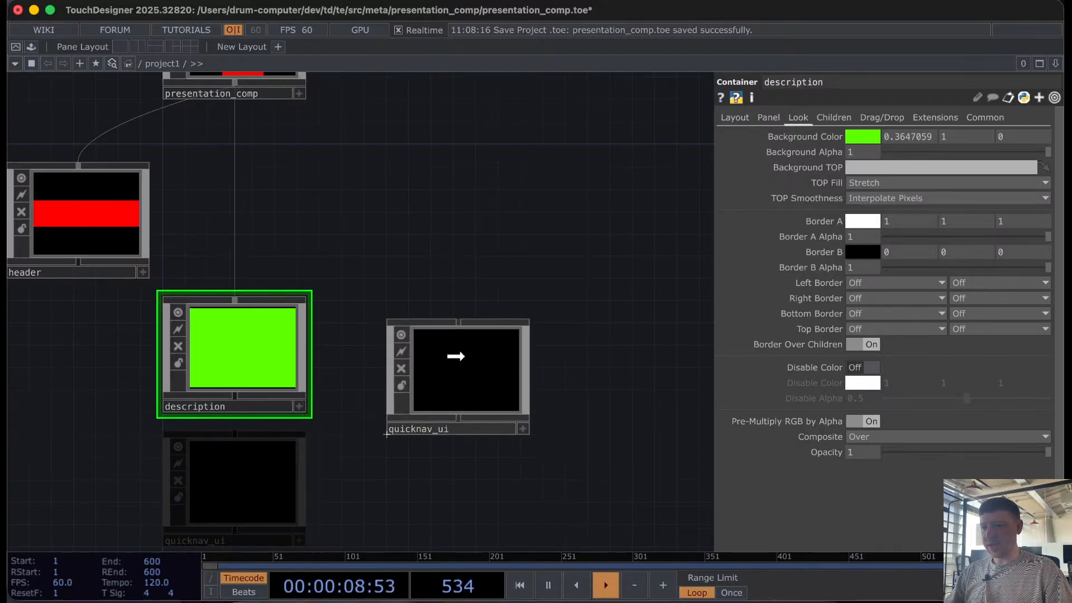
drag(397, 236, 463, 297)
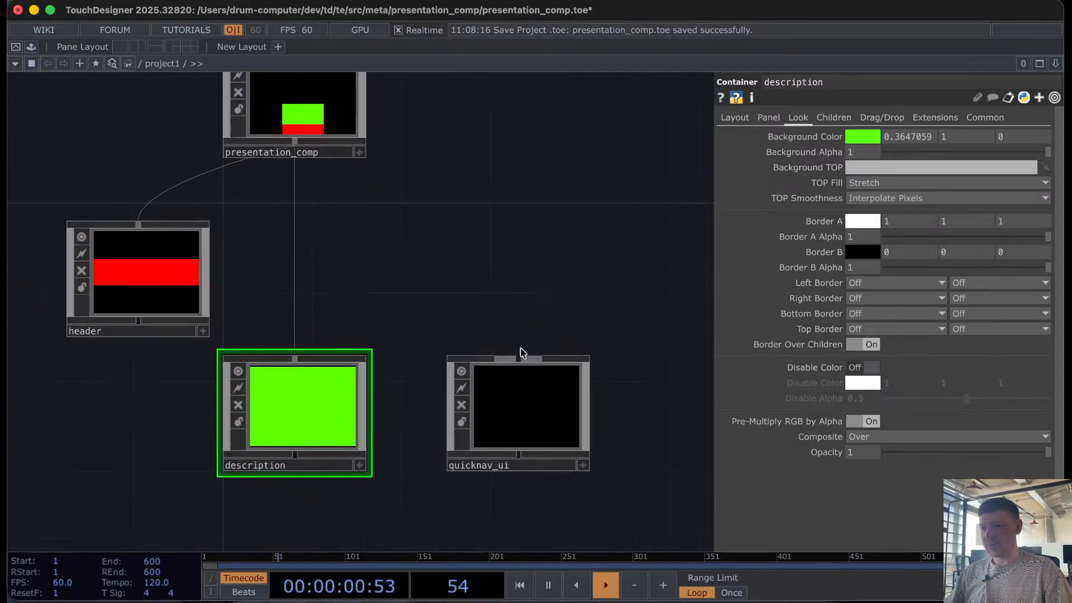
click(519, 401)
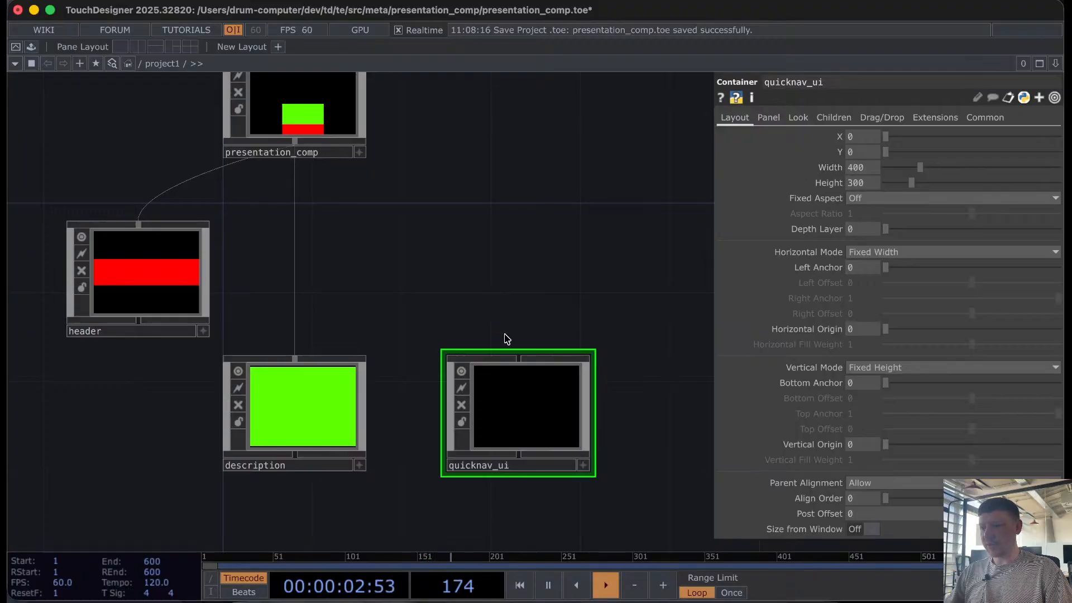
drag(519, 358, 338, 157)
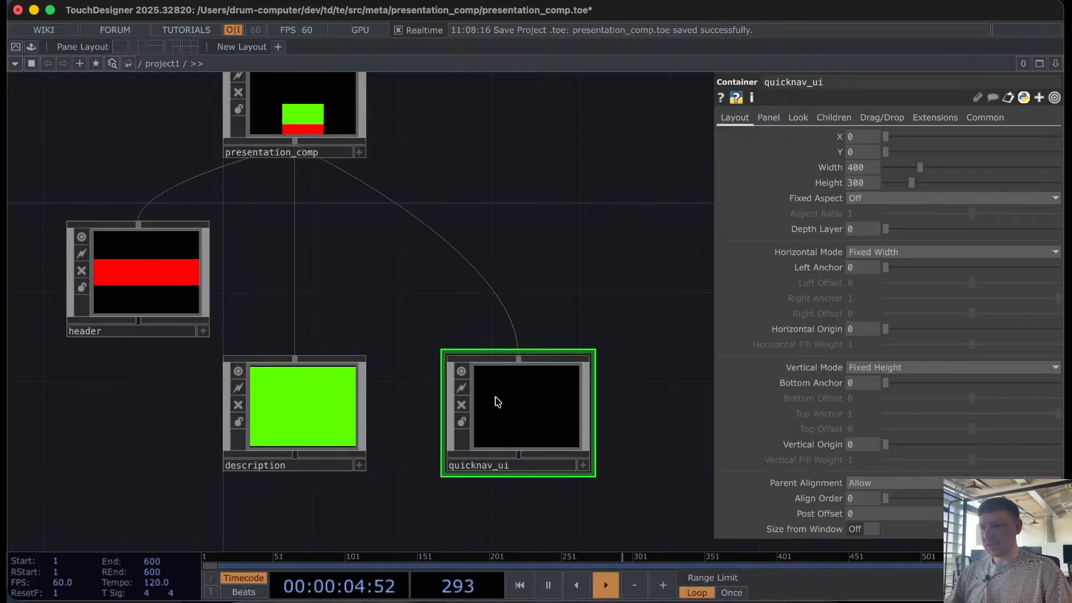
Step: Give the quicknav_ui container a blue background colour (0, 0.1843137, 1) with Background Alpha 1
click(837, 118)
click(865, 137)
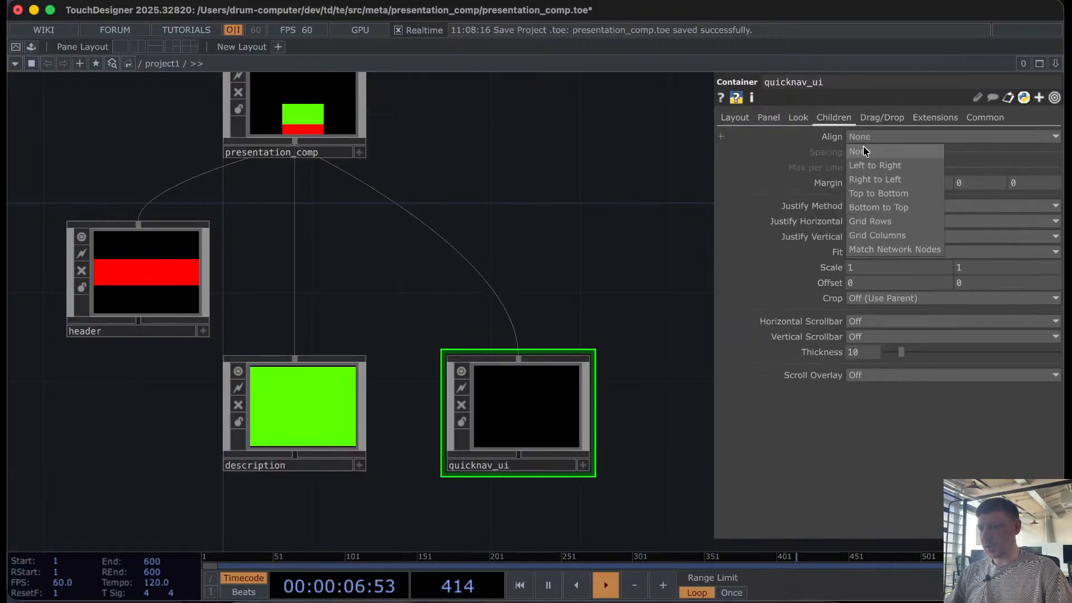
click(798, 119)
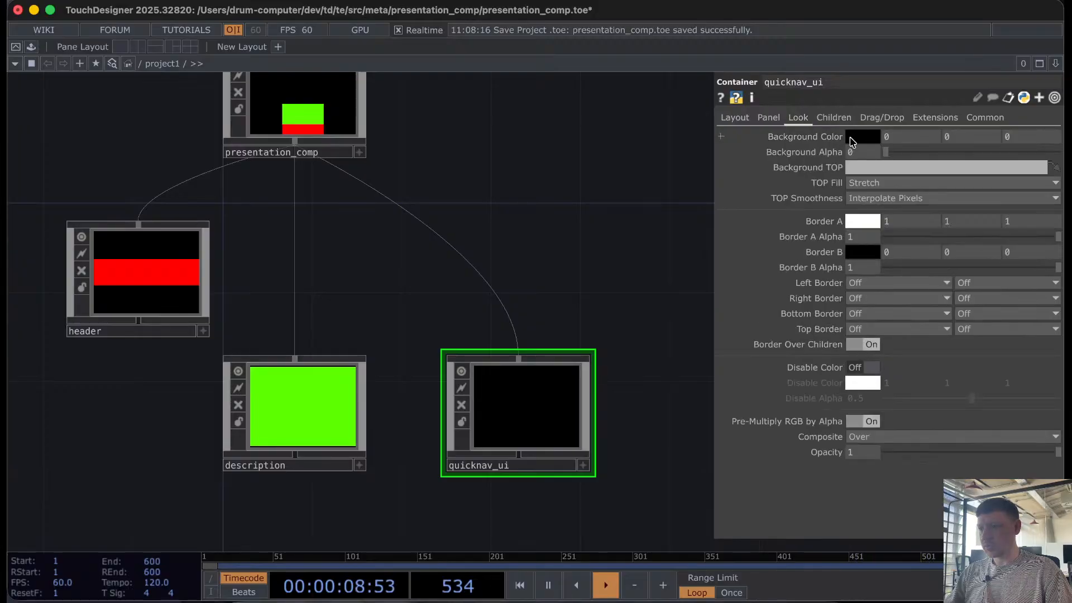
click(850, 136)
click(931, 80)
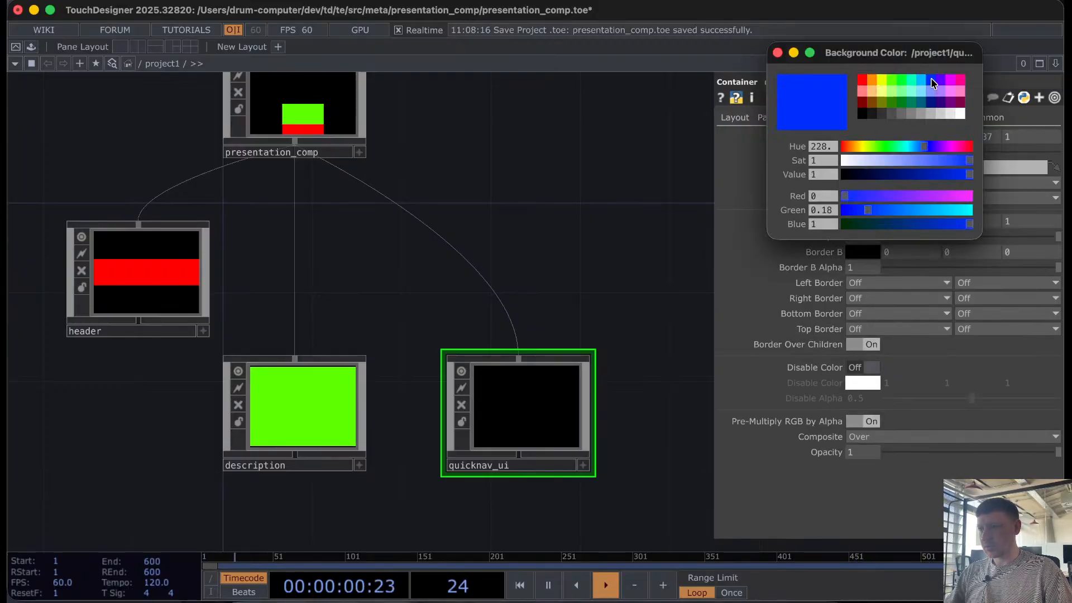
click(777, 53)
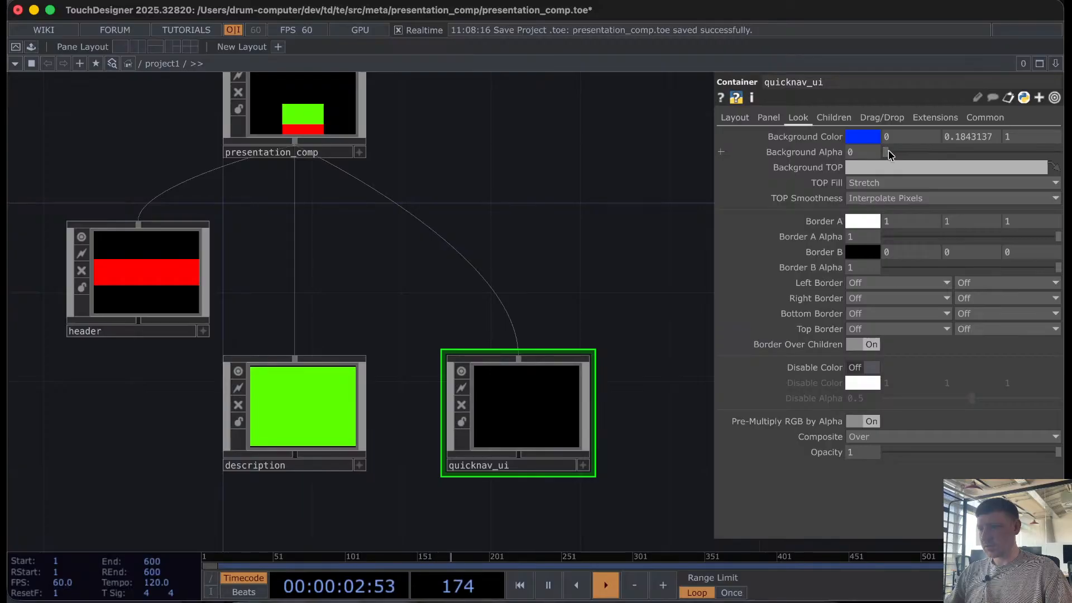
drag(891, 155, 1058, 152)
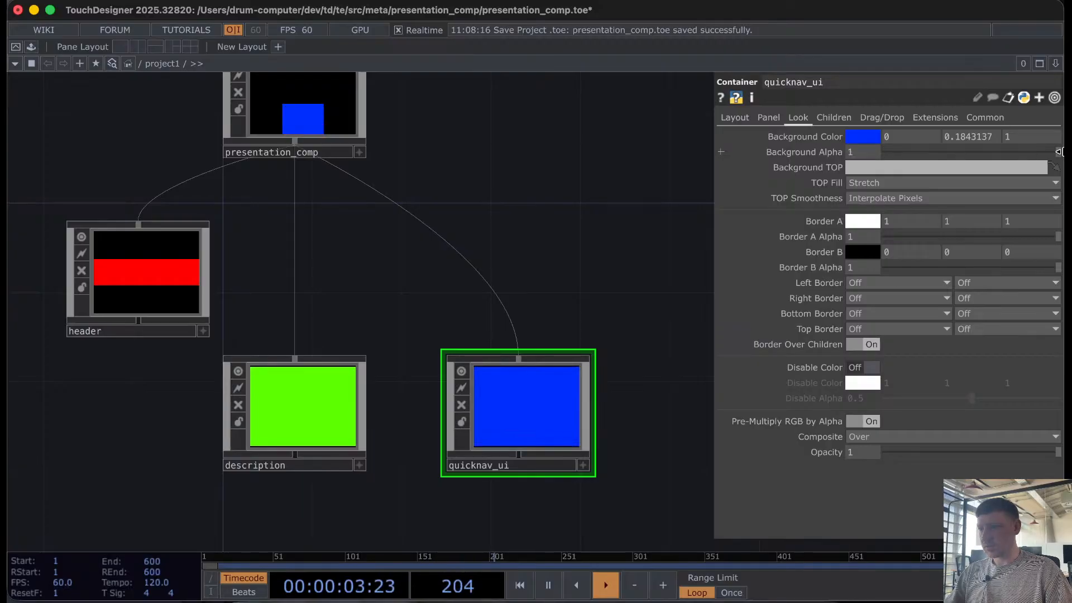
Step: Set the quicknav_ui container's Width to the expression me.panelParent().width
click(732, 119)
click(836, 169)
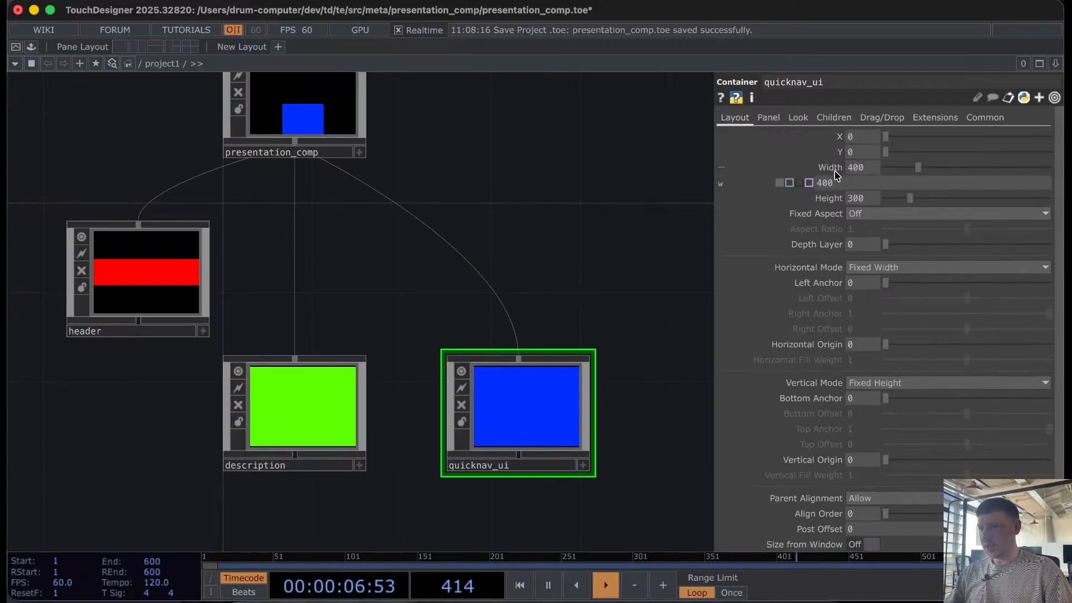
click(836, 170)
click(835, 171)
click(791, 183)
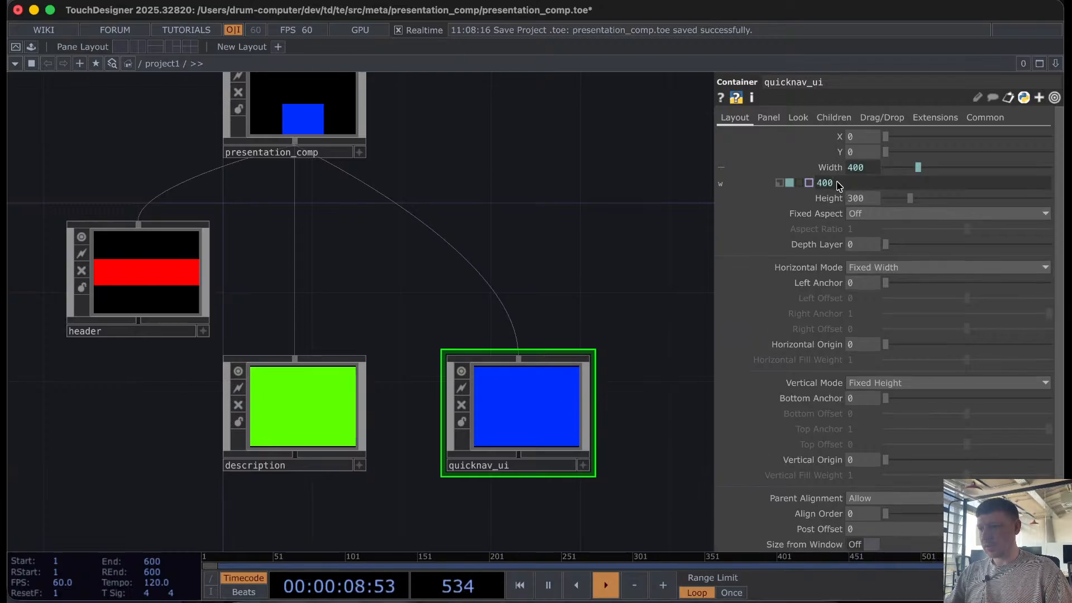
text(me.par)
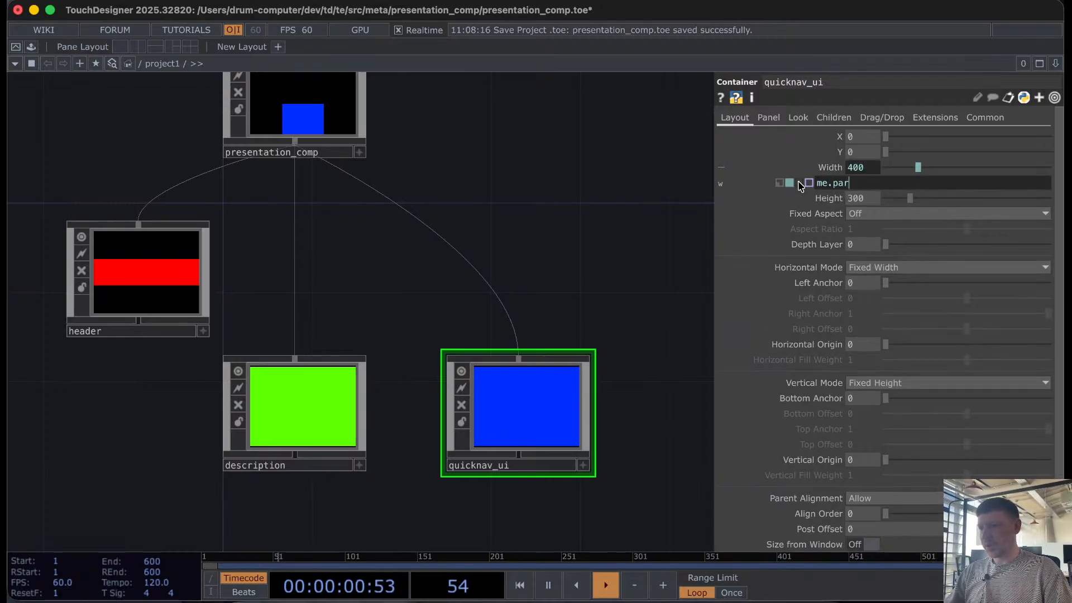
text(entPanel)
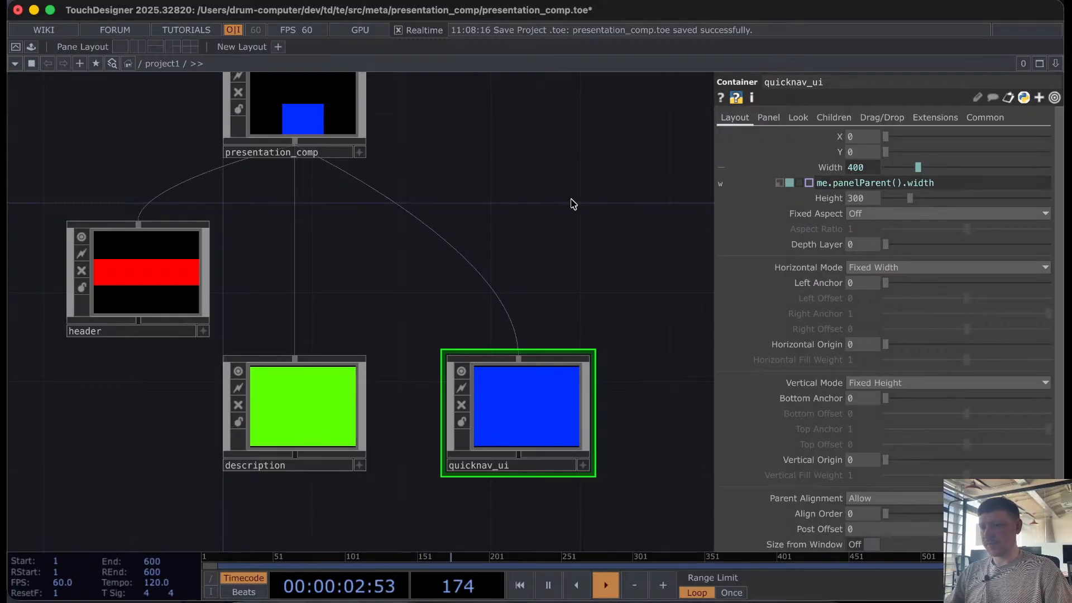
Step: Narrow the presentation_comp node in the network so its viewer has a portrait shape
drag(380, 241, 463, 272)
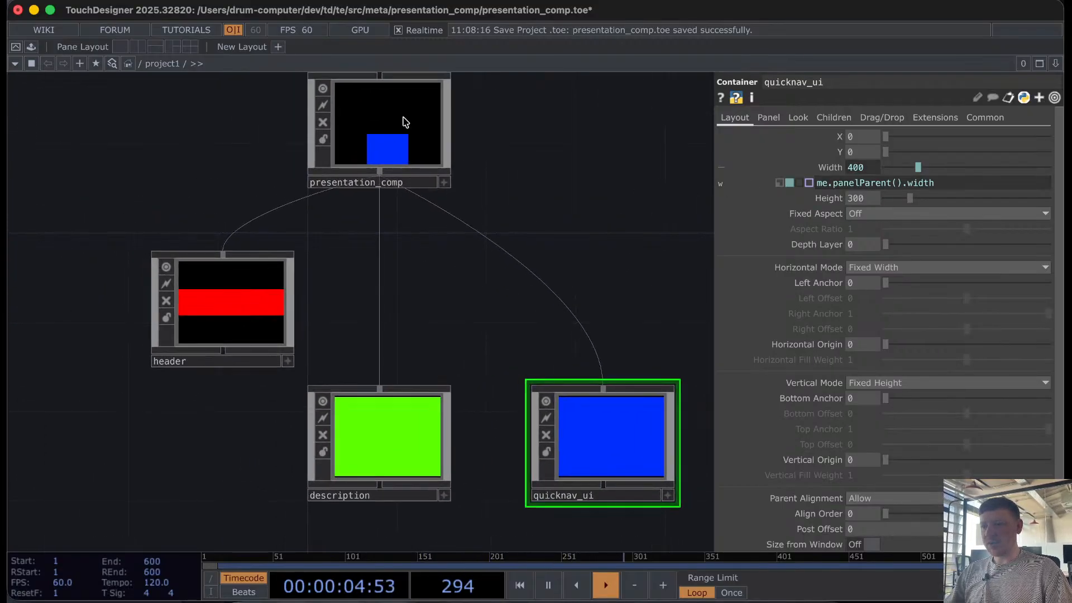
click(403, 119)
drag(457, 194, 454, 192)
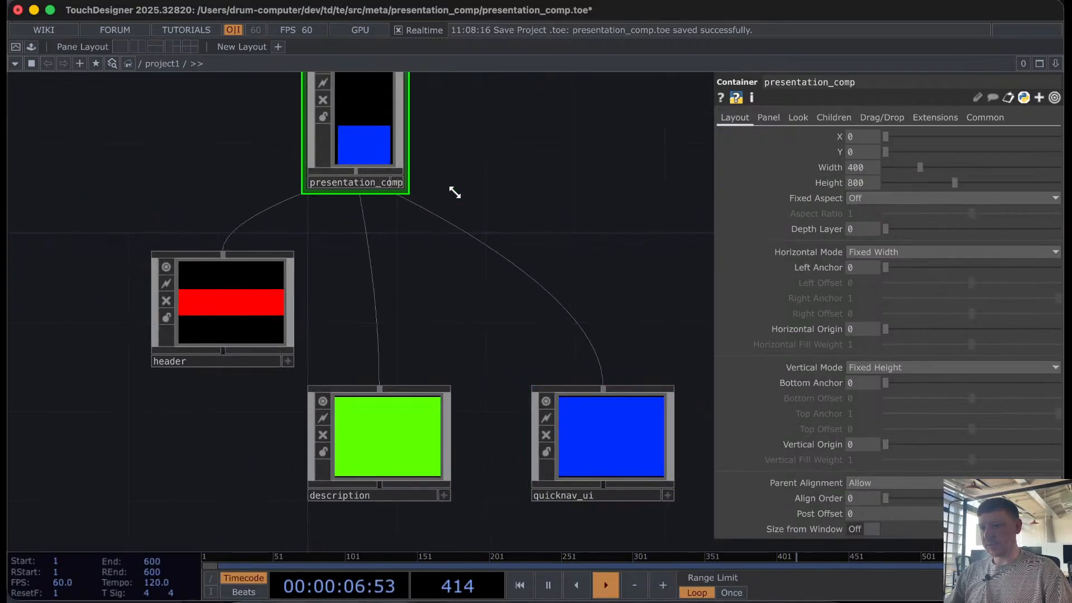
drag(507, 225, 549, 265)
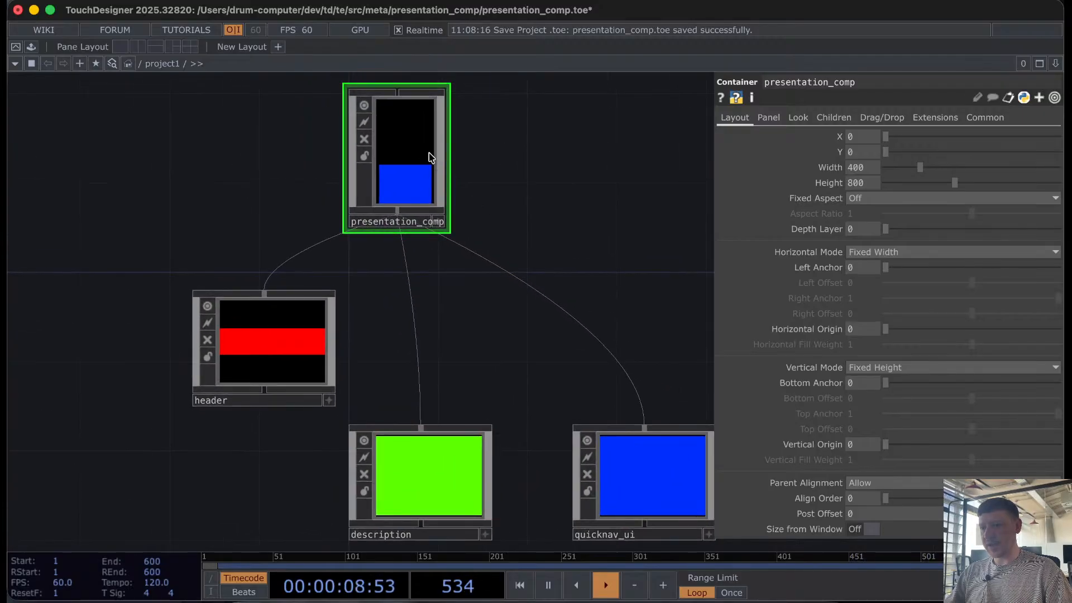
Step: Set the Align option for presentation_comp's children to Top to Bottom
click(834, 118)
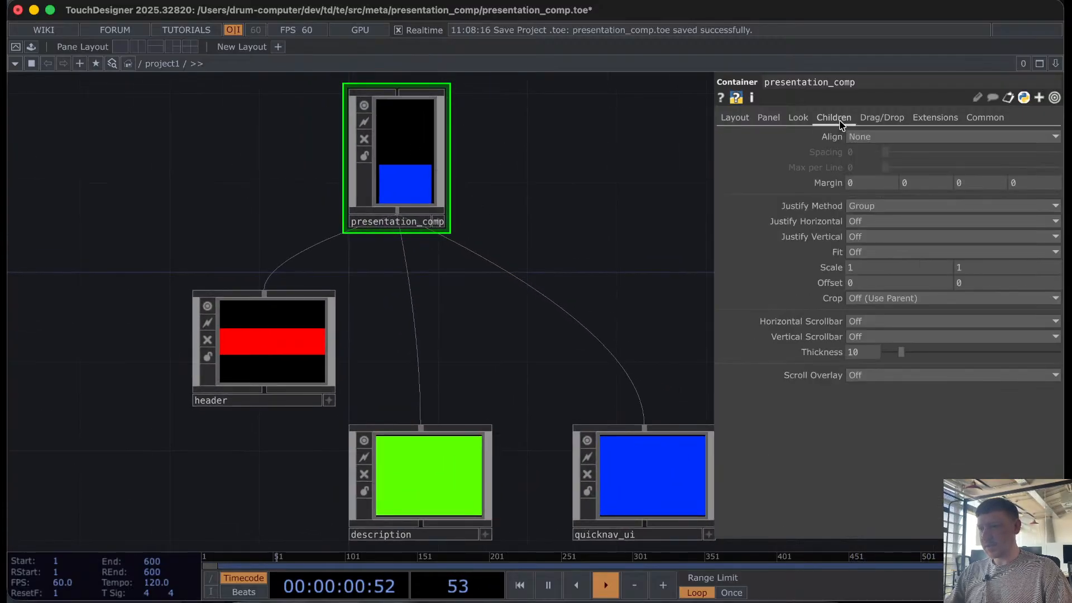
click(898, 137)
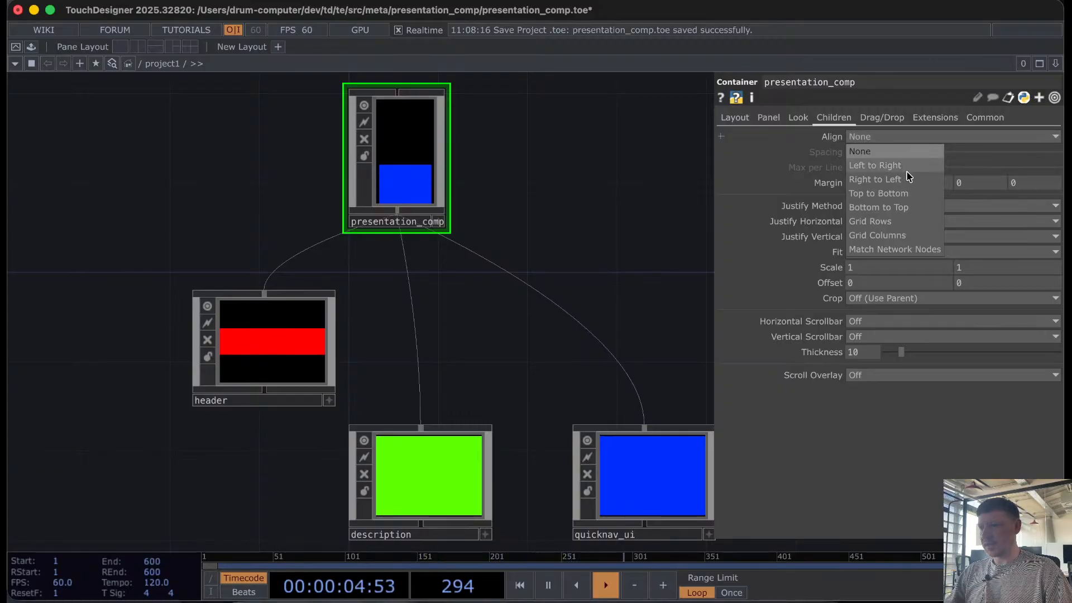
click(875, 194)
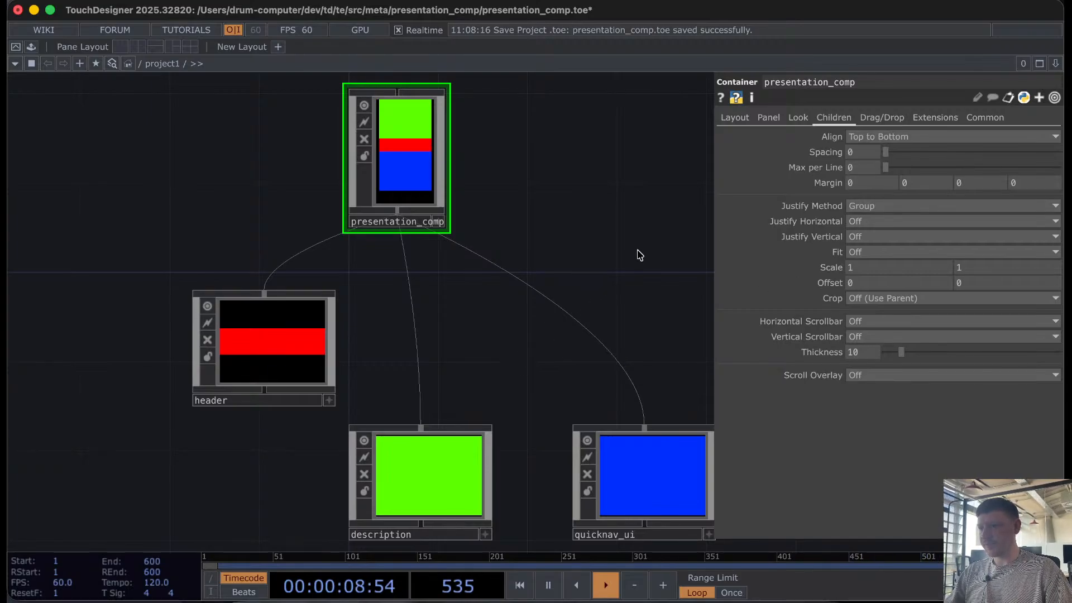
scroll(532, 316, up, 3)
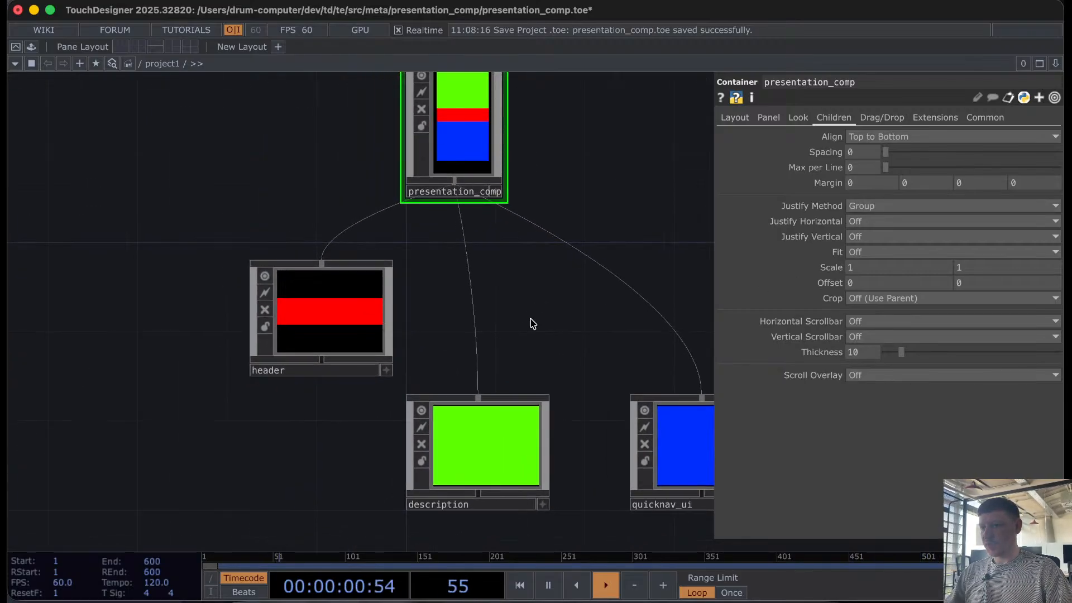
Step: Try an expression in the header container's Align Order parameter
click(331, 310)
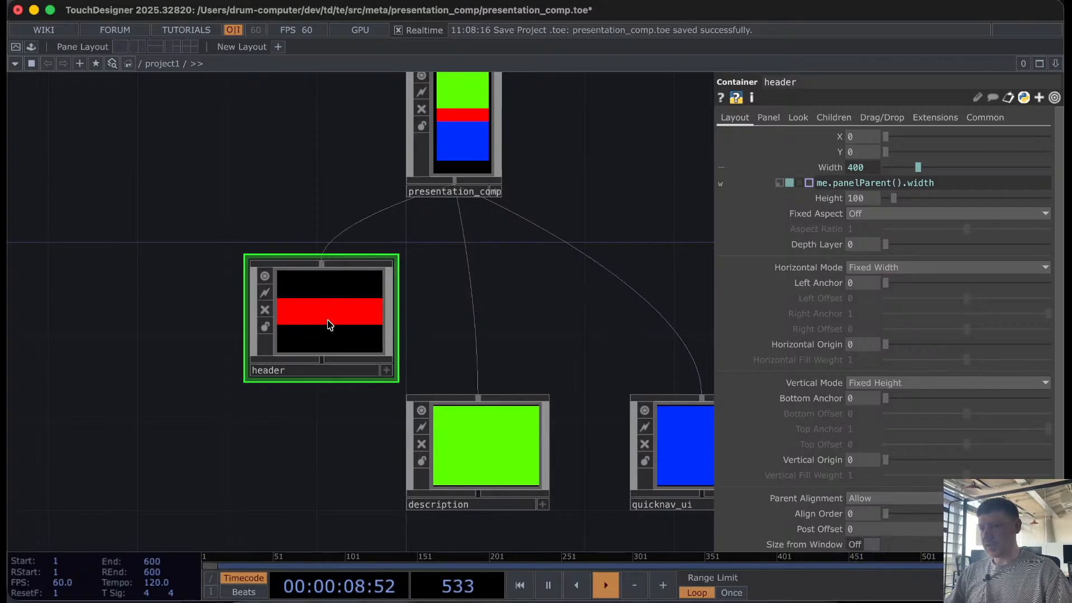
scroll(587, 321, down, 3)
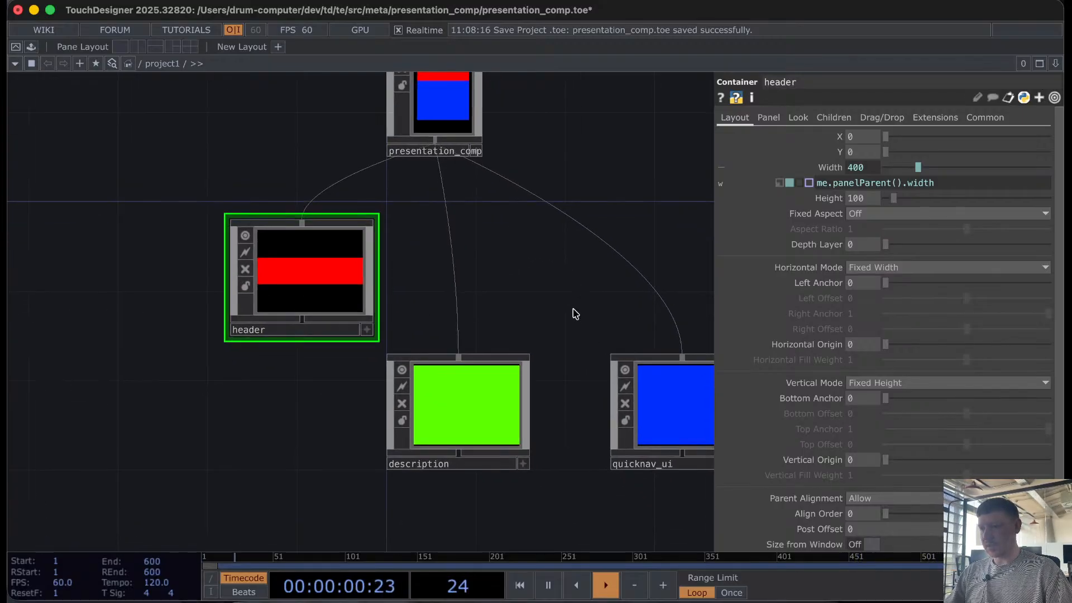
click(503, 418)
click(355, 314)
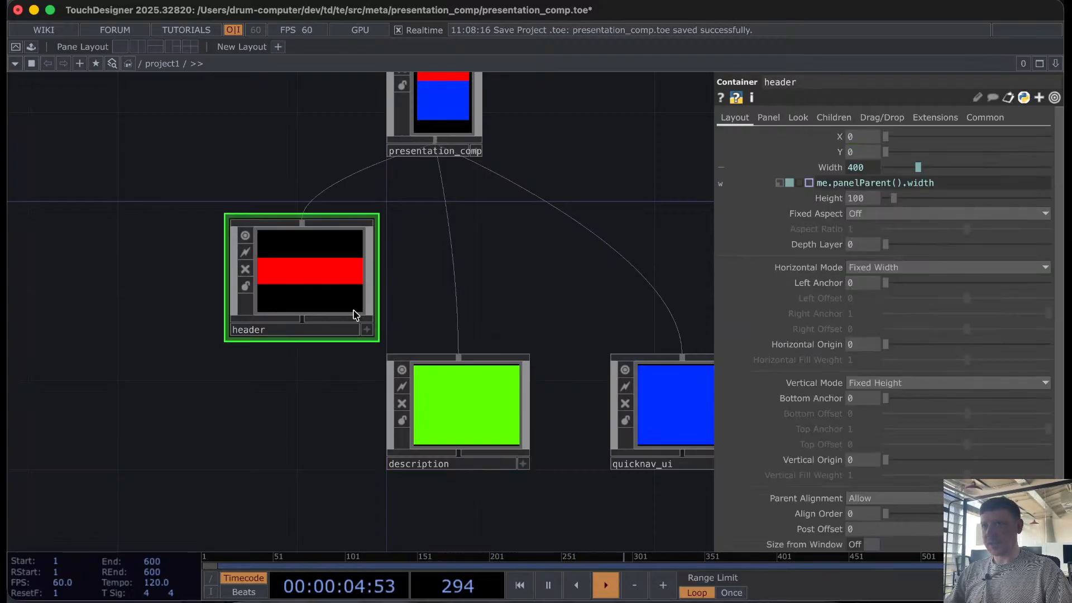
drag(458, 206, 515, 232)
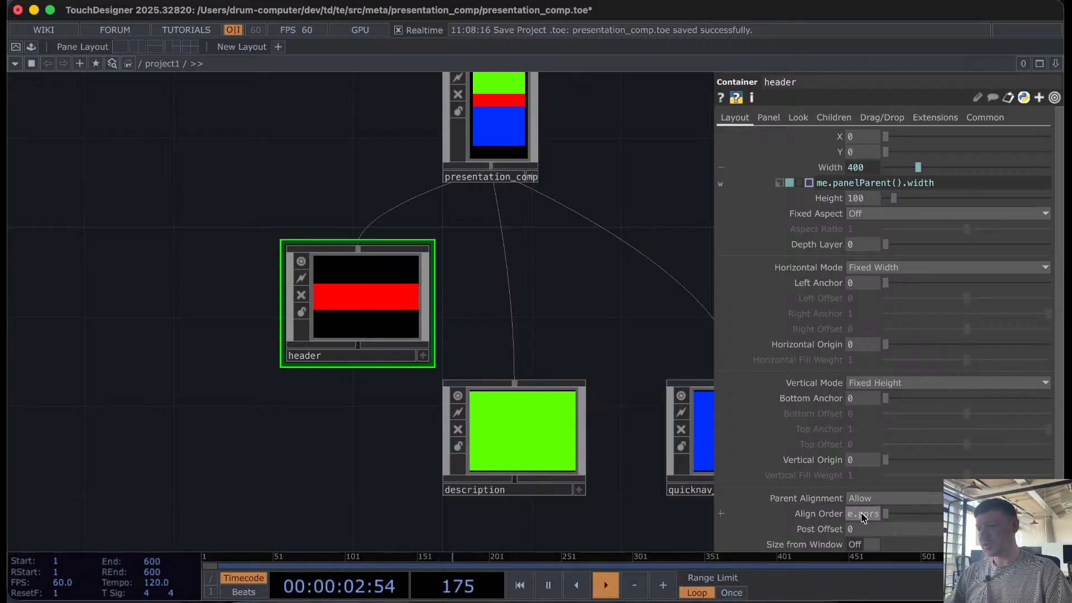
key(Return)
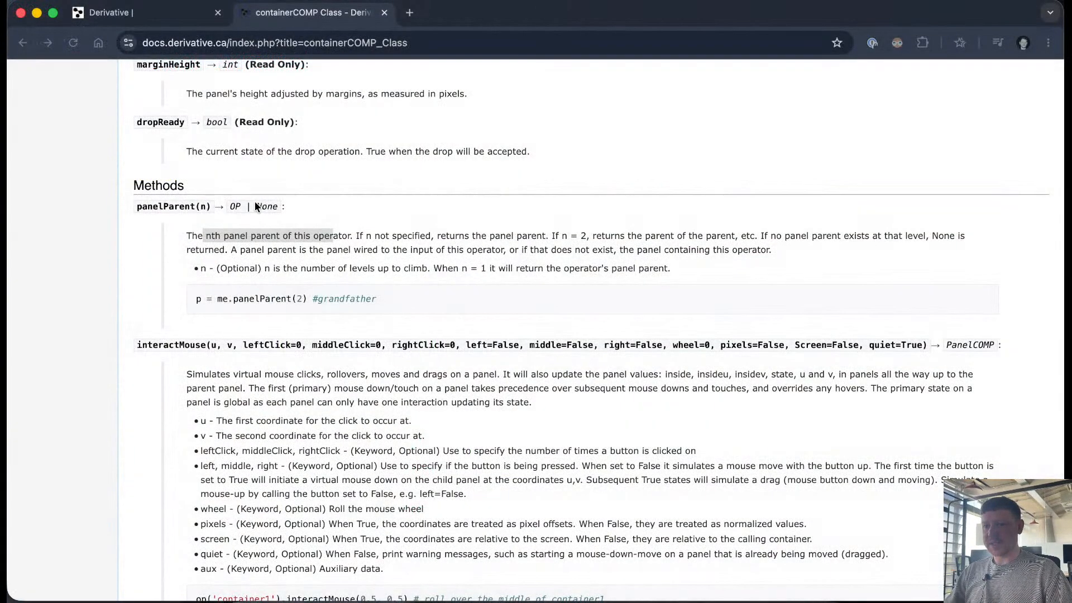
Step: In the browser, look through the PanelCOMP members and methods on the containerCOMP Class documentation page
scroll(256, 206, up, 15)
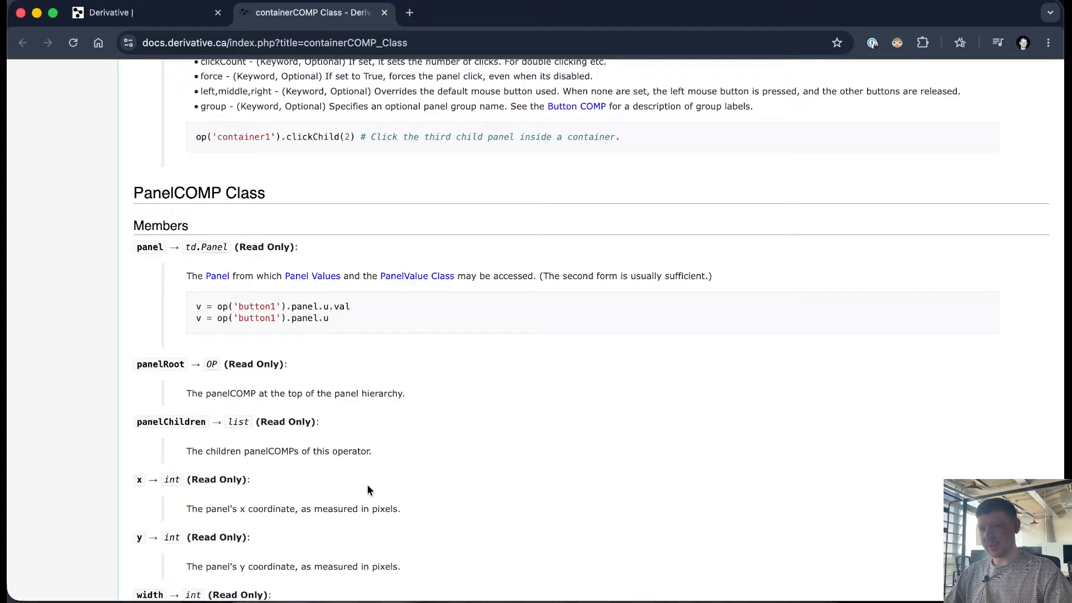
scroll(367, 484, up, 1)
scroll(367, 485, down, 10)
scroll(367, 484, down, 5)
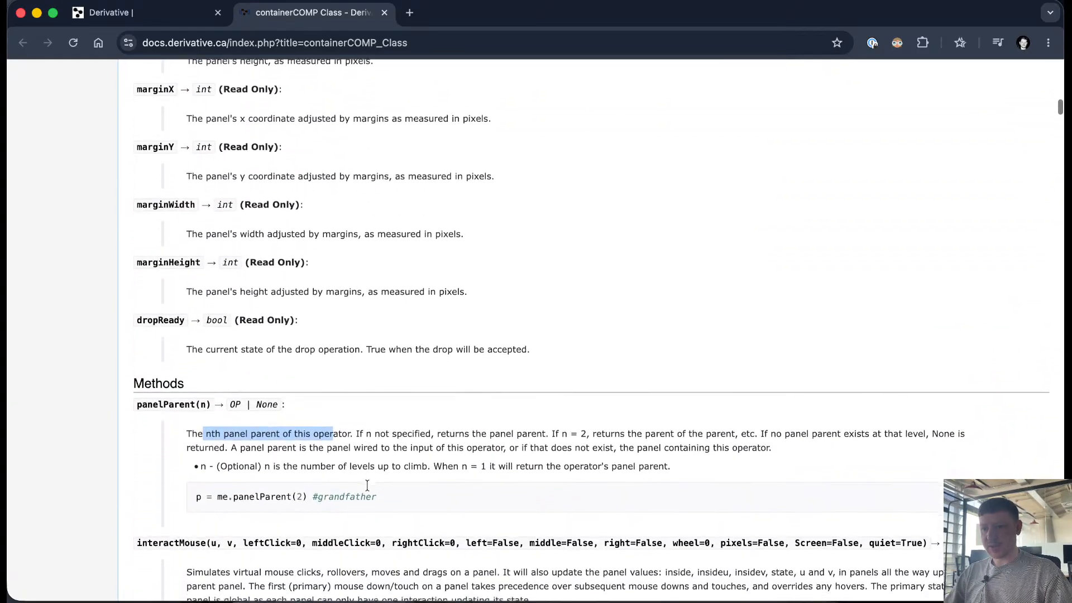
scroll(367, 485, up, 15)
scroll(367, 490, up, 4)
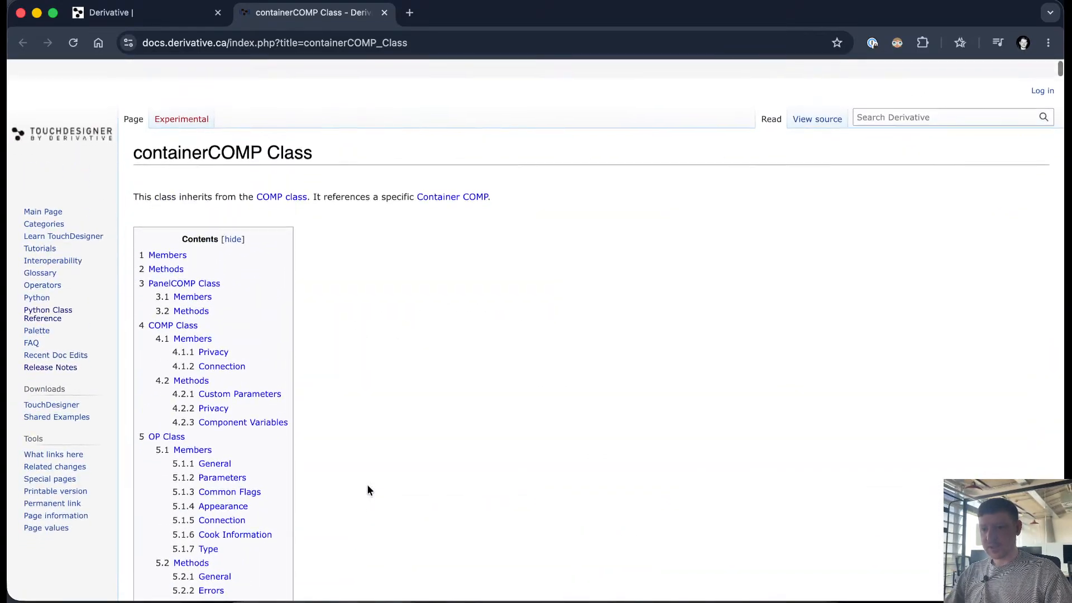
Step: Read through the OP Class members down to the Appearance group, looking for an operator's node position attributes
click(169, 417)
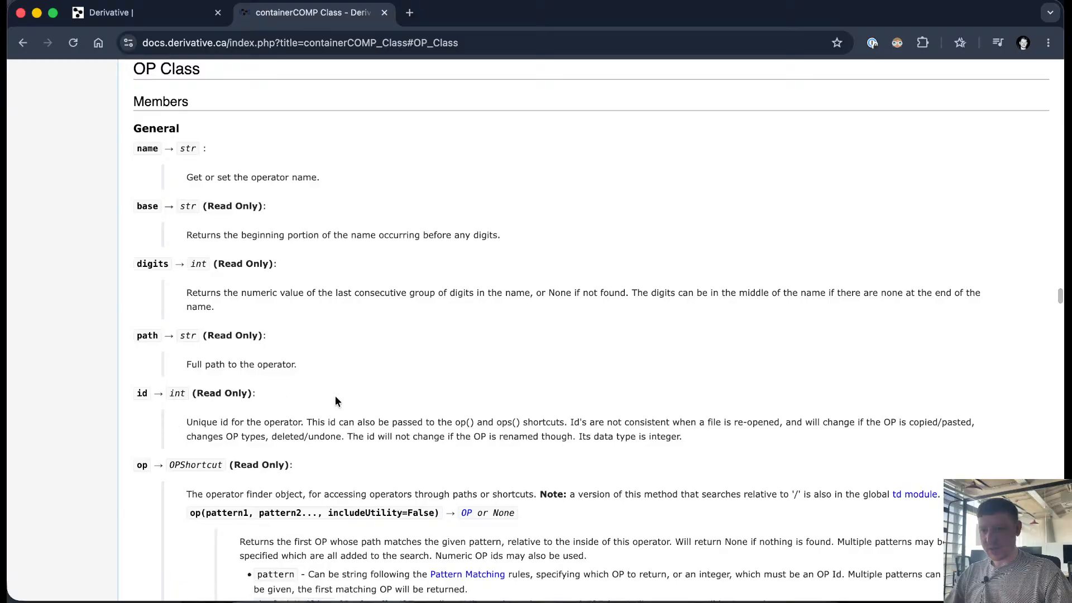
scroll(335, 395, down, 10)
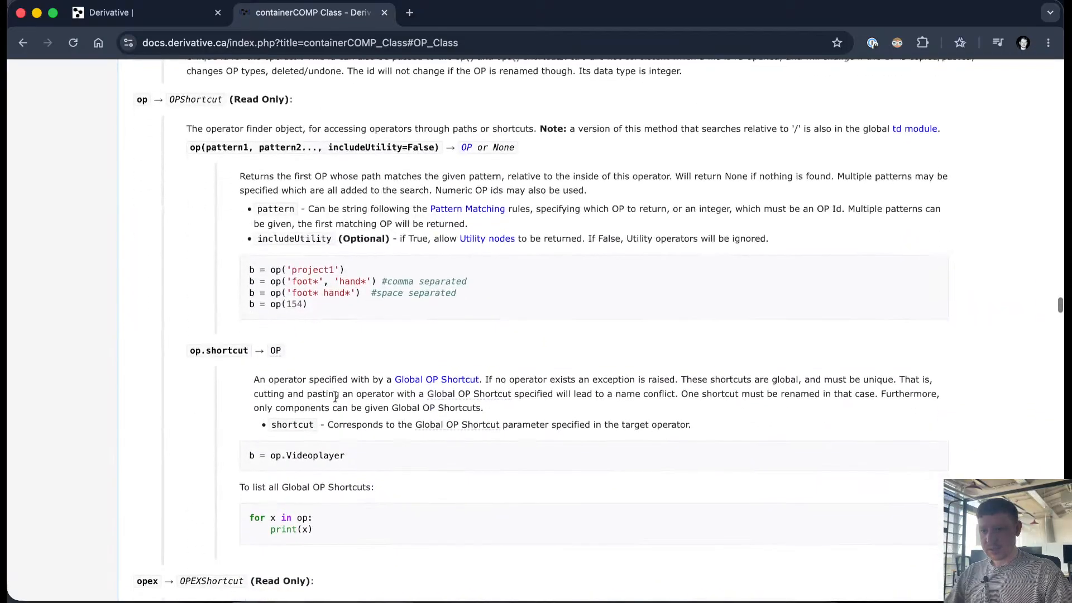
scroll(335, 396, down, 10)
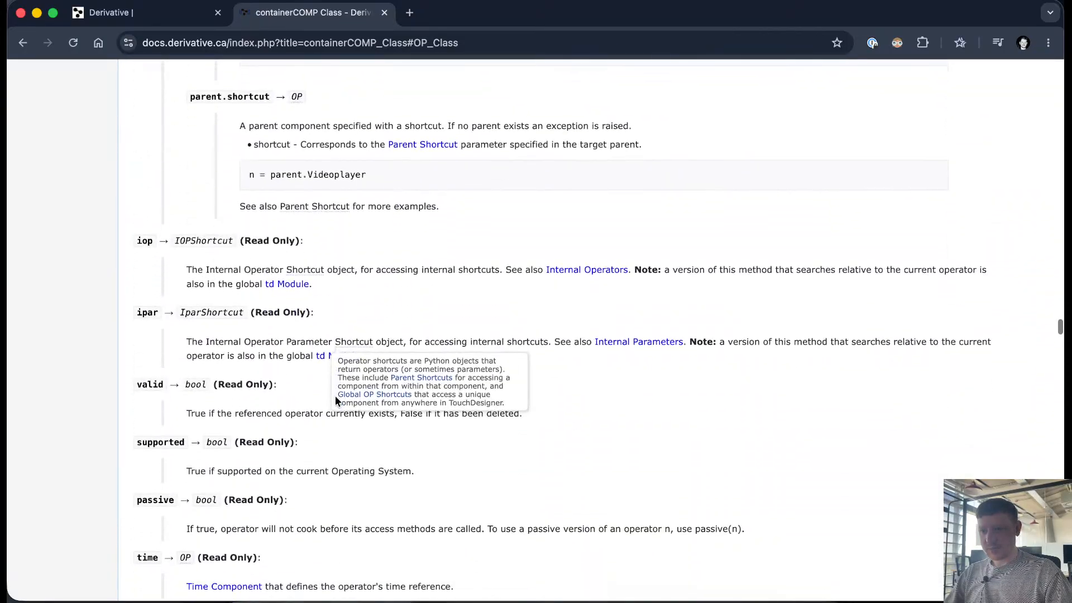
scroll(335, 400, down, 10)
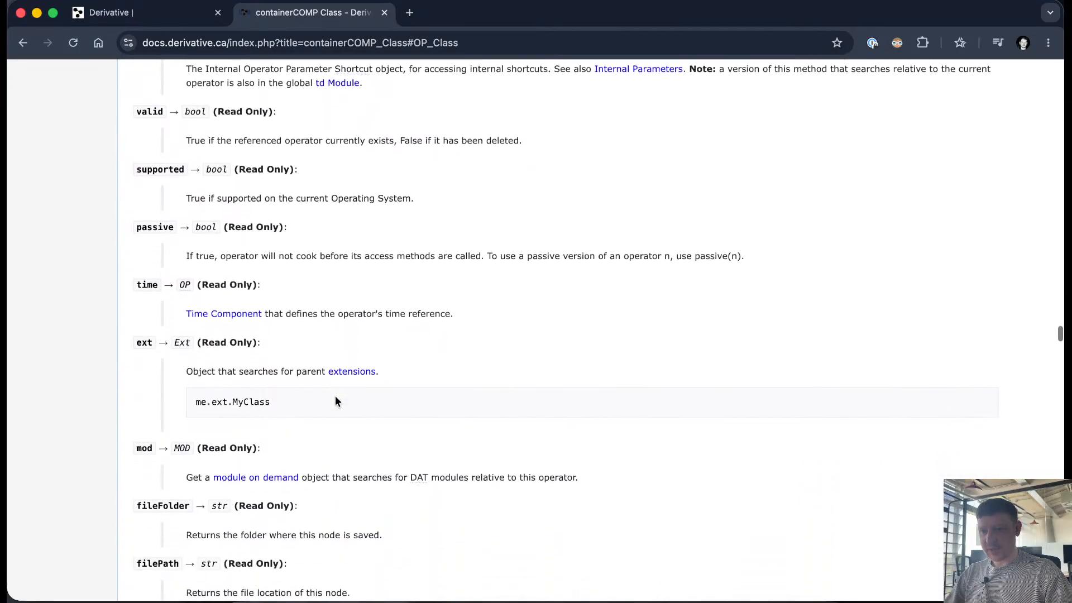
scroll(336, 400, down, 10)
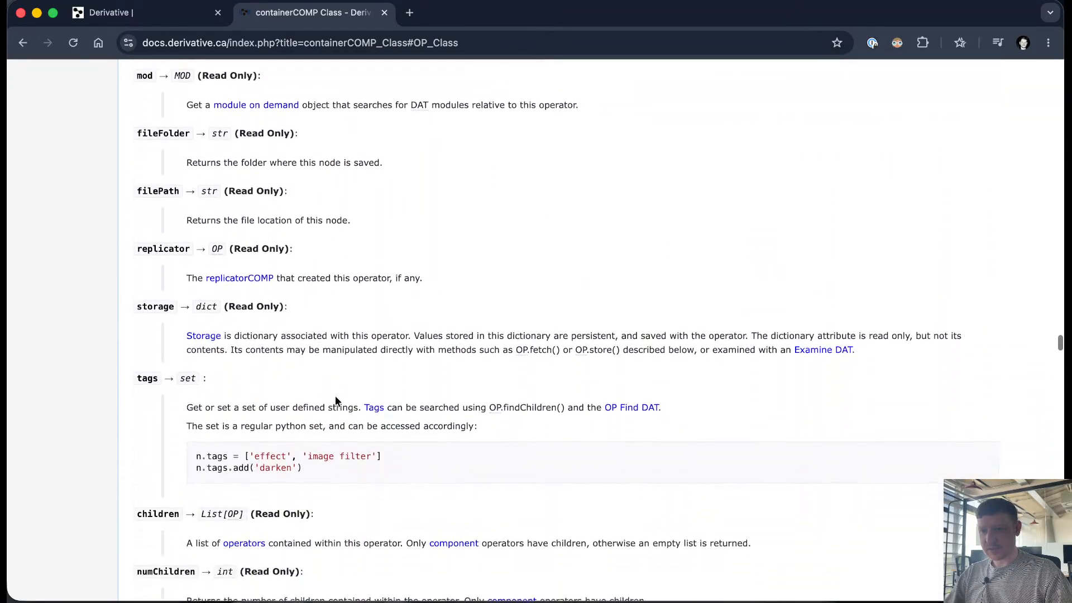
scroll(335, 396, down, 10)
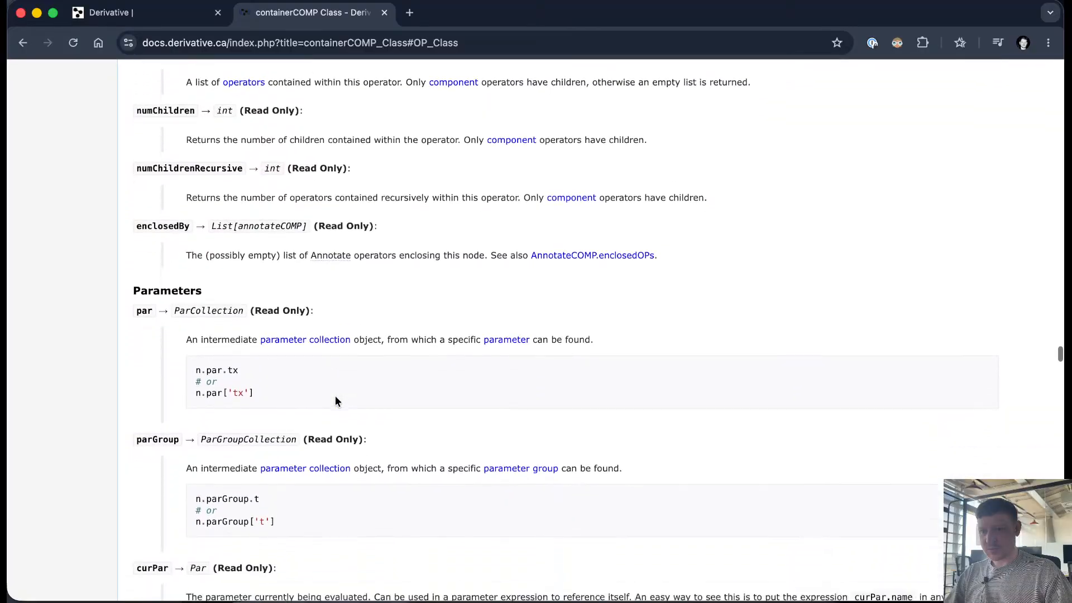
scroll(335, 399, down, 10)
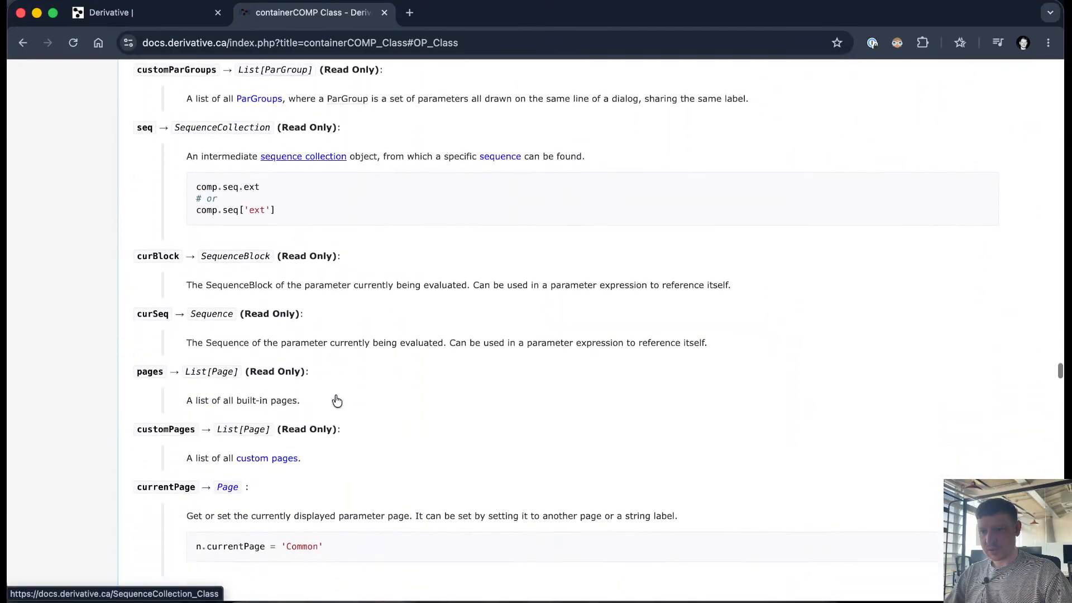
scroll(335, 396, down, 10)
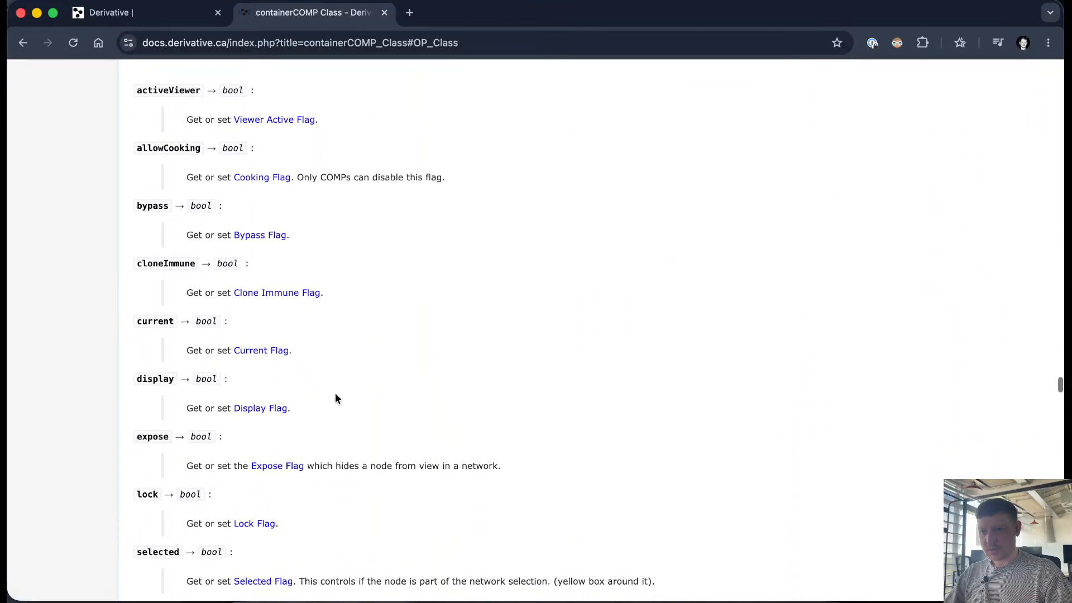
scroll(337, 397, down, 10)
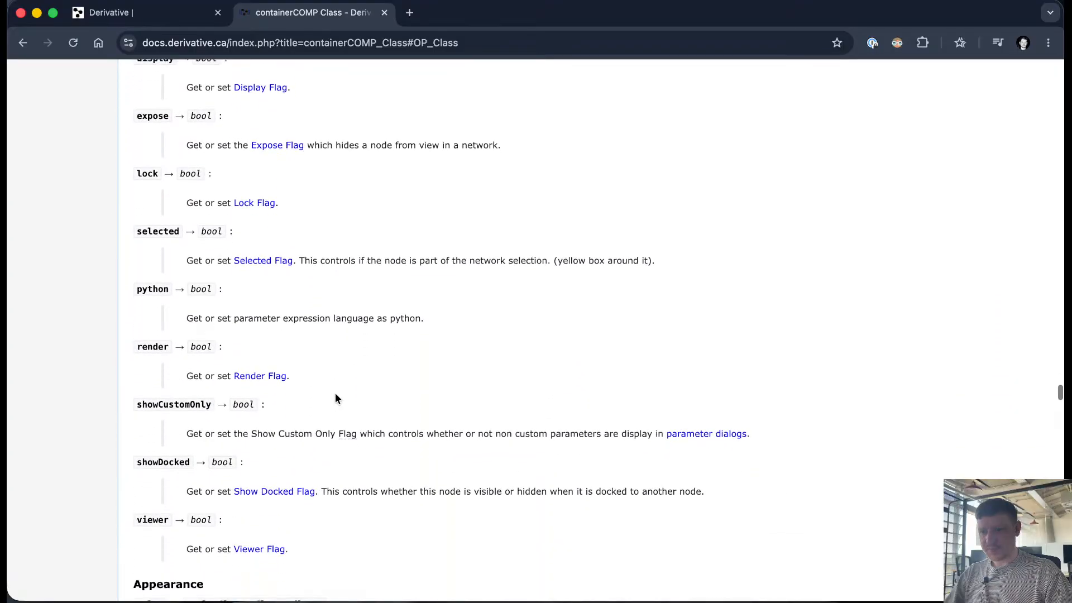
scroll(336, 398, down, 10)
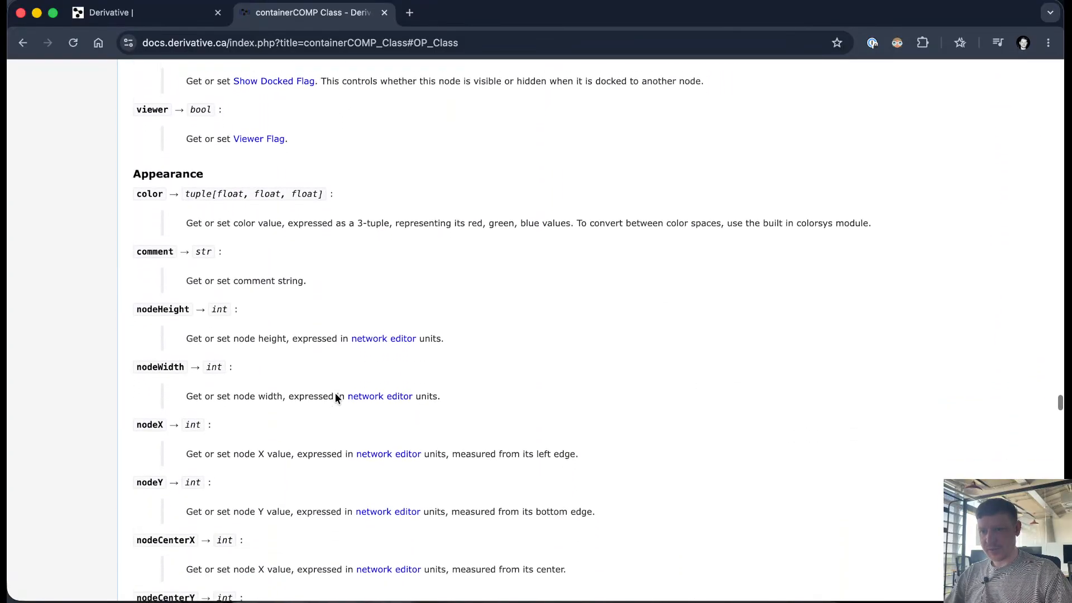
scroll(336, 398, down, 2)
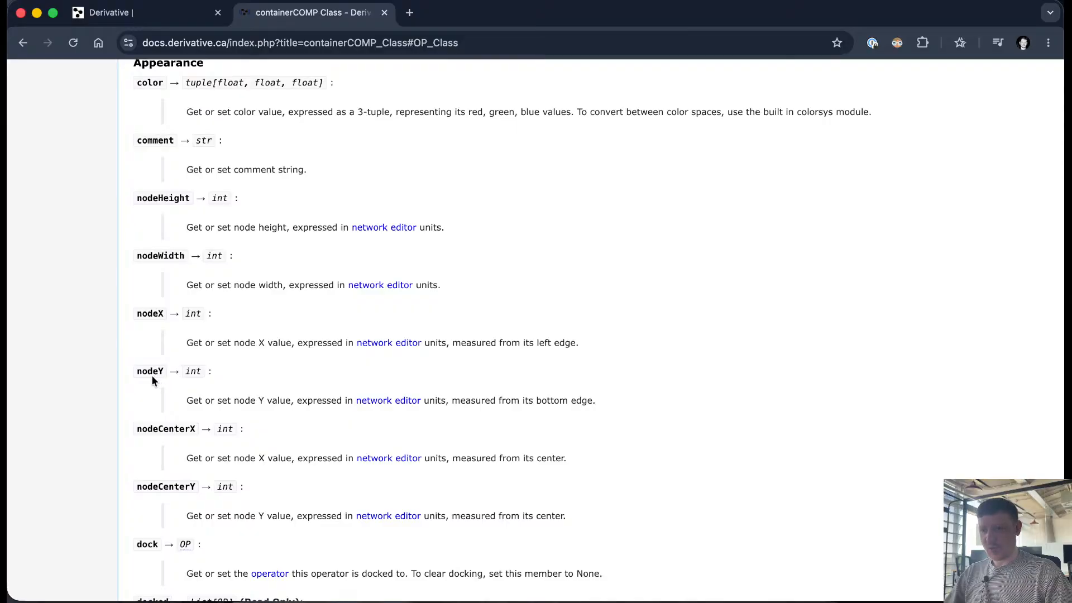
Step: Switch back to TouchDesigner and set the header container's Align Order expression to me.nodeY
double_click(140, 375)
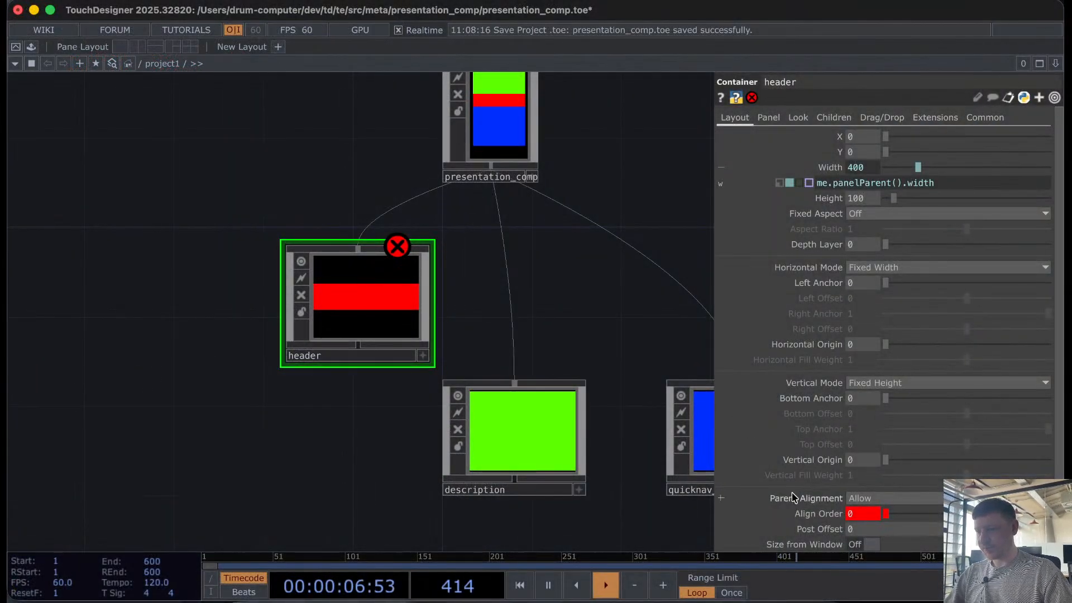
click(832, 514)
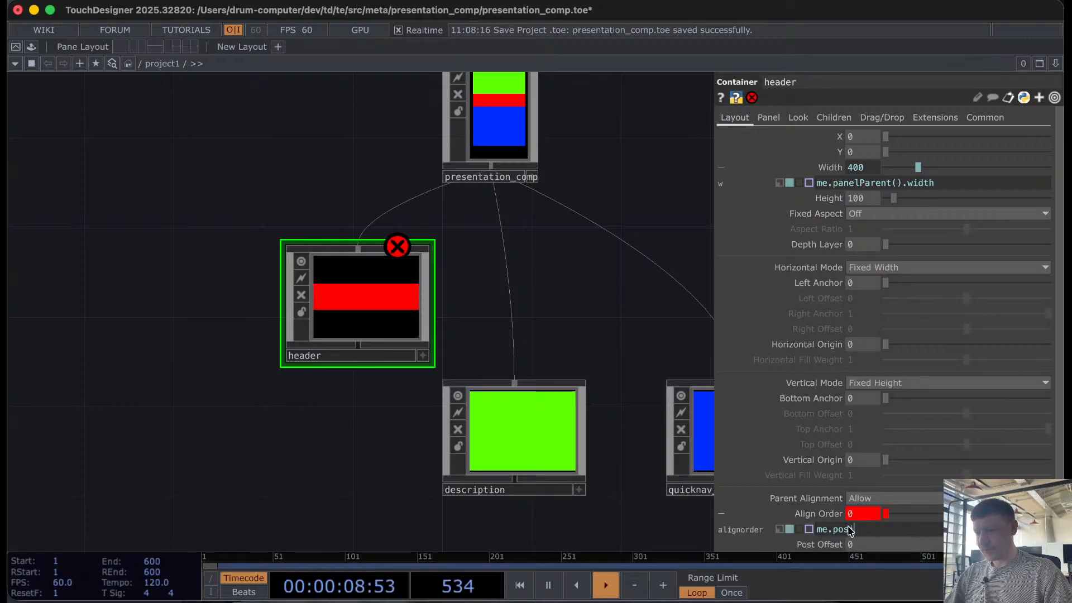
drag(853, 528, 811, 528)
text(me.node)
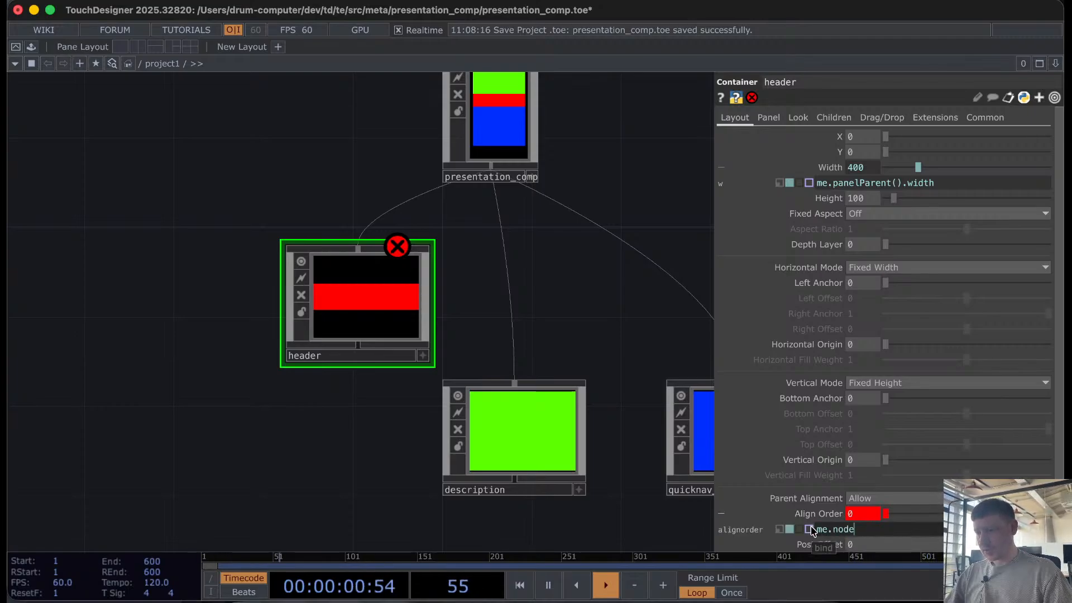
text(Y)
key(Return)
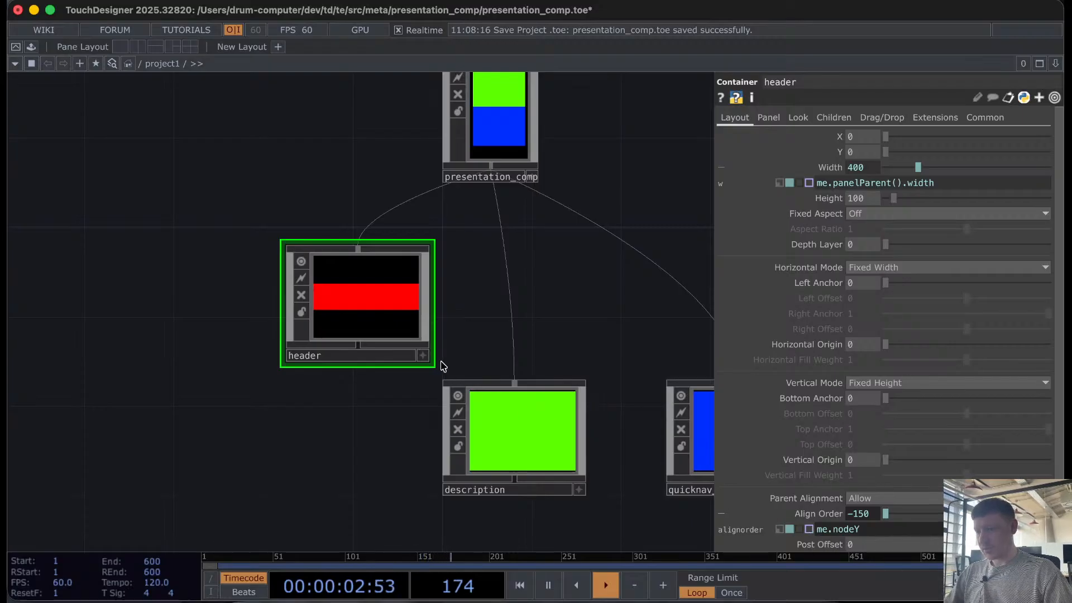
Step: Set the description container's Align Order expression to me.nodeY
click(535, 427)
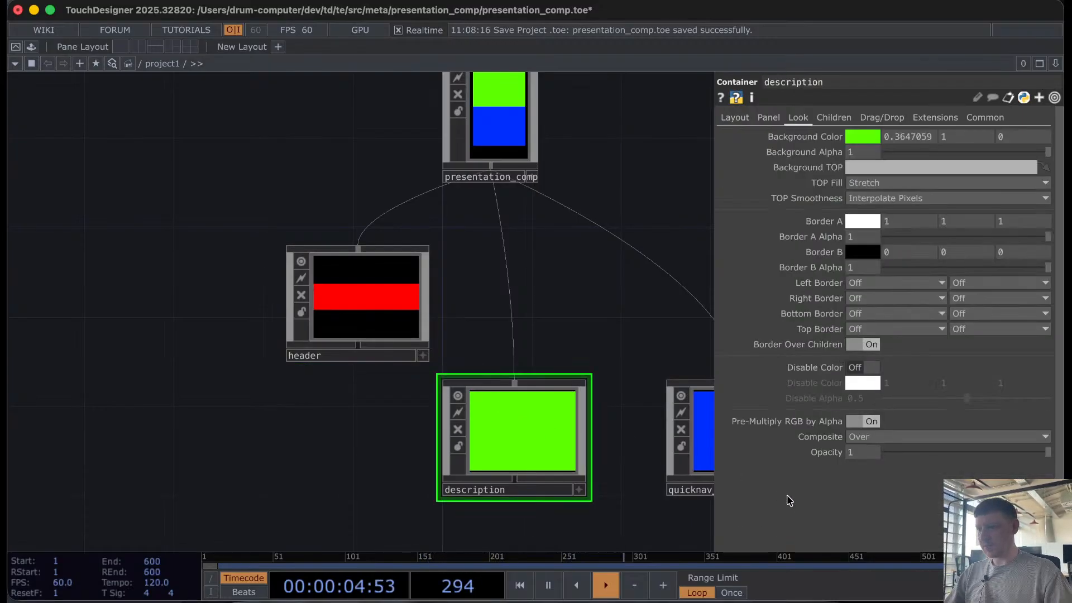
click(735, 117)
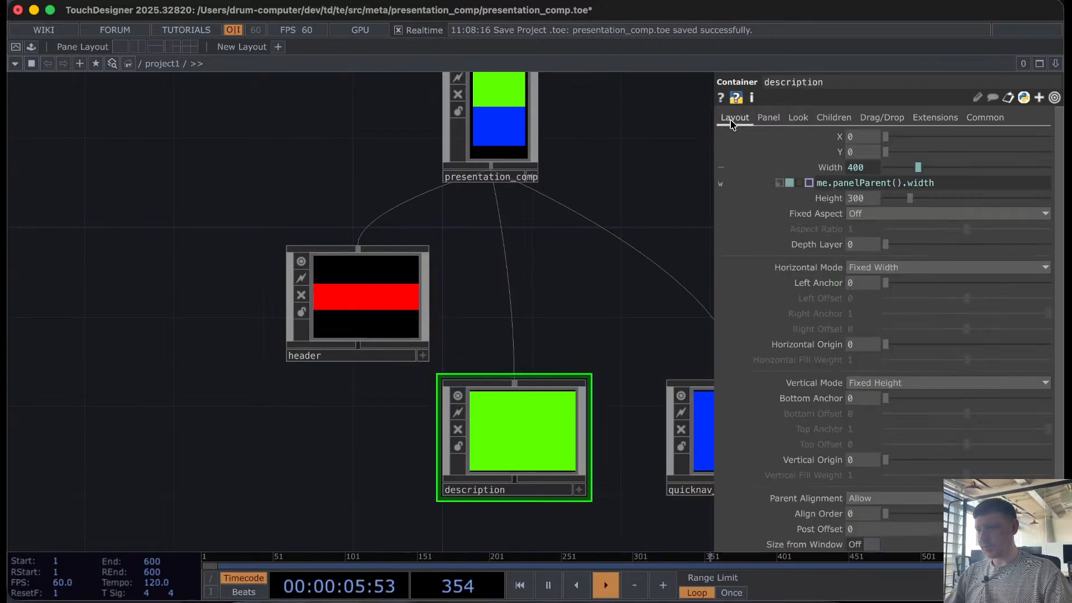
click(821, 514)
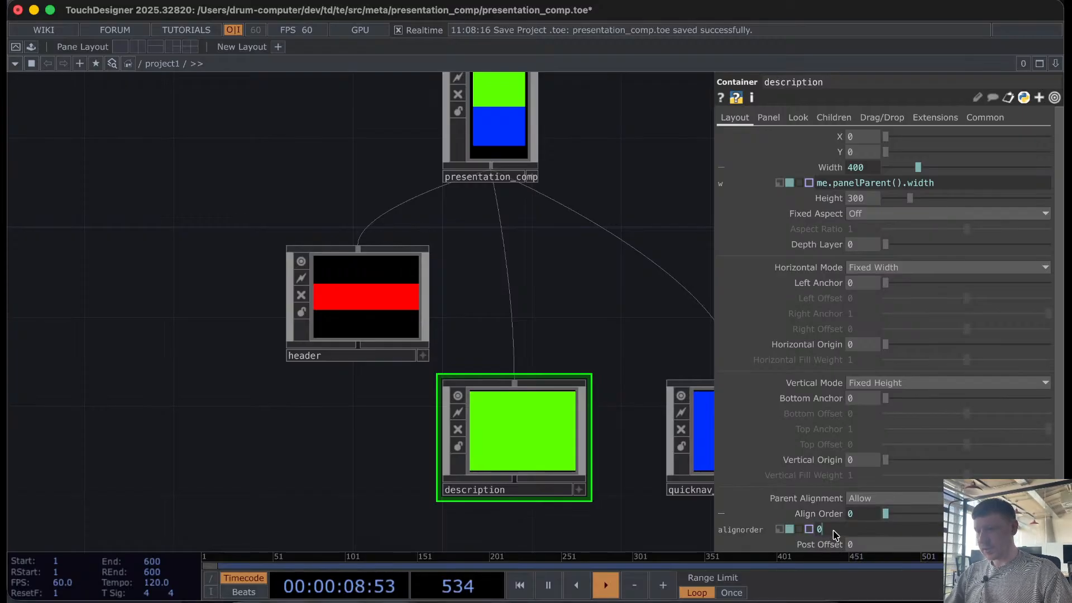
click(826, 531)
text(me.)
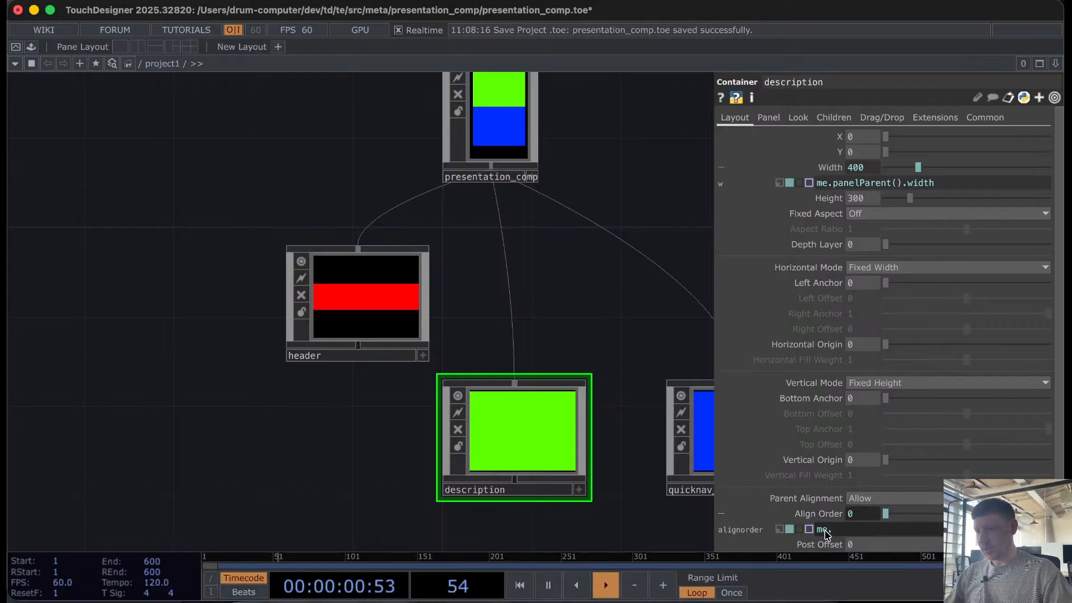
text(nodeY)
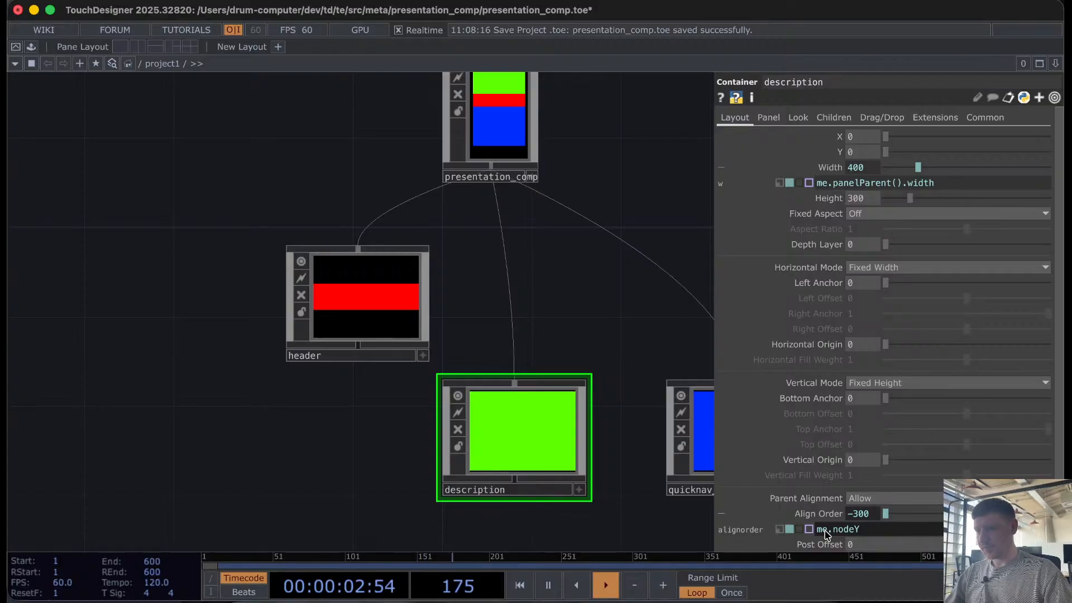
Step: Move the header and description nodes vertically in the network to test the position-based stacking order
drag(349, 340, 350, 475)
drag(468, 430, 512, 405)
scroll(391, 268, down, 2)
scroll(391, 268, down, 2)
drag(387, 376, 385, 293)
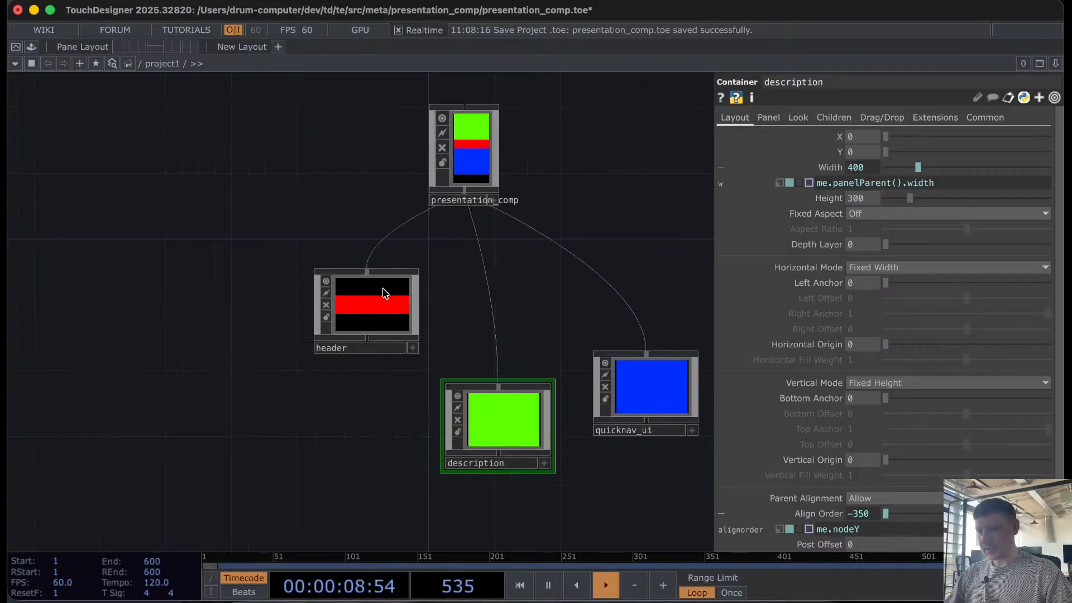
Step: Negate the Align Order expressions of the header and description containers so both read -me.nodeY
click(386, 293)
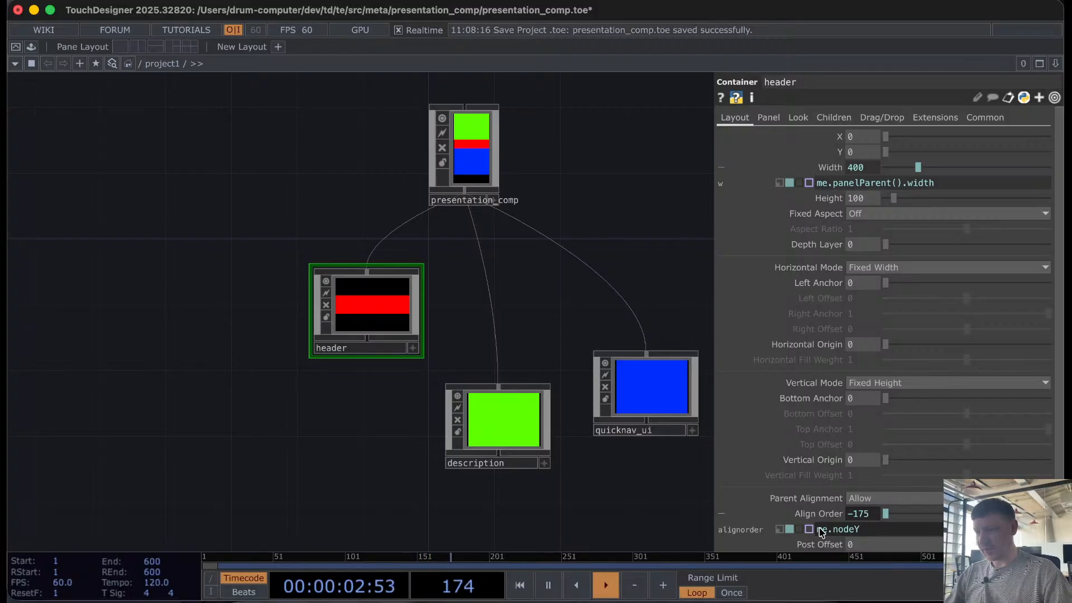
click(551, 430)
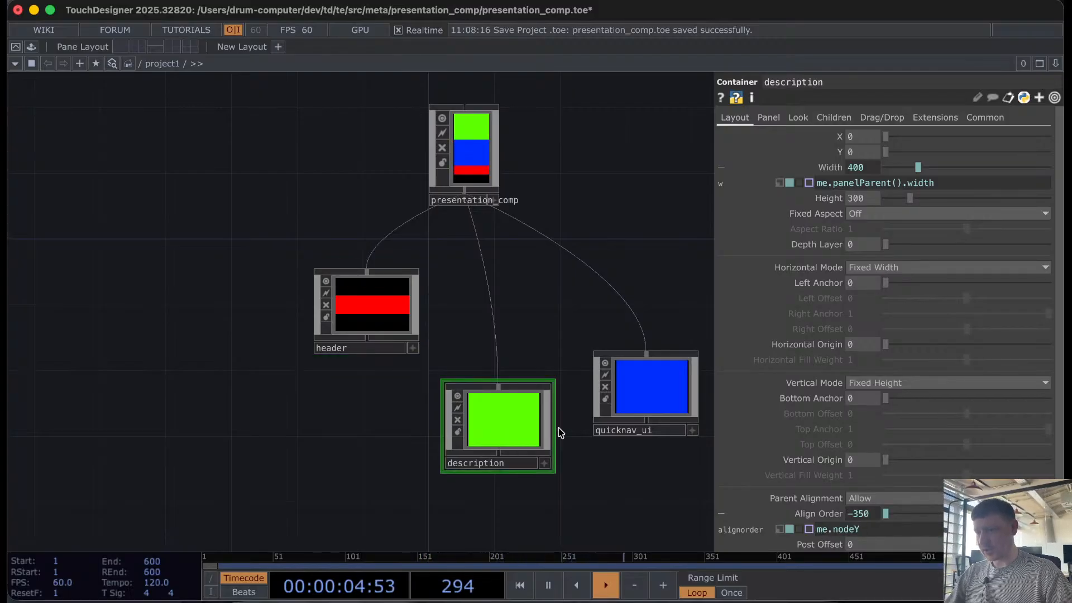
click(817, 529)
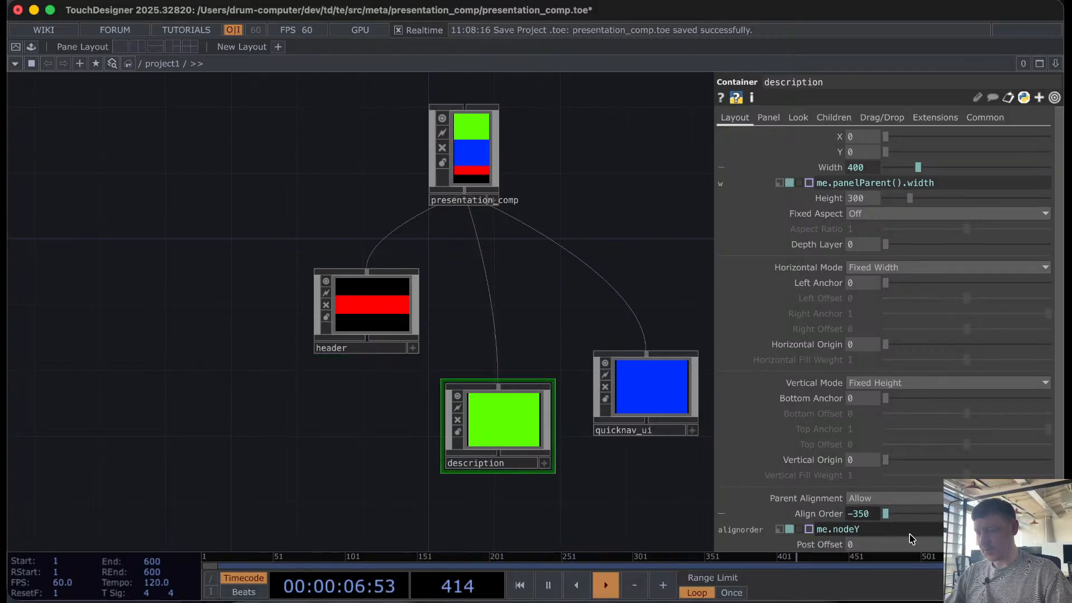
text(-)
key(Return)
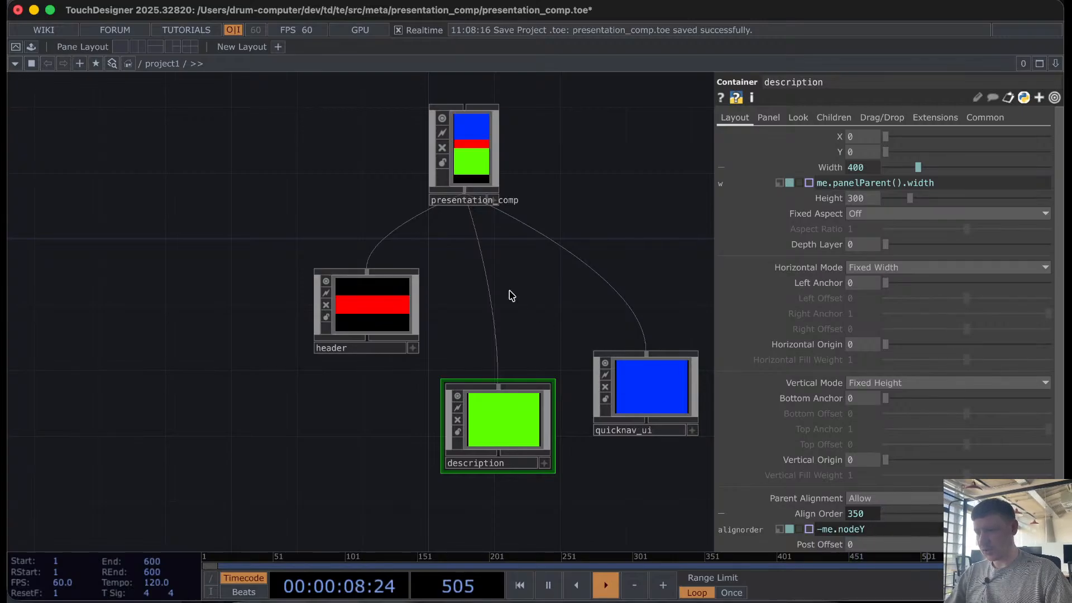
click(373, 315)
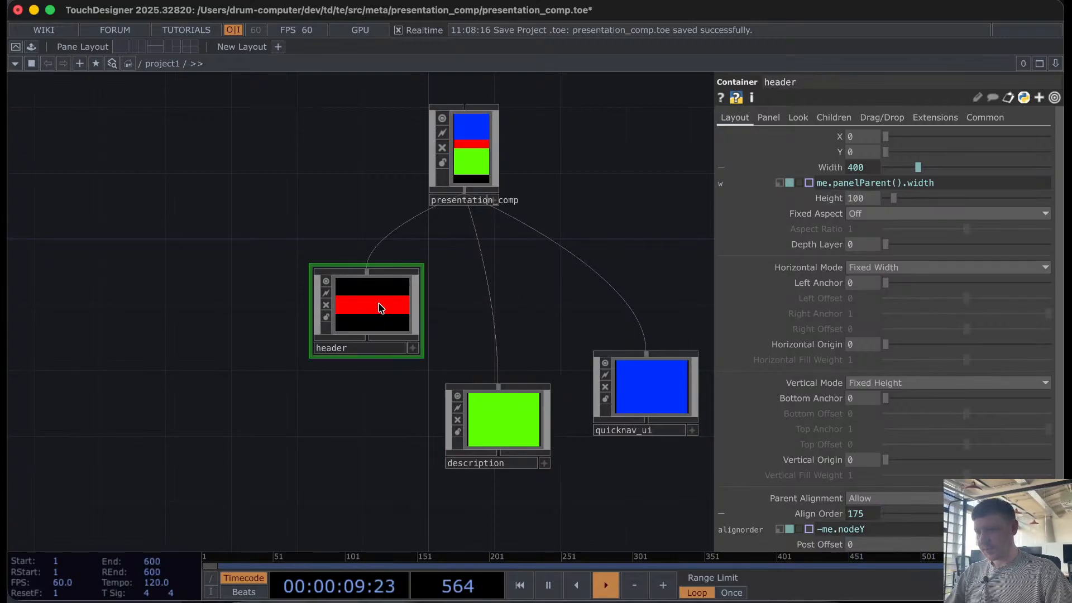
click(493, 430)
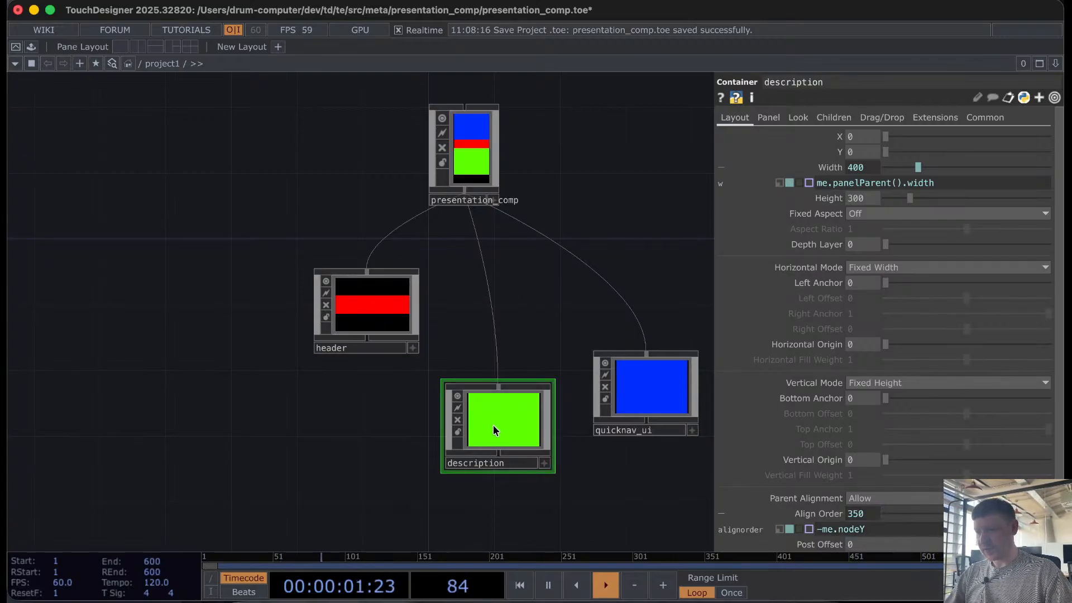
Step: Set the quicknav_ui container's Align Order expression to -me.nodeY
click(650, 409)
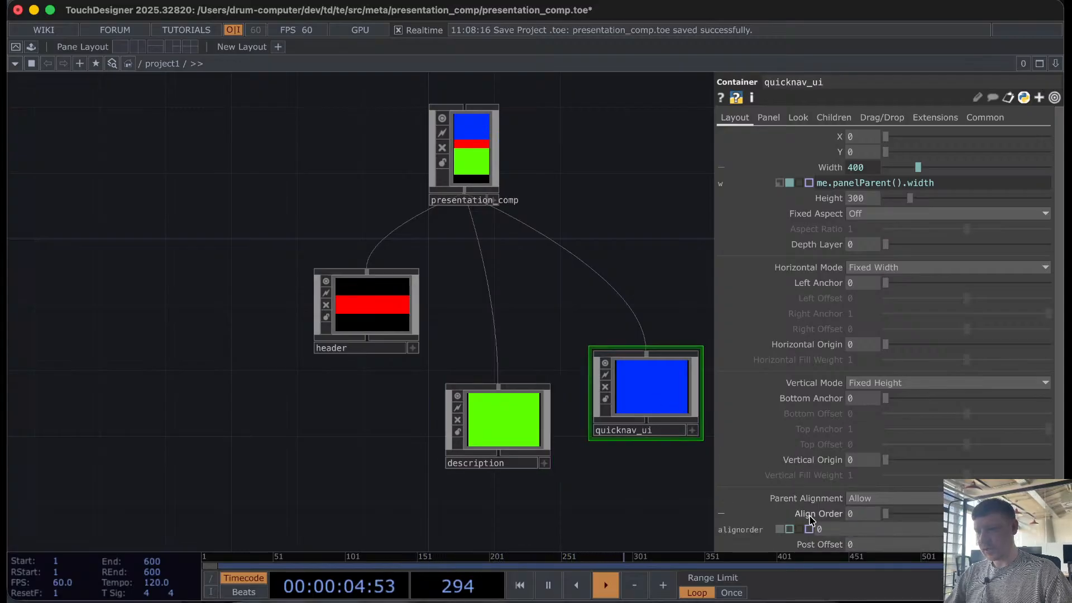
click(792, 528)
drag(839, 527, 809, 527)
text(-me.nodeY)
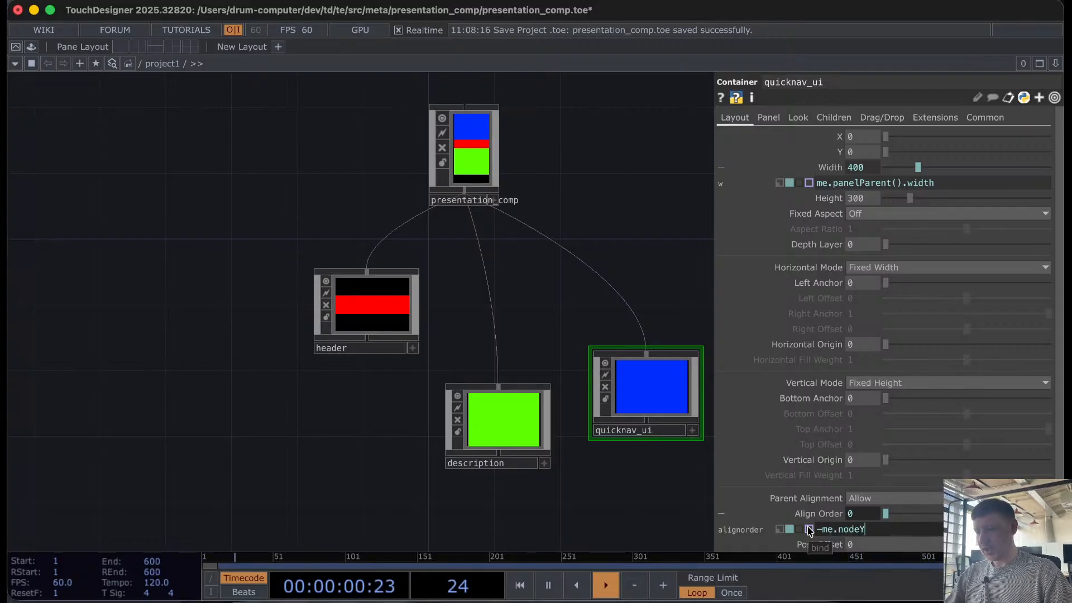
key(Return)
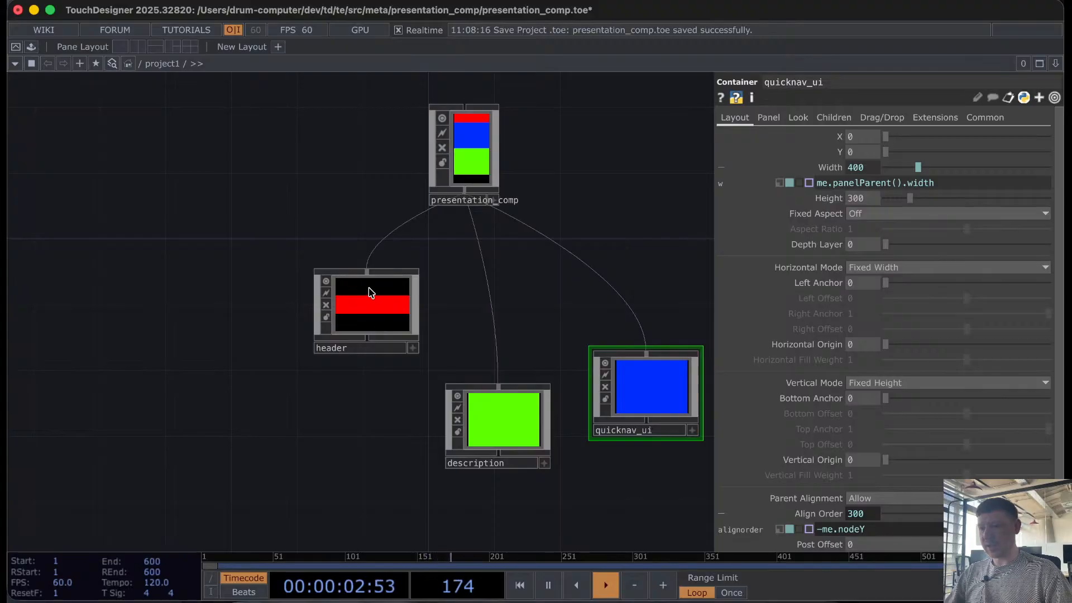
Step: Rearrange the child nodes with header highest, description below it and quicknav_ui lowest, testing quicknav_ui at different heights
drag(372, 302, 371, 285)
drag(497, 426, 480, 392)
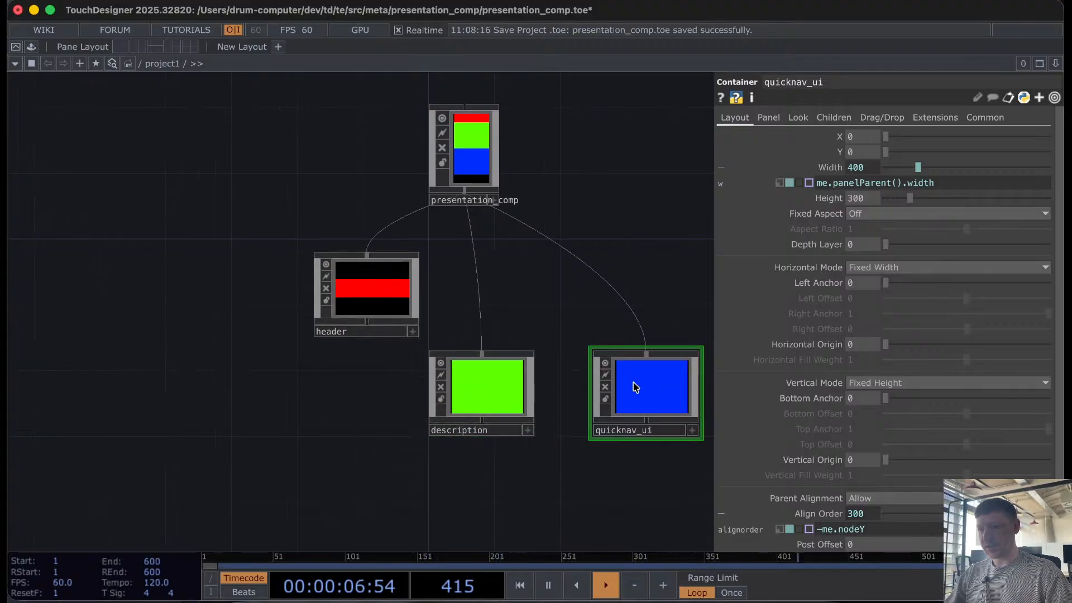
drag(634, 385, 601, 221)
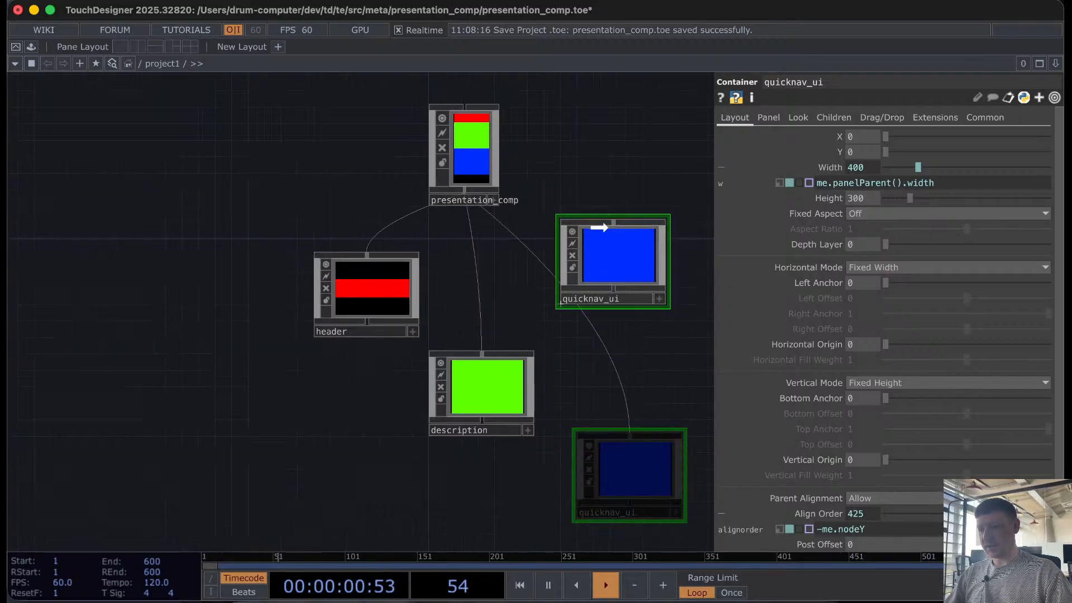
drag(623, 221, 602, 461)
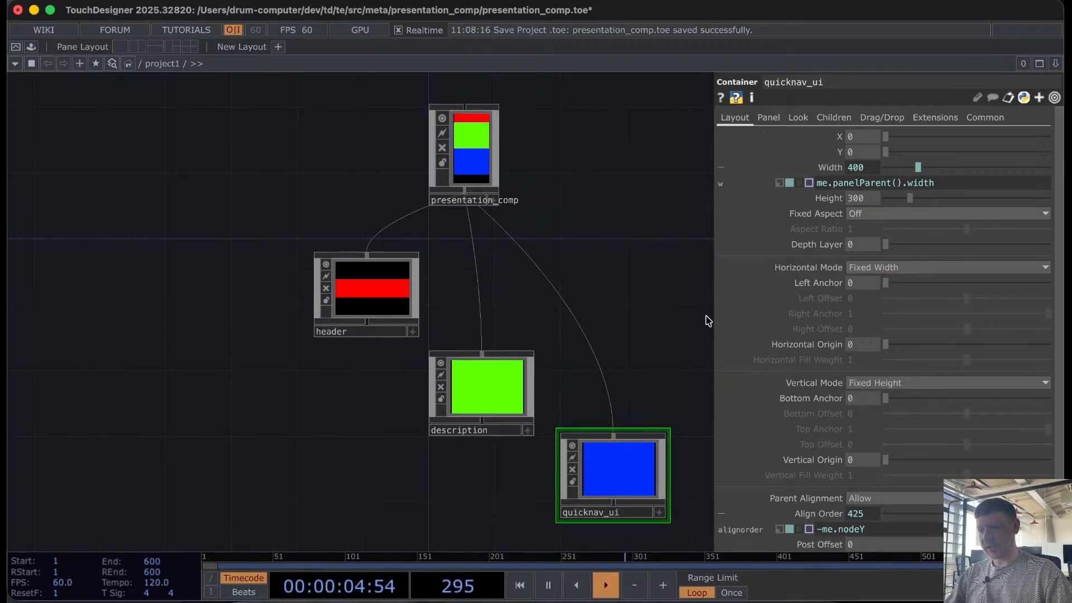
Step: Move the presentation_comp node to sit more centrally above its children and shift the header node slightly up
drag(633, 318, 543, 290)
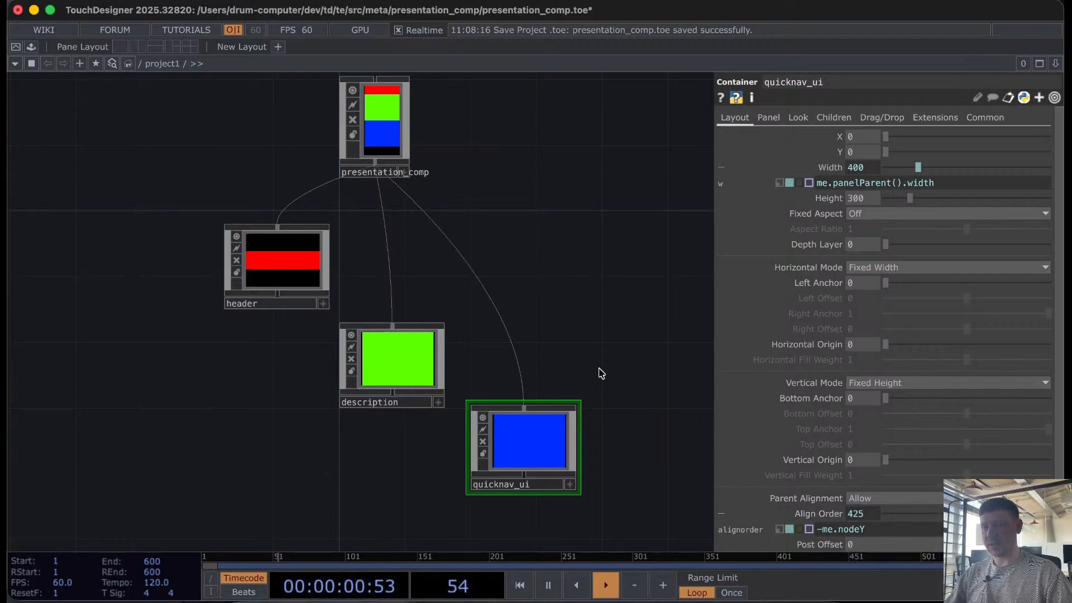
drag(386, 135, 451, 136)
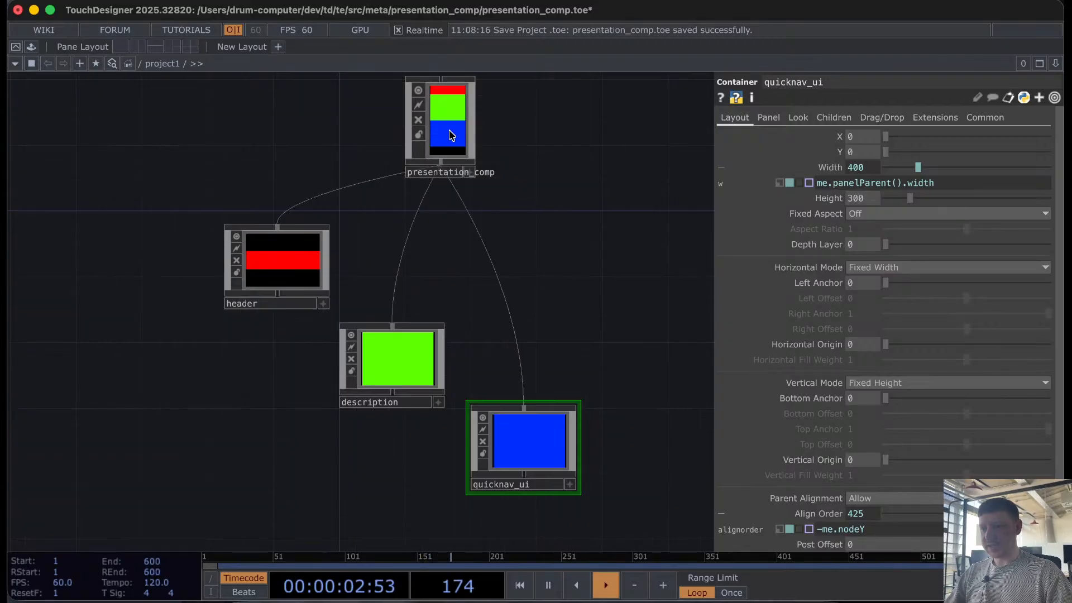
drag(532, 262, 558, 256)
drag(313, 273, 323, 250)
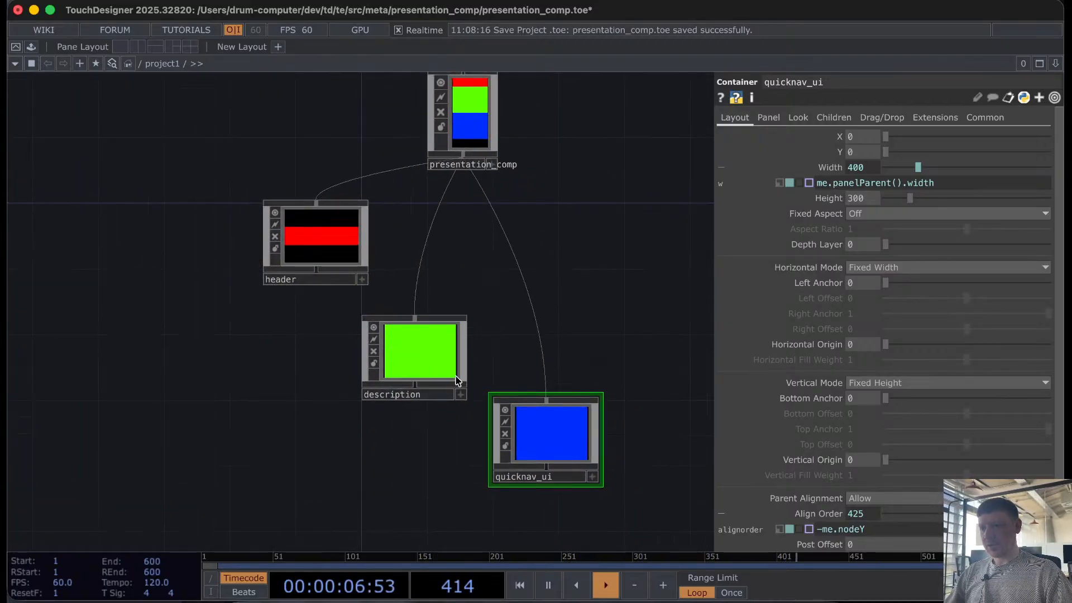
Step: Enter the header container's network
drag(221, 275, 391, 280)
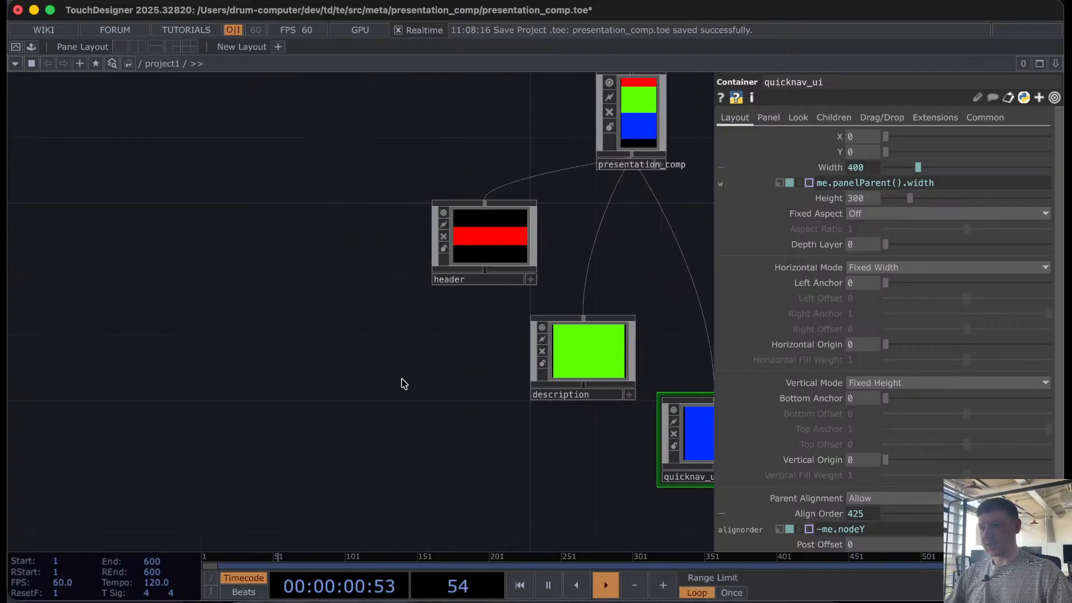
drag(404, 384, 302, 376)
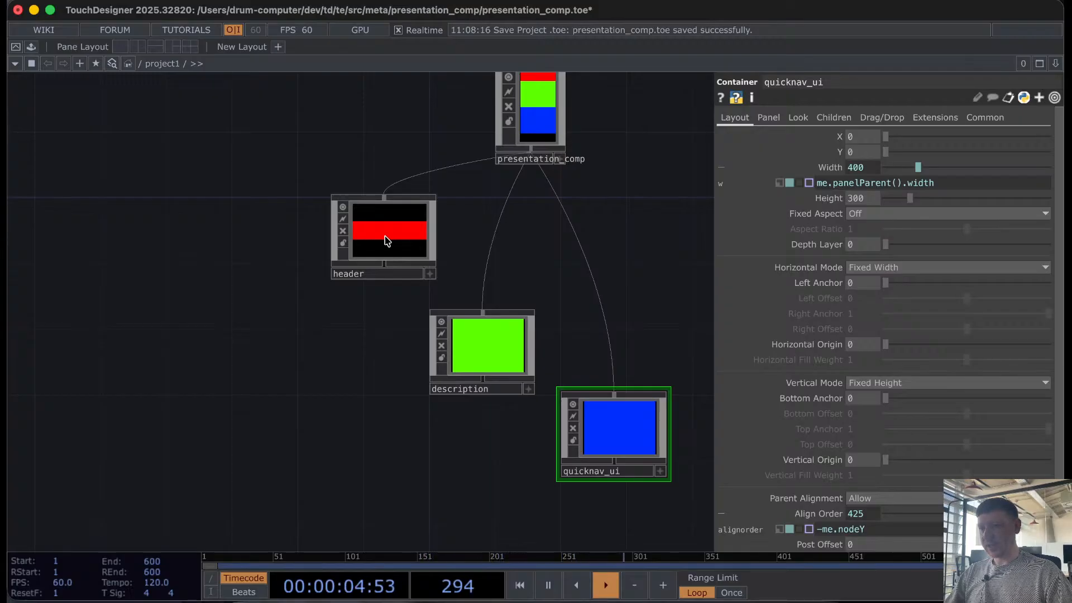
key(i)
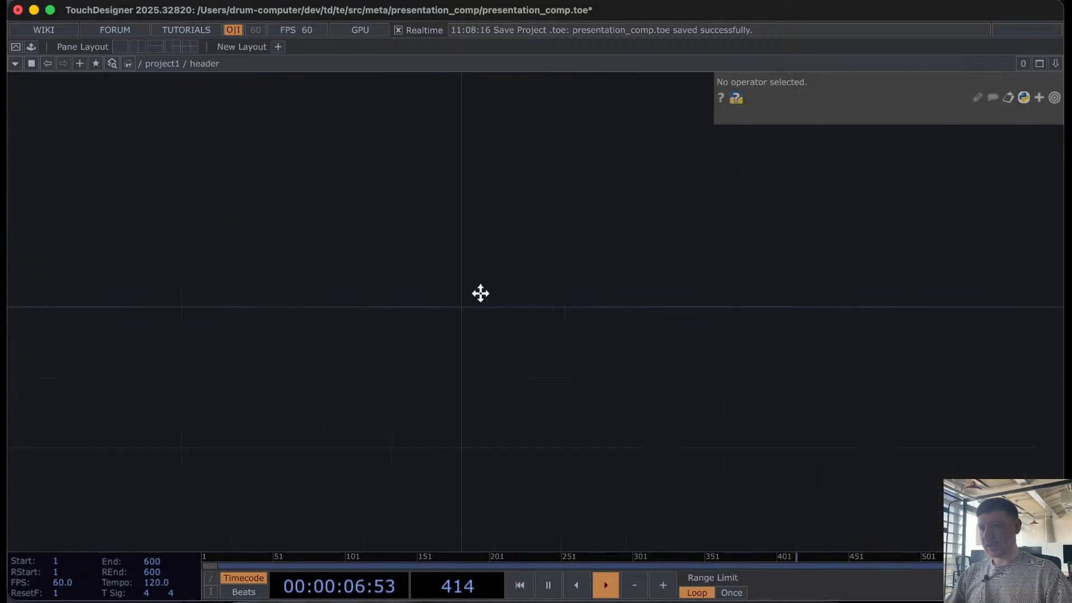
key(Tab)
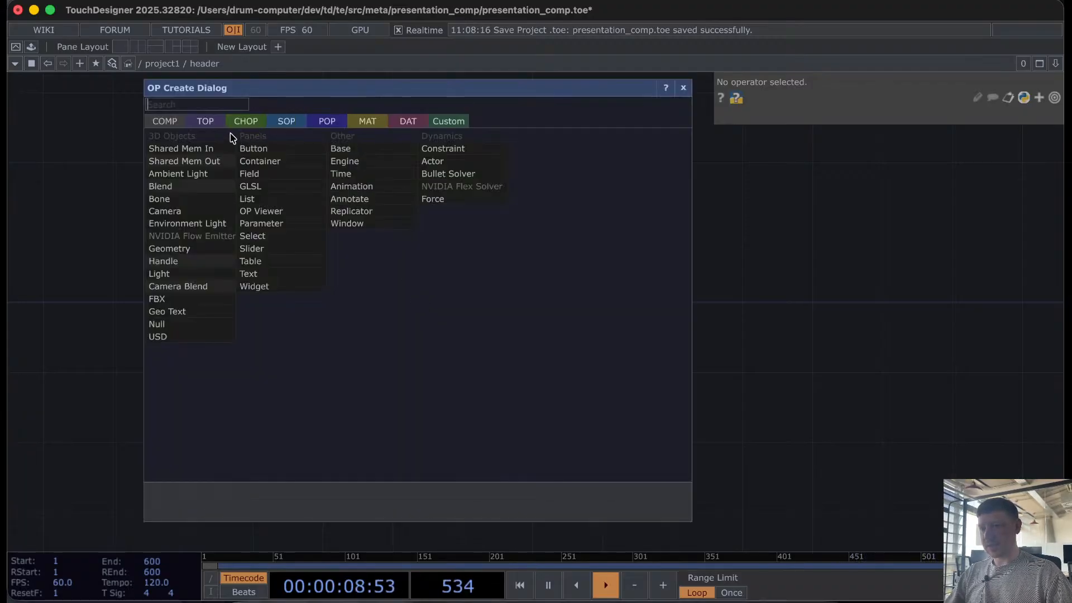
click(204, 121)
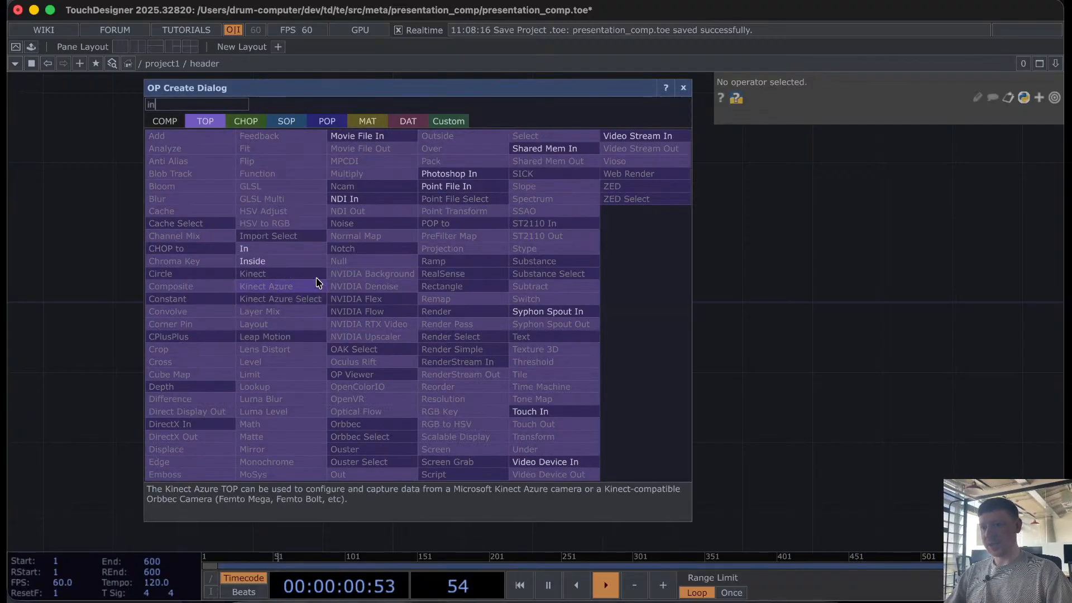
click(310, 250)
click(444, 270)
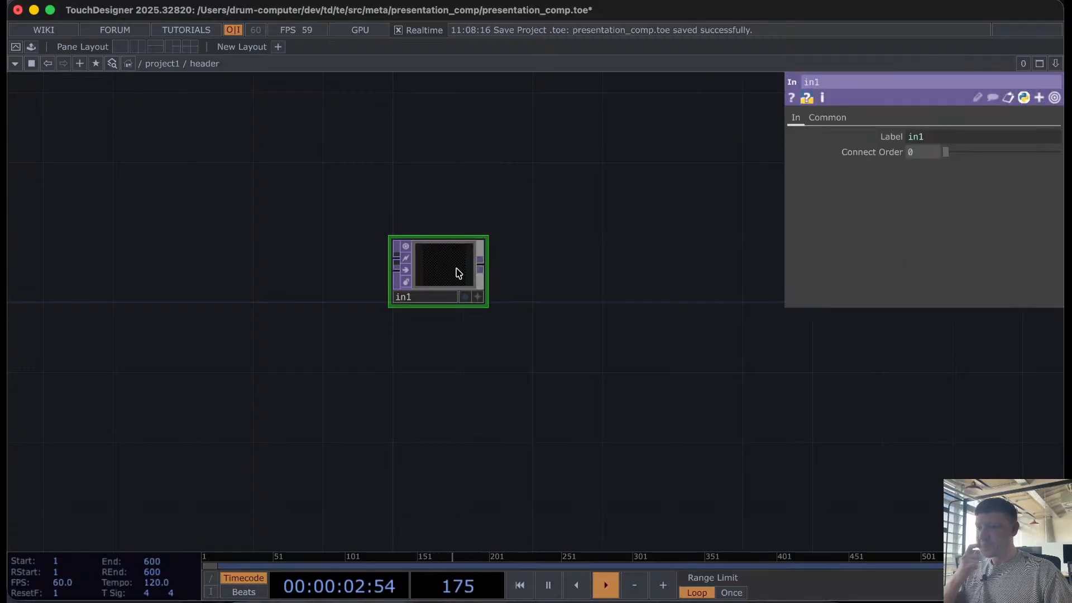
drag(481, 271, 625, 261)
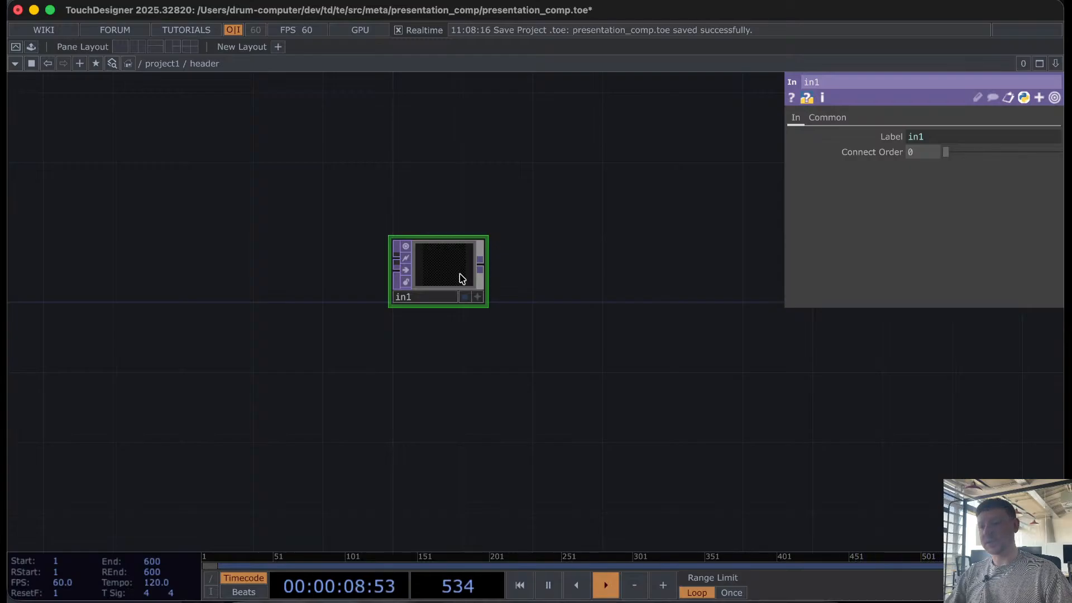
key(Delete)
Step: Add an In DAT to the header container's empty network
key(Tab)
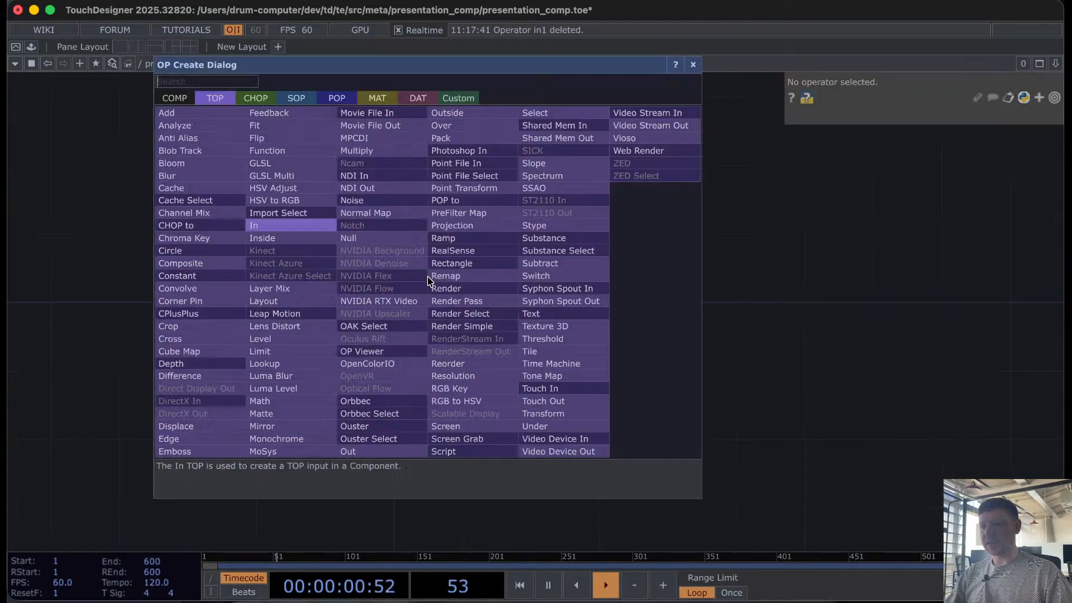
click(417, 96)
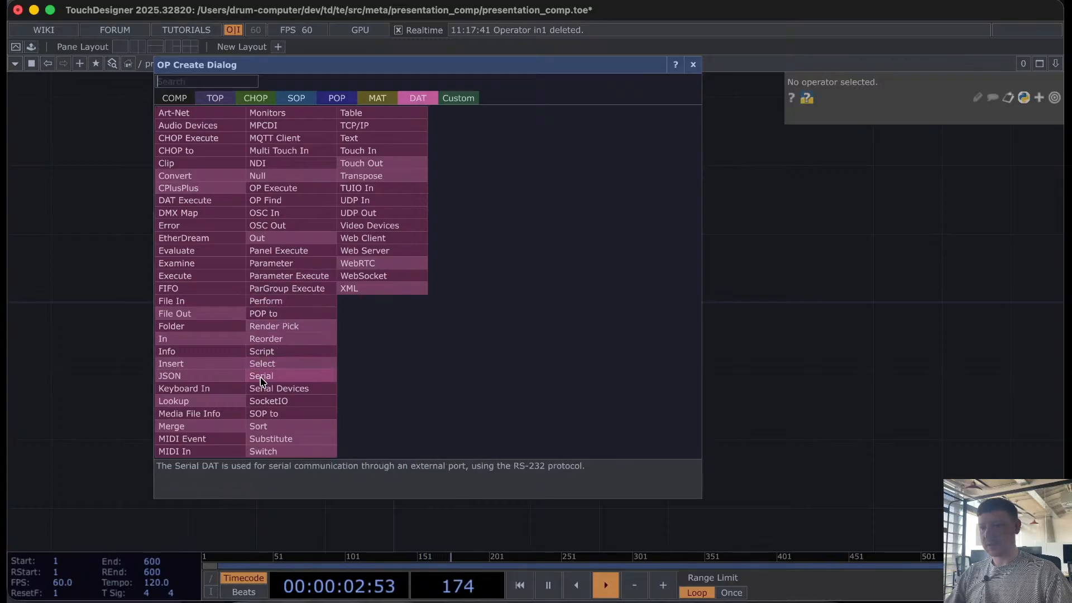
click(192, 340)
click(444, 273)
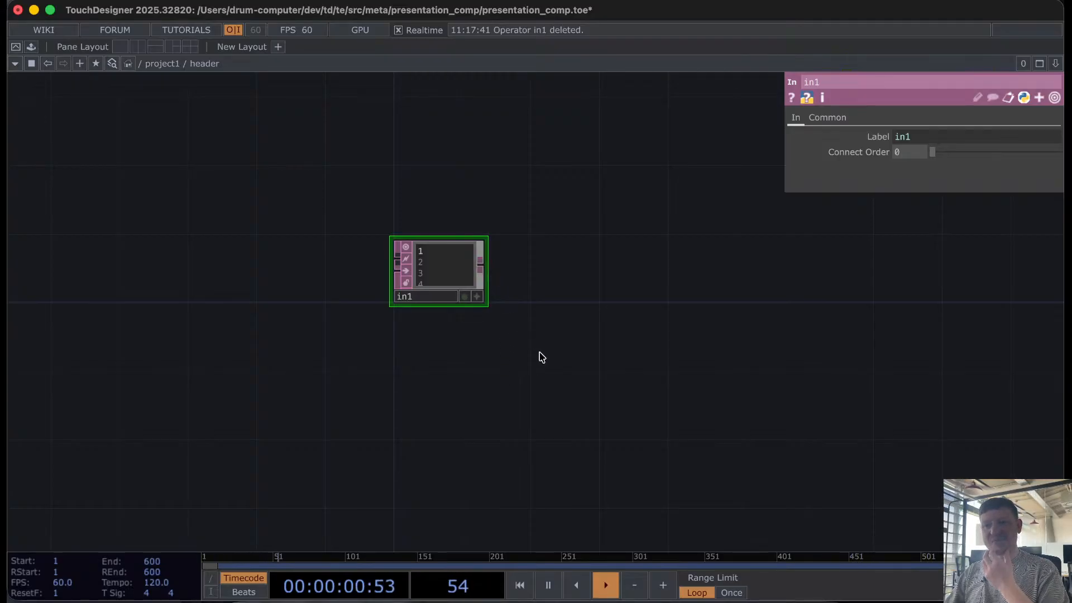
Step: Connect a new Null DAT to the output of the In DAT inside the header container
click(480, 264)
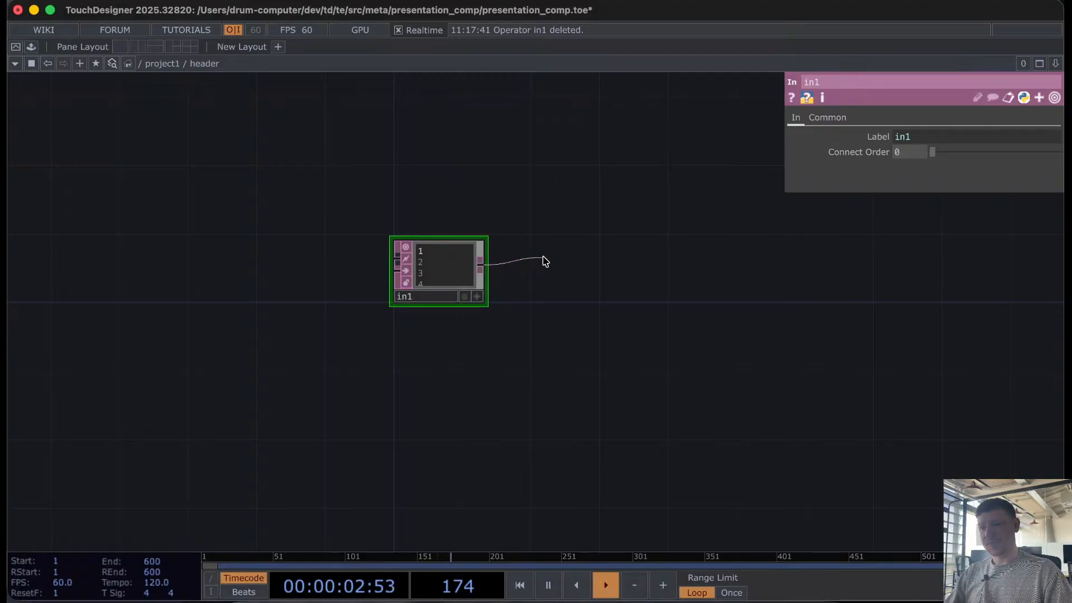
click(546, 262)
text(MU)
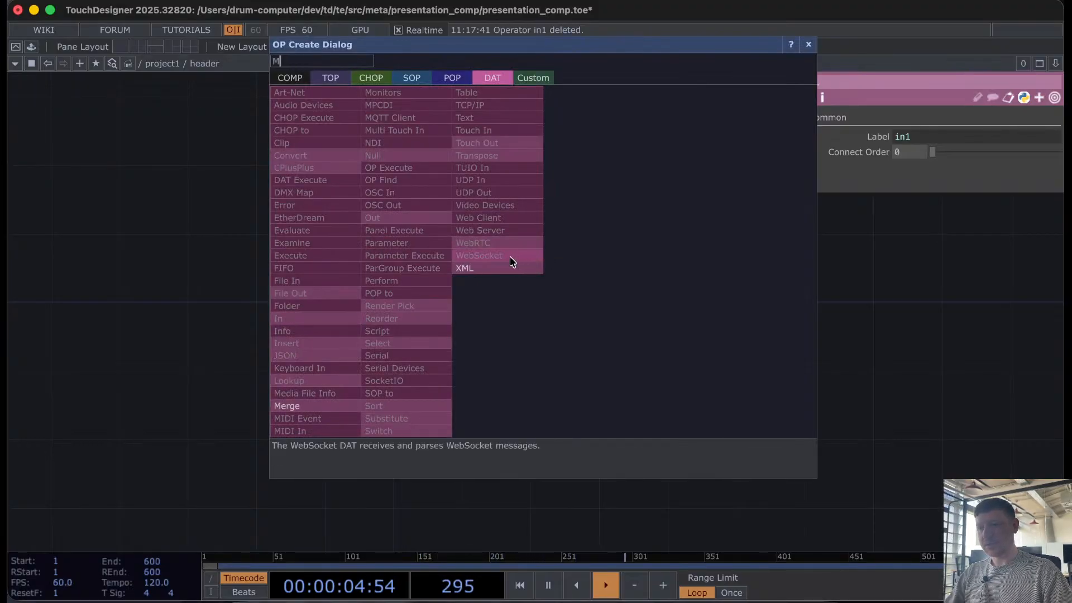
key(BackSpace)
key(BackSpace)
text(nul)
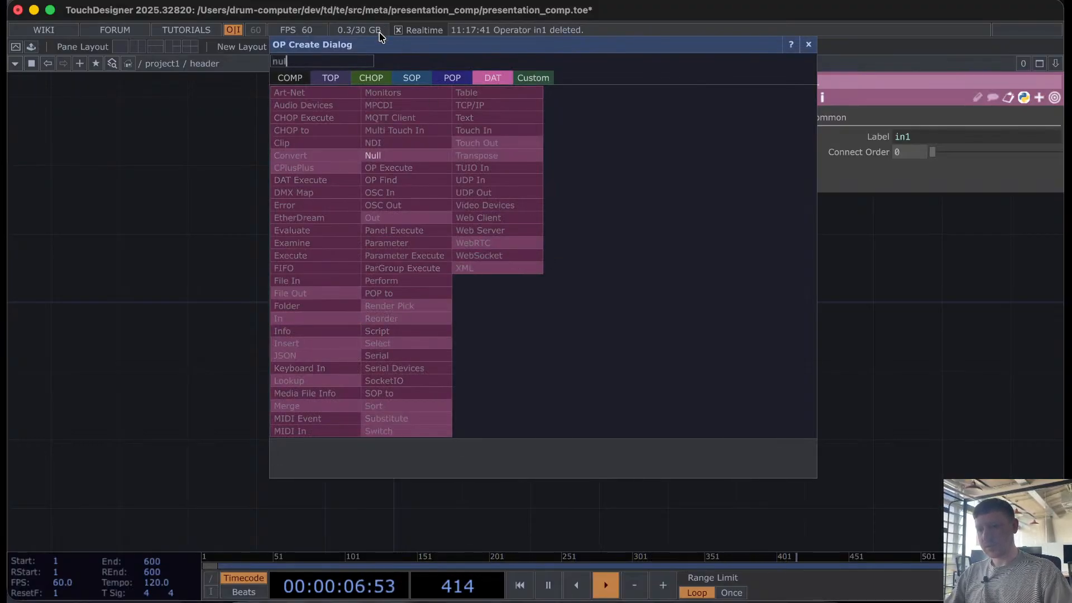
click(395, 160)
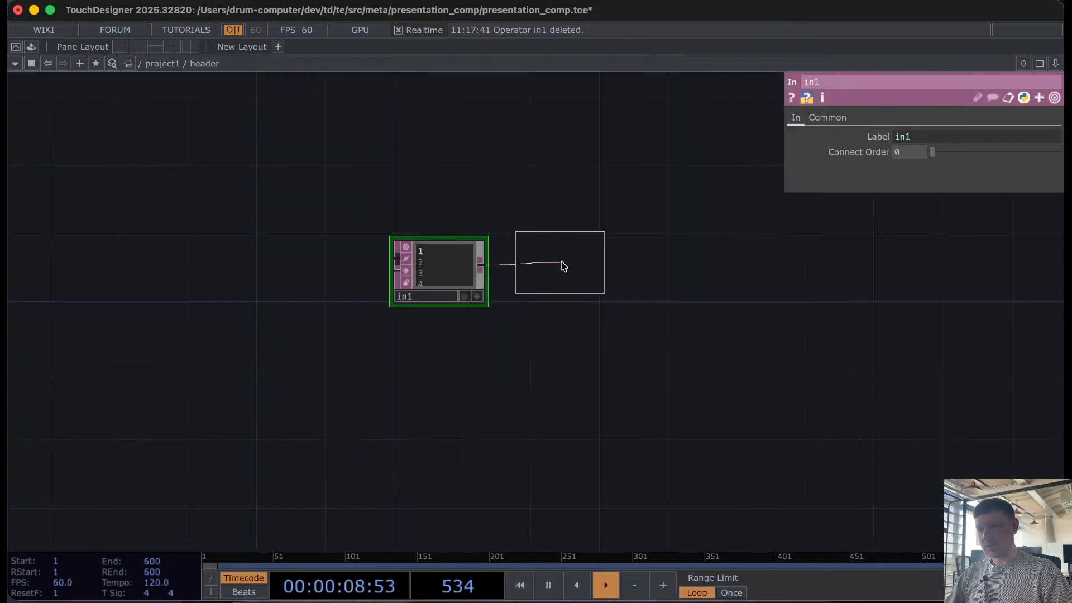
click(559, 289)
Step: Rename the Null DAT as display_text
click(555, 297)
text(display)
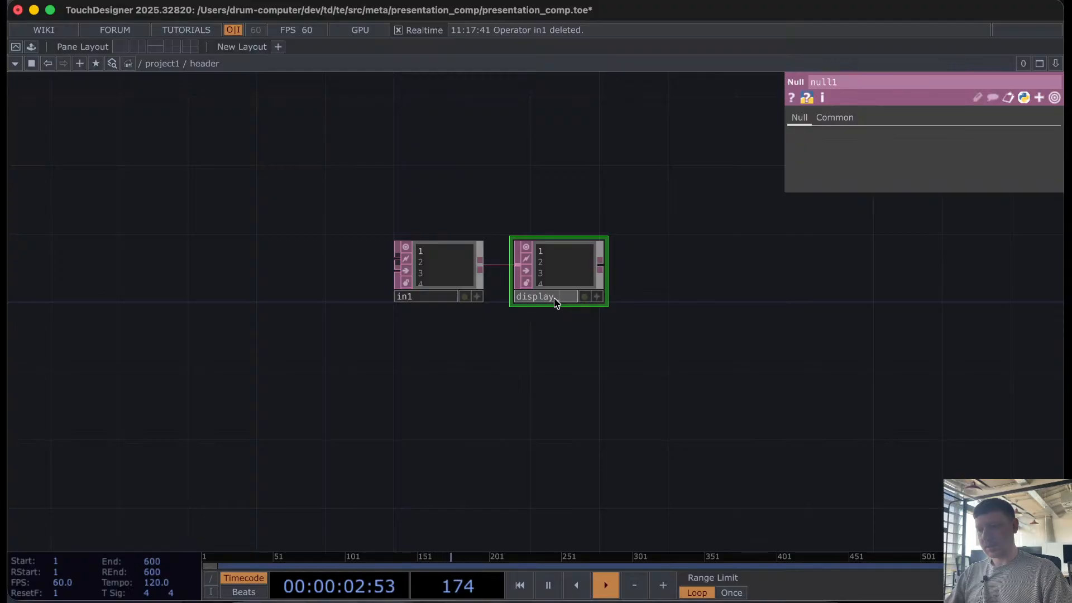
text(_text)
key(Return)
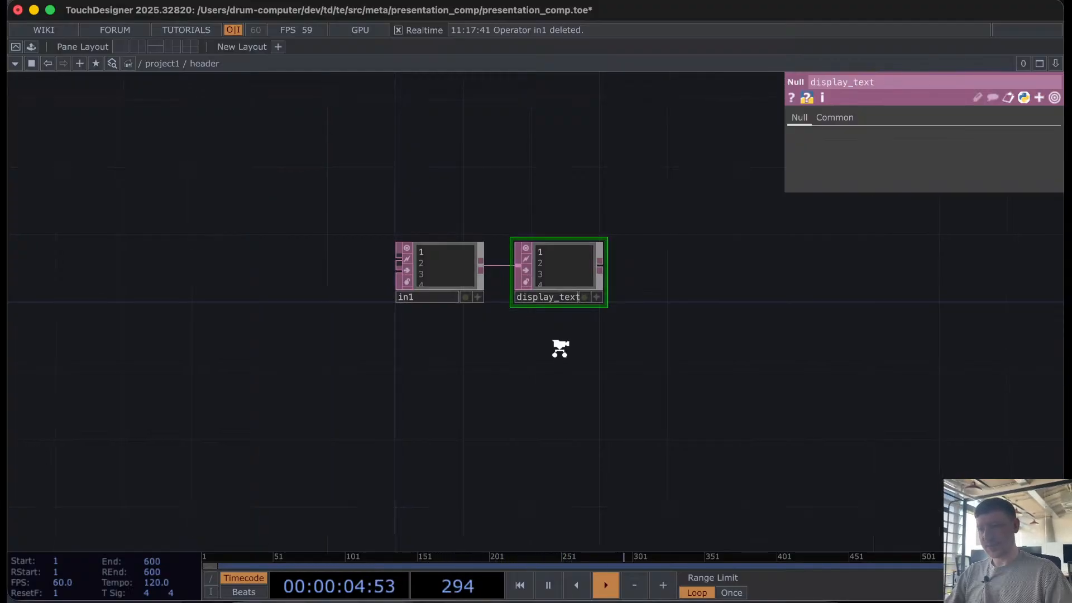
Step: Add a Text DAT beside the header container in the parent network and enter HeaderExample as its content
key(u)
key(p)
scroll(559, 350, down, 5)
drag(347, 352, 301, 206)
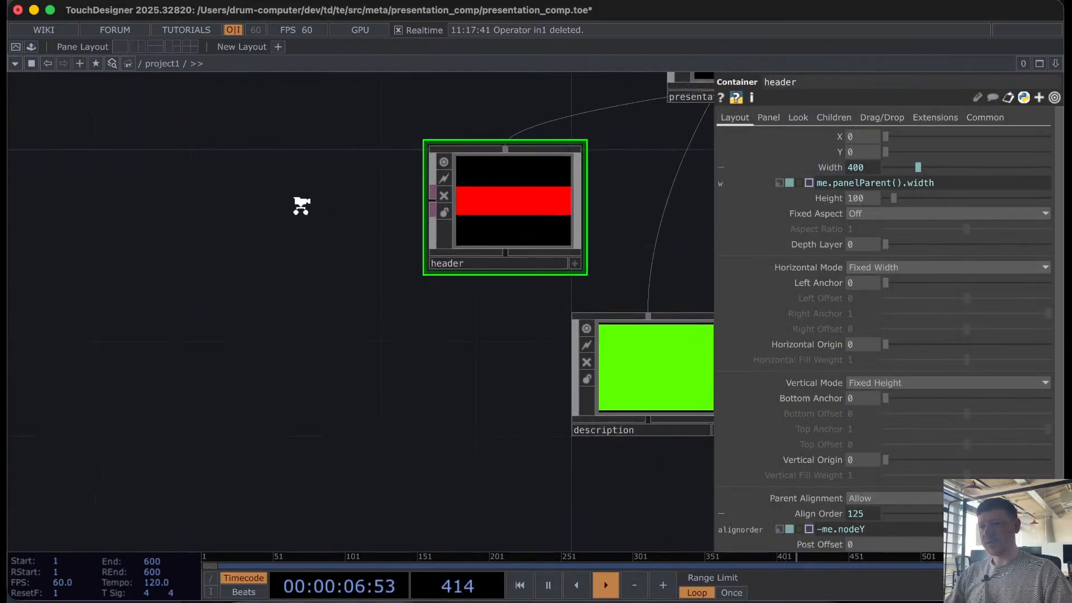
scroll(253, 265, down, 2)
key(Tab)
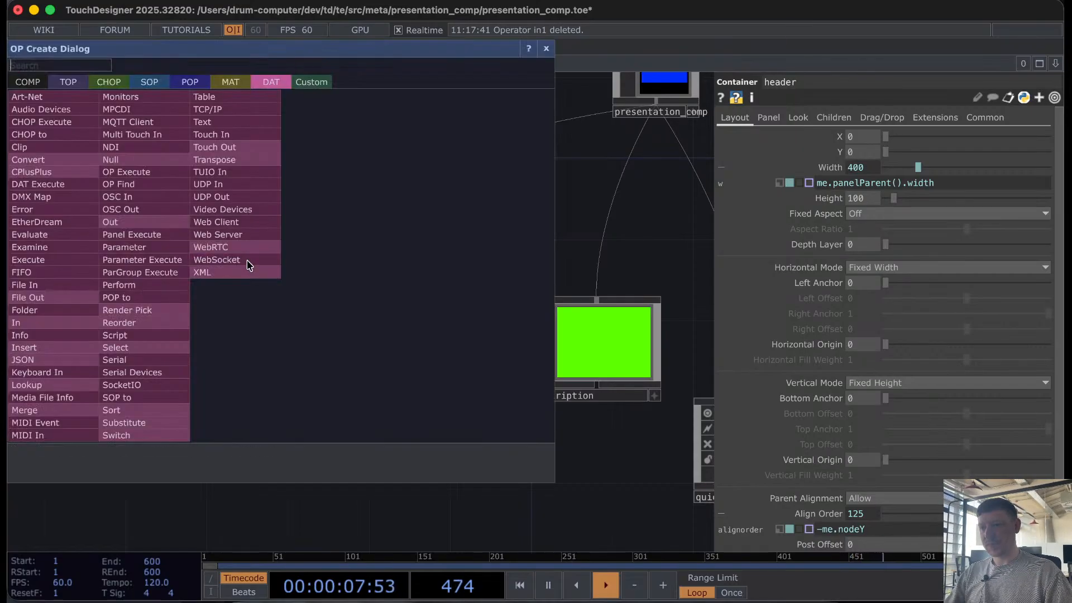
click(212, 127)
click(307, 206)
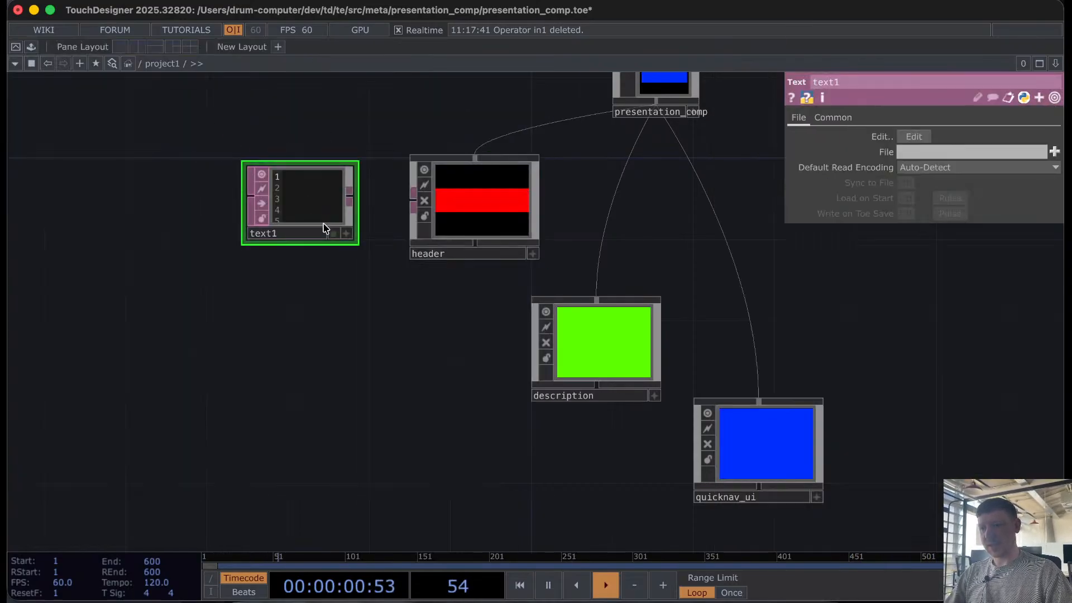
click(348, 234)
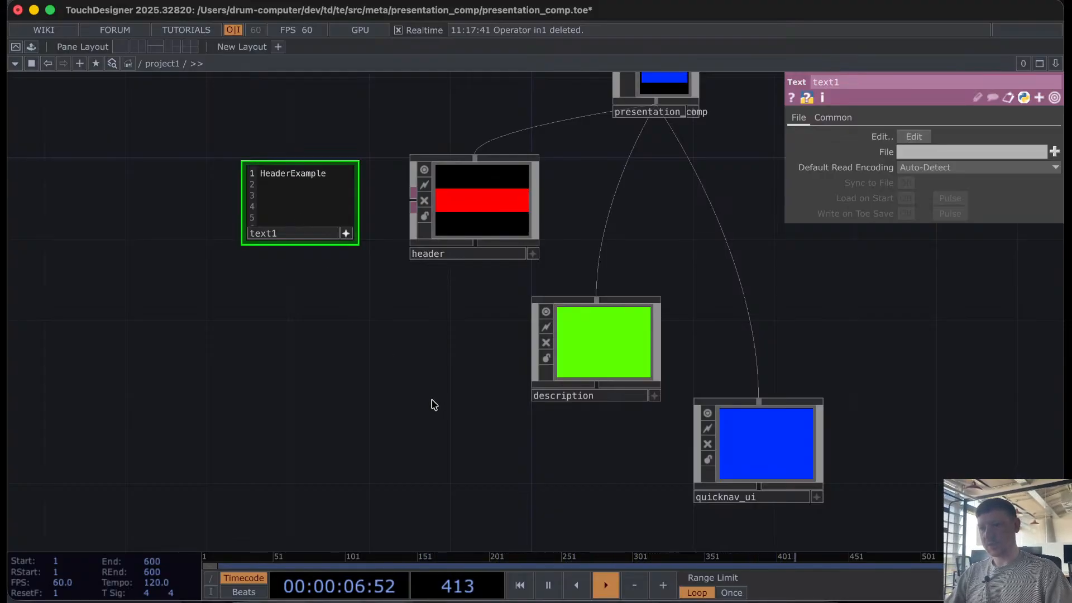
click(346, 234)
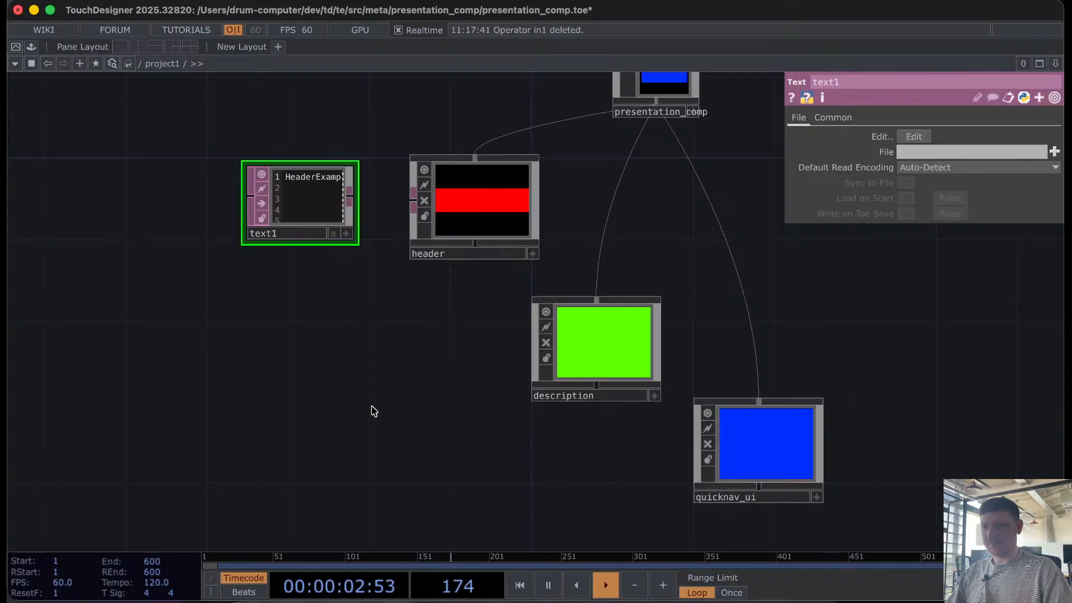
Step: Add a Text COMP to the network below the Text DAT
scroll(371, 345, down, 3)
key(Tab)
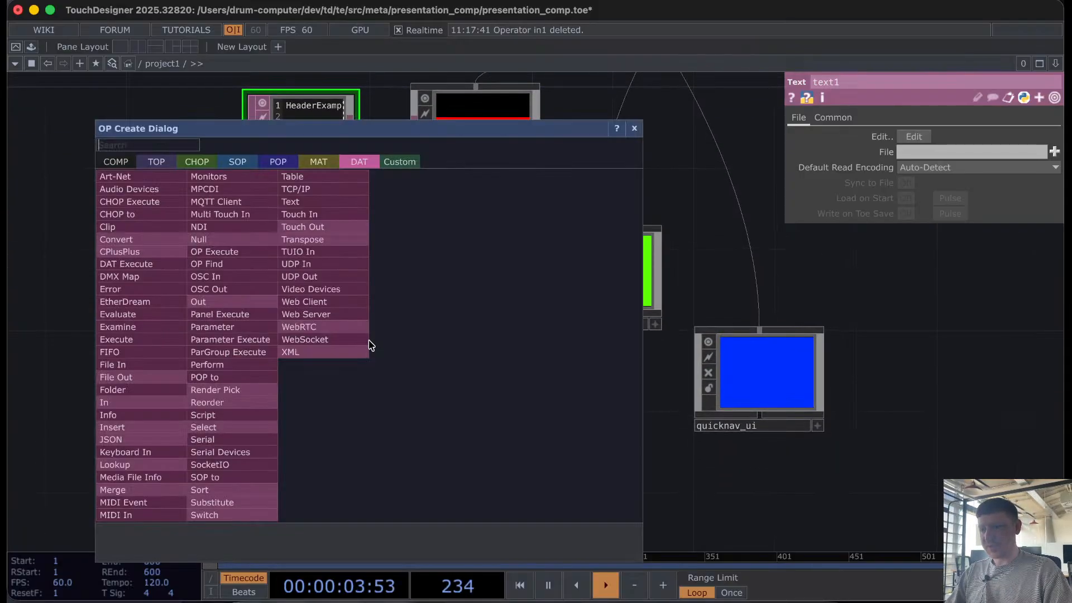
click(114, 161)
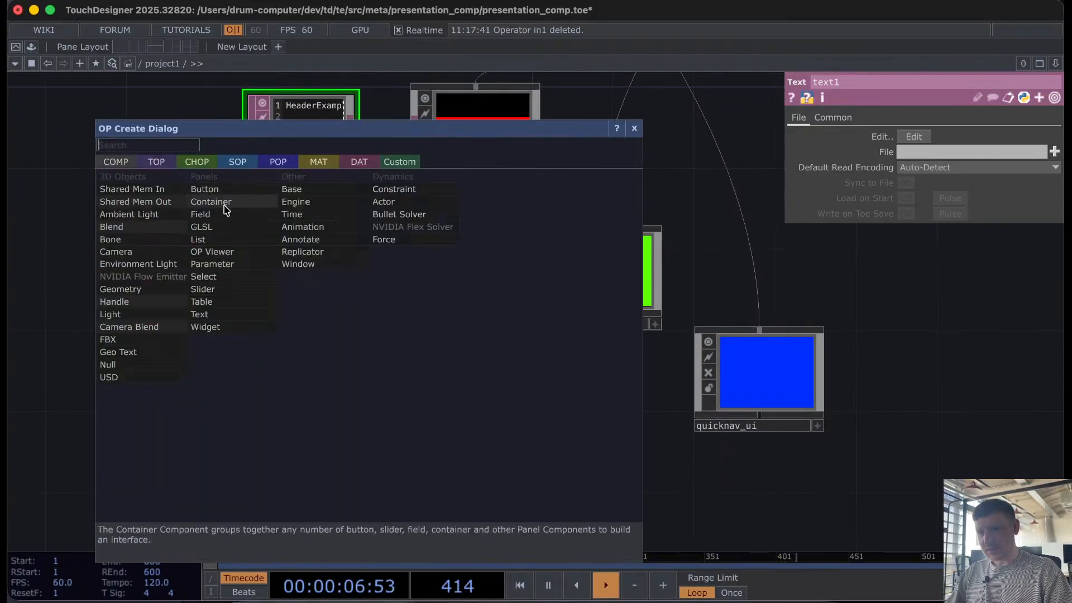
click(216, 315)
click(277, 323)
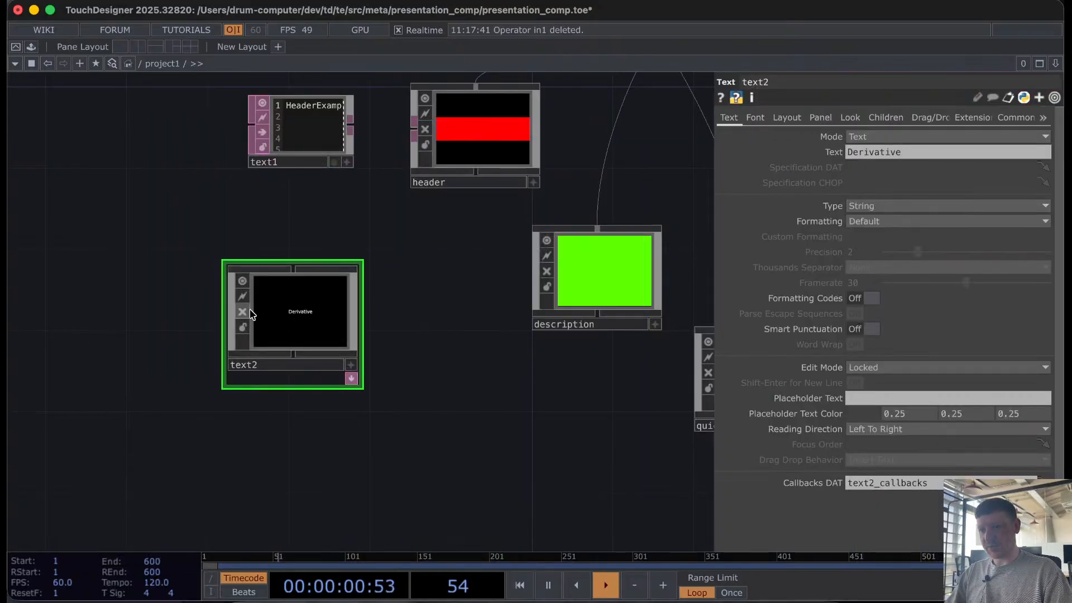
Step: Set the Text COMP's edit mode to Editable and replace its displayed text with Header
scroll(254, 311, up, 3)
scroll(252, 310, up, 2)
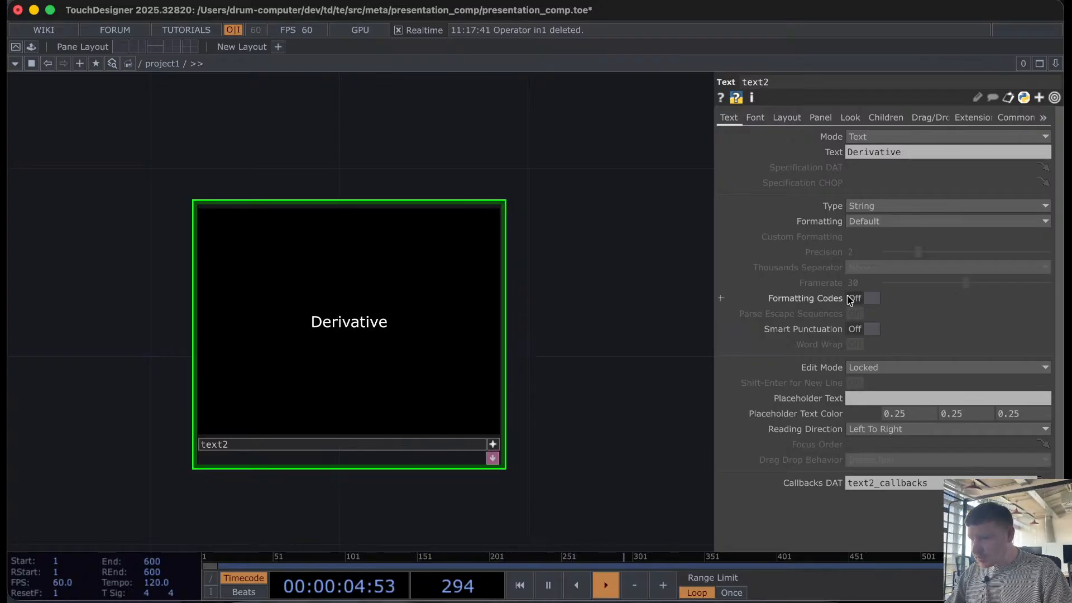
click(872, 367)
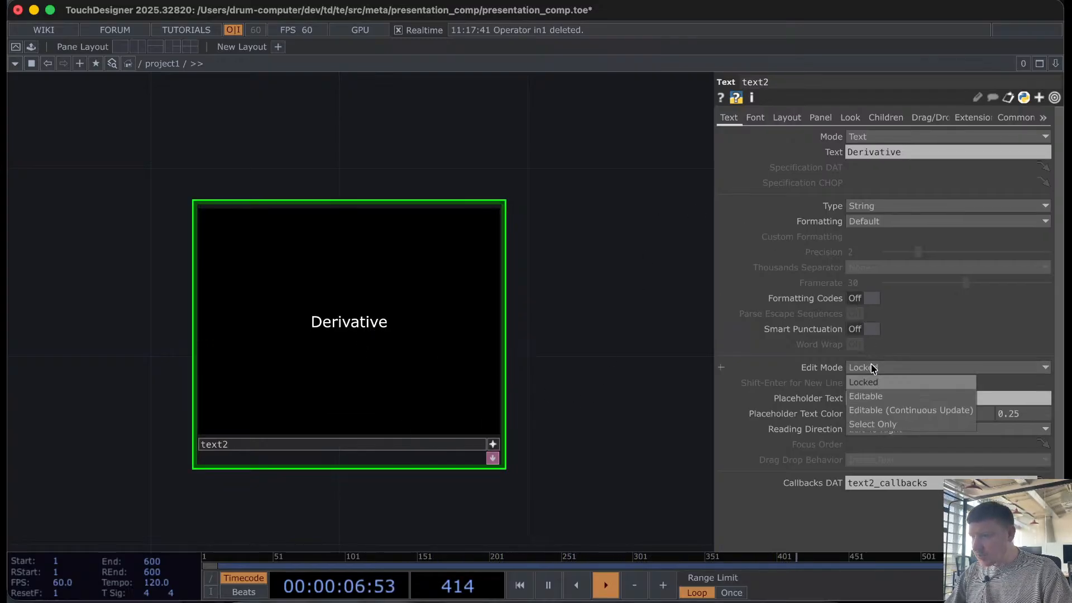
click(879, 395)
click(342, 327)
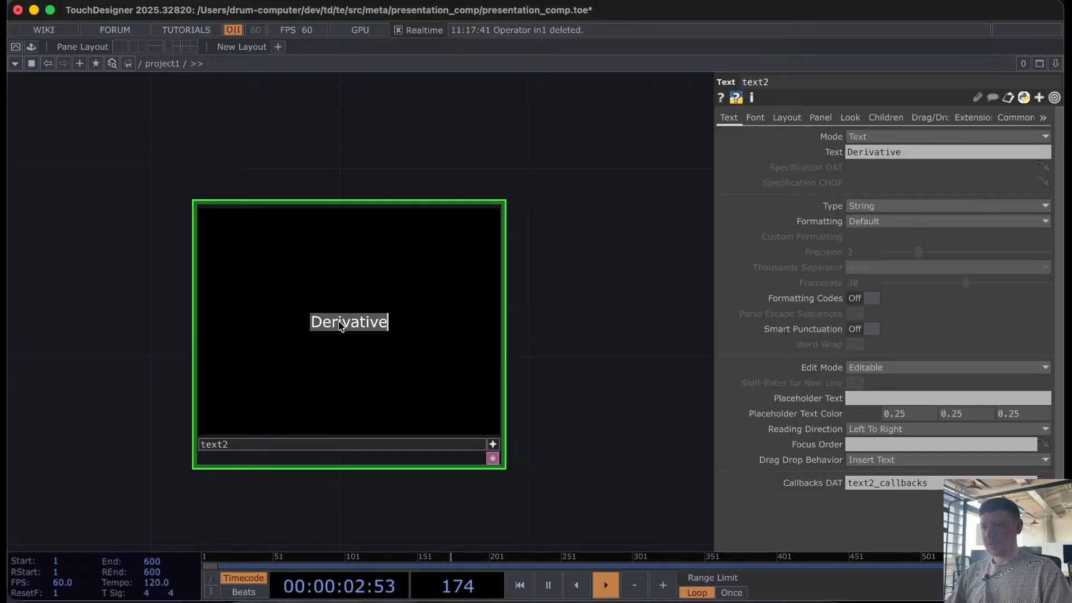
text(Header)
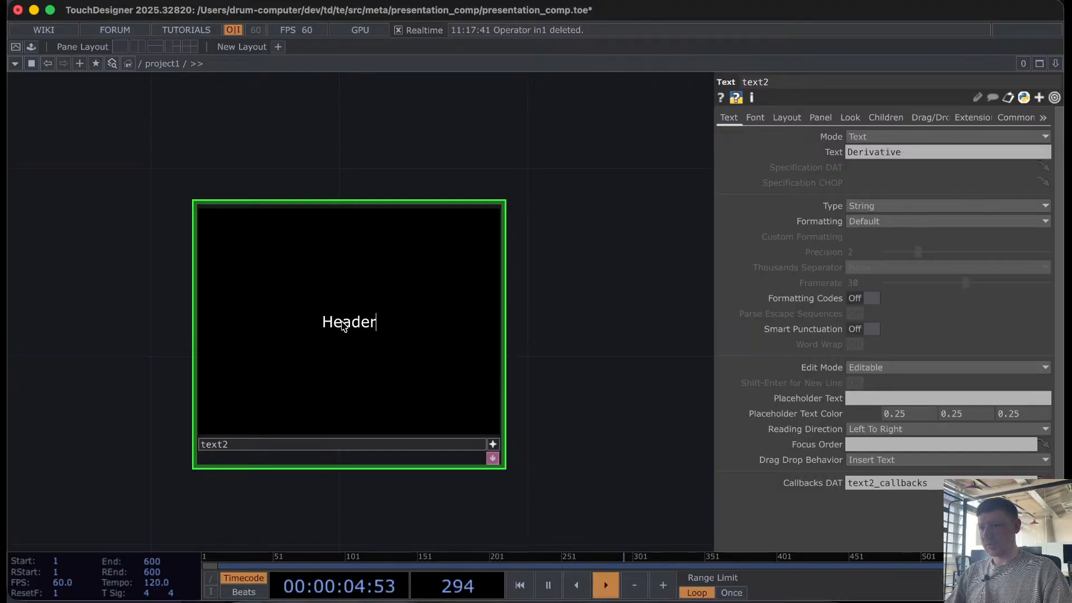
key(Return)
click(494, 444)
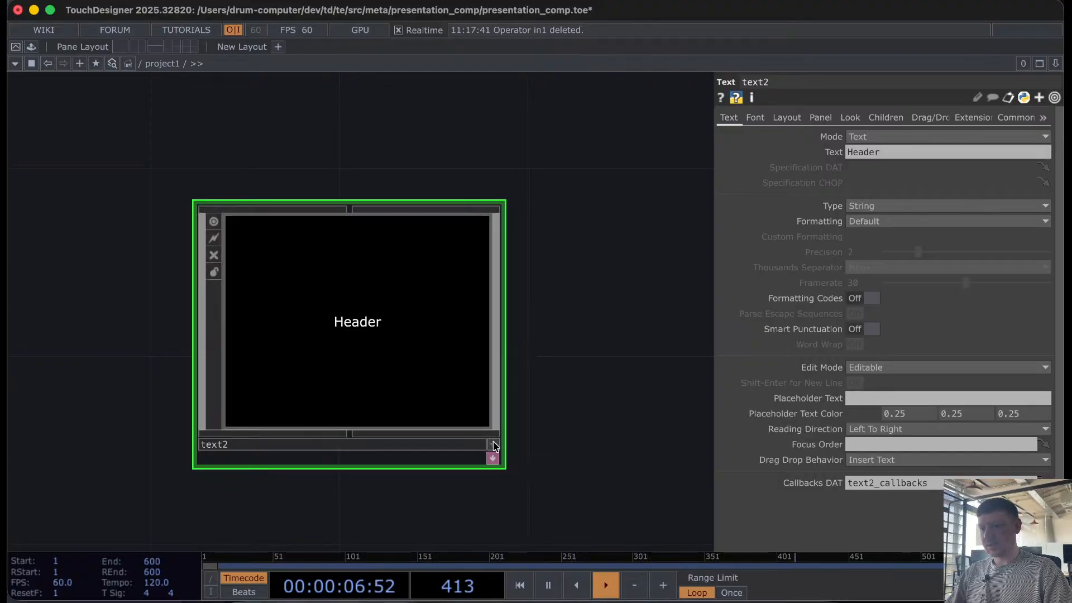
Step: Move the Text COMP close beneath the header container and shift the Text DAT farther away from the header
scroll(362, 319, down, 3)
click(766, 118)
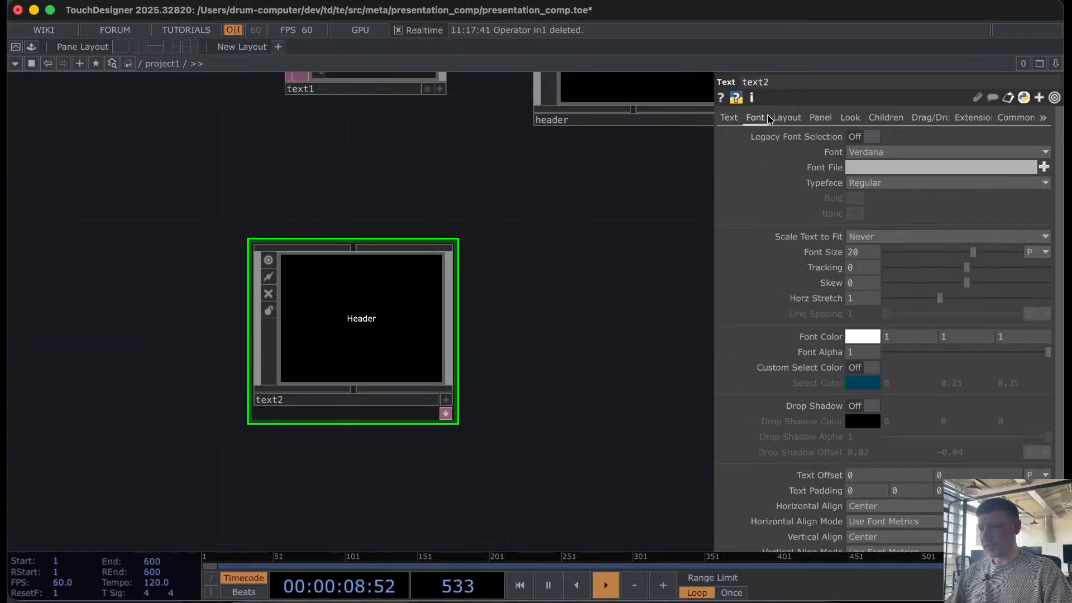
scroll(643, 307, down, 2)
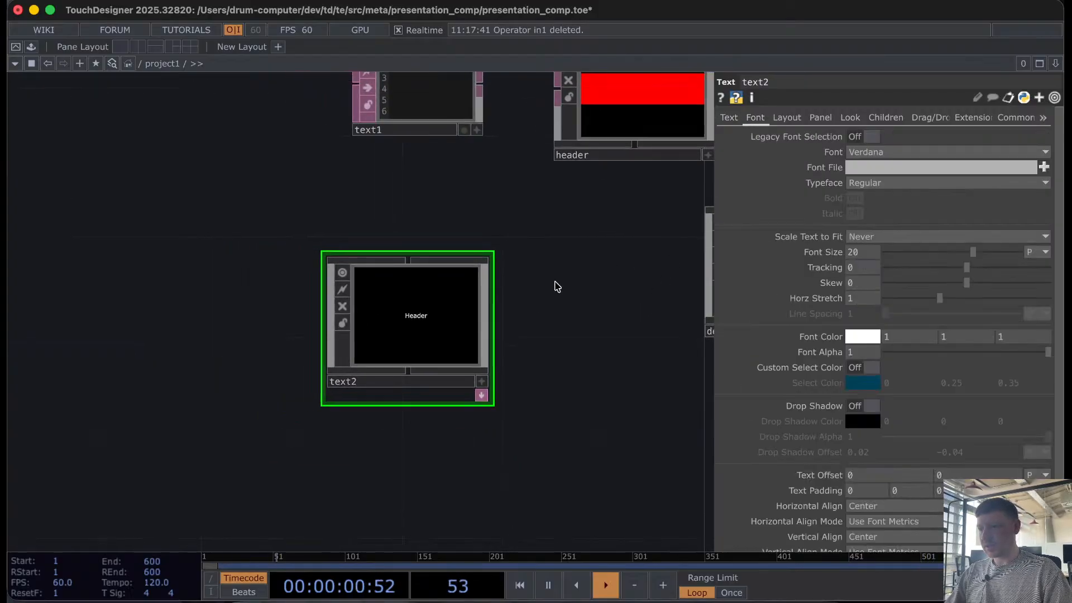
drag(555, 283, 382, 284)
scroll(267, 529, down, 2)
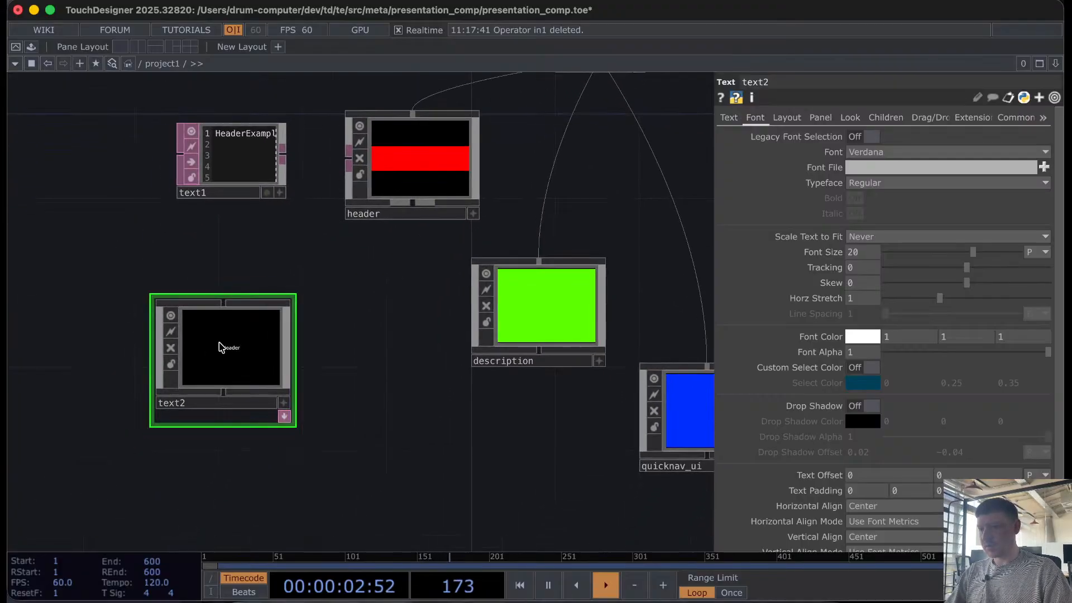
drag(219, 347, 324, 284)
drag(244, 143, 159, 185)
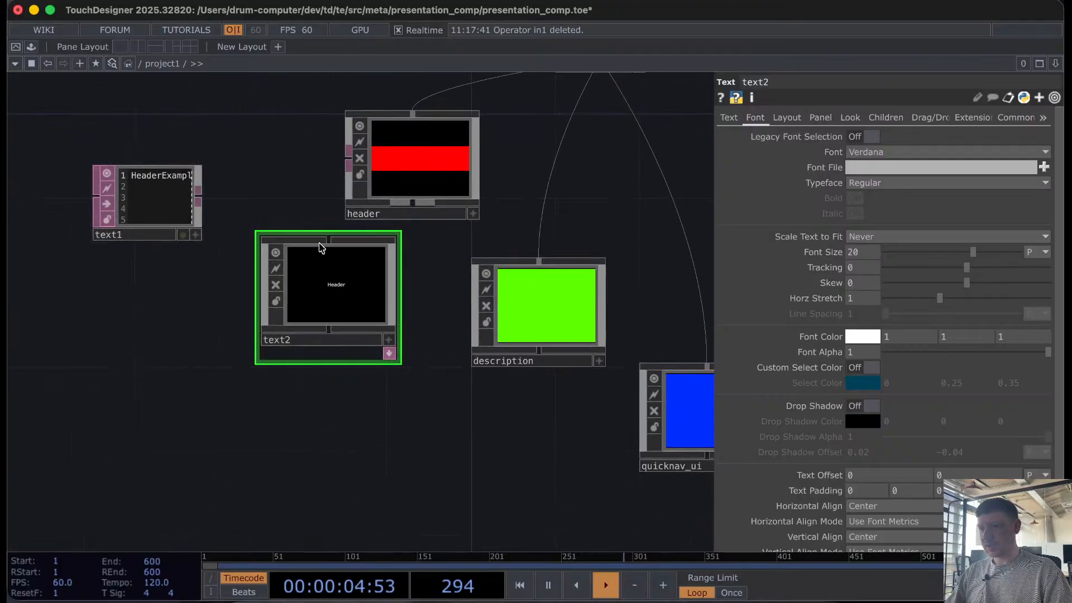
drag(408, 311, 256, 354)
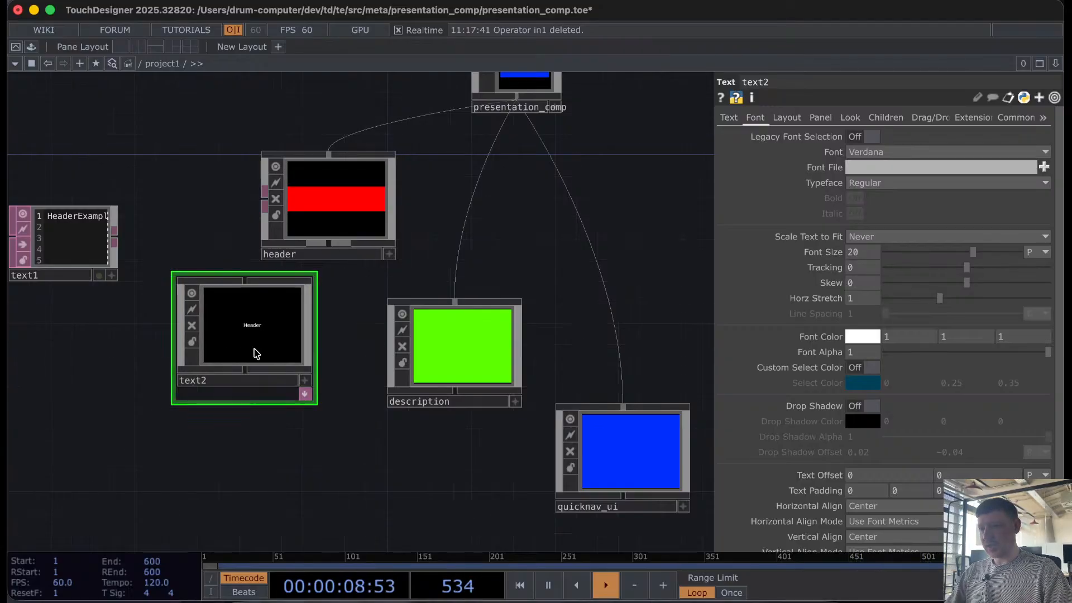
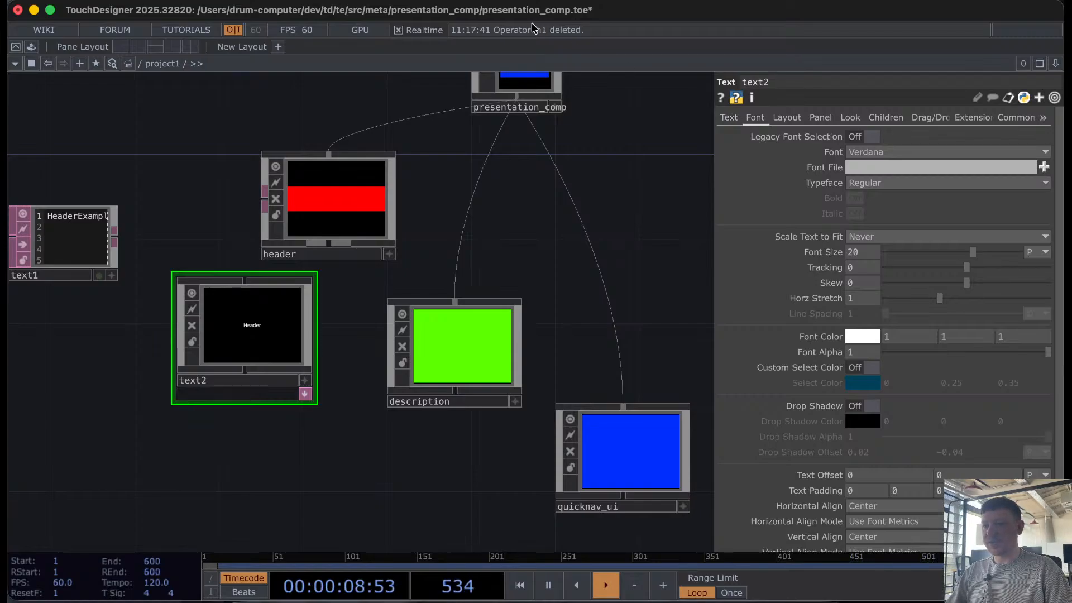
Step: Set the Text COMP's background color to red with a background alpha of 1
drag(212, 217, 240, 244)
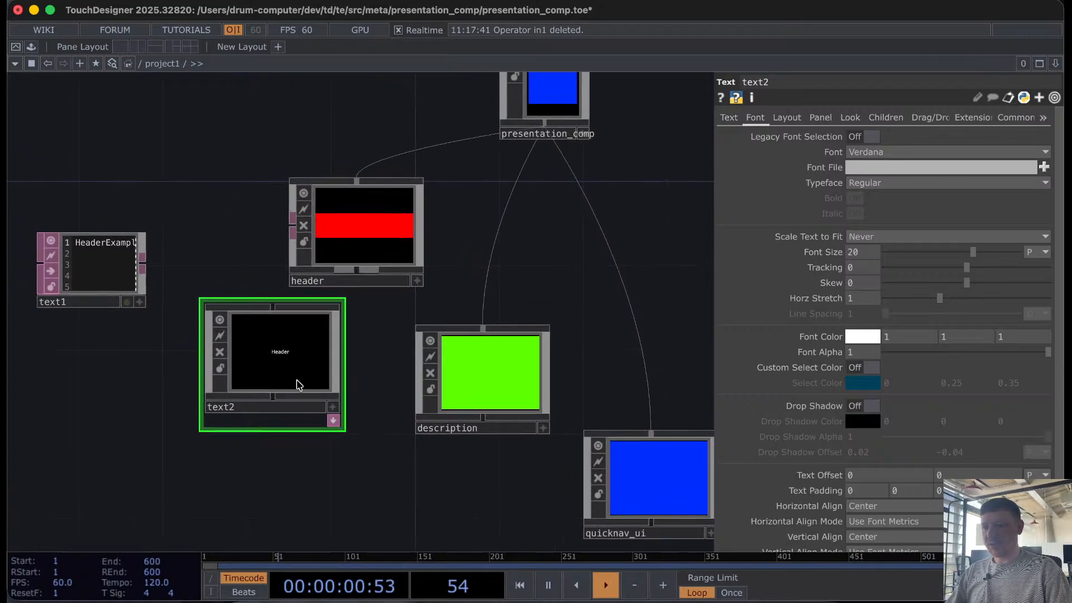
click(821, 117)
click(842, 119)
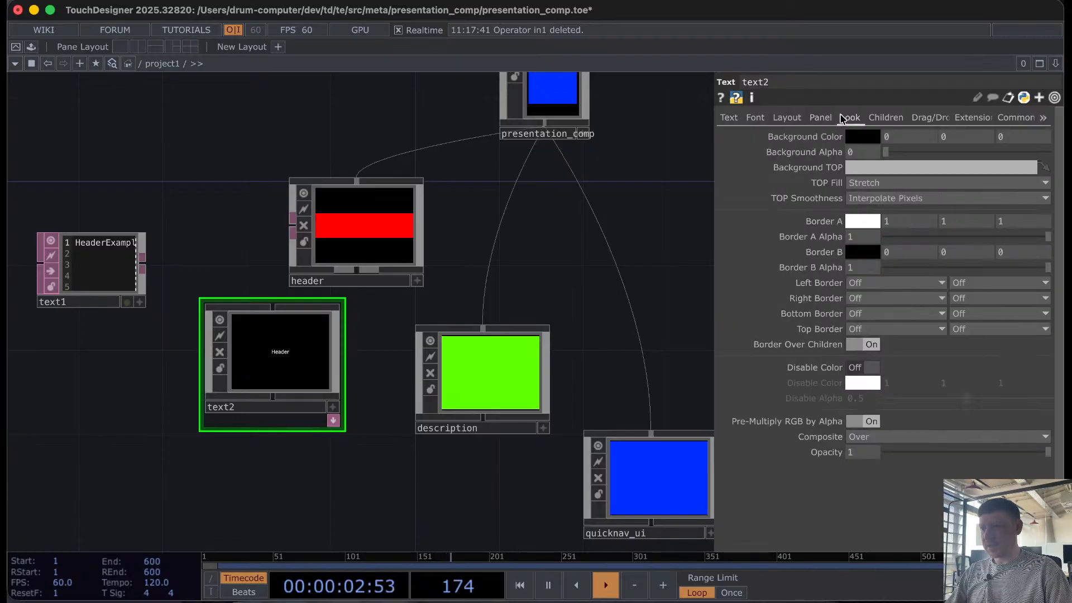
click(874, 136)
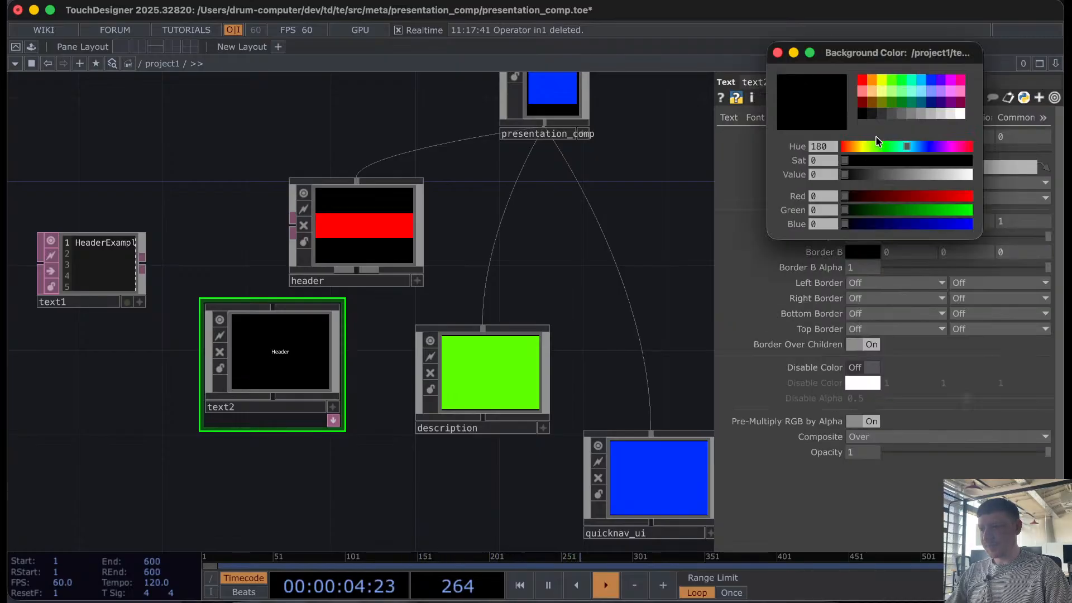
click(861, 81)
click(778, 53)
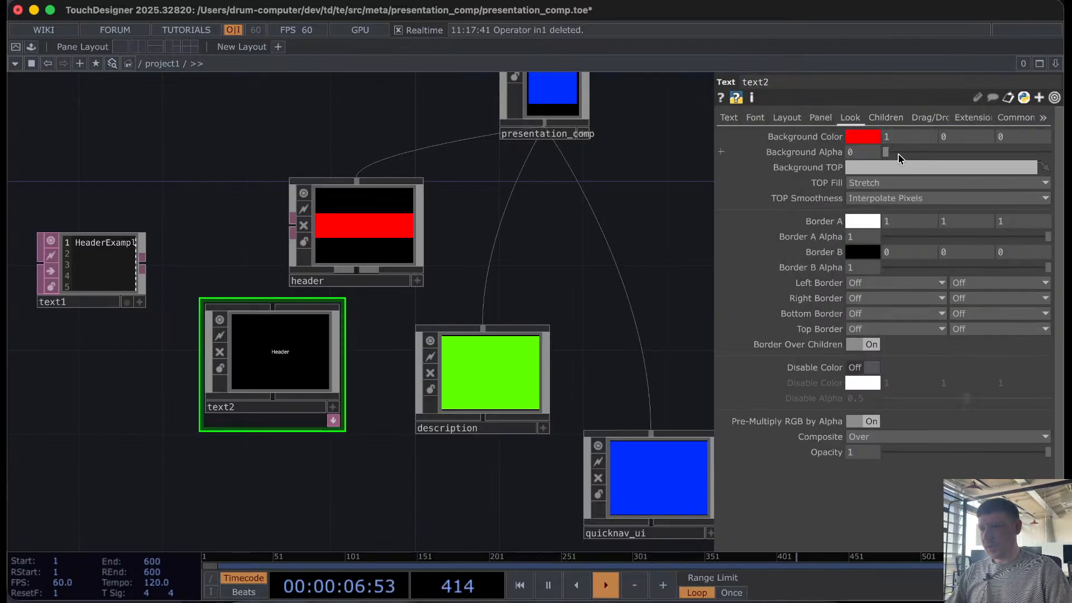
drag(898, 153, 1050, 153)
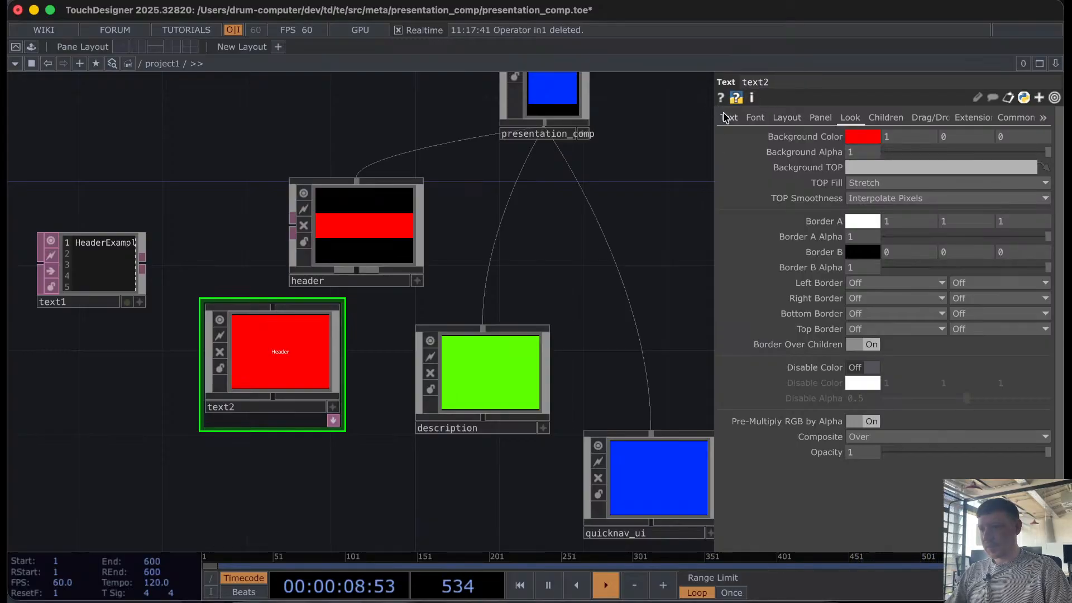
Step: Set the Text COMP's Align Order to the expression -me.nodeY
click(726, 117)
click(787, 118)
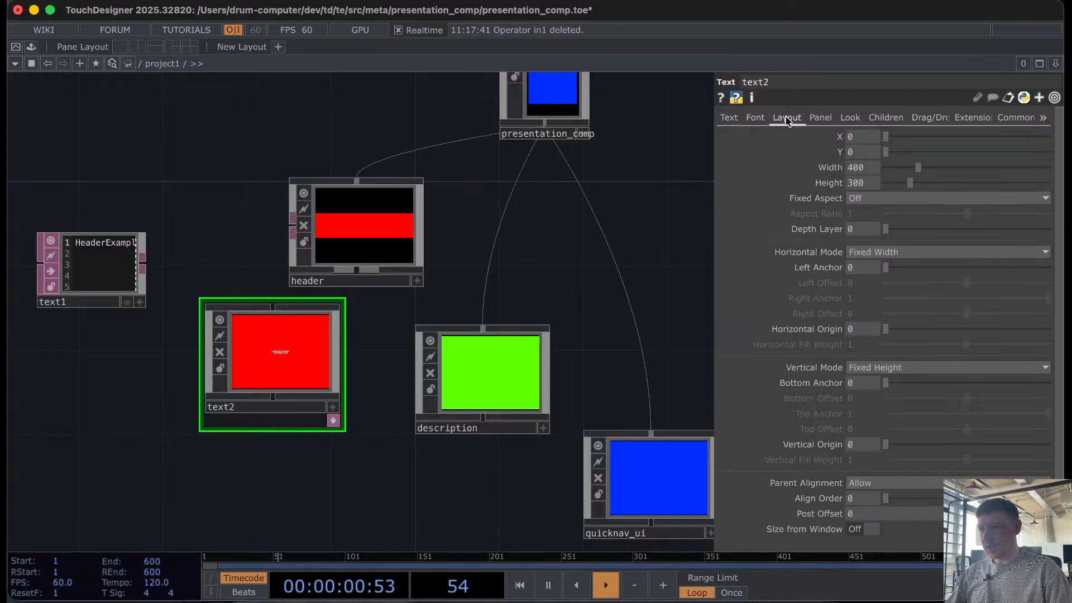
click(819, 498)
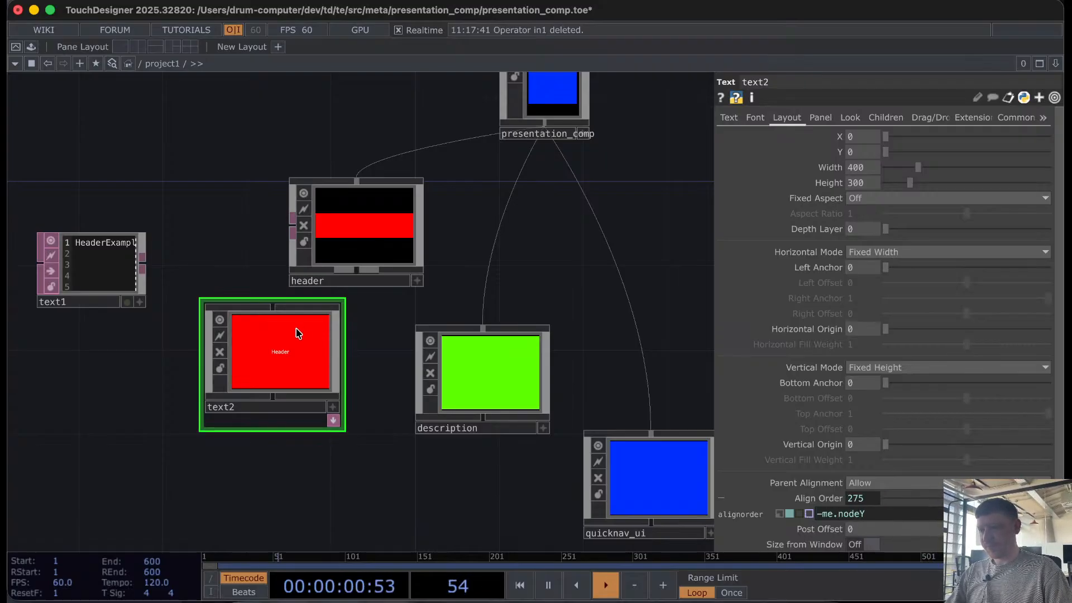
Step: Set the width of the Text COMP text2 to the expression me.panelParent().width
click(830, 168)
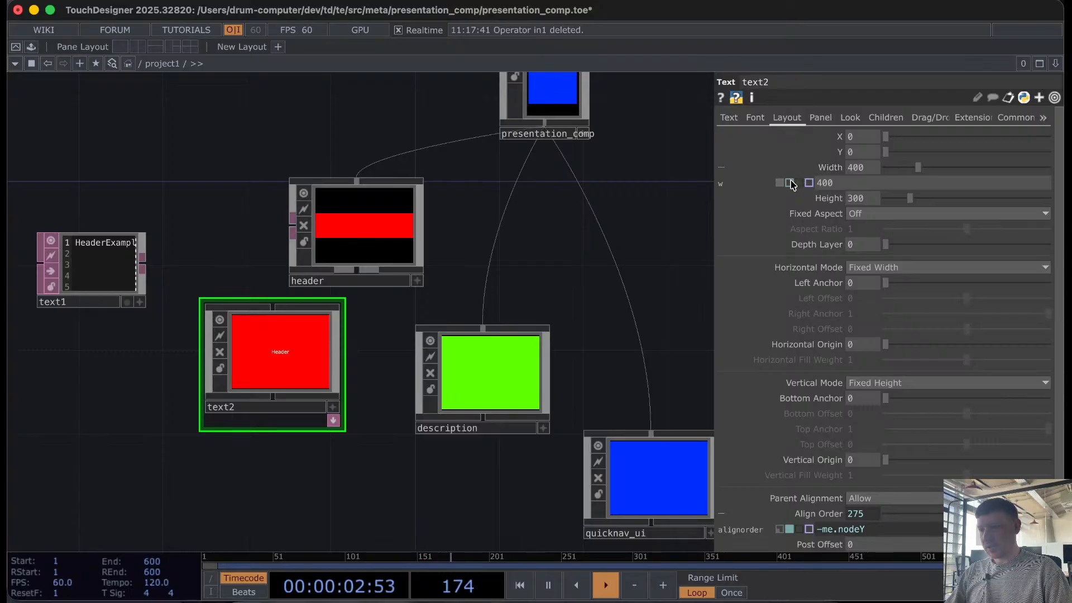
click(809, 183)
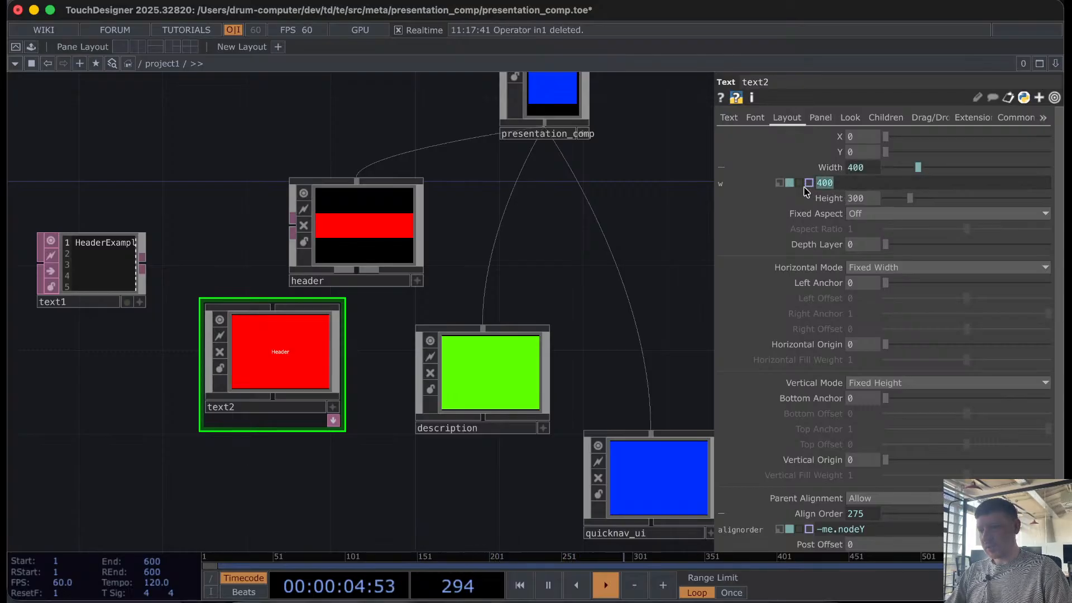
text(me.parentPanel().wi)
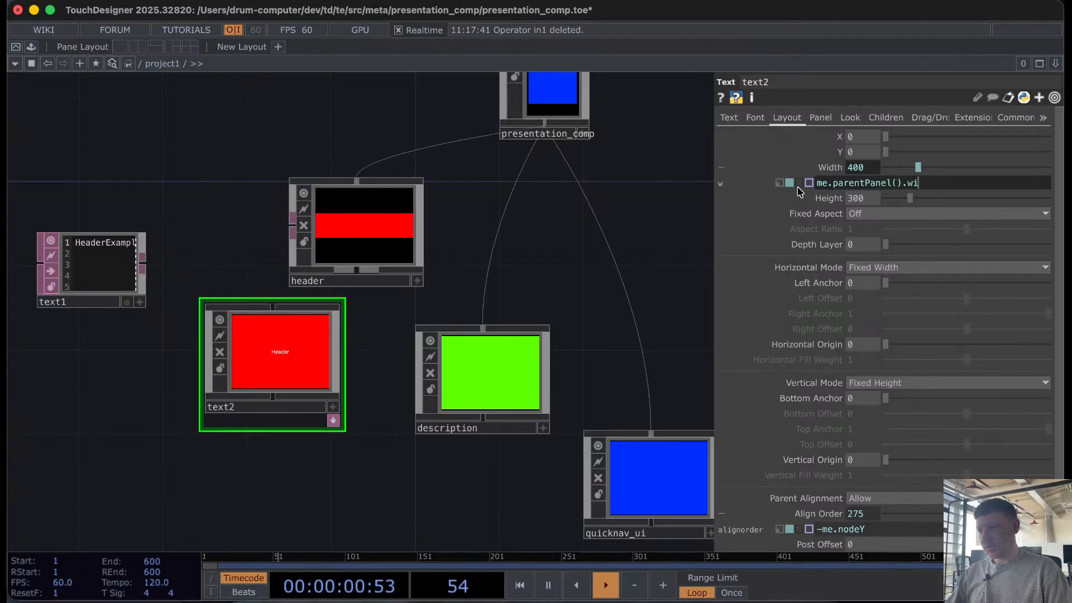
text(dth)
key(Return)
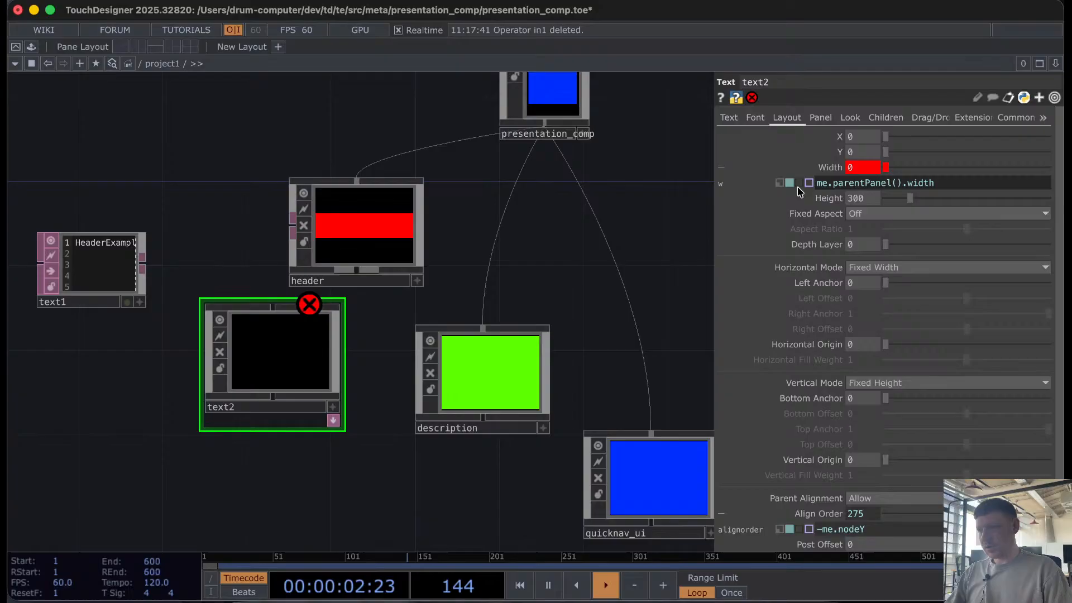
click(309, 267)
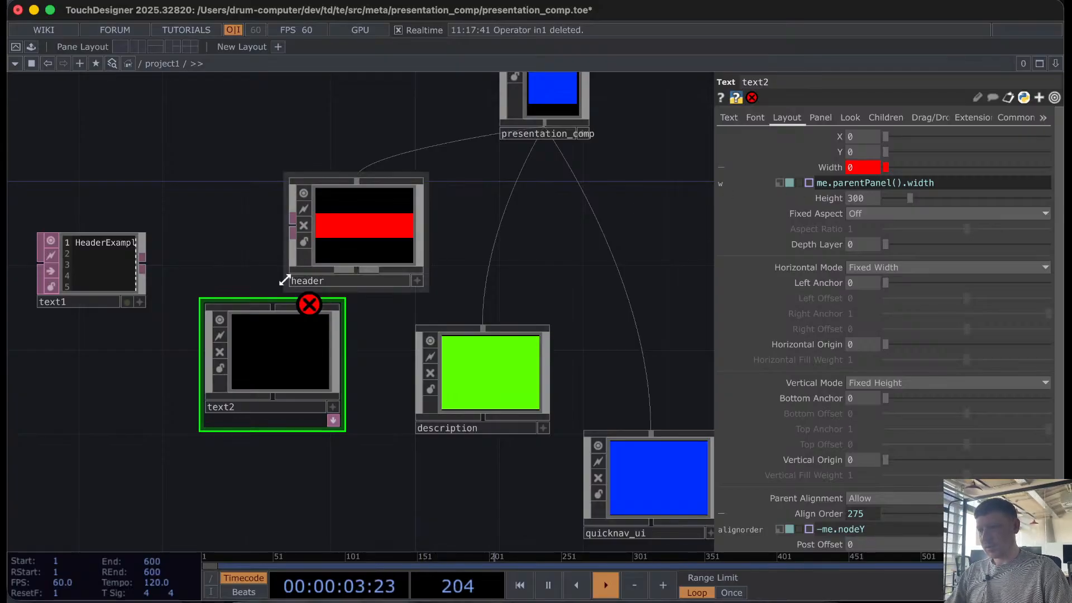
click(293, 337)
drag(893, 185, 859, 185)
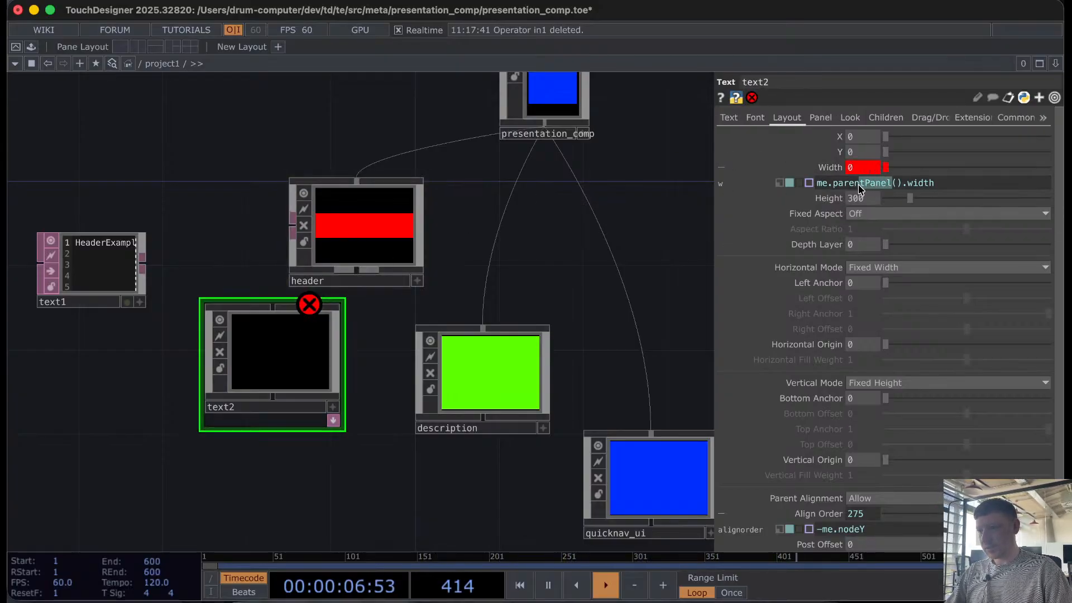
text(nelParent)
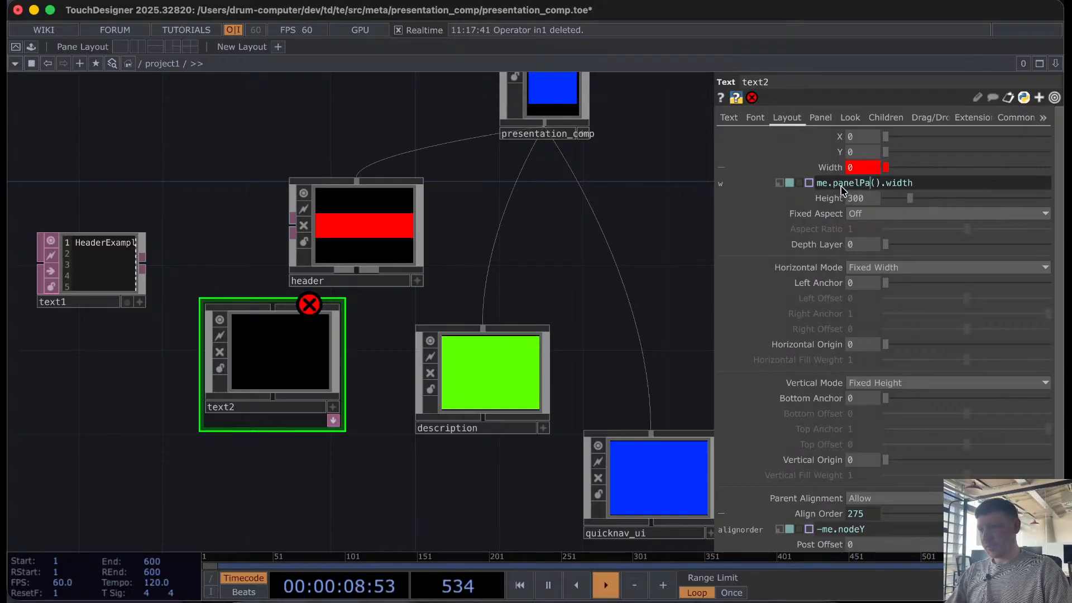
key(Return)
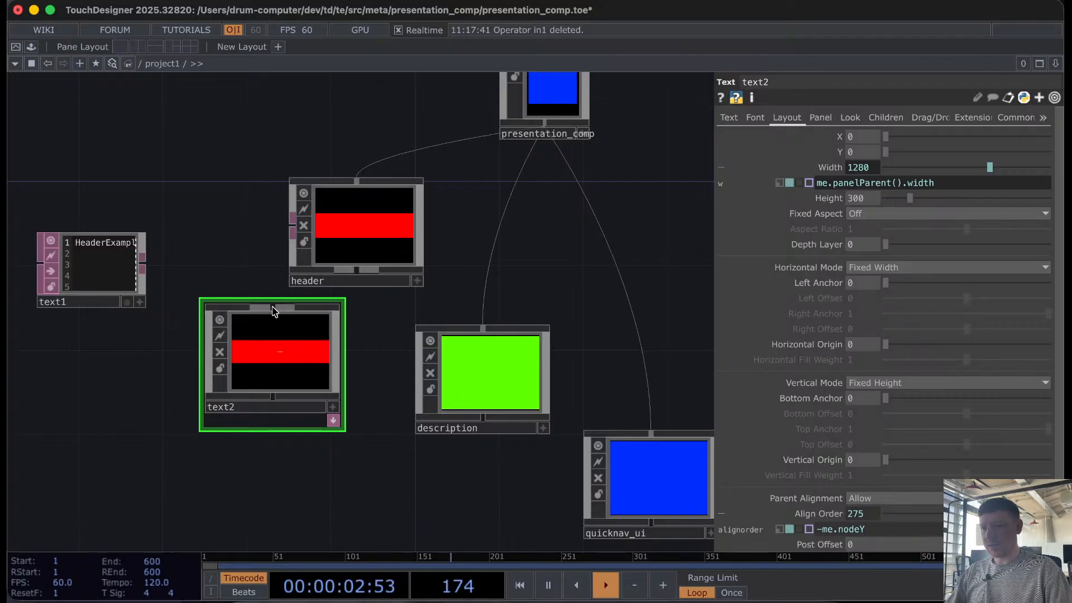
Step: Wire text2 under presentation_comp in place of the header container, moving the container aside and text2 into its spot
click(419, 159)
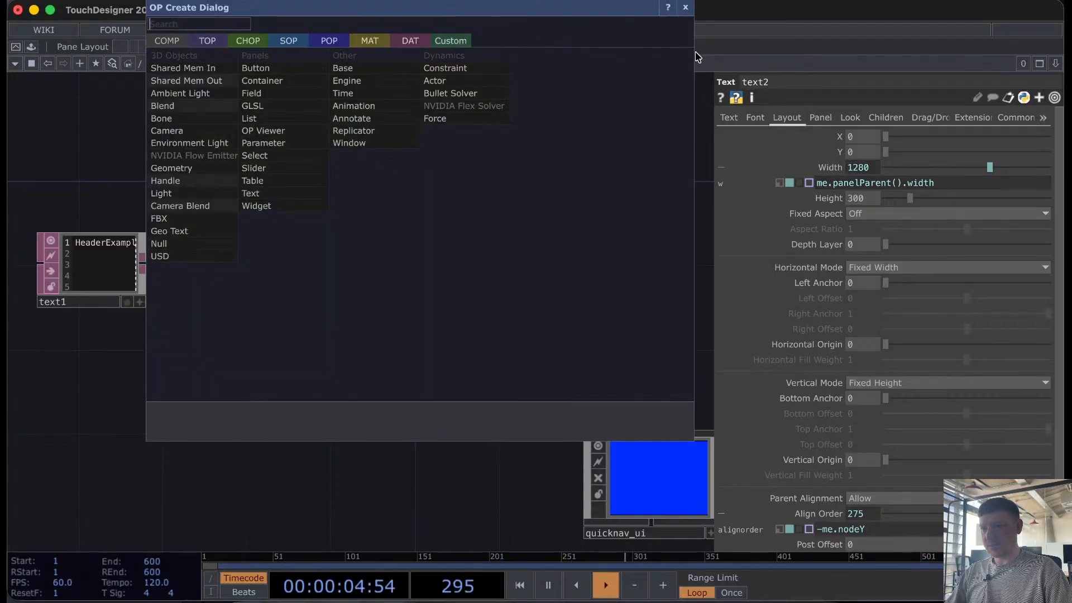
click(685, 8)
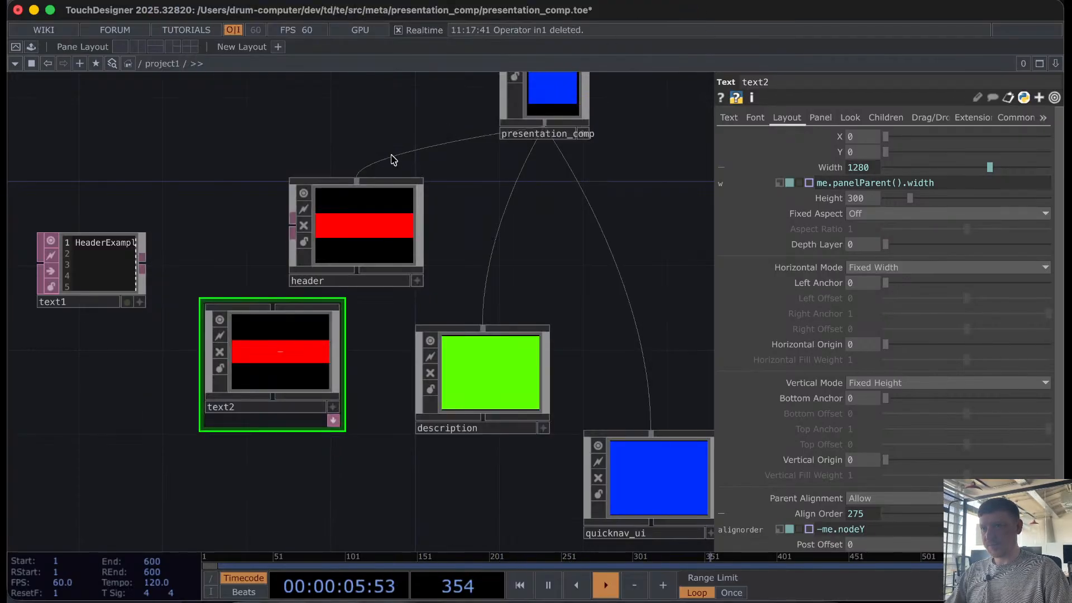
click(272, 306)
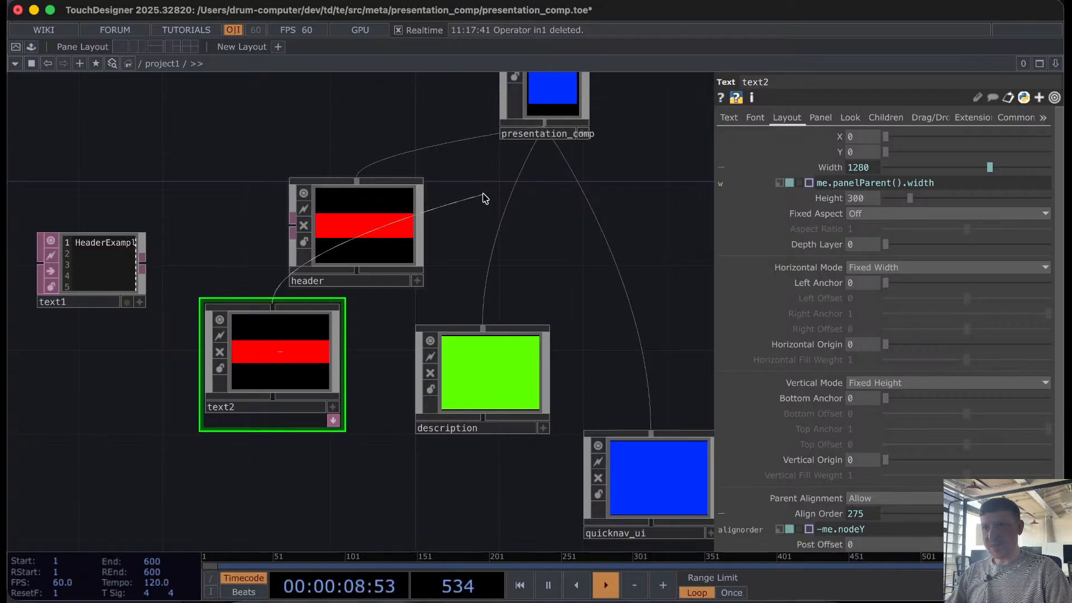
click(447, 150)
drag(388, 212, 162, 162)
drag(273, 378, 335, 211)
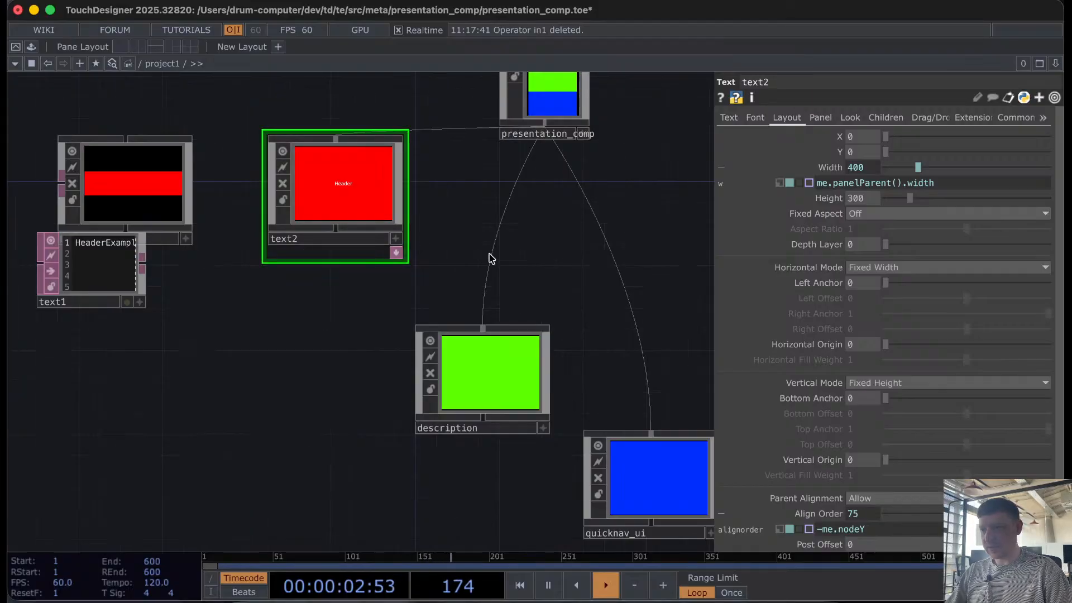
Step: Delete the old header container and rename text2 to header
drag(502, 233, 367, 334)
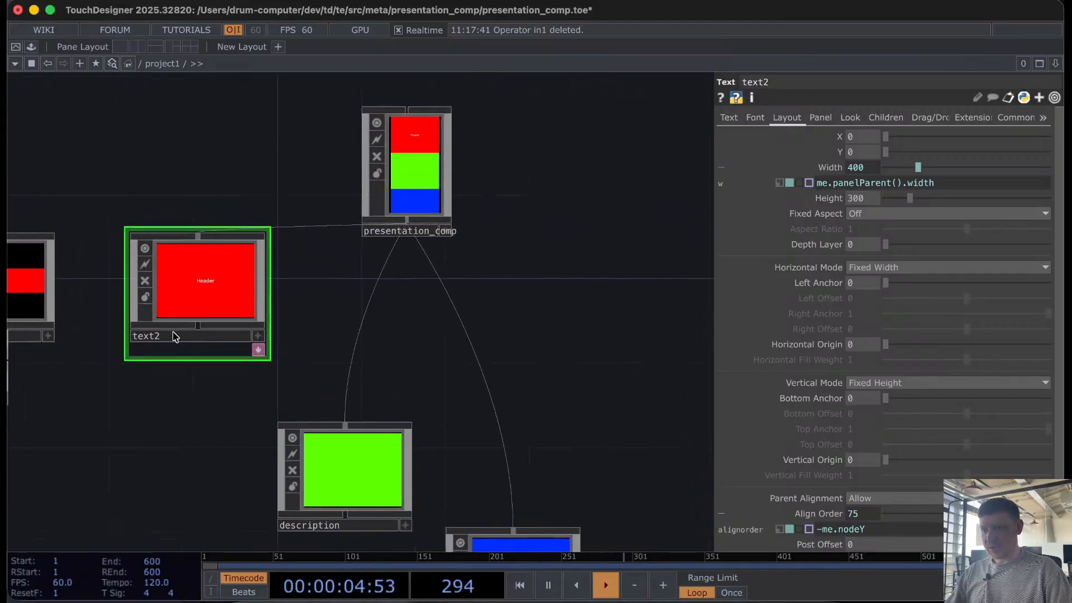
drag(84, 405, 284, 373)
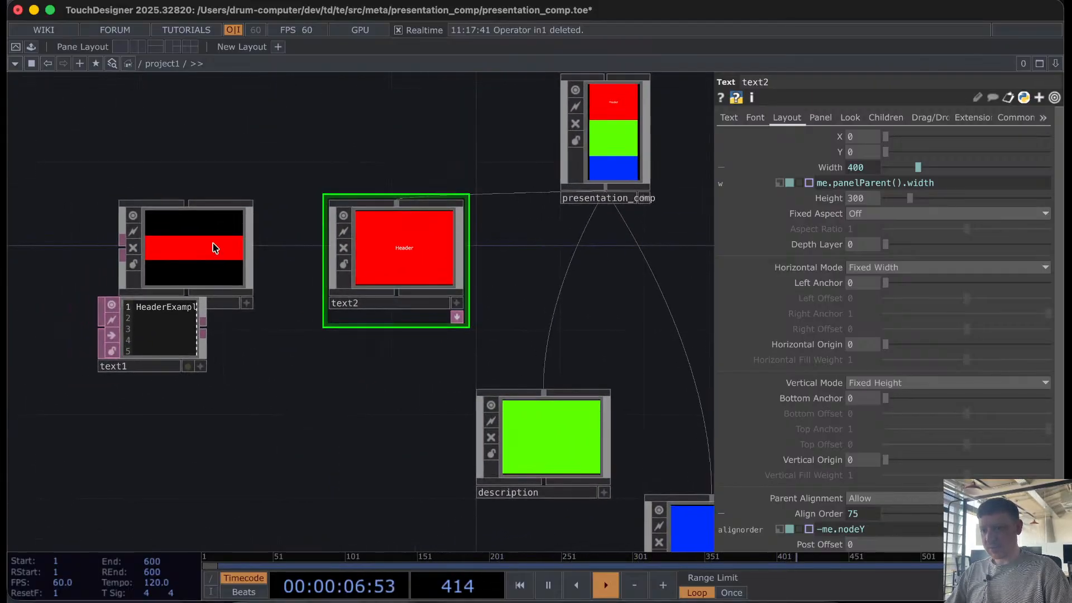
click(212, 241)
key(Delete)
click(378, 308)
double_click(378, 308)
text(h)
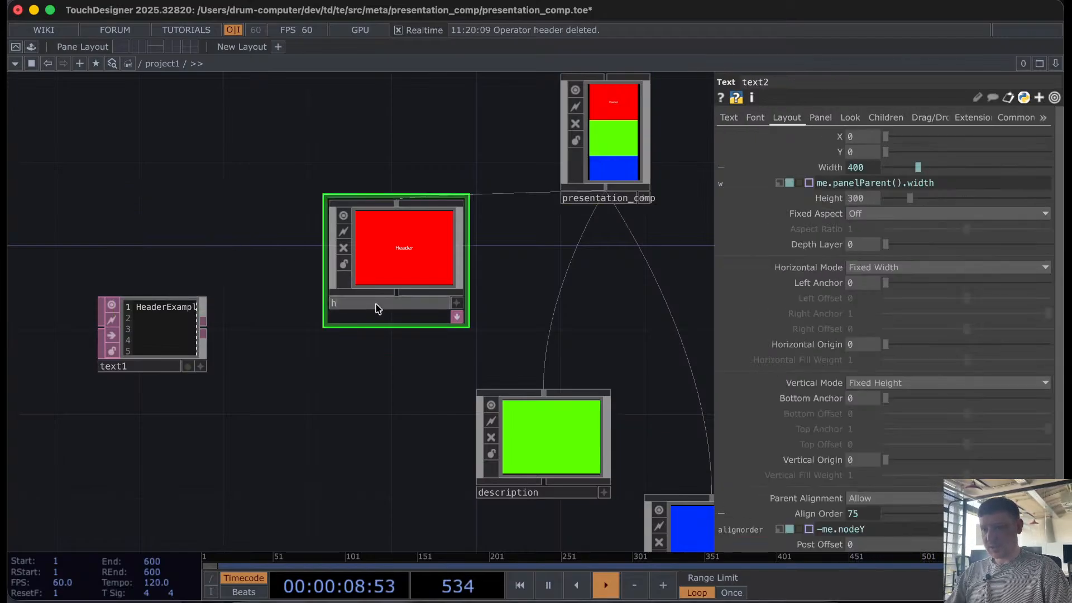
text(eader)
key(Return)
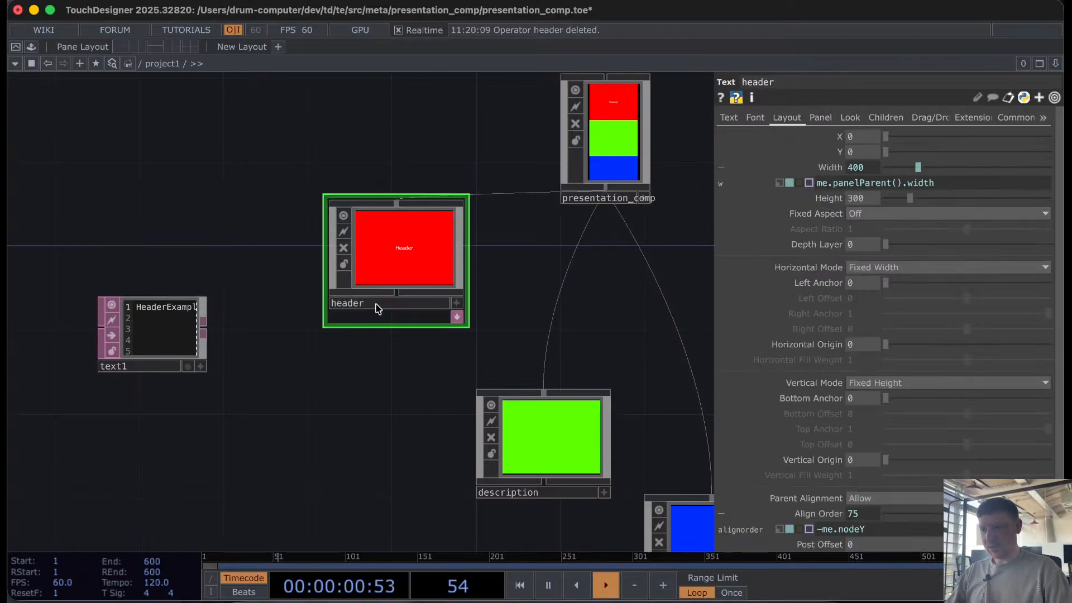
Step: Delete the leftover Text DAT text1 and move the new header Text COMP slightly down in the network
click(179, 343)
key(Delete)
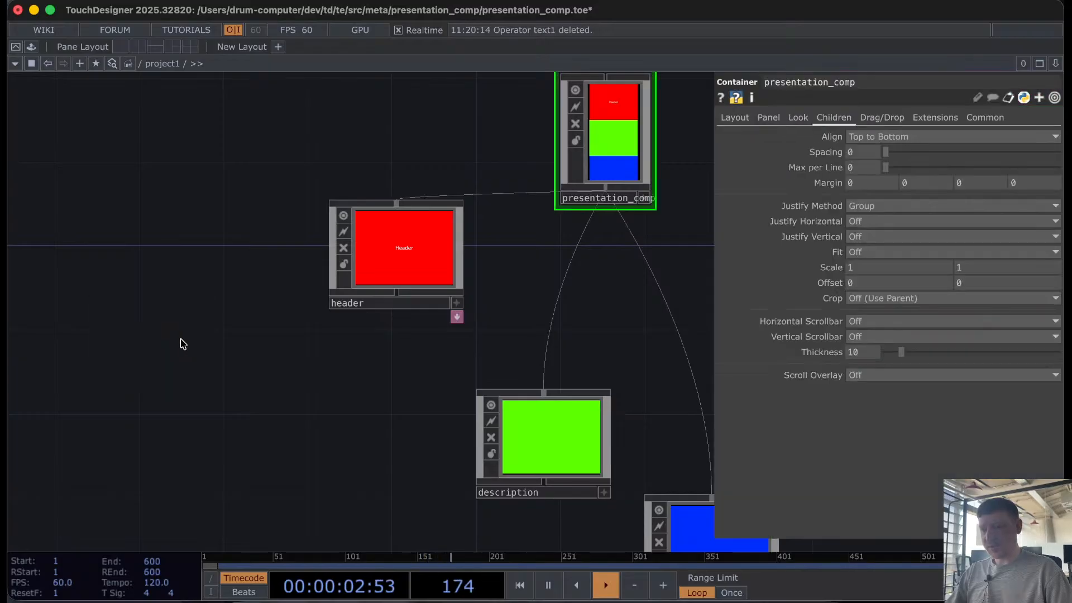
drag(407, 261, 399, 296)
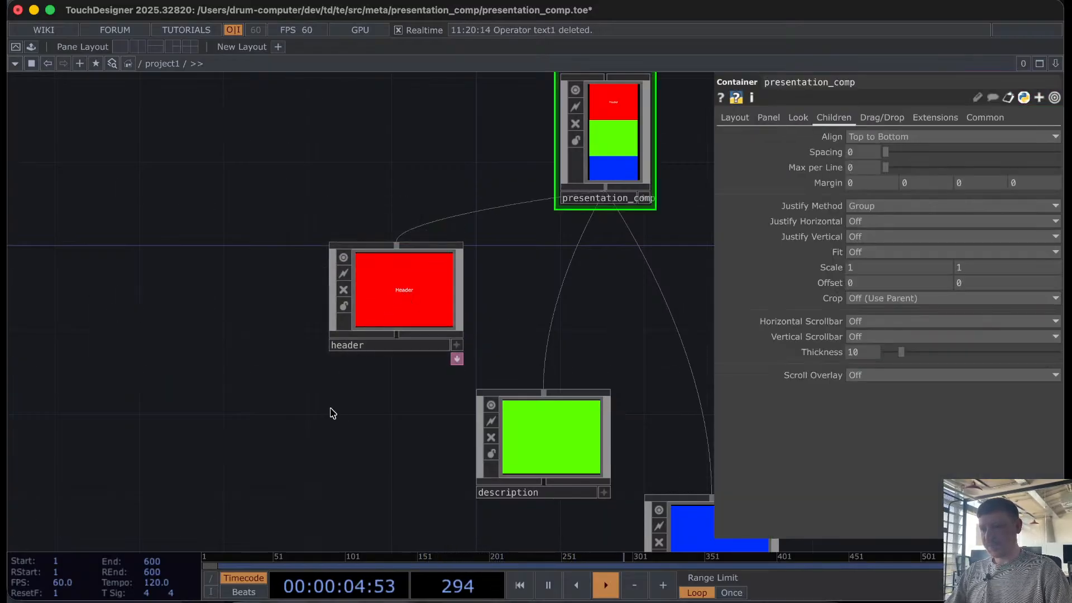
Step: Delete the green description container and place a new Text COMP where it was
drag(329, 406, 166, 273)
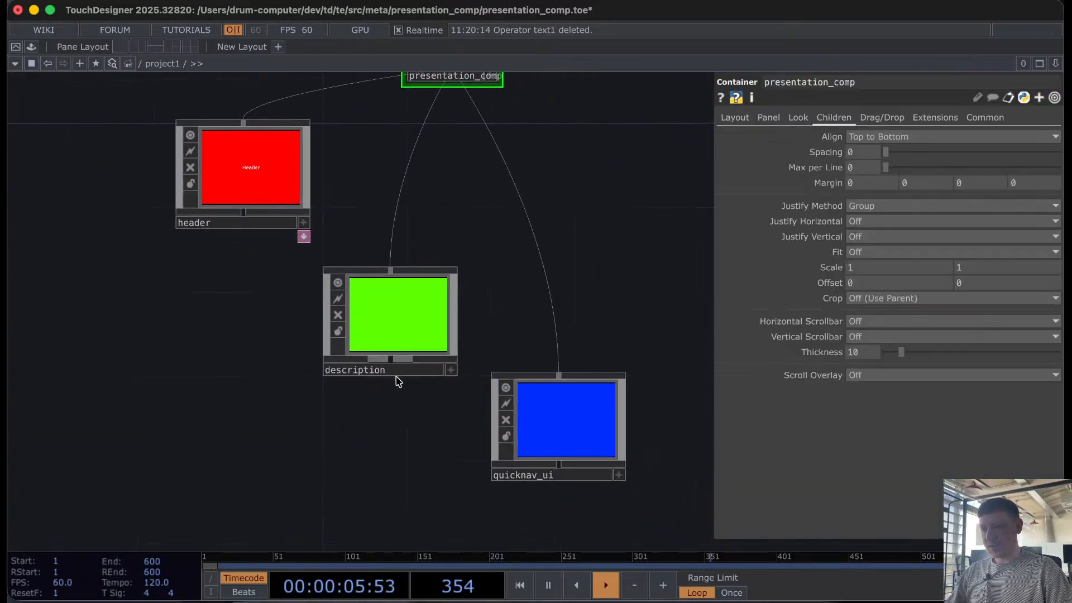
click(397, 322)
key(Delete)
key(Tab)
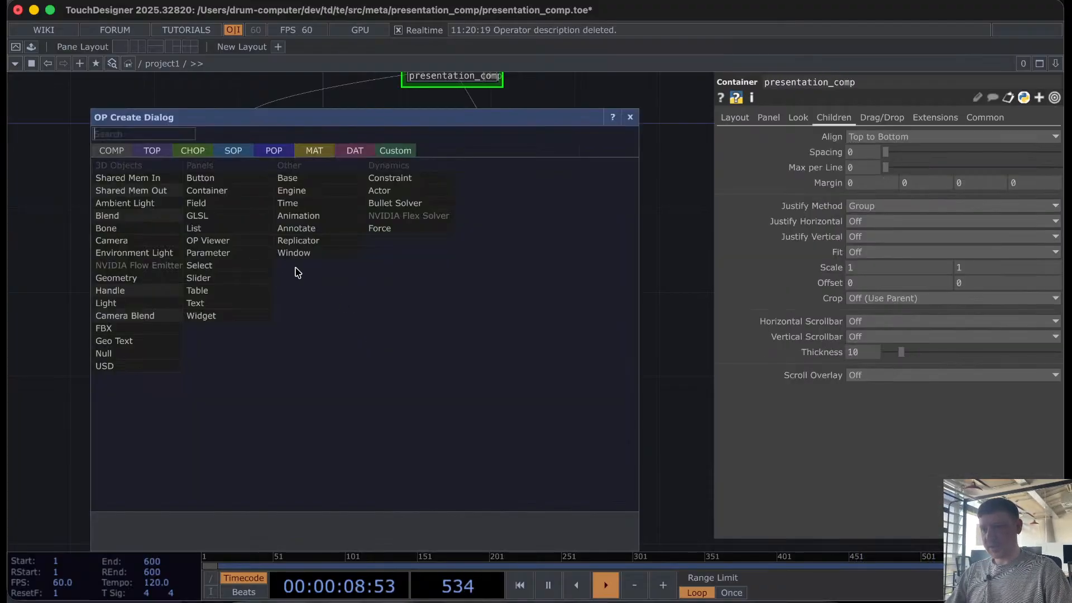
click(194, 303)
click(399, 296)
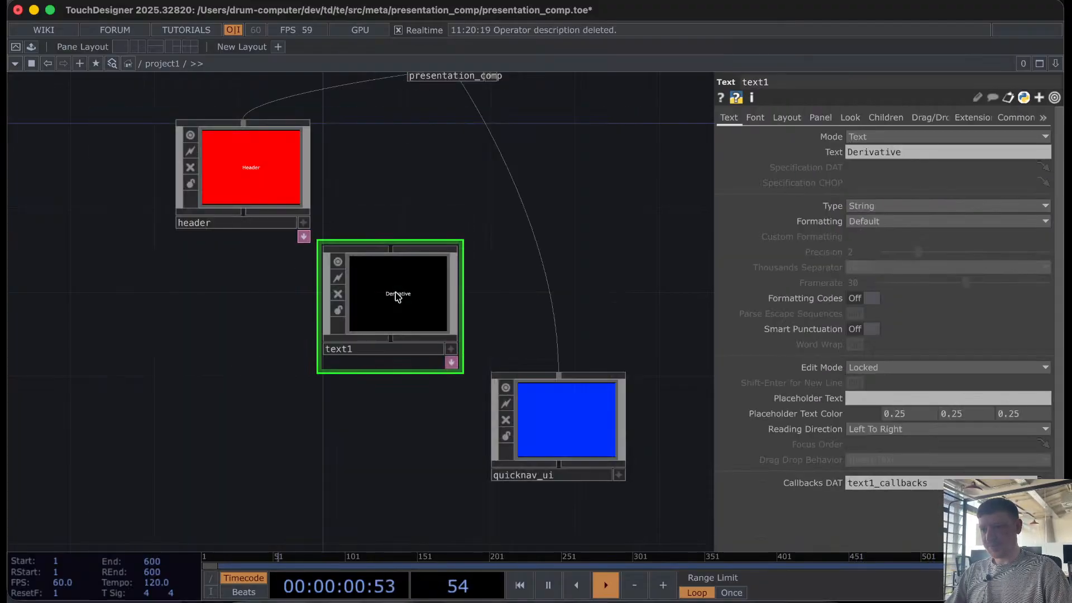
Step: Set the new Text COMP's edit mode to Editable and its Align Order to the expression -me.nodeY
click(926, 367)
click(874, 389)
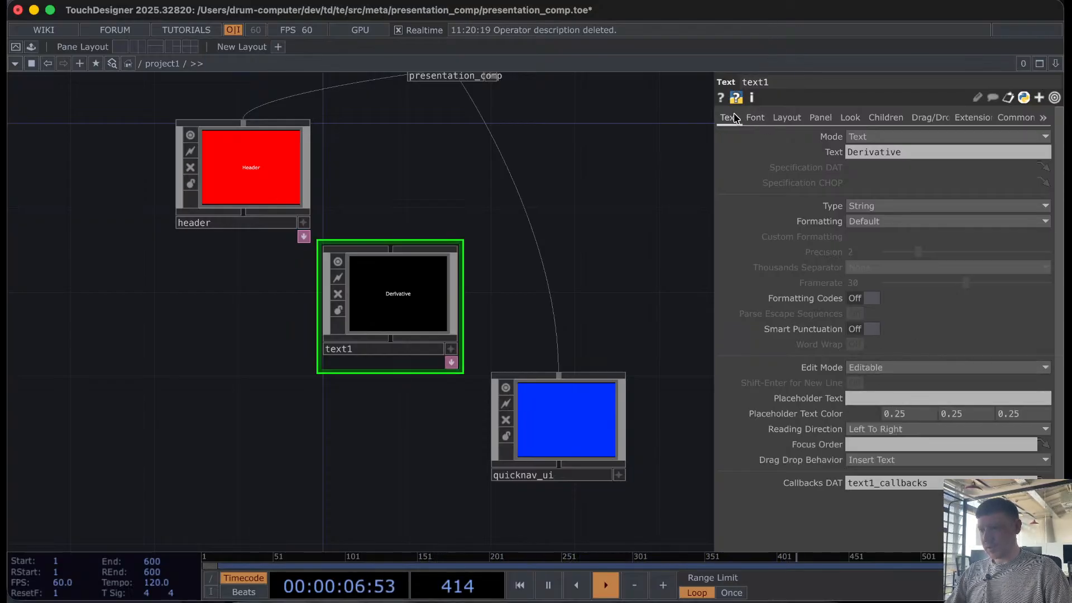
click(787, 118)
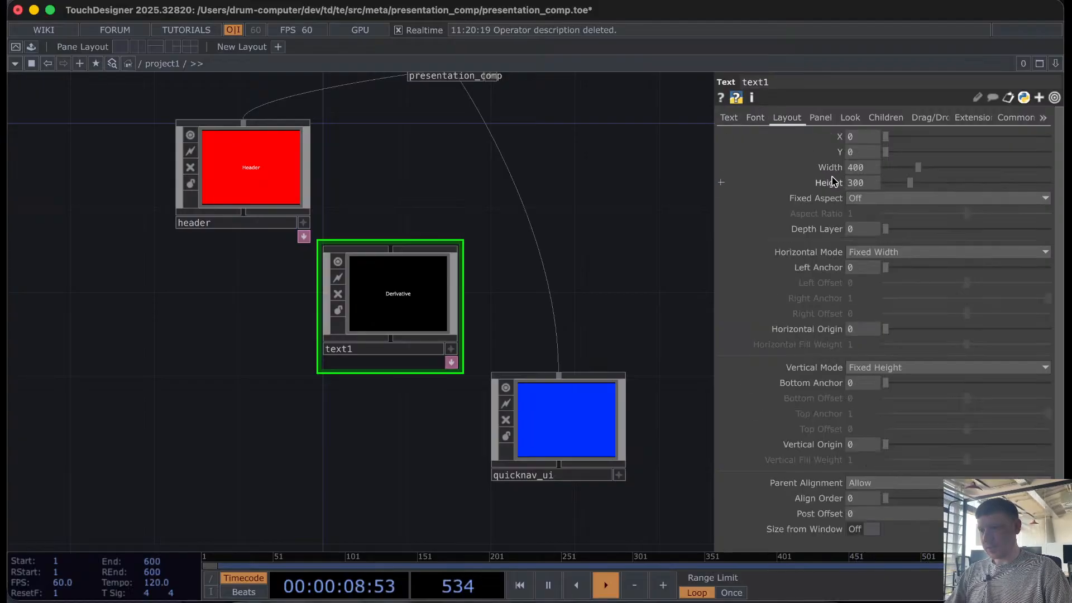
click(838, 498)
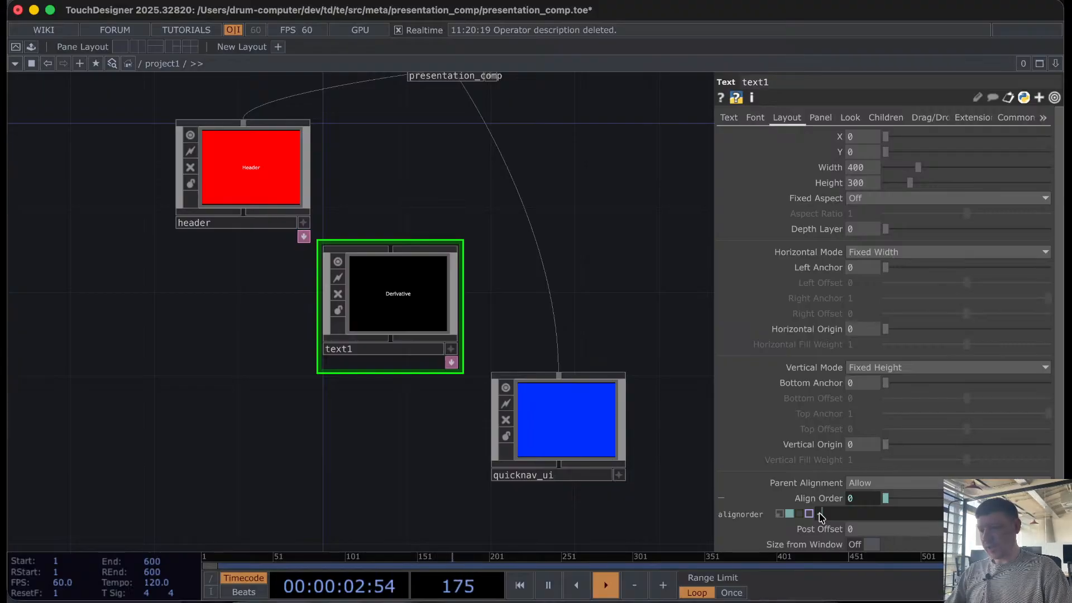
text(me.nodeY)
key(Return)
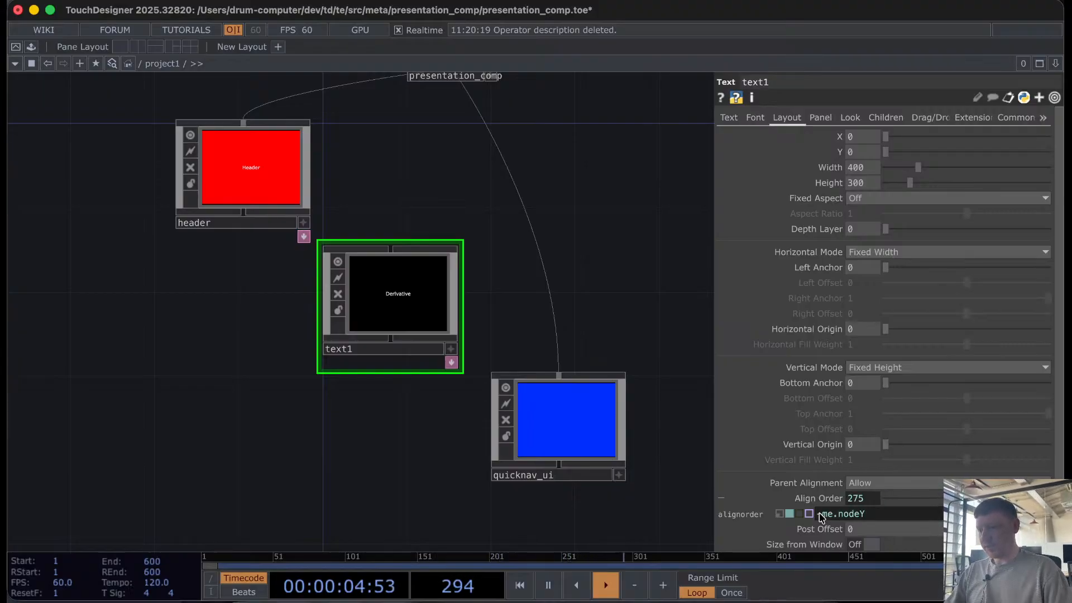
Step: Set the width of the Text COMP text1 to the expression me.panelParent().width
click(827, 169)
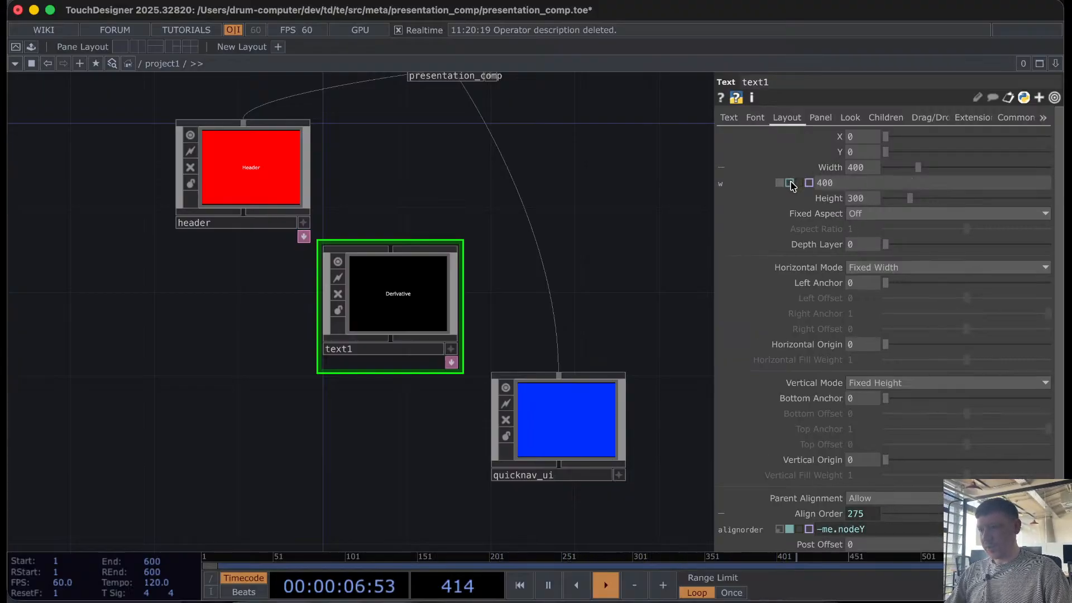
click(790, 183)
text(me.parent)
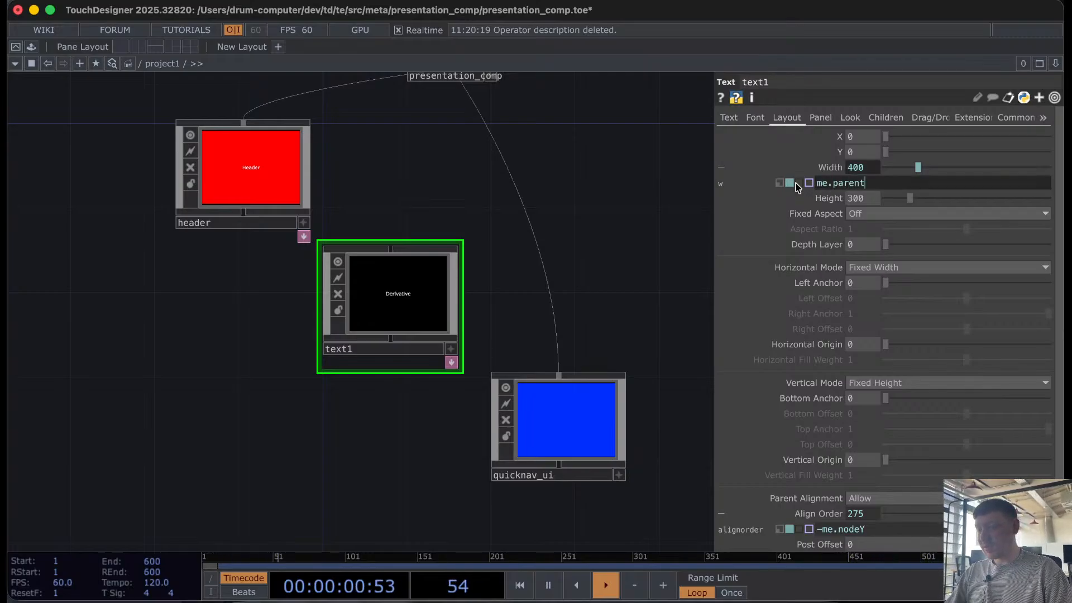
text(Panel().width)
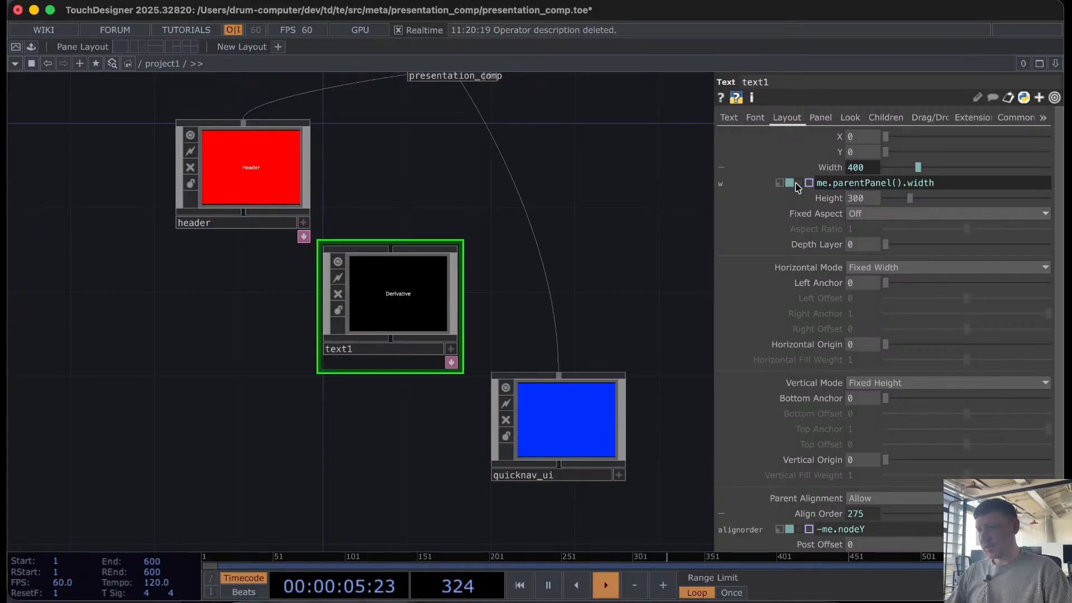
key(Return)
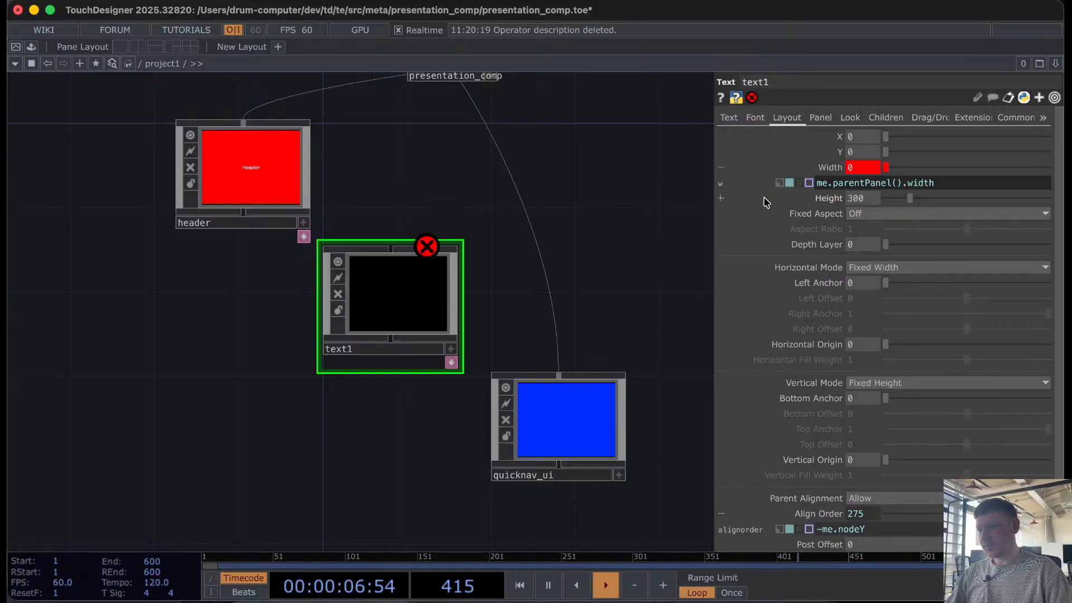
click(280, 176)
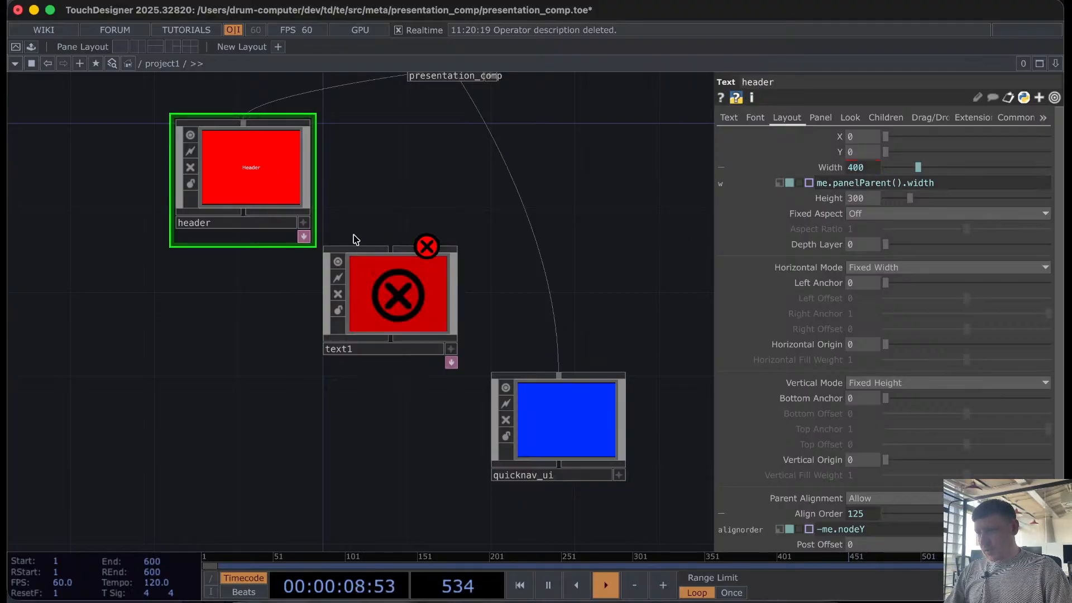
click(383, 259)
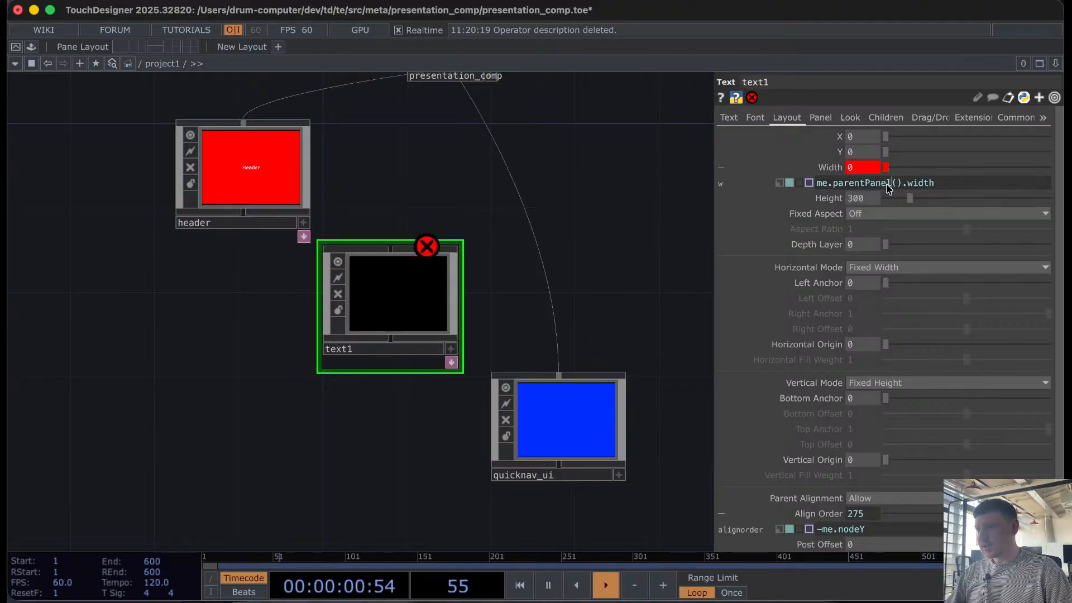
drag(889, 185, 844, 185)
text(nelParent)
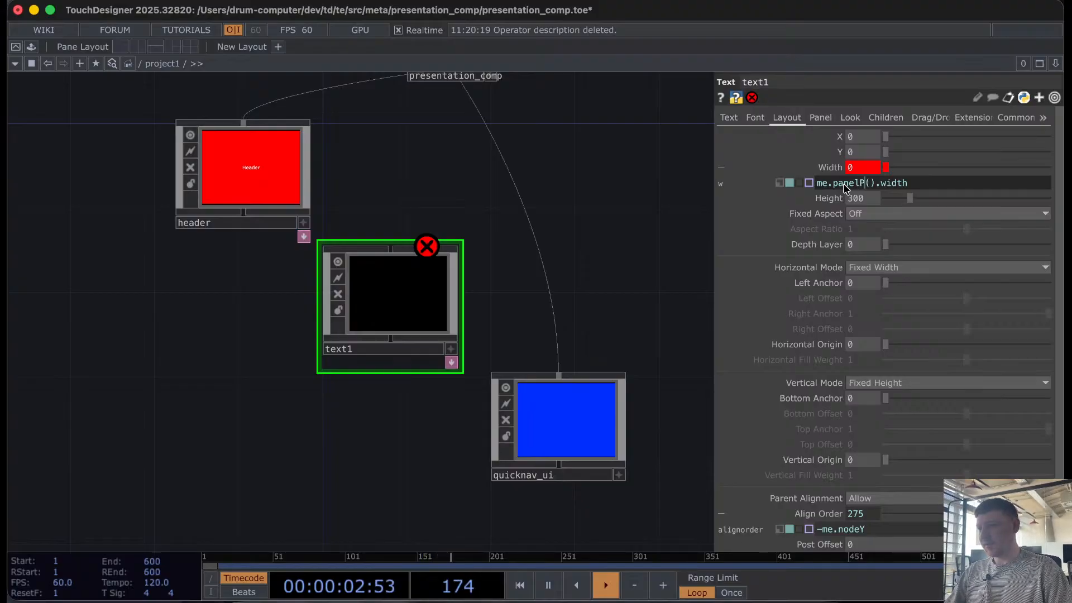
key(Return)
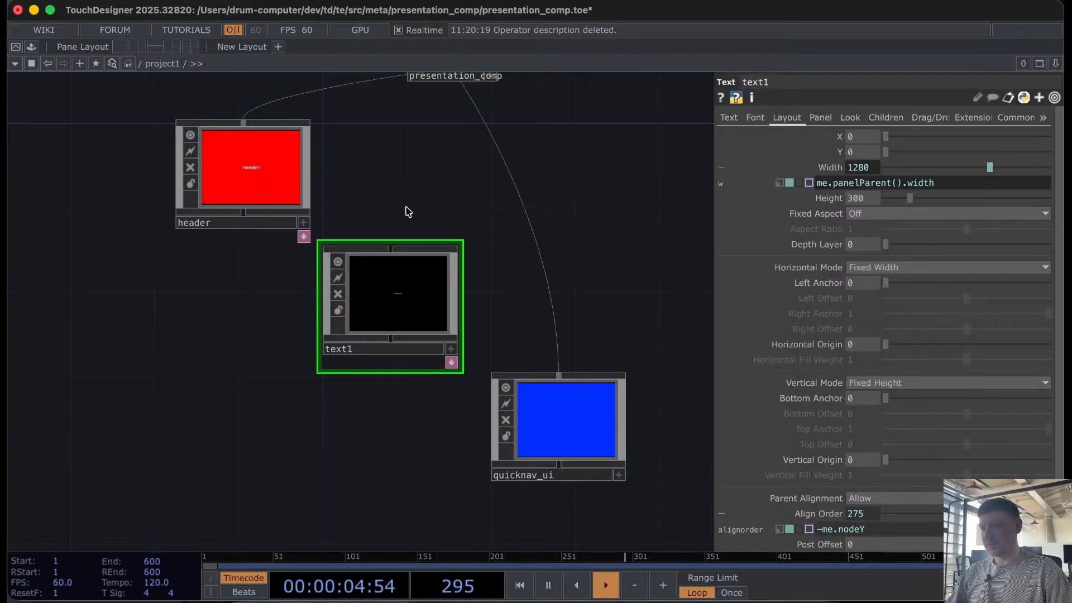
Step: Wire the Text COMP text1 to presentation_comp as a child between header and quicknav_ui
drag(390, 246, 454, 92)
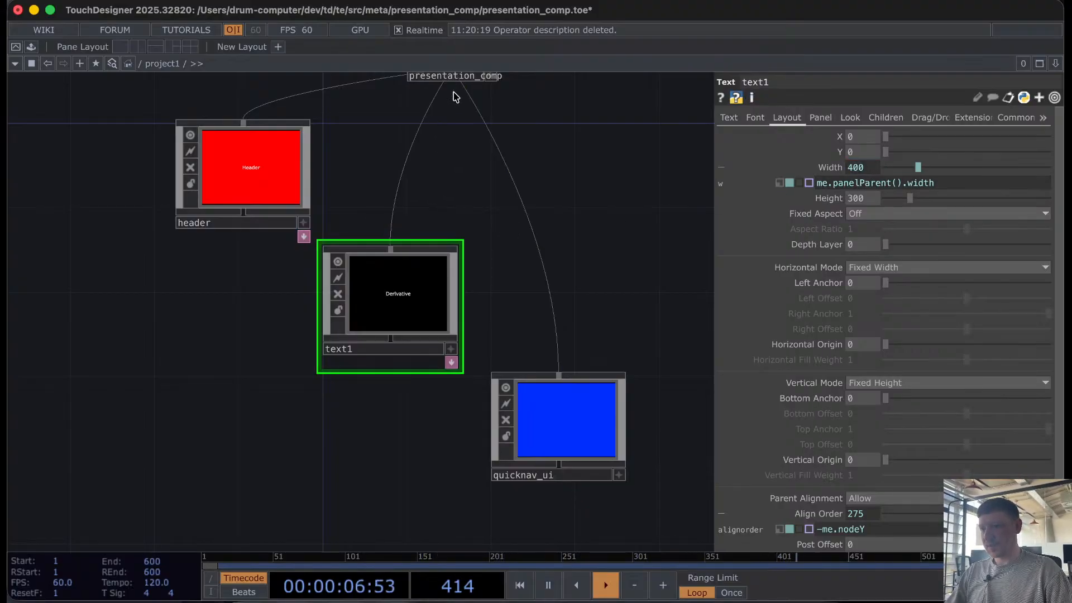
drag(532, 229, 488, 461)
drag(498, 371, 505, 257)
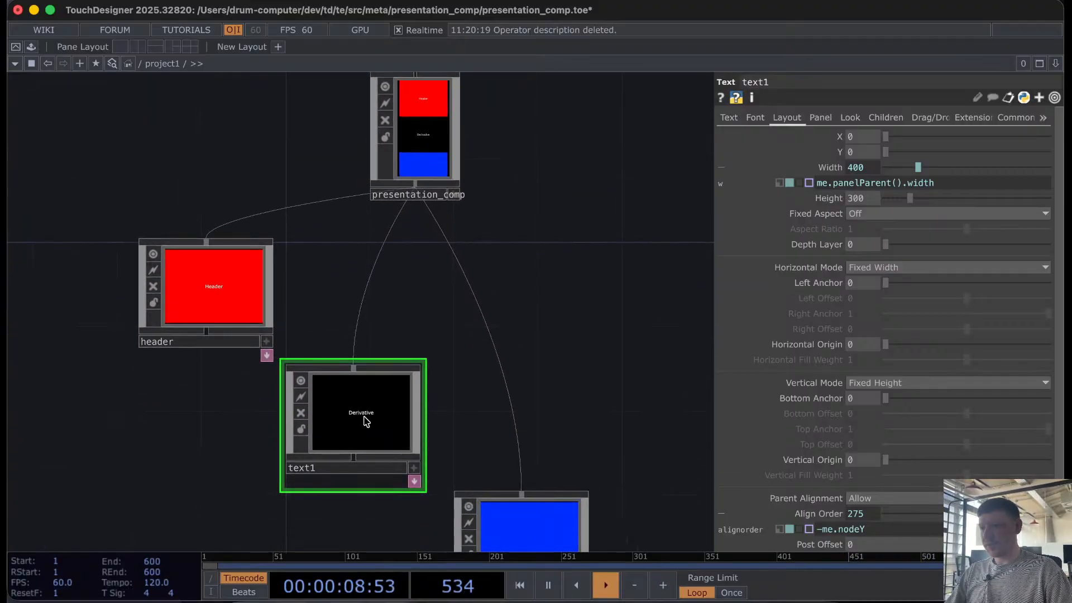
Step: Set the background of the Text COMP text1 to bright green with a background alpha of 1
click(831, 118)
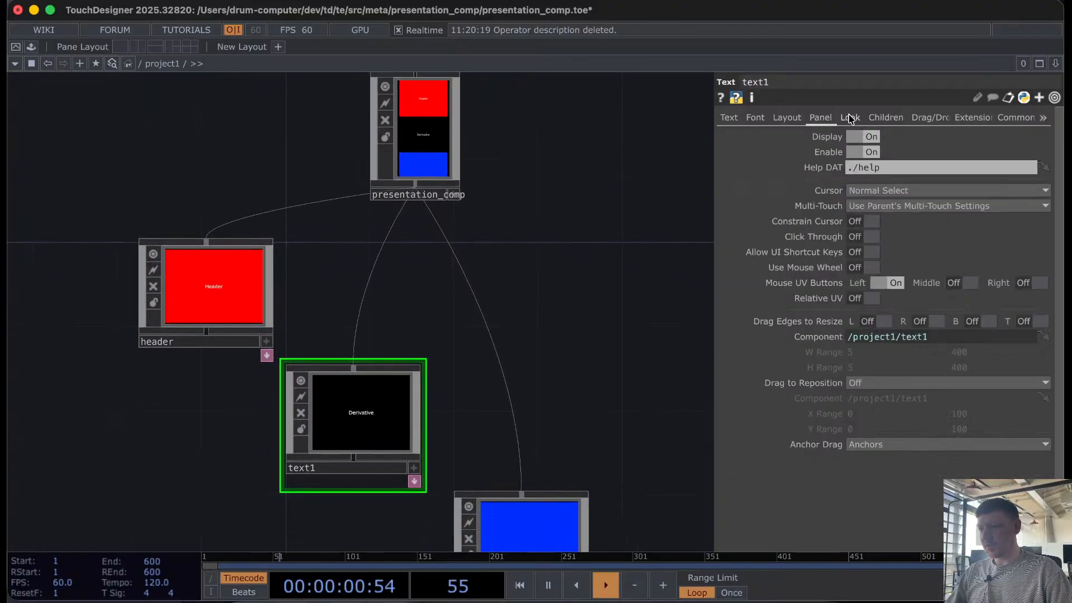
click(850, 117)
click(860, 136)
click(891, 80)
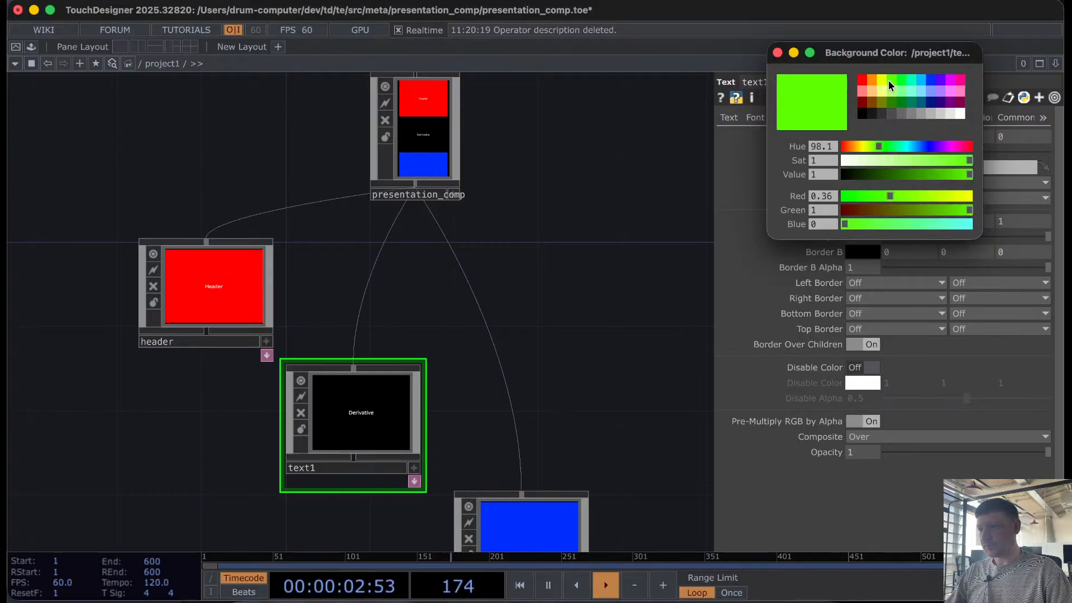
click(777, 52)
drag(886, 152, 1049, 152)
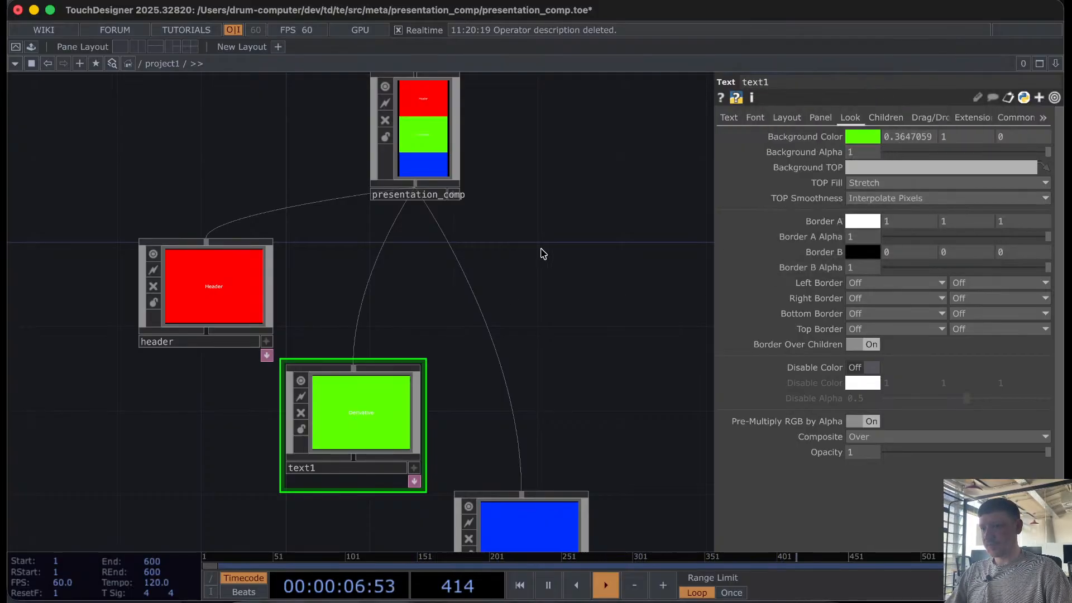
click(729, 118)
click(755, 117)
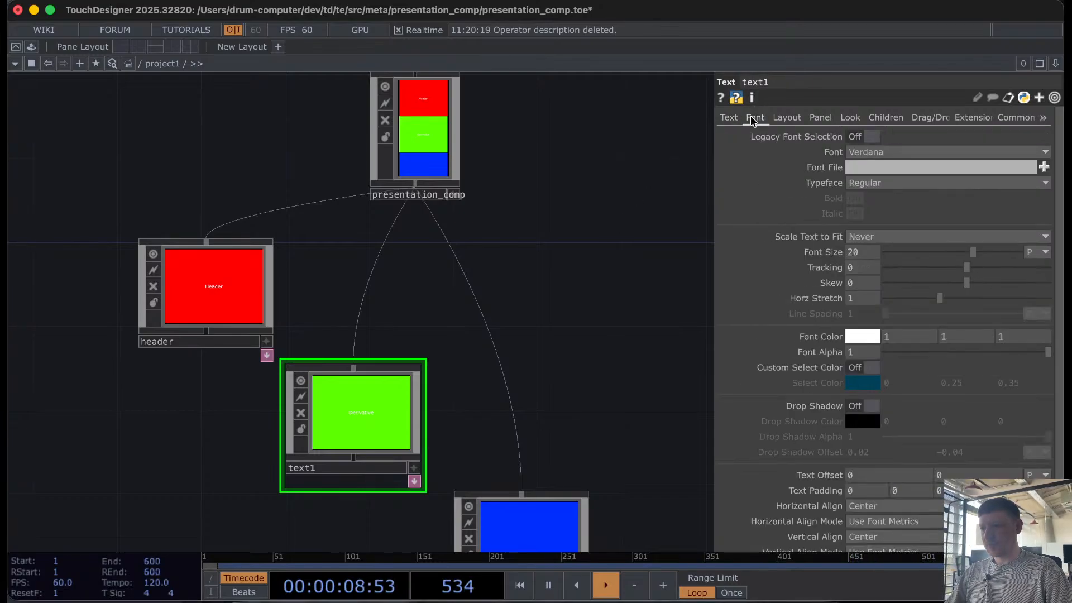
click(786, 118)
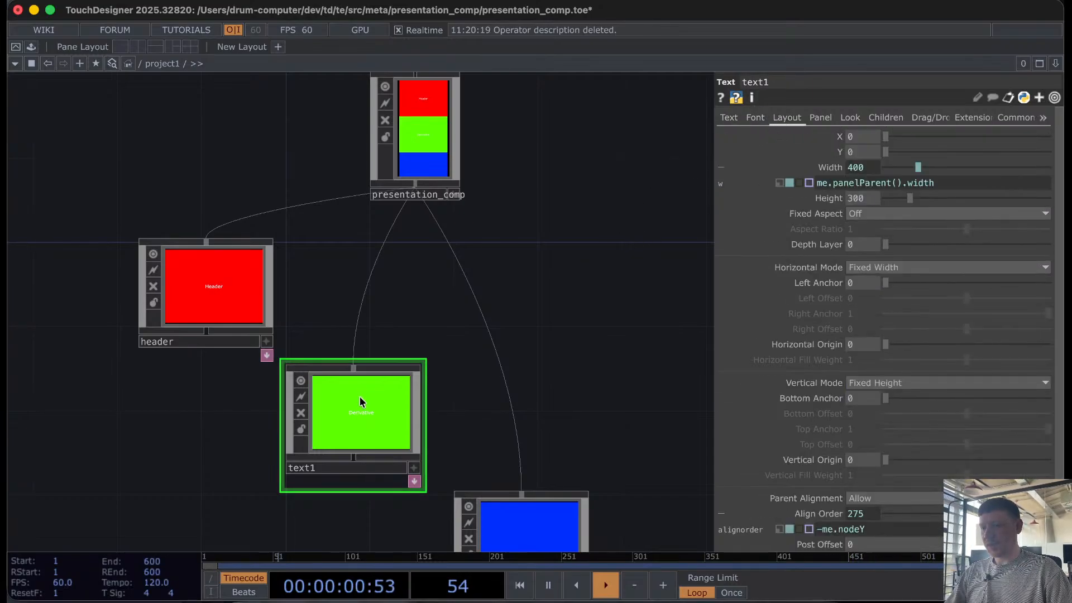
drag(520, 365, 667, 262)
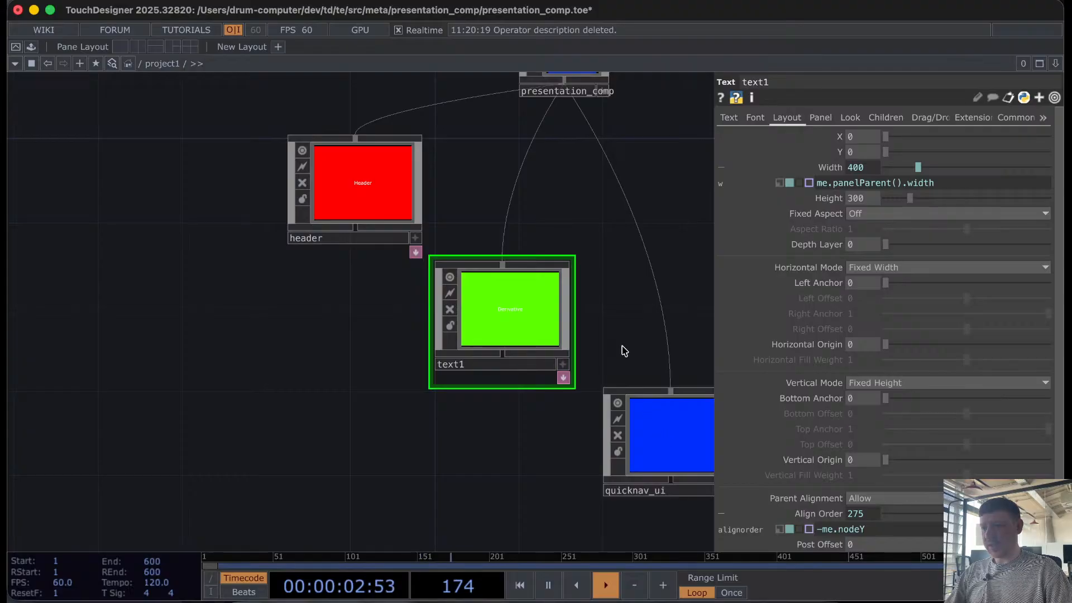
drag(622, 352, 486, 242)
Step: Look inside the quicknav_ui container's network and return to the project network
click(517, 335)
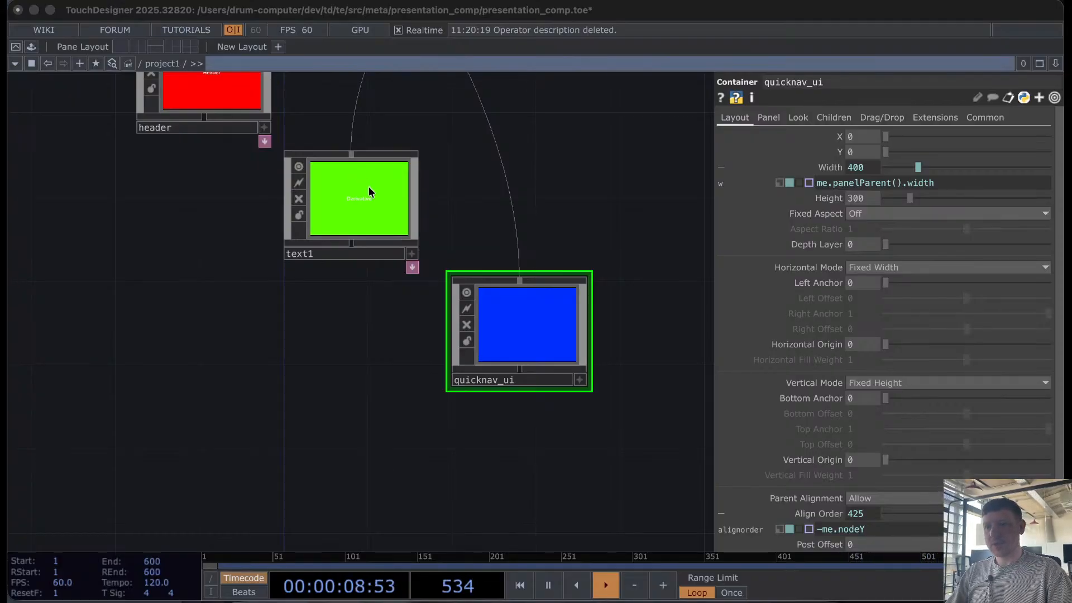
double_click(518, 336)
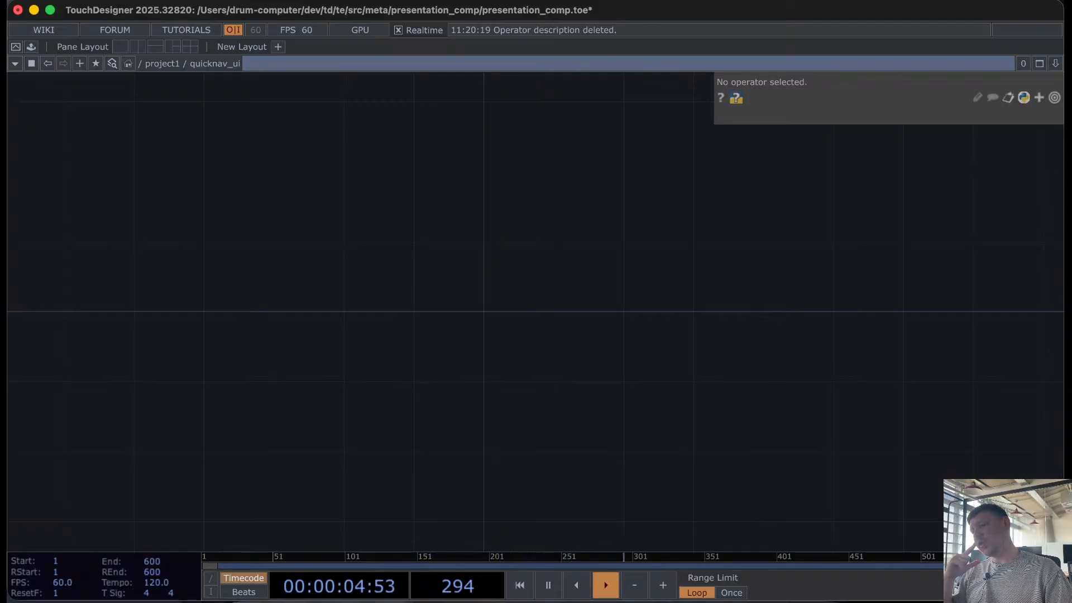
scroll(514, 261, down, 5)
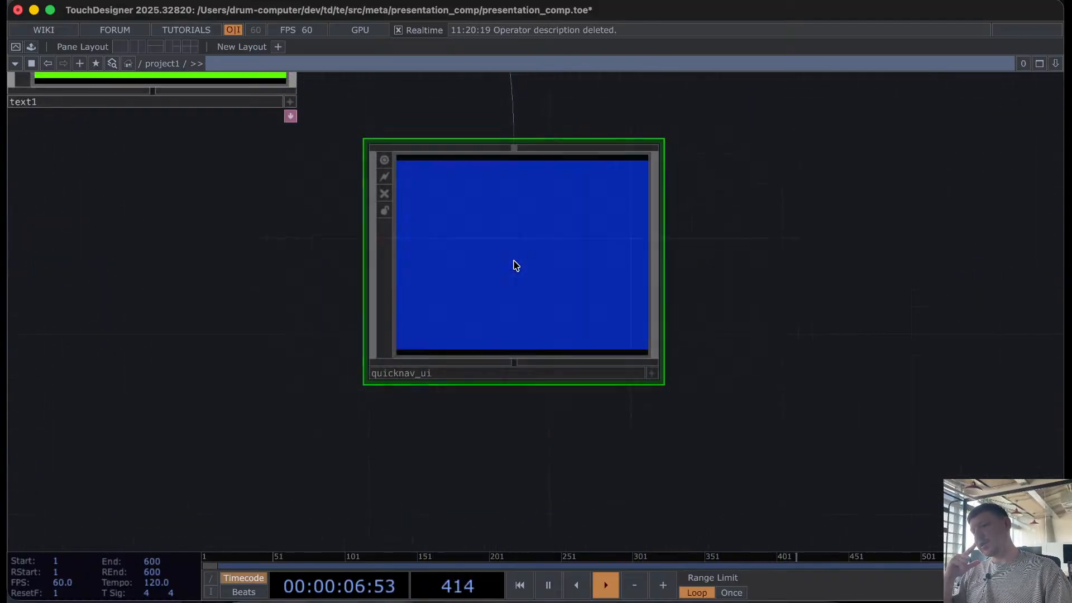
key(p)
scroll(513, 258, down, 1)
scroll(514, 301, down, 3)
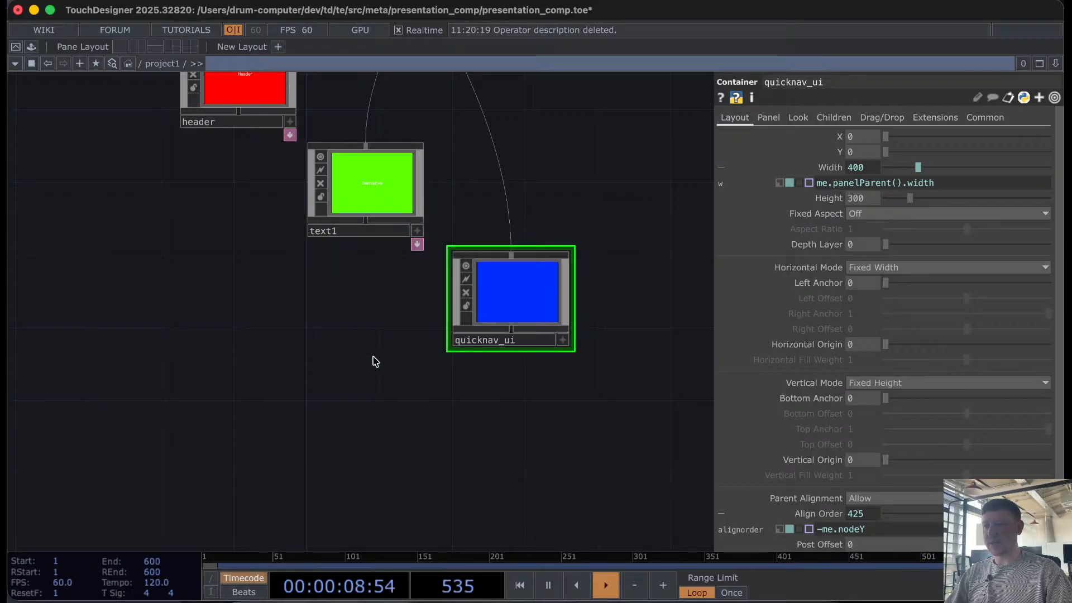
Step: Open quicknav_ui in the Component Editor and add a custom parameter page named Parameters
drag(375, 362, 354, 345)
right_click(497, 278)
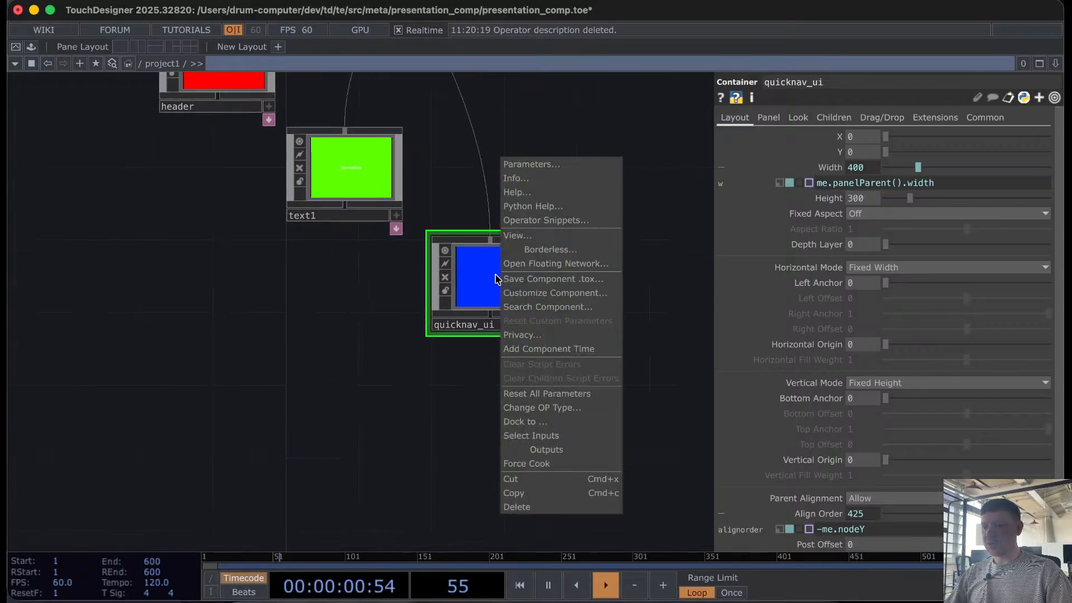
click(347, 336)
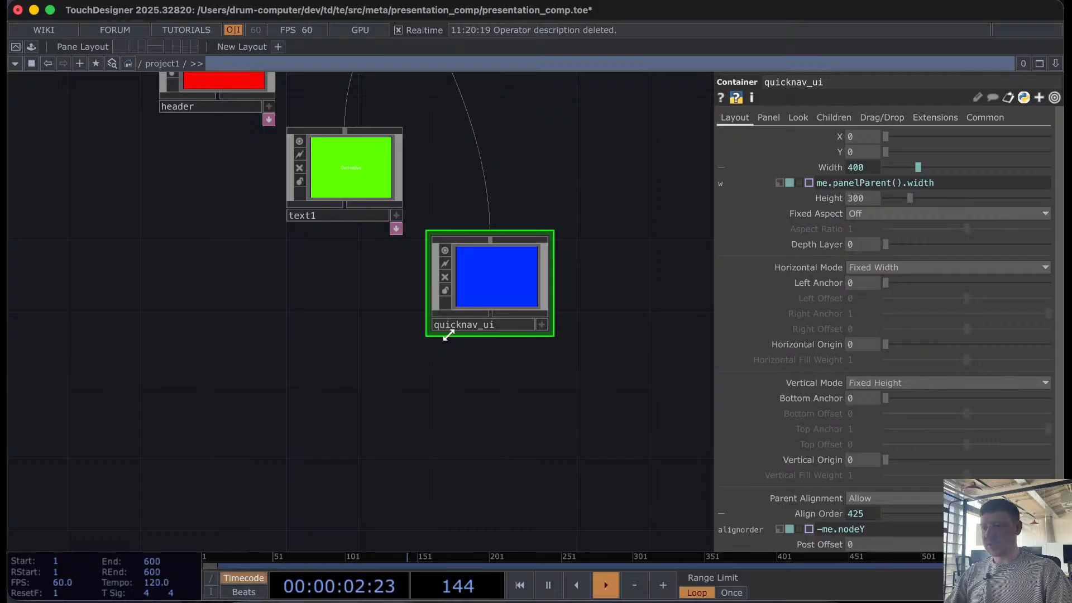
right_click(491, 284)
click(505, 295)
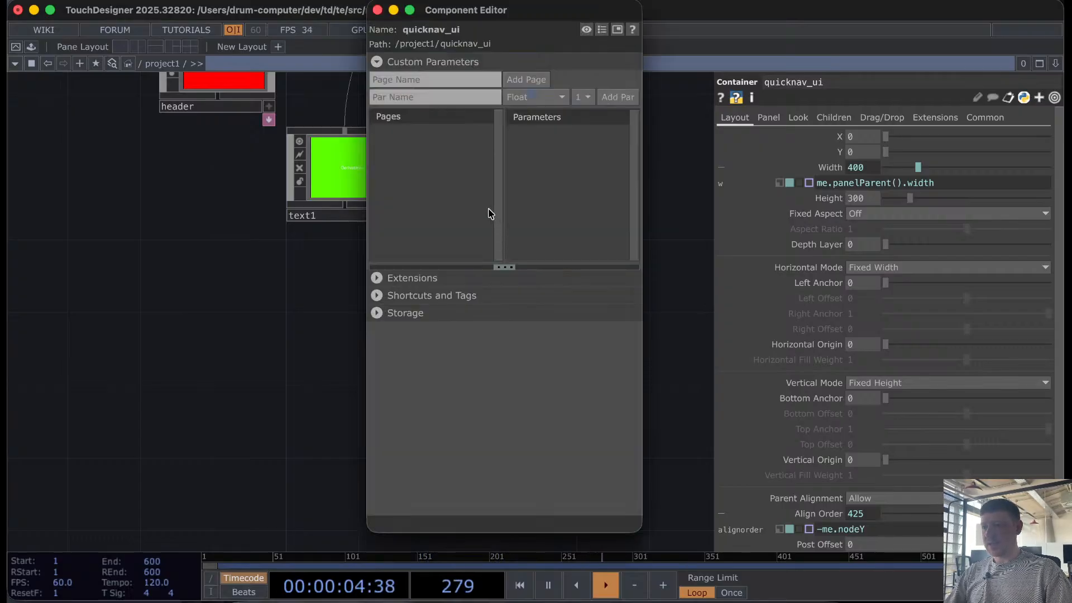
click(545, 99)
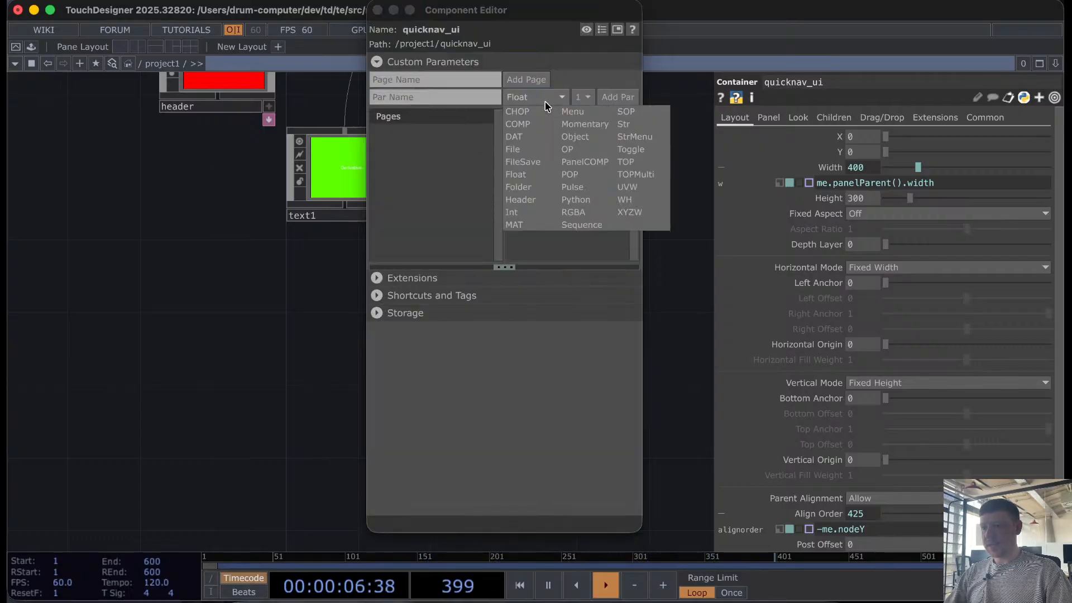
click(434, 79)
text(P)
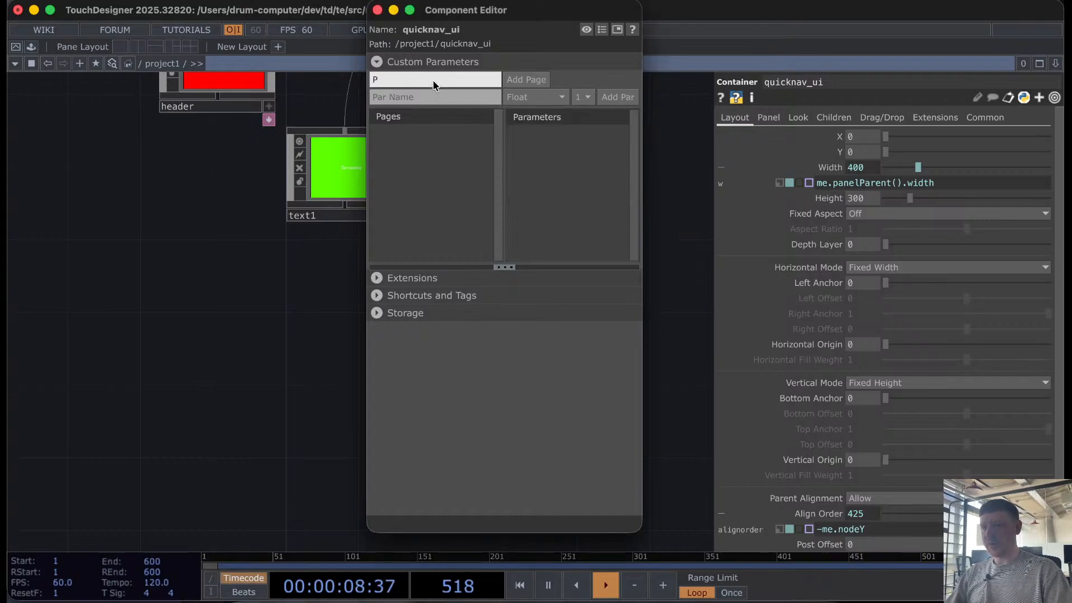
text(arameP)
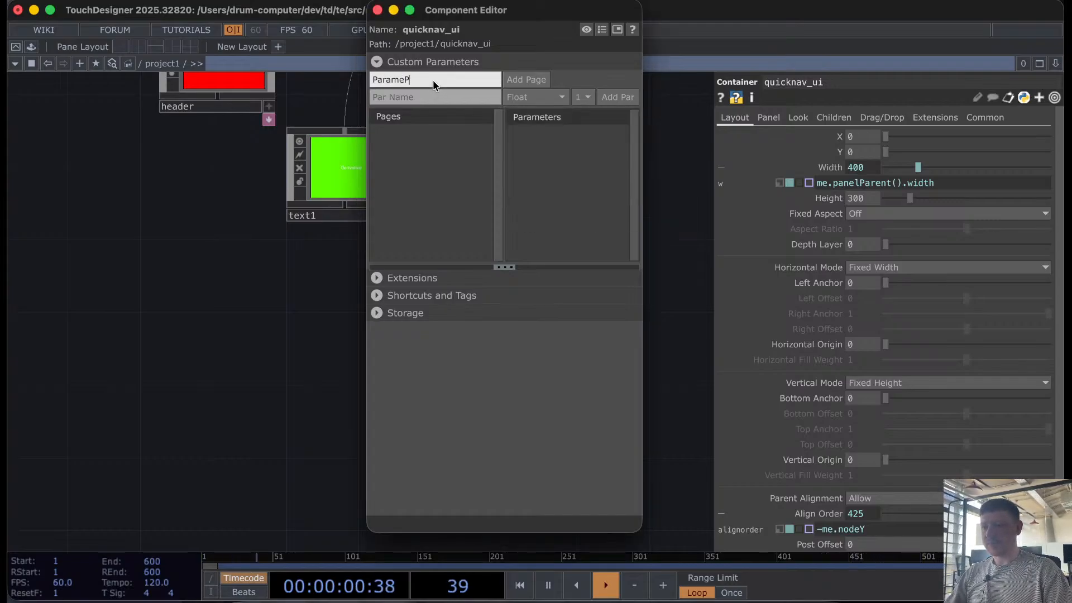
key(BackSpace)
text(ters)
click(511, 80)
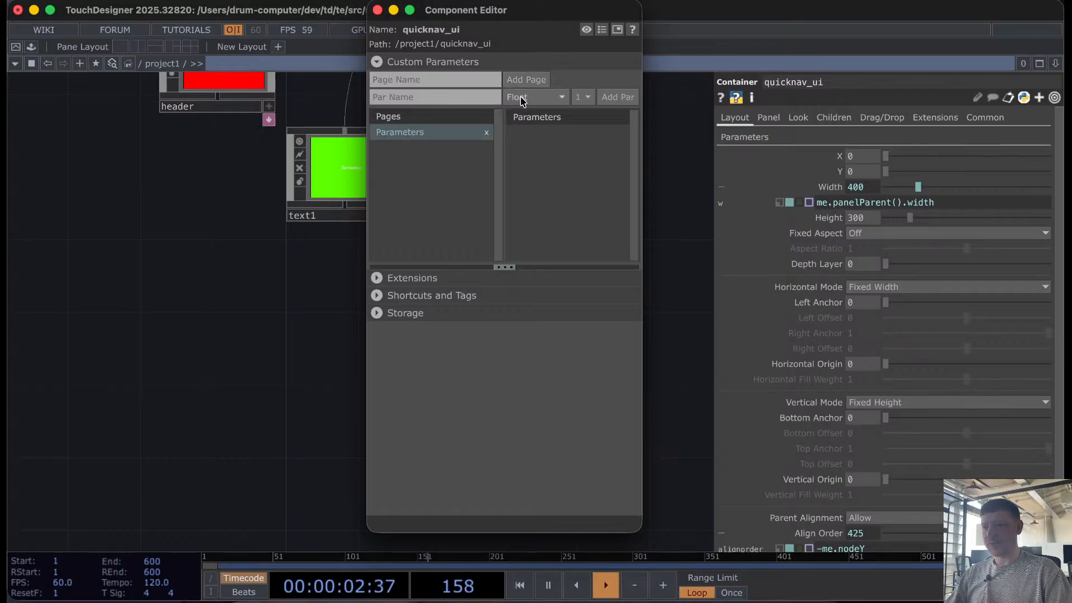
Step: Add a COMP-type custom parameter named Quicknav Path to quicknav_ui's Parameters page and close the Component Editor
click(522, 99)
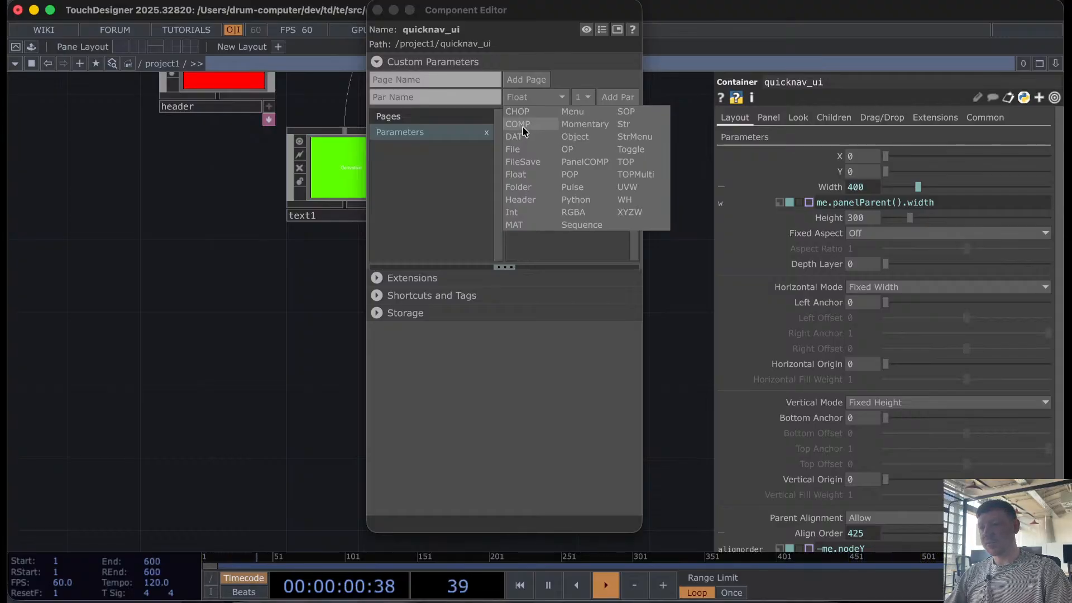
click(525, 124)
click(429, 98)
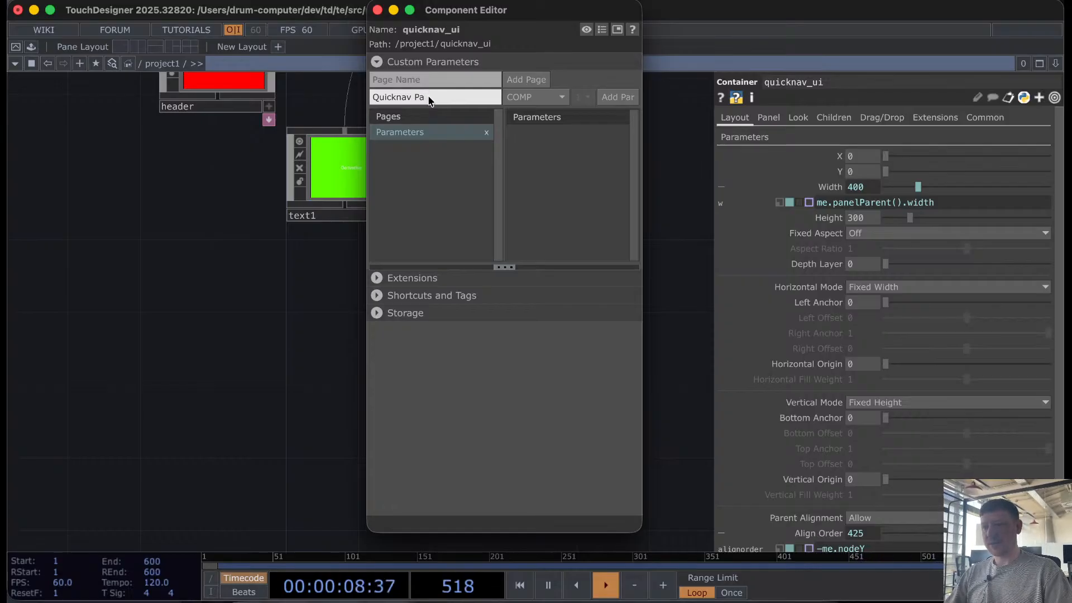
text(Quicknav Path)
click(616, 98)
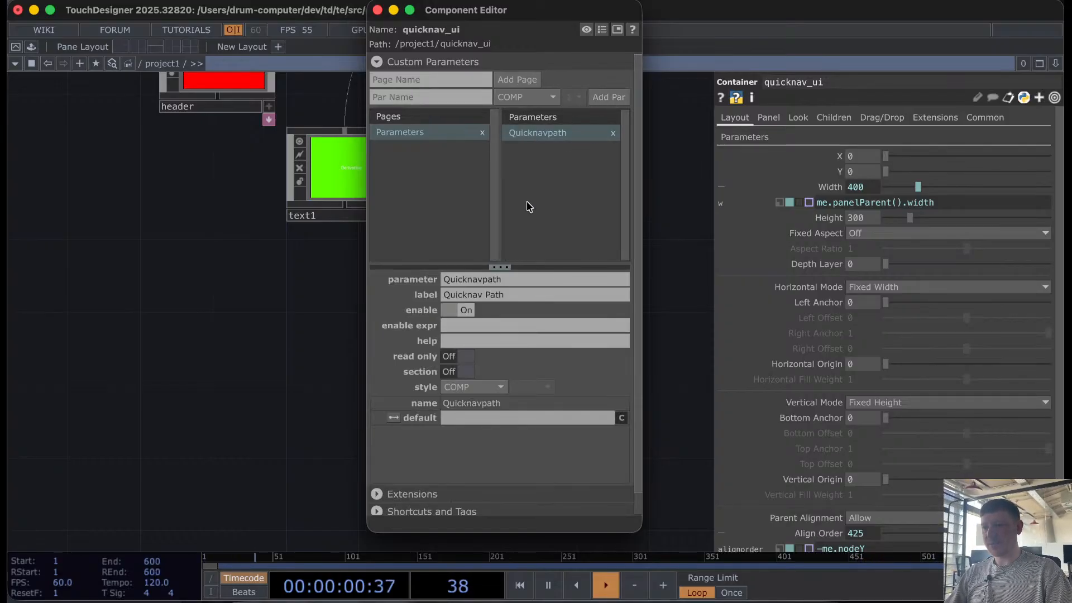
click(736, 137)
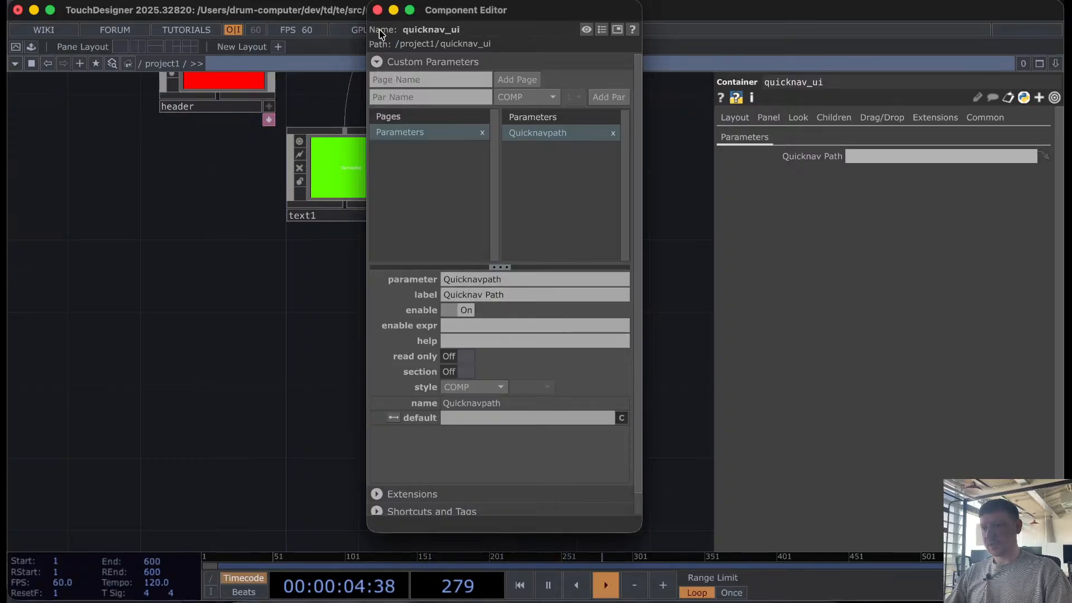
click(378, 10)
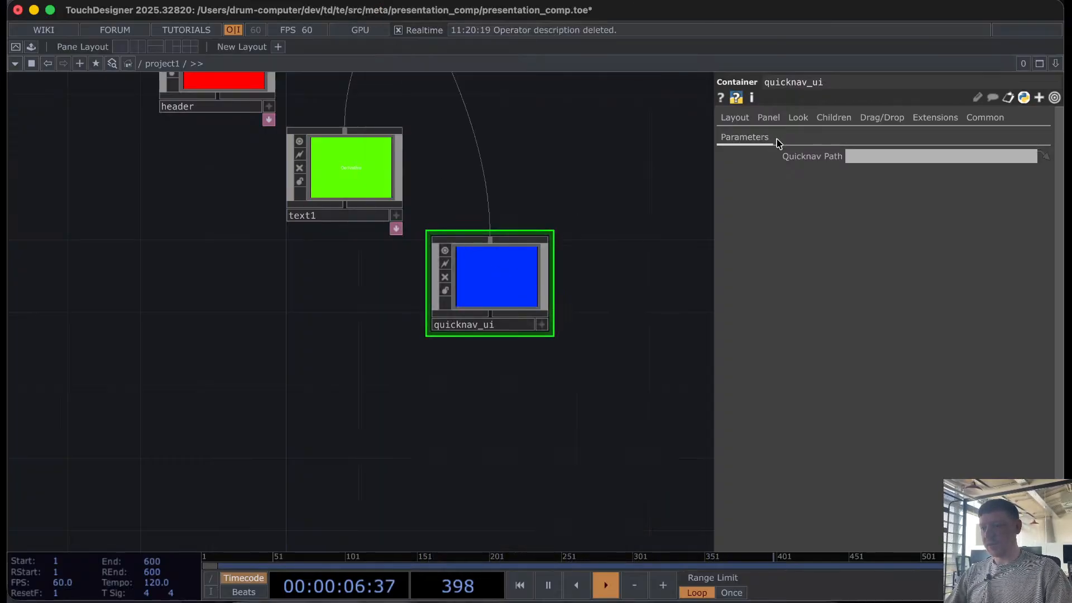
Step: Load quicknav.tox into the project network below text1 and assign the quicknav component to quicknav_ui's Quicknav Path
drag(517, 280, 517, 298)
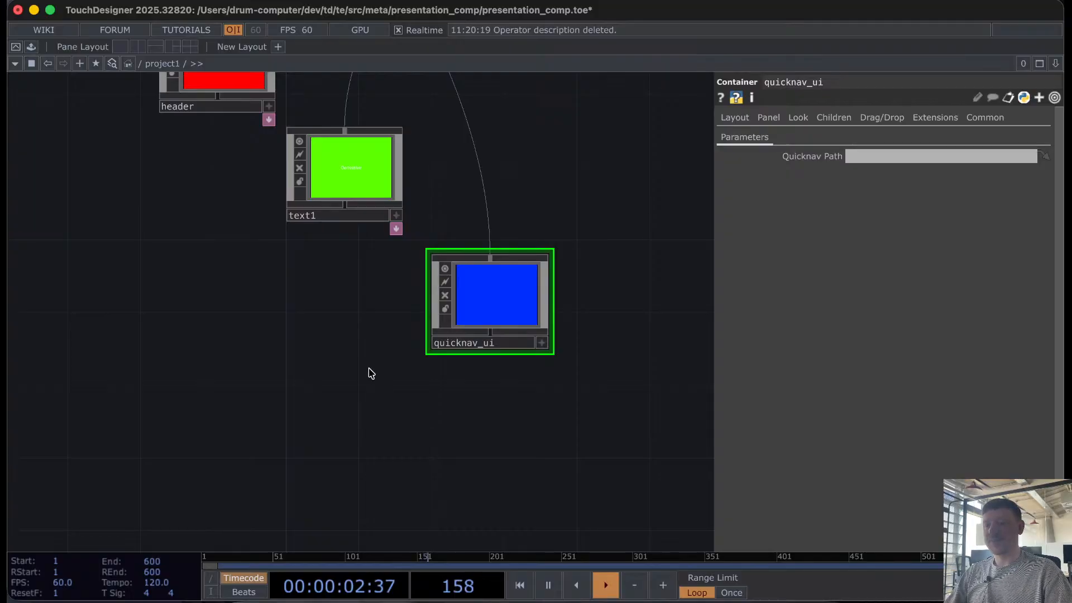
drag(364, 357, 452, 354)
click(247, 601)
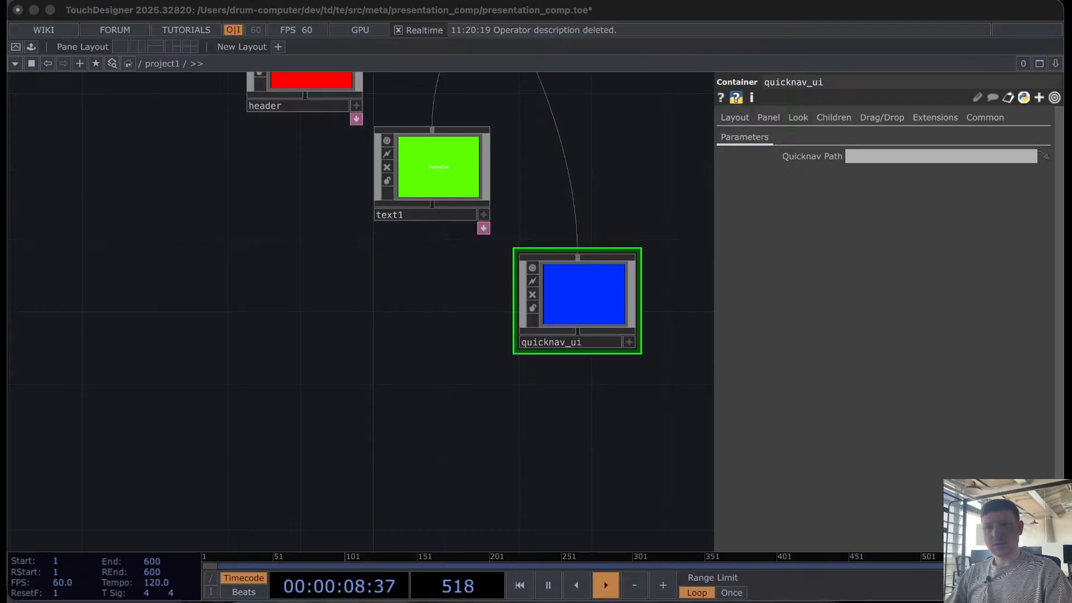
drag(251, 171, 861, 157)
click(583, 313)
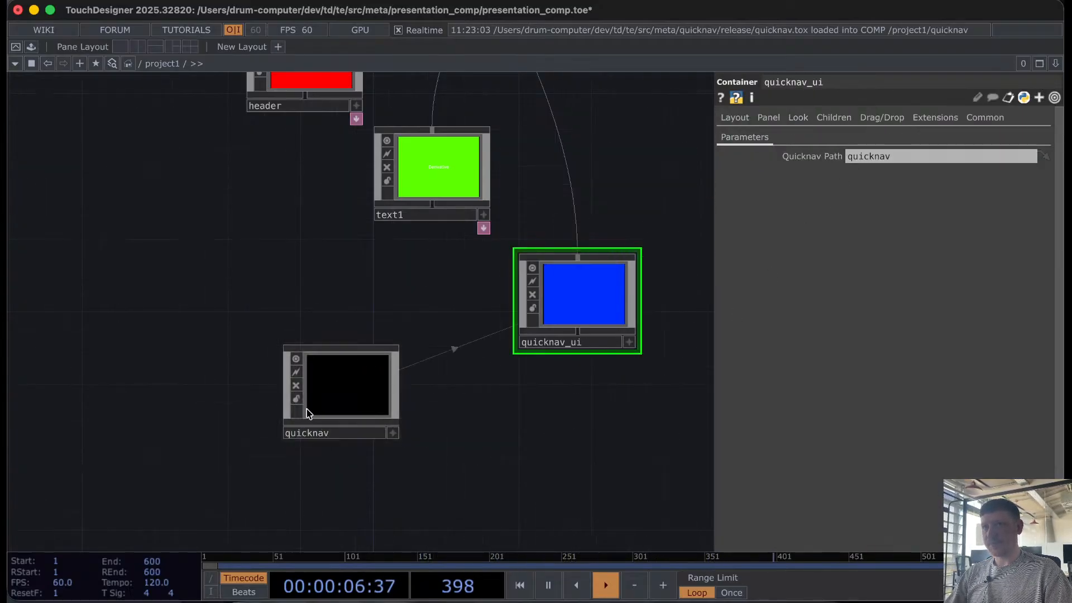
drag(421, 424, 373, 395)
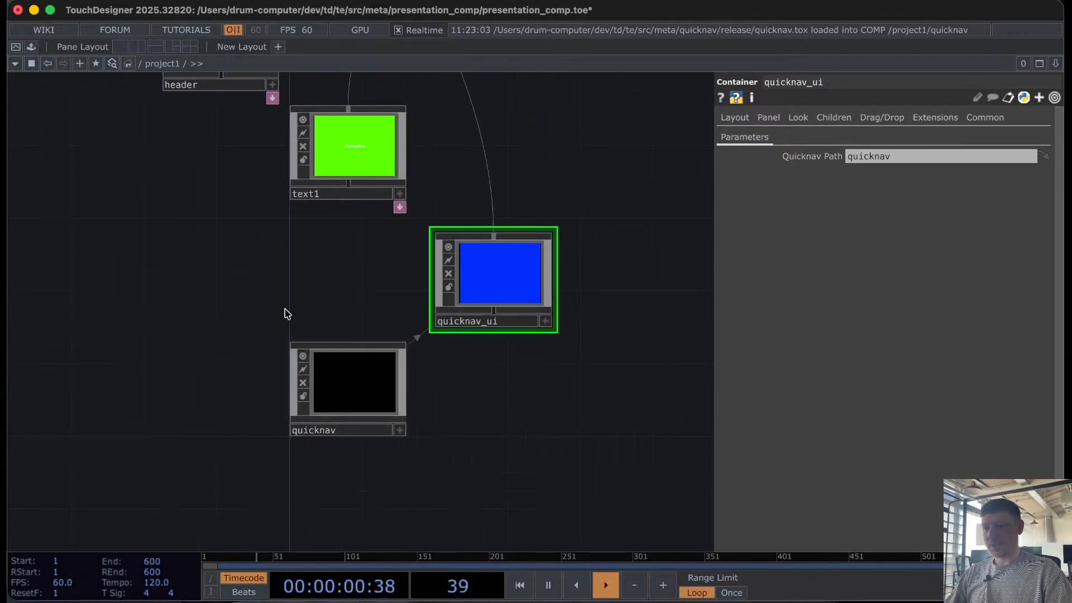
Step: Examine the stacked preview of presentation_comp along with its child alignment and layout size settings
drag(239, 340, 261, 564)
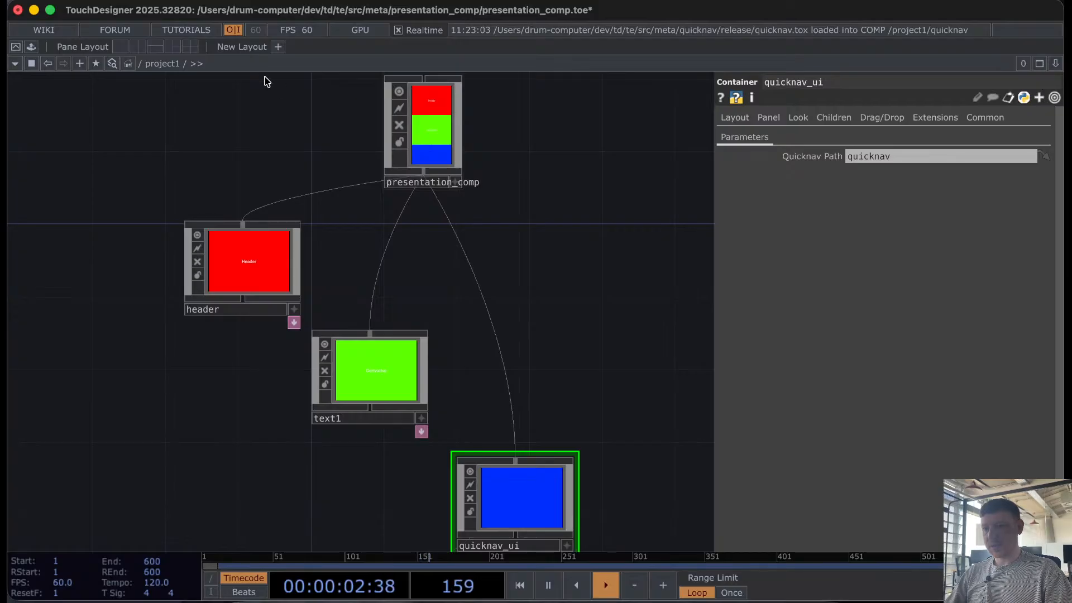
scroll(266, 81, up, 2)
scroll(450, 115, up, 5)
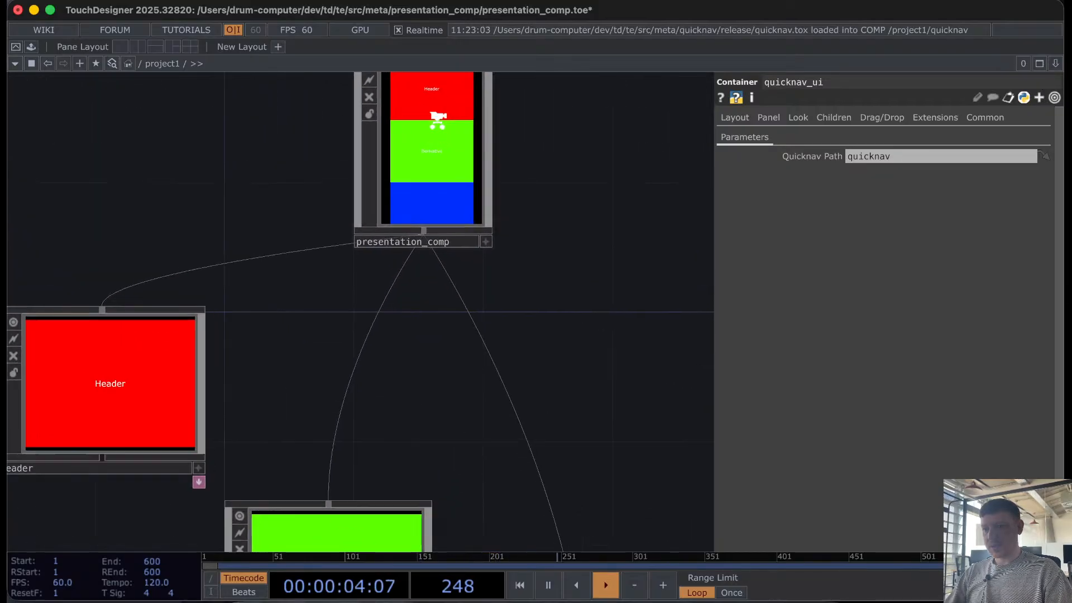
middle_drag(438, 120, 438, 116)
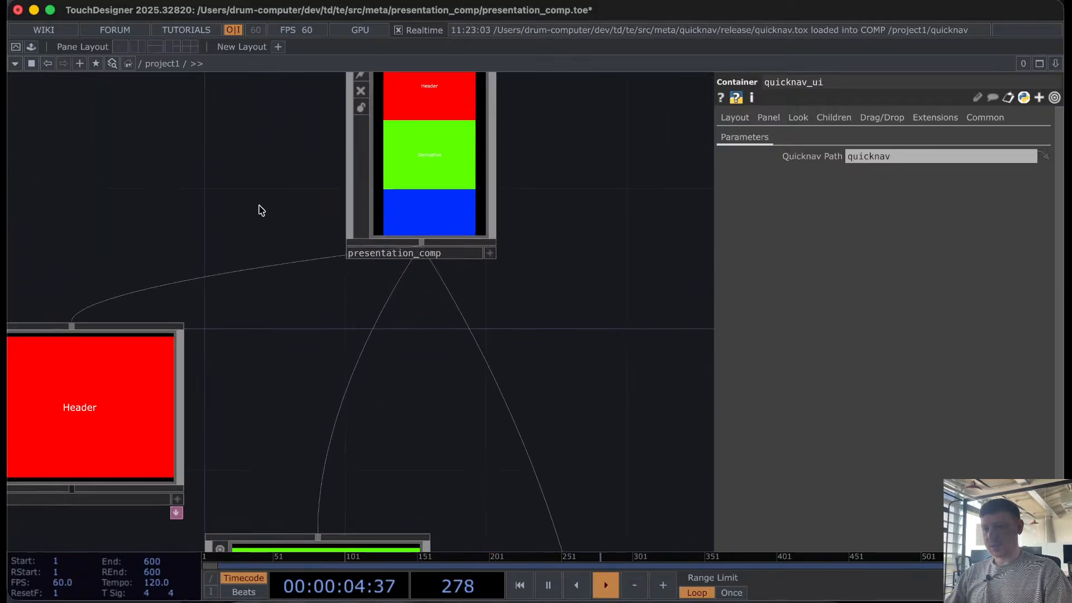
drag(270, 200, 600, 119)
middle_drag(474, 389, 482, 443)
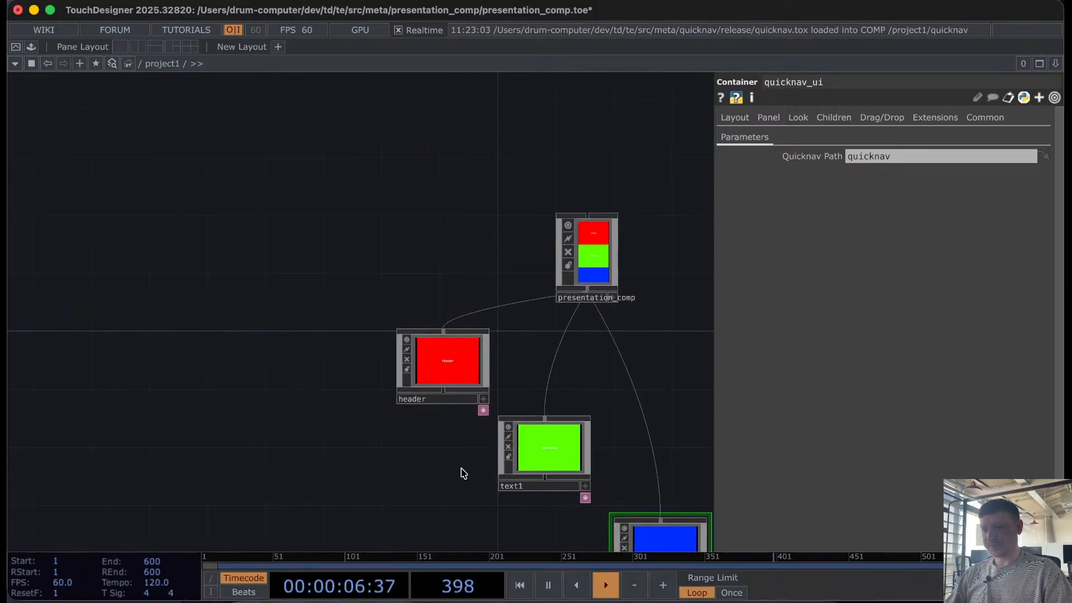
drag(463, 472, 276, 288)
drag(470, 115, 496, 203)
click(430, 147)
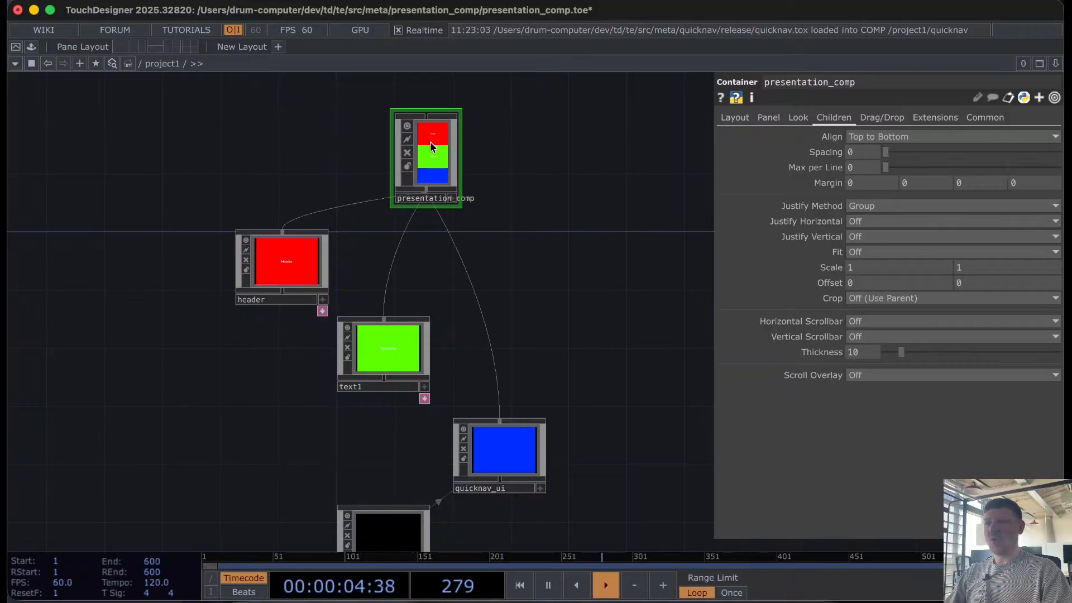
scroll(455, 122, up, 4)
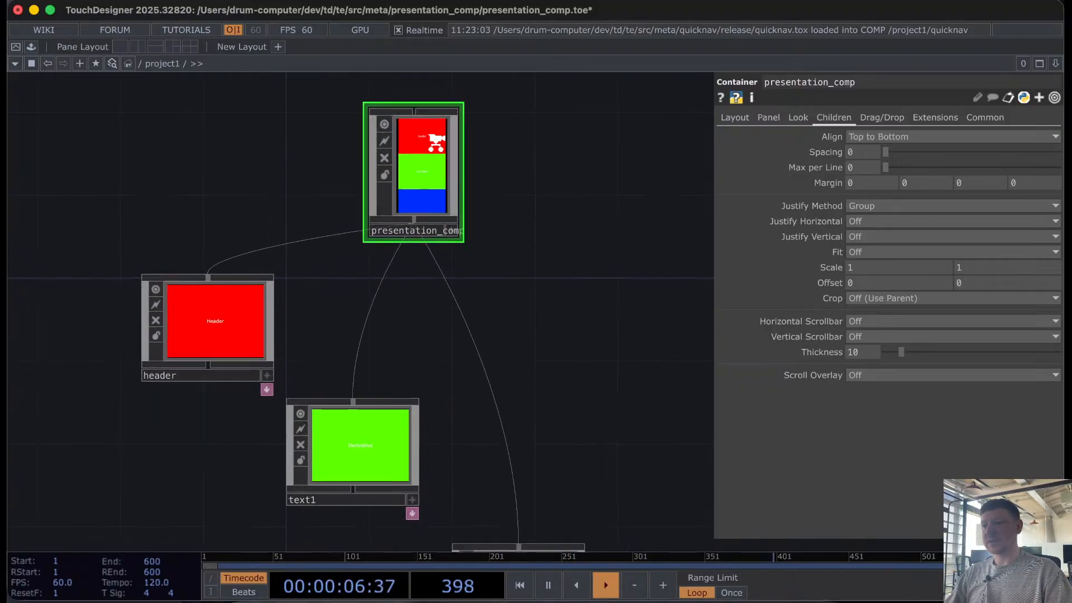
scroll(436, 142, up, 3)
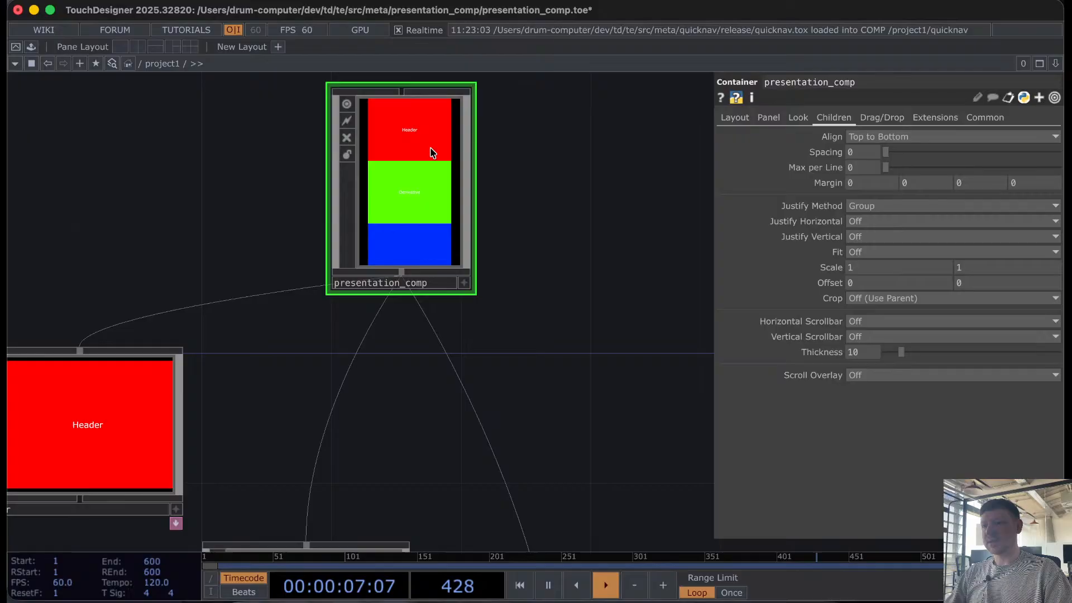
click(735, 118)
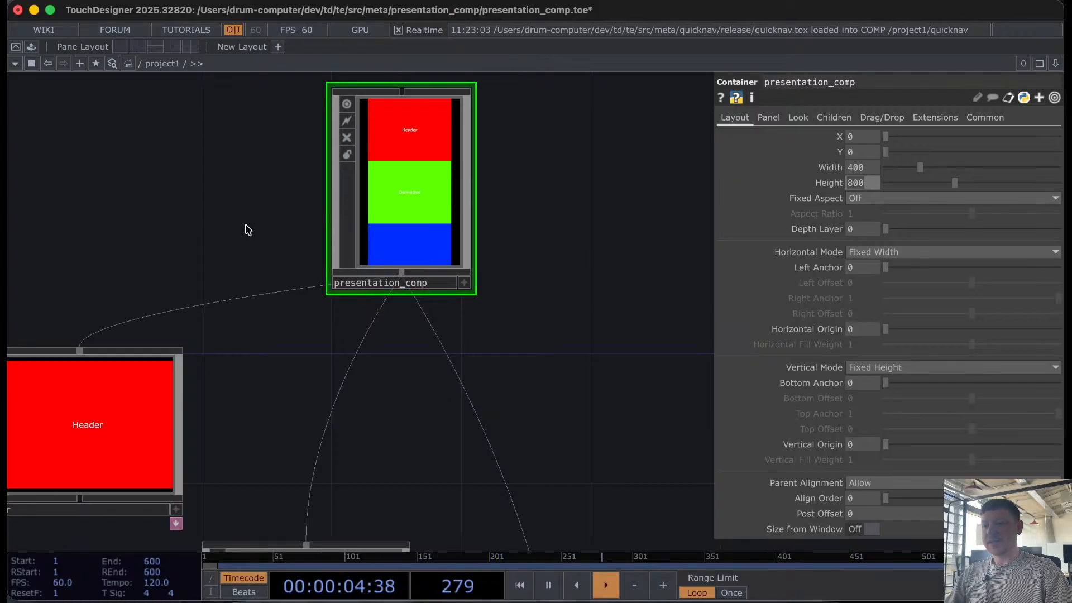
Step: Add a Monitors DAT to the project network beside presentation_comp
key(Tab)
click(279, 43)
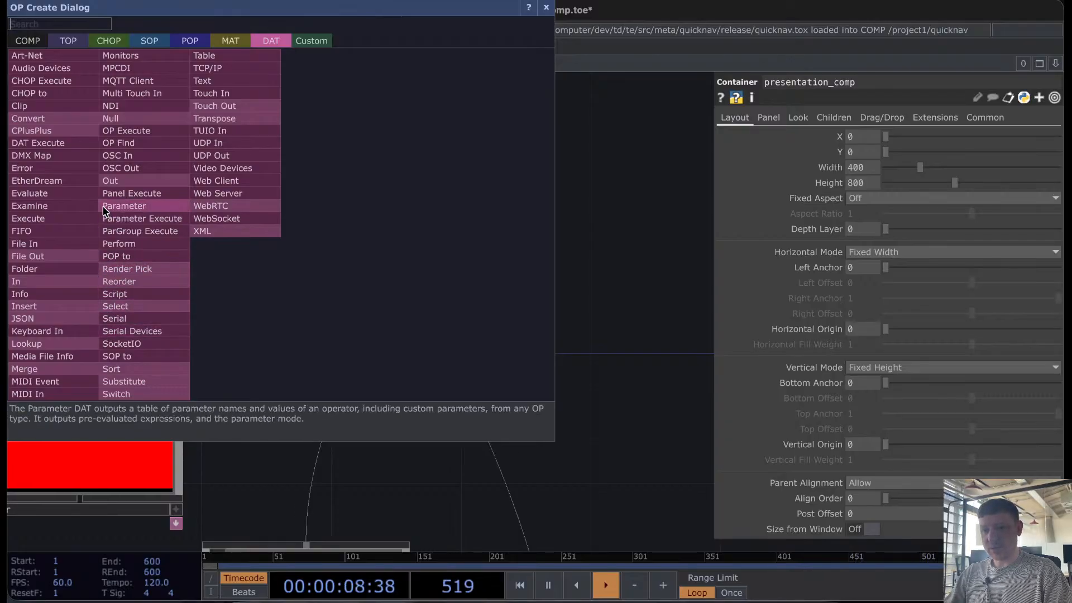
click(120, 55)
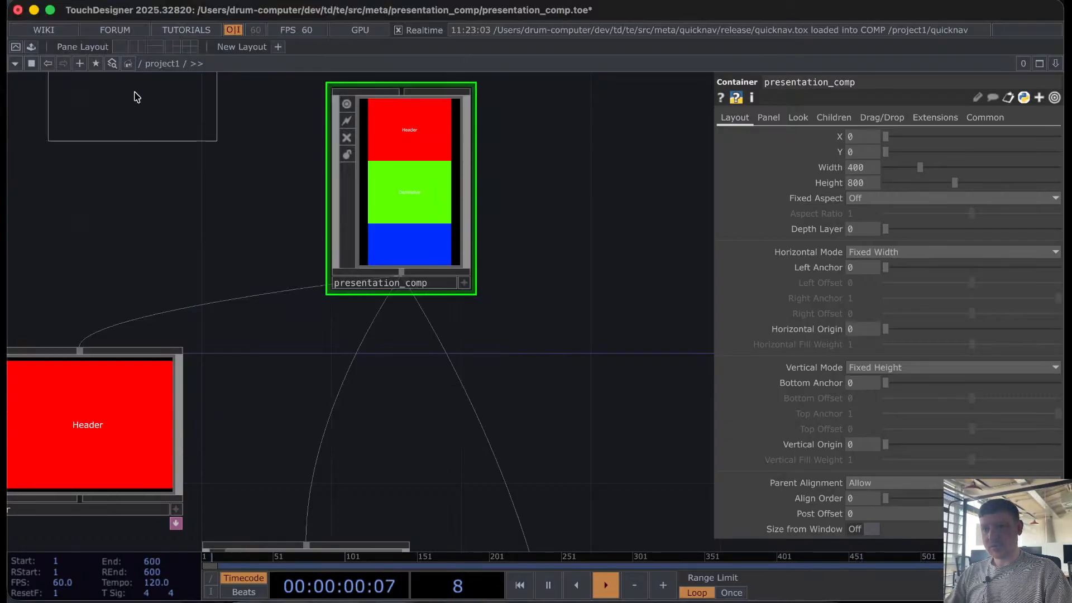
click(174, 173)
Step: Examine the monitors1 table's columns for each connected display, from name and index through resolution, refresh rate and serial number
scroll(105, 120, up, 5)
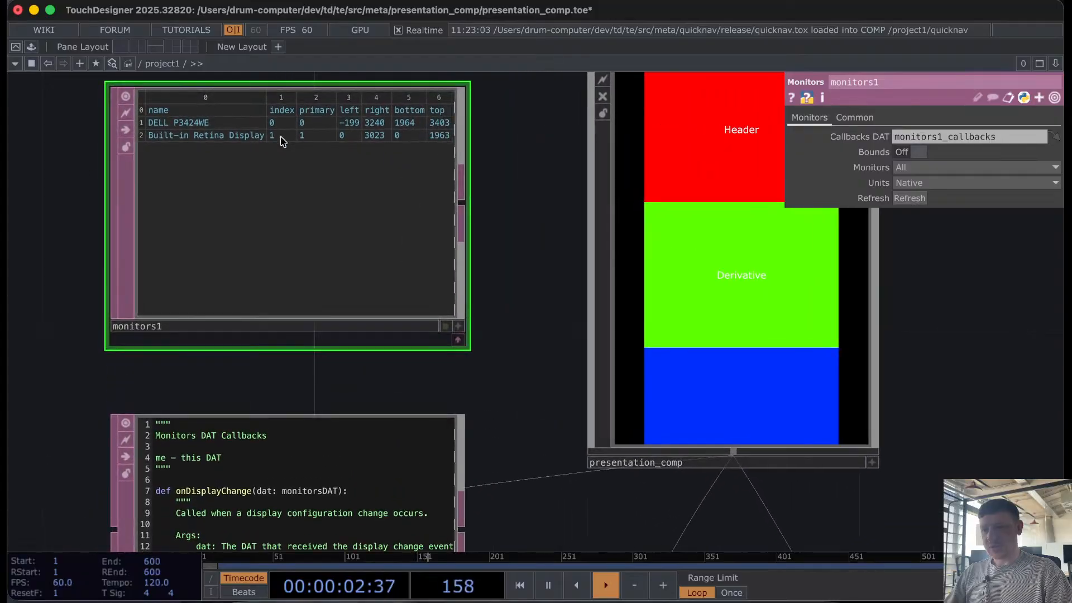
scroll(283, 141, up, 3)
drag(586, 145, 617, 263)
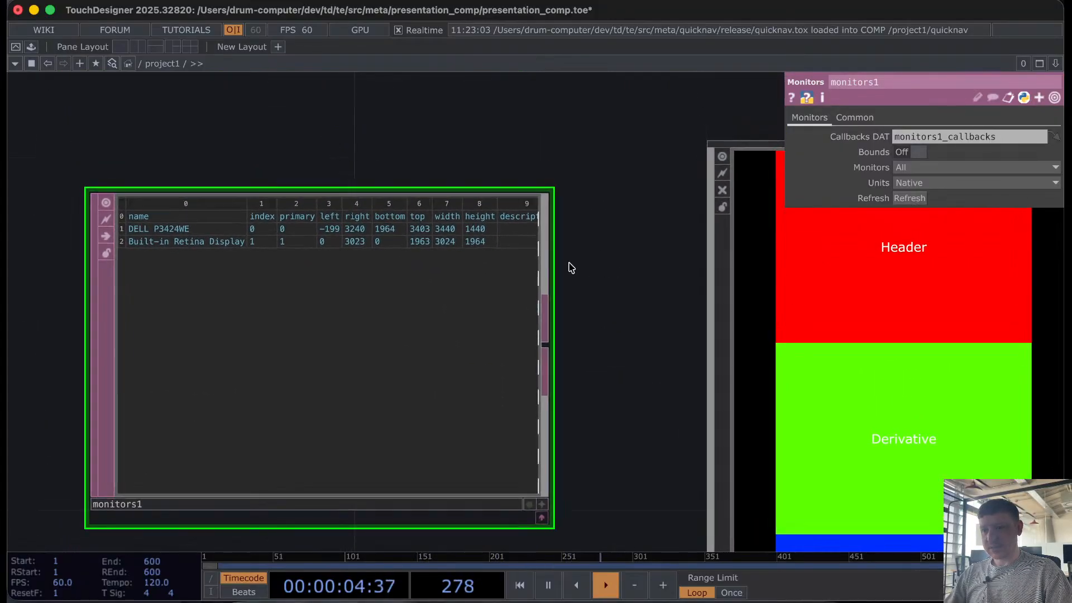
scroll(204, 203, up, 4)
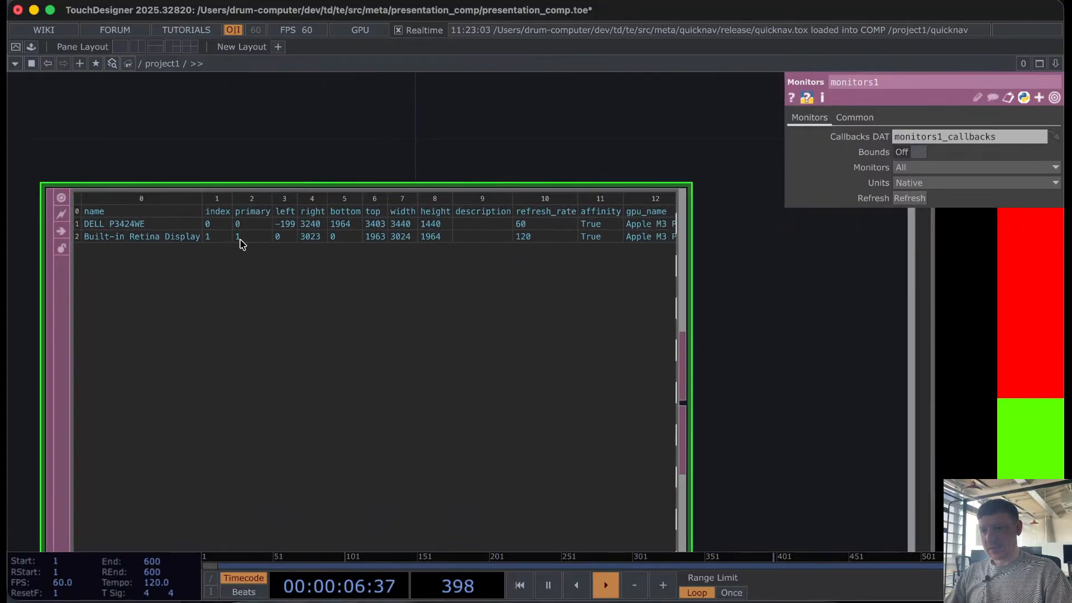
scroll(278, 162, up, 6)
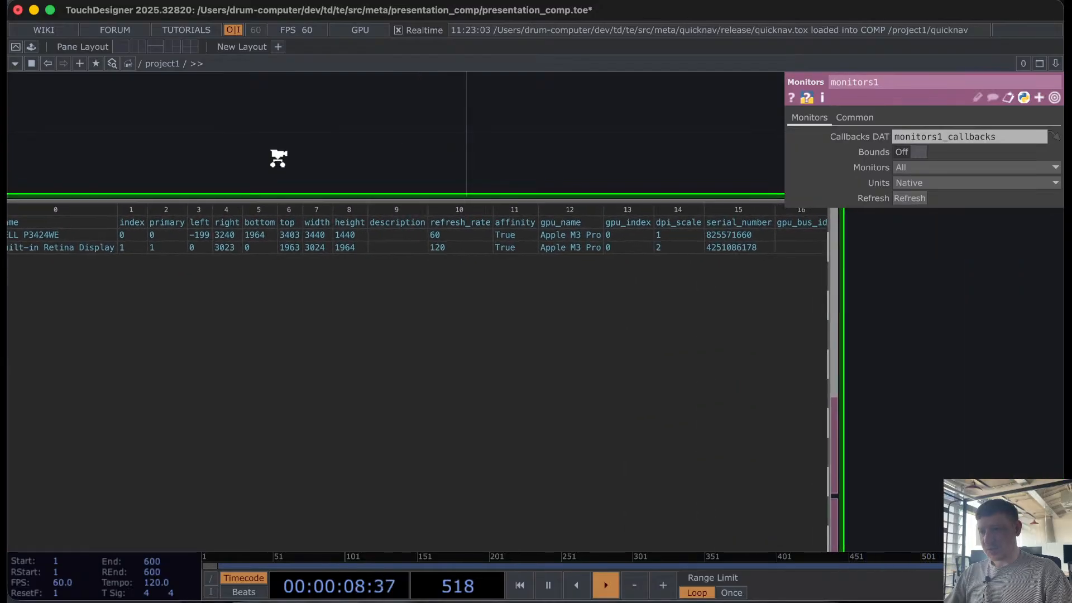
scroll(278, 172, up, 2)
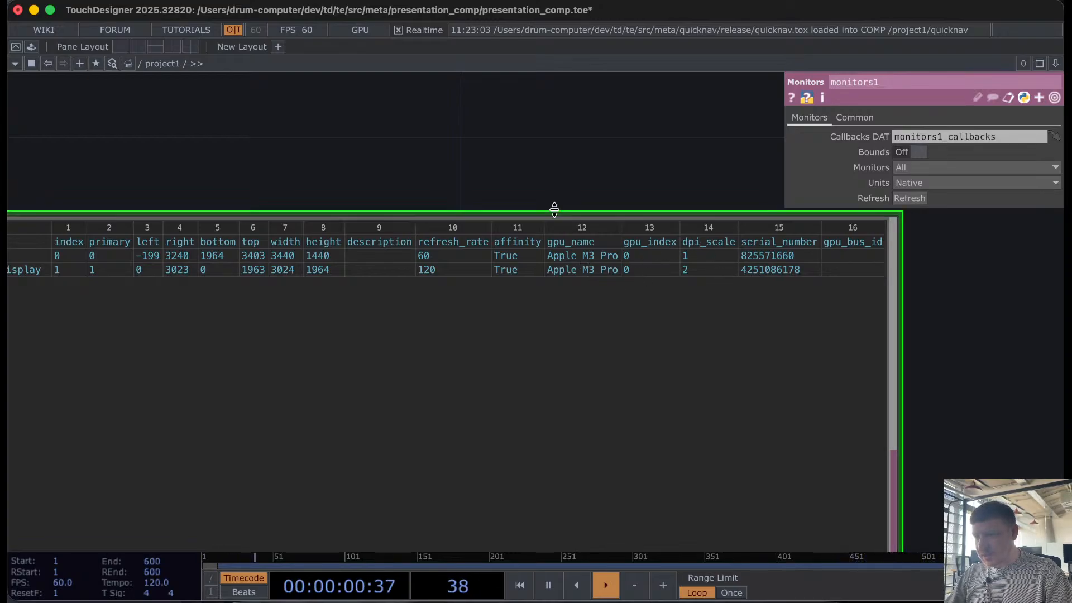
drag(384, 144, 615, 156)
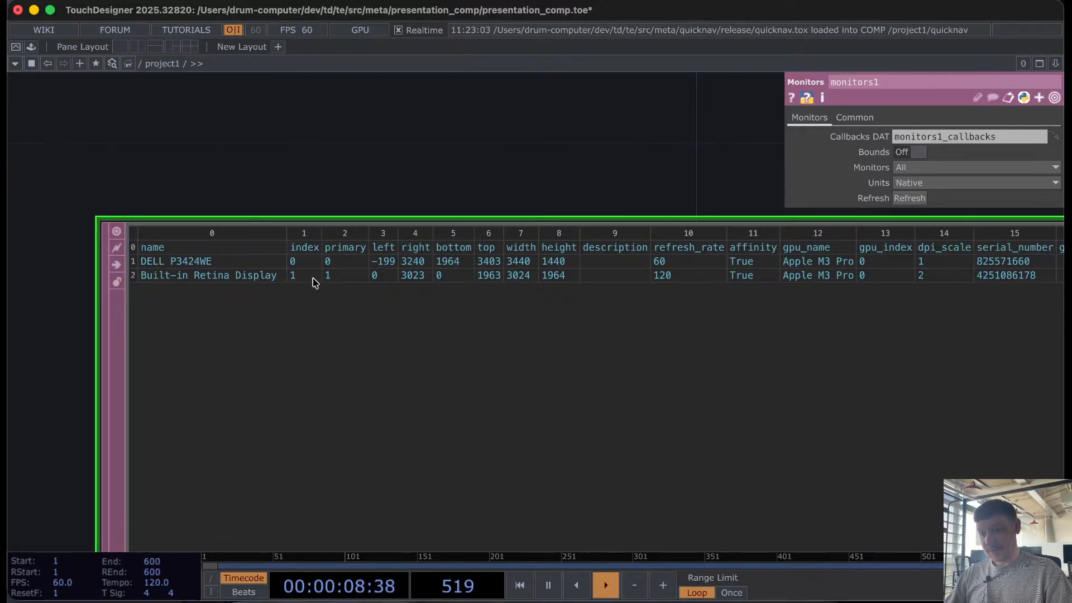
scroll(316, 279, down, 10)
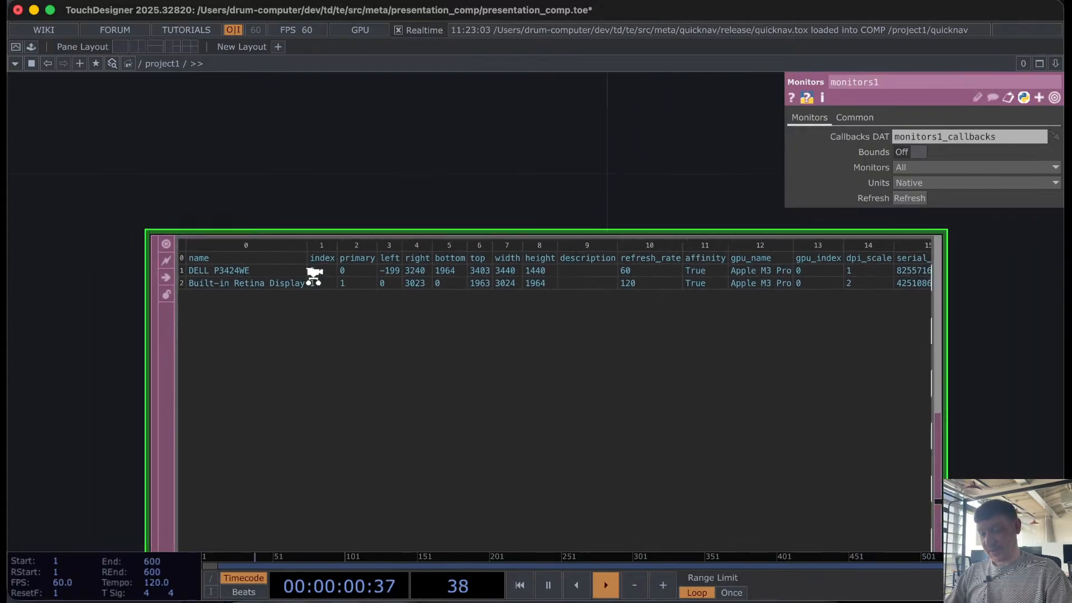
scroll(315, 275, down, 3)
Step: Move monitors1 and its callbacks DAT farther away from presentation_comp and view the callbacks script
drag(359, 323, 244, 207)
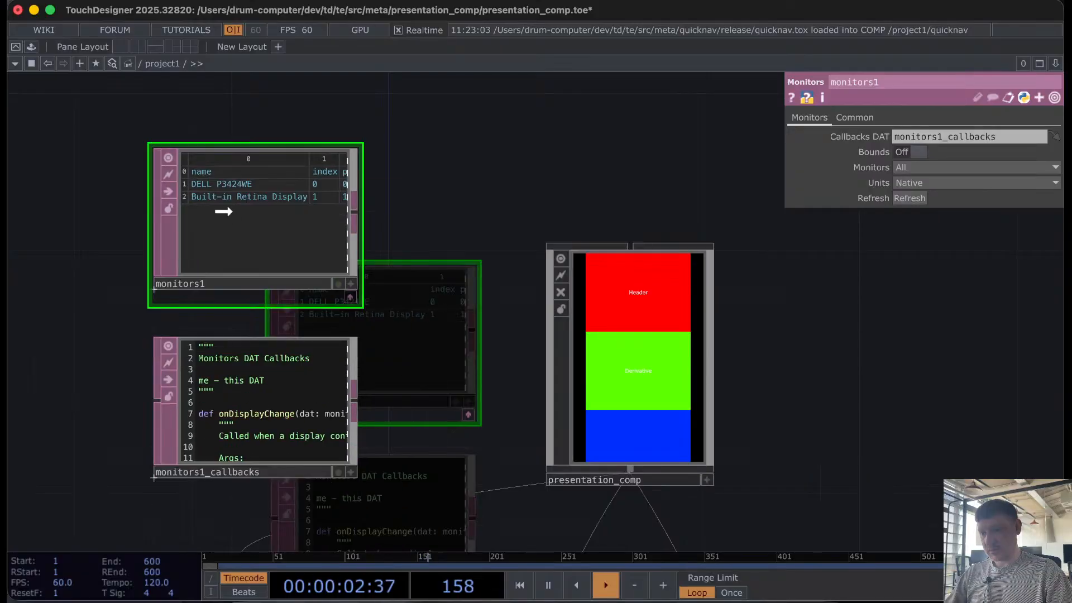
scroll(173, 430, up, 5)
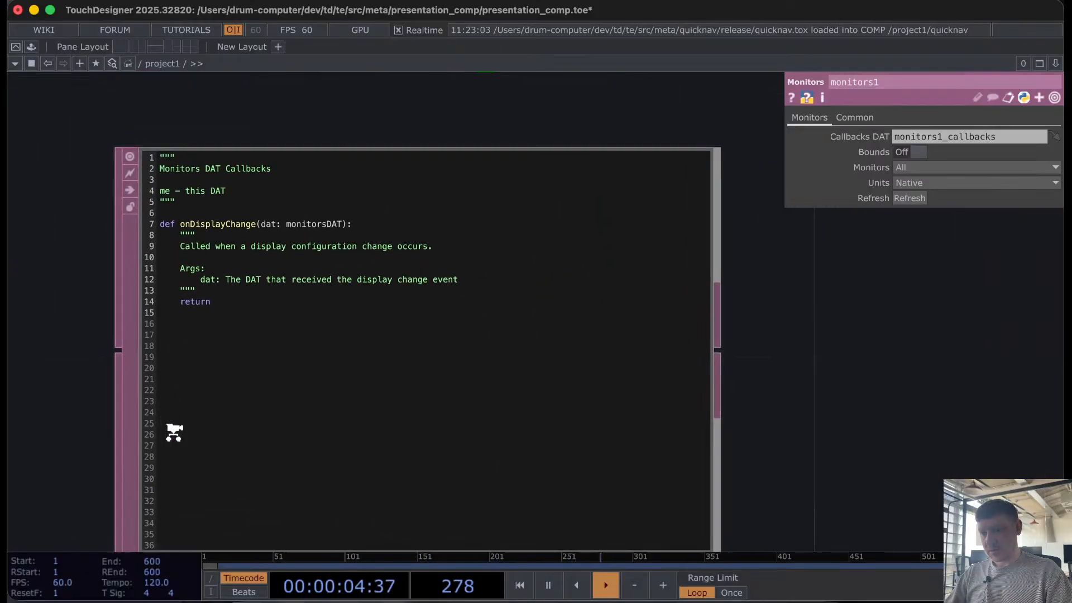
scroll(174, 430, down, 8)
drag(296, 270, 414, 272)
key(Tab)
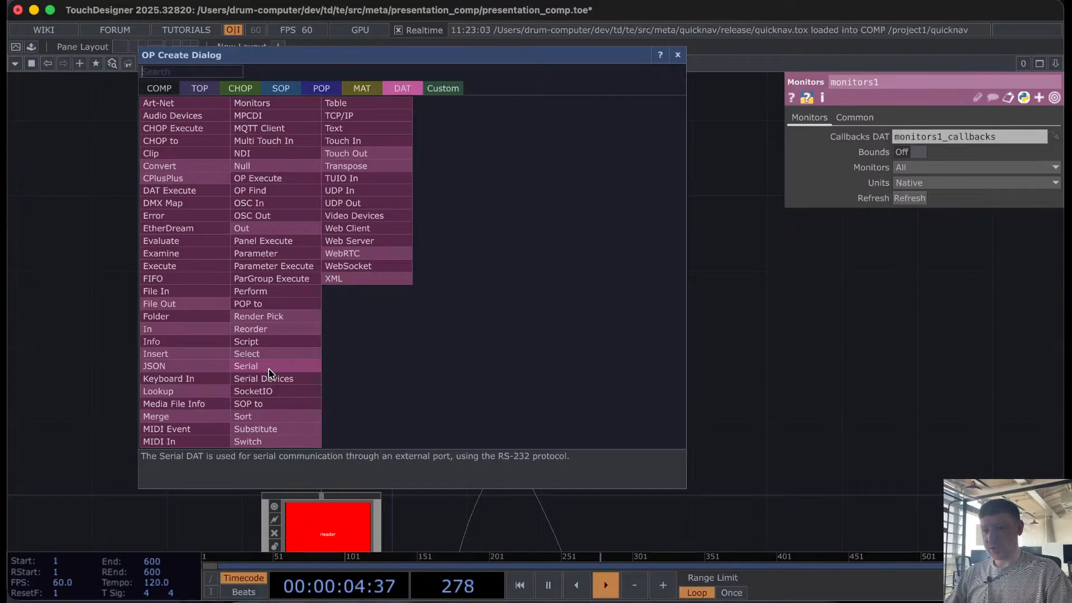
click(963, 294)
Step: Switch to the Chrome browser and search Google in a new tab for "detect which monitor is touchdesigner opened on"
key(super+Tab)
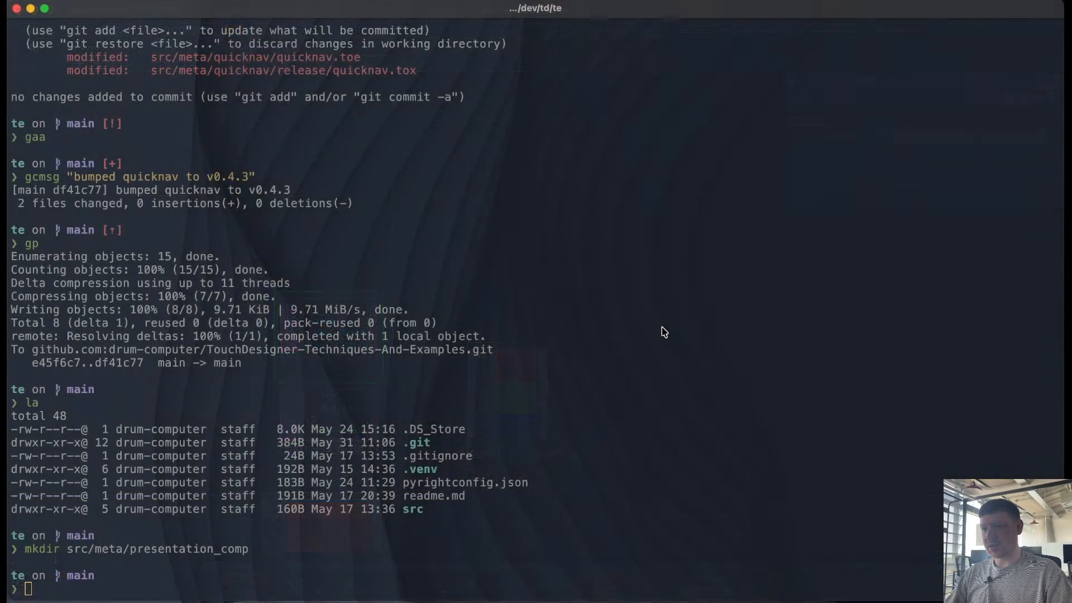
key(super+Tab)
click(403, 13)
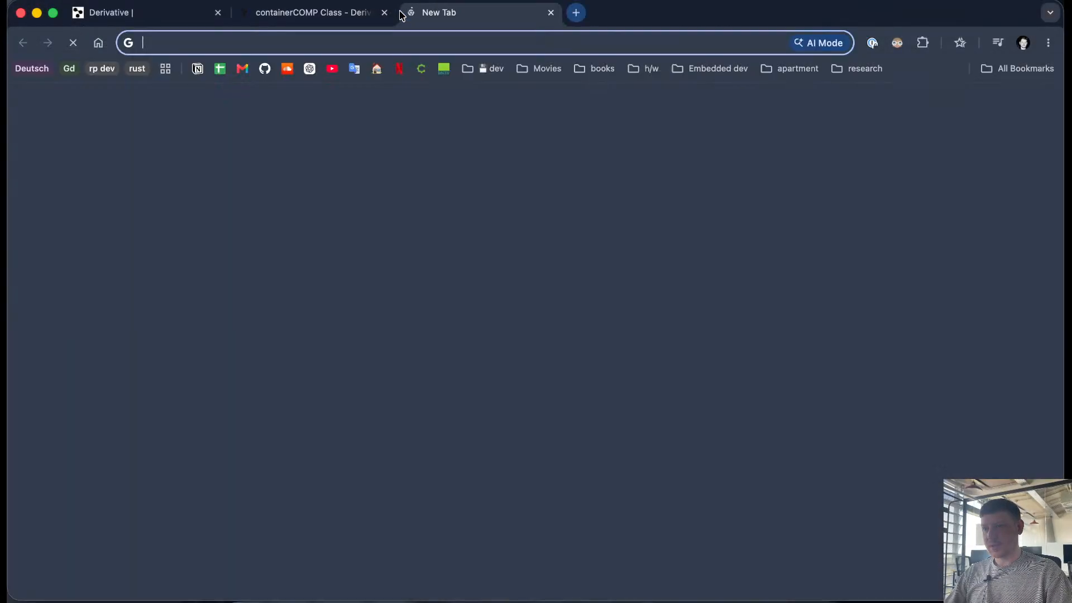
text(detect )
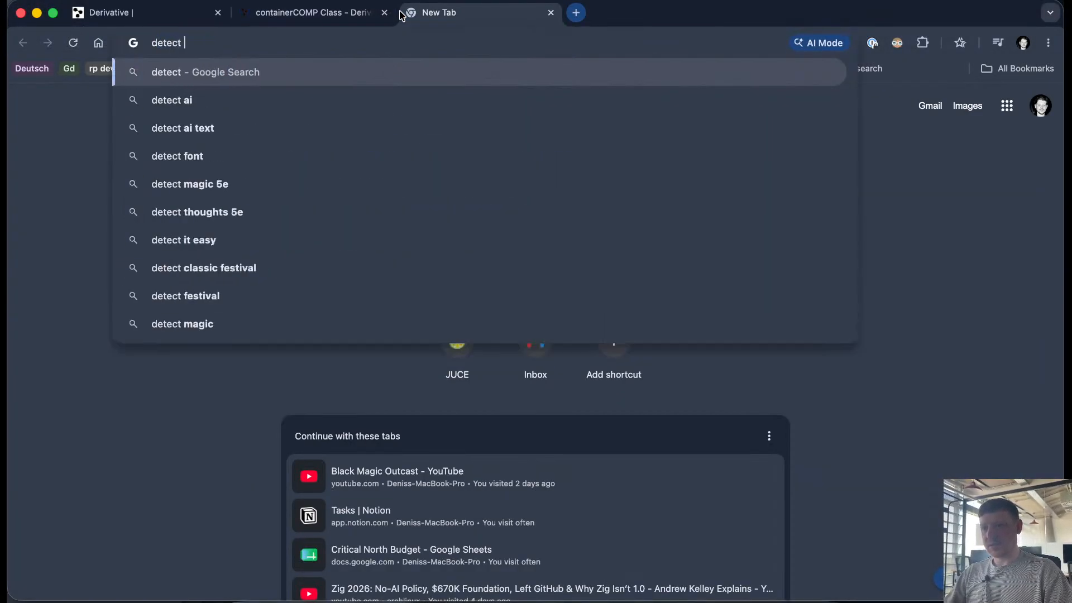
text(which monit)
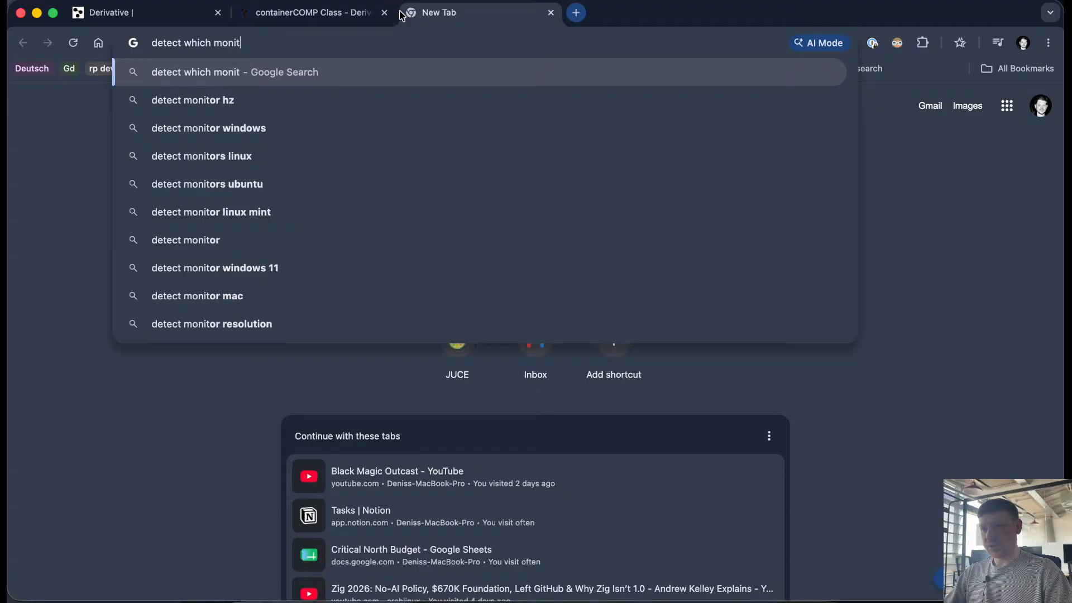
text(or is touch)
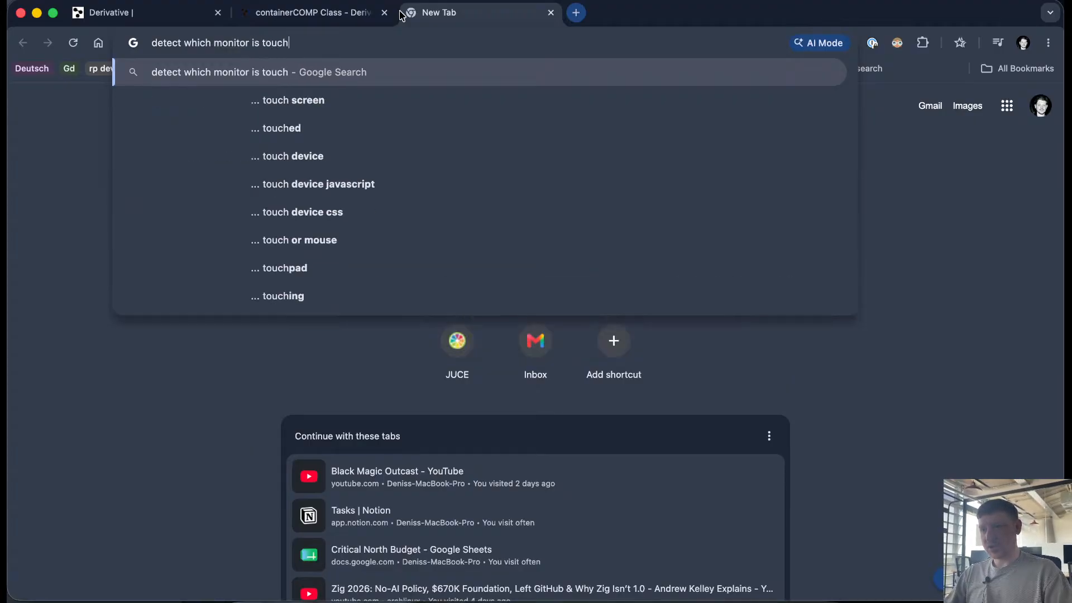
text(design)
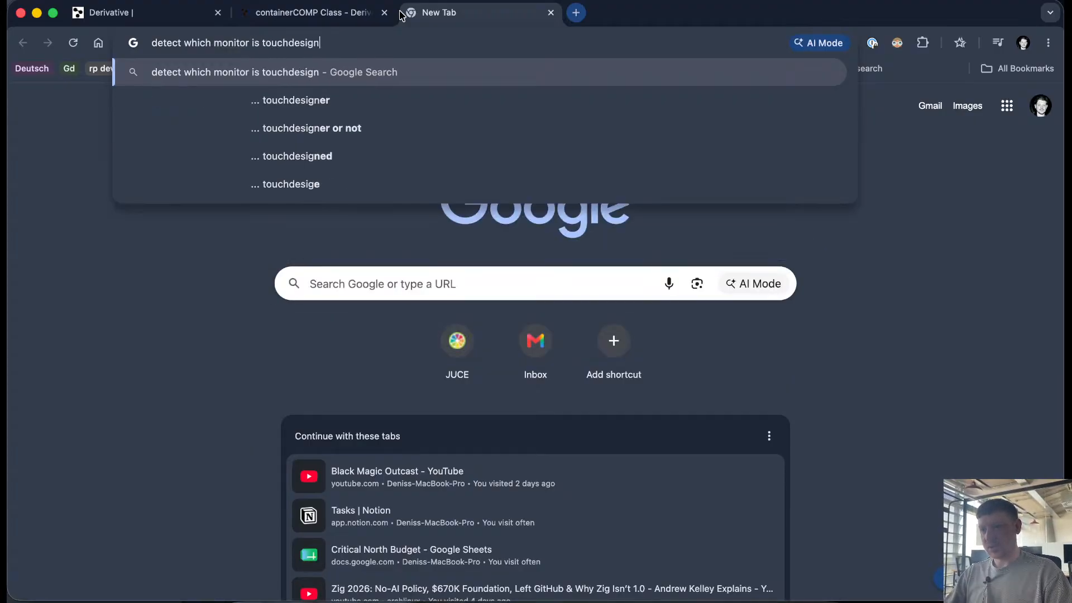
text(er opened)
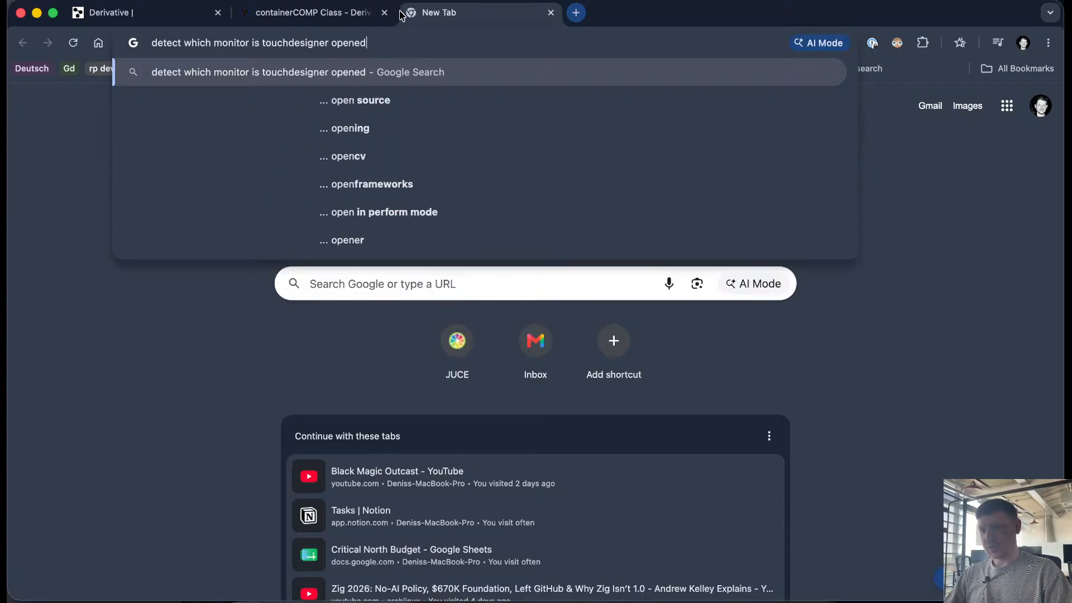
text( on)
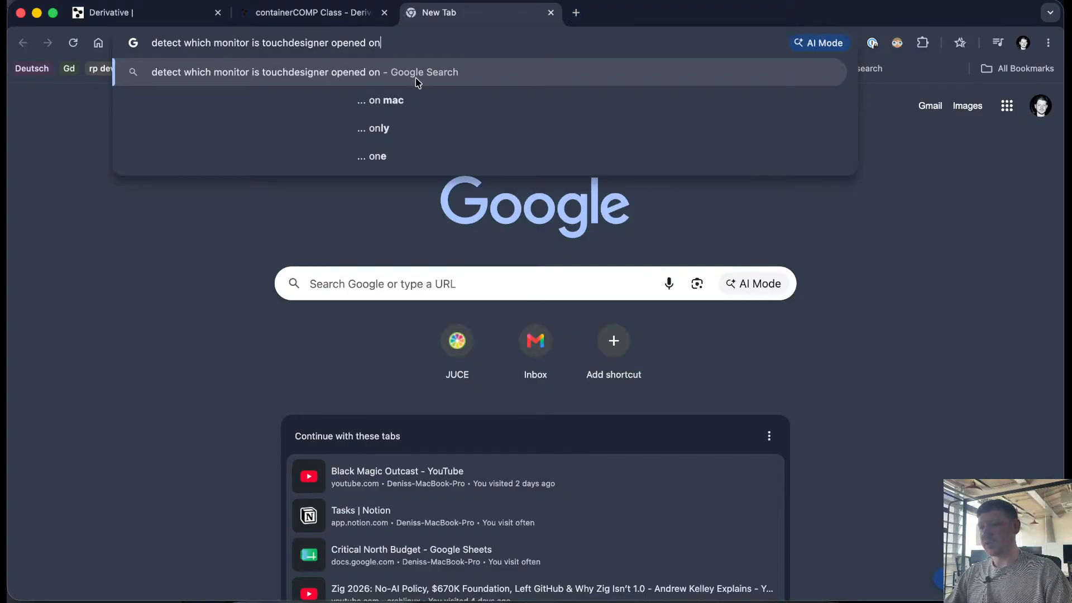
key(Return)
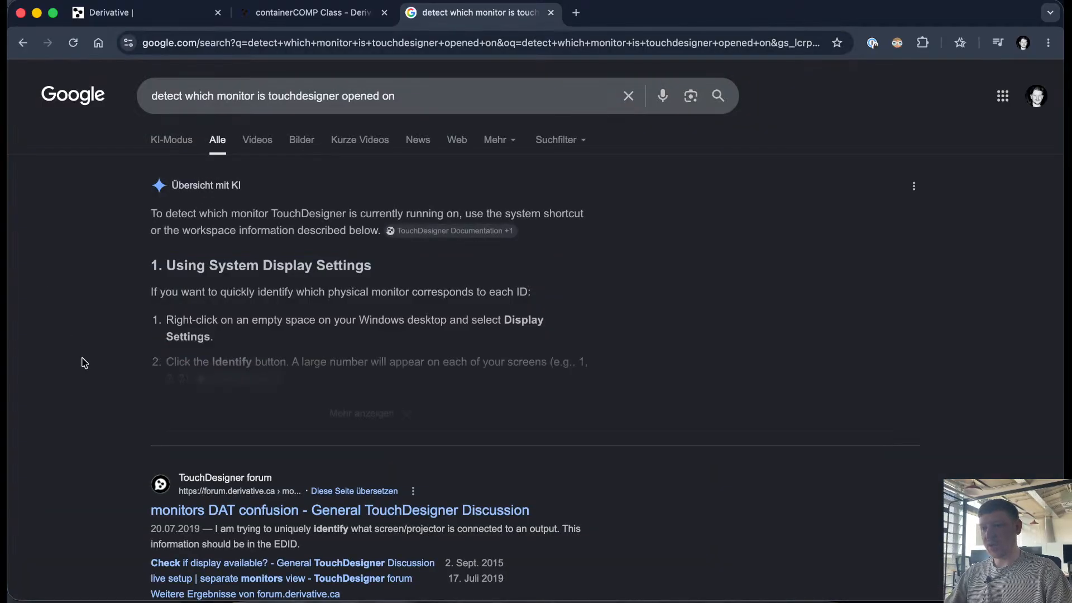
Step: Look through the first search results and open the forum thread "monitors DAT confusion" in a new tab
scroll(92, 390, down, 4)
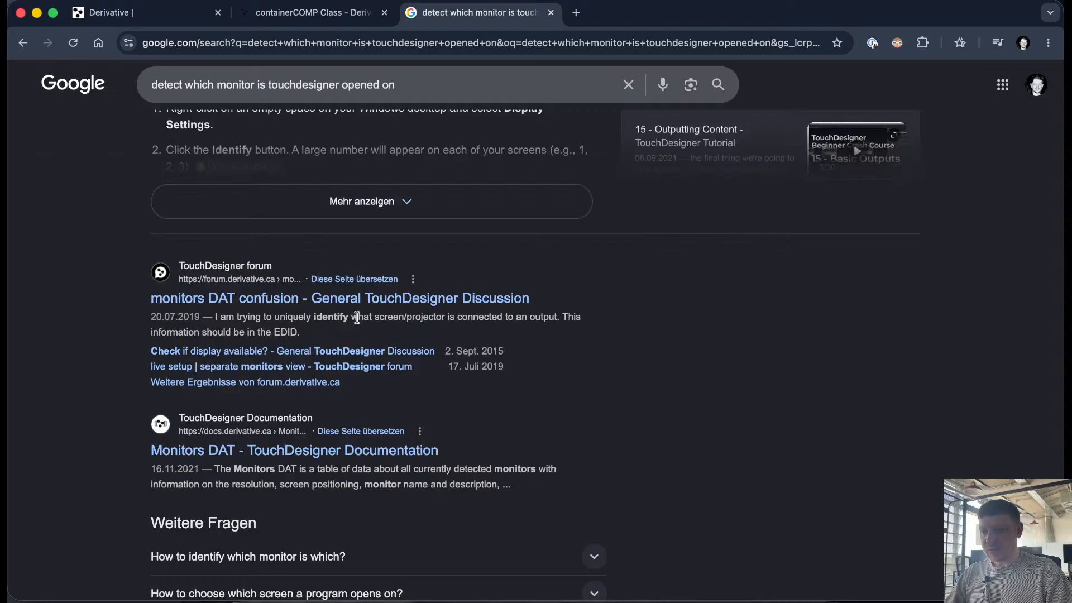
drag(356, 318, 301, 334)
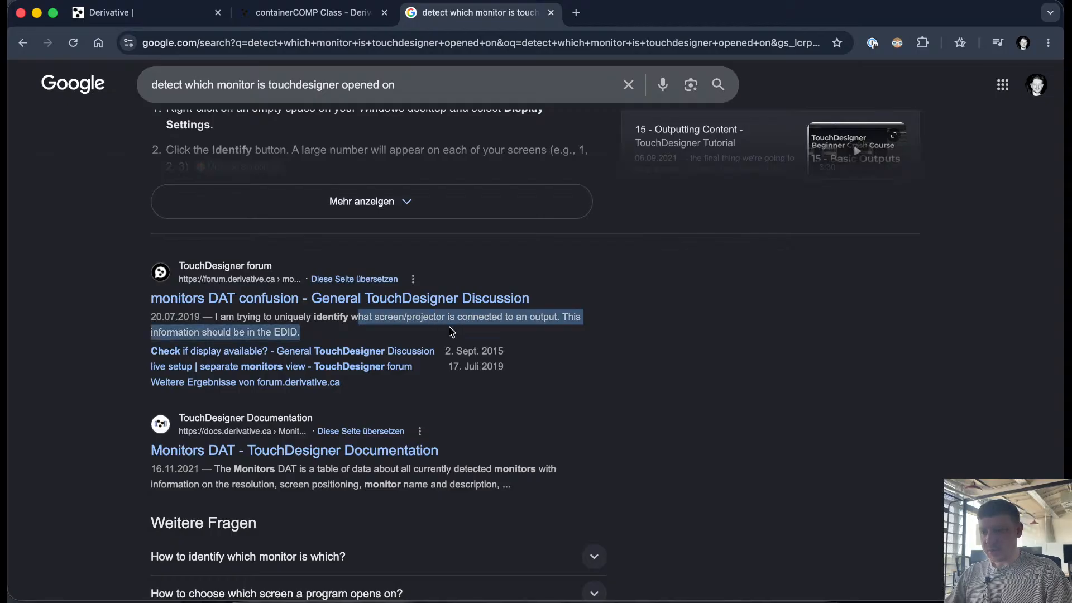
click(67, 394)
scroll(69, 394, down, 2)
scroll(69, 394, down, 1)
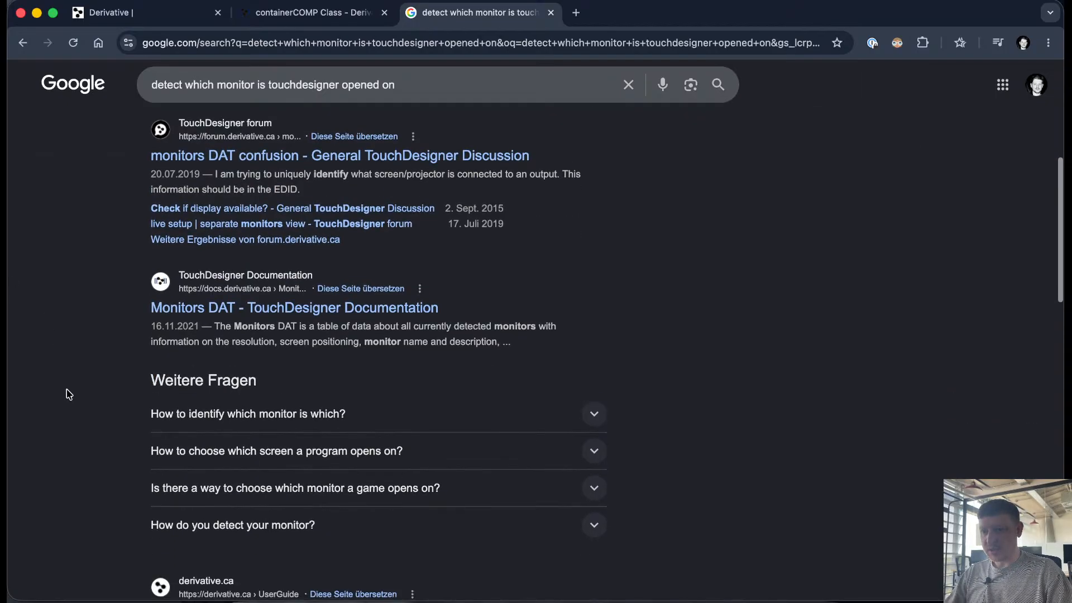
scroll(67, 394, up, 1)
right_click(283, 199)
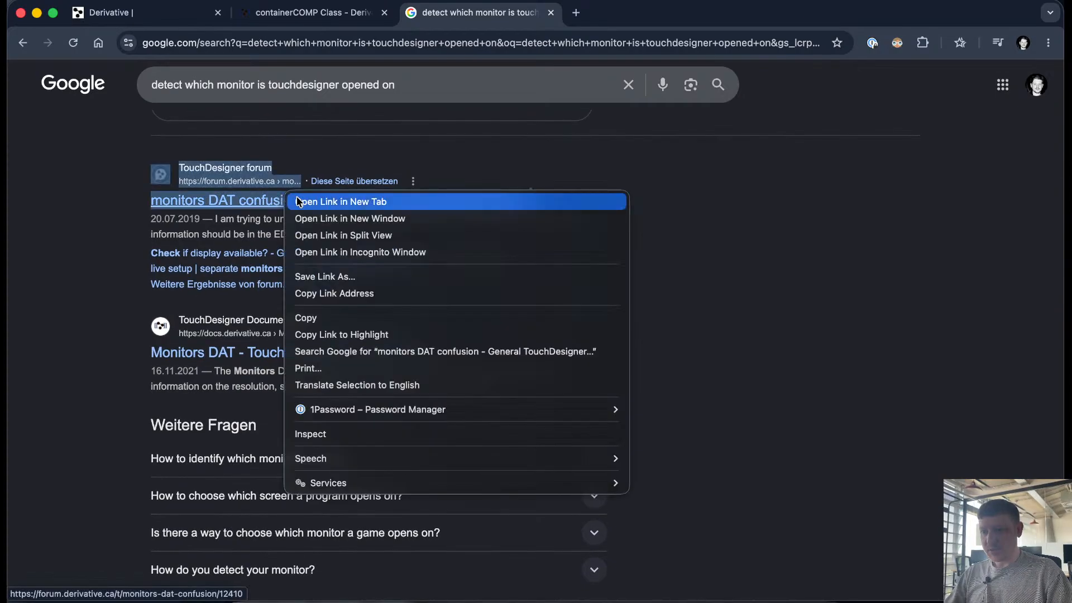
click(304, 201)
Step: Look further down the search results and open Derivative's "Multiple Monitors" page in a new tab
scroll(124, 328, down, 5)
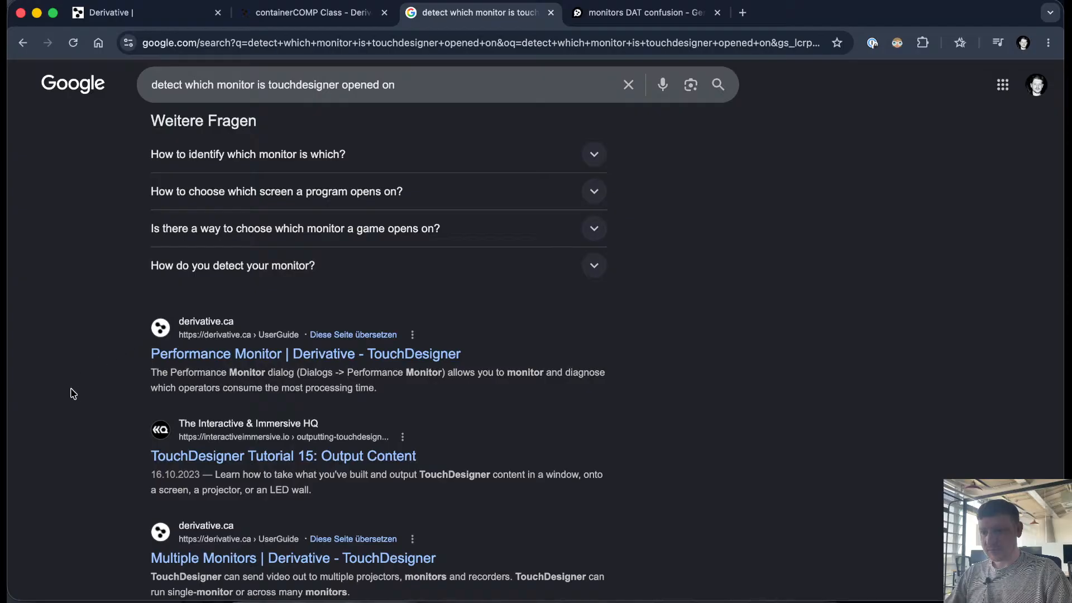
scroll(100, 472, down, 1)
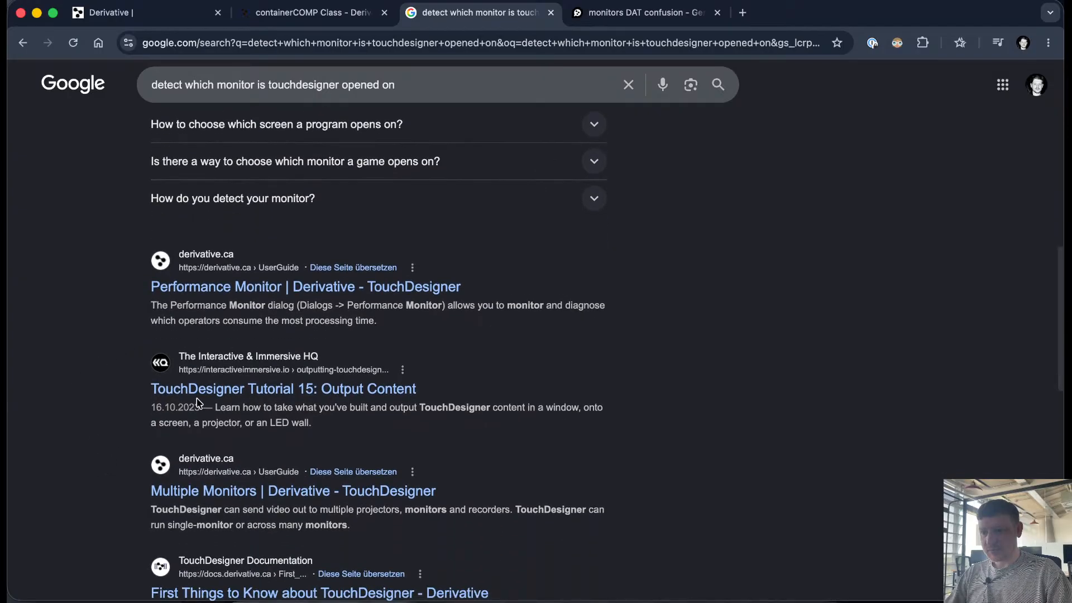
scroll(109, 484, down, 3)
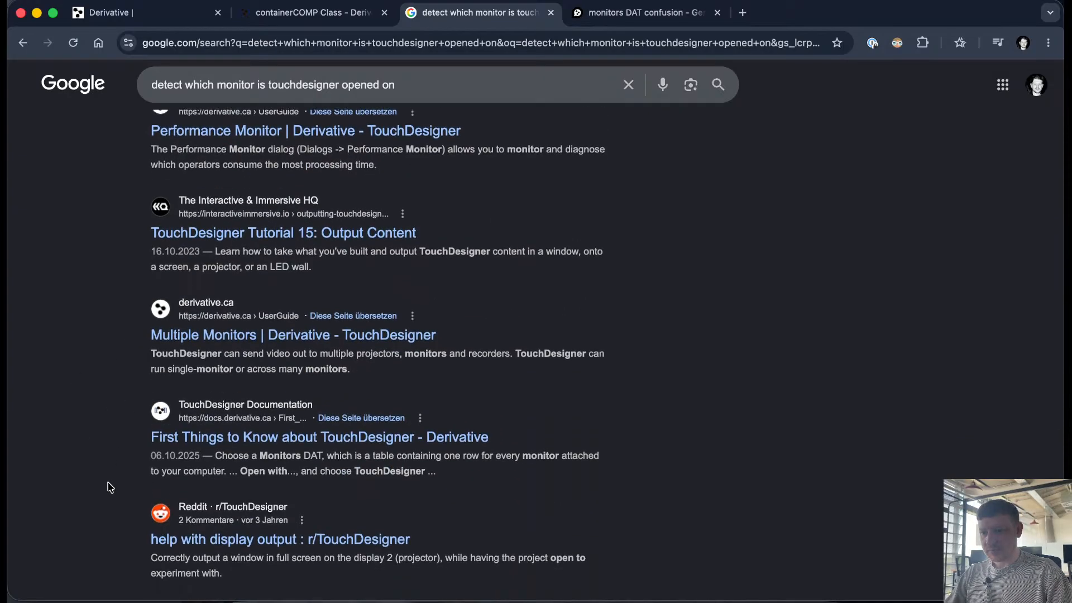
right_click(254, 338)
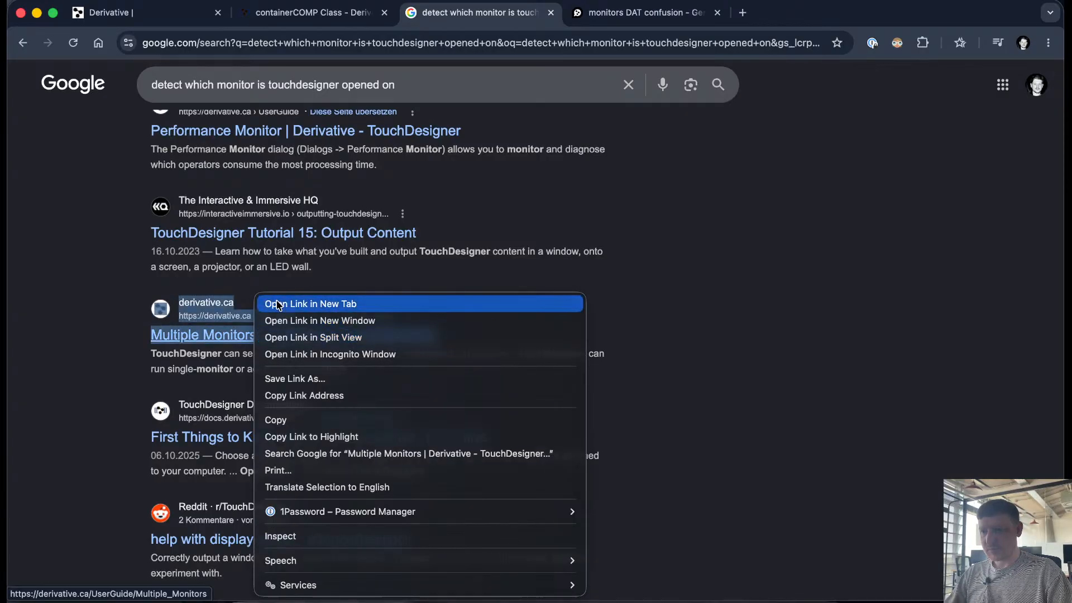
click(301, 303)
Step: Read through the "monitors DAT confusion" forum thread from the first post to the last reply
click(626, 15)
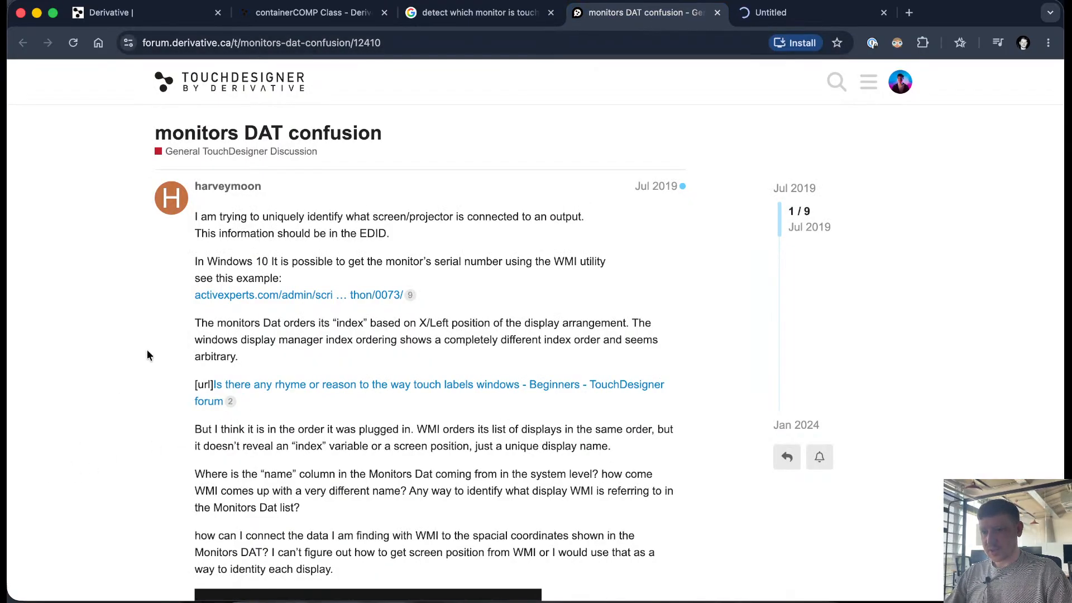
scroll(148, 355, down, 10)
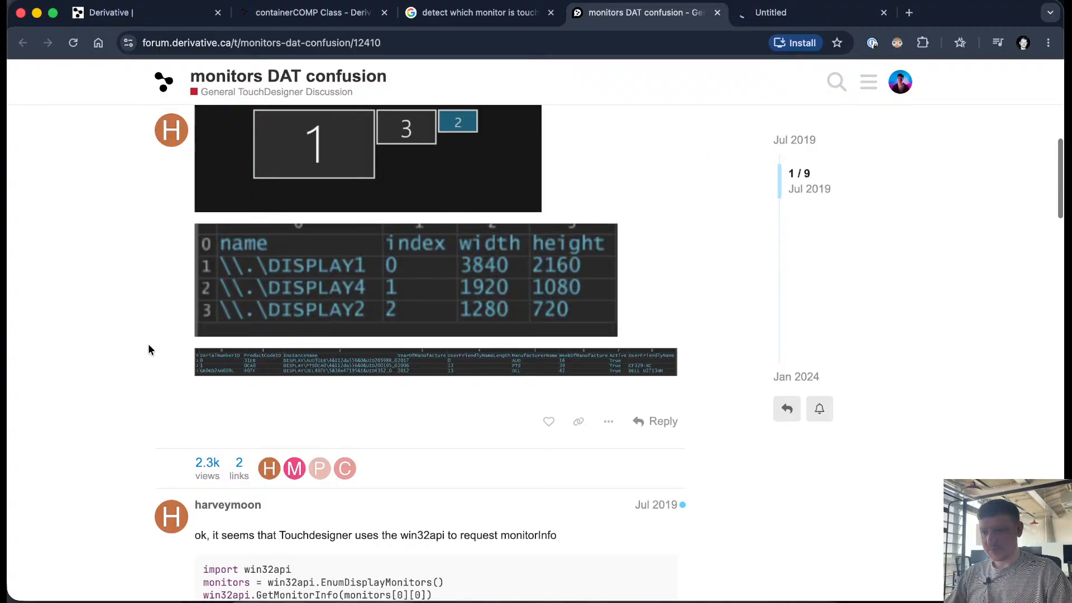
scroll(149, 347, down, 2)
scroll(148, 346, down, 3)
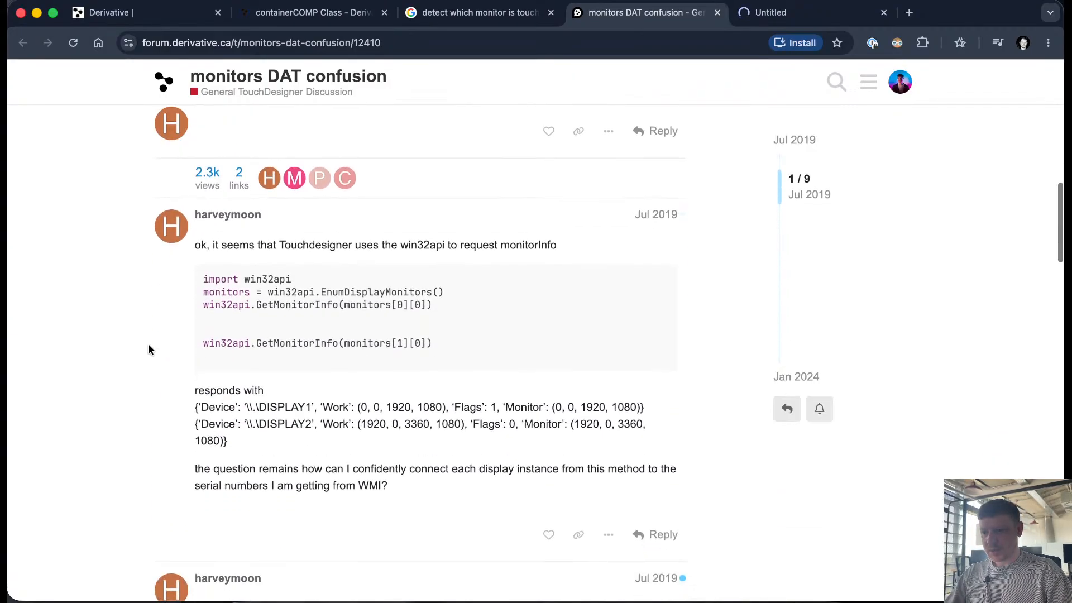
scroll(149, 349, down, 1)
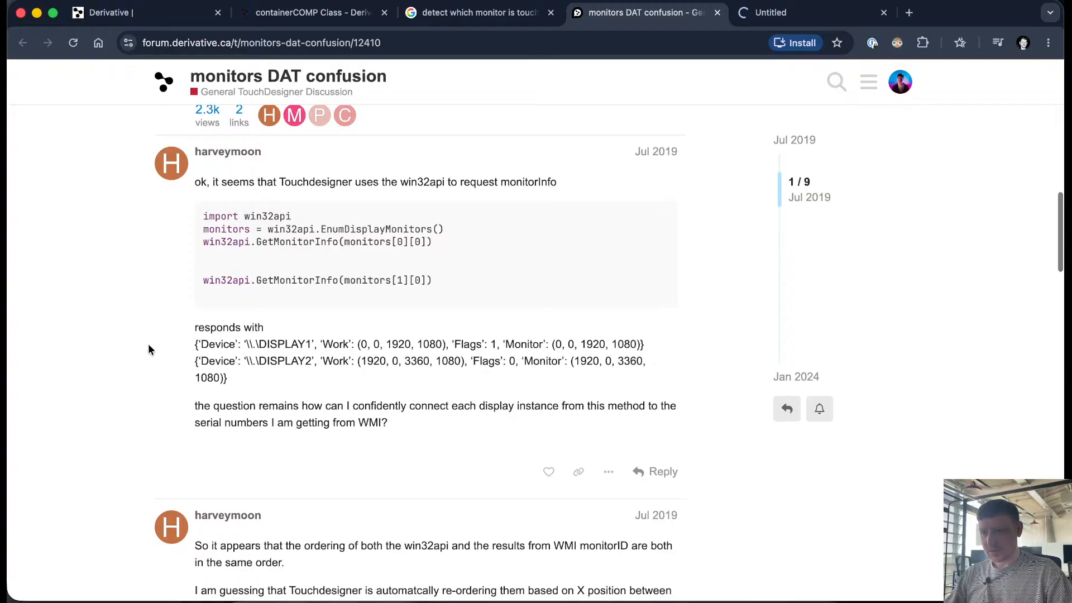
scroll(149, 350, down, 2)
scroll(149, 350, down, 3)
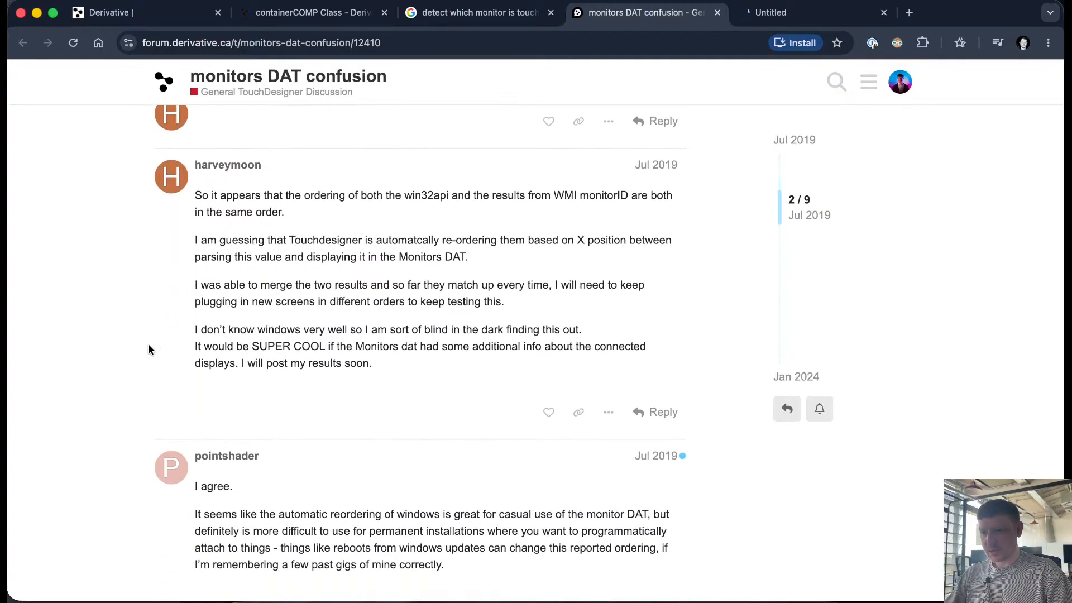
scroll(148, 350, down, 2)
scroll(149, 350, down, 5)
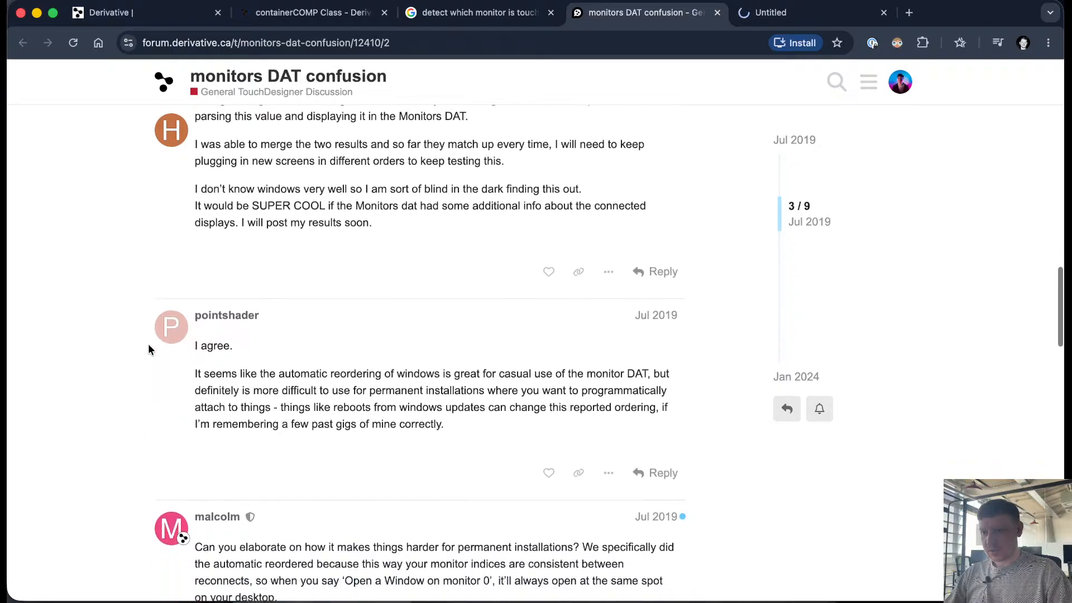
scroll(148, 345, down, 1)
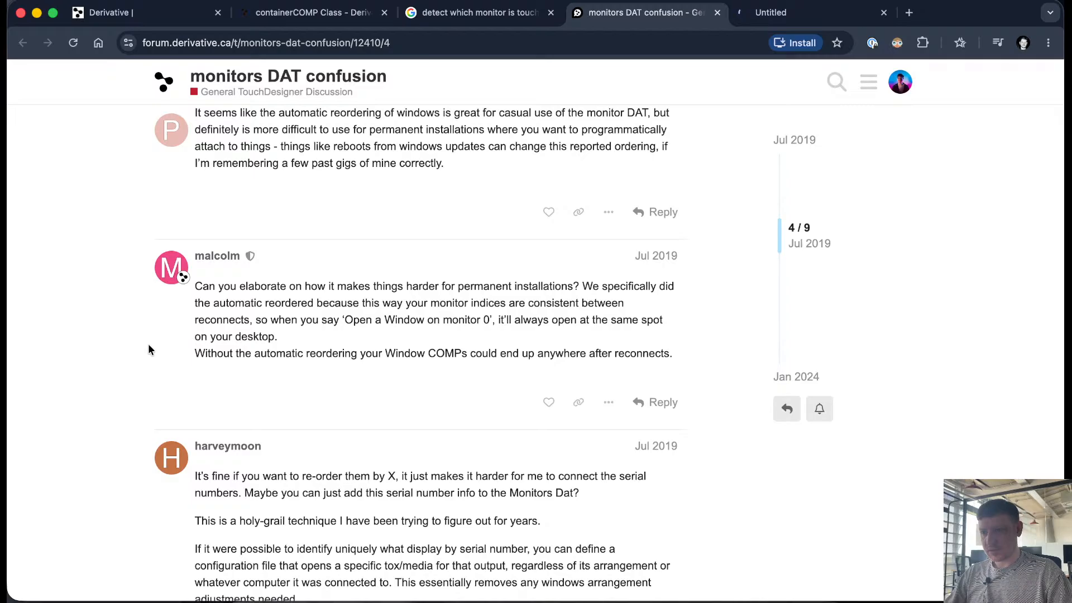
scroll(148, 350, down, 1)
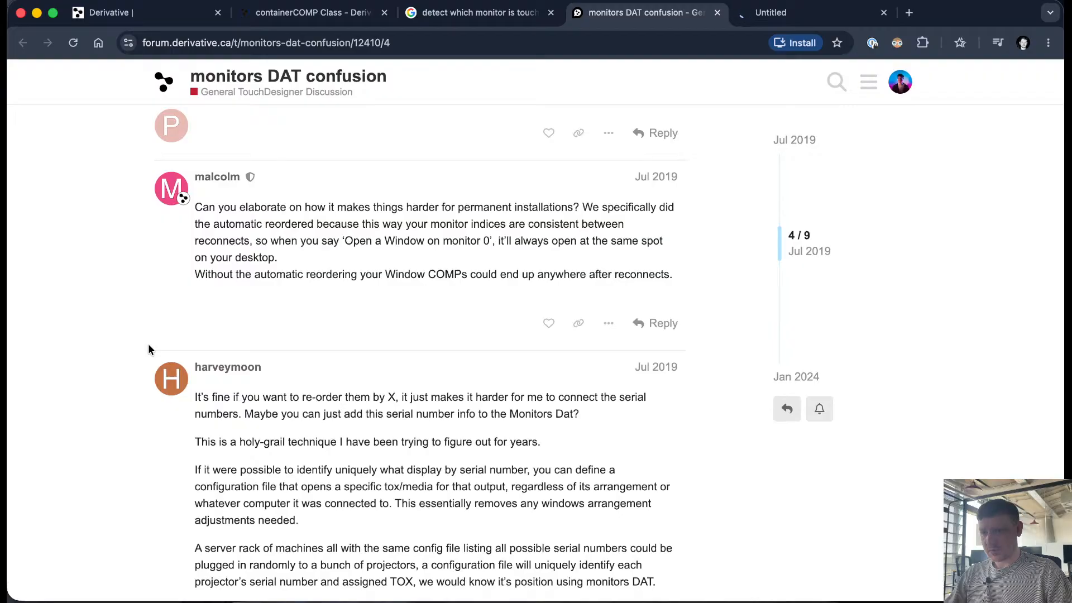
scroll(149, 349, down, 7)
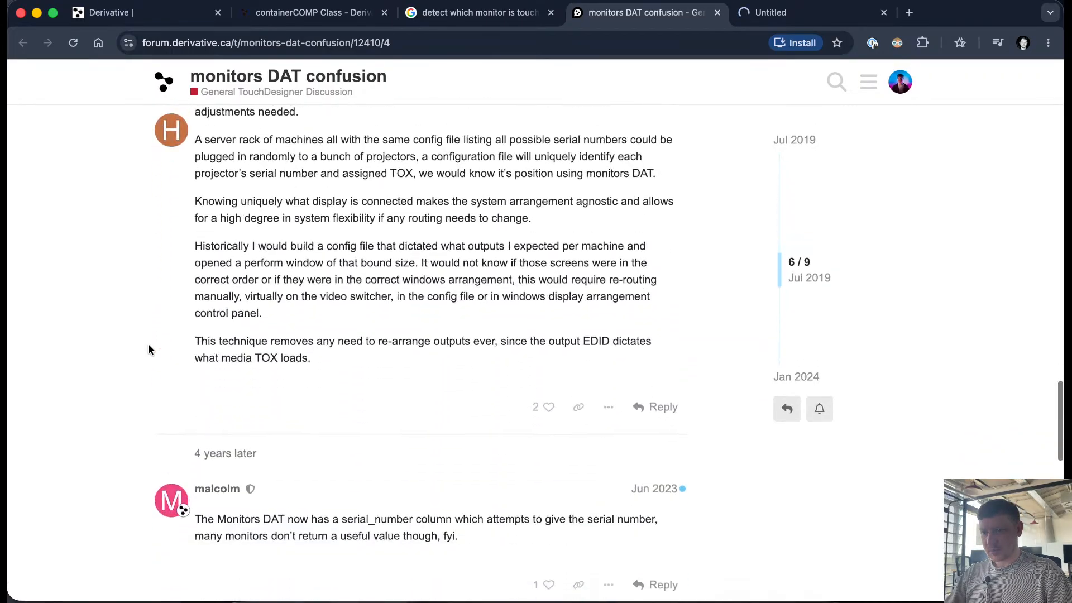
scroll(149, 349, down, 4)
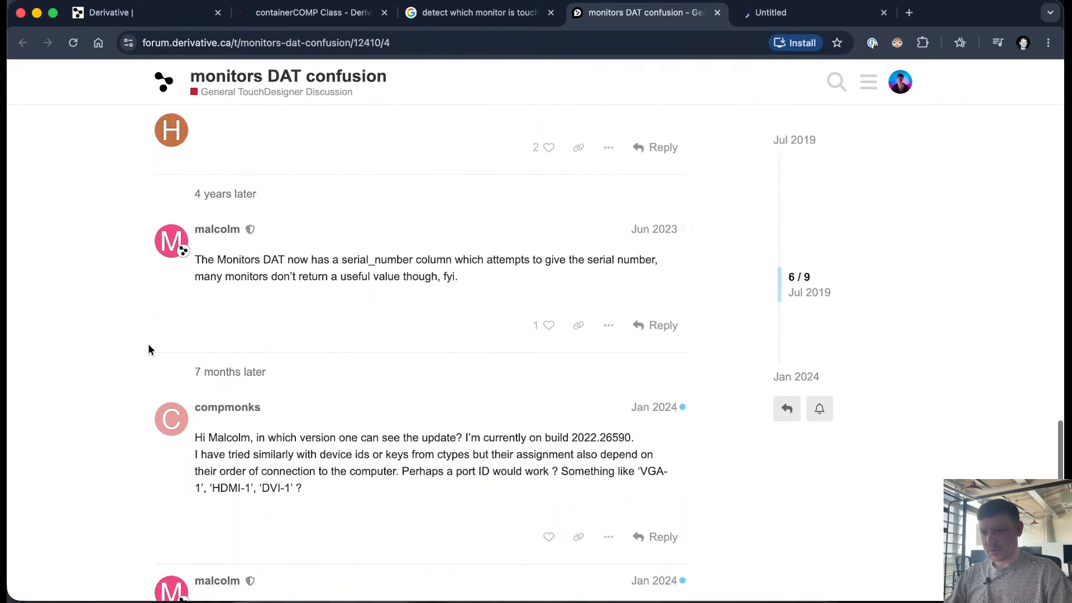
scroll(148, 350, down, 3)
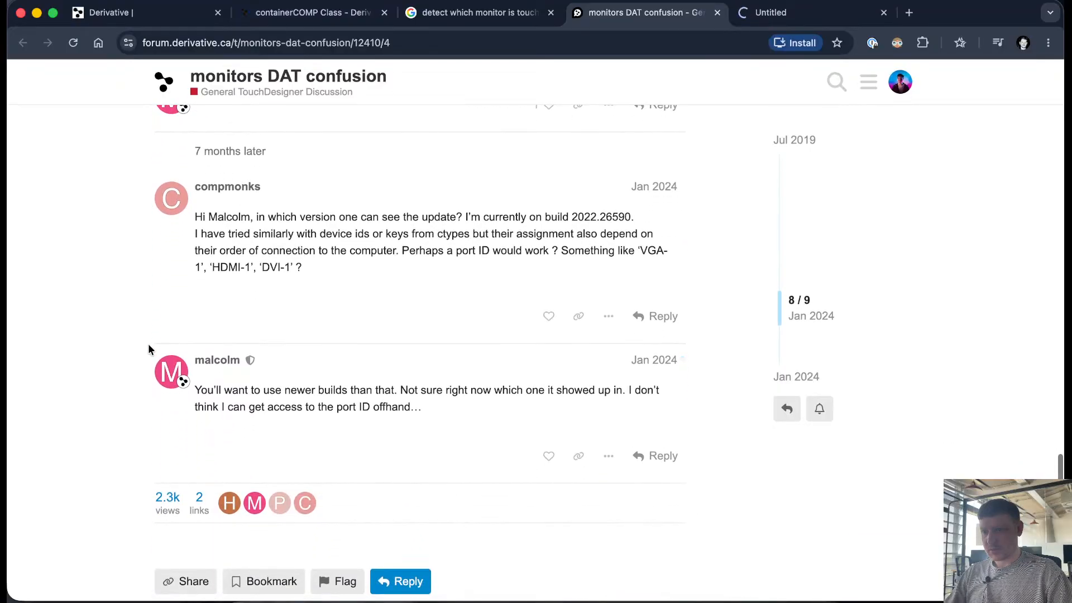
scroll(149, 346, down, 2)
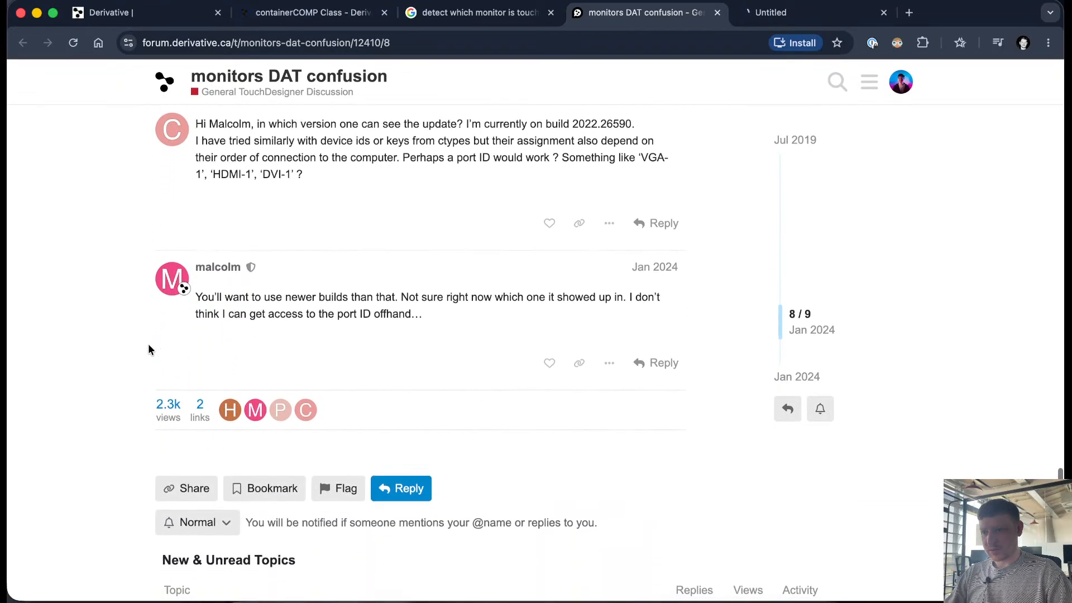
Step: Check Derivative's "Multiple Monitors" page, and return to the display screenshots in the forum thread's first post
click(757, 19)
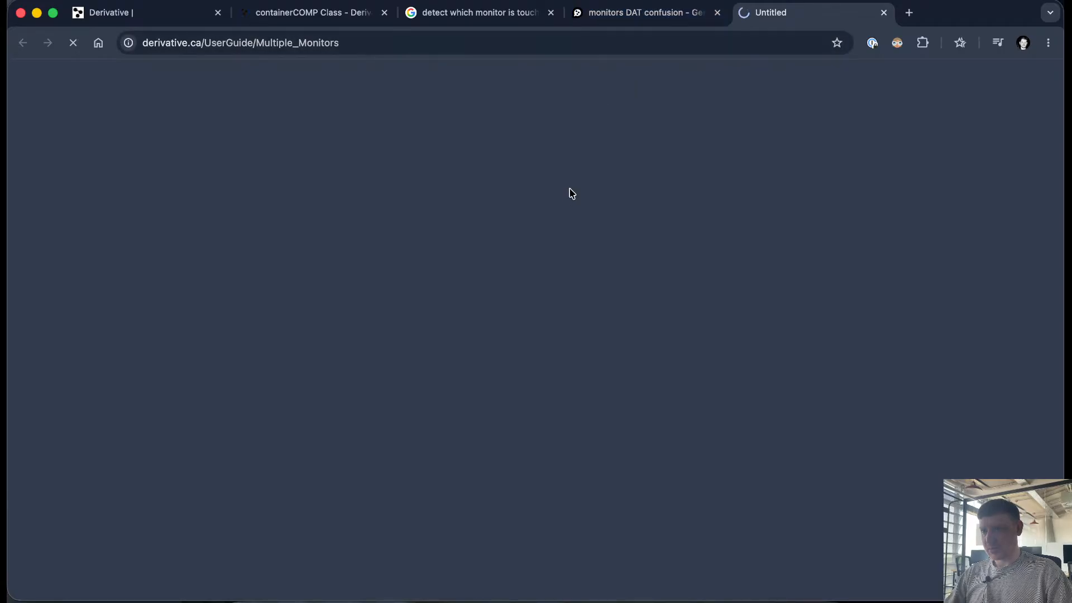
click(603, 12)
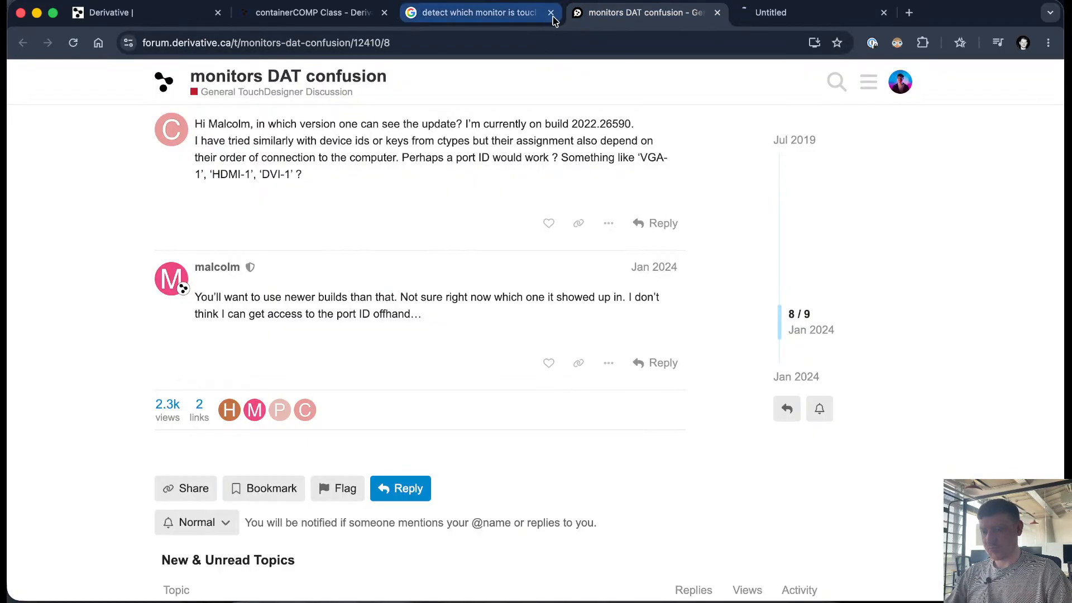
scroll(109, 413, up, 7)
scroll(106, 413, up, 10)
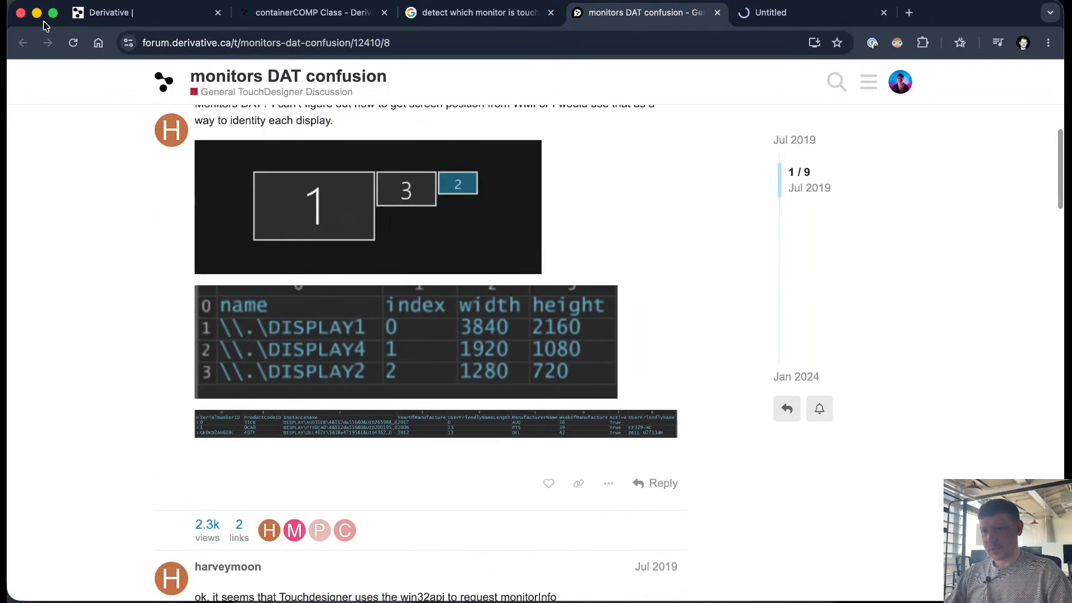
click(345, 11)
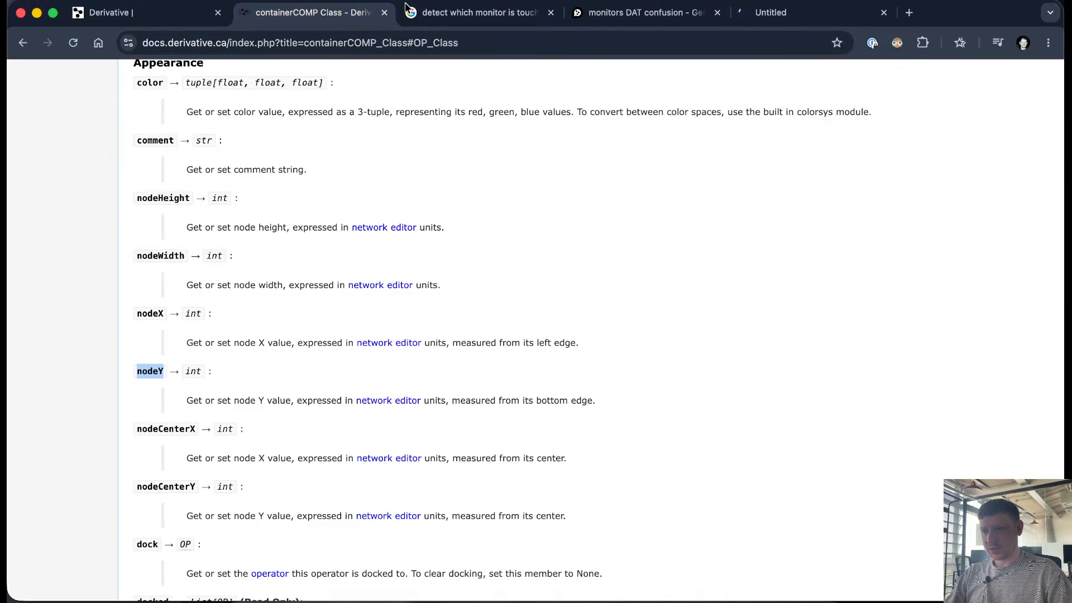
click(480, 12)
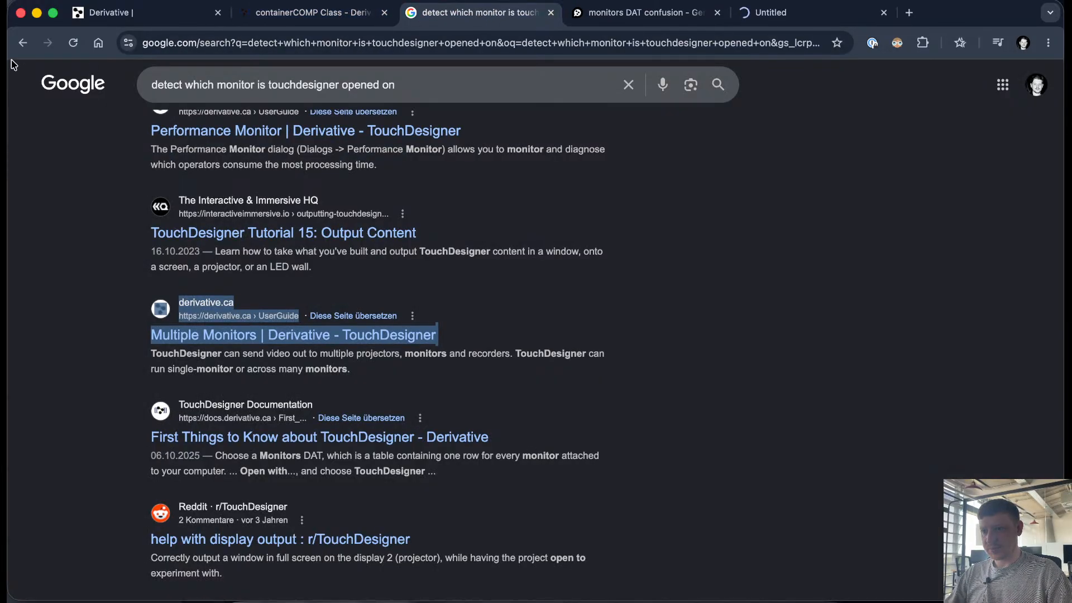
click(161, 22)
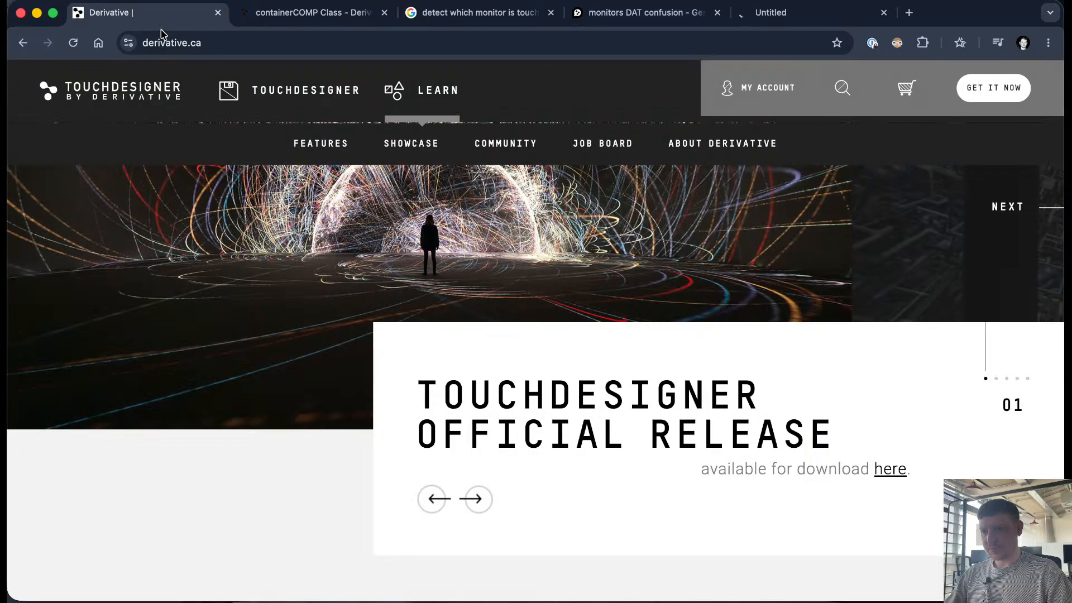
Step: Switch back to TouchDesigner and examine the table of connected displays in monitors1
key(super+Tab)
scroll(310, 355, up, 1)
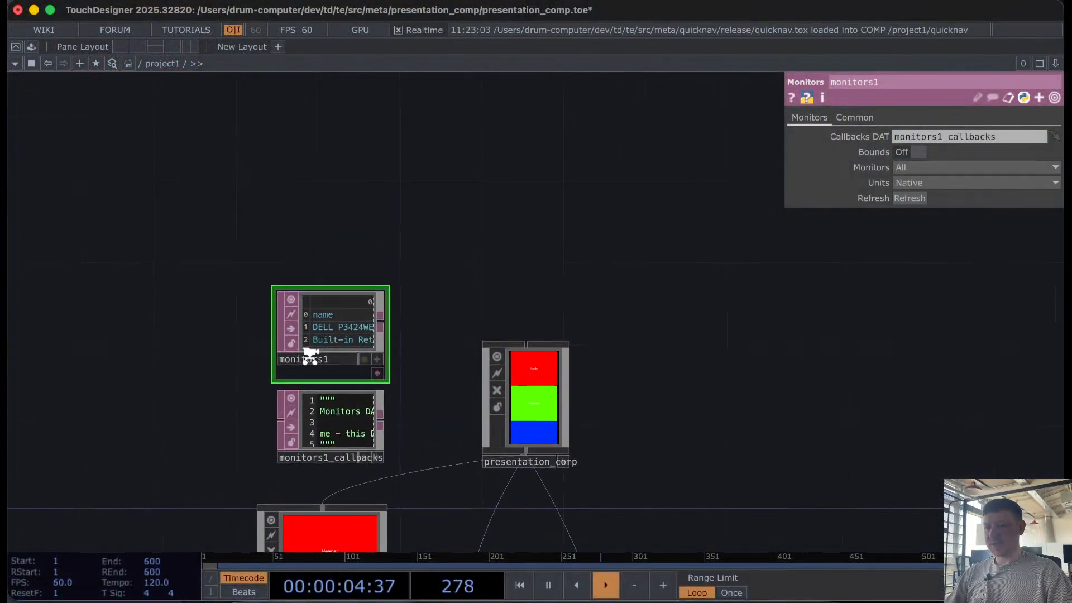
scroll(311, 355, up, 6)
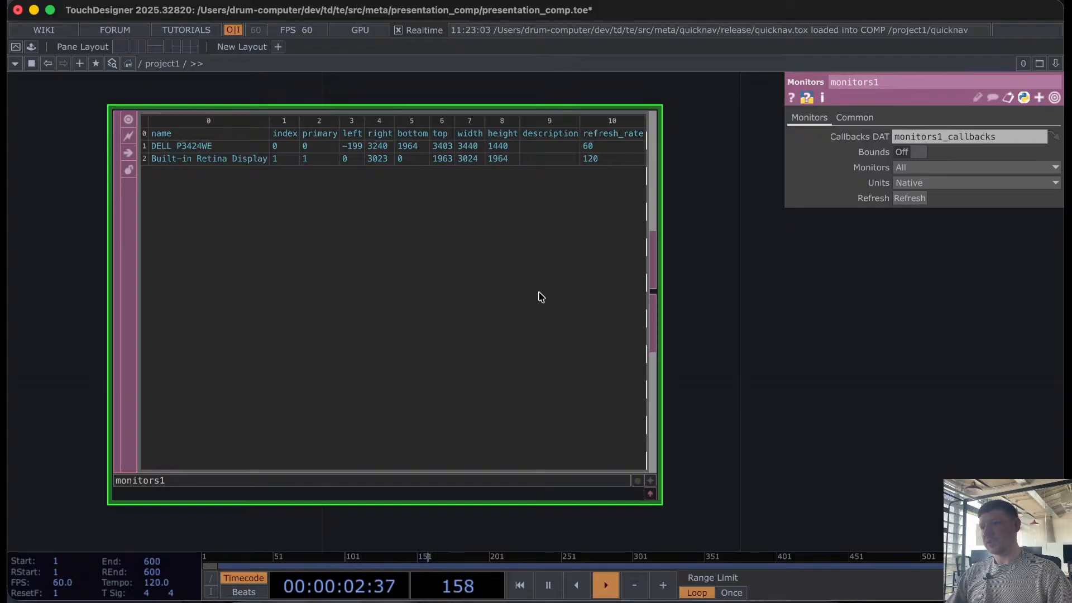
scroll(539, 292, down, 10)
drag(628, 286, 361, 238)
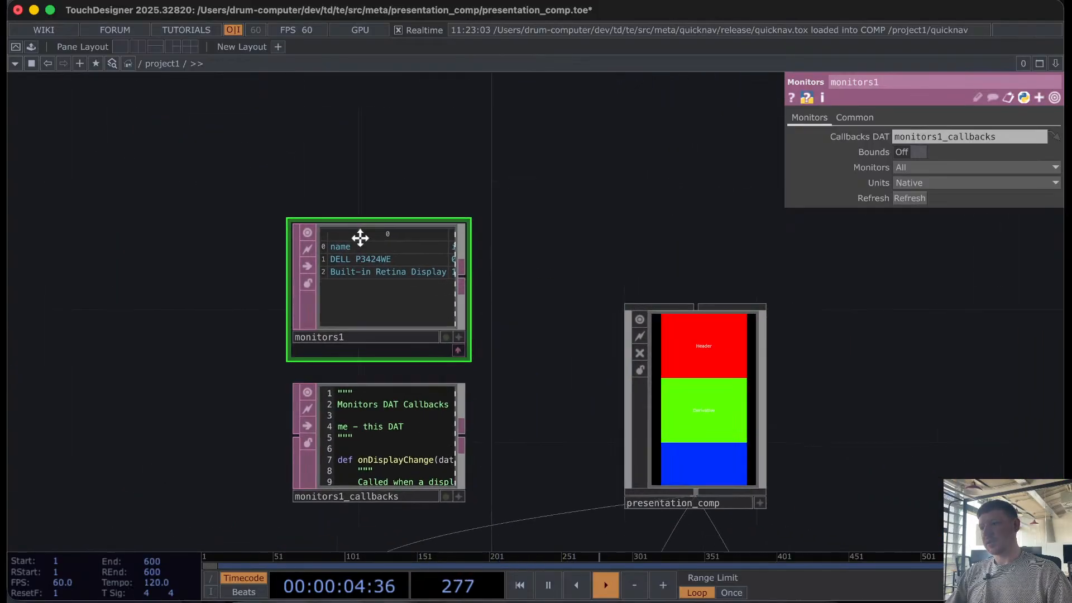
scroll(347, 232, down, 5)
drag(663, 309, 612, 303)
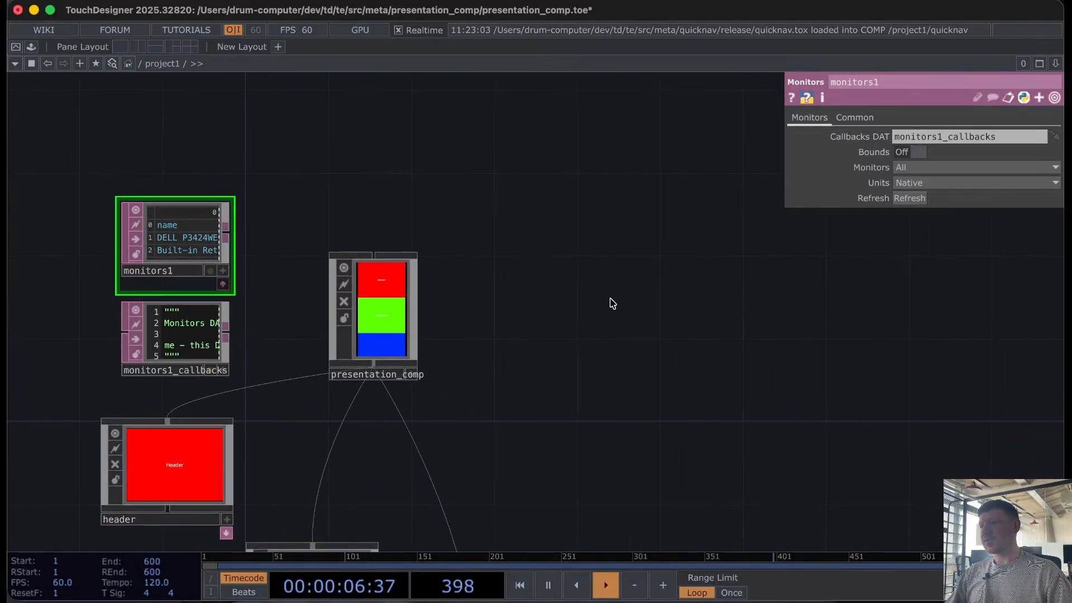
Step: Split the network editor into two side-by-side panes and make the new one a Panel viewer of project1
click(1056, 63)
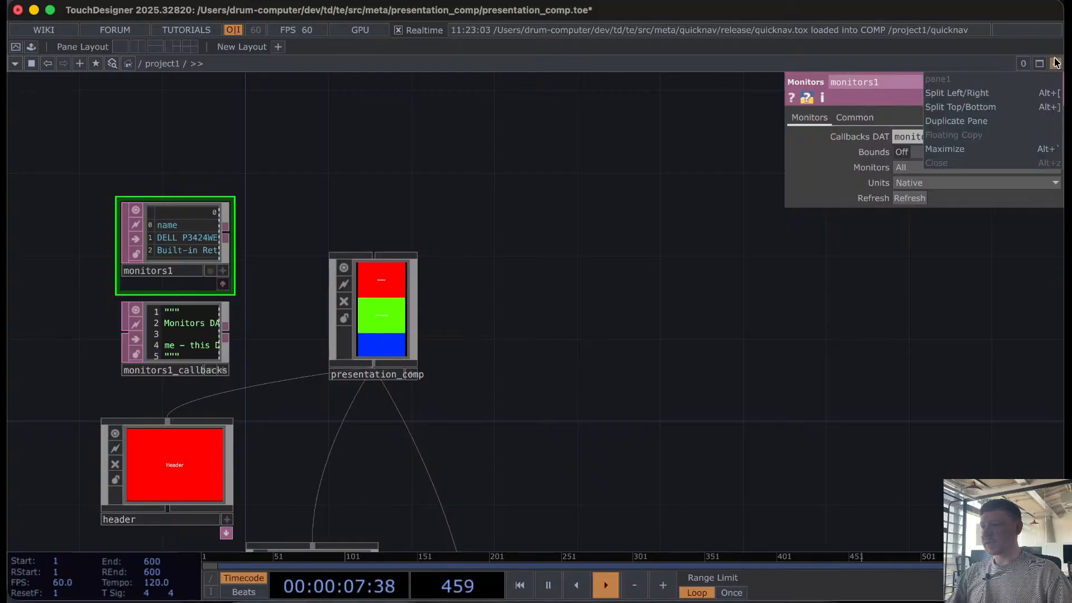
click(969, 94)
click(546, 63)
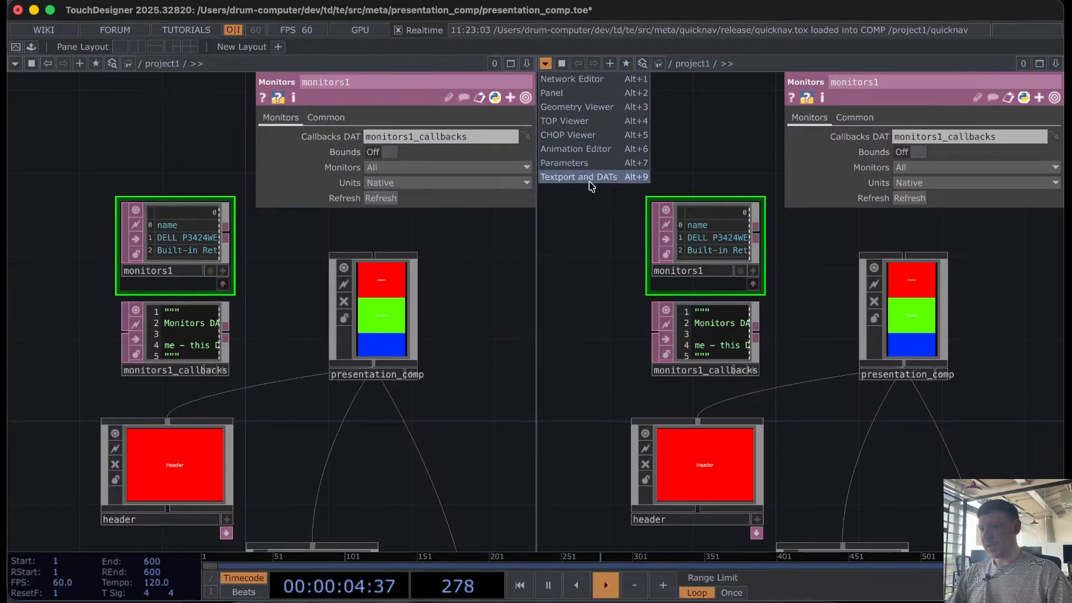
click(587, 93)
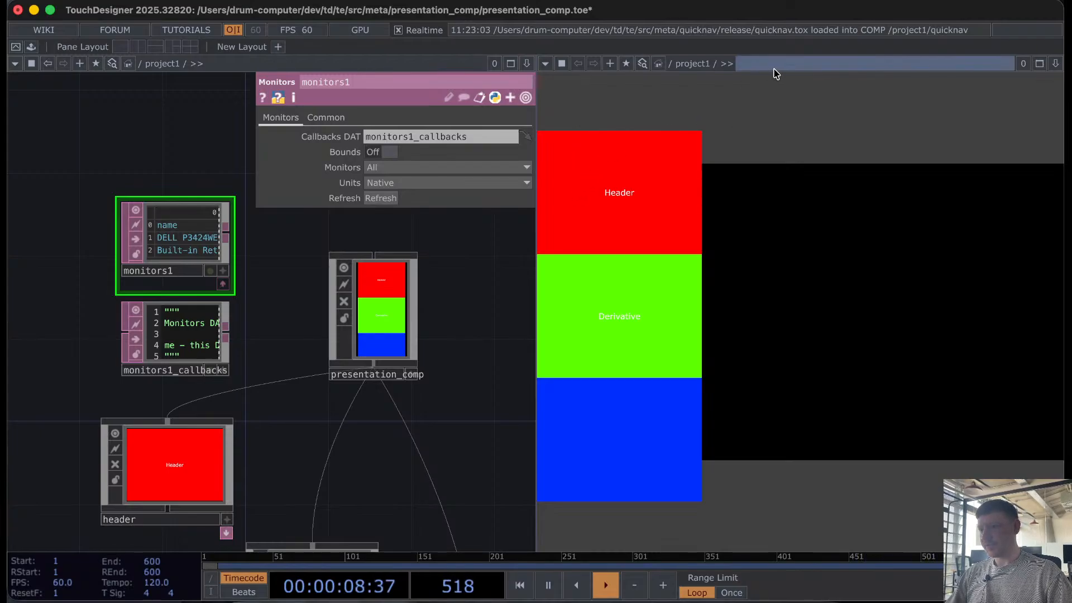
click(793, 70)
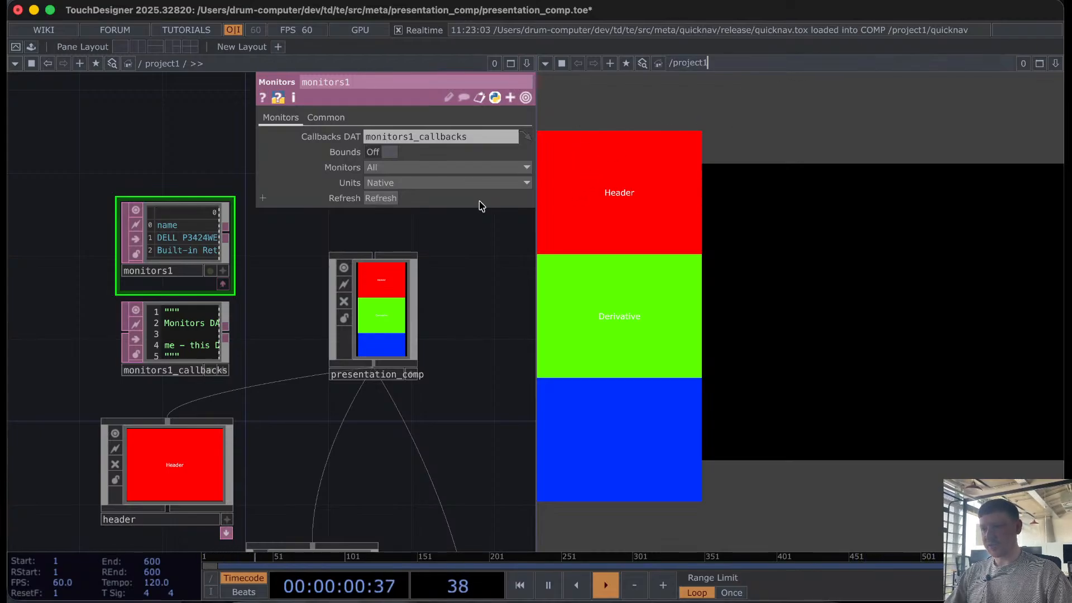
click(469, 319)
scroll(56, 309, down, 2)
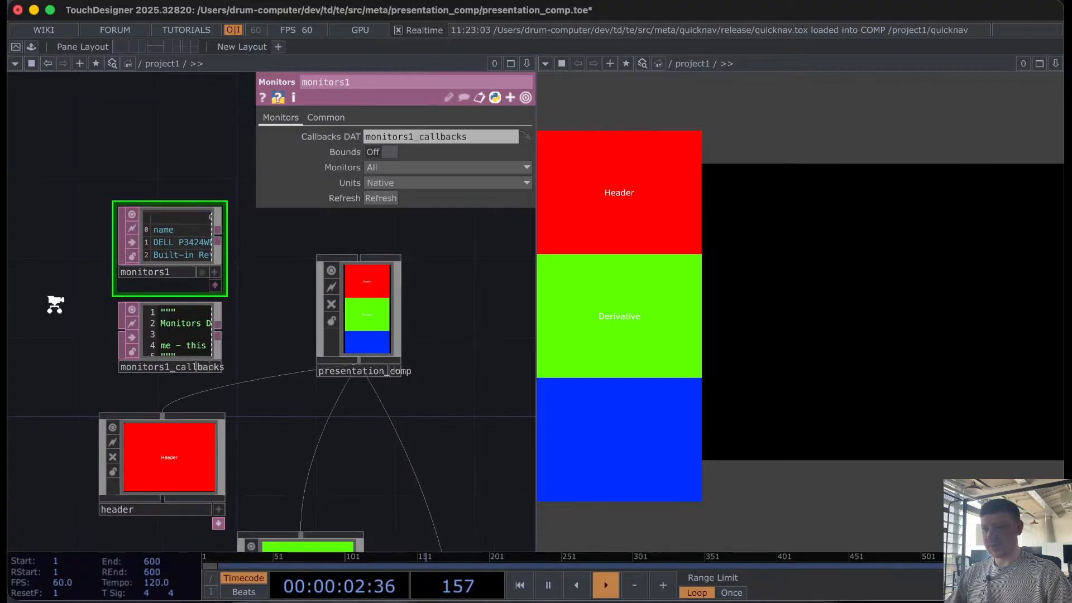
Step: Point the preview pane to the path /project1/presentation_comp
click(796, 70)
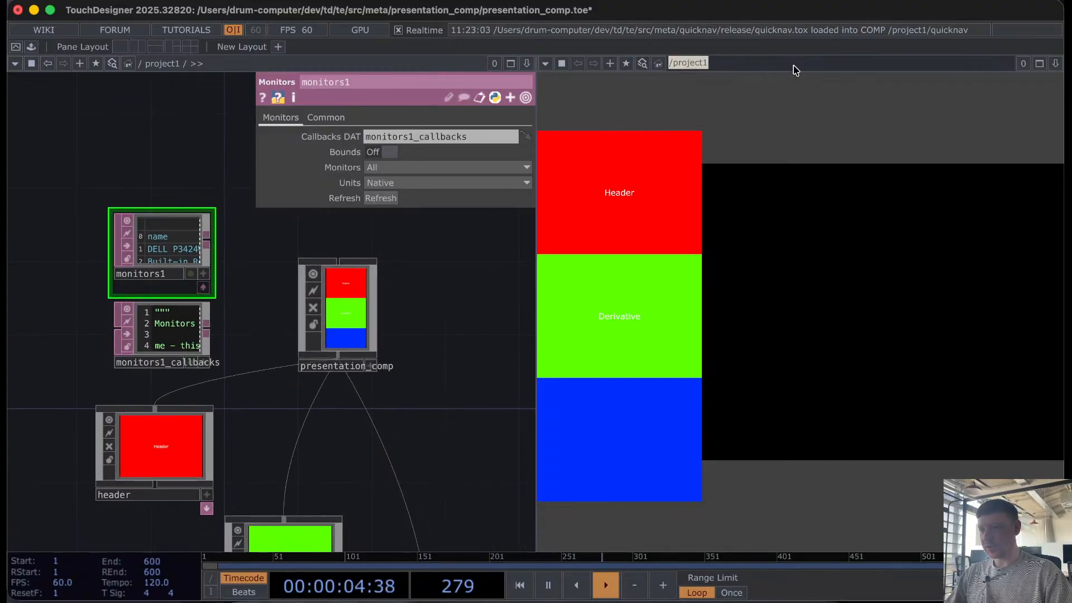
click(794, 66)
text(/ pres)
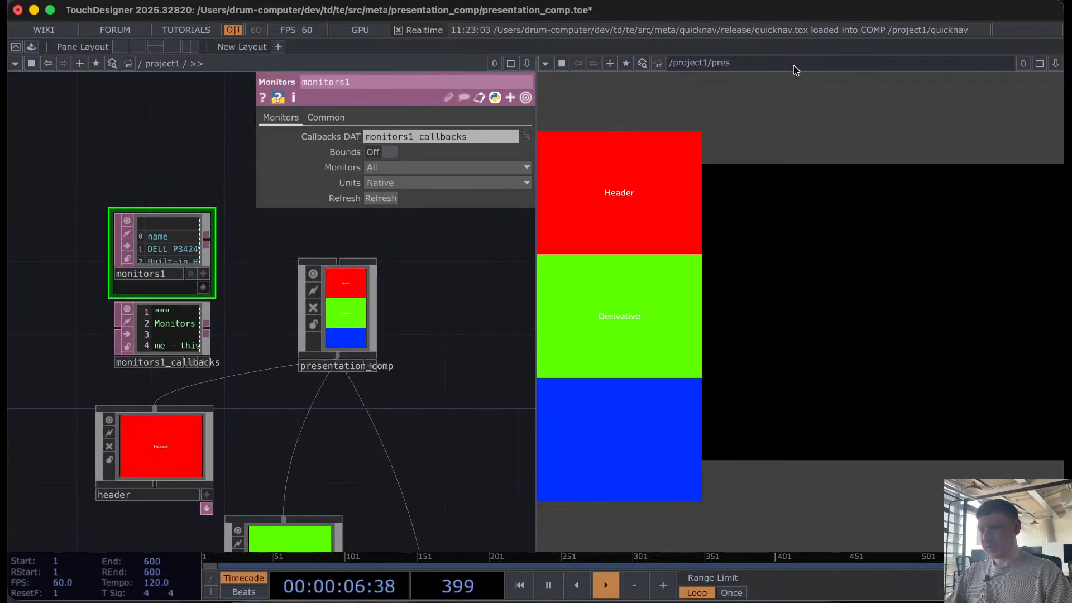
text(entation_)
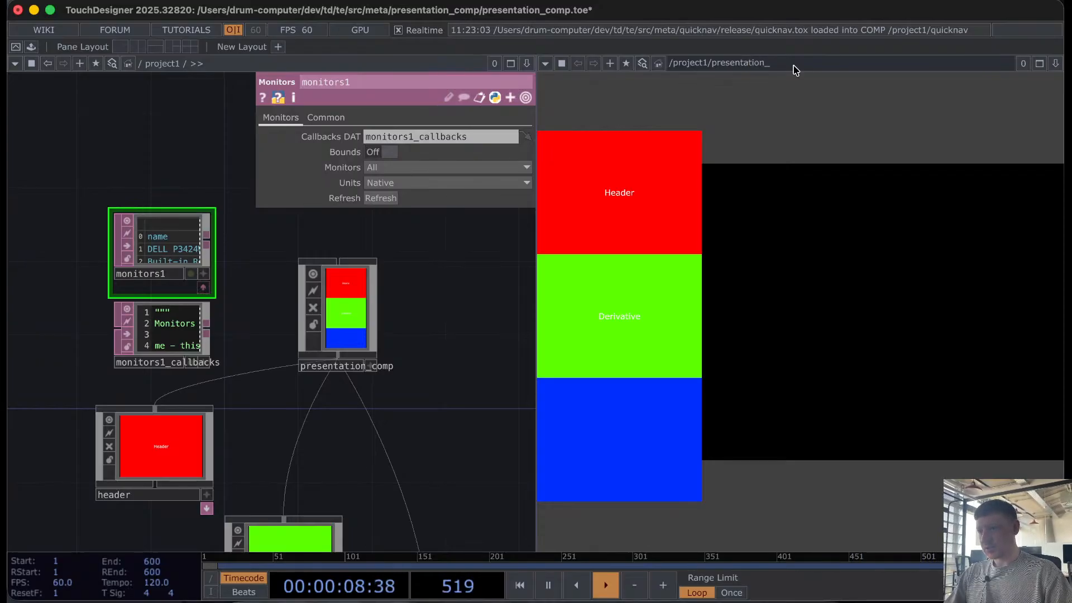
text(comp)
key(Return)
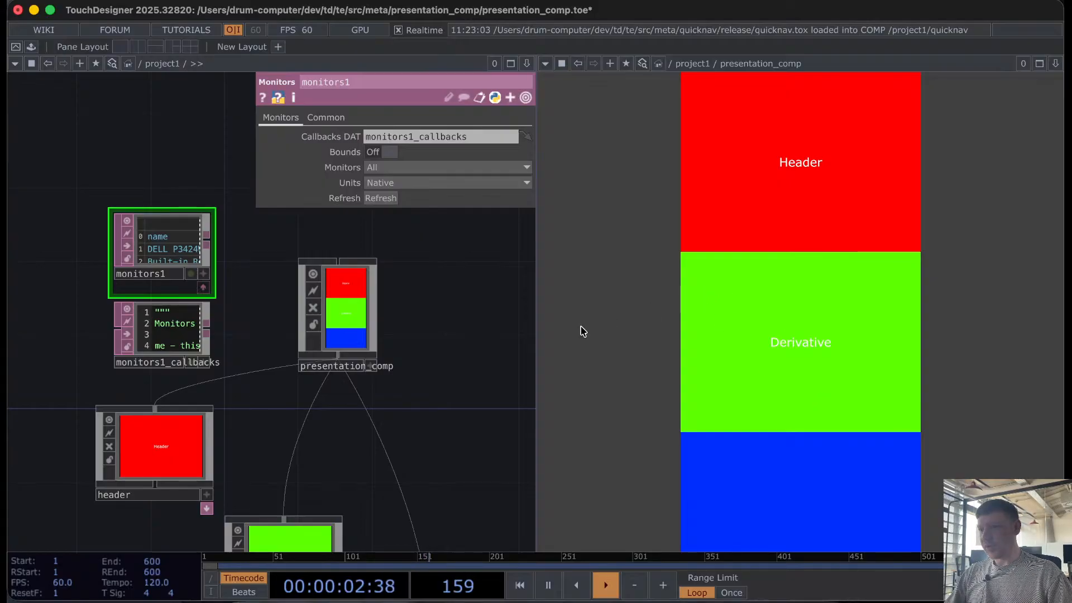
Step: Narrow the preview pane to about the panel's width, giving the network editor the remaining space
scroll(411, 379, right, 3)
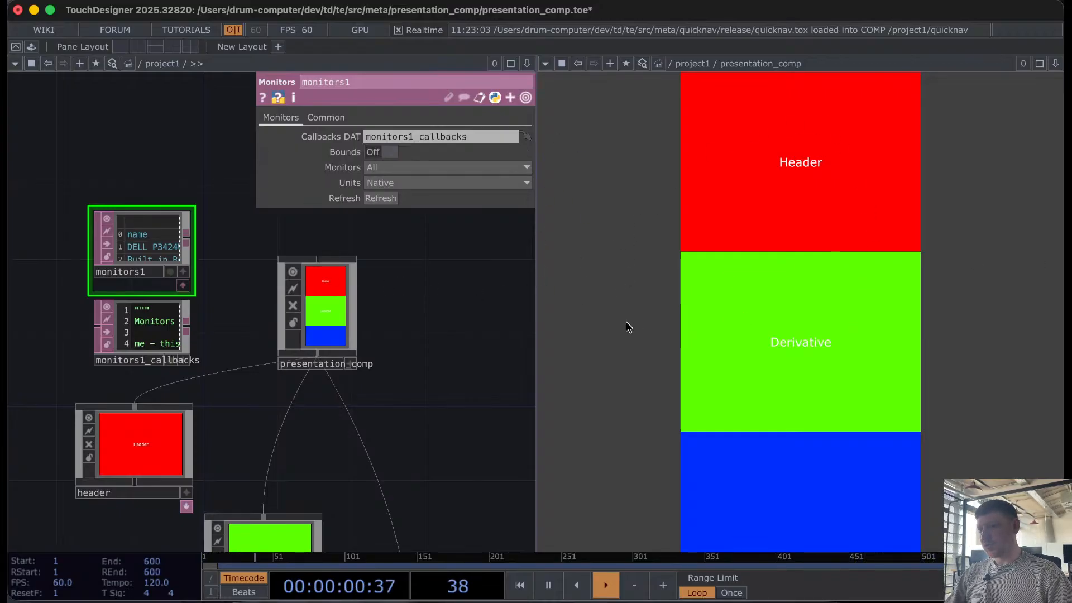
drag(537, 303, 517, 276)
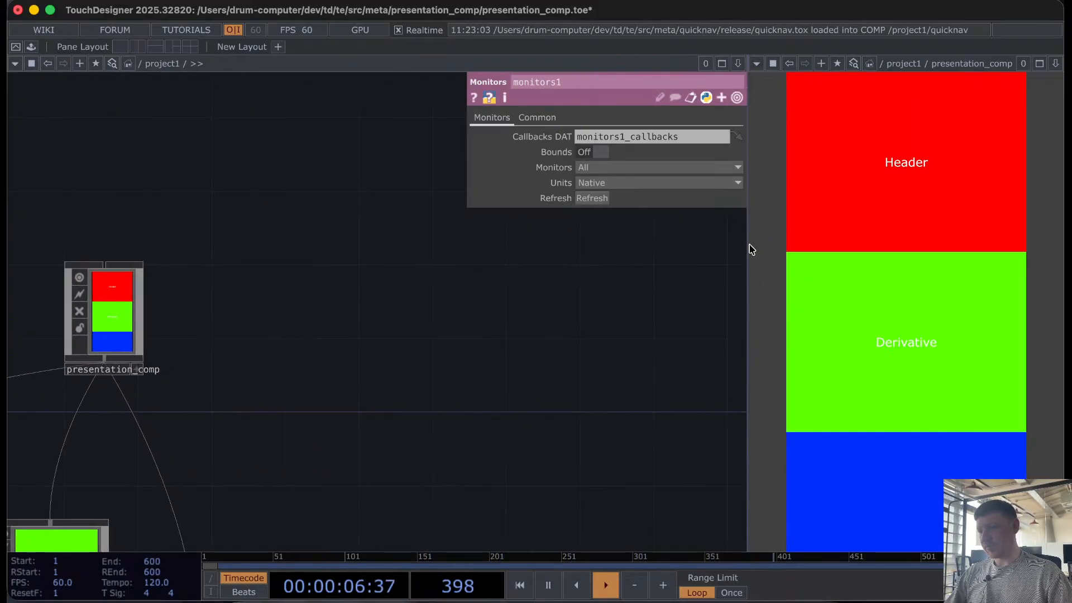
drag(747, 242, 824, 244)
drag(497, 360, 827, 317)
drag(506, 382, 831, 355)
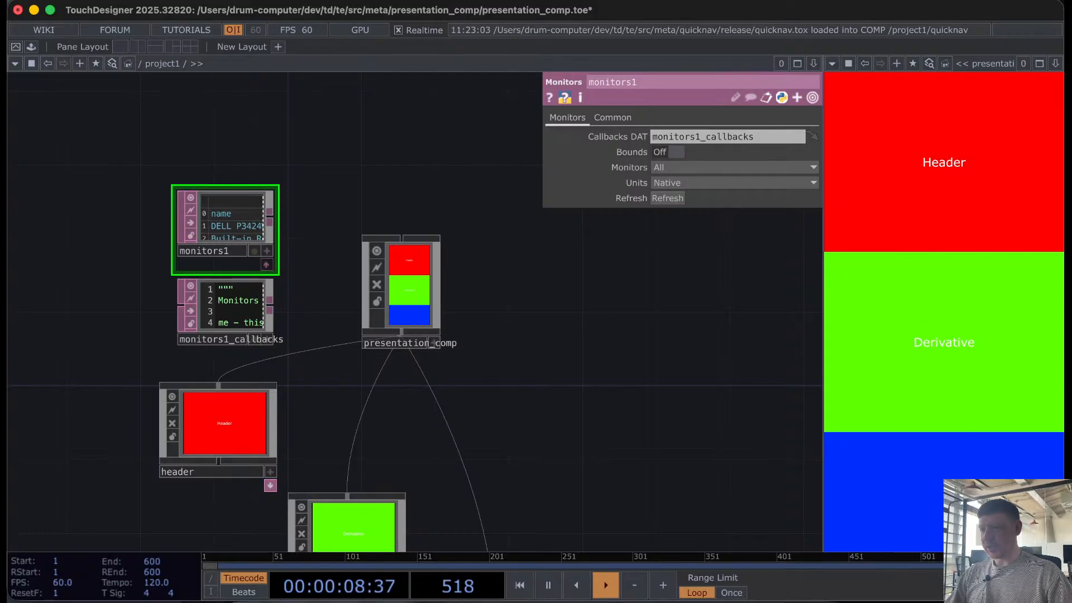
Step: Try lowering the presentation_comp container's height to about 347 and set it back to 800
click(418, 318)
drag(714, 183, 677, 187)
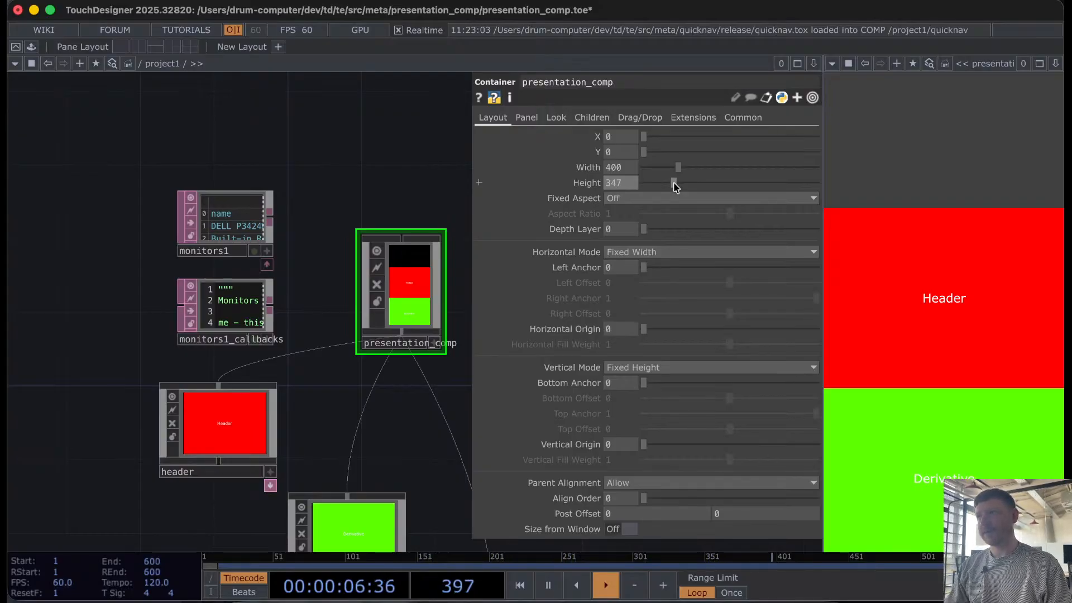
click(634, 184)
text(800)
key(Return)
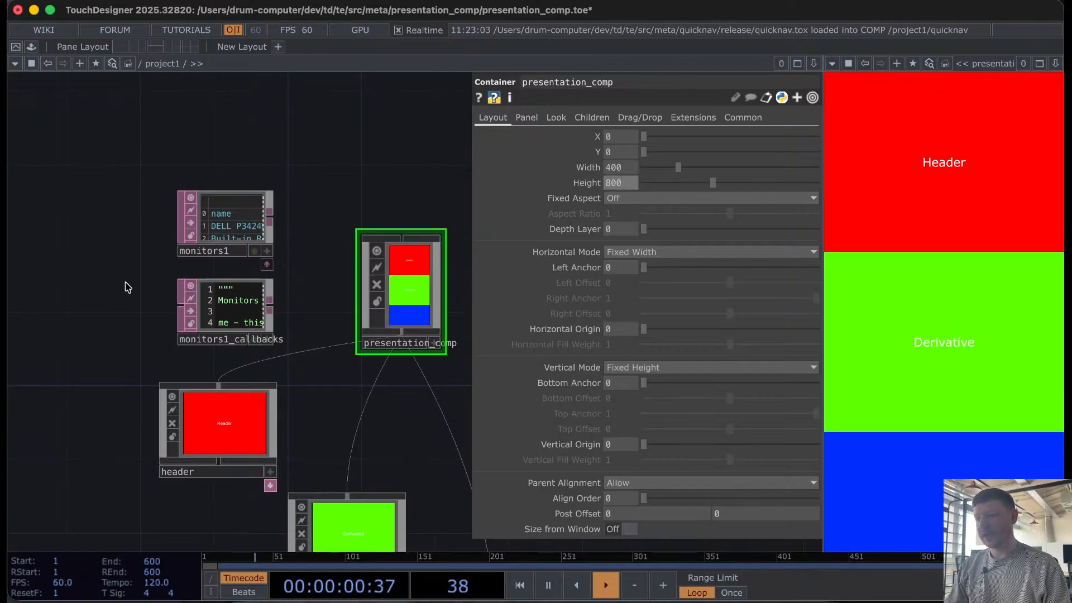
Step: Check the monitor resolutions in the monitors1 table, set presentation_comp's height to 1000 and slightly widen the preview pane
scroll(174, 199, up, 5)
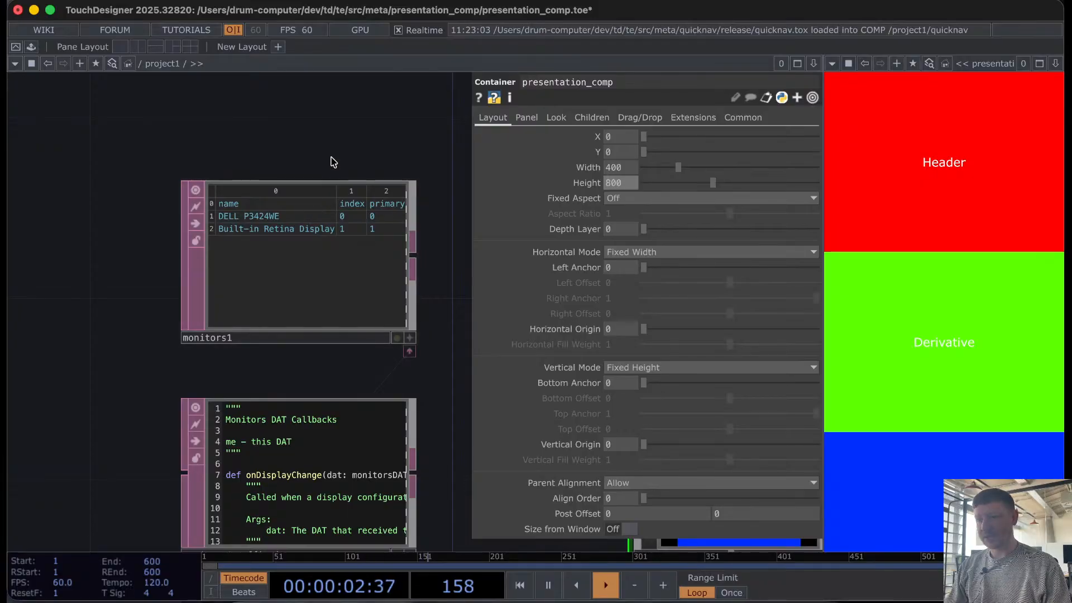
scroll(333, 159, up, 6)
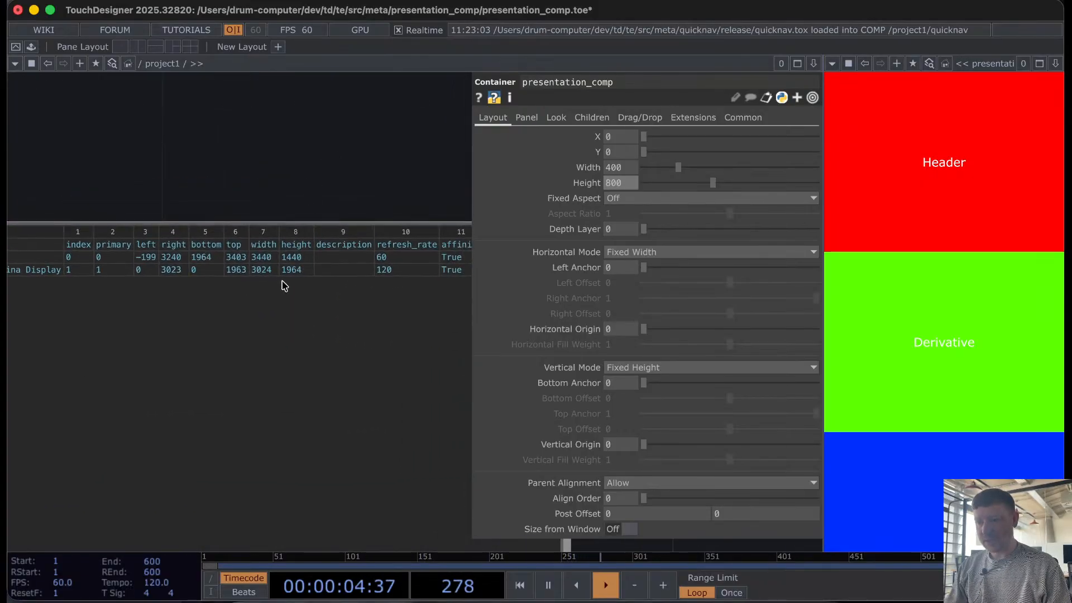
drag(203, 145, 244, 158)
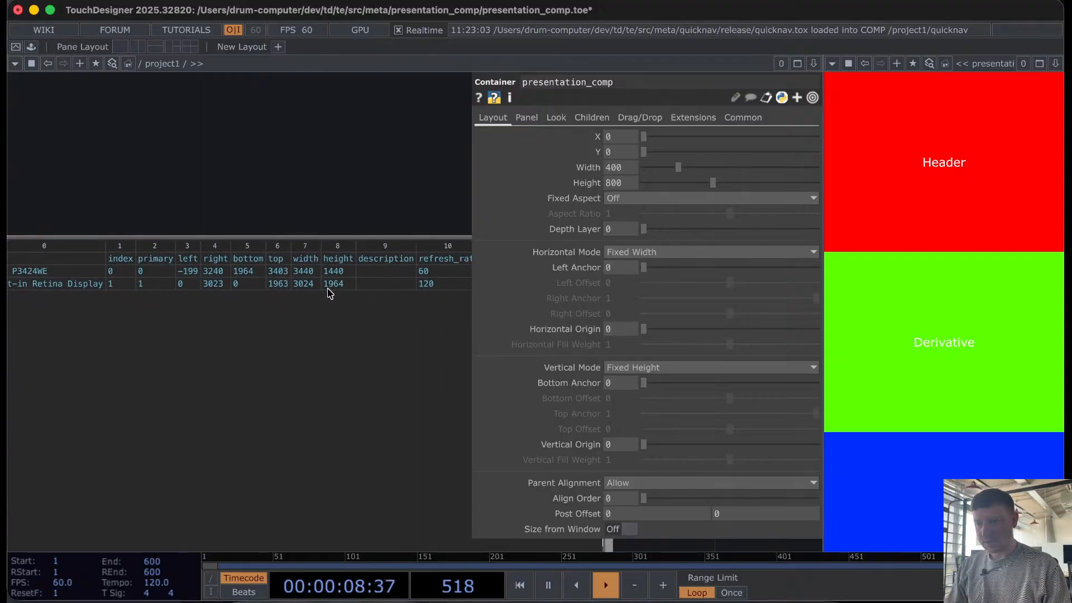
drag(359, 213, 190, 206)
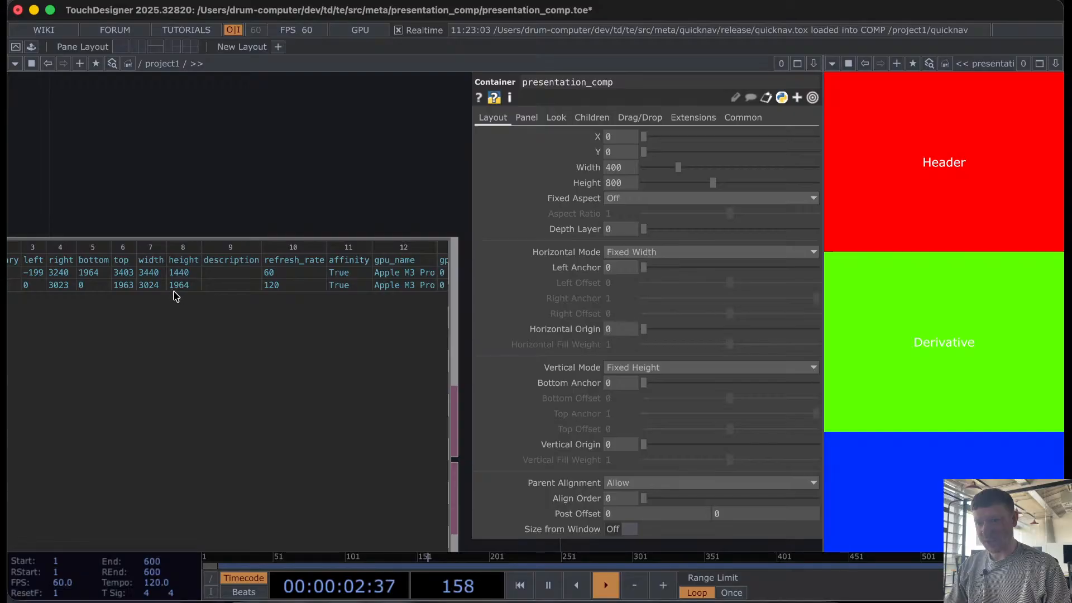
click(625, 184)
text(1)
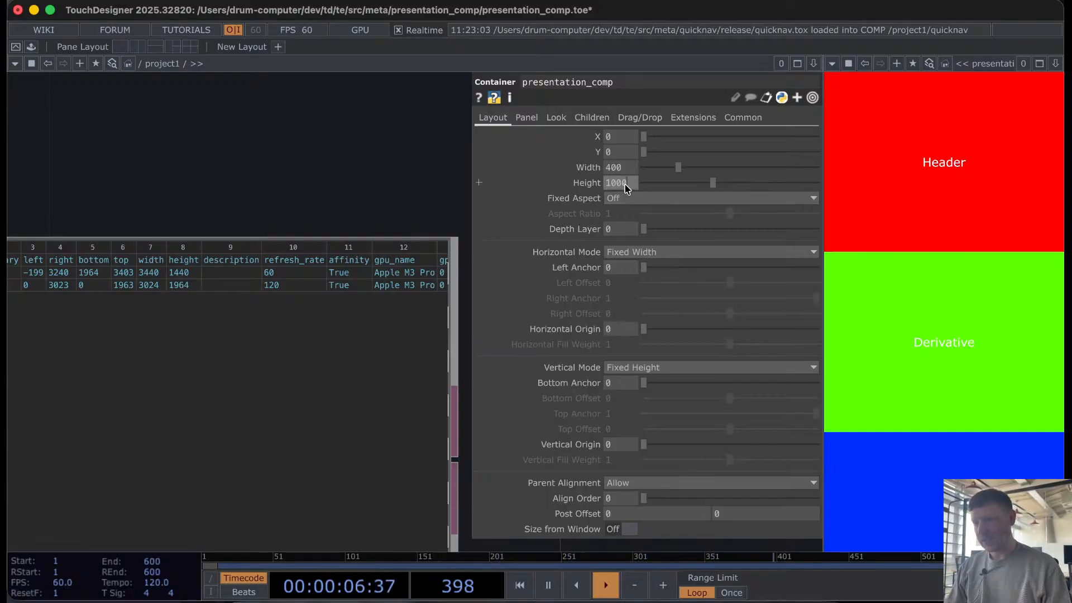
text(000)
key(Return)
drag(823, 174, 799, 180)
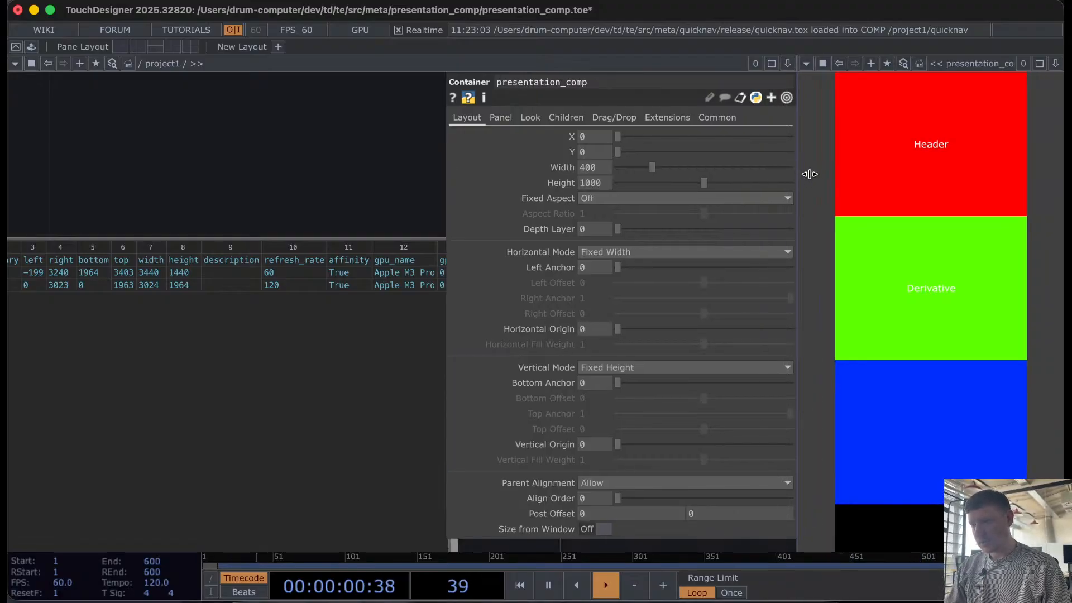
Step: Set the presentation_comp container's height back to 800
scroll(258, 154, down, 5)
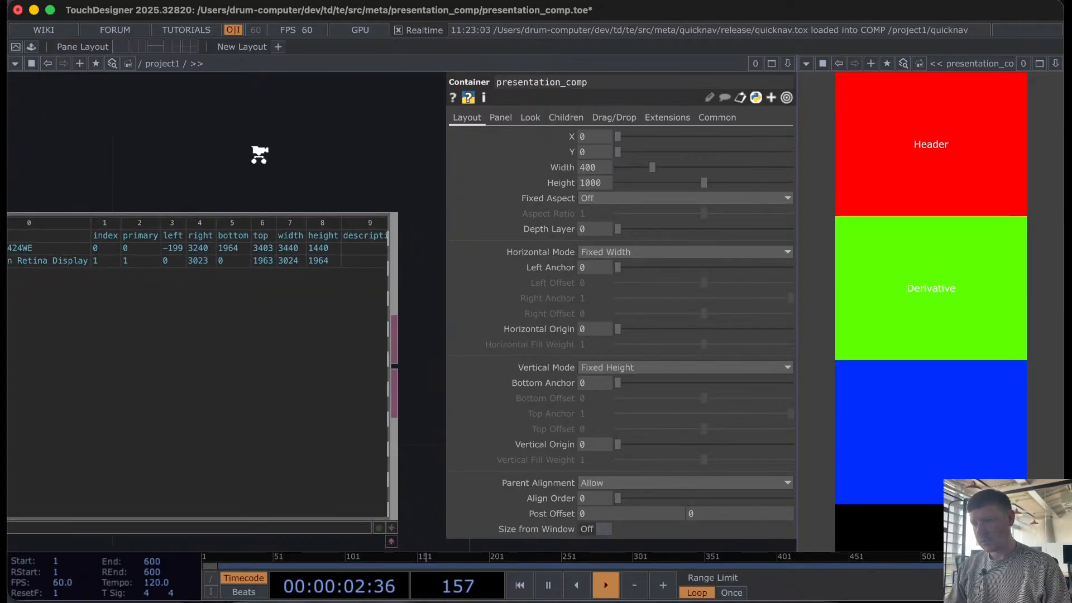
scroll(385, 360, down, 2)
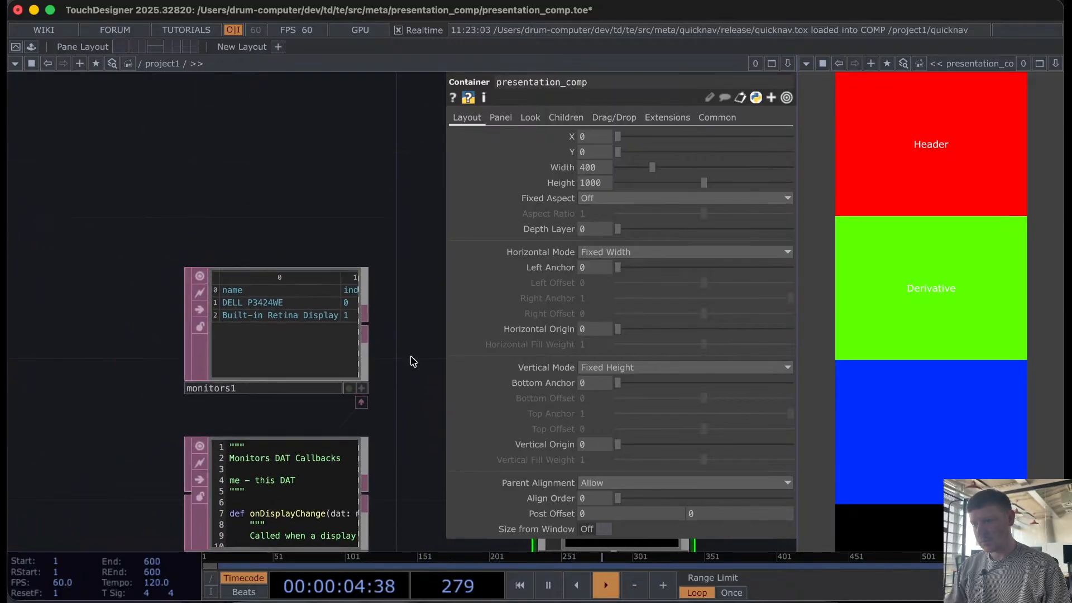
drag(412, 364, 177, 228)
drag(232, 299, 112, 266)
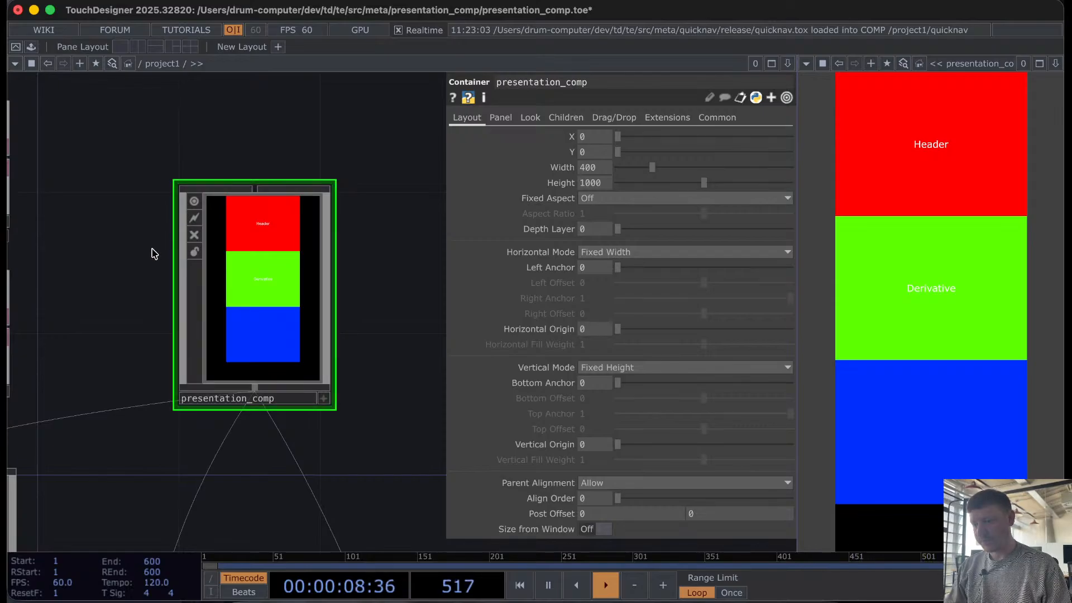
scroll(155, 254, up, 2)
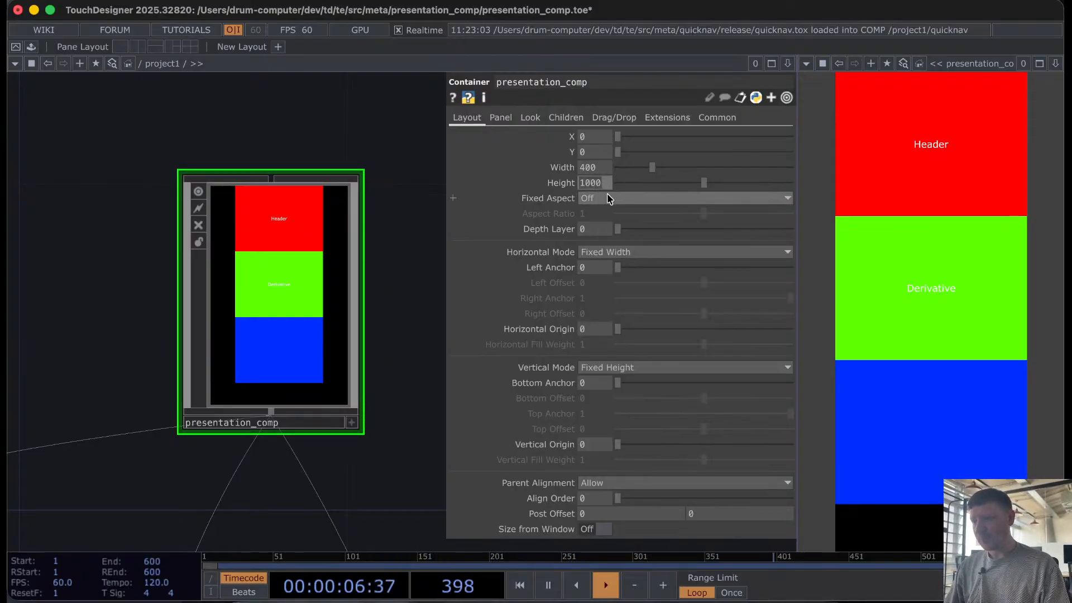
text(800)
key(BackSpace)
key(Return)
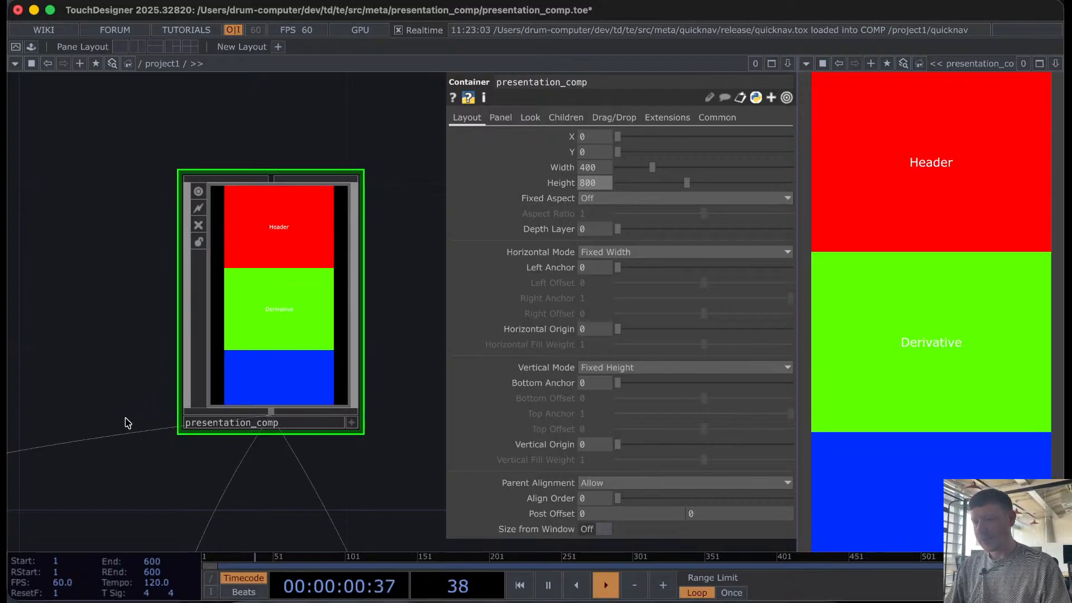
Step: Set the height of the header text component to 50
drag(126, 416, 129, 220)
scroll(132, 219, down, 3)
scroll(132, 219, down, 2)
drag(230, 388, 231, 344)
scroll(231, 344, down, 4)
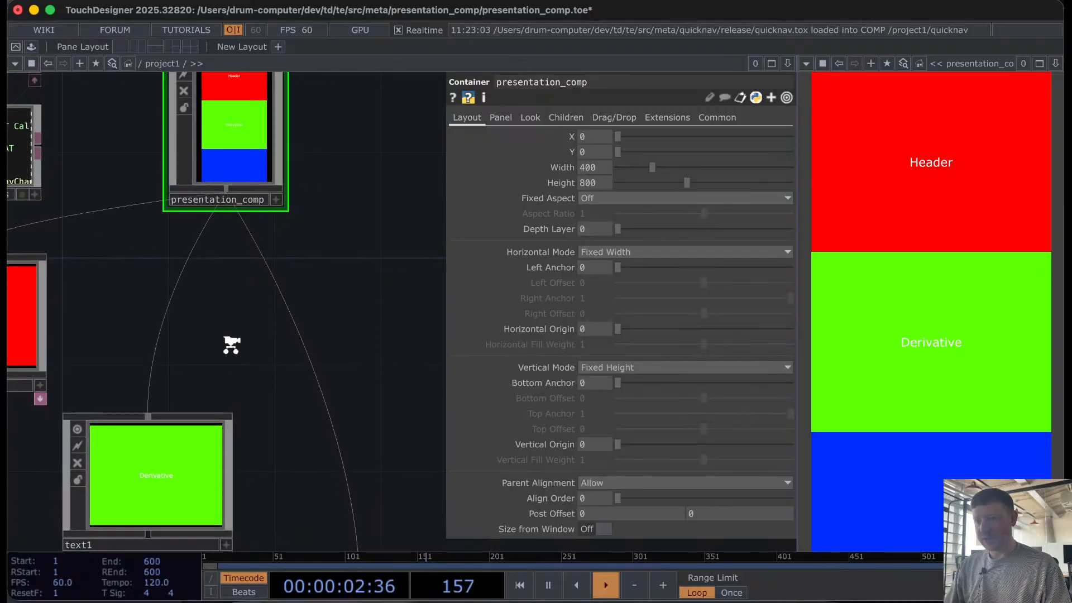
drag(185, 283, 292, 261)
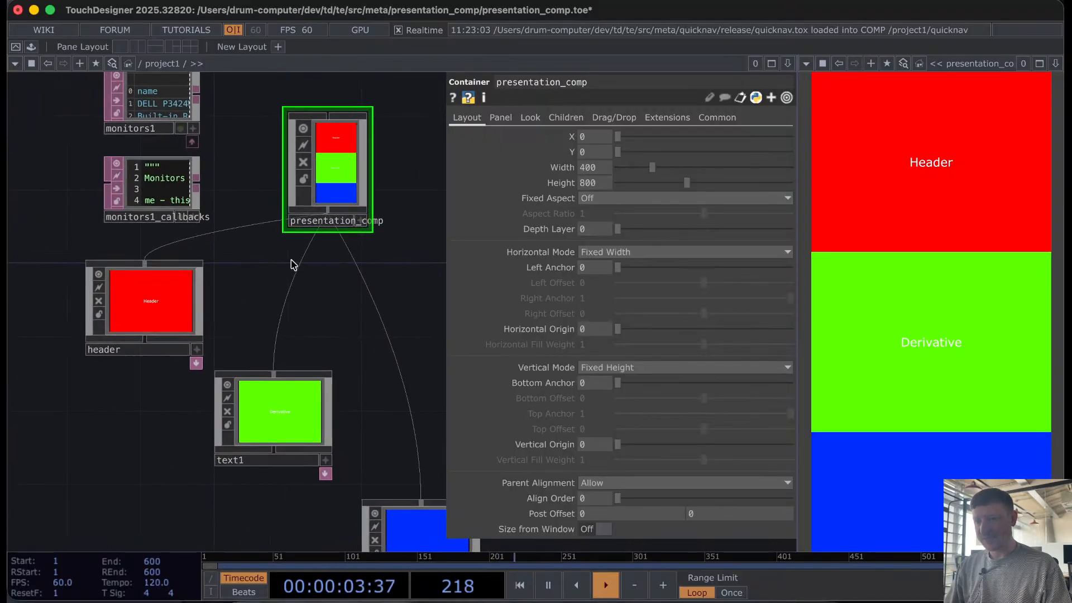
click(140, 301)
scroll(139, 301, up, 3)
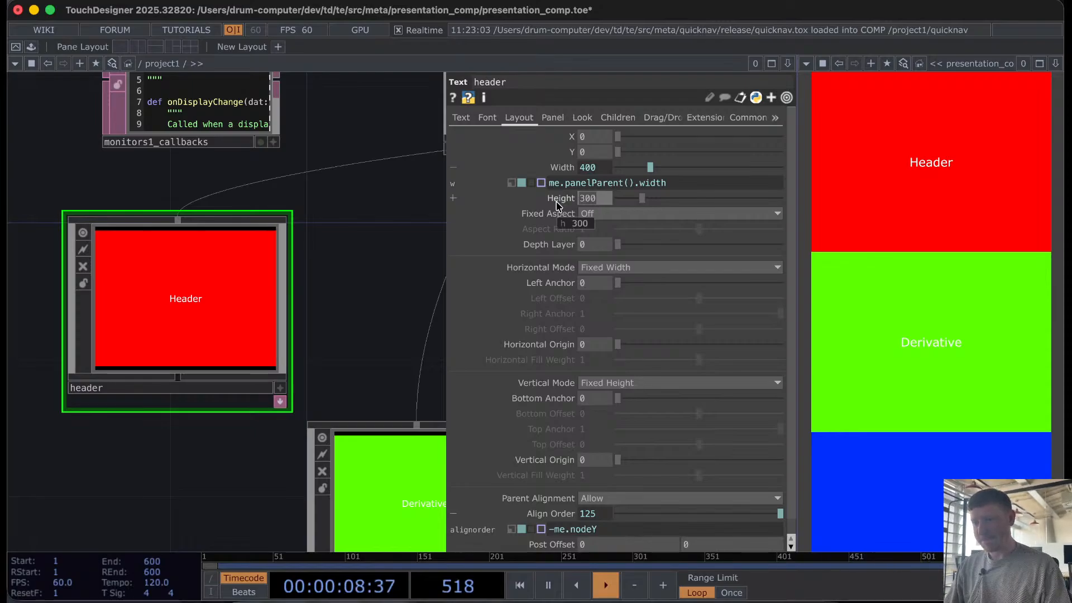
text(50)
key(Return)
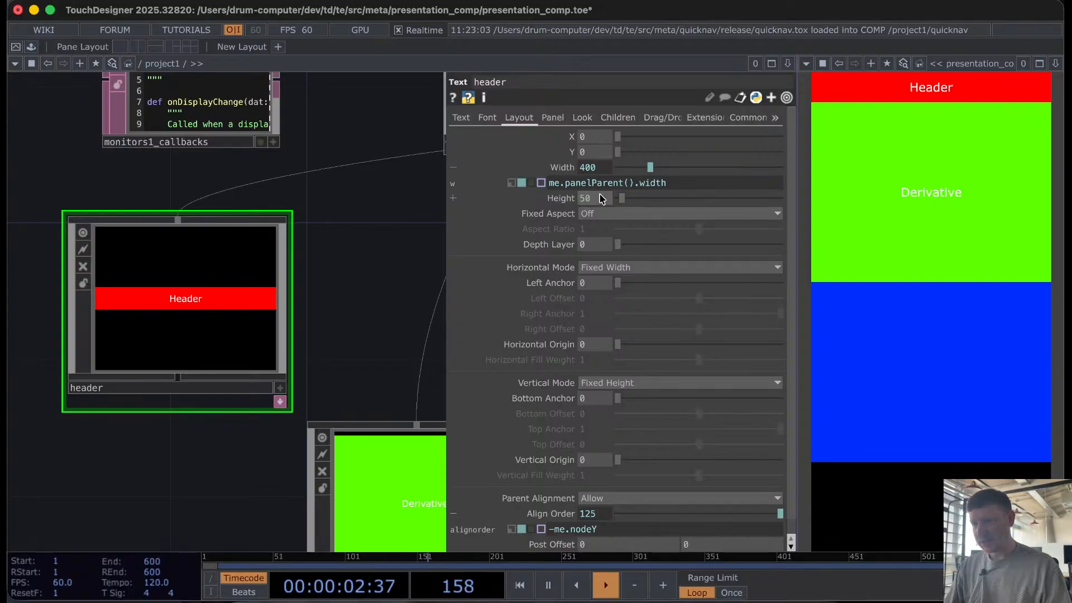
Step: Set the height of the header text component to 100
drag(600, 198, 563, 199)
text(10)
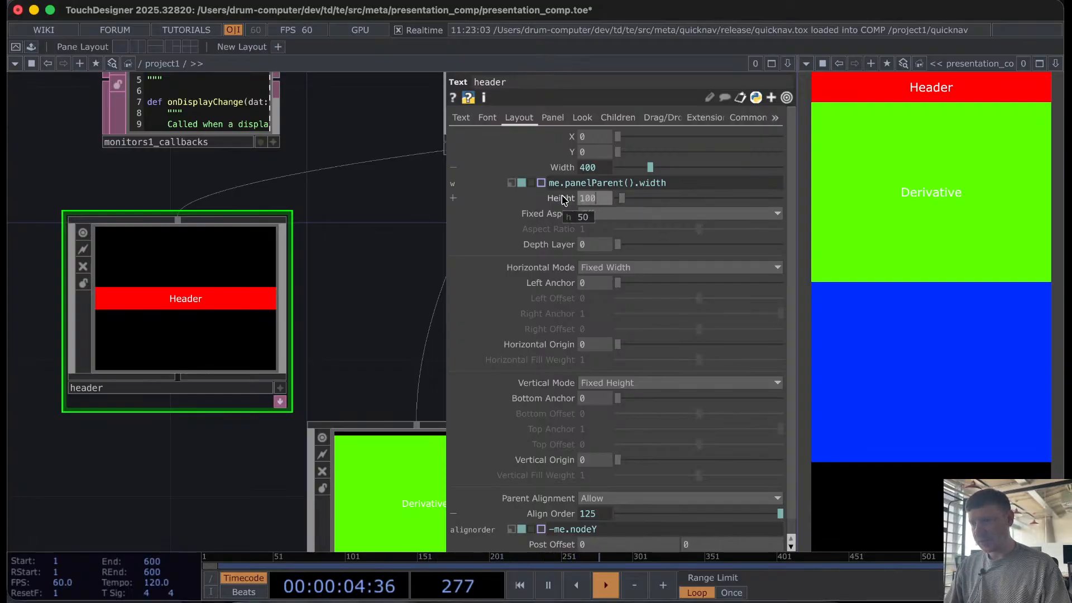
text(0)
key(Return)
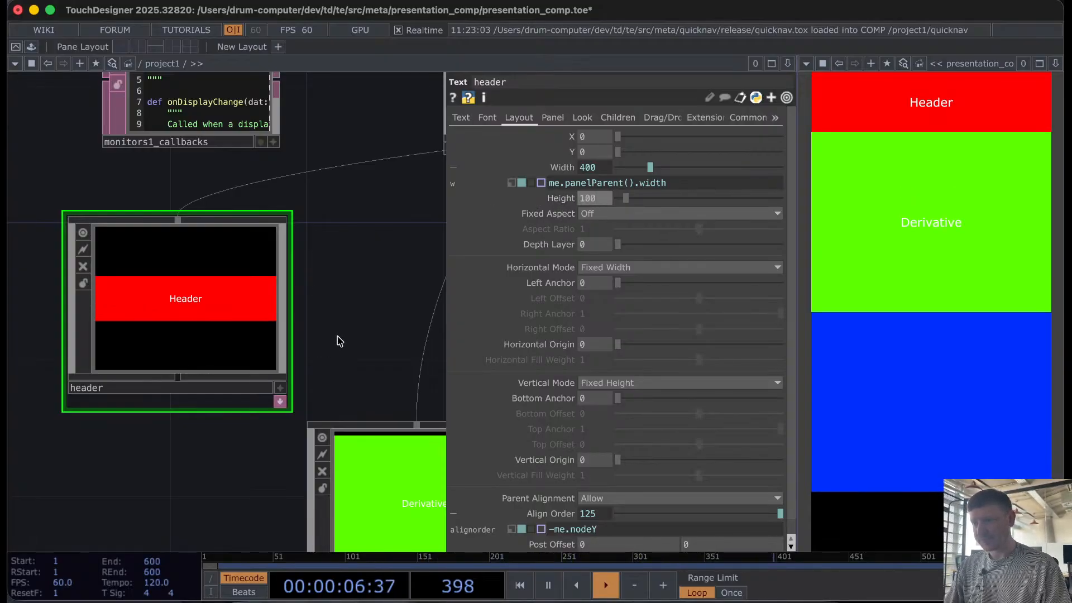
Step: Check the layout parameters of text1 and set the quicknav_ui container's height to 200
scroll(258, 283, right, 7)
scroll(258, 282, down, 3)
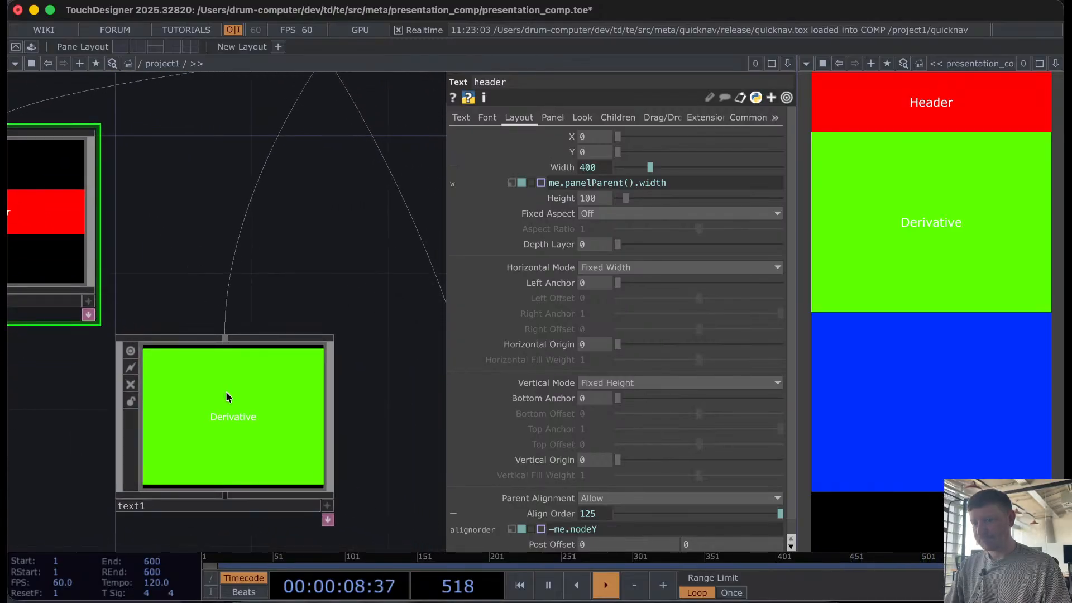
click(226, 397)
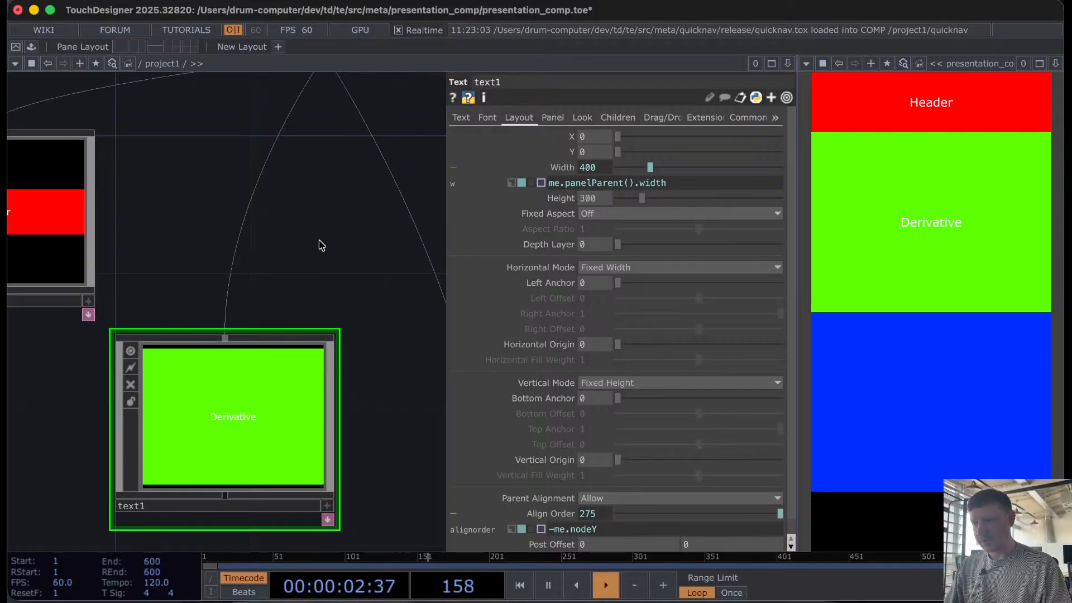
scroll(296, 310, down, 1)
scroll(297, 310, down, 5)
scroll(208, 209, right, 4)
scroll(208, 209, down, 3)
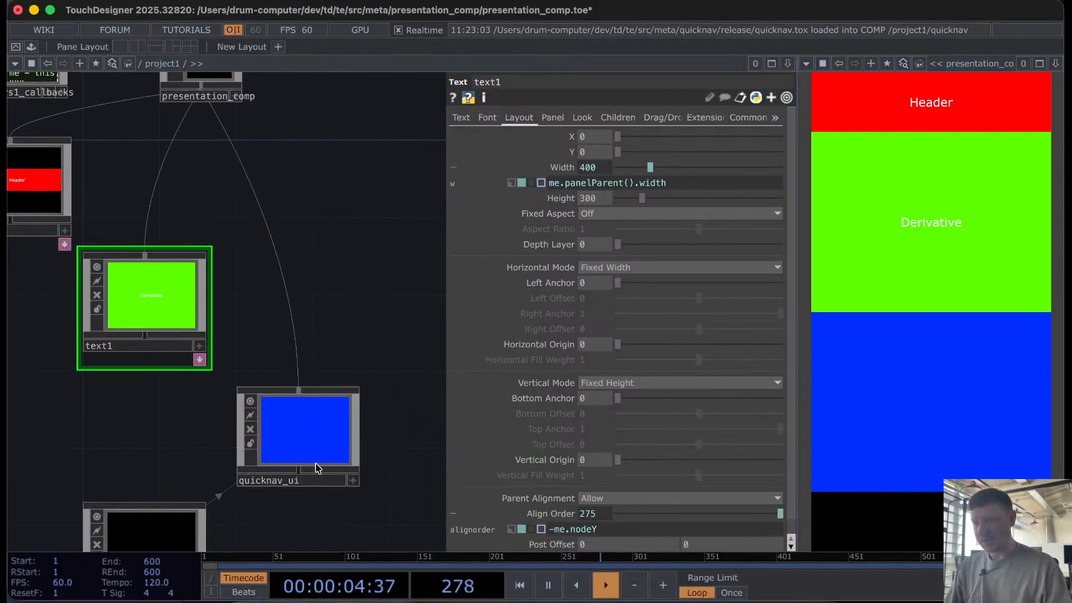
click(322, 450)
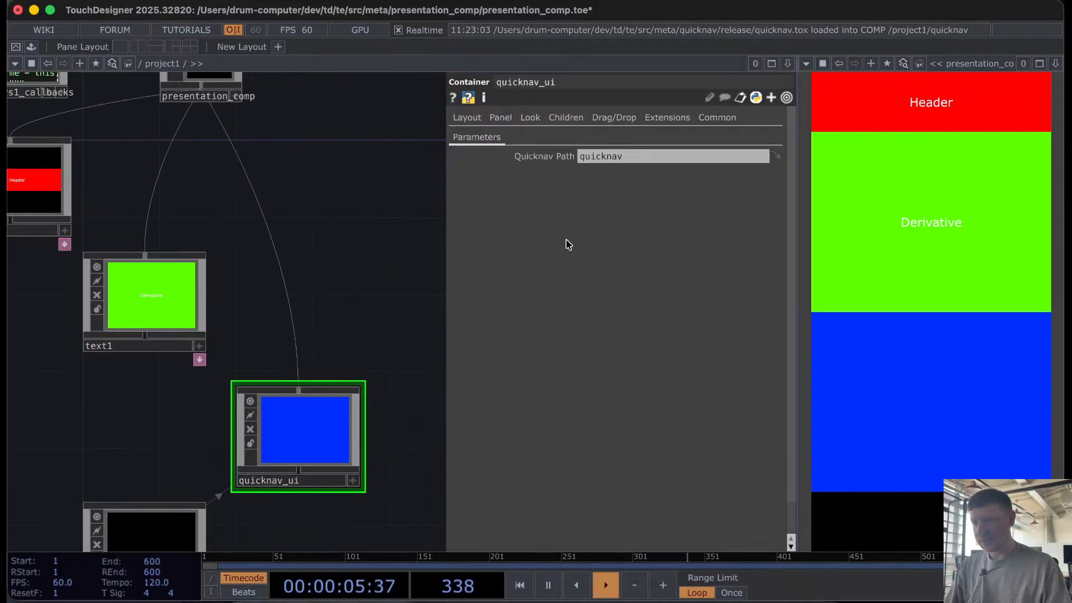
click(489, 118)
click(467, 118)
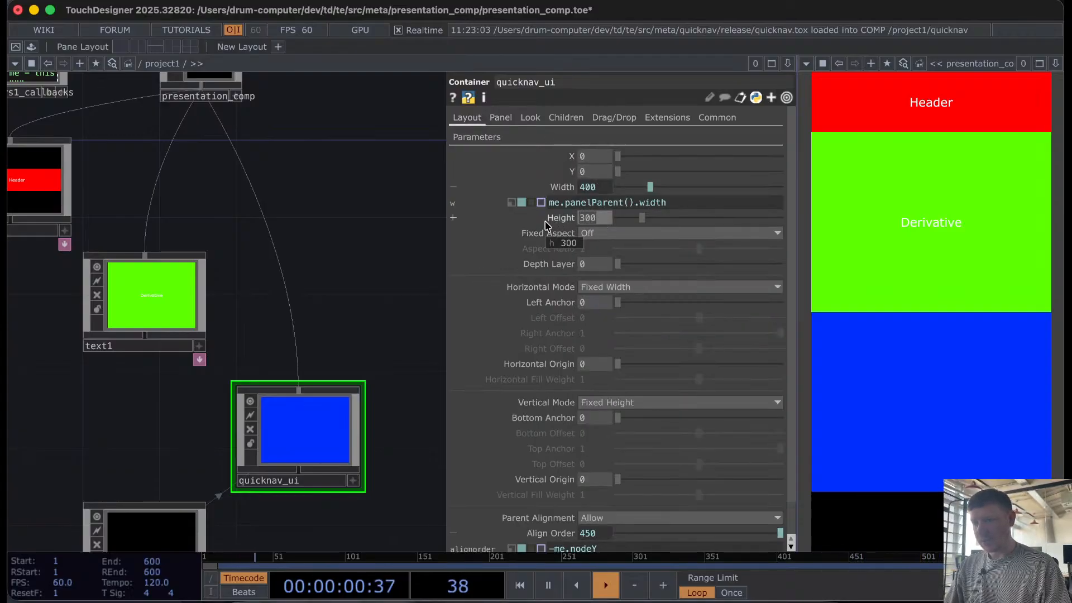
text(200)
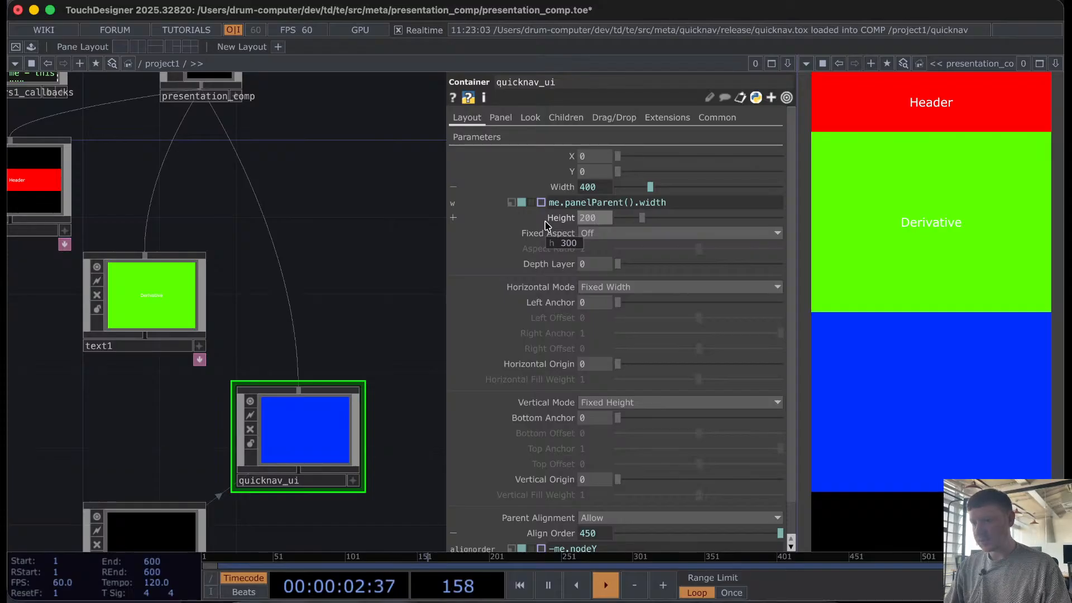
key(Return)
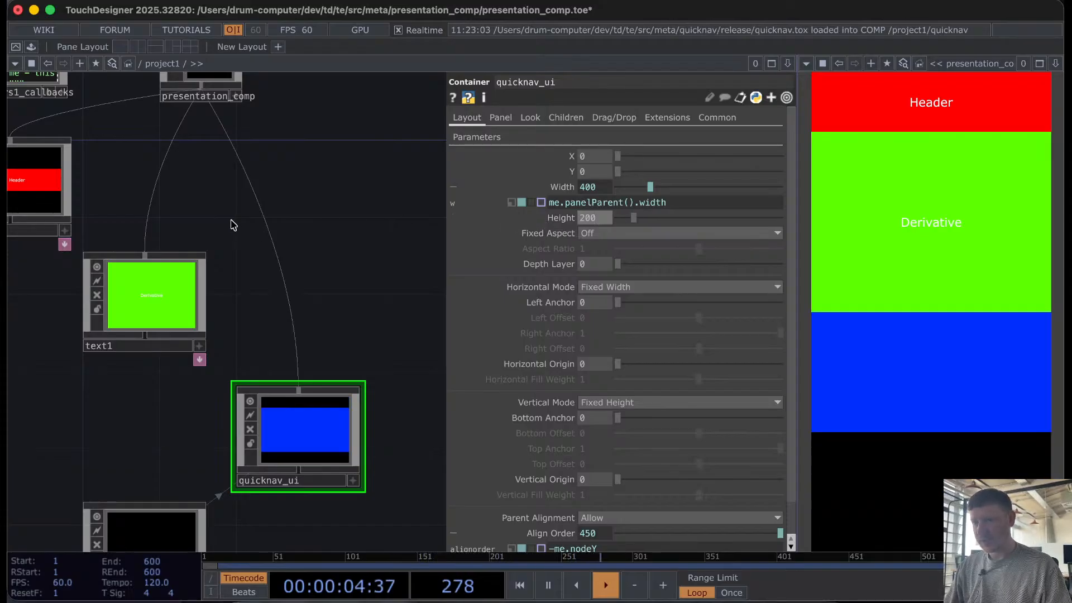
Step: Select the header text component to show its layout parameters
drag(232, 222, 378, 271)
drag(265, 230, 262, 311)
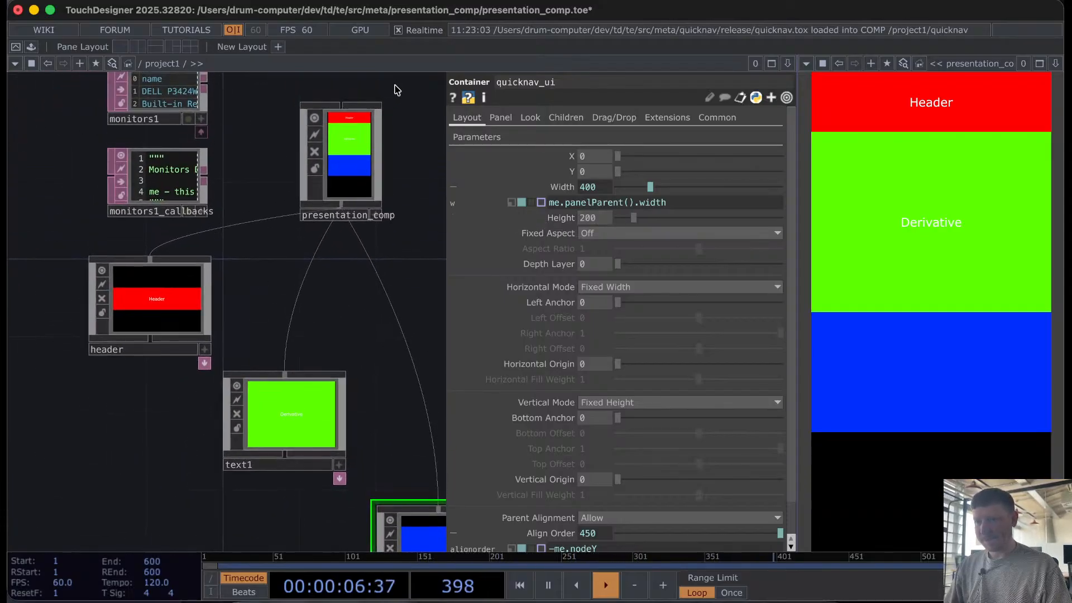
click(158, 302)
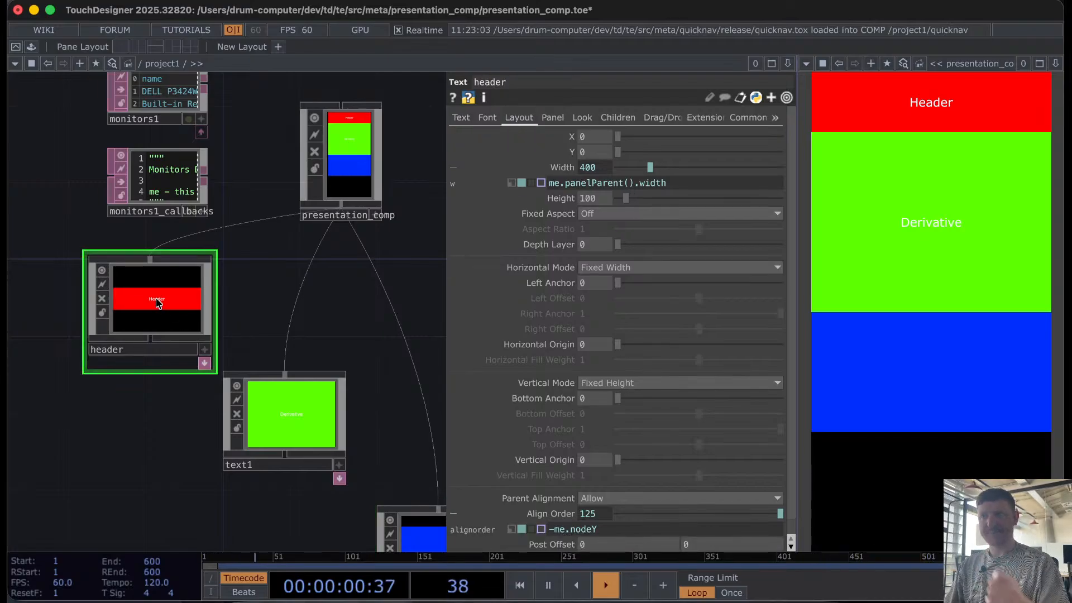
Step: Enable bottom and top edge drag-resizing on the header component and pull its bottom edge slightly down in the panel preview
scroll(159, 302, up, 3)
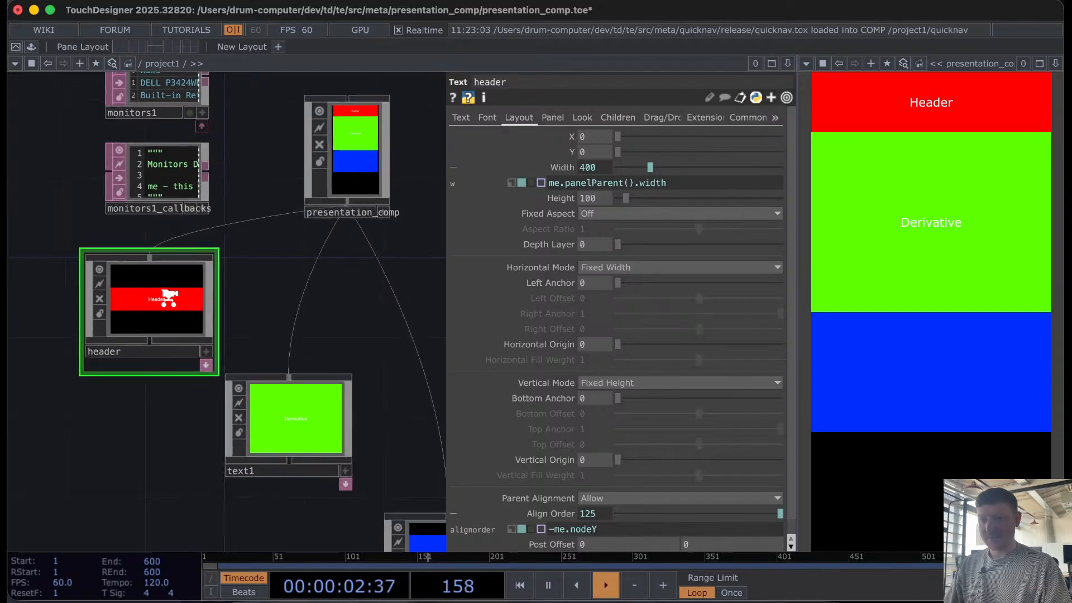
scroll(169, 299, up, 1)
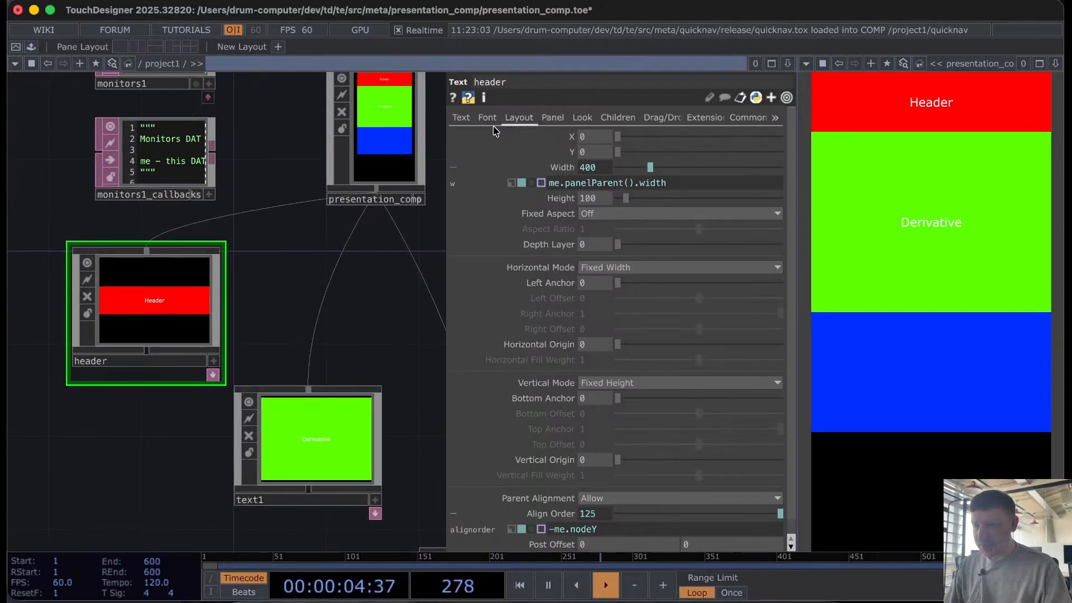
click(545, 118)
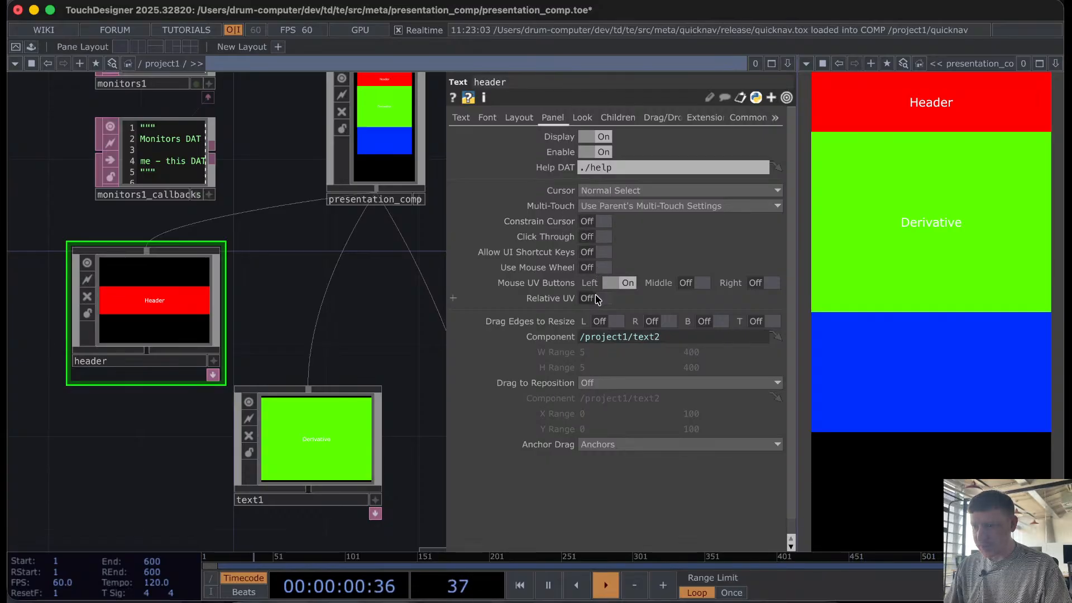
click(708, 324)
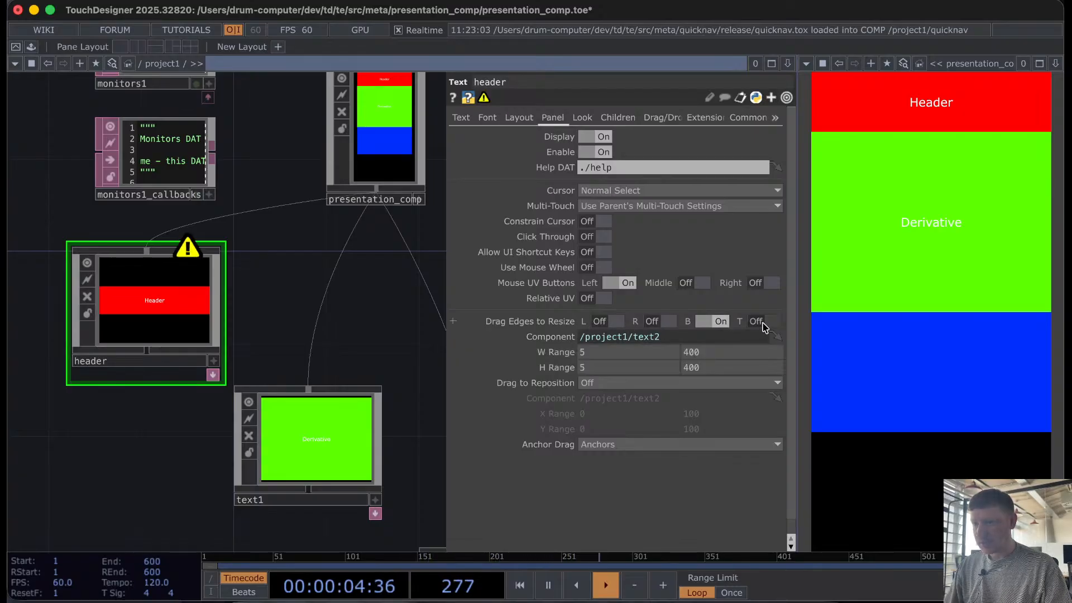
click(759, 322)
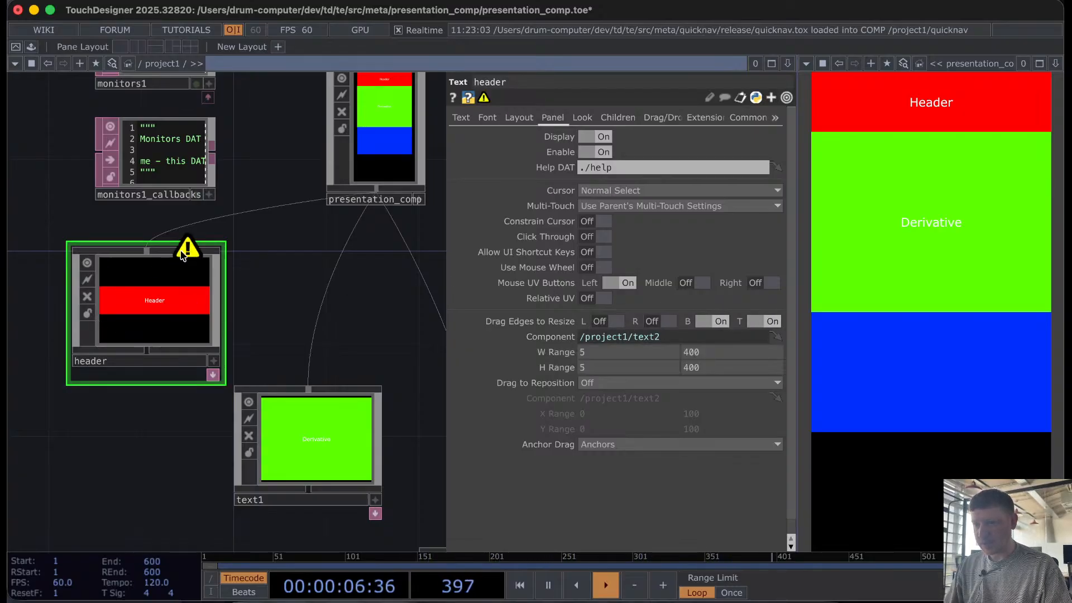
mouse_move(185, 252)
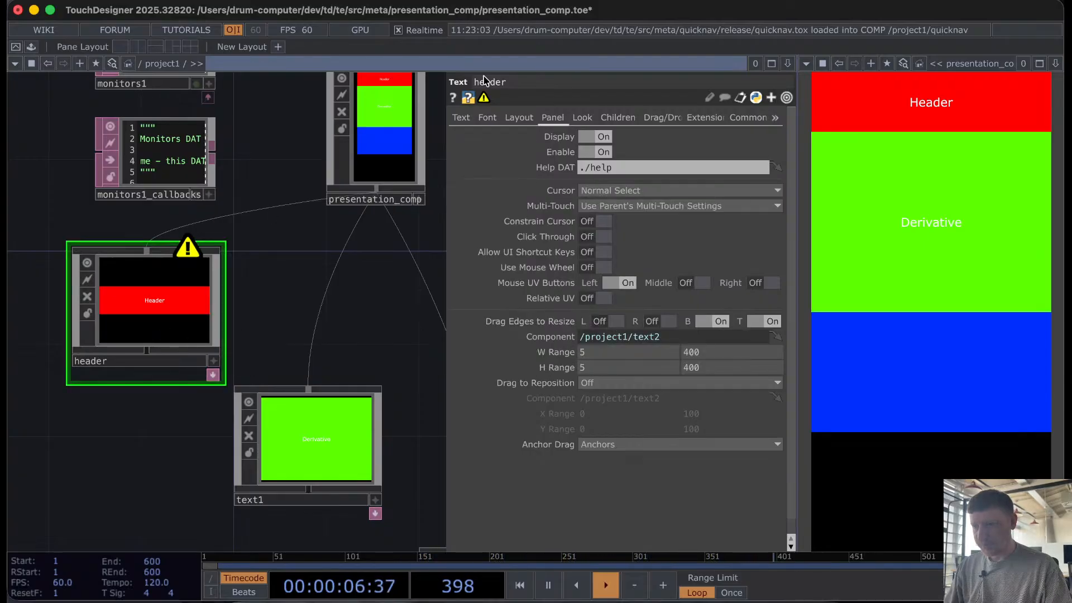
mouse_move(888, 131)
mouse_down()
mouse_move(904, 268)
mouse_move(877, 135)
mouse_up()
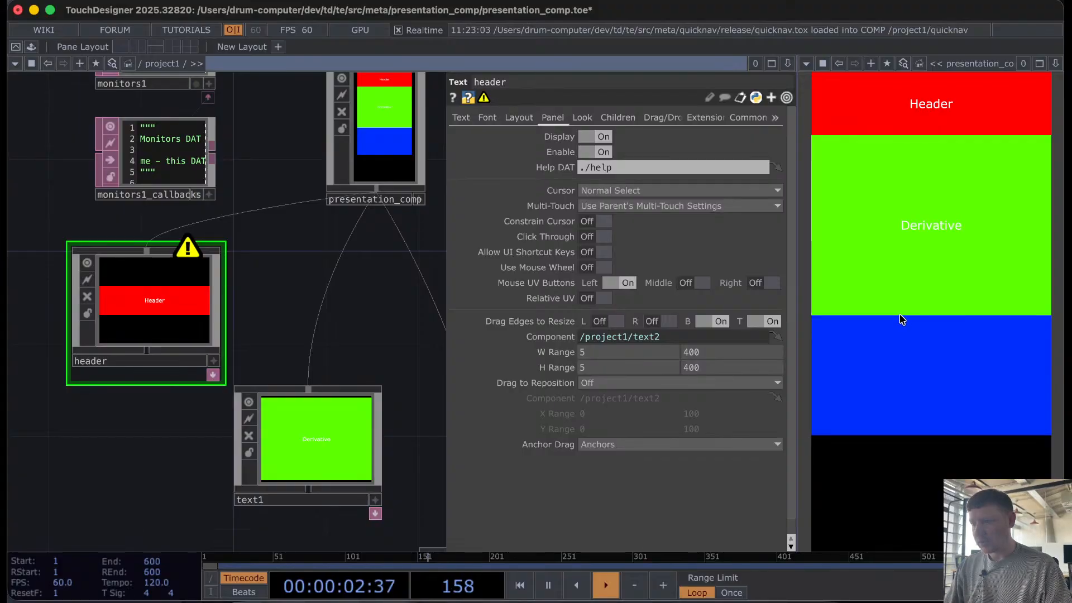
Step: Enable bottom and top edge drag-resizing on text1 and shrink the green section by raising its bottom edge in the preview
click(305, 440)
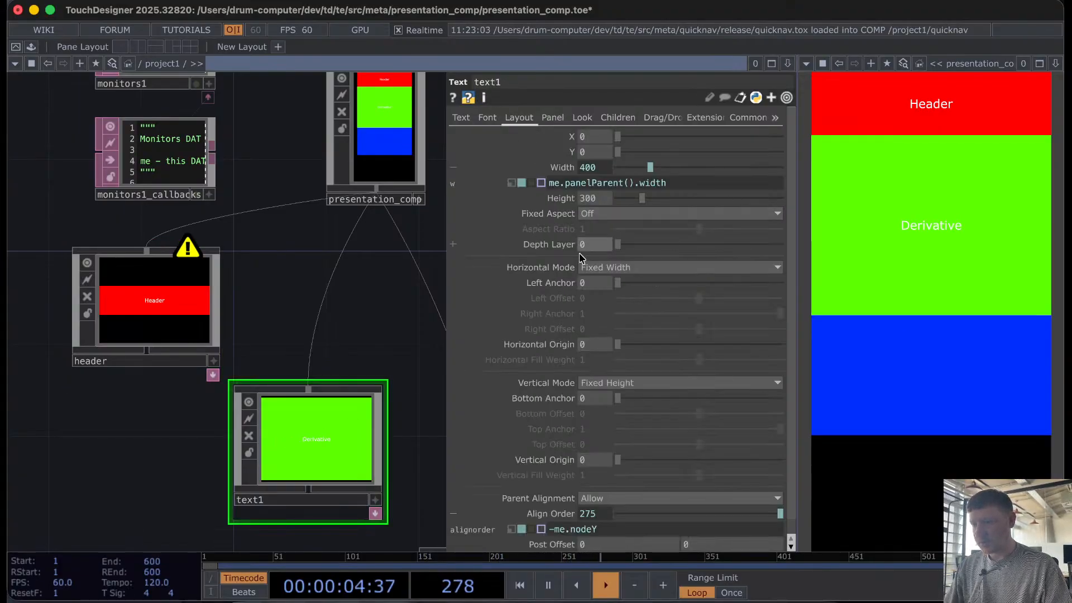
click(553, 117)
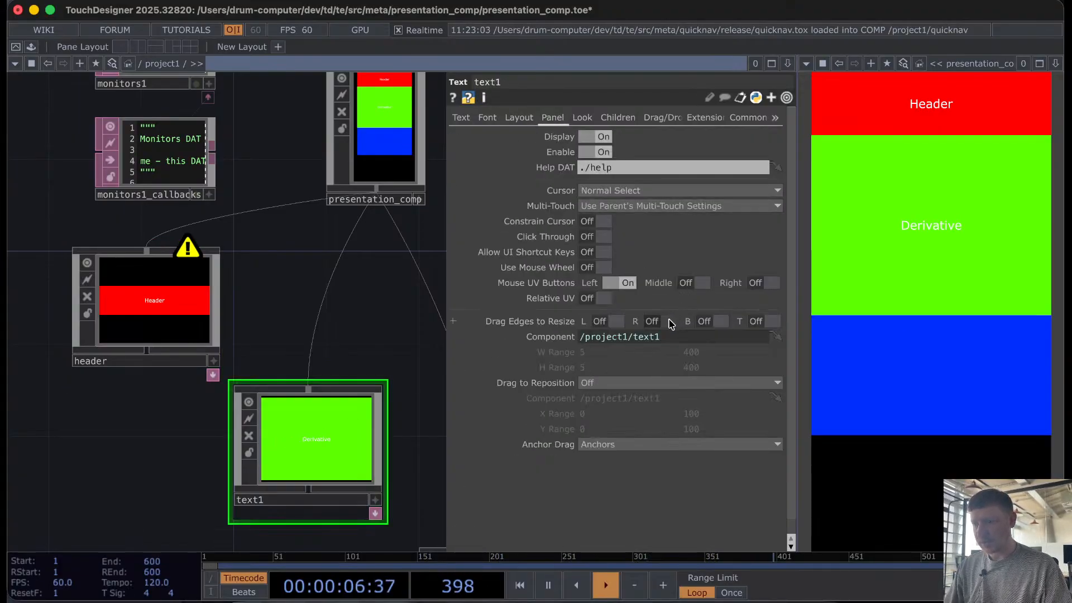
click(707, 322)
click(766, 322)
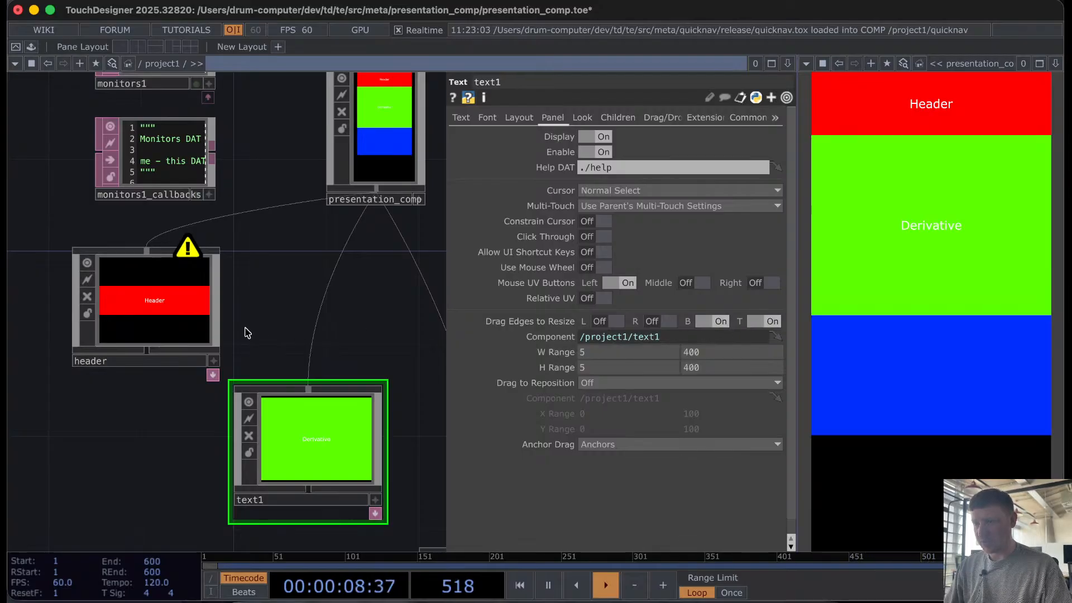
drag(869, 314, 867, 234)
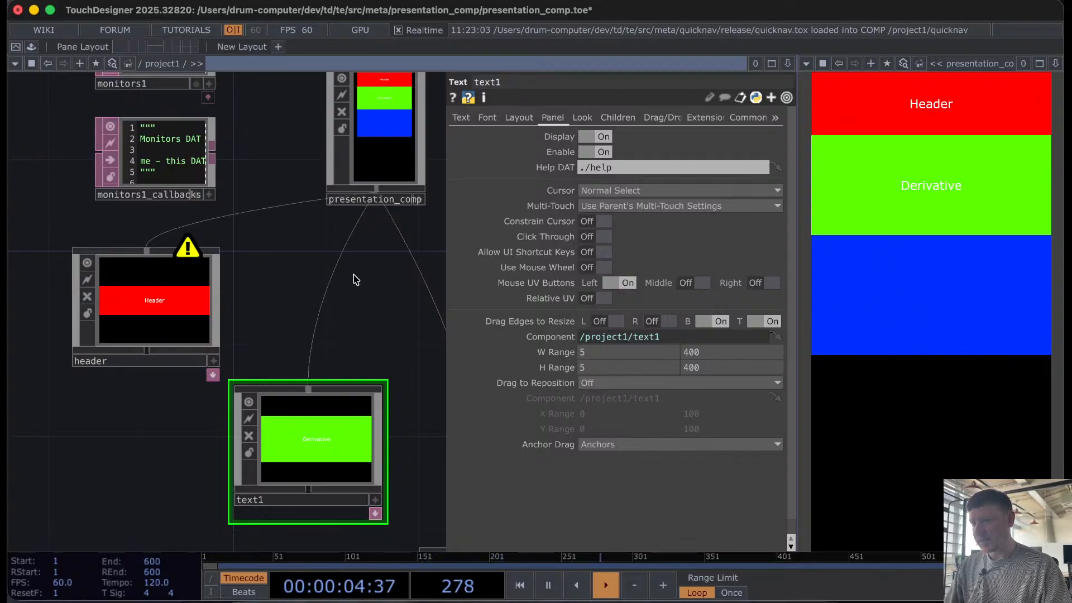
Step: Select the presentation_comp container and check its width and height in the layout parameters
drag(394, 339, 465, 338)
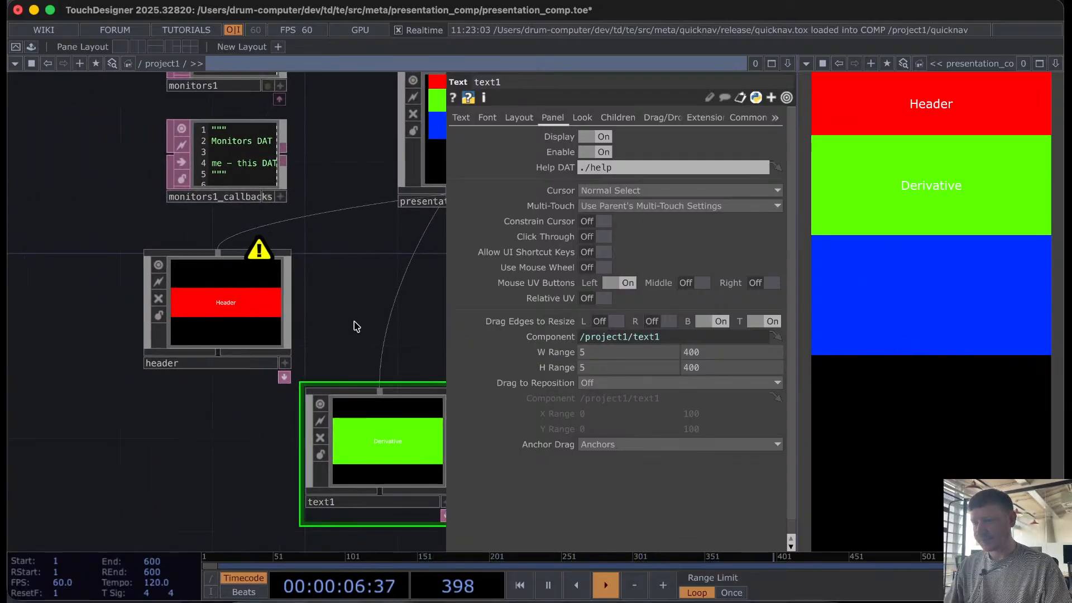
drag(357, 326, 154, 465)
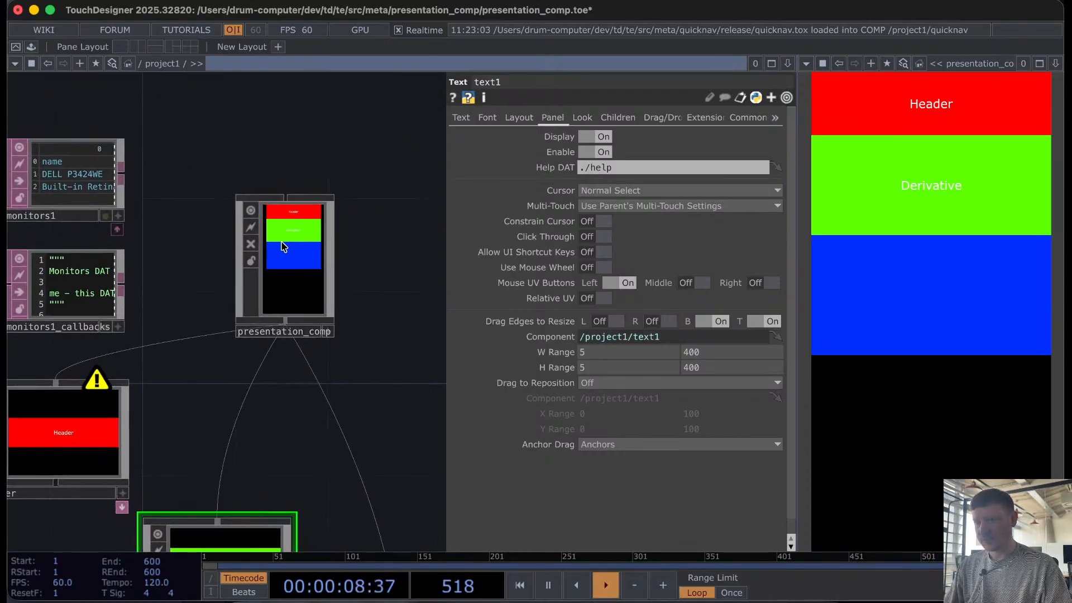
scroll(225, 395, down, 2)
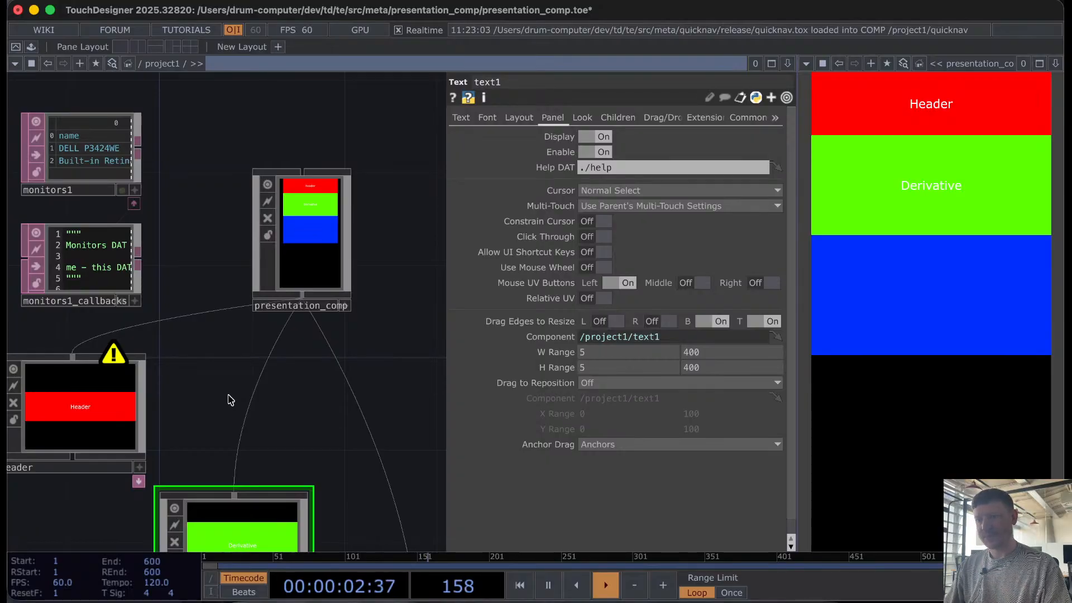
click(309, 228)
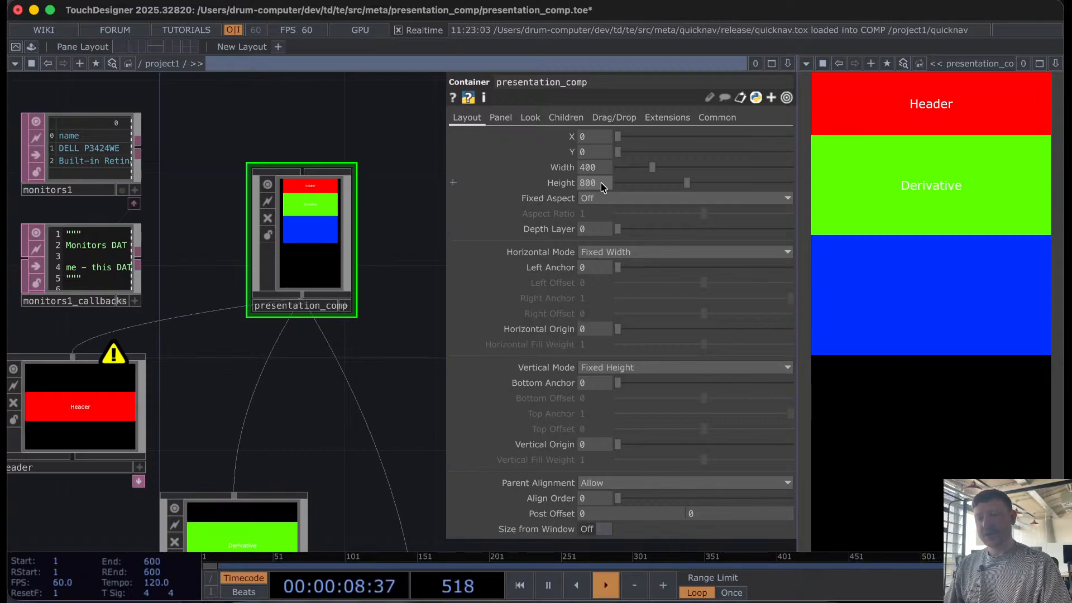
Step: Set the header component's horizontal text alignment to Left
drag(251, 253, 348, 201)
scroll(141, 444, up, 5)
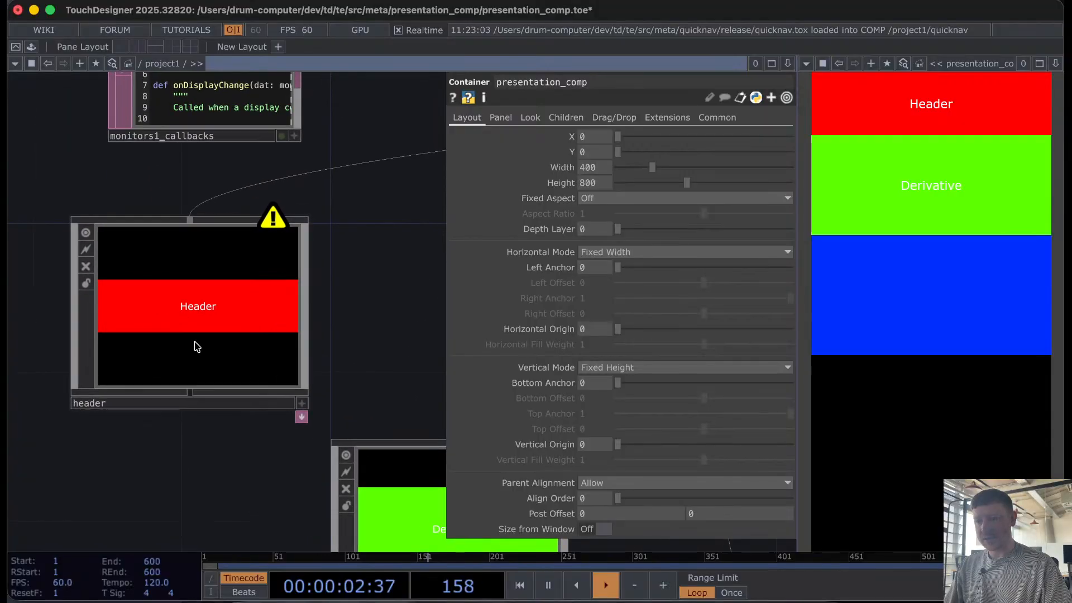
click(196, 347)
scroll(200, 293, up, 3)
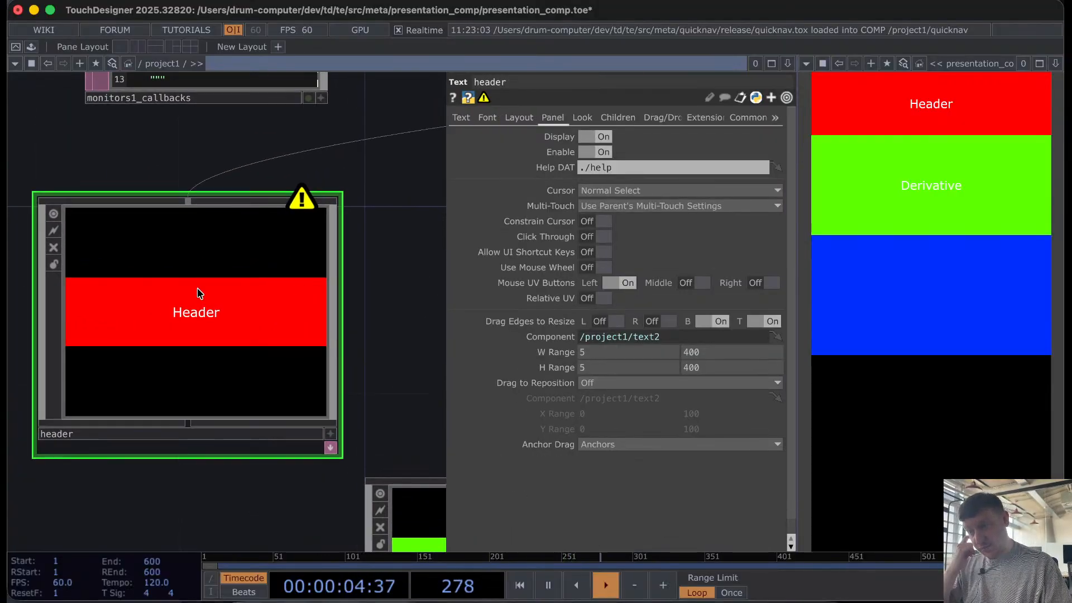
scroll(234, 307, down, 4)
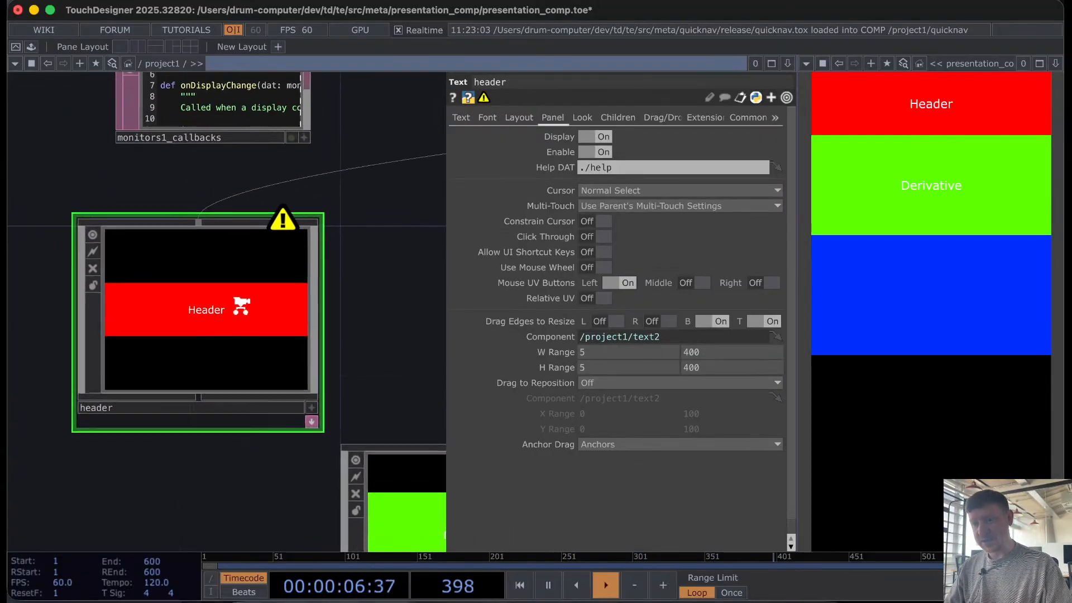
scroll(185, 326, up, 3)
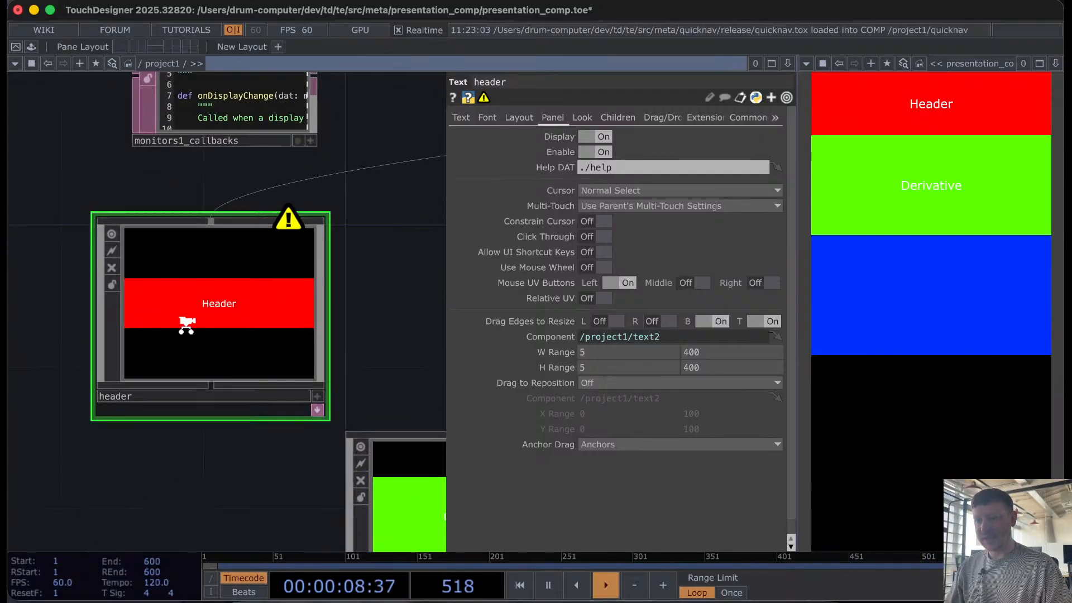
click(467, 118)
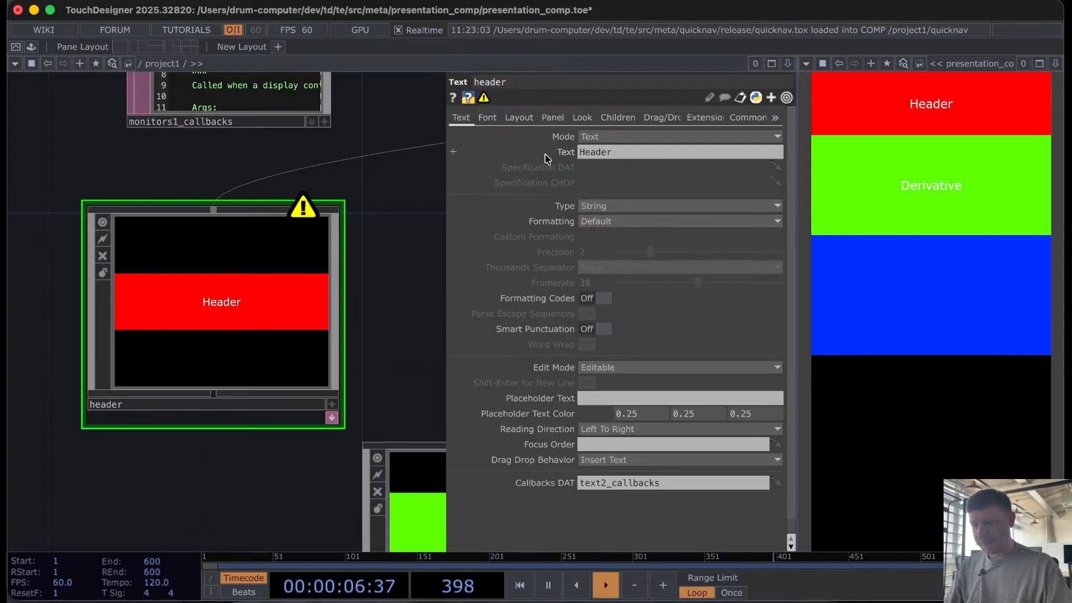
click(487, 118)
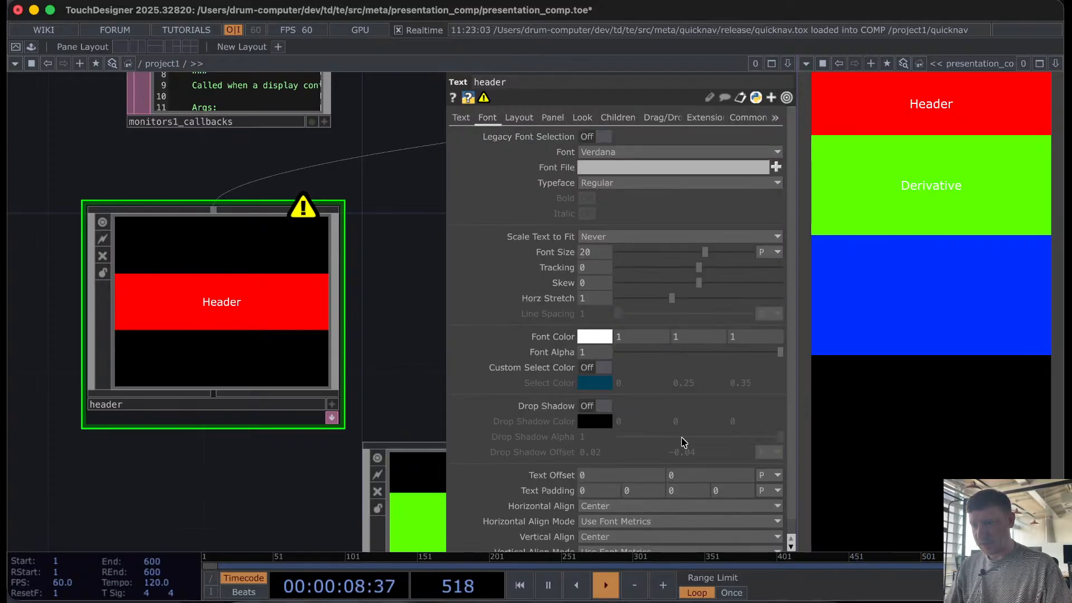
click(646, 507)
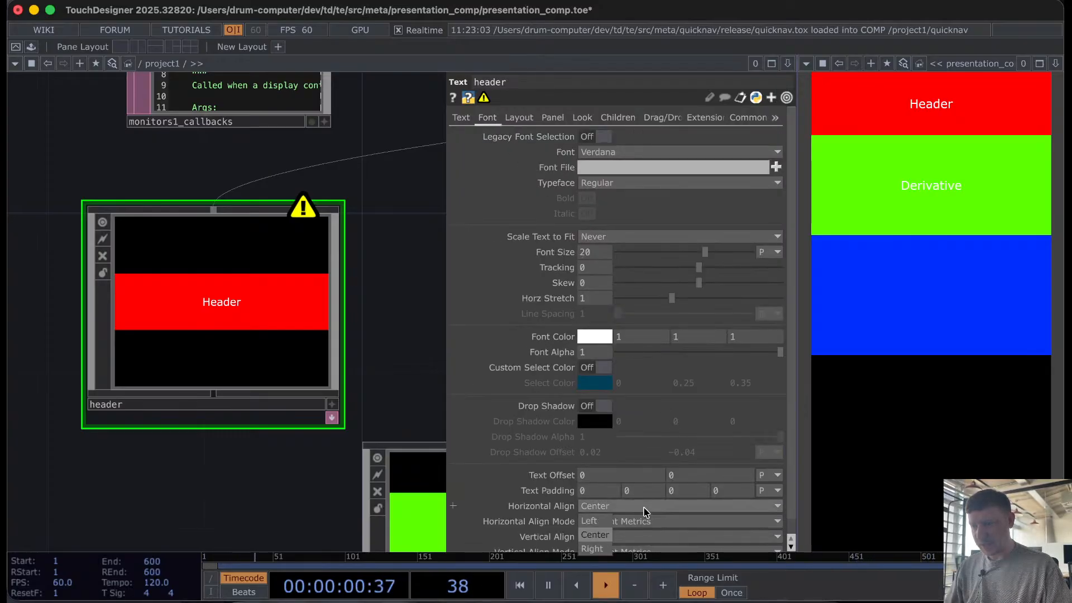
click(602, 522)
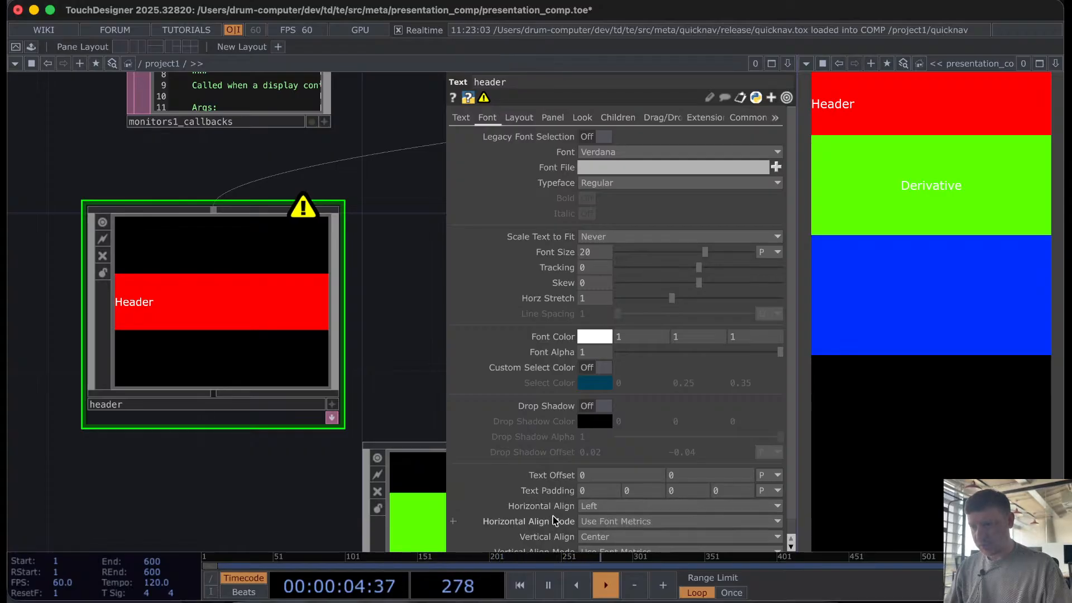
Step: Set the header's horizontal text offset to 20 and check its available unit options, keeping Panel Units
scroll(552, 511, down, 1)
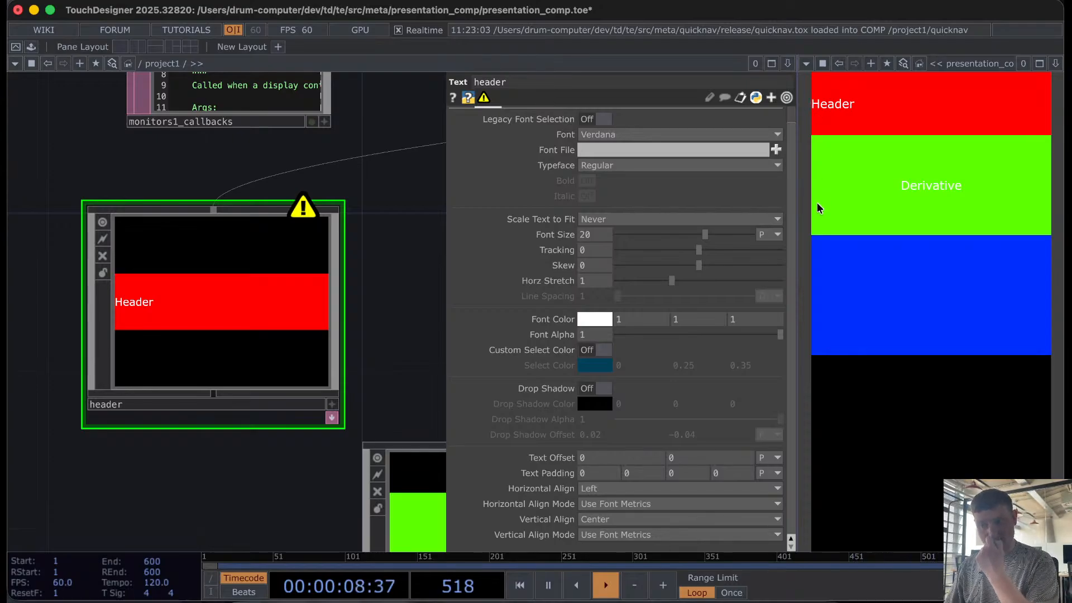
click(598, 459)
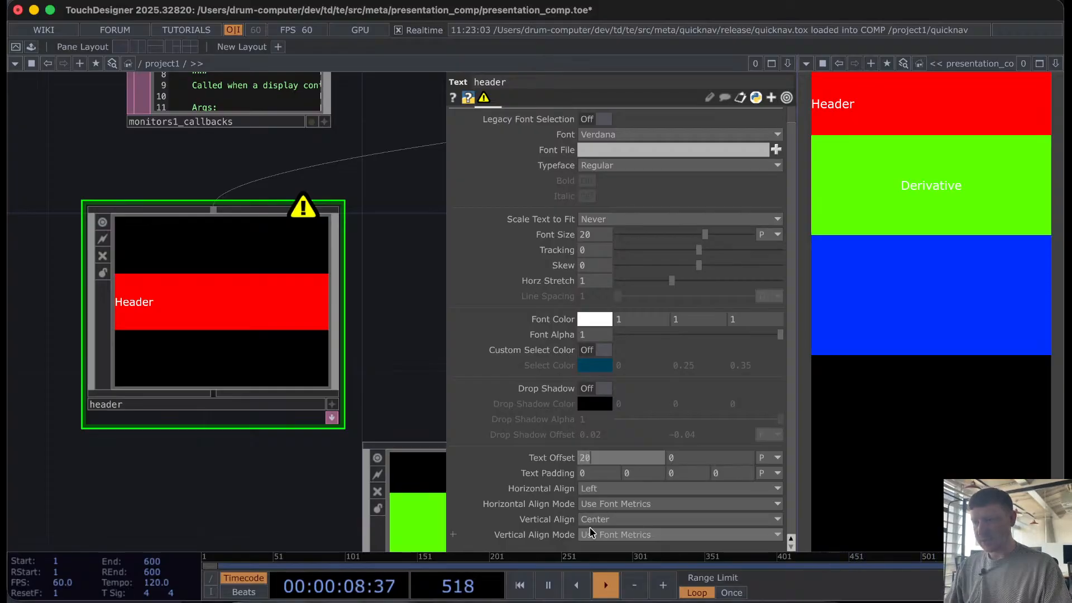
key(Return)
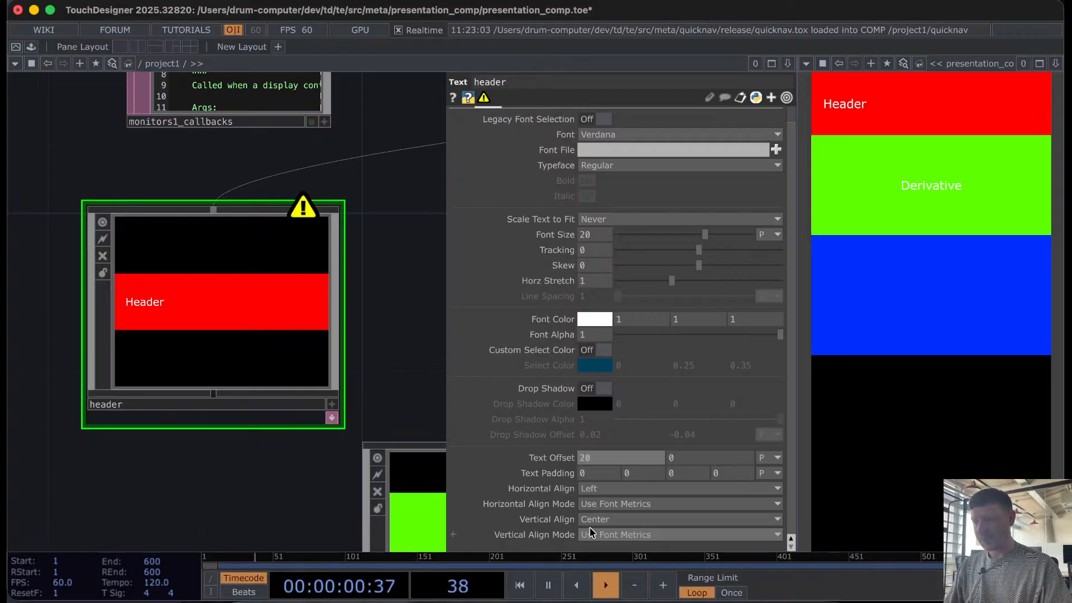
click(778, 457)
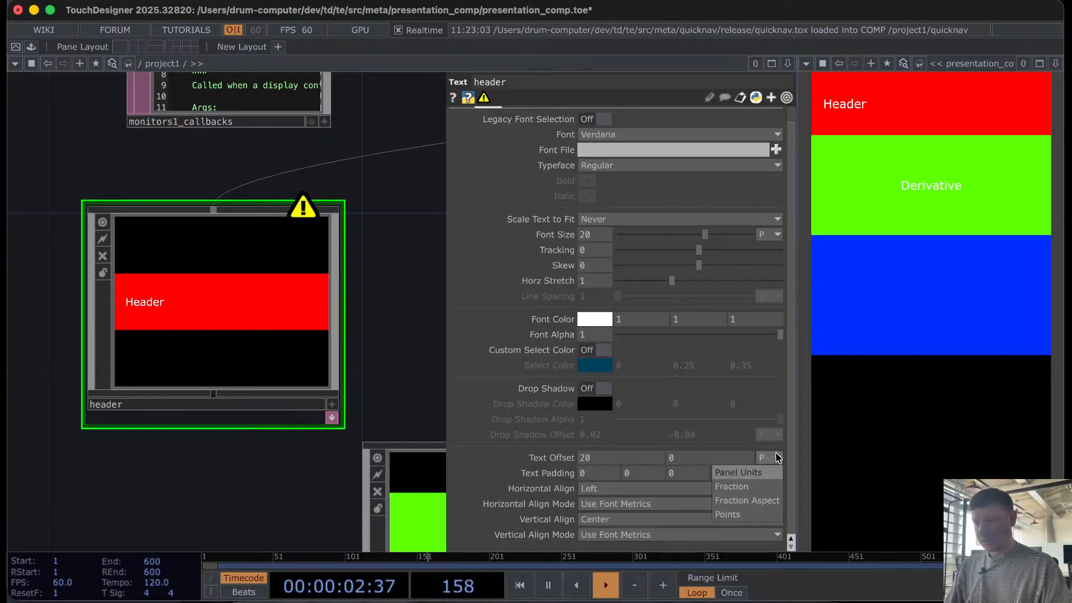
click(777, 457)
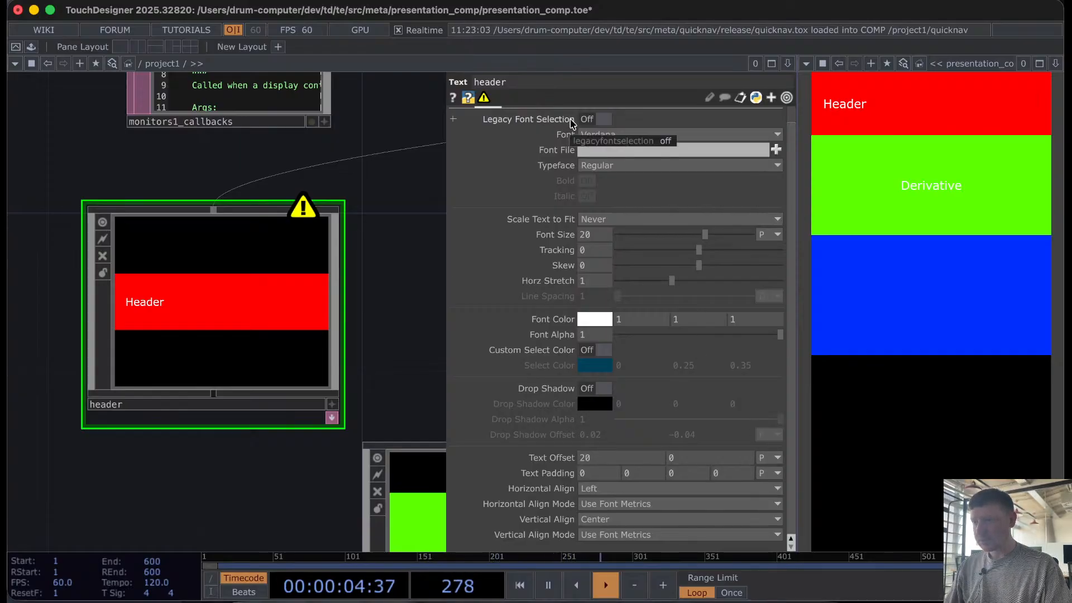
Step: Resize sections in the panel preview by their edges, collapsing the green text section to a thin strip and making the header taller
drag(896, 138, 899, 264)
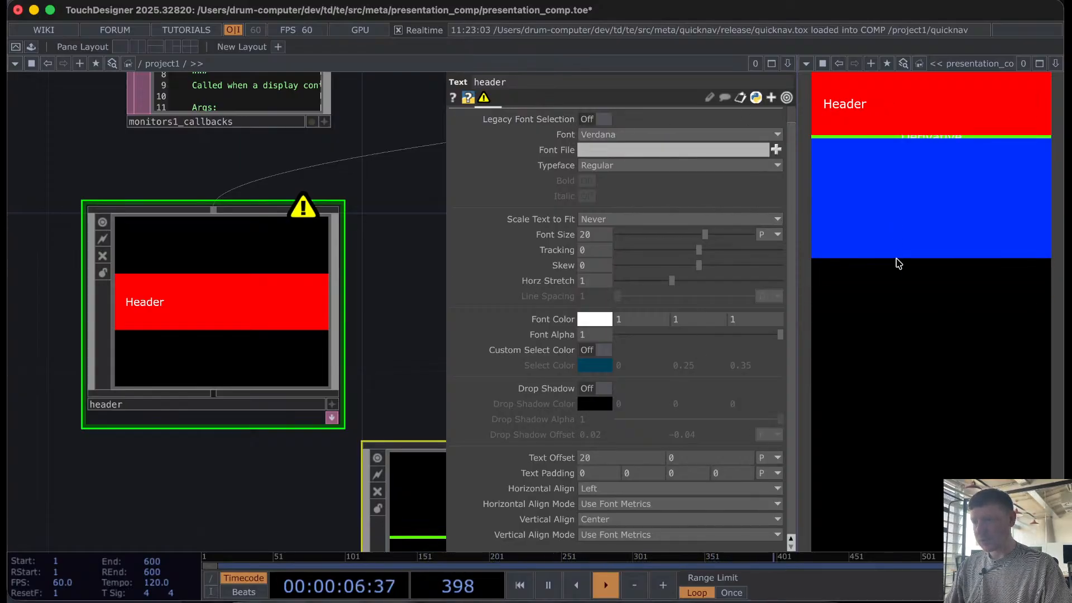
drag(903, 134, 924, 223)
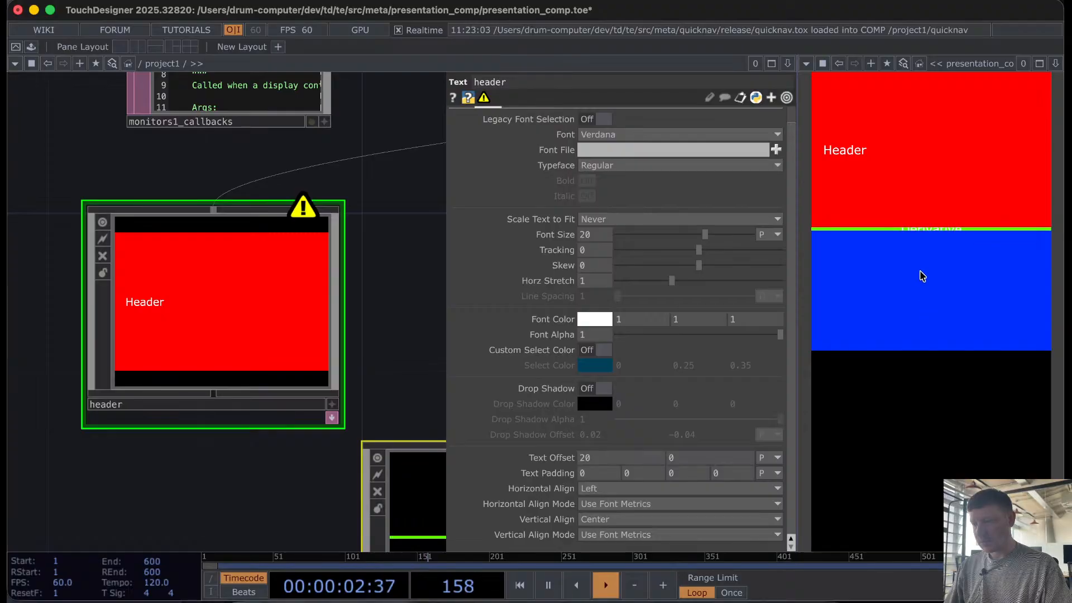
drag(907, 224, 898, 138)
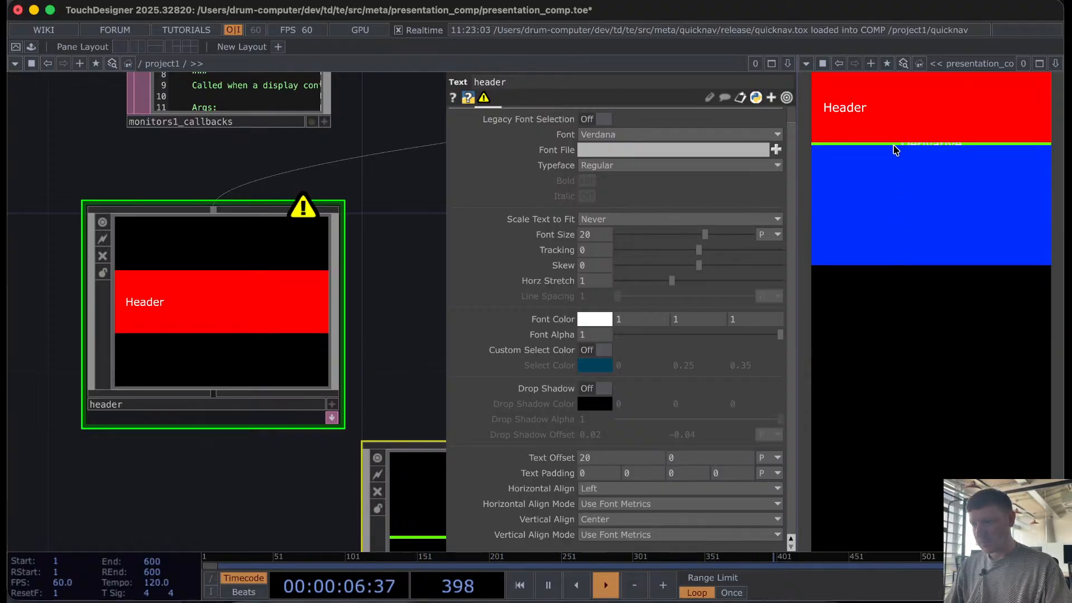
drag(894, 140, 907, 182)
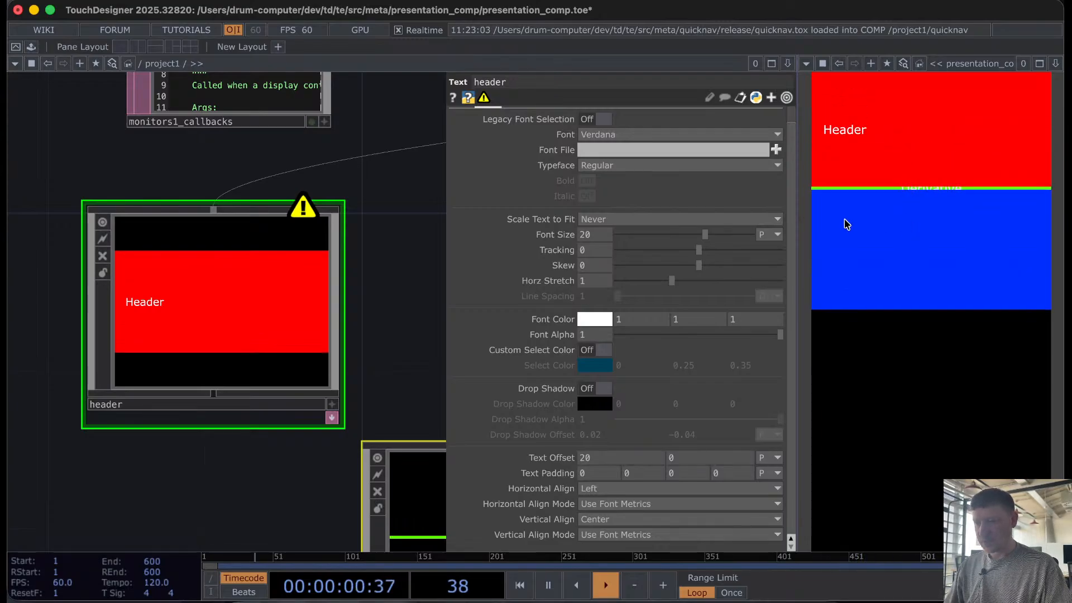
Step: Set text1's height to 50 and resize the preview sections by their edges, to about 137 for text1 and about 71 for the header
scroll(407, 390, down, 3)
click(383, 455)
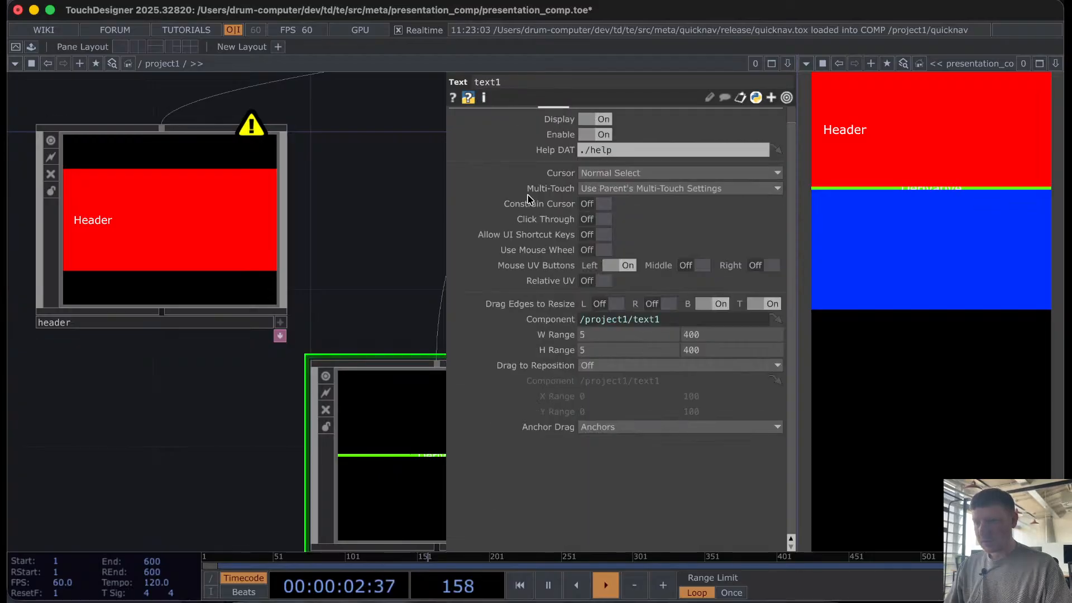
click(461, 117)
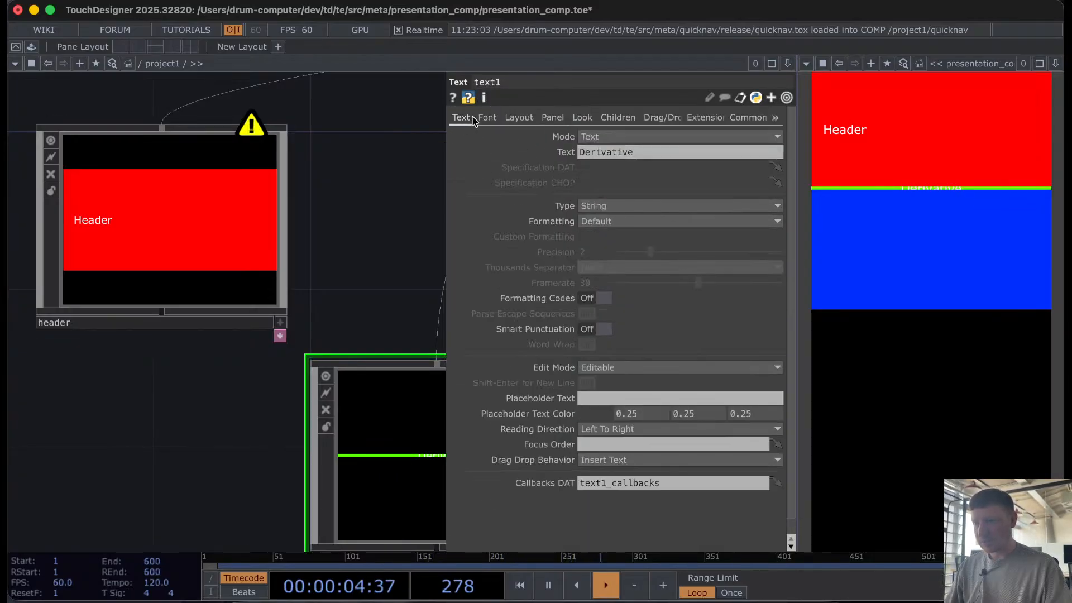
click(487, 118)
click(510, 118)
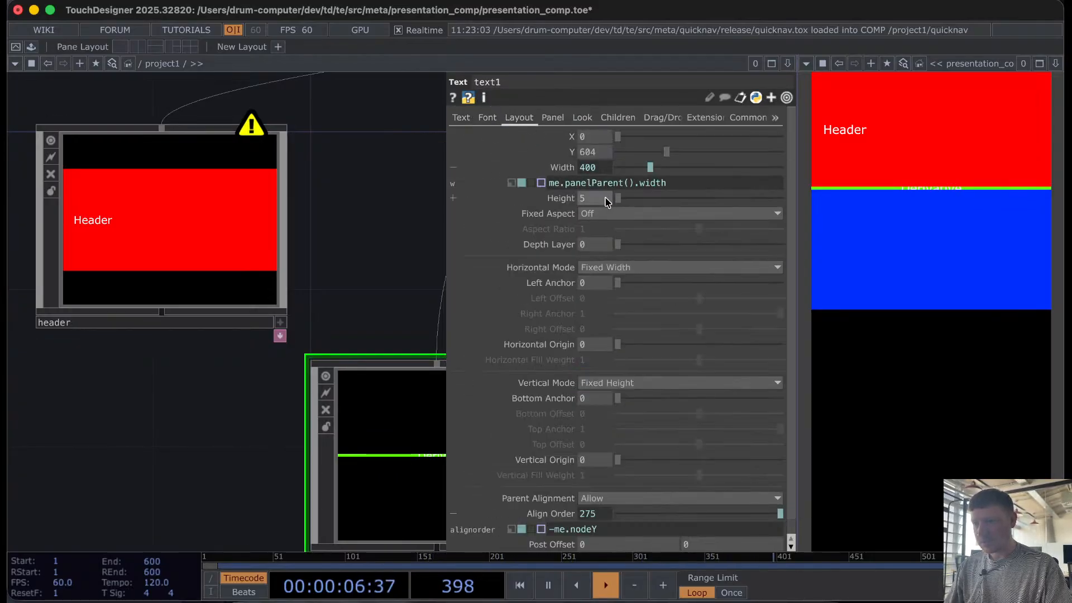
key(Return)
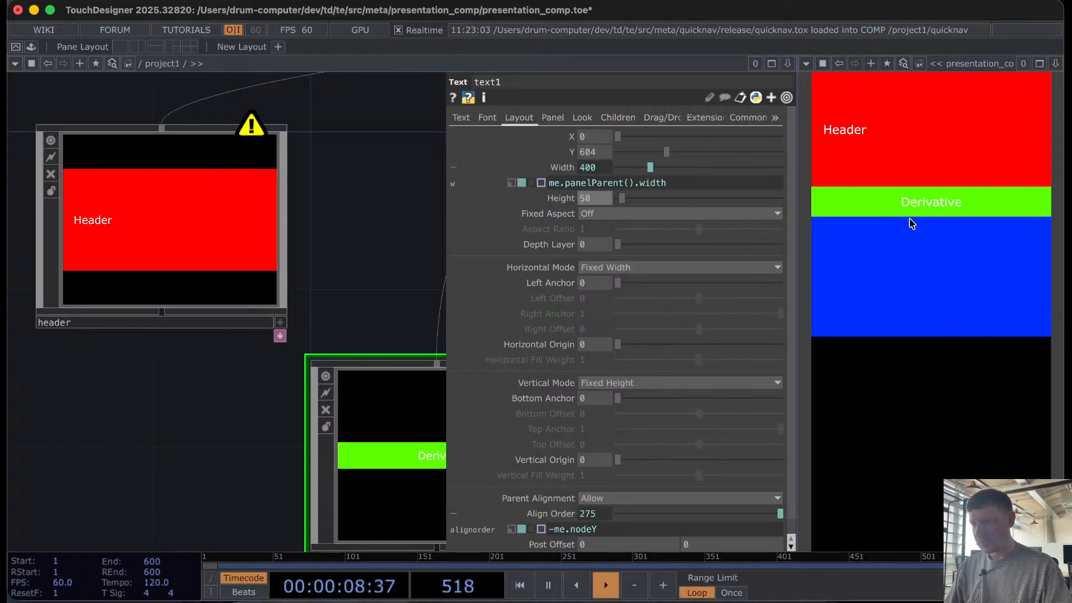
drag(905, 216, 904, 273)
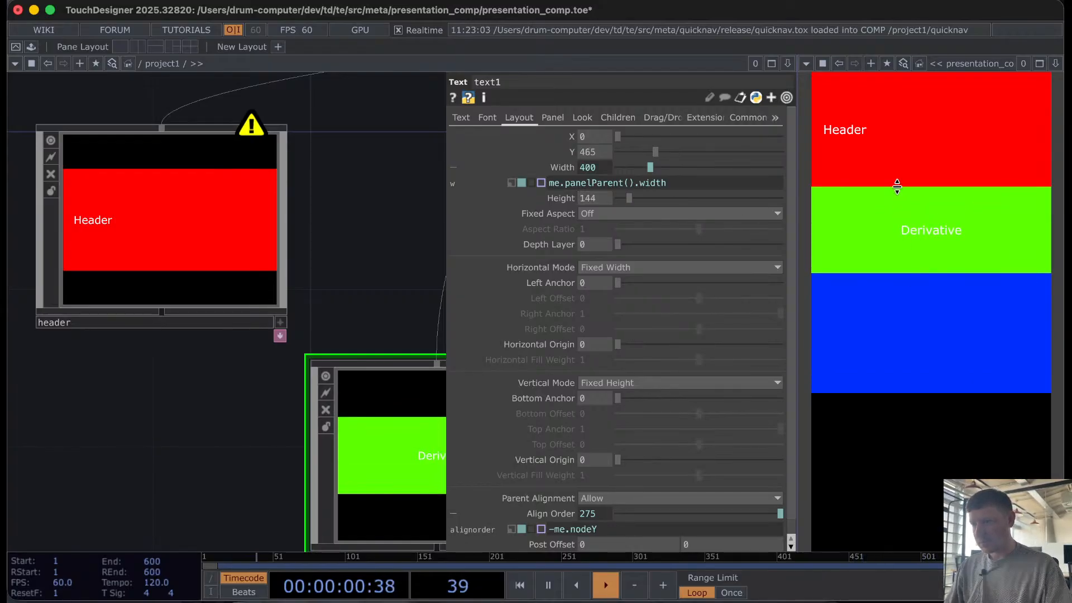
drag(897, 185, 854, 109)
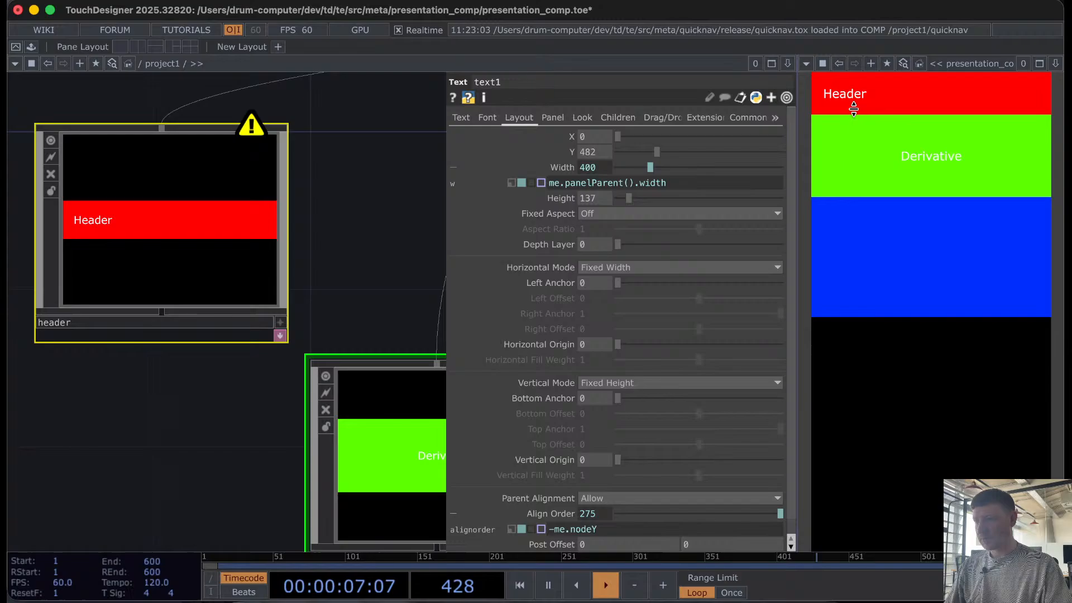
Step: Select the header component and set its text typeface to Bold
click(390, 254)
click(202, 224)
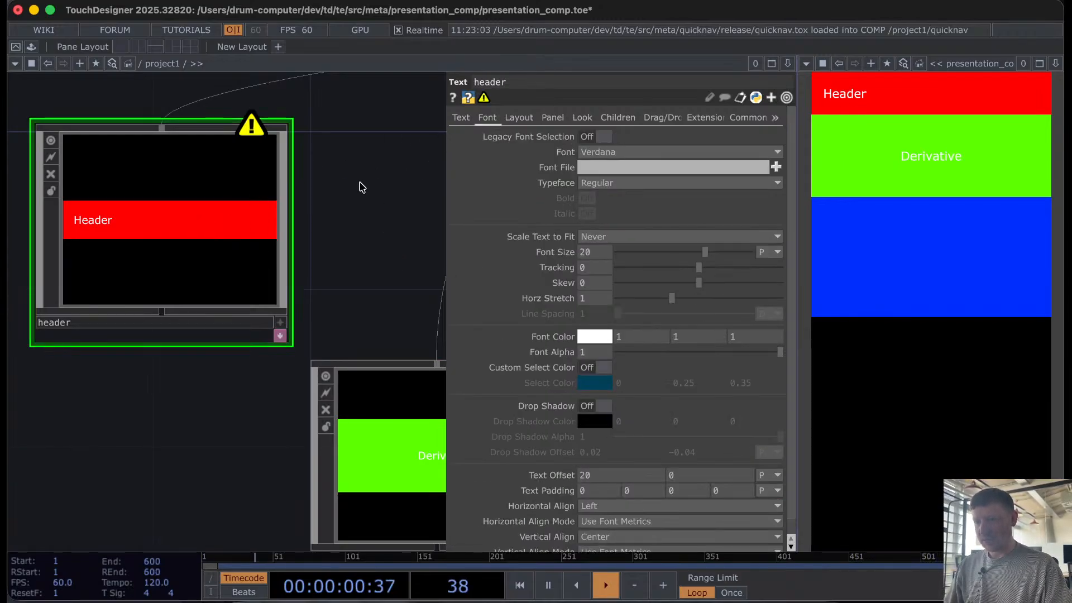
scroll(196, 211, right, 10)
drag(258, 188, 406, 192)
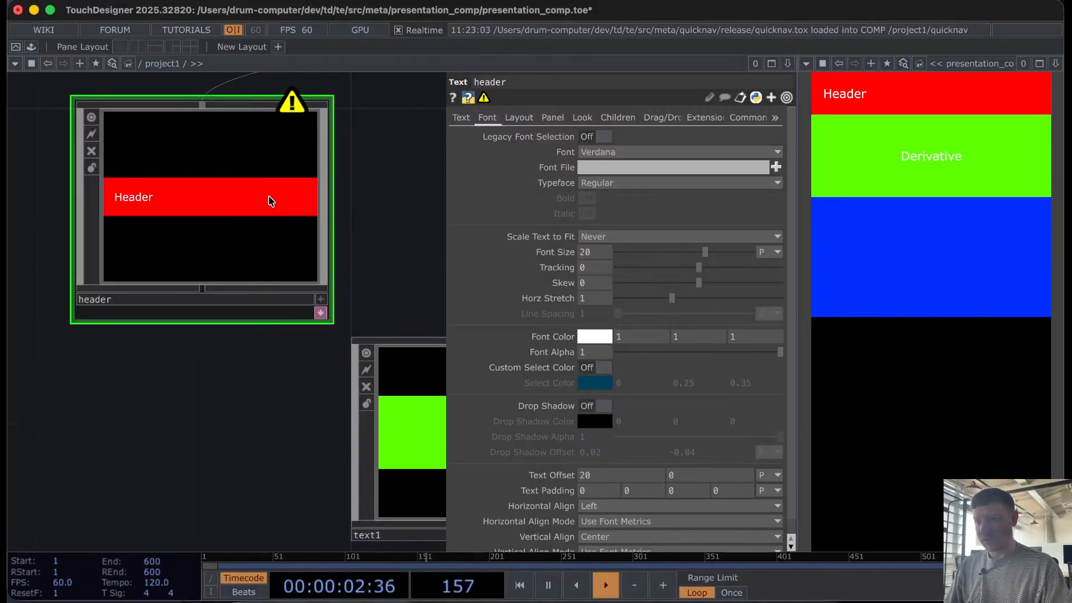
key(i)
scroll(328, 283, down, 5)
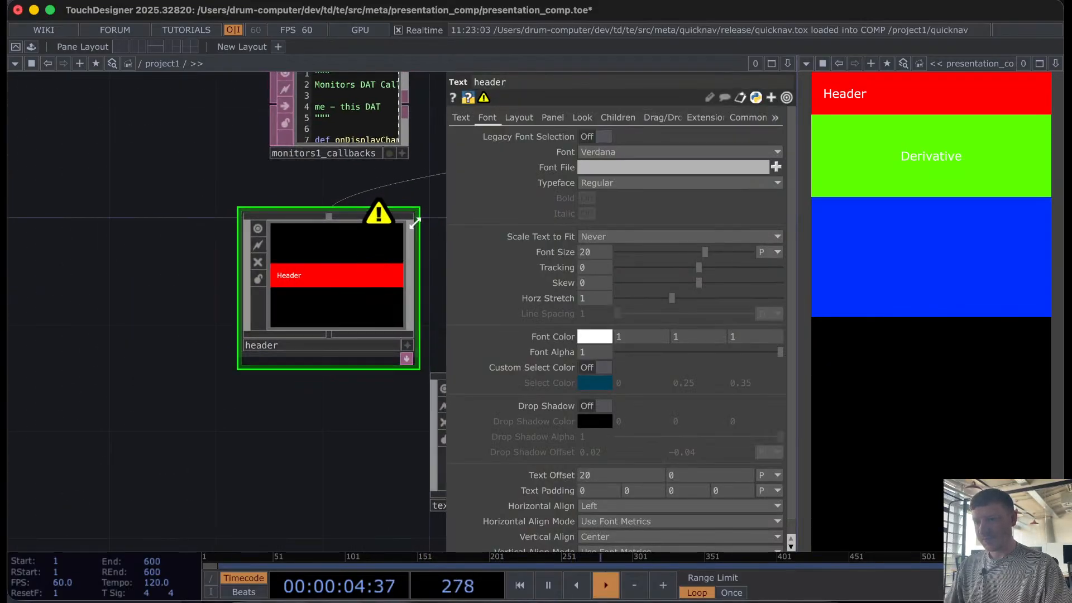
drag(438, 235, 312, 244)
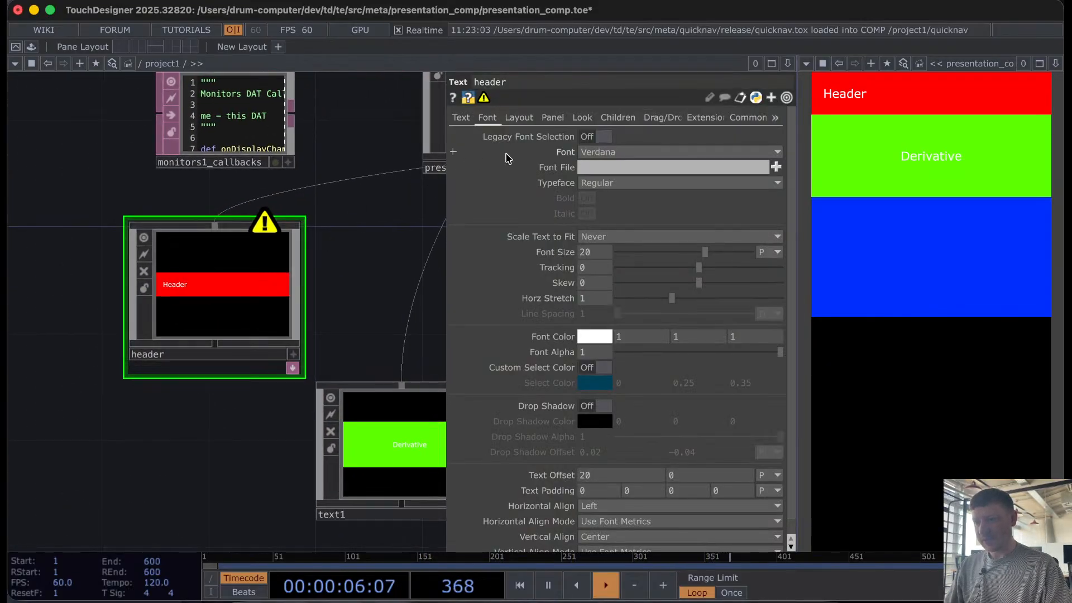
click(553, 117)
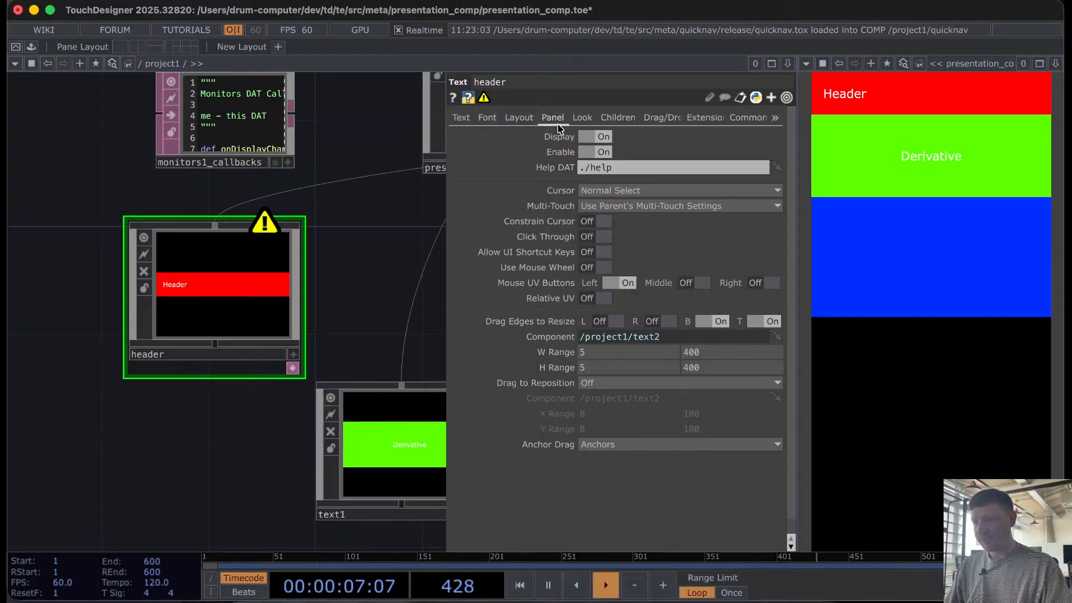
click(528, 124)
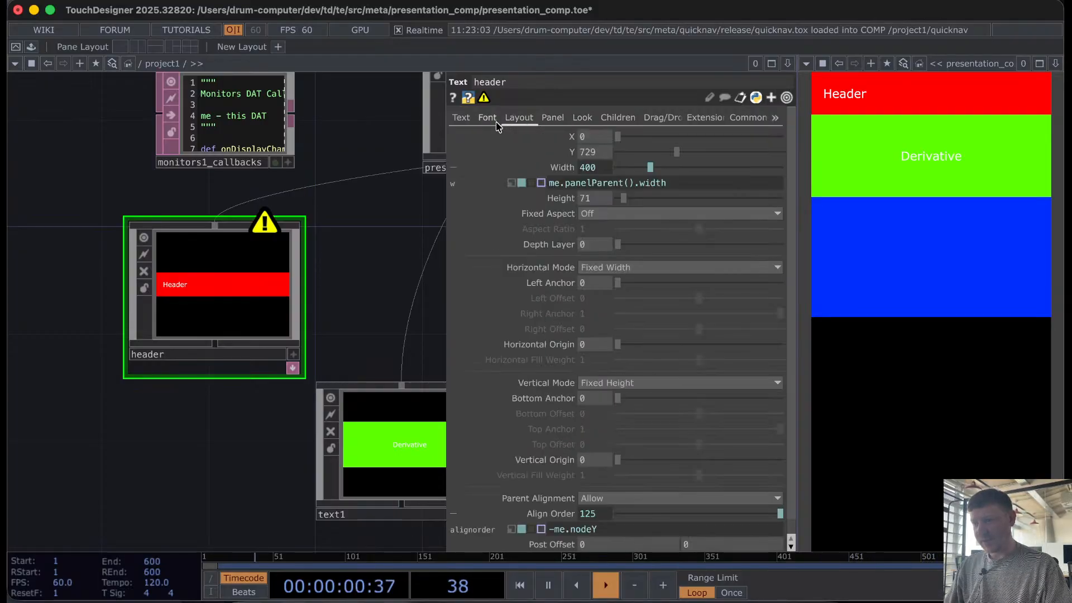
click(487, 118)
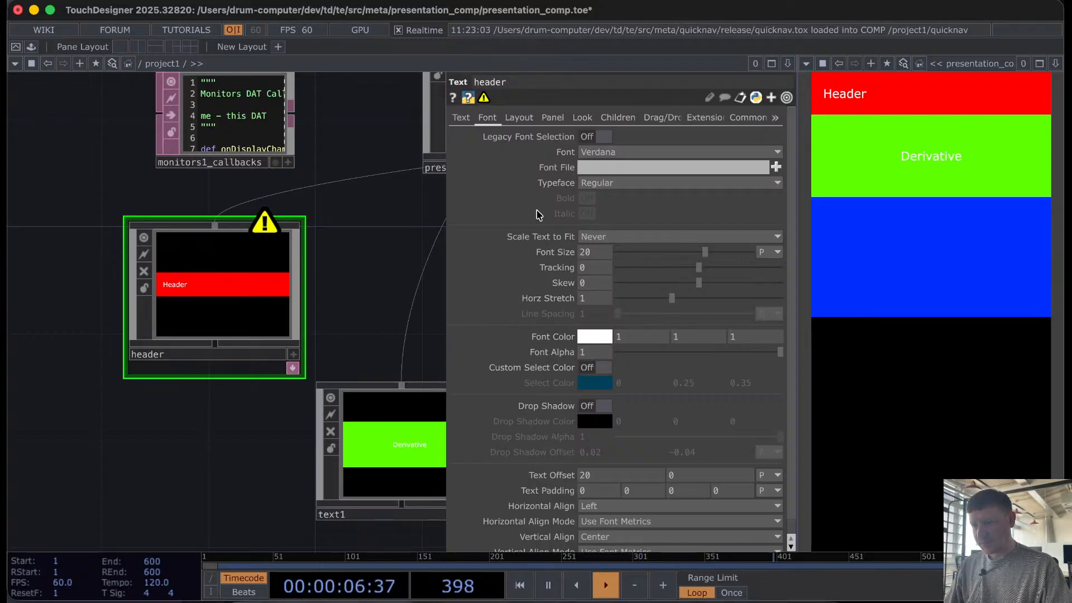
click(587, 180)
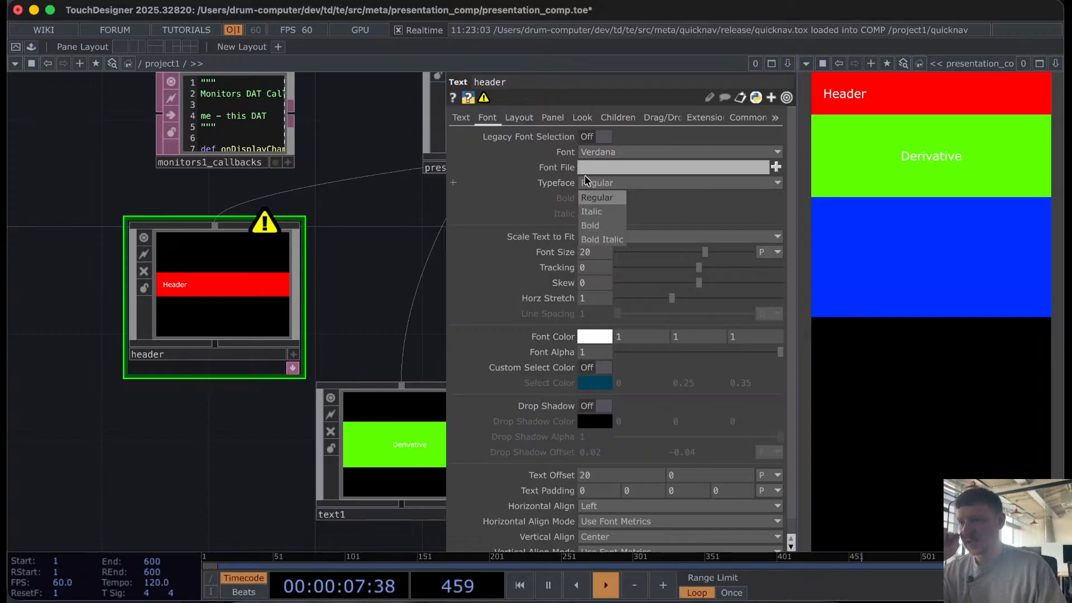
click(609, 226)
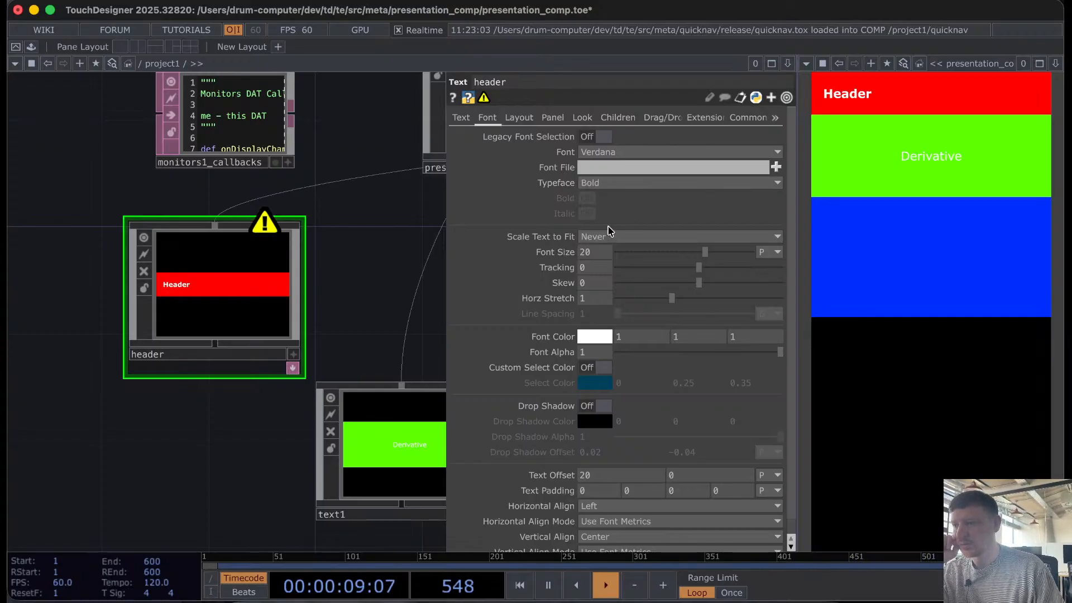
Step: Change the header's font to Roboto and its font size to 25
click(597, 152)
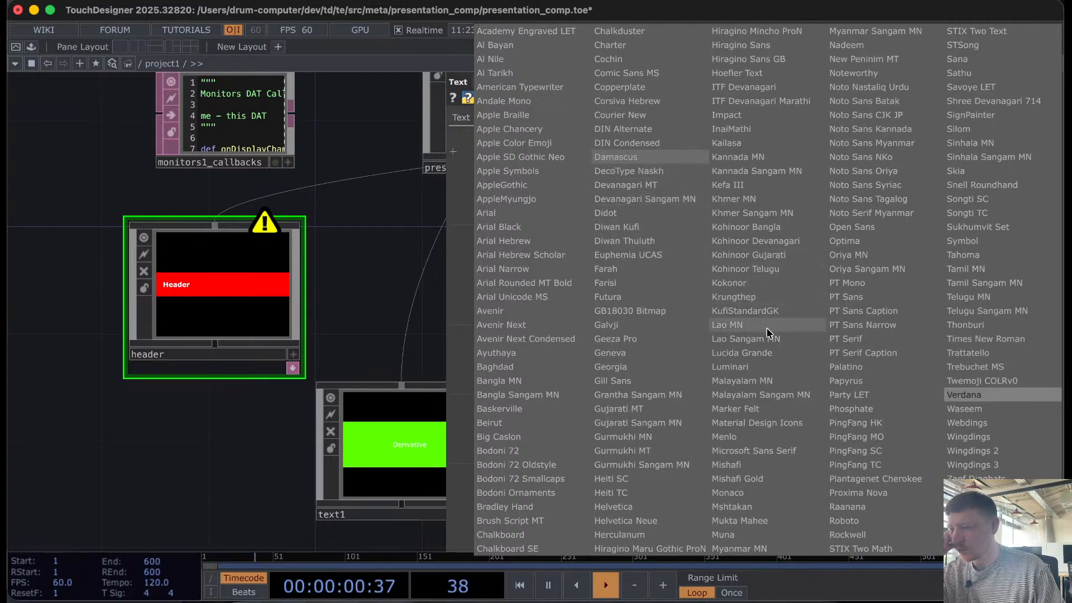
click(841, 521)
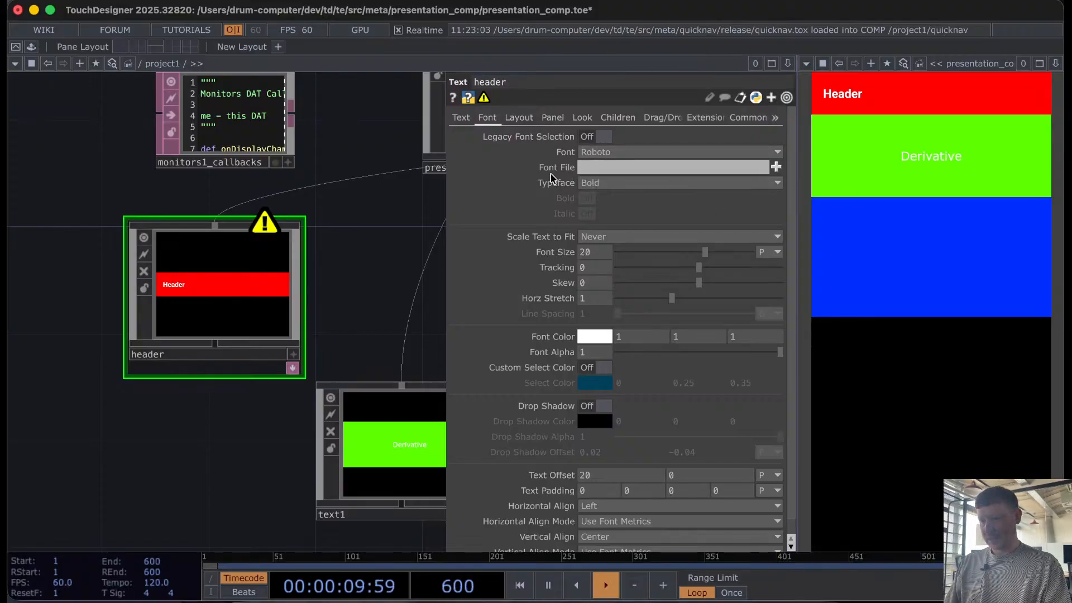
drag(353, 293, 362, 293)
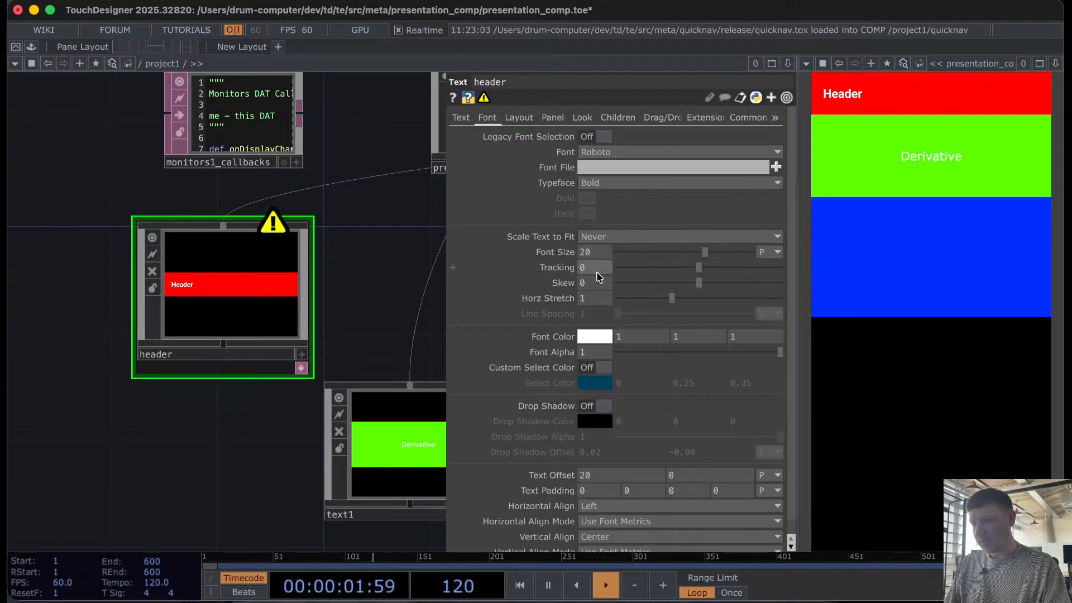
drag(275, 244, 128, 218)
drag(278, 211, 361, 183)
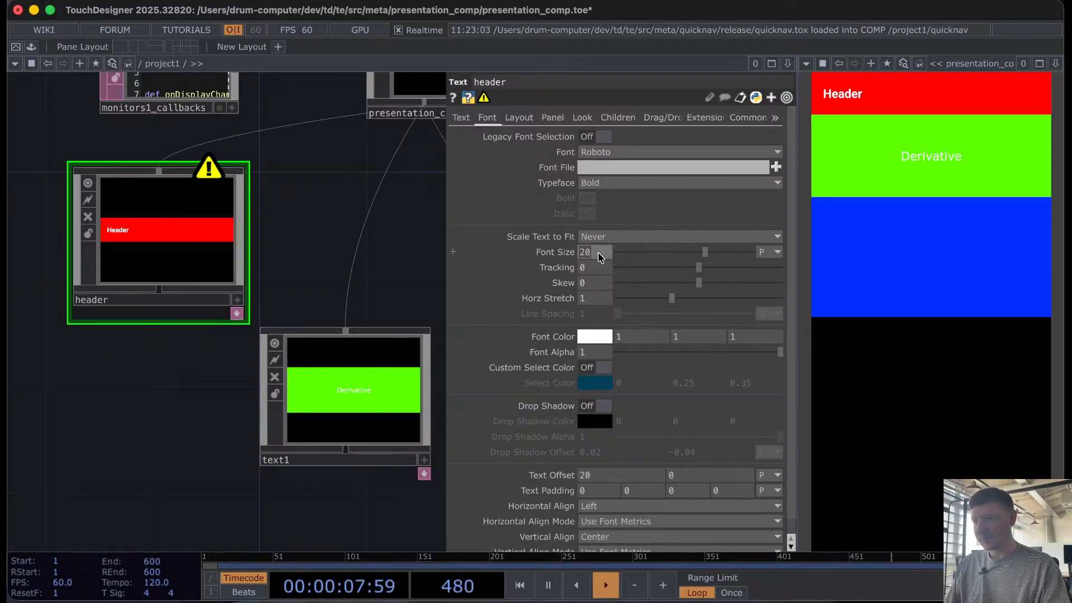
scroll(600, 256, up, 5)
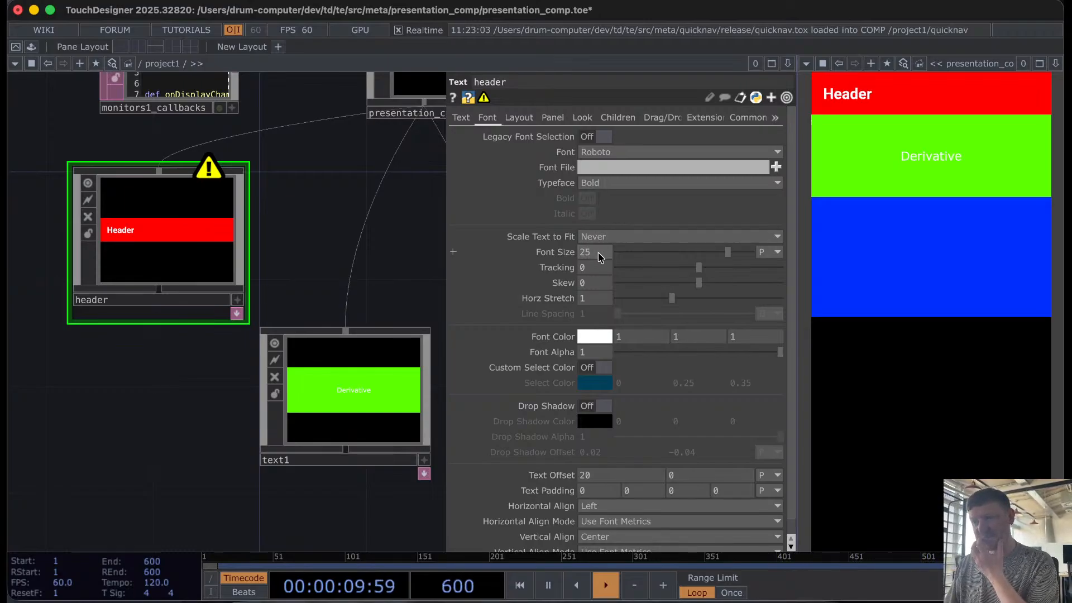
Step: Set the text1 component's font to Roboto
click(314, 389)
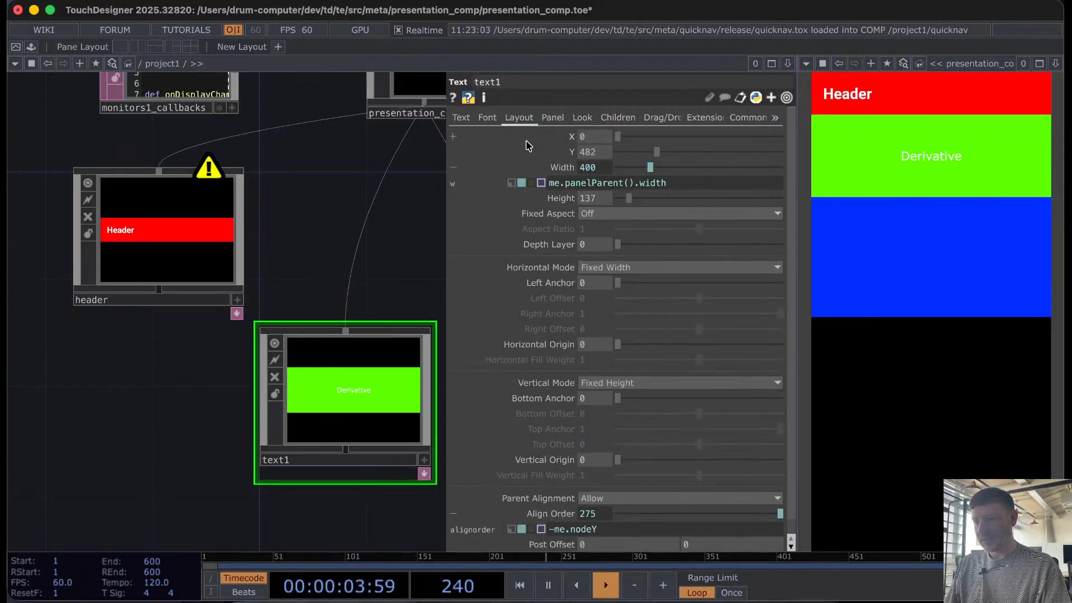
click(487, 117)
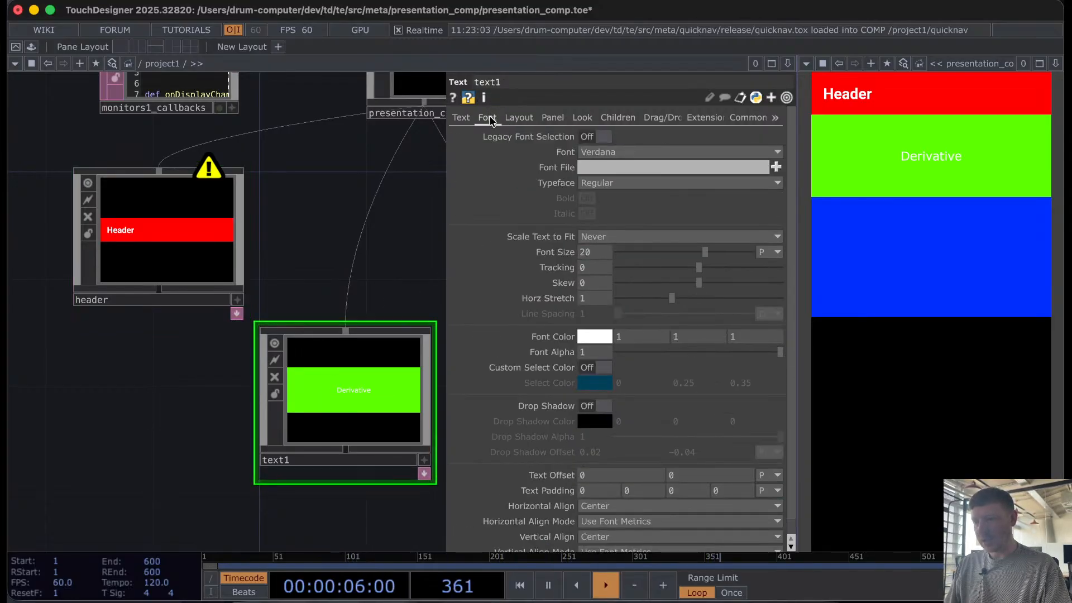
click(601, 150)
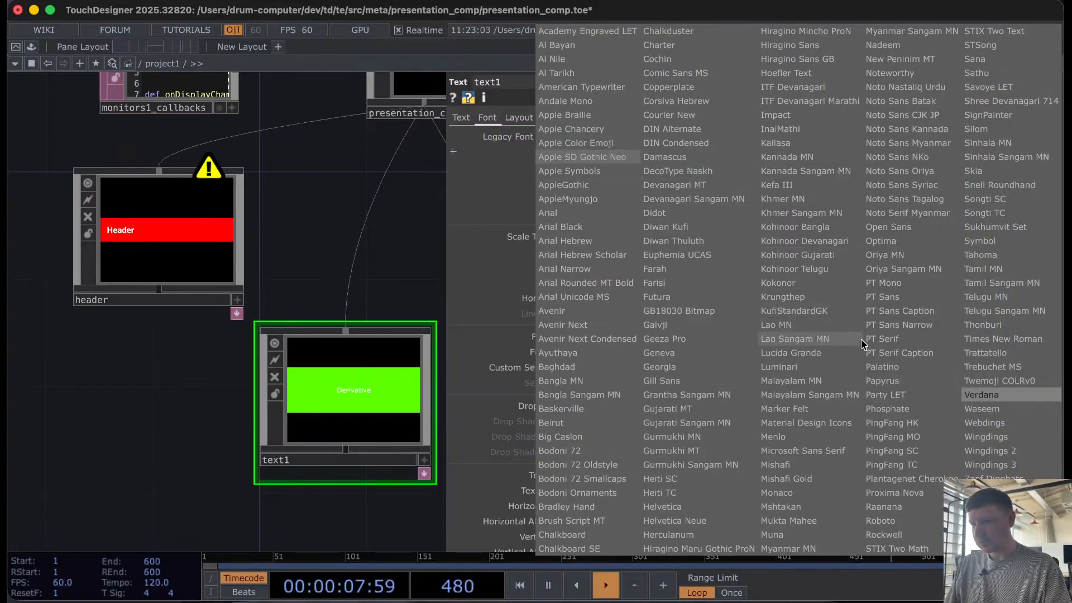
click(881, 521)
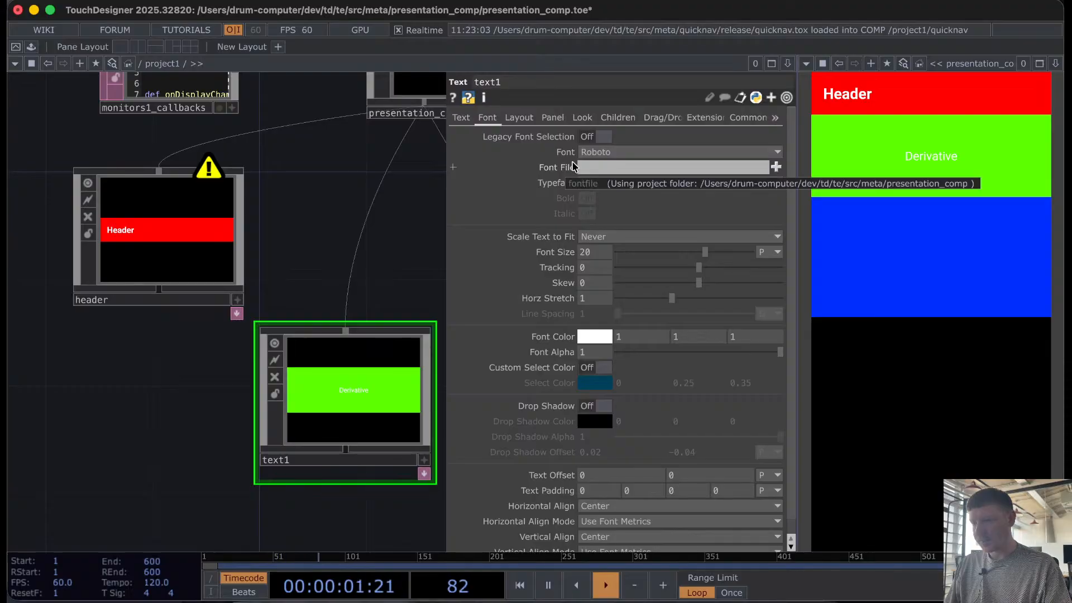
Step: Align text1's text horizontally to Left and vertically to Top
click(614, 506)
click(606, 522)
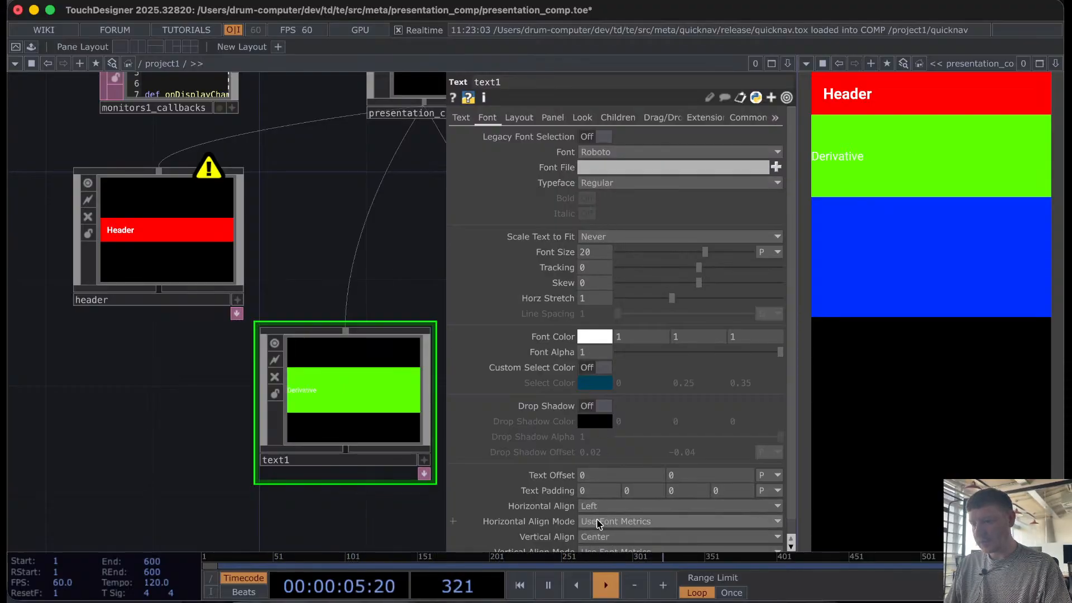
click(605, 537)
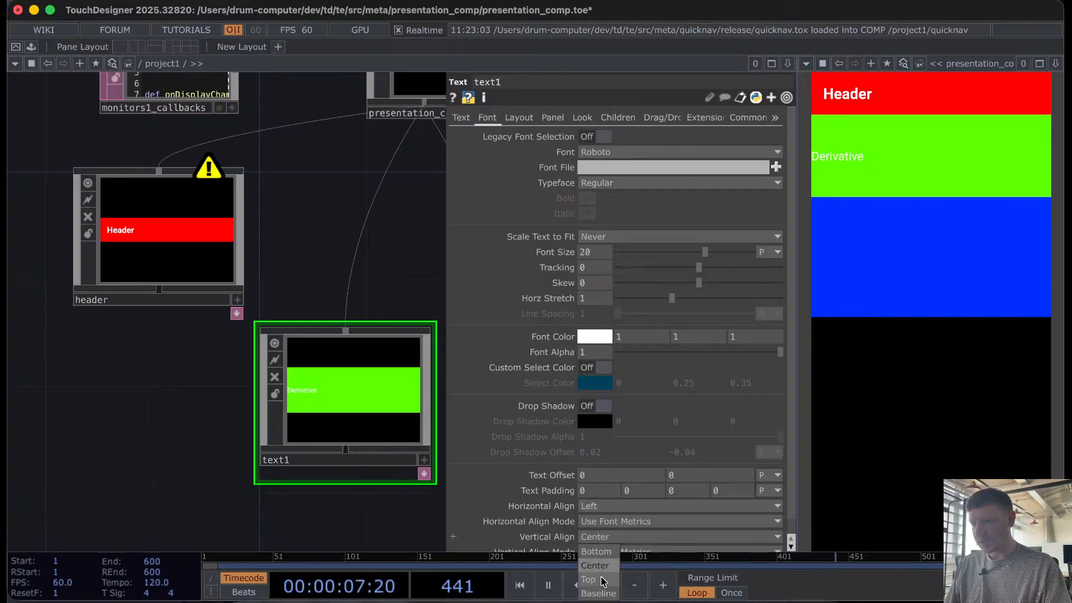
click(603, 581)
Step: Try Top vertical alignment on the header's text and return it to Center
click(197, 221)
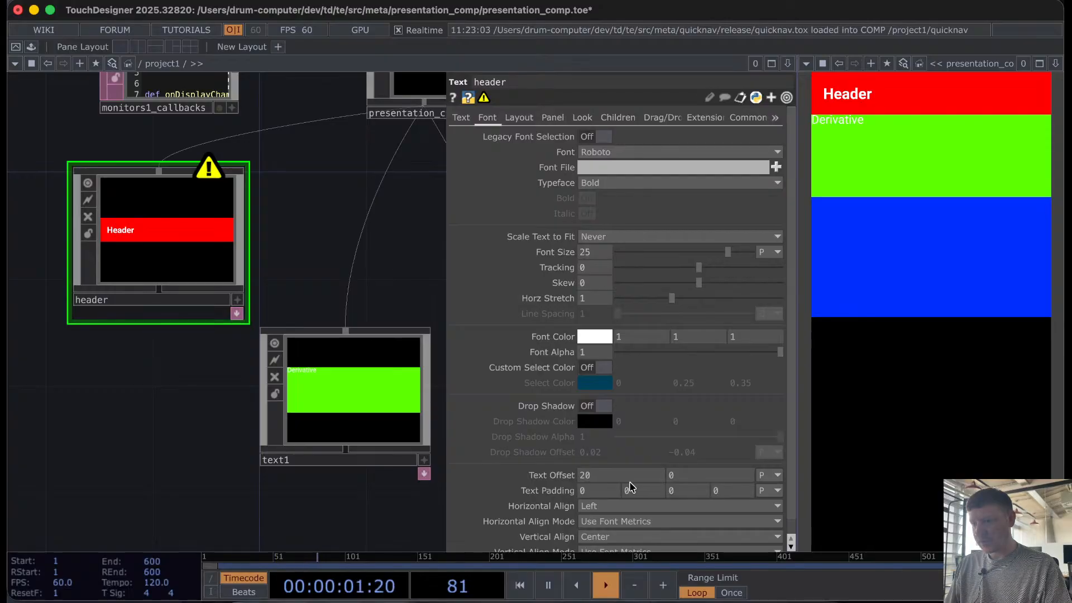
click(623, 537)
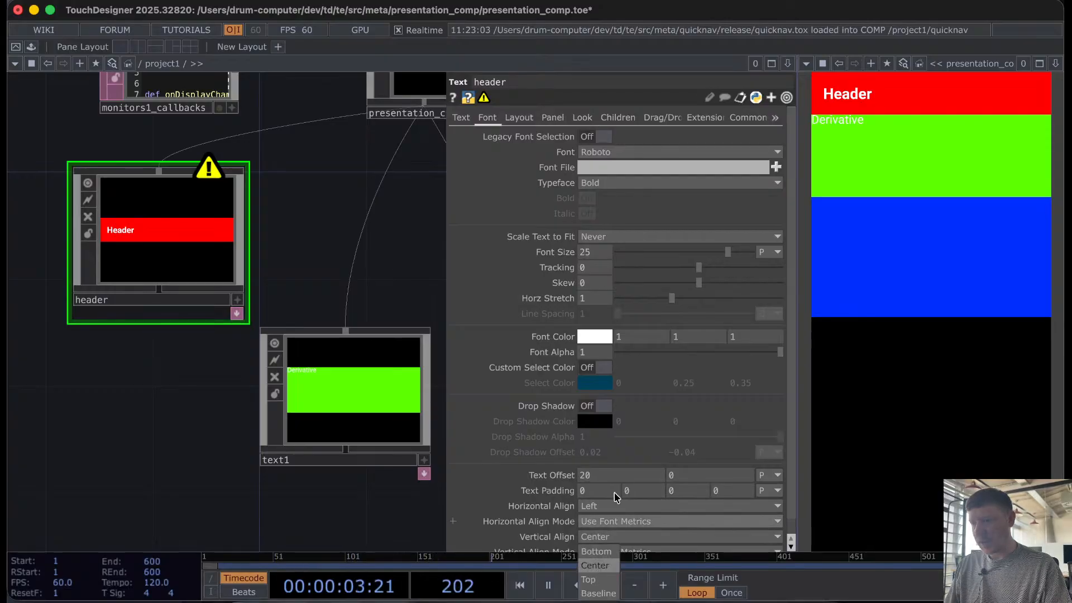
click(859, 110)
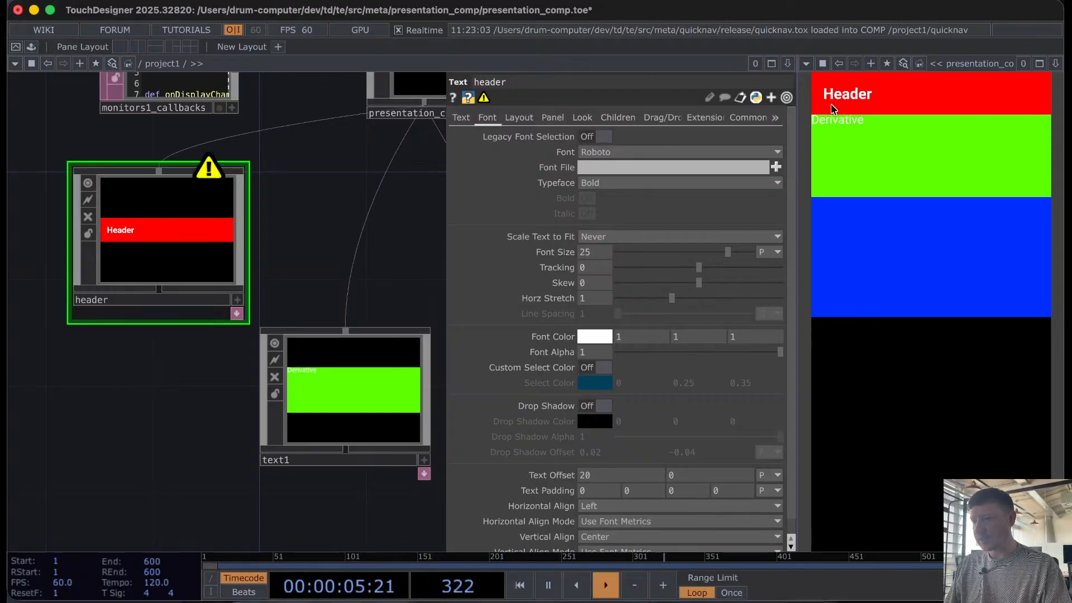
click(597, 537)
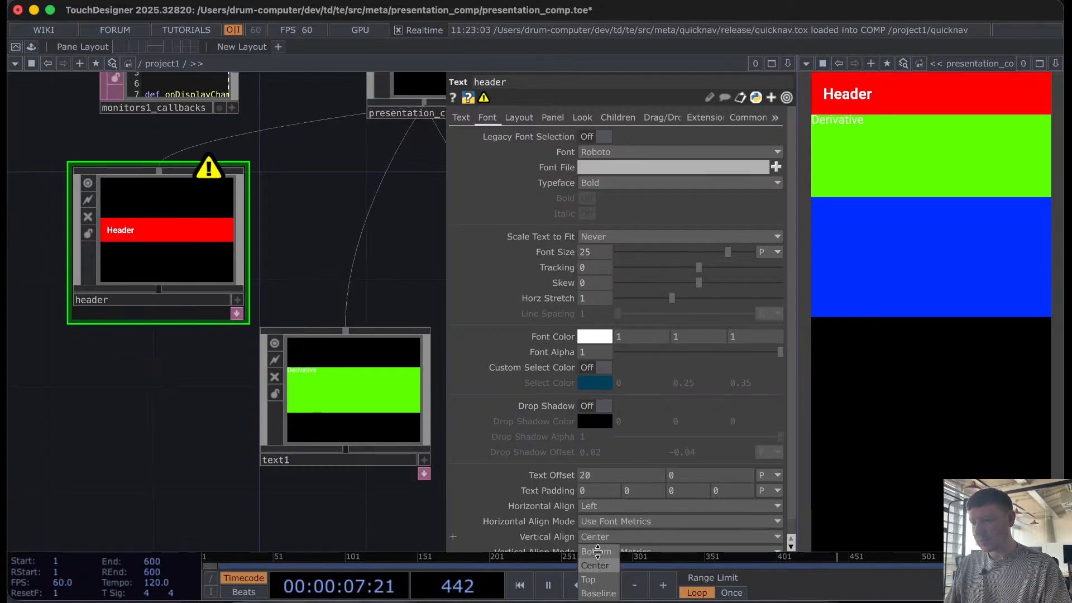
click(598, 579)
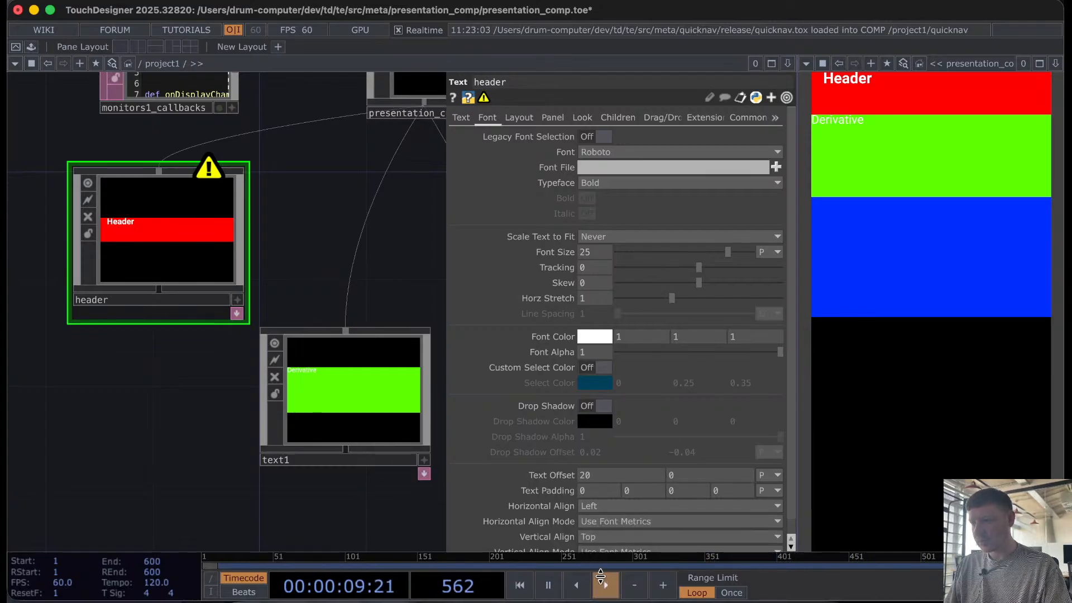
click(600, 538)
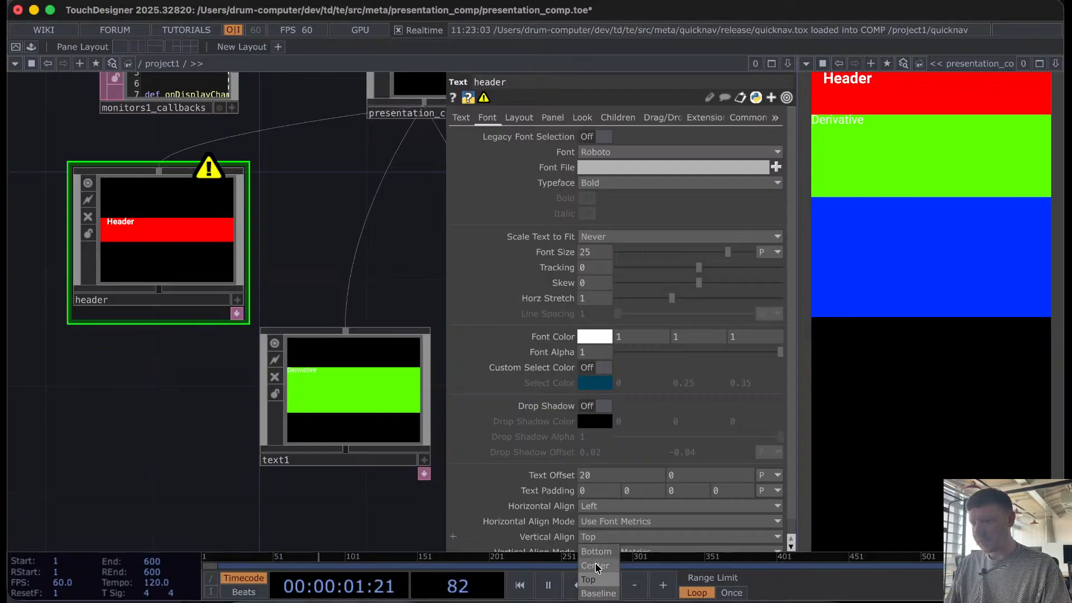
click(597, 565)
Step: Set the text1 component's horizontal text offset to 20
click(335, 370)
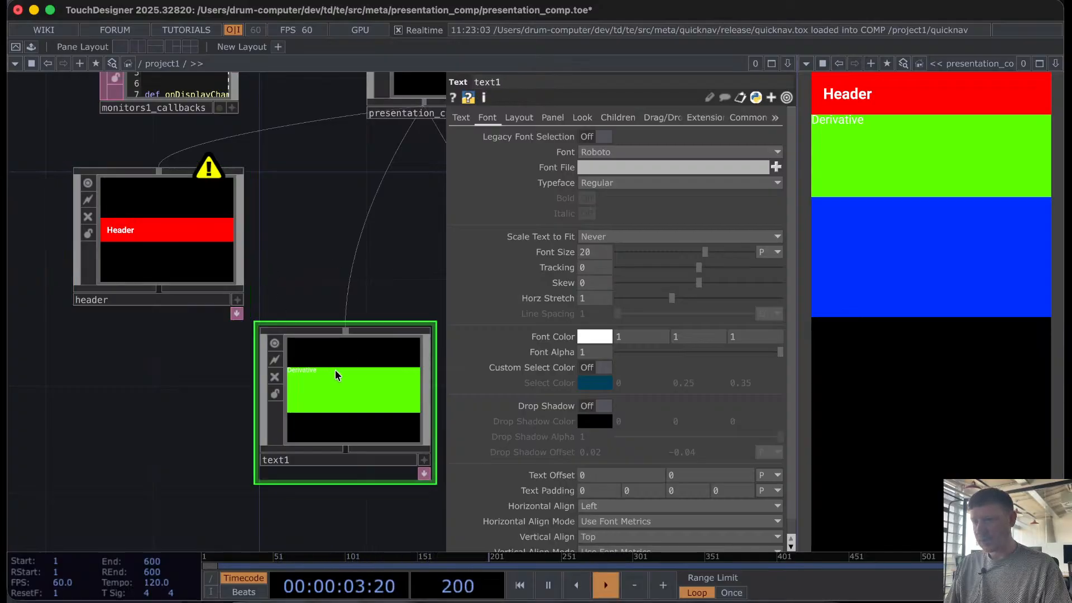
click(599, 475)
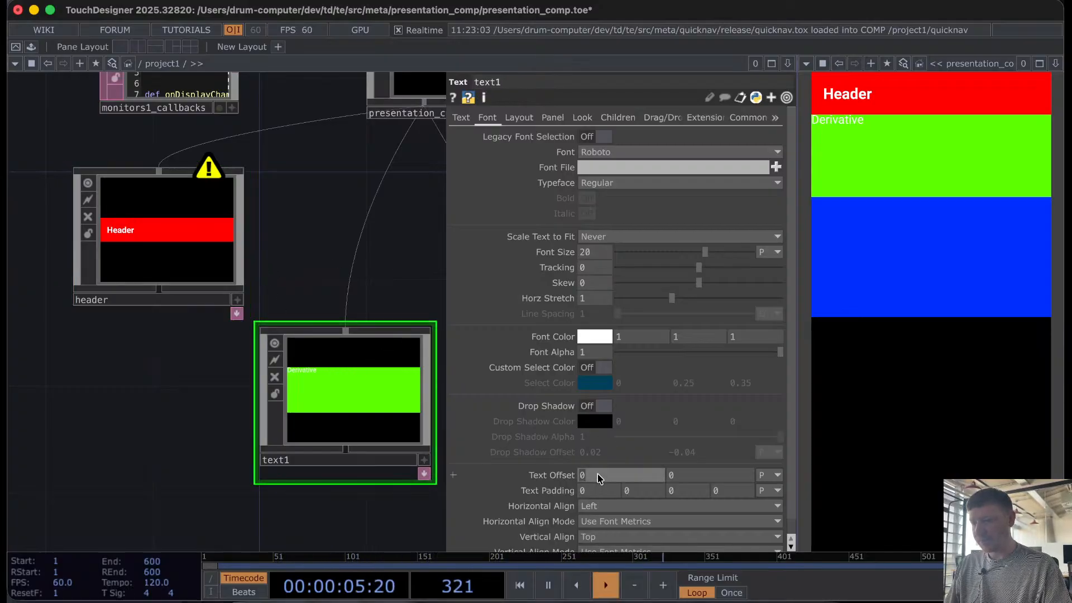
text(20)
key(Return)
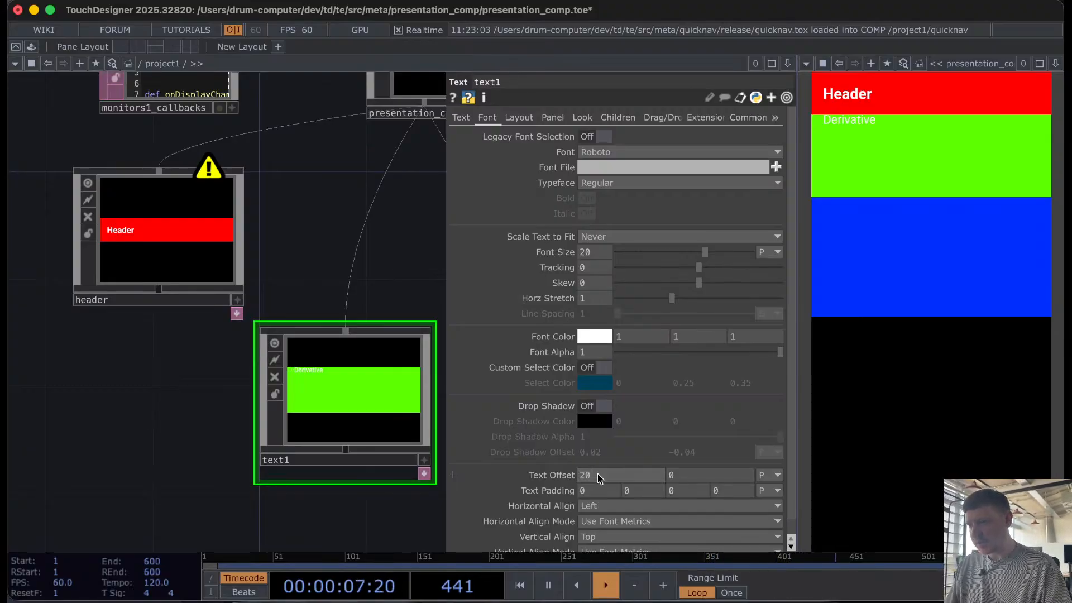
Step: Set the text1 component's vertical text offset to -20
click(677, 475)
text(20)
key(Return)
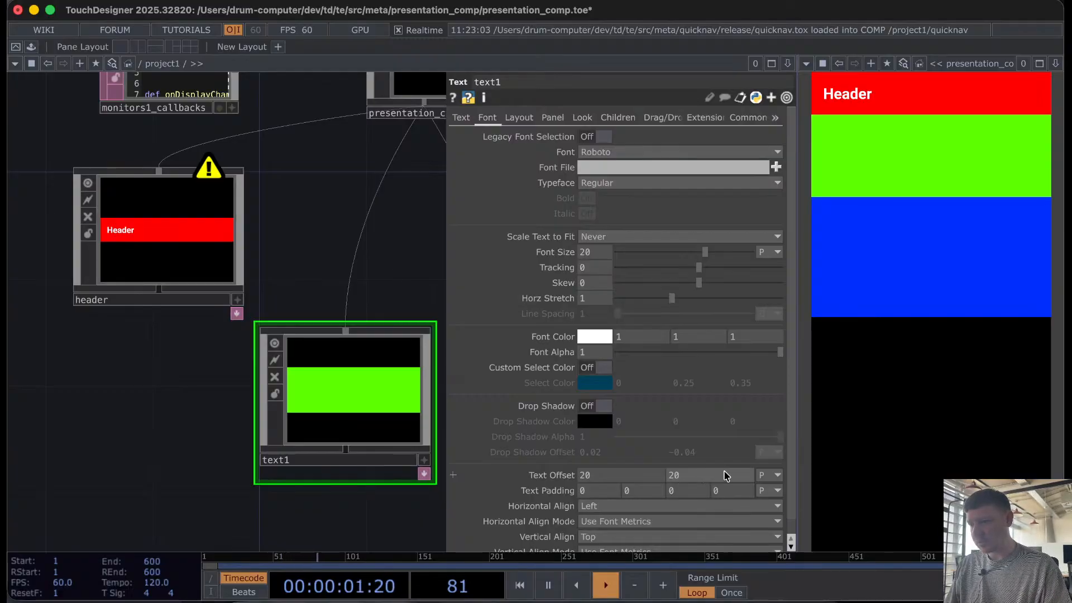
click(694, 482)
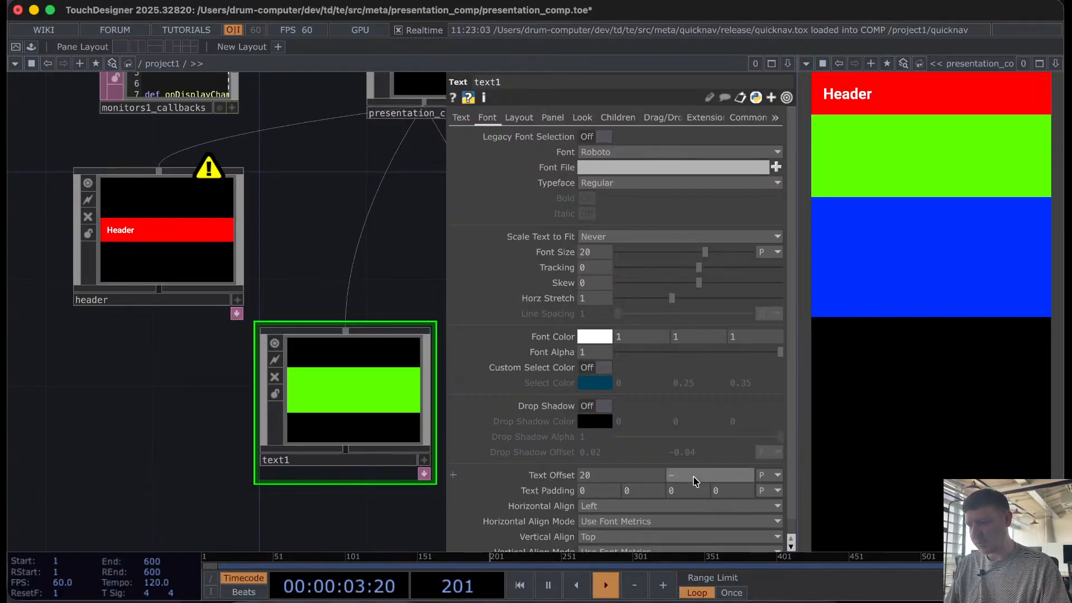
text(-20)
key(Return)
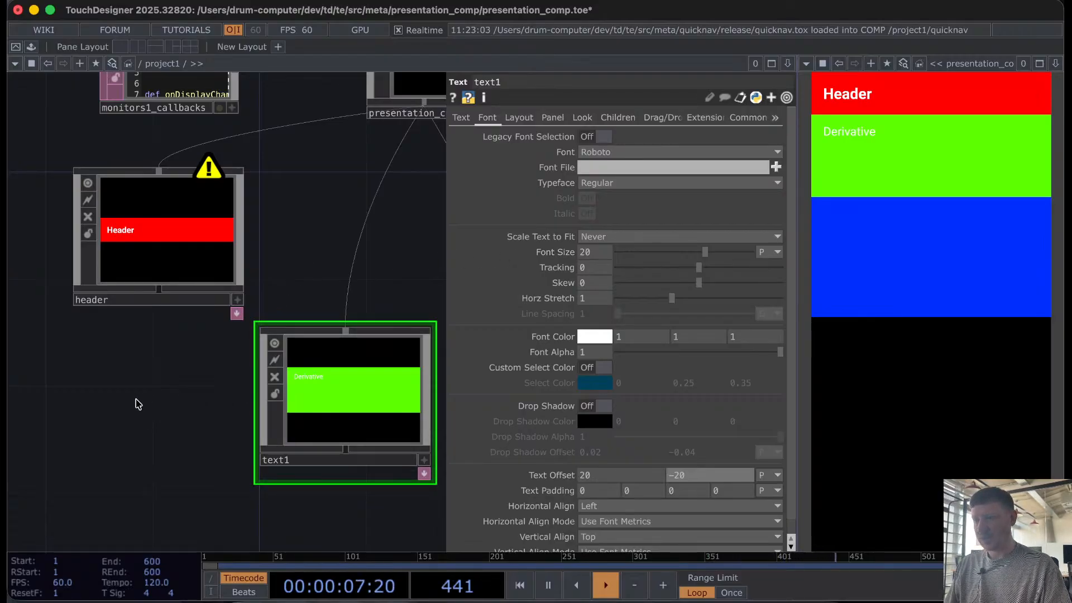
Step: Replace the header's text in the panel preview with "Header example with a bigger text to fit"
drag(202, 398, 106, 397)
scroll(252, 218, down, 1)
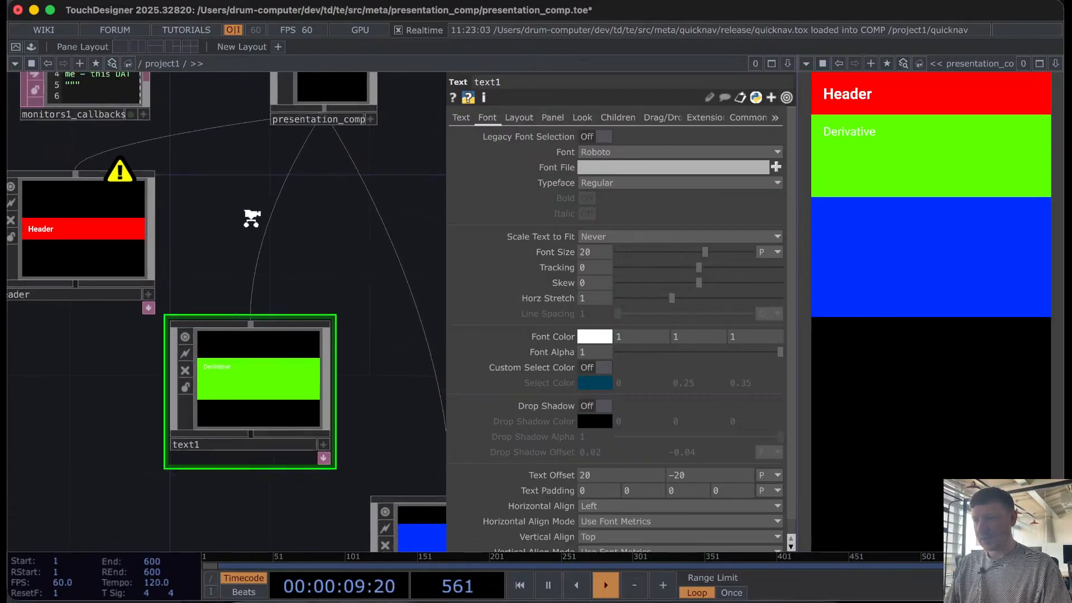
scroll(252, 219, down, 2)
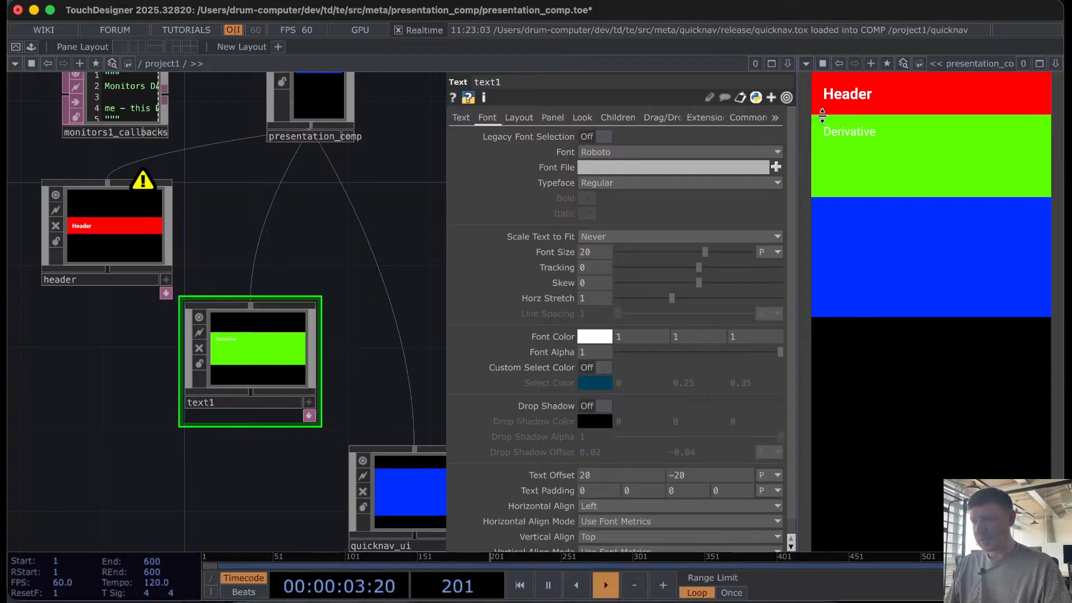
double_click(844, 101)
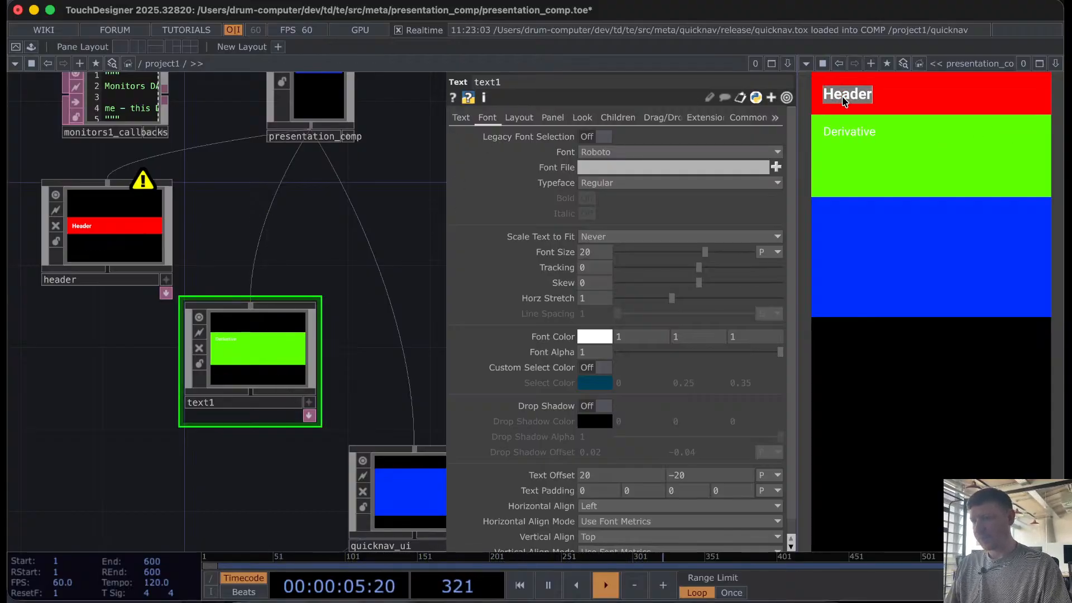
text(Header exa)
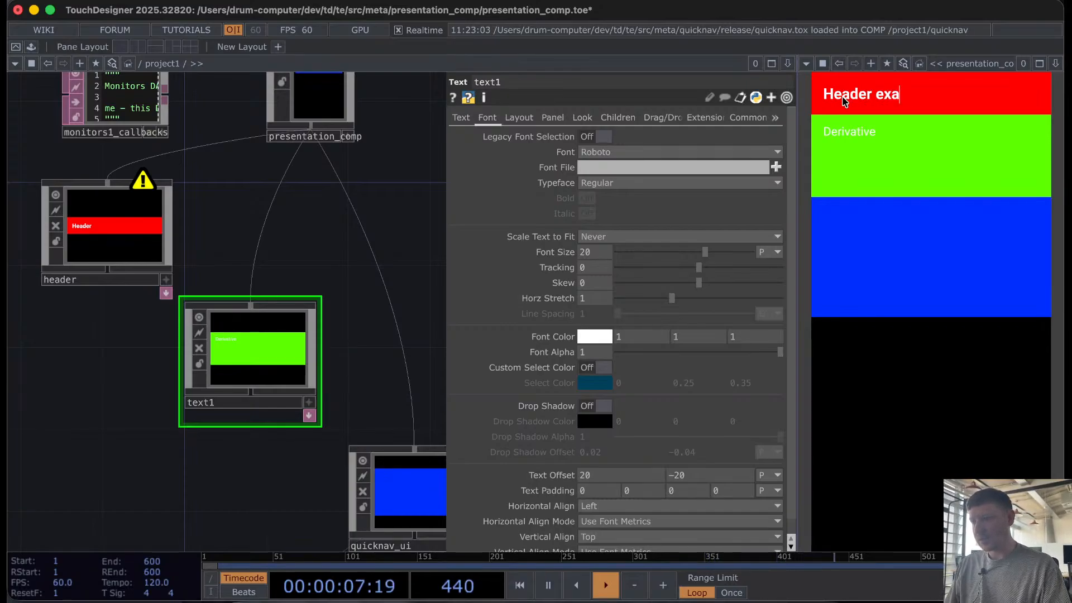
text(mplu)
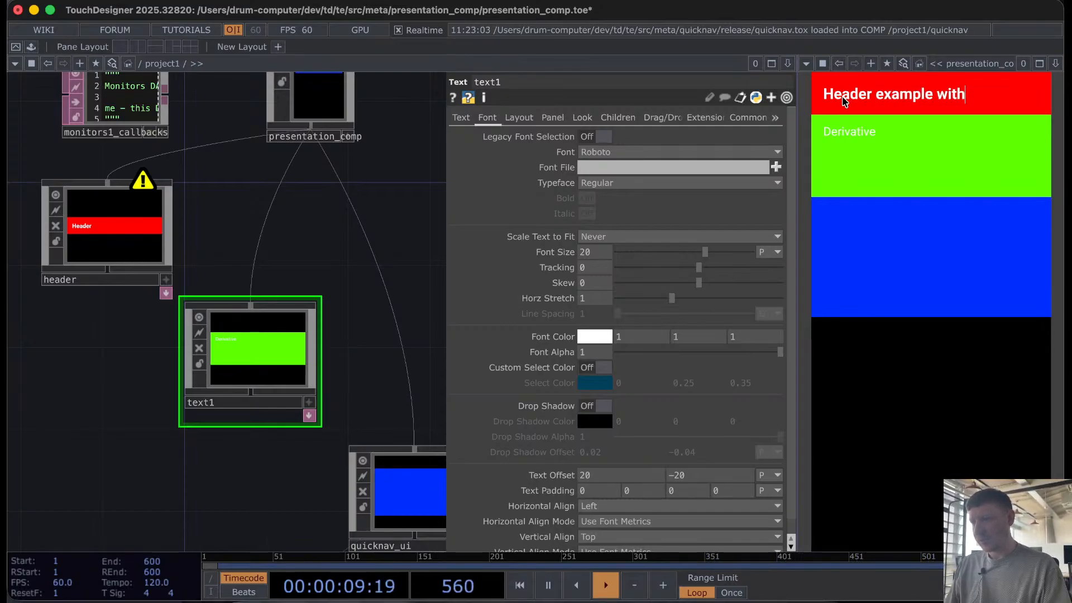
text( with a bigger)
text(te)
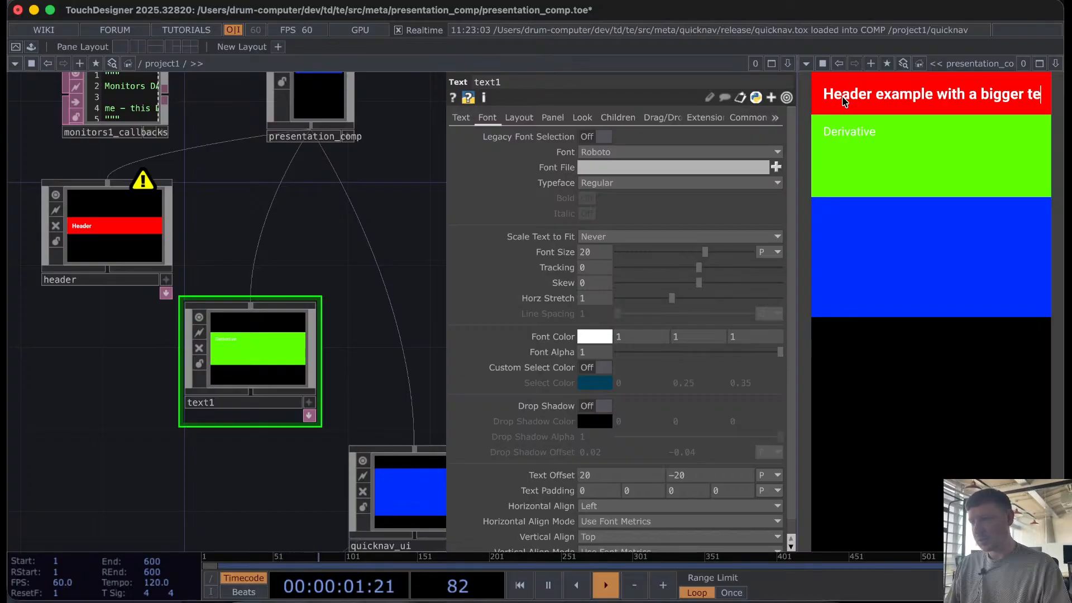
text(xt to t)
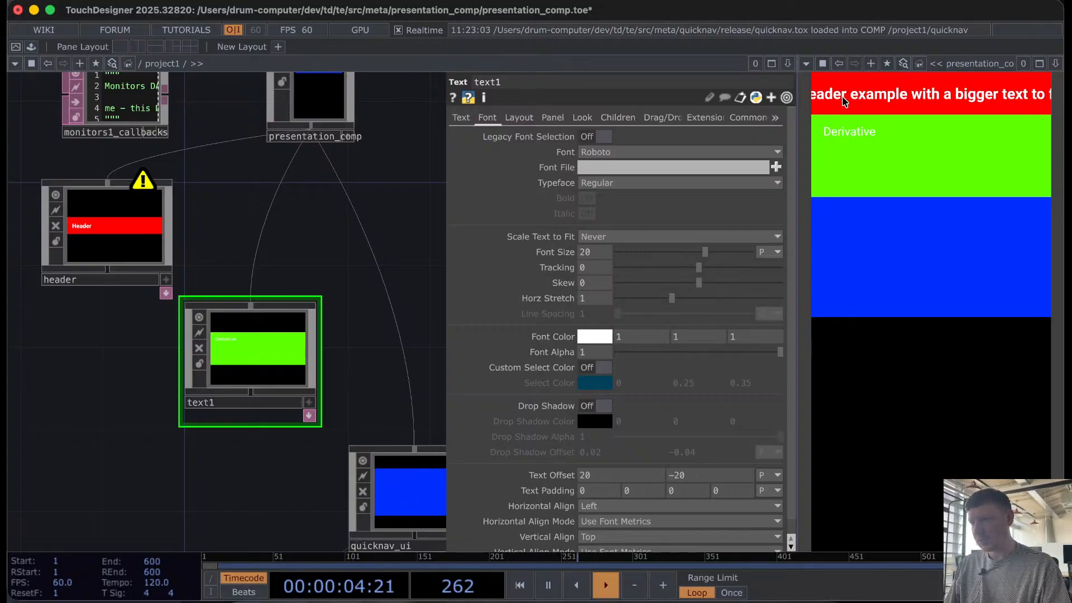
key(Return)
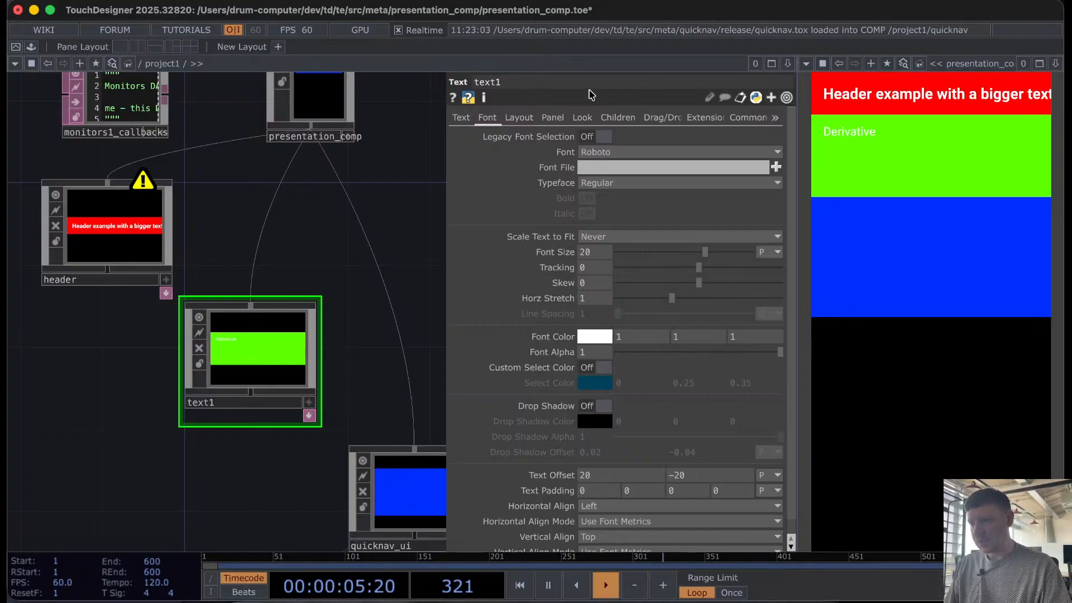
Step: Examine the header component's formatting, font and mode parameters for a way to wrap long text
click(107, 239)
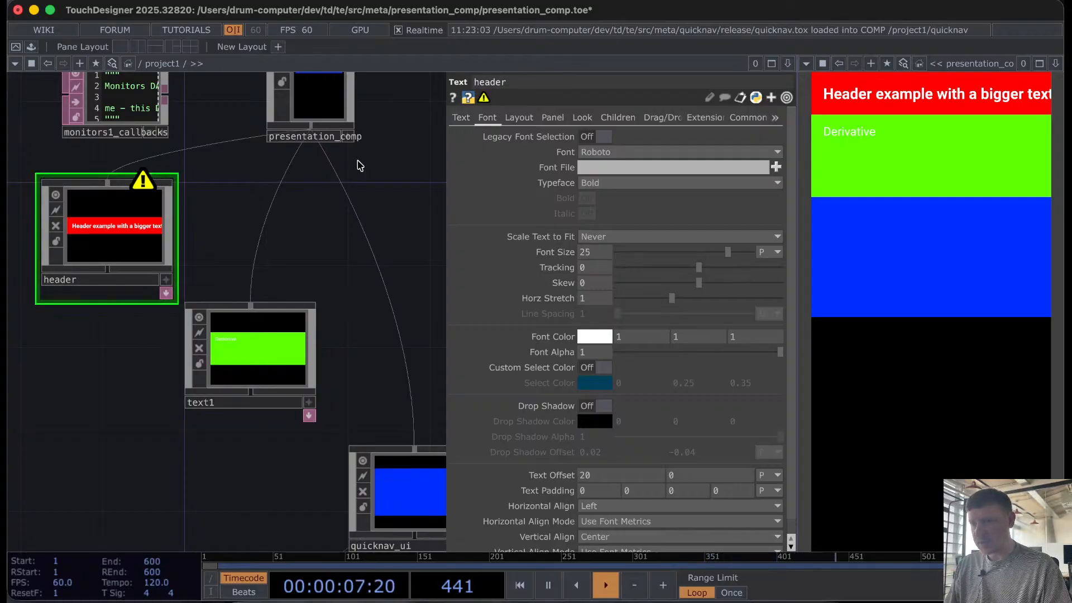
click(461, 118)
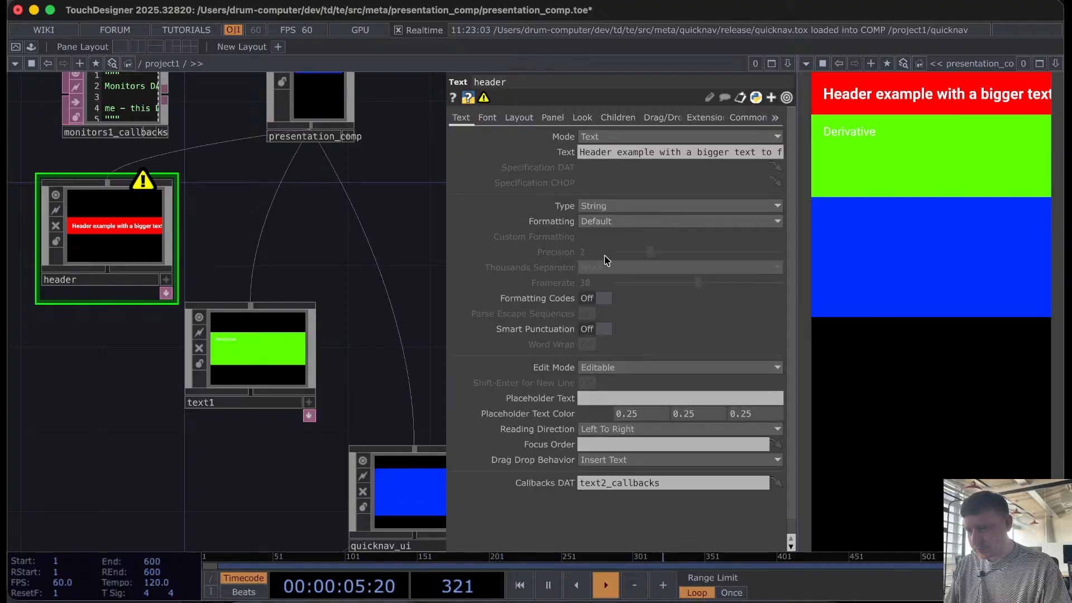
click(607, 223)
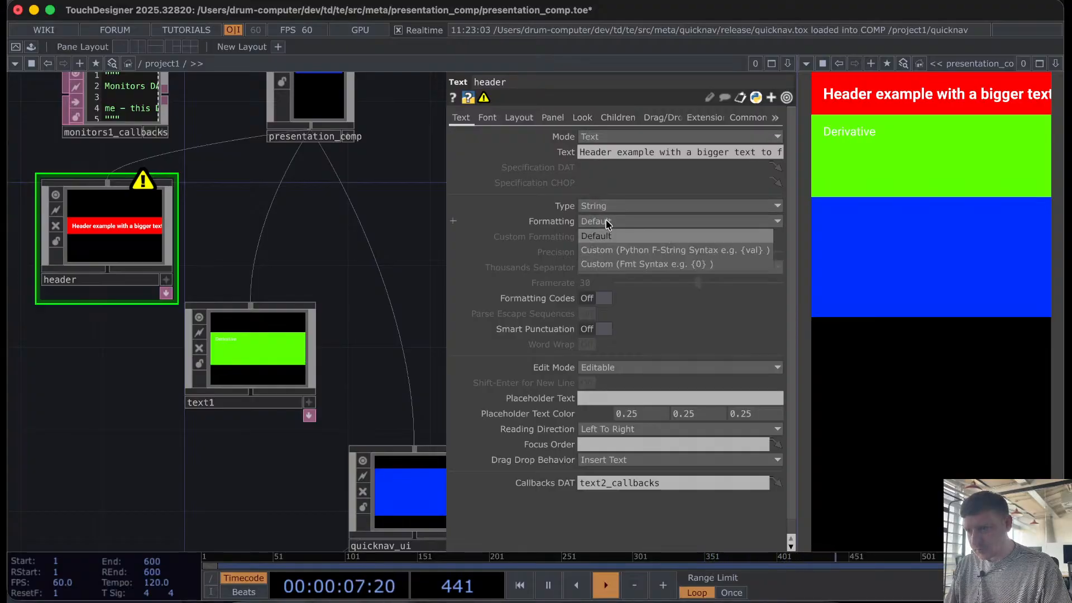
click(608, 223)
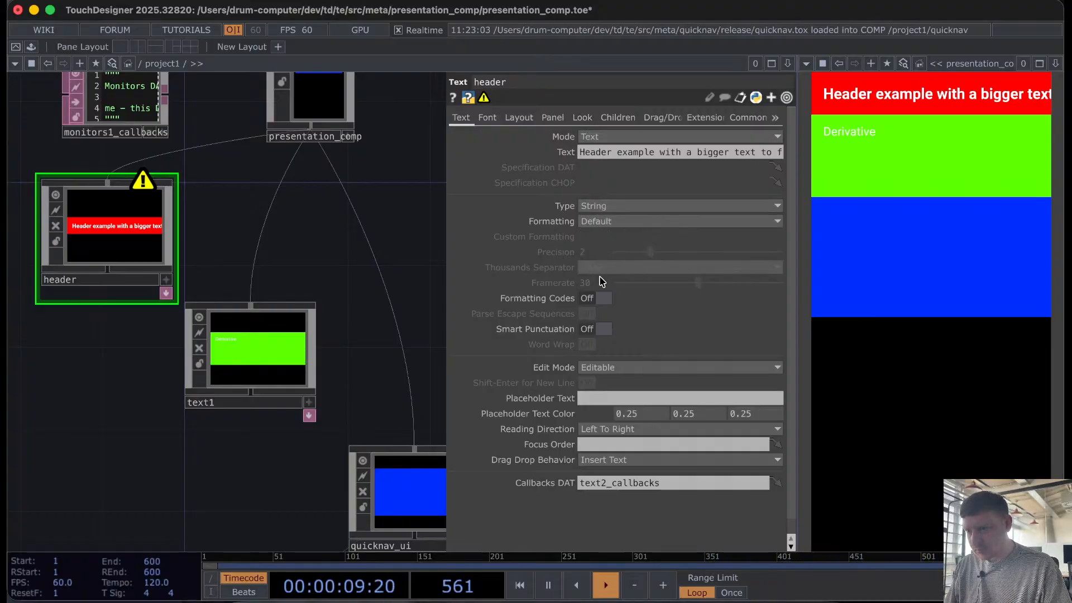
click(483, 117)
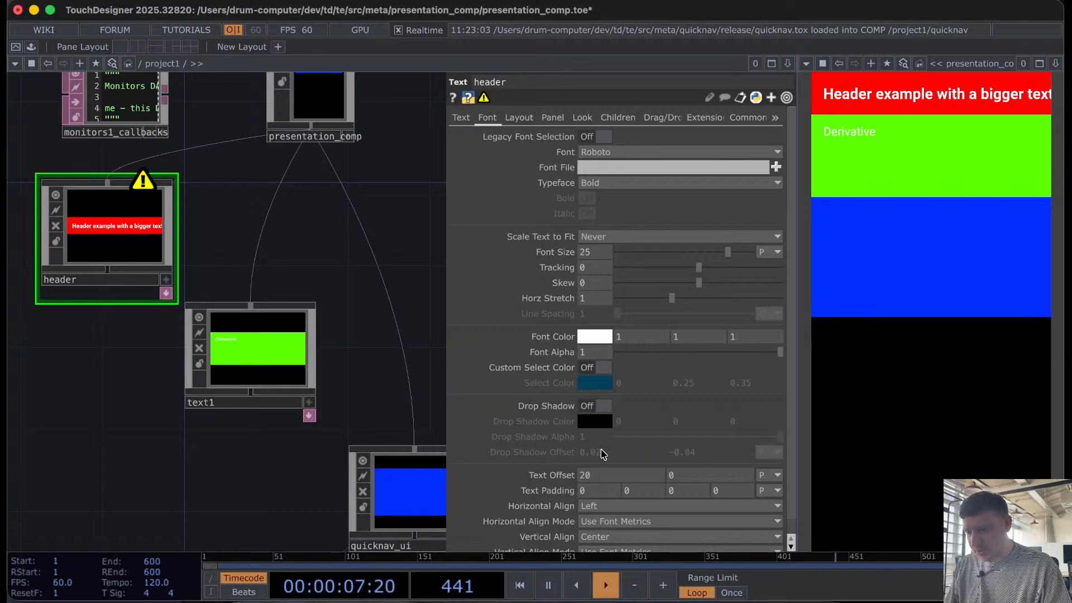
scroll(603, 453, down, 1)
scroll(604, 454, up, 1)
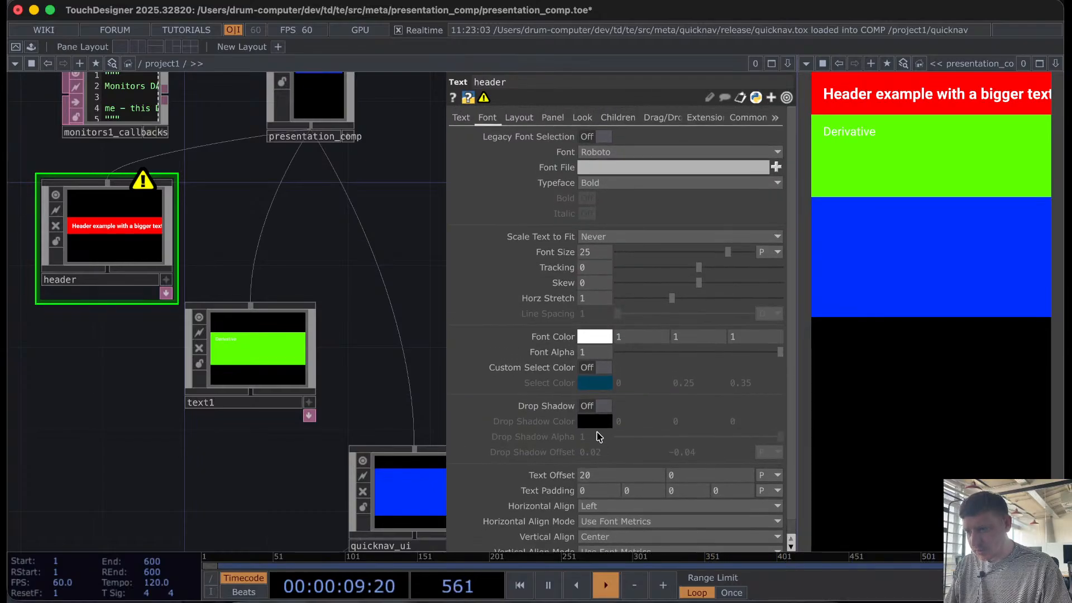
click(464, 117)
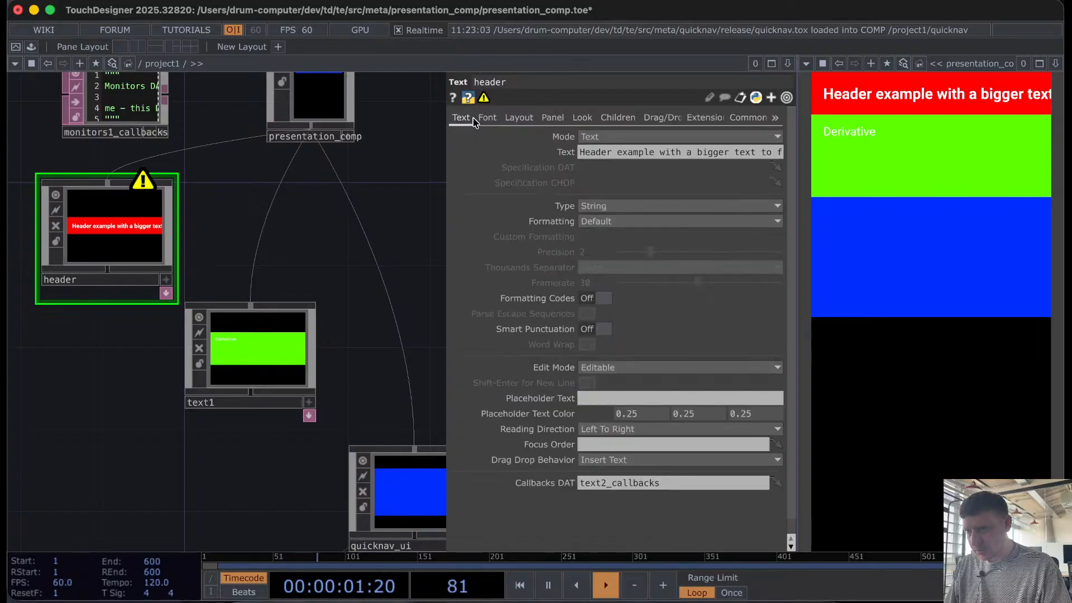
click(587, 138)
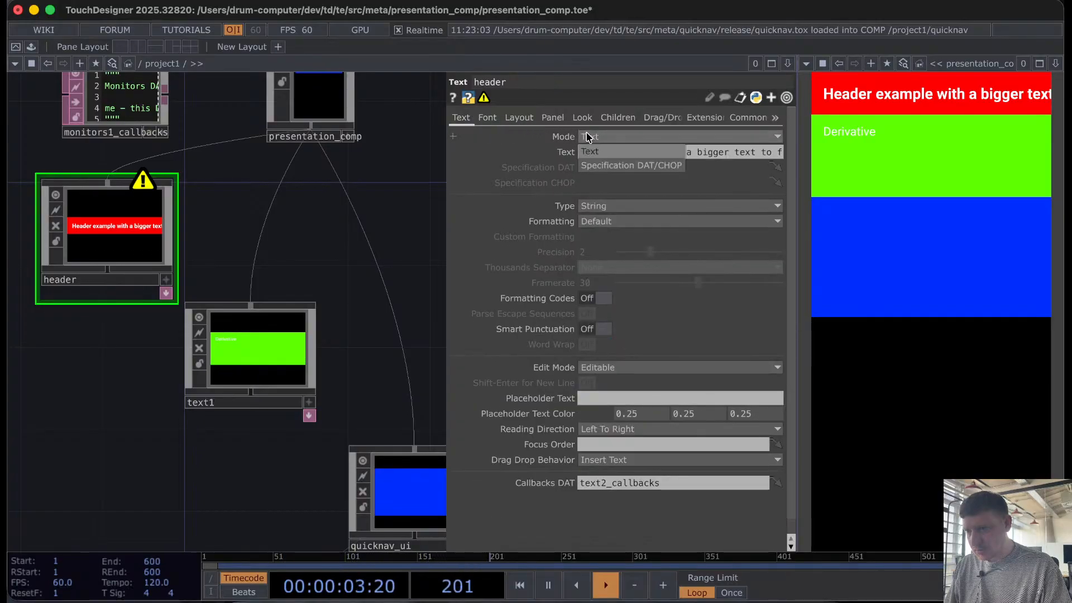
click(587, 137)
Step: Set the header's text type to Multi Line with Default formatting and turn on Word Wrap
click(624, 205)
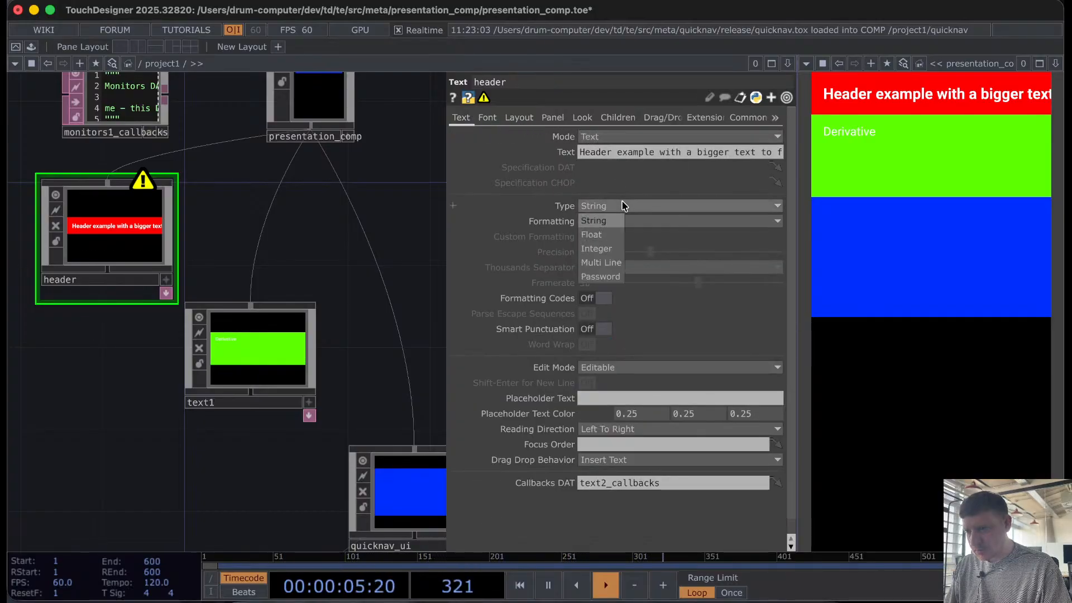
click(602, 263)
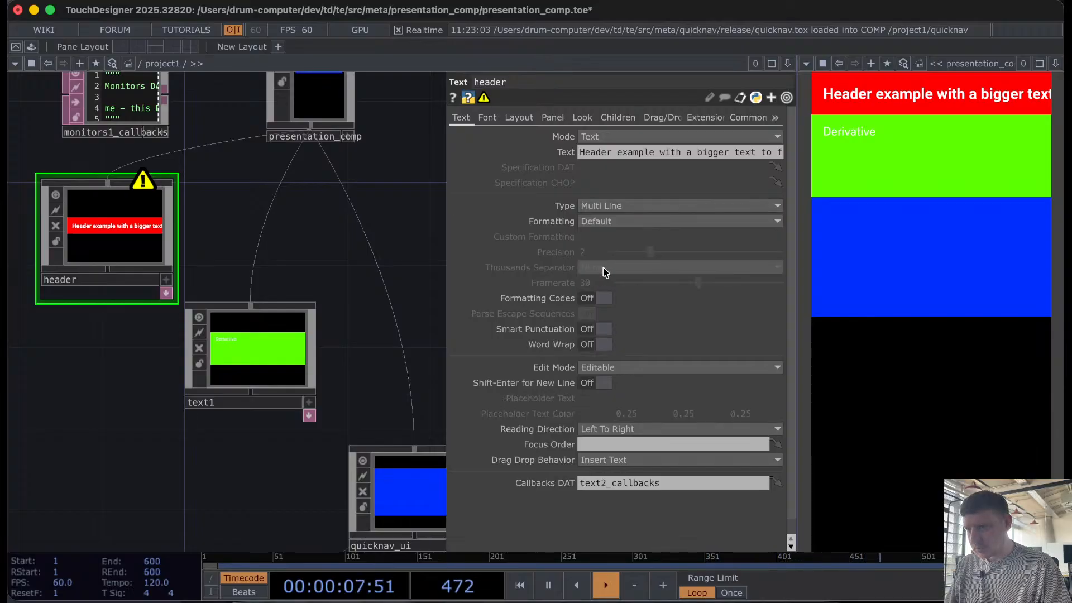
click(601, 221)
click(597, 236)
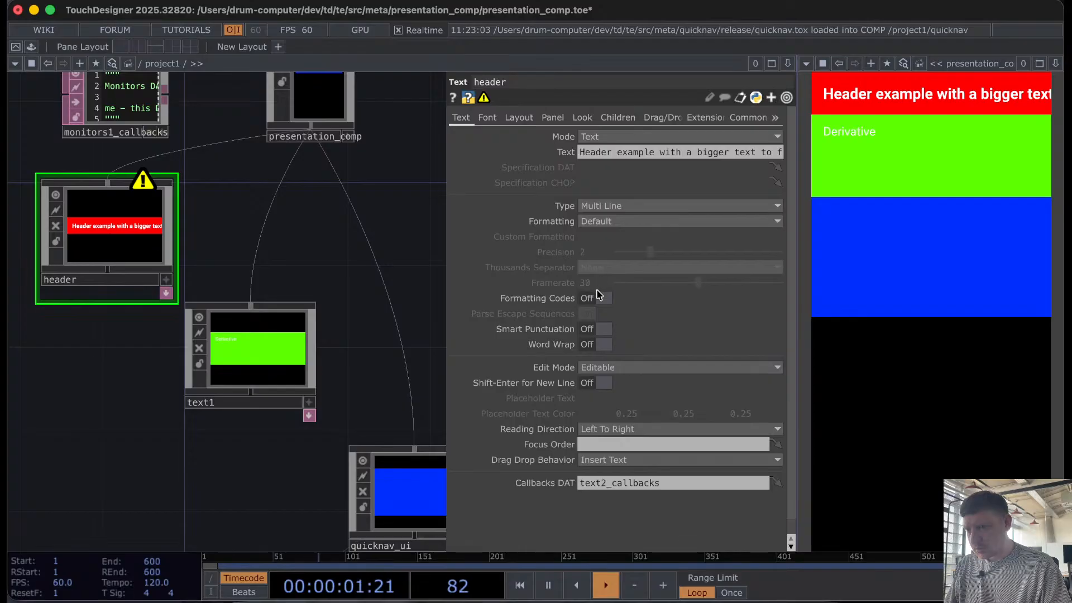
click(591, 344)
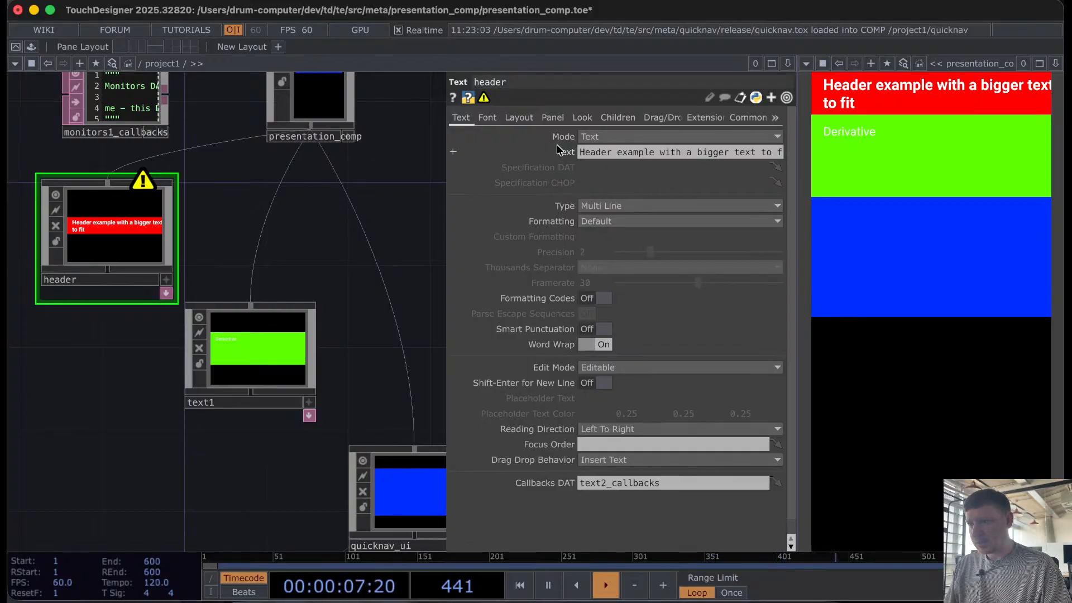
Step: Set the header component's horizontal text offset to 0
click(487, 118)
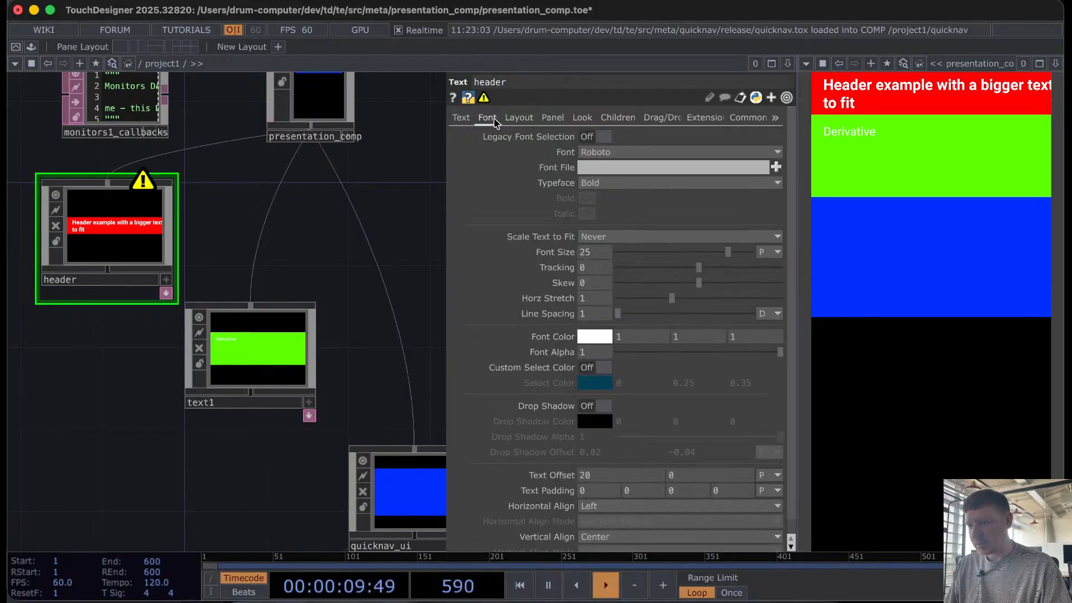
click(597, 479)
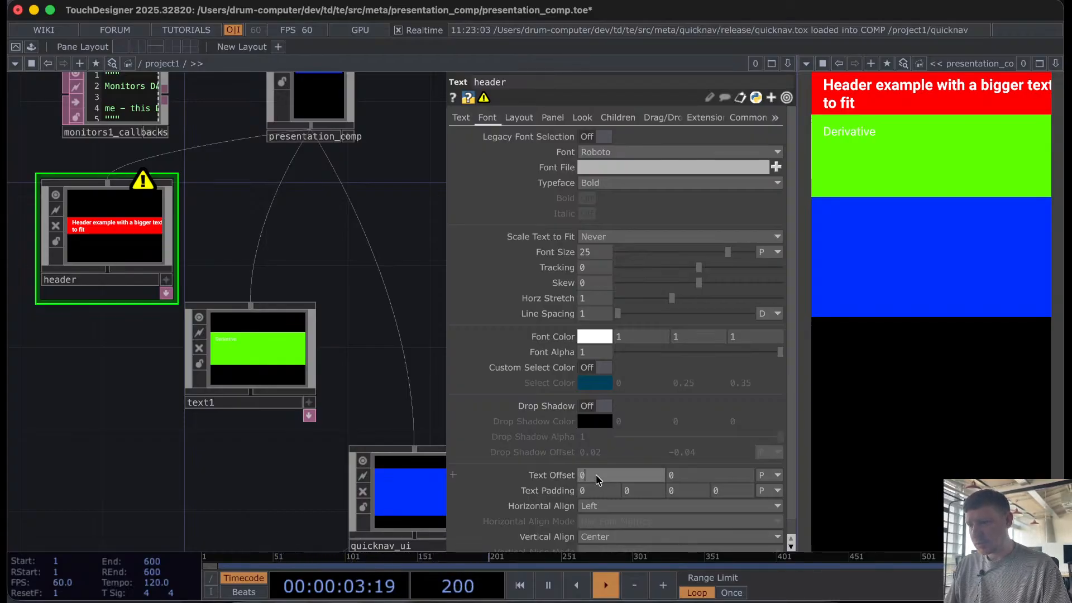
text(0)
key(Return)
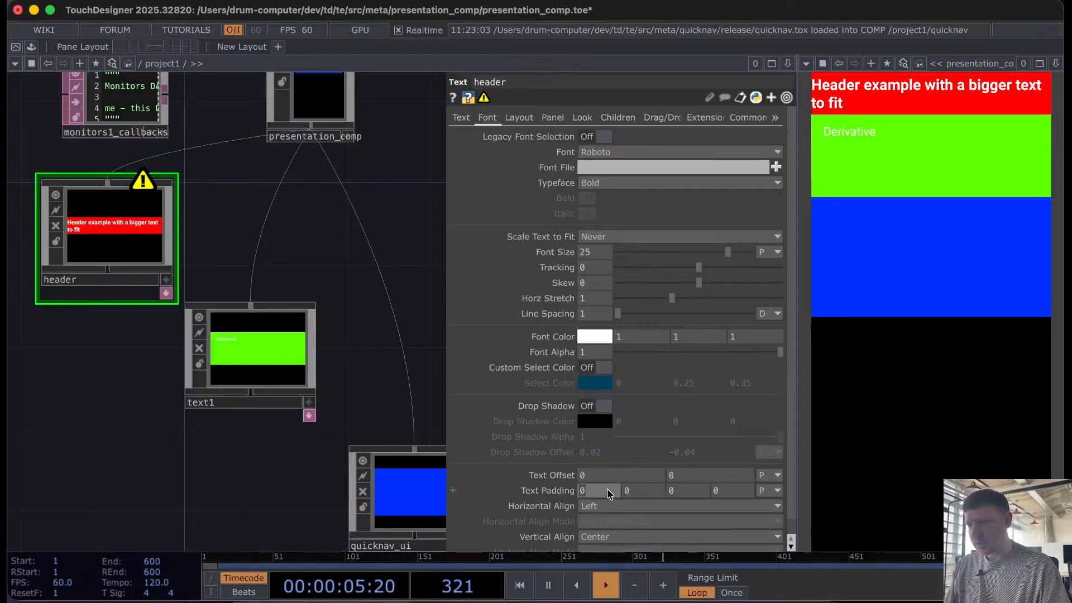
Step: Set the header's left and right text padding to 20 each
click(597, 491)
text(20)
key(Return)
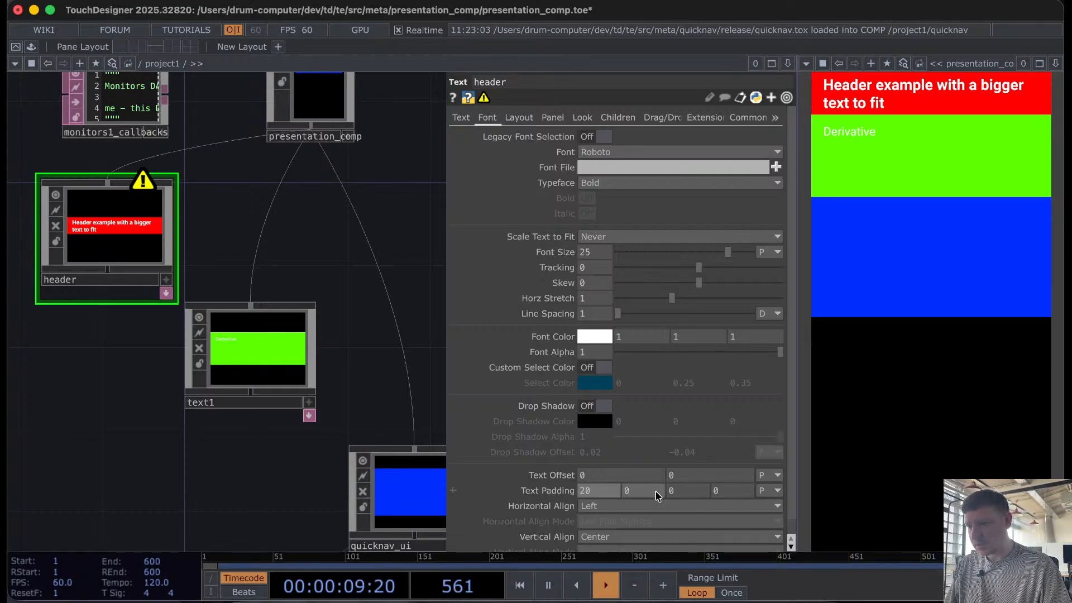
click(561, 492)
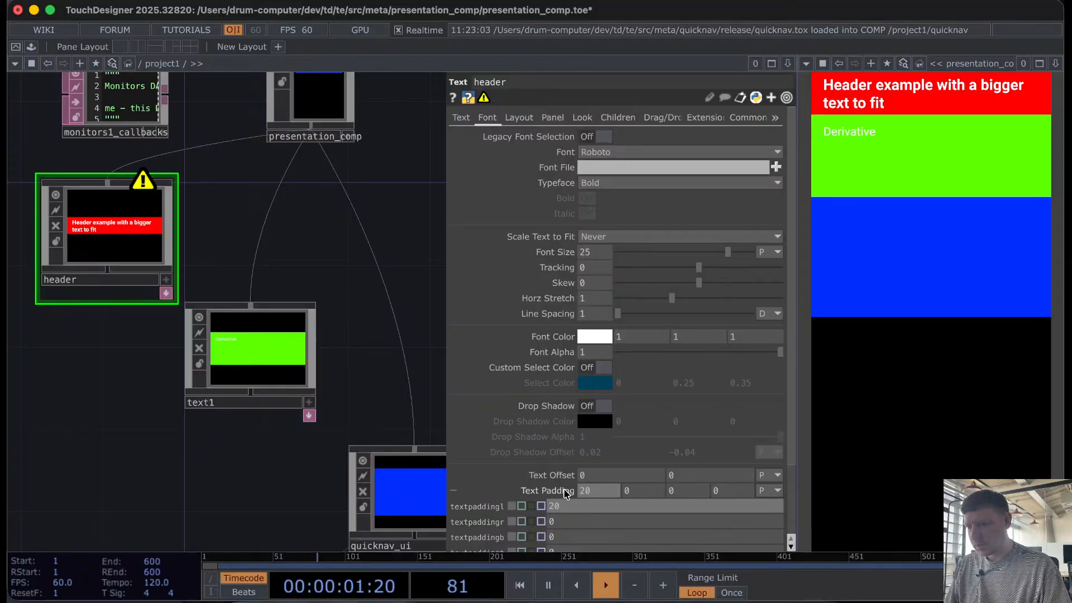
click(559, 521)
text(20)
key(Return)
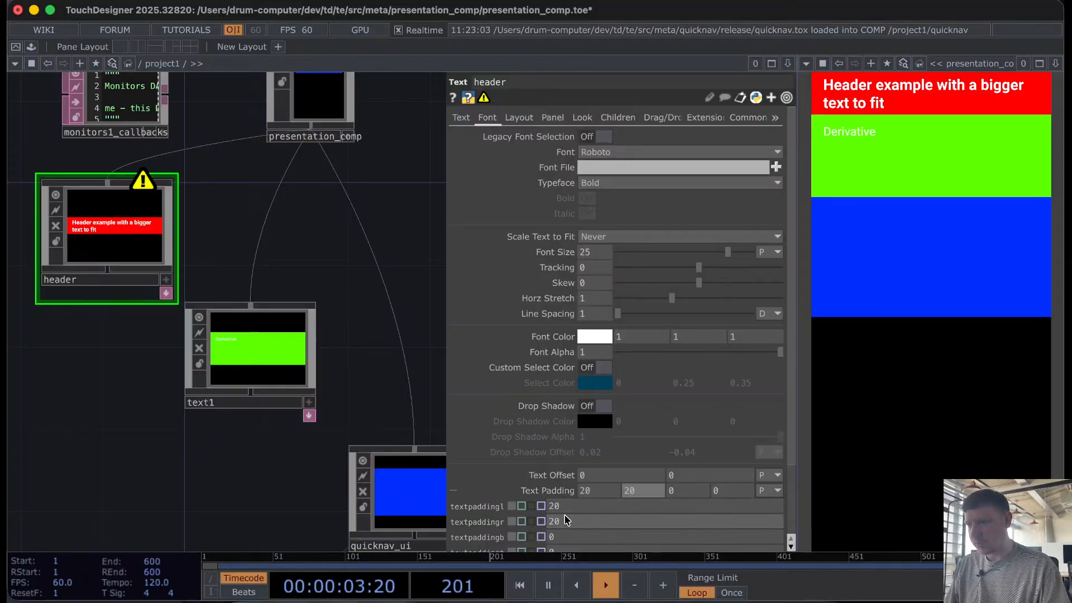
click(536, 491)
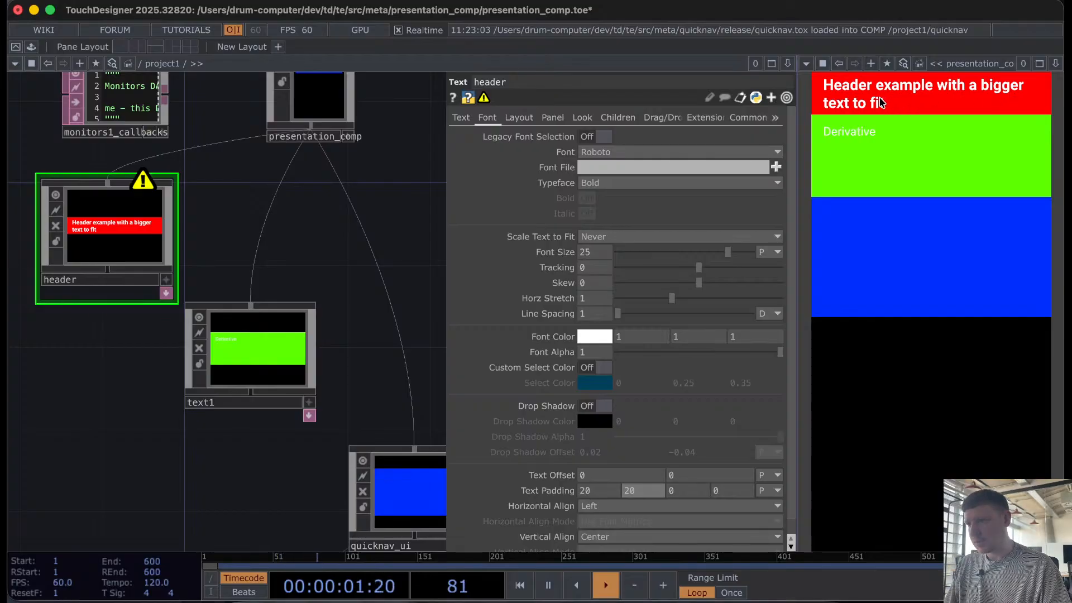
Step: Edit the header's sample text in the panel preview to test its line wrapping, and cut it back to "Header"
click(870, 106)
key(BackSpace)
key(BackSpace)
key(BackSpace)
key(BackSpace)
key(BackSpace)
key(BackSpace)
key(BackSpace)
key(BackSpace)
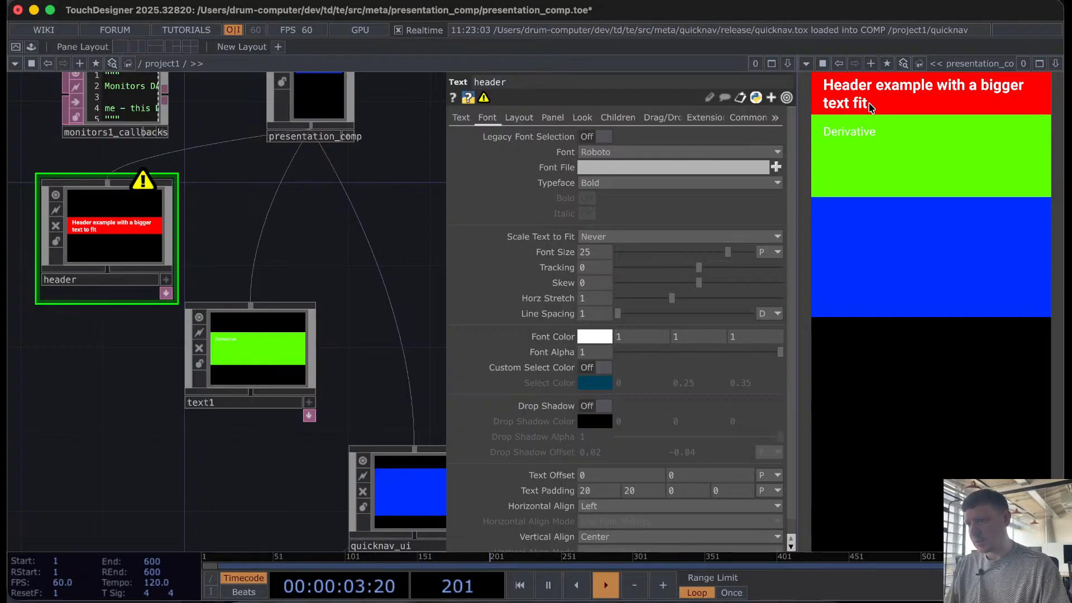
key(BackSpace)
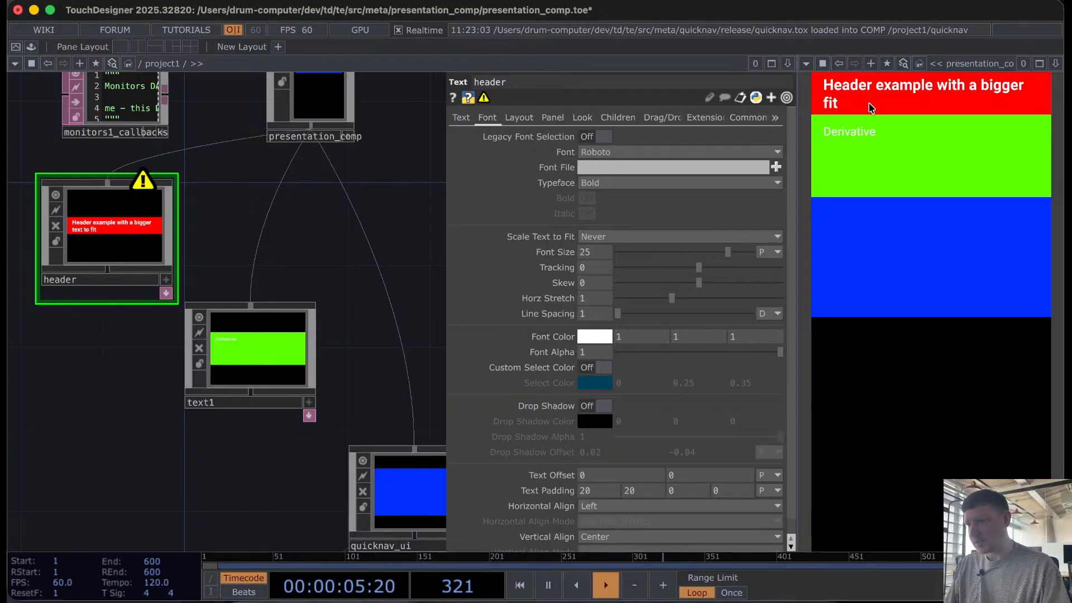
key(Delete)
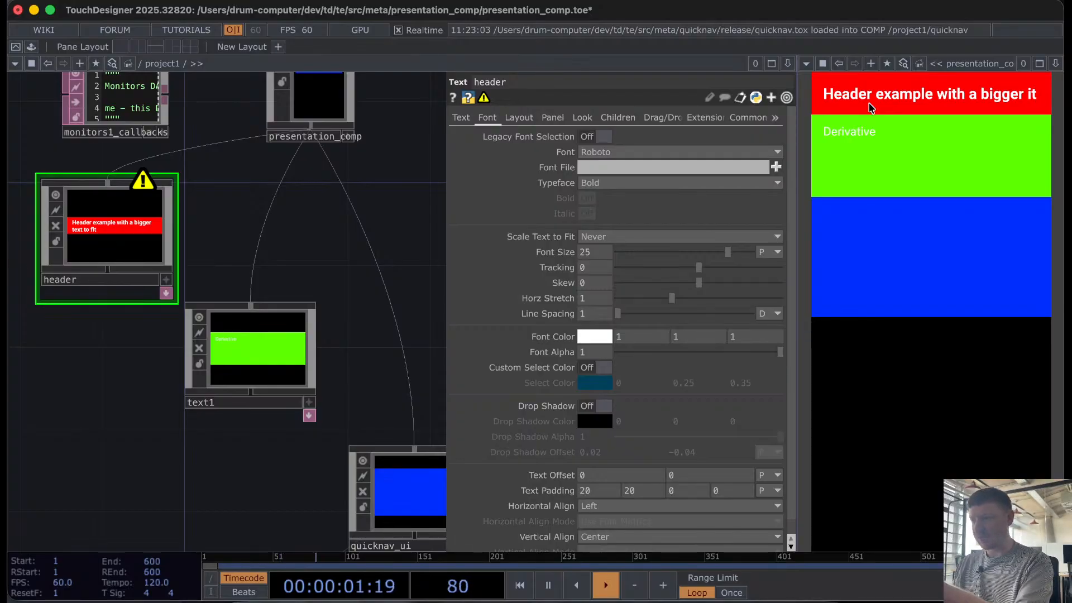
text(a)
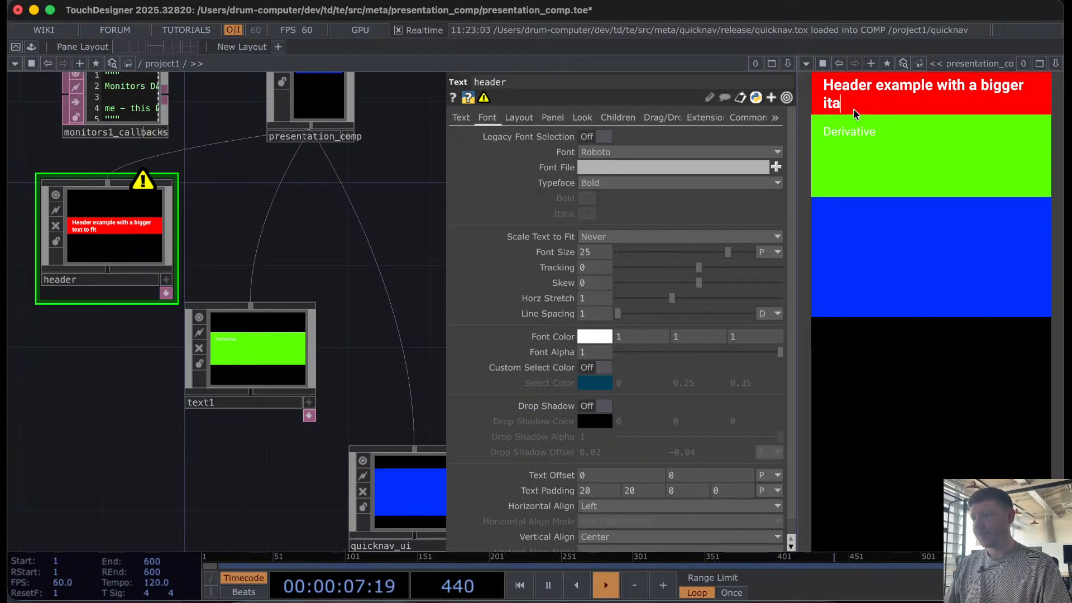
drag(841, 106, 876, 89)
key(BackSpace)
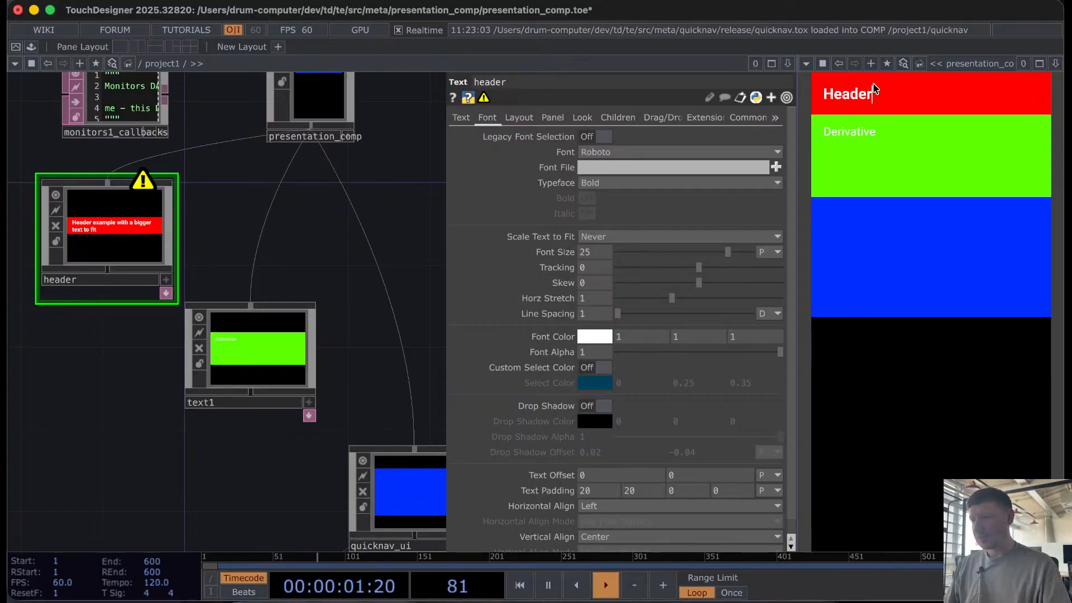
Step: Set the text1 component's text type to Multi Line and turn on Word Wrap
click(868, 159)
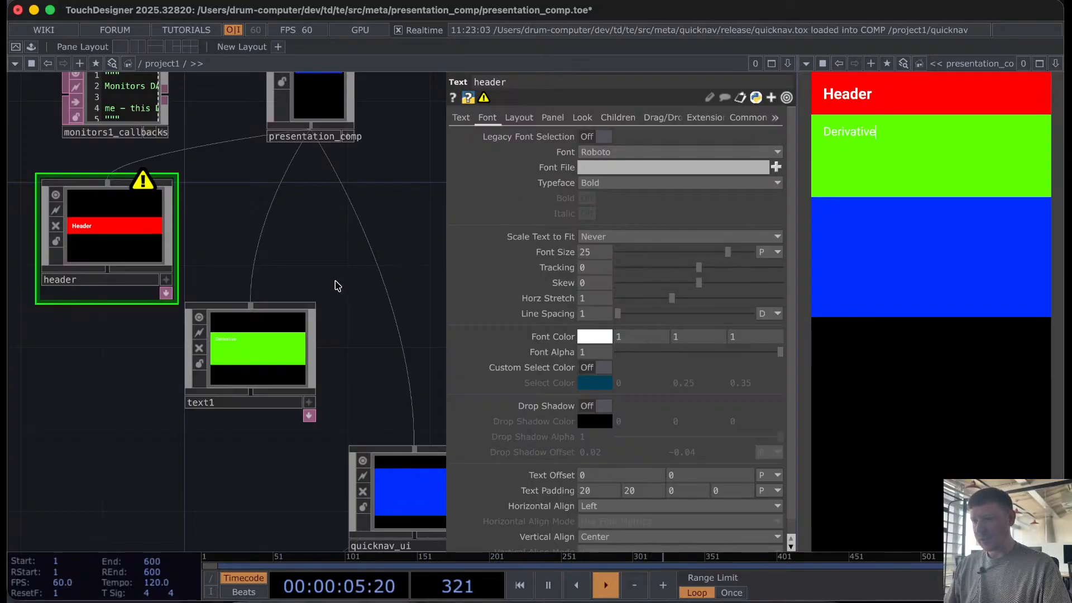
click(266, 344)
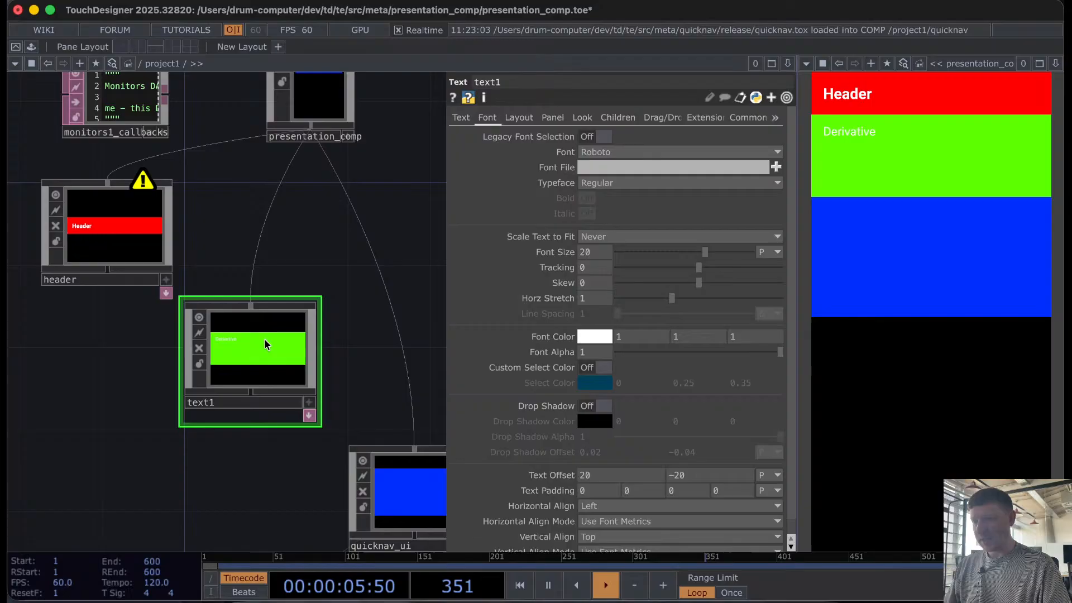
click(466, 121)
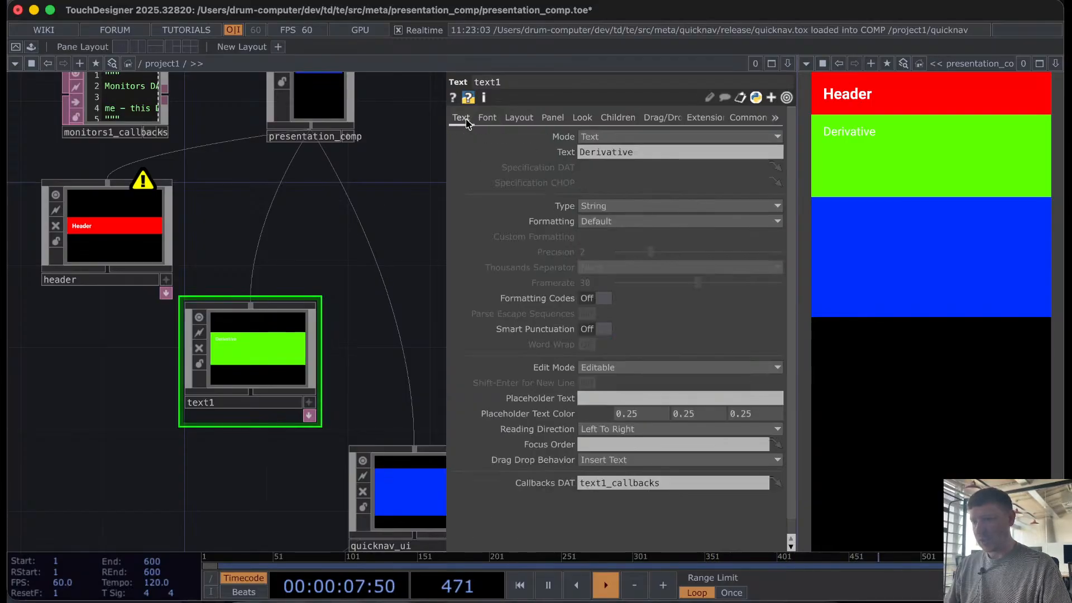
click(620, 222)
click(620, 222)
click(618, 206)
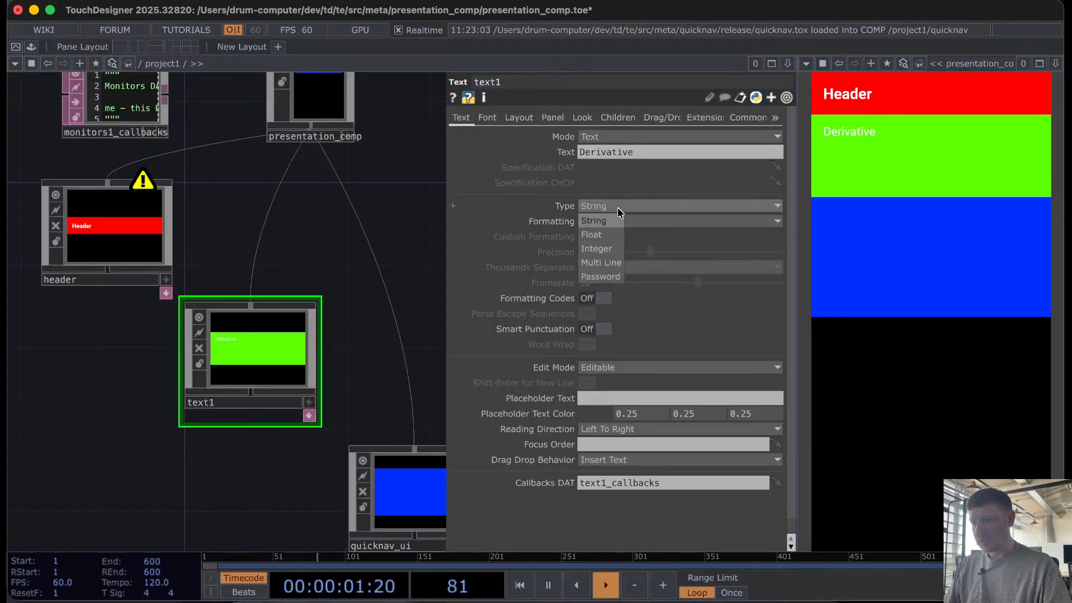
click(600, 266)
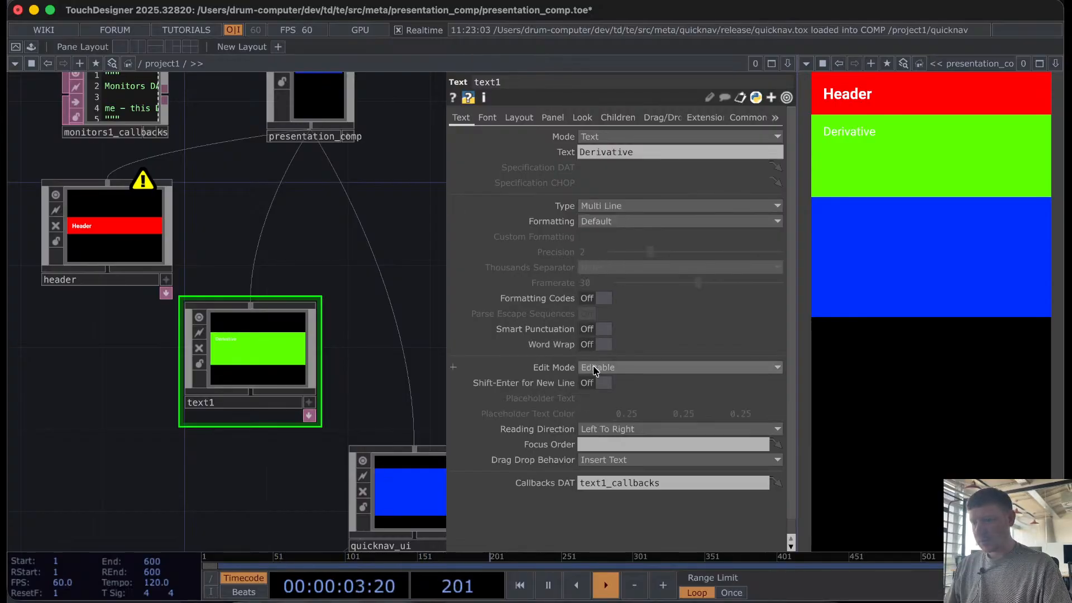
click(600, 345)
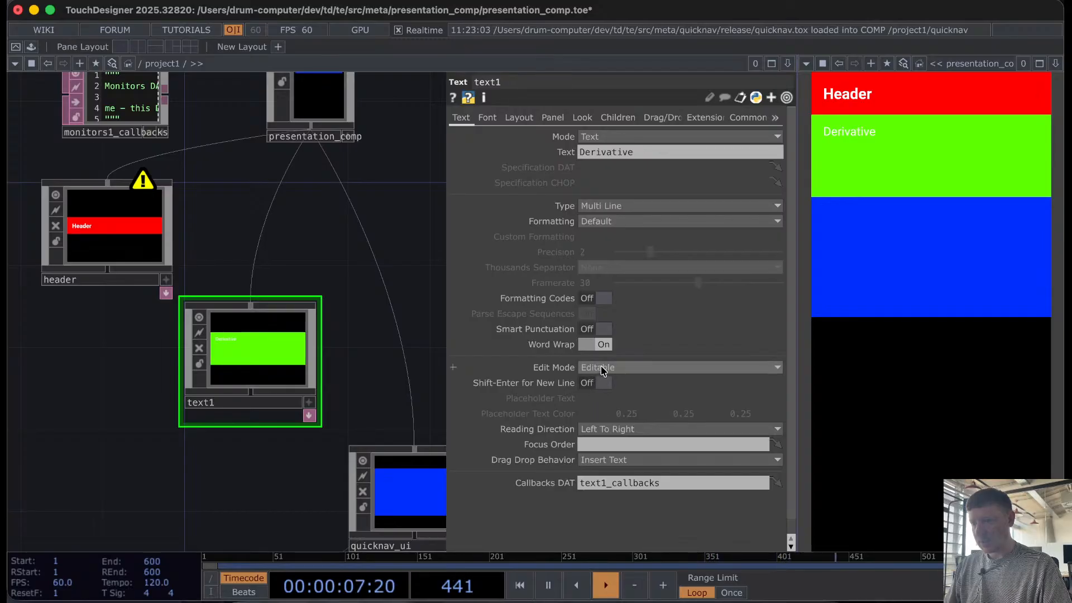
Step: Set both the horizontal and vertical text offsets of text1 to 0
click(487, 117)
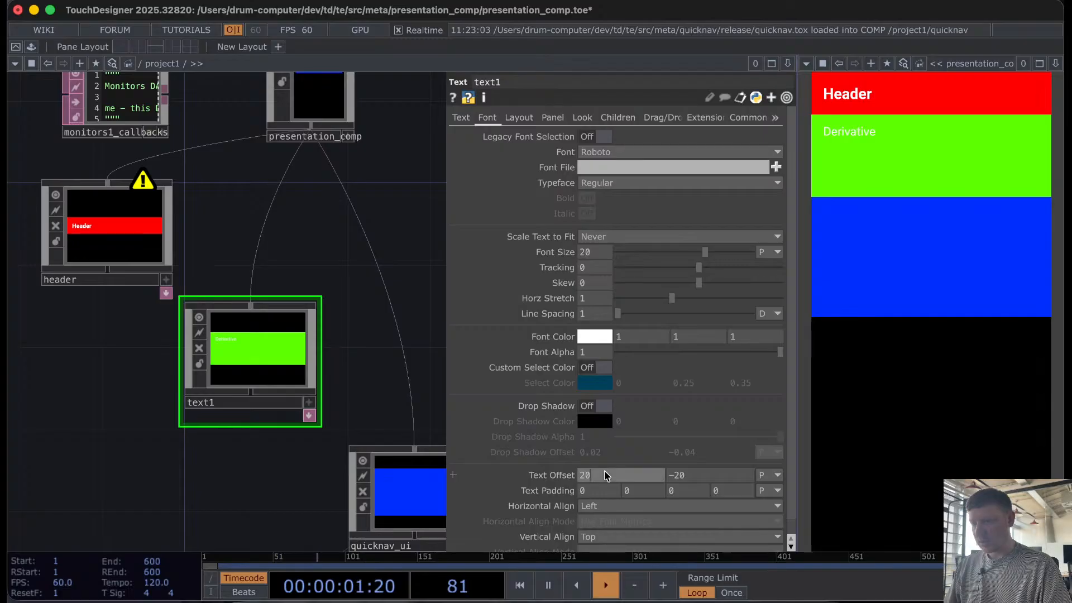
key(Return)
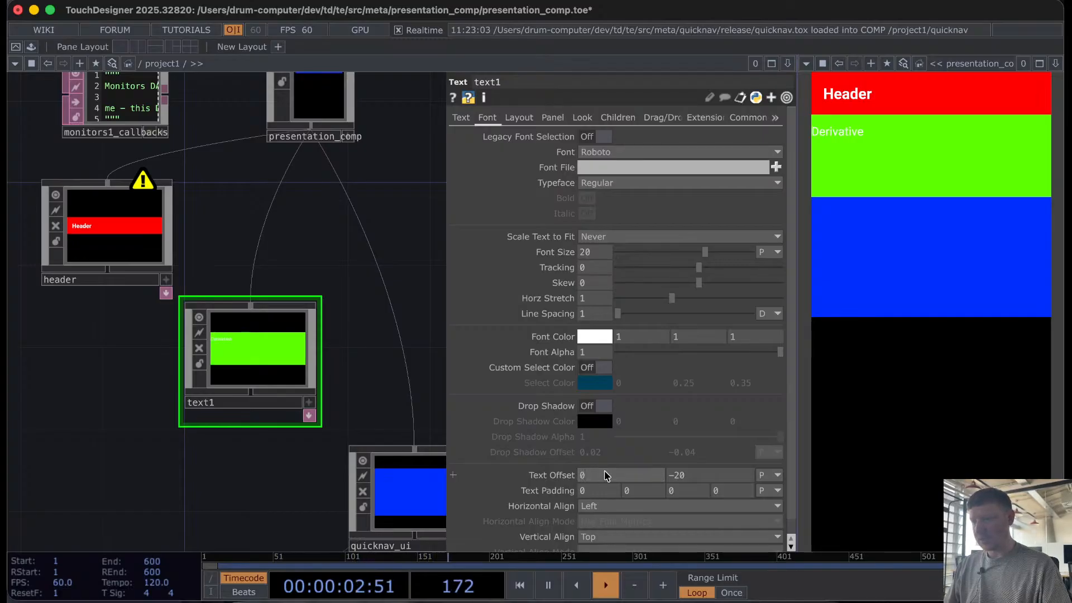
double_click(694, 476)
key(BackSpace)
key(Return)
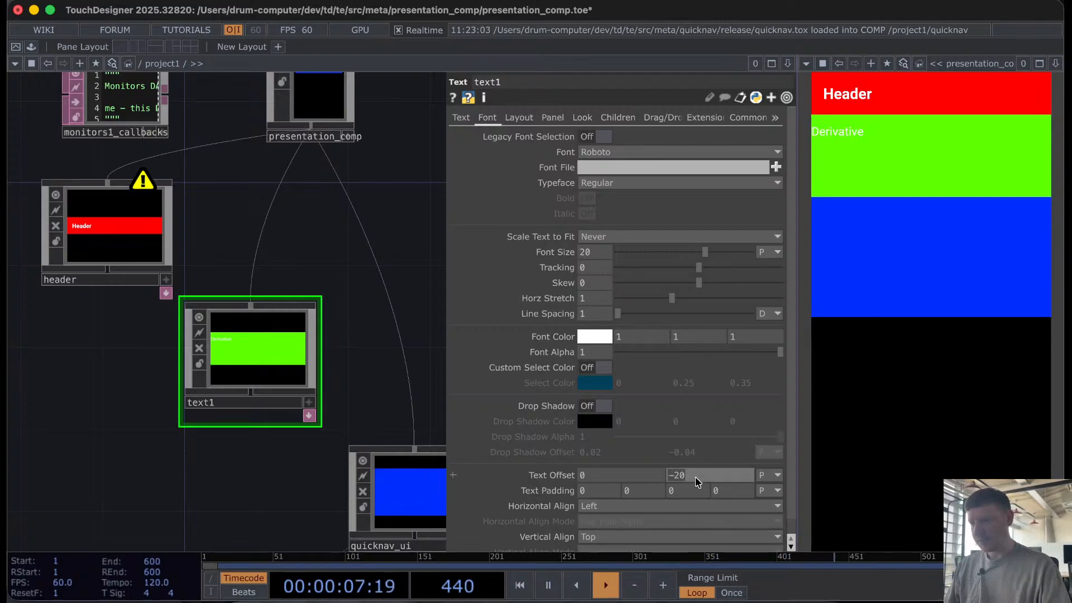
text(0)
key(Return)
Step: Set all four text padding values of text1 to 20
click(598, 492)
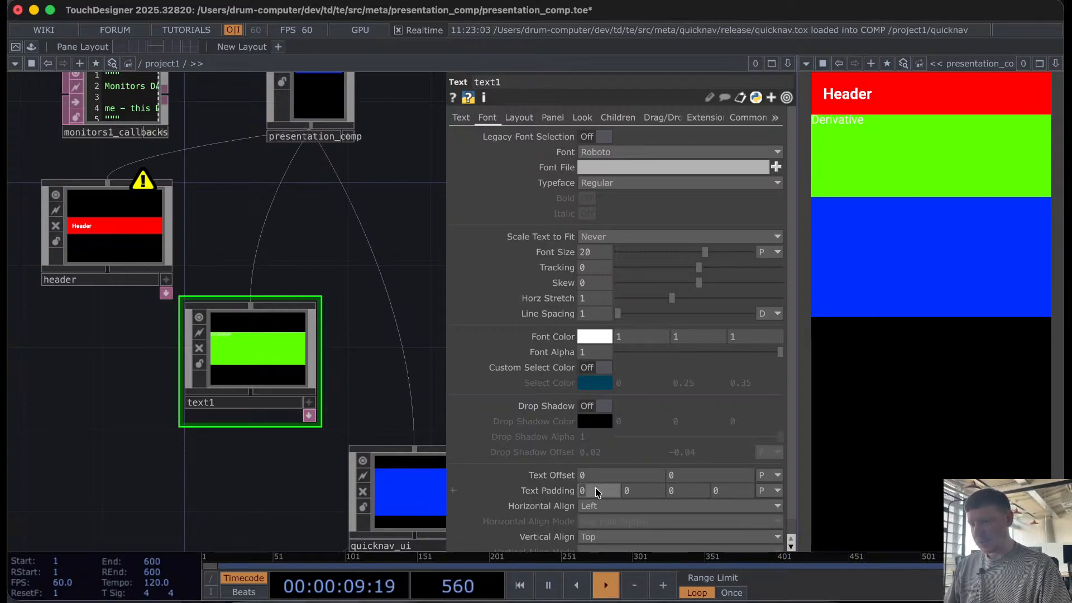
text(20)
key(Return)
click(647, 493)
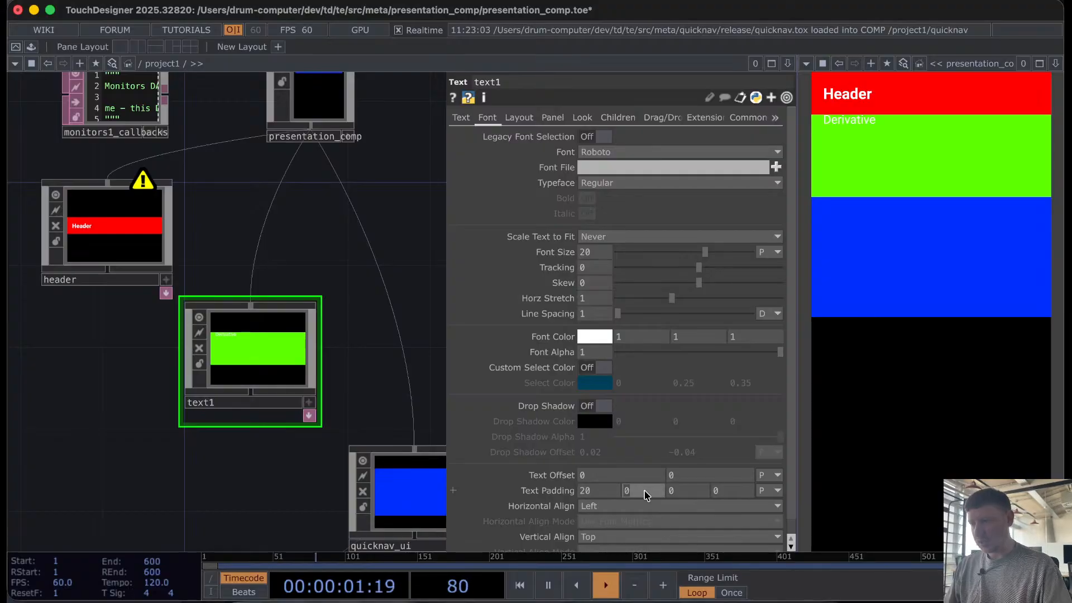
text(20)
key(Return)
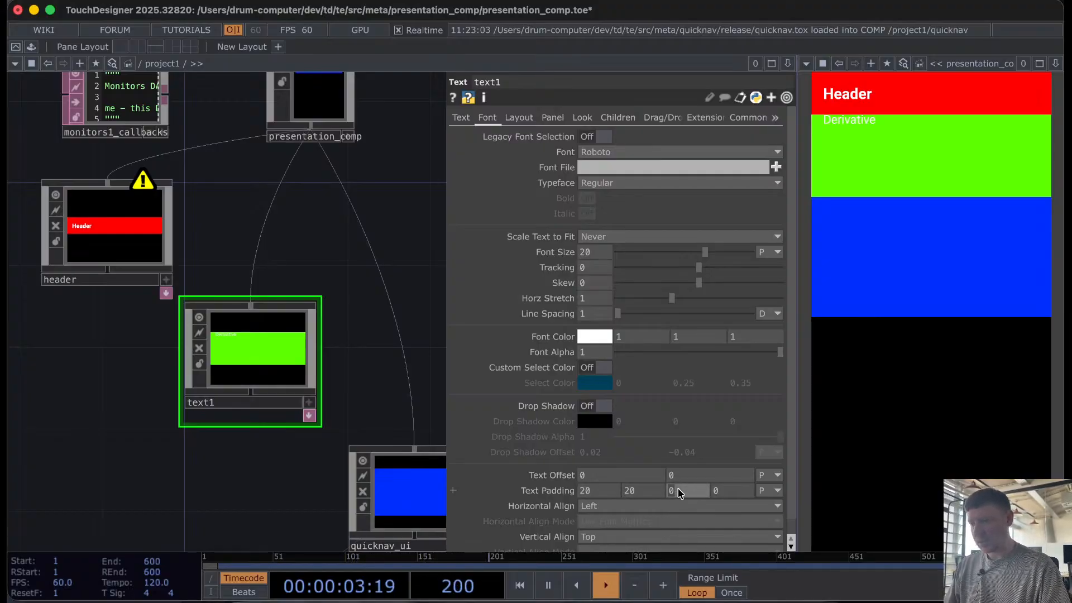
key(Return)
click(728, 493)
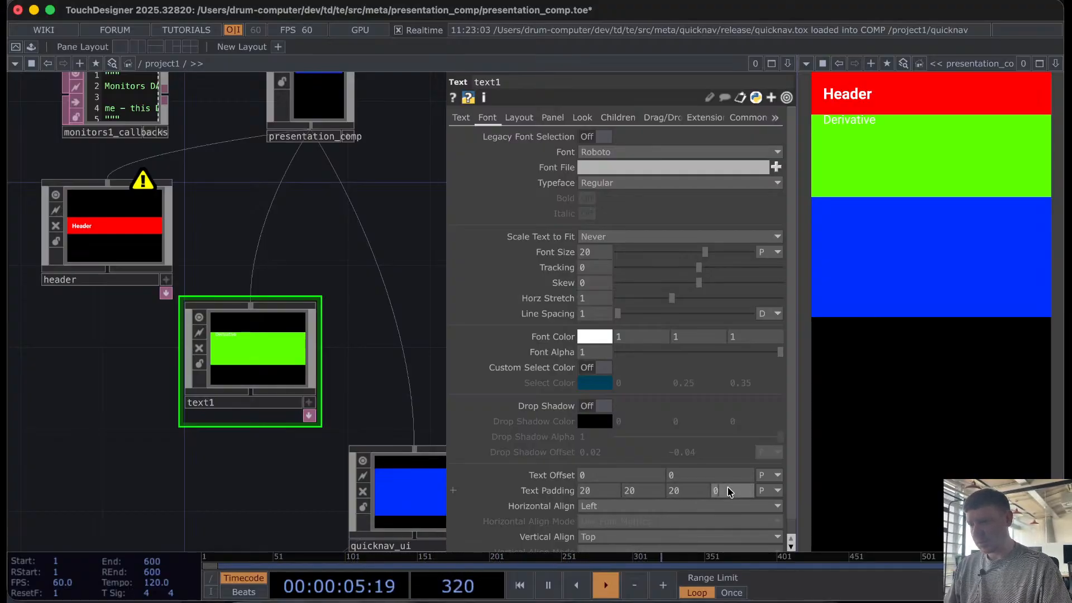
text(20)
key(Return)
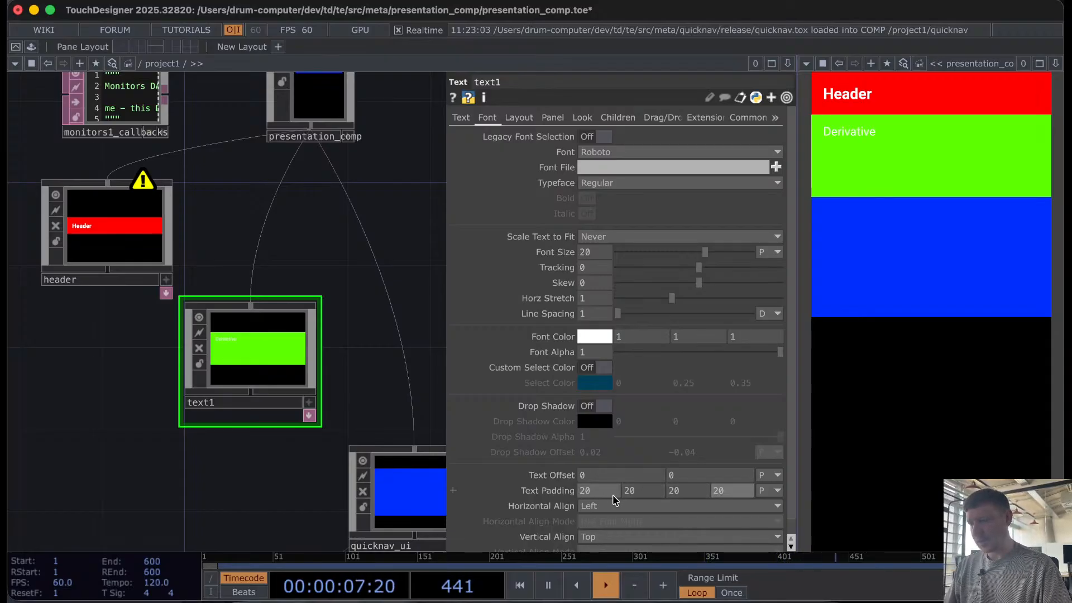
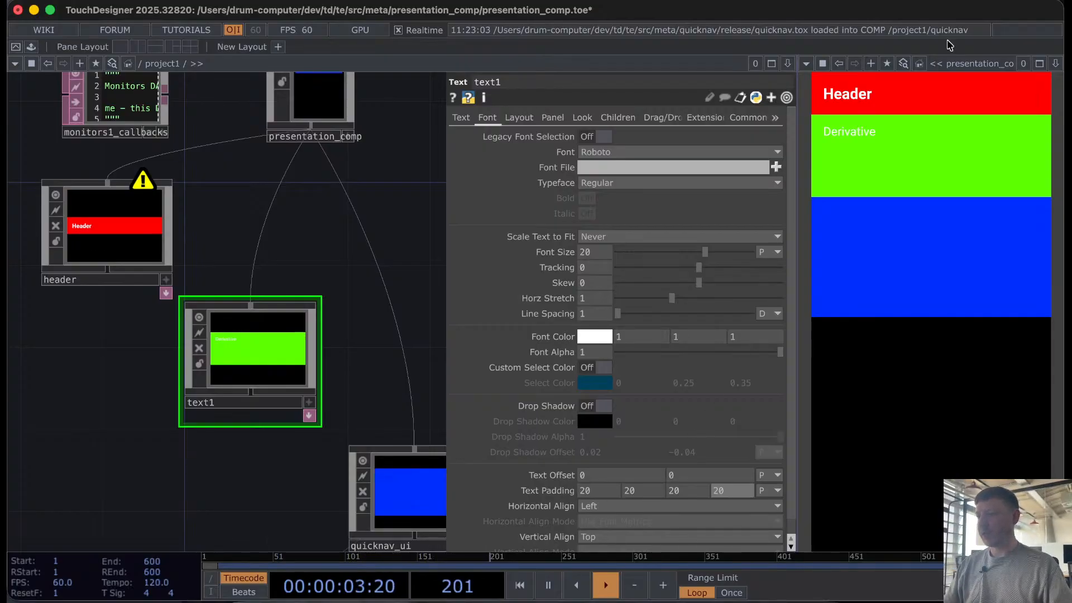
Step: Replace the green section's sample text with "Mycomponent dis" in the panel preview
click(842, 133)
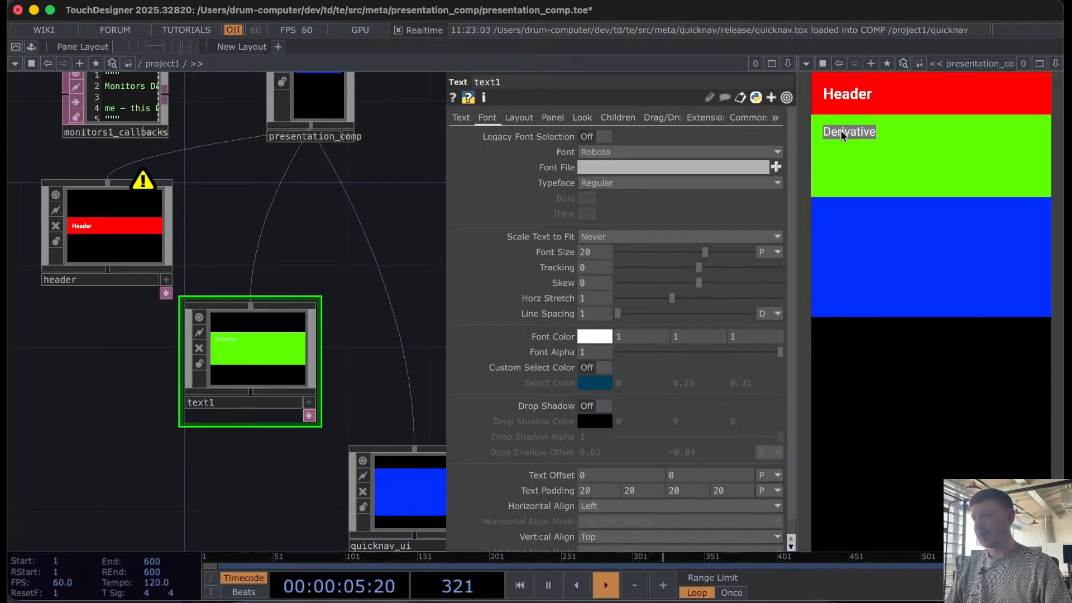
text(My)
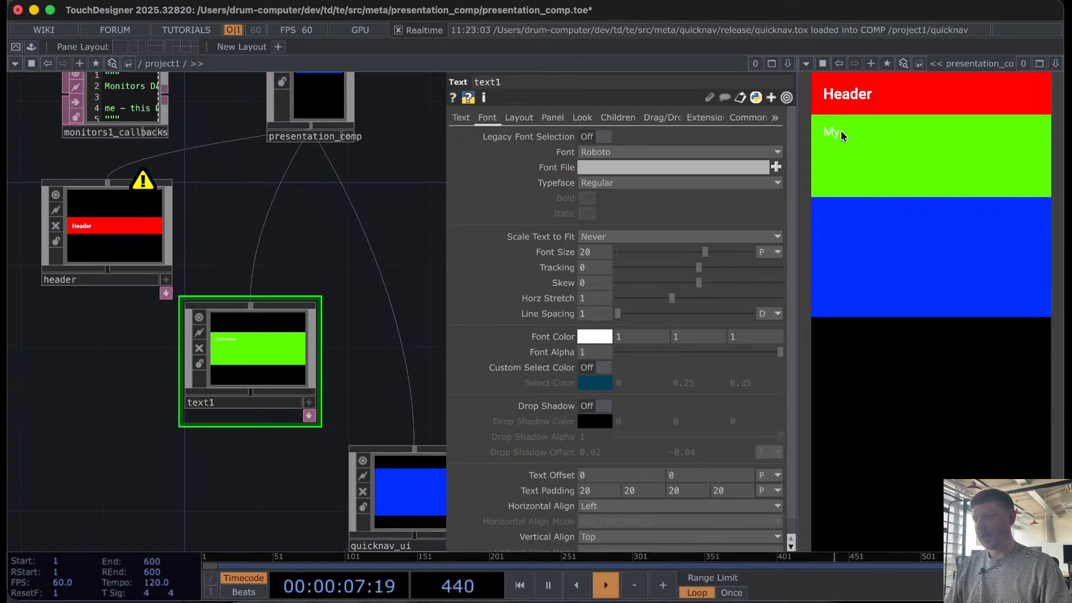
text(component)
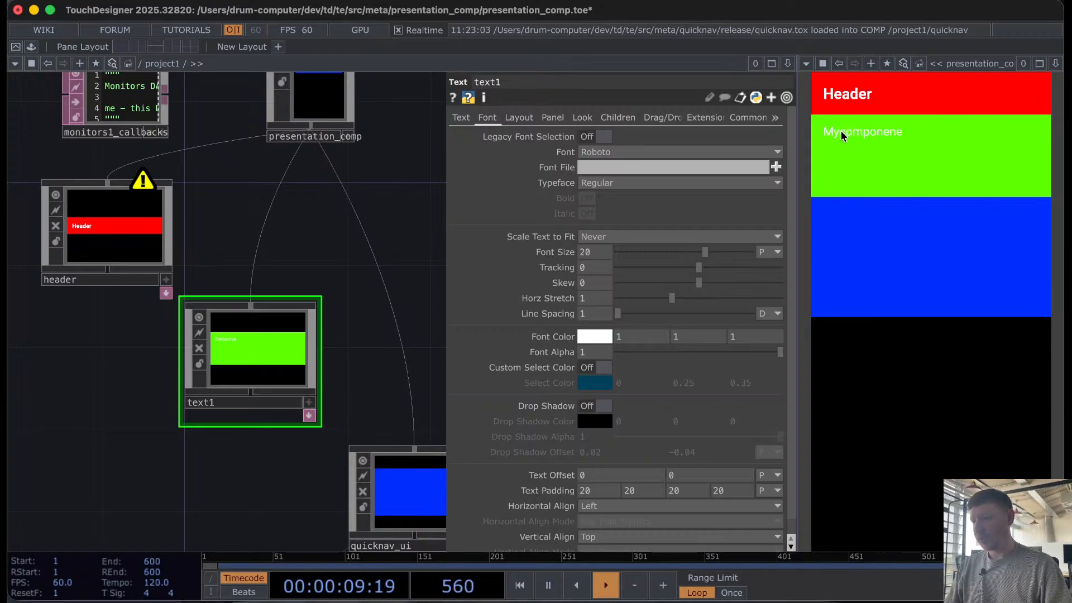
key(BackSpace)
key(BackSpace)
text(nt dis)
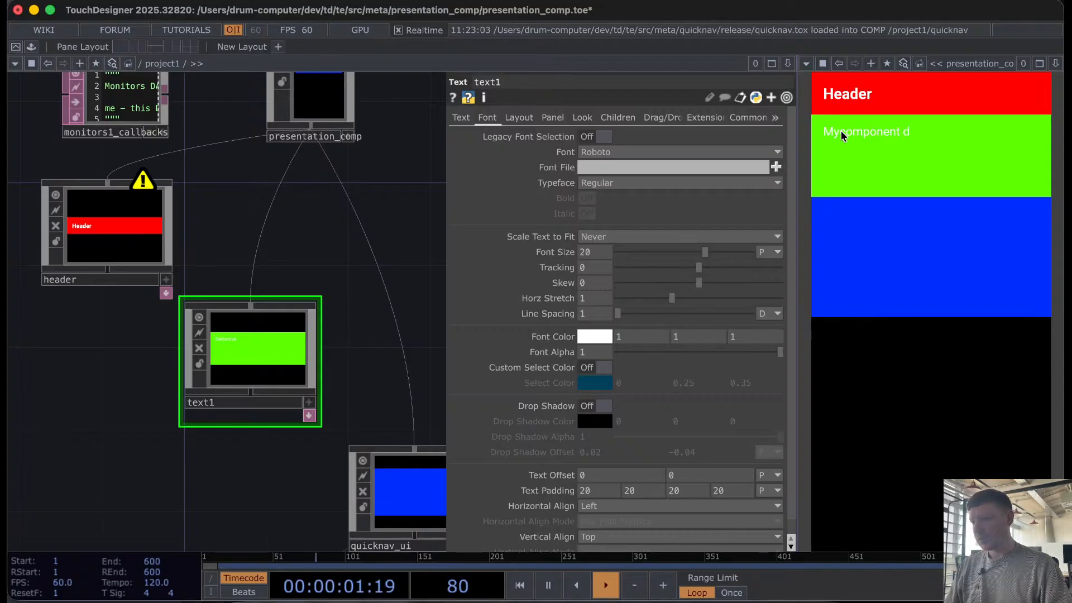
Step: Replace the red header's text with "Example name" in the panel preview
click(868, 99)
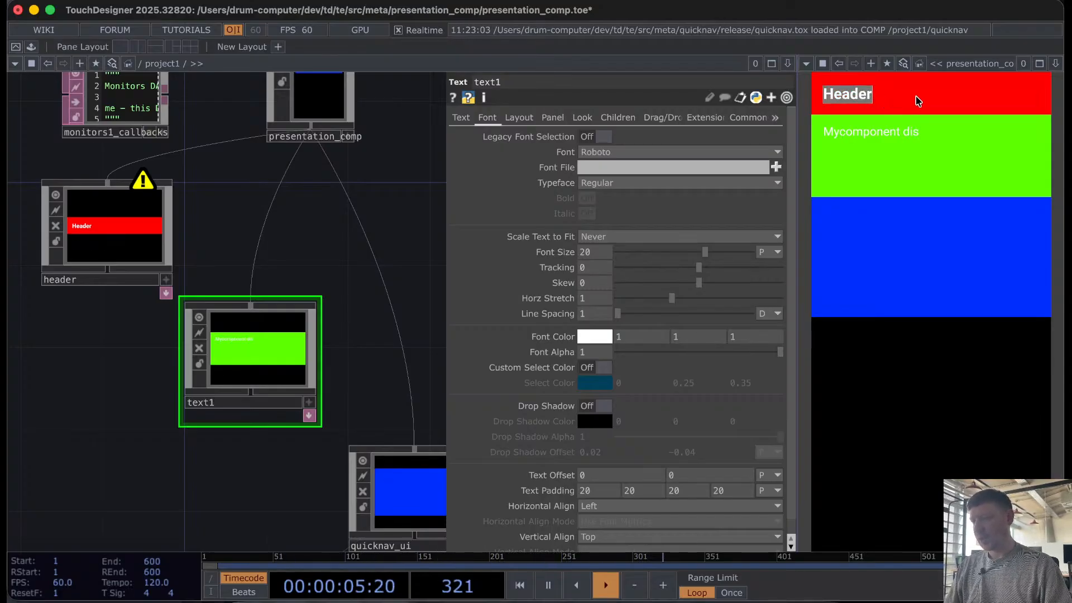
text(Examp)
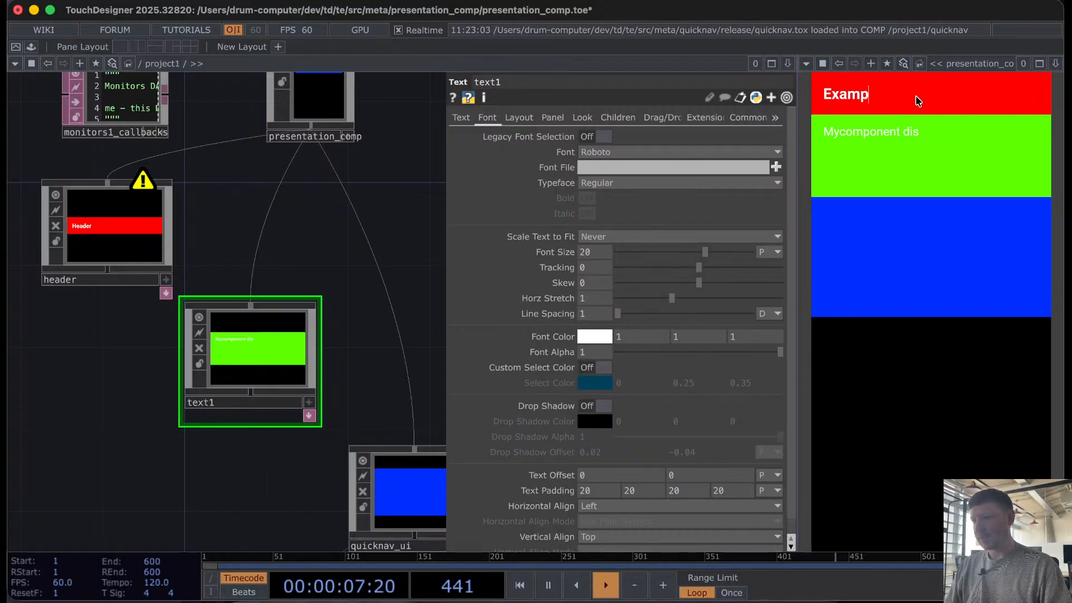
text(le name)
key(Return)
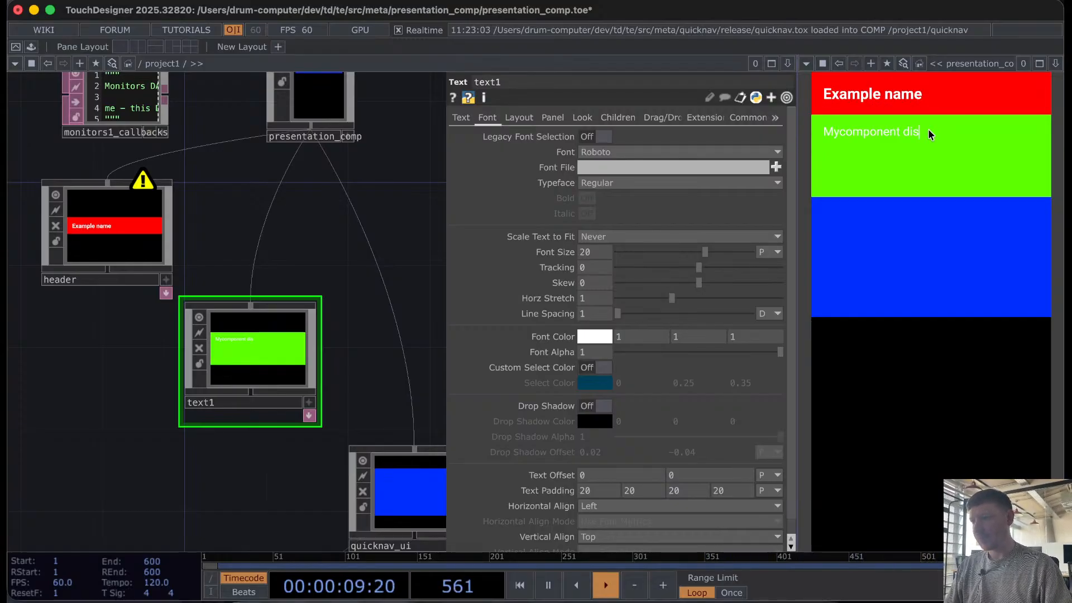
Step: Replace the green section's text with "Example description goes here" in the panel preview
drag(926, 129, 827, 136)
text(Ex)
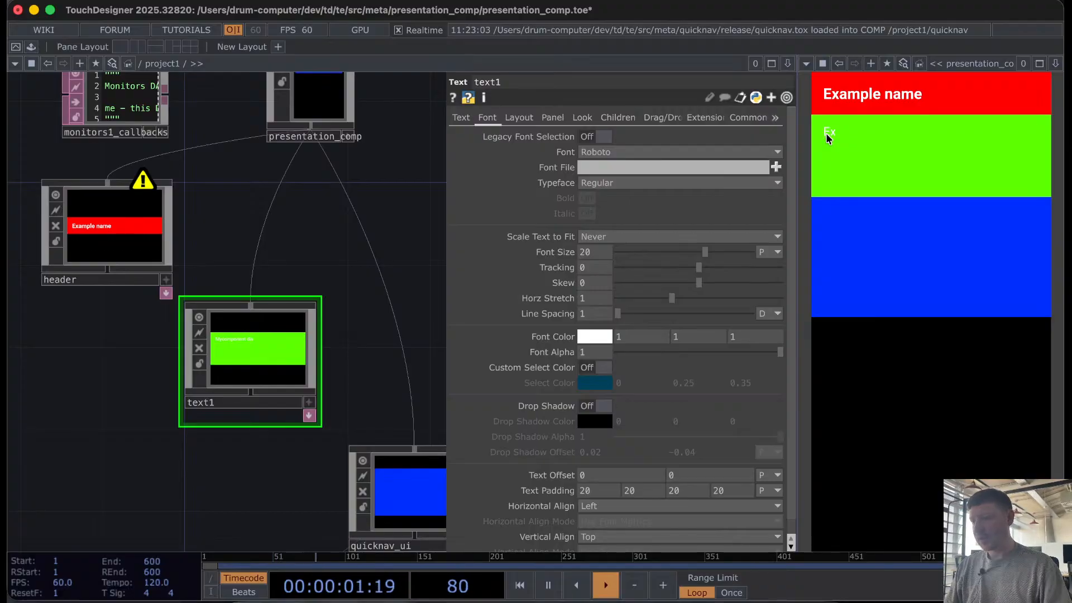
text(ample des)
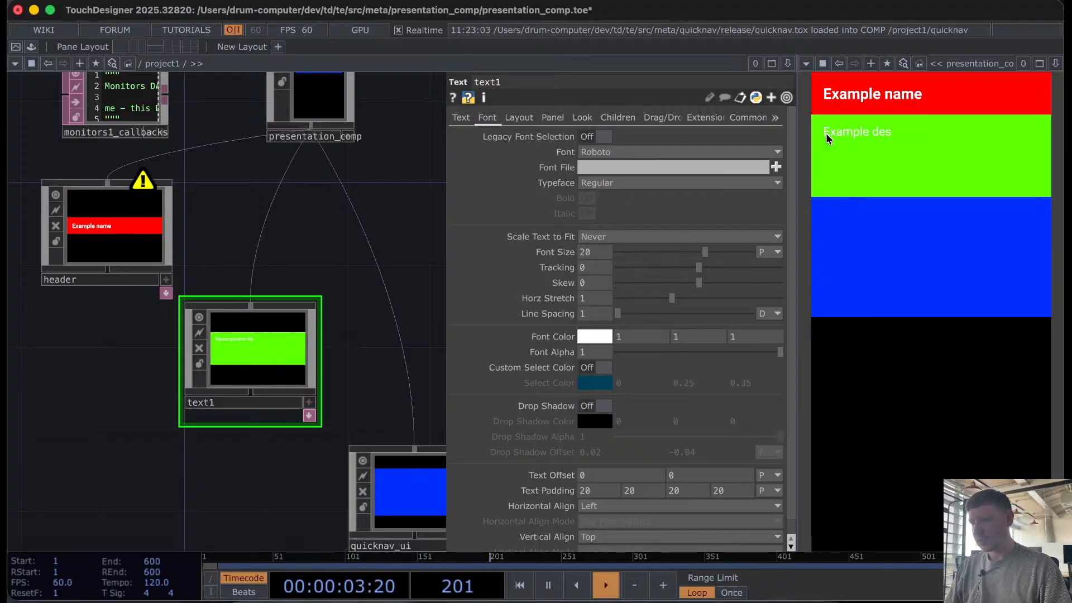
text(cription goes here)
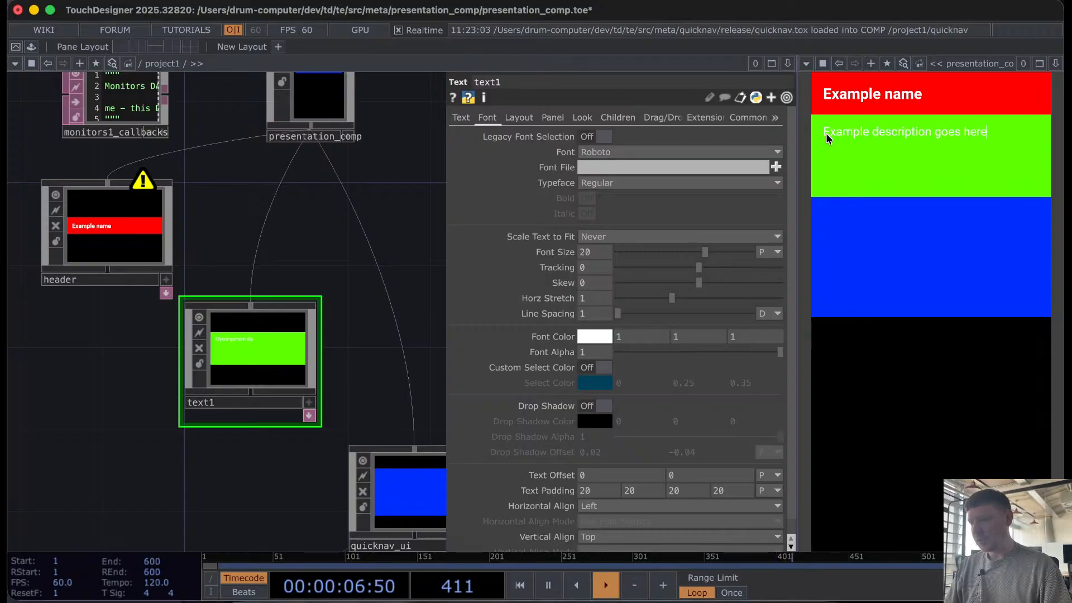
click(820, 224)
click(879, 175)
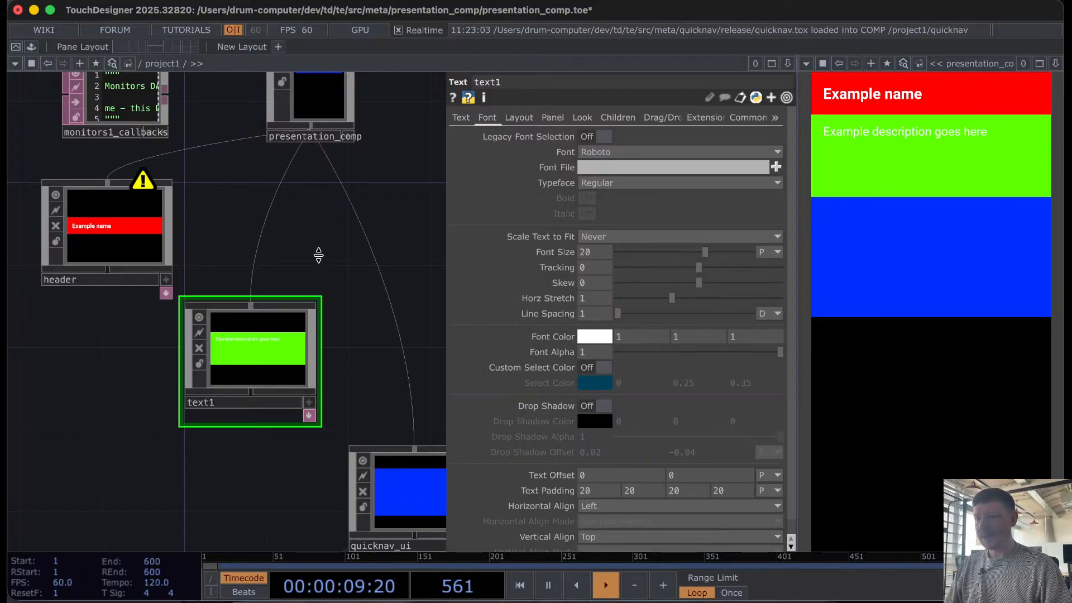
Step: Select presentation_comp and make the green text section taller by moving its lower edge down in the panel preview
scroll(321, 268, down, 2)
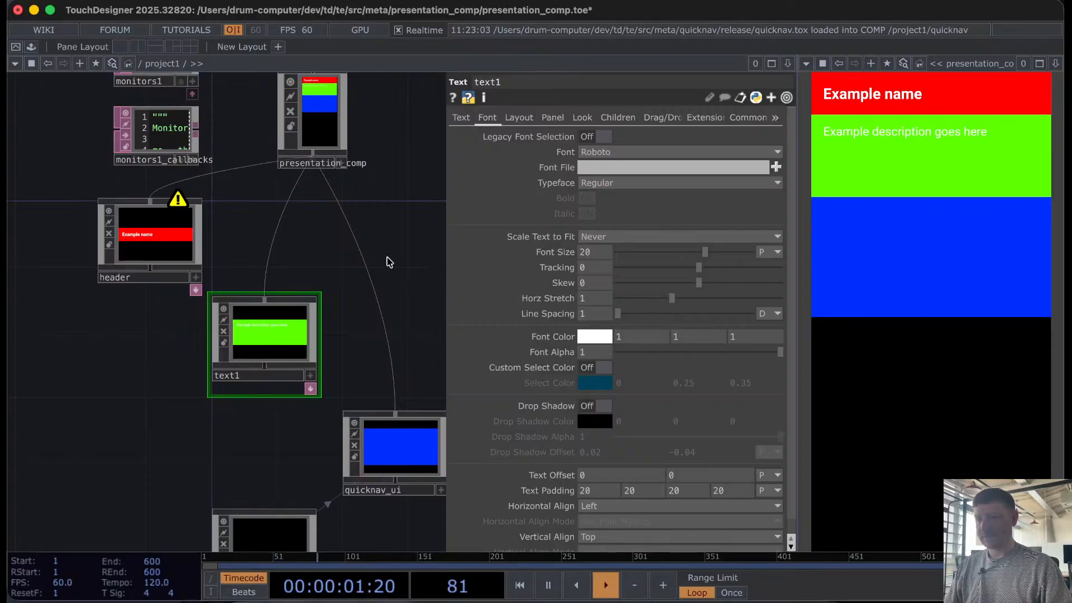
drag(412, 244, 333, 256)
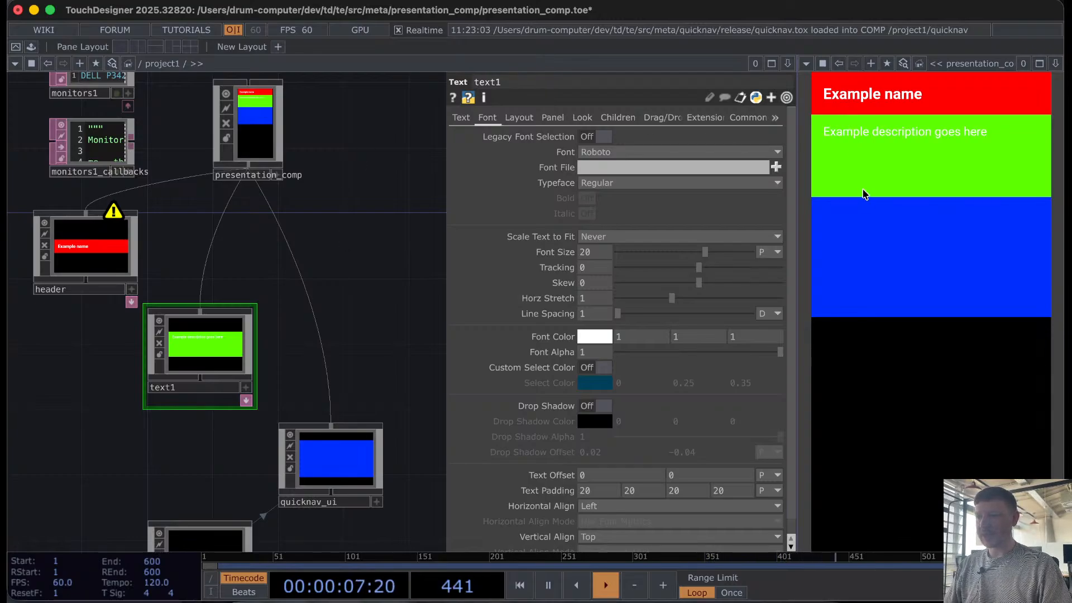
click(246, 105)
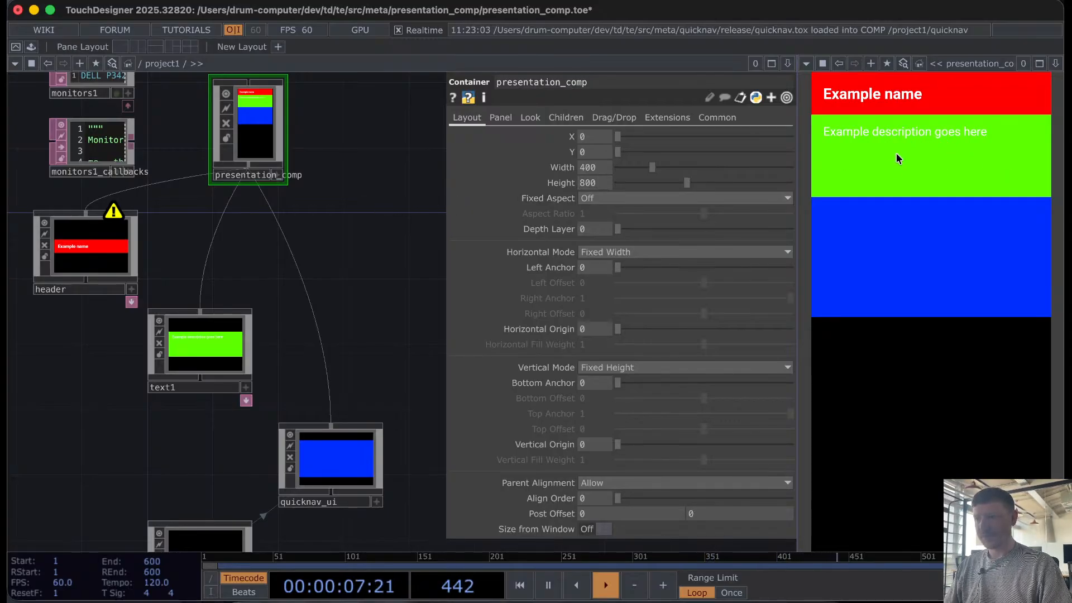
drag(894, 194, 895, 238)
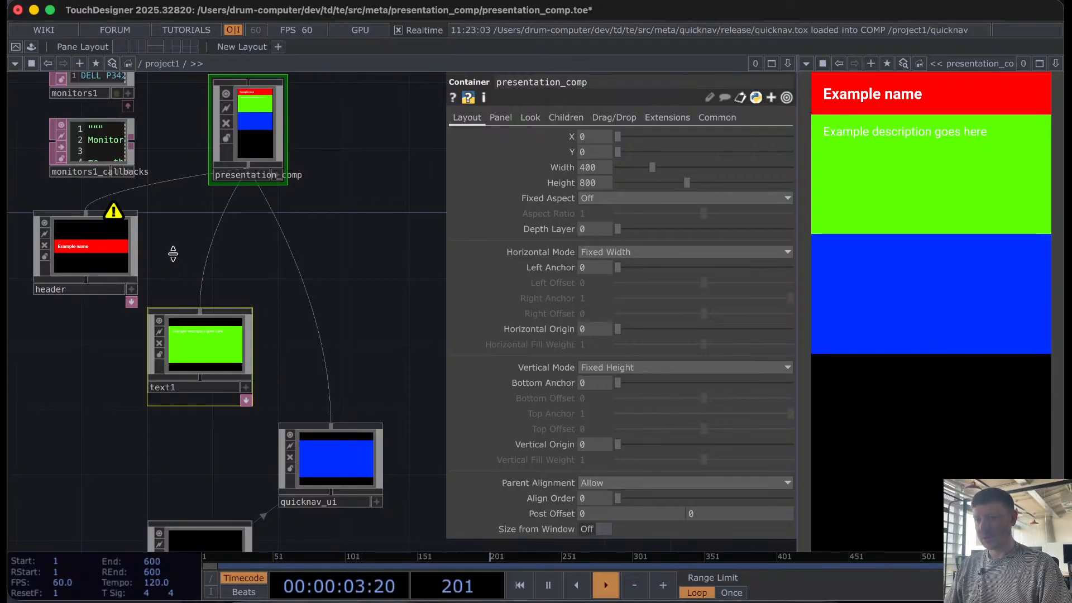
Step: Inspect the header, text1, quicknav_ui and presentation_comp components one after another in the network
drag(171, 250, 162, 284)
scroll(244, 141, up, 1)
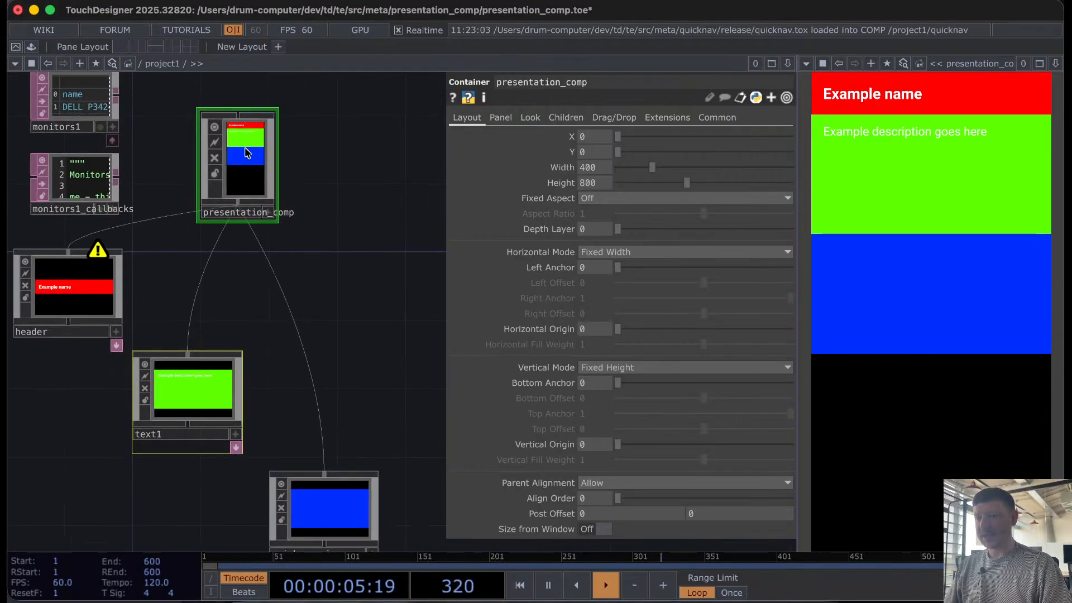
click(77, 301)
click(178, 367)
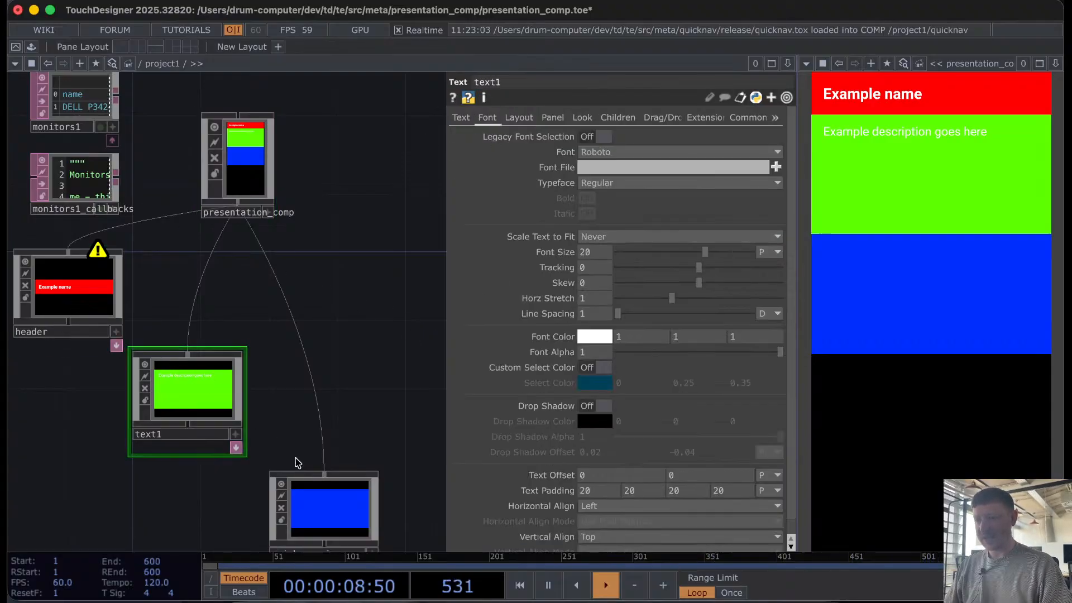
click(313, 482)
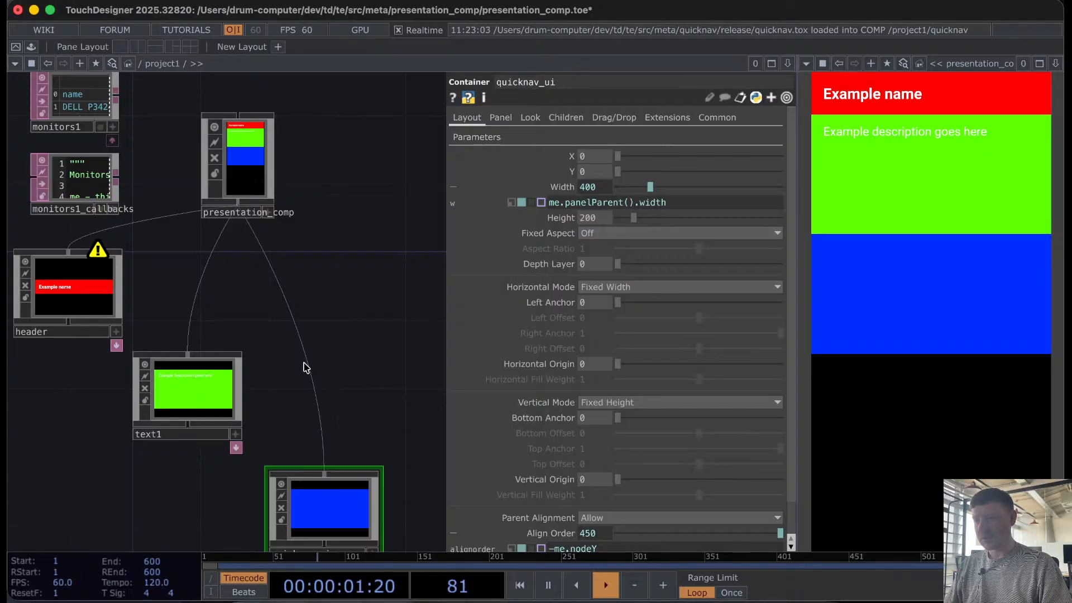
drag(160, 295, 189, 292)
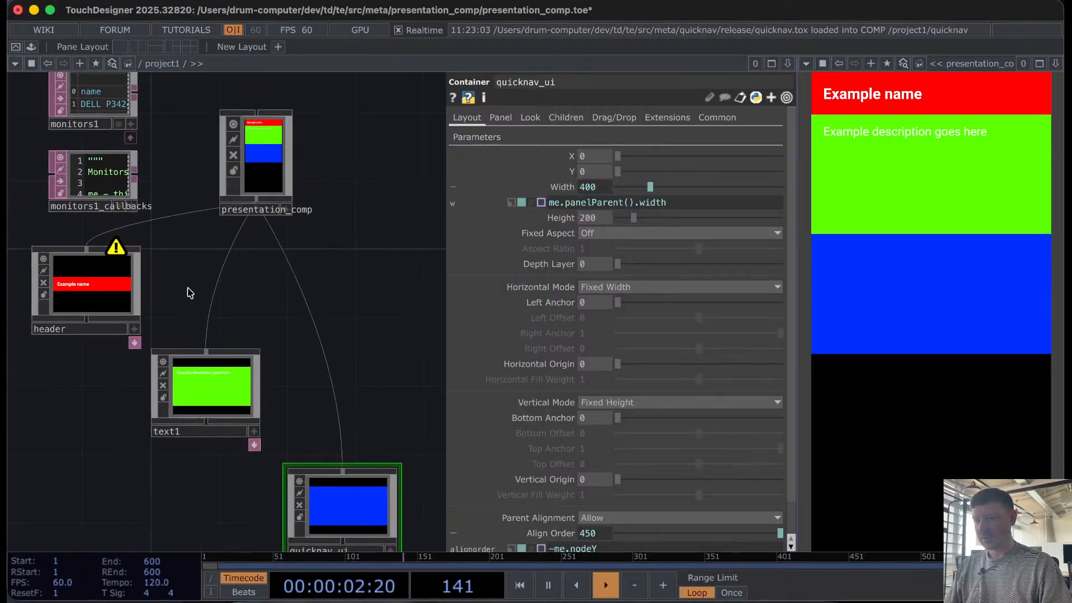
click(267, 167)
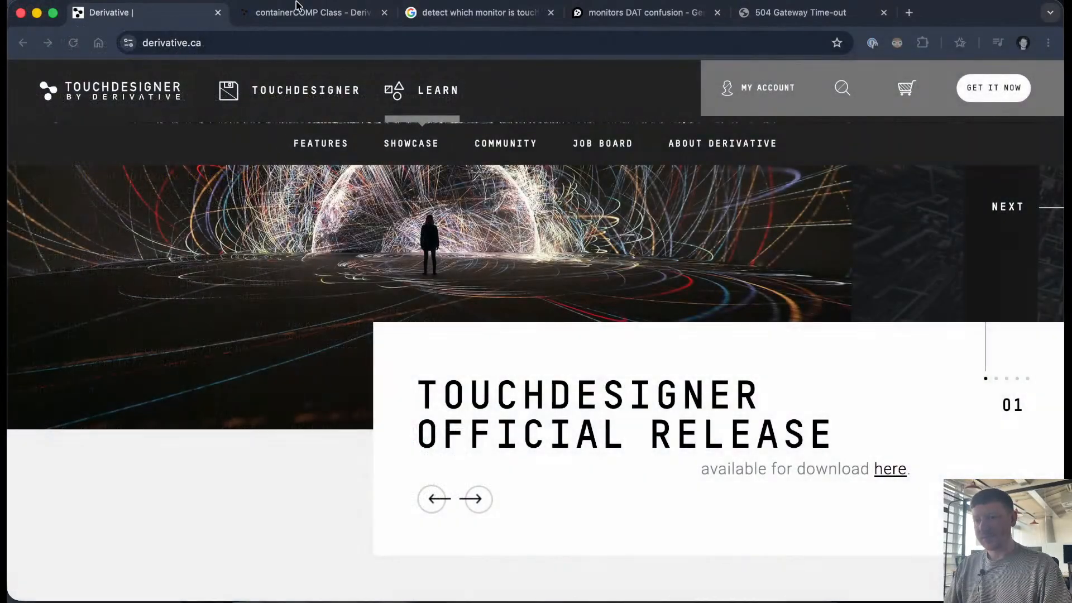
Step: Switch to the containerCOMP Class documentation, search the page for "child" and examine the children member's description
click(302, 13)
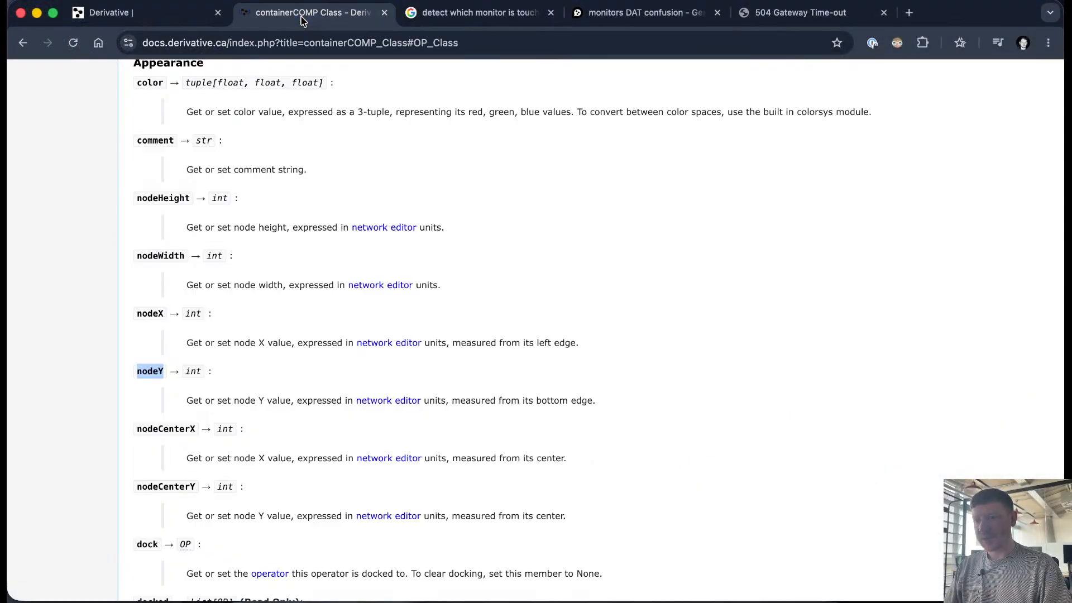
scroll(323, 416, up, 2)
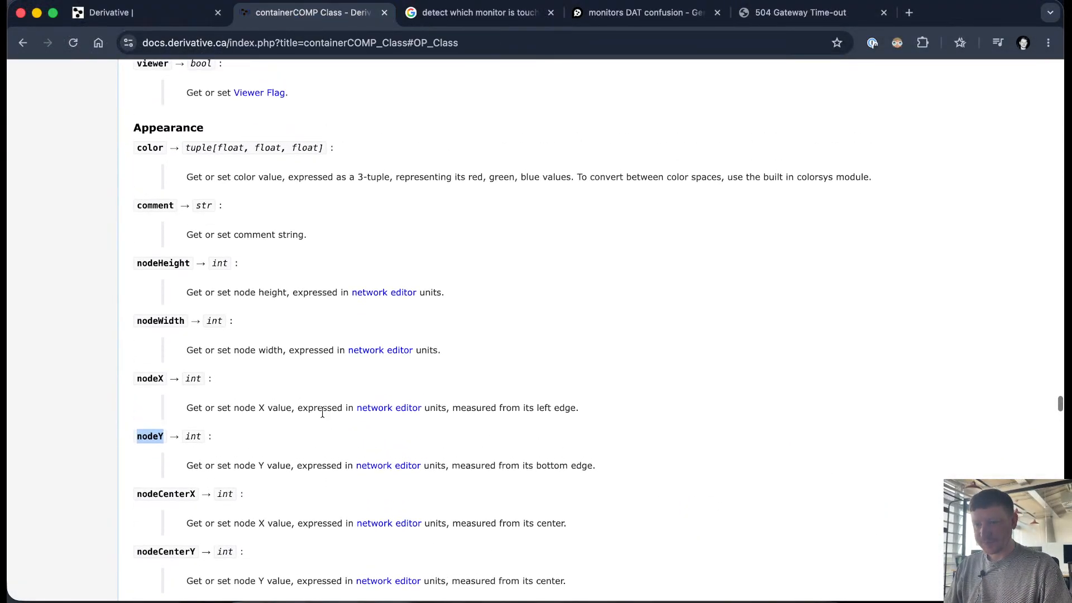
scroll(323, 416, down, 2)
scroll(322, 417, up, 20)
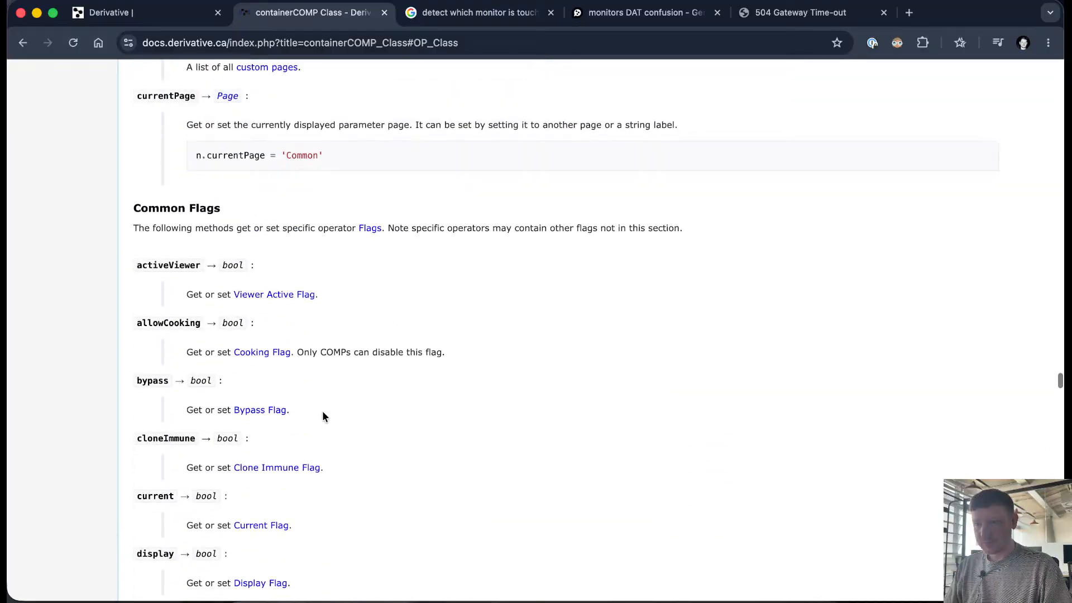
scroll(323, 412, up, 20)
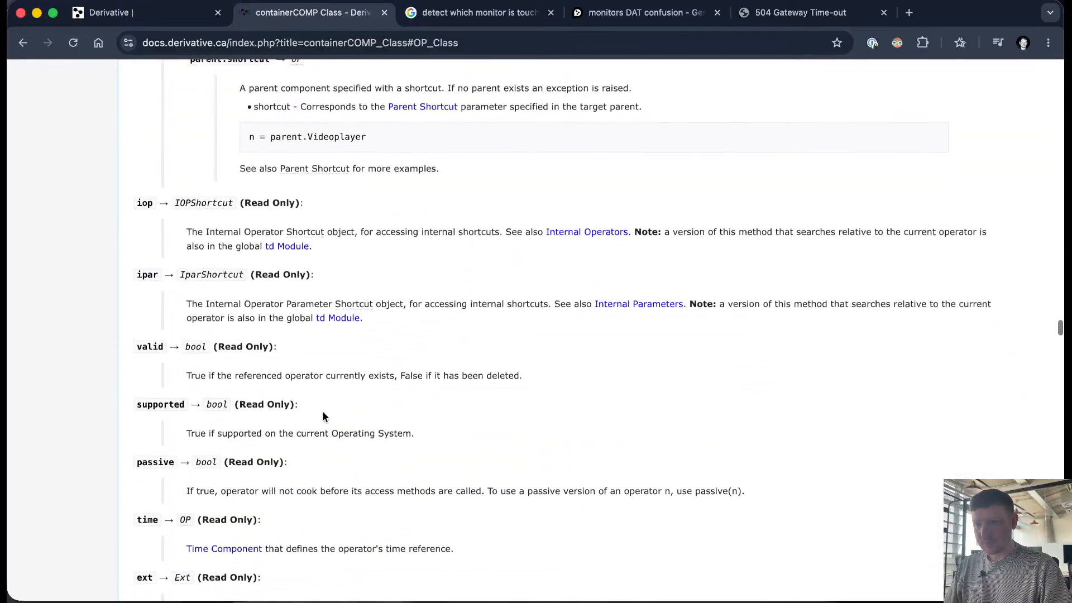
scroll(323, 412, up, 15)
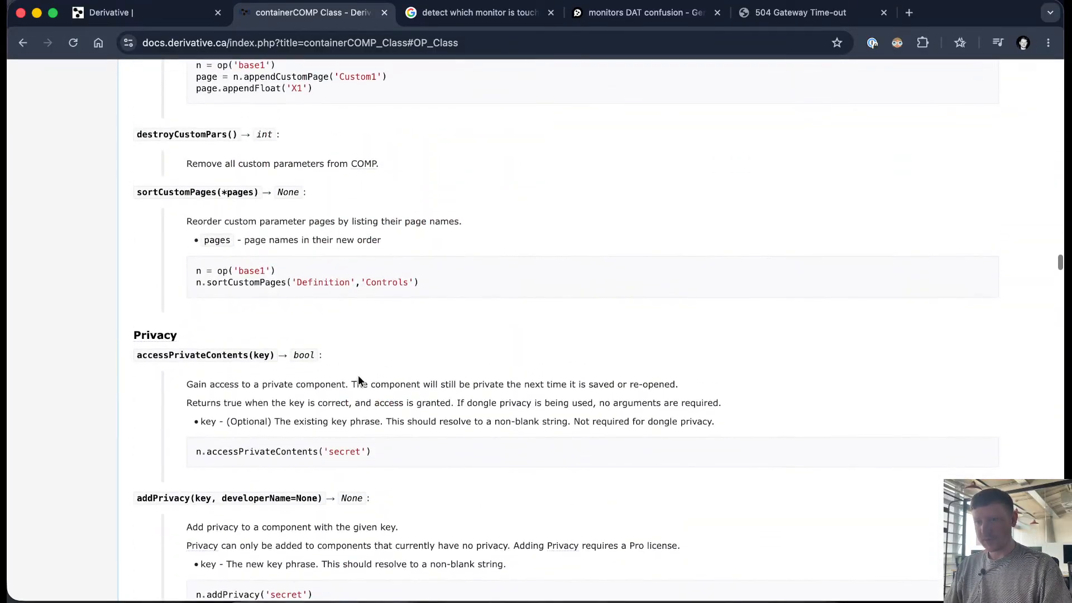
key(super+f)
text(ch)
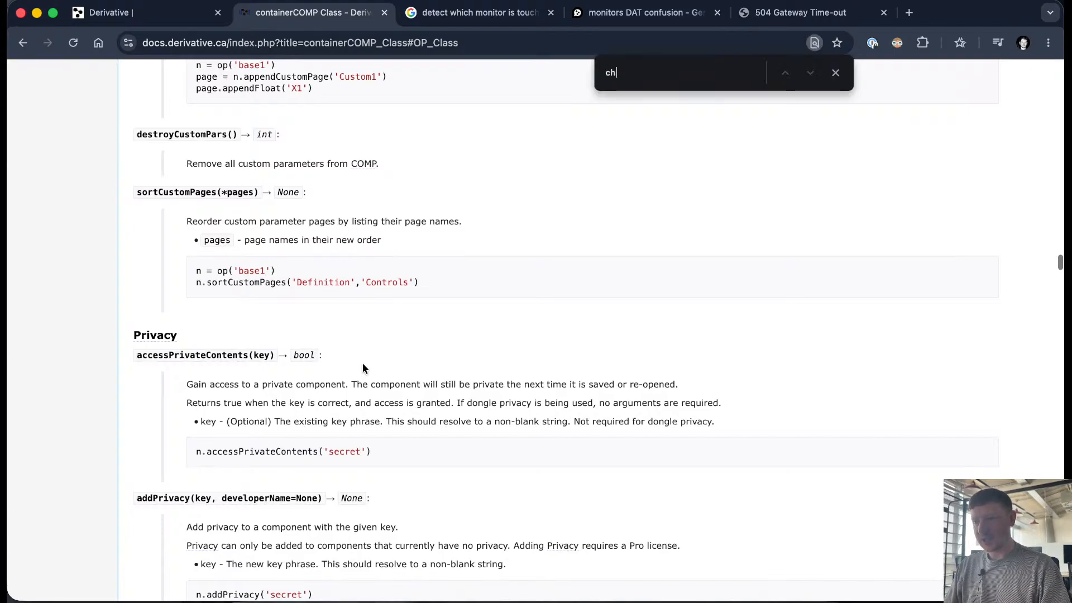
text(ild)
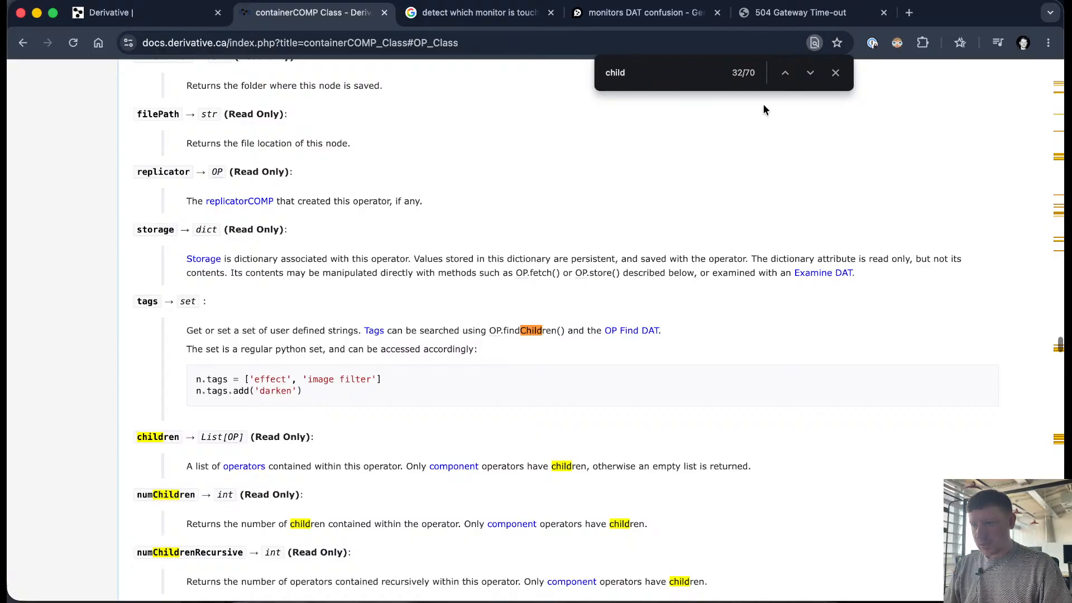
click(808, 73)
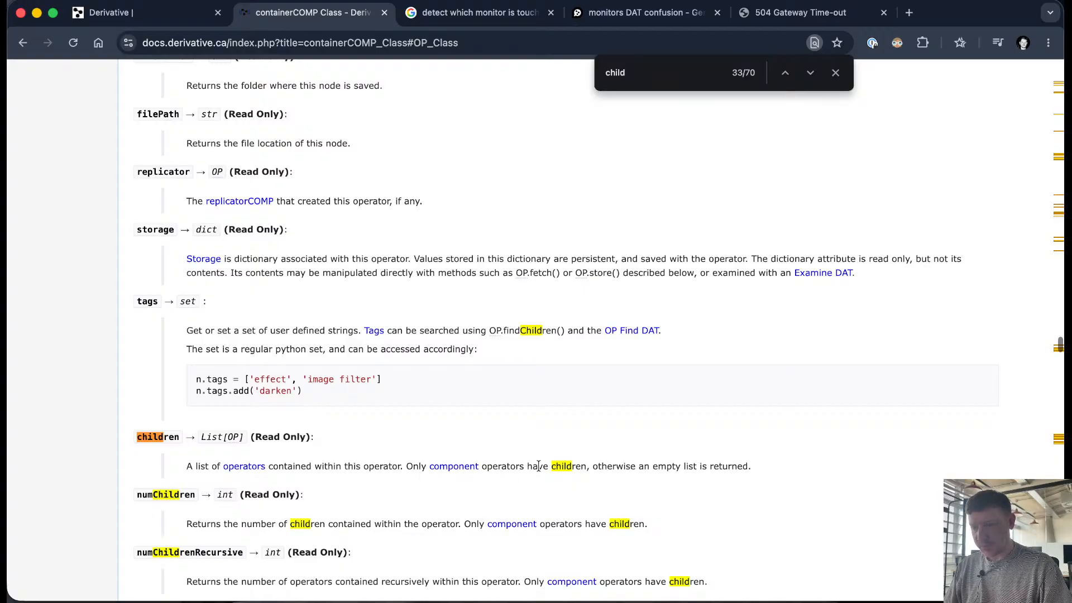
drag(539, 467, 719, 468)
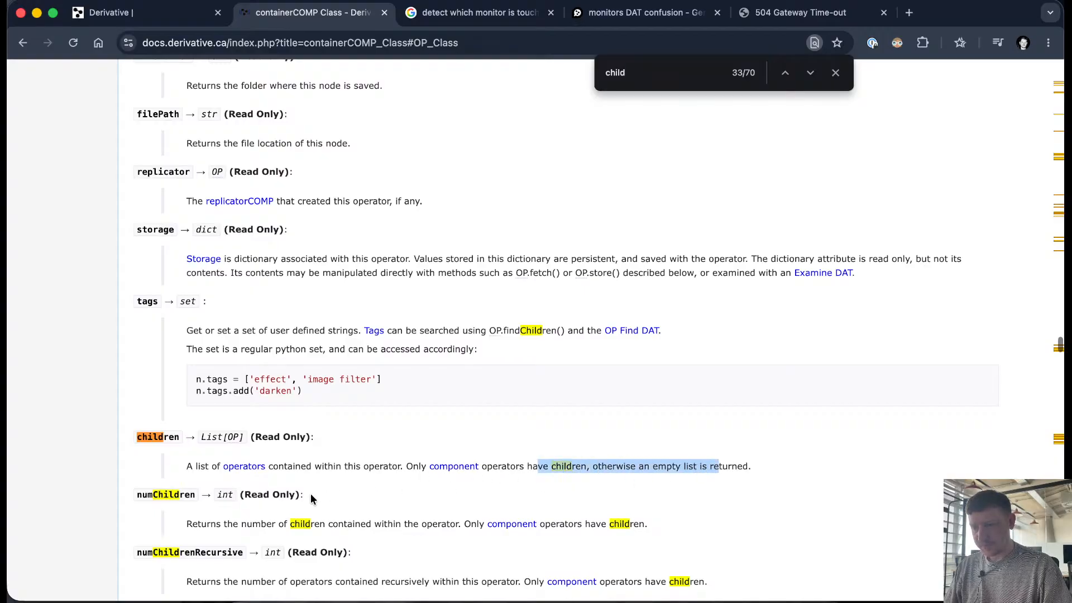
scroll(311, 499, down, 3)
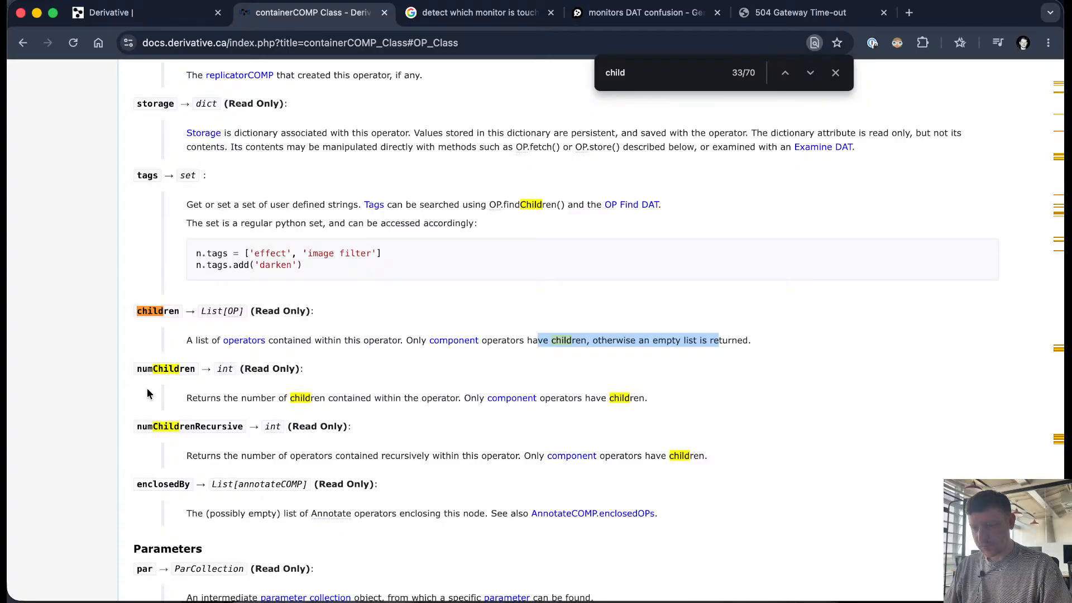
click(144, 311)
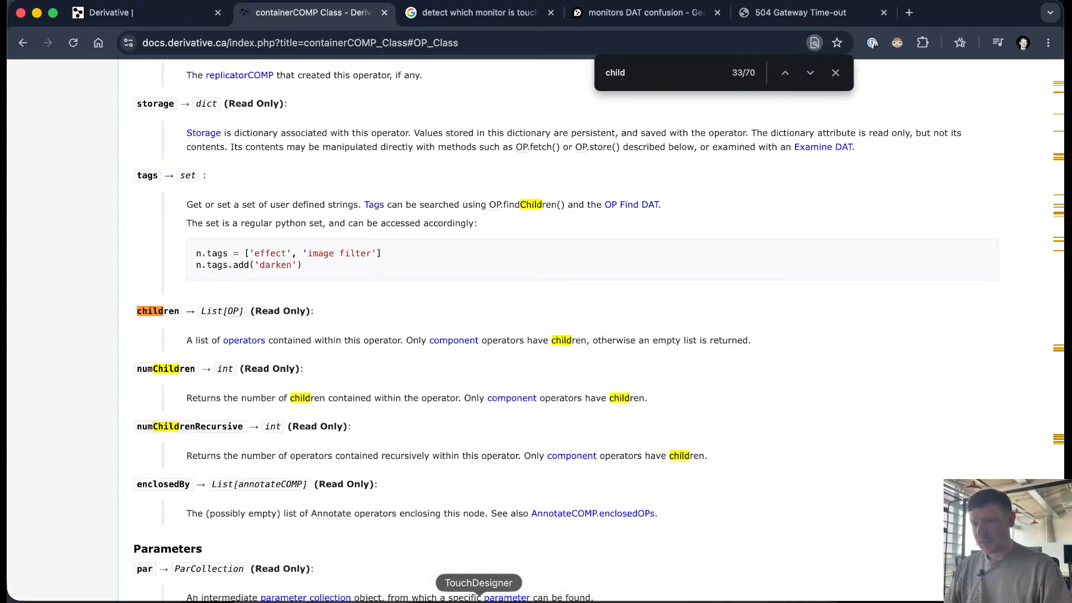
Step: Switch to TouchDesigner, open the Textport and evaluate op('/project1/presentation_comp').children
click(479, 600)
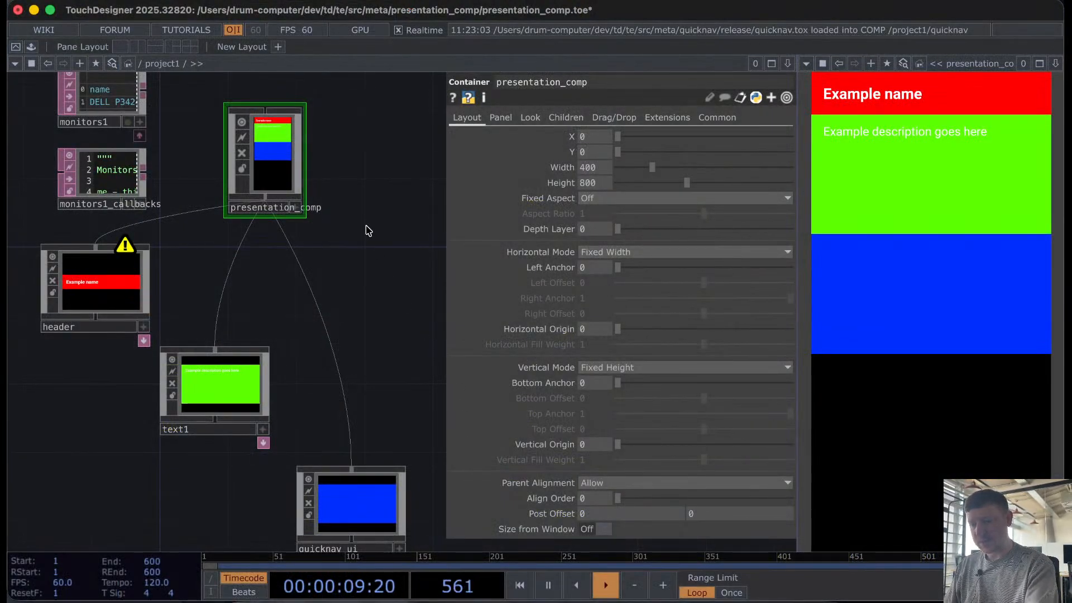
key(alt+t)
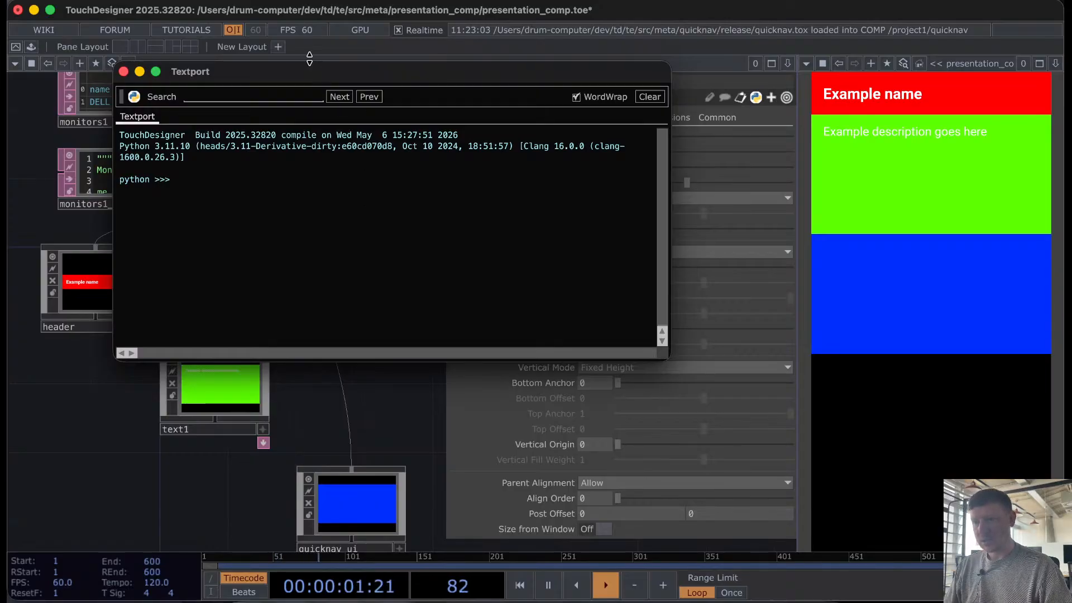
drag(288, 80, 543, 104)
text(op)
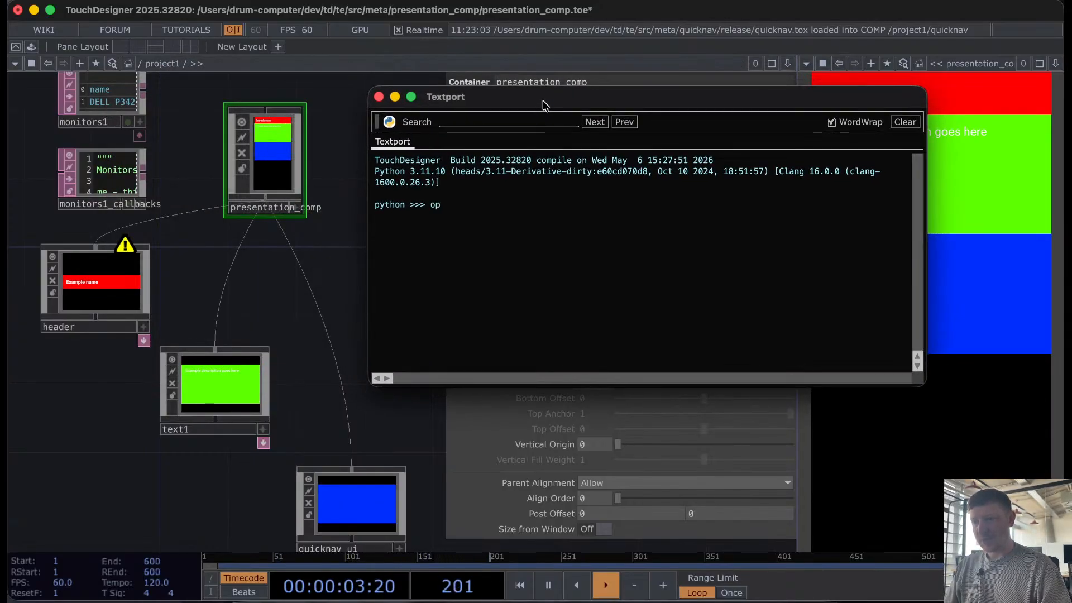
text((')
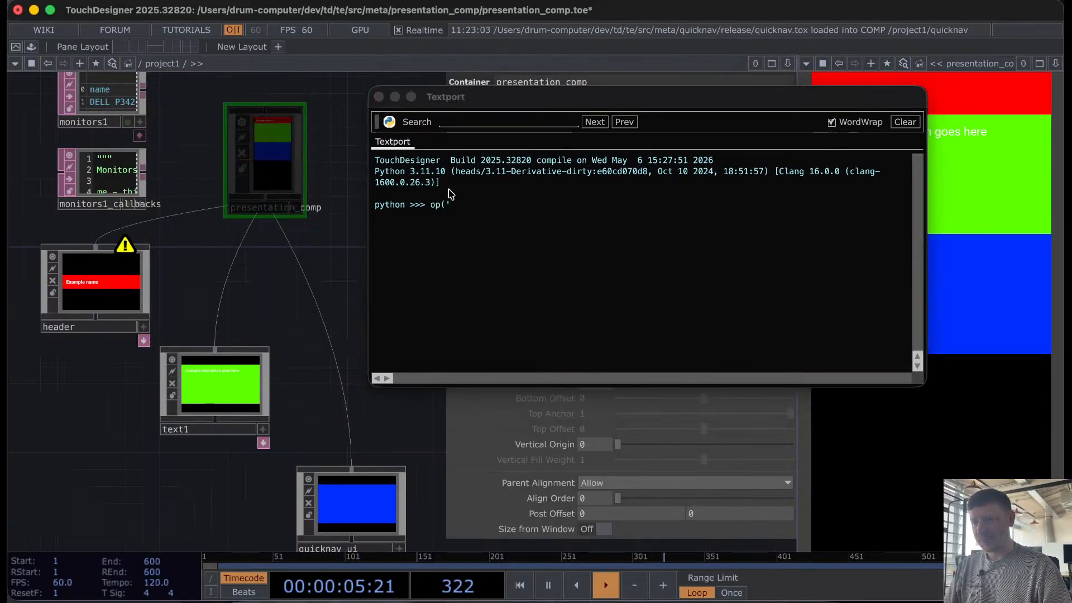
drag(481, 213, 400, 216)
text(')
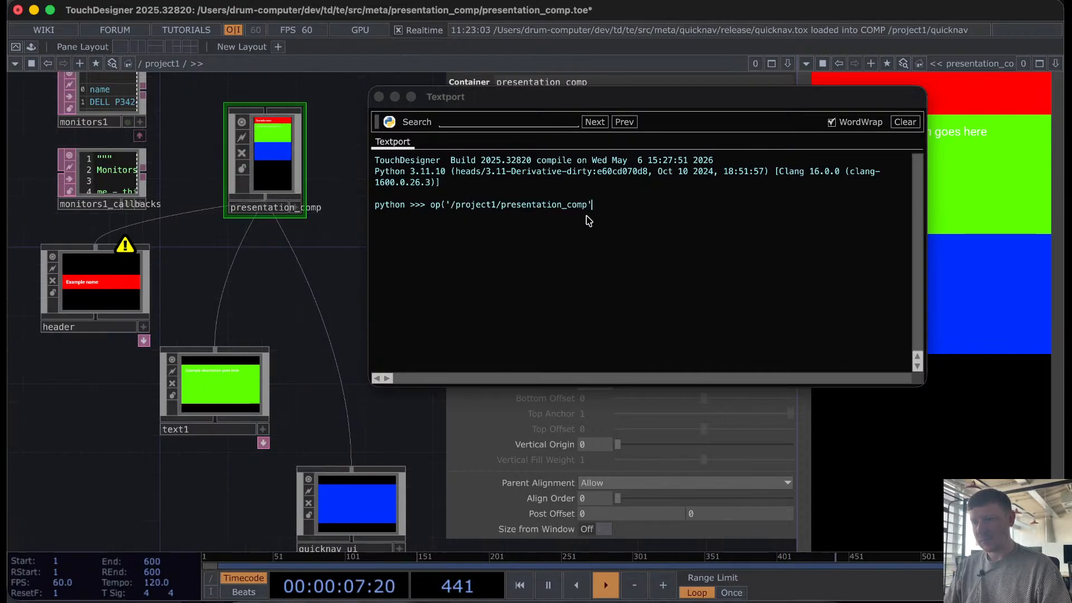
text().child)
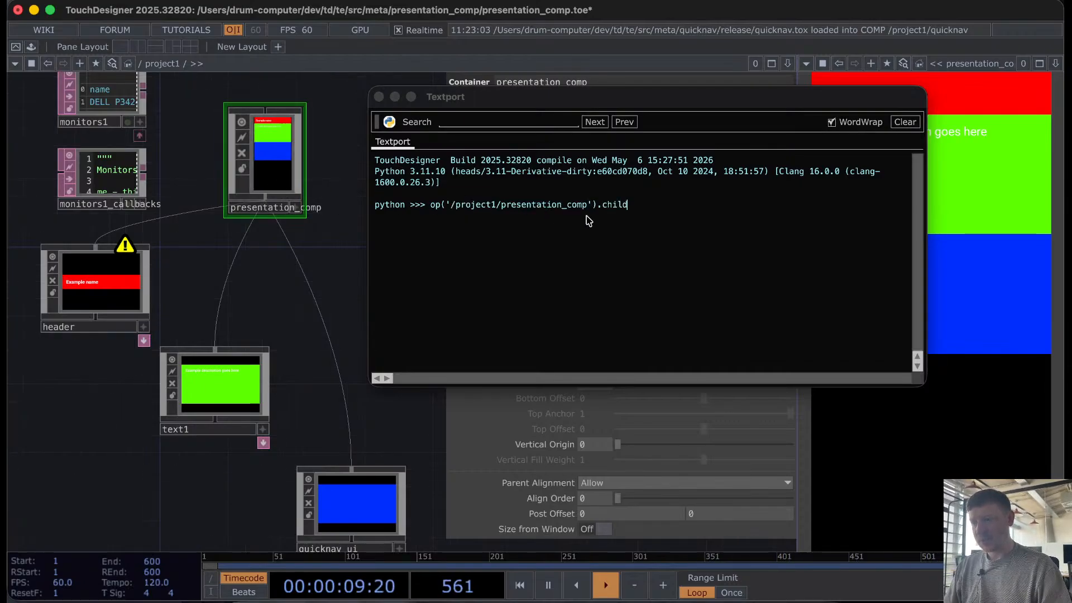
text(ren)
key(Return)
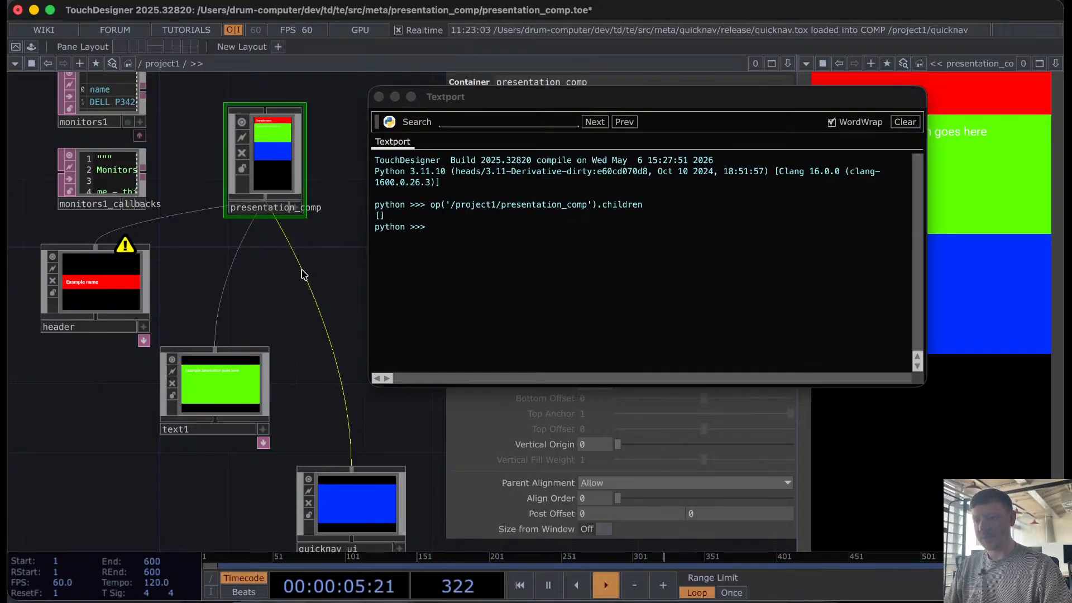
Step: Return to the containerCOMP Class documentation and look through the OP Class general members and COMP methods for access to connected components
click(524, 599)
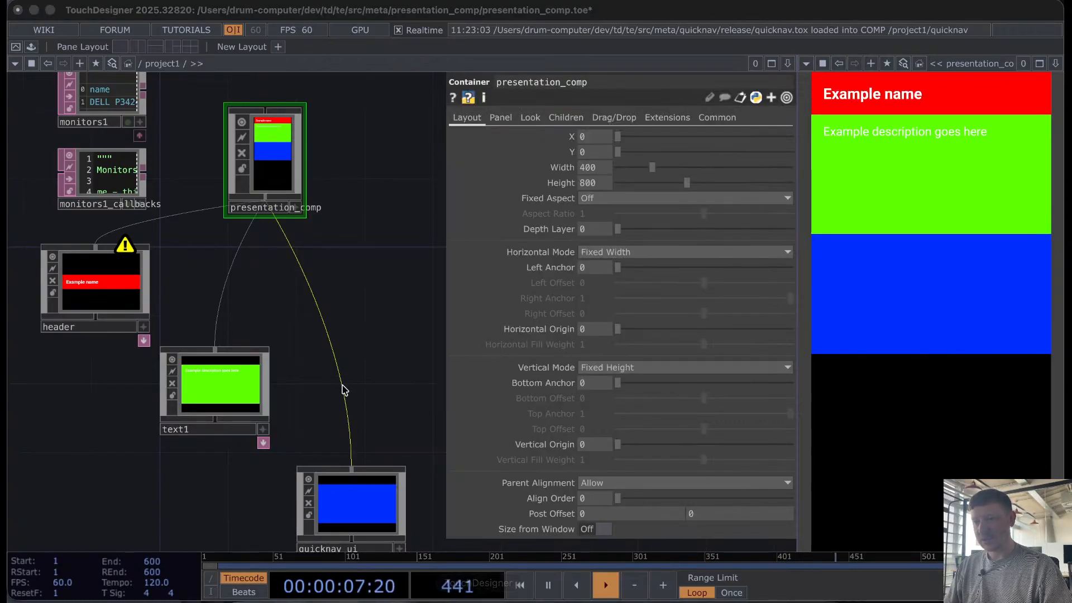
scroll(330, 317, up, 7)
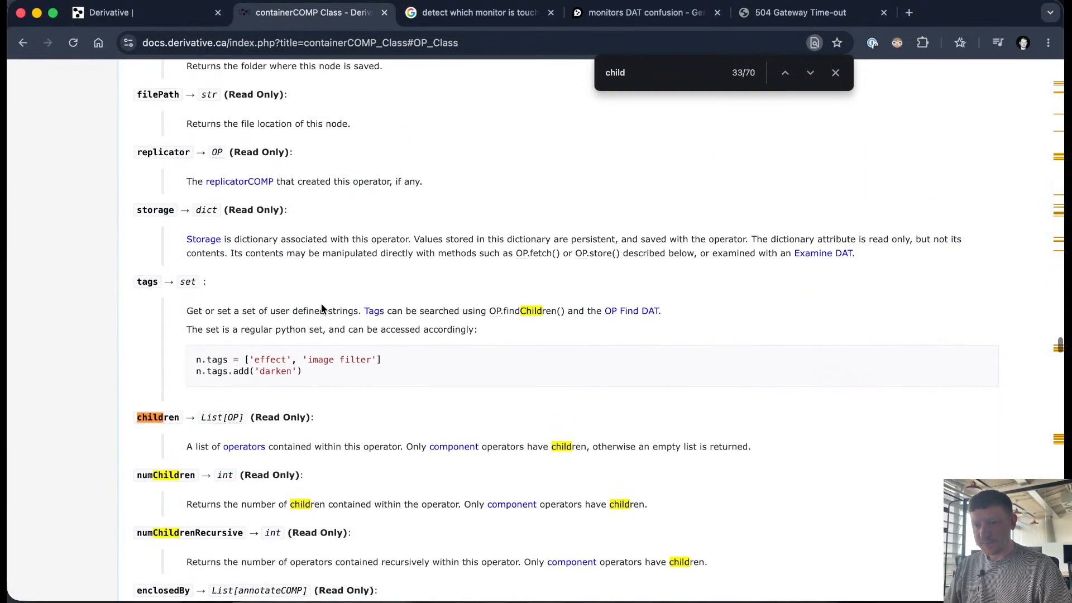
scroll(322, 309, up, 5)
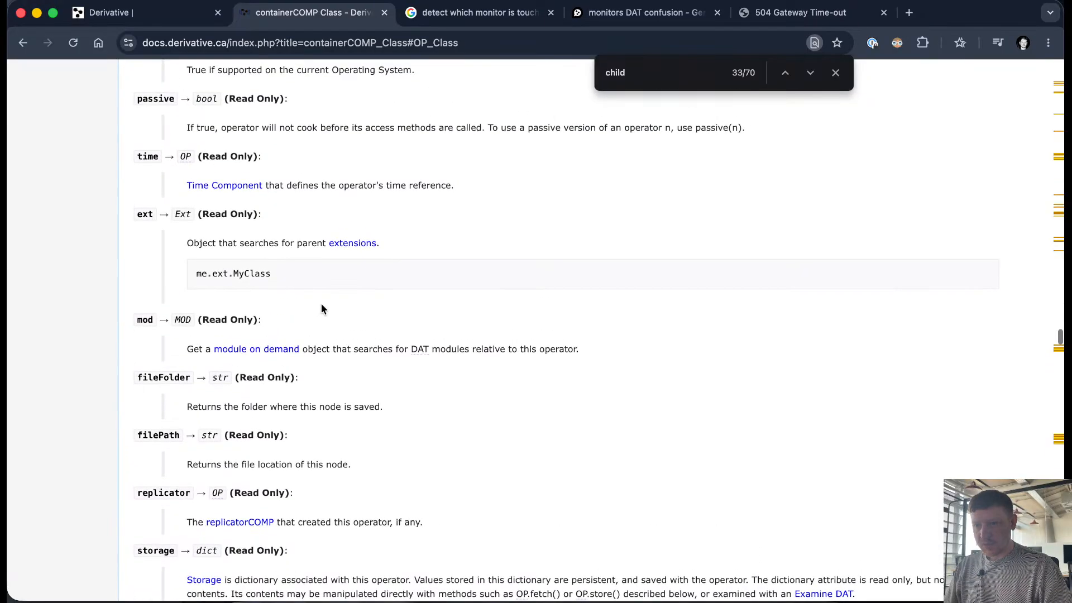
scroll(322, 309, up, 7)
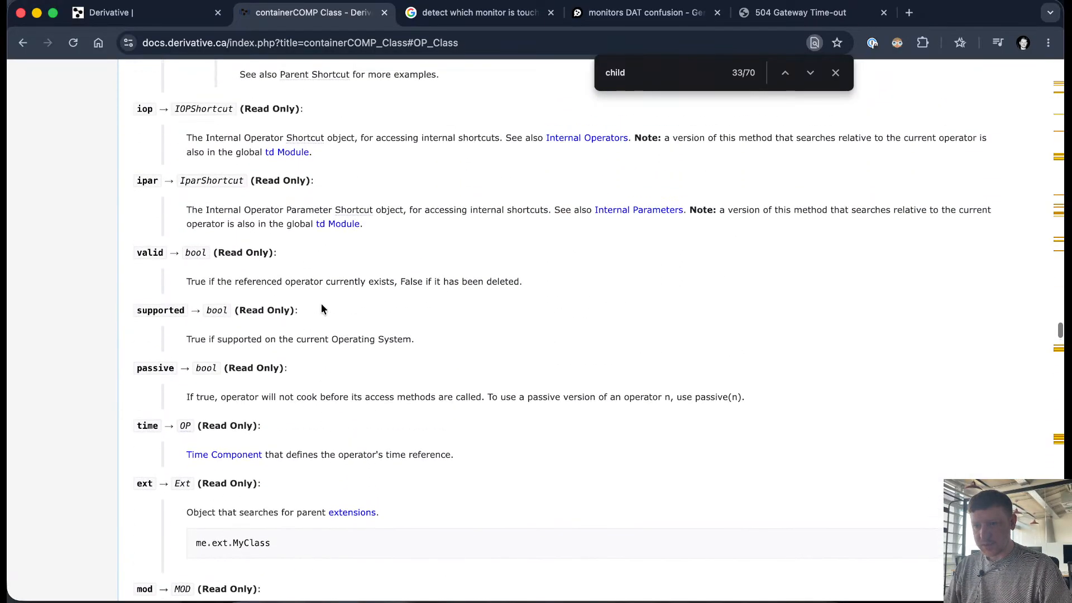
scroll(321, 304, up, 15)
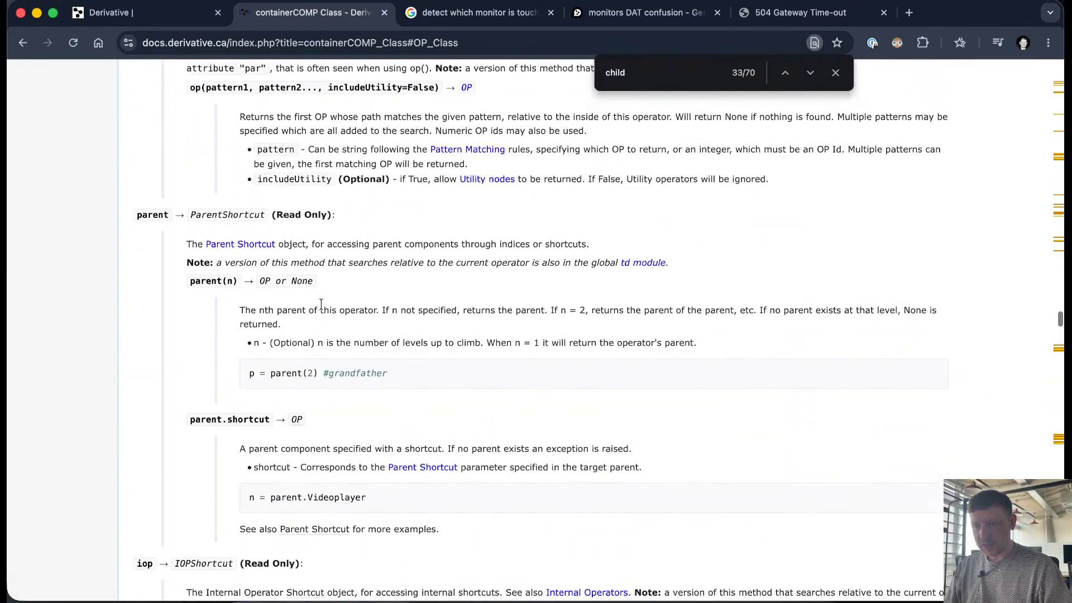
scroll(321, 308, up, 8)
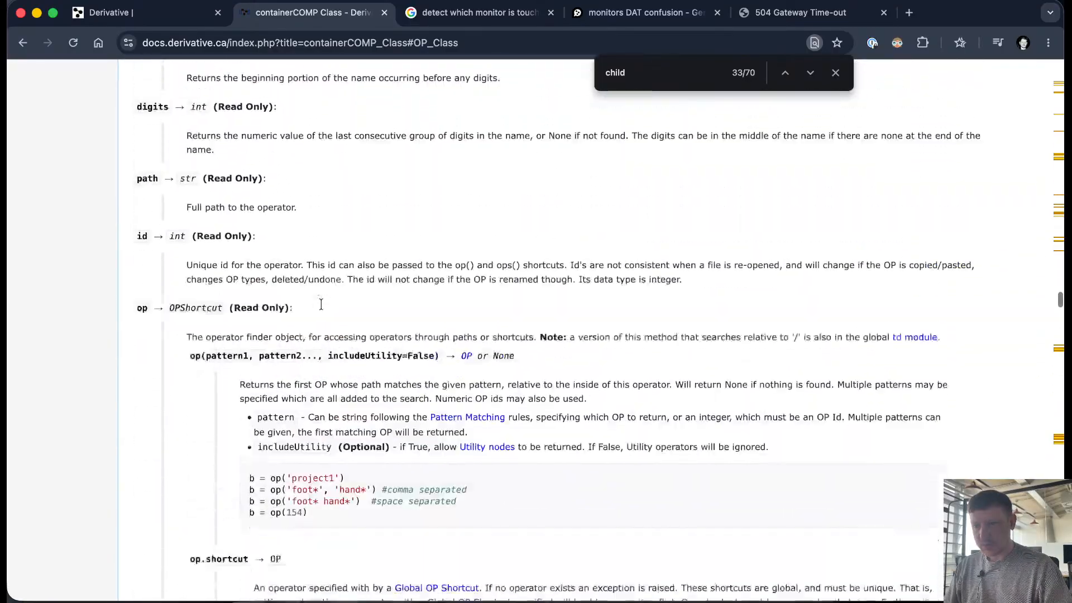
scroll(323, 308, up, 10)
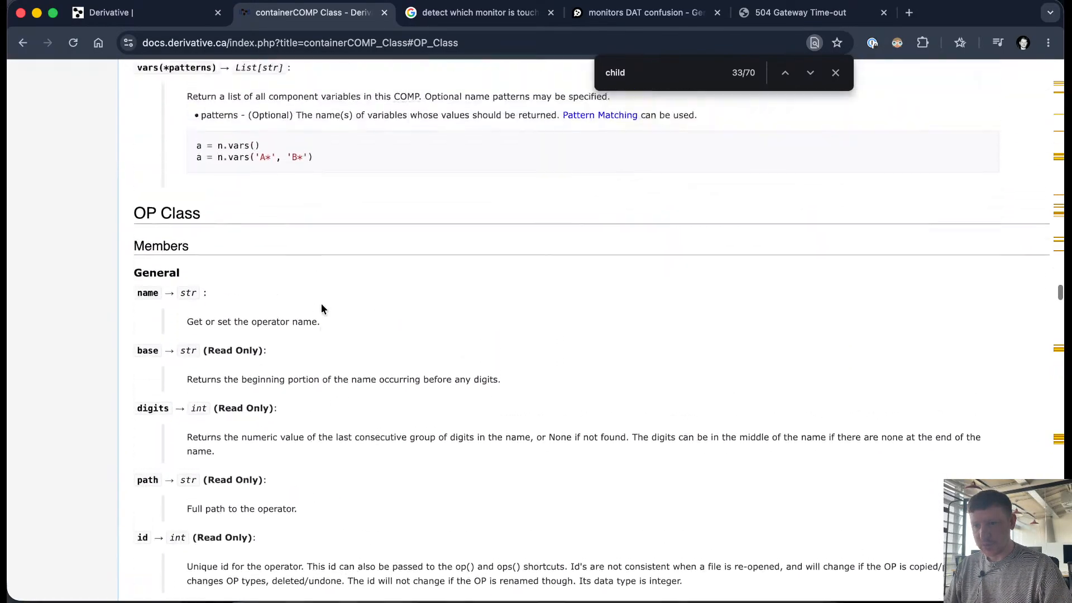
scroll(323, 308, up, 3)
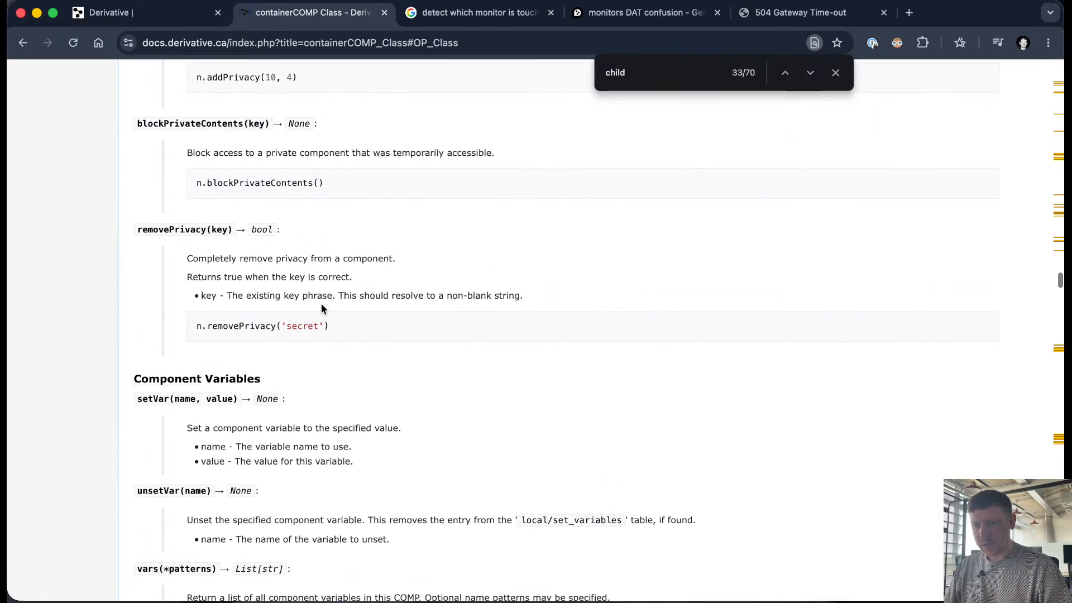
scroll(321, 305, down, 9)
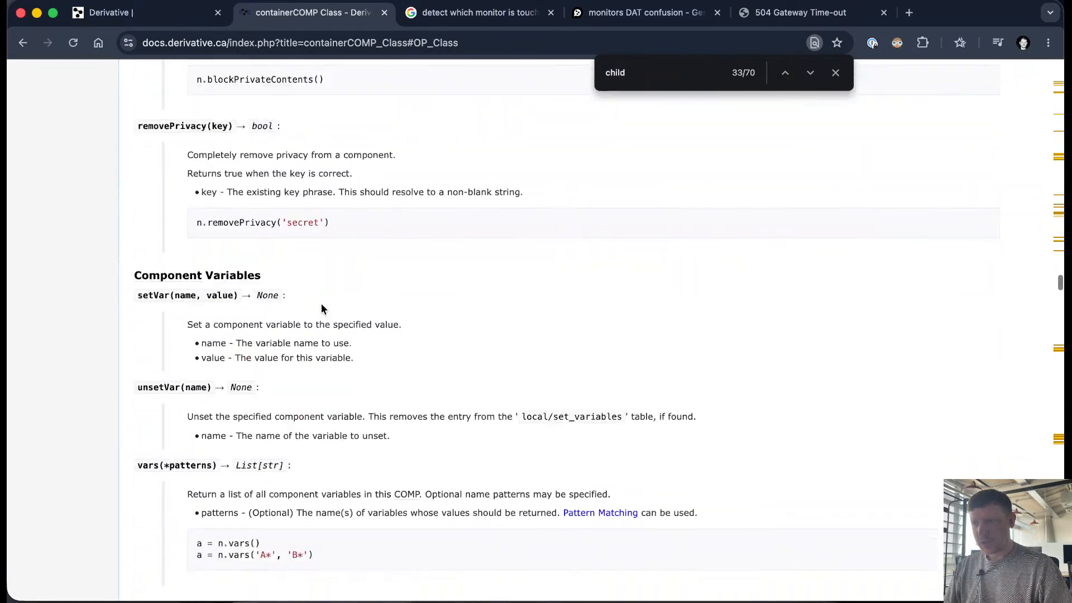
Step: Search the documentation page for "conn" and examine the members in the OP Class Connection section
double_click(634, 71)
text(conn)
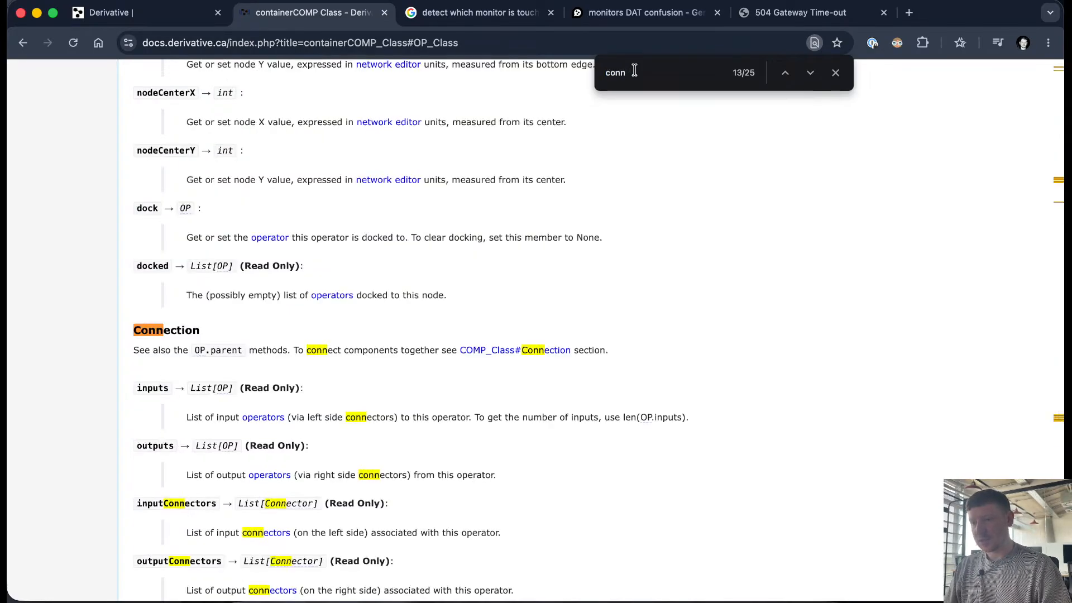
scroll(507, 344, down, 4)
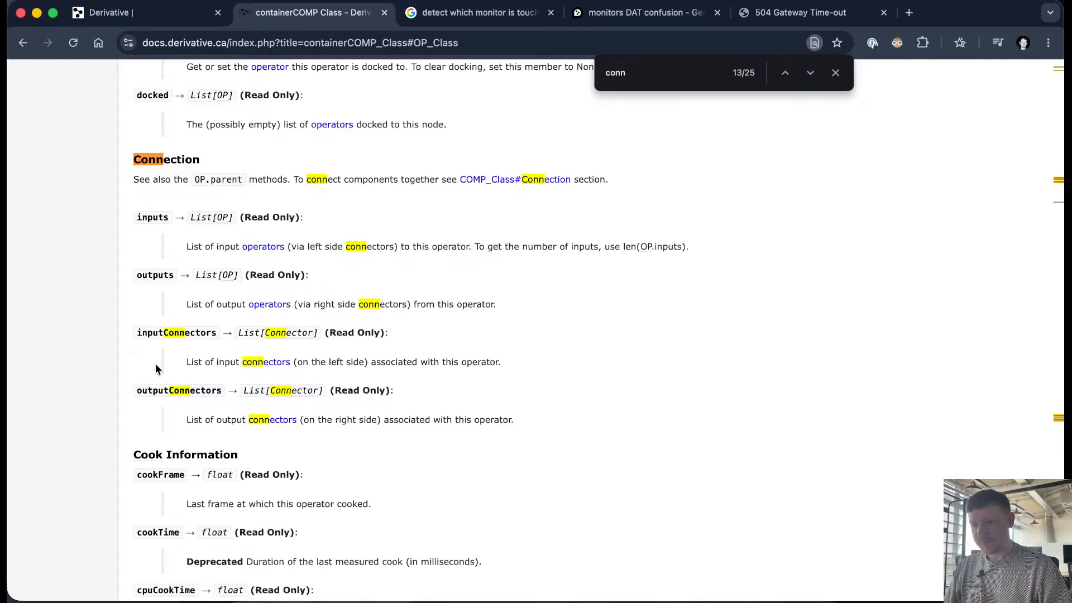
scroll(159, 366, down, 1)
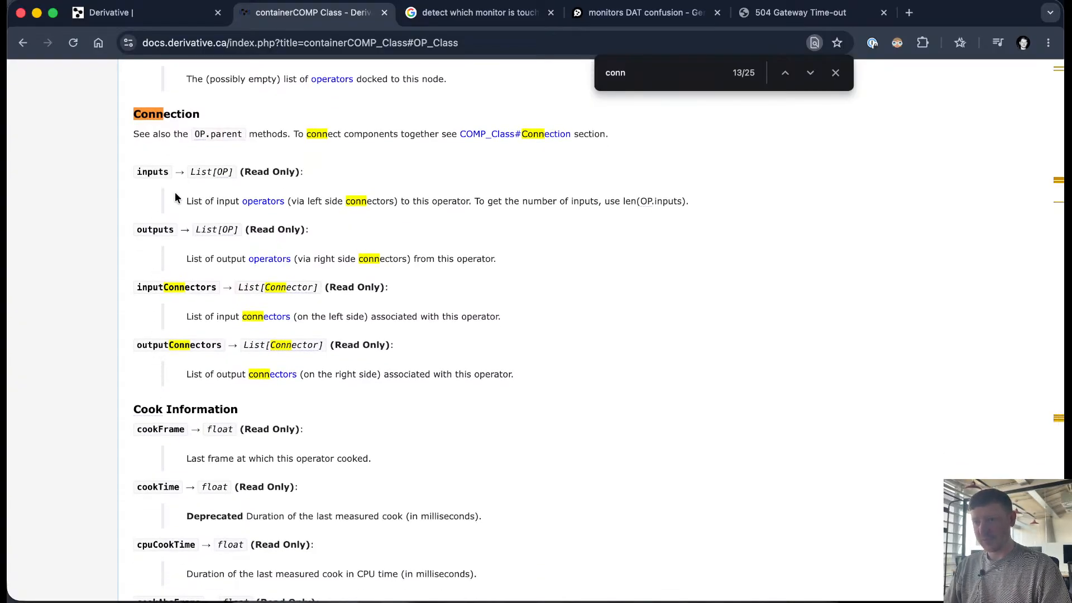
Step: Switch to the TouchDesigner Textport and evaluate op('/project1/presentation_comp').inputs
key(super+Tab)
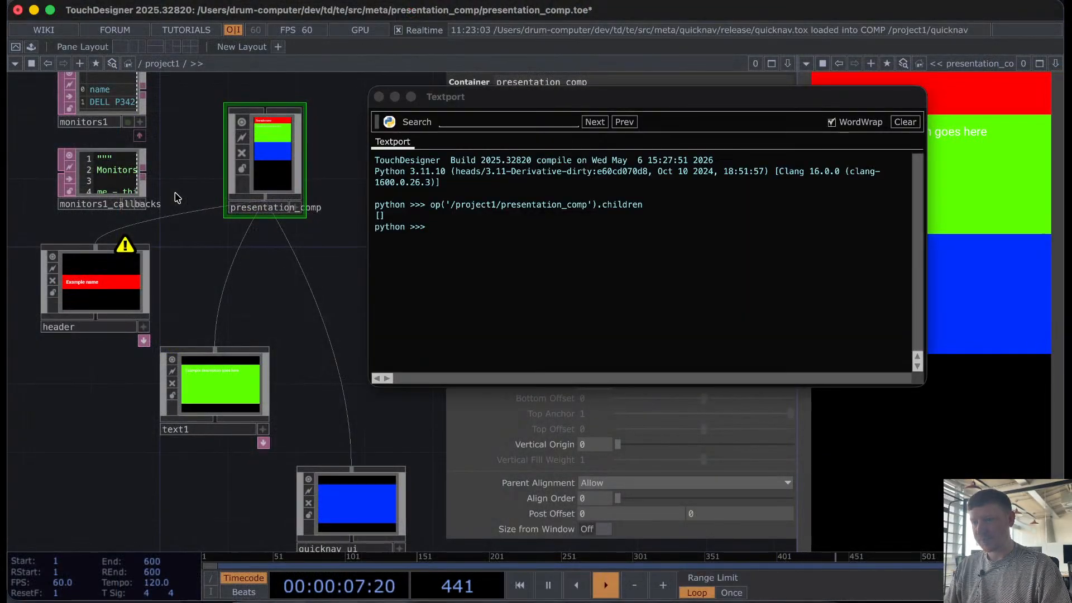
key(Up)
key(BackSpace)
key(BackSpace)
key(BackSpace)
key(BackSpace)
key(BackSpace)
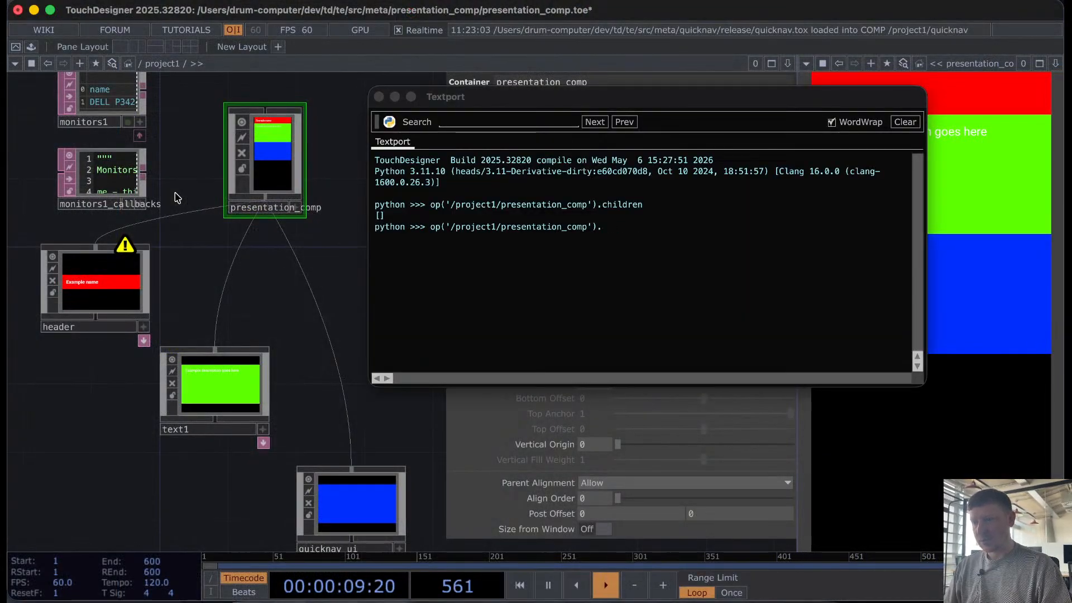
text(inputs)
key(Return)
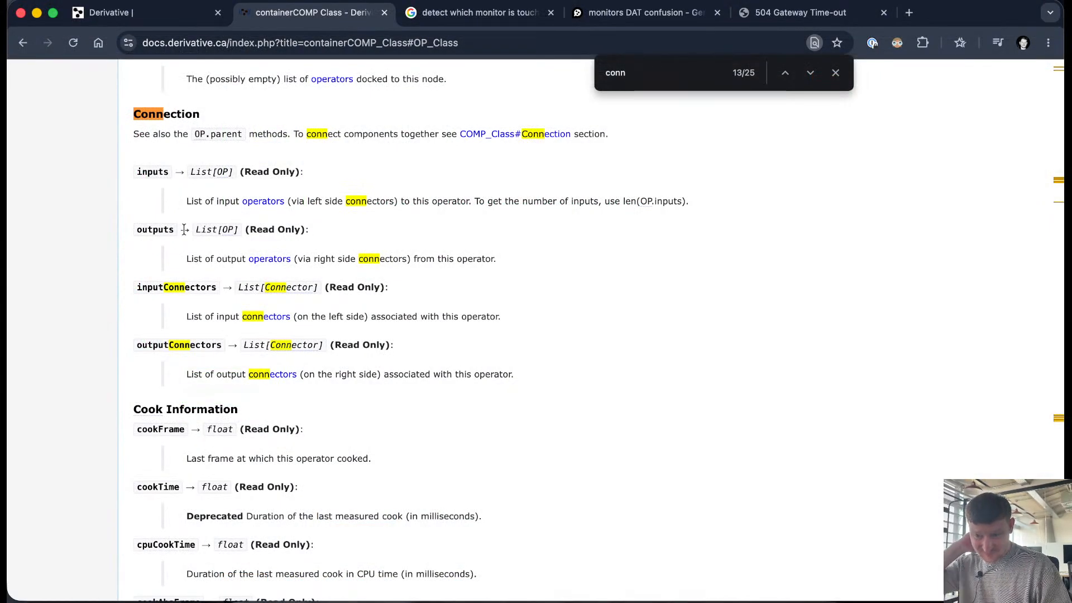
Step: Switch to the TouchDesigner Textport and evaluate op('/project1/presentation_comp').inputConnectors
scroll(184, 230, down, 1)
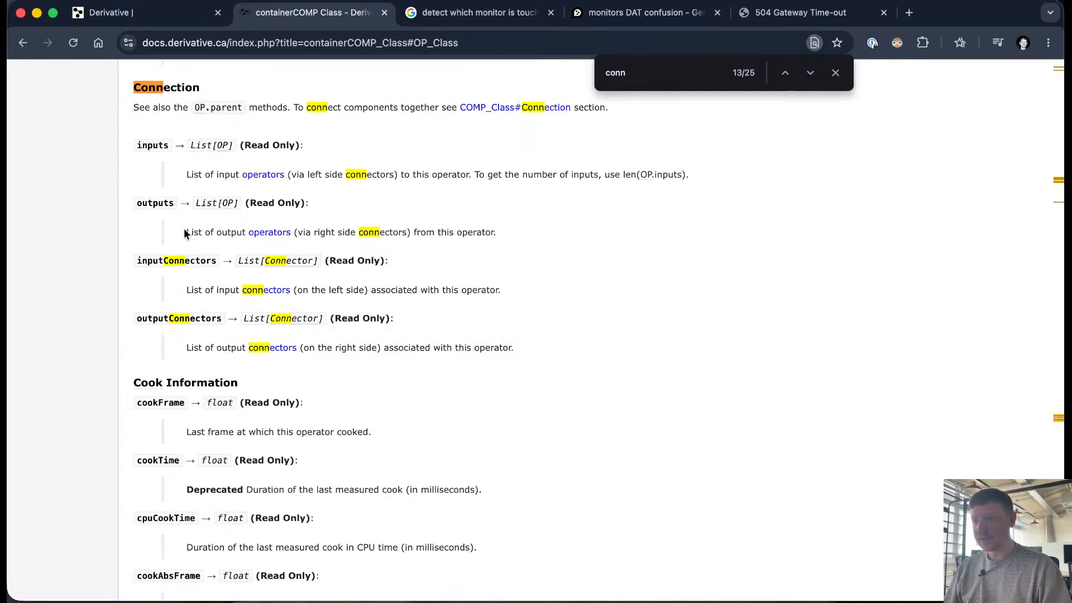
key(super+Tab)
key(Up)
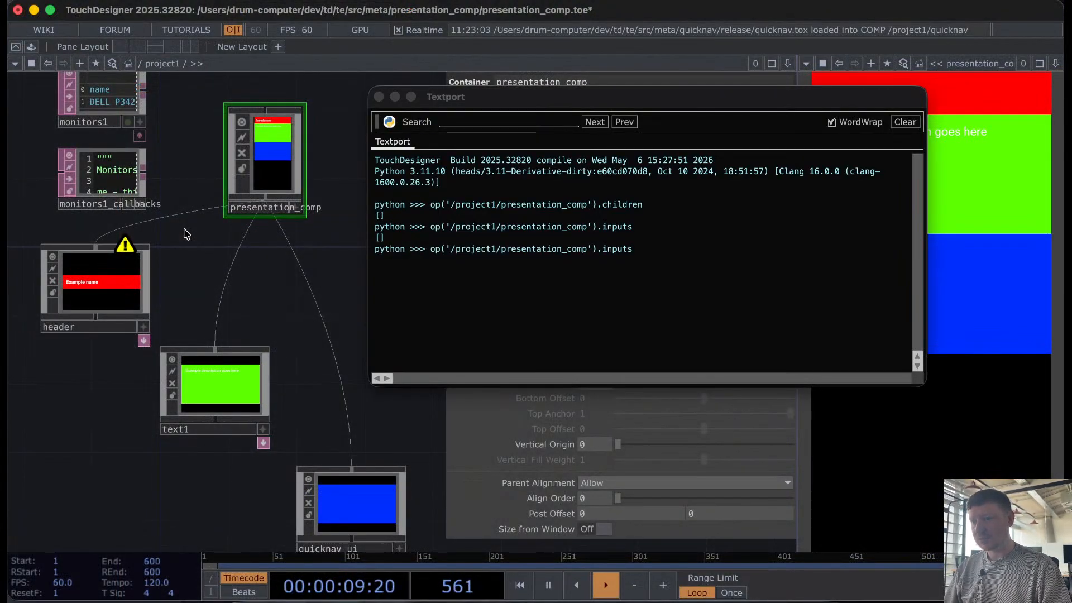
text(Connect)
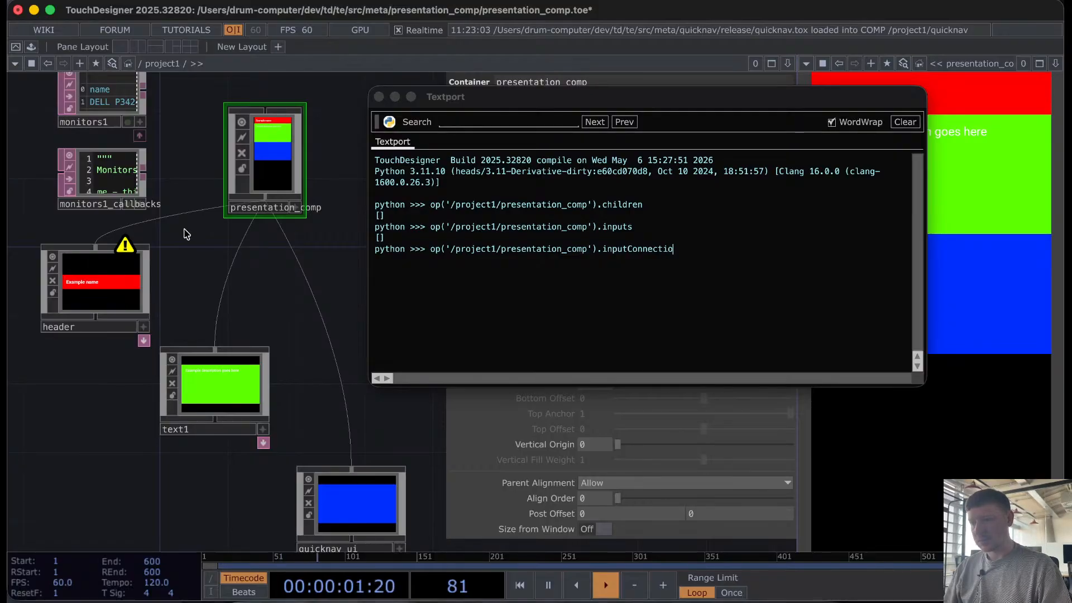
text(ors)
key(Return)
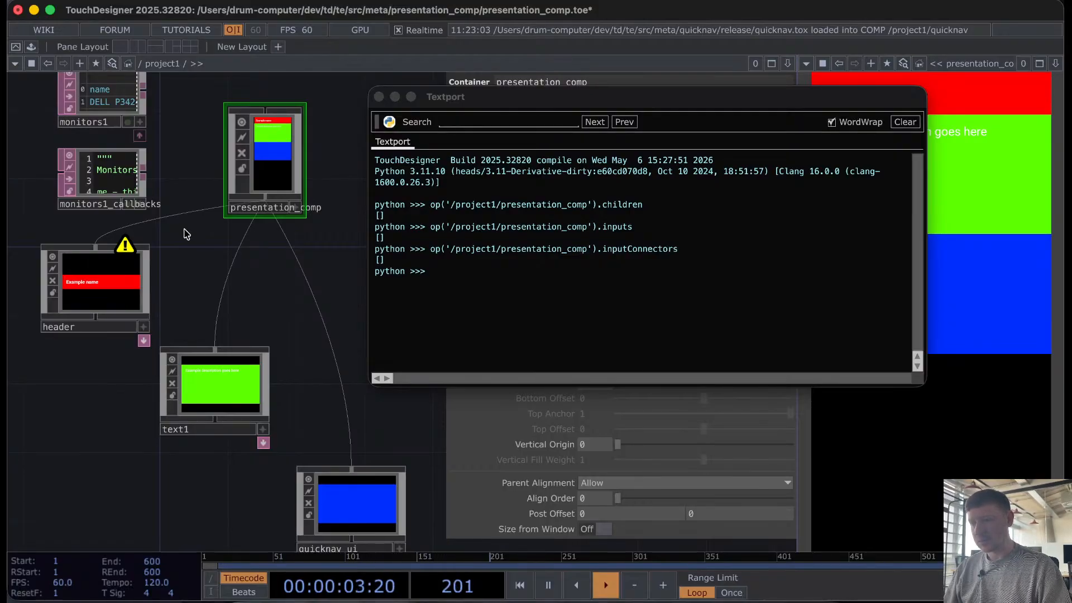
Step: Return to the documentation, follow the link to the COMP Class Connection section and examine the inputCOMPs member
key(super+Tab)
scroll(222, 319, down, 1)
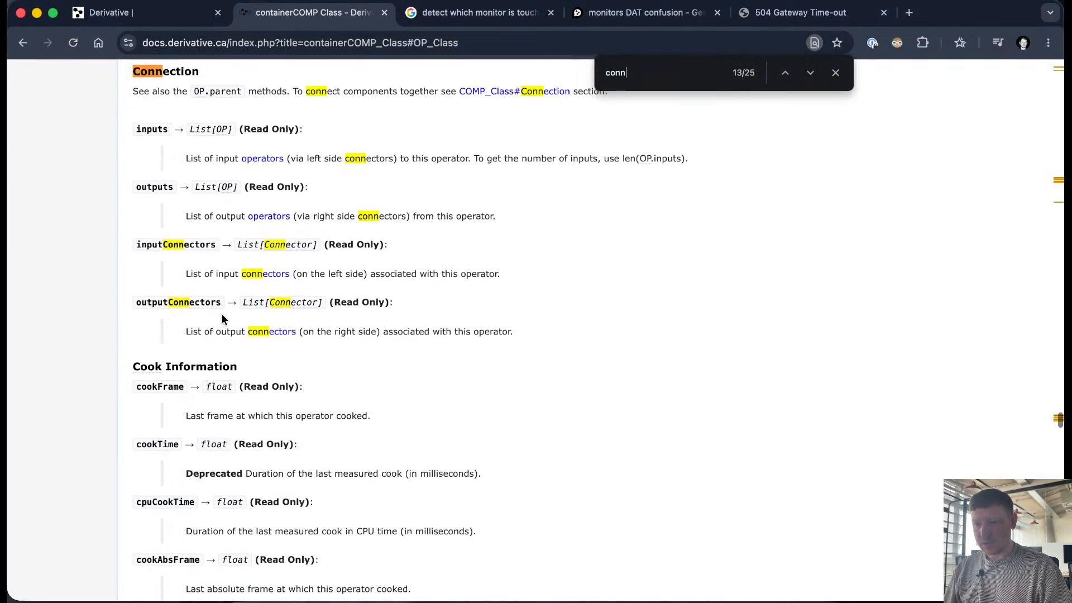
scroll(222, 319, up, 3)
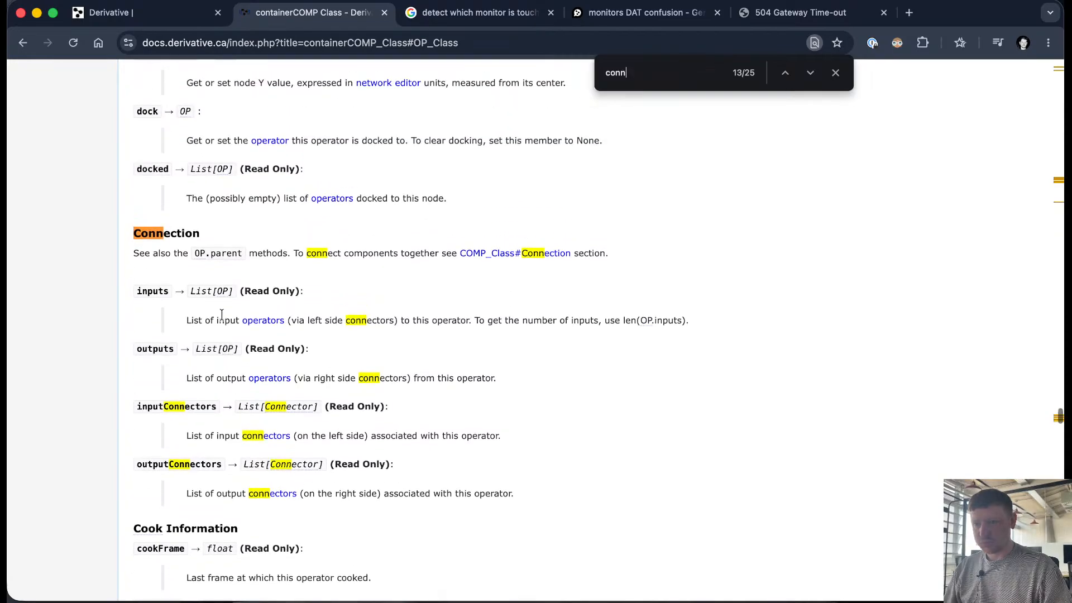
click(501, 254)
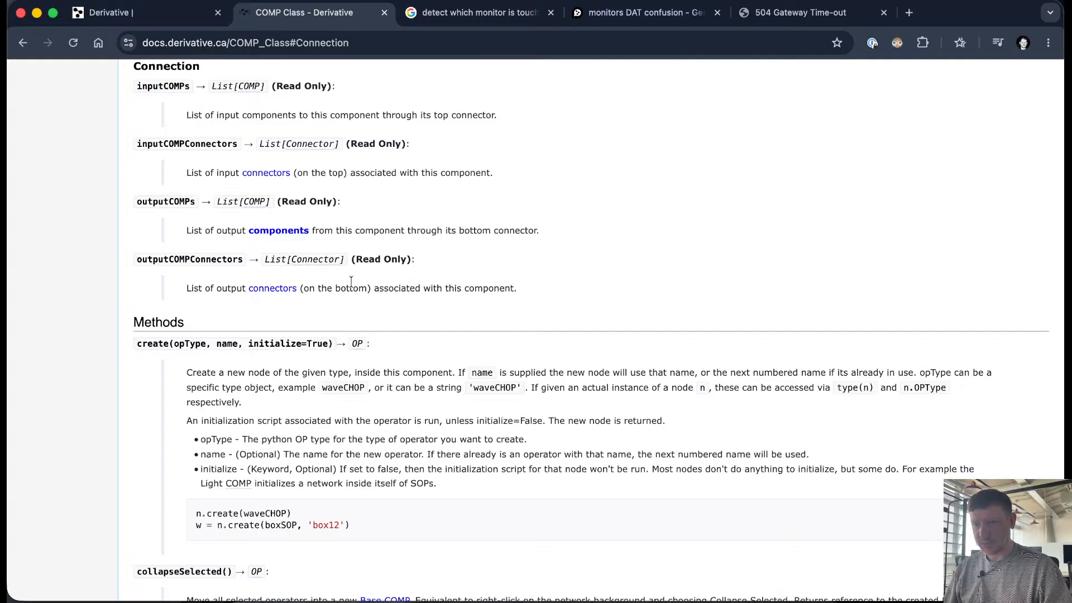
drag(137, 89, 170, 88)
Step: Switch to the TouchDesigner Textport and try to evaluate op('/project1/presentation_comp').inputComps
key(super+Tab)
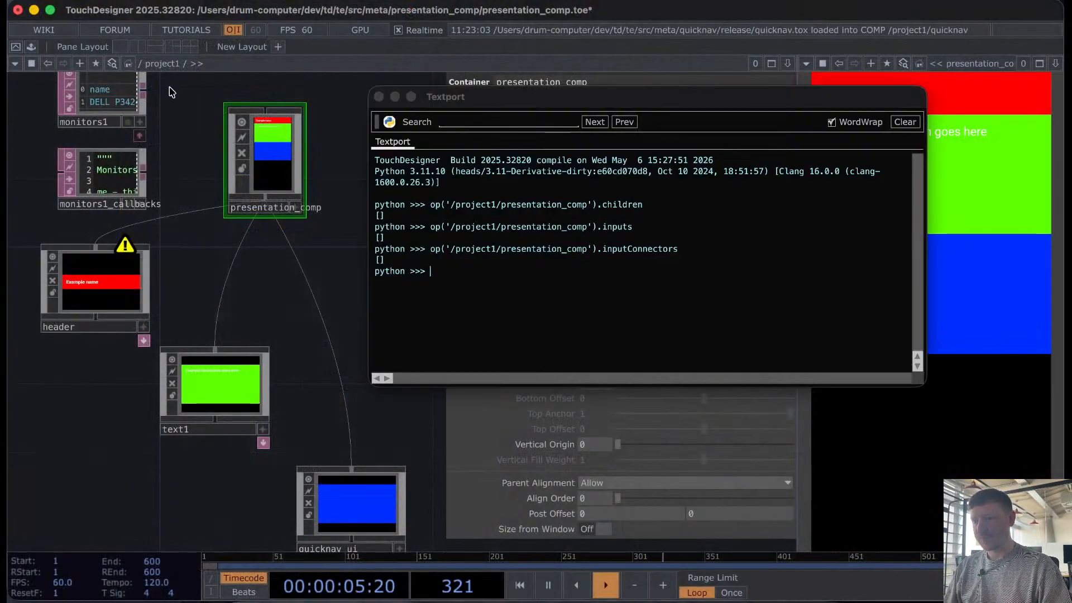
key(Up)
key(BackSpace)
key(BackSpace)
key(BackSpace)
key(BackSpace)
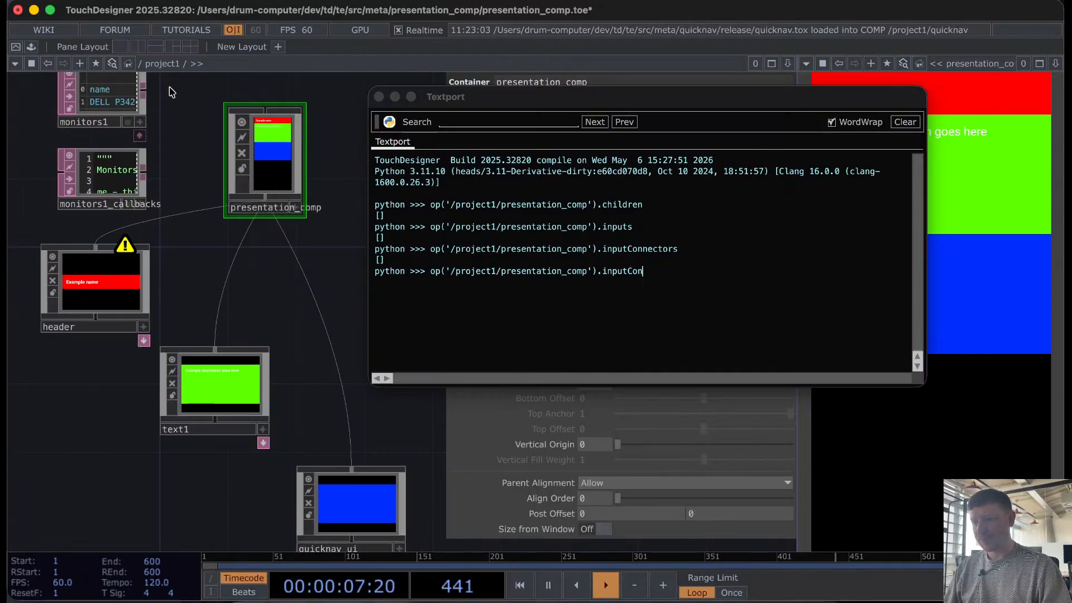
text(b)
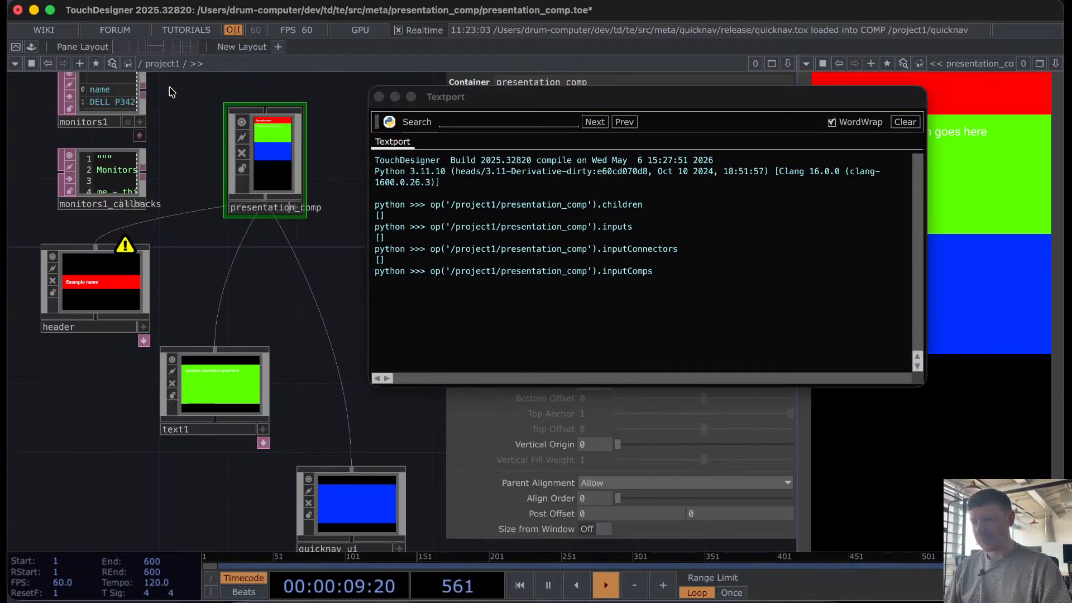
key(Return)
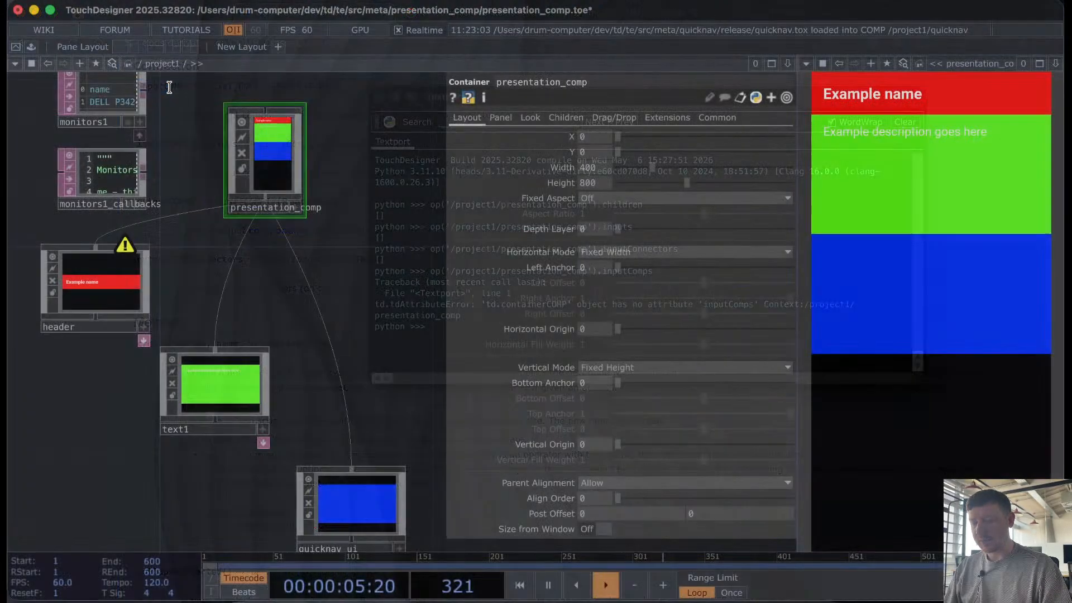
Step: Correct the attribute's capitalisation and evaluate op('/project1/presentation_comp').inputCOMPs
key(Up)
key(BackSpace)
key(BackSpace)
key(BackSpace)
key(BackSpace)
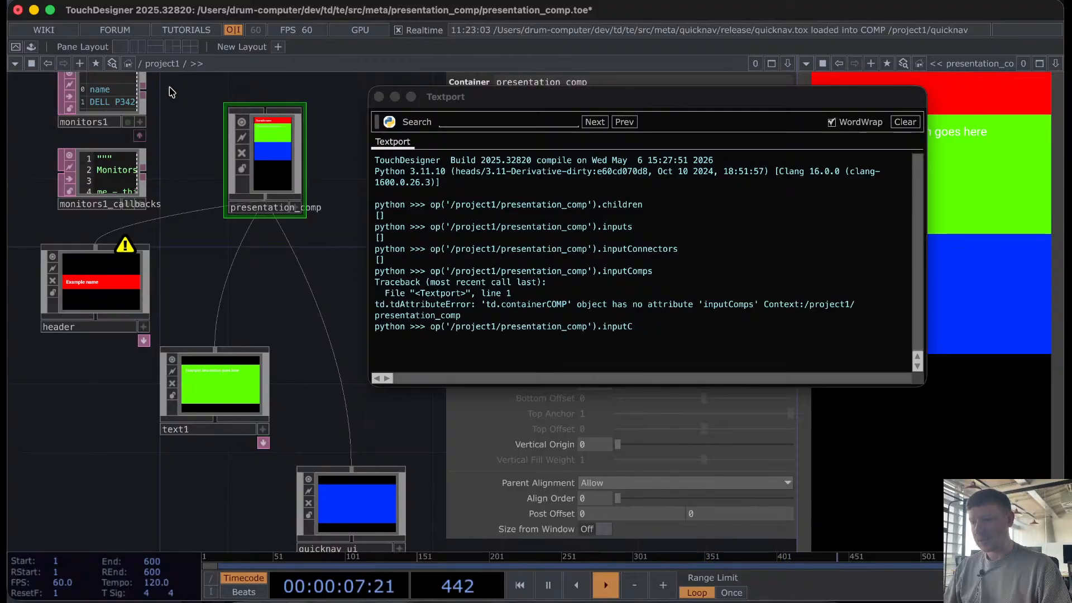
text(OMPs)
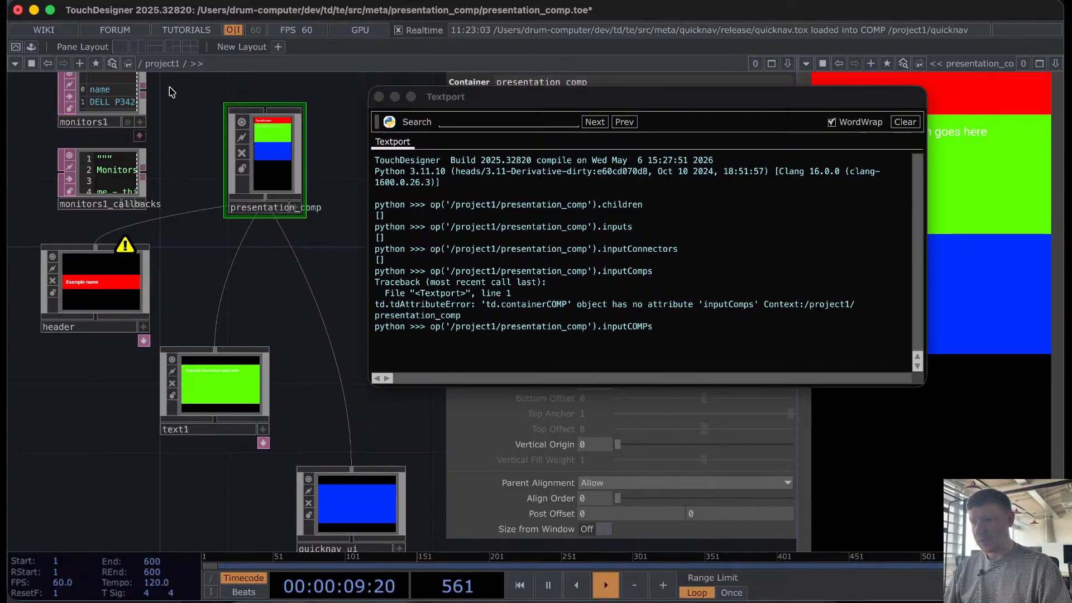
key(Return)
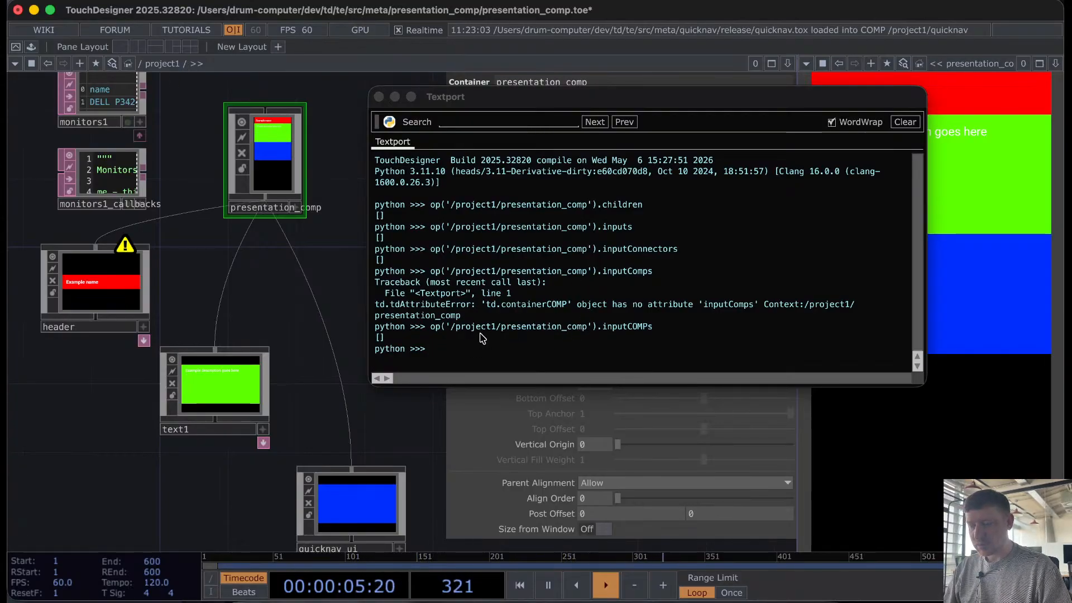
Step: Switch to the COMP Class documentation and compare the descriptions of inputCOMPs and outputCOMPs
key(super+Tab)
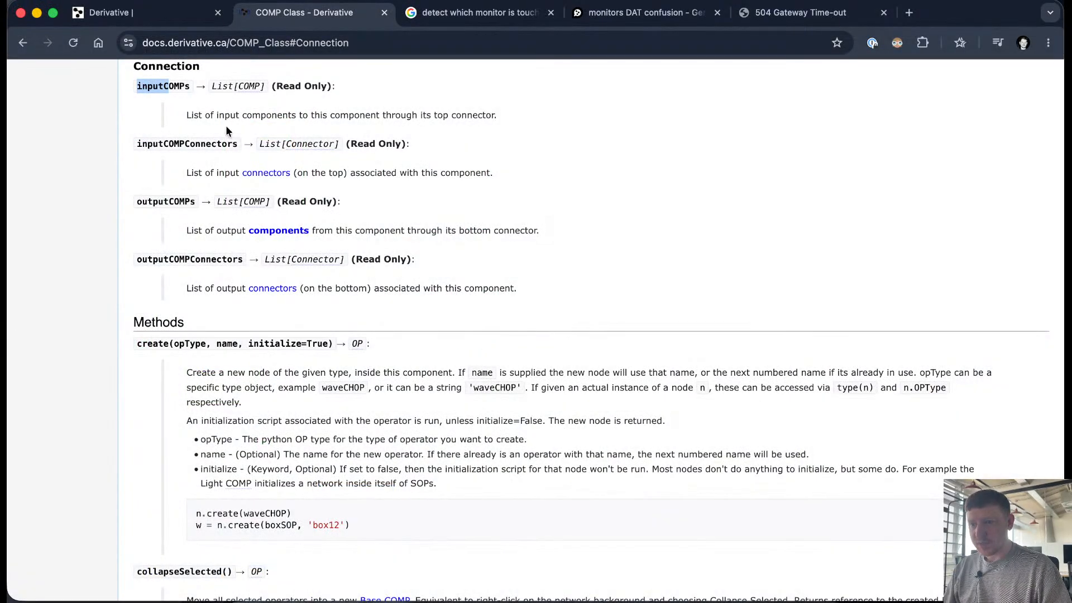
drag(225, 115, 494, 115)
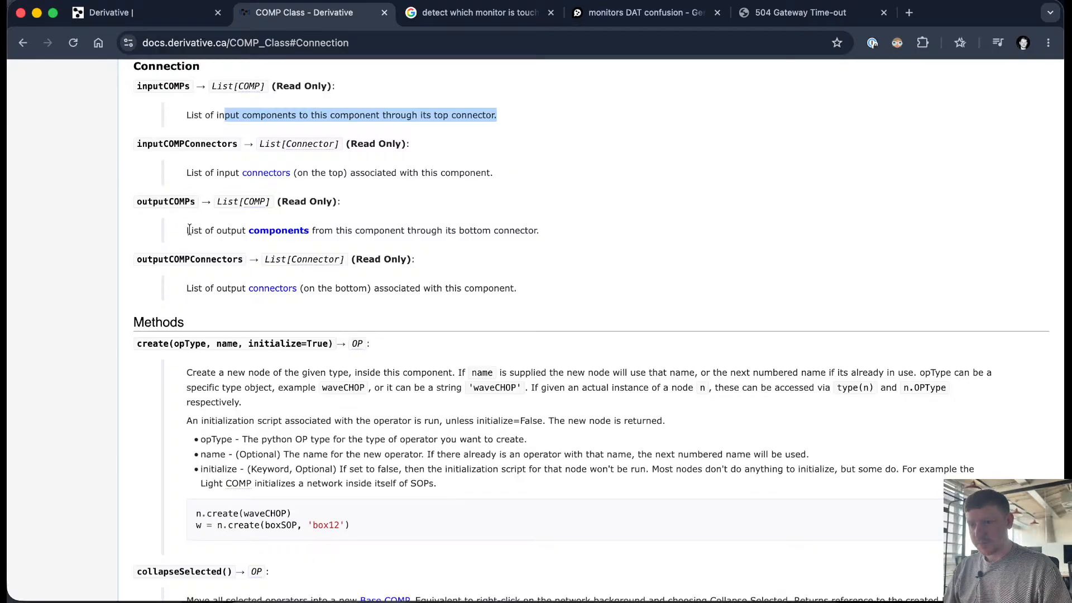
drag(189, 230, 383, 228)
Step: Switch back to TouchDesigner, evaluate op('/project1/presentation_comp').outputCOMPs and close the Textport
key(super+Tab)
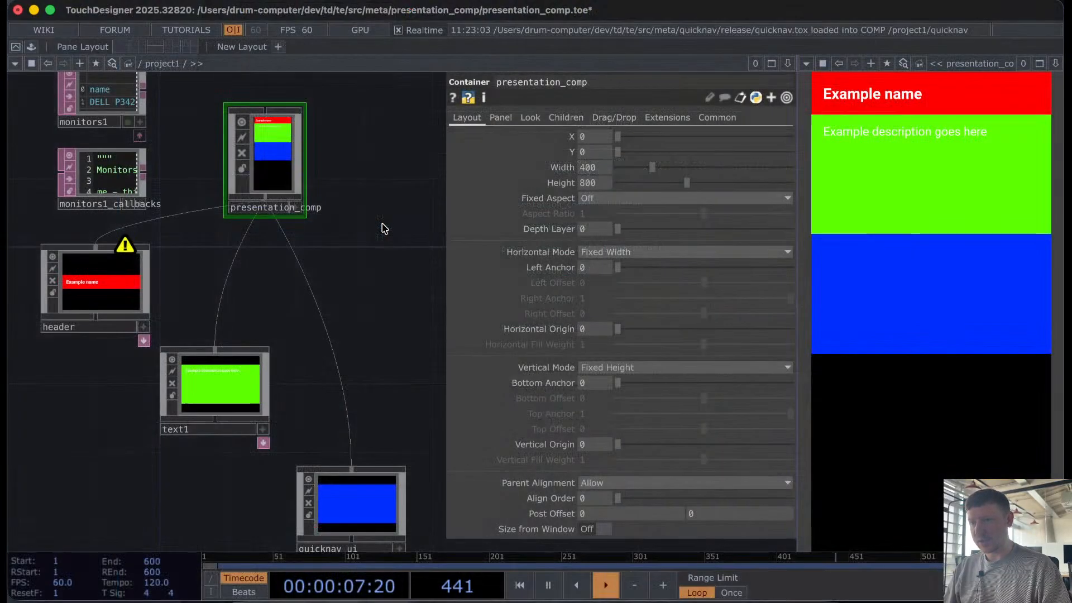
key(Up)
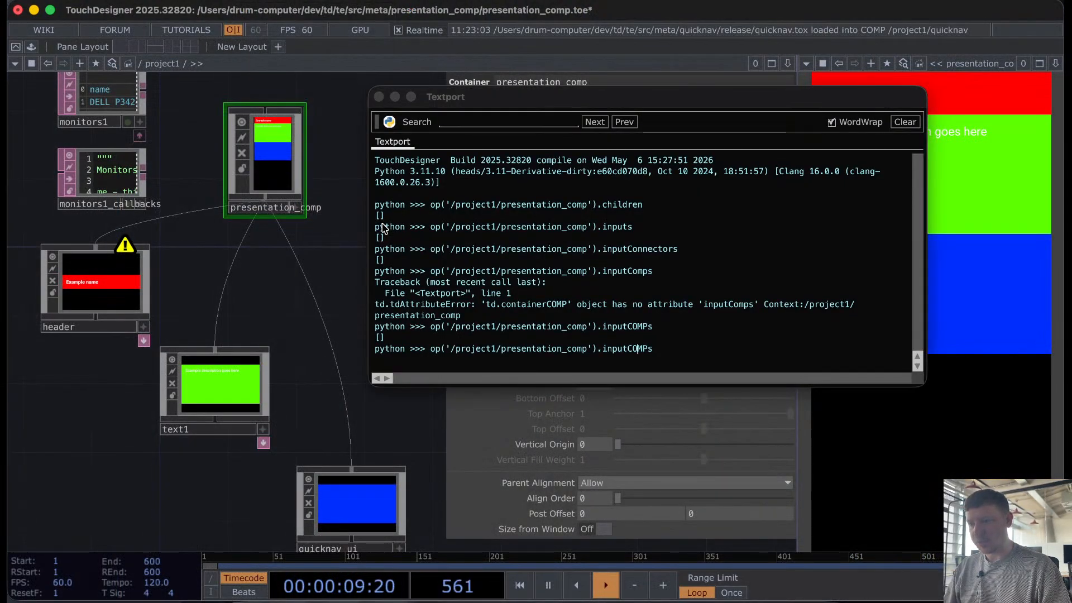
key(BackSpace)
key(BackSpace)
key(BackSpace)
text(outp)
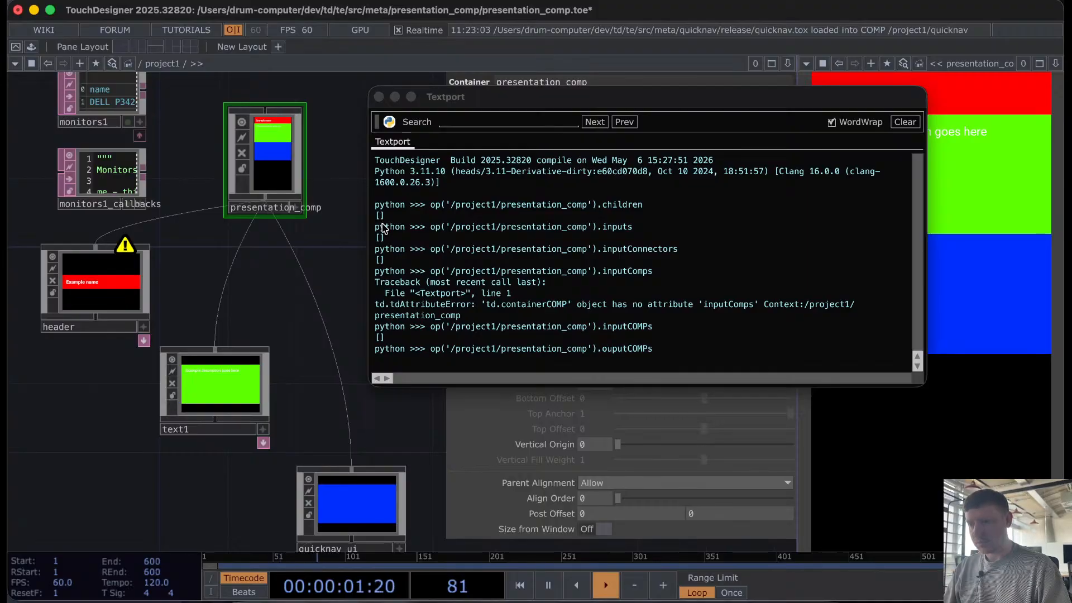
key(Return)
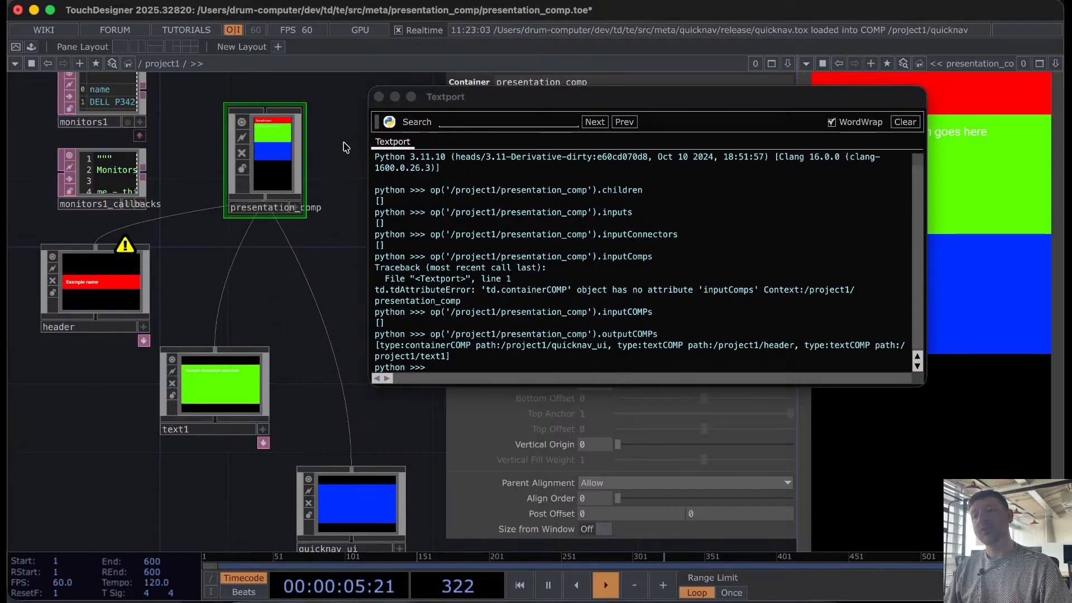
click(381, 97)
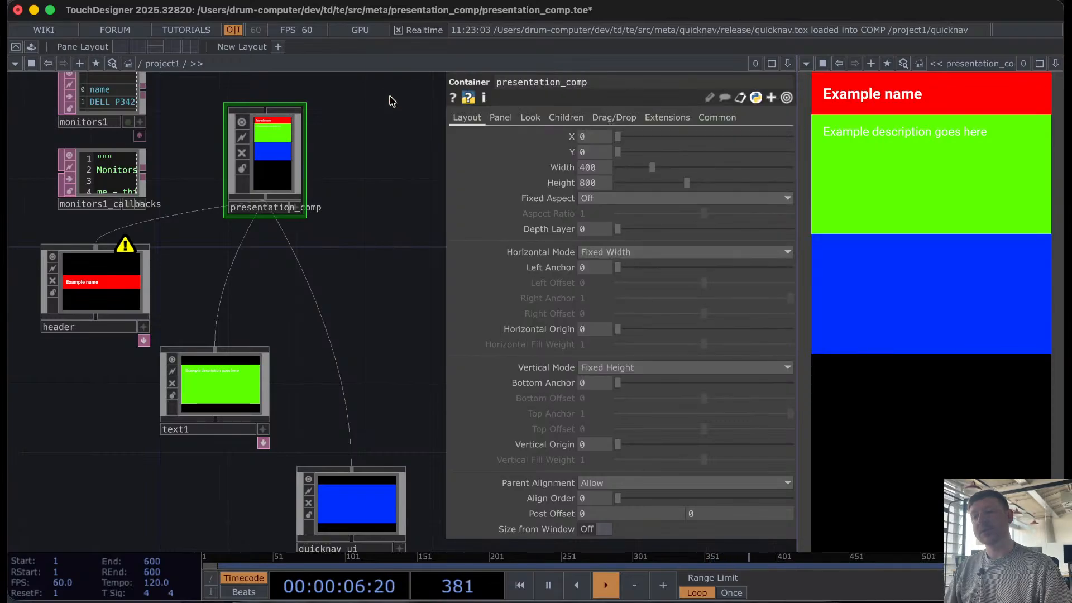
Step: Expand presentation_comp's Height parameter and begin the list comprehension [x for ] as its expression
click(550, 184)
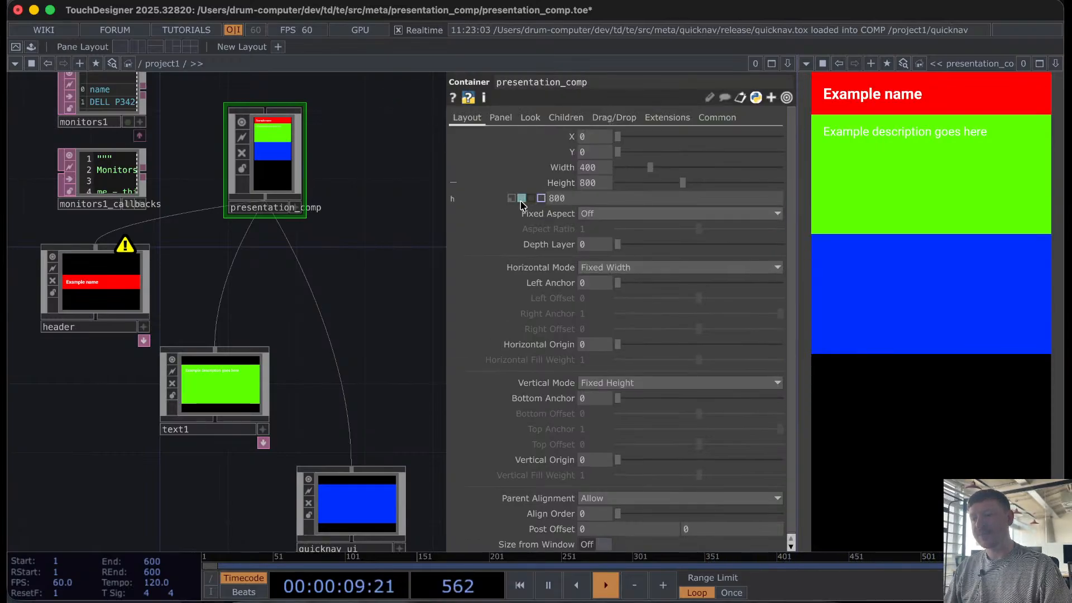
click(522, 199)
click(542, 199)
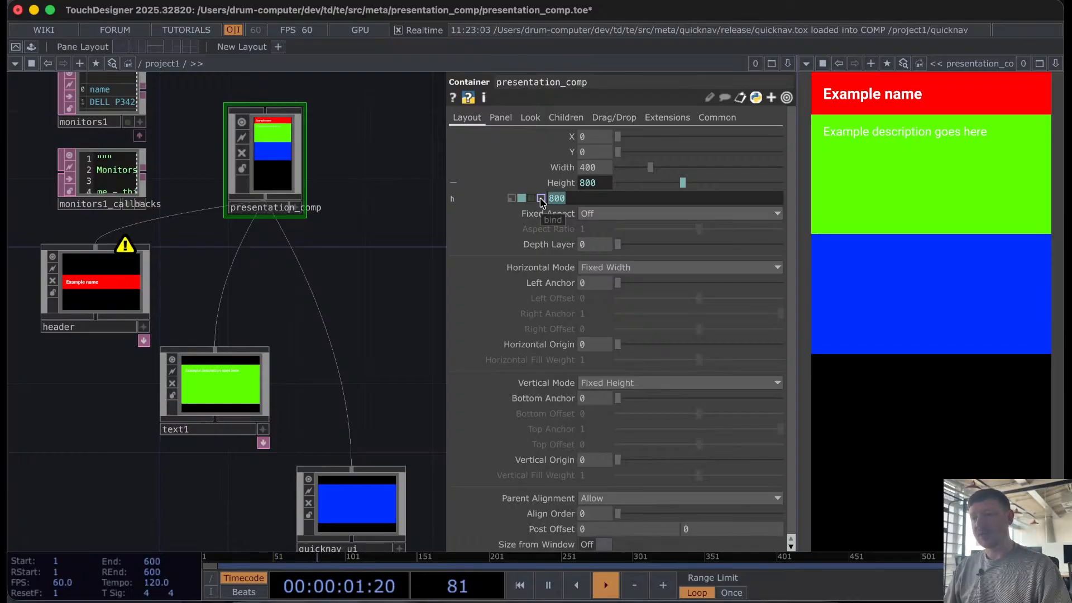
text([x)
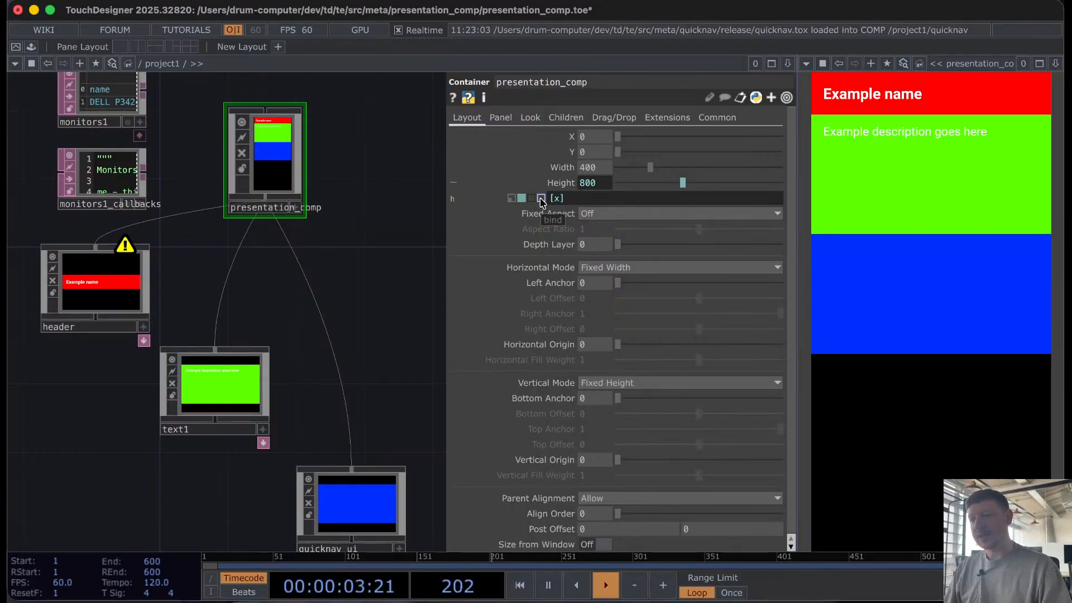
text( for)
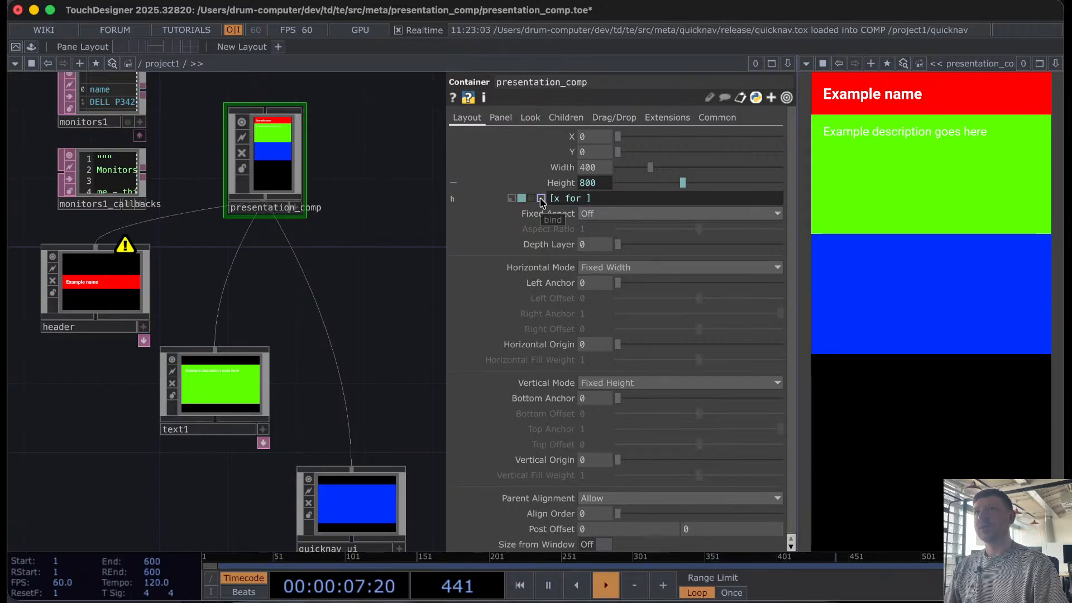
Step: Switch to the browser and search Google for "sum elements in list python" in place of the Multiple_Monitors page
key(super+Tab)
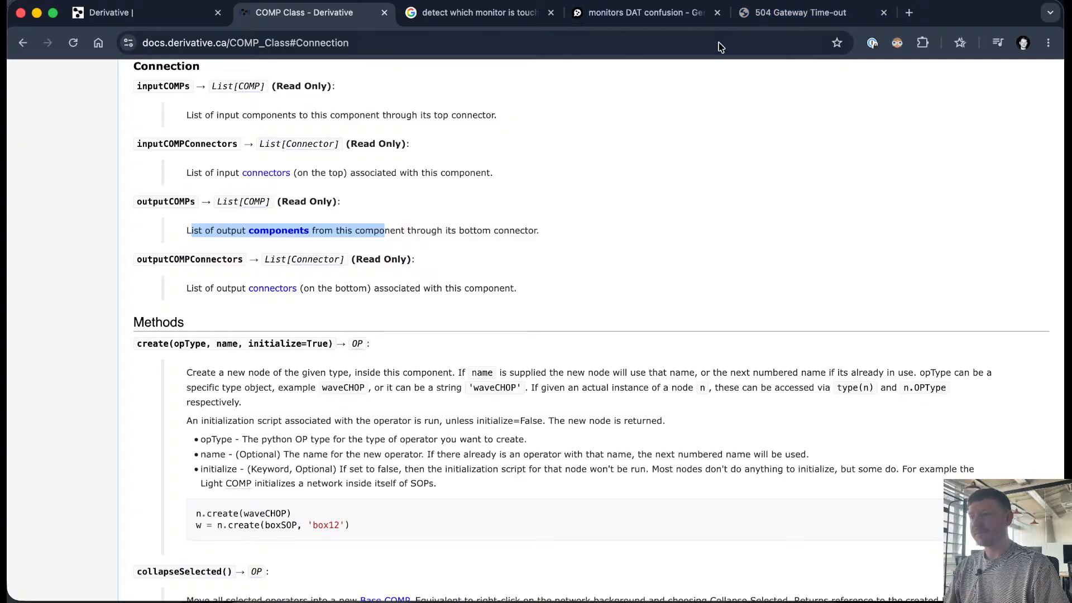
click(605, 47)
click(792, 22)
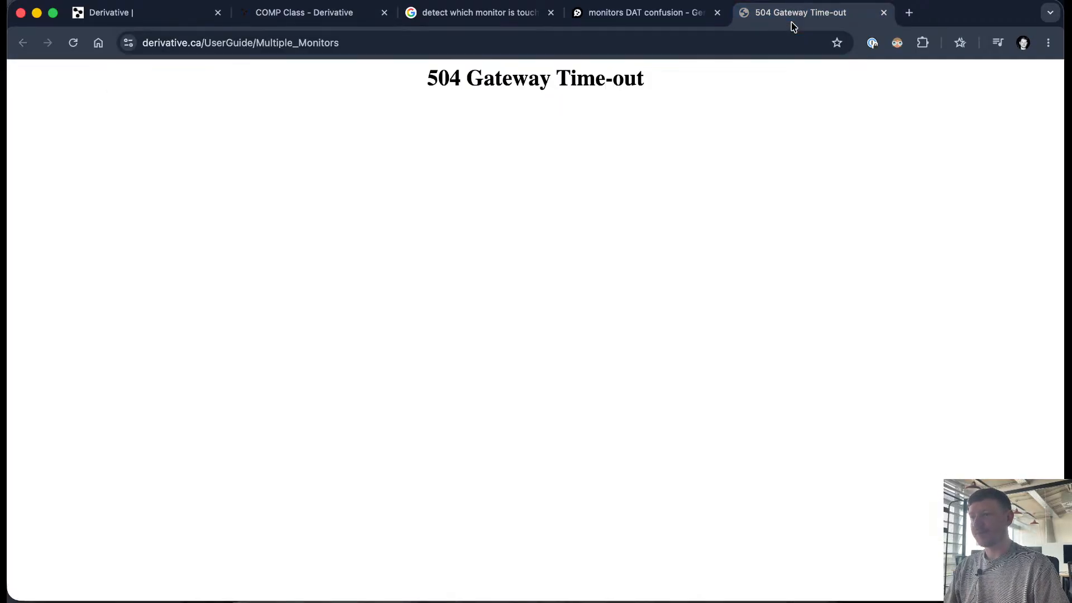
click(685, 50)
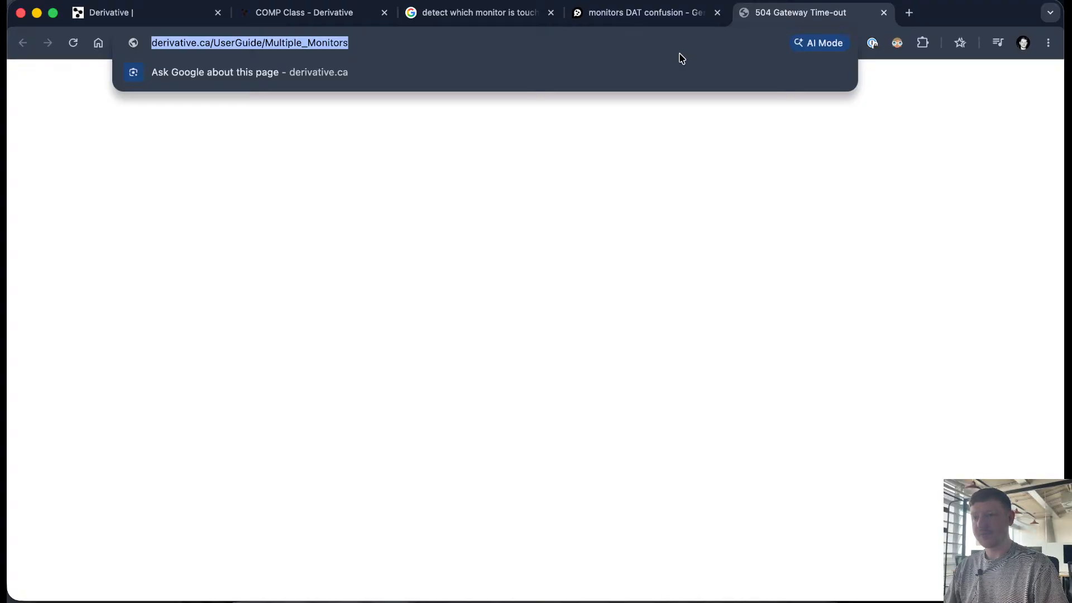
text(sum elements)
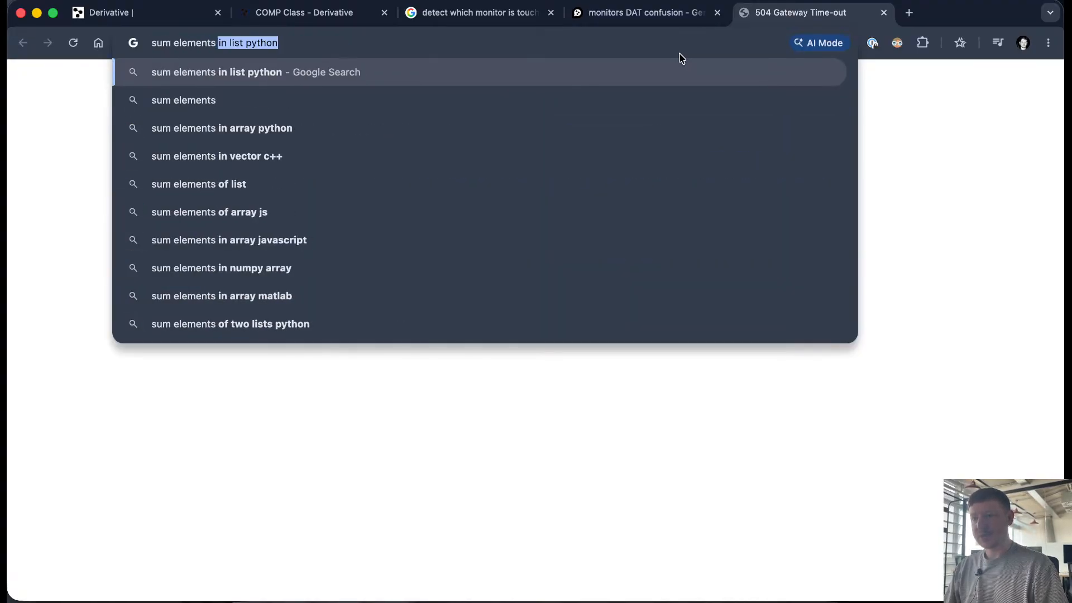
text( in li)
key(Return)
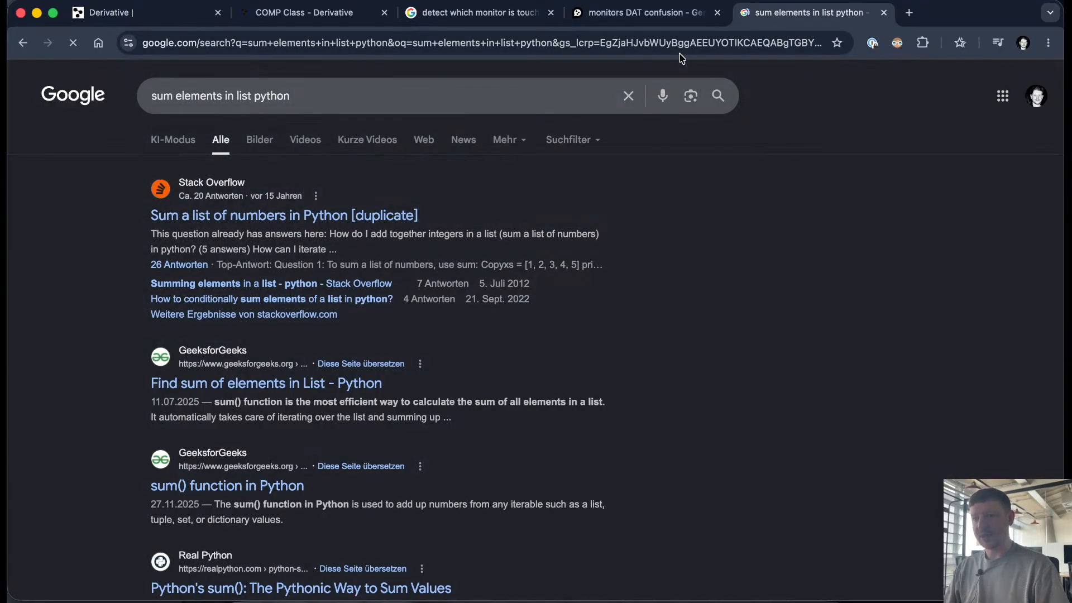
Step: Open the Stack Overflow question on summing a list of numbers, pass the verification, accept cookies and examine the answer's sum(xs) example
click(321, 218)
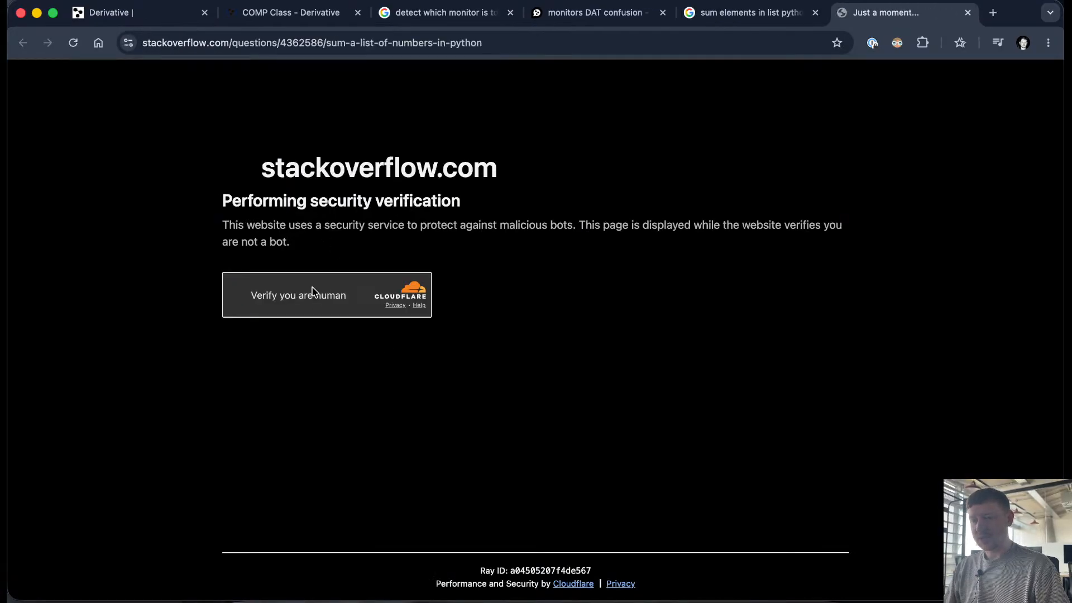
click(237, 296)
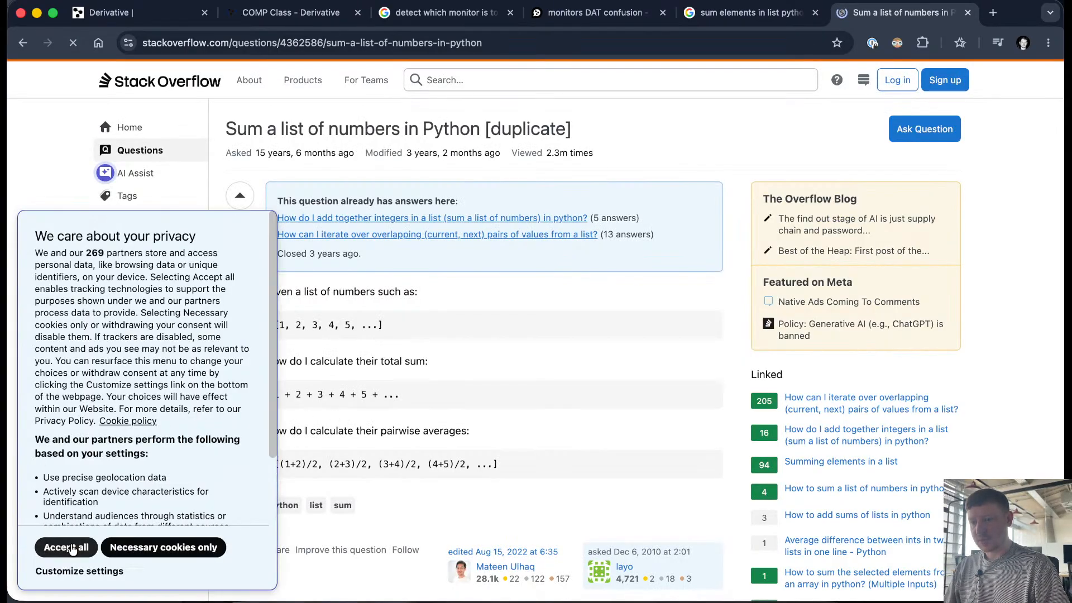
click(71, 548)
scroll(326, 448, down, 4)
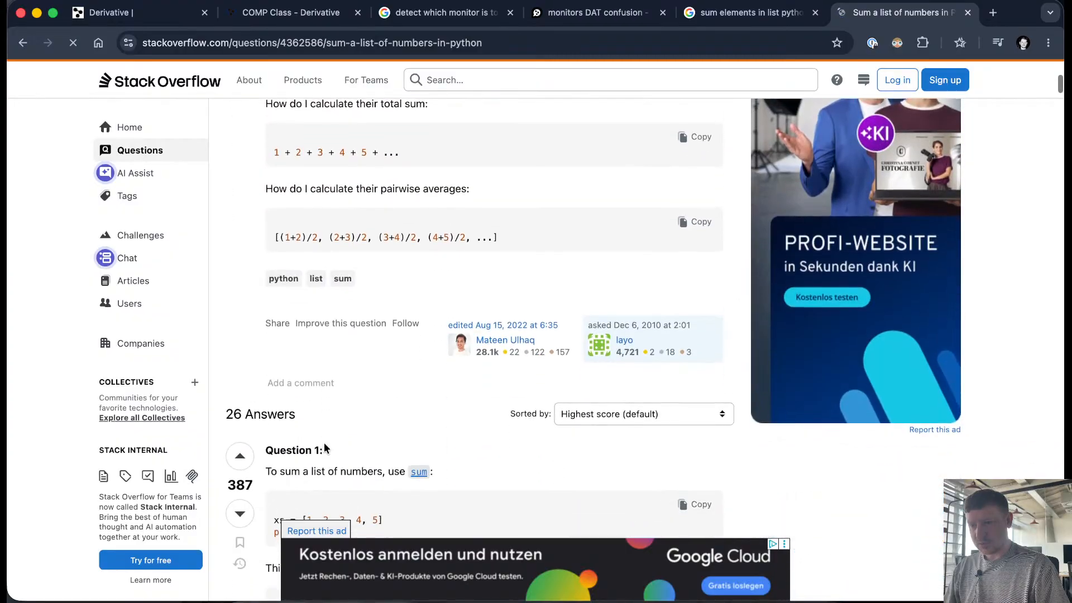
scroll(326, 448, down, 3)
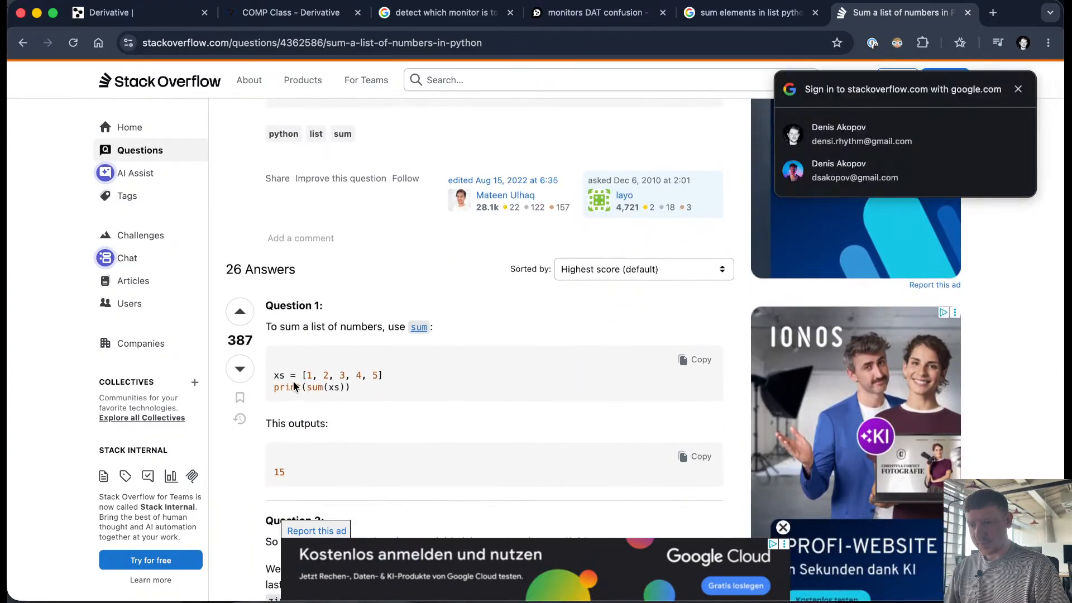
drag(307, 389, 352, 392)
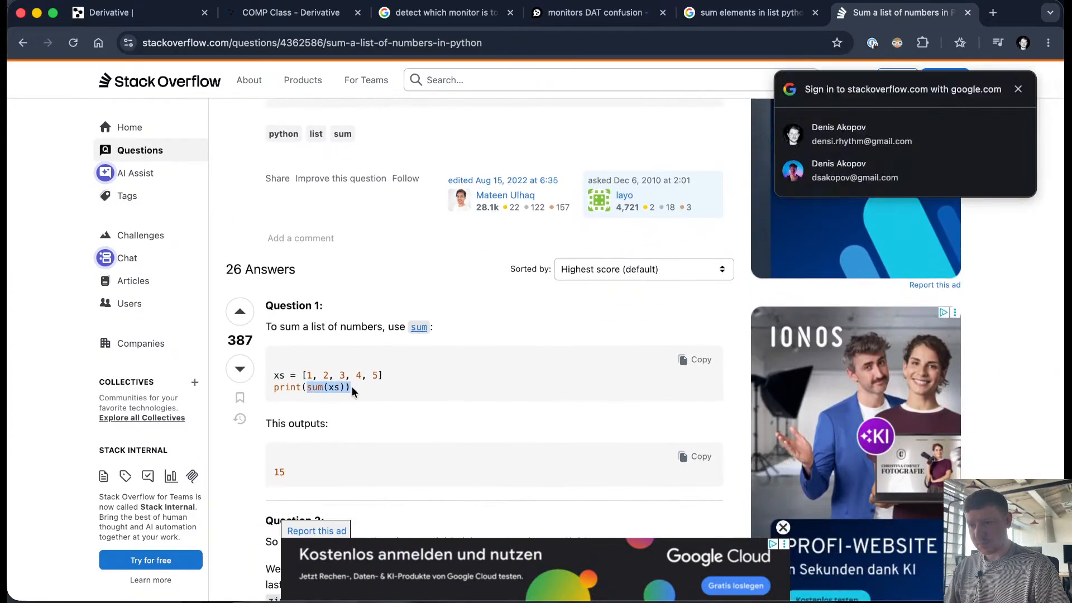
Step: Switch from the Stack Overflow page back to TouchDesigner and reopen the Textport over the network
scroll(353, 392, down, 3)
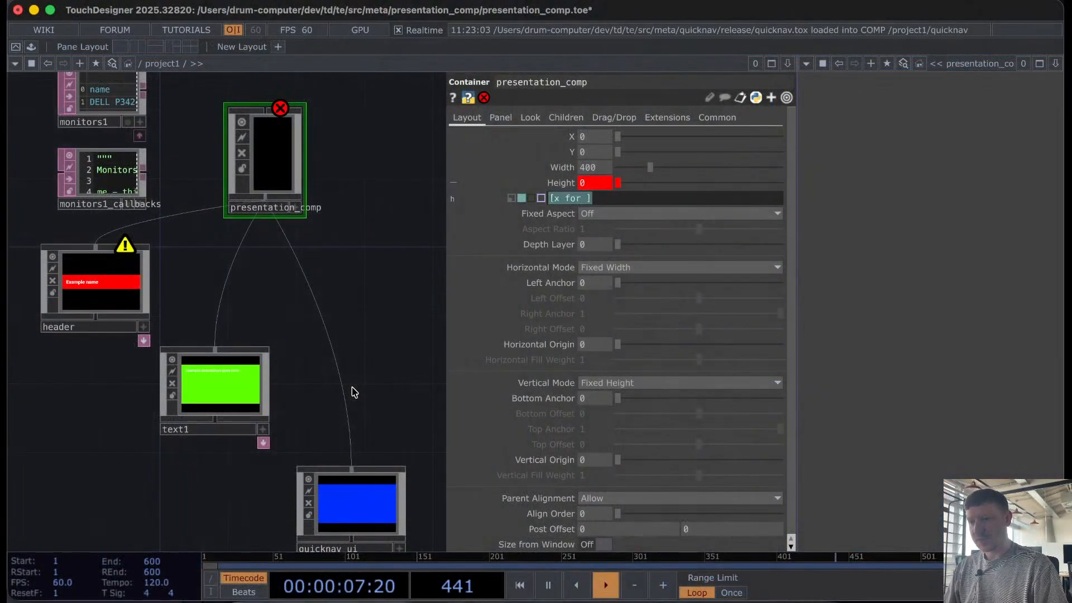
click(365, 269)
right_click(367, 273)
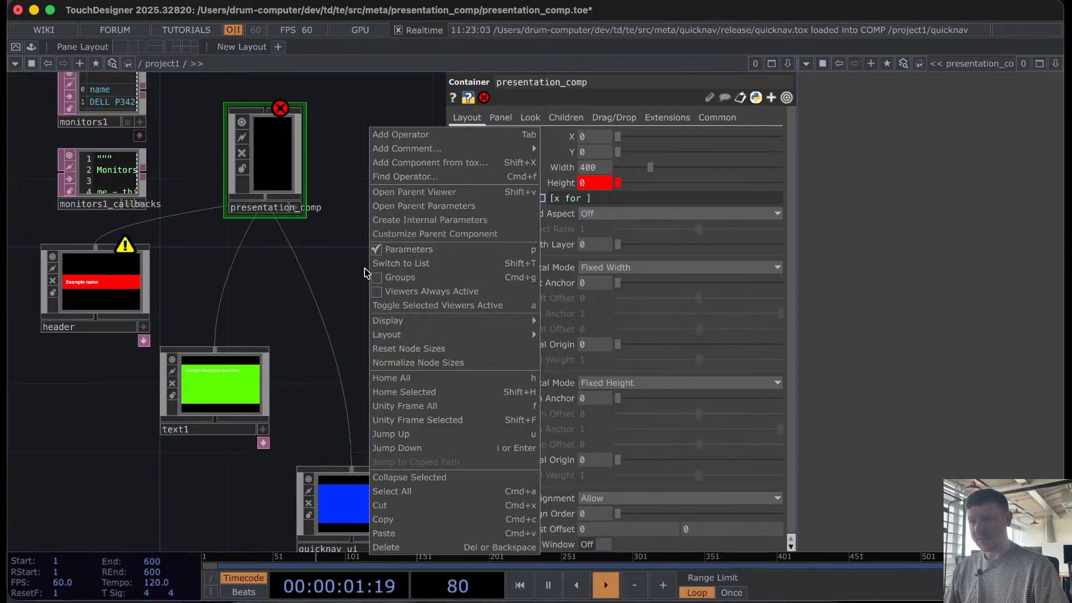
click(335, 257)
key(alt+t)
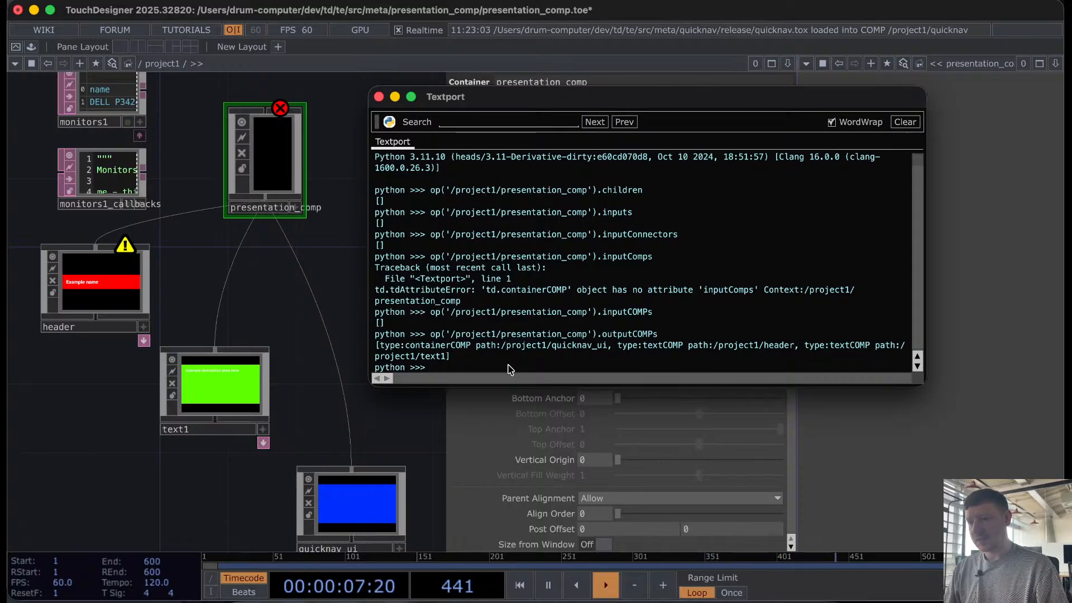
Step: Try to evaluate the incomplete height sum sum[o.height for ] in the Textport
text(sum[)
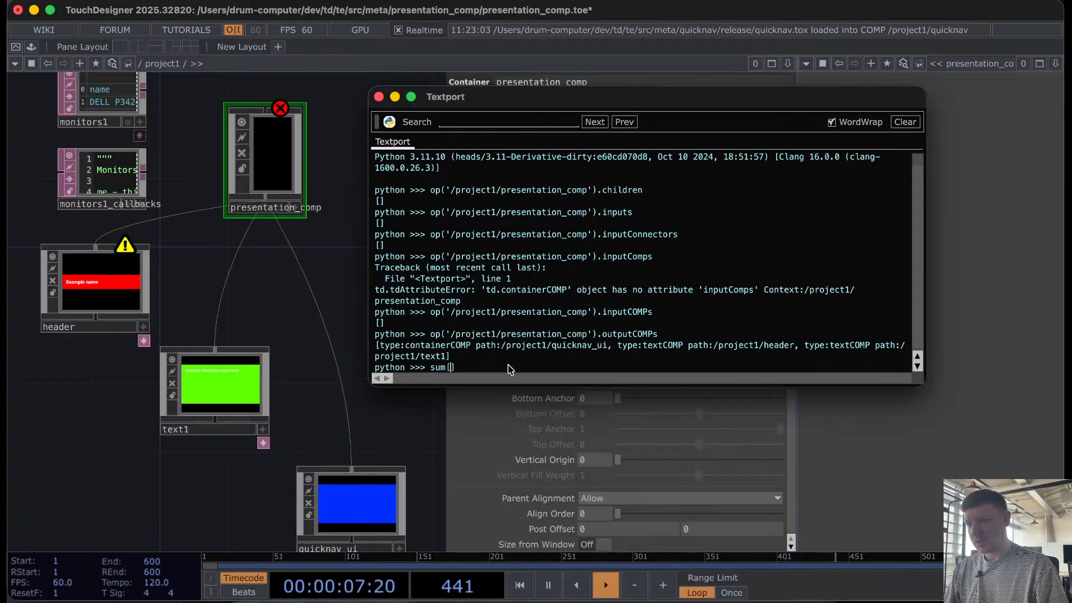
text(w)
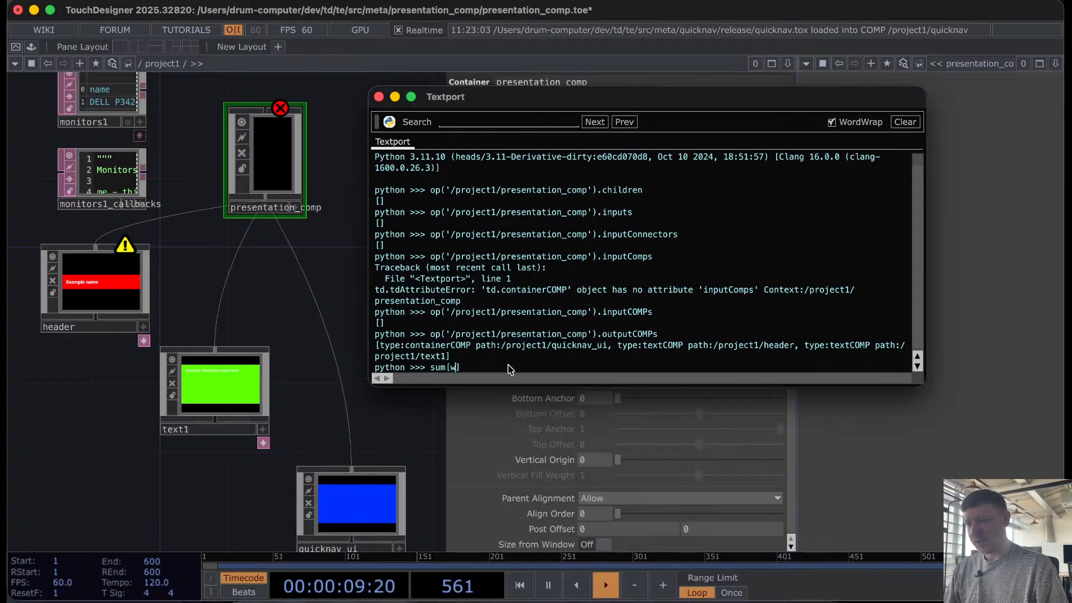
text( for)
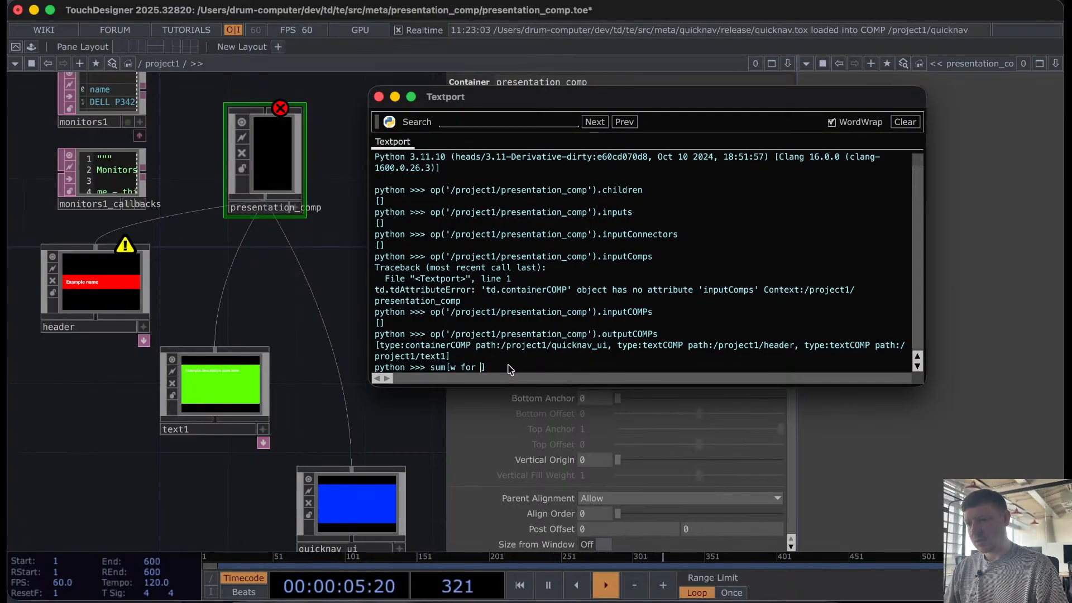
key(Left)
key(Left)
key(Left)
key(Left)
key(Left)
key(BackSpace)
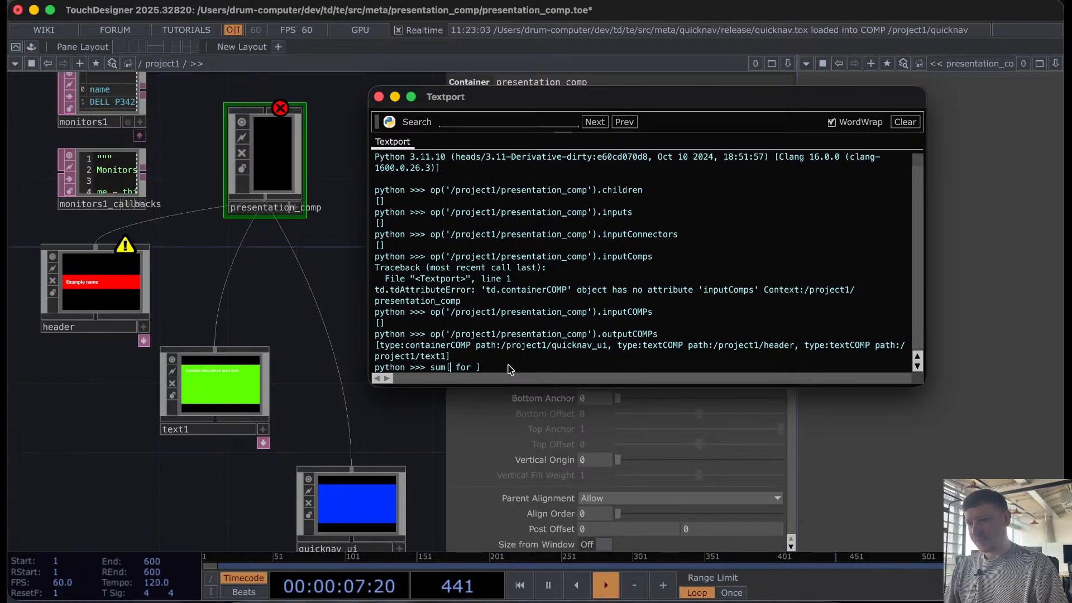
text(o.)
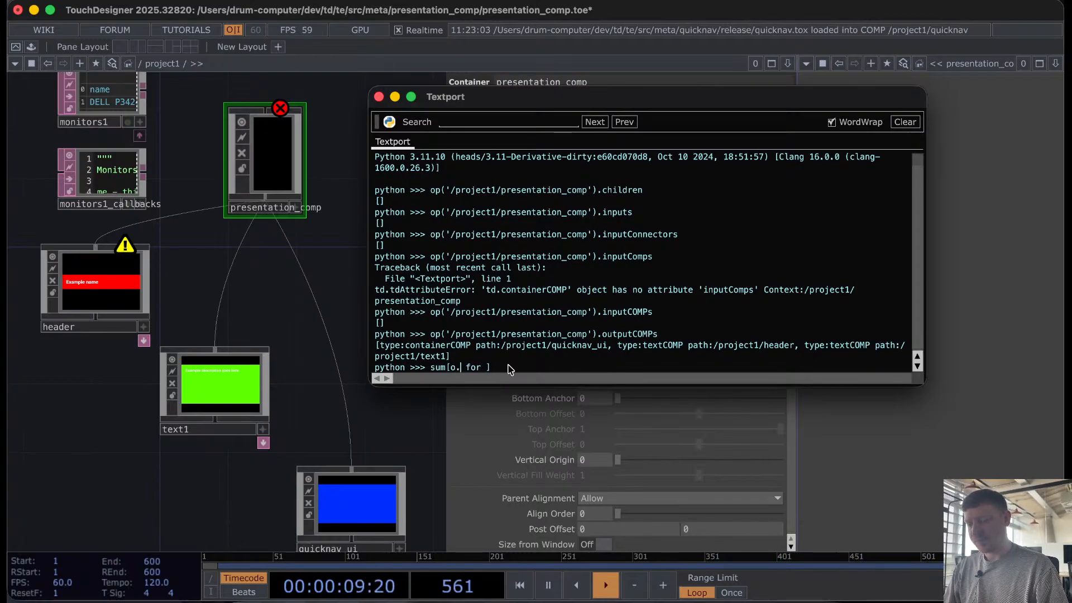
text(widt)
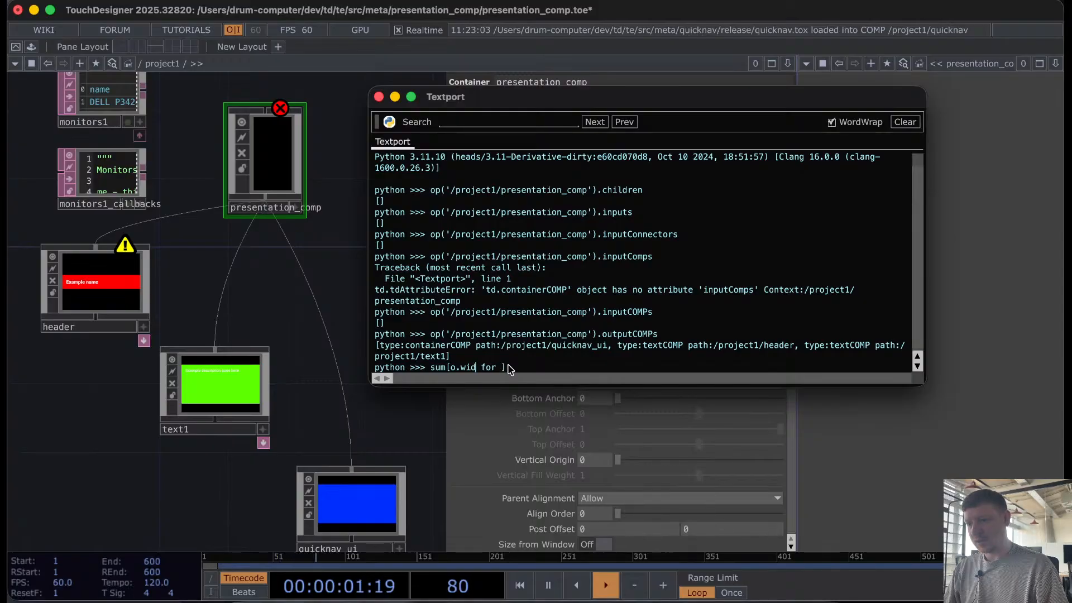
key(BackSpace)
key(BackSpace)
key(BackSpace)
key(BackSpace)
text(heigh)
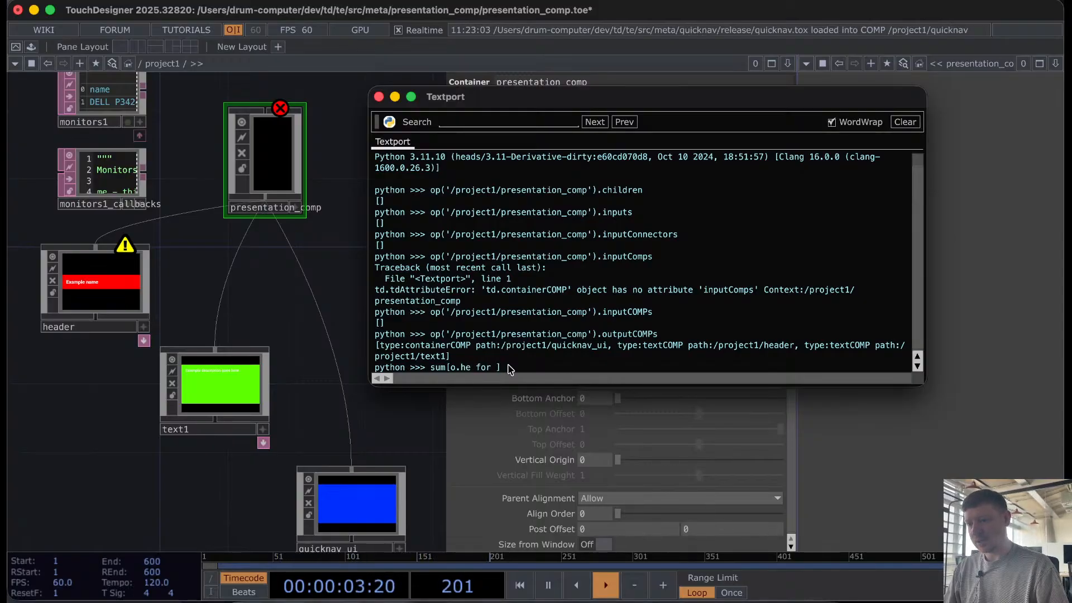
text(t)
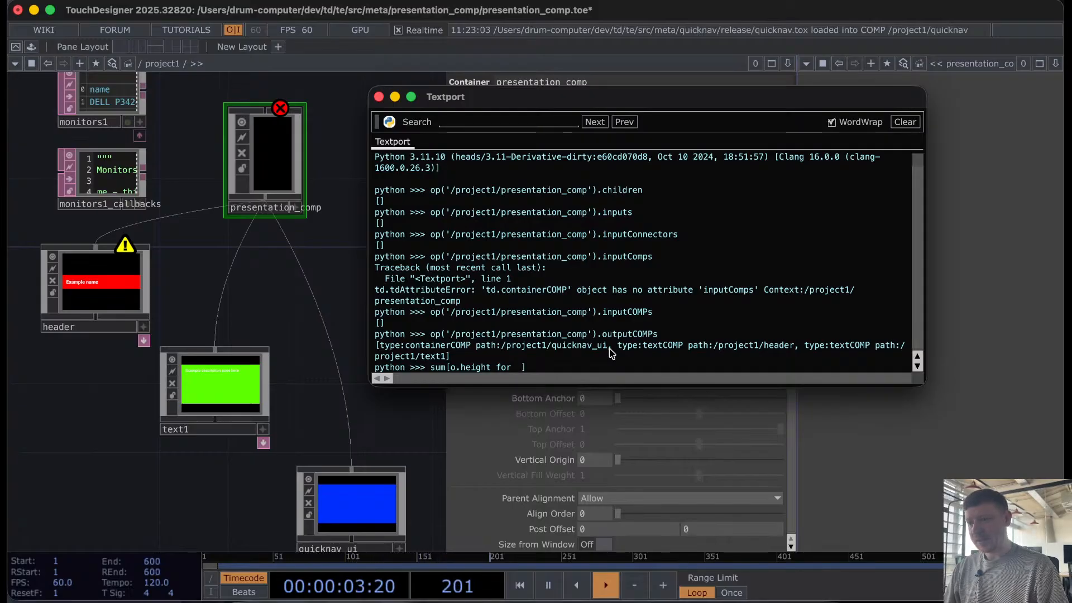
key(Return)
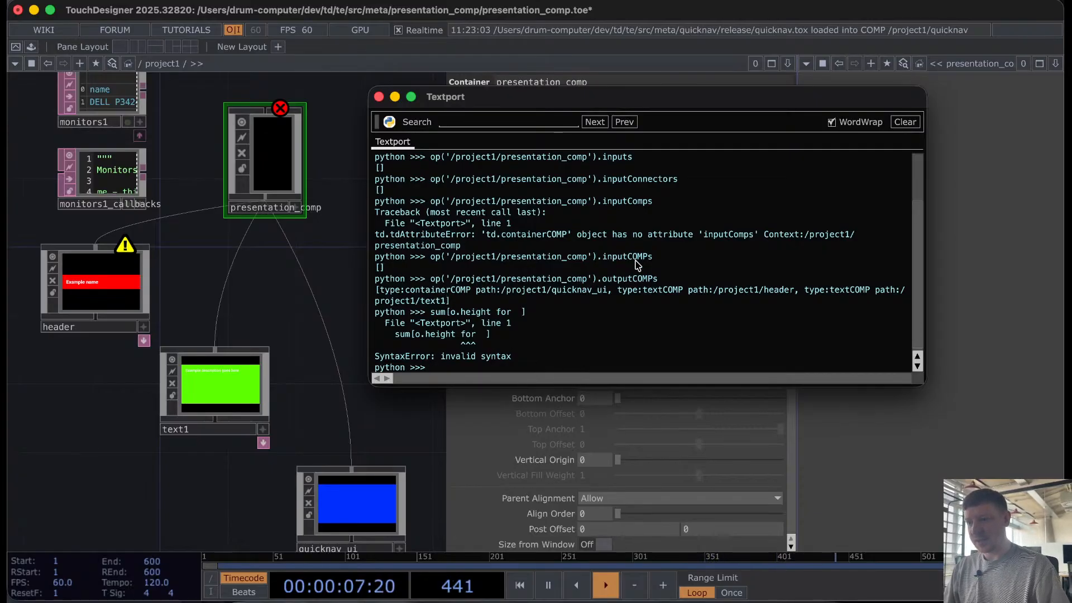
Step: Define children = op('/project1/presentation_comp').outputCOMPs in the Textport, reusing the earlier expression, and print children
drag(659, 279, 429, 283)
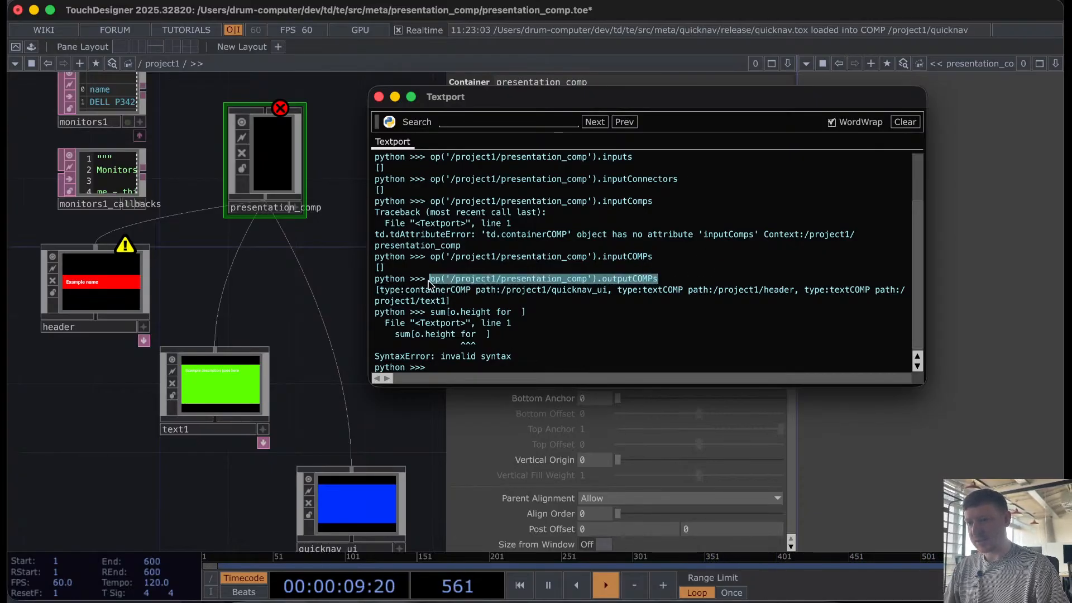
key(super+c)
click(450, 366)
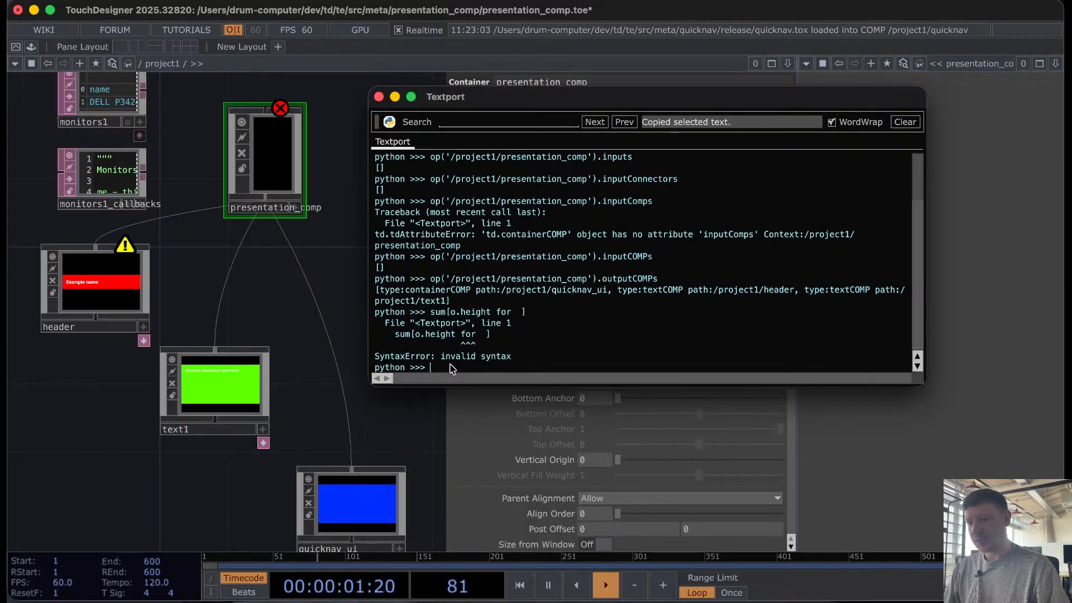
text(c)
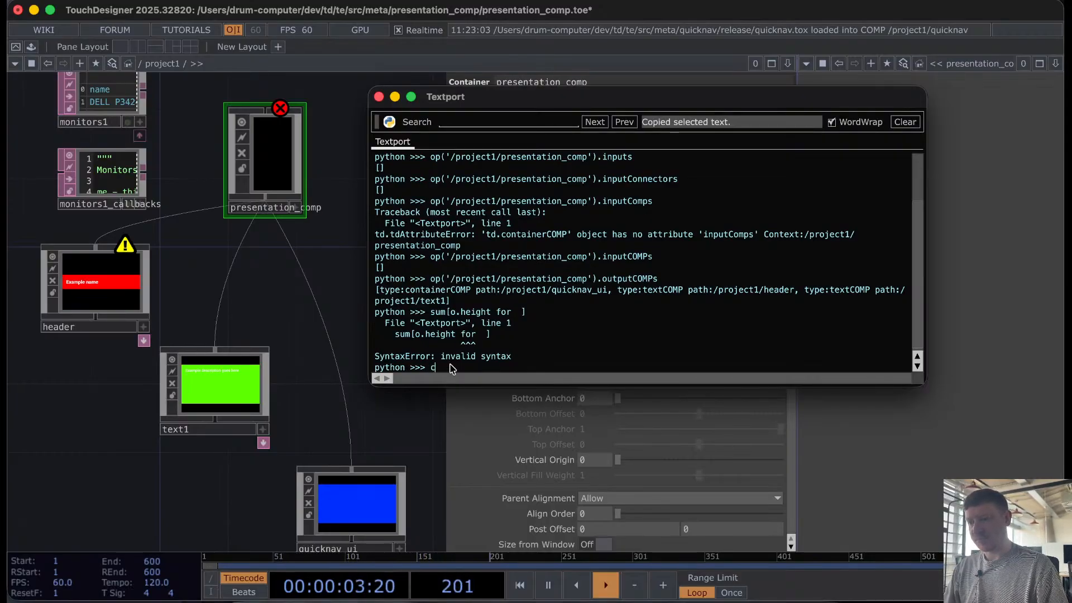
text(hildren =)
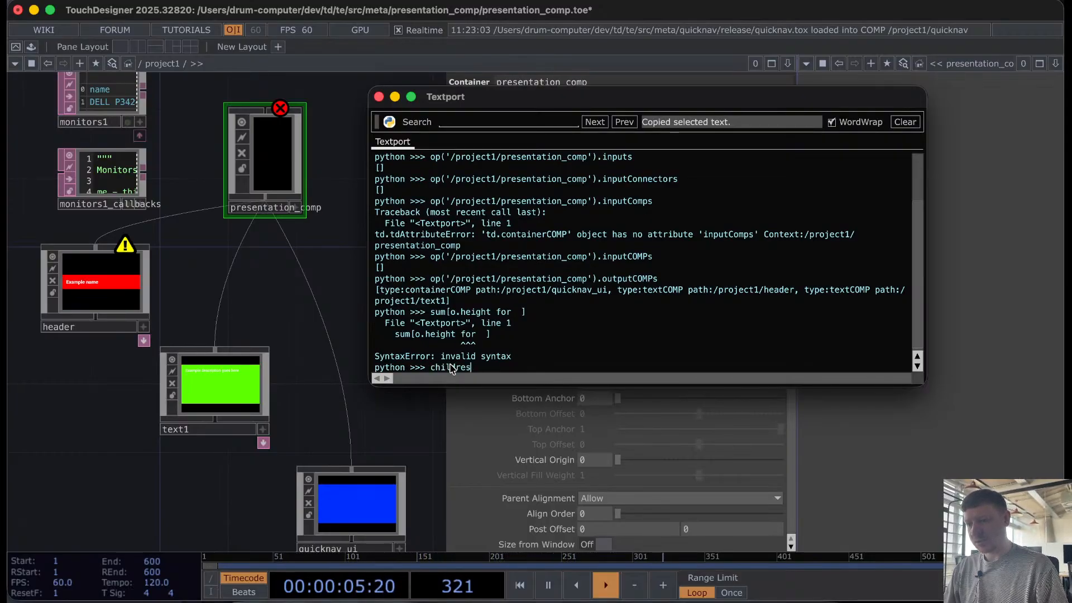
key(super+v)
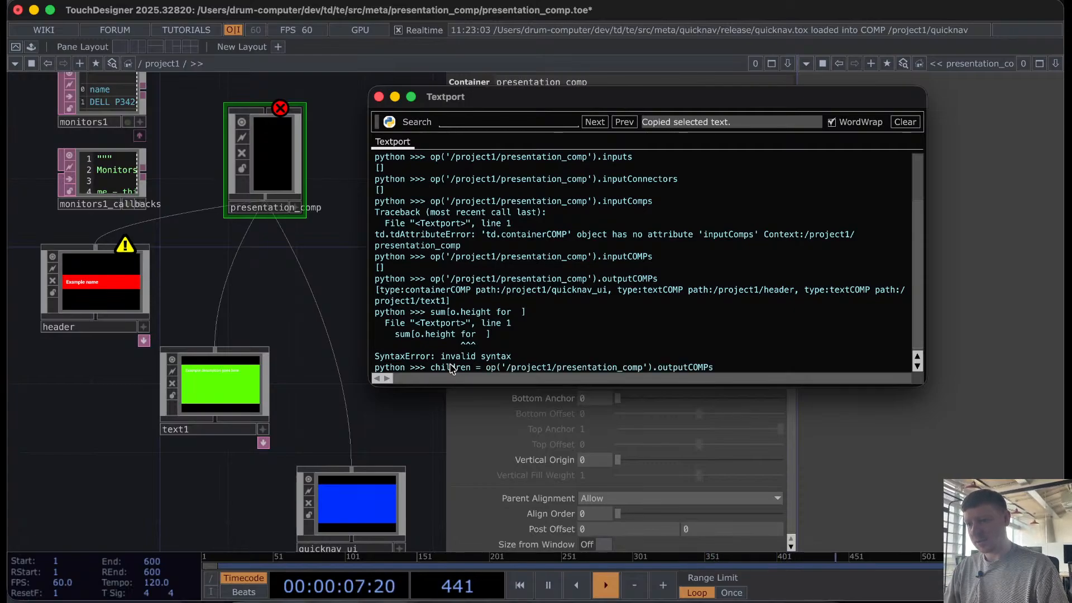
key(Return)
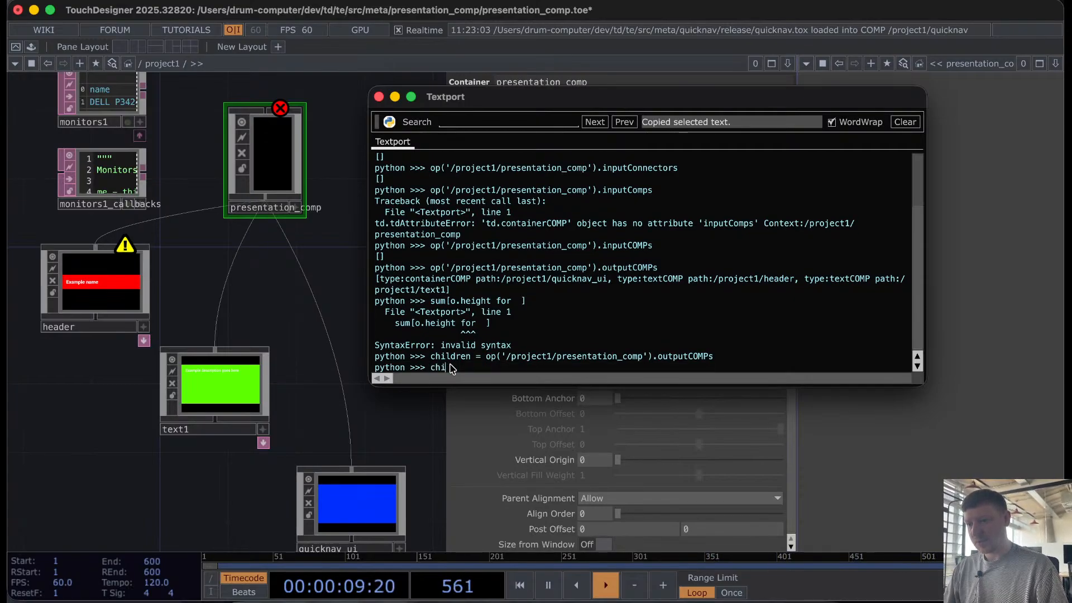
text(children)
key(Return)
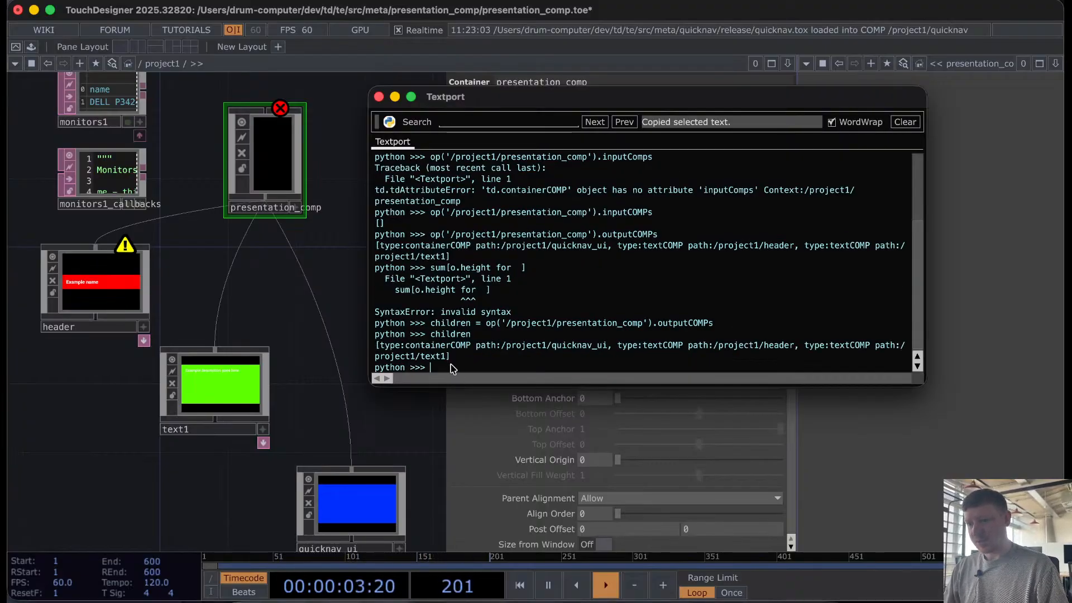
Step: Evaluate sum([o.height for o in children]) in the Textport to total the connected components' heights
text(suw)
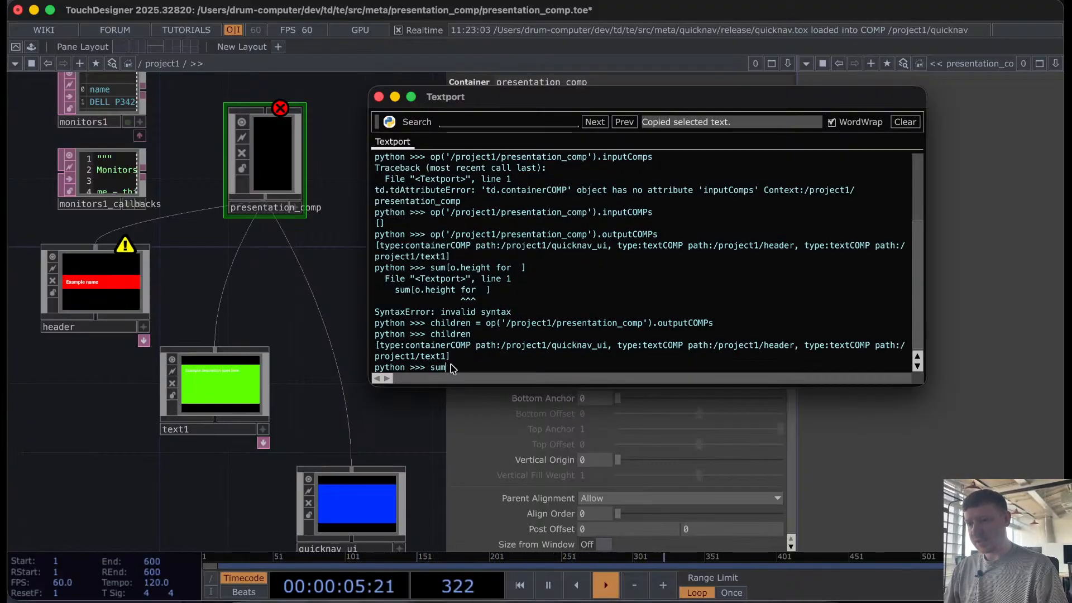
text(())
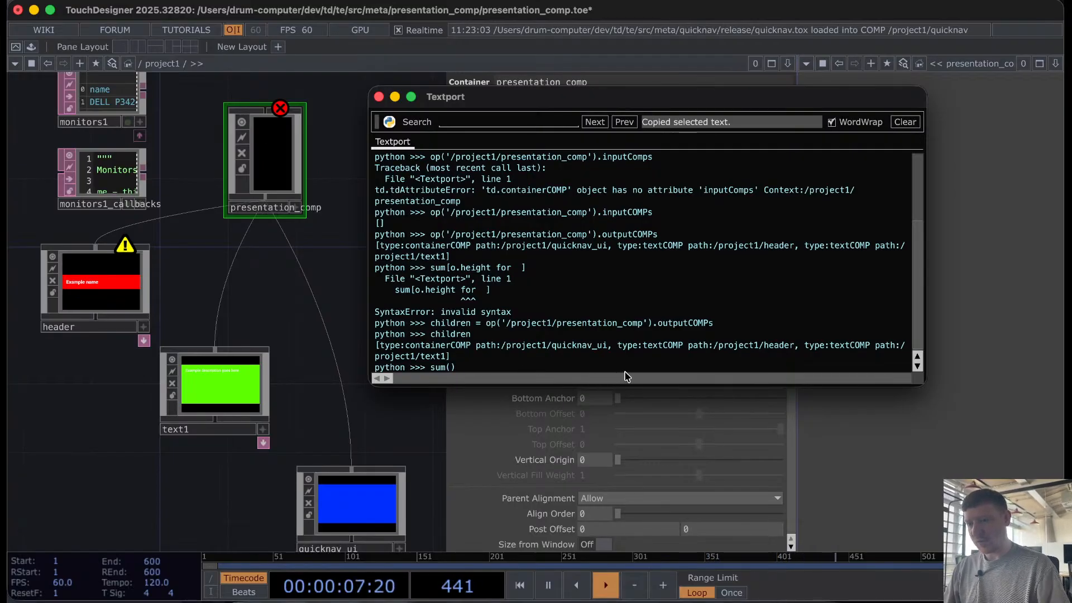
key(Left)
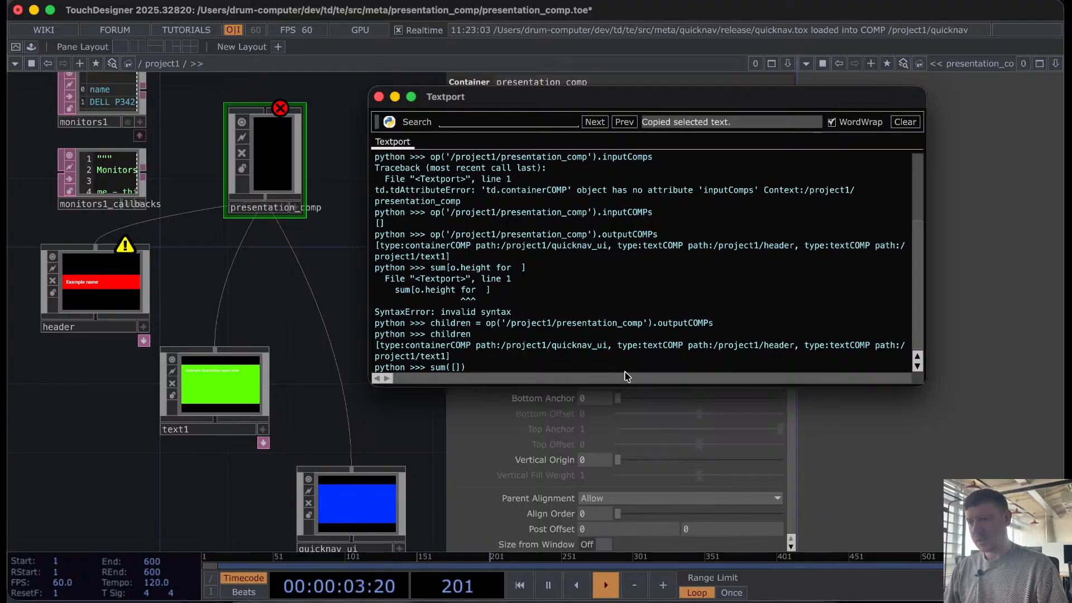
text(o.heigh)
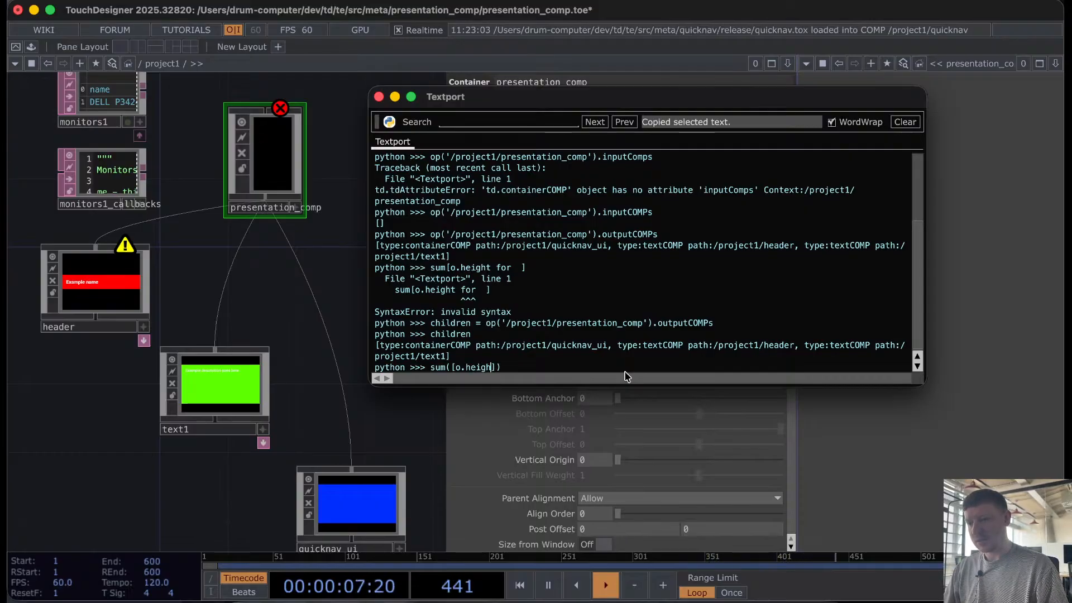
text(t for o in )
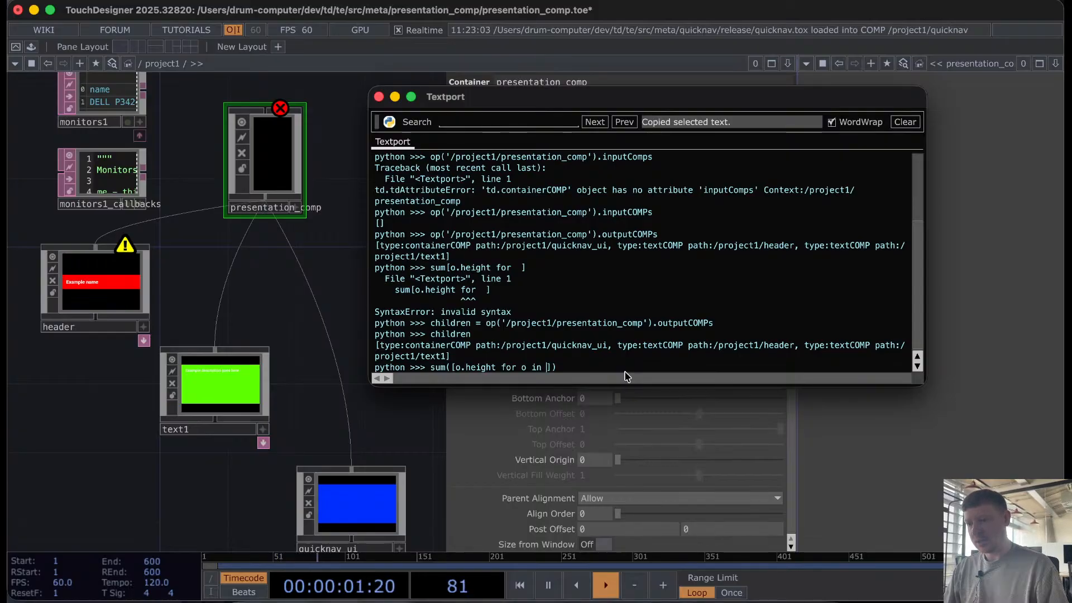
text(chil)
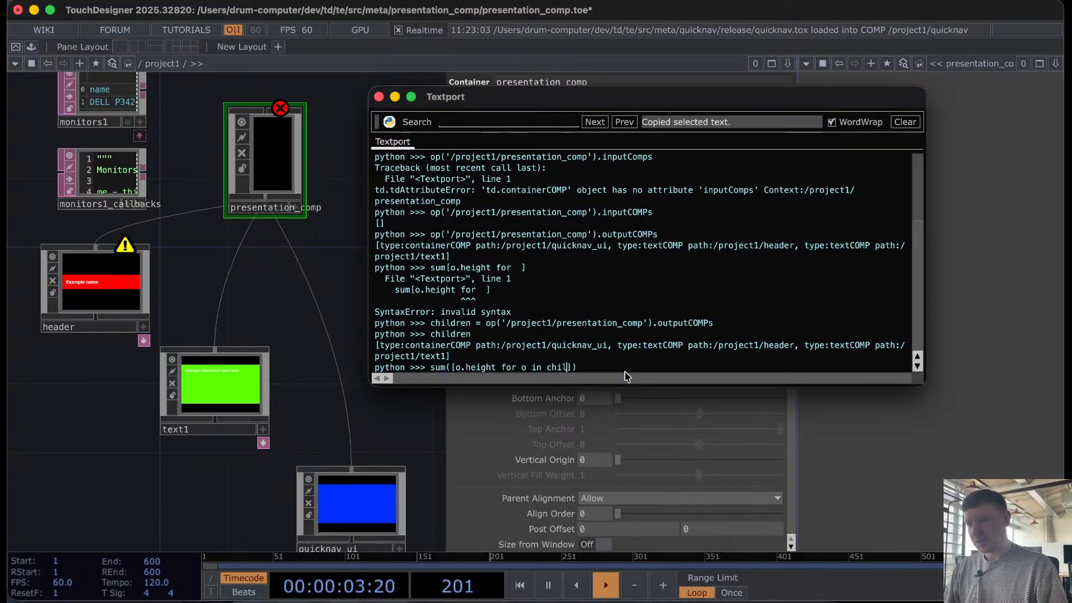
text(dren)
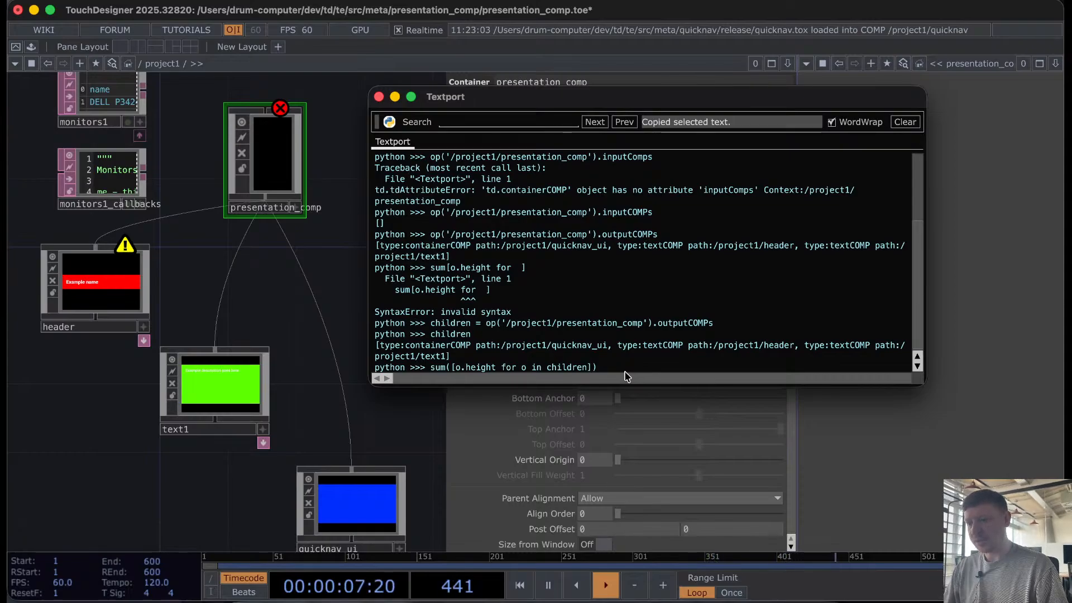
key(Return)
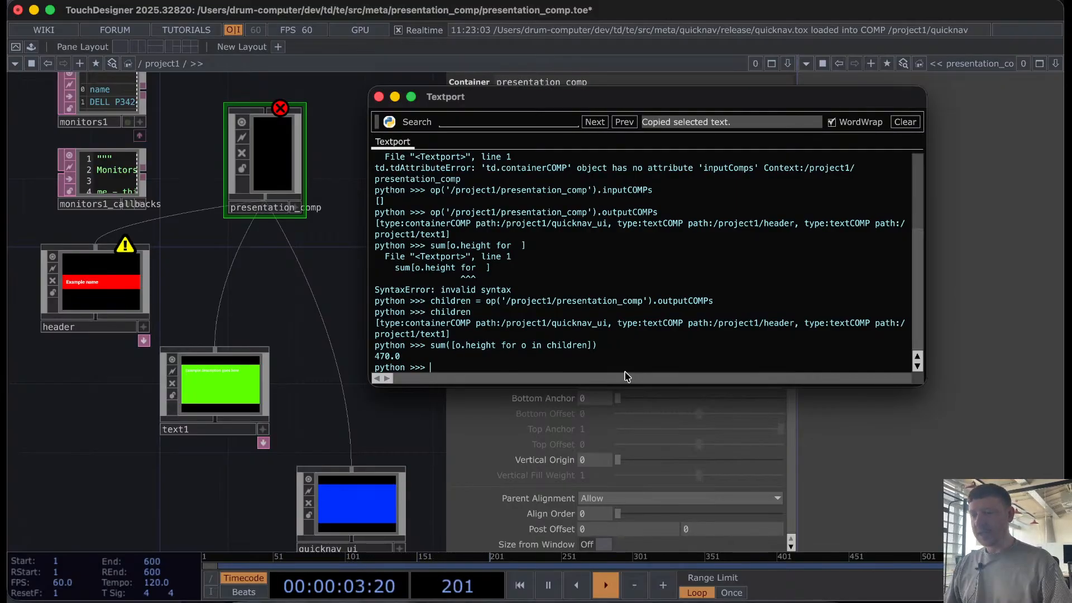
Step: Examine the parts of the list comprehension [o.height for o in children] alongside the printed children list
drag(445, 347, 593, 349)
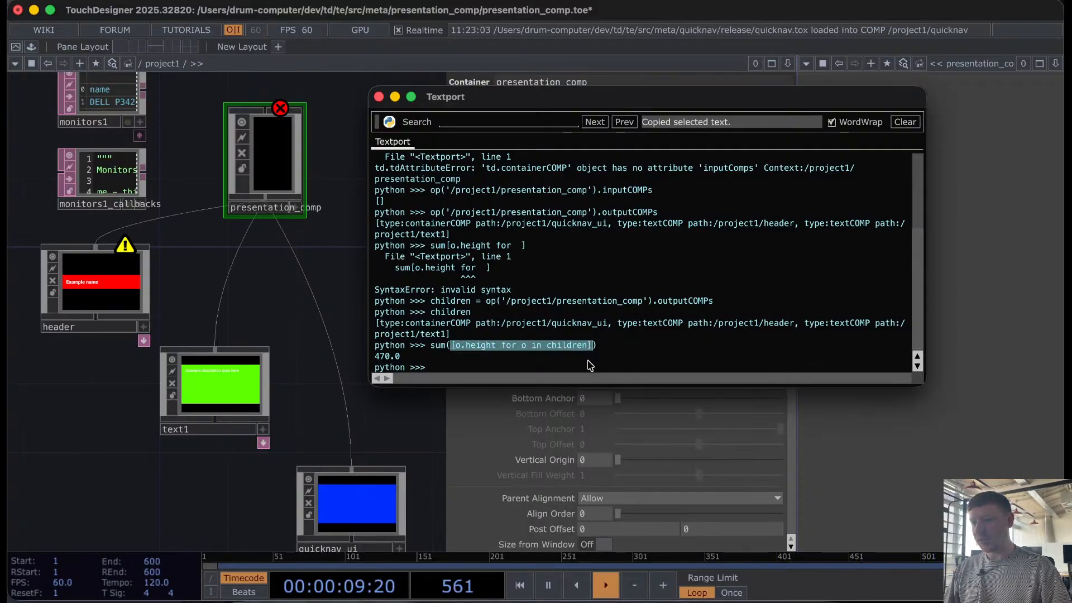
click(577, 375)
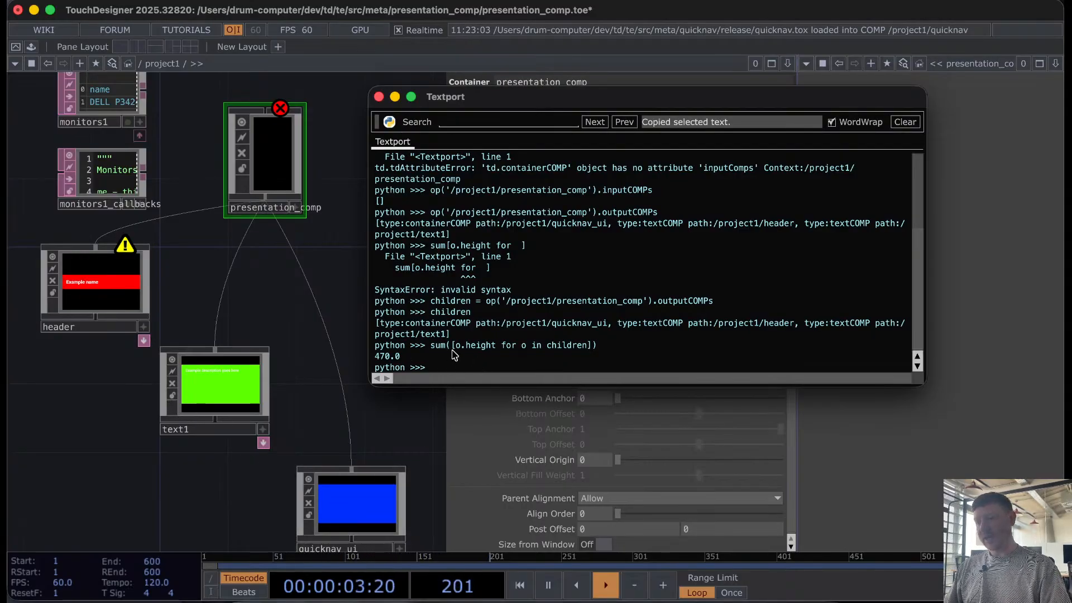
double_click(563, 352)
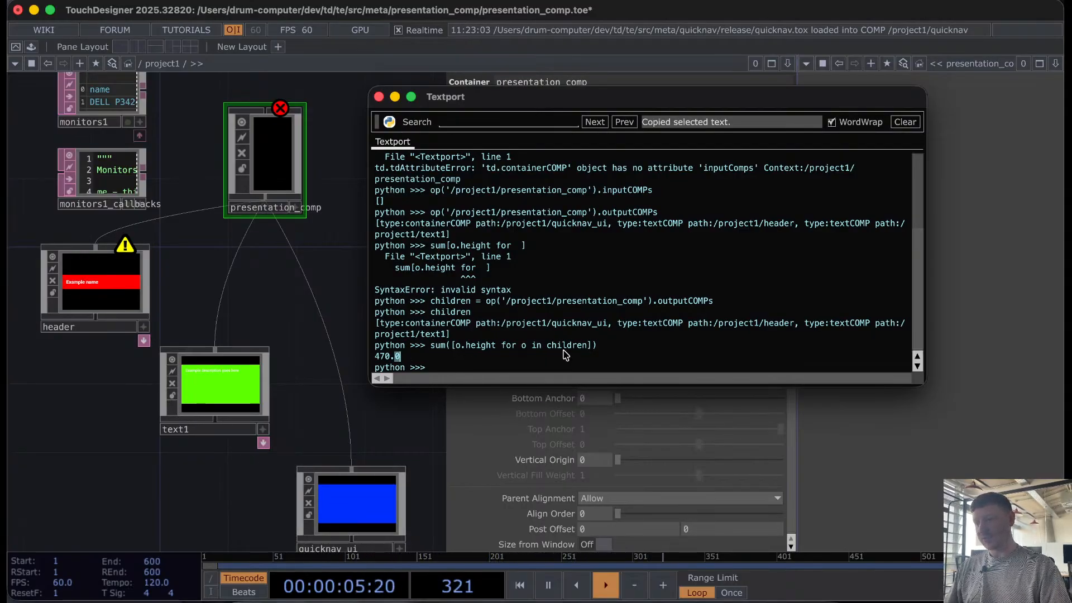
drag(435, 326, 693, 334)
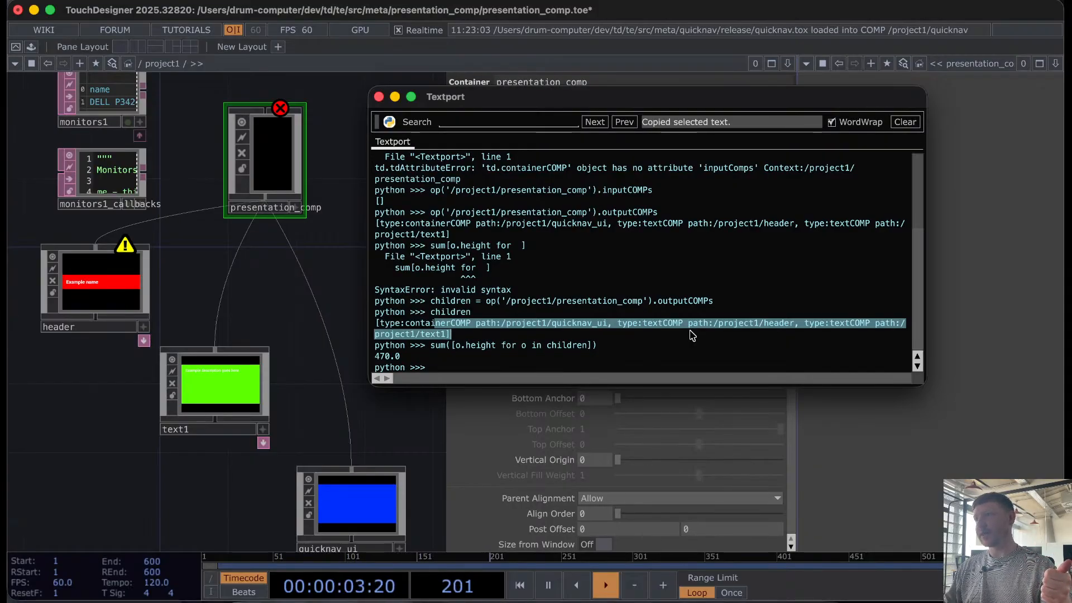
click(455, 352)
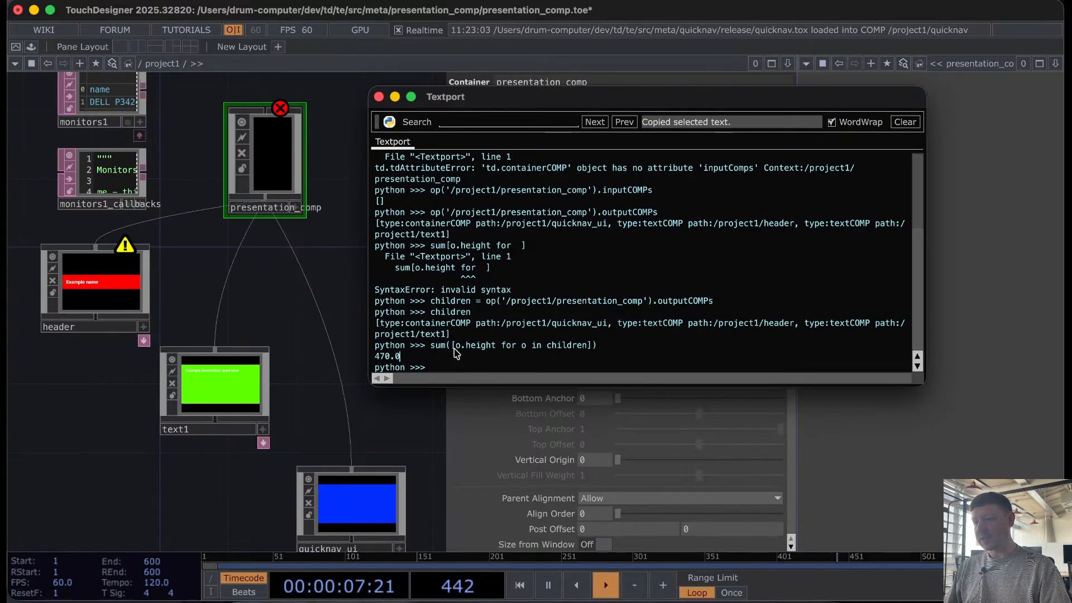
drag(451, 346, 503, 347)
click(491, 347)
double_click(505, 347)
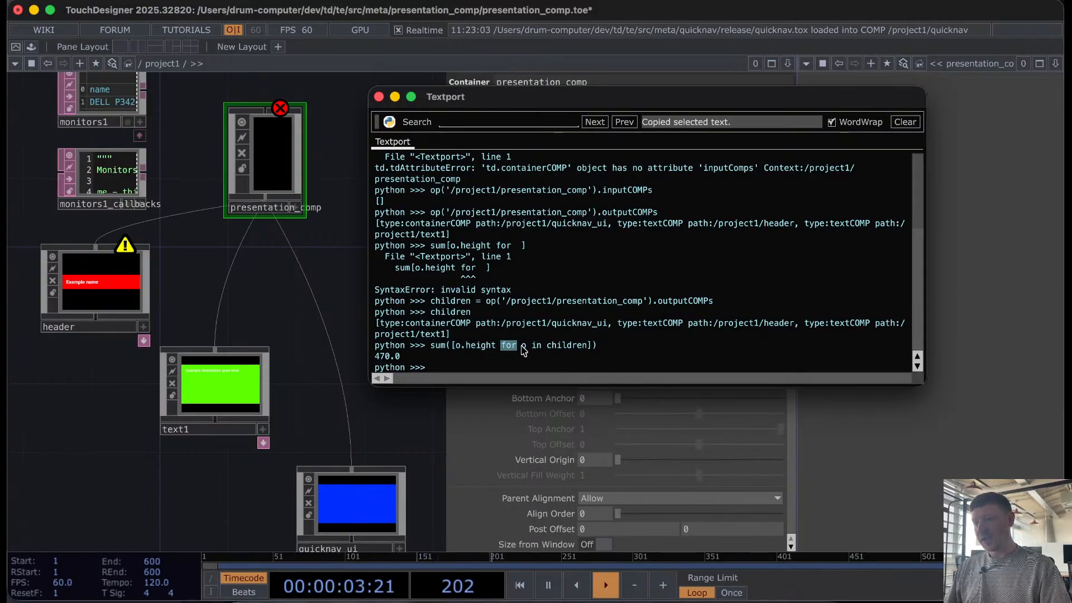
double_click(523, 347)
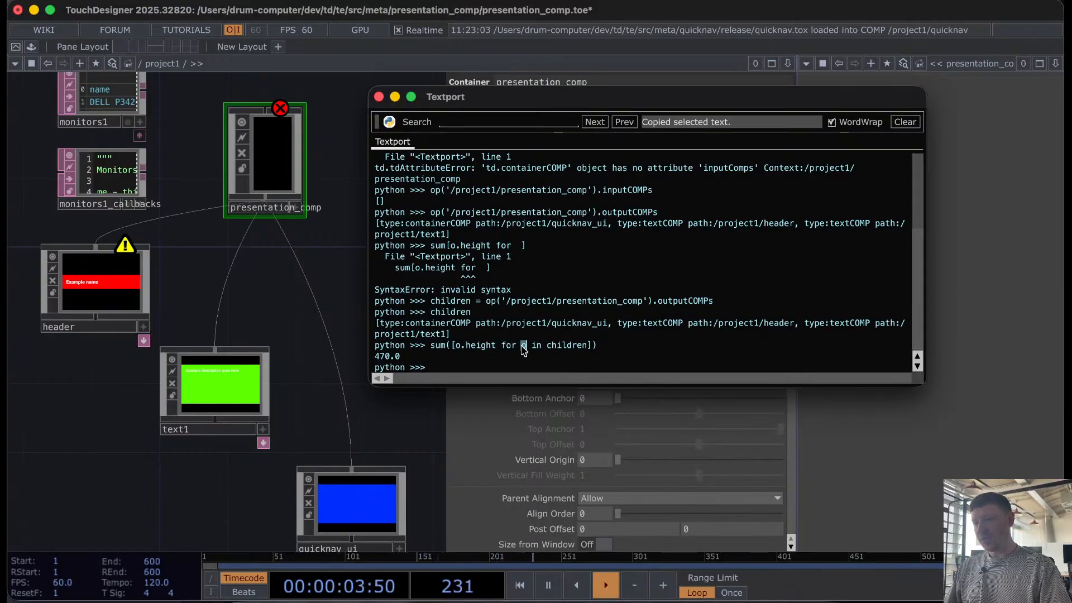
double_click(567, 346)
click(530, 358)
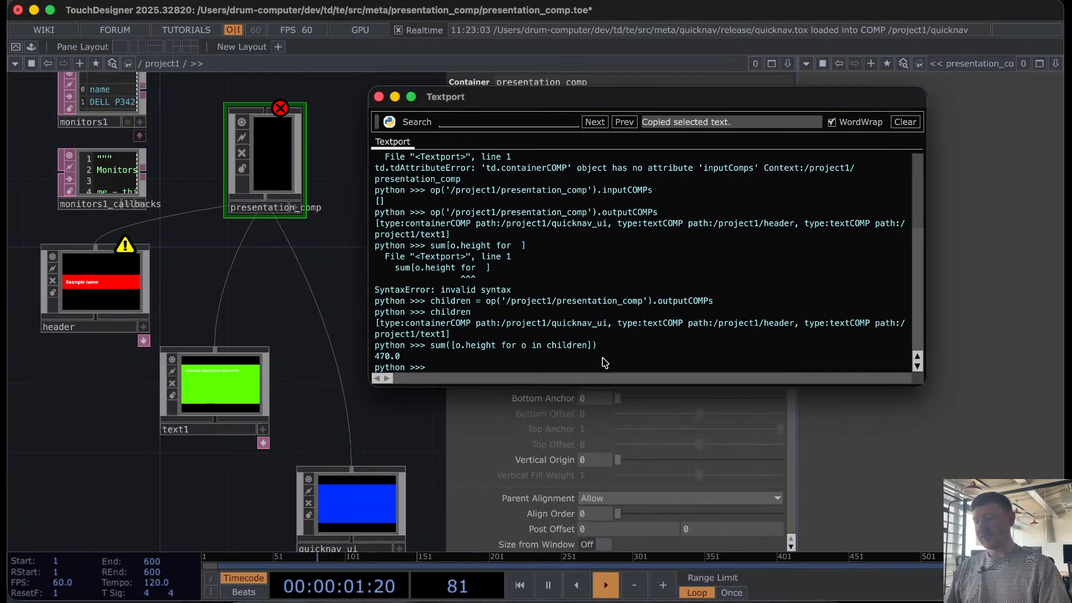
Step: Define an empty list with heights = [] in the Textport
text(h)
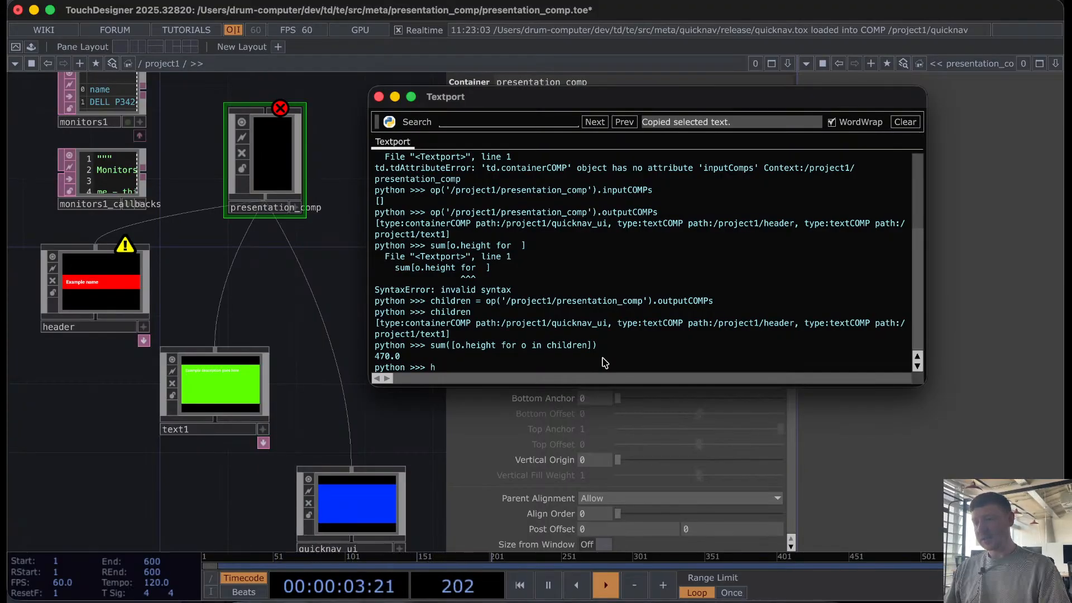
text(ieights)
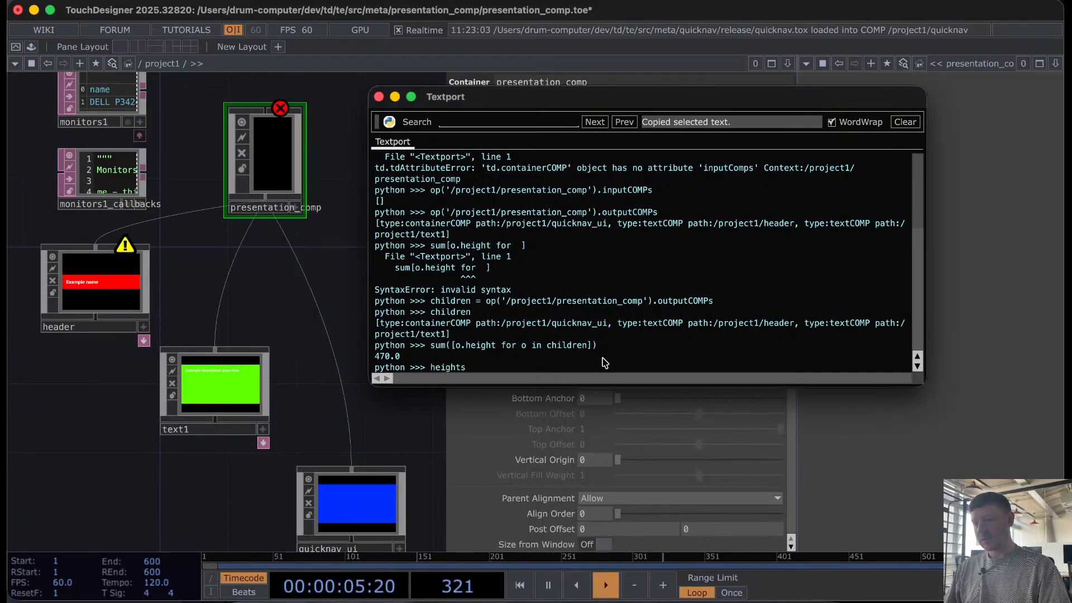
text( = [)
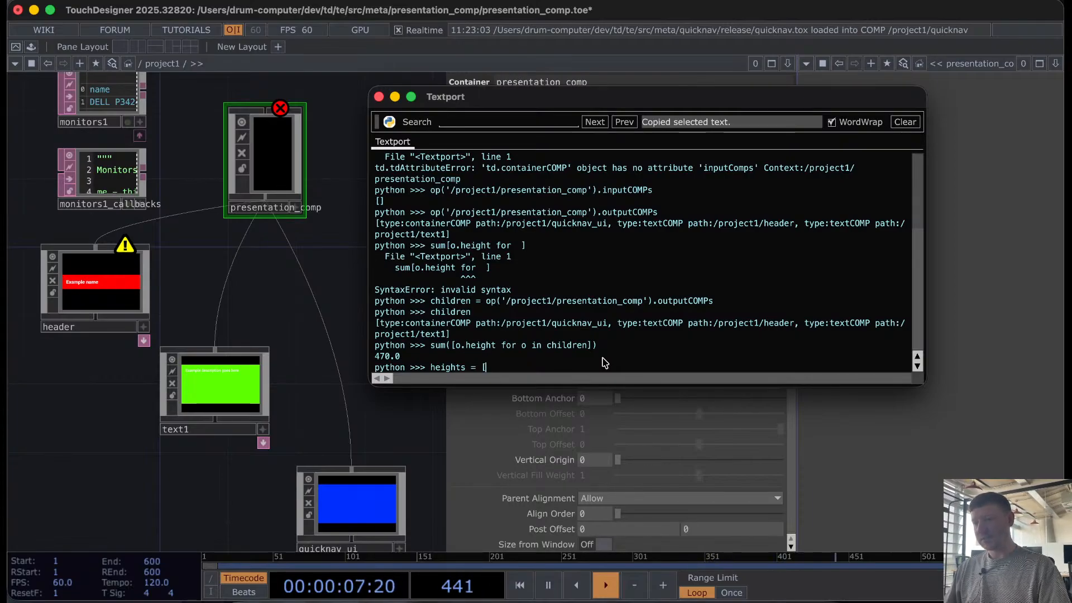
text(])
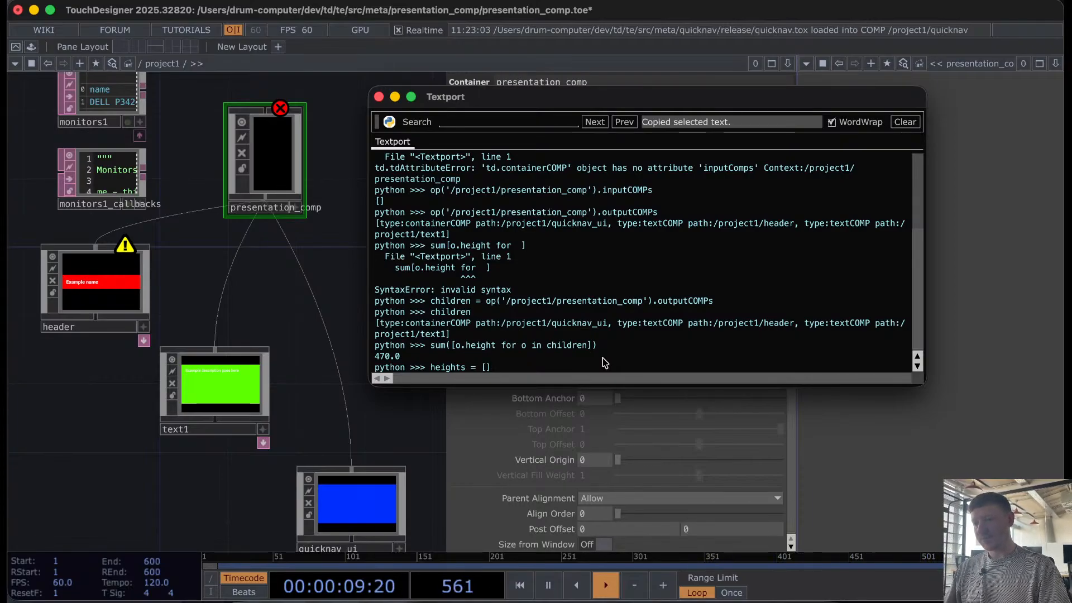
key(Return)
Step: Run the loop for o in children: heights.append(o.height) in the Textport to fill the heights list
text(for)
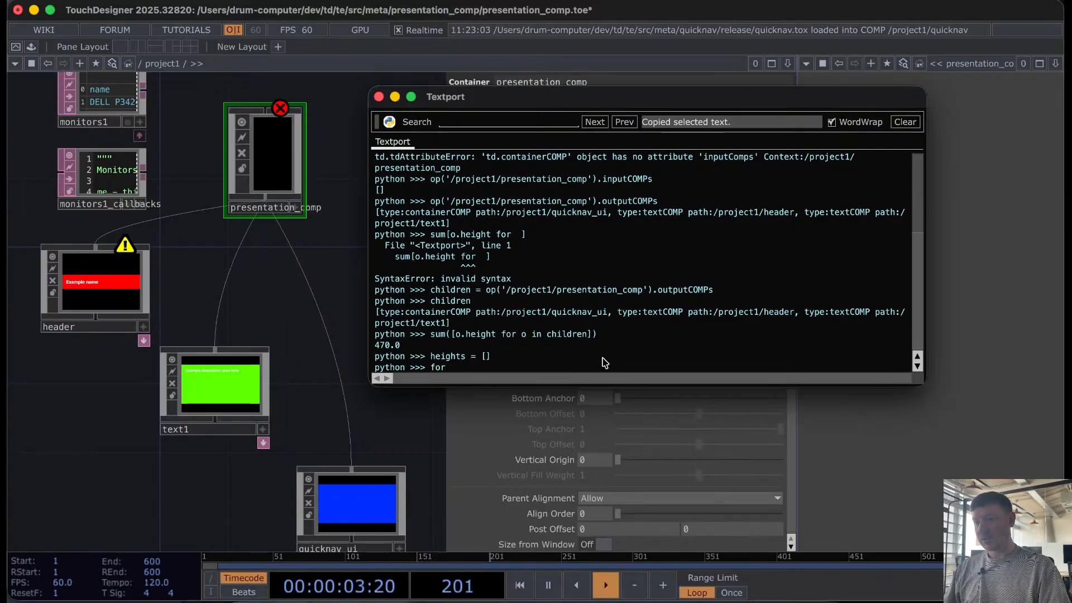
text( operato)
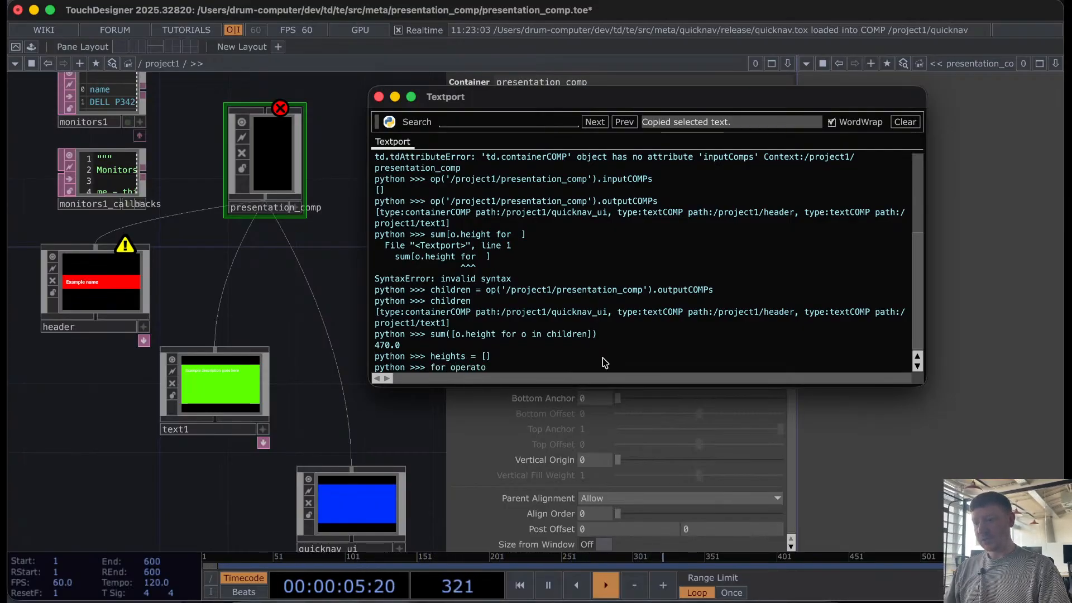
key(BackSpace)
key(BackSpace)
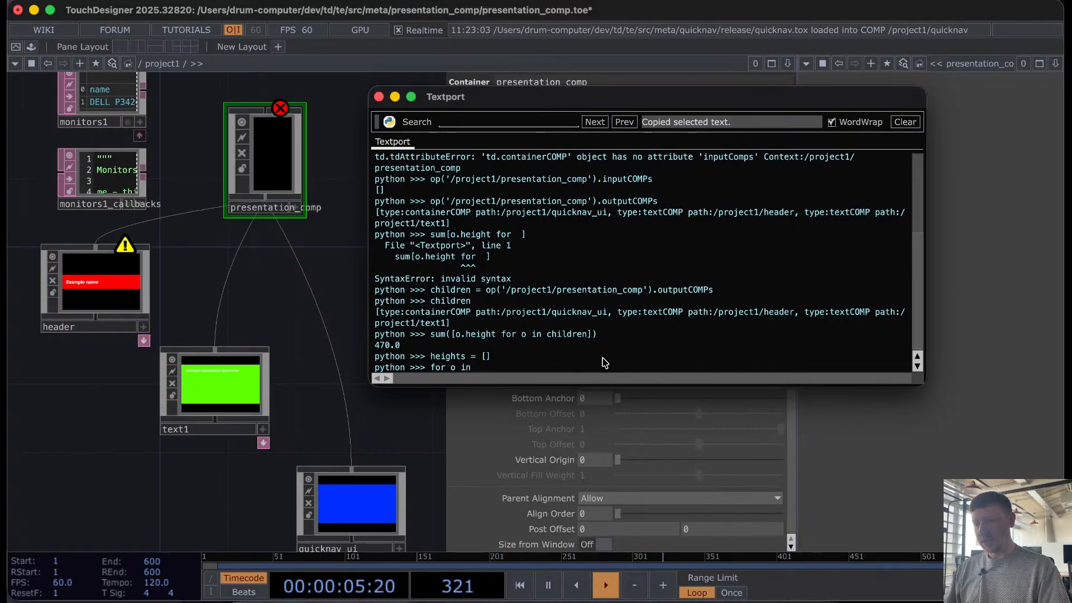
text(chi)
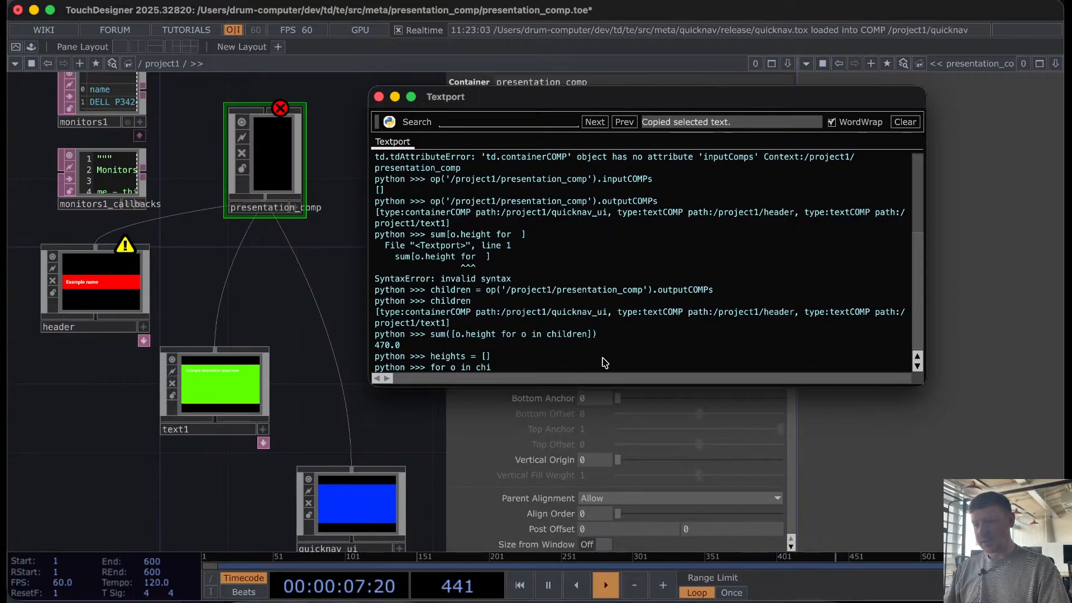
text(ldren: heihg)
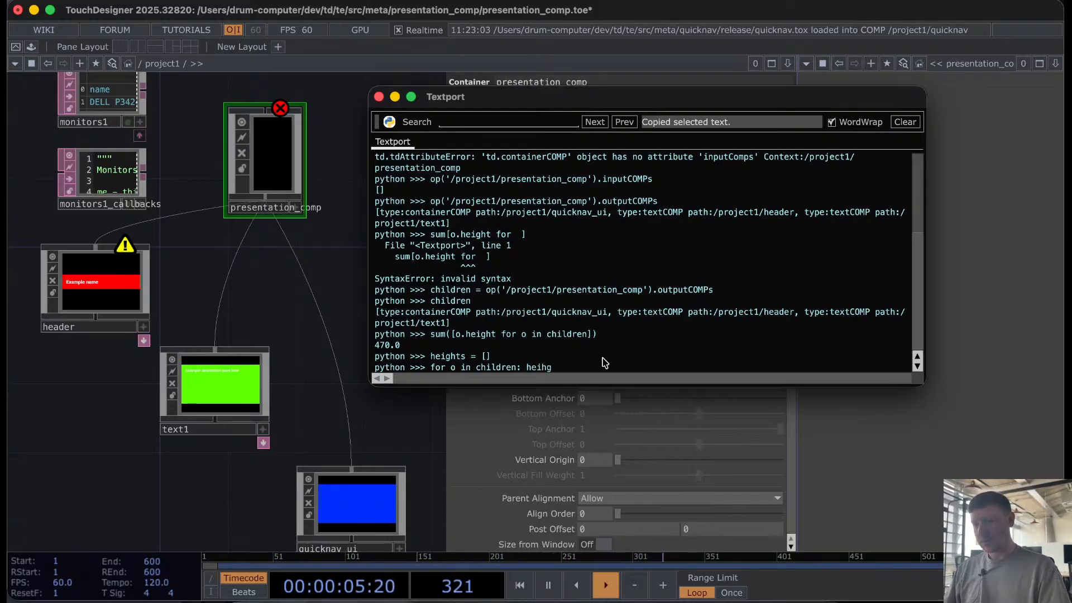
key(BackSpace)
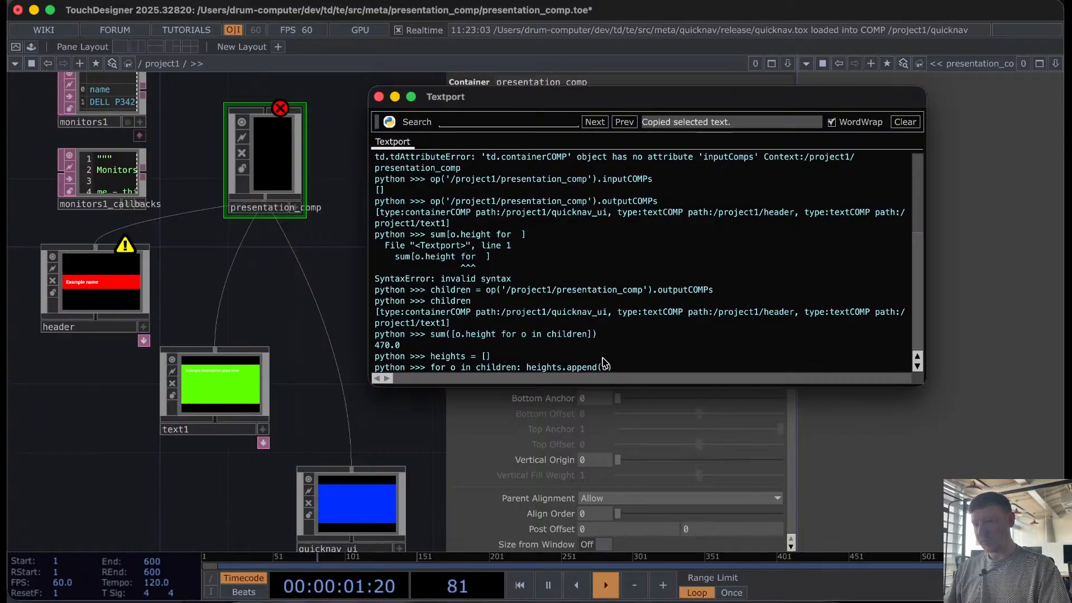
text(.height)
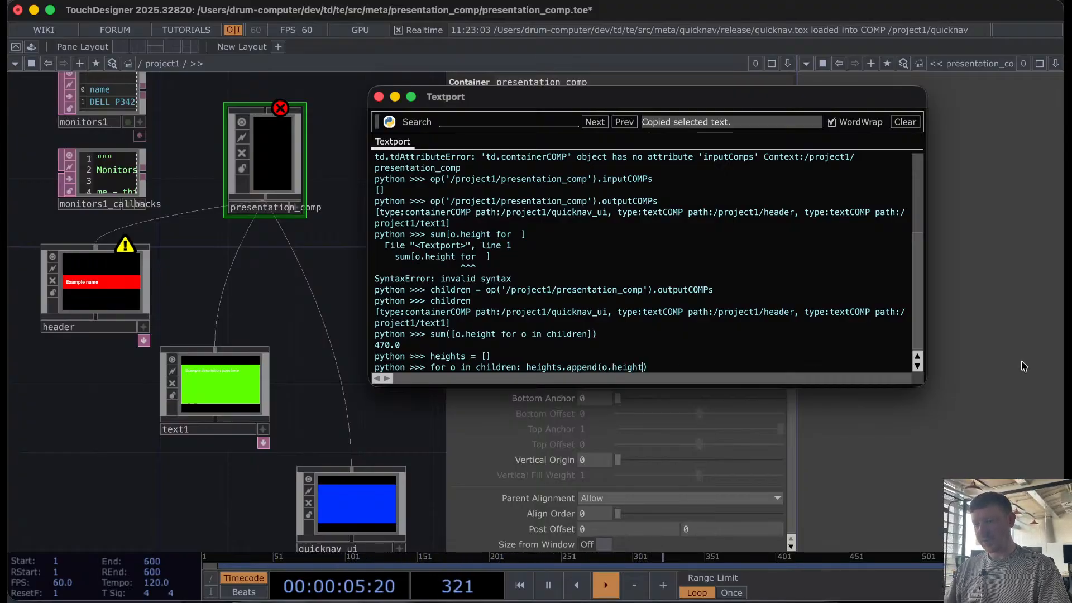
key(Return)
key(Return)
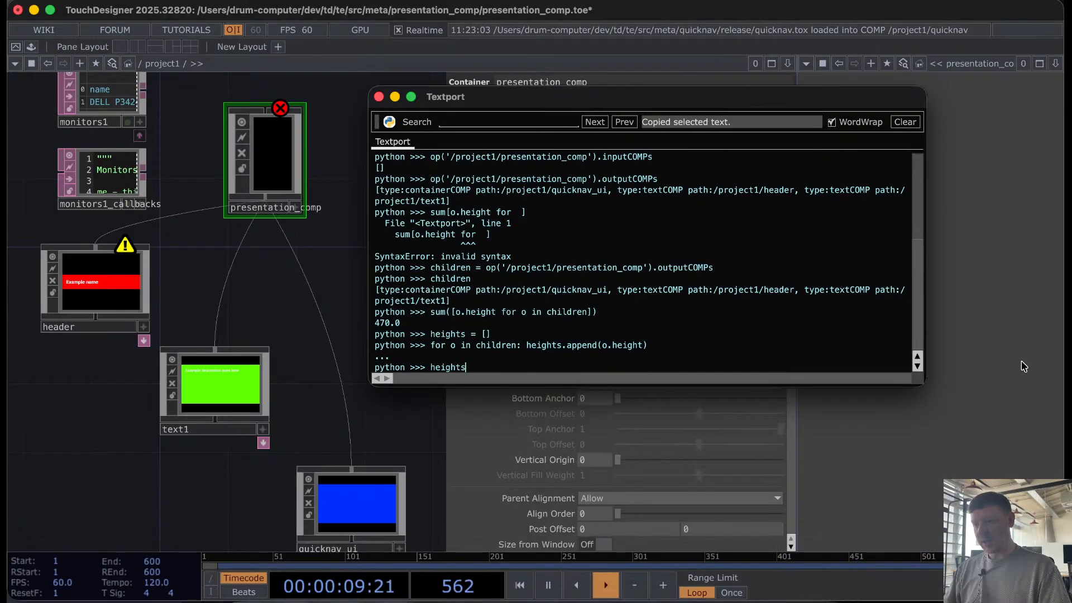
Step: Print heights and evaluate sum(heights) in the Textport, comparing the total with the list comprehension's result
text(heights)
key(Return)
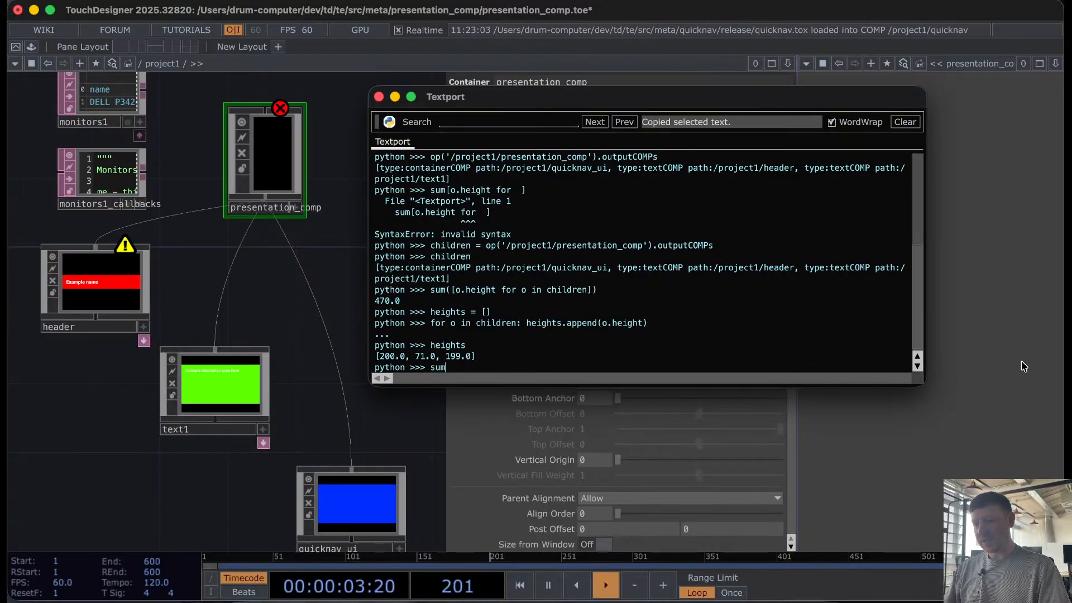
text(sum(height)
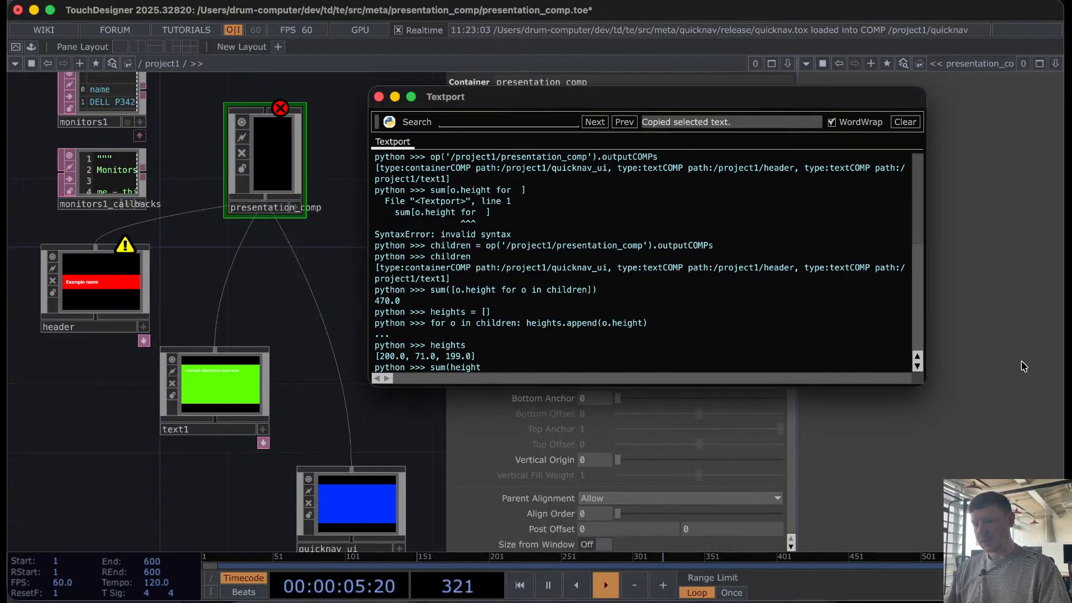
text(s))
key(Return)
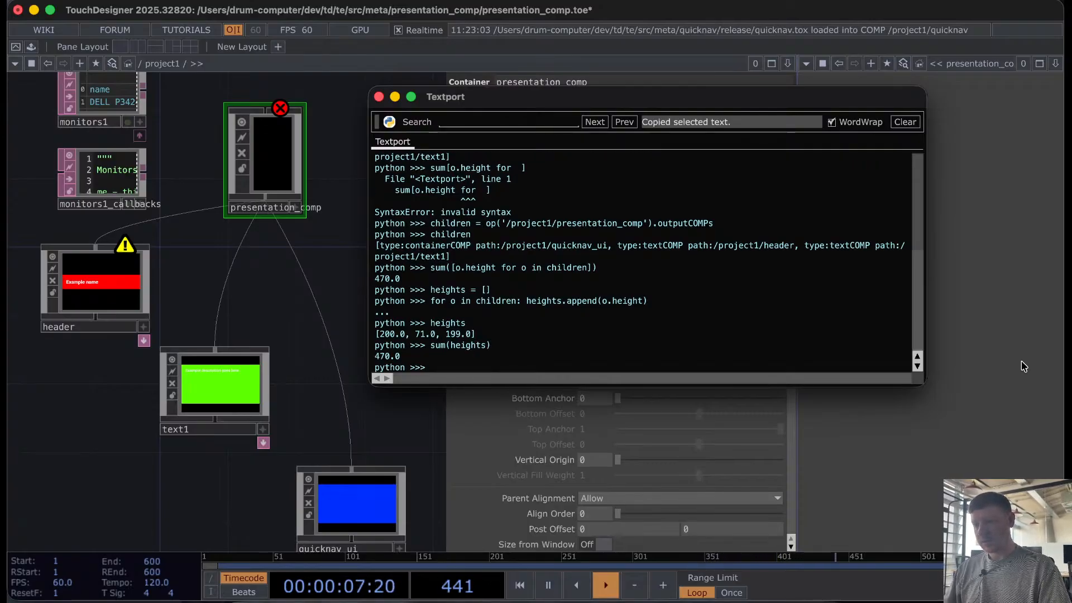
drag(410, 358, 355, 362)
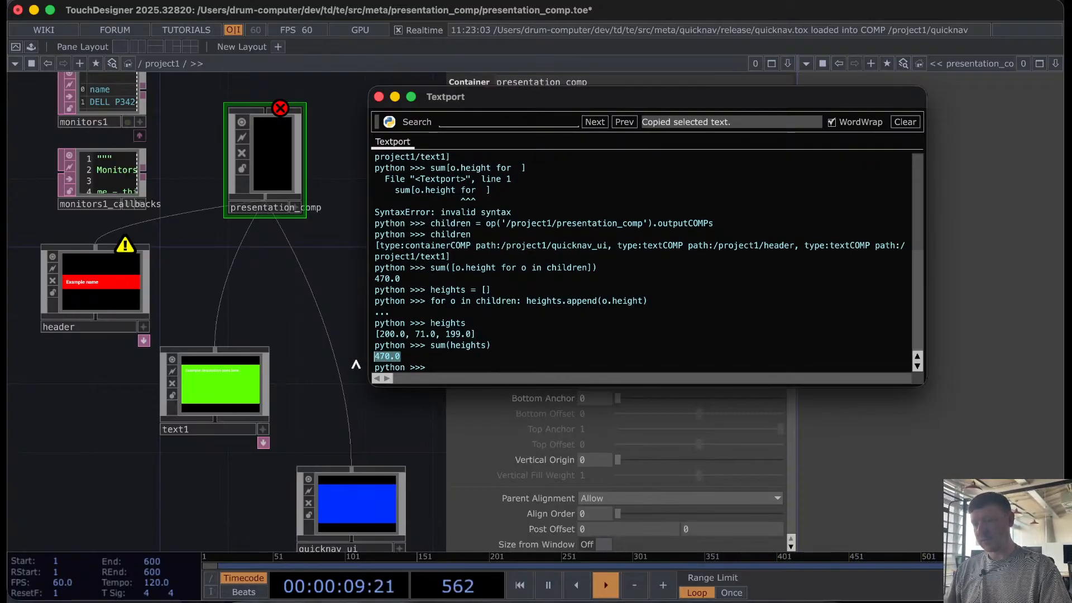
drag(415, 278, 356, 280)
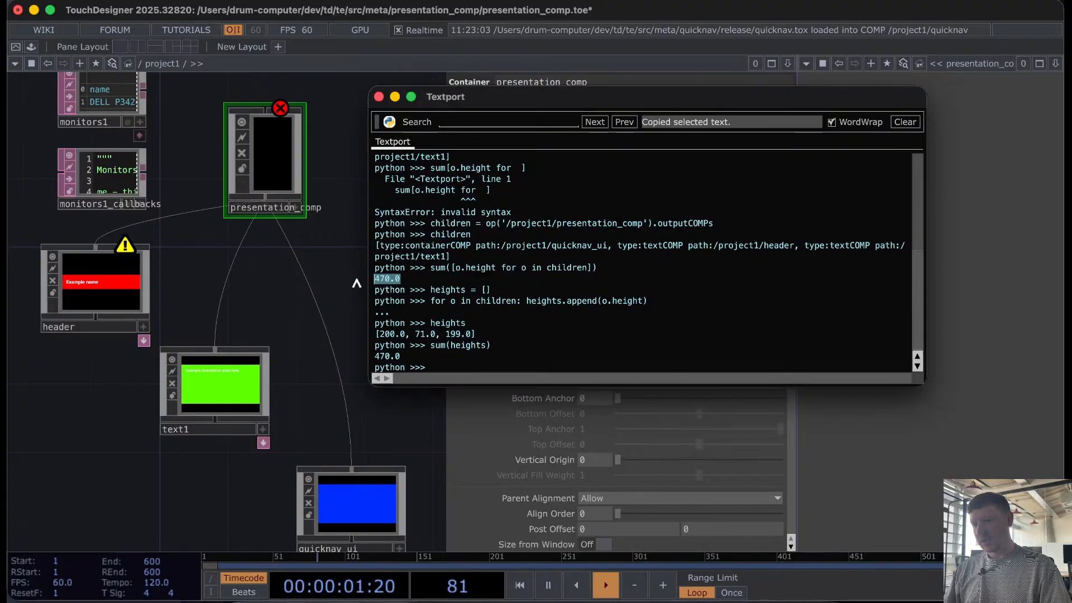
Step: Copy sum([o.height for o in children]) from the Textport and replace presentation_comp's Height expression with it
drag(430, 268, 598, 268)
key(super+c)
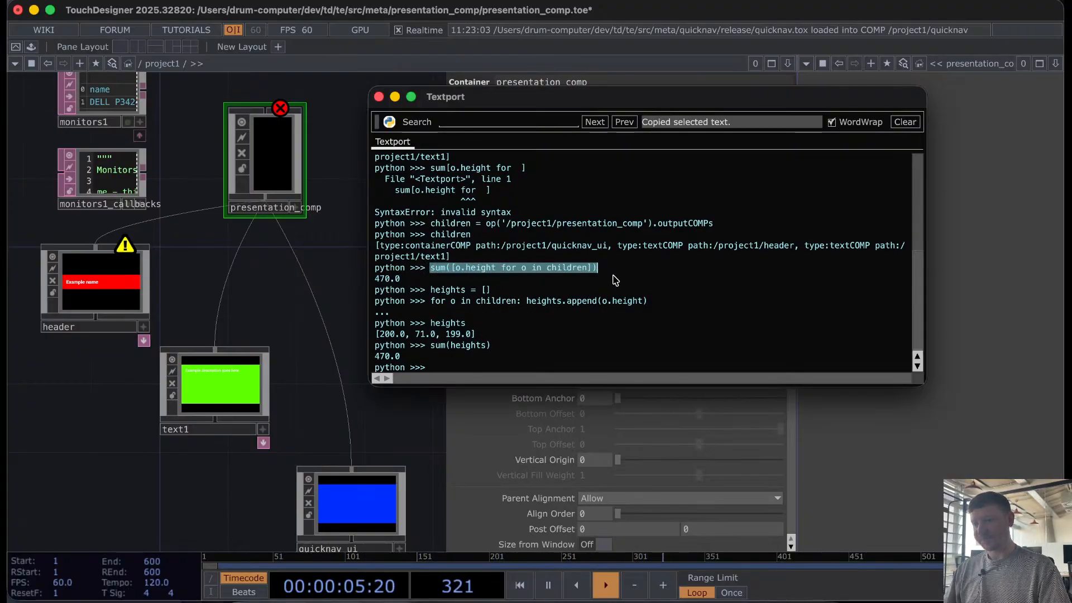
click(300, 172)
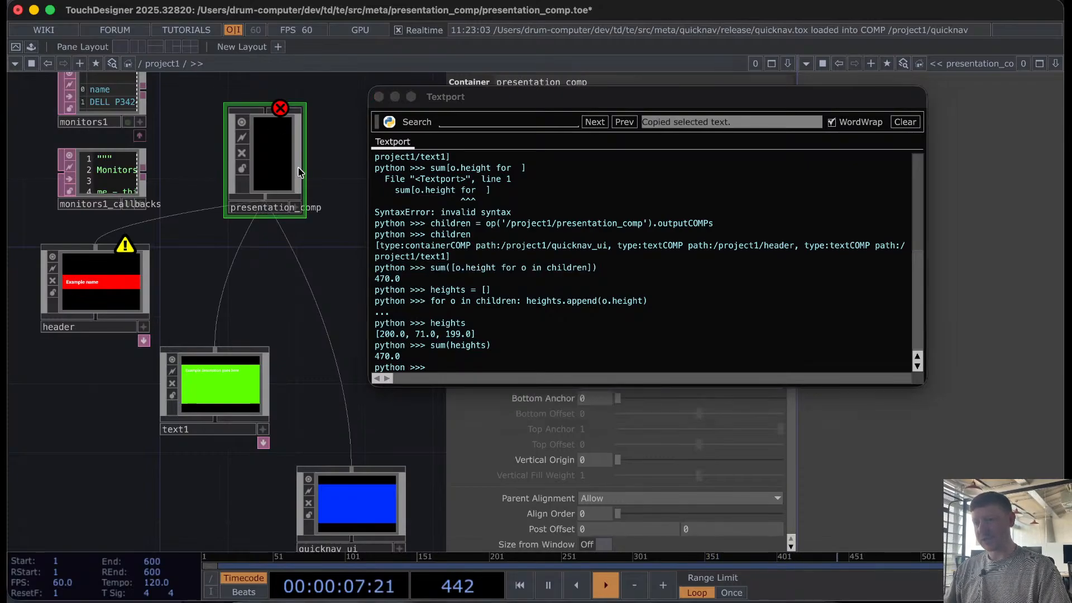
click(379, 97)
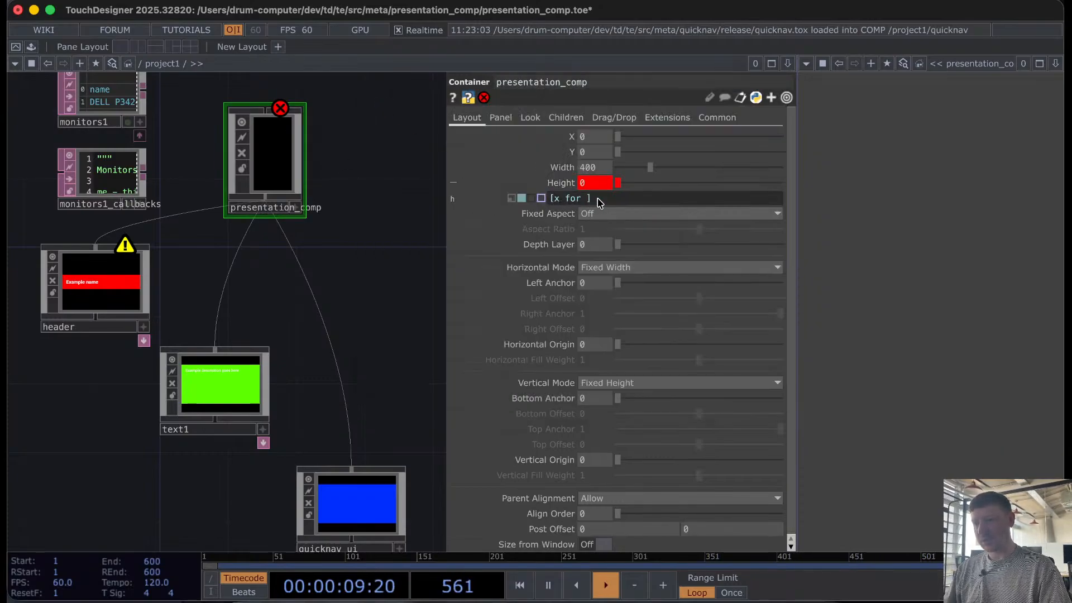
drag(598, 198, 509, 198)
key(super+v)
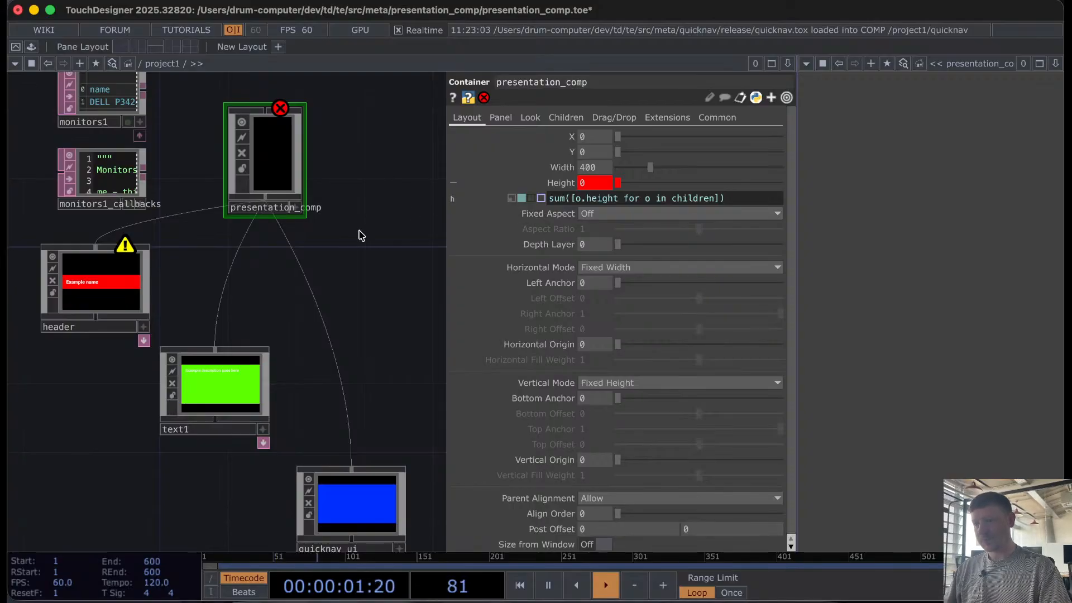
Step: Replace children with me.outputComps in presentation_comp's Height expression
drag(717, 199, 671, 201)
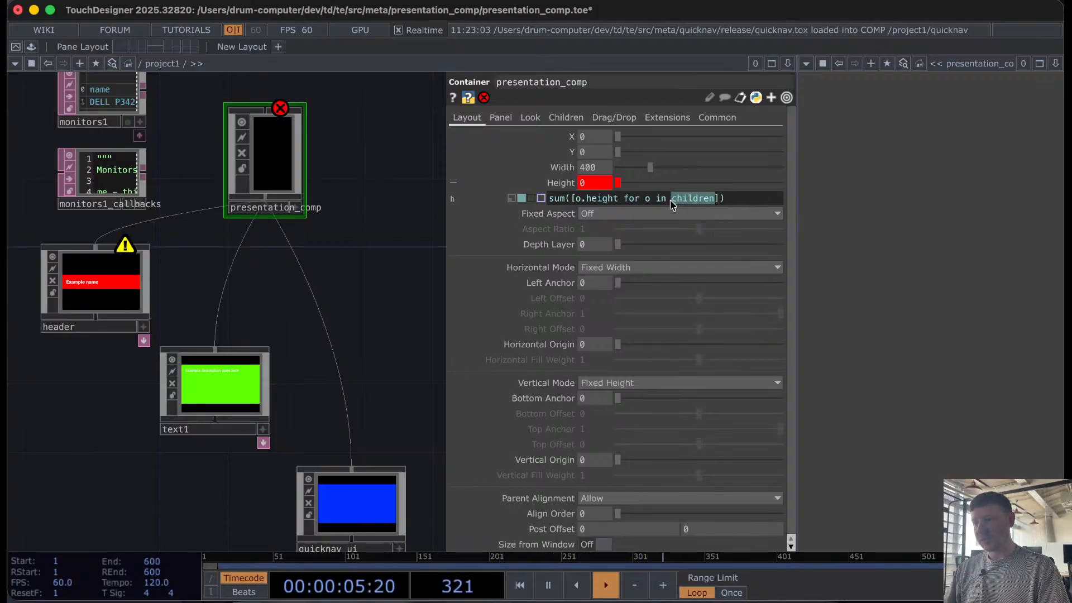
text(me.)
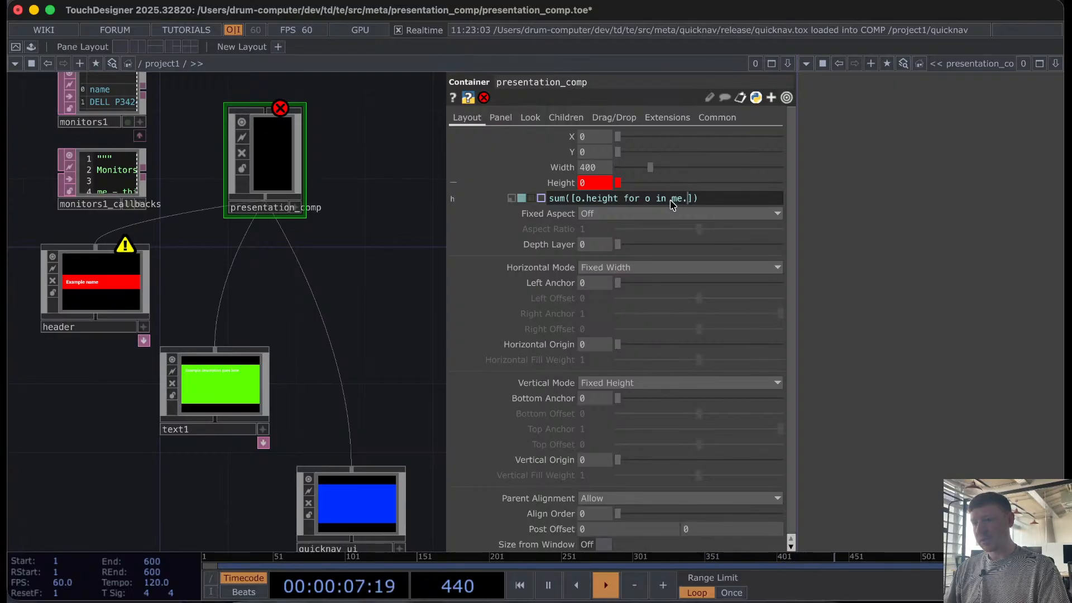
text(outp)
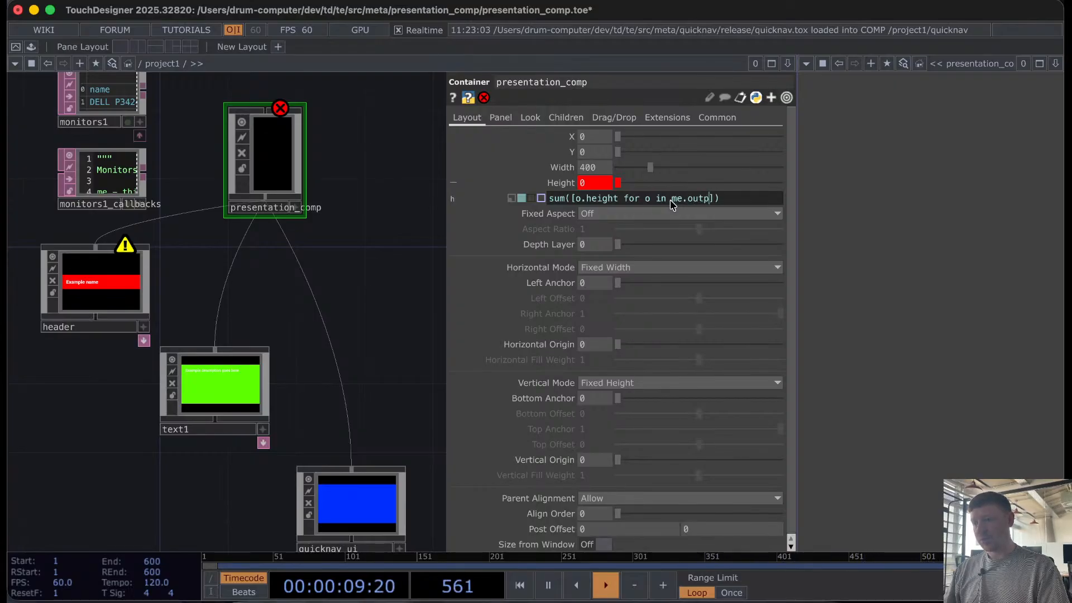
text(utCom)
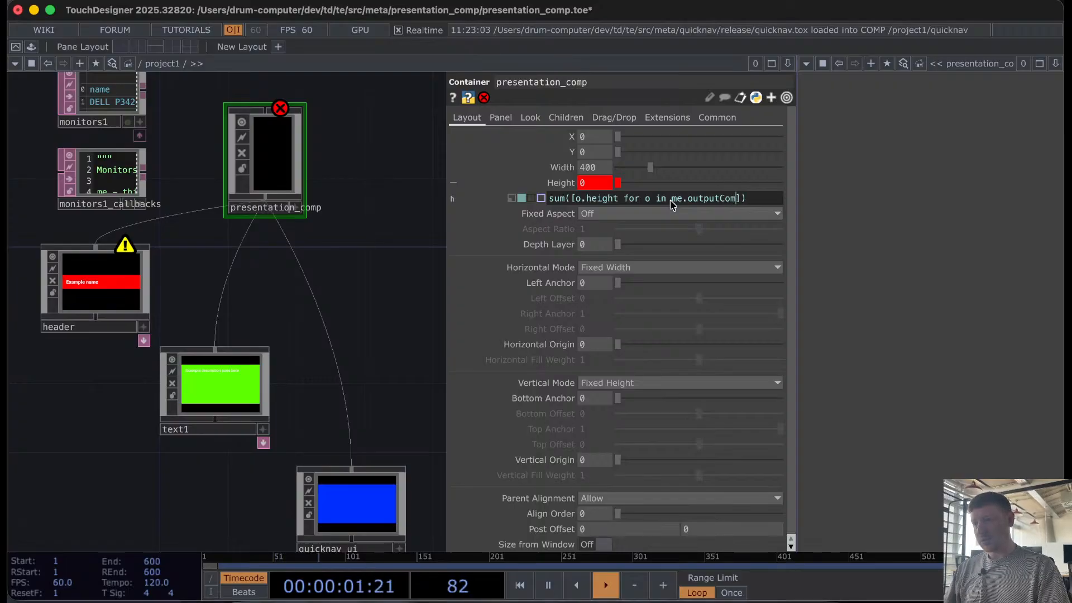
text(tf)
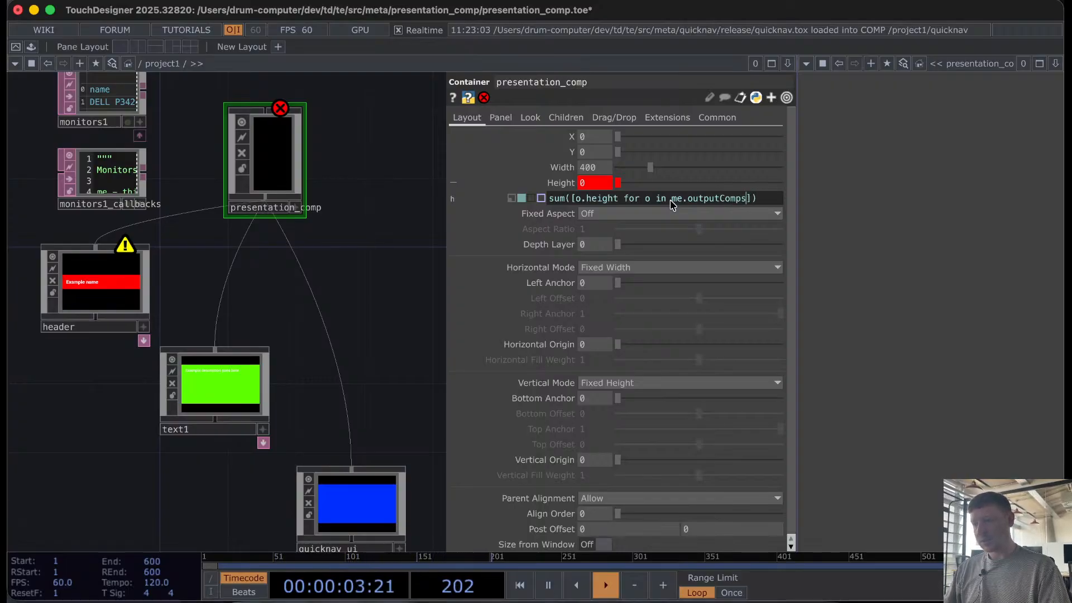
click(361, 271)
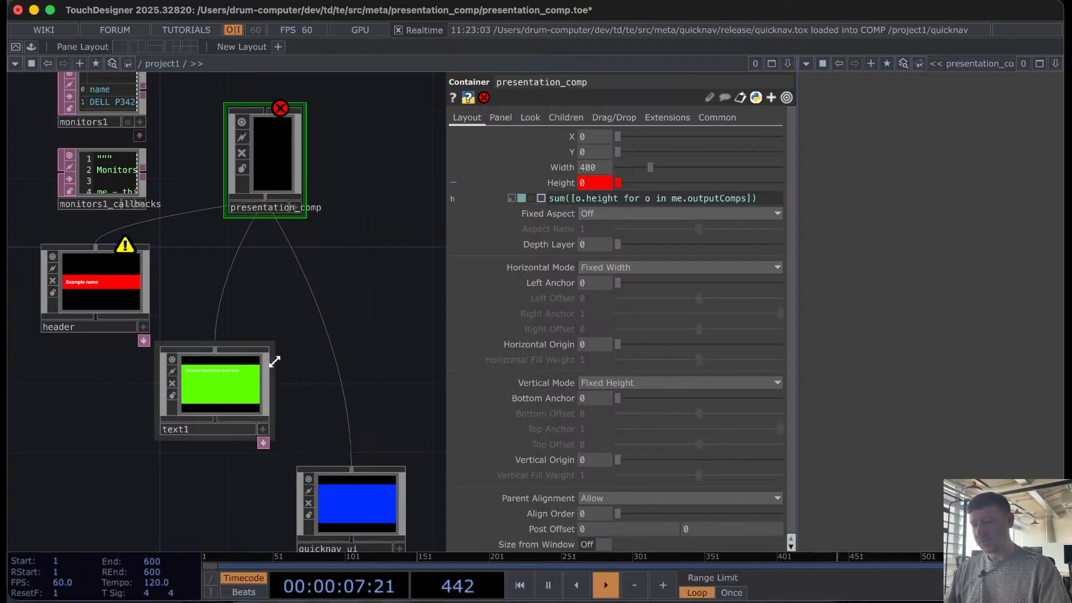
Step: Review the earlier outputCOMPs statement in the Textport and the error details of presentation_comp
key(alt+t)
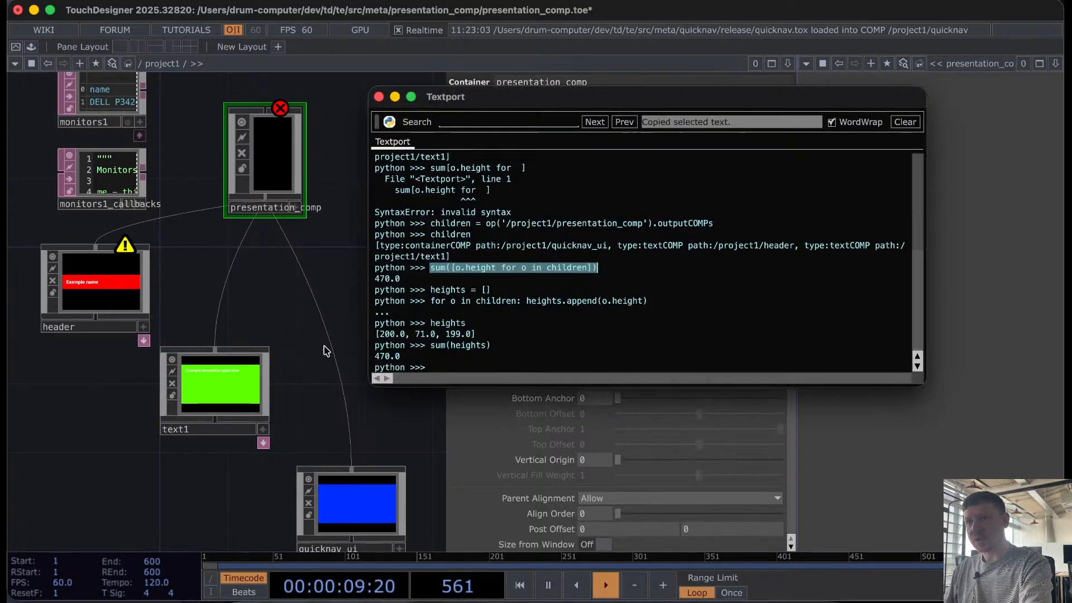
click(526, 278)
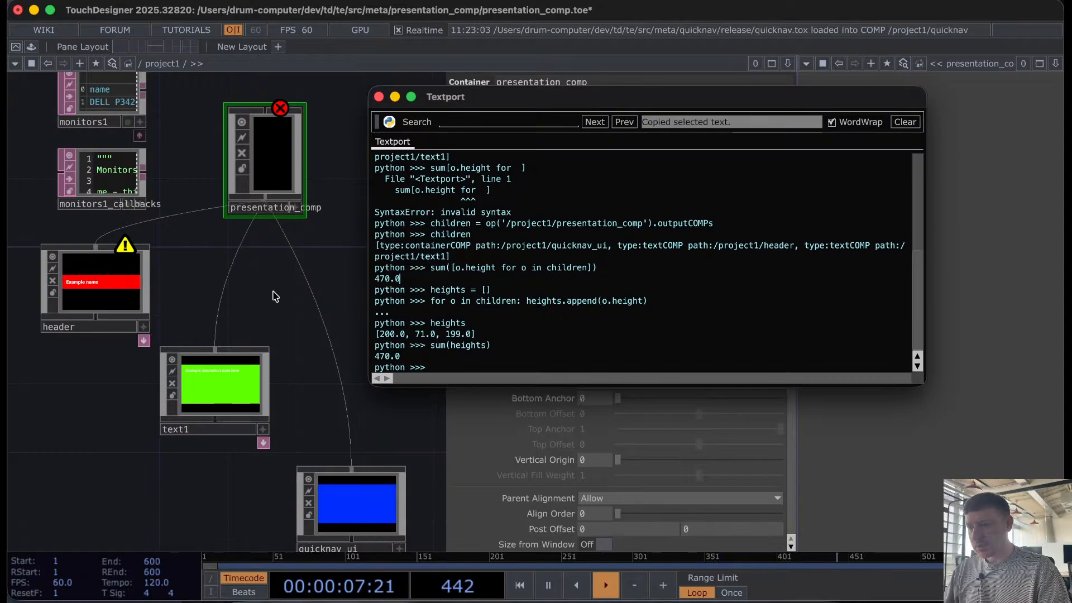
click(380, 97)
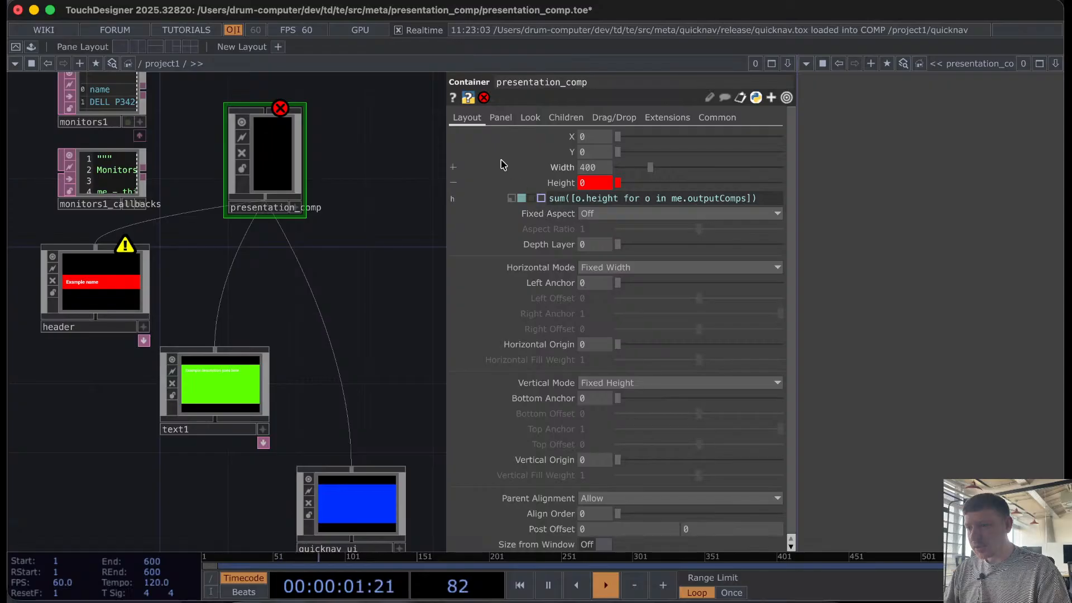
click(485, 97)
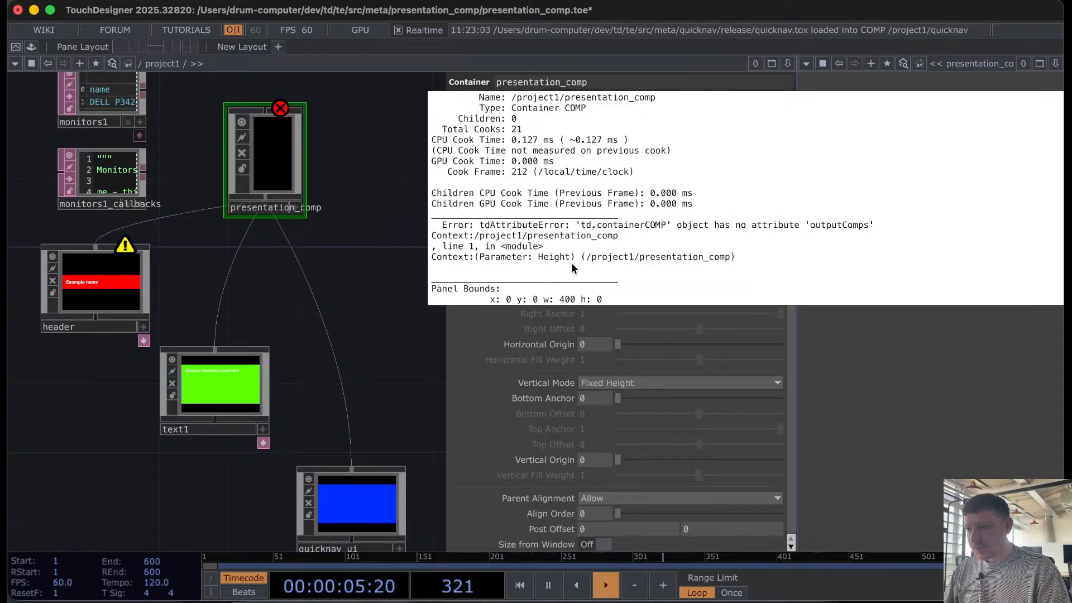
click(350, 293)
Step: Correct the attribute in presentation_comp's Height expression so it reads sum([o.height for o in me.outputCOMPs])
click(741, 200)
key(BackSpace)
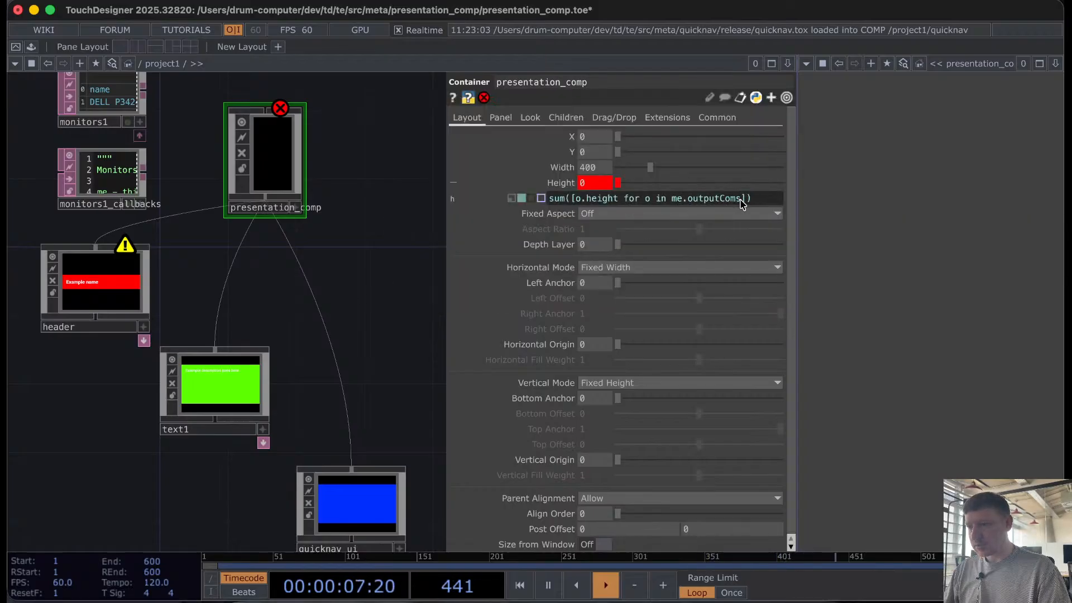
key(Return)
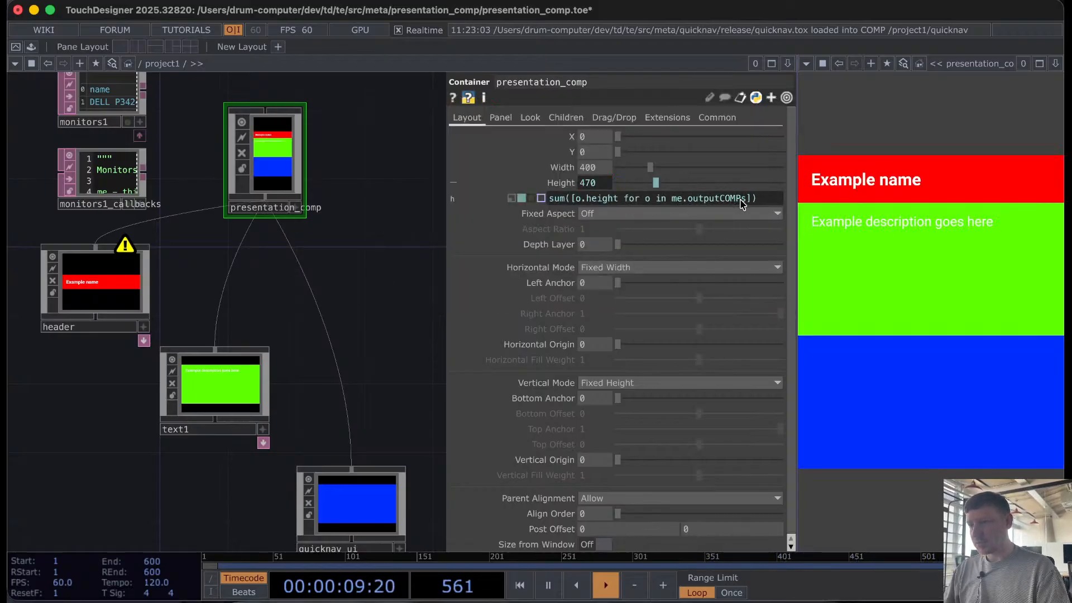
click(332, 179)
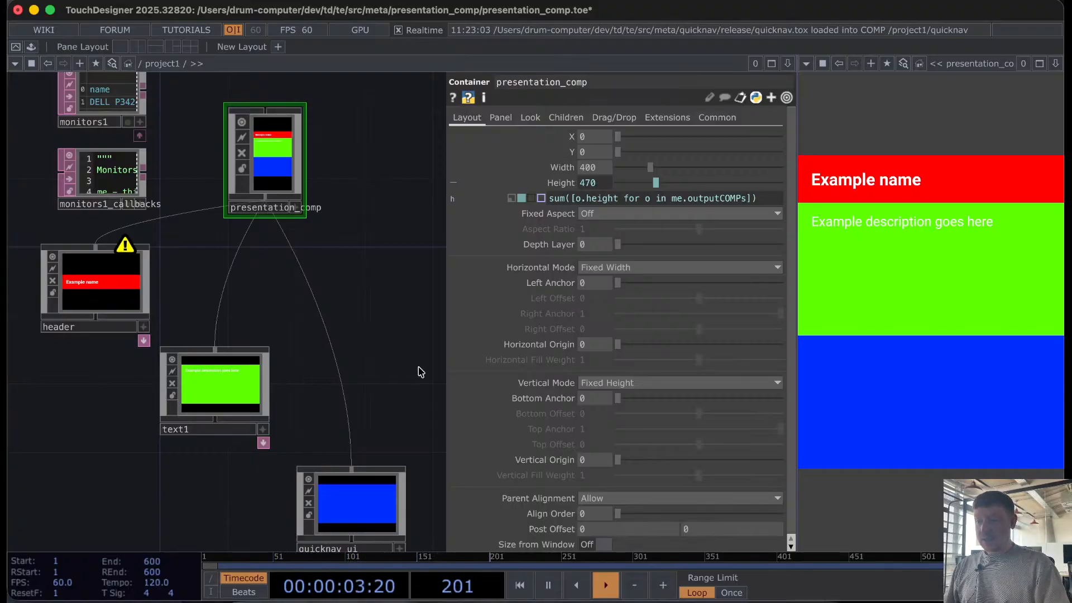
scroll(265, 158, up, 4)
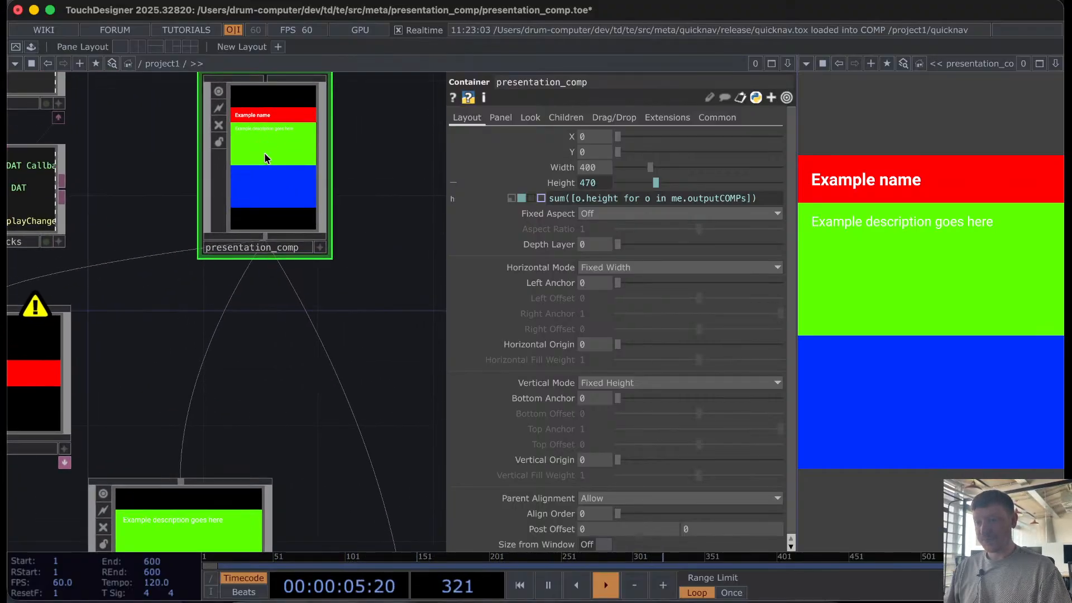
Step: Compare the header, description and quicknav sections in the panel preview with their nodes in the network
scroll(391, 301, down, 2)
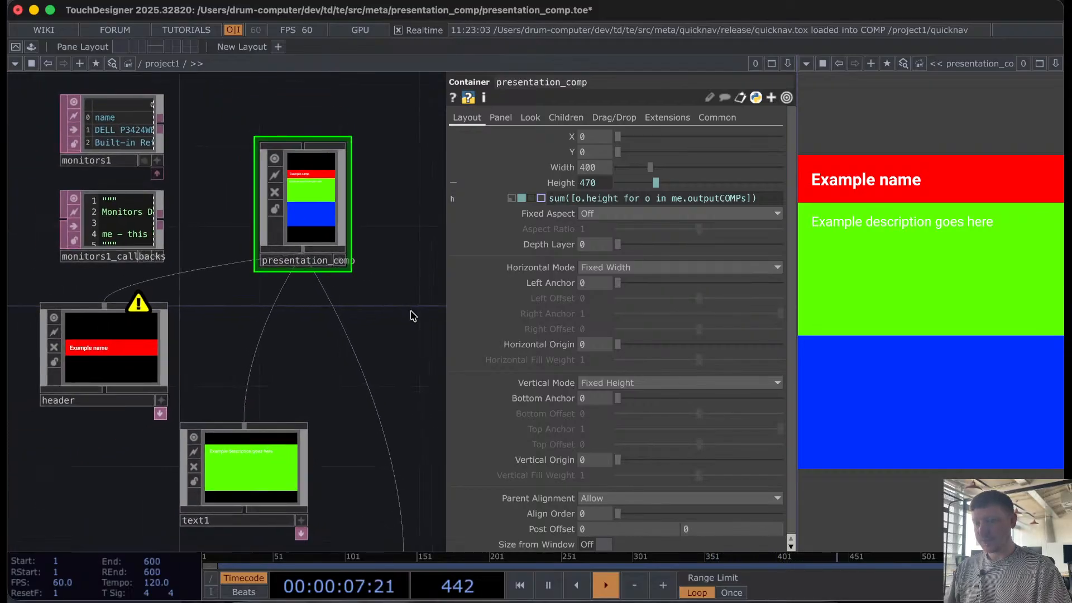
drag(405, 309, 350, 303)
drag(239, 289, 367, 242)
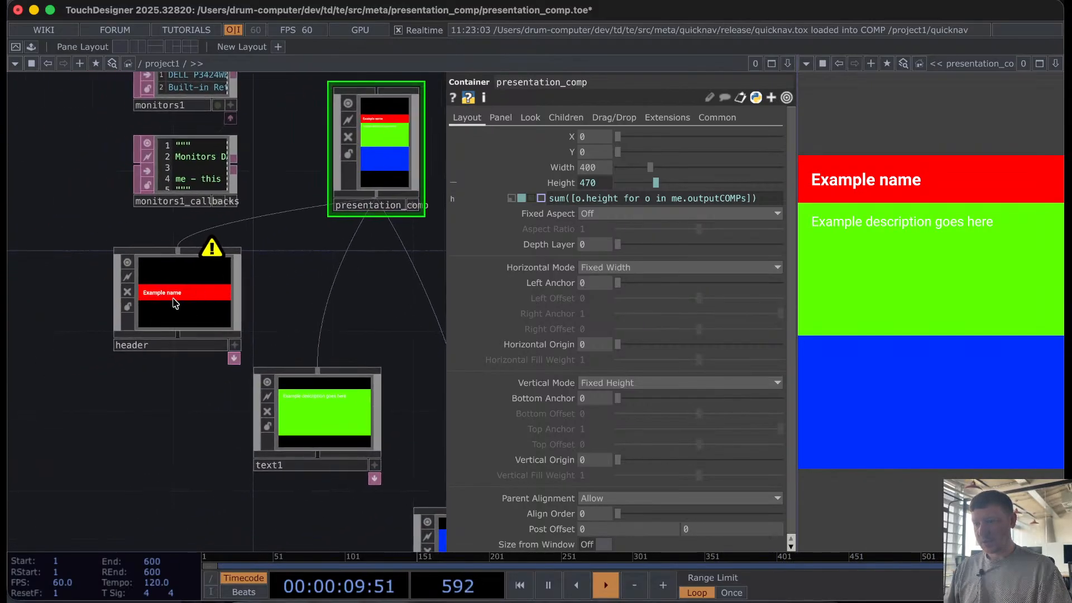
double_click(938, 177)
double_click(980, 223)
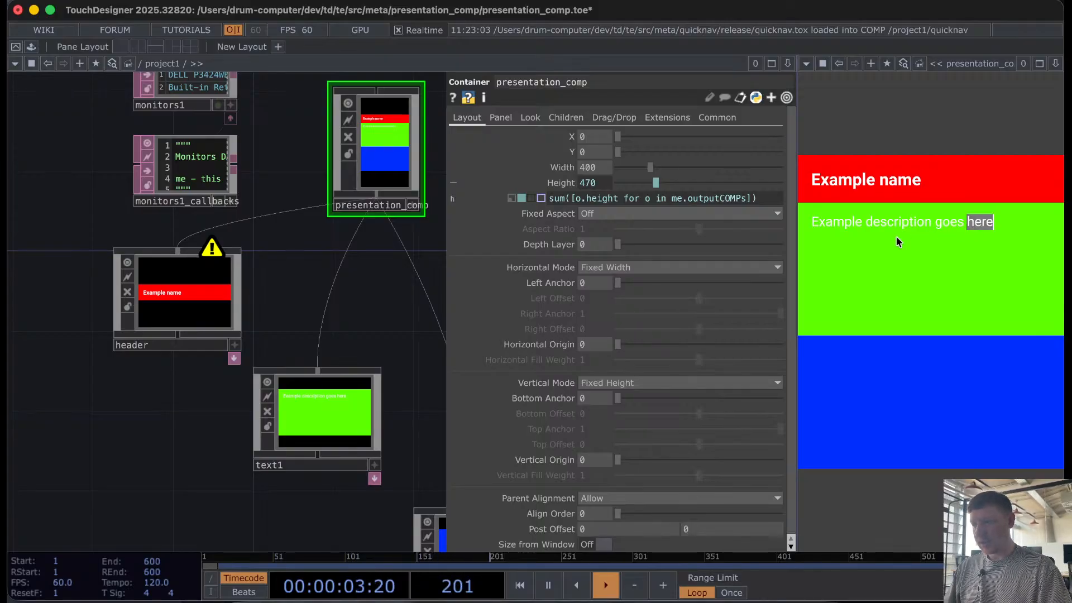
click(895, 358)
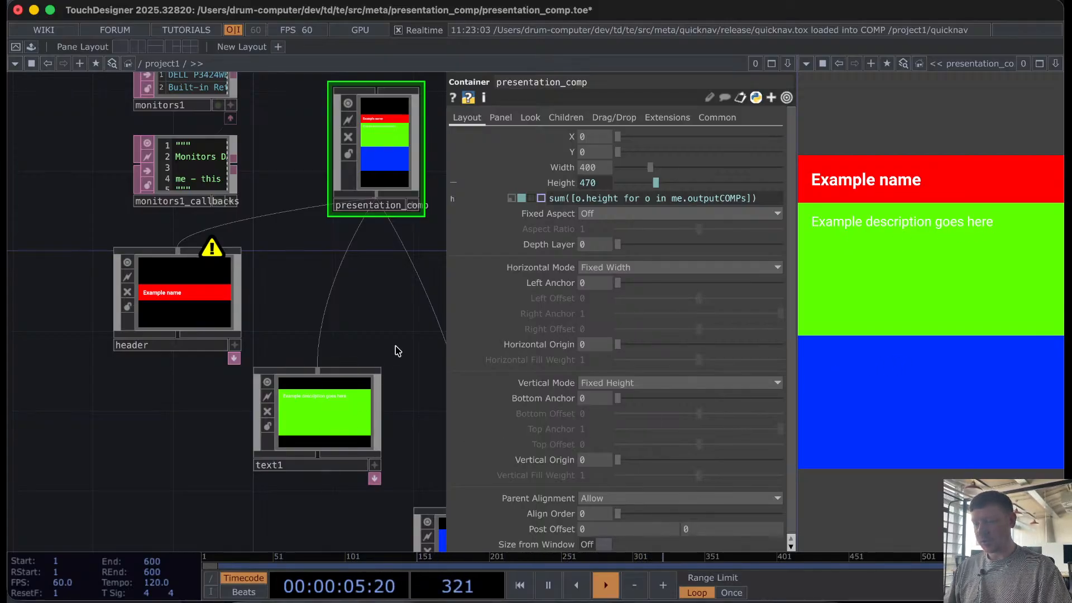
drag(398, 352, 245, 161)
scroll(210, 313, down, 5)
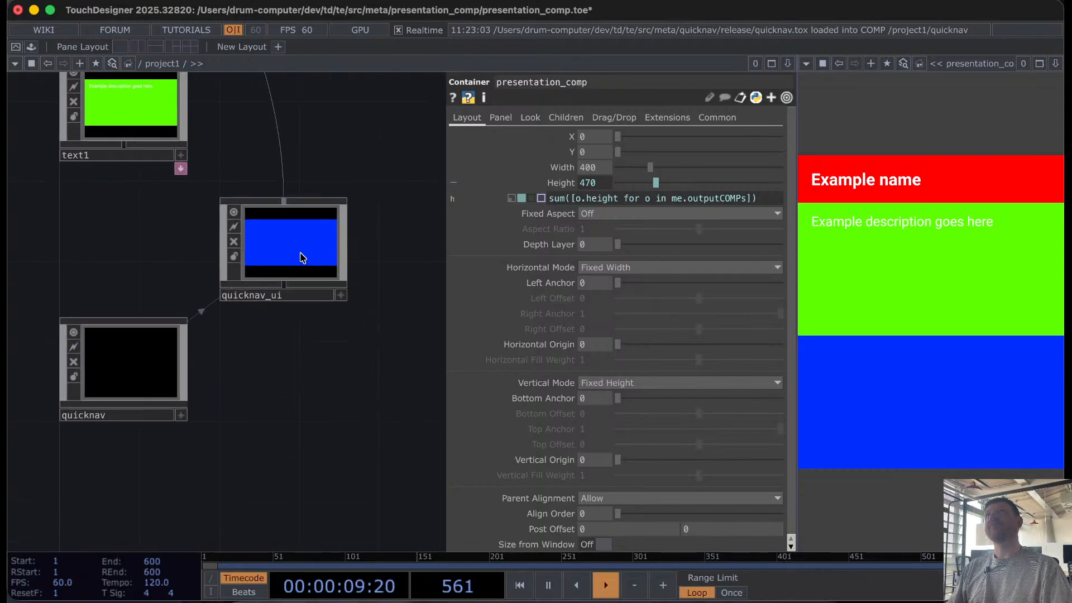
scroll(275, 235, up, 3)
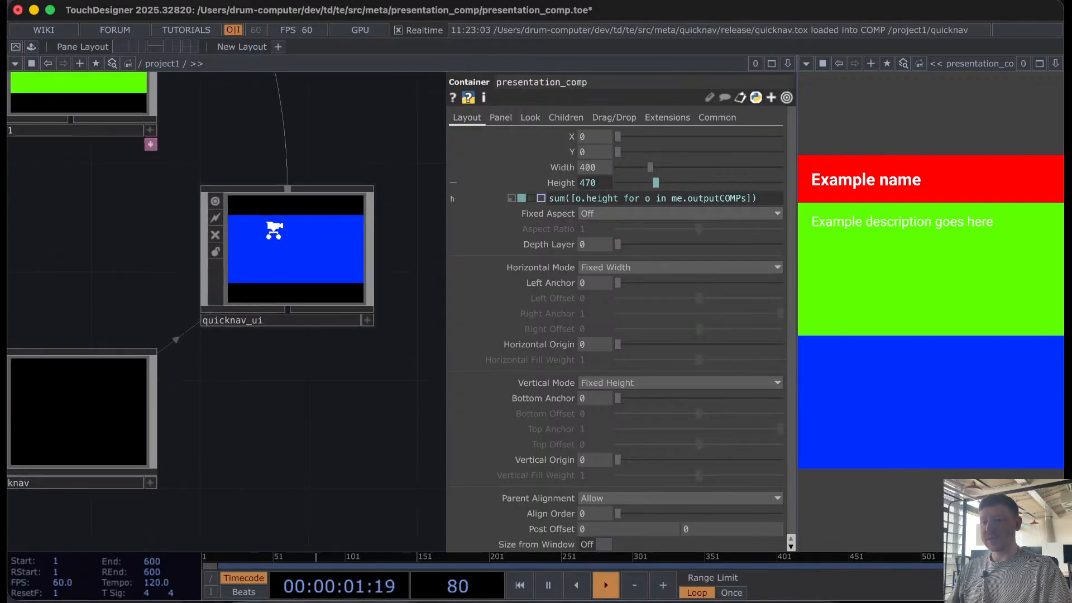
drag(86, 312, 273, 230)
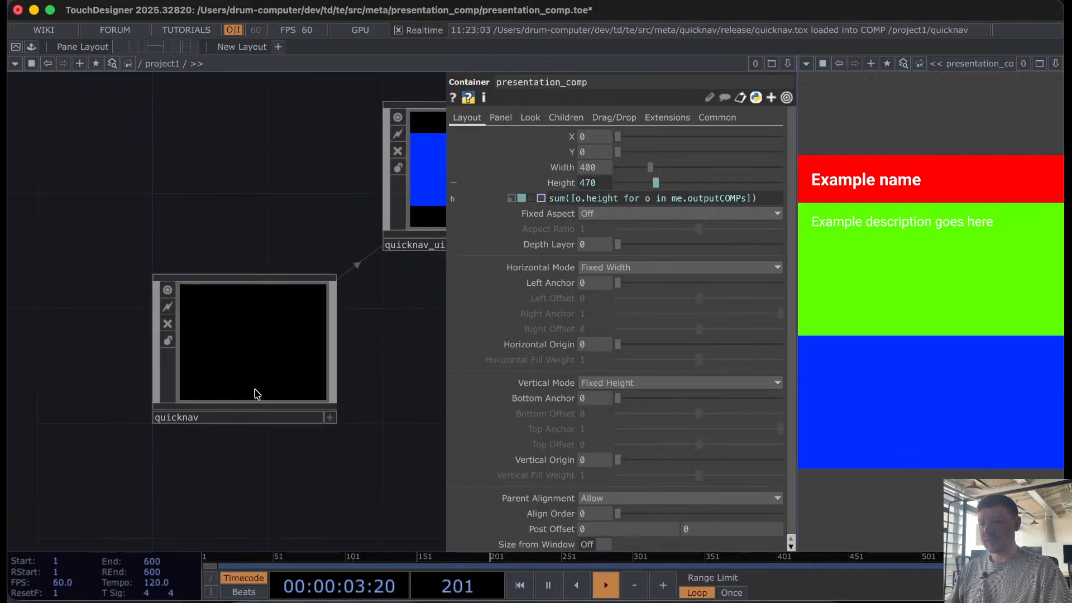
Step: Move quicknav down to free up space and add a Text COMP beside it, below quicknav_ui
click(256, 395)
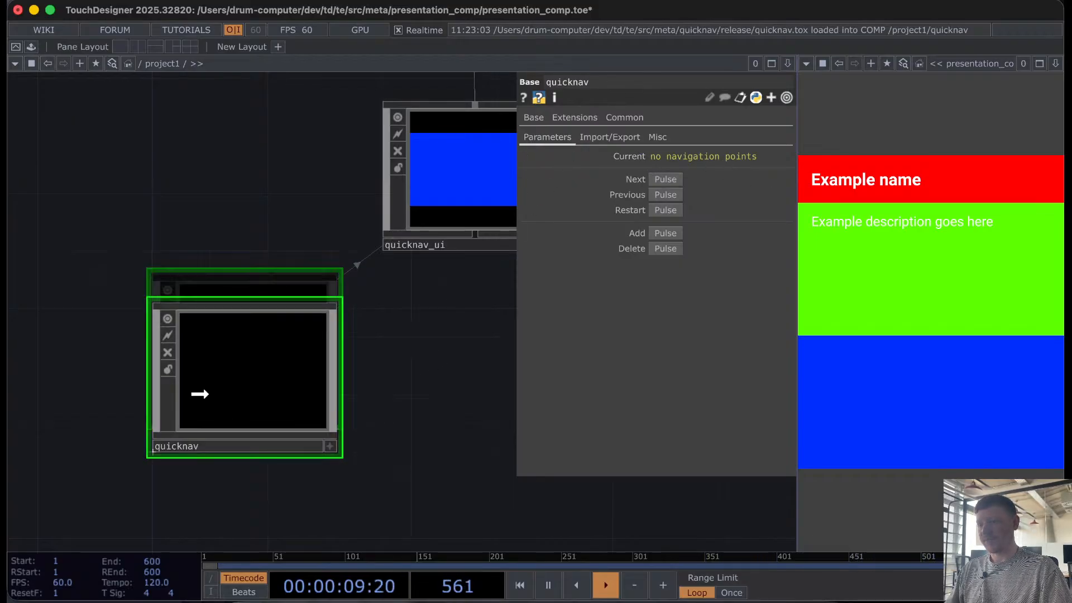
key(Tab)
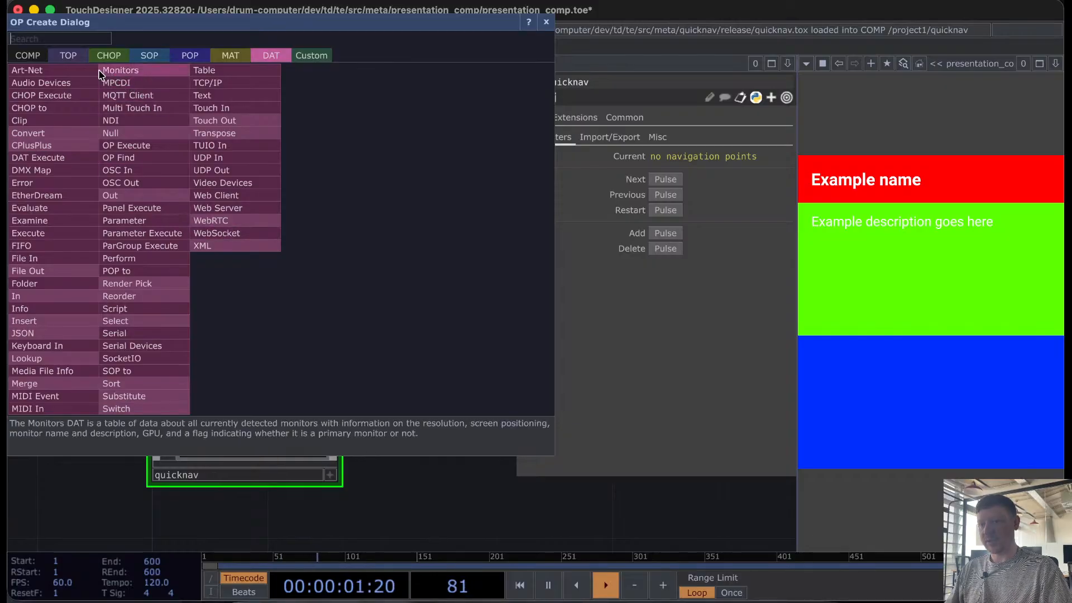
click(33, 54)
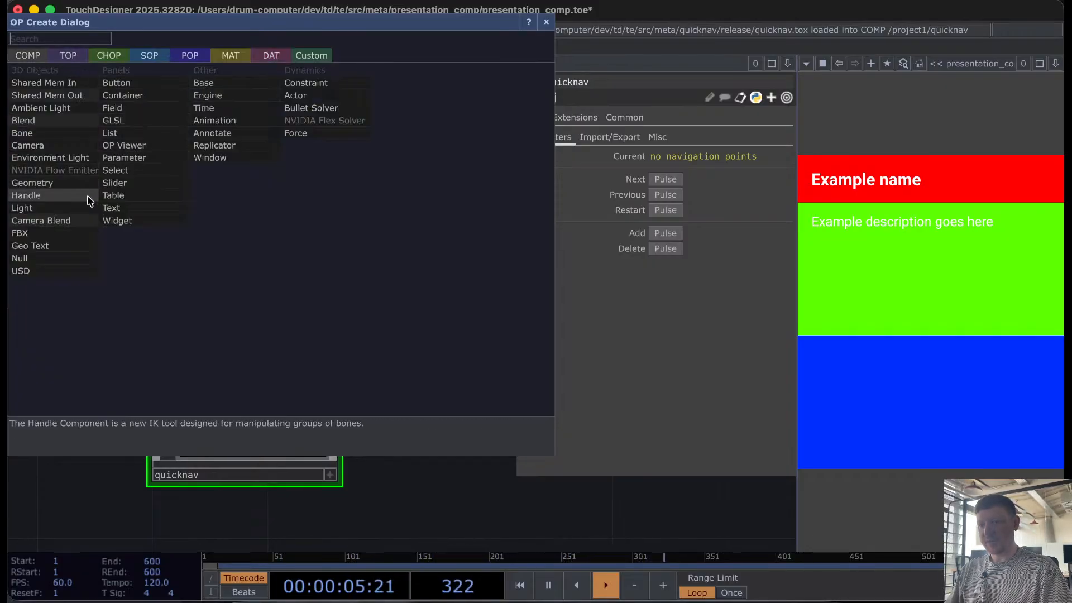
click(126, 208)
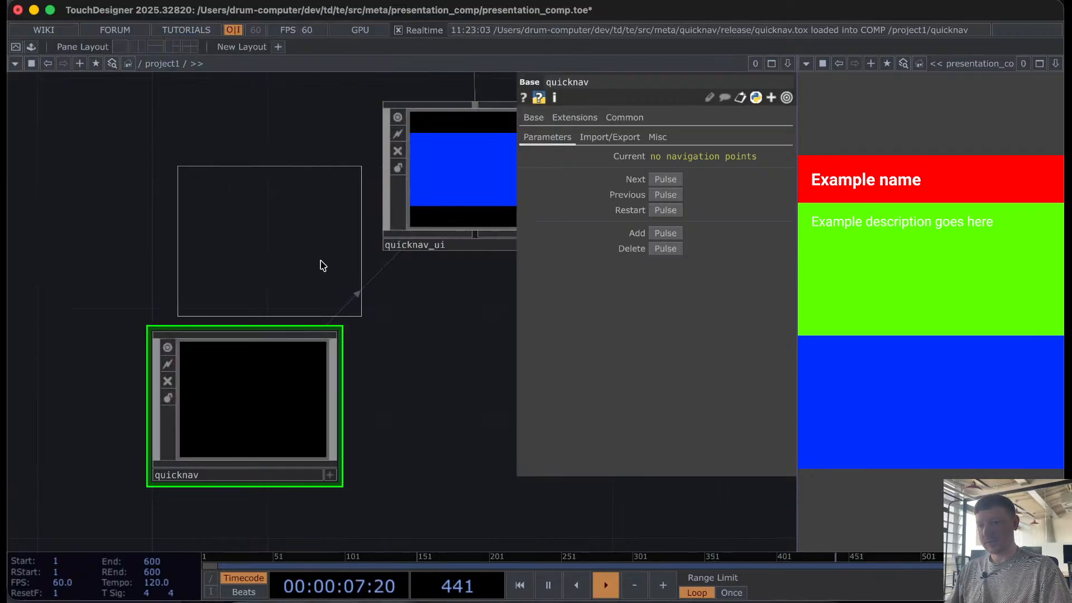
click(355, 320)
drag(329, 304, 151, 171)
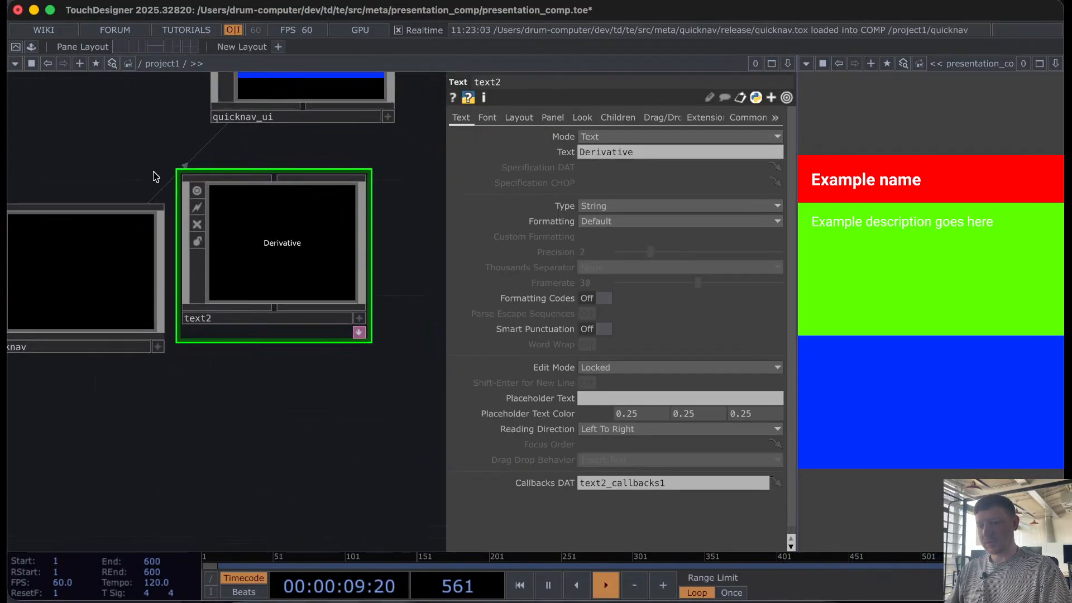
drag(270, 203, 313, 215)
drag(342, 404, 232, 402)
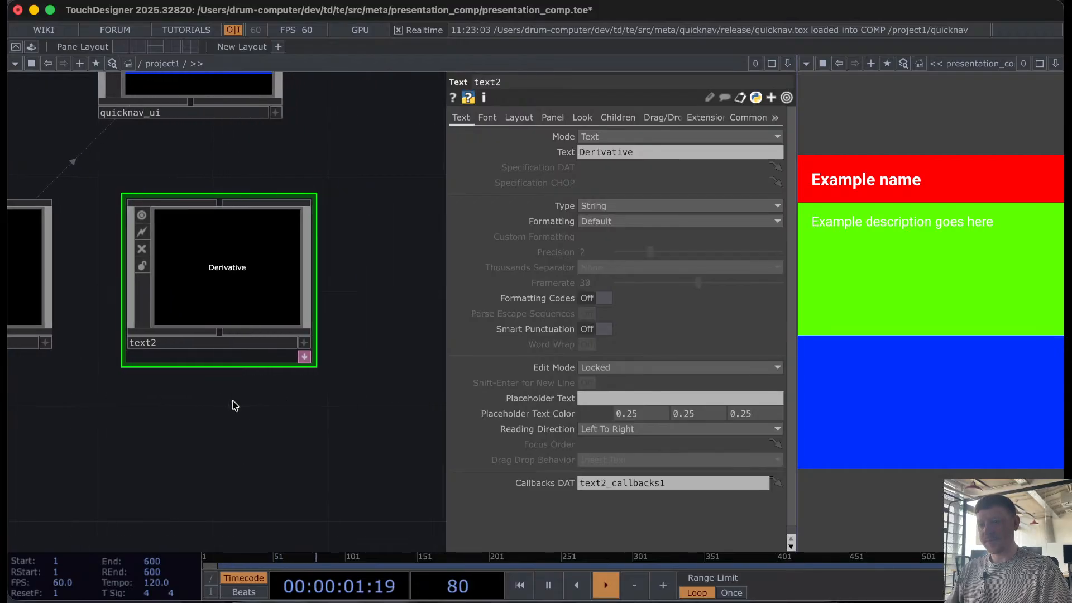
drag(217, 304, 210, 238)
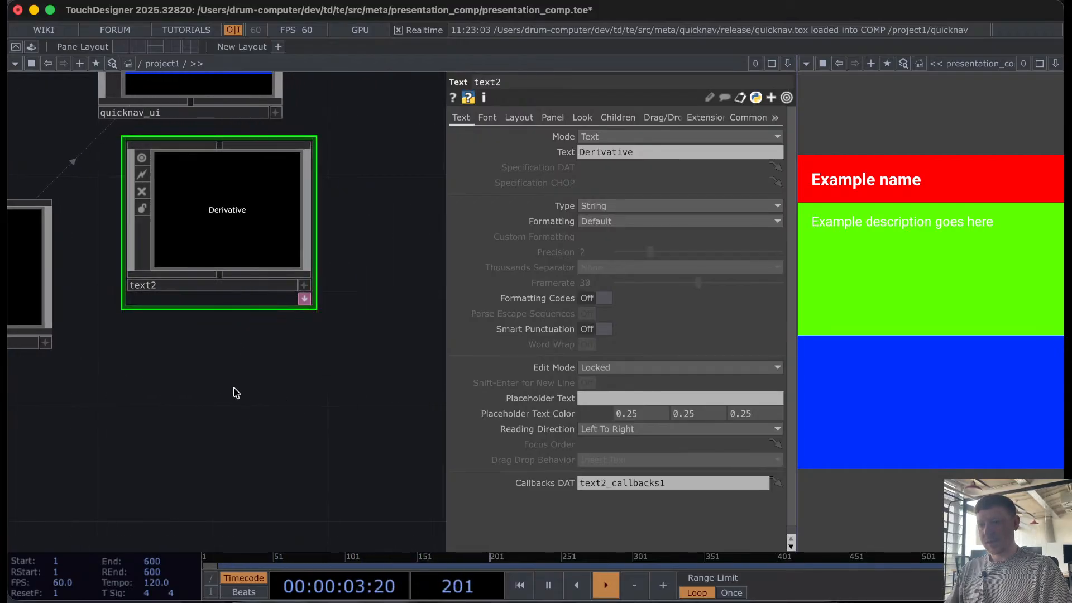
Step: Add a Button COMP directly below text2 and paste two copies of it underneath
key(Tab)
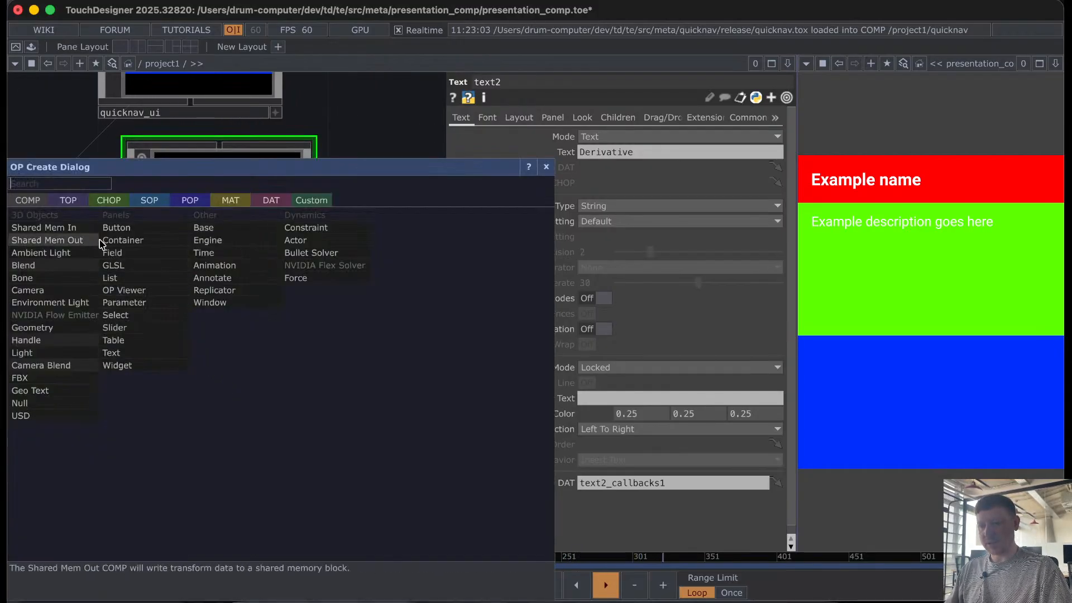
key(Escape)
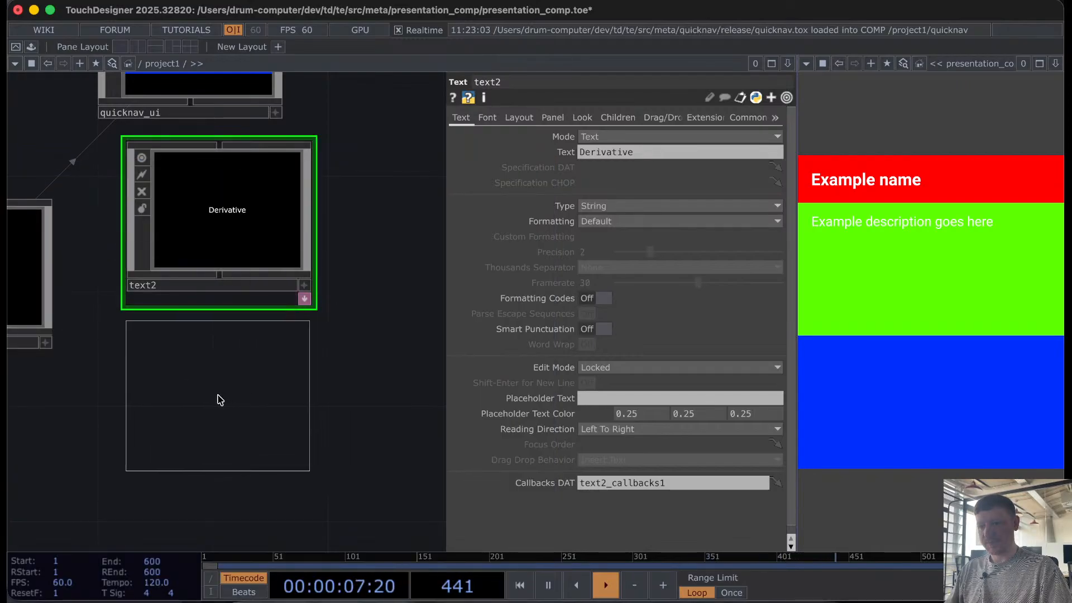
click(217, 398)
drag(349, 403, 307, 311)
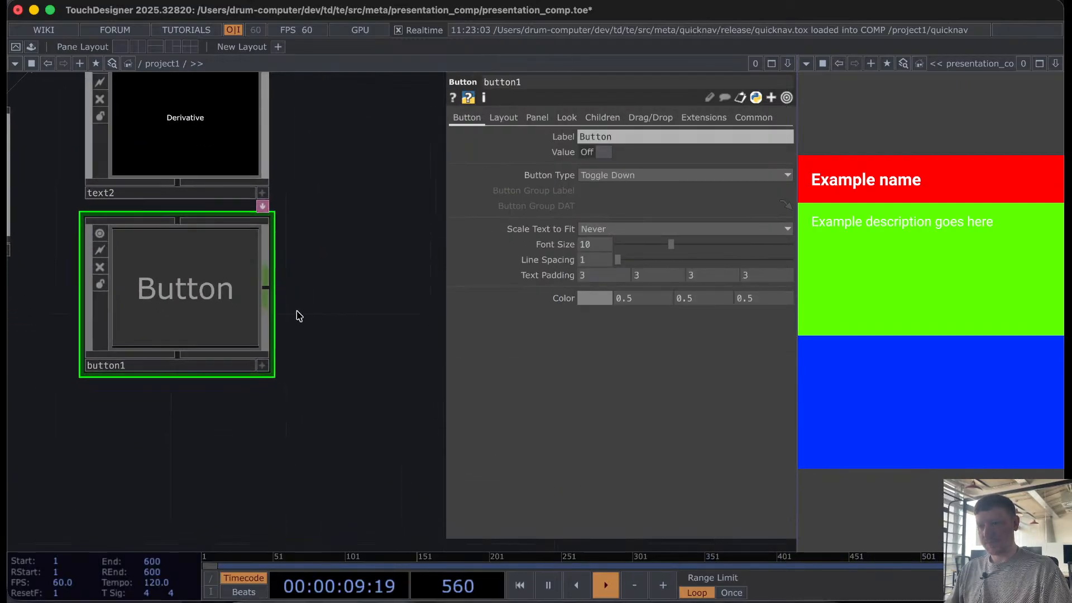
key(super+c)
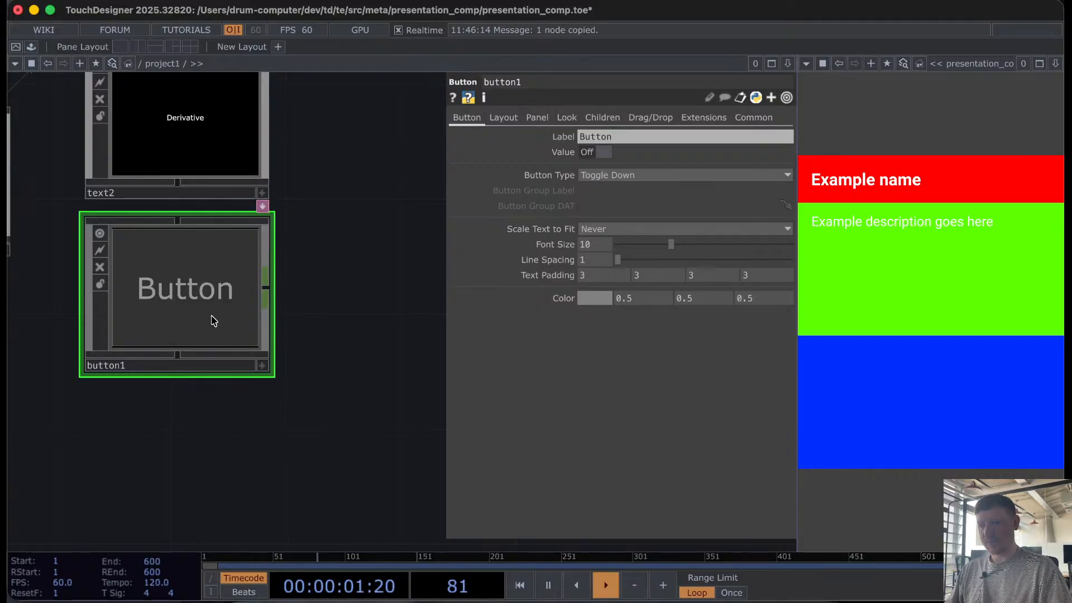
key(super+v)
scroll(327, 332, down, 3)
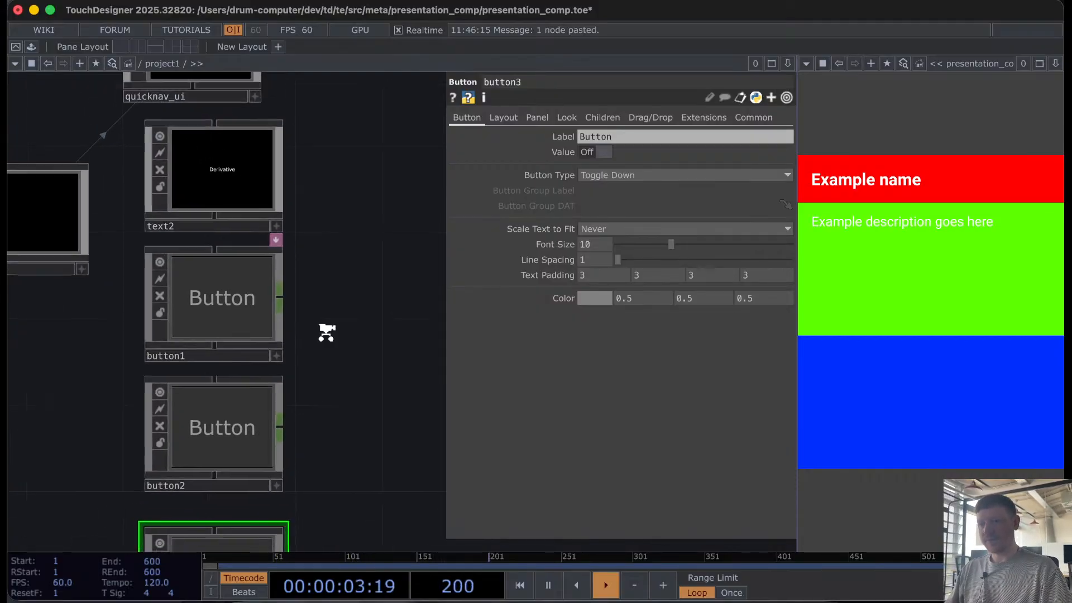
Step: Move text2 away from the button column and connect it as a panel child of quicknav_ui
scroll(326, 332, down, 1)
drag(358, 281, 209, 320)
drag(102, 232, 315, 273)
drag(285, 224, 73, 178)
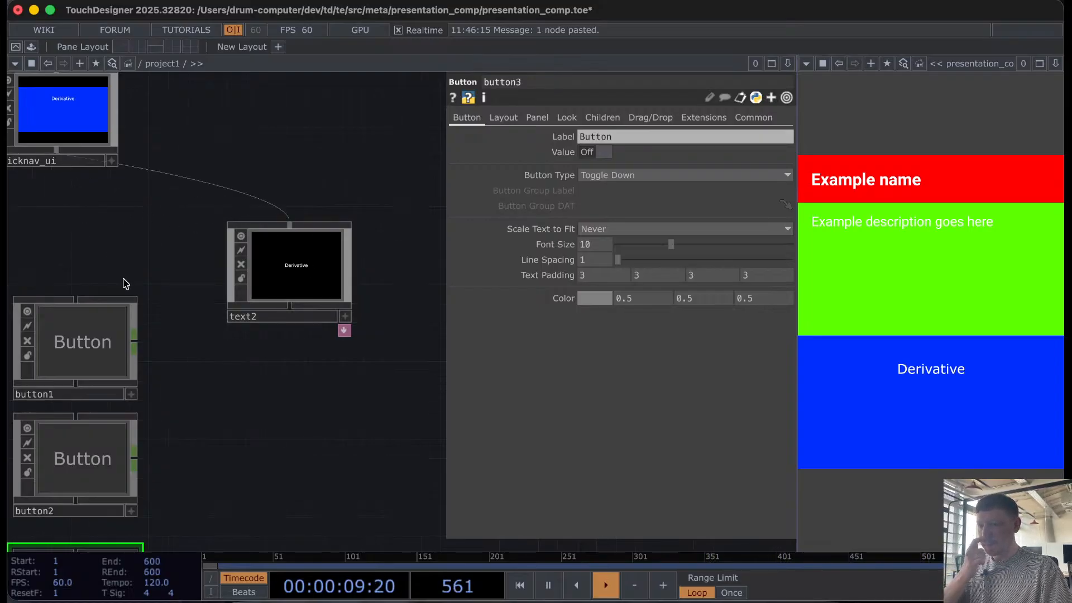
drag(139, 252, 240, 247)
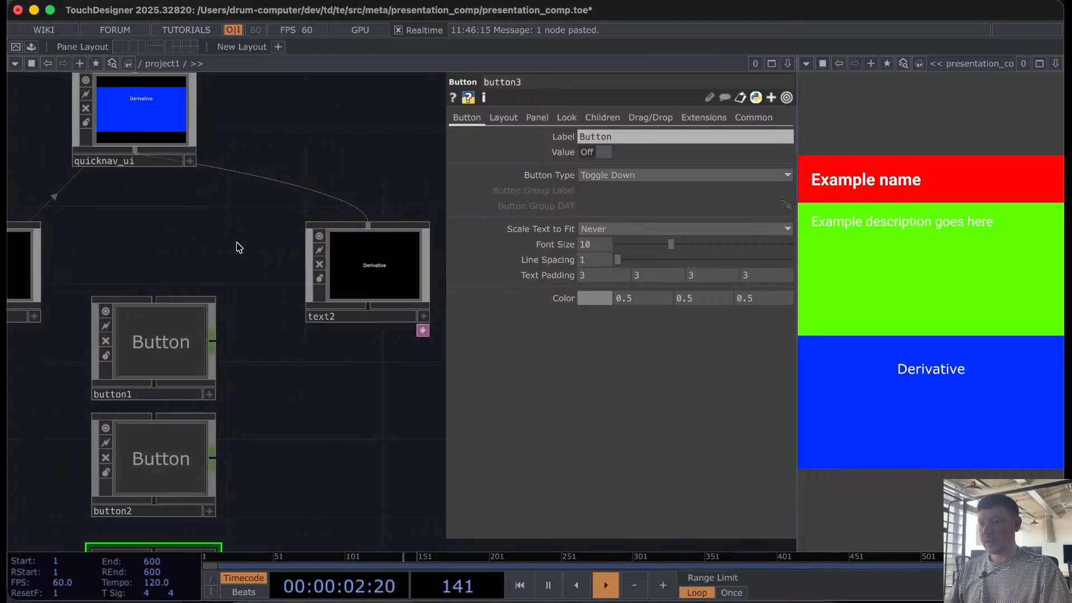
Step: Copy quicknav_ui's Width expression me.panelParent().width into text2's Width, and move text2 slightly closer to quicknav_ui
click(368, 272)
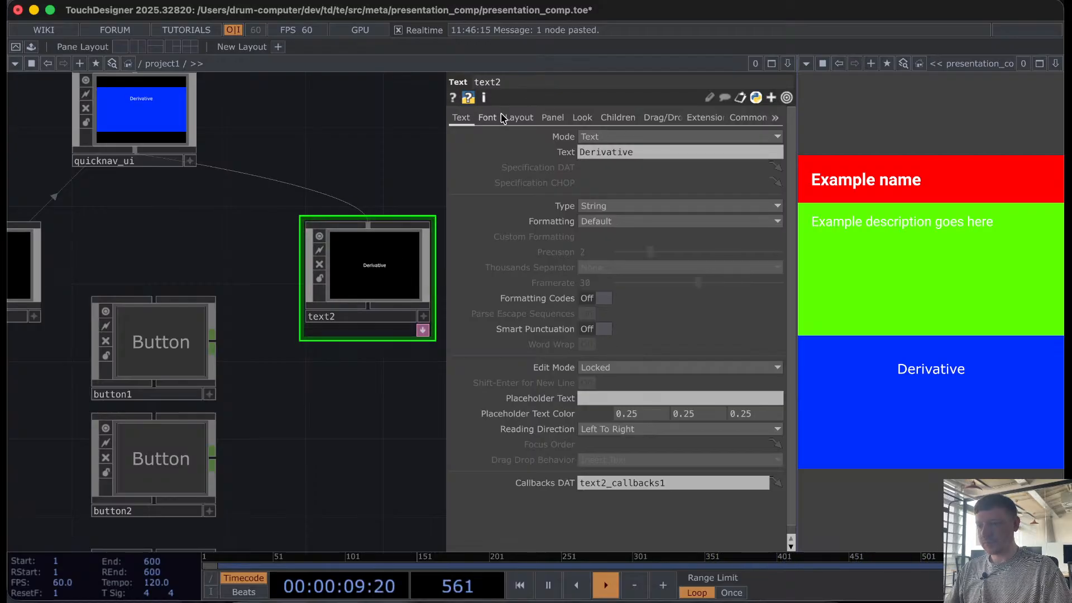
click(143, 116)
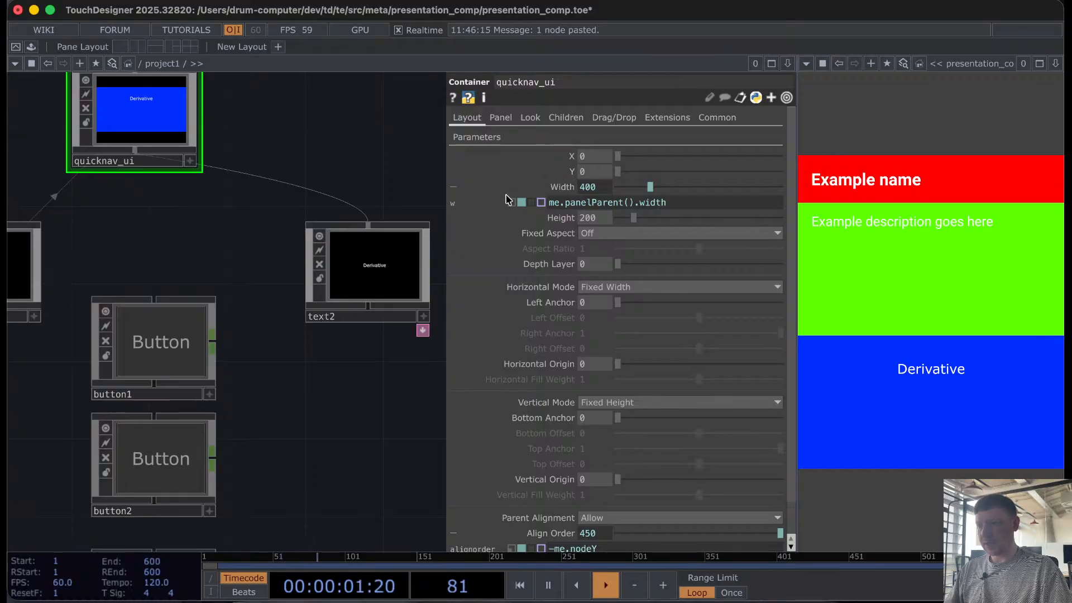
click(701, 201)
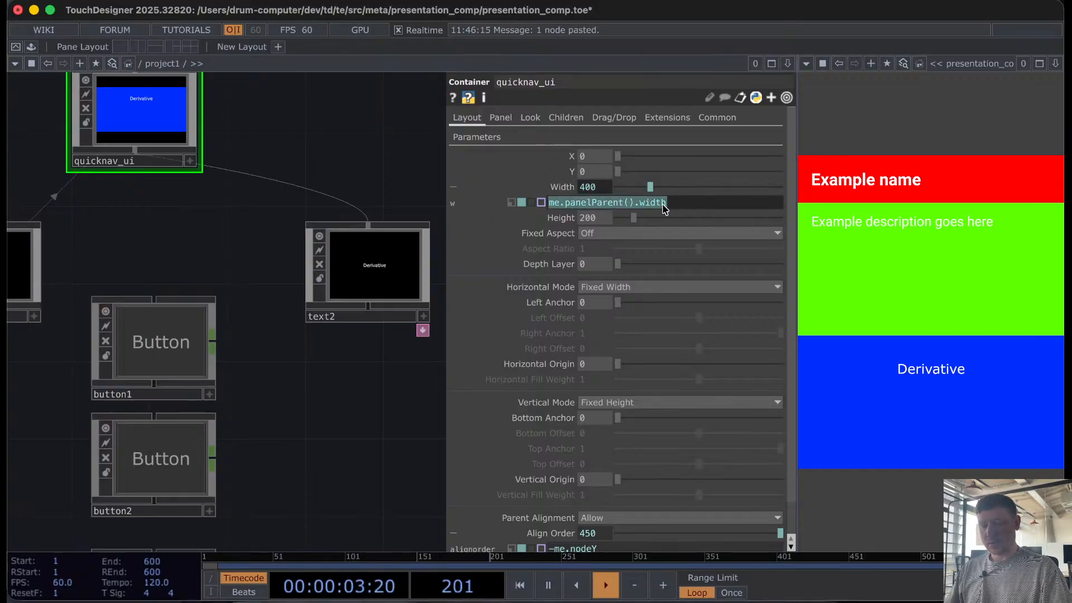
click(385, 267)
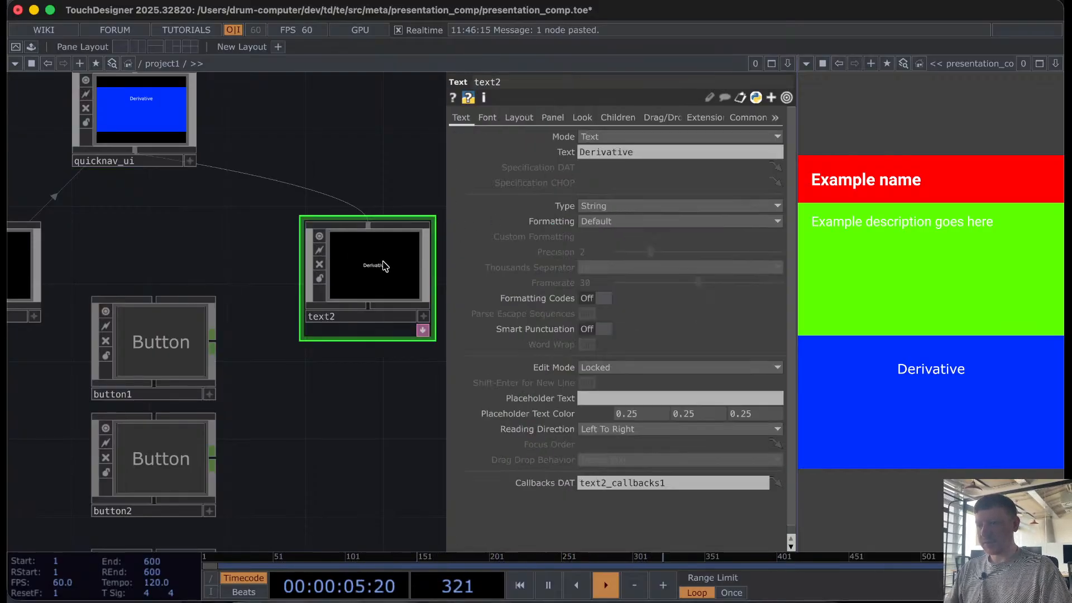
click(487, 118)
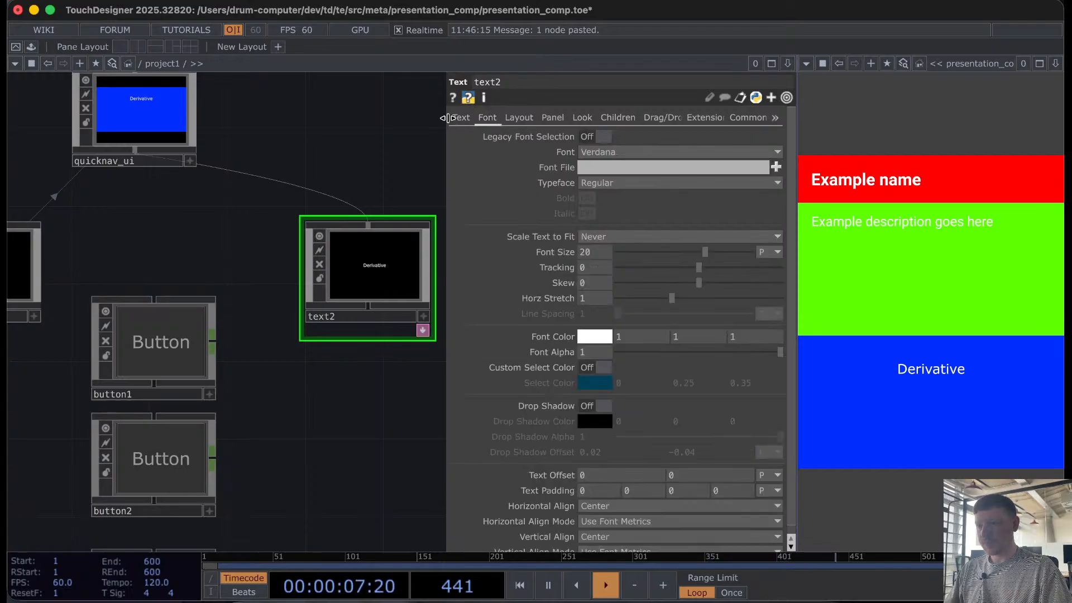
click(518, 117)
click(564, 167)
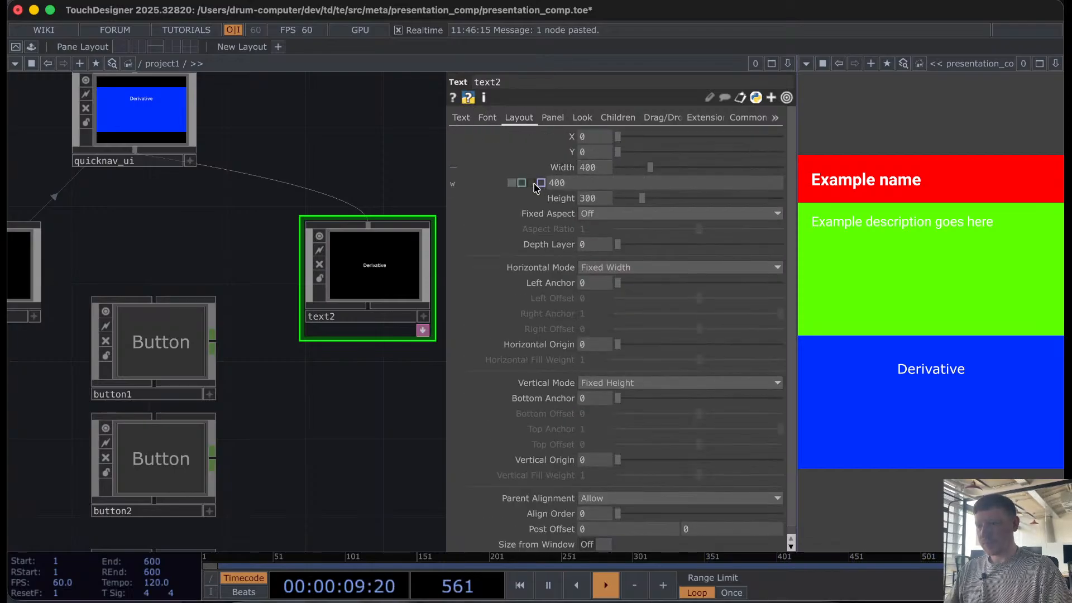
click(572, 186)
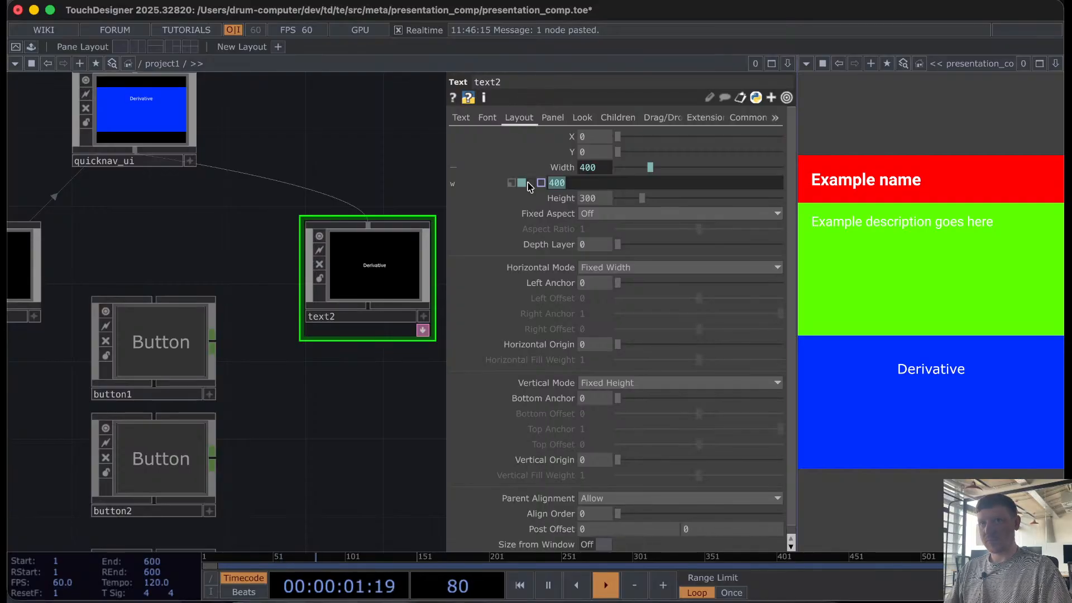
key(super+v)
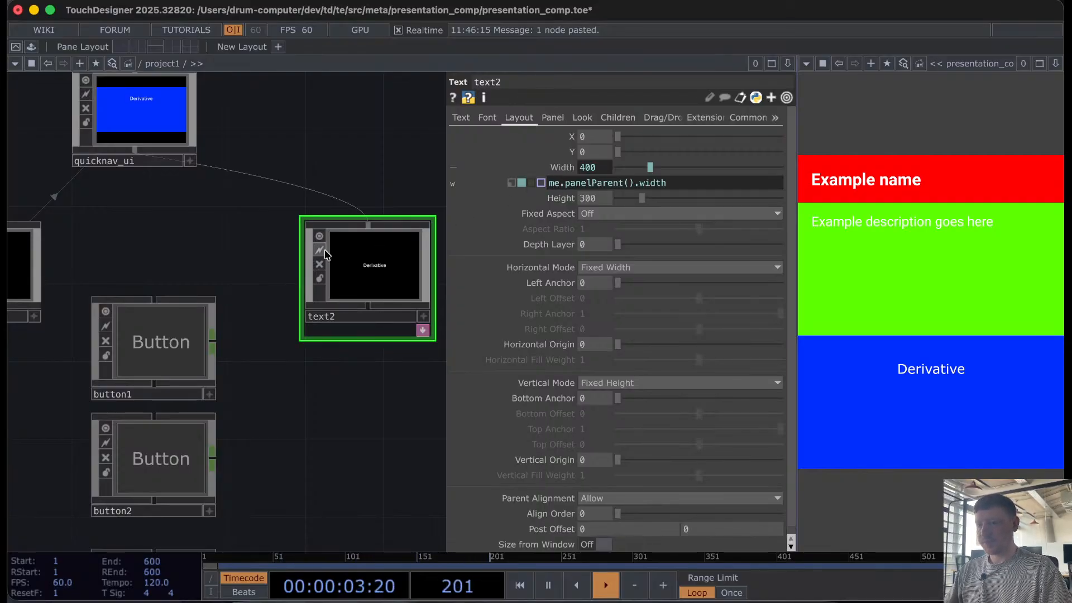
drag(335, 255, 296, 236)
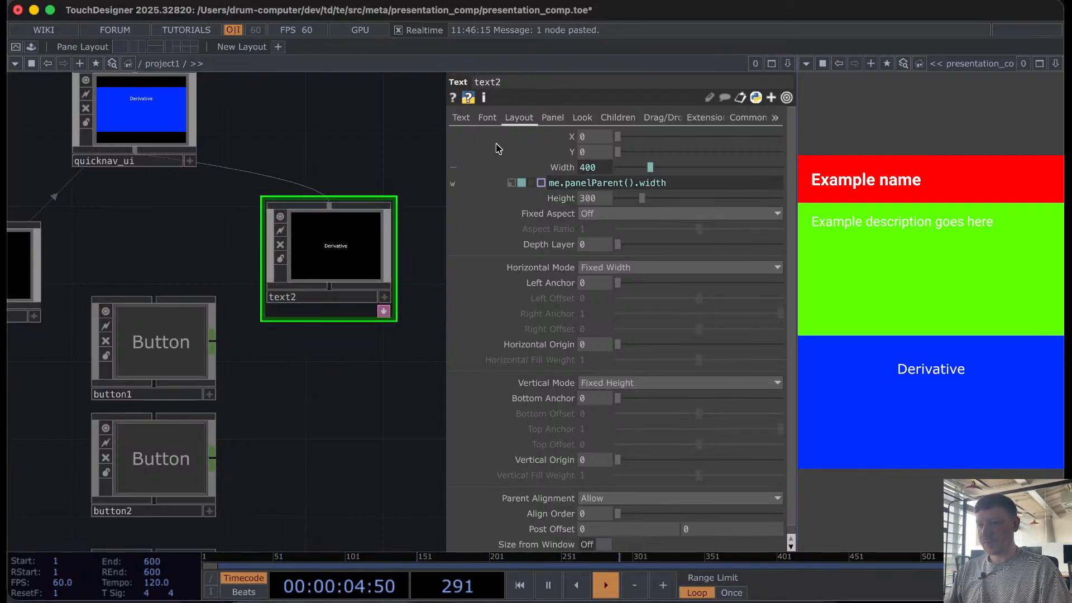
Step: Change text2's font to Roboto
click(473, 120)
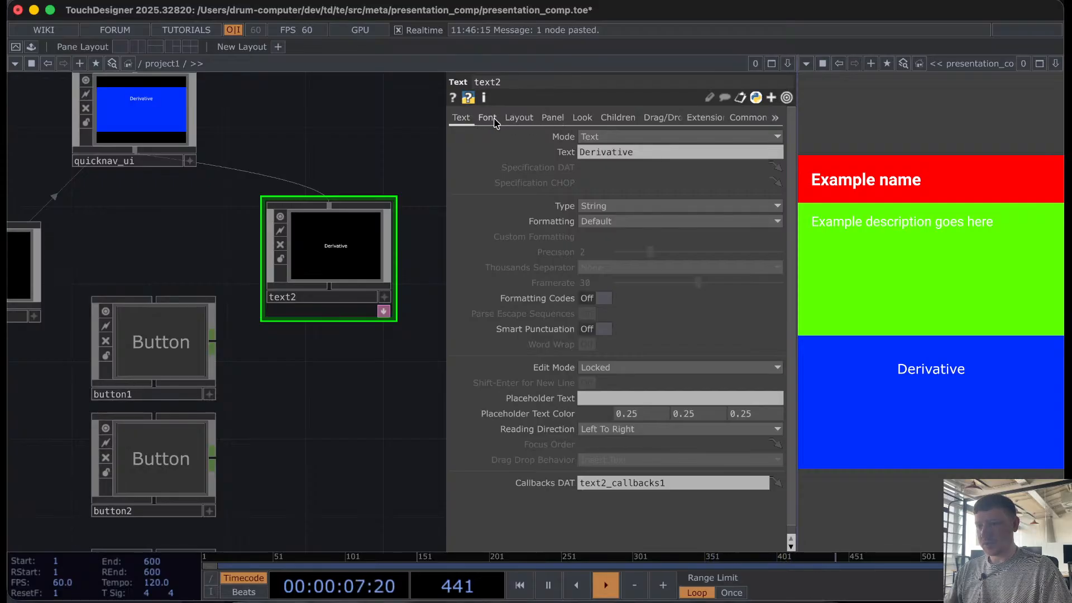
click(487, 118)
click(606, 153)
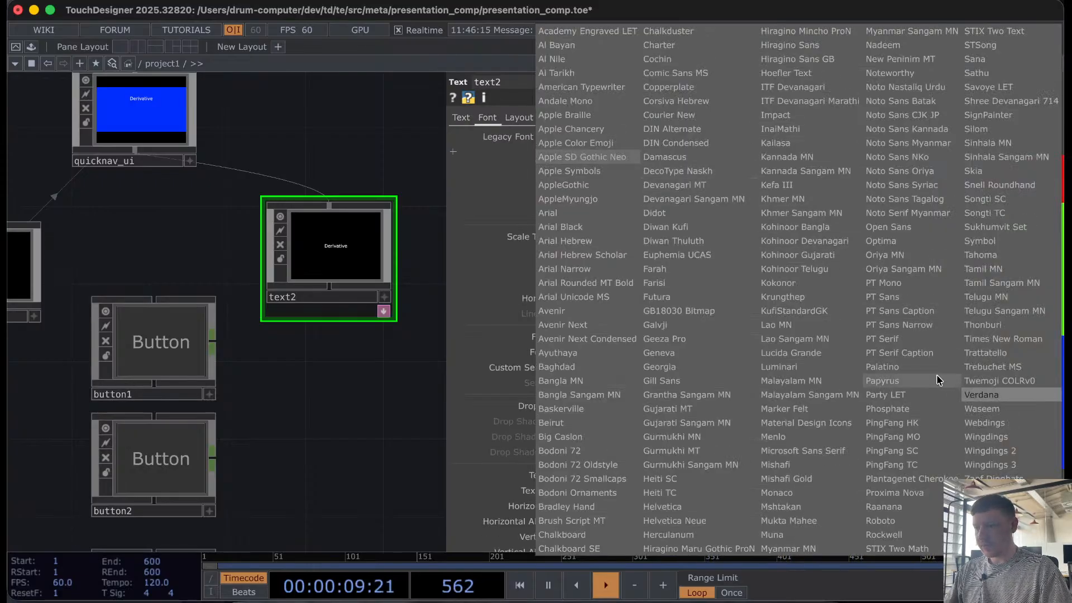
click(881, 519)
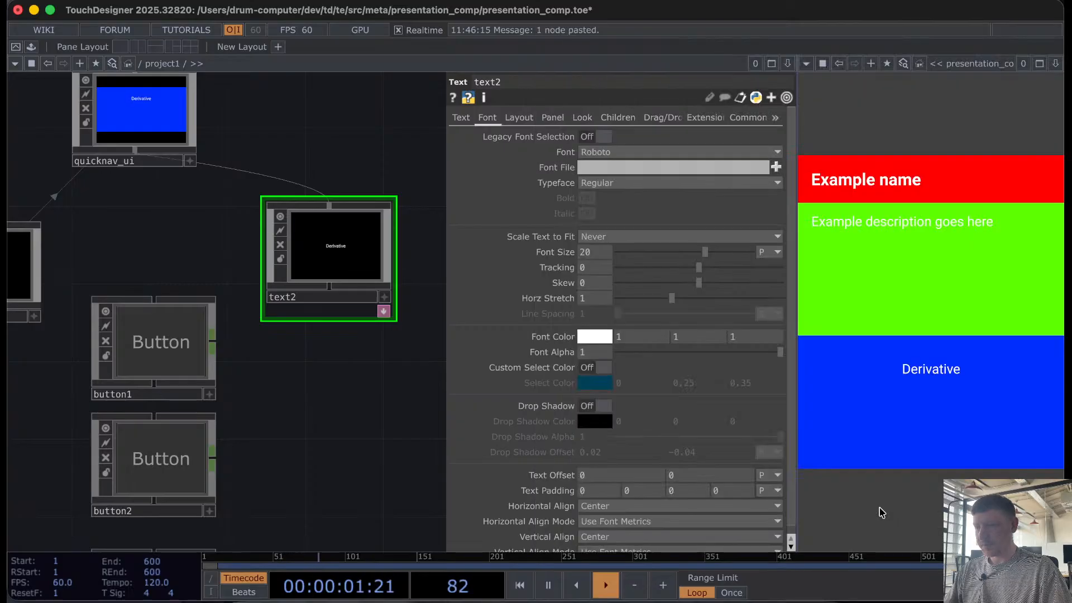
Step: Align text2's text to the left horizontally and to the top vertically
click(462, 118)
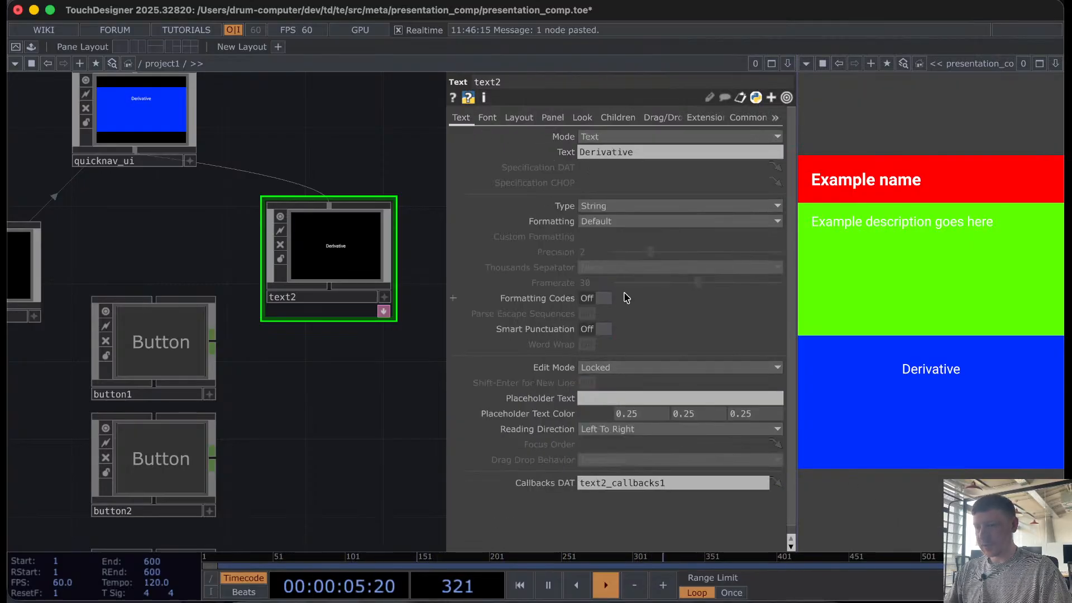
click(487, 119)
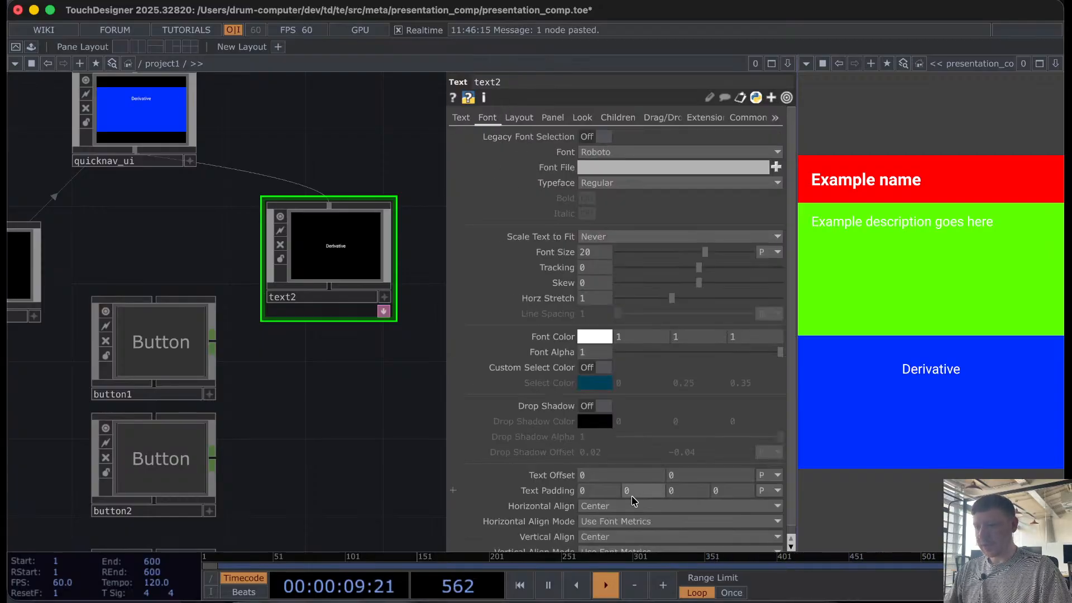
click(612, 507)
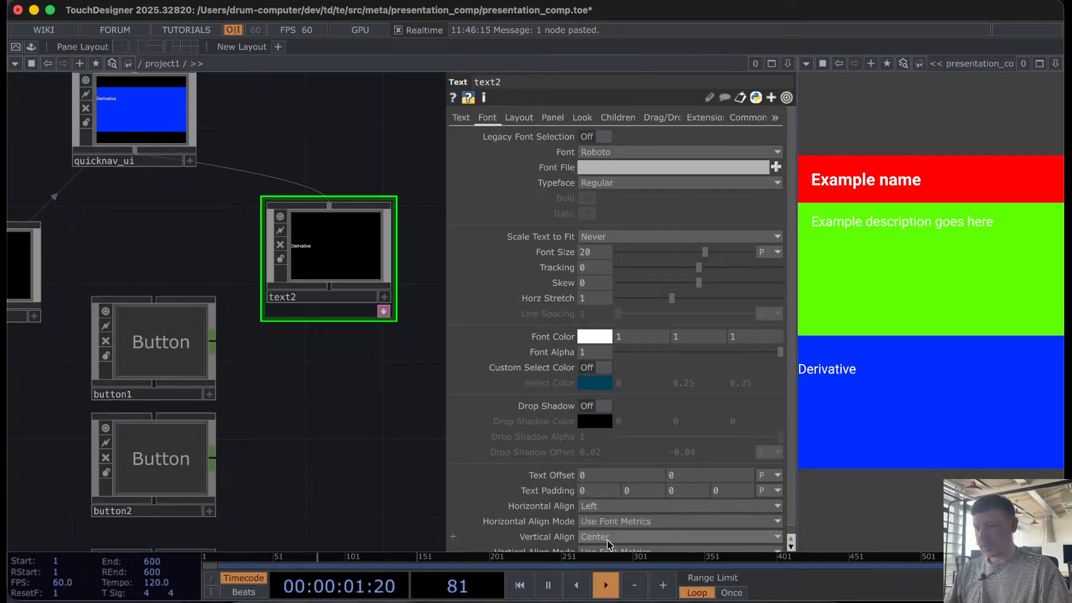
click(606, 536)
click(597, 553)
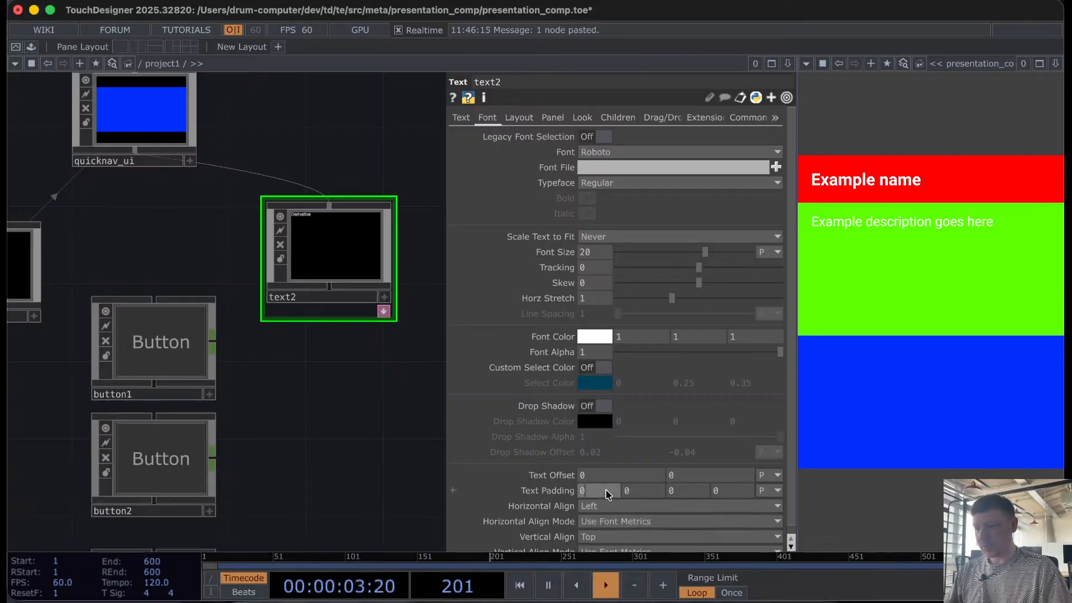
Step: Set all four Text Padding values of text2 to 20
key(Tab)
text(20)
key(Tab)
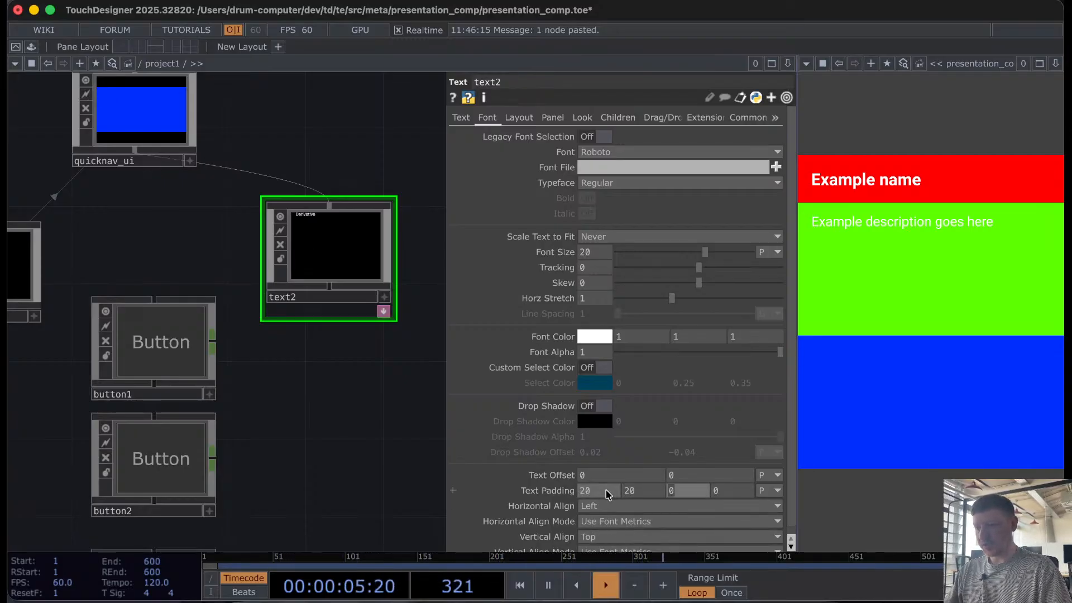
key(Tab)
text(20)
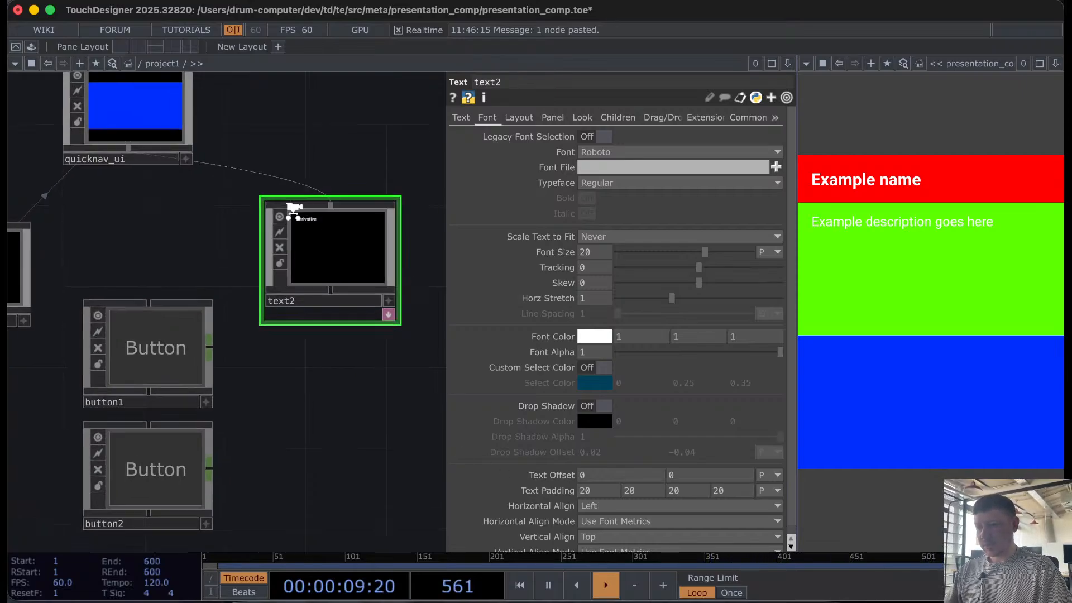
Step: Give text2 a blue background color and raise its Background Alpha to 0.996
scroll(292, 211, up, 3)
scroll(294, 211, up, 2)
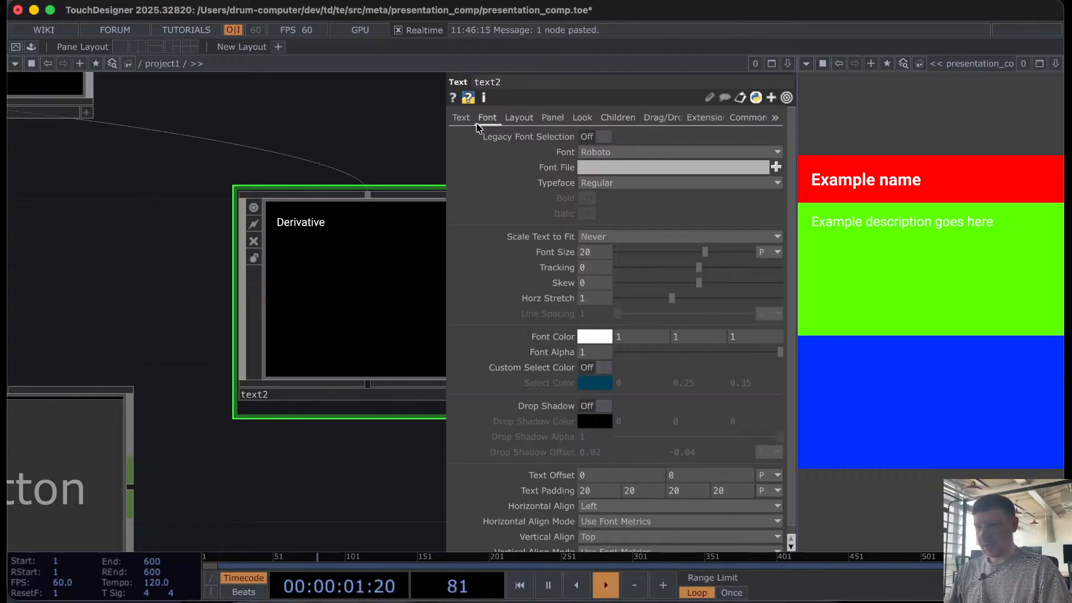
click(551, 118)
click(535, 118)
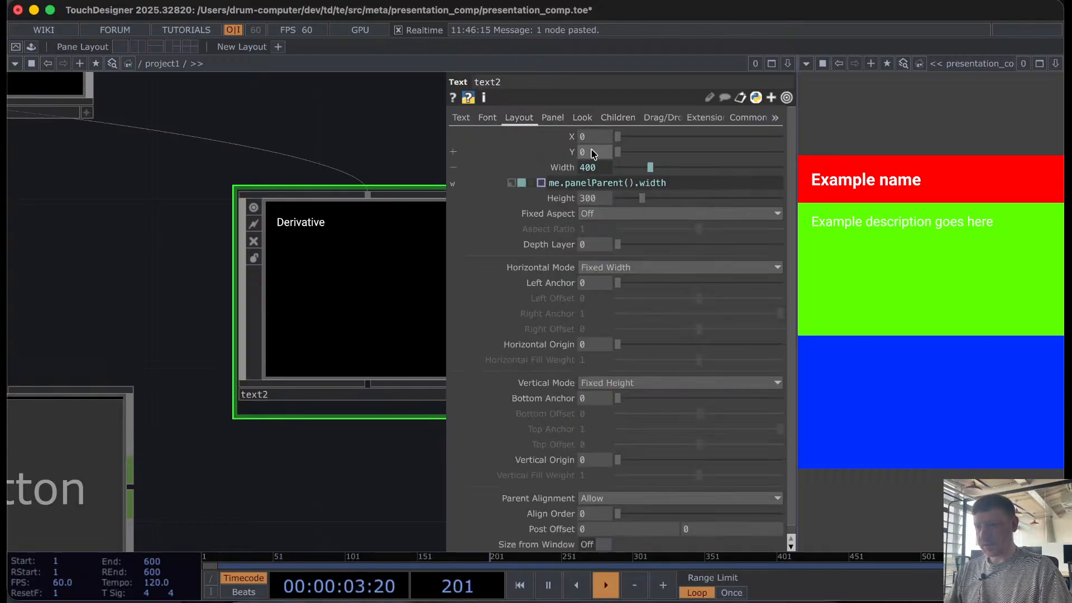
click(583, 117)
click(595, 136)
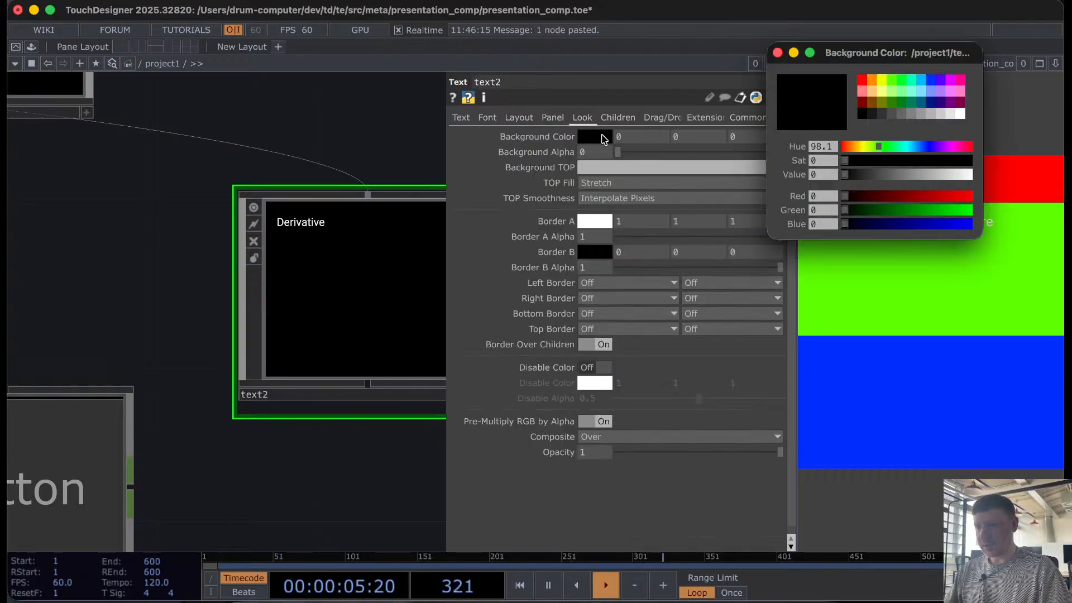
click(864, 80)
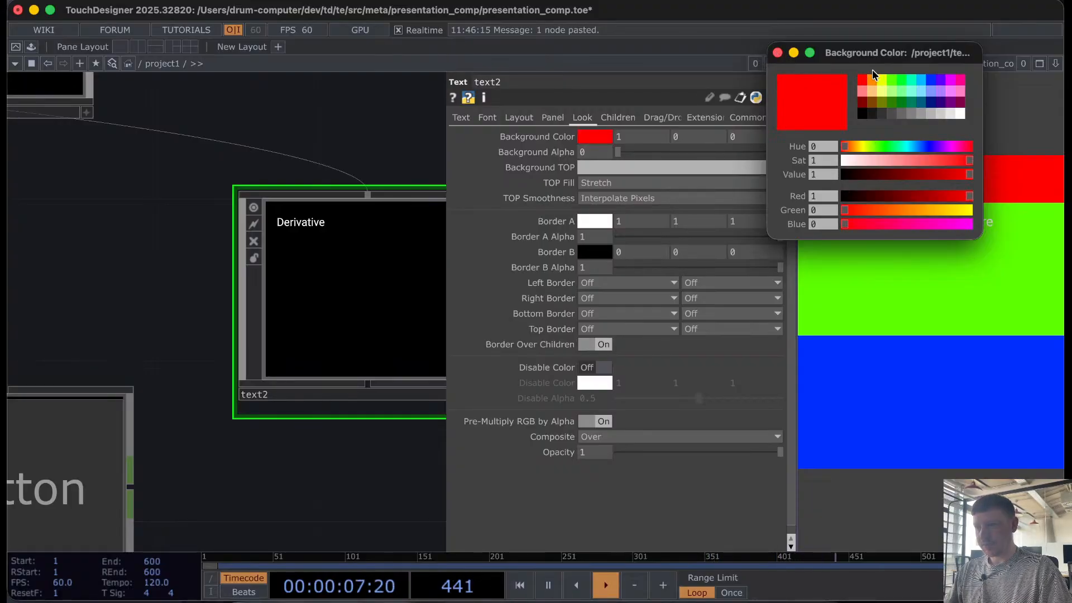
click(928, 79)
click(778, 53)
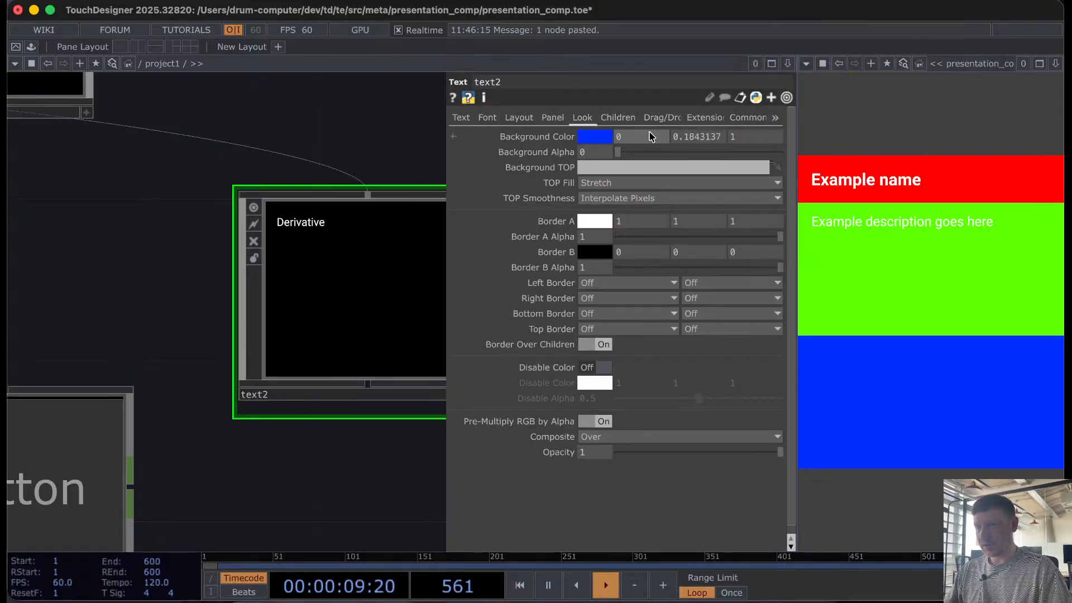
drag(619, 152, 778, 152)
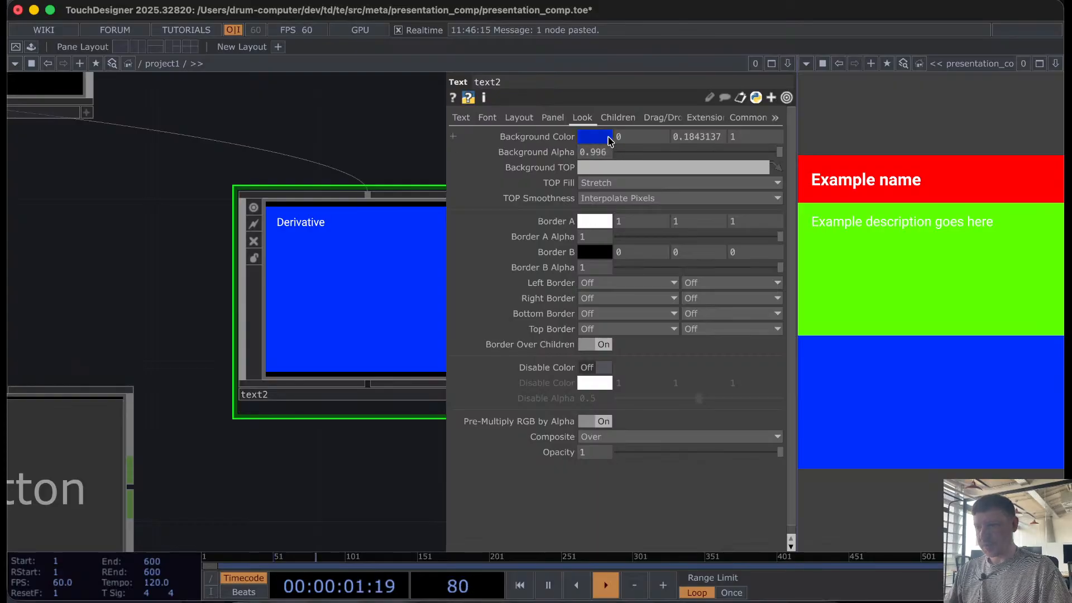
Step: Change text2's background color to magenta and set its Background Alpha to 1
click(595, 136)
click(956, 81)
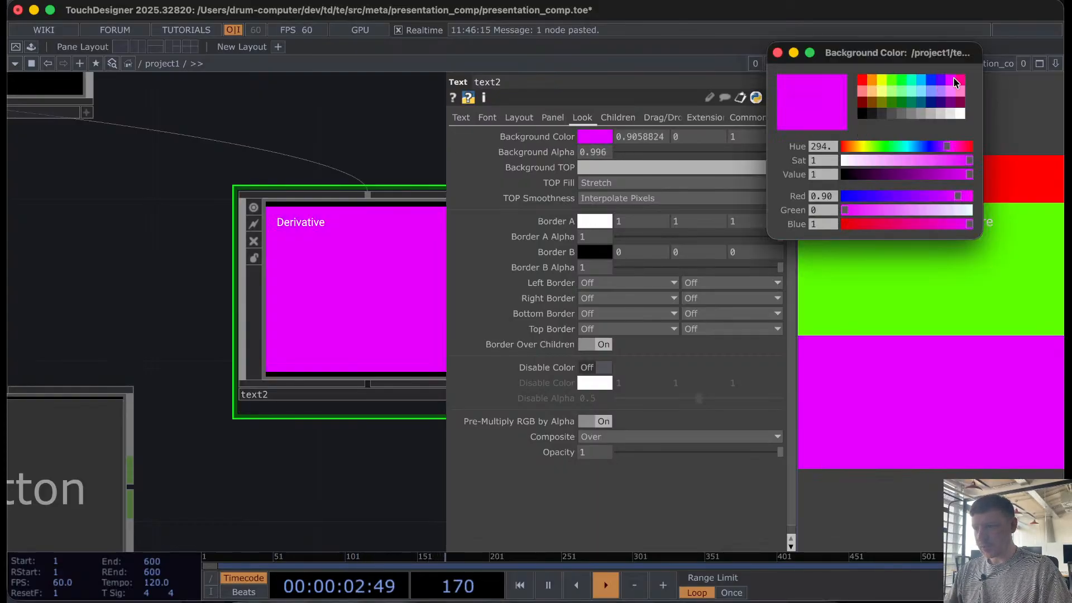
click(778, 53)
drag(778, 152, 785, 152)
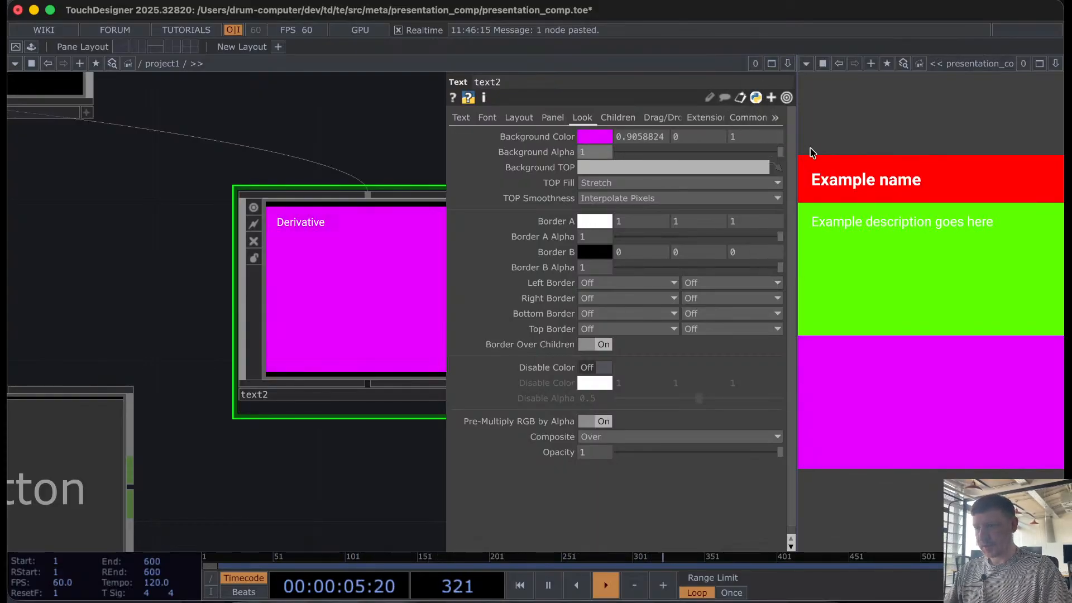
Step: Set text2's Height to 40 in its layout parameters
click(461, 119)
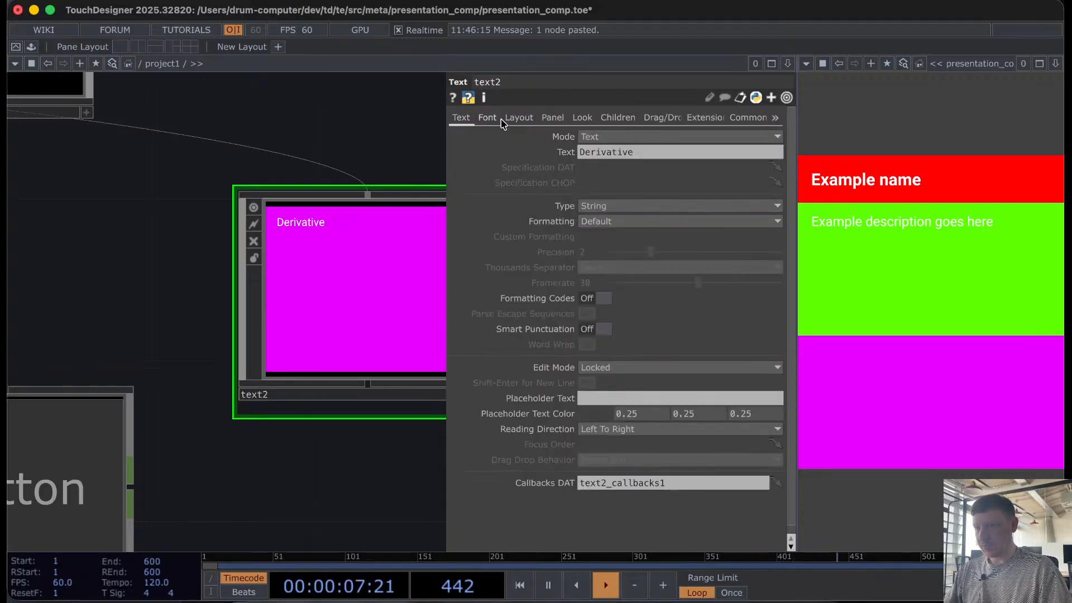
click(489, 119)
click(546, 119)
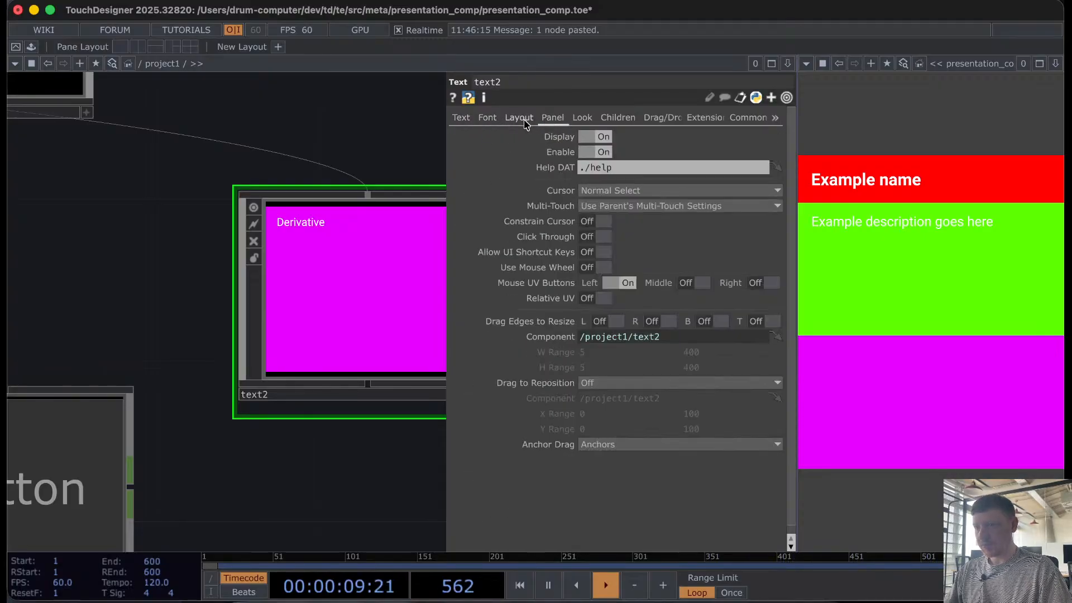
click(524, 120)
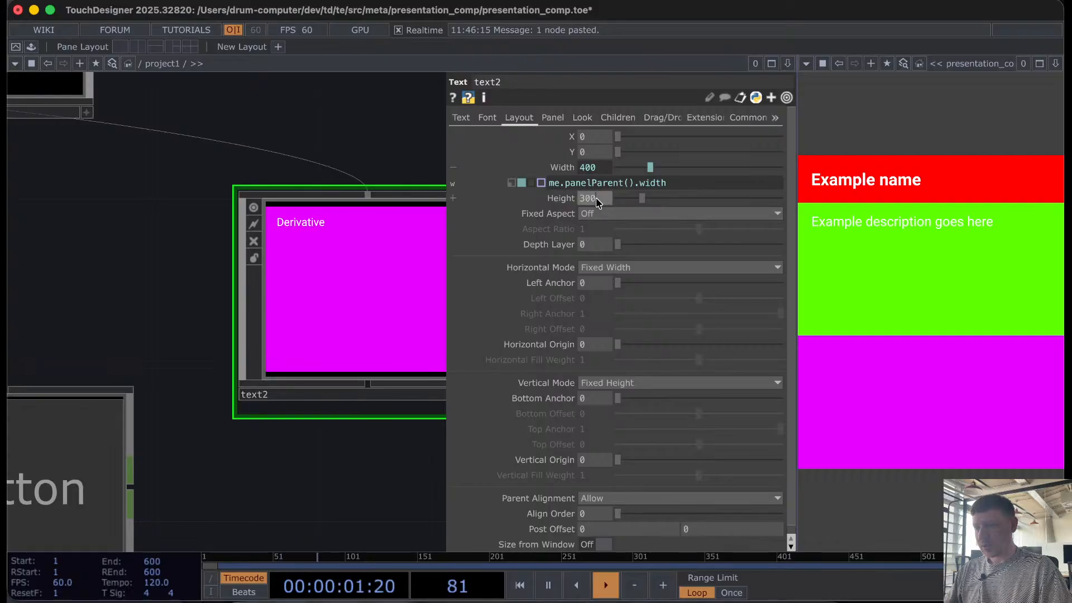
text(20)
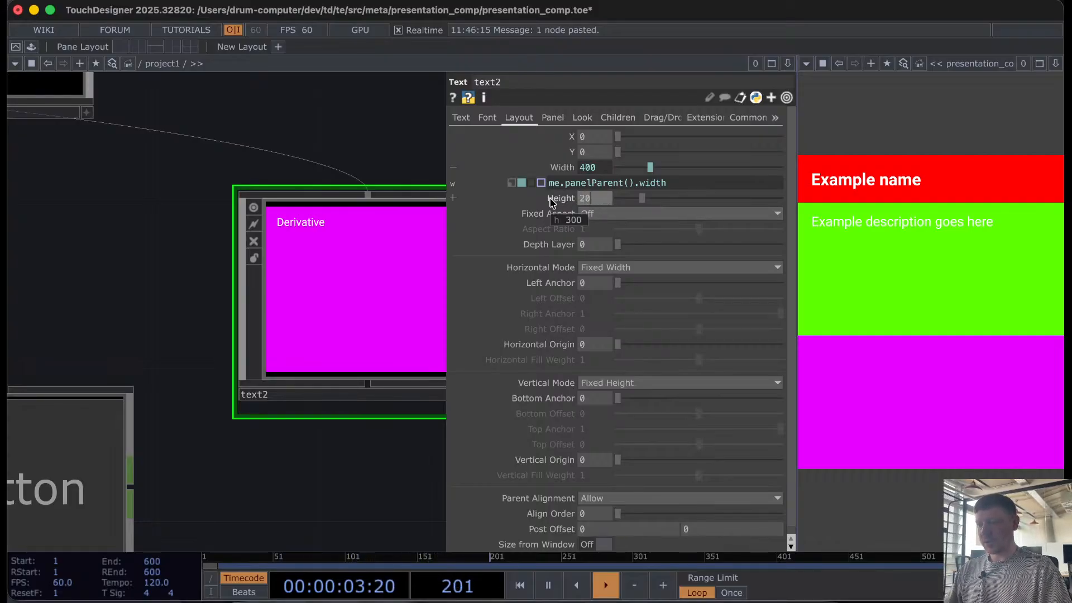
key(Return)
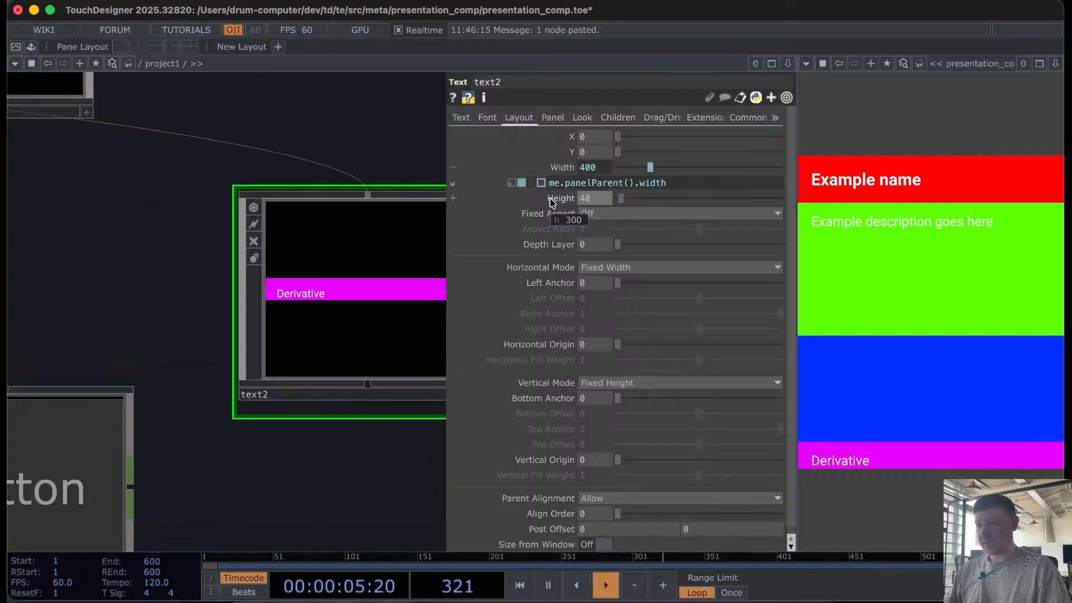
Step: Set text2's Height to 60
scroll(239, 282, up, 3)
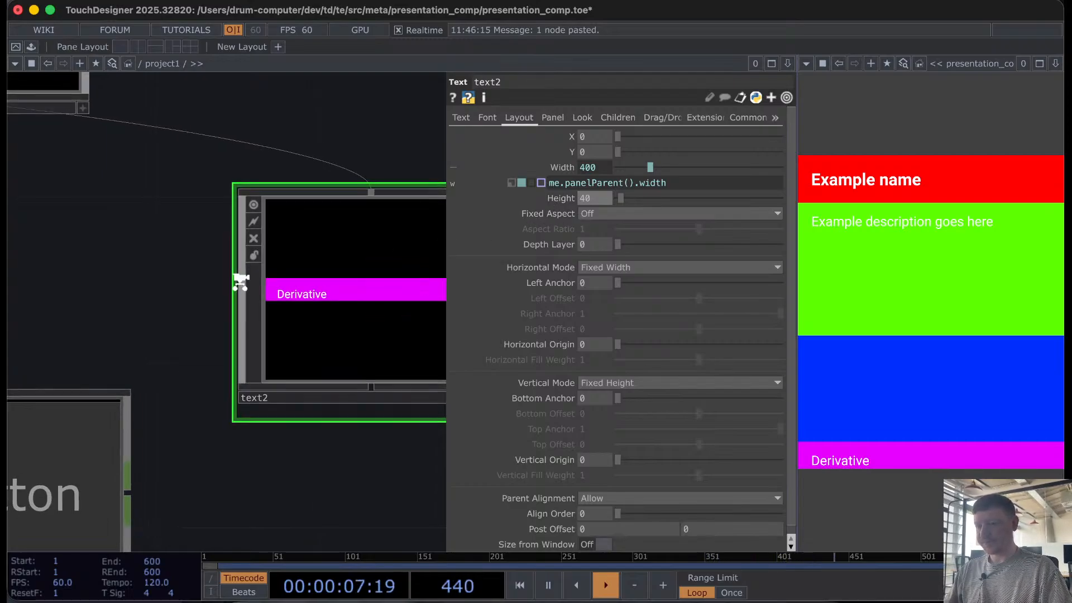
drag(129, 307, 213, 283)
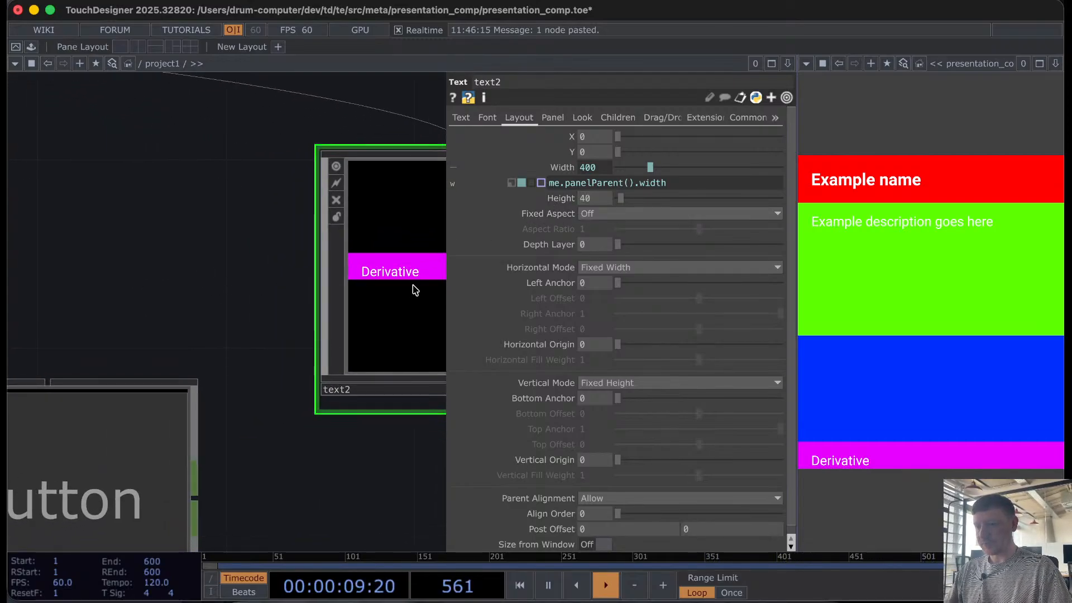
click(552, 118)
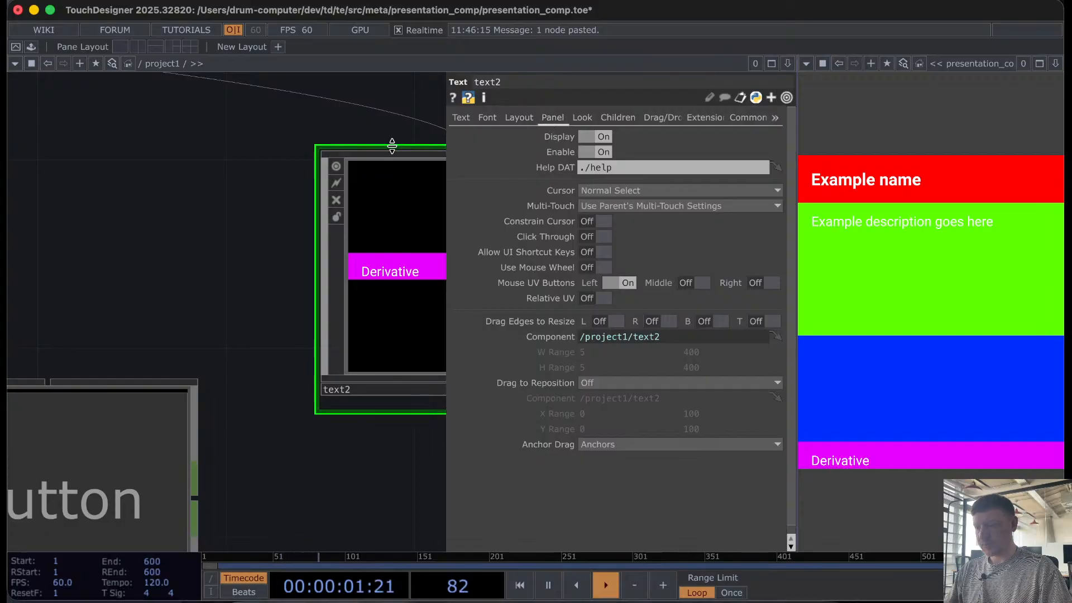
click(489, 118)
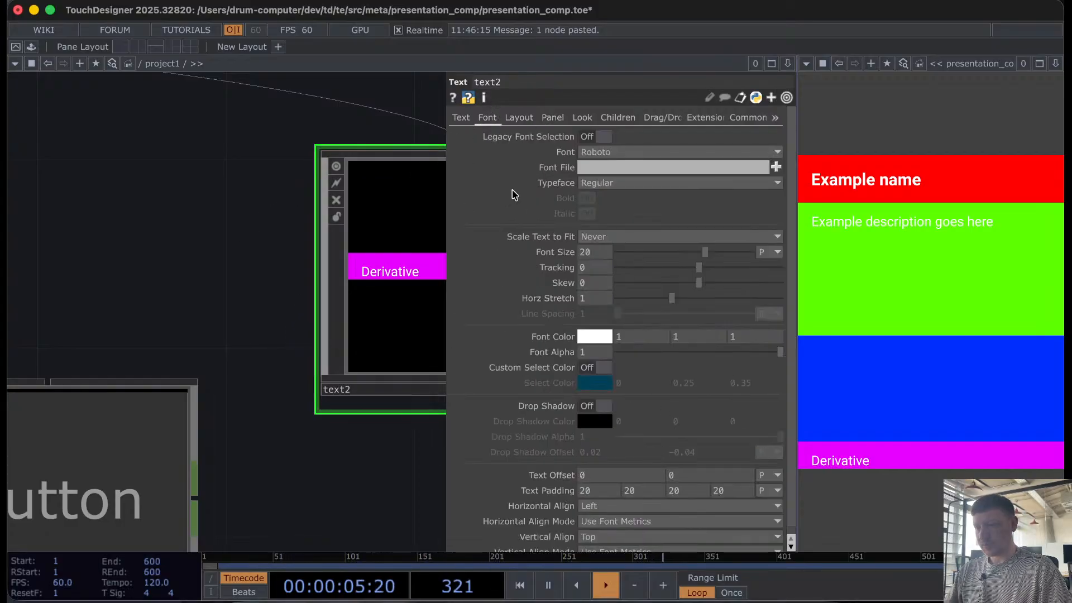
click(462, 118)
click(541, 119)
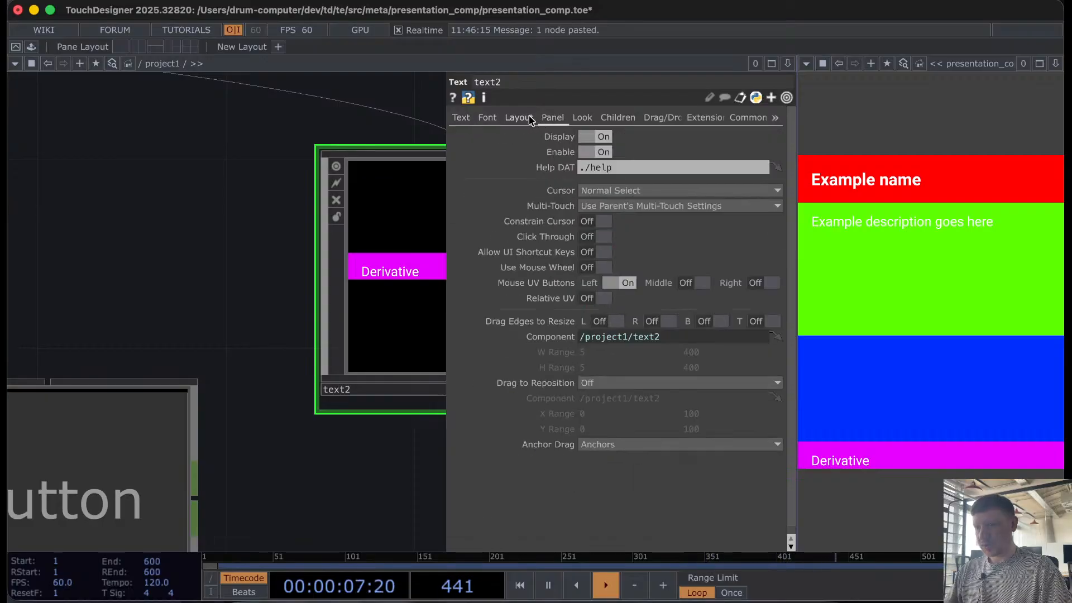
click(526, 119)
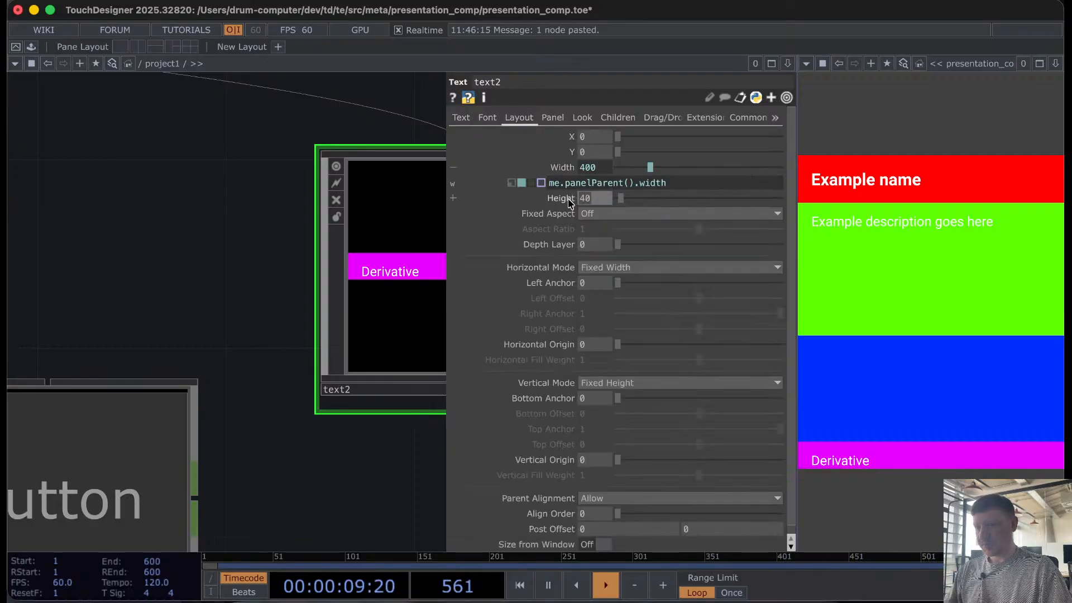
text(60)
key(Return)
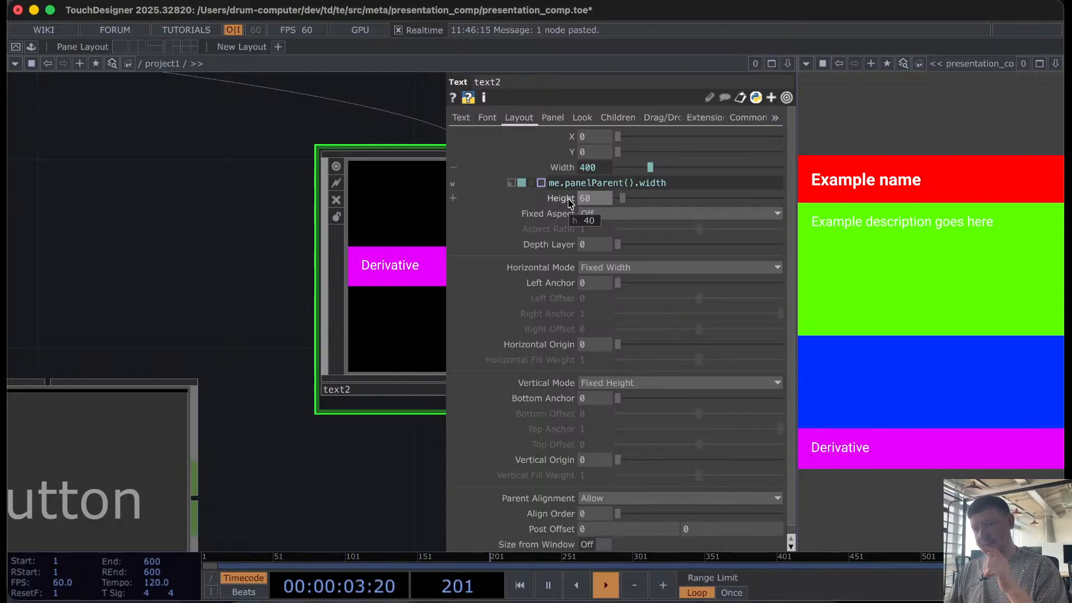
Step: Connect button1, button2 and button3 as panel children of quicknav_ui
scroll(182, 175, down, 5)
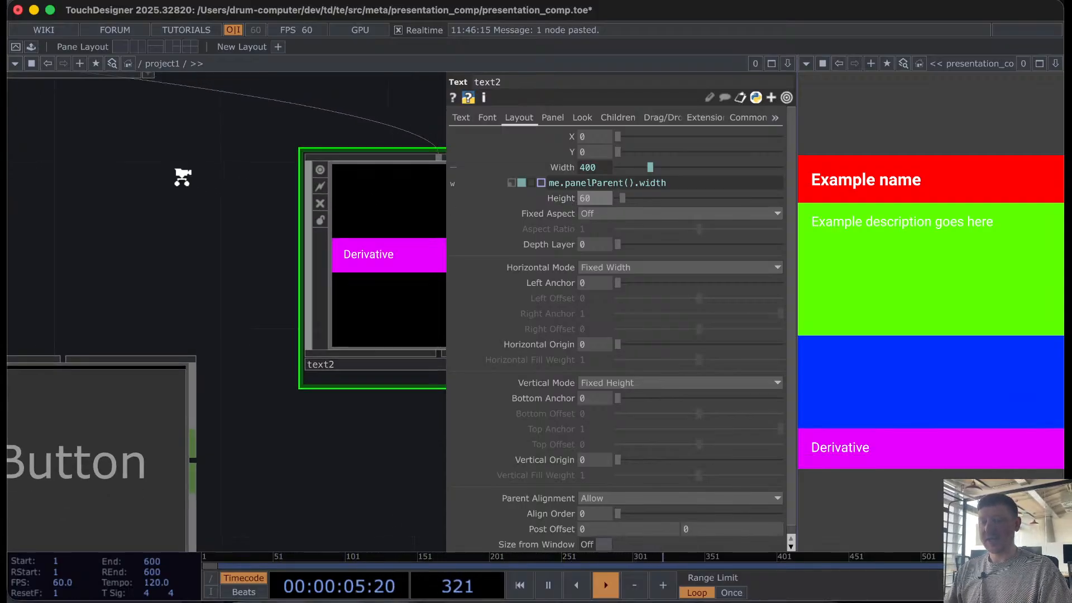
drag(181, 306, 159, 143)
drag(193, 429, 159, 143)
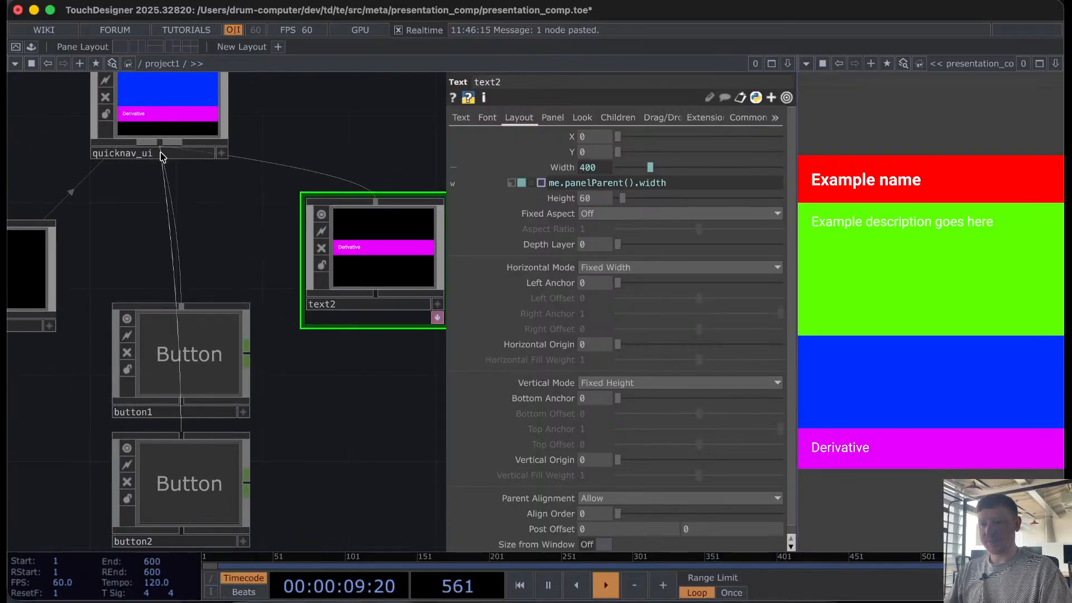
scroll(313, 378, down, 2)
drag(315, 434, 292, 321)
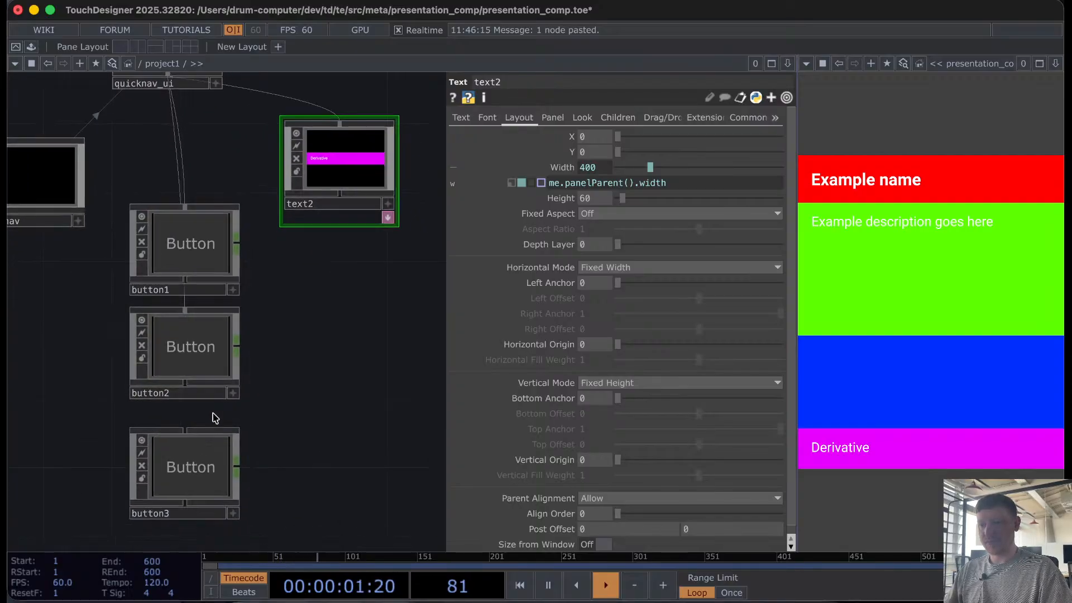
drag(184, 429, 182, 99)
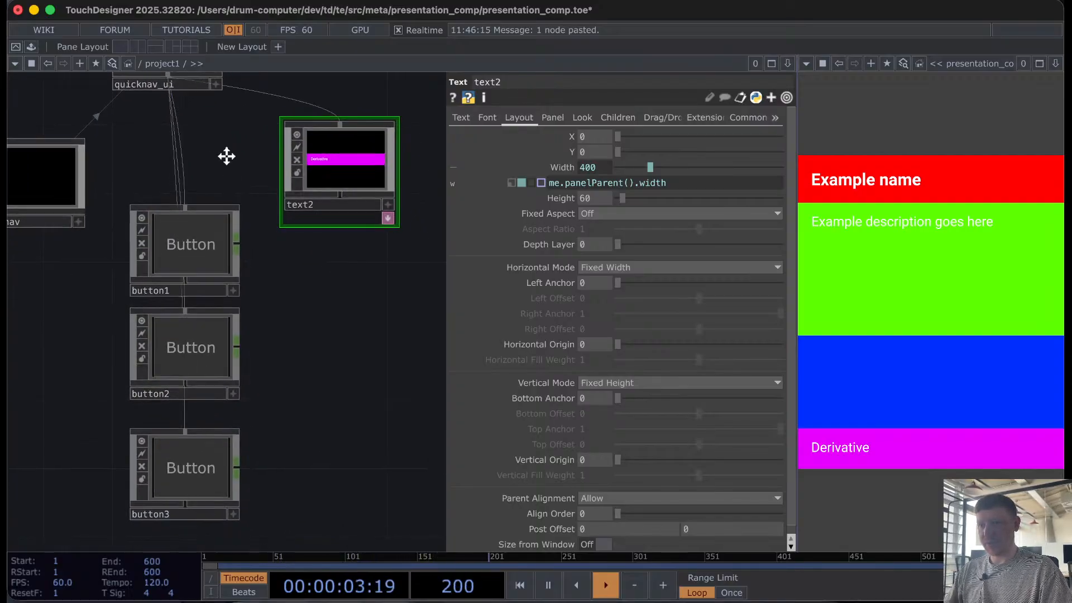
Step: Copy the -me.nodeY expression from quicknav_ui's Align Order parameter
drag(263, 169, 303, 261)
click(195, 127)
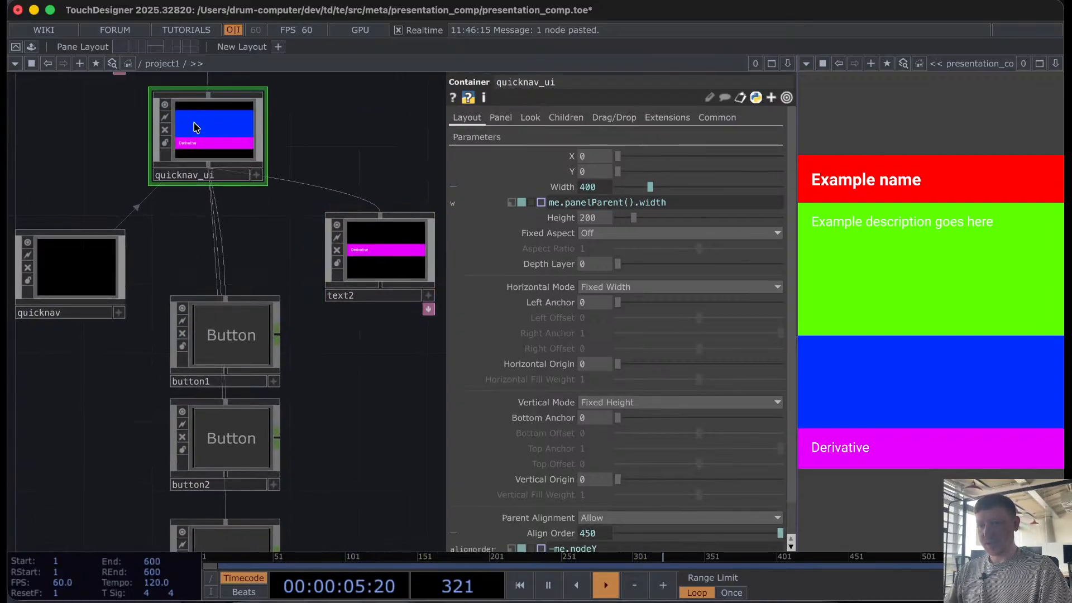
drag(65, 196, 203, 366)
scroll(553, 533, down, 1)
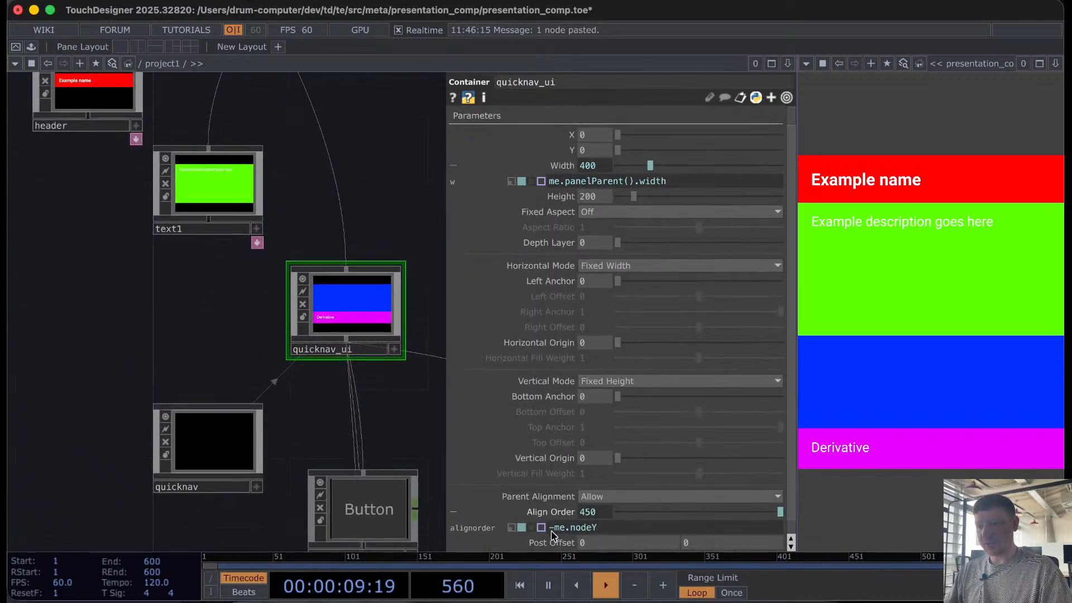
click(597, 528)
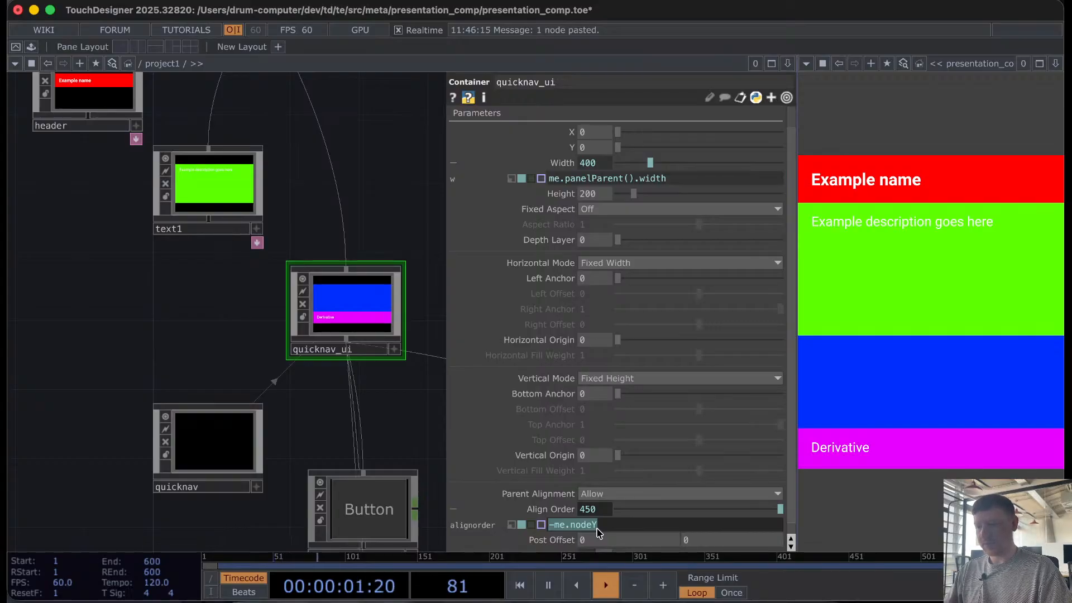
drag(404, 417, 231, 190)
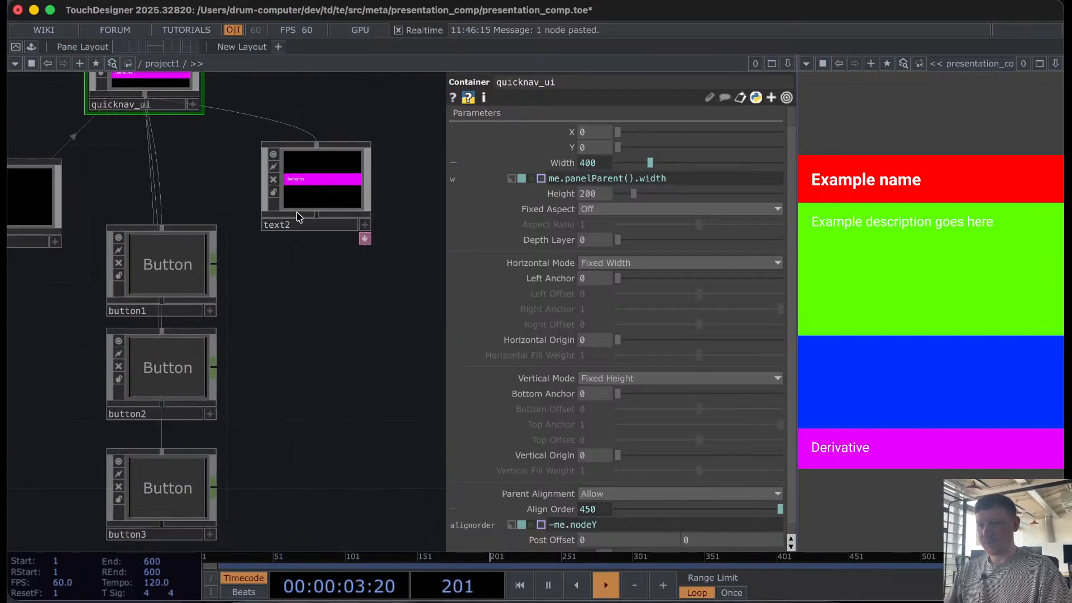
click(298, 229)
text(_me_nodeY)
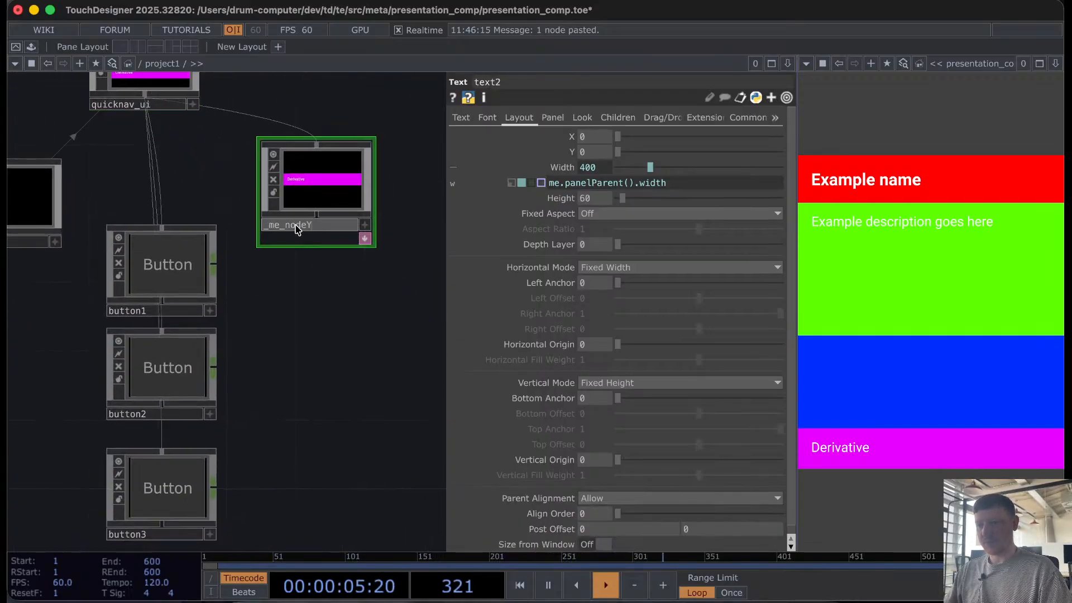
key(super+z)
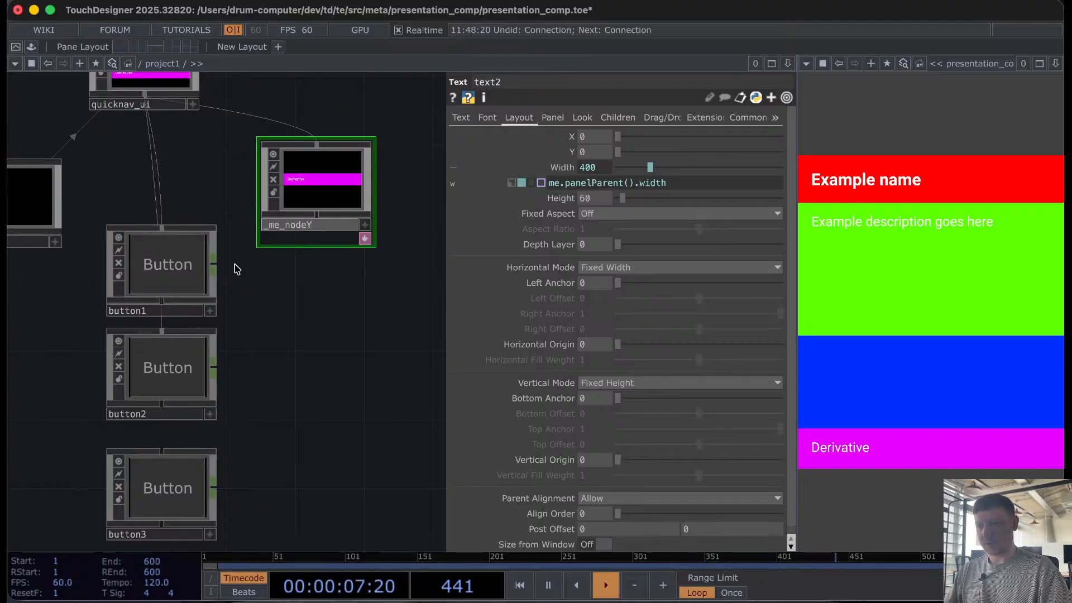
click(312, 309)
key(super+z)
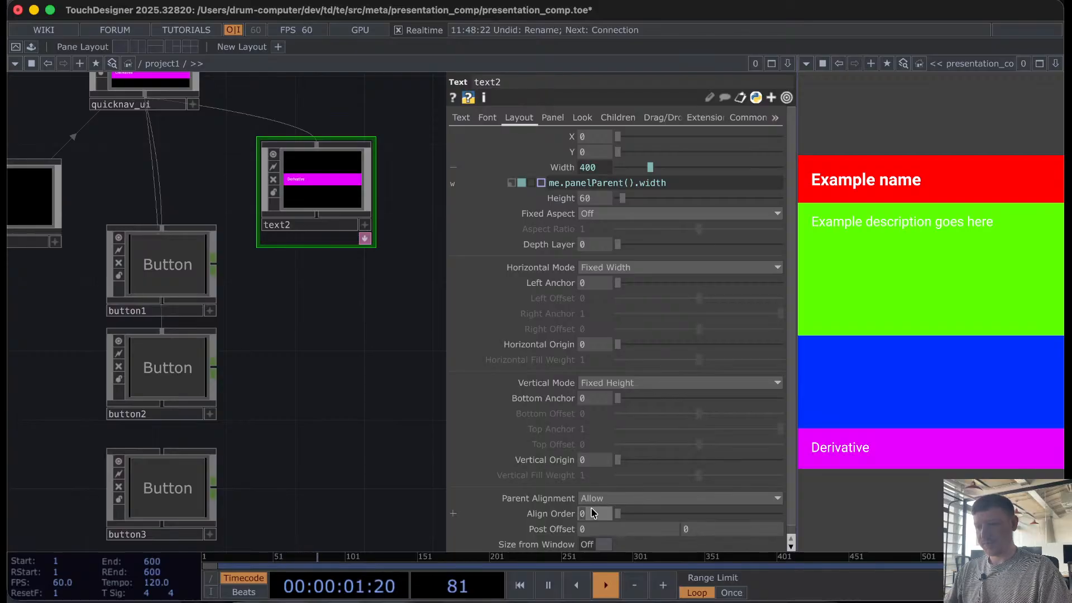
Step: Set the Align Order of text2 and button1 to the copied expression -me.nodeY
scroll(278, 366, down, 2)
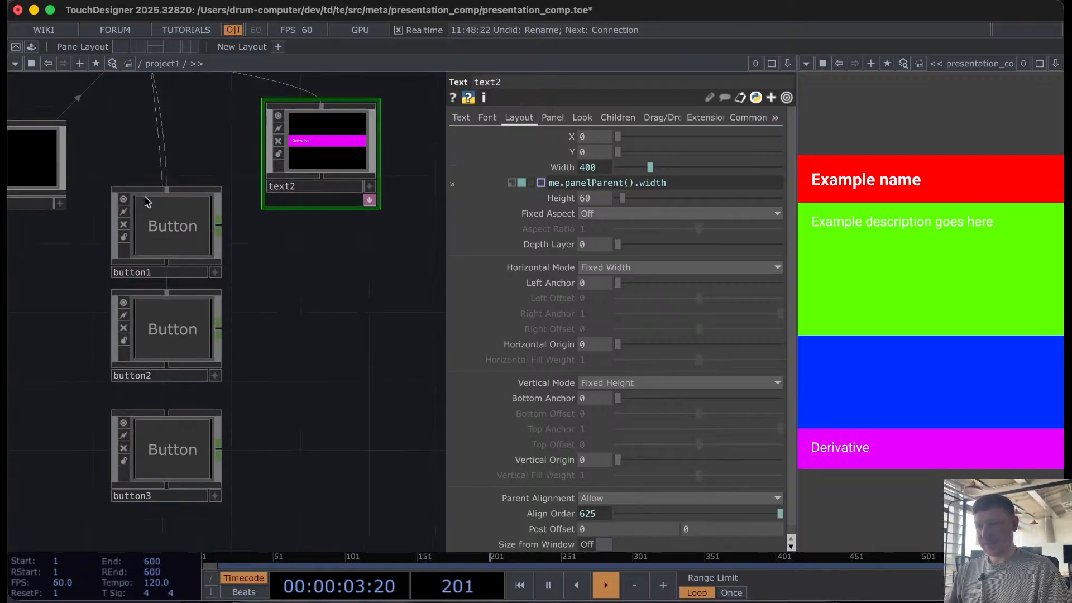
click(148, 205)
click(504, 118)
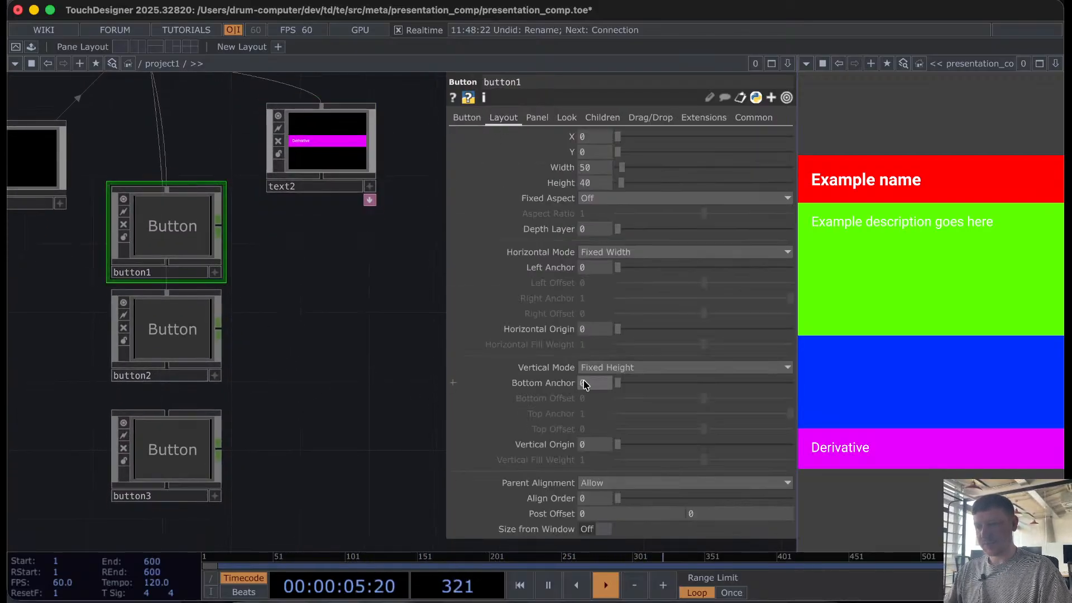
click(606, 501)
text(750)
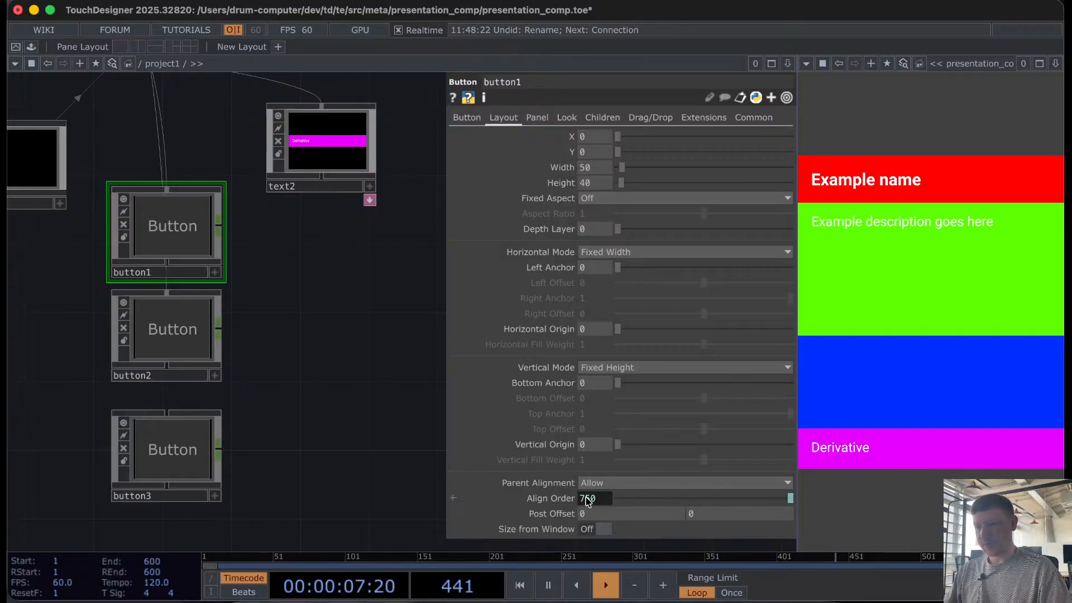
Step: Set button2's Align Order in its layout parameters to the copied expression -me.nodeY
click(175, 352)
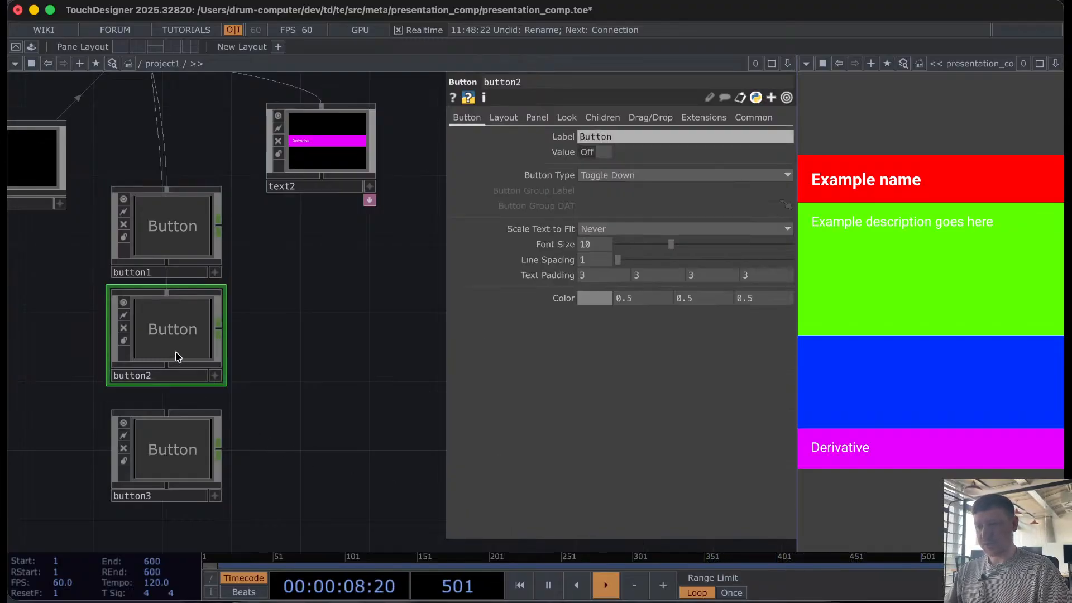
click(504, 117)
click(590, 503)
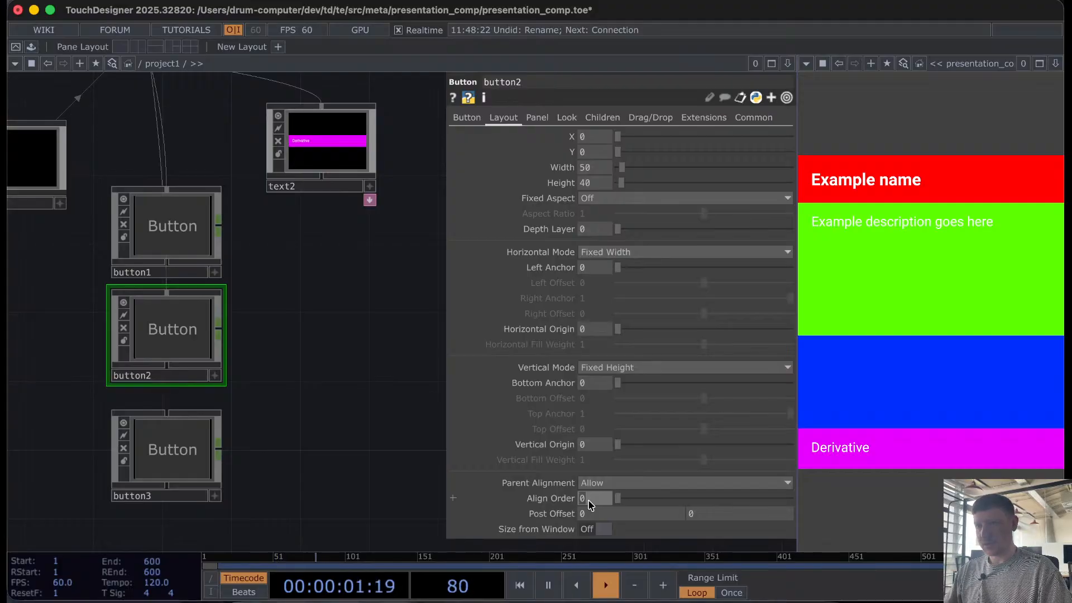
text(900)
Step: Reconnect button3 as a panel child of quicknav_ui
click(148, 447)
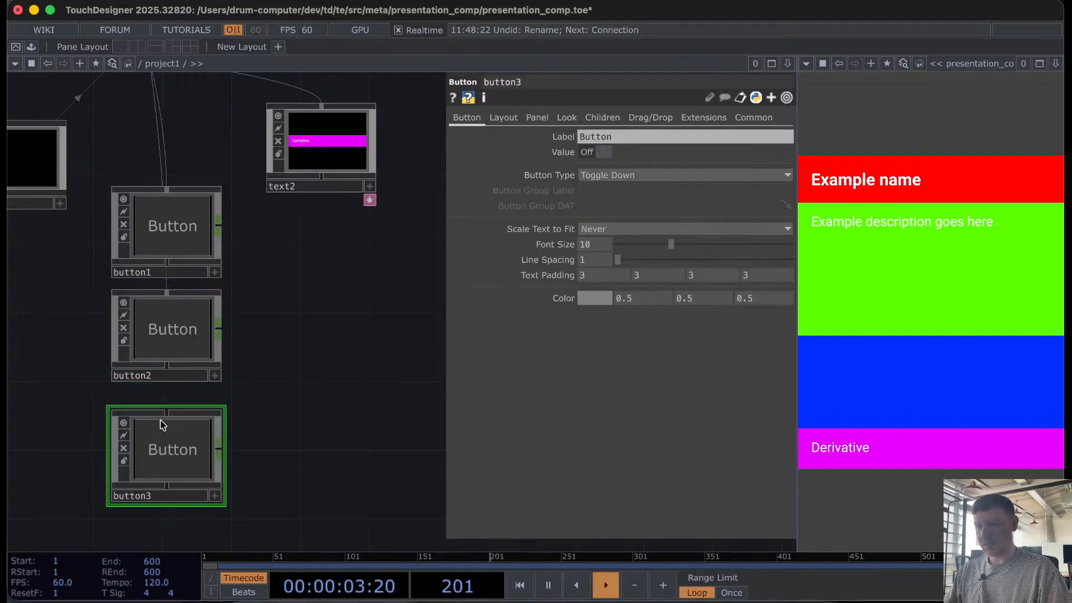
drag(164, 412, 192, 280)
scroll(190, 146, up, 3)
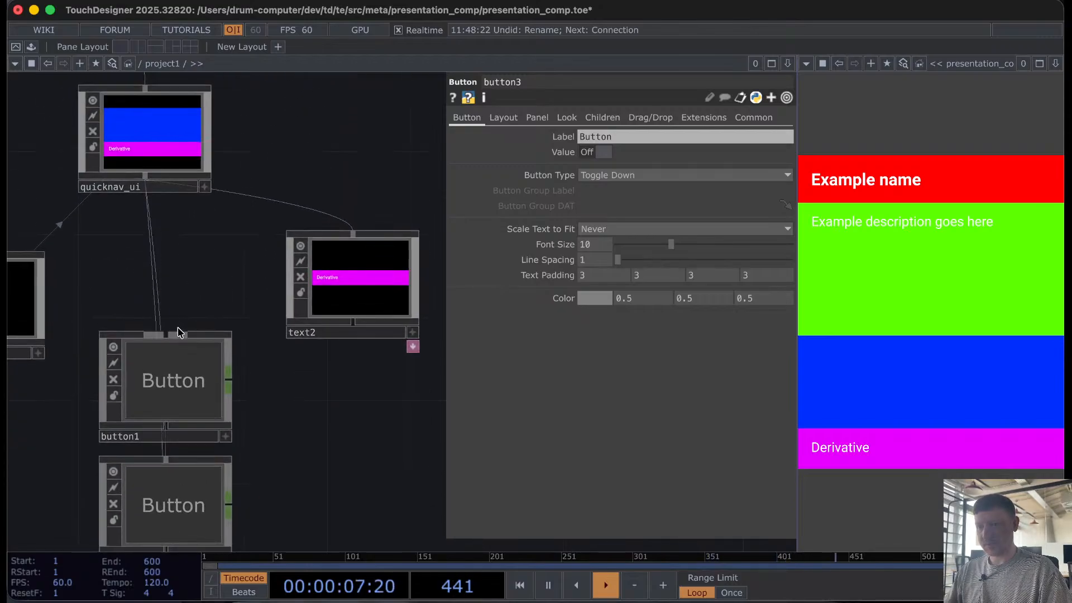
scroll(244, 275, down, 5)
Step: Set button3's Align Order in its layout parameters to the copied expression -me.nodeY
click(88, 434)
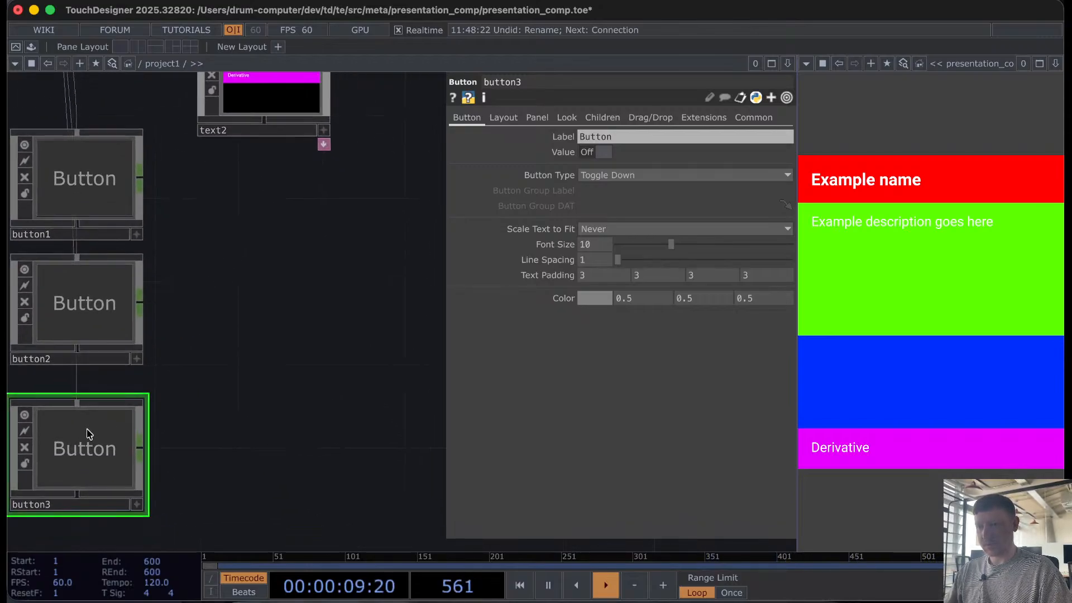
click(509, 118)
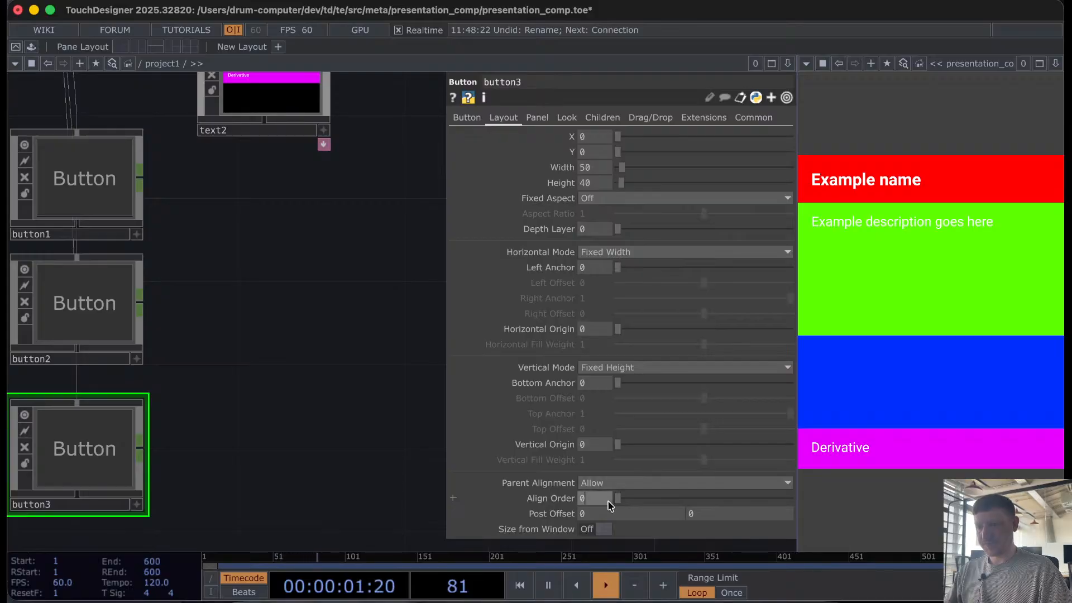
text(1075)
key(Return)
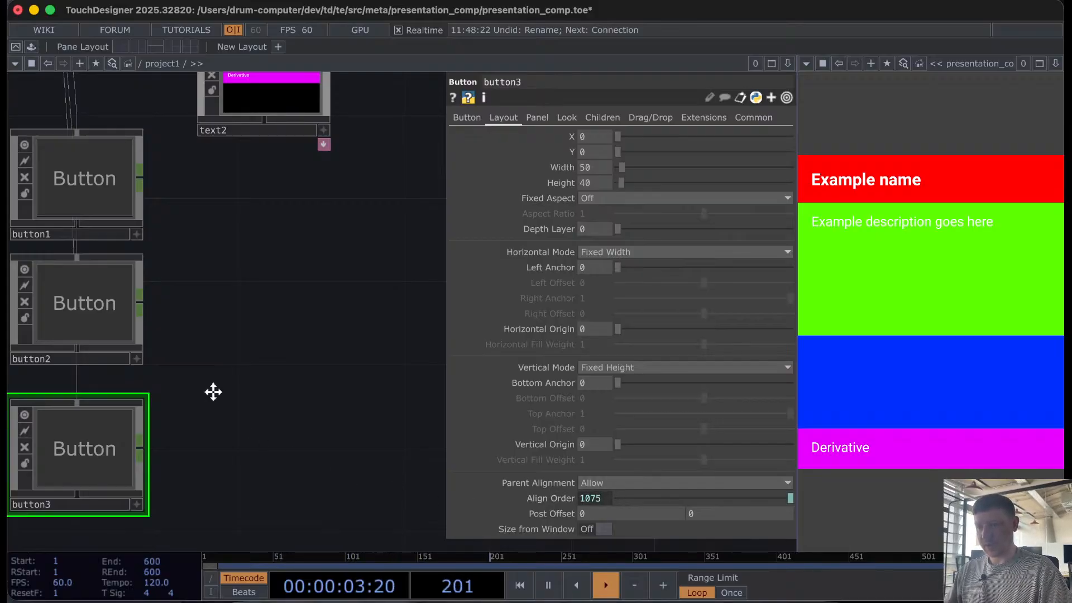
scroll(243, 387, down, 2)
middle_drag(243, 387, 252, 293)
drag(251, 293, 287, 358)
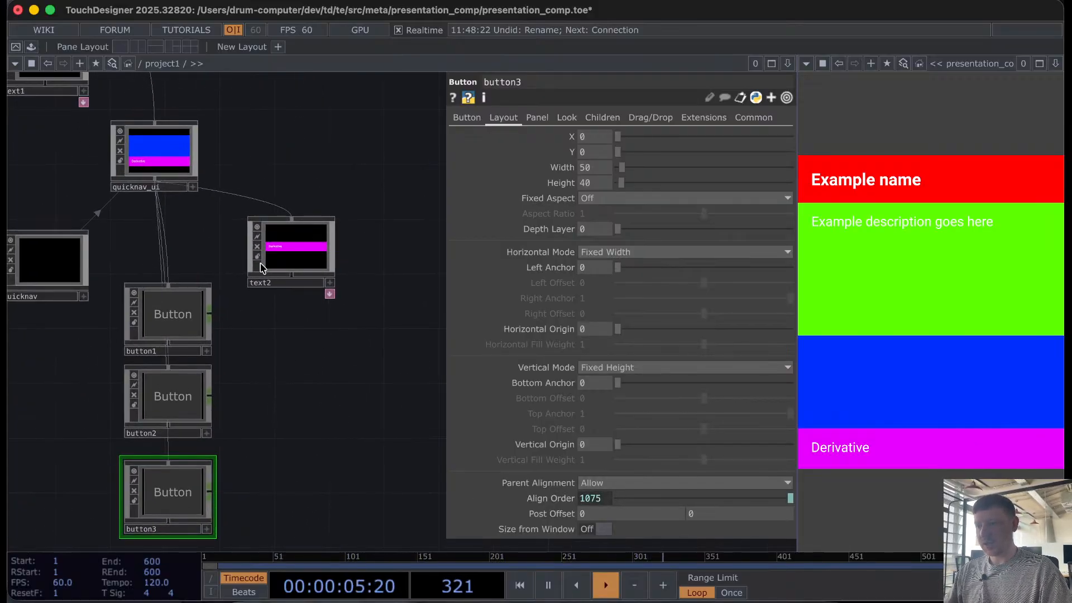
Step: Set the quicknav_ui container's children alignment to Top to Bottom
click(159, 156)
scroll(347, 220, up, 5)
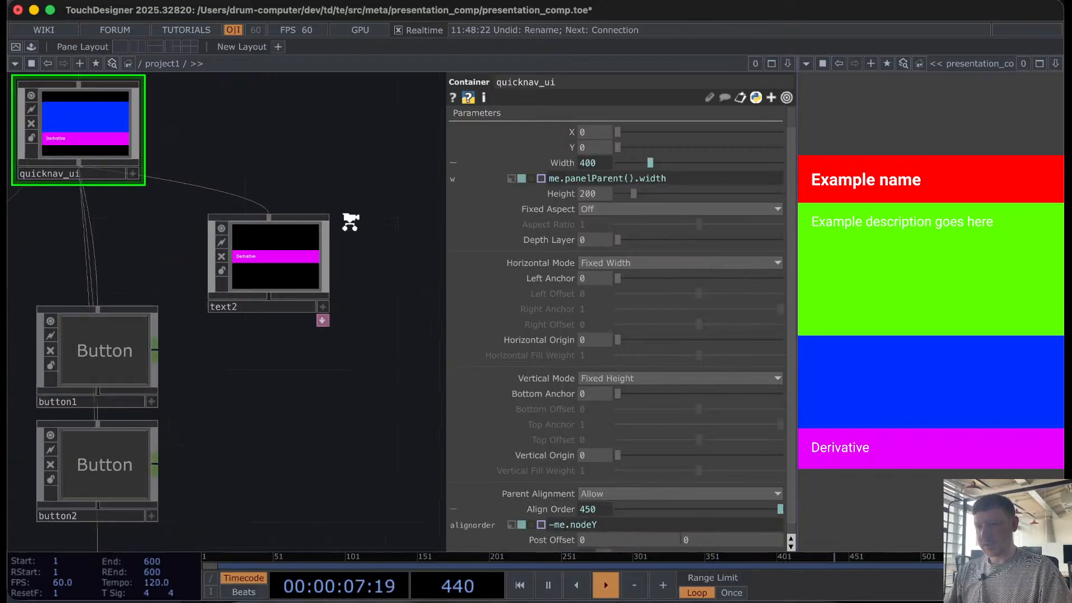
click(574, 118)
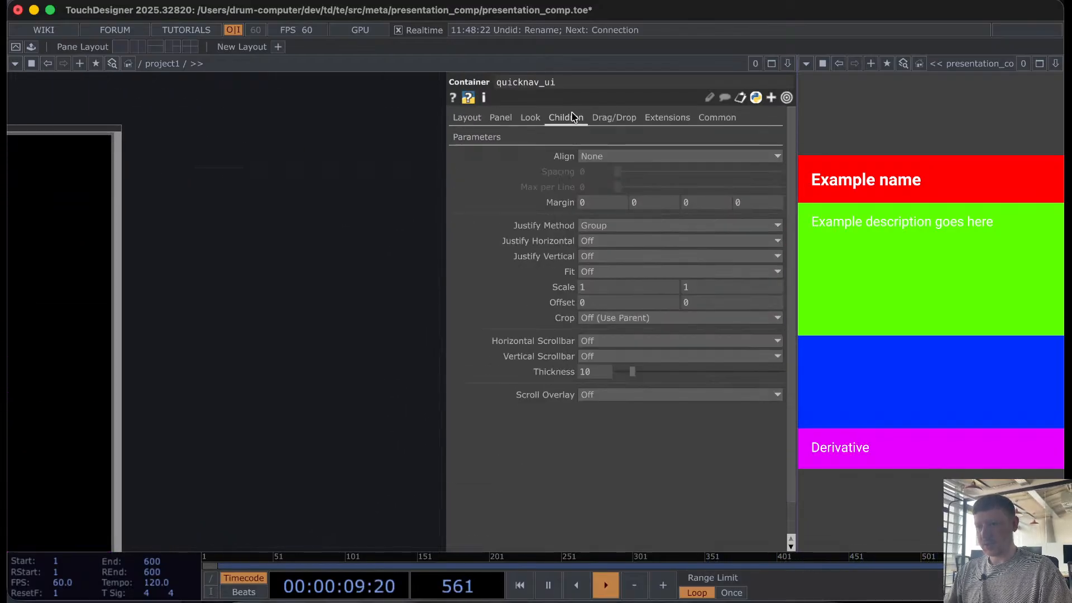
click(608, 155)
click(618, 214)
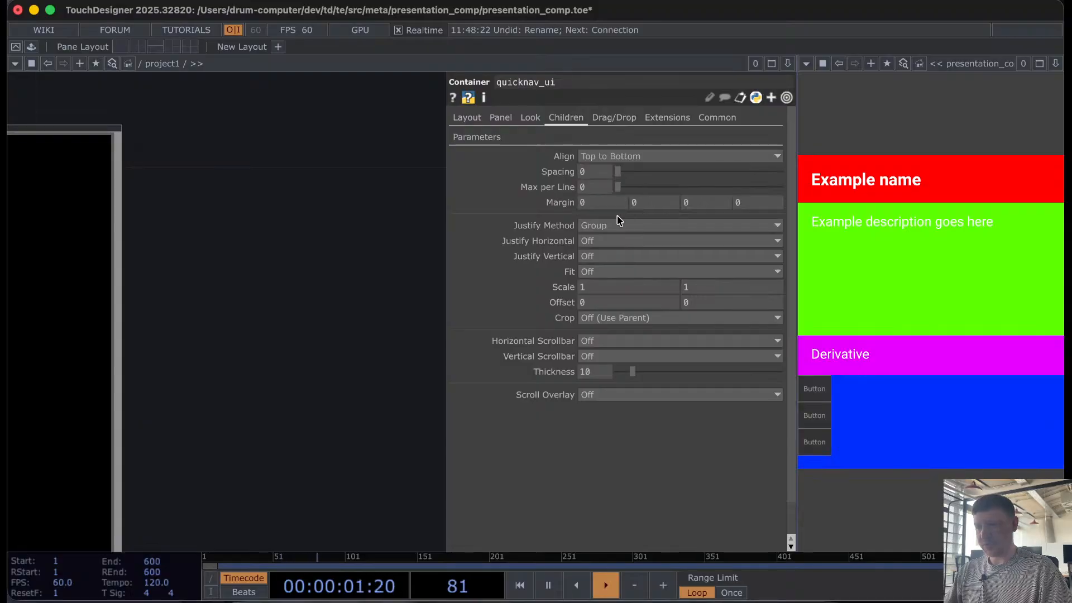
Step: Move text2 closer to the button column in the network and place button1 directly beneath it
scroll(332, 318, down, 5)
drag(302, 192, 429, 297)
scroll(429, 297, down, 10)
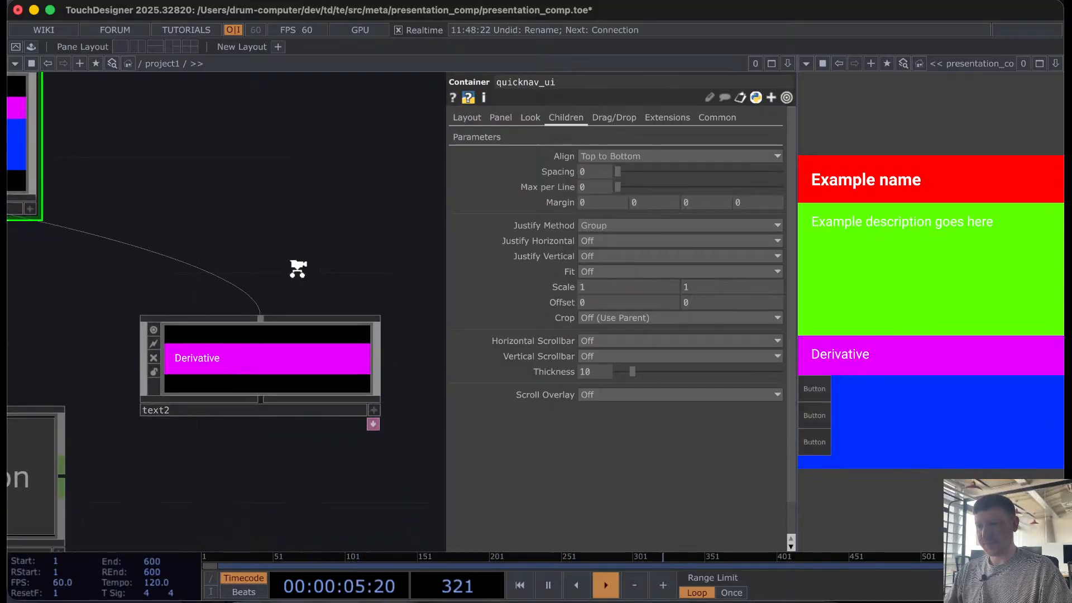
drag(202, 467, 332, 362)
click(227, 318)
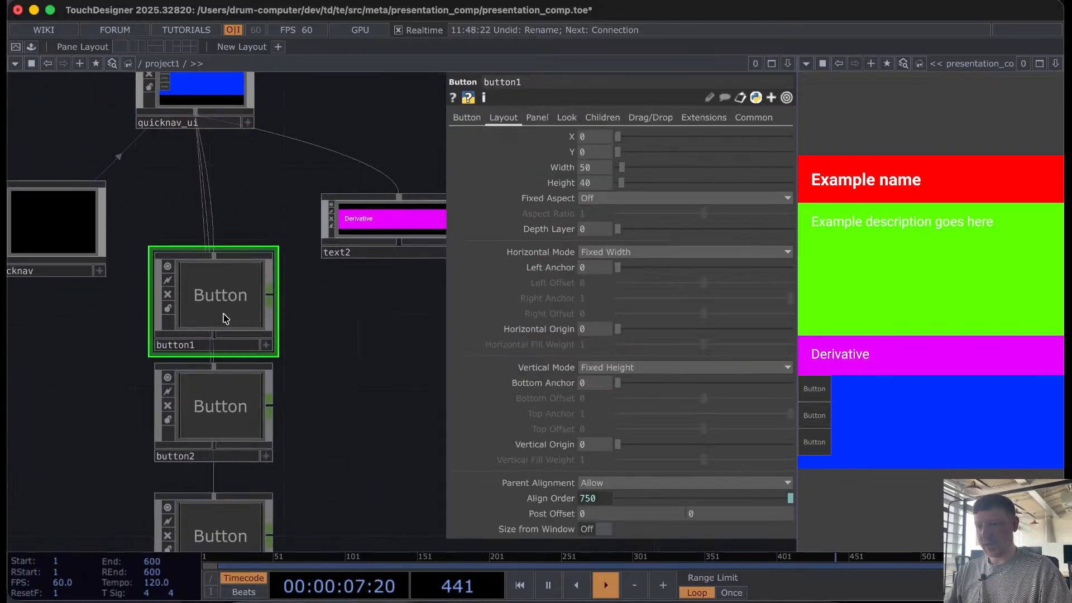
scroll(381, 397, down, 3)
scroll(380, 397, right, 3)
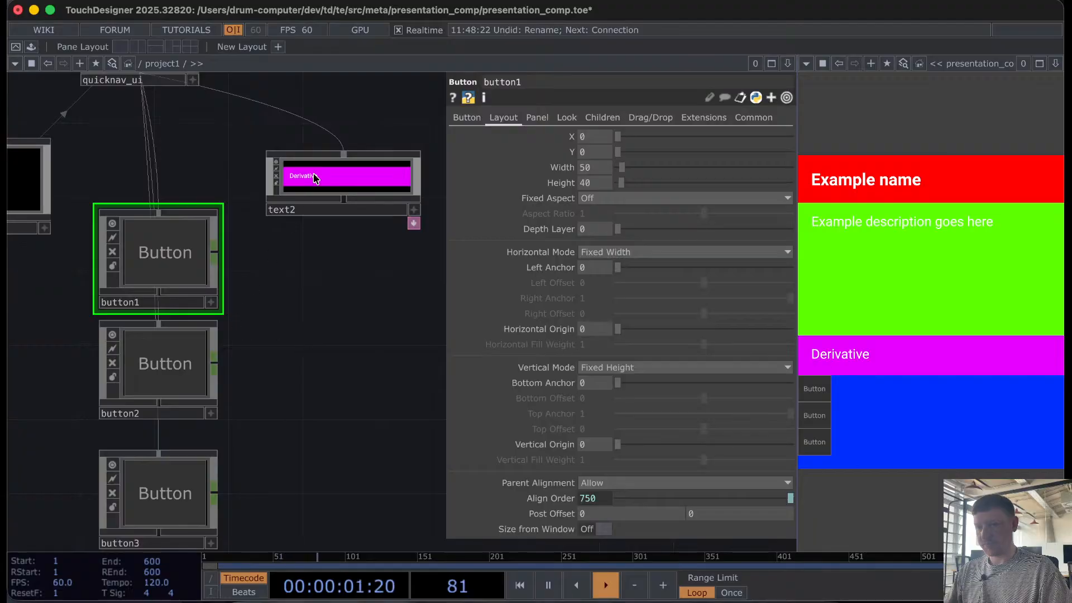
drag(314, 179, 241, 160)
drag(167, 252, 276, 253)
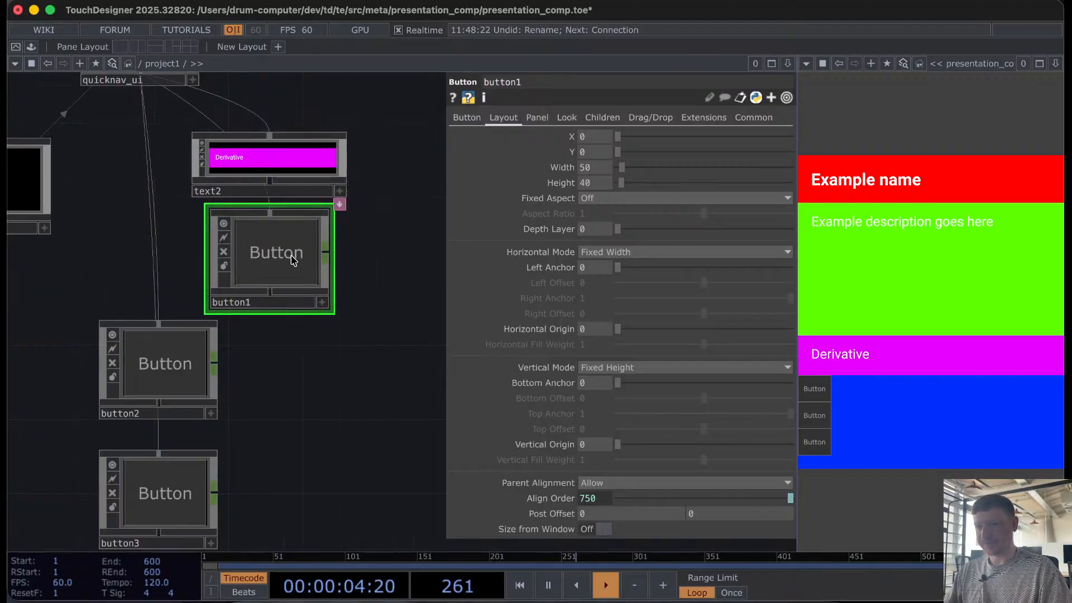
Step: Set button1's width to 200 and try the widened button in the panel preview
click(611, 169)
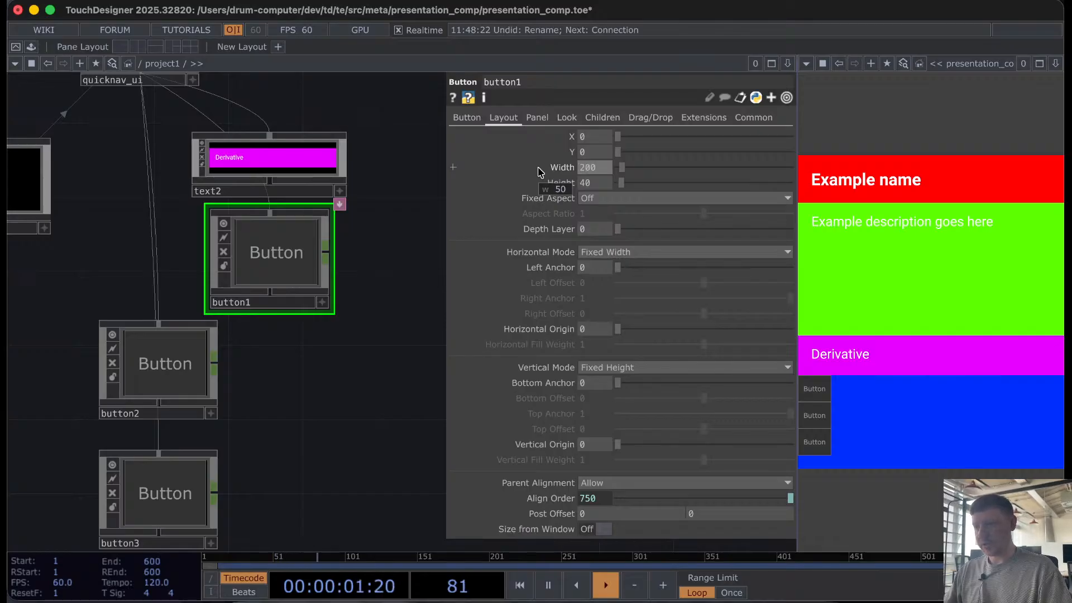
text(200)
key(Return)
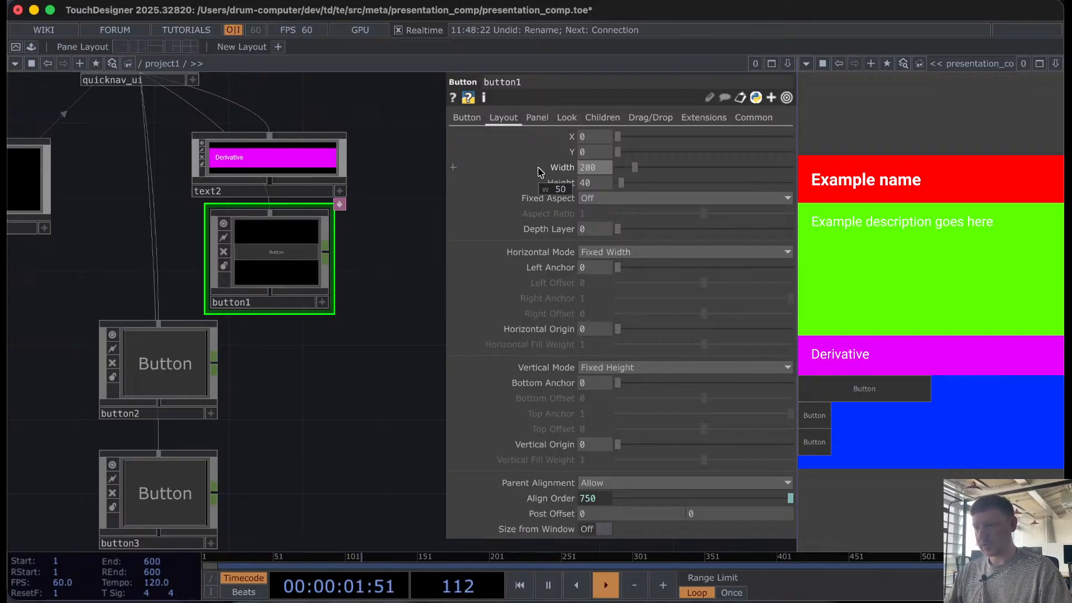
click(875, 395)
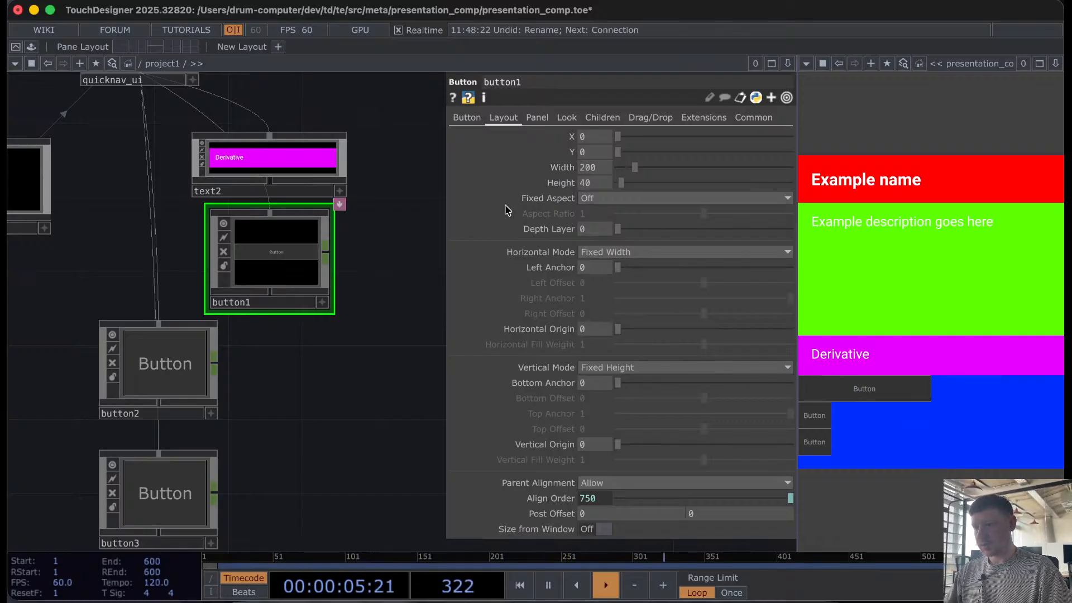
Step: Set the button type of button1, button2 and button3 together to Momentary and test all three in the preview
click(468, 117)
scroll(371, 436, down, 5)
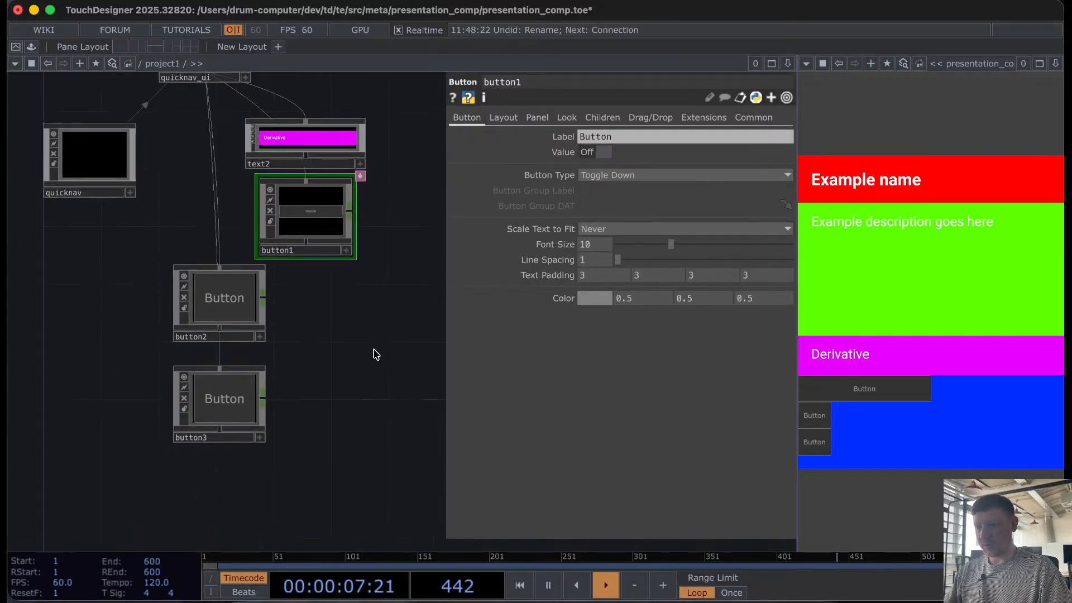
drag(198, 436, 161, 430)
scroll(160, 427, down, 3)
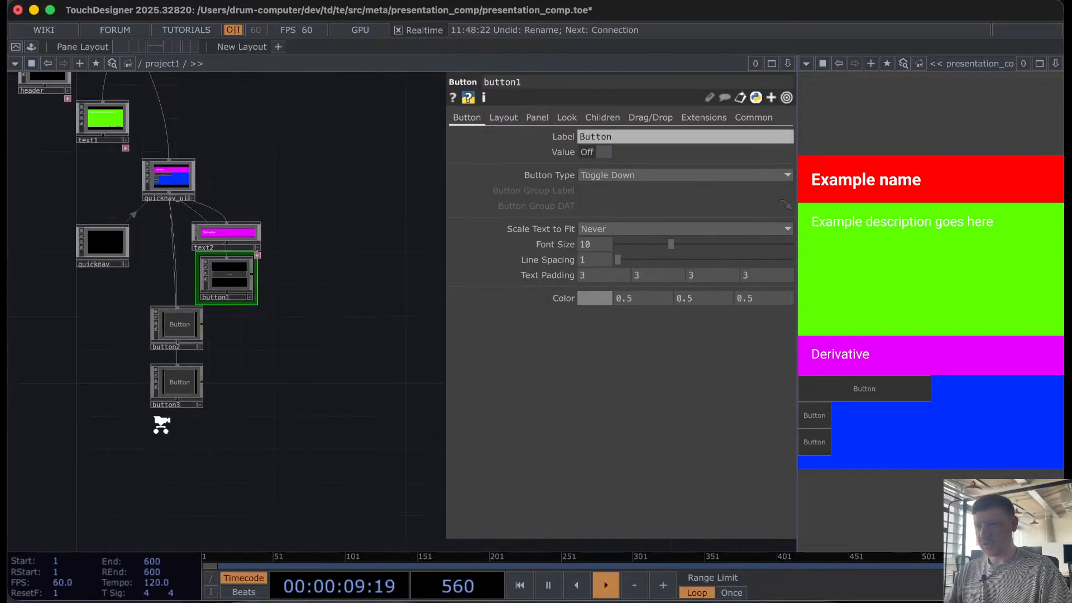
right_drag(133, 451, 282, 254)
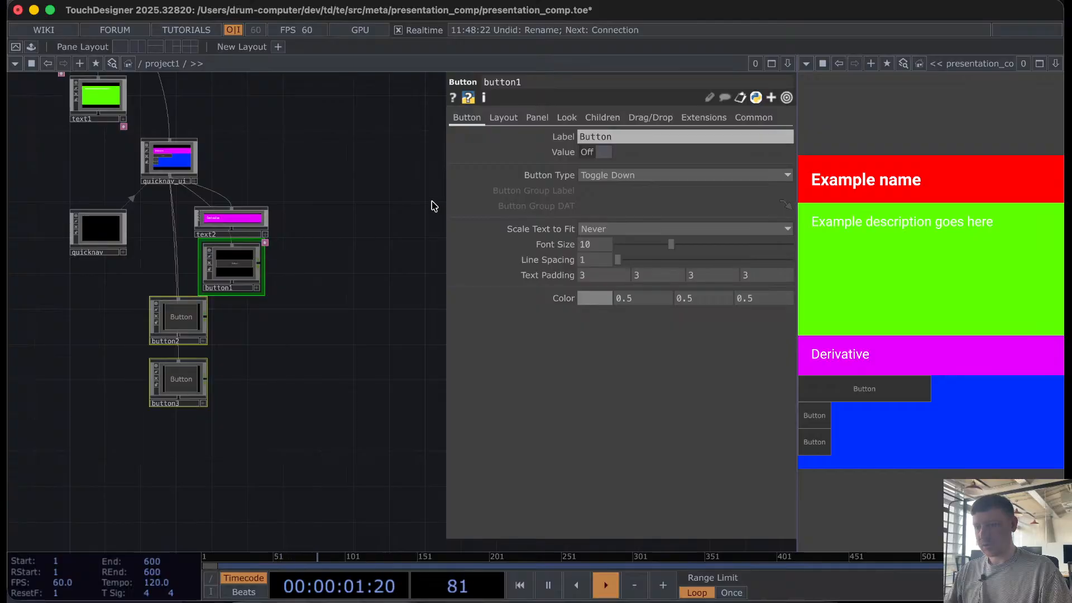
click(601, 177)
click(601, 191)
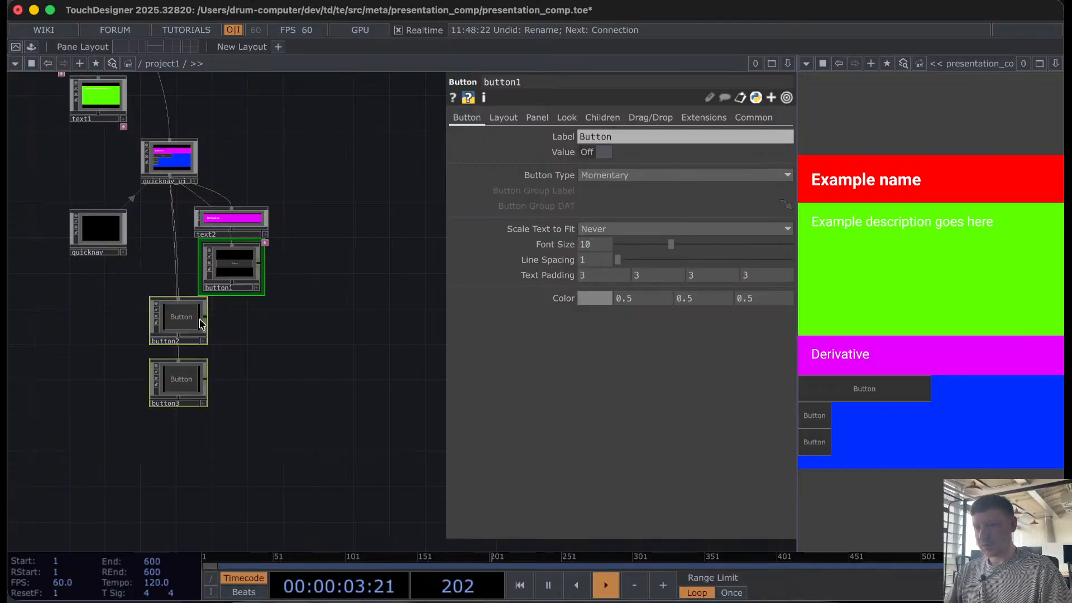
click(815, 415)
click(815, 441)
click(826, 391)
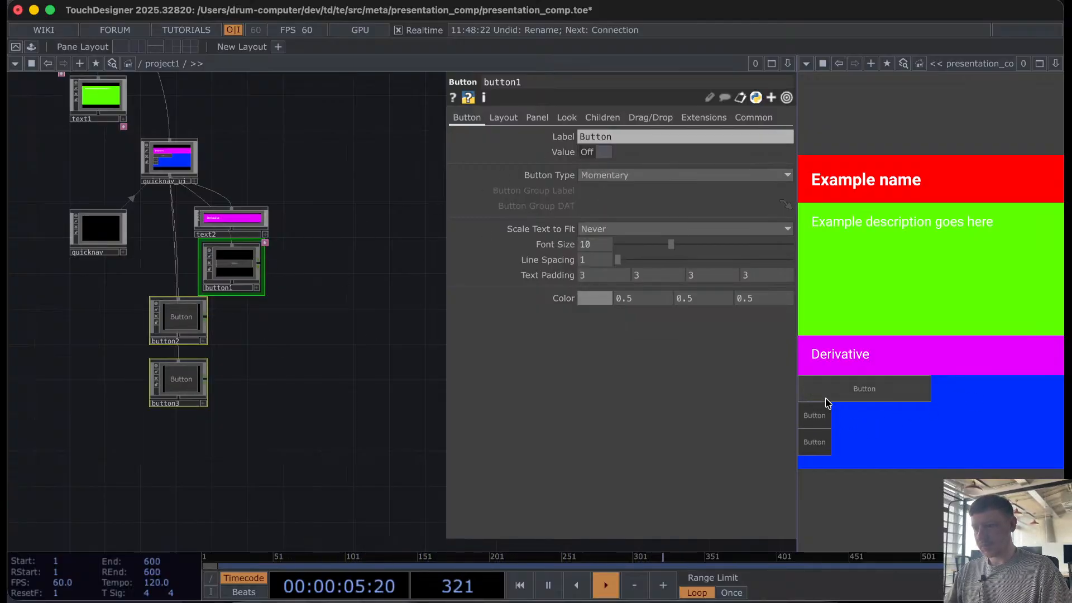
Step: Set the width of button2 and button3 to 200 each
scroll(206, 277, up, 5)
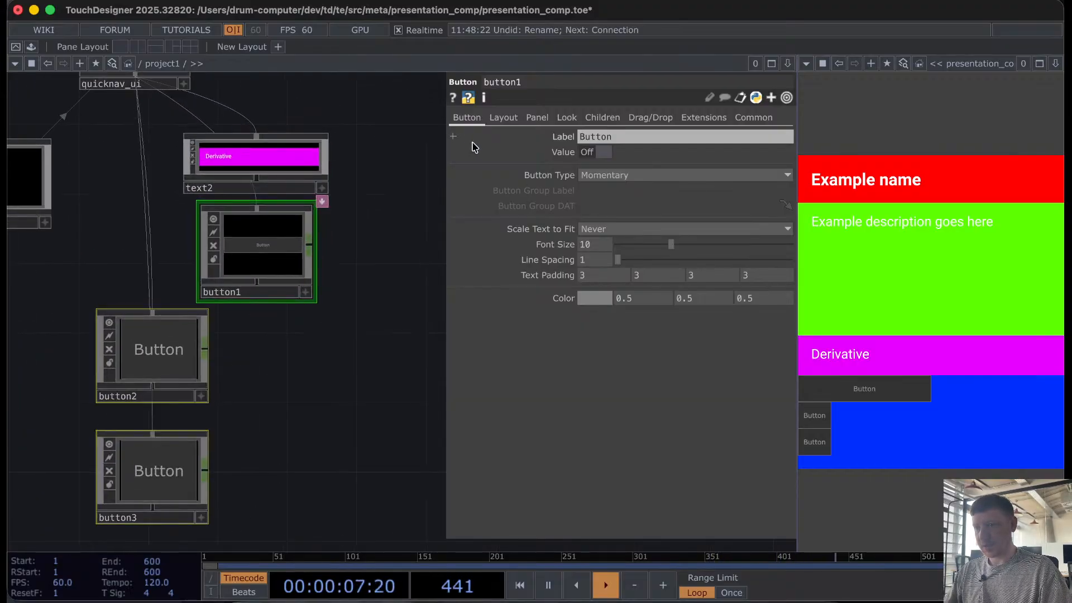
drag(288, 338, 323, 313)
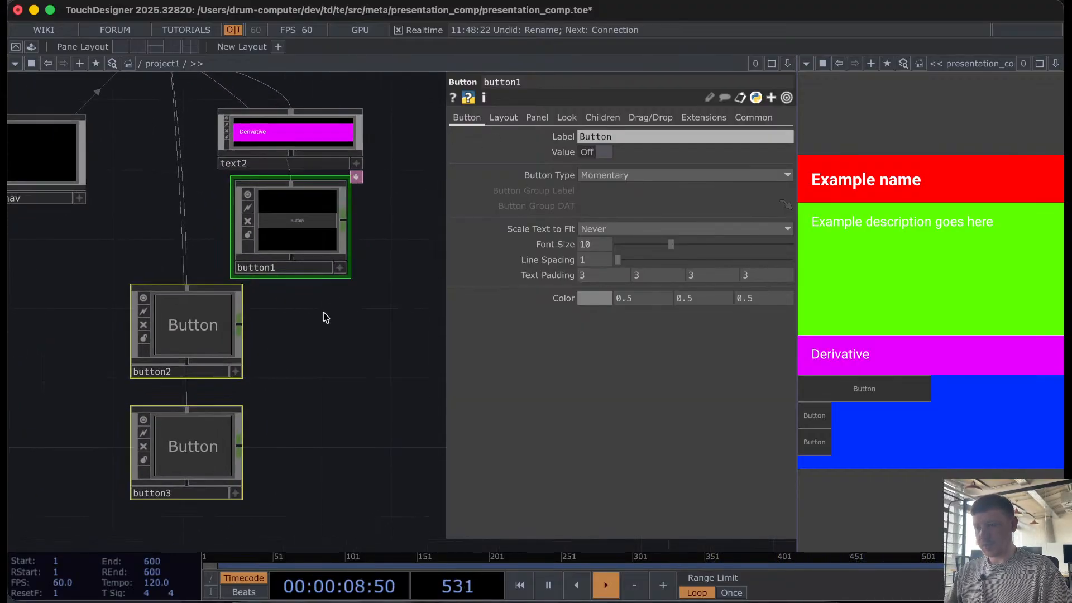
click(191, 325)
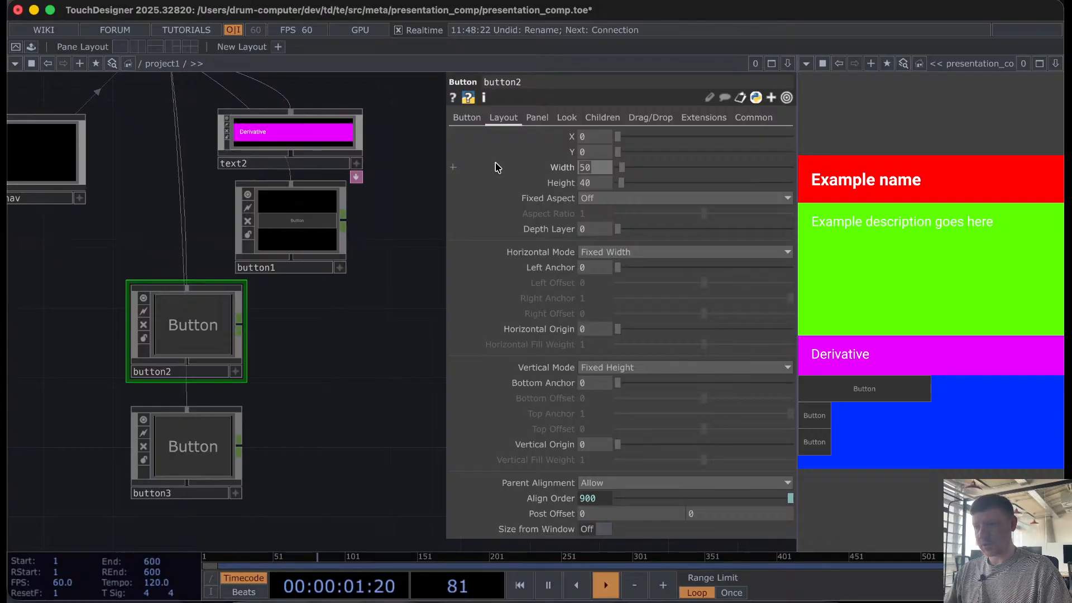
click(172, 450)
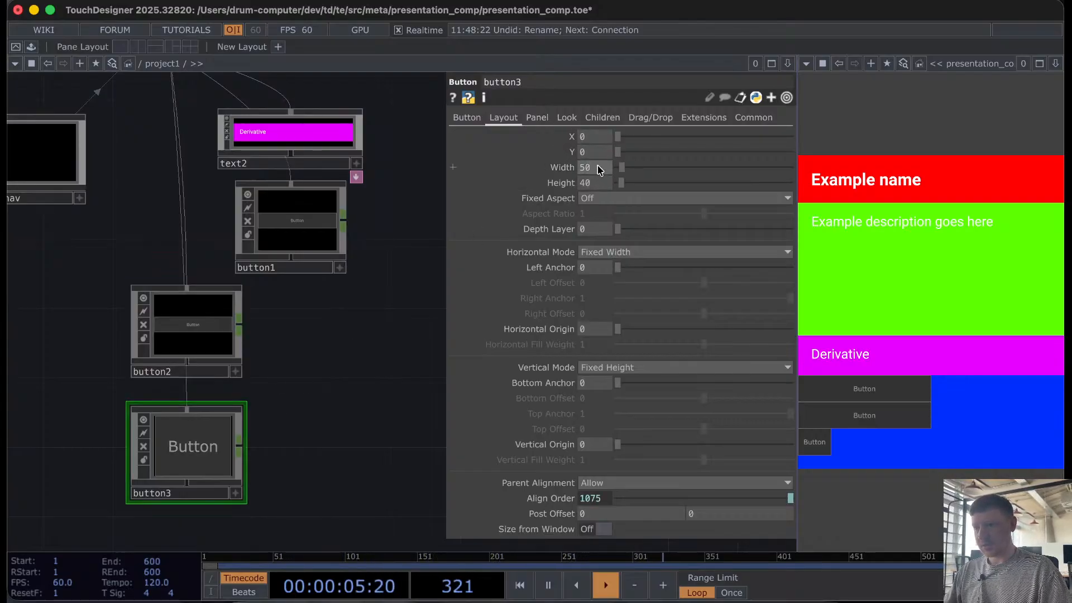
drag(598, 170, 552, 168)
key(Return)
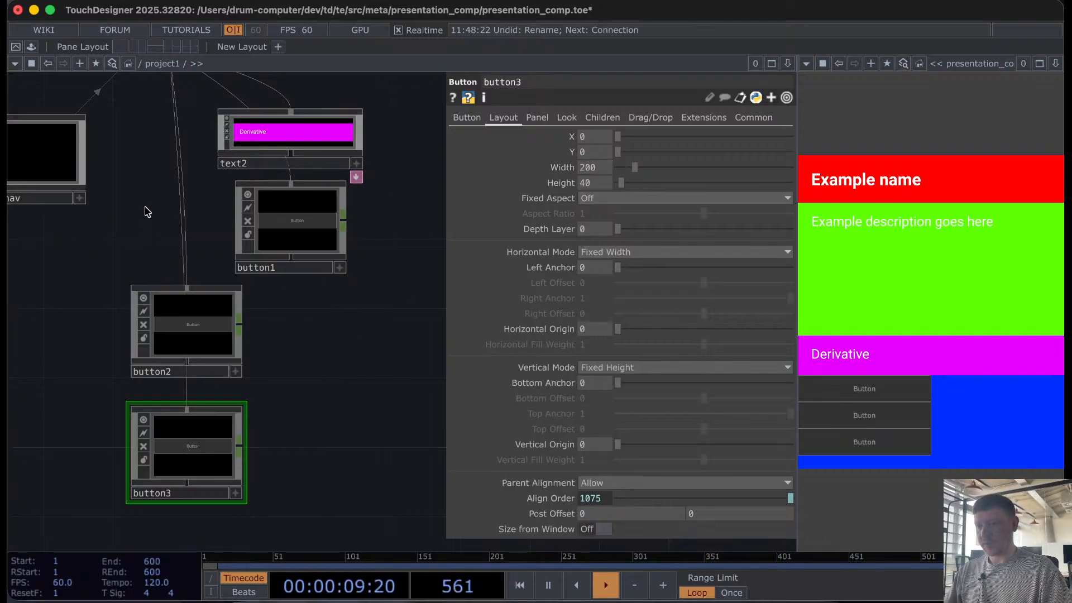
Step: Set the spacing between the quicknav_ui container's children to 5
scroll(168, 220, up, 5)
click(192, 127)
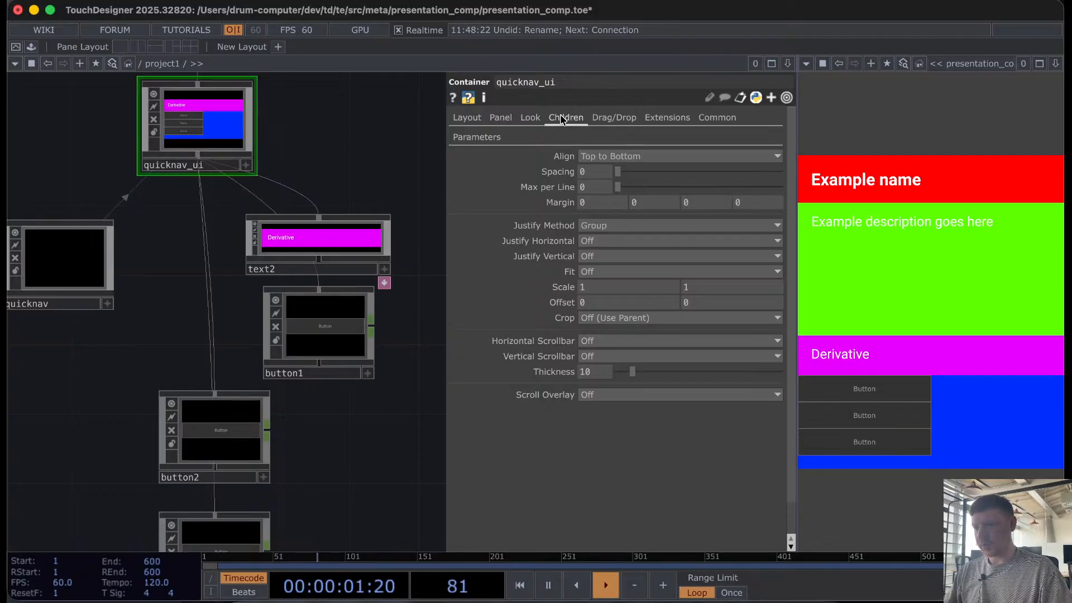
click(531, 118)
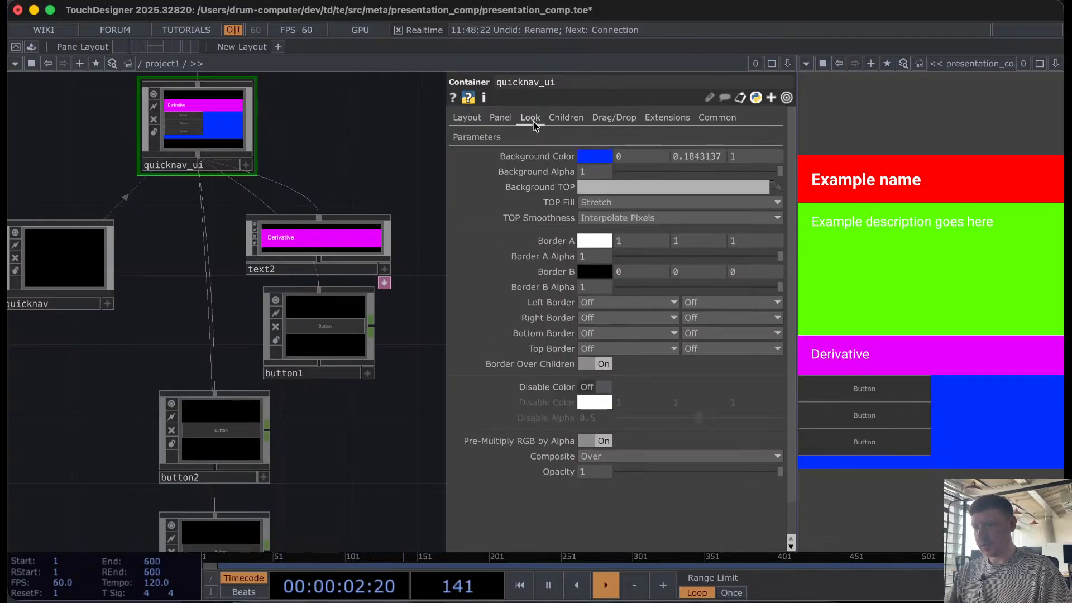
click(566, 117)
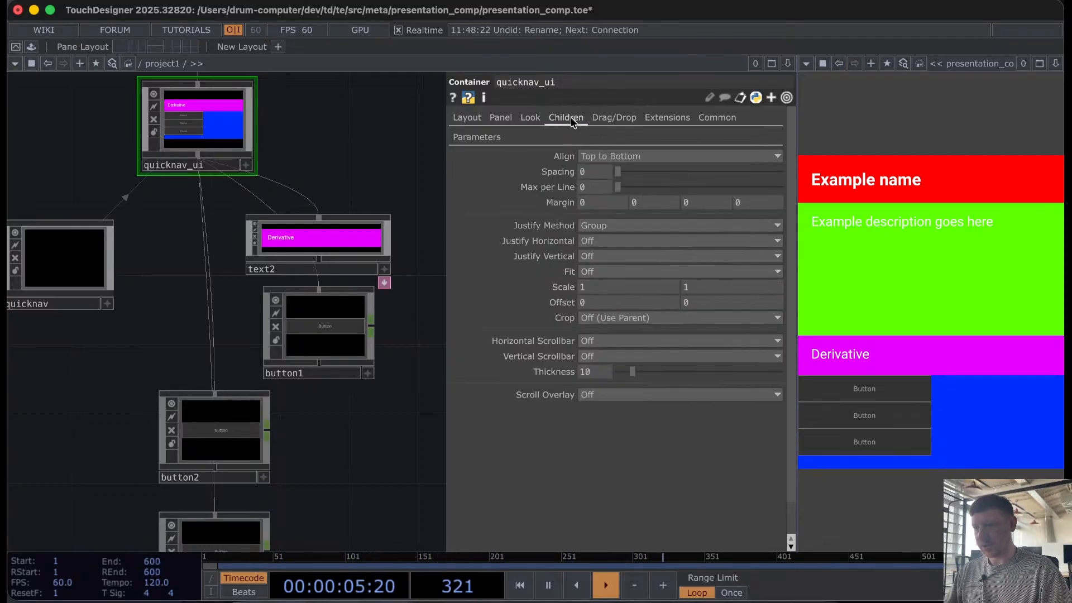
drag(615, 173, 625, 176)
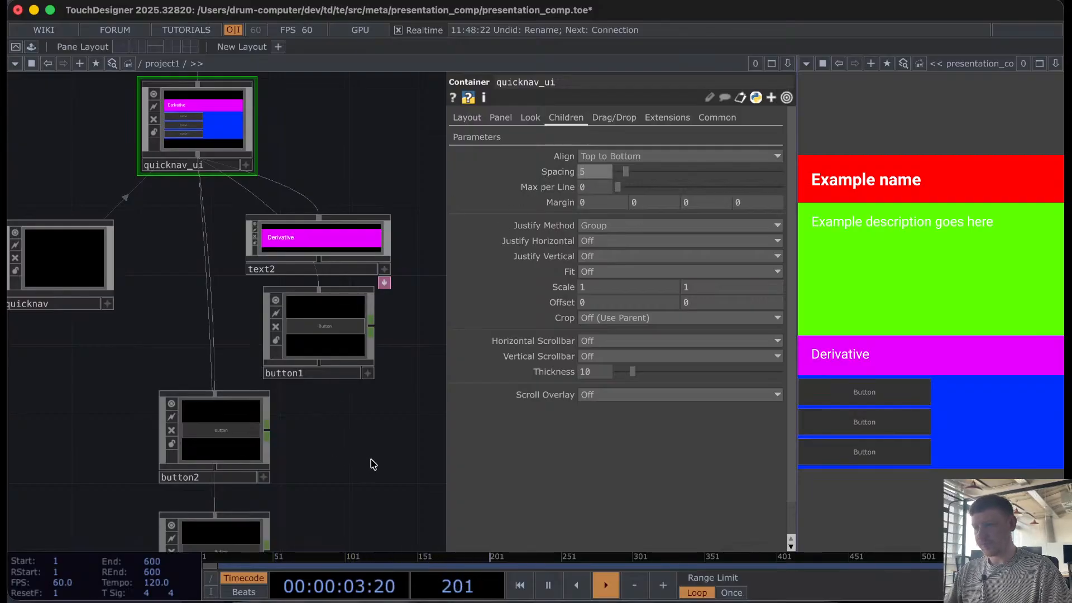
Step: Change button1's label to "Next"
drag(368, 477, 331, 425)
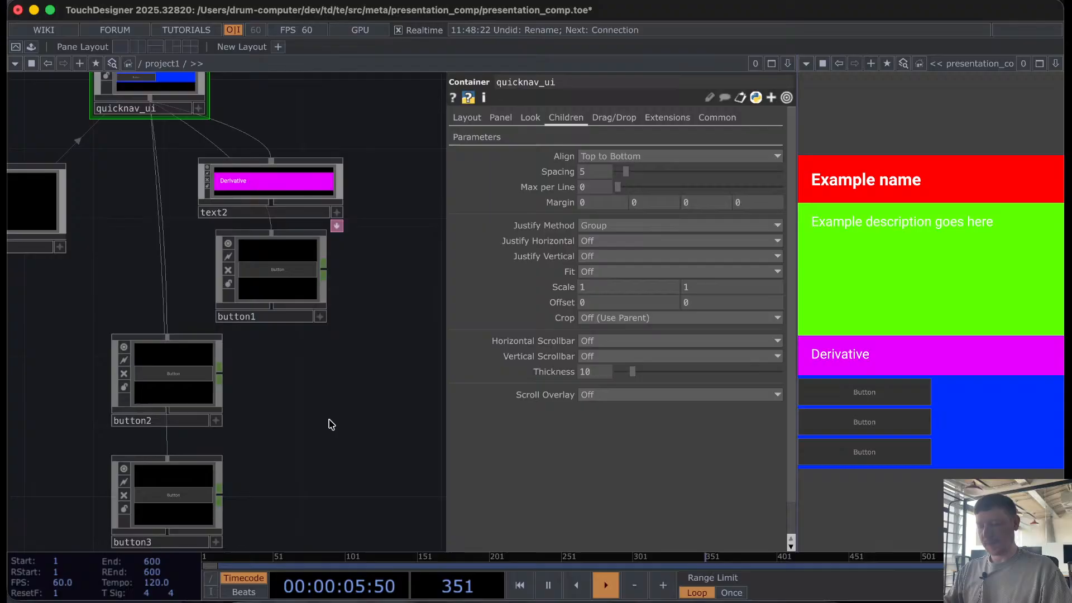
click(277, 283)
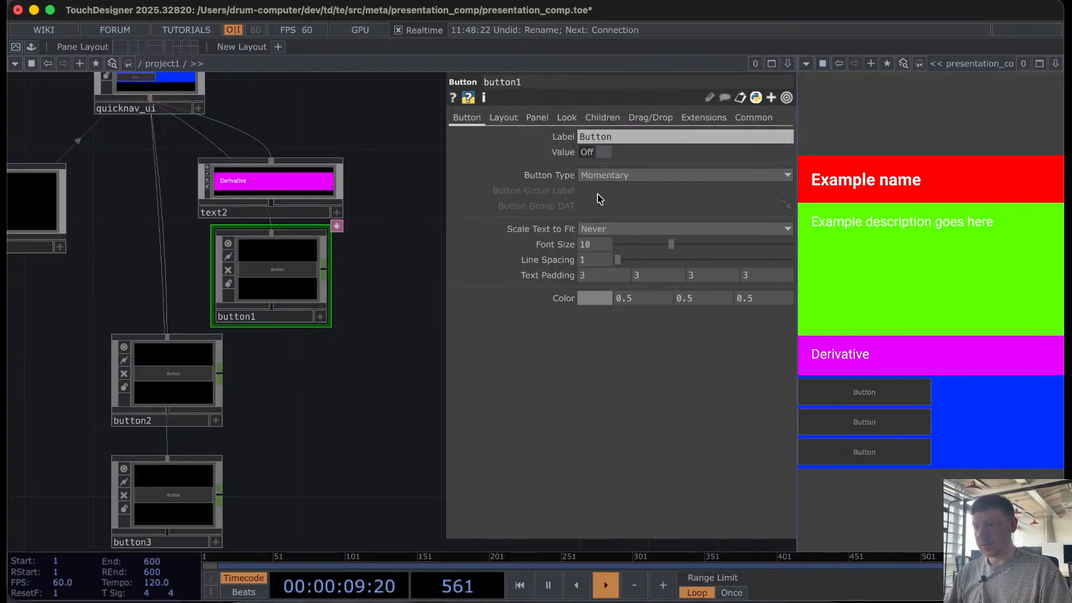
drag(326, 419, 349, 393)
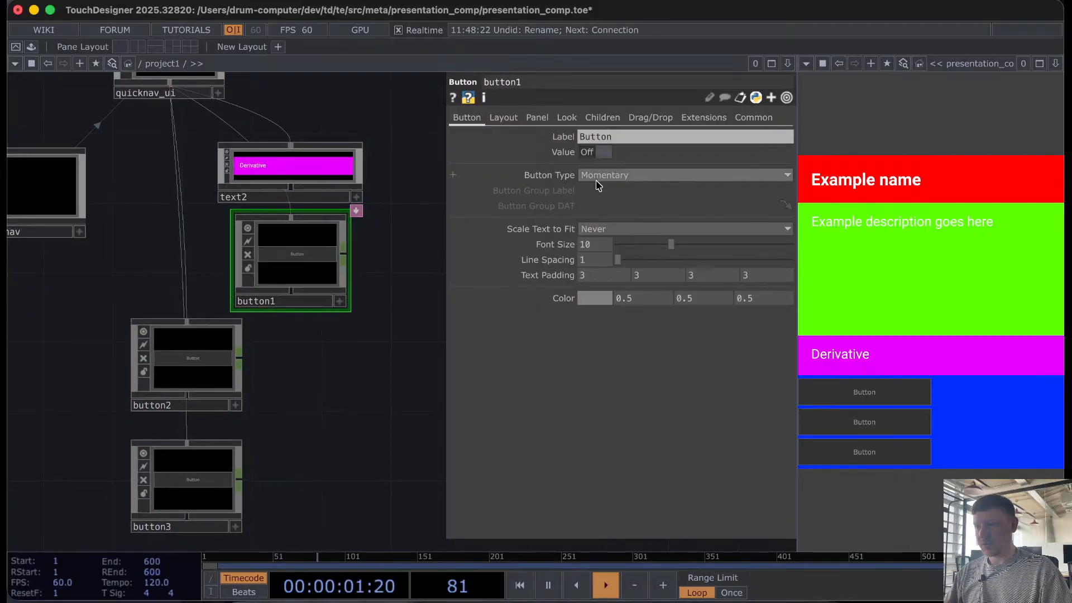
text(Next)
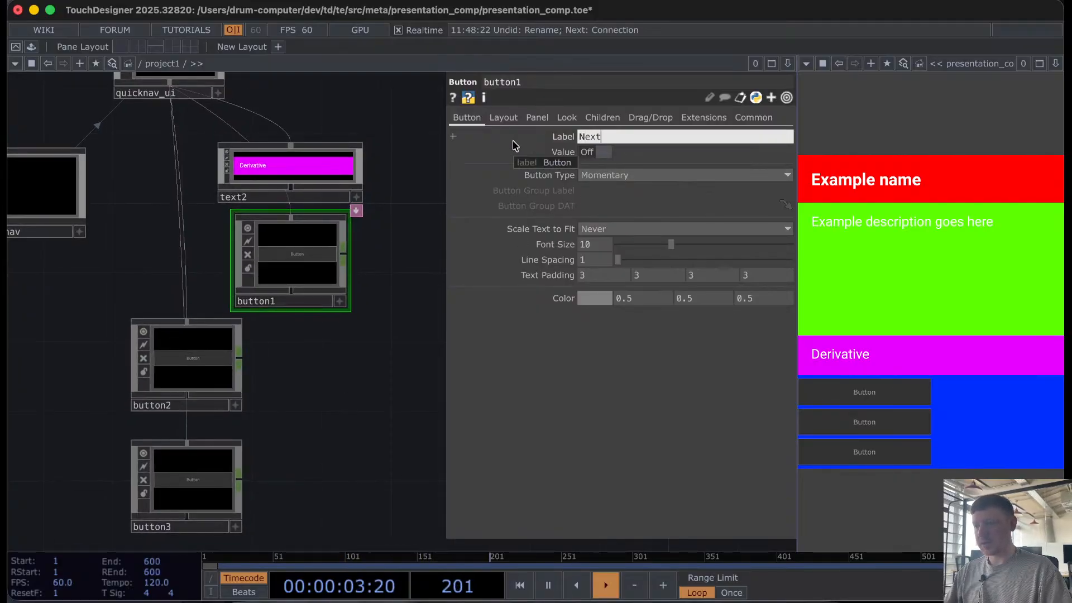
Step: Change button2's label to "Previous"
click(182, 369)
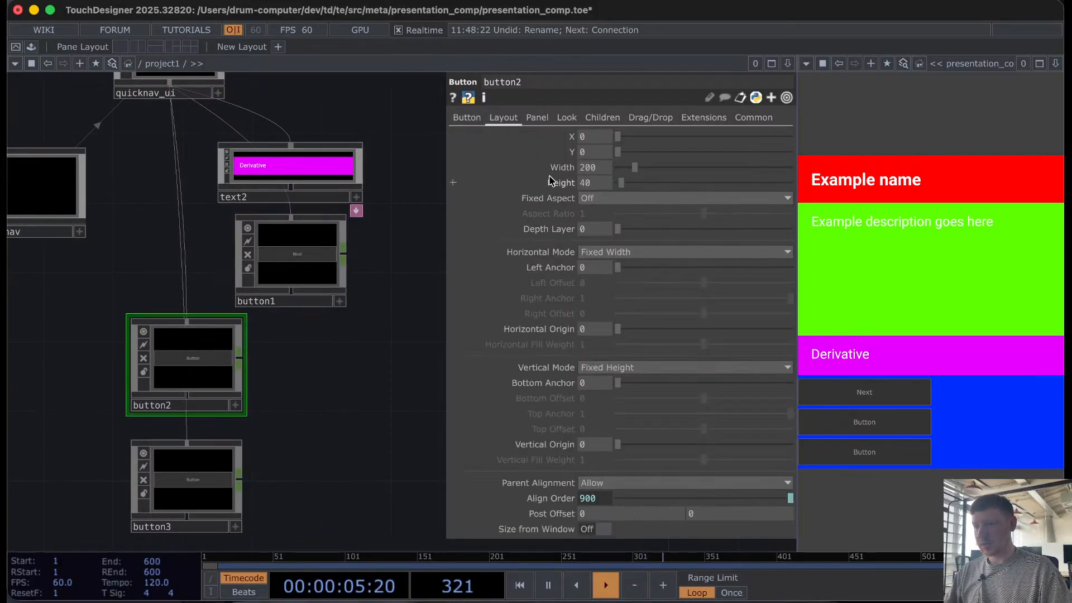
click(544, 120)
click(566, 118)
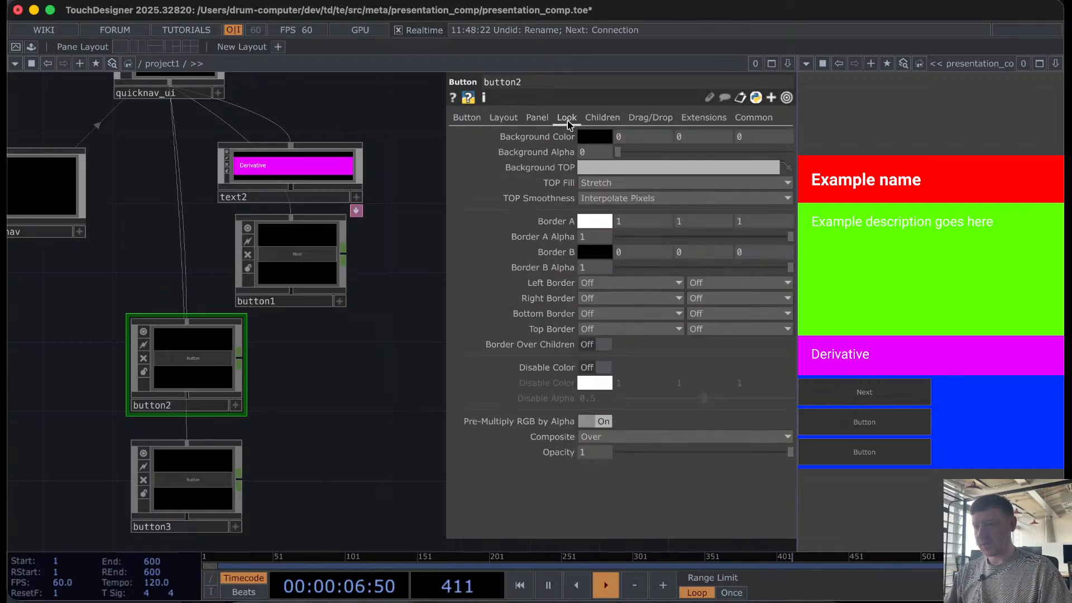
click(475, 118)
click(598, 136)
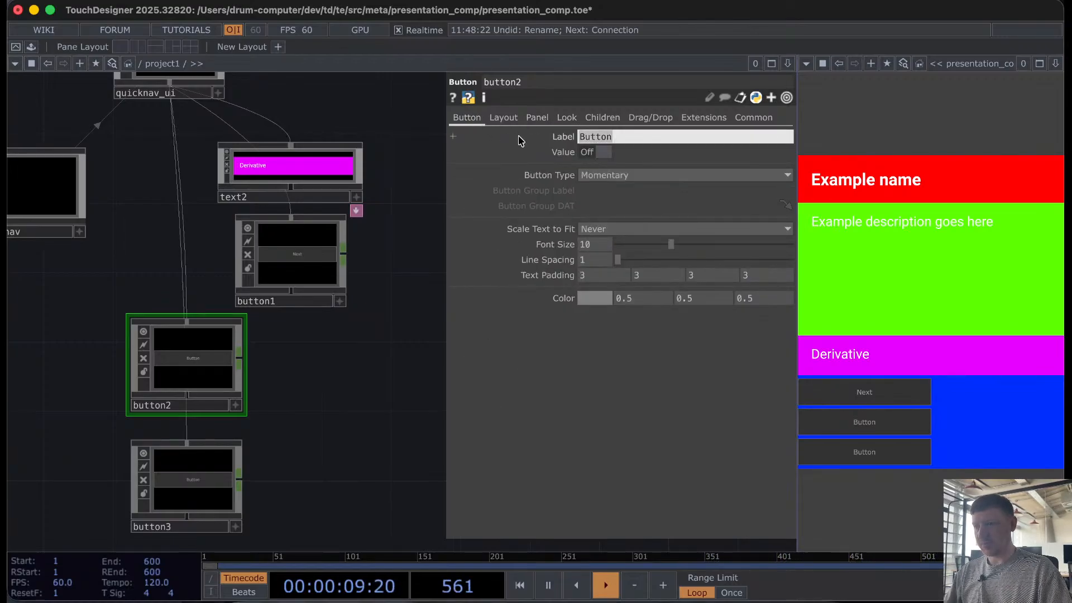
text(Previous)
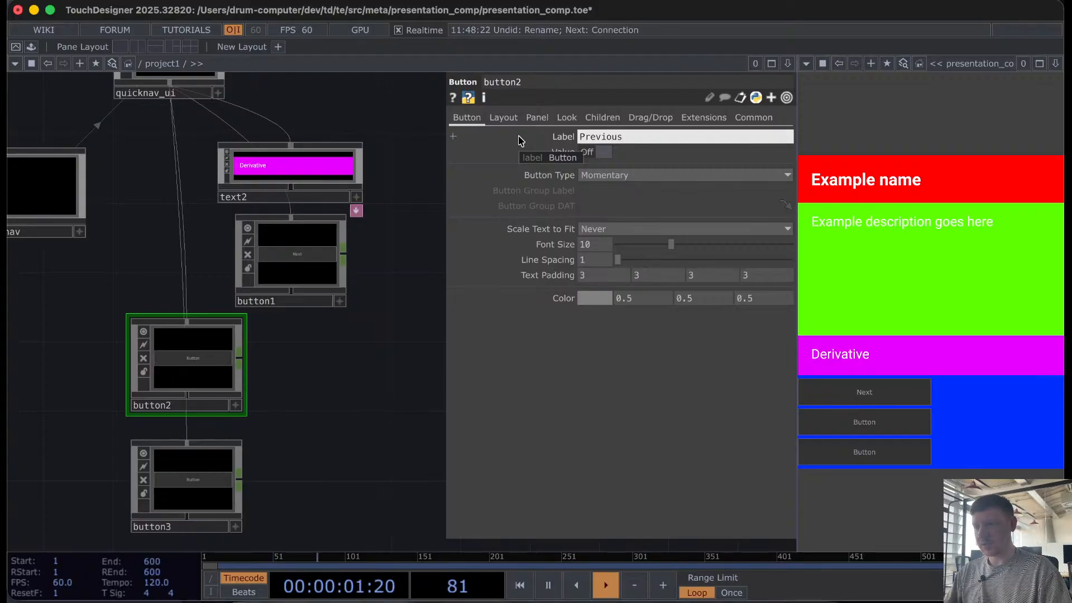
key(Return)
Step: Change button3's label to "Restart"
click(210, 464)
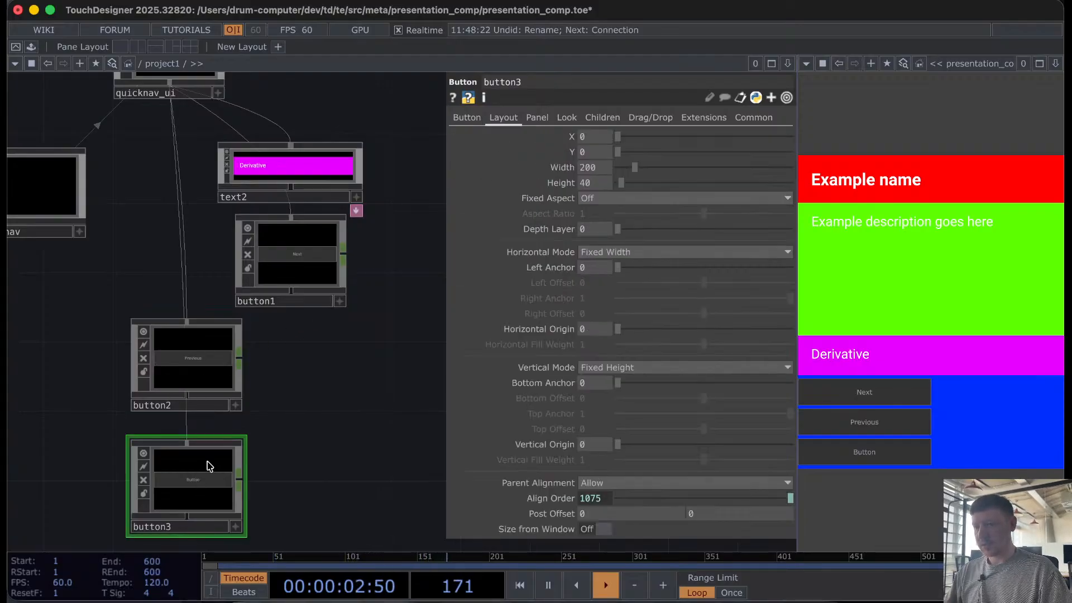
click(467, 118)
click(596, 136)
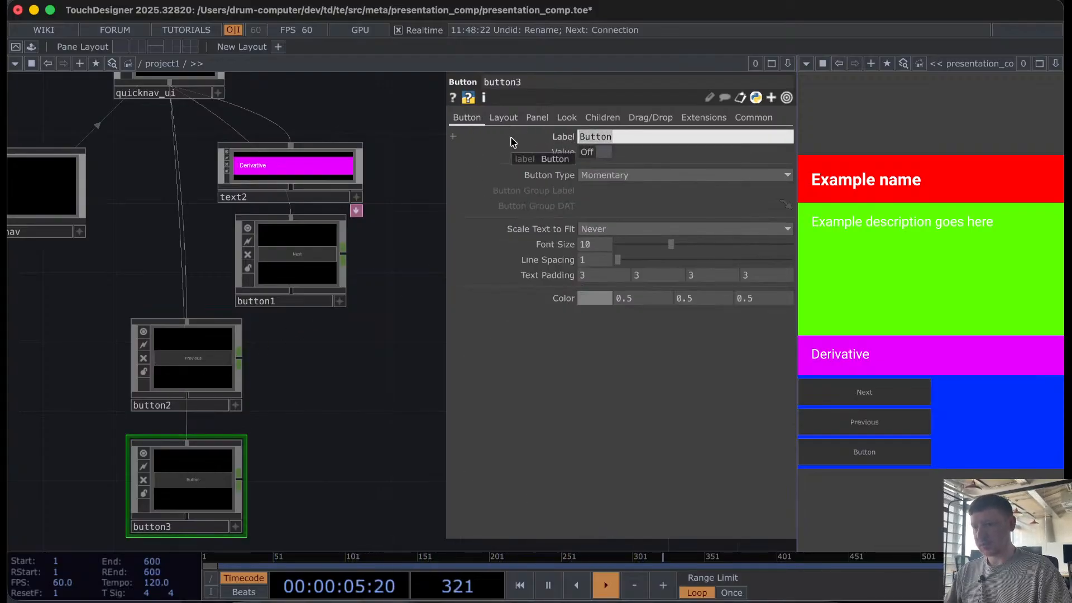
text(Restart)
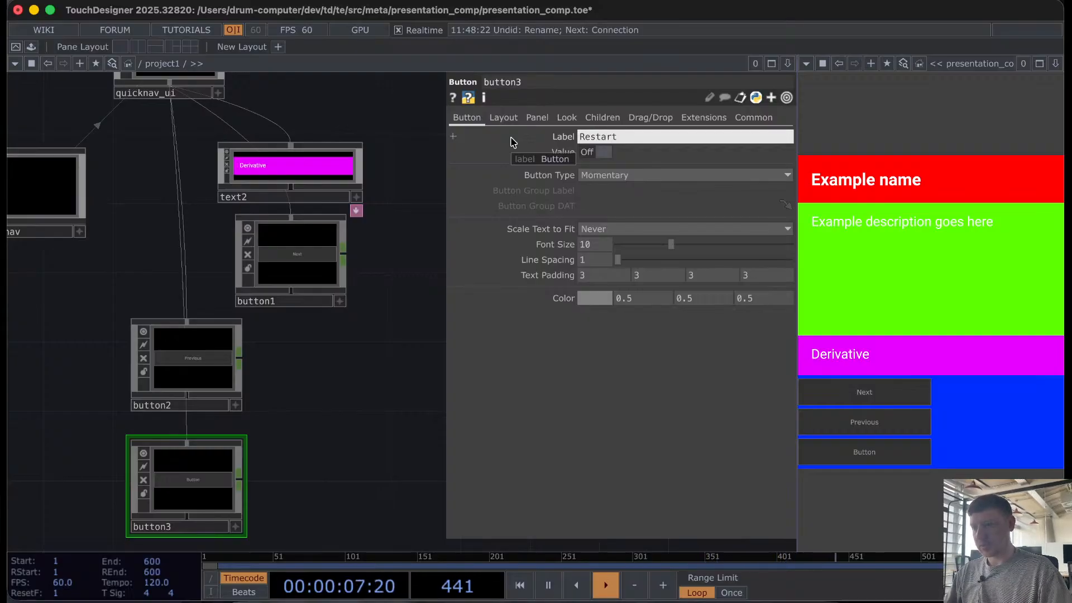
drag(322, 431, 355, 397)
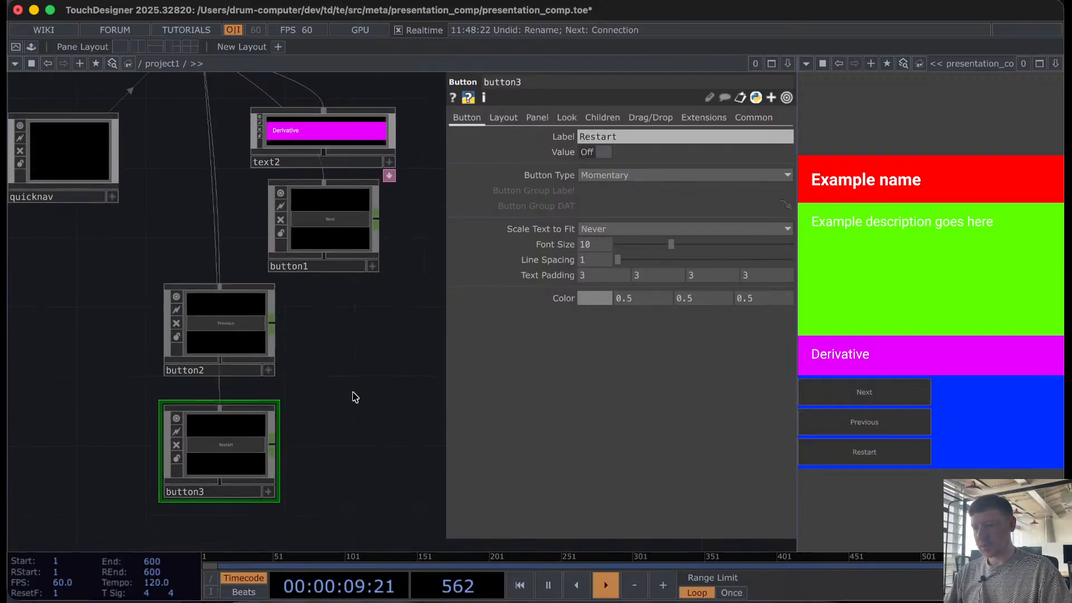
Step: Try a hue of 50 for button3's color
click(597, 299)
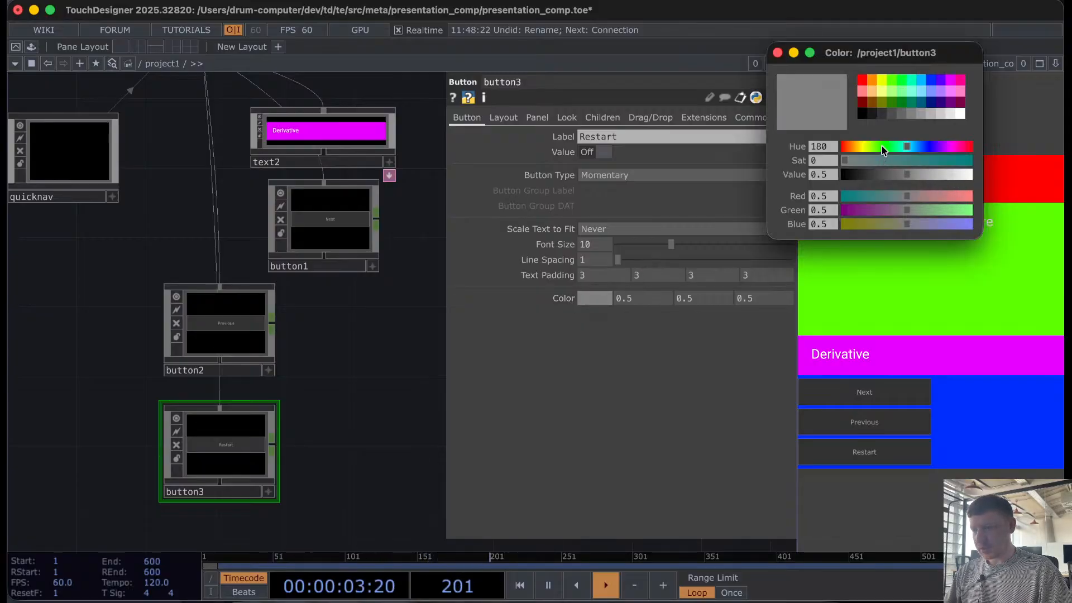
drag(885, 151, 820, 150)
text(50)
key(Return)
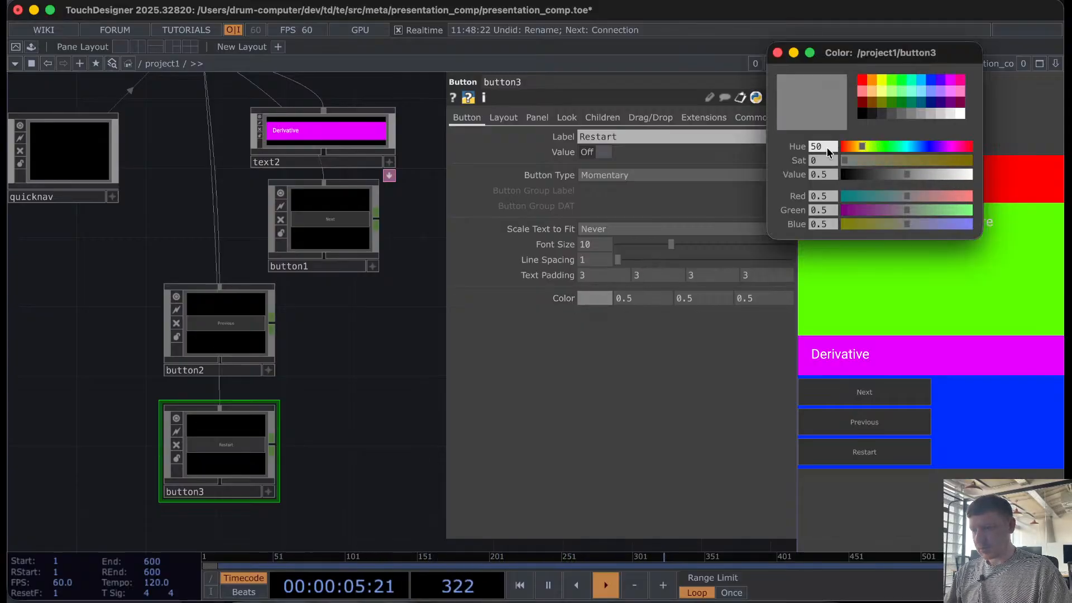
click(777, 53)
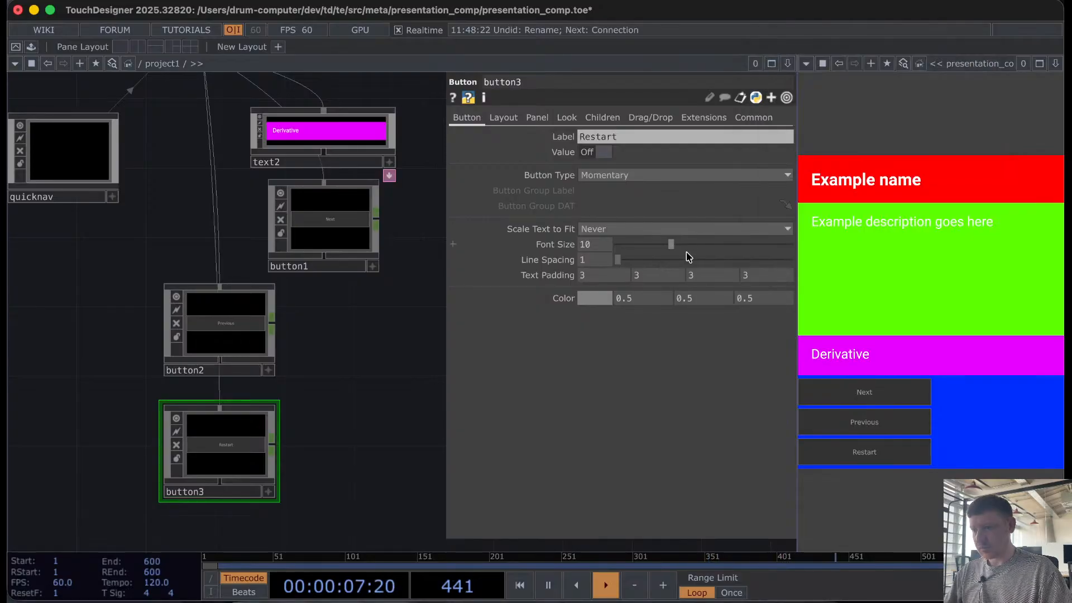
Step: Try yellow as button3's color, then set the color to black (0, 0, 0)
click(595, 298)
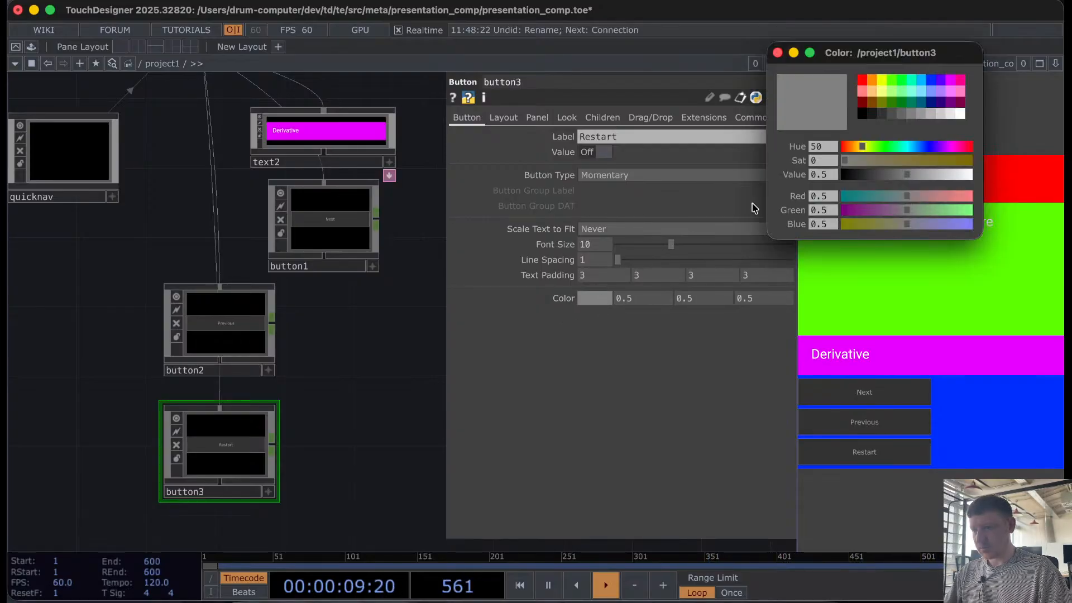
click(881, 79)
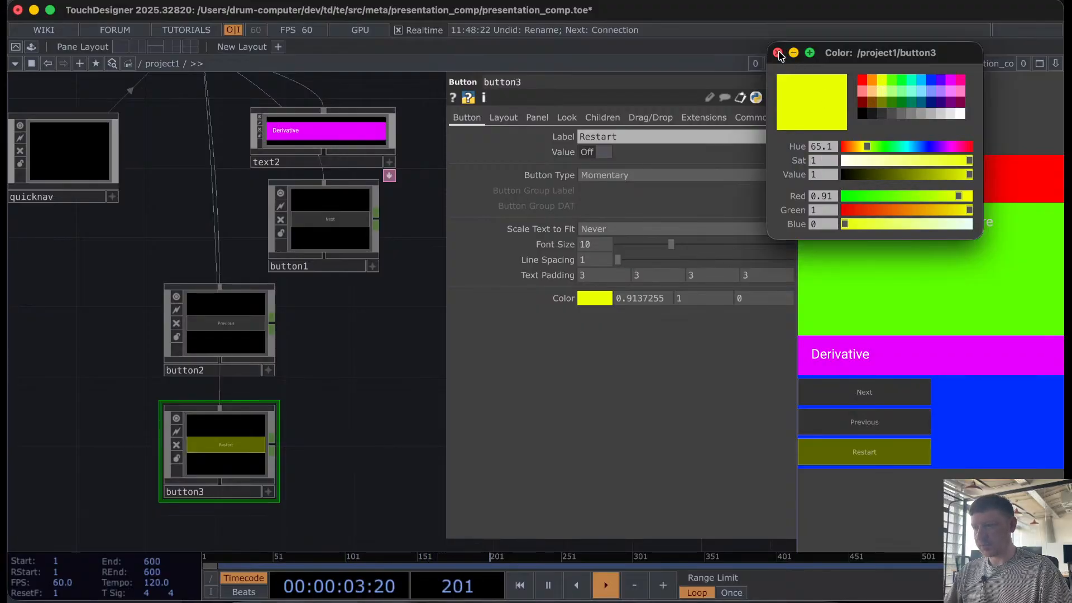
click(861, 116)
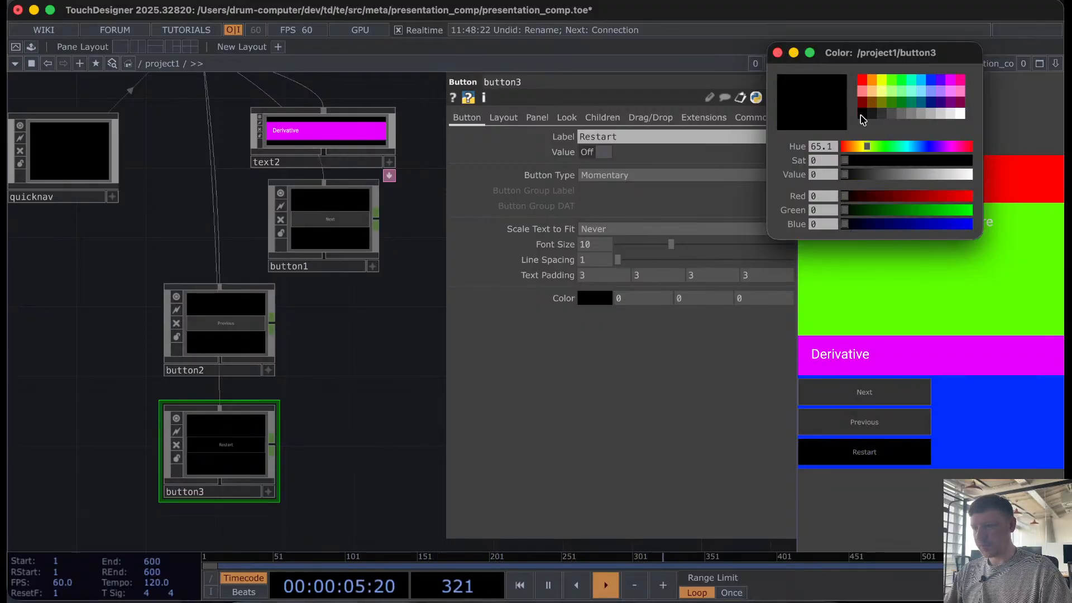
click(778, 53)
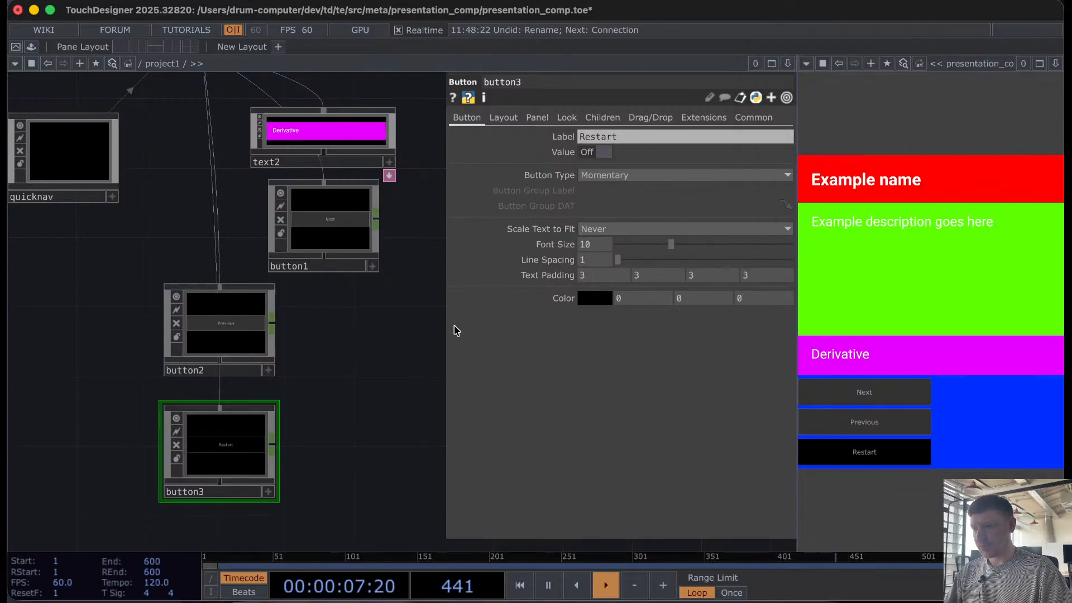
Step: Set the font of the text component inside button1 to Roboto
scroll(276, 335, down, 3)
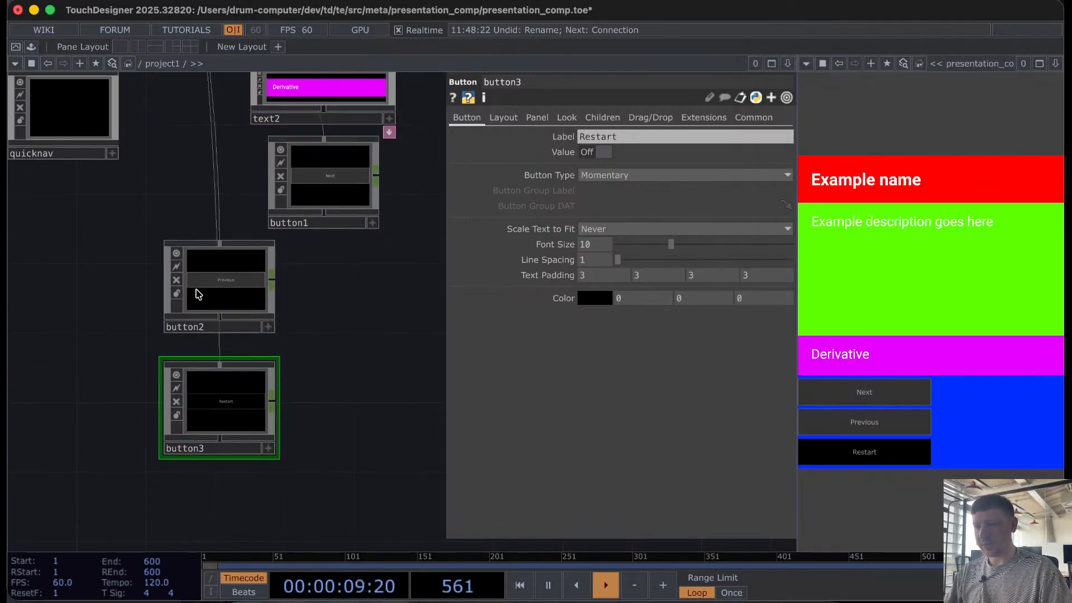
click(320, 193)
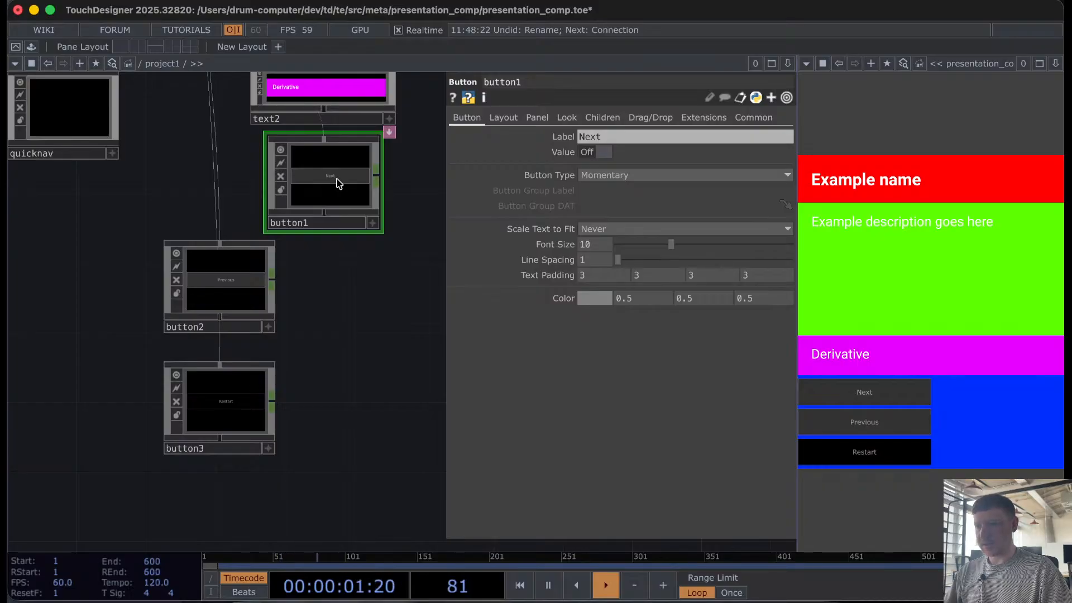
key(i)
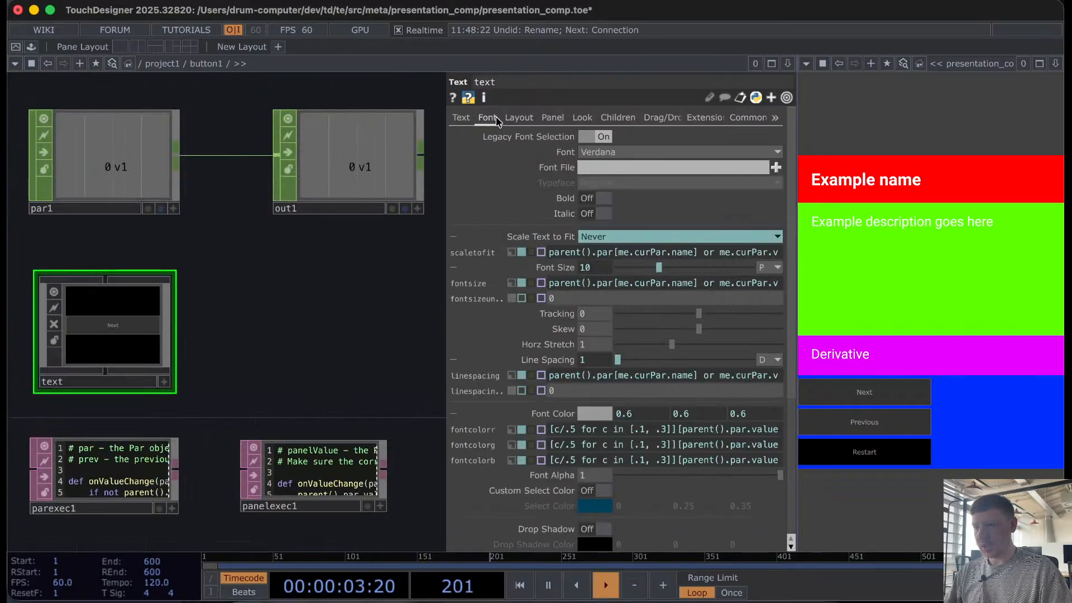
click(620, 153)
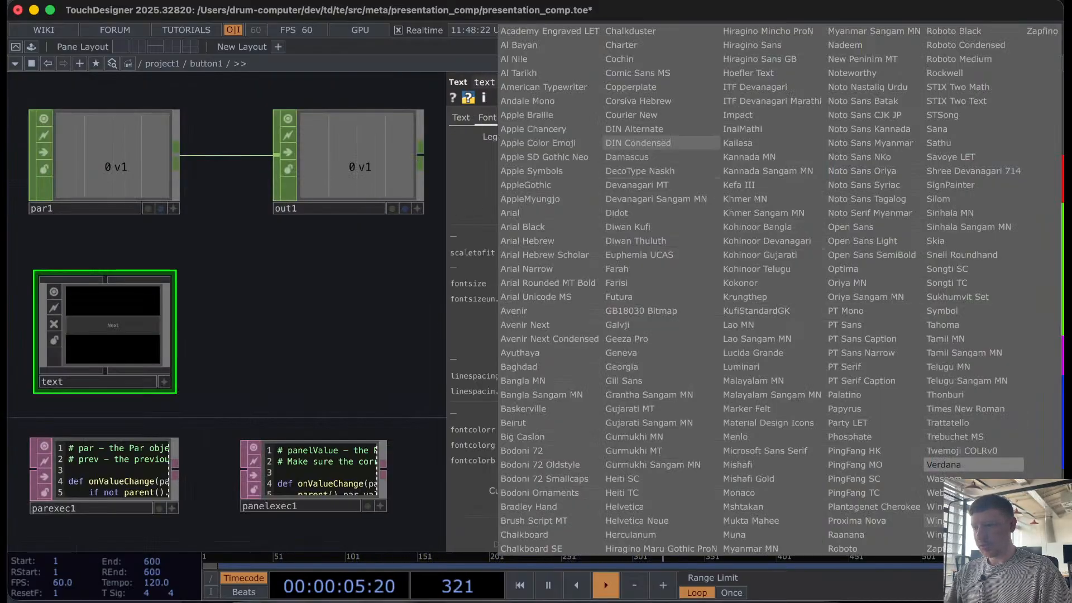
click(881, 548)
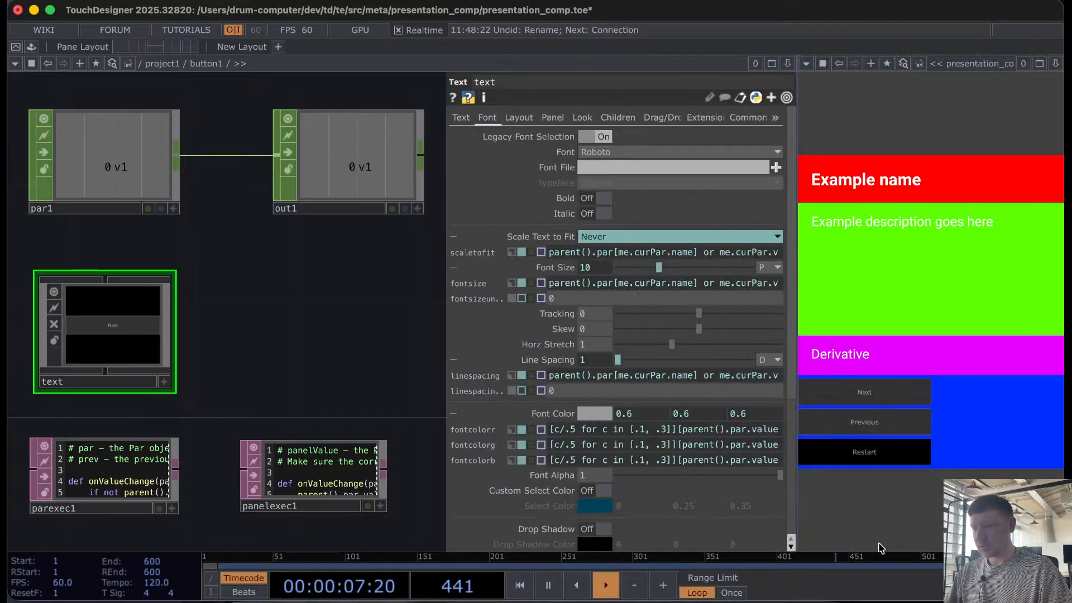
Step: Set the horizontal alignment of button1's inner text component to Left
scroll(568, 477, down, 5)
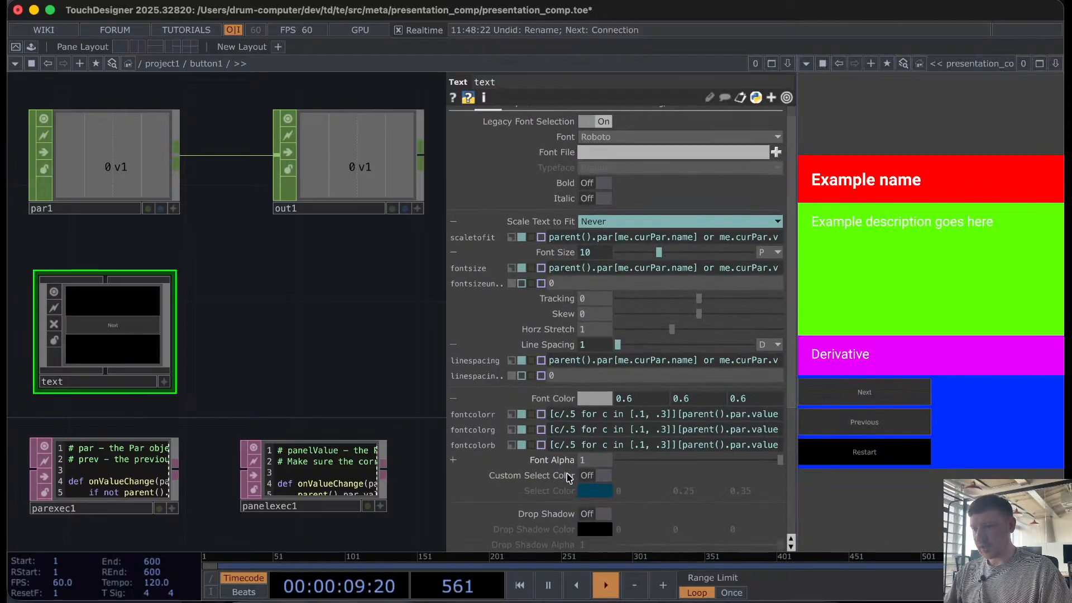
scroll(568, 477, down, 1)
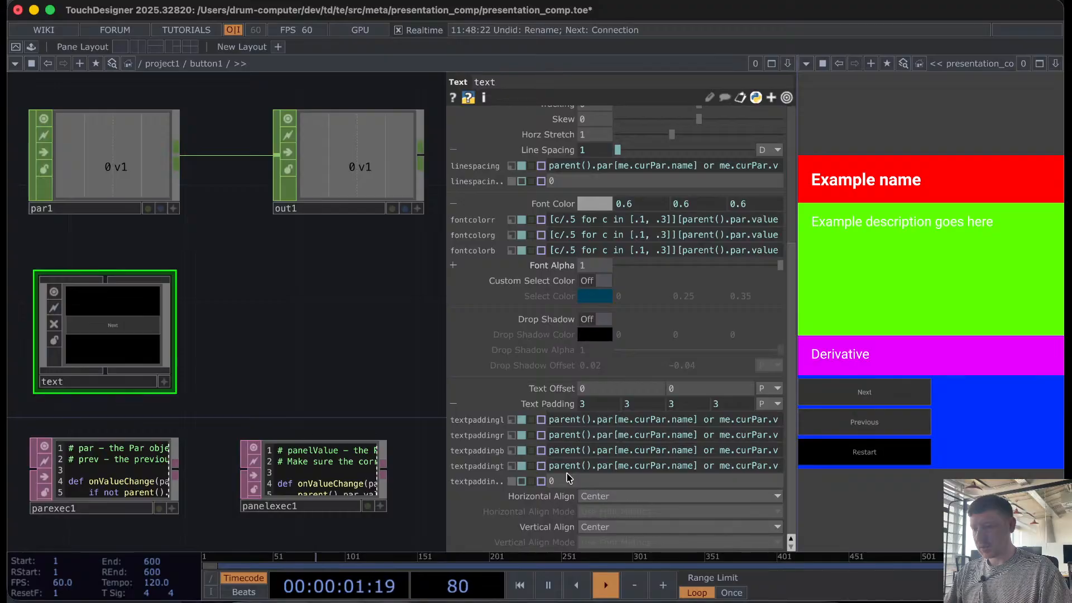
click(598, 497)
click(599, 512)
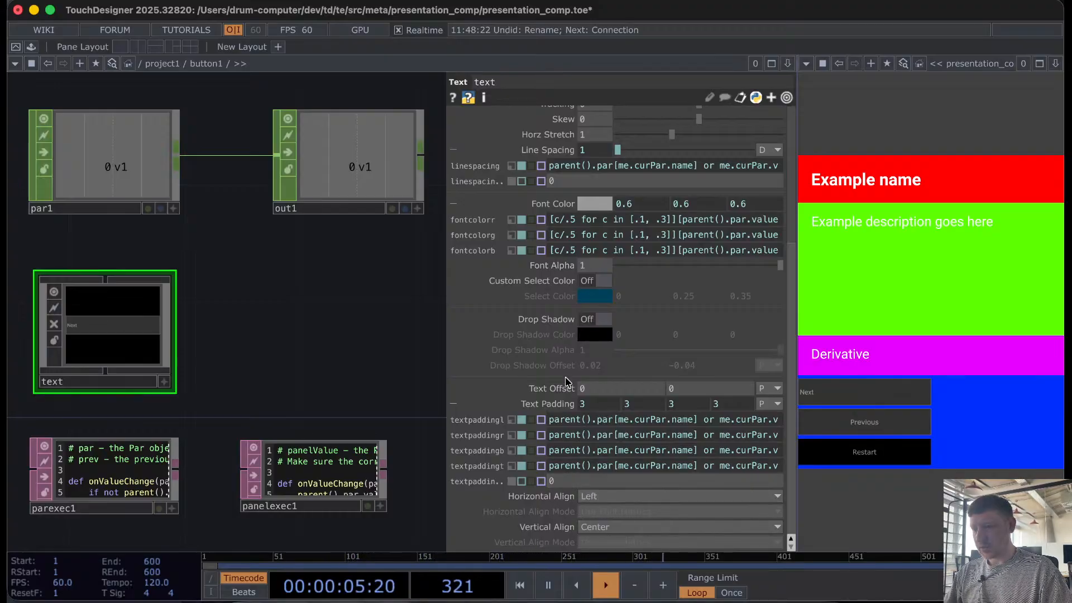
Step: Return to the project1 network and set button1's left text padding to 20 and its font size to 15
mouse_move(552, 408)
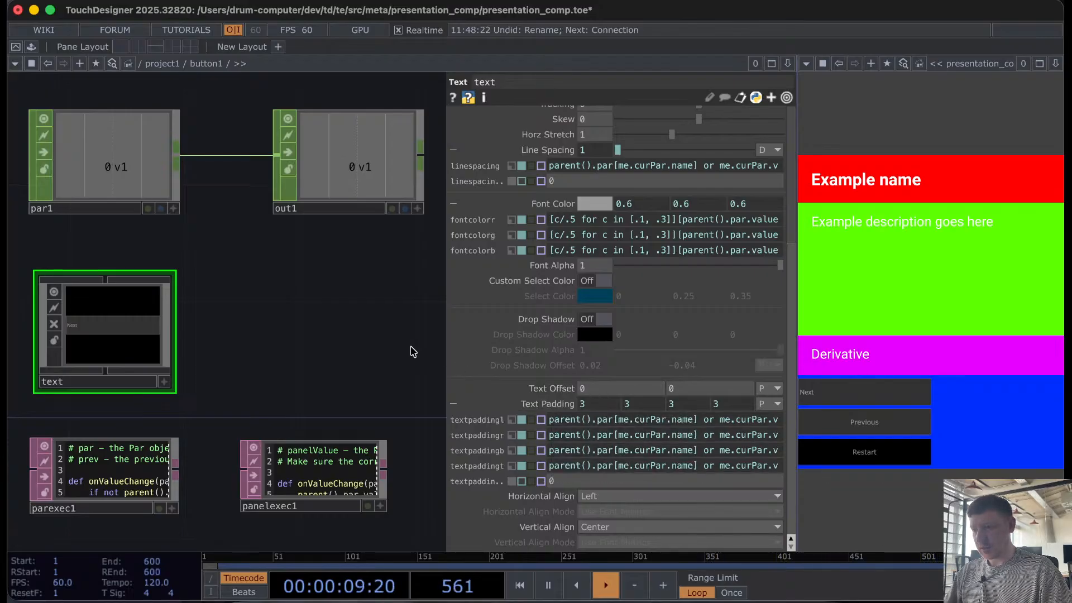
scroll(406, 345, down, 3)
scroll(406, 345, down, 3)
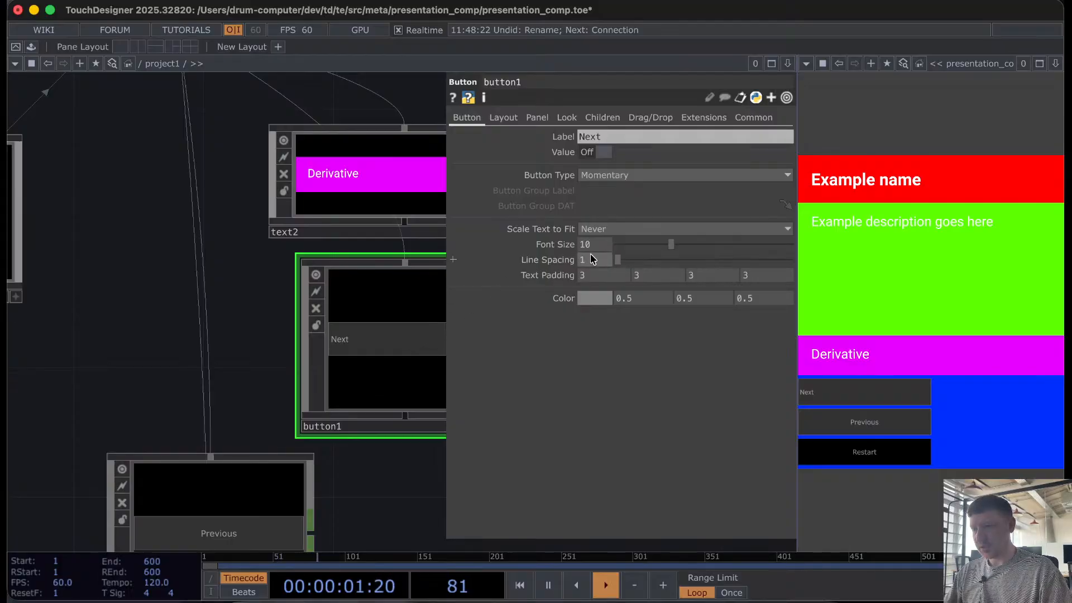
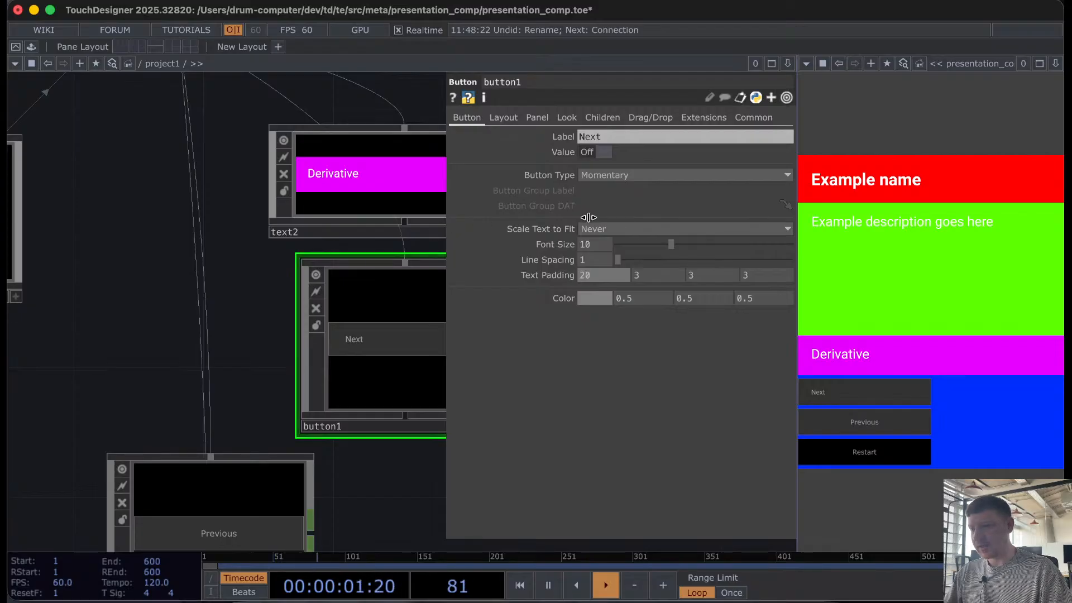
drag(605, 244, 612, 244)
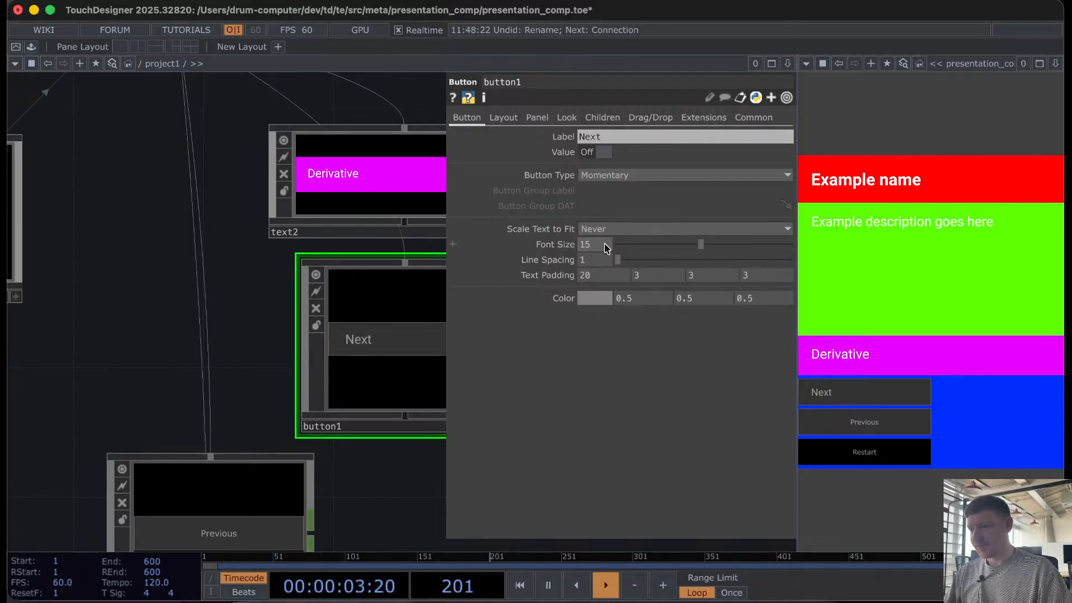
Step: Set the font of the text component inside button2 to Roboto
drag(237, 428, 243, 267)
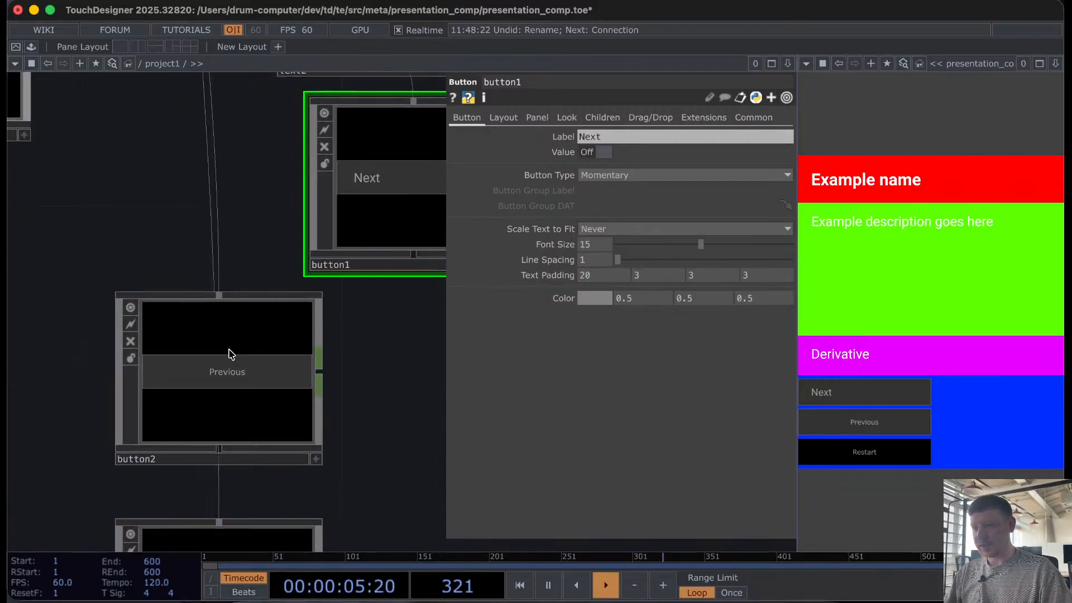
click(229, 351)
key(i)
scroll(532, 201, up, 8)
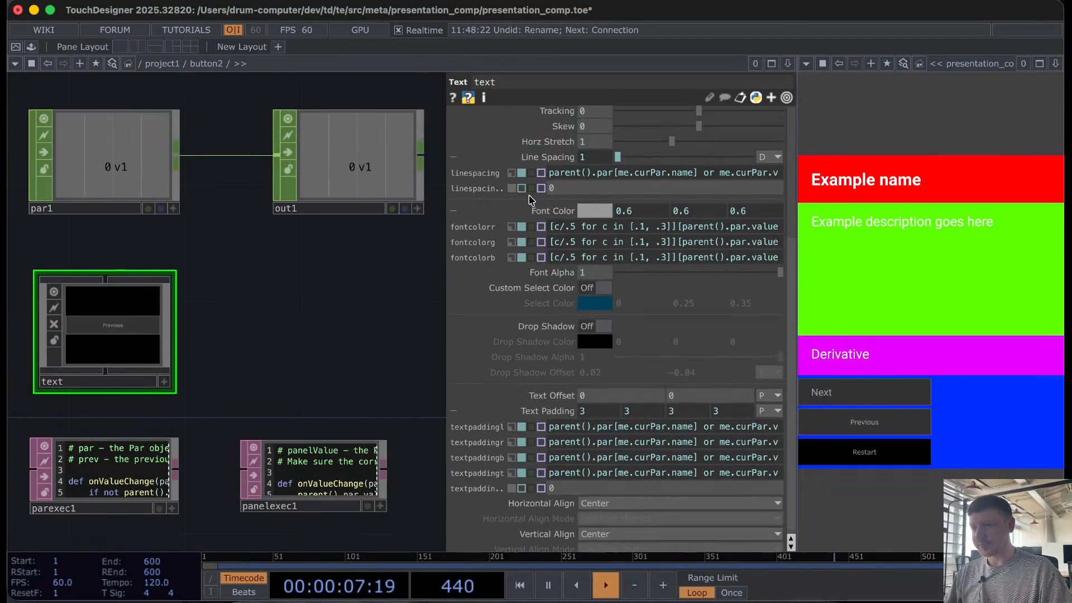
click(613, 157)
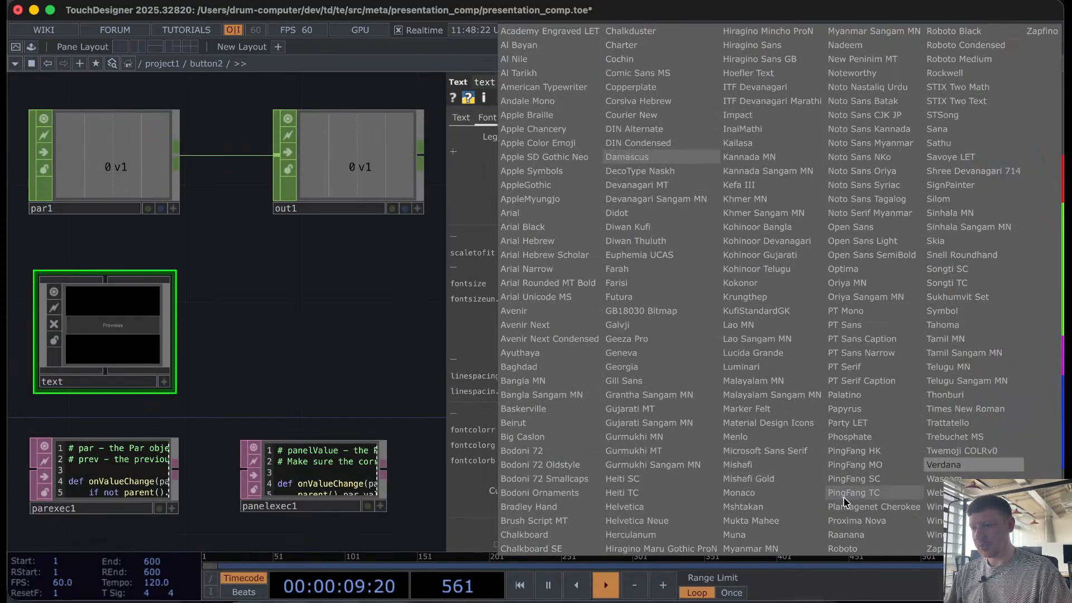
click(859, 555)
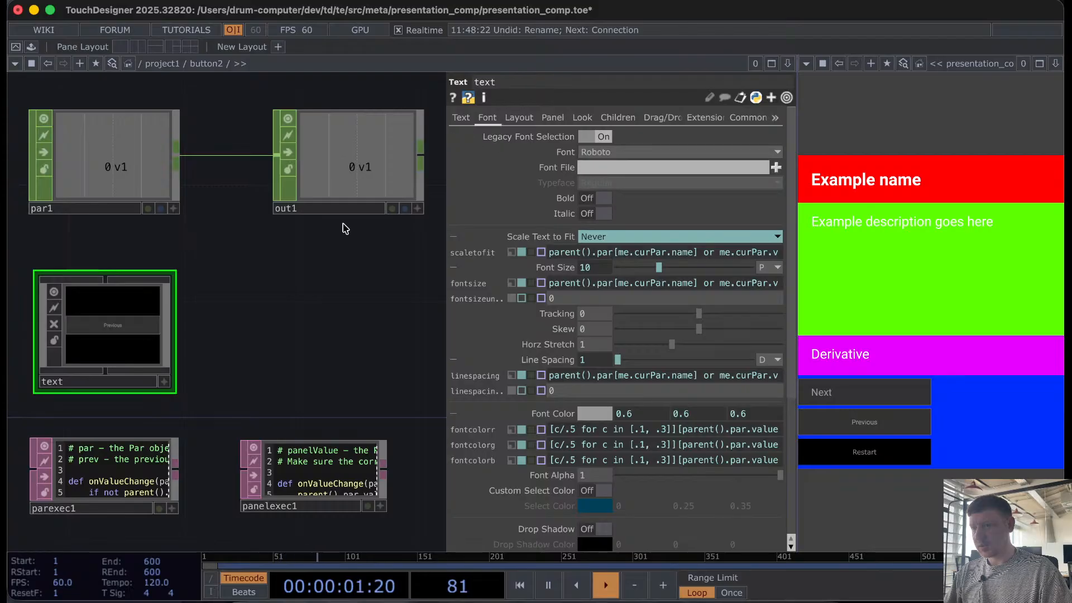
Step: Return to the project1 network and set button2's font size to 15
scroll(307, 327, down, 5)
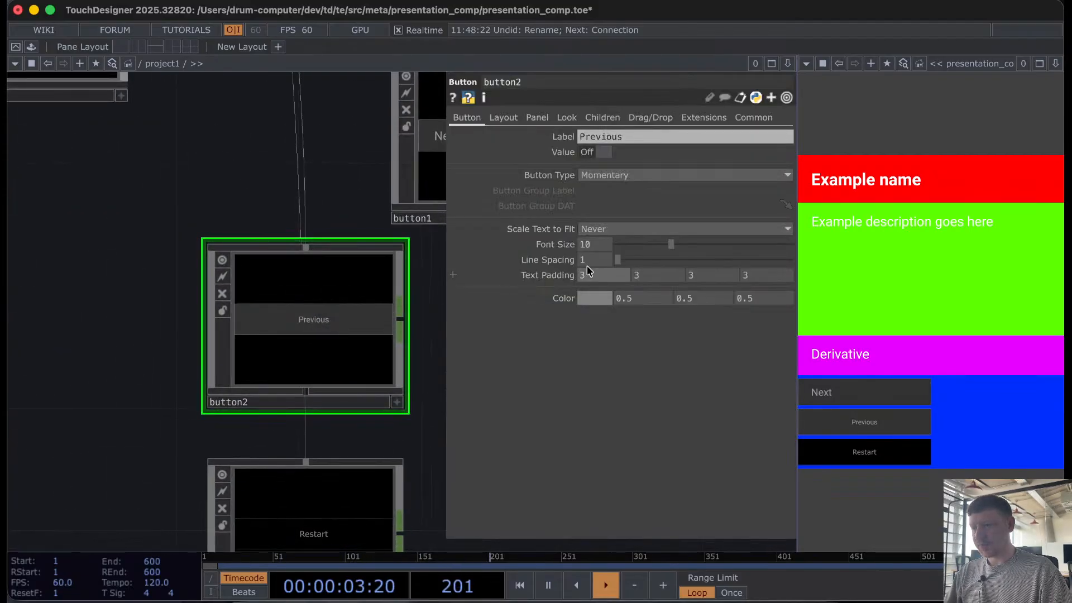
text(1)
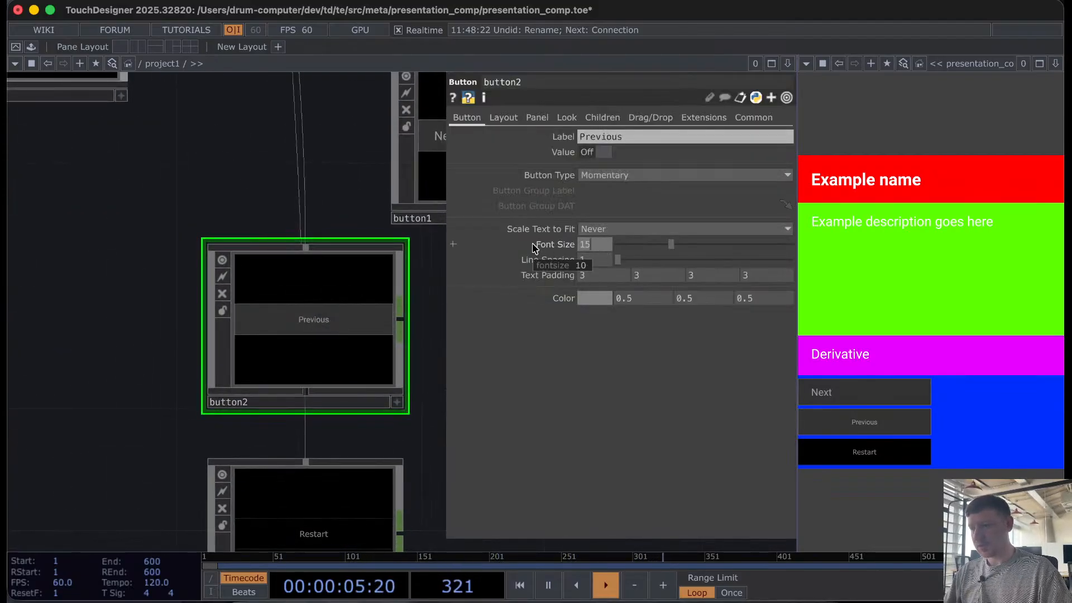
text(5)
key(Return)
Step: Set the font of button3's inner text component to Roboto and return to the project1 network
scroll(86, 173, down, 5)
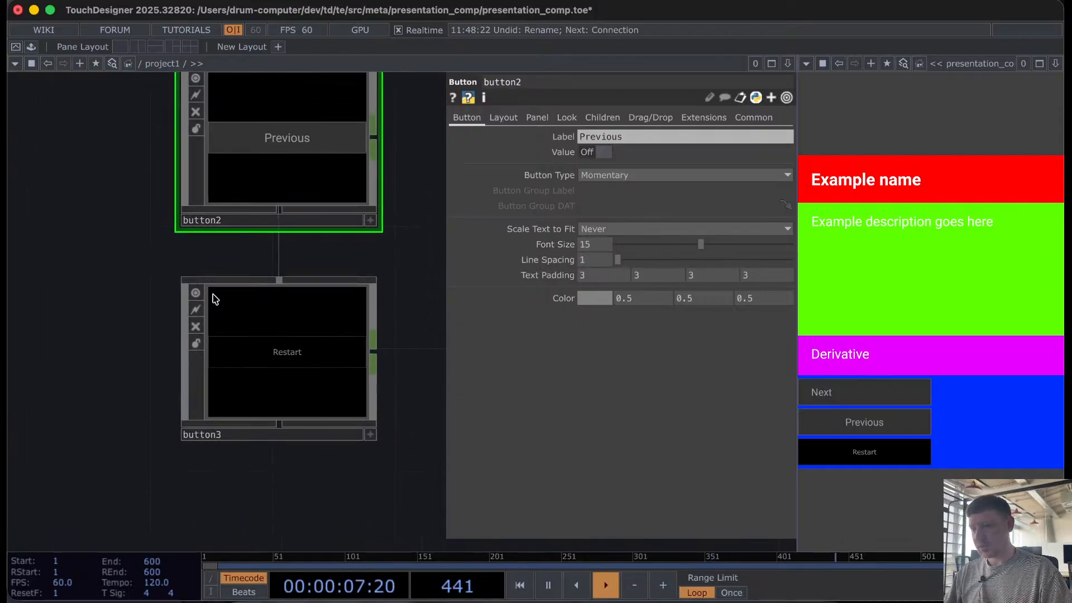
click(285, 342)
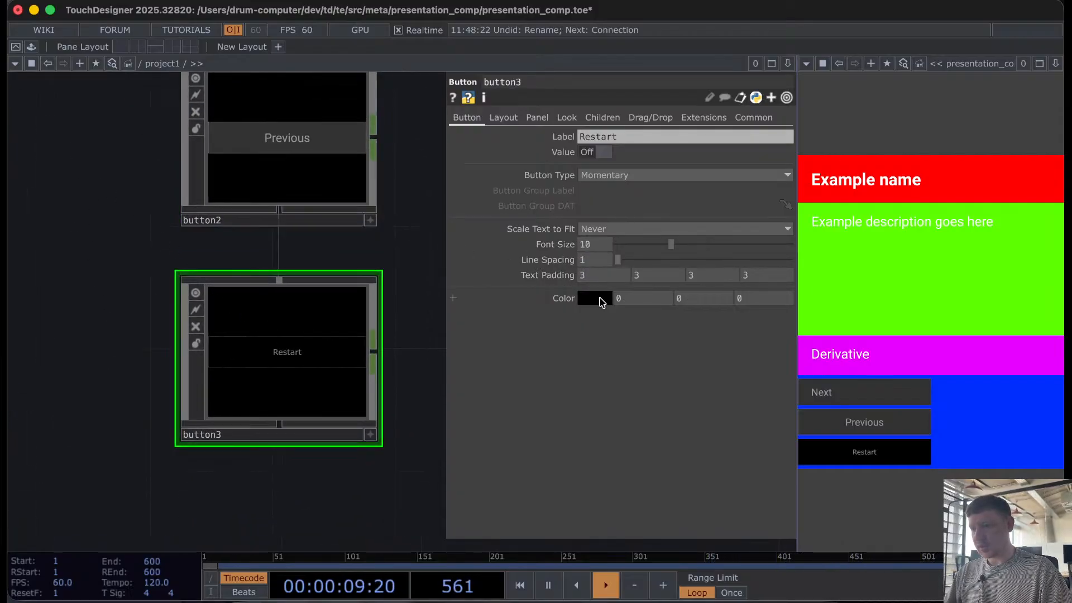
double_click(337, 306)
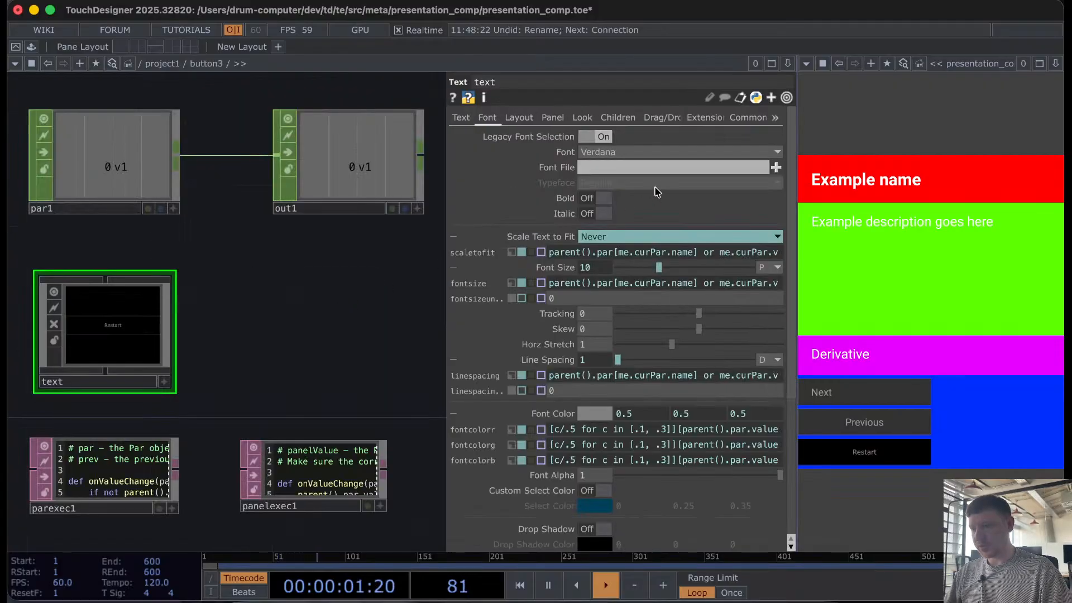
click(657, 168)
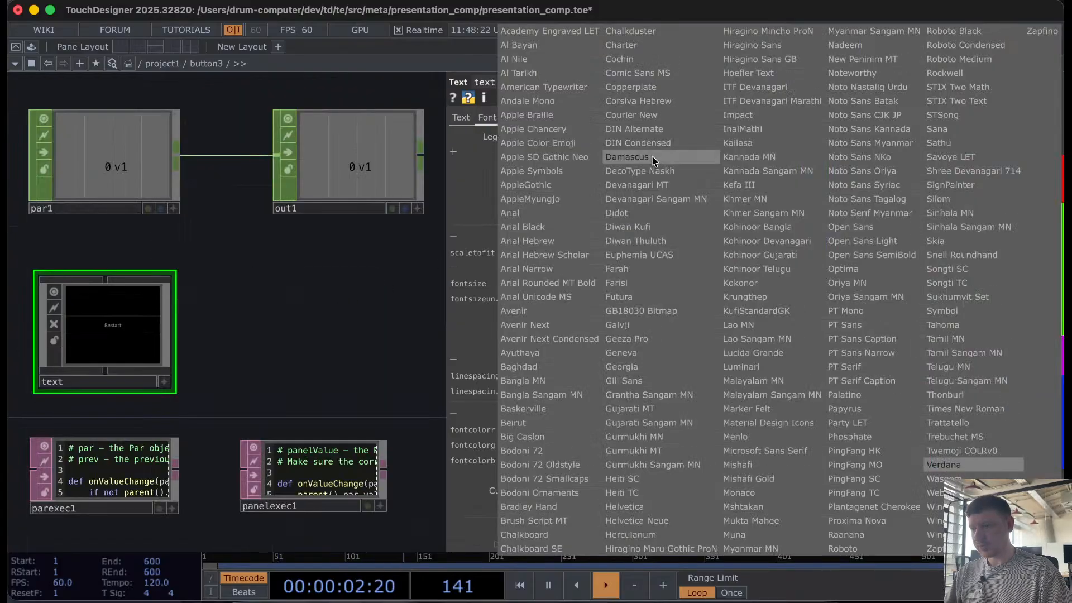
click(844, 549)
key(u)
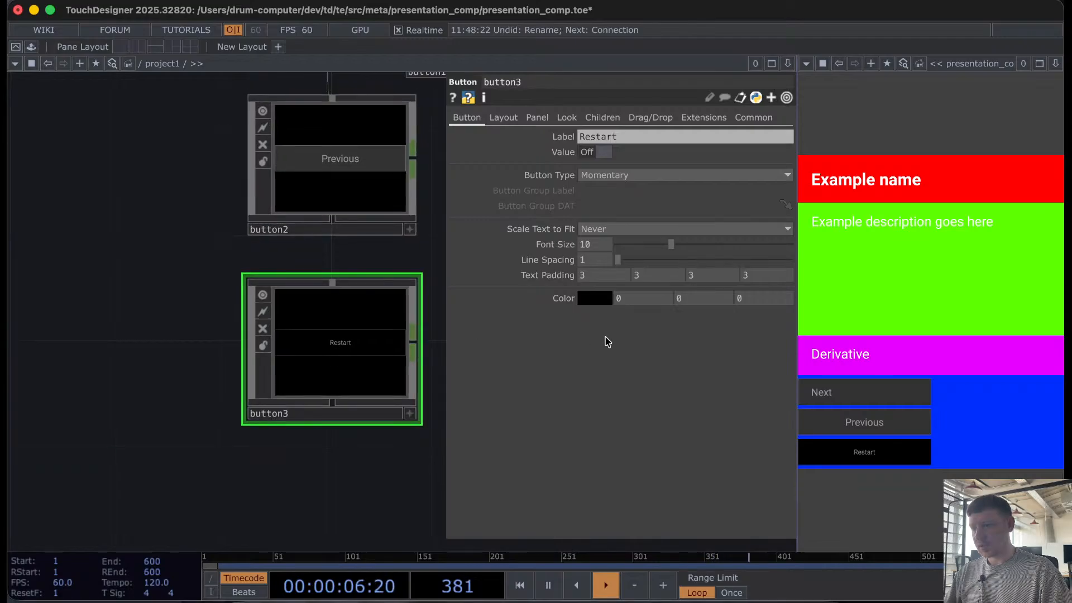
Step: Set button3's font size to 15
click(594, 246)
text(15)
key(Return)
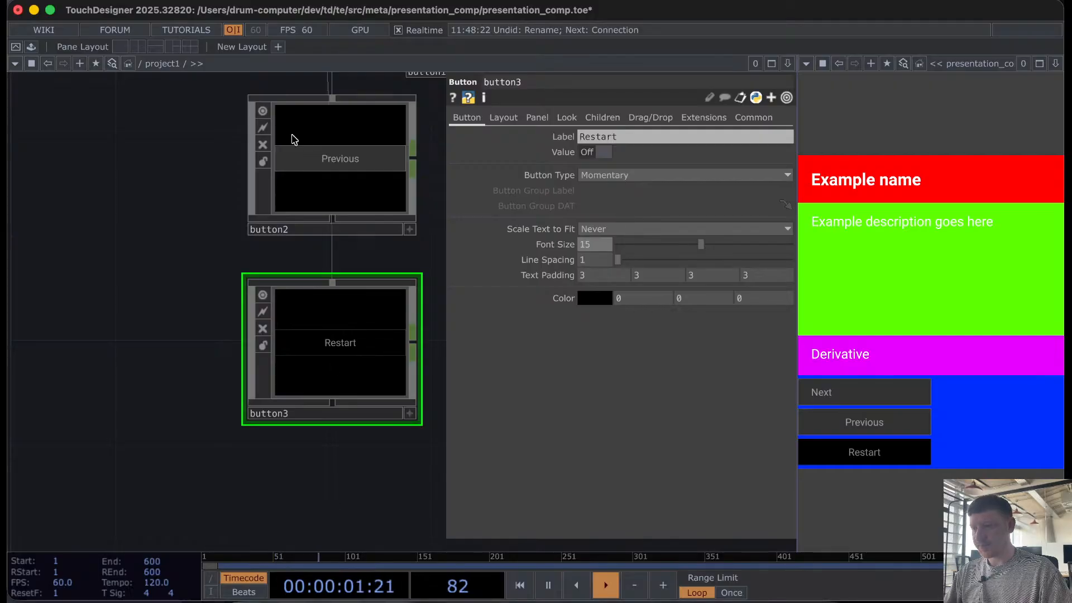
Step: Set the horizontal alignment of the text component inside button1 to Center
scroll(153, 257, up, 5)
drag(142, 236, 108, 268)
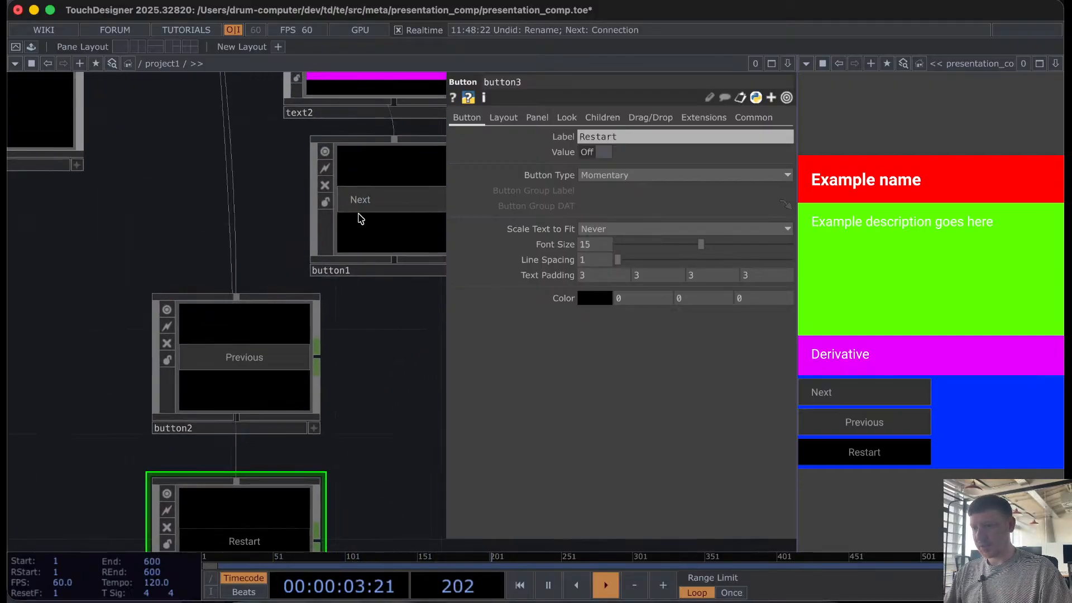
click(358, 215)
key(i)
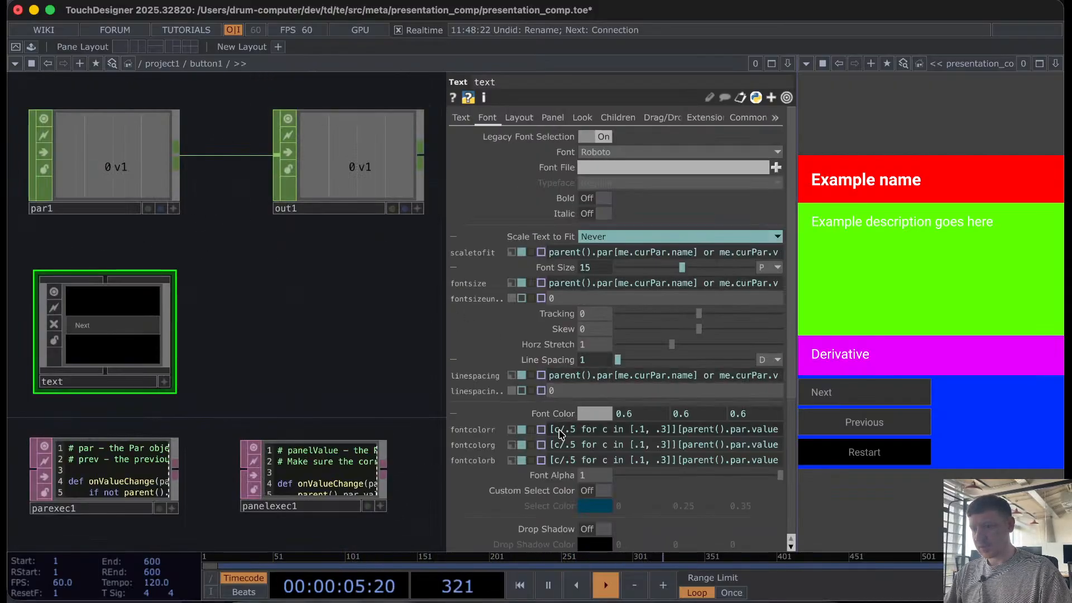
scroll(515, 450, down, 1)
scroll(515, 450, down, 10)
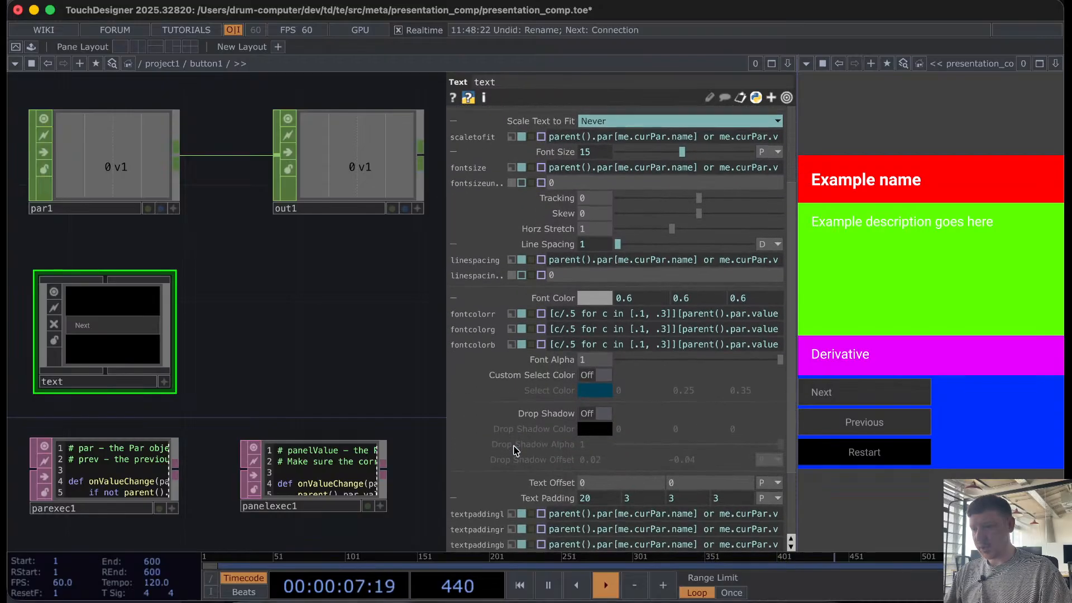
click(609, 527)
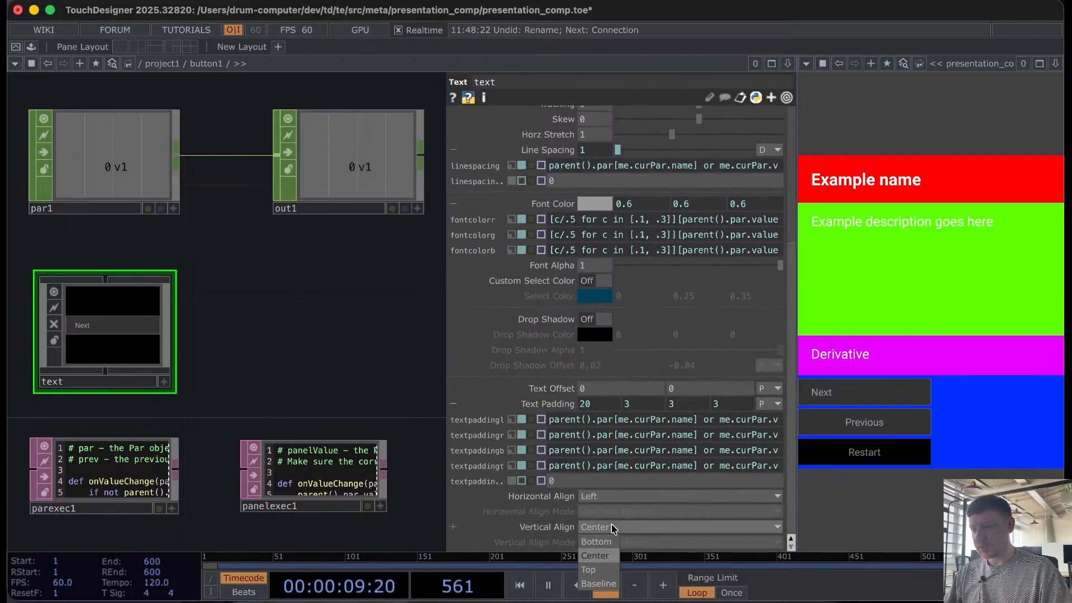
click(609, 496)
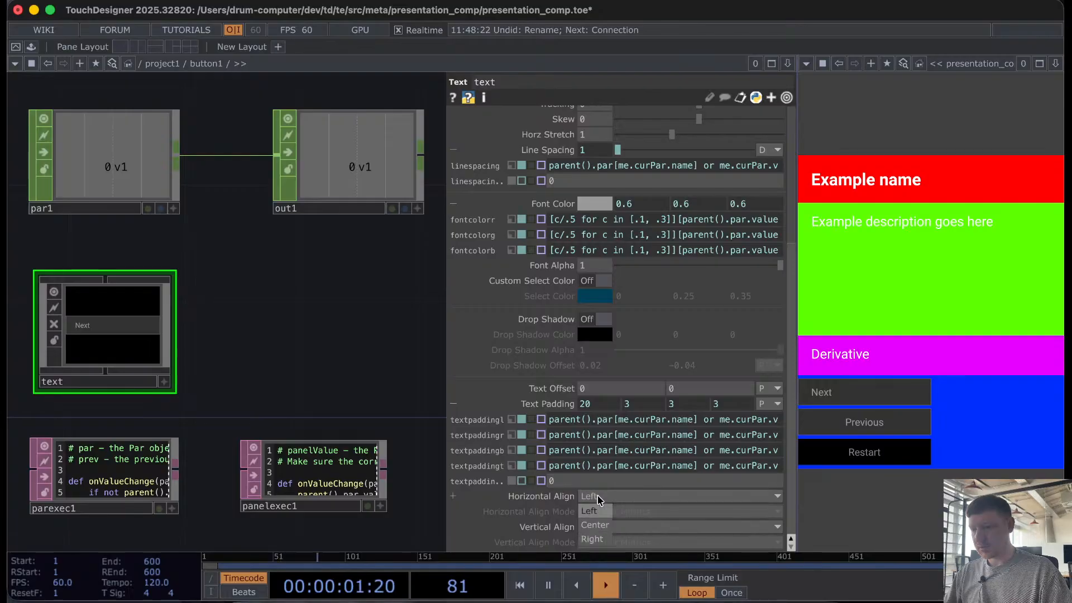
click(601, 525)
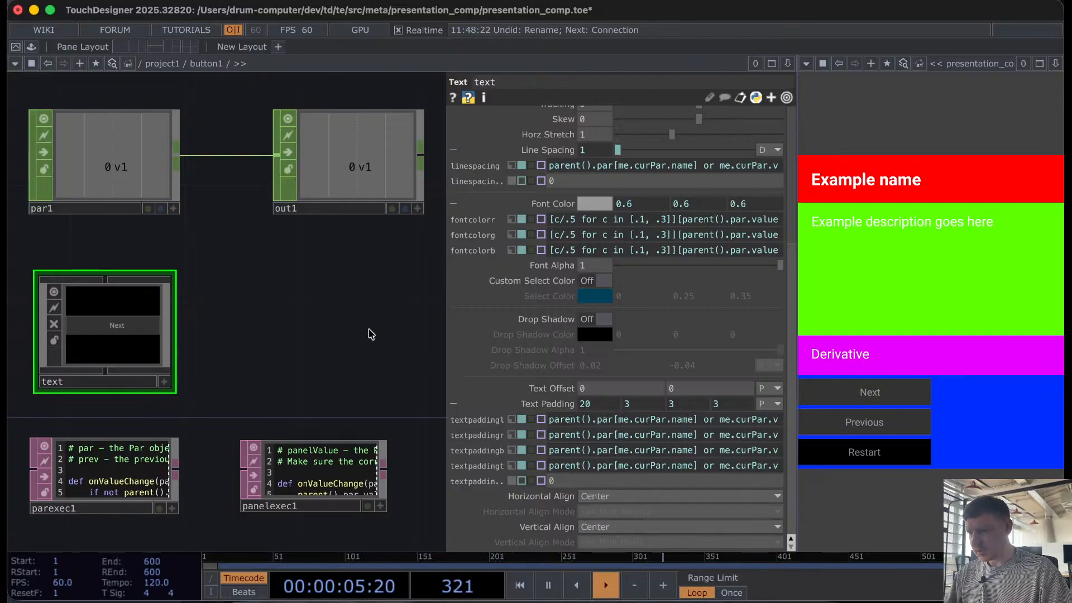
Step: Return to the project1 network and set button1's left text padding to 3
scroll(370, 330, down, 1)
scroll(370, 329, down, 5)
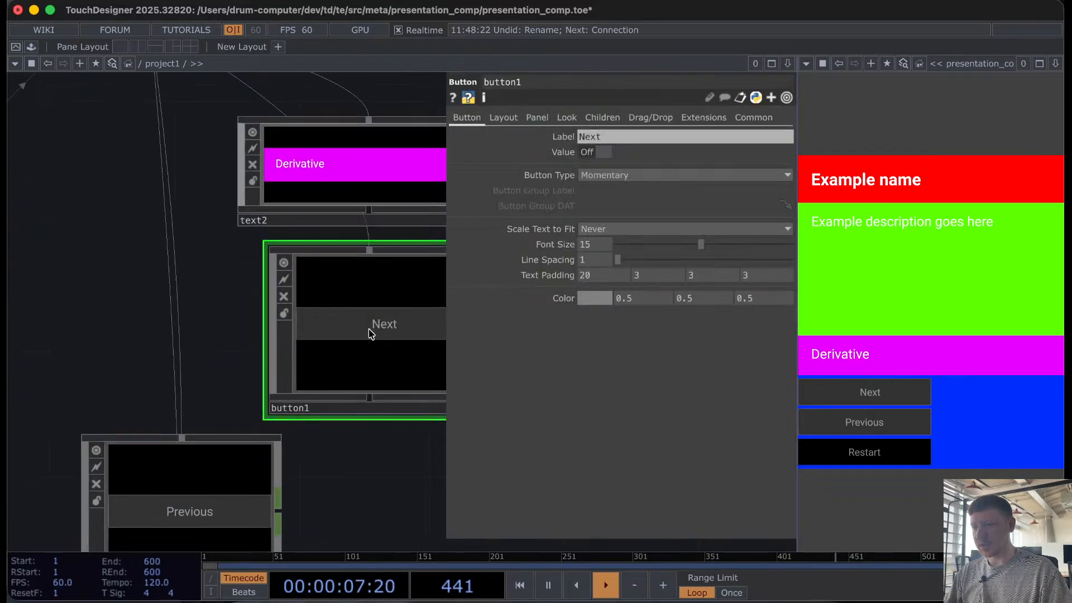
drag(600, 274, 533, 274)
text(63)
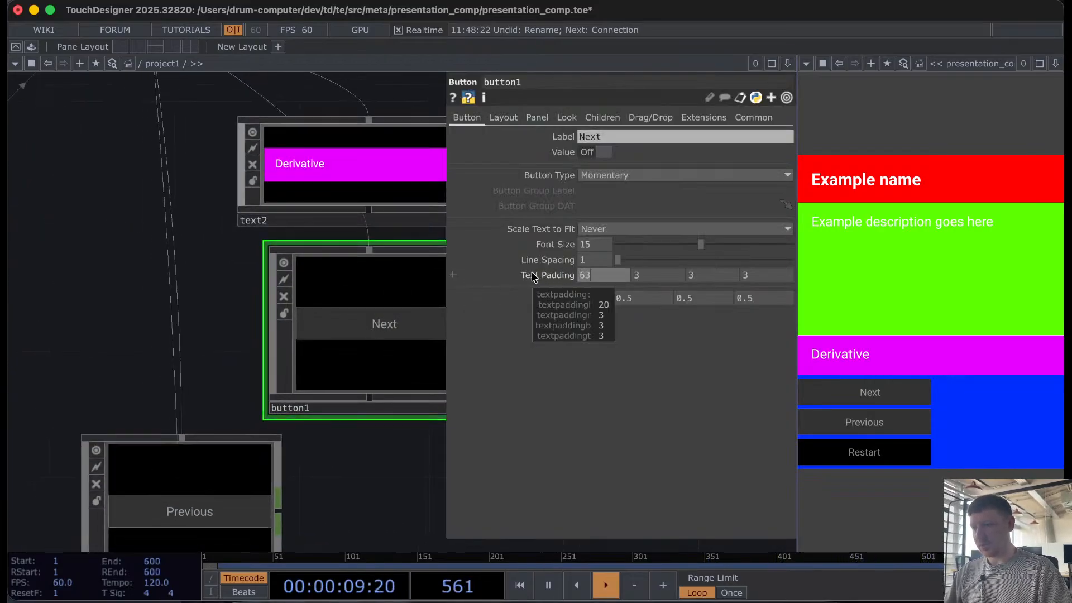
key(Return)
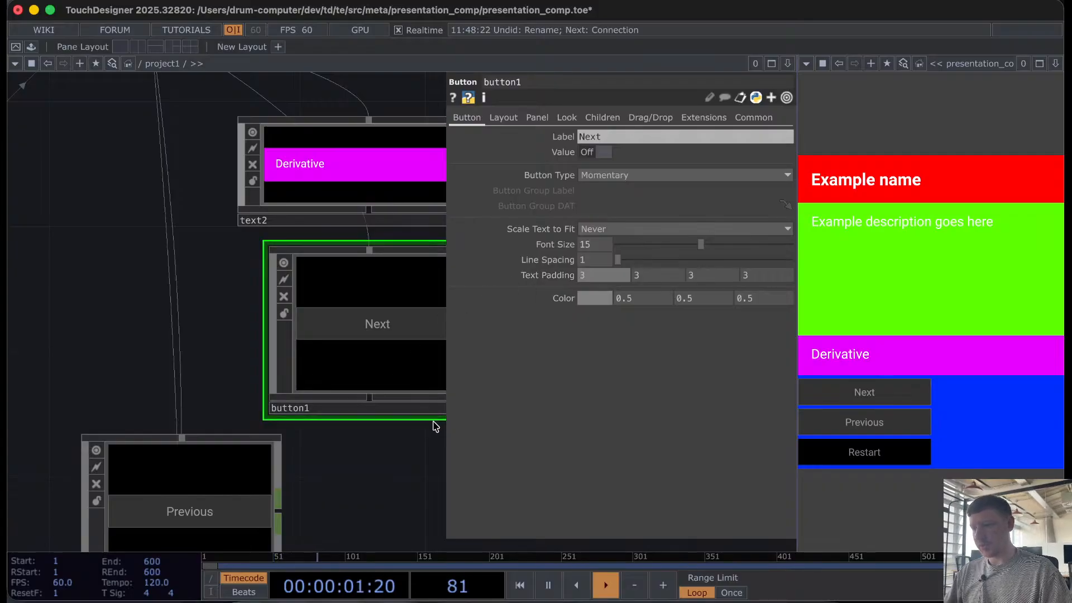
click(339, 458)
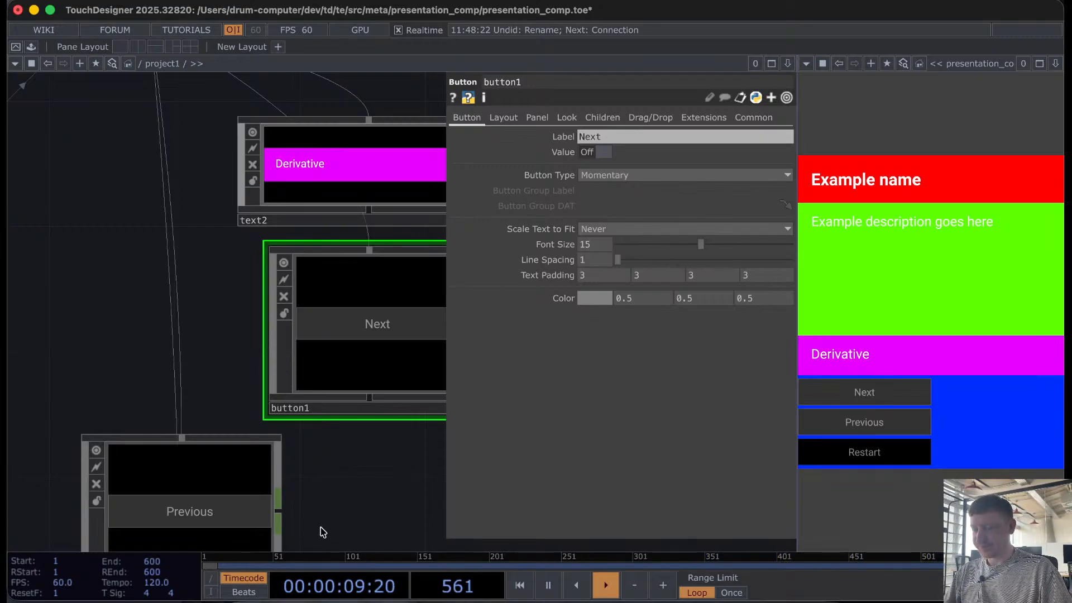
Step: Check button3's padding and the alignment of its inner text component, and return to the project1 network
scroll(319, 402, down, 5)
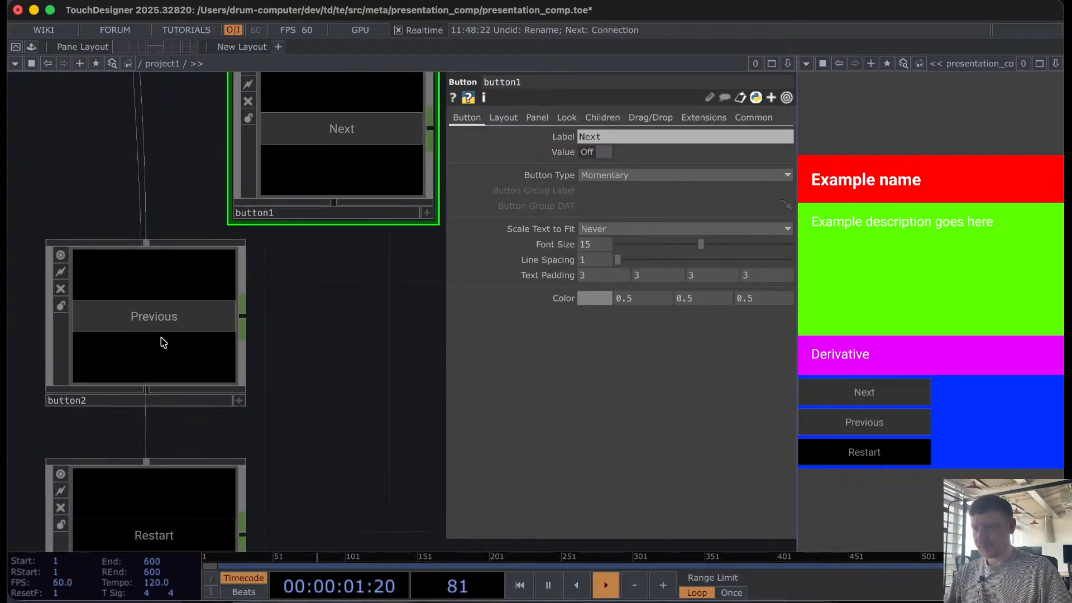
click(197, 497)
scroll(391, 391, down, 3)
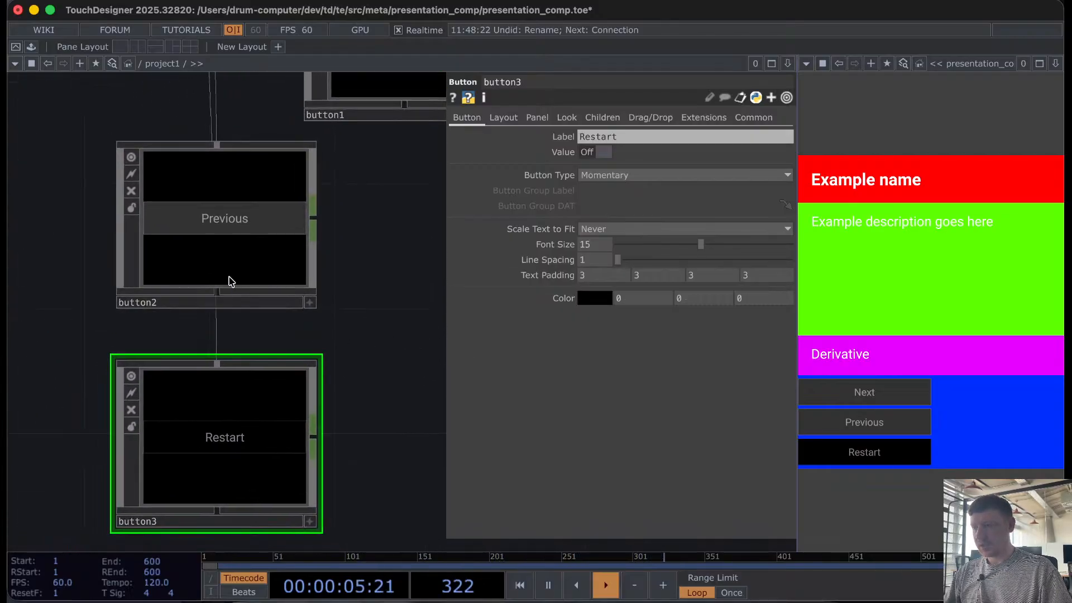
mouse_move(342, 277)
mouse_down()
mouse_move(279, 418)
mouse_move(338, 292)
mouse_up()
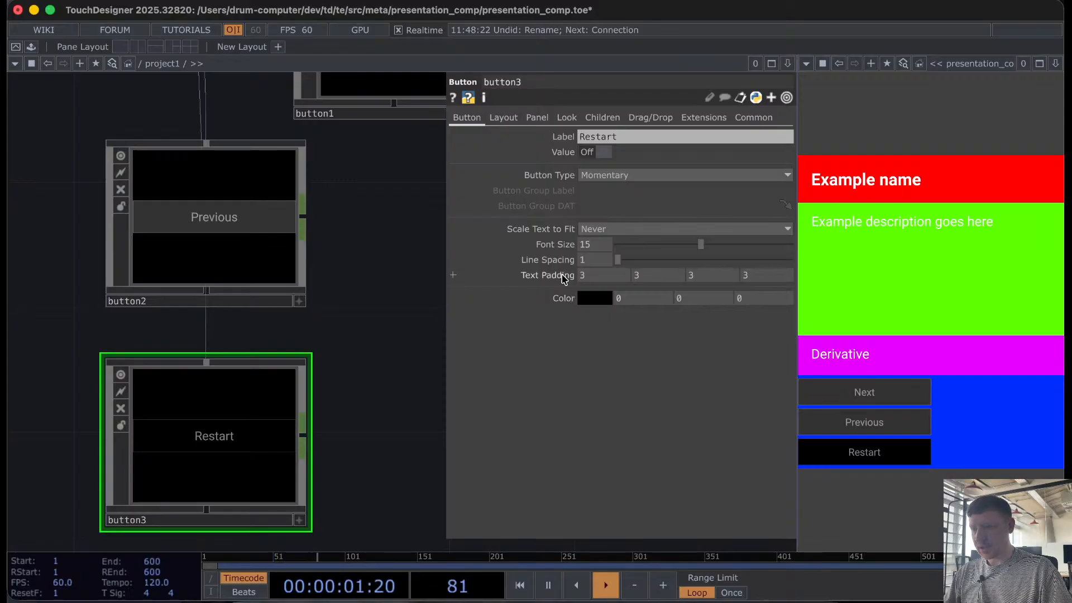
key(i)
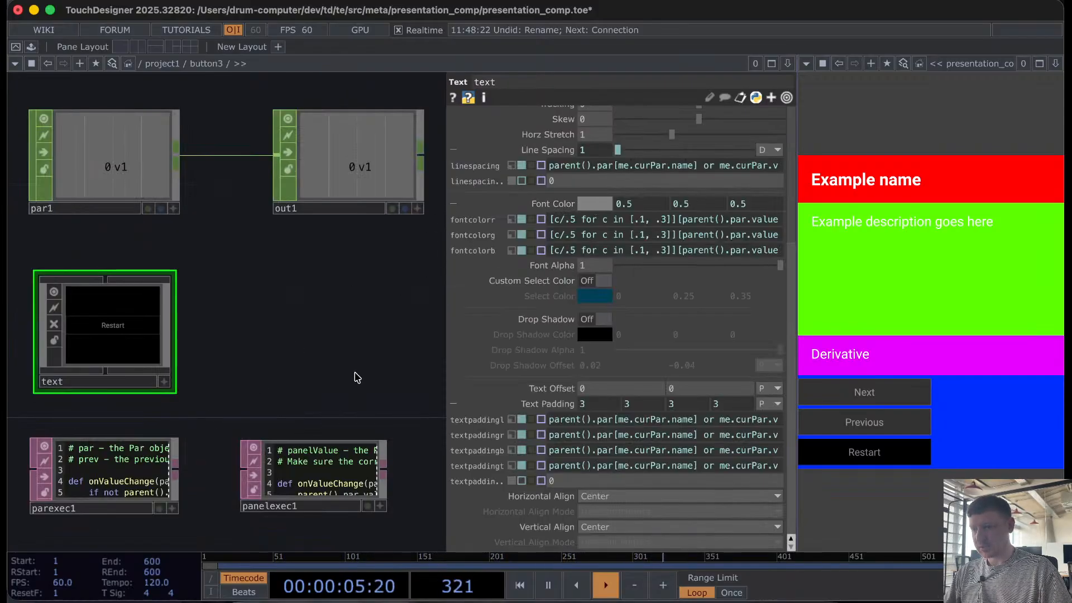
key(u)
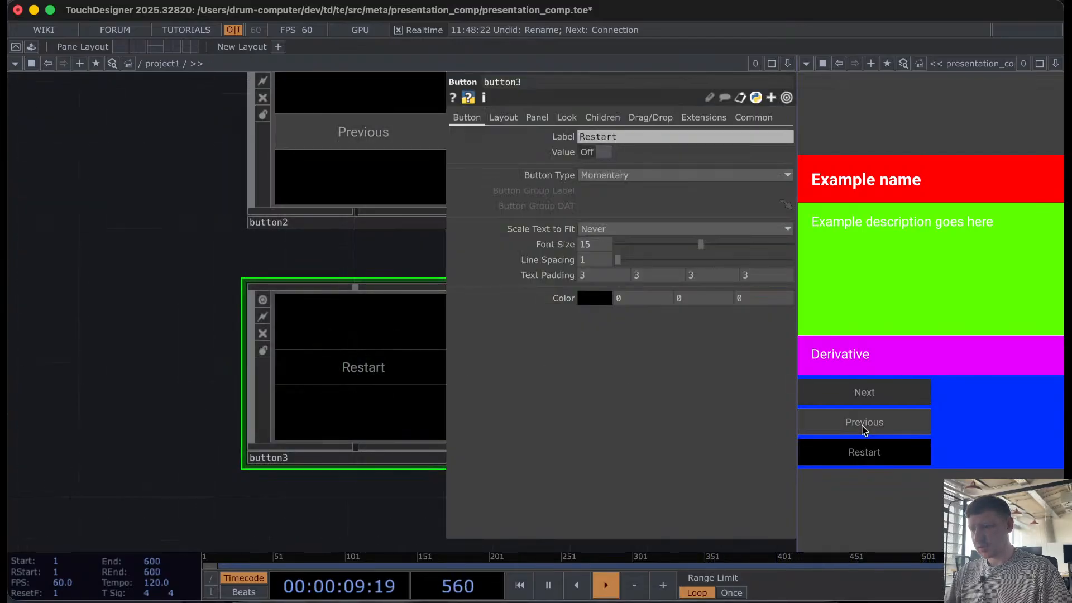
Step: Set button3's color to 0.5, 0.5, 0.5
click(875, 459)
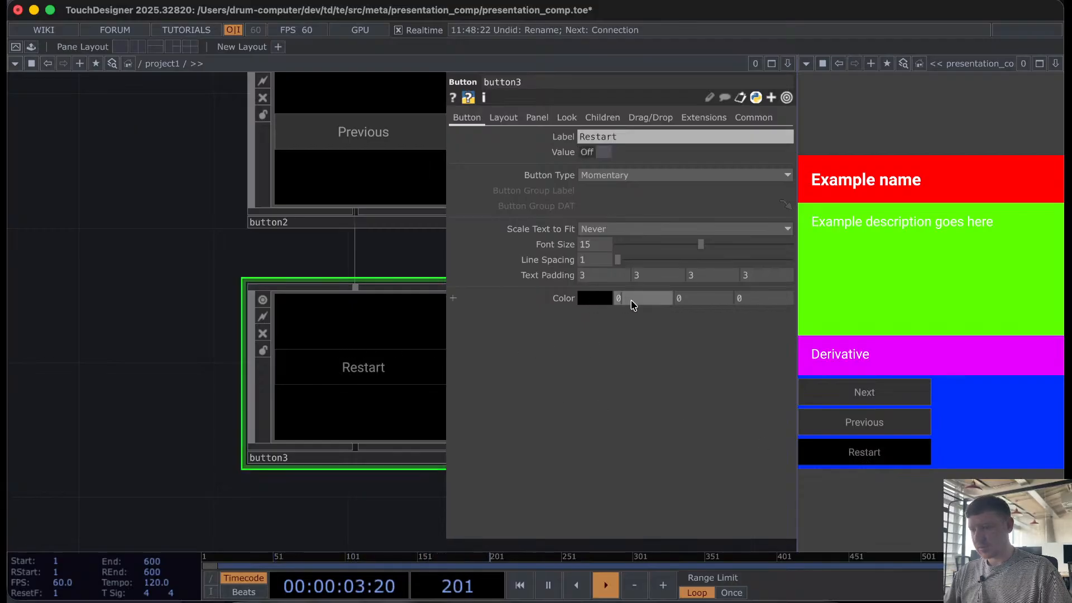
key(Return)
click(697, 307)
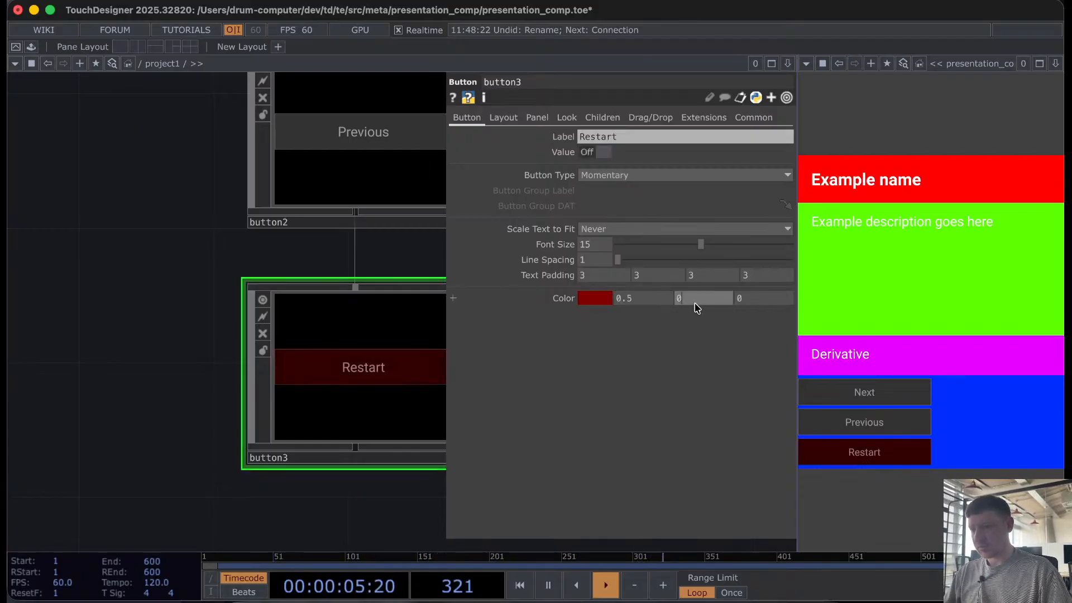
text(0.5)
key(Return)
click(758, 299)
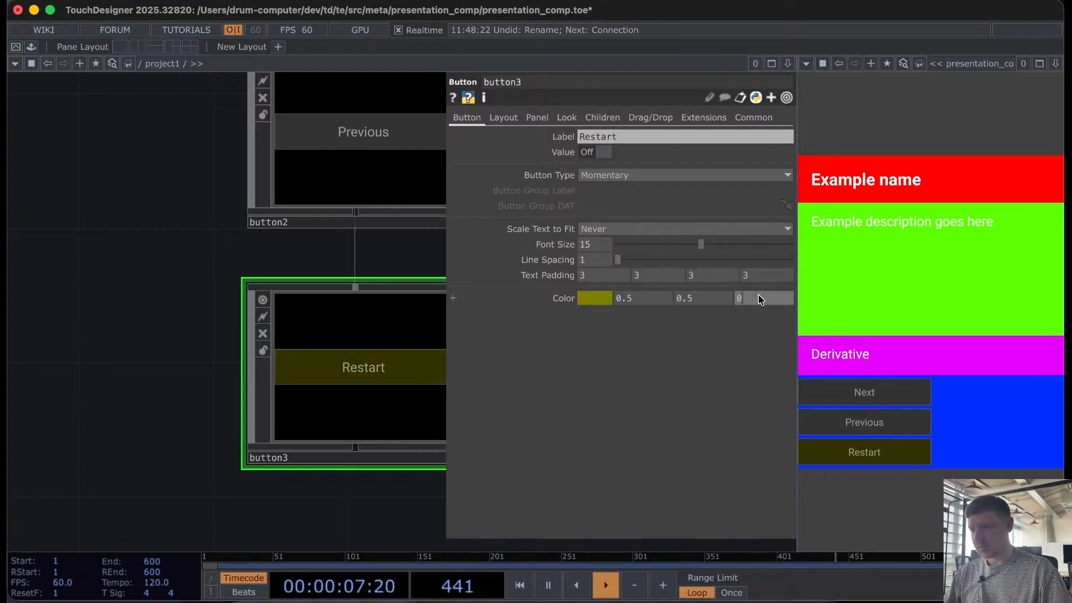
key(Return)
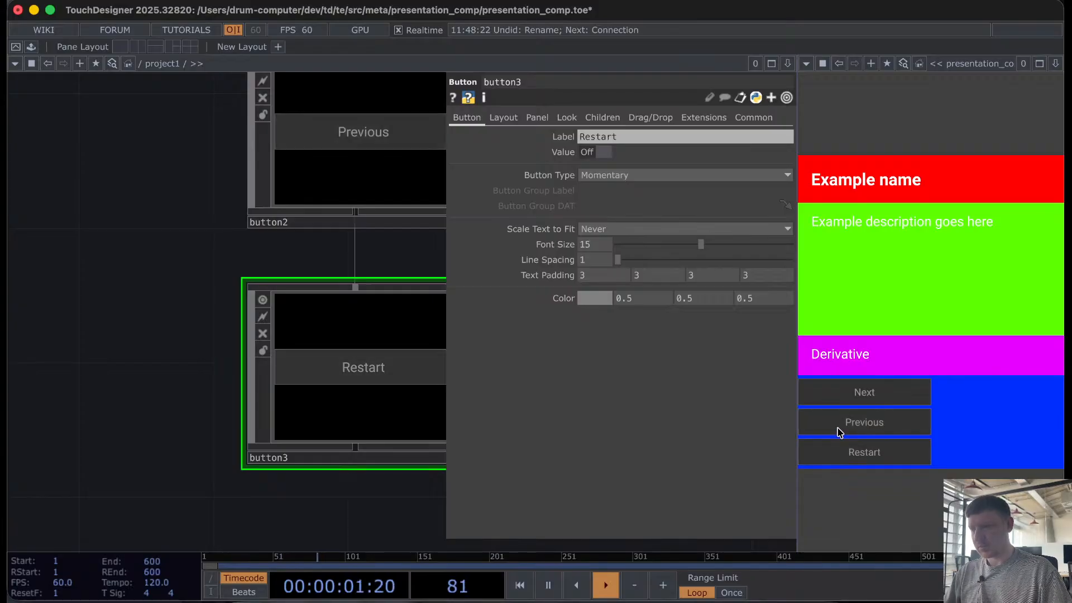
Step: Change the text of the text2 heading to "current: "
scroll(246, 402, up, 10)
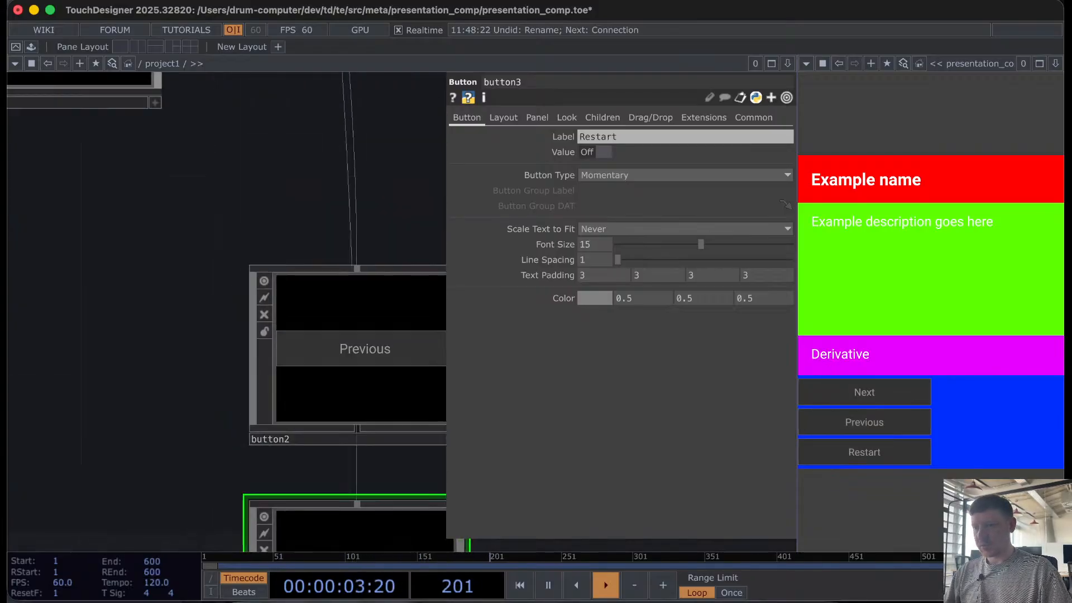
scroll(246, 333, down, 5)
scroll(335, 347, up, 3)
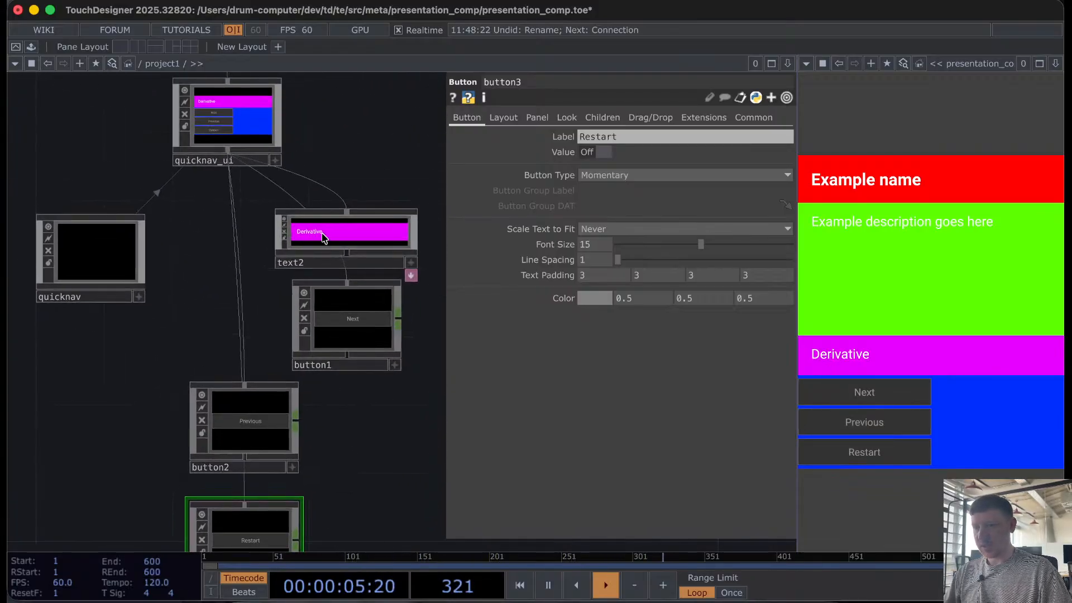
click(322, 228)
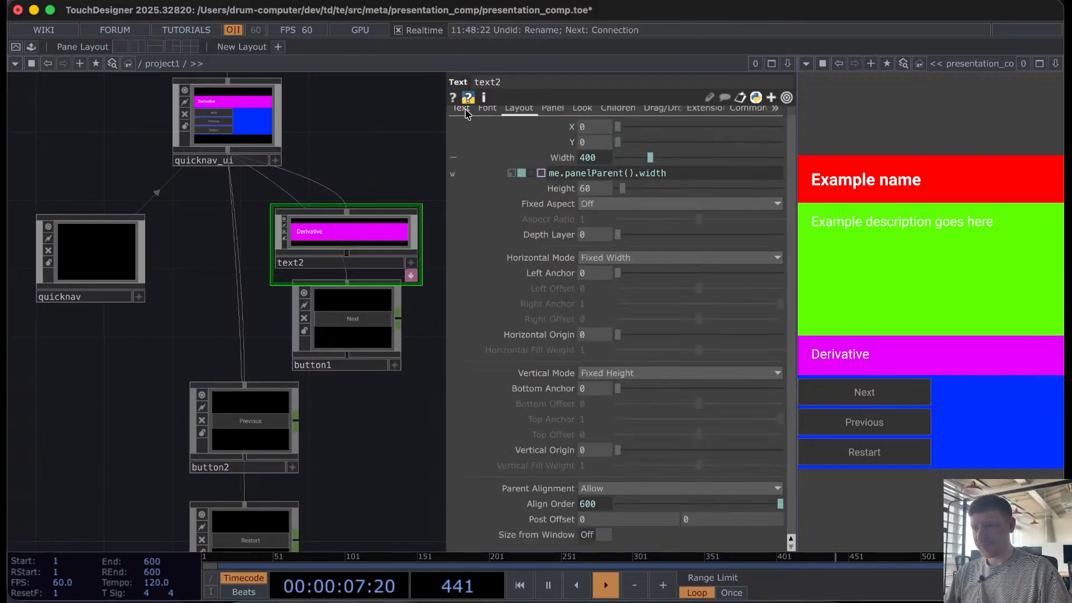
click(461, 108)
click(651, 143)
text(cu)
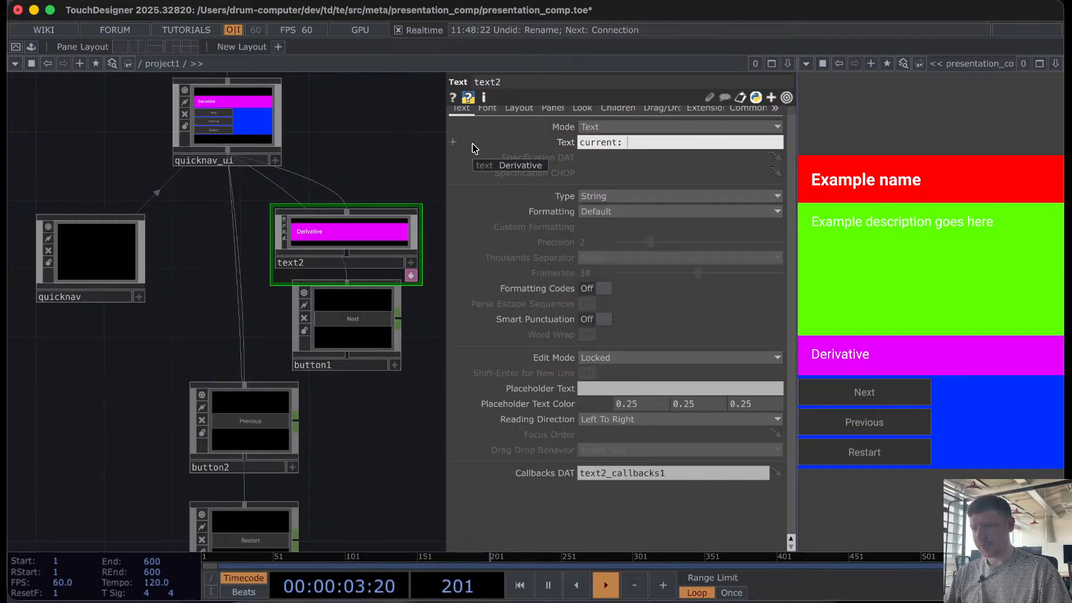
text(rrent:)
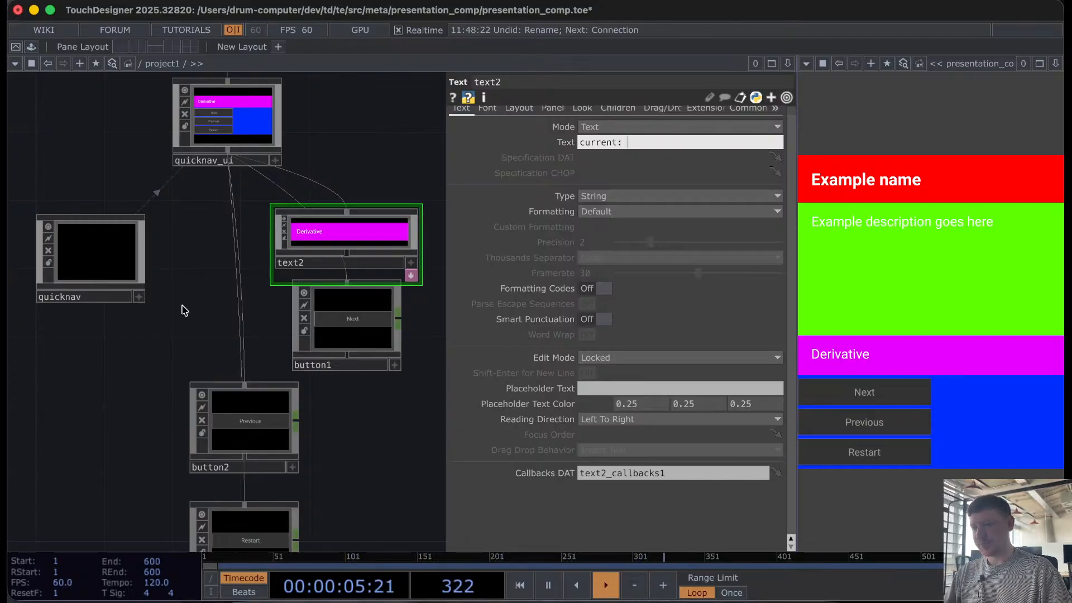
key(Return)
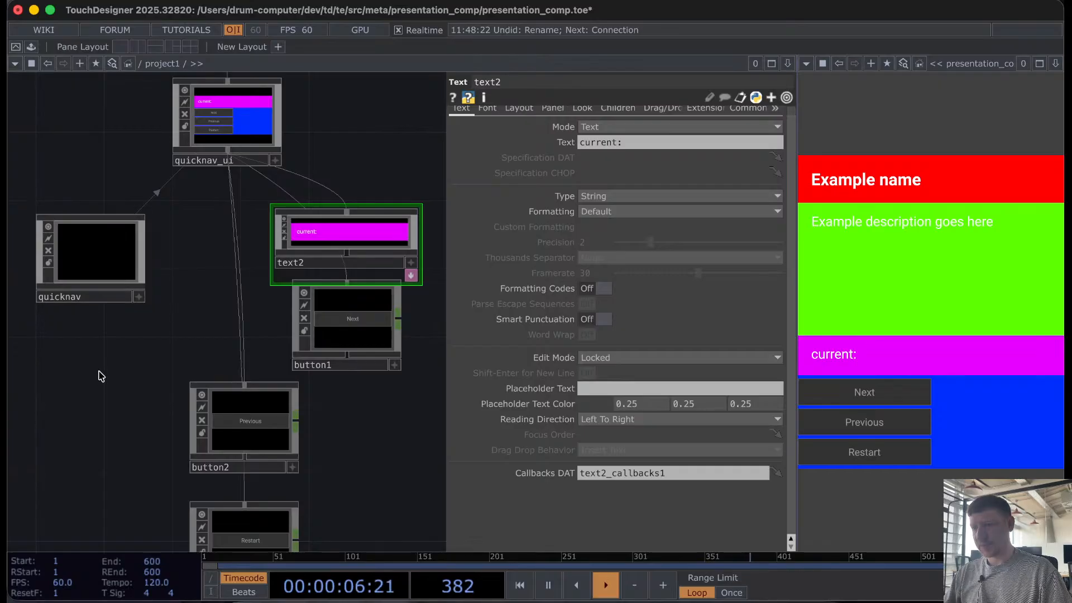
Step: Inspect the details of the Current parameter on the quicknav component
click(96, 250)
click(623, 155)
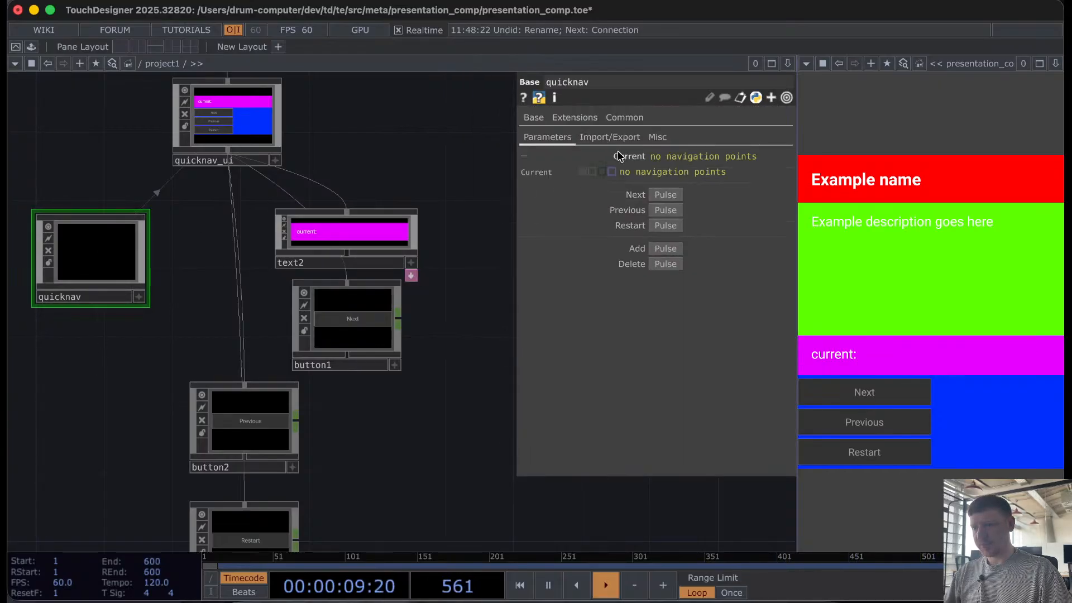
click(624, 157)
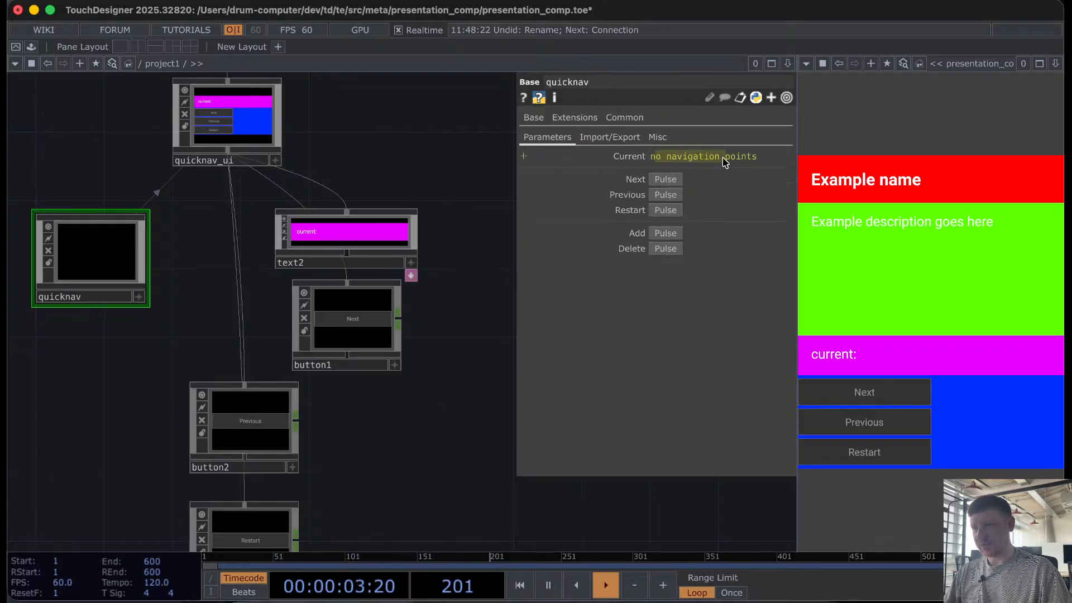
Step: Switch text2's Text parameter to a Python expression containing the quoted string 'current: '
scroll(441, 169, up, 5)
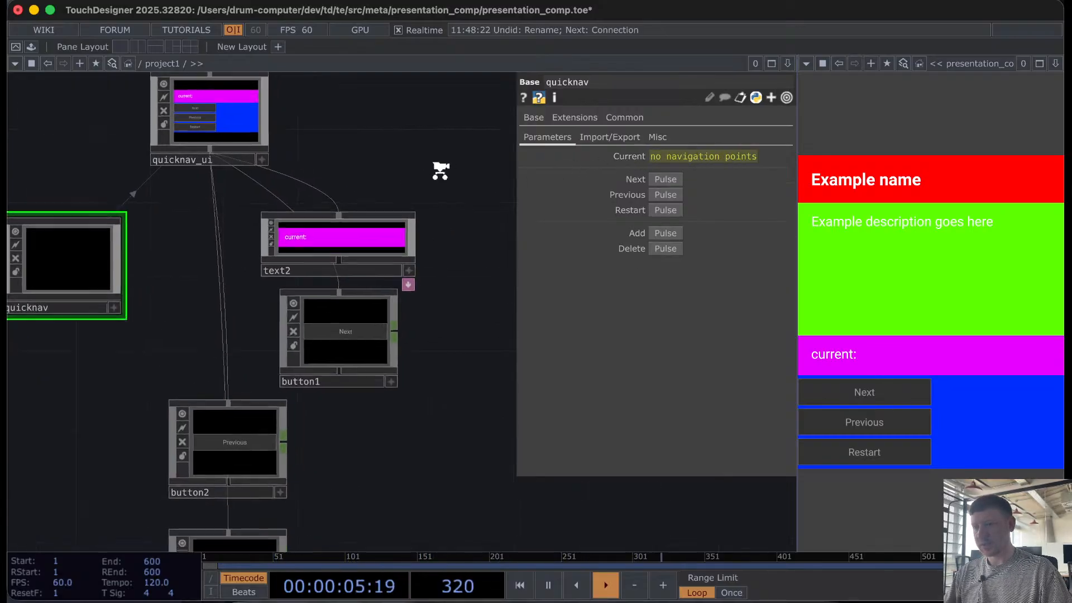
click(291, 271)
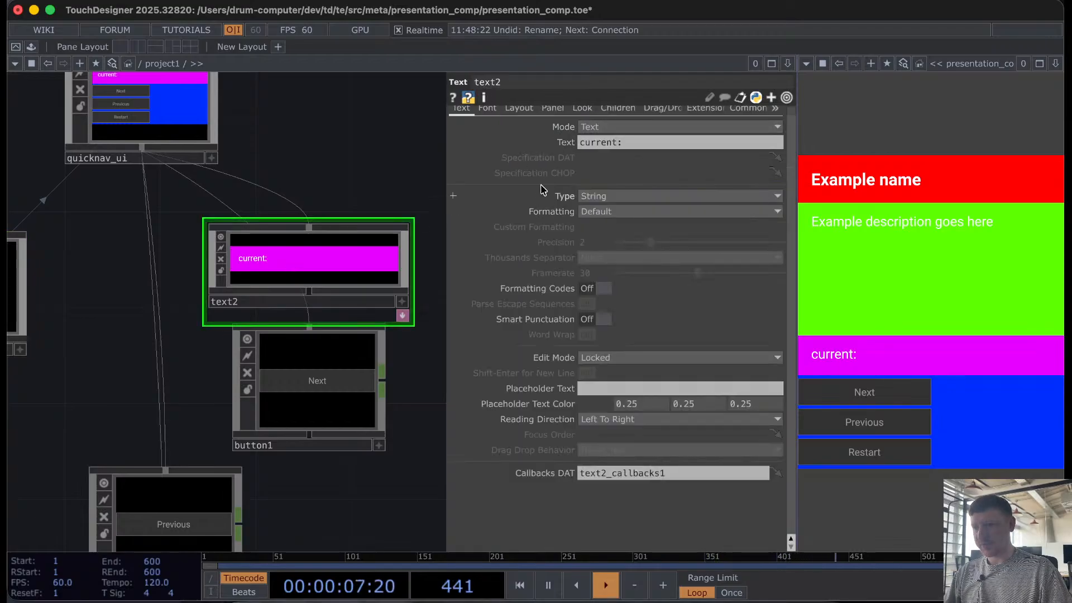
click(543, 143)
click(522, 158)
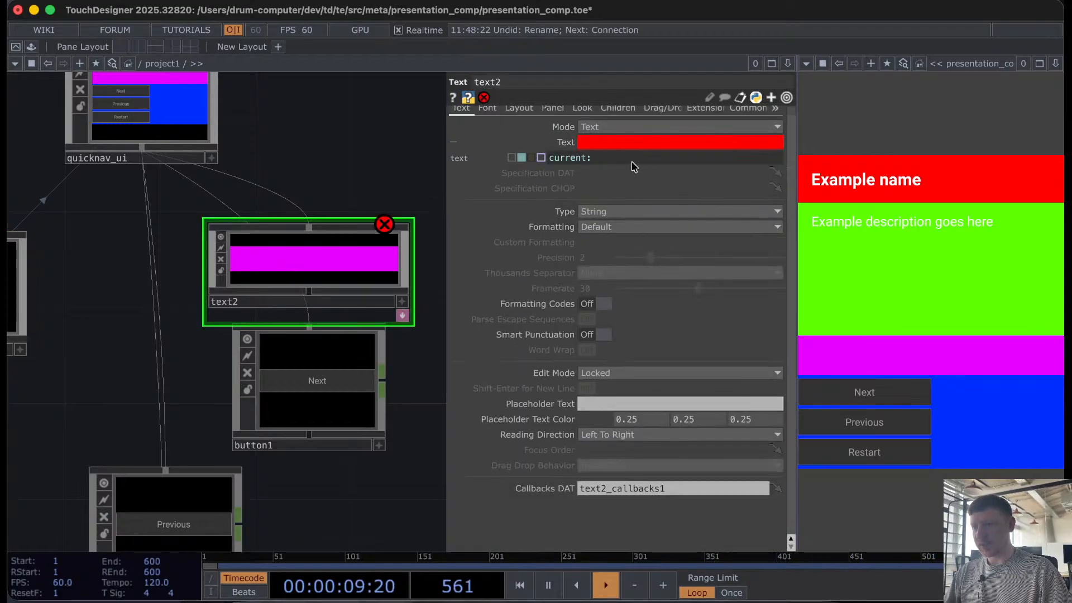
click(550, 159)
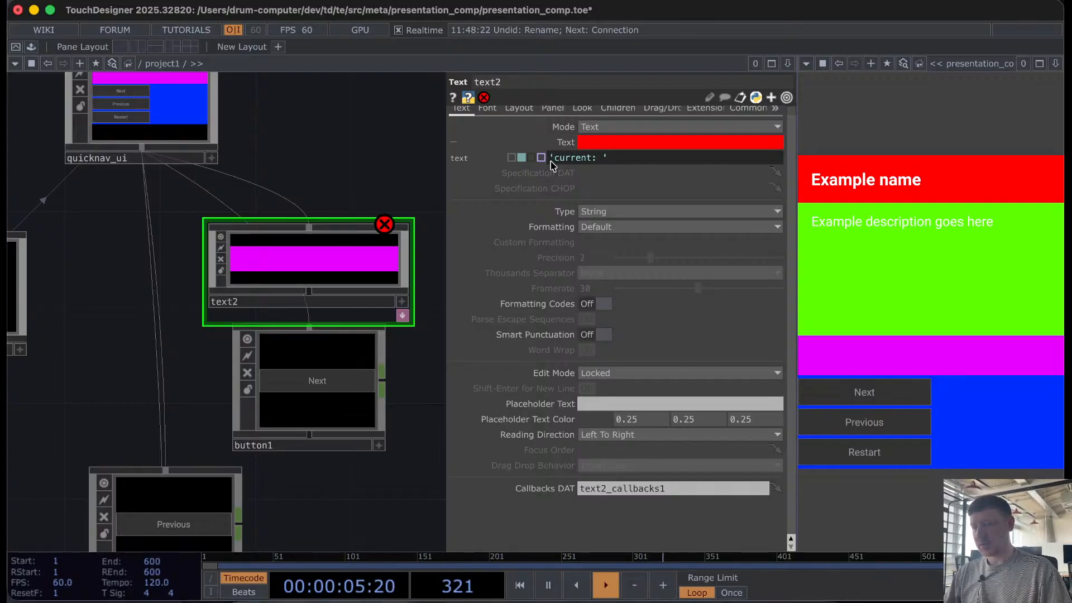
Step: Append + op('quicknav_ui') to text2's Text expression after 'current: '
text(+ me.par)
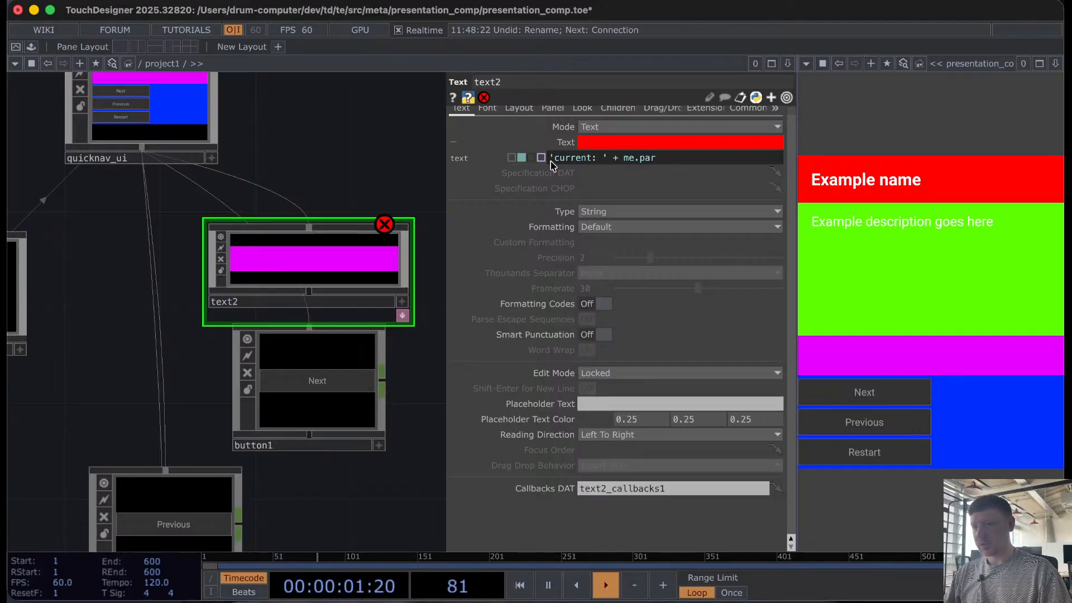
drag(280, 134, 280, 248)
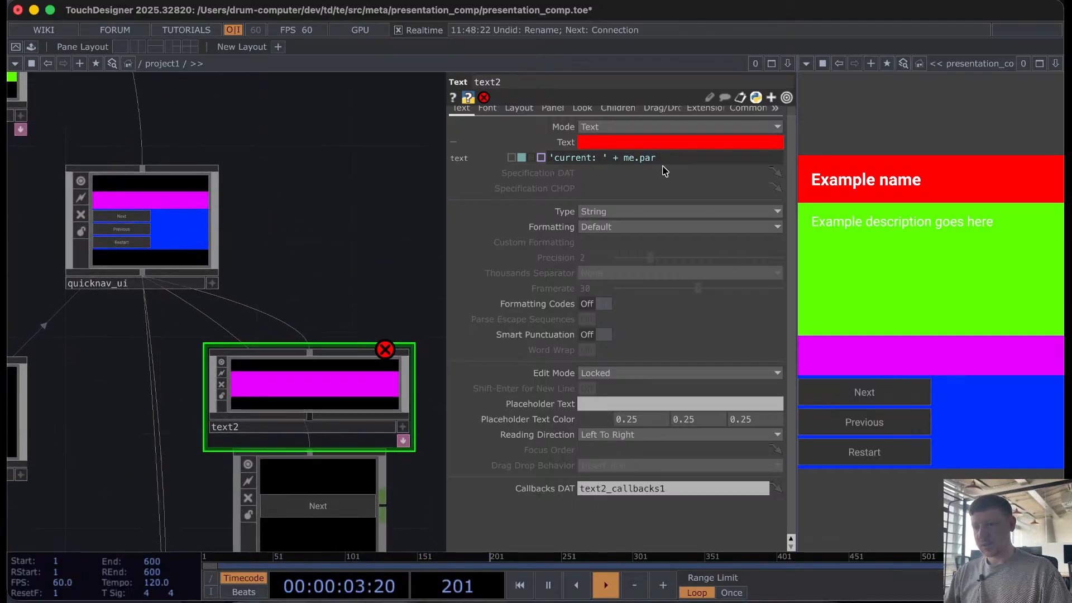
drag(659, 158, 624, 166)
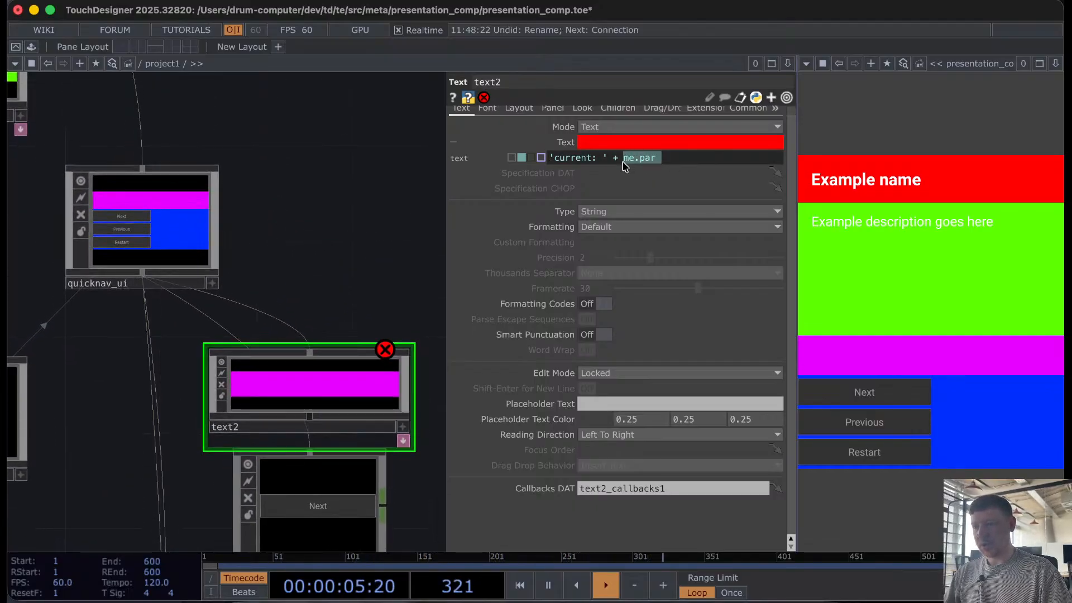
text(quicknav_ui'))
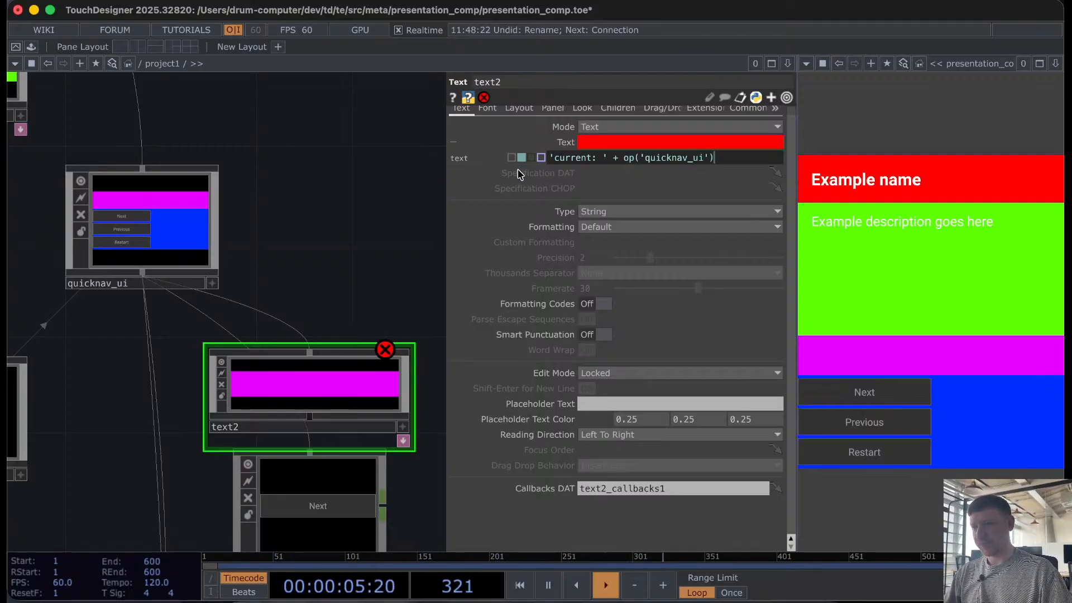
click(462, 116)
drag(300, 172, 322, 247)
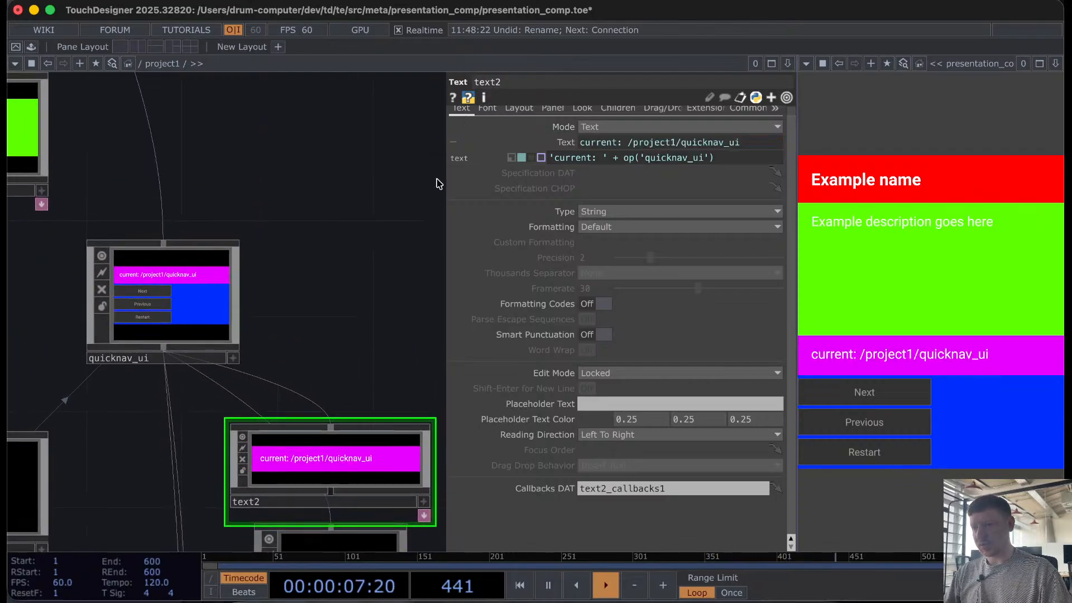
Step: Replace op('quicknav_ui') in text2's Text expression with me.panelParent(), copied from its Width expression
click(487, 108)
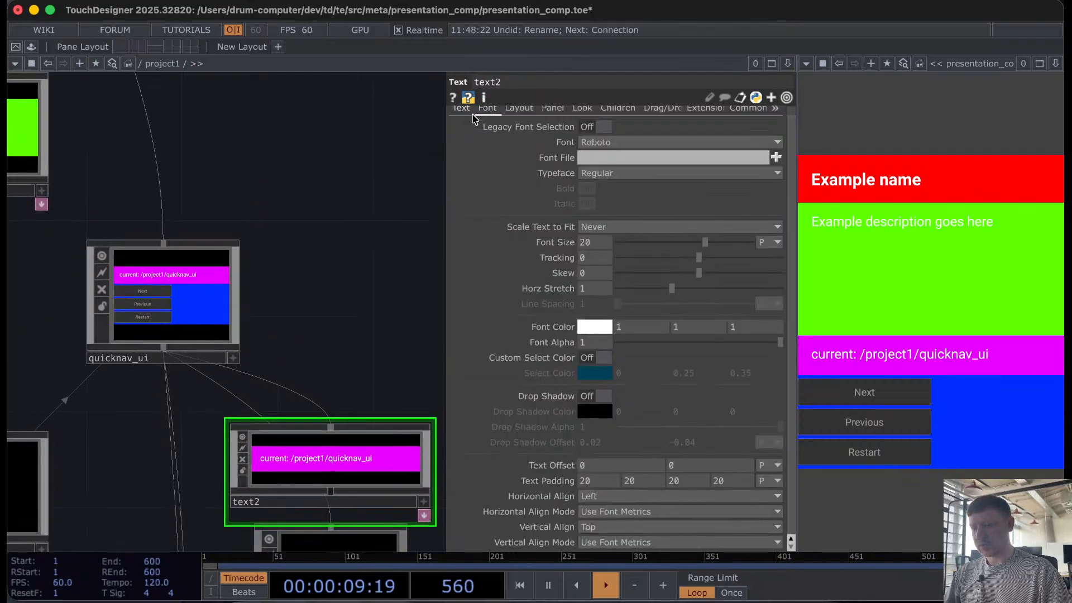
click(462, 109)
click(518, 110)
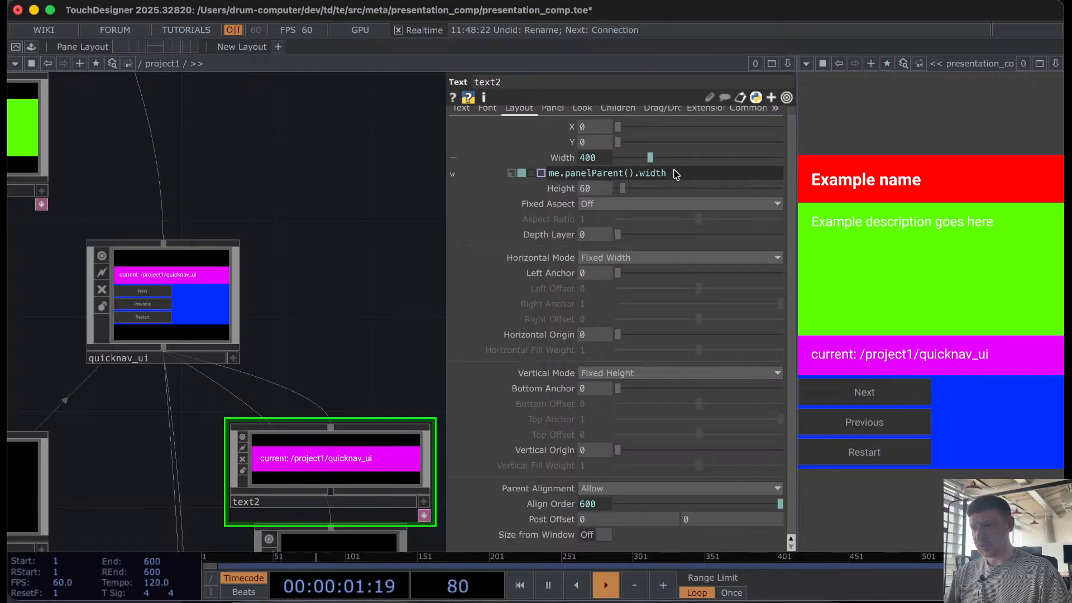
mouse_move(603, 177)
drag(635, 173, 546, 175)
key(ctrl+c)
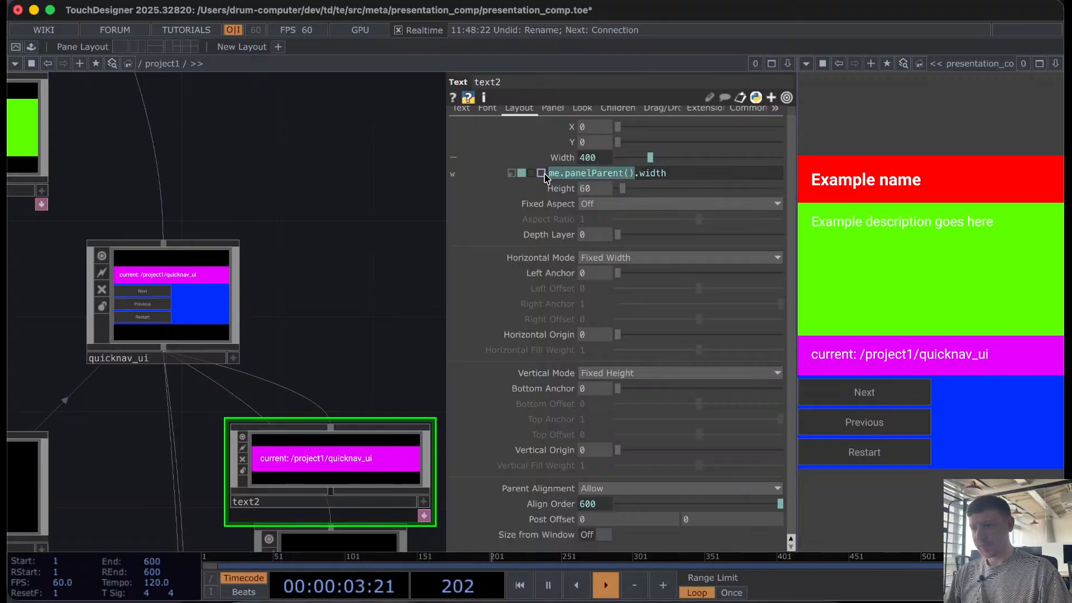
click(461, 107)
drag(720, 159, 624, 165)
key(ctrl+v)
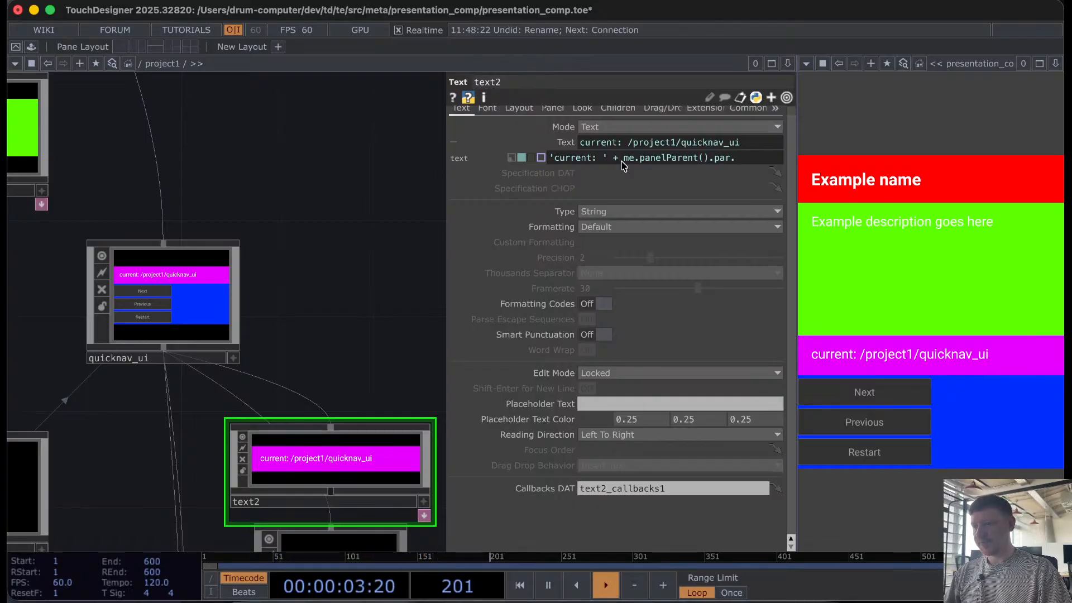
Step: Extend text2's Text expression after me.panelParent() with .par.Quicknavpath.eval().par
text(.par.Quicknav)
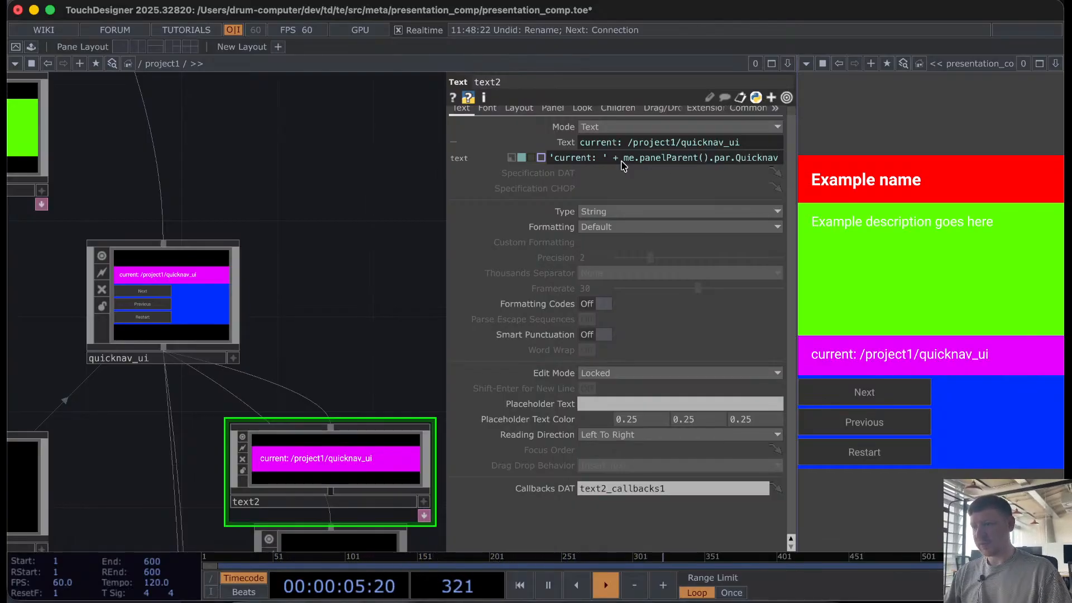
text(path.)
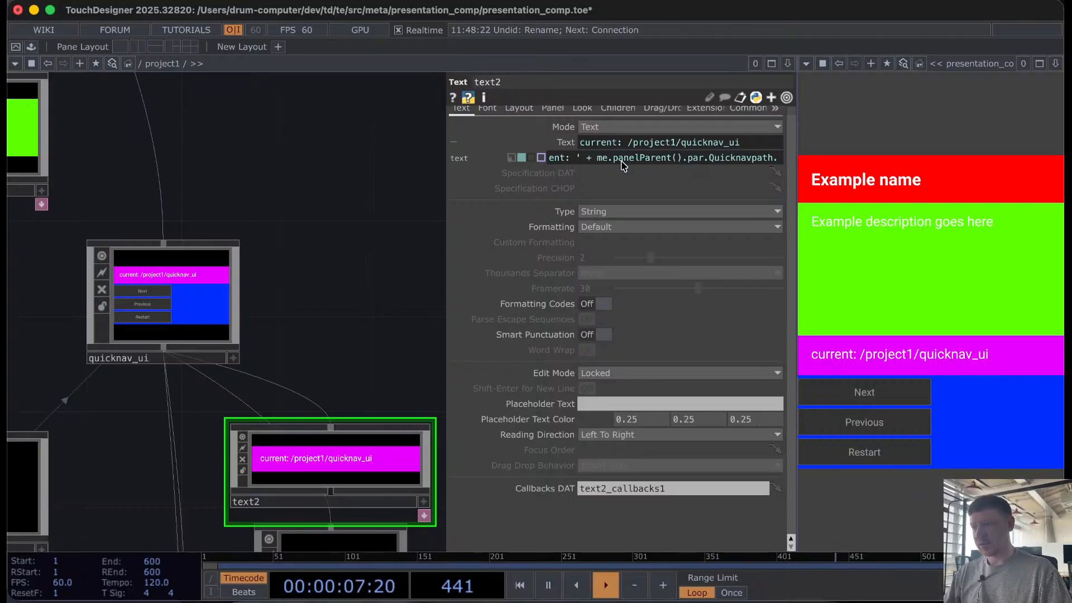
text(exal())
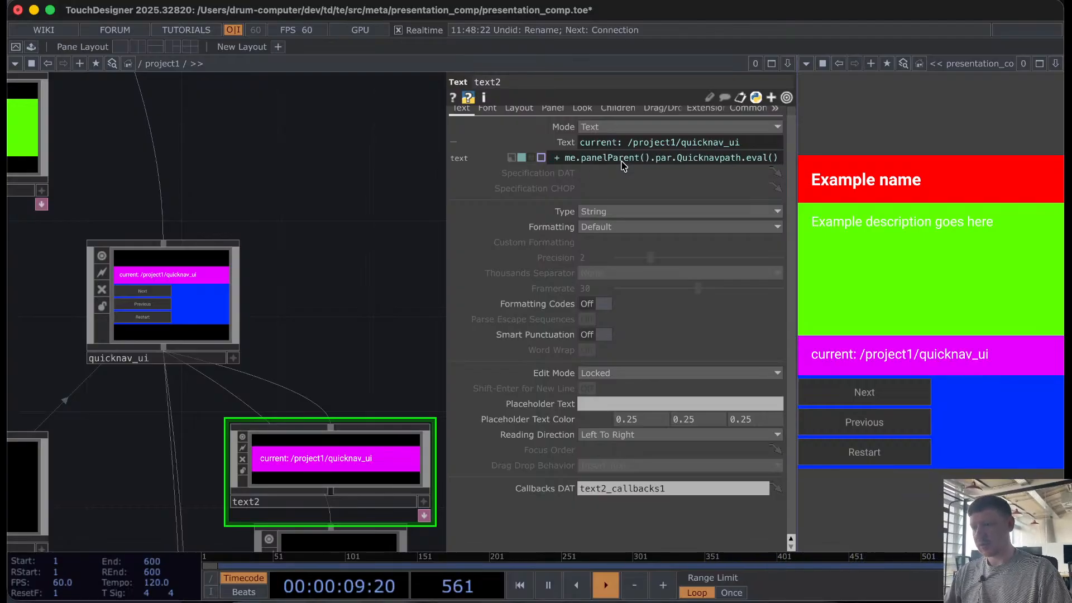
text(.par.)
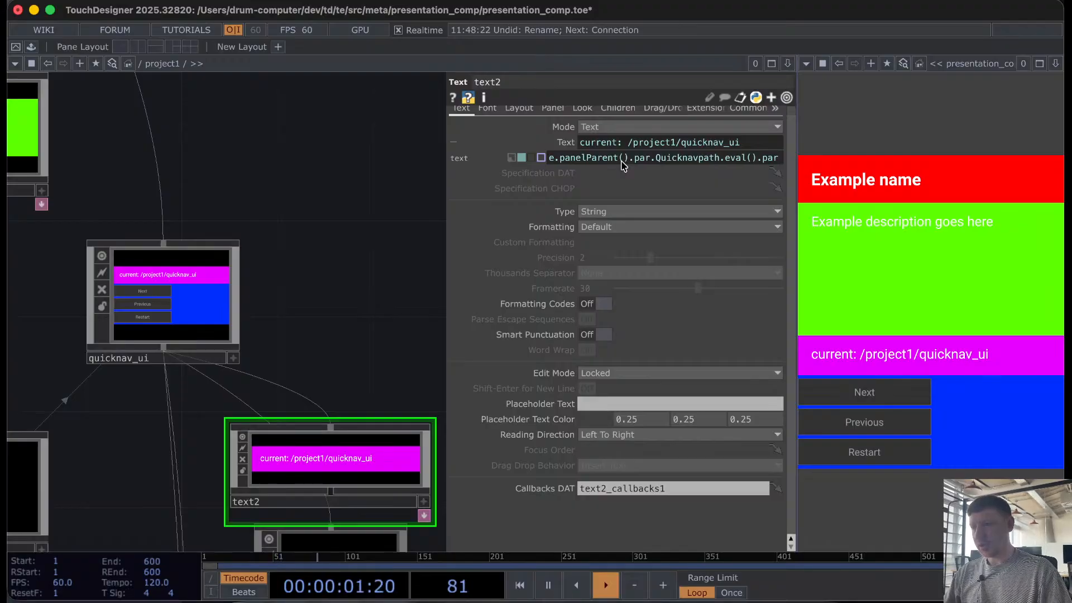
Step: Check the scripting name of quicknav's Current parameter and complete text2's Text expression with Current
scroll(335, 328, left, 10)
scroll(335, 328, down, 3)
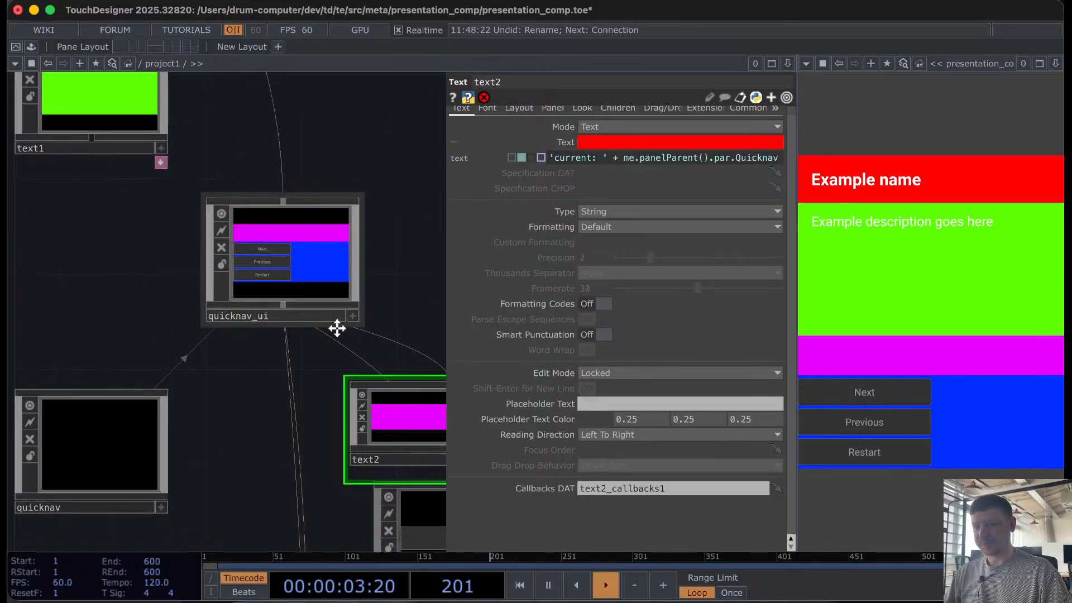
click(203, 436)
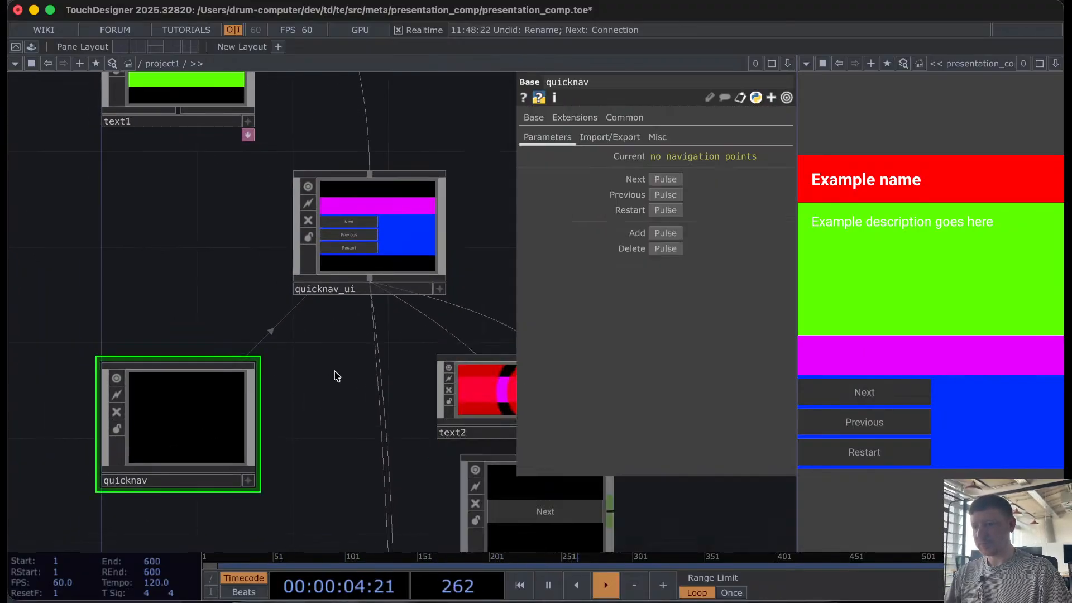
click(615, 160)
scroll(136, 213, right, 10)
scroll(136, 213, up, 3)
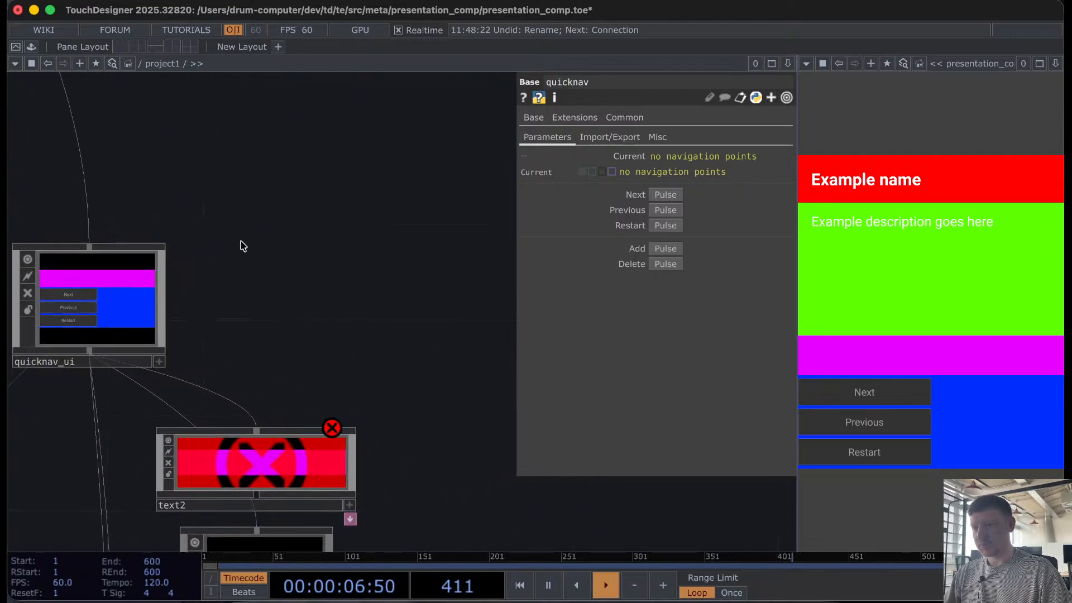
click(286, 455)
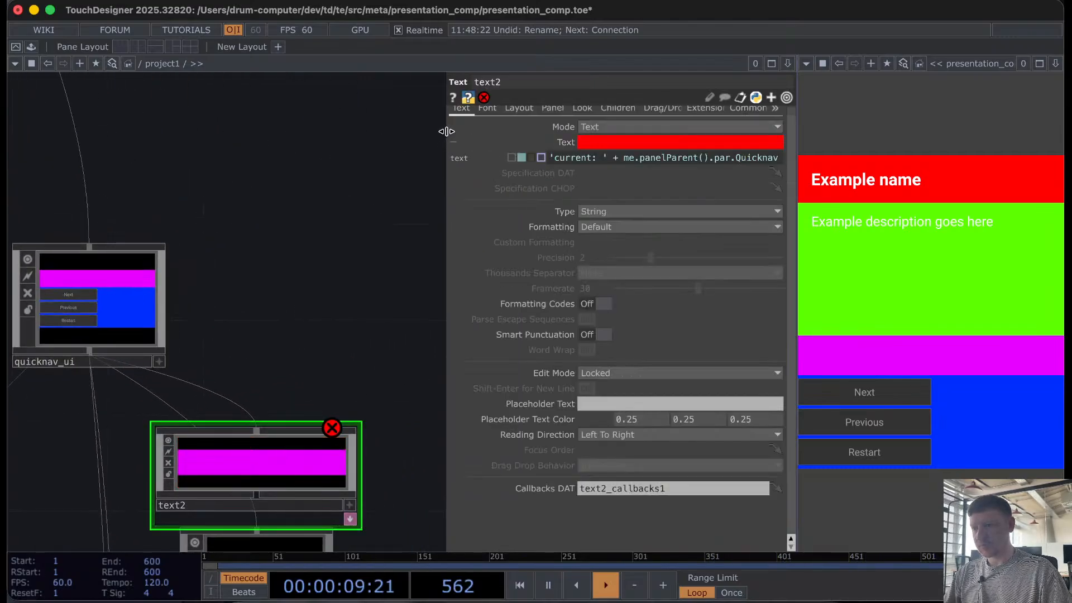
drag(447, 131, 312, 132)
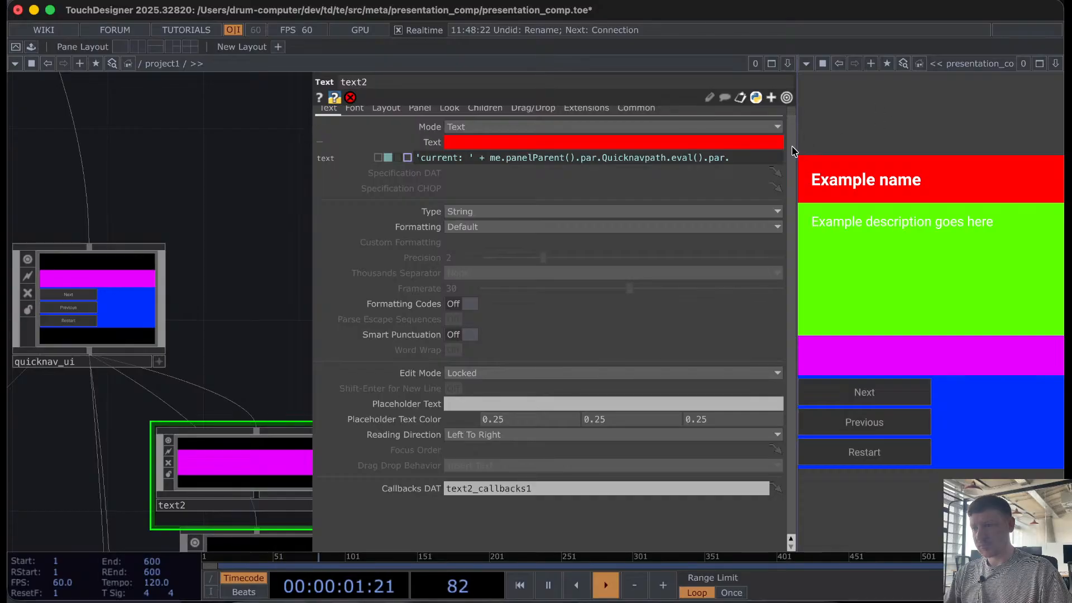
click(761, 160)
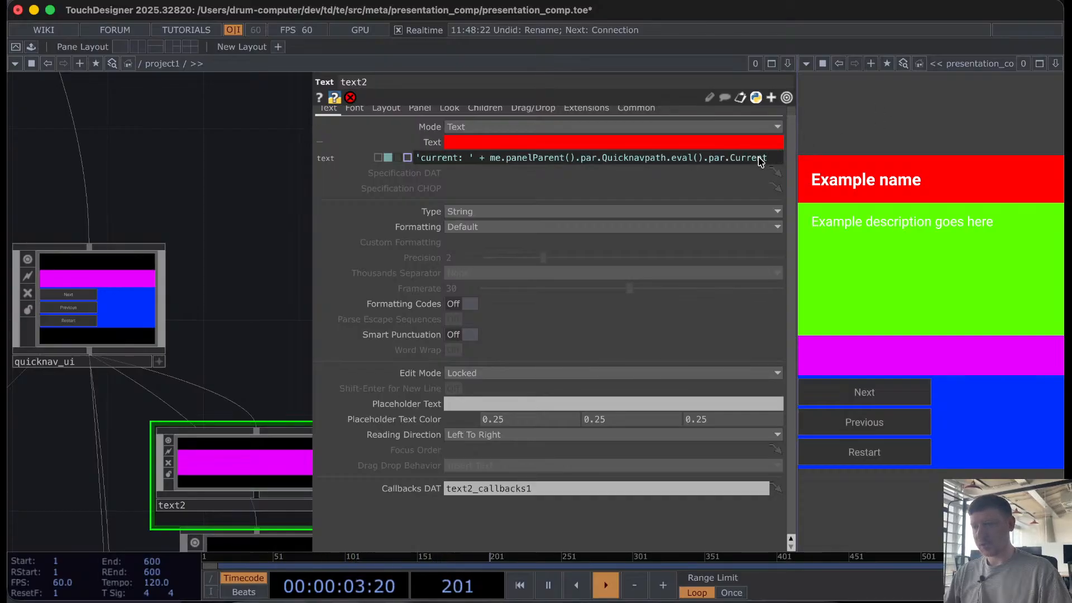
Step: Add a navigation point to the quicknav component and check text2's Text expression
drag(201, 209, 248, 209)
scroll(248, 209, down, 4)
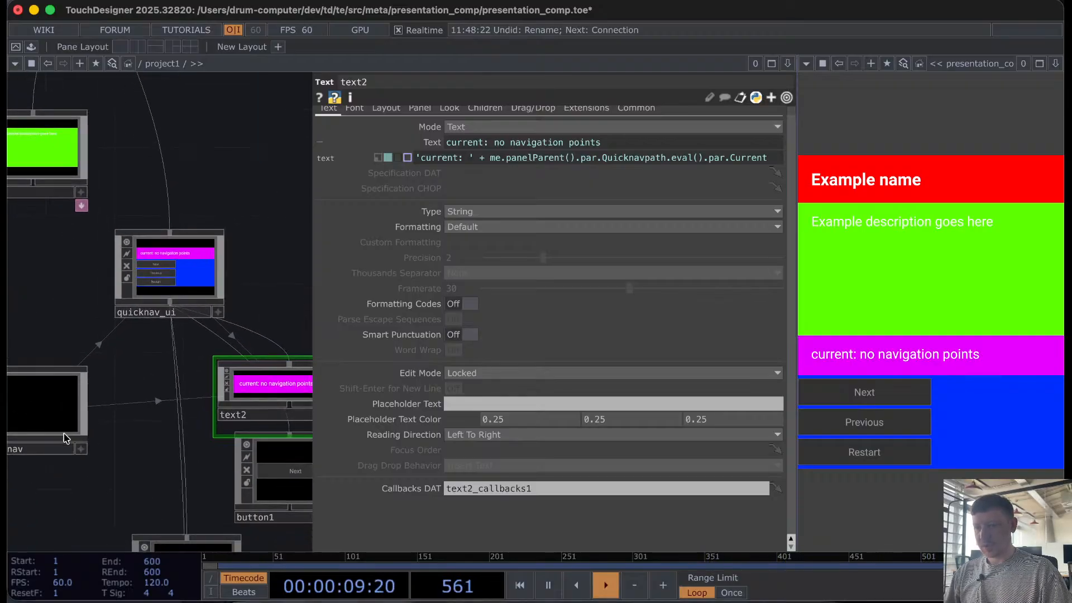
drag(62, 496, 221, 336)
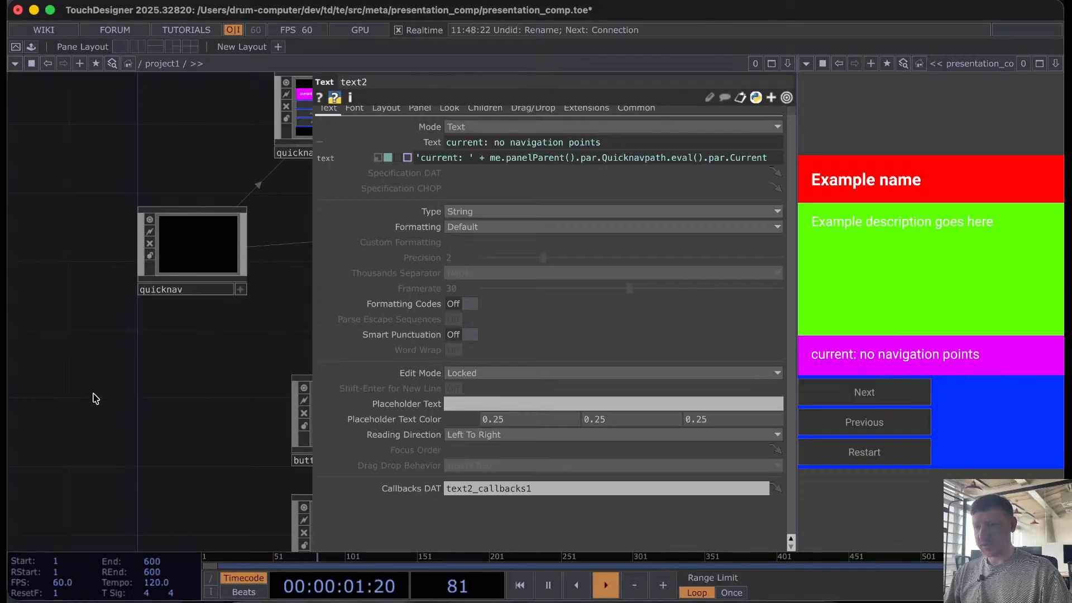
scroll(101, 363, right, 5)
click(251, 380)
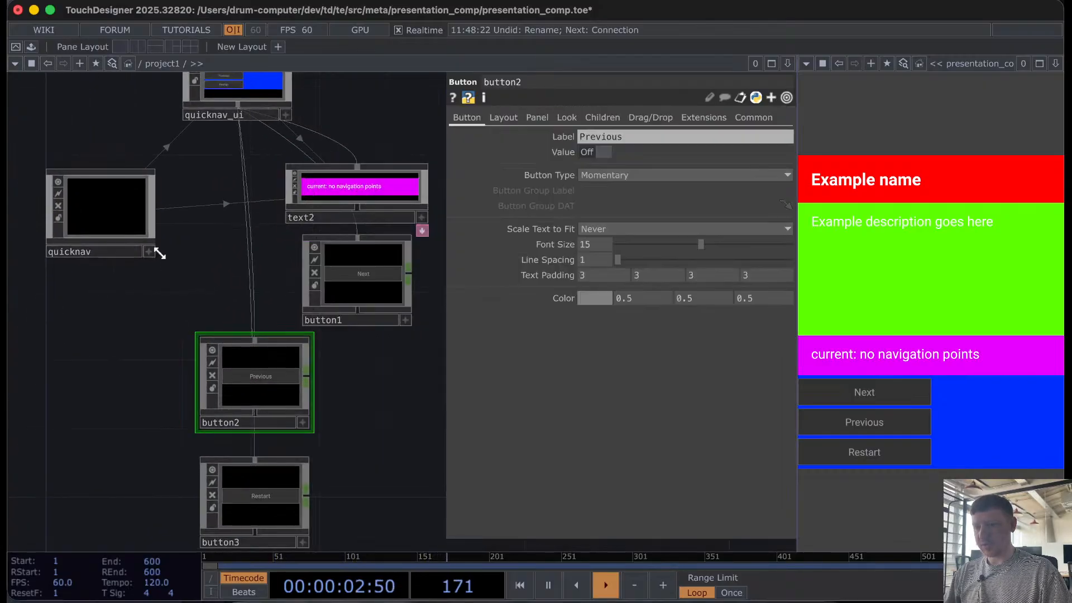
click(108, 223)
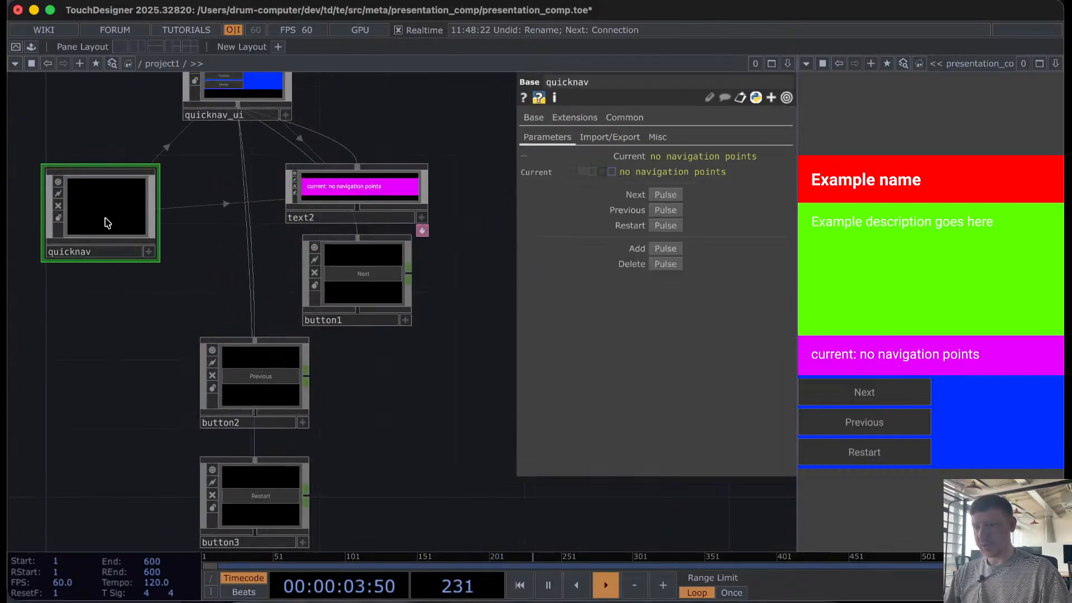
click(258, 383)
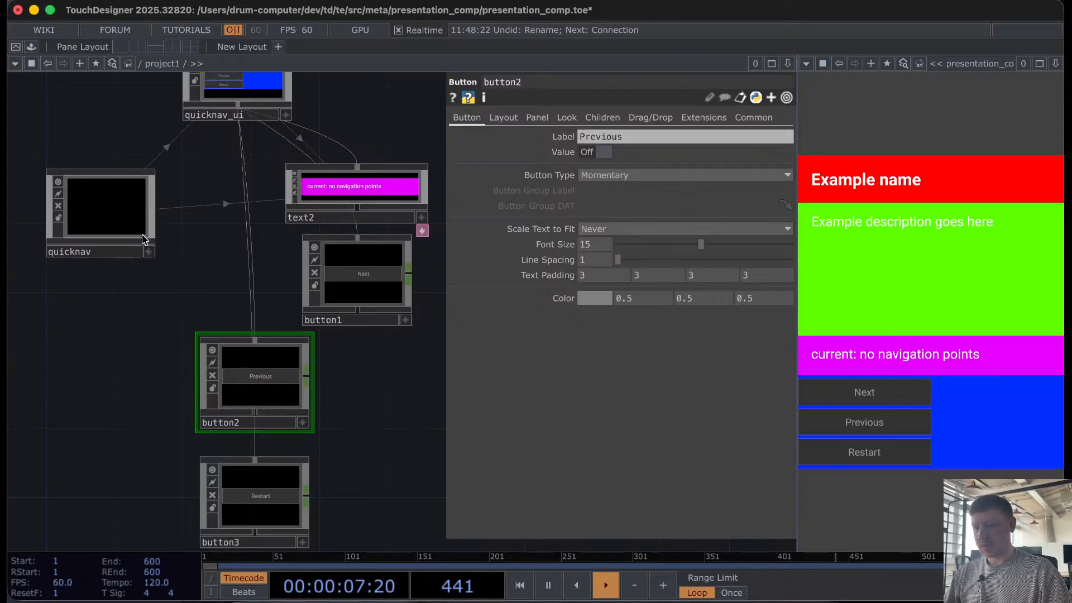
click(133, 218)
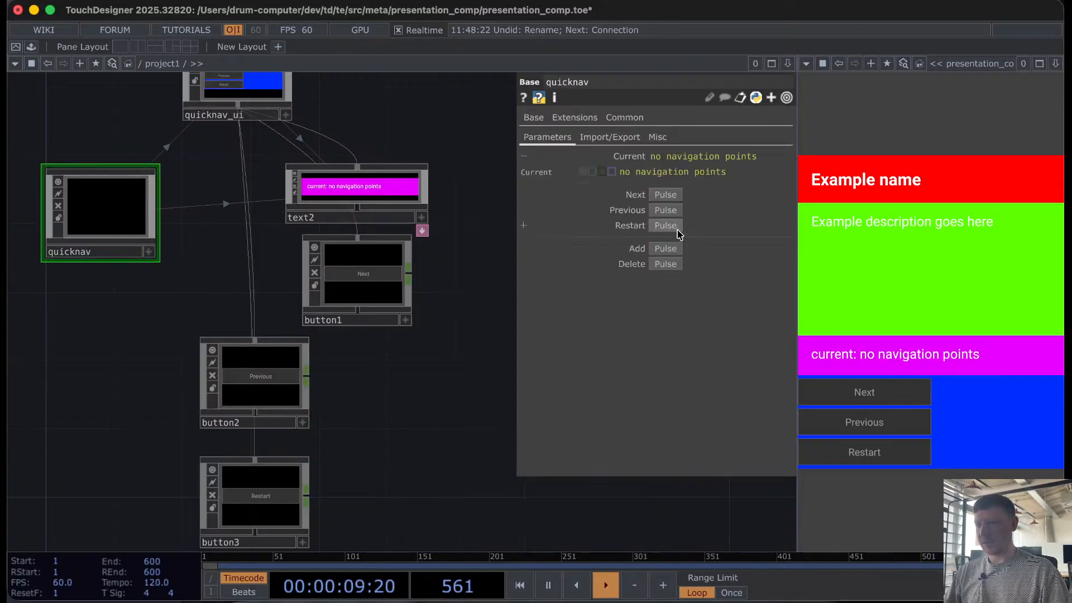
click(666, 248)
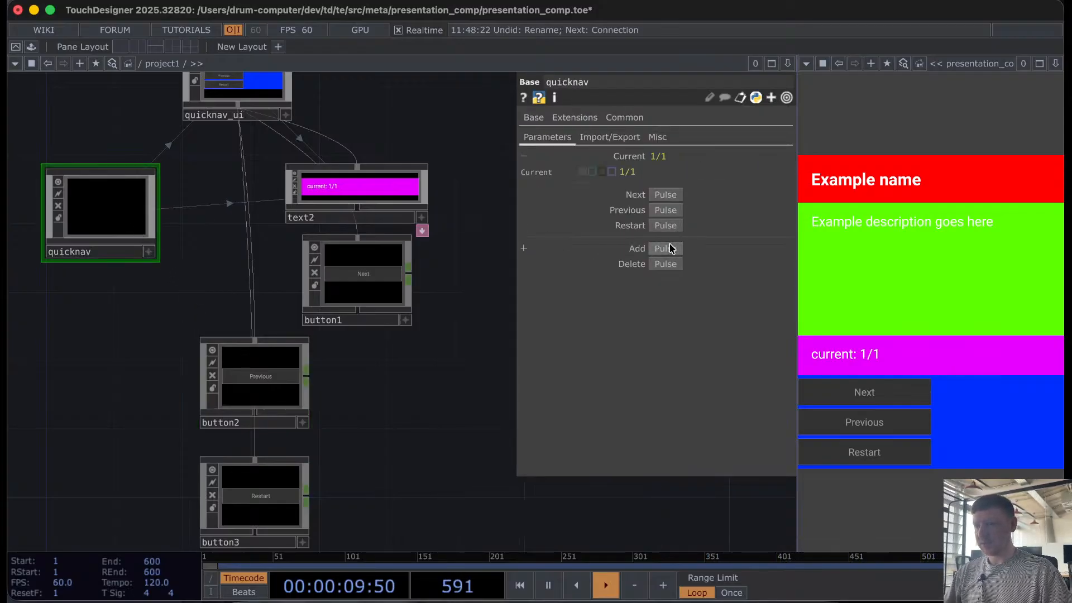
click(335, 188)
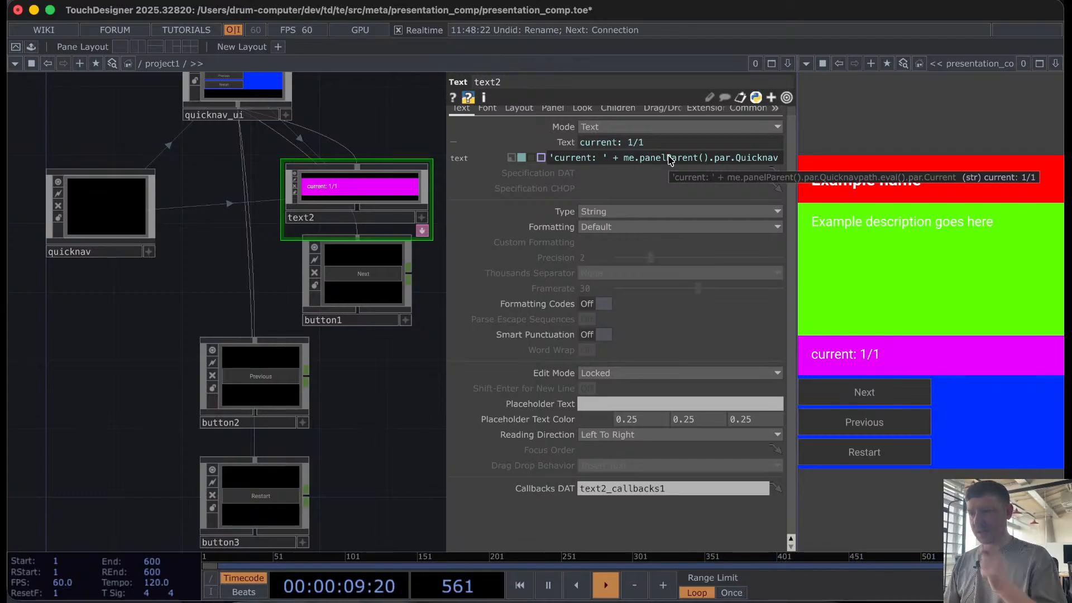
Step: Set the header text component's Background Alpha to 0
drag(179, 292, 92, 377)
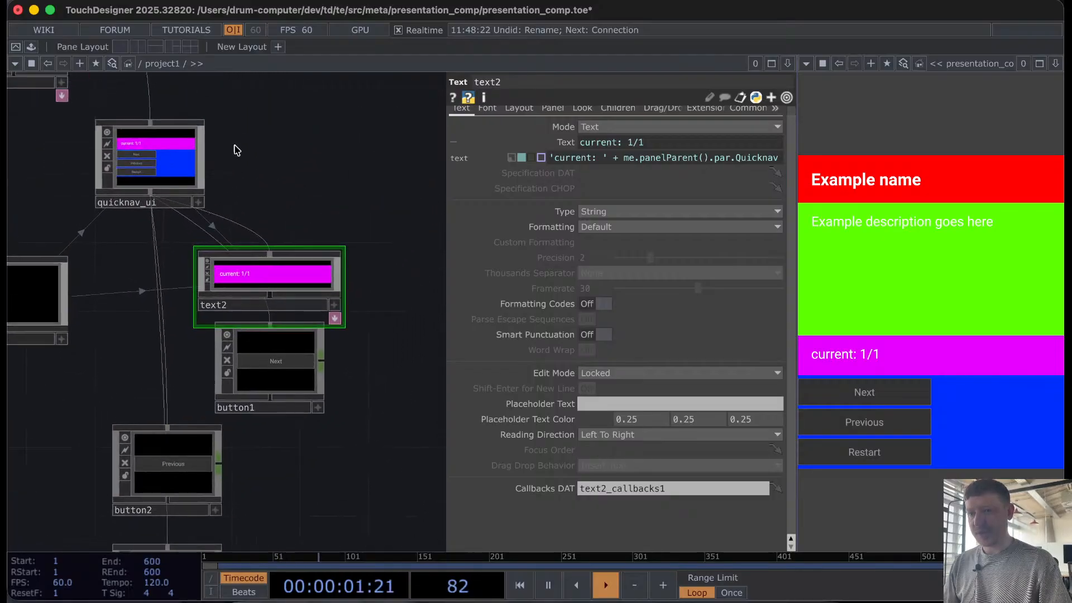
drag(261, 185, 315, 425)
drag(121, 233, 308, 403)
click(121, 335)
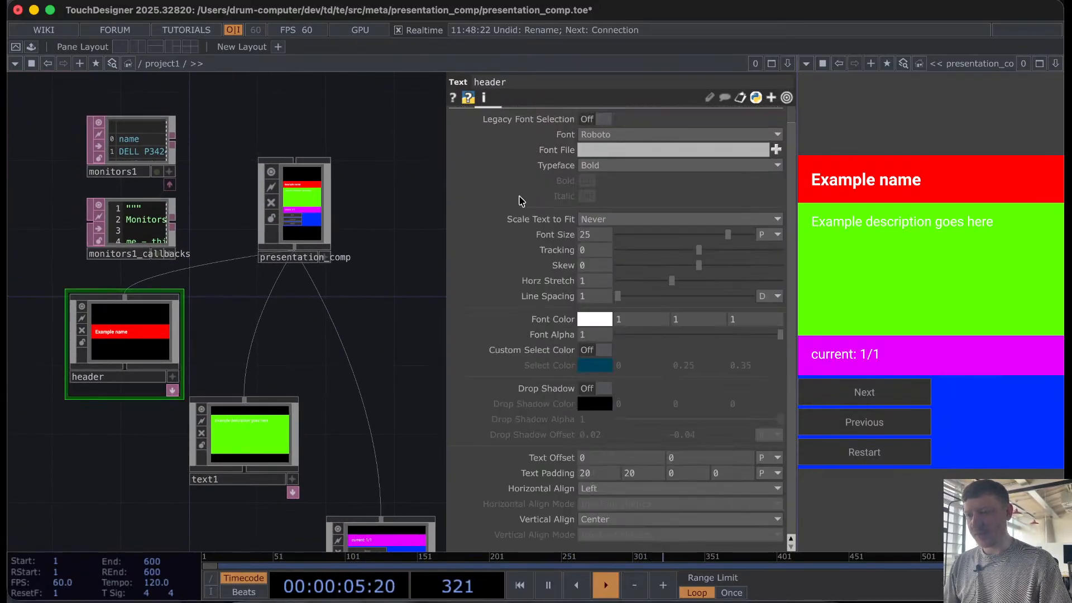
scroll(519, 201, up, 2)
click(553, 117)
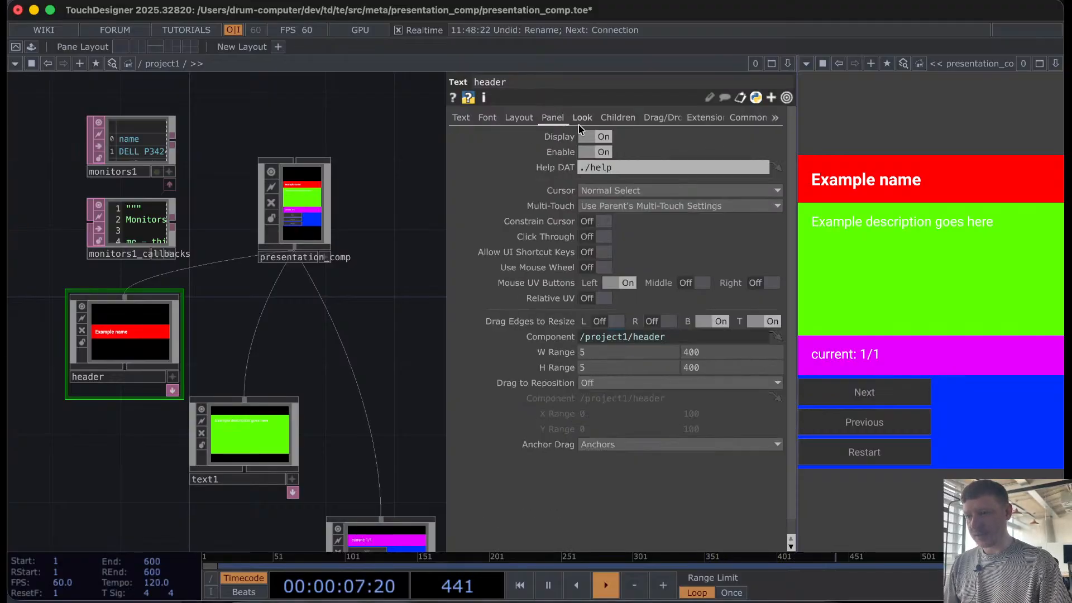
click(583, 120)
drag(635, 155, 498, 156)
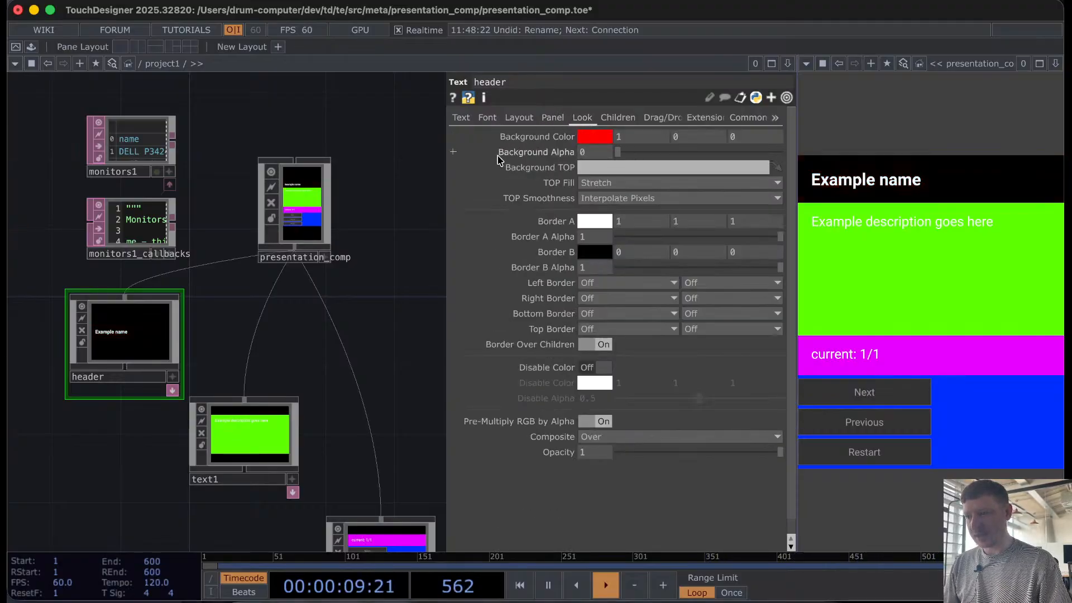
Step: Set the text1 description component's Background Alpha to 0
drag(294, 373, 248, 266)
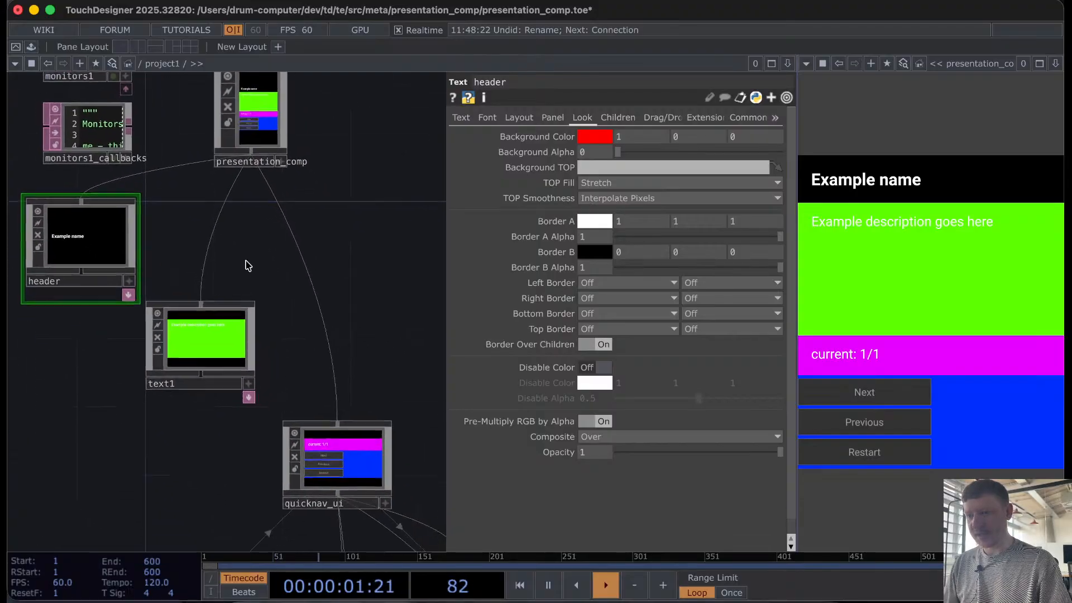
click(209, 316)
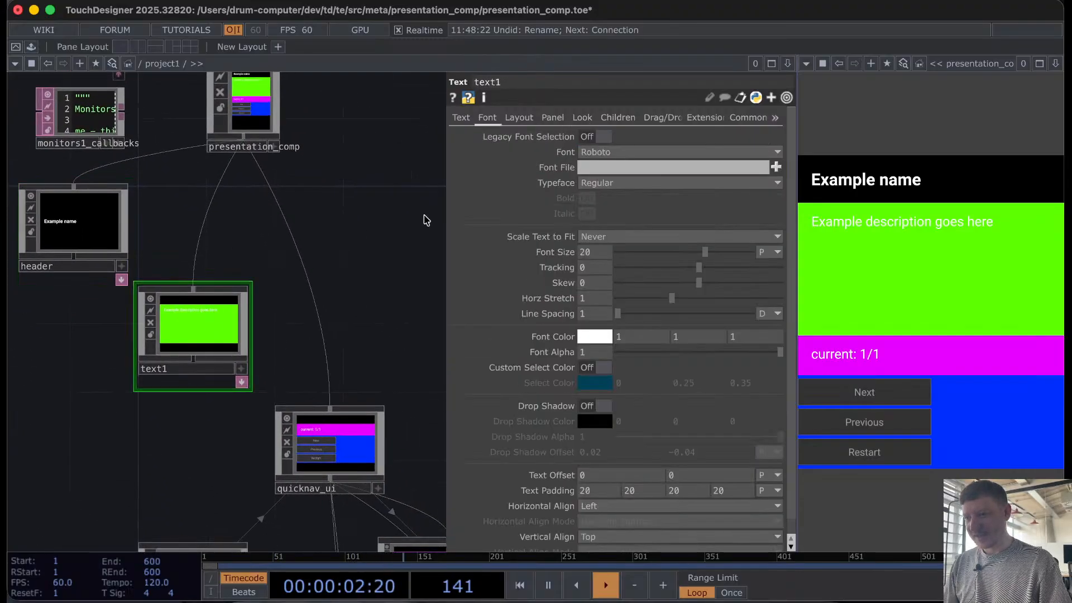
click(583, 118)
drag(631, 152, 446, 154)
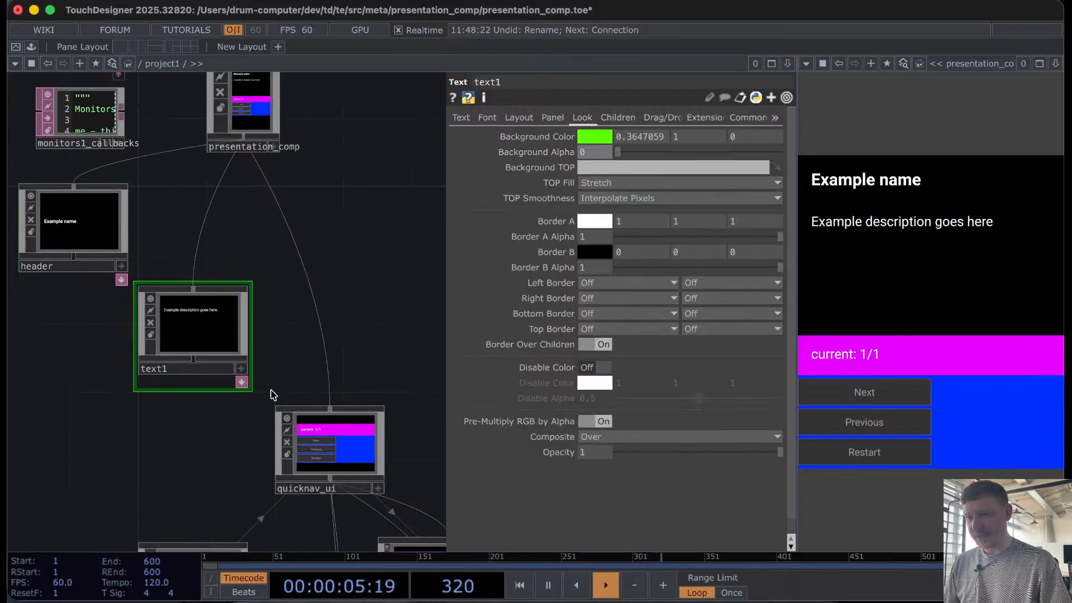
Step: Lower the quicknav_ui container's Background Alpha to 0.004
drag(208, 419, 110, 251)
click(226, 269)
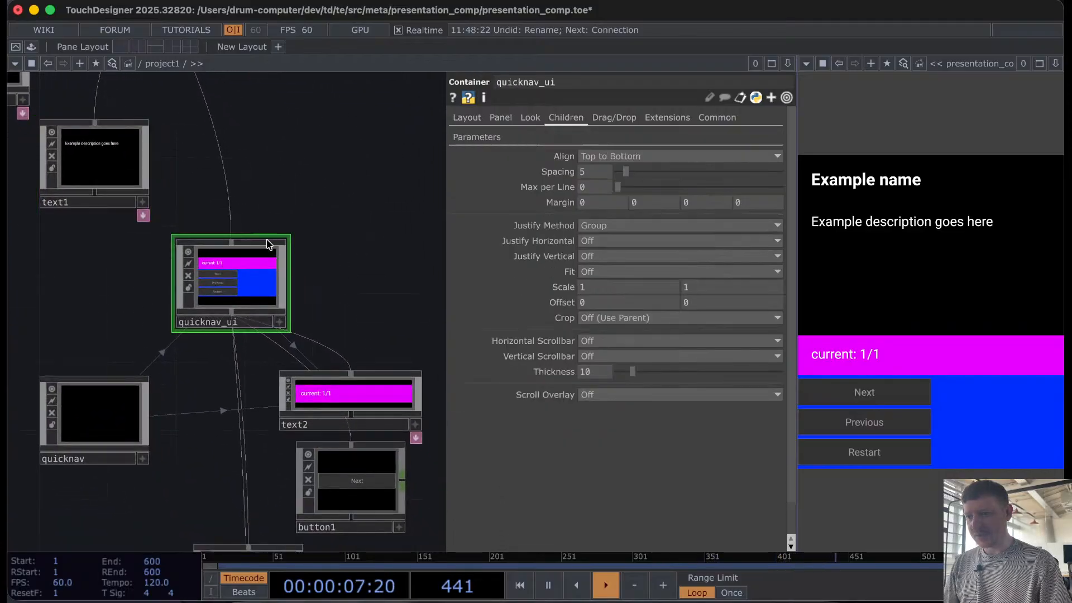
click(530, 118)
drag(651, 172, 453, 170)
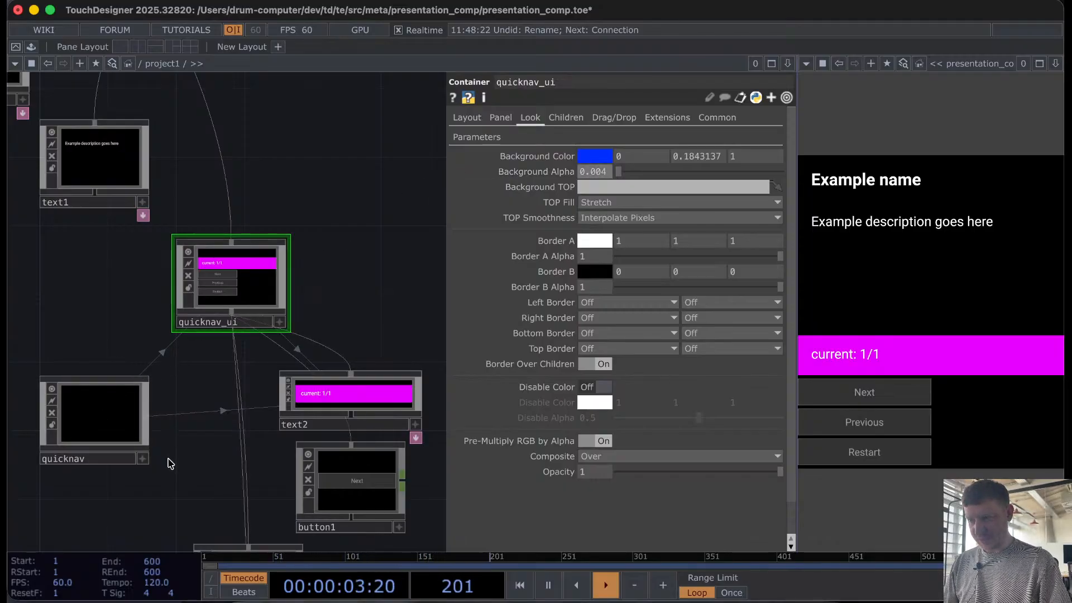
Step: Set both Top Border options of the quicknav_ui container to Border A
drag(170, 464, 179, 374)
drag(192, 283, 196, 259)
scroll(99, 275, up, 1)
click(234, 133)
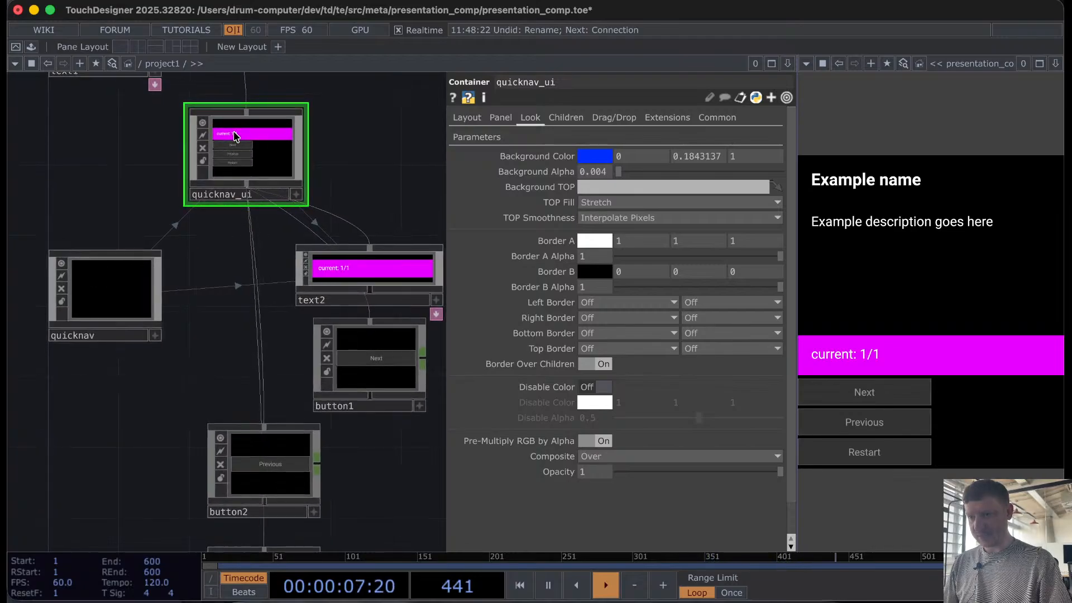
click(563, 118)
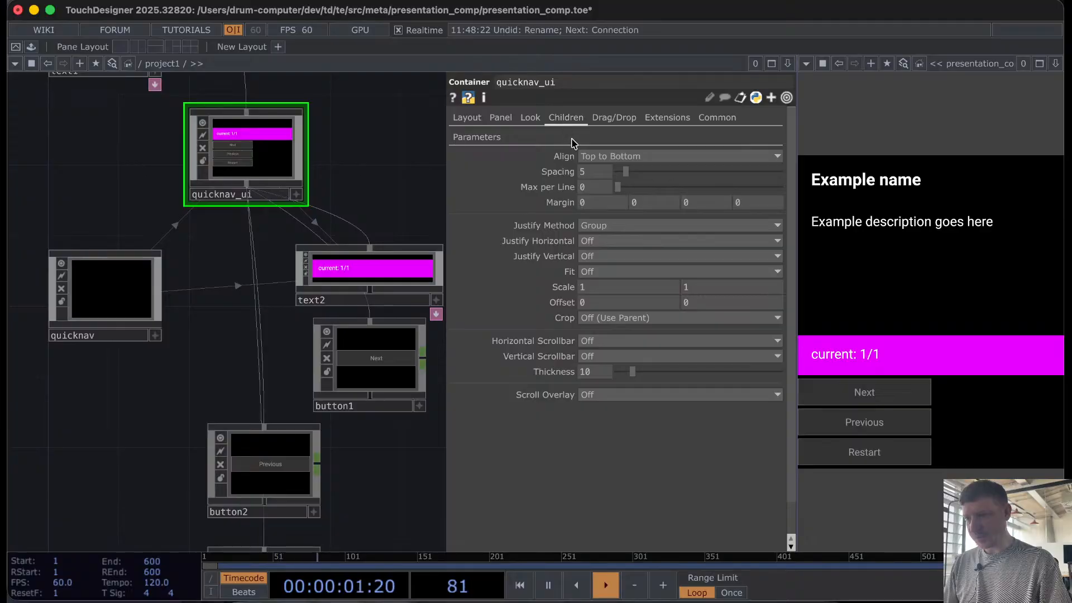
click(530, 118)
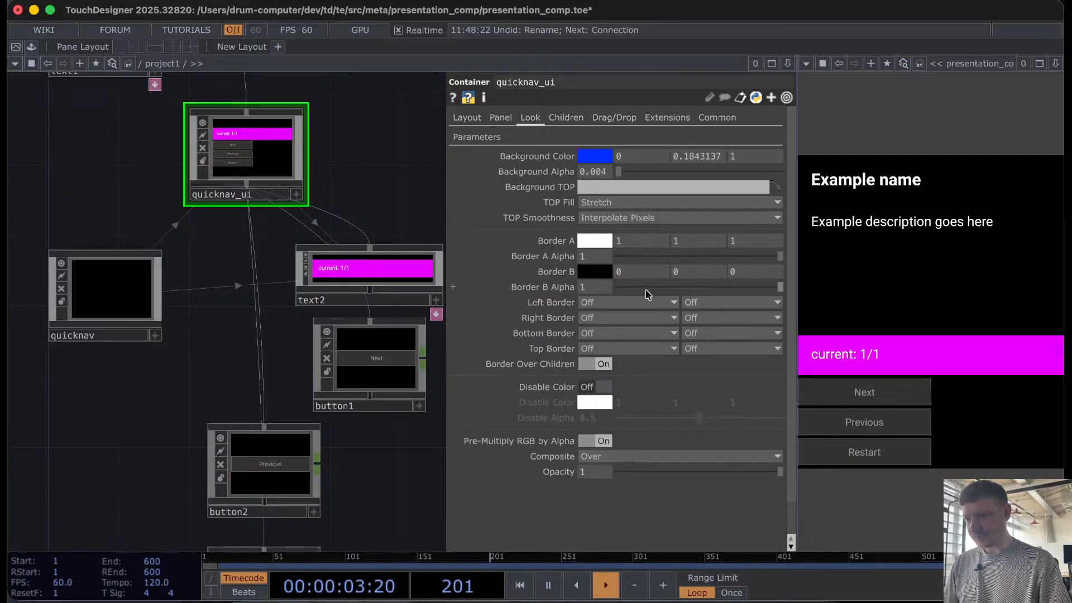
click(715, 348)
click(713, 385)
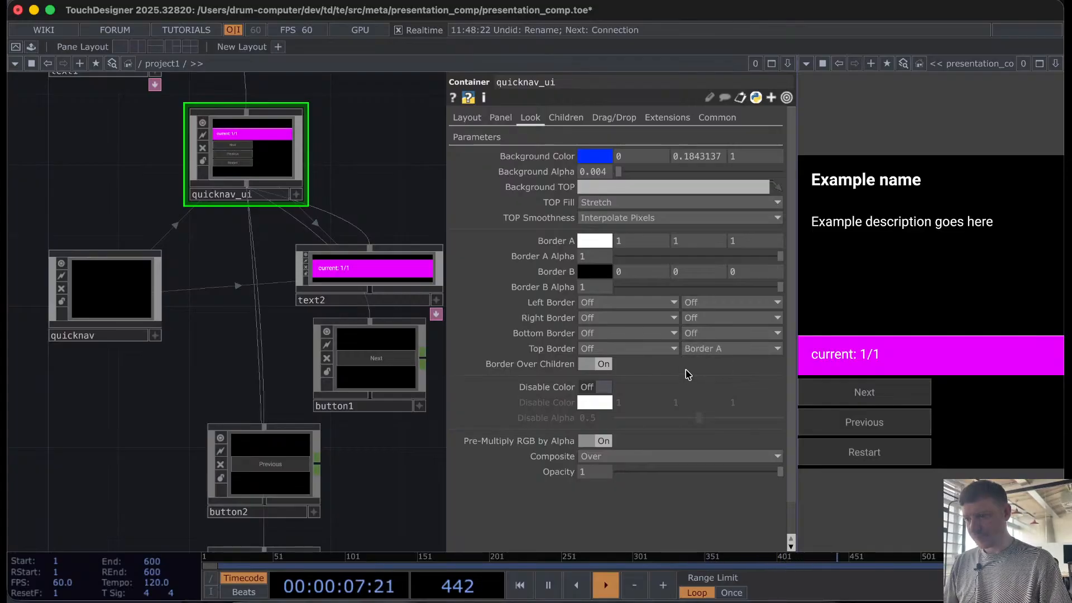
click(651, 349)
click(611, 377)
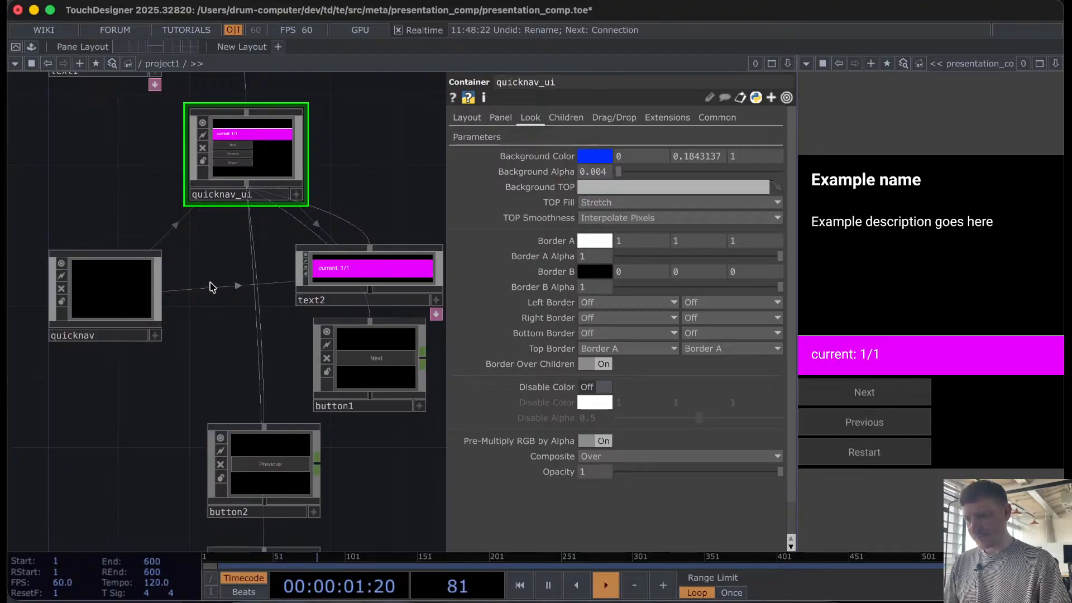
Step: Set the Background Alpha of the text2 component to 0
drag(212, 286, 144, 302)
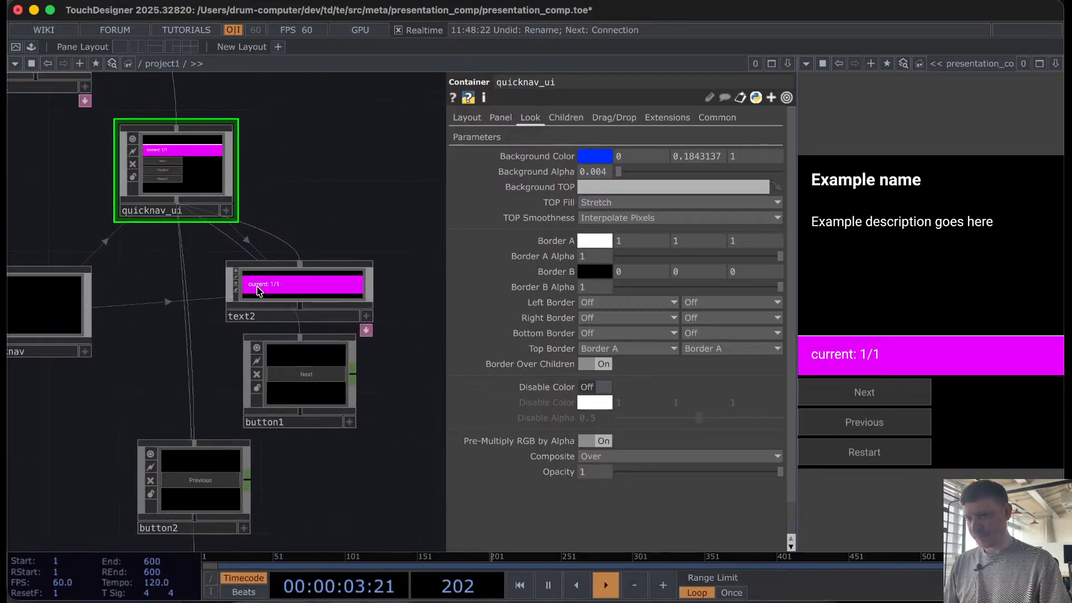
click(274, 283)
click(582, 117)
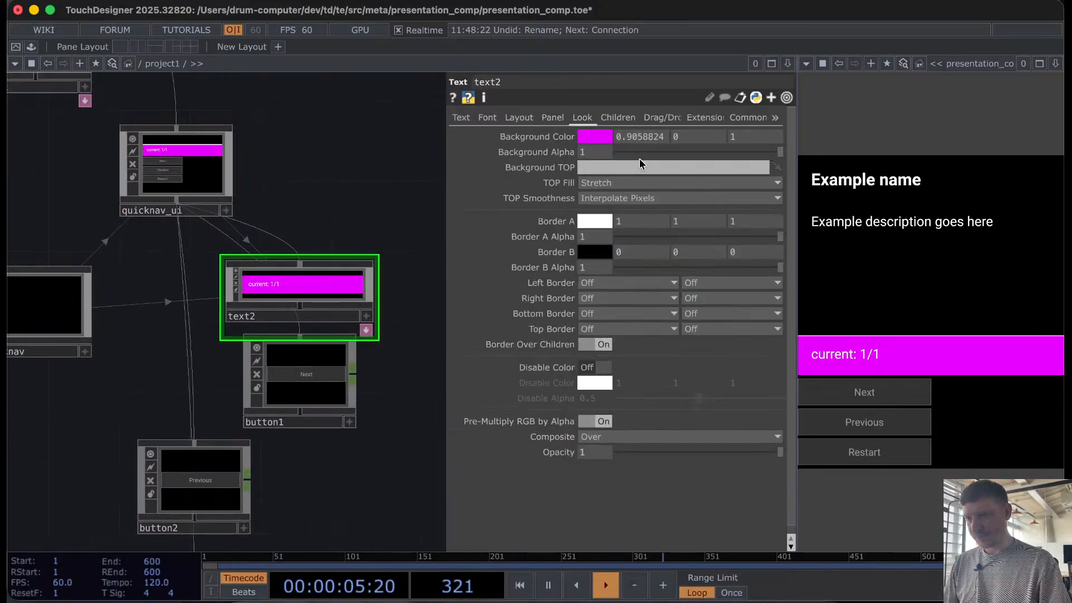
drag(640, 159, 408, 156)
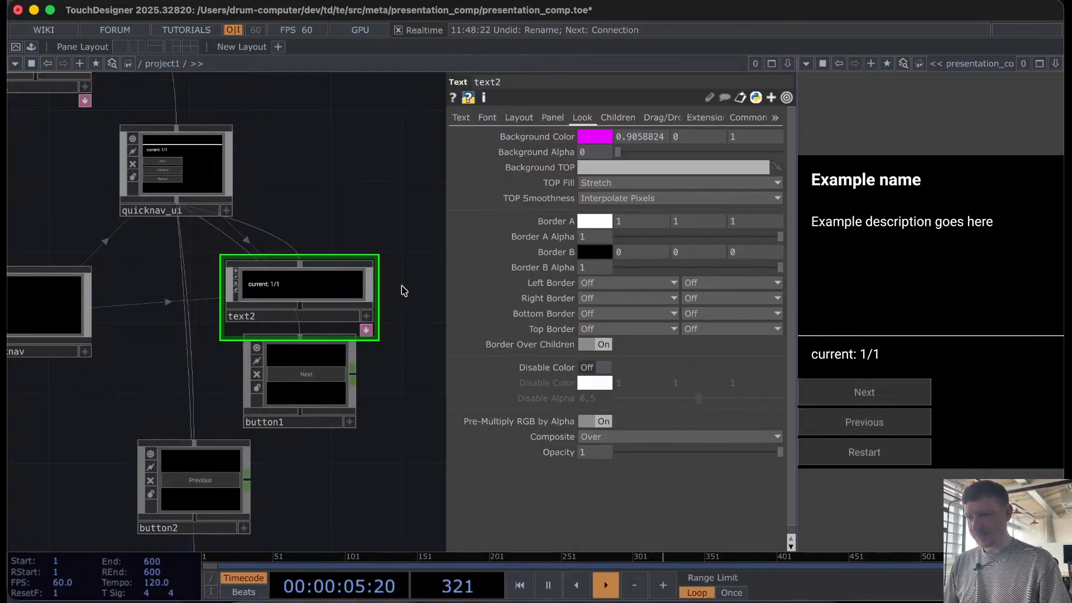
scroll(329, 231, down, 2)
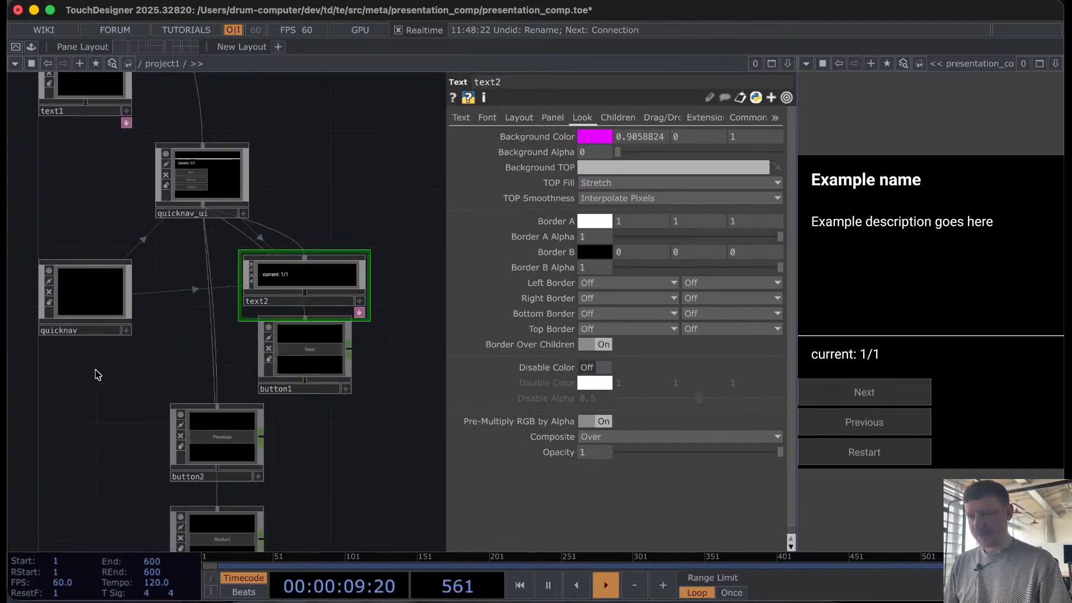
drag(89, 380, 184, 273)
scroll(185, 274, down, 3)
key(Tab)
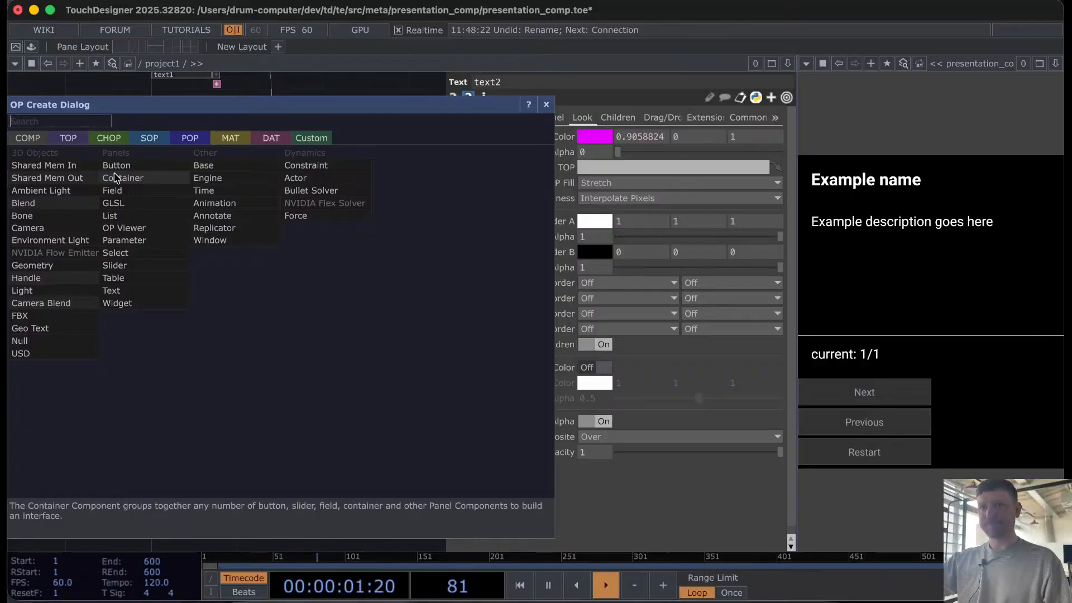
key(super+Tab)
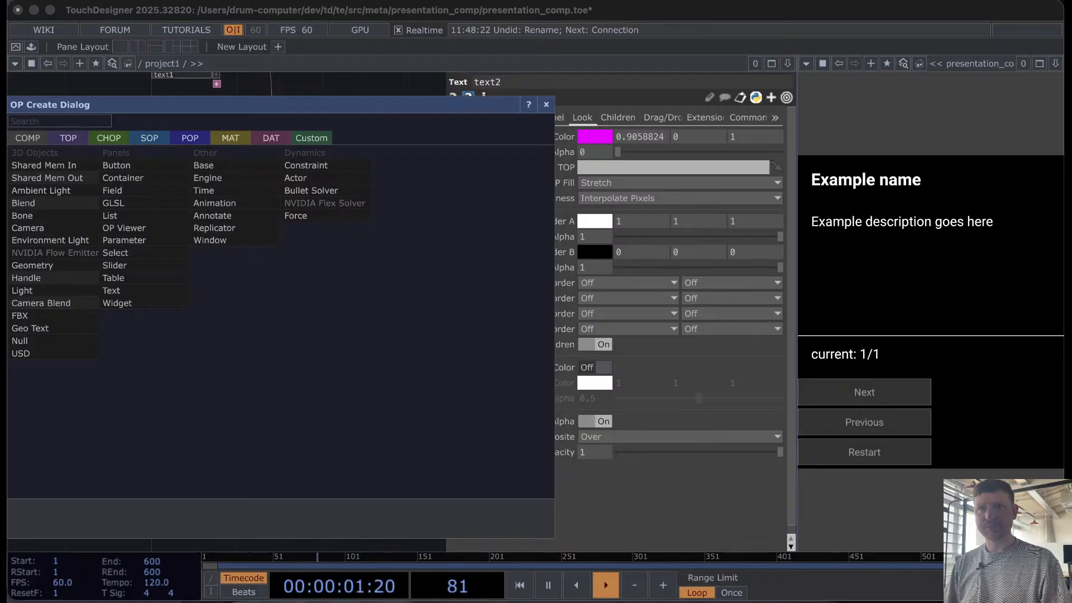
click(350, 311)
drag(137, 111, 332, 113)
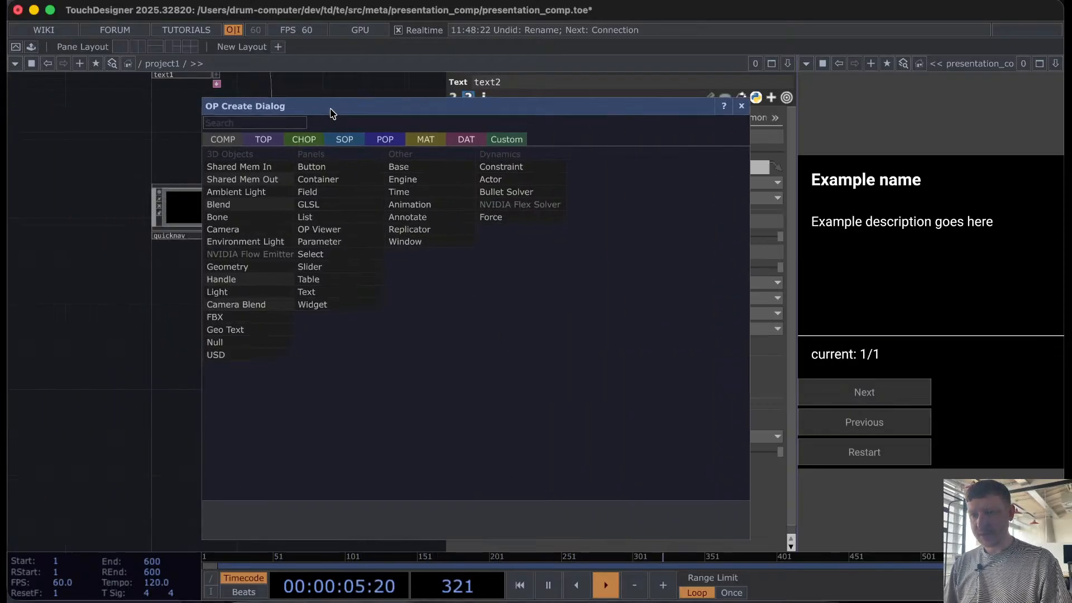
click(742, 106)
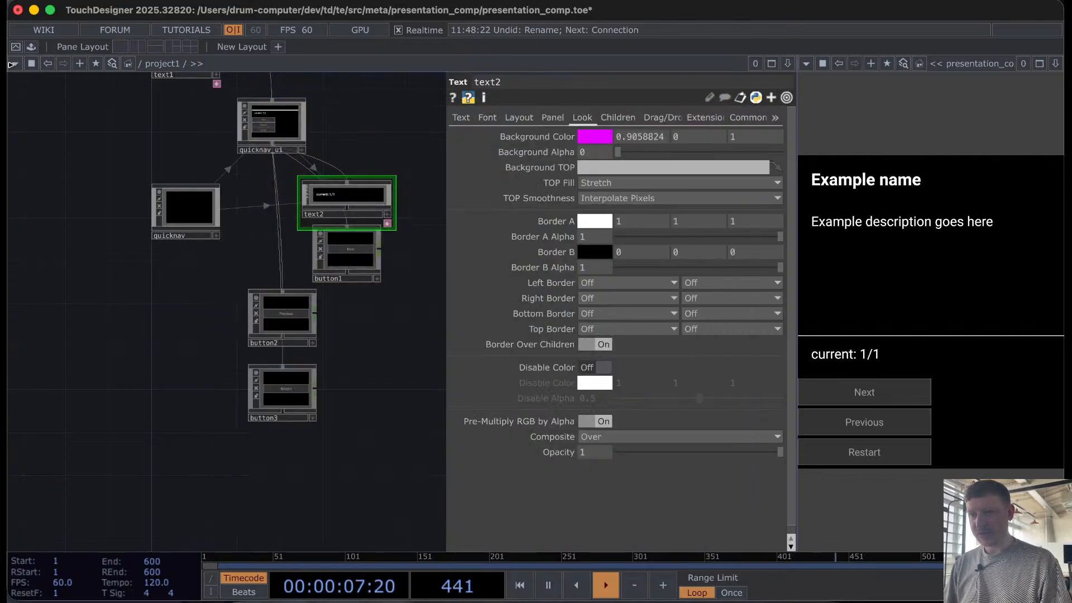
Step: Add a buttonMomentary widget from the palette's UI Basic Widgets to the network beneath quicknav, and close the palette
click(32, 47)
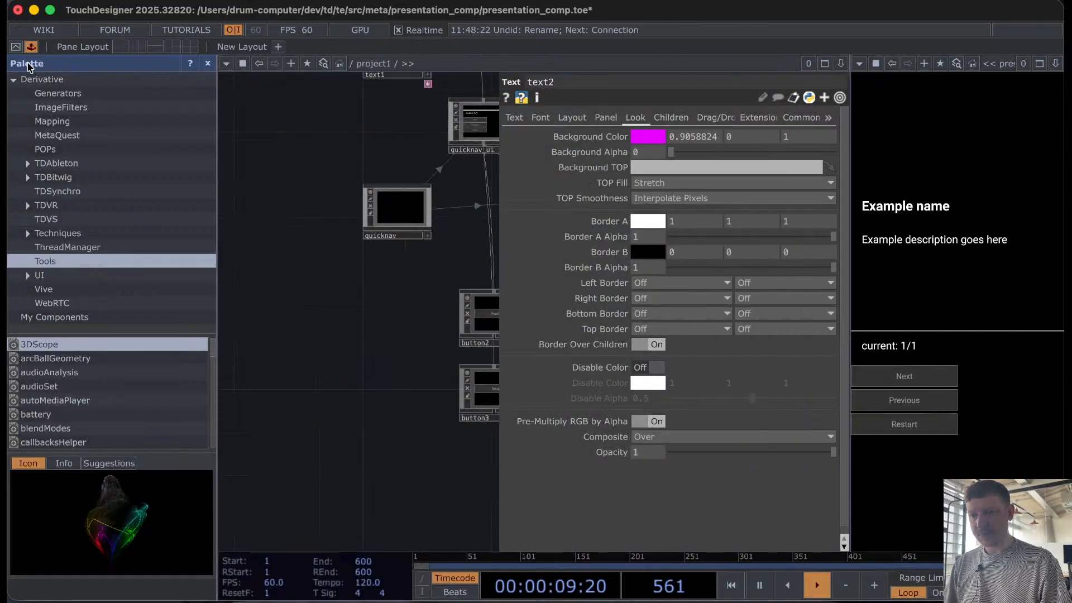
click(47, 275)
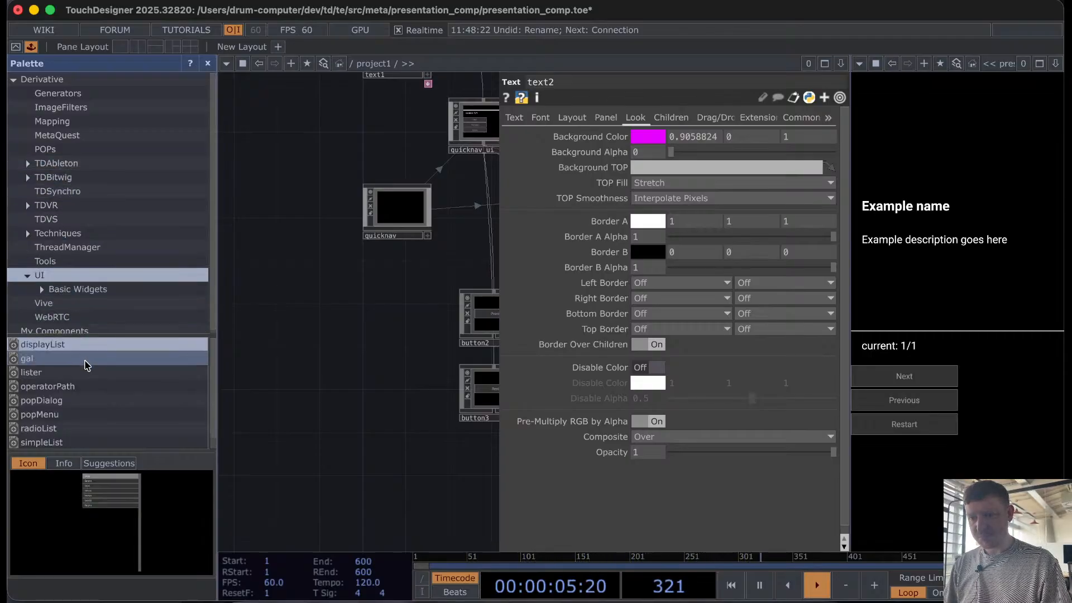
scroll(84, 364, down, 2)
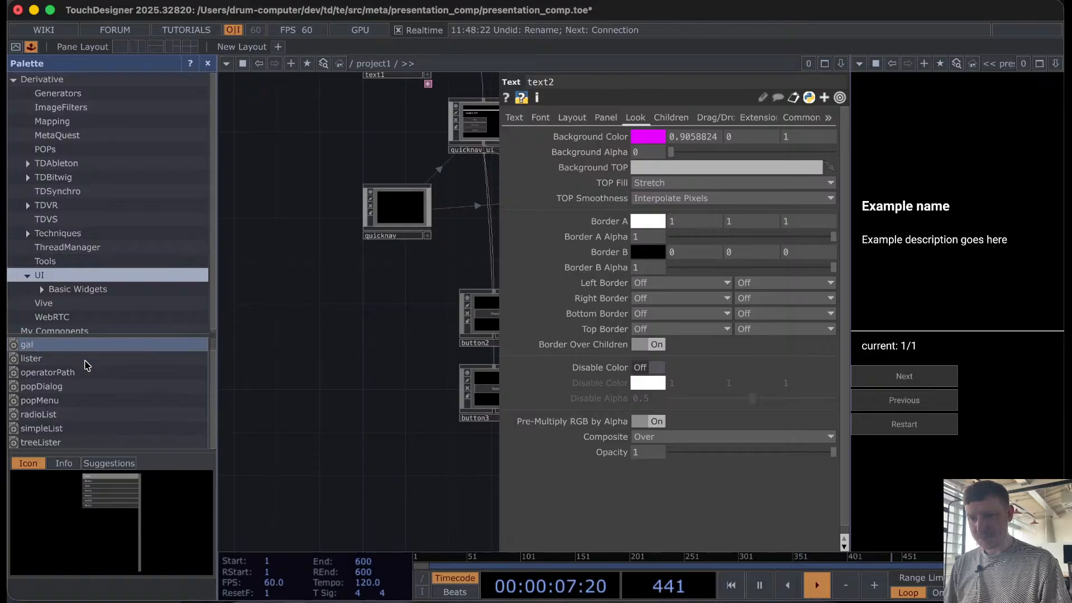
scroll(84, 366, up, 2)
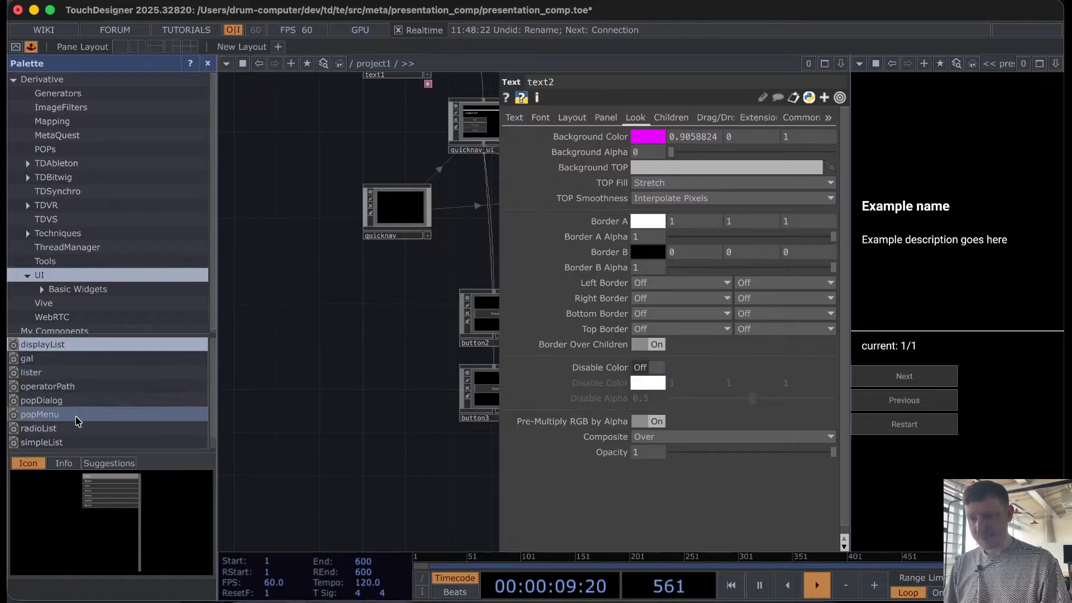
click(58, 290)
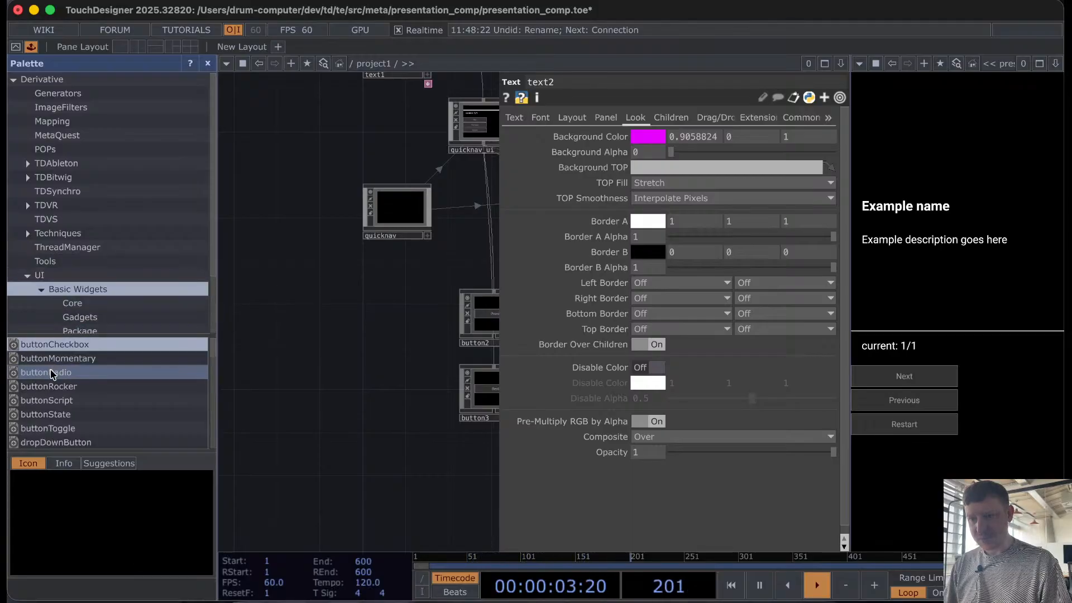
drag(44, 363, 313, 379)
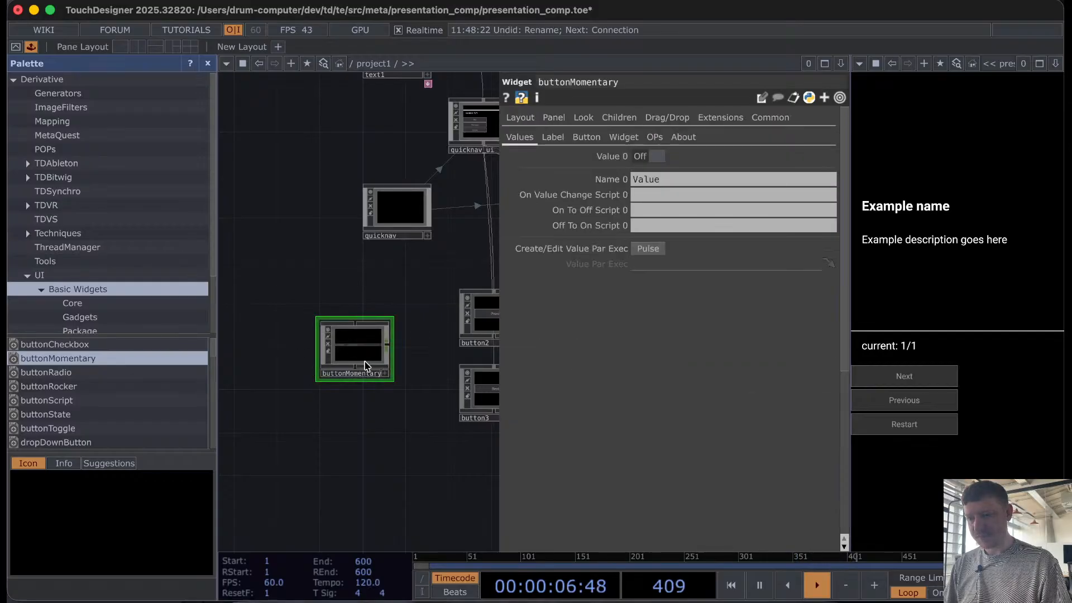
scroll(364, 366, up, 5)
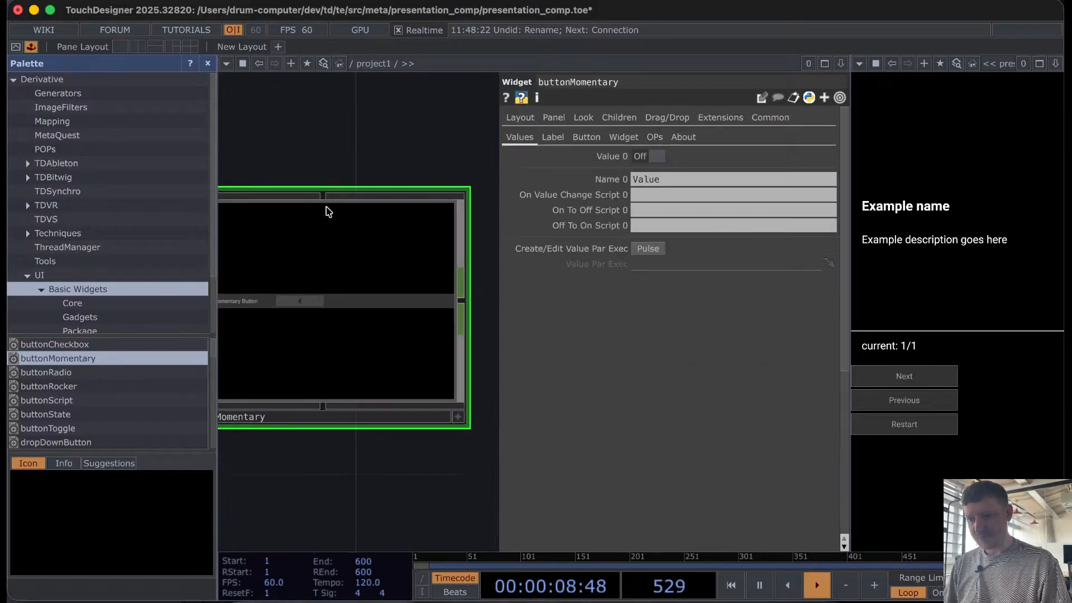
scroll(326, 207, down, 4)
scroll(276, 237, up, 8)
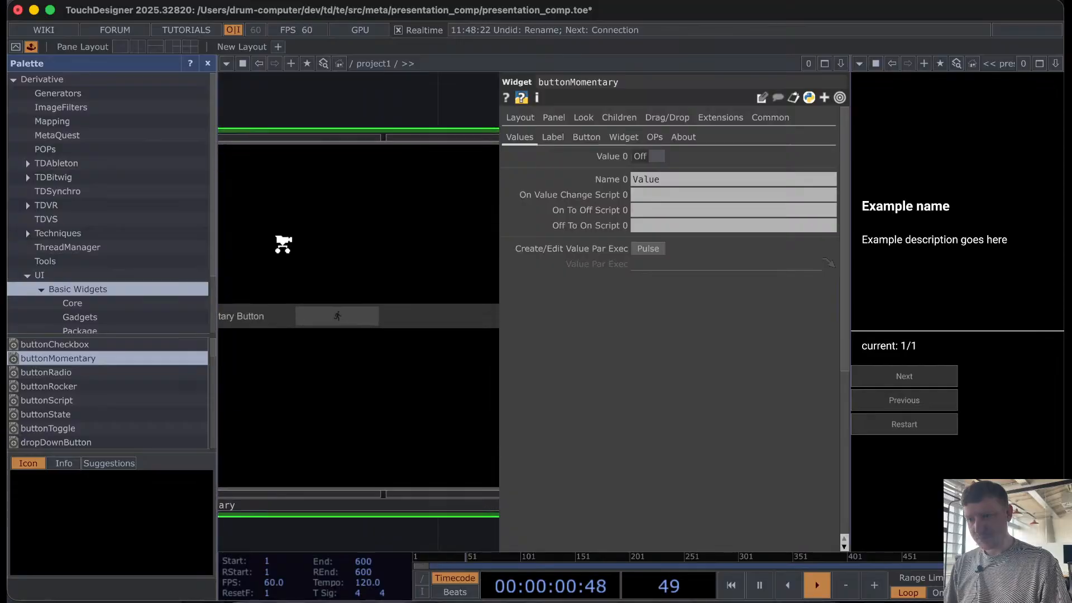
scroll(284, 244, up, 4)
scroll(301, 324, down, 7)
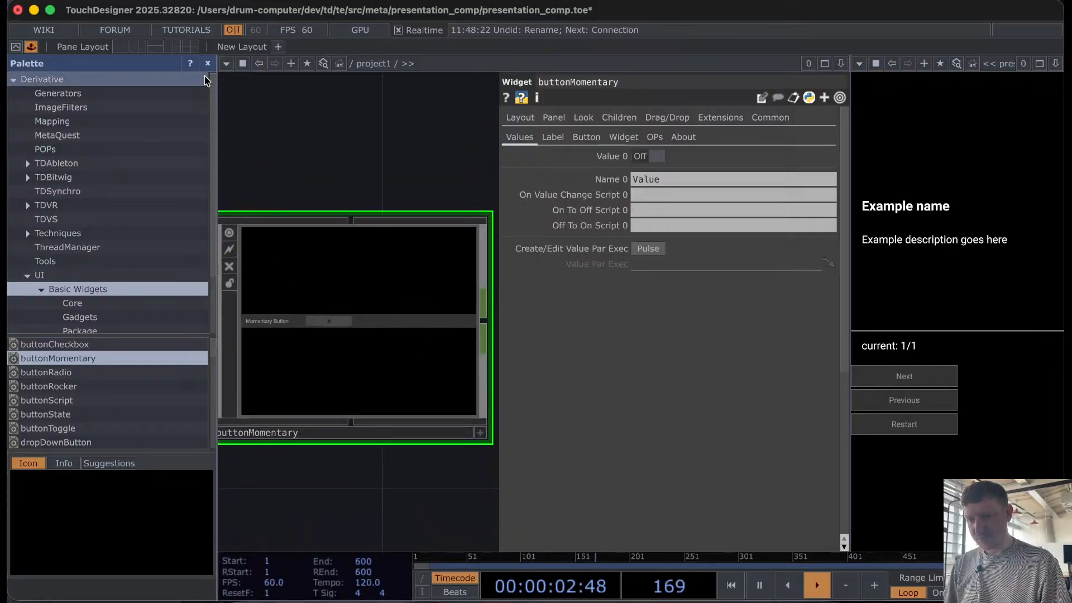
click(207, 63)
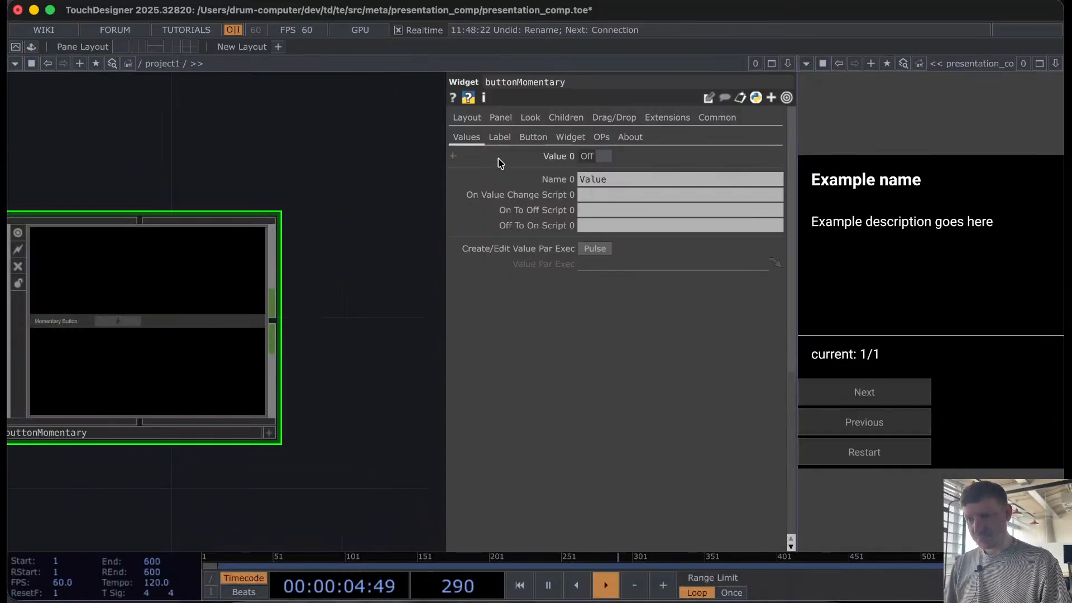
Step: Set the buttonMomentary widget's Widget Label to Next
click(500, 136)
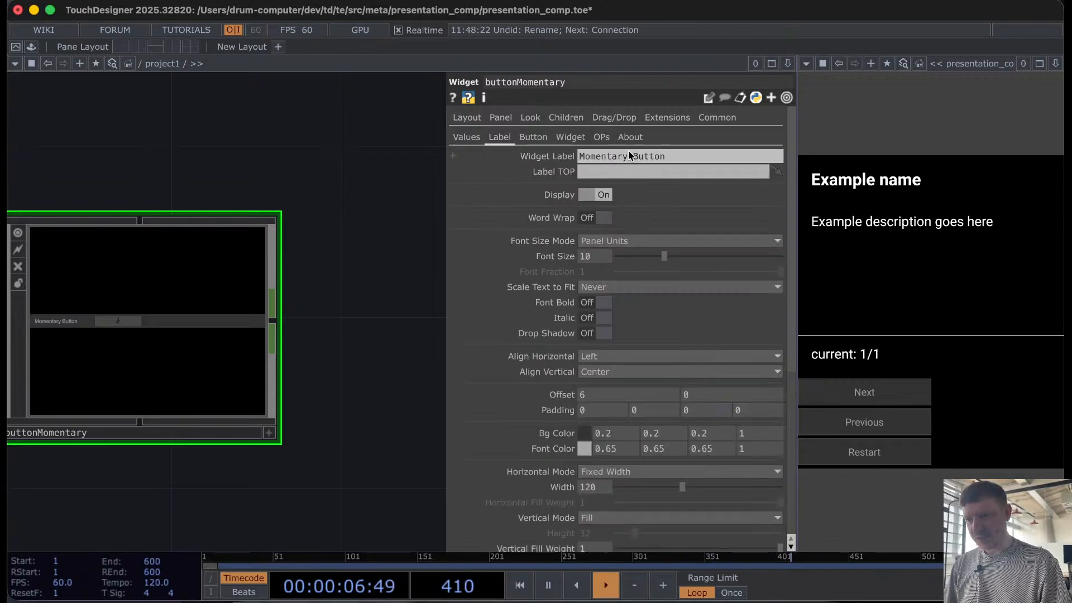
click(680, 158)
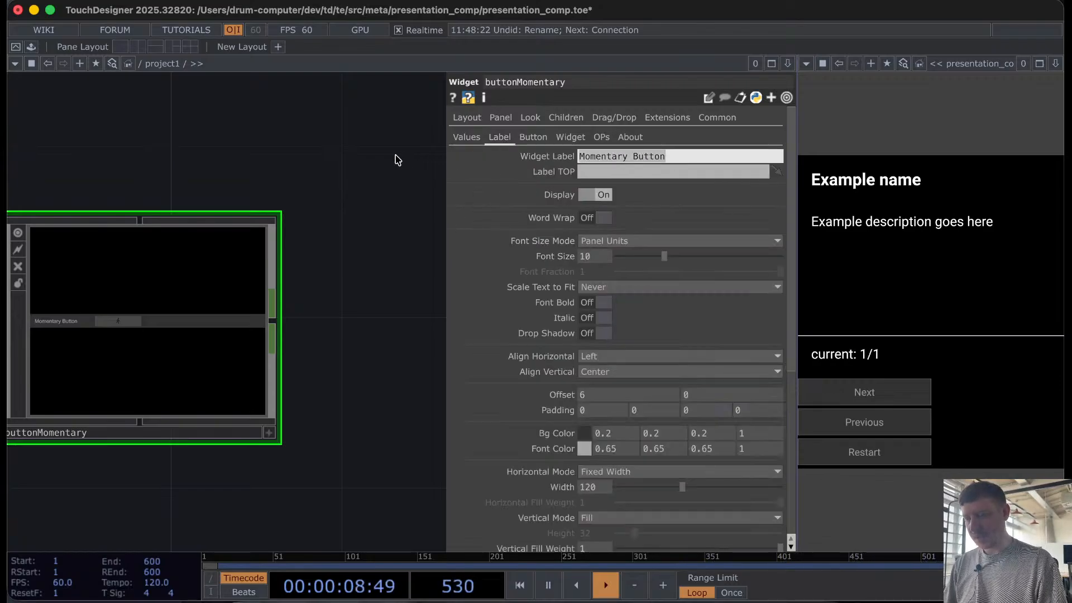
text(Next)
key(Return)
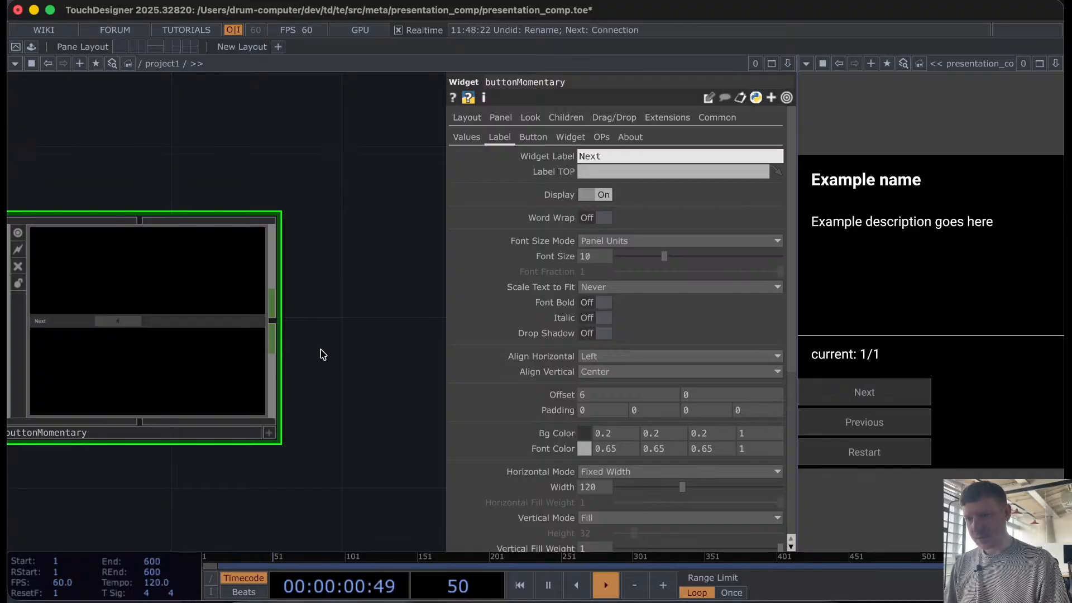
Step: Resize the buttonMomentary node to a flatter shape and inspect its button in the node's active viewer
key(h)
scroll(230, 173, up, 3)
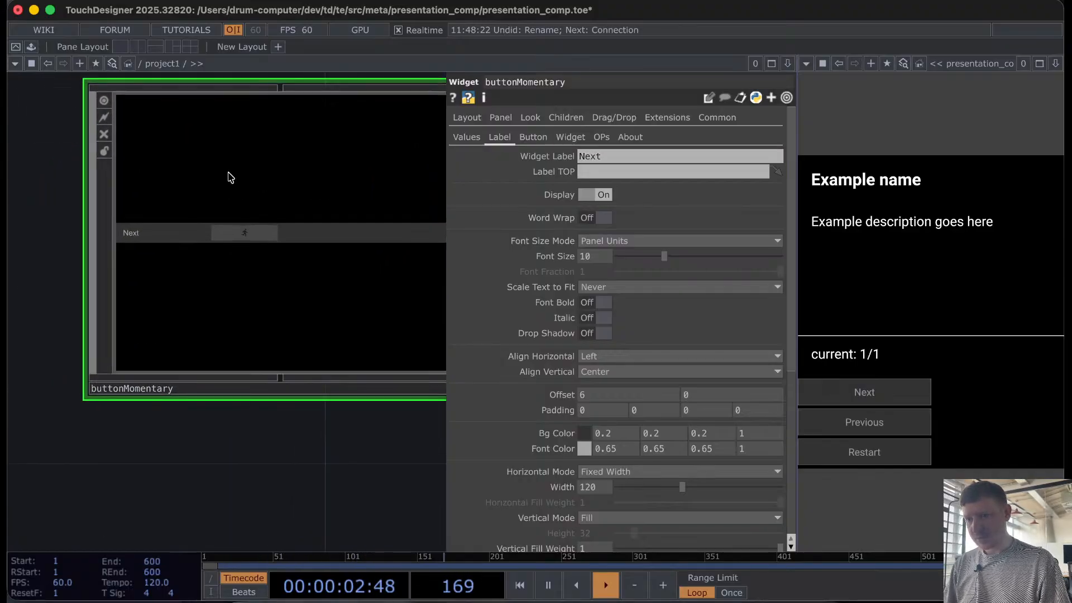
drag(331, 458, 241, 460)
click(375, 393)
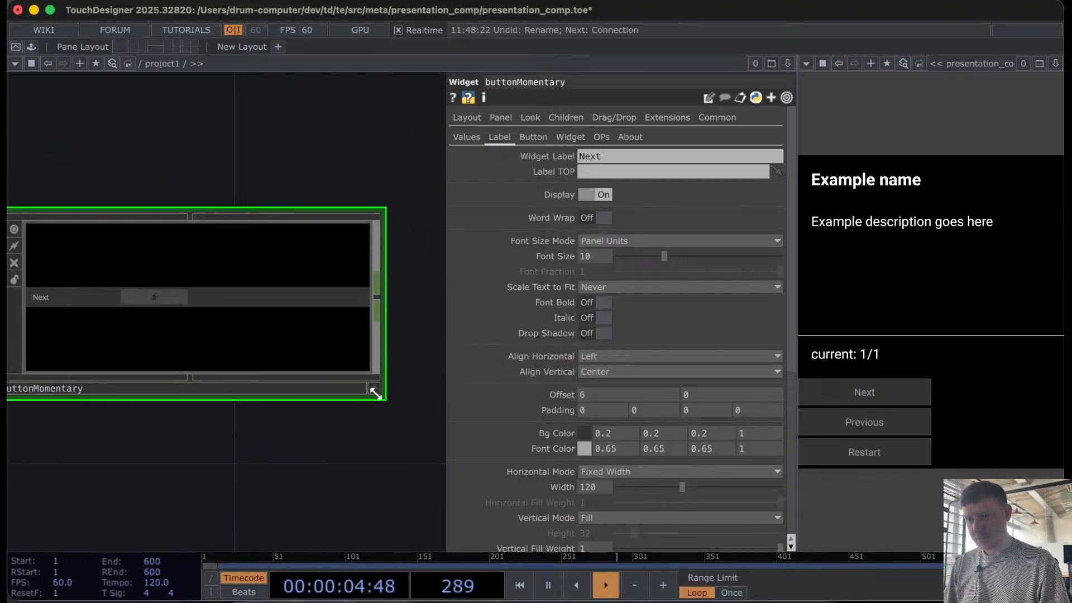
click(375, 391)
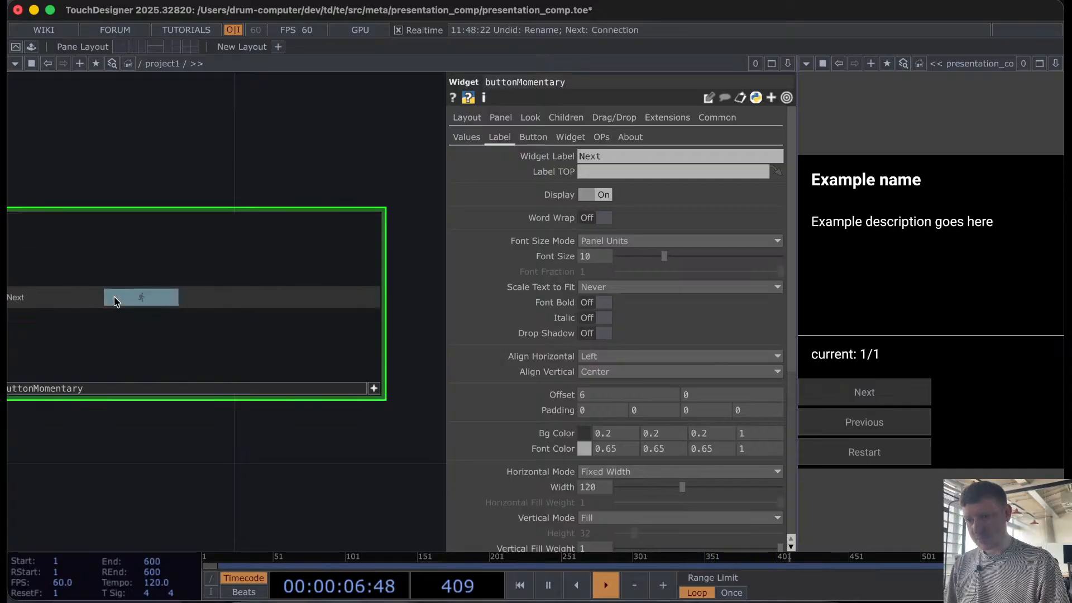
drag(270, 454, 225, 453)
scroll(325, 391, down, 5)
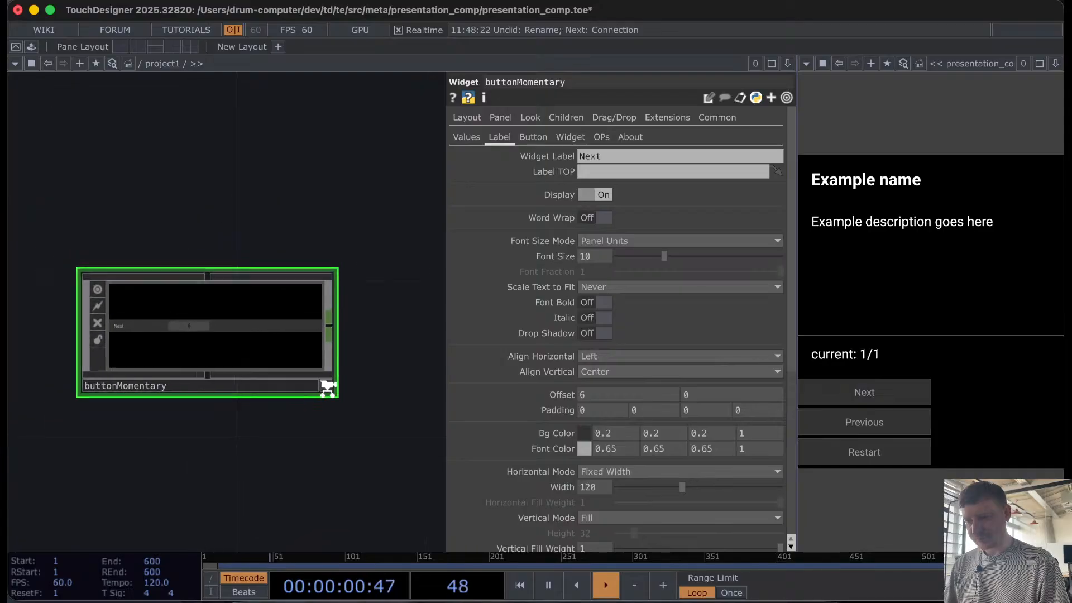
Step: Paste a copy of the buttonMomentary widget beneath the original and set the copy's Widget Label to Previous
drag(313, 450, 218, 327)
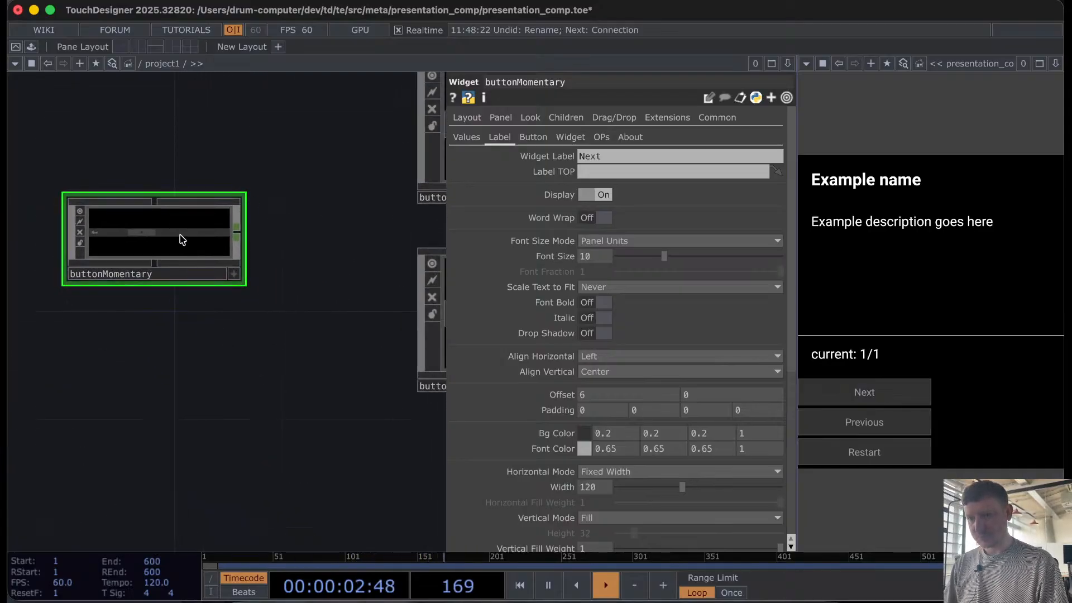
key(super+v)
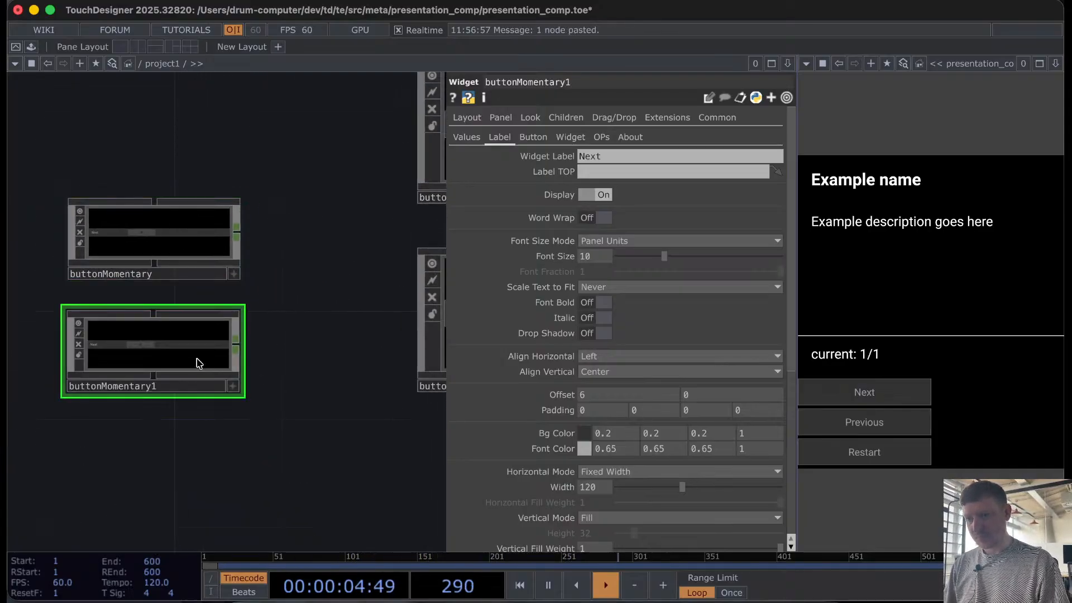
click(617, 156)
text(Previous)
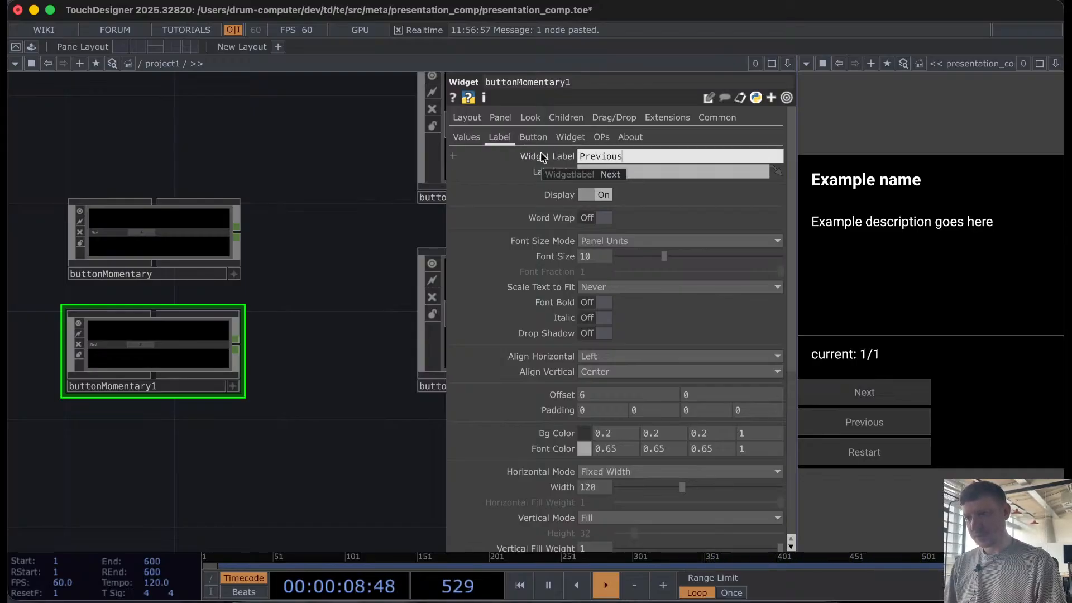
scroll(128, 373, up, 3)
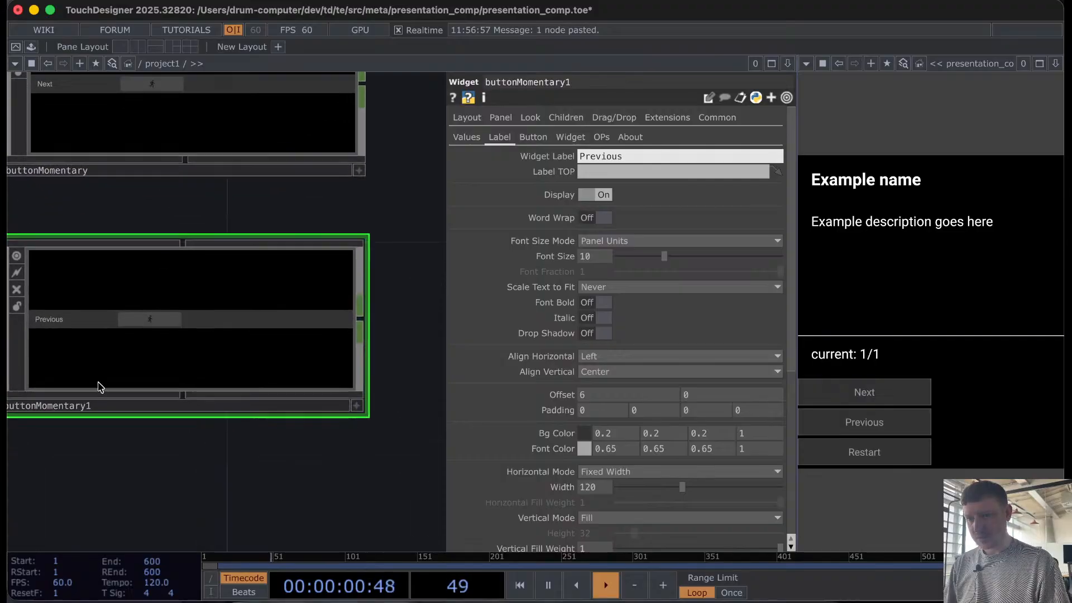
Step: Paste another copy of the widget beneath buttonMomentary1 and set its Widget Label to Restart
scroll(97, 383, down, 5)
drag(184, 494, 185, 415)
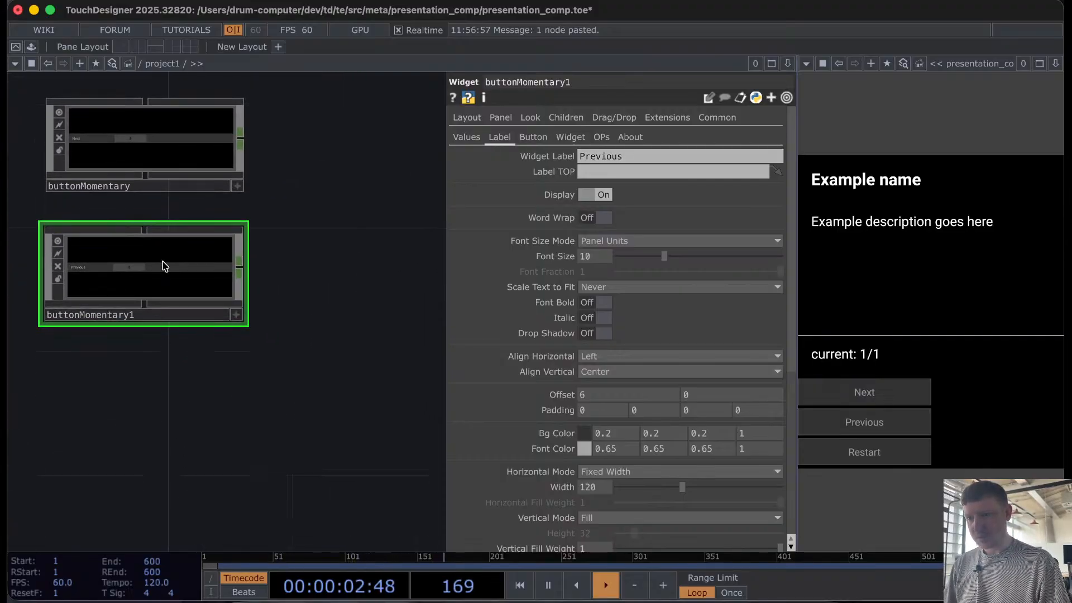
key(super+v)
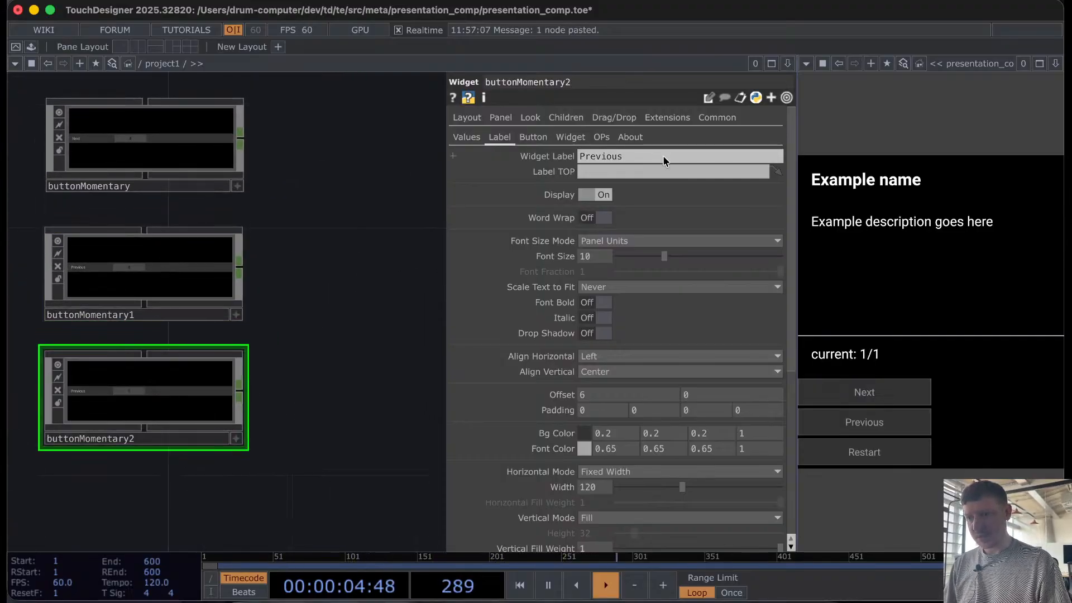
text(Restart)
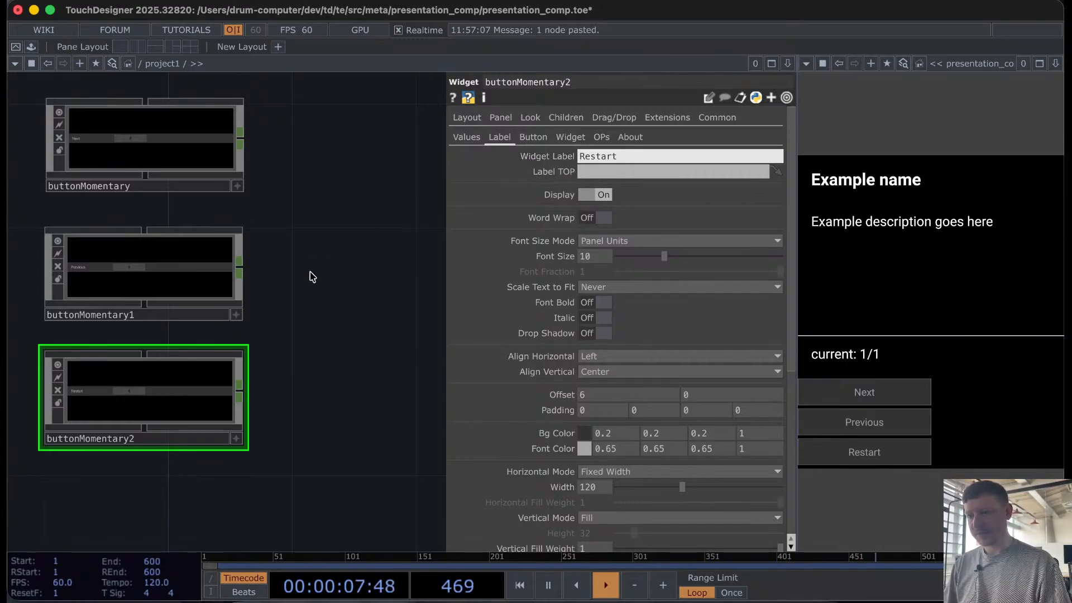
Step: Show button1's layout parameters, then move button1 down and to the side, lower than button2, and shift button2 beneath text2
scroll(311, 270, down, 6)
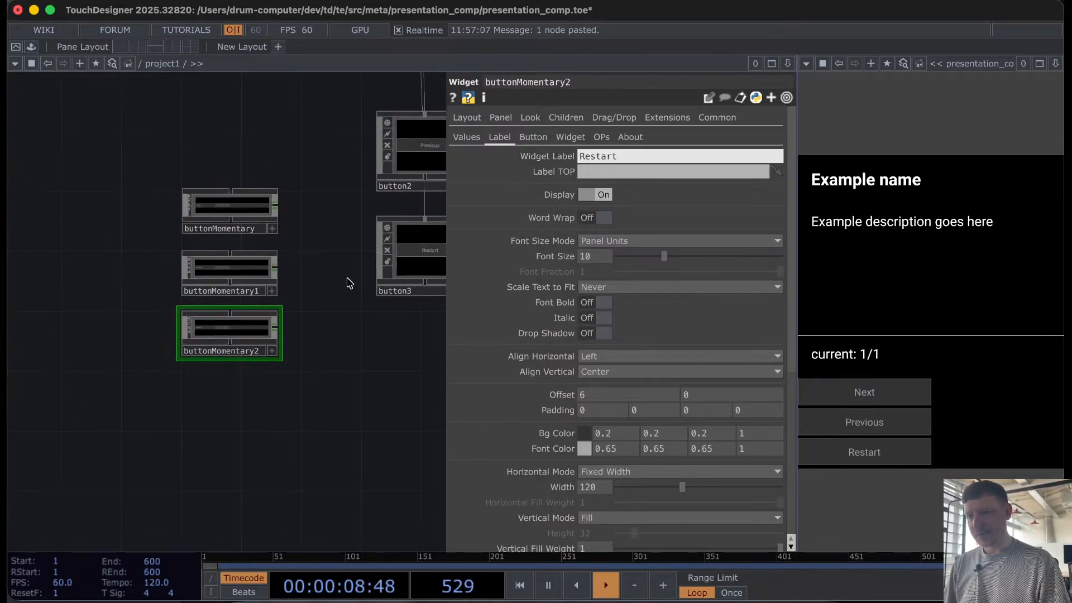
drag(344, 286, 220, 368)
click(391, 152)
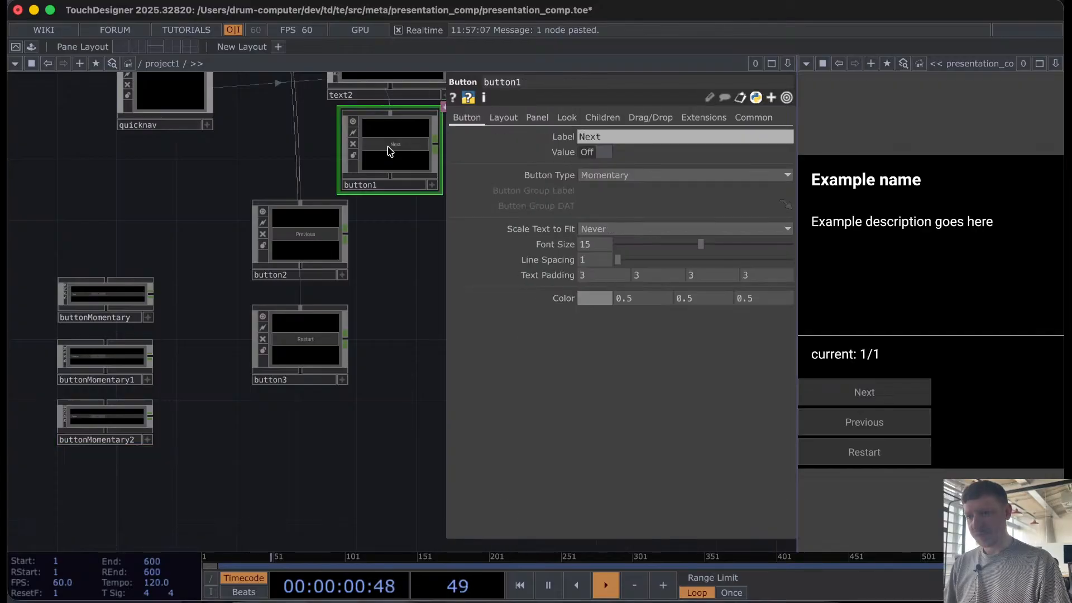
click(501, 117)
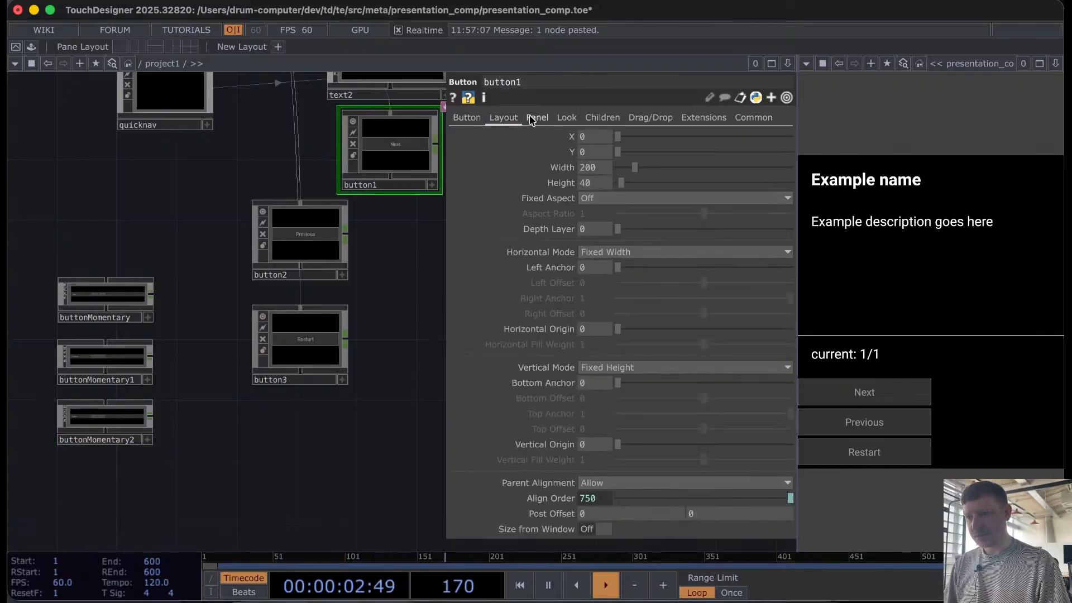
drag(287, 162, 125, 283)
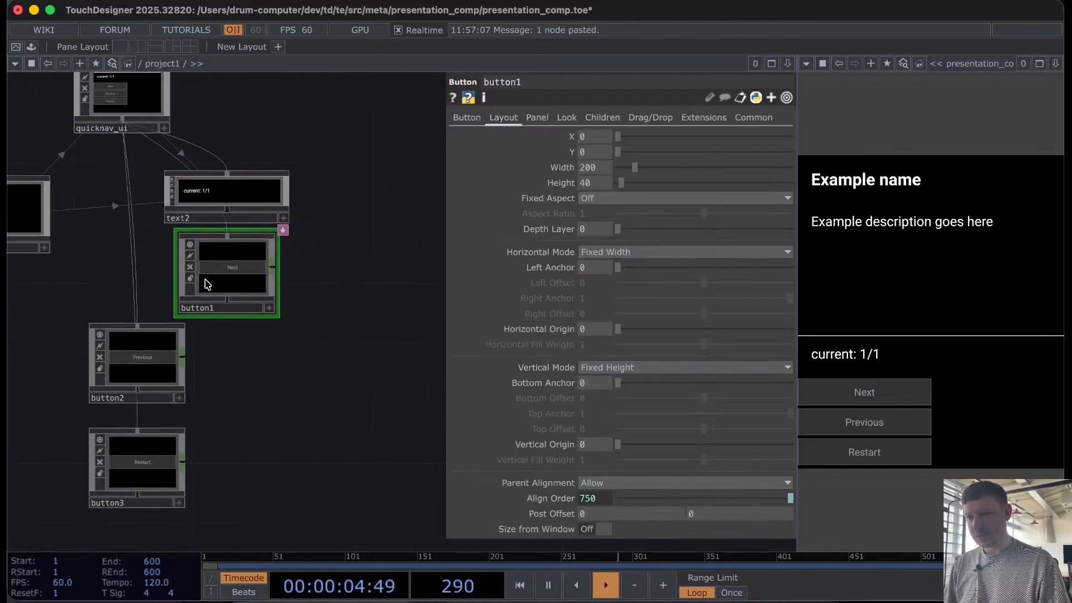
drag(208, 282, 340, 393)
drag(155, 340, 241, 340)
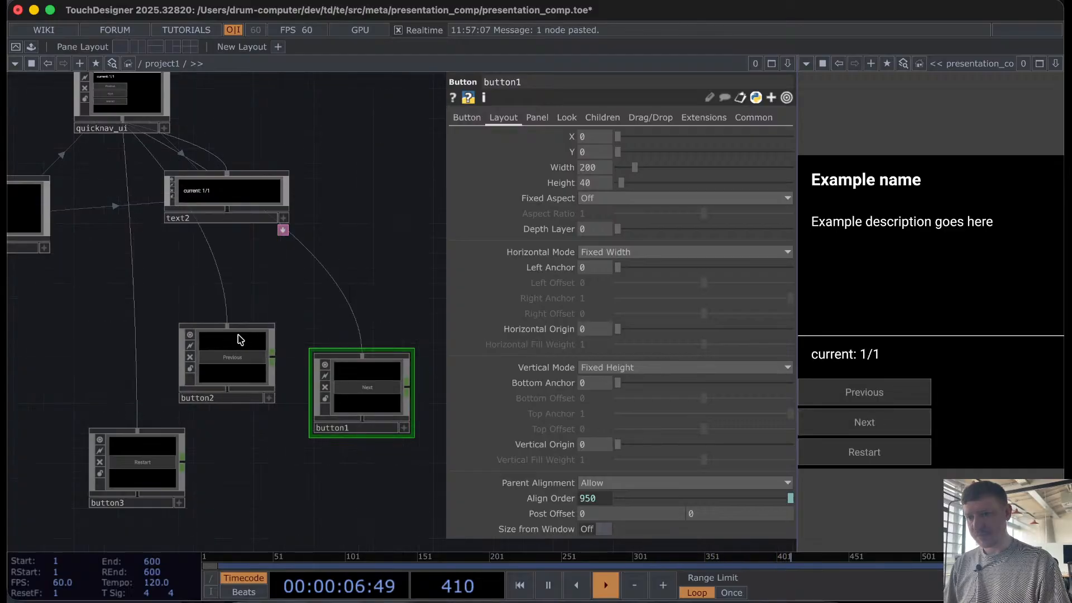
Step: Copy the Align Order expression -me.nodeY from button1 and apply it to the Align Order of buttonMomentary
scroll(270, 473, down, 3)
click(553, 499)
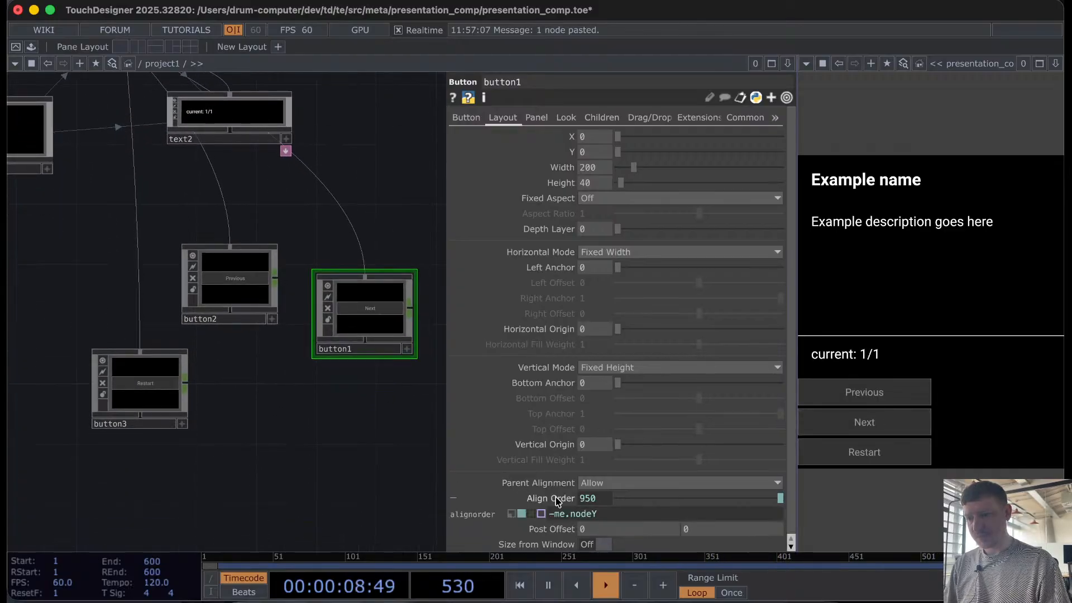
click(602, 515)
key(super+c)
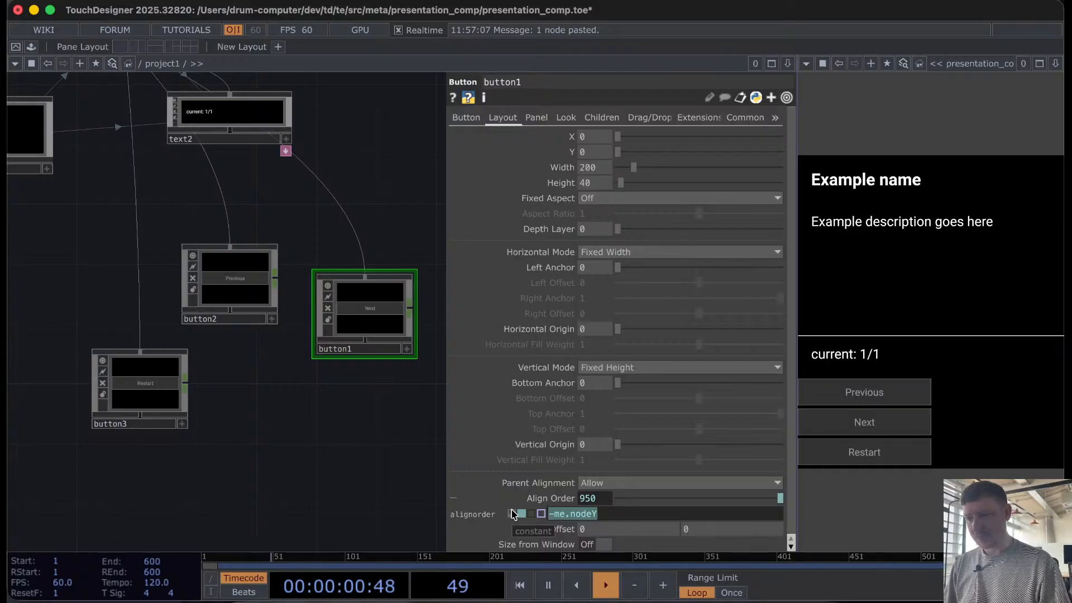
middle_drag(215, 410, 461, 325)
click(192, 264)
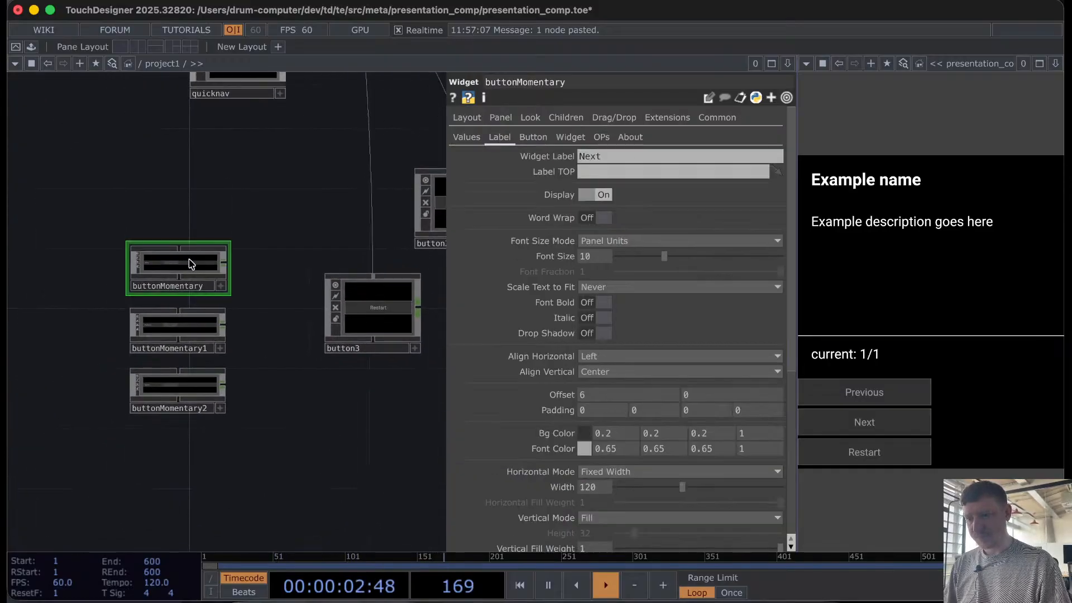
click(466, 117)
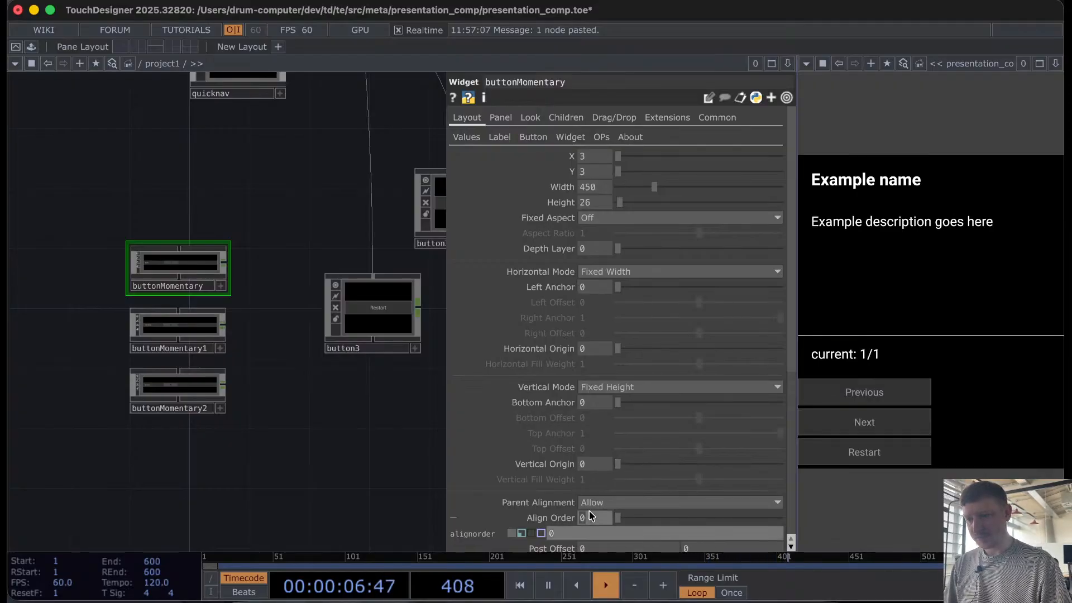
key(Return)
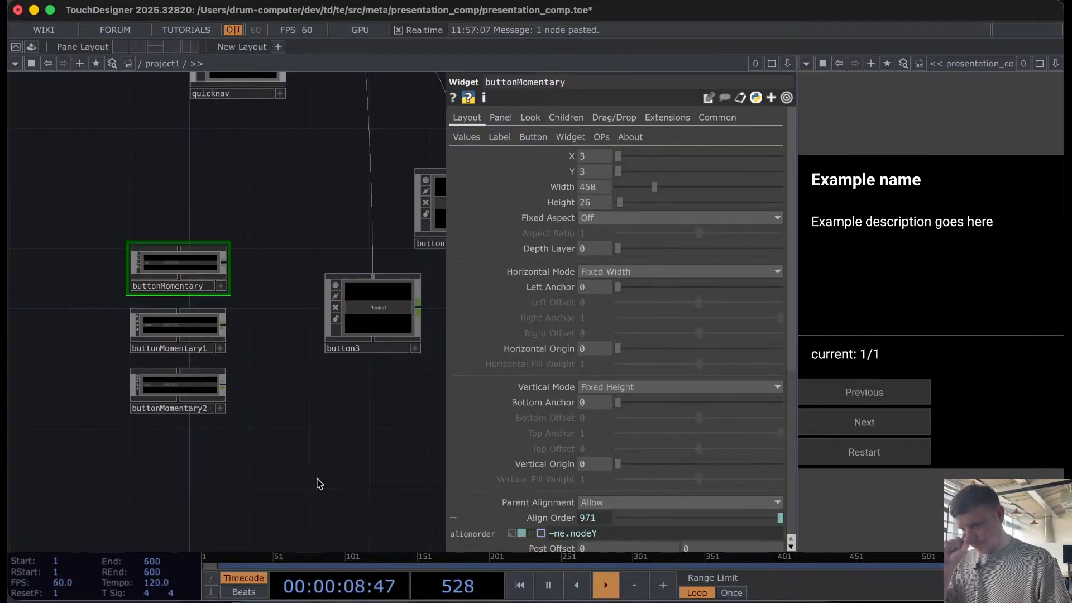
Step: Set the Align Order of buttonMomentary1 to the expression -me.nodeY
click(196, 327)
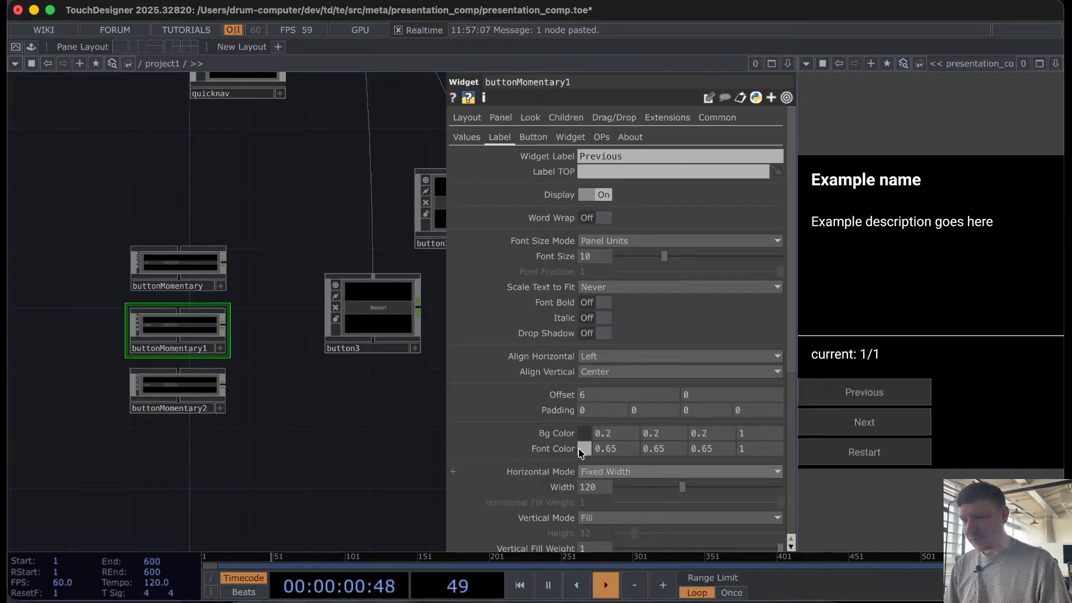
click(470, 119)
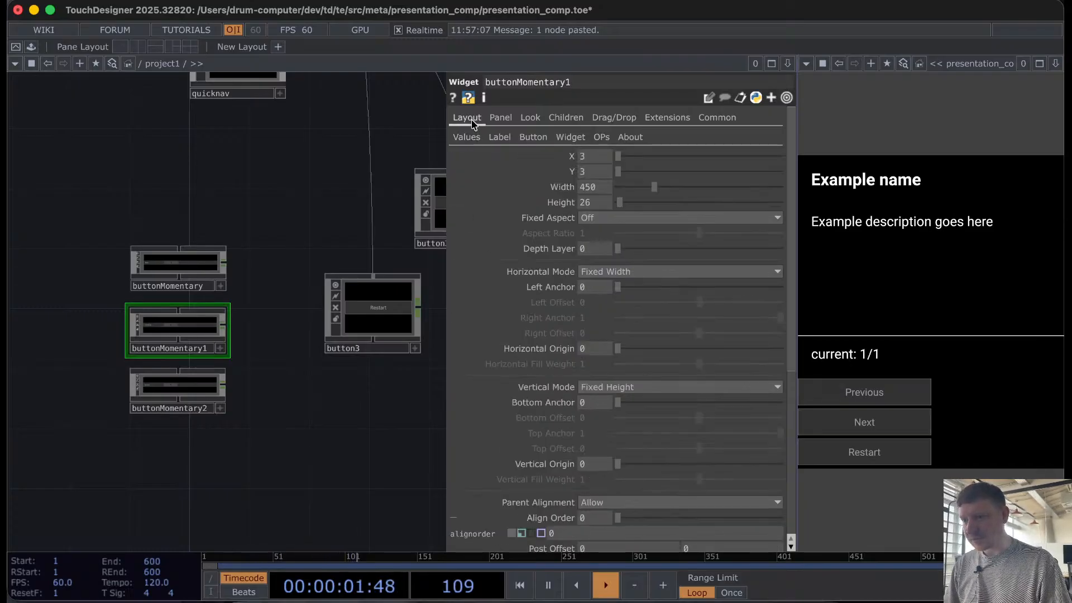
click(521, 533)
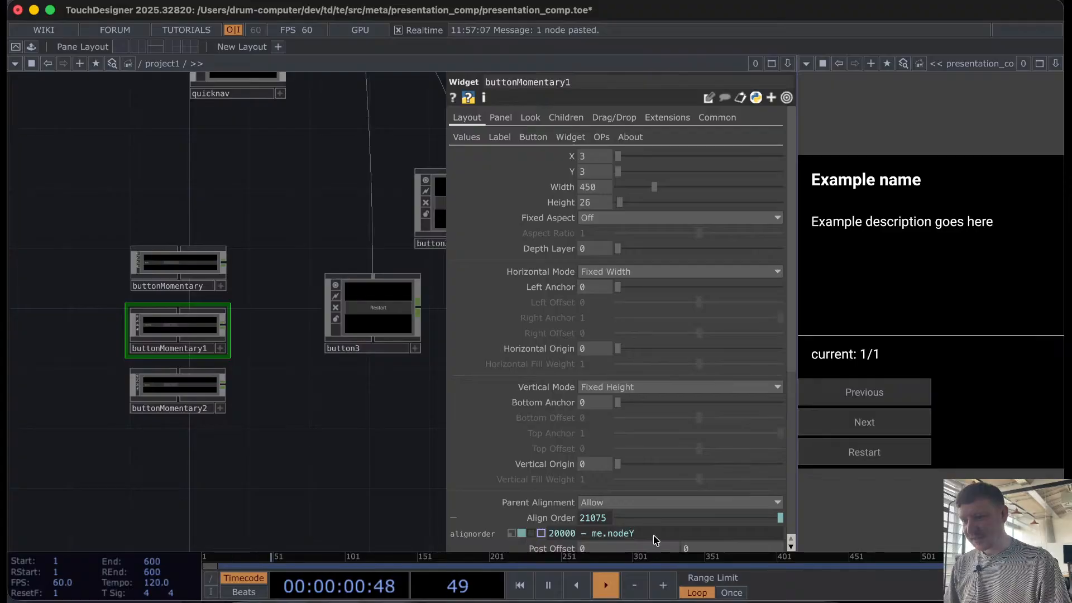
drag(655, 536, 486, 522)
key(super+v)
key(Return)
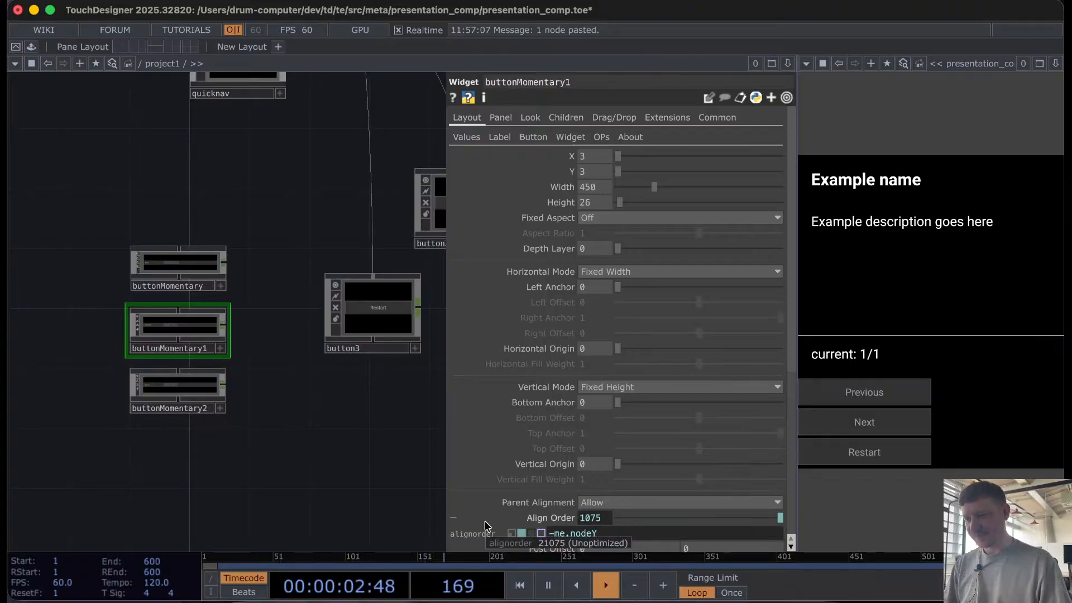
Step: Replace the Align Order of buttonMomentary2 with the expression -me.nodeY
click(176, 384)
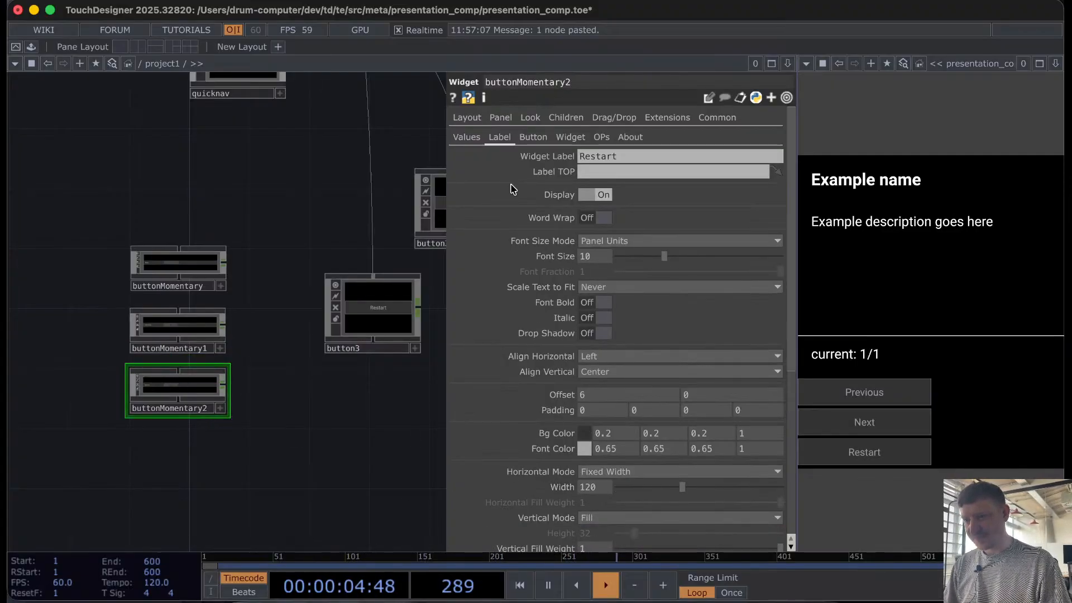
click(478, 119)
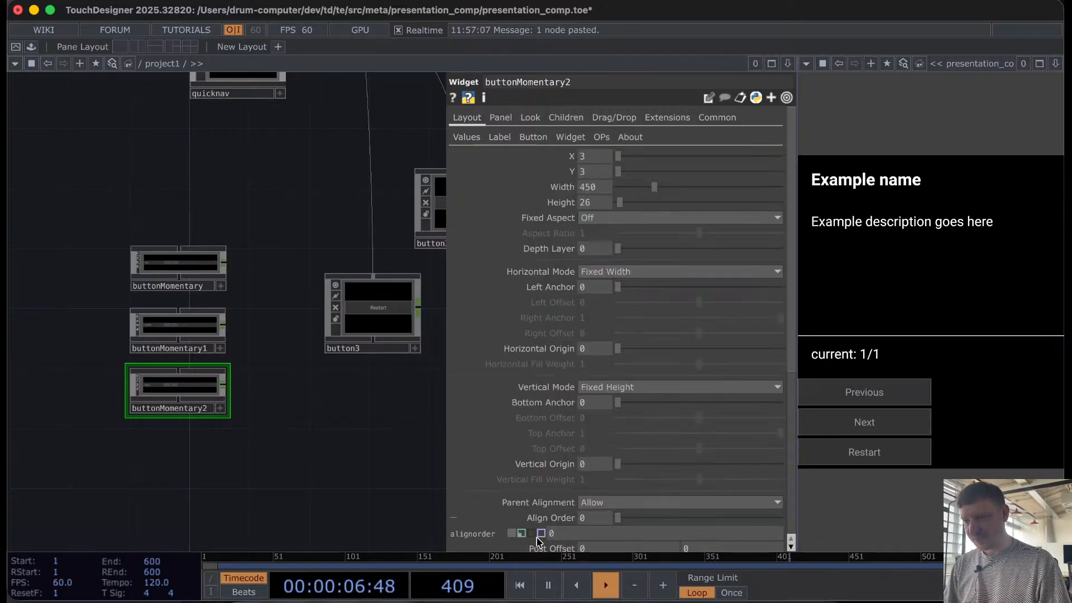
click(522, 536)
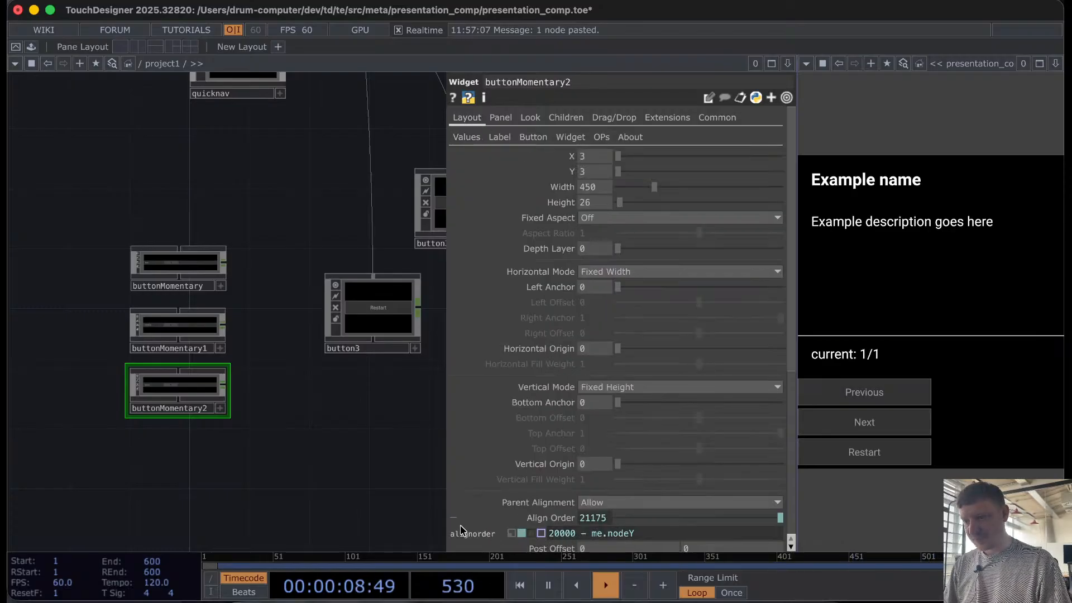
click(625, 533)
key(ctrl+a)
key(BackSpace)
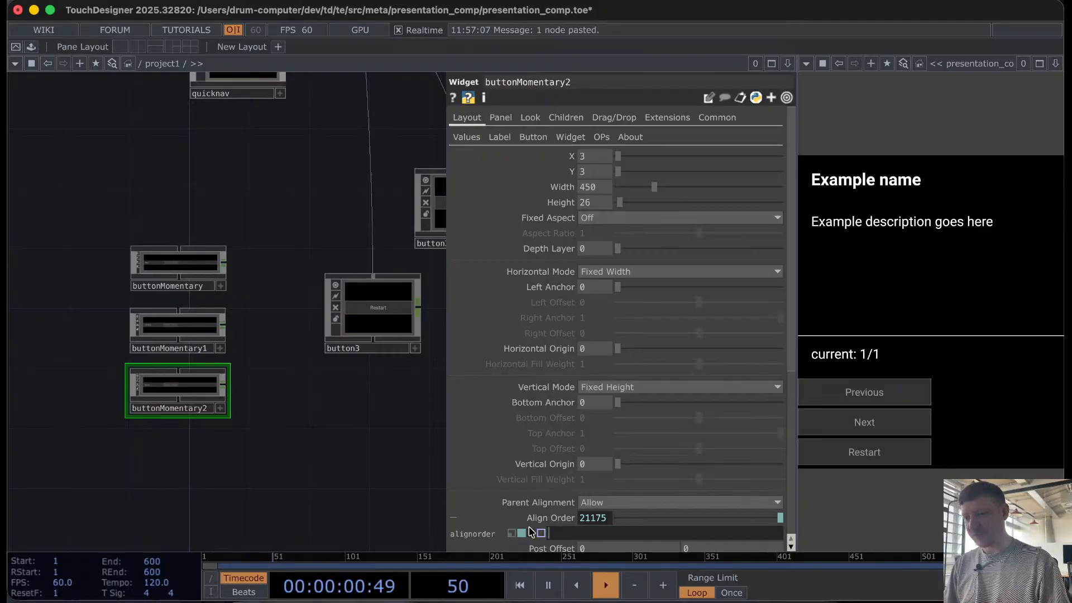
text(-me.nodeY)
key(Return)
Step: Connect the three buttonMomentary widgets to quicknav_ui as children in place of button1, button2 and button3
drag(306, 461, 219, 460)
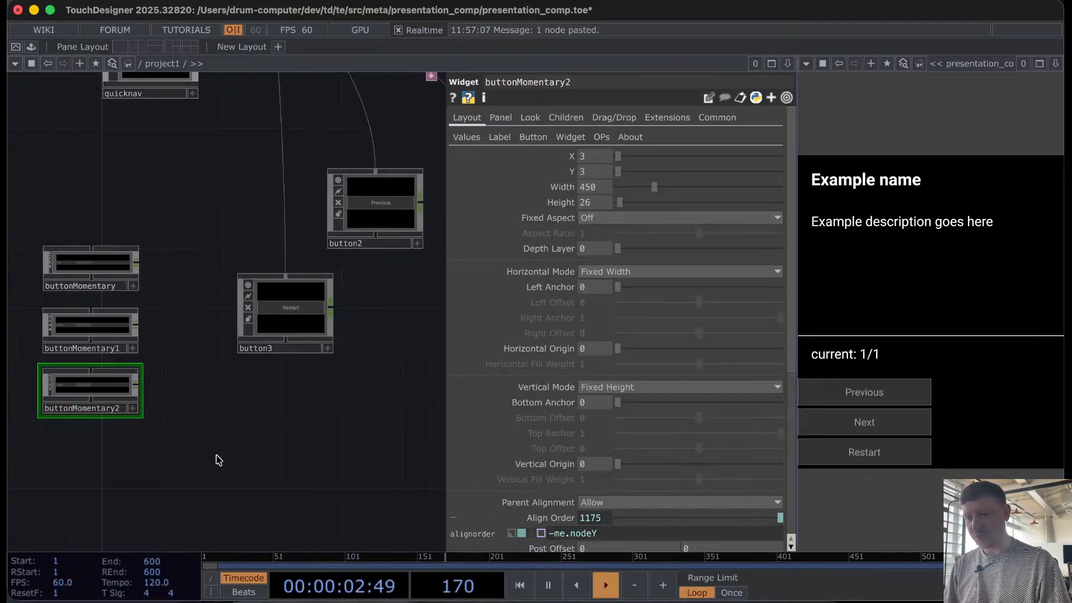
drag(196, 253, 167, 353)
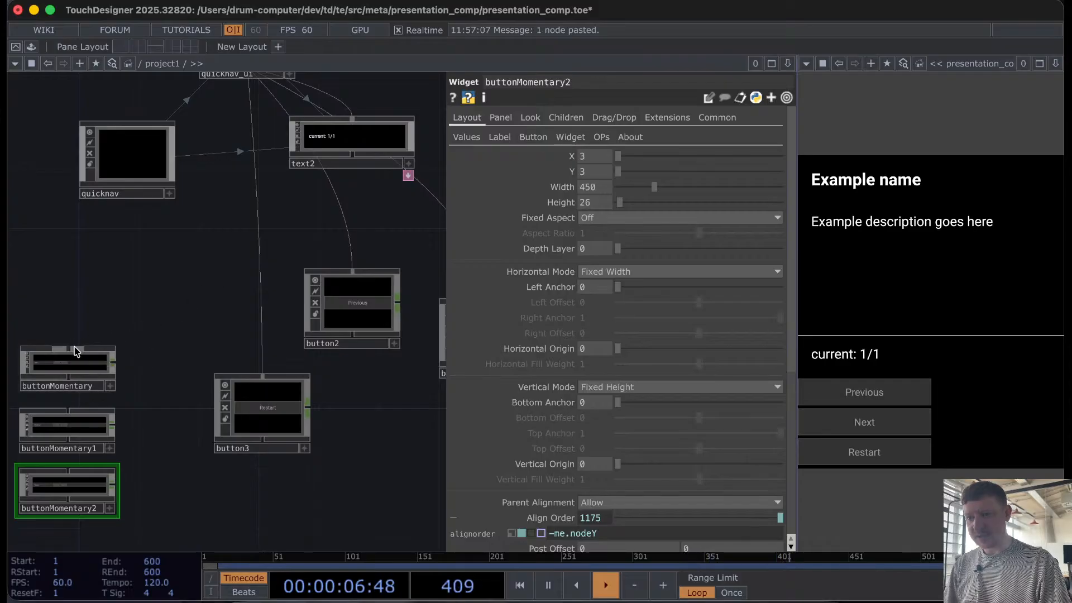
drag(71, 348, 259, 230)
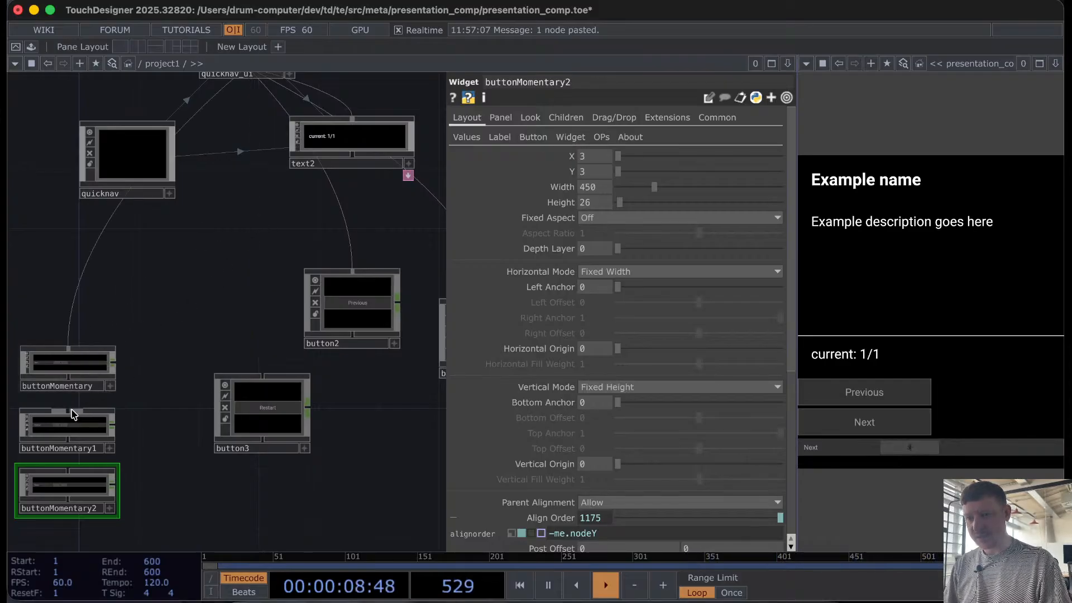
drag(72, 411, 345, 229)
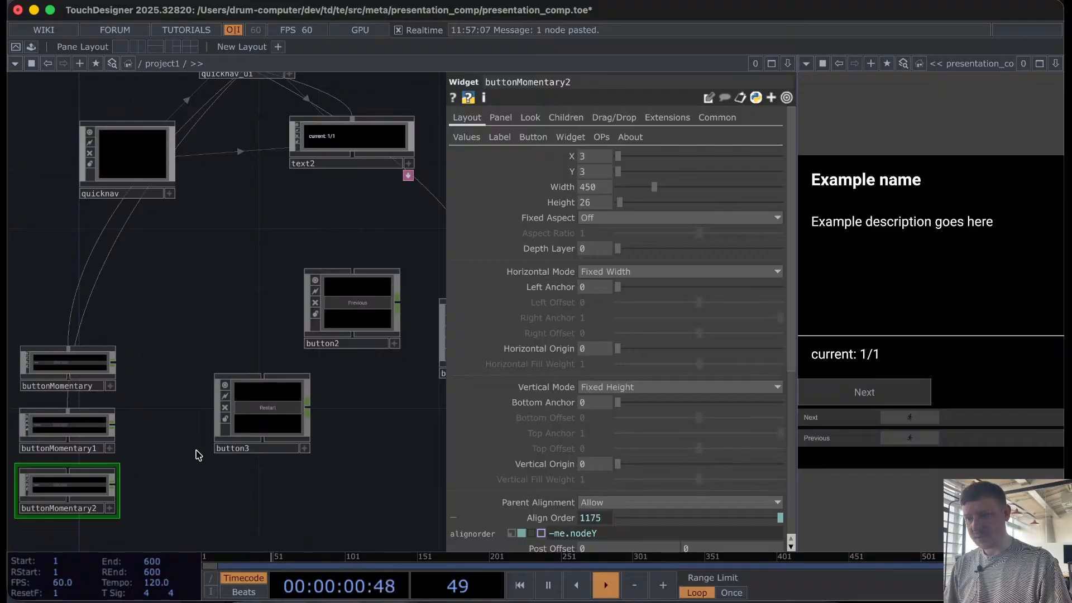
drag(67, 476, 435, 205)
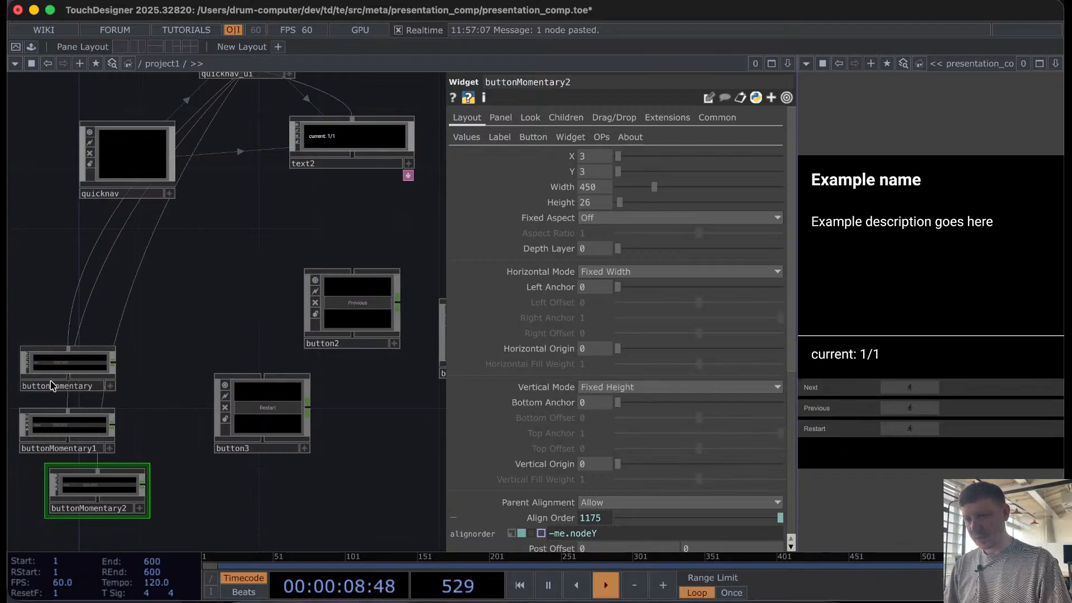
Step: Set the label Font Size of the Next buttonMomentary widget to 15
drag(116, 412, 266, 303)
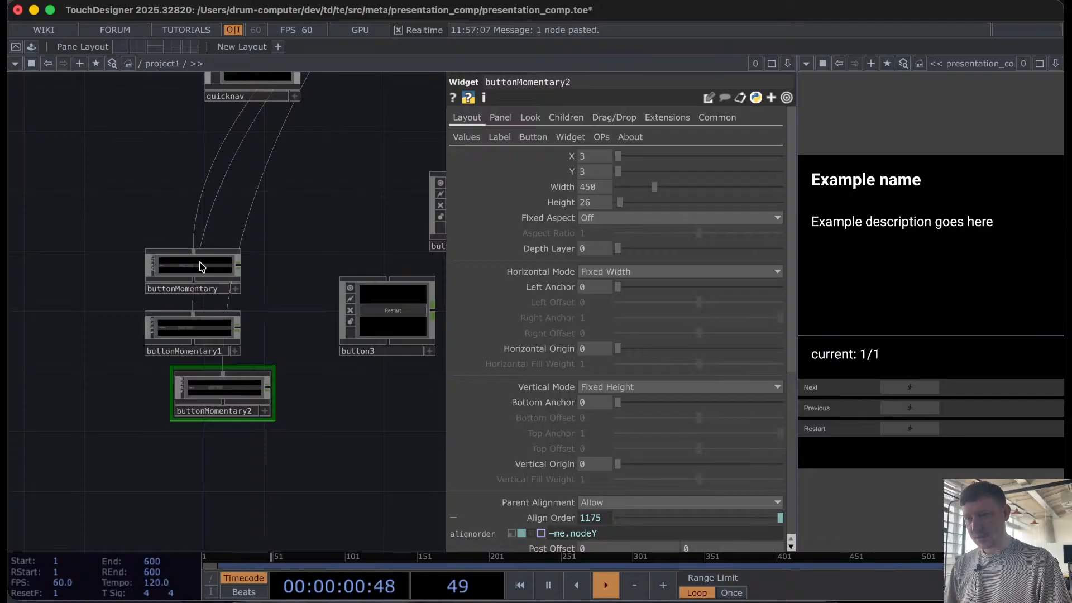
scroll(202, 267, up, 8)
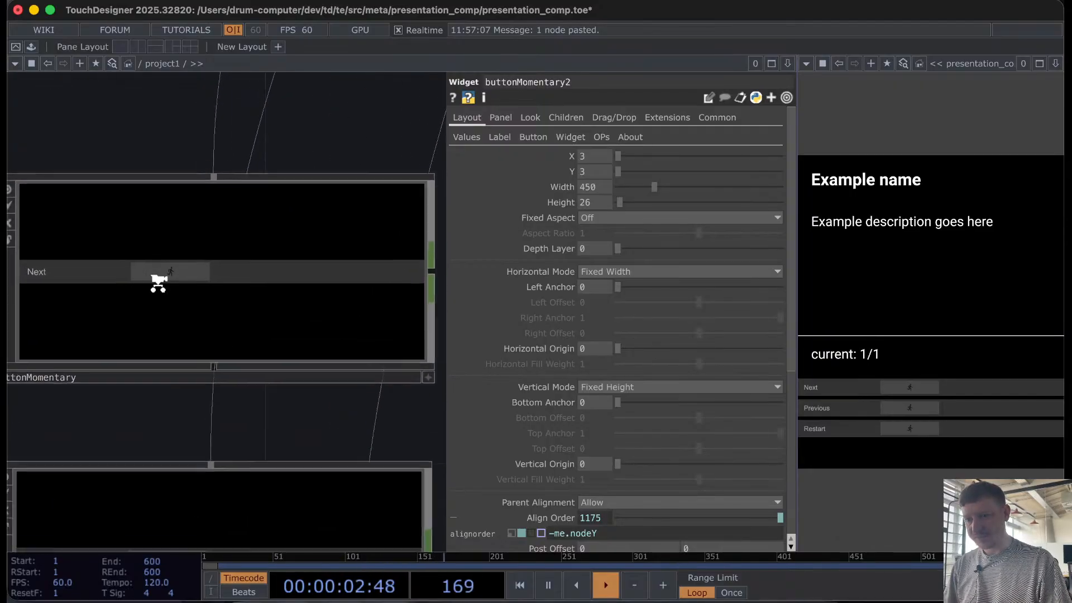
click(158, 282)
click(498, 137)
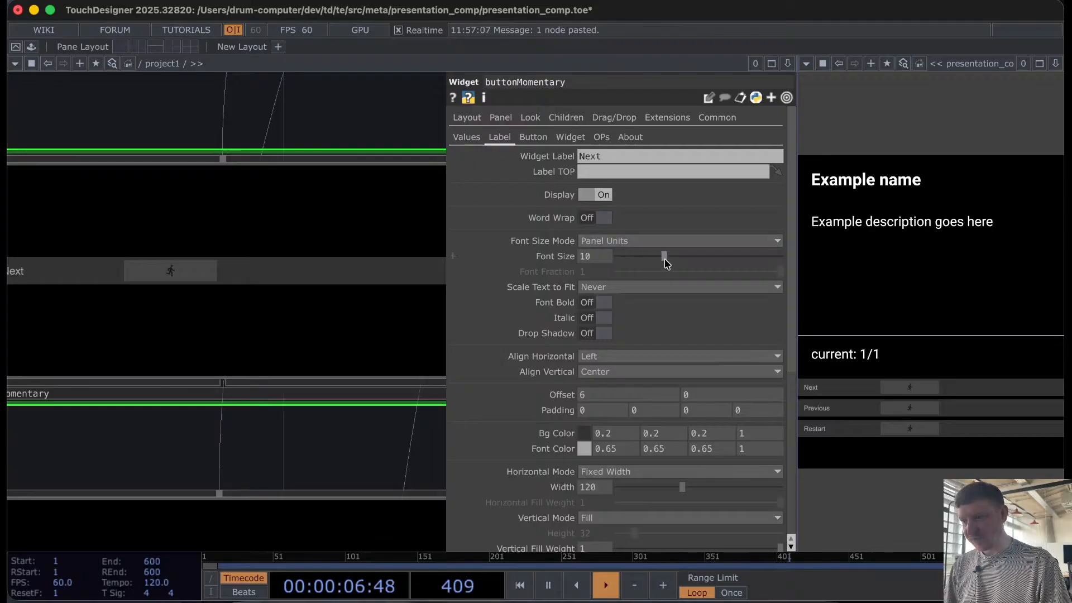
drag(669, 261, 722, 256)
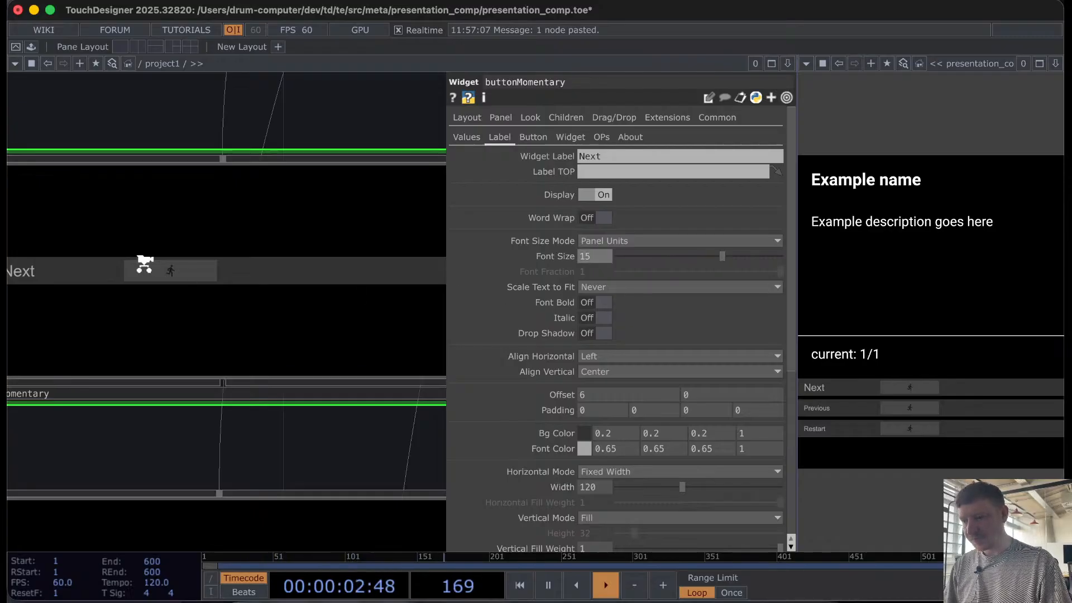
Step: Reduce the label Width of the Next buttonMomentary widget so its button sits closer to the text
scroll(144, 265, down, 8)
click(156, 427)
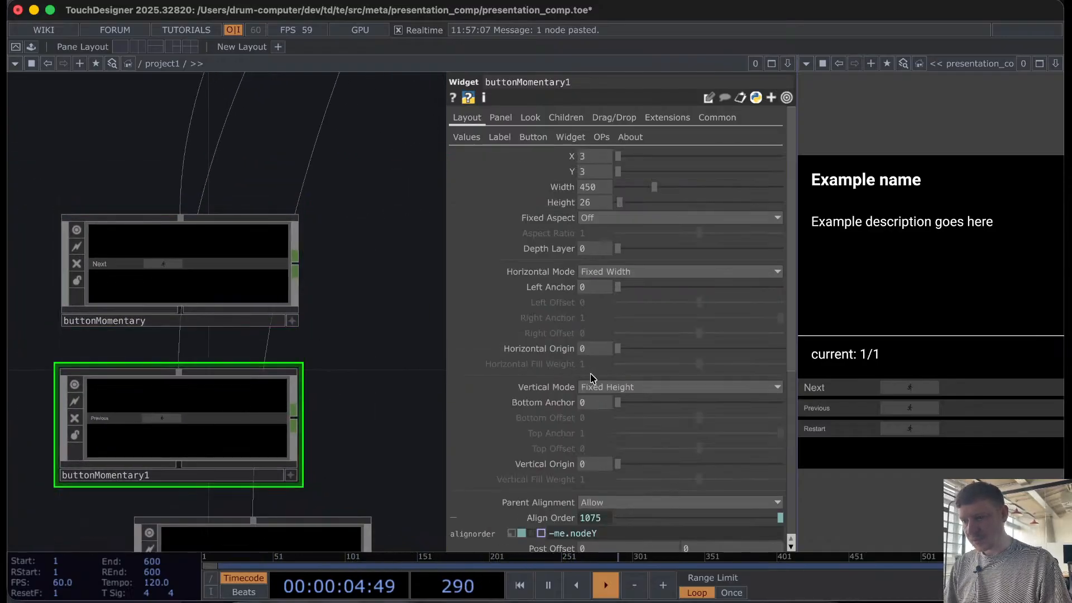
click(135, 278)
scroll(135, 277, up, 6)
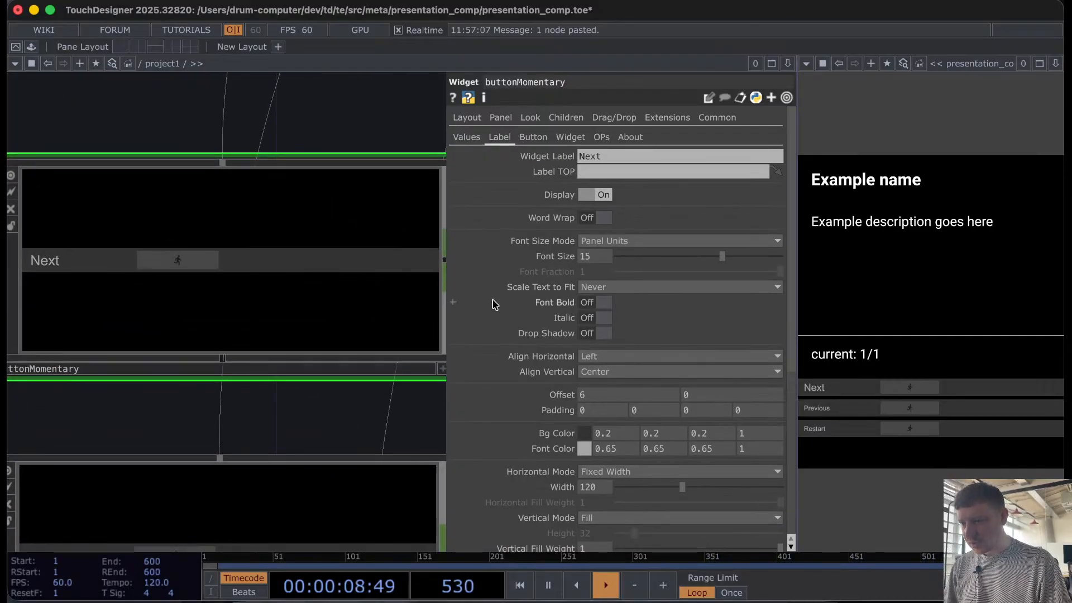
click(900, 389)
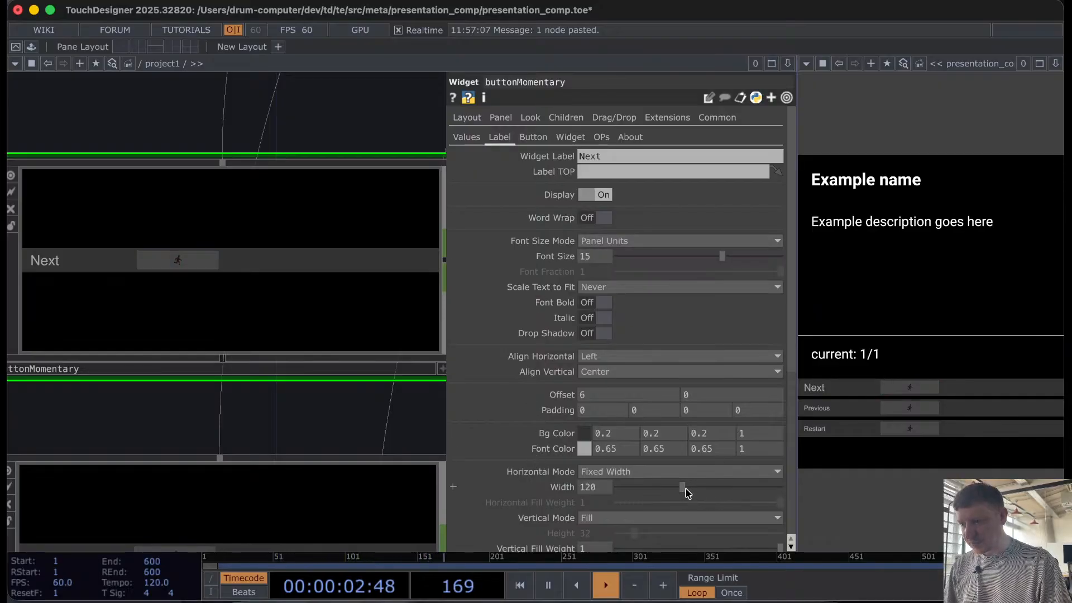
drag(687, 493, 658, 492)
Step: Copy the Width expression me.panelParent().width from the text2 component's layout parameters
click(470, 120)
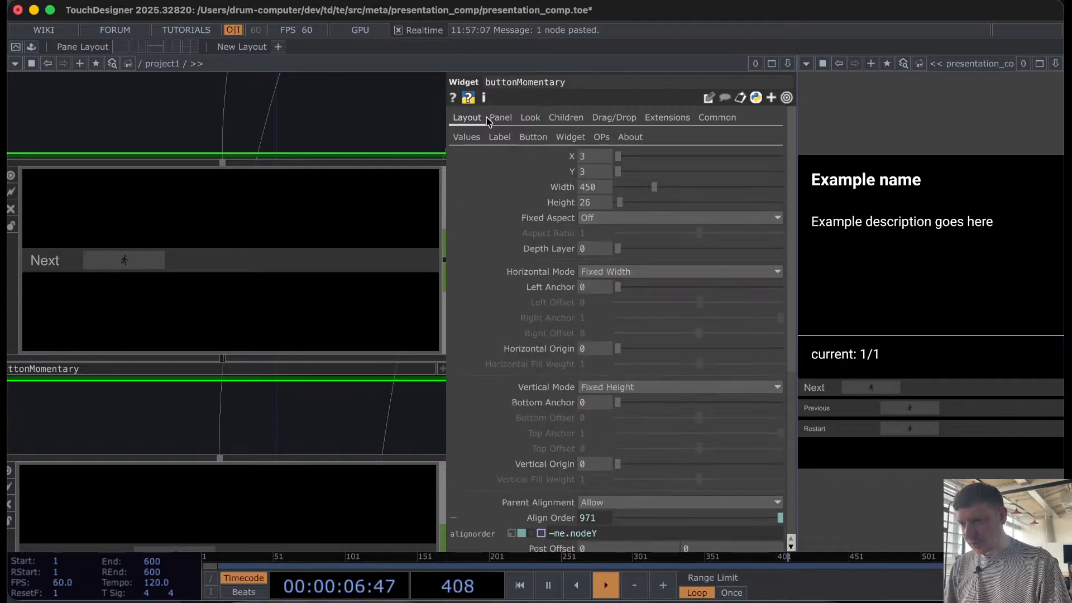
click(501, 118)
click(474, 118)
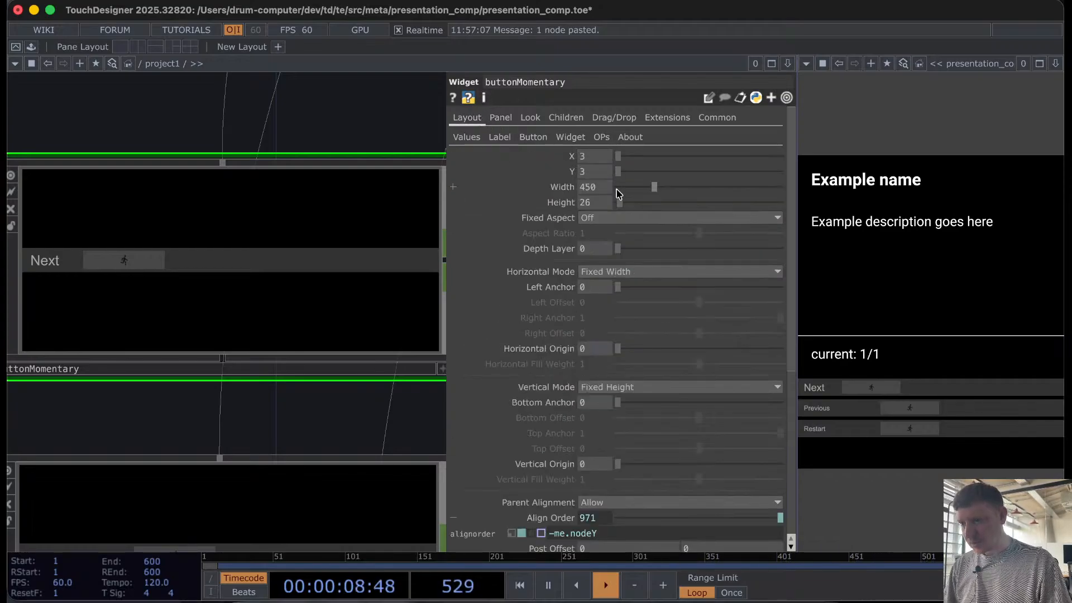
scroll(102, 154, down, 5)
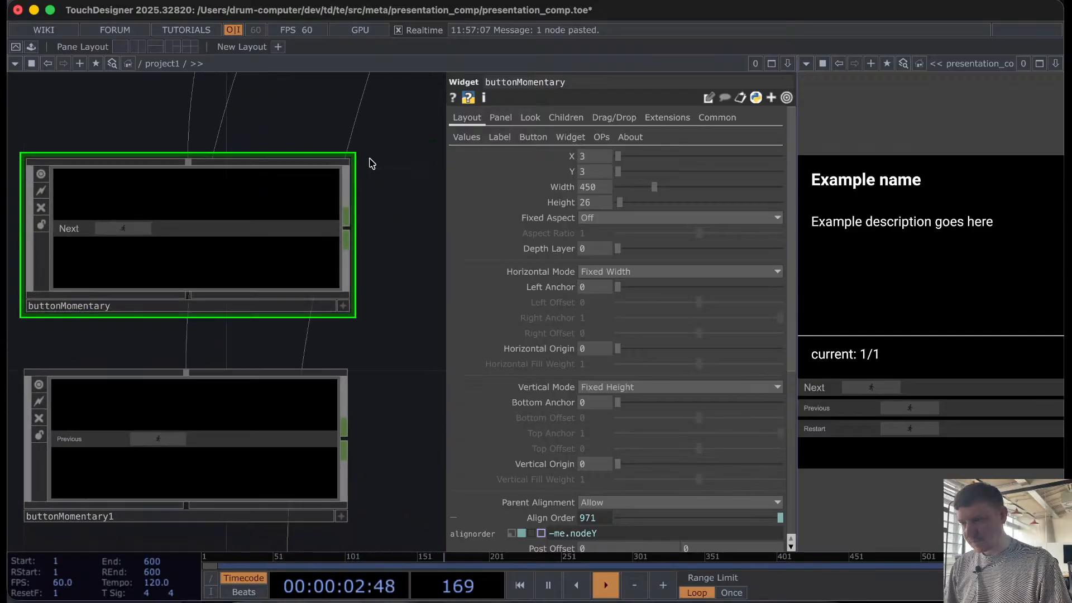
drag(371, 146, 301, 363)
scroll(303, 363, down, 5)
drag(345, 287, 18, 565)
scroll(364, 371, down, 5)
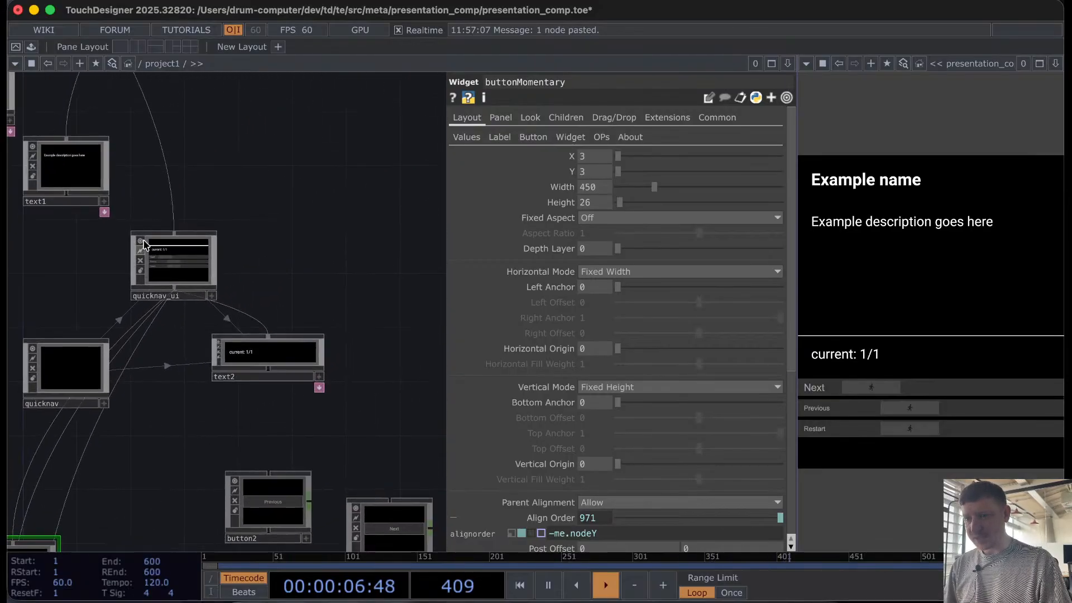
click(254, 349)
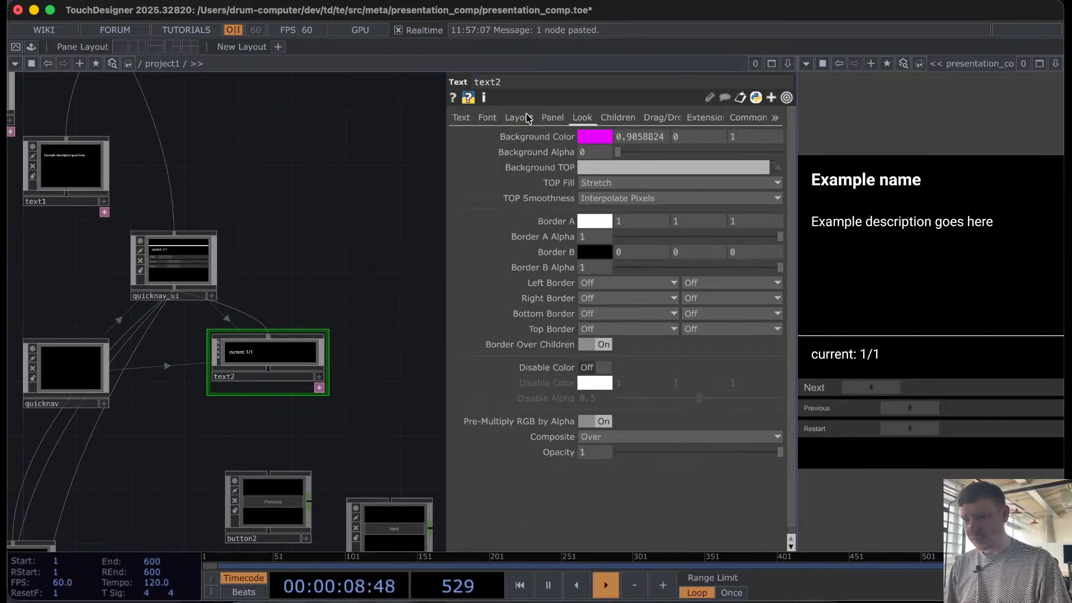
click(486, 117)
click(519, 118)
click(562, 167)
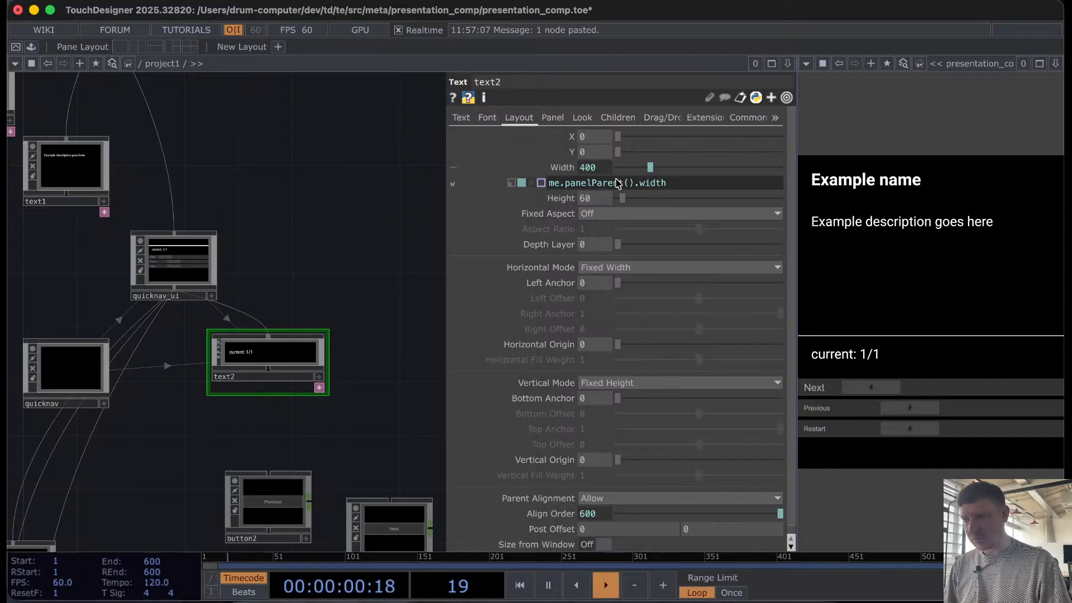
click(664, 183)
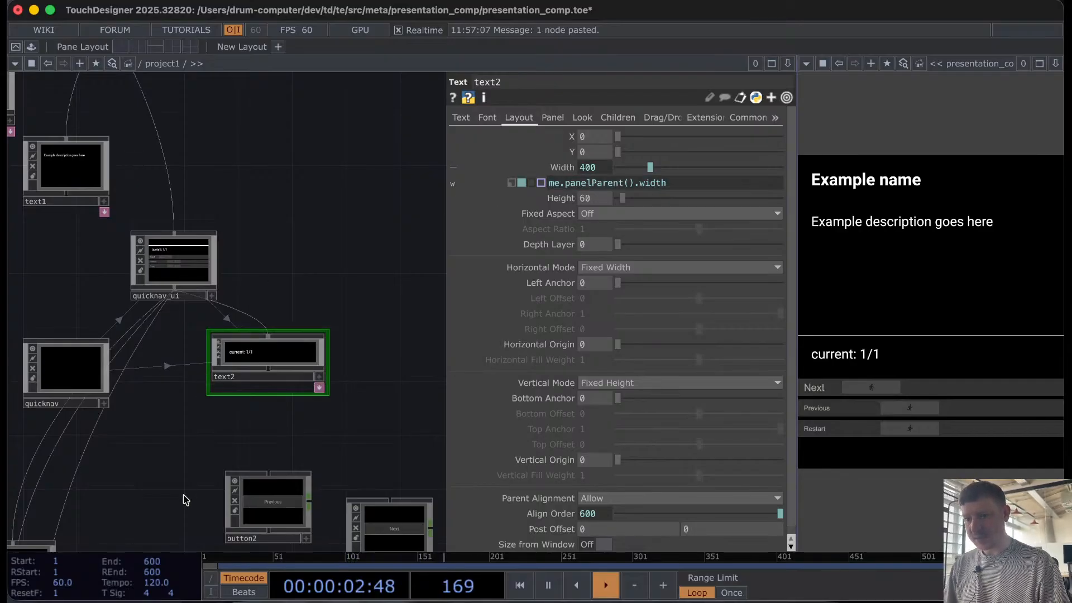
Step: Set the layout Width of the Next buttonMomentary widget to the copied expression me.panelParent().width
drag(184, 500, 401, 307)
scroll(223, 364, up, 3)
click(225, 363)
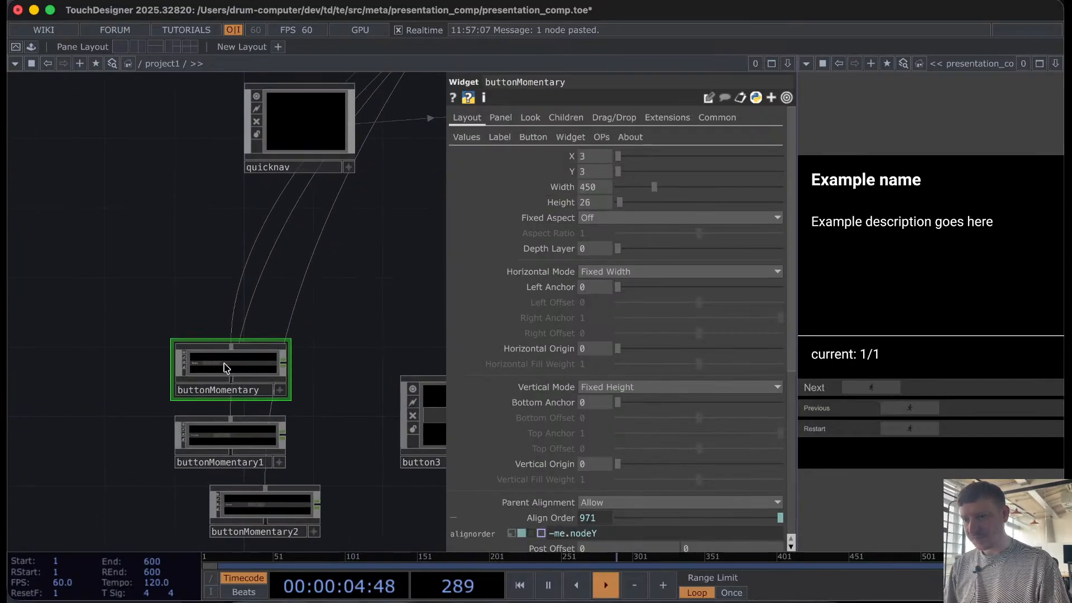
click(603, 190)
text(400)
key(Return)
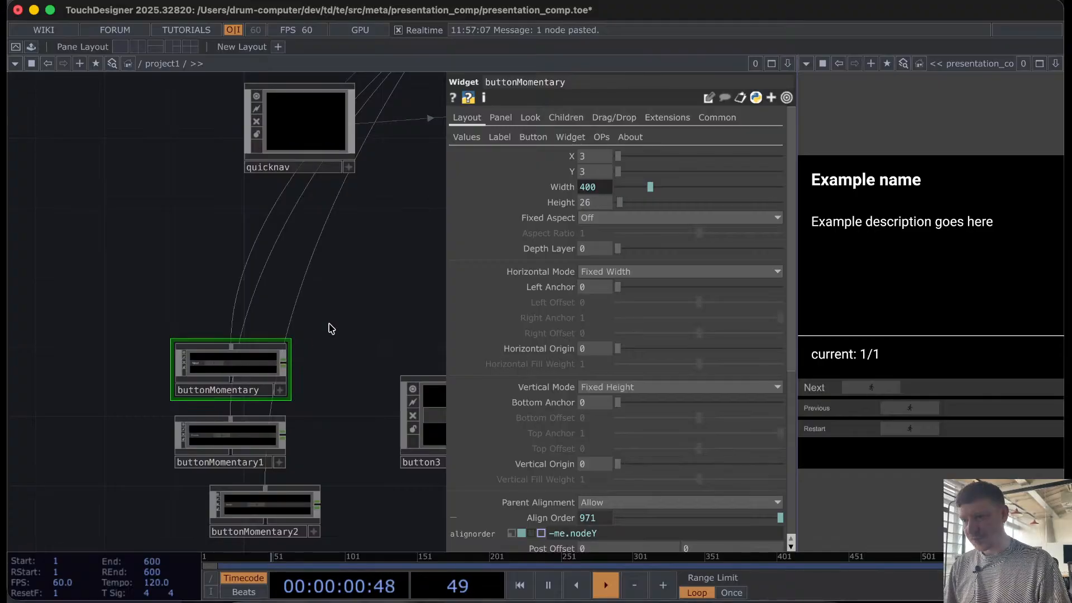
drag(651, 187, 627, 192)
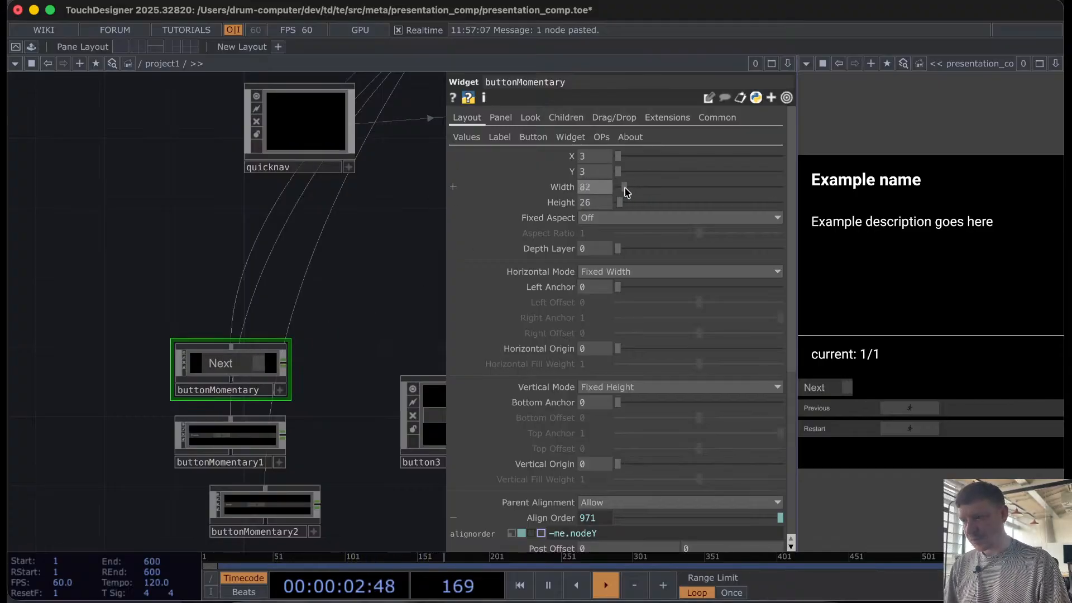
key(super+z)
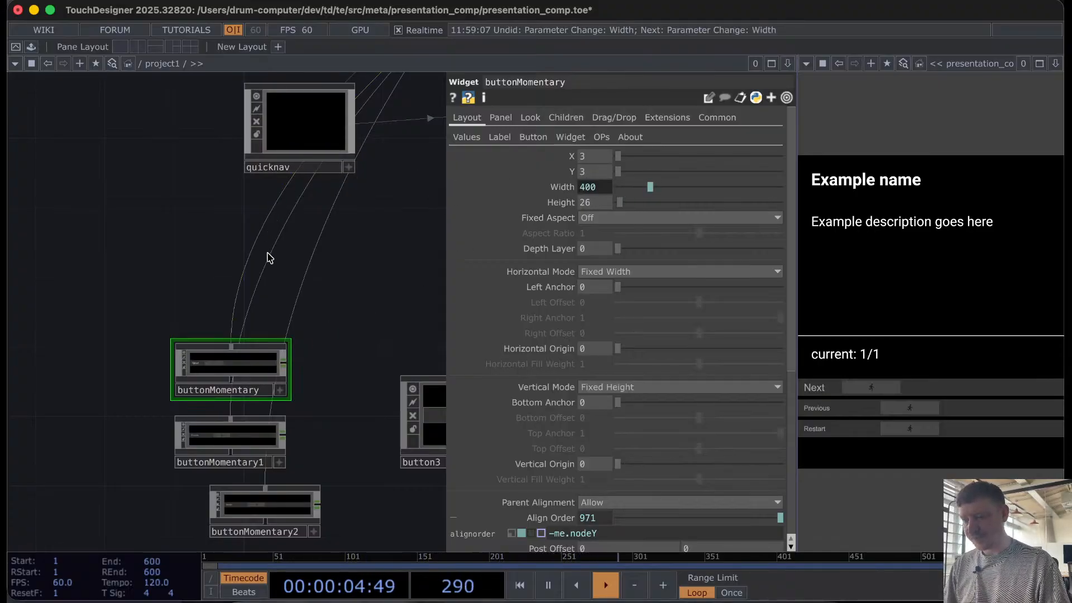
Step: Set the layout Height of the Next buttonMomentary widget to 30
click(611, 203)
text(30)
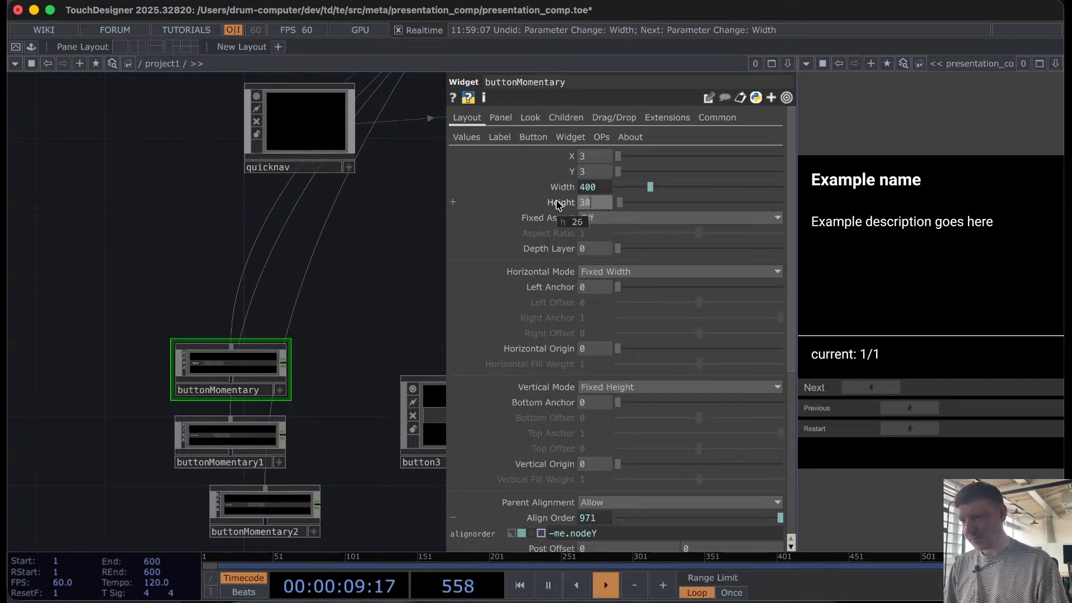
key(Return)
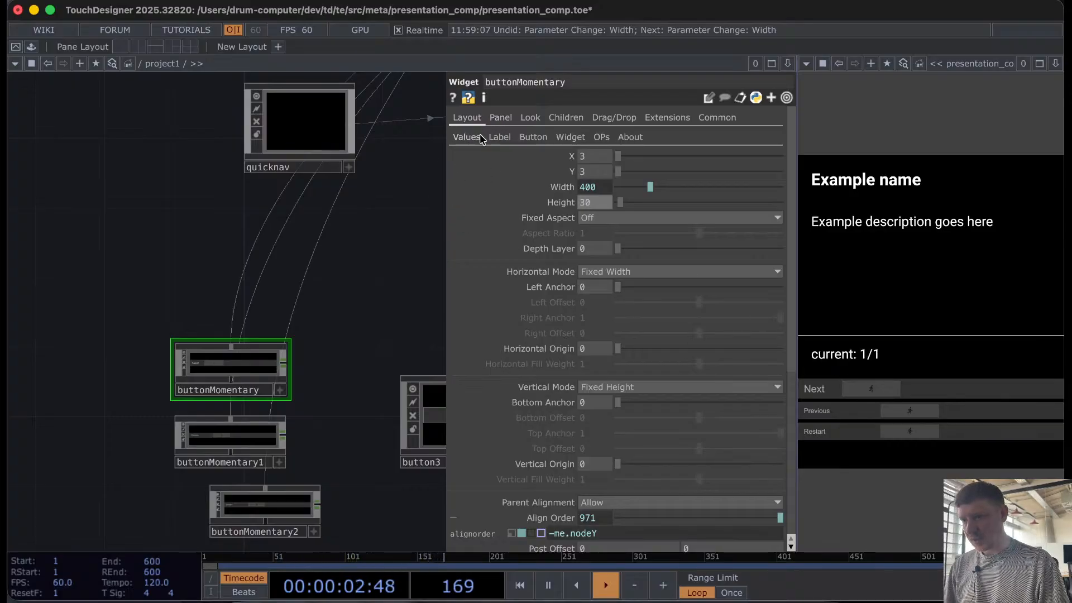
Step: Widen the button part of the Next buttonMomentary widget to a Width of about 279
click(532, 138)
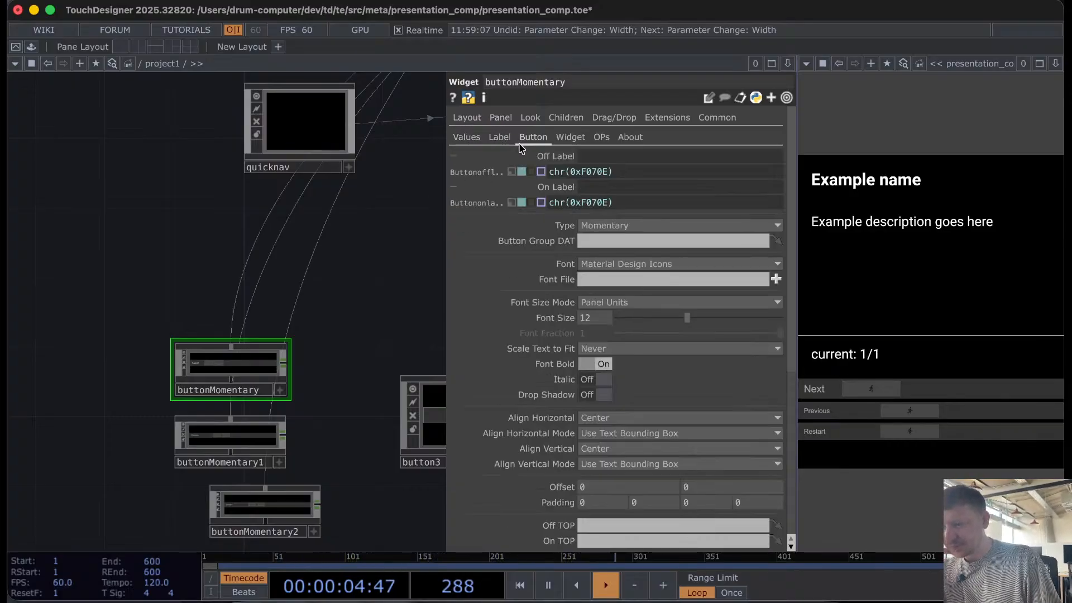
scroll(581, 366, down, 10)
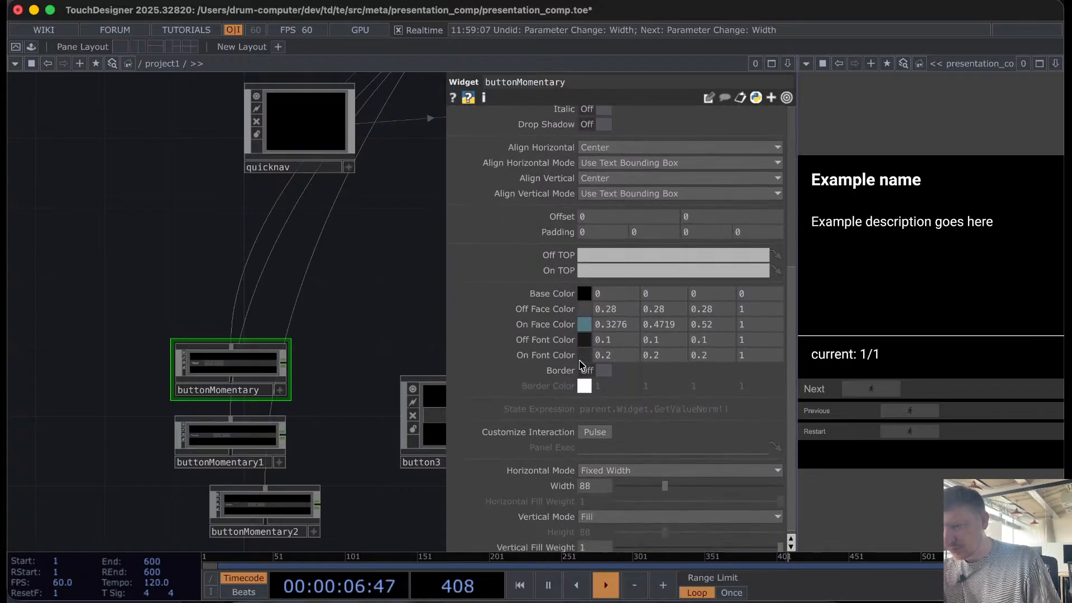
scroll(580, 366, down, 1)
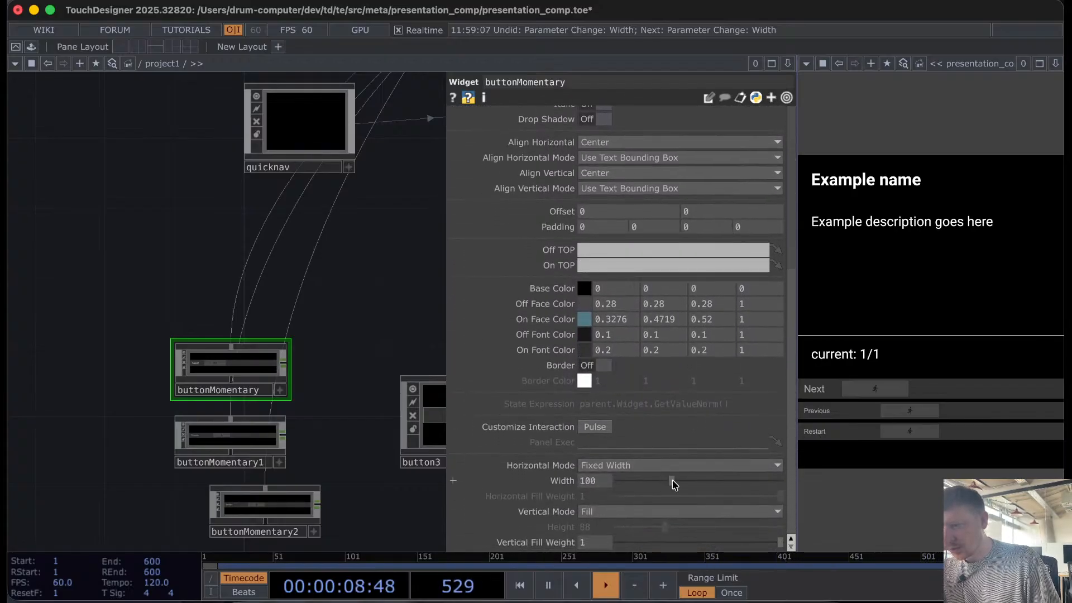
drag(673, 482, 771, 490)
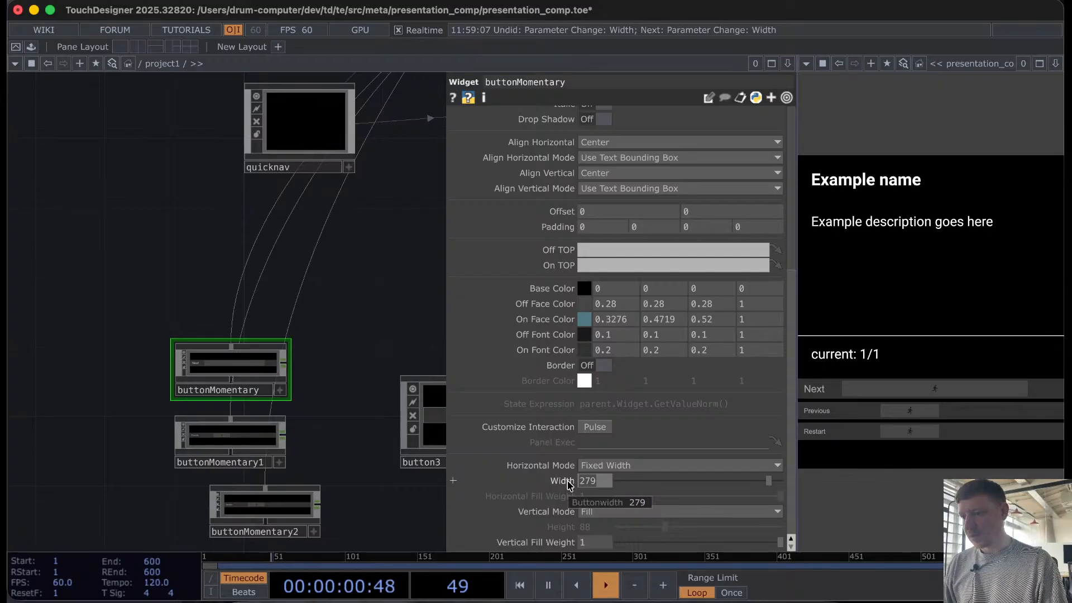
Step: Set the button Width of the Next buttonMomentary widget to the expression me.par.w - 100
scroll(517, 345, up, 5)
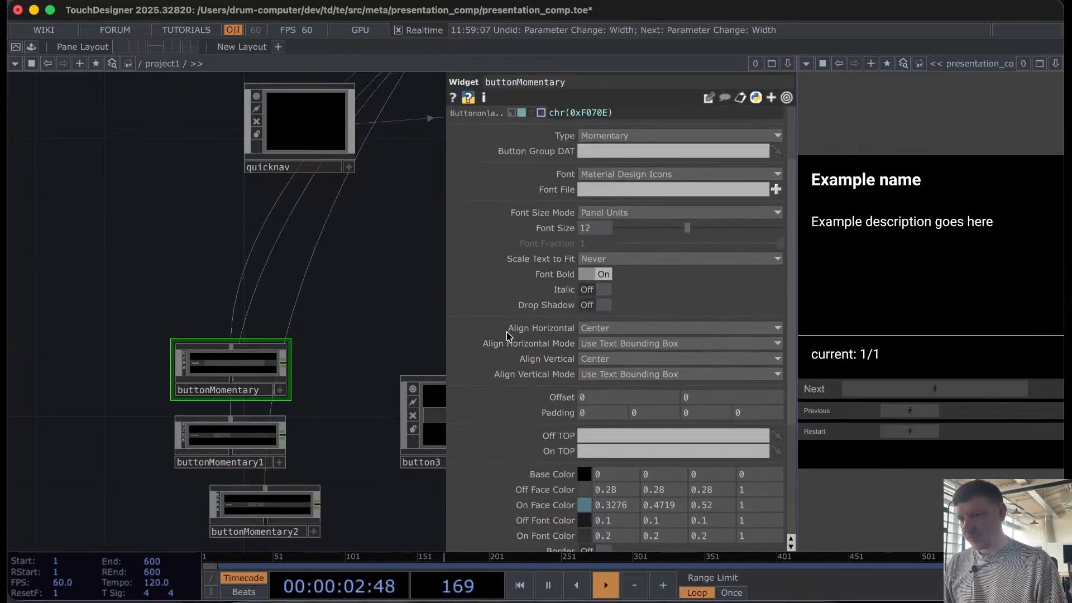
scroll(517, 345, down, 5)
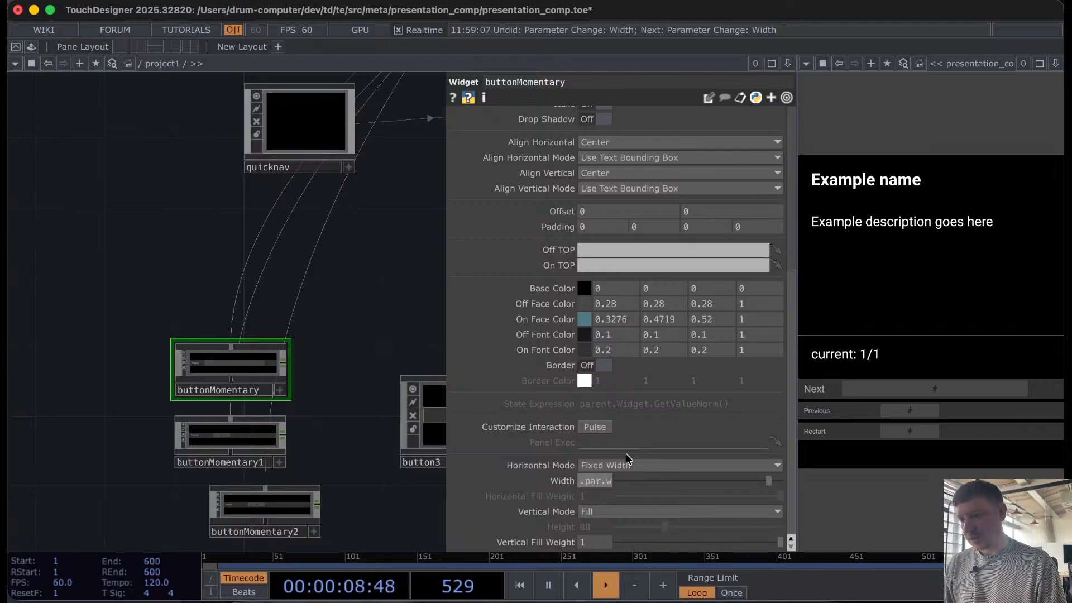
key(Return)
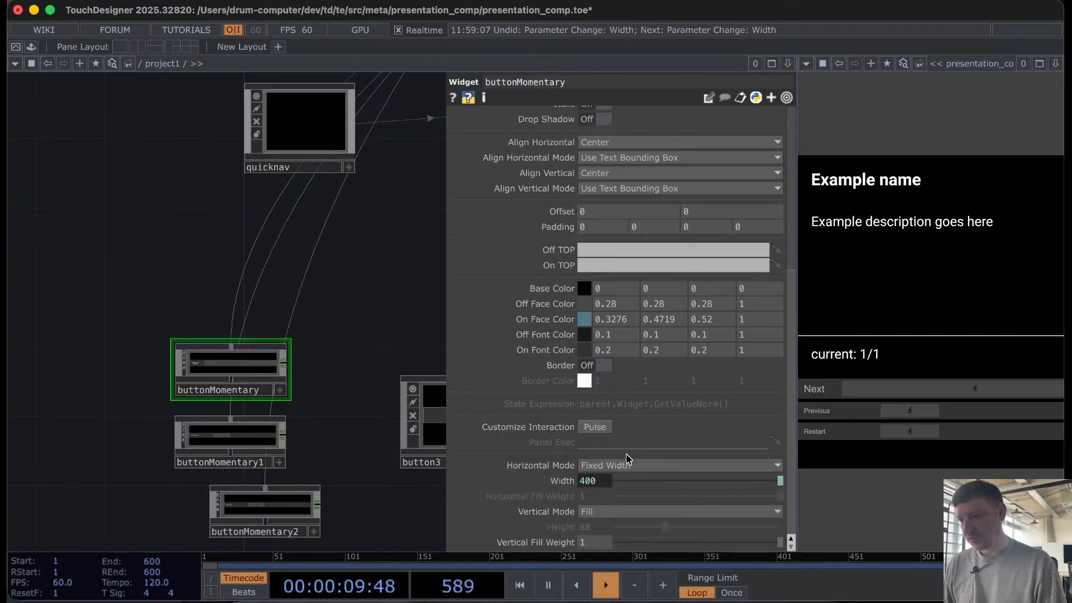
click(552, 487)
click(615, 483)
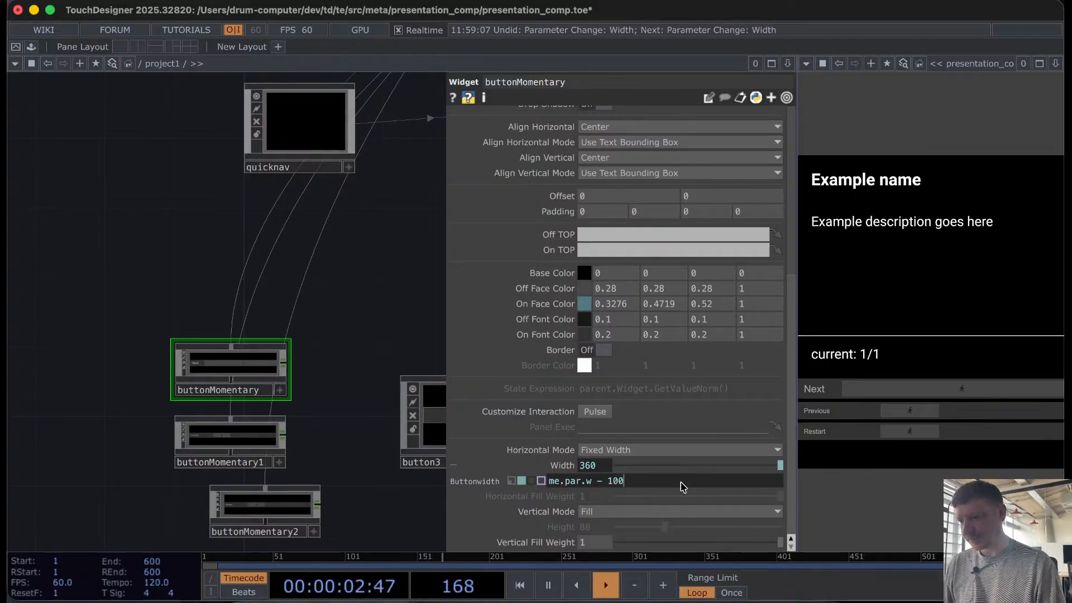
key(Return)
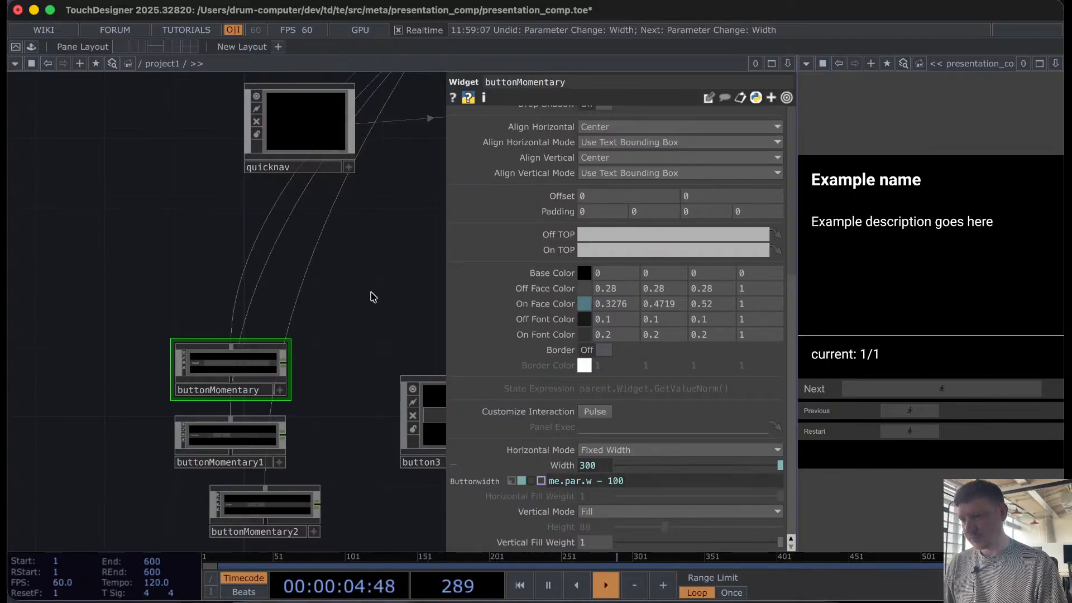
Step: Test the widened Next button in the presentation panel preview
scroll(363, 318, down, 5)
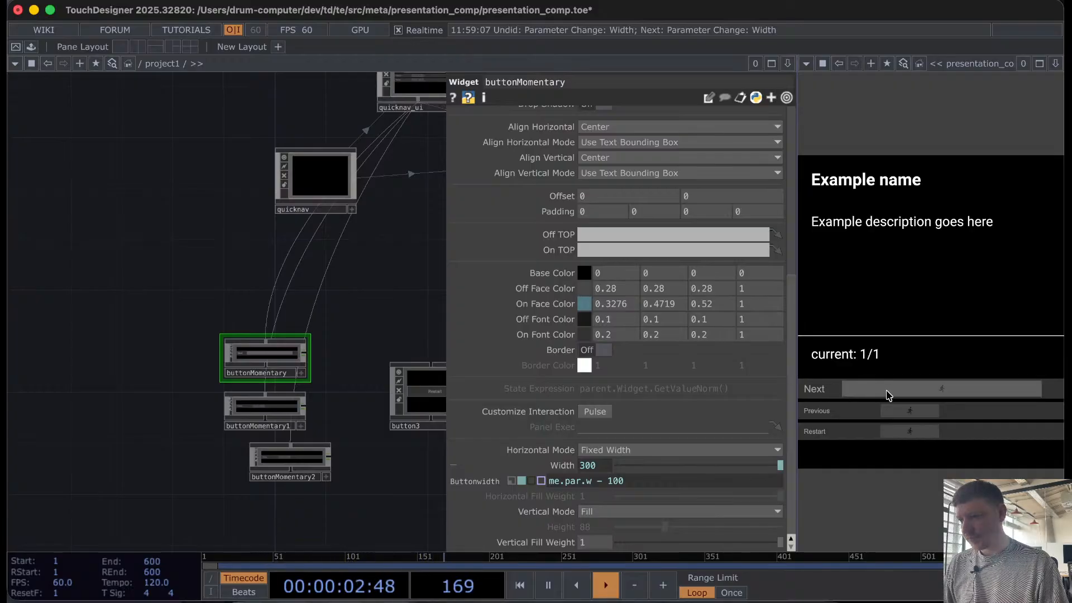
click(888, 395)
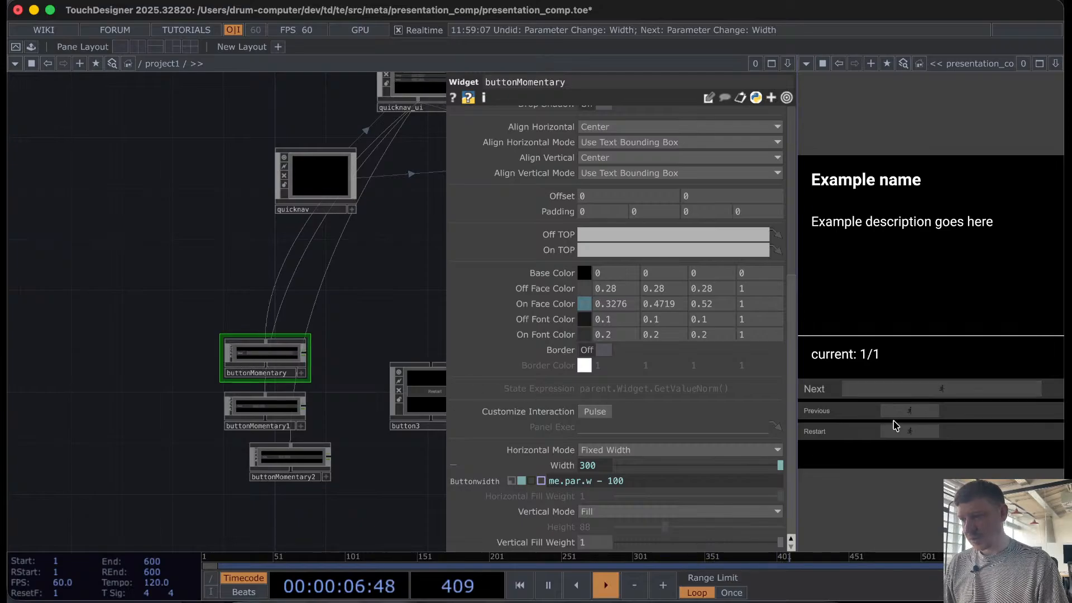
click(921, 396)
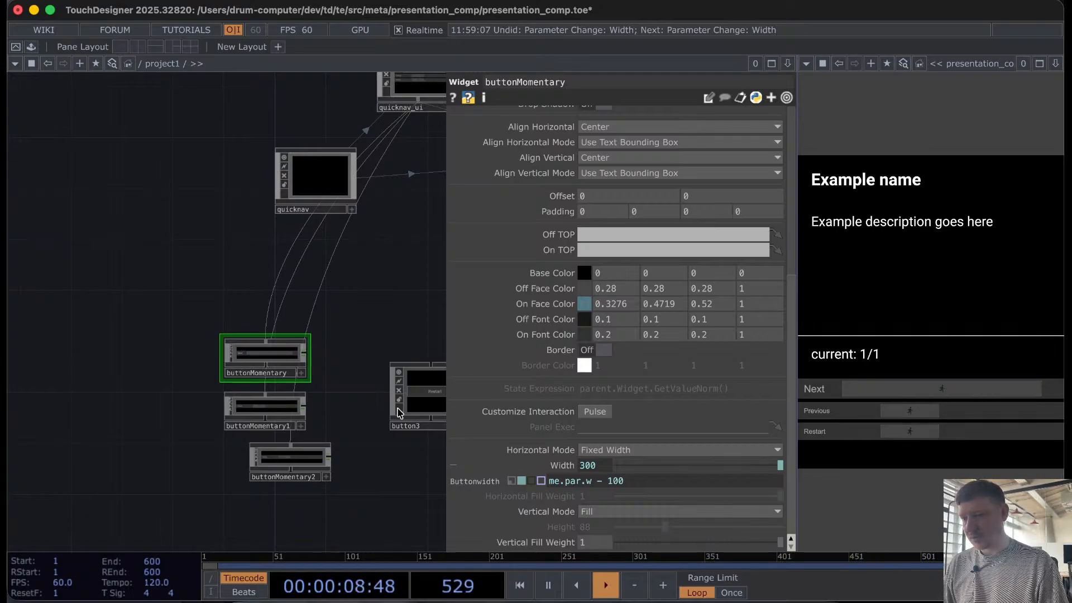
Step: Delete the buttonMomentary1 and buttonMomentary2 widgets for Previous and Restart, keeping the styled Next widget
drag(351, 412, 335, 323)
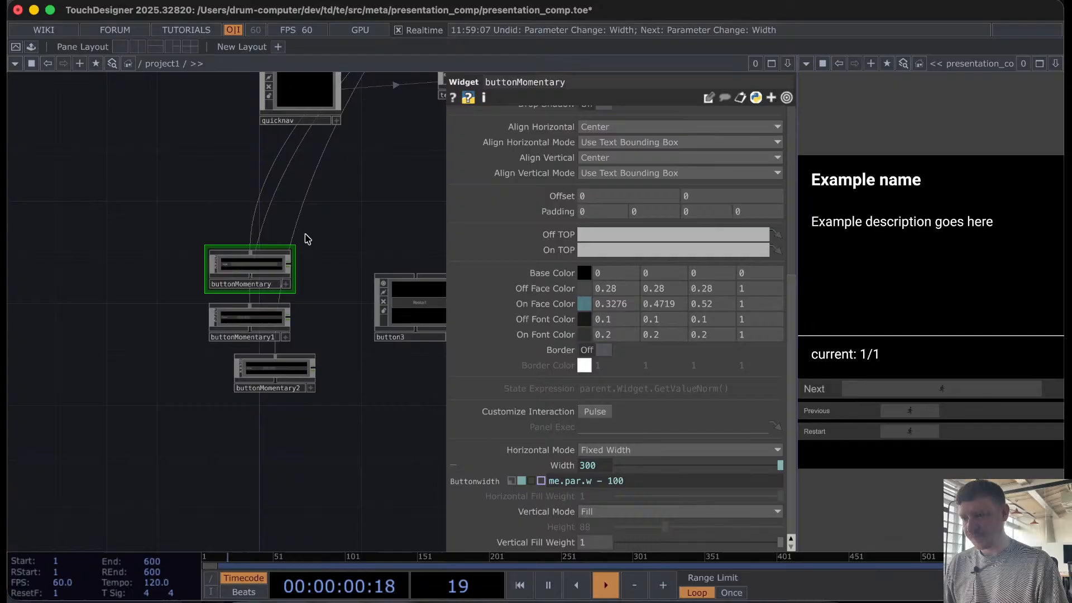
click(259, 321)
scroll(259, 322, up, 2)
drag(211, 393, 271, 322)
right_drag(252, 343, 353, 202)
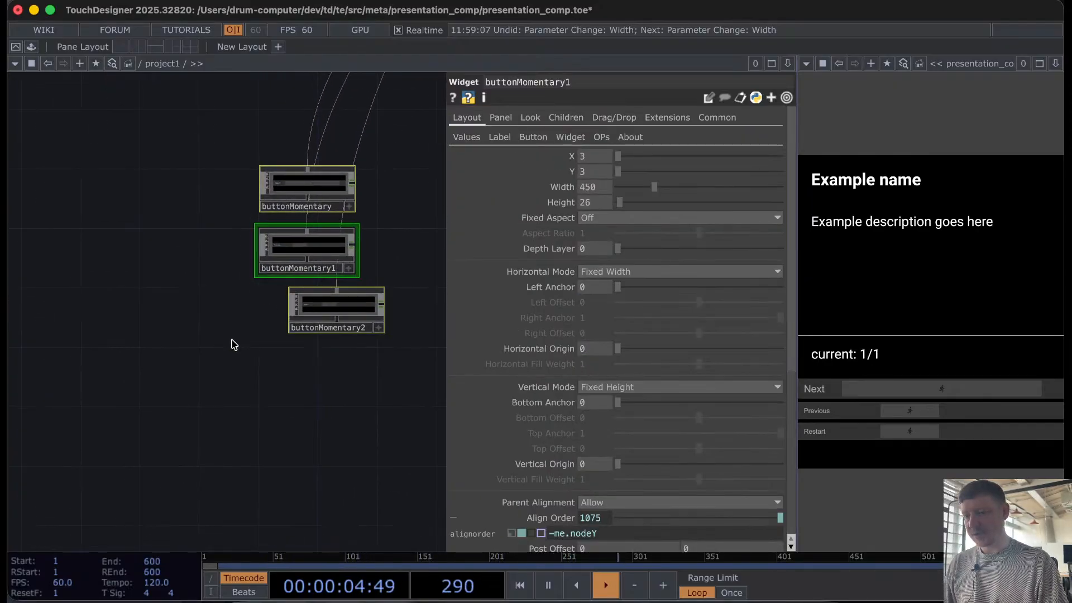
mouse_move(237, 371)
right_down()
mouse_move(371, 229)
mouse_move(368, 241)
right_up()
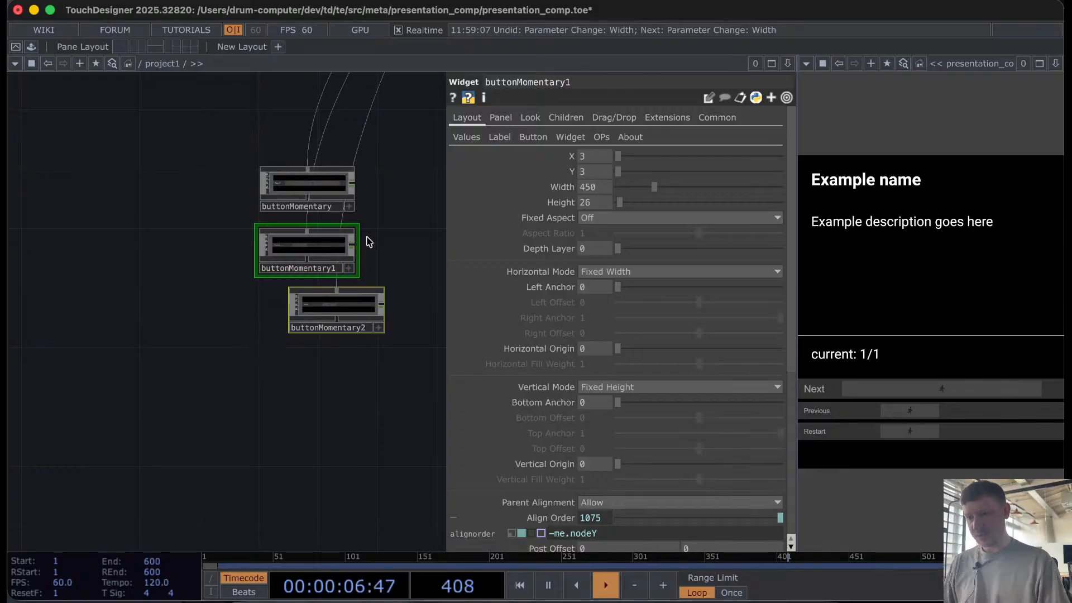
key(Delete)
Step: Duplicate the styled Next buttonMomentary widget twice, placing both copies beneath the original in the network
drag(264, 183, 160, 183)
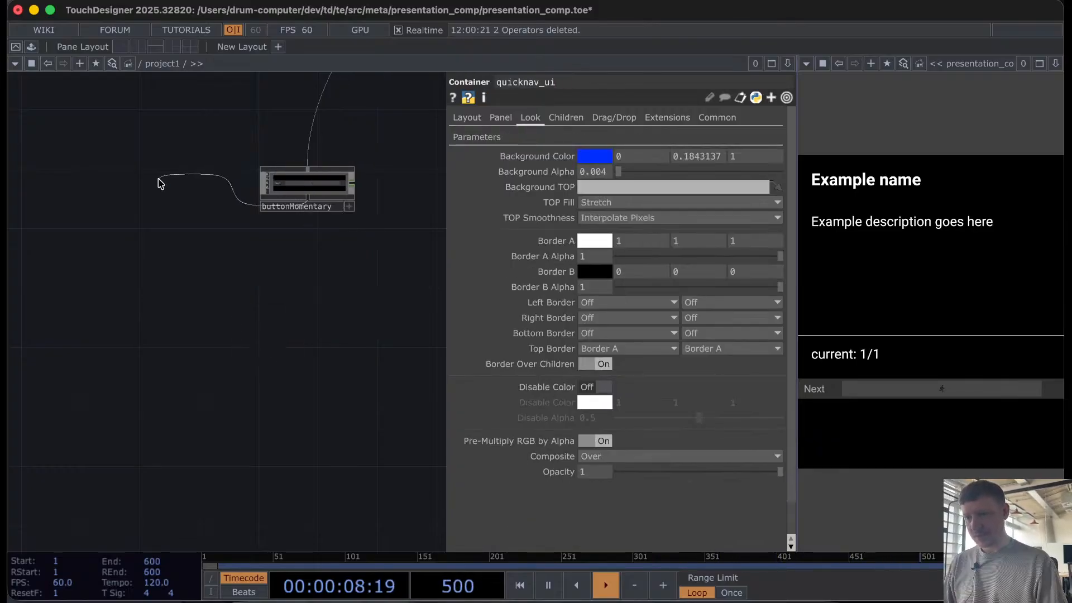
click(296, 188)
key(ctrl+c)
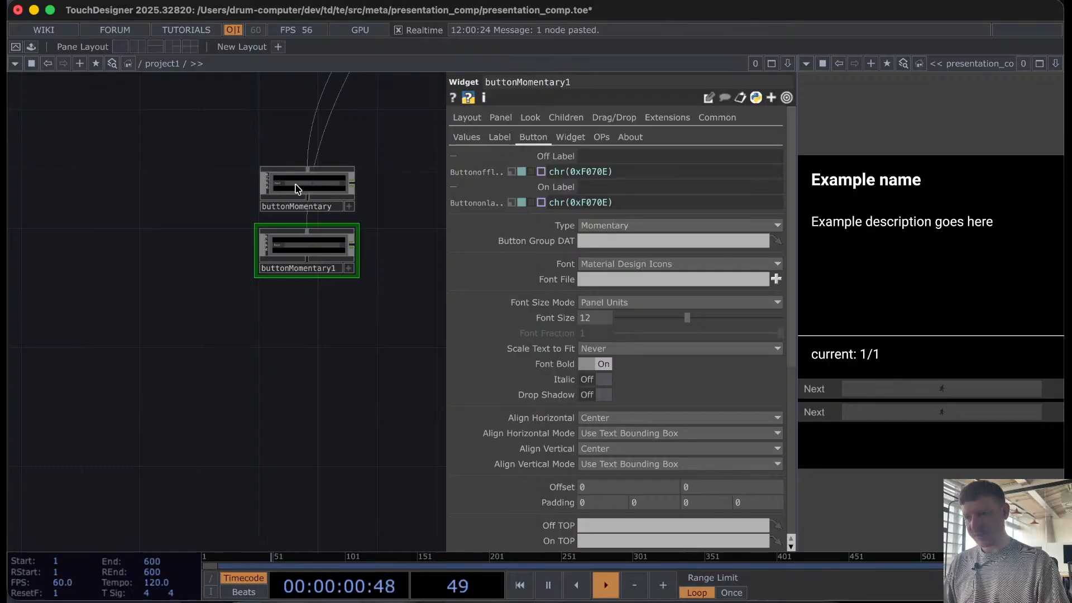
key(super+v)
Step: Set the Widget Label of the buttonMomentary1 widget to Previous
click(331, 251)
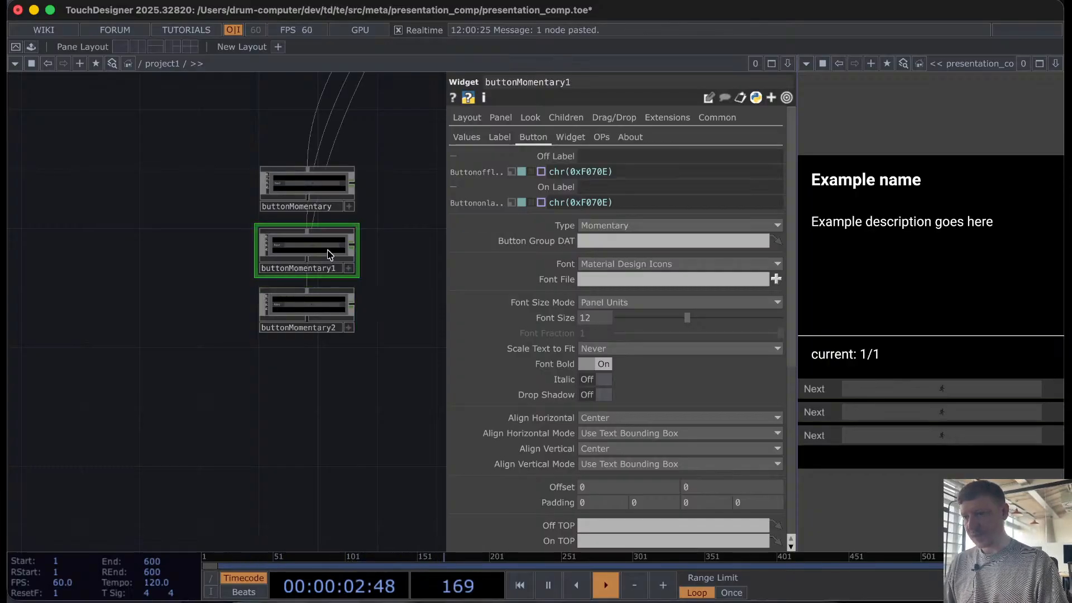
click(471, 118)
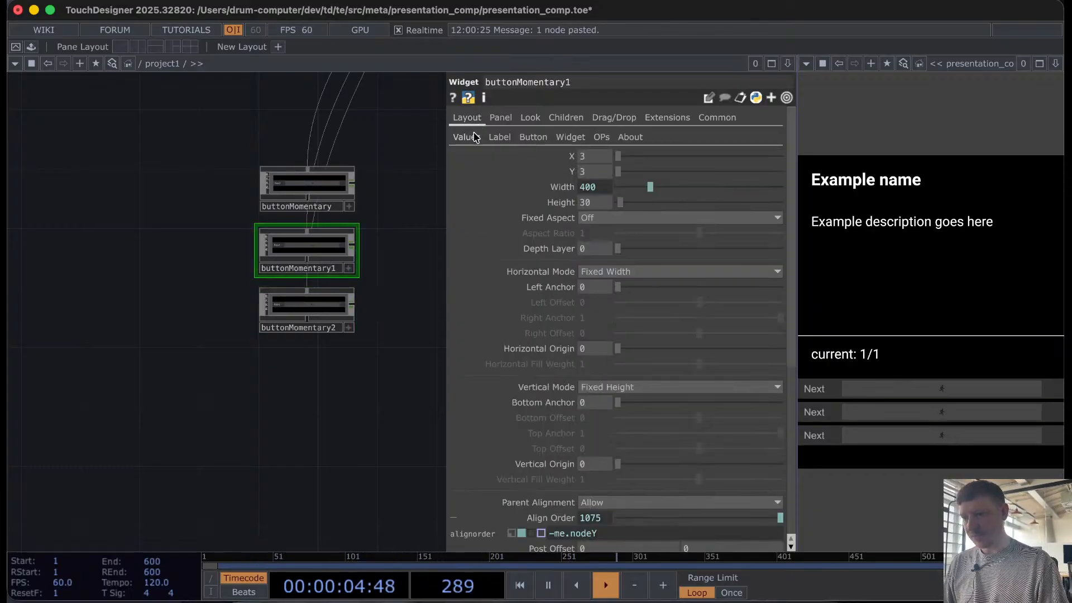
click(469, 137)
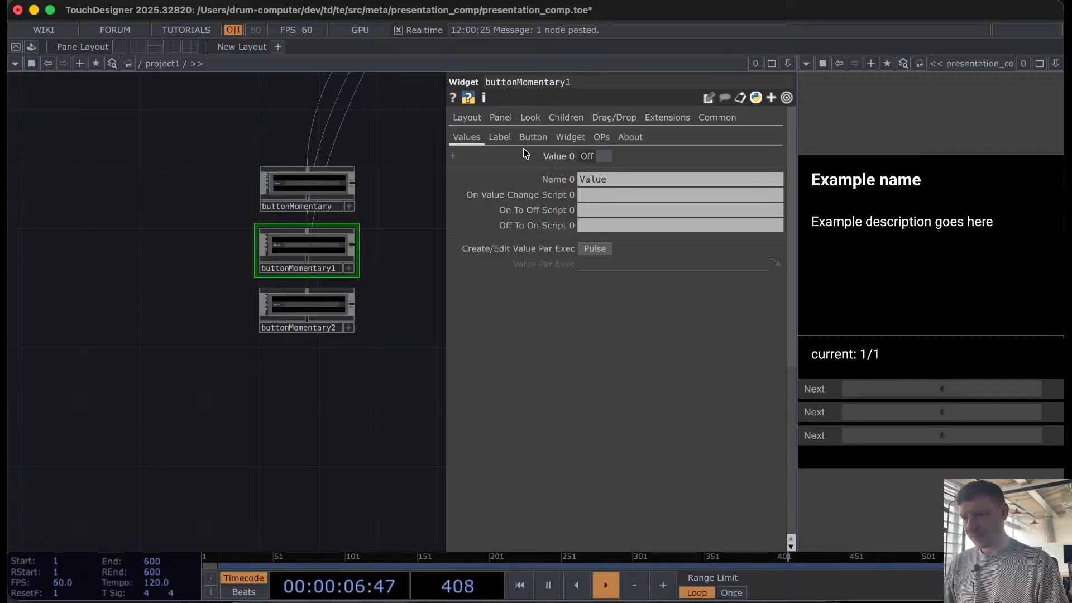
click(508, 136)
click(612, 153)
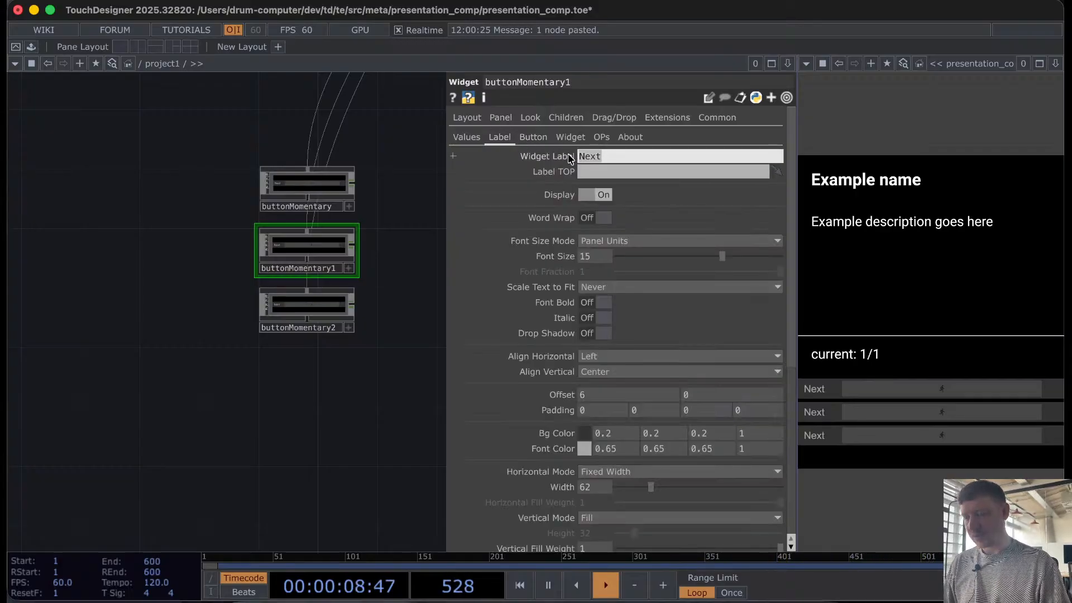
text(Previous)
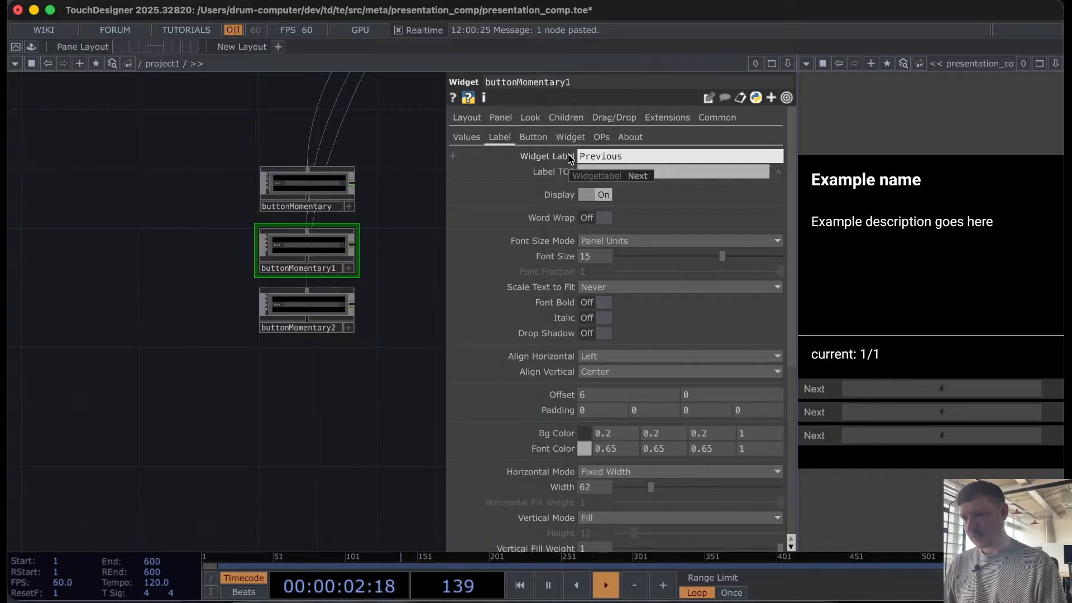
key(Return)
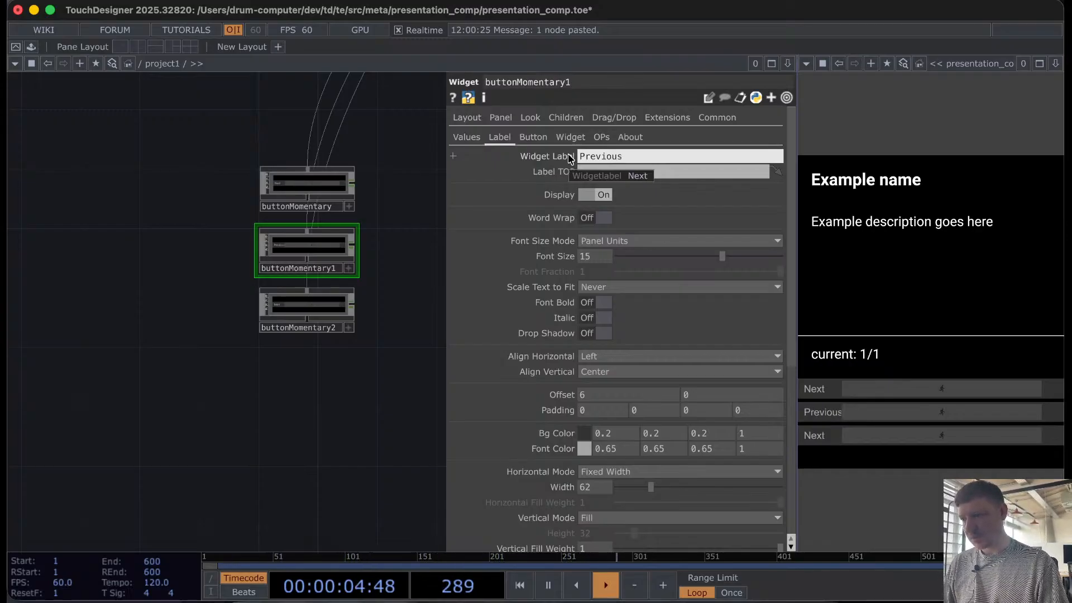
Step: Set the Widget Label of the buttonMomentary2 widget to Restart
click(316, 309)
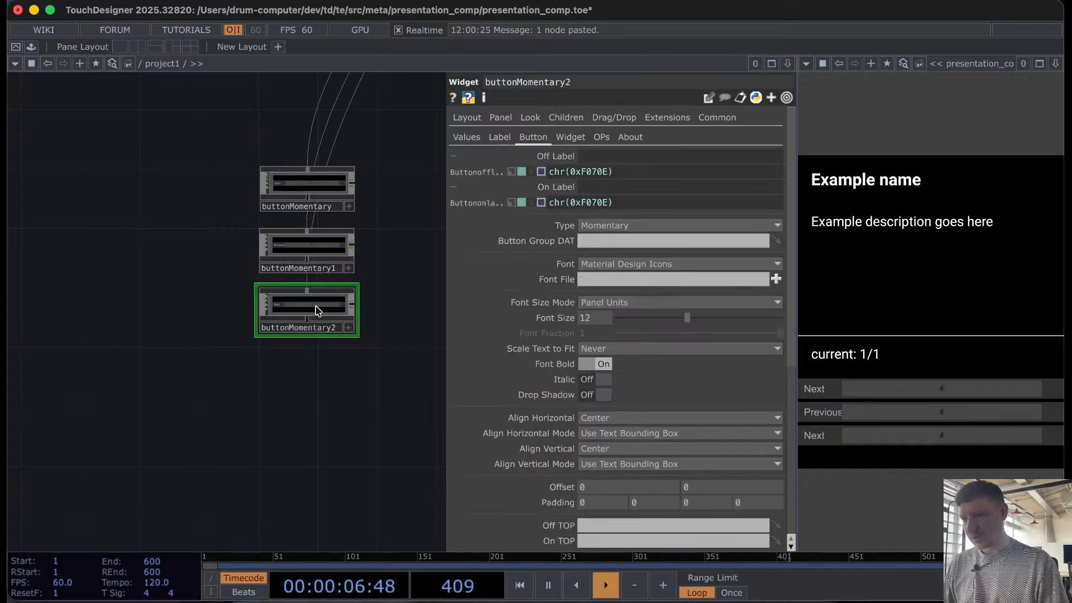
click(501, 117)
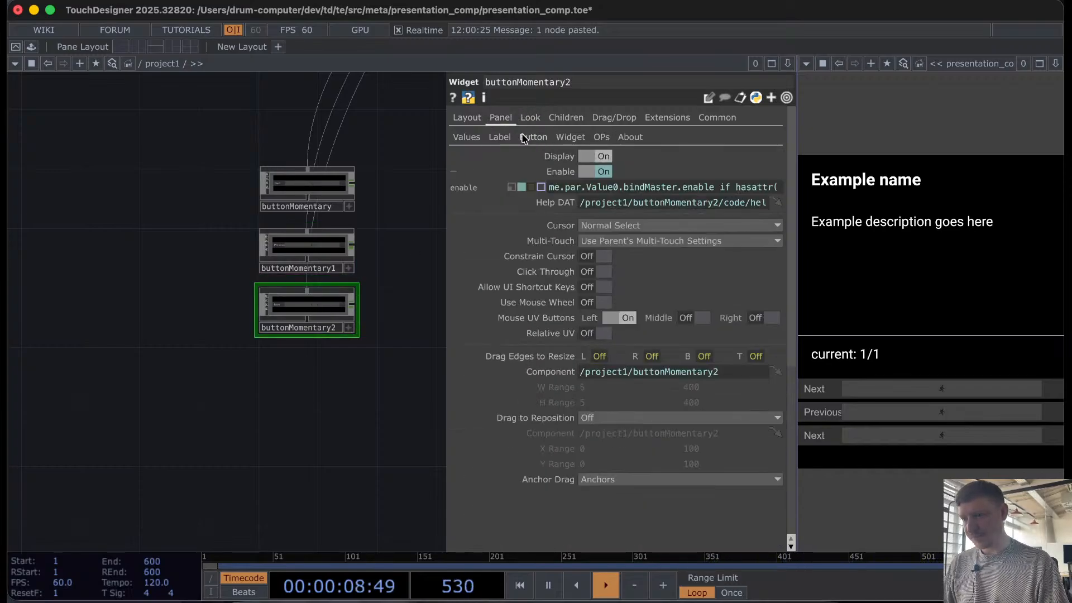
click(531, 137)
click(501, 138)
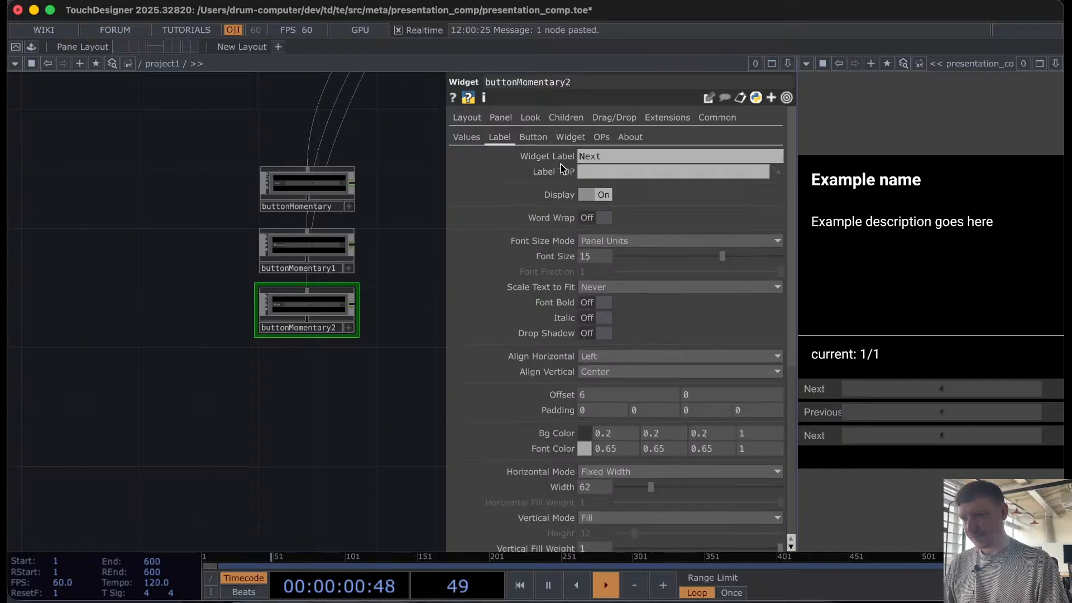
click(605, 157)
text(Restart)
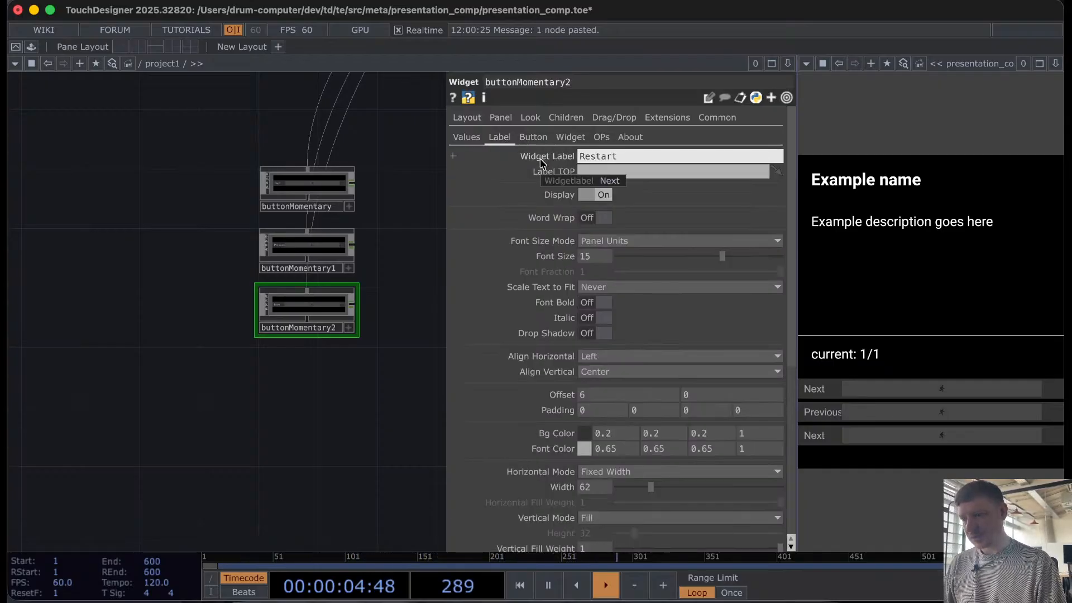
key(Return)
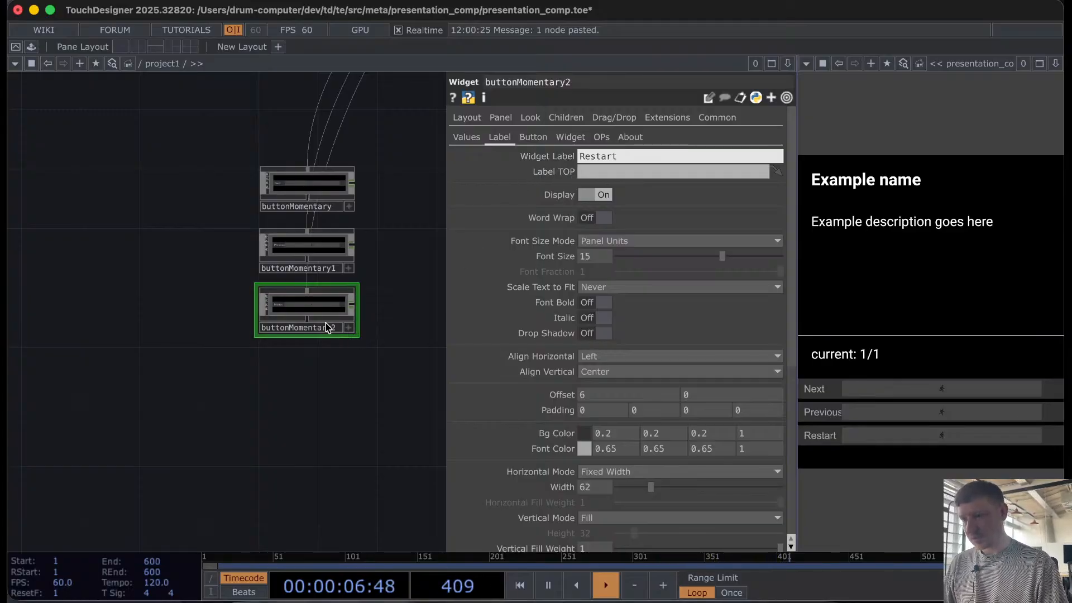
Step: Widen the label area of the Previous widget to 79 and that of the Restart widget to 80
click(313, 248)
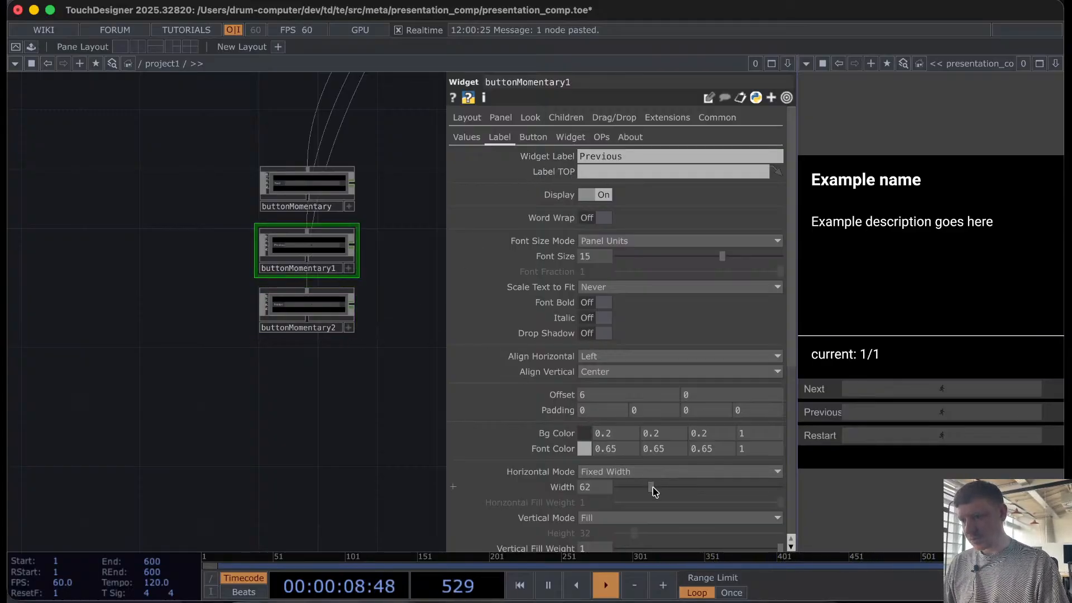
drag(652, 488, 665, 490)
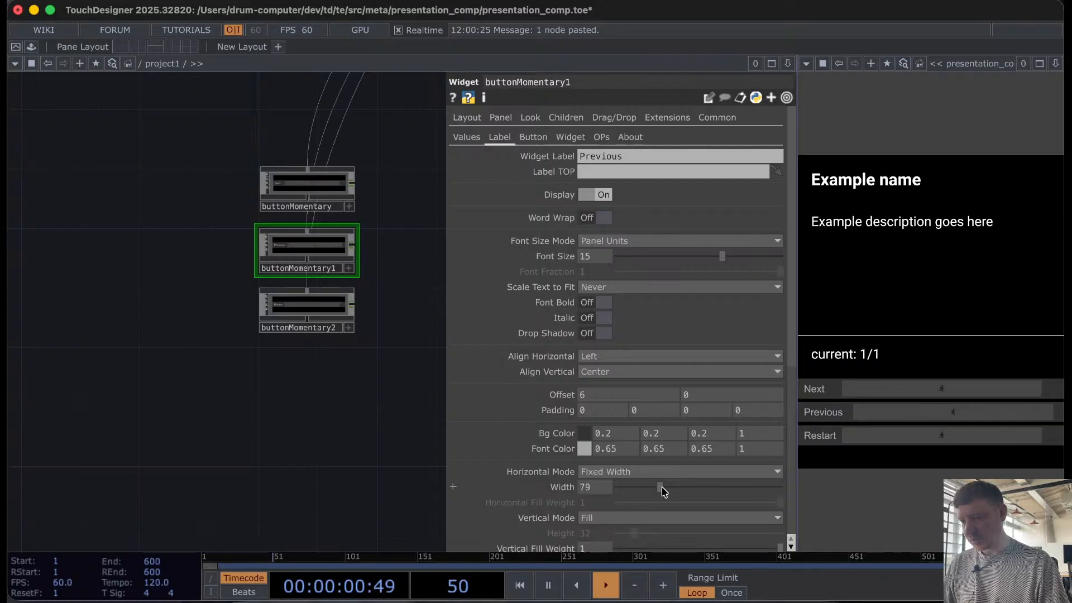
click(335, 310)
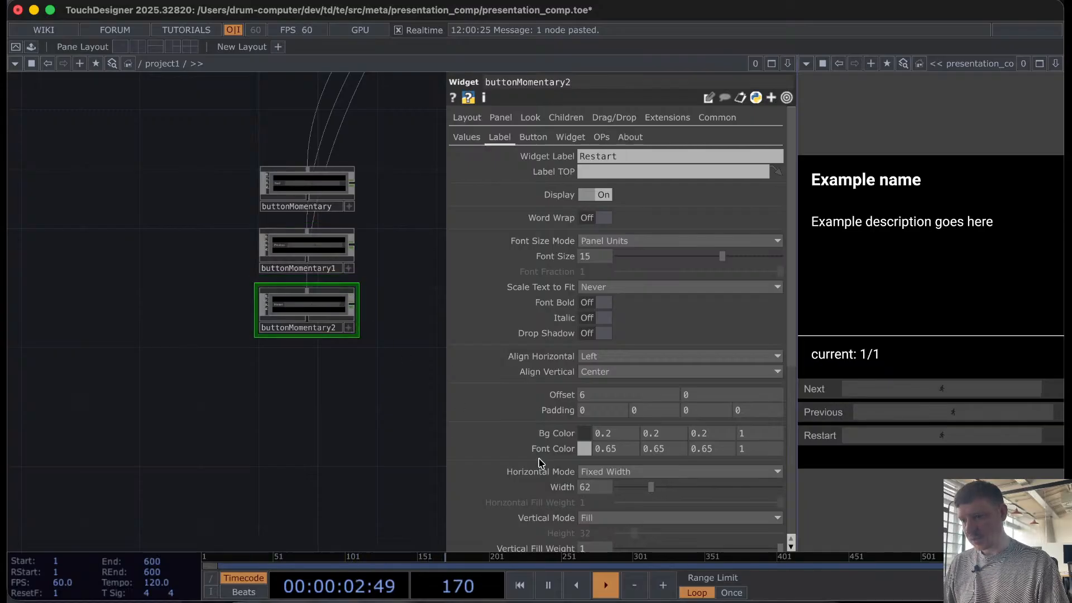
drag(596, 487, 568, 488)
text(80)
key(Return)
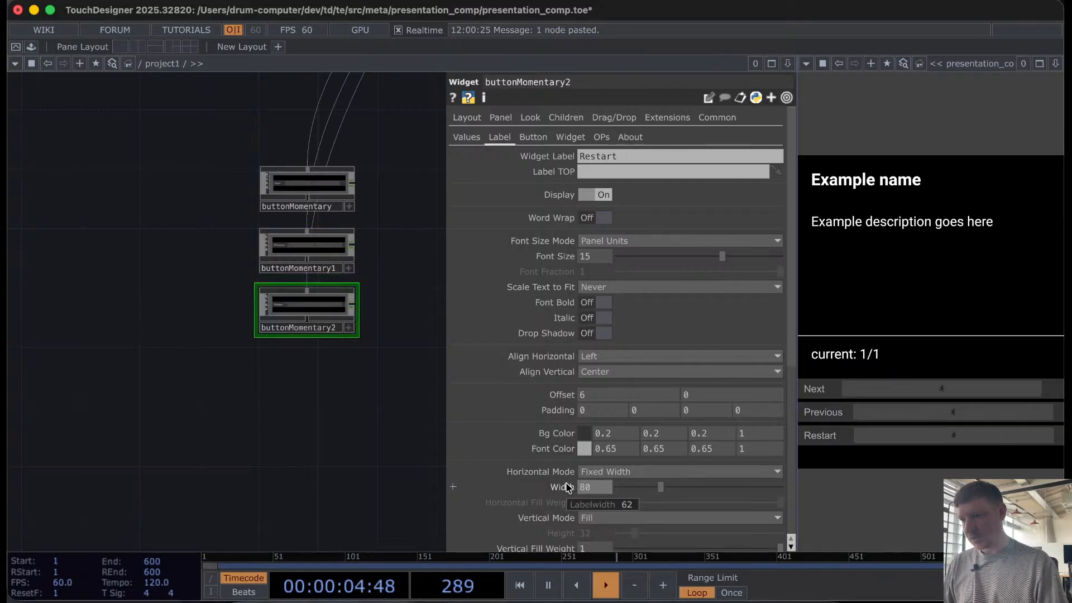
Step: Set the label Width of the Next buttonMomentary widget to 80
click(324, 177)
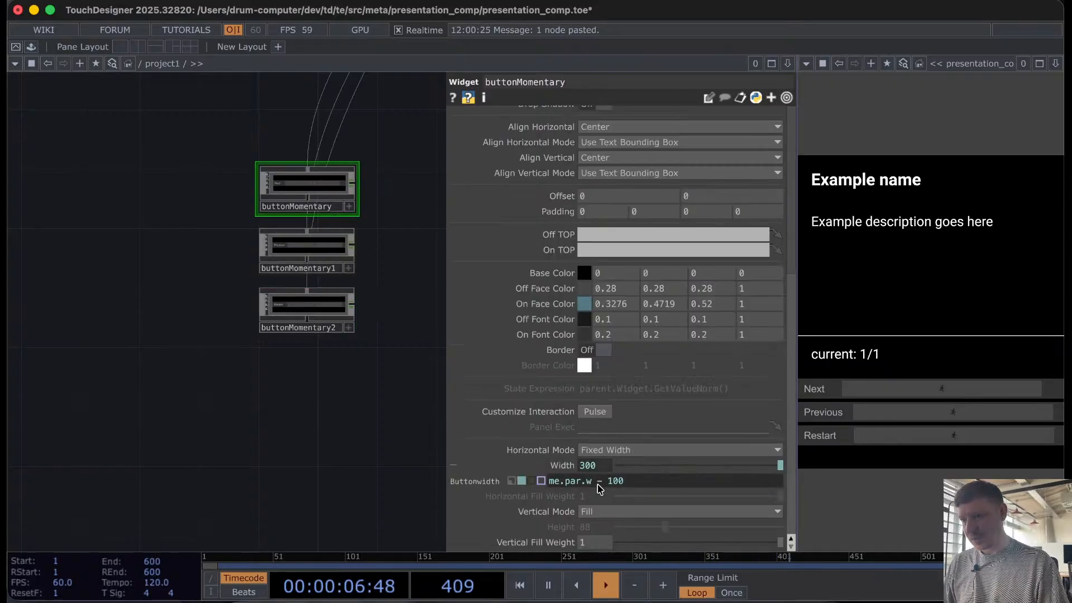
scroll(511, 151, up, 5)
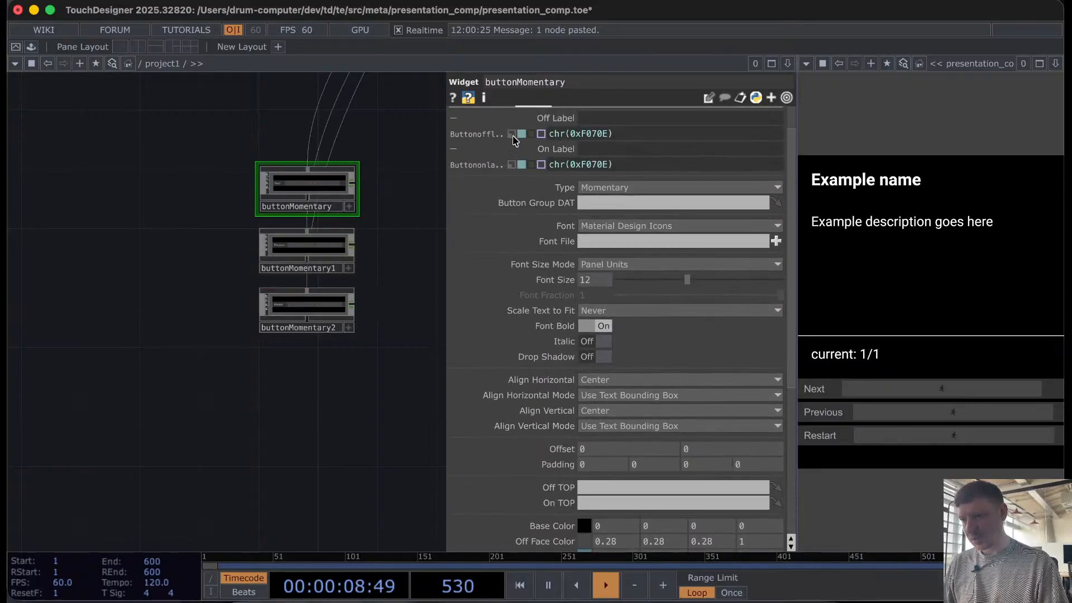
click(505, 139)
scroll(596, 391, down, 3)
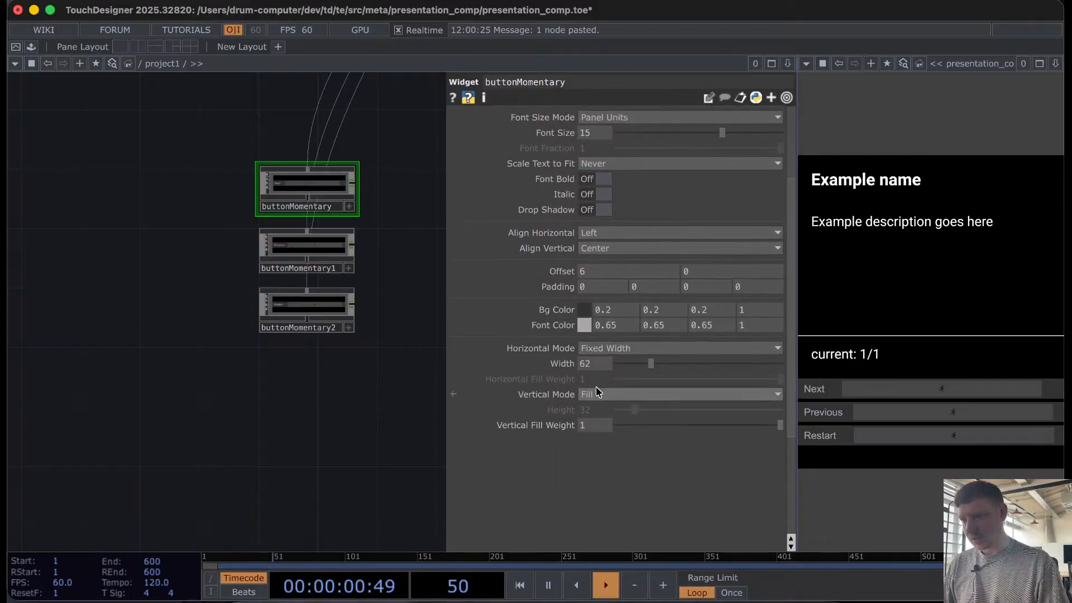
text(80)
key(Return)
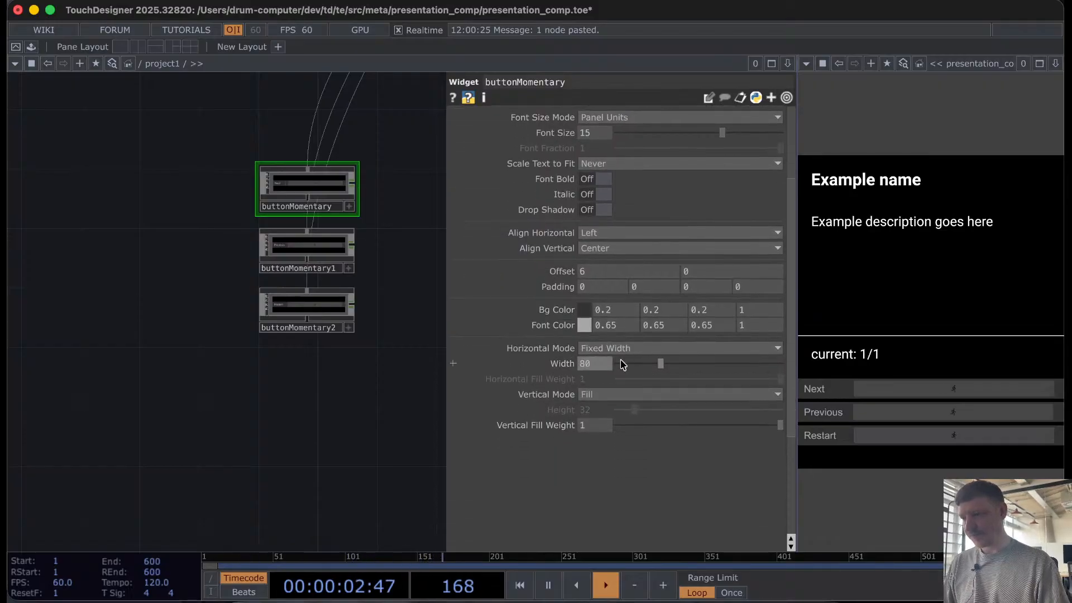
Step: Test the Next button in the panel preview and shorten the description section by about 30 px at its divider line
click(916, 393)
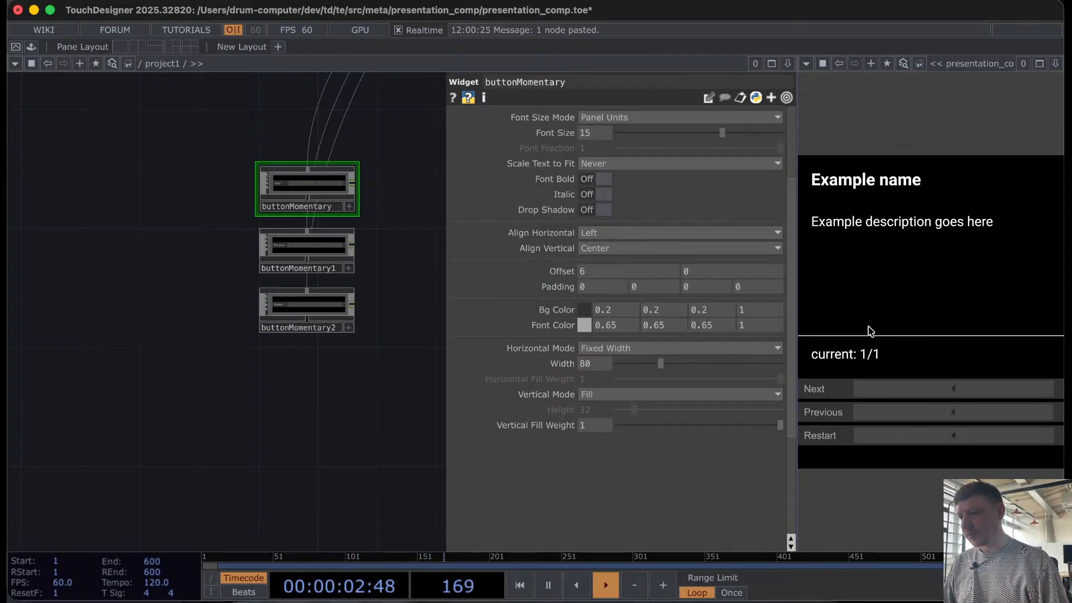
drag(868, 333, 869, 302)
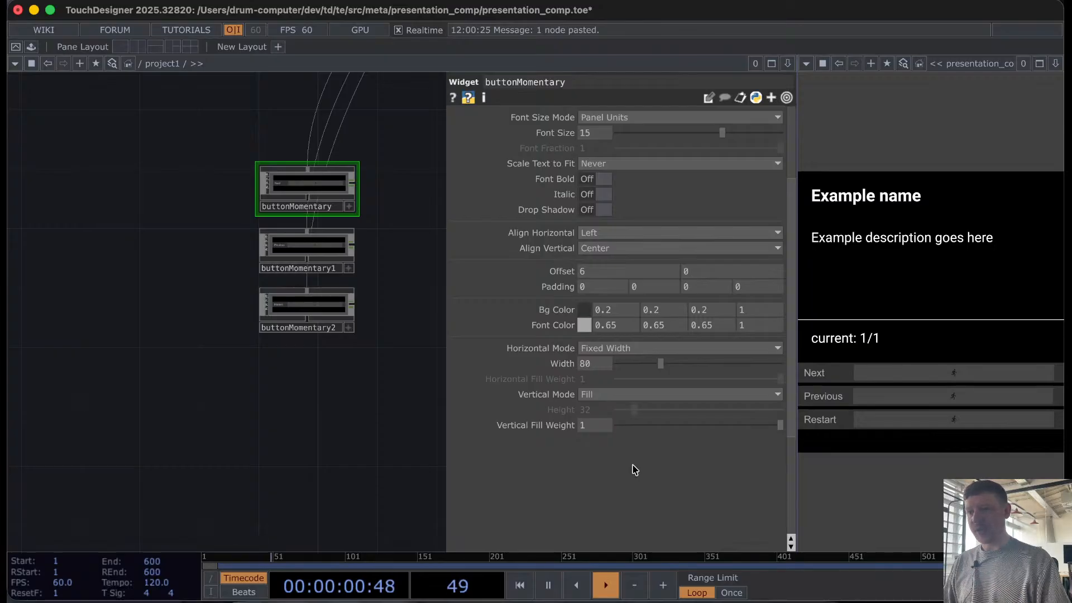
Step: Delete the three unused button components button1, button2 and button3 from the network
drag(395, 386, 153, 351)
scroll(153, 349, down, 5)
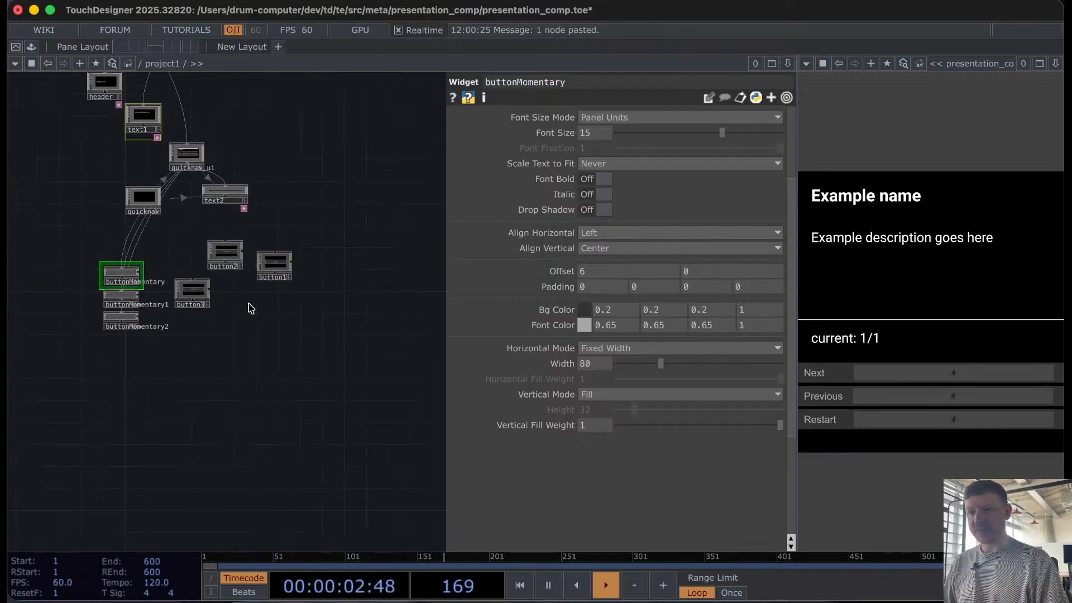
scroll(218, 230, up, 4)
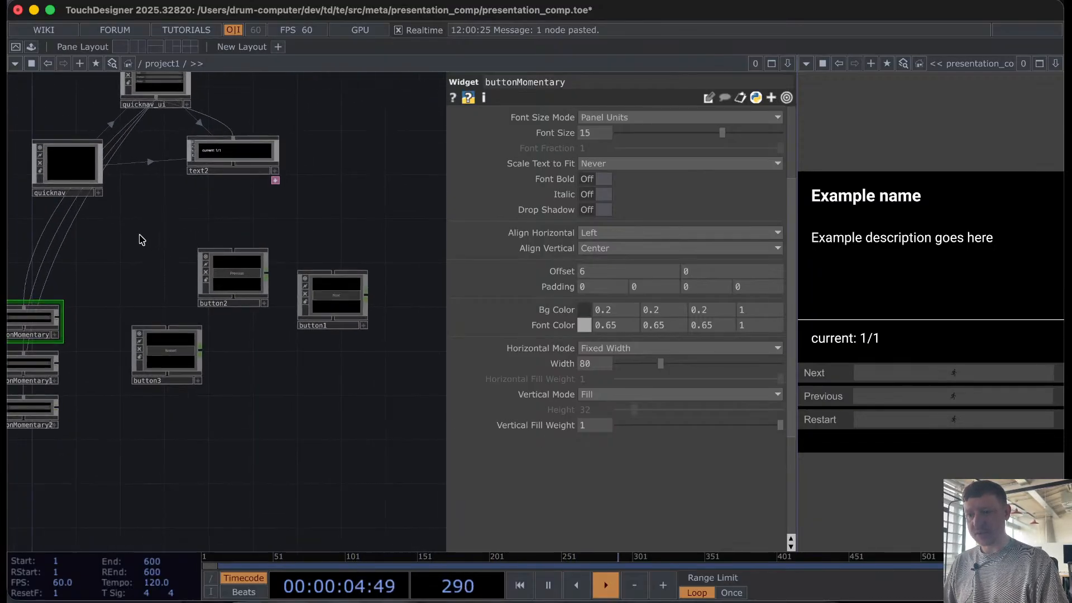
drag(139, 237, 374, 409)
key(Delete)
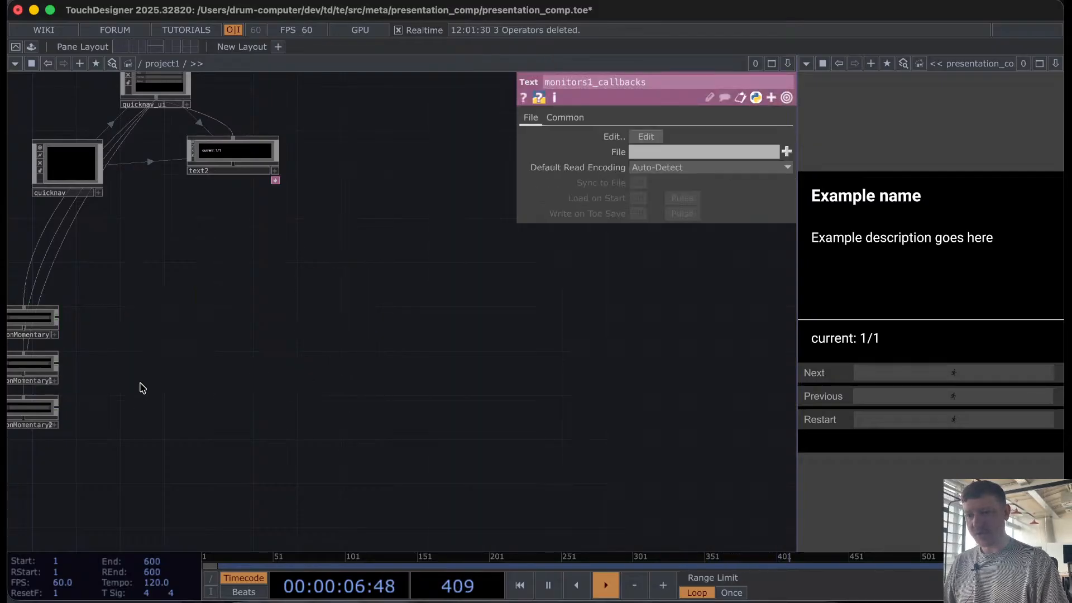
Step: Move the three buttonMomentary widgets together to just beneath the text2 component in the network
drag(292, 369, 411, 347)
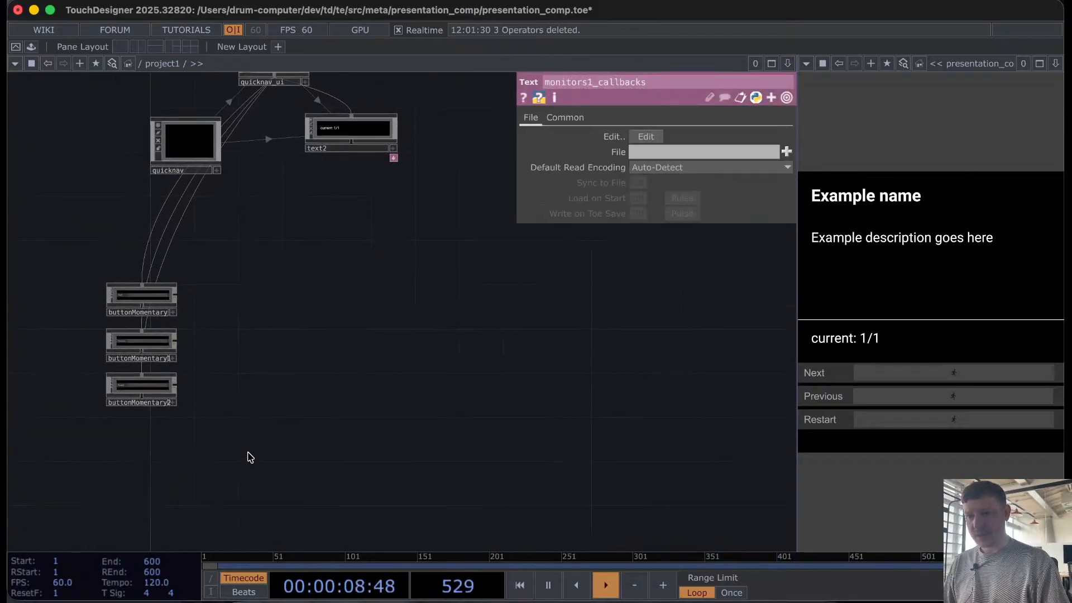
drag(249, 458, 47, 224)
drag(137, 305, 322, 228)
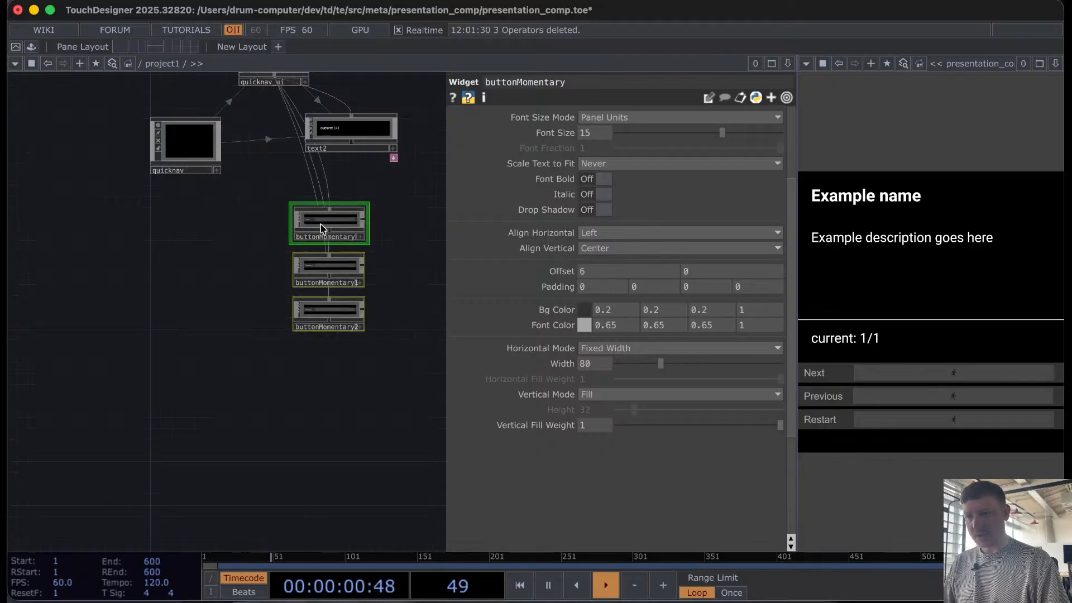
Step: Rename the text2 component as current_text
drag(247, 199, 119, 240)
scroll(169, 171, up, 3)
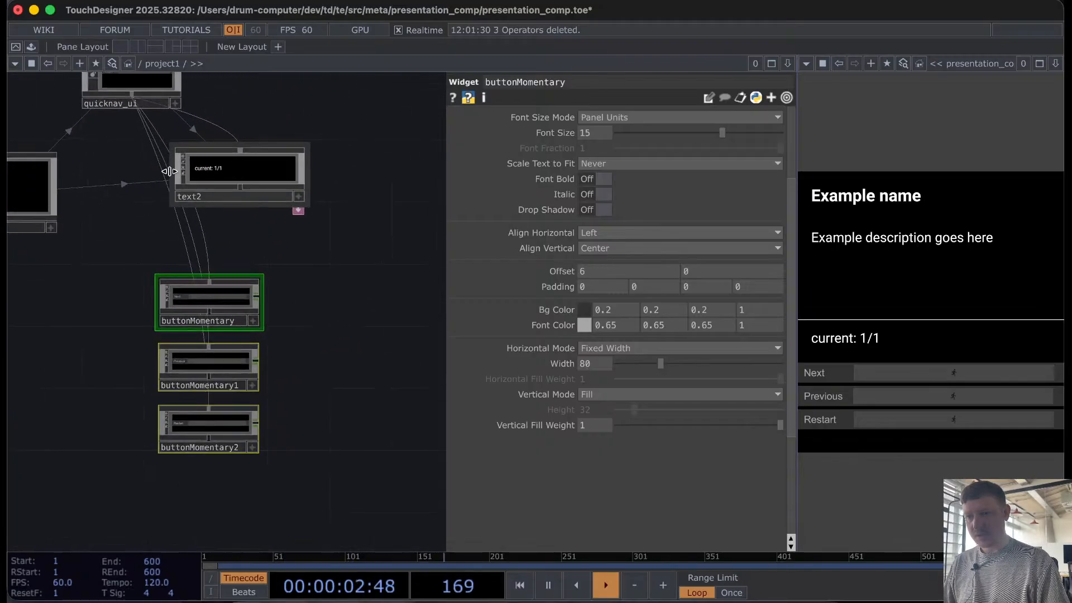
scroll(210, 195, up, 2)
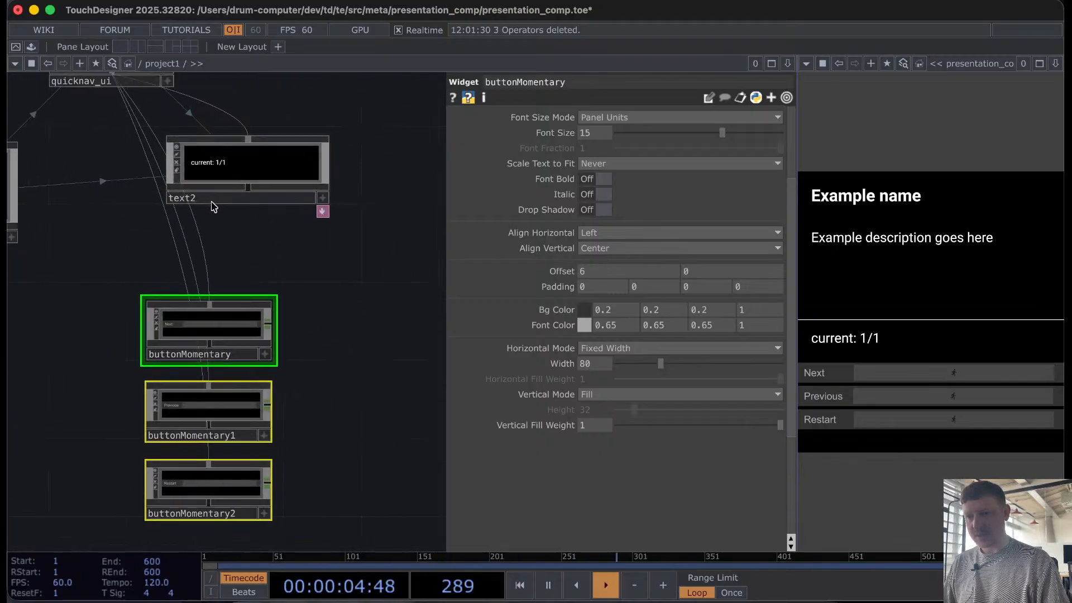
click(213, 206)
text(current)
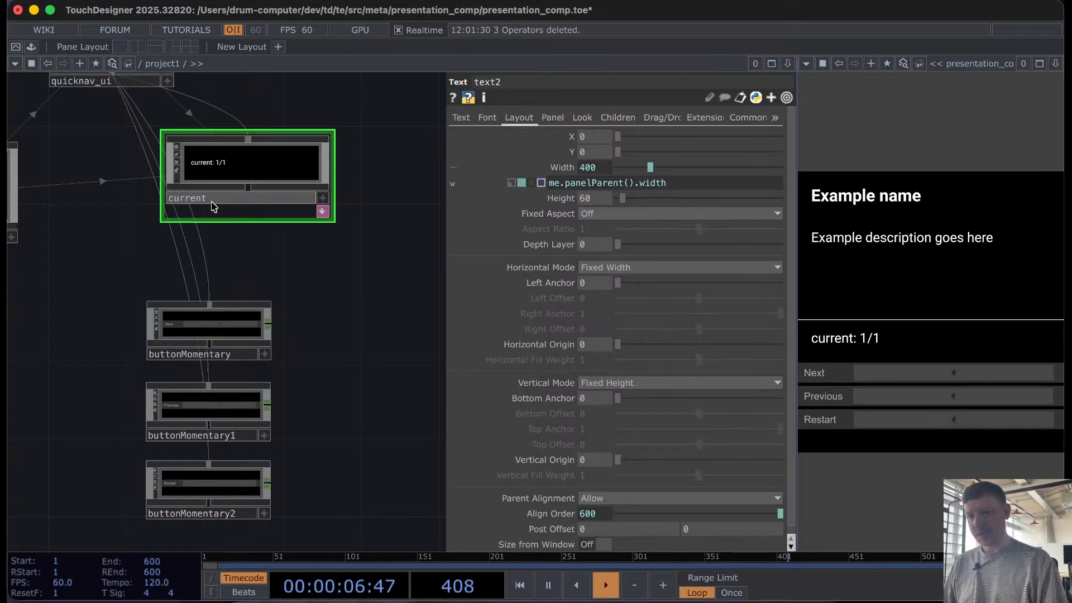
key(Return)
key(Tab)
text(te)
key(Escape)
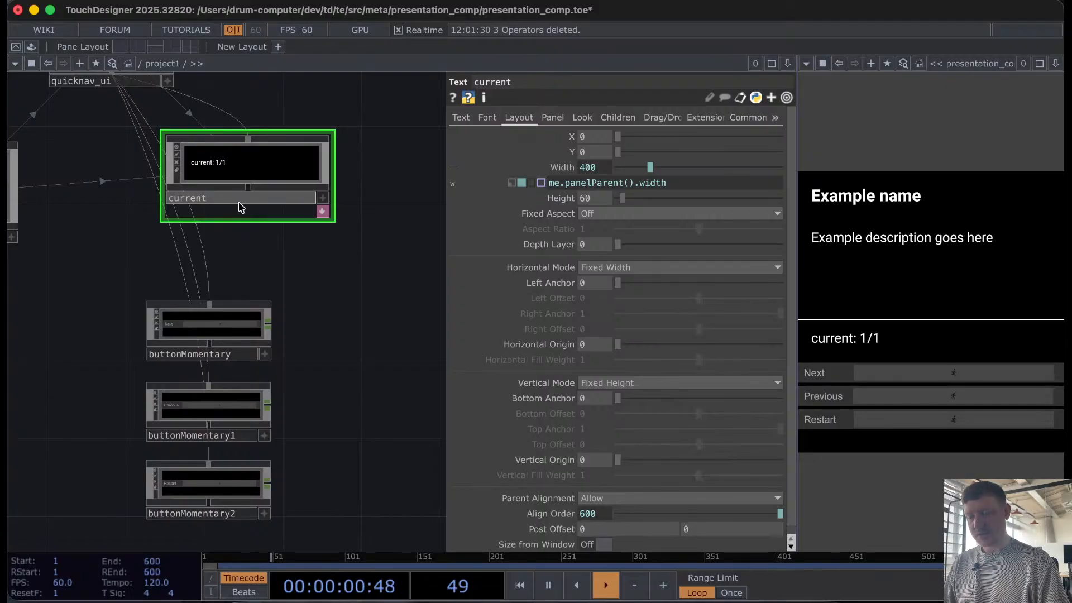
text(tex)
key(Return)
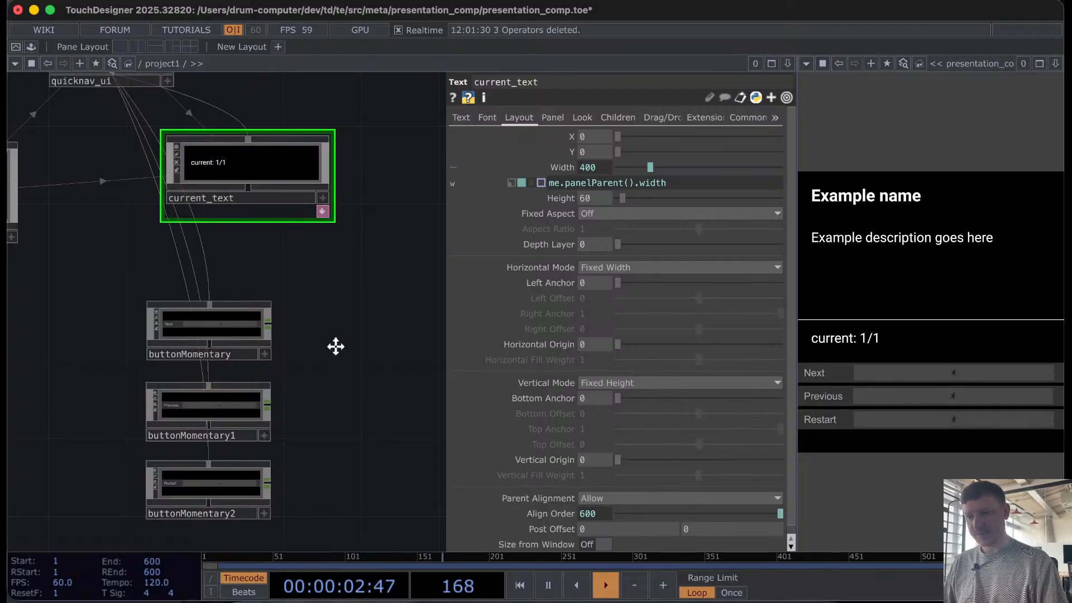
Step: Rename the buttonMomentary widget labelled Next as next
scroll(226, 251, down, 4)
click(233, 249)
click(234, 246)
text(next)
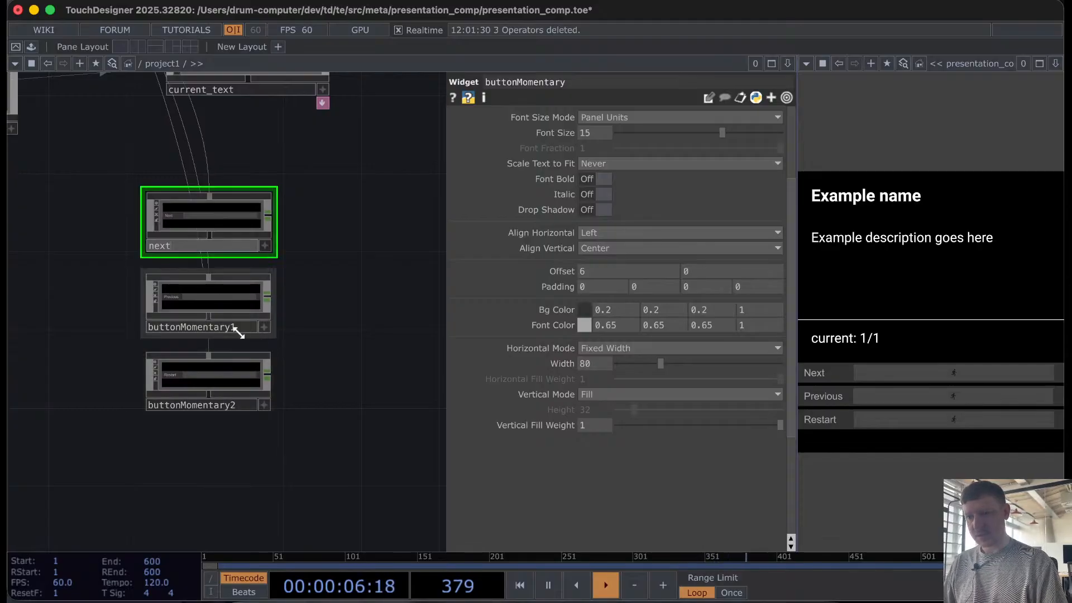
key(Return)
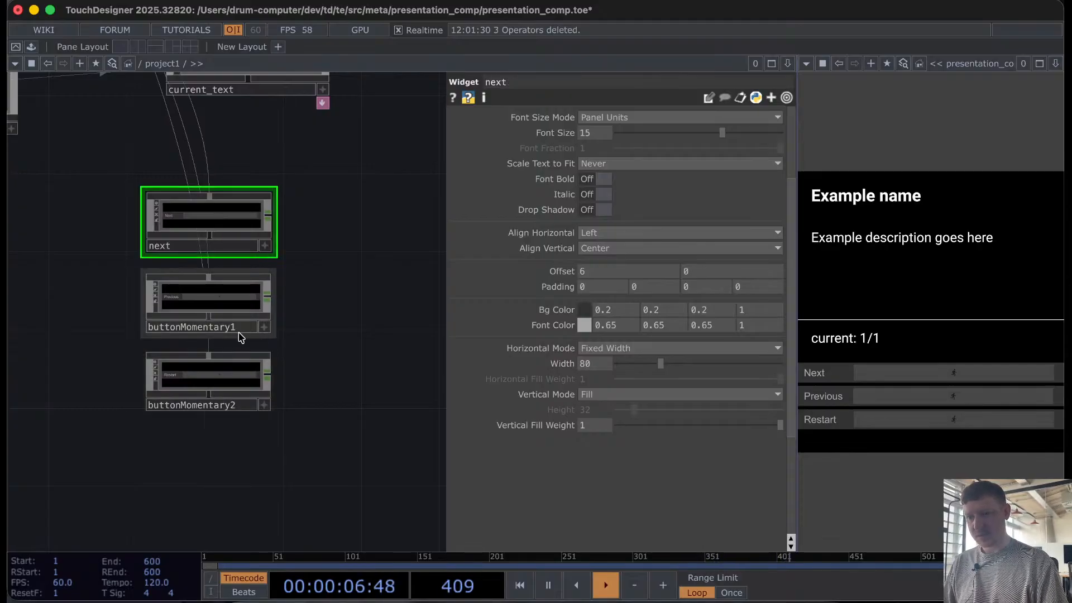
Step: Rename the buttonMomentary1 widget labelled Previous as prev
click(237, 328)
click(238, 328)
text(pre)
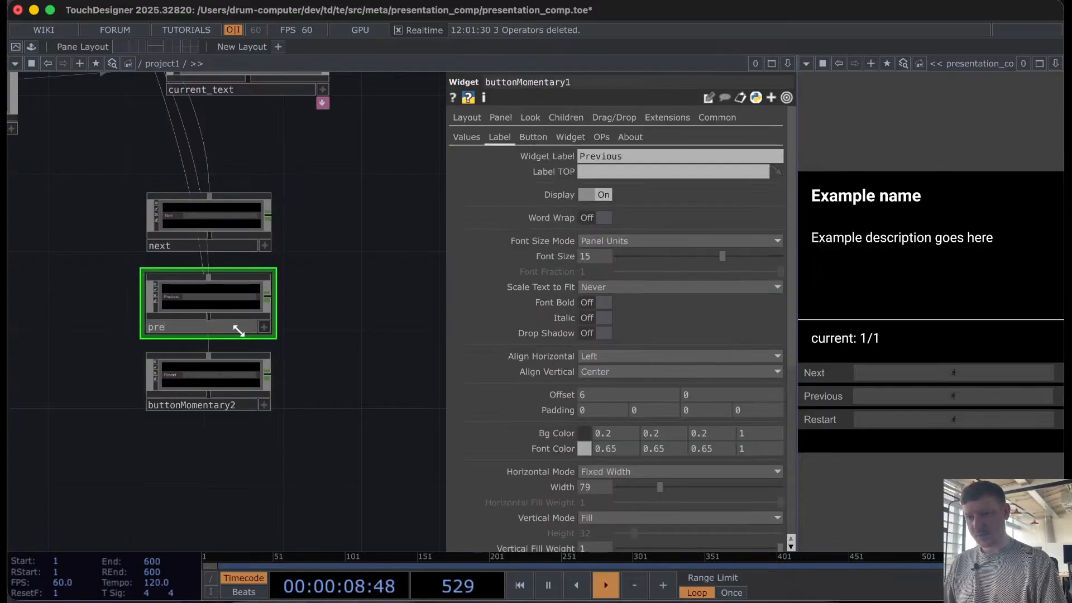
text(v)
key(Return)
Step: Rename the buttonMomentary2 widget labelled Restart as restart
click(224, 405)
click(224, 407)
text(r)
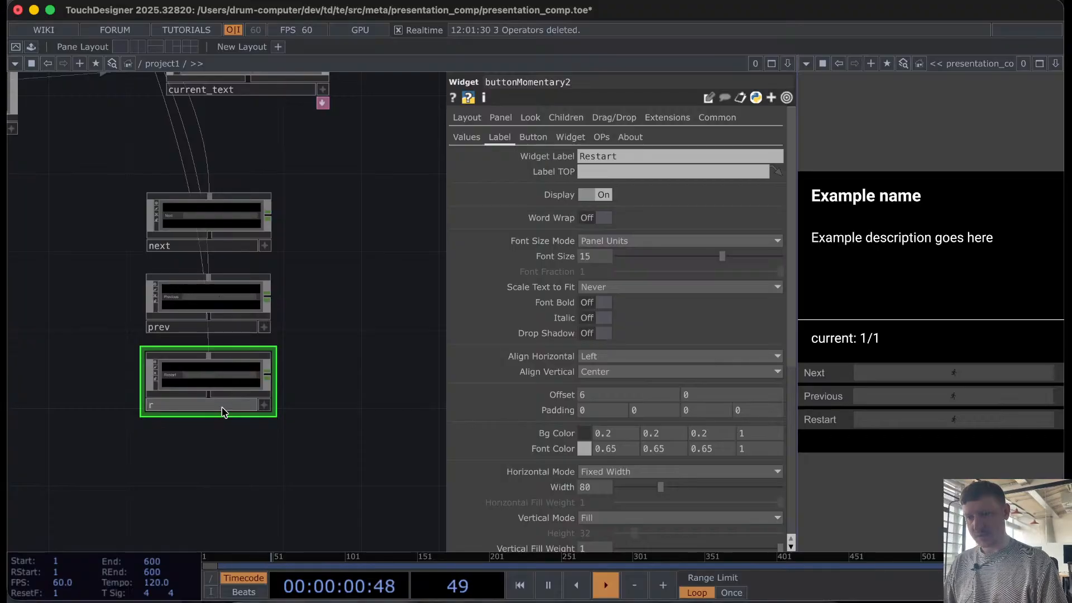
text(estart)
key(Return)
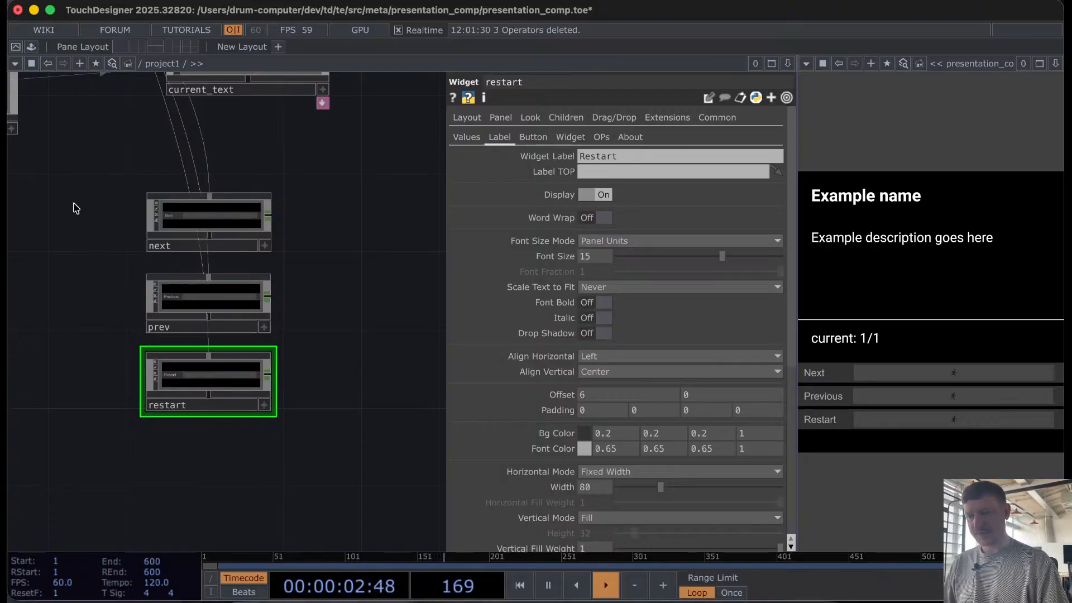
Step: Examine the quicknav component's parameters for the navigation actions the button widgets have to trigger
drag(72, 206, 268, 328)
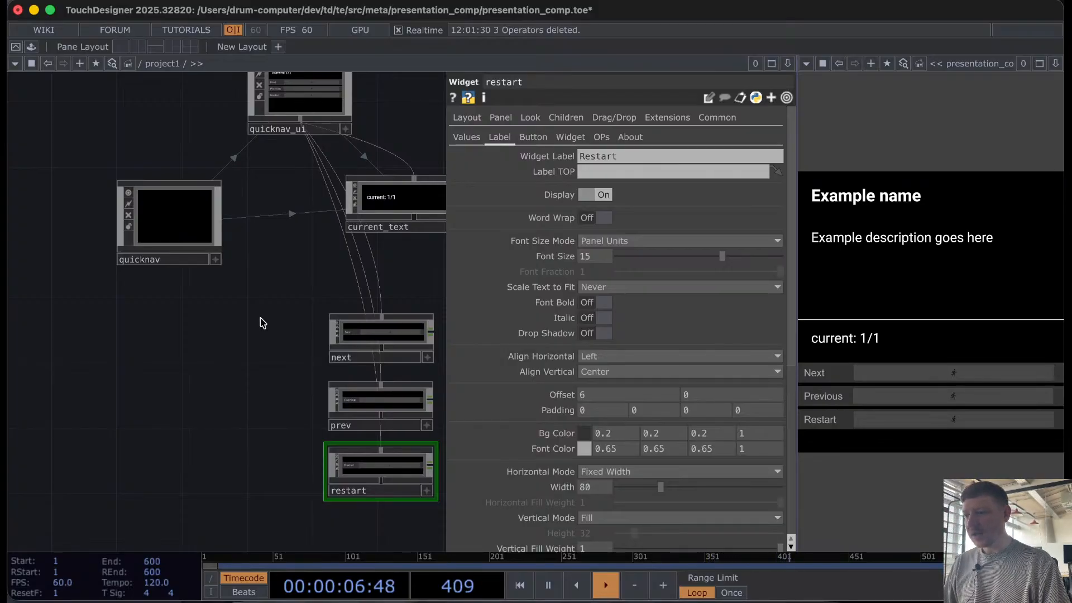
drag(260, 319, 228, 327)
scroll(126, 415, down, 1)
drag(269, 362, 245, 357)
click(103, 258)
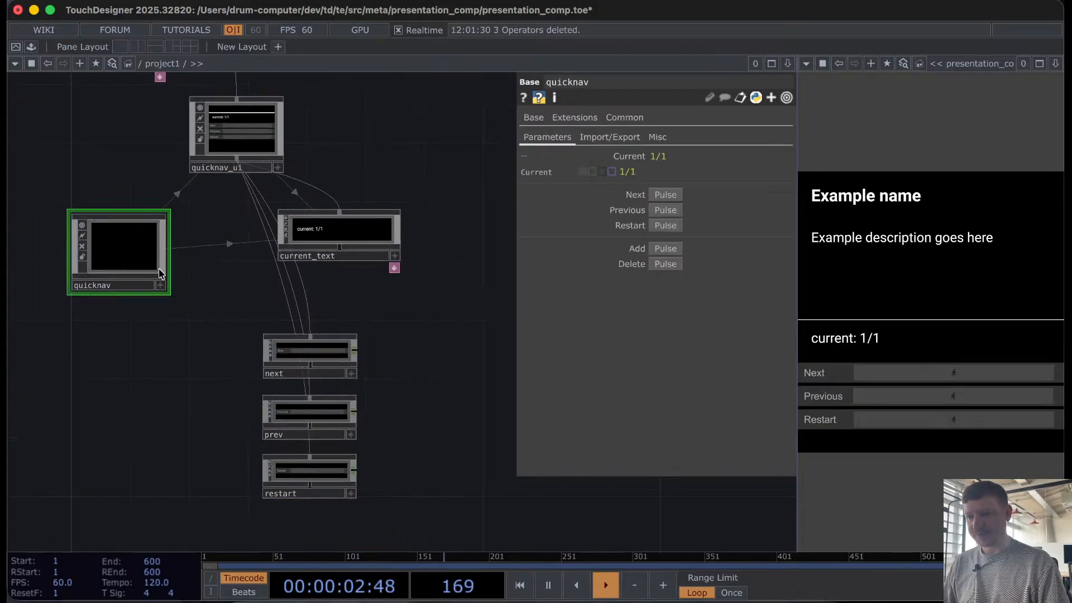
drag(202, 390, 103, 288)
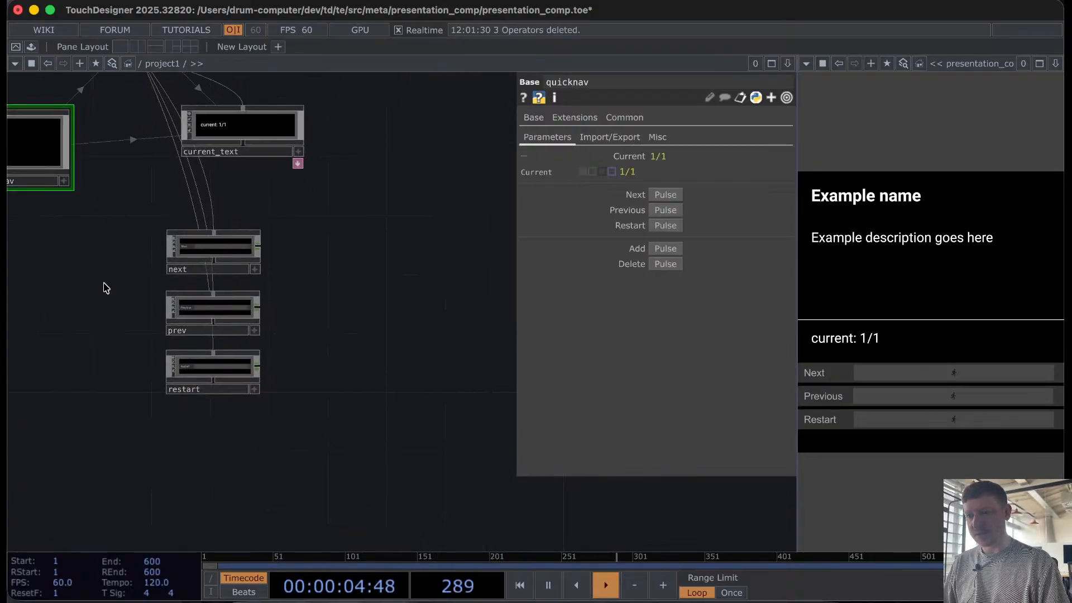
scroll(162, 202, up, 3)
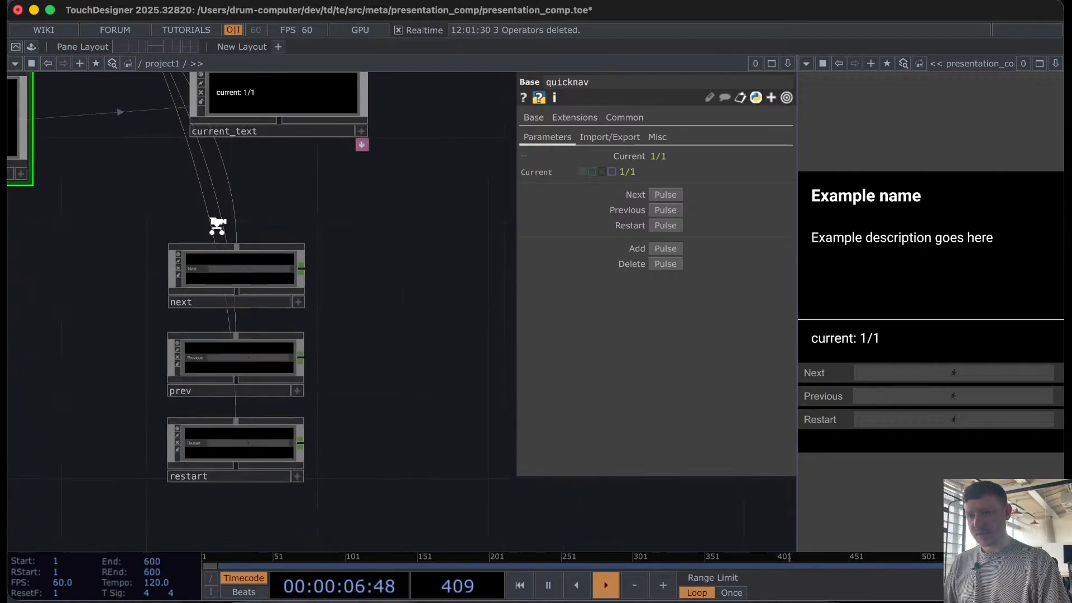
scroll(215, 227, up, 4)
Step: Look through the next widget's parameters for the script settings that respond to its on and off value changes
click(238, 320)
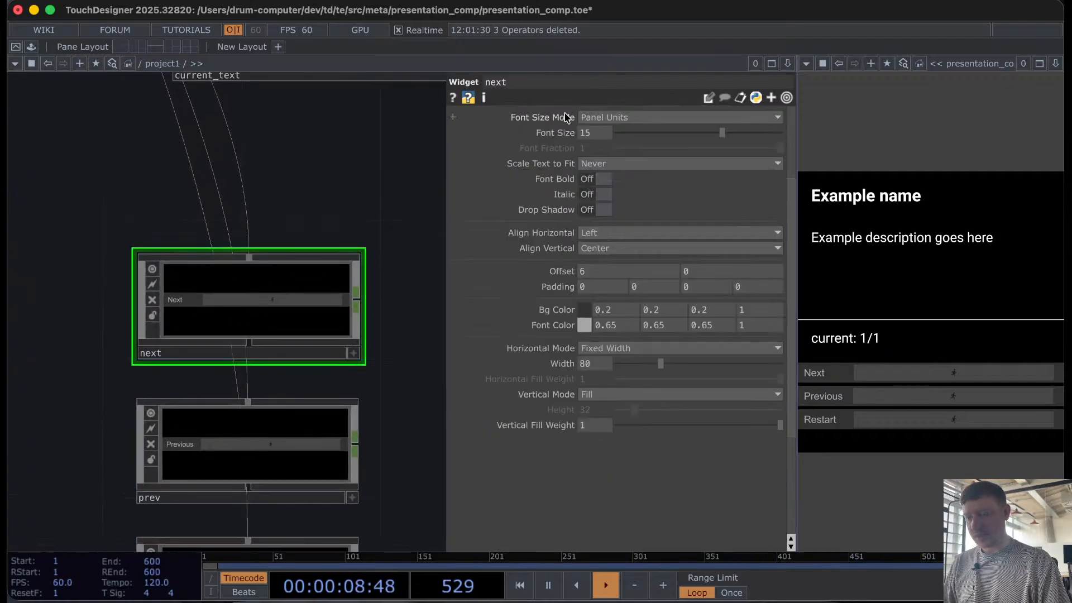
scroll(549, 197, up, 4)
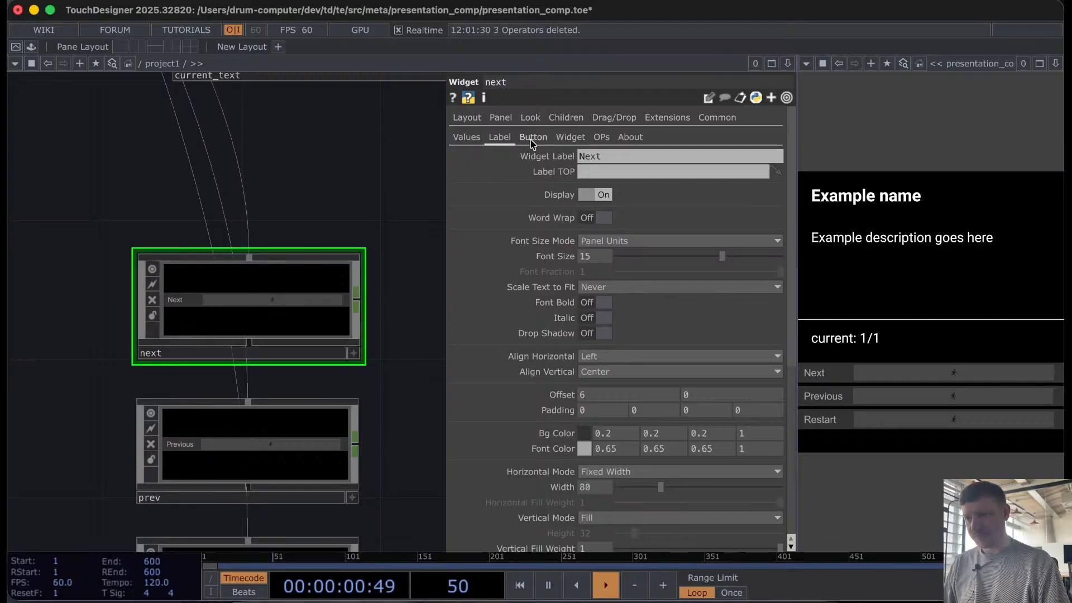
click(533, 137)
click(567, 137)
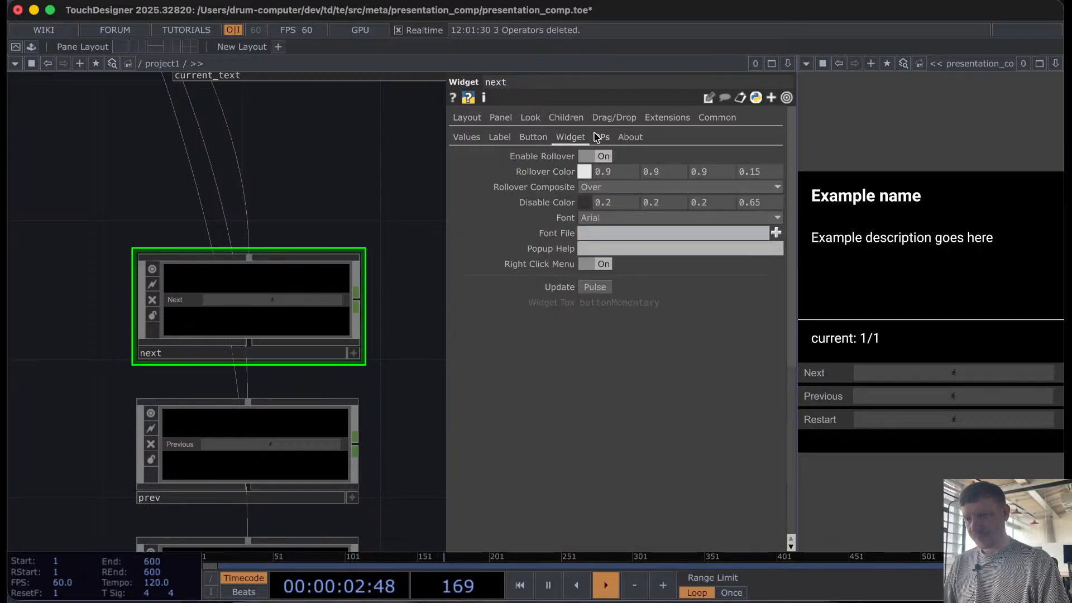
click(600, 137)
click(630, 137)
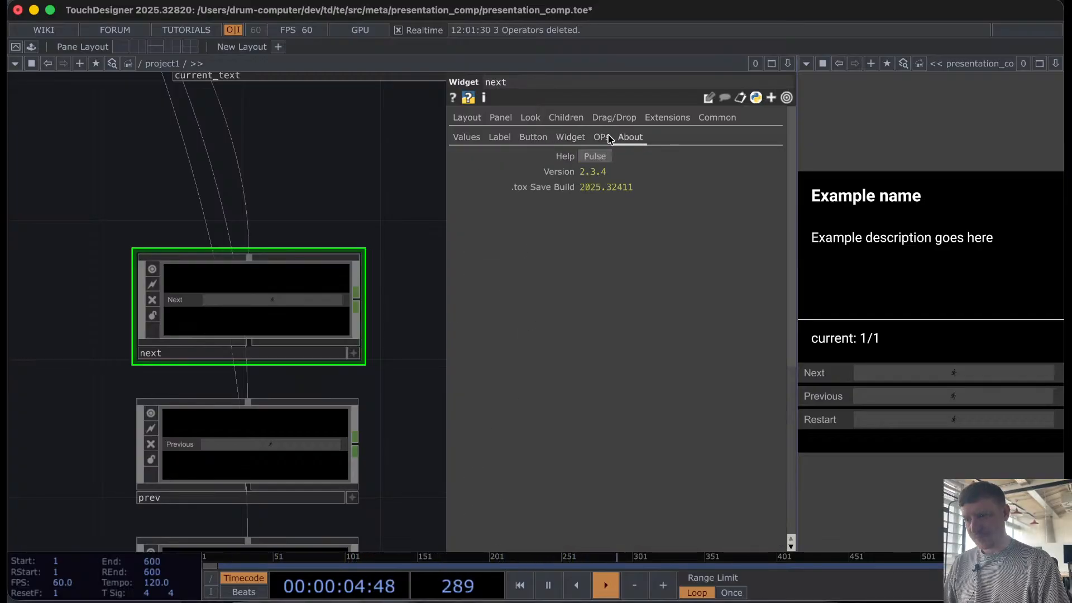
click(602, 136)
click(578, 139)
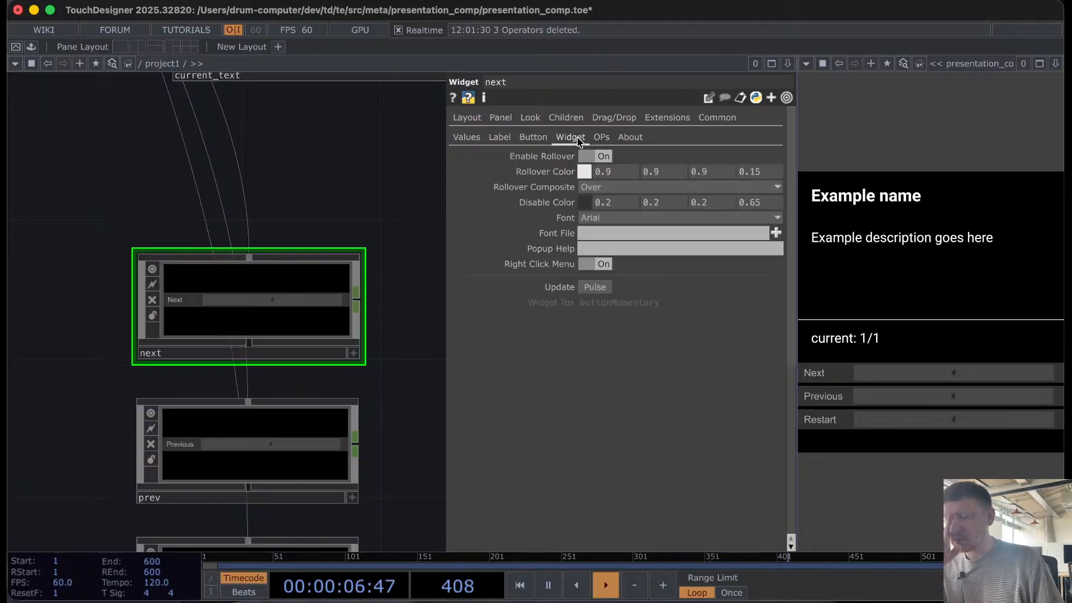
click(471, 139)
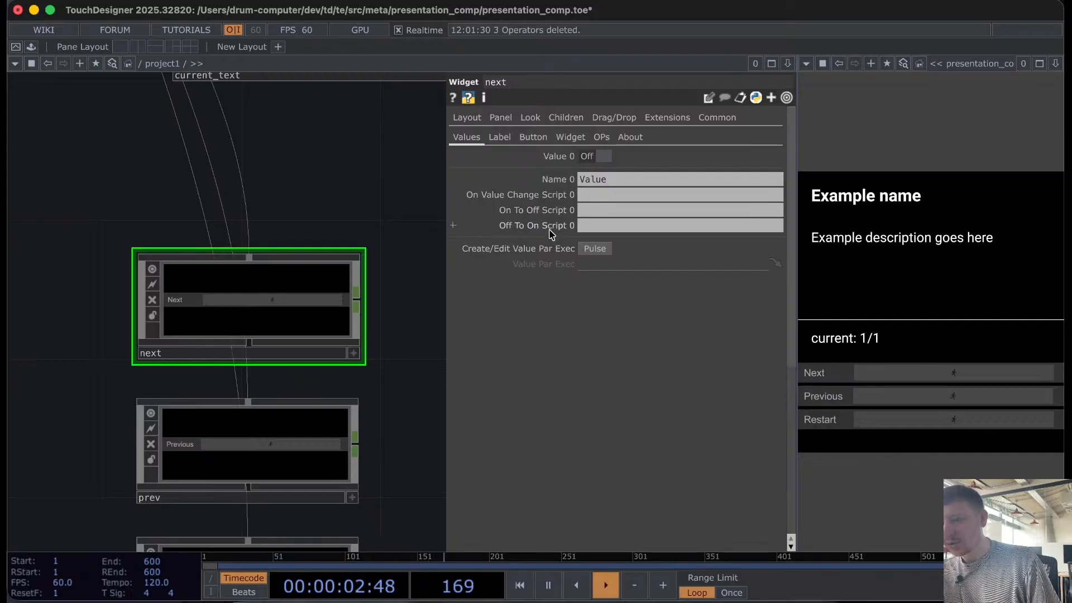
click(595, 207)
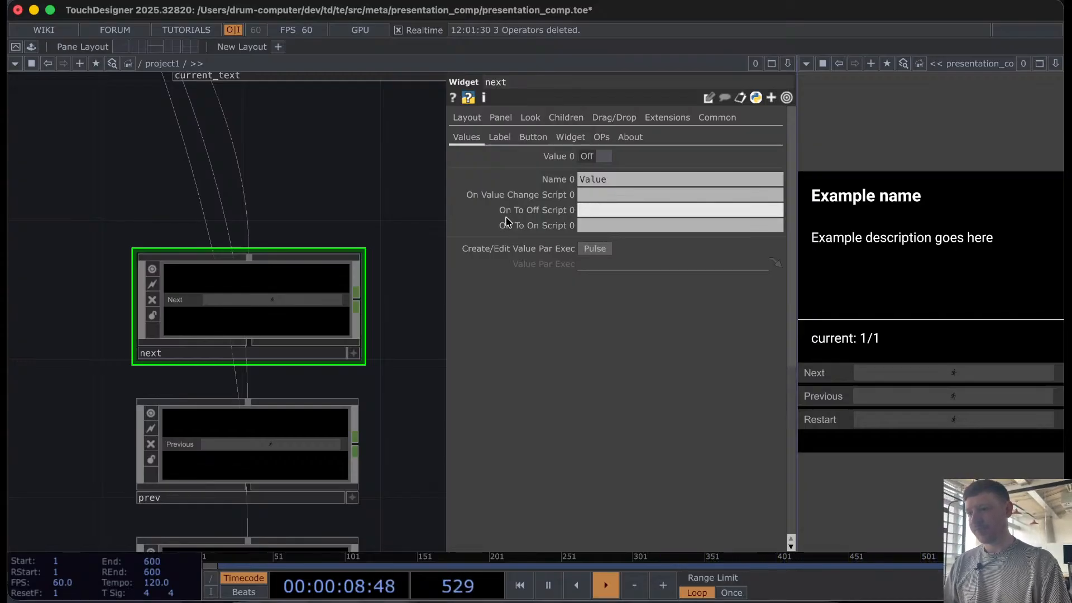
scroll(329, 194, down, 3)
scroll(329, 195, up, 5)
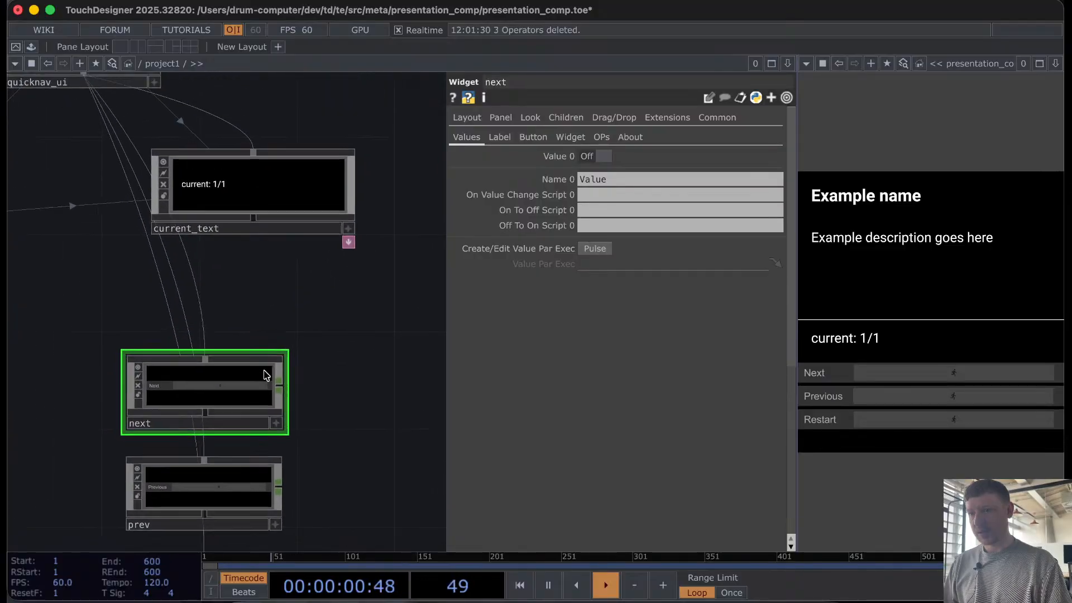
Step: Copy the me.panelParent().par.Quicknavpath.eval().par. portion of the current_text component's text expression
click(250, 223)
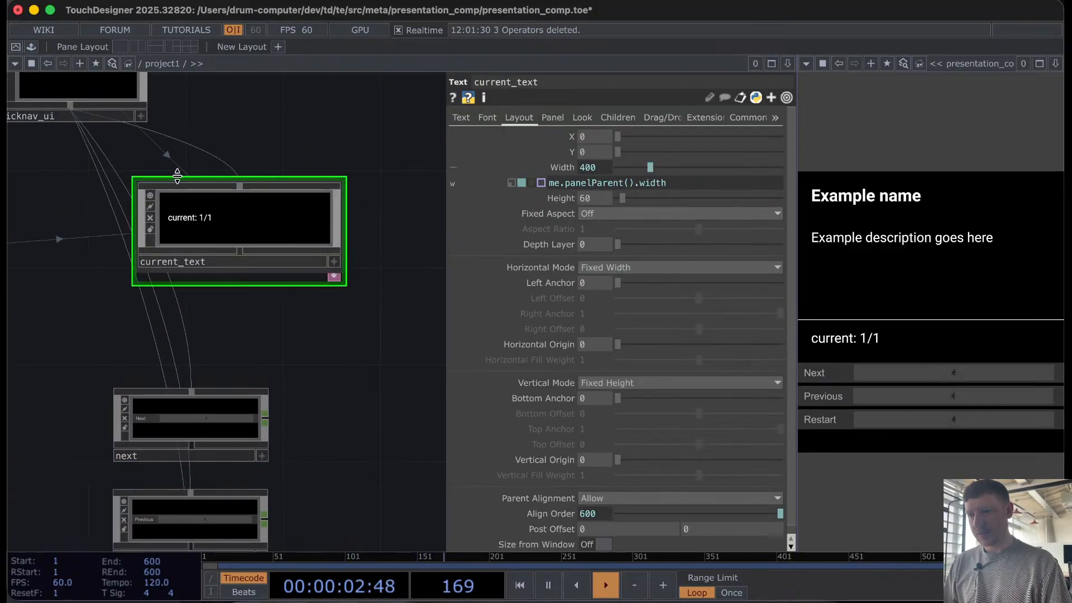
click(487, 118)
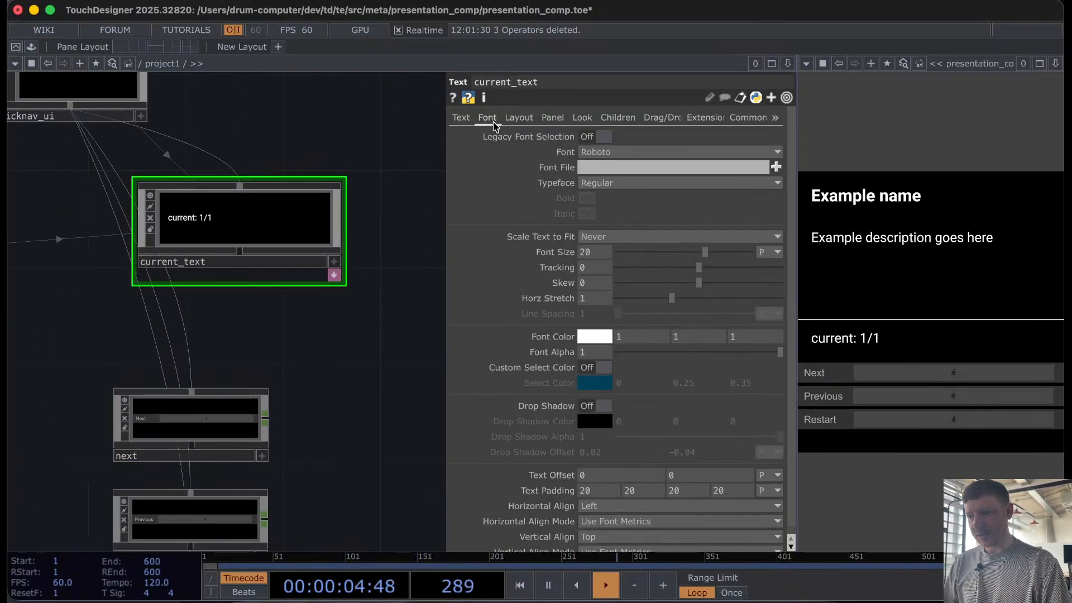
scroll(519, 391, down, 1)
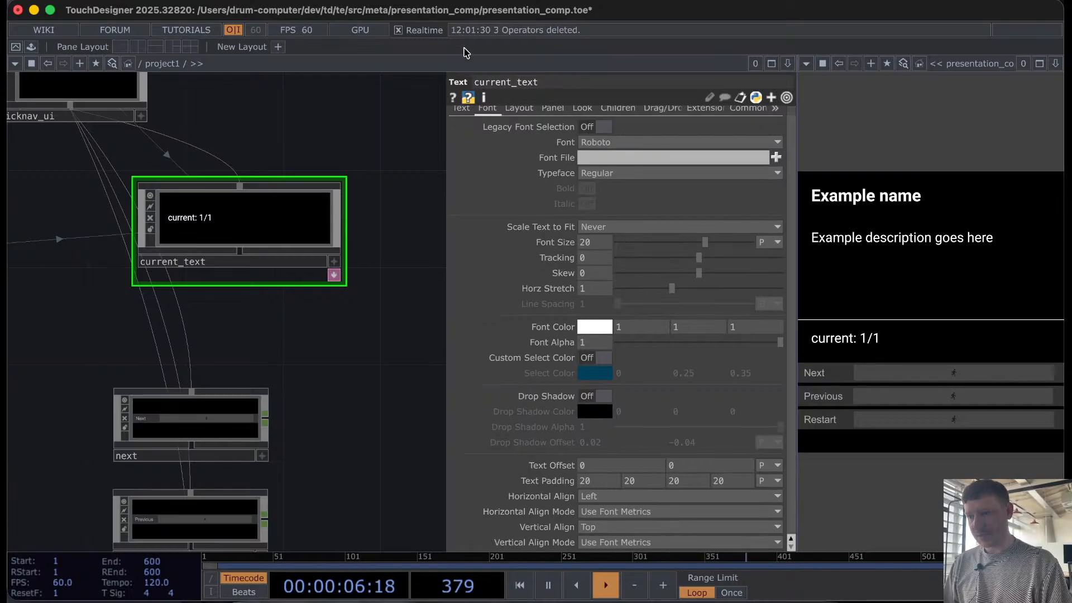
click(461, 109)
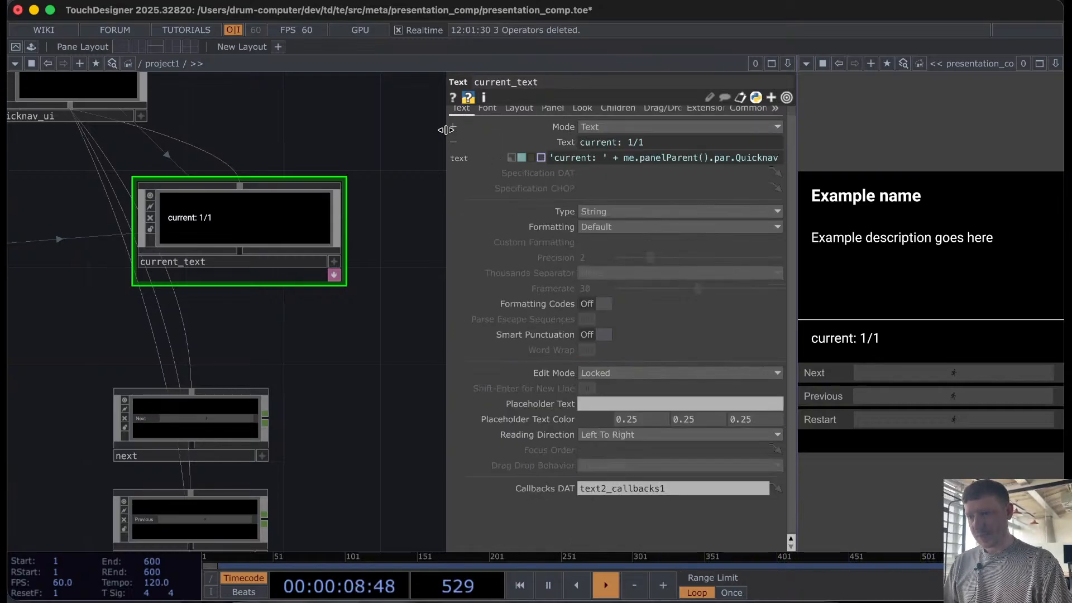
drag(447, 134, 113, 140)
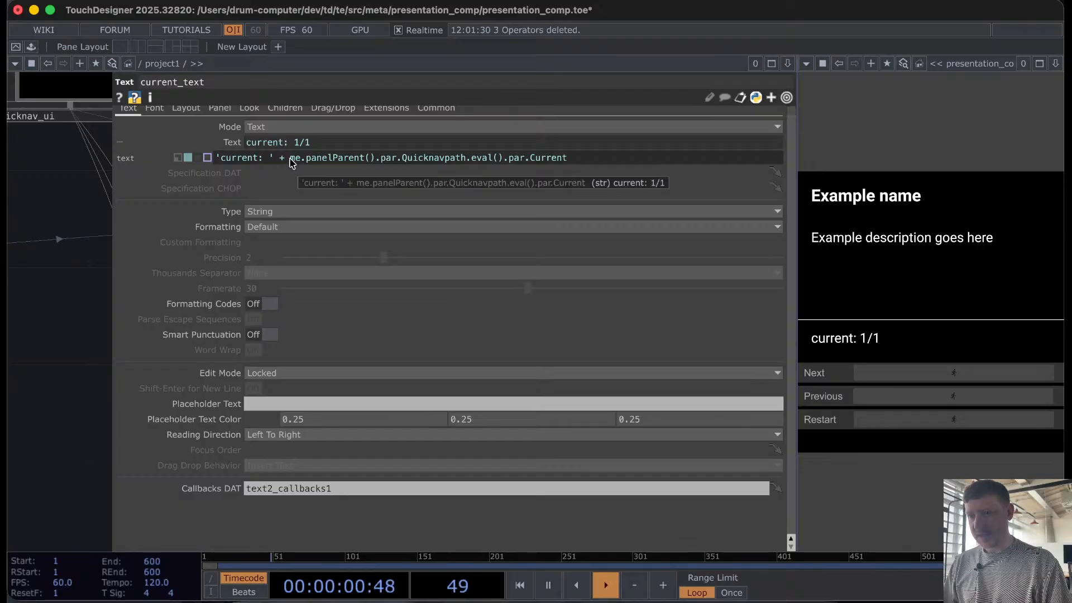
drag(290, 158, 525, 158)
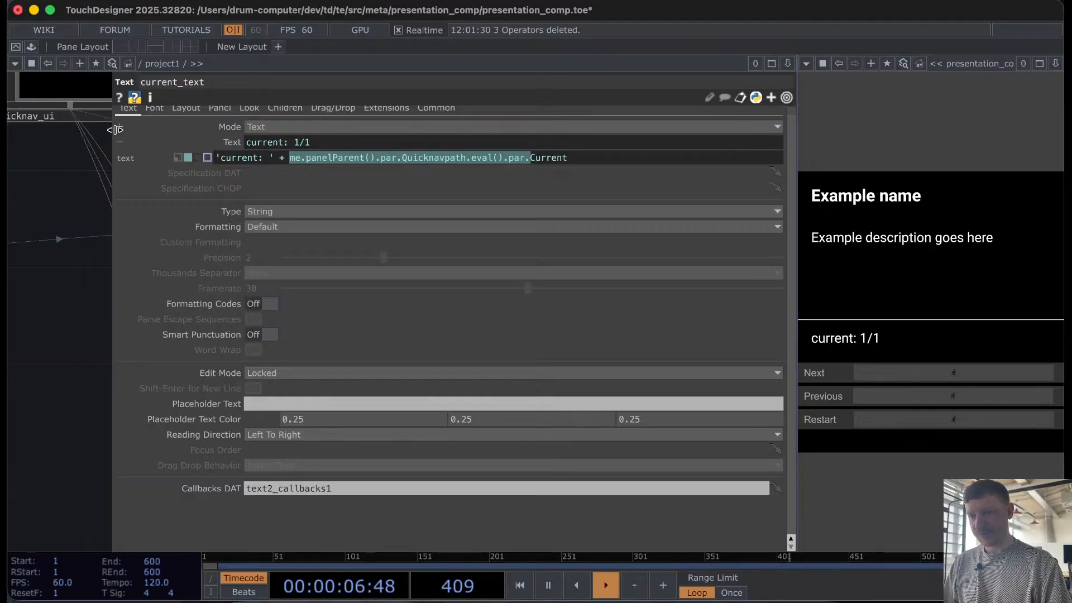
drag(115, 130, 475, 144)
Step: Switch the next widget's On To Off Script 0 to an expression reading me.panelParent().par.Quicknavpath.eval().par
drag(114, 335, 369, 176)
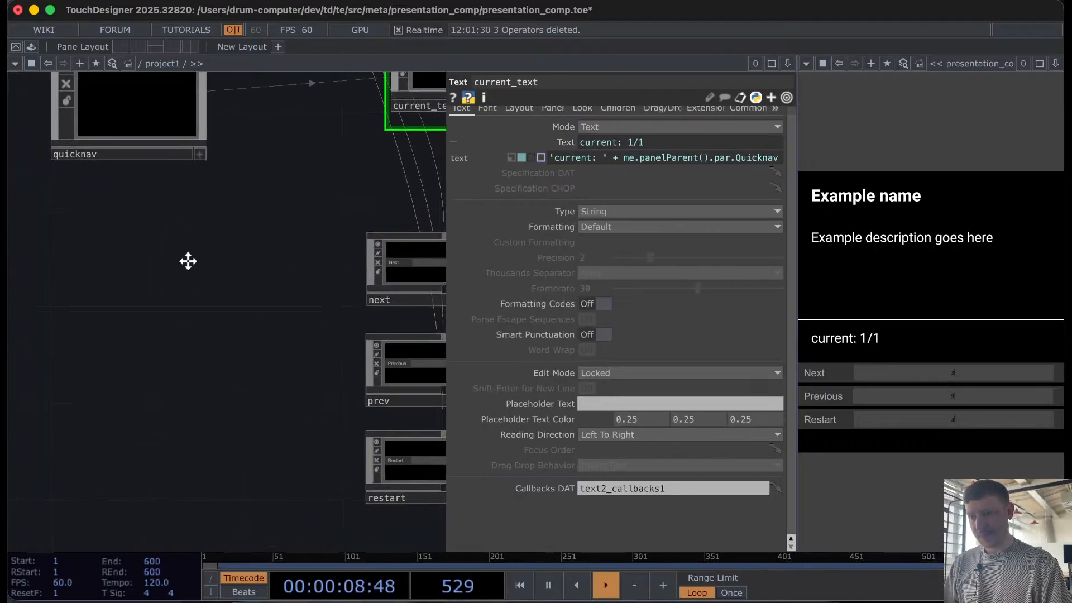
scroll(189, 261, right, 6)
click(294, 259)
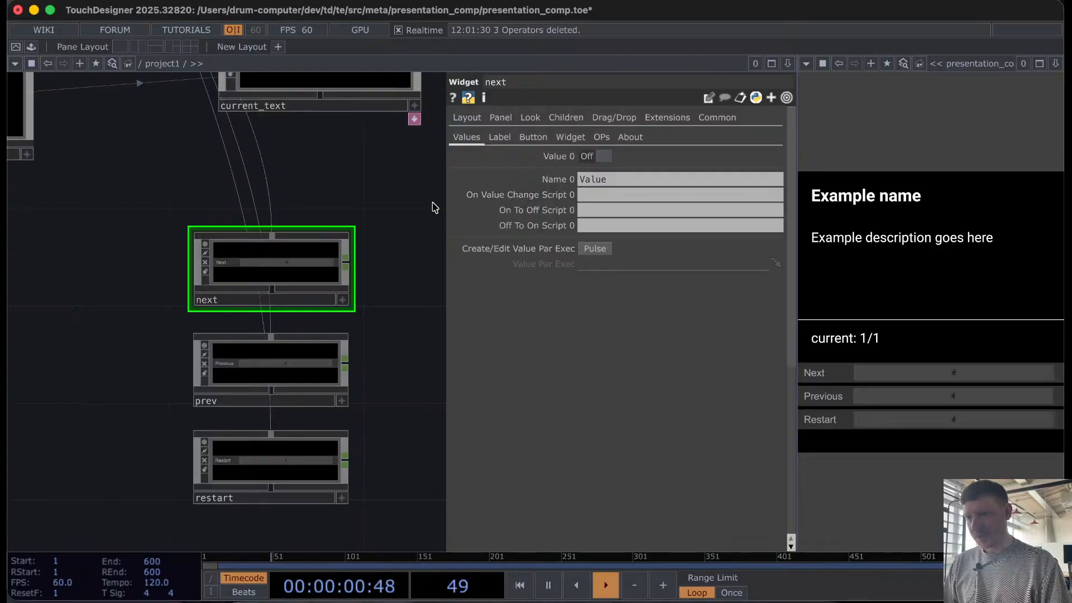
drag(446, 196, 247, 182)
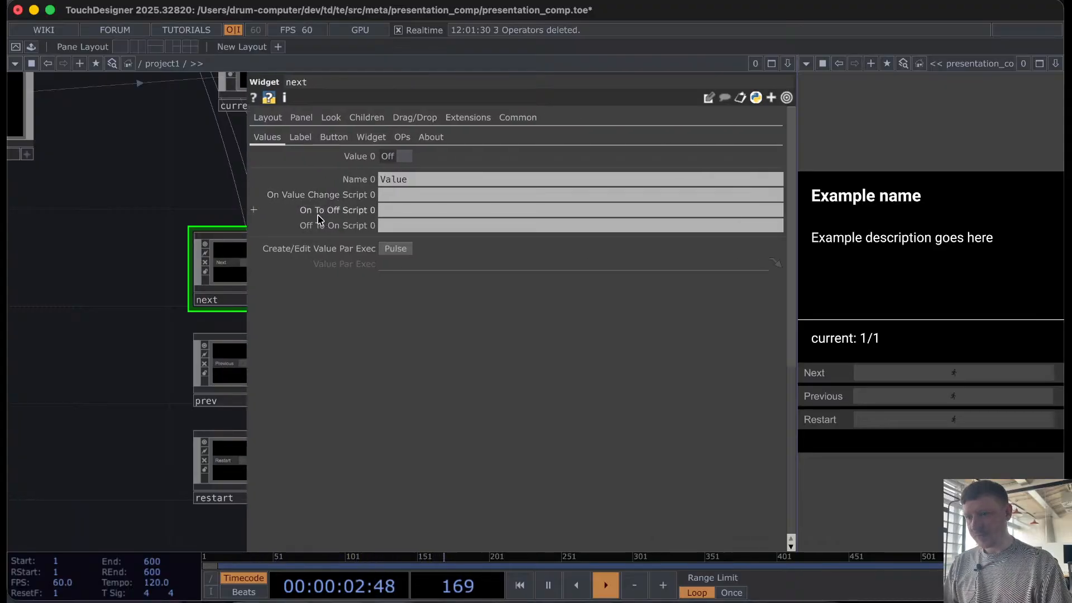
click(295, 215)
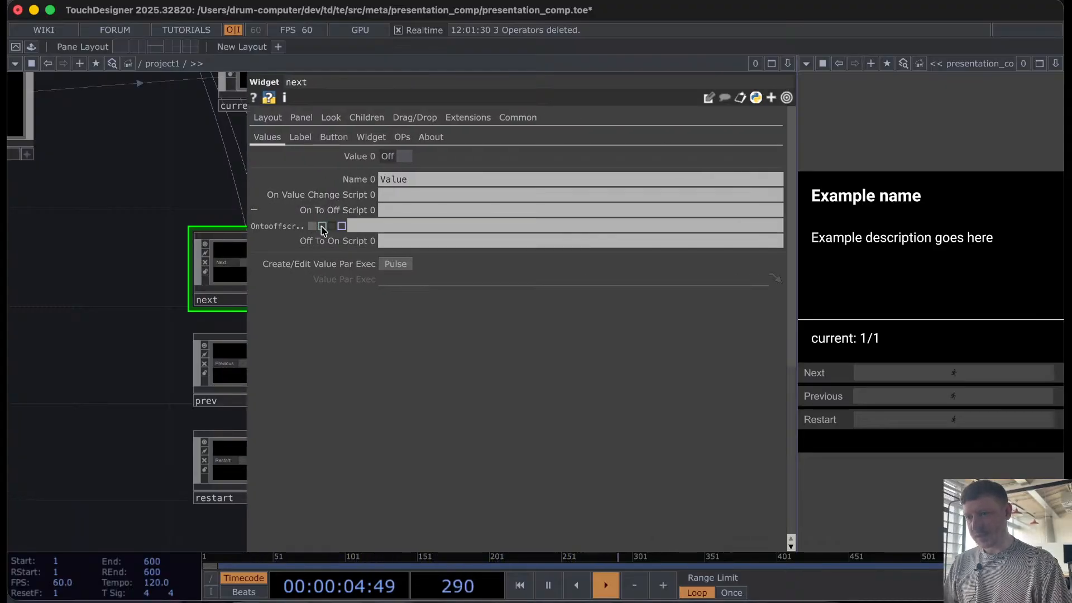
click(366, 226)
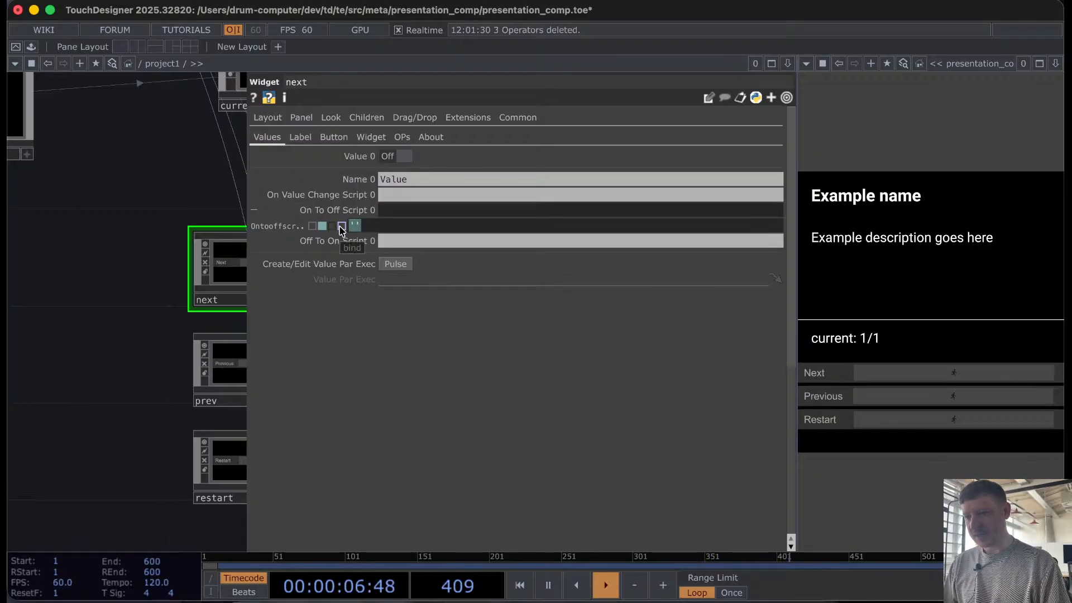
text(me.panelParent().par.Quicknavpath.eval().par.)
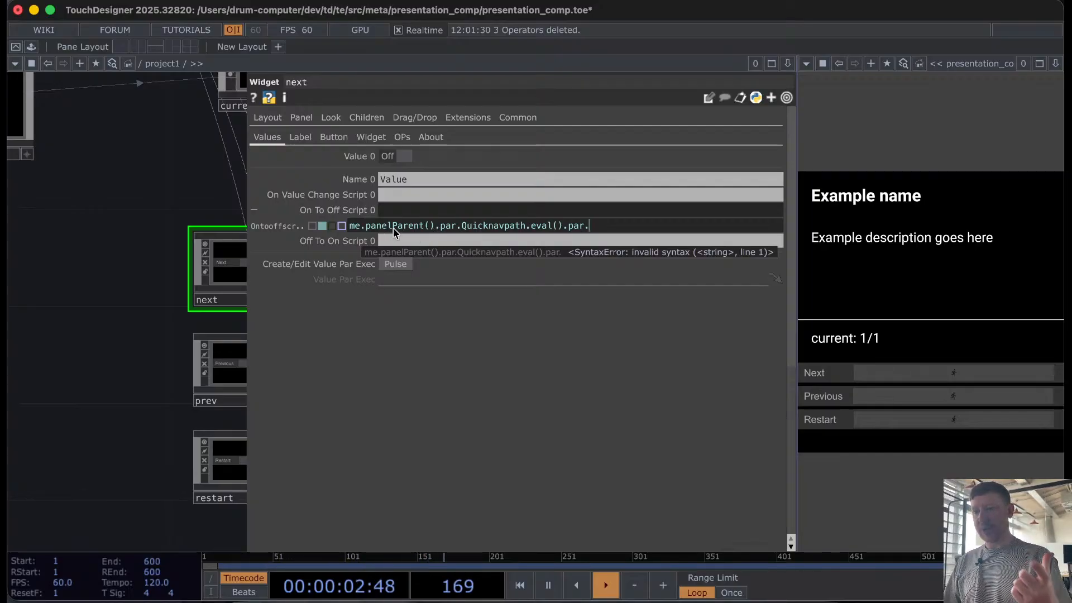
Step: Check the Quicknav Path parameter of quicknav_ui and the scripting name of quicknav's Next parameter against the next widget's script expression
drag(160, 231, 133, 454)
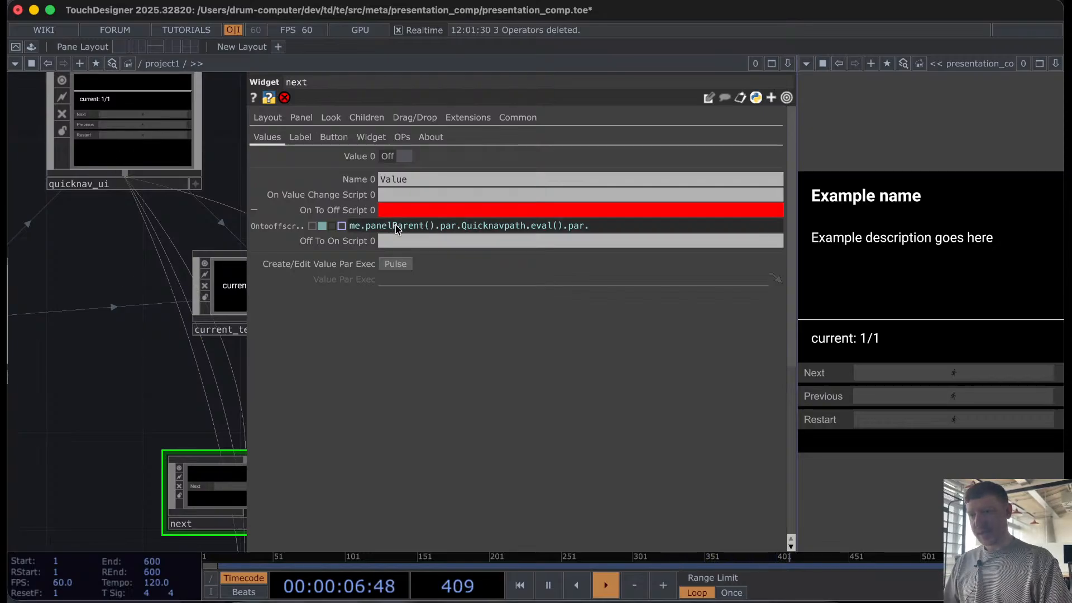
mouse_move(450, 230)
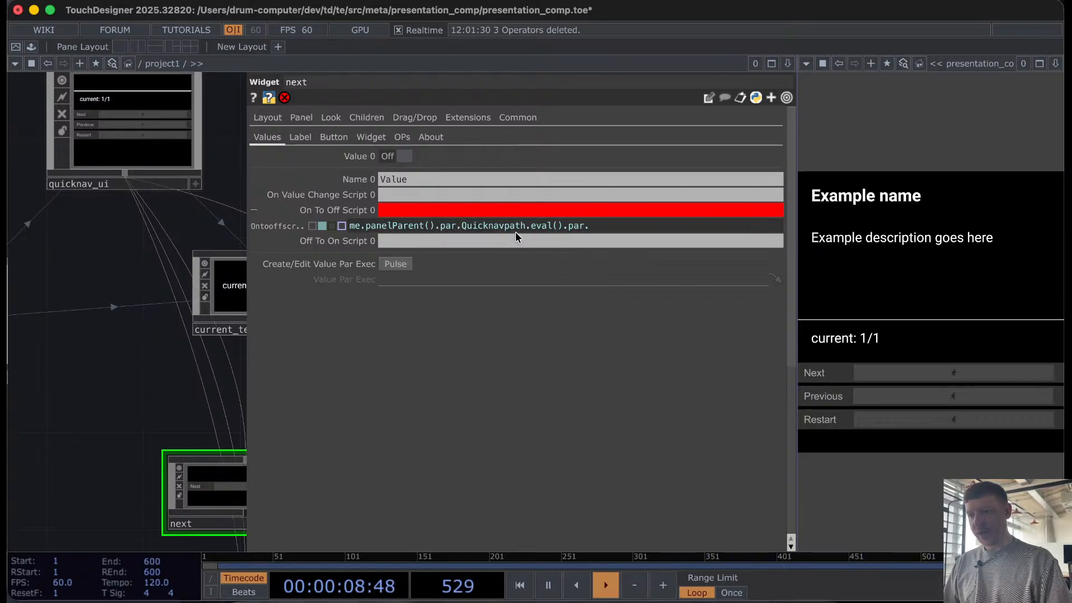
click(158, 126)
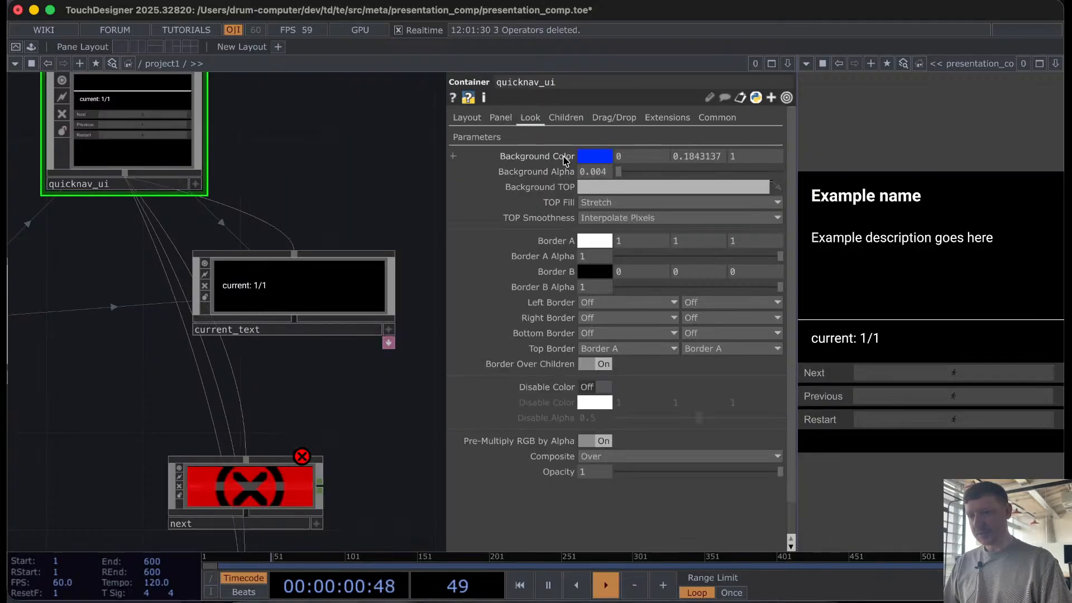
click(477, 137)
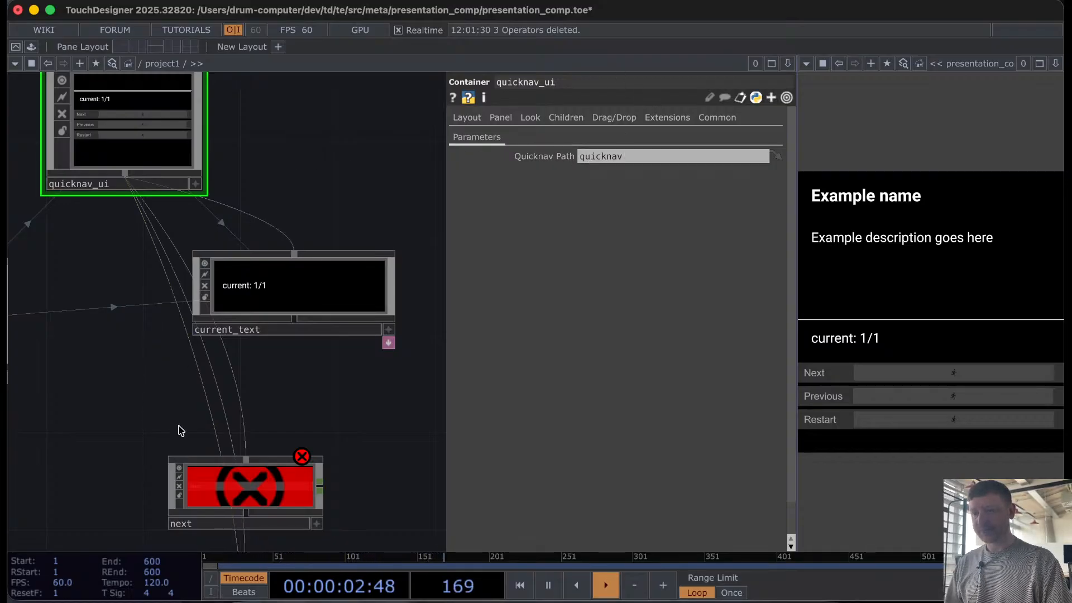
click(247, 490)
drag(446, 163, 106, 173)
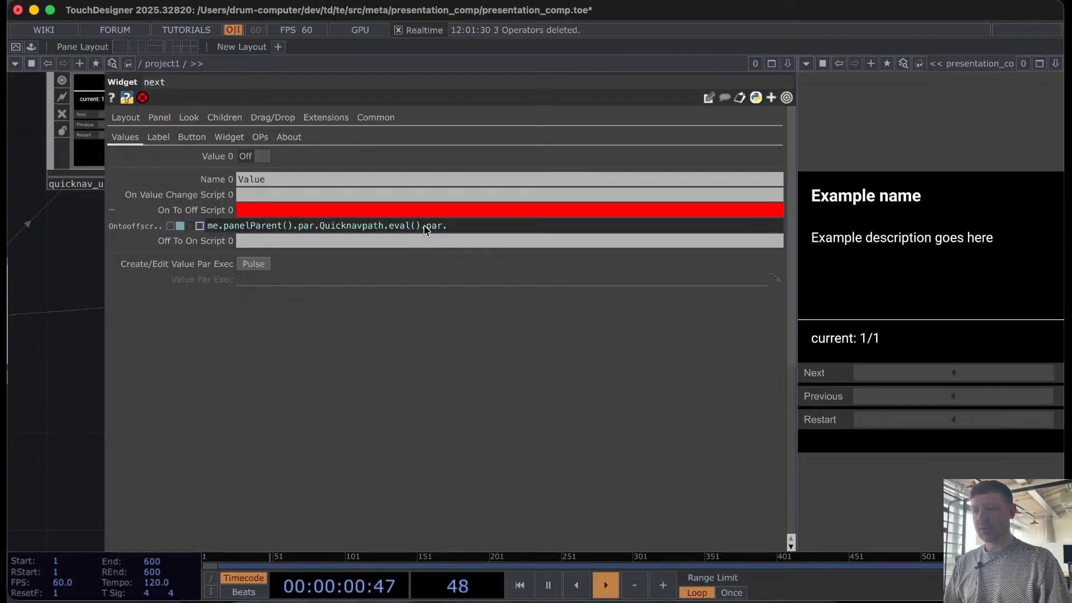
scroll(56, 201, up, 5)
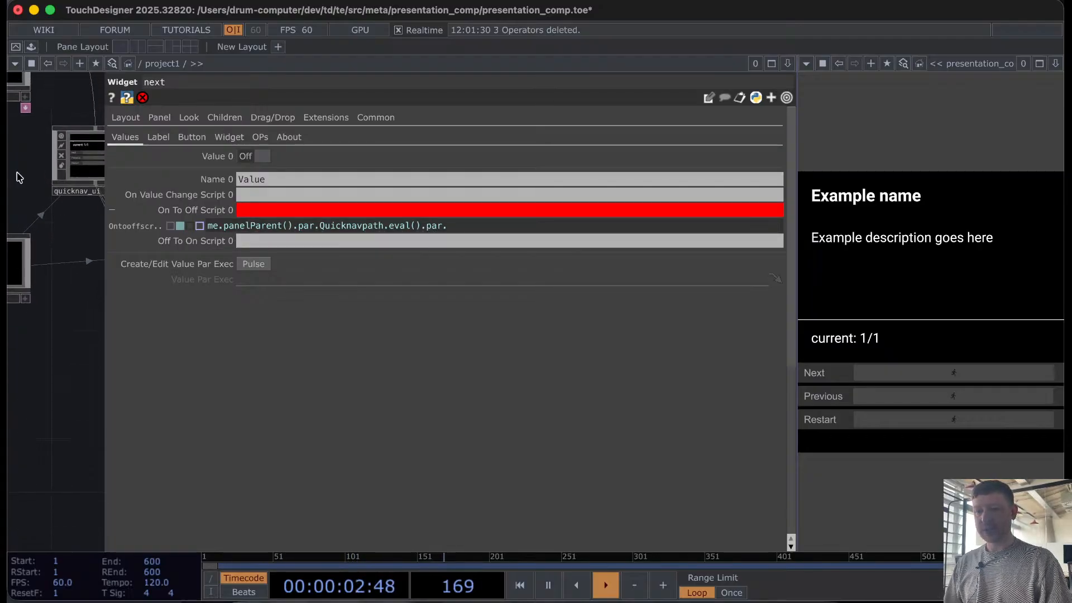
drag(44, 181, 46, 220)
scroll(78, 188, down, 4)
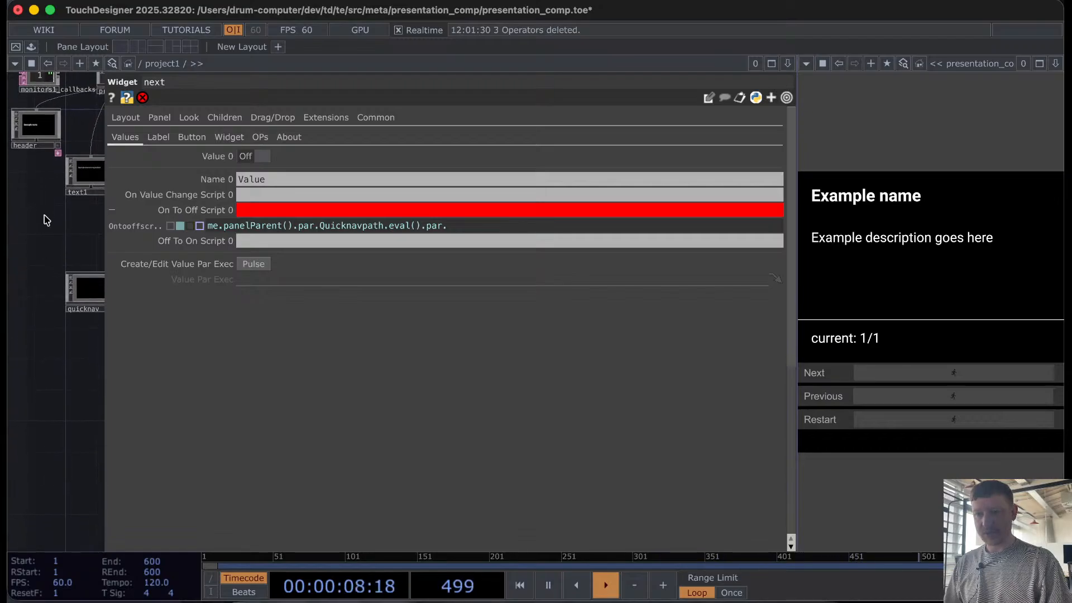
click(88, 282)
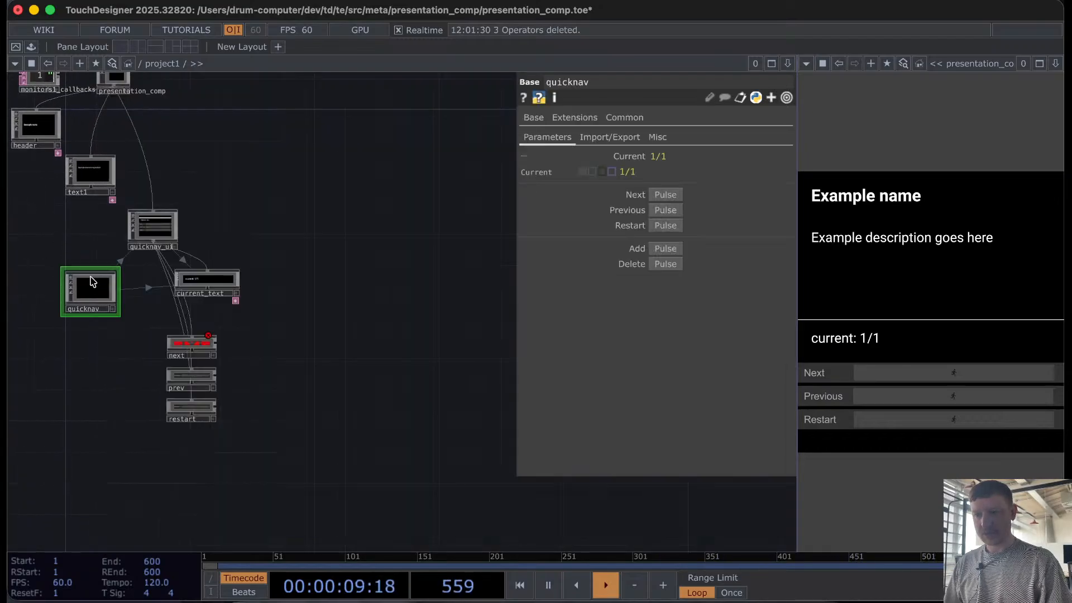
click(632, 194)
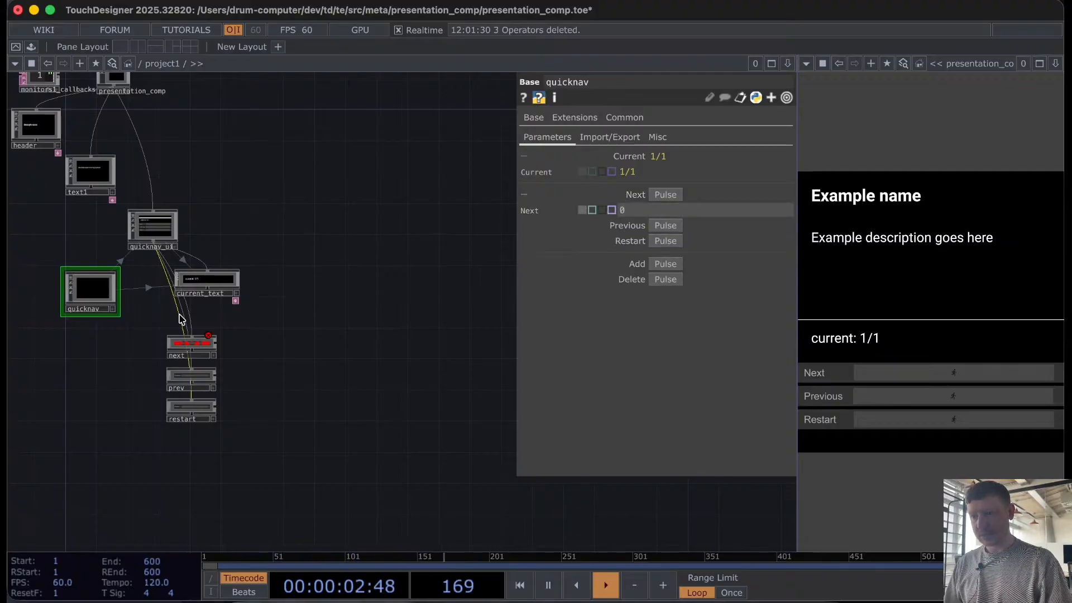
Step: Complete the next widget's On To Off Script 0 expression as me.panelParent().par.Quicknavpath.eval().par.Next.pulse()
scroll(179, 311, up, 5)
click(220, 403)
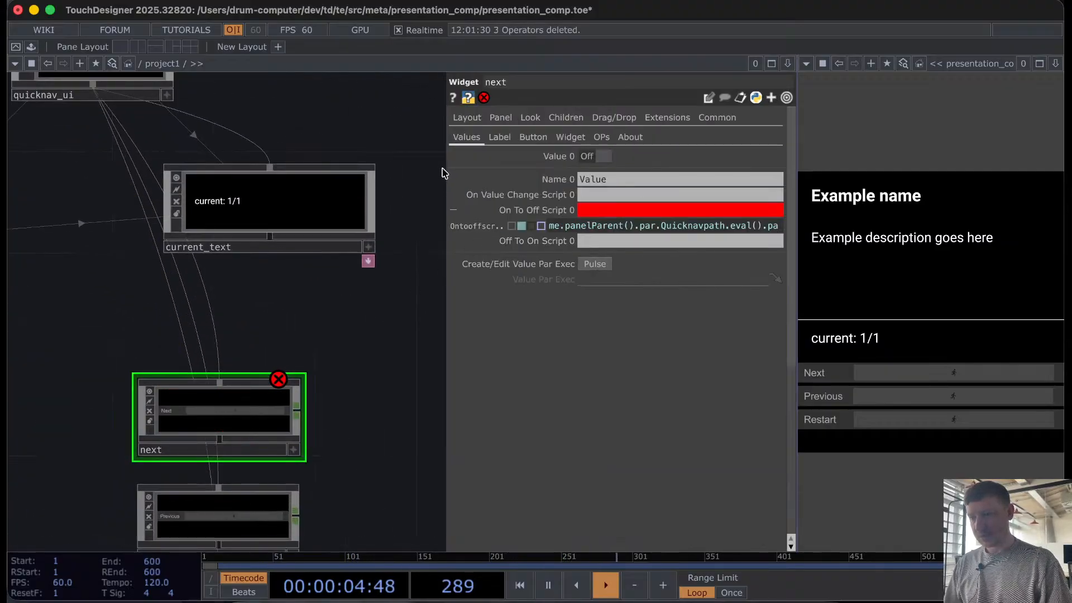
drag(444, 166, 76, 182)
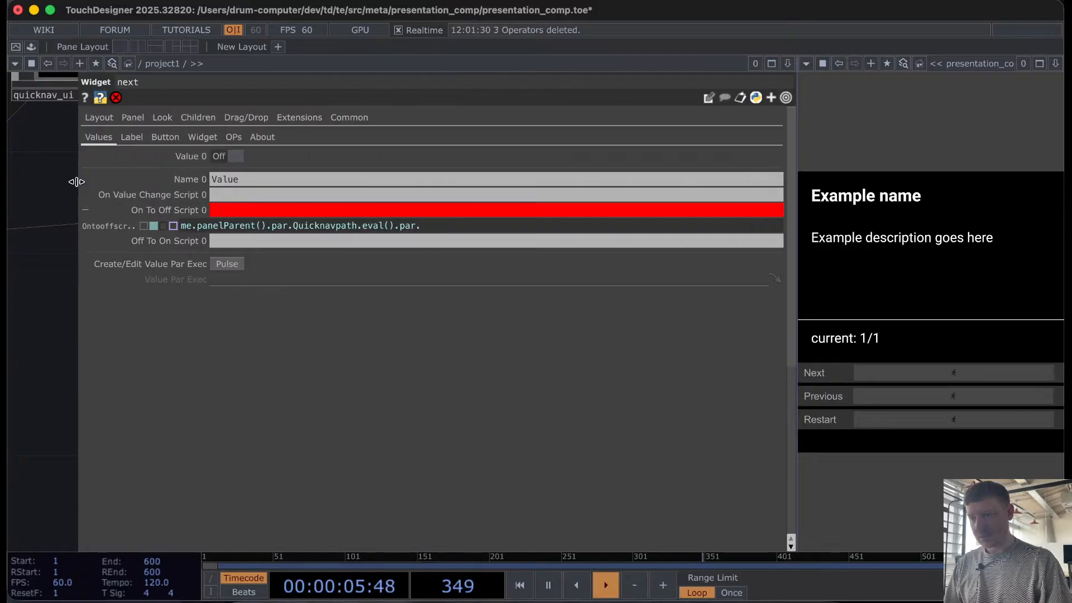
click(438, 223)
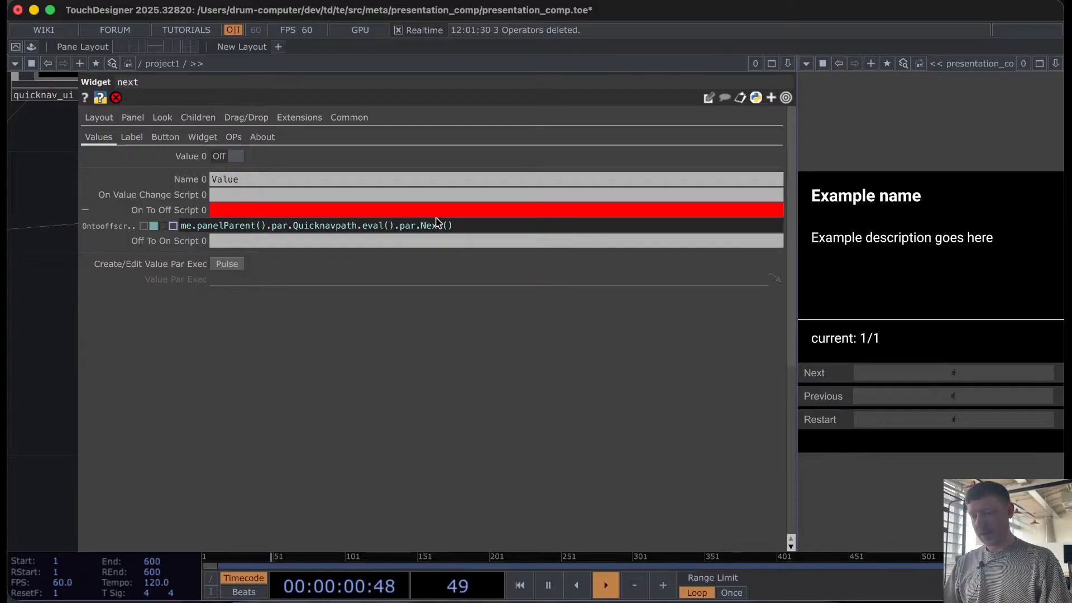
key(BackSpace)
key(BackSpace)
text(.pulse)
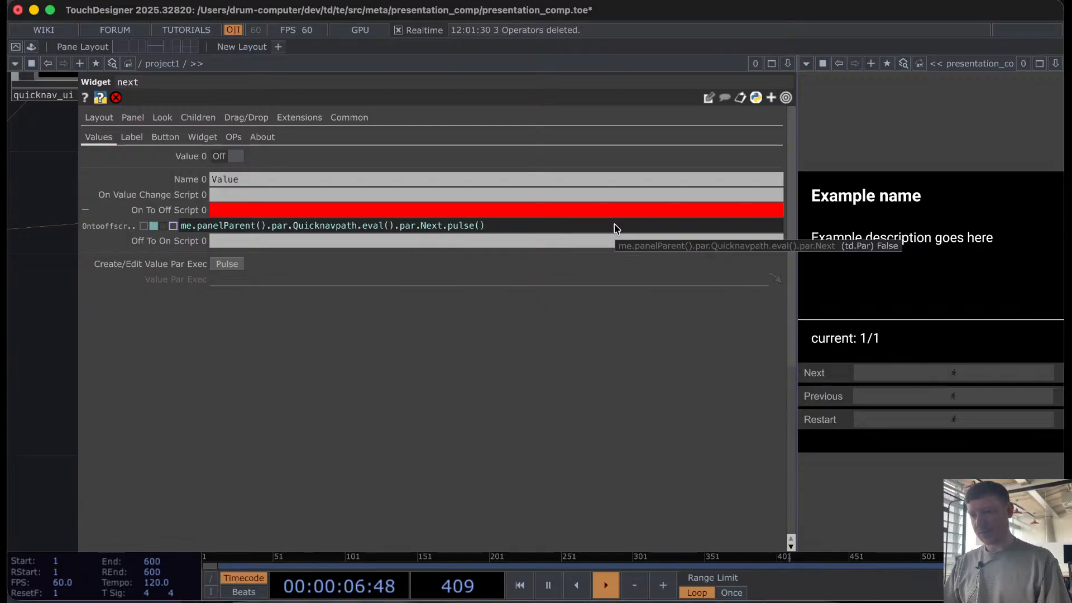
click(38, 380)
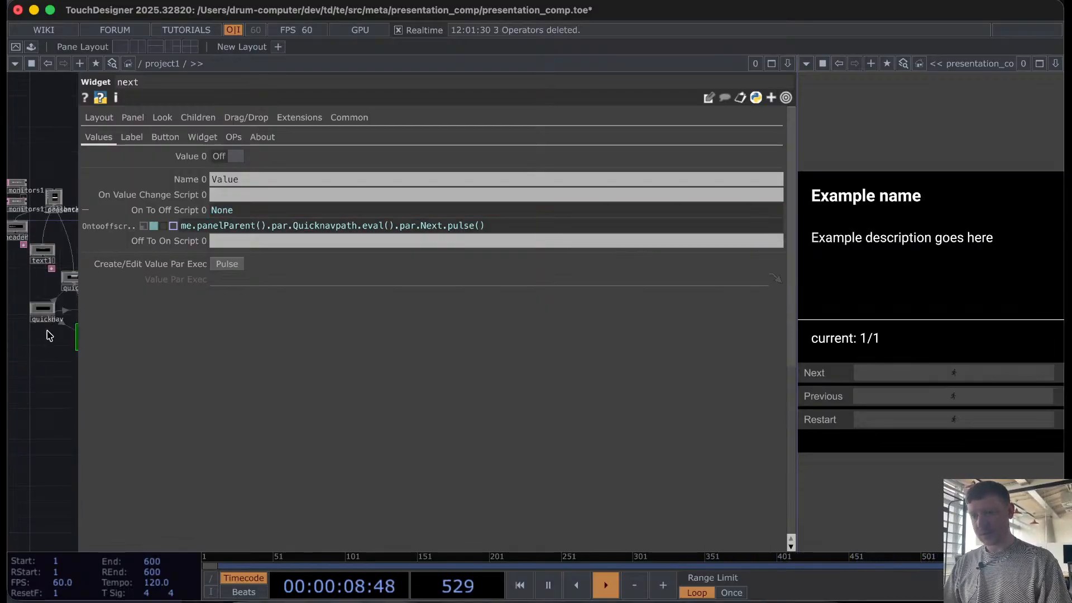
click(102, 215)
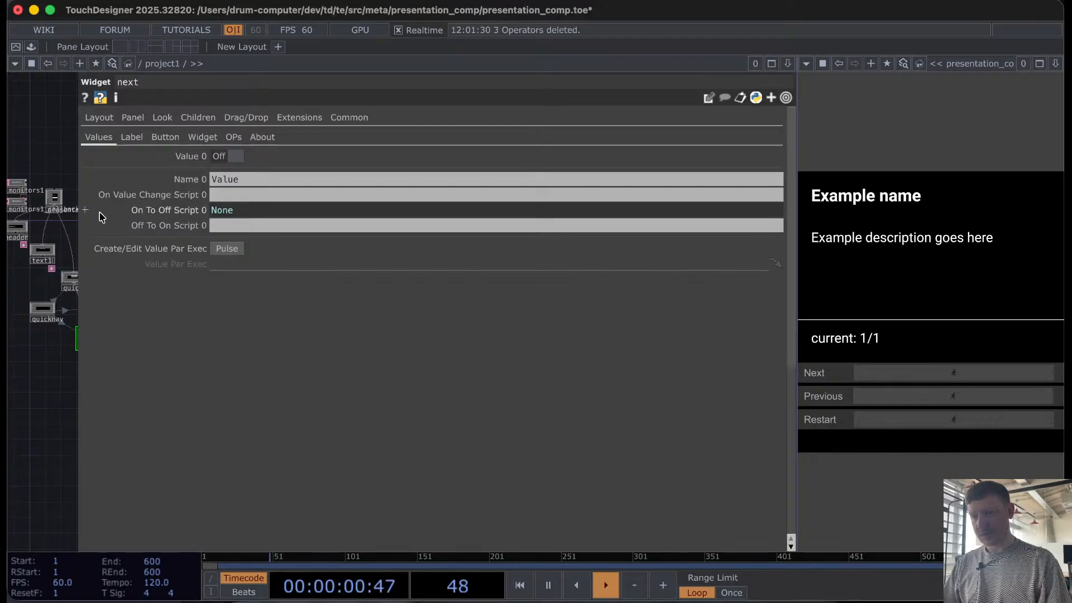
Step: Select the quicknav component in the network and show its parameters
drag(80, 248, 447, 249)
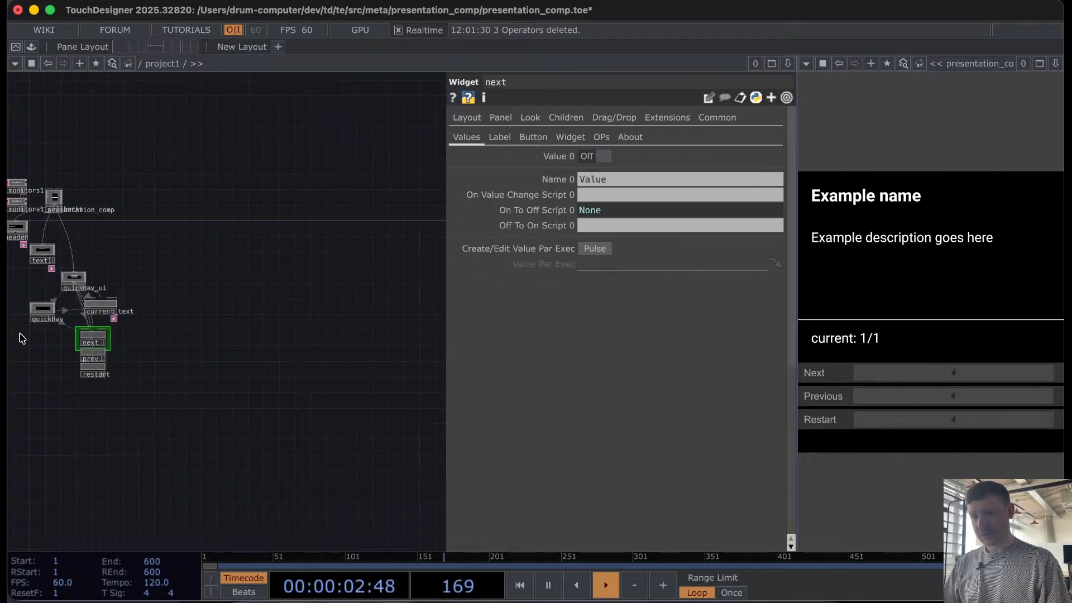
scroll(34, 324, up, 5)
scroll(38, 313, up, 4)
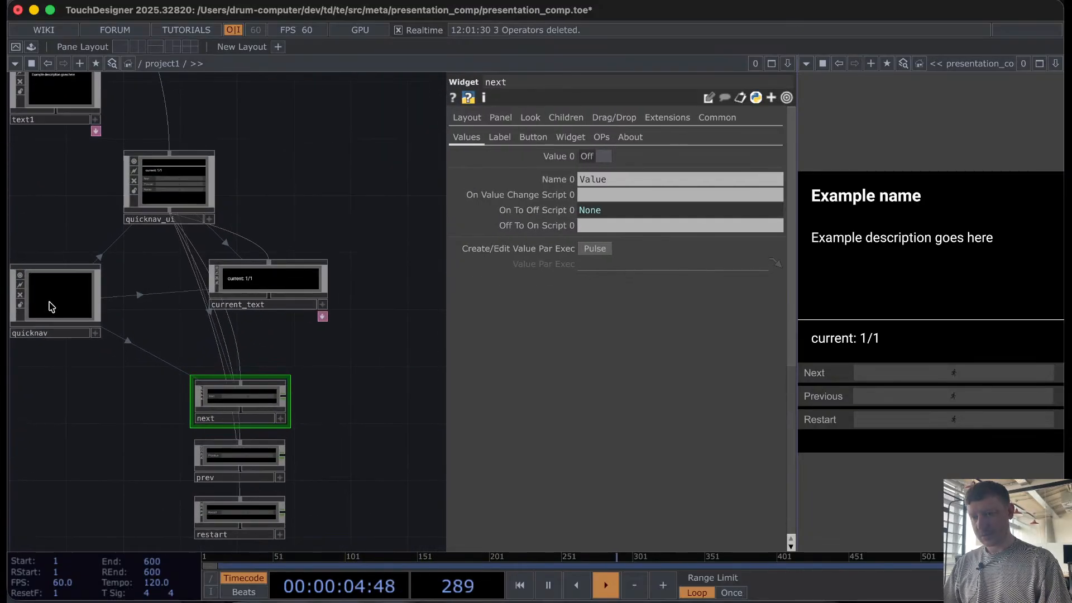
click(52, 307)
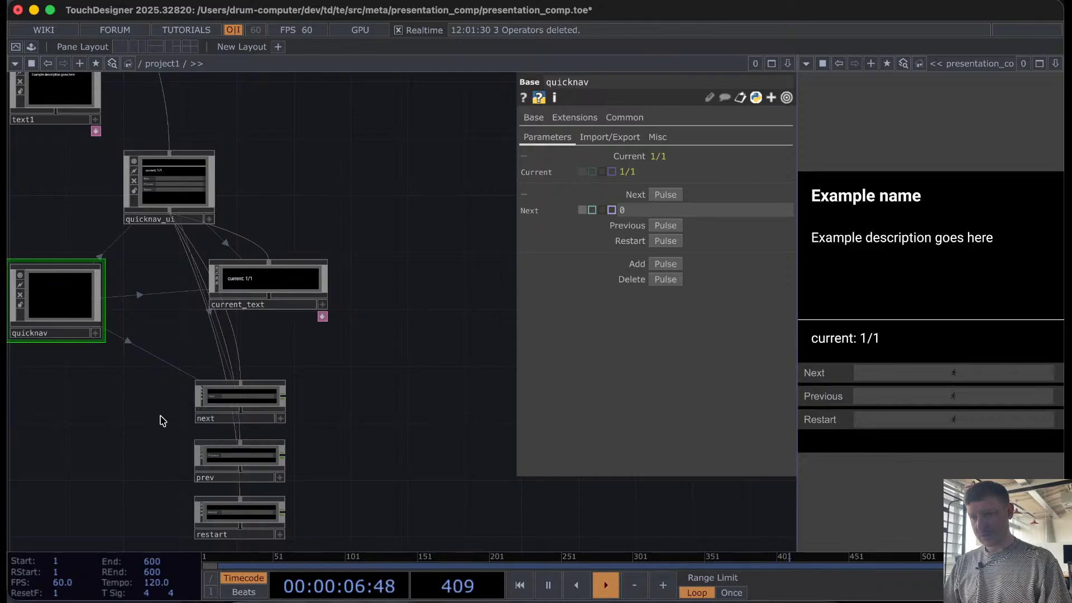
scroll(340, 383, down, 3)
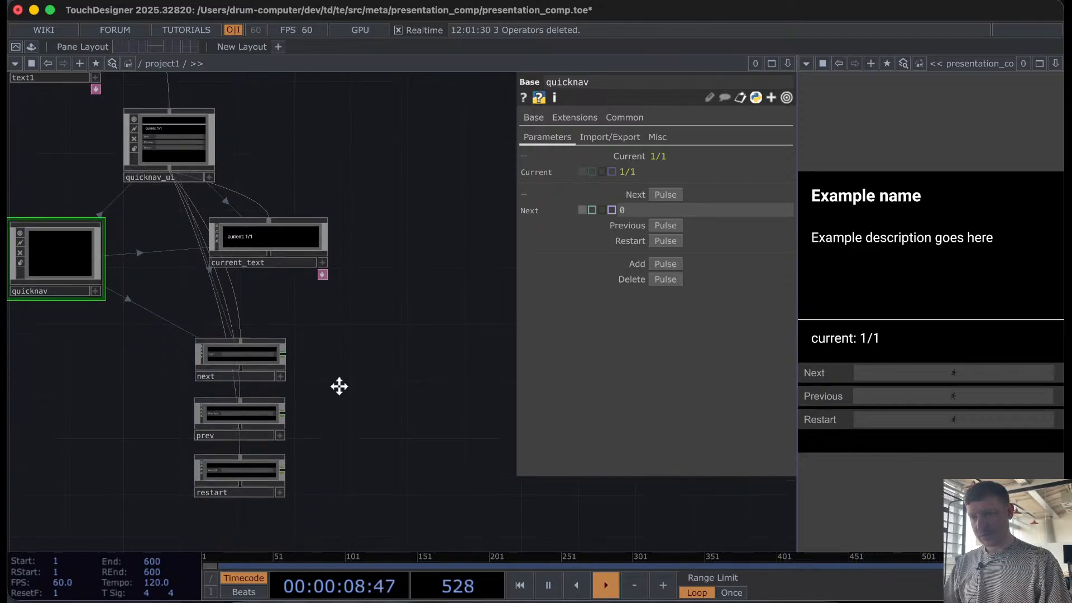
right_click(64, 231)
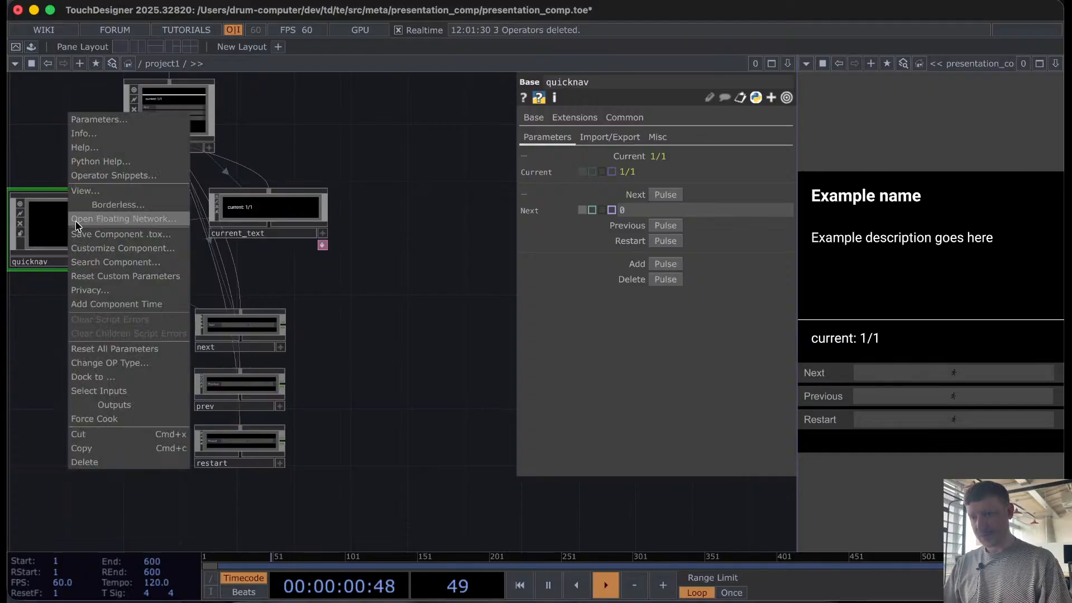
click(86, 197)
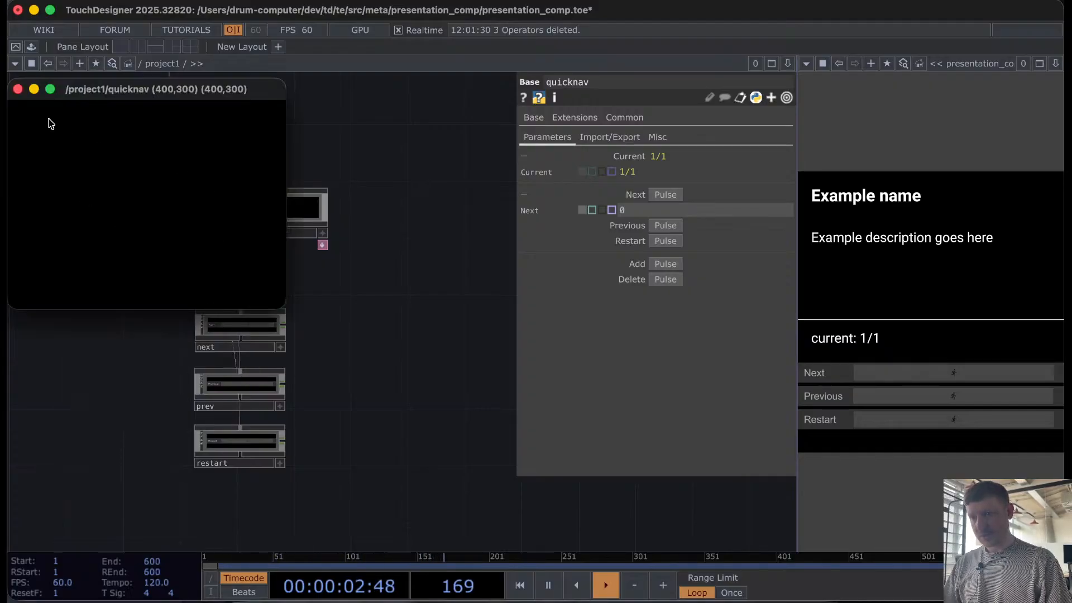
click(18, 90)
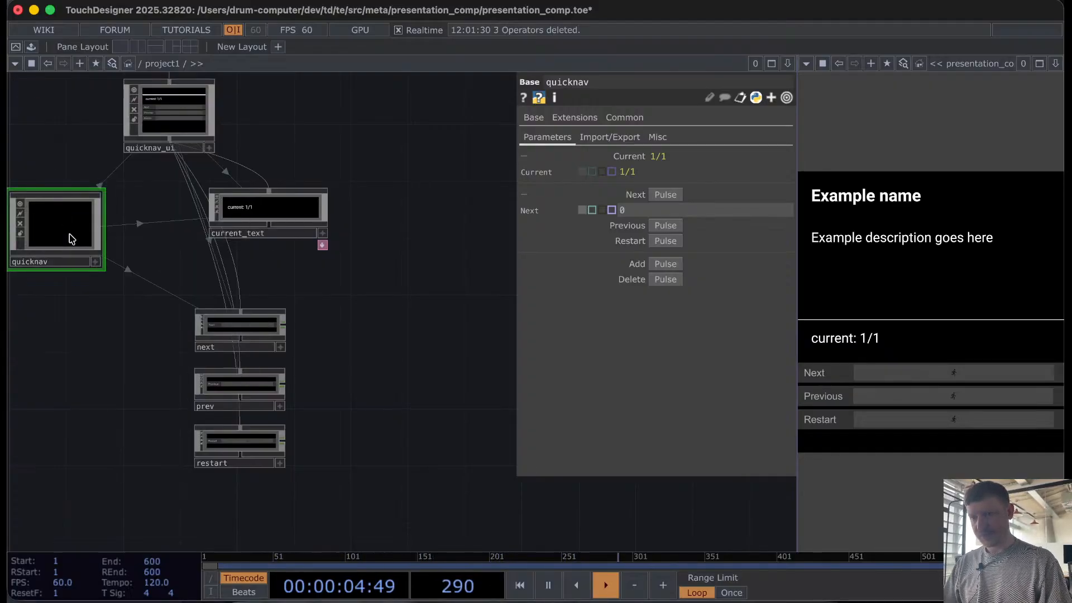
Step: Using a floating quicknav parameter window, add a navigation entry for each of the next, prev and restart widgets, closing the window when done
right_click(73, 240)
click(97, 125)
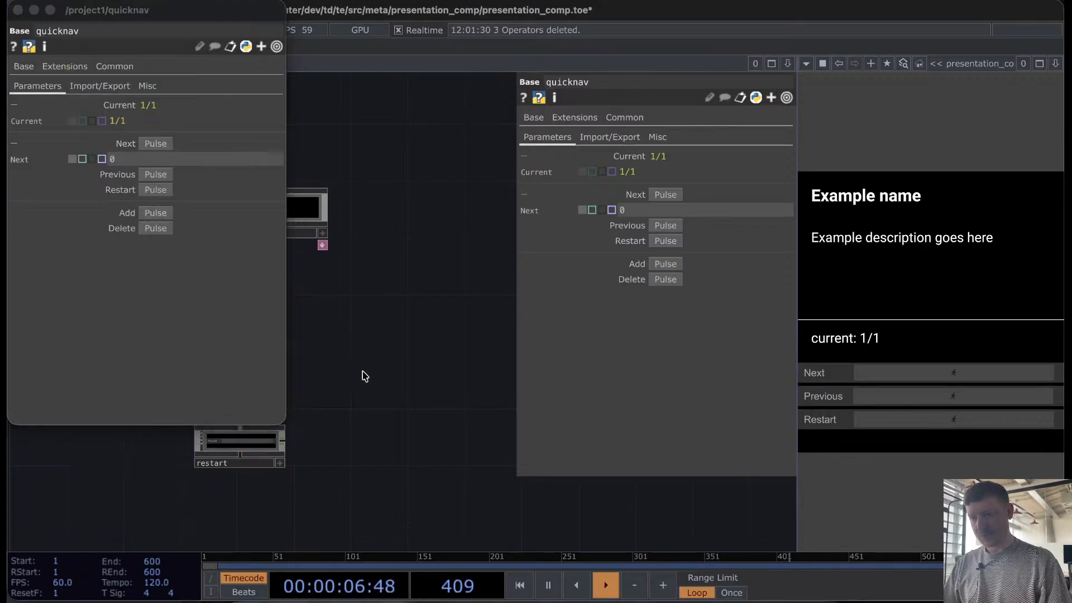
scroll(380, 369, left, 5)
click(395, 319)
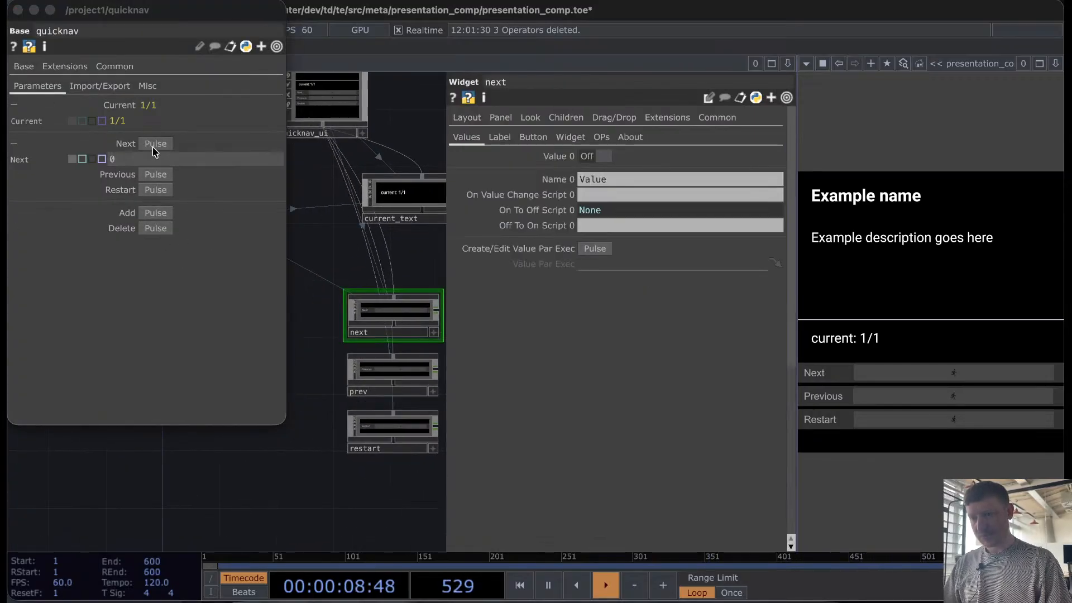
click(158, 220)
click(390, 373)
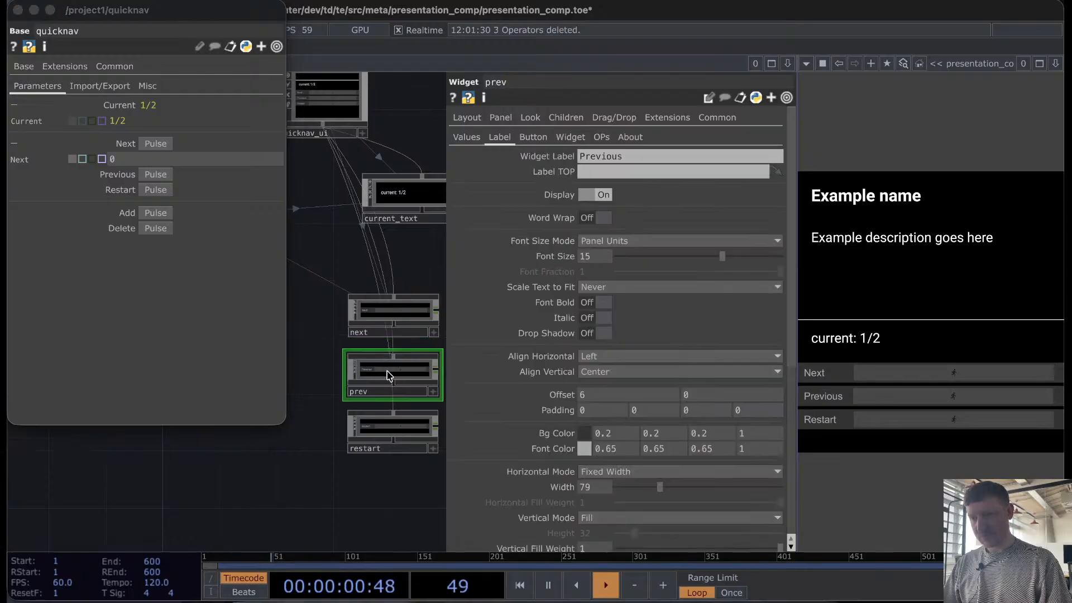
click(166, 217)
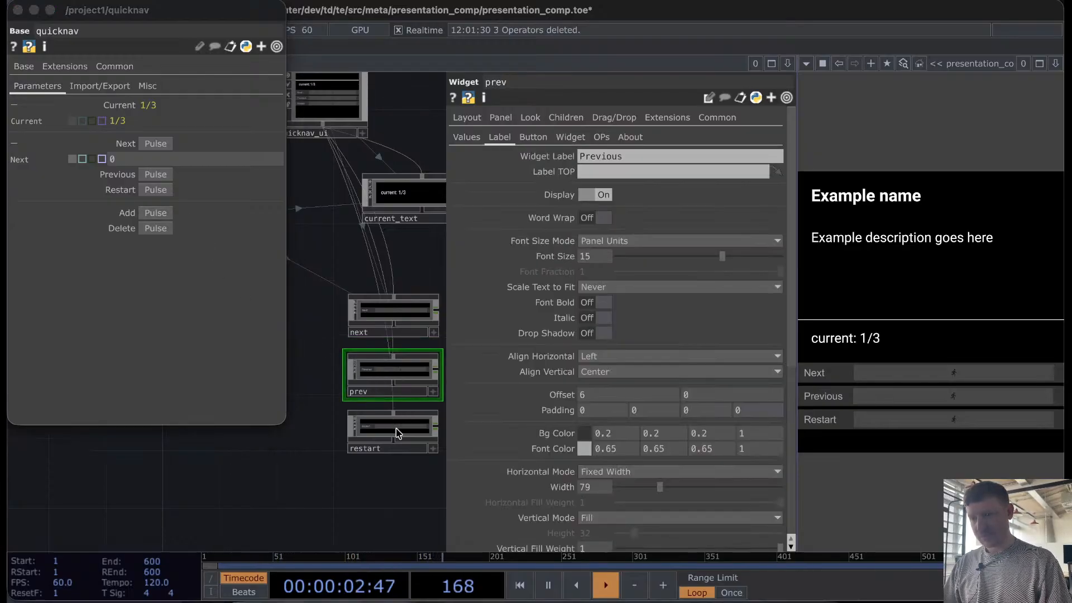
click(398, 430)
click(159, 215)
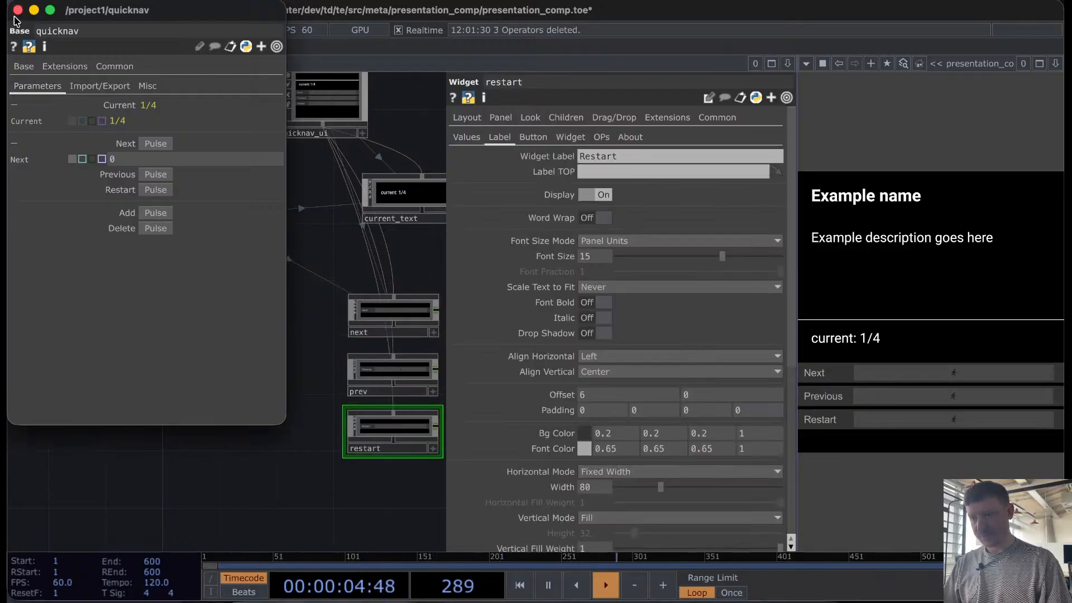
click(18, 9)
Step: Test the panel's Next button with the next widget's parameter values in view
click(399, 315)
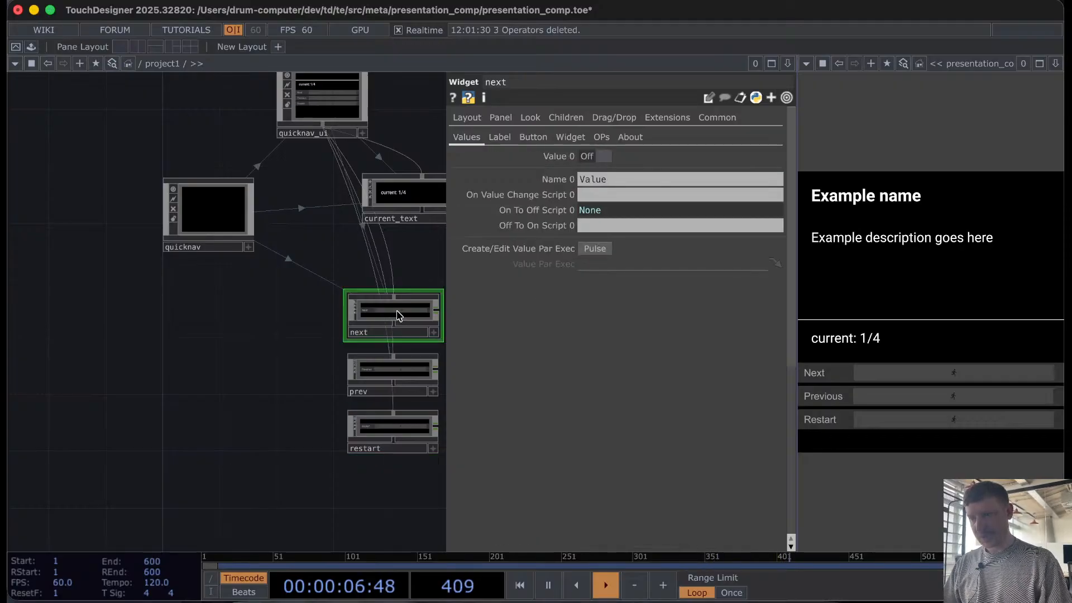
click(919, 375)
click(920, 373)
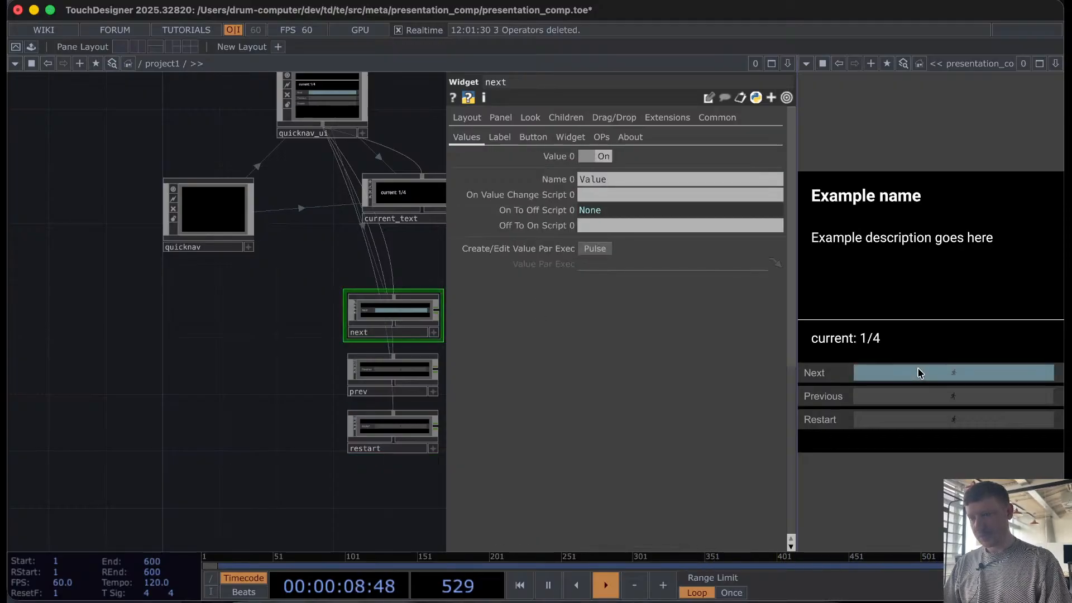
click(921, 373)
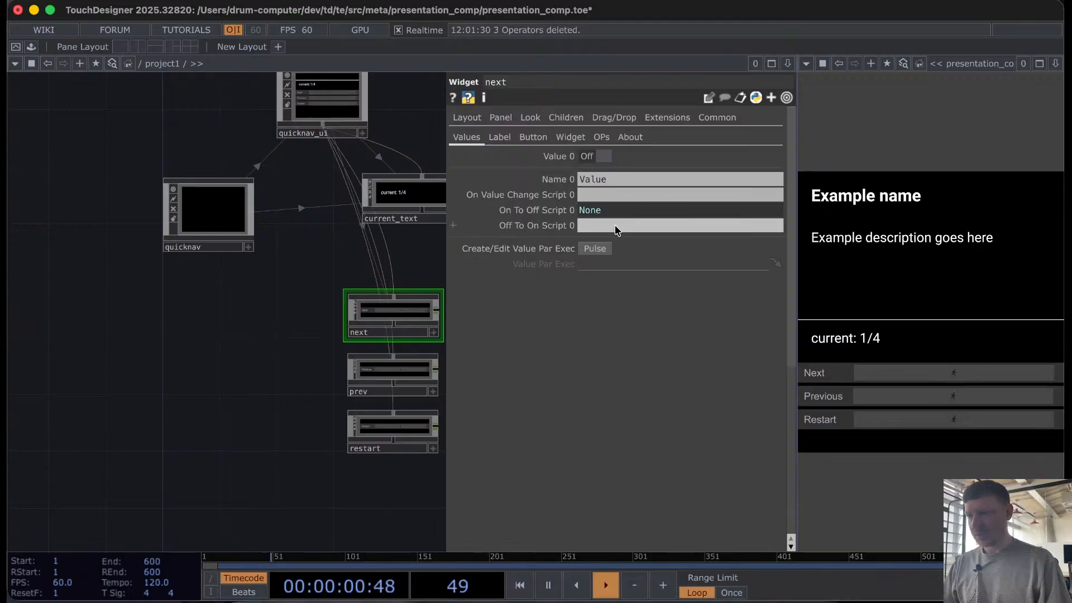
Step: Copy the next widget's full On To Off Script 0 expression, clear it and return the parameter to constant mode
click(525, 216)
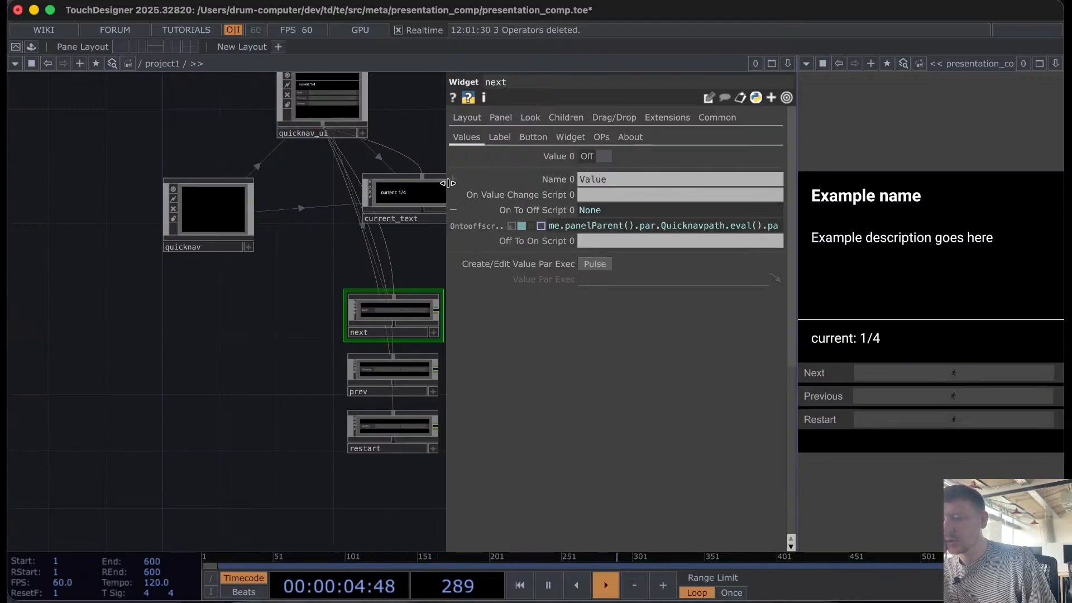
drag(447, 184, 207, 200)
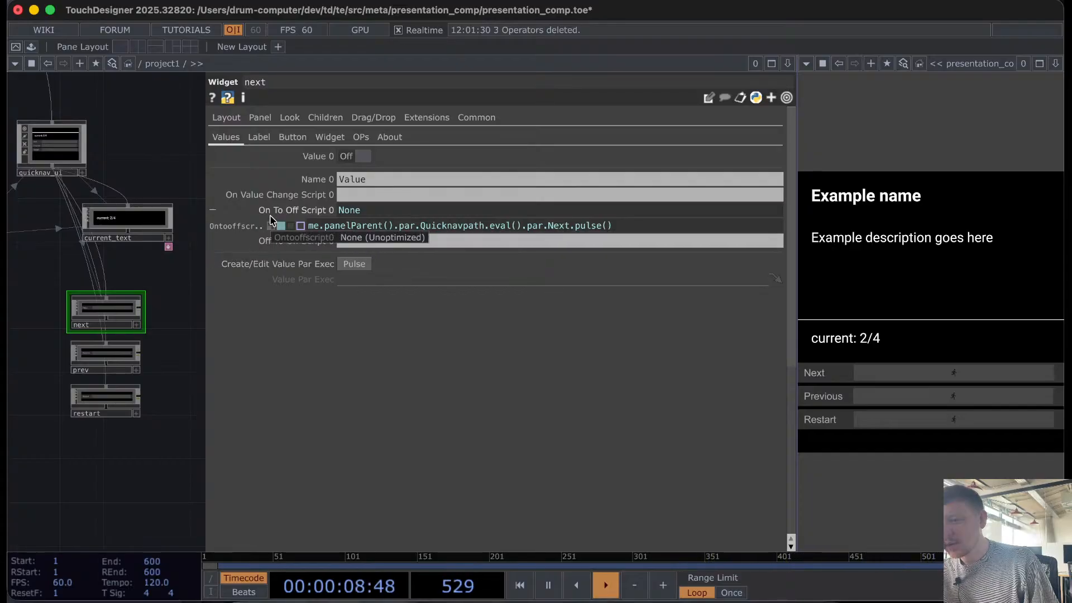
click(329, 229)
key(cmd+c)
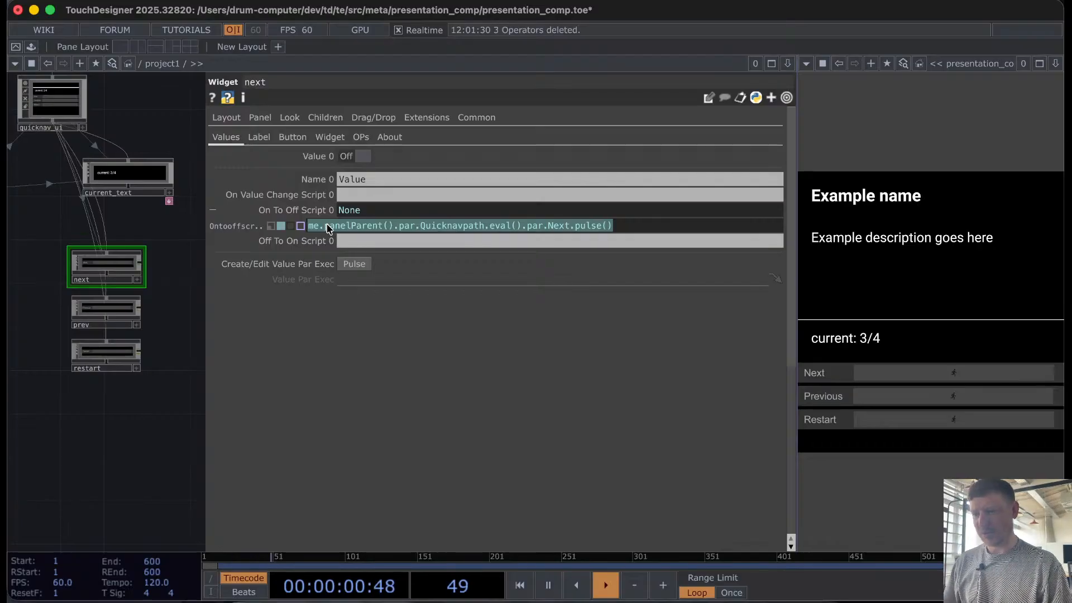
key(BackSpace)
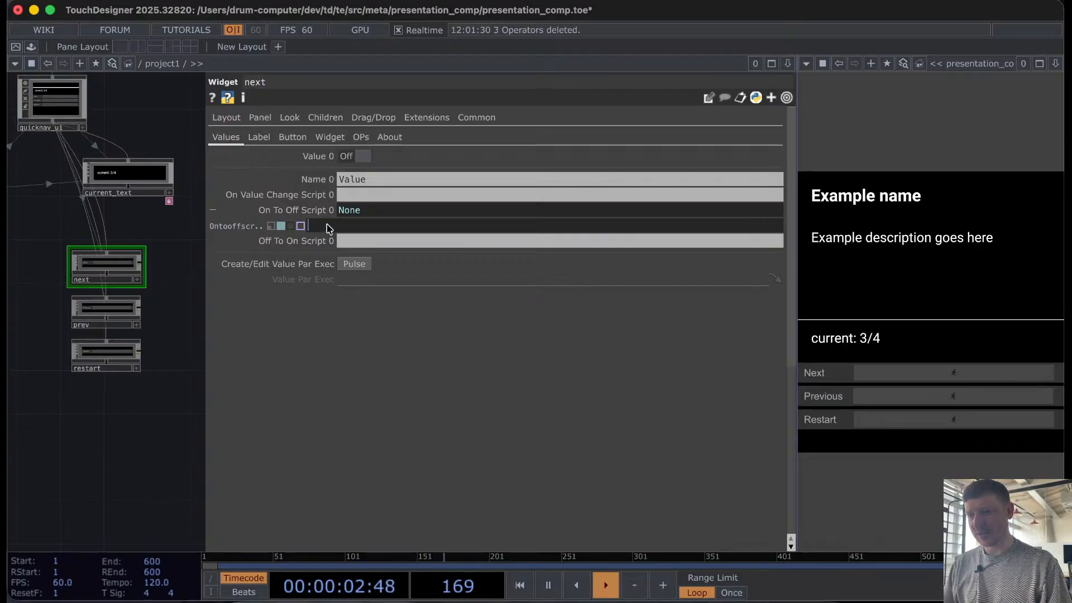
click(272, 225)
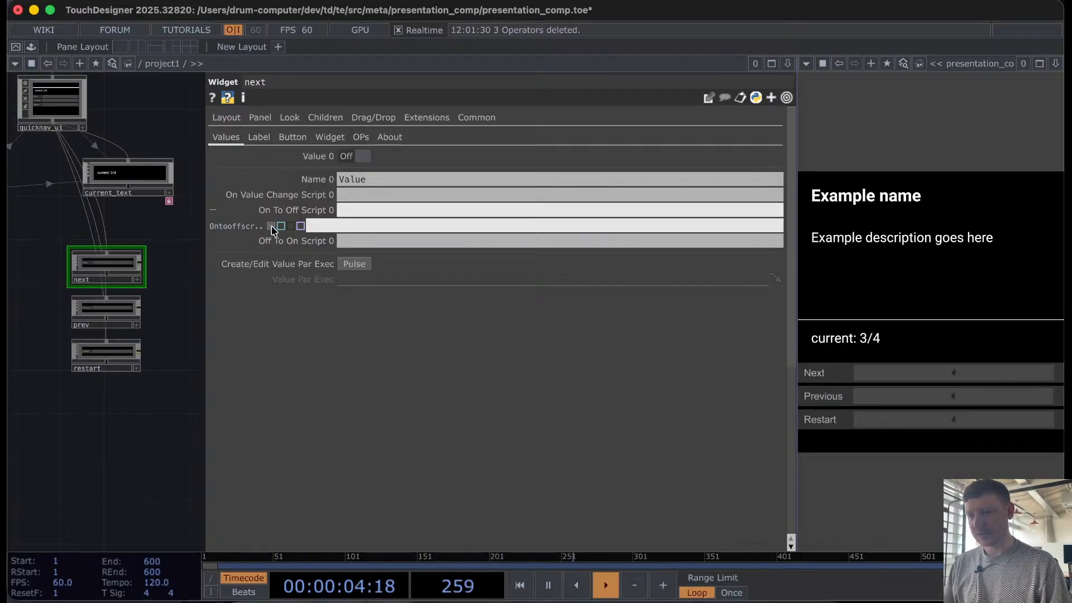
Step: Set the next widget's Off To On Script 0 to the expression me.panelParent().par.Quicknavpath.eval().par.Next.pulse()
click(317, 242)
click(281, 256)
click(339, 257)
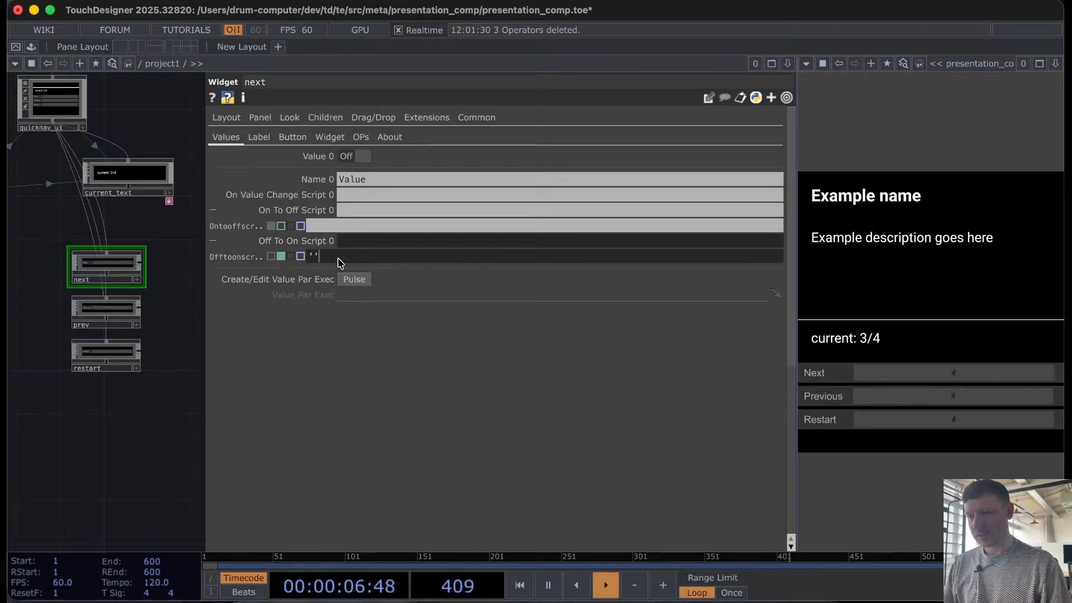
key(cmd+v)
Step: Test the panel's Next button repeatedly with the Off To On Script 0 expression in place
scroll(113, 375, up, 3)
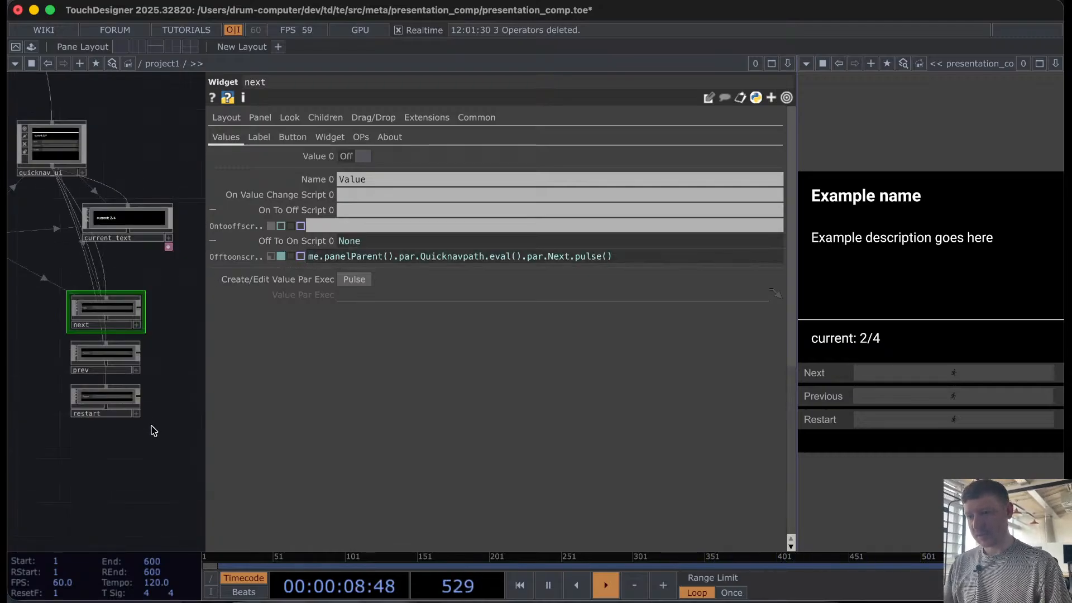
click(961, 378)
click(962, 378)
click(961, 378)
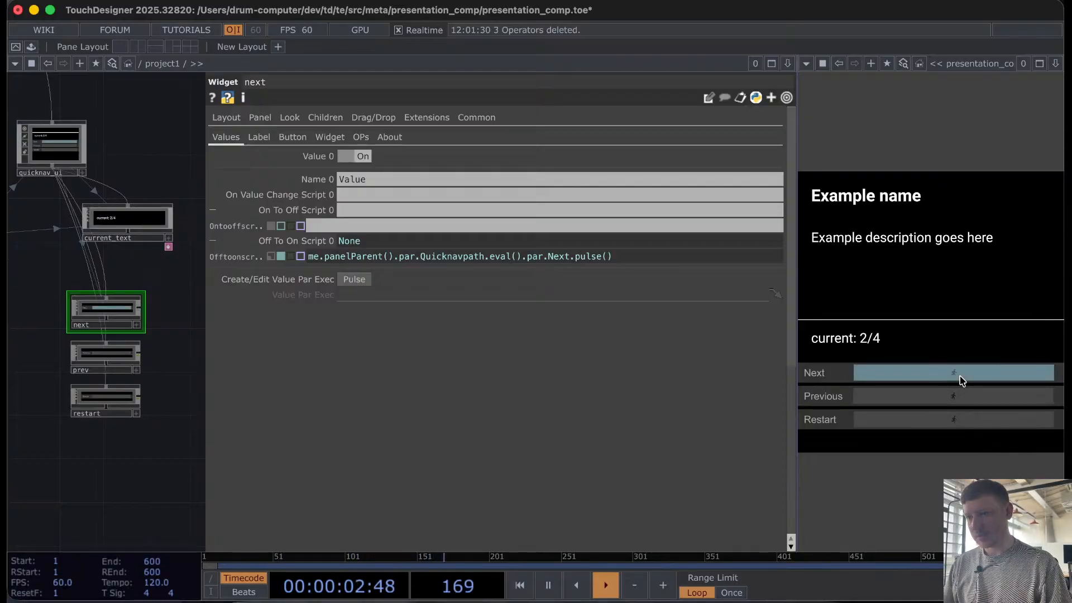
click(962, 378)
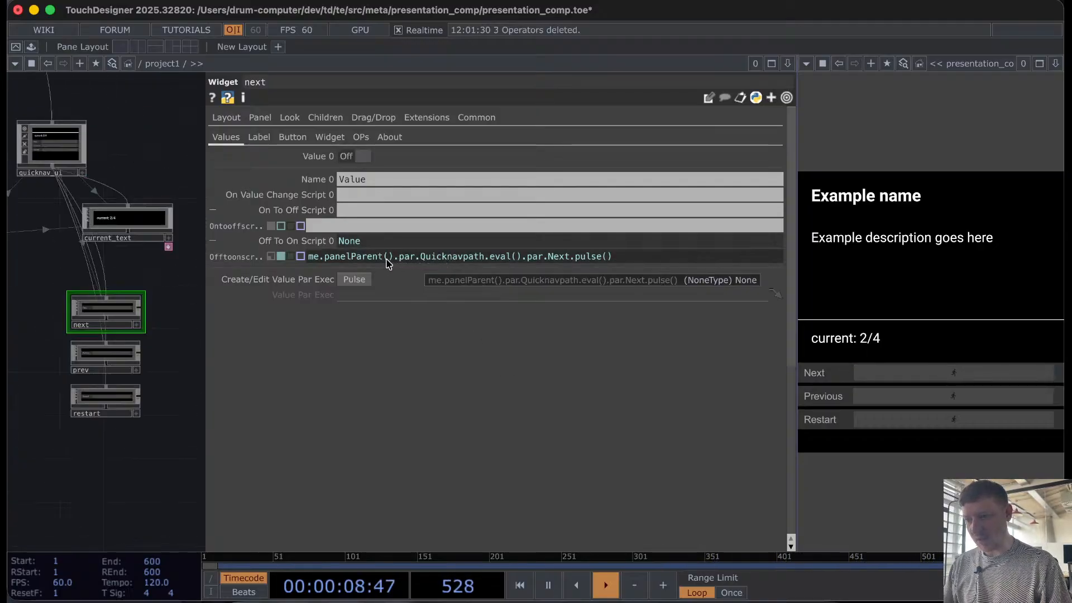
Step: Clear the next widget's Off To On Script 0 expression and leave the parameter in constant mode
click(463, 258)
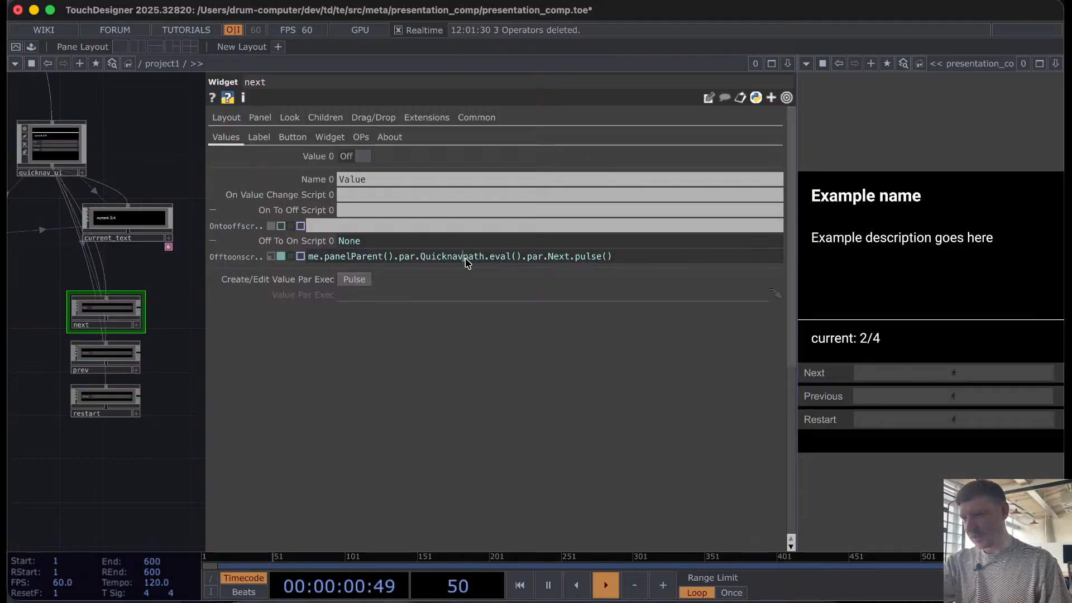
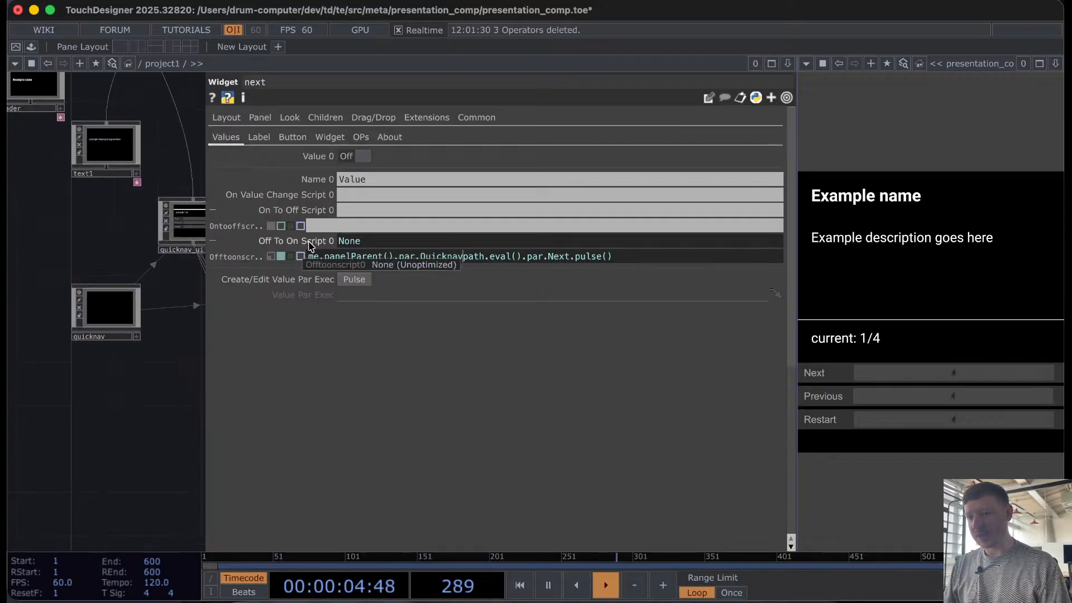
drag(615, 256, 269, 250)
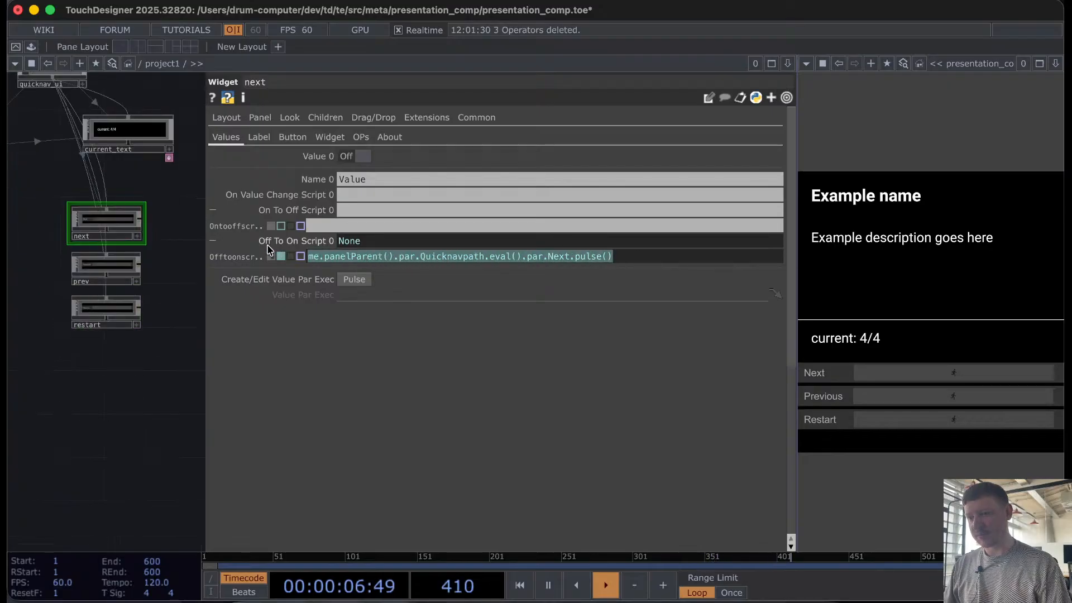
key(BackSpace)
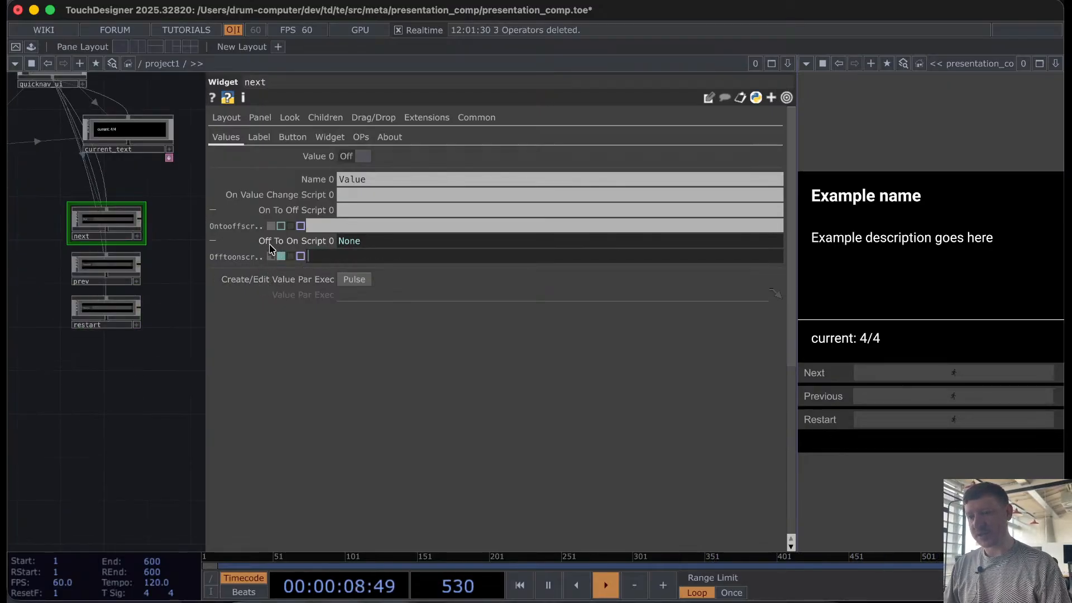
key(Return)
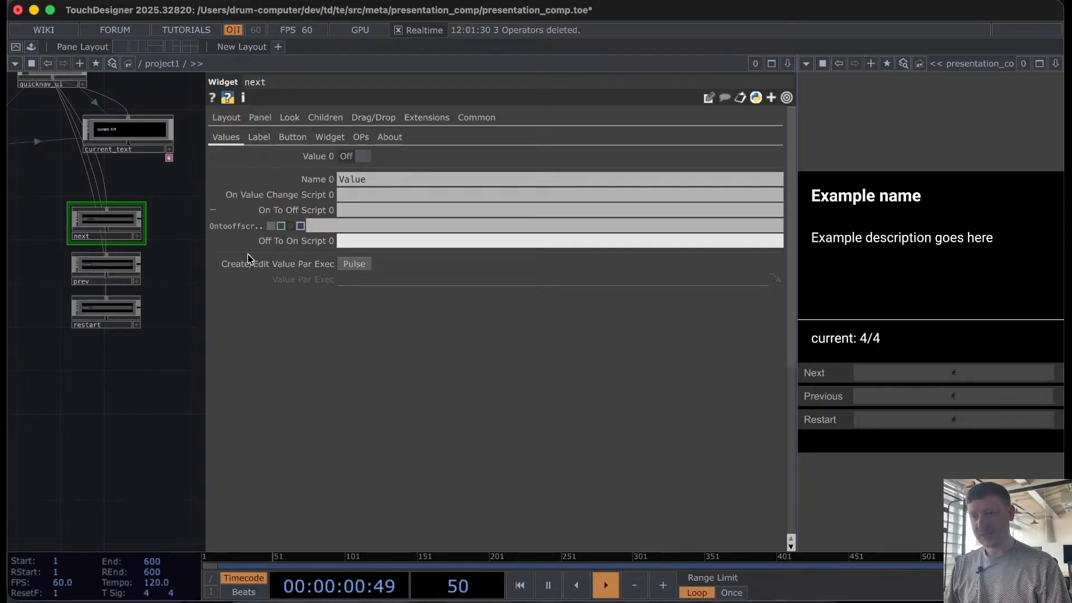
Step: Create a Text DAT in the project1 network beside the next widget
key(Tab)
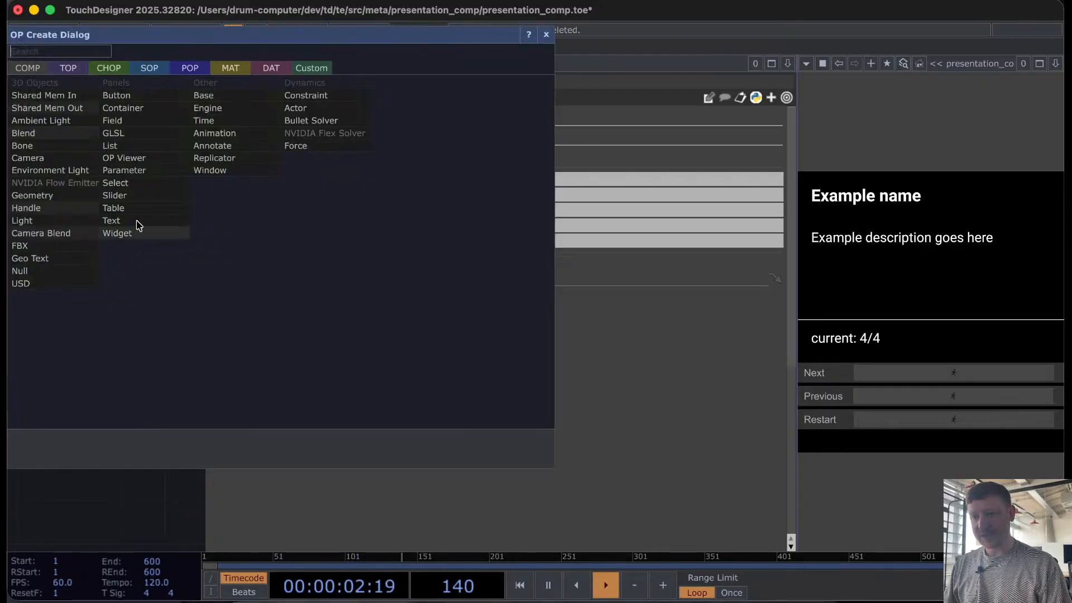
click(273, 67)
text(tex)
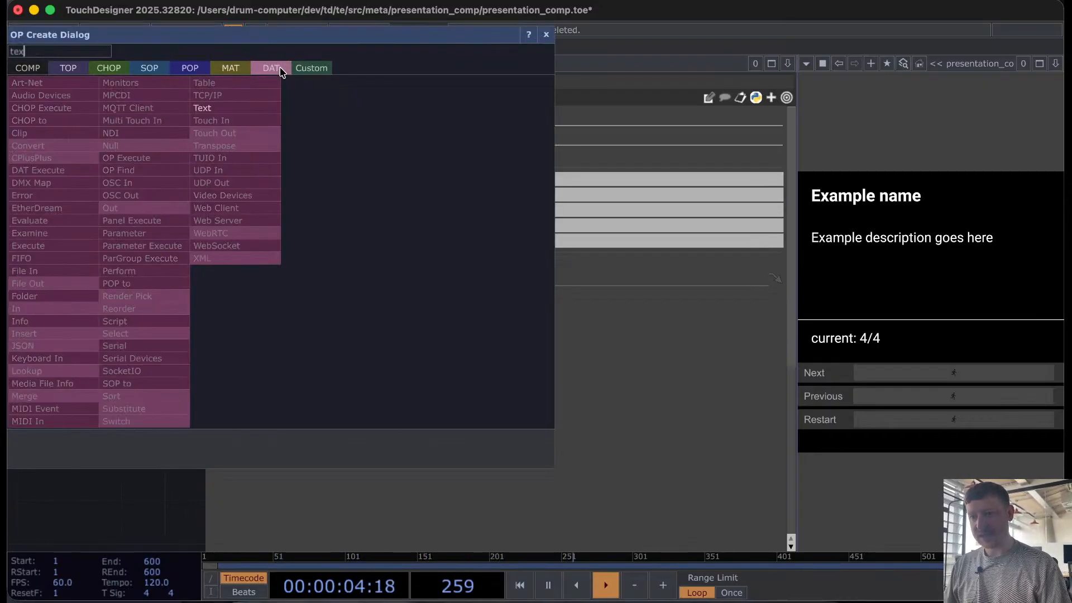
click(206, 108)
click(106, 220)
scroll(106, 217, up, 10)
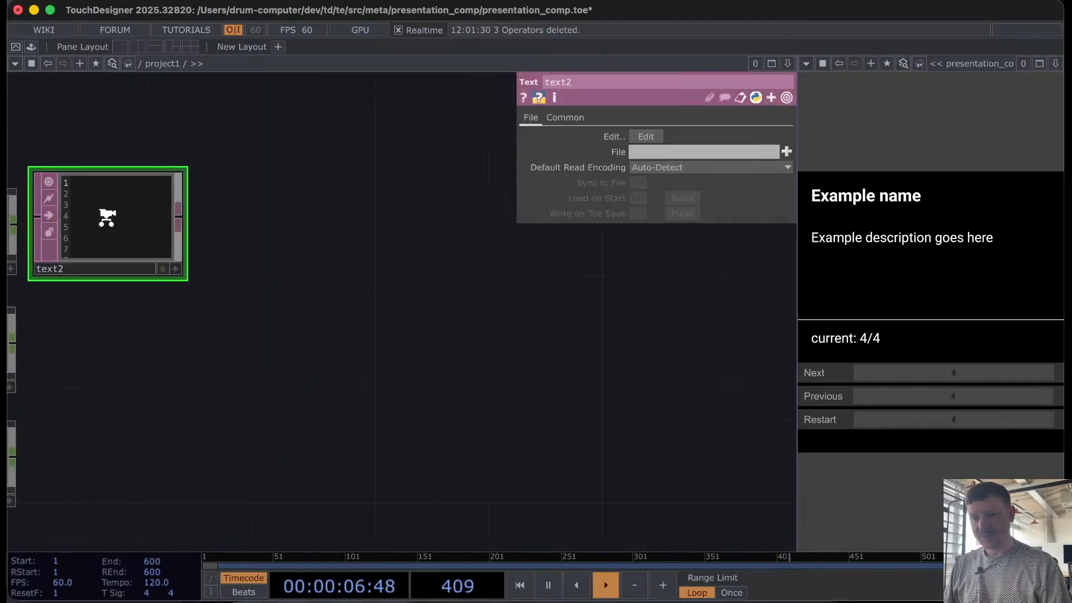
Step: Fill the new Text DAT with the line me.panelParent().par.Quicknavpath.eval().par.Next.pulse()
drag(149, 352, 293, 347)
click(335, 277)
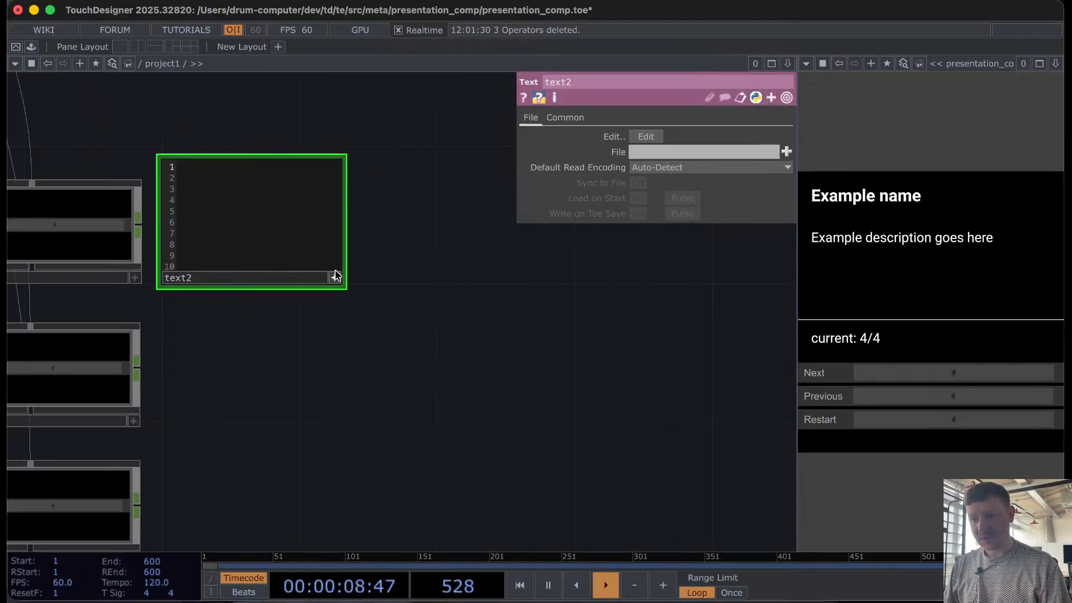
text(knavpath.eval().par.Next.pulse())
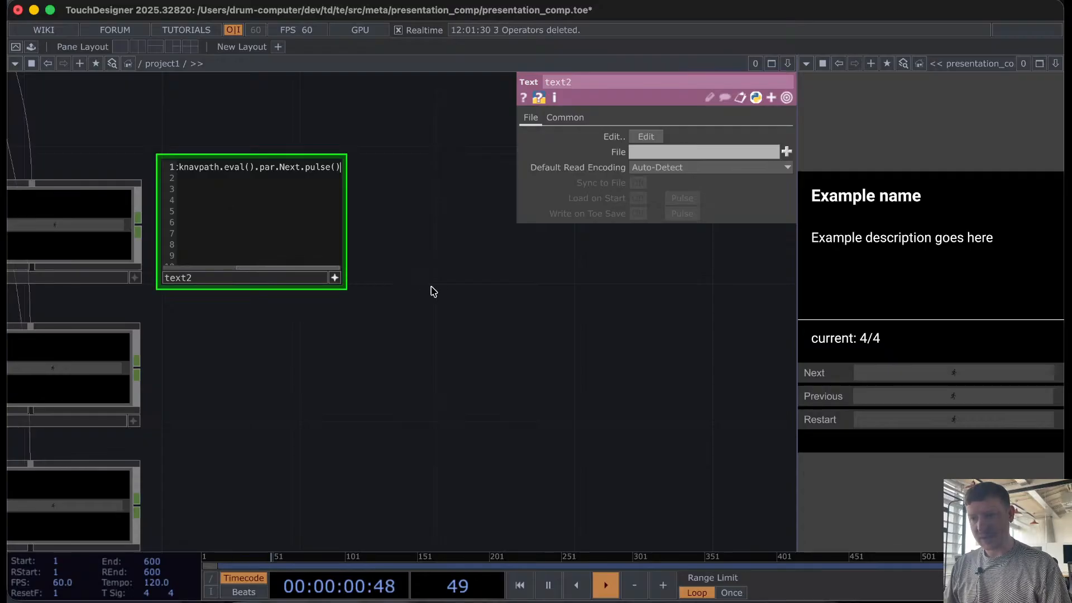
click(335, 279)
scroll(241, 213, up, 5)
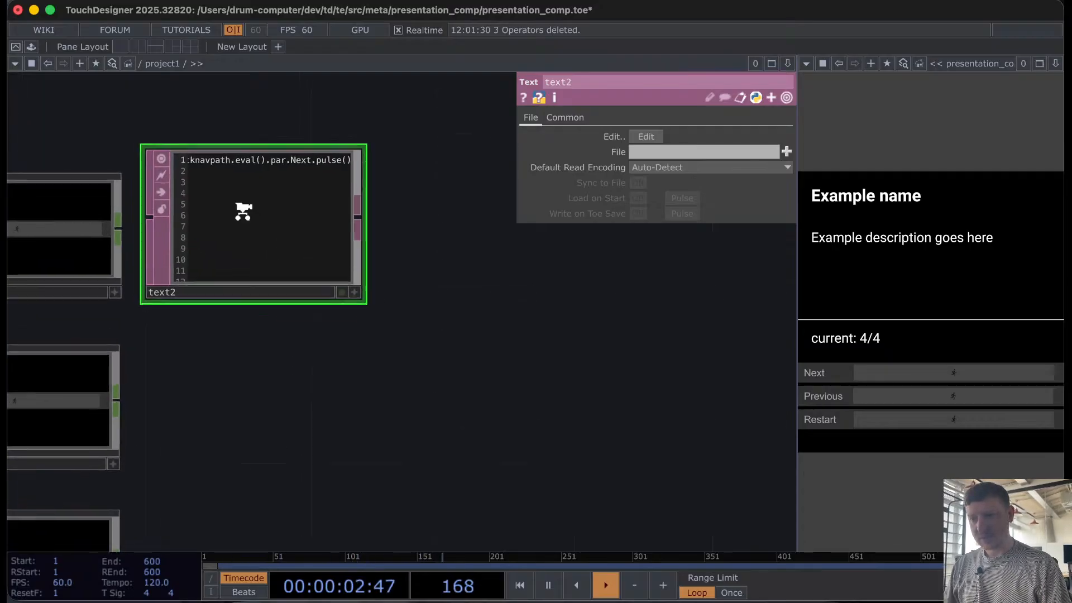
scroll(241, 213, up, 2)
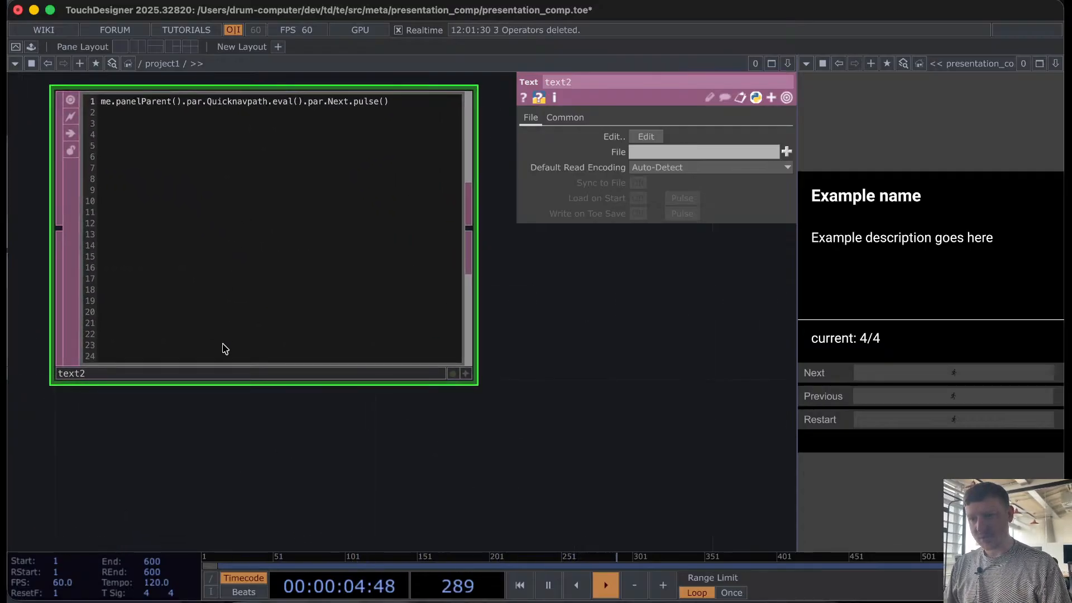
Step: Replace me at the start of the Text DAT's script line with op('next')
drag(198, 453, 326, 422)
scroll(282, 438, down, 3)
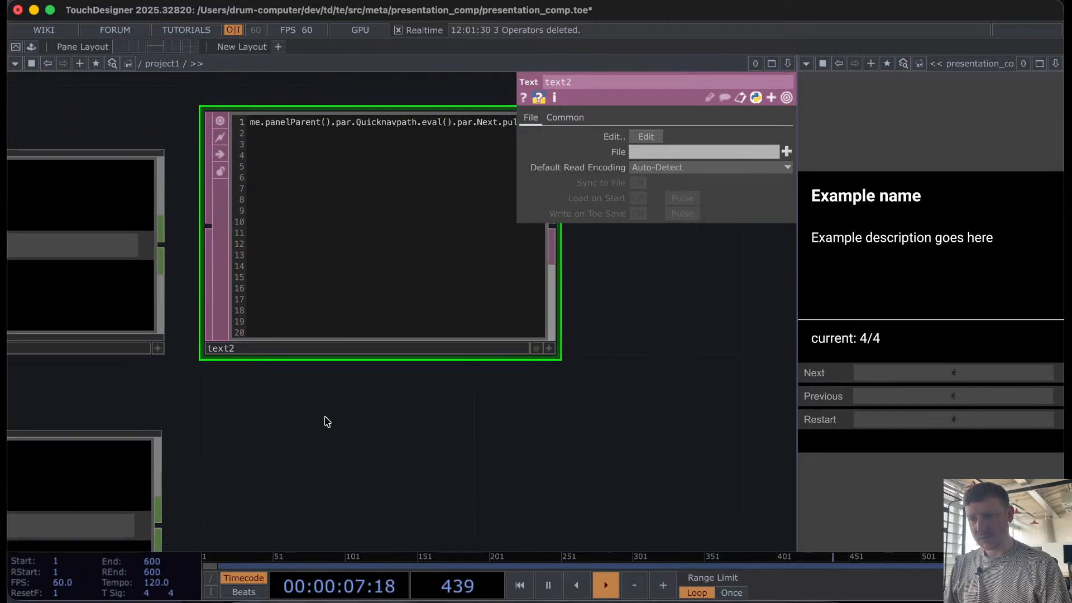
click(550, 349)
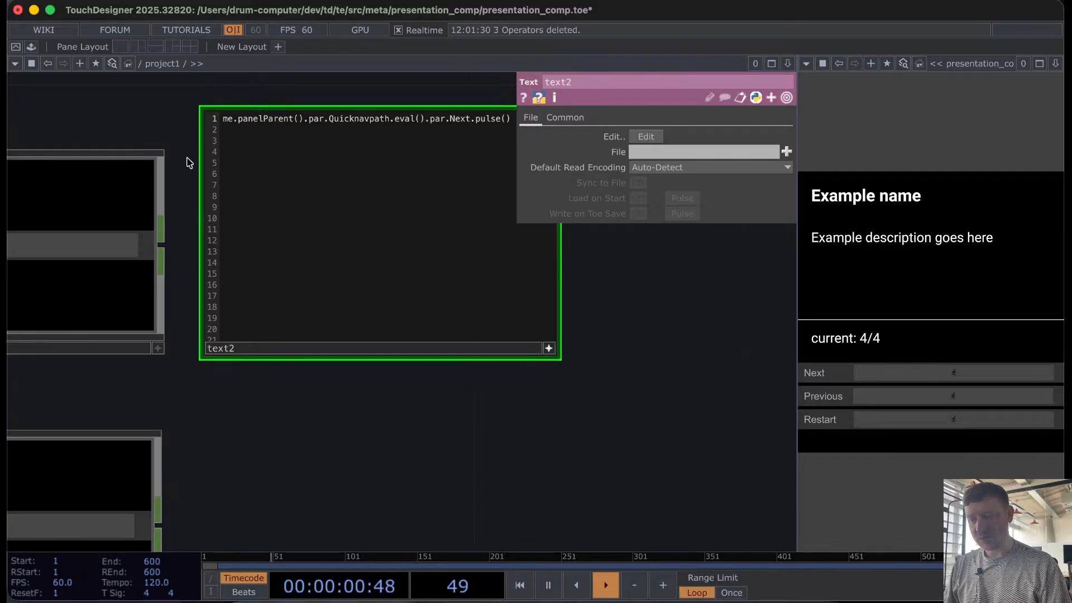
drag(147, 115, 311, 140)
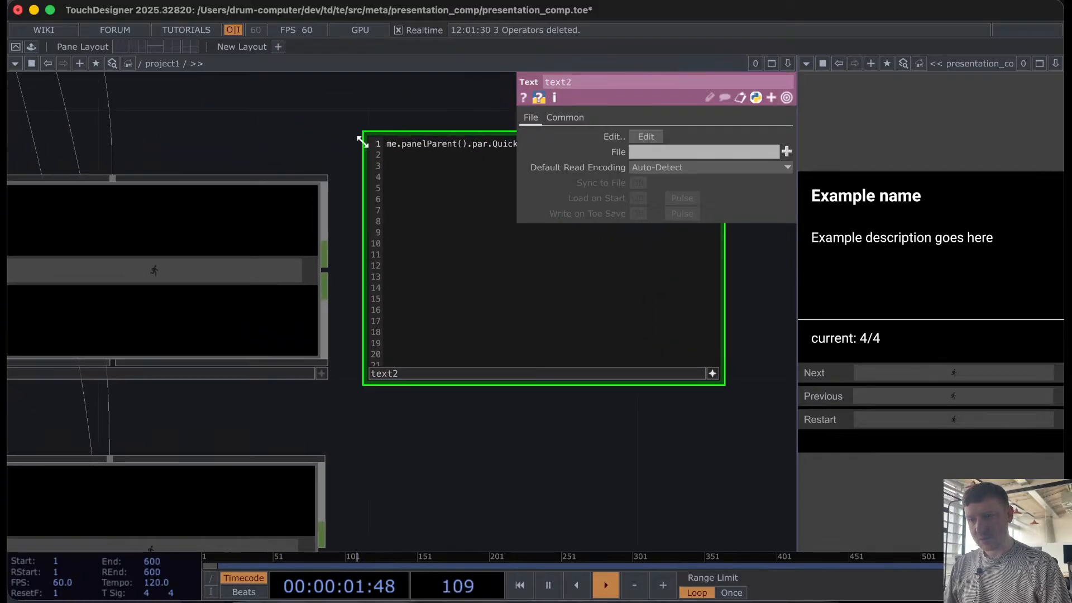
double_click(392, 145)
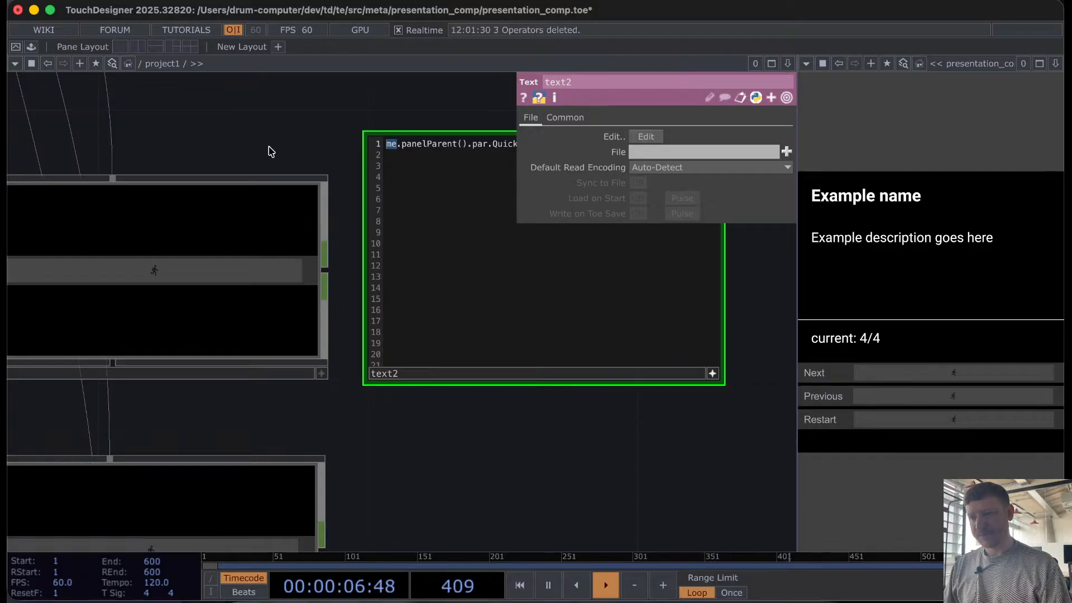
drag(270, 147, 245, 205)
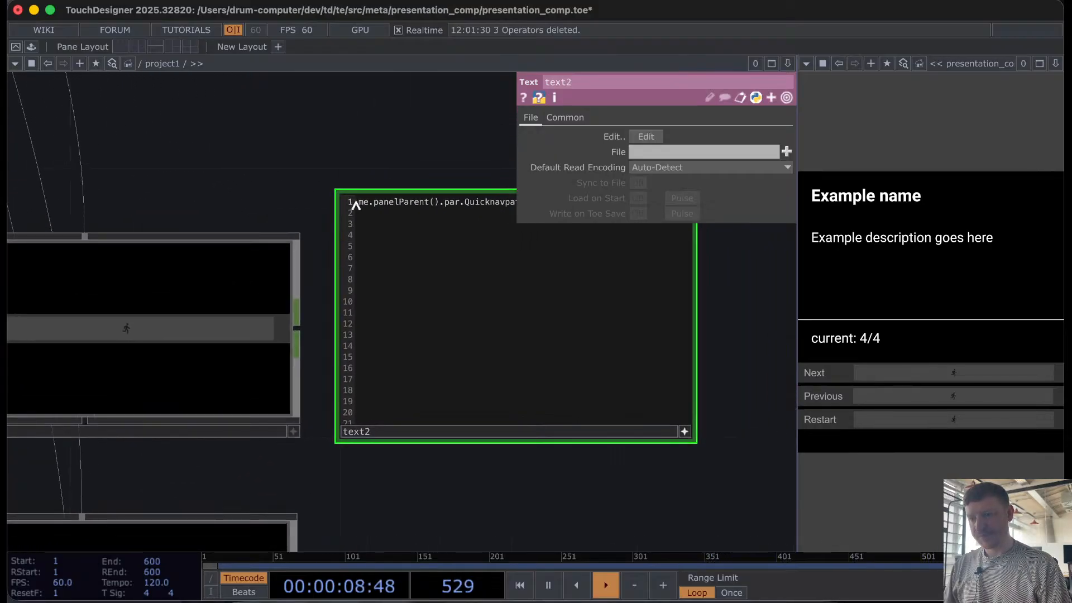
key(BackSpace)
key(BackSpace)
text(op(')
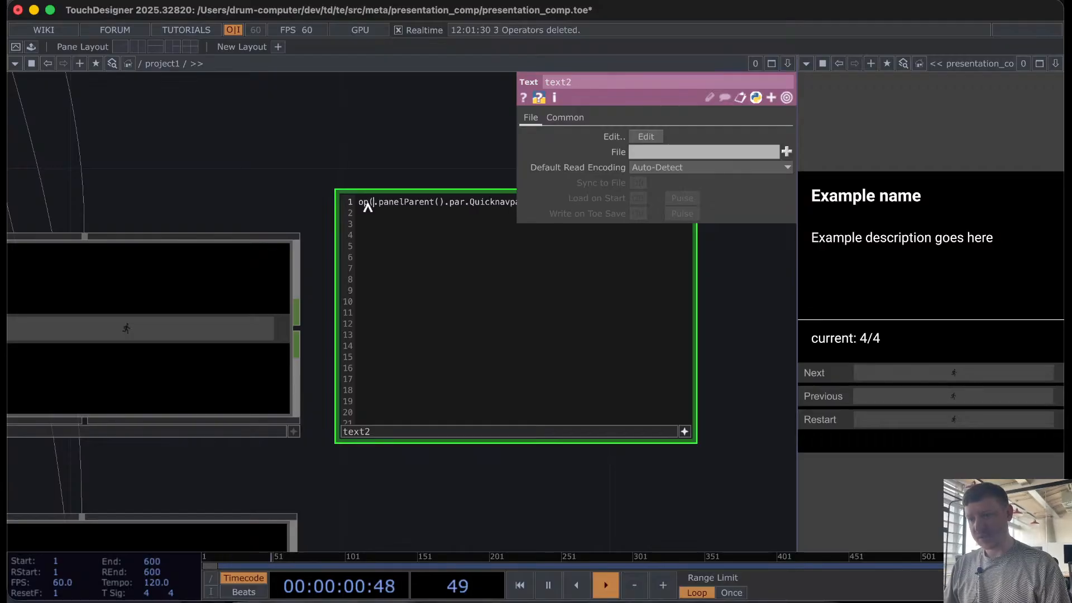
text(next'))
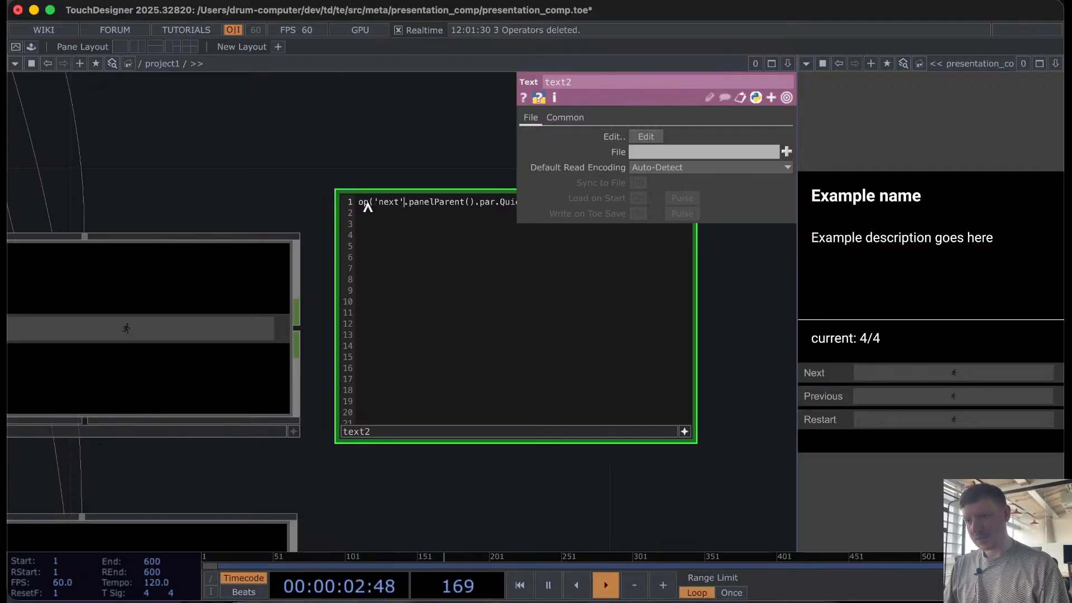
Step: Rename the Text DAT as next_script
drag(231, 186, 496, 185)
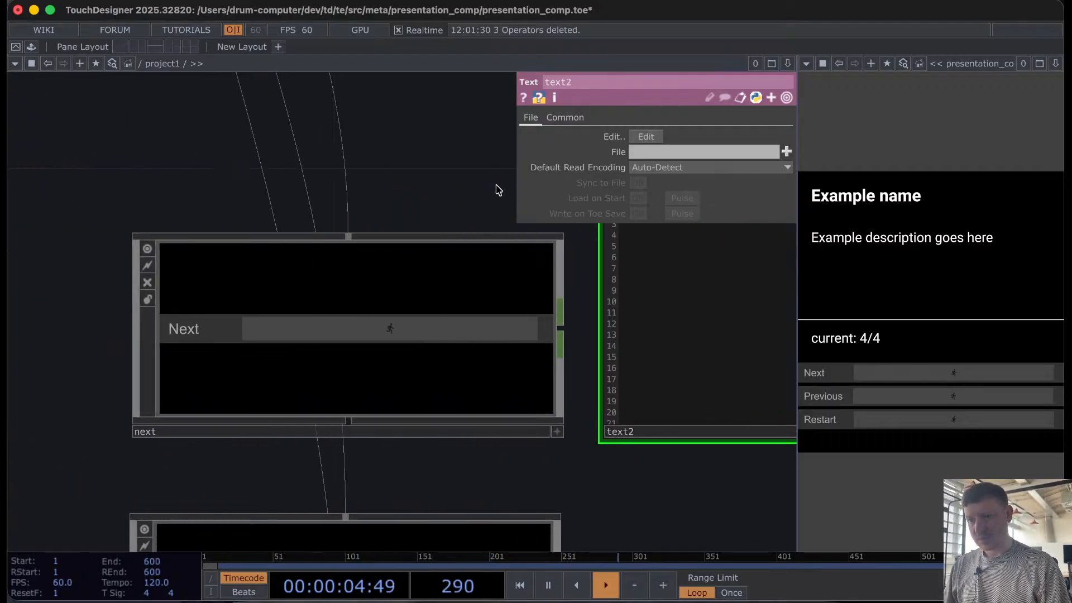
scroll(496, 185, down, 4)
drag(646, 423, 156, 428)
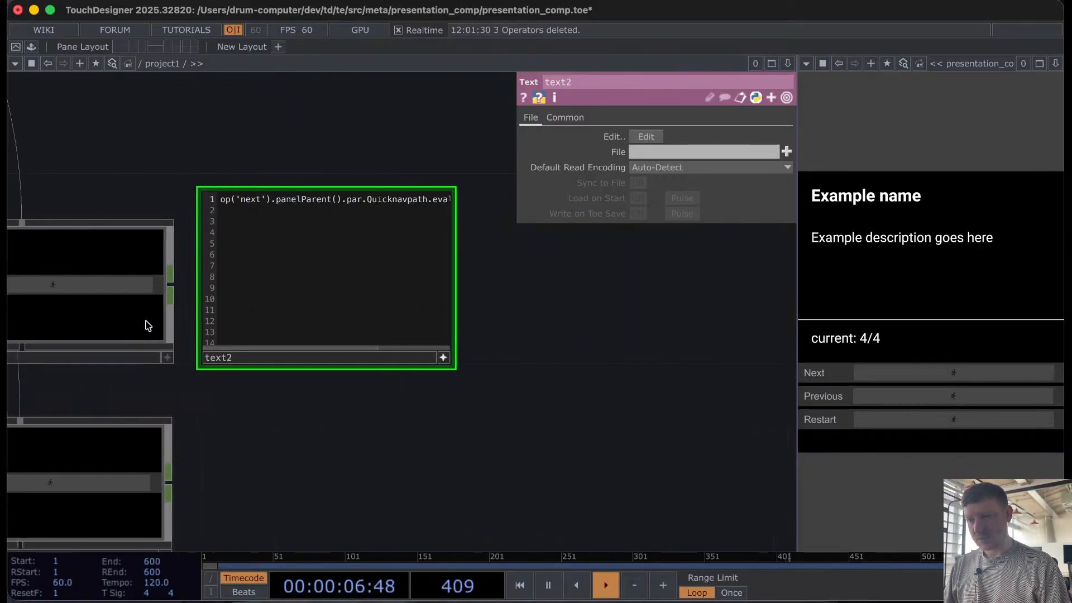
click(174, 322)
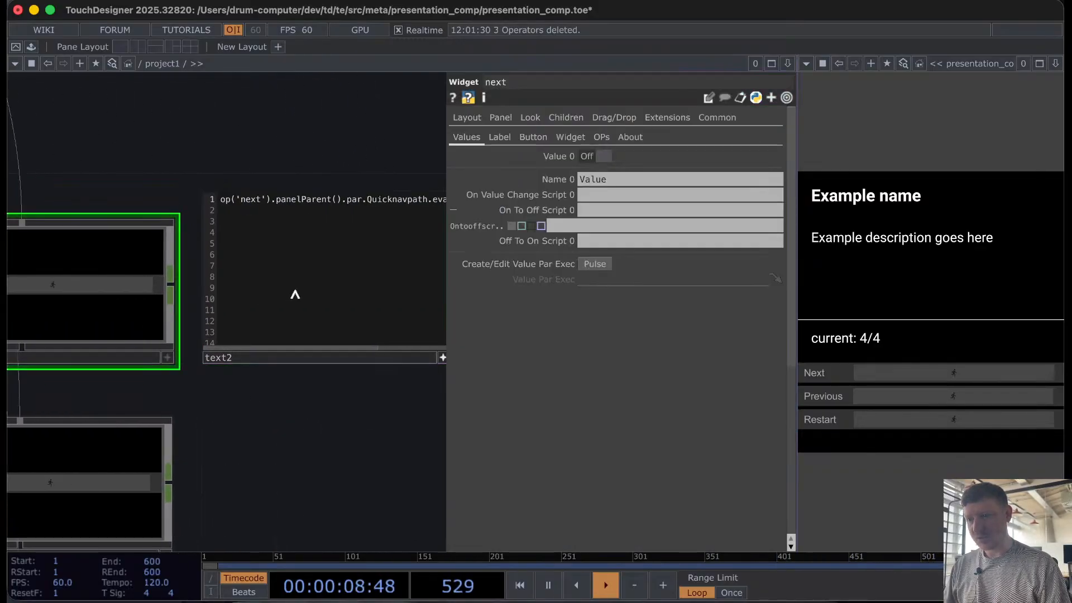
click(271, 362)
text(nex)
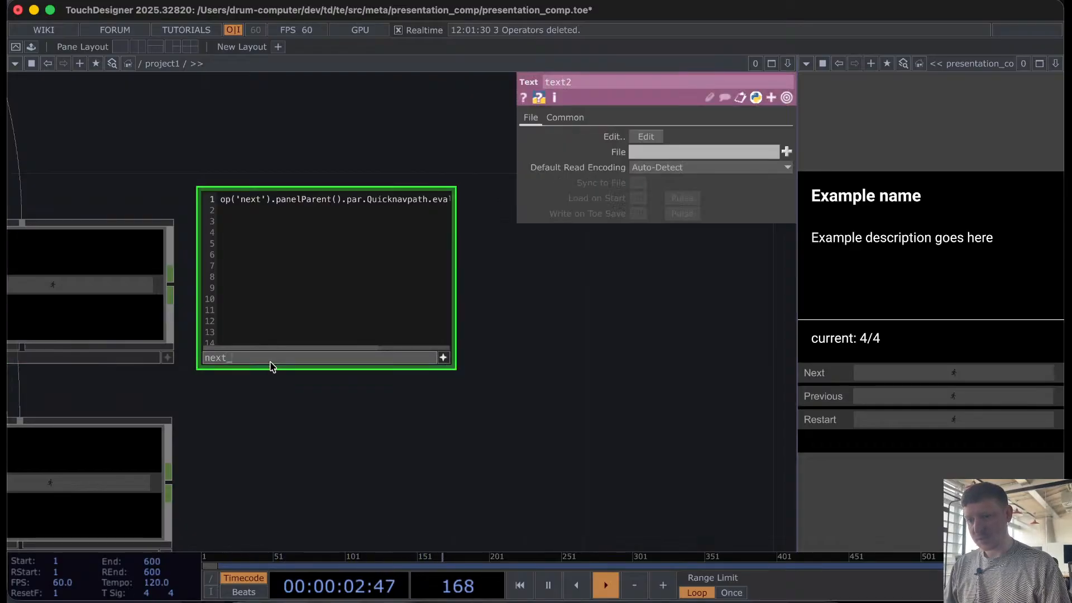
text(t_script)
key(Return)
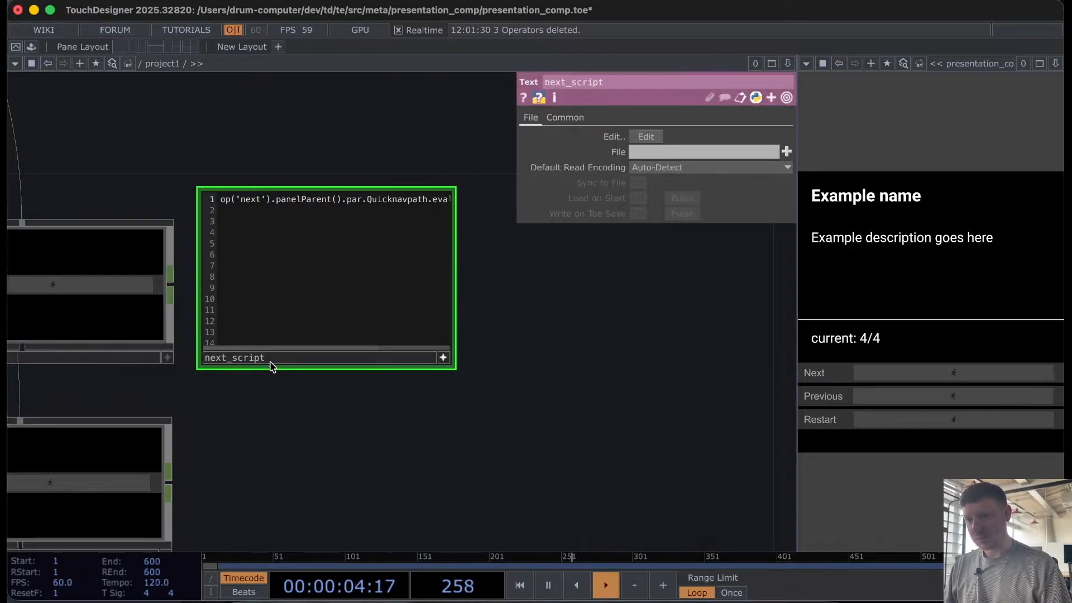
Step: Assign the next_script Text DAT to the next widget's Off To On Script 0 parameter
click(157, 301)
click(268, 303)
key(super+a)
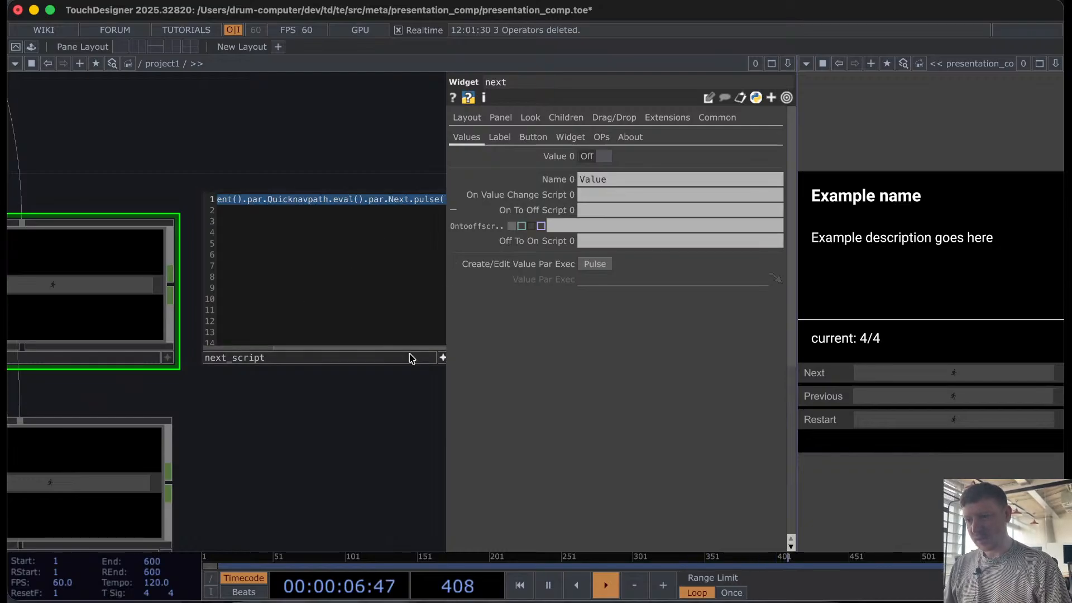
click(441, 358)
drag(375, 341, 581, 246)
click(516, 241)
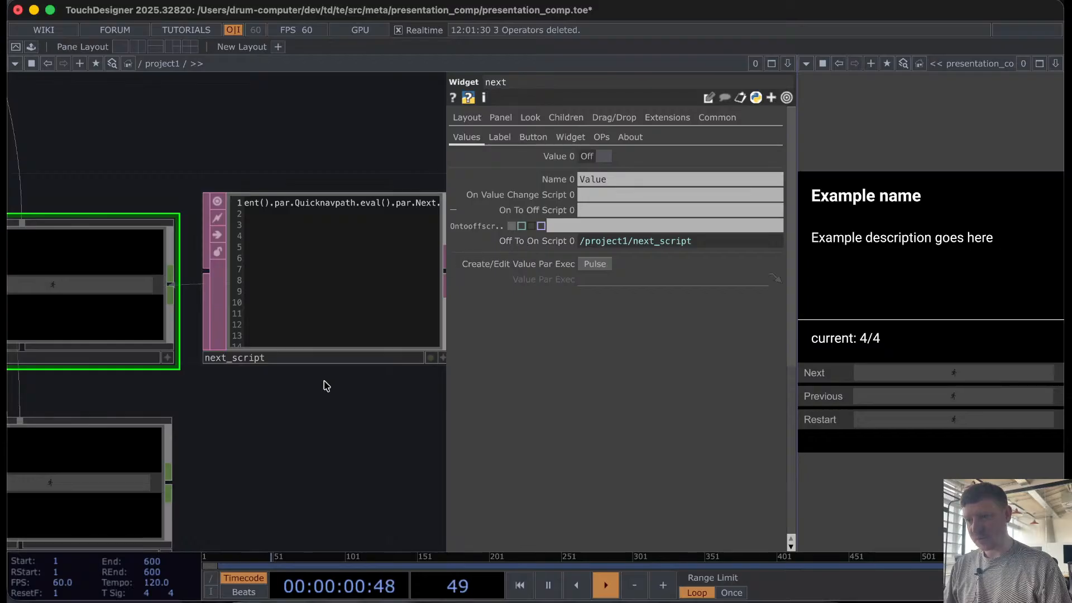
Step: Test the panel's Next button several times with next_script assigned as its Off To On Script 0
scroll(318, 383, down, 3)
click(961, 376)
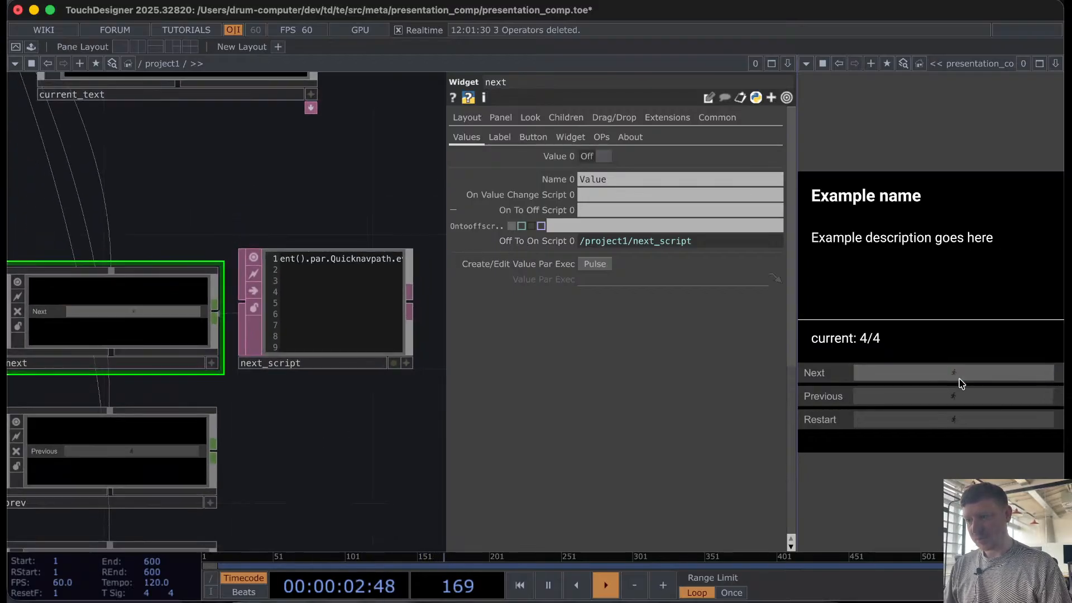
click(961, 382)
click(960, 379)
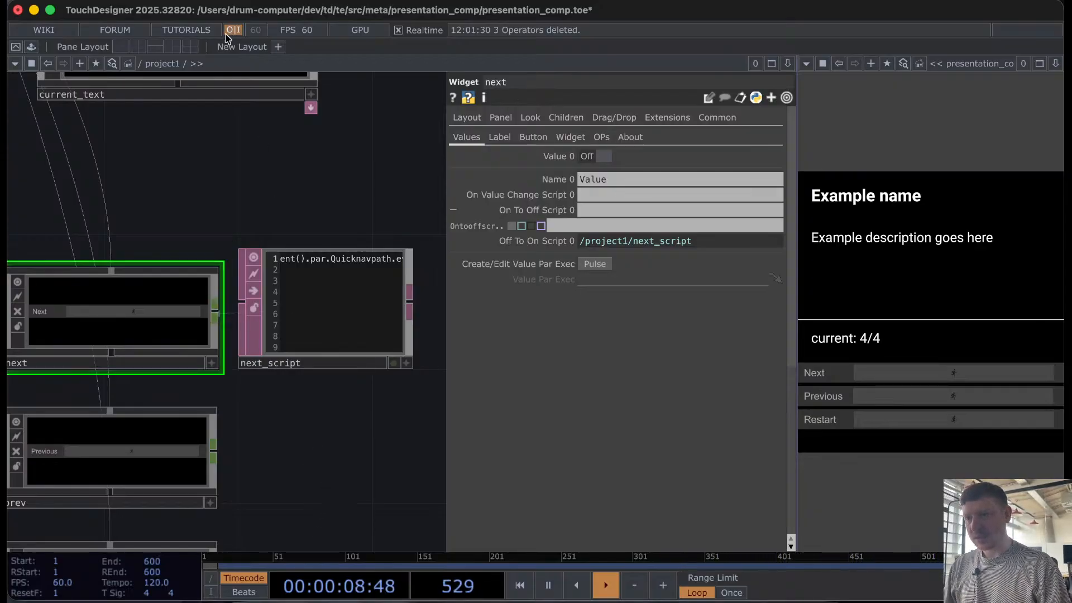
Step: Open the Textport and examine the output logged by the Next button's script
key(alt+t)
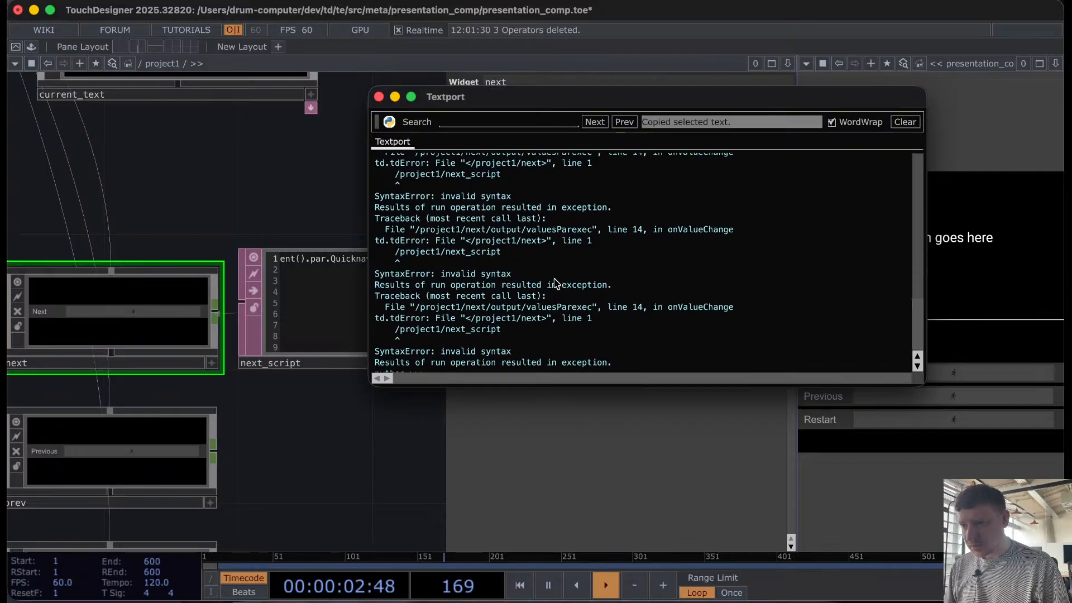
scroll(557, 283, up, 10)
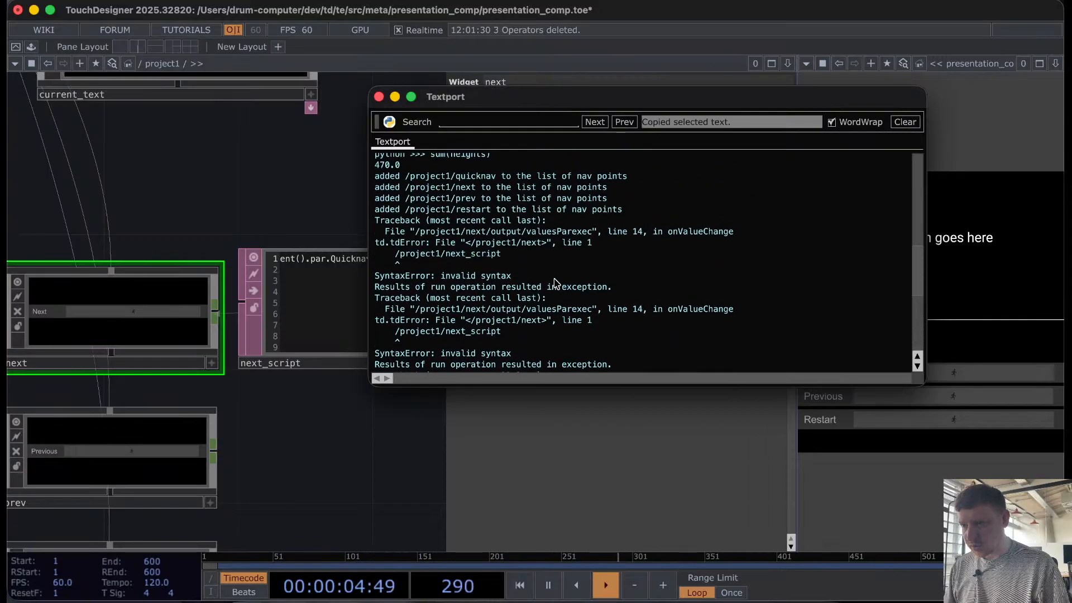
scroll(557, 283, down, 2)
scroll(557, 284, down, 2)
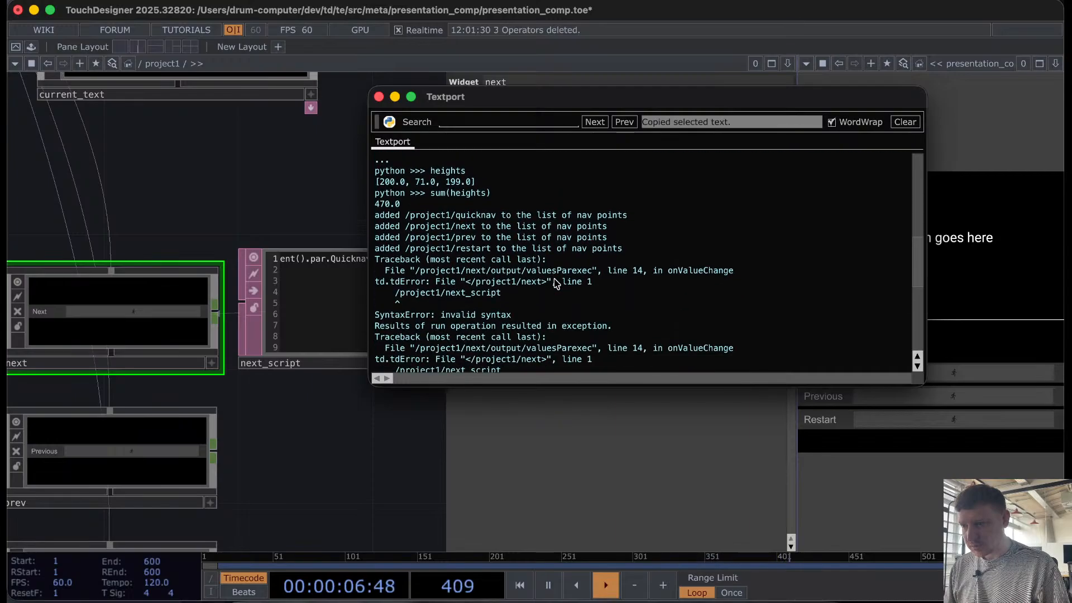
click(310, 418)
key(Tab)
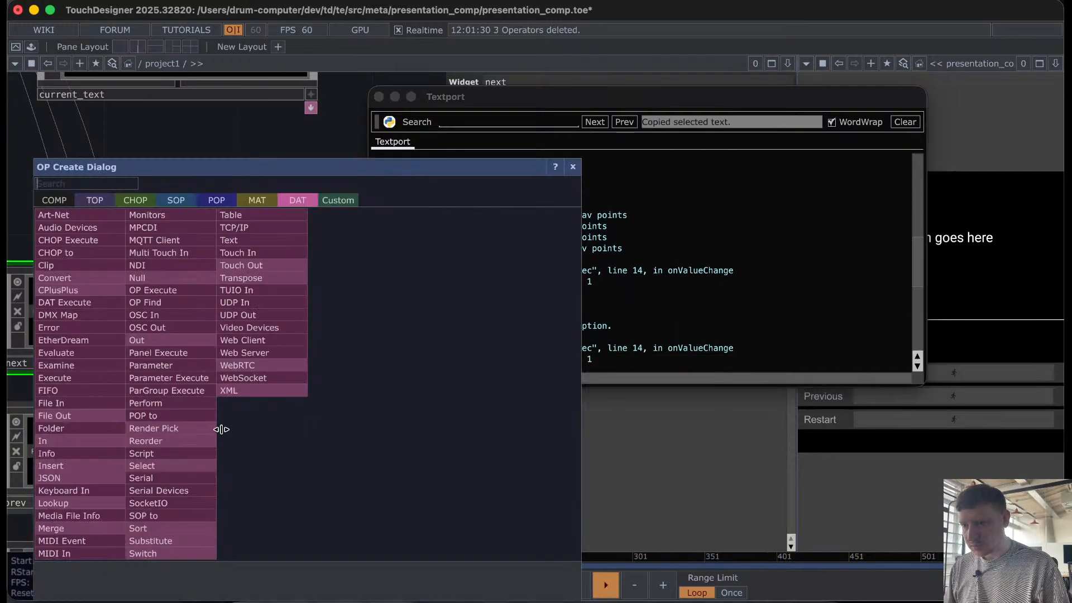
click(576, 167)
Step: Run the next_script Text DAT directly to check its code
drag(254, 416, 134, 417)
click(234, 289)
right_click(234, 292)
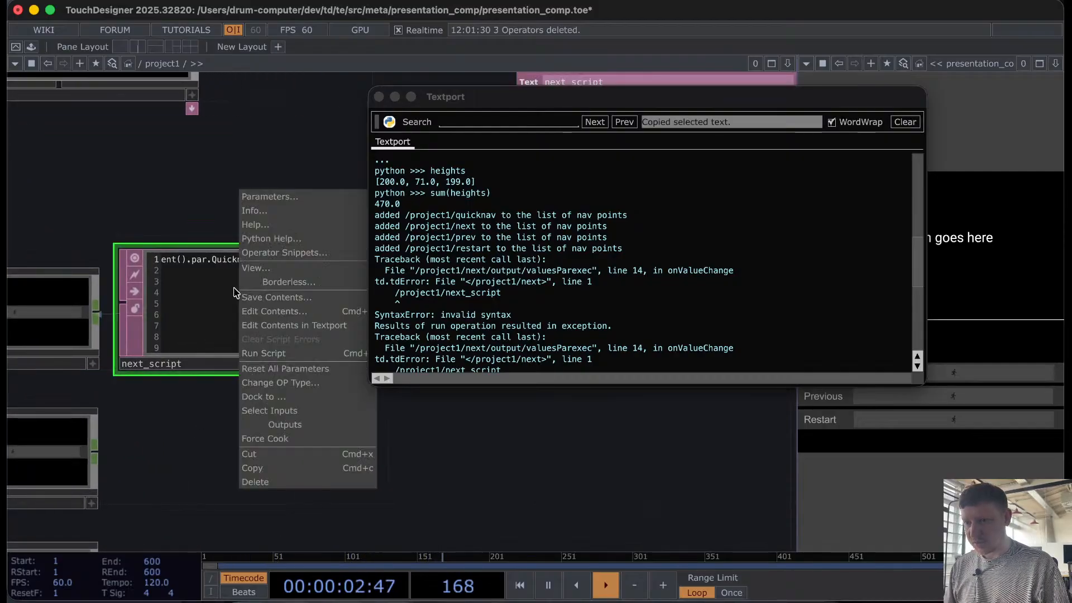
click(269, 357)
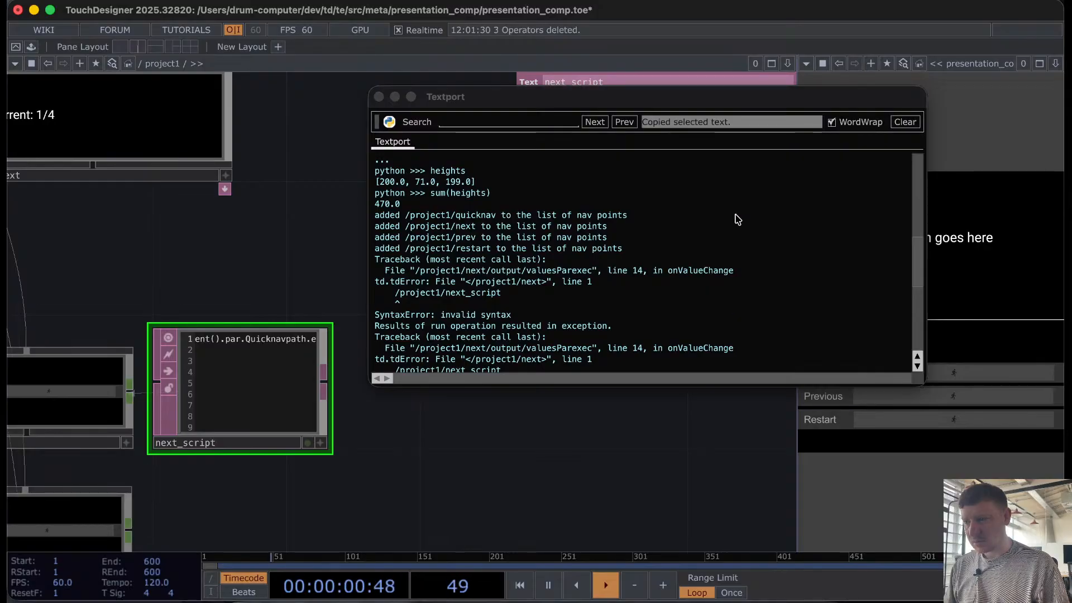
Step: Clear the Textport output, close the Textport and bring up the next widget's parameters
click(903, 123)
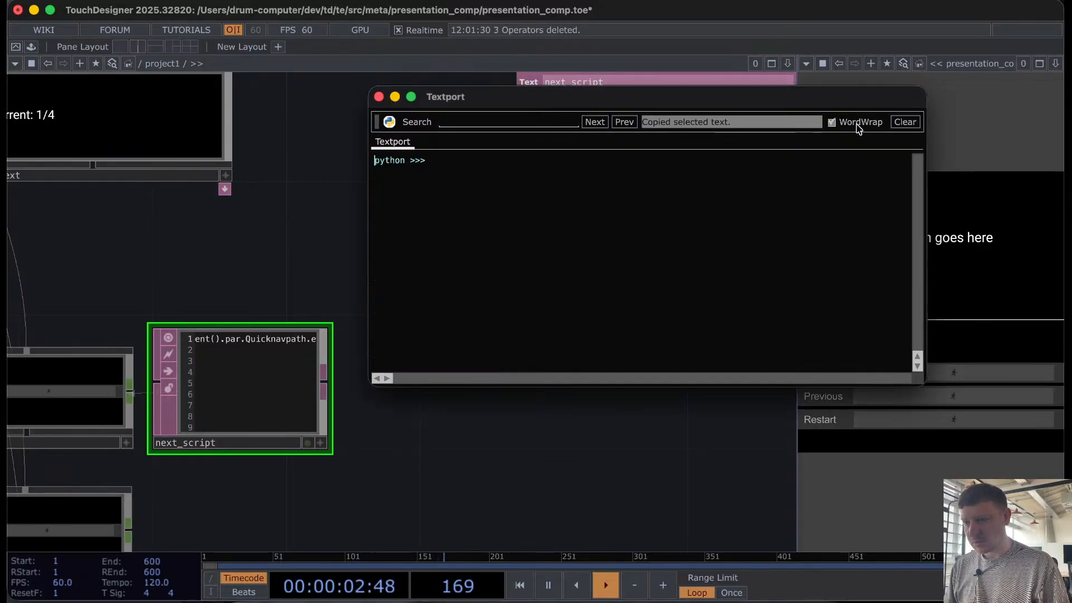
click(87, 387)
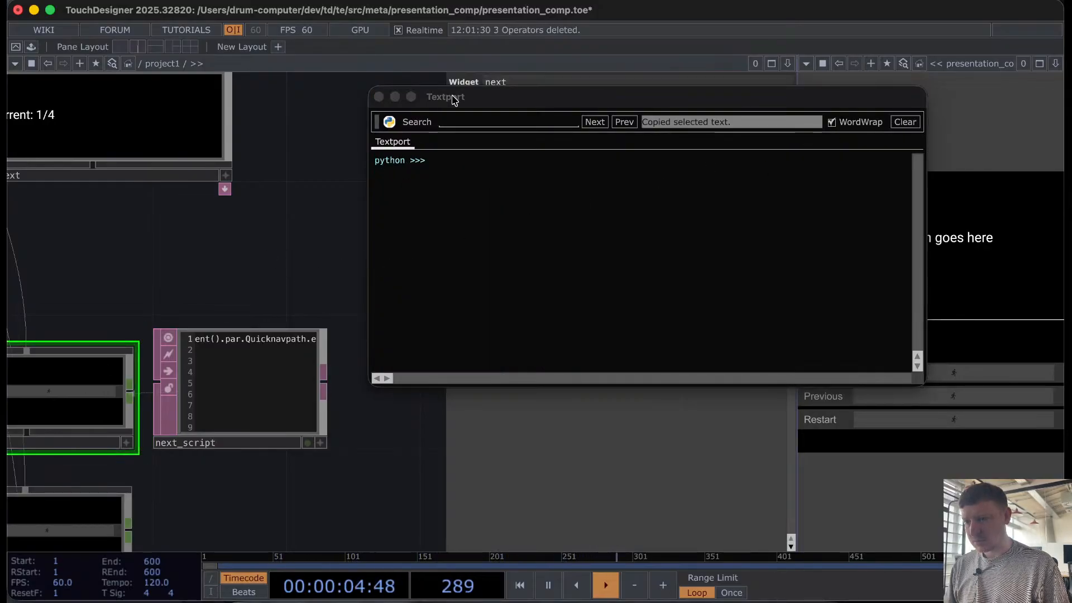
click(379, 97)
scroll(377, 184, down, 5)
scroll(377, 184, left, 4)
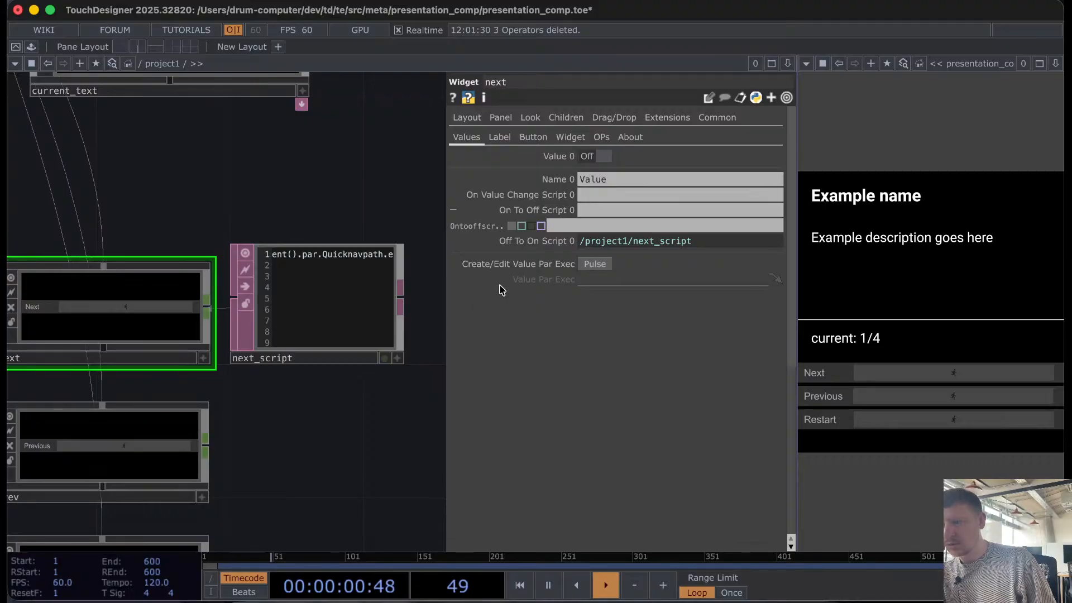
Step: Try the next widget's Off To On Script 0 in constant mode, returning it to the expression op('next_script')
click(523, 244)
click(515, 256)
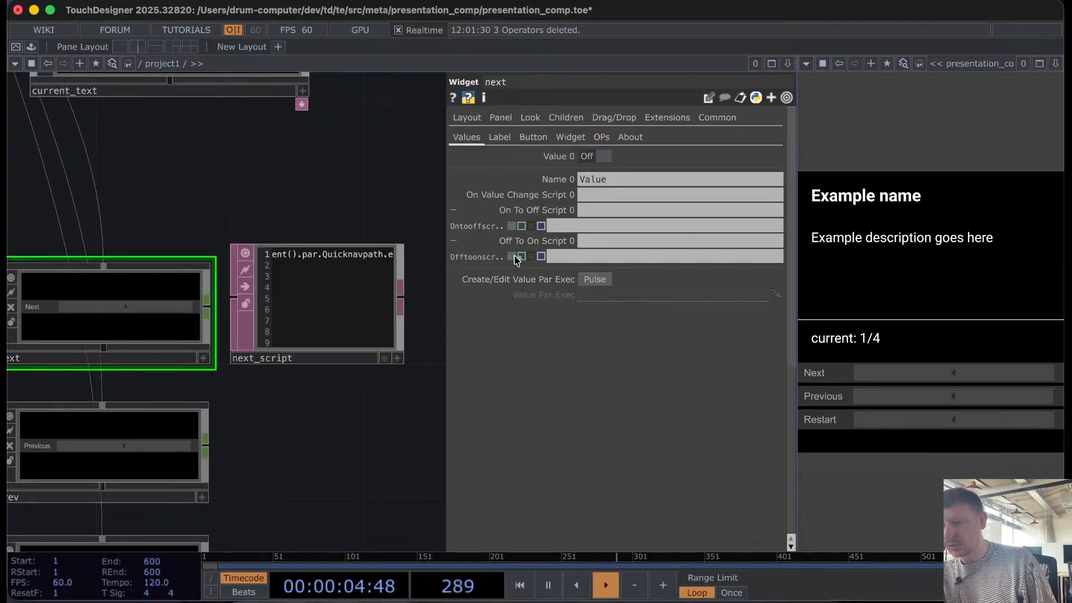
drag(609, 240, 610, 240)
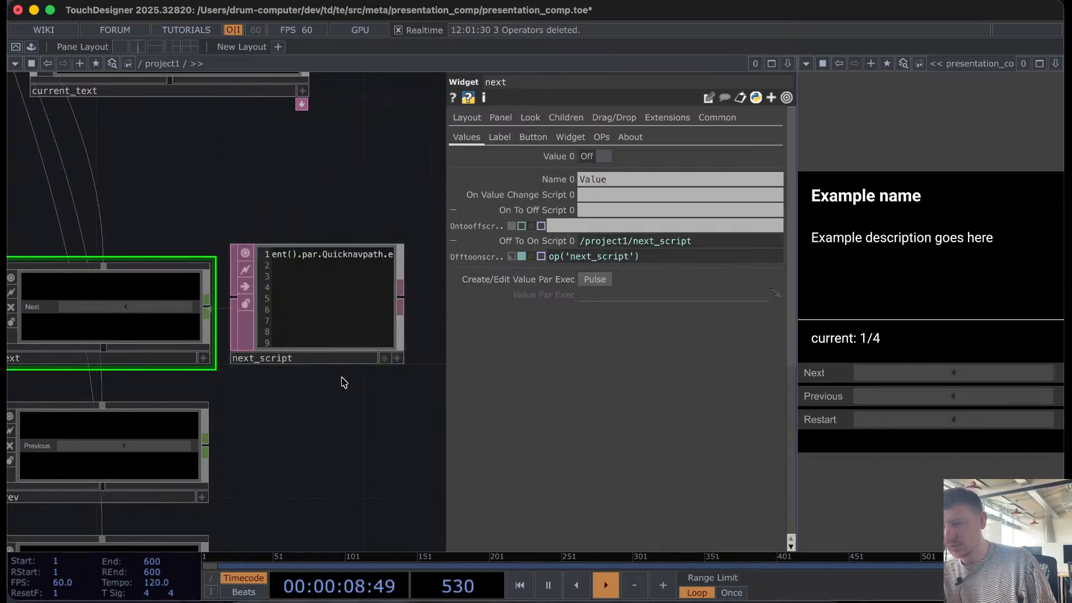
Step: Replace op('next') with me in next_script so the line reads me.panelParent().par.Quicknavpath.eval().par.Next.pulse()
click(309, 326)
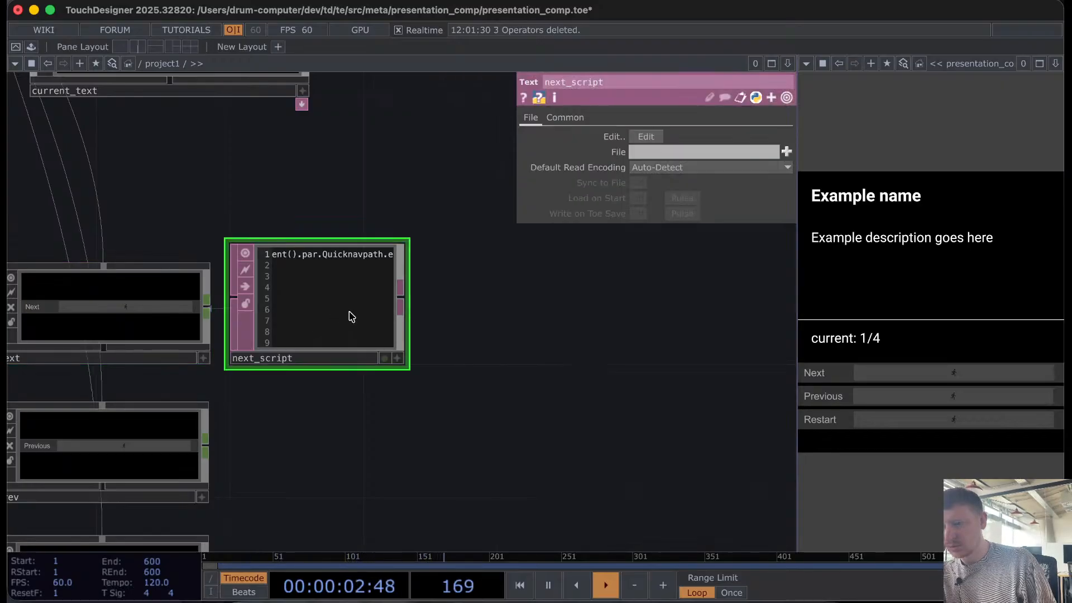
click(911, 372)
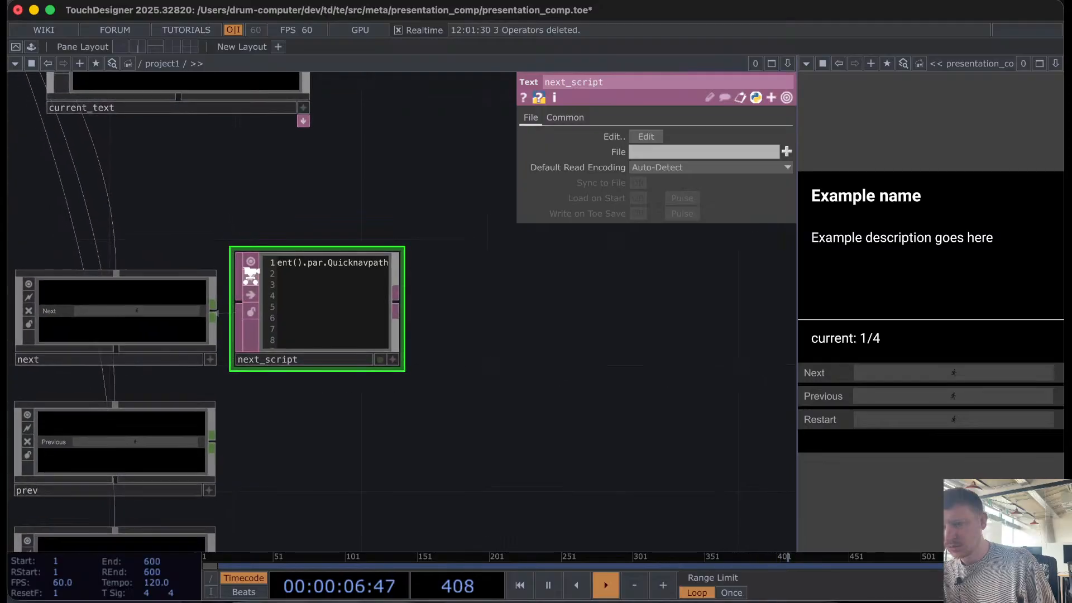
scroll(249, 276, up, 3)
scroll(290, 279, up, 3)
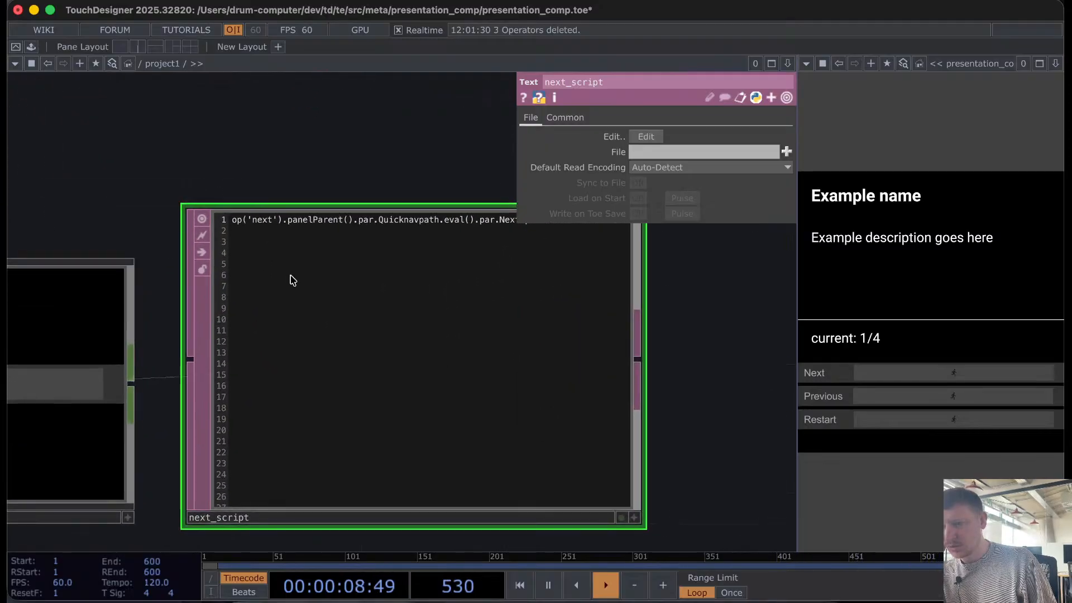
click(634, 517)
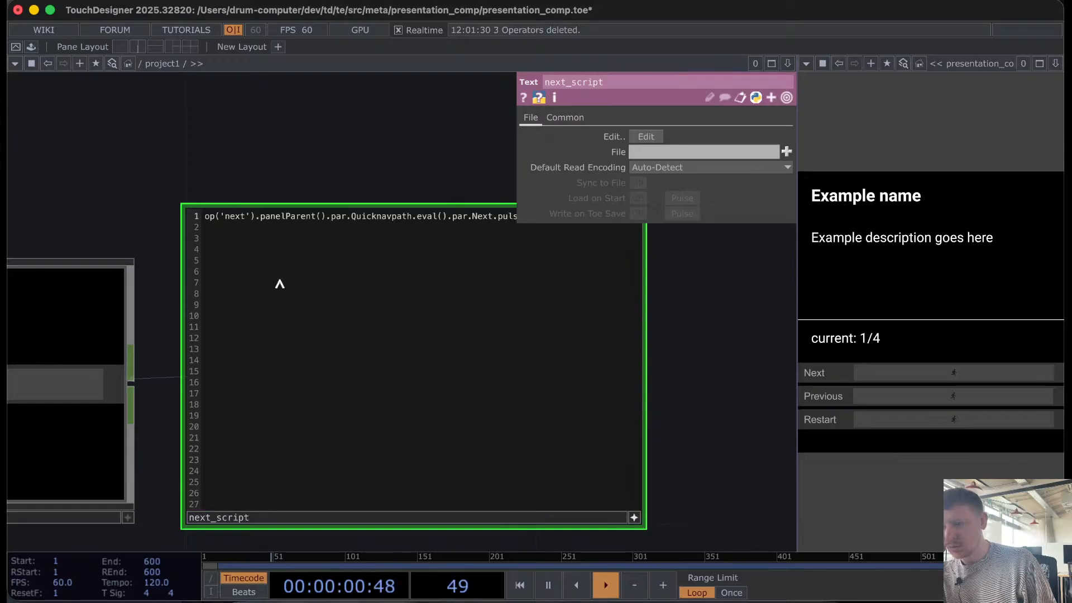
drag(254, 218, 103, 205)
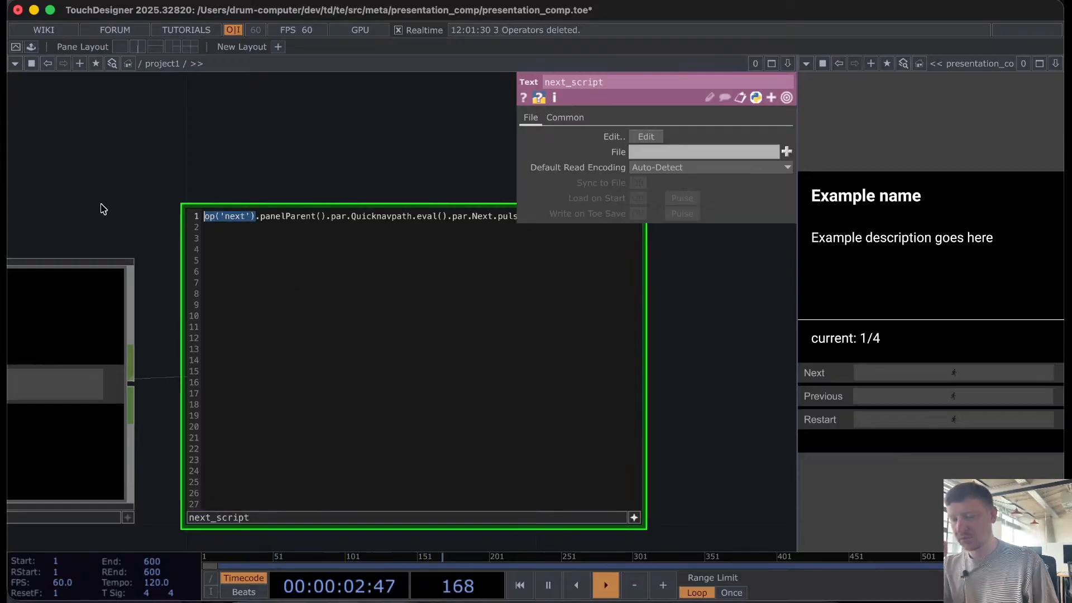
text(me)
scroll(103, 194, down, 5)
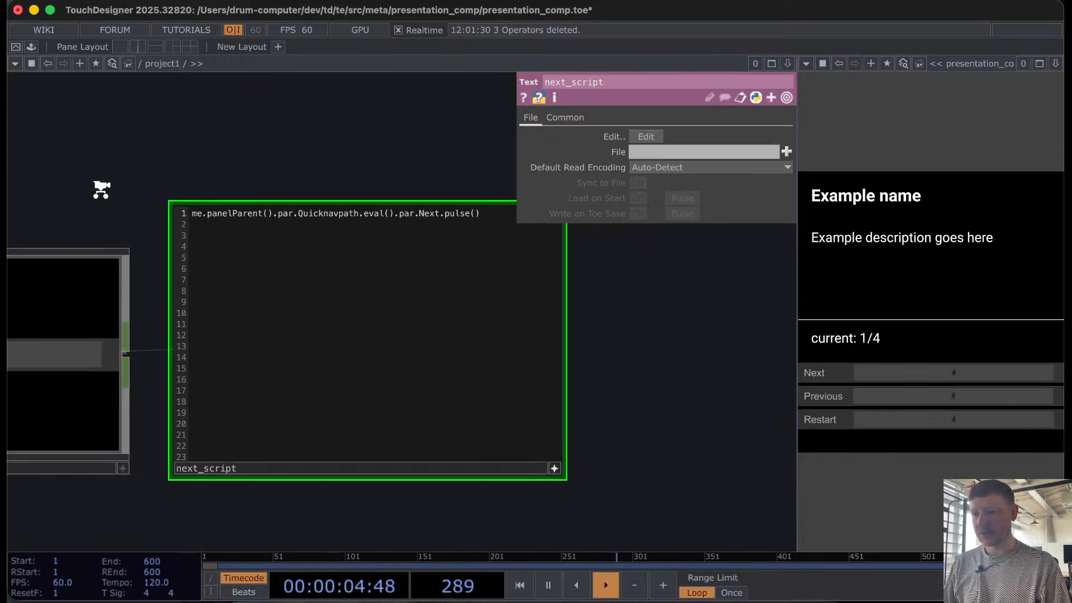
Step: Test the Next button in the panel preview, check the Textport for script errors and close it
click(976, 370)
drag(585, 422, 668, 408)
middle_drag(666, 408, 643, 412)
scroll(643, 412, down, 1)
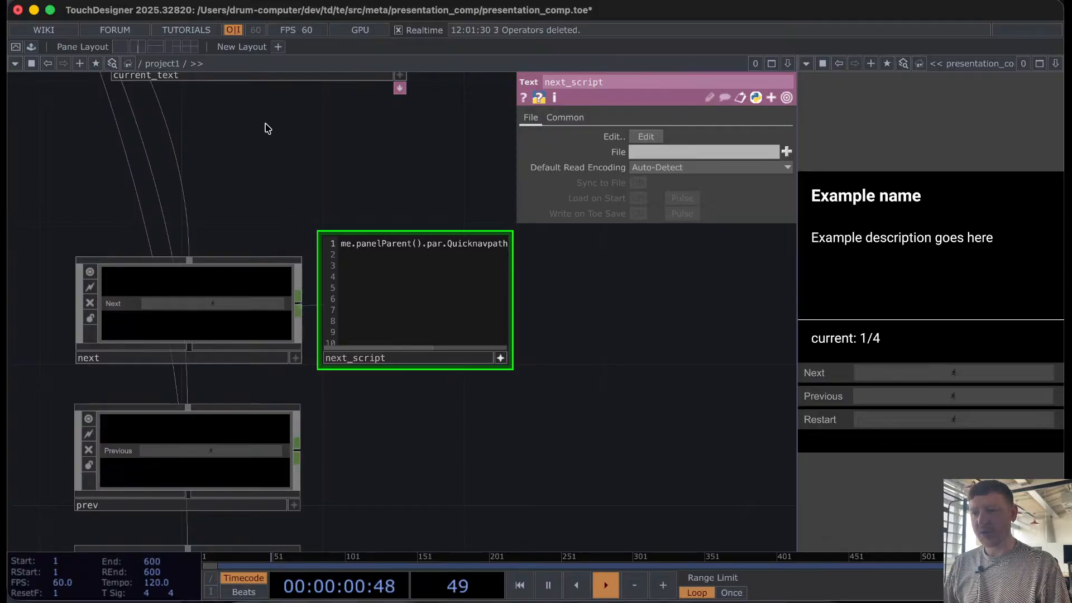
key(alt+t)
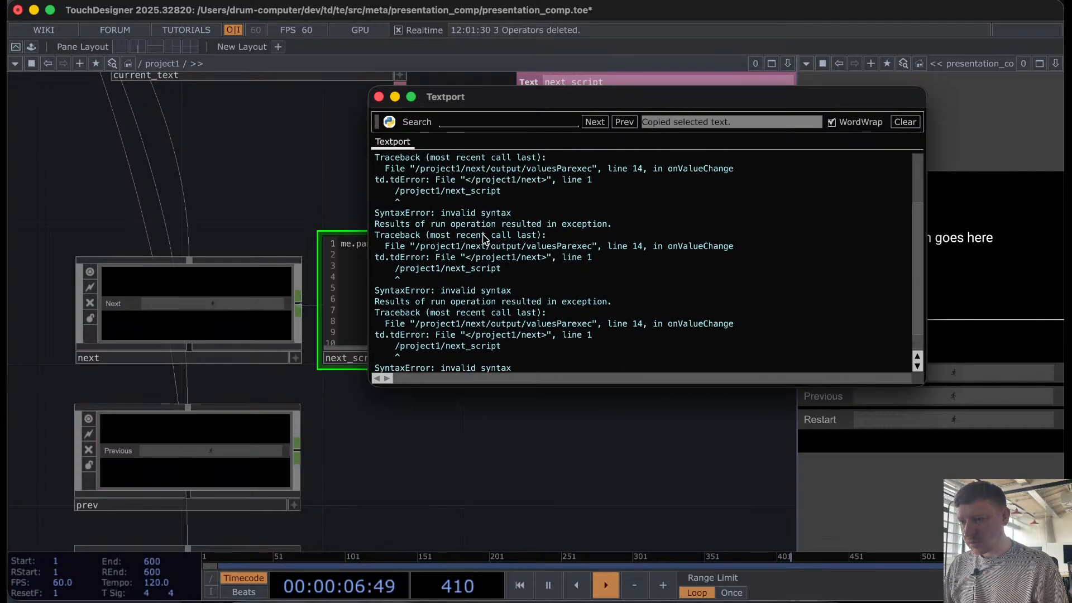
click(379, 97)
scroll(397, 172, left, 5)
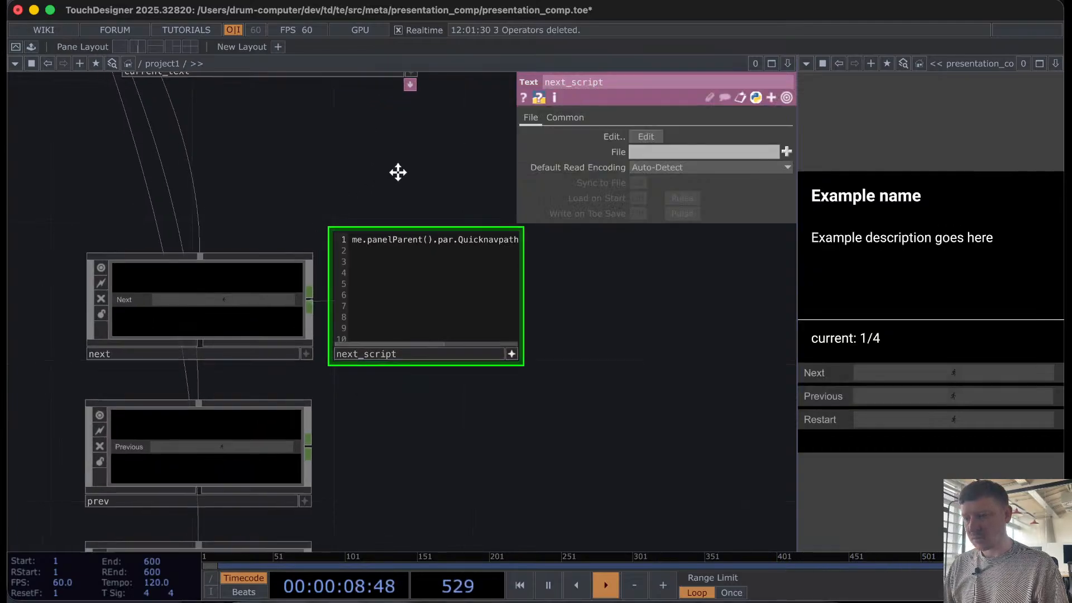
Step: Create a Value Par Exec DAT for the next widget, review its callbacks in the external editor and close the editor
click(337, 295)
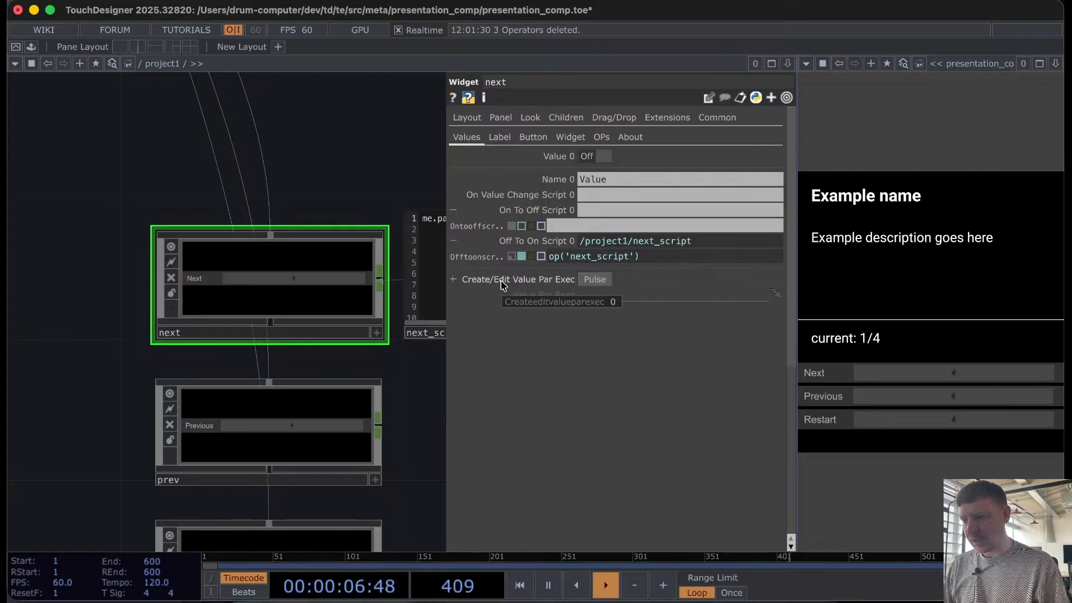
click(592, 279)
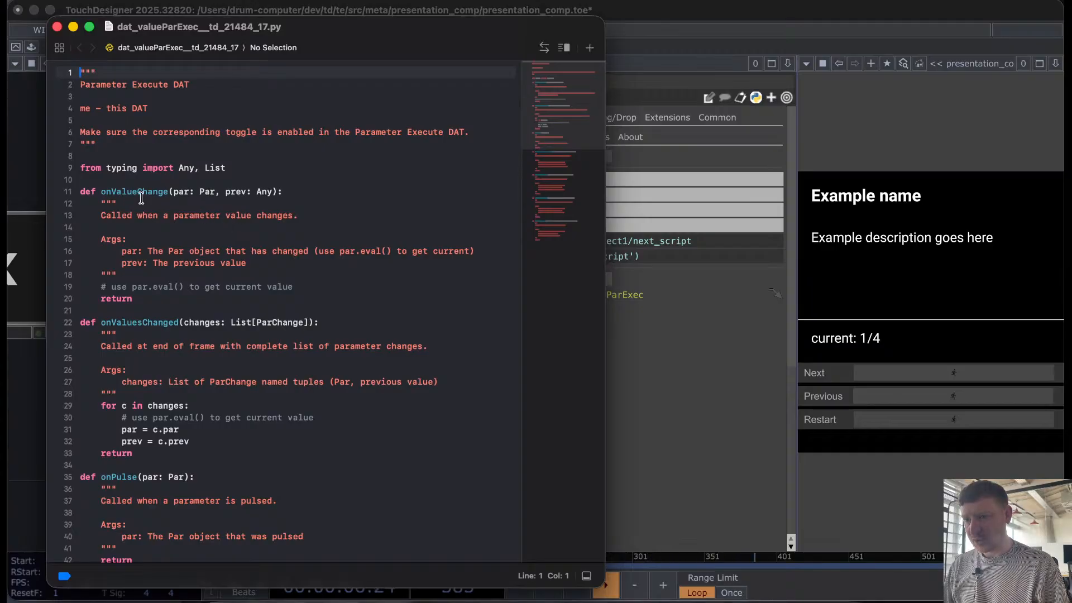
scroll(162, 249, down, 8)
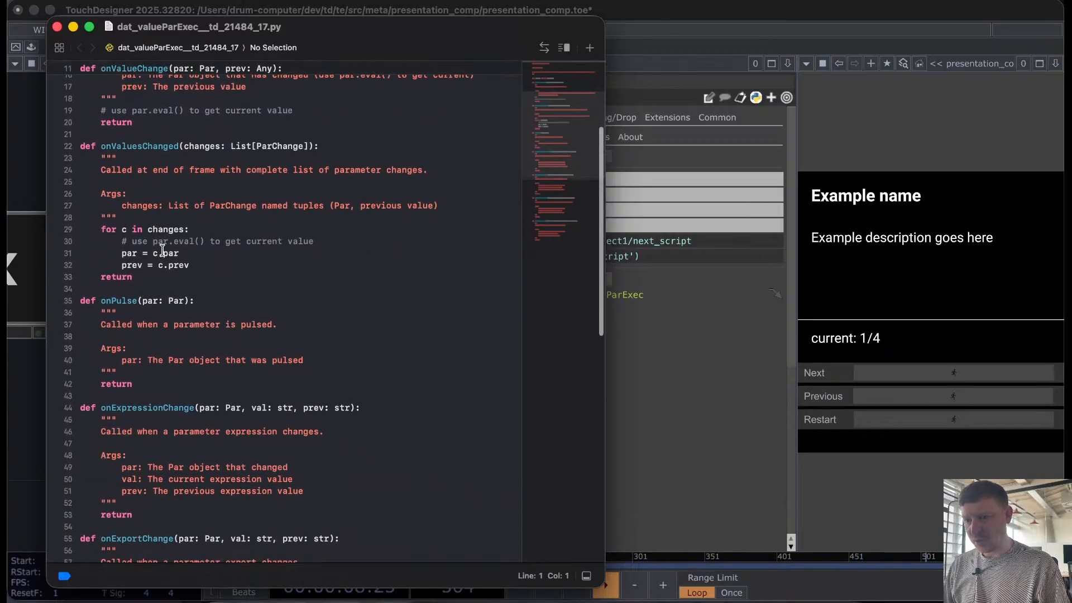
scroll(162, 250, down, 10)
scroll(162, 250, up, 9)
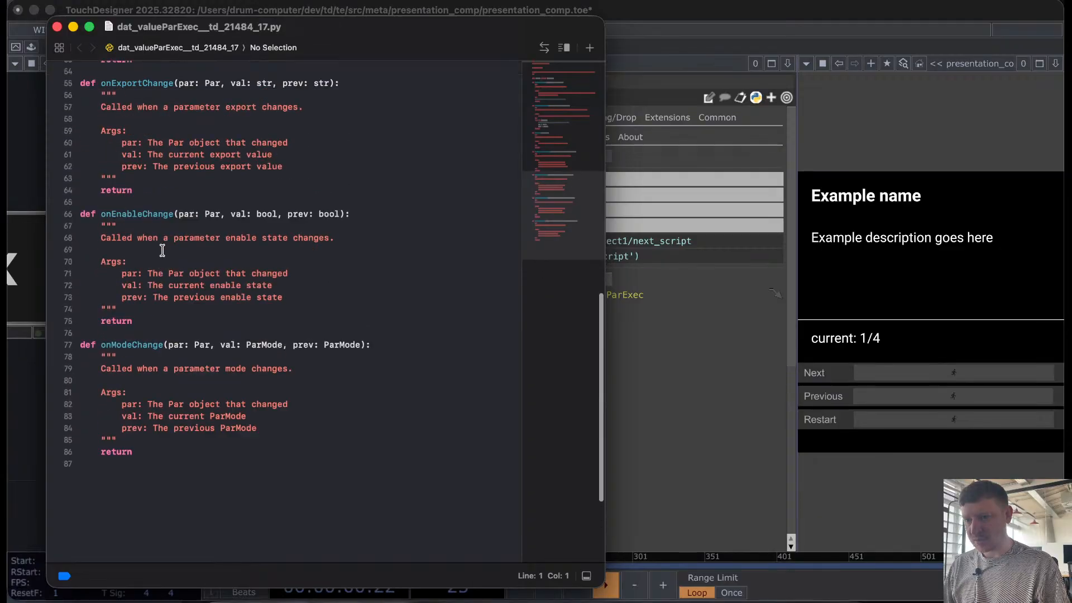
scroll(162, 249, up, 3)
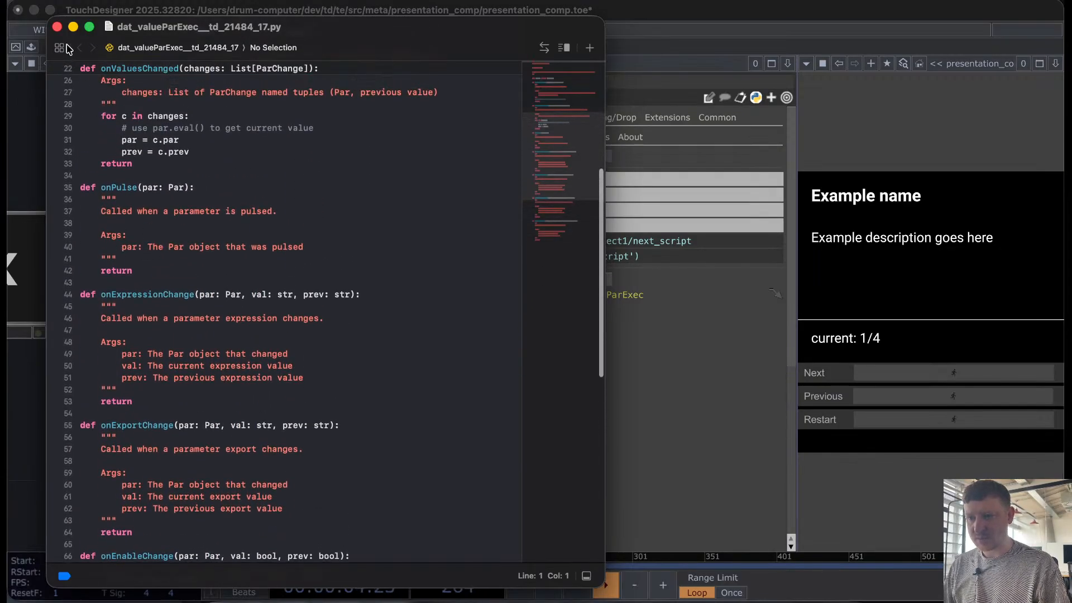
click(57, 27)
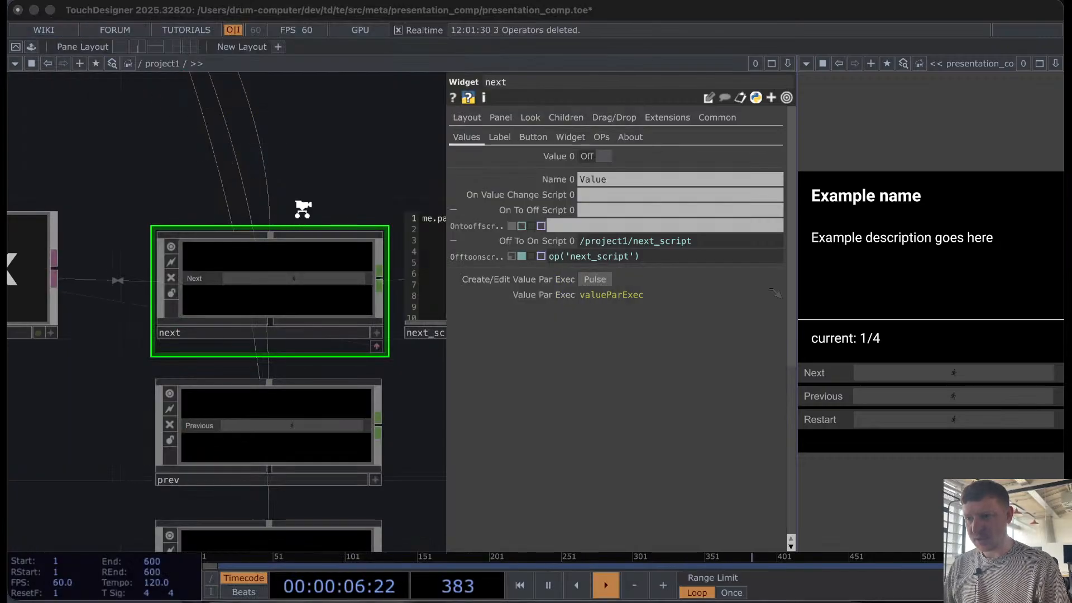
Step: Select the entire line of code in the next_script Text DAT for copying
scroll(357, 187, down, 2)
drag(357, 188, 115, 197)
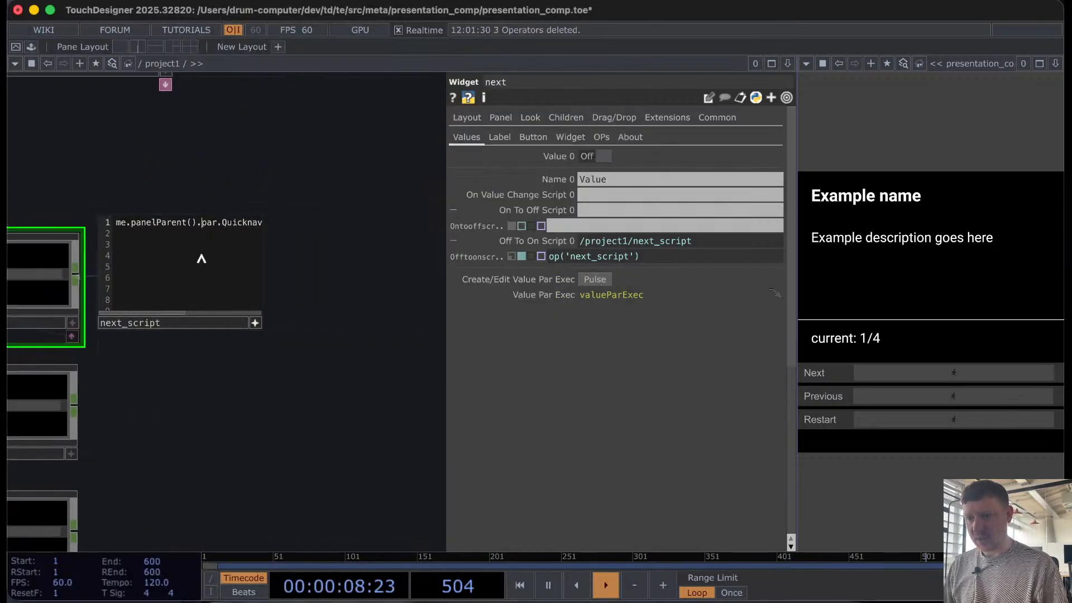
key(super+a)
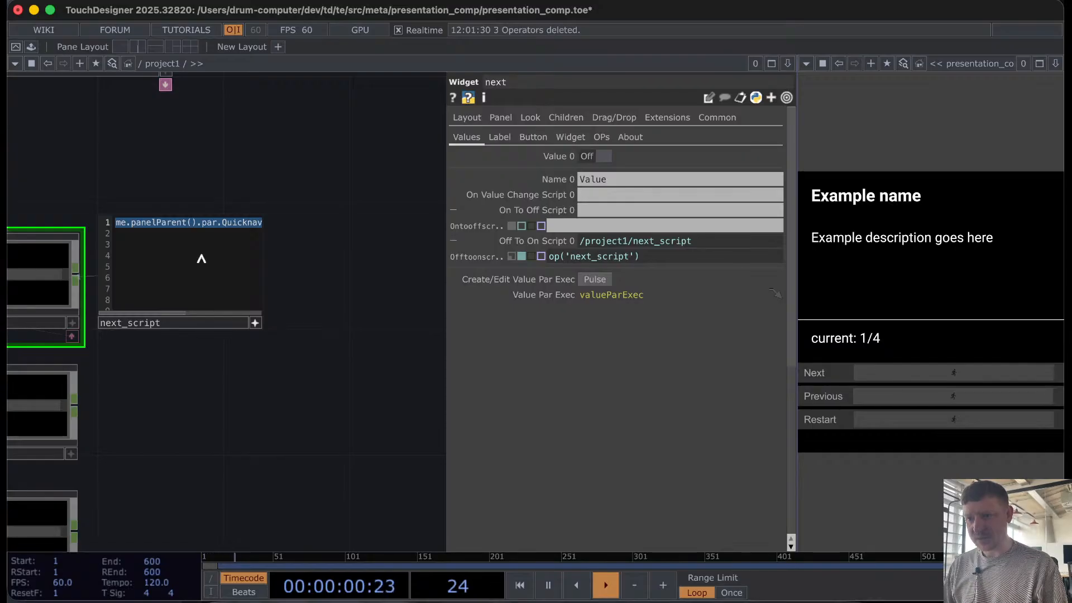
Step: Make the valueParExec DAT docked to the next widget editable and go to the body of its onPulse callback
click(70, 337)
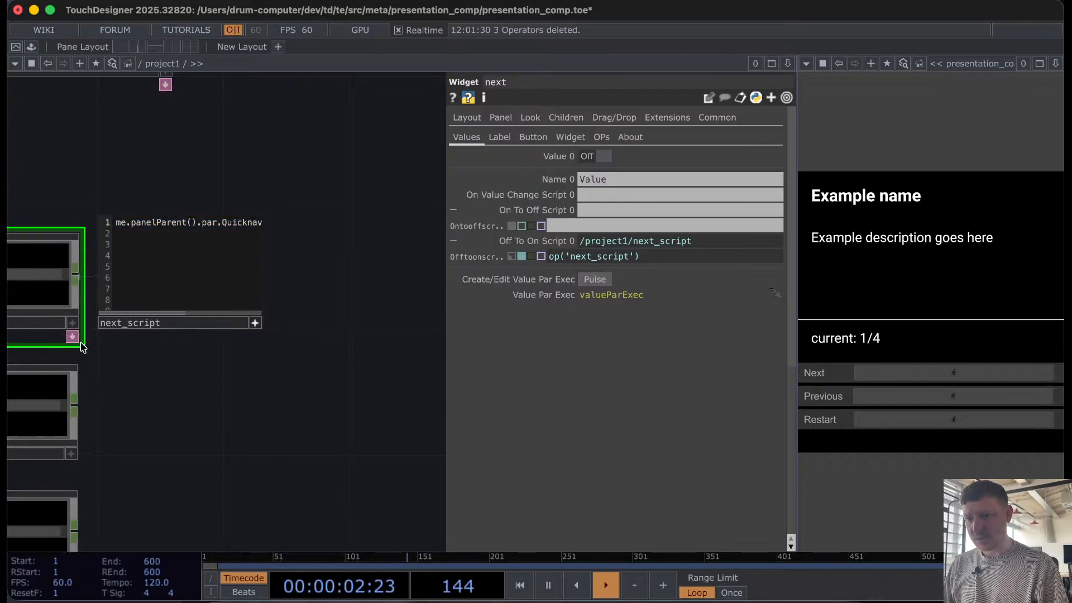
drag(129, 409, 451, 354)
scroll(232, 350, down, 5)
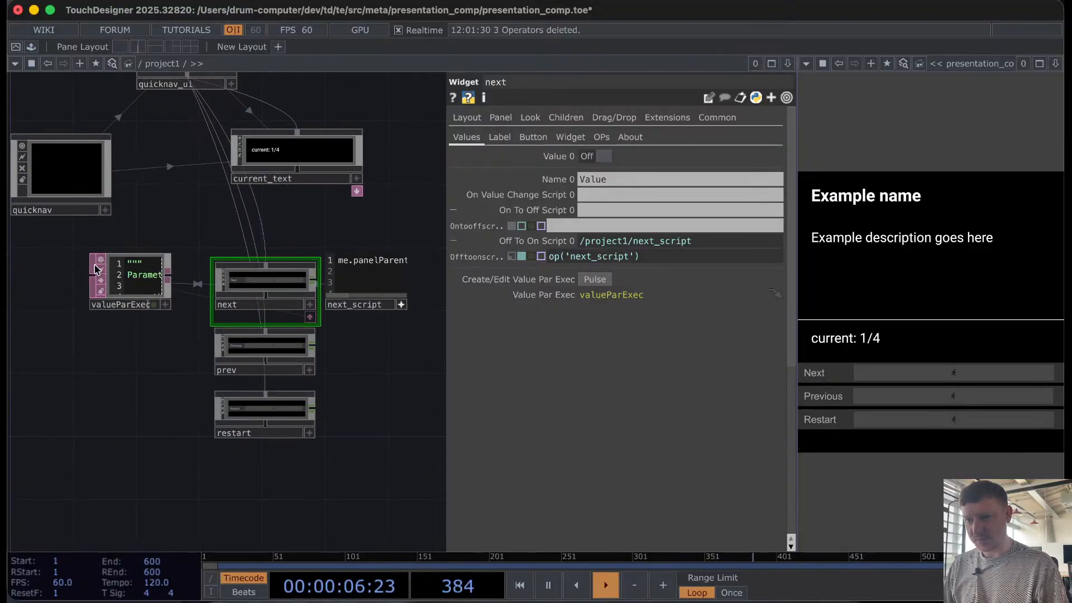
scroll(100, 269, up, 3)
scroll(96, 263, up, 3)
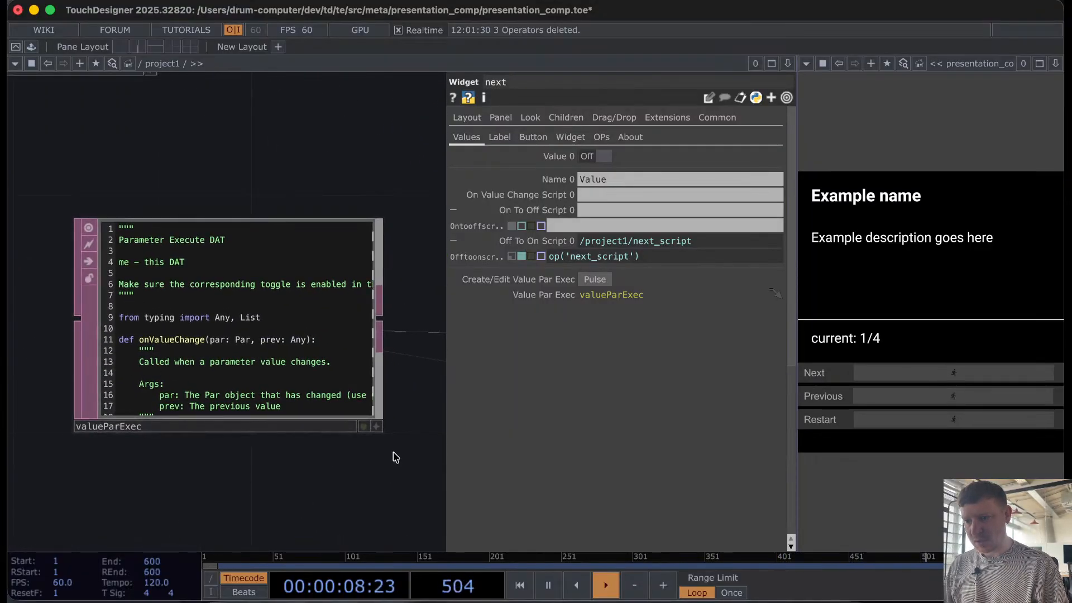
click(376, 426)
scroll(128, 302, down, 8)
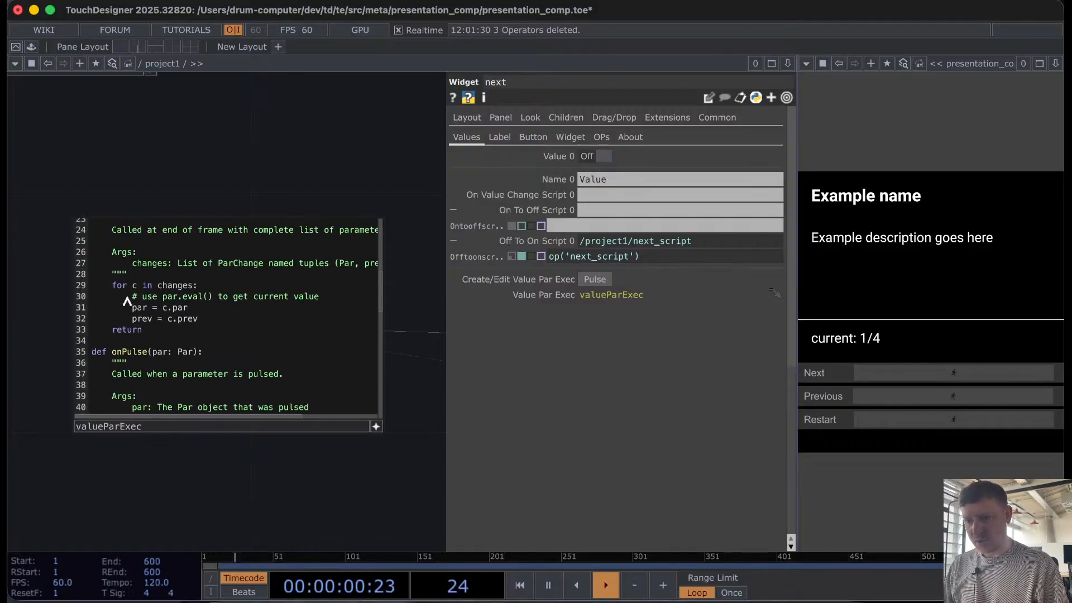
scroll(127, 302, down, 3)
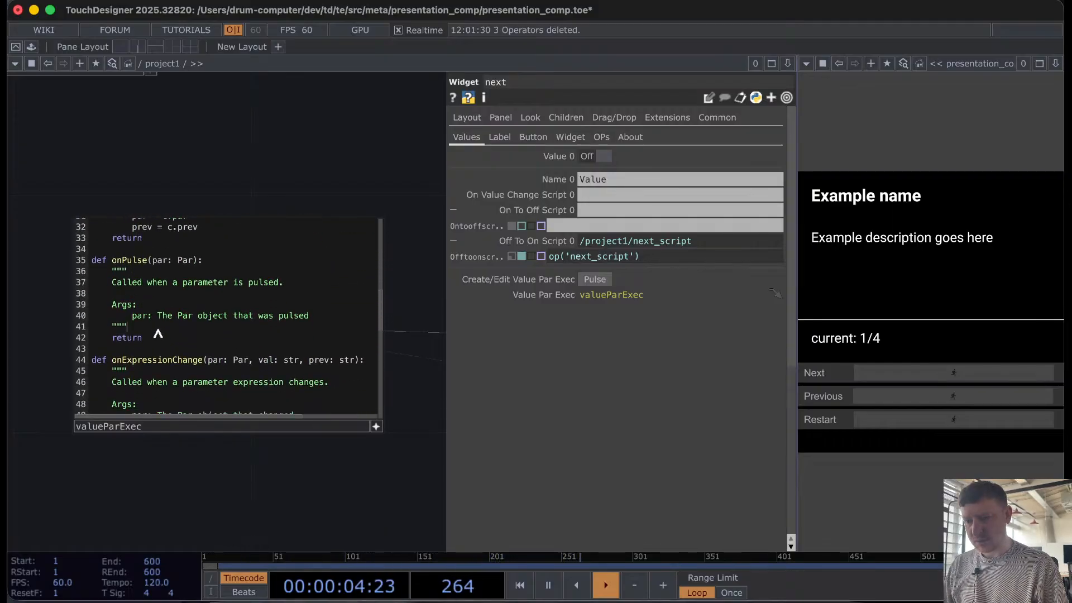
Step: Add me.panelParent().par.Quicknavpath.eval().par.Next.pulse() before the return in valueParExec's onPulse callback and test the Next button
key(Return)
text(me.panelParent().par.Quicknavpath.eval().par.Next.pulse())
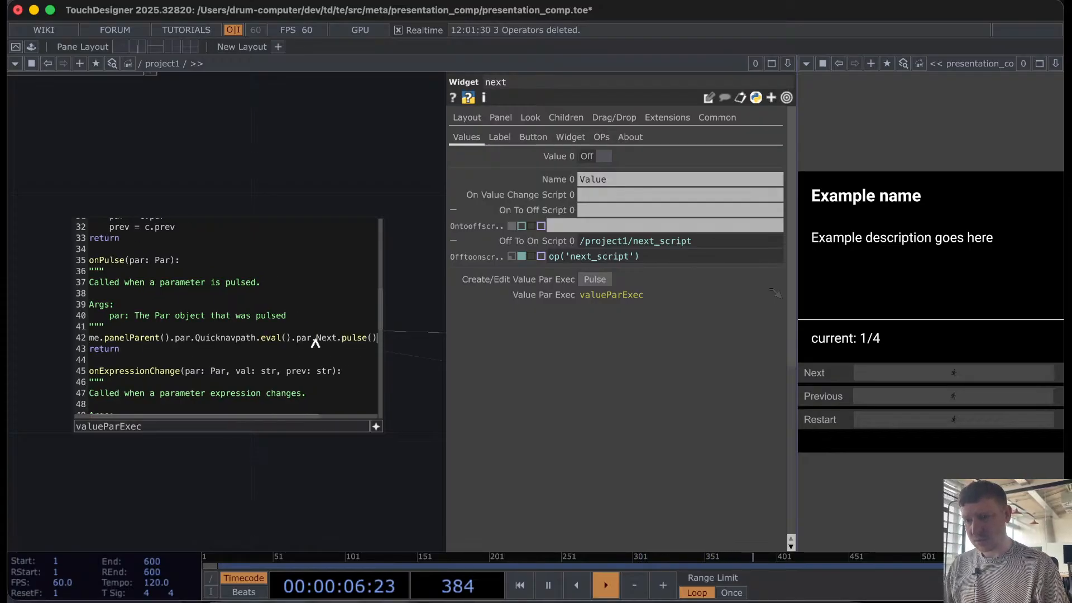
scroll(237, 497, down, 3)
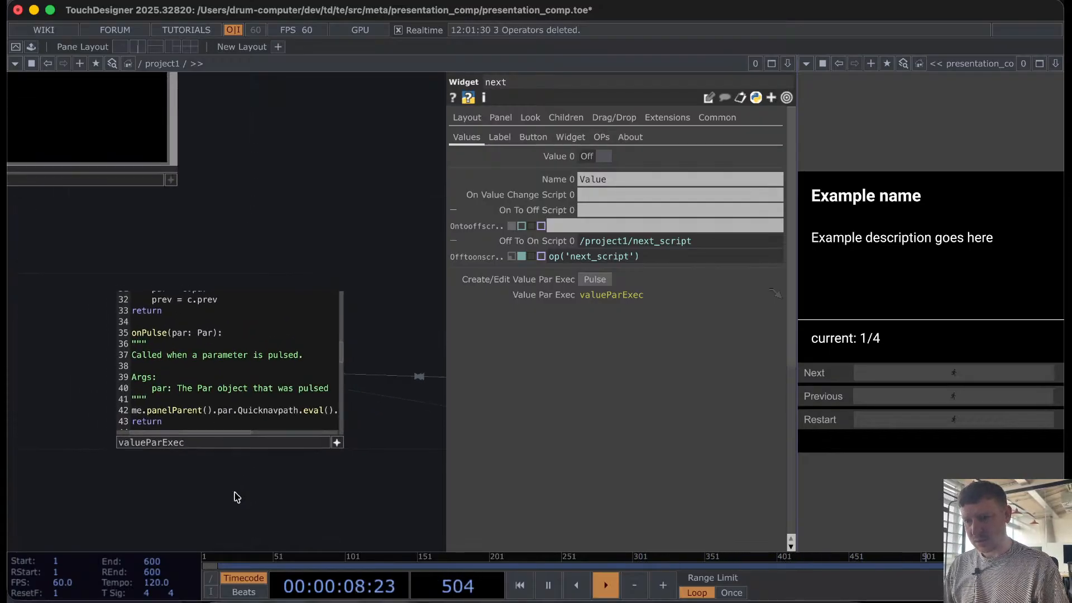
drag(414, 477, 129, 396)
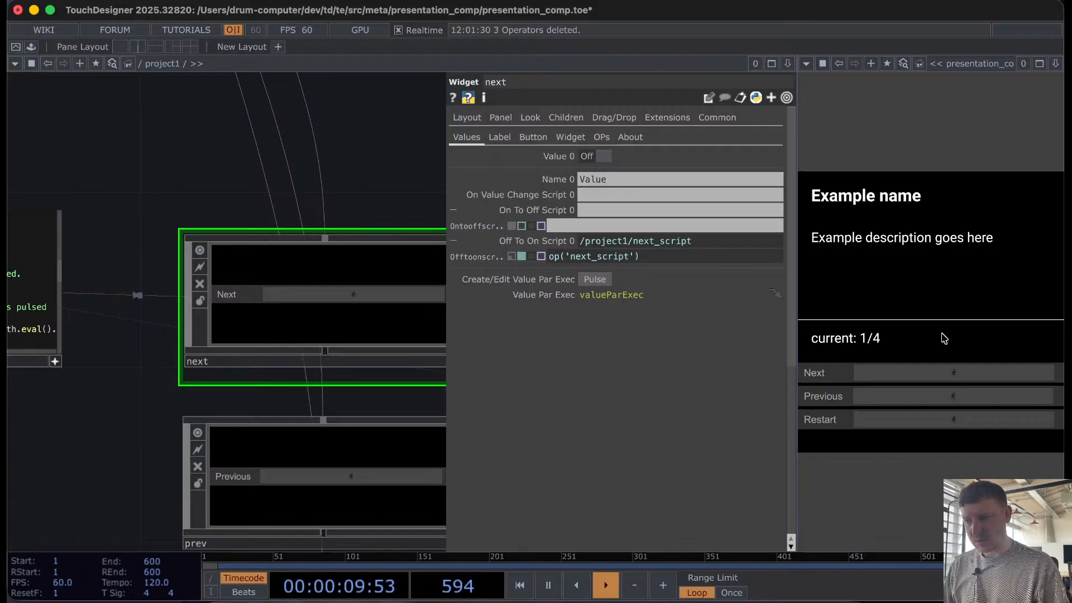
click(938, 374)
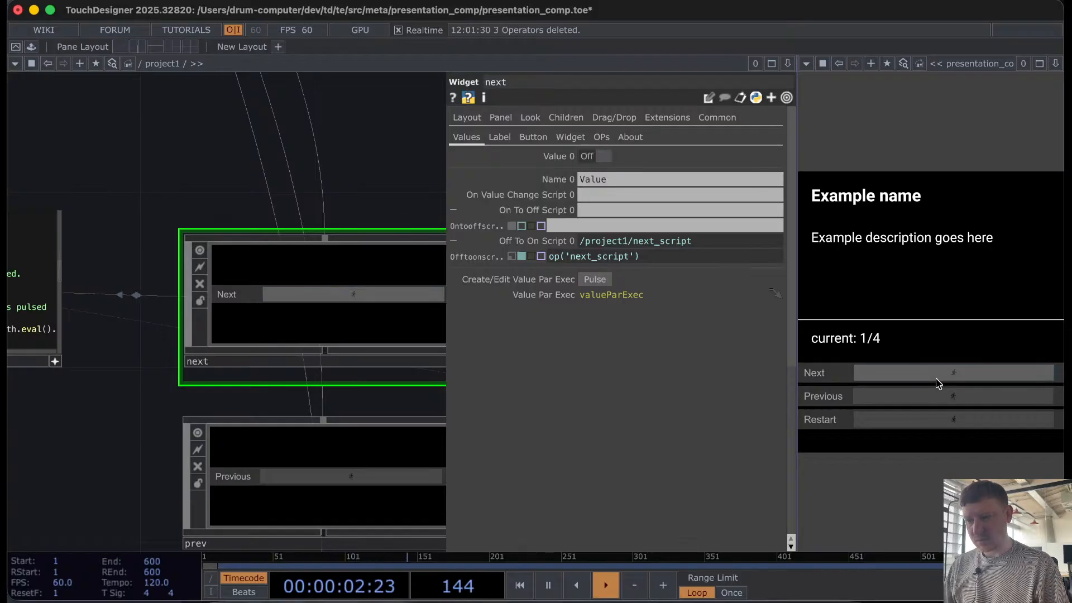
Step: Clear the next widget's Off To On Script 0 parameter and collapse the expanded script parameters
click(550, 242)
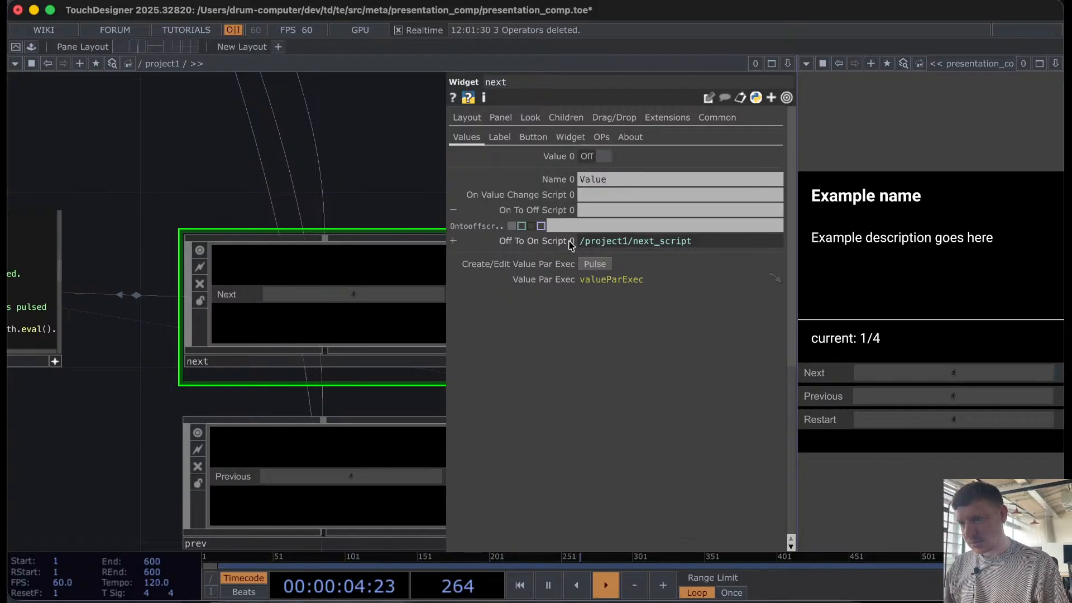
click(593, 241)
click(512, 257)
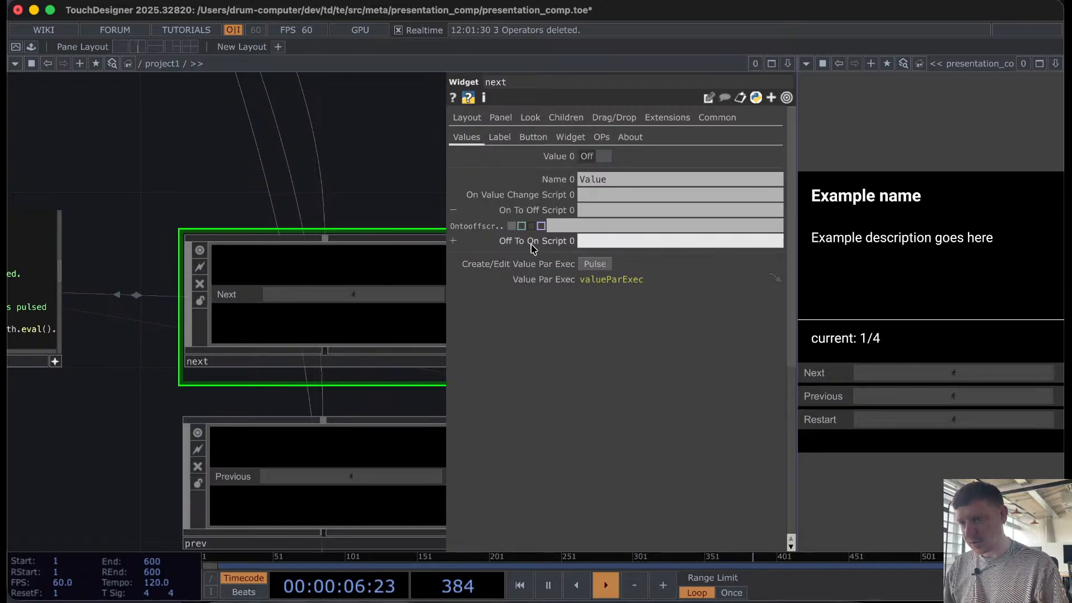
click(528, 211)
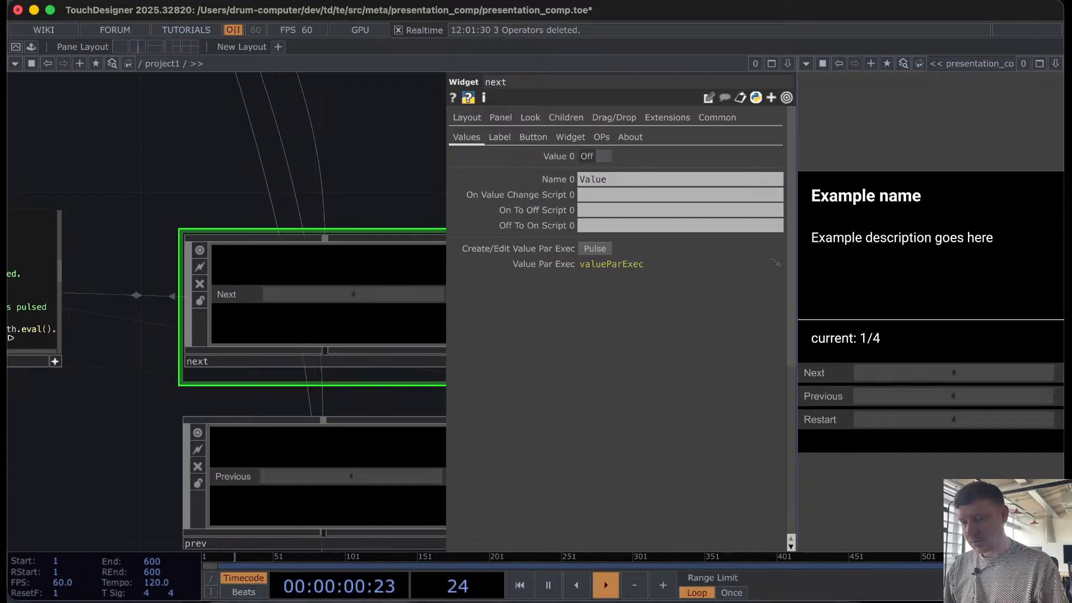
Step: Replace me with op('next') at the start of the onPulse pulse call in valueParExec and test the Next button
drag(74, 421, 300, 401)
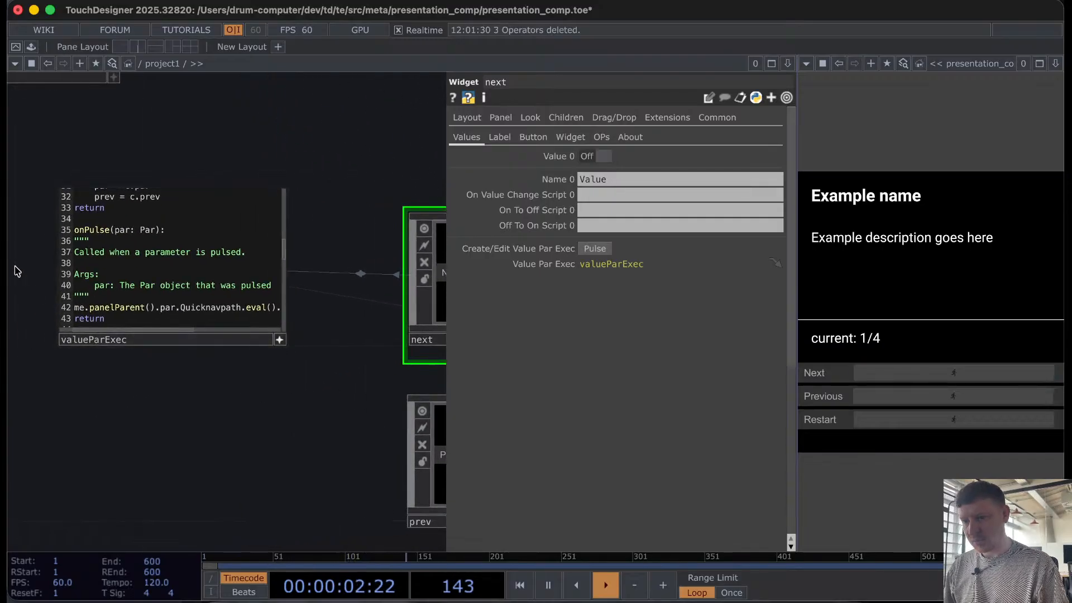
scroll(15, 272, up, 4)
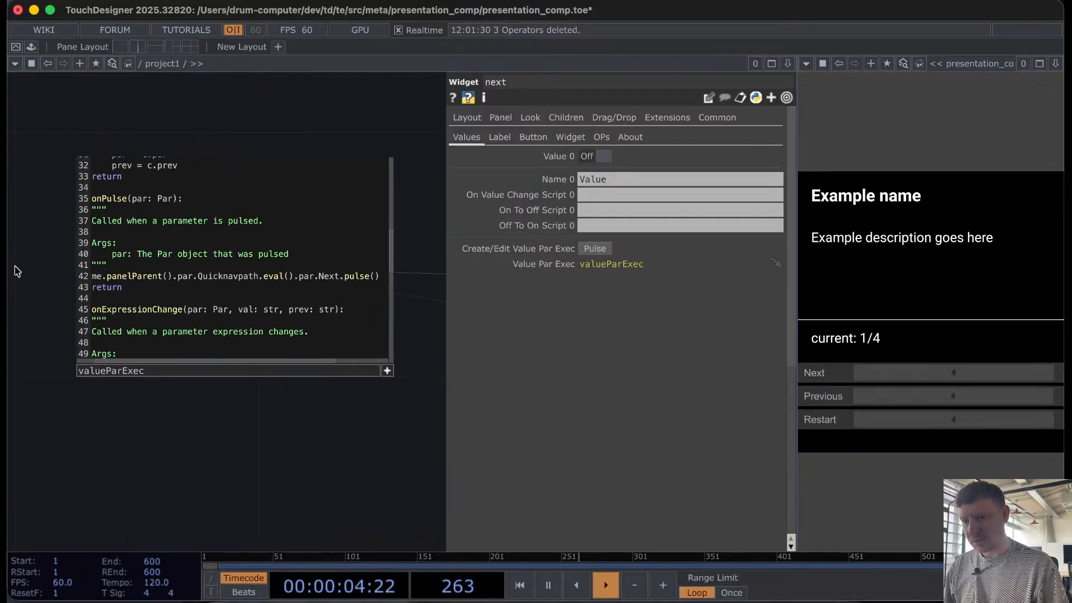
click(102, 277)
key(BackSpace)
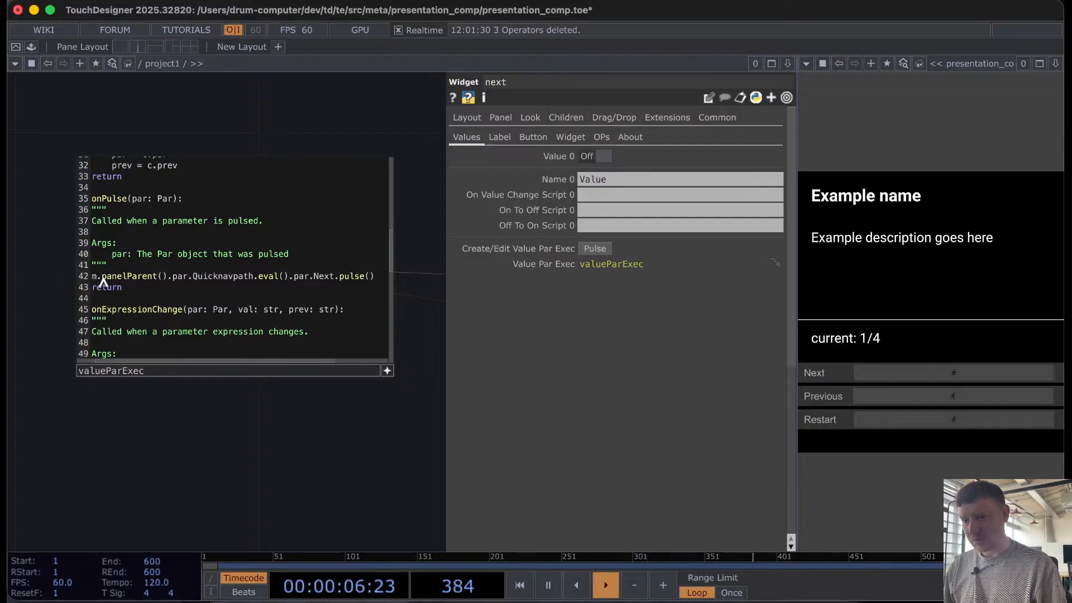
key(BackSpace)
text(op()
text('ne)
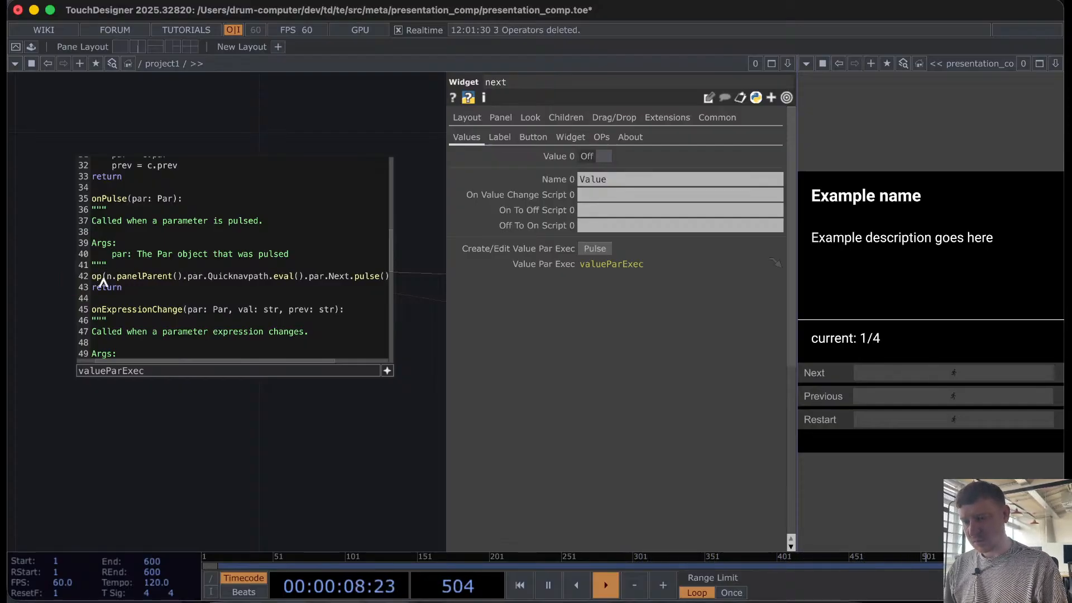
text(xt'))
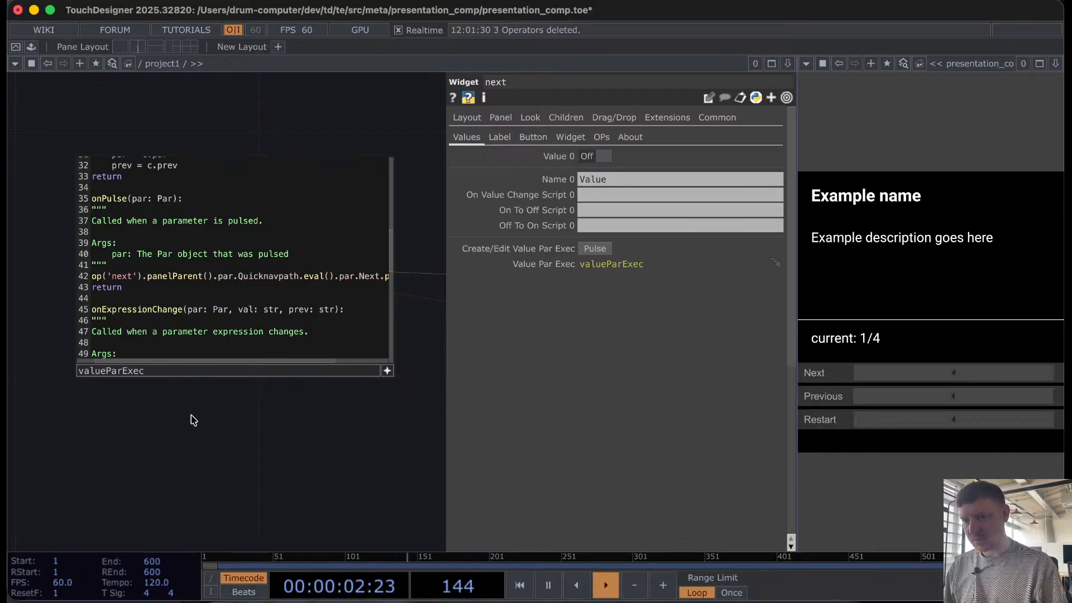
click(960, 371)
click(960, 371)
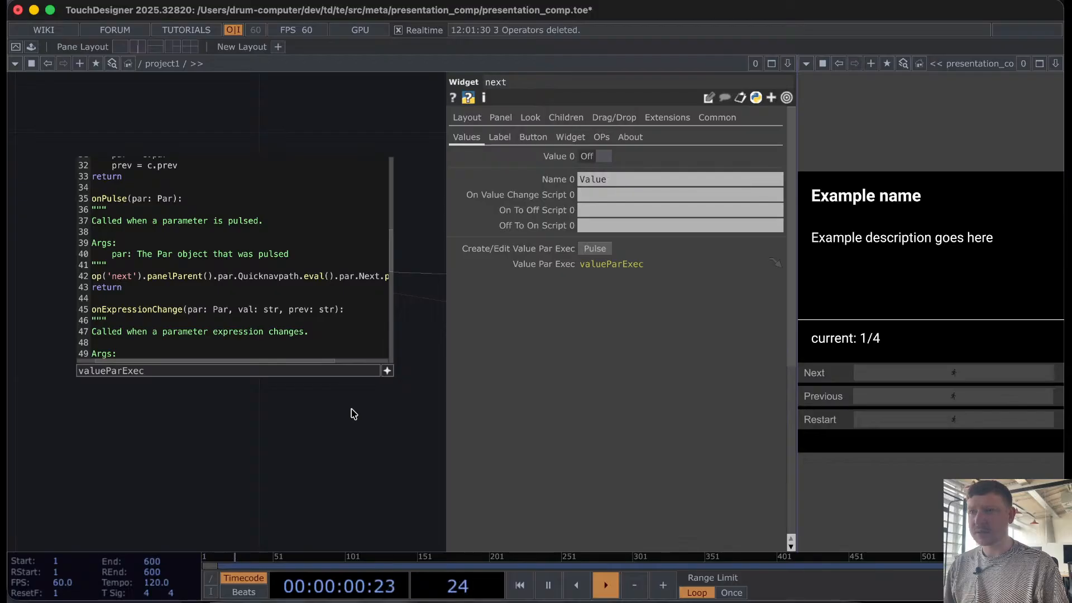
Step: Examine the onPulse callback code in valueParExec and the parameters of the quicknav component
scroll(353, 414, down, 2)
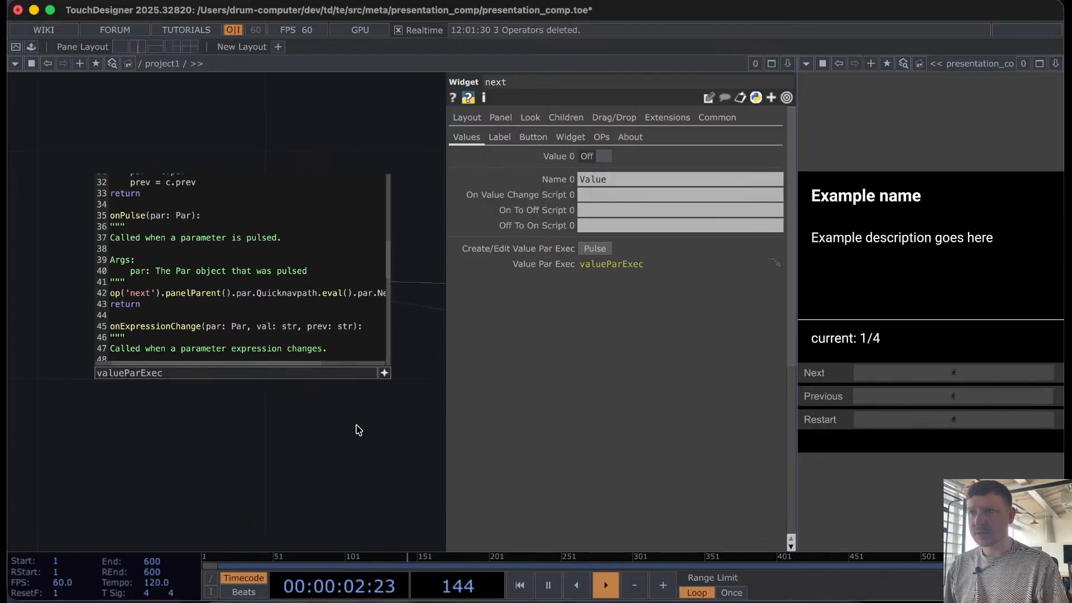
drag(356, 426, 268, 405)
scroll(268, 405, down, 2)
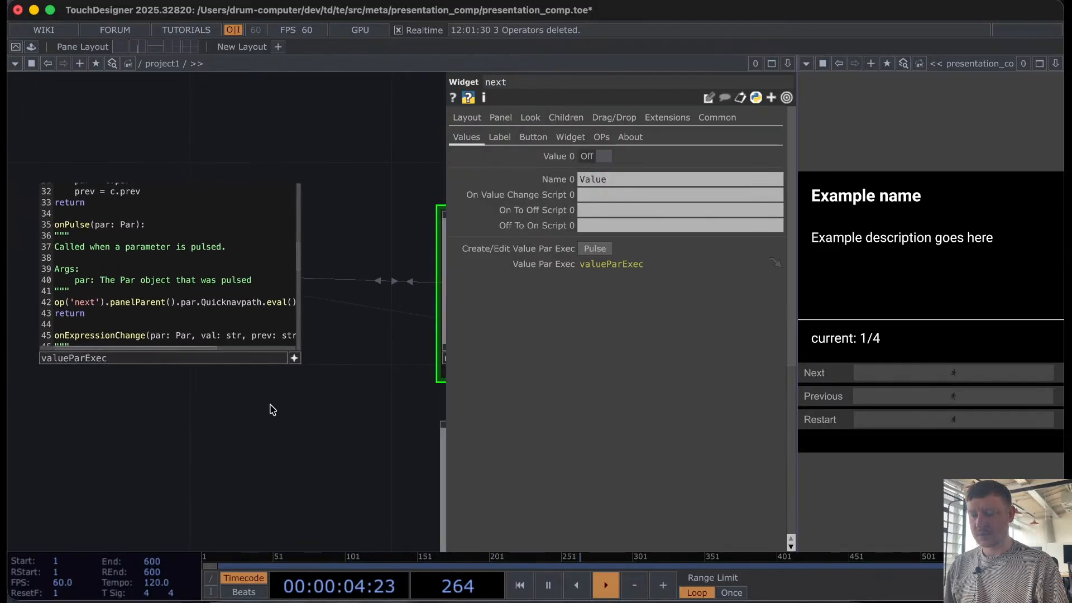
drag(189, 407, 263, 390)
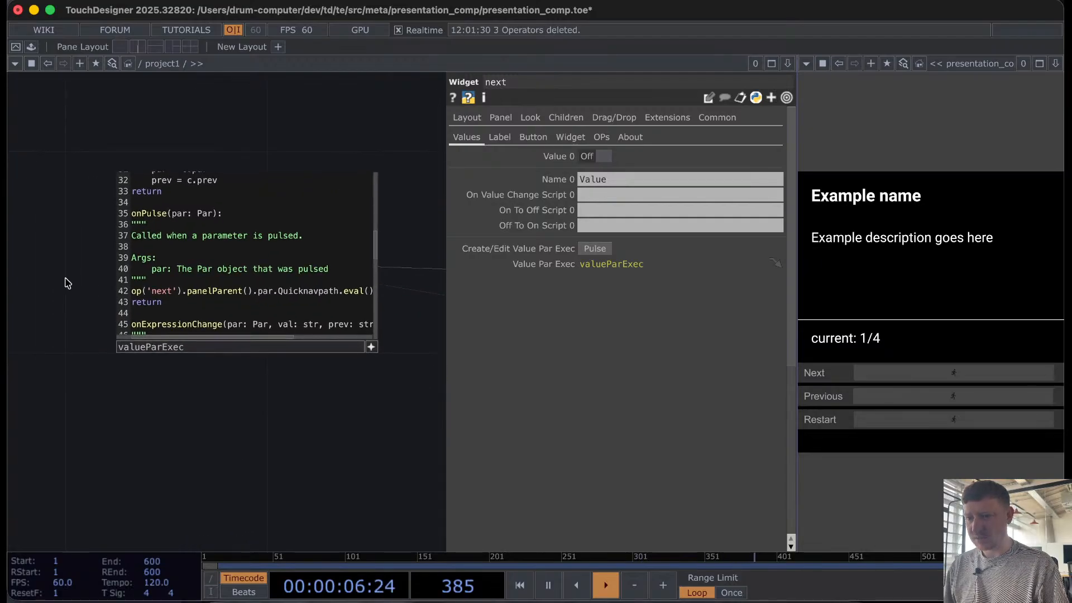
scroll(78, 289, up, 5)
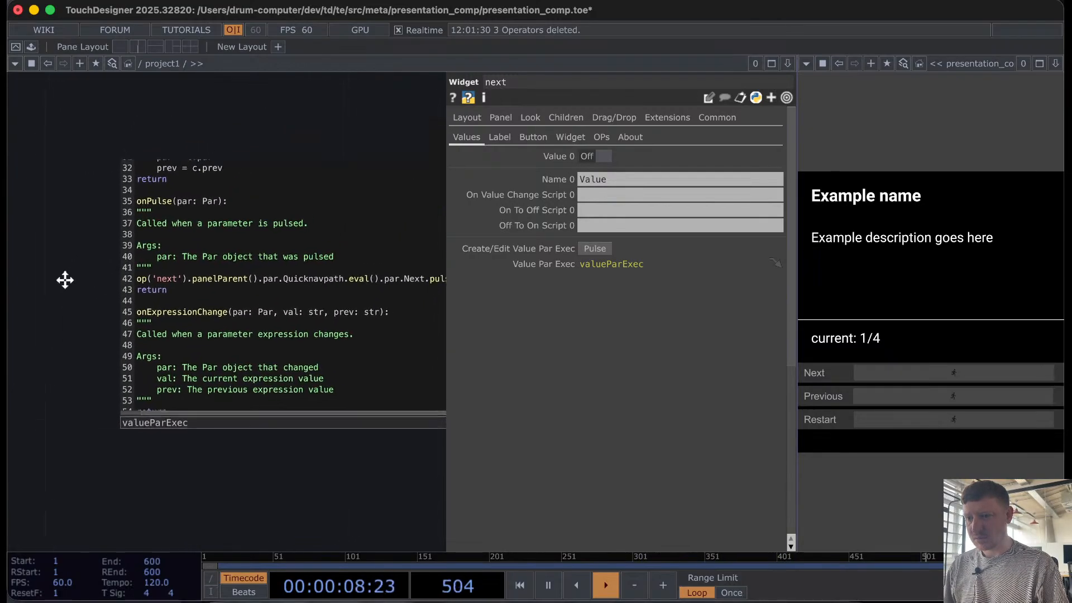
scroll(102, 242, up, 2)
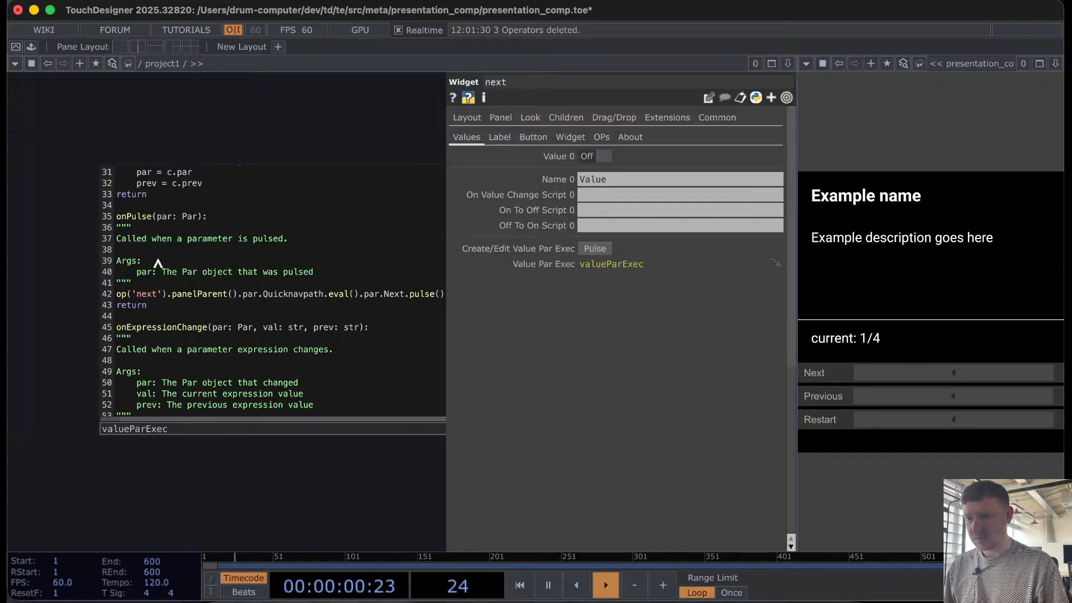
scroll(72, 283, up, 2)
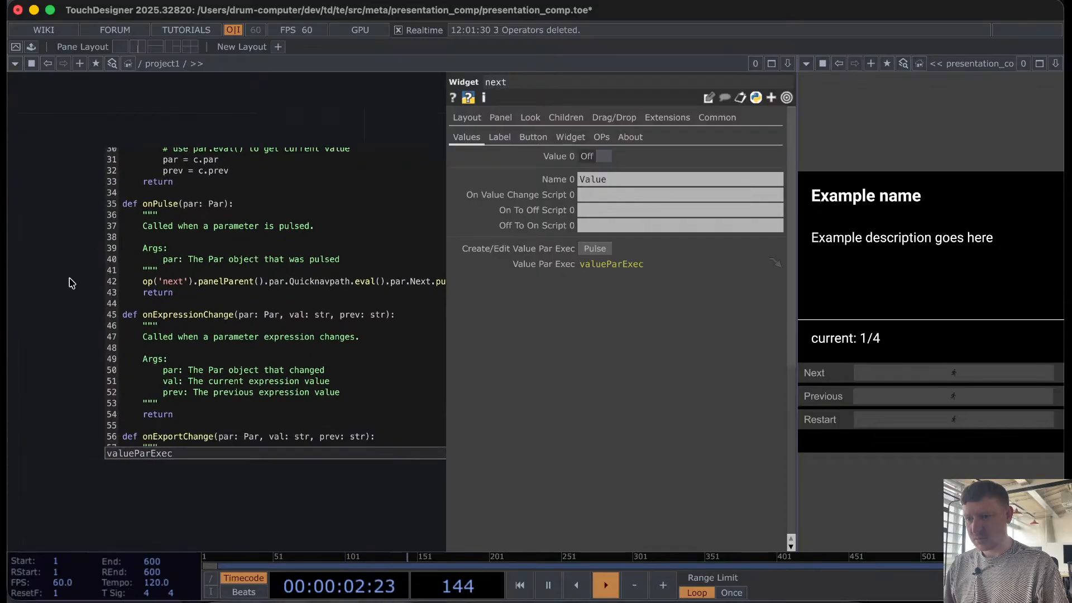
scroll(71, 283, down, 2)
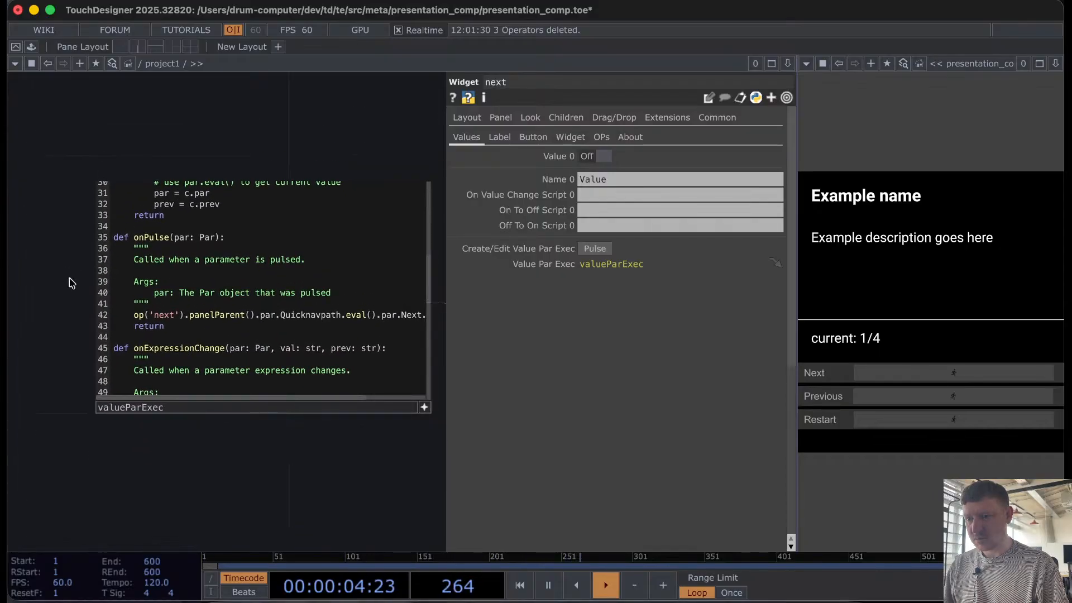
scroll(70, 279, down, 3)
drag(51, 233, 273, 458)
scroll(234, 407, down, 2)
click(220, 263)
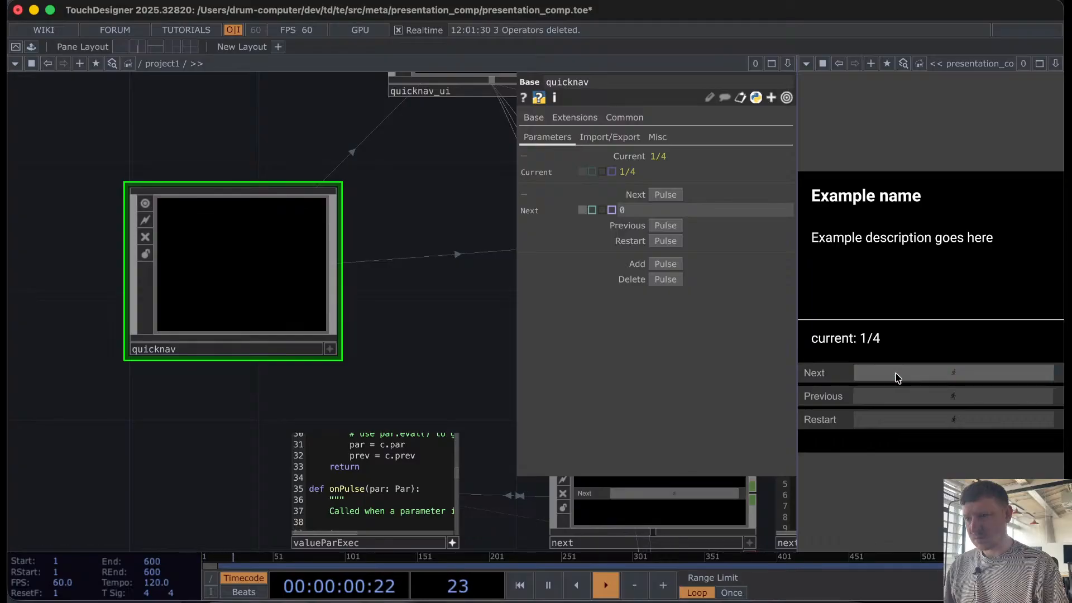
Step: Add a print('here') line above the pulse call in valueParExec's onPulse callback
drag(258, 505, 144, 383)
scroll(144, 384, up, 4)
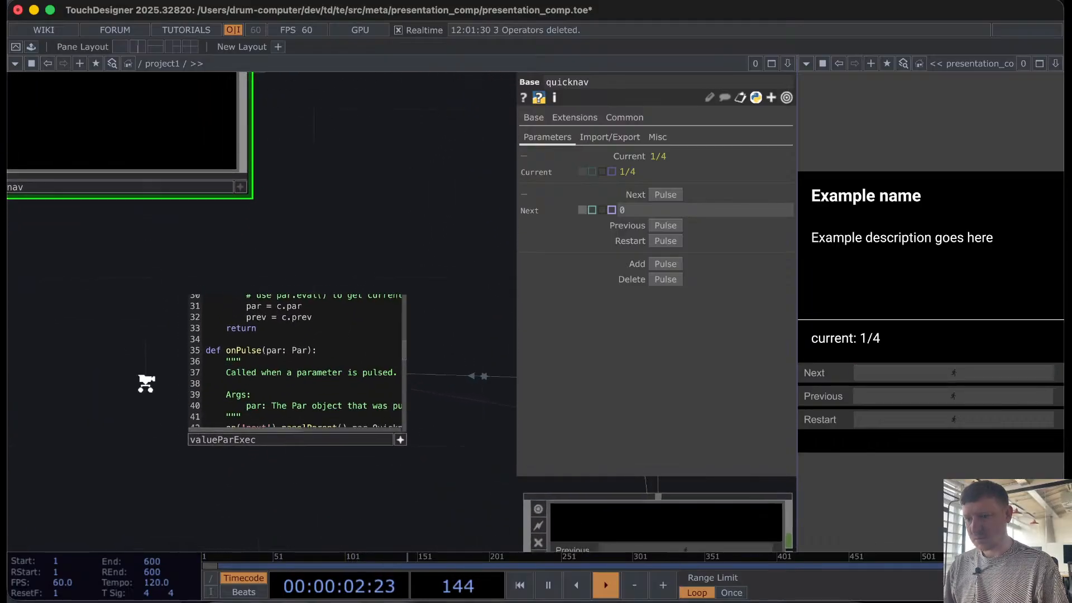
key(Return)
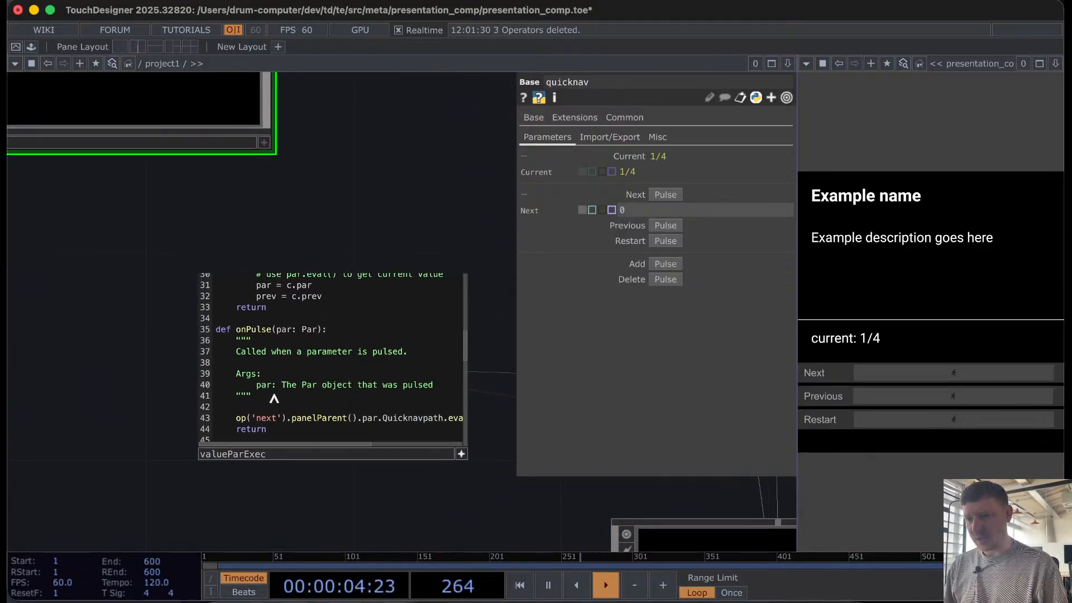
text(print('here)
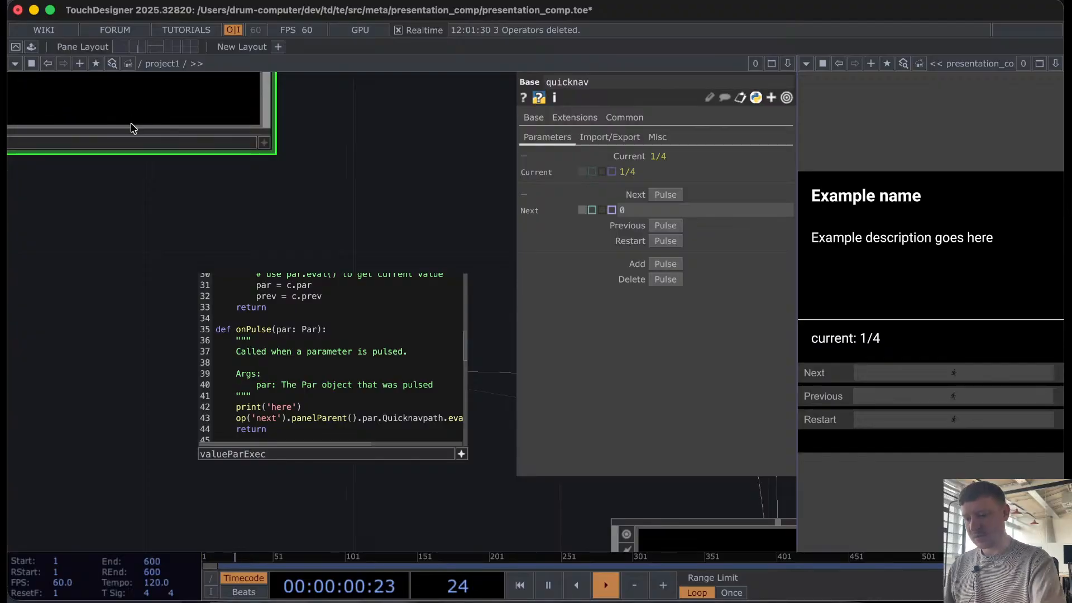
Step: Open the Textport, trigger the Next button to check for the debug output, and close the Textport
key(alt+t)
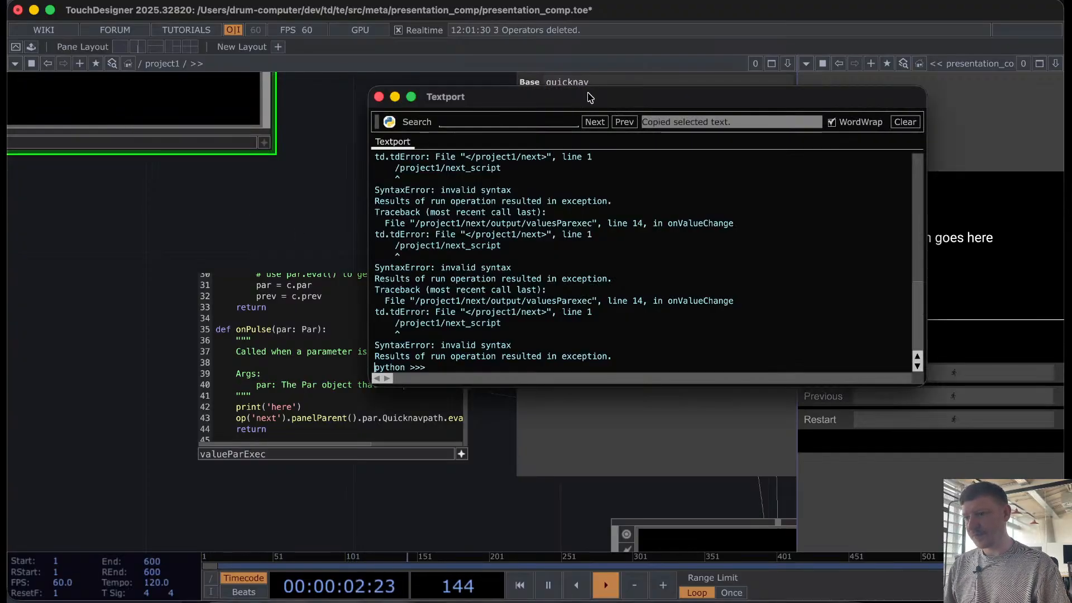
drag(591, 97, 335, 95)
click(994, 373)
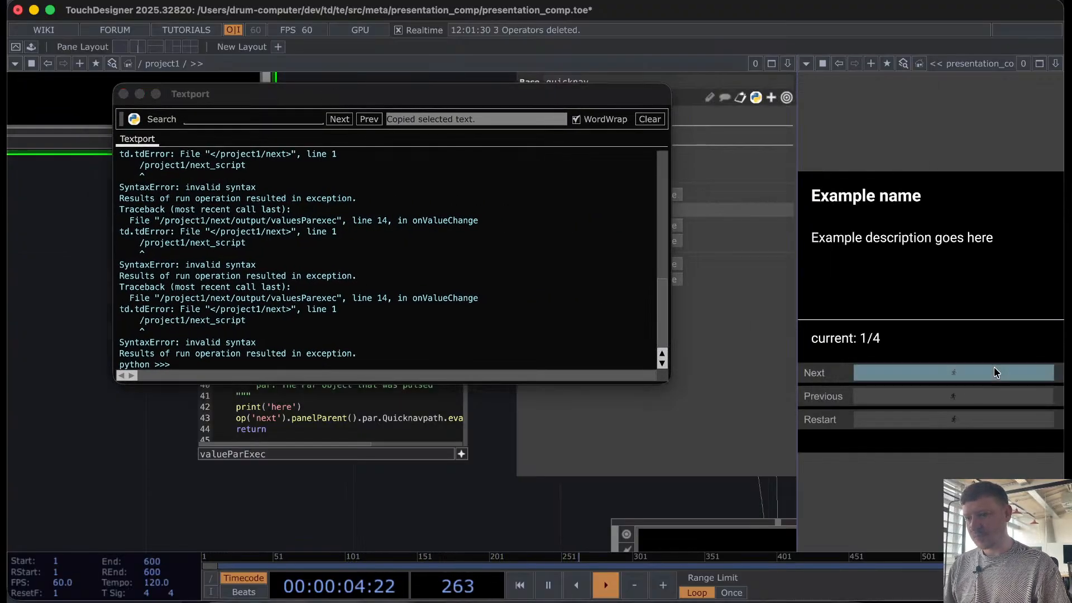
click(123, 94)
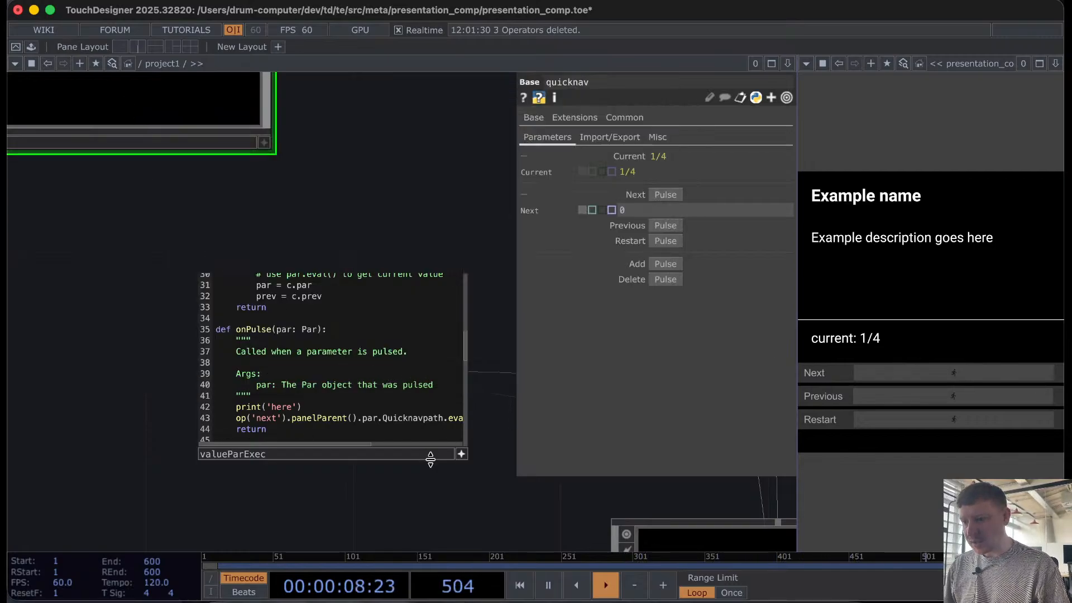
Step: Select the next widget and add print('here2') before the return in valueParExec's onValueChange callback
scroll(149, 394, right, 10)
scroll(149, 394, down, 3)
click(396, 312)
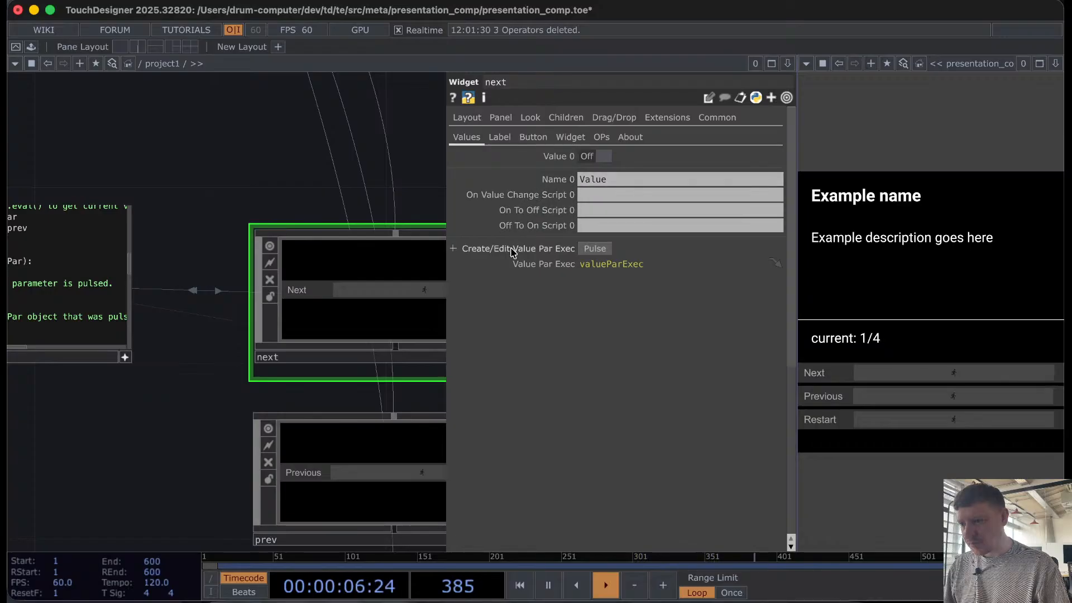
mouse_move(519, 271)
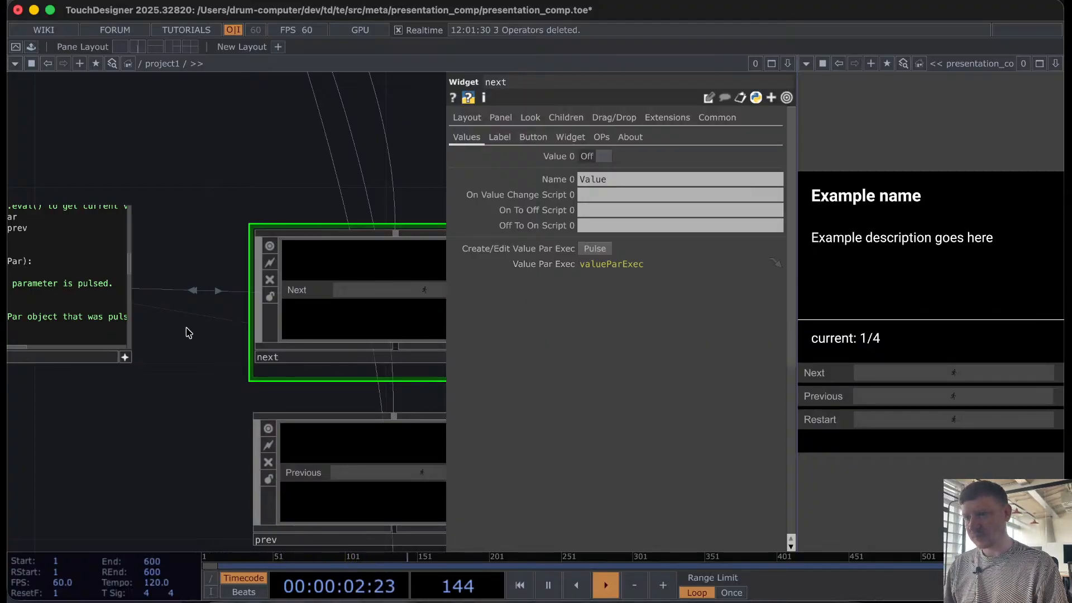
drag(157, 330, 306, 310)
scroll(112, 269, up, 7)
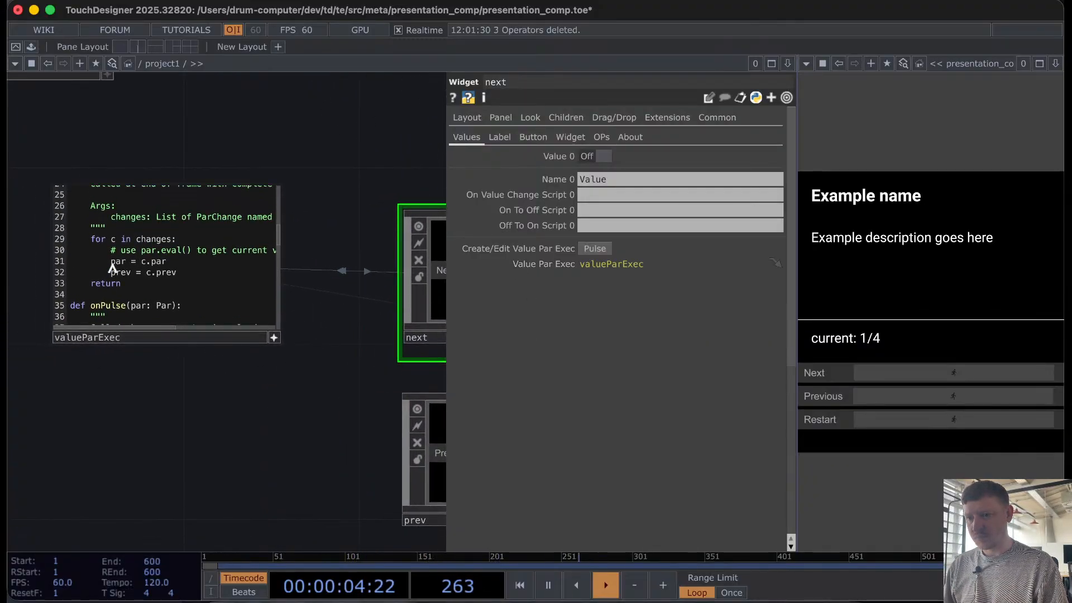
scroll(115, 271, up, 1)
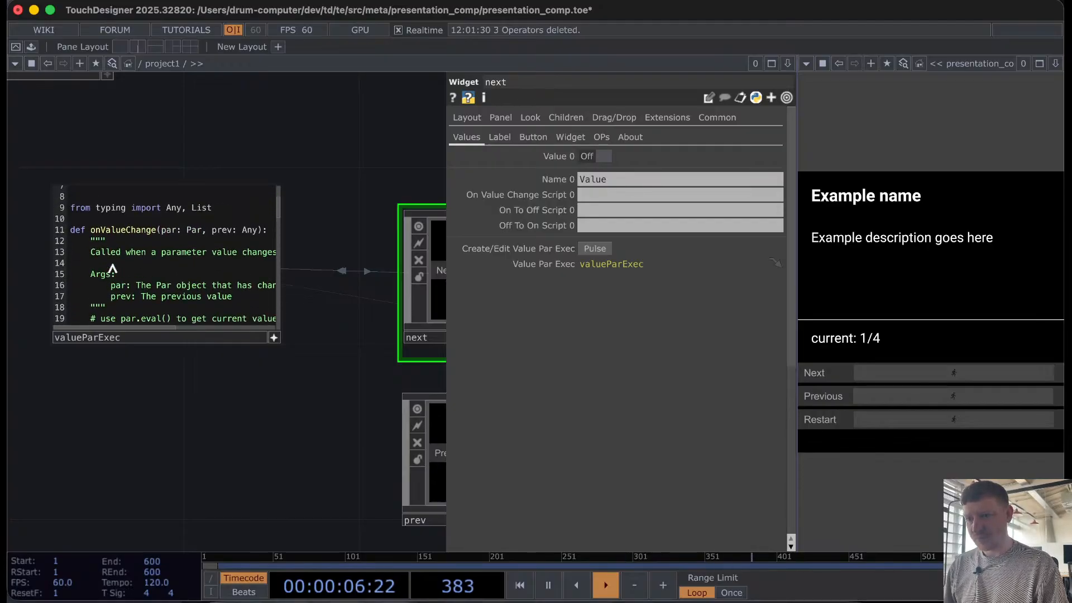
scroll(126, 277, down, 2)
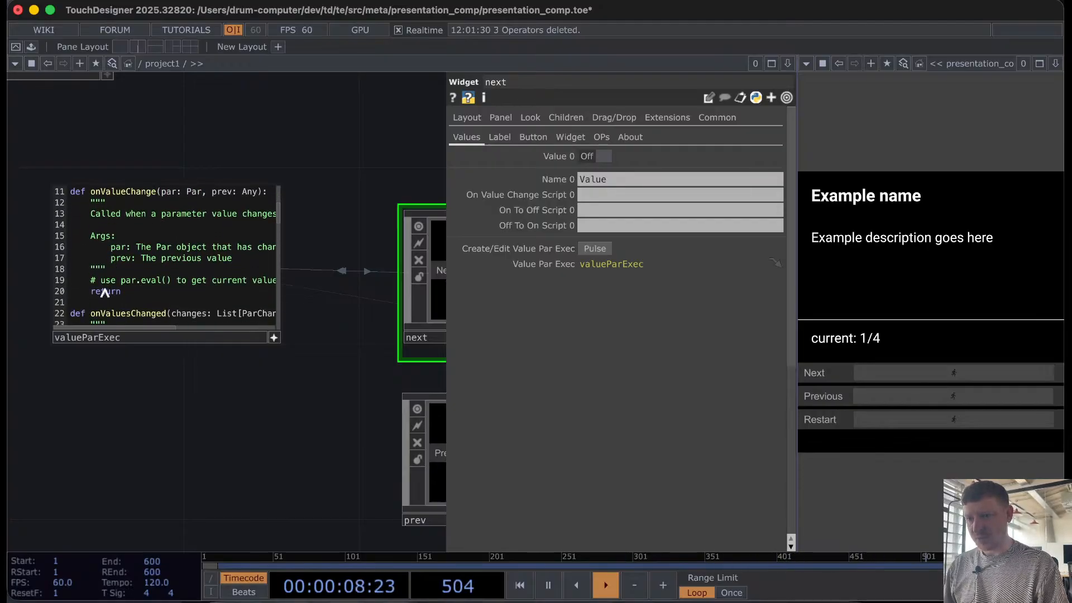
key(Return)
text(print)
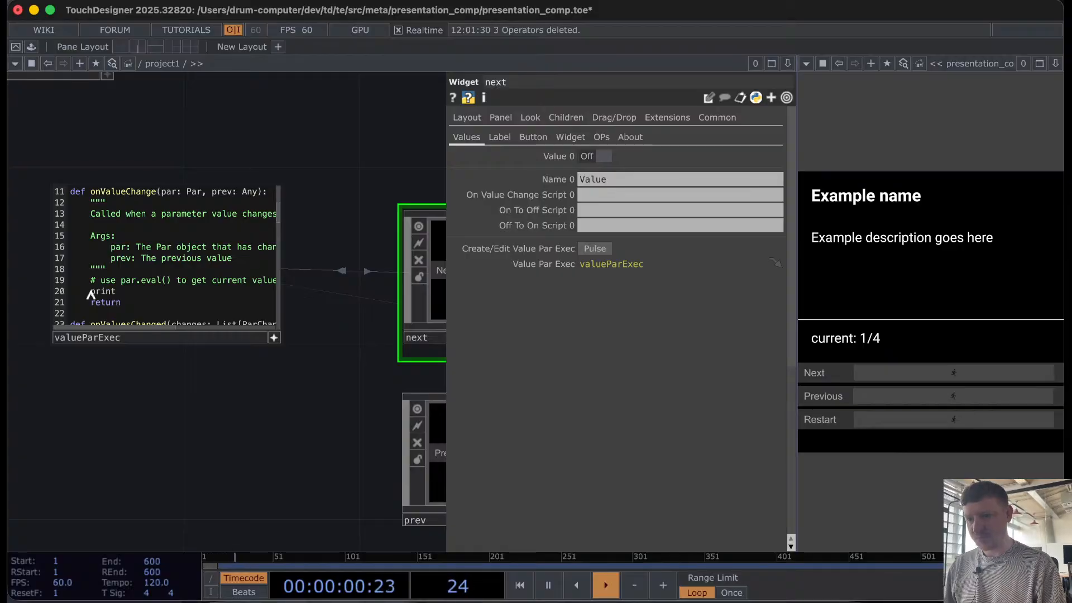
text(('here)
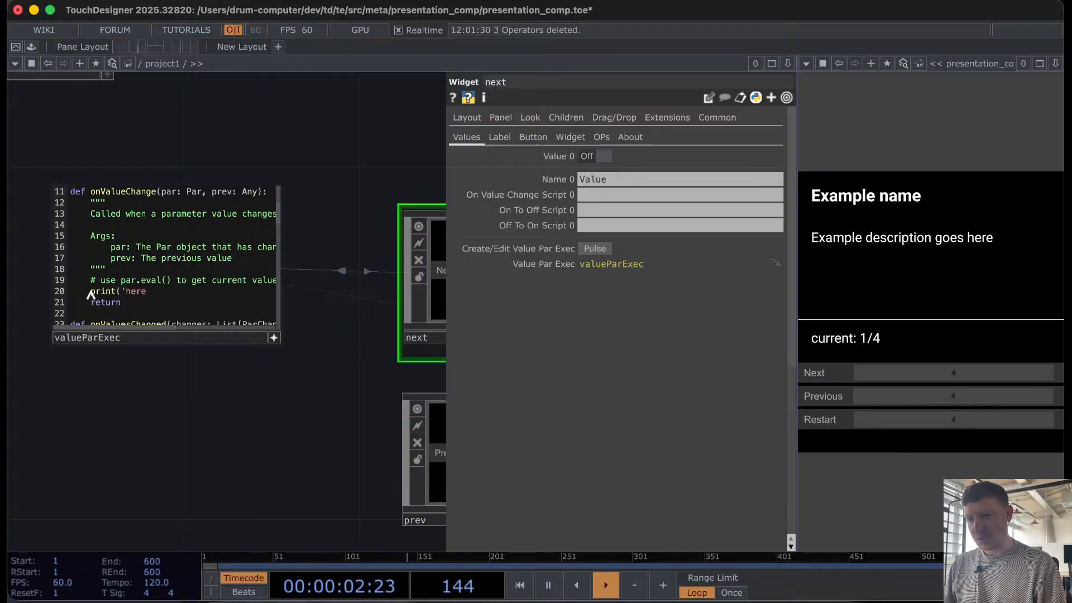
text(2'))
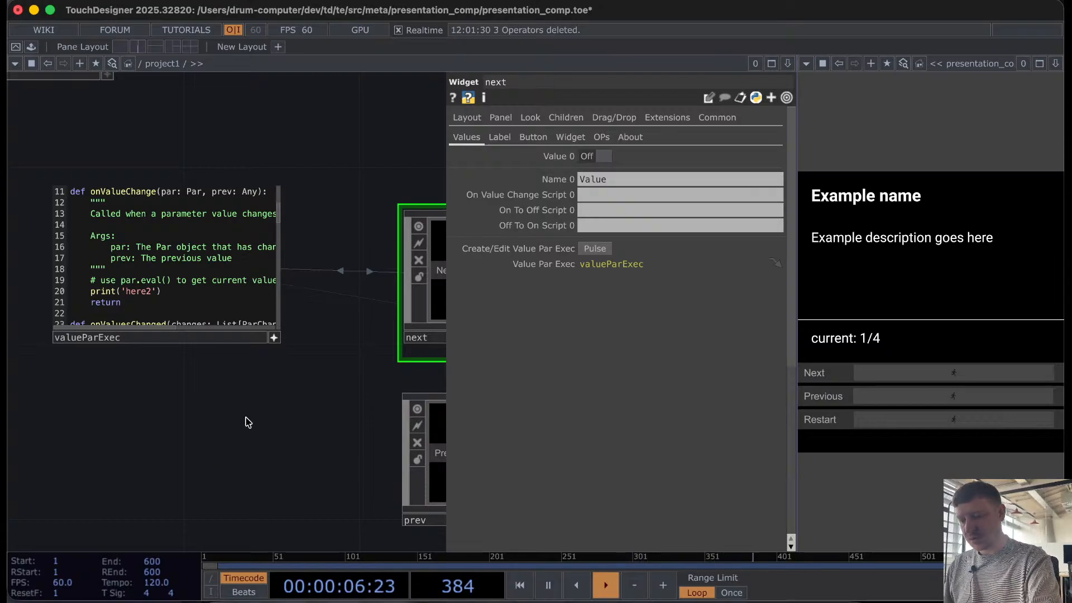
Step: Open the Textport and trigger the Next button to check whether onValueChange prints its debug output
key(alt+t)
drag(251, 99, 345, 109)
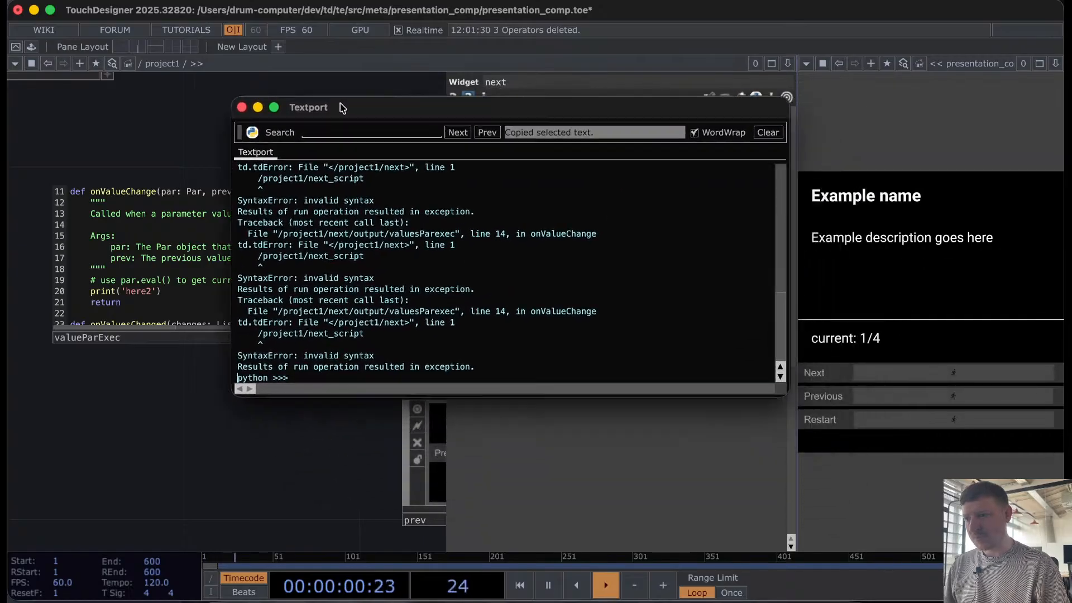
click(956, 373)
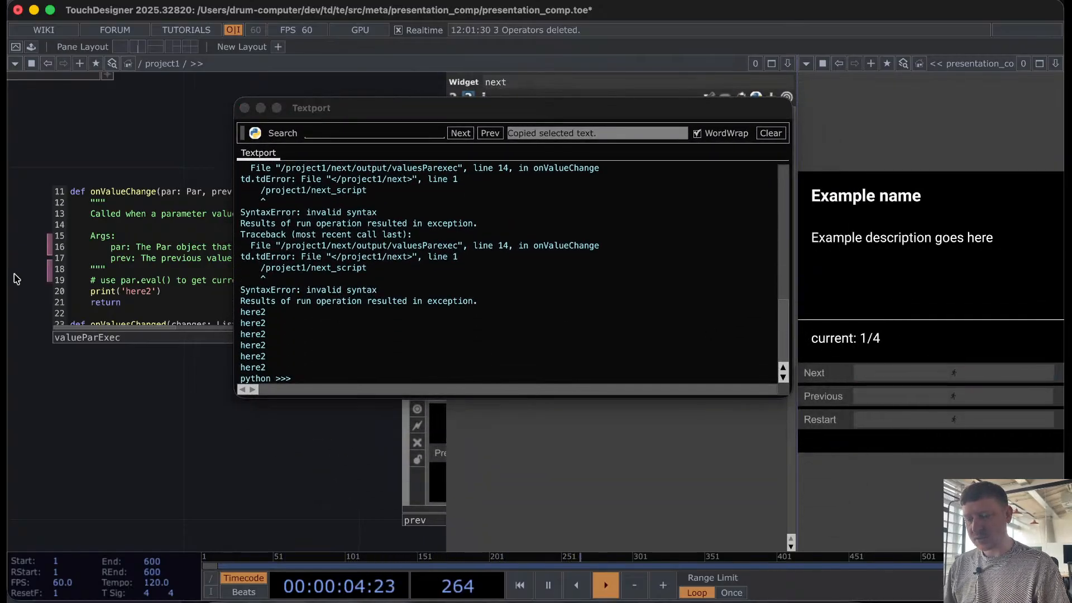
Step: Review the callback functions in valueParExec, moving the Textport aside so that the code is uncovered
scroll(133, 258, down, 8)
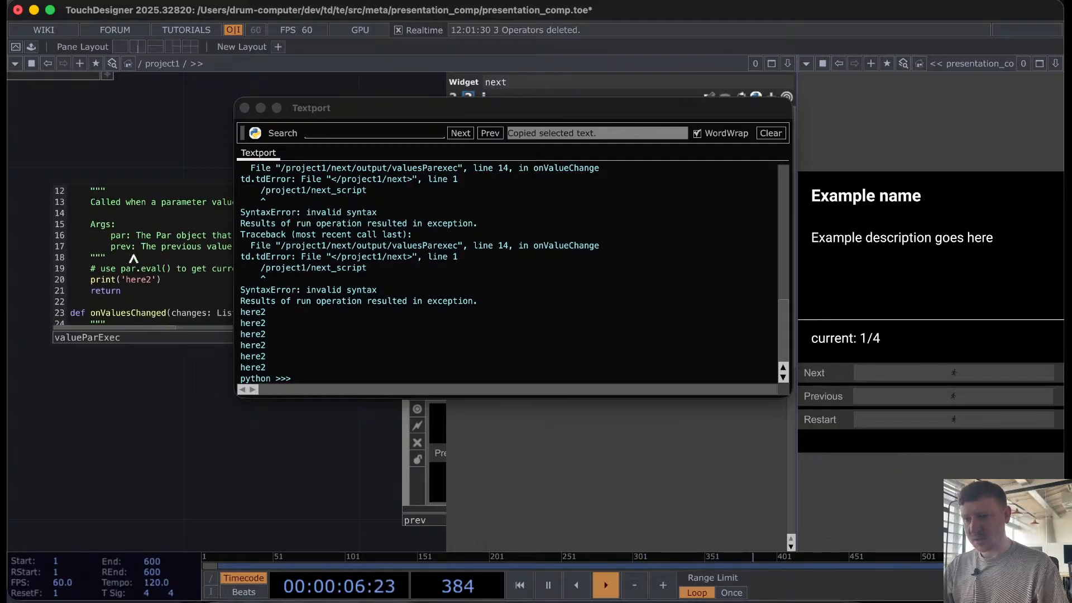
scroll(133, 258, down, 12)
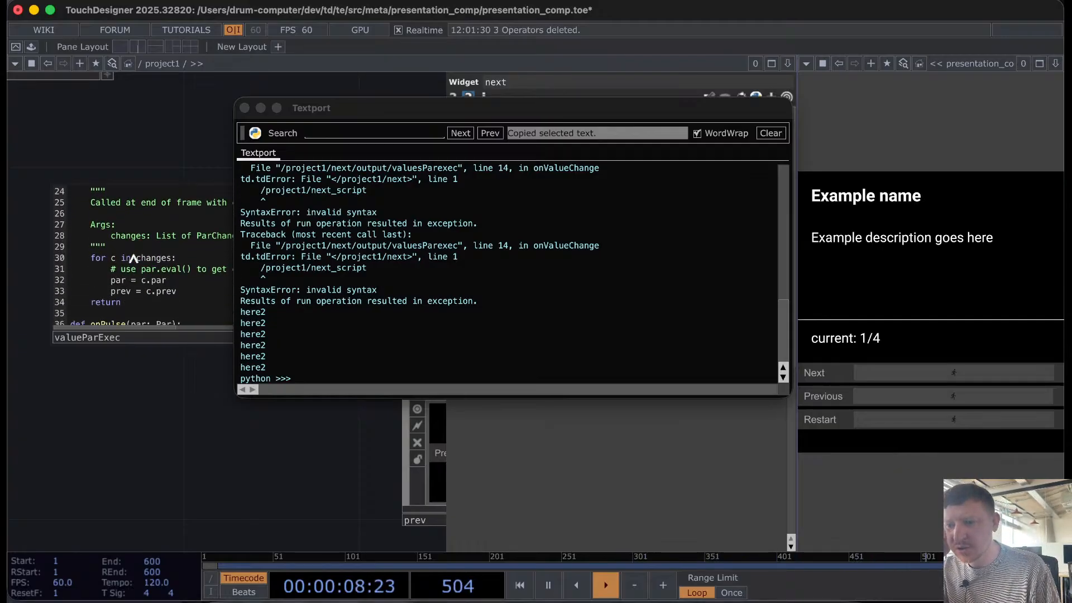
scroll(133, 258, down, 1)
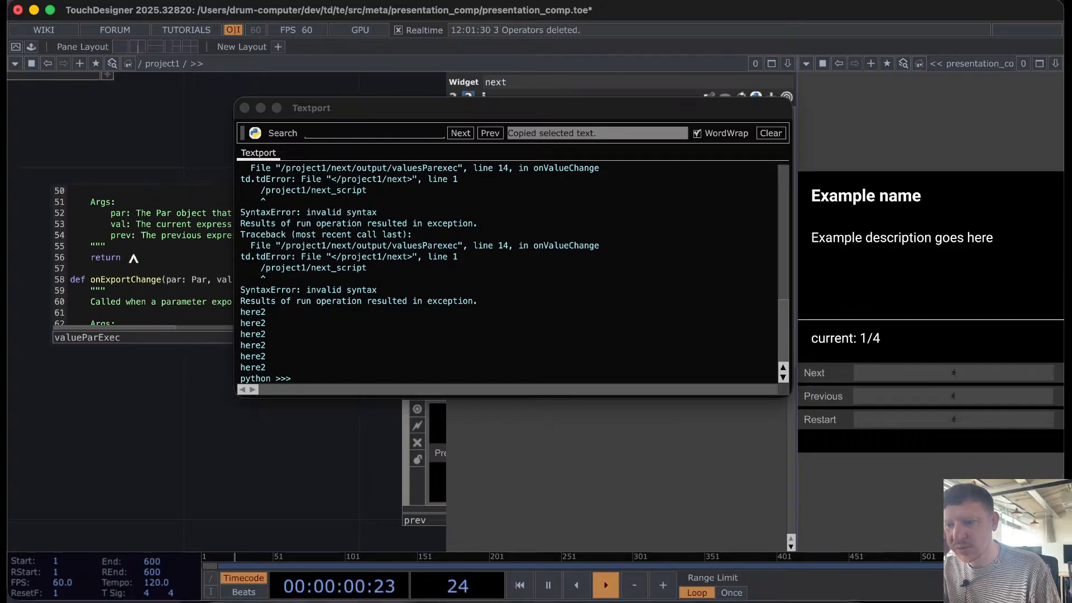
scroll(133, 258, down, 4)
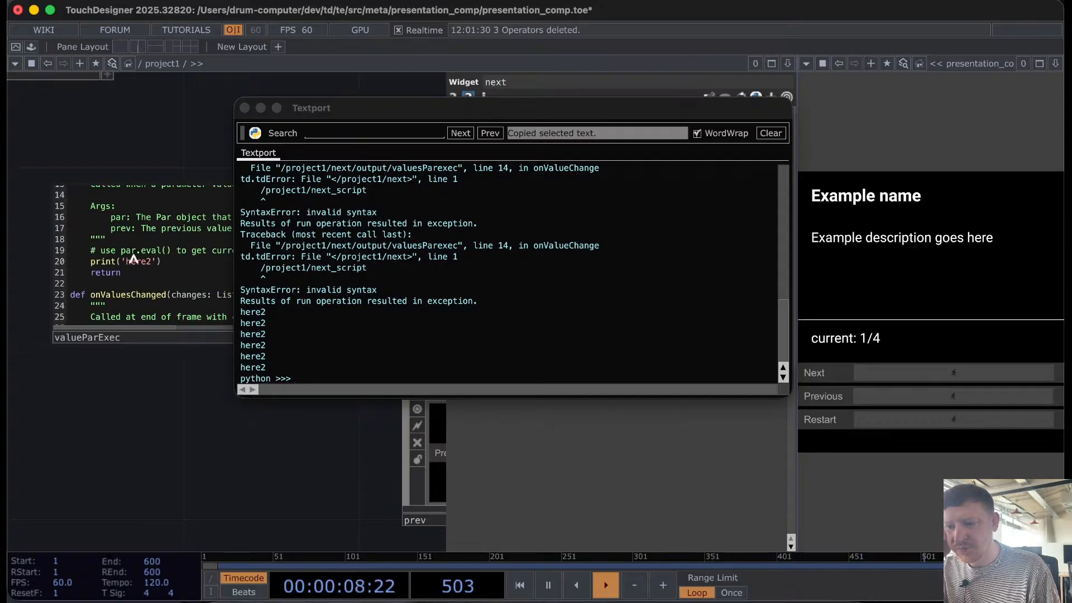
drag(319, 116, 518, 117)
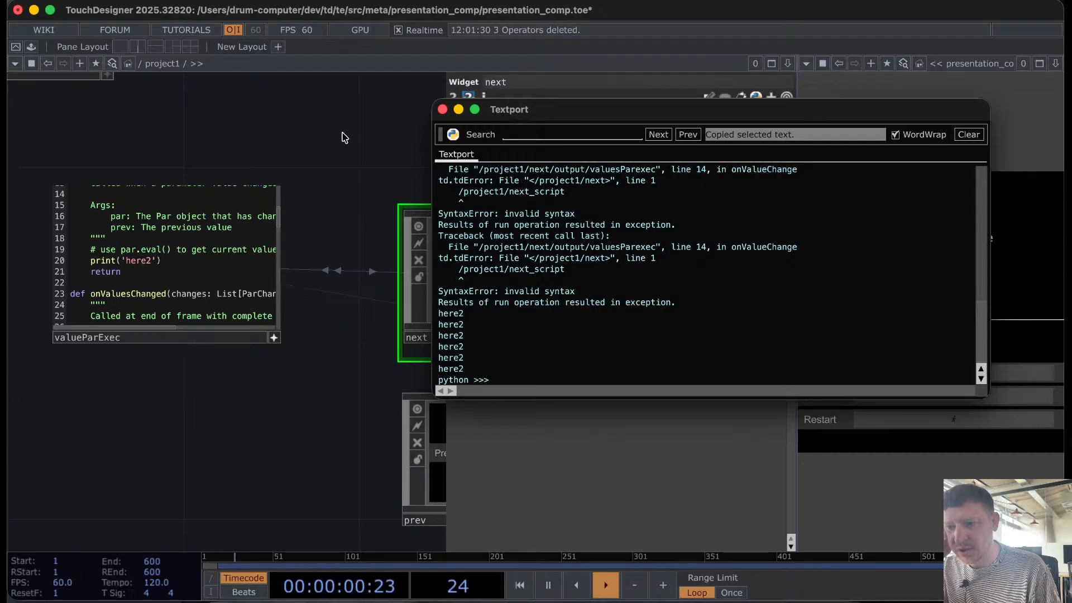
scroll(172, 287, up, 5)
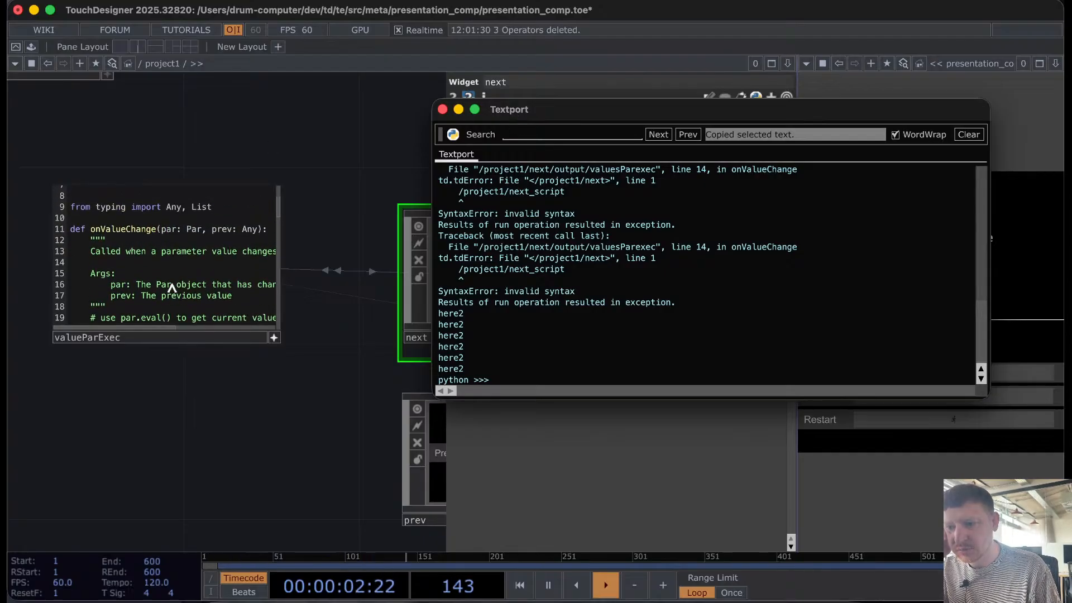
scroll(206, 240, down, 1)
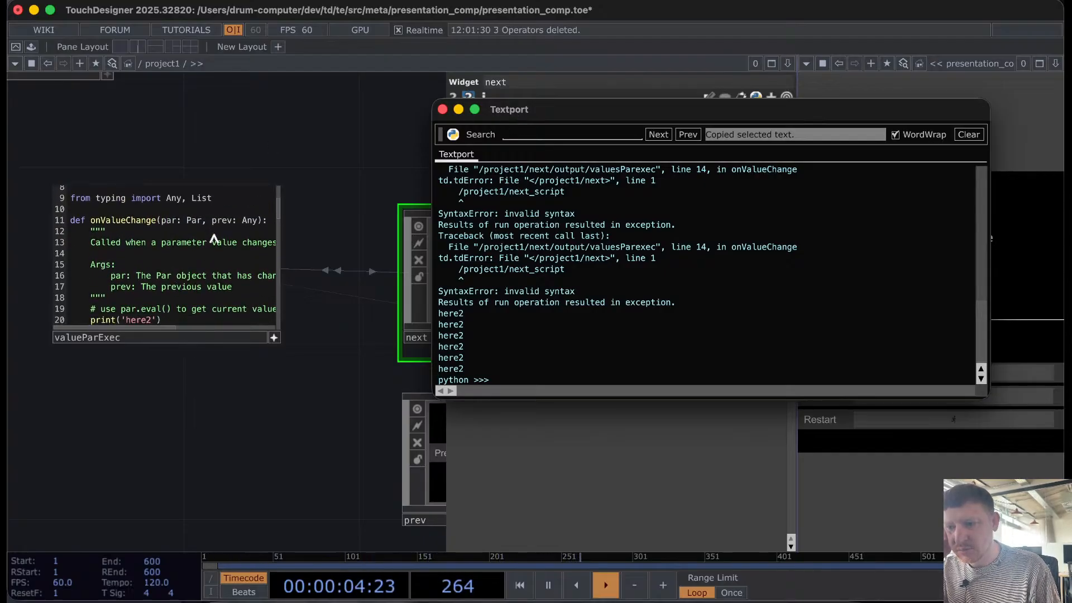
scroll(214, 239, down, 2)
Step: Replace print('here2') in onValueChange with the condition if int(par.eval()) == 1: and an indented print('clicked') below it
click(159, 302)
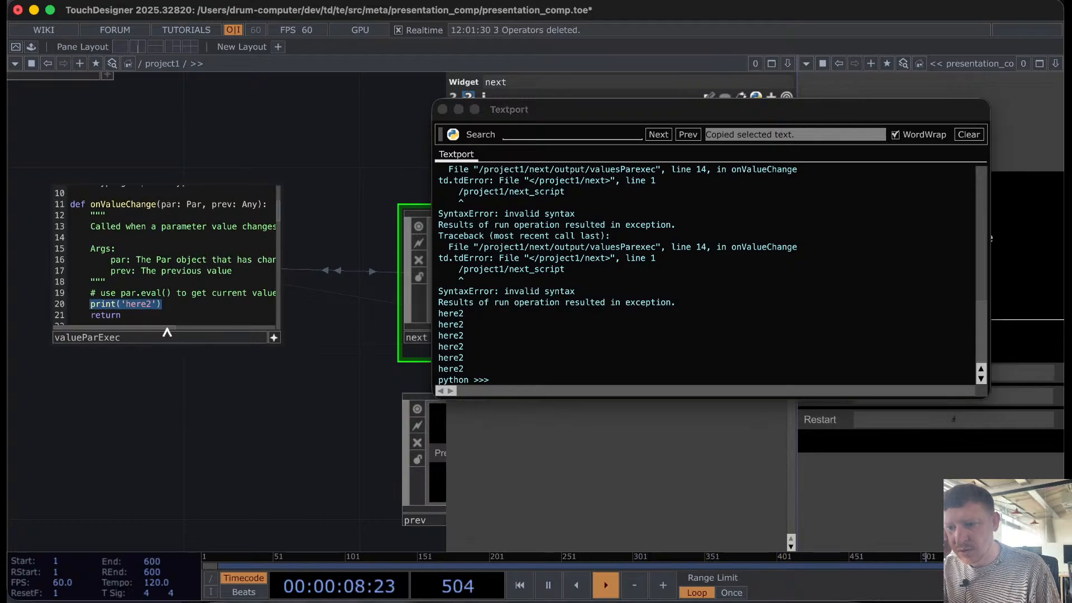
drag(168, 328, 97, 309)
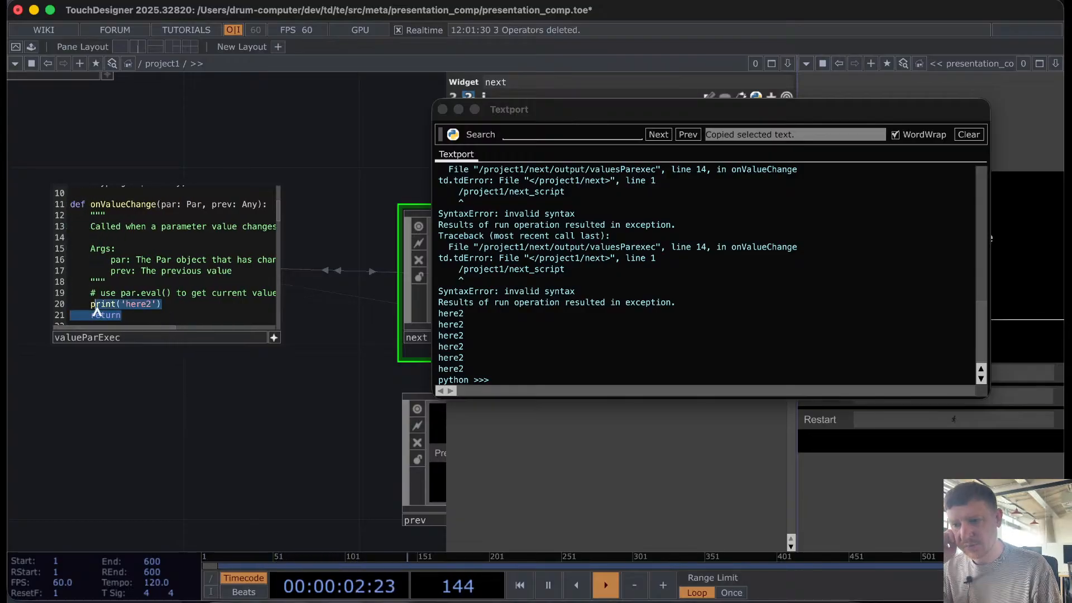
drag(172, 307, 96, 307)
double_click(96, 306)
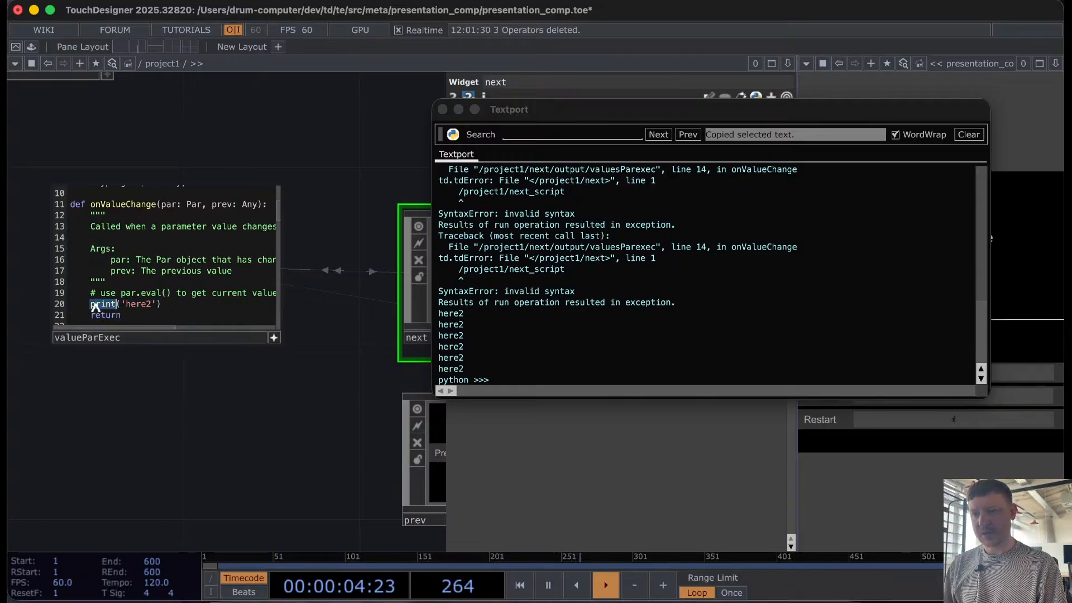
key(Delete)
key(Delete)
key(Delete)
key(Delete)
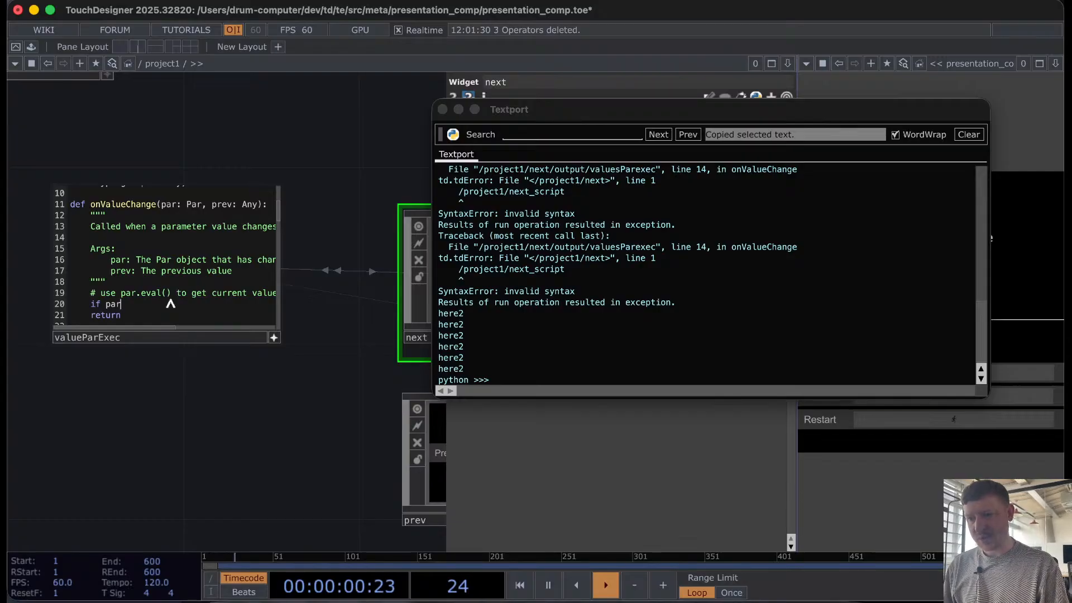
text(int()
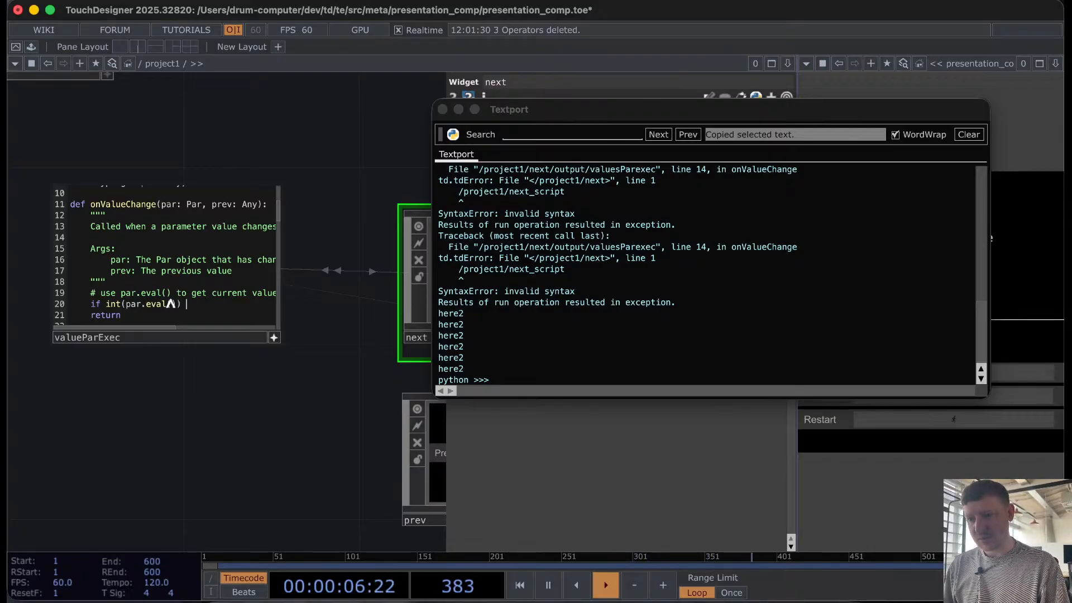
text(== 1:)
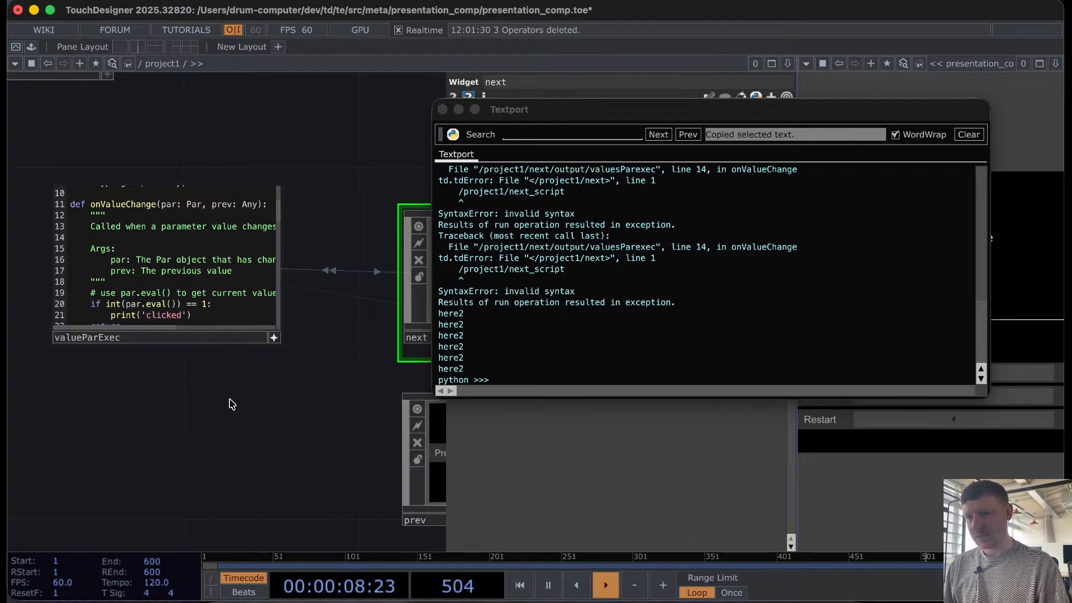
Step: Trigger the Next button several times to check the Textport output, and clear the Textport
click(1019, 376)
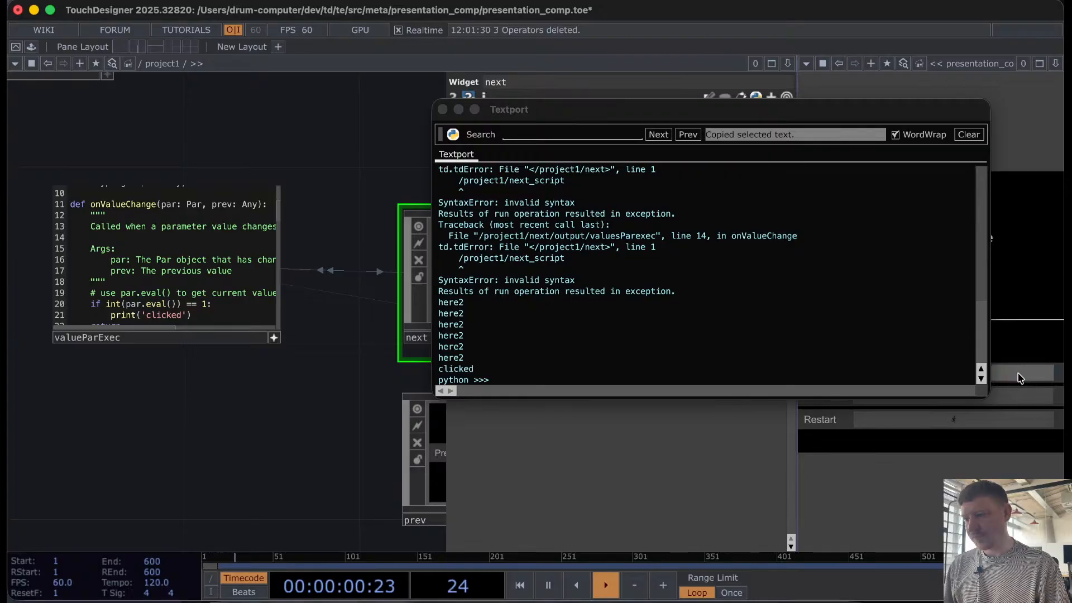
click(1020, 375)
click(1019, 376)
click(1019, 375)
click(1019, 376)
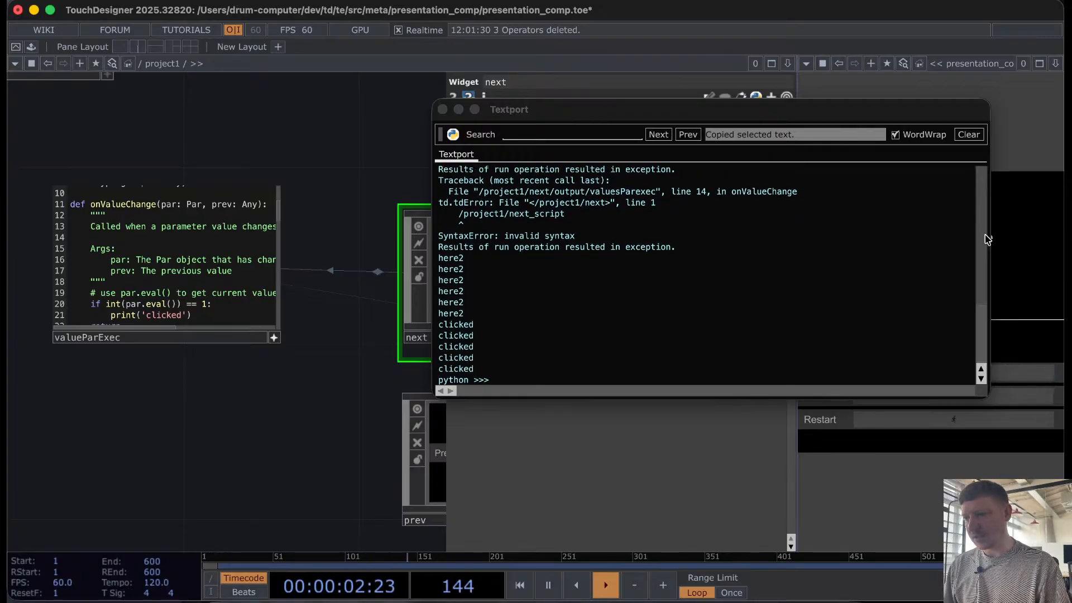
click(969, 134)
Step: Copy the line from next_script and use it to replace print('clicked') in valueParExec's onValueChange: me.panelParent().par.Quicknavpath.eval().par.Next.pulse()
scroll(224, 446, down, 4)
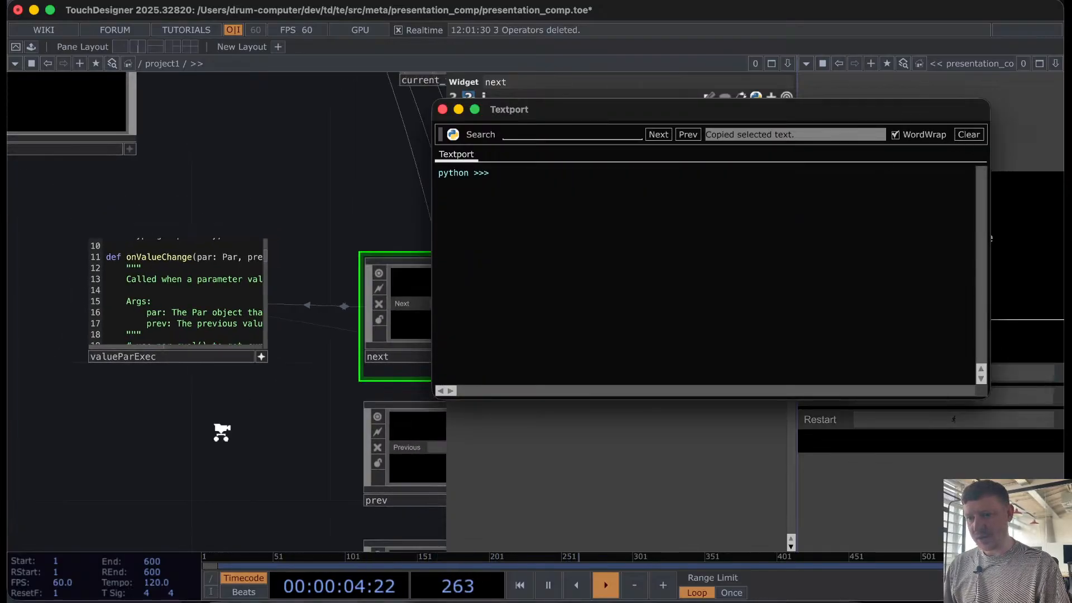
drag(234, 465, 10, 438)
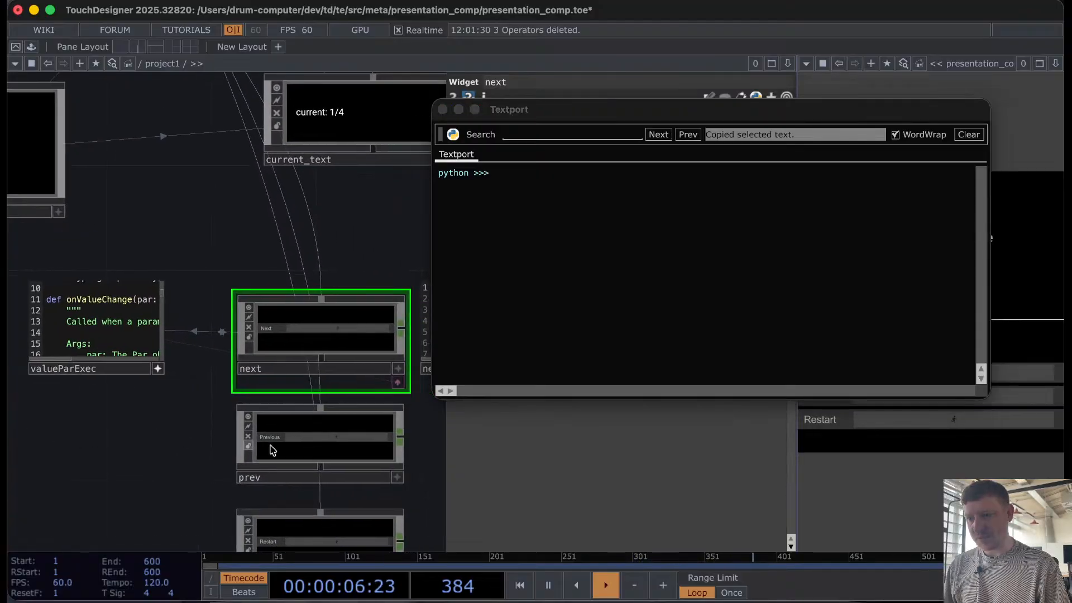
drag(438, 437, 221, 408)
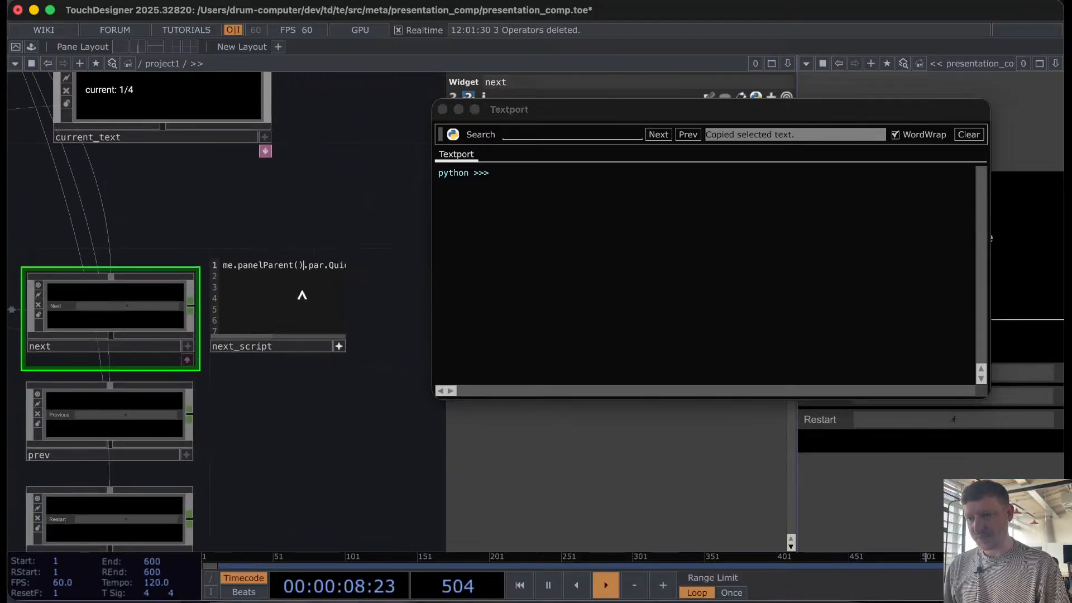
key(super+a)
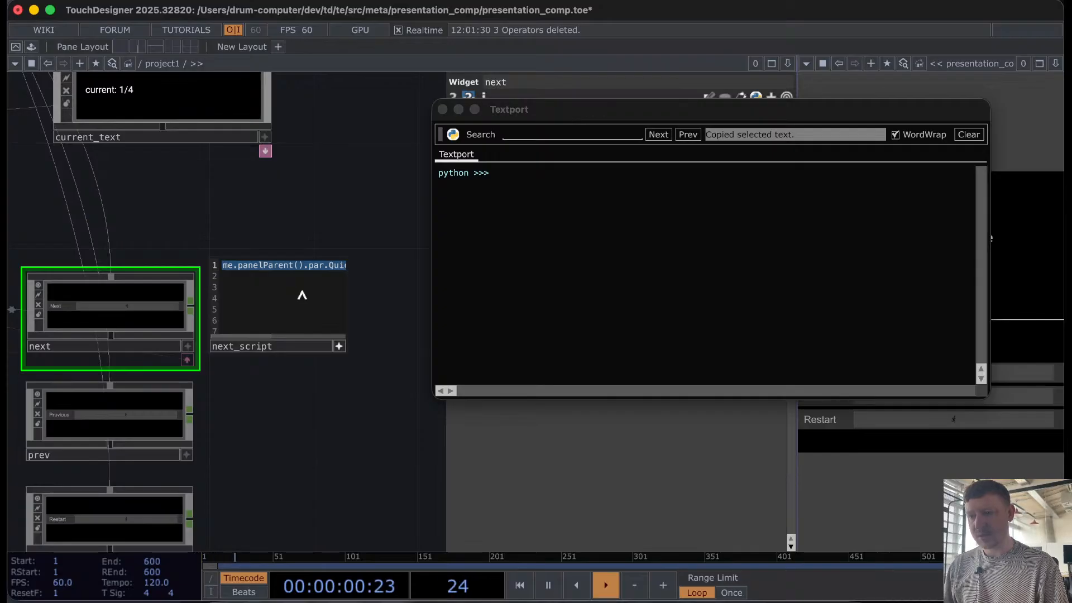
drag(223, 445, 519, 376)
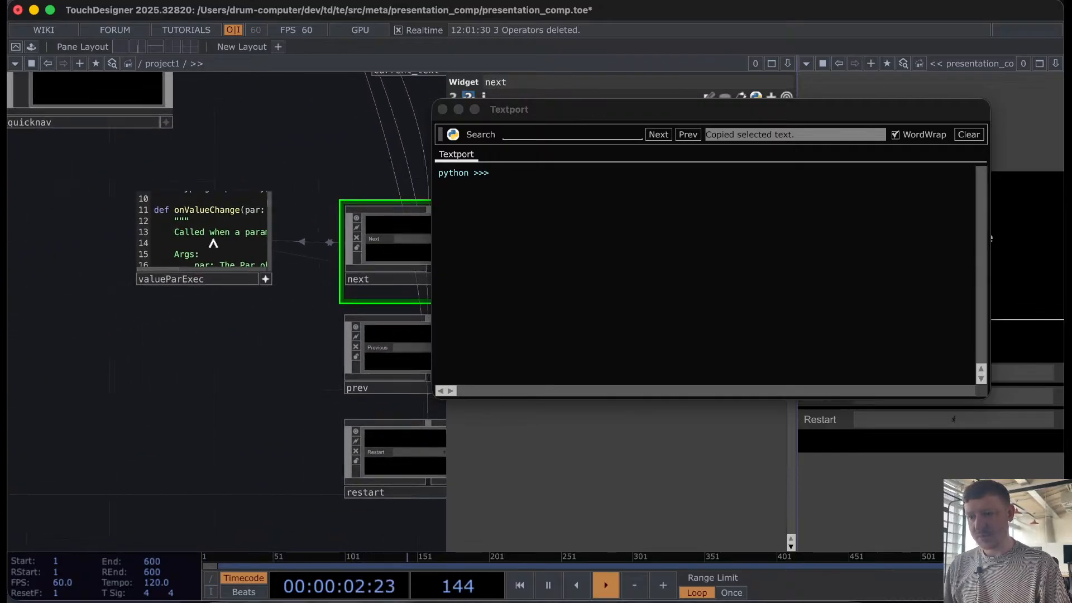
scroll(96, 232, up, 5)
drag(164, 341, 46, 340)
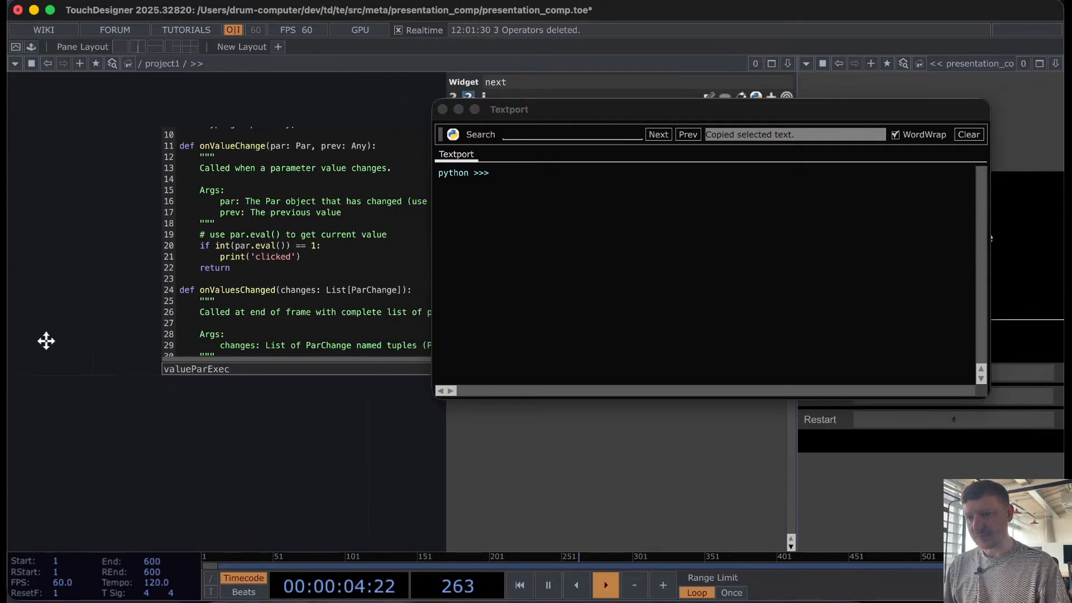
drag(236, 258, 140, 257)
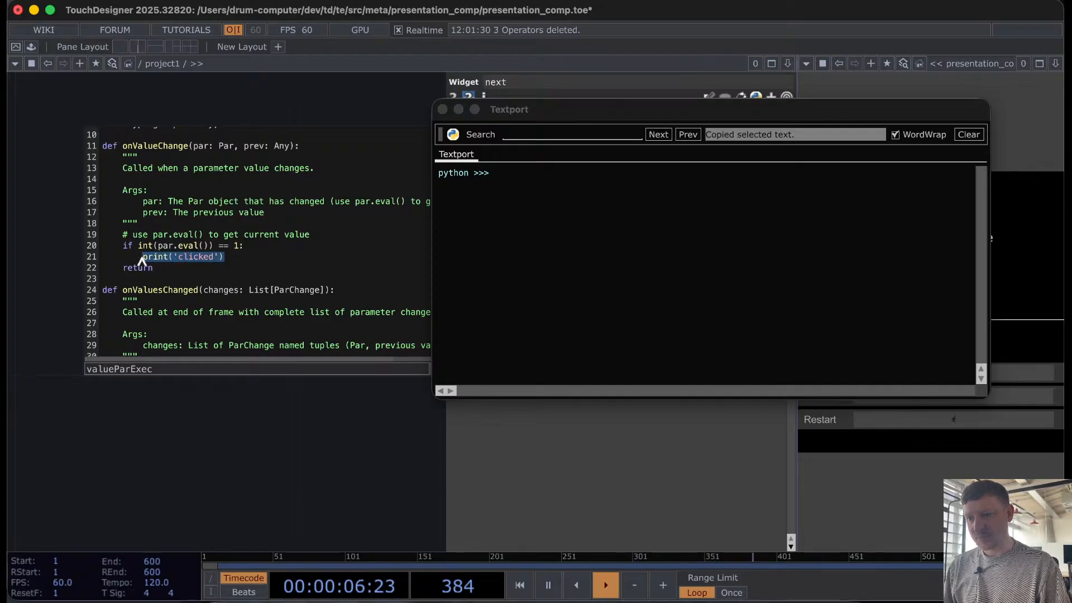
text(me.panelParent().par.Quicknavpath.eval().par.Next.pulse())
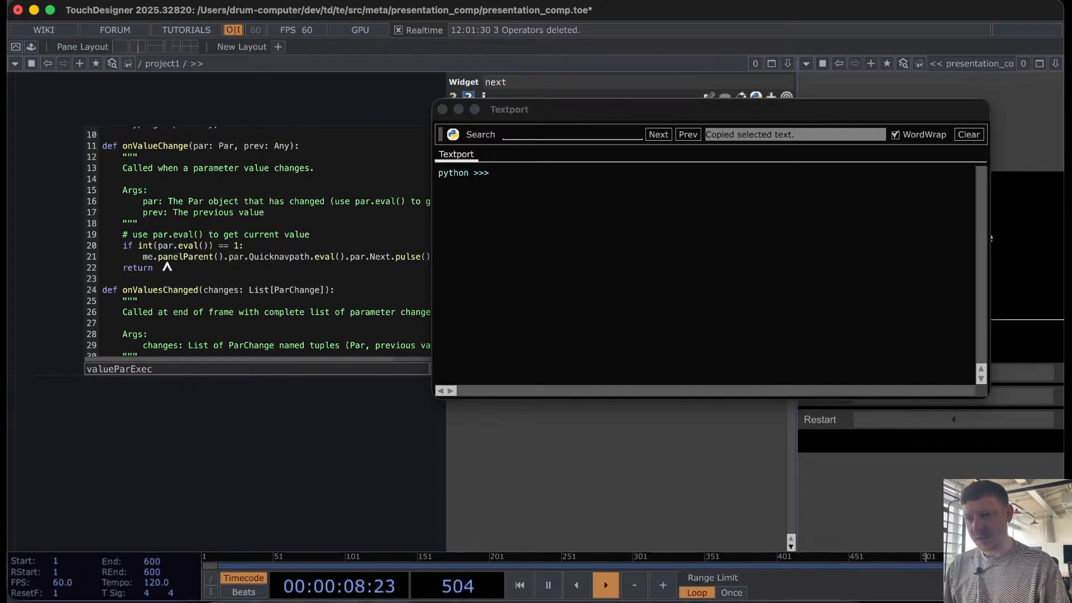
Step: Change me to par.owner at the start of the pulse line in onValueChange
key(BackSpace)
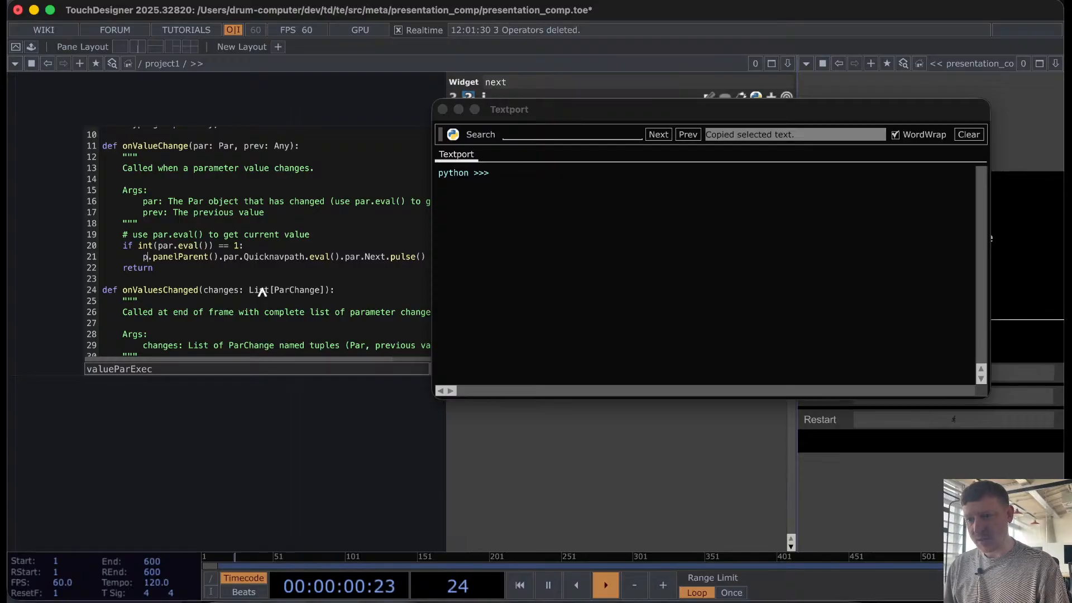
text(ar.ow)
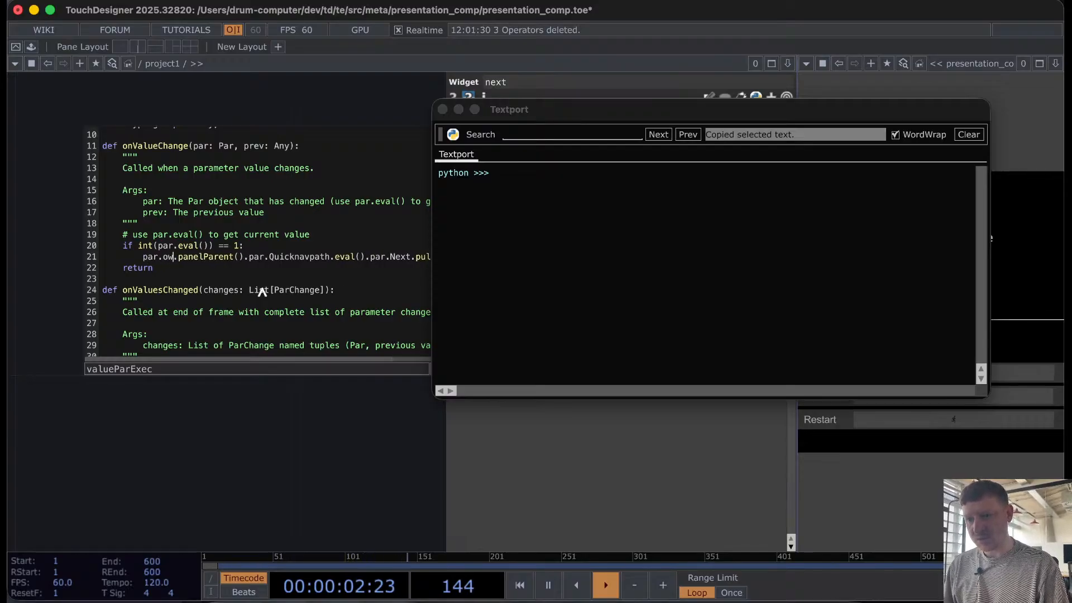
text(ner)
click(267, 406)
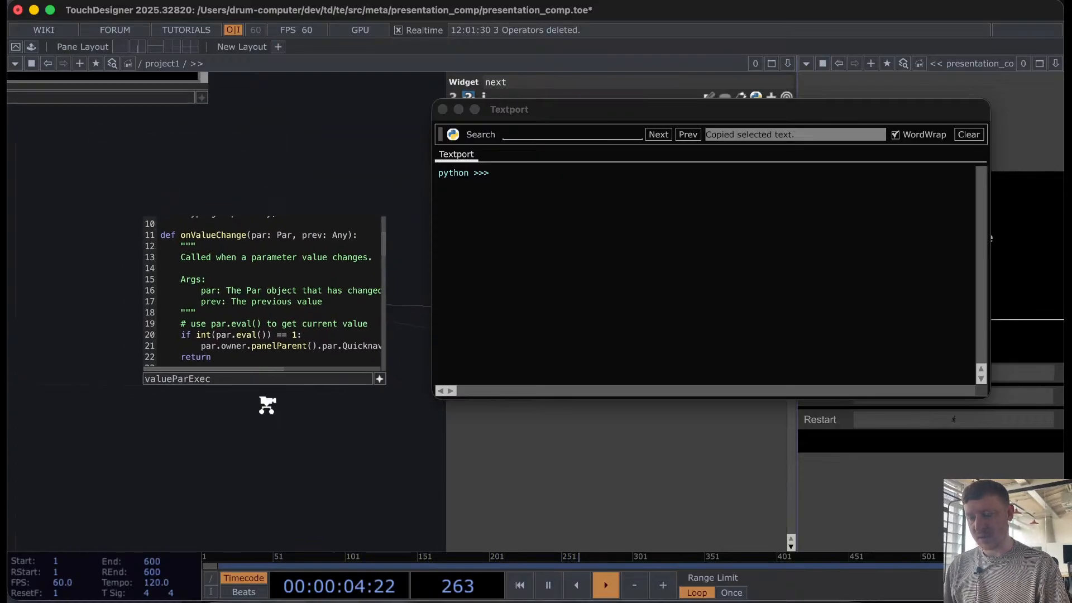
Step: Trigger the Next button in the presentation UI to test the pulse call in onValueChange
scroll(267, 405, down, 4)
drag(189, 445, 8, 400)
click(1022, 381)
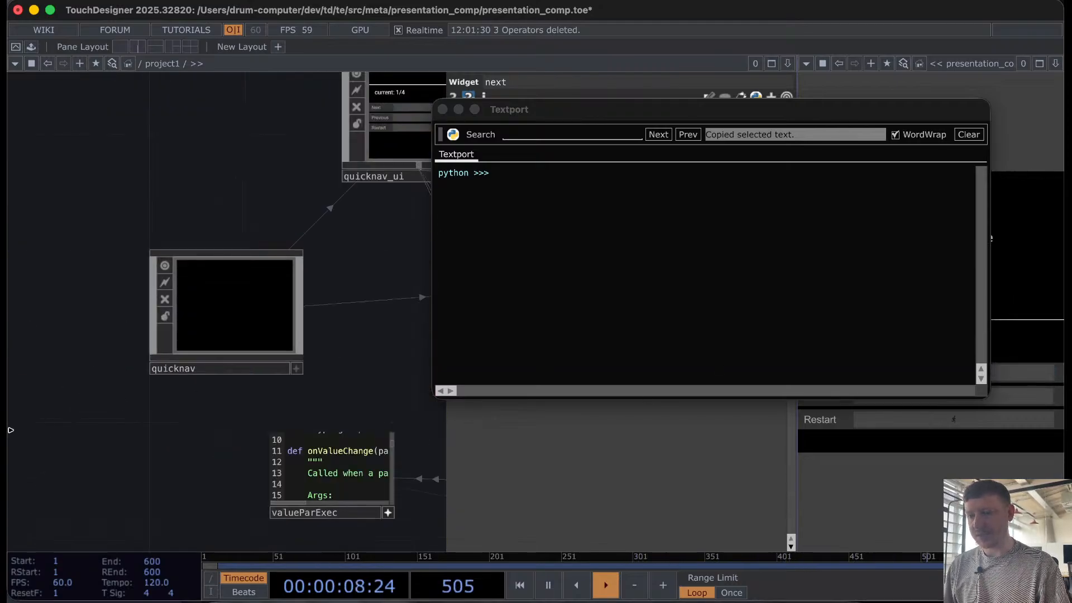
Step: Examine the onValueChange code in valueParExec and the script line in next_script
scroll(230, 347, up, 2)
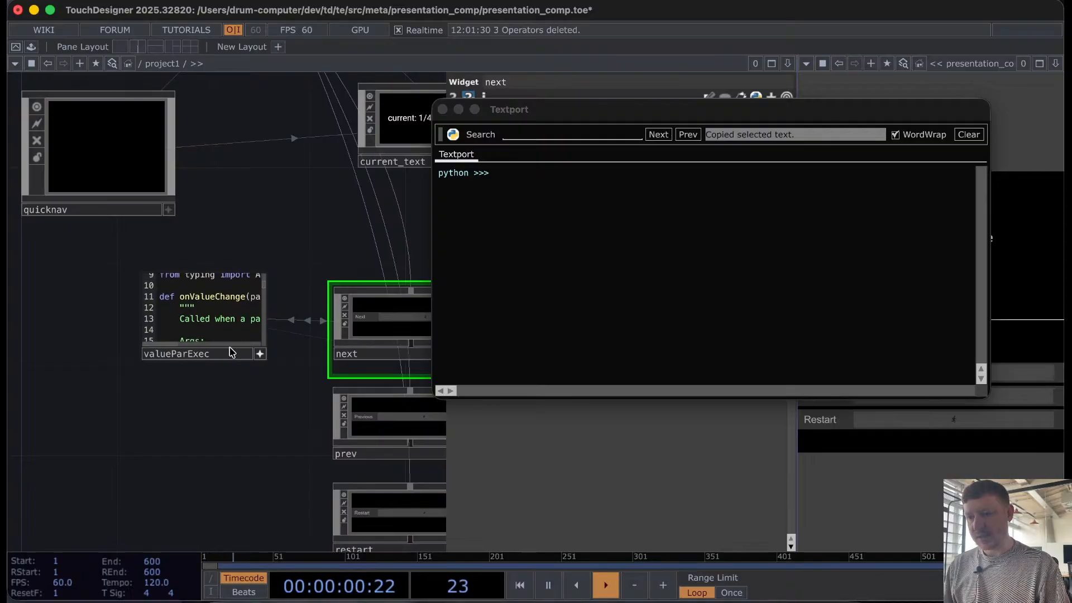
scroll(66, 251, up, 4)
drag(183, 454, 33, 401)
scroll(41, 392, up, 3)
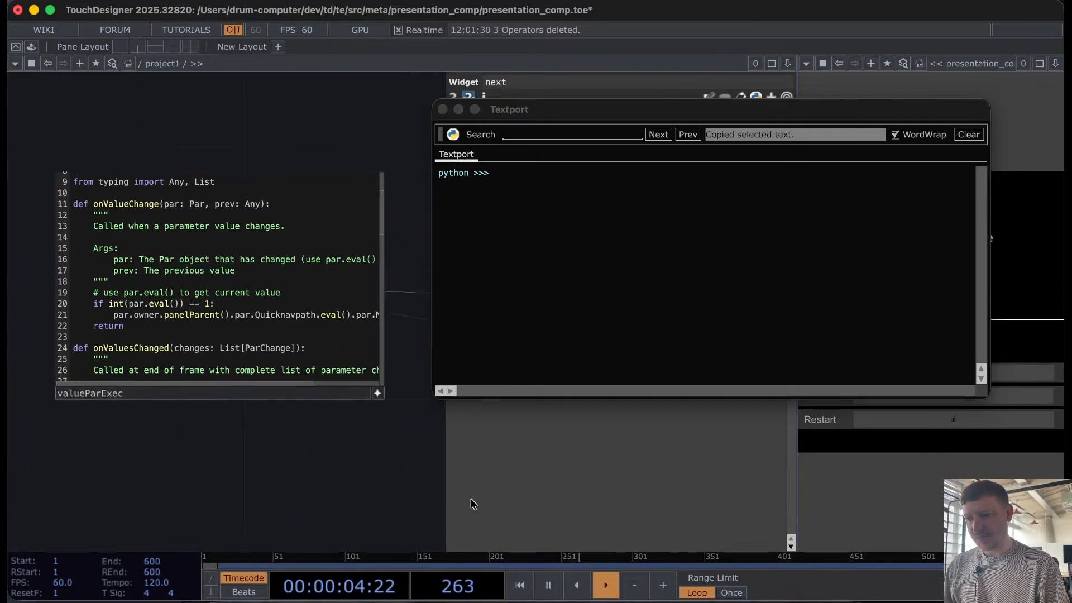
drag(285, 457, 79, 350)
scroll(79, 349, down, 5)
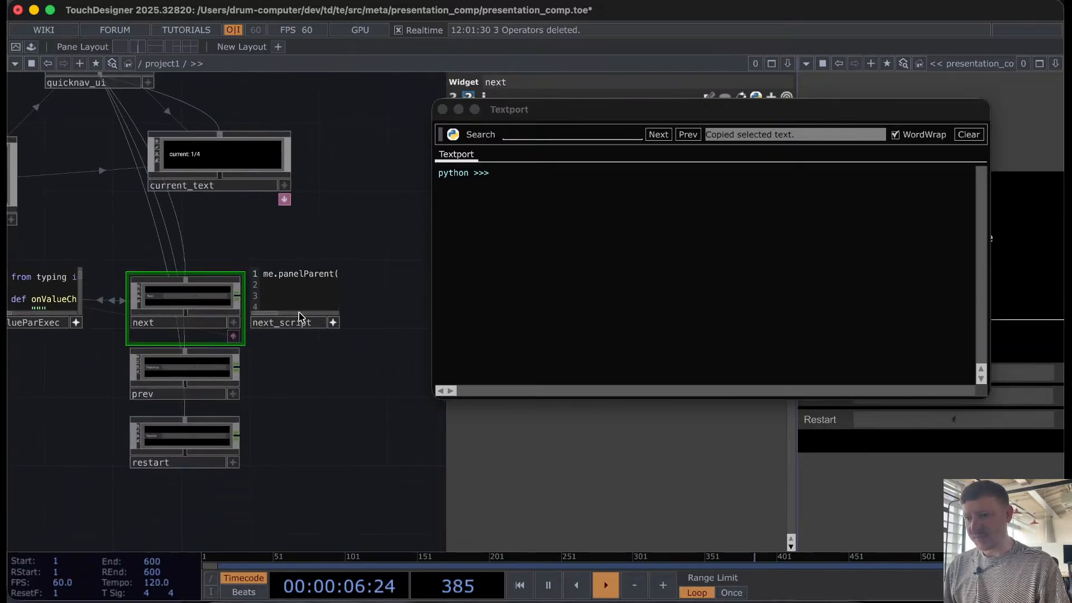
scroll(288, 294, up, 1)
scroll(289, 295, up, 3)
drag(286, 441, 328, 412)
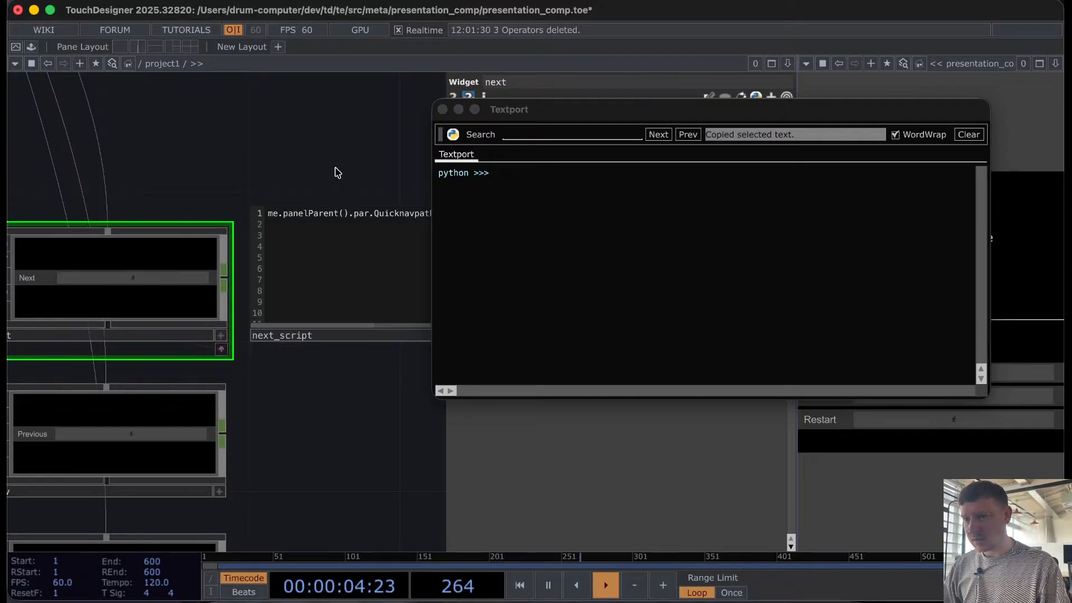
Step: Try driving the next widget's Off To On Script 0 with the expression op('next_script').text
drag(525, 120, 509, 361)
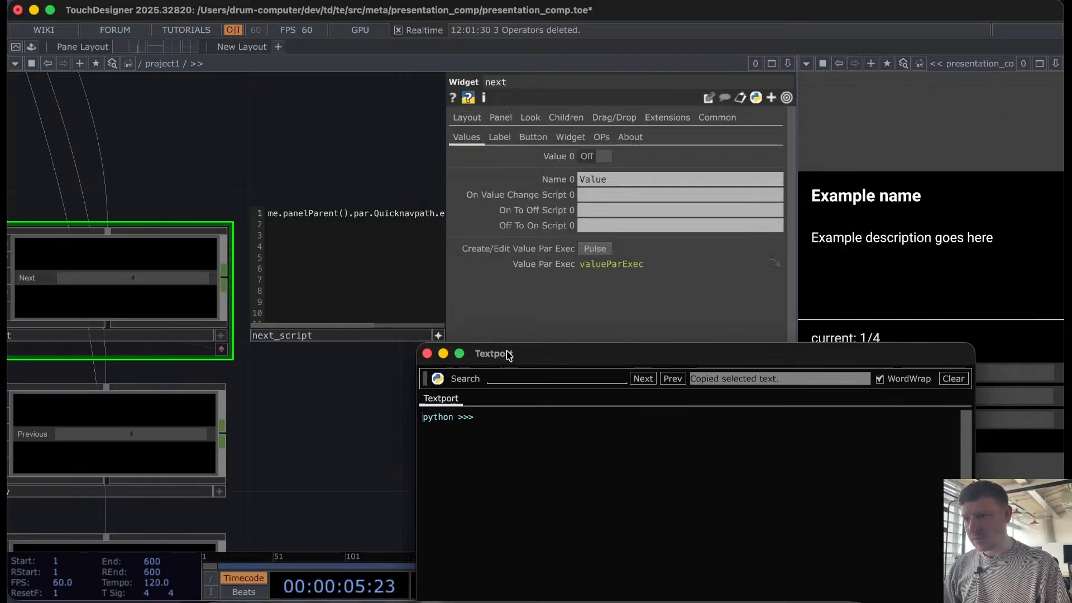
click(531, 226)
click(521, 241)
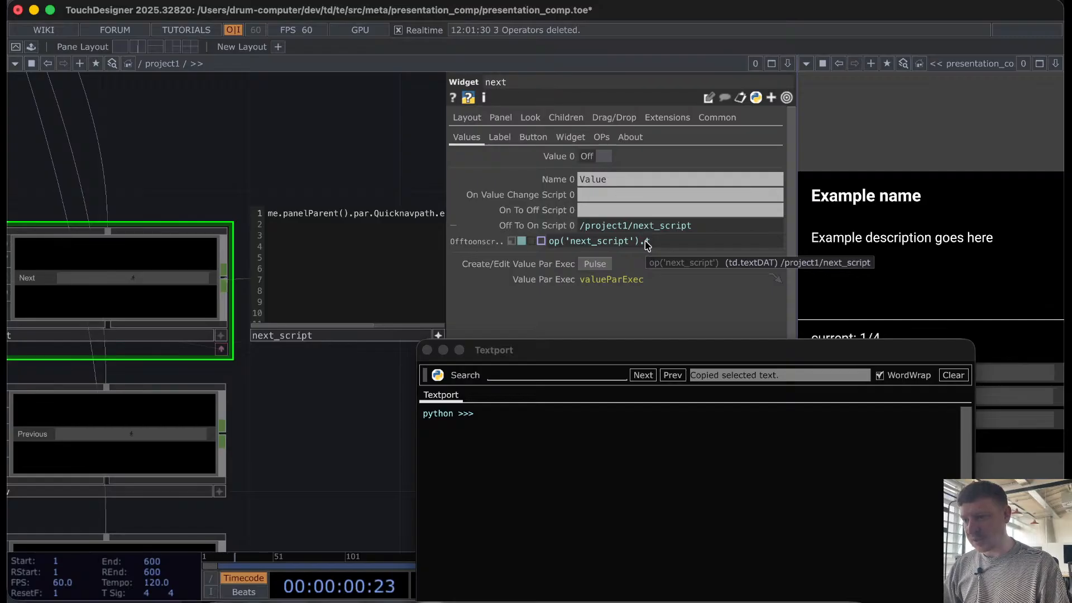
text(tex)
key(Return)
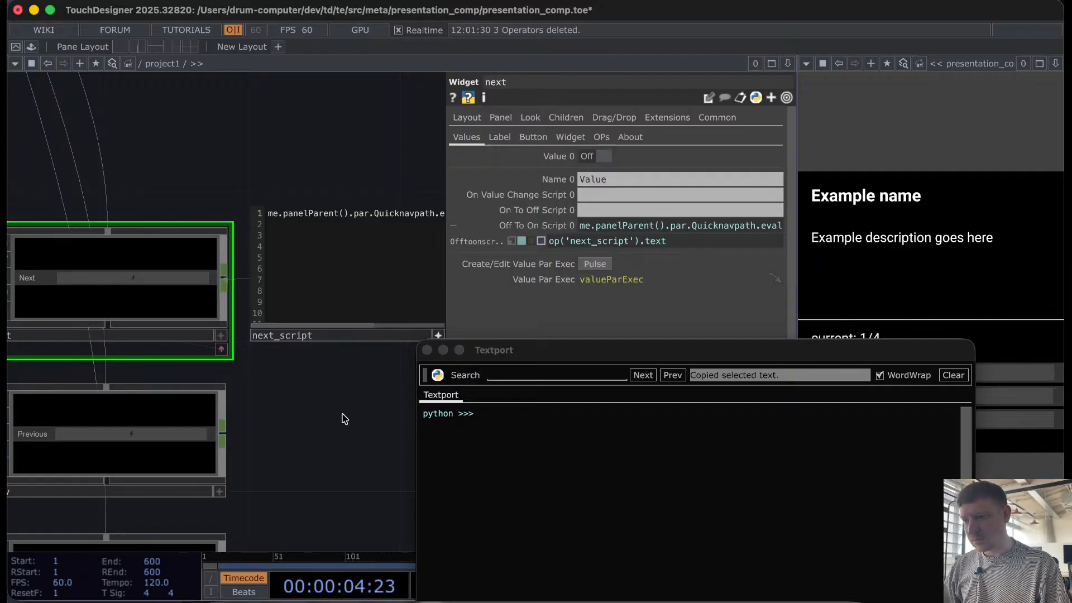
middle_drag(343, 417, 325, 390)
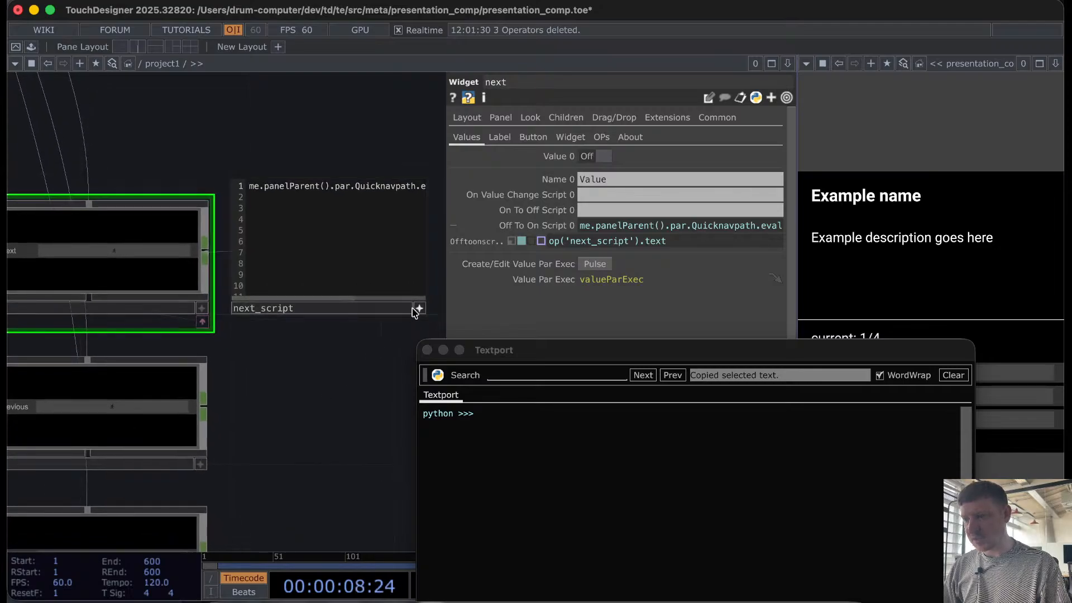
drag(445, 217, 744, 240)
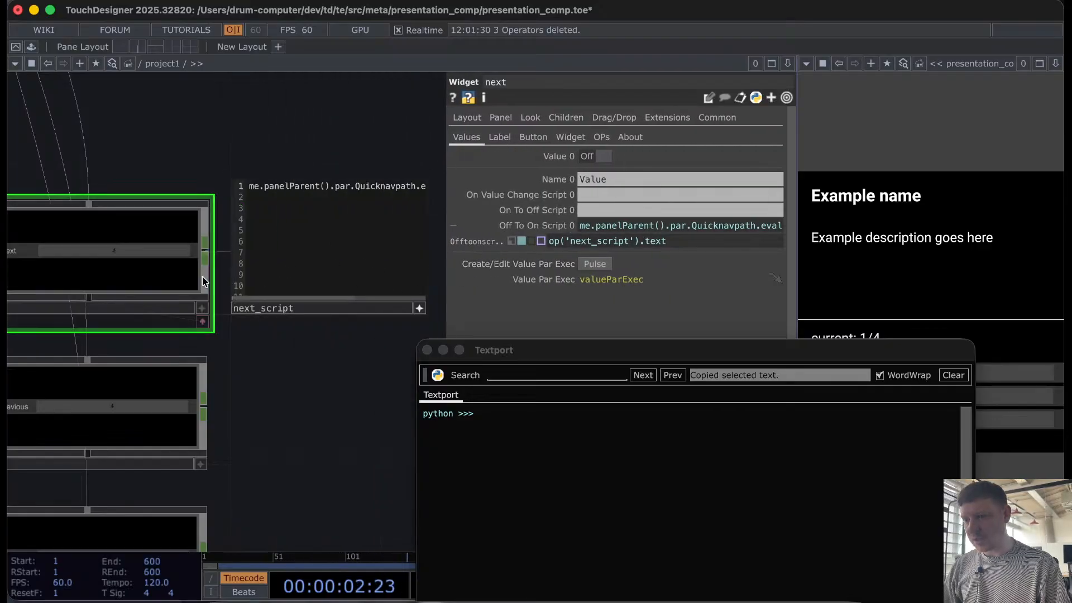
middle_drag(270, 342, 388, 240)
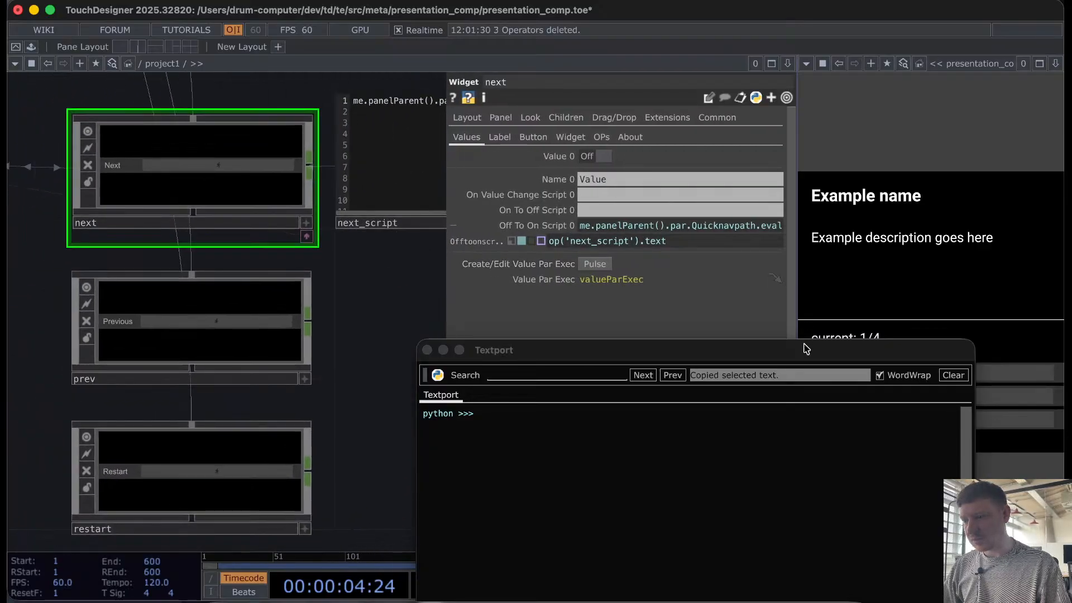
Step: Reset the next widget's Off To On Script 0 to its empty default and close the Textport
drag(806, 349, 505, 290)
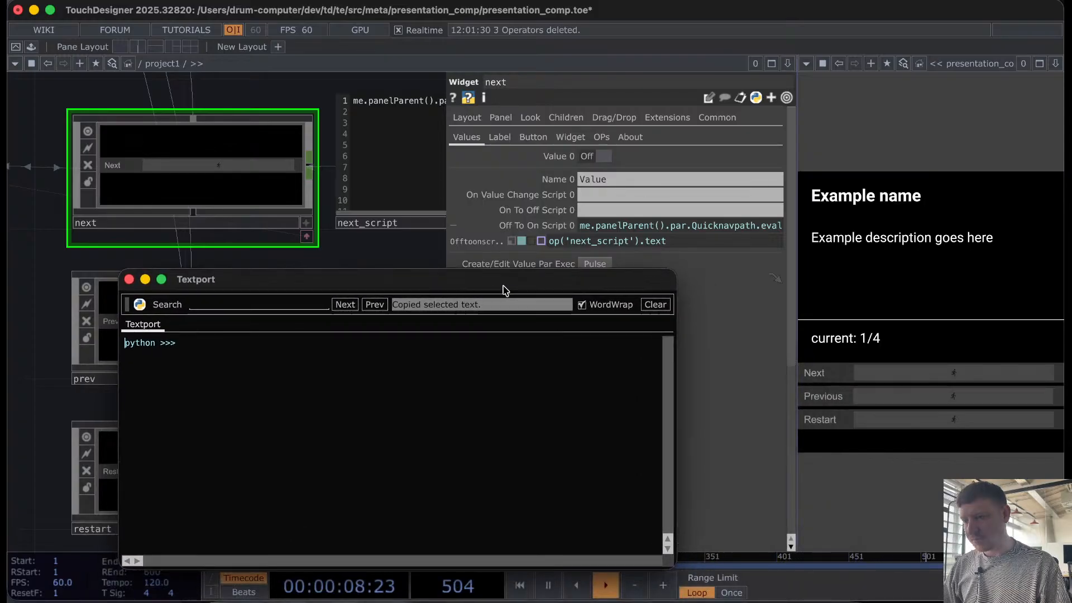
click(512, 242)
click(521, 226)
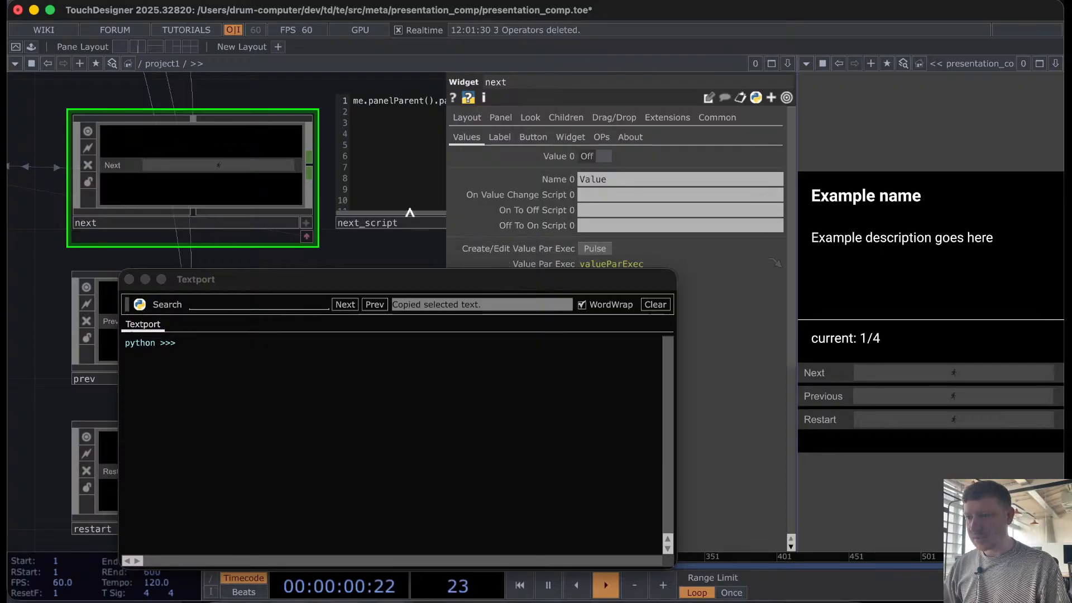
click(129, 279)
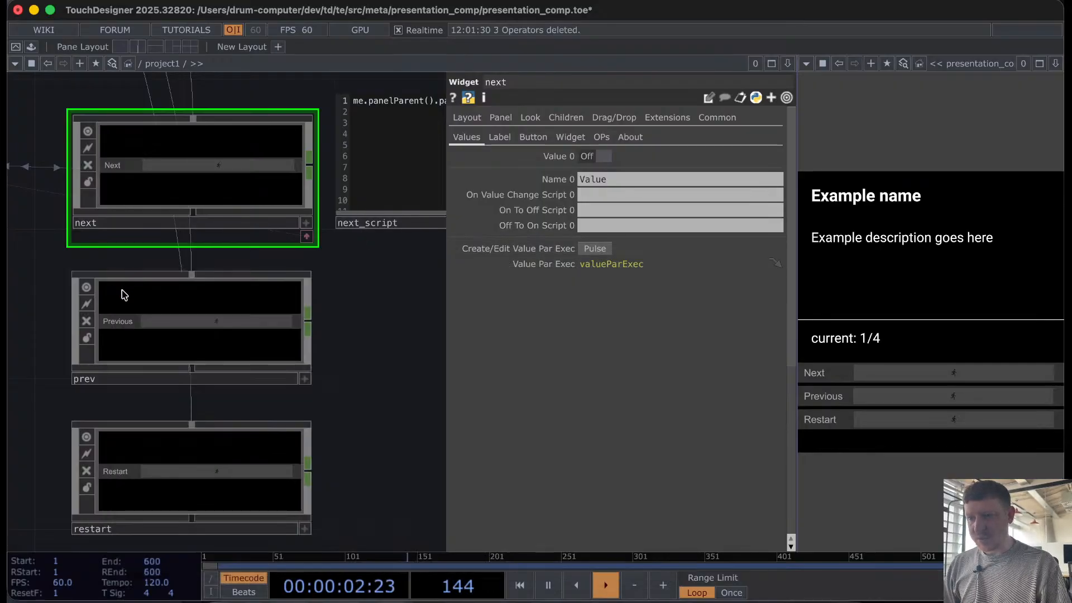
Step: Create a Value Par Exec DAT for the prev widget and close the script file that opens
drag(54, 274, 315, 226)
scroll(315, 227, down, 3)
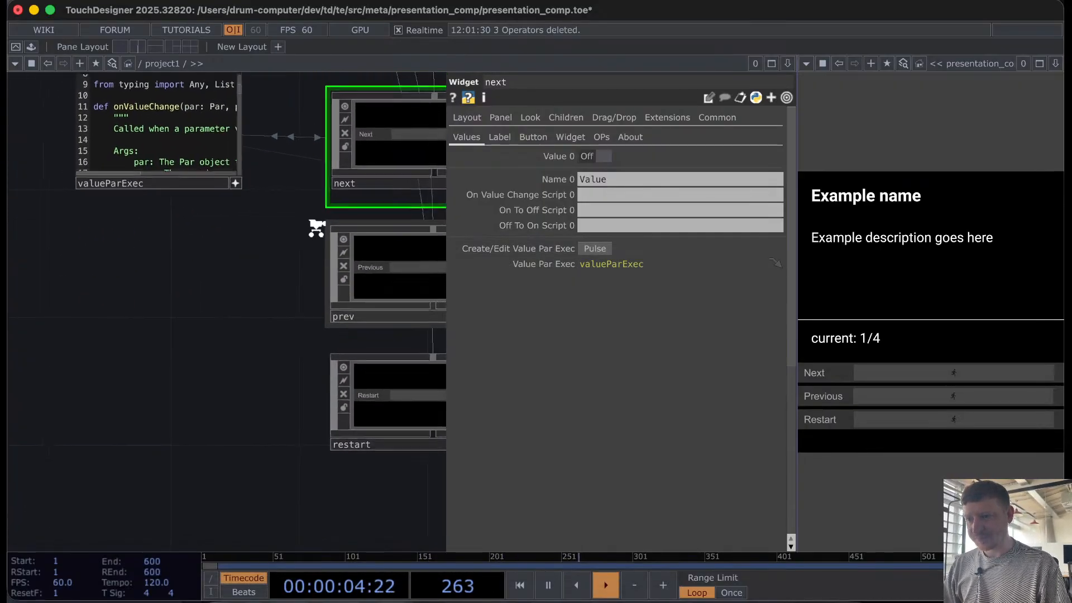
scroll(291, 279, right, 3)
click(307, 240)
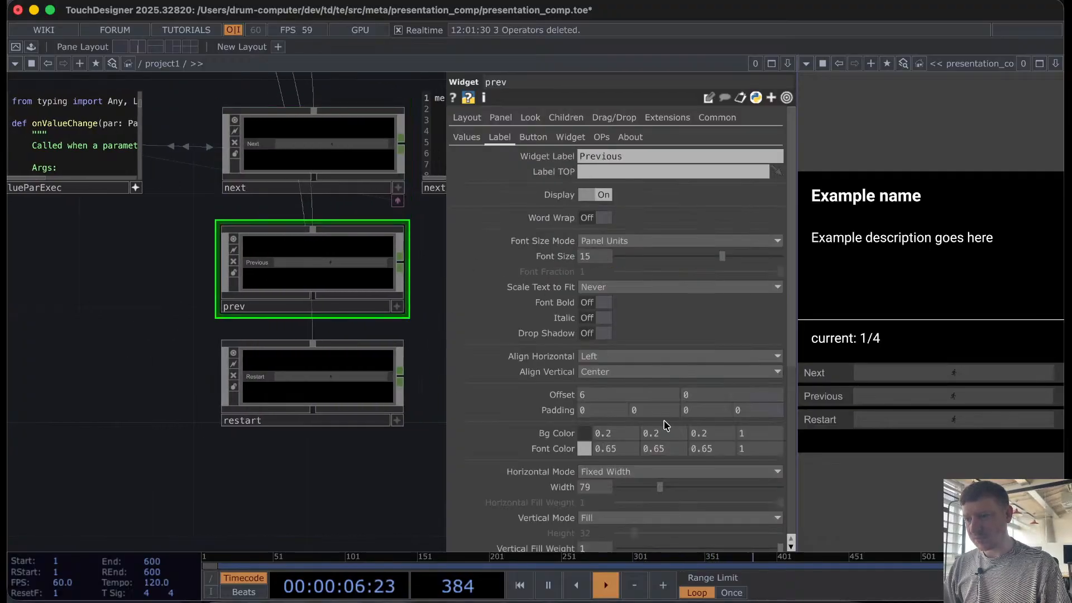
click(534, 136)
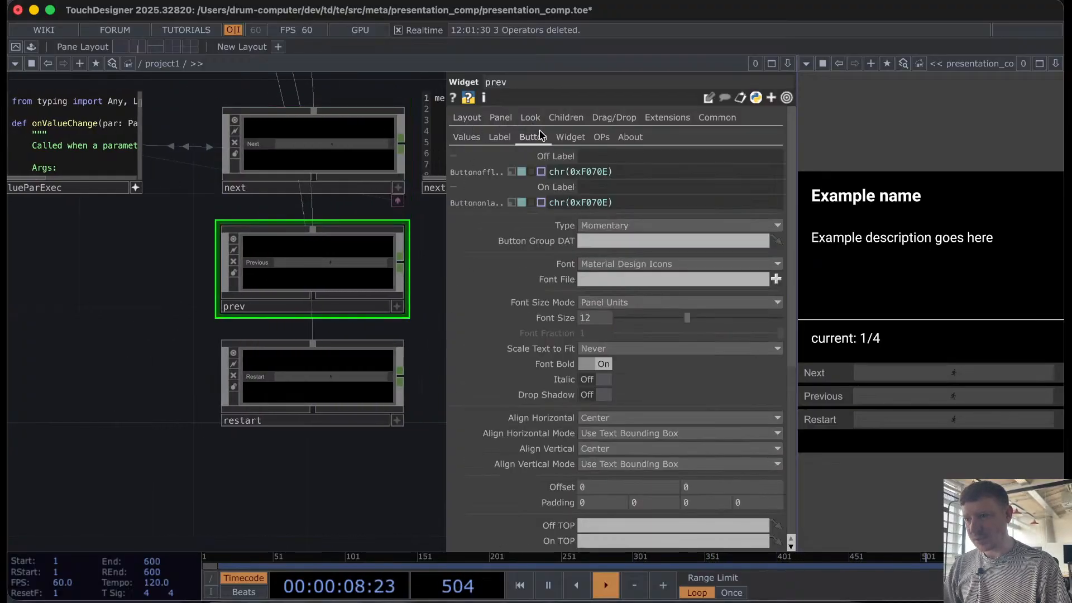
click(570, 137)
click(602, 137)
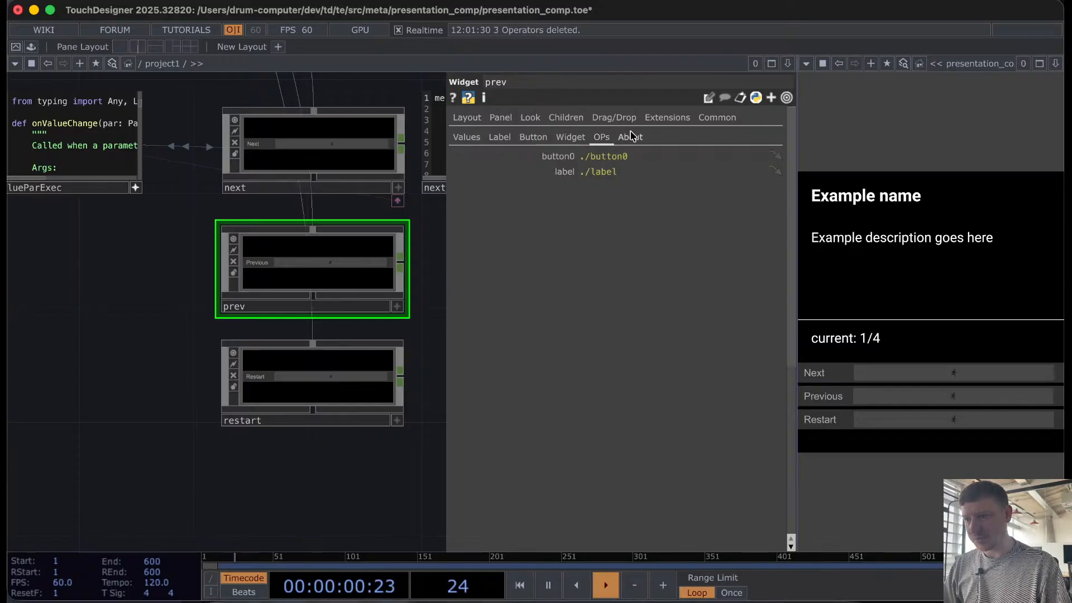
click(630, 137)
click(466, 137)
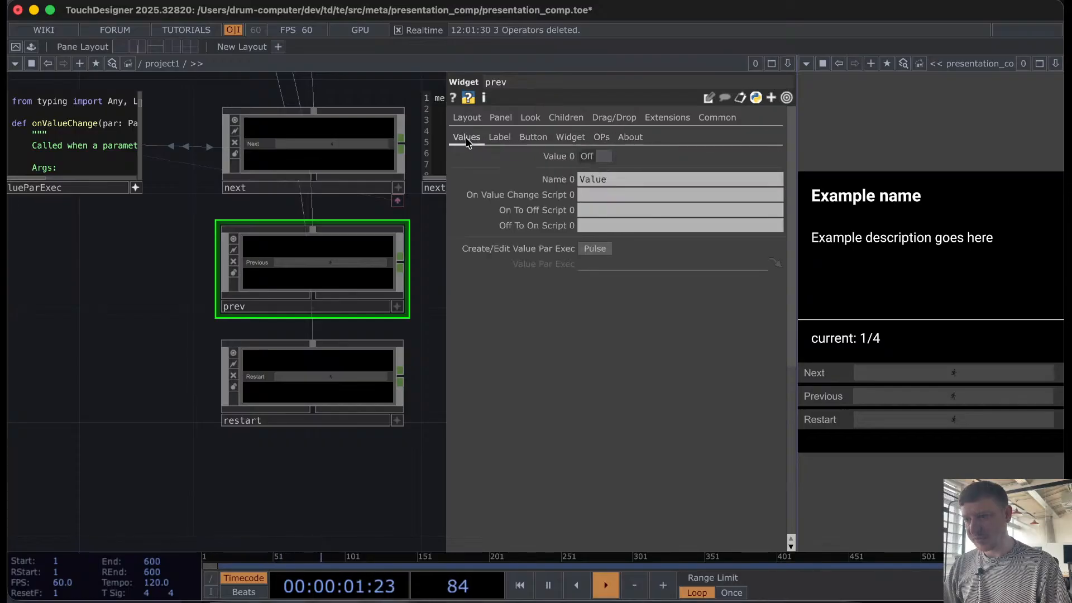
click(595, 249)
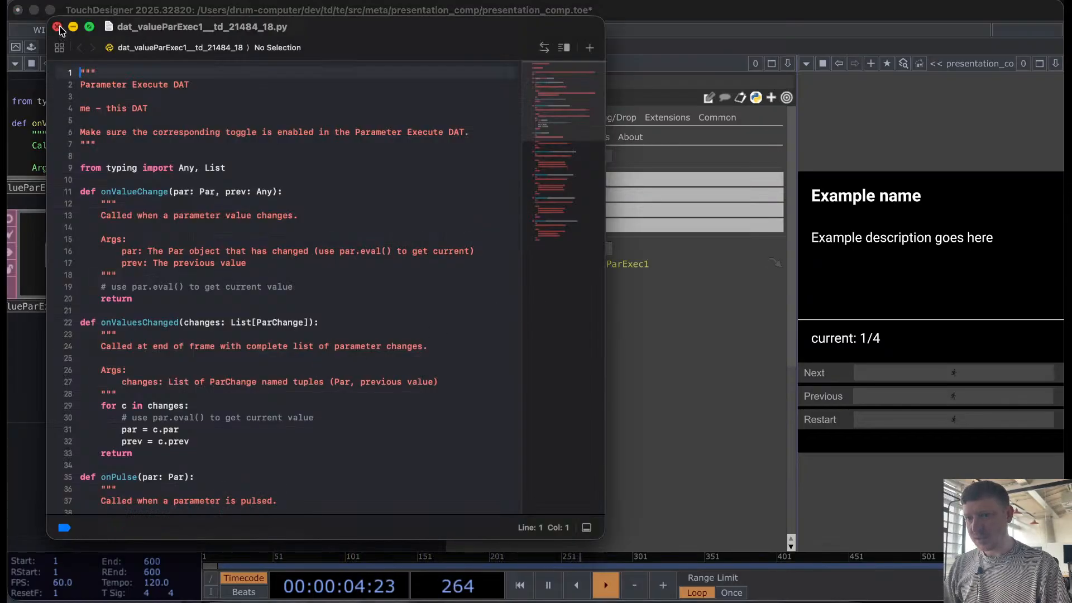
click(57, 27)
Step: Create a Value Par Exec DAT for the restart widget and close its opened script file
click(347, 395)
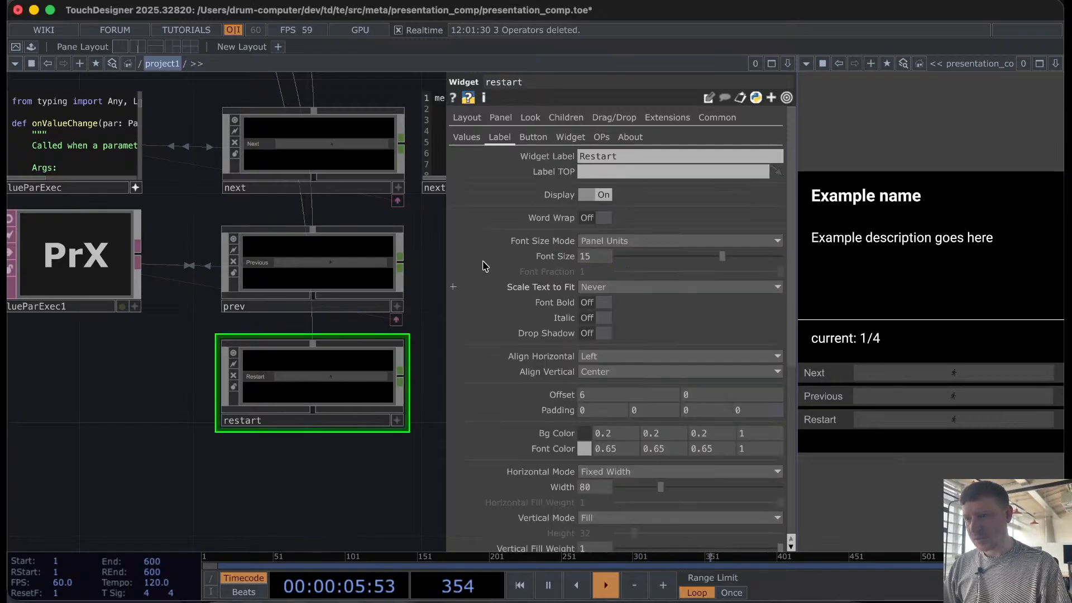
click(466, 137)
click(595, 249)
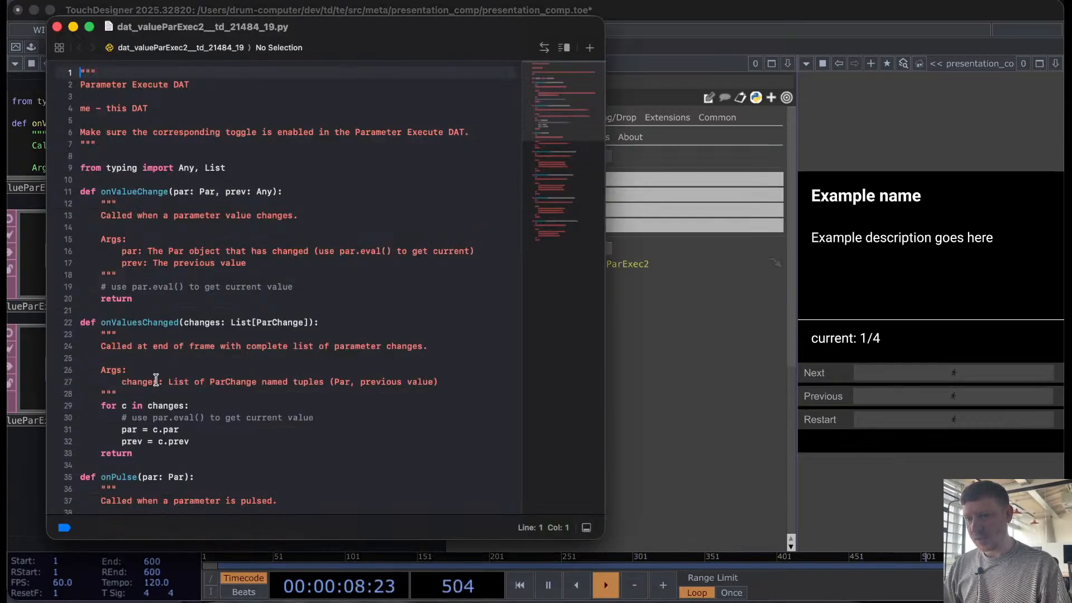
click(57, 27)
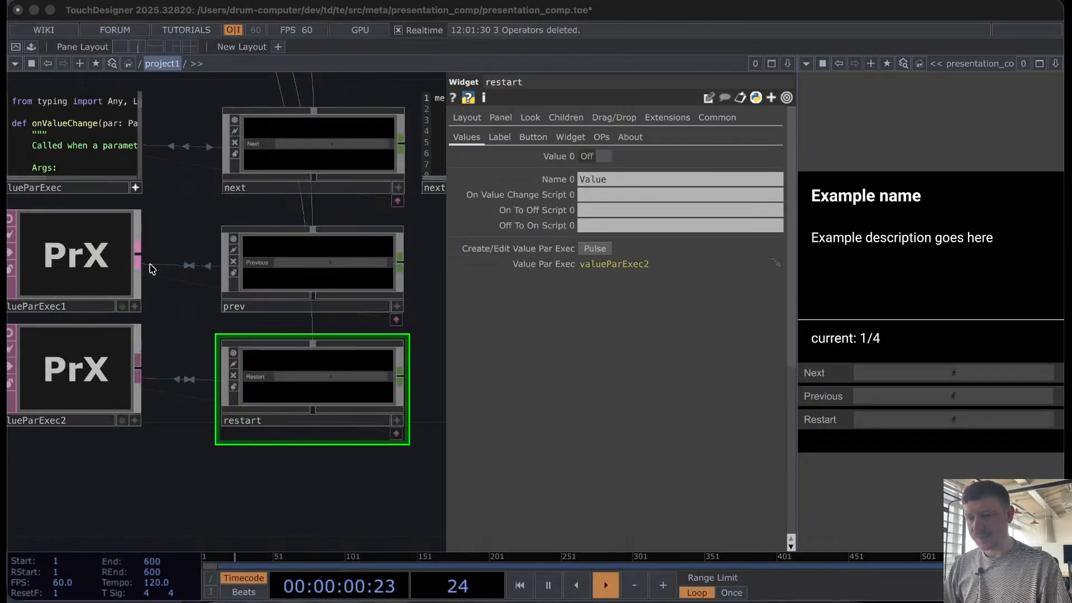
Step: Copy the if int(par.eval()) == 1: block with its pulse line and return from valueParExec's onValueChange
scroll(224, 211, left, 5)
scroll(140, 138, down, 2)
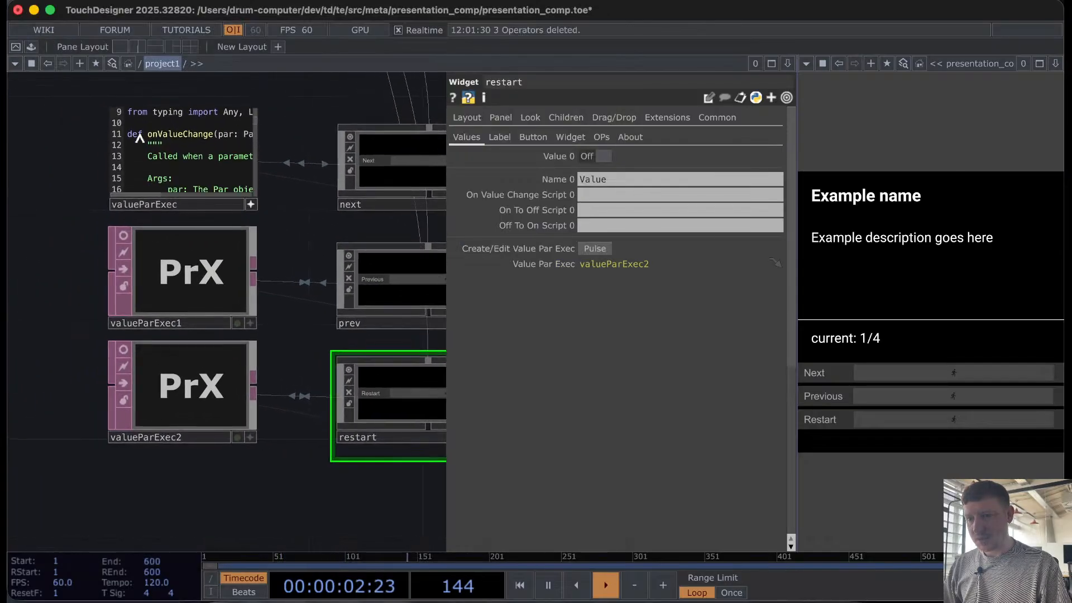
scroll(139, 139, down, 3)
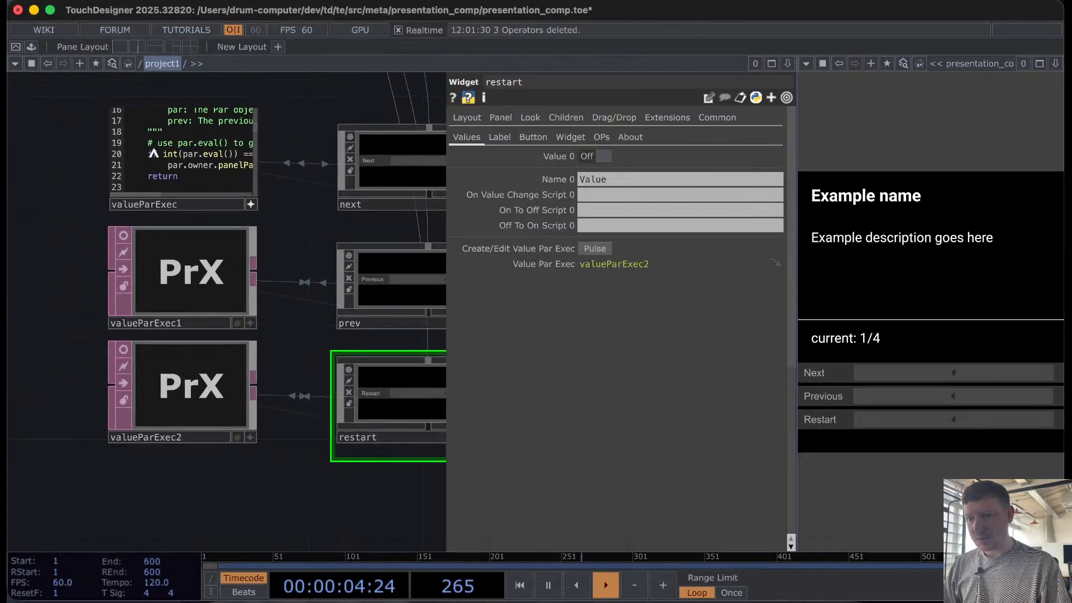
click(105, 155)
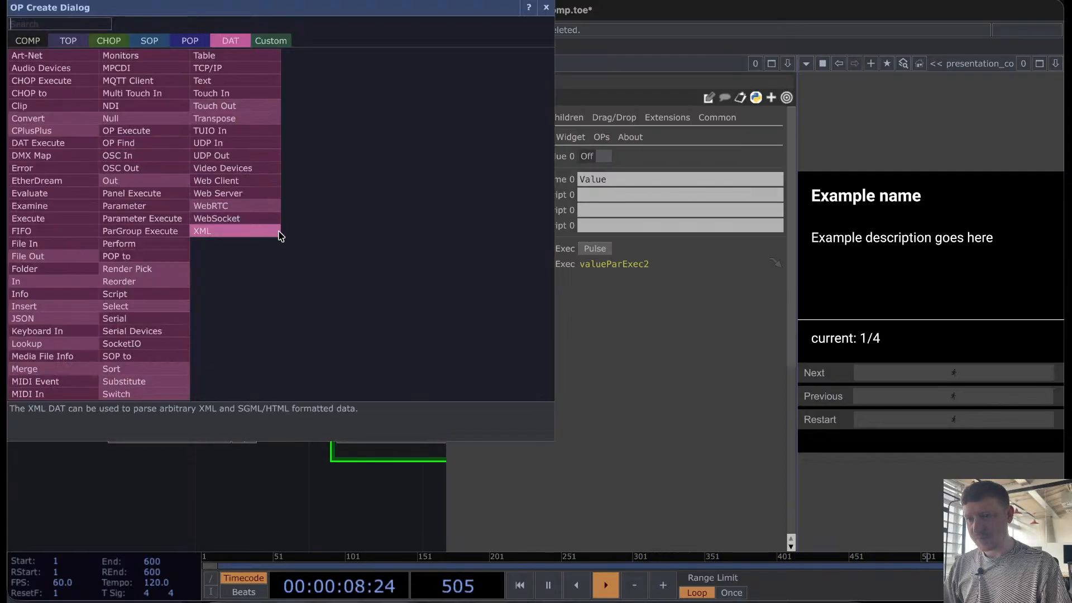
click(547, 7)
scroll(61, 236, up, 3)
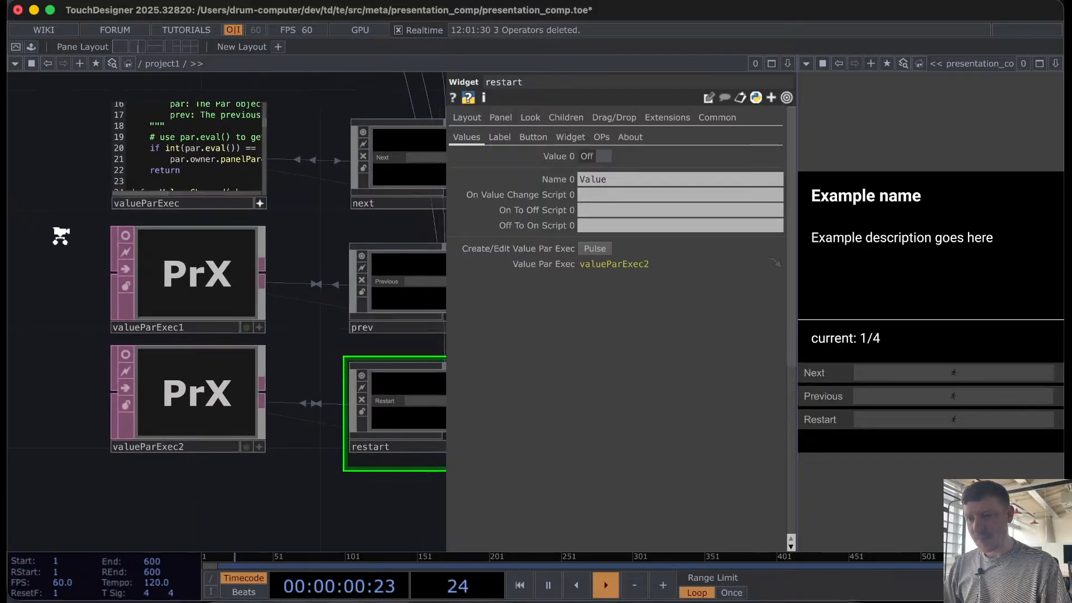
scroll(60, 236, up, 1)
drag(99, 160, 29, 374)
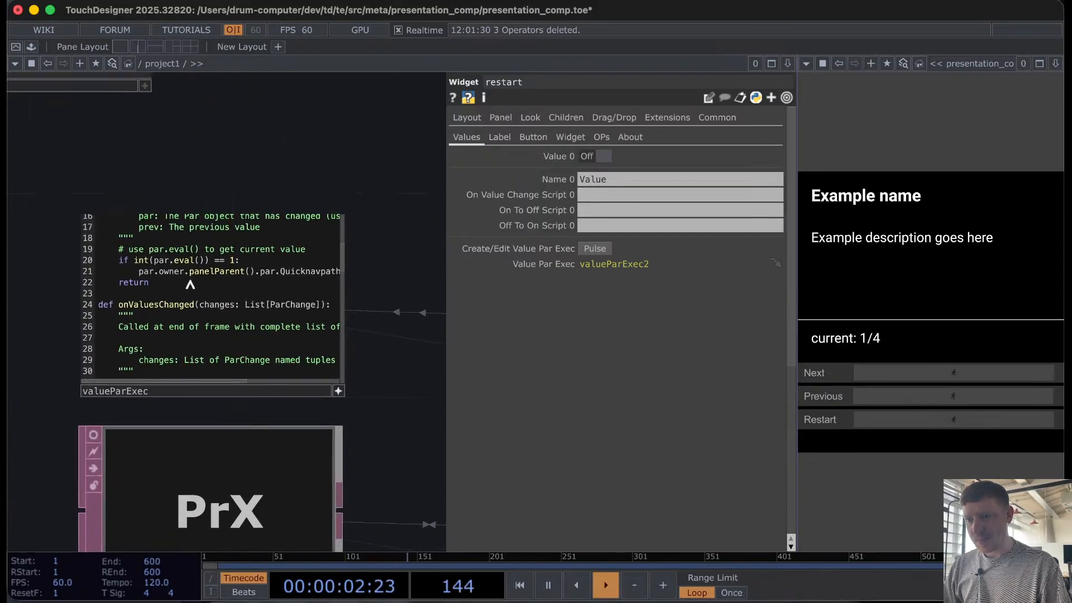
drag(97, 260, 242, 280)
key(super+c)
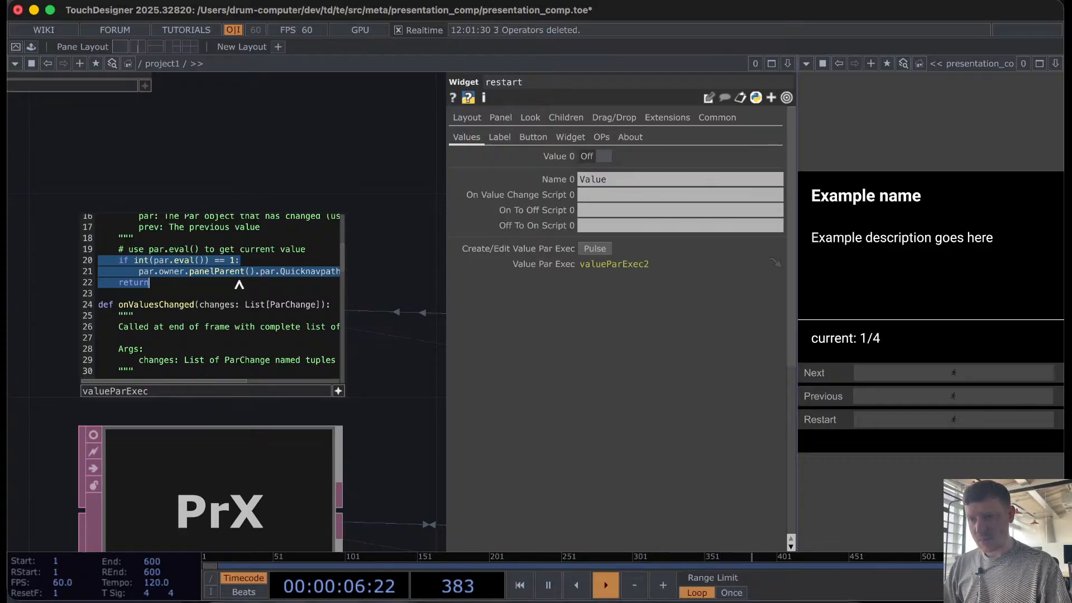
Step: Make valueParExec1's code editable and replace the return line in onValueChange with the copied block
scroll(239, 285, down, 1)
click(93, 437)
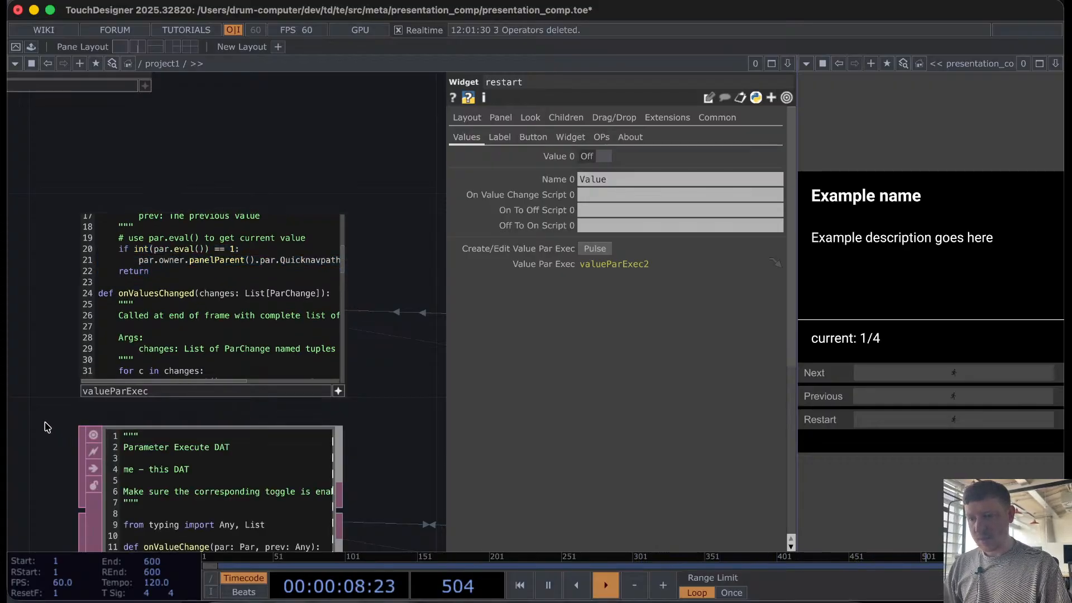
drag(47, 427, 78, 237)
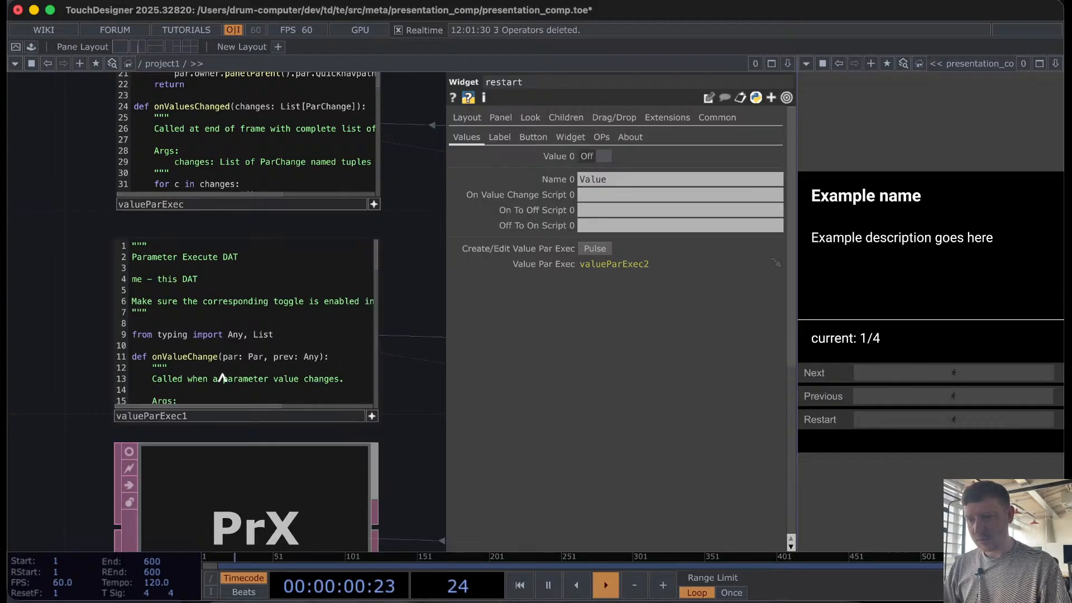
scroll(223, 379, down, 3)
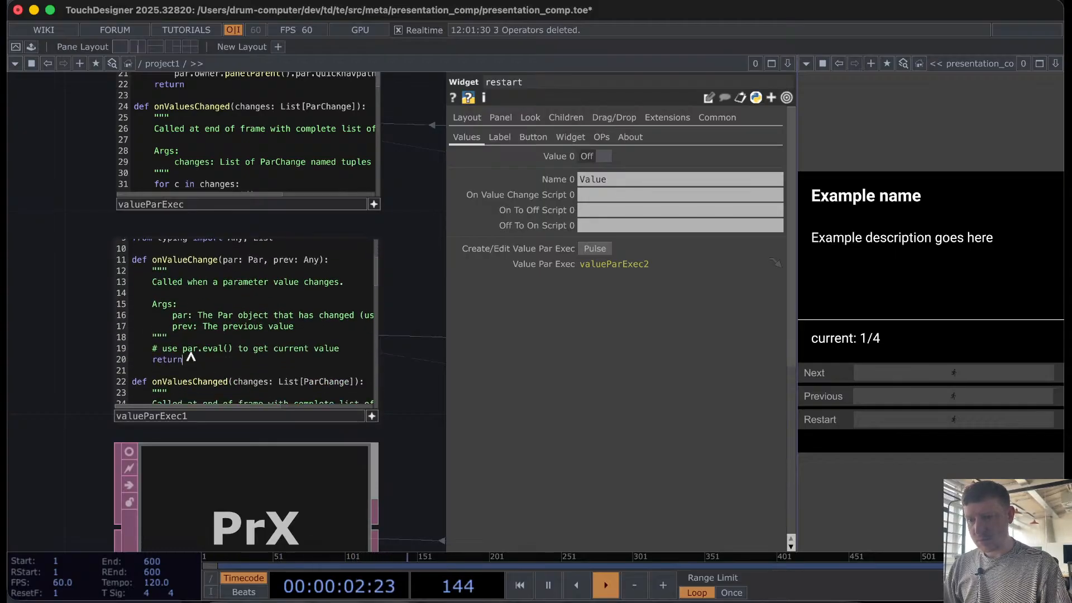
drag(196, 366, 73, 364)
key(super+v)
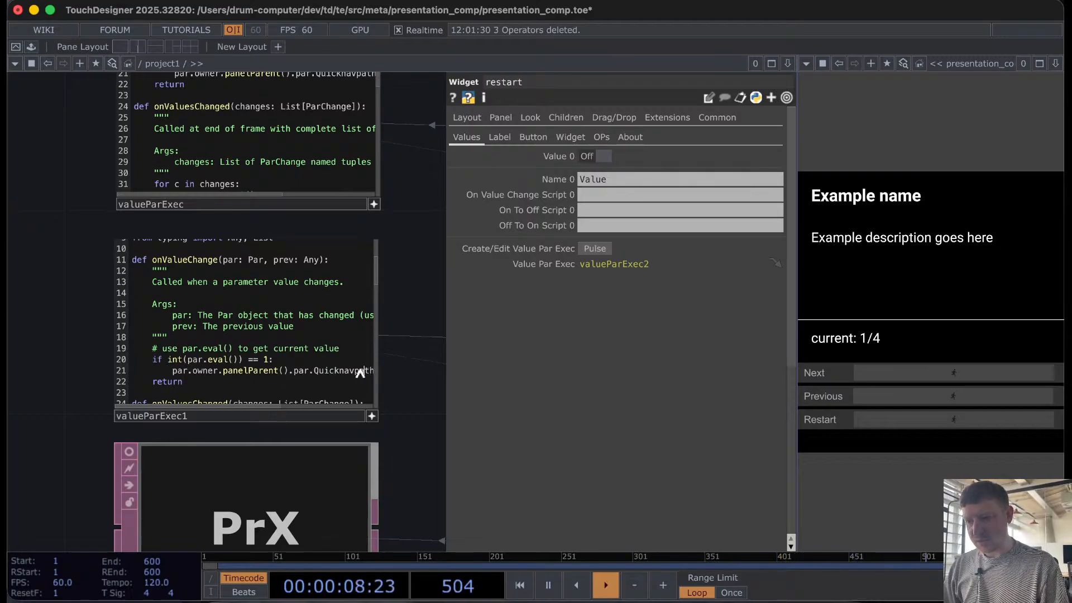
Step: Change par.Next to par.Previous in the pulse line of valueParExec1's onValueChange
key(Right)
key(Right)
key(Right)
key(Right)
key(Right)
key(Right)
key(Right)
key(Right)
key(Right)
key(Right)
key(Right)
text(t.puls)
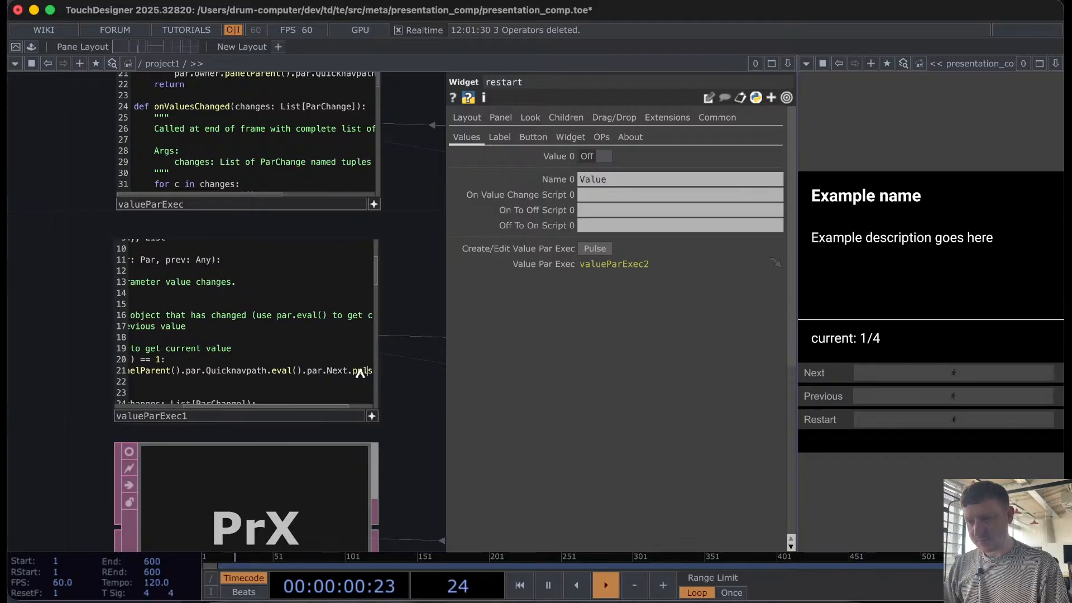
key(BackSpace)
key(BackSpace)
key(BackSpace)
key(BackSpace)
text(Previous)
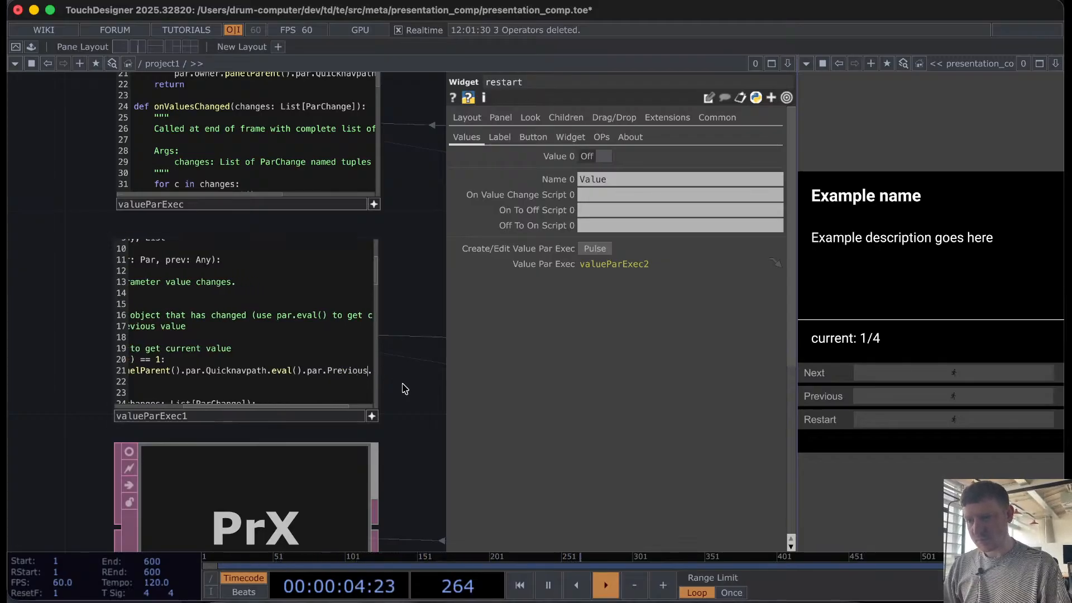
Step: Trigger the Previous button three times in the presentation UI to test its pulse call
click(925, 399)
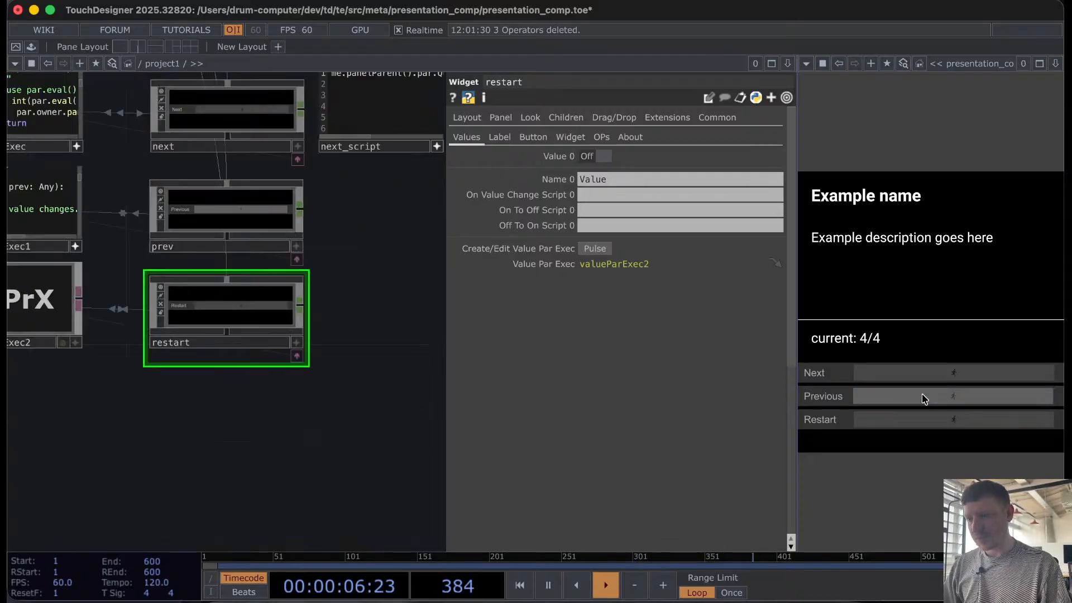
click(924, 399)
click(925, 399)
Step: Make valueParExec2's code editable and replace the return line in onValueChange with the copied if int(par.eval()) == 1: block
drag(346, 435, 468, 317)
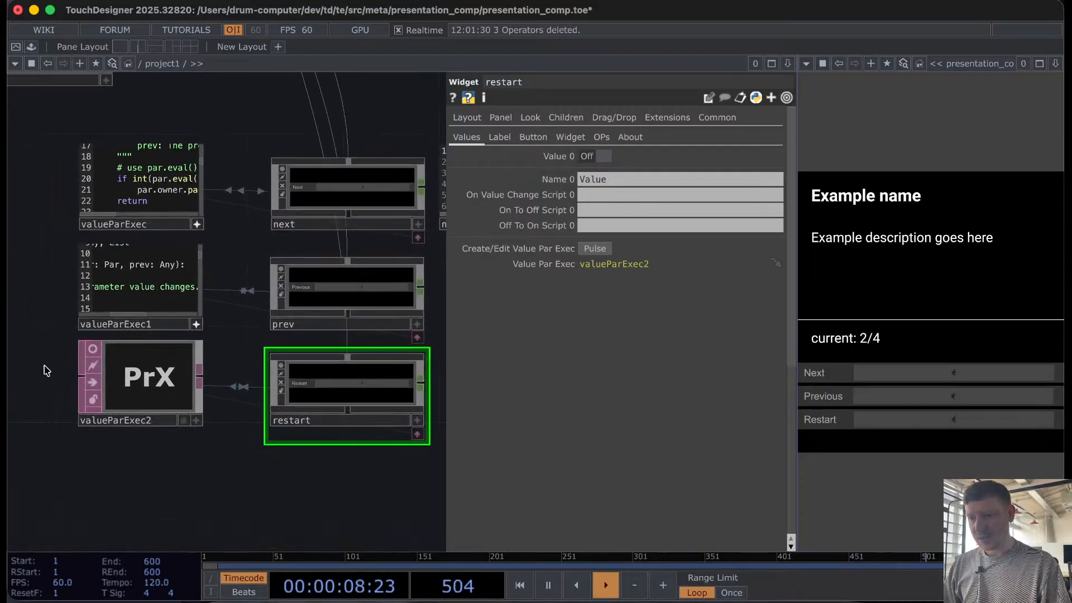
click(196, 421)
scroll(38, 396, up, 5)
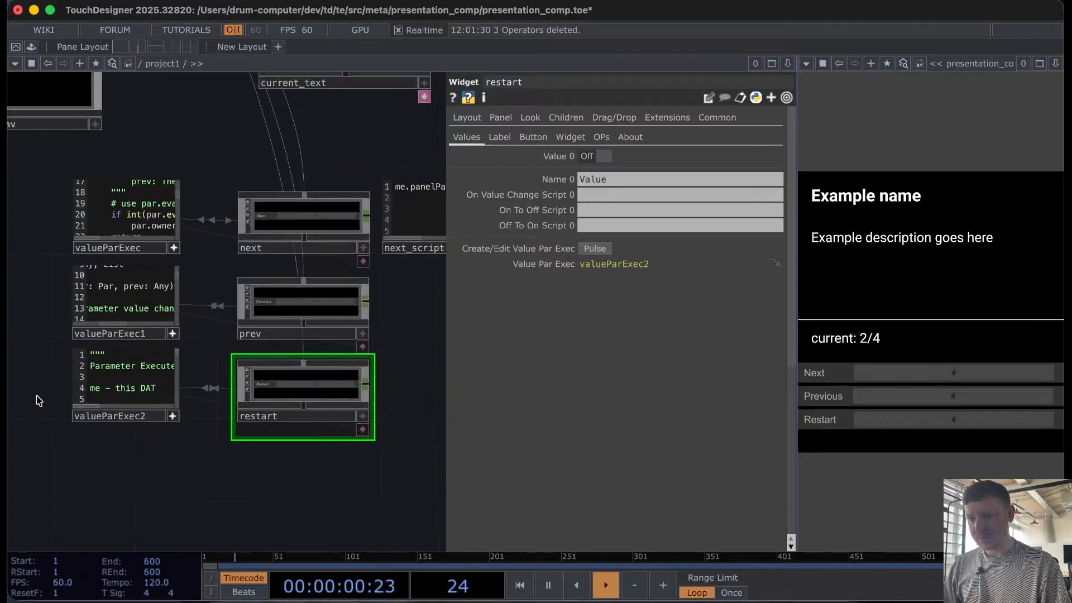
scroll(37, 396, up, 2)
scroll(249, 393, down, 3)
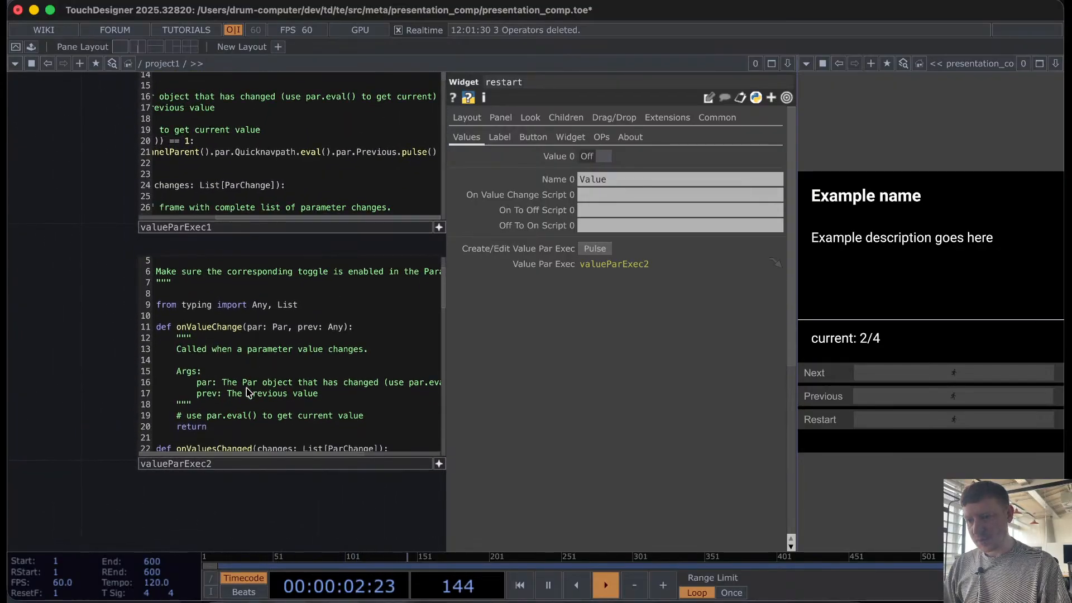
drag(246, 388, 149, 389)
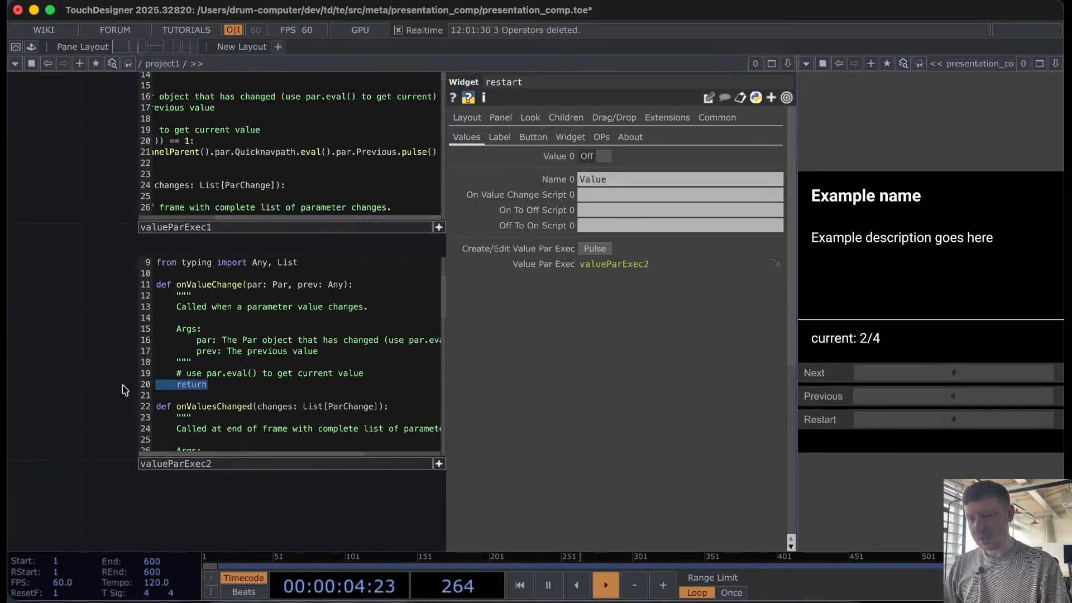
key(super+v)
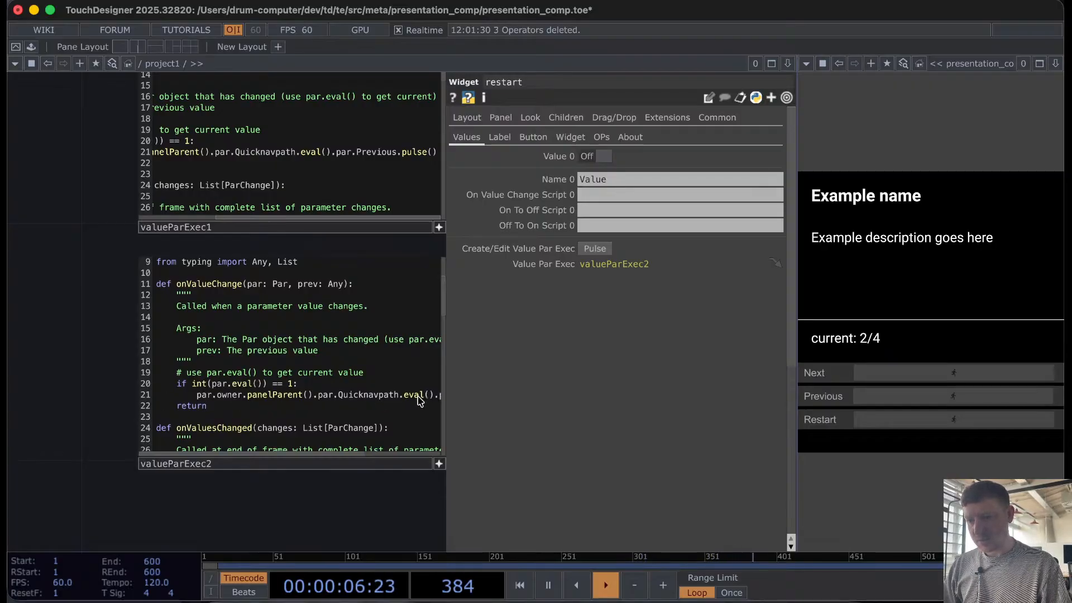
Step: Change par.Next to par.Restart in the pulse line of valueParExec2's onValueChange and trigger the Restart button to test it
scroll(416, 392, right, 2)
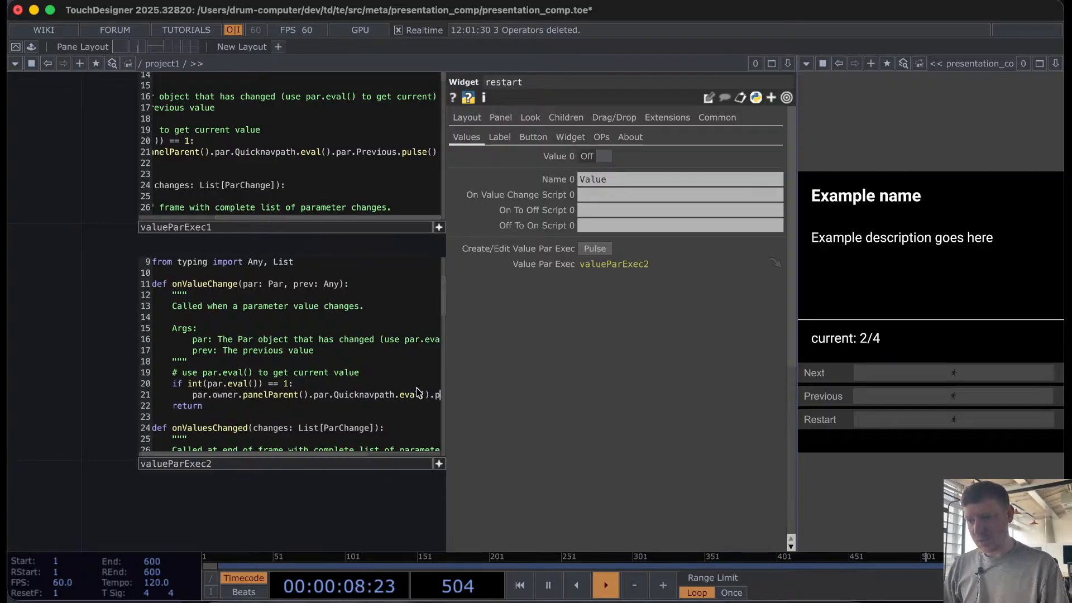
key(Right)
key(Right)
key(Right)
key(Right)
key(Right)
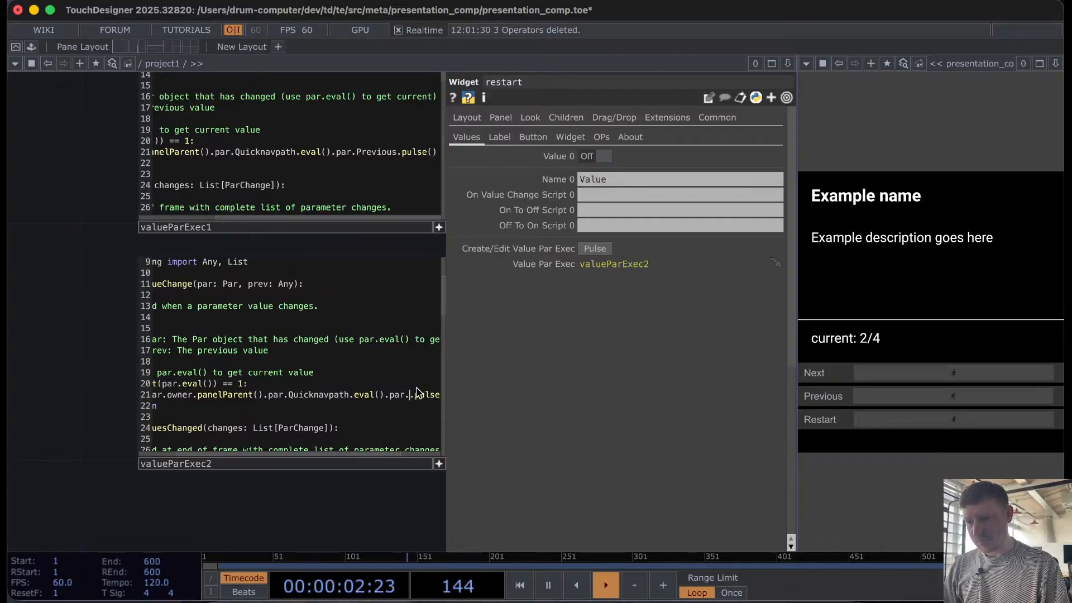
text(Restart)
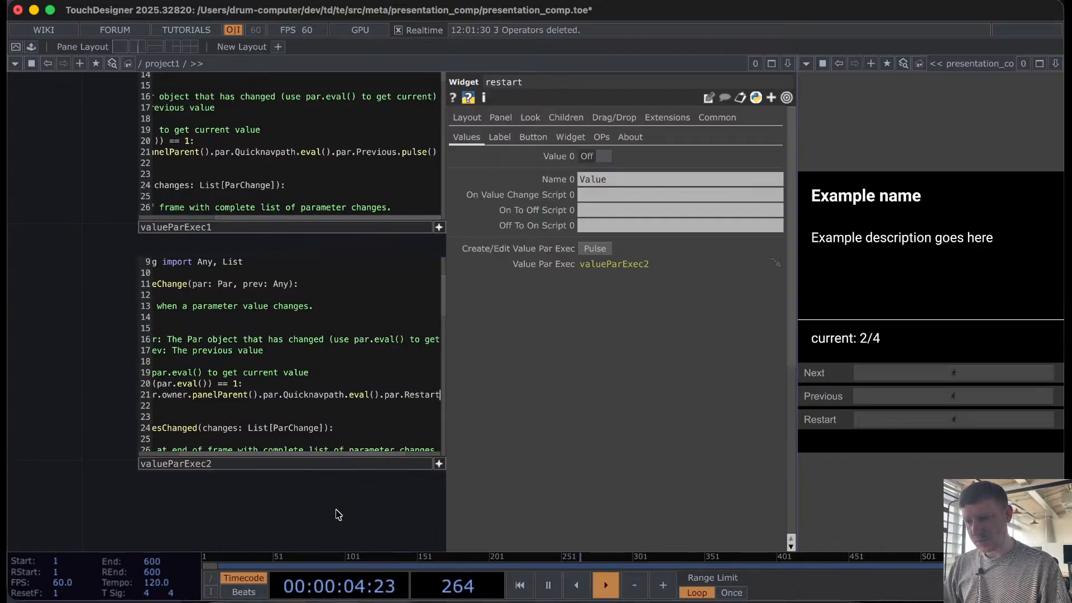
click(917, 420)
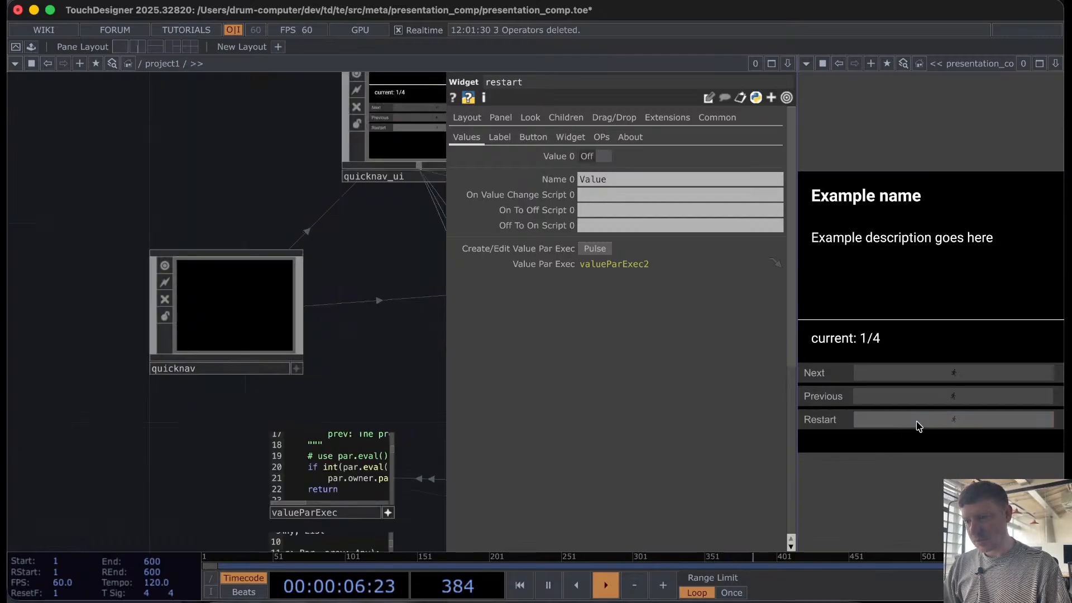
Step: Collapse the docked Value Par Exec DATs of the next, prev and restart widgets
drag(355, 401, 125, 307)
scroll(126, 305, down, 4)
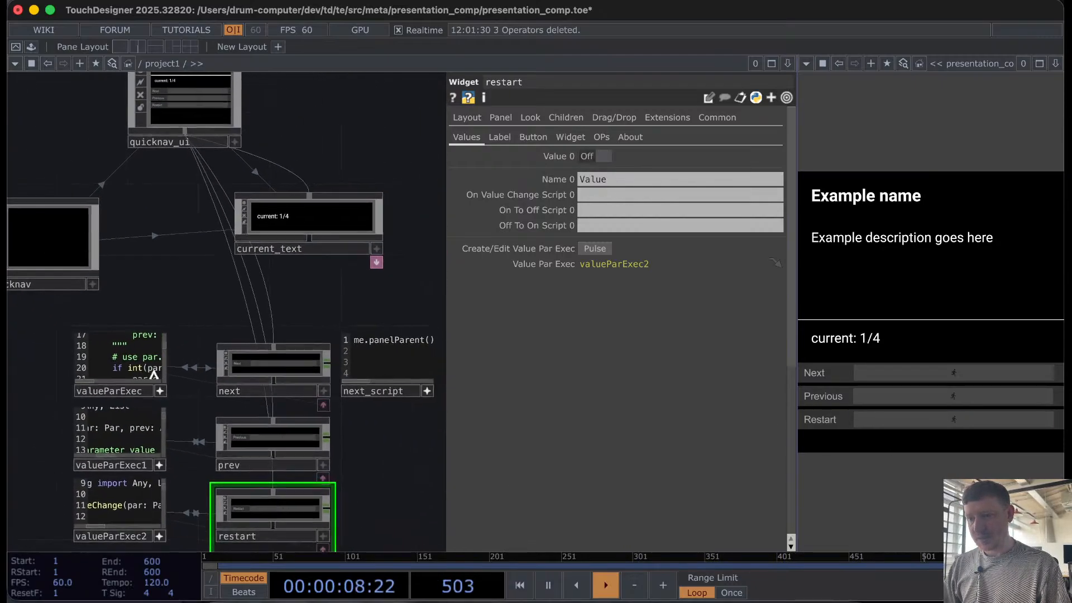
click(158, 387)
click(314, 400)
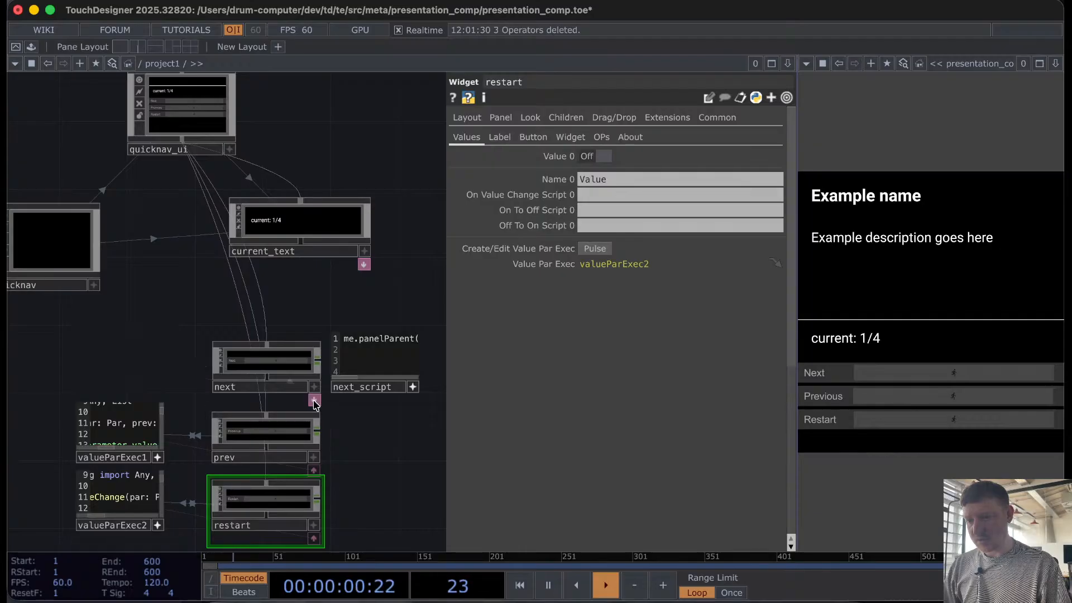
click(314, 470)
drag(407, 501, 312, 397)
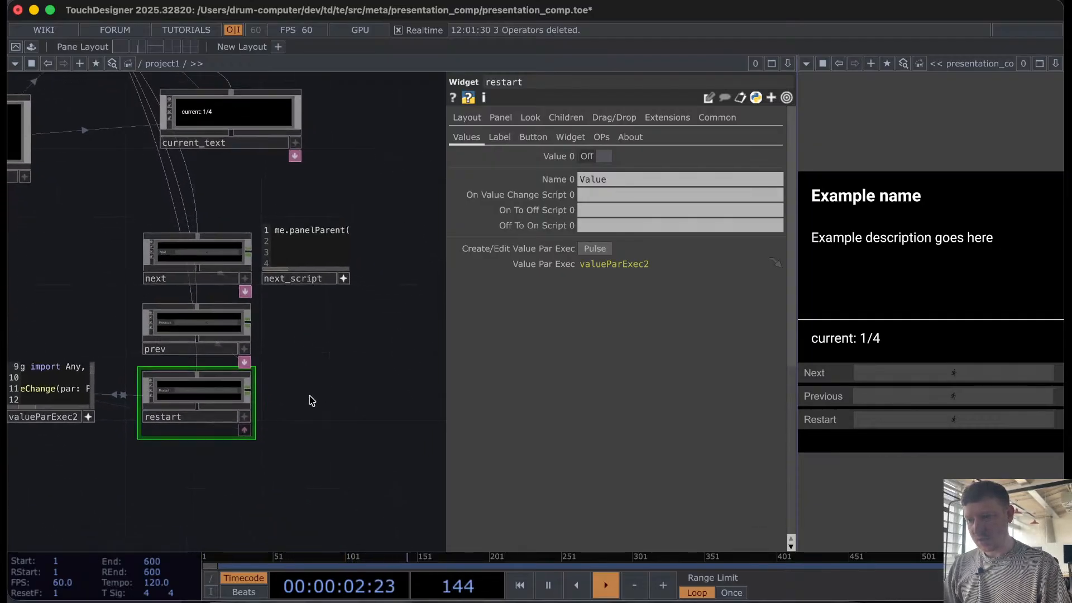
click(244, 430)
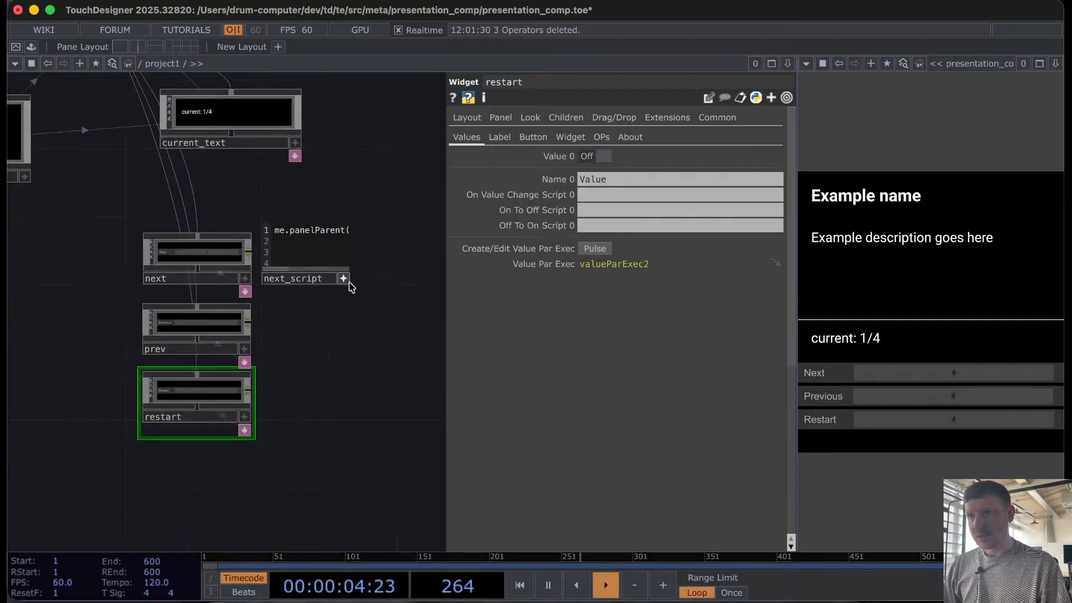
Step: Delete the leftover next_script DAT beside the next widget
click(326, 248)
key(Delete)
scroll(303, 342, down, 5)
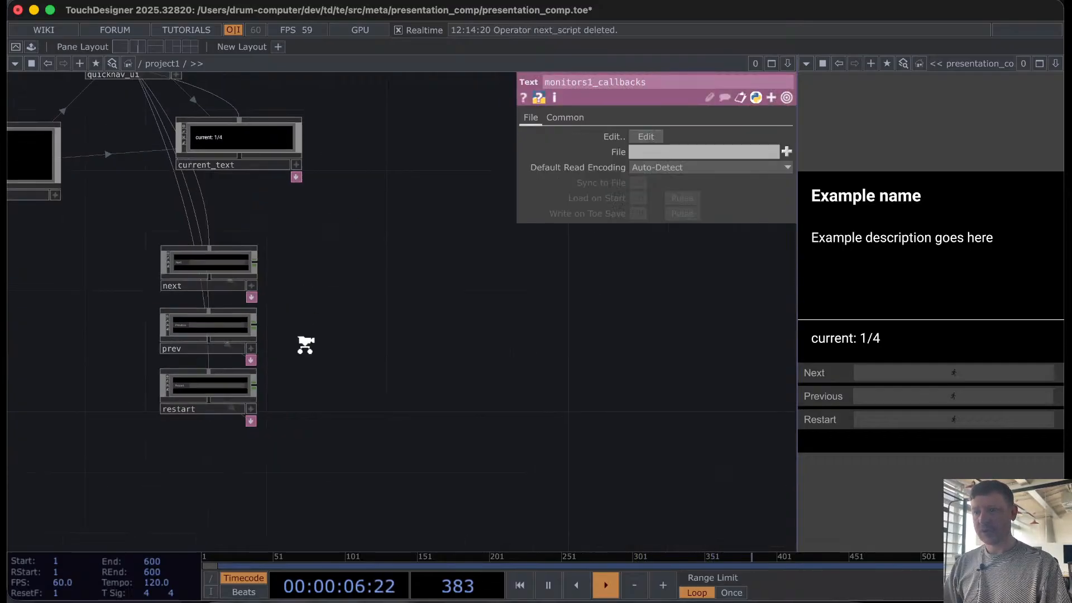
drag(158, 299, 148, 356)
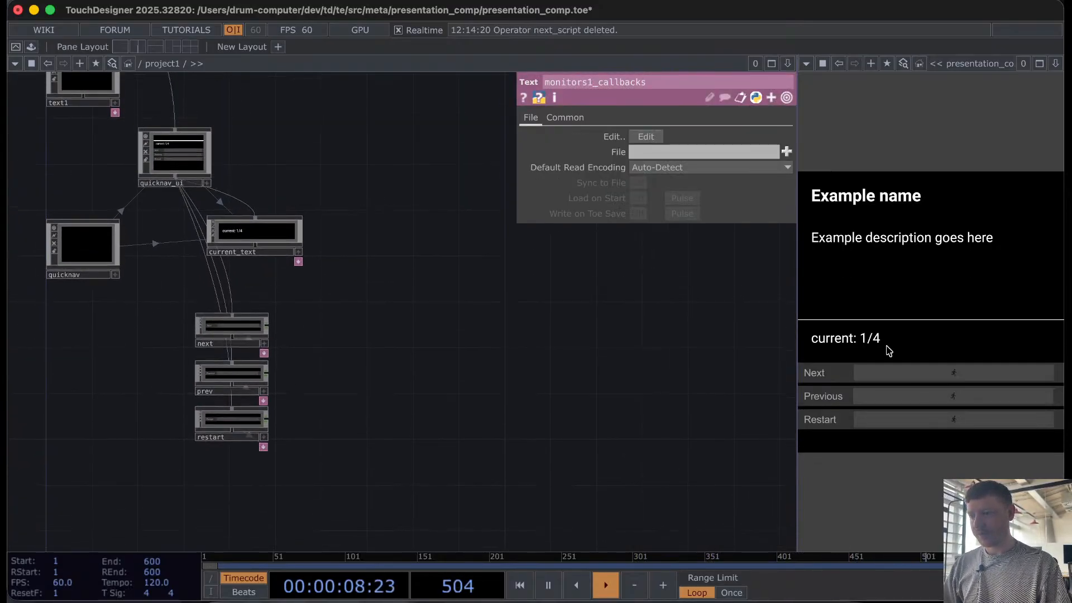
Step: Test the Next, Previous and Restart buttons in the presentation UI
click(875, 376)
click(887, 393)
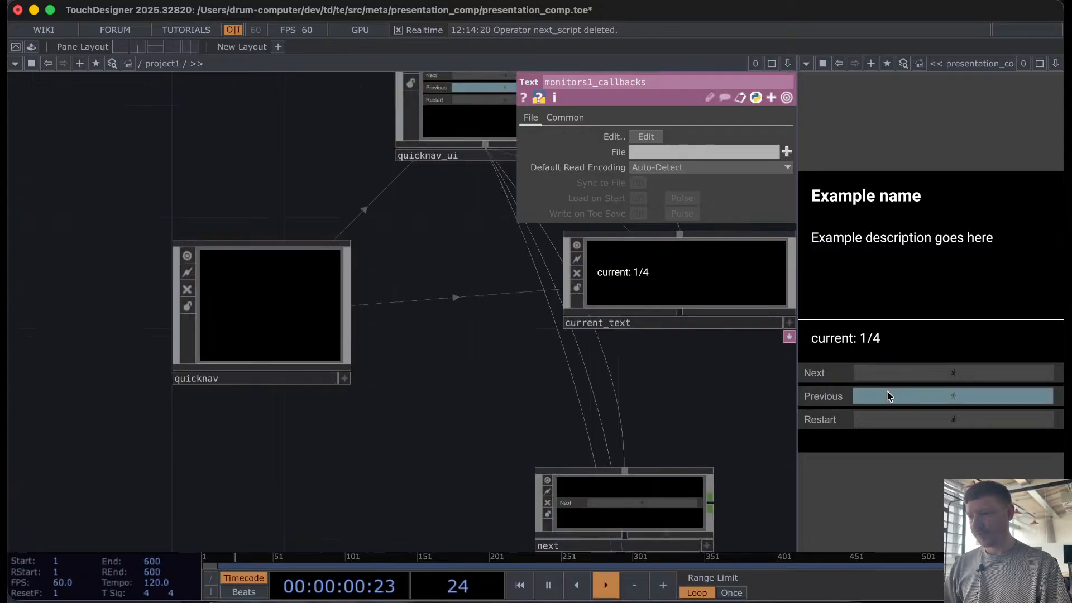
click(896, 420)
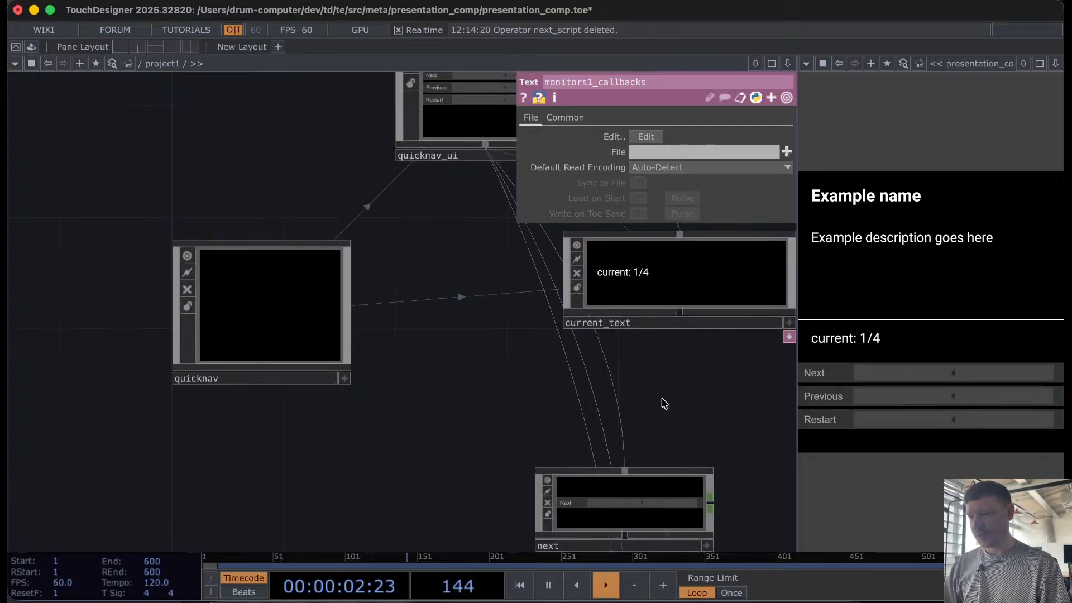
click(879, 395)
click(905, 419)
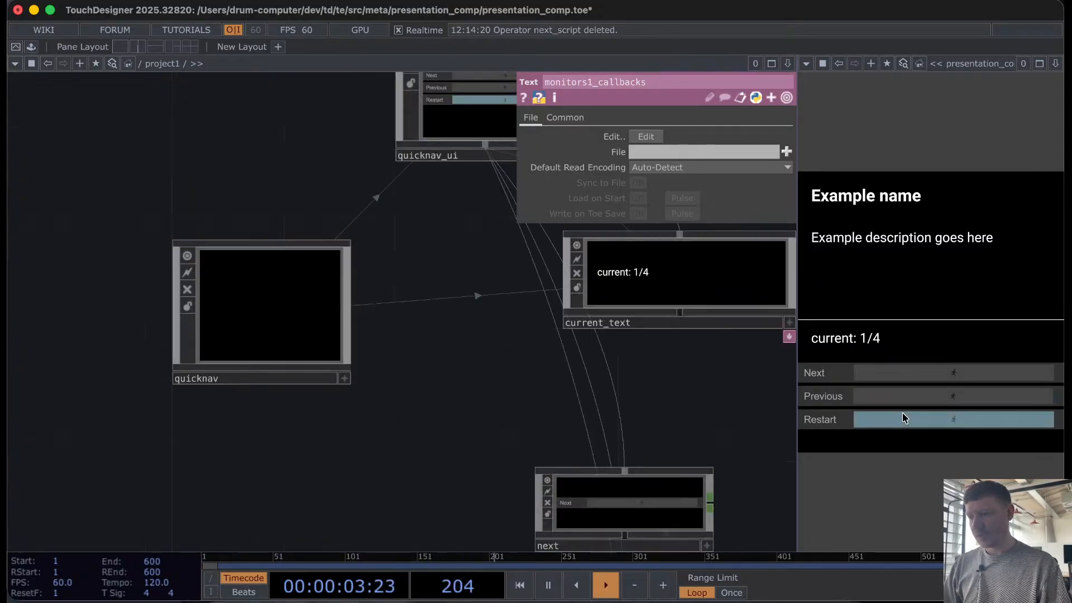
Step: Collapse quicknav's expanded Next parameter and pulse its Delete parameter four times to remove the navigation points
click(254, 269)
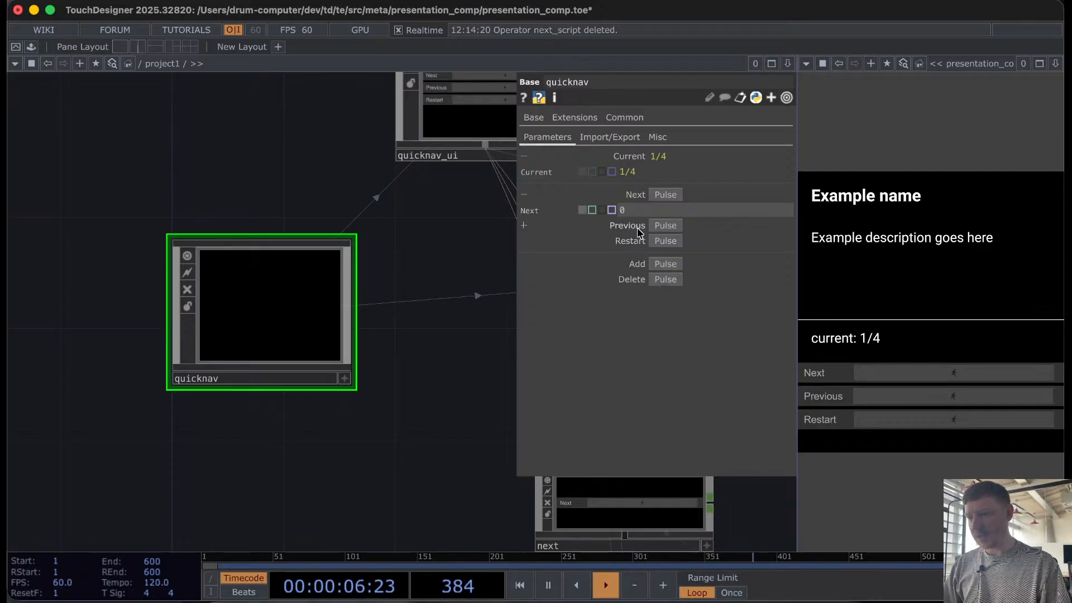
click(633, 197)
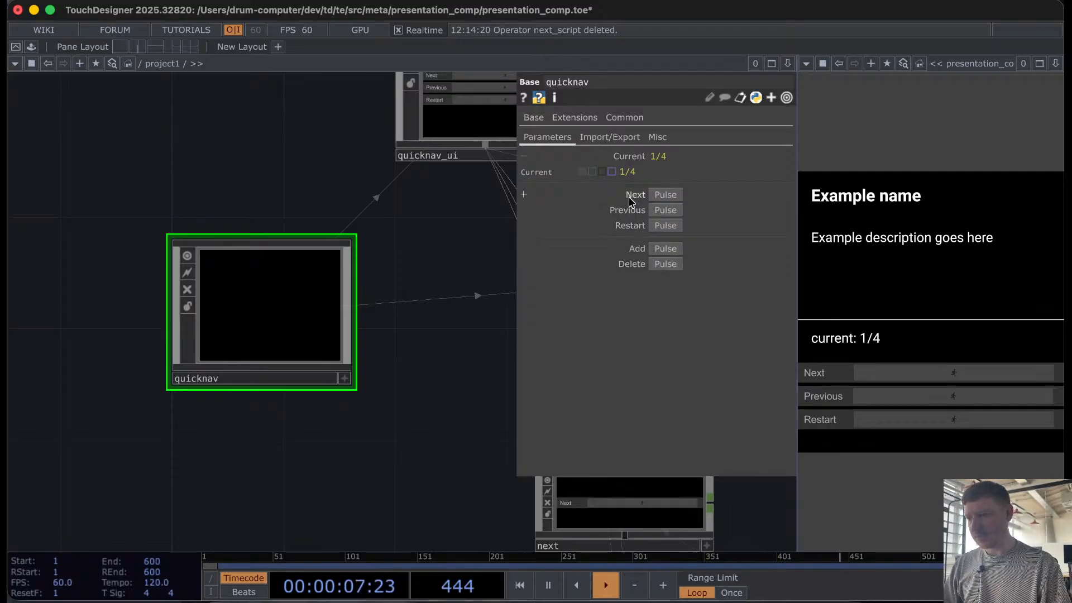
click(661, 267)
click(663, 268)
click(662, 269)
click(663, 269)
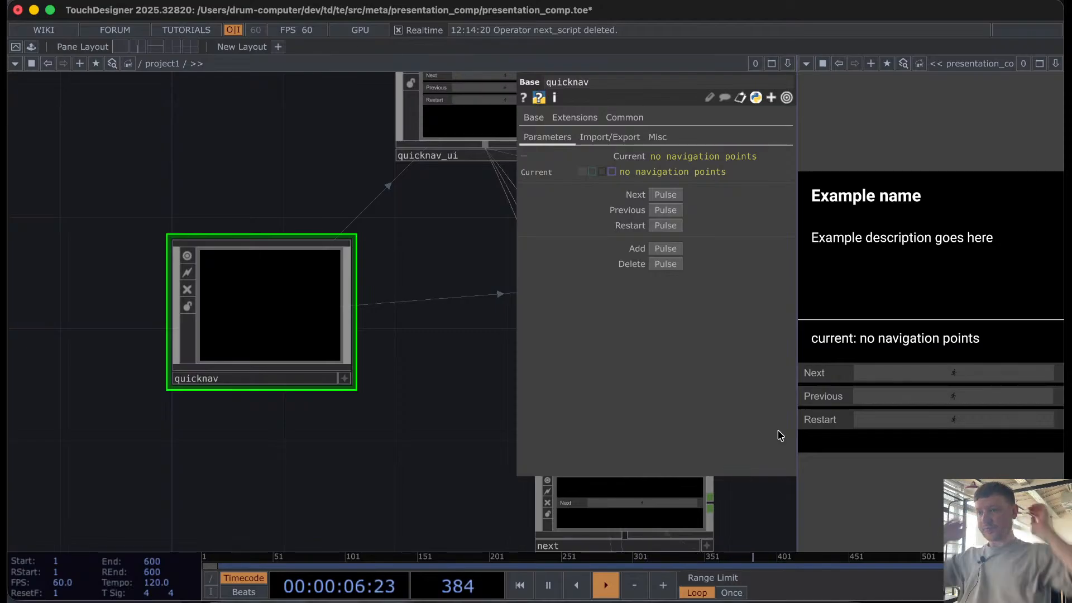
Step: Save the presentation_comp project
scroll(420, 369, down, 5)
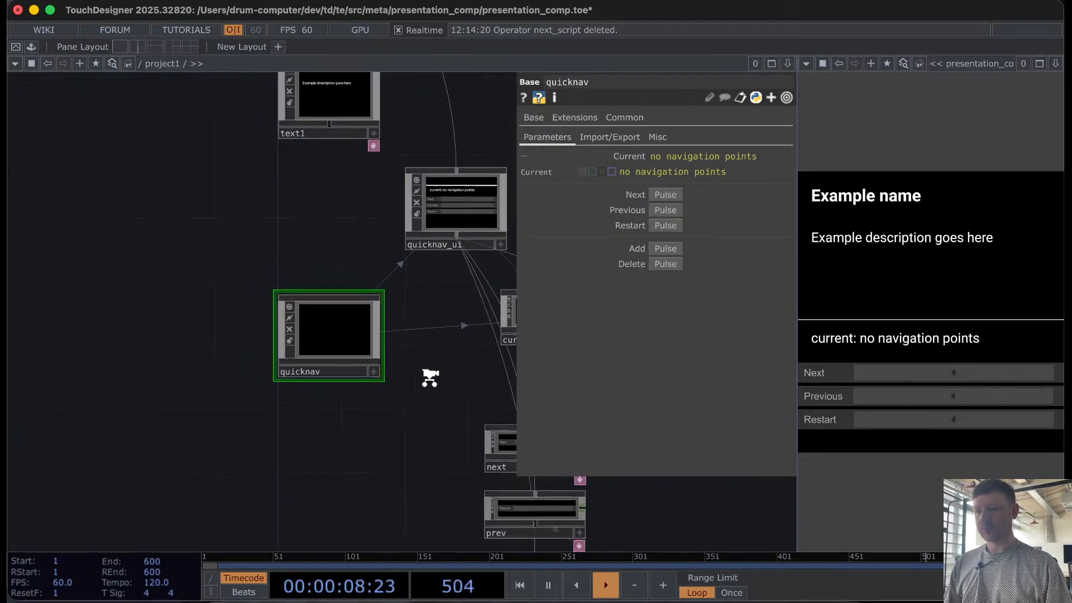
drag(430, 379, 245, 368)
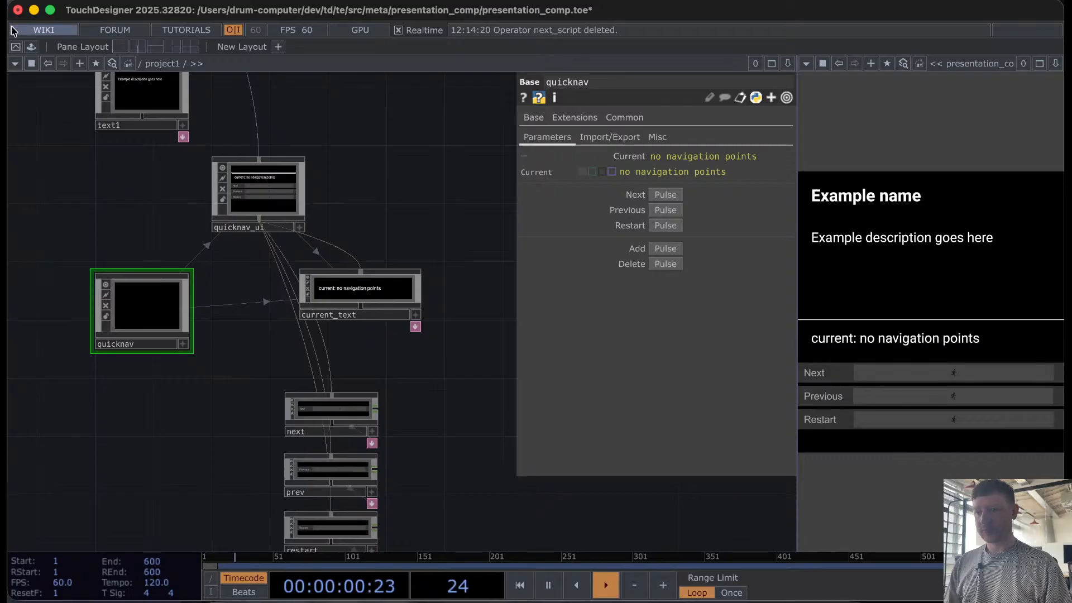
click(137, 1)
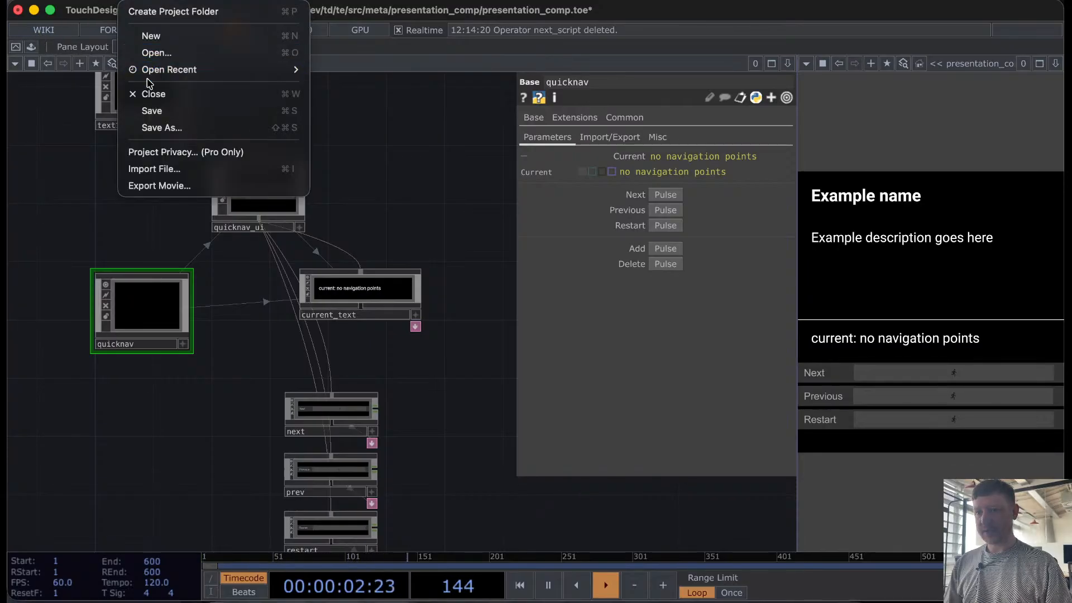
click(154, 111)
Step: Delete the monitors1 DAT together with its callbacks DAT and save the project again
scroll(123, 231, down, 3)
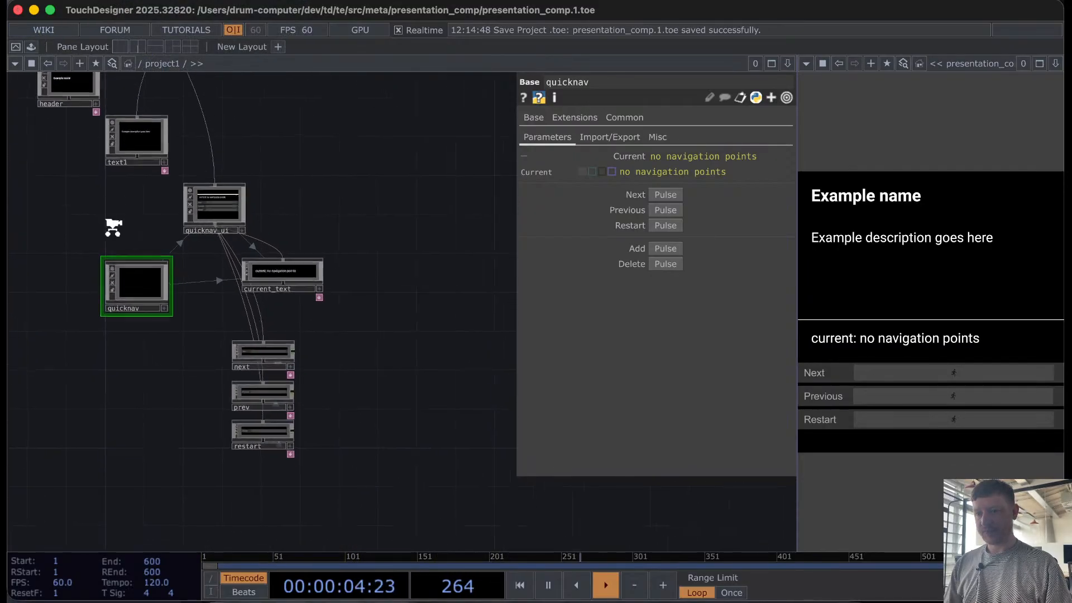
drag(113, 227, 310, 429)
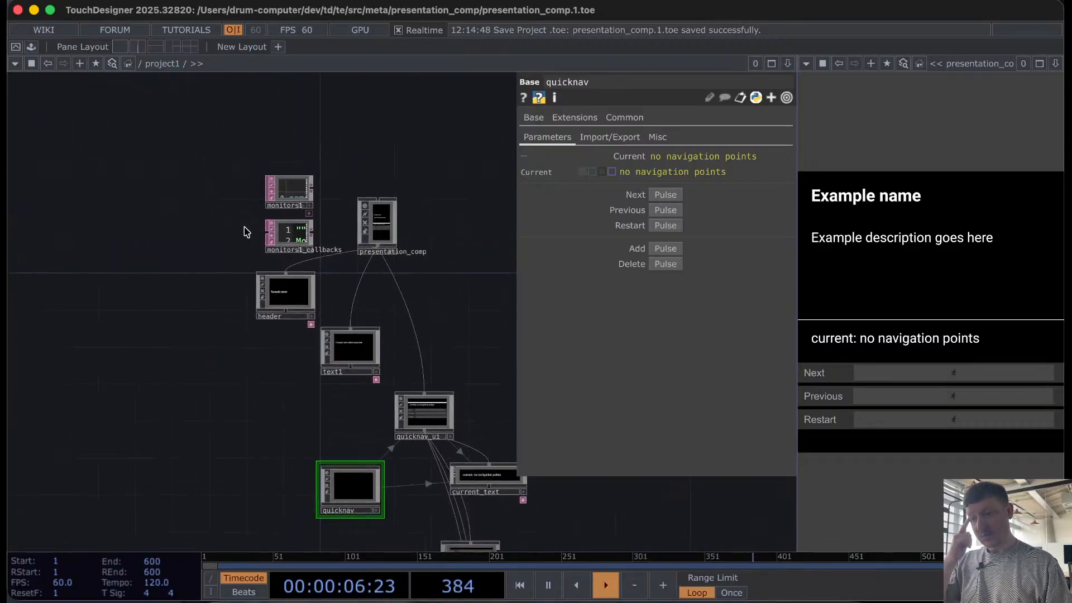
scroll(243, 230, up, 5)
click(362, 148)
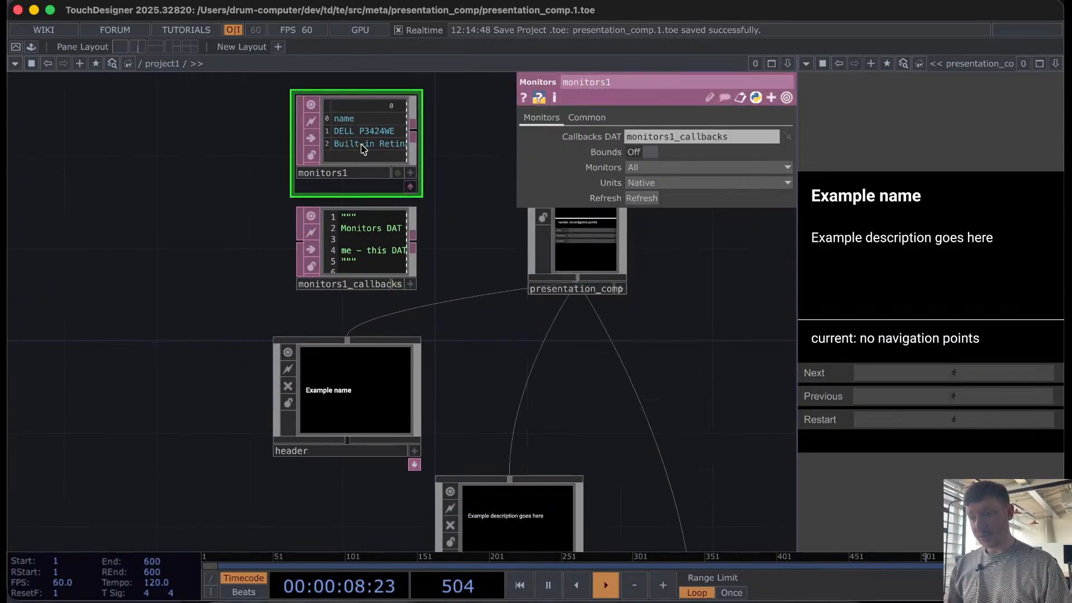
key(Delete)
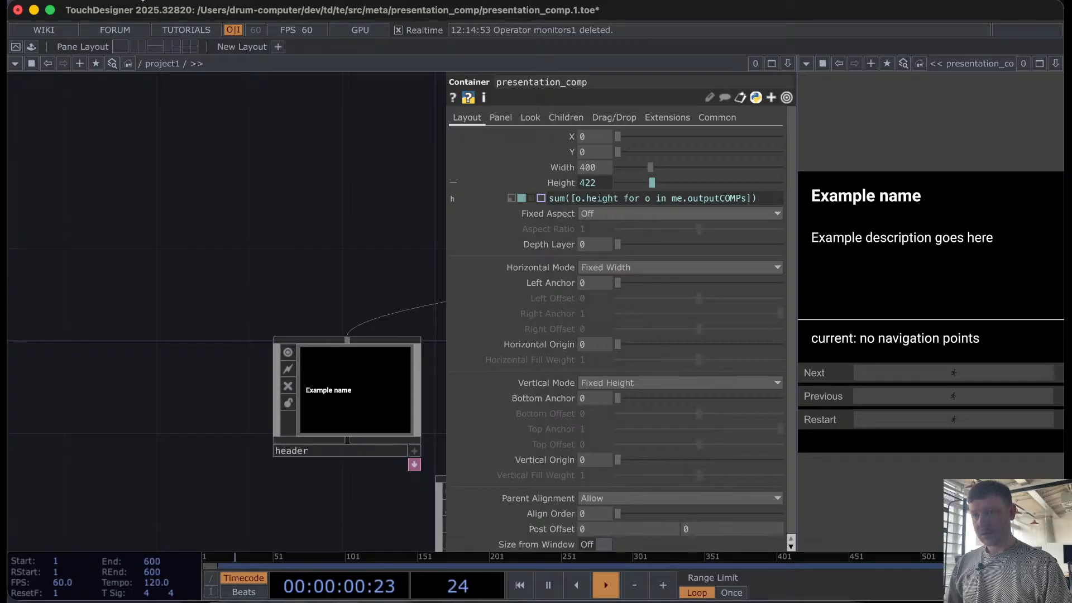
click(152, 109)
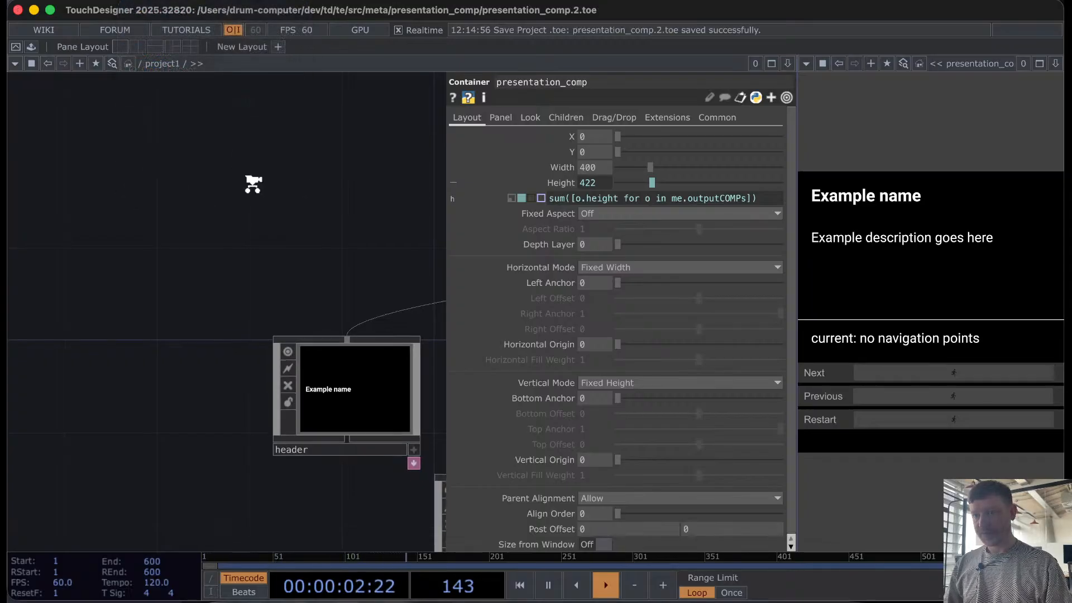
Step: Add a Container COMP to the network just above presentation_comp
scroll(253, 184, down, 5)
drag(325, 186, 145, 251)
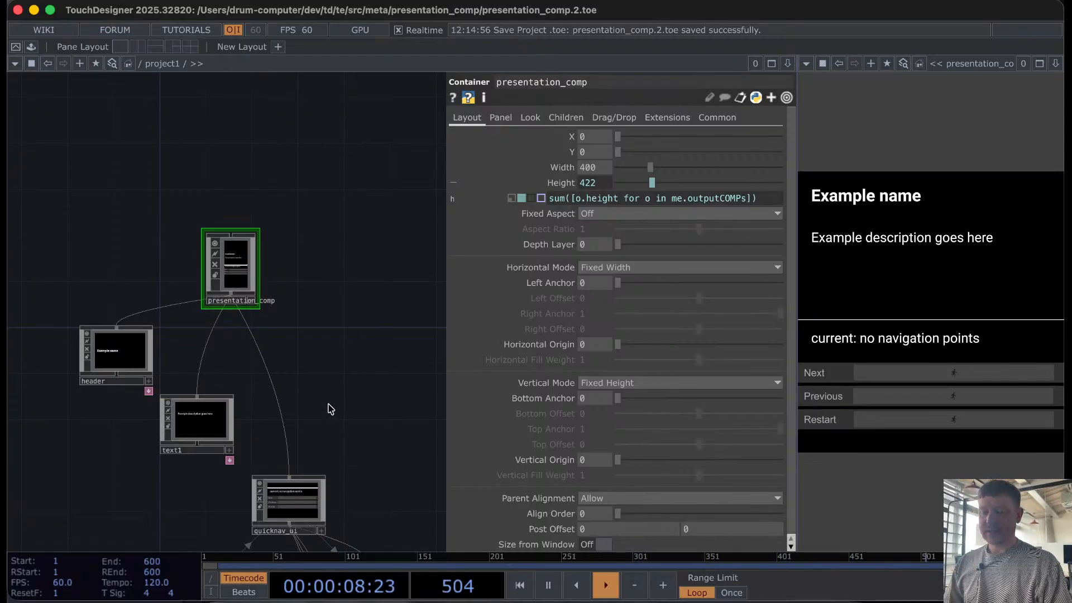
drag(330, 408, 261, 321)
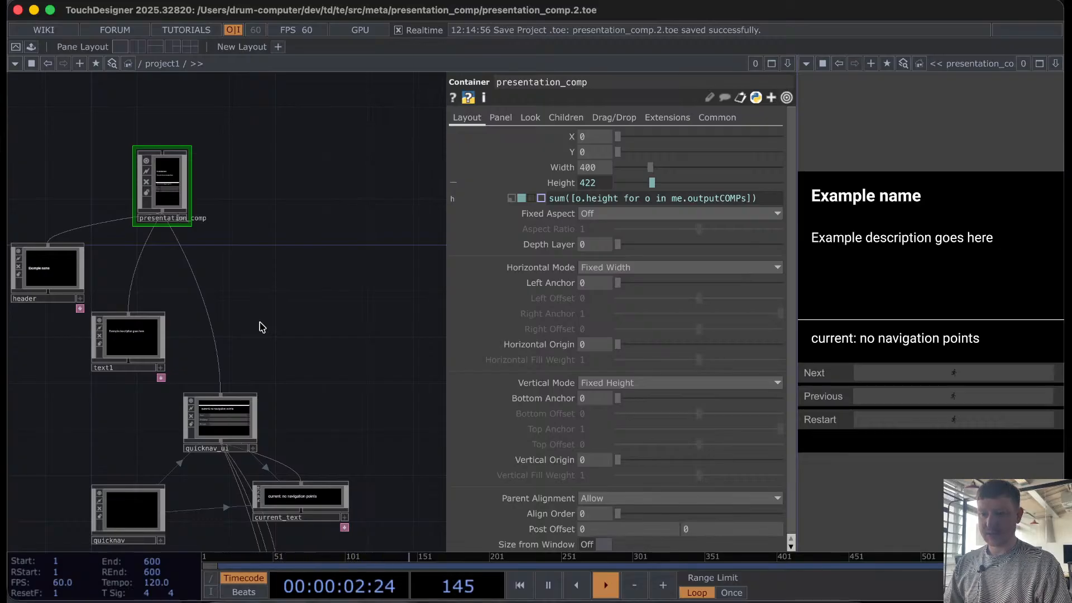
scroll(280, 283, down, 5)
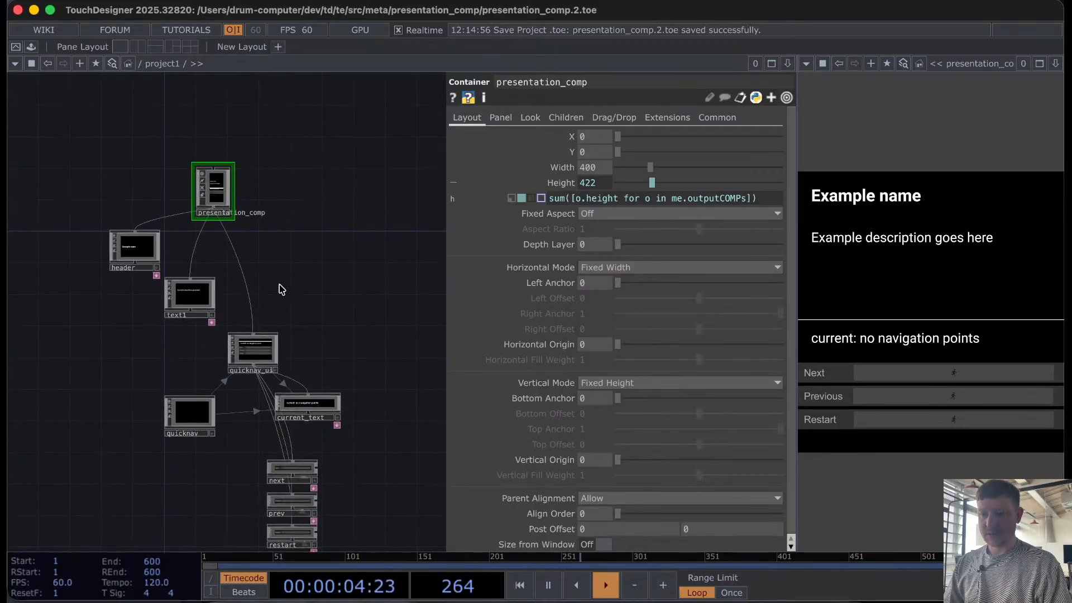
scroll(279, 288, down, 5)
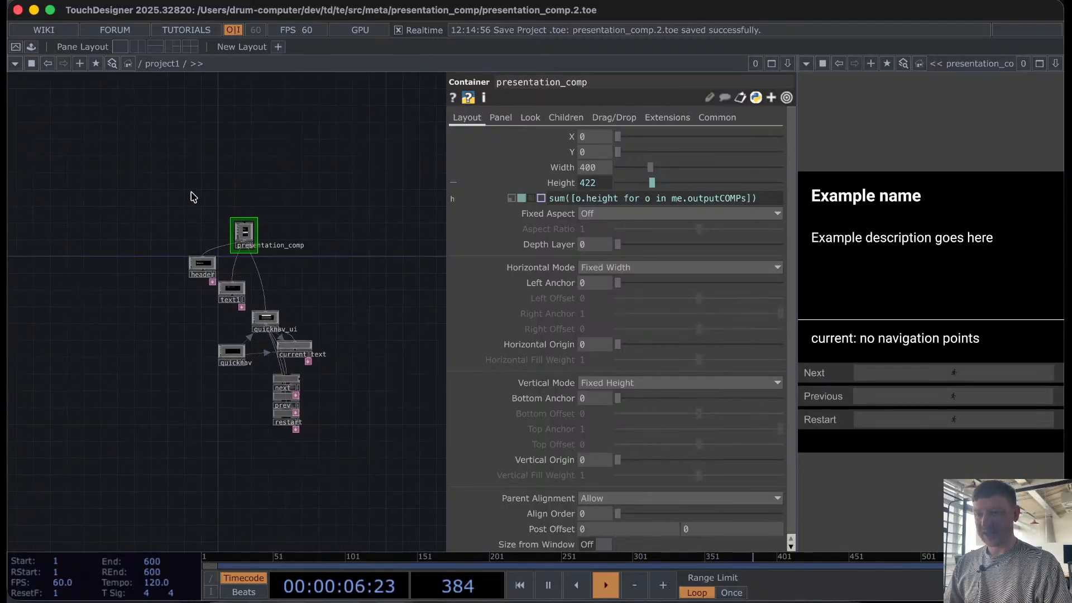
key(Tab)
click(28, 41)
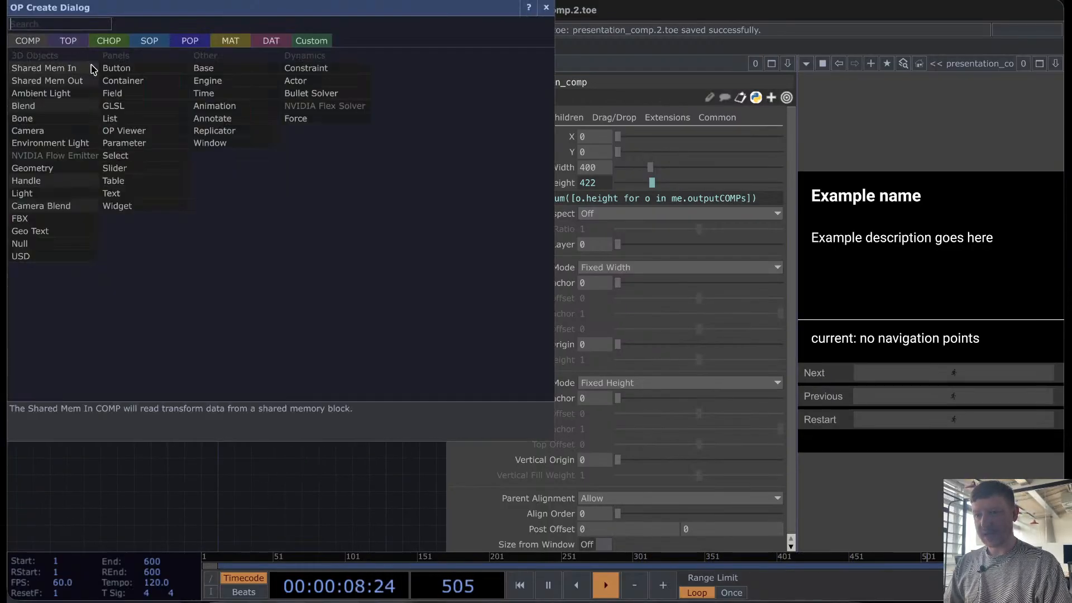
click(120, 81)
click(215, 204)
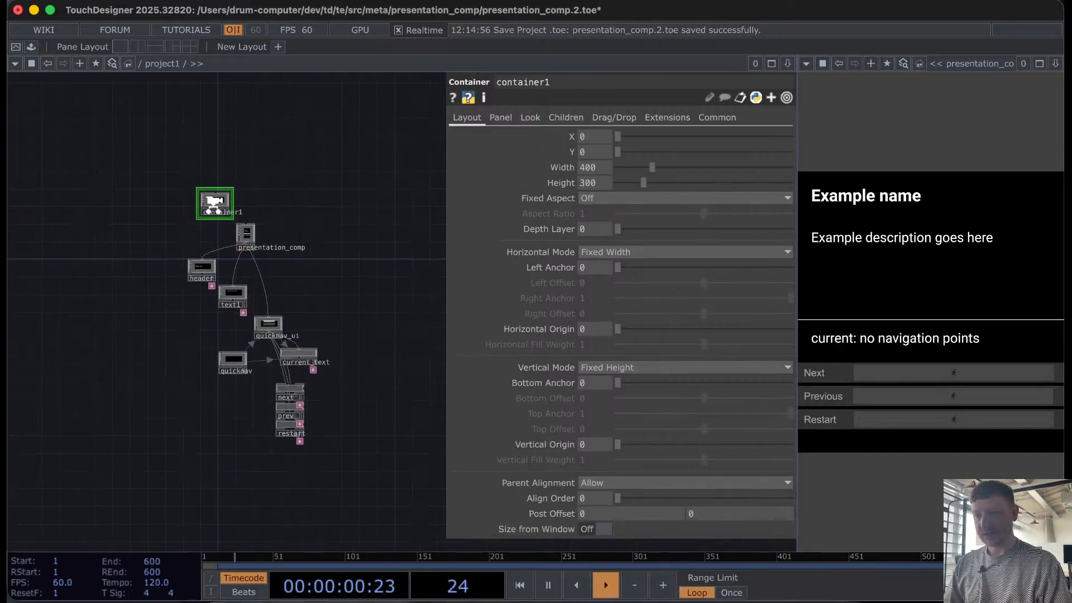
Step: Examine presentation_comp and its connected header, text, quicknav and button operators beside the new container1
scroll(229, 220, up, 5)
click(312, 296)
scroll(291, 157, up, 3)
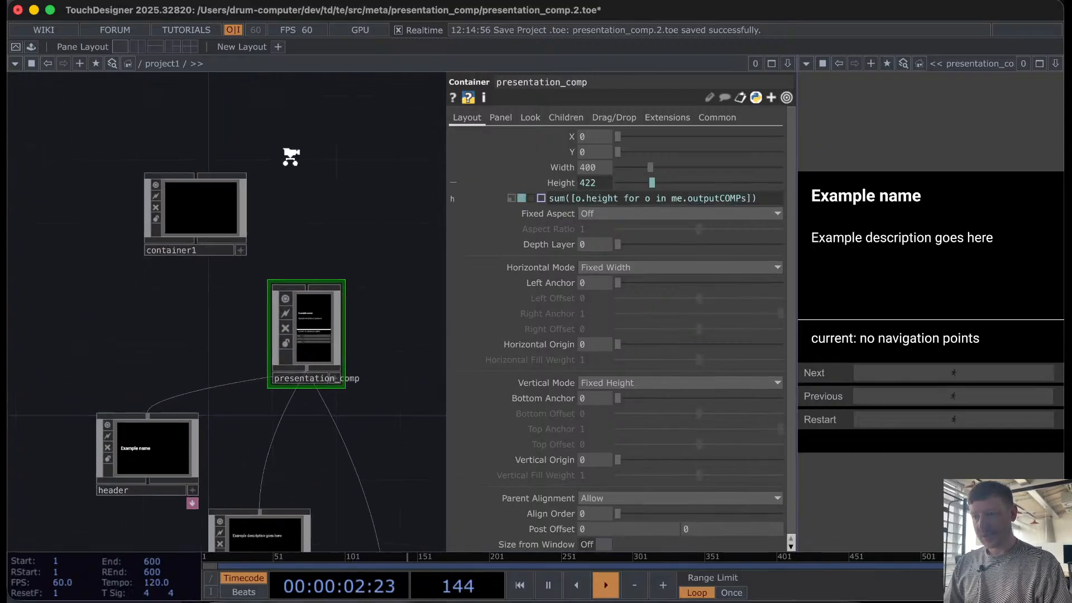
scroll(291, 158, up, 1)
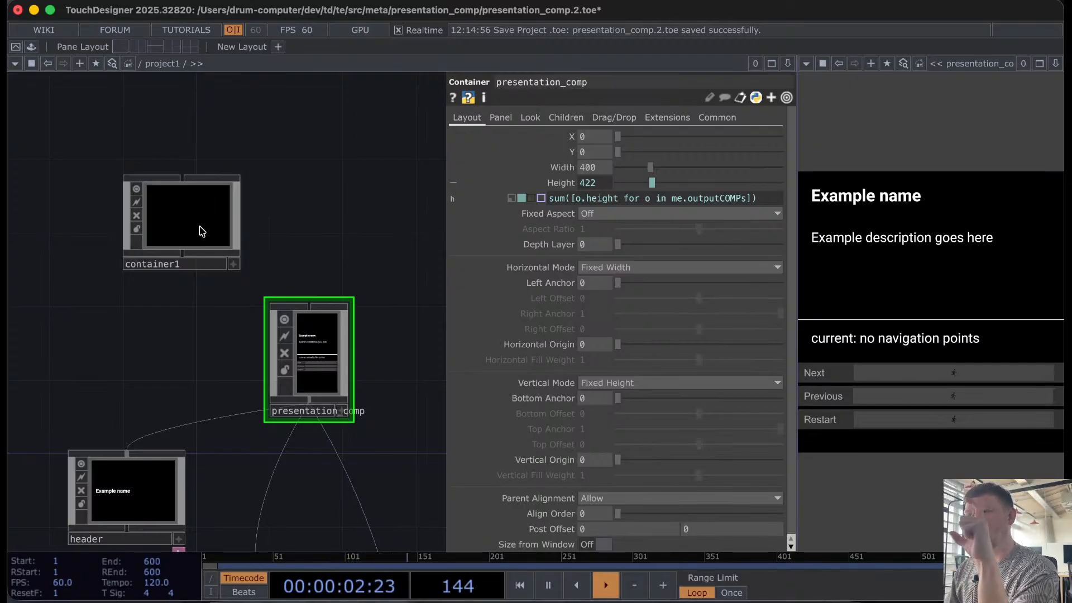
scroll(200, 226, down, 5)
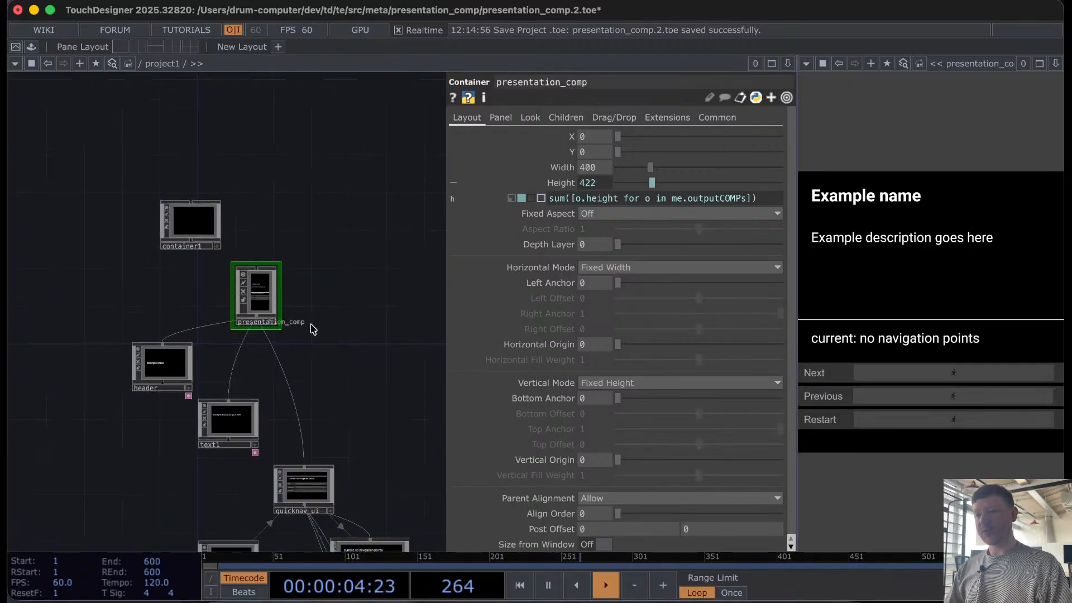
drag(333, 358, 212, 213)
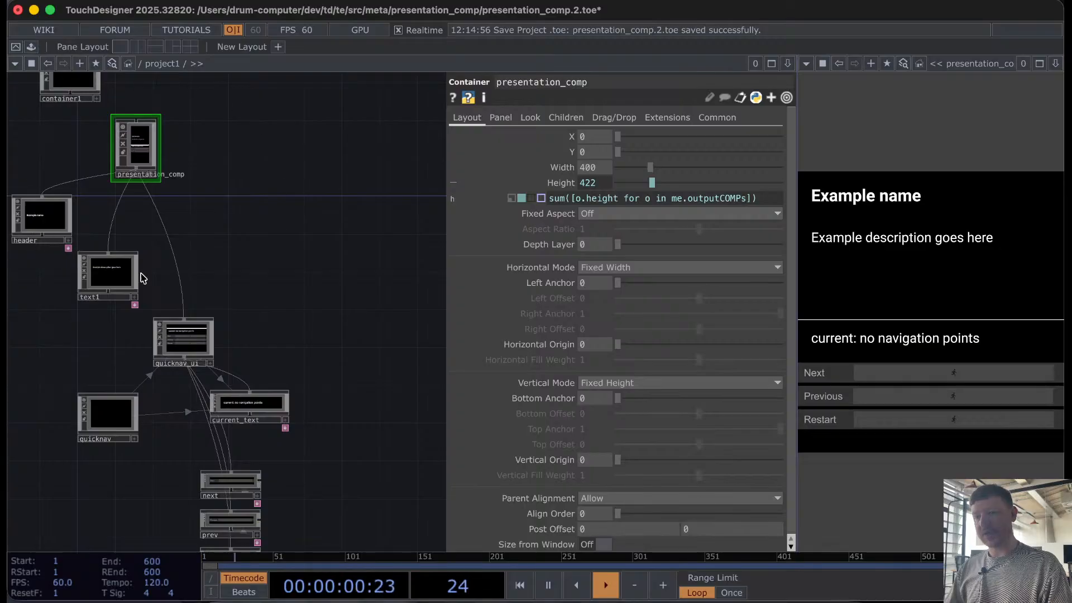
drag(227, 306, 269, 273)
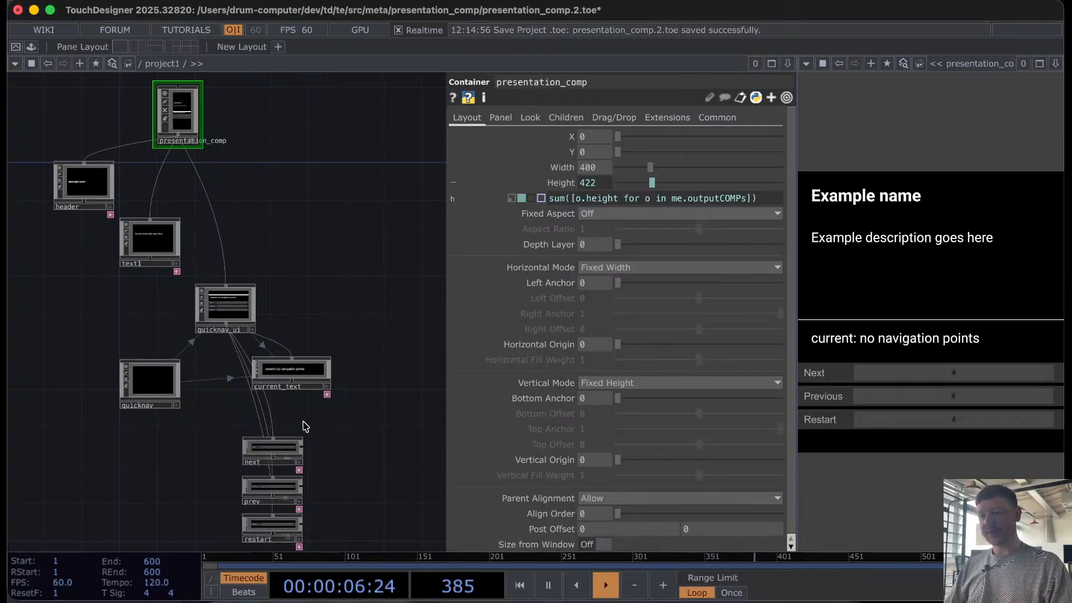
scroll(250, 184, down, 3)
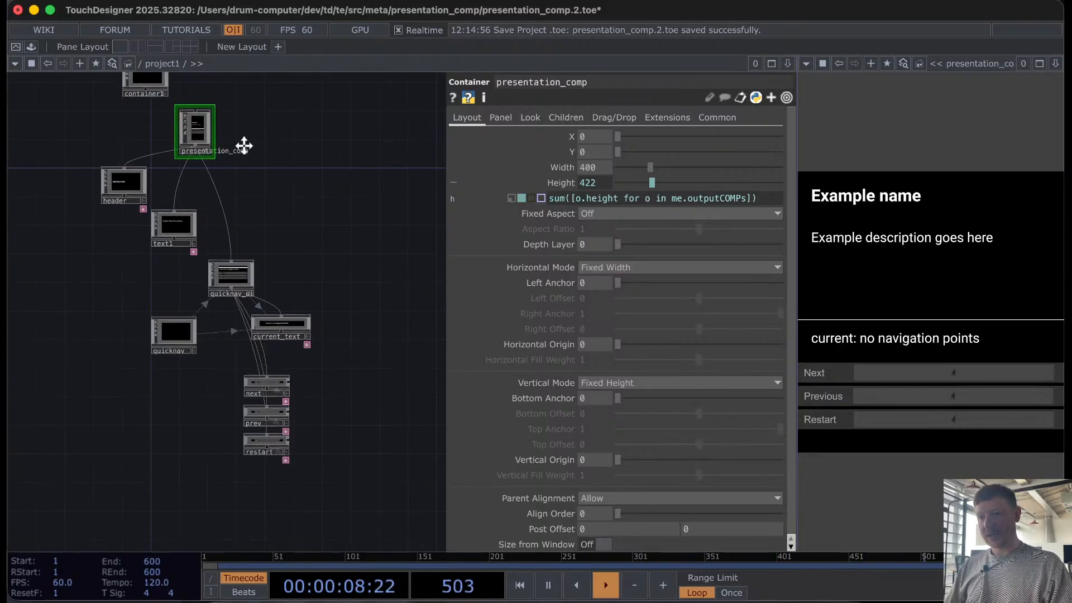
drag(241, 146, 264, 209)
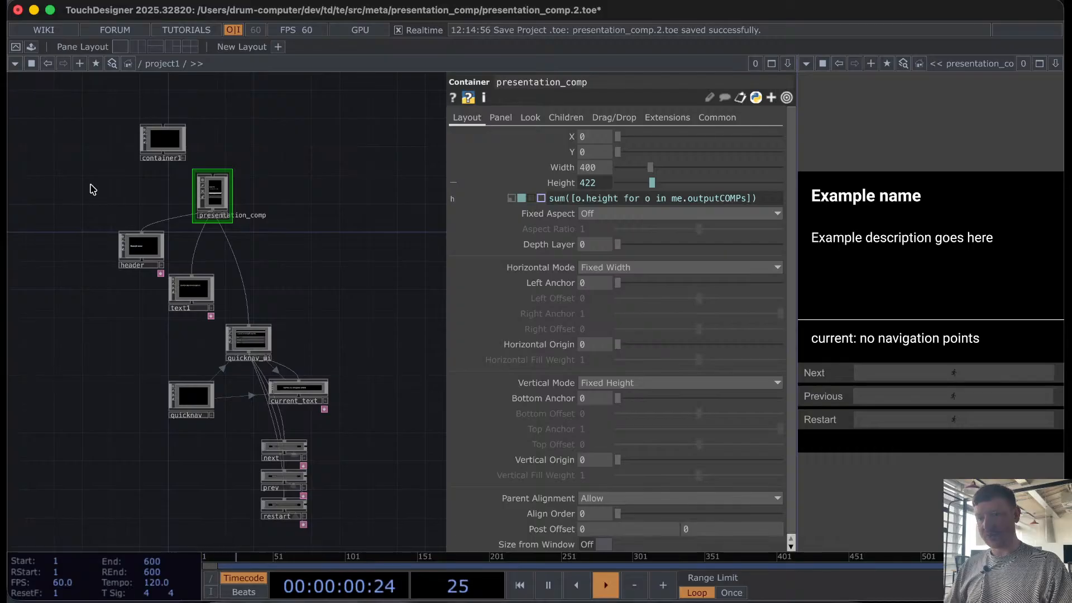
drag(137, 246, 180, 326)
drag(55, 120, 9, 120)
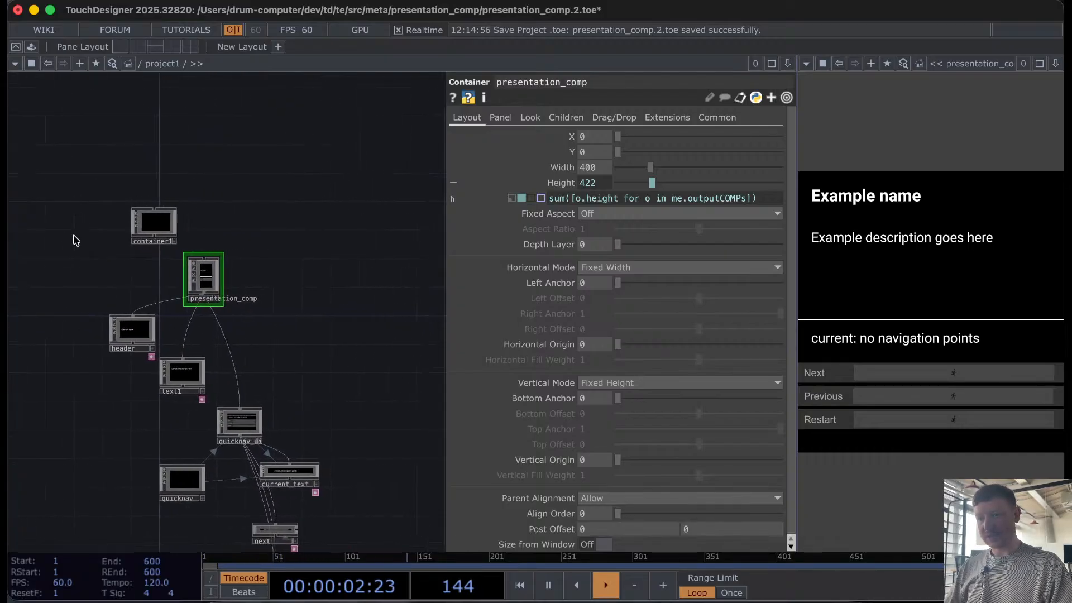
drag(74, 235, 69, 166)
drag(78, 247, 78, 194)
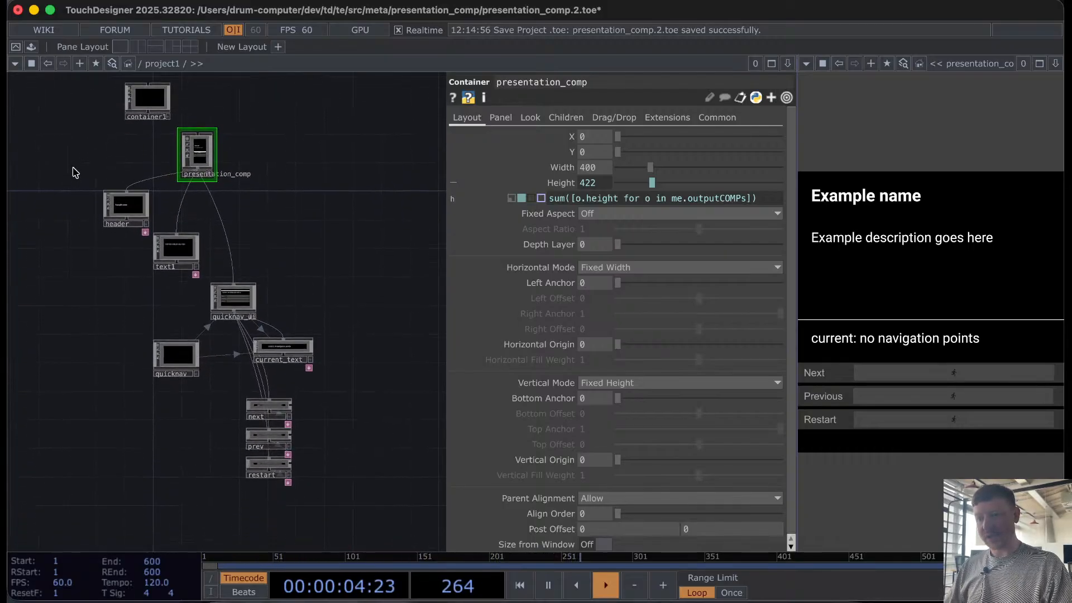
Step: Cut presentation_comp and all its connected operators from project1 and paste them inside container1, leaving only the container at the upper level
drag(68, 154, 375, 494)
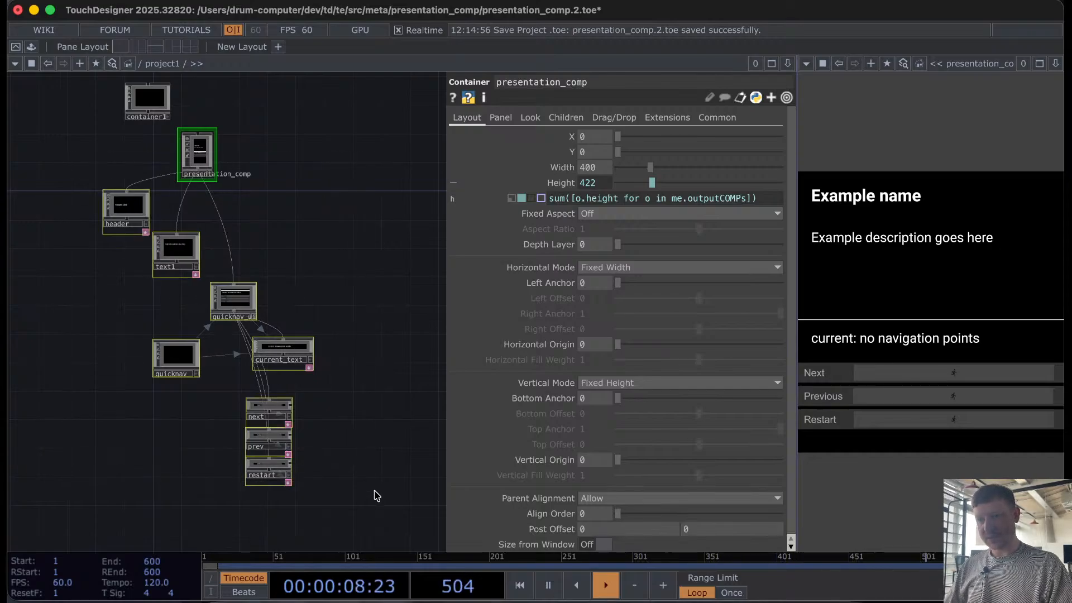
key(Delete)
click(144, 103)
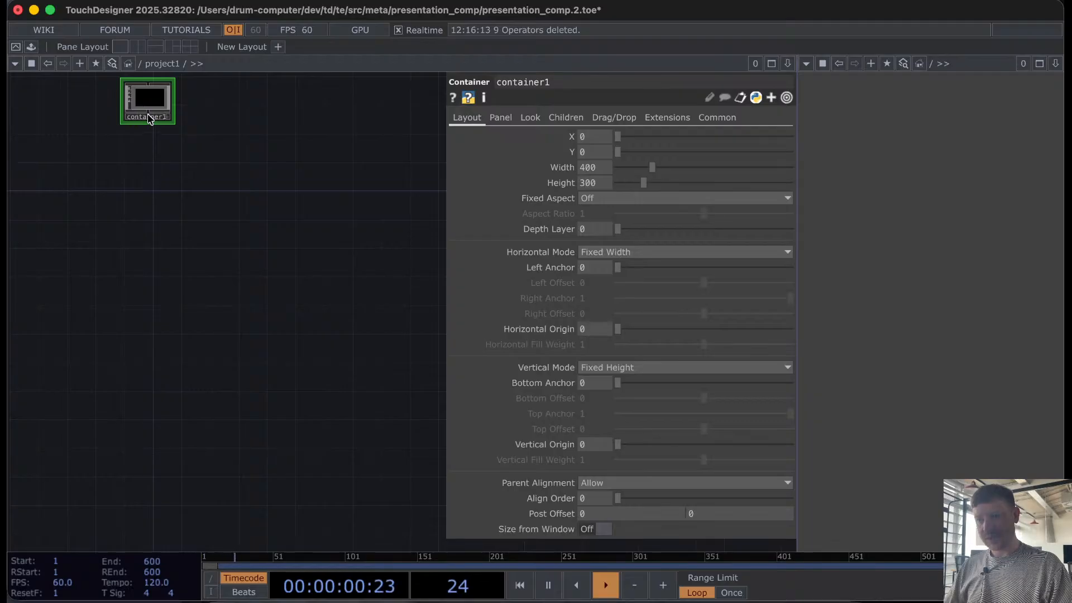
double_click(144, 94)
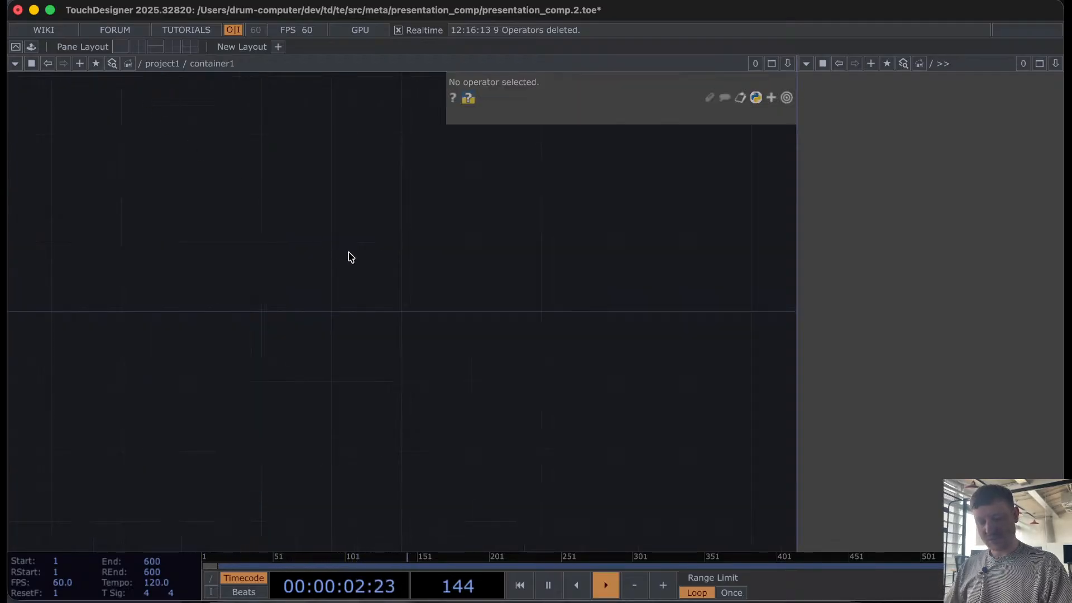
key(super+v)
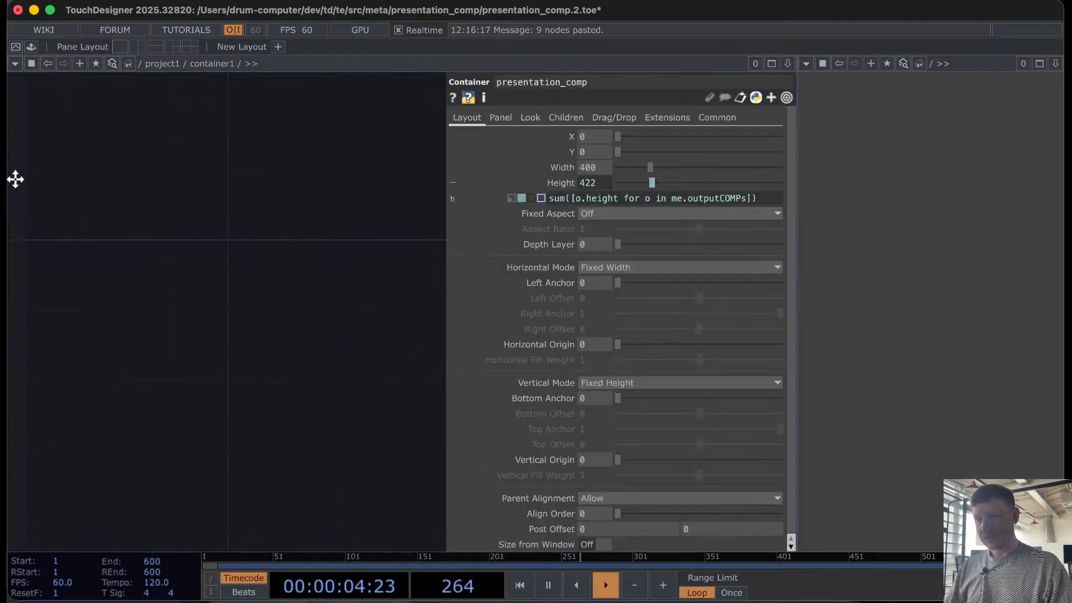
scroll(15, 180, down, 10)
drag(89, 205, 175, 375)
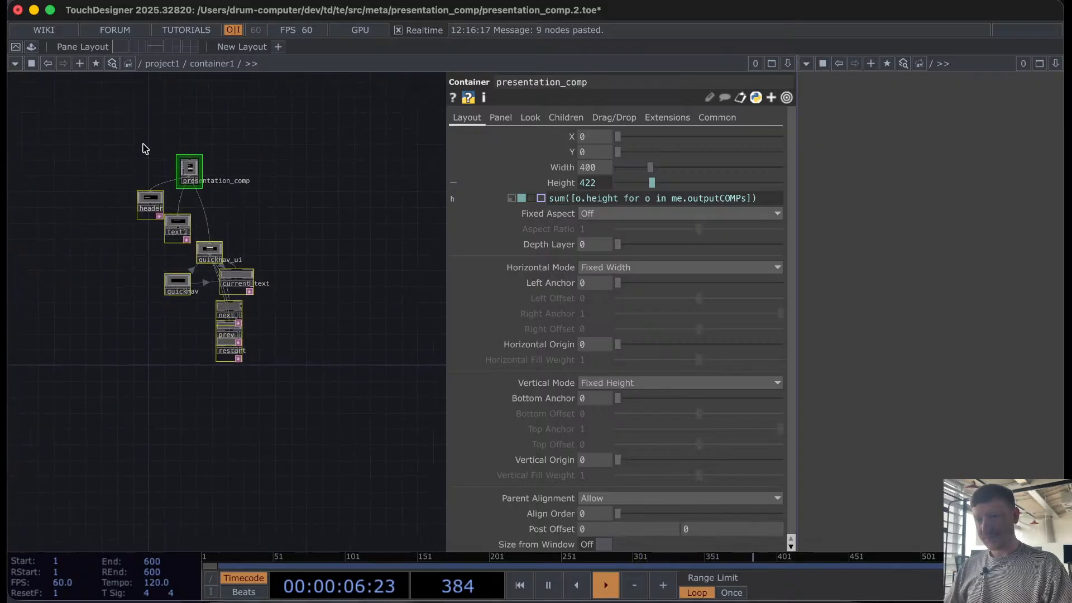
Step: Set the Width of presentation_comp inside container1 to the expression me.parent().width
scroll(198, 154, up, 6)
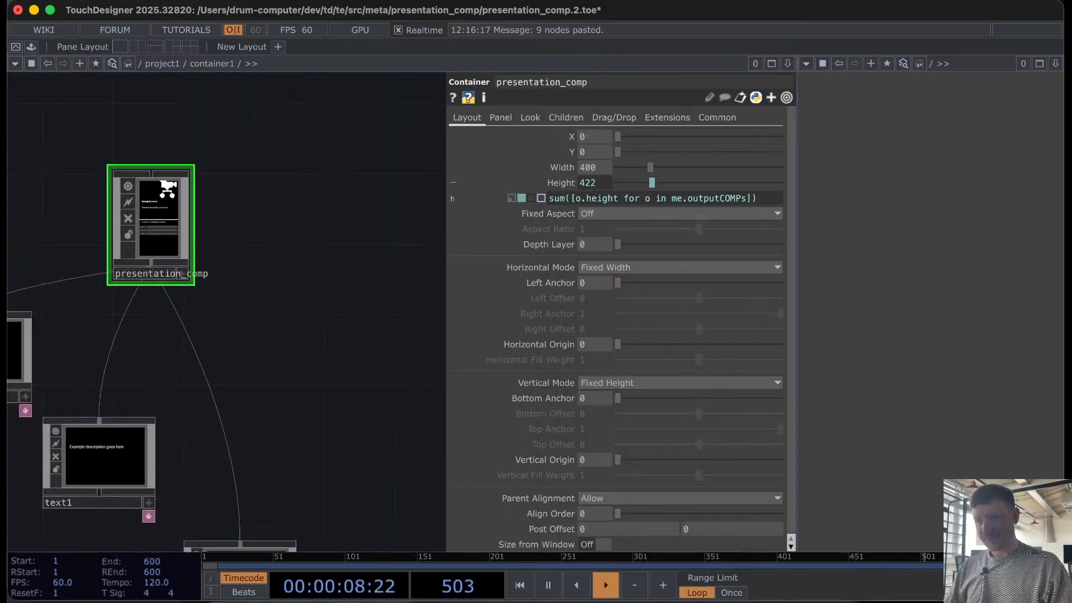
scroll(148, 216, down, 6)
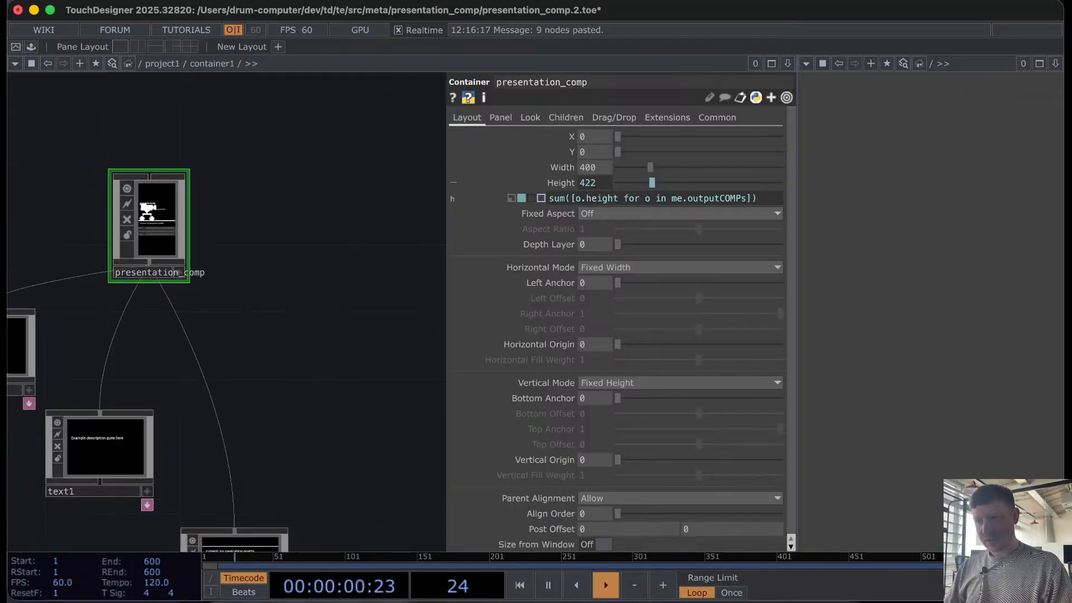
scroll(148, 217, down, 5)
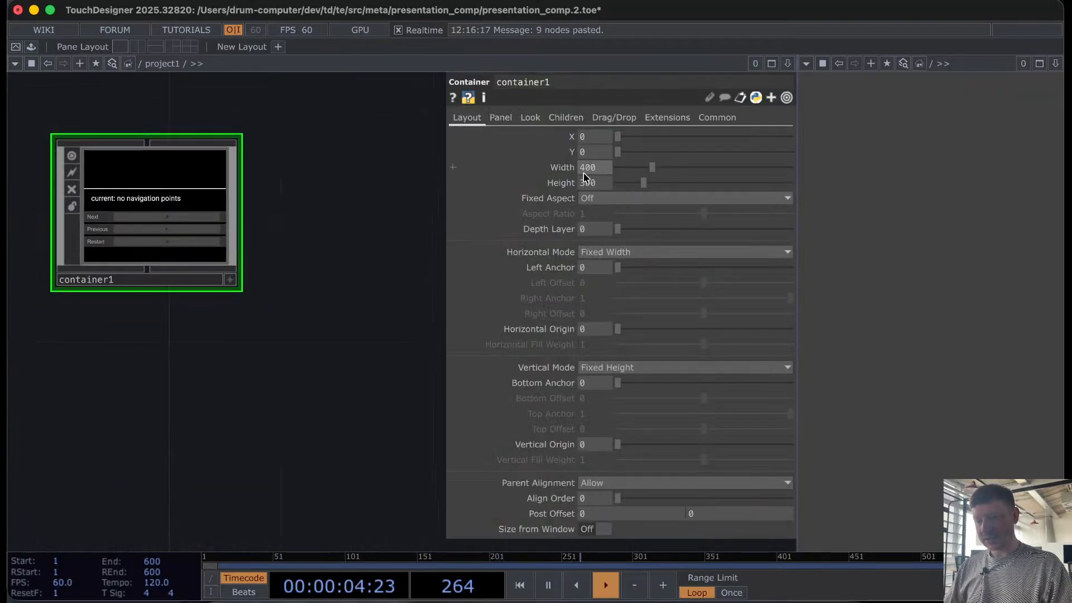
double_click(110, 210)
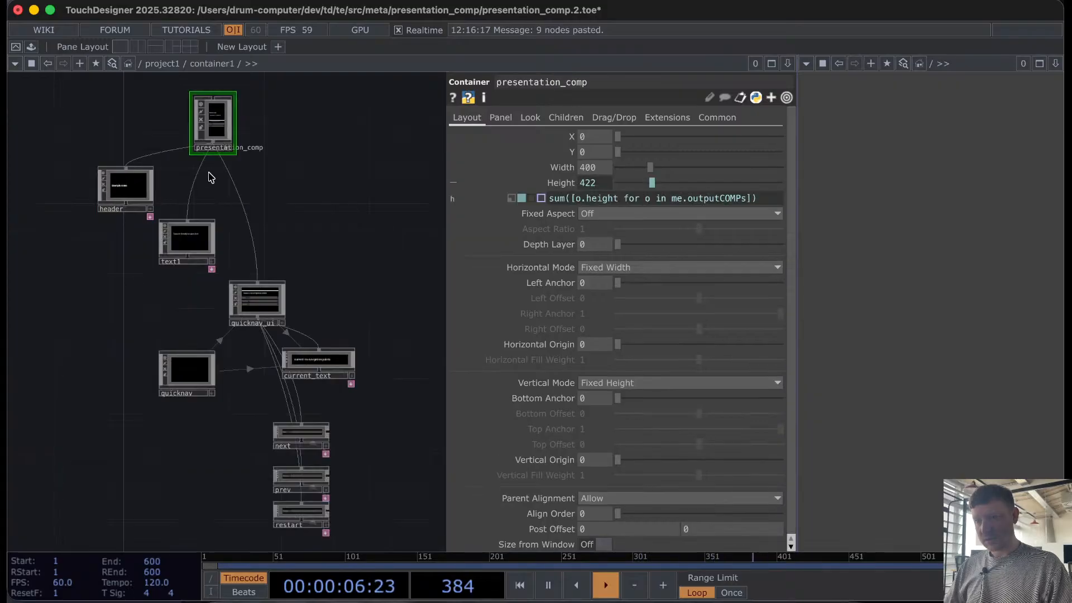
click(565, 168)
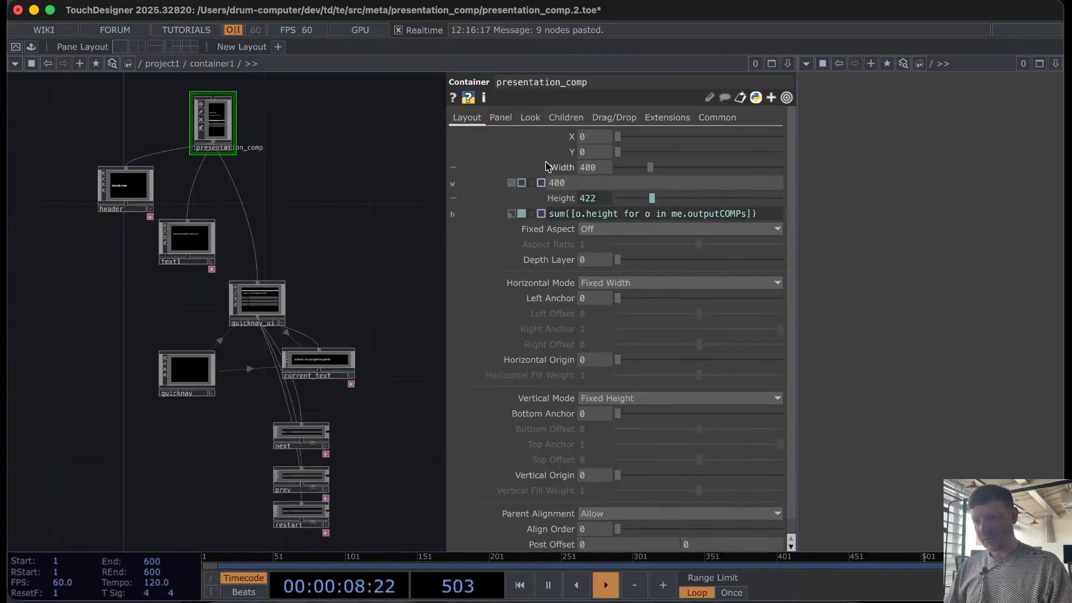
text(me.parent().)
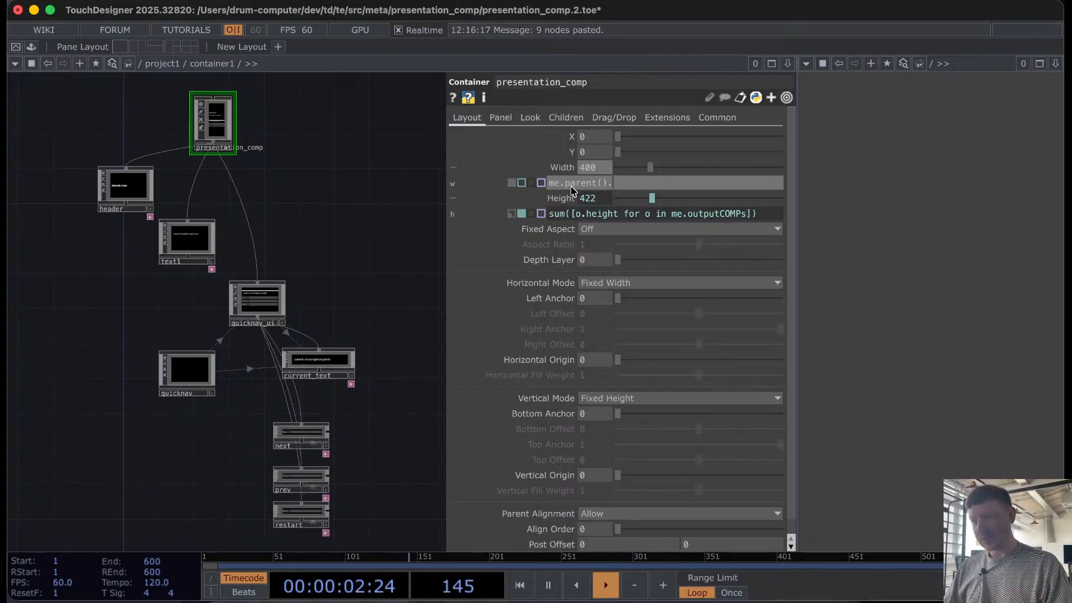
text(widht)
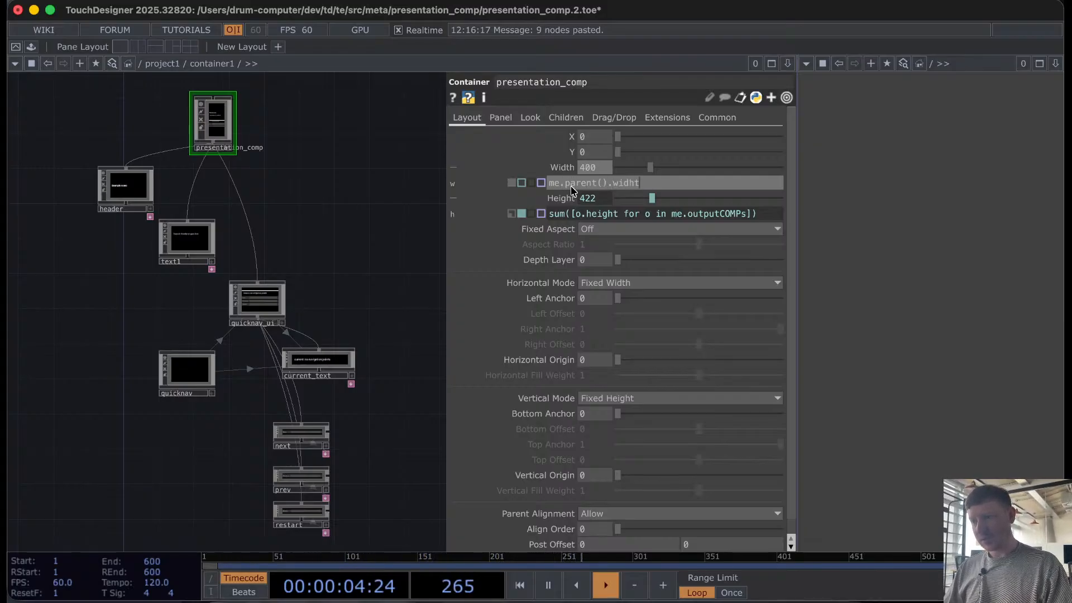
key(BackSpace)
key(BackSpace)
text(th)
key(Return)
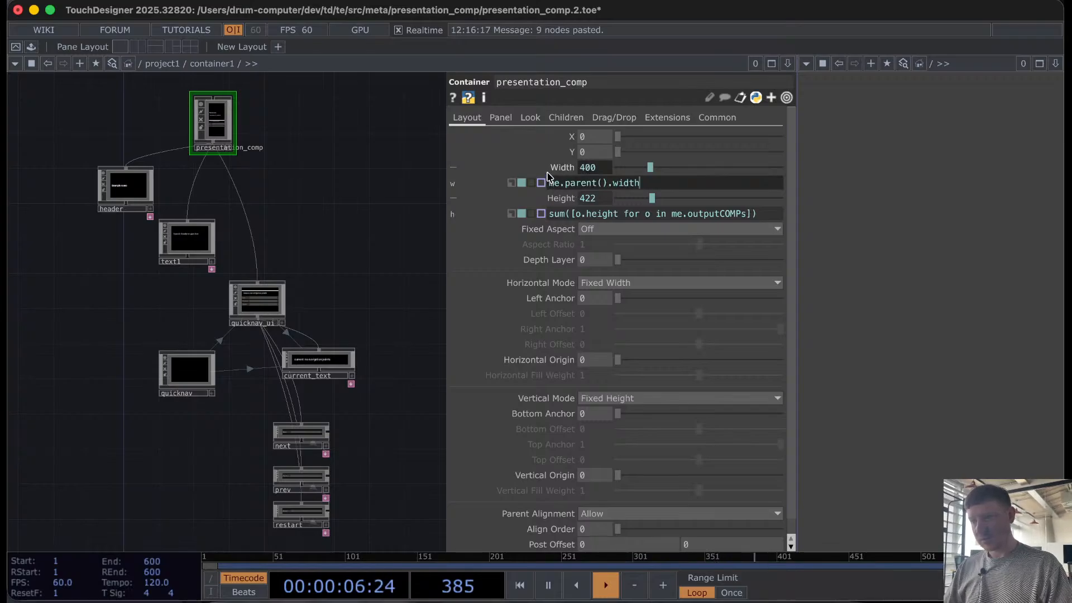
click(563, 168)
Step: Set container1's Height in project1 to the expression op('./presentation_comp').height
scroll(334, 173, down, 3)
scroll(333, 173, down, 3)
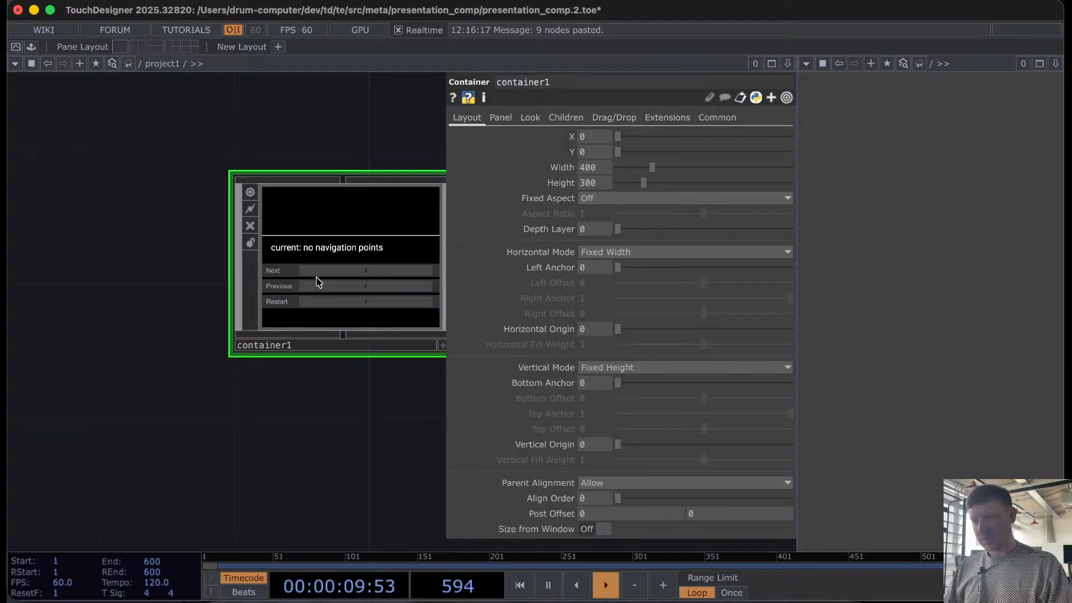
click(562, 182)
click(523, 198)
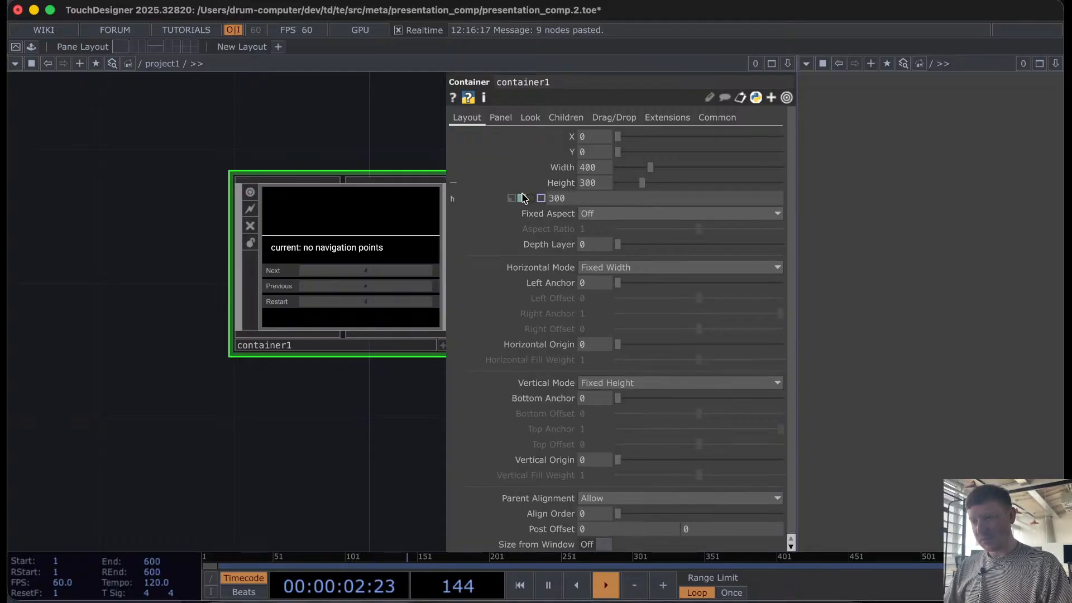
click(558, 198)
text(ofp)
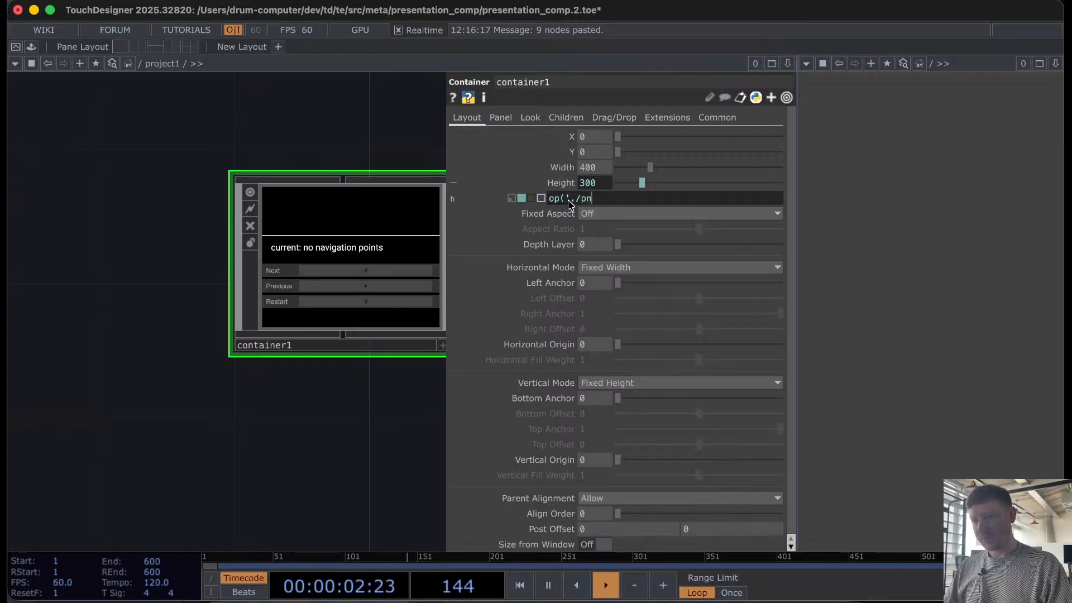
click(386, 257)
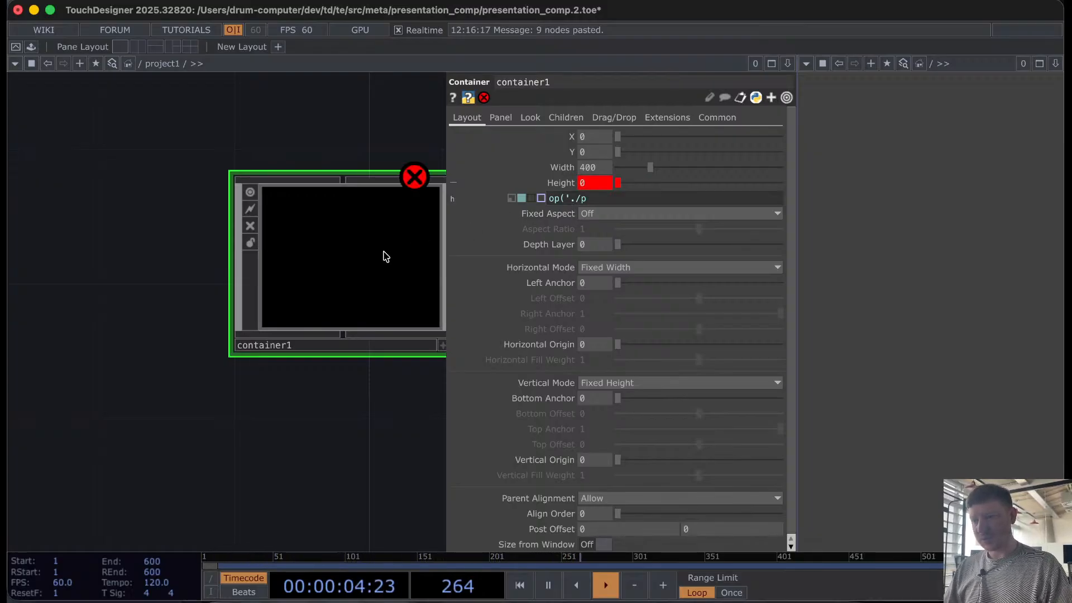
key(i)
scroll(332, 174, down, 5)
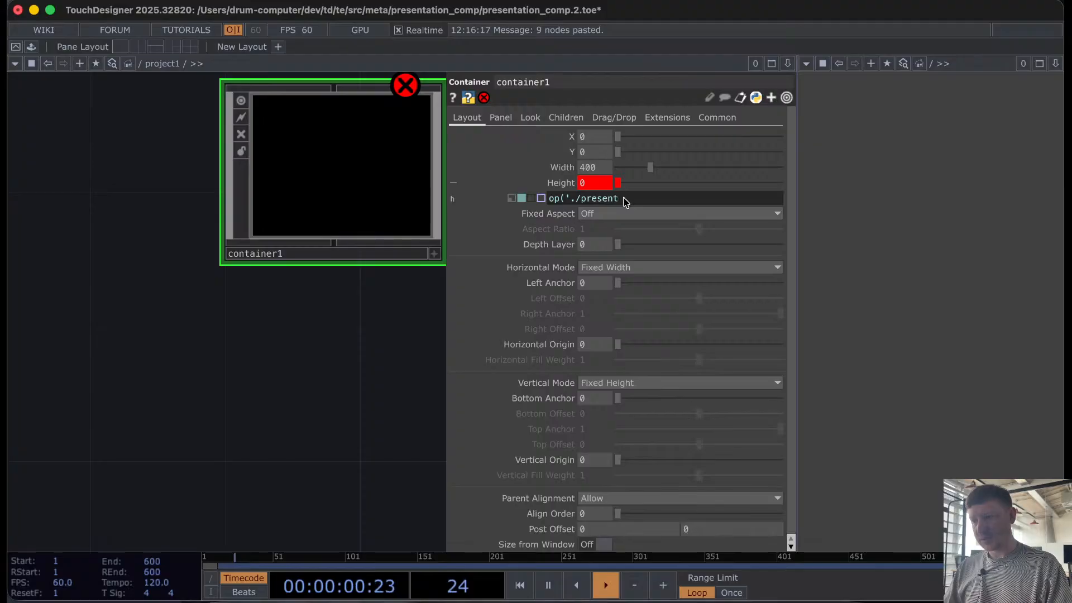
text(_comp').heig)
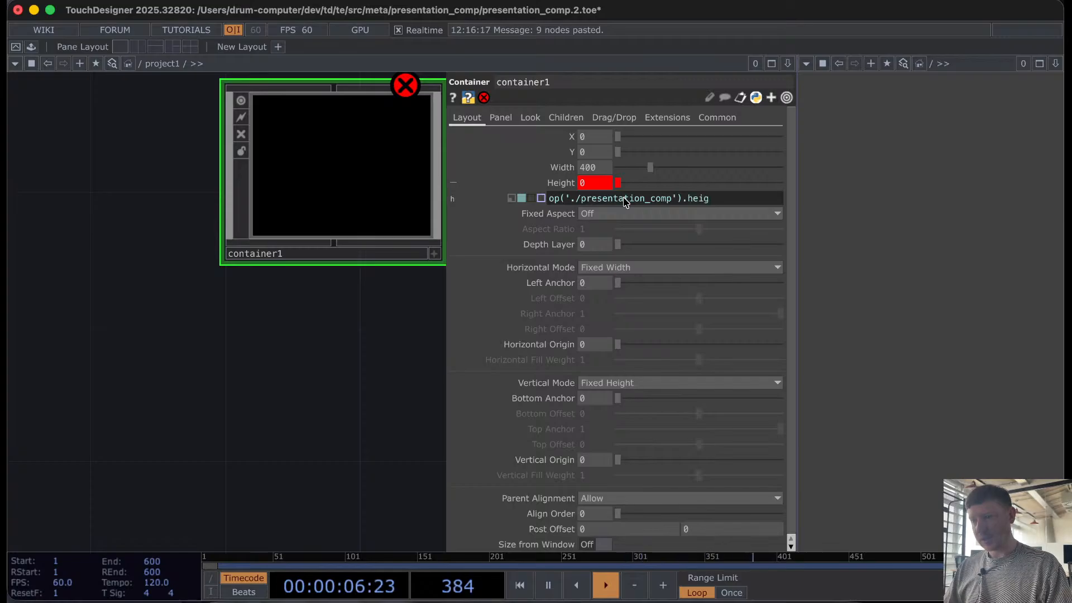
text(ht)
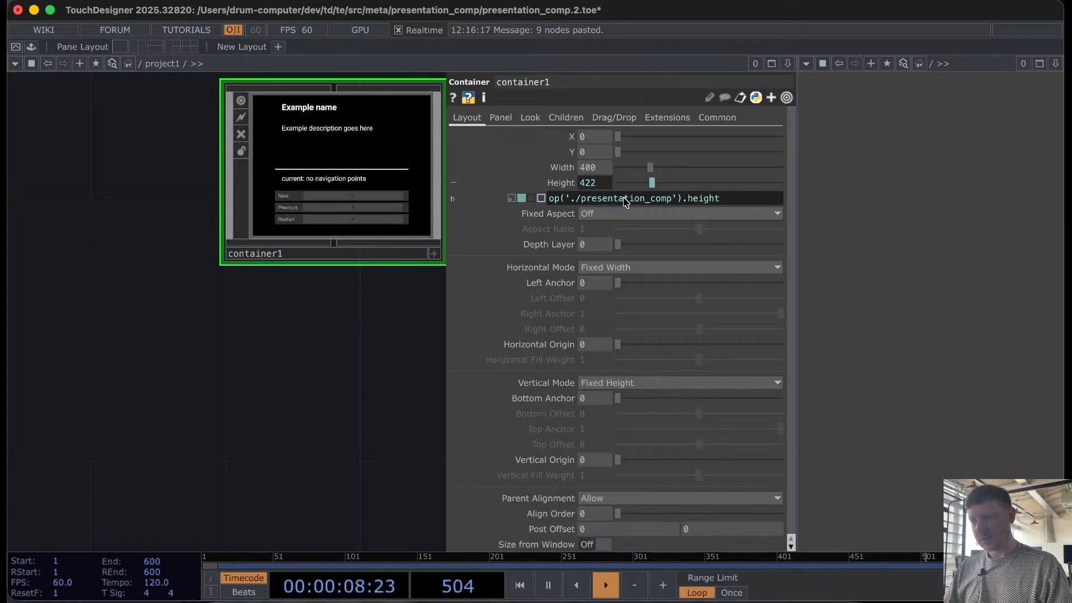
Step: Activate container1's viewer, shift the boundary between the example name and description slightly downward, and deactivate the viewer
scroll(367, 324, down, 2)
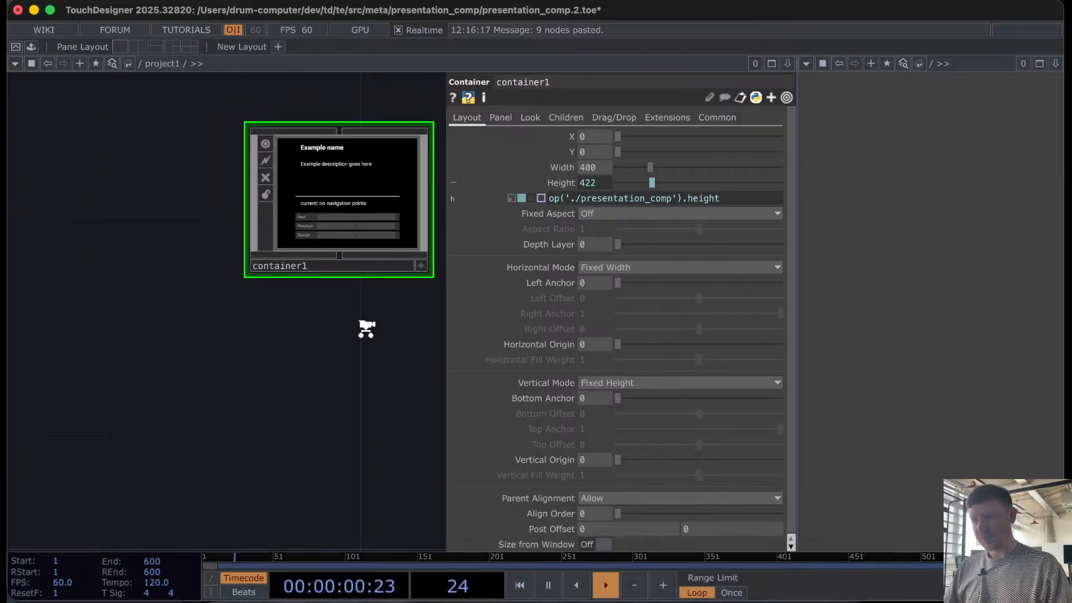
scroll(296, 182, up, 3)
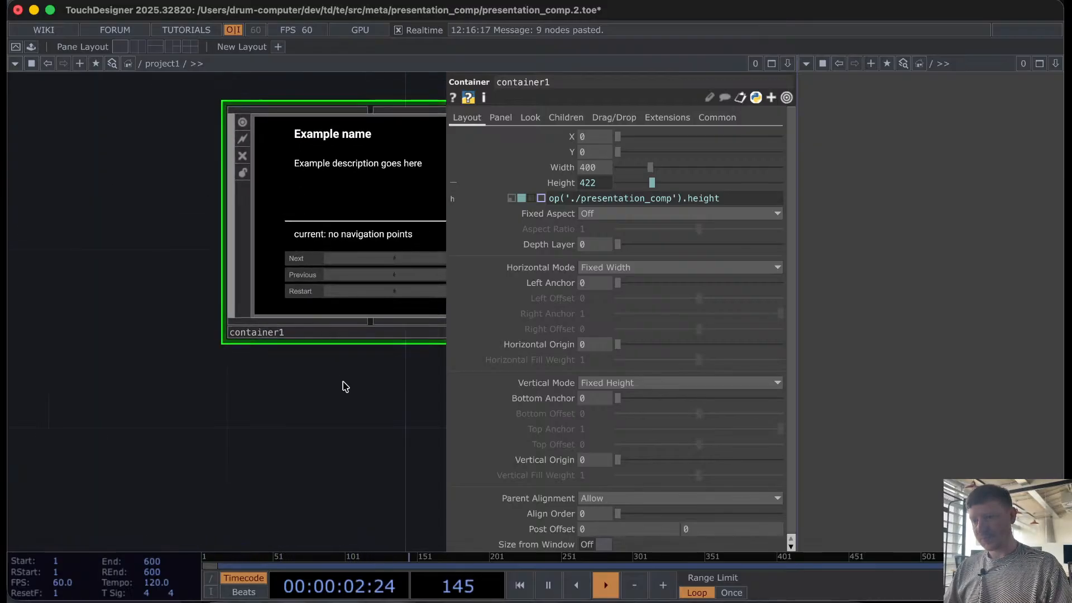
drag(343, 383, 206, 412)
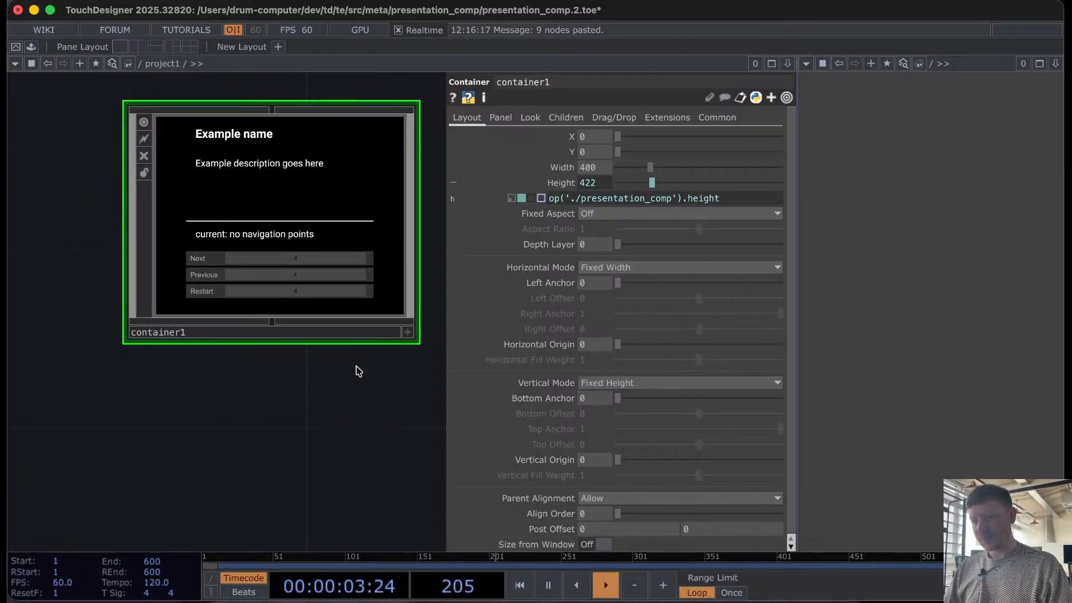
click(407, 332)
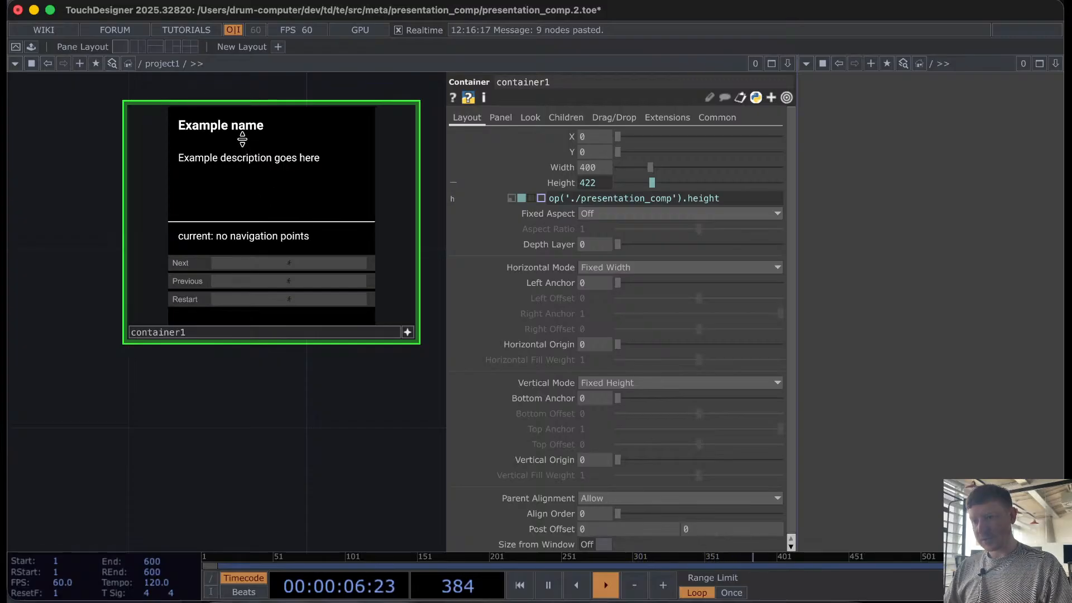
drag(242, 141, 246, 172)
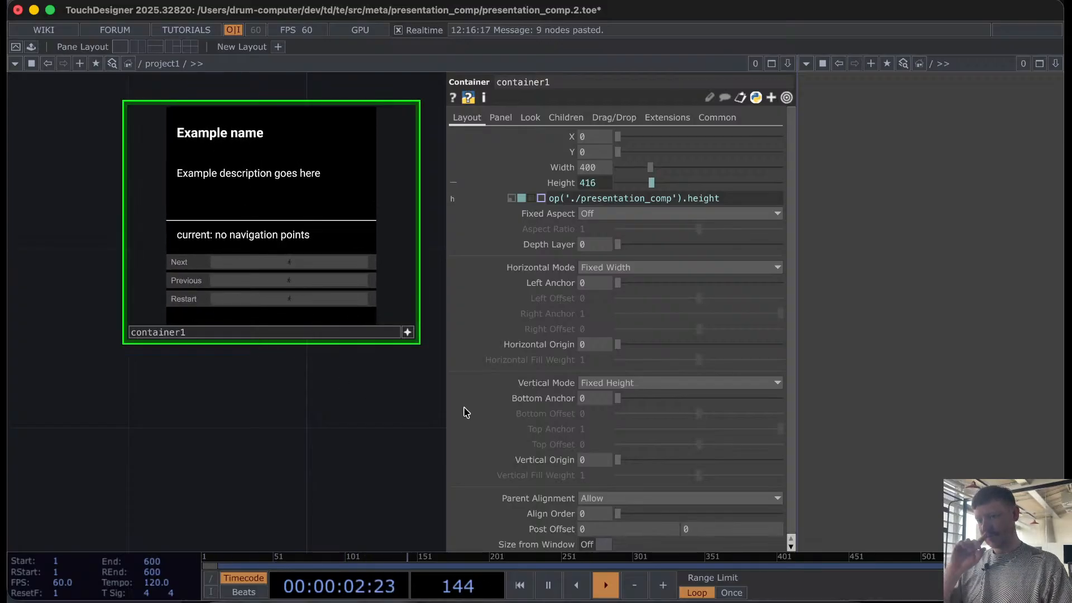
click(408, 332)
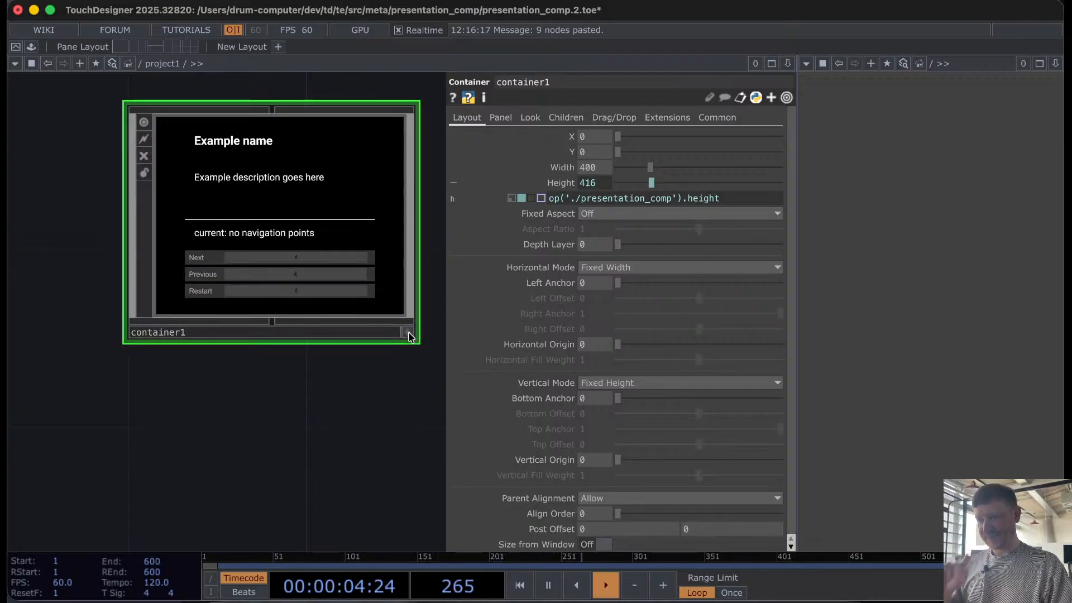
Step: Rename container1 in project1 to presentation_comp
scroll(408, 335, down, 3)
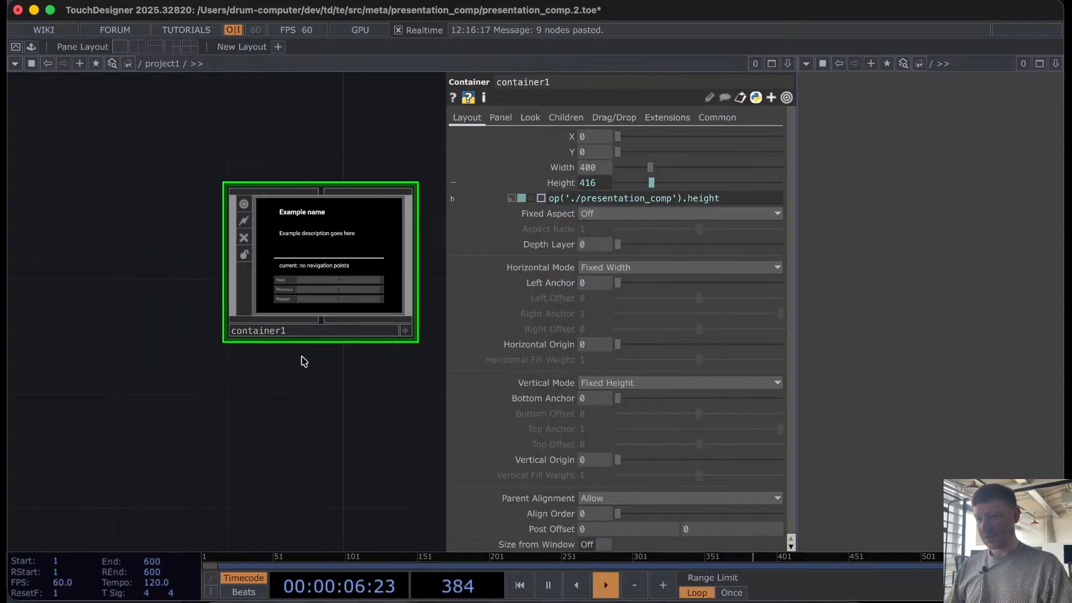
click(304, 331)
text(prese)
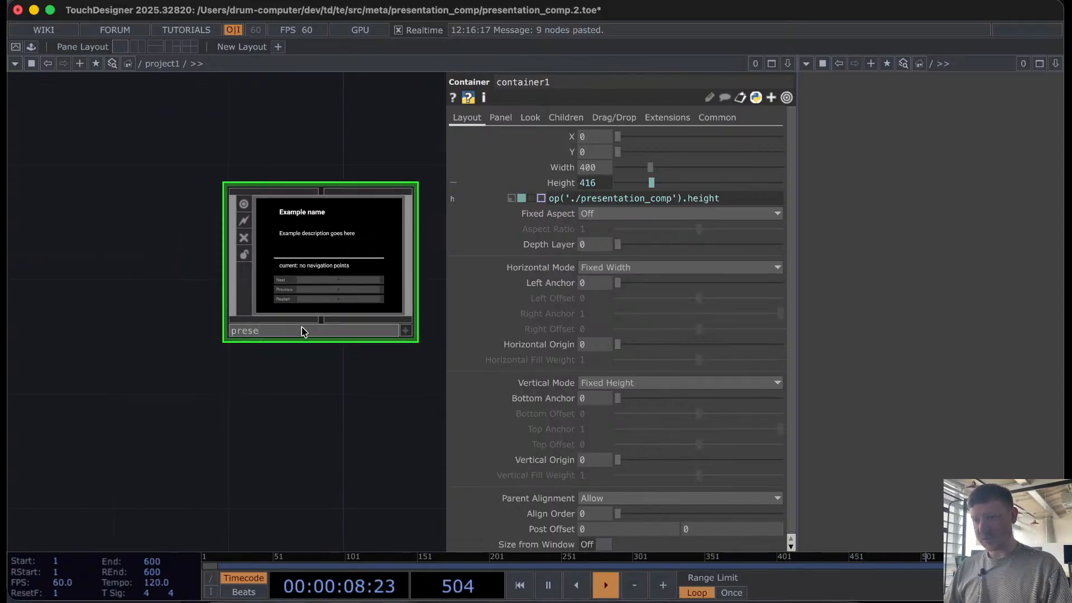
text(ntation)
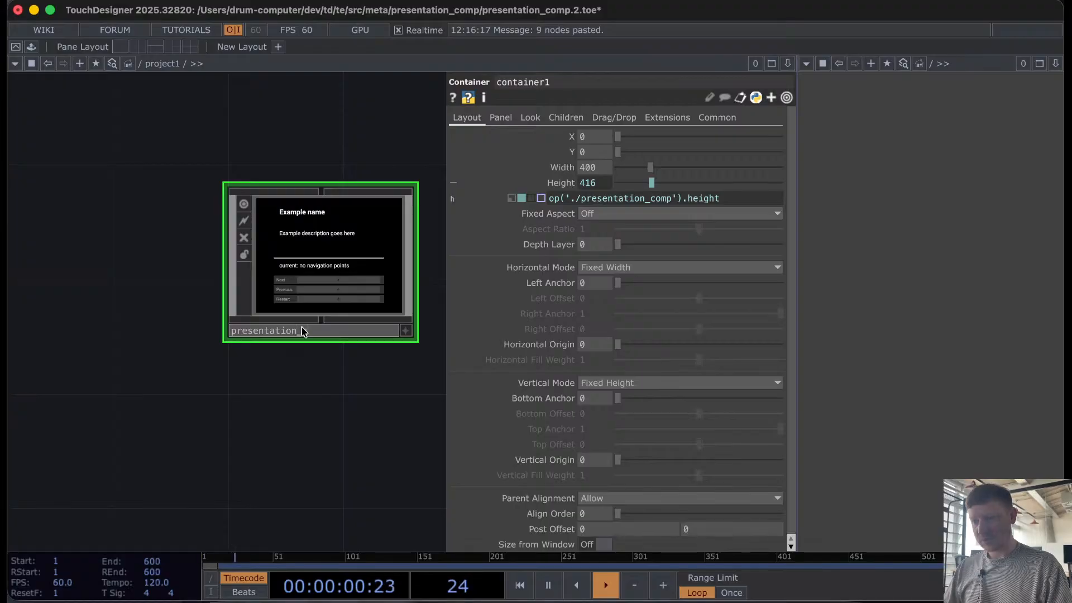
text(_comp)
key(Return)
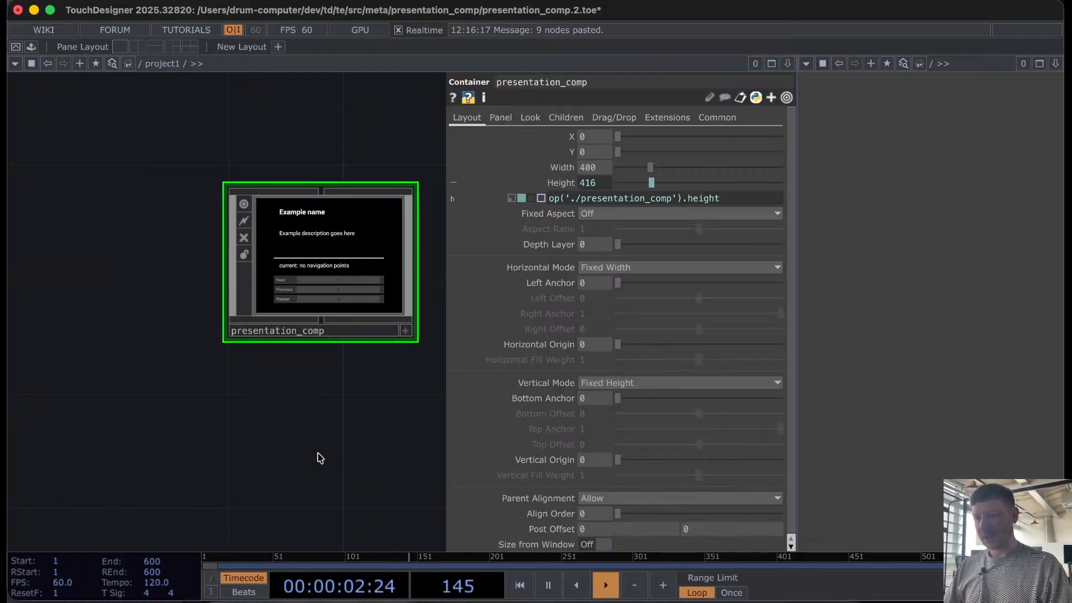
Step: Save the project with the renamed outer container
drag(320, 458, 266, 441)
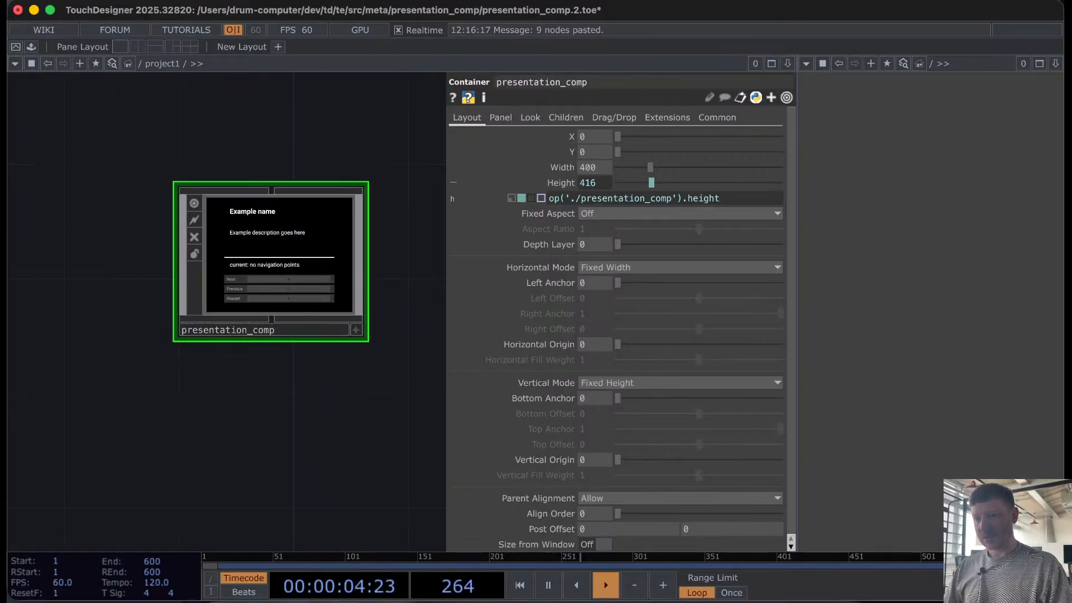
click(154, 2)
click(160, 111)
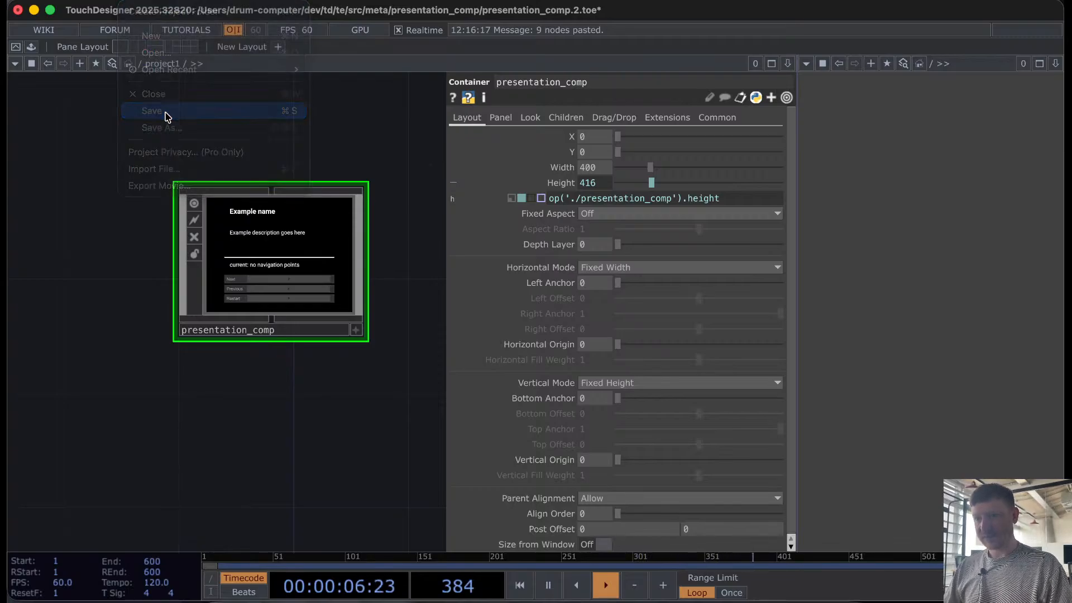
drag(278, 432, 175, 429)
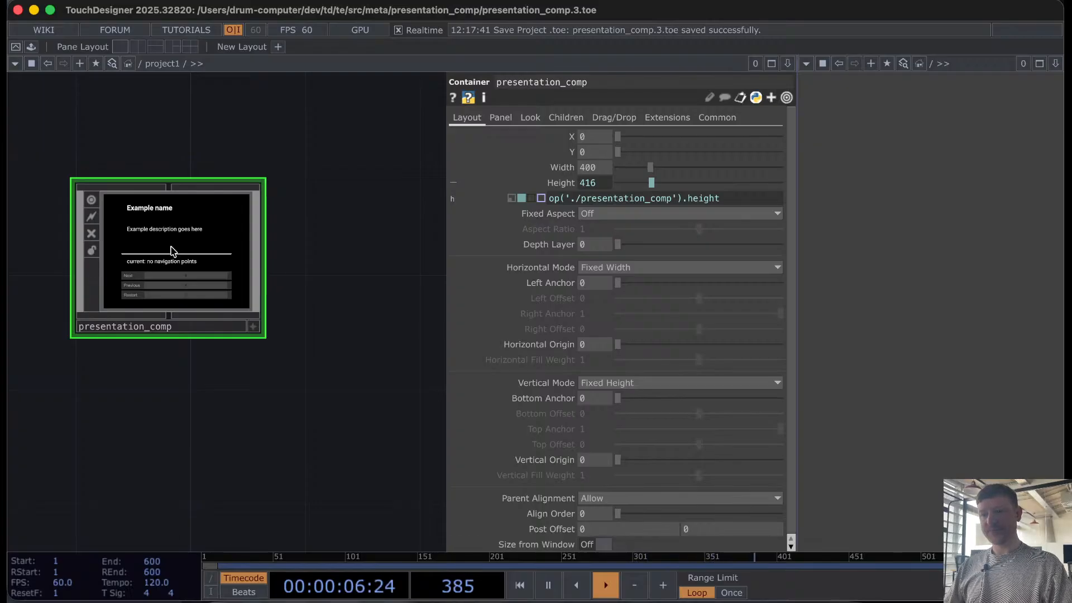
Step: Customize the outer presentation_comp with a page named Parameters holding a COMP parameter named Quicknav path, and close the Component Editor
right_click(172, 250)
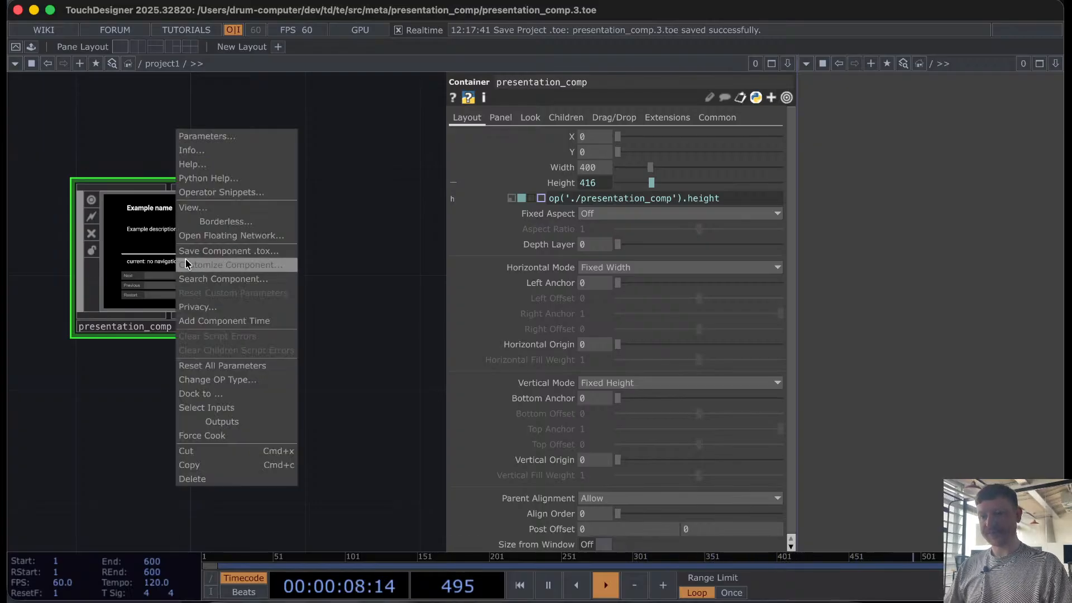
click(186, 264)
click(146, 85)
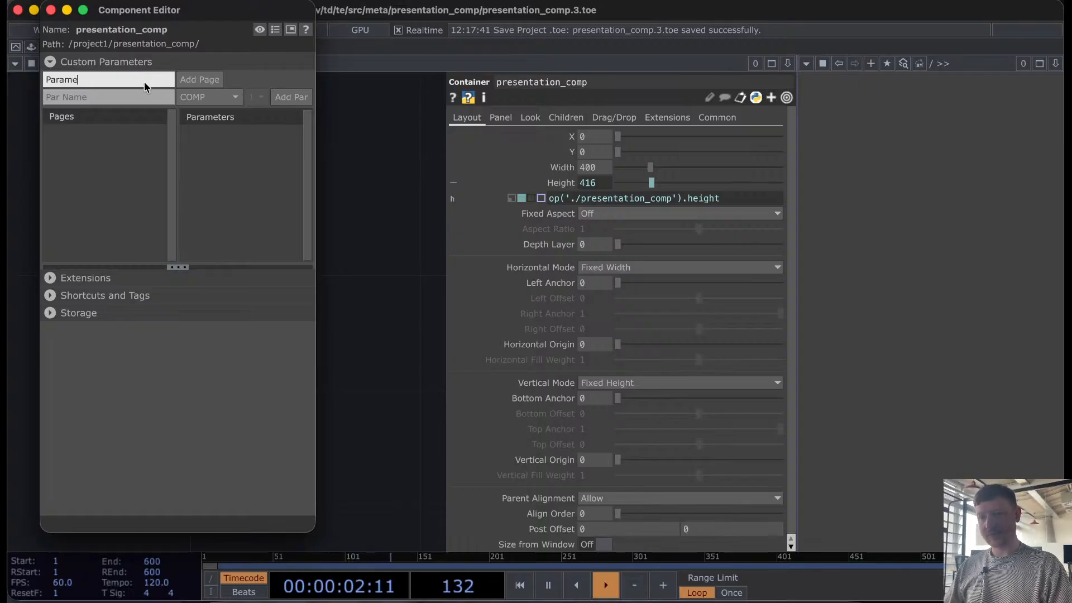
key(Return)
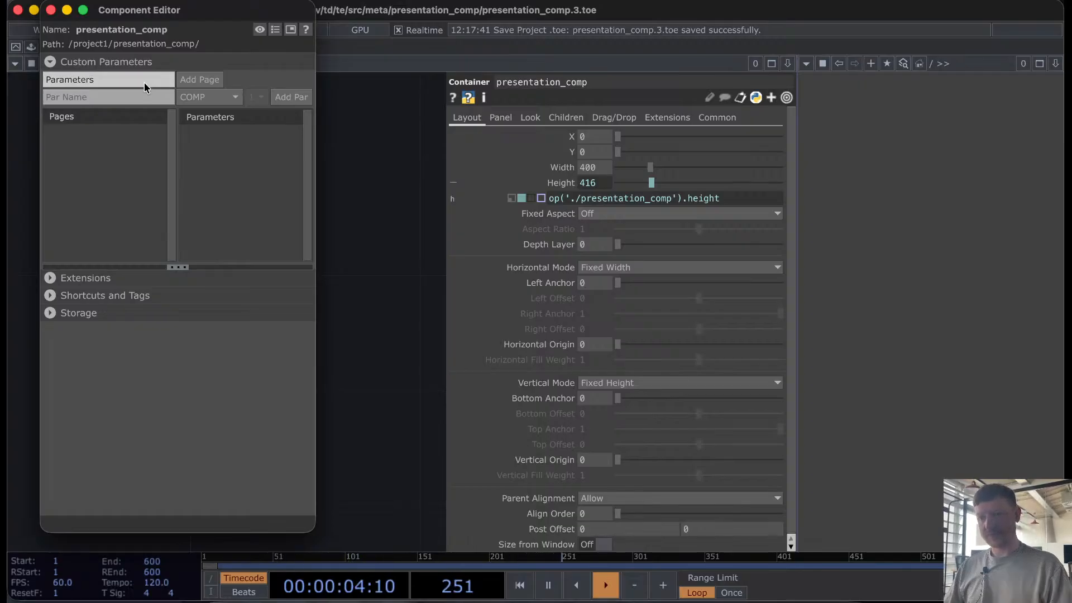
click(115, 100)
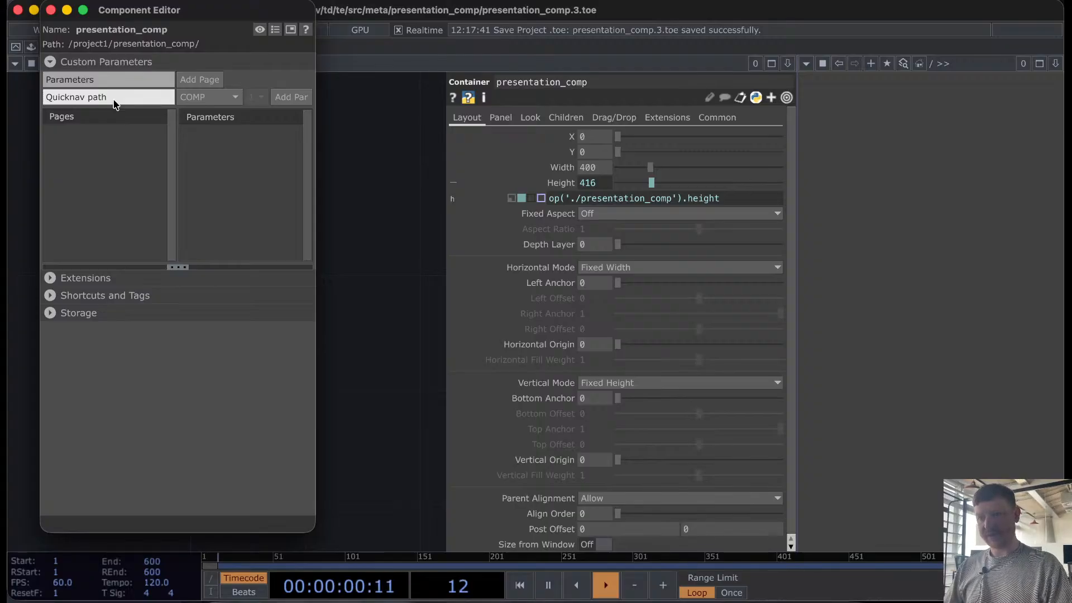
key(Return)
click(290, 98)
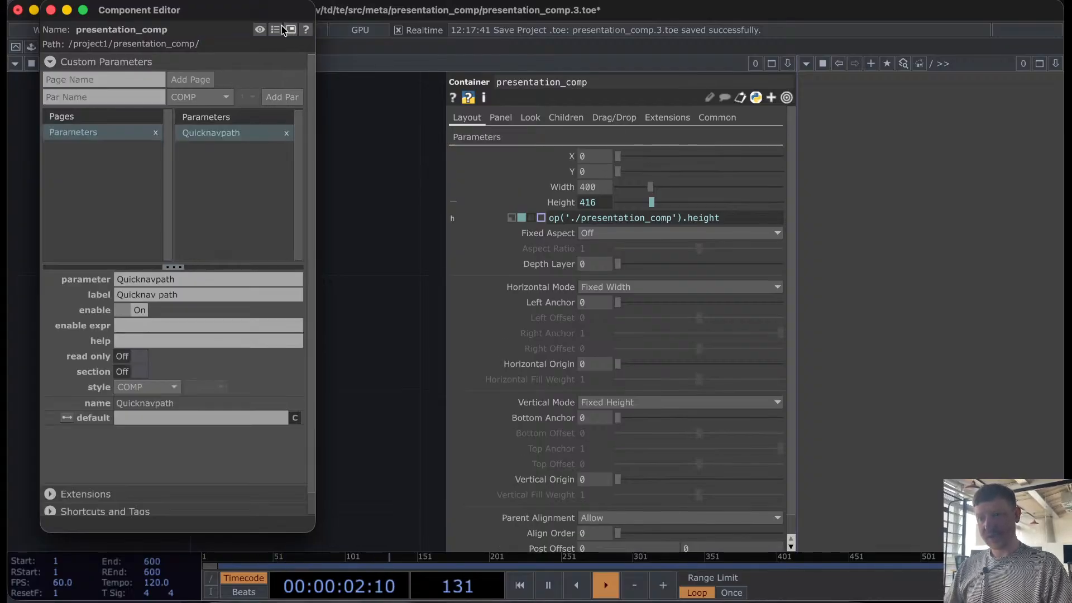
click(50, 10)
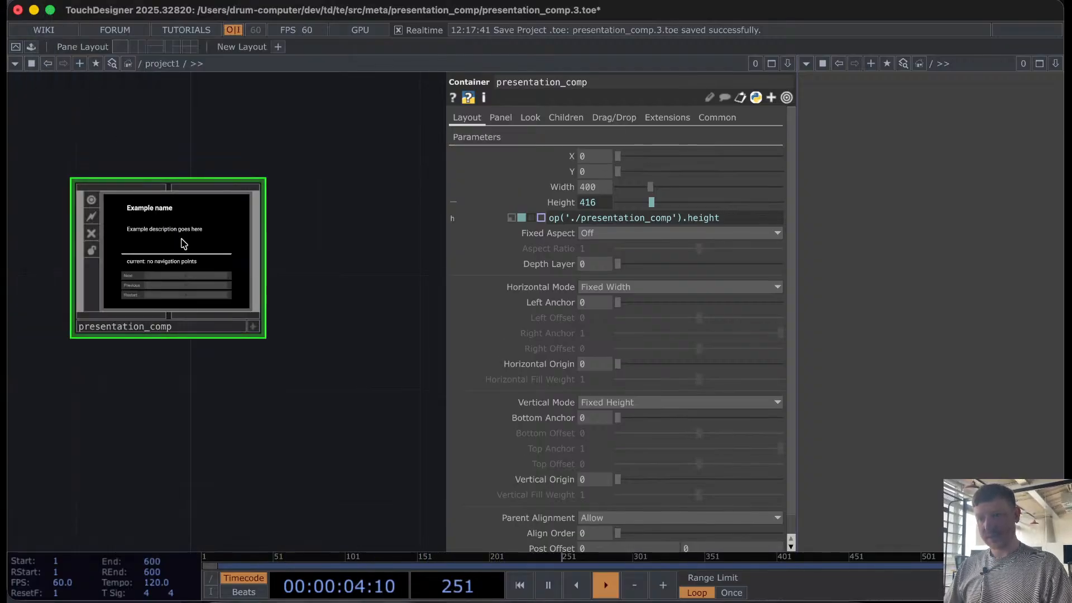
Step: Remove the quicknav component from inside presentation_comp and paste it one level up in project1
key(i)
click(196, 371)
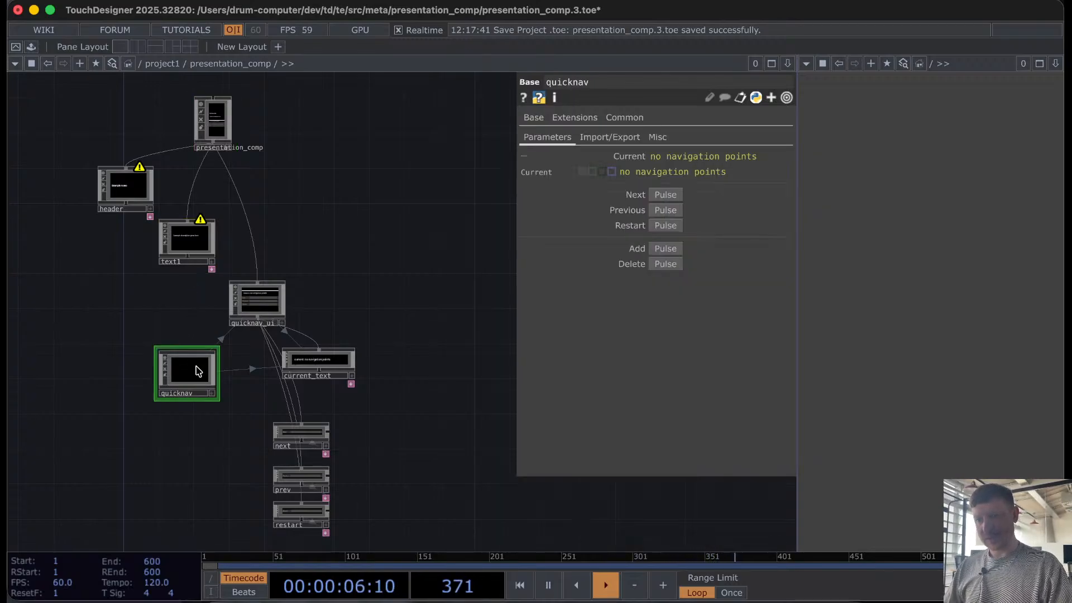
key(Delete)
key(u)
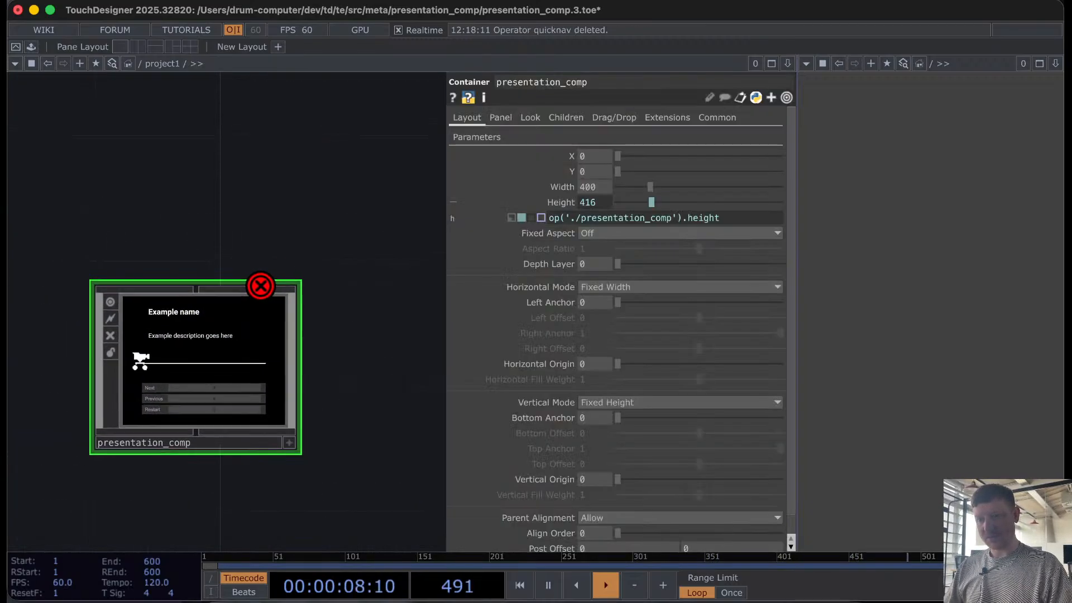
scroll(135, 361, down, 2)
drag(26, 465, 165, 385)
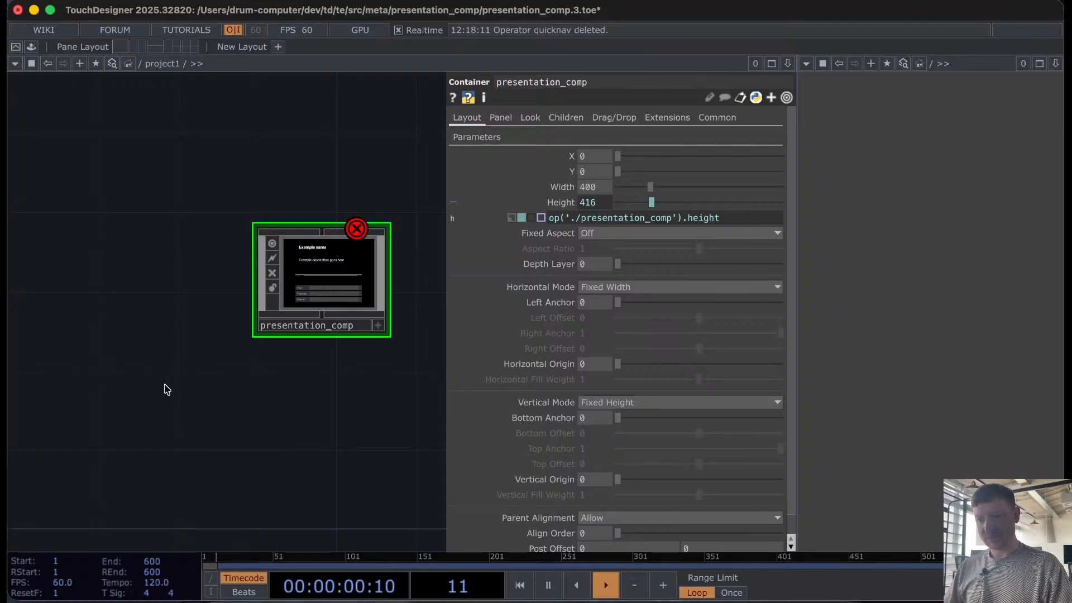
key(super+v)
Step: Point the outer presentation_comp's Quicknav path to quicknav, and move quicknav clear of the container in the network
click(315, 284)
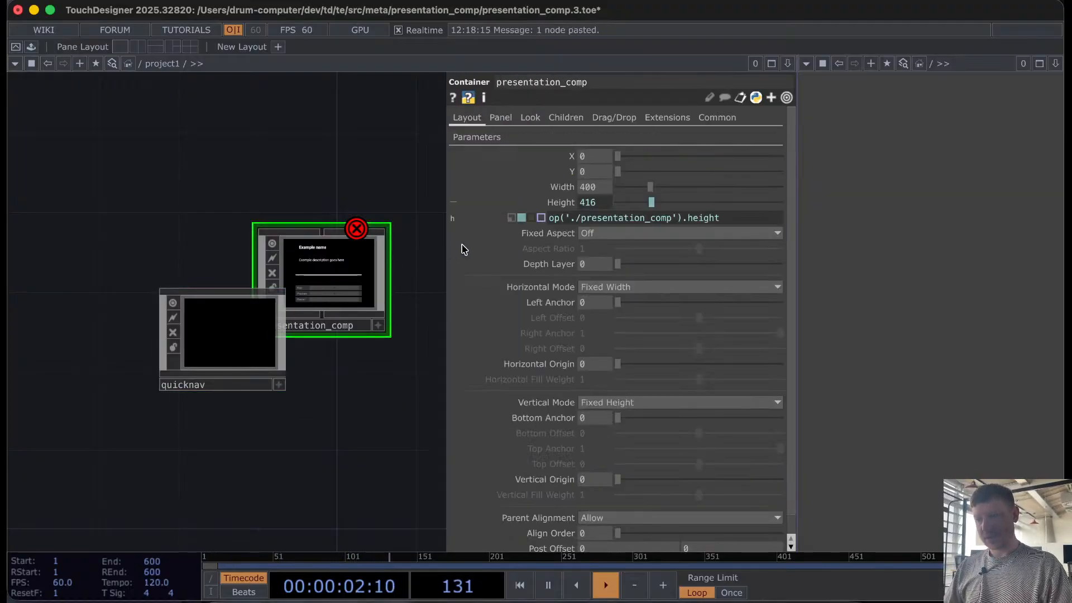
click(479, 138)
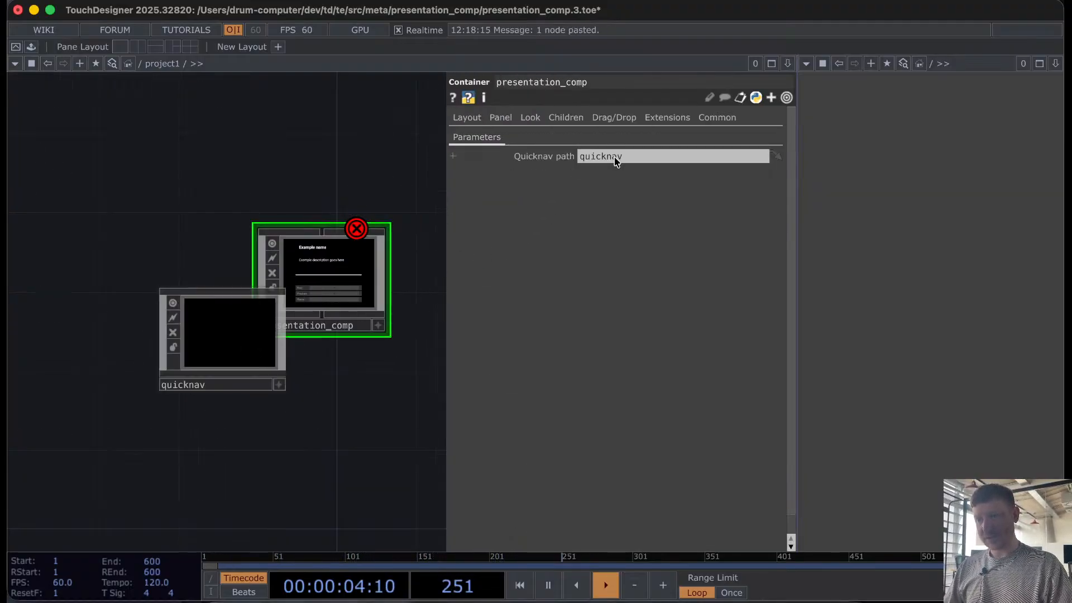
drag(239, 387, 161, 427)
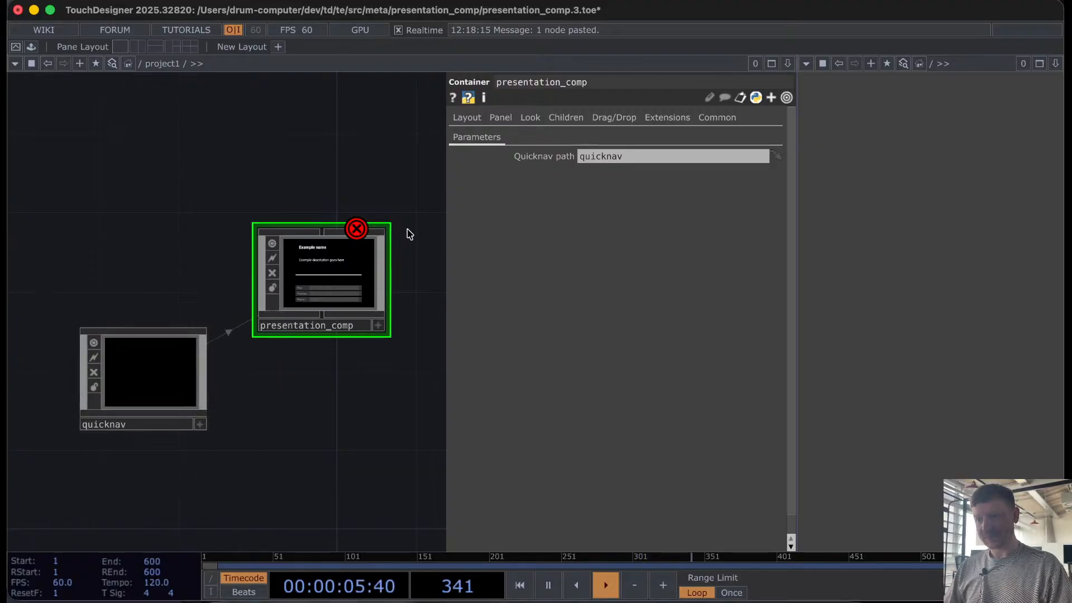
Step: Inside presentation_comp, set quicknav_ui's Quicknav Path to the expression me.parent().par.Quicknavpath
double_click(308, 281)
click(325, 370)
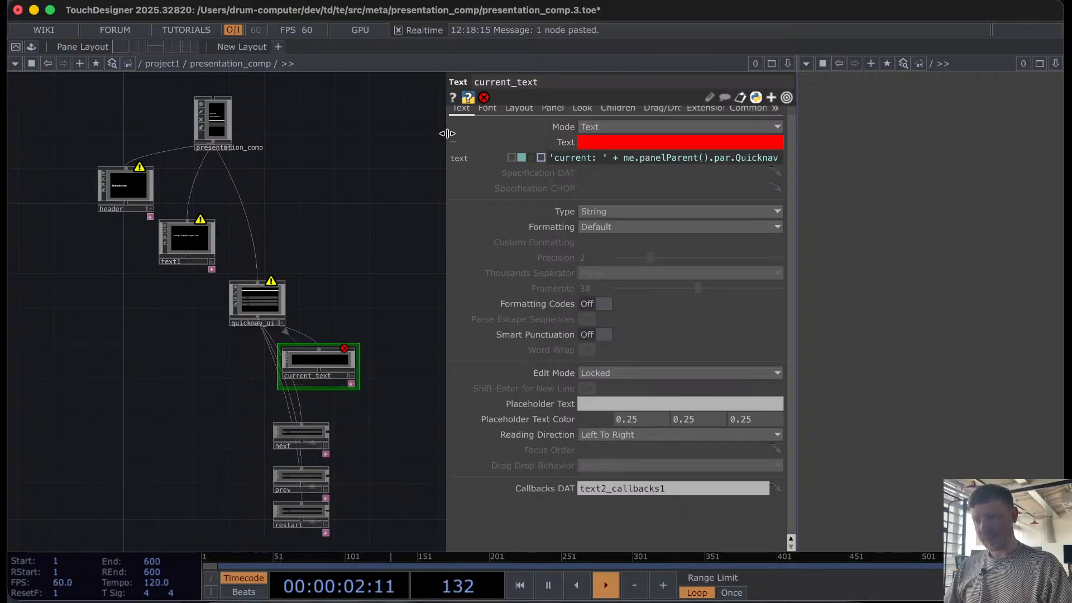
scroll(486, 128, up, 1)
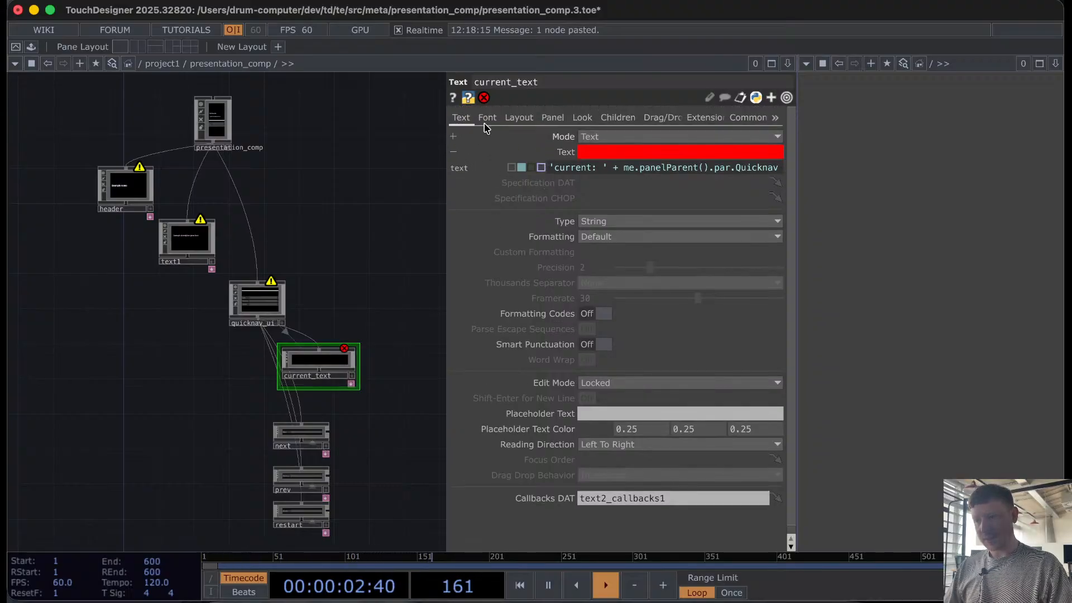
click(273, 314)
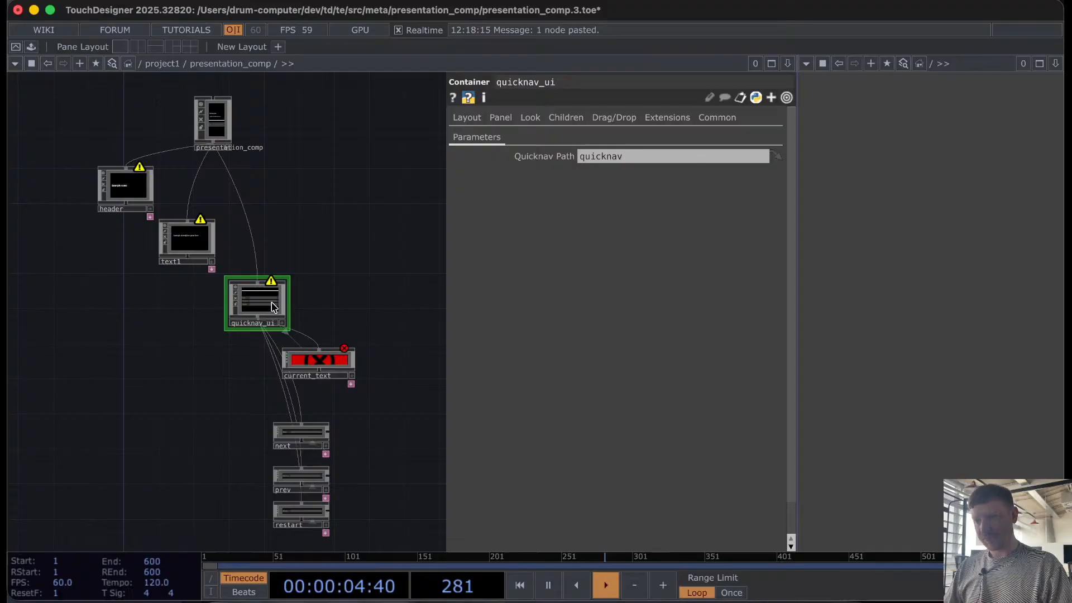
click(538, 157)
drag(593, 172, 539, 173)
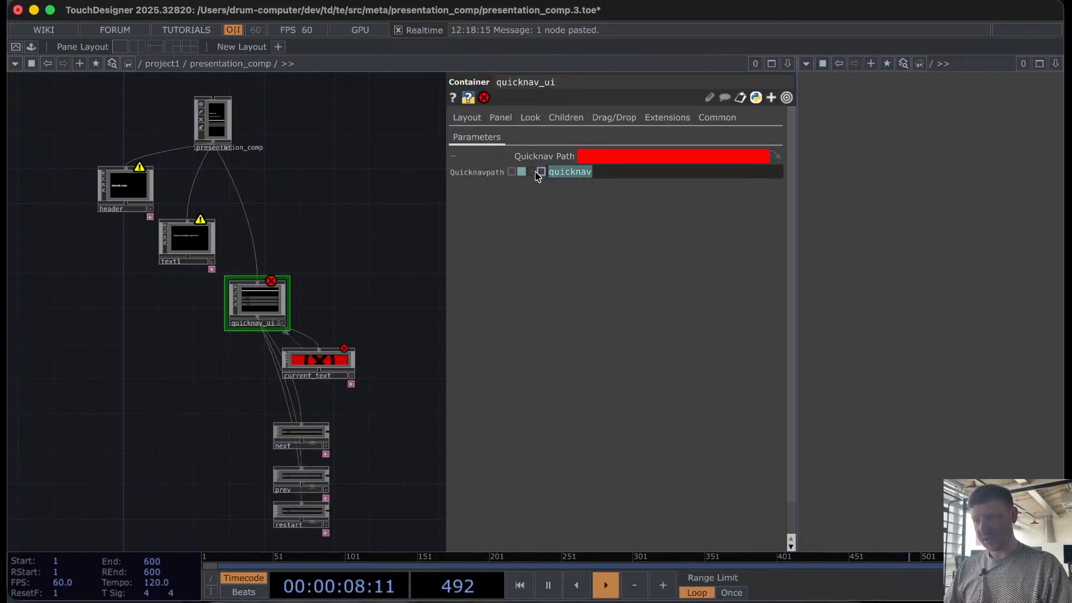
text(me.parent().par)
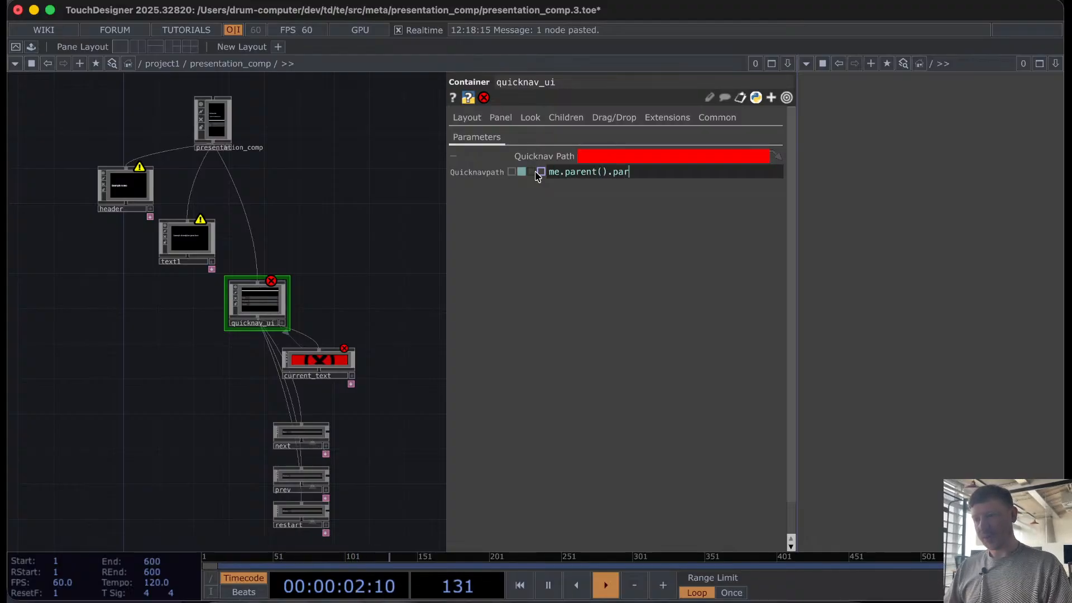
text(.qu)
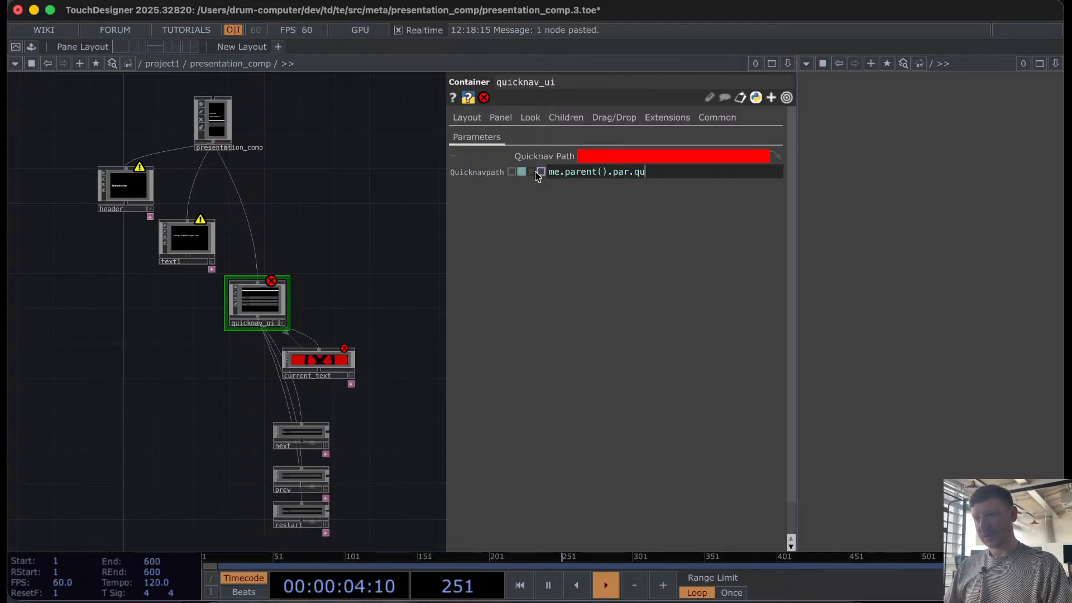
key(BackSpace)
key(BackSpace)
text(Quick)
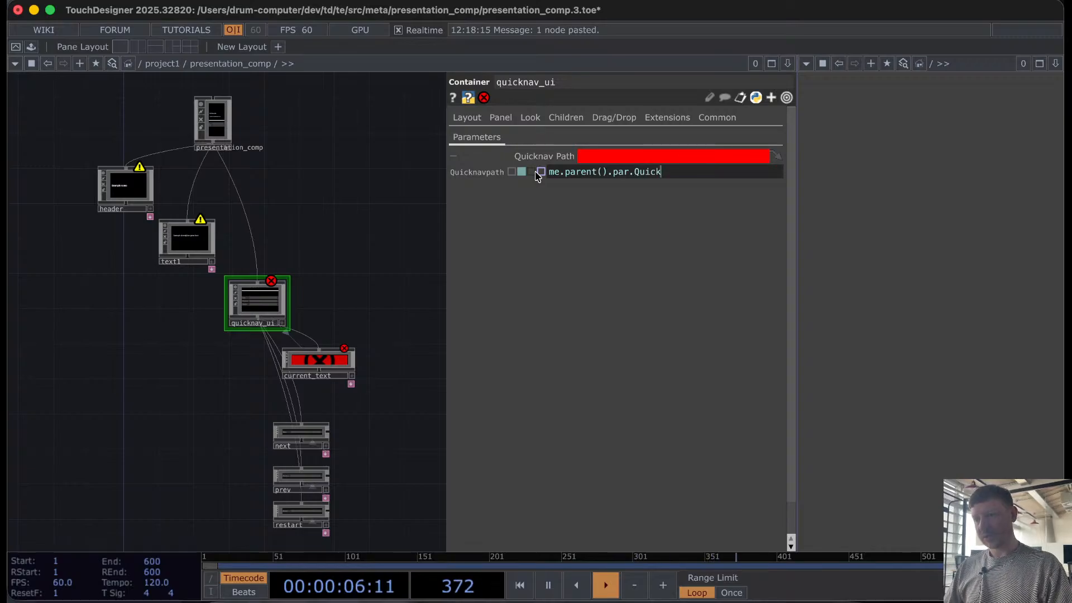
text(navpath)
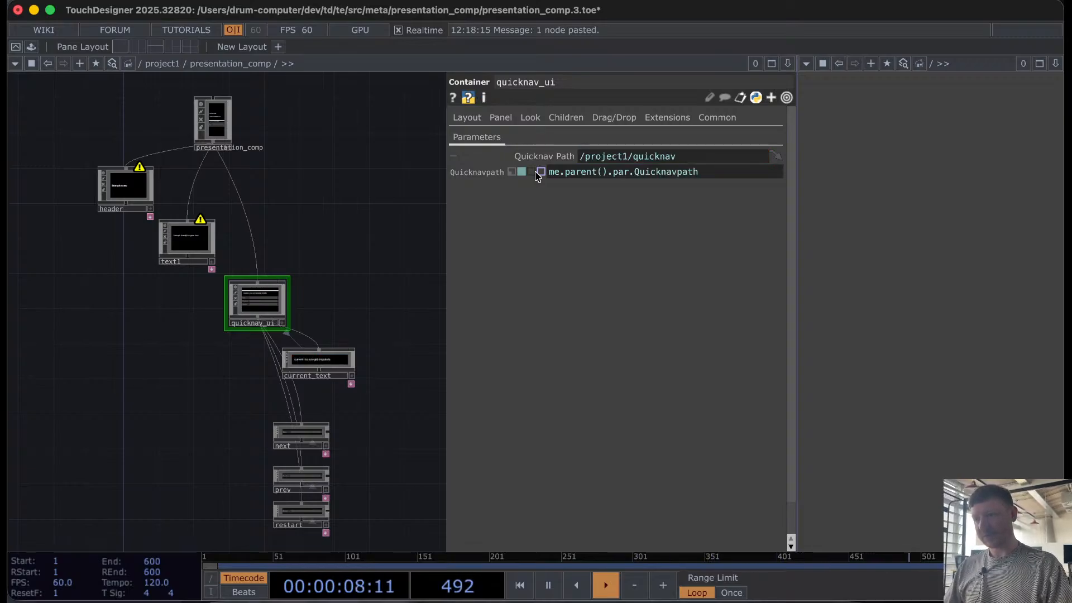
click(525, 158)
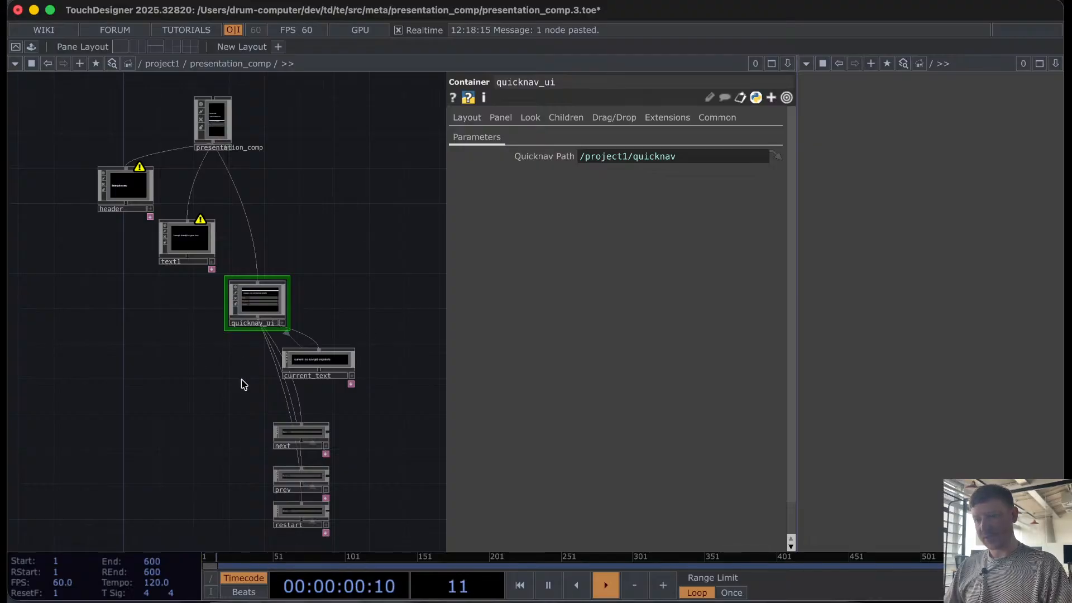
Step: Read the warning on text1 and go through its text, font, layout and panel parameters to locate the invalid Component path
scroll(158, 219, up, 5)
click(303, 320)
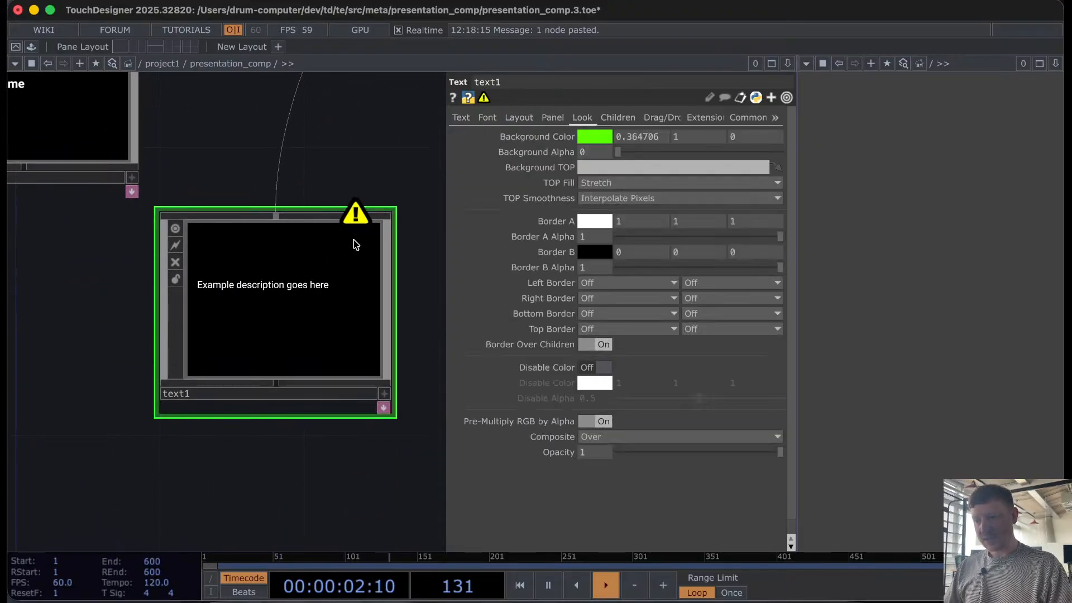
middle_click(345, 210)
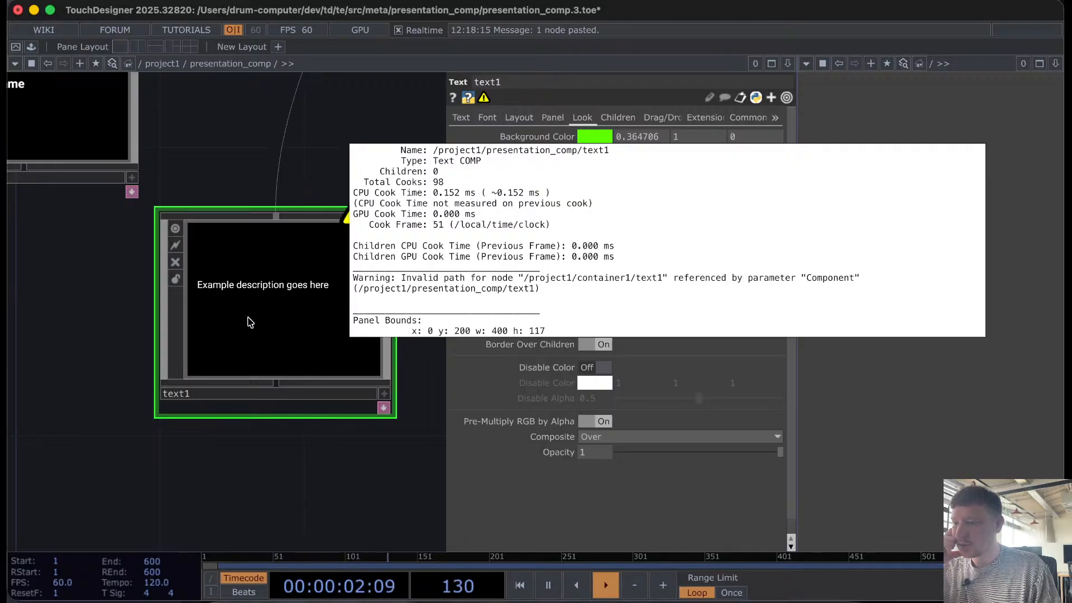
click(461, 118)
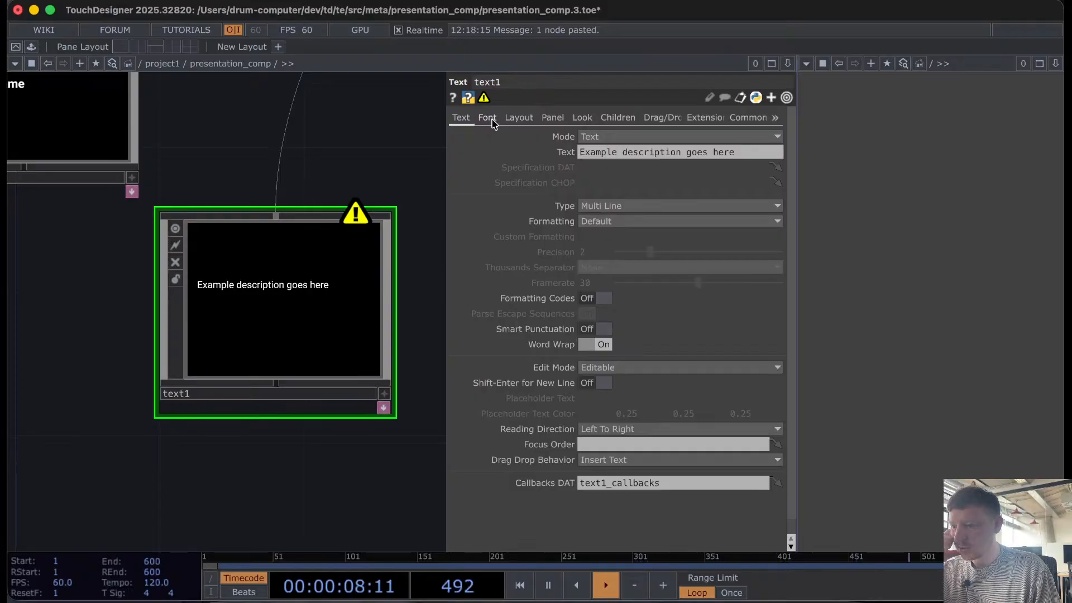
click(488, 118)
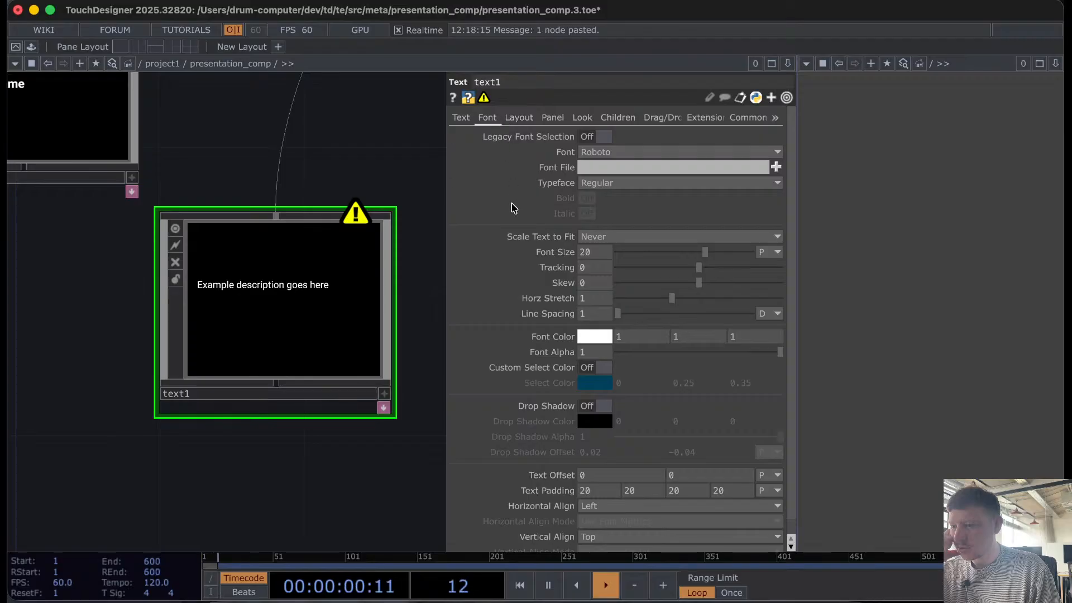
click(525, 116)
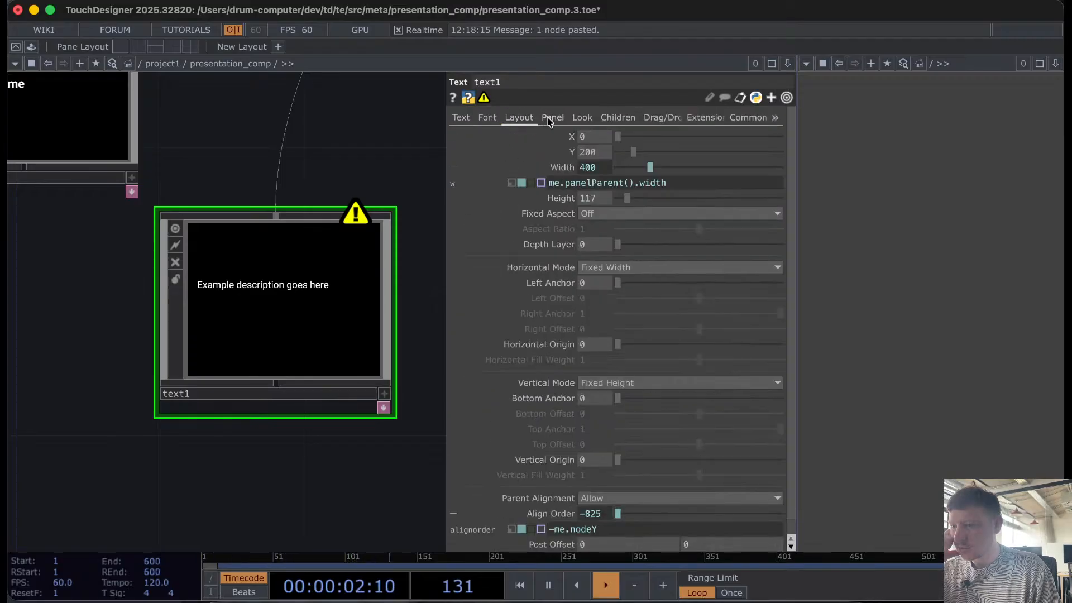
scroll(509, 260, down, 1)
scroll(510, 260, up, 1)
click(544, 115)
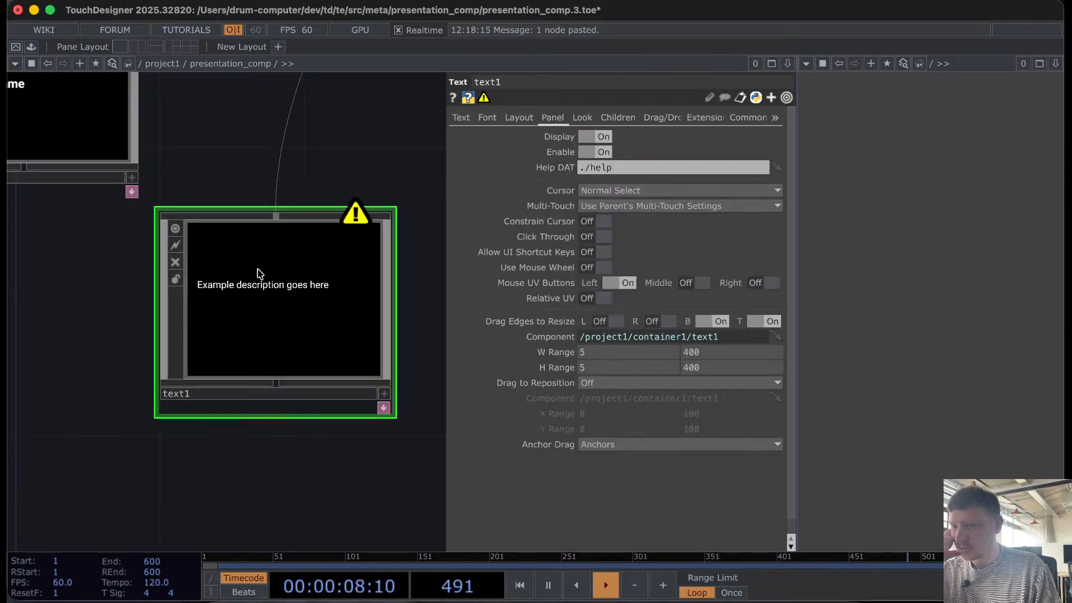
key(i)
scroll(259, 273, down, 8)
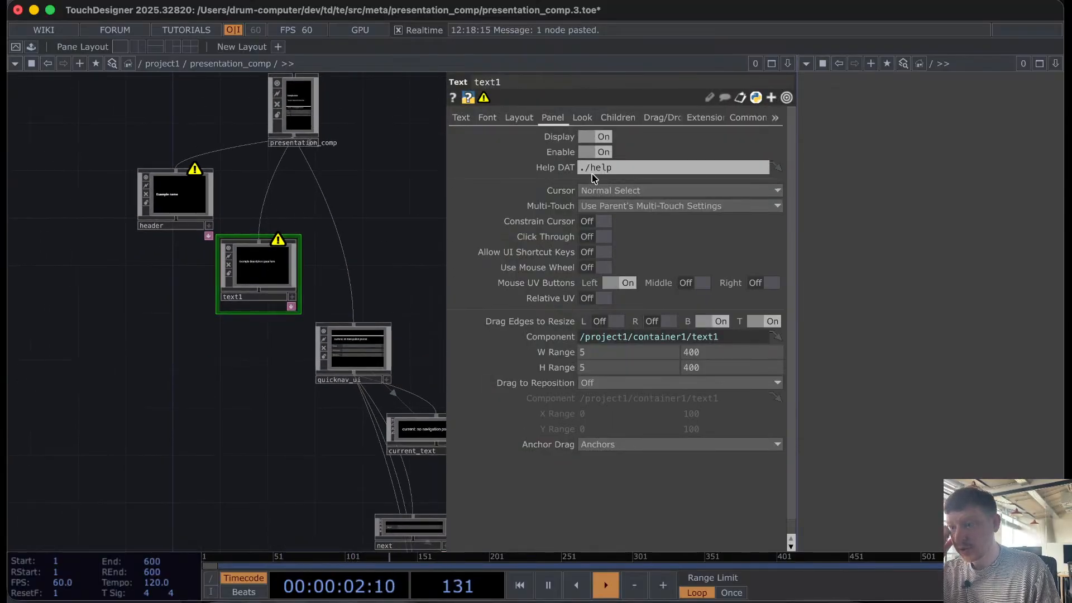
Step: Check text1's look and panel parameters, and inspect the expression behind its resize Component path
click(582, 118)
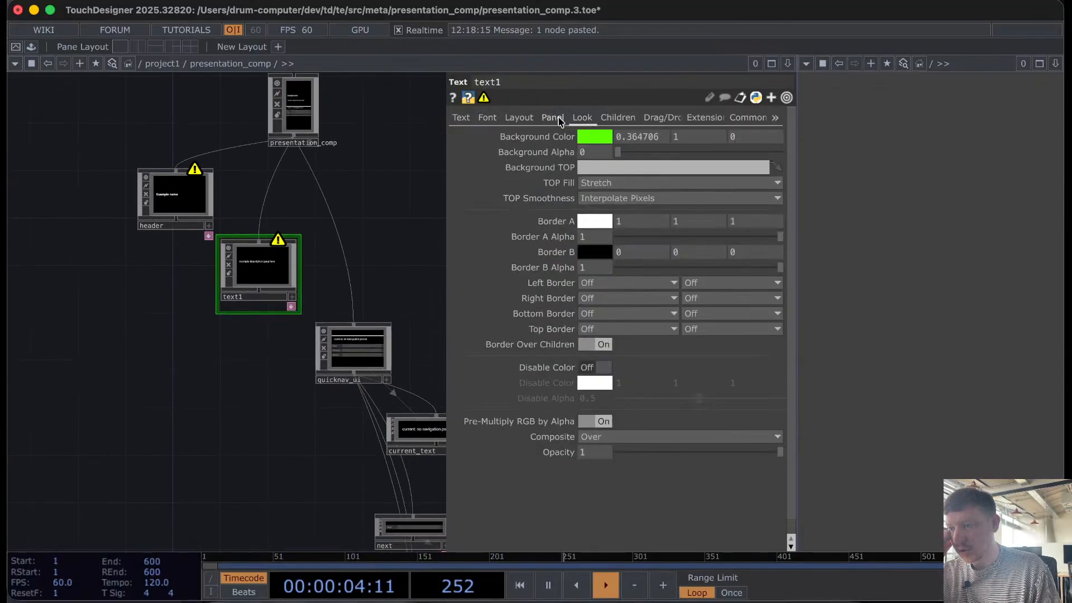
click(553, 118)
click(548, 338)
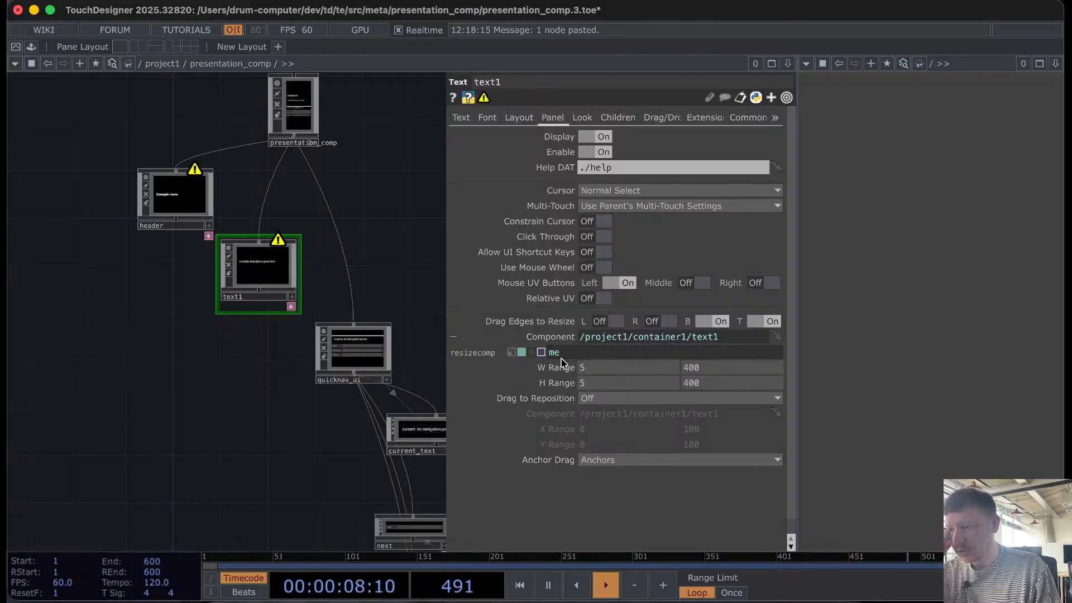
mouse_move(570, 357)
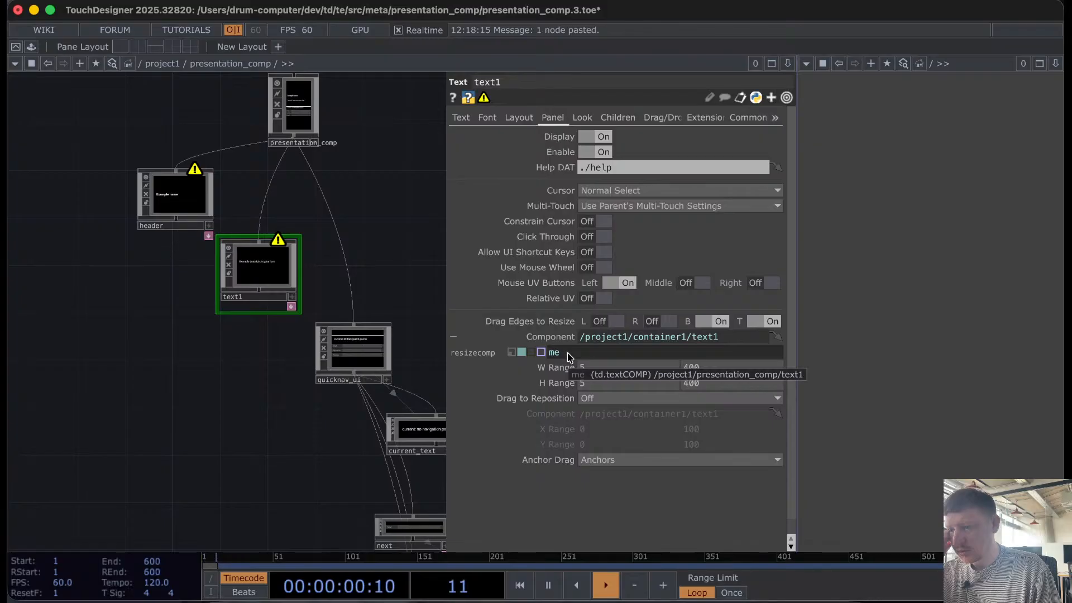
click(550, 337)
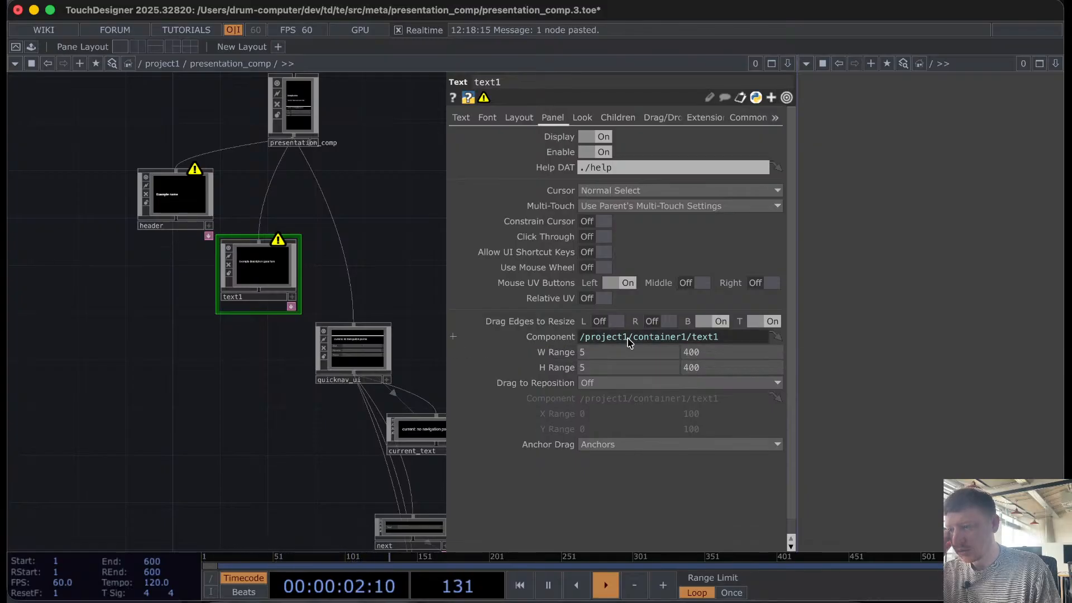
scroll(183, 277, up, 3)
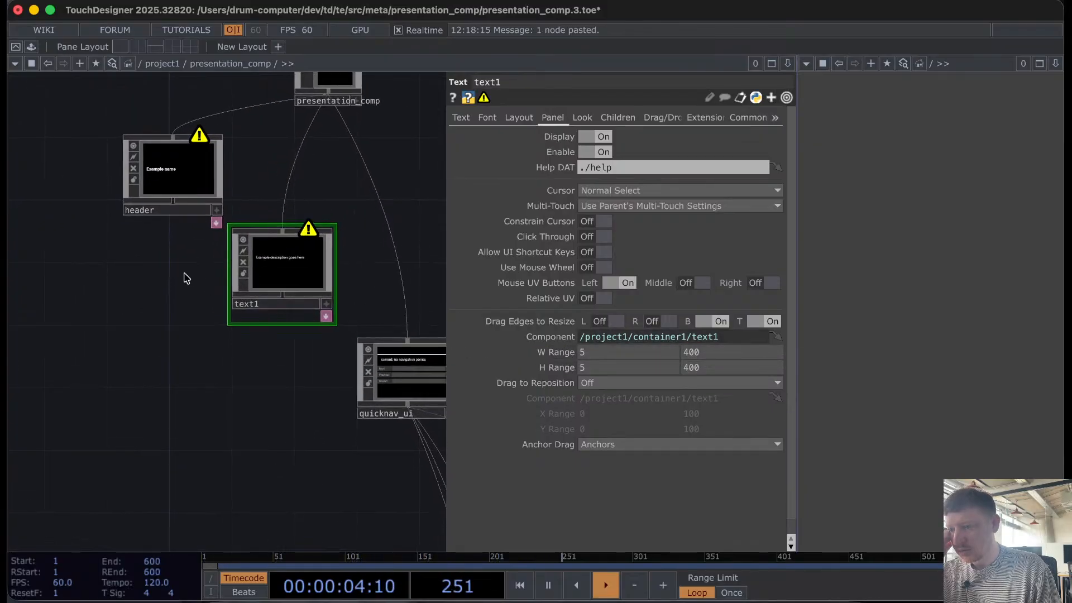
drag(204, 303, 256, 350)
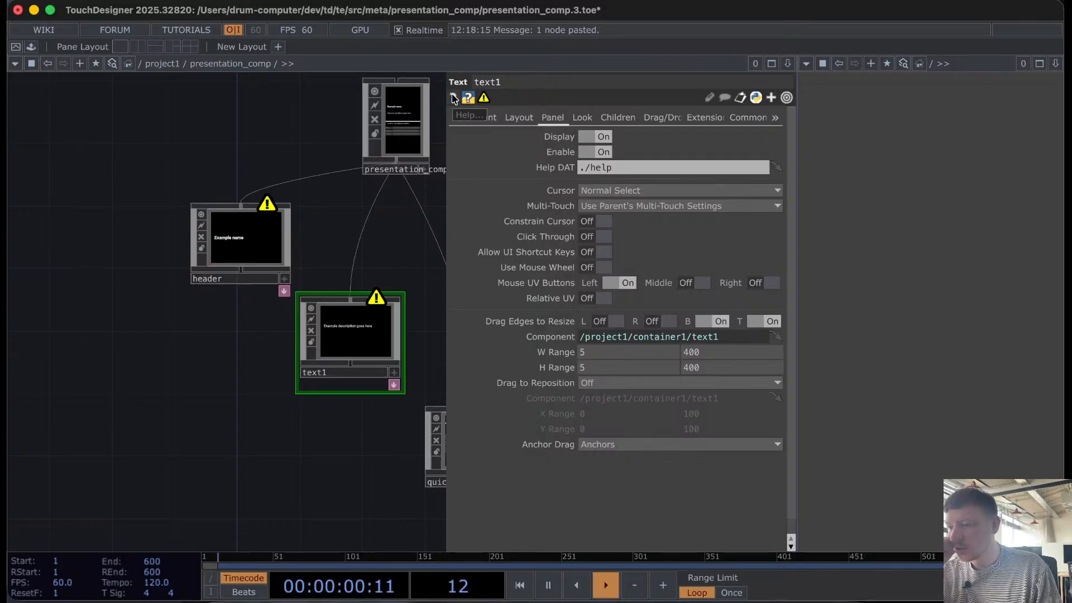
Step: Open the Text COMP documentation in the browser and read the Panel Page description of the Component parameter
click(454, 98)
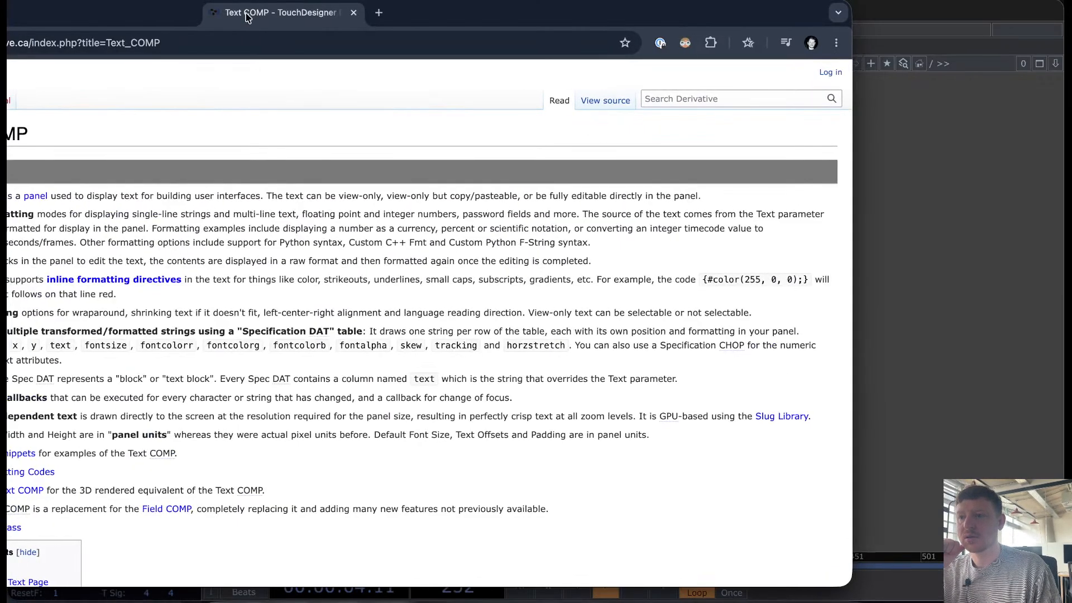
drag(259, 19, 457, 25)
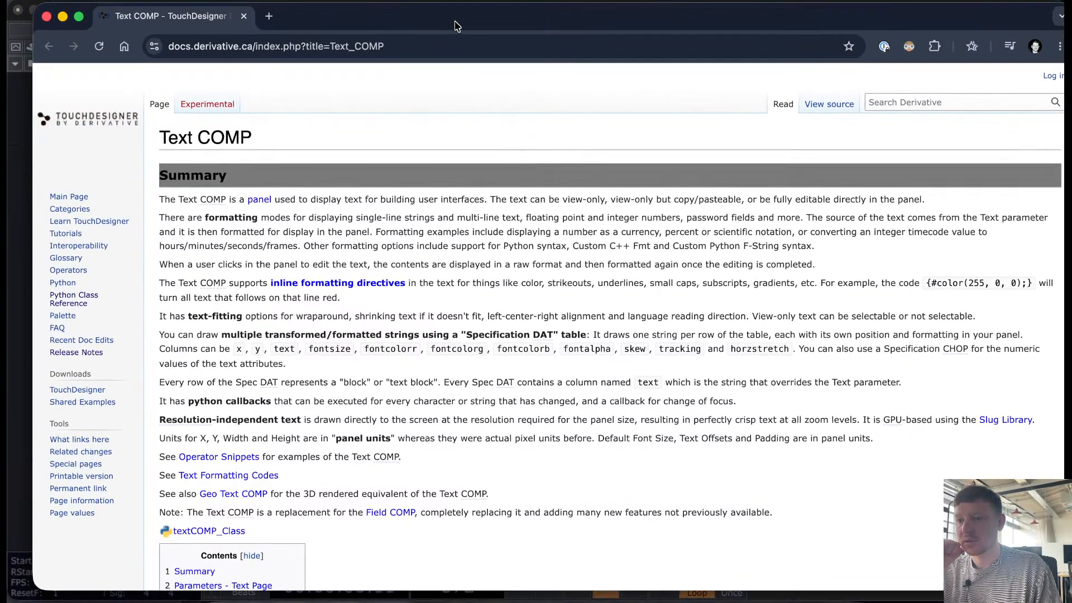
scroll(295, 273, down, 20)
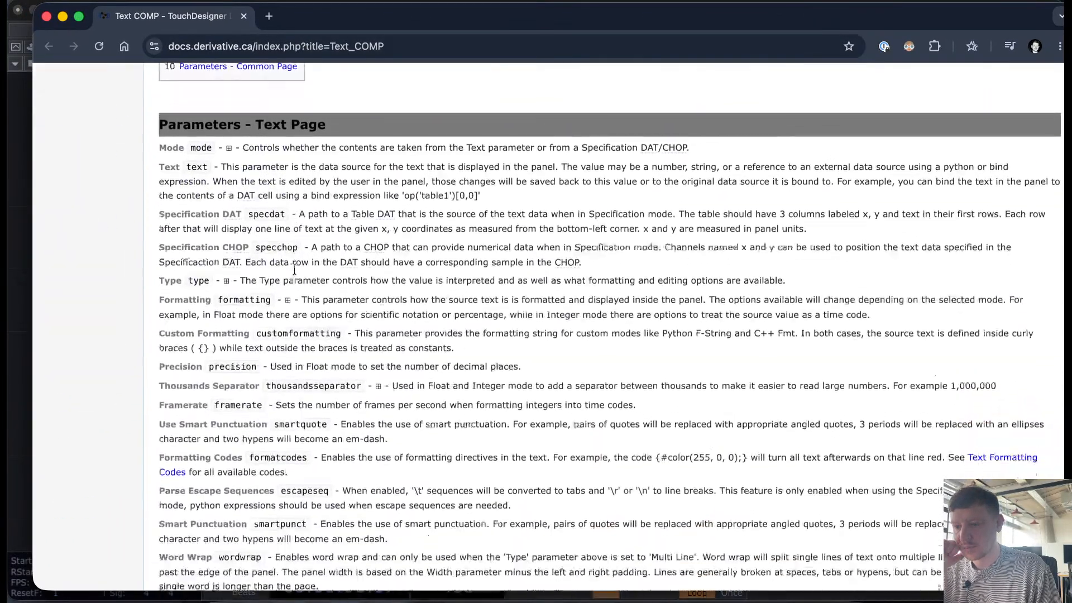
scroll(295, 271, down, 10)
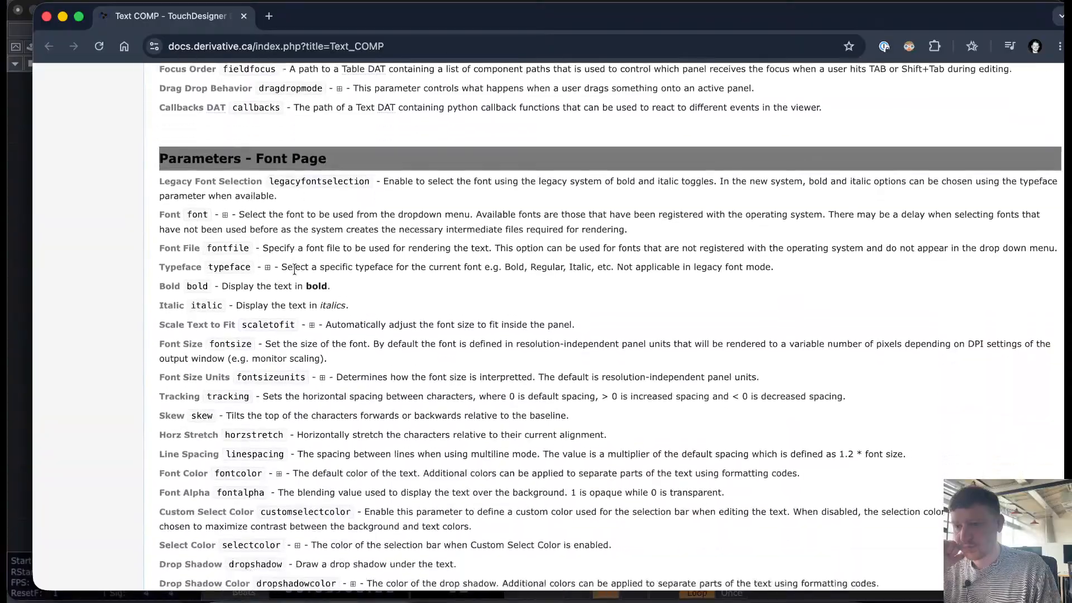
scroll(295, 273, down, 10)
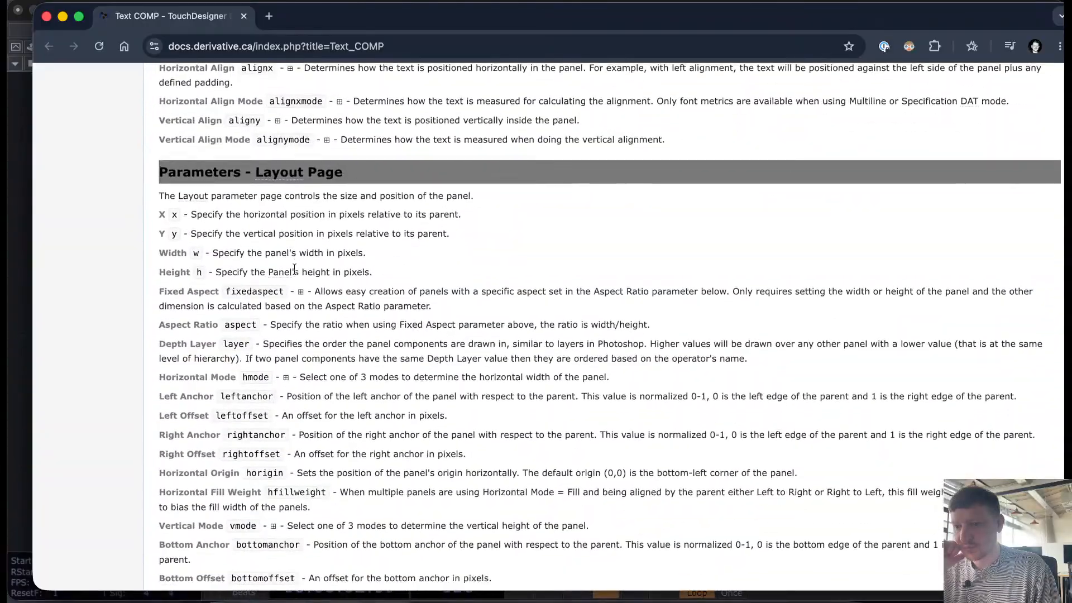
scroll(295, 271, down, 3)
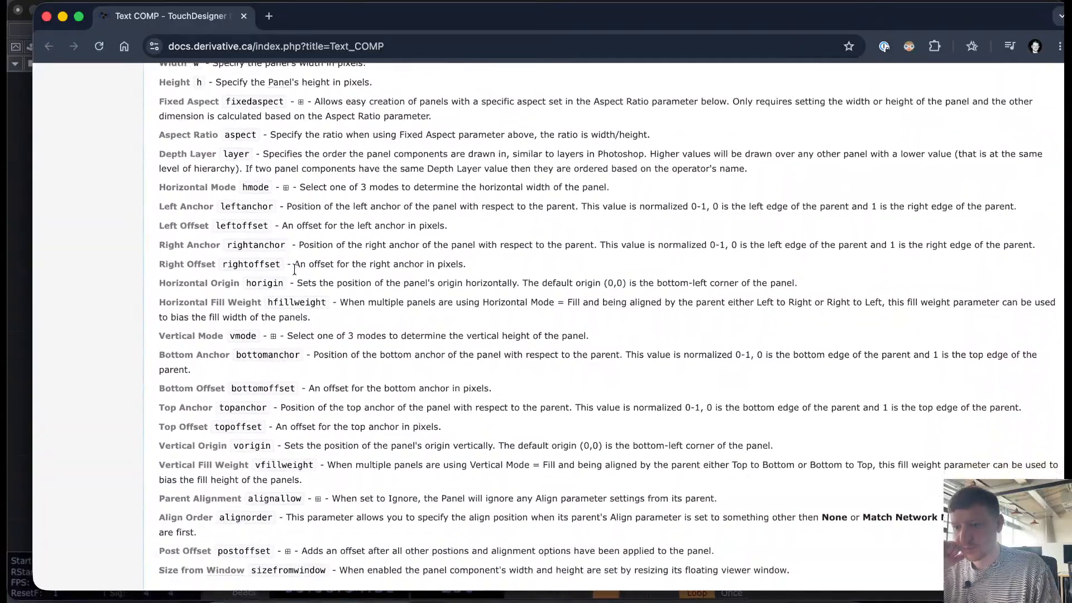
scroll(295, 270, down, 9)
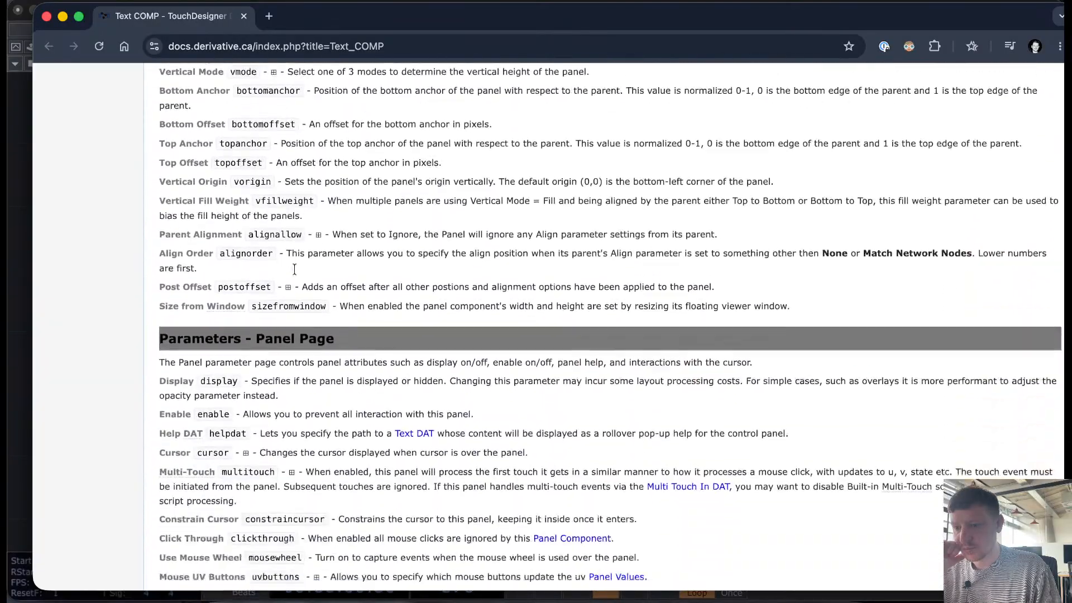
scroll(294, 270, down, 1)
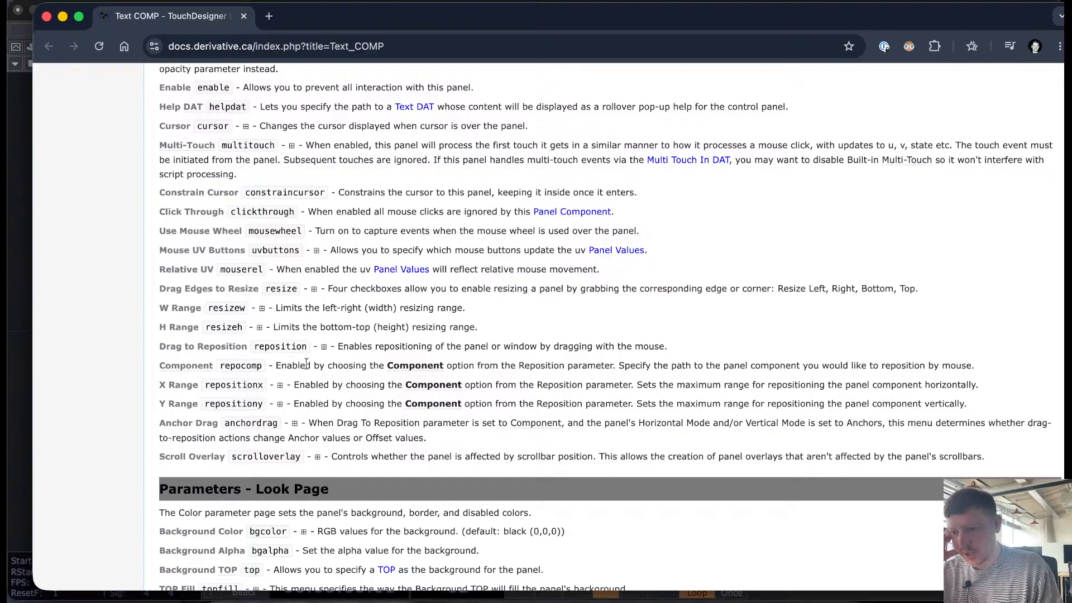
mouse_move(394, 367)
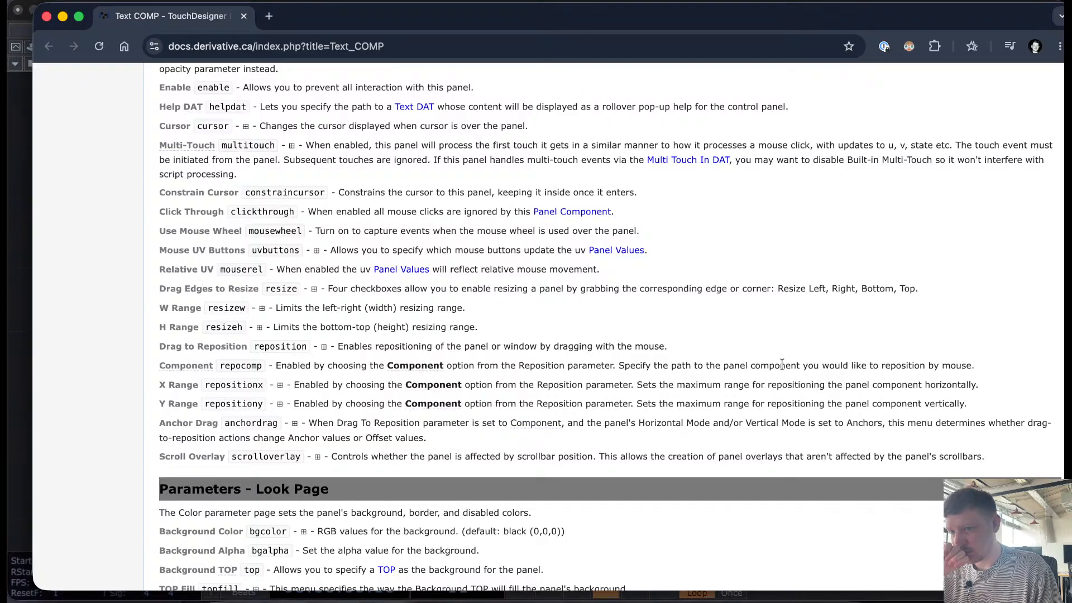
scroll(782, 364, up, 1)
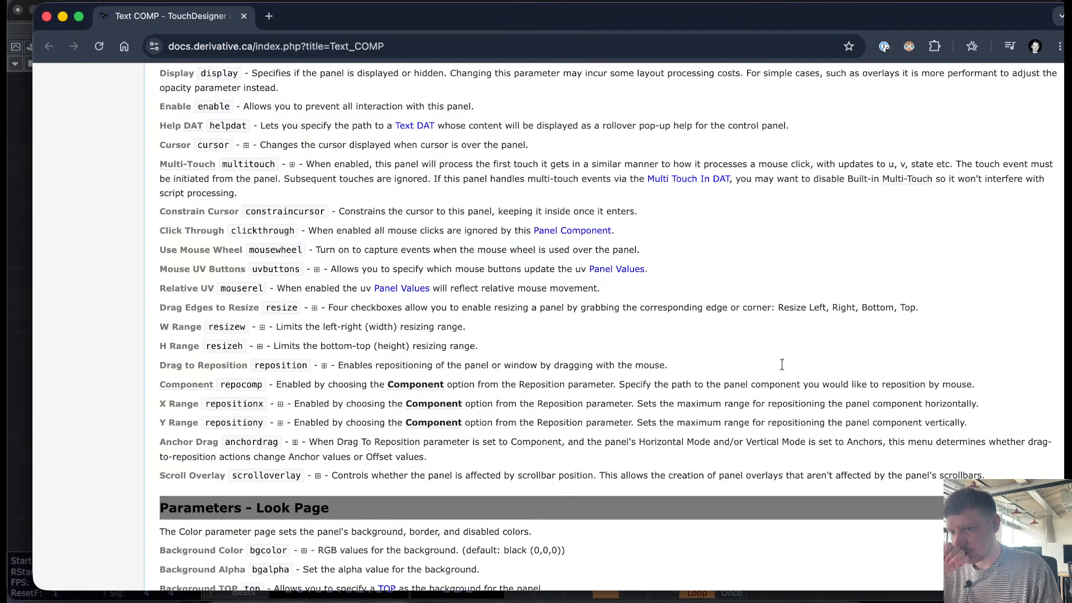
scroll(782, 364, down, 1)
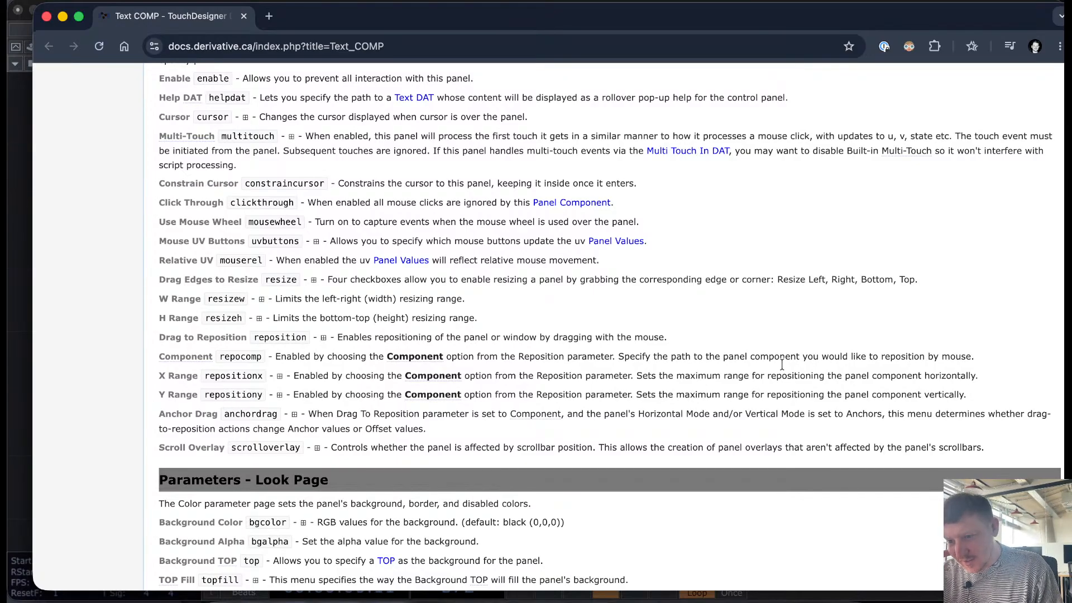
scroll(782, 364, down, 2)
drag(325, 320, 363, 320)
mouse_move(417, 320)
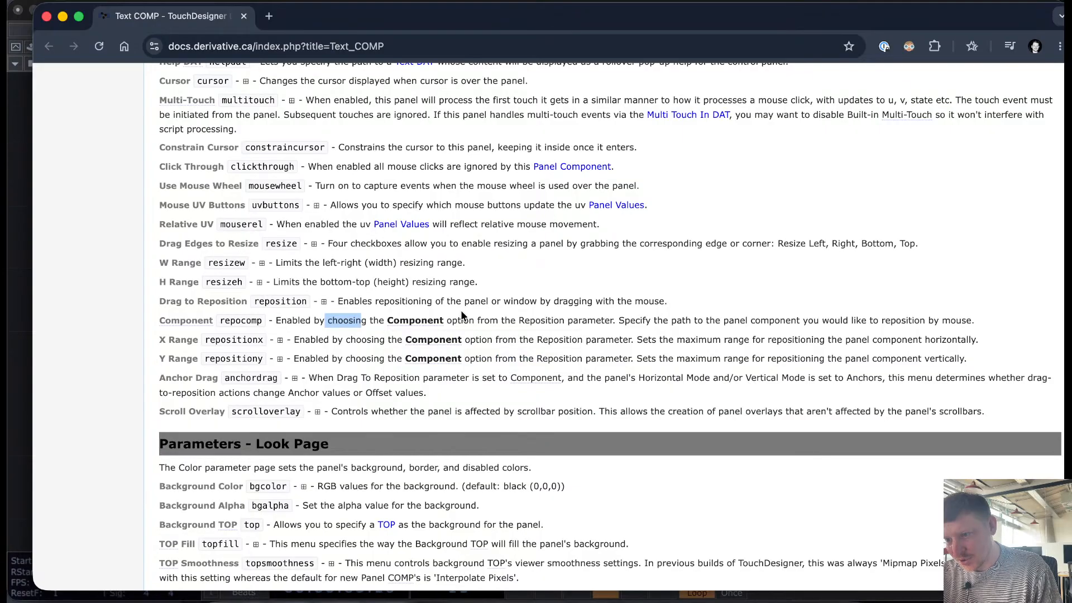
drag(476, 320, 601, 316)
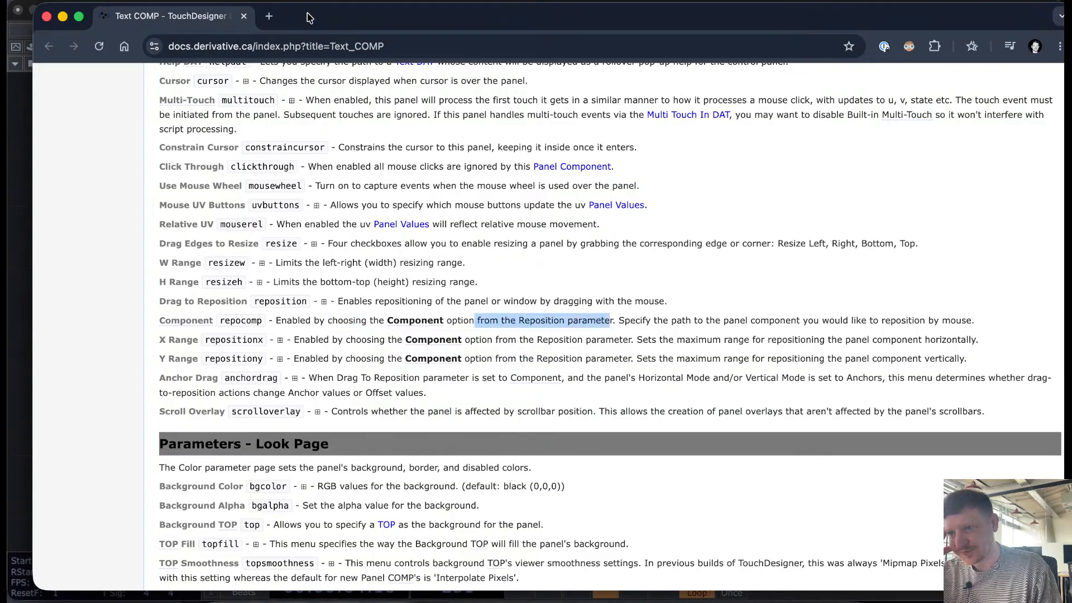
Step: Return to TouchDesigner and compare the resize Component paths in the panel parameters of header and text1
drag(309, 17, 400, 484)
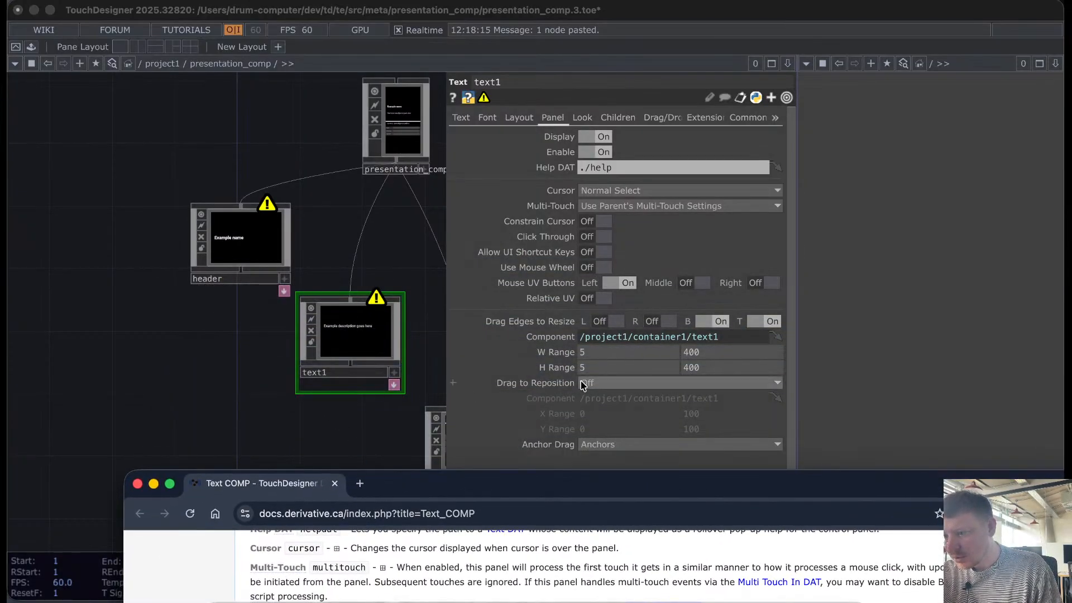
scroll(584, 391, down, 2)
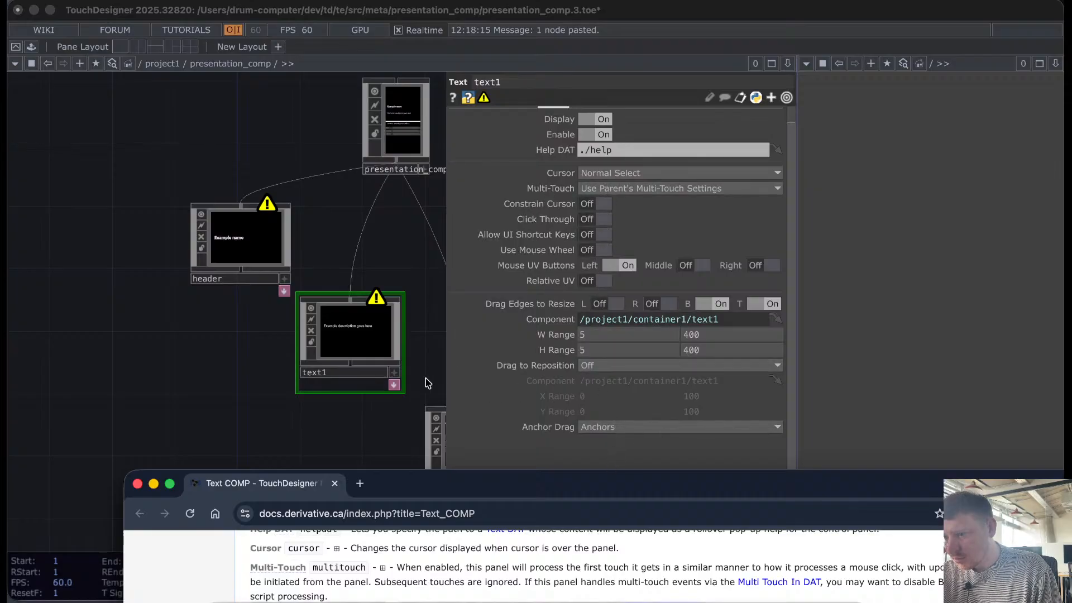
click(381, 341)
click(212, 234)
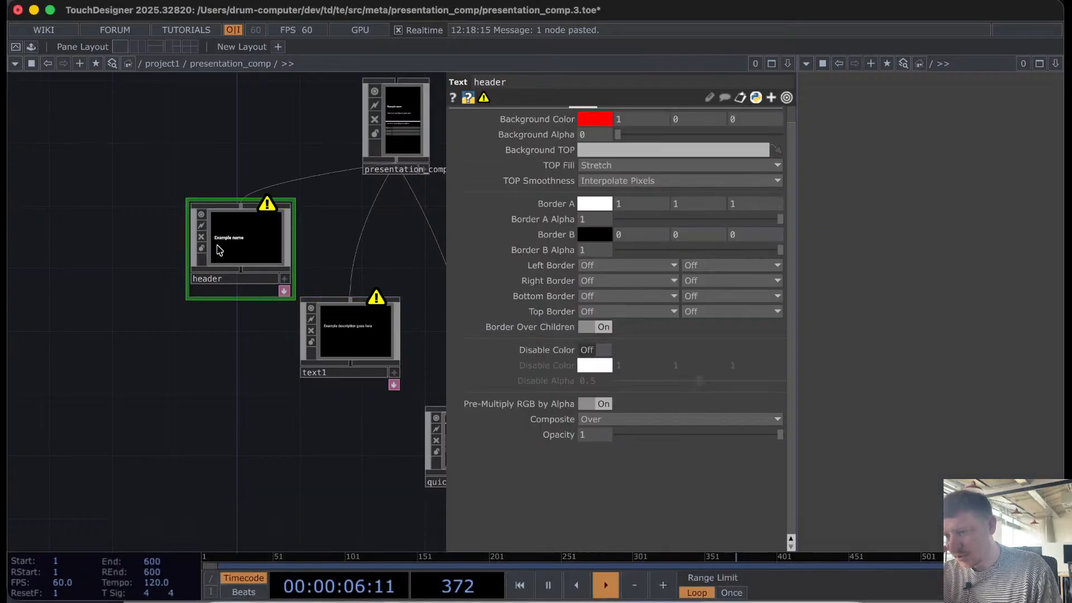
scroll(500, 193, up, 3)
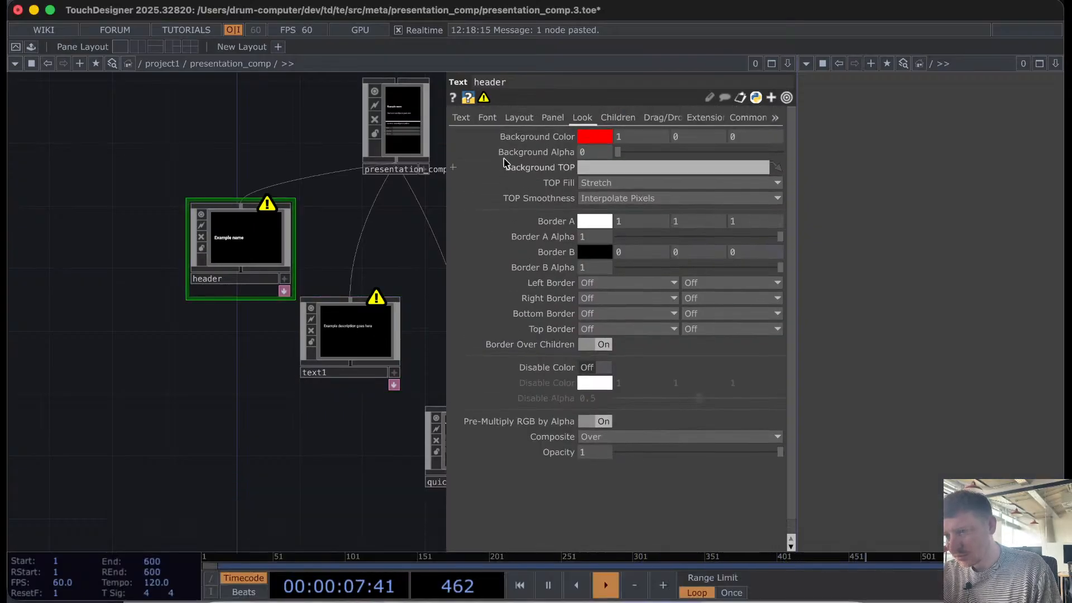
click(546, 118)
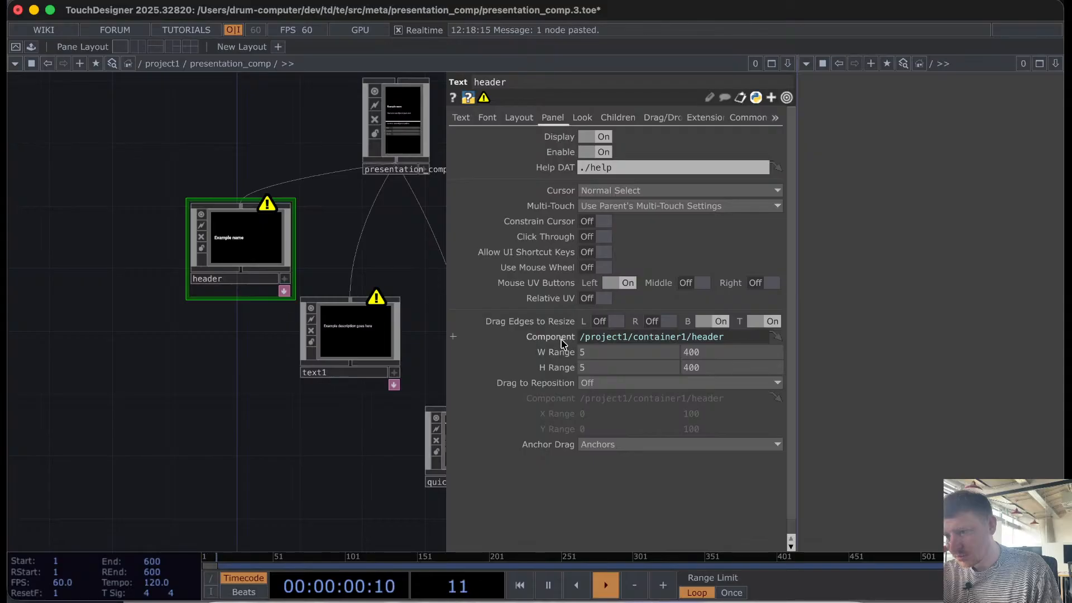
click(351, 334)
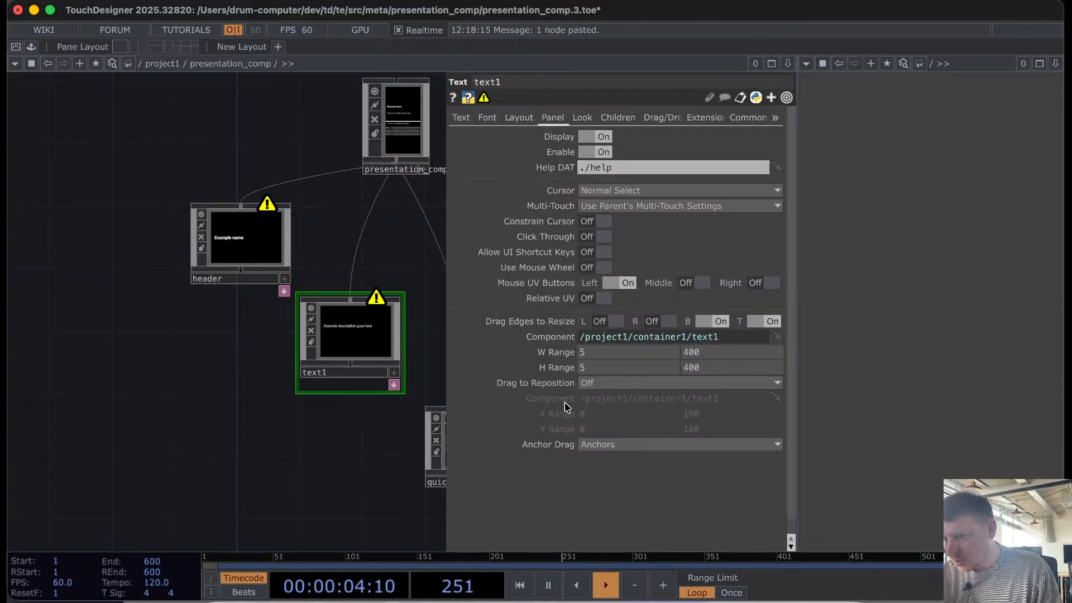
click(537, 339)
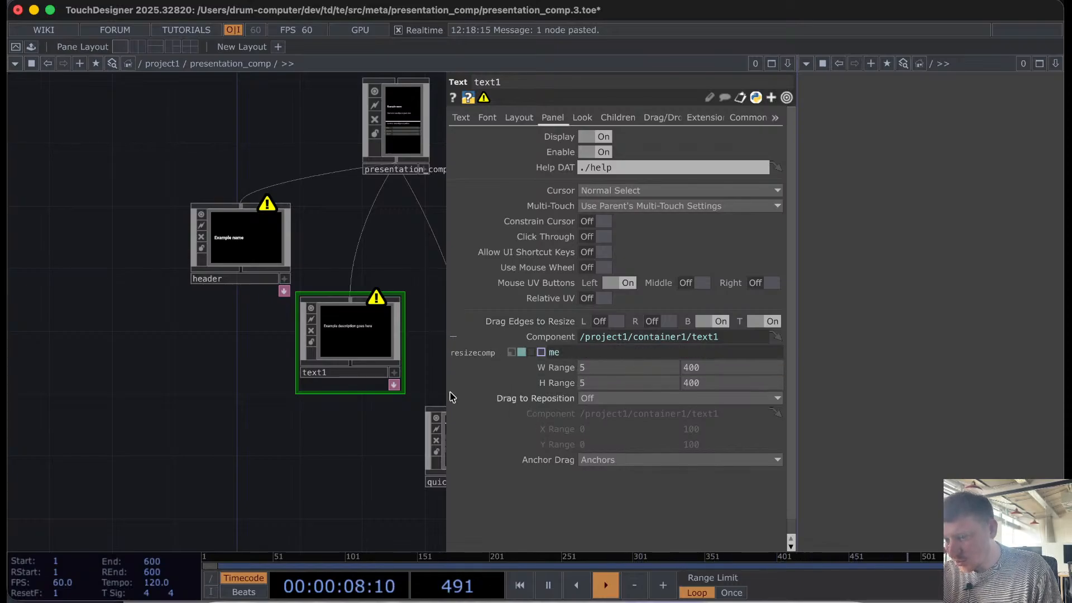
Step: Switch back to the Text COMP documentation and examine the Drag Edges to Resize options and neighbouring Panel Page entries
click(312, 602)
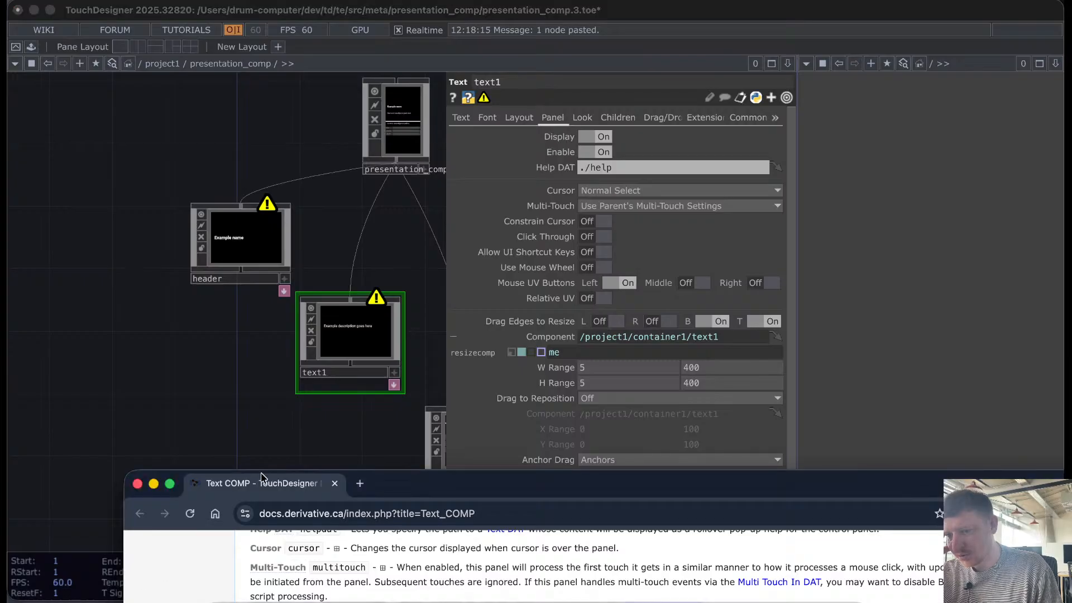
drag(452, 483, 359, 106)
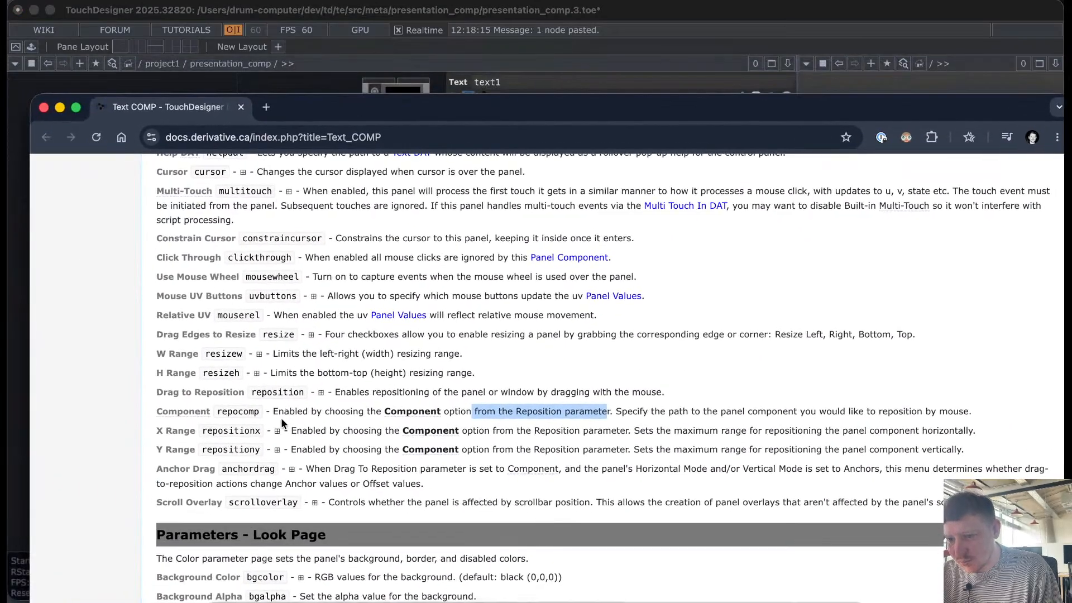
scroll(269, 447, down, 1)
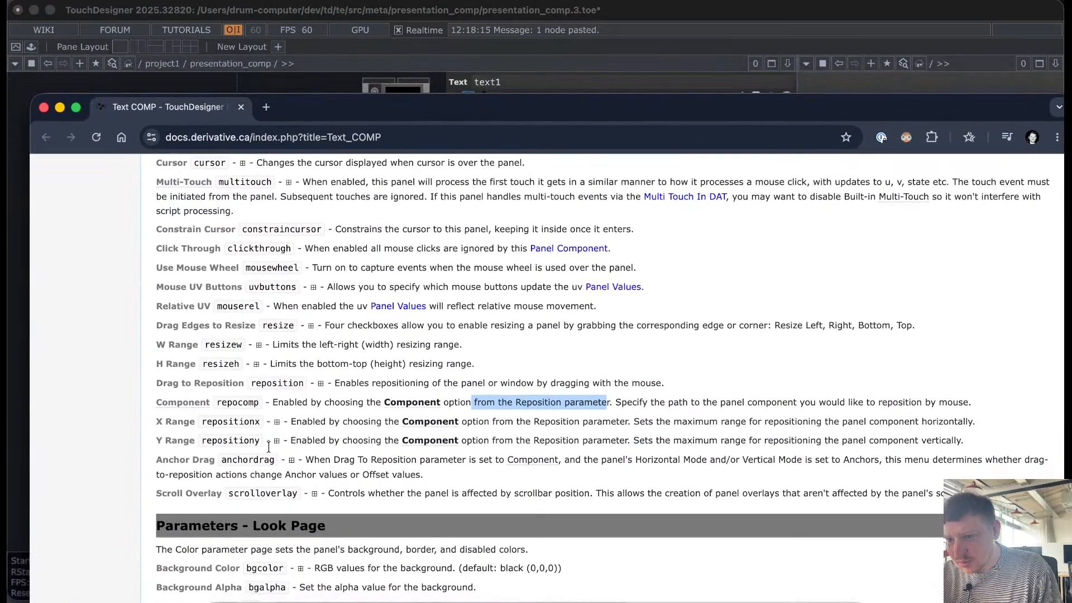
scroll(269, 447, down, 1)
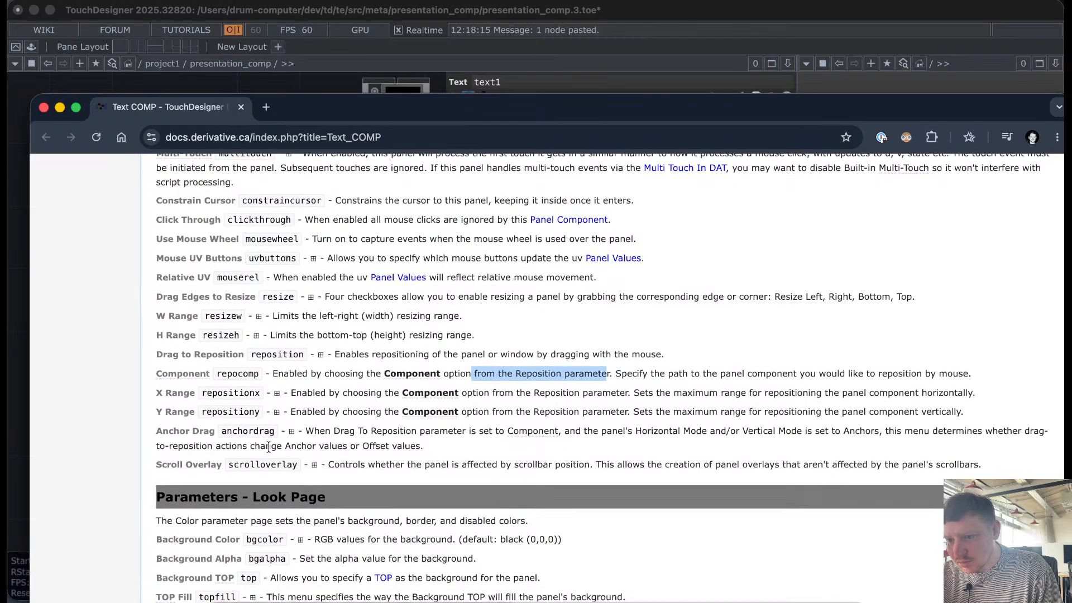
scroll(269, 447, up, 10)
drag(460, 106, 428, 60)
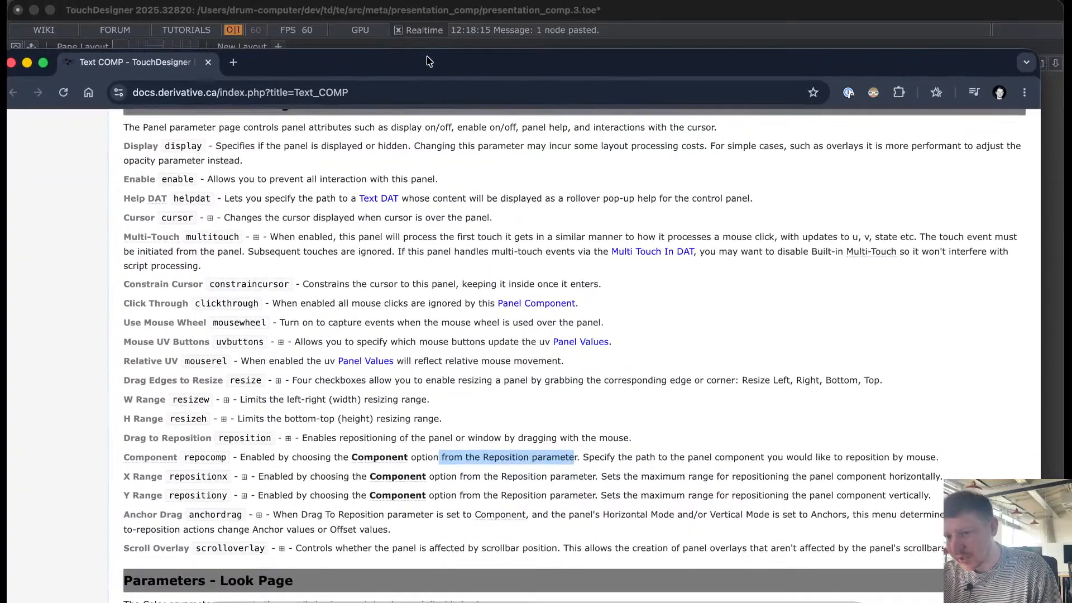
scroll(377, 236, up, 15)
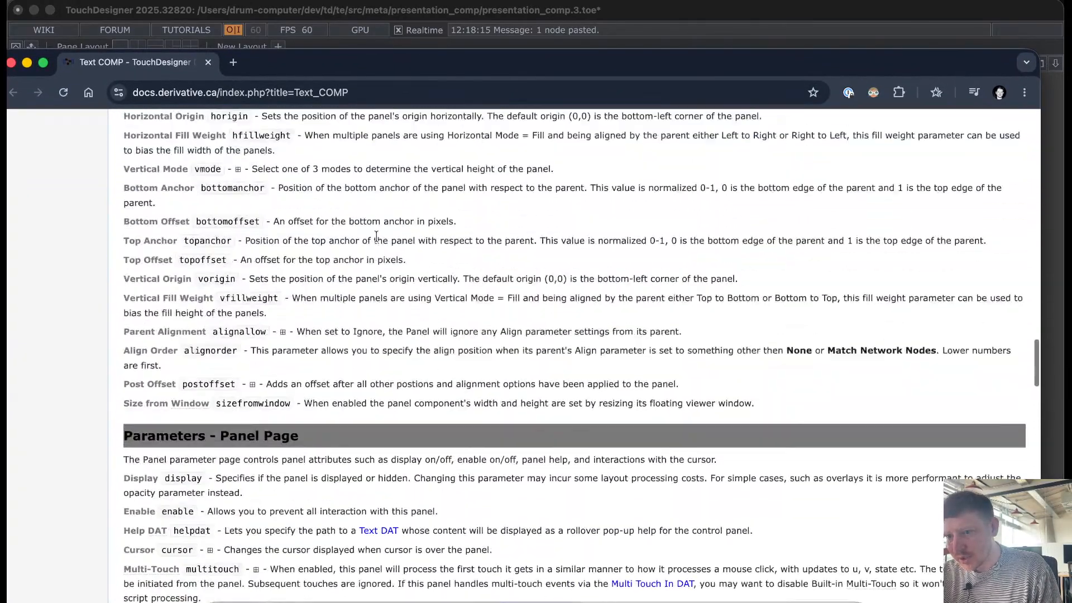
scroll(376, 236, down, 15)
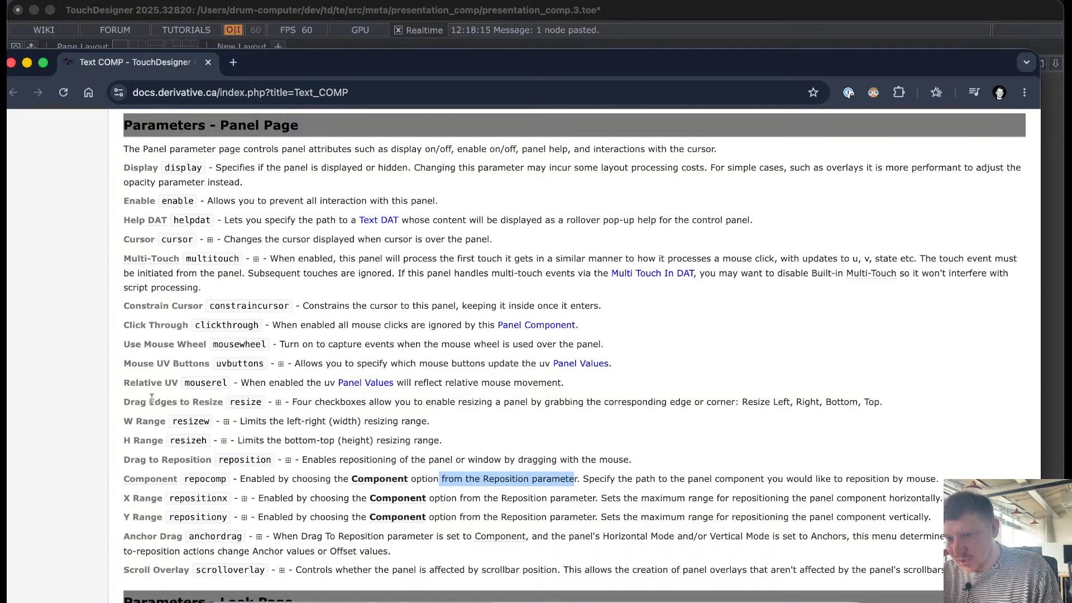
click(283, 401)
click(278, 404)
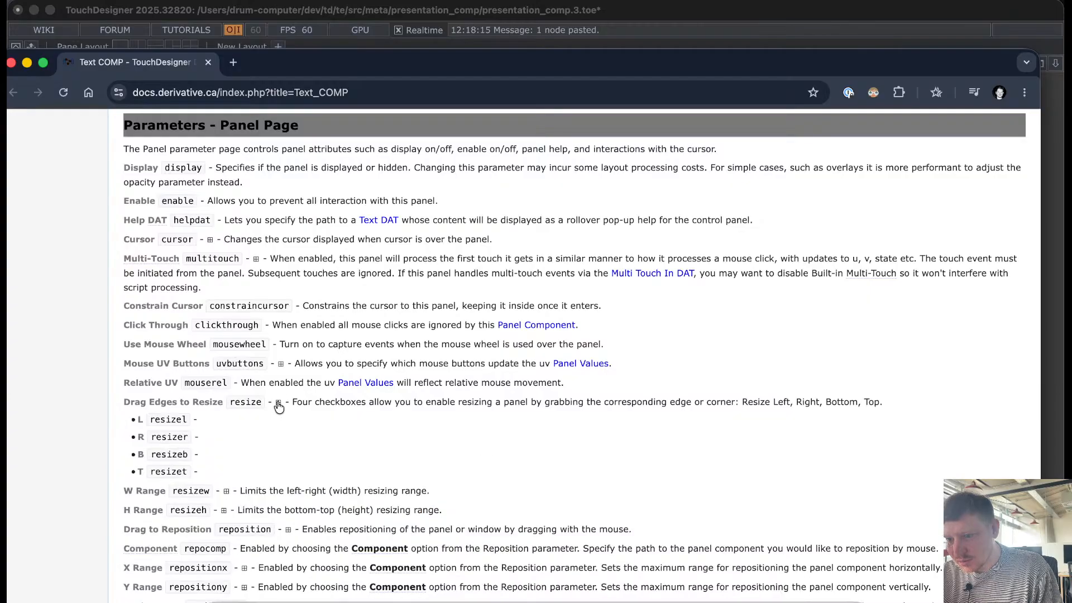
click(279, 403)
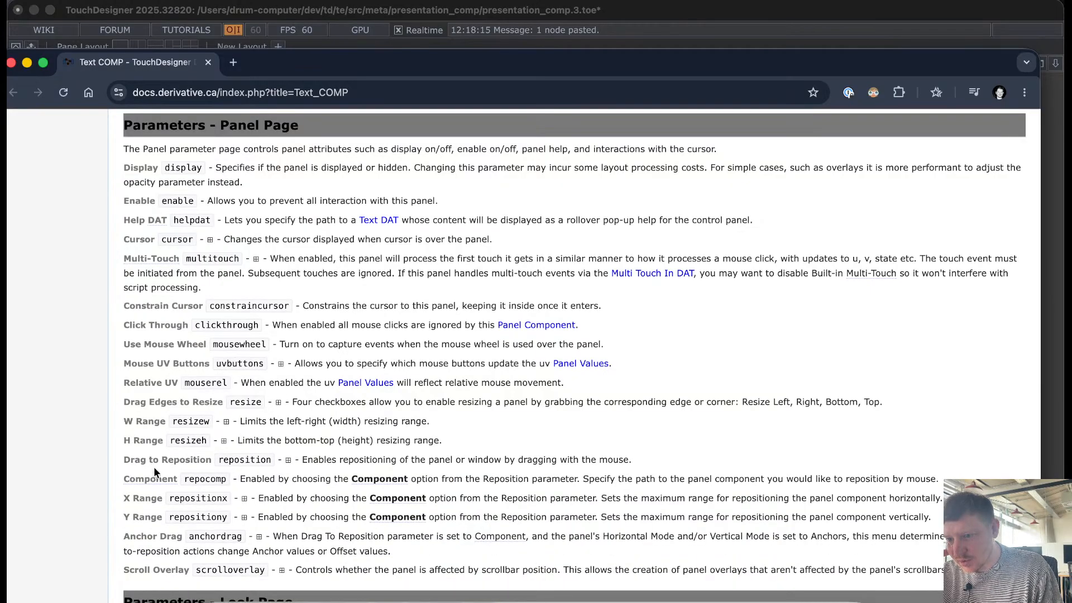
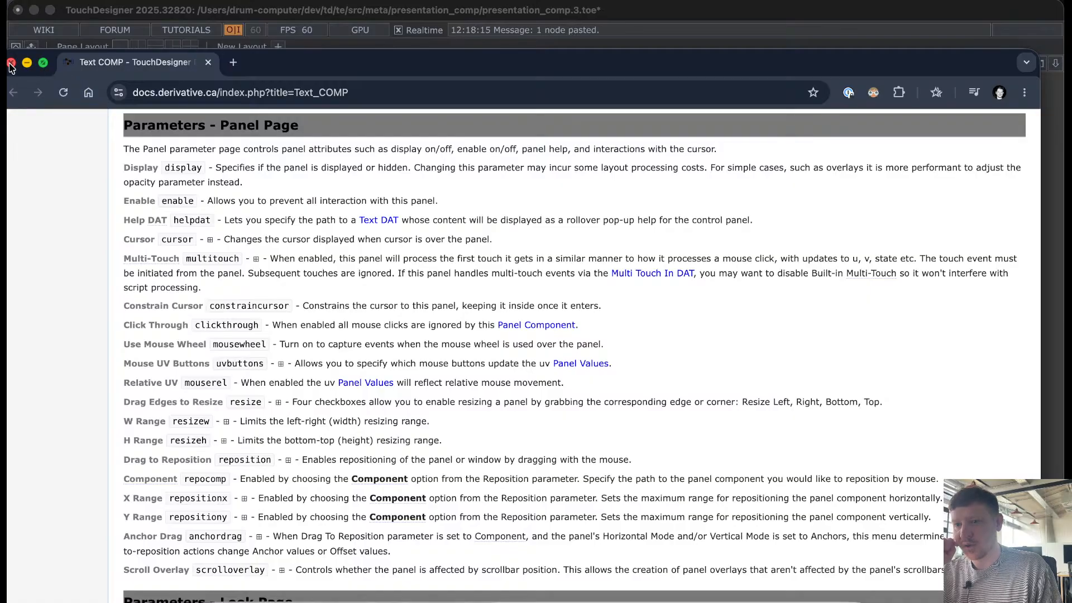
Step: Close the documentation window and go back up to the project1 network to check presentation_comp's layout parameters
click(10, 64)
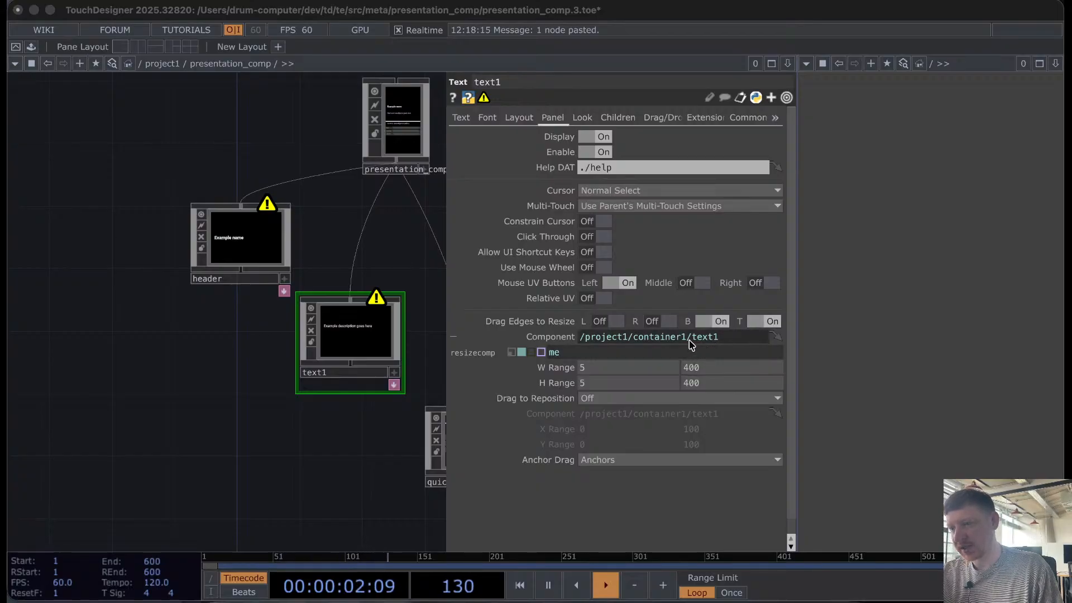
mouse_move(560, 356)
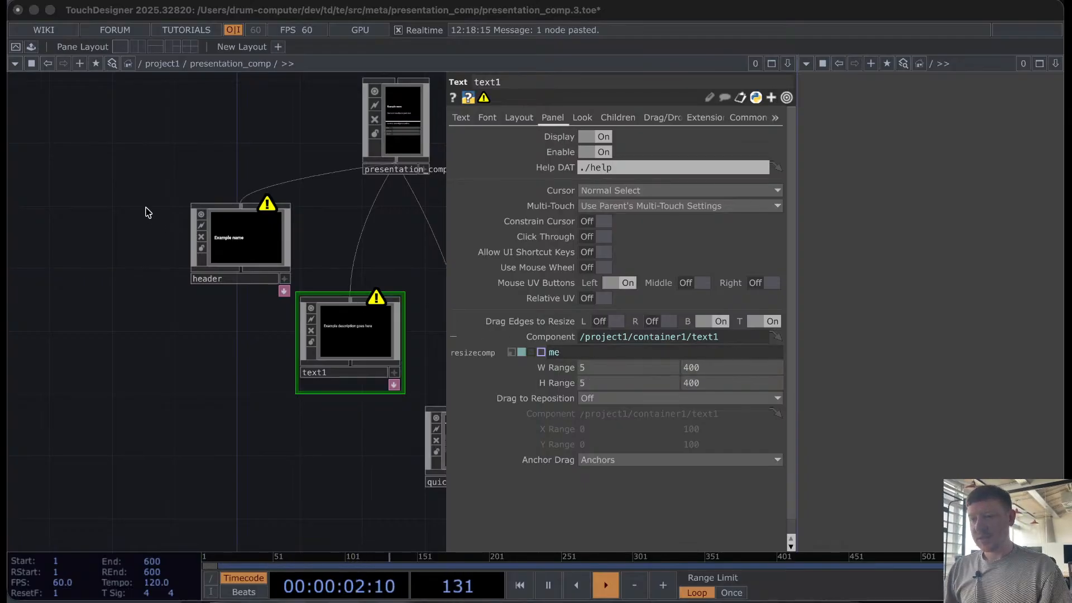
scroll(148, 206, down, 3)
drag(152, 196, 51, 216)
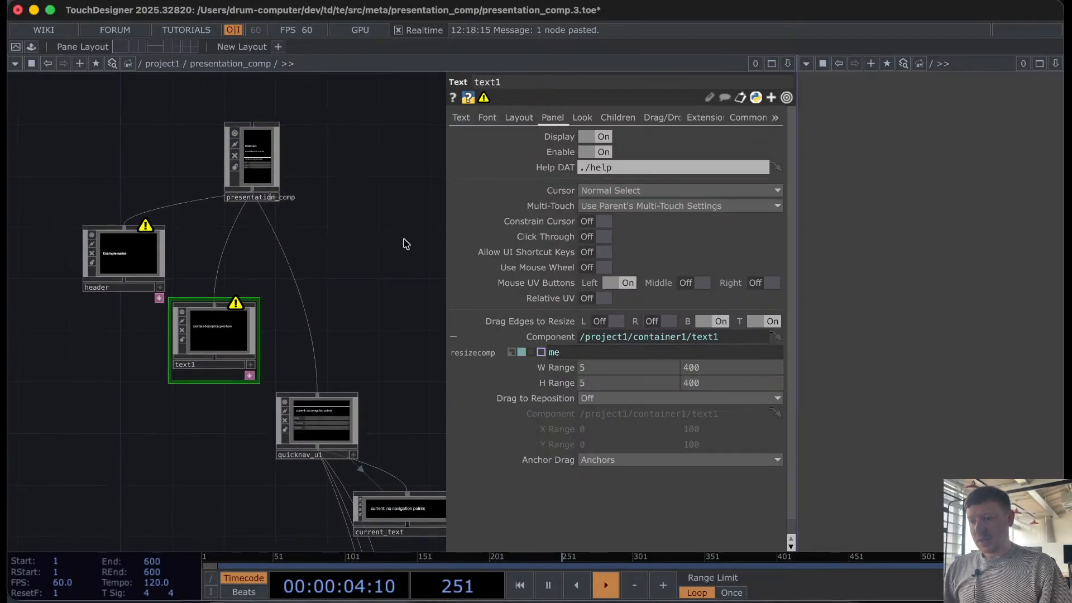
scroll(369, 268, down, 3)
scroll(273, 228, down, 10)
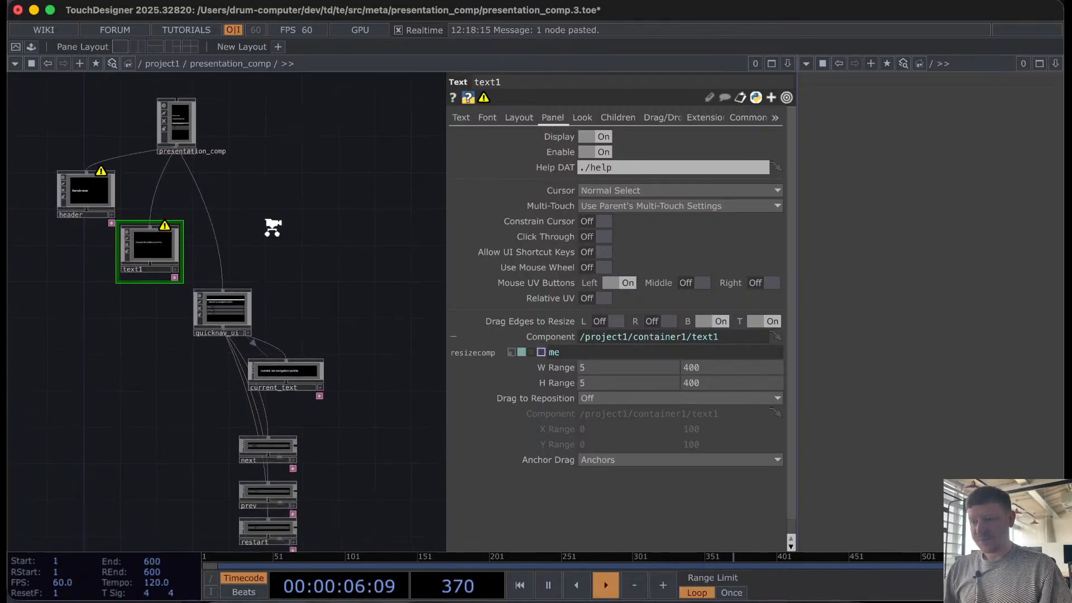
scroll(273, 229, down, 5)
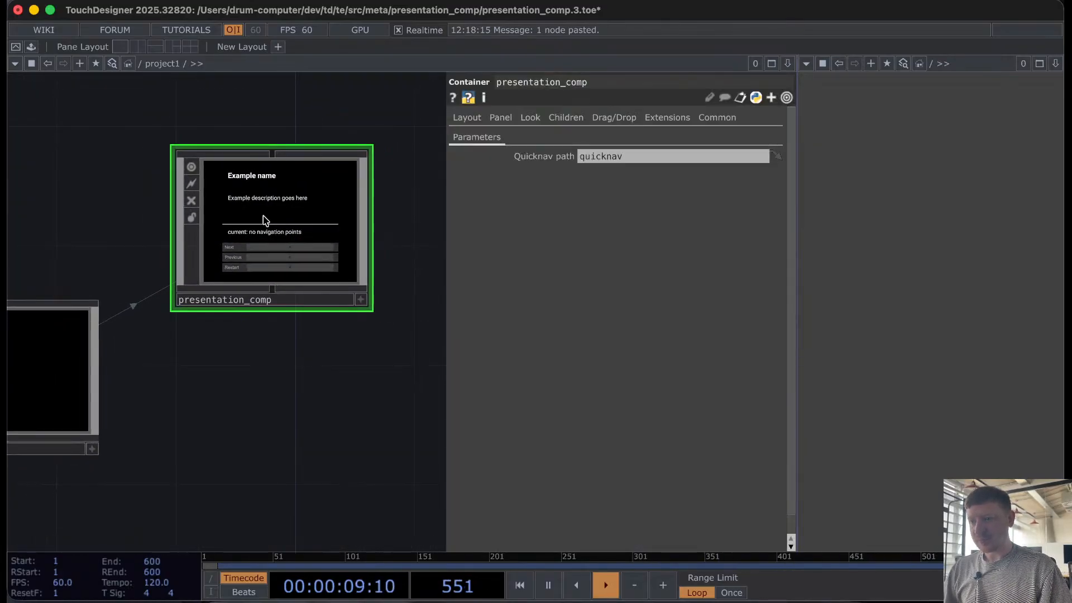
click(467, 117)
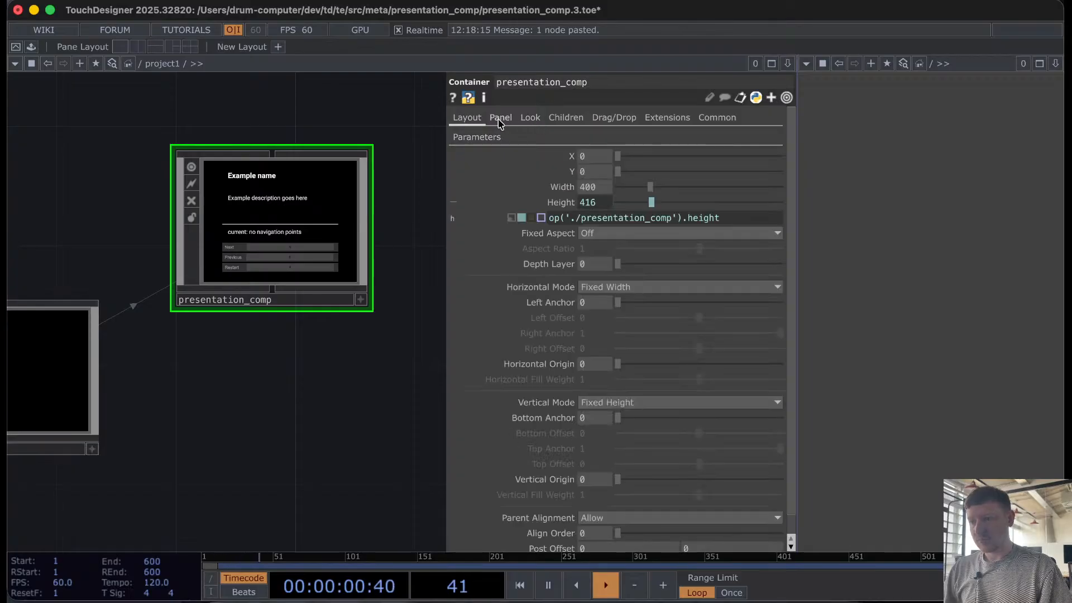
Step: Open presentation_comp for component customization and add a custom parameter page named Misc
right_click(283, 210)
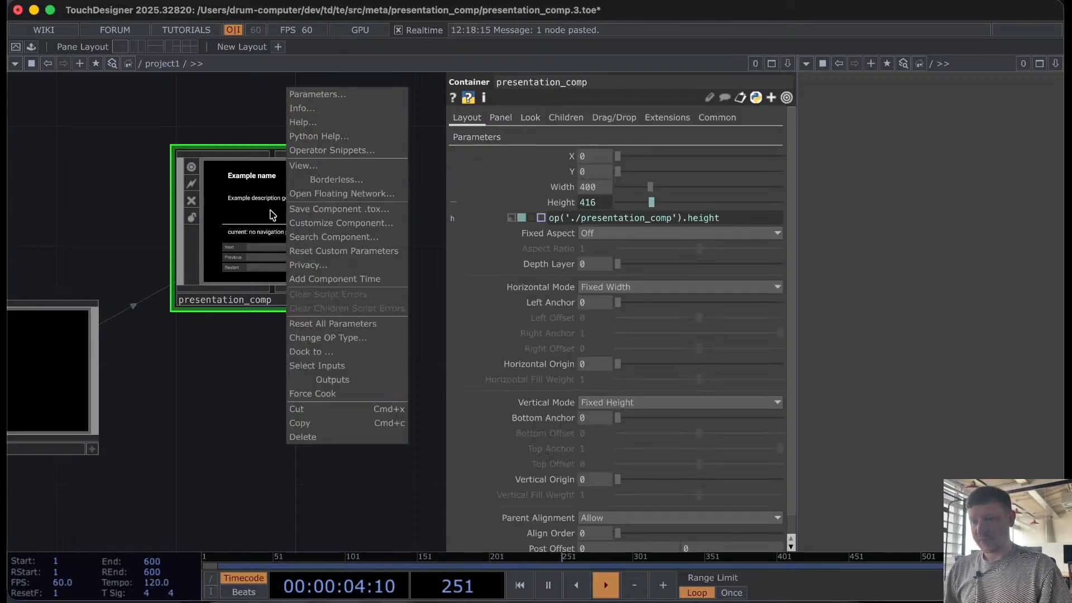
click(296, 224)
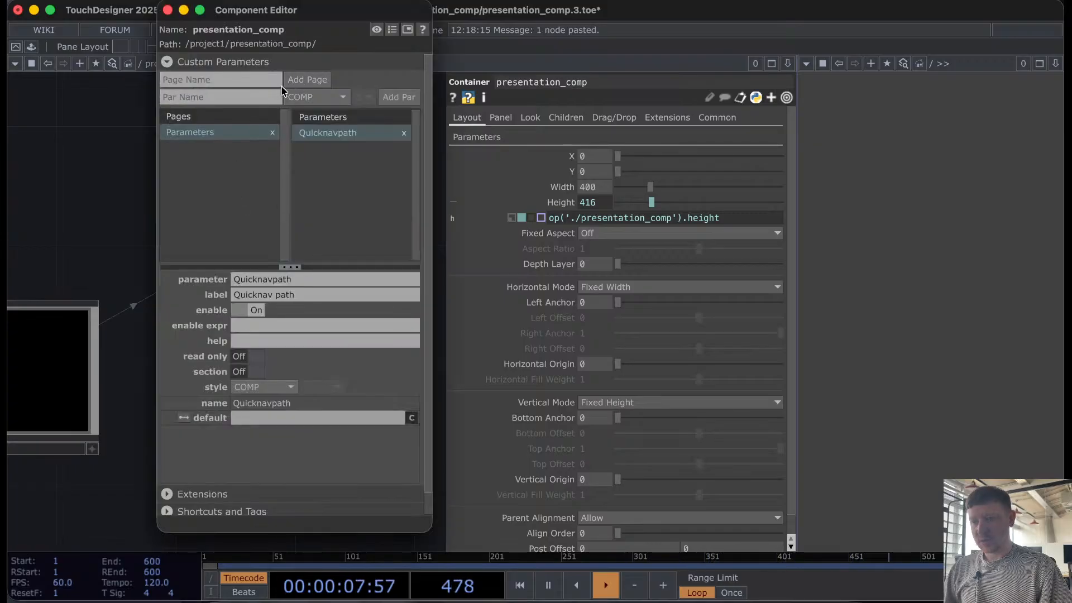
click(291, 83)
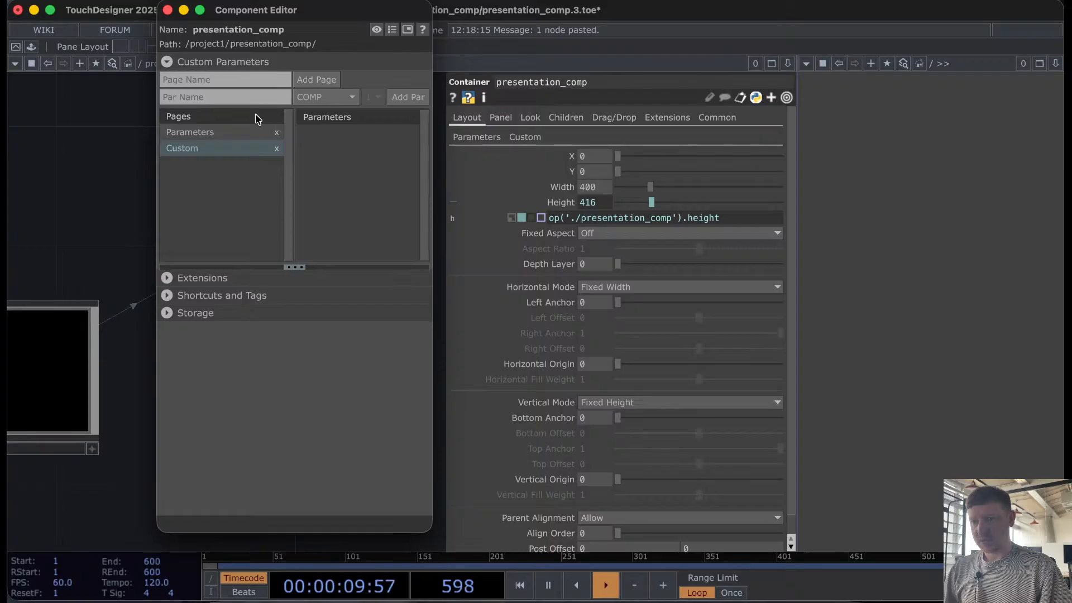
click(239, 152)
text(Misc)
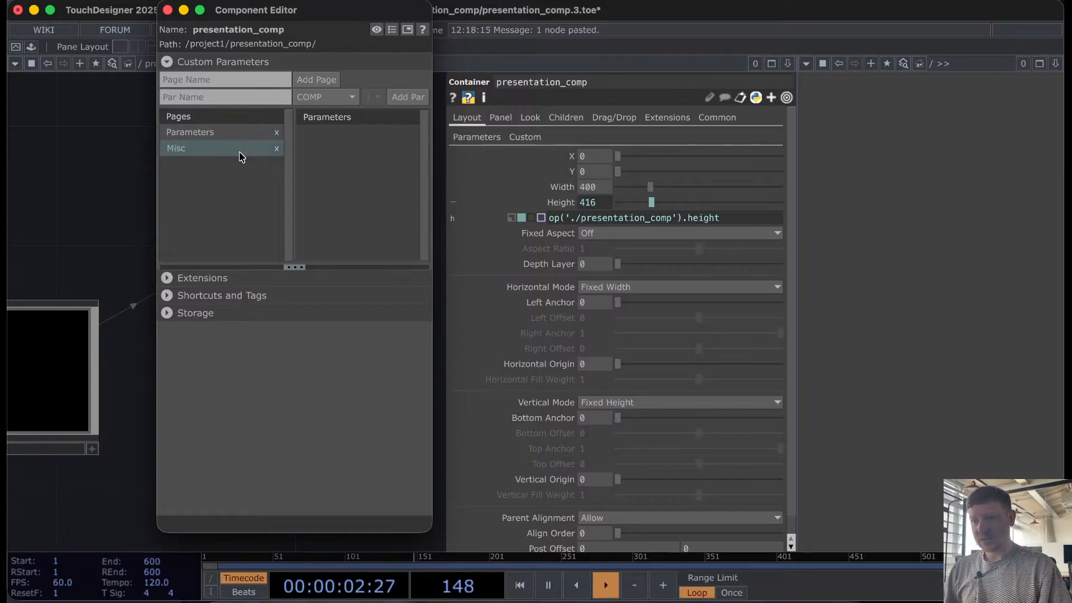
key(Return)
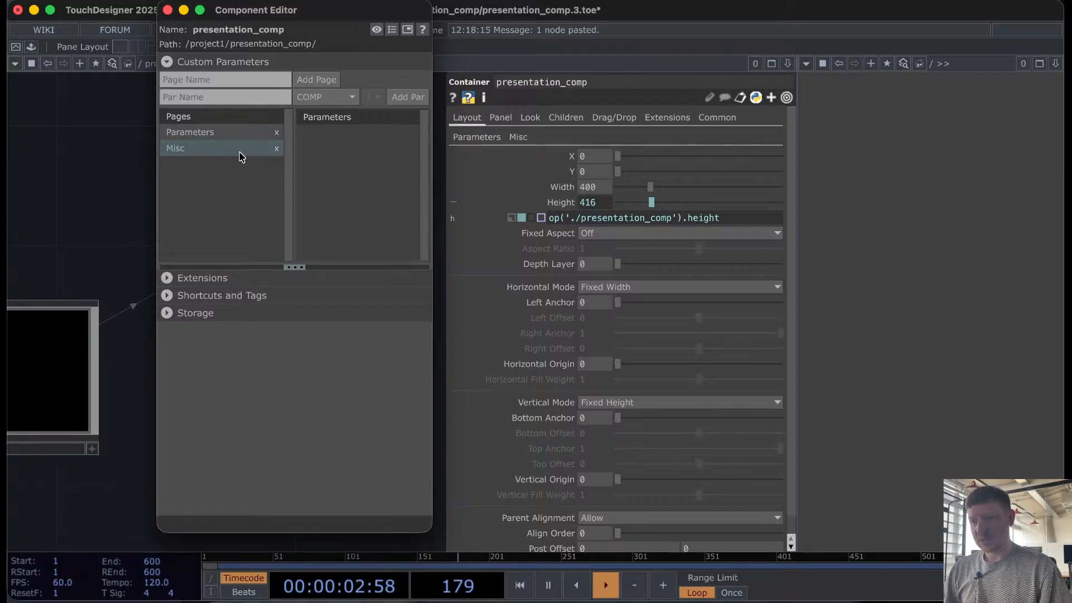
Step: Add a Str parameter named Version to the Misc page
click(313, 98)
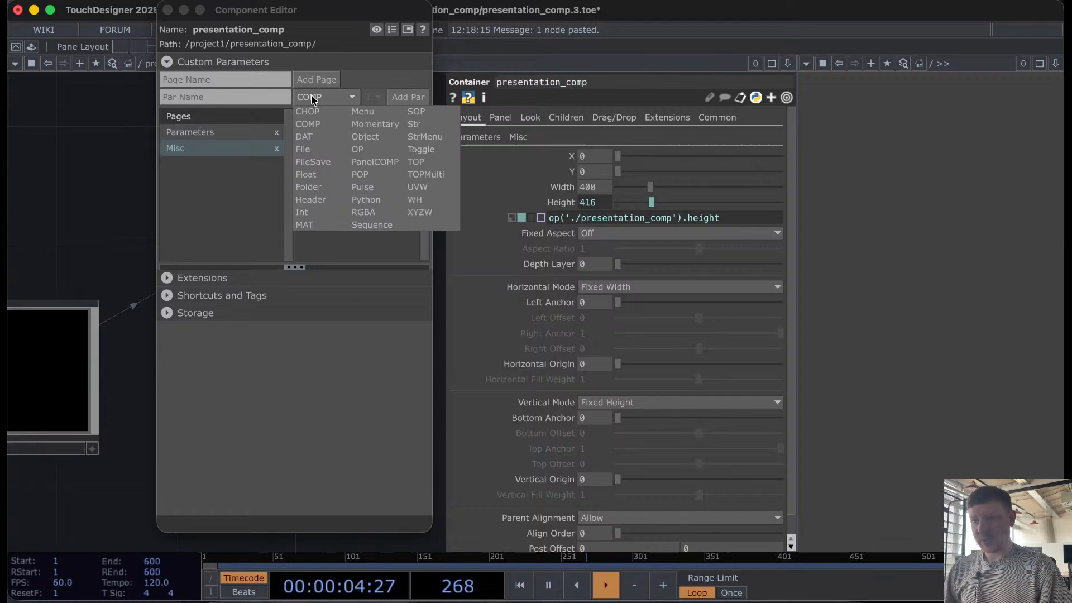
click(416, 126)
click(201, 100)
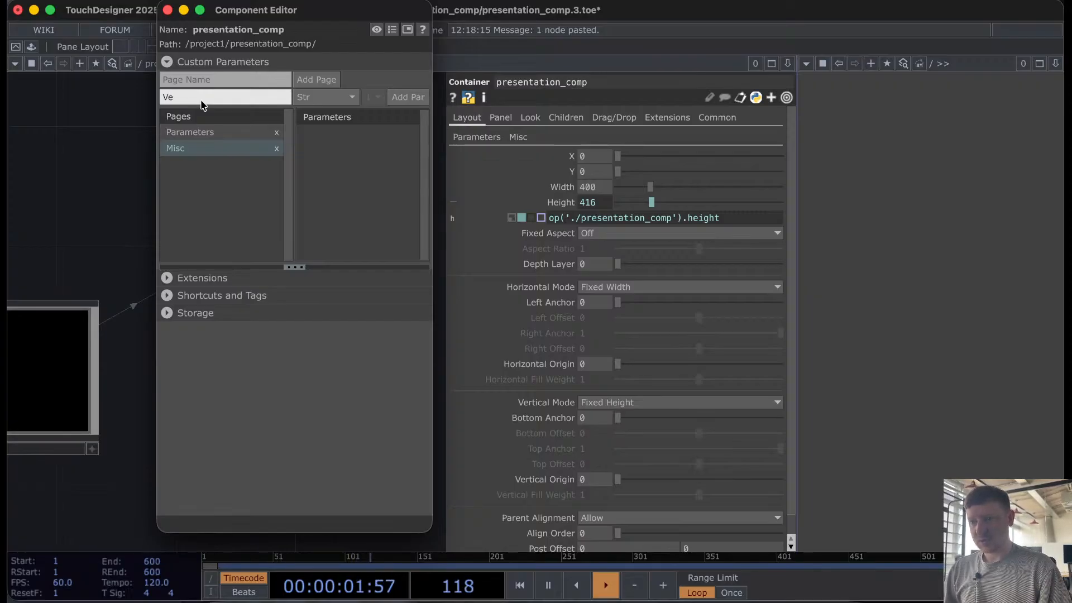
text(Version)
click(390, 102)
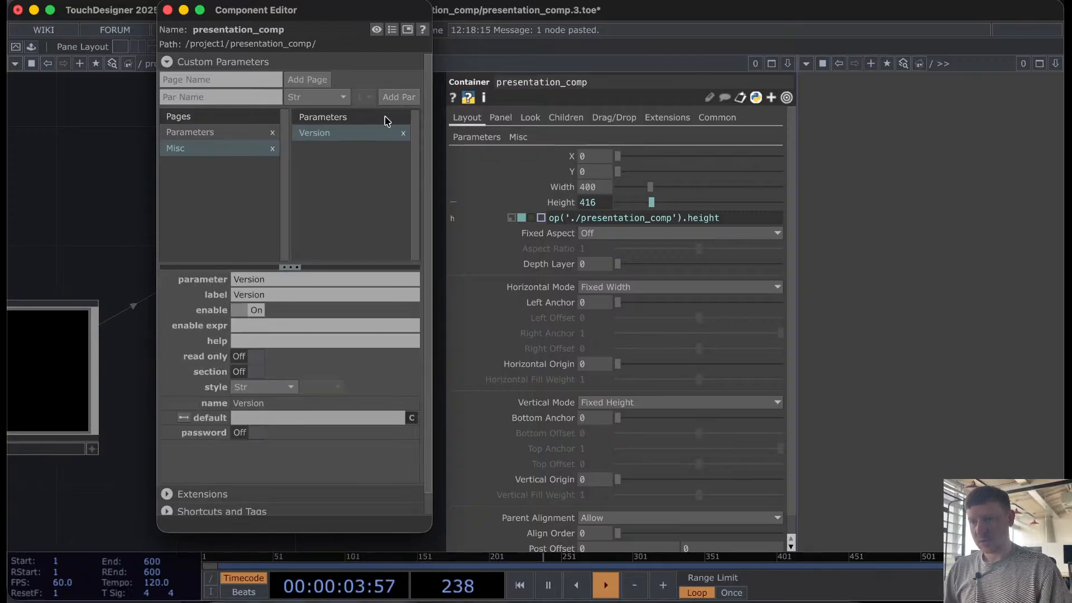
Step: Make the Version parameter read-only with default 0.0.1 and check it on presentation_comp's Misc page
click(243, 358)
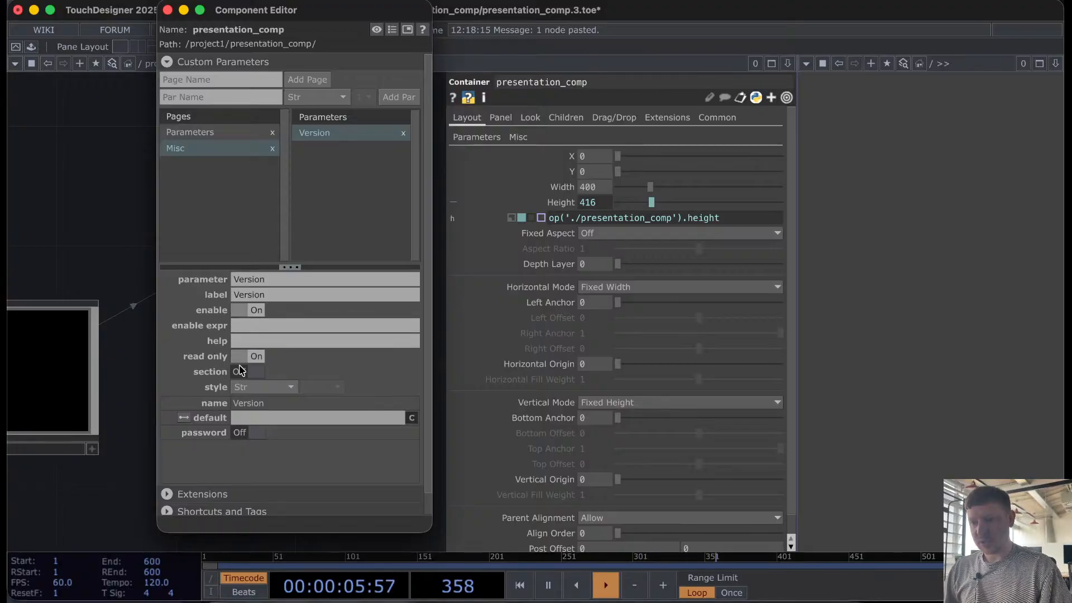
click(249, 417)
text(0.0.1)
key(Return)
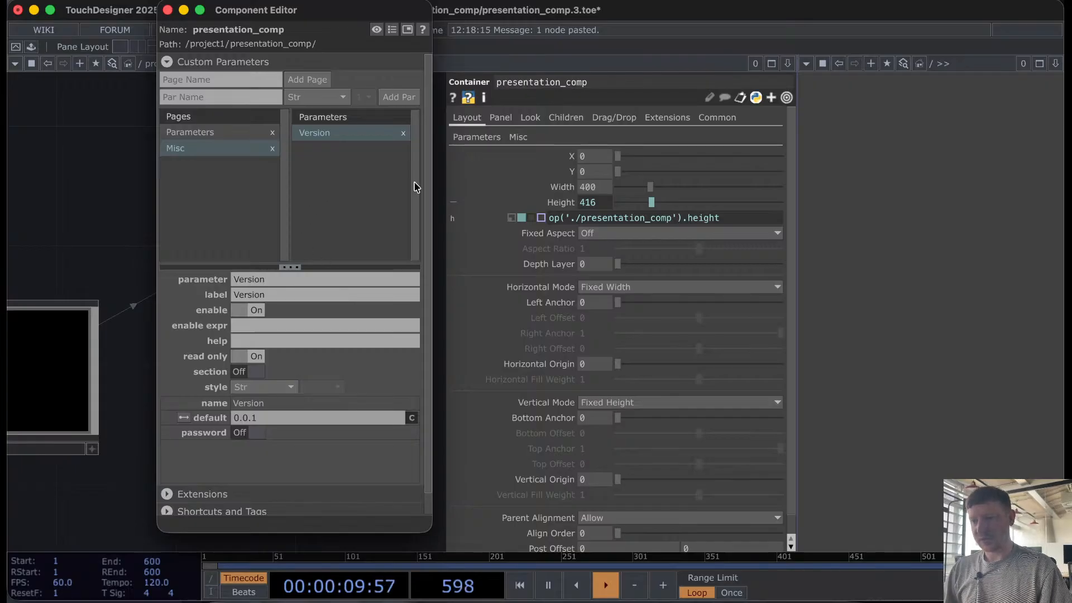
click(518, 137)
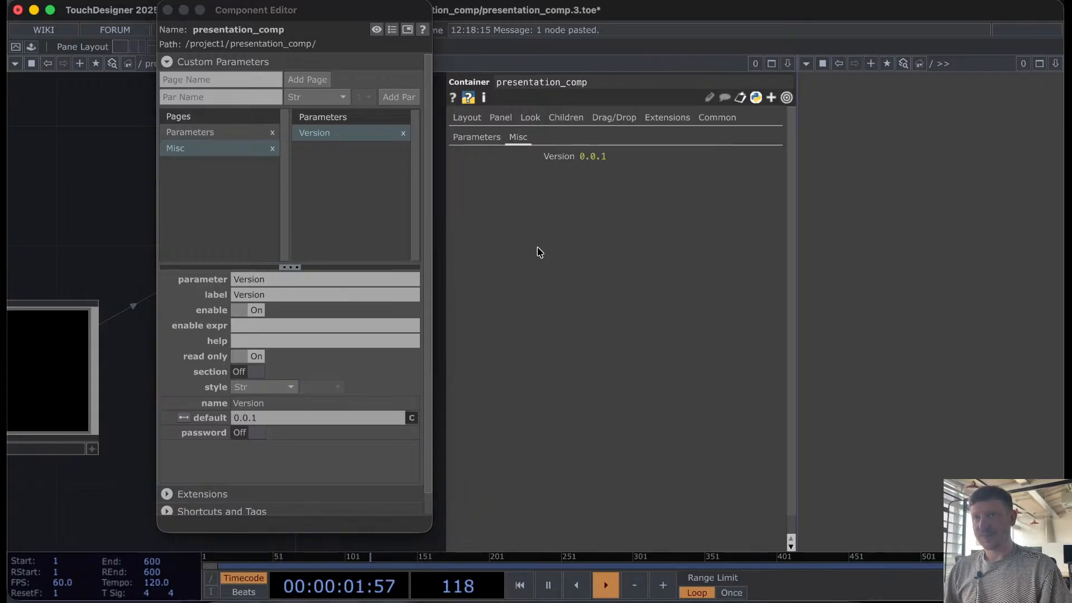
Step: Close the Component Editor and save the project
click(167, 10)
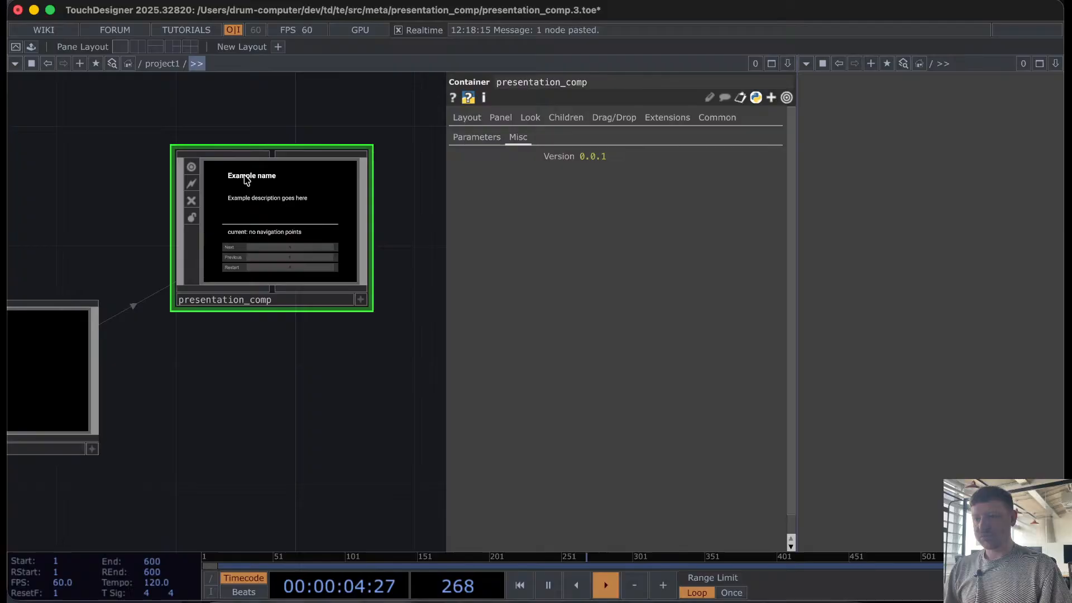
click(131, 3)
click(154, 112)
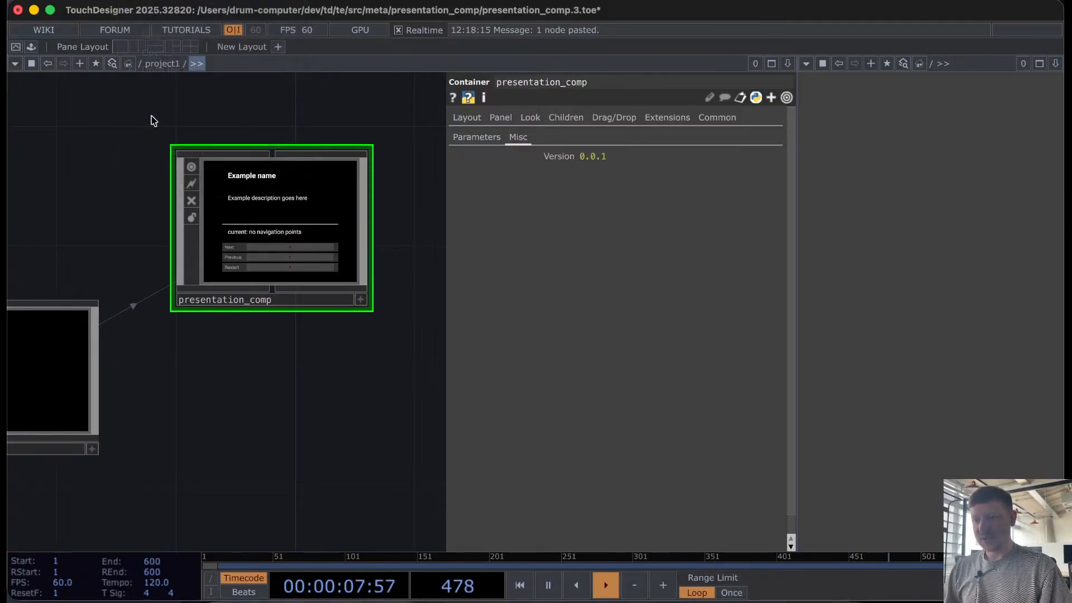
Step: Clear the Quicknav path value on presentation_comp
click(490, 137)
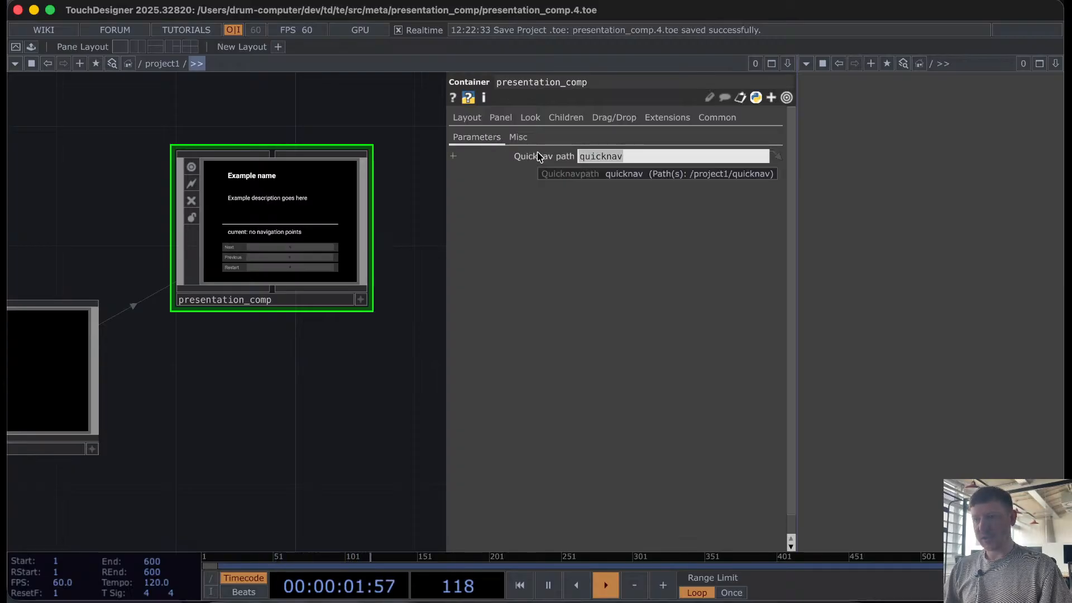
key(BackSpace)
click(351, 398)
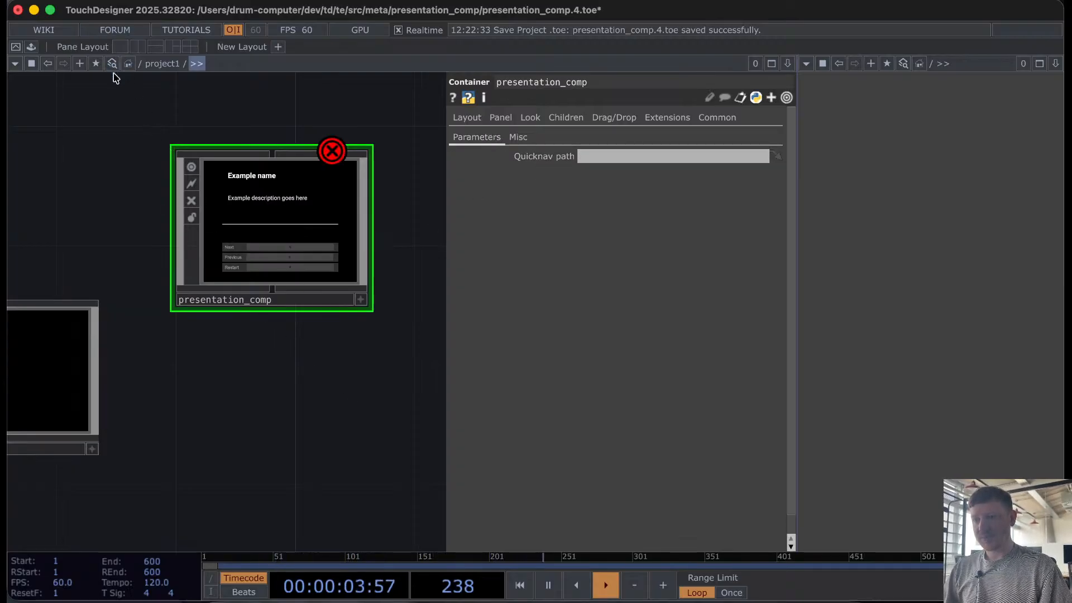
Step: Inside presentation_comp, append the fallback or '' to the Text expression of current_text
key(i)
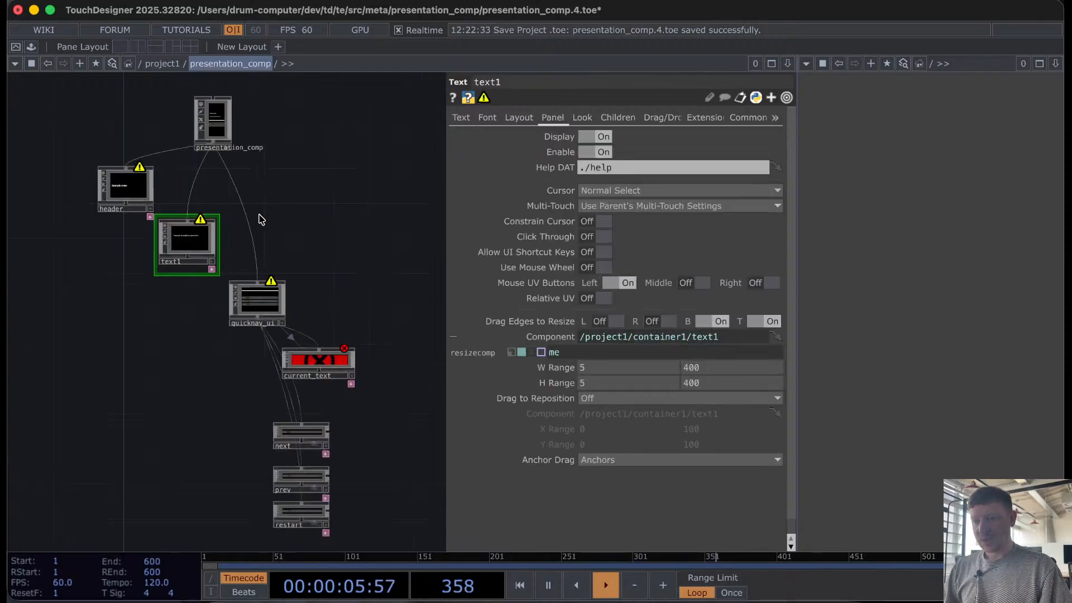
middle_drag(329, 379, 323, 343)
click(322, 342)
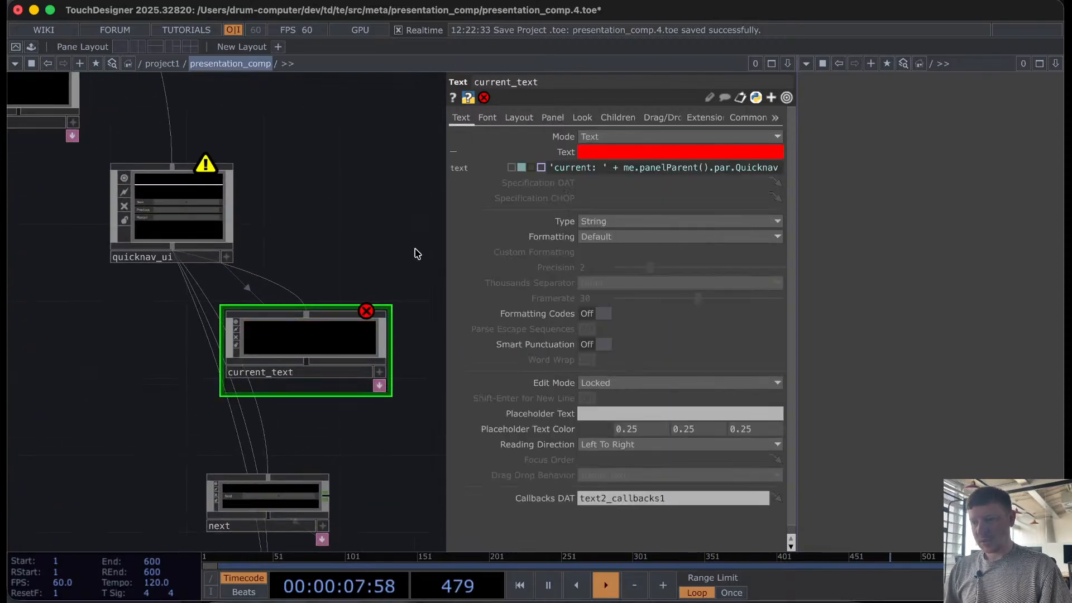
drag(447, 140, 134, 147)
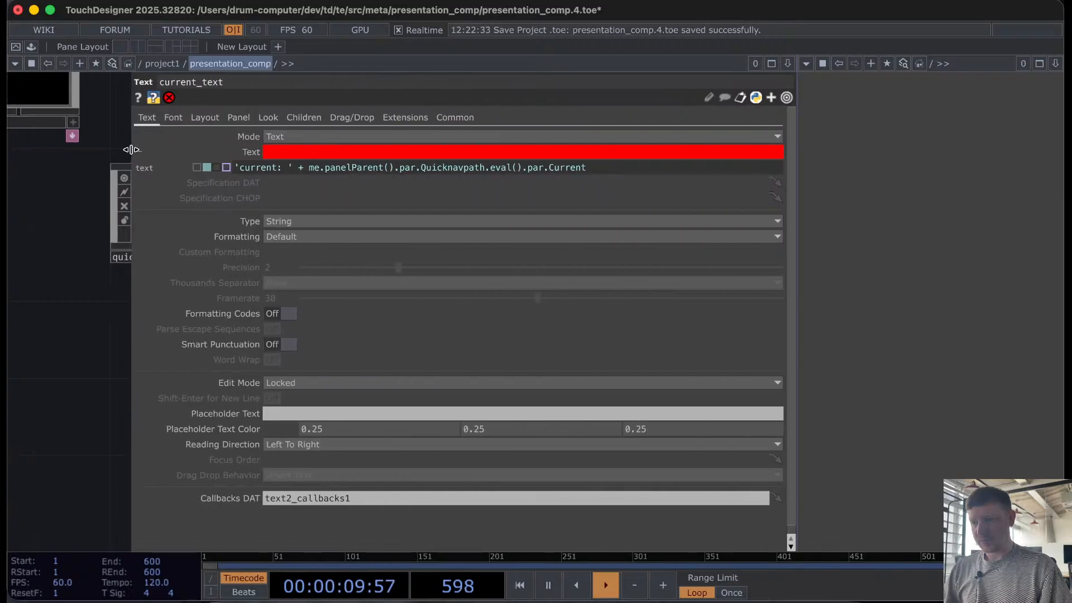
click(685, 169)
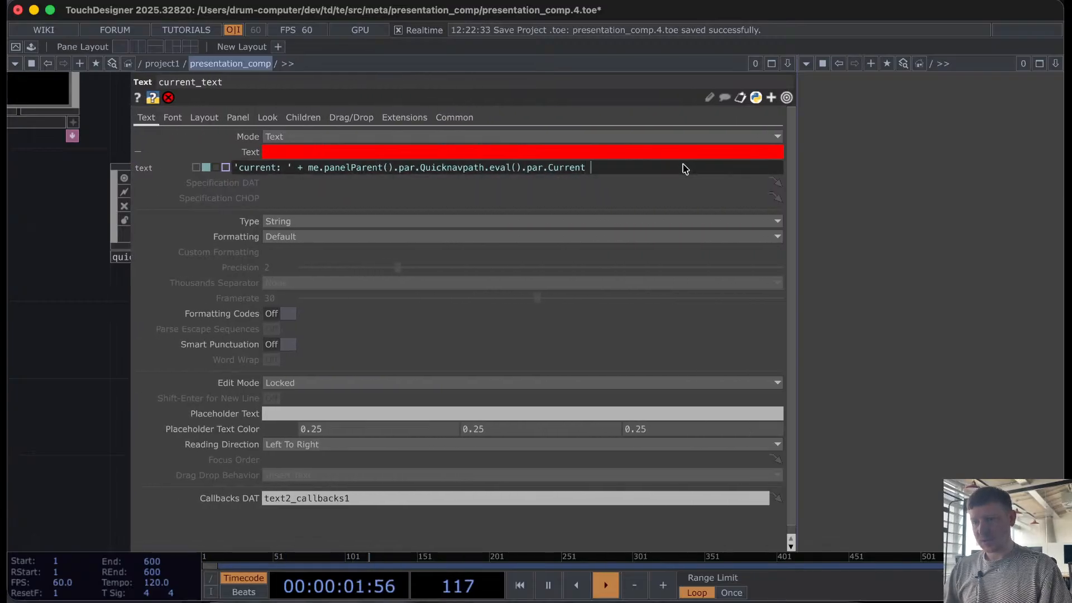
text('')
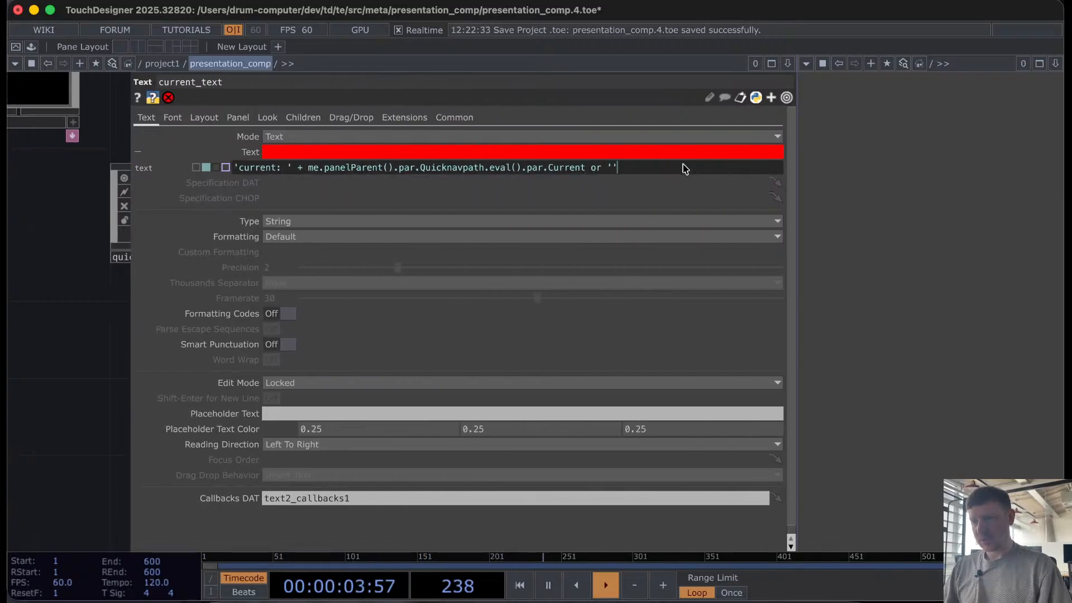
click(75, 311)
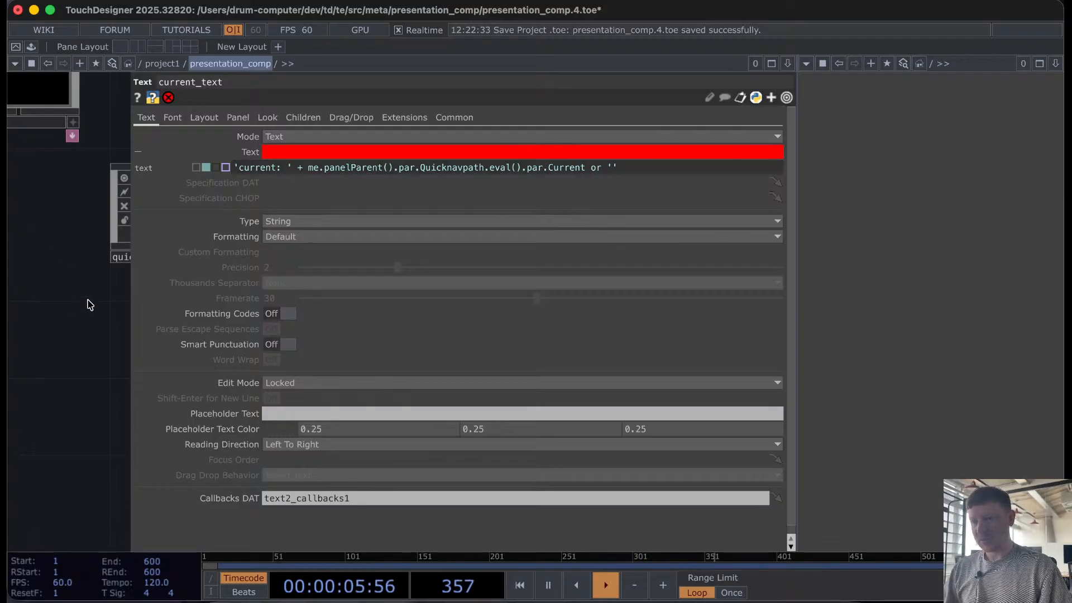
Step: Try wrapping the part of current_text's Text expression before or '' in parentheses
mouse_move(596, 177)
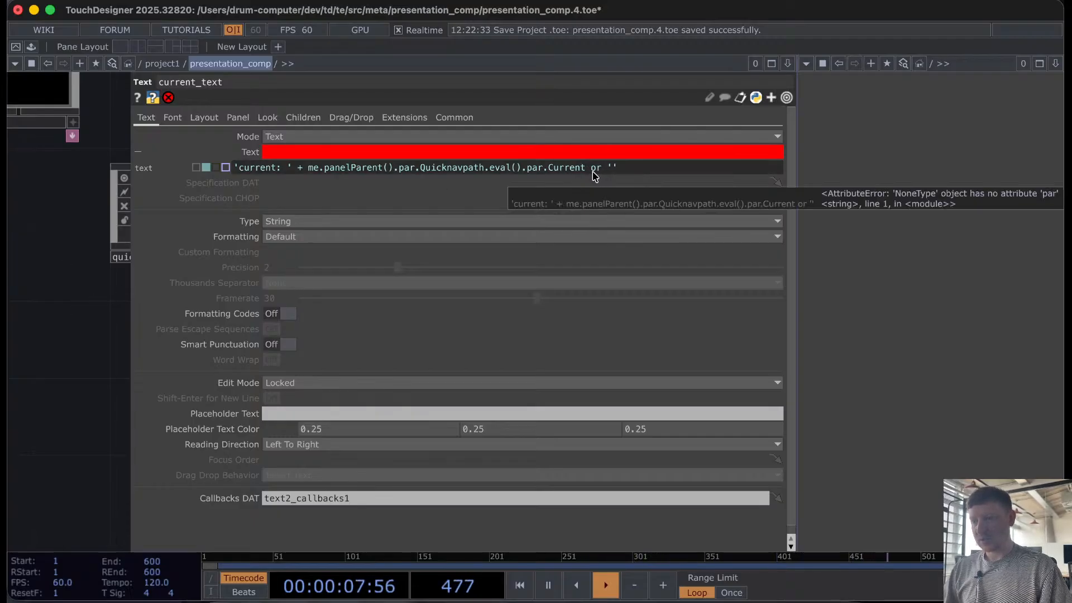
click(234, 168)
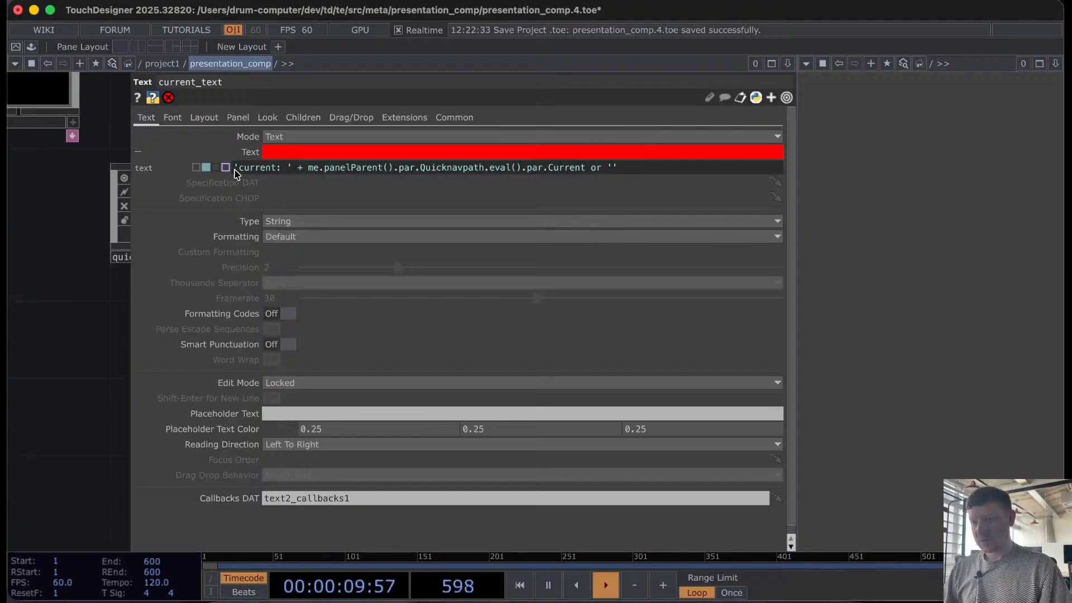
text(()
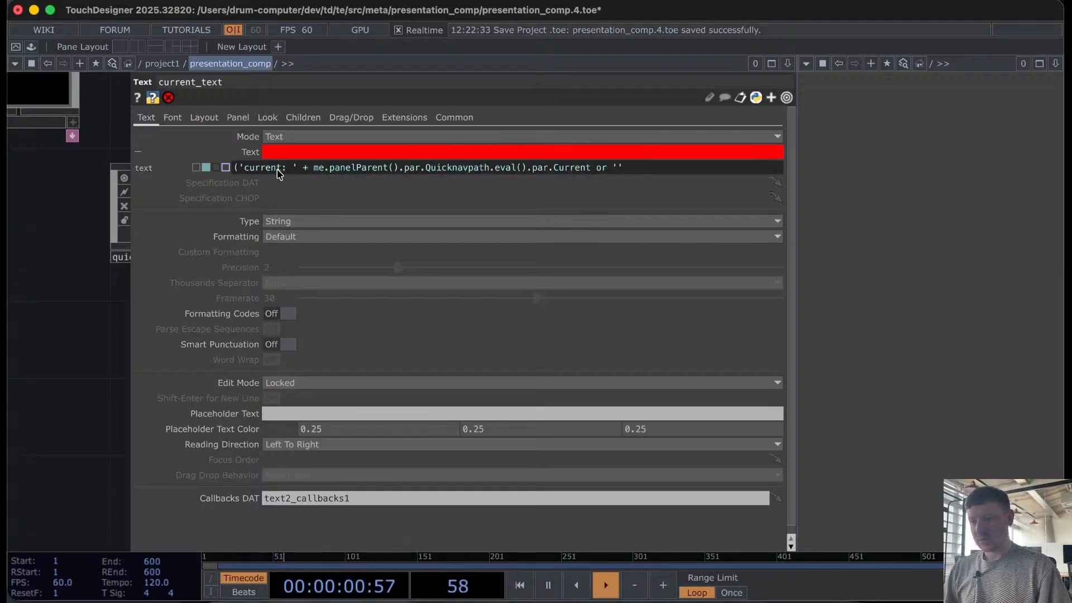
click(593, 168)
text())
click(89, 351)
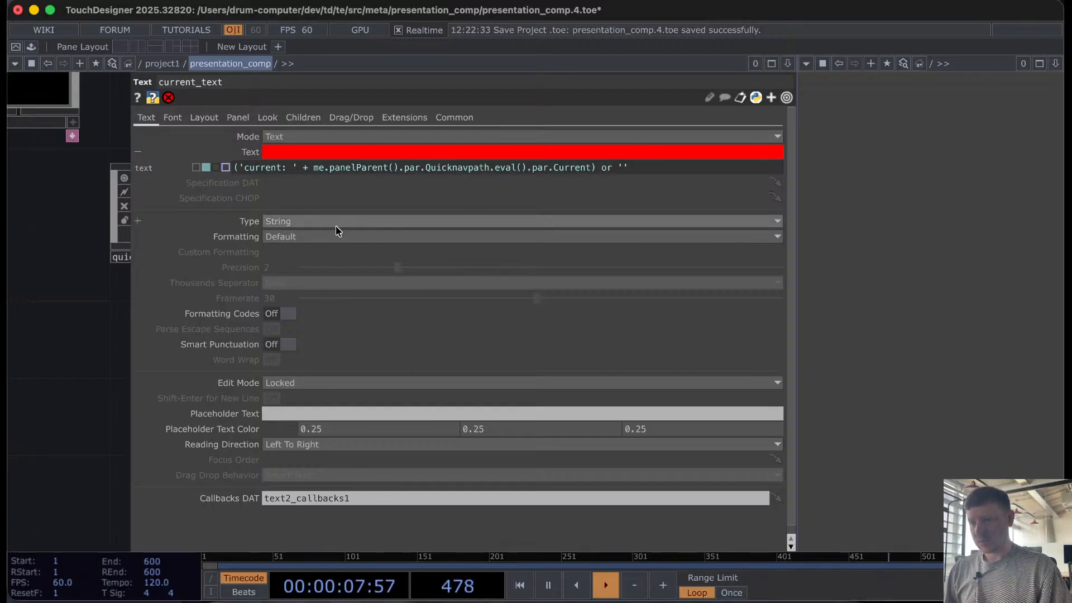
Step: Check the expression's evaluation and remove both added parentheses from current_text's Text expression
mouse_move(242, 176)
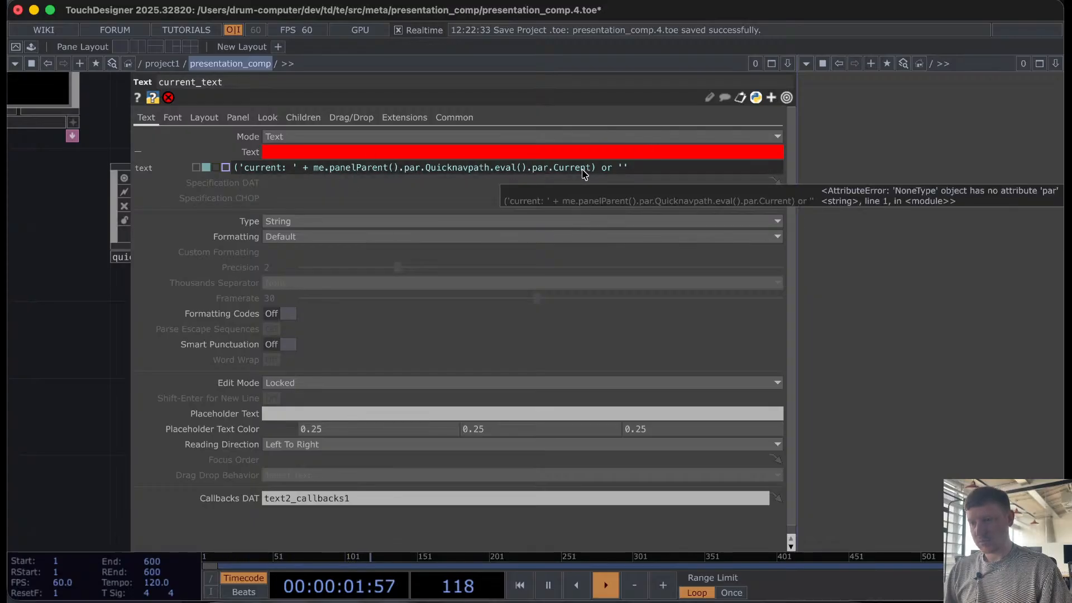
click(239, 171)
key(BackSpace)
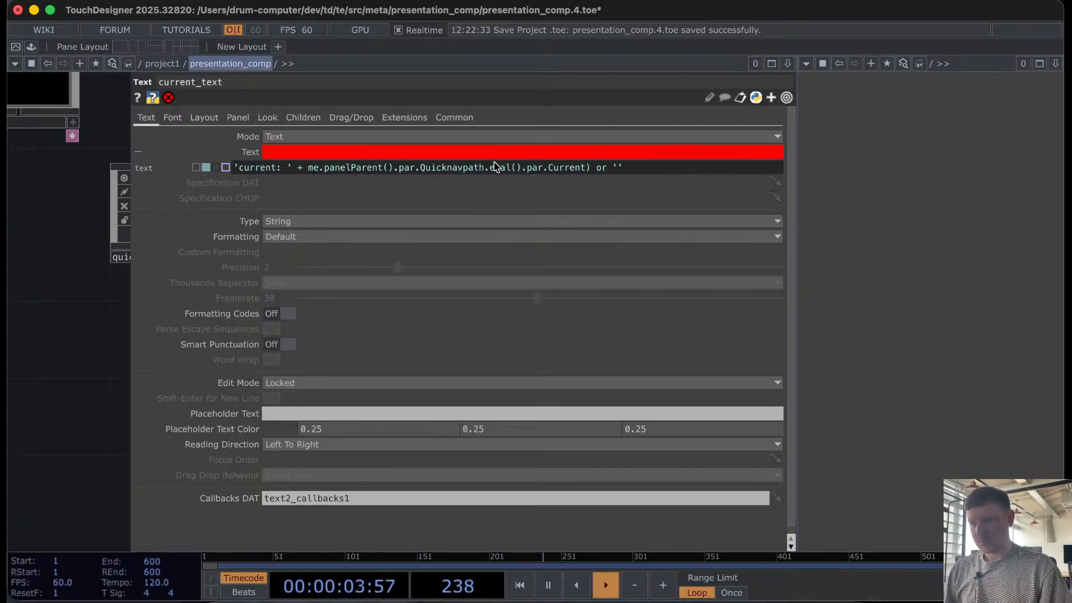
click(594, 167)
key(BackSpace)
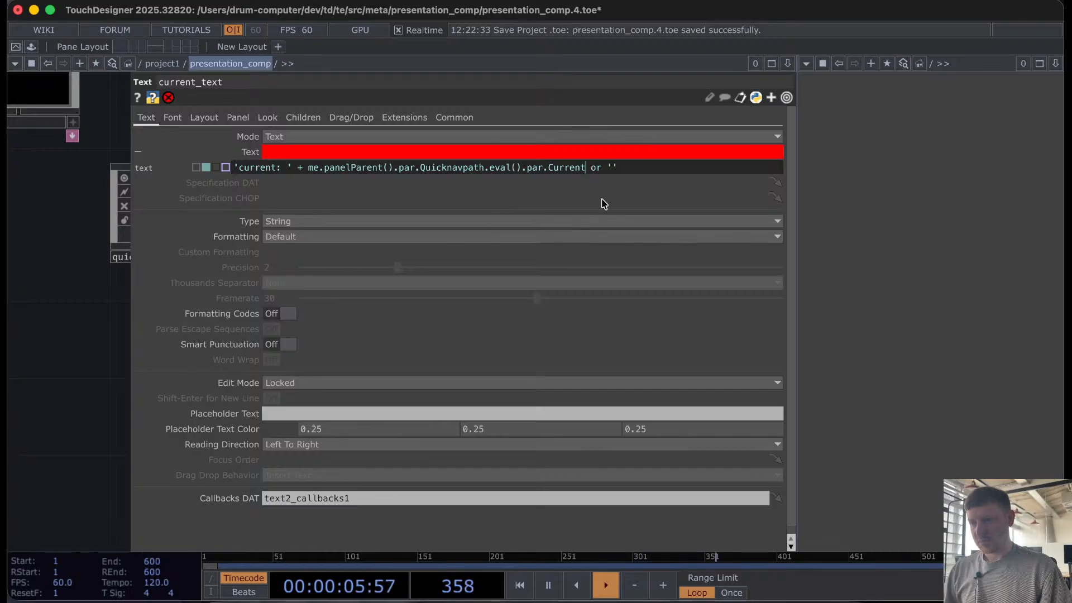
Step: Remove the or '' fallback from current_text's Text expression and close the empty second pane
drag(620, 169, 585, 178)
key(BackSpace)
click(82, 343)
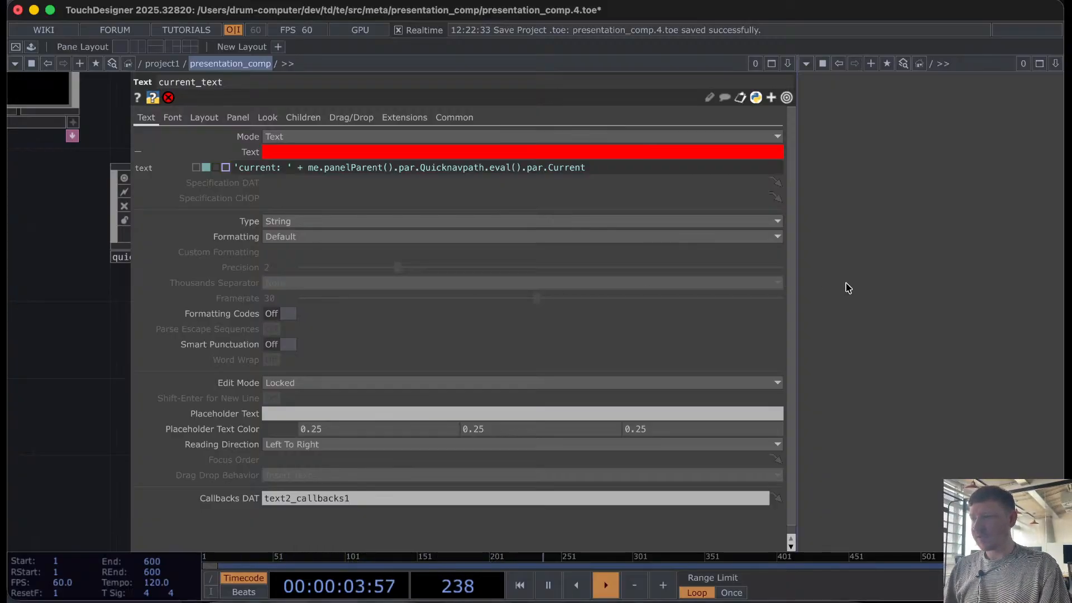
click(1056, 64)
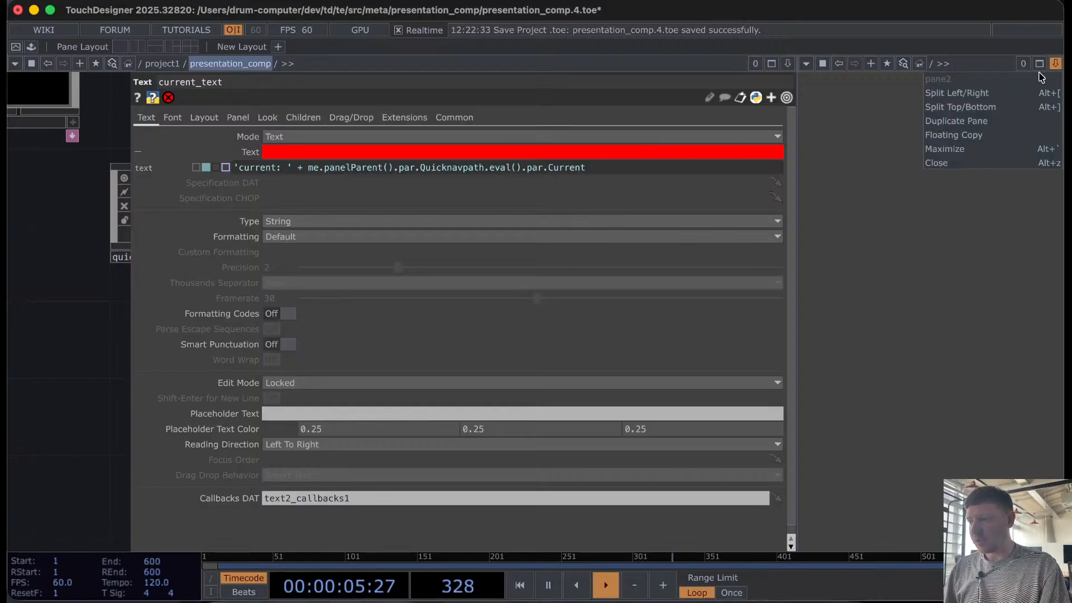
click(986, 164)
Step: Return to the project1 network and reposition presentation_comp below and to the right of the quicknav component
scroll(489, 269, down, 5)
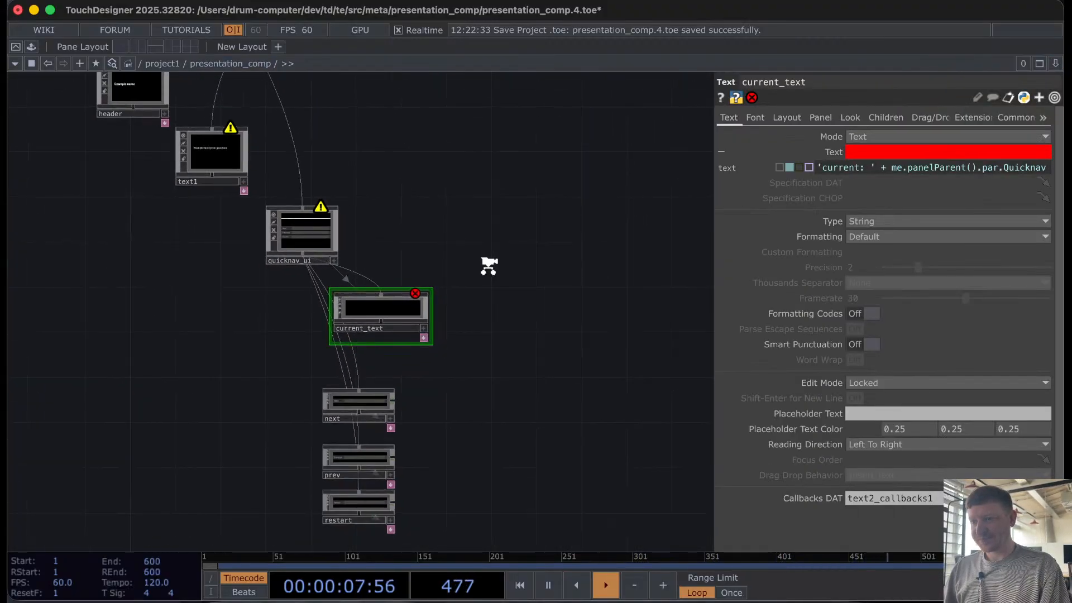
scroll(489, 267, down, 5)
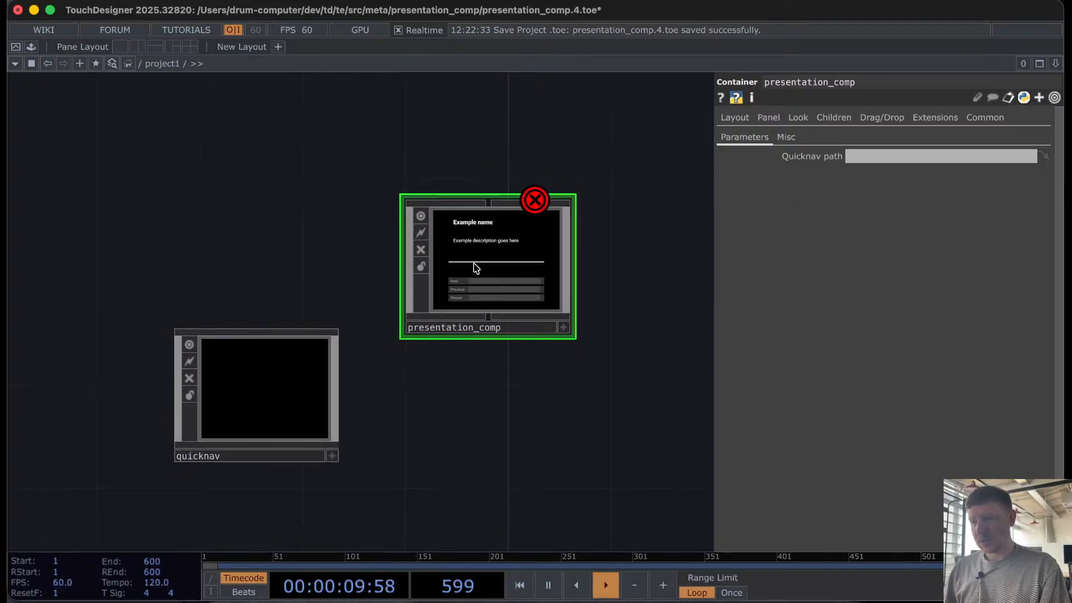
drag(476, 268, 578, 269)
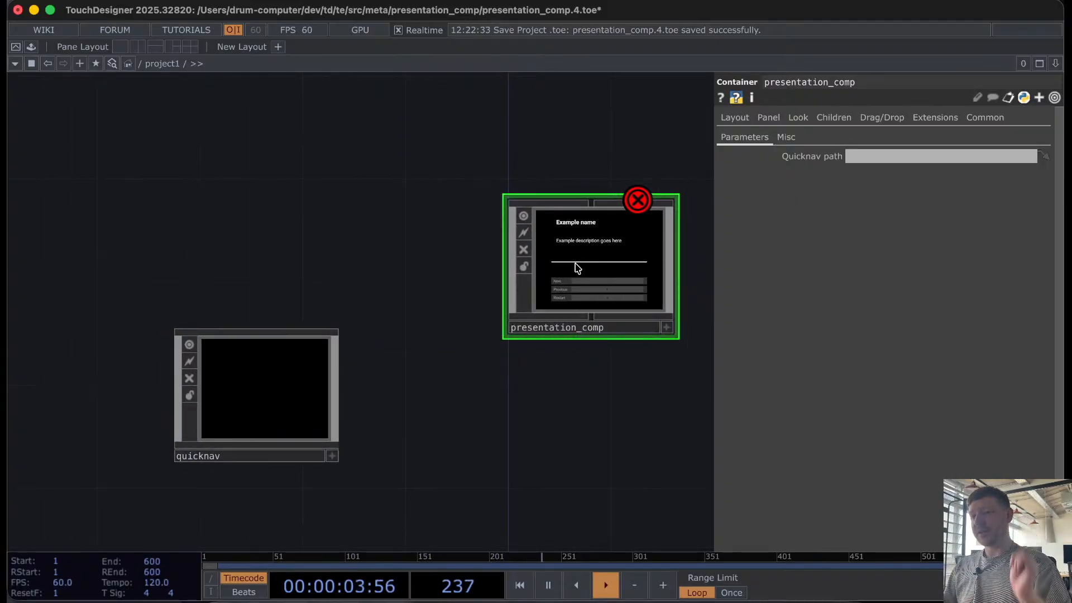
scroll(575, 261, down, 2)
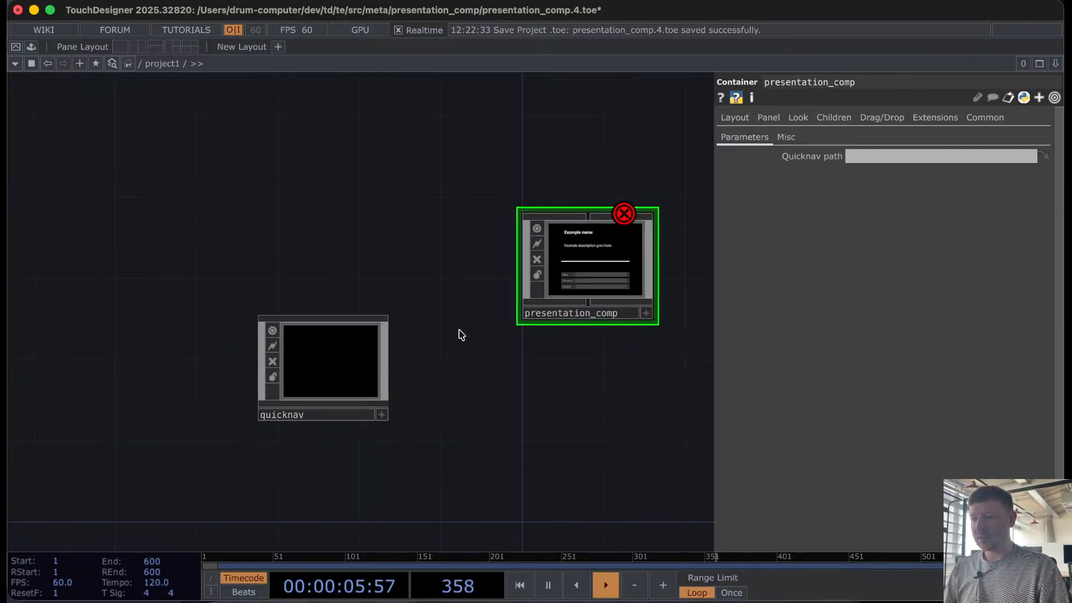
drag(597, 363, 441, 297)
drag(441, 215, 417, 401)
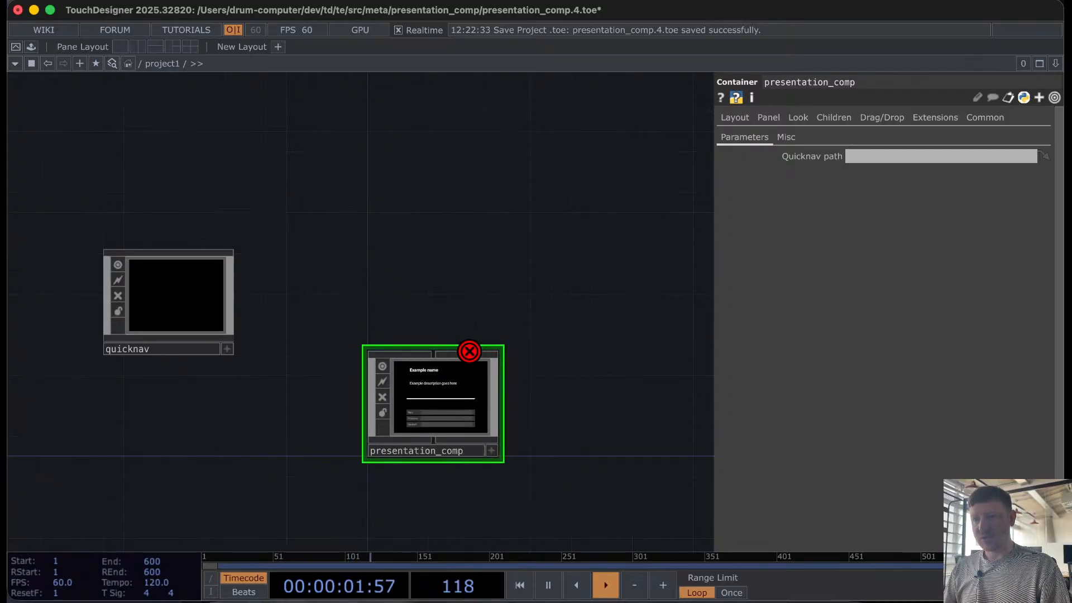
Step: Save the presentation_comp project file with the latest changes
key(F11)
click(374, 145)
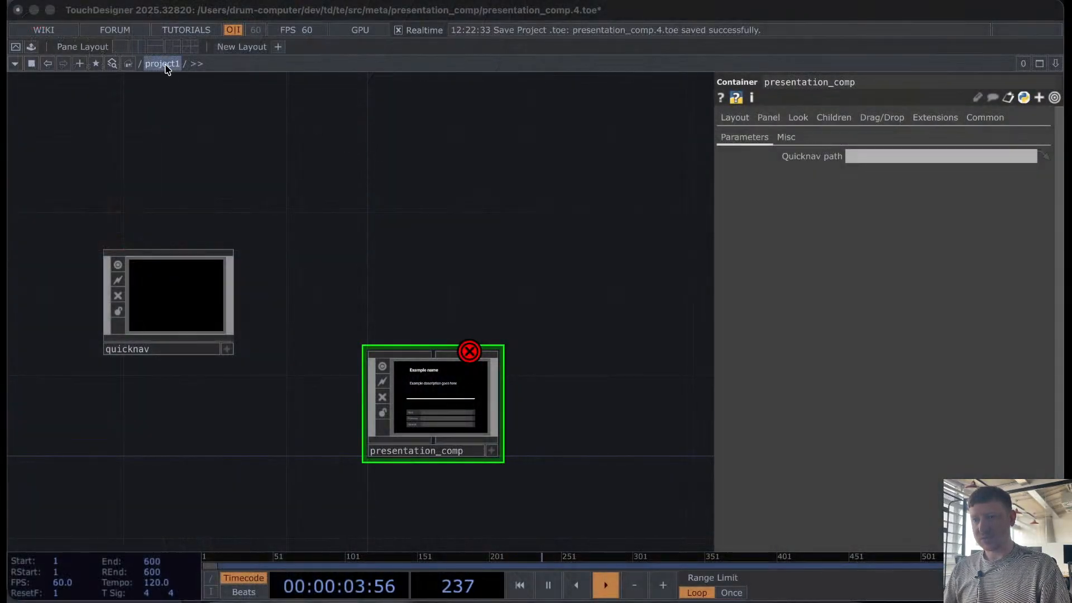
click(92, 1)
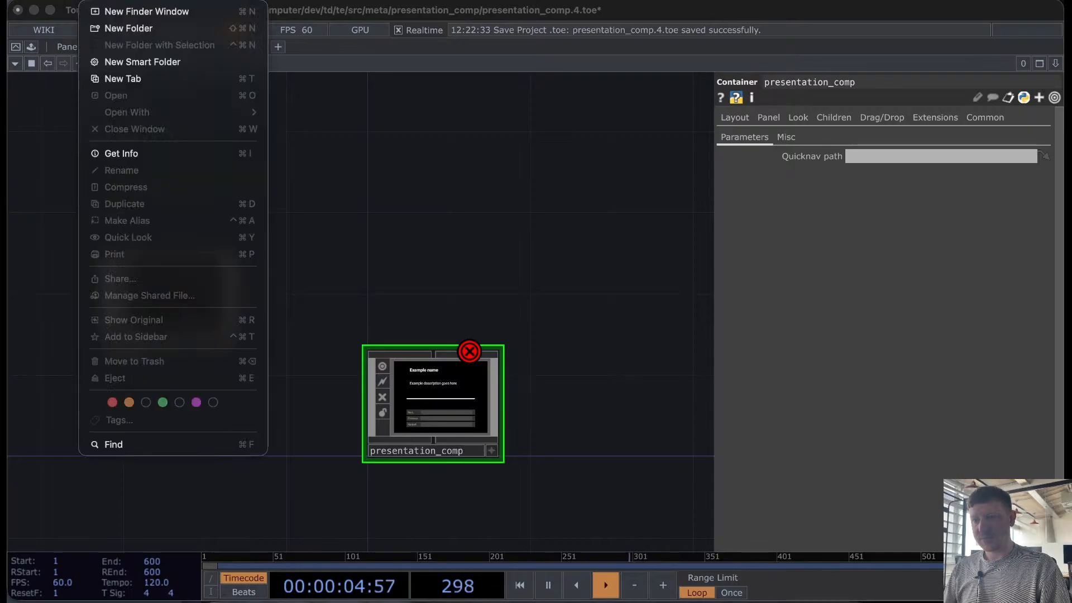
click(58, 162)
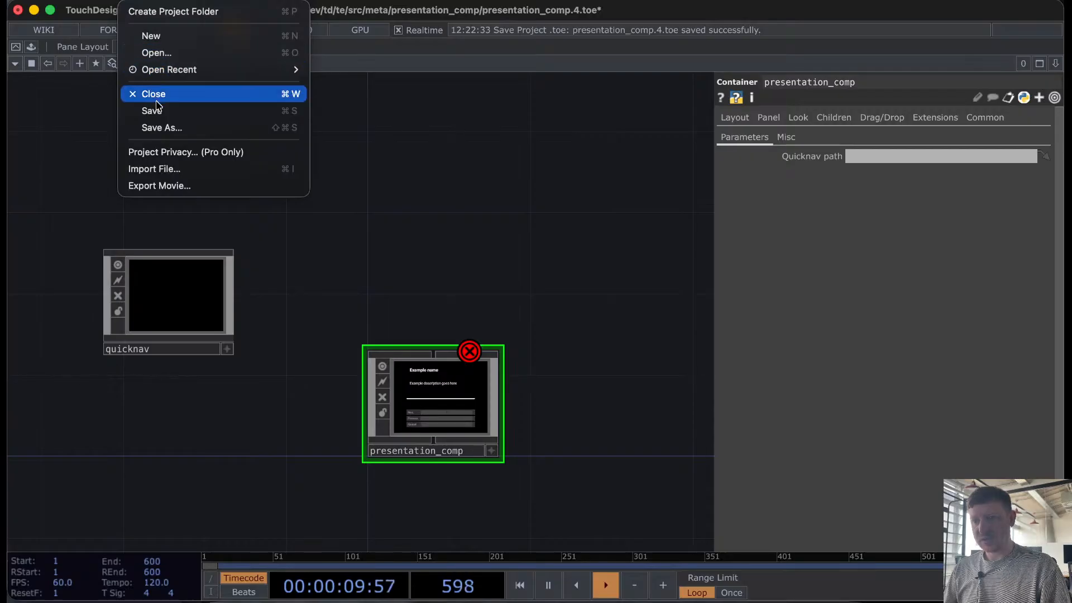
click(151, 110)
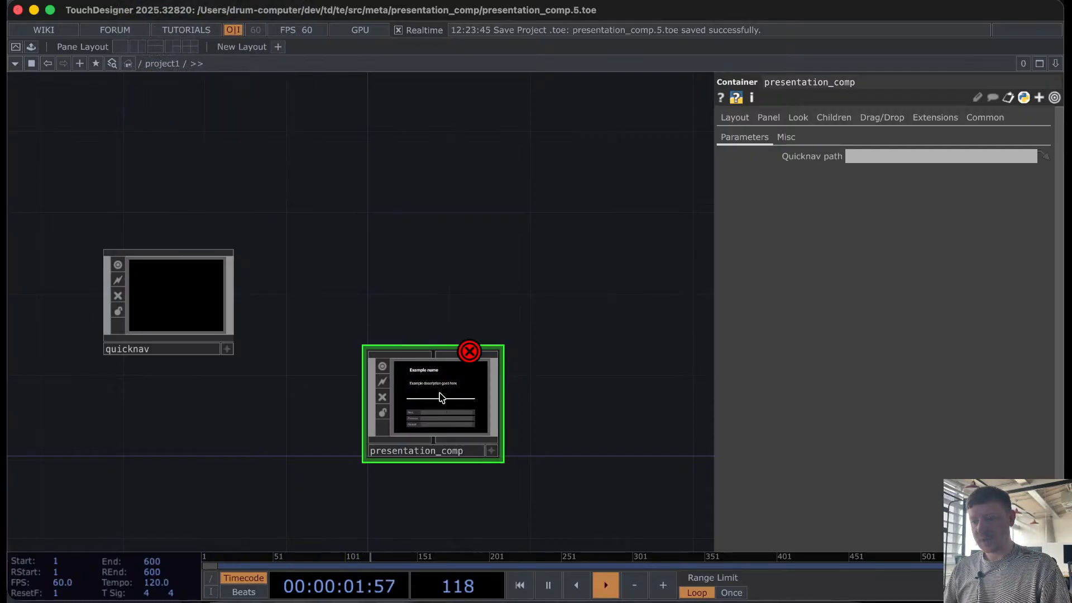
Step: Save the presentation_comp container as a component file named presentation_comp in a new folder called release inside the project folder
right_click(443, 393)
click(459, 366)
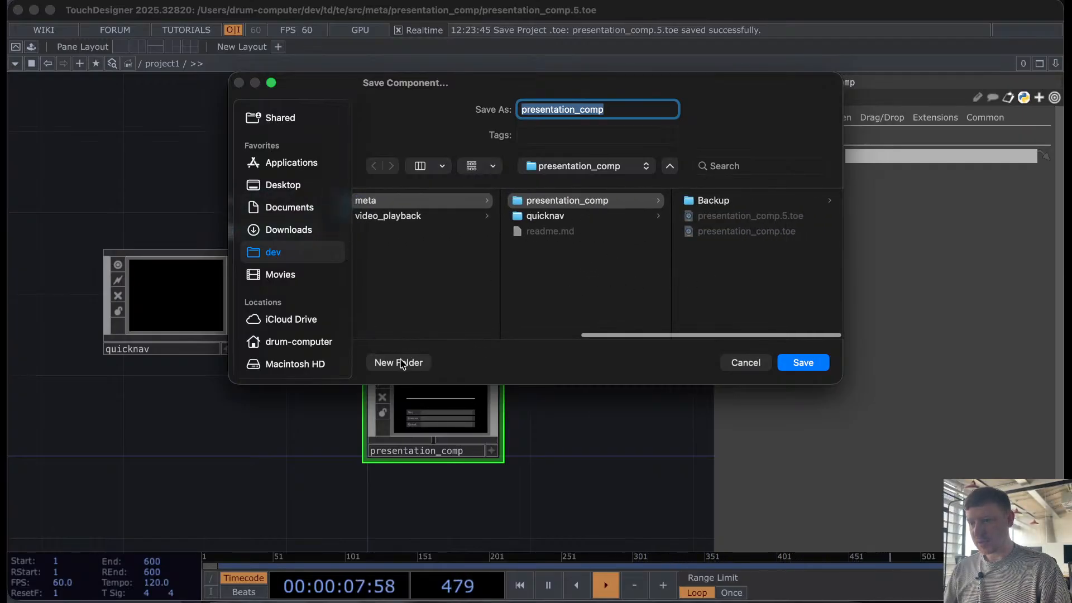
click(400, 363)
text(rele)
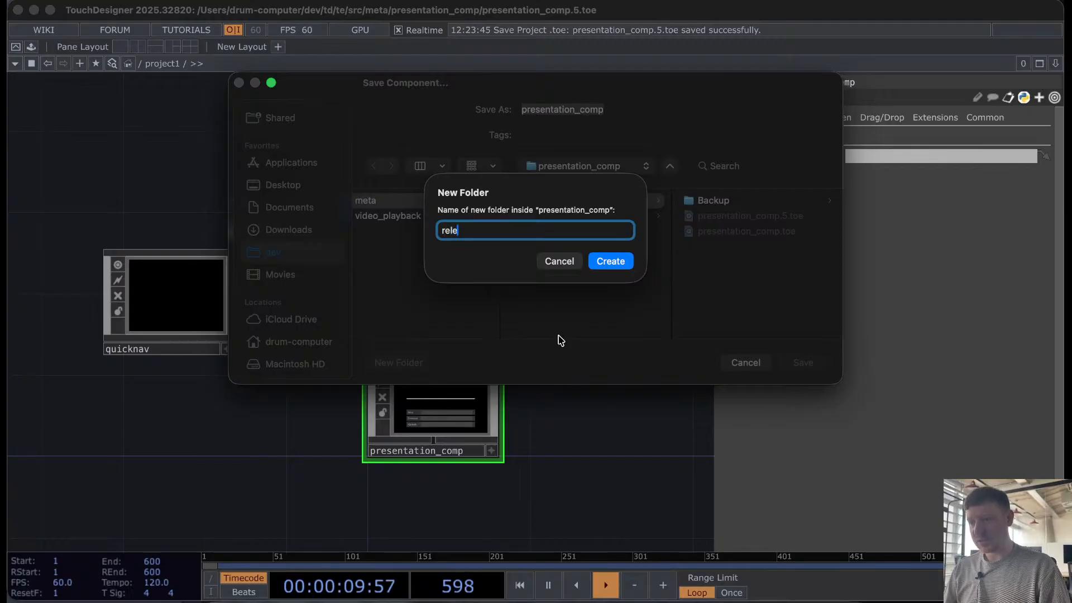
text(r)
text(se)
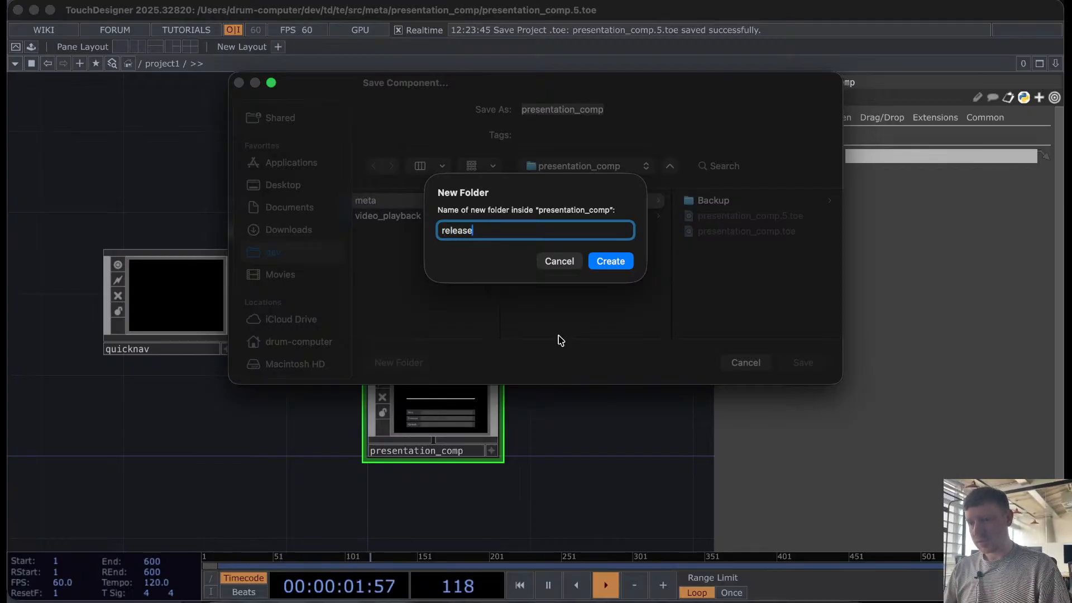
click(614, 263)
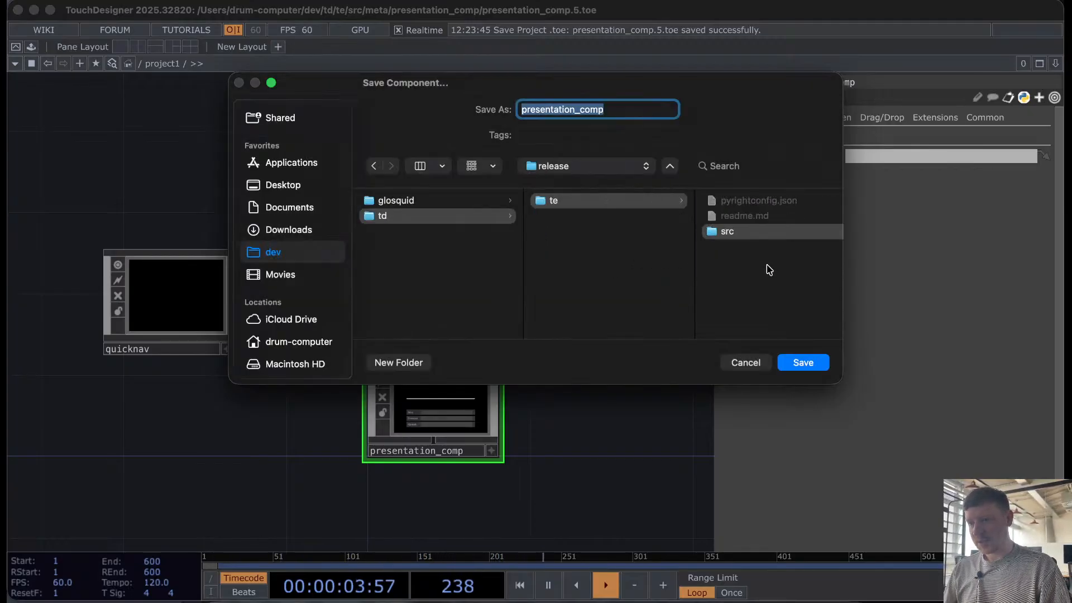
scroll(767, 264, right, 15)
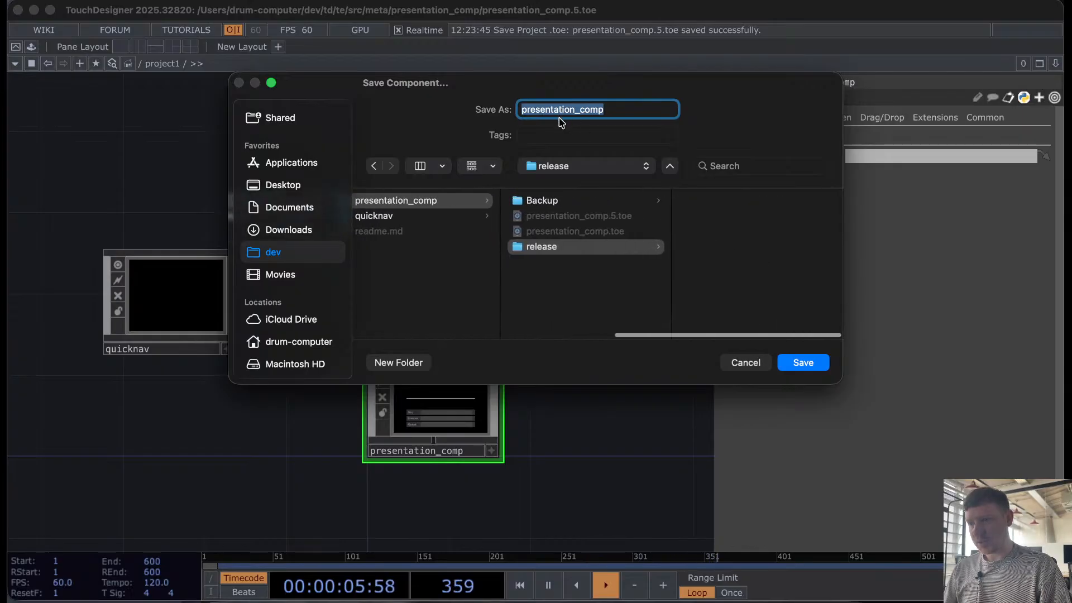
click(803, 363)
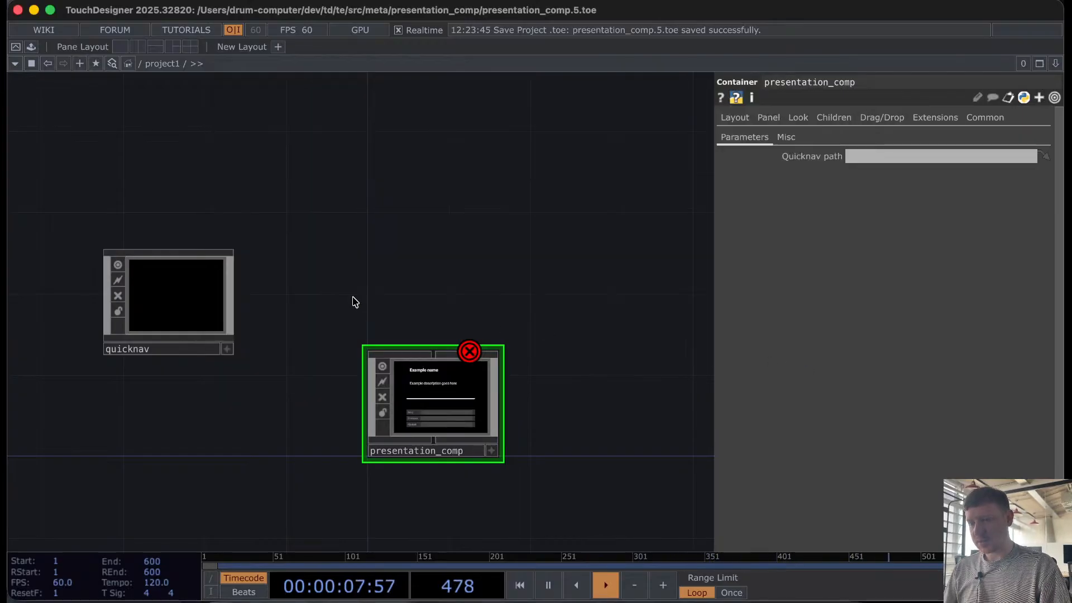
Step: Switch to the kitty terminal and check the git status of the te repository with gst
key(super+Tab)
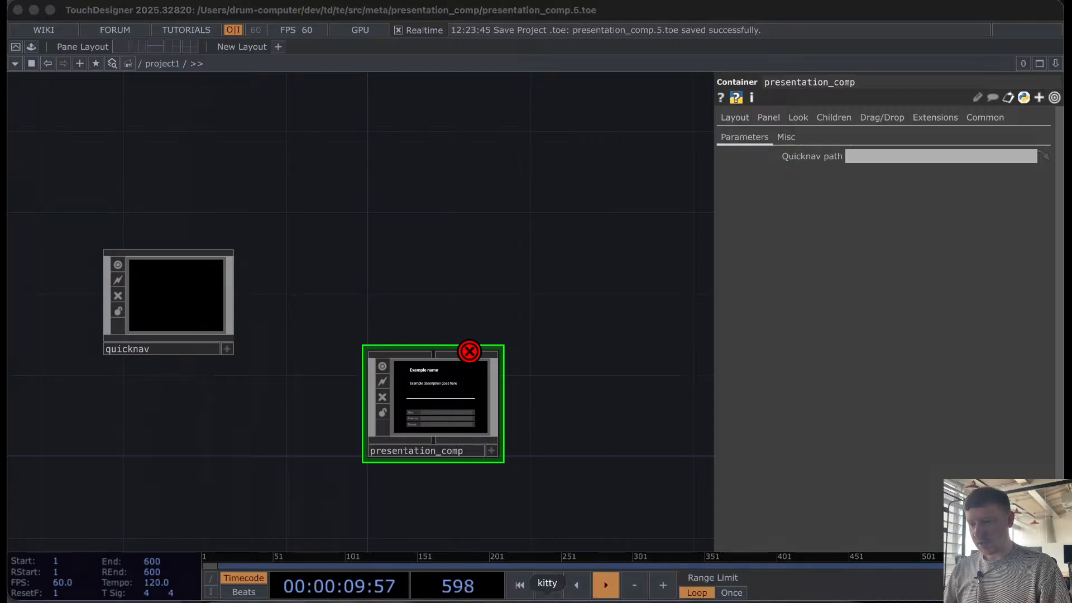
text(gst)
key(Return)
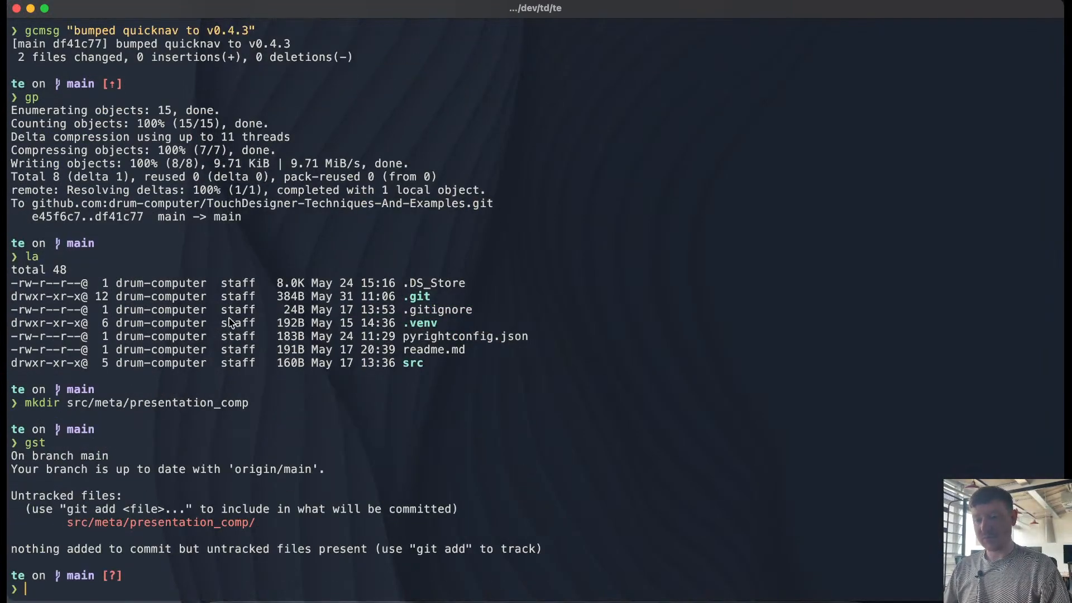
Step: Change to the src/meta/presentation_comp directory and check the git status there with gst
text(cd src/)
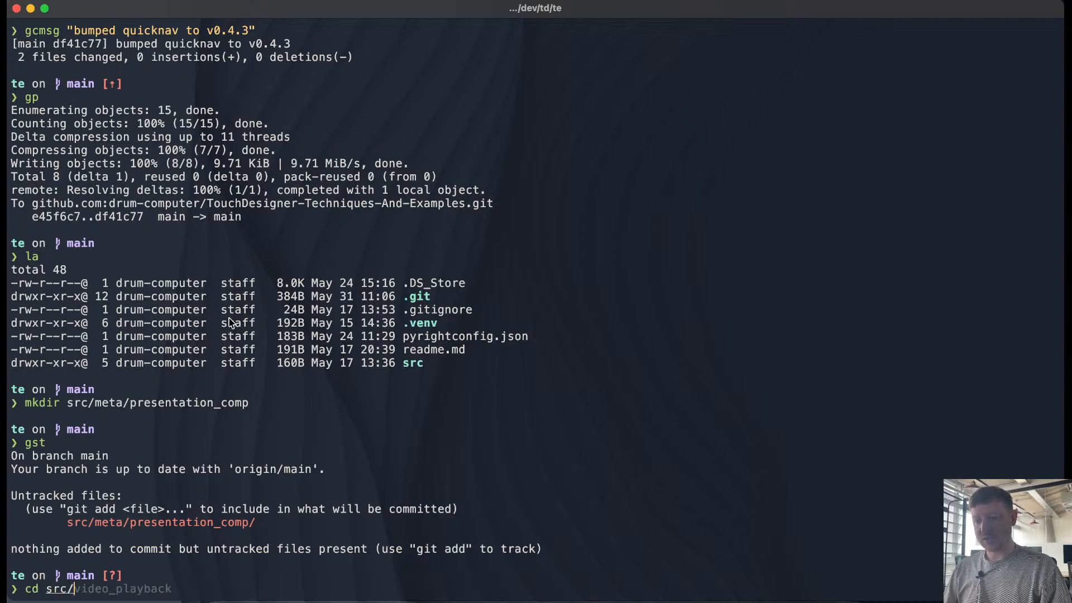
text(meta/pr)
key(Tab)
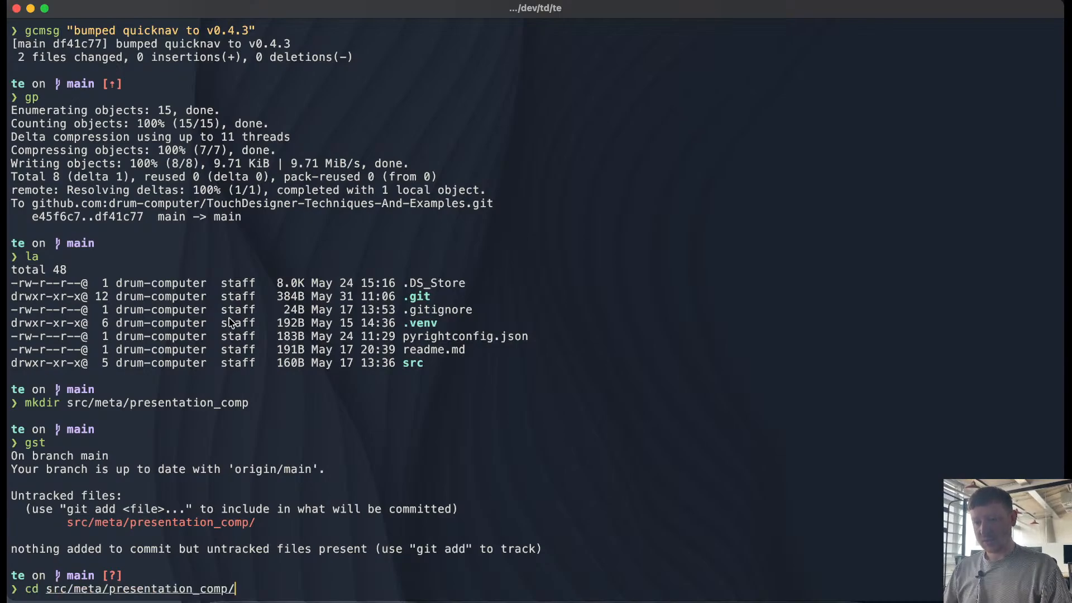
key(Return)
text(gst)
key(Return)
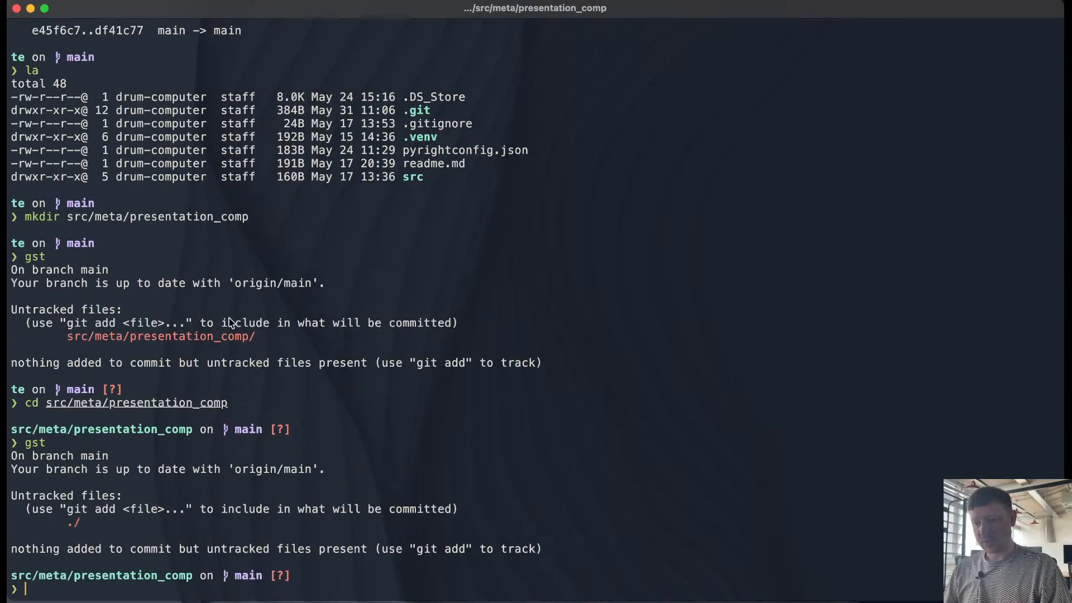
Step: List all files in the presentation_comp directory with la
key(BackSpace)
text(l)
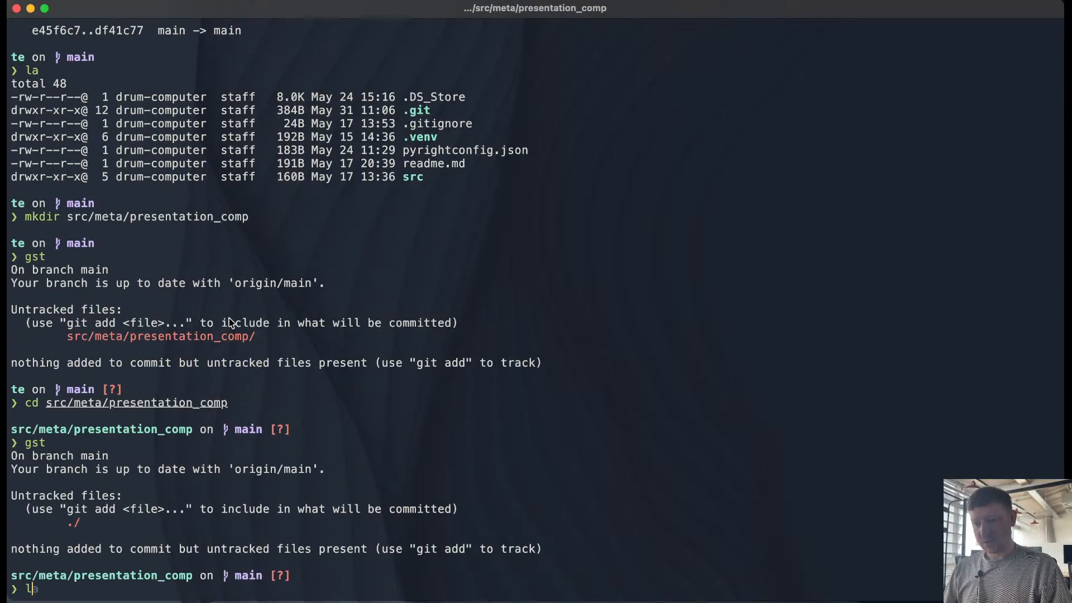
text(a)
key(Return)
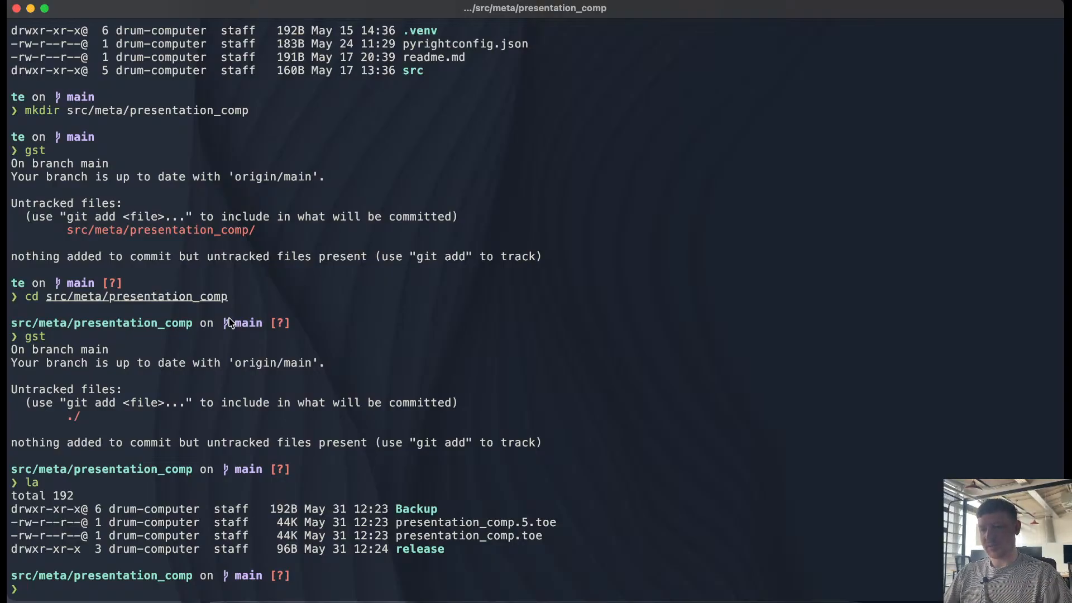
Step: Go back up three directories to the repository root and print the contents of .gitignore
text(cd ../)
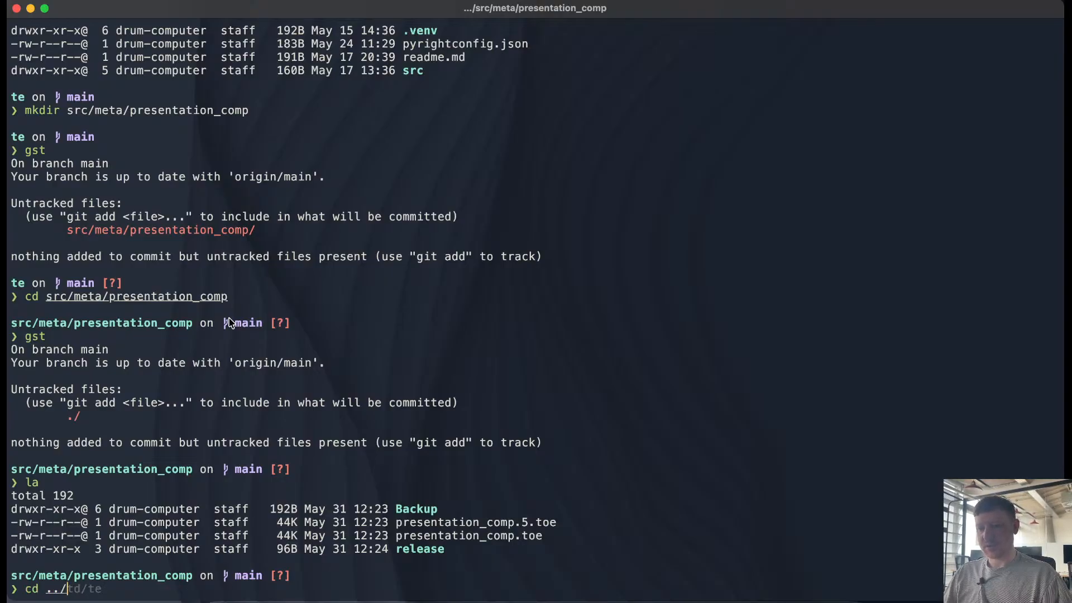
text(../../..)
key(Return)
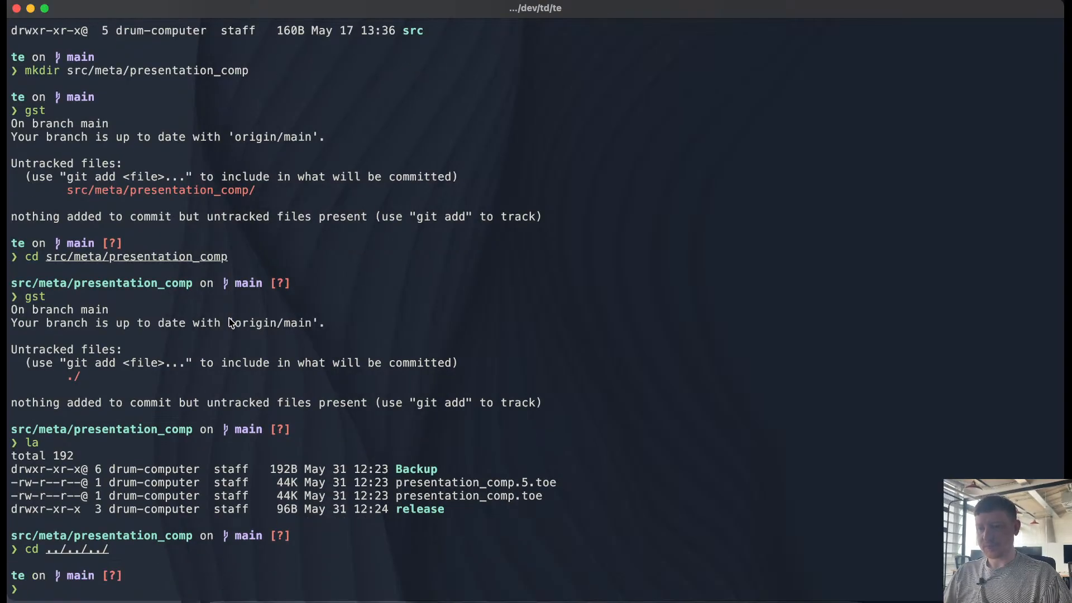
text(c)
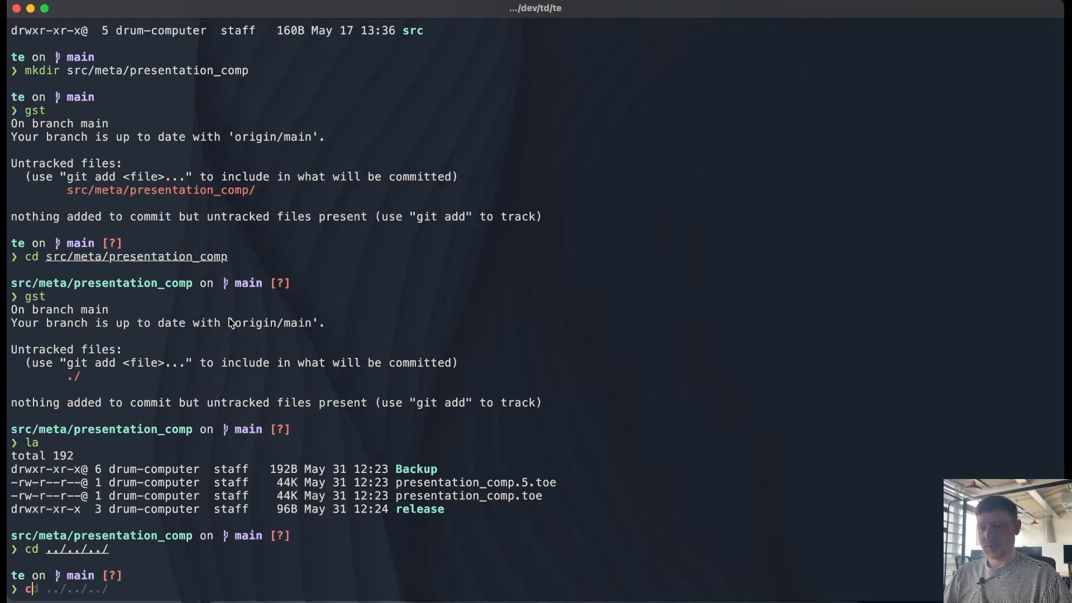
text(at .gitignore)
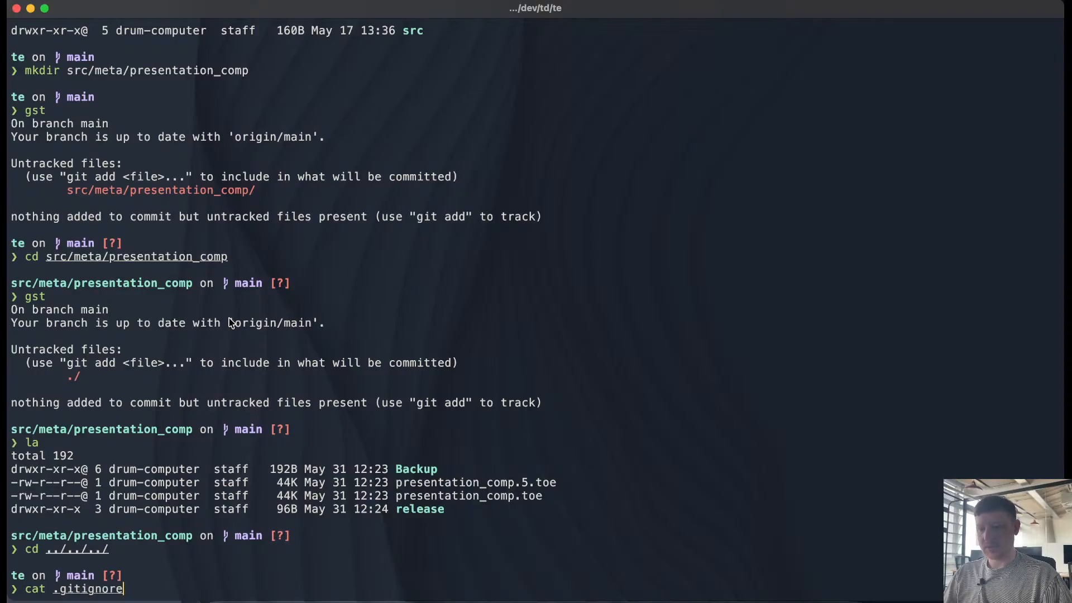
key(Return)
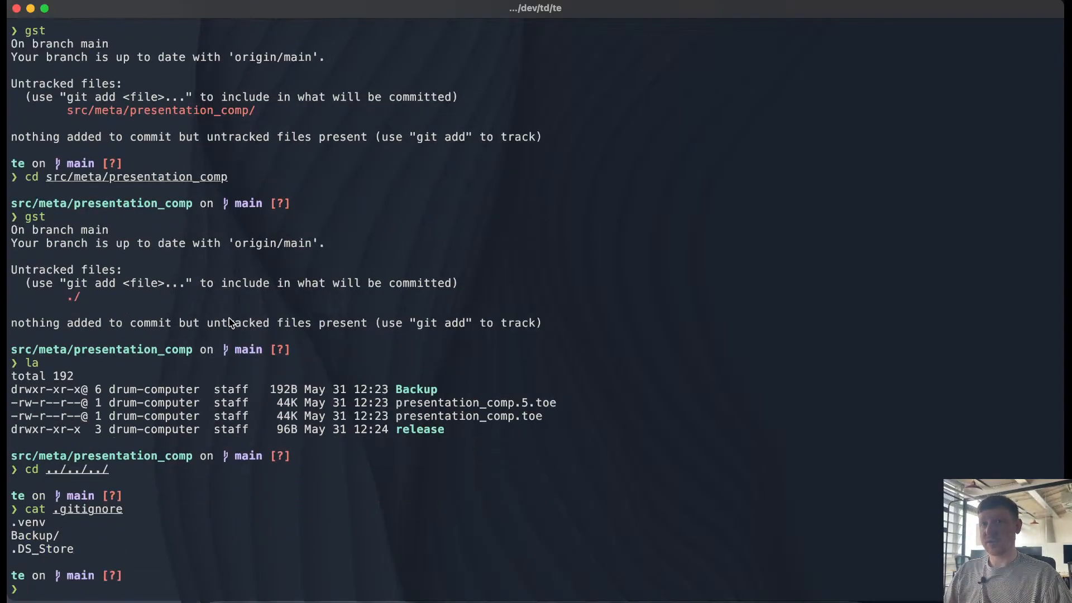
Step: Stage all changes in the repository with gaa
text(ga)
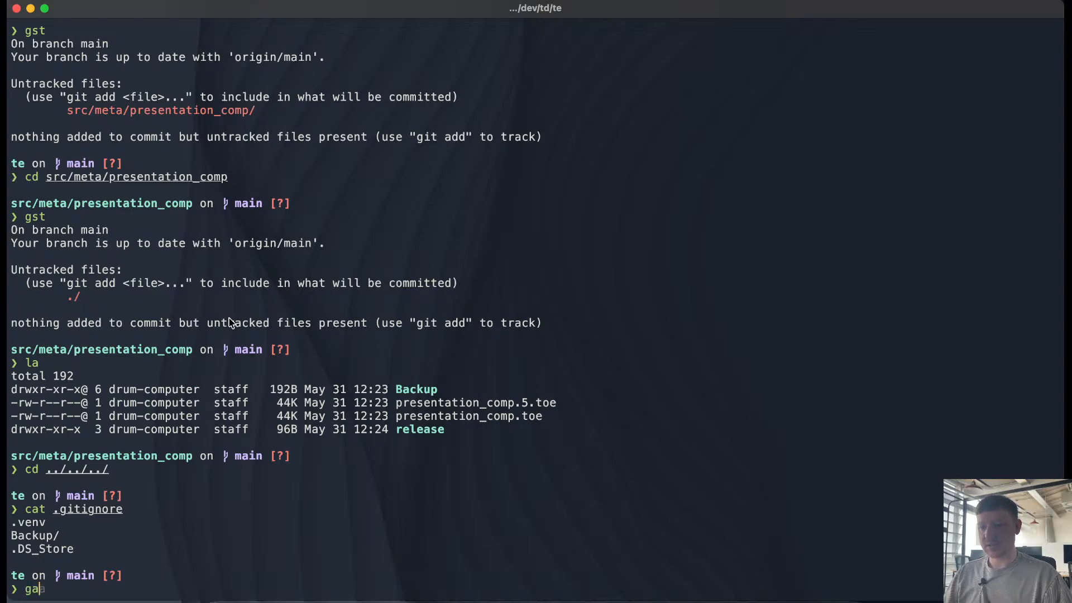
text(a)
key(Return)
Step: Commit the staged files with the message "finished working on presentation comp v0.0.1" and push the commit to the remote
text(g)
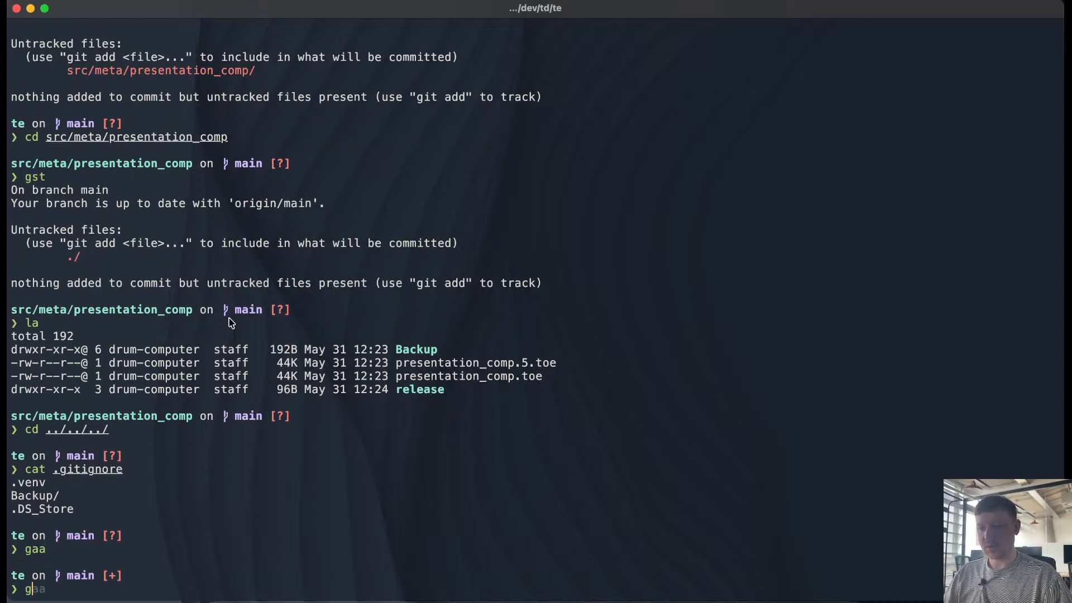
text(cmsg "")
key(Left)
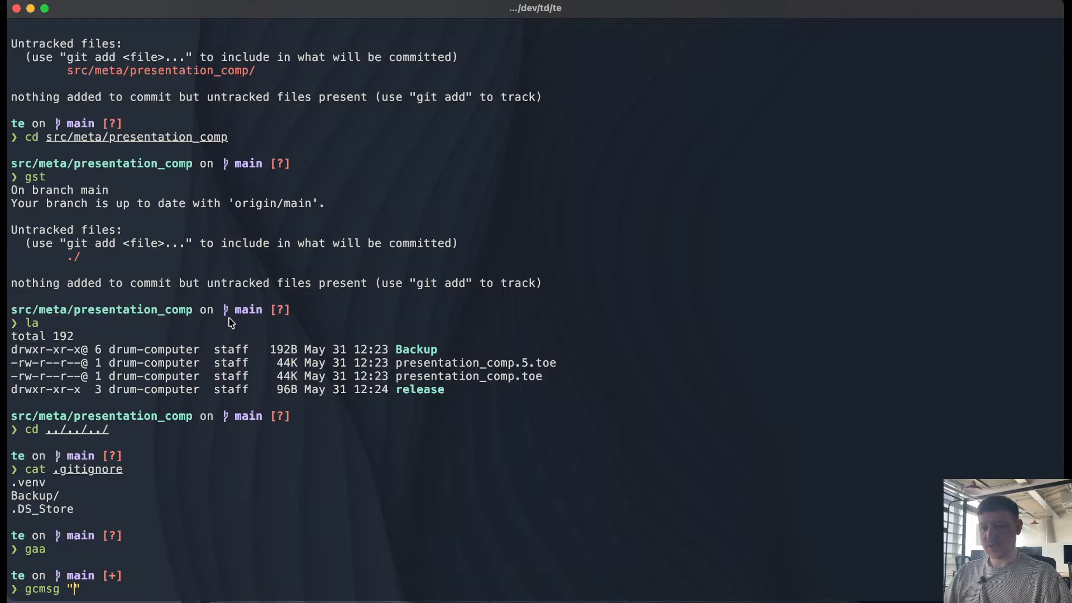
text(worked)
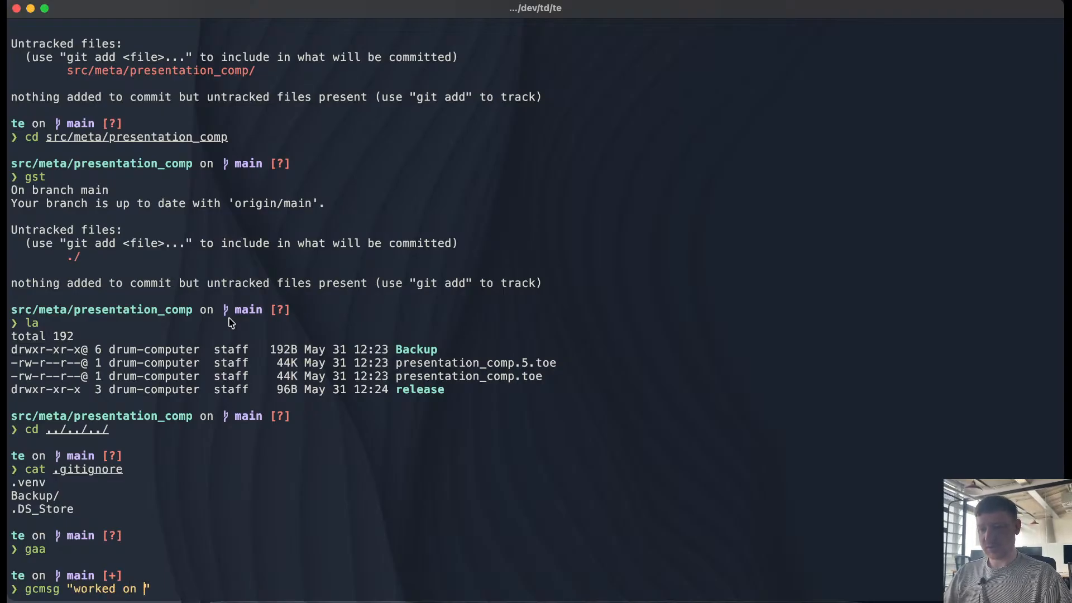
text( on)
key(BackSpace)
key(BackSpace)
key(BackSpace)
key(BackSpace)
key(BackSpace)
key(BackSpace)
key(BackSpace)
key(BackSpace)
key(BackSpace)
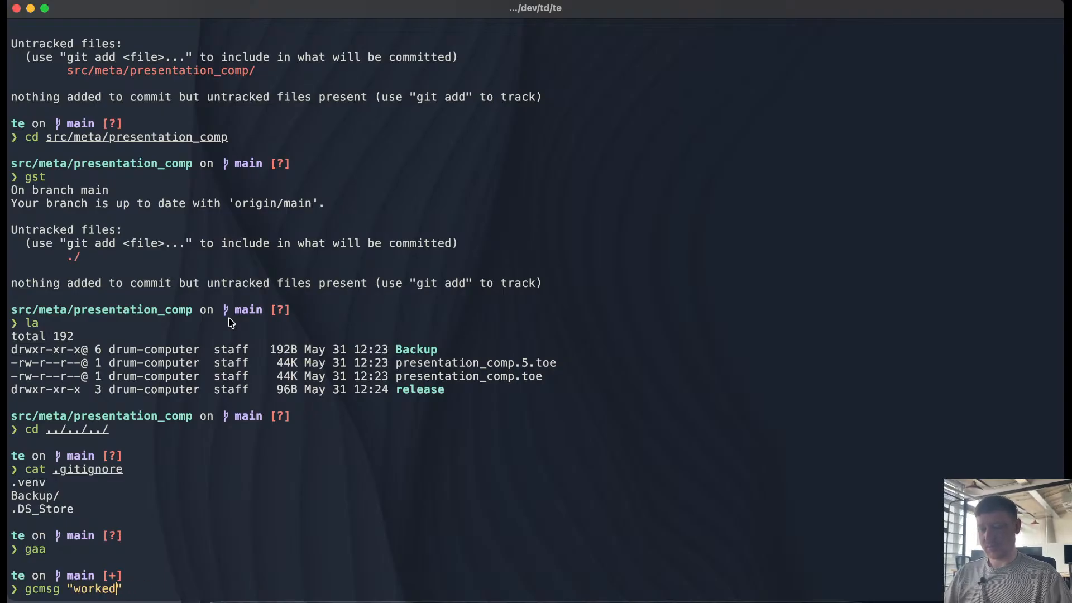
text(finishe)
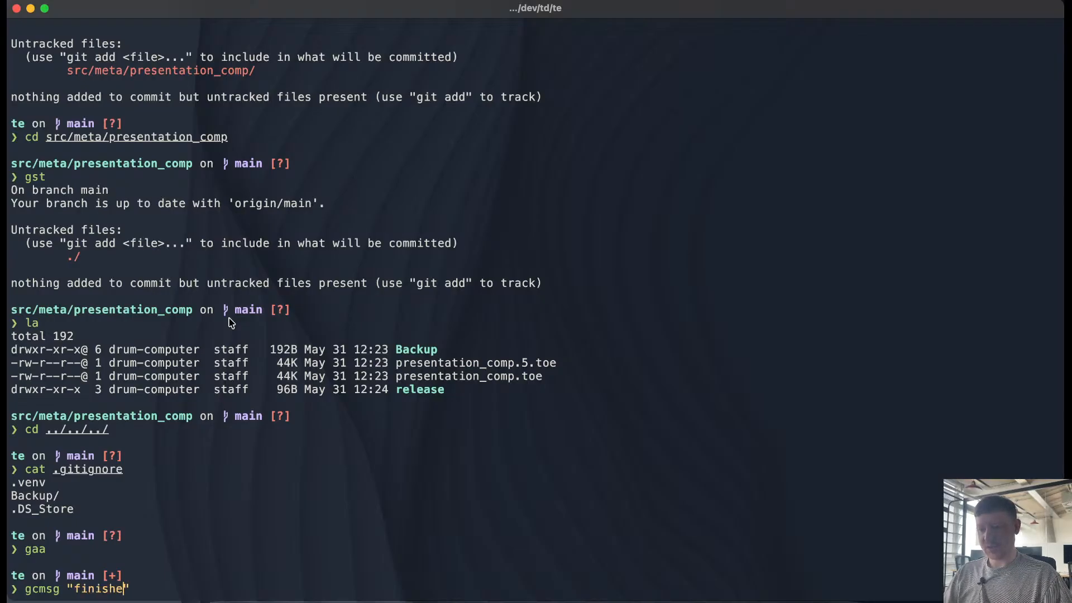
text(d working)
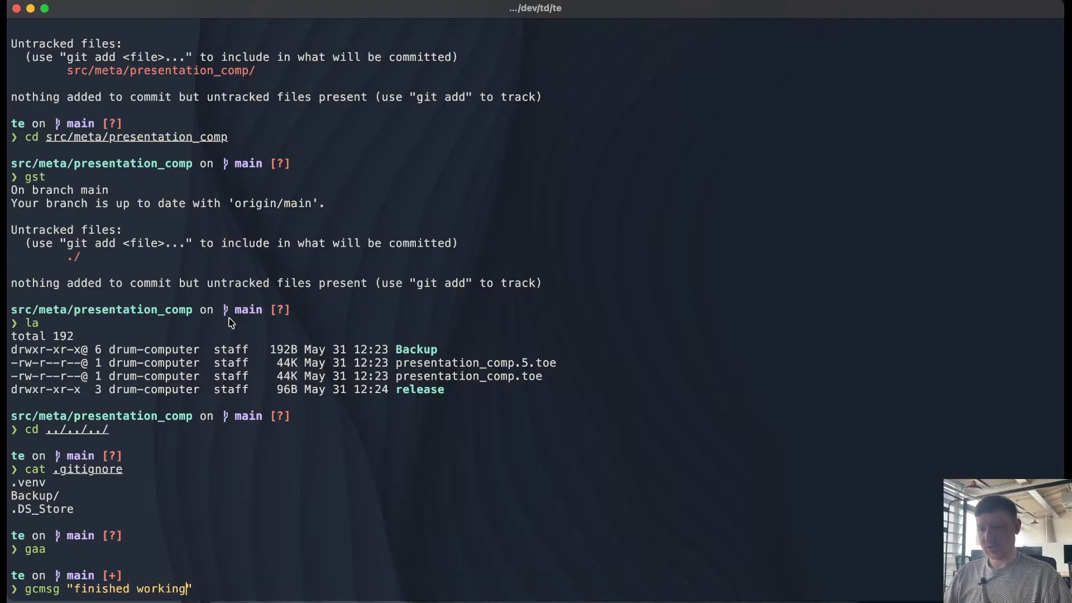
text( on)
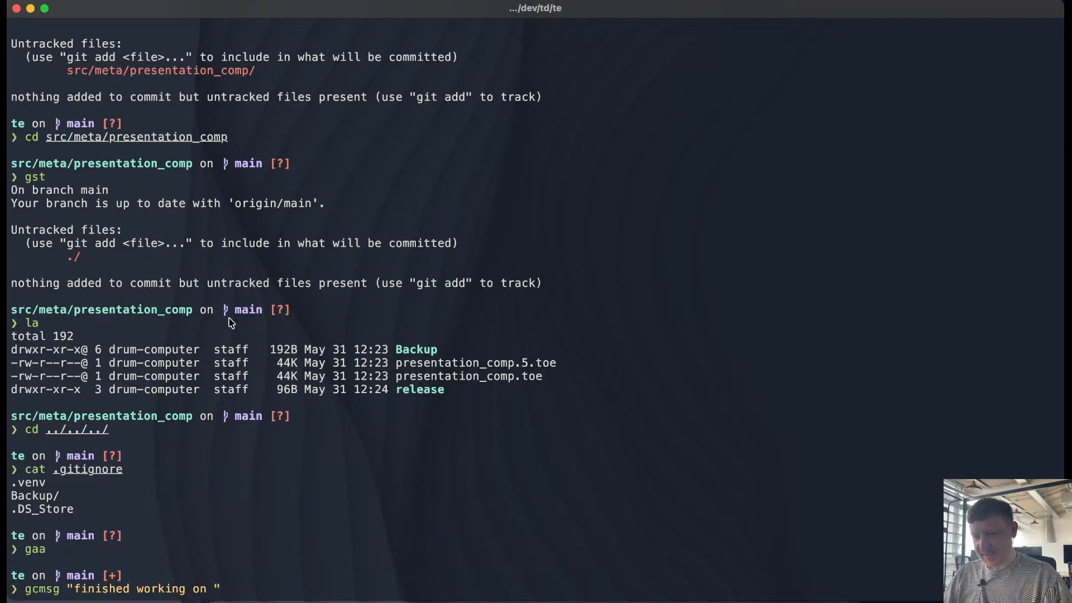
text(pres)
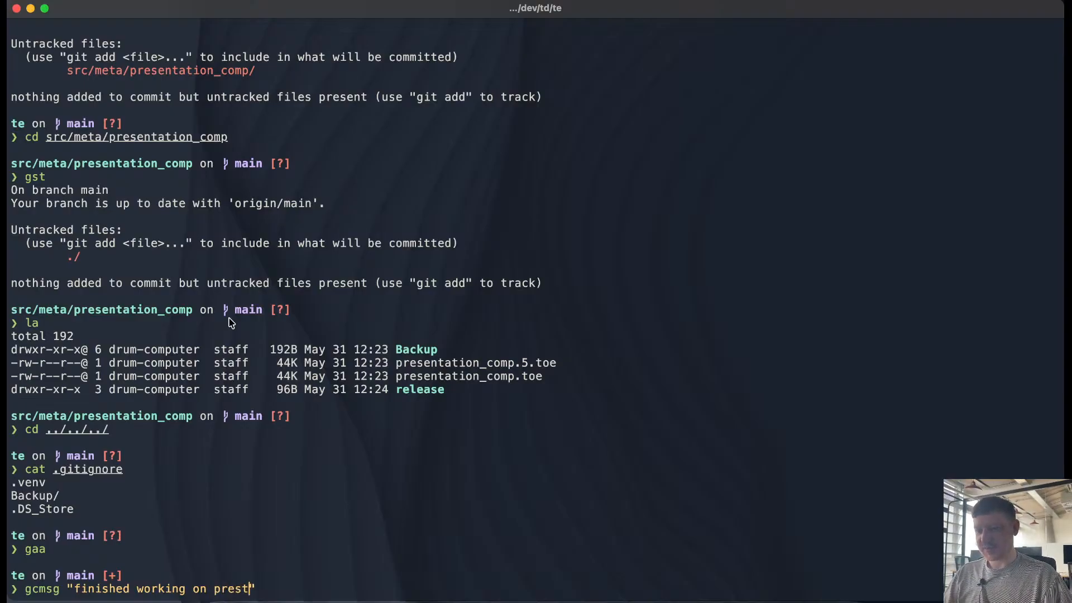
text(entation )
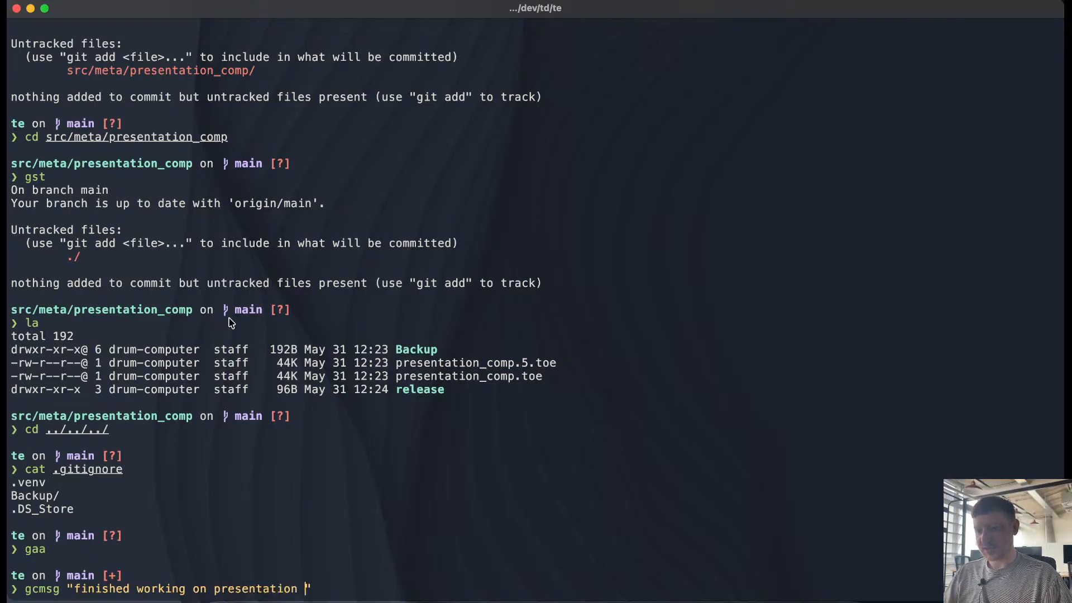
text(comp v.0.0.1)
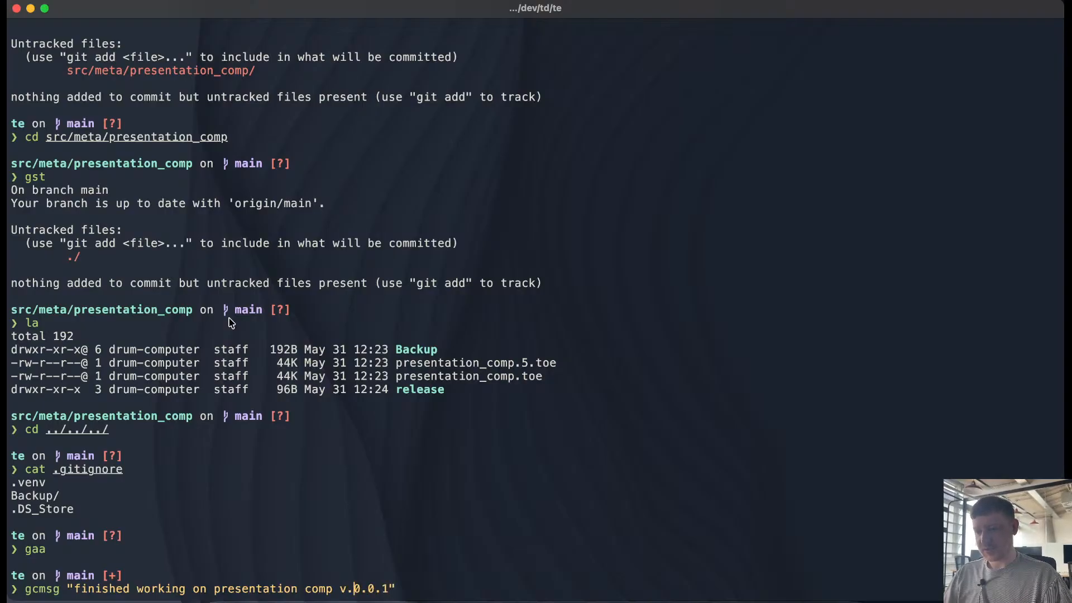
key(BackSpace)
key(Return)
text(gp)
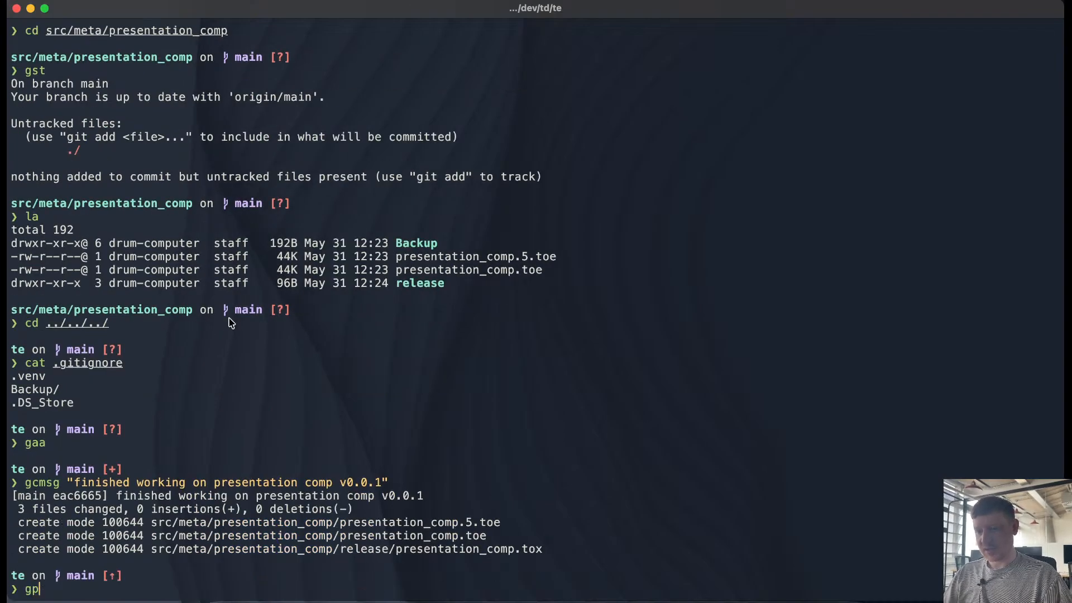
key(Return)
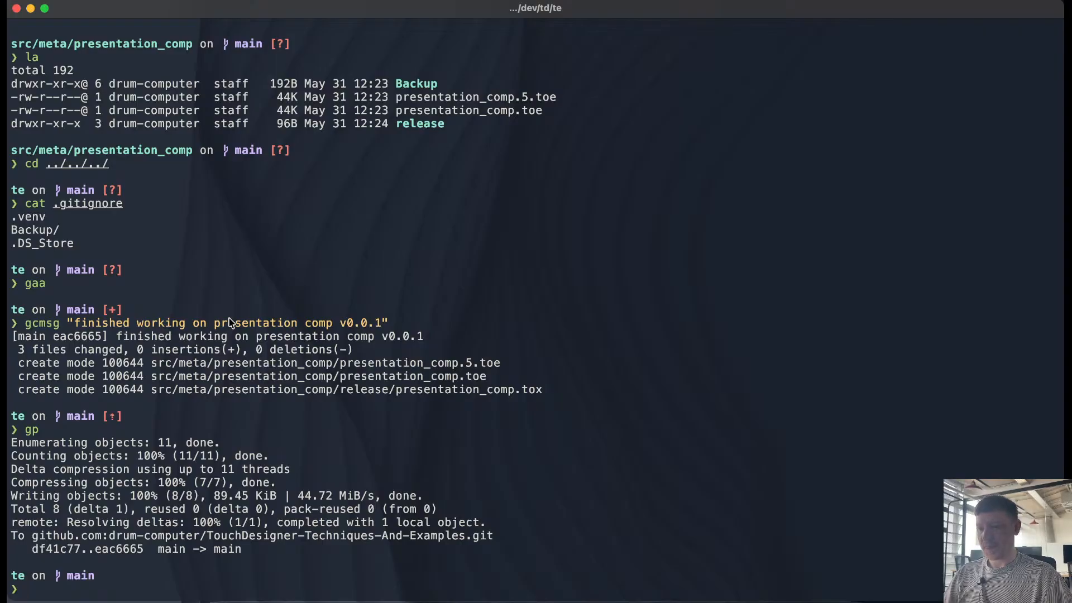
Step: Switch to TouchDesigner and close the presentation_comp project
click(457, 586)
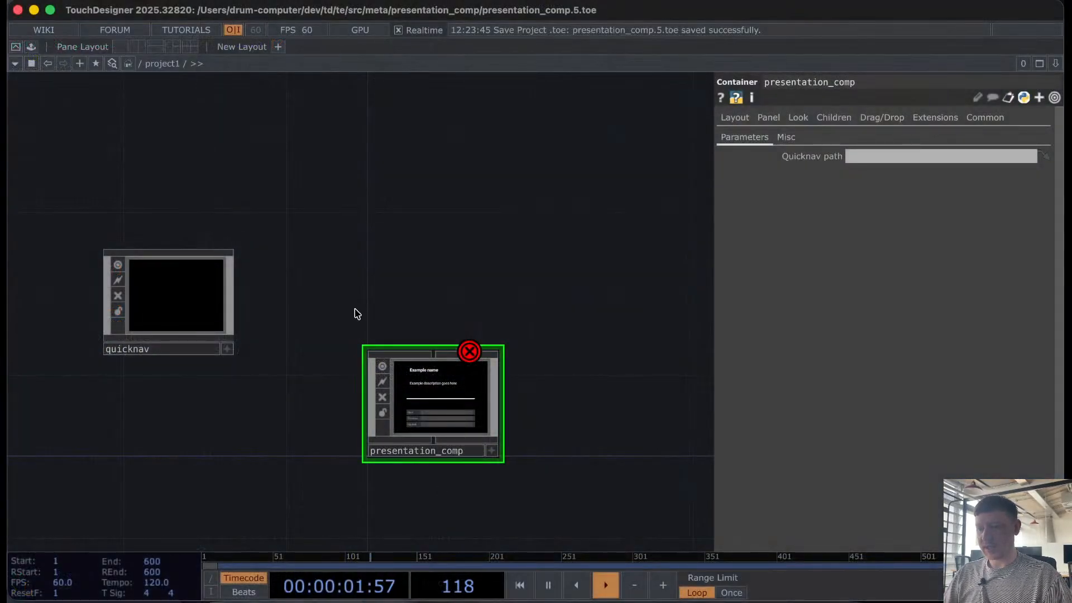
click(19, 12)
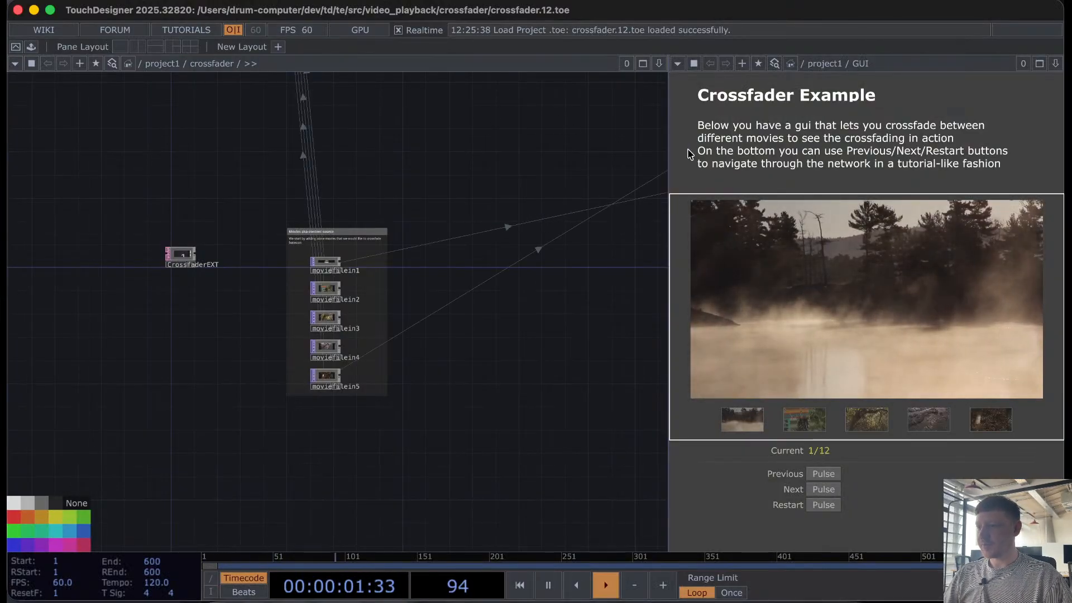
Step: In the crossfader project's project1 network, move select1 away from the old GUI operators and disconnect it from GUI
scroll(556, 426, right, 10)
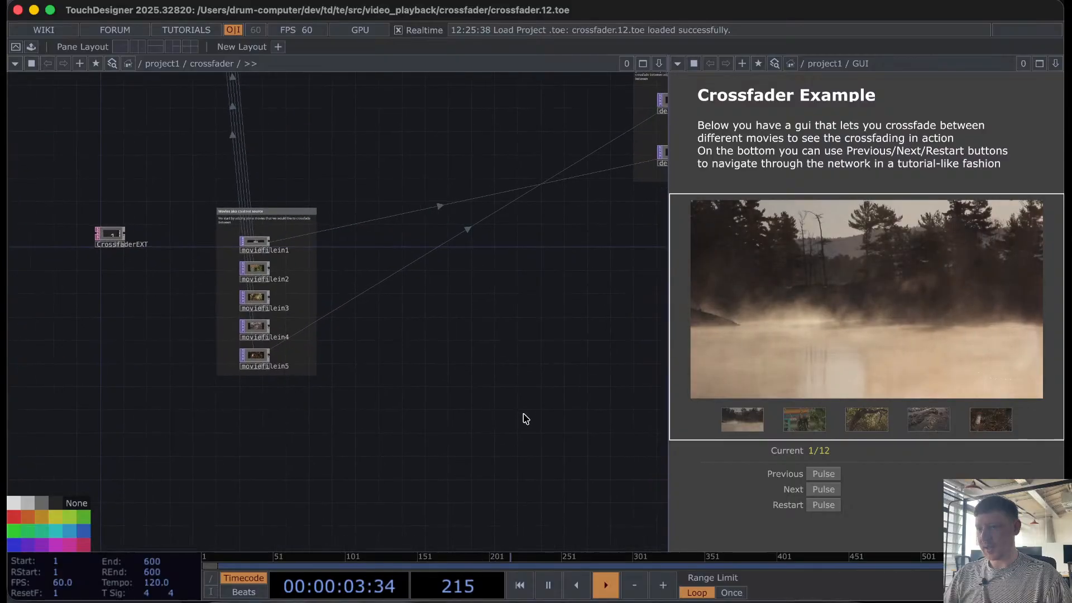
drag(308, 310, 302, 490)
scroll(302, 490, down, 15)
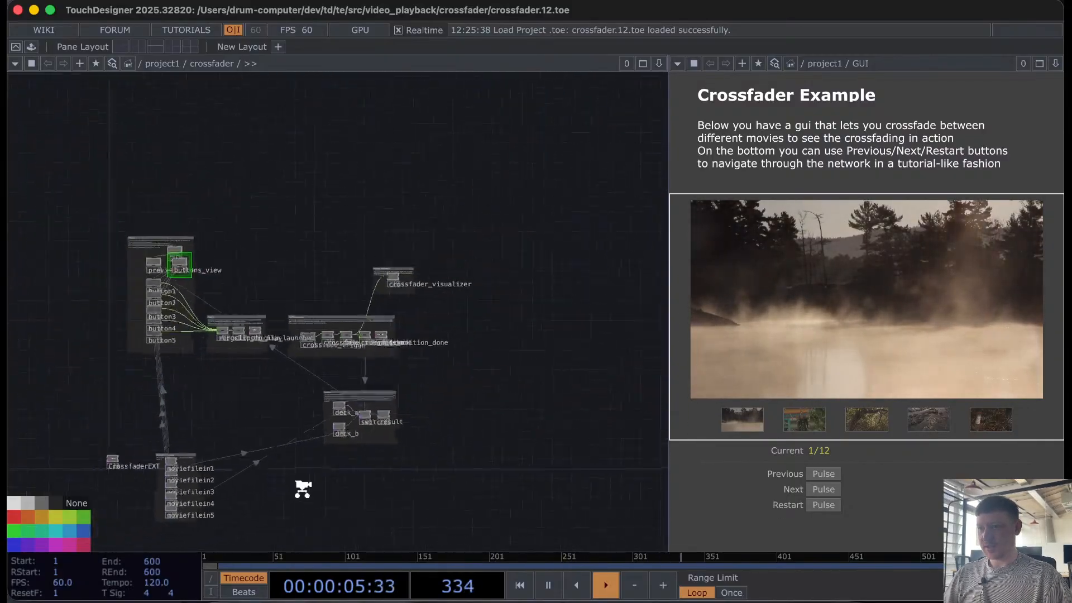
scroll(274, 312, down, 12)
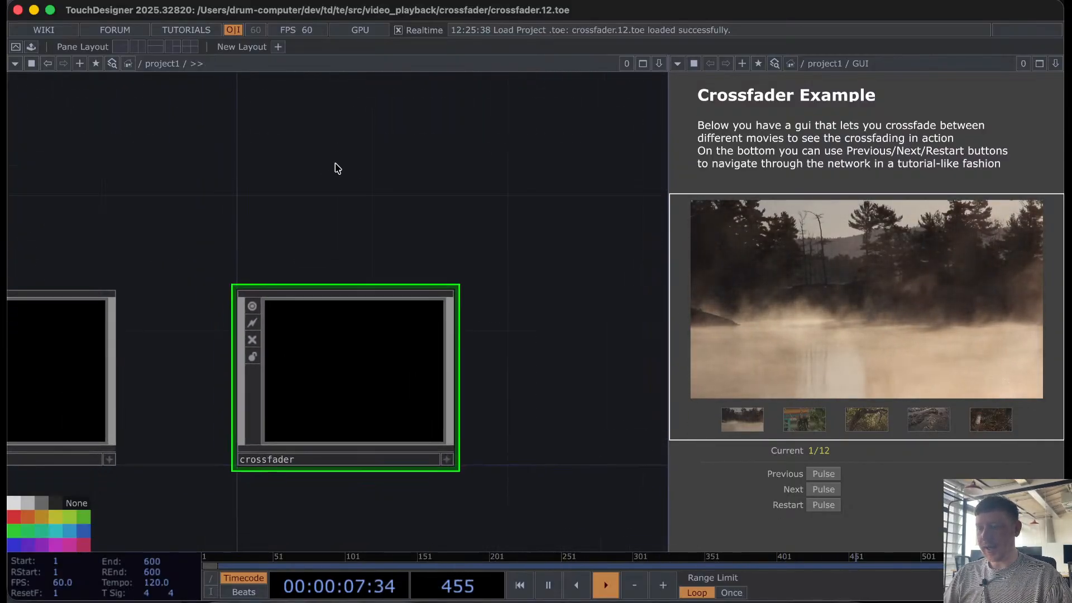
scroll(260, 195, up, 5)
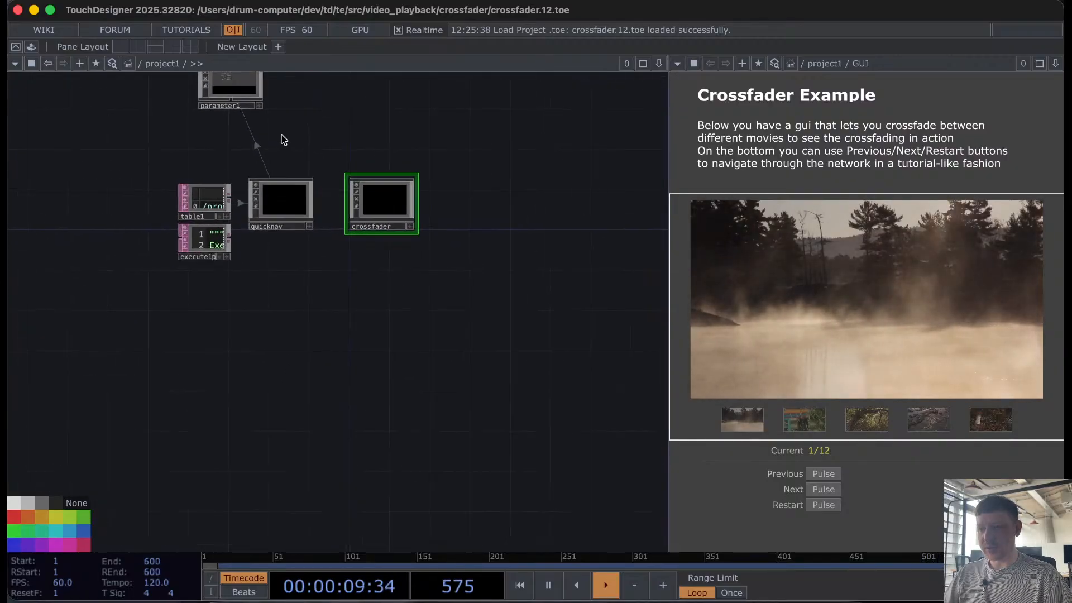
drag(251, 139, 201, 420)
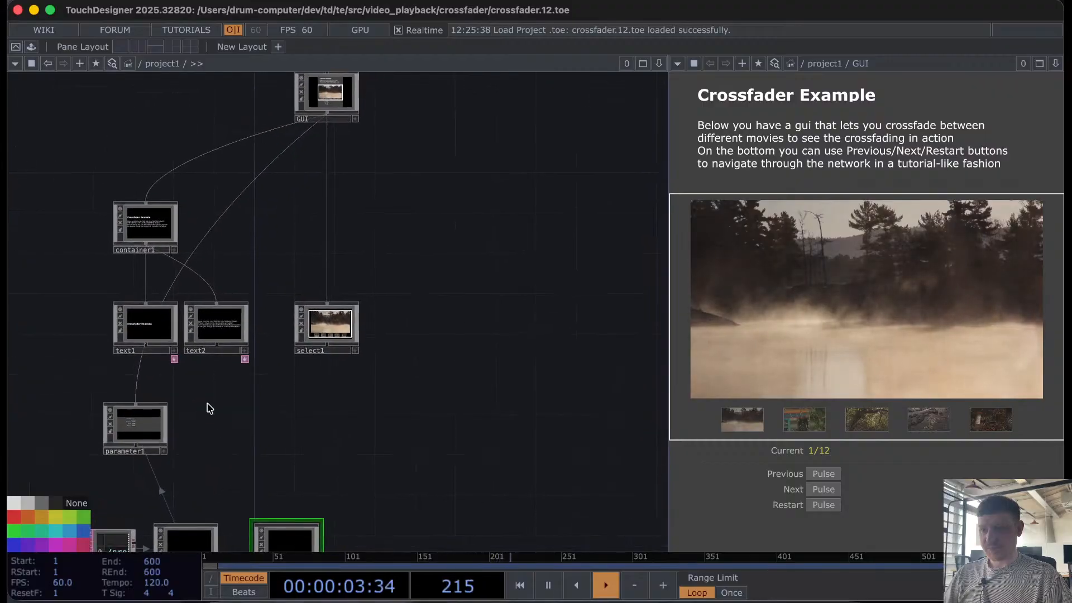
drag(323, 332, 545, 453)
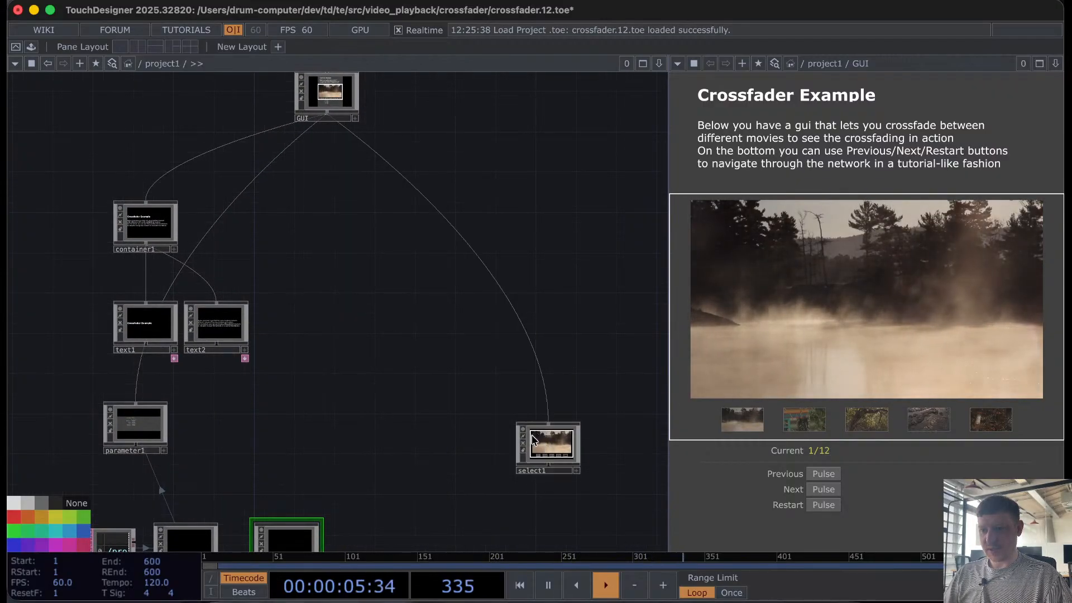
right_click(417, 194)
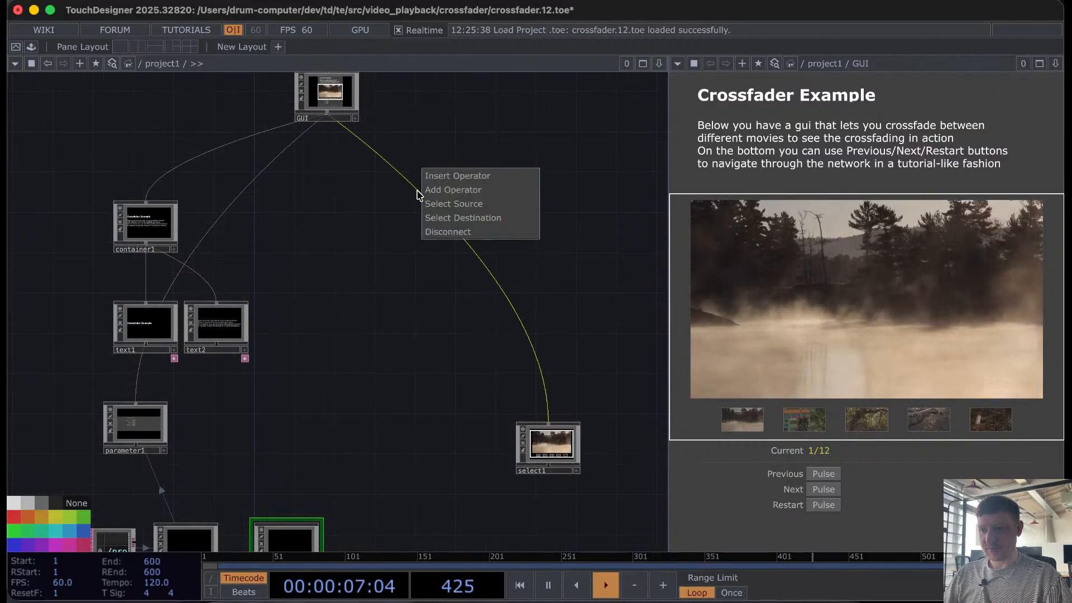
click(449, 231)
Step: Delete the old GUI, container1, text1, text2 and parameter1 operators from the project1 network
scroll(120, 380, down, 2)
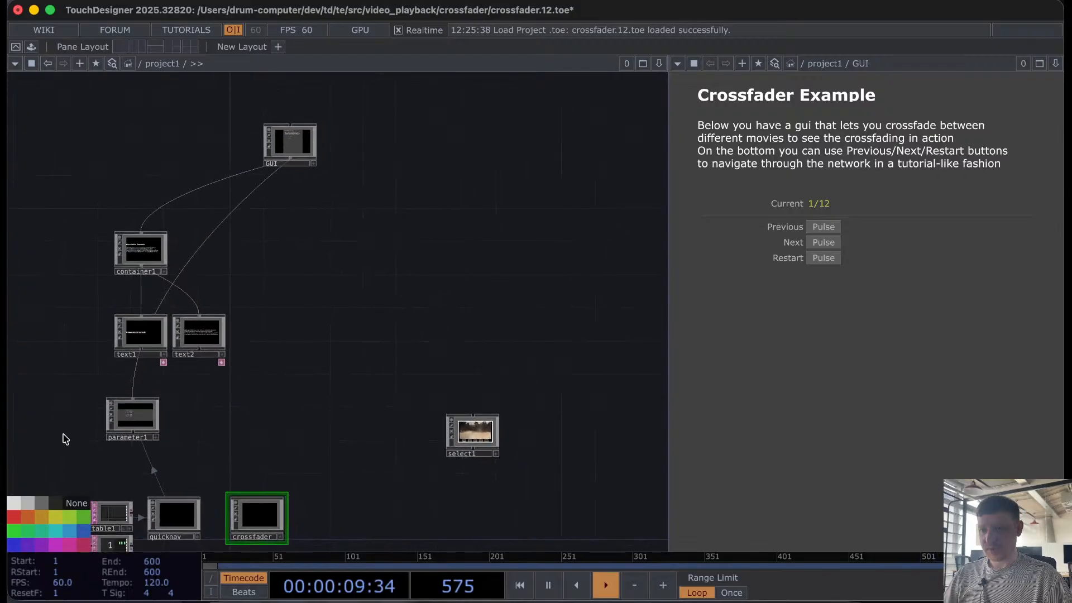
drag(66, 440, 303, 146)
key(Delete)
middle_drag(175, 373, 334, 193)
scroll(339, 234, up, 2)
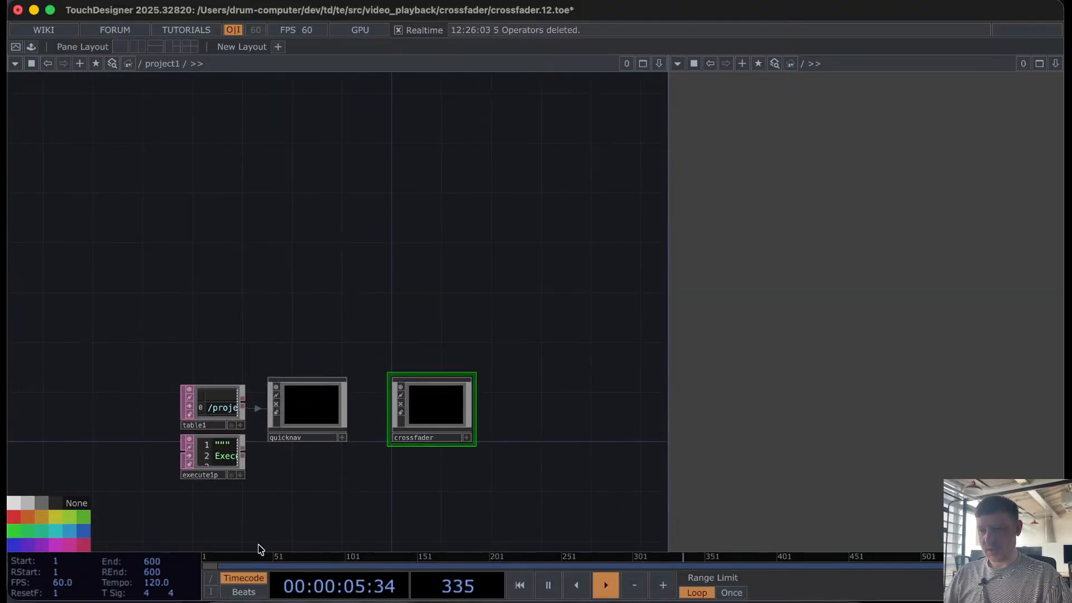
Step: Open the parameters of the quicknav component and check its version
click(223, 602)
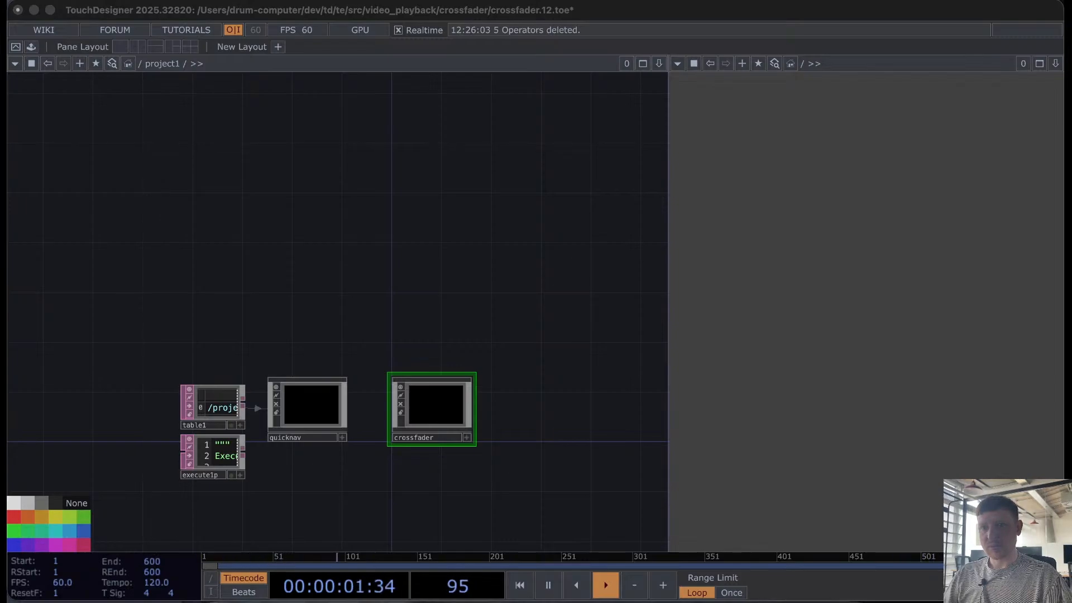
drag(291, 503, 335, 270)
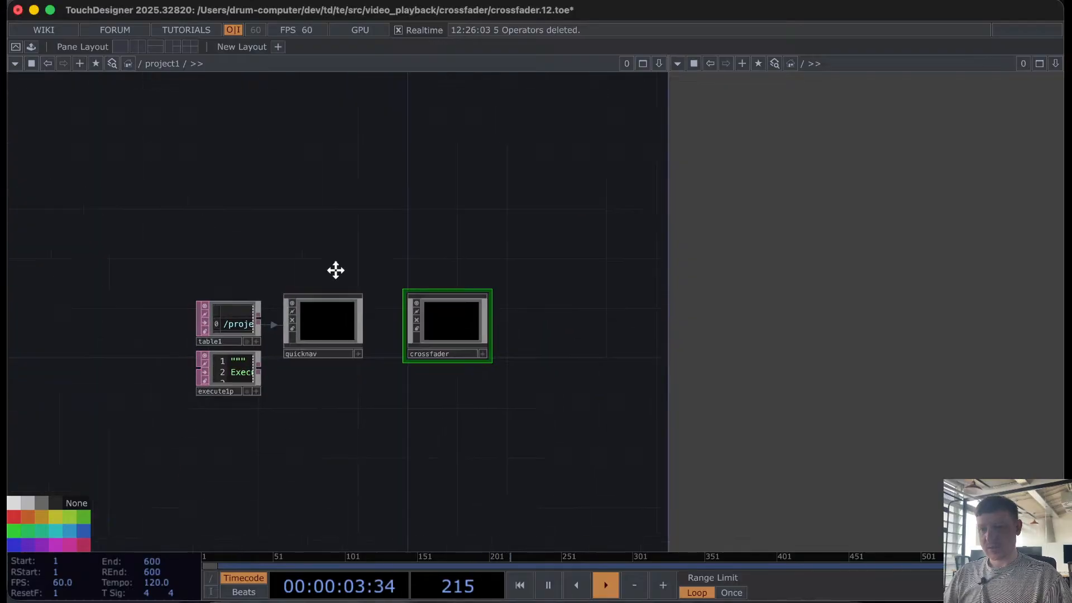
click(356, 164)
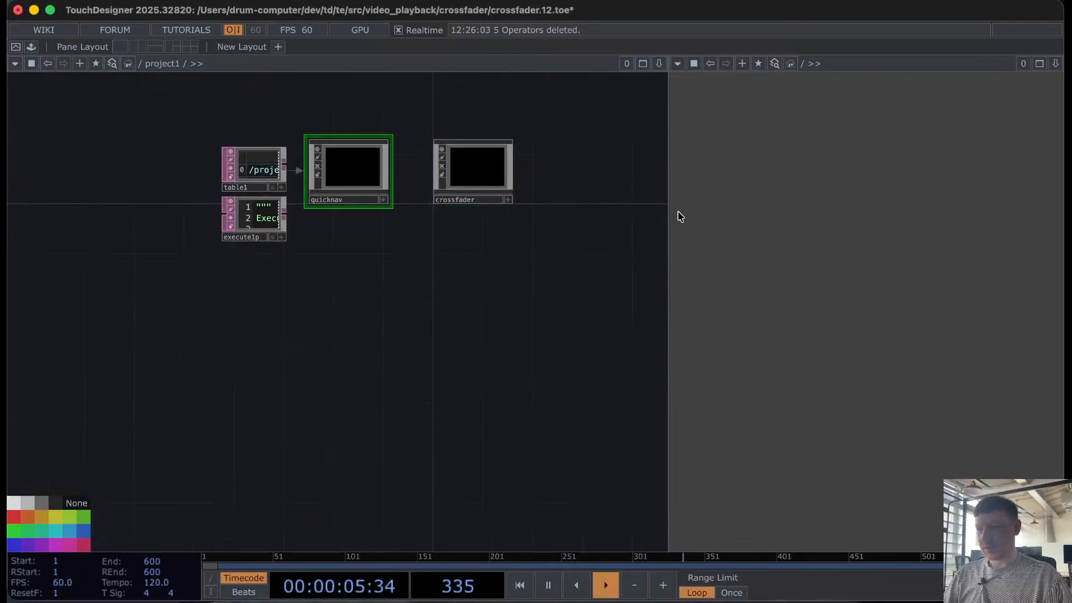
key(p)
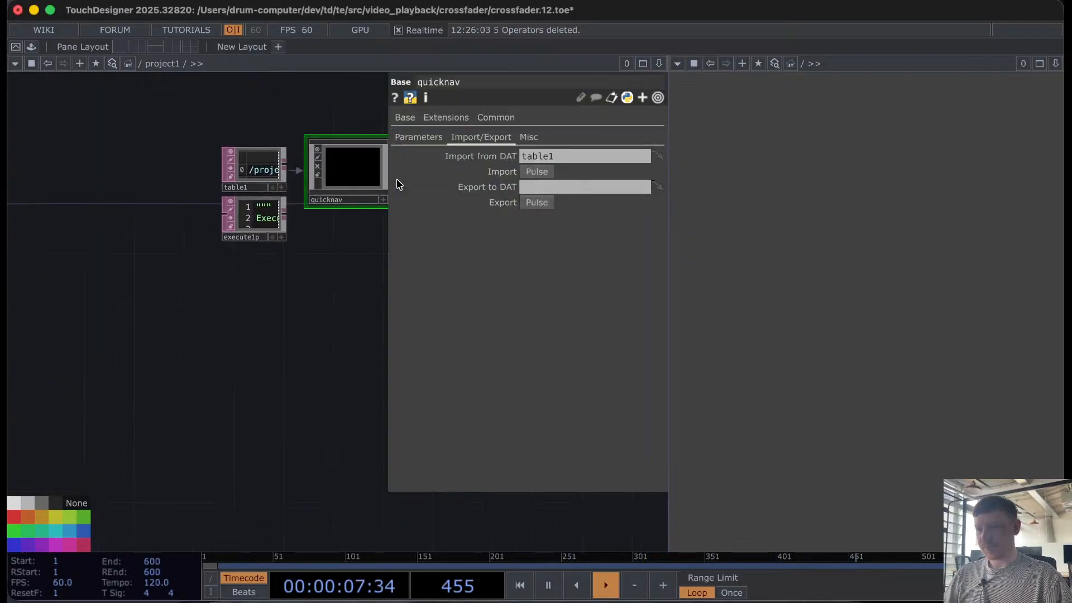
click(531, 140)
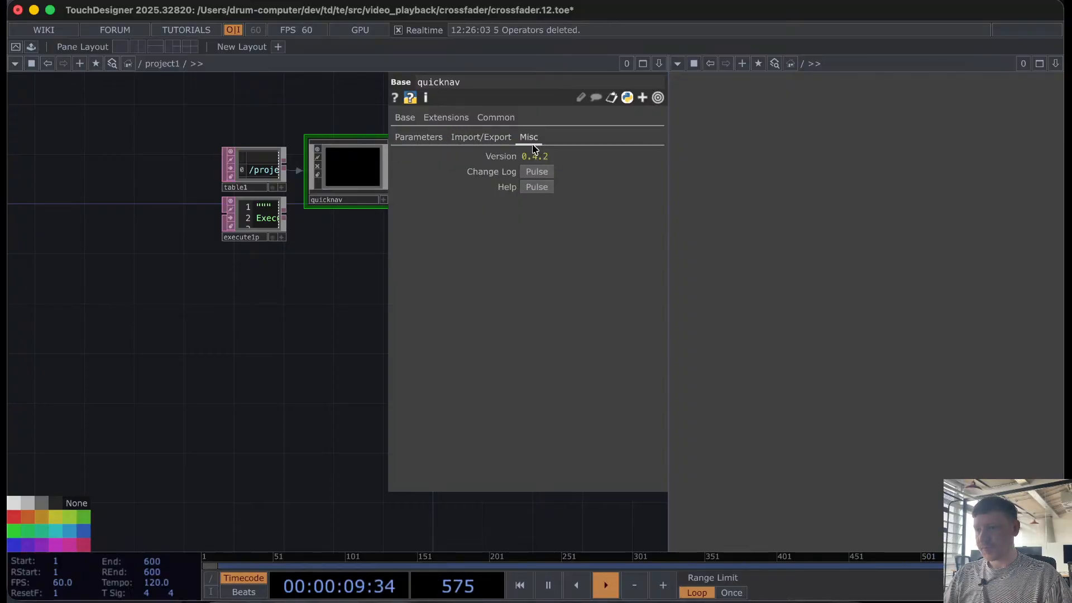
scroll(289, 242, right, 3)
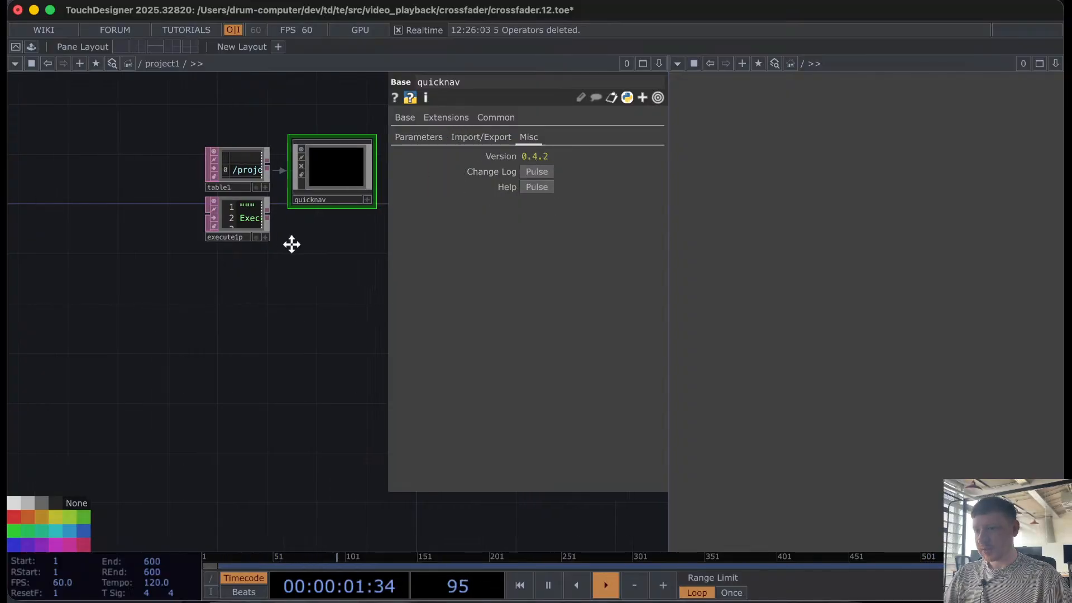
Step: Reload the quicknav component from its external .tox file and check its version again
click(446, 117)
click(495, 119)
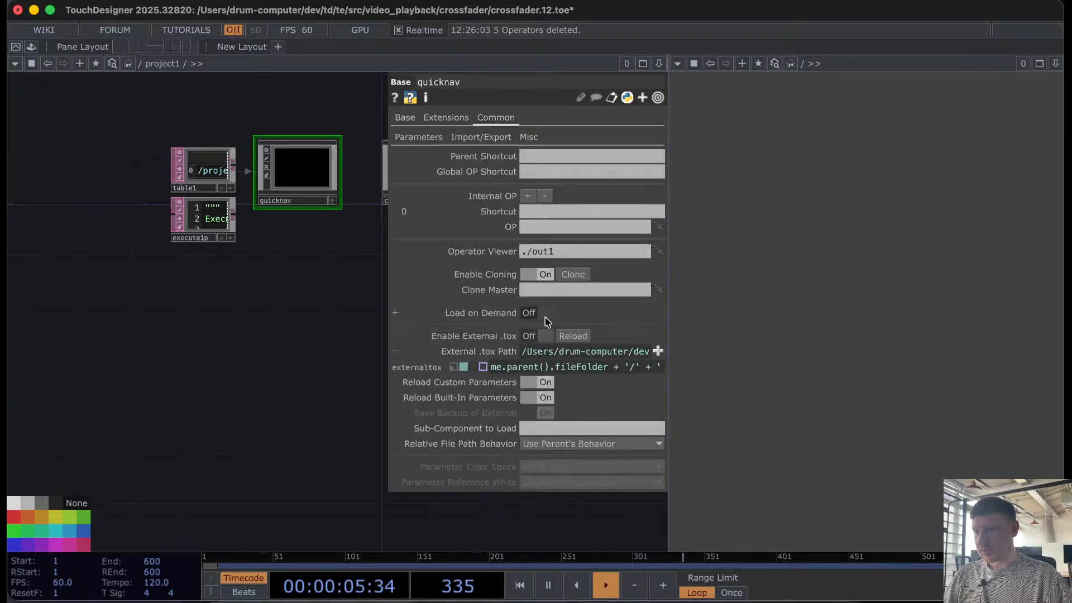
click(573, 336)
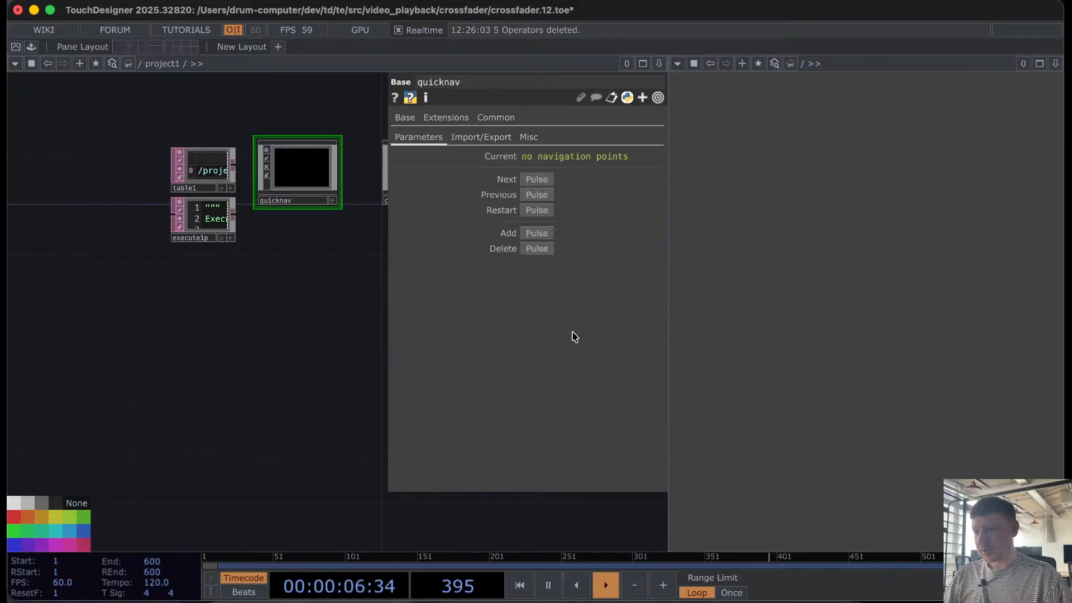
click(528, 138)
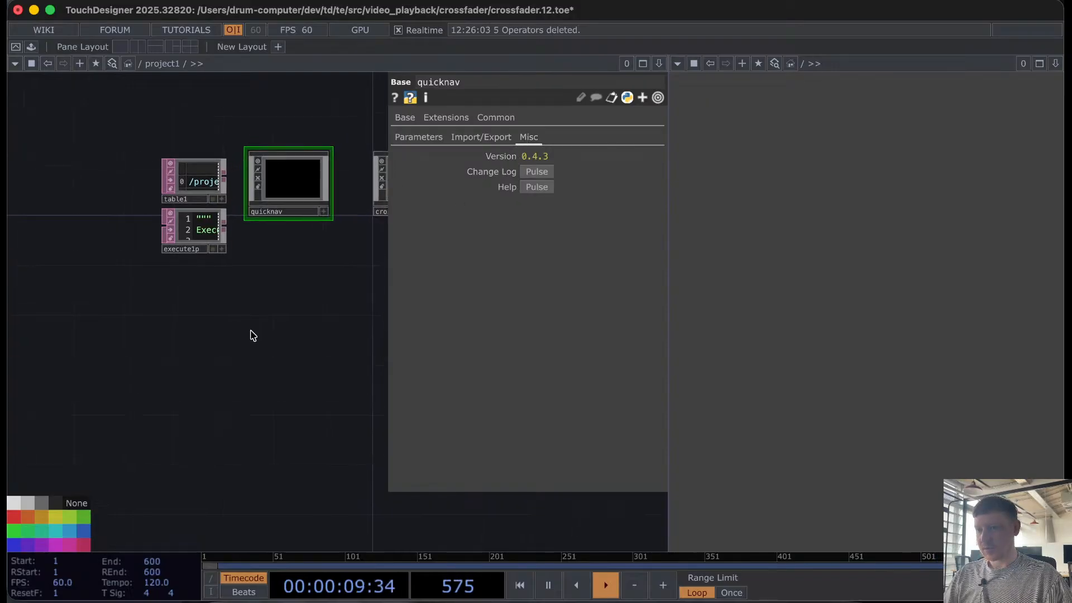
scroll(173, 151, up, 5)
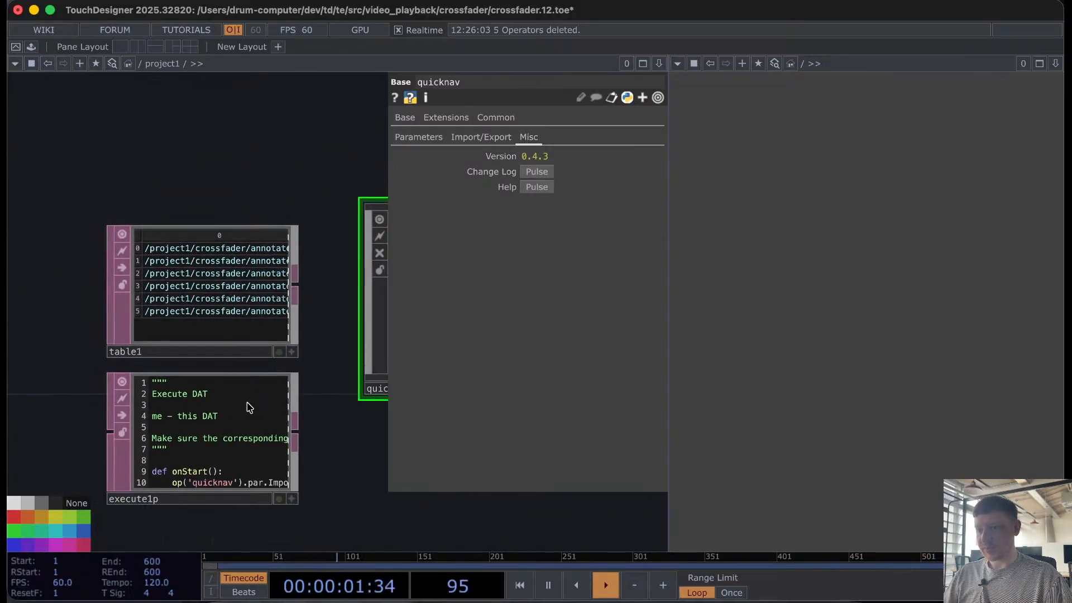
Step: Trigger the Start callback of the execute1p DAT and return to the quicknav component's parameters
click(249, 407)
drag(407, 521, 337, 496)
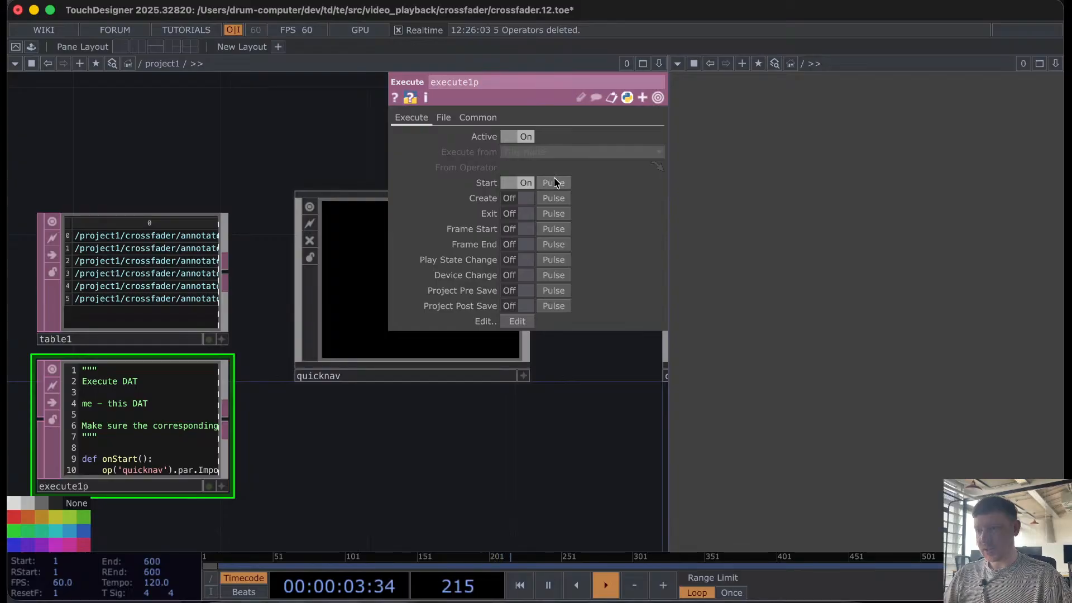
scroll(325, 426, right, 5)
click(254, 293)
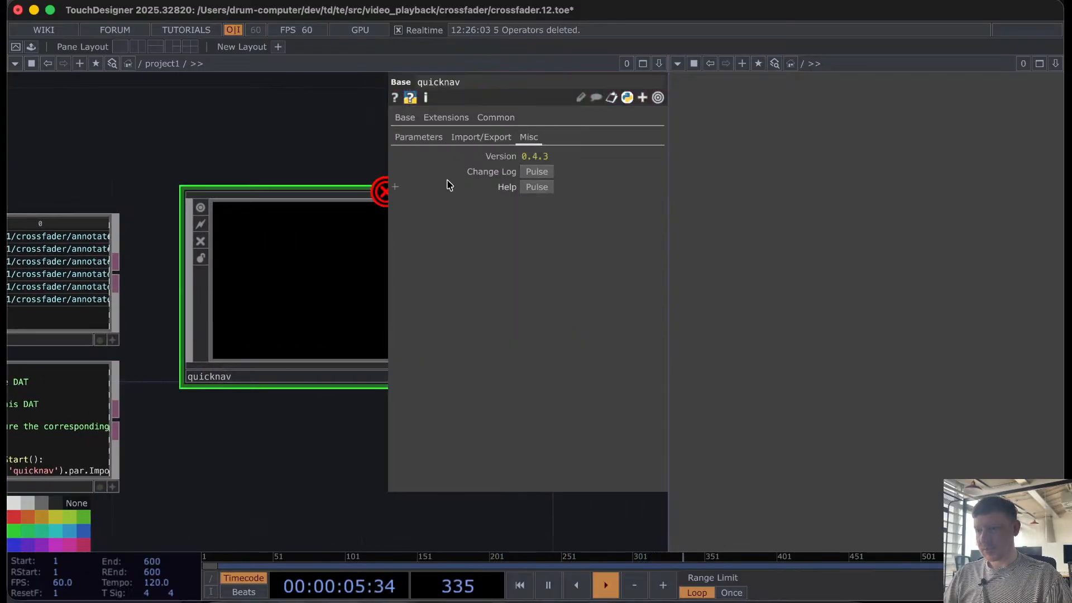
Step: Set quicknav's Import from DAT to table1 and import the navigation points
click(420, 138)
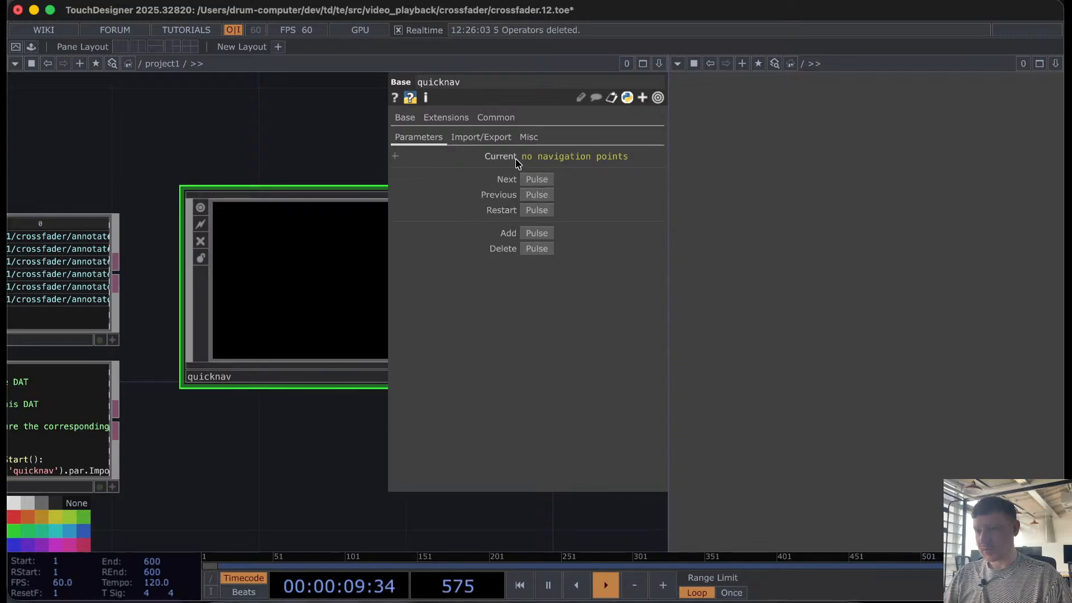
click(480, 137)
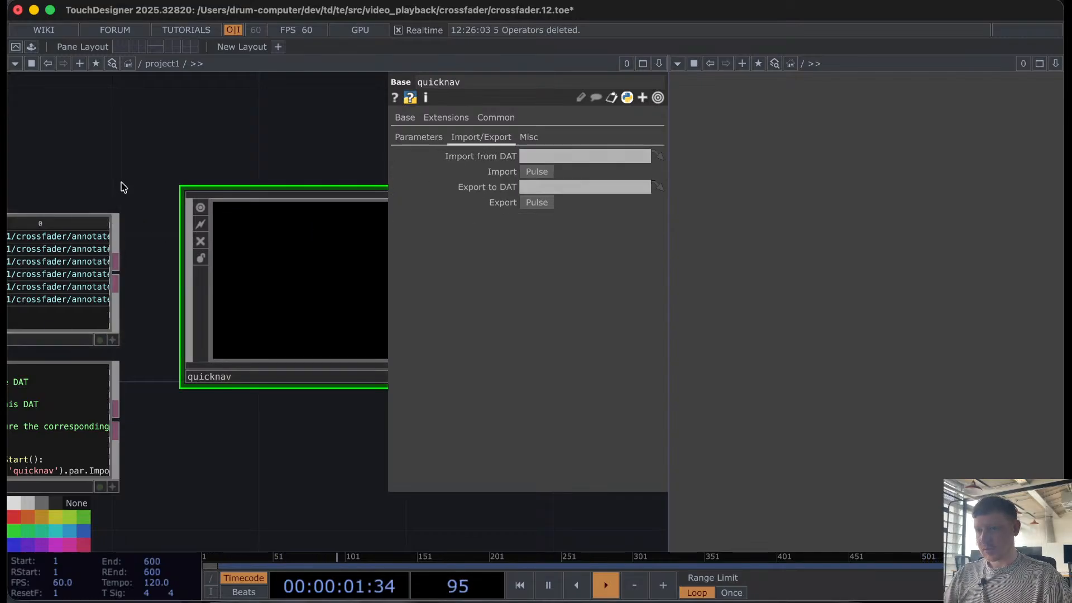
drag(121, 183, 173, 183)
drag(131, 264, 537, 156)
click(536, 172)
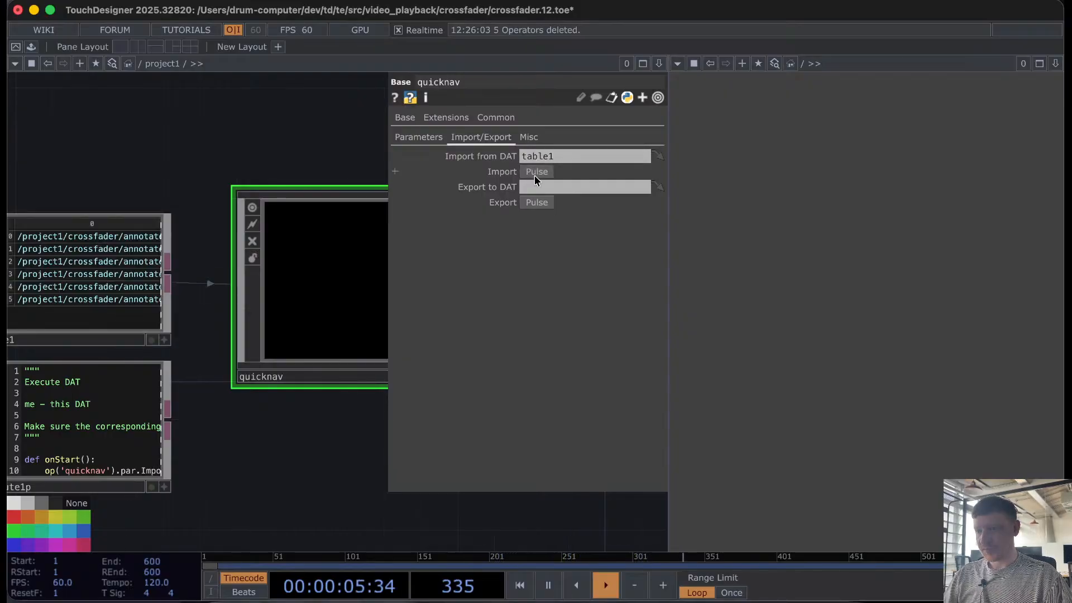
Step: Check quicknav's current navigation point in its parameters, back in the project1 network
scroll(259, 387, down, 10)
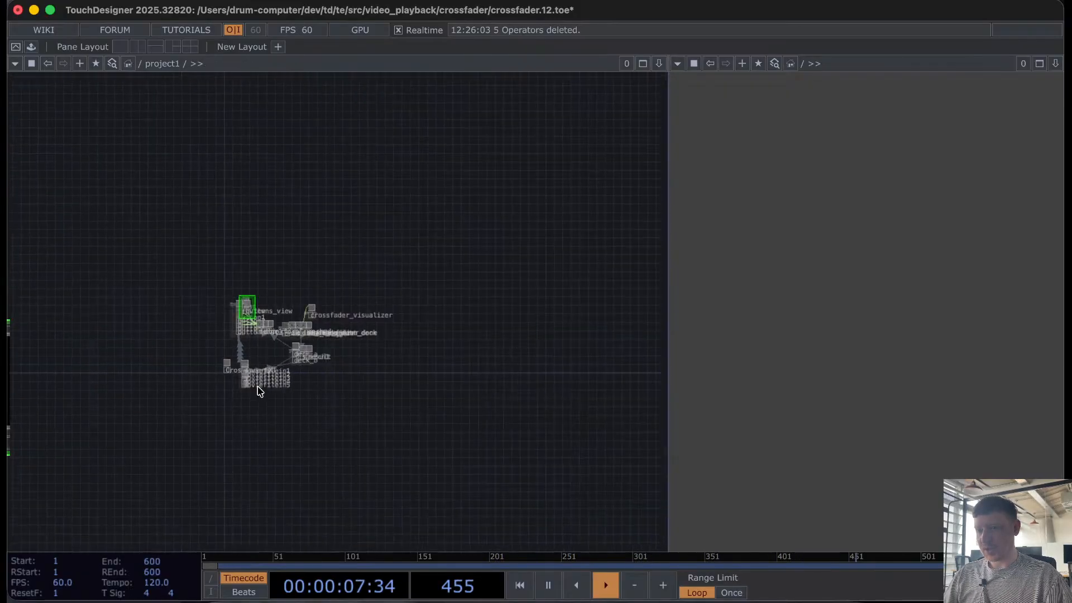
click(258, 385)
drag(241, 289, 301, 208)
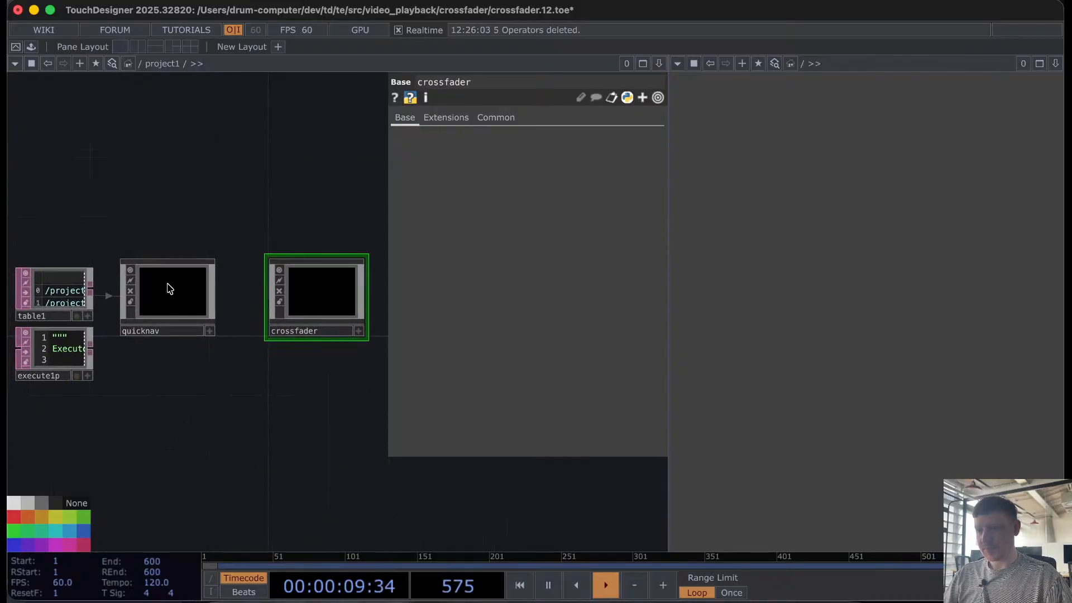
click(169, 289)
click(528, 140)
click(431, 138)
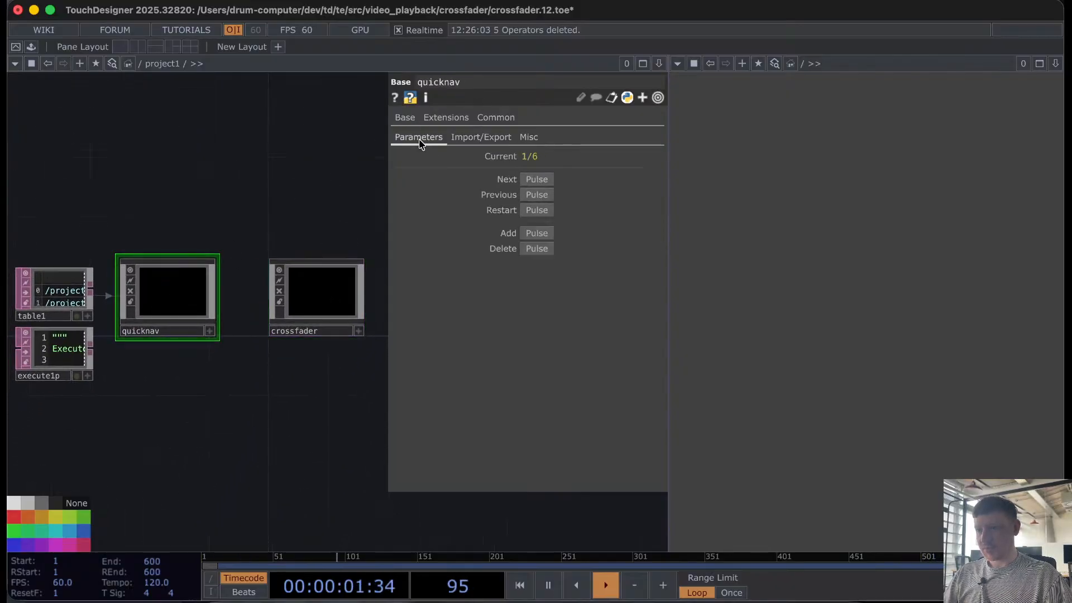
Step: Load the released presentation_comp.tox into the project1 network and set its Quicknav path to quicknav
drag(227, 209, 213, 333)
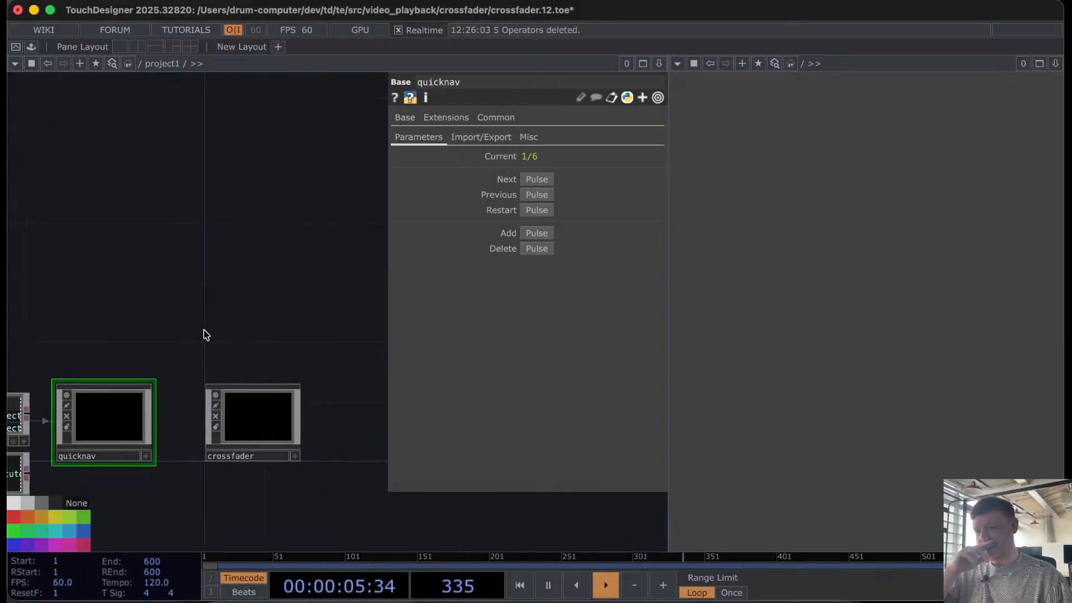
drag(168, 233, 121, 262)
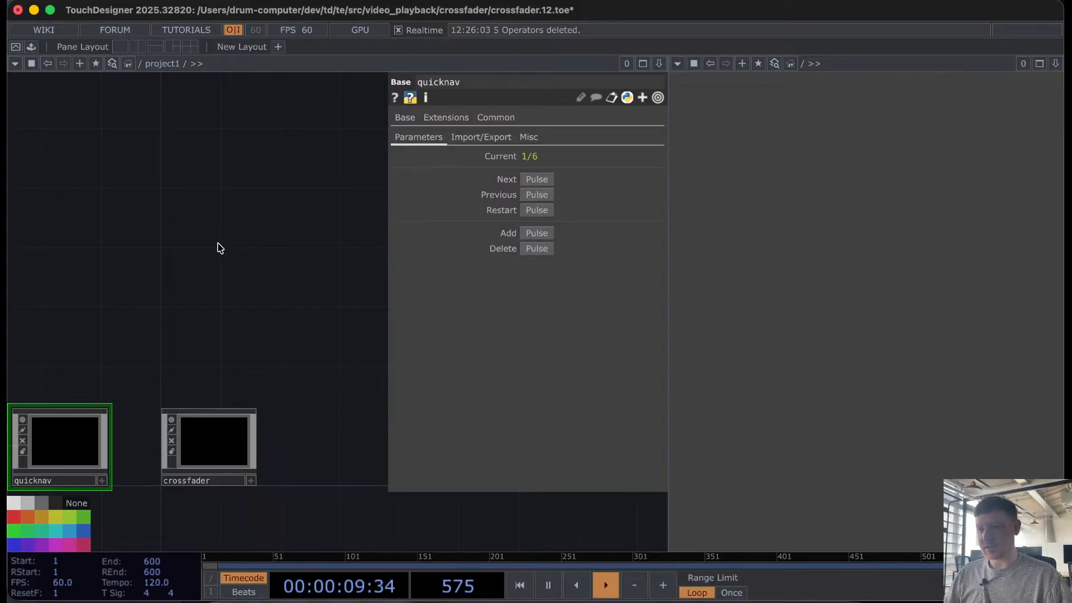
drag(220, 248, 275, 245)
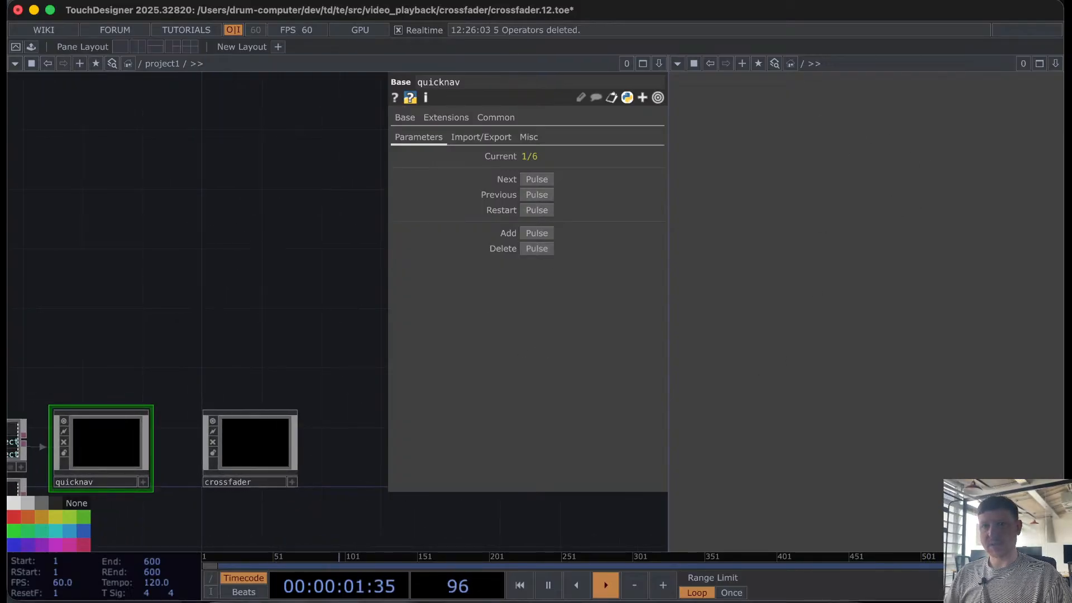
key(super+Tab)
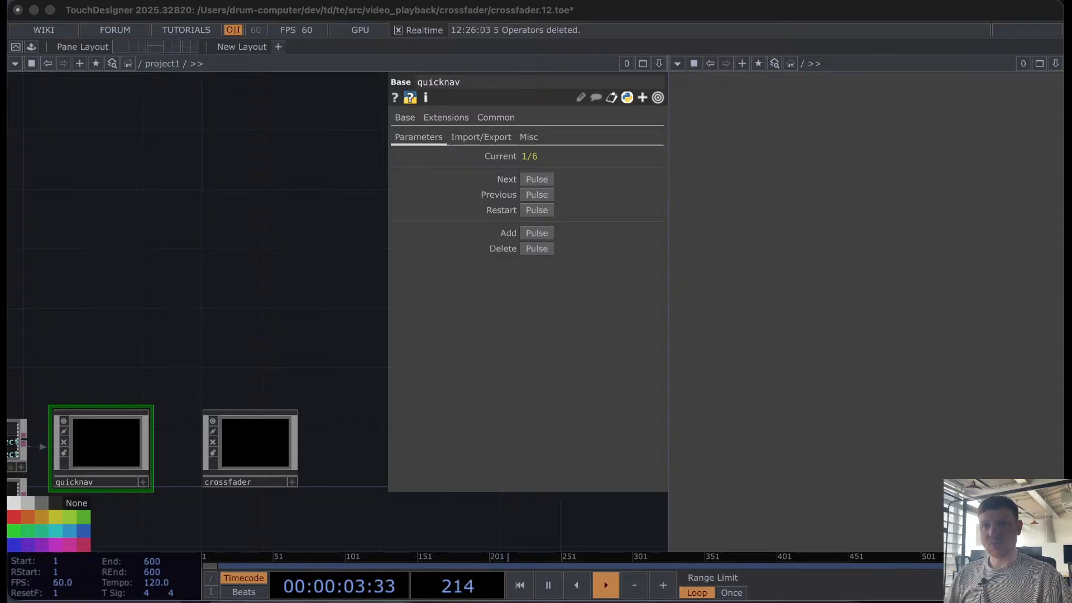
drag(339, 302, 188, 284)
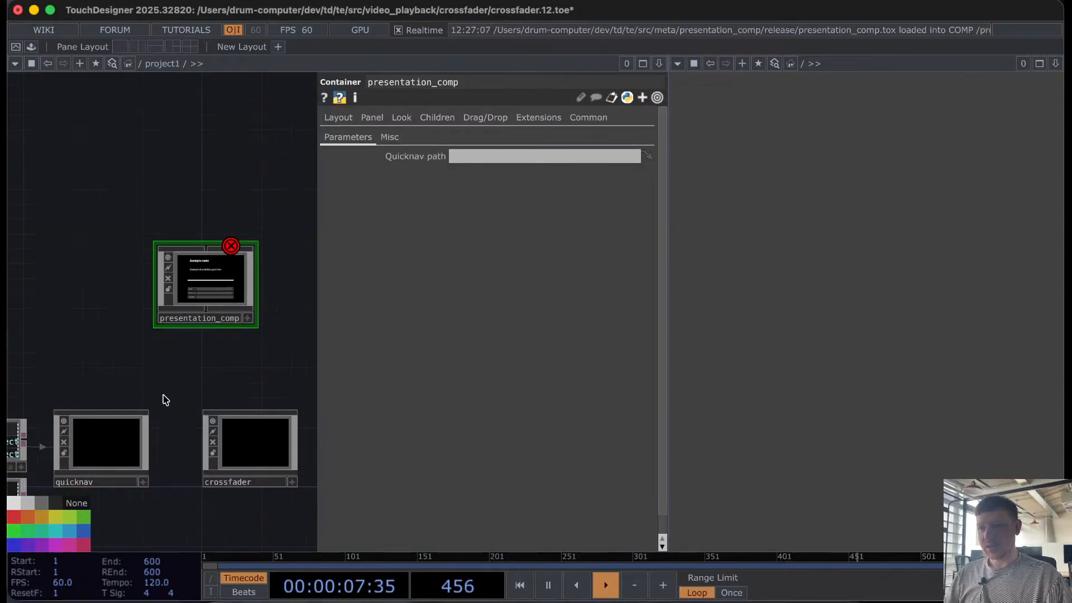
drag(132, 444, 472, 156)
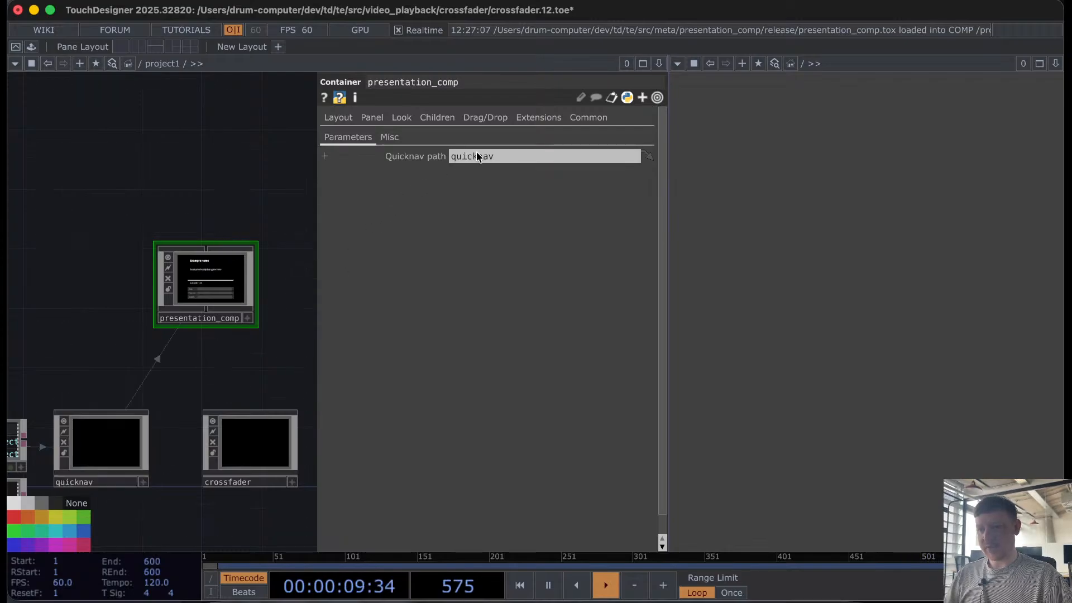
Step: Position presentation_comp directly above crossfader and place select1 beside it
drag(186, 264, 230, 262)
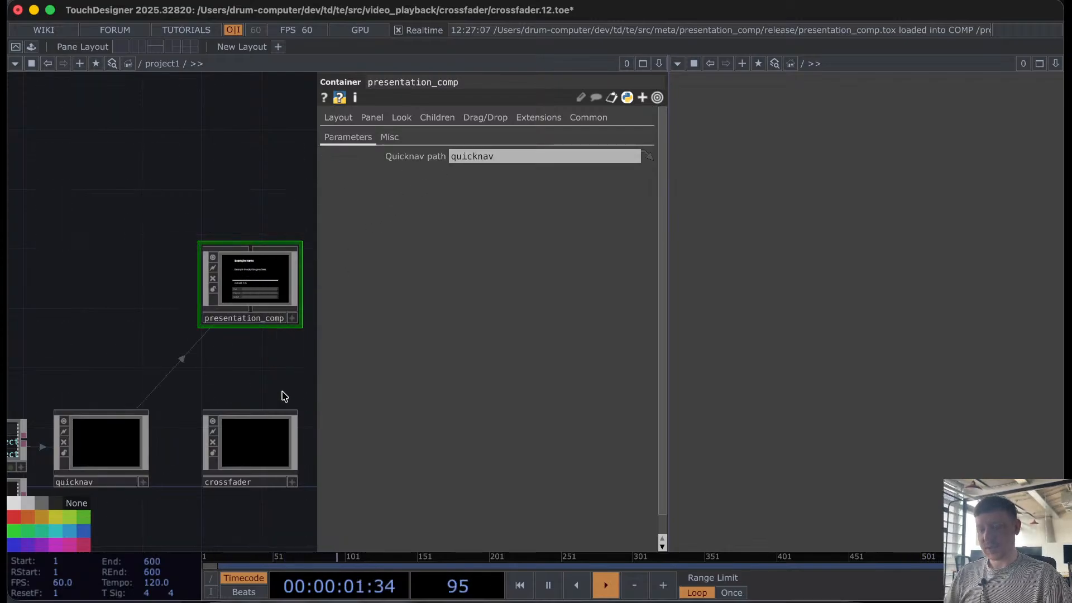
drag(233, 390, 131, 389)
scroll(163, 337, down, 5)
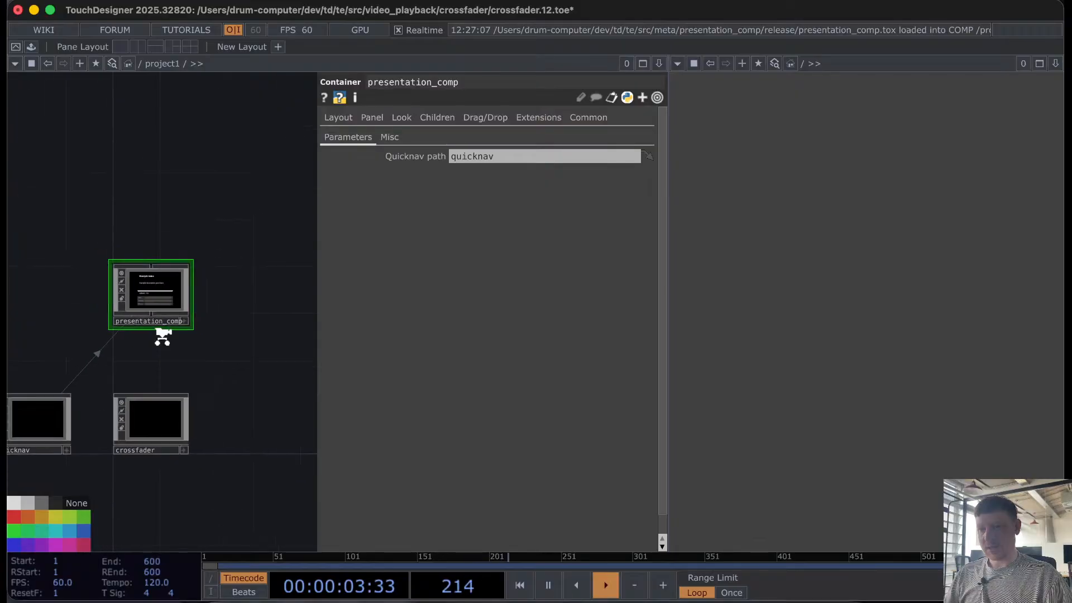
drag(166, 306, 163, 262)
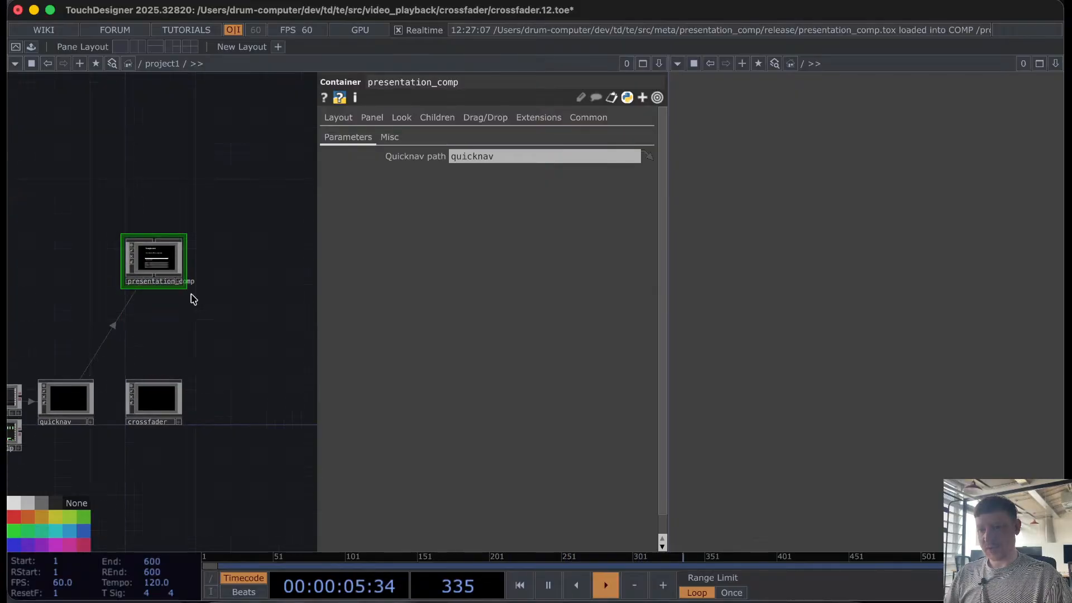
scroll(189, 290, down, 4)
drag(274, 305, 221, 286)
scroll(189, 257, up, 6)
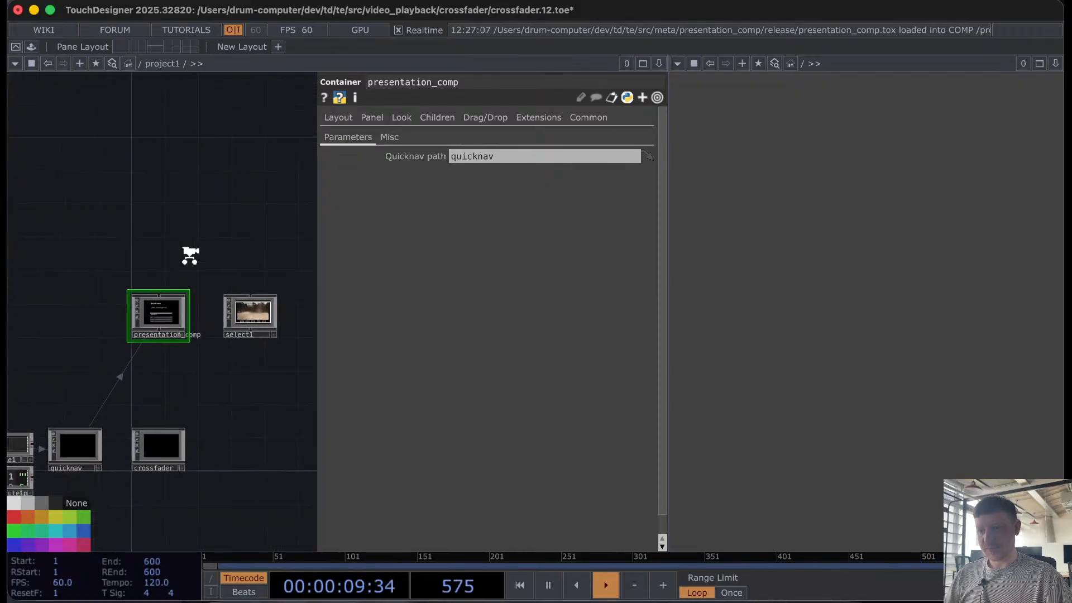
Step: Add a Container COMP above presentation_comp and select1 and rename it GUI
key(Tab)
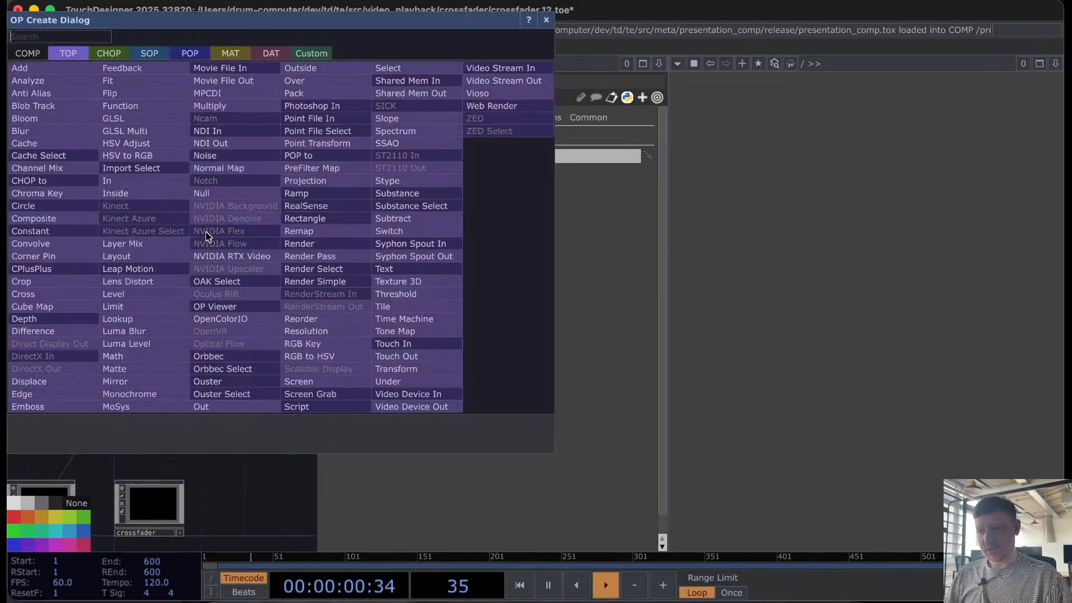
click(36, 54)
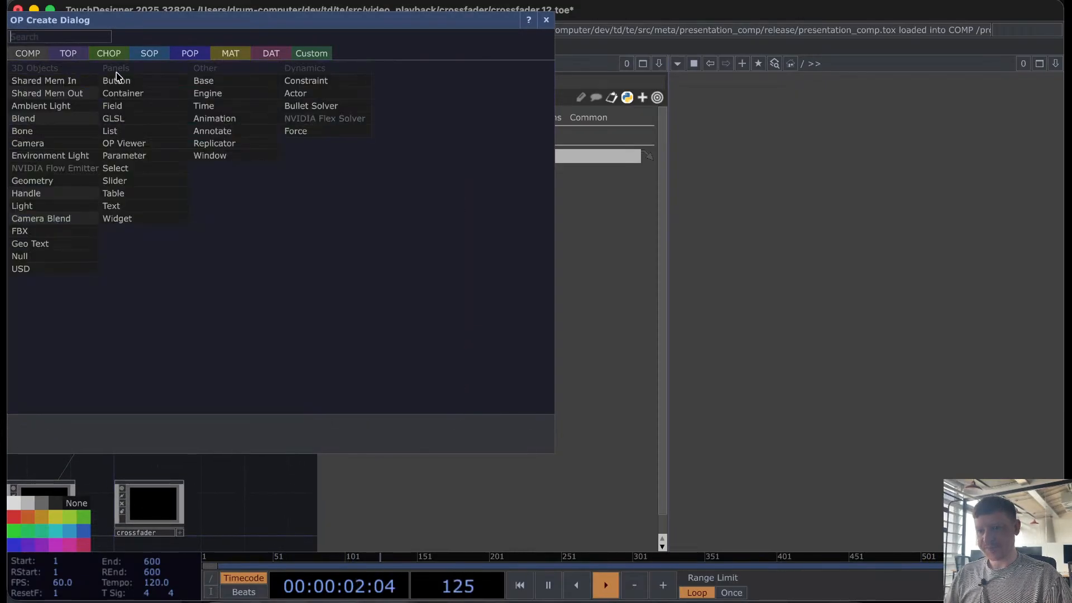
click(140, 96)
click(224, 224)
click(217, 250)
text(G)
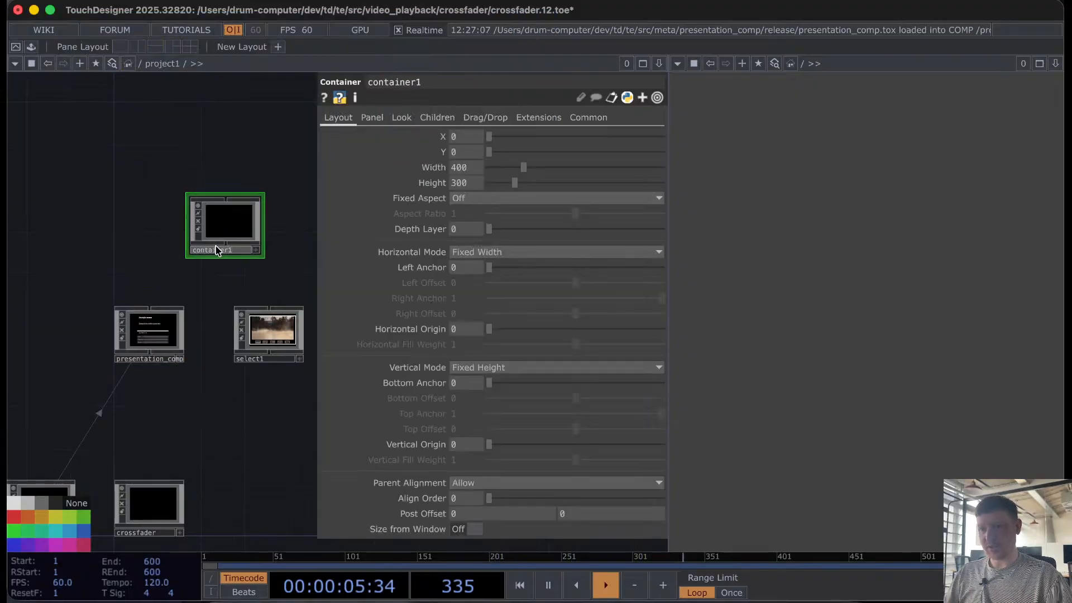
text(U)
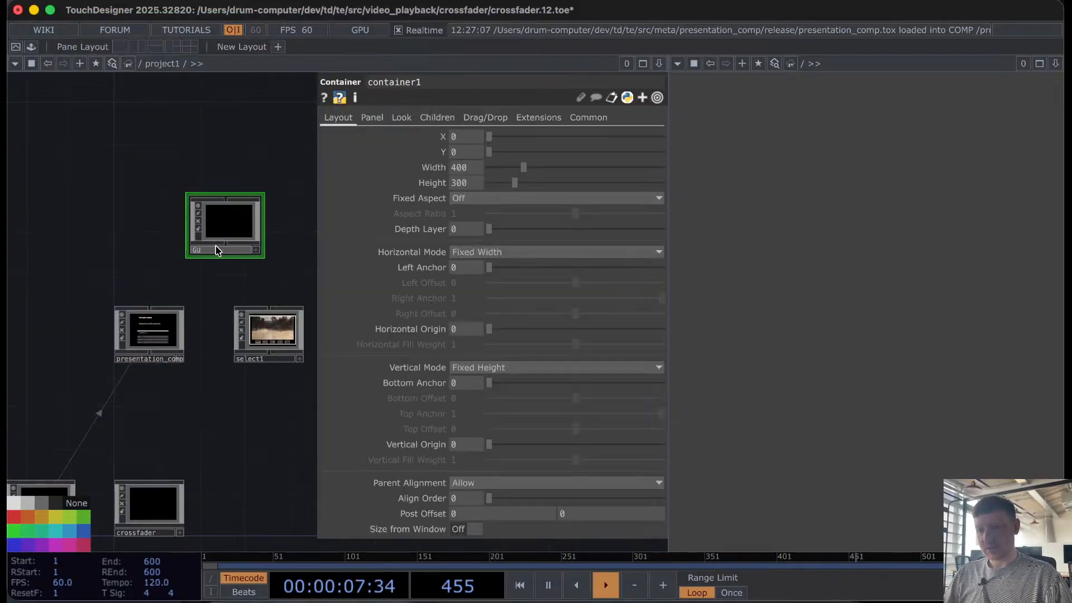
text(I)
key(Return)
Step: Connect presentation_comp and select1 to the GUI container as its child panels
scroll(110, 304, up, 3)
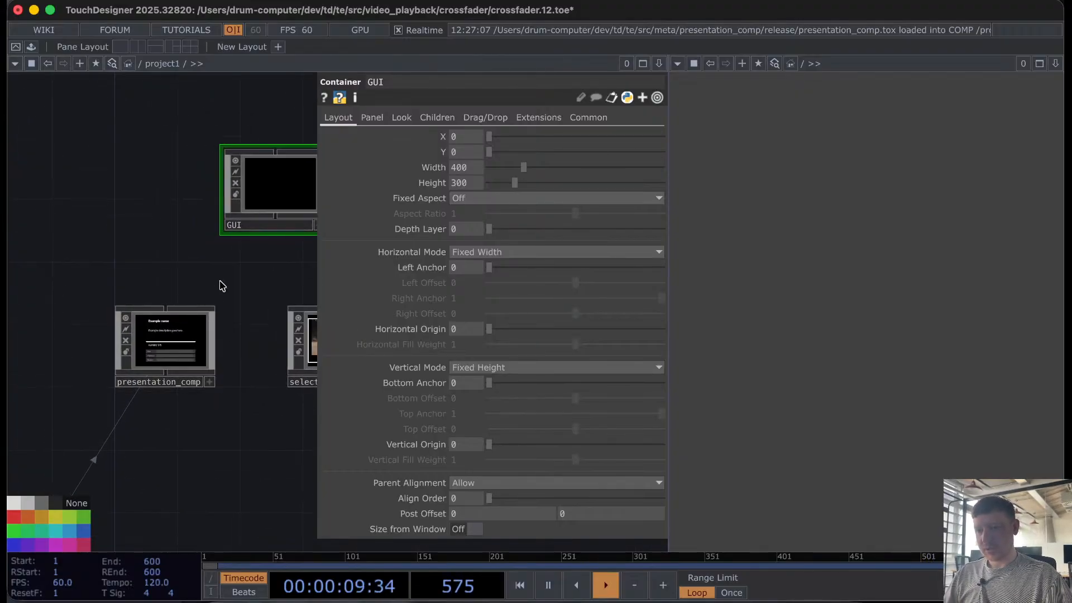
drag(223, 286, 182, 229)
drag(266, 304, 213, 229)
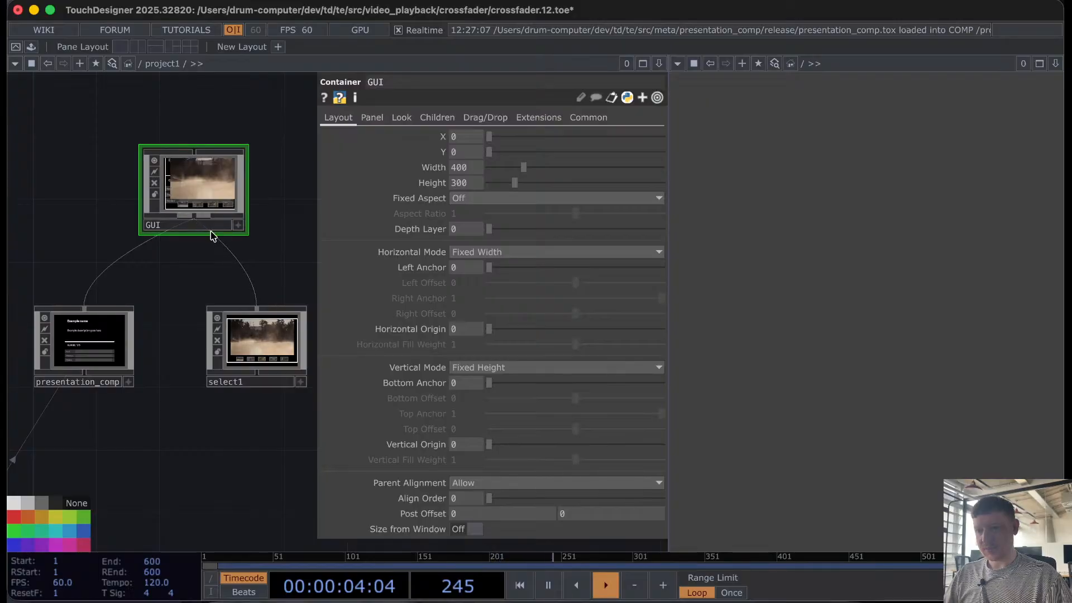
Step: Compare the layout sizes of presentation_comp and GUI, and set the GUI container's height to 800
click(106, 357)
click(339, 117)
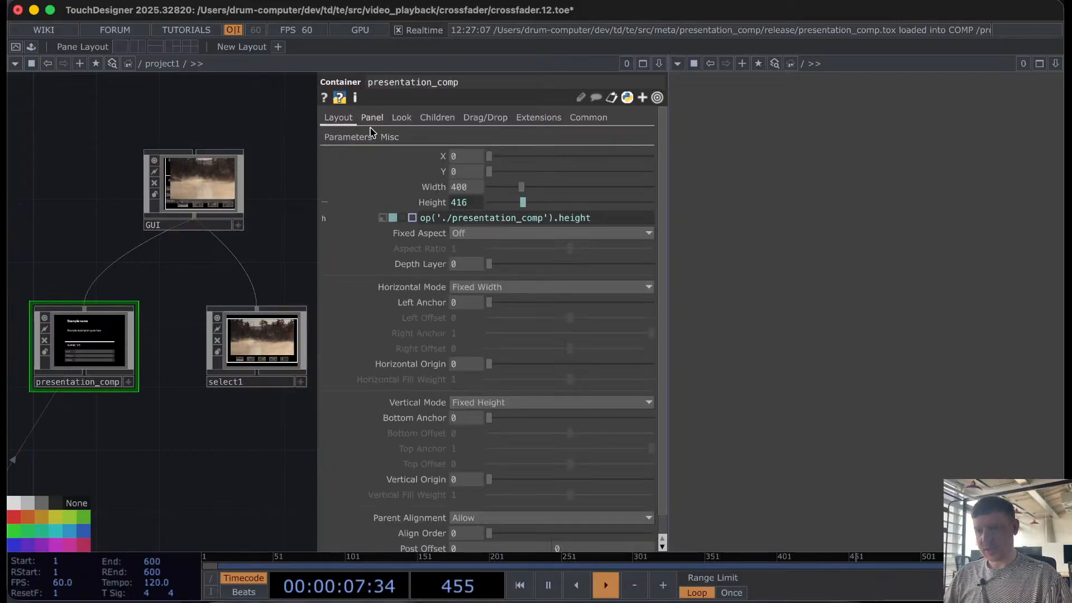
click(220, 168)
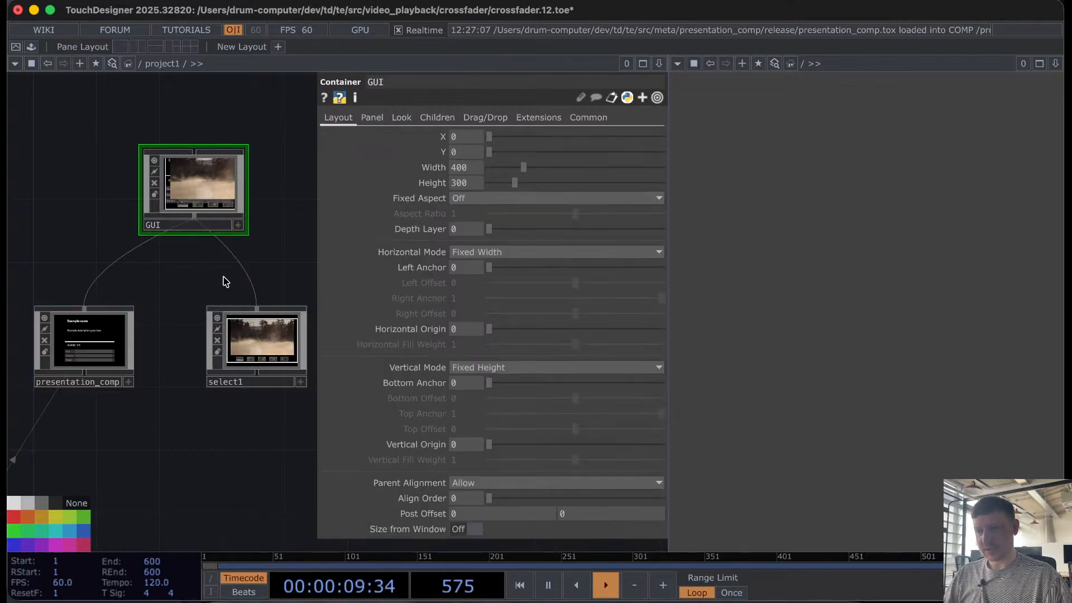
click(106, 358)
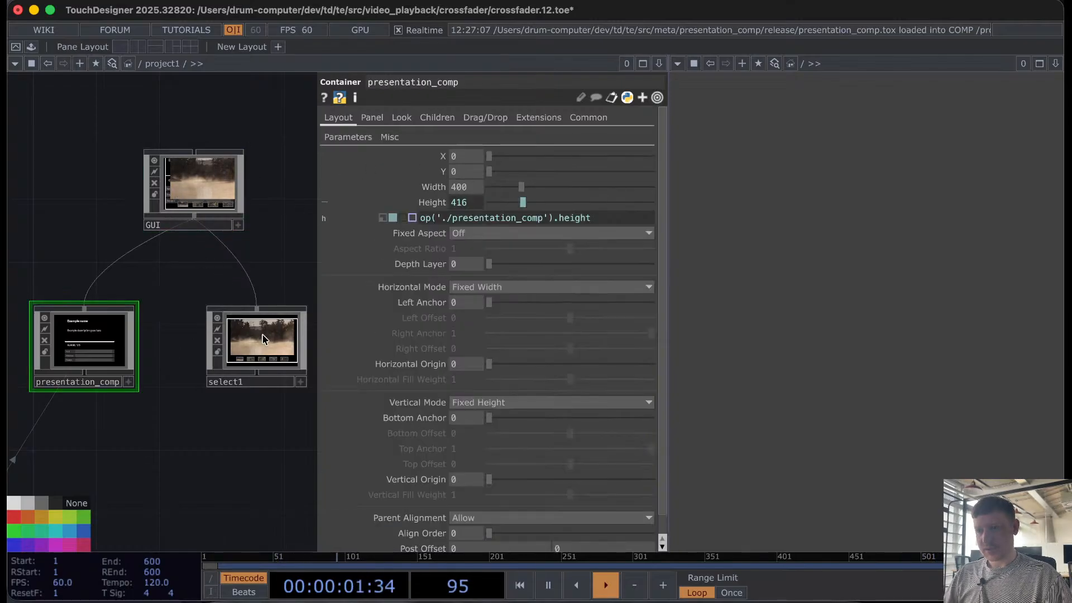
click(202, 193)
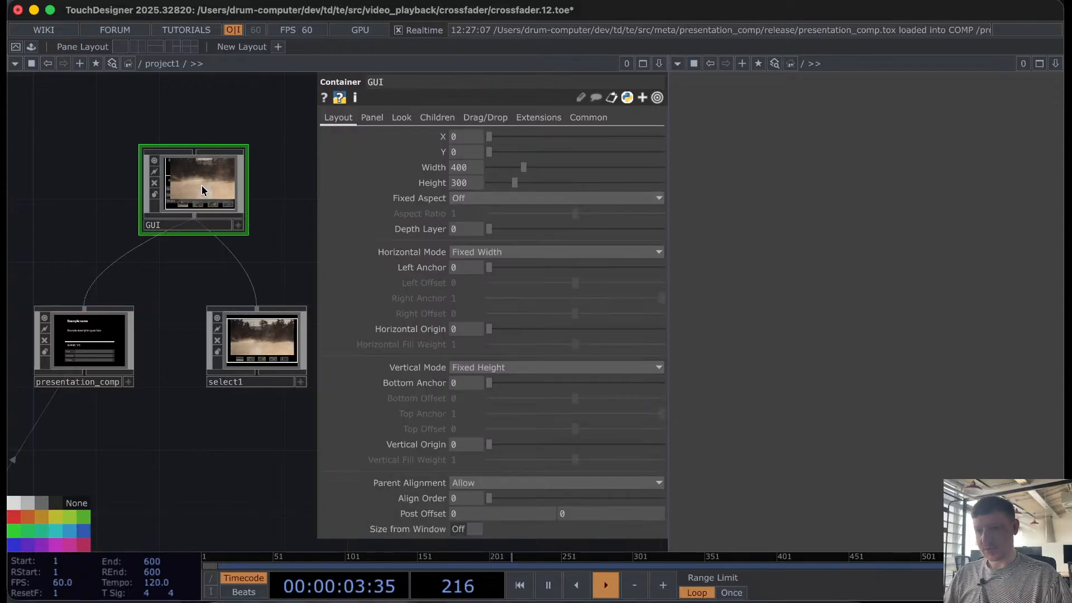
text(800)
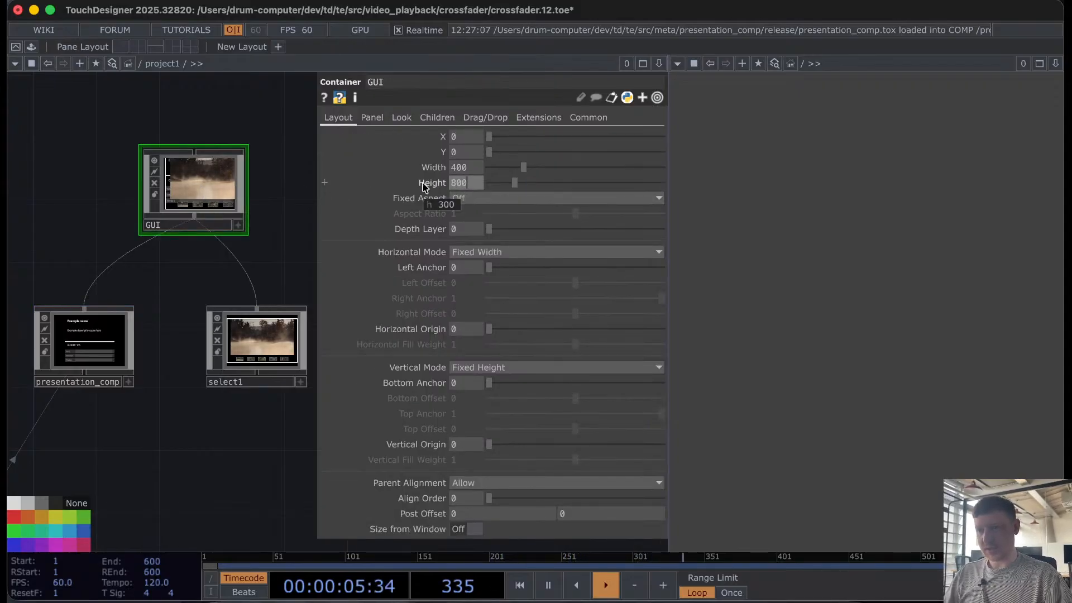
key(Return)
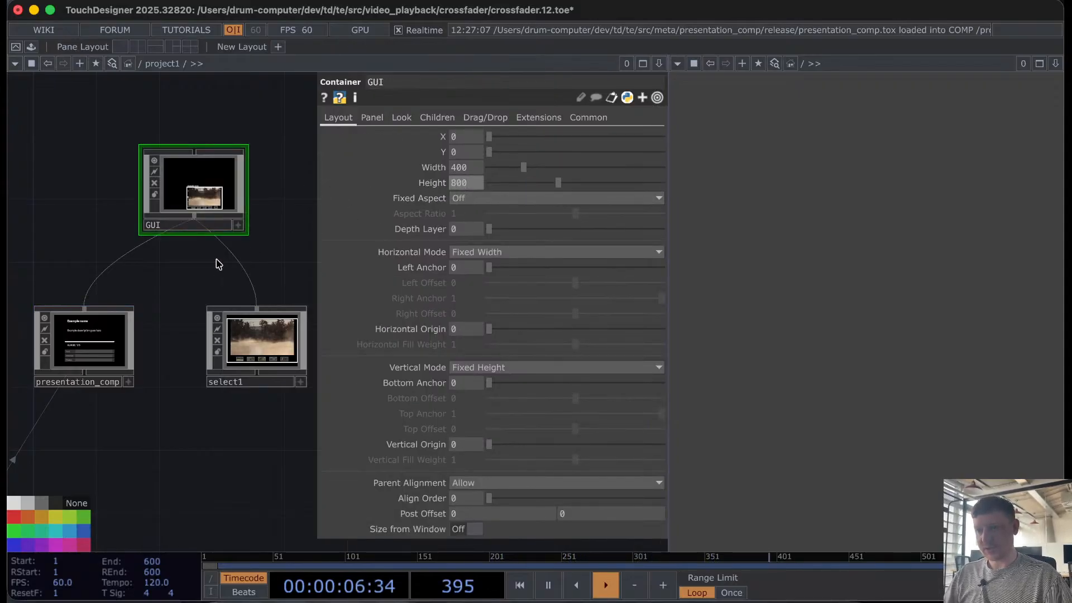
Step: Align the GUI container's children Top to Bottom and move select1 slightly lower in the network
click(437, 117)
click(479, 138)
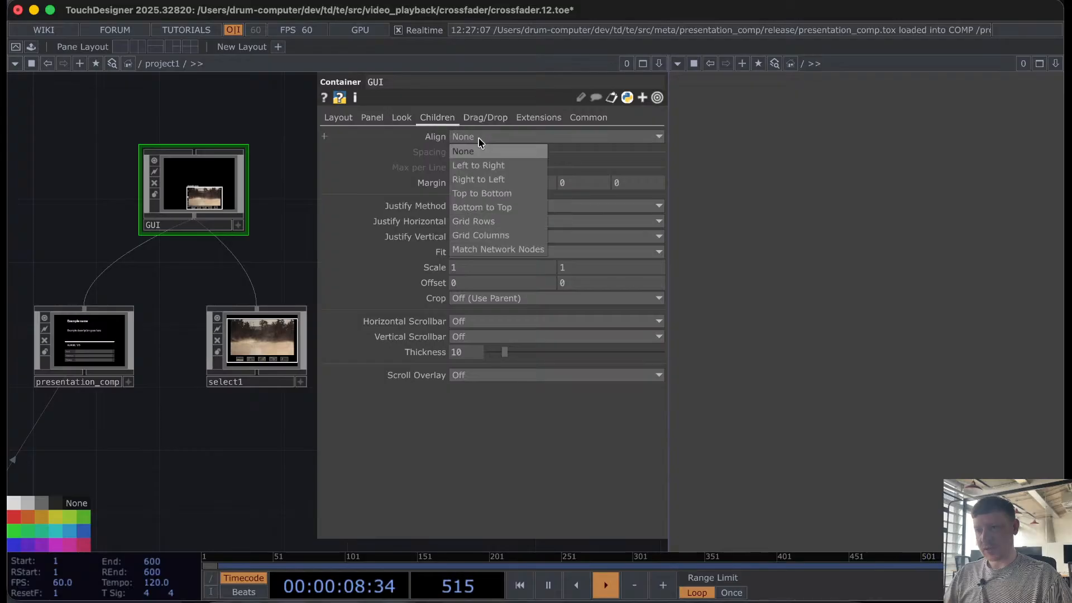
click(484, 194)
drag(243, 354, 243, 385)
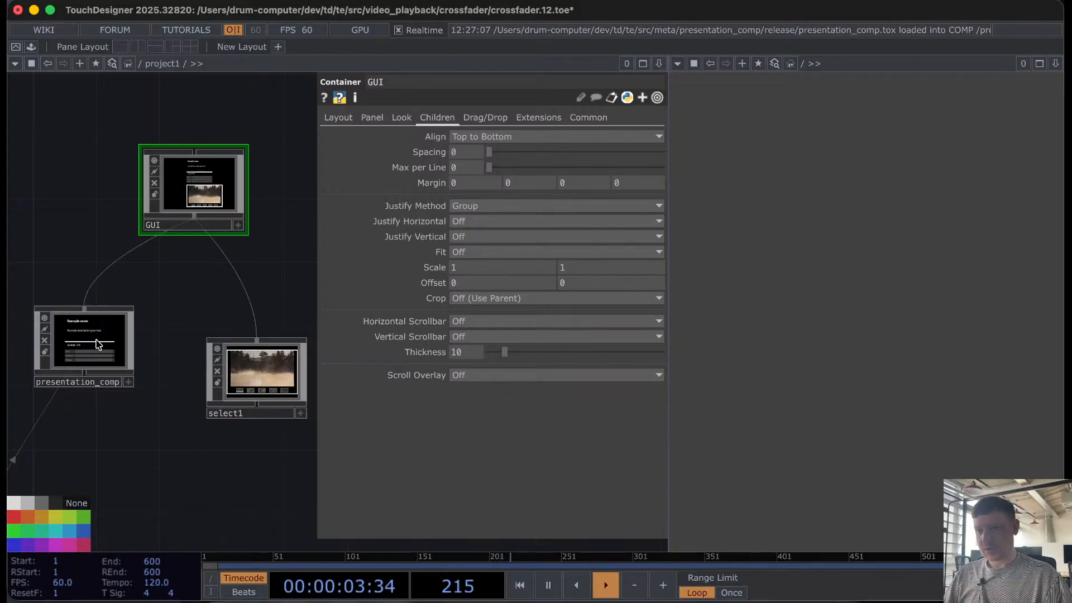
Step: Copy the Align Order expression -me.nodeY from the header inside presentation_comp and return to presentation_comp's layout parameters
double_click(96, 340)
drag(131, 420, 241, 129)
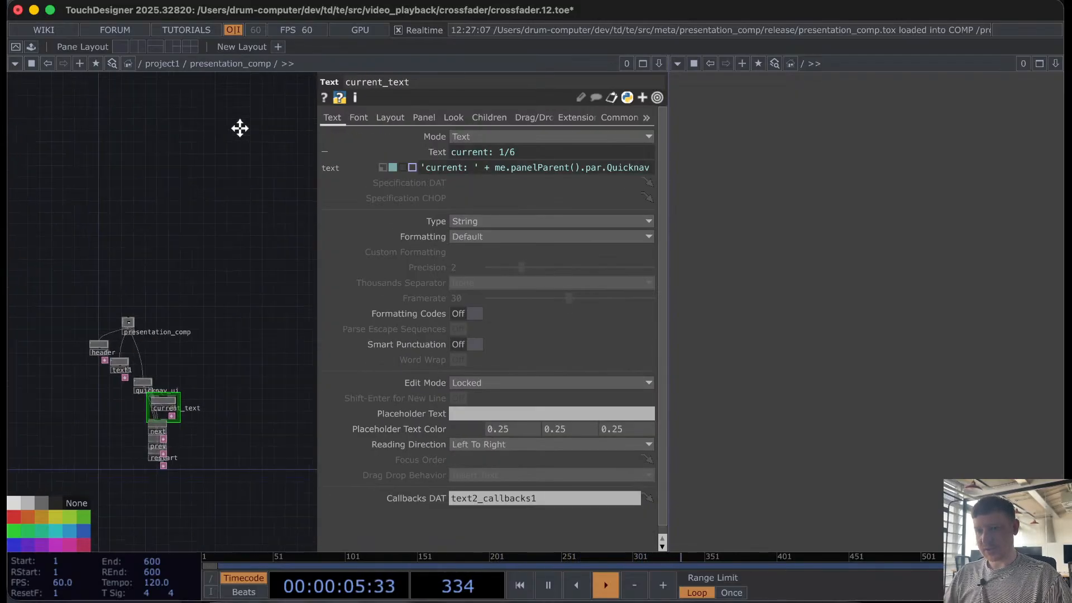
scroll(150, 227, up, 5)
click(133, 223)
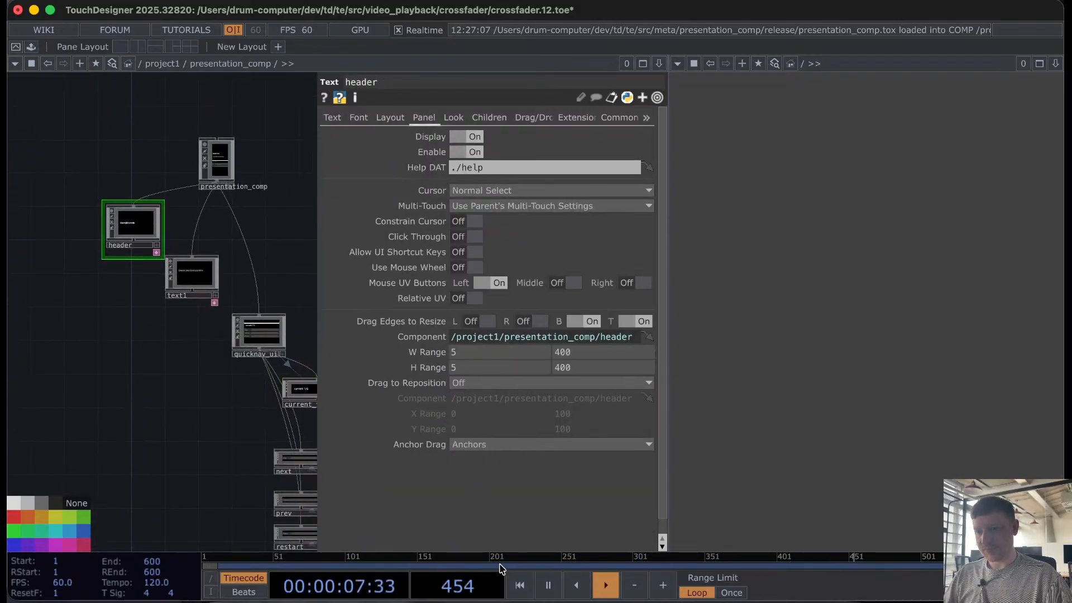
click(373, 119)
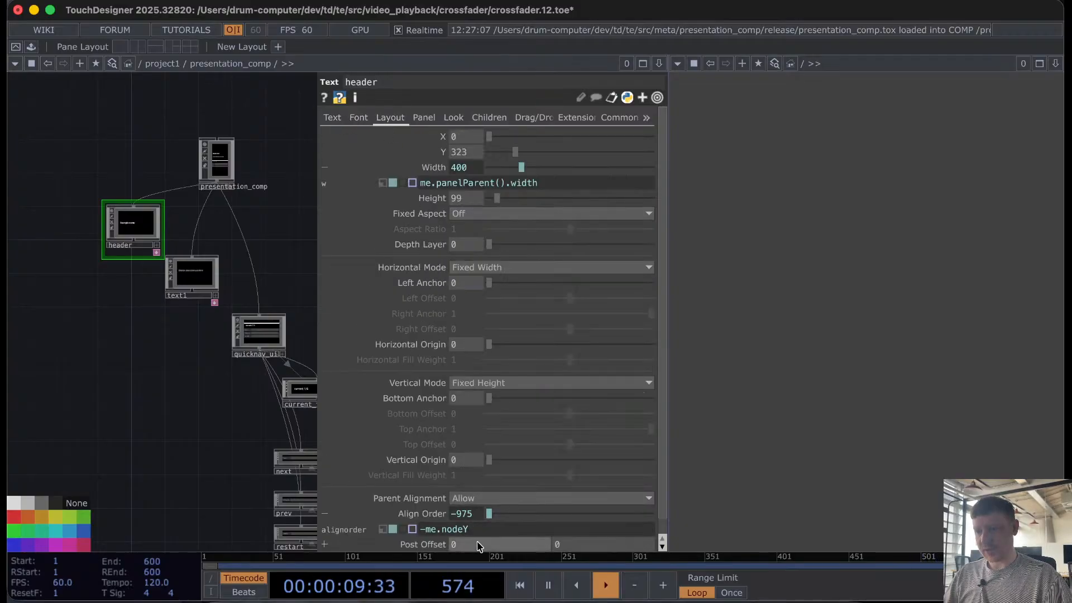
click(466, 514)
click(478, 531)
key(super+c)
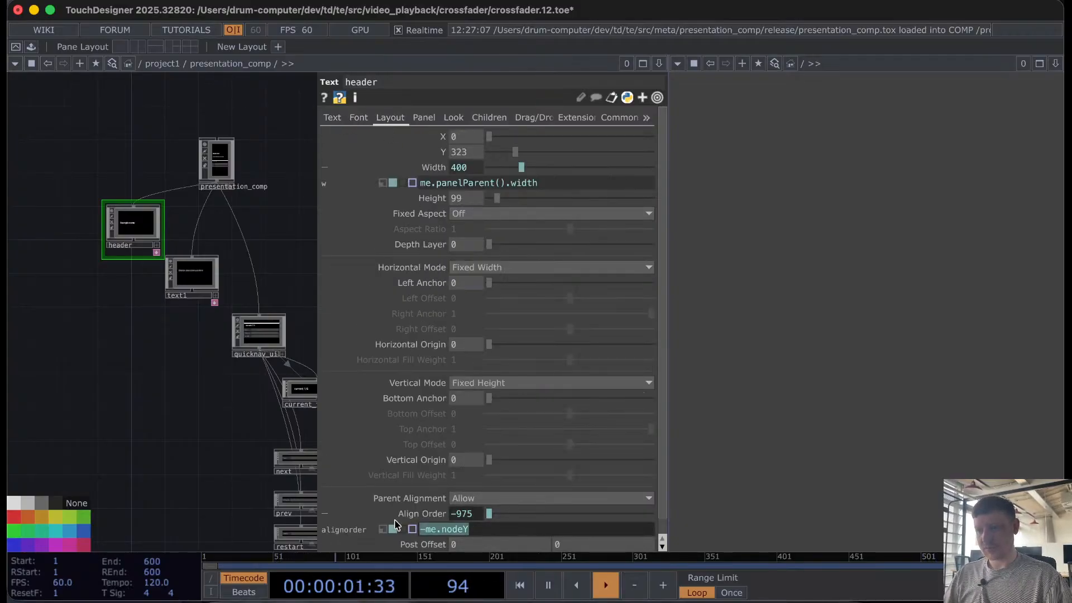
scroll(196, 398, down, 10)
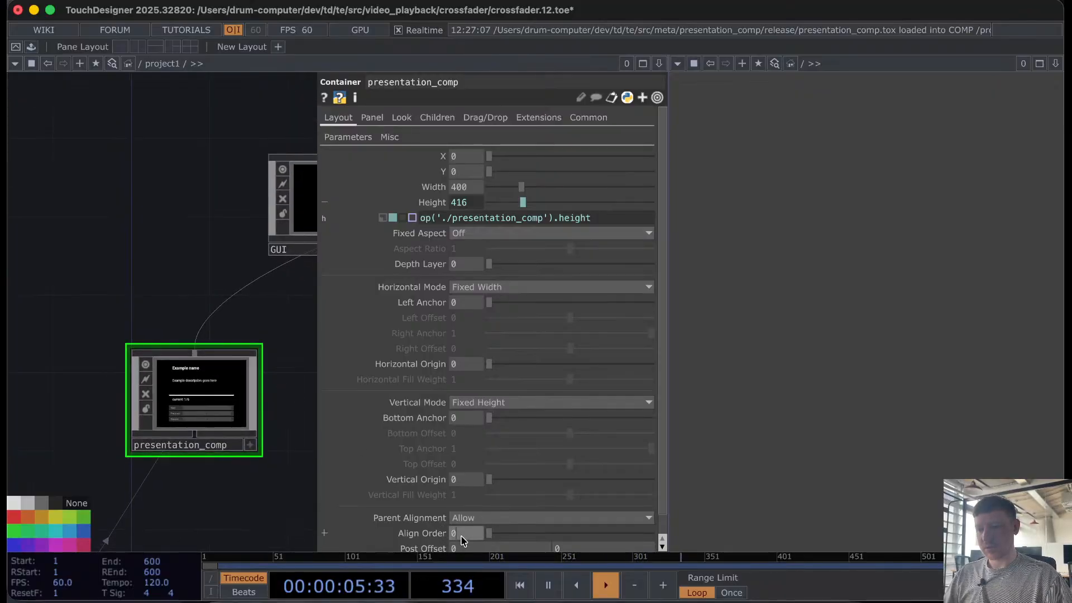
Step: Paste the Align Order expression -me.nodeY into the layout of both presentation_comp and select1
key(super+v)
key(Return)
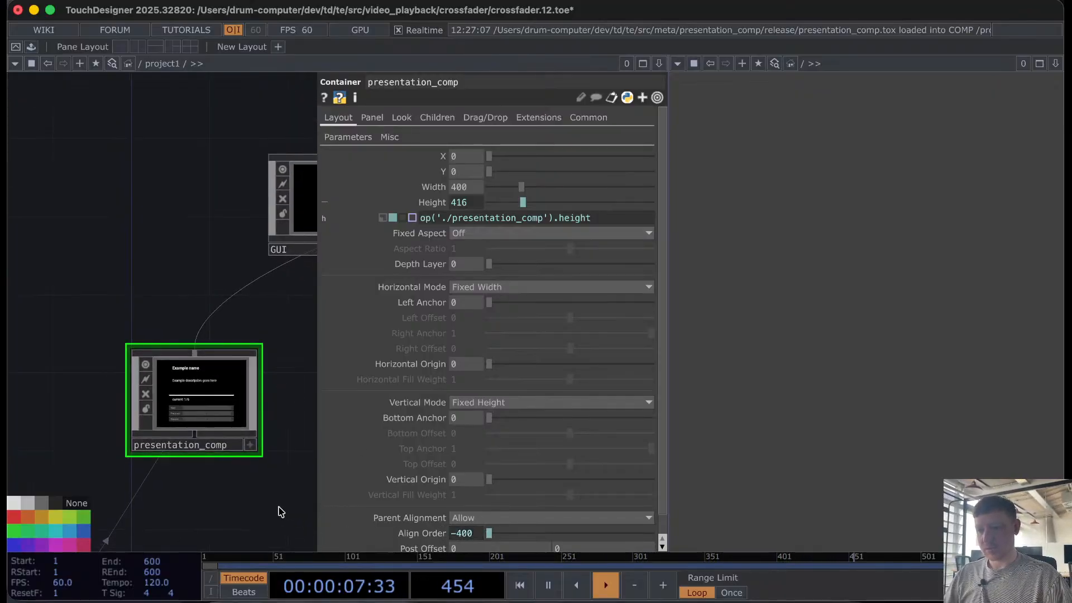
drag(280, 509, 79, 366)
click(230, 290)
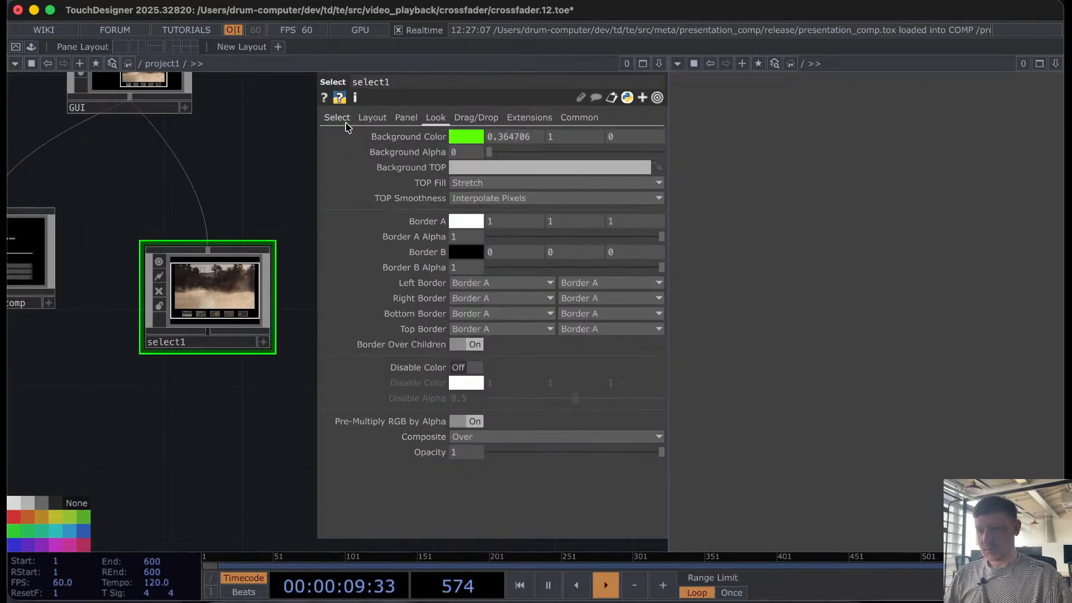
click(342, 119)
click(373, 121)
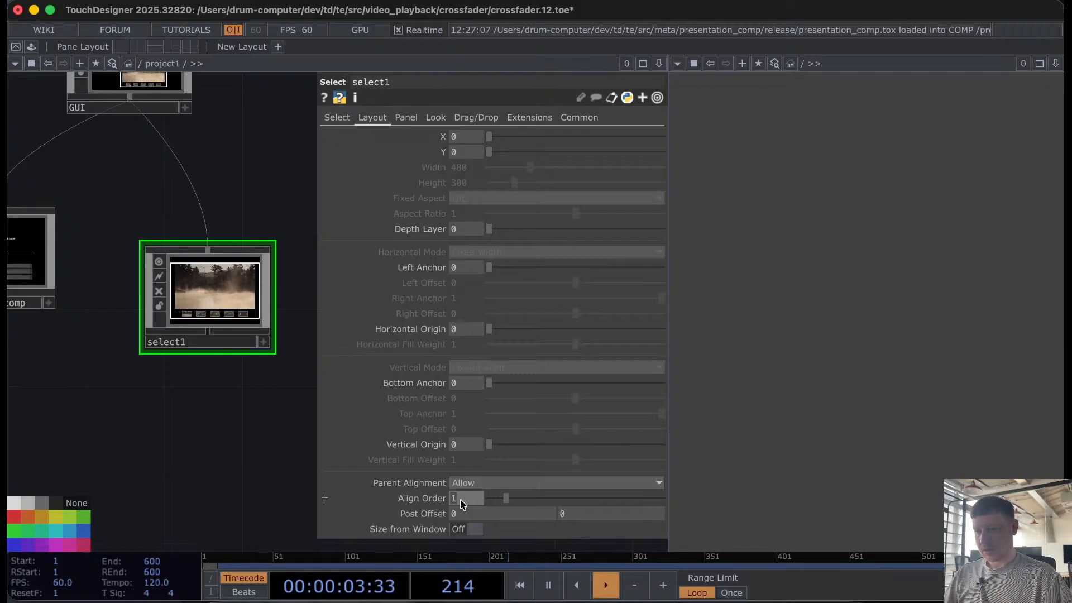
key(super+v)
key(Return)
Step: Select the GUI container and show /project1/GUI in the empty second pane by entering its path
drag(123, 395, 284, 398)
drag(264, 198, 223, 329)
click(268, 183)
click(873, 64)
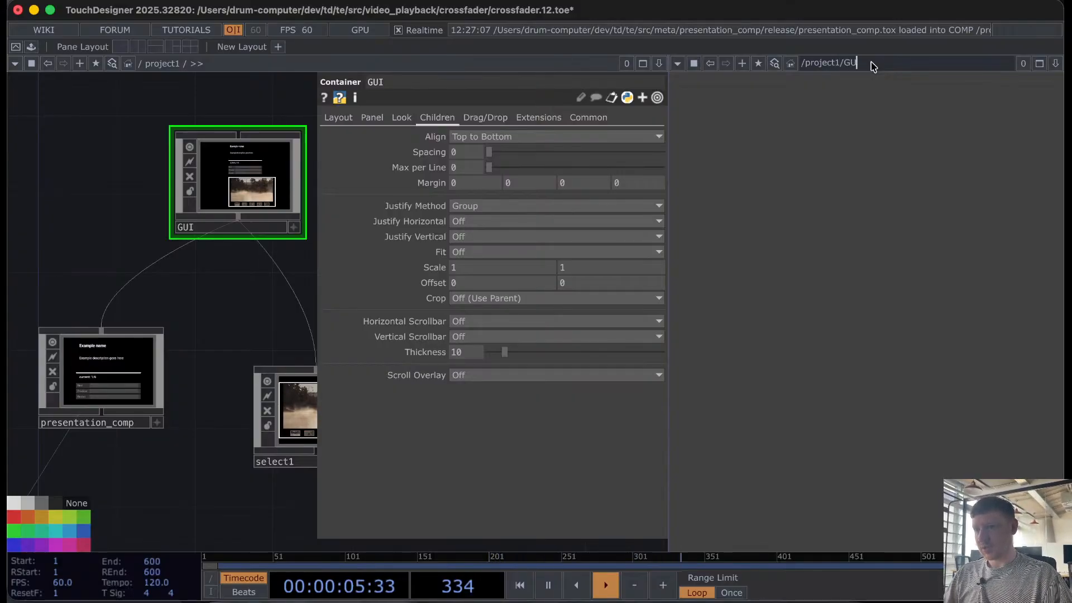
text(/project1/GUI)
key(Return)
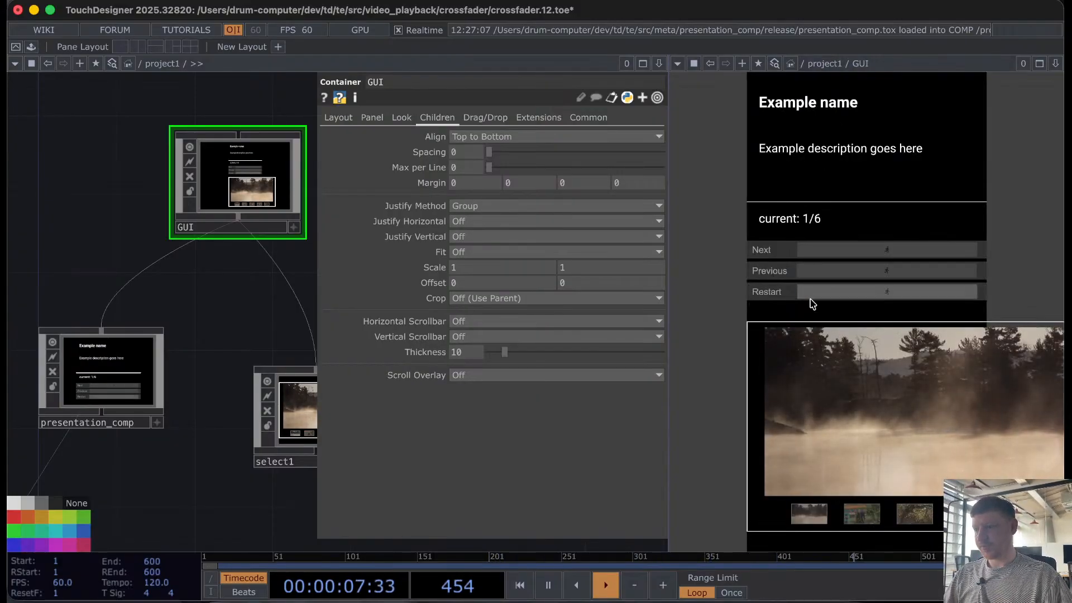
Step: Check select1's layout size and set the GUI container's width to 600
scroll(251, 335, right, 10)
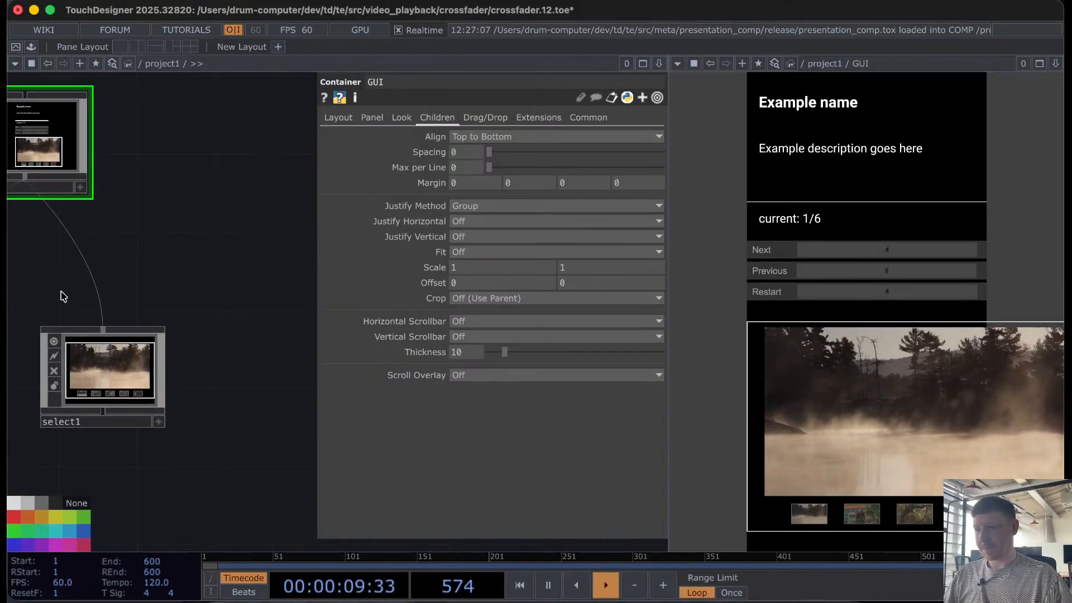
scroll(224, 447, left, 5)
click(277, 361)
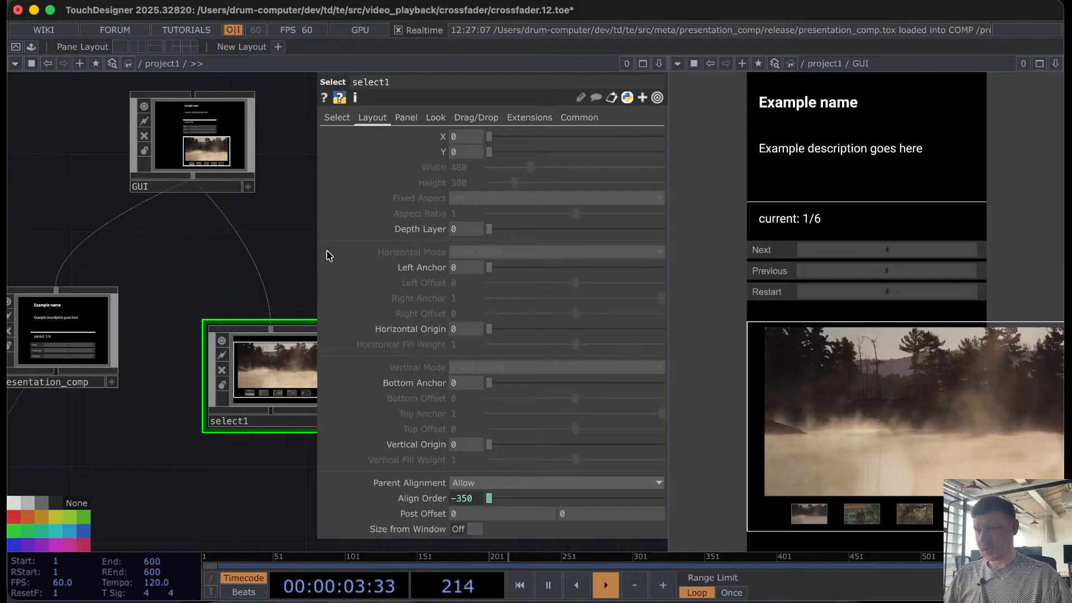
click(207, 128)
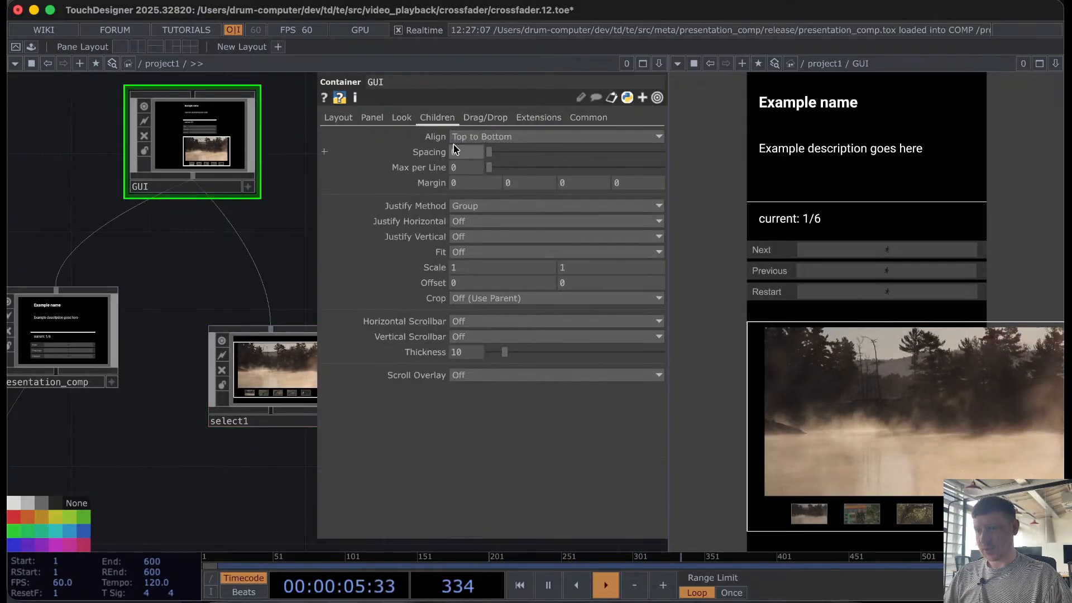
click(329, 117)
mouse_move(546, 168)
mouse_down()
mouse_move(529, 169)
mouse_move(541, 169)
mouse_up()
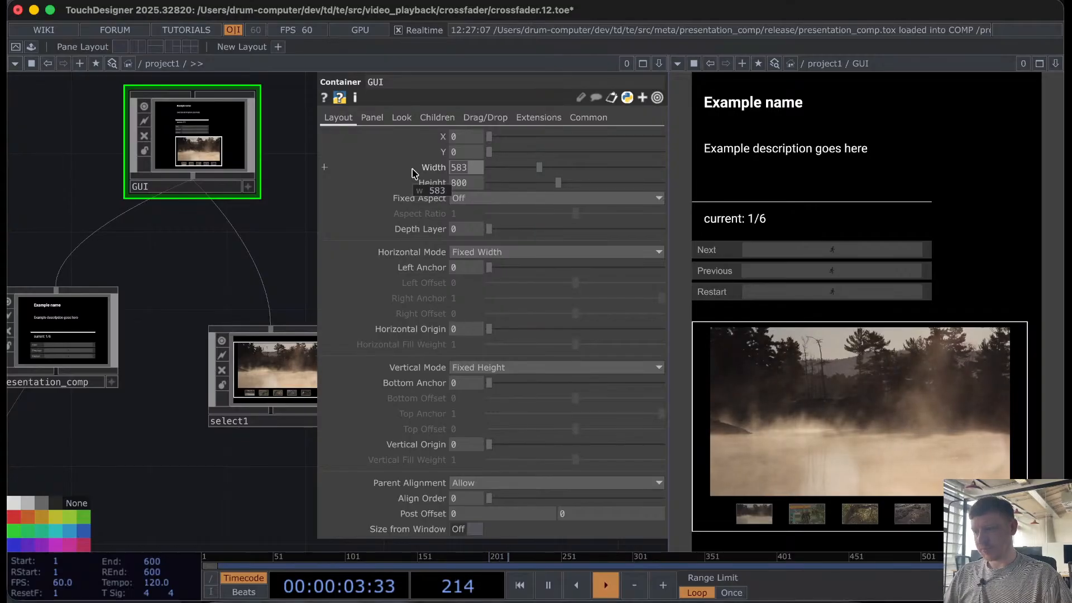
text(600)
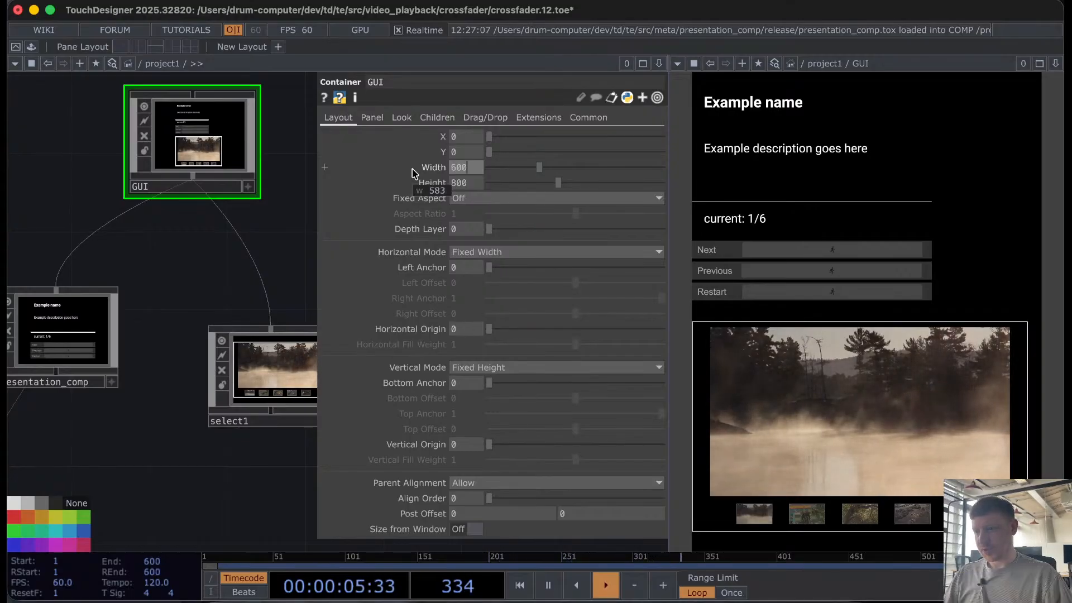
key(Return)
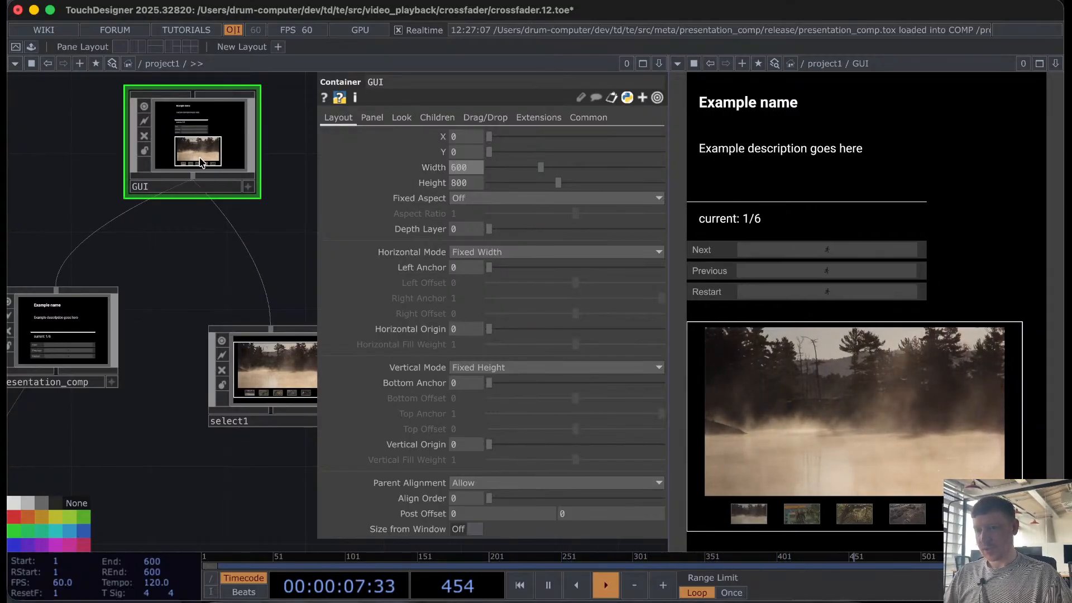
Step: Set the GUI container's Justify Horizontal option for its children to Center
click(458, 126)
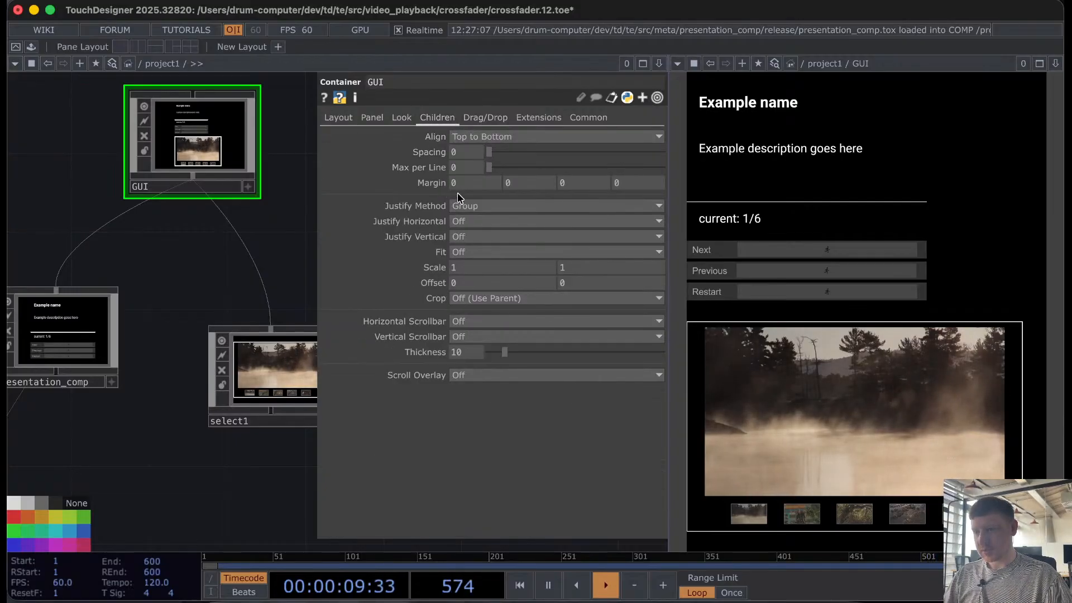
click(471, 223)
click(470, 265)
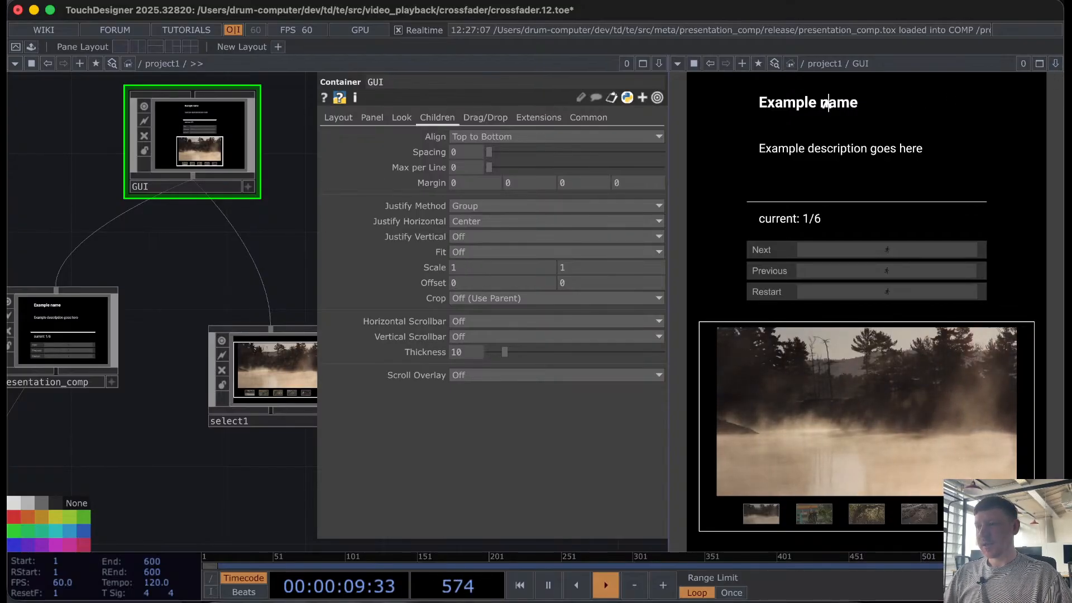
Step: Replace the "Example name" title in the GUI panel with "Crossfader"
double_click(843, 106)
click(850, 105)
drag(857, 104, 777, 109)
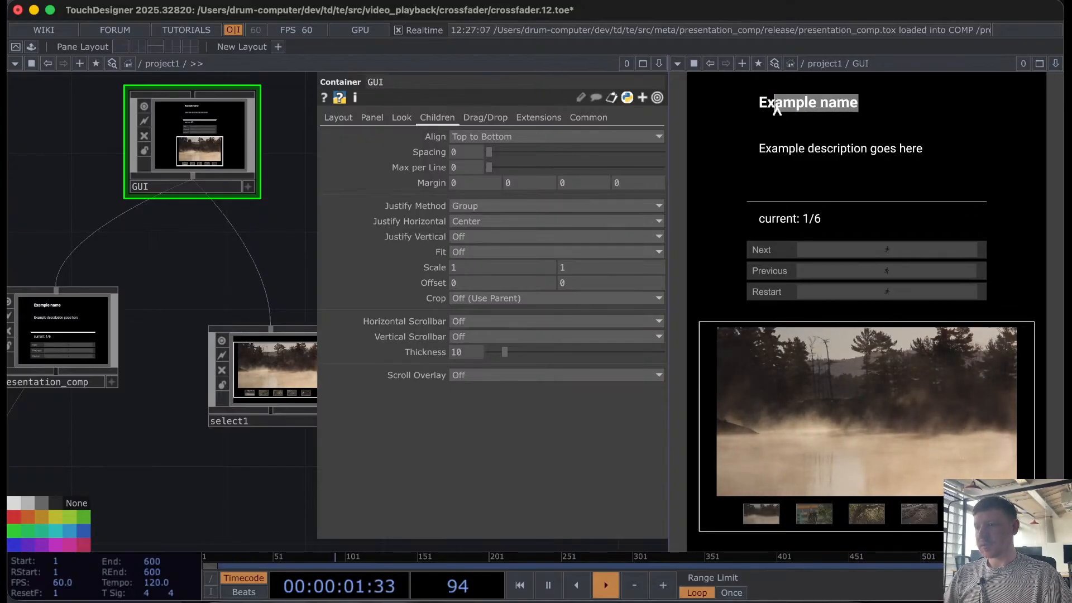
text(C)
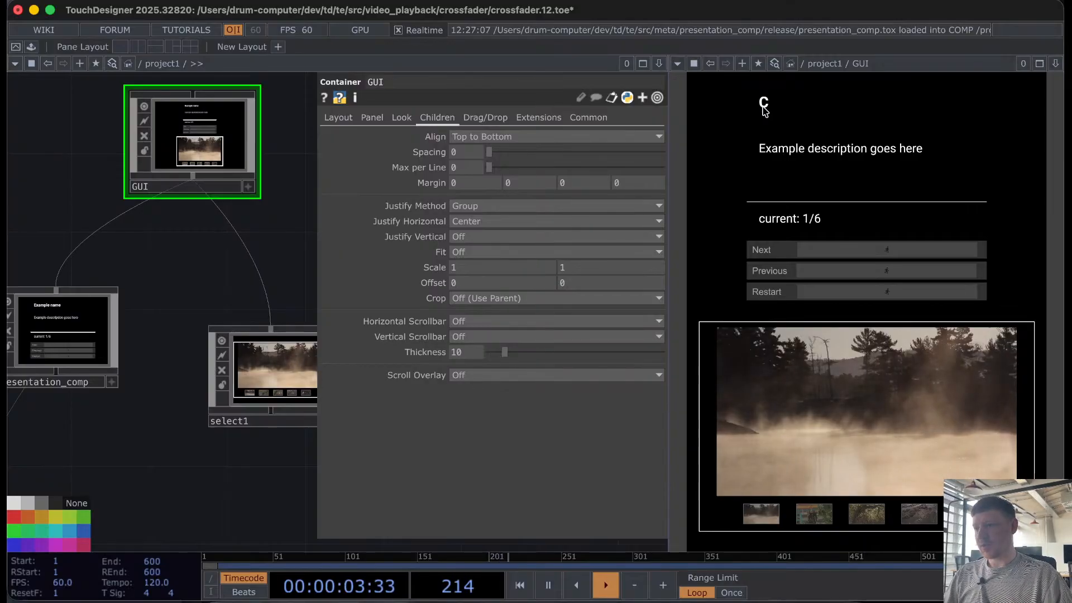
text(rossfadesr)
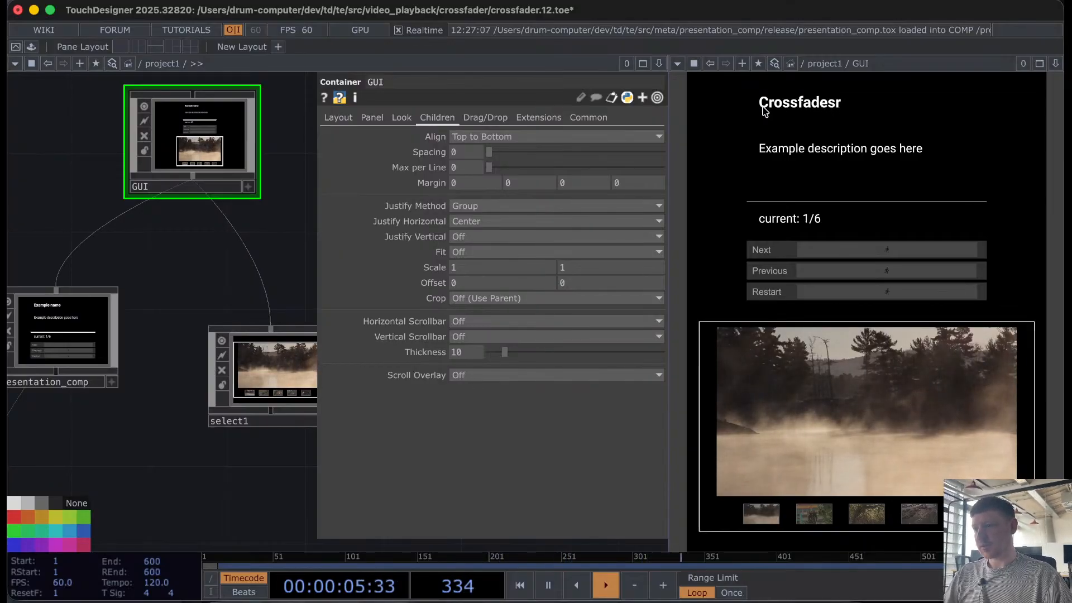
key(Return)
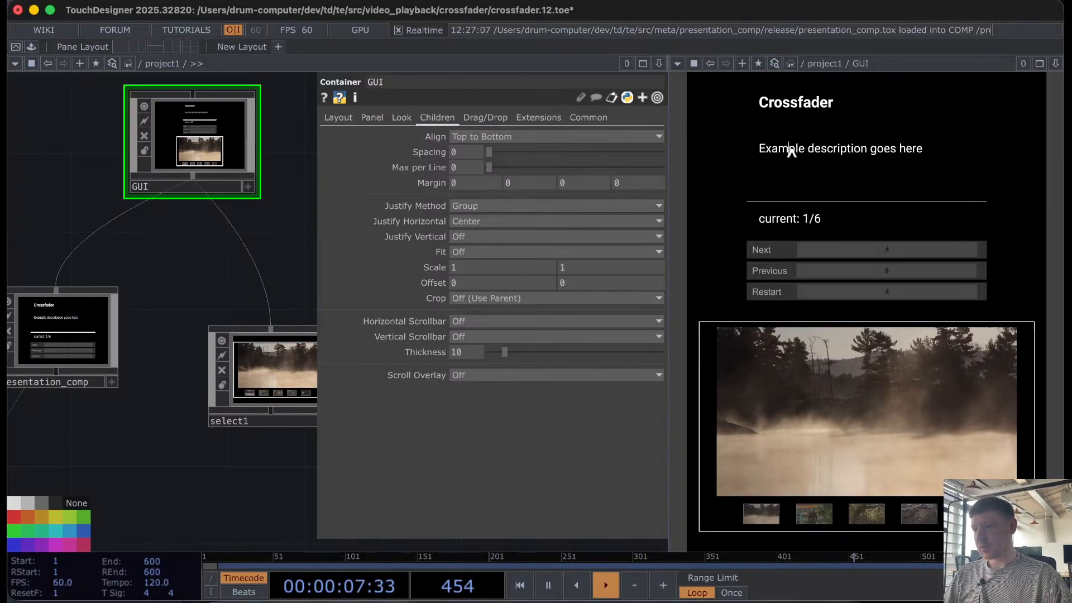
Step: Open the "Example description goes here" text in the GUI panel for editing and select all of it
double_click(780, 148)
drag(924, 149, 761, 152)
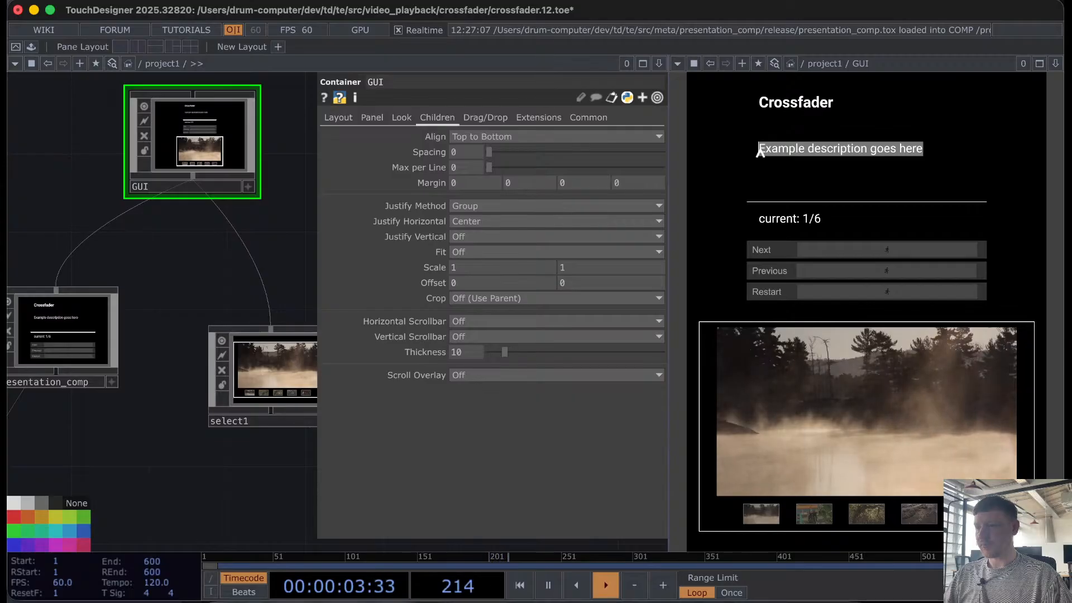
Step: Replace the example description with "This demonstrate a technique of smooth crossfading between multiple videos."
text(This)
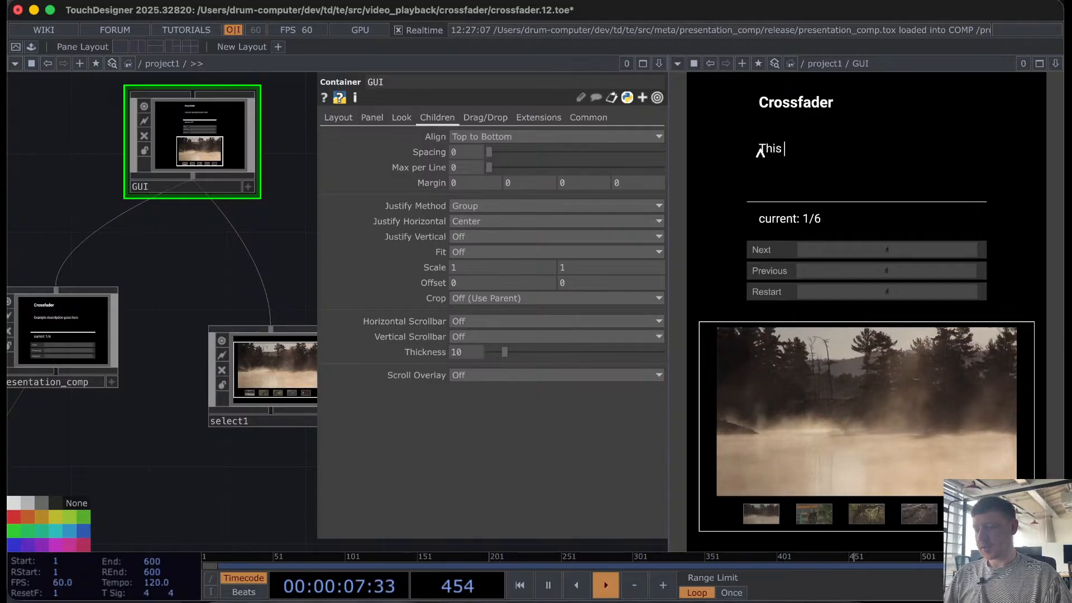
text( demoo)
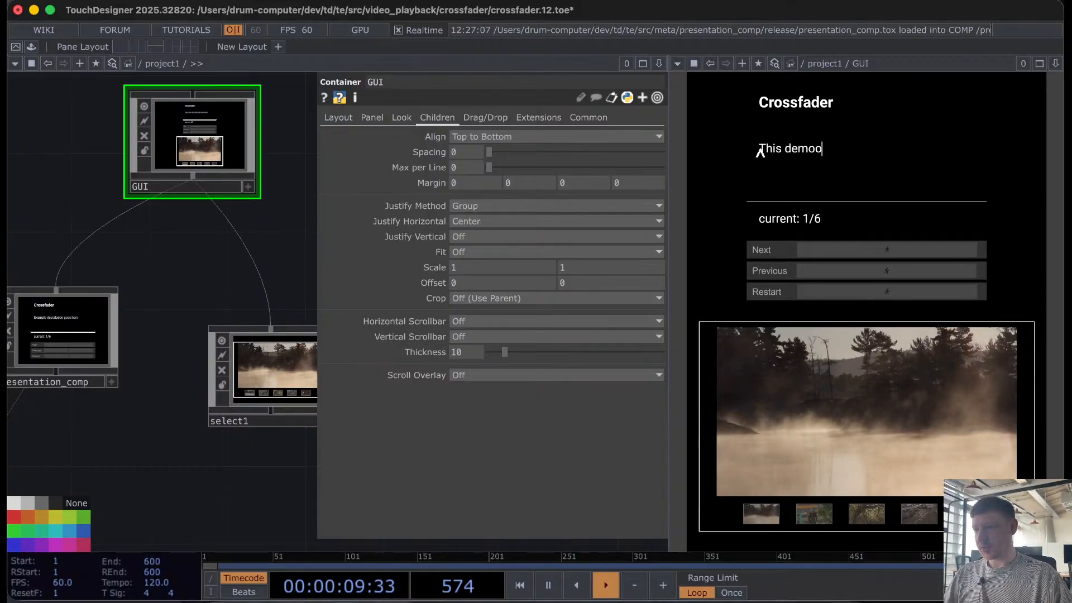
key(BackSpace)
text(nstraet)
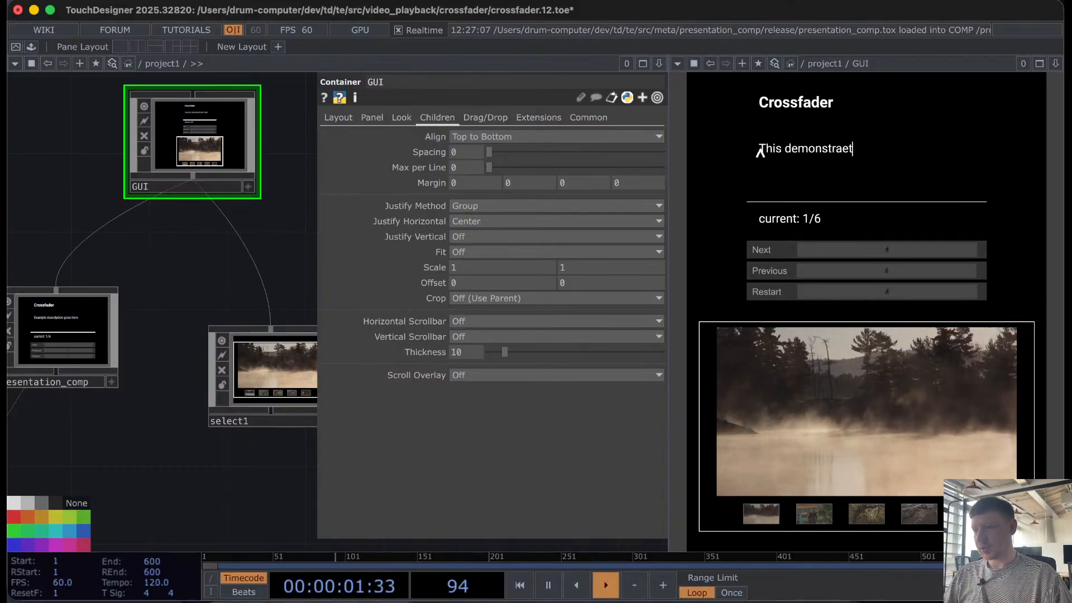
key(BackSpace)
key(BackSpace)
text(te a tech)
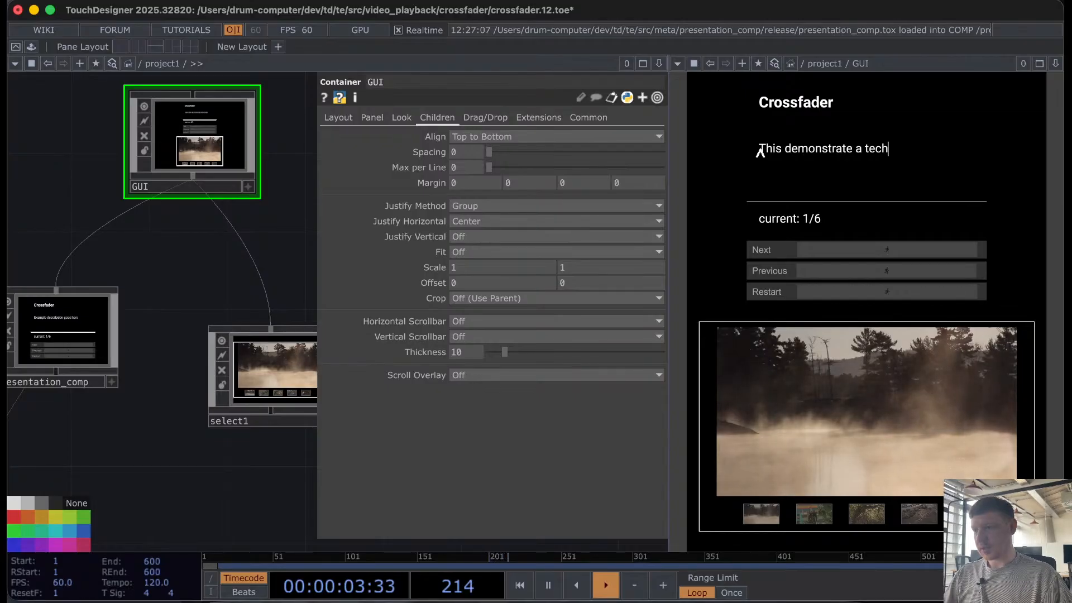
text(nique of c)
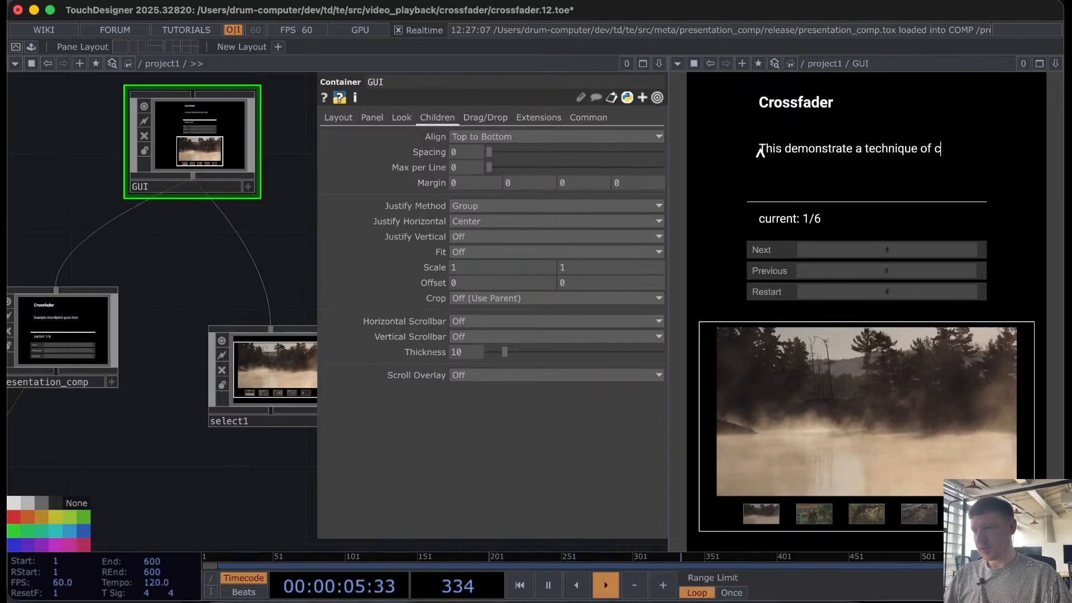
text(rossf)
text(ad)
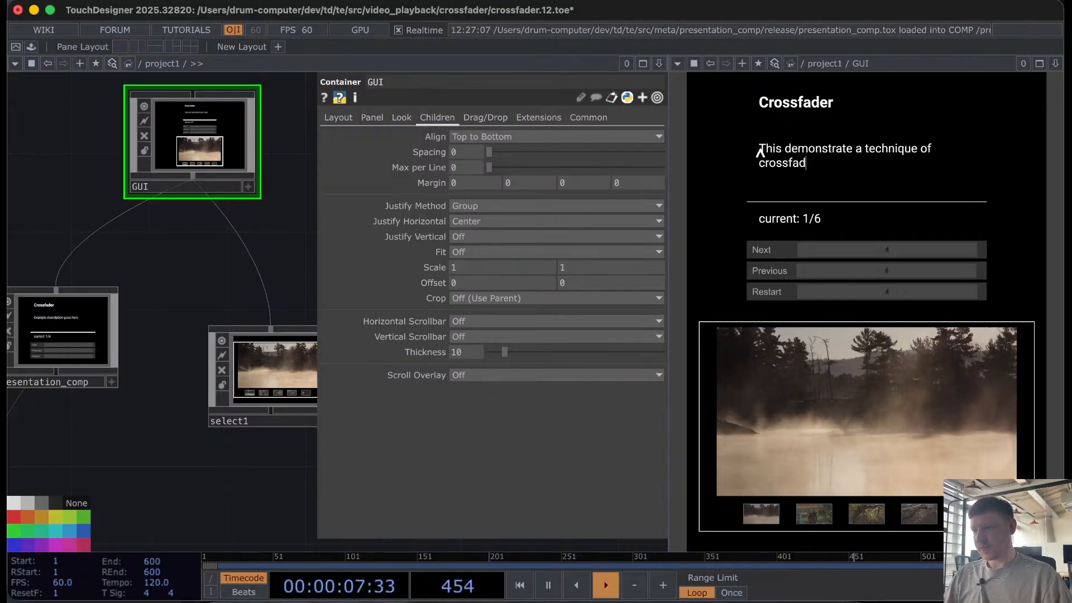
text(e between v)
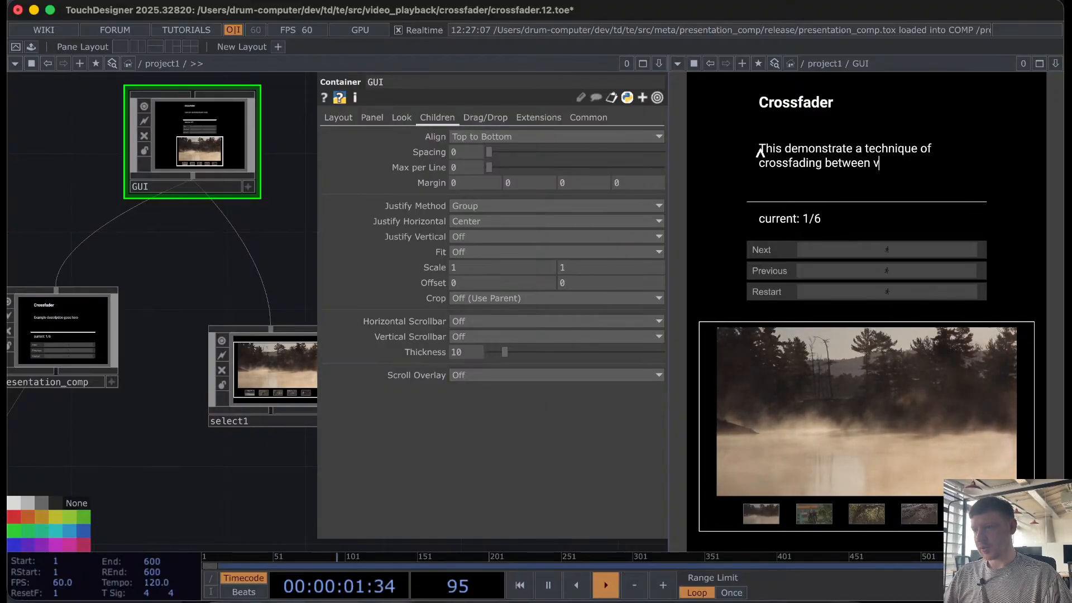
text(io)
key(BackSpace)
key(BackSpace)
key(BackSpace)
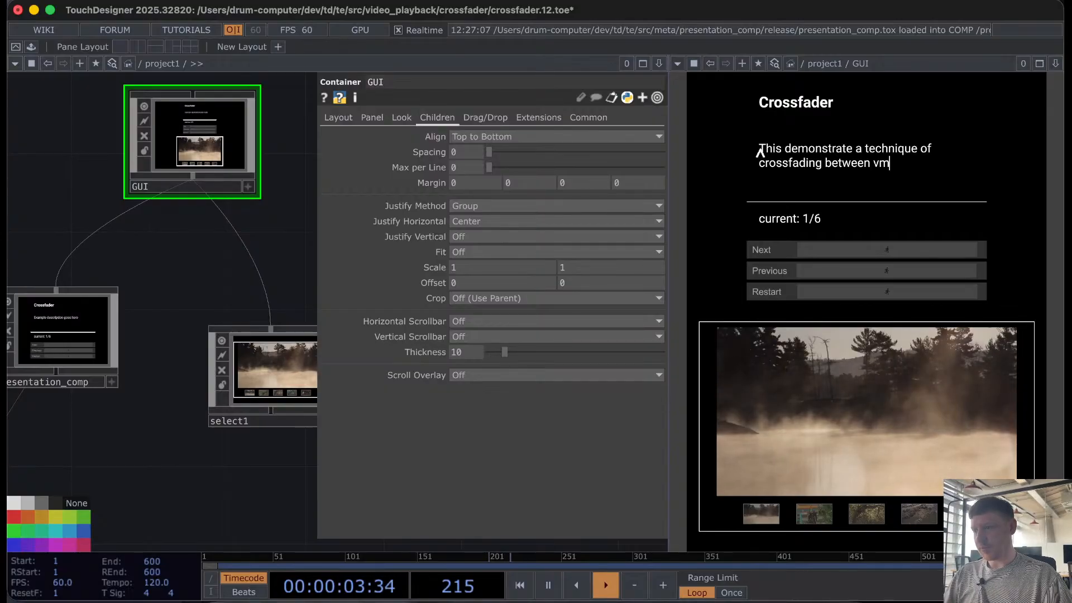
key(BackSpace)
key(BackSpace)
text(multiple)
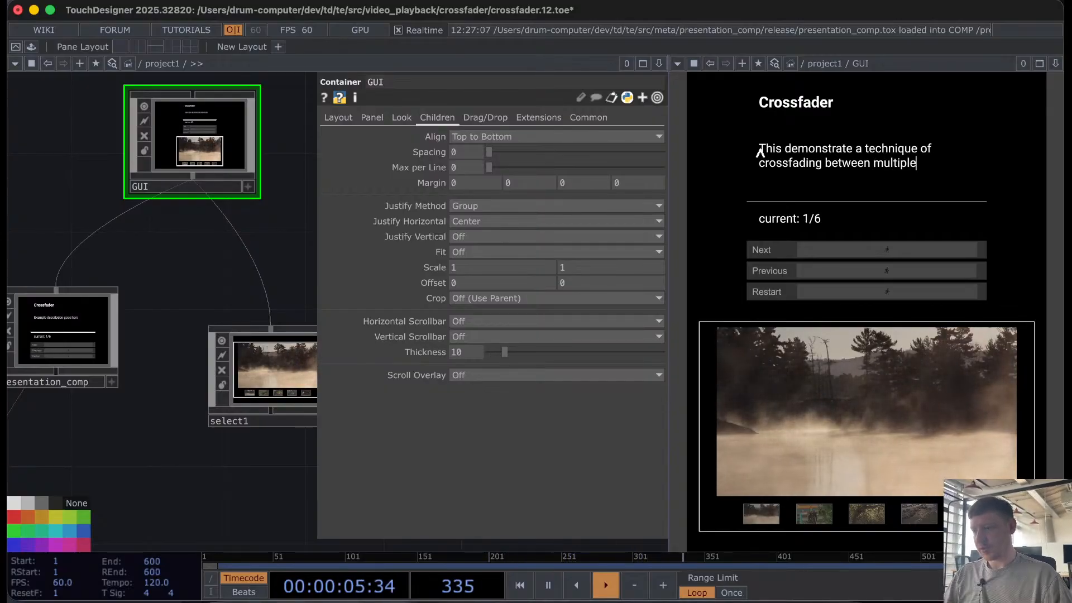
text( videos)
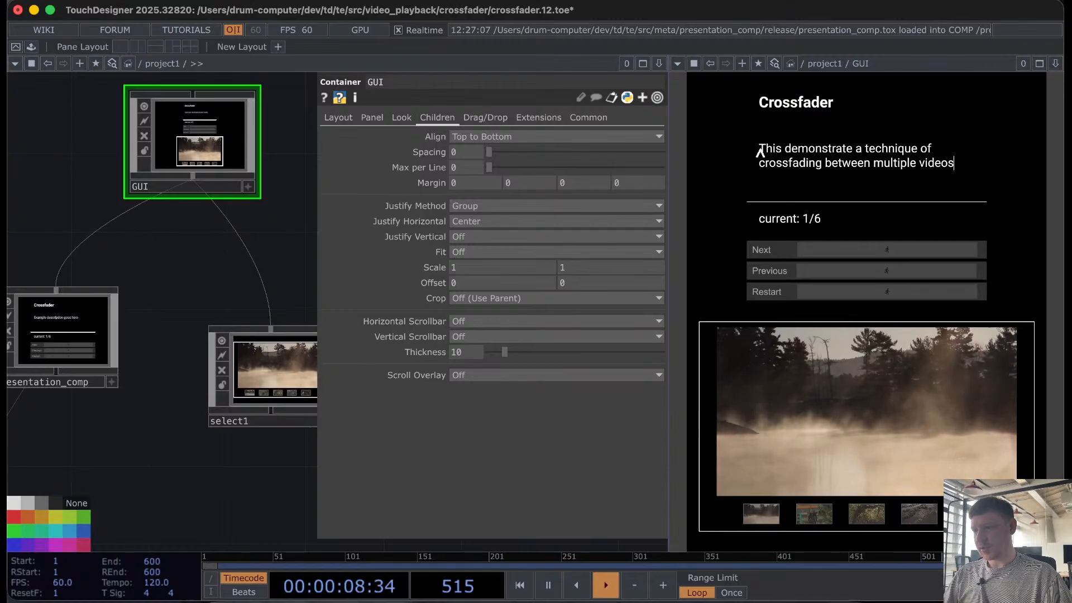
key(Up)
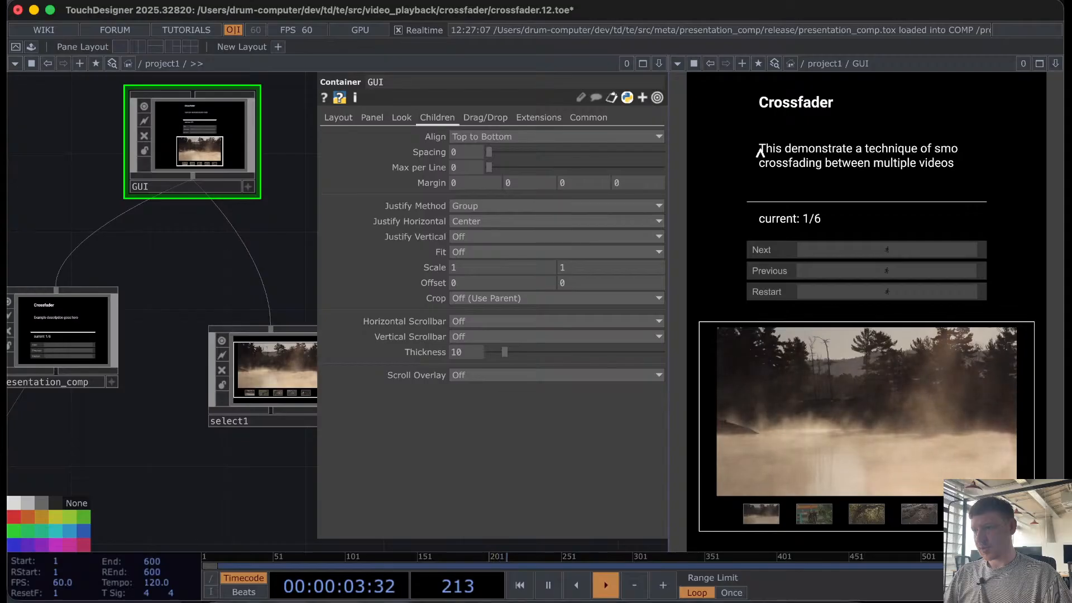
text(smooth)
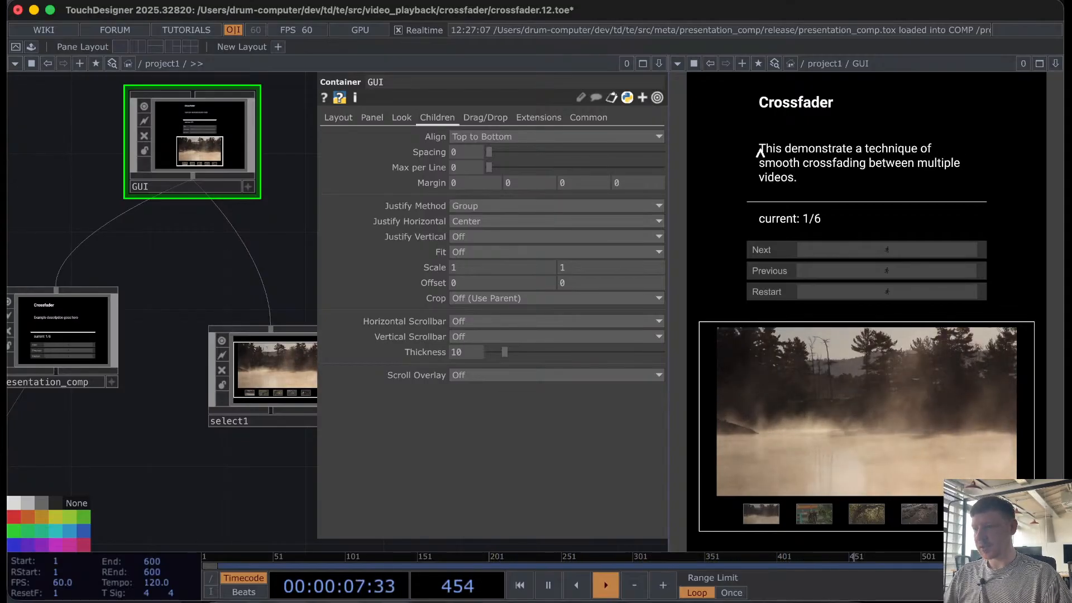
Step: Begin the description's second sentence with 'You can press "Next", "Previous" and "Restart"'
text( You can p)
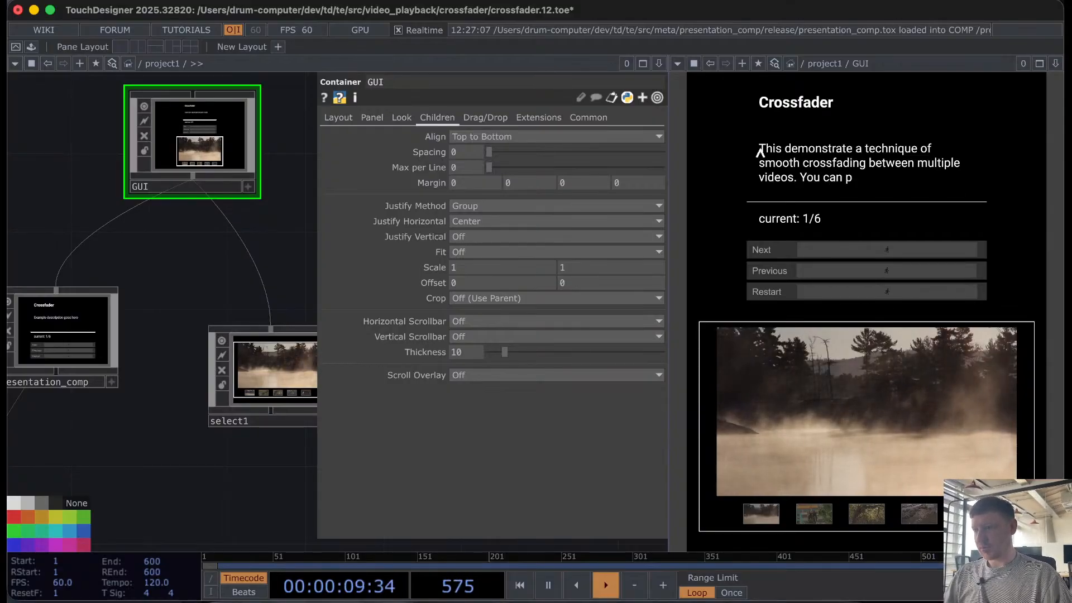
text(ress N)
key(BackSpace)
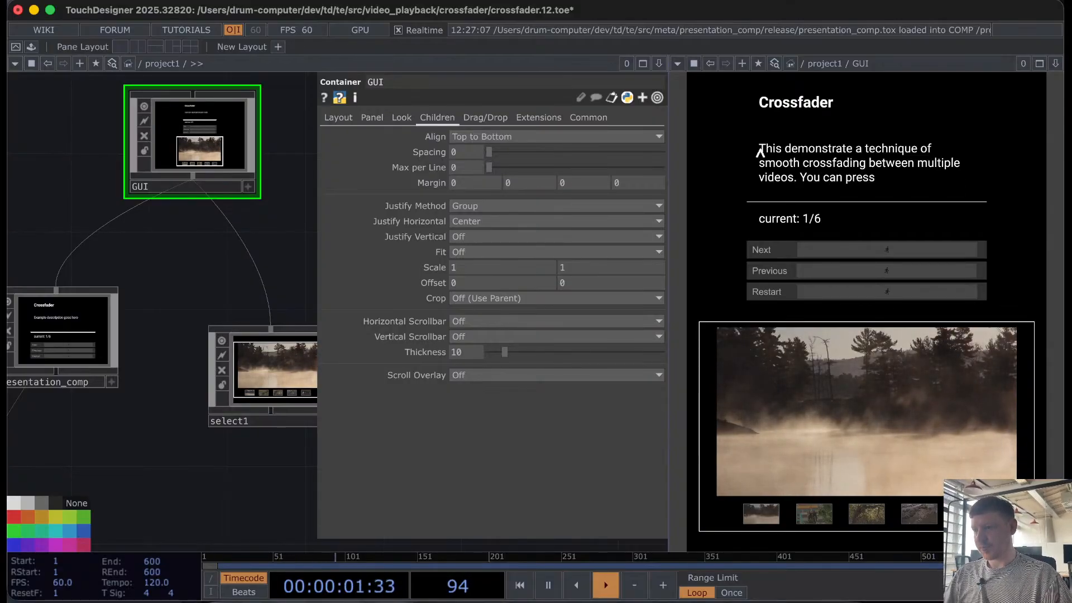
text("Next)
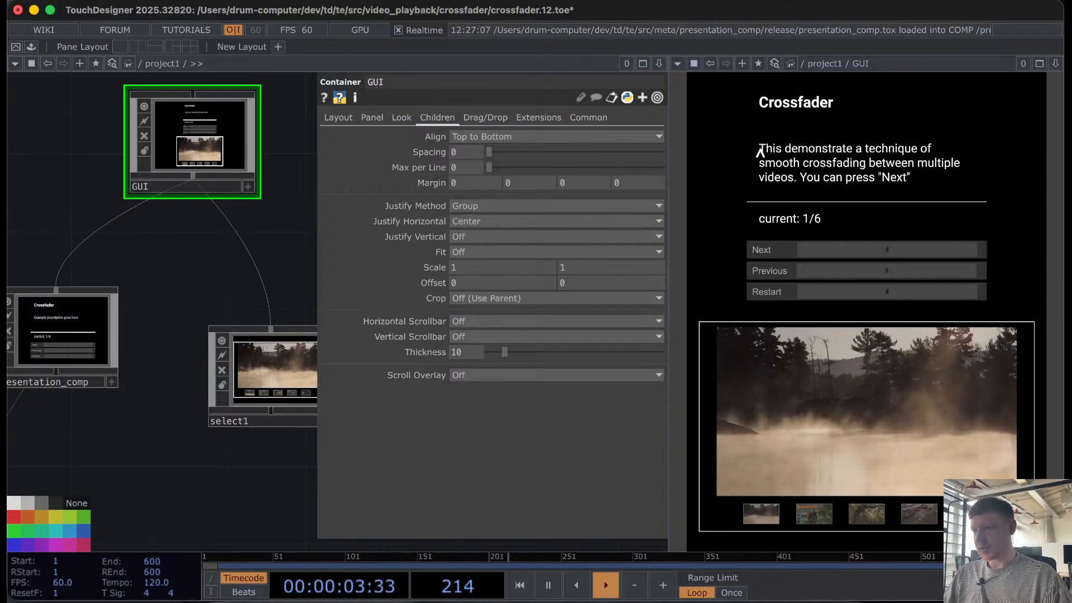
text(" P)
key(BackSpace)
key(BackSpace)
text(,)
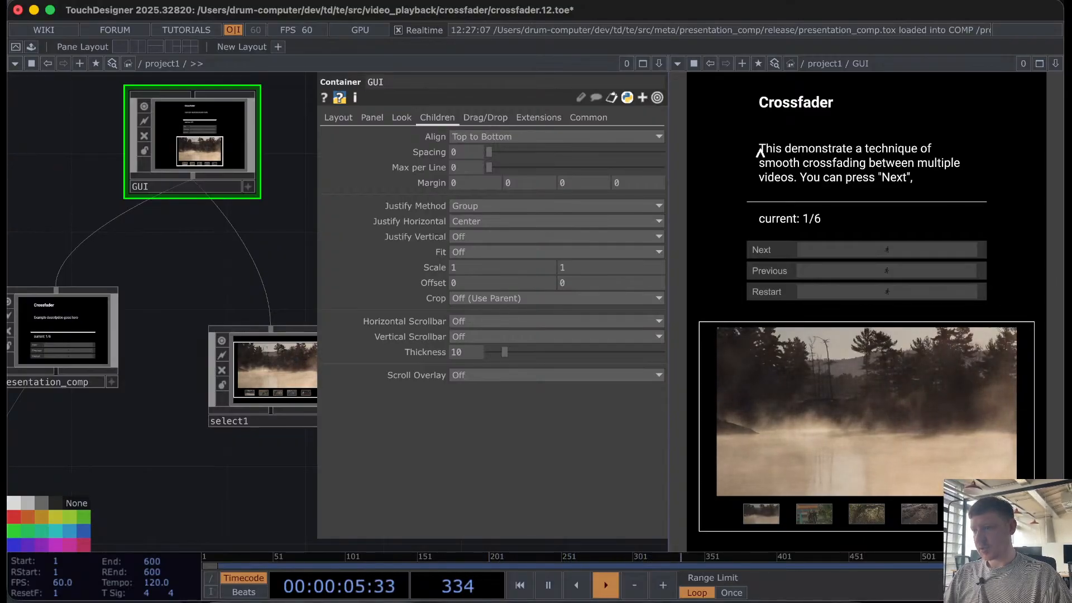
text( P)
key(BackSpace)
text("Pre)
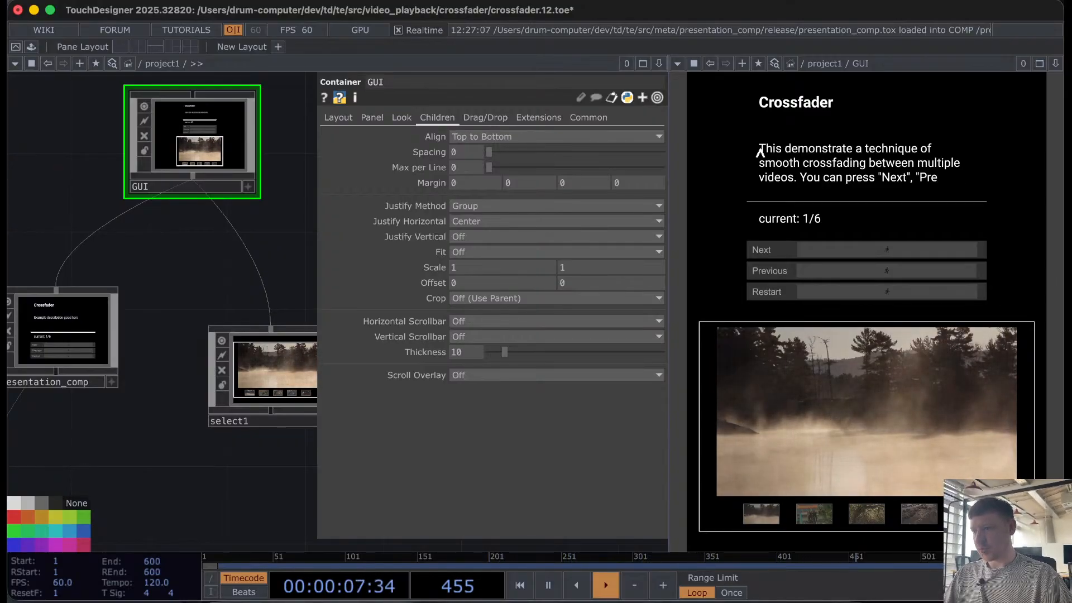
text(viout)
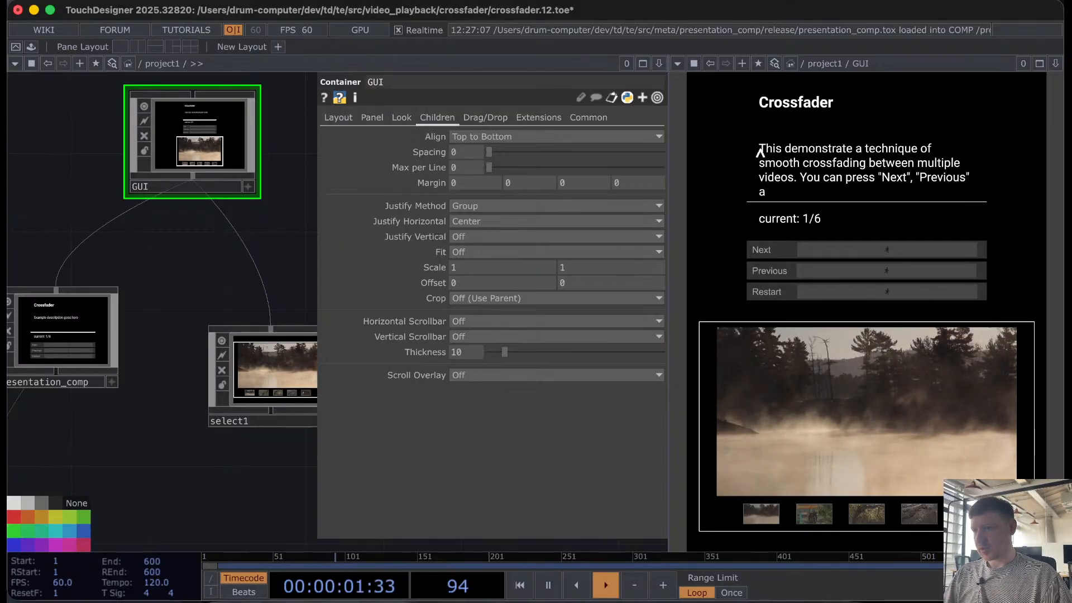
text(and )
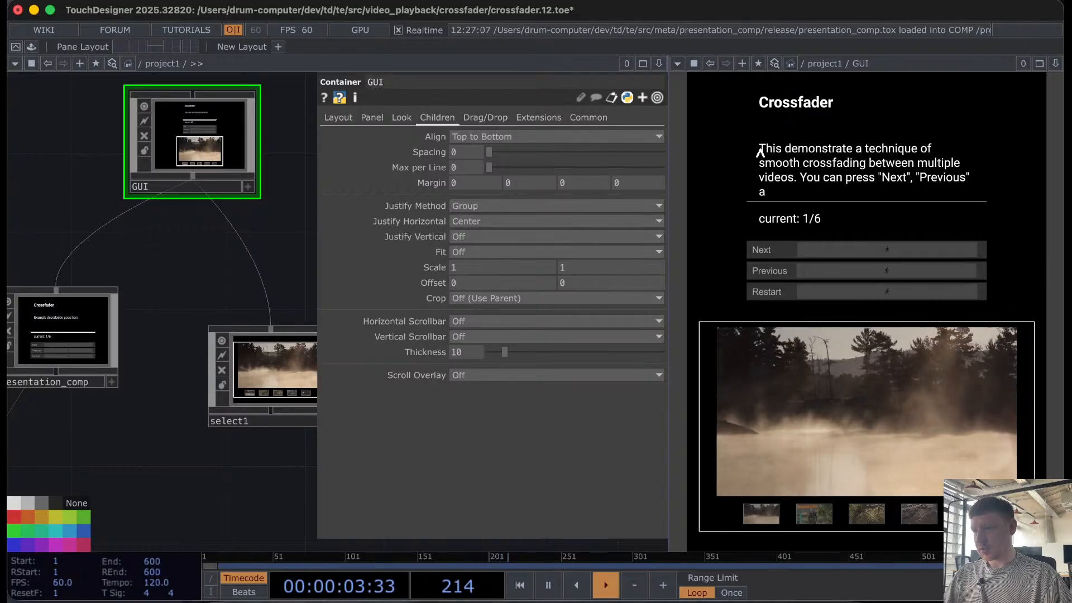
text("Rest)
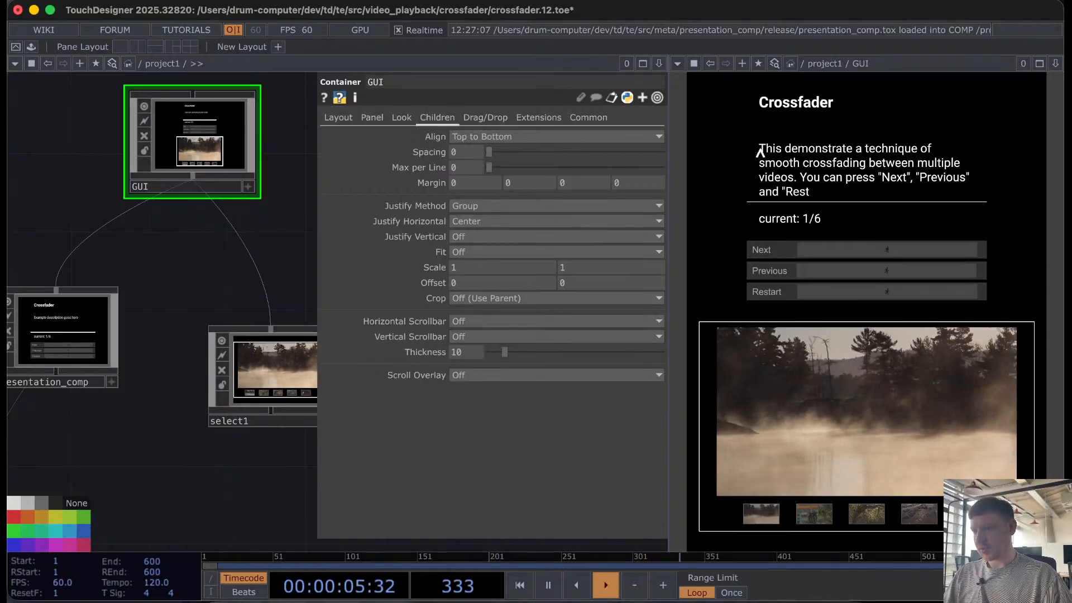
text(art" t)
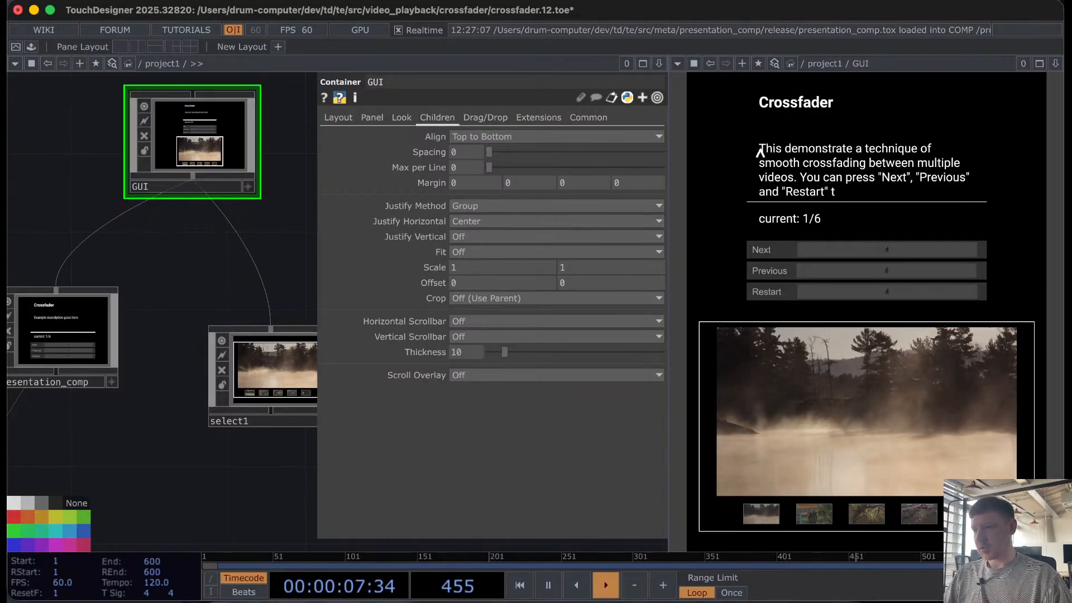
Step: Finish the description's second sentence with "to navigate the network and learn how the component works" and leave text editing
text(o navia)
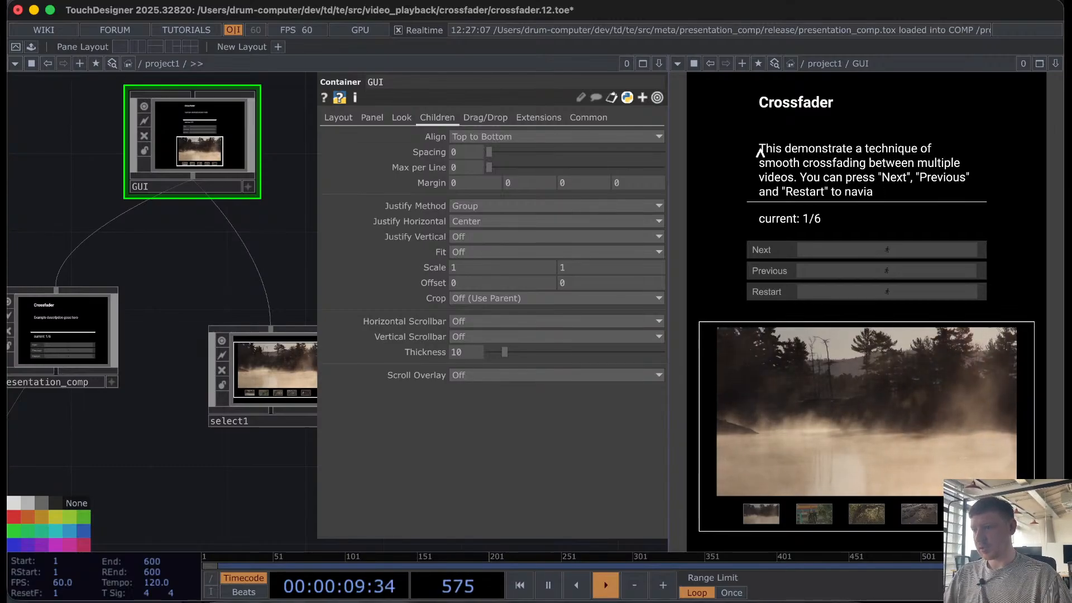
key(BackSpace)
text(gate the)
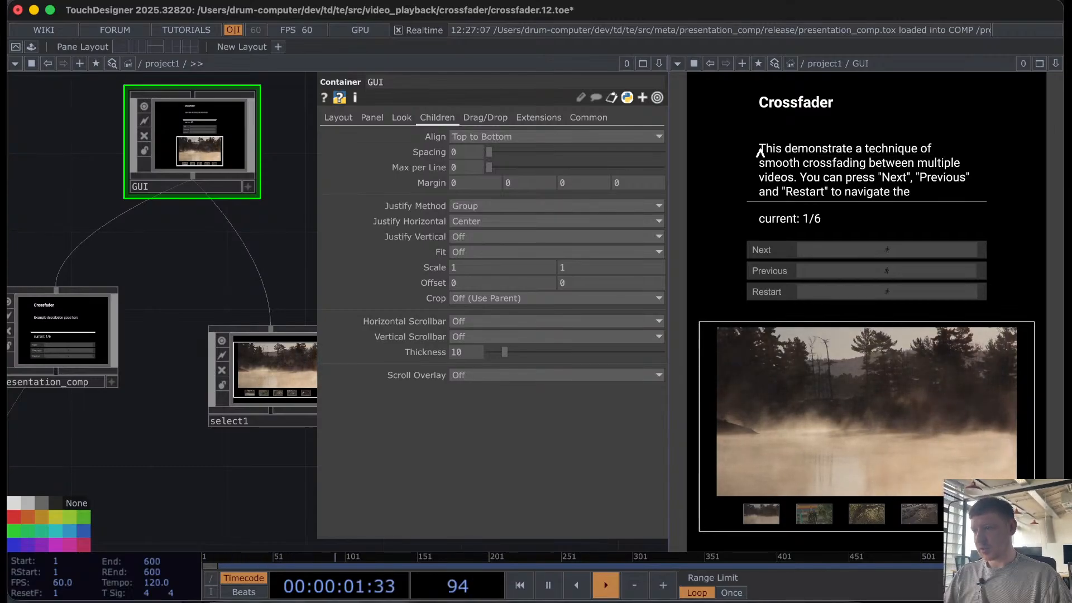
text( network a)
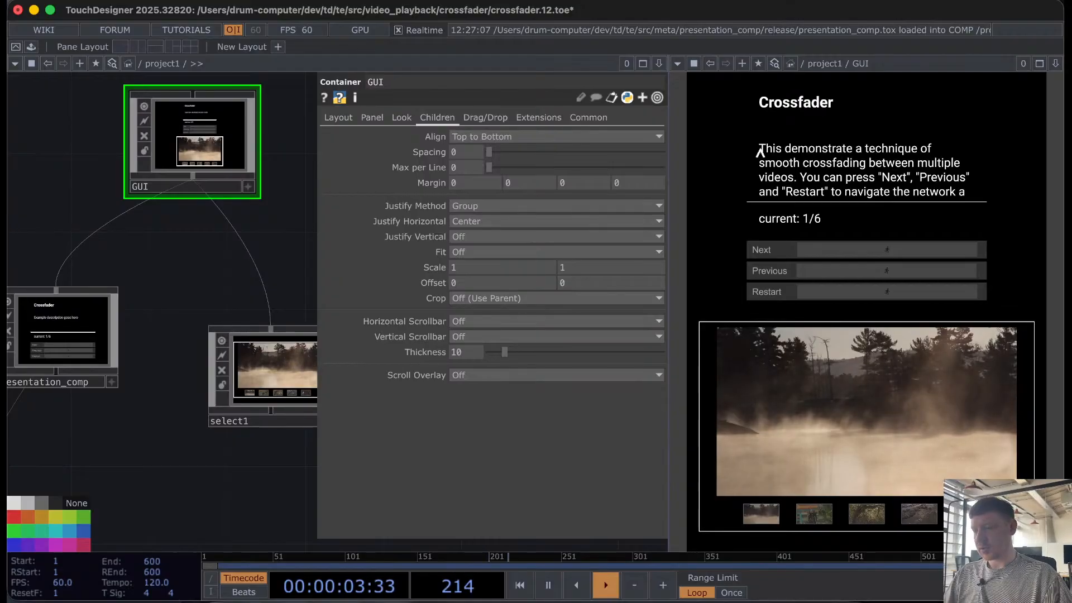
text(nd le)
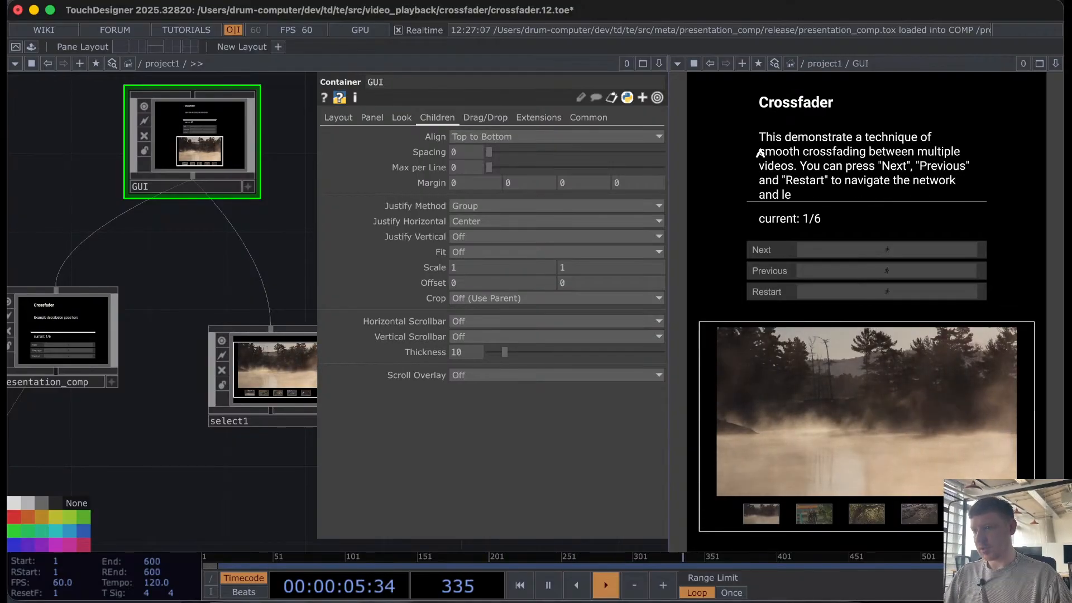
text(arn how the)
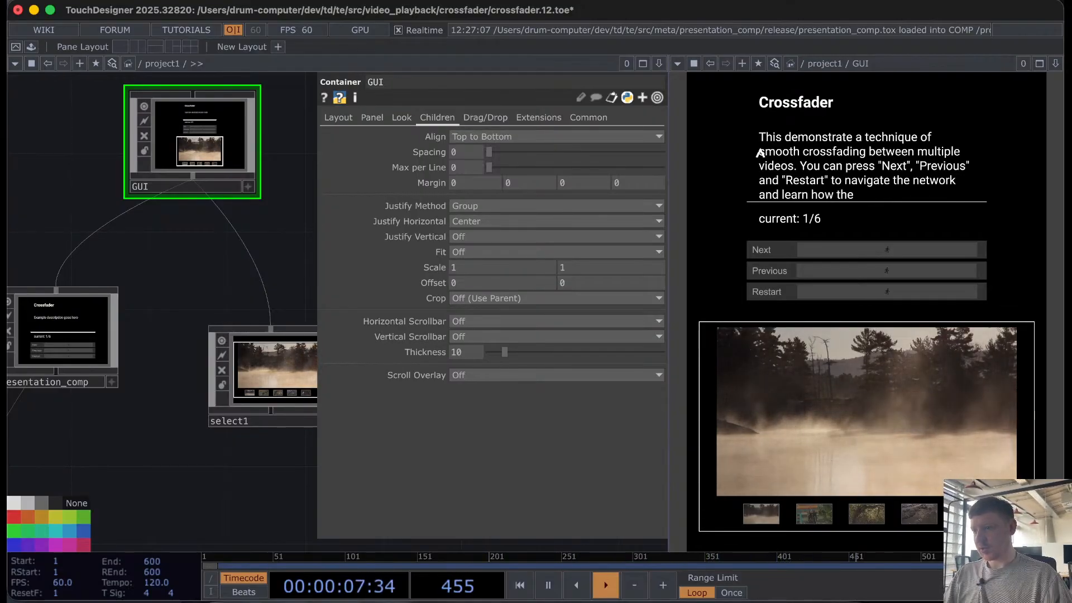
text( component works)
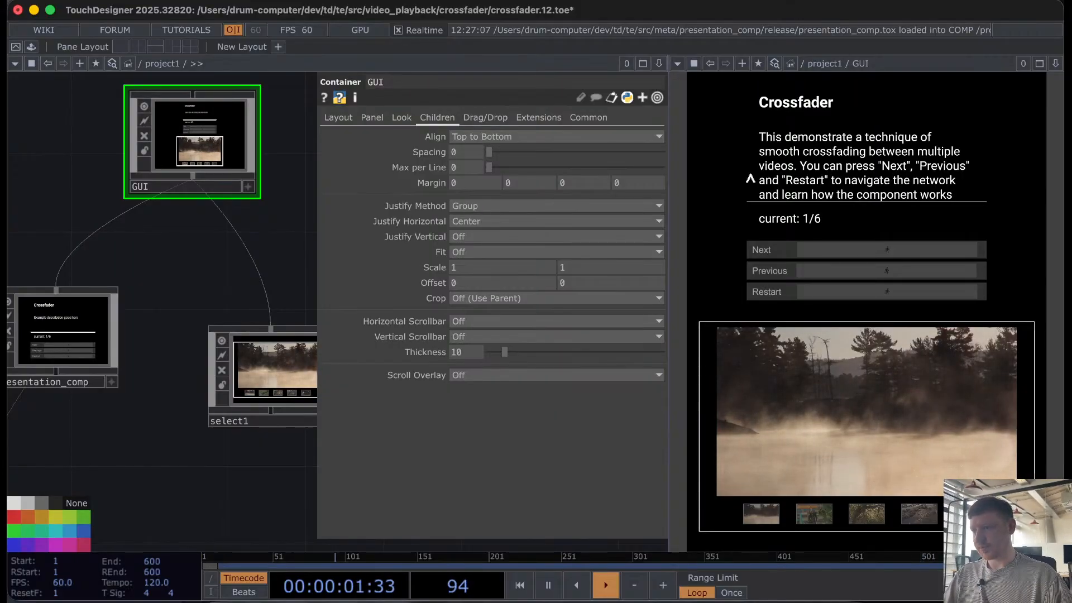
click(902, 216)
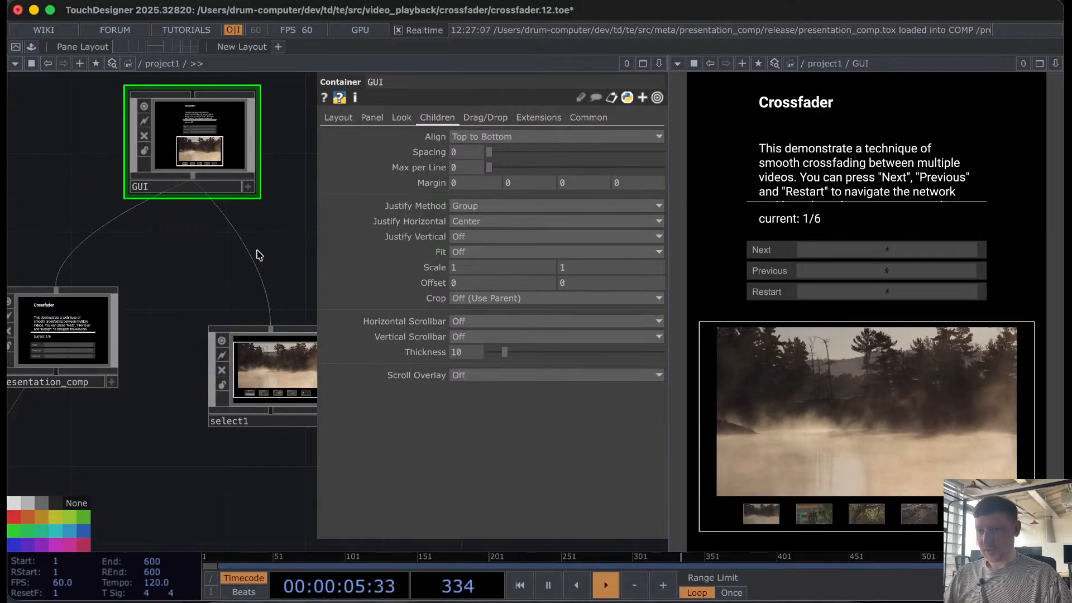
Step: Shrink the Crossfader title area and enlarge the description area so all five lines of text fit above the divider
scroll(22, 327, up, 5)
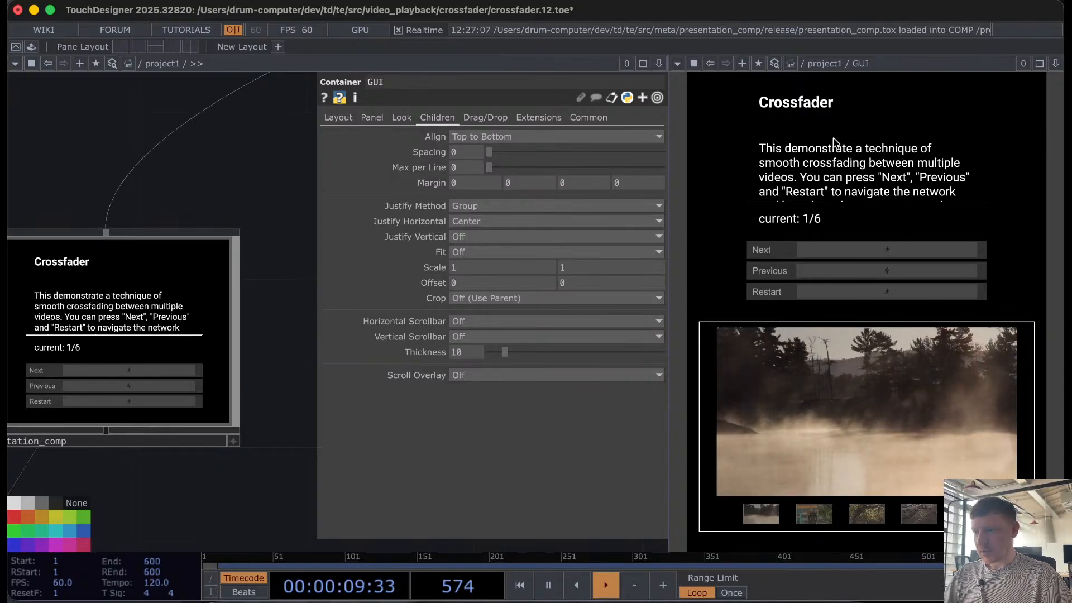
drag(834, 134, 836, 139)
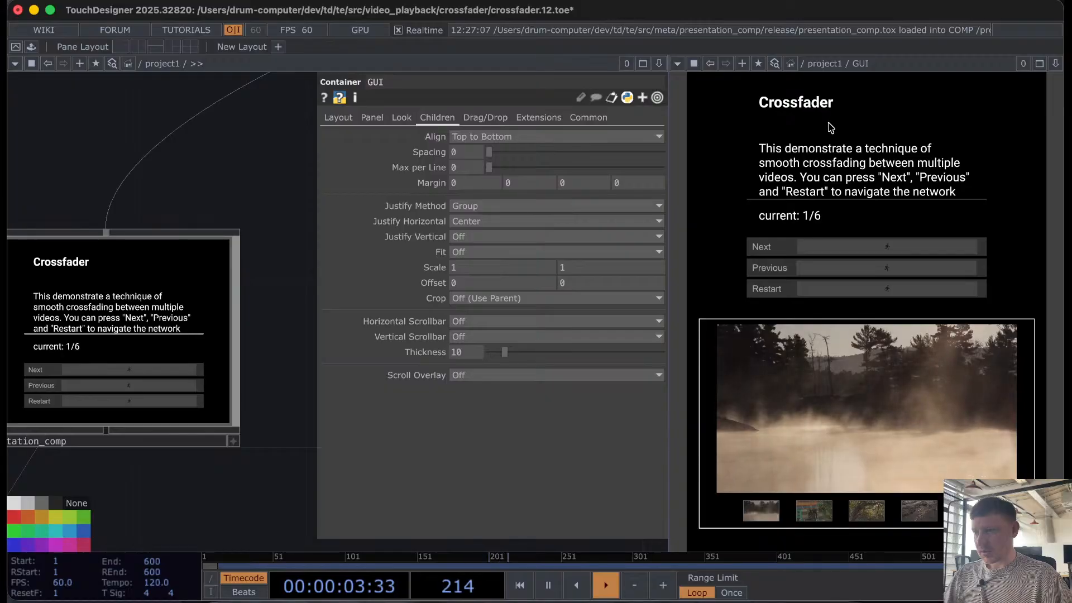
drag(827, 127, 829, 111)
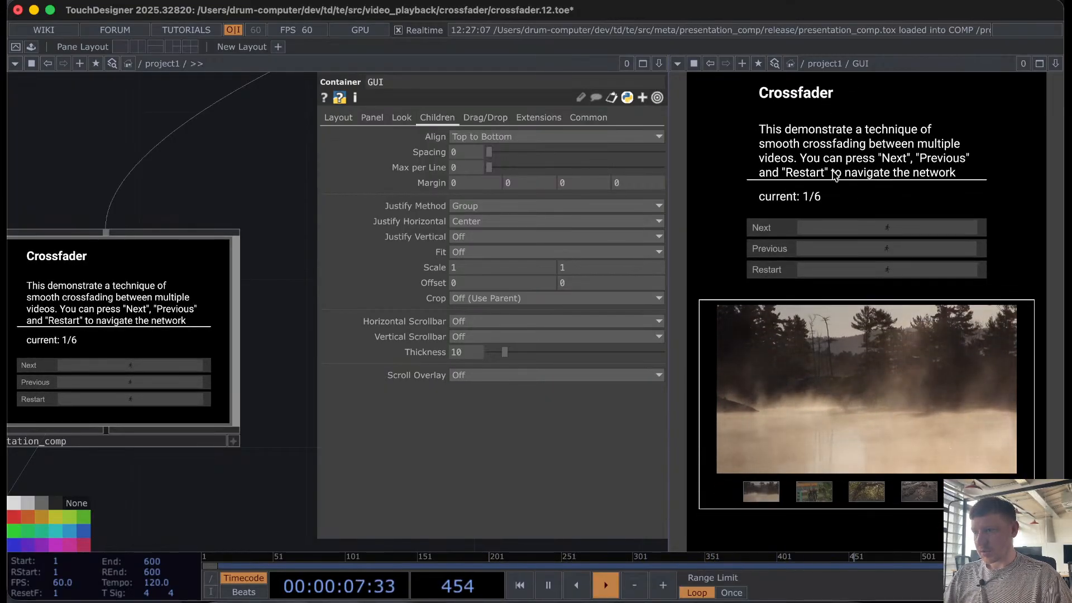
drag(835, 177, 836, 205)
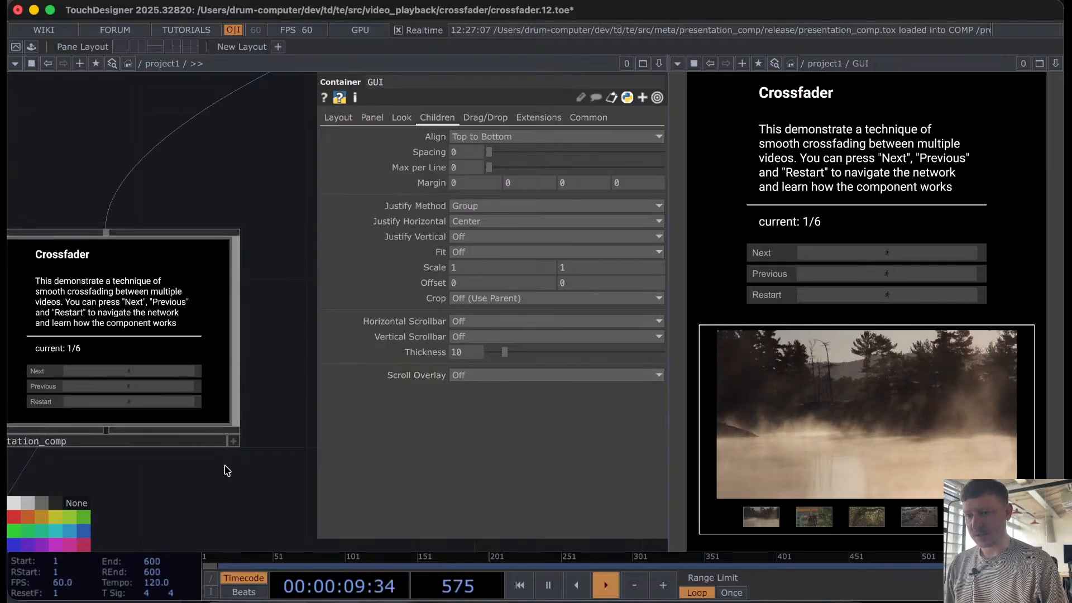
Step: Justify the GUI container's children horizontally to Left with a horizontal offset of 20, and widen the network pane
drag(239, 445, 307, 308)
scroll(279, 307, down, 3)
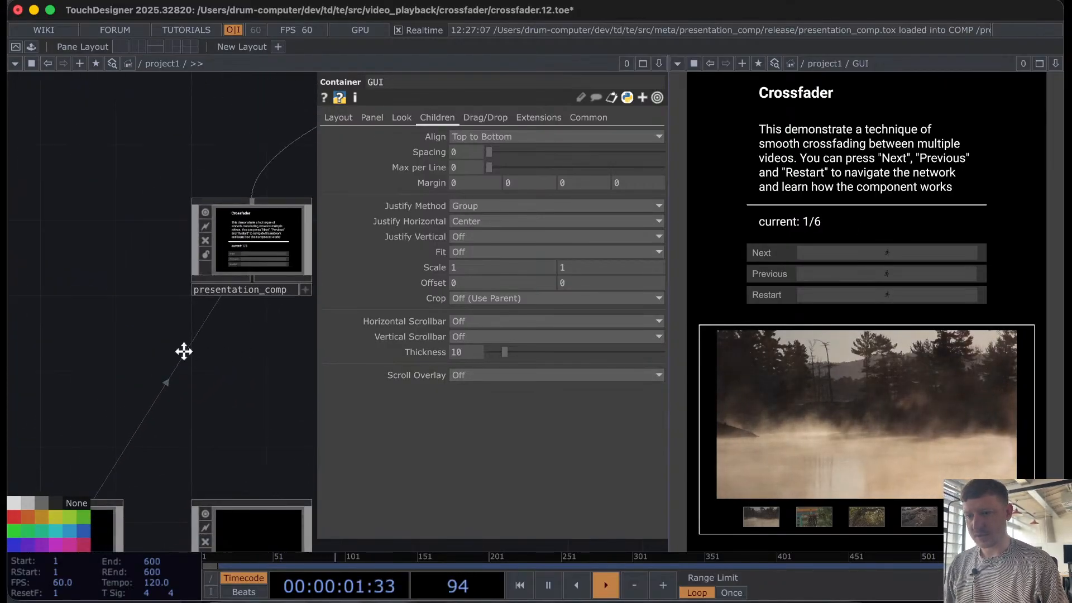
drag(184, 351, 36, 384)
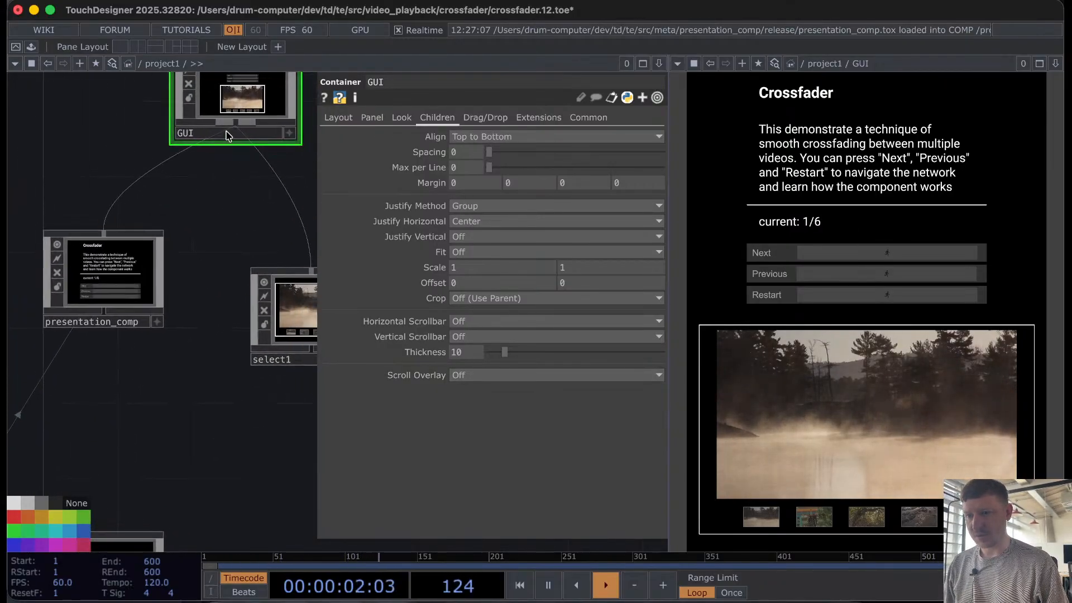
click(483, 223)
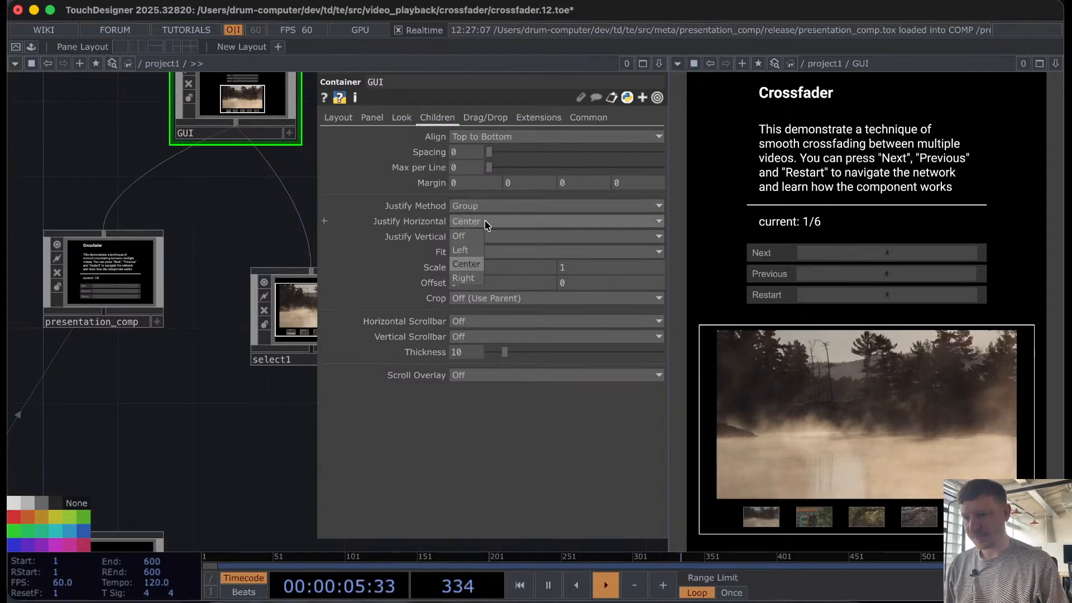
click(478, 251)
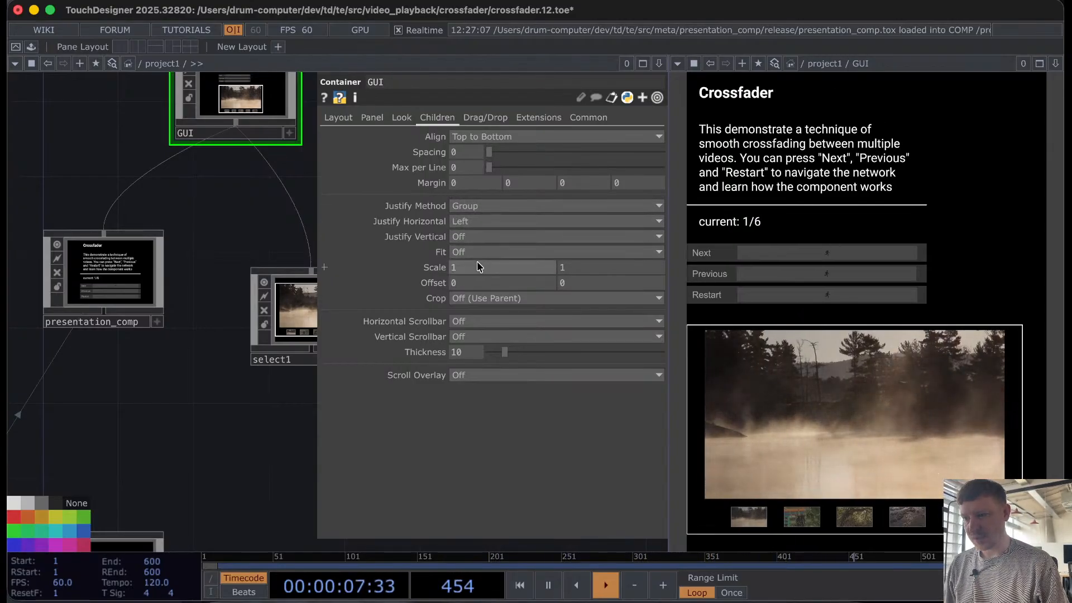
middle_drag(468, 279, 472, 256)
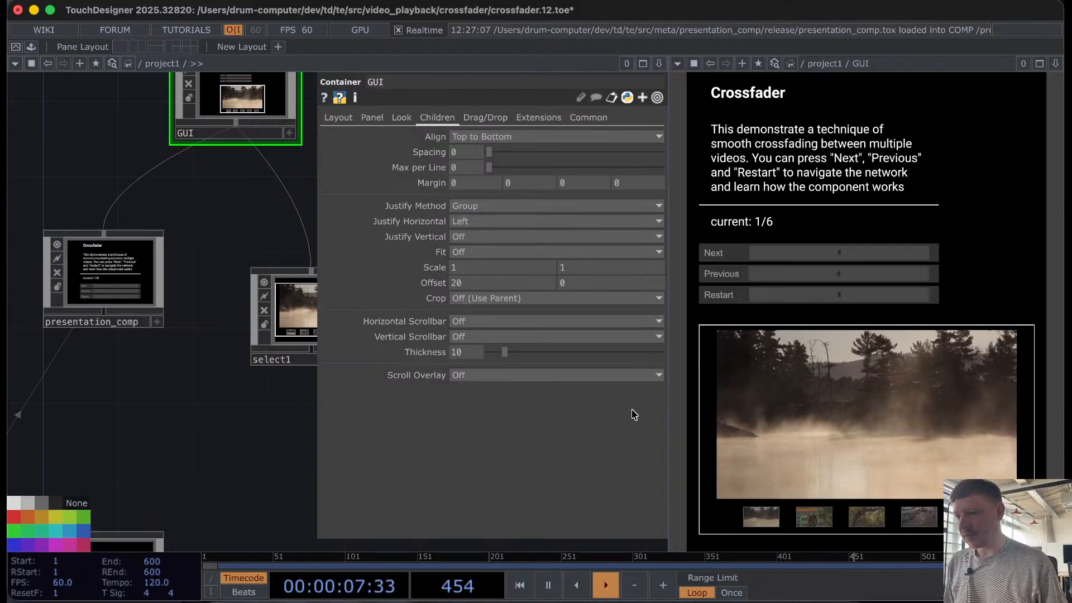
drag(693, 447, 696, 443)
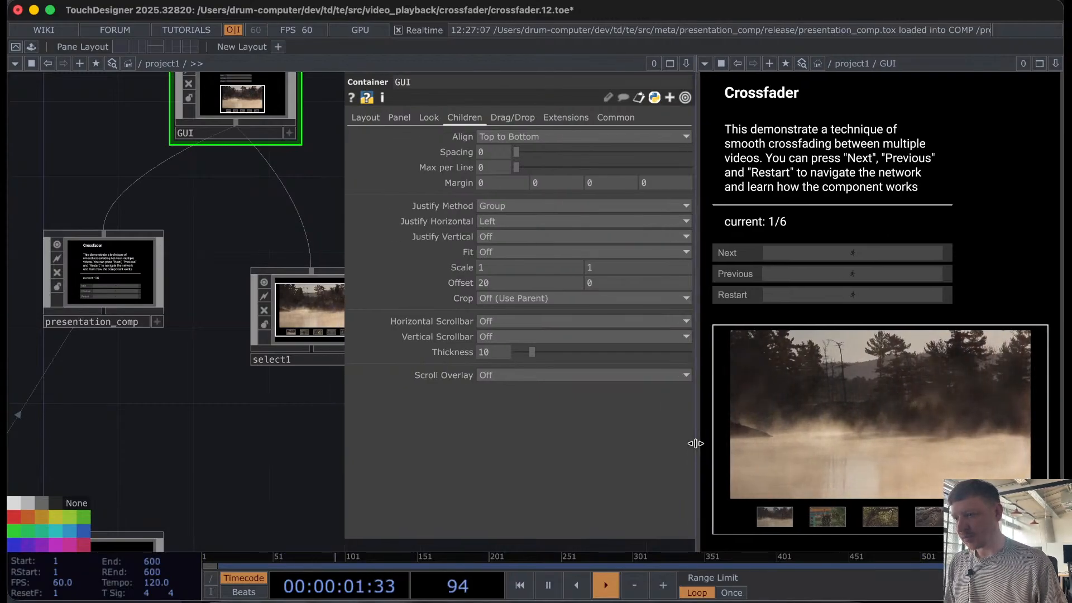
Step: Test the presentation by advancing with Next through all six network sections until it wraps around to the first
click(855, 253)
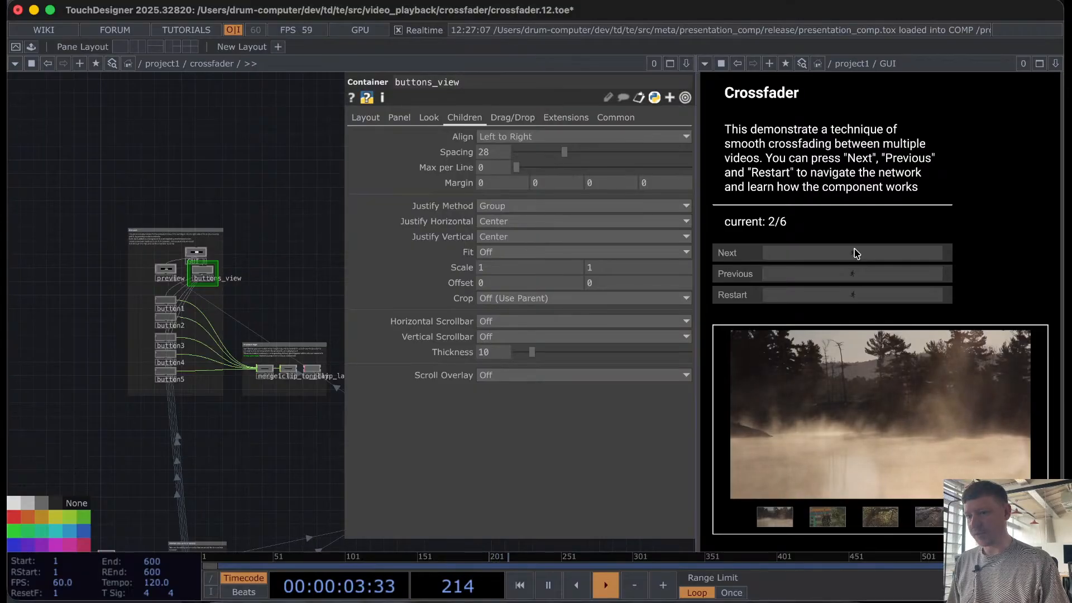
click(855, 253)
click(855, 253)
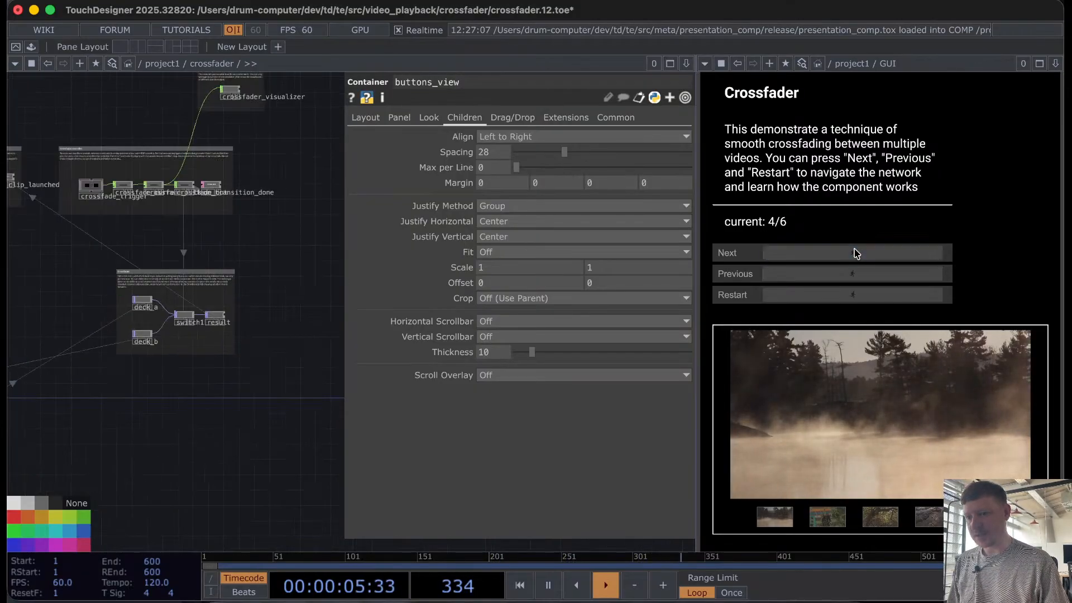
click(855, 253)
click(855, 253)
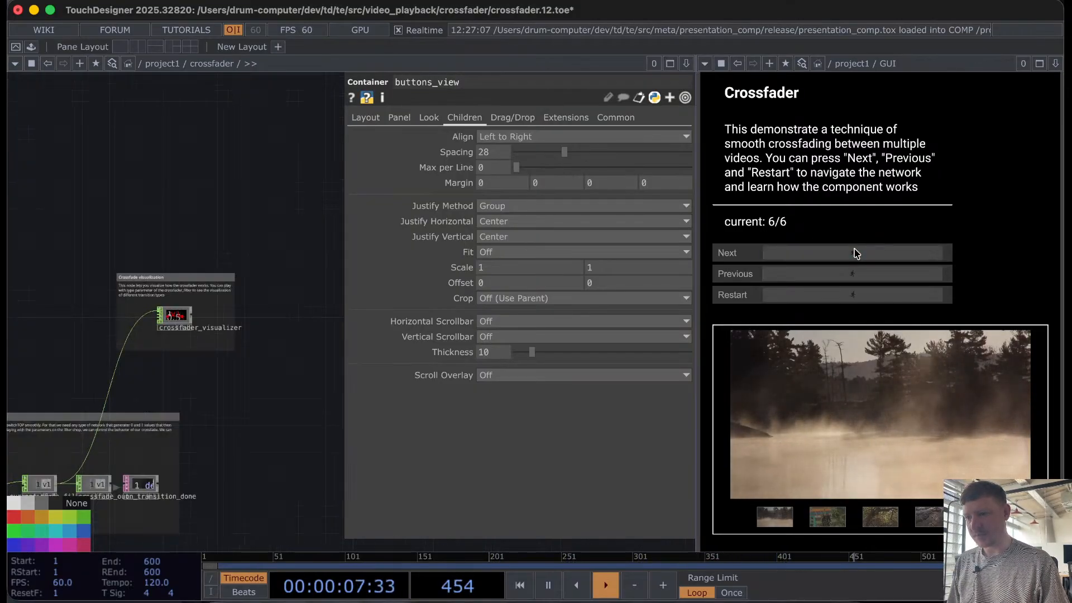
click(855, 253)
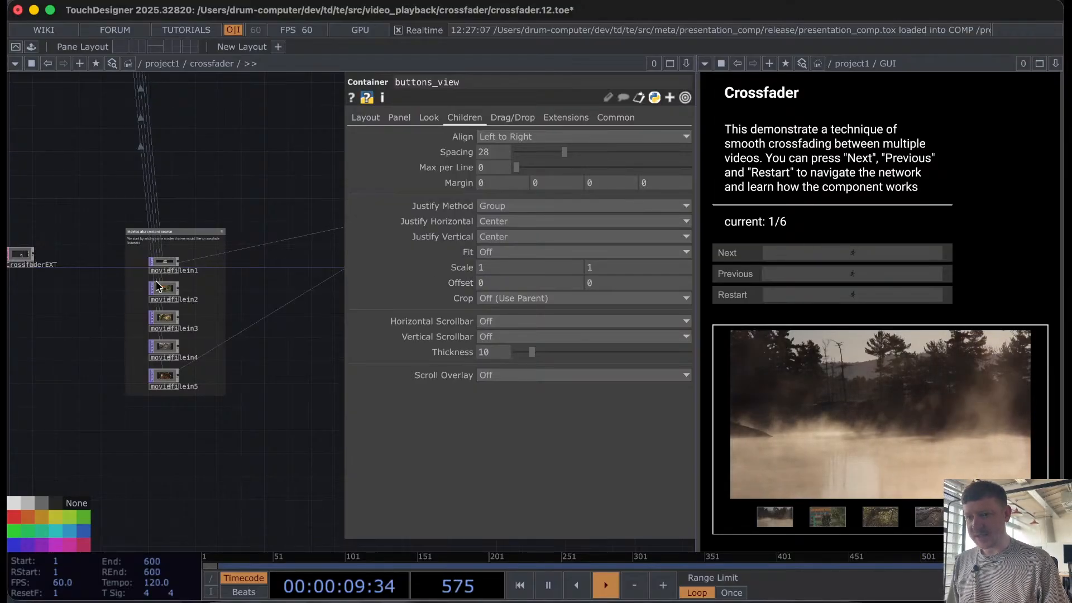
Step: Examine the movie sources annotation, advance the presentation one section, and examine the GUI part annotation
scroll(158, 282, up, 1)
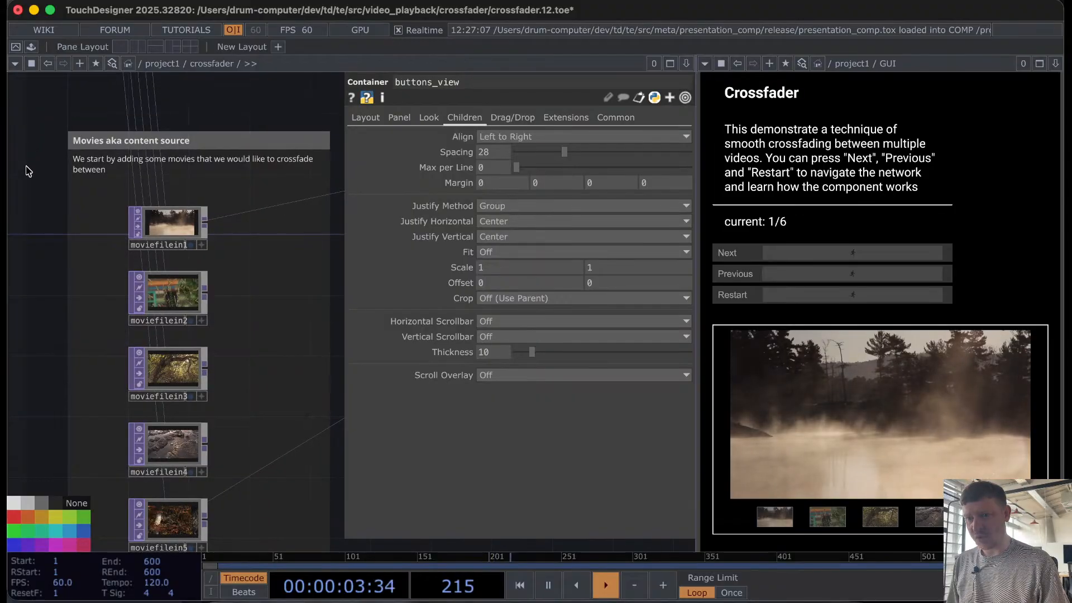
click(858, 254)
scroll(203, 330, up, 4)
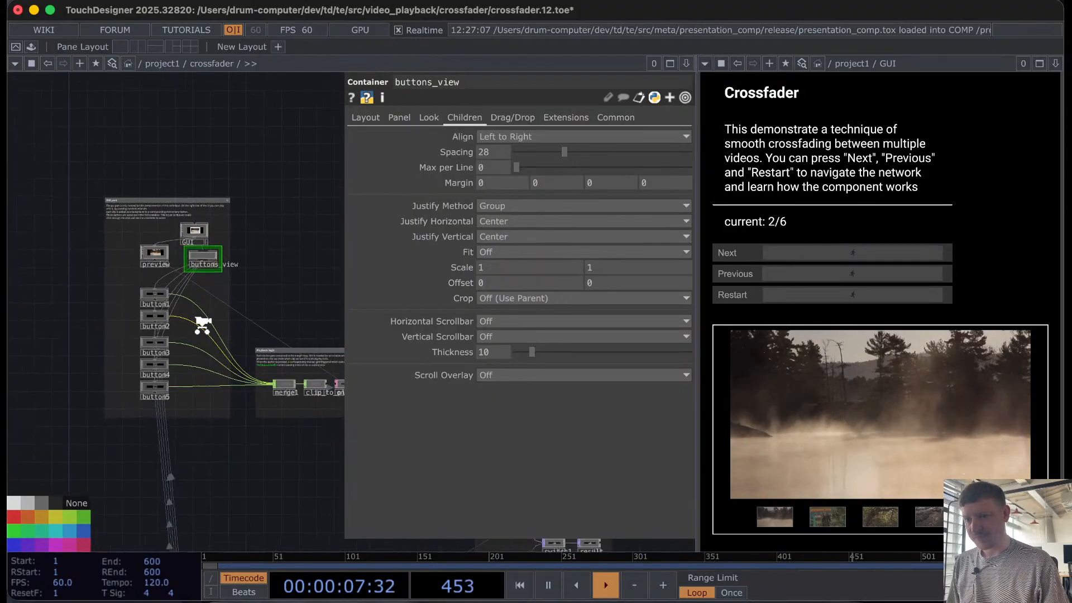
scroll(82, 213, up, 3)
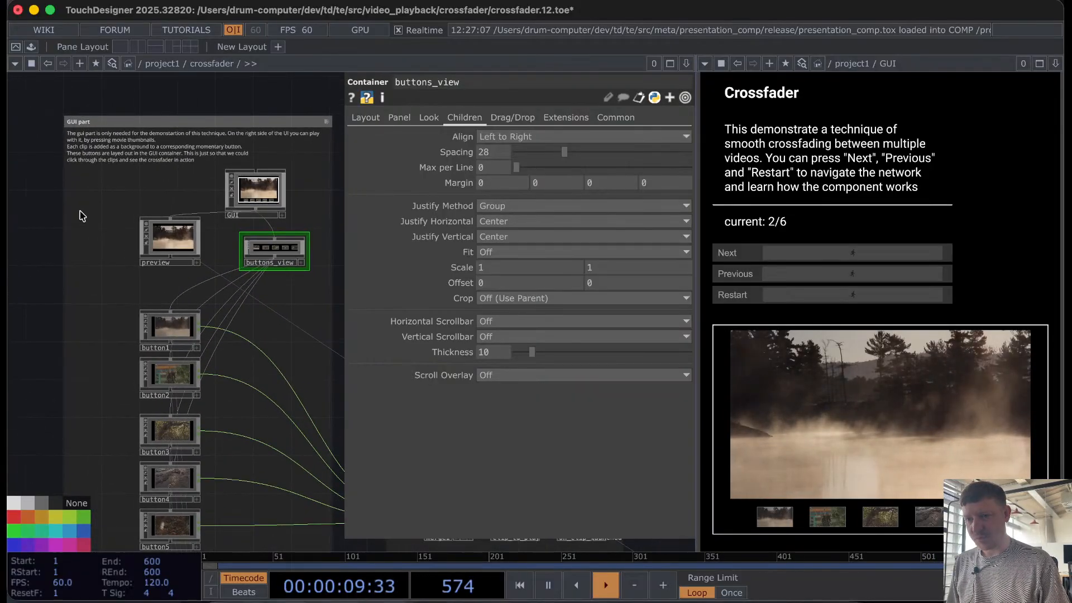
scroll(66, 196, up, 3)
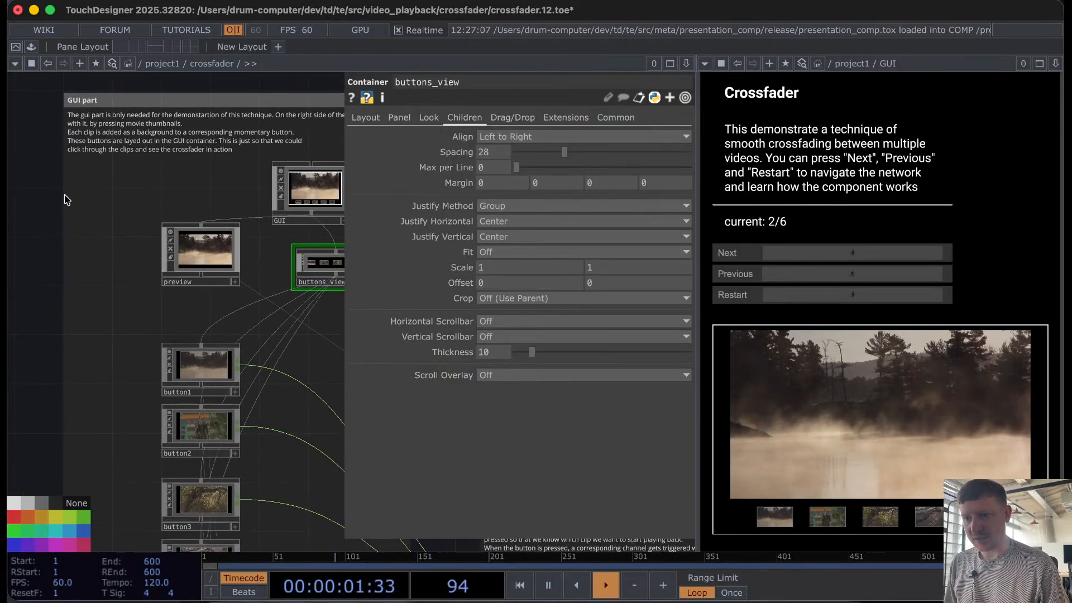
scroll(66, 200, down, 6)
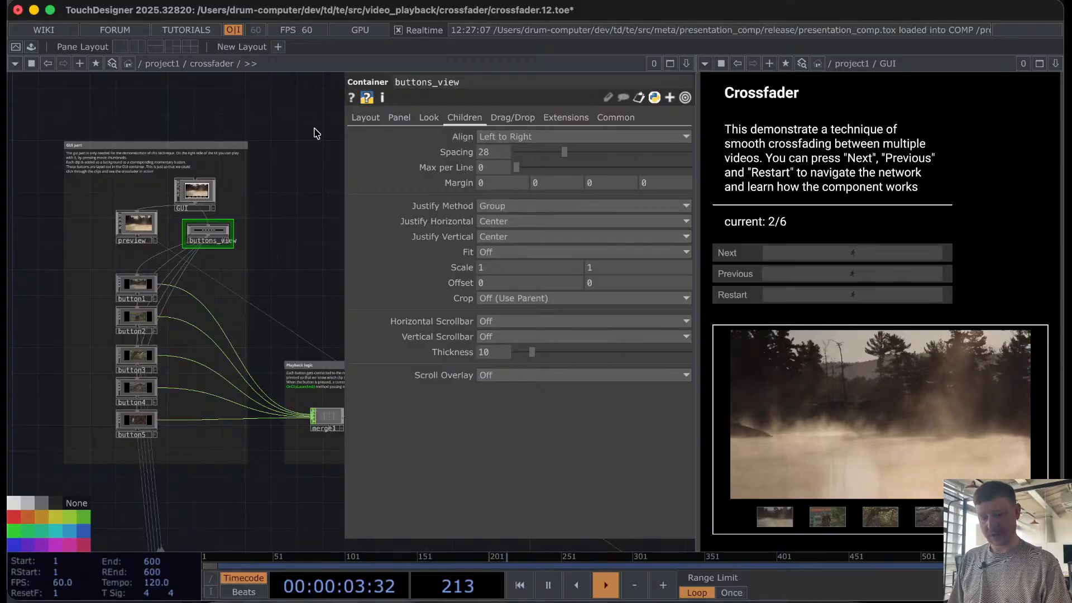
Step: Hide the operator parameters and advance with Next through the remaining sections and around to the GUI part
key(p)
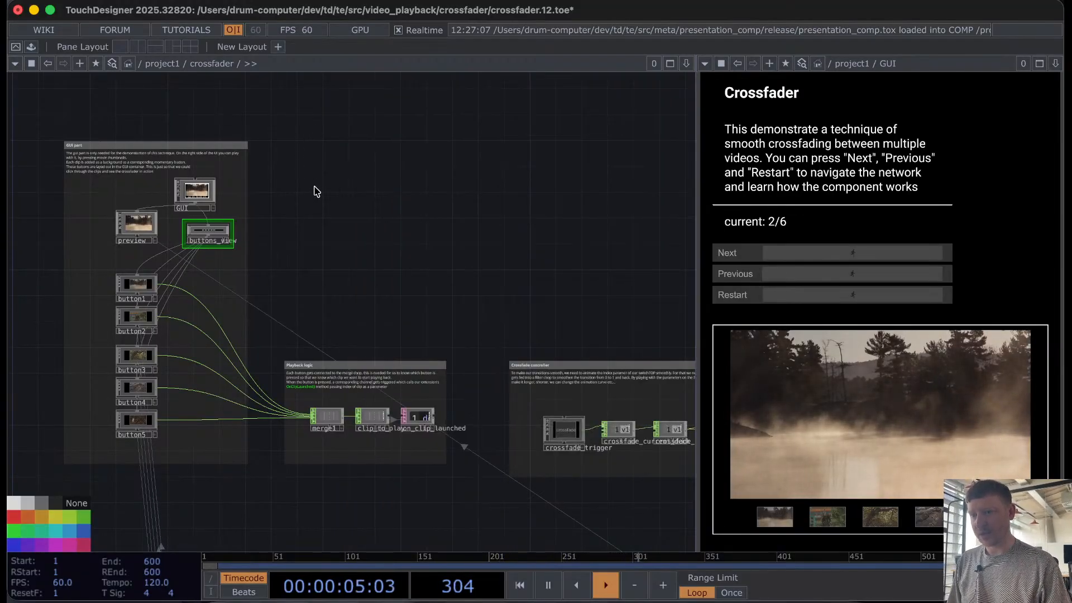
drag(317, 191, 356, 170)
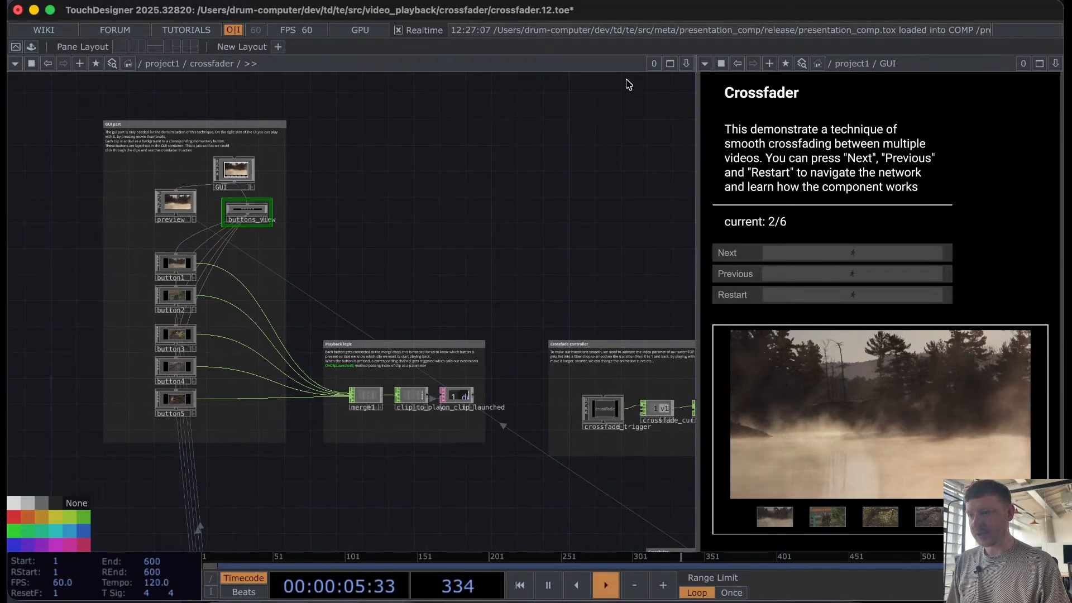
click(803, 255)
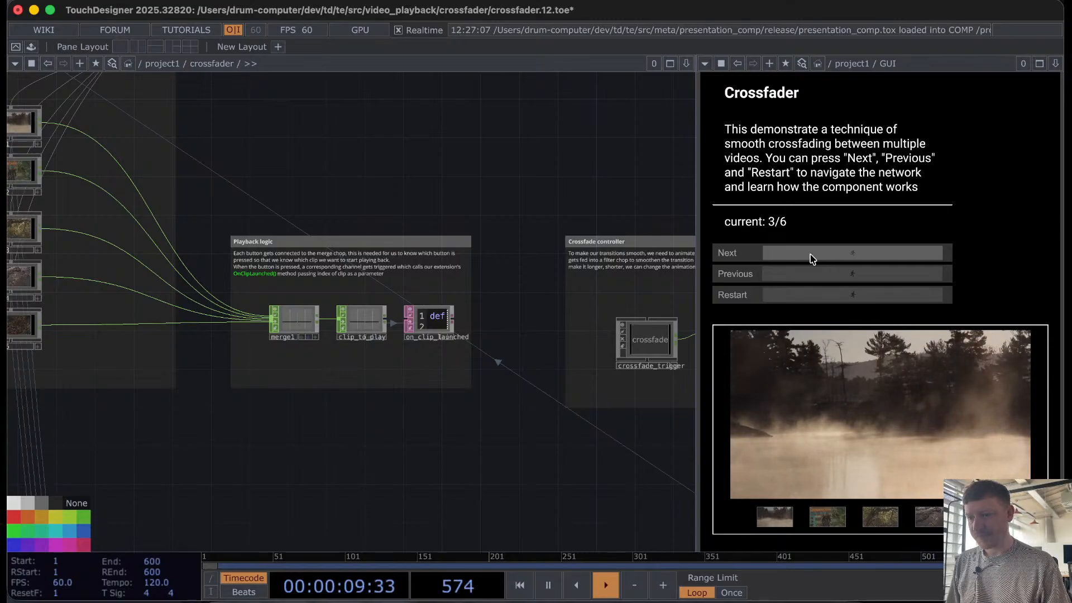
click(813, 257)
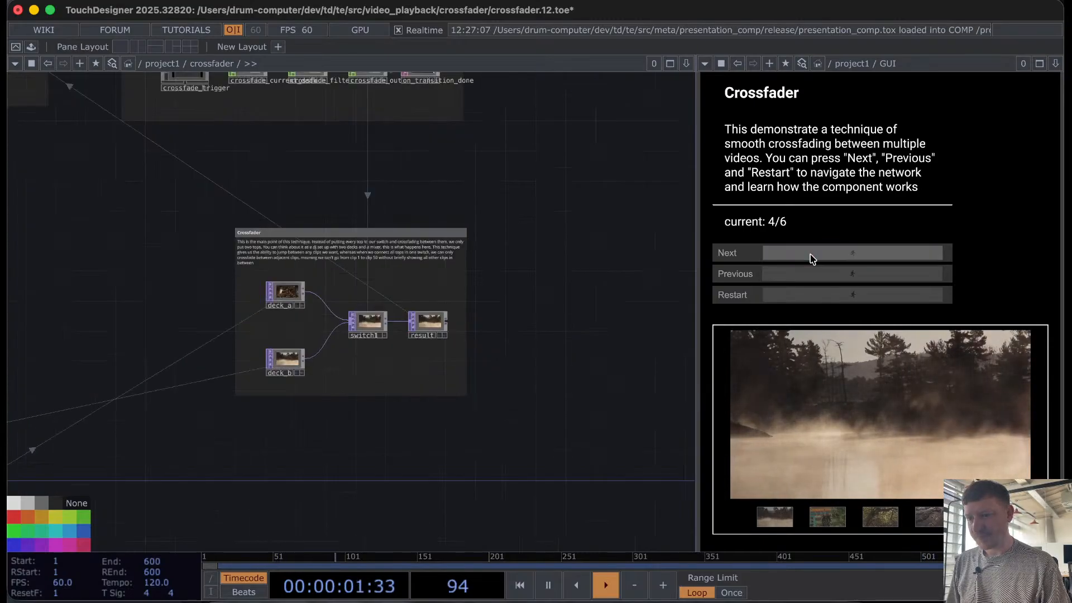
click(812, 258)
click(813, 258)
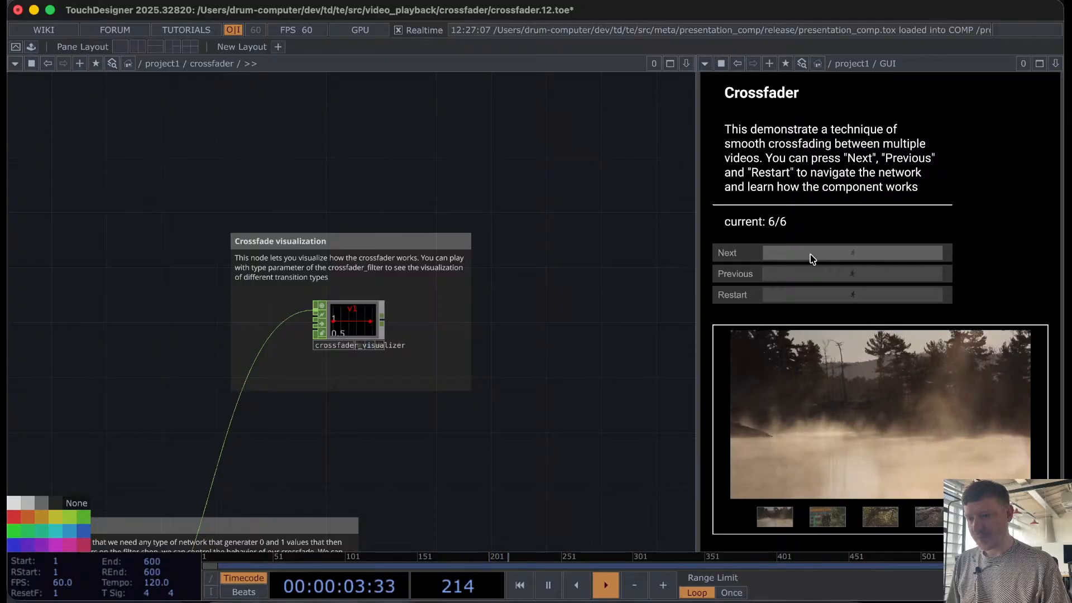
click(813, 258)
click(813, 258)
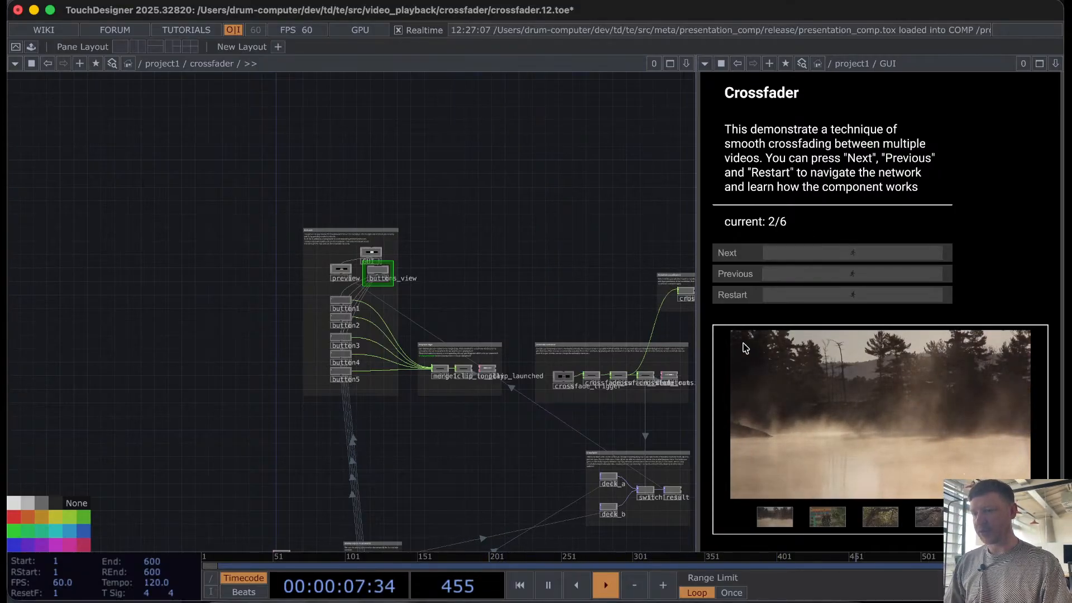
Step: Read the Playback logic annotation and examine its merge1, clip_to_play and on_clip_launched operators
scroll(477, 375, up, 2)
scroll(424, 366, up, 6)
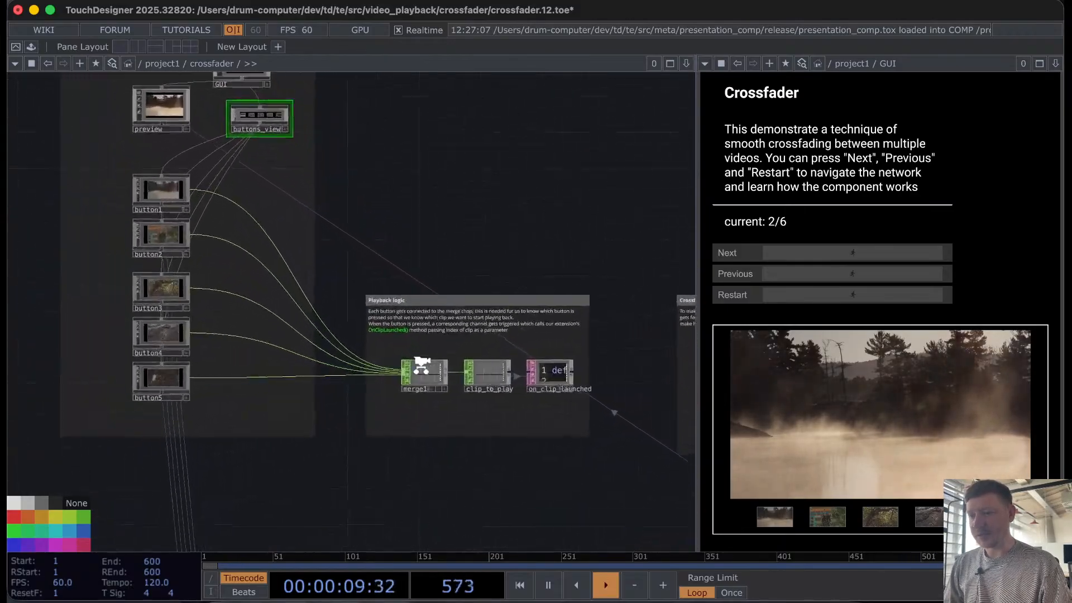
scroll(377, 331, up, 1)
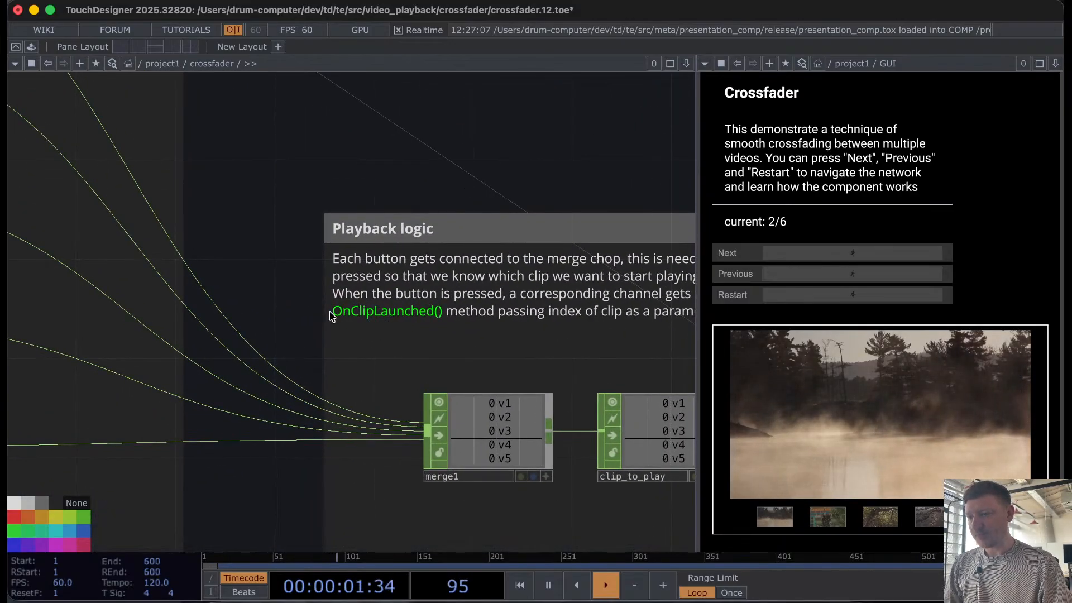
scroll(263, 307, right, 3)
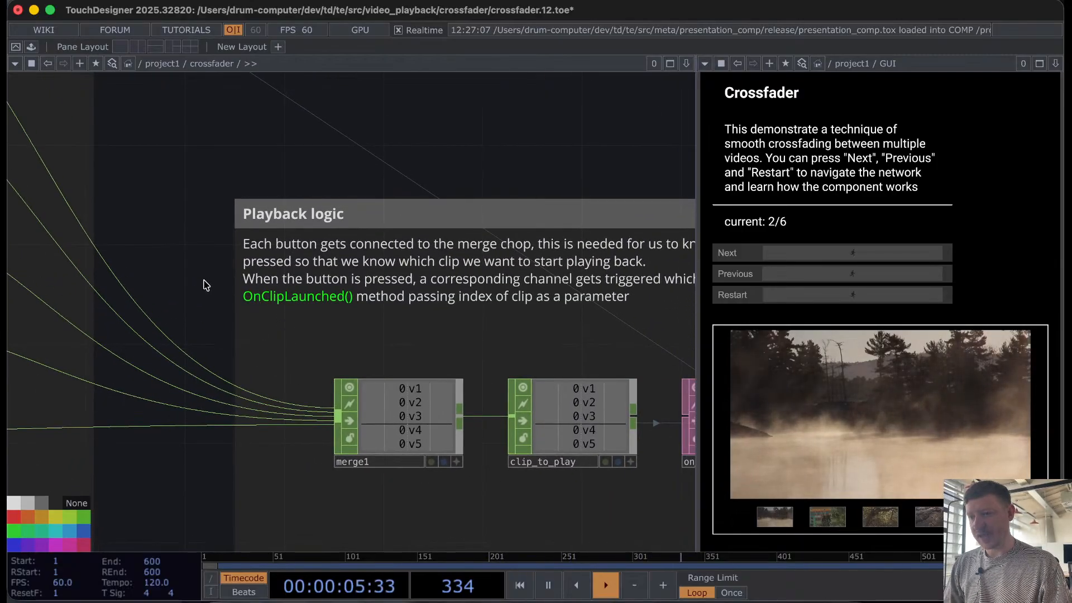
scroll(206, 285, right, 3)
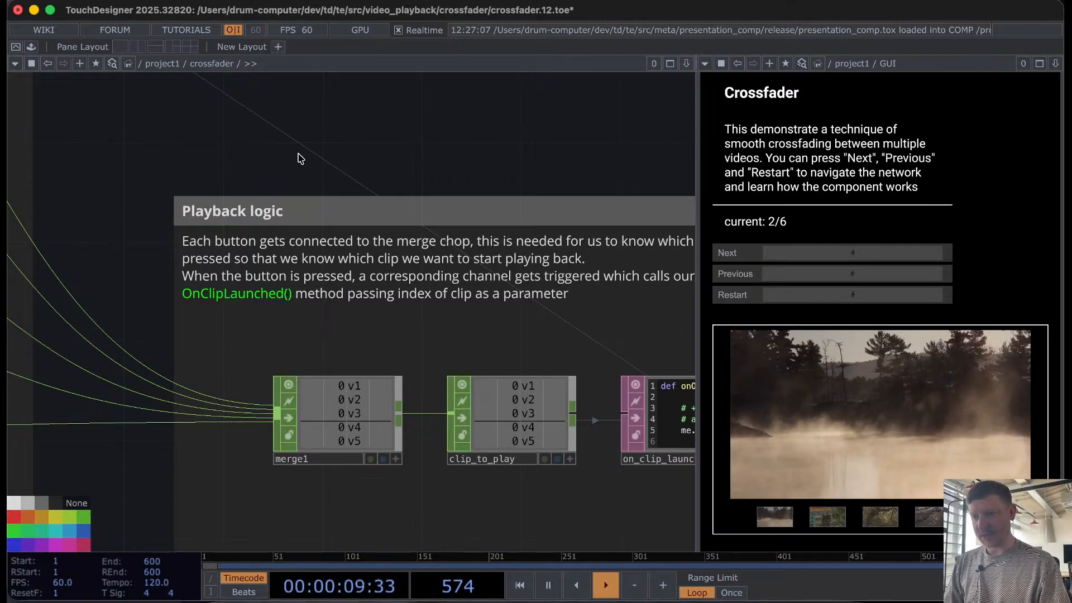
scroll(249, 151, right, 6)
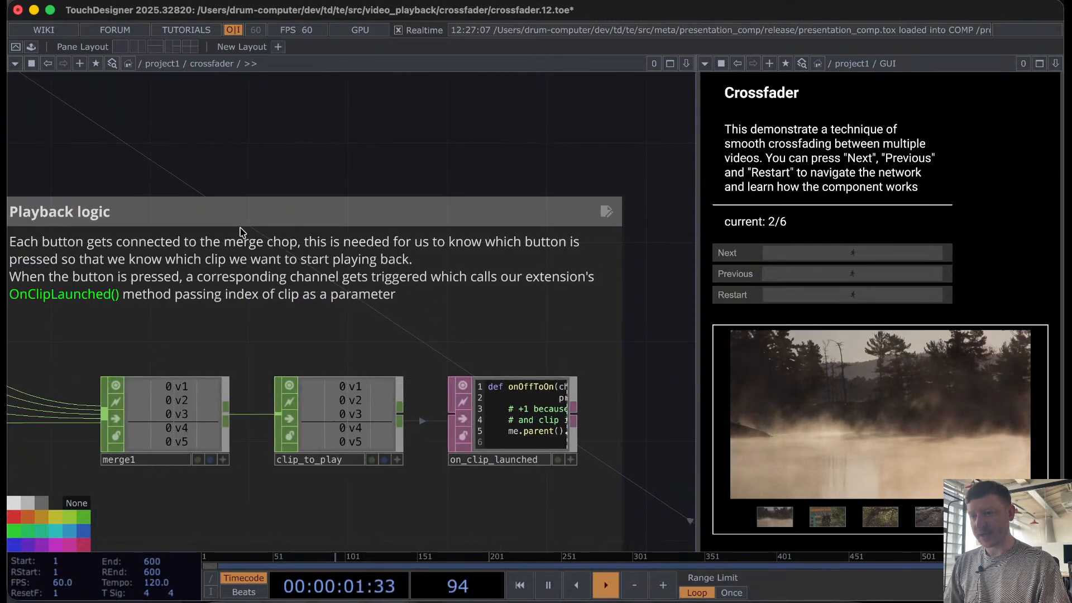
scroll(436, 127, left, 6)
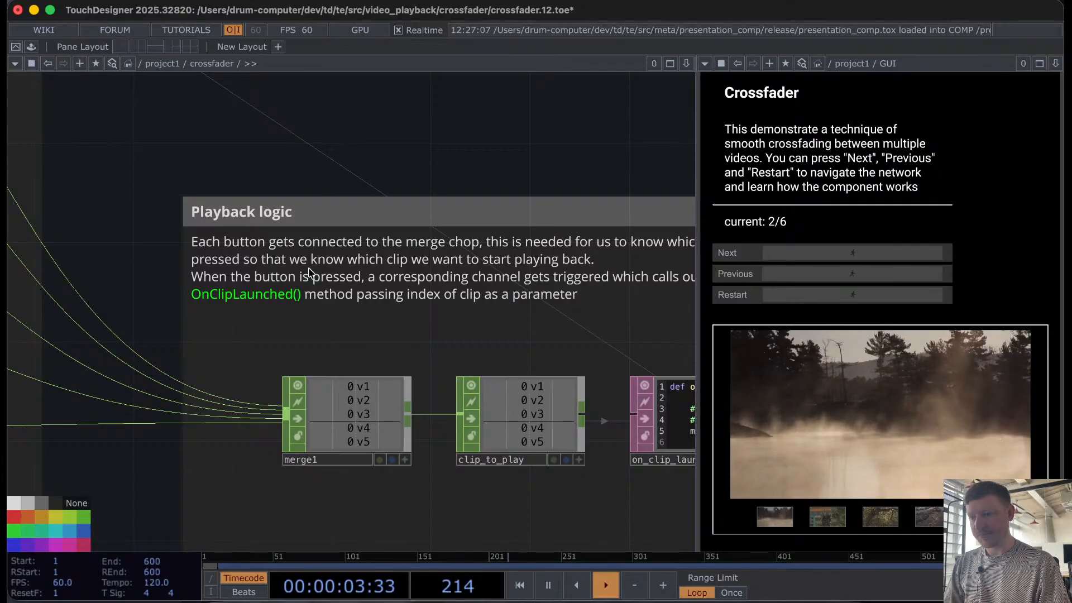
scroll(310, 272, down, 2)
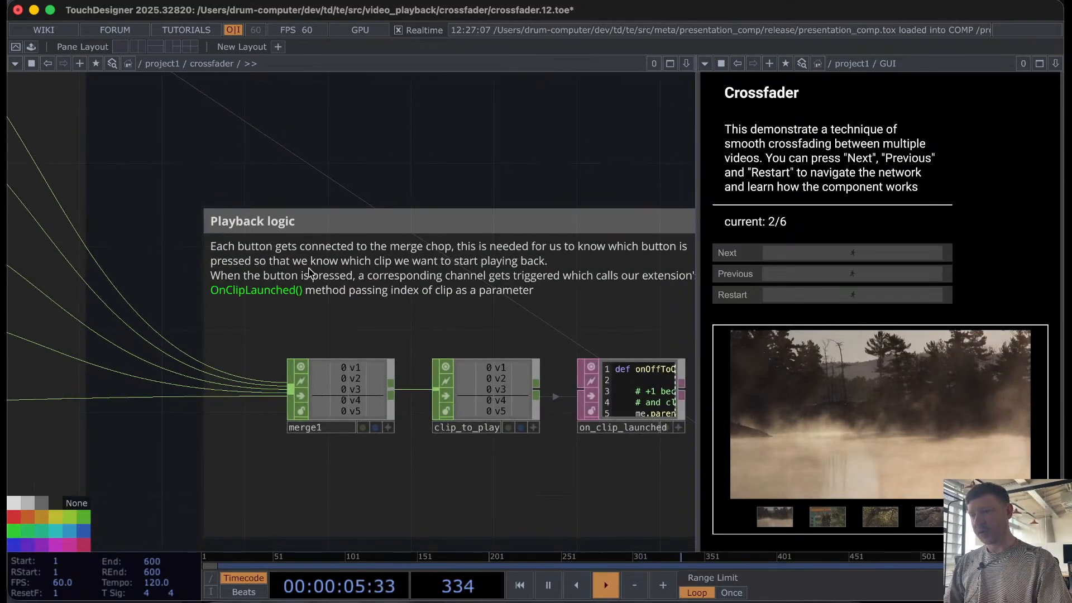
scroll(310, 272, down, 5)
Step: Read the GUI part annotation and examine the GUI, preview and buttons_view containers beneath it
scroll(86, 184, up, 3)
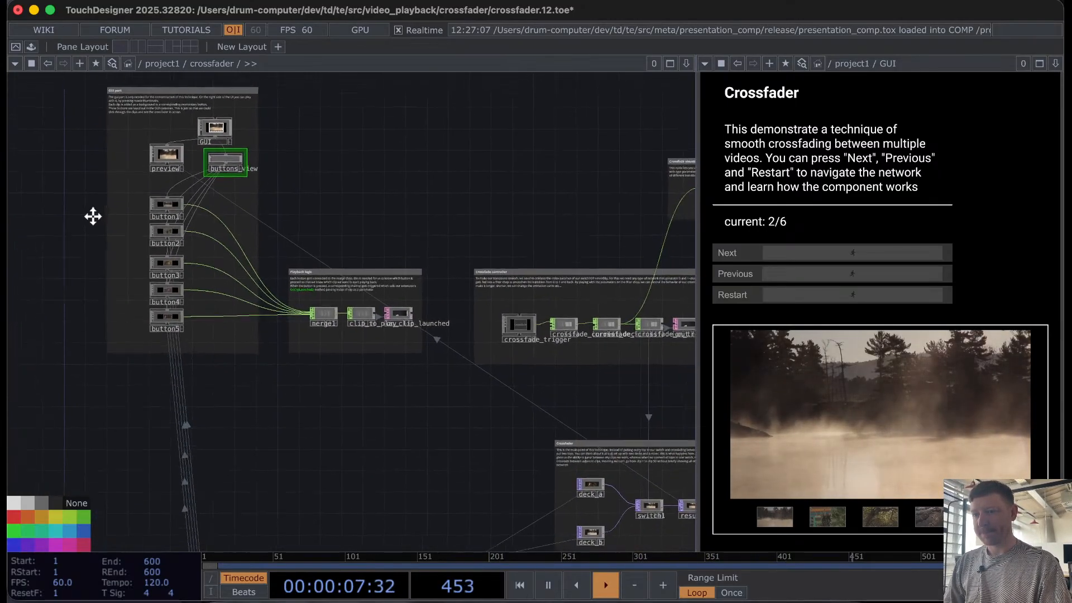
scroll(117, 120, up, 5)
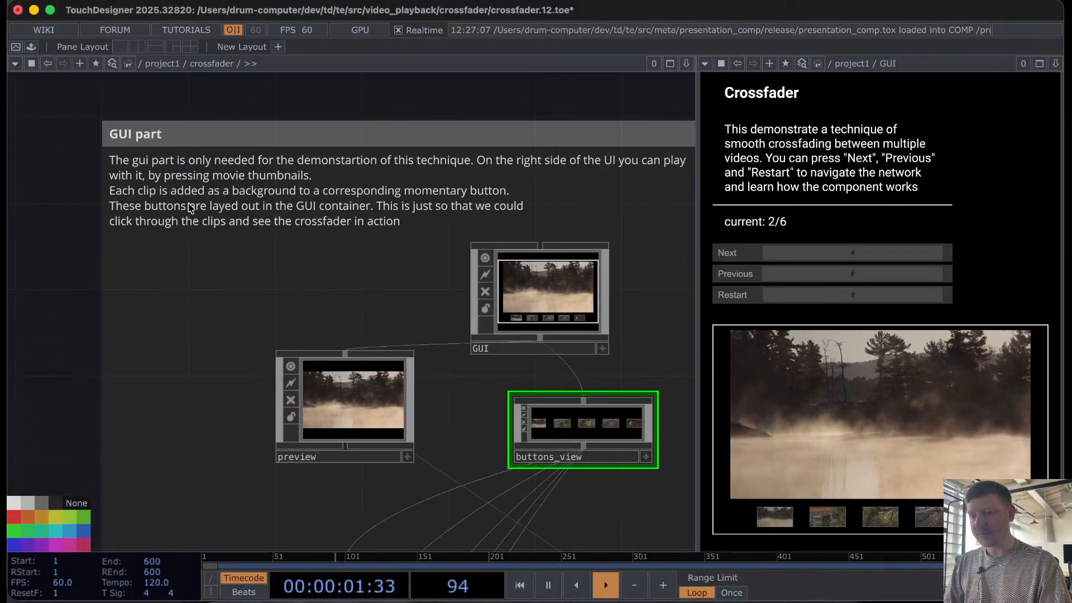
scroll(338, 101, right, 5)
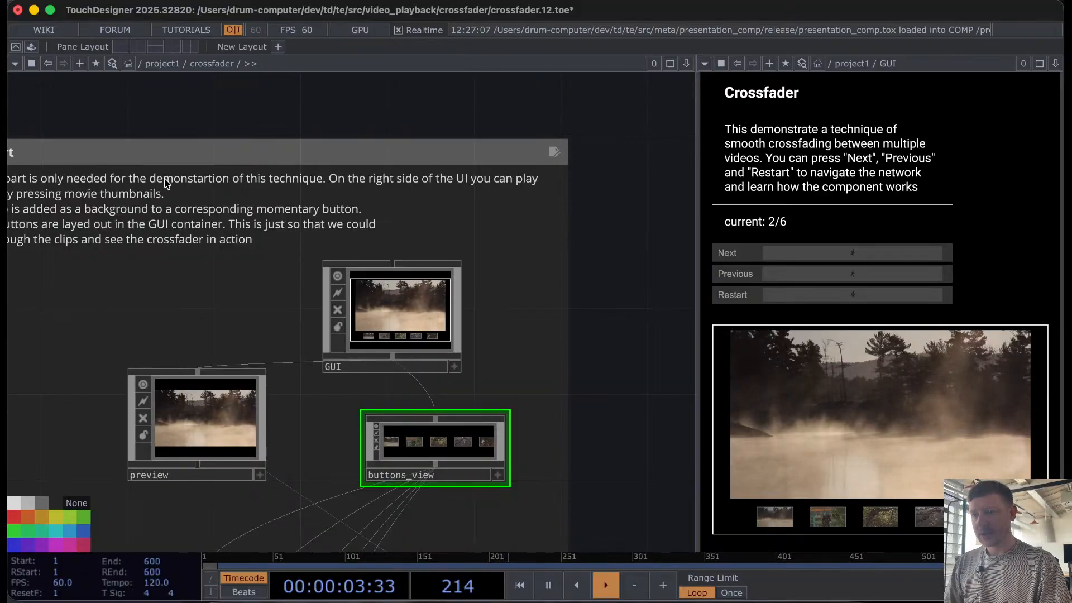
scroll(104, 123, left, 5)
scroll(48, 304, down, 5)
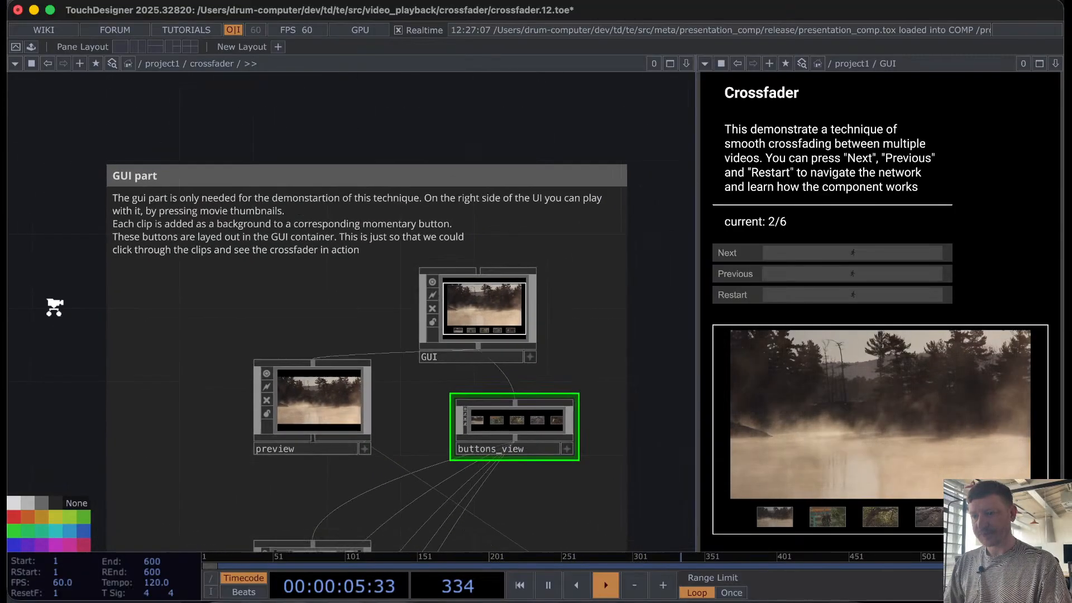
Step: Review the network from the buttons to the crossfader sections and examine the Crossfade controller annotation and its operators
drag(474, 333, 447, 160)
scroll(495, 240, down, 5)
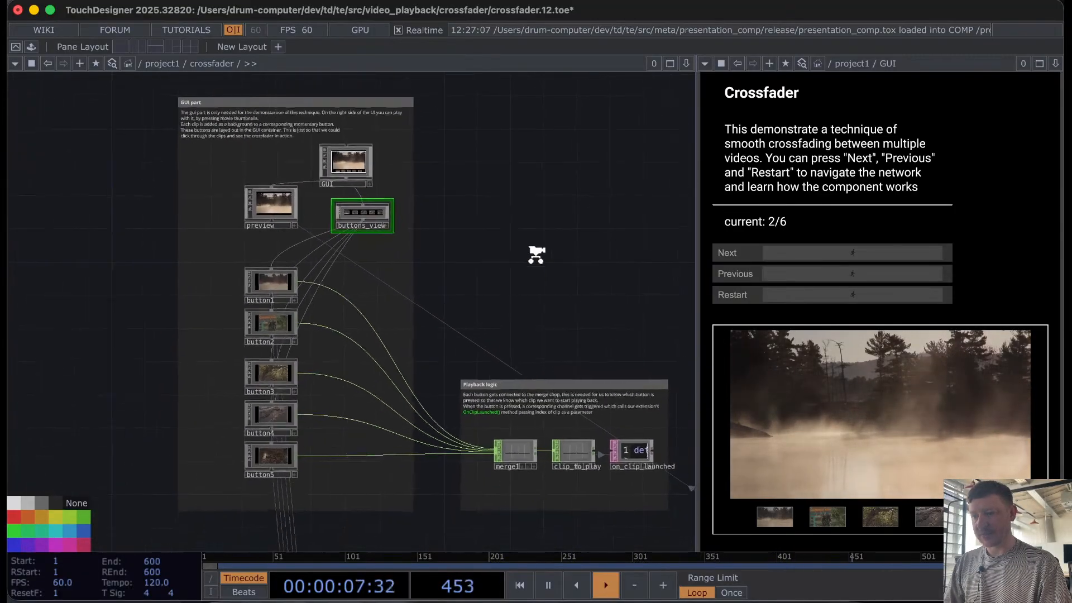
drag(533, 250, 321, 242)
scroll(429, 251, down, 5)
drag(414, 246, 208, 179)
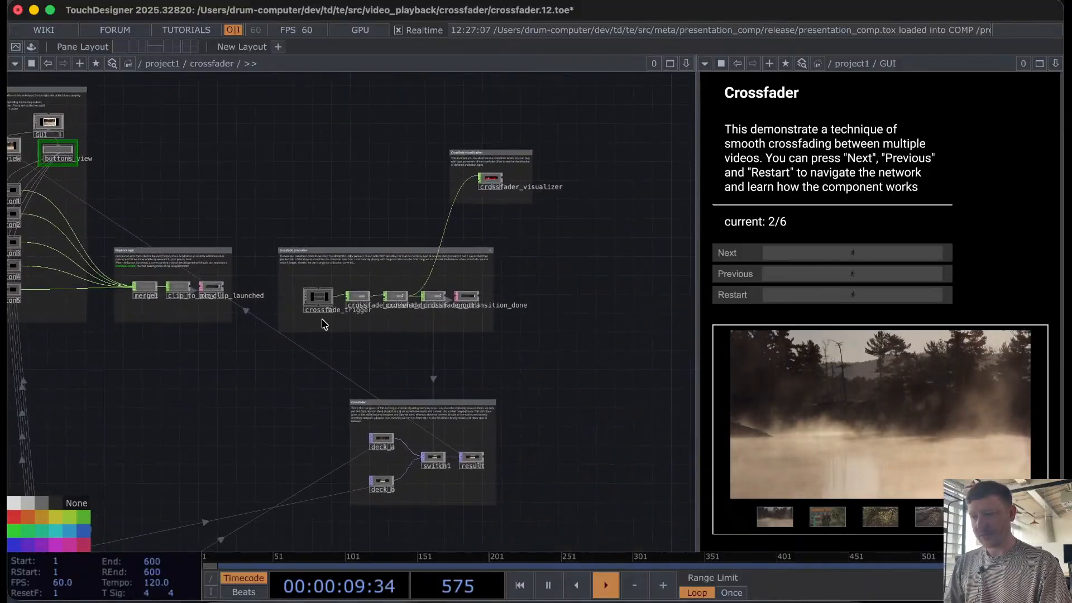
scroll(323, 321, up, 5)
scroll(323, 320, up, 4)
scroll(277, 175, up, 5)
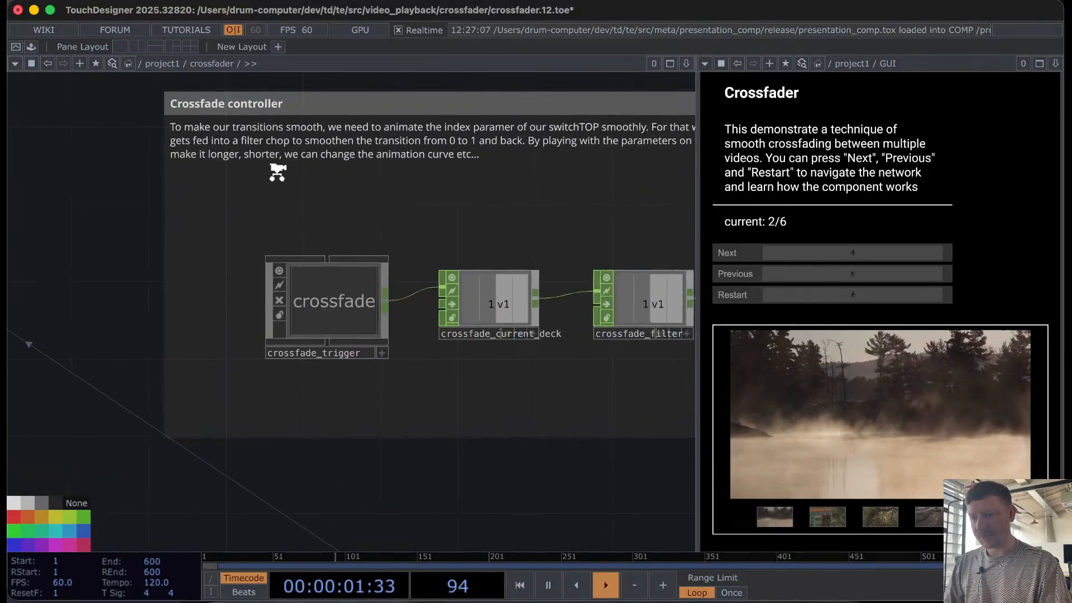
Step: Review the Crossfade controller section and the full crossfader network, and save the project
scroll(277, 175, down, 4)
drag(297, 107, 8, 110)
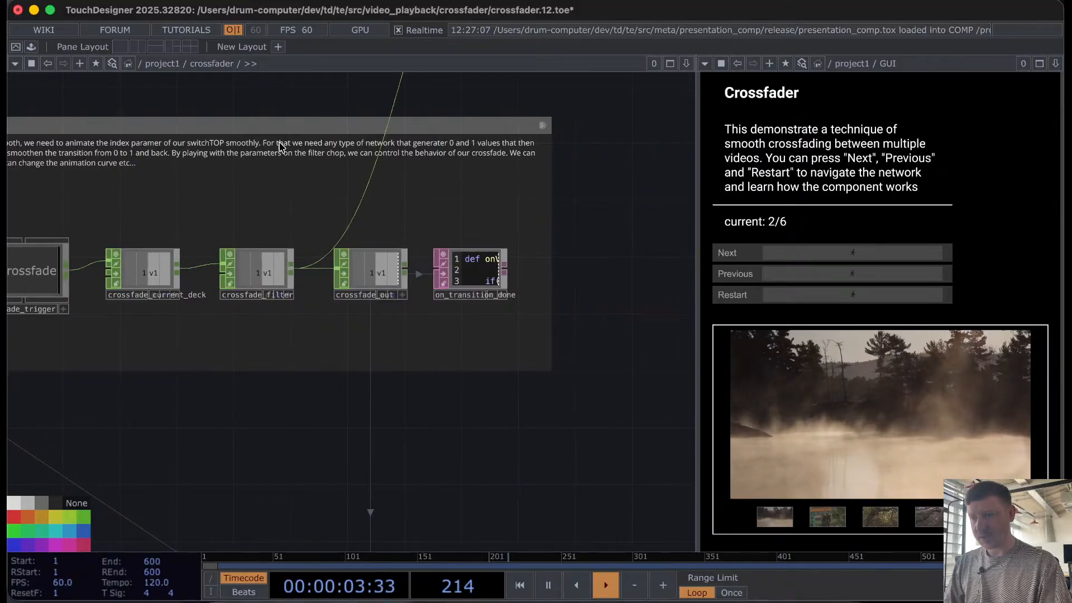
scroll(539, 288, down, 1)
scroll(282, 395, down, 5)
scroll(331, 340, down, 6)
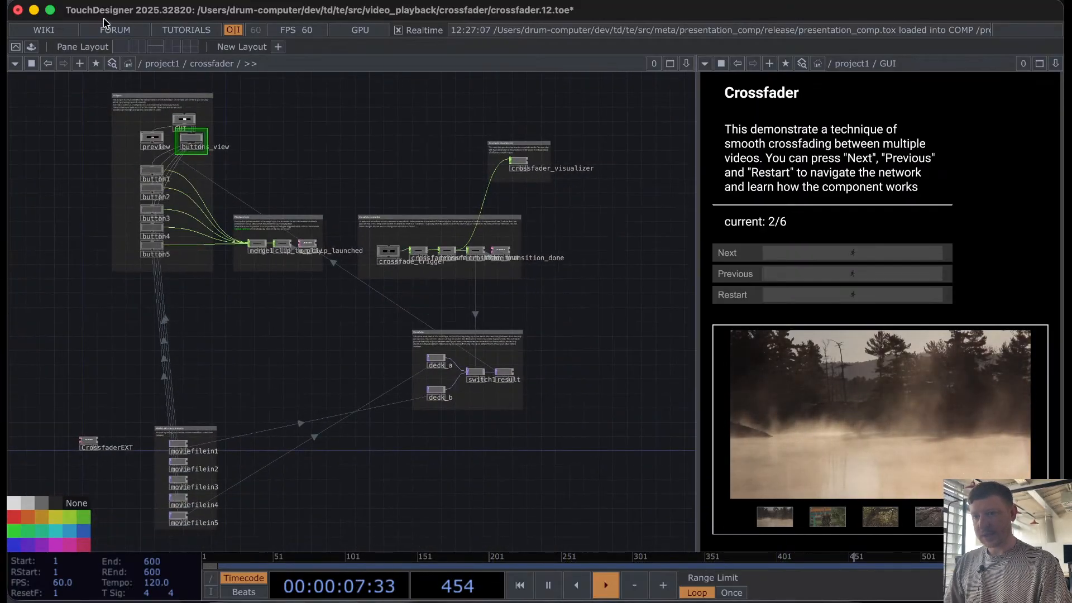
click(134, 2)
click(169, 114)
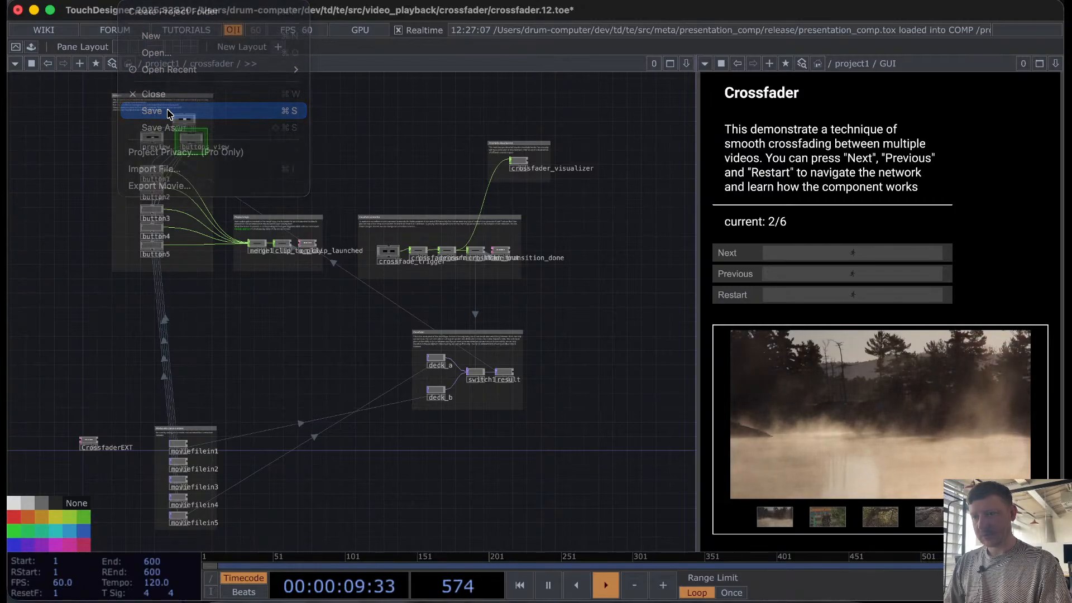
Step: Restart the presentation at its first section and save the project in that state
scroll(227, 215, down, 5)
scroll(229, 218, down, 10)
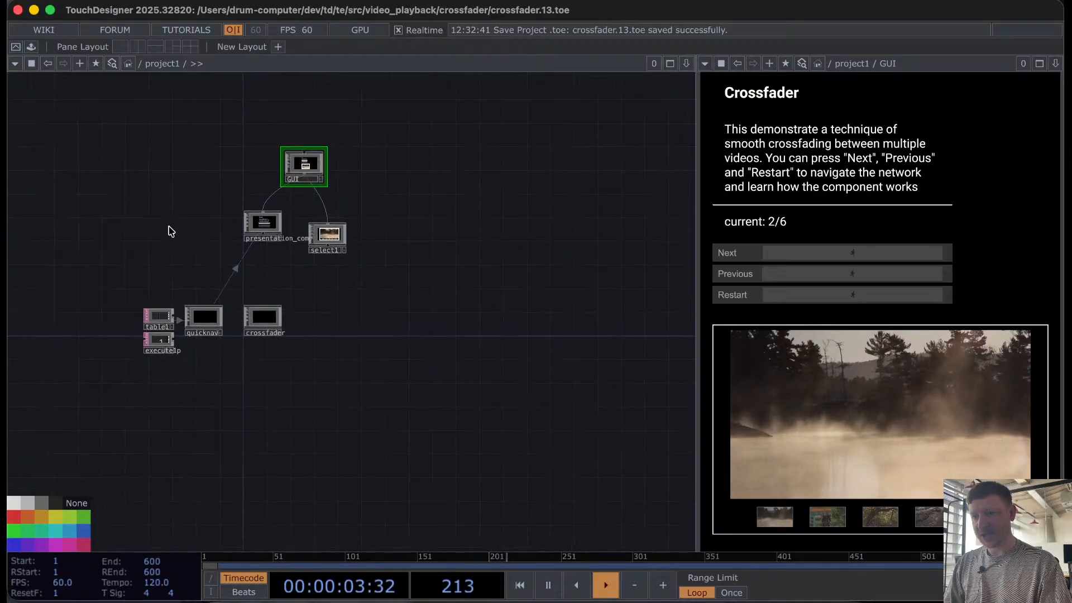
scroll(170, 279, up, 6)
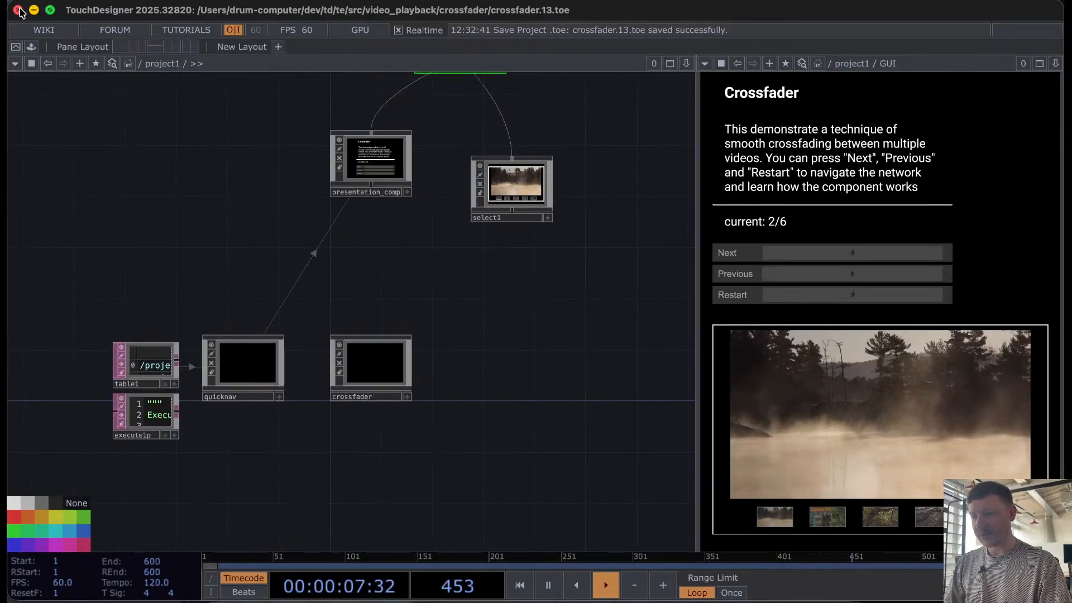
click(812, 296)
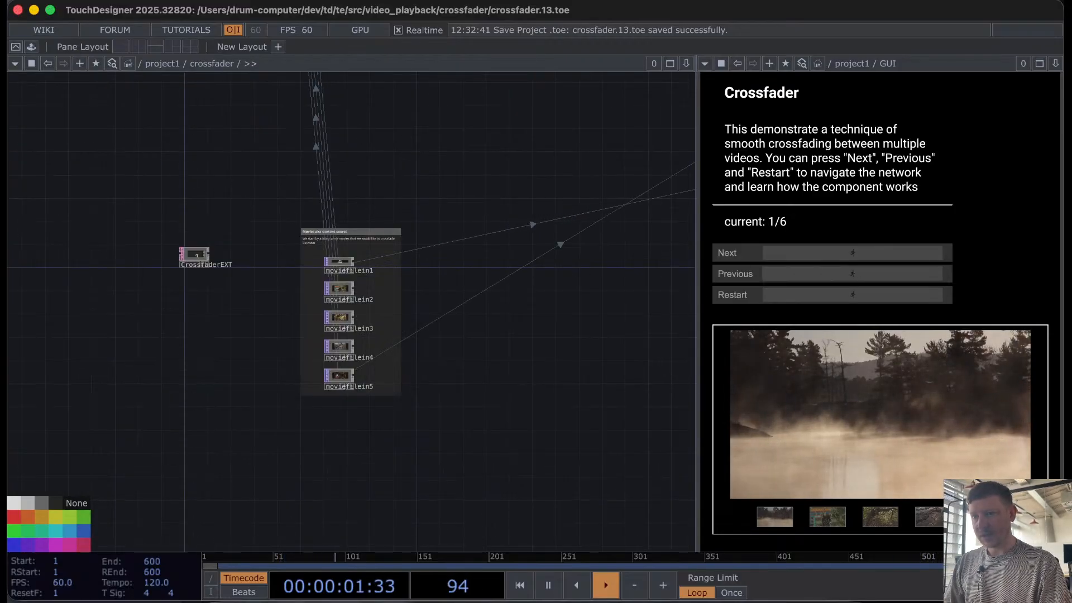
click(130, 0)
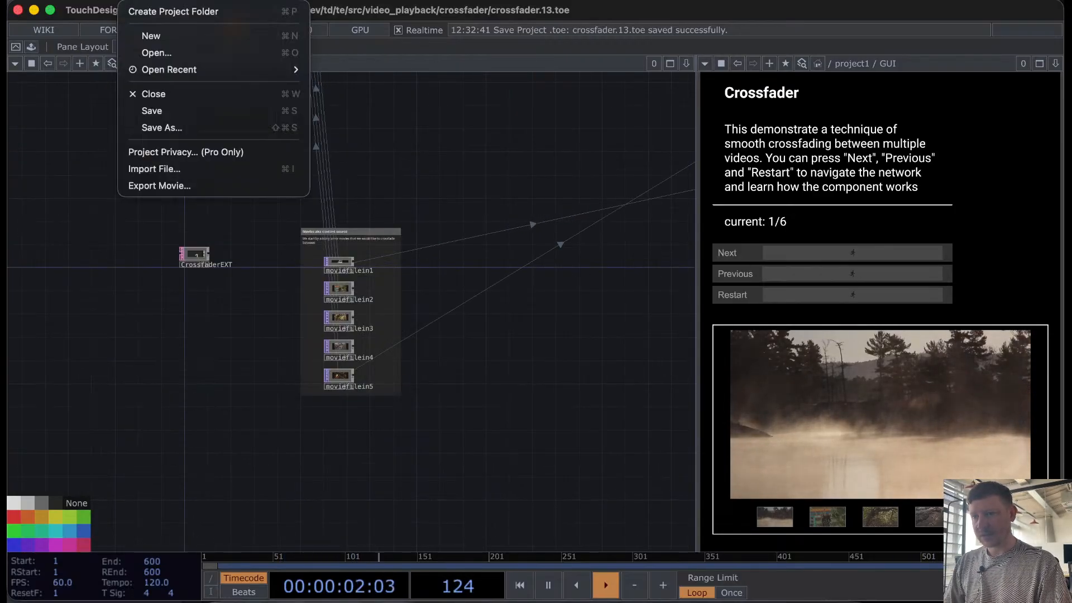
click(168, 116)
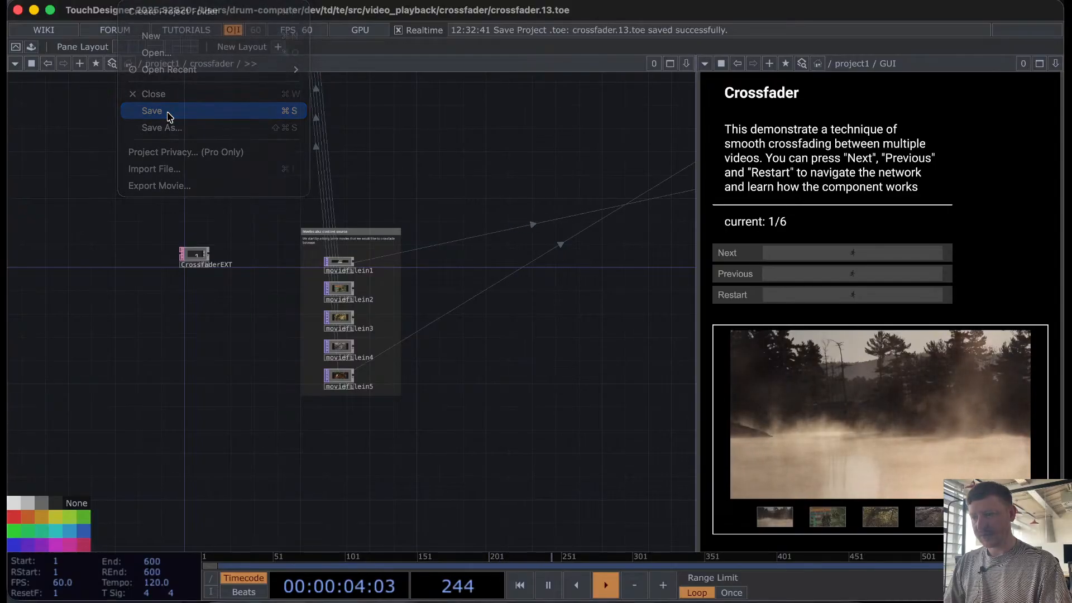
Step: Test the crossfade by launching other clips from the thumbnails under the video preview
click(874, 524)
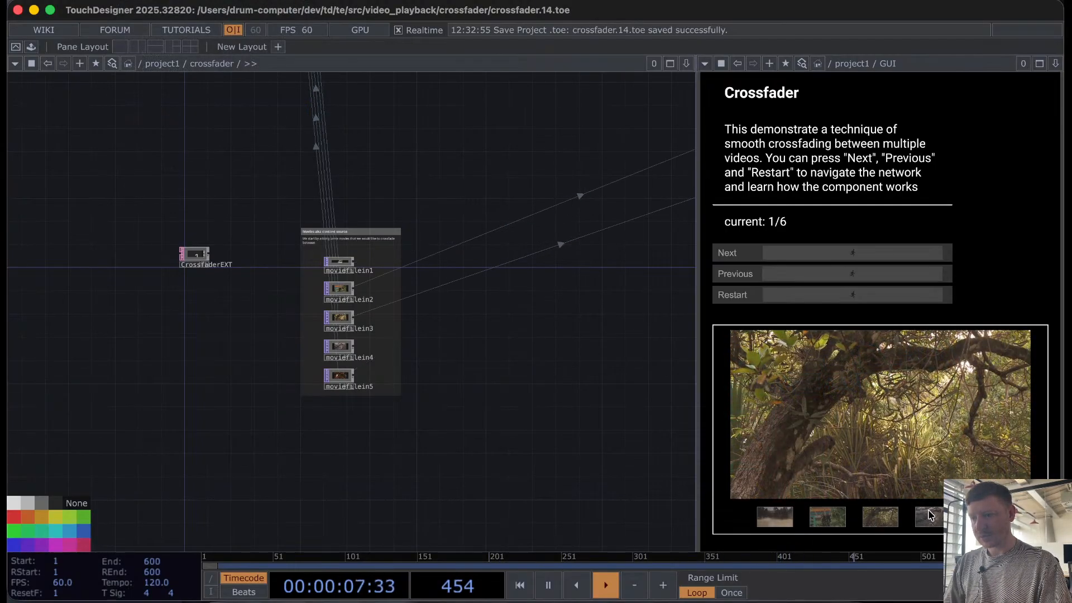
click(931, 515)
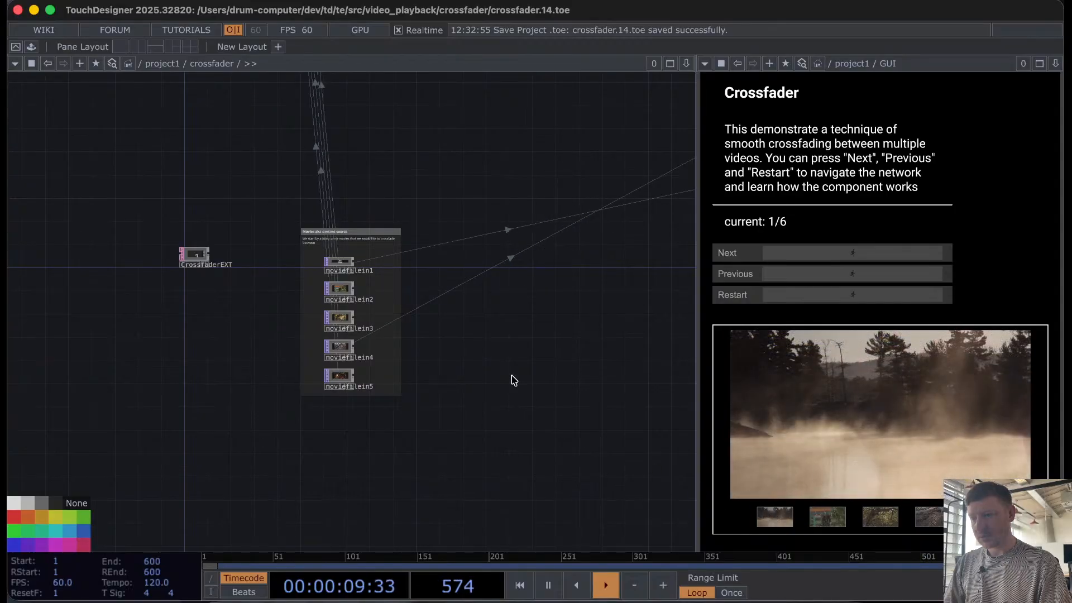
Step: Go up to the project1 network, save the project there and close the project window
key(u)
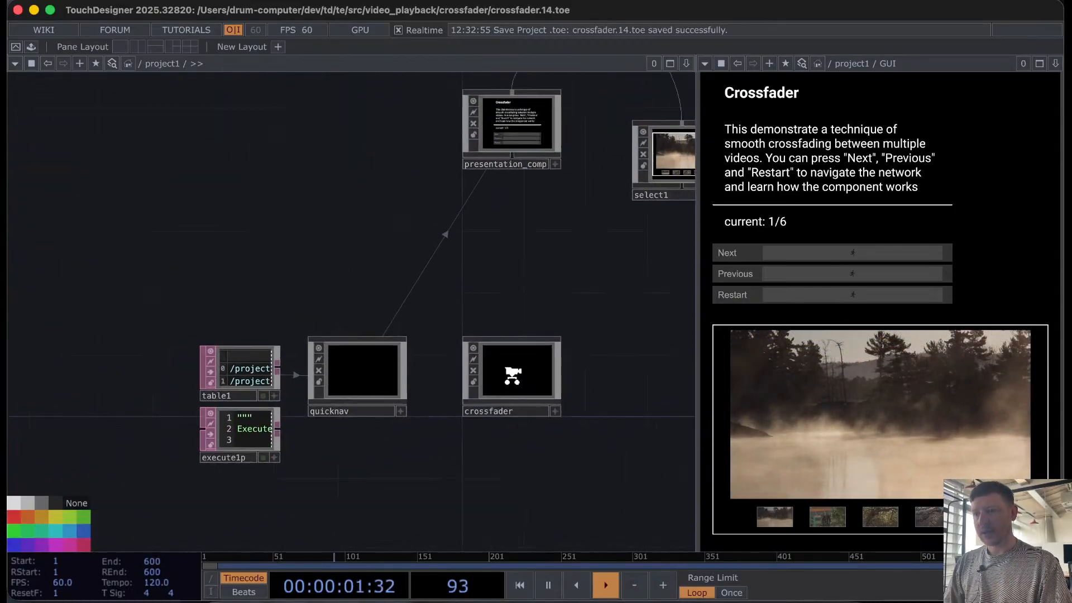
scroll(513, 375, down, 5)
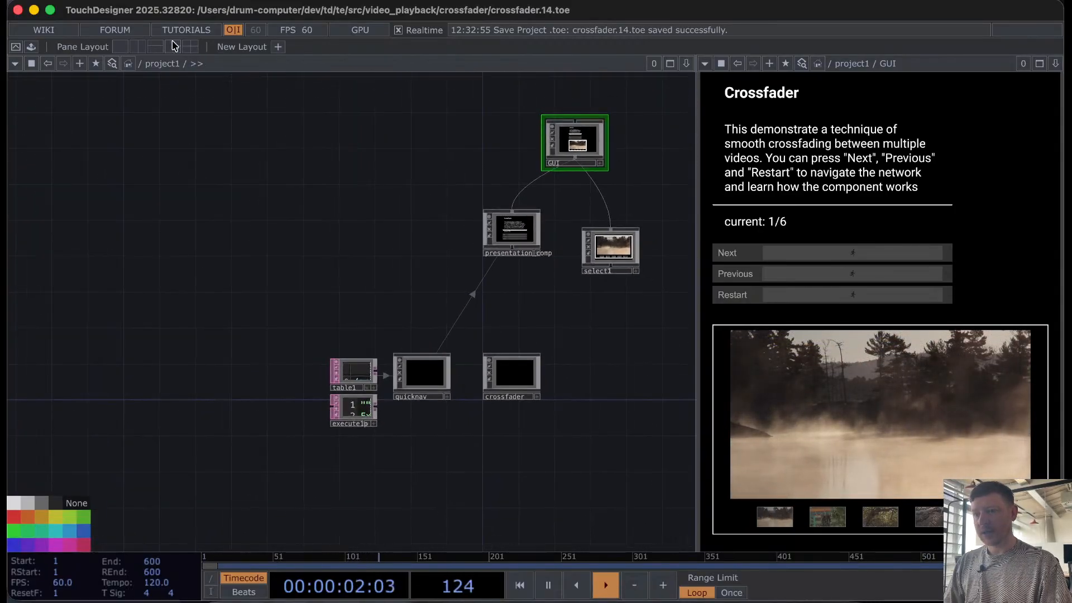
click(130, 0)
click(168, 108)
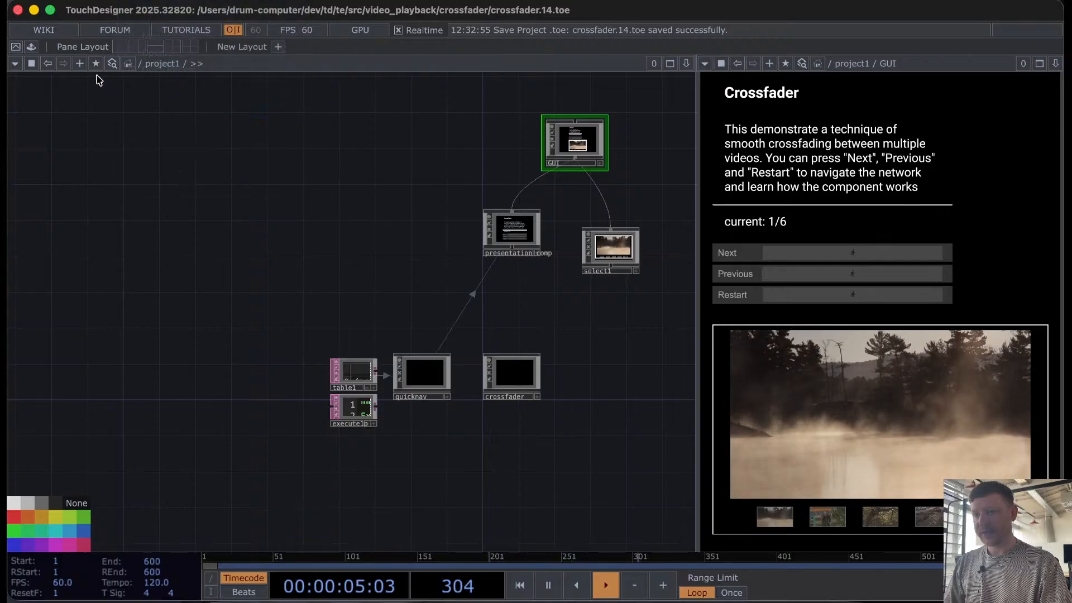
click(19, 10)
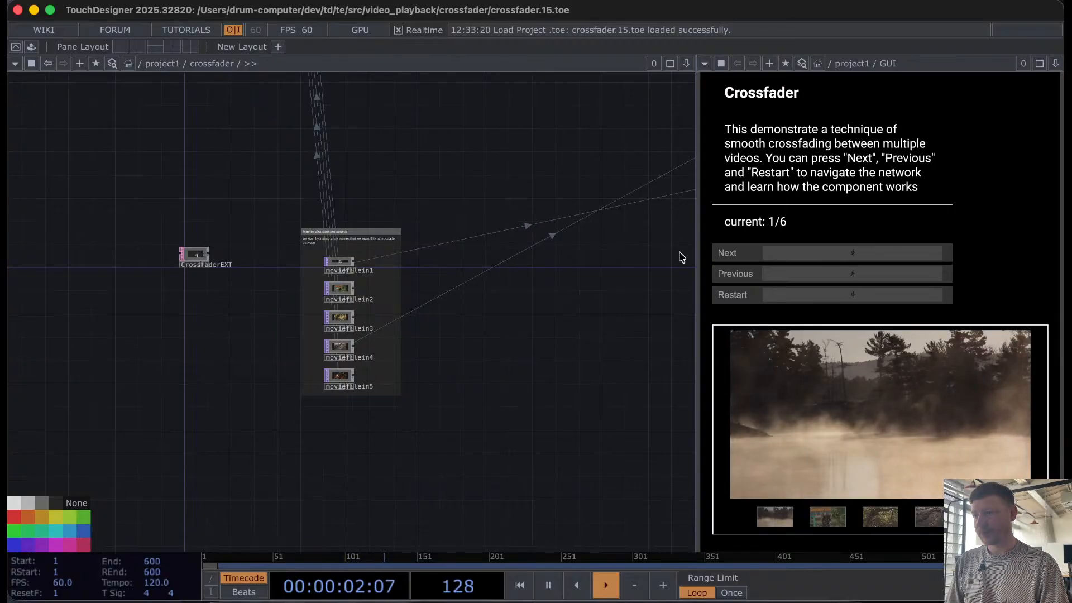
Step: Test the reopened presentation by advancing with Next through all six sections and around to the first one
click(813, 258)
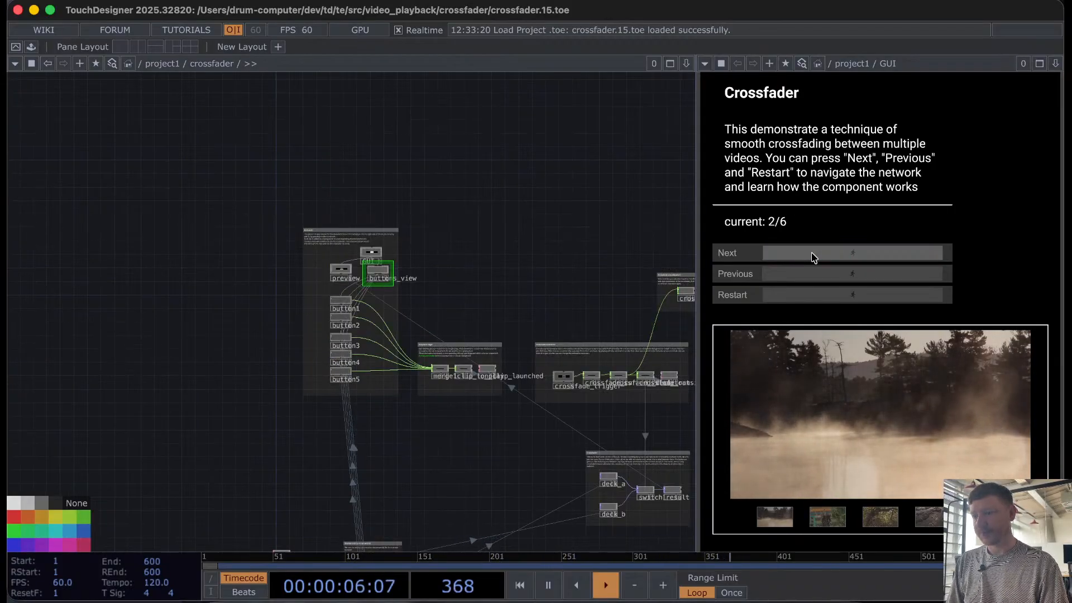
click(814, 258)
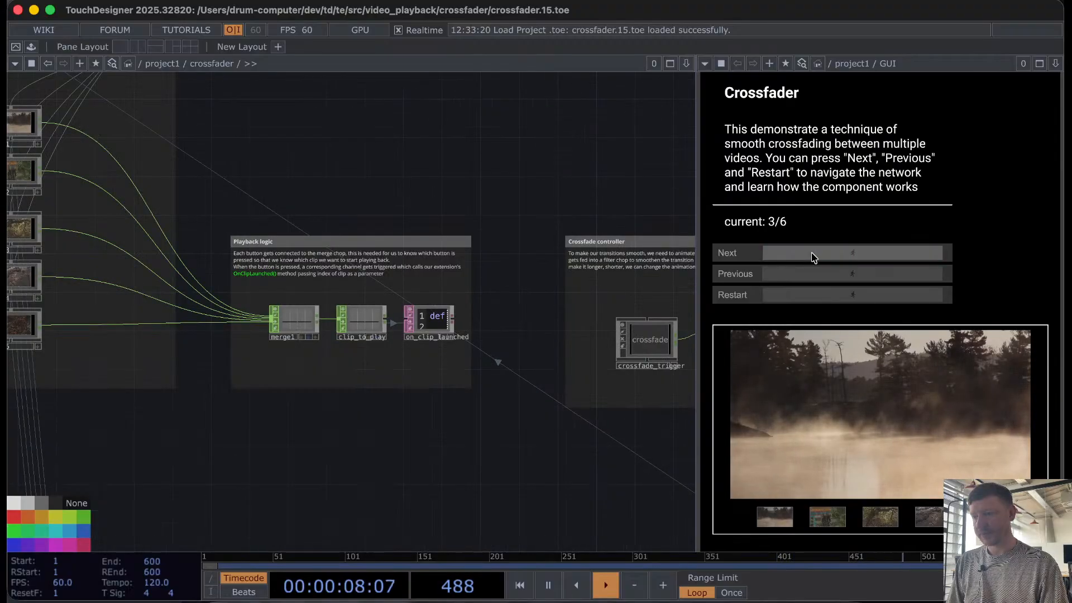
click(814, 258)
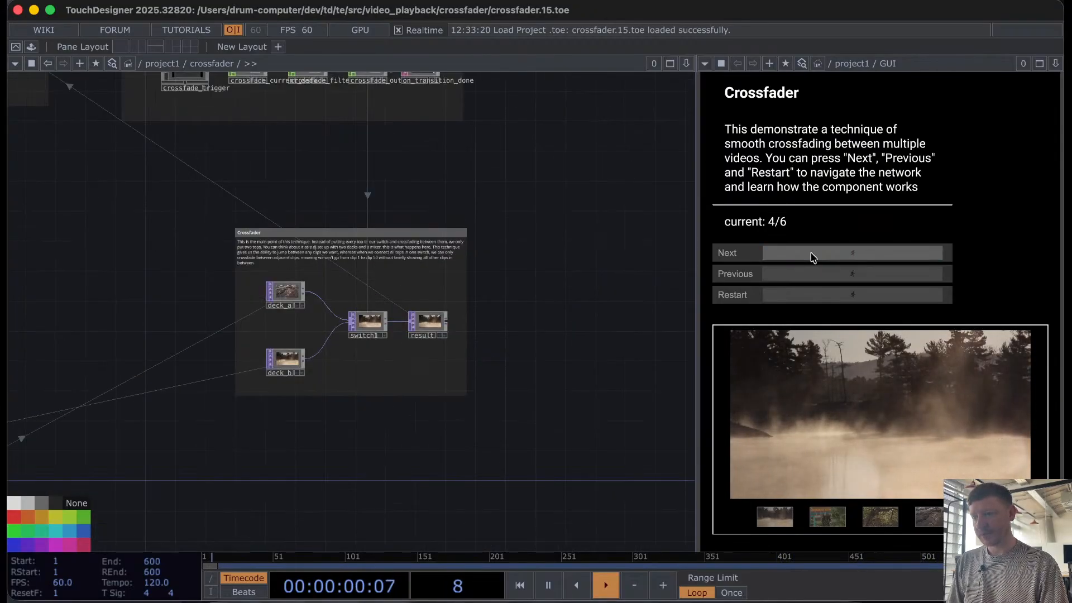
click(813, 257)
click(812, 257)
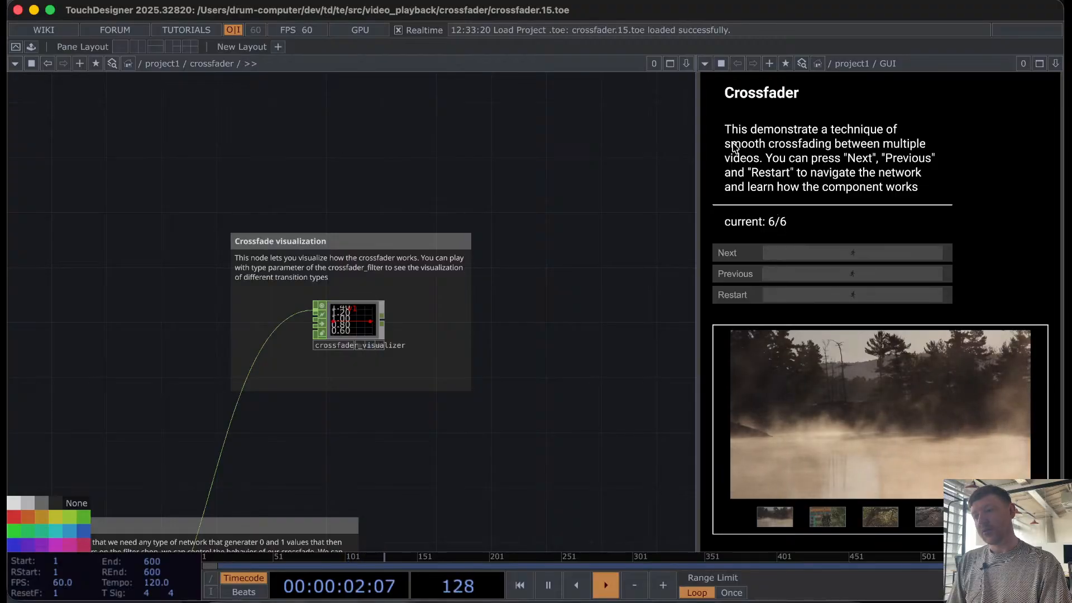
click(810, 253)
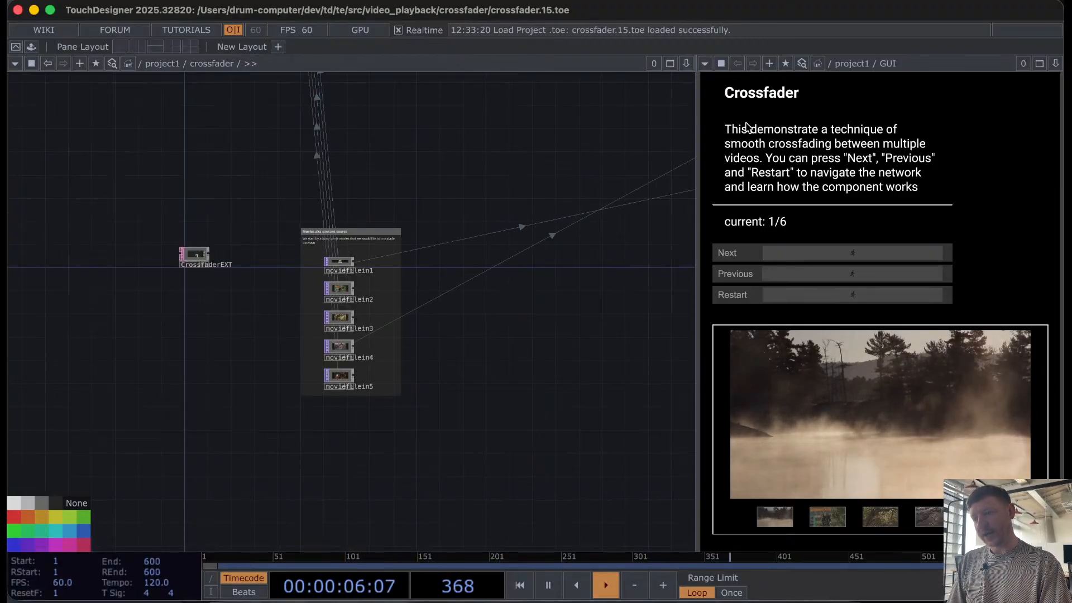
Step: Advance with Next to the Crossfade visualization section, examining the Playback logic and Crossfader annotations along the way
click(811, 255)
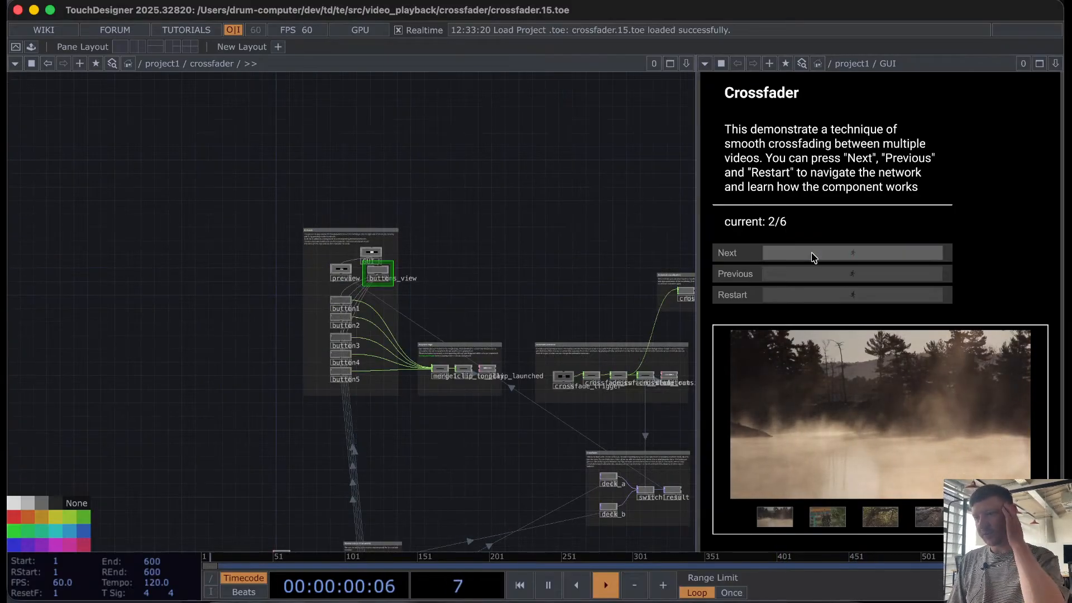
click(813, 255)
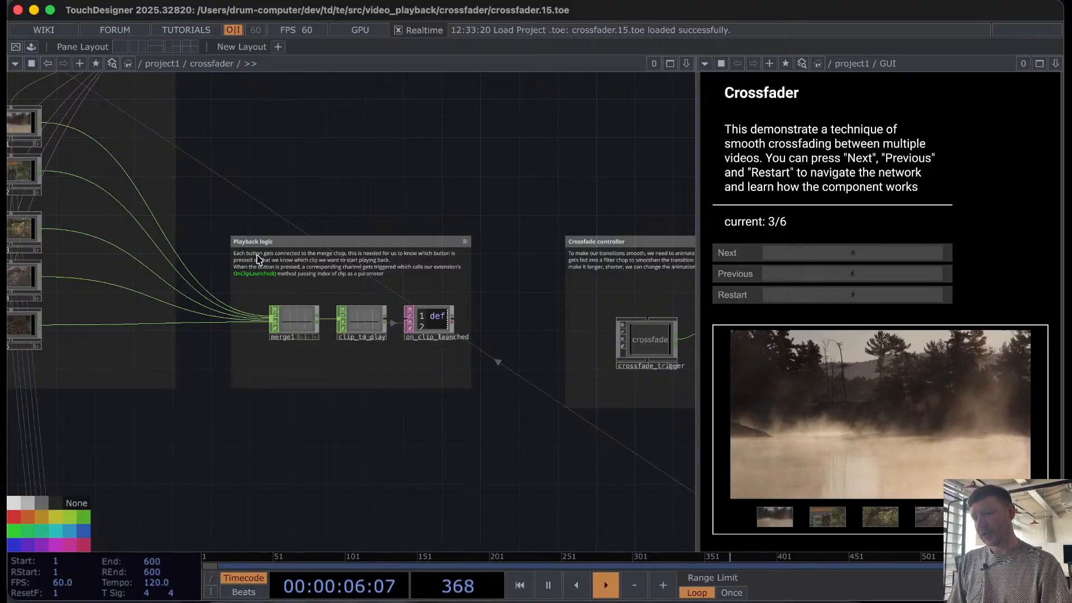
scroll(258, 254, up, 3)
scroll(255, 251, up, 3)
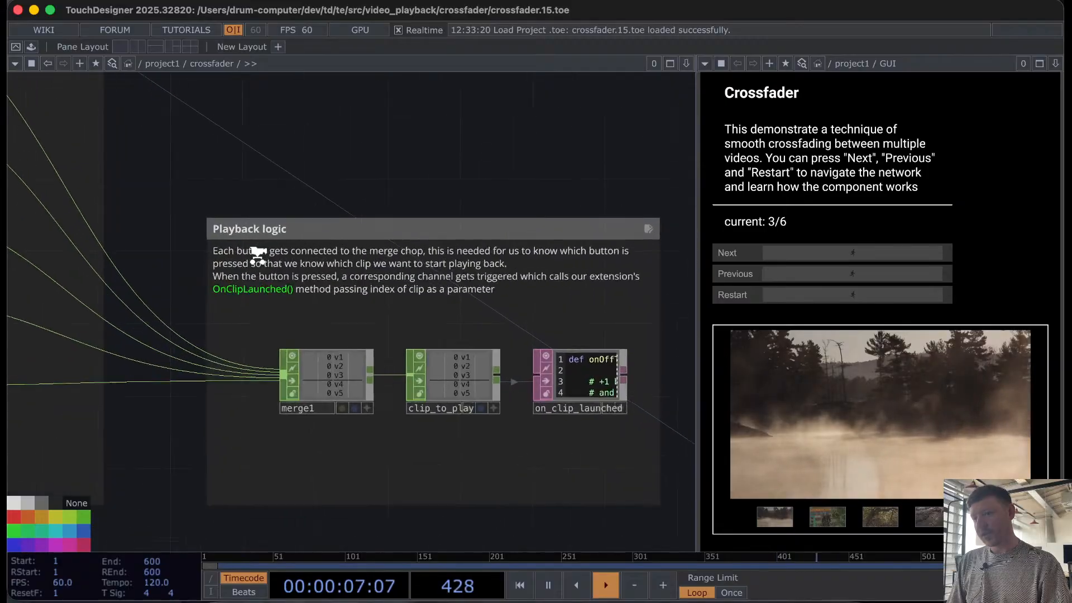
click(861, 258)
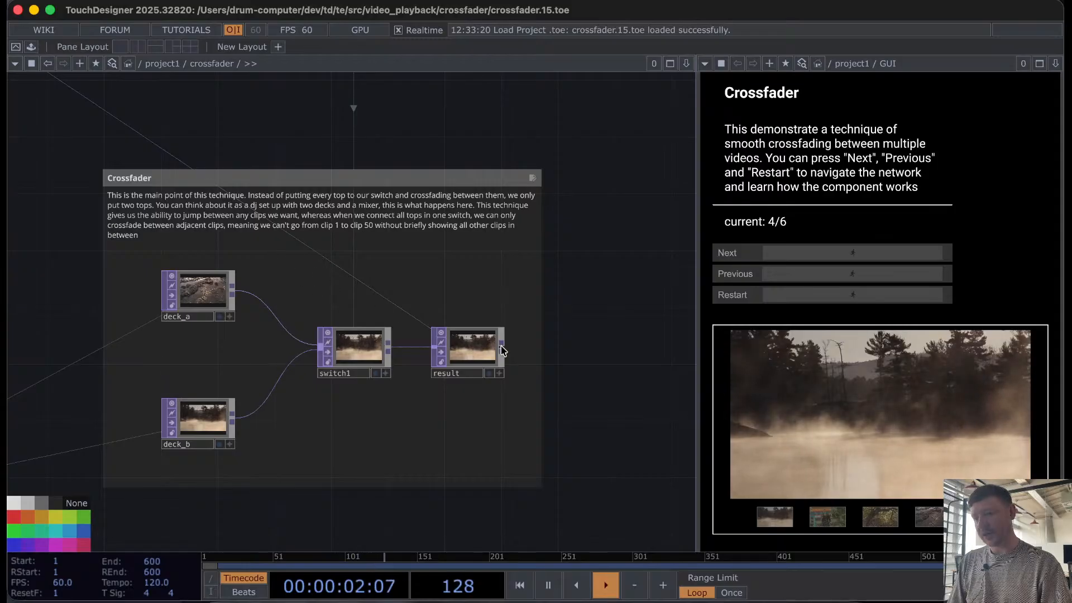
click(848, 259)
click(849, 259)
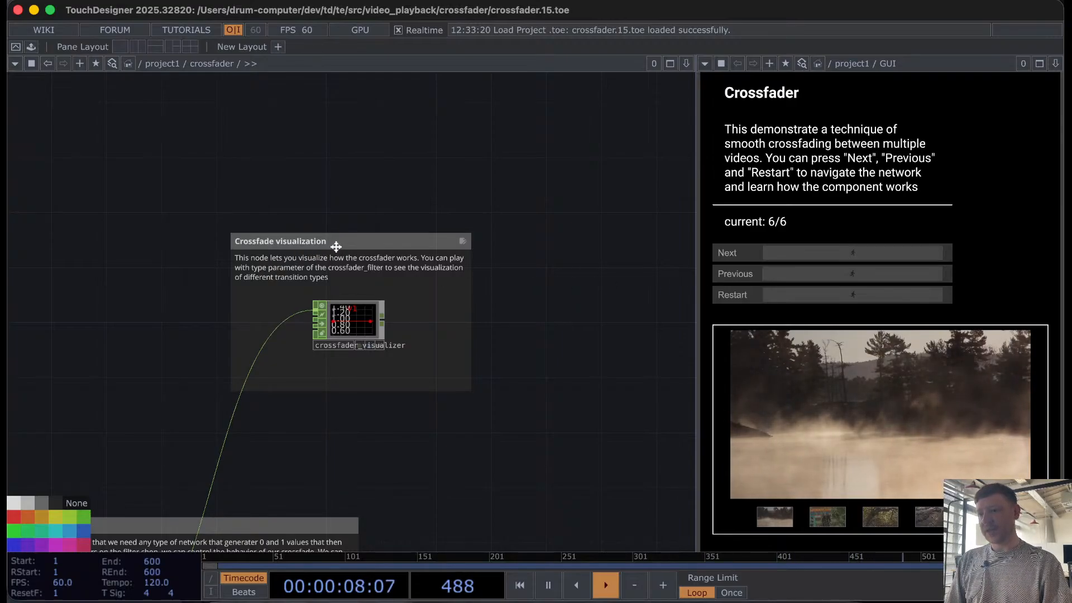
Step: Show the Crossfade visualization annotation's parameters and review its Title Text and Body Text alongside the presentation's description text
click(337, 244)
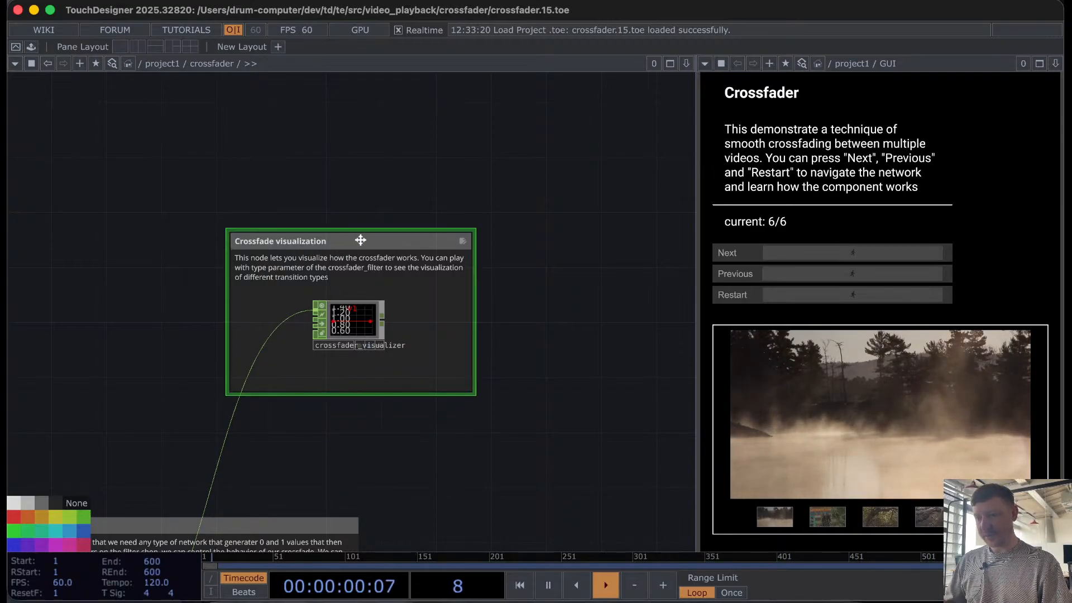
key(p)
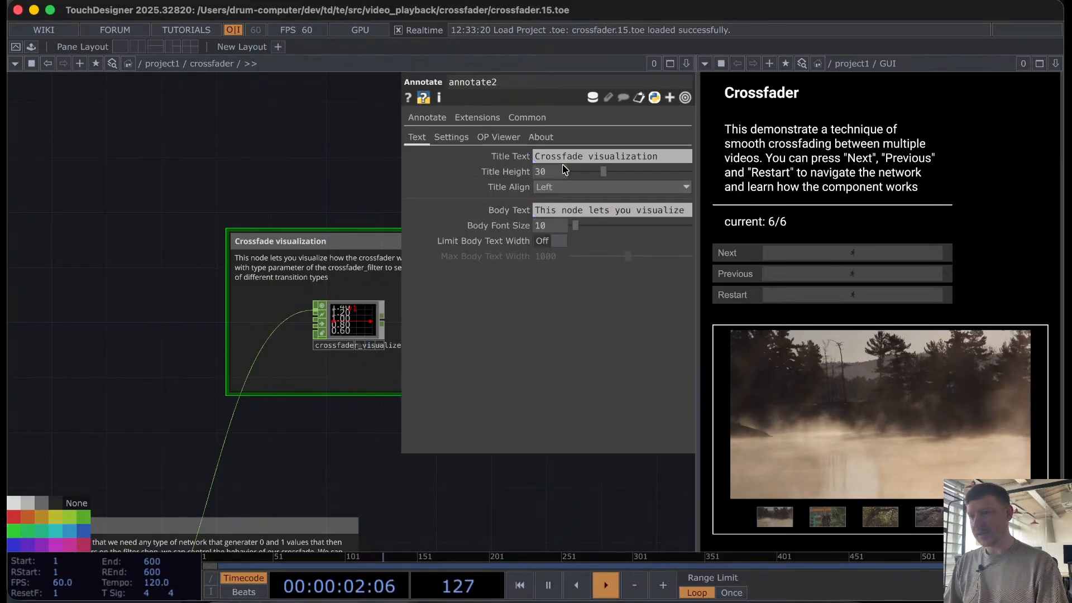
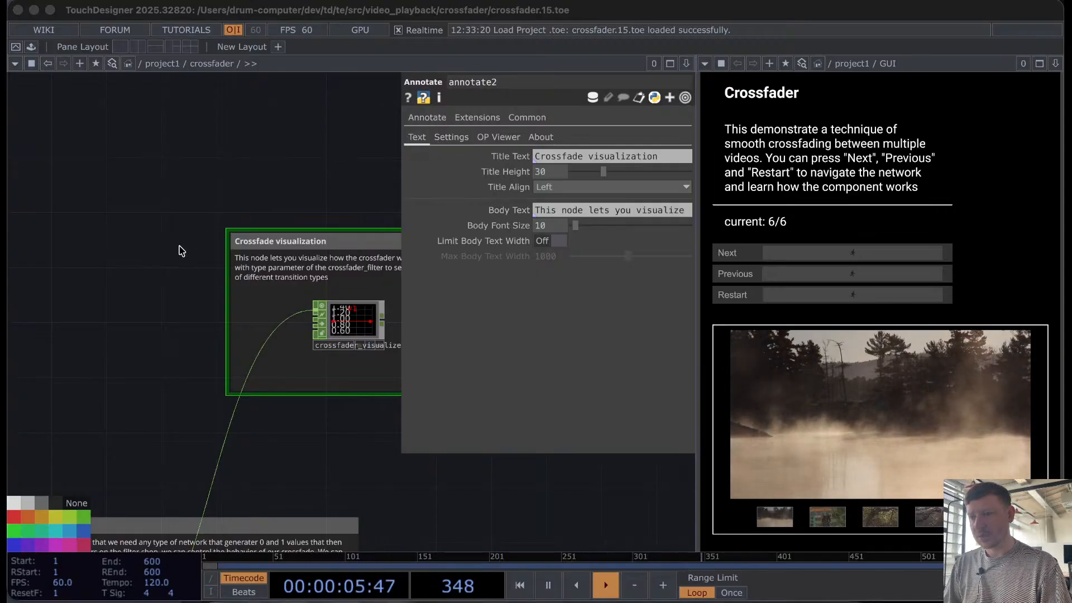
drag(266, 199, 175, 196)
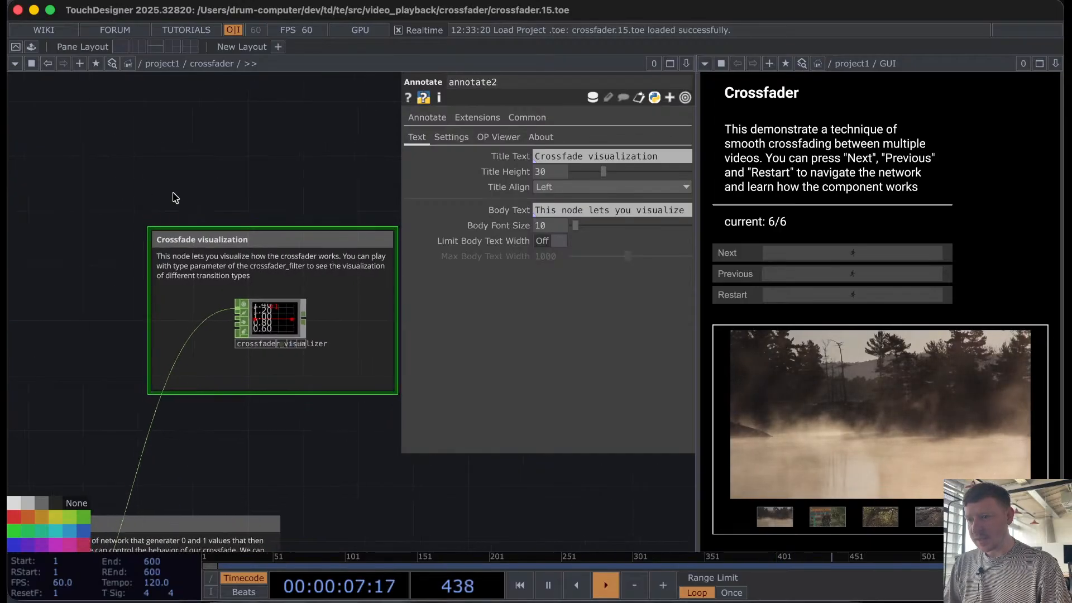
click(509, 162)
click(509, 162)
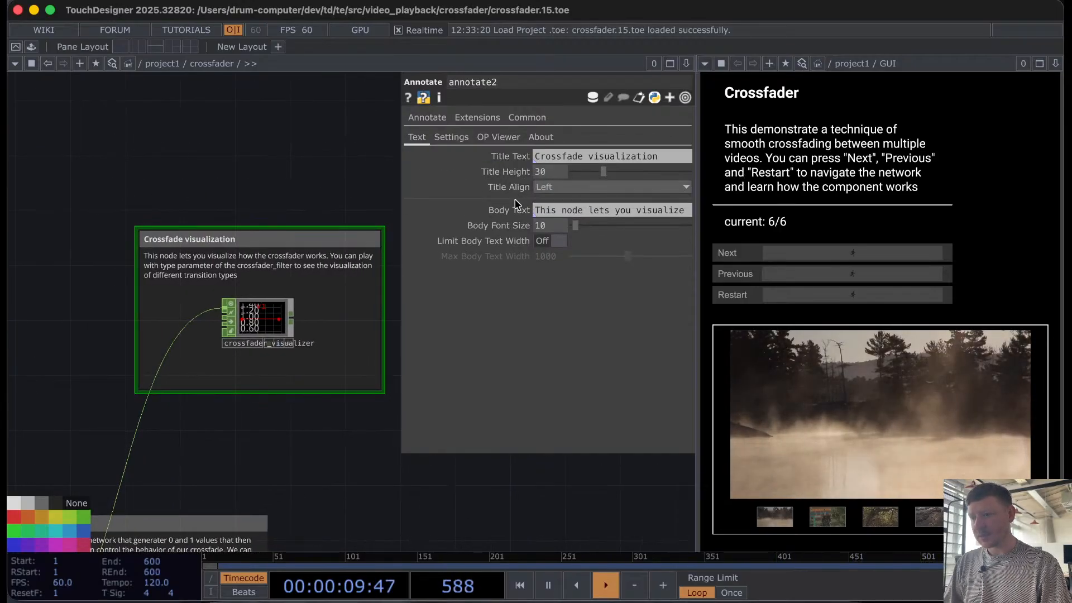
click(514, 210)
click(514, 210)
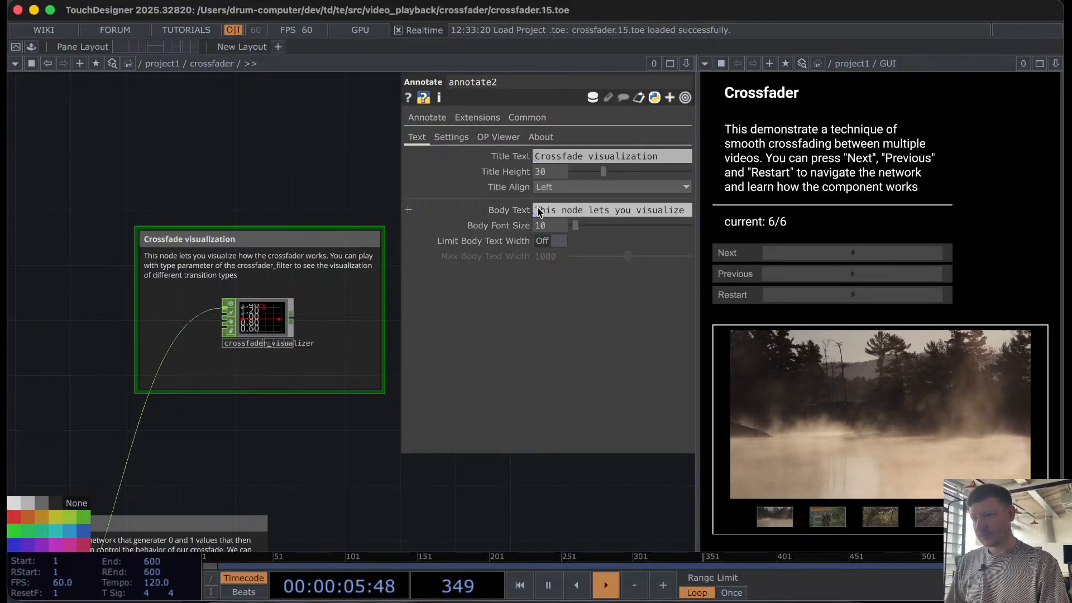
drag(726, 129, 941, 180)
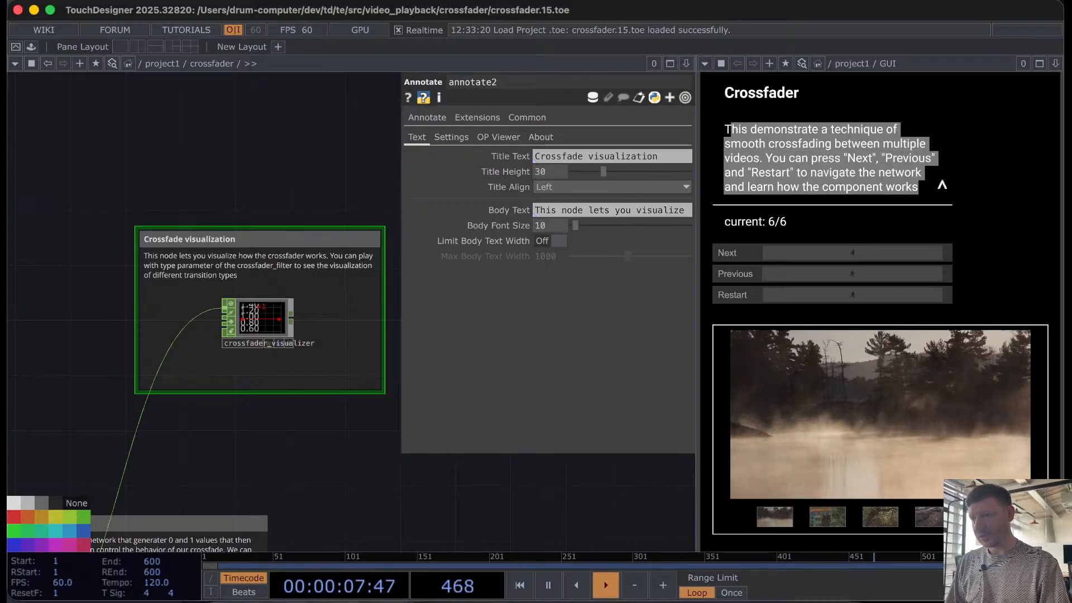
click(943, 180)
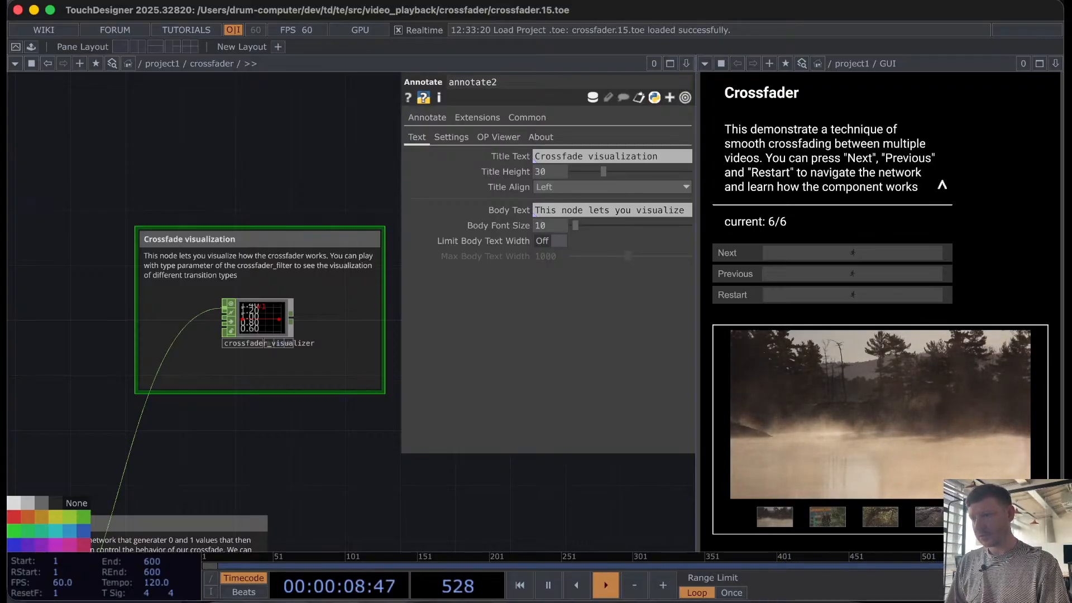
Step: Advance with Next past the first section to the second and review the layout of the whole annotated network
click(826, 251)
click(828, 251)
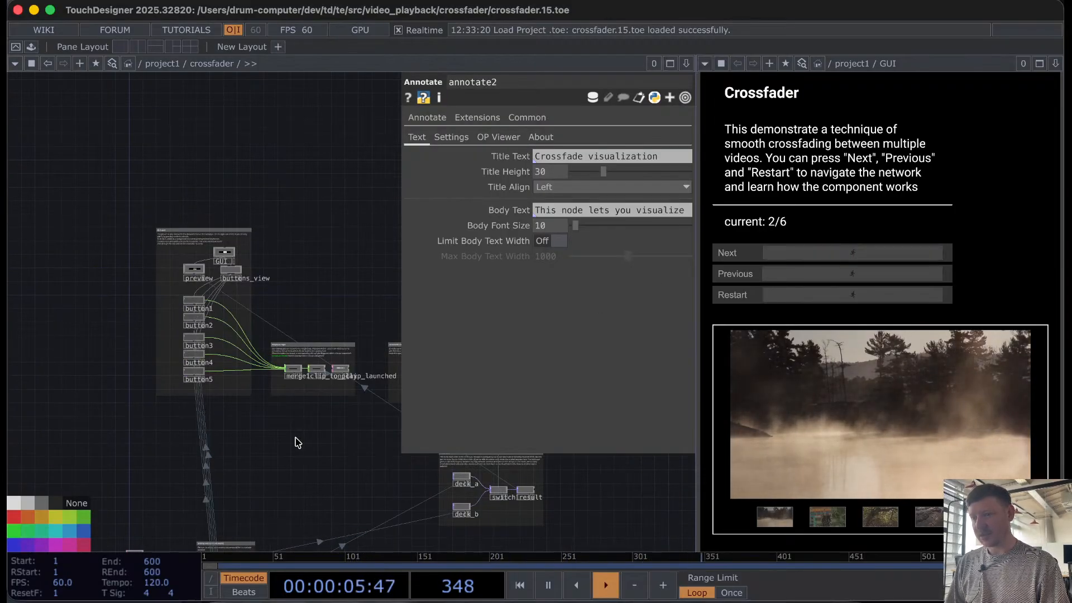
drag(296, 443, 188, 321)
scroll(187, 321, down, 1)
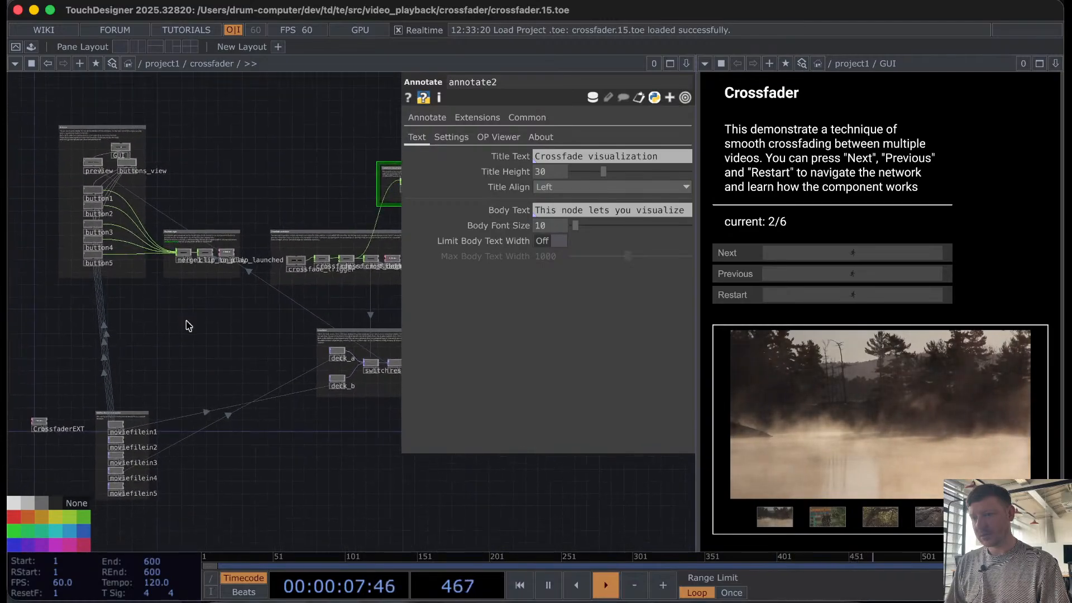
scroll(189, 325, down, 1)
scroll(189, 325, up, 2)
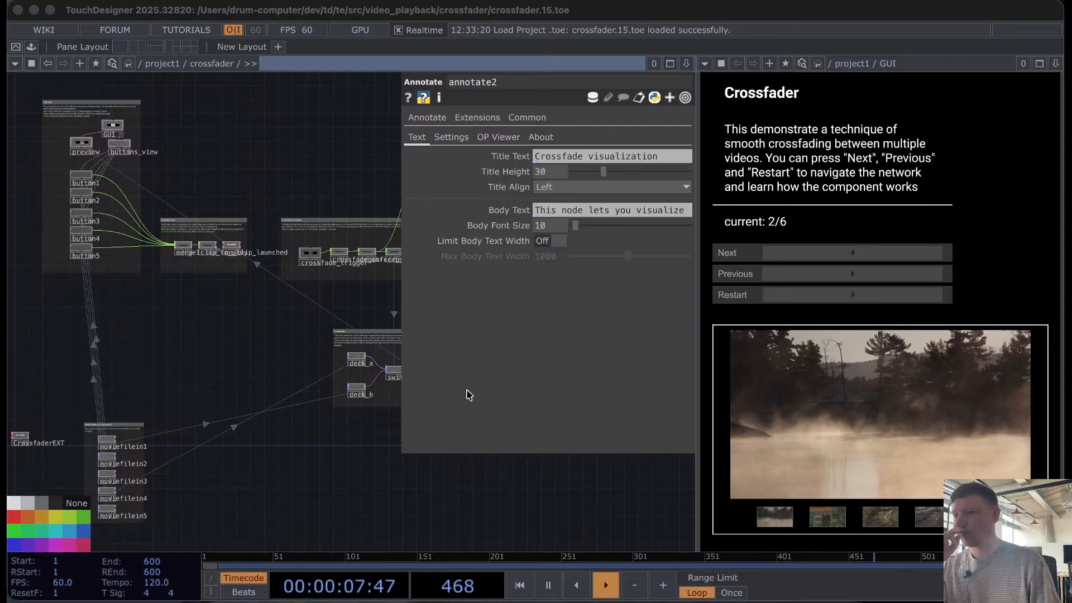
Step: Advance with Next around to the first section and examine the Movies aka content source annotation up close
click(805, 257)
click(804, 257)
click(804, 257)
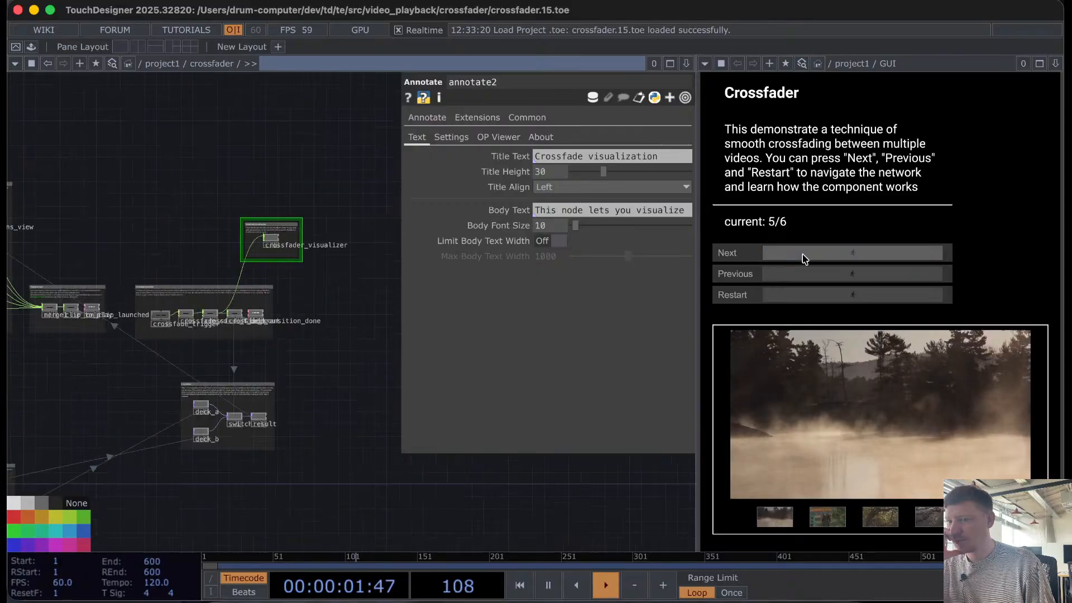
click(804, 257)
click(804, 257)
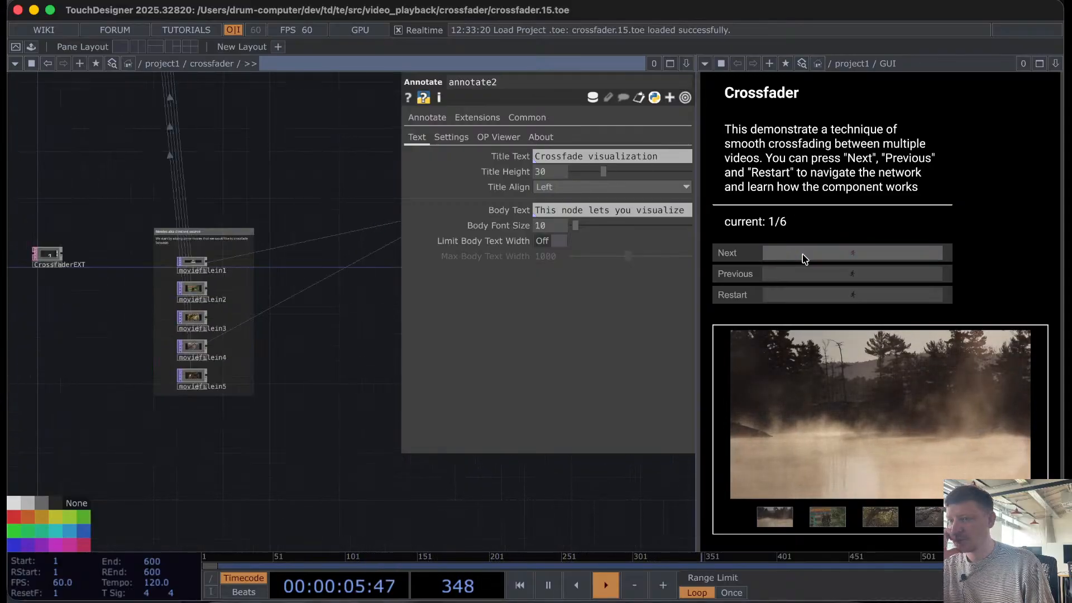
scroll(171, 285, up, 10)
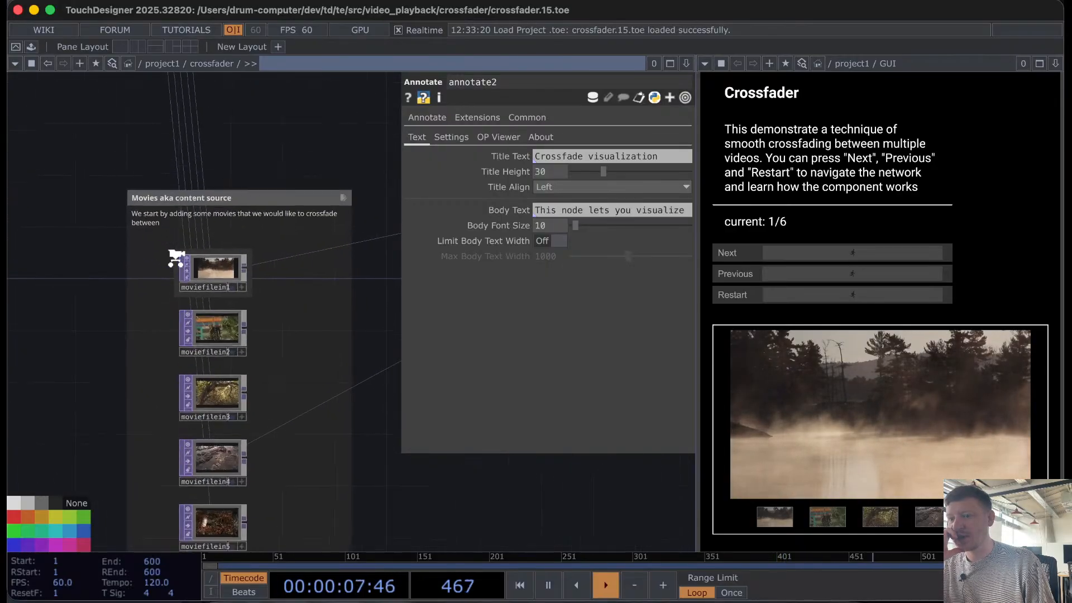
drag(38, 138, 24, 139)
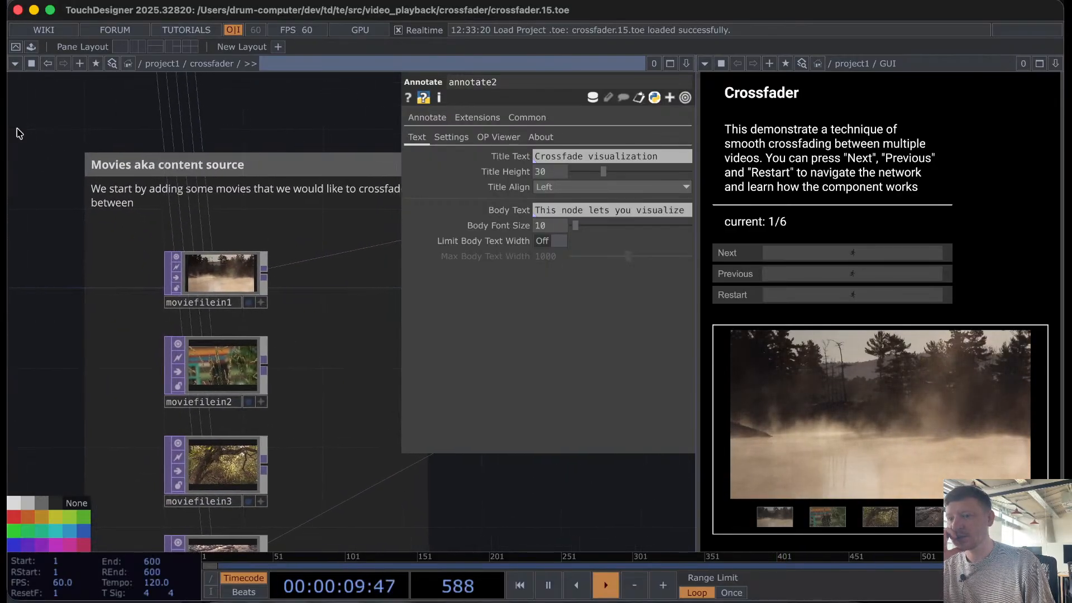
drag(91, 125, 34, 105)
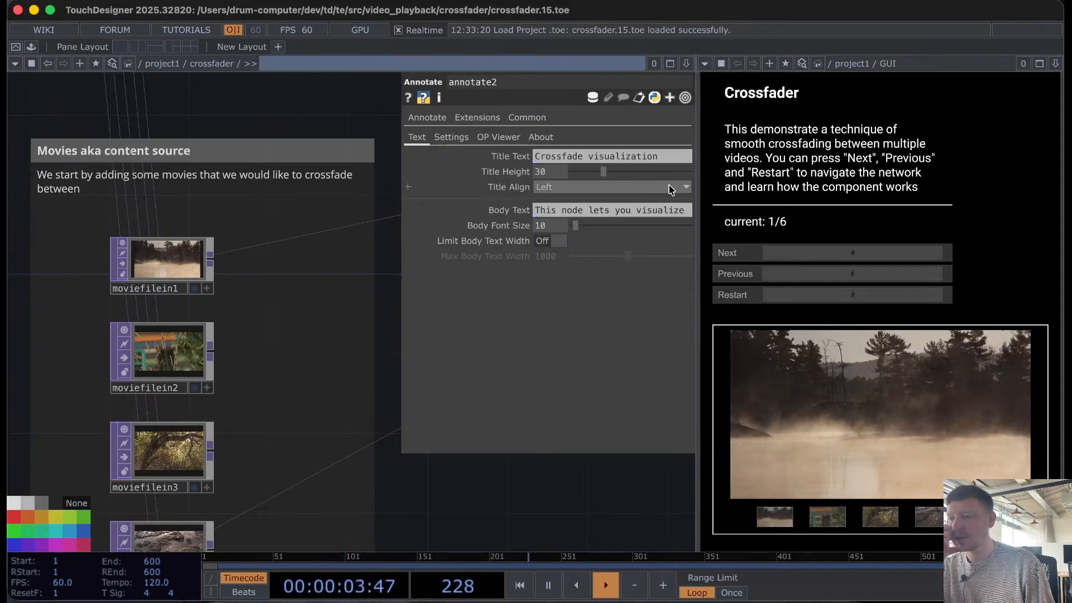
Step: Test the Previous control by stepping backwards through all six sections to the first one, and review the surrounding network
click(847, 282)
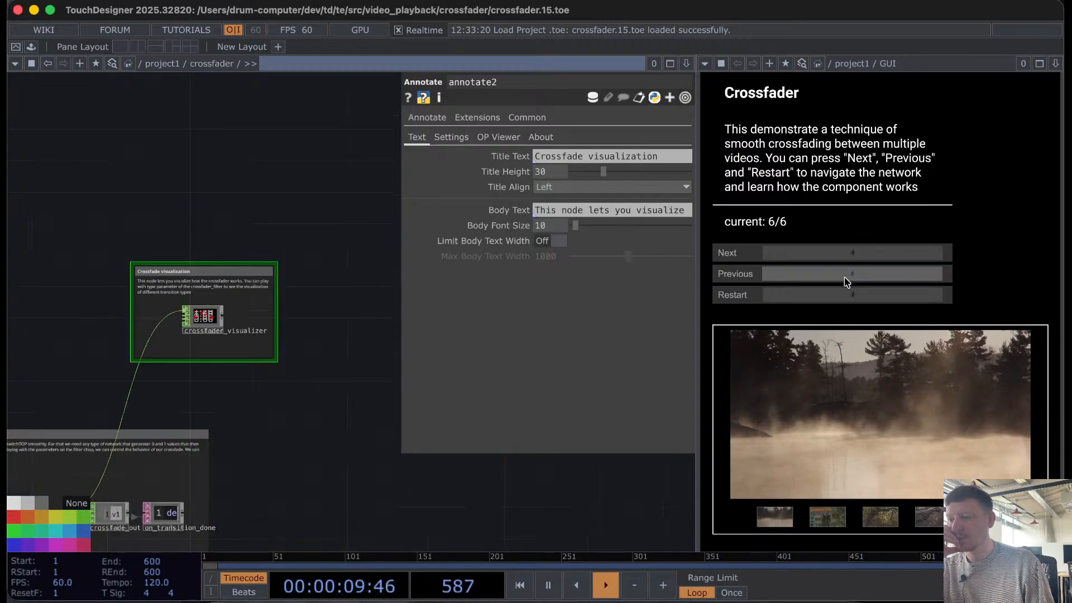
click(847, 282)
click(847, 282)
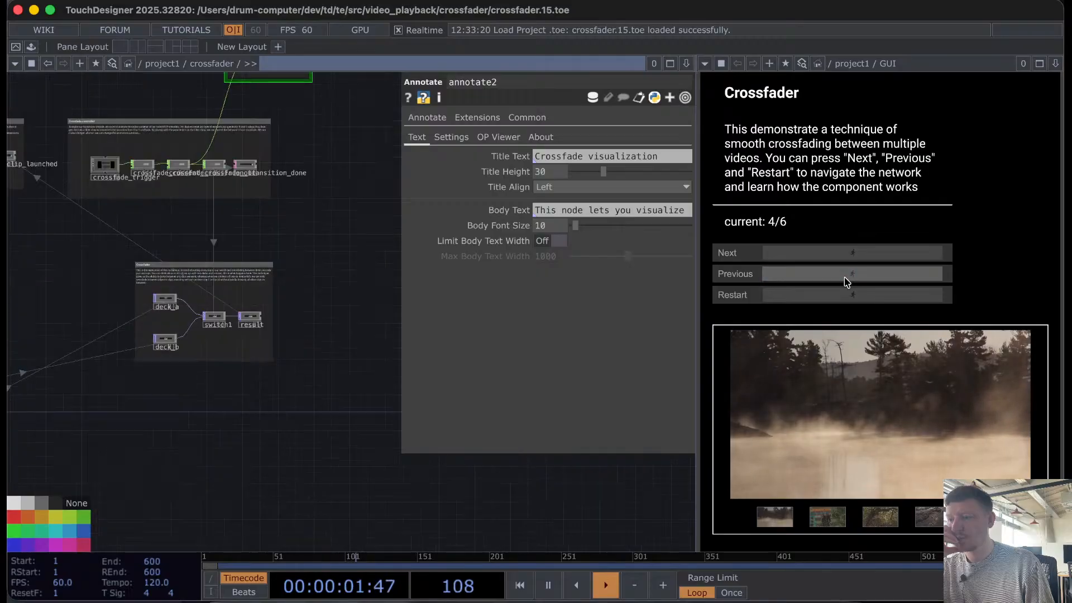
click(847, 282)
click(847, 282)
click(848, 282)
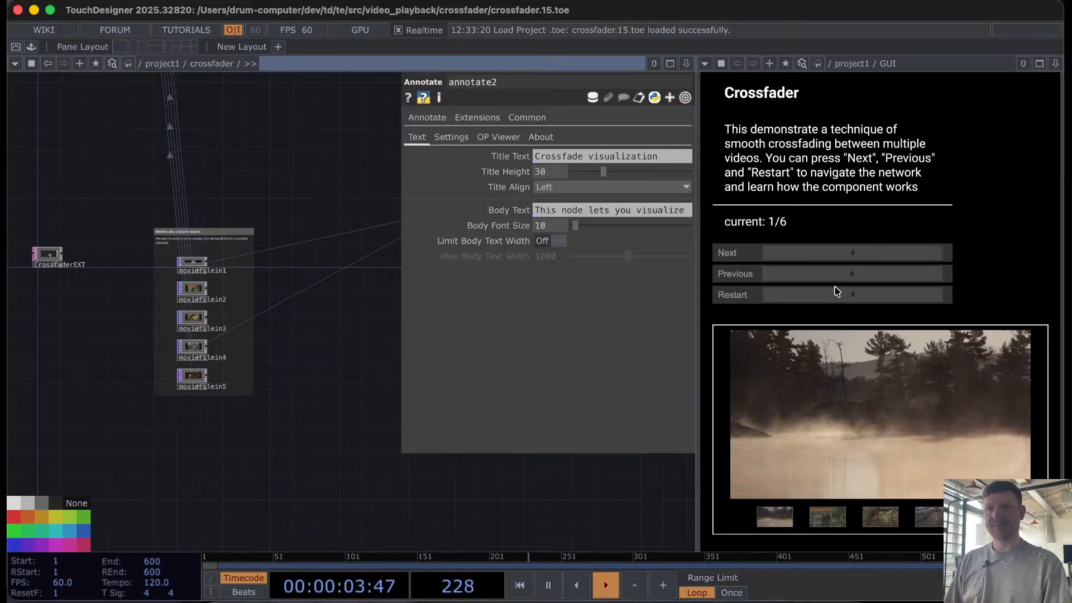
scroll(282, 378, down, 3)
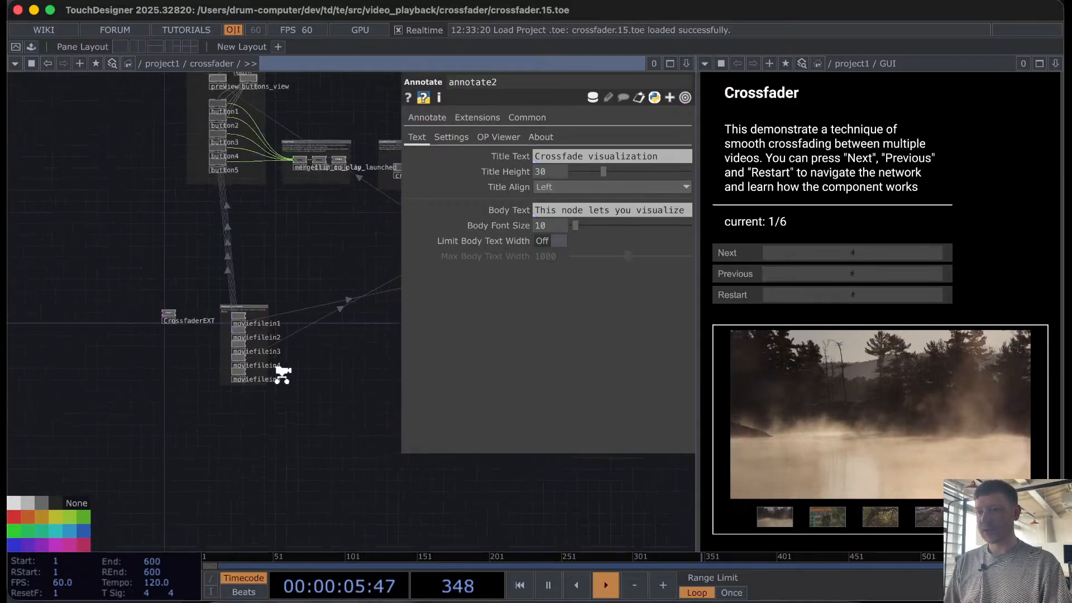
scroll(282, 378, down, 3)
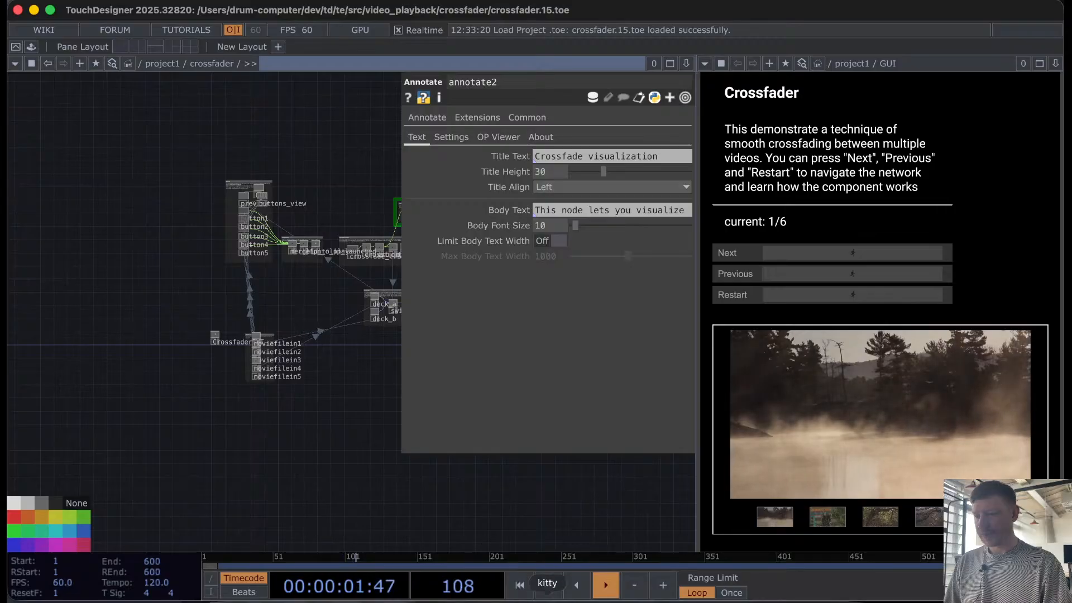
Step: Switch to the kitty terminal, check the repository's git status with gst and stage all changes with gaa
click(547, 595)
key(Return)
text(g)
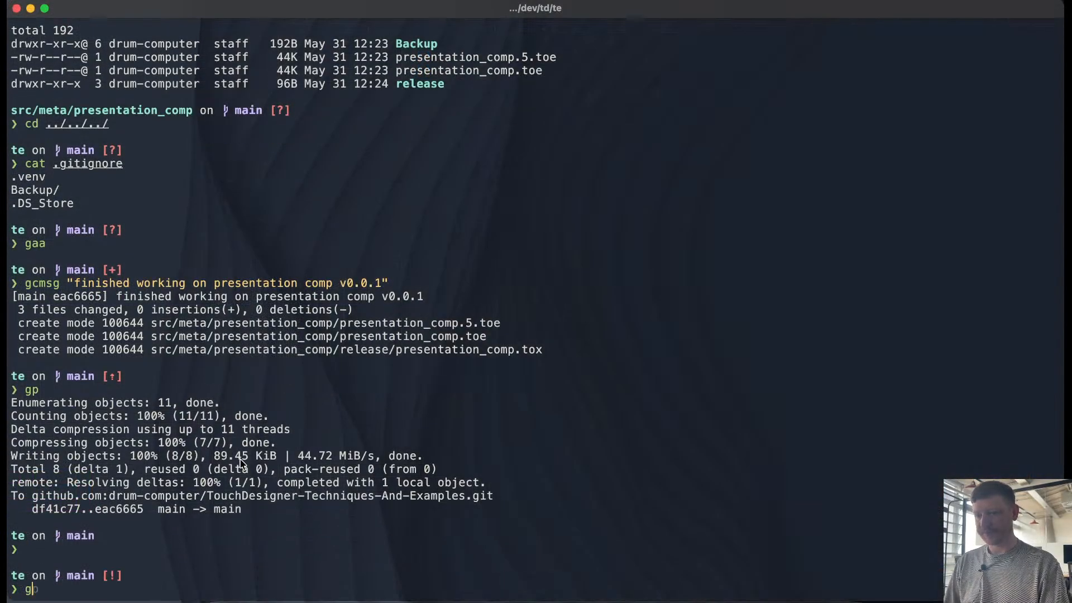
text(st)
key(Return)
text(gaa)
key(Return)
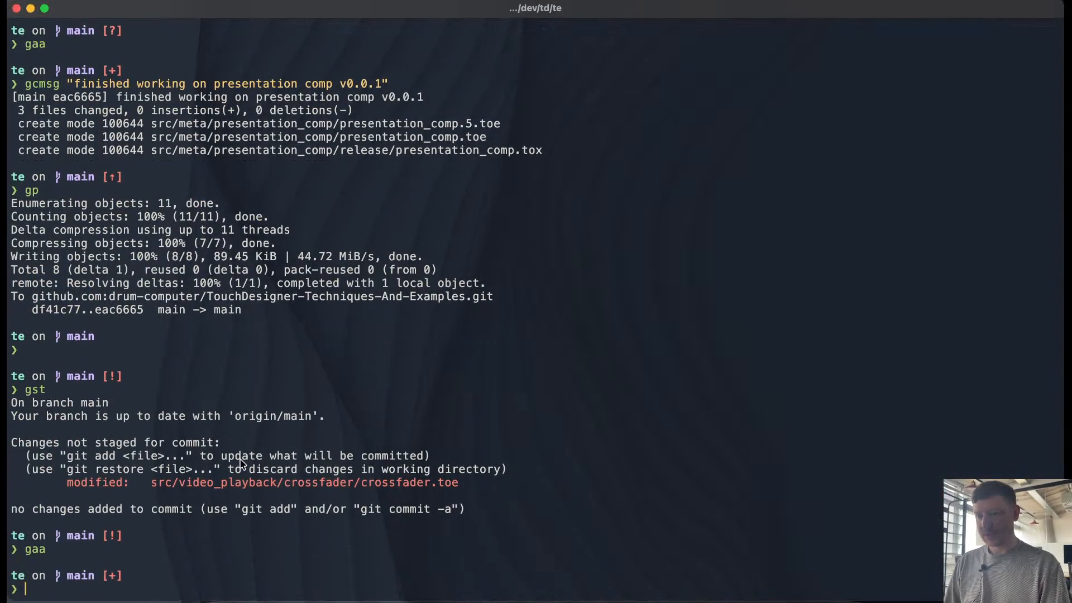
Step: Commit the staged changes with the message "finished working on the crossfader technique" and push them to the remote
text(gcmsg "")
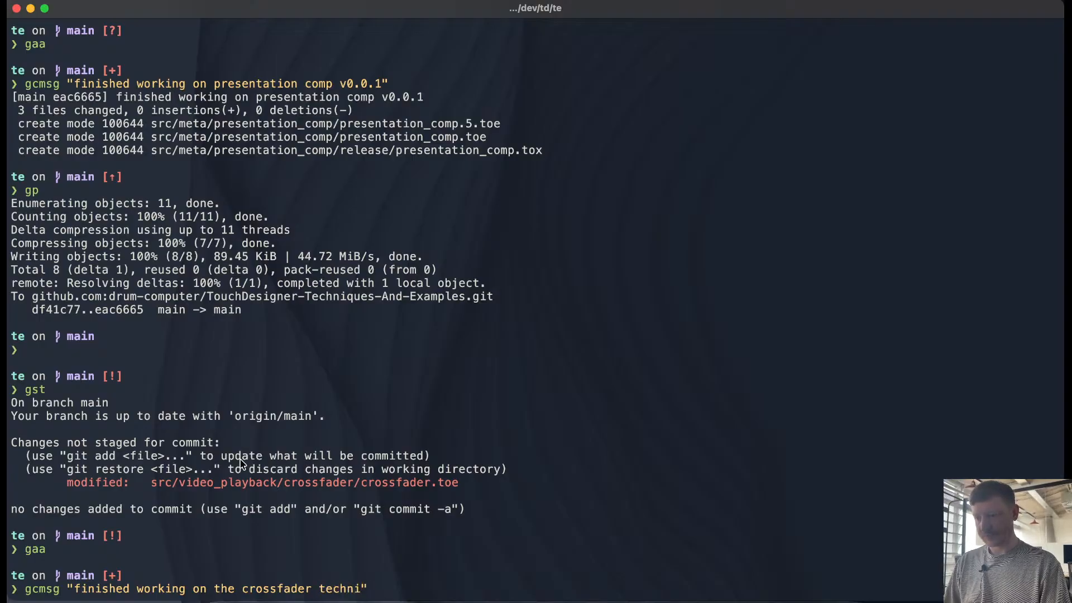
key(Return)
text(gp)
key(Return)
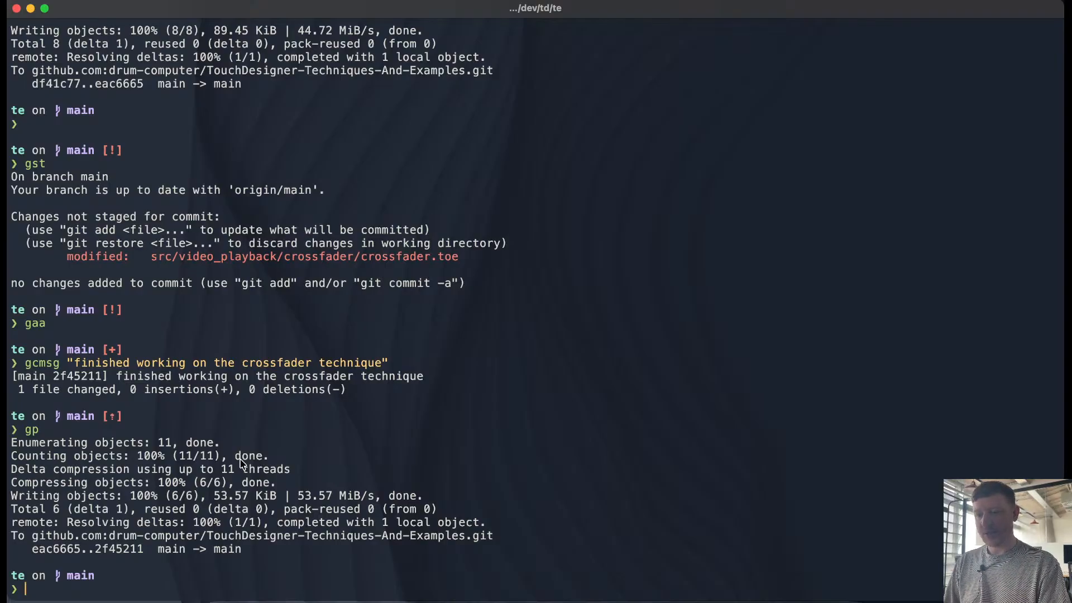
Step: Change into the src directory and create a folder named extensions there
text(cd src/)
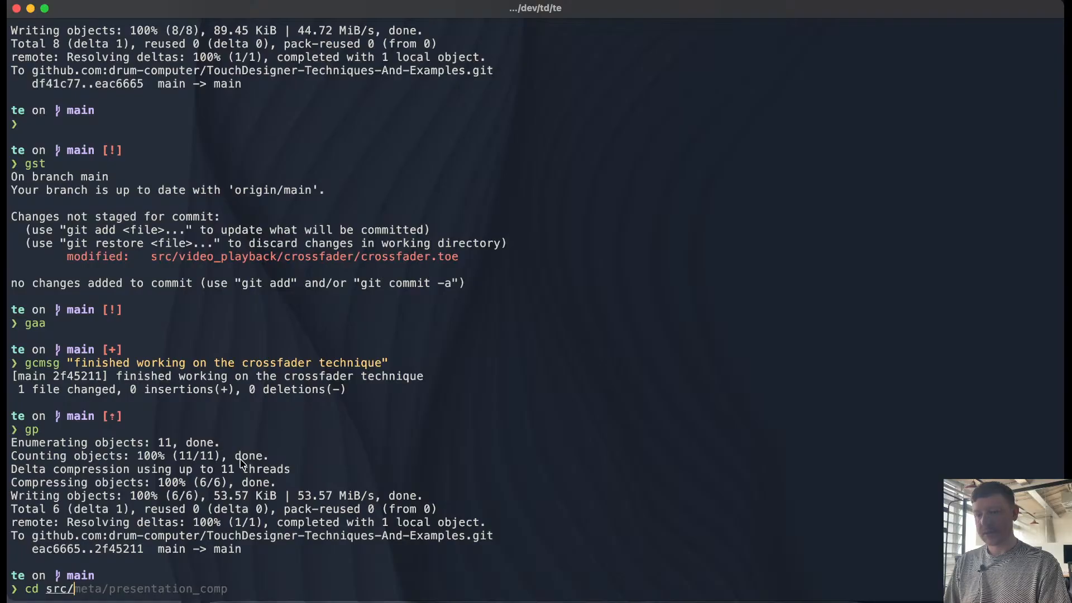
key(BackSpace)
key(Return)
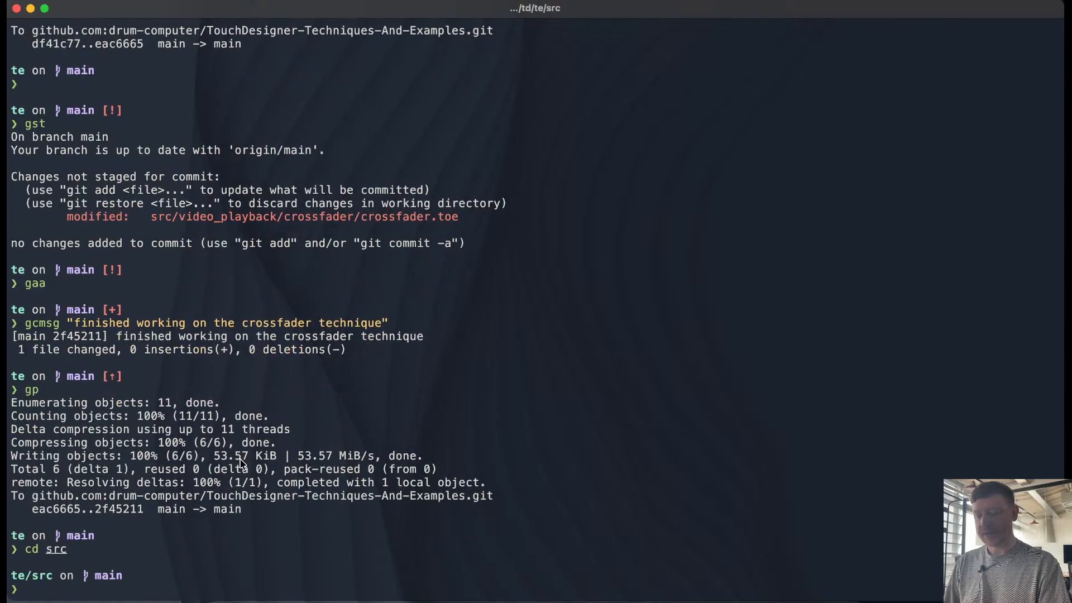
text(mkdir)
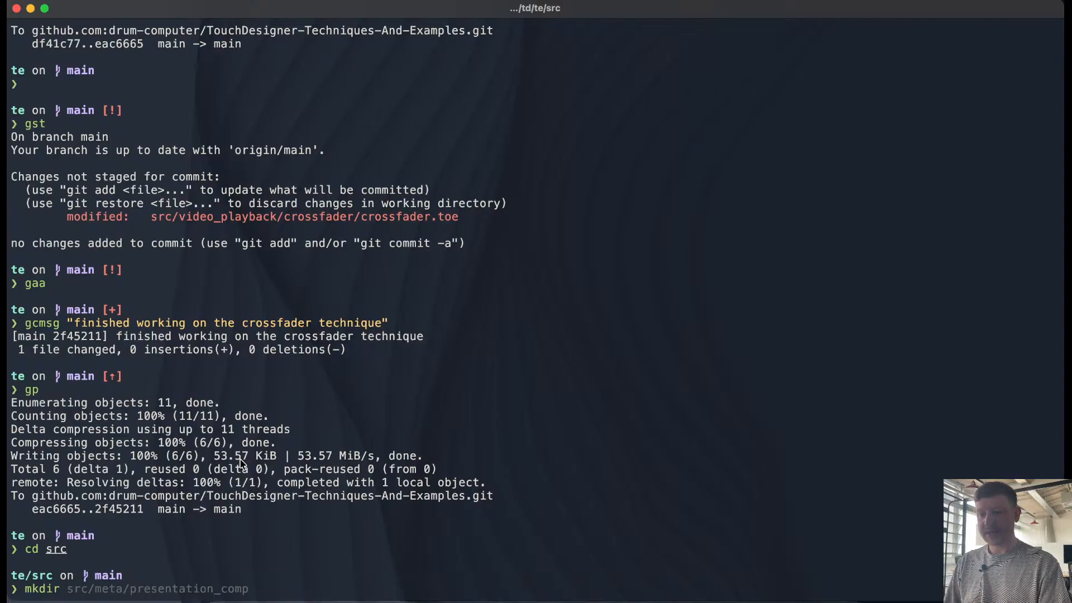
text(extensions)
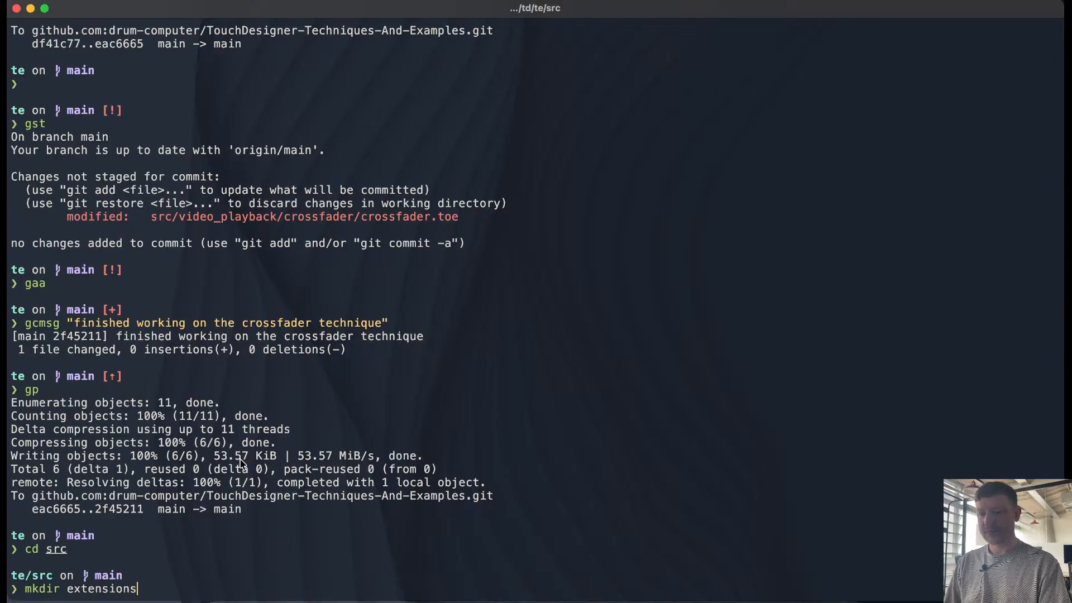
key(Return)
Step: Enter the extensions directory and create a params_to_ext folder inside it
text(e)
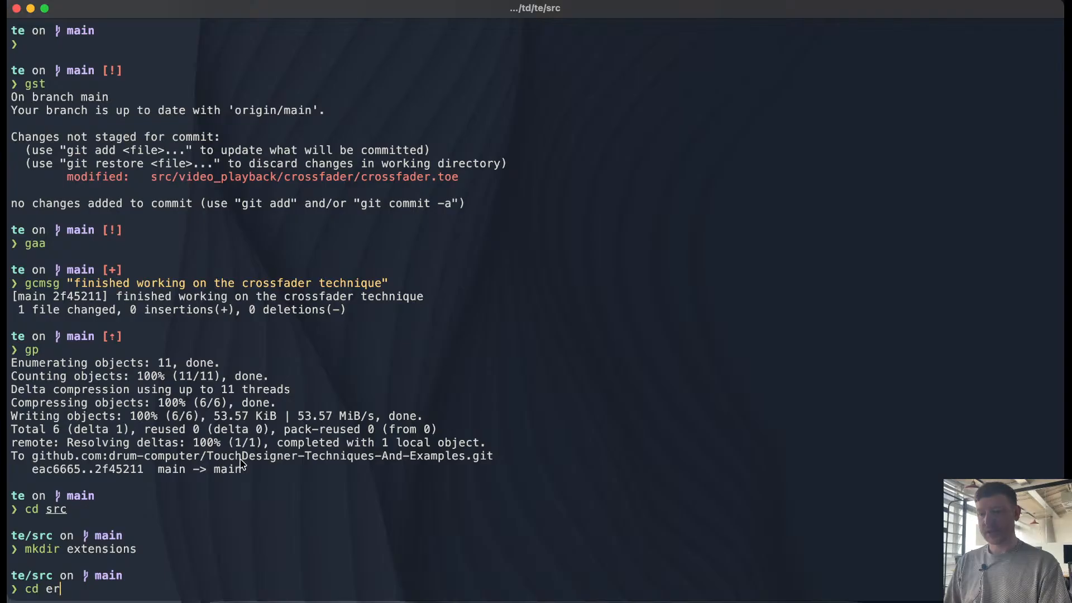
key(Tab)
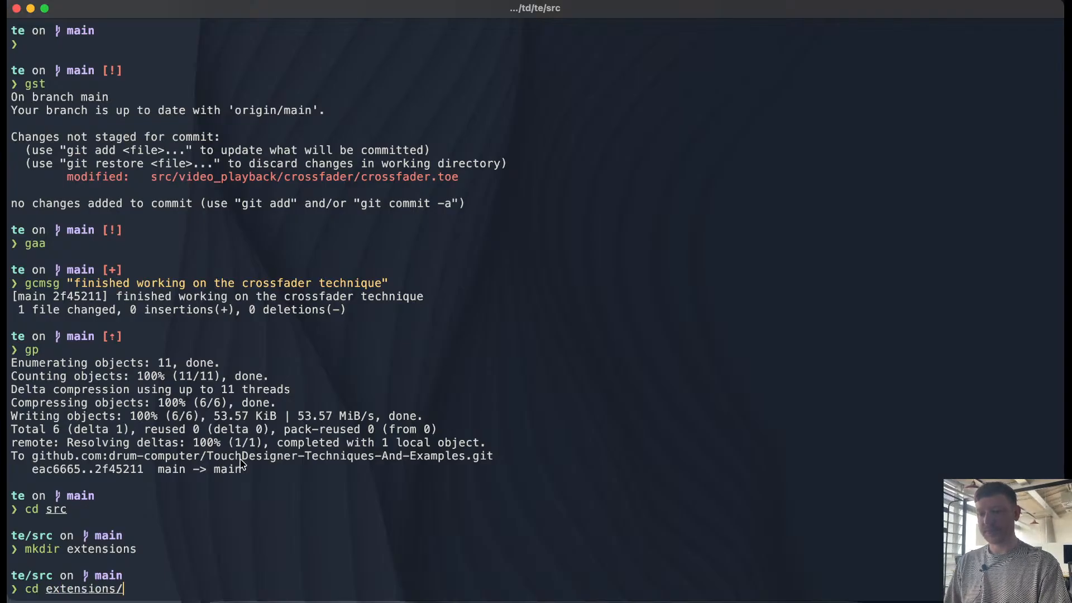
key(Return)
text(mk)
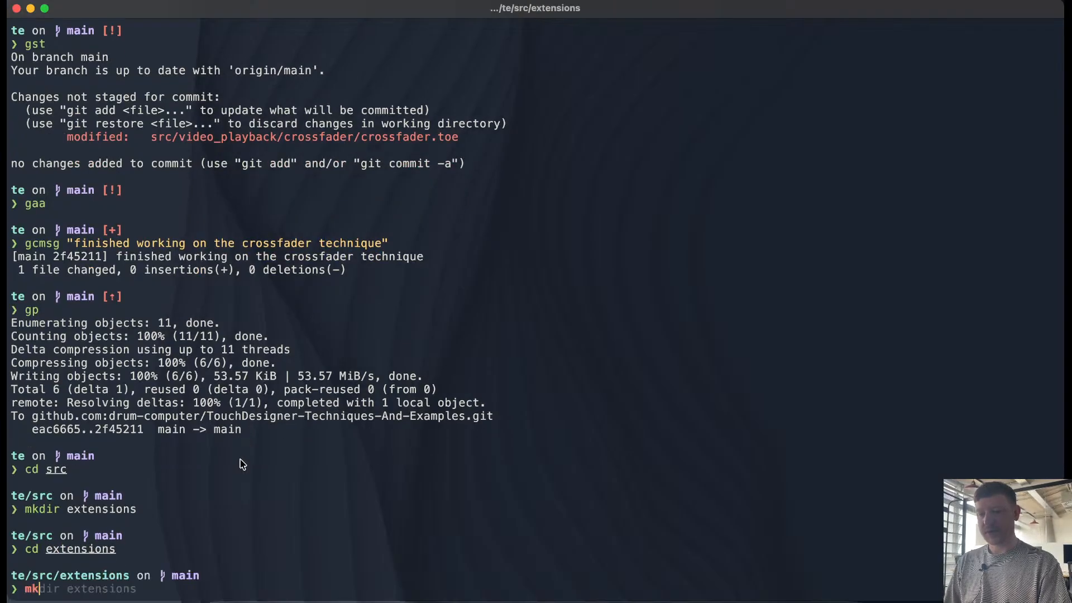
text(dir)
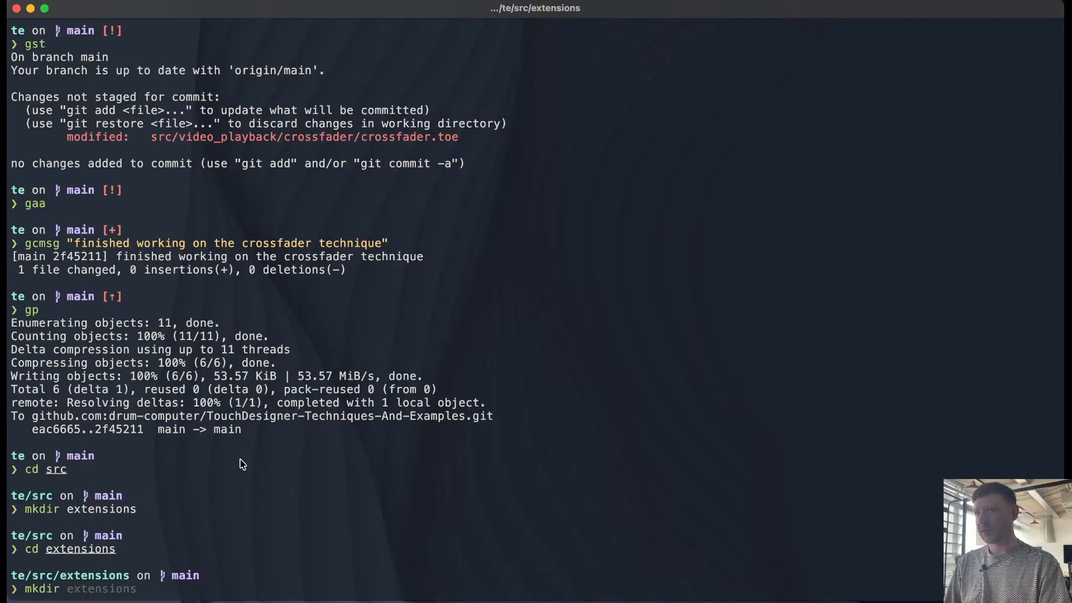
text(pa)
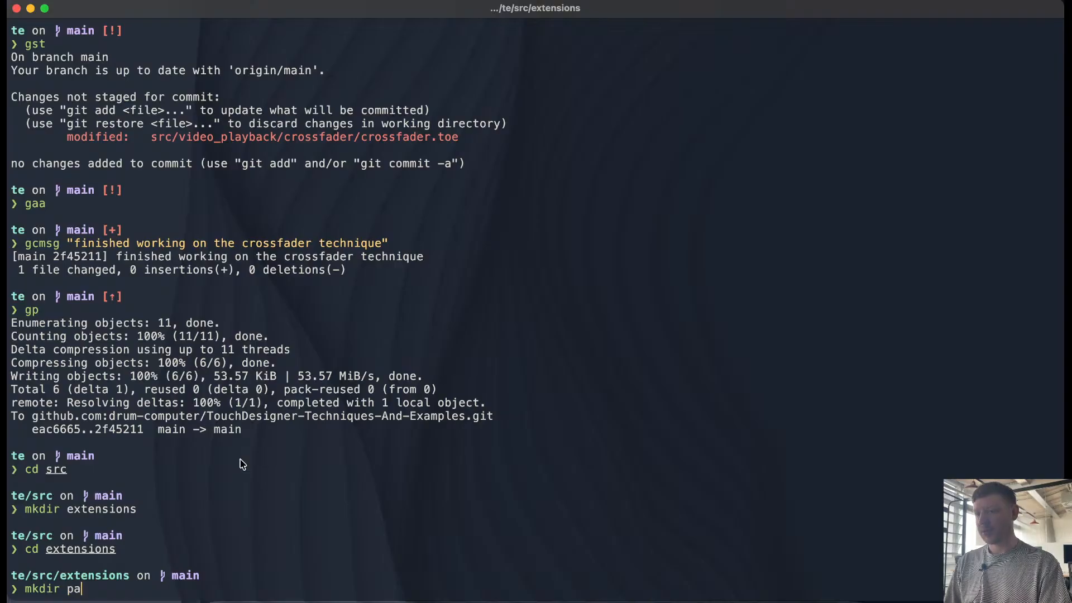
text(rams_to_)
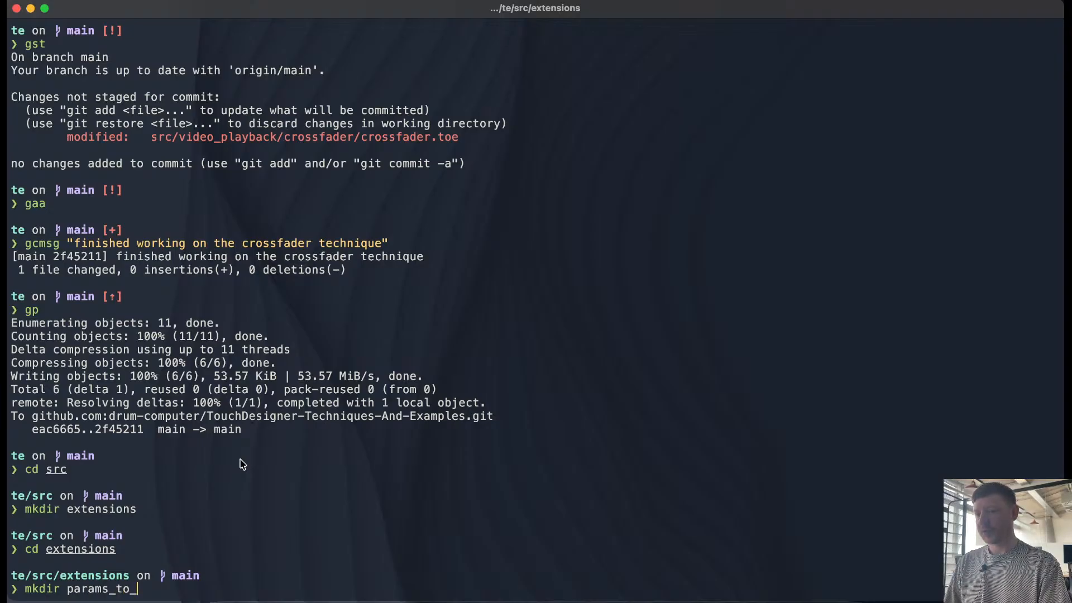
text(ext)
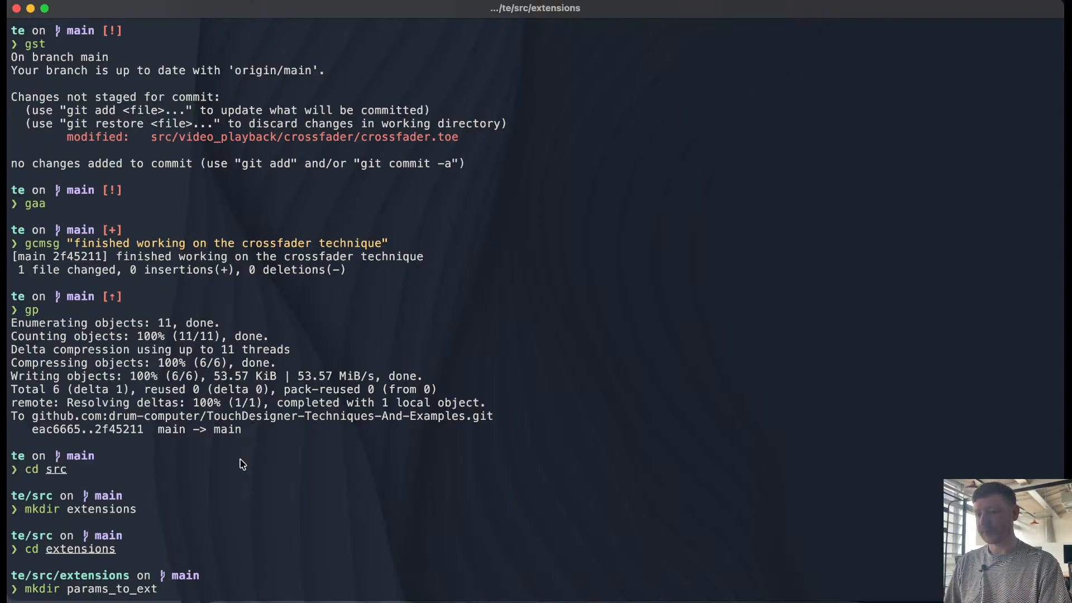
key(Return)
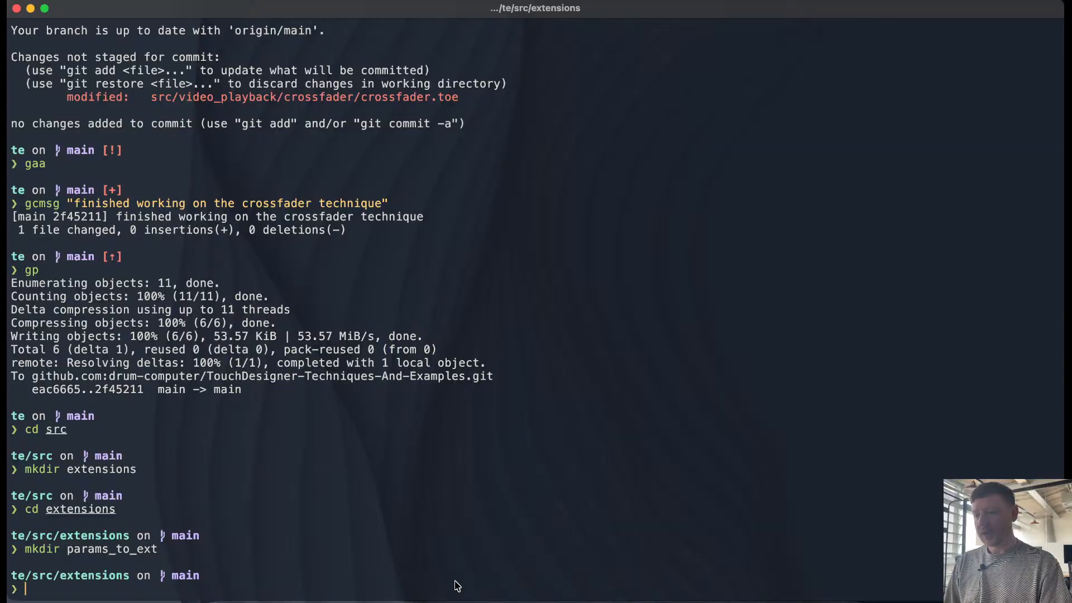
Step: Switch to the browser and open the src folder of the TouchDesigner-Techniques-And-Examples repository on GitHub in a new tab
click(480, 573)
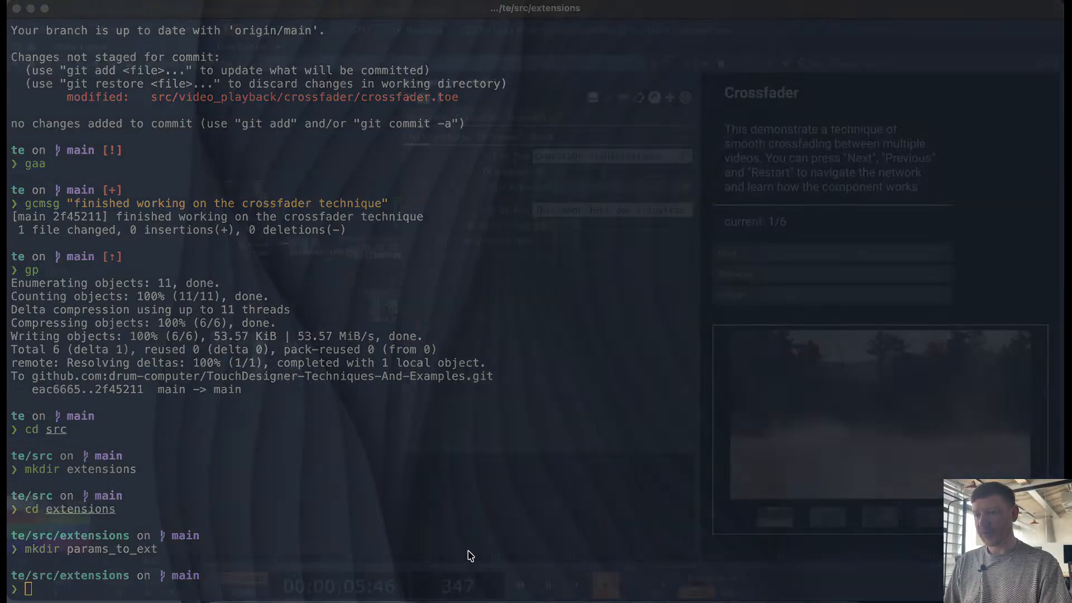
key(ctrl+Right)
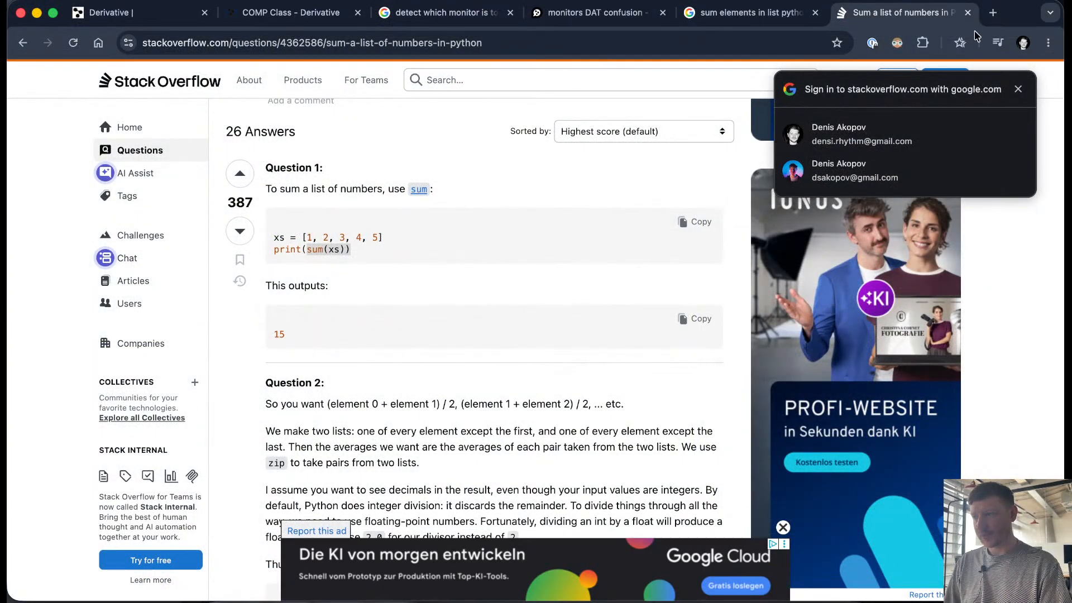
click(993, 12)
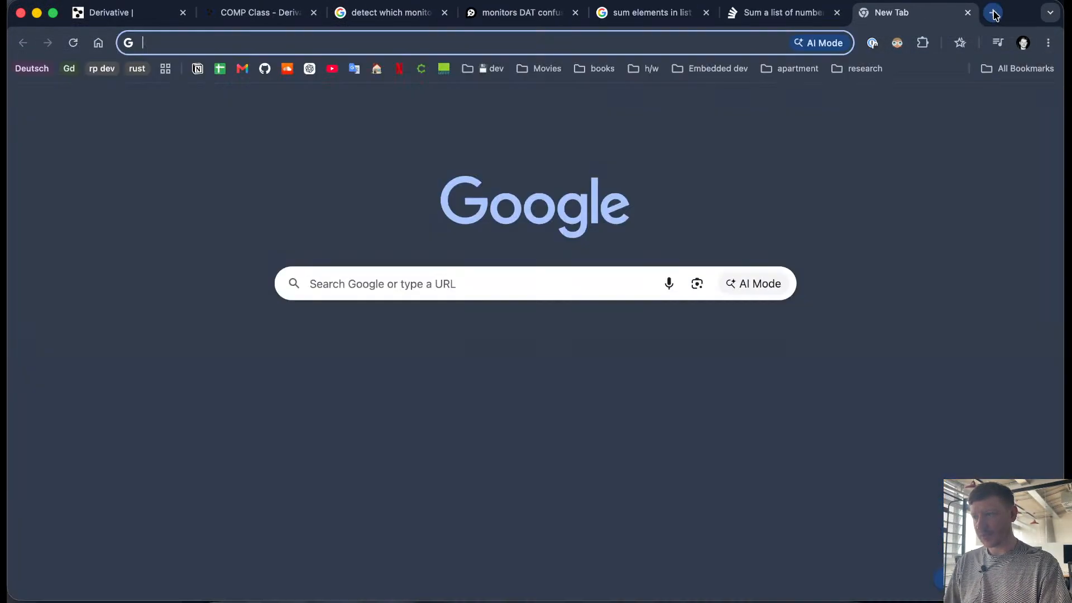
click(264, 68)
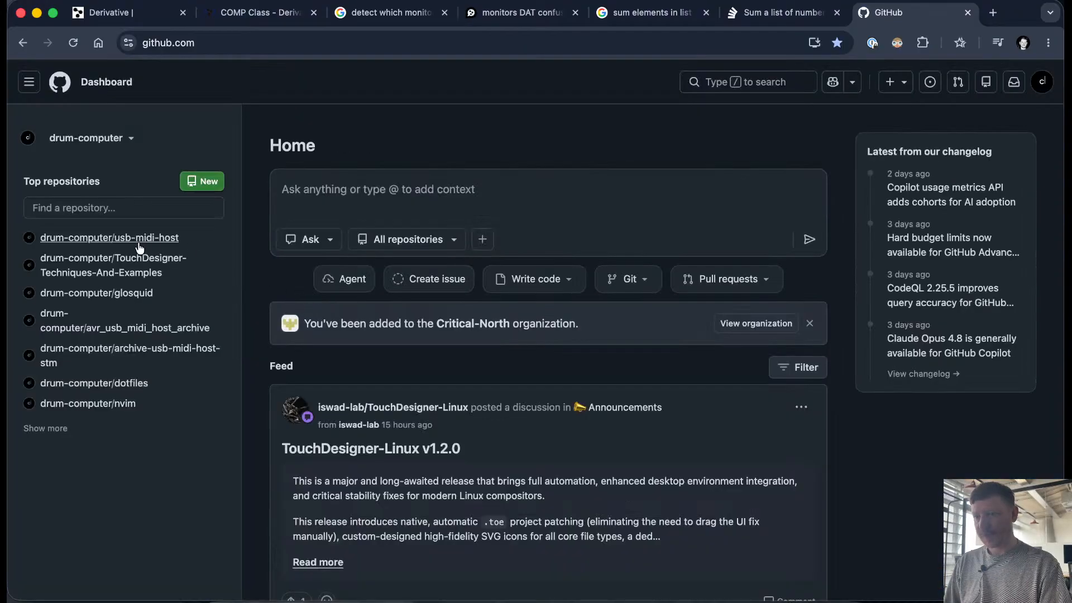
click(154, 270)
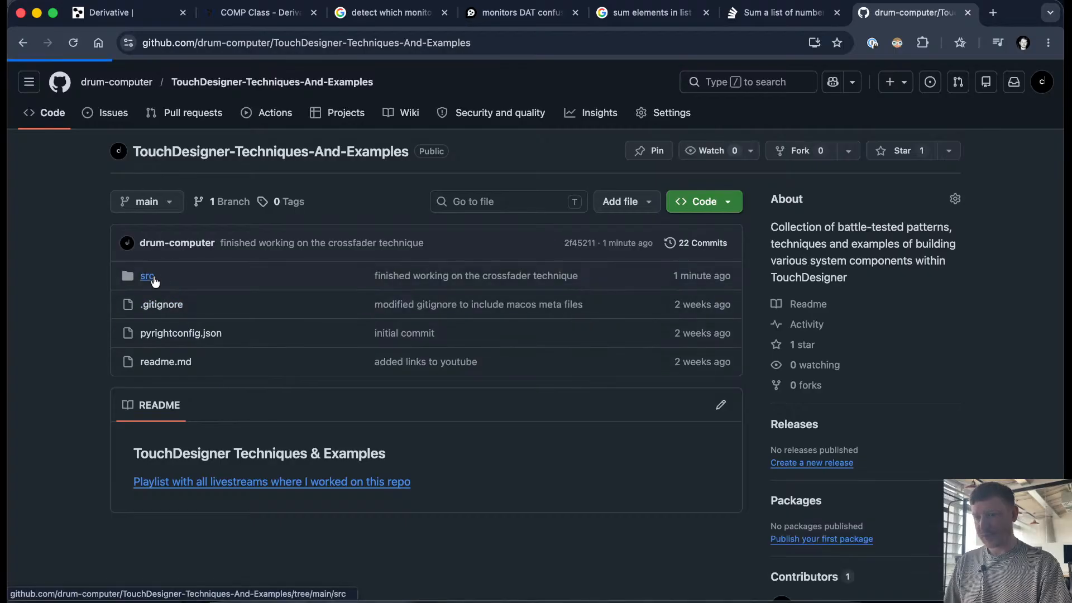
click(149, 278)
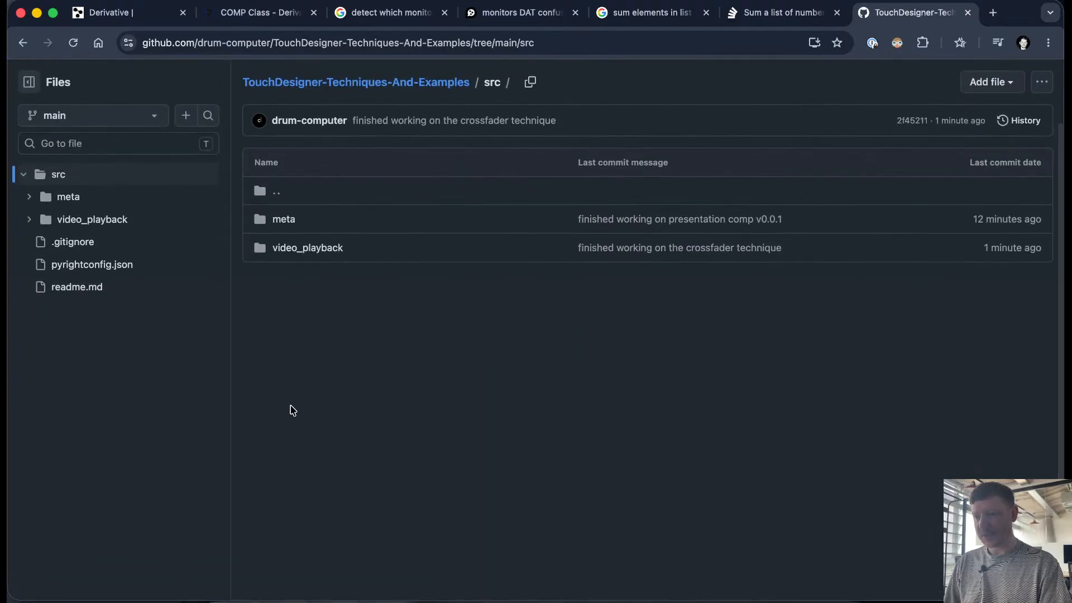
Step: Open the video_playback folder, read its readme's todo and next example ideas, and return to the kitty terminal
click(317, 253)
scroll(373, 468, down, 3)
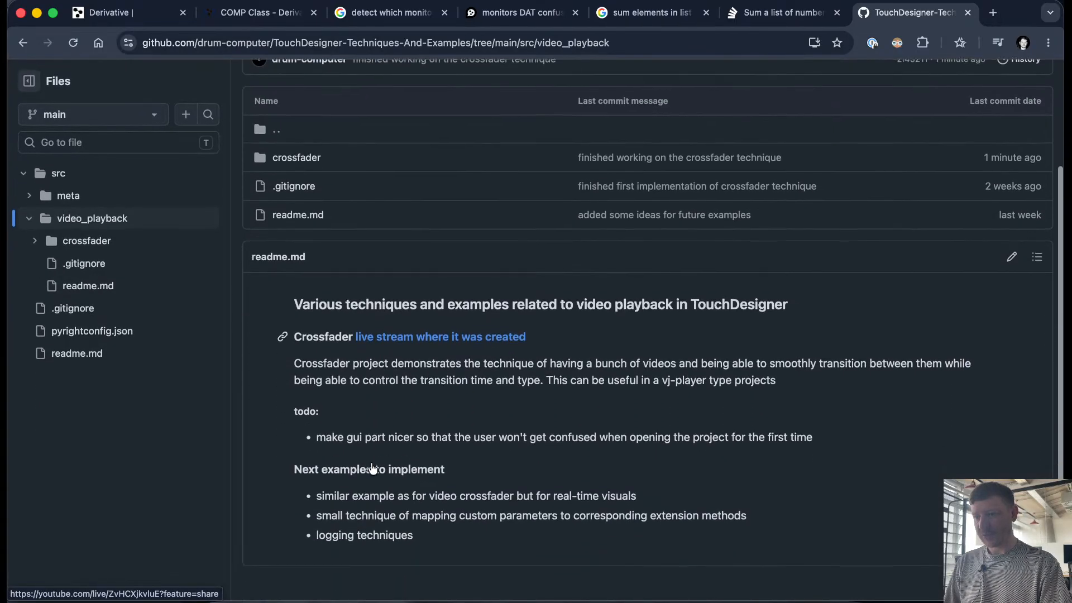
scroll(372, 468, up, 2)
scroll(373, 468, up, 1)
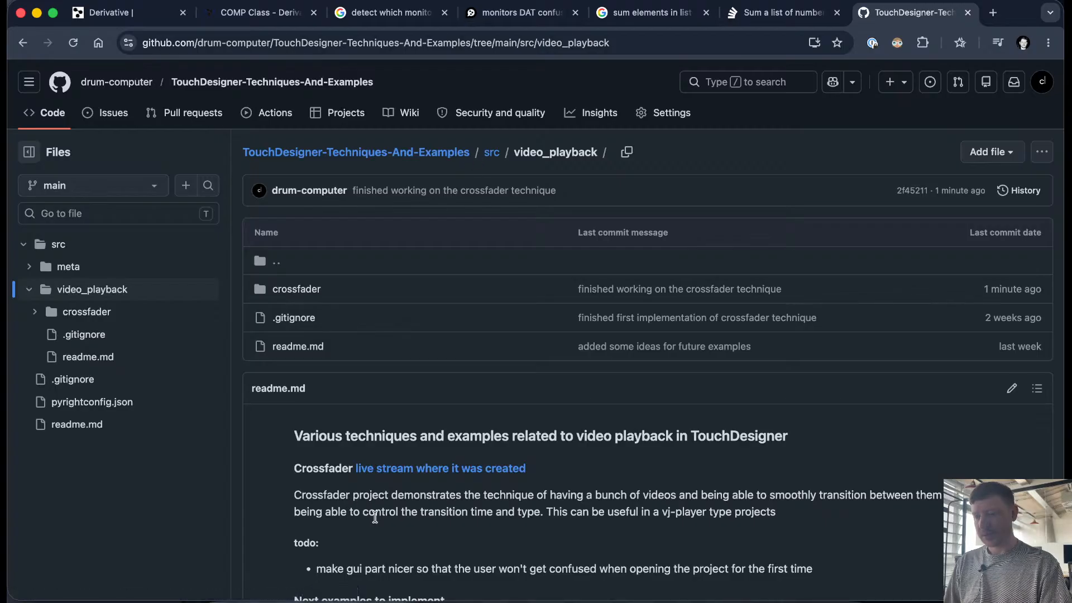
click(547, 597)
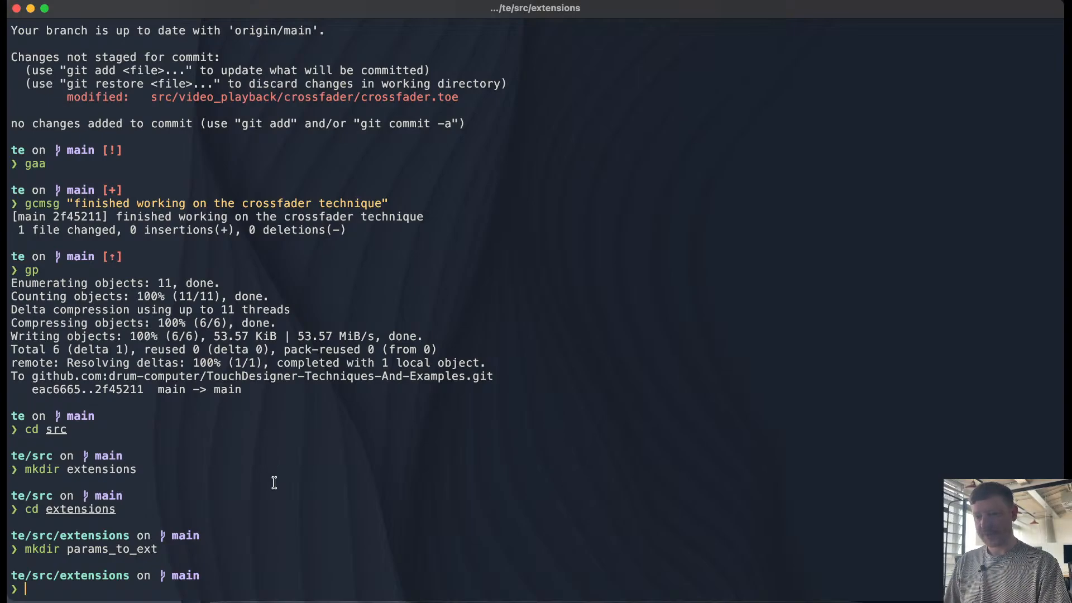
Step: Create a readme.md file in the extensions directory and return to the repository root two levels up
text(touch )
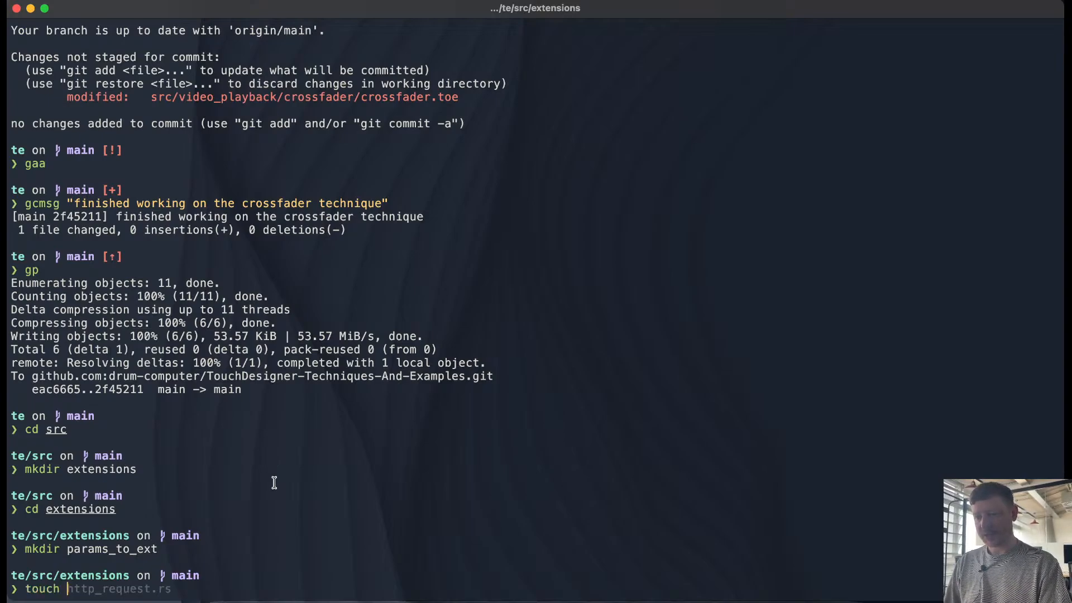
text(readme.md)
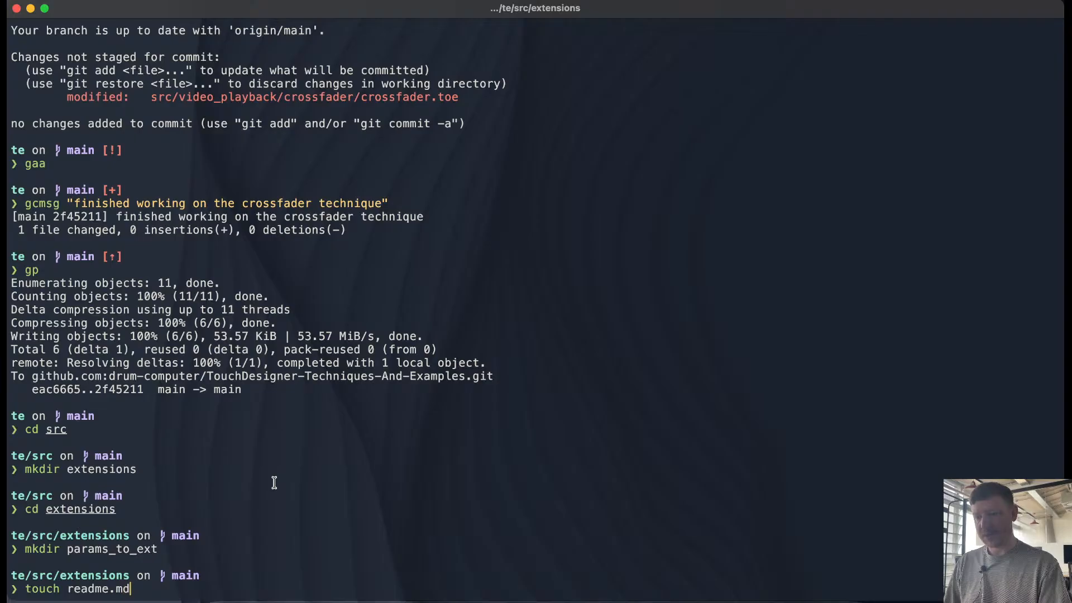
key(Return)
text(cd ../../)
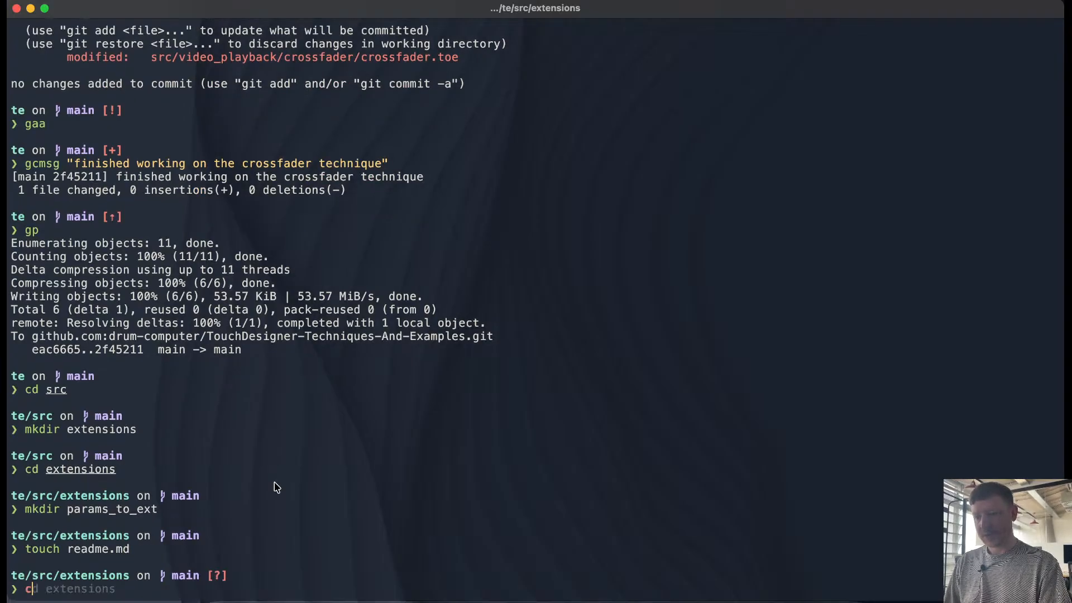
key(Return)
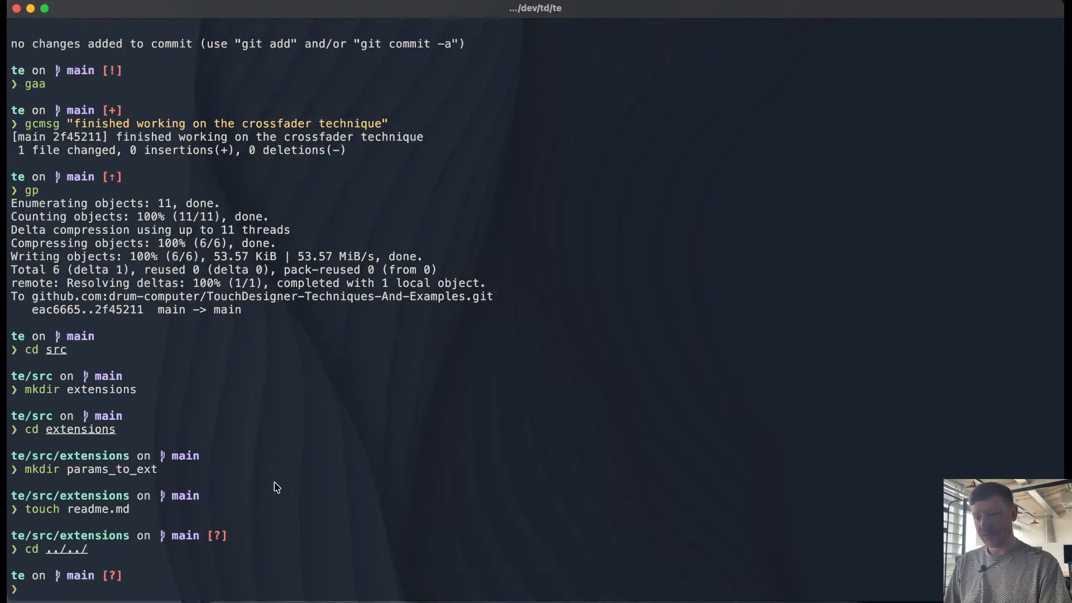
Step: Start nvim and find and open the file src/video_playback/readme.md
text(nvim)
key(Return)
key(space)
key(f)
key(f)
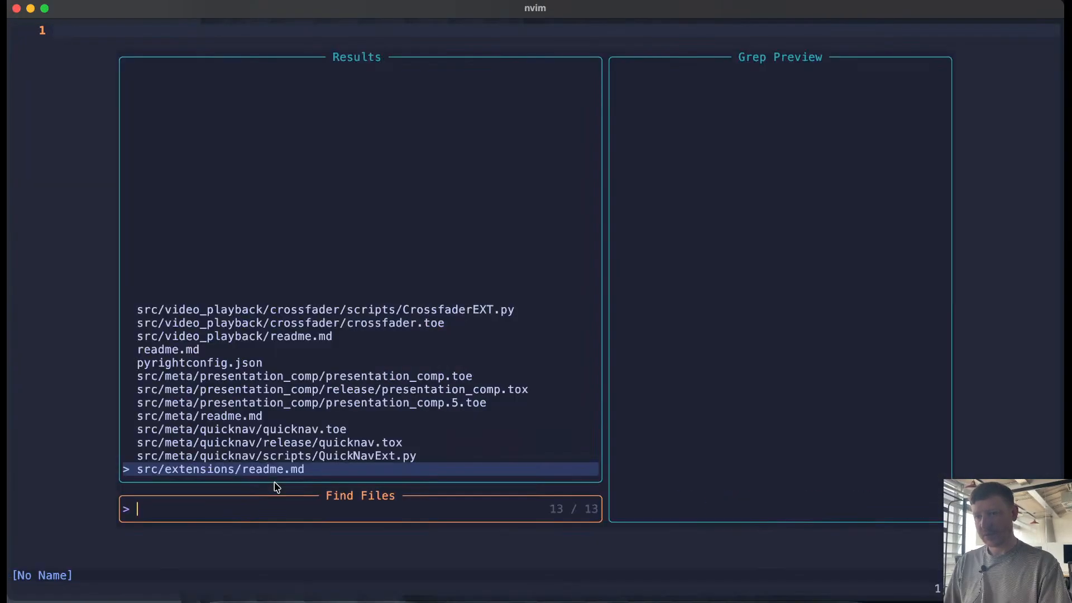
text(re)
key(Up)
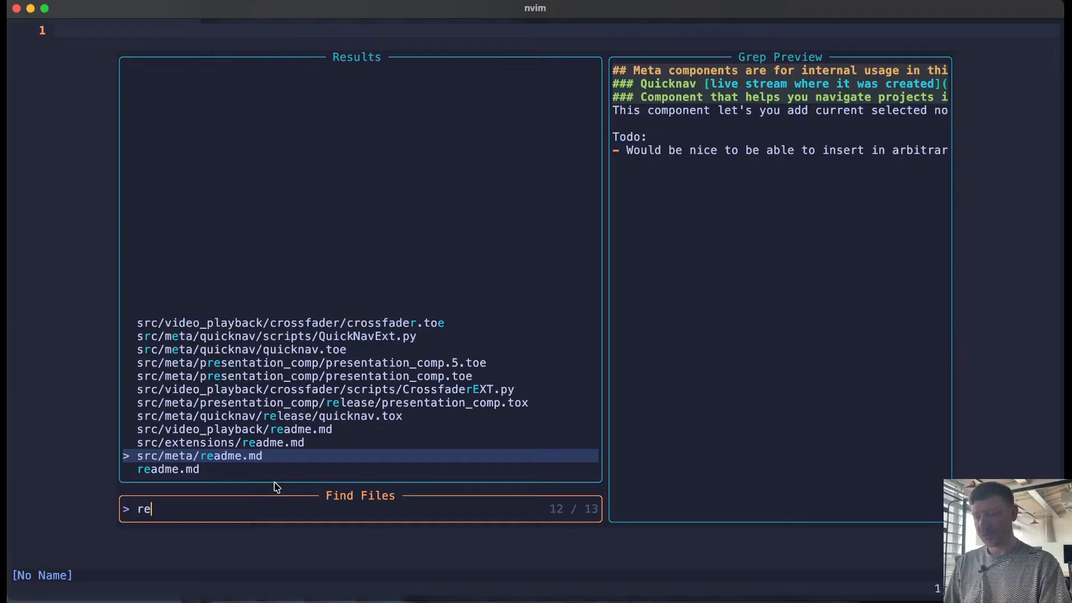
key(Up)
key(Up)
key(Return)
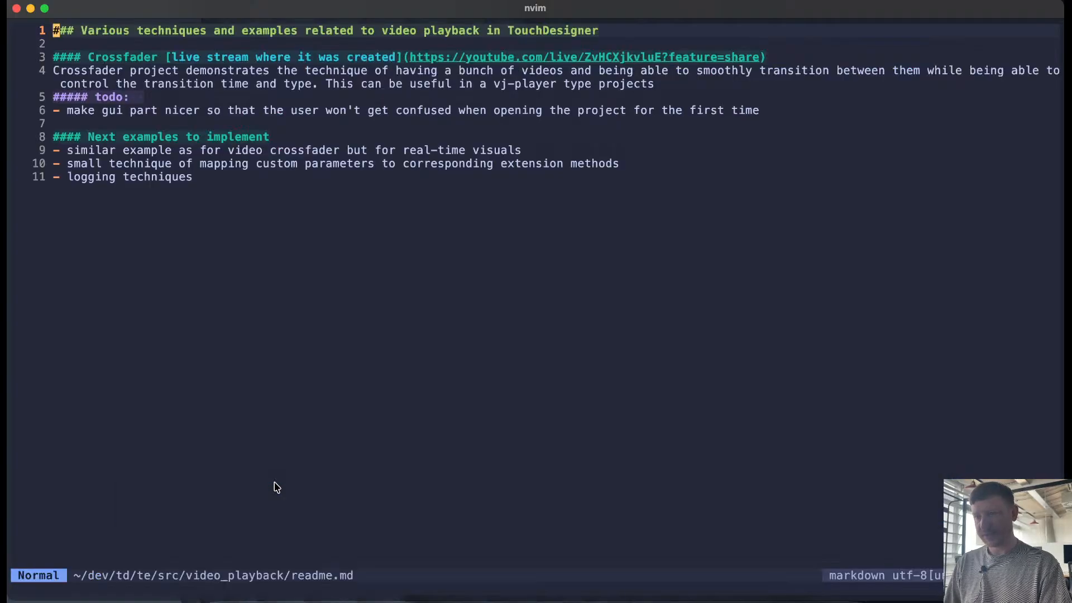
Step: Copy the entire text of the video_playback readme and open src/extensions/readme.md
key(y)
key(shift+g)
key(ctrl+o)
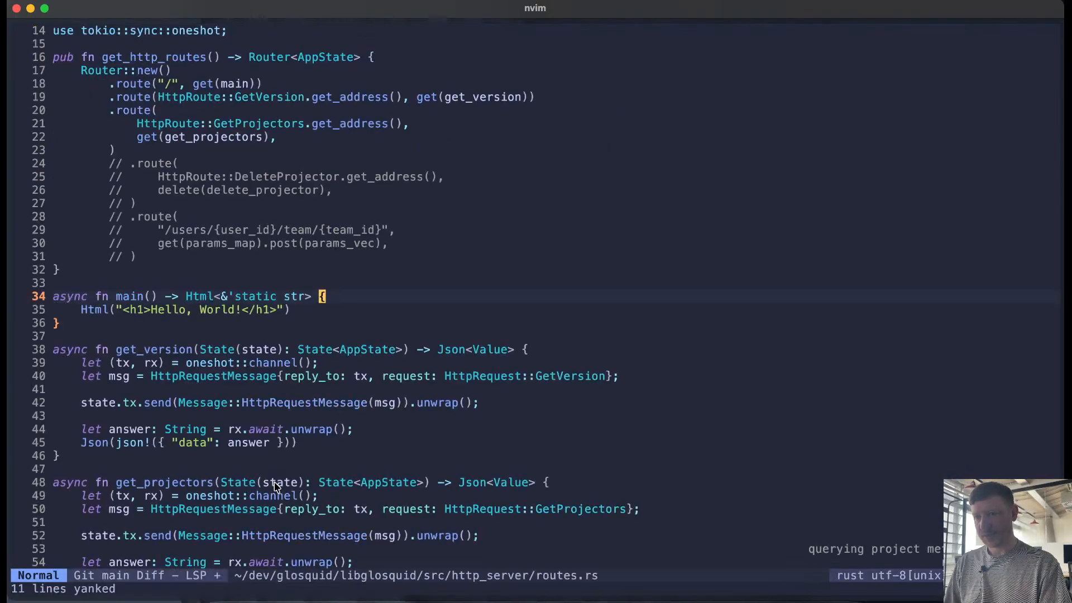
key(space)
text(sfread)
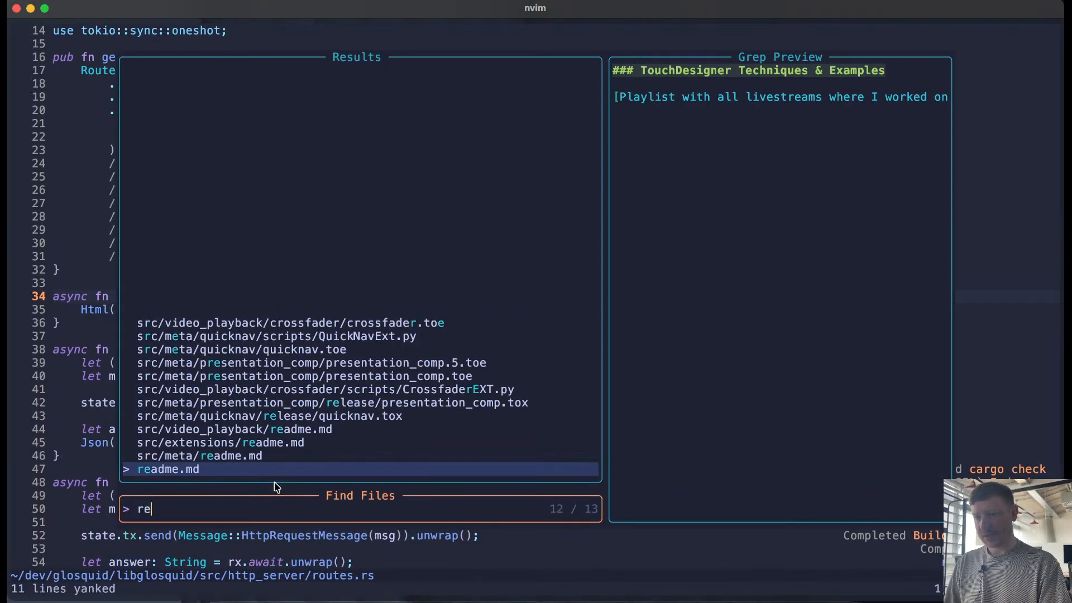
key(Up)
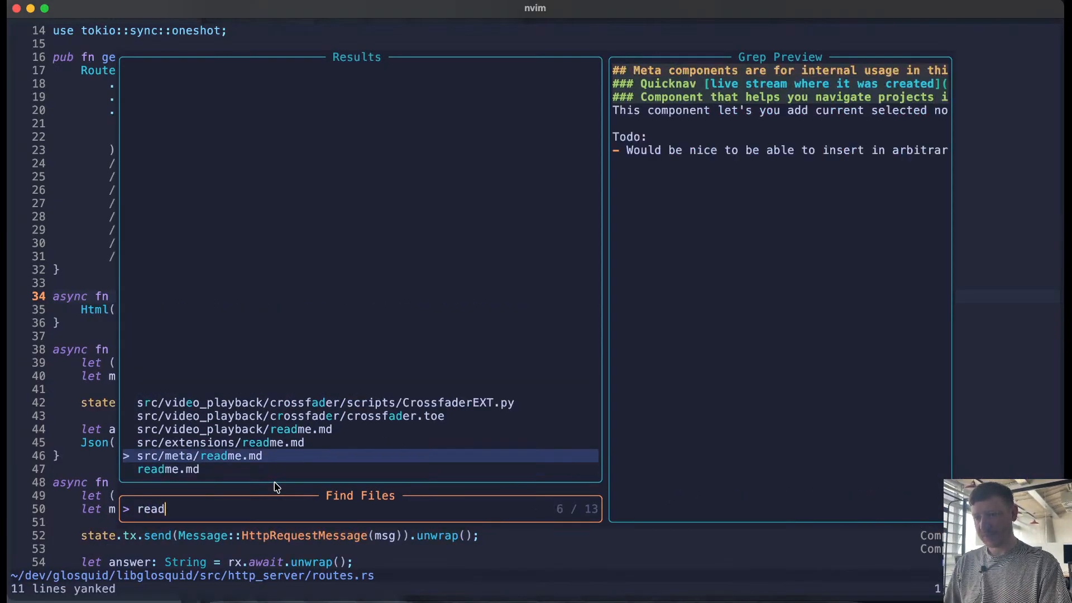
key(Up)
key(Return)
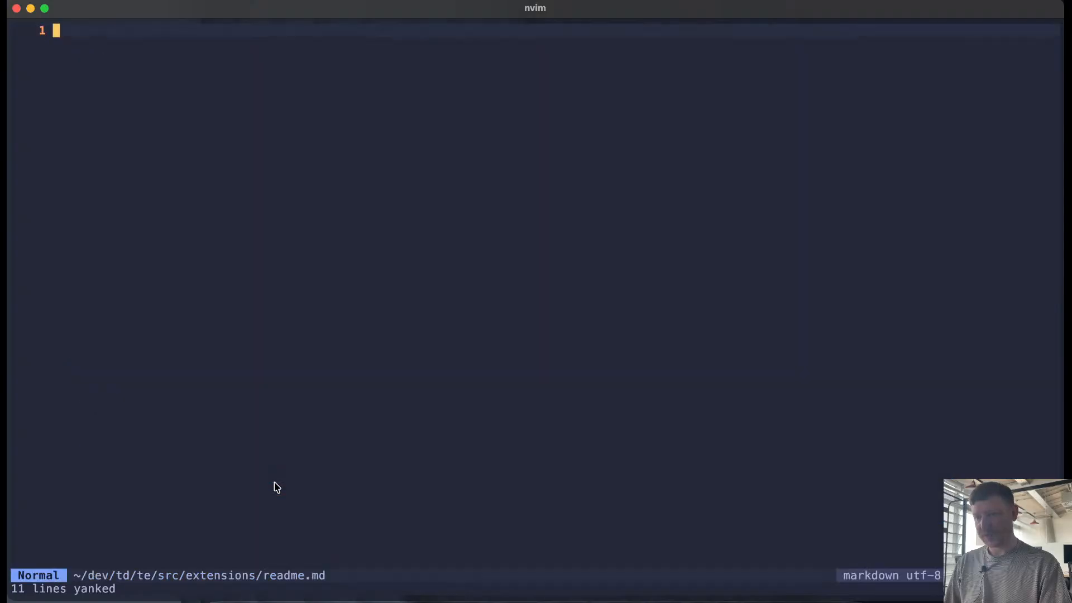
Step: Paste the copied text into the extensions readme and delete the empty first line
key(p)
key(k)
key(d)
key(d)
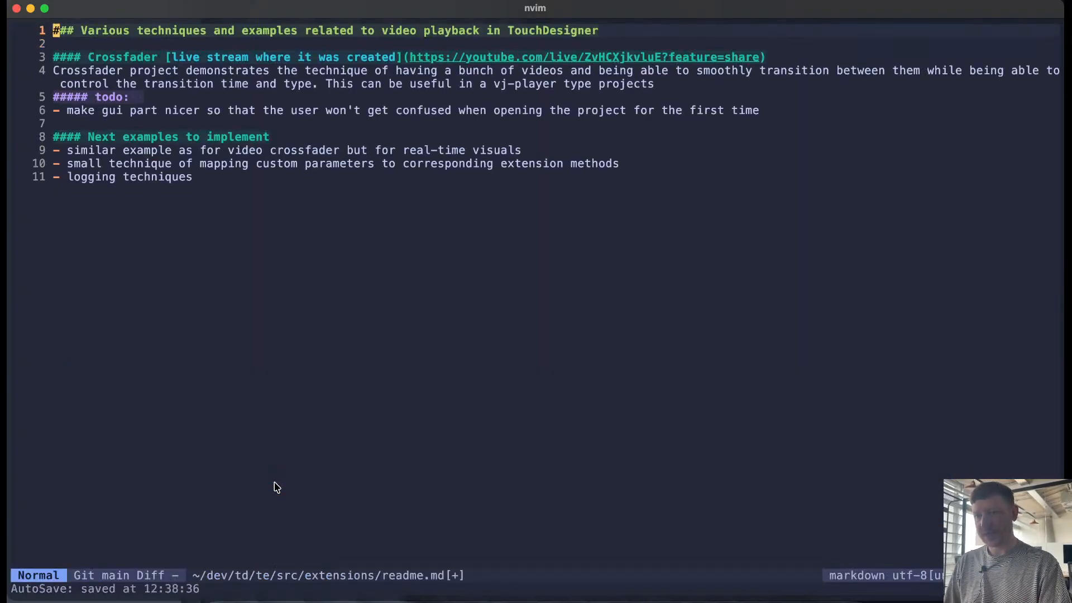
Step: Replace "video playback" in the readme's title with "working with extensions"
key(w)
key(w)
key(w)
key(w)
key(w)
key(w)
key(w)
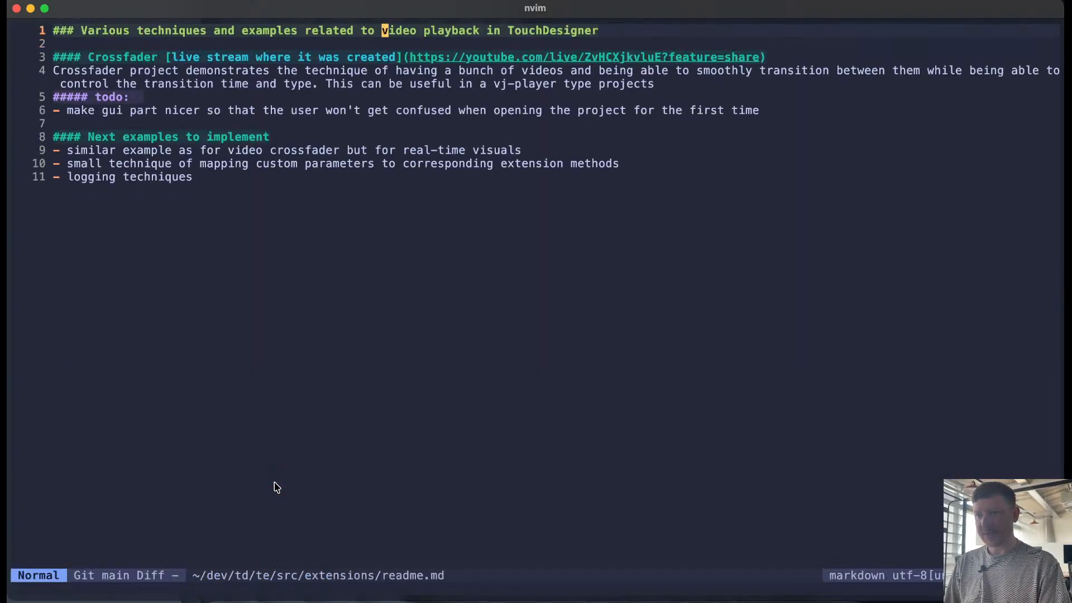
key(v)
key(w)
text(w)
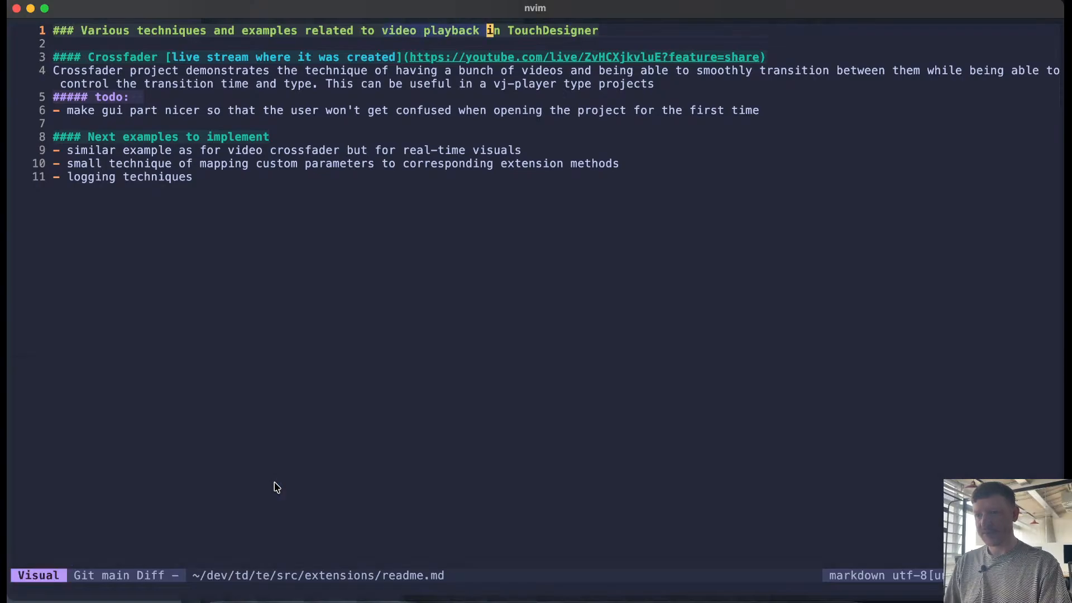
text(hcworking with )
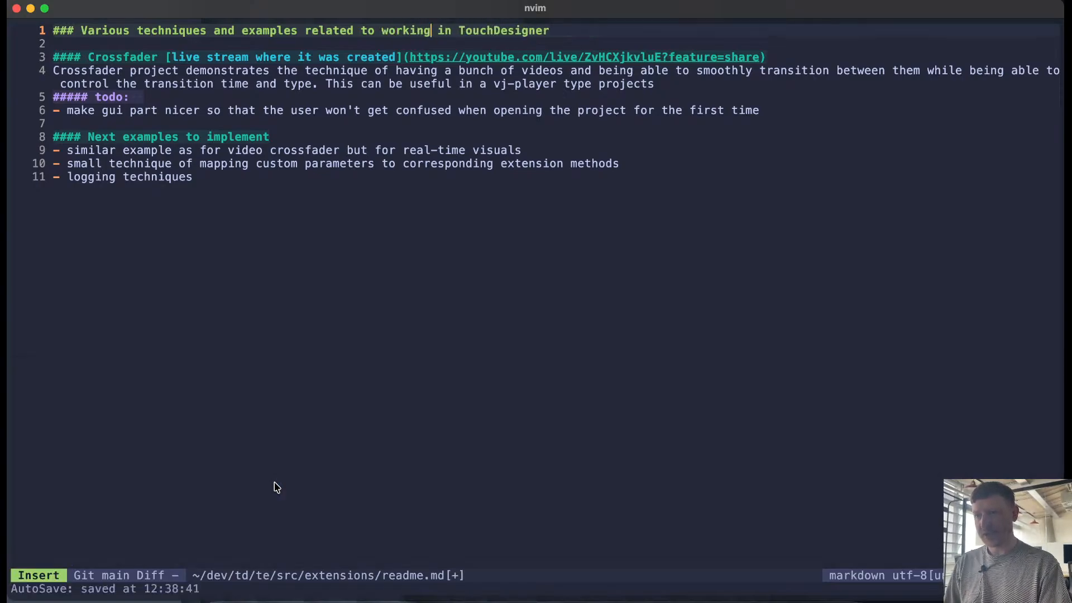
text(extensions)
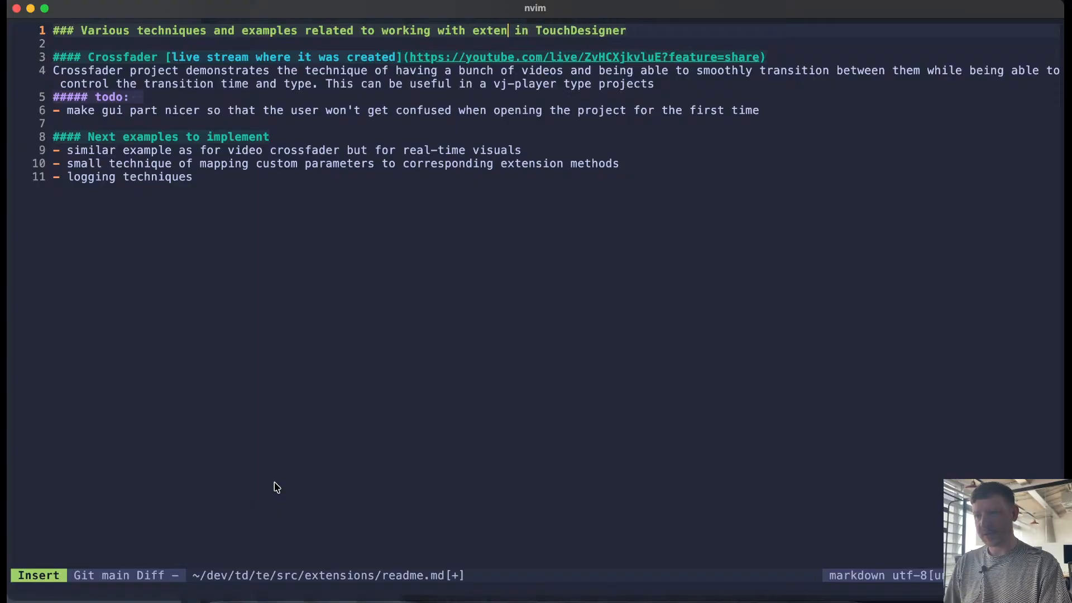
key(Escape)
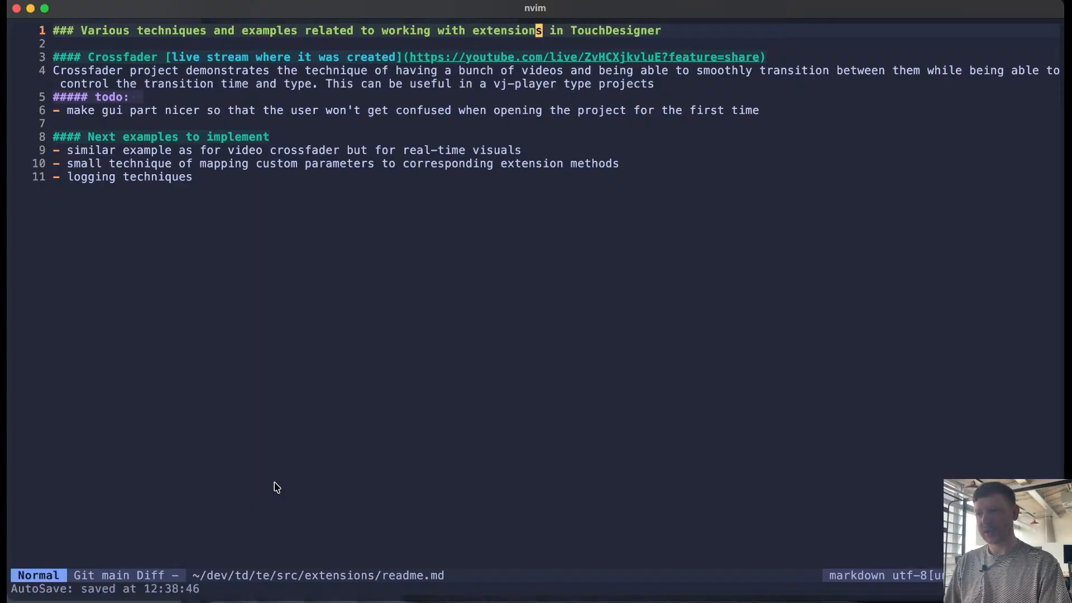
Step: Remove the Crossfader name and live stream link from the line 3 heading, keeping its #### marker
key(j)
key(j)
key(h)
key(h)
key(h)
key(b)
key(b)
key(b)
key(b)
key(b)
key(b)
key(b)
key(b)
key(b)
key(b)
key(b)
key(b)
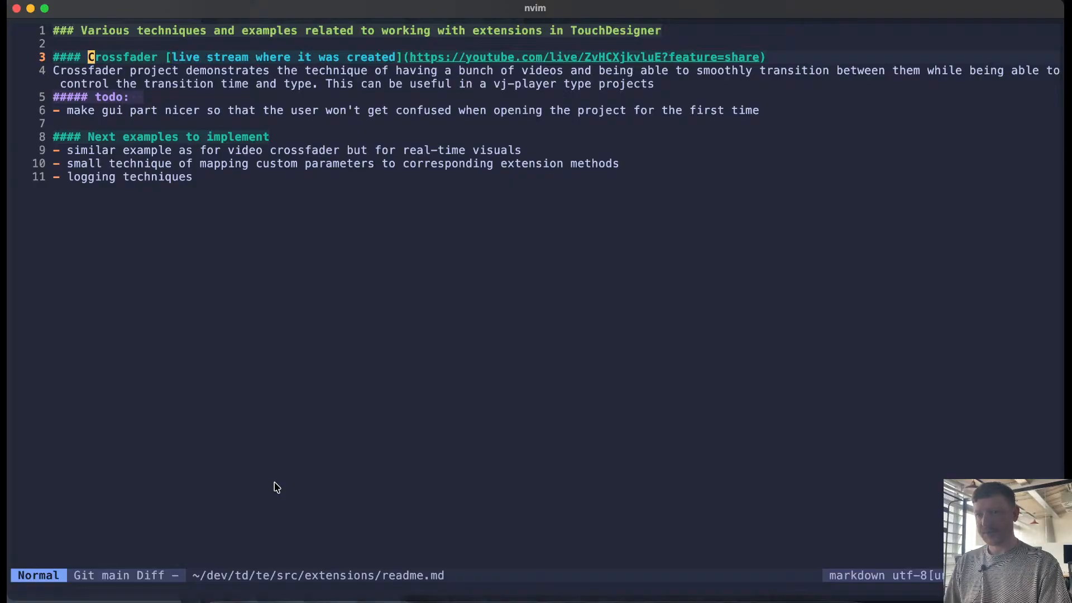
key(D)
key(i)
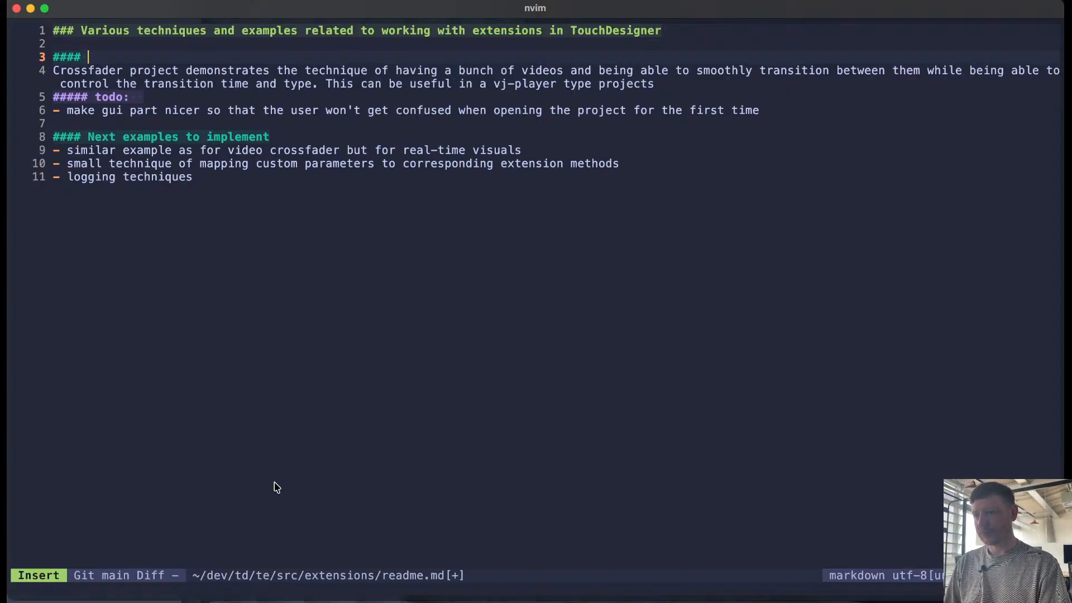
Step: Open a terminal split below the editor and change into the dev/td/te directory
key(super+shift+d)
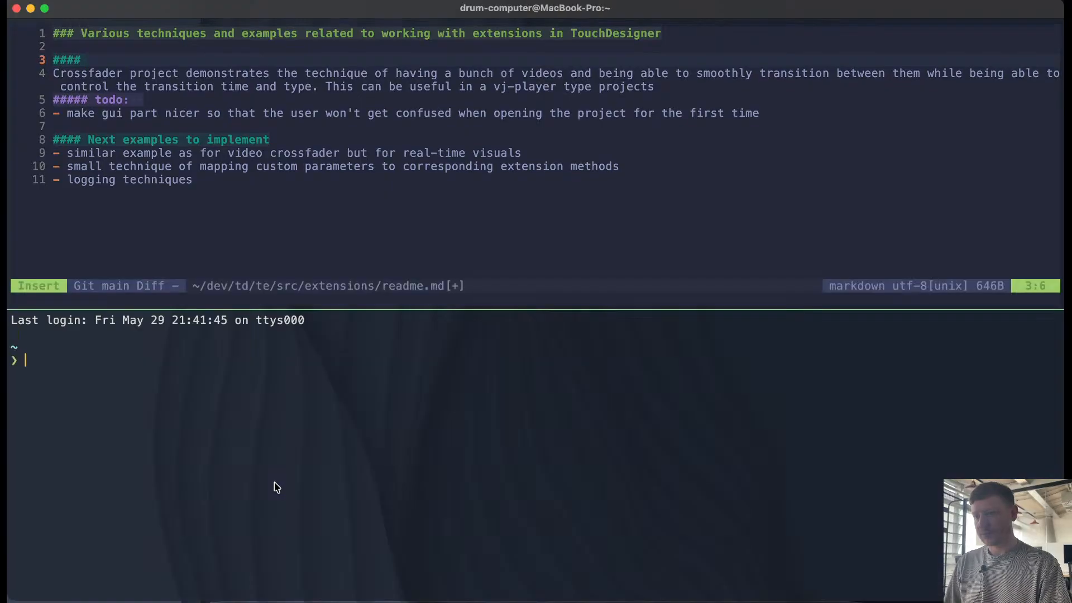
text(cd td)
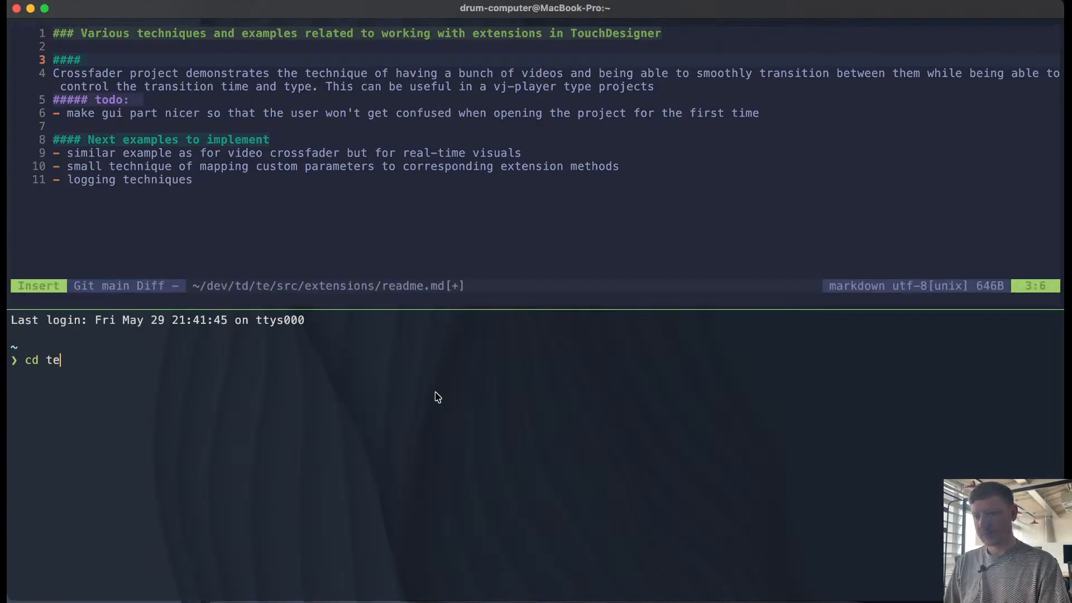
key(BackSpace)
key(BackSpace)
text(de)
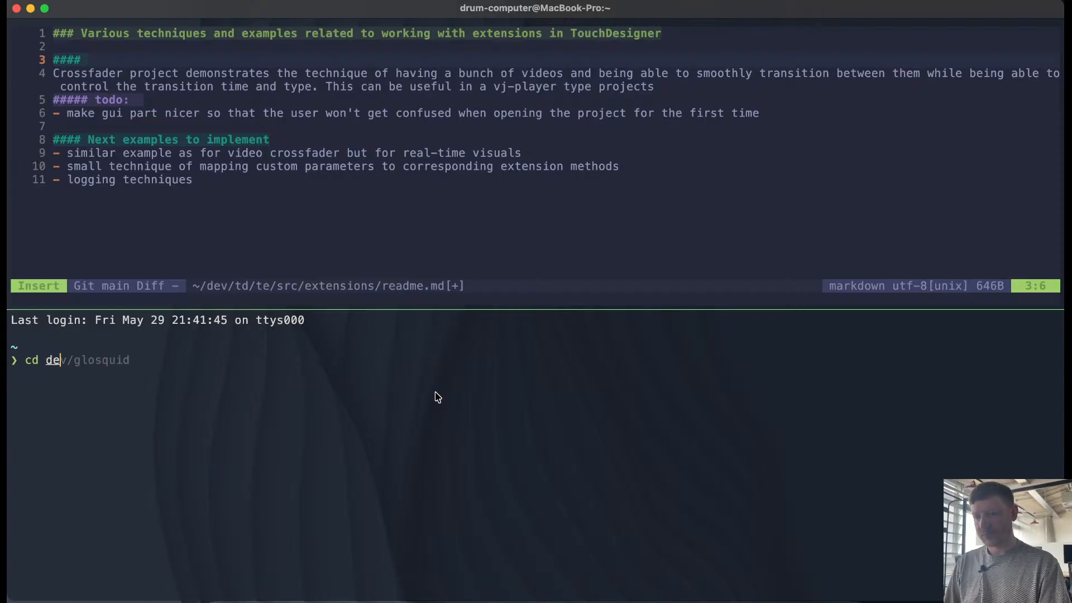
text(v/td/te)
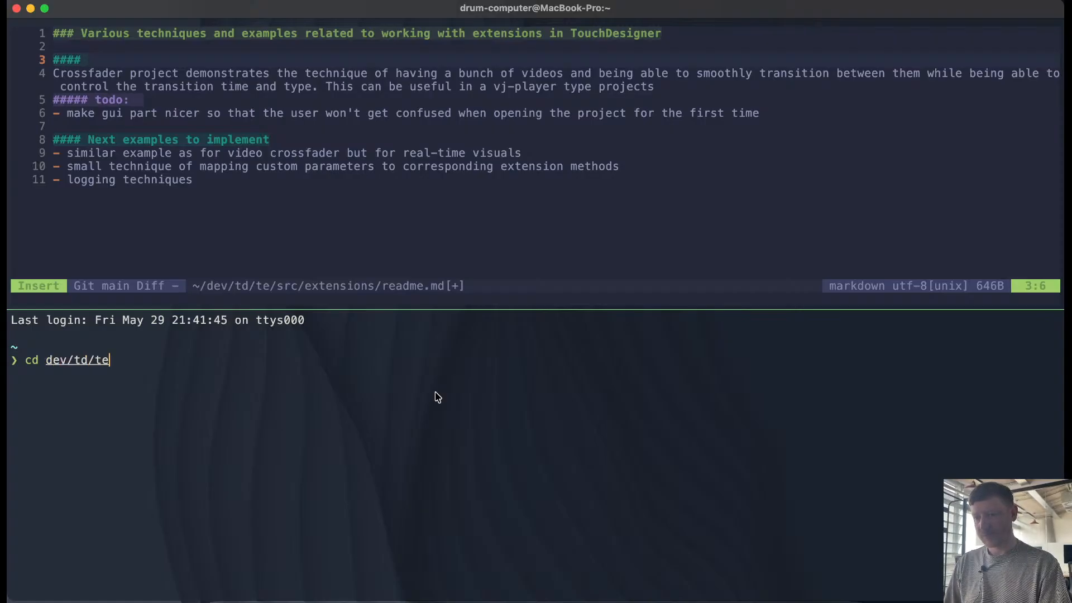
key(Return)
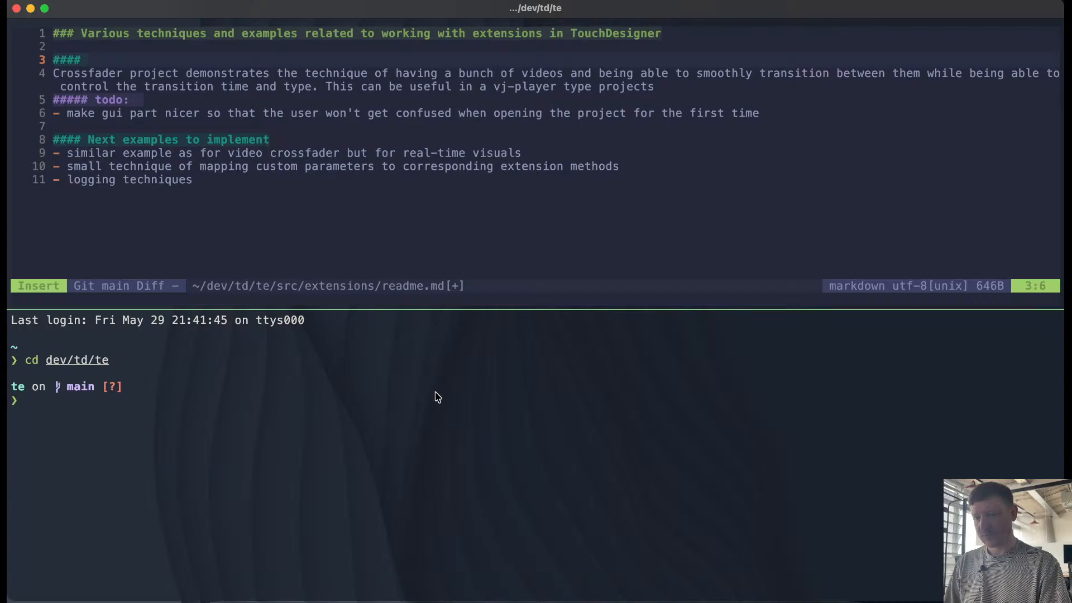
Step: List the contents of src/extensions to check the example folder's name
text(la src/)
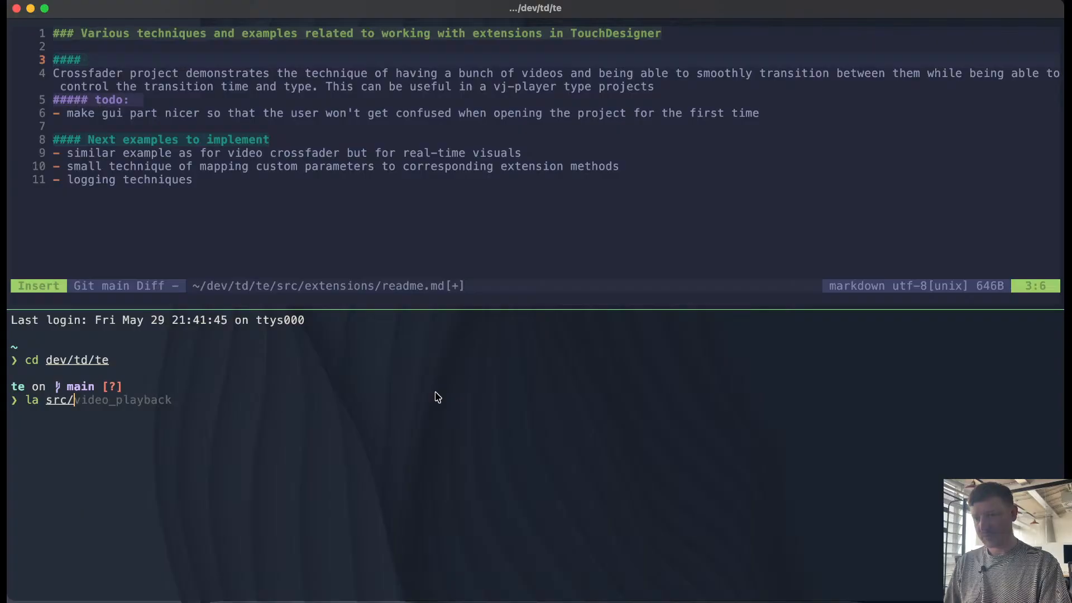
text(ext)
key(Tab)
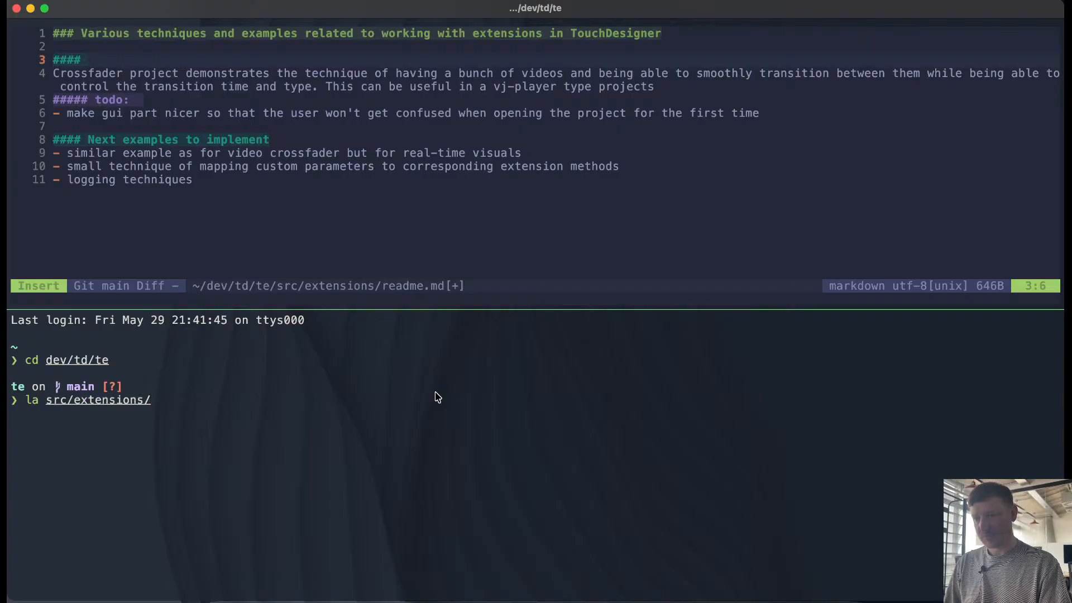
key(Return)
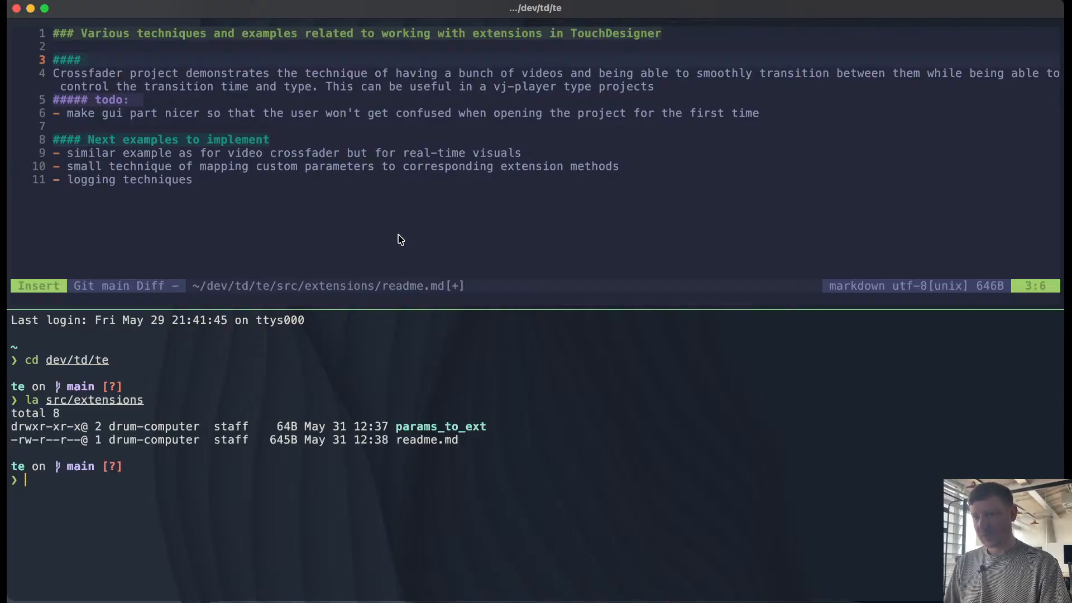
Step: Return to the readme and enter "params_to_ext" as the line 3 heading
click(139, 58)
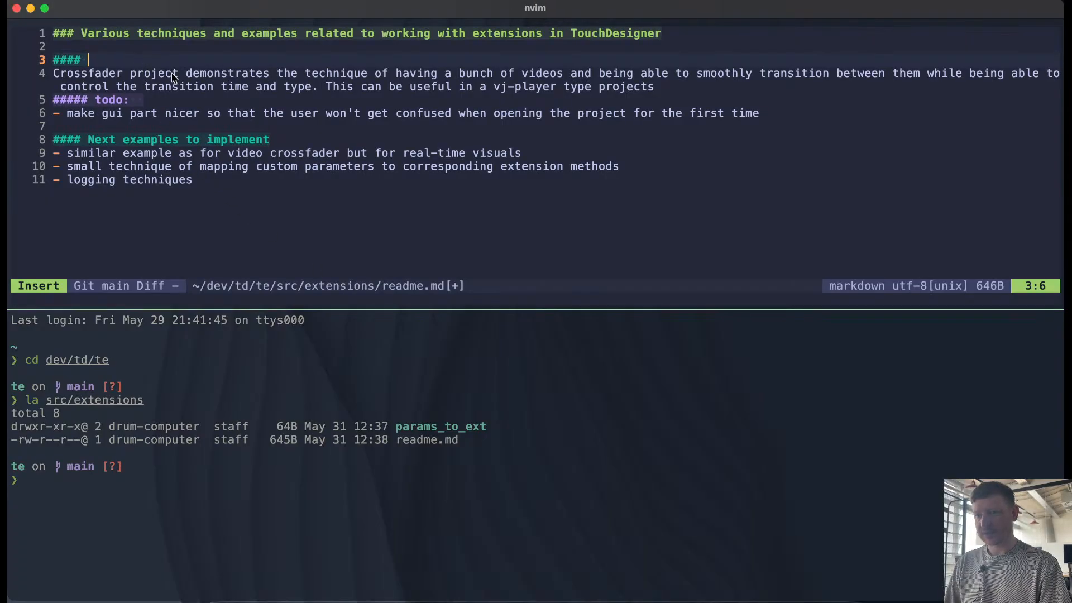
text(pra)
key(BackSpace)
key(BackSpace)
text(a)
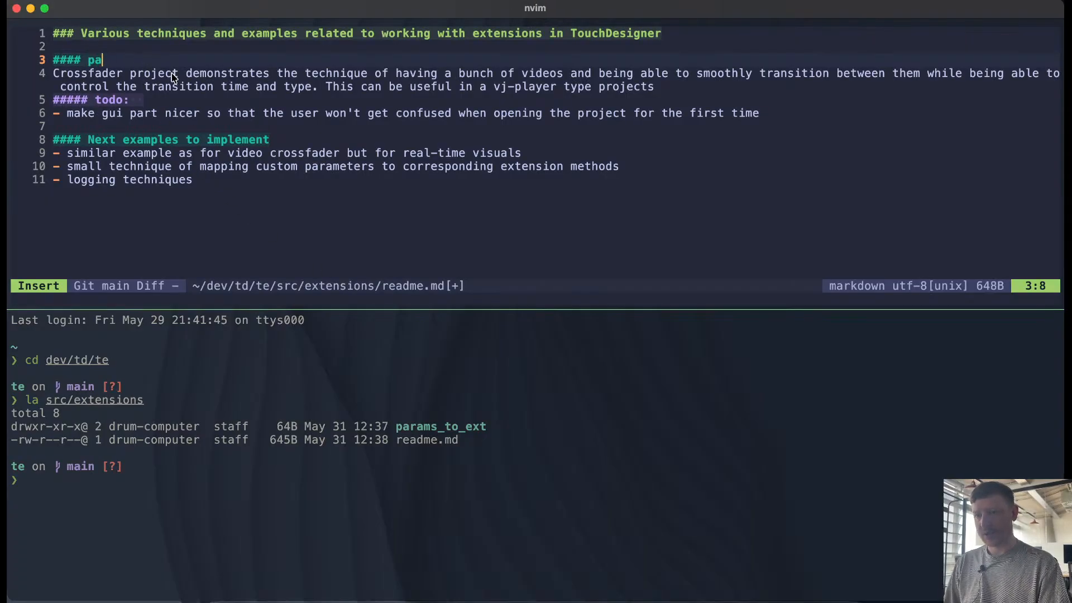
text(rams_to_ex)
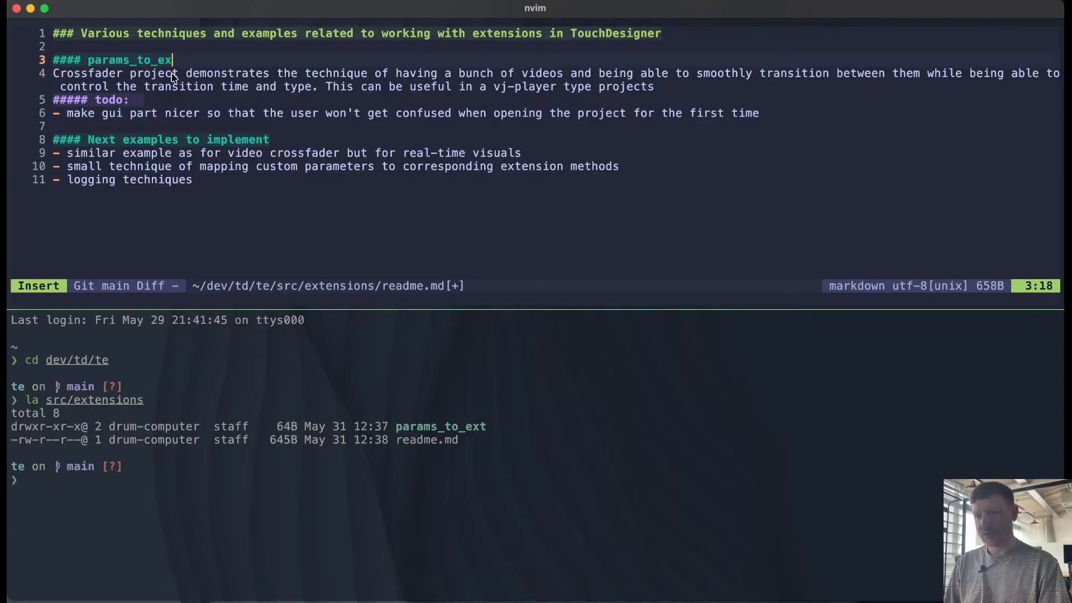
text(t)
key(Escape)
Step: Delete the Crossfader description, the todo heading and its gui item below the params_to_ext heading
key(j)
key(V)
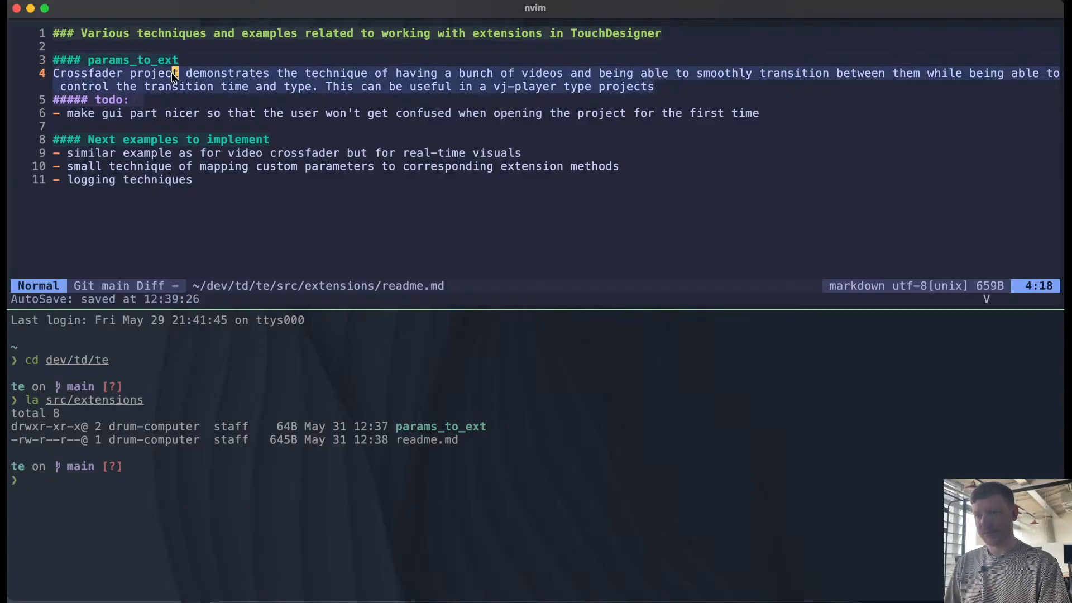
key(j)
key(j)
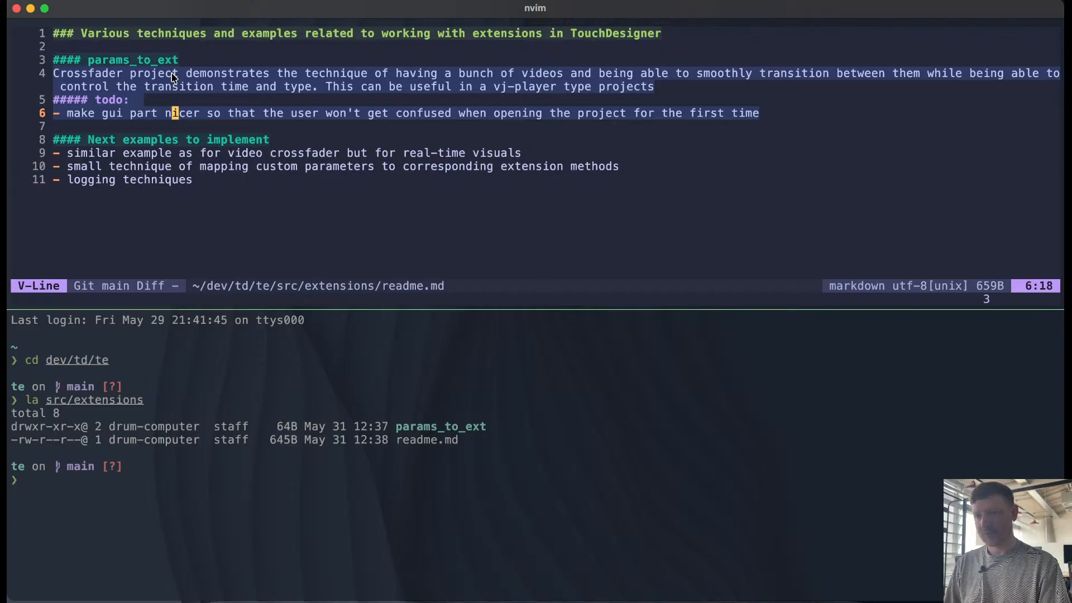
key(d)
Step: Write "Demonstrates a simple technique of routing parameter interactions to corresponding extension method calls" below the params_to_ext heading
key(O)
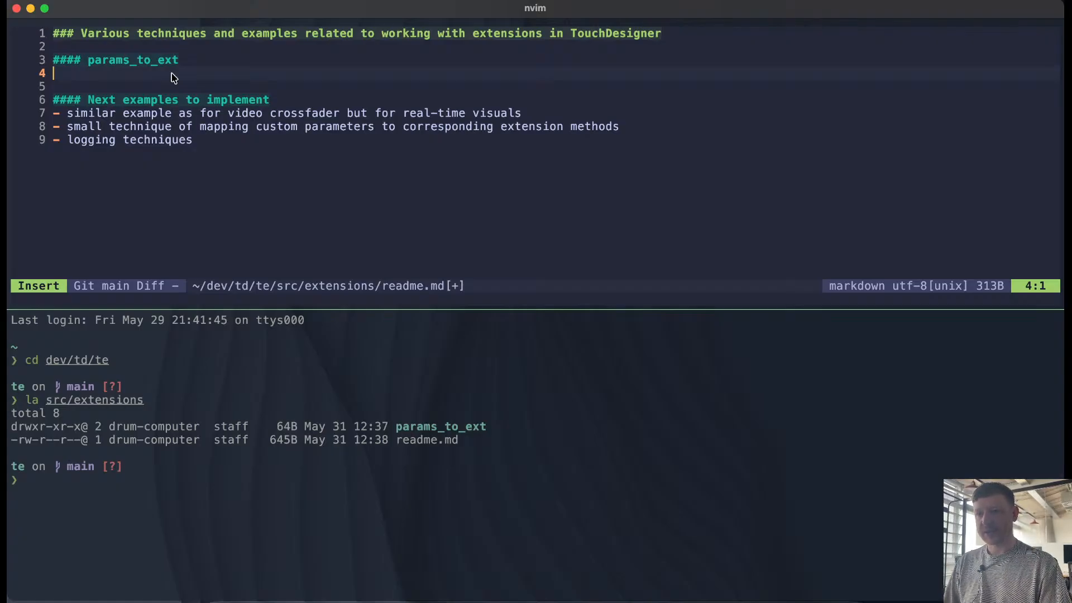
text(Demonst)
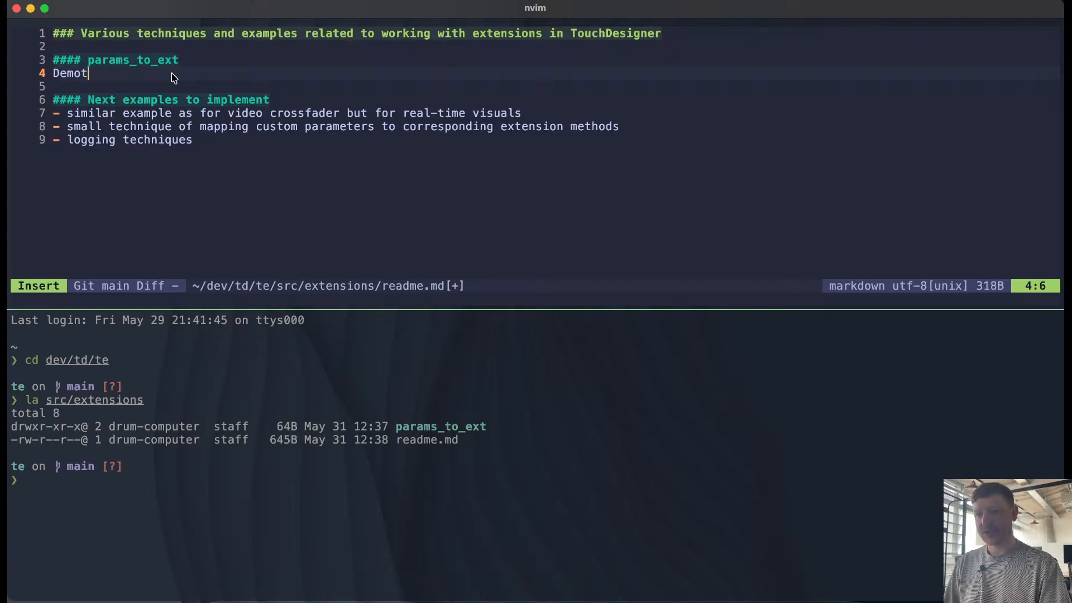
text(ratse)
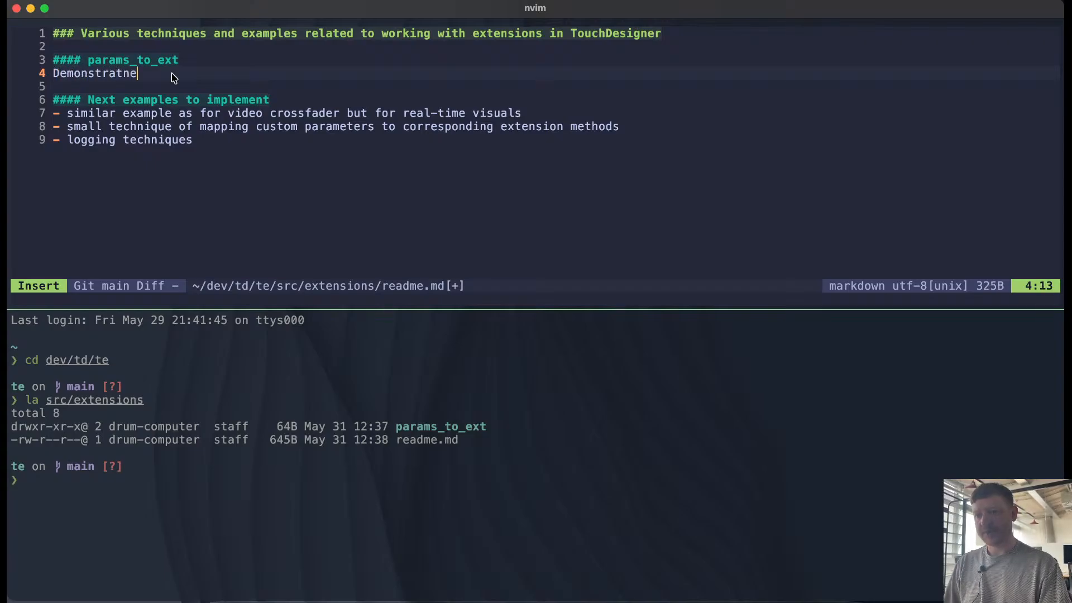
key(BackSpace)
key(BackSpace)
text(es a simple technique owf)
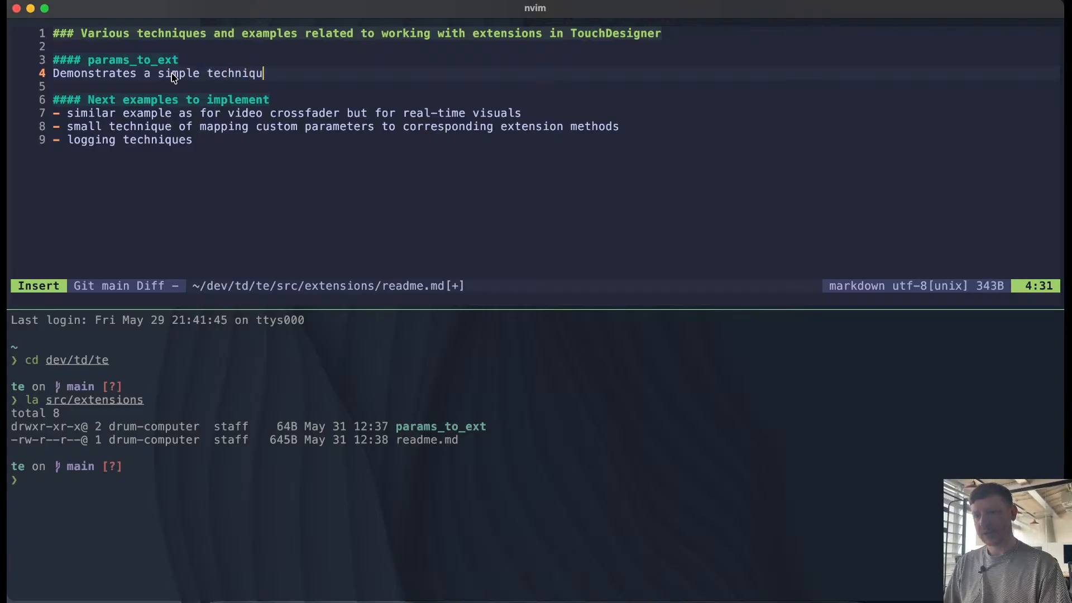
key(BackSpace)
key(BackSpace)
text(f routing)
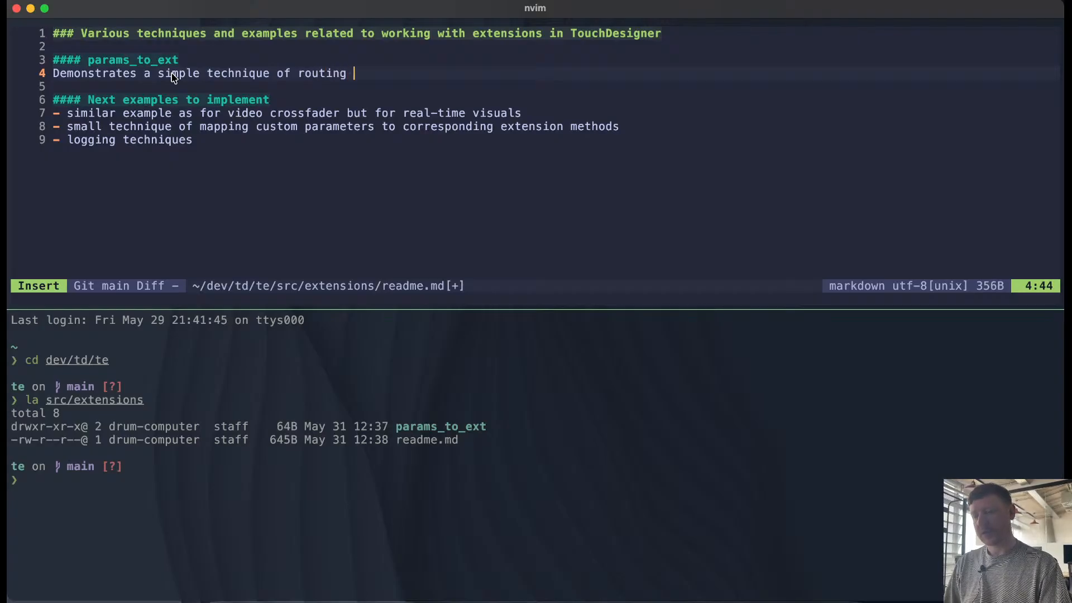
text( paramet)
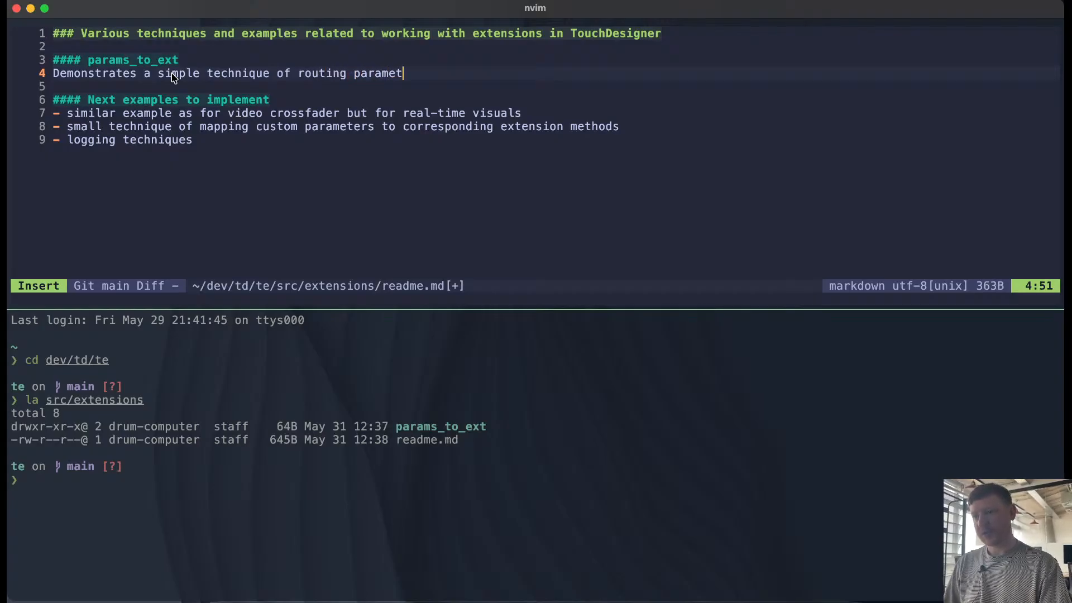
text(er inter)
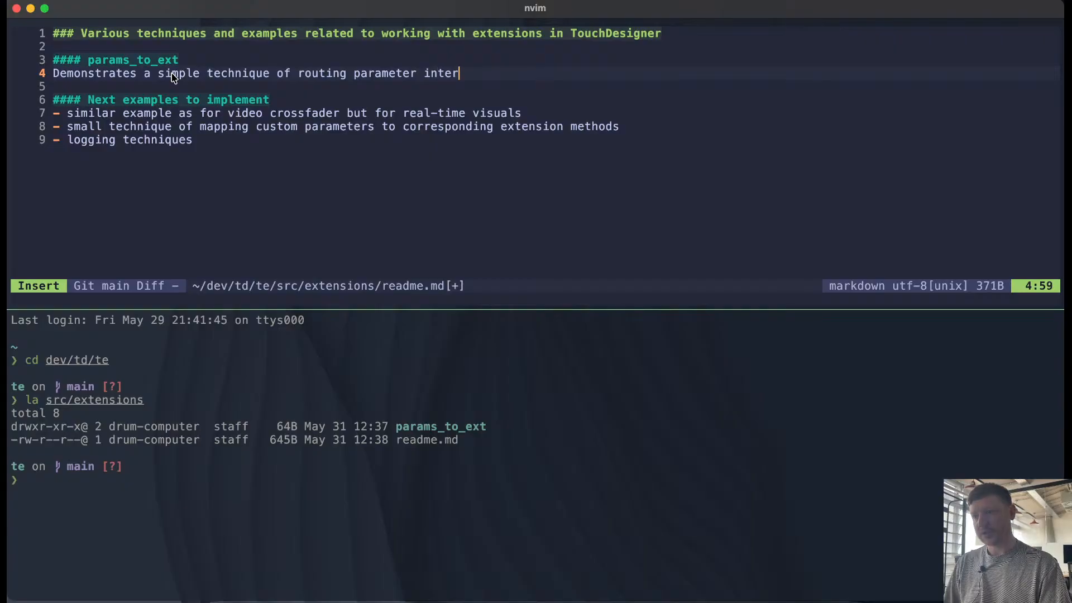
text(actions )
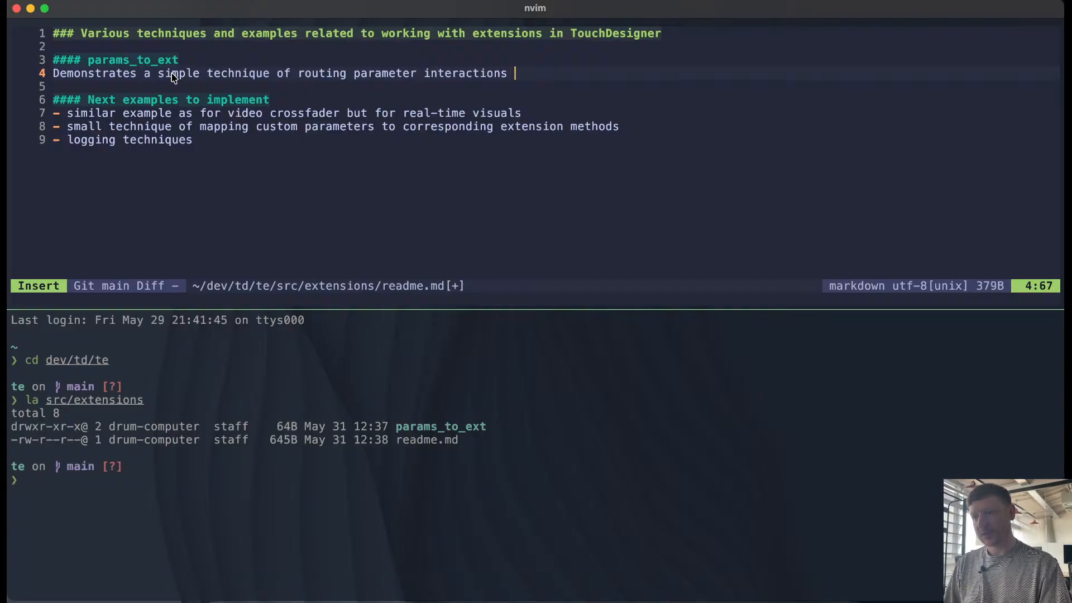
text(to corresponding)
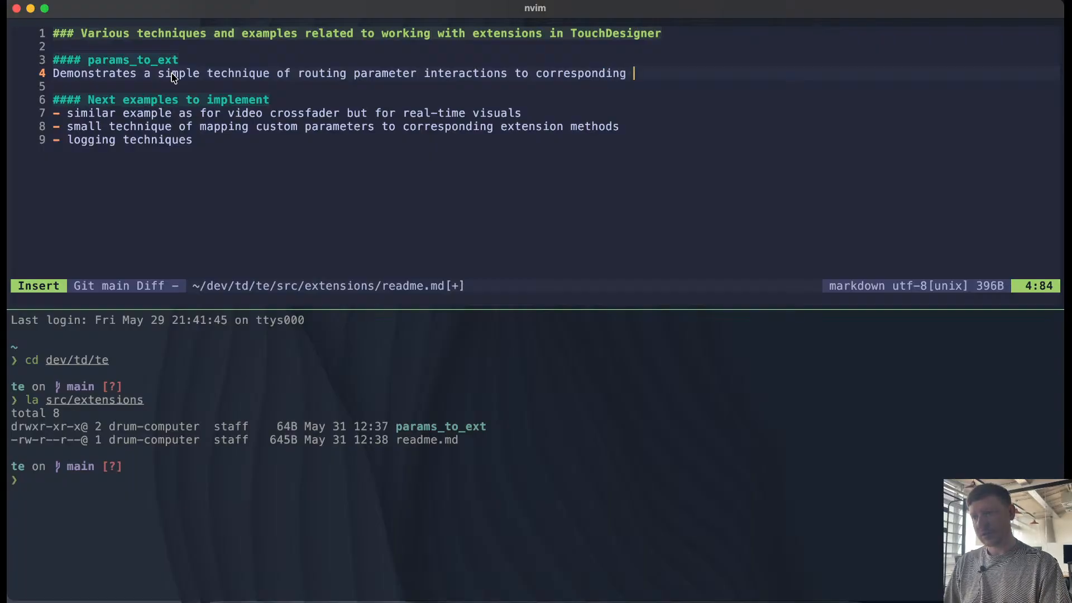
text( exte)
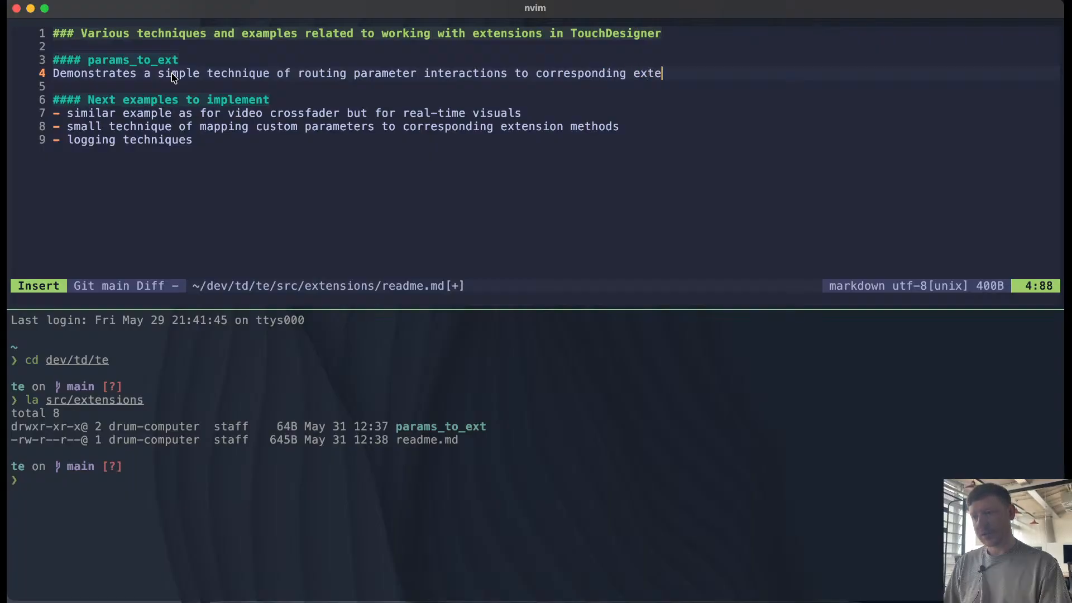
text(nsion meth)
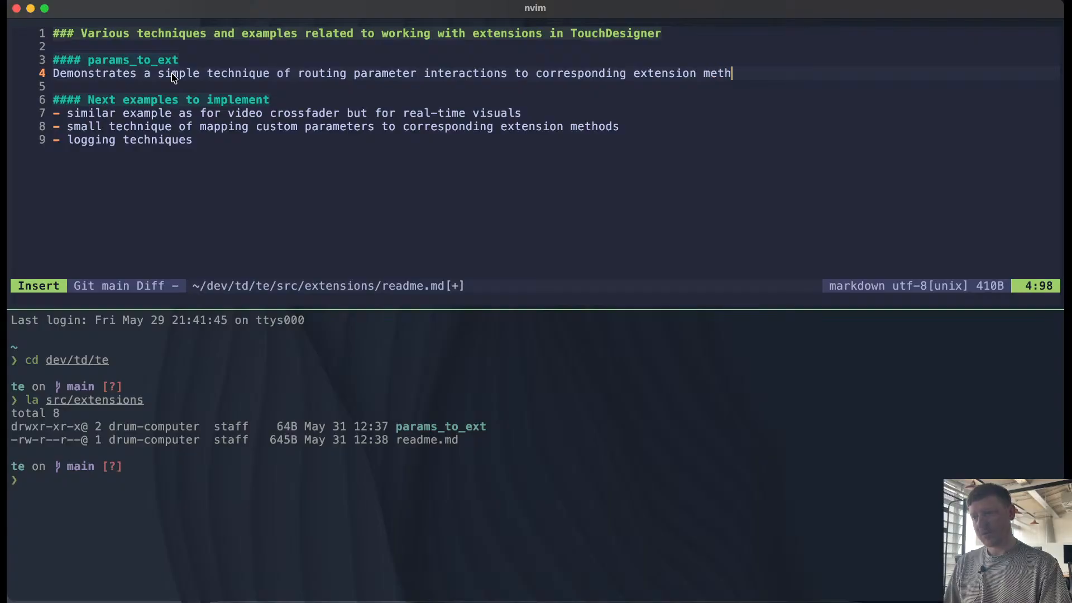
text(od calls)
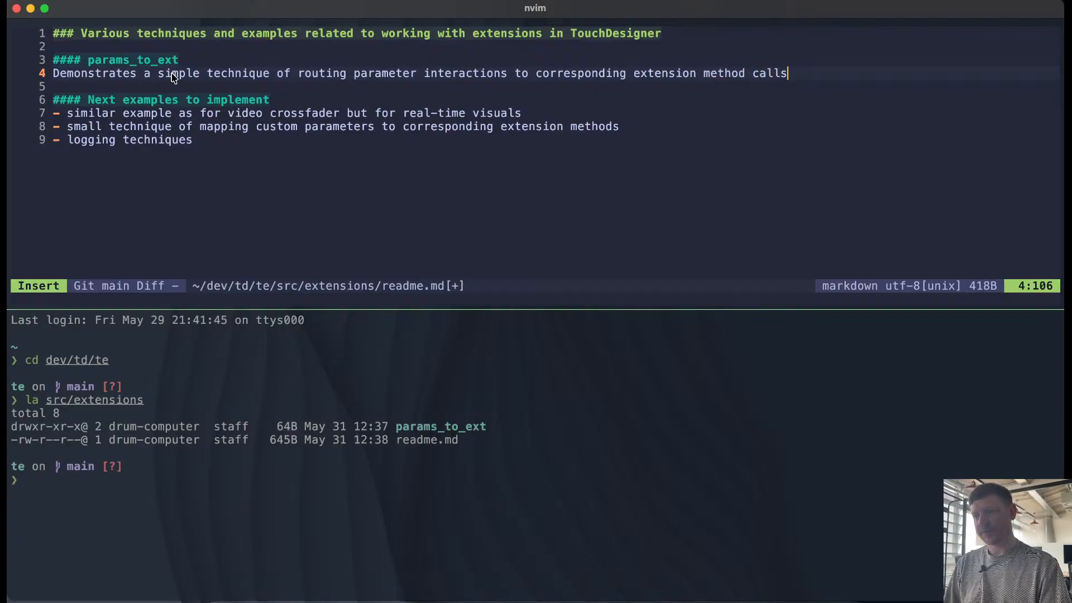
key(Escape)
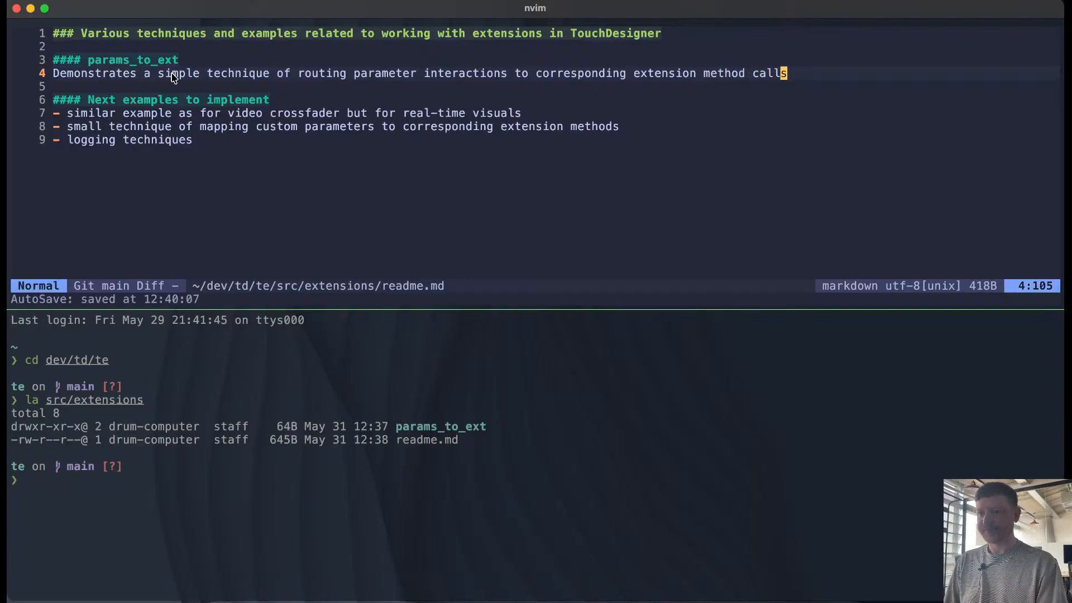
Step: Delete the "Next examples to implement" heading with its three items and the trailing blank line from the extensions readme
key(j)
key(j)
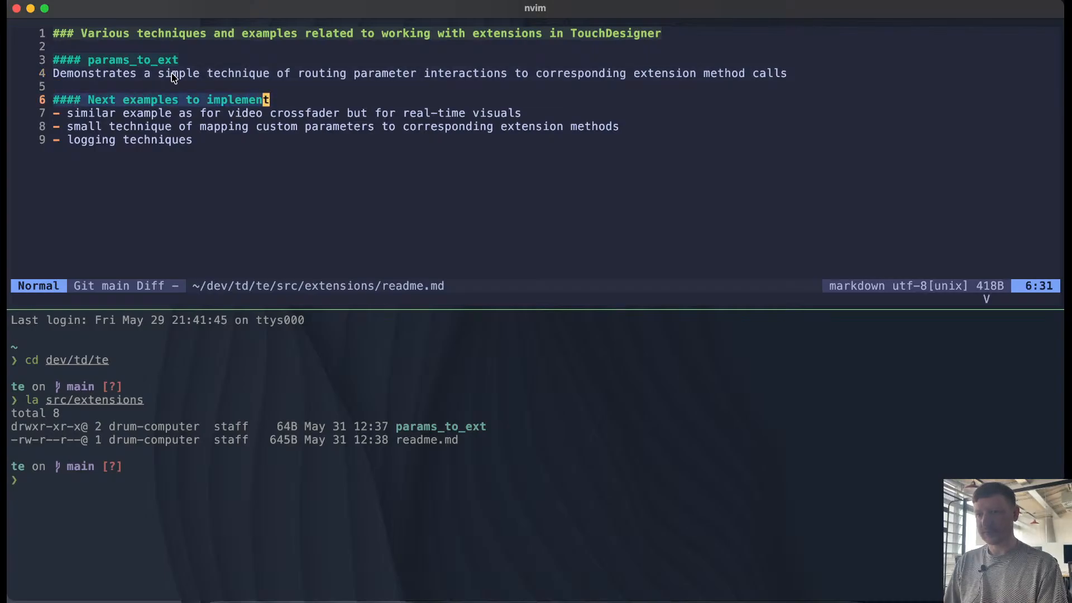
key(shift+v)
key(j)
key(j)
key(j)
key(d)
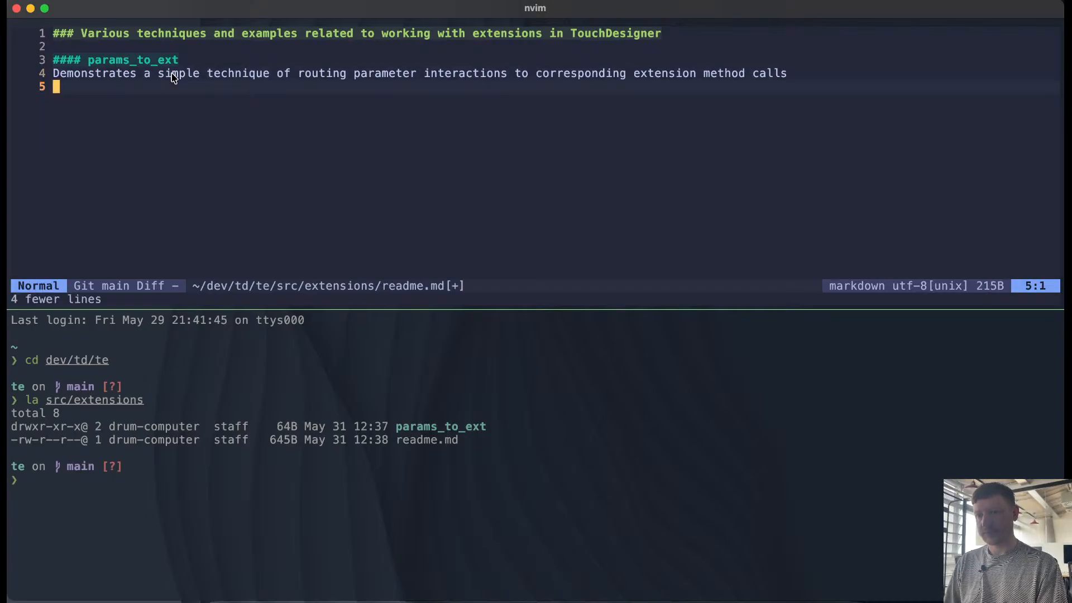
key(i)
key(BackSpace)
key(Escape)
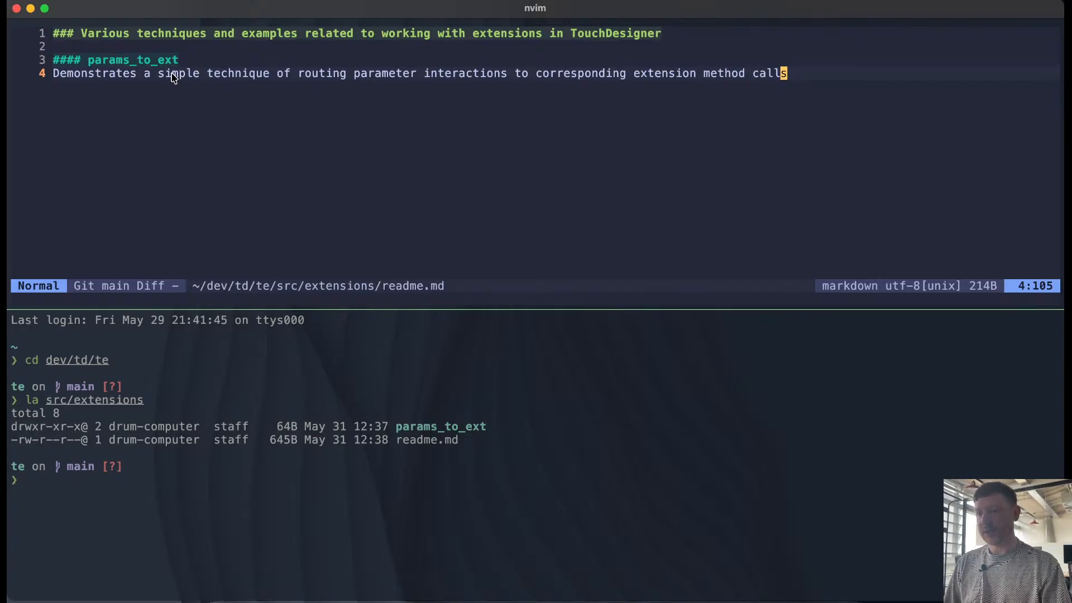
key(ctrl+shift+bracketright)
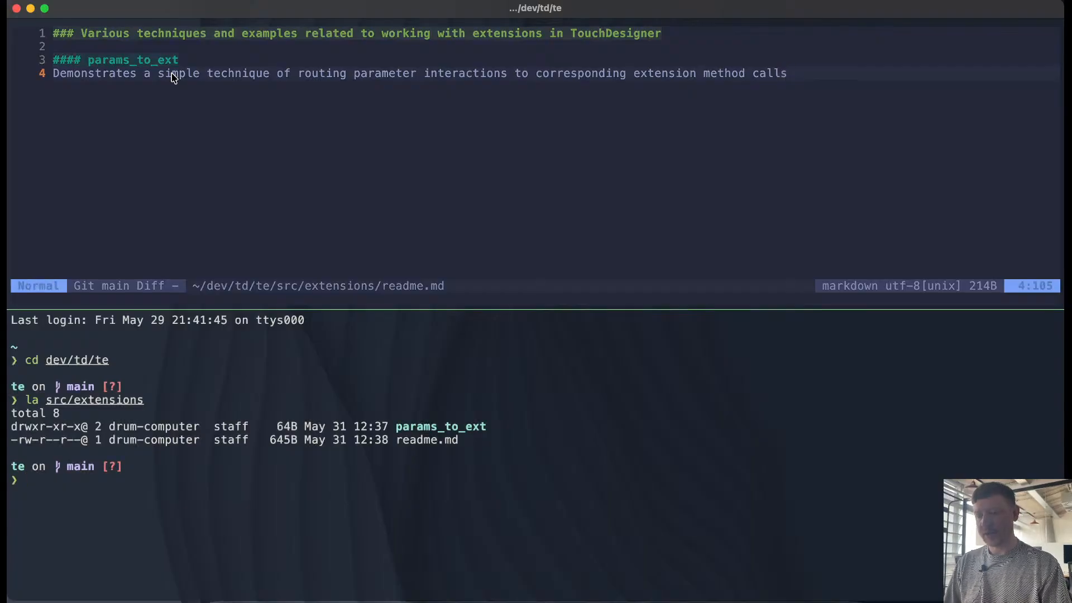
text(g)
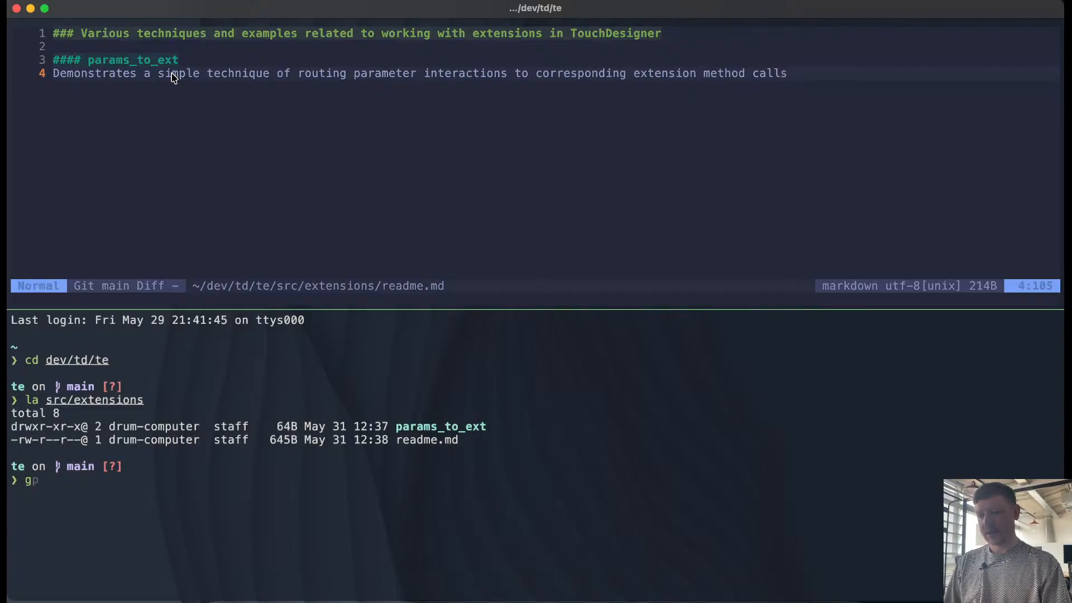
text(i)
text(dd)
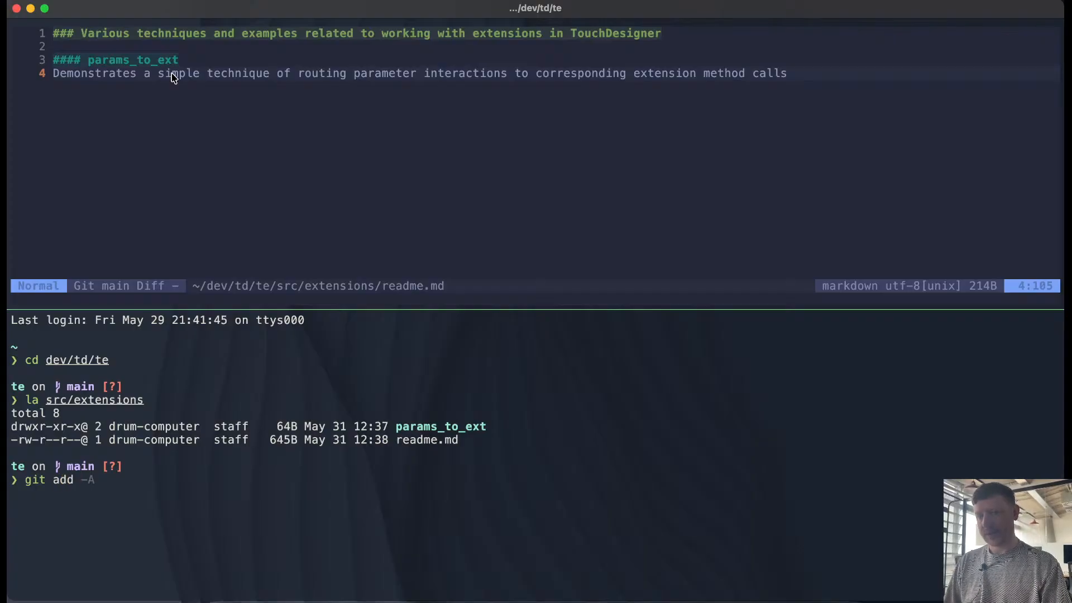
text( src/)
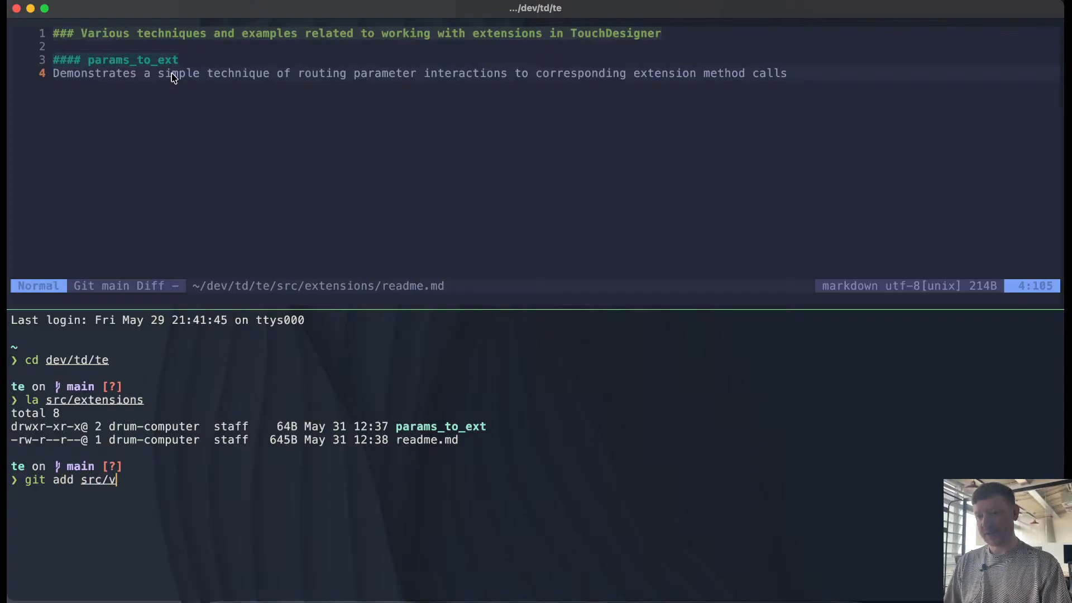
text(vi)
key(BackSpace)
key(BackSpace)
text(e)
key(Tab)
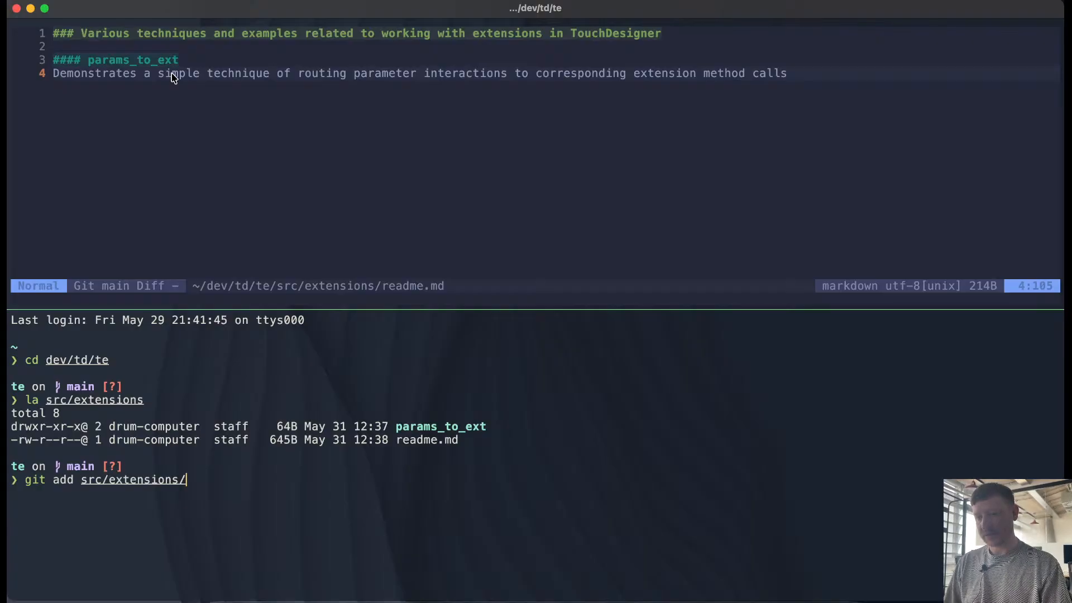
key(ctrl+u)
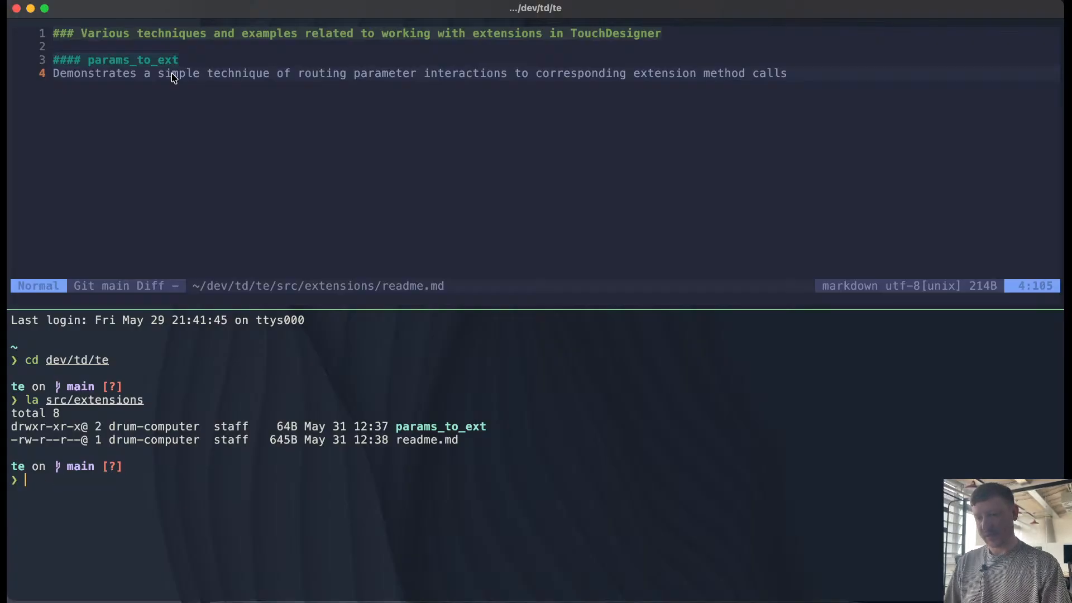
Step: Check the git status of the te repository in the terminal
text(gst)
key(Return)
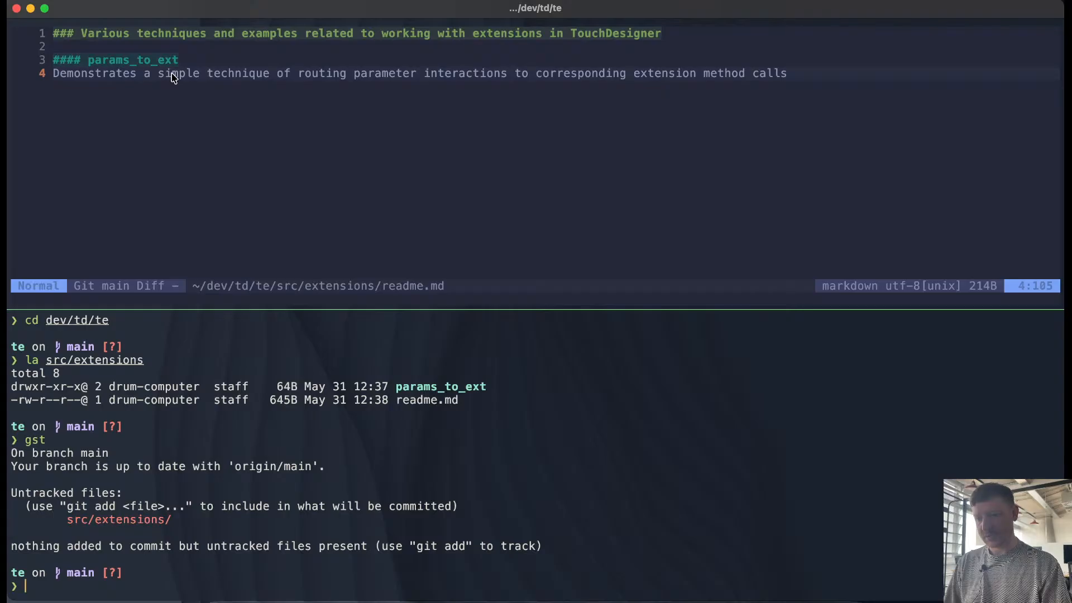
Step: Return to the editor and open src/video_playback/readme.md from the open buffers
key(ctrl+k)
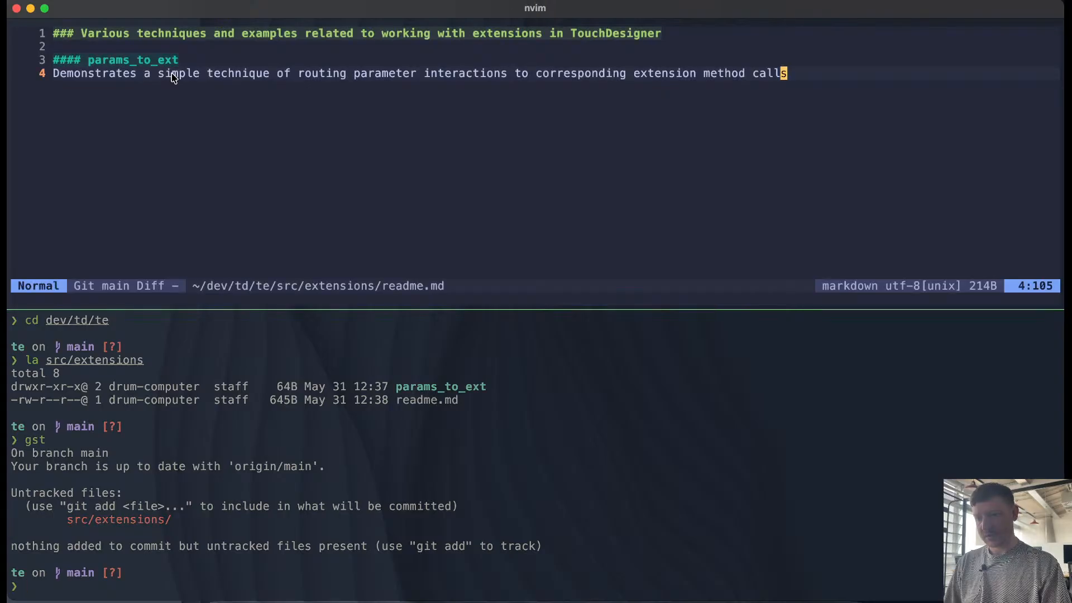
key(space)
text(bre)
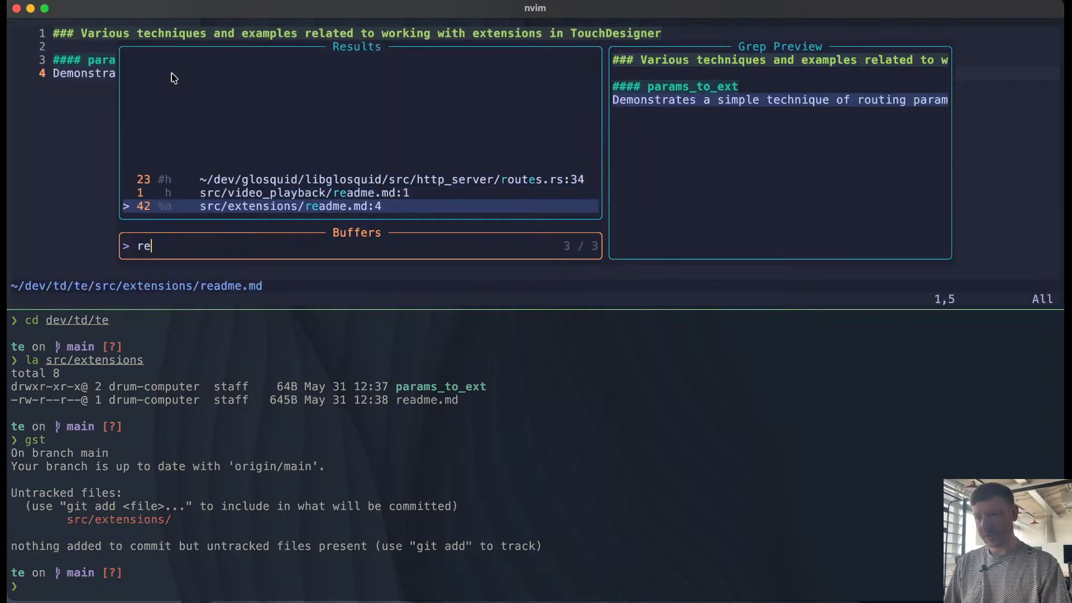
key(Up)
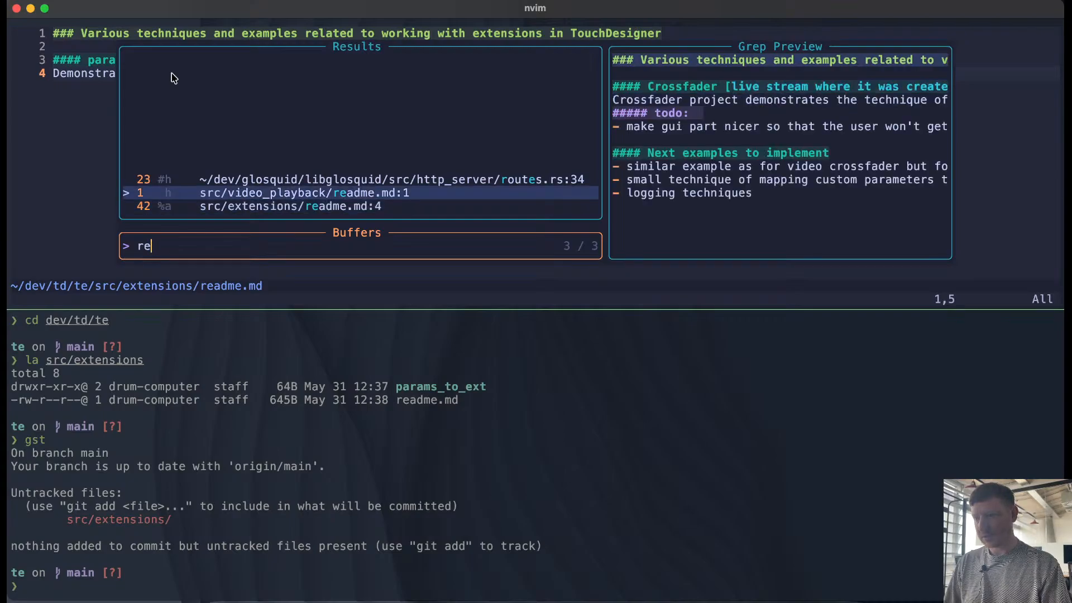
key(Return)
Step: Delete the todo heading and its gui item from the Crossfader section of the video_playback readme
key(j)
key(j)
key(j)
key(j)
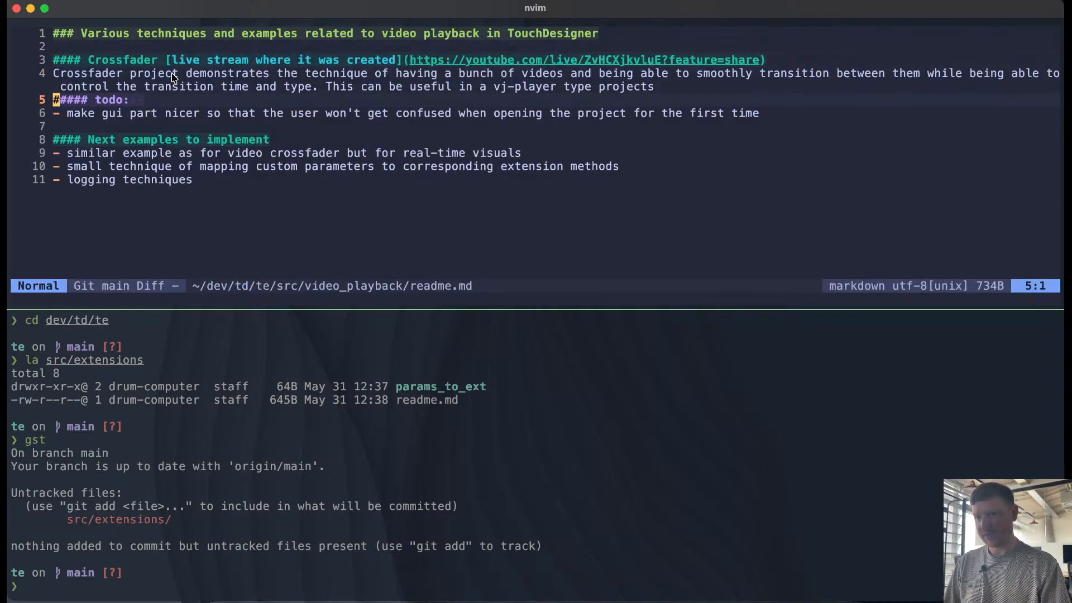
key(shift+v)
key(j)
key(d)
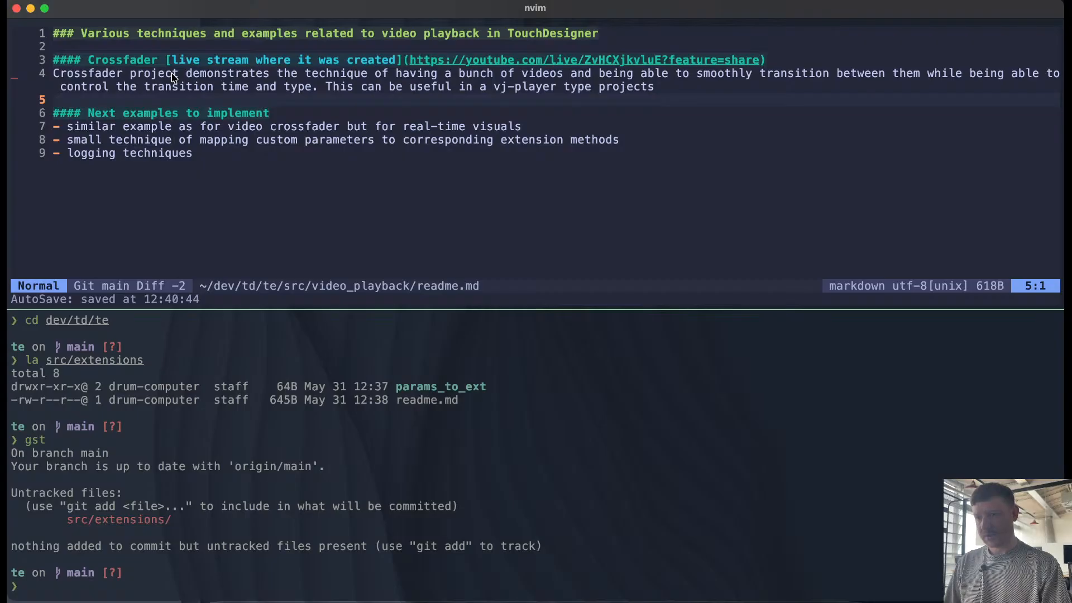
Step: Go back to the terminal and check the git status after the video_playback readme edit
key(ctrl+shift+])
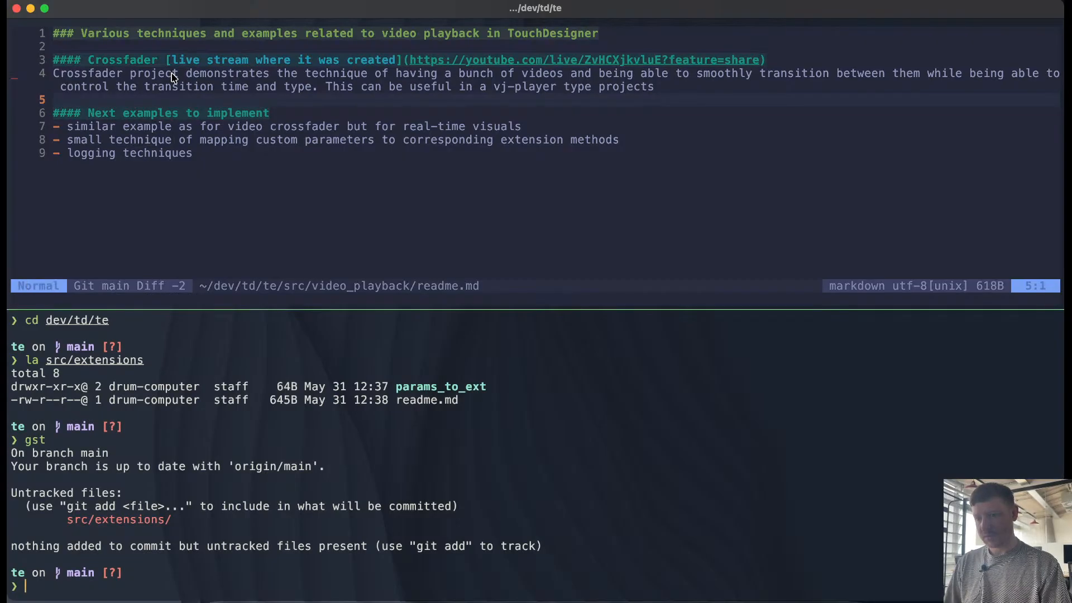
key(Return)
text(gst)
key(Return)
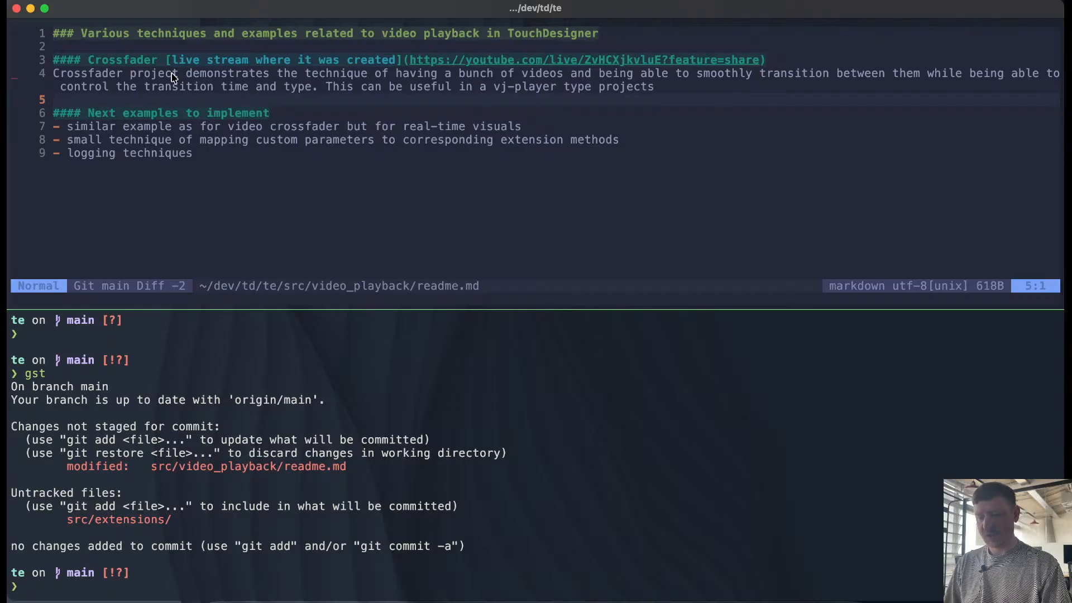
Step: Stage src/video_playback/readme.md for commit
text(ga )
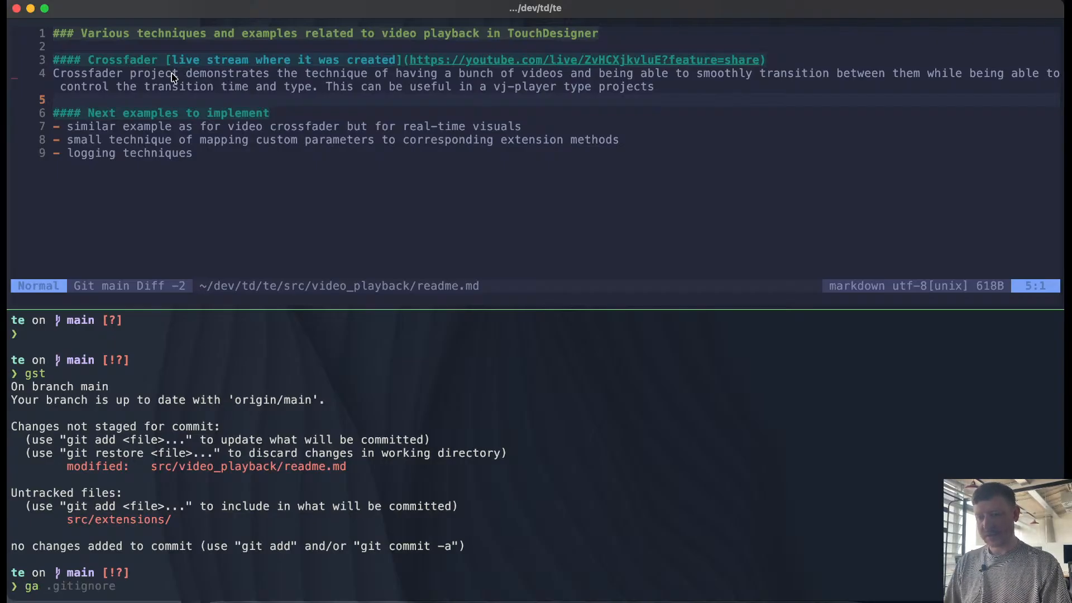
text(src/vi)
key(Tab)
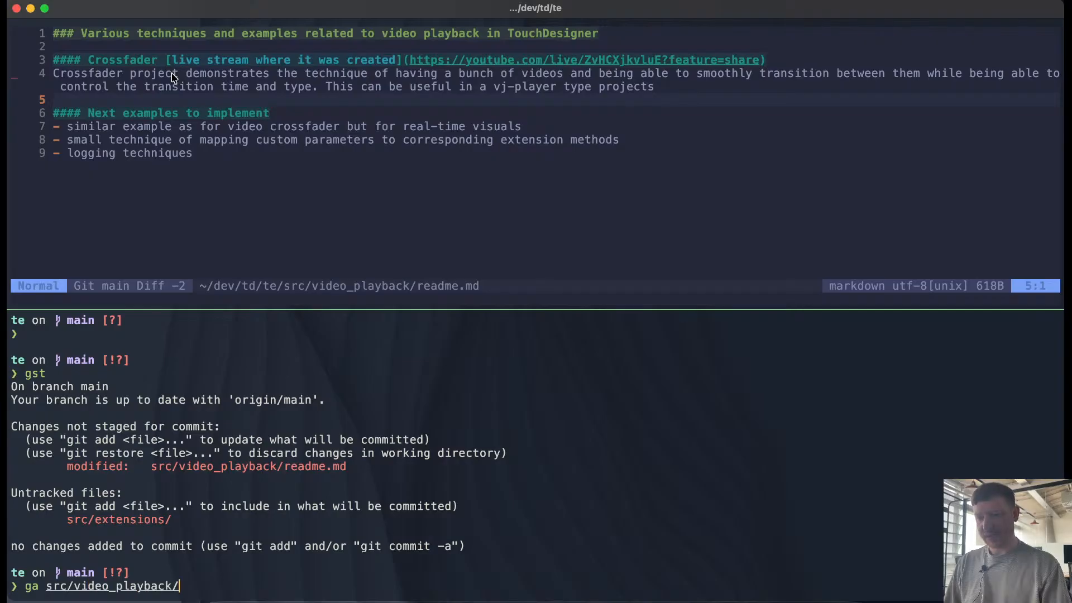
key(Tab)
key(Return)
Step: Commit the staged video_playback readme with the message "removed outdated todo entry" and push it to the remote
text(g)
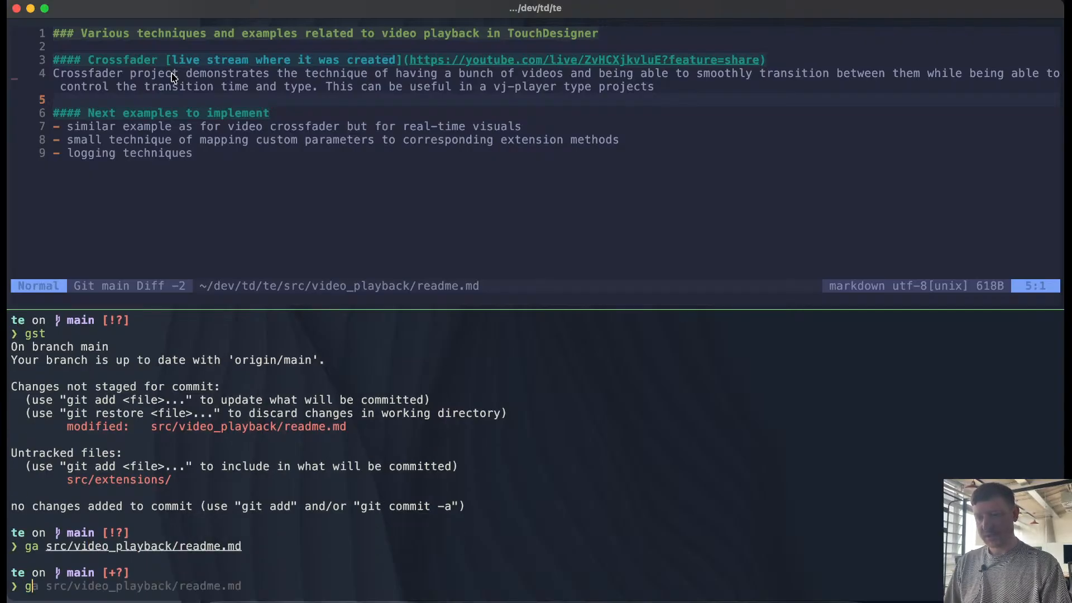
text(cmsg "removed)
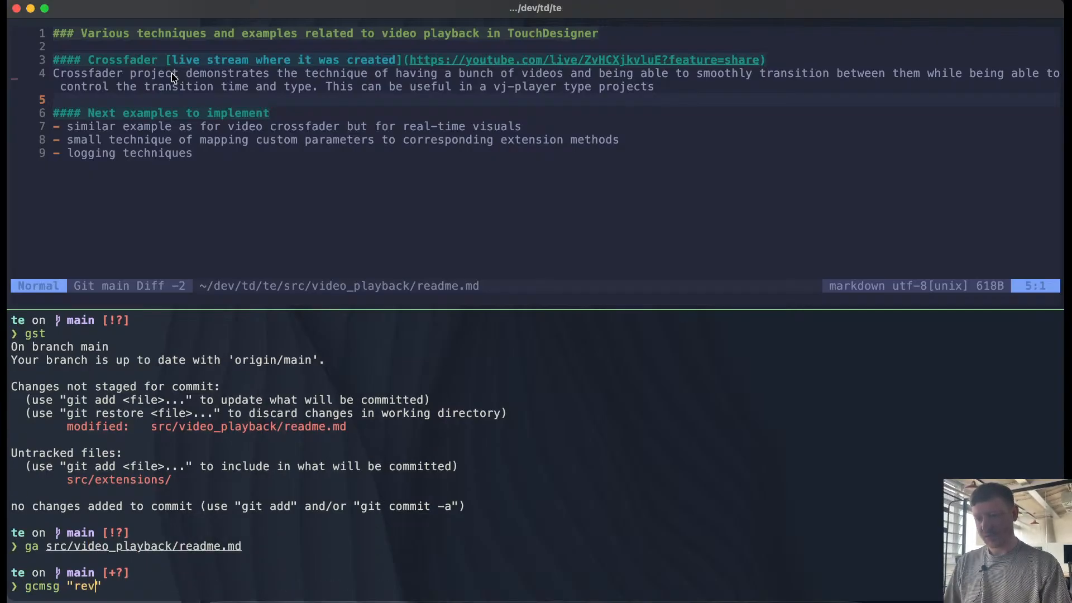
text( outt)
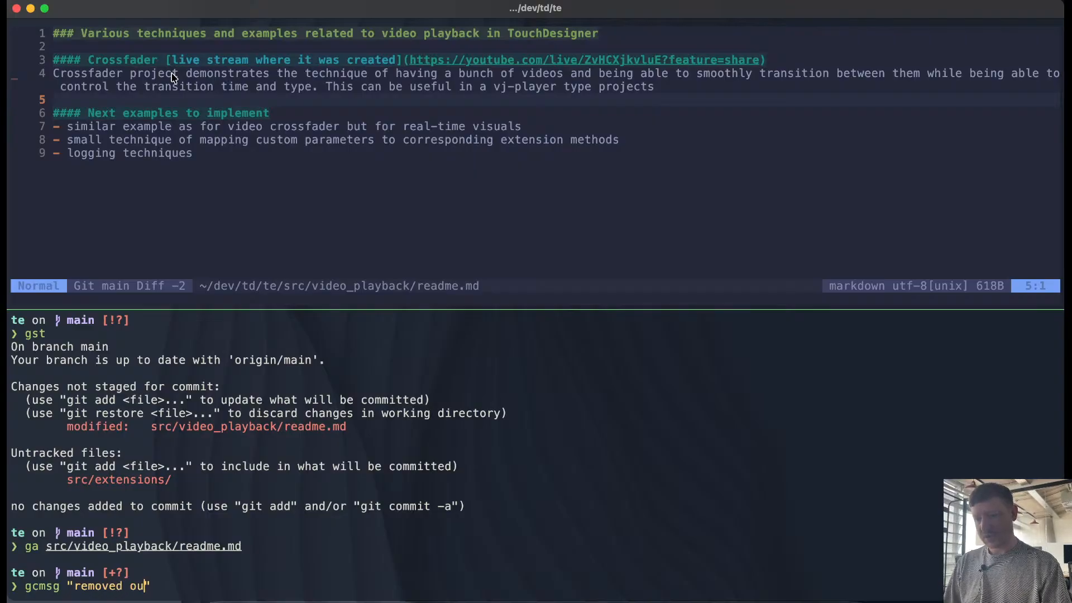
key(BackSpace)
text(dated )
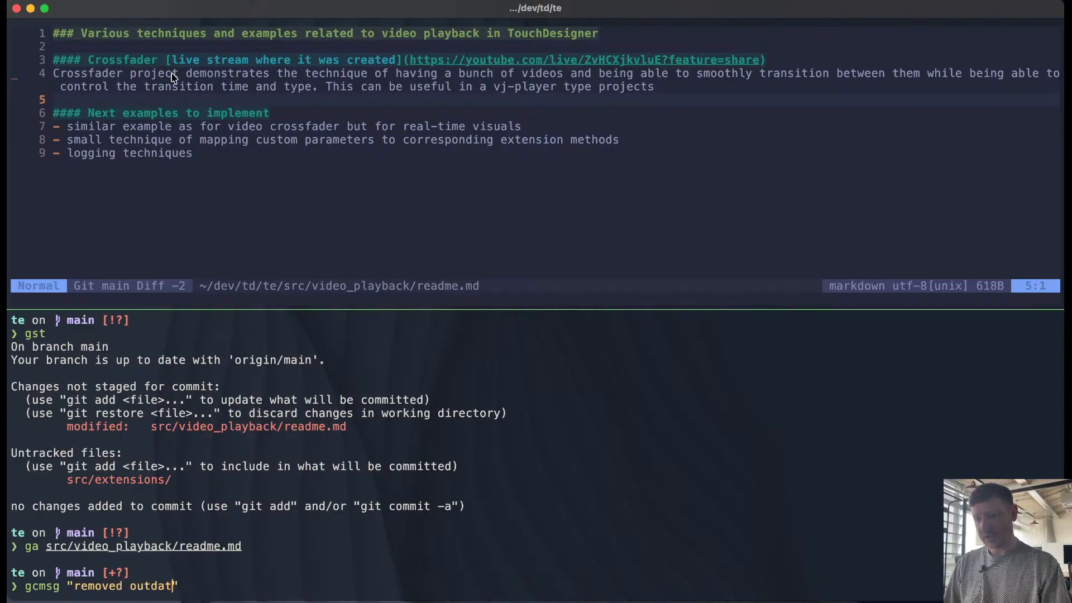
text(r)
key(BackSpace)
text(tot)
text(o entry)
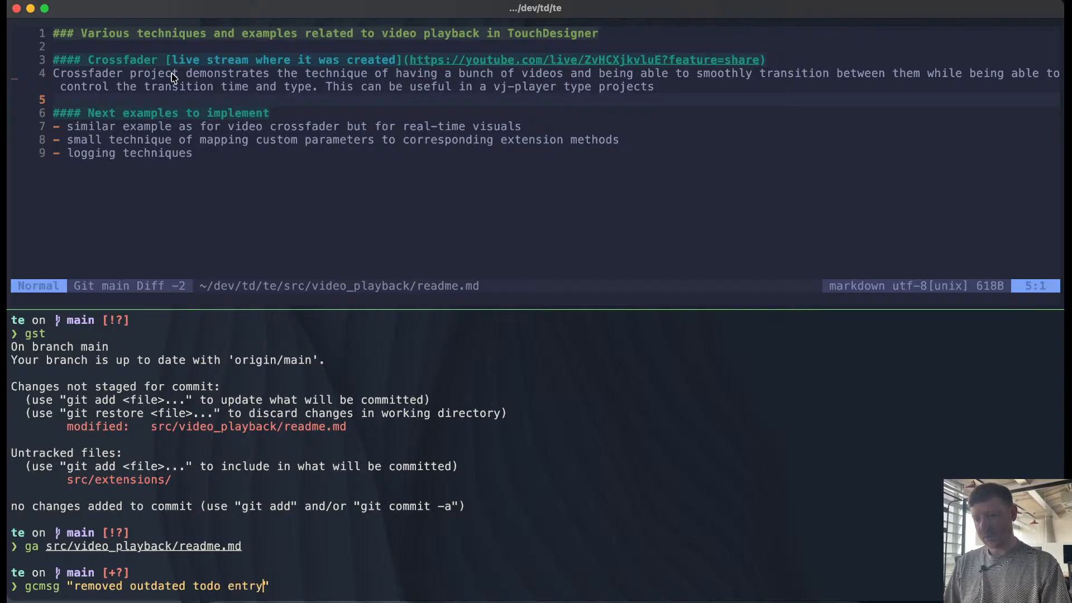
key(Return)
text(gp)
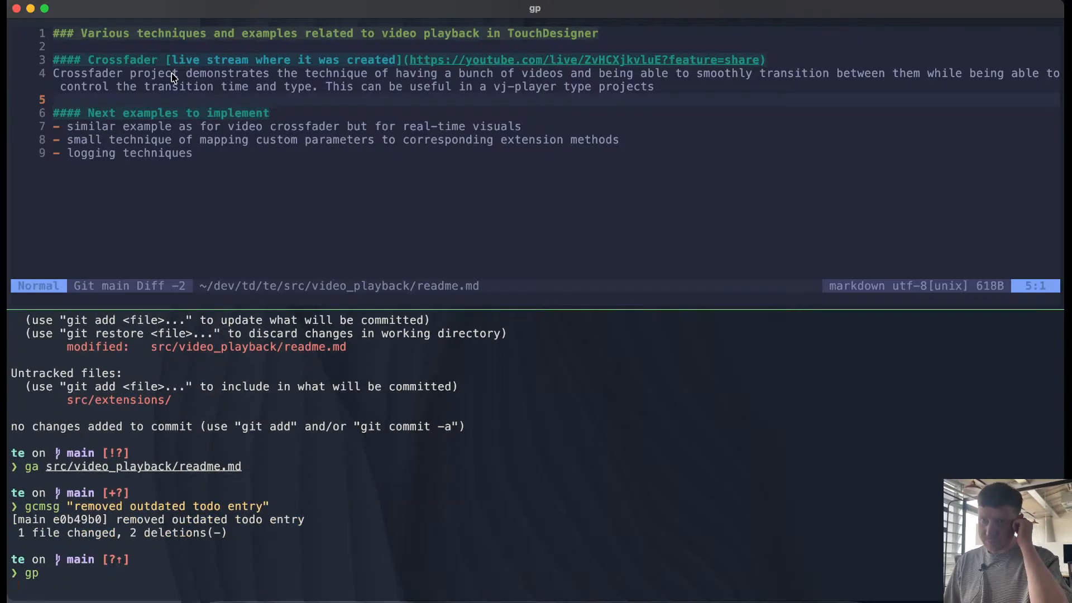
key(Return)
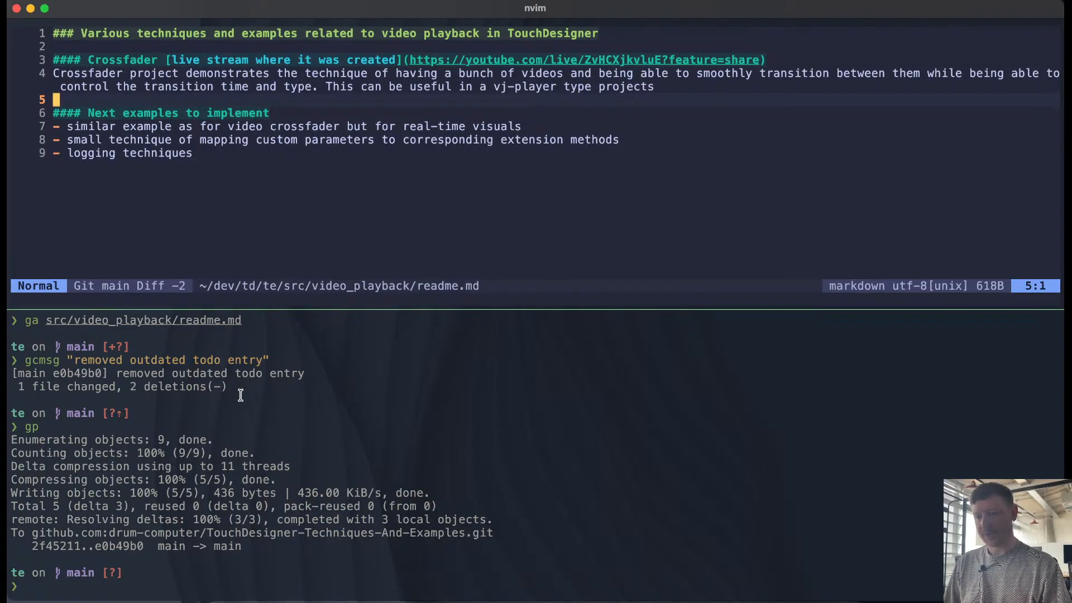
Step: Stage all remaining changes and begin a commit command with the message "started working on"
text(gaa)
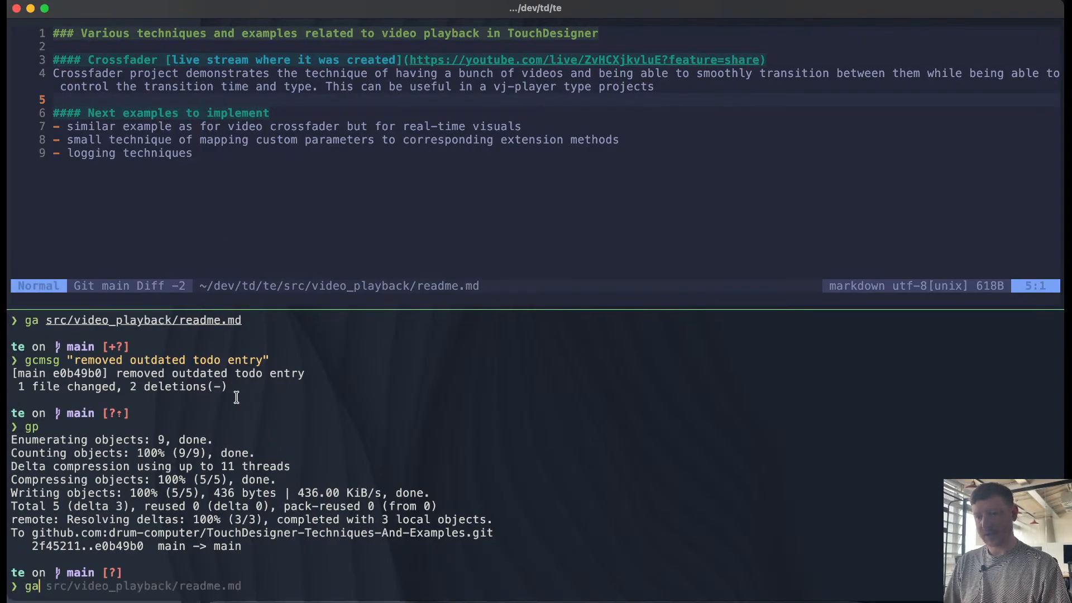
key(Return)
text(gcmsg )
text("start)
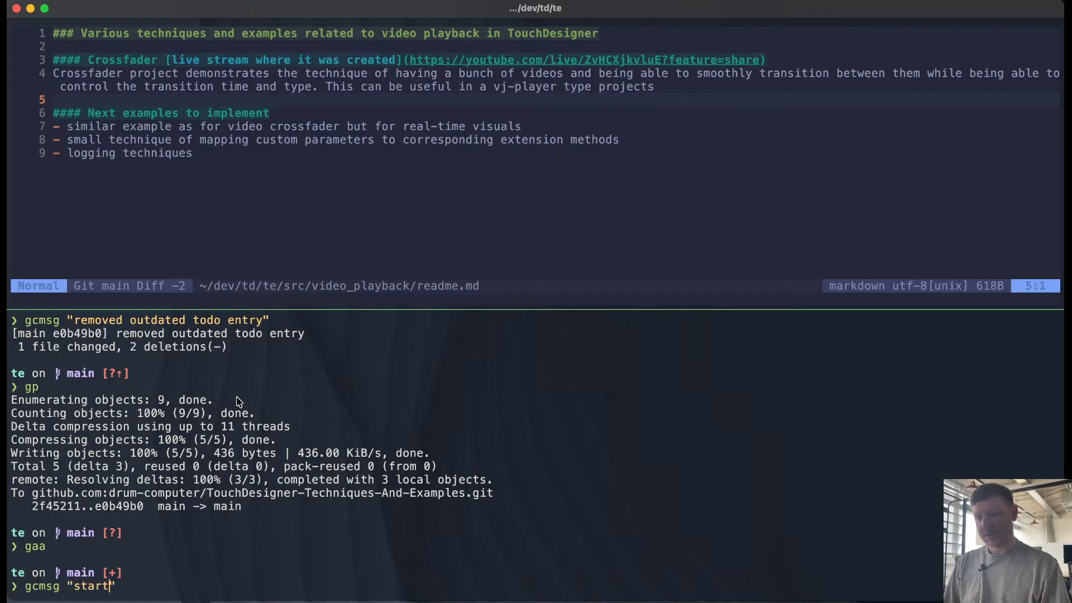
key(BackSpace)
text(ted working on)
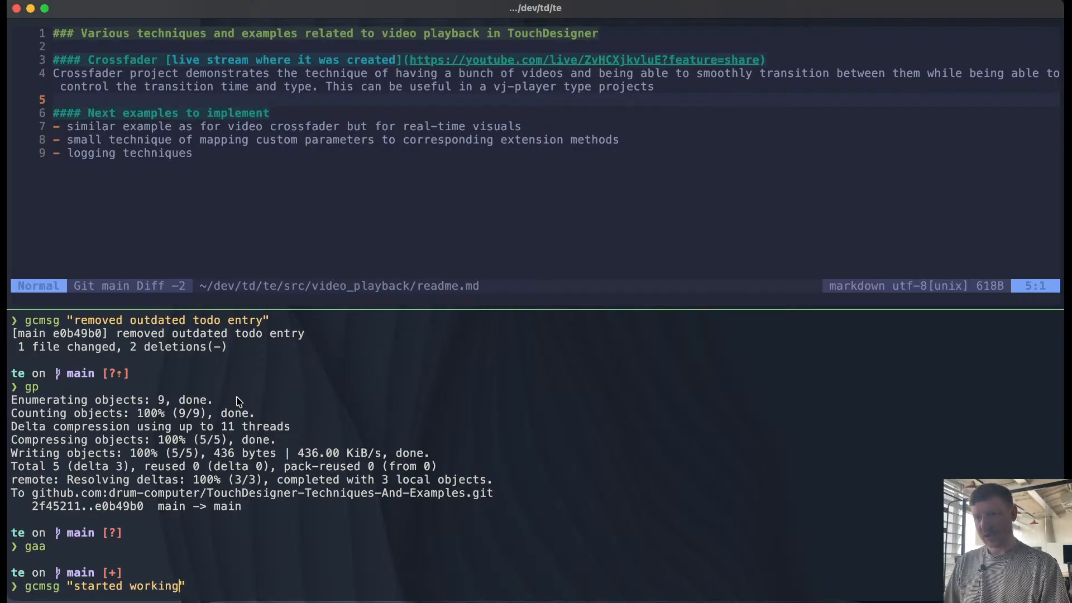
Step: Return to the editor, look through the project's files and open src/extensions/readme.md
key(ctrl+k)
key(space)
key(s)
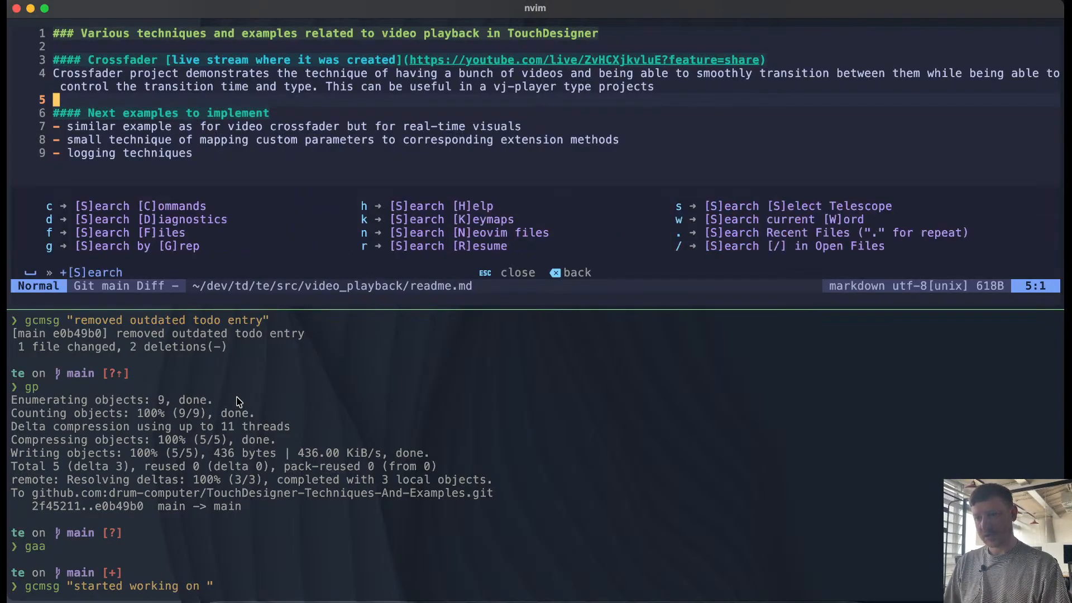
key(f)
key(Up)
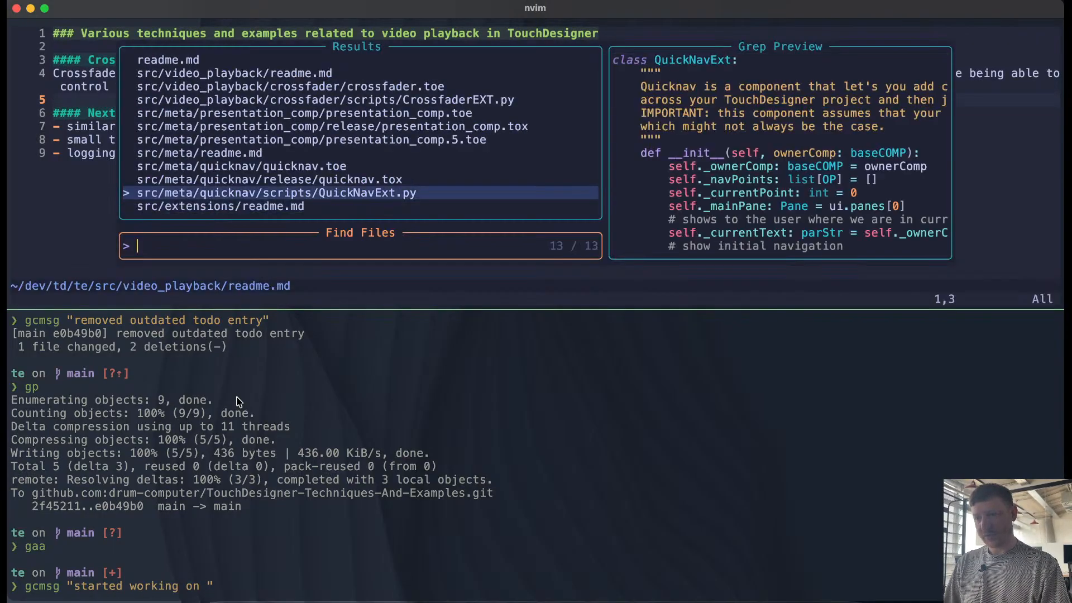
key(Up)
key(Up)
key(Up)
key(Up)
key(Up)
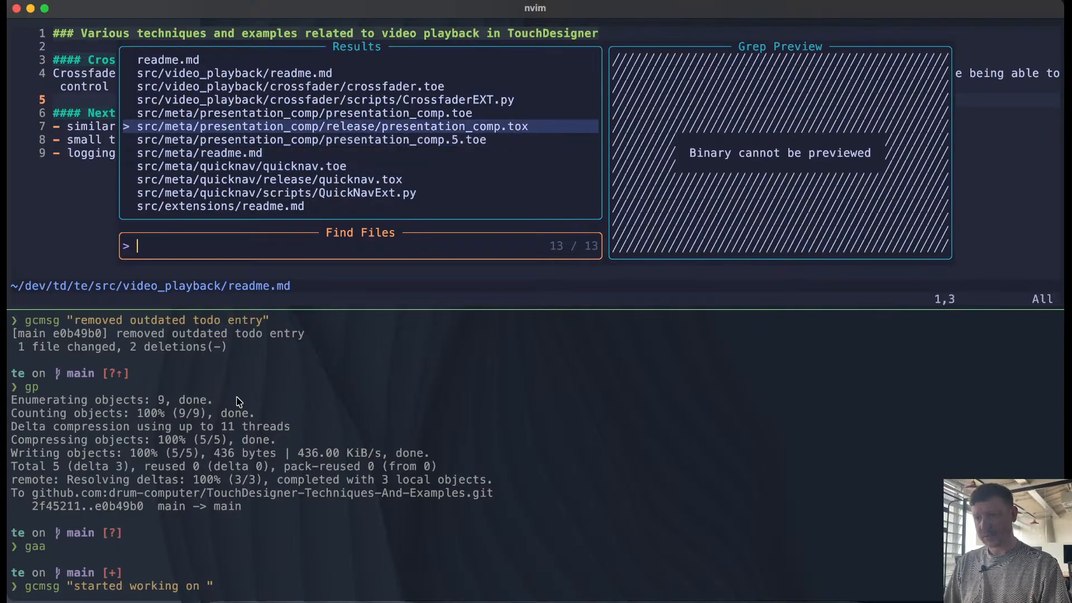
key(Down)
key(Down)
key(Down)
key(Up)
key(Up)
key(Up)
key(Up)
key(Up)
key(Up)
key(Up)
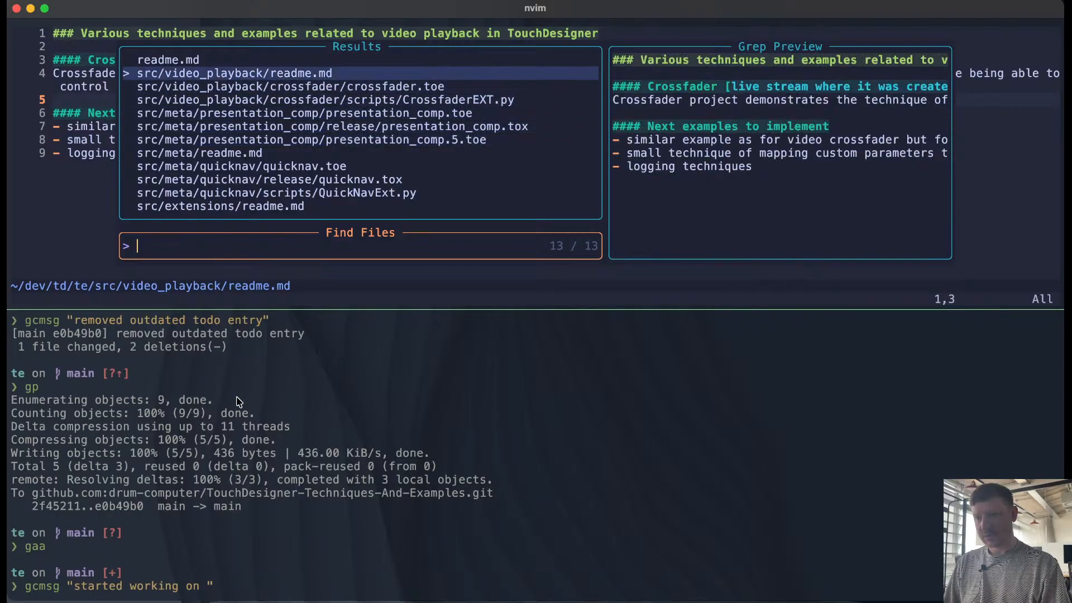
key(Down)
key(Down)
key(Down)
key(Down)
key(Down)
key(Down)
key(Down)
key(Down)
key(Down)
key(Down)
key(Down)
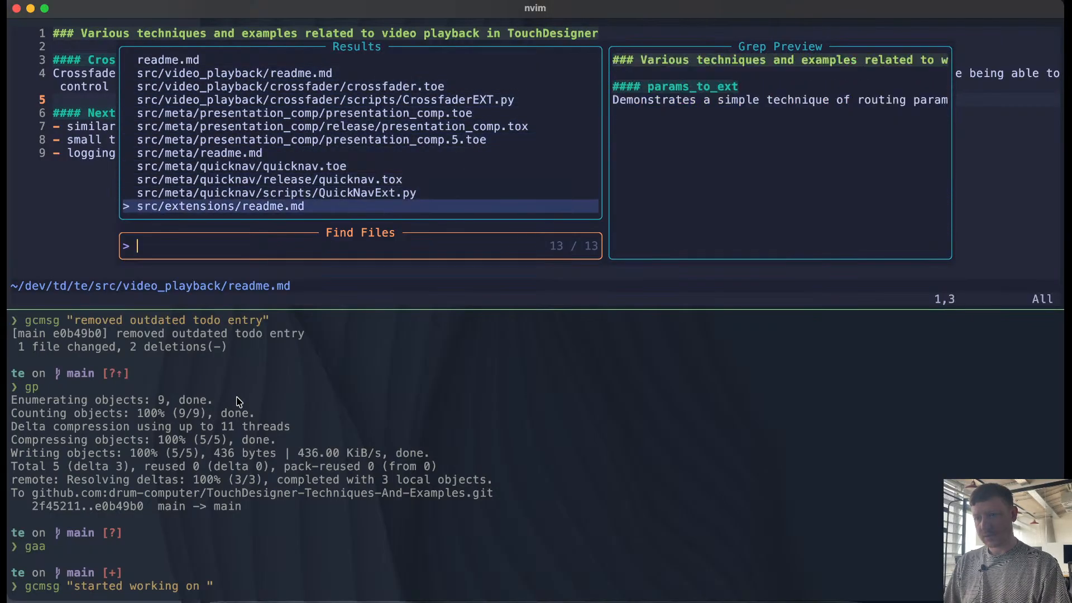
key(Return)
Step: Back in the terminal, complete the message as "started working on params_to_ext example" and make the commit
key(ctrl+j)
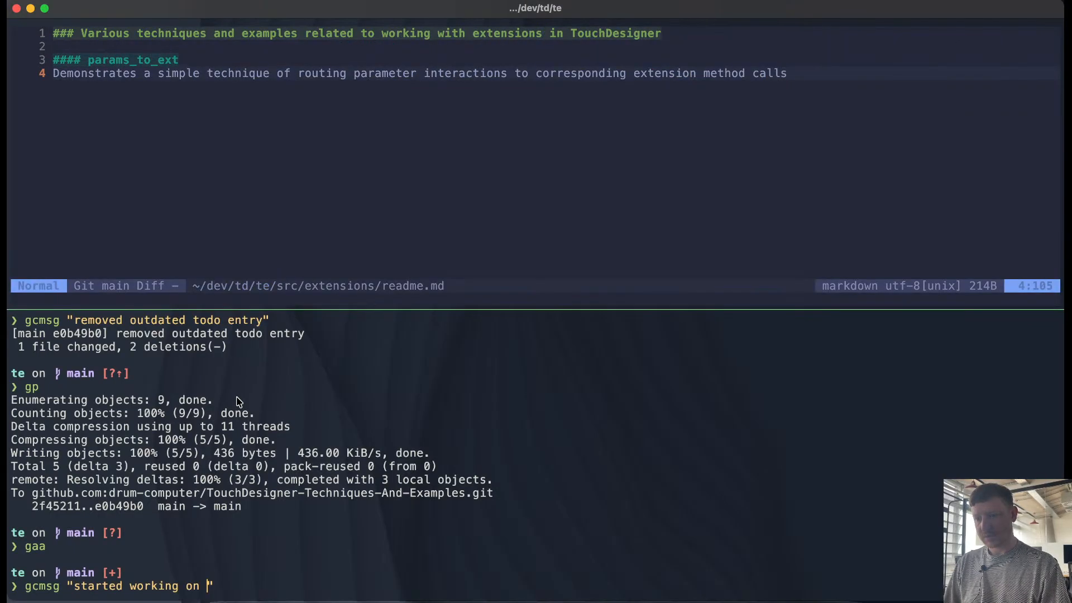
text(params)
text(_to_ext ex)
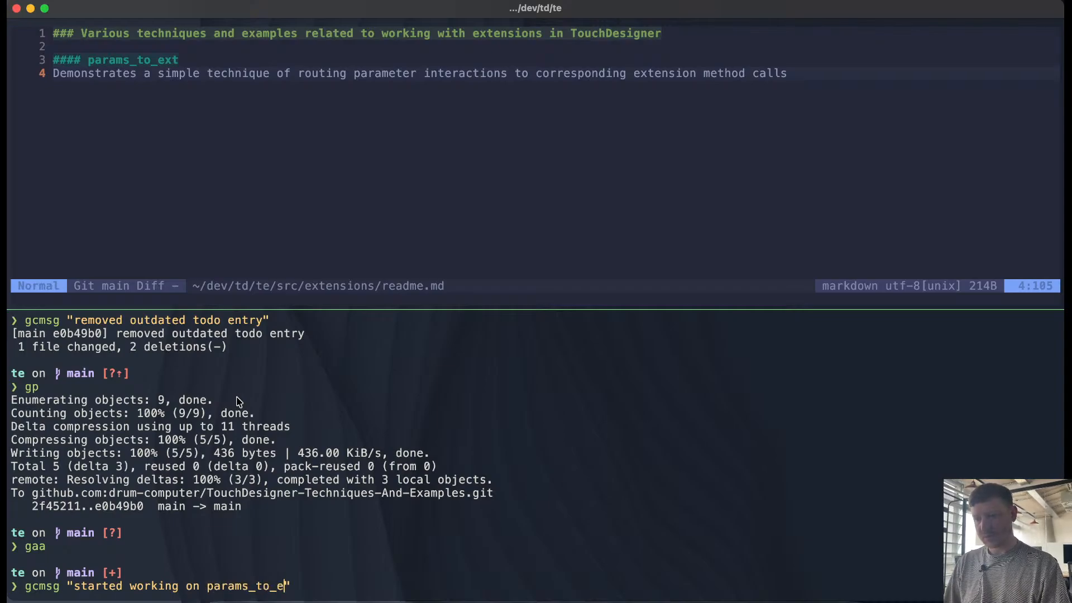
text(ample)
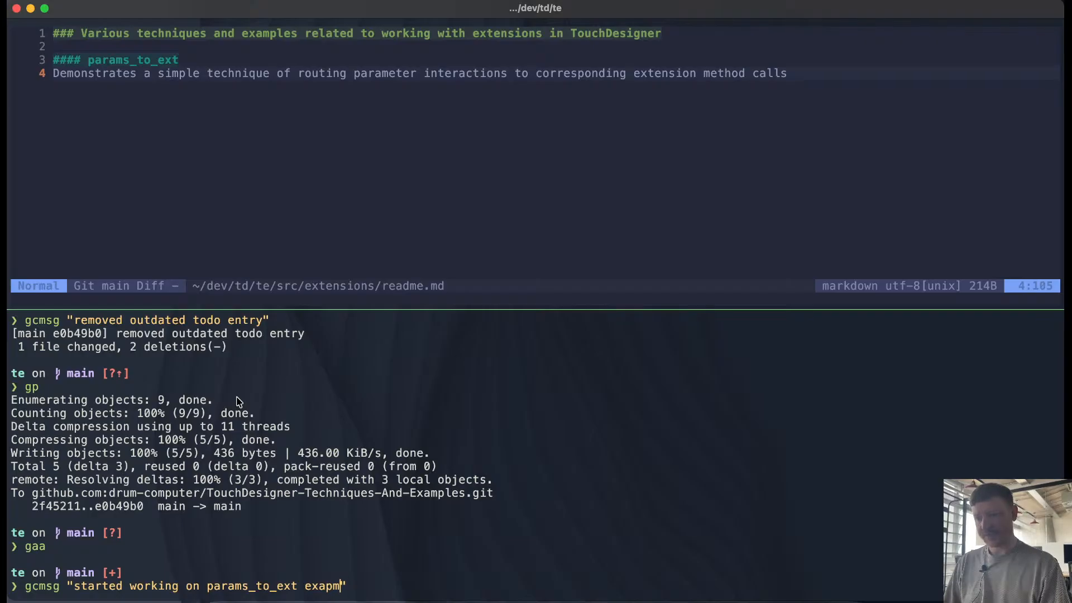
key(BackSpace)
text(le)
key(Return)
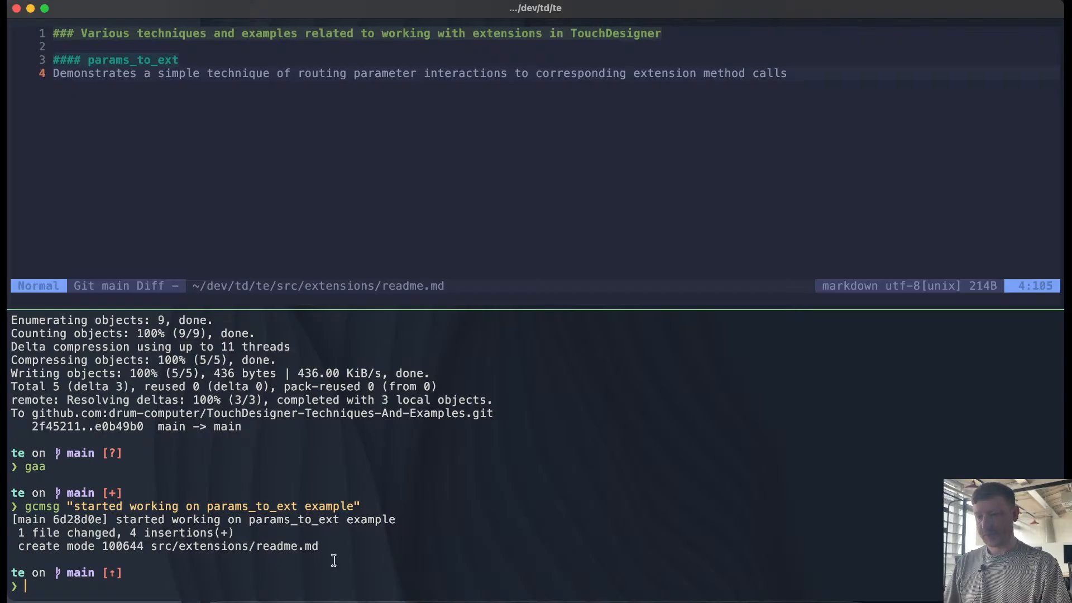
Step: Switch to TouchDesigner, close the crossfader project and start TouchDesigner again with a new project
click(429, 596)
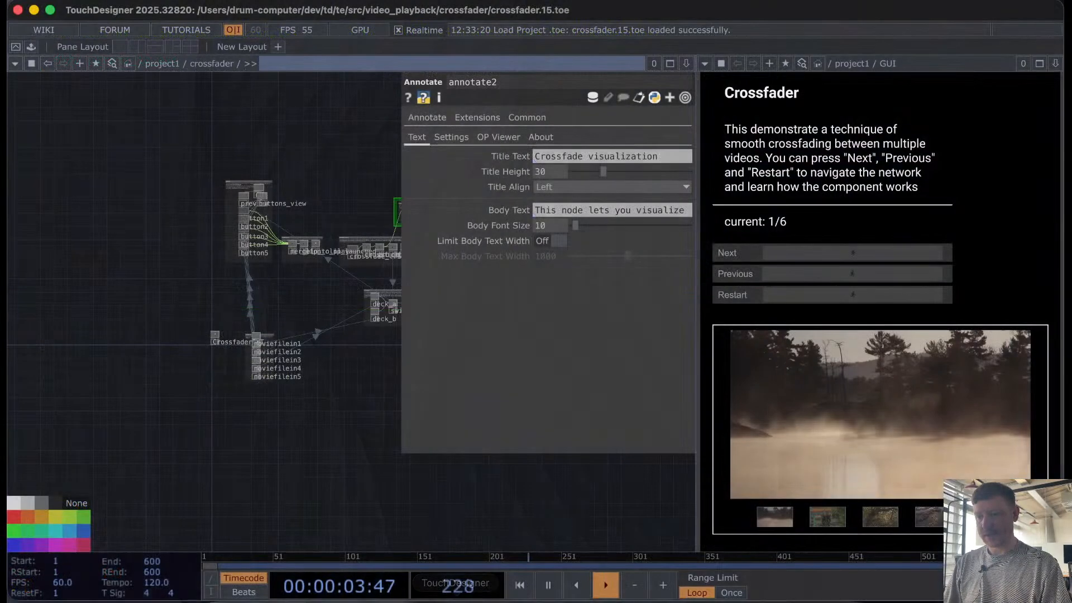
click(19, 10)
click(184, 188)
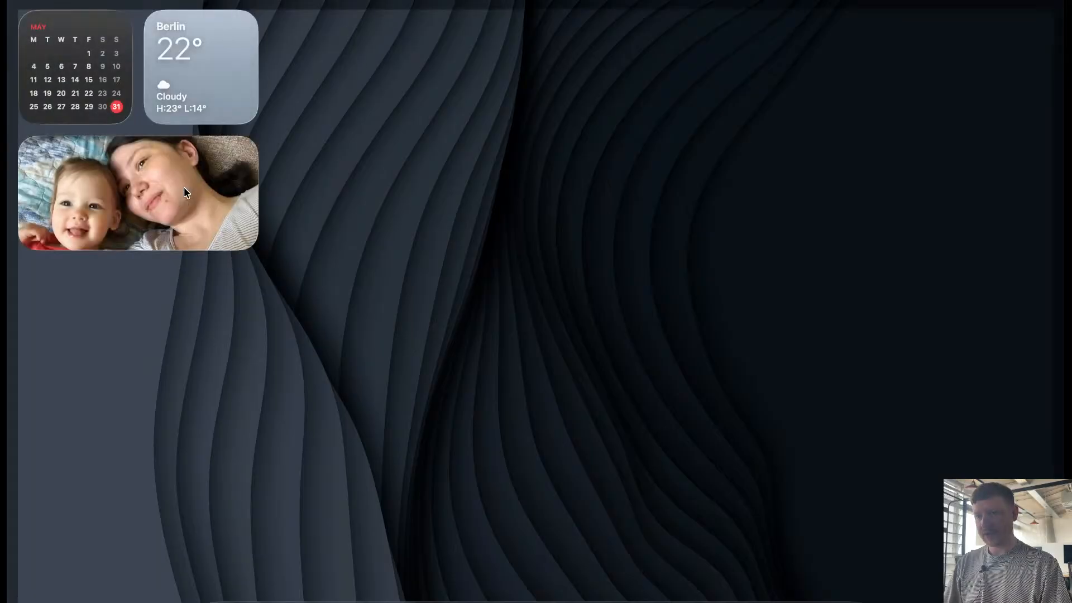
click(421, 296)
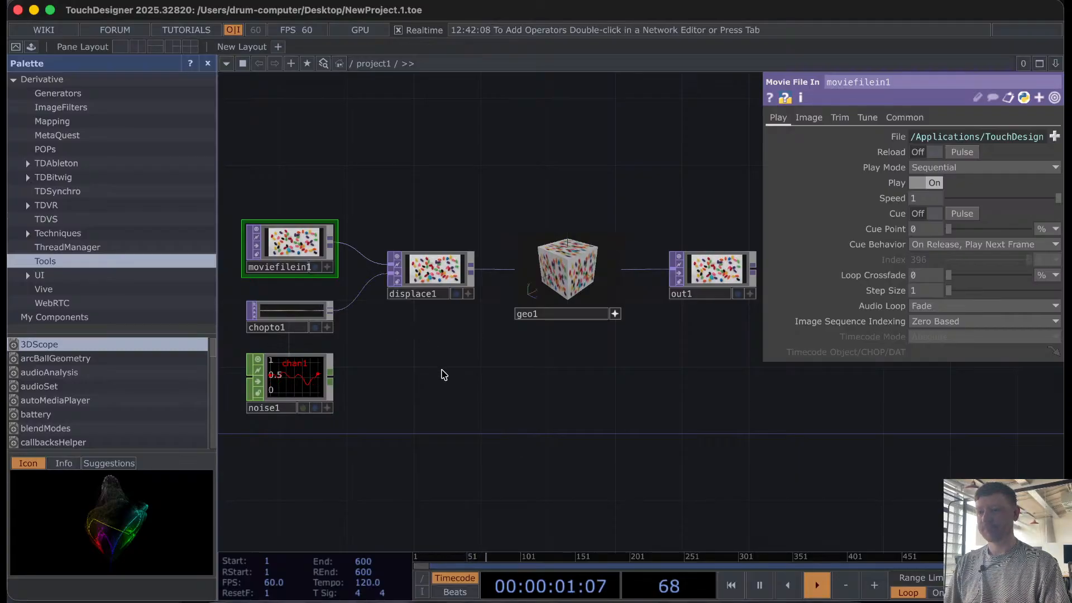
Step: Delete all default operators from project1 and close the Palette
key(super+a)
key(Delete)
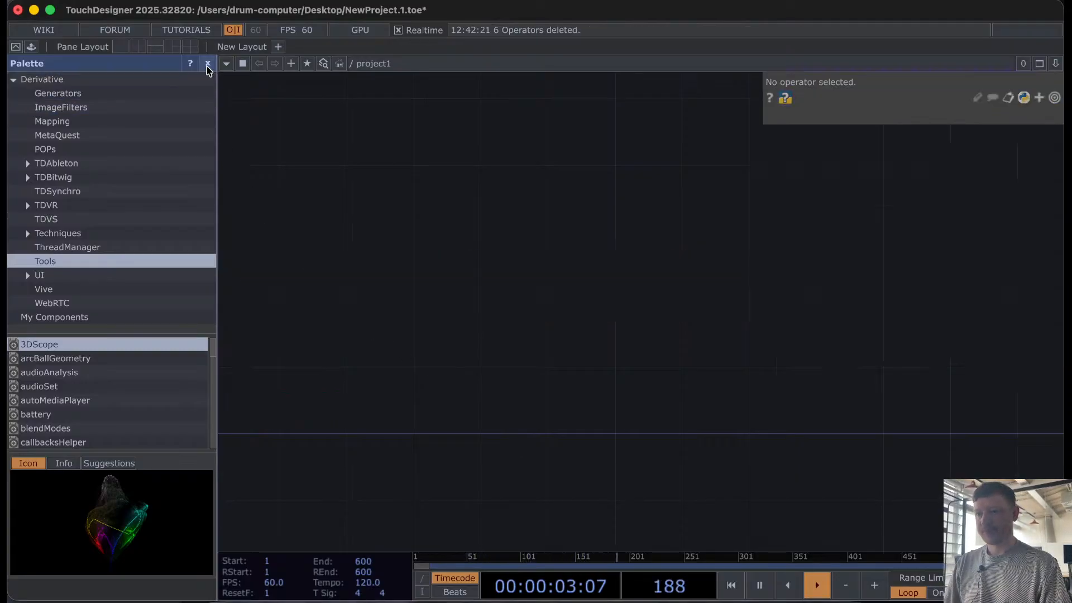
click(208, 65)
Step: Add a Base COMP to the empty project1 network
drag(326, 209, 539, 107)
drag(401, 222, 430, 283)
key(Tab)
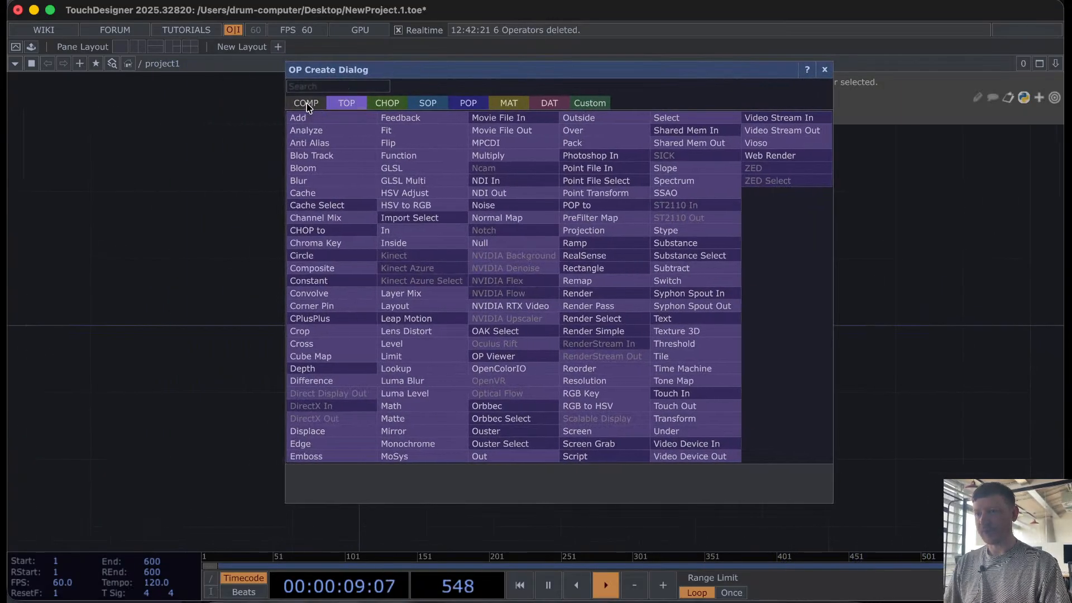
click(306, 103)
click(530, 130)
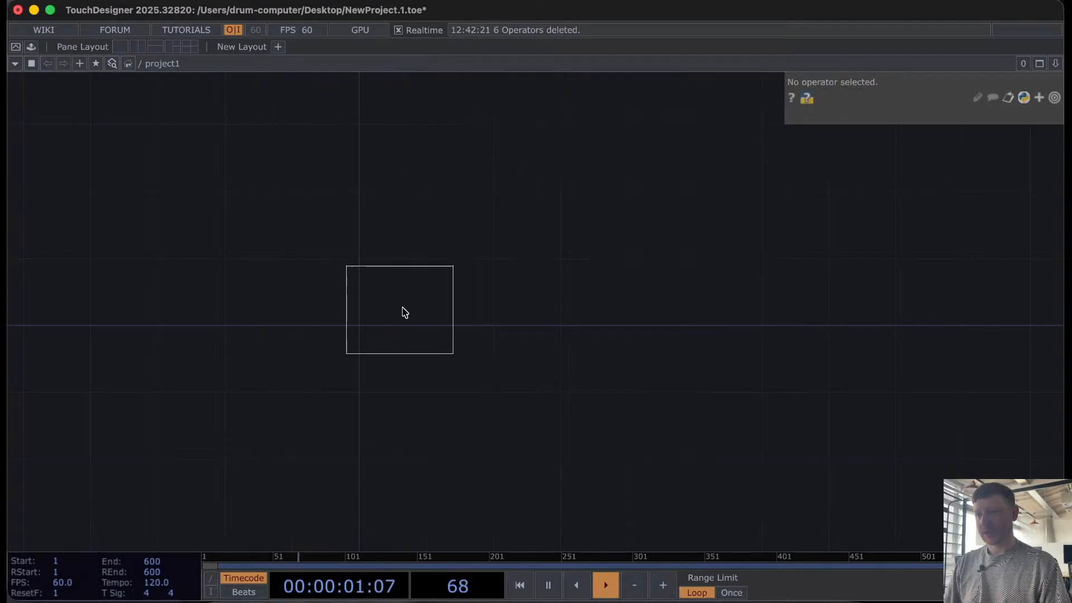
click(419, 287)
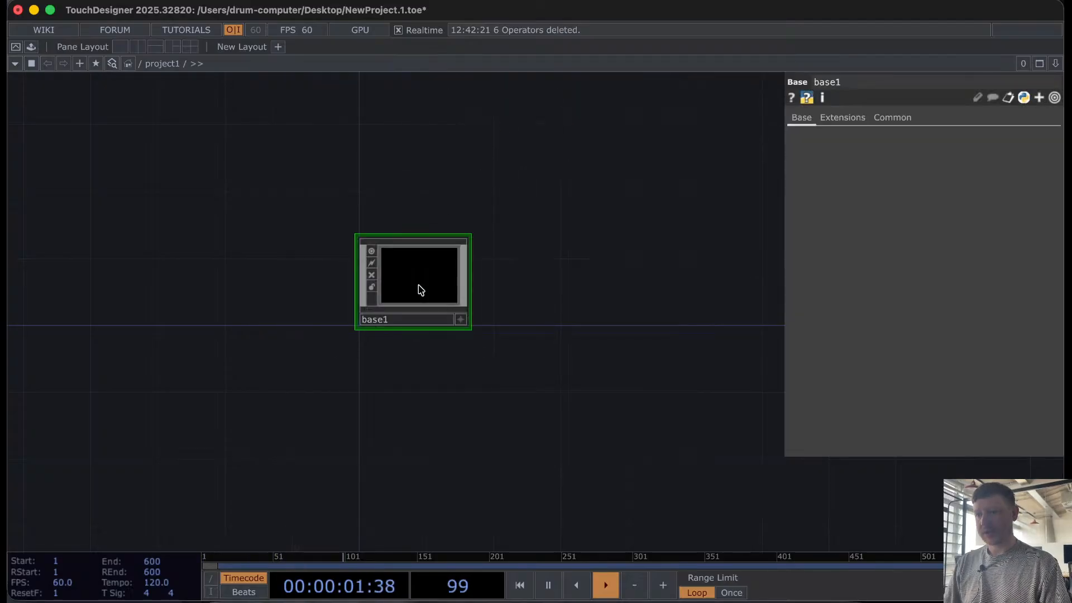
Step: Rename the Base COMP in project1 as params_to_ext
click(411, 319)
text(cus)
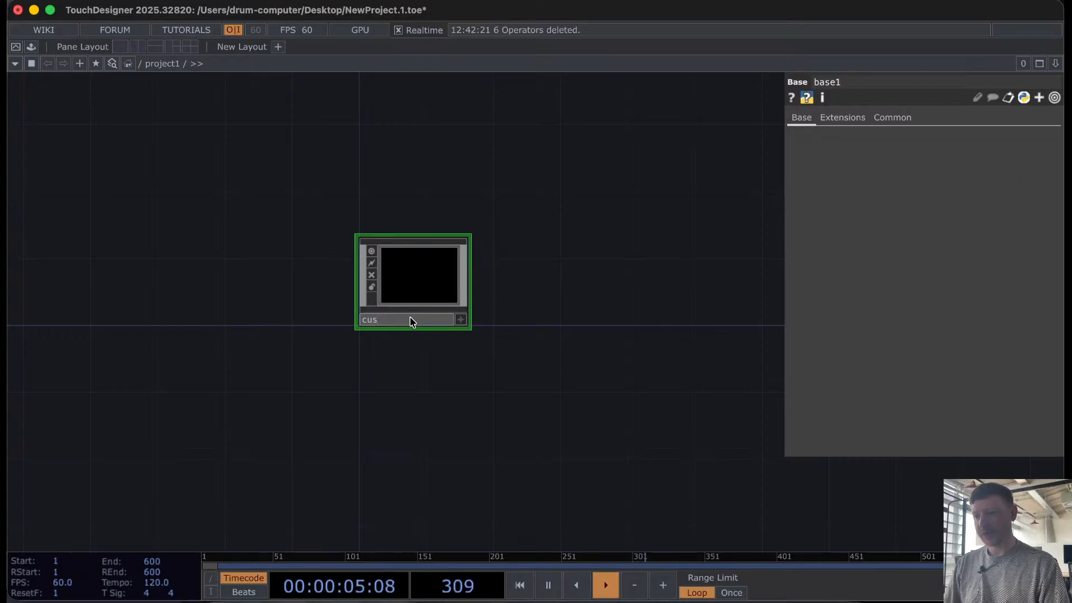
text(tom)
key(BackSpace)
key(BackSpace)
key(BackSpace)
key(BackSpace)
key(BackSpace)
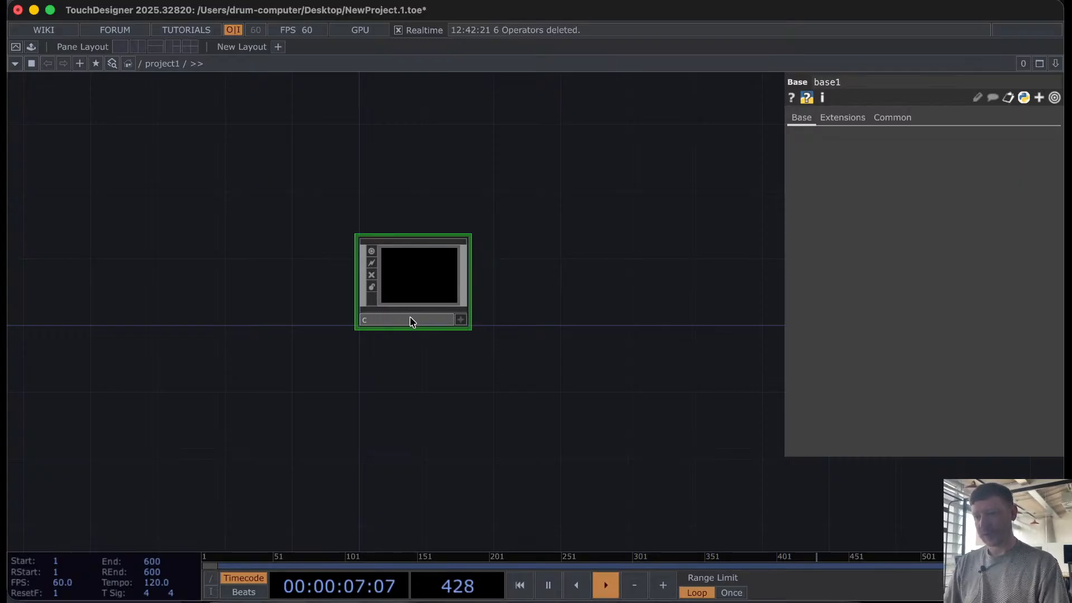
text(params_to_text)
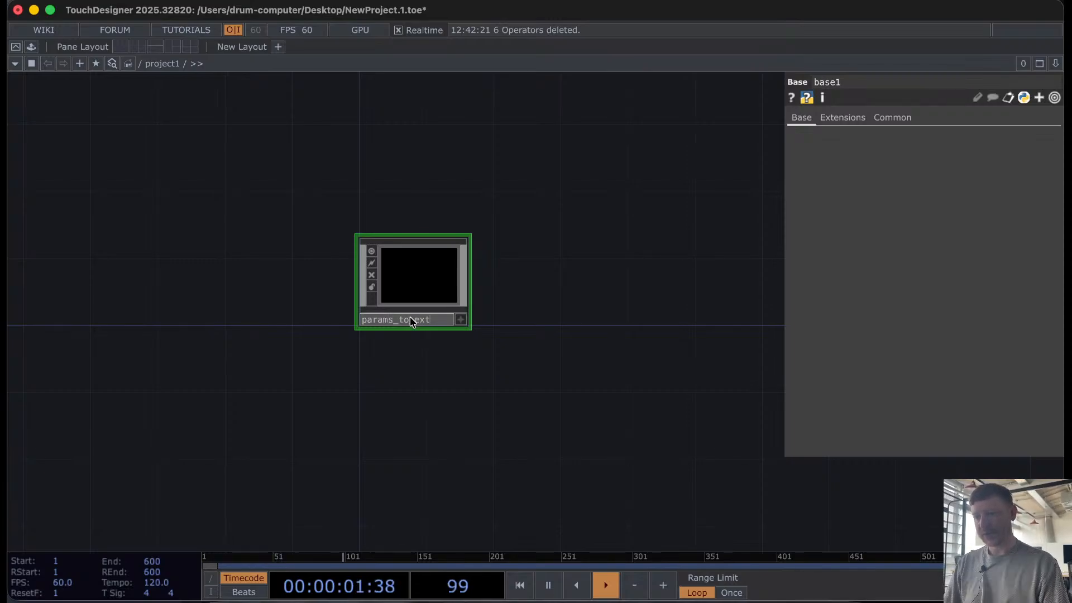
click(445, 367)
Step: Enter the params_to_ext component and add a Base COMP inside its network
key(i)
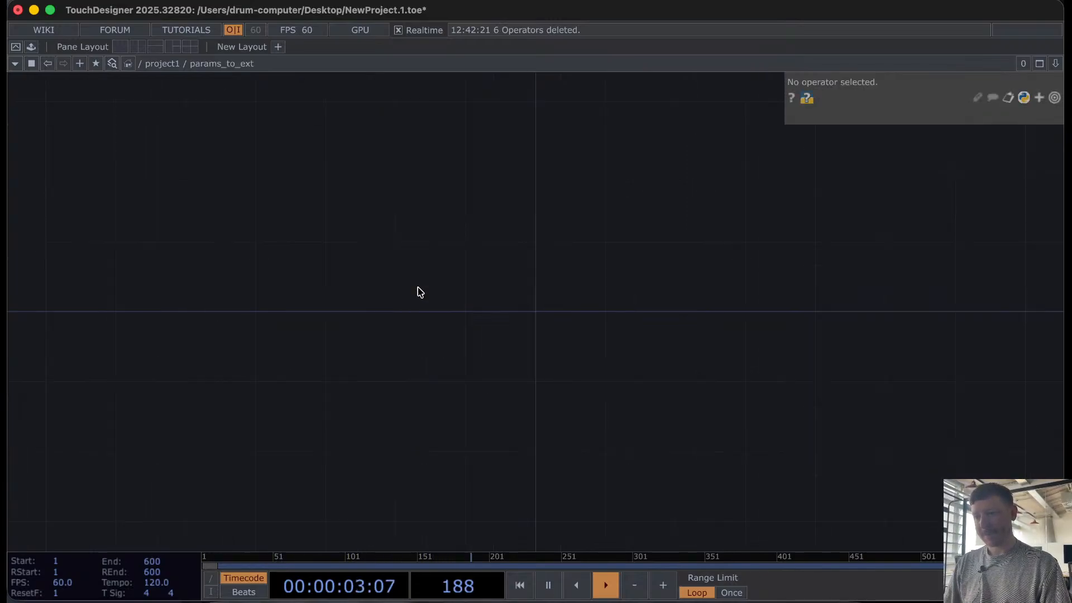
drag(522, 292, 333, 284)
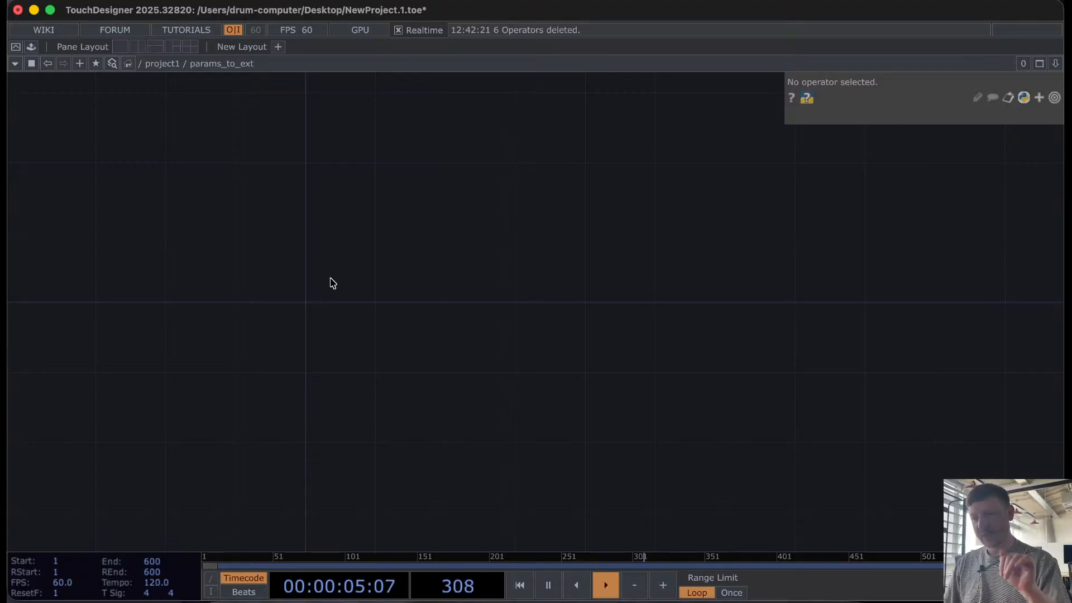
key(Tab)
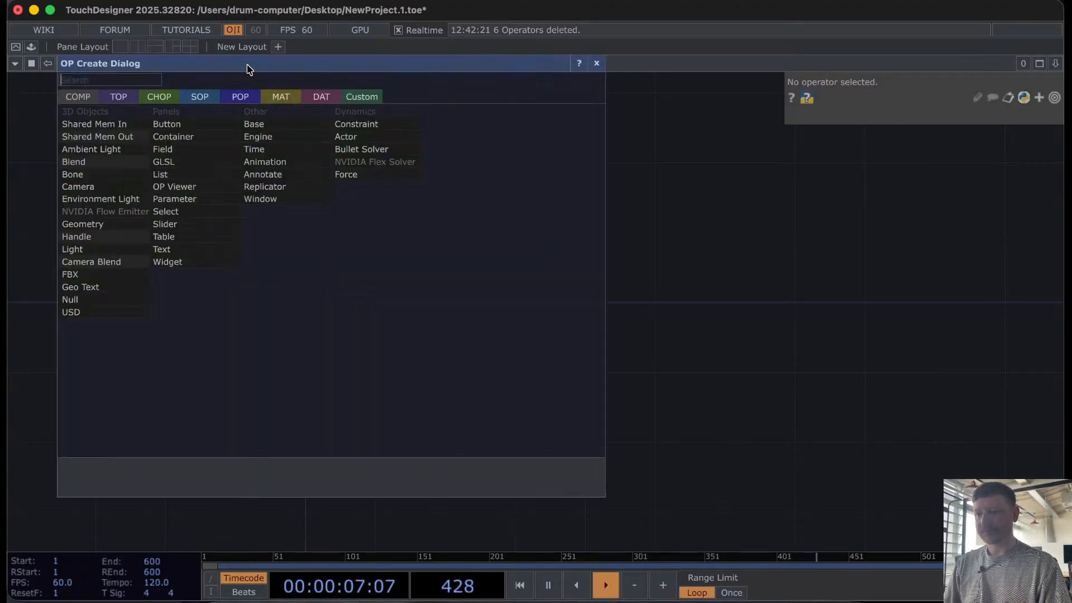
click(307, 124)
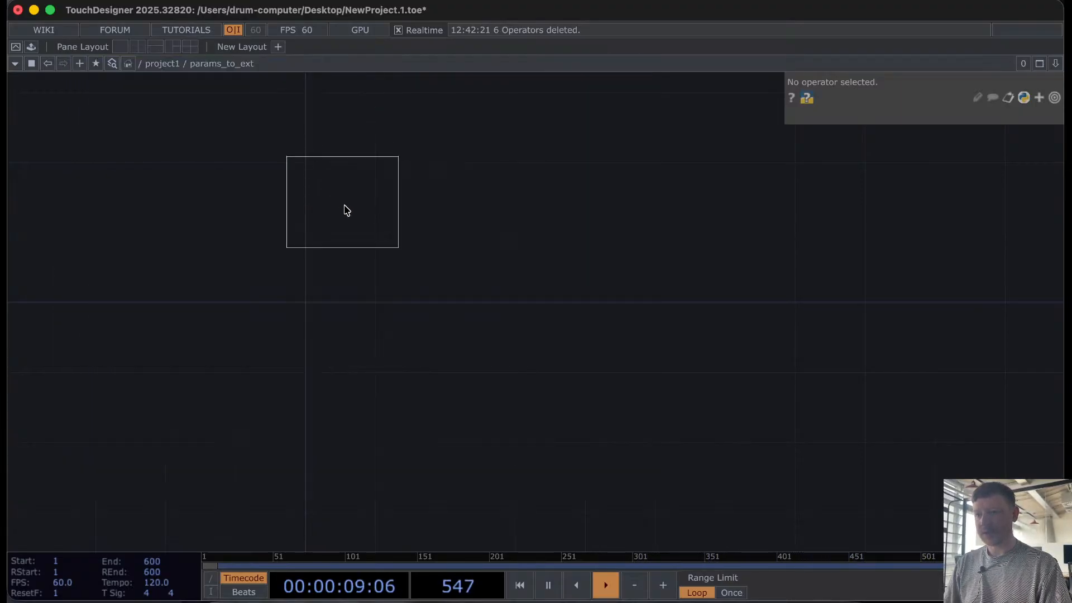
click(364, 250)
scroll(349, 295, up, 2)
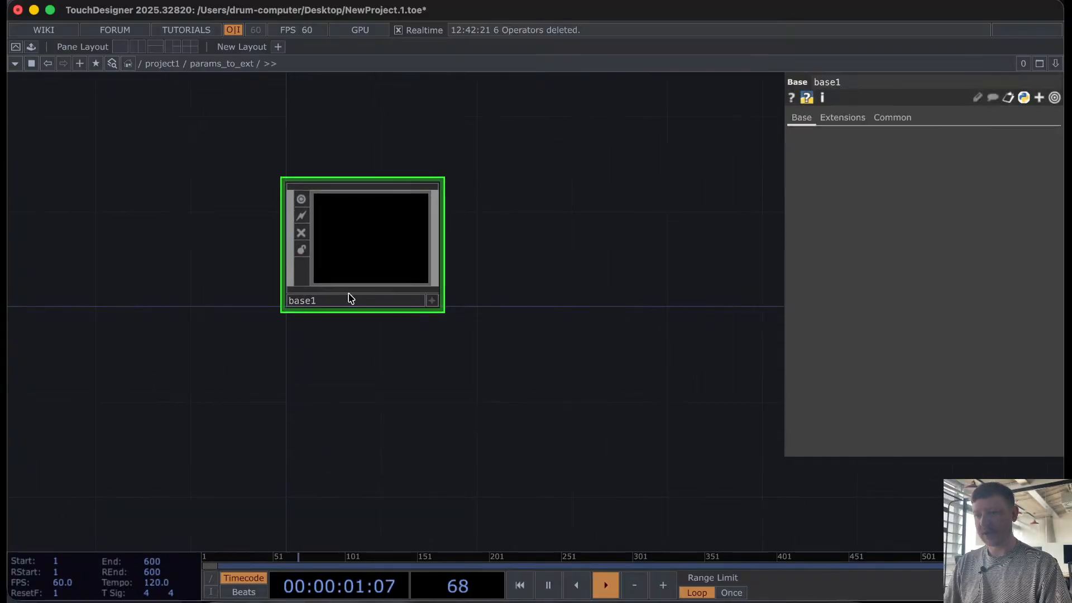
Step: Rename the Base COMP inside params_to_ext as custom_base
click(335, 304)
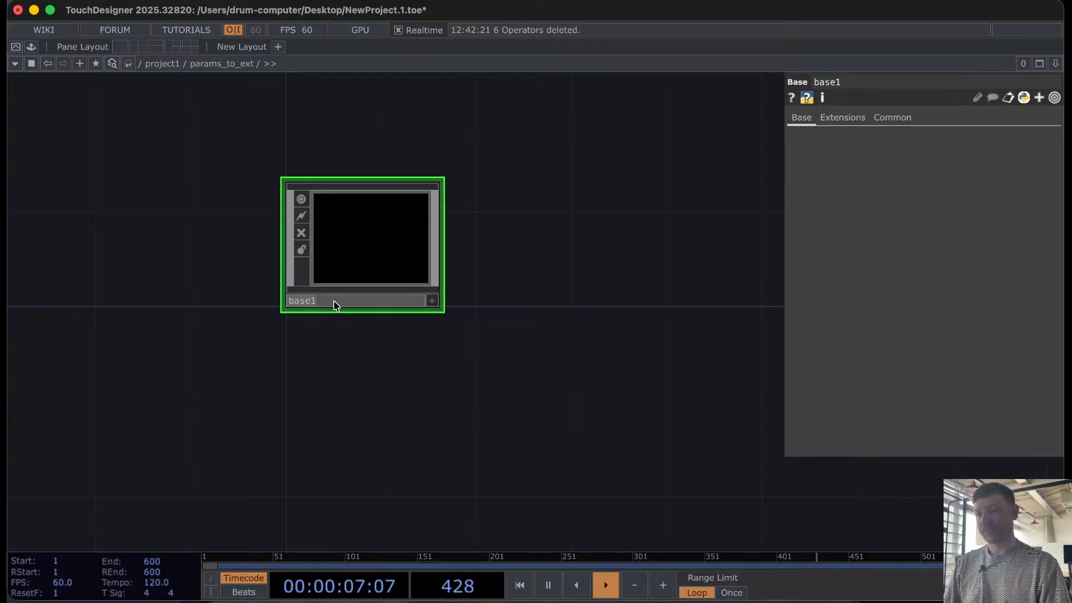
text(curs)
key(BackSpace)
key(BackSpace)
text(stom)
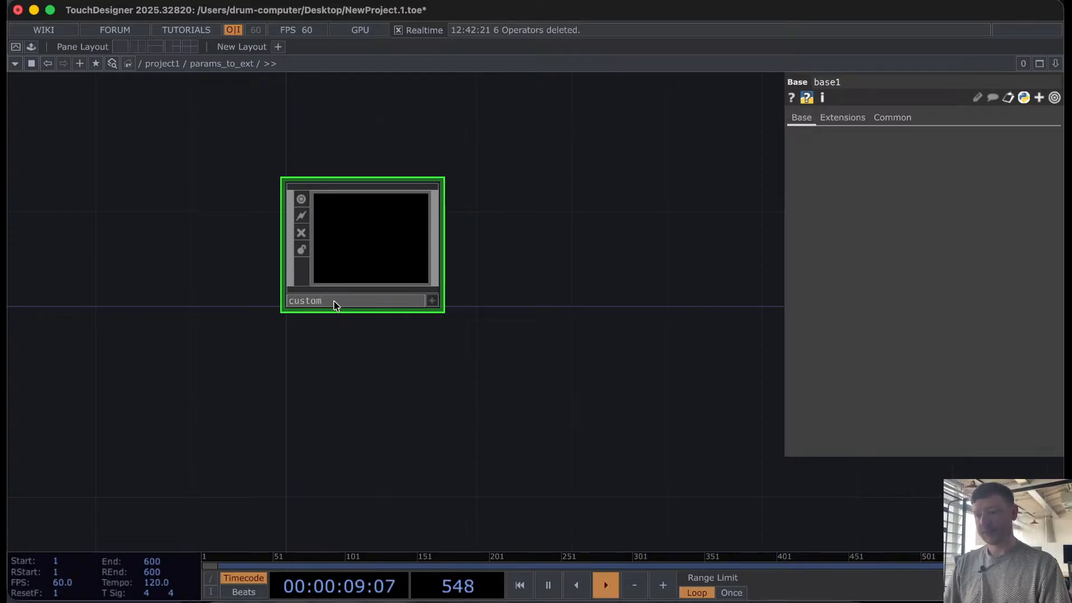
text(_base)
key(Return)
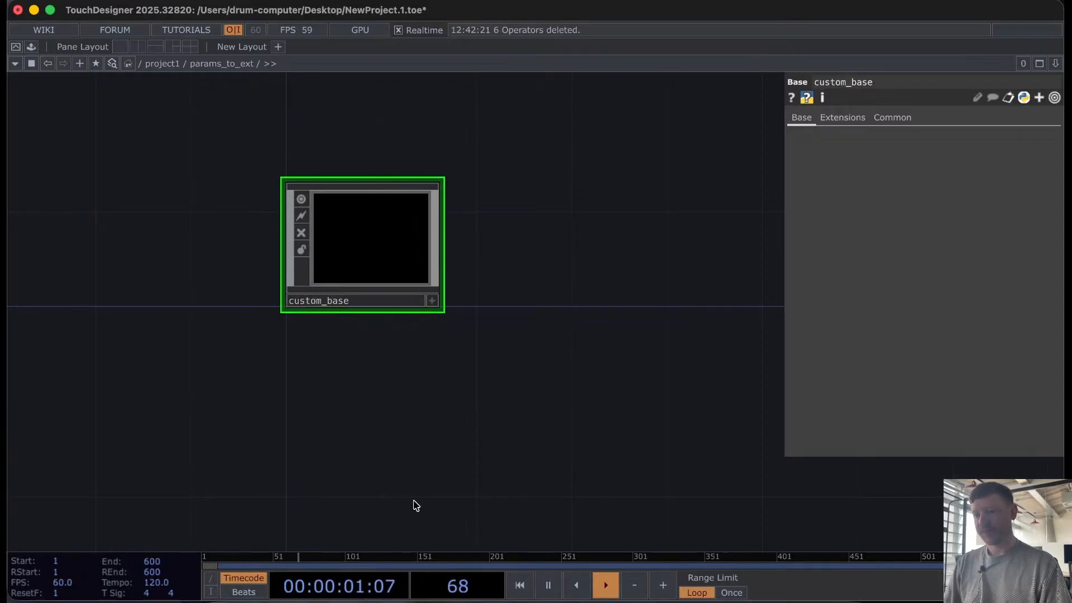
drag(413, 502, 326, 396)
drag(394, 253, 402, 295)
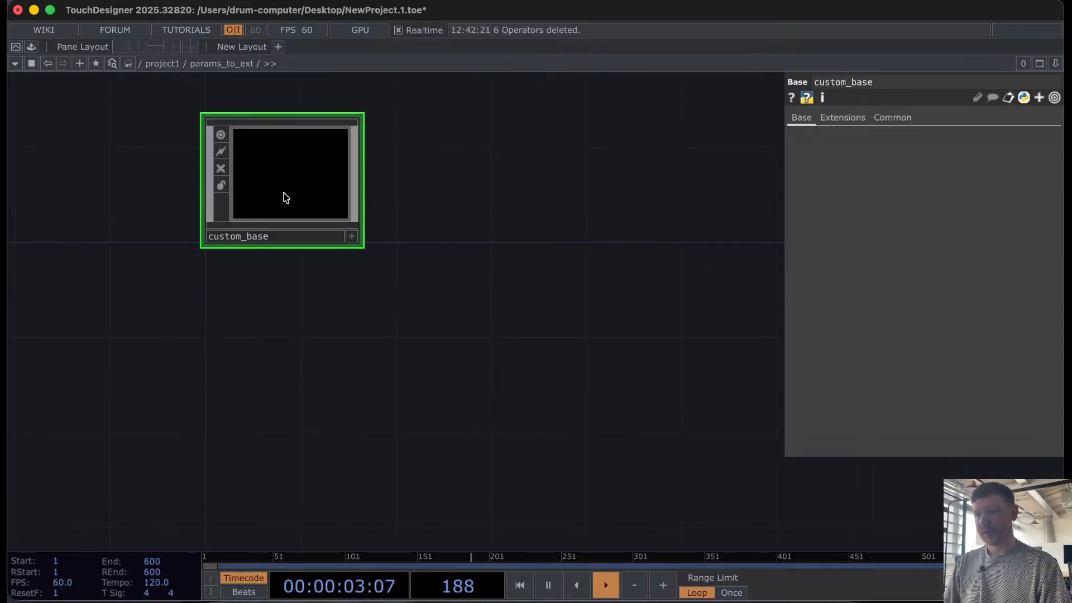
drag(283, 314, 383, 326)
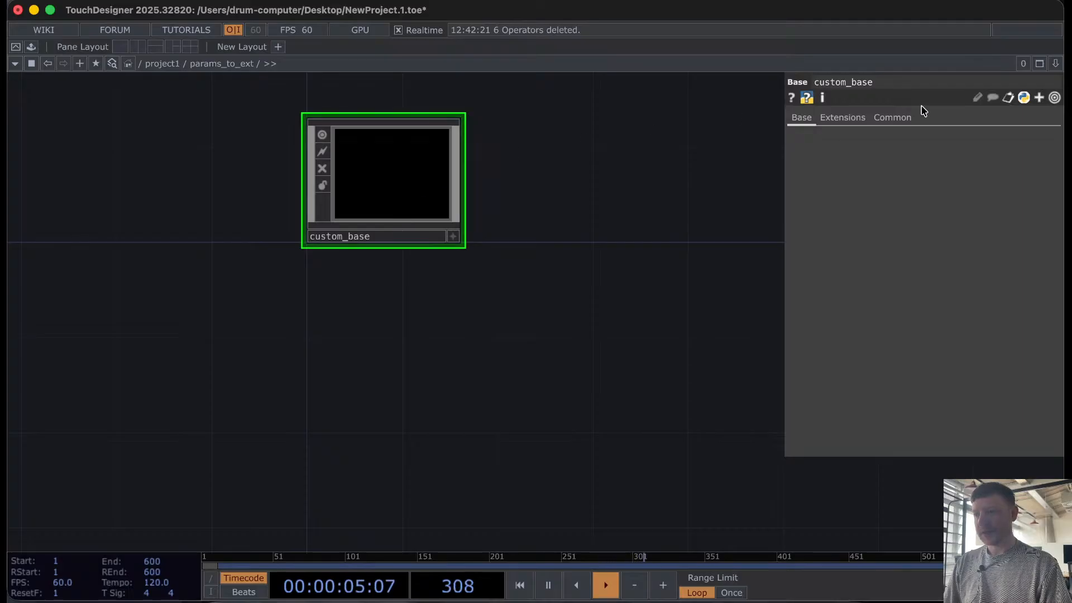
click(846, 118)
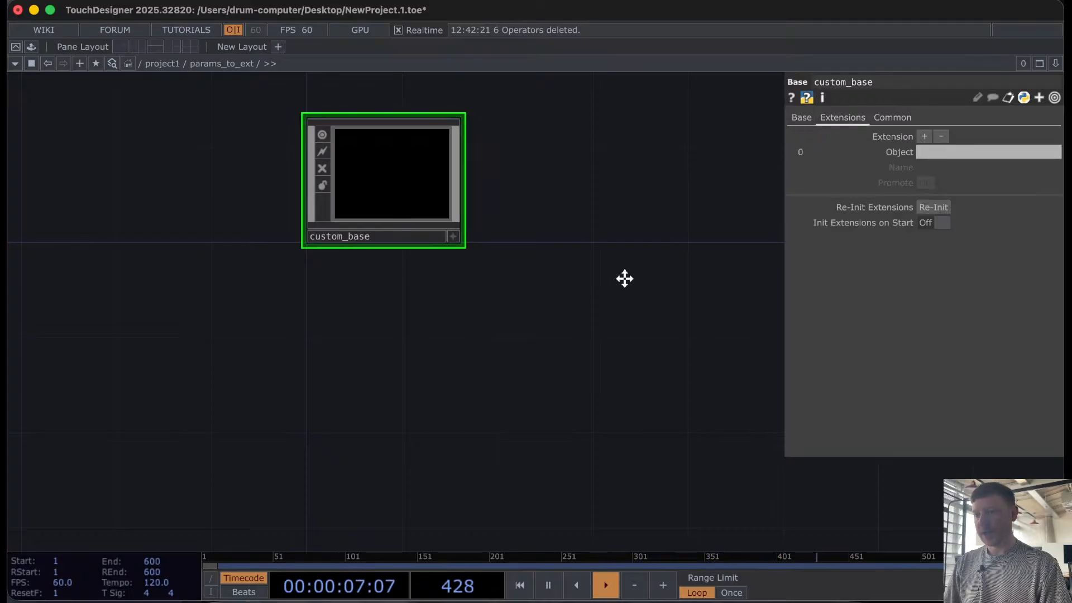
drag(595, 279, 546, 278)
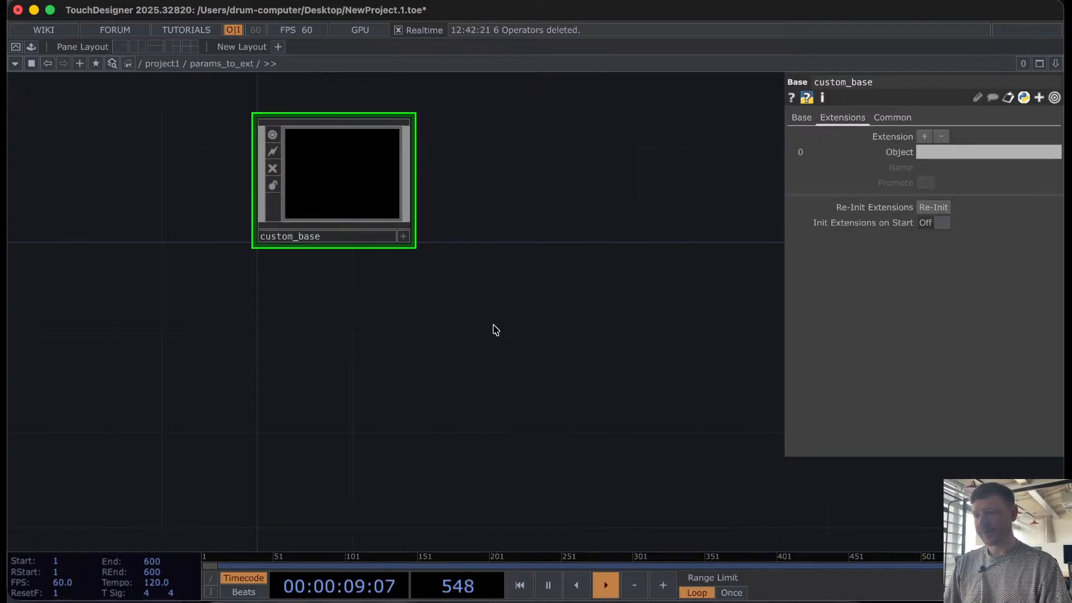
drag(496, 330, 378, 320)
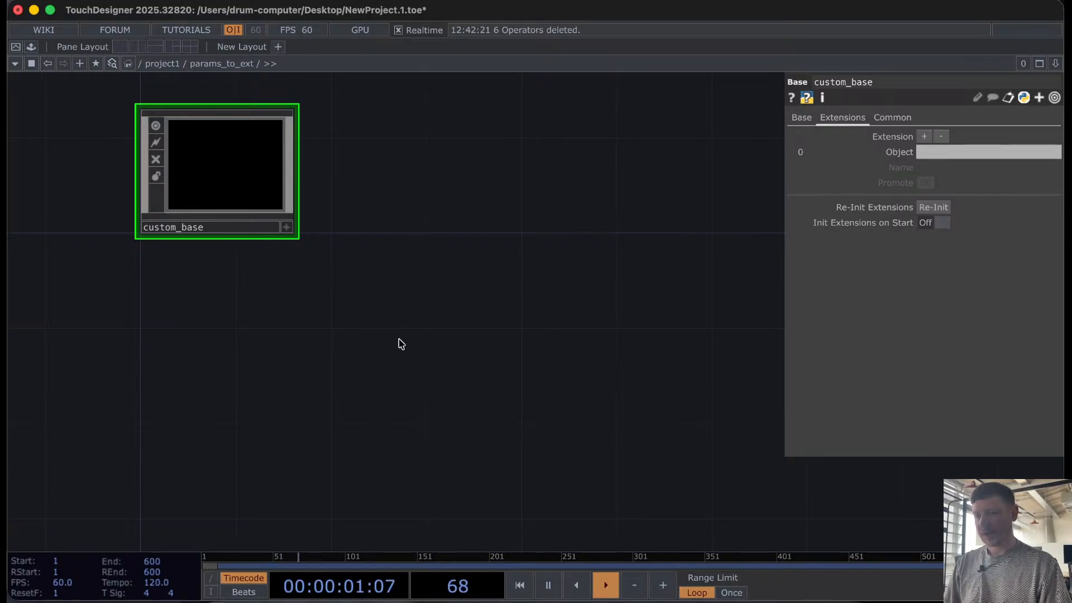
Step: Open the Component Editor for custom_base and add a custom parameter page named Parameters
right_click(220, 178)
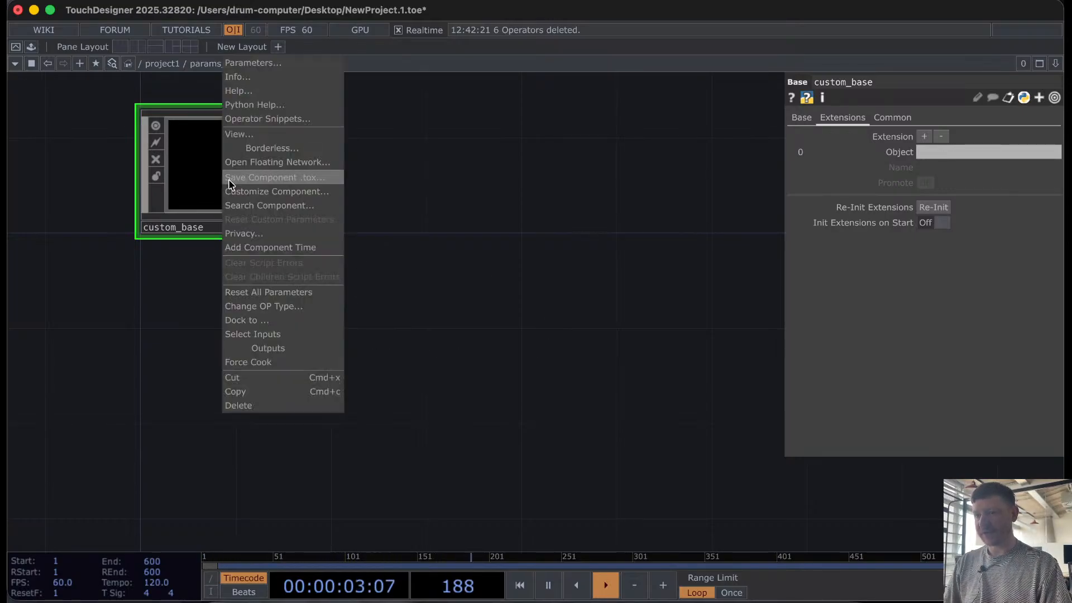
click(235, 193)
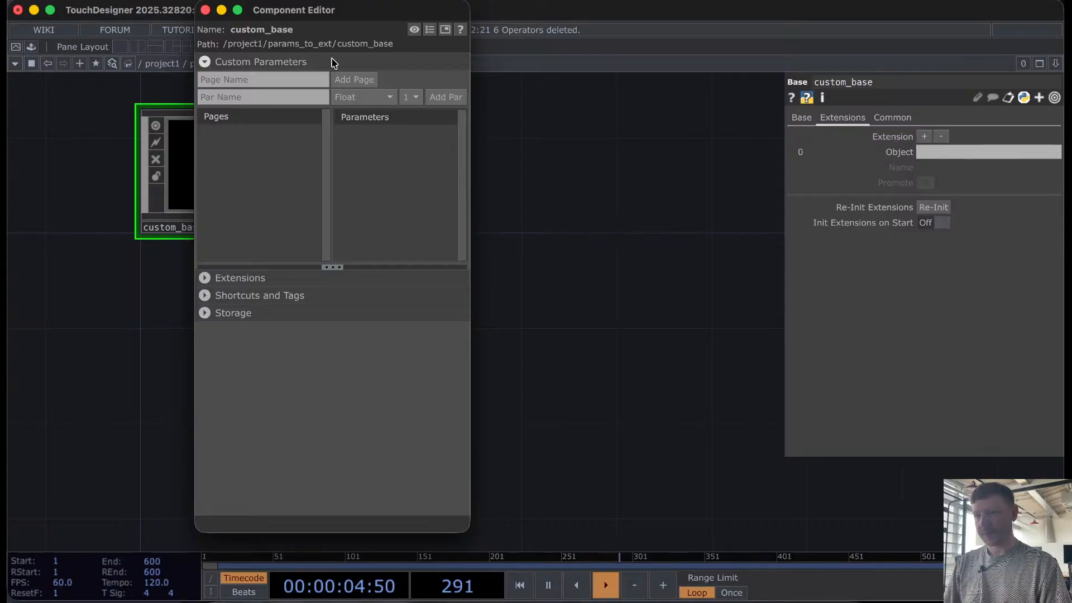
click(266, 80)
text(Paramete)
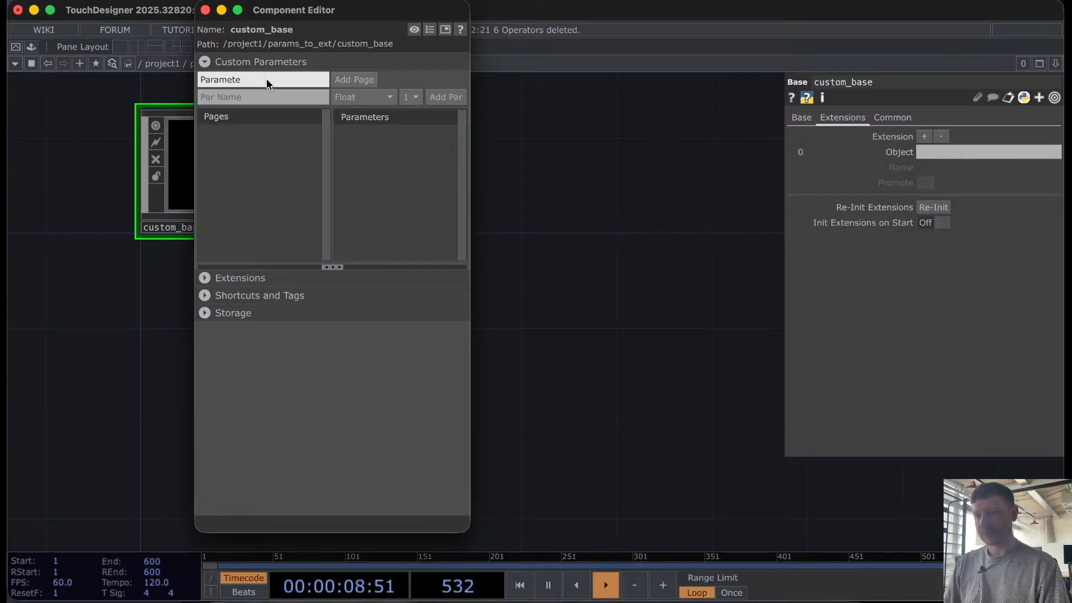
text(rs)
click(343, 79)
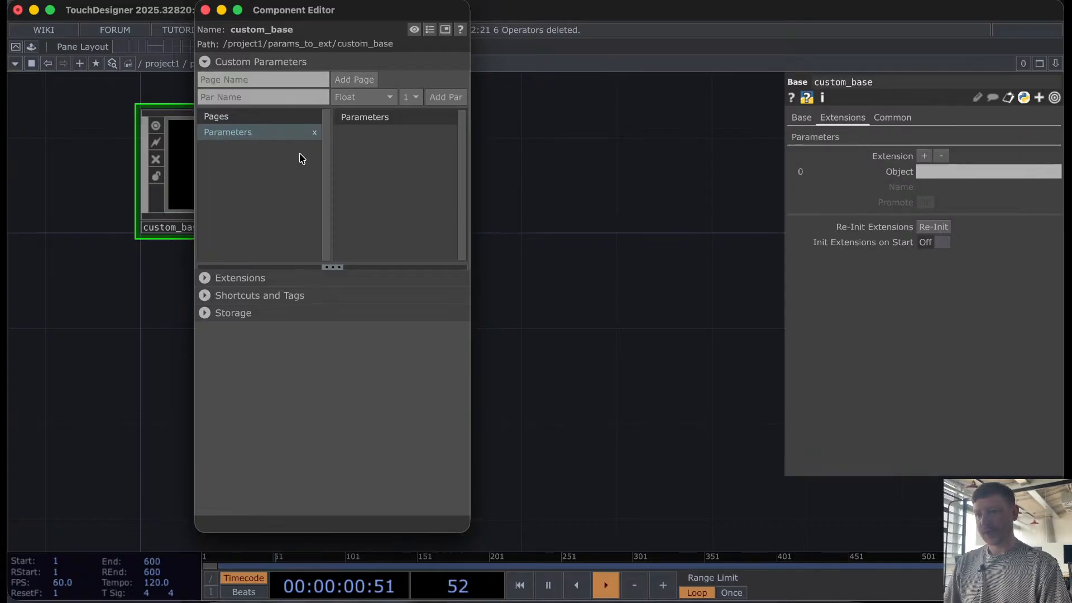
Step: Add a Pulse parameter to the Parameters page and set its parameter name to Activate
click(345, 97)
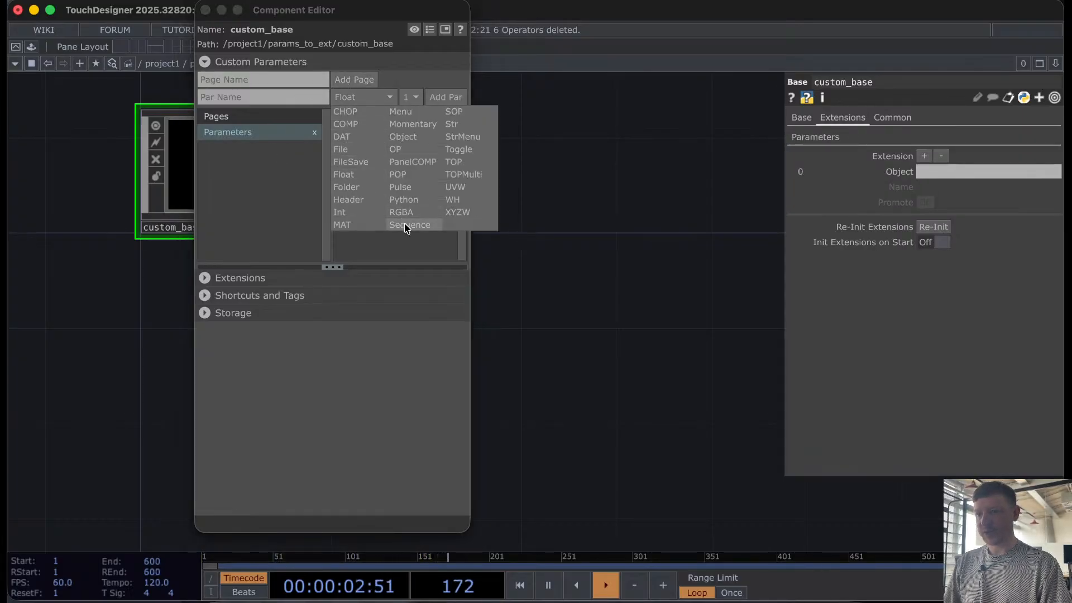
click(401, 186)
click(447, 97)
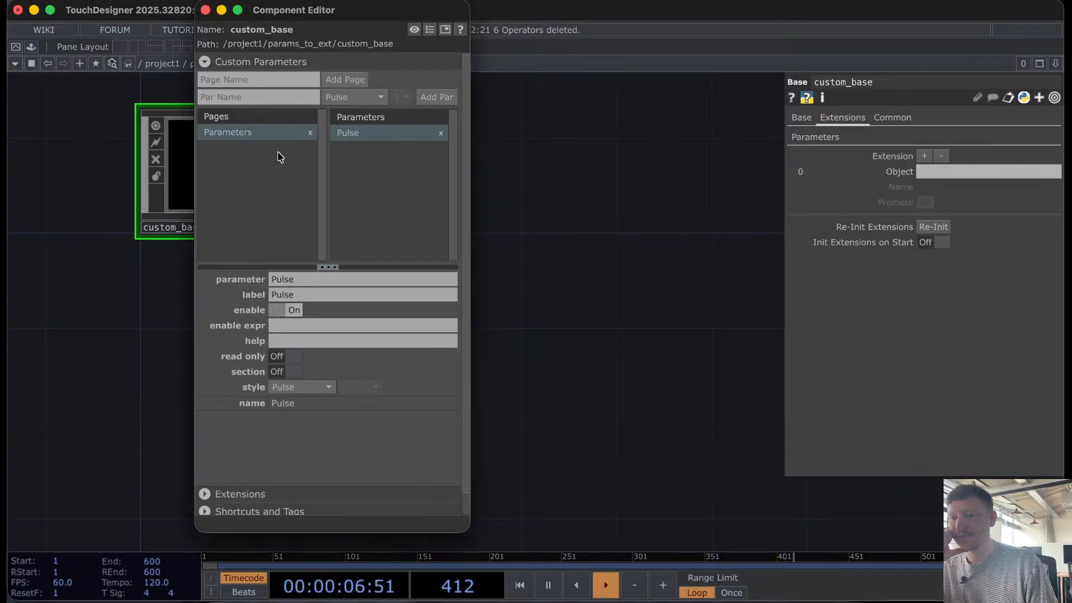
click(312, 277)
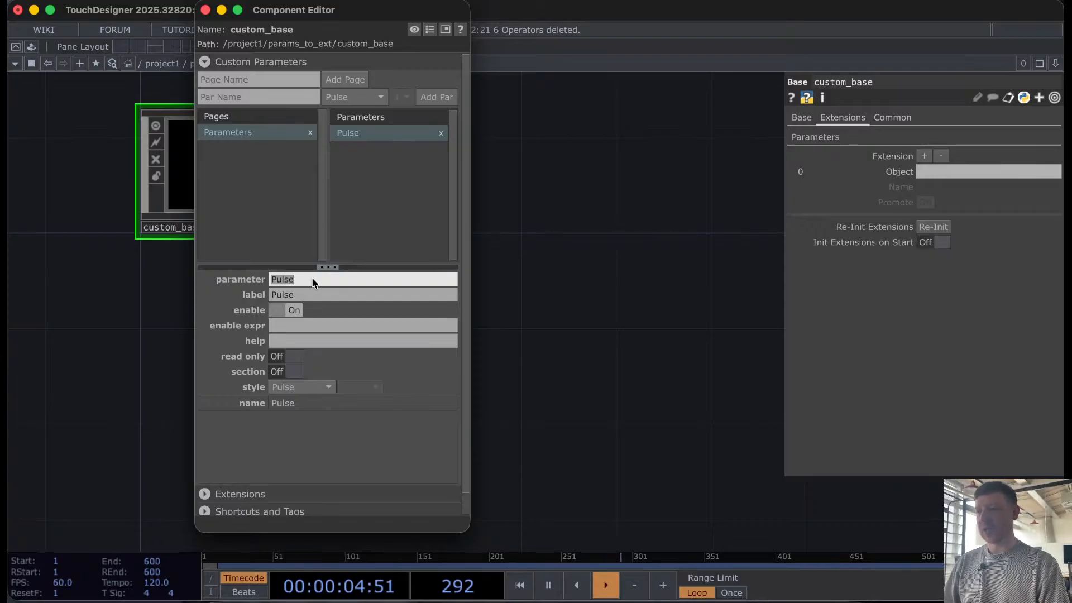
text(Ac)
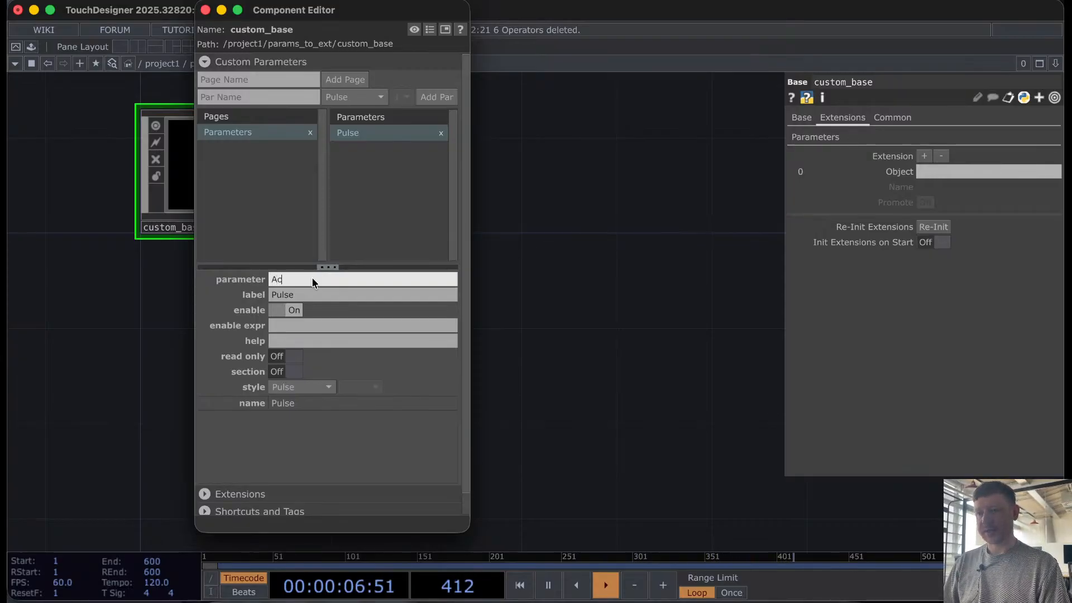
text(tivate)
key(Return)
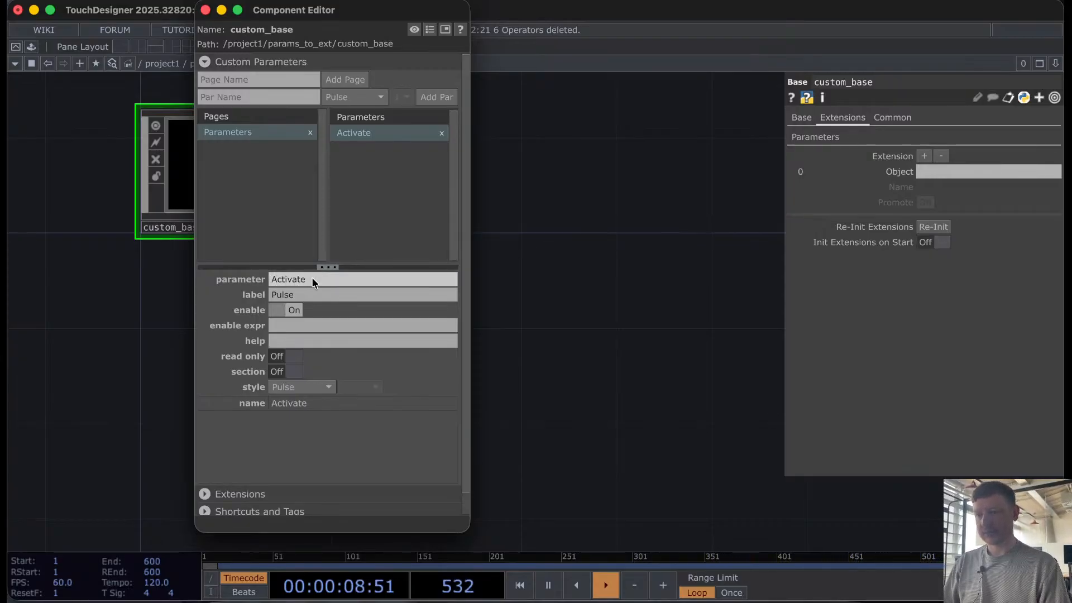
Step: Add an Int parameter named Value to custom_base and try its slider on the component's Parameters page
click(341, 99)
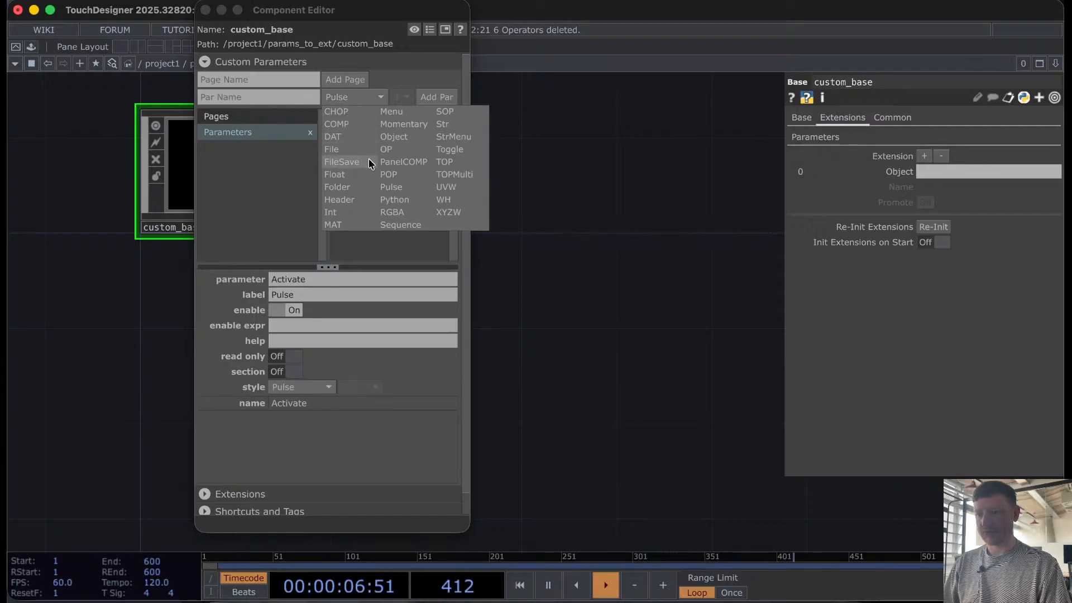
click(352, 212)
click(292, 98)
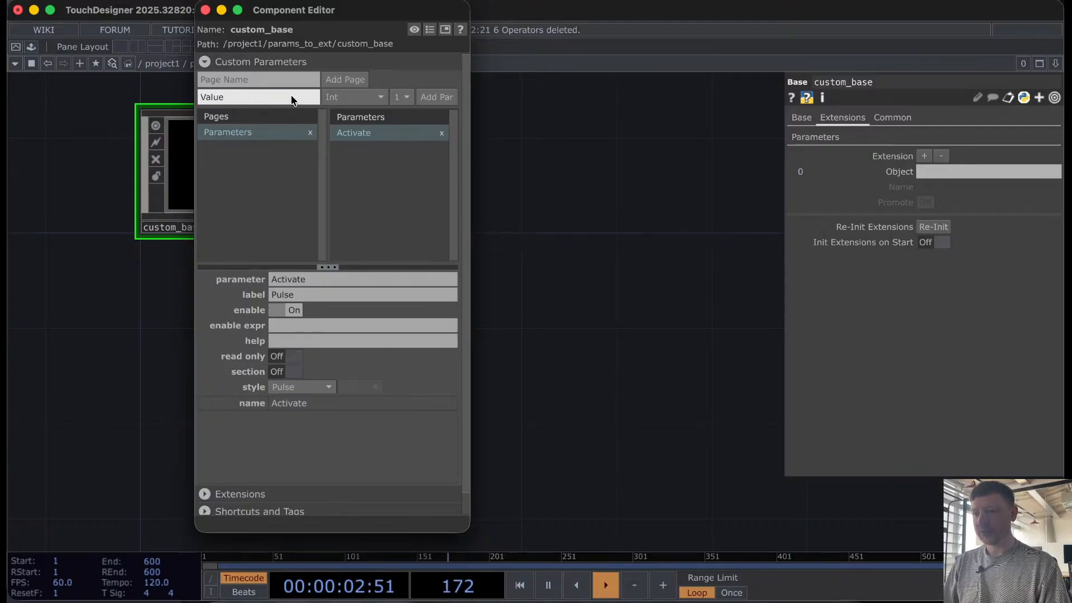
click(427, 101)
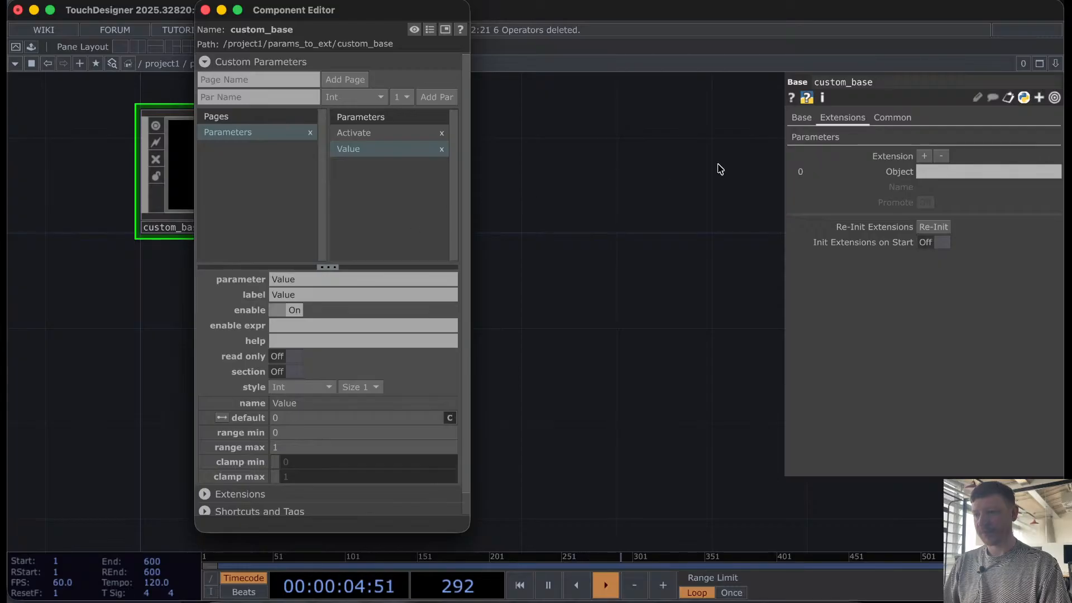
click(800, 140)
drag(978, 173, 930, 170)
Step: Add a Str parameter called Name to the Parameters page of custom_base
click(362, 98)
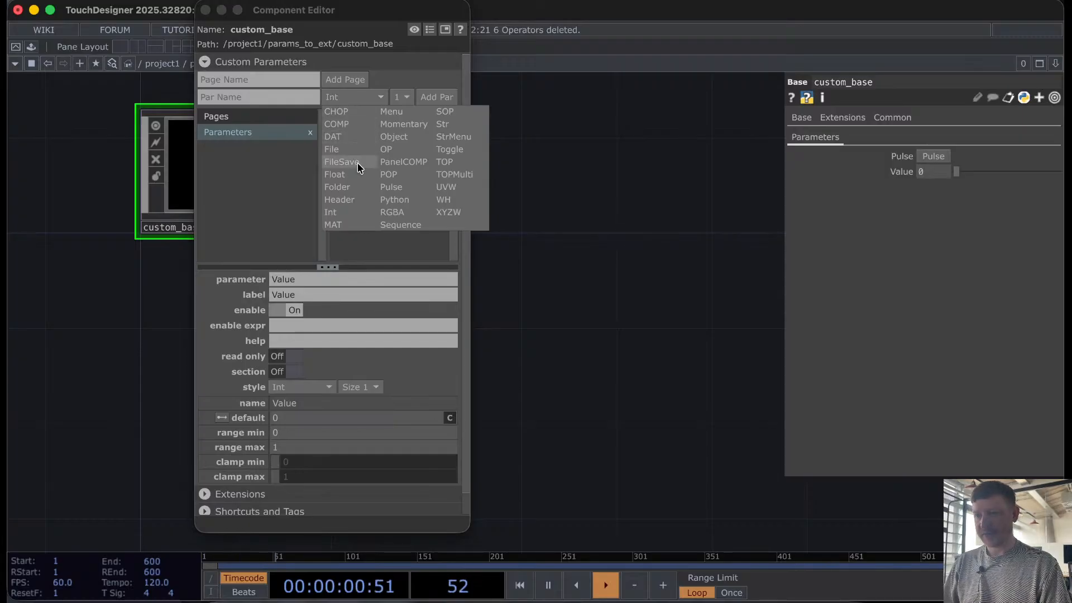
click(443, 124)
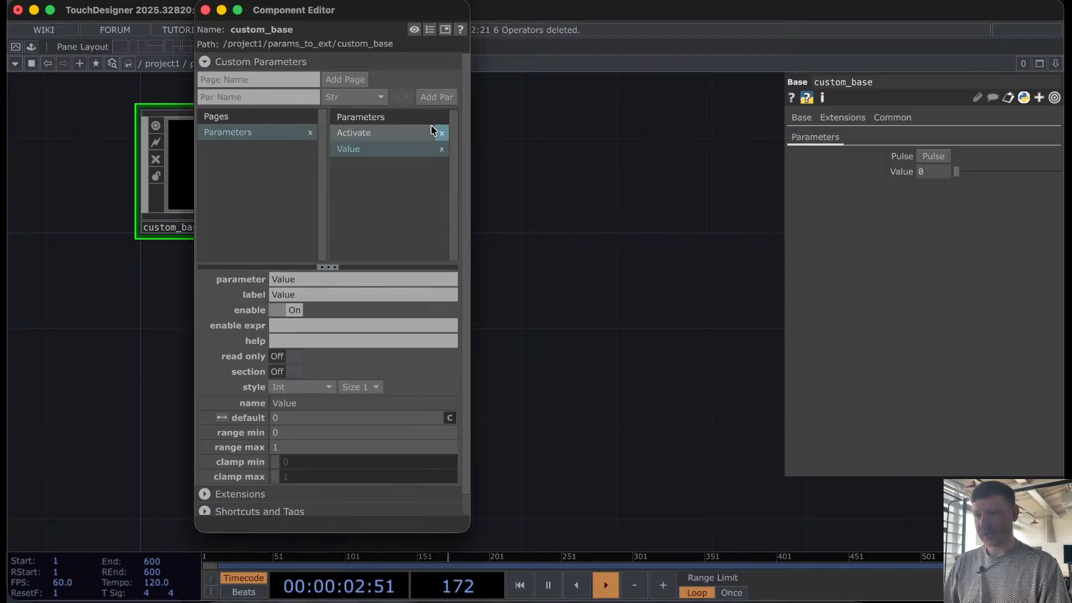
click(266, 98)
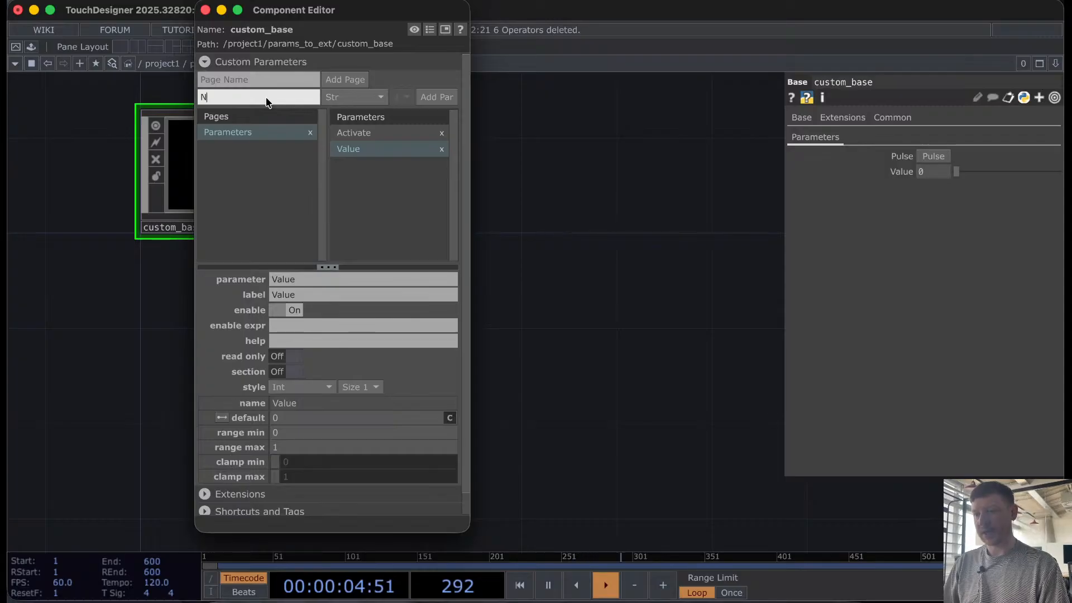
click(433, 97)
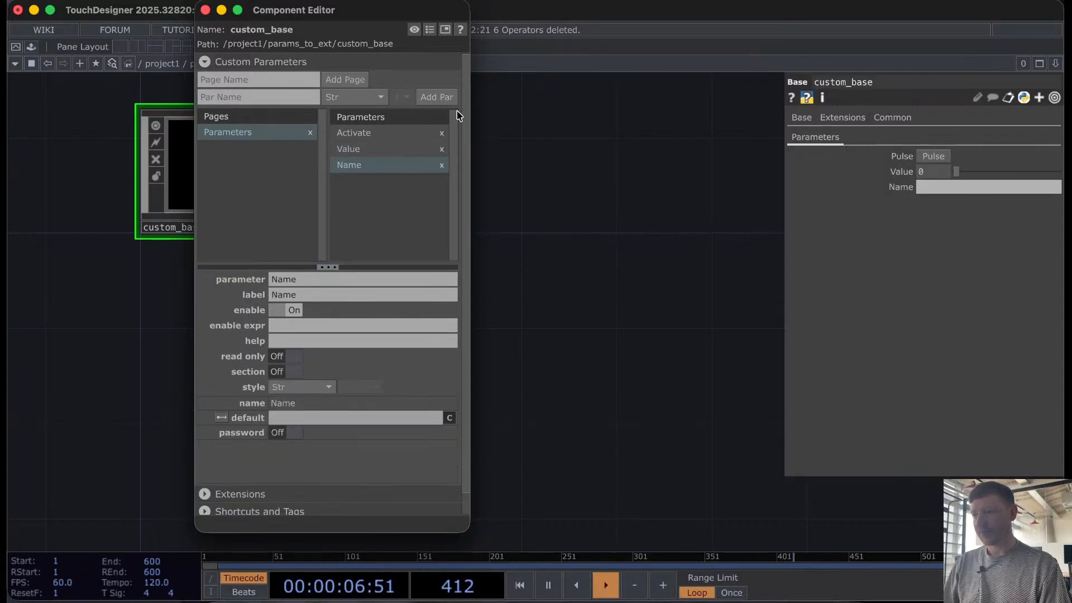
Step: Add a Menu parameter named Options to the Parameters page and check its list of choices on the component
click(341, 99)
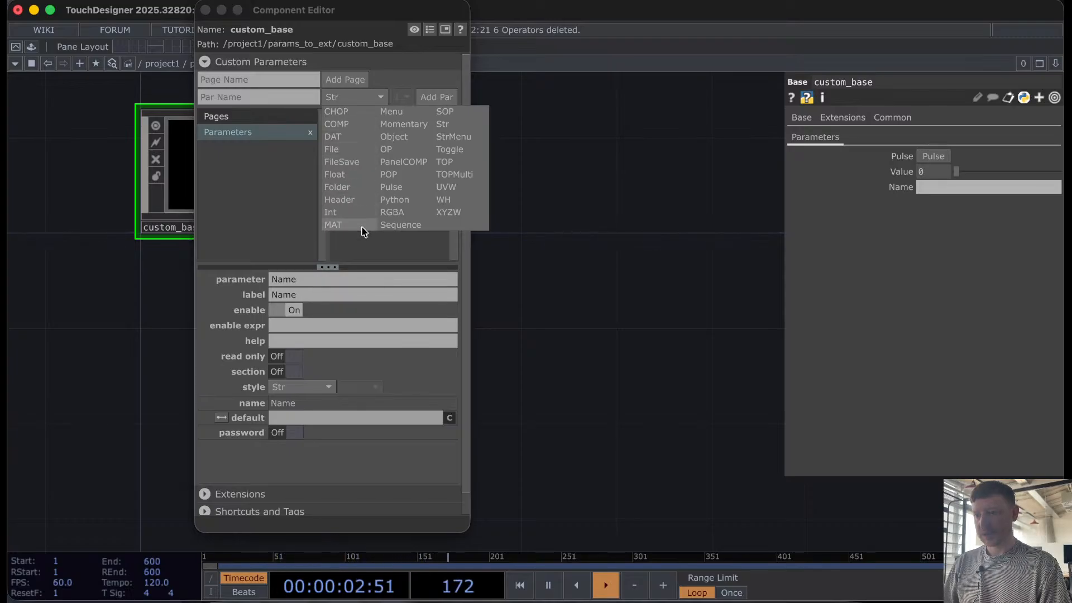
click(404, 112)
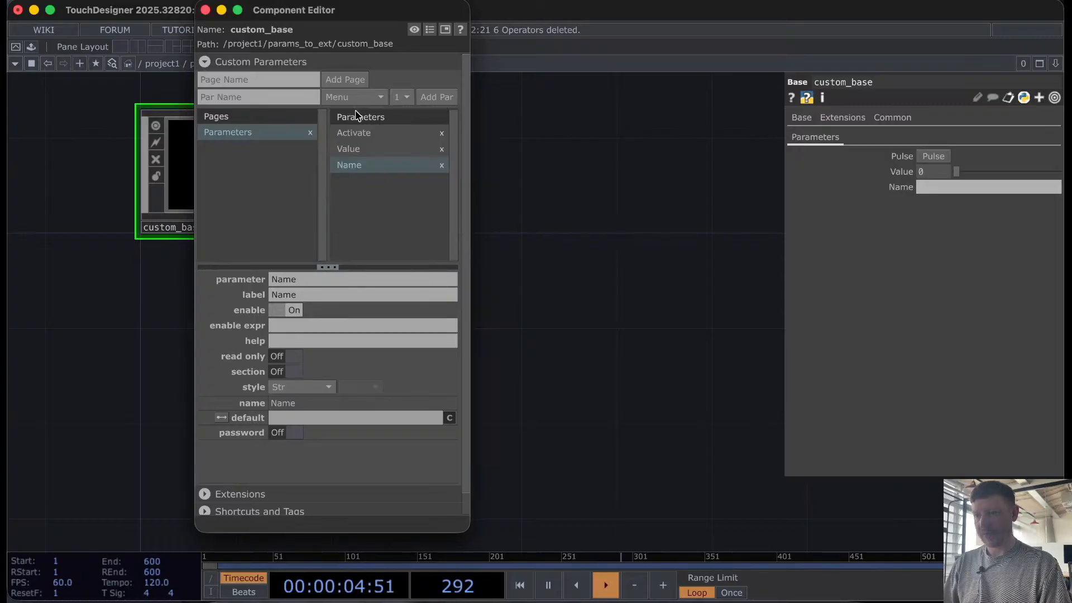
click(296, 100)
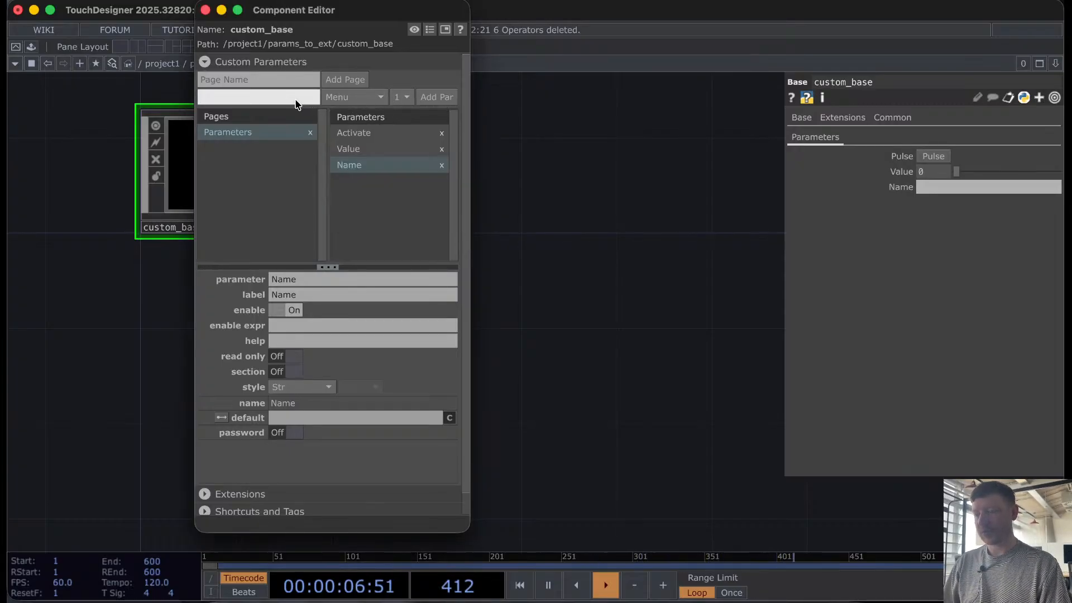
text(Op)
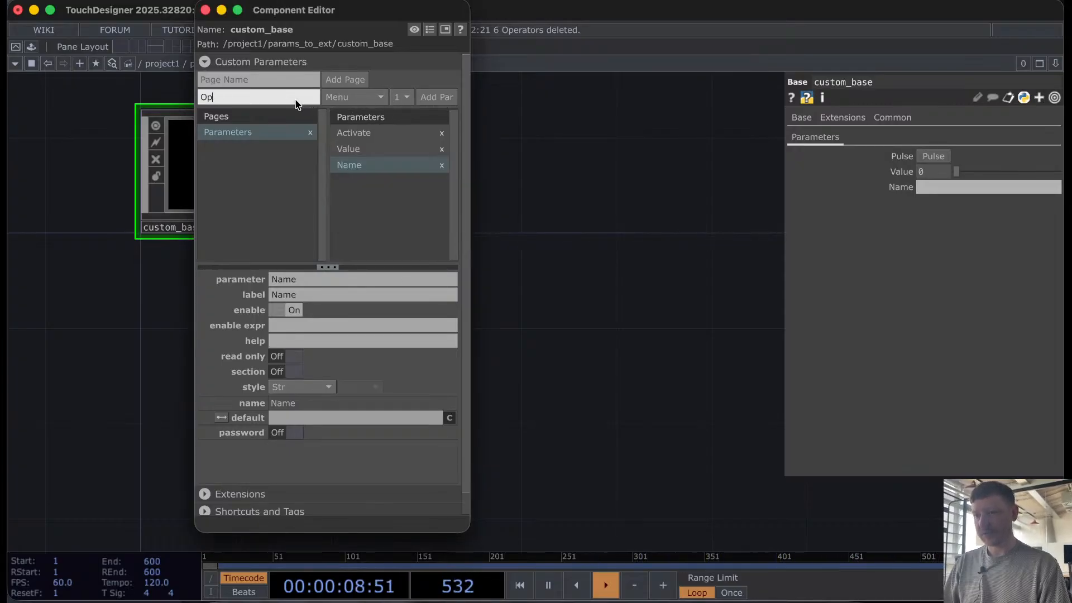
text(itontions)
click(430, 98)
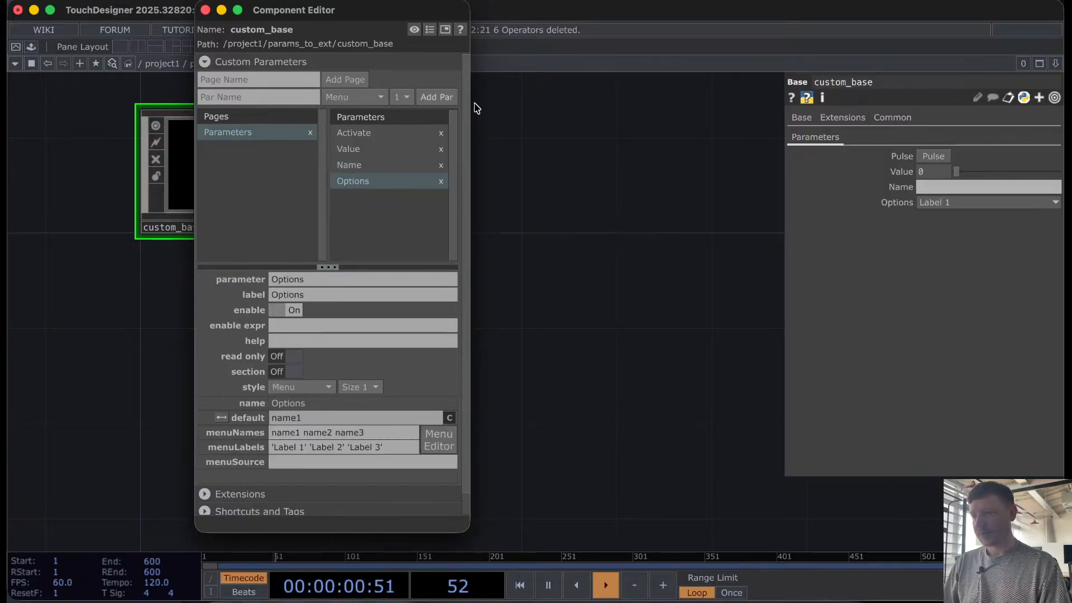
click(937, 202)
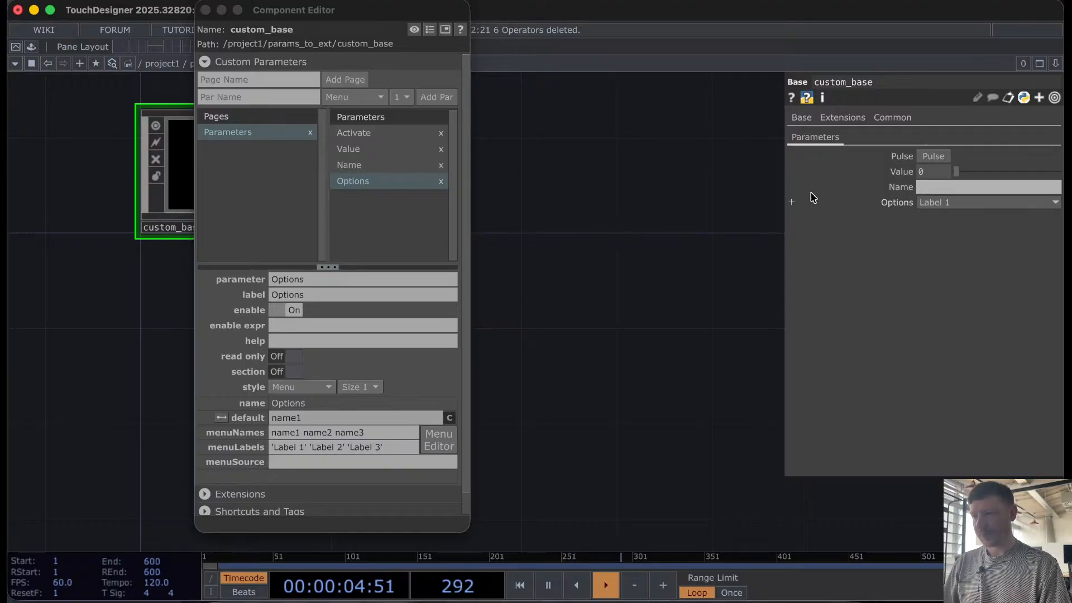
click(945, 204)
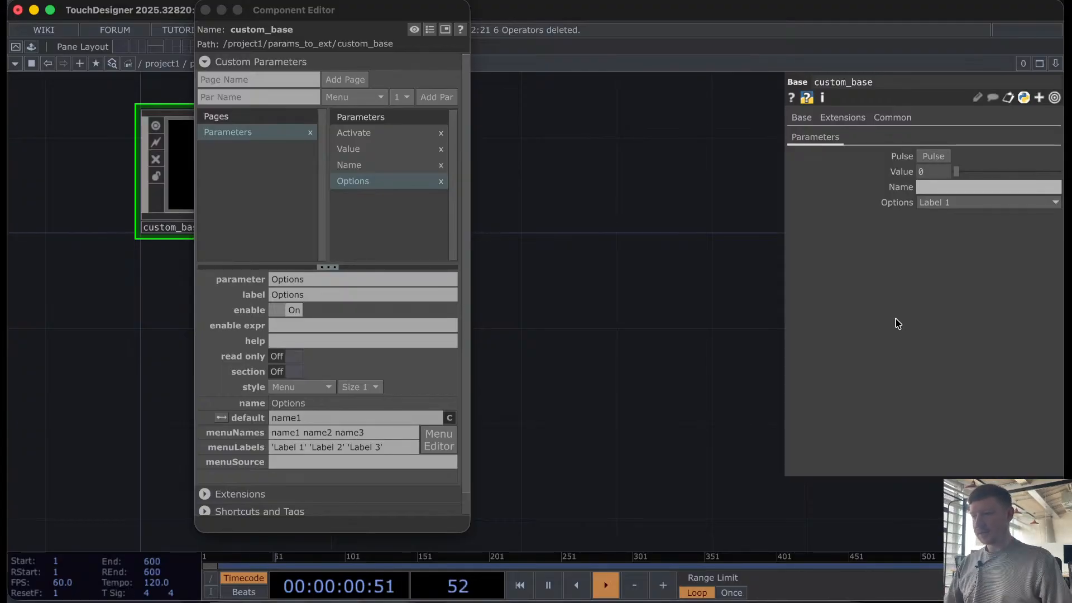
Step: Add a Toggle parameter named Toggle to the Parameters page and try its switch on the component
click(339, 98)
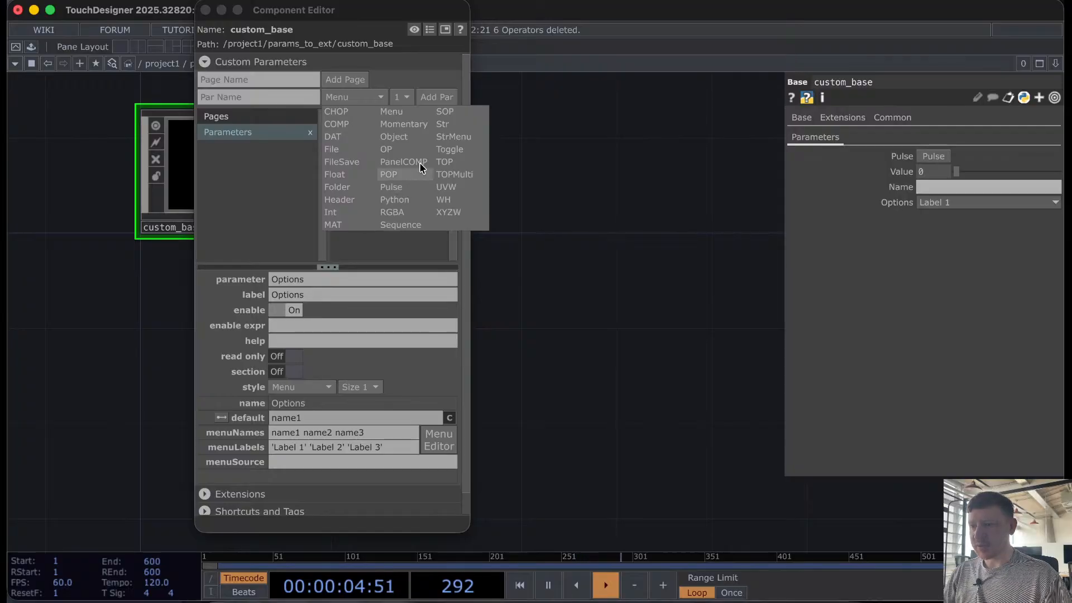
click(458, 150)
click(282, 95)
text(T)
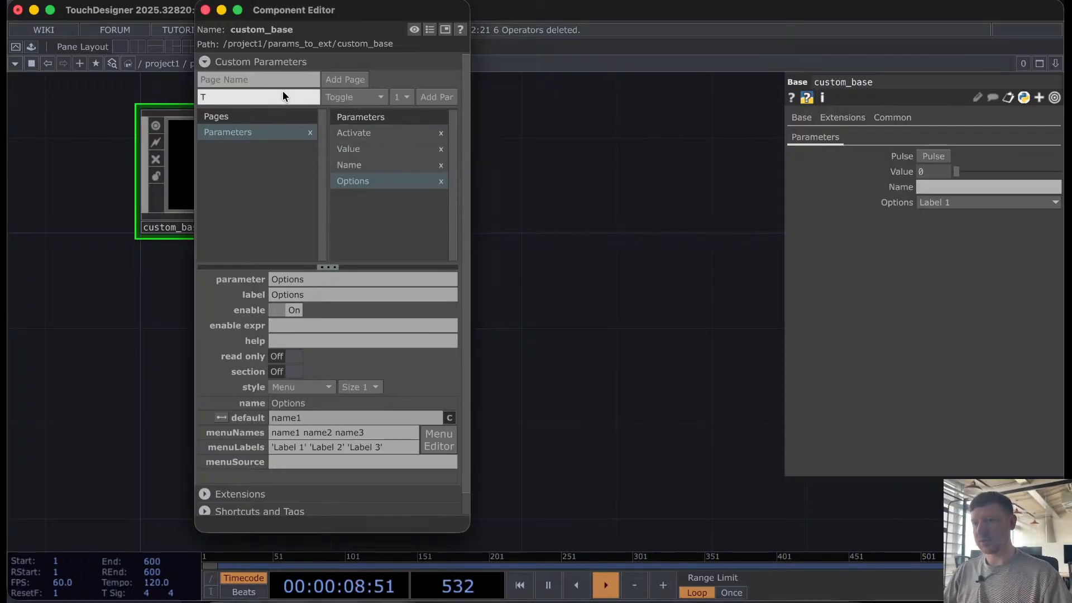
text(oggle)
click(434, 98)
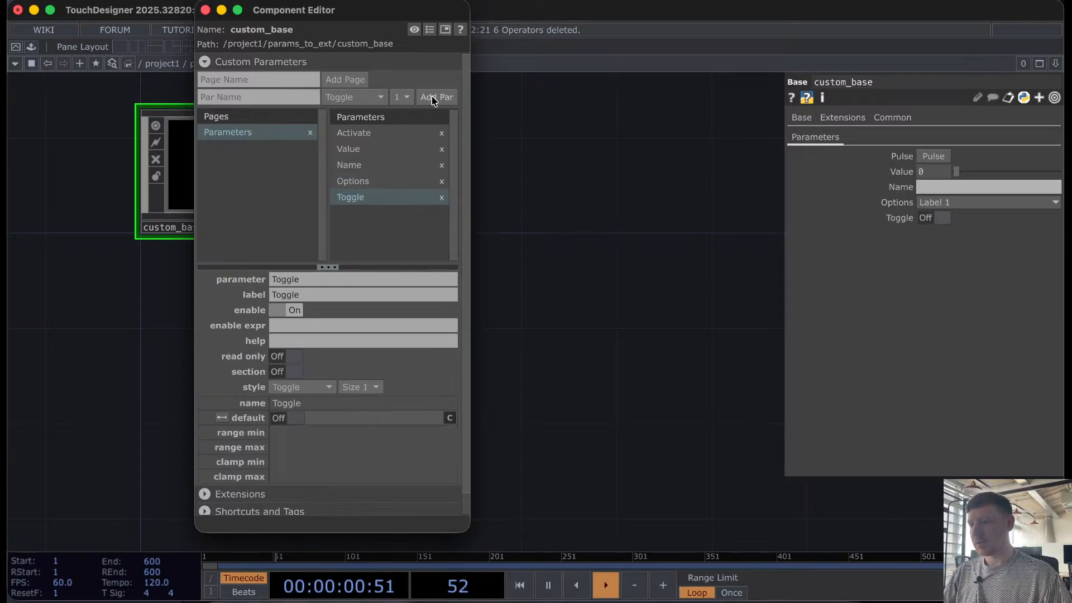
click(941, 221)
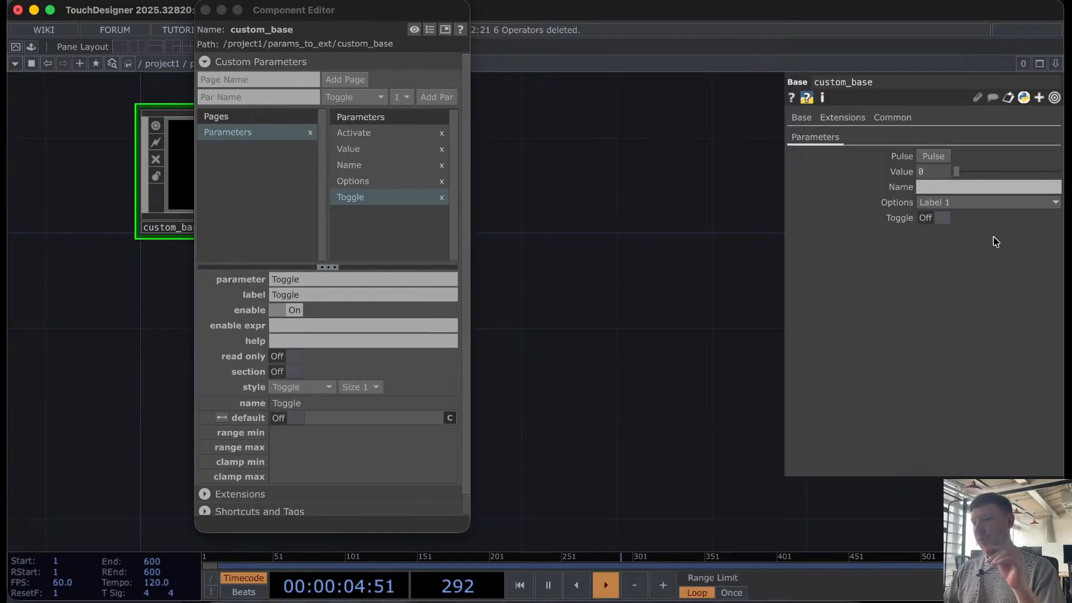
Step: Close the Component Editor and enter "the" in custom_base's Name parameter
click(205, 10)
drag(310, 247, 350, 242)
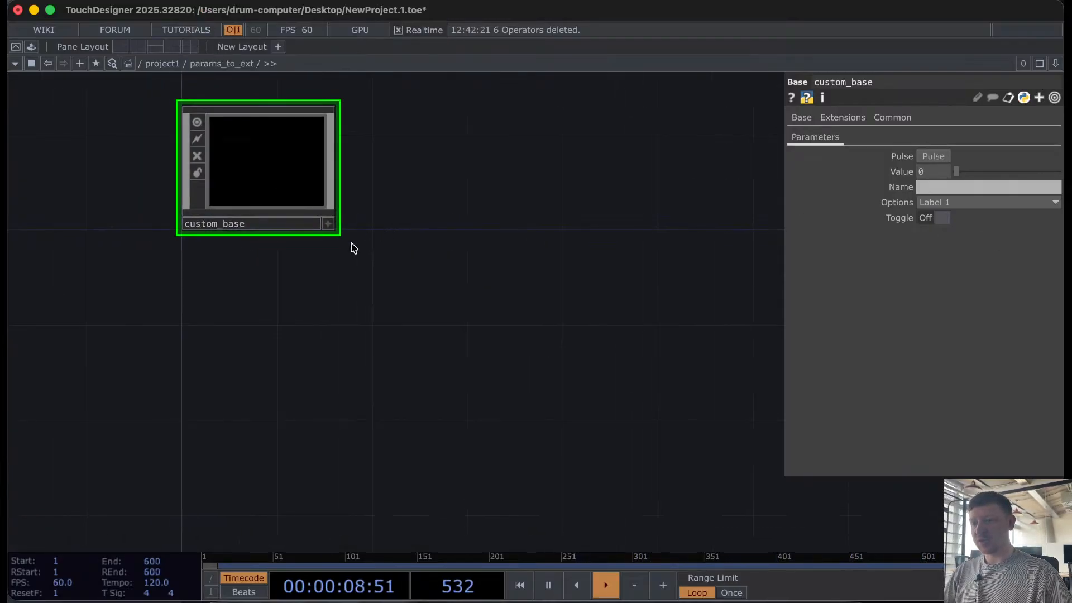
drag(242, 326, 377, 323)
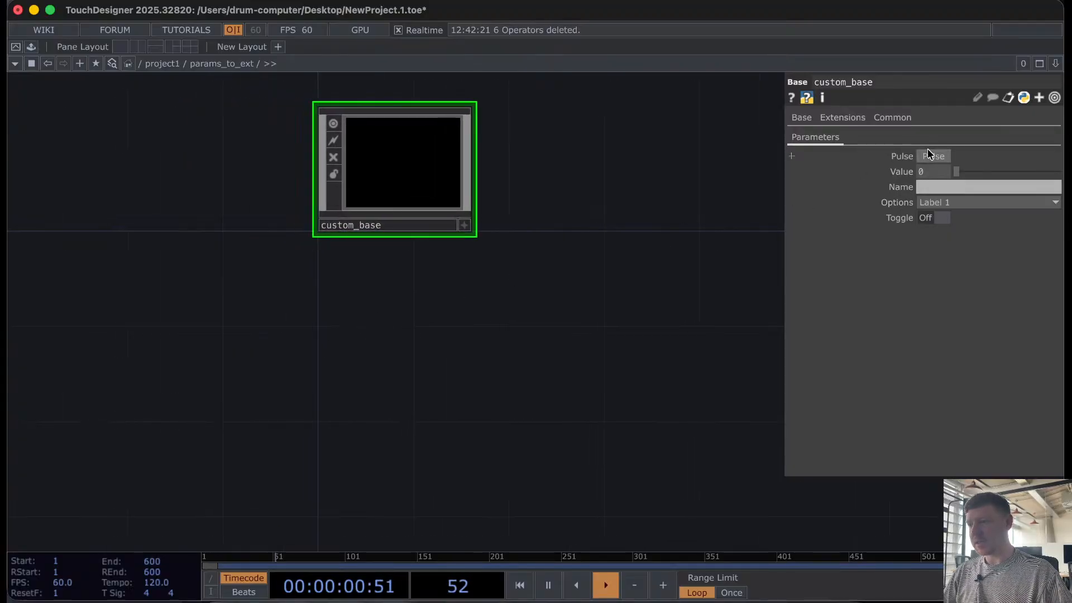
click(937, 186)
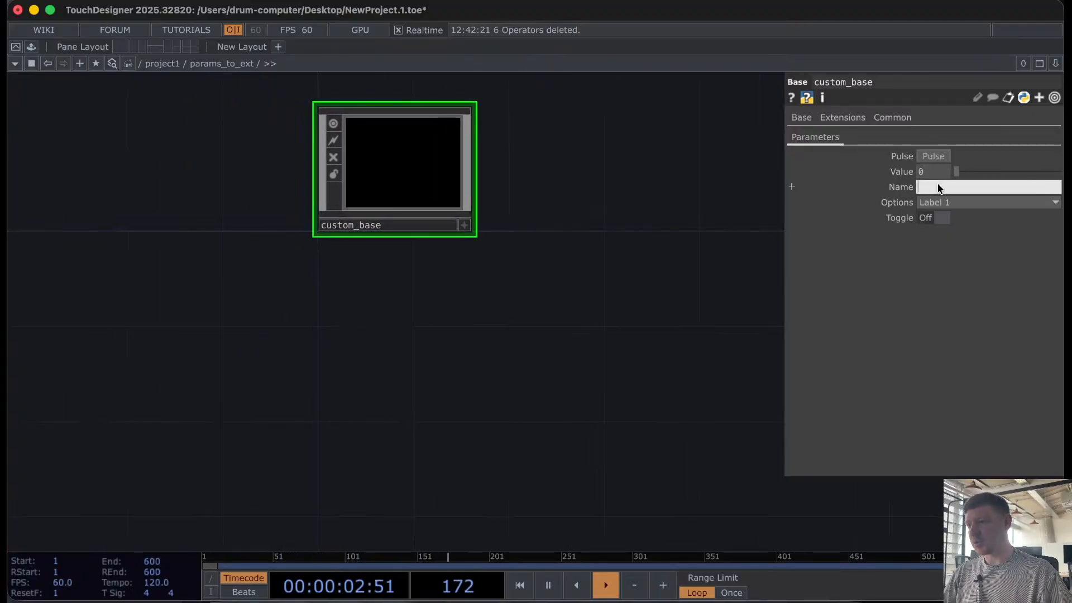
key(Return)
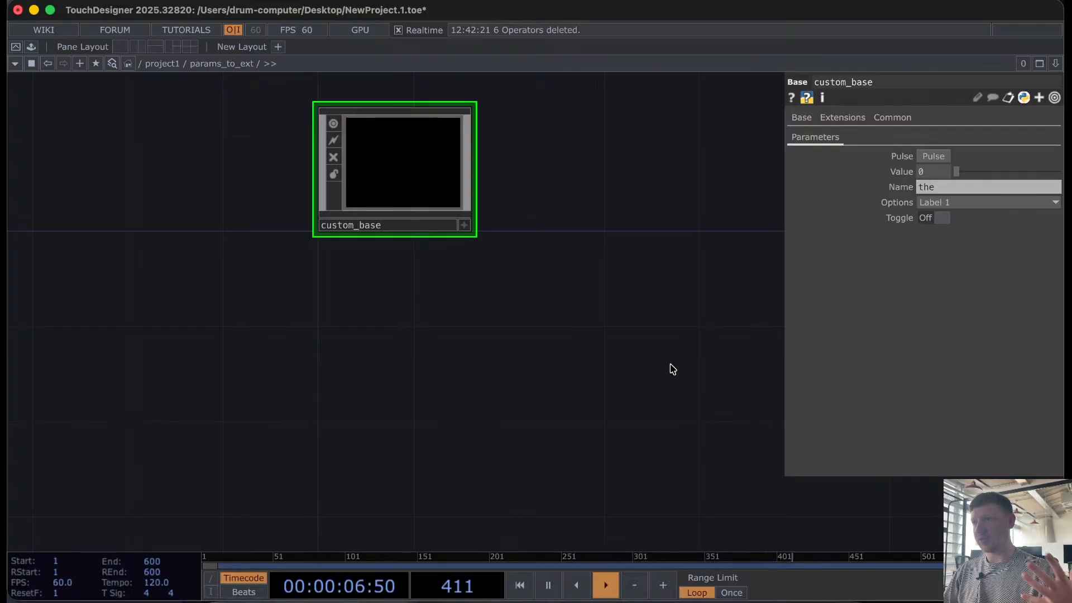
Step: Add an extension named customBaseEXT to custom_base in the Component Editor, closing the editor when done
scroll(342, 316, right, 3)
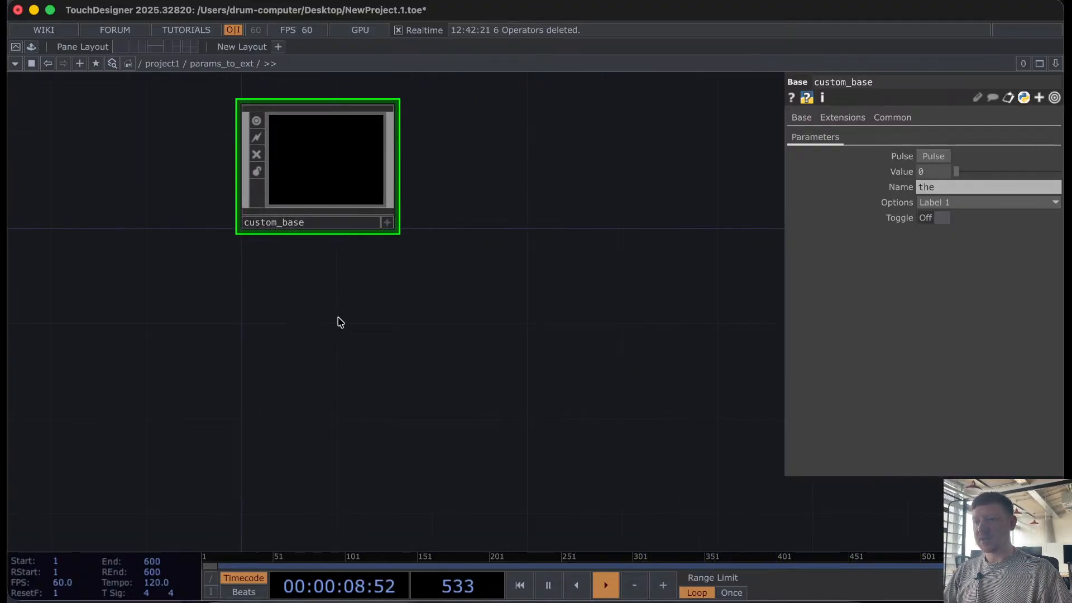
right_click(331, 174)
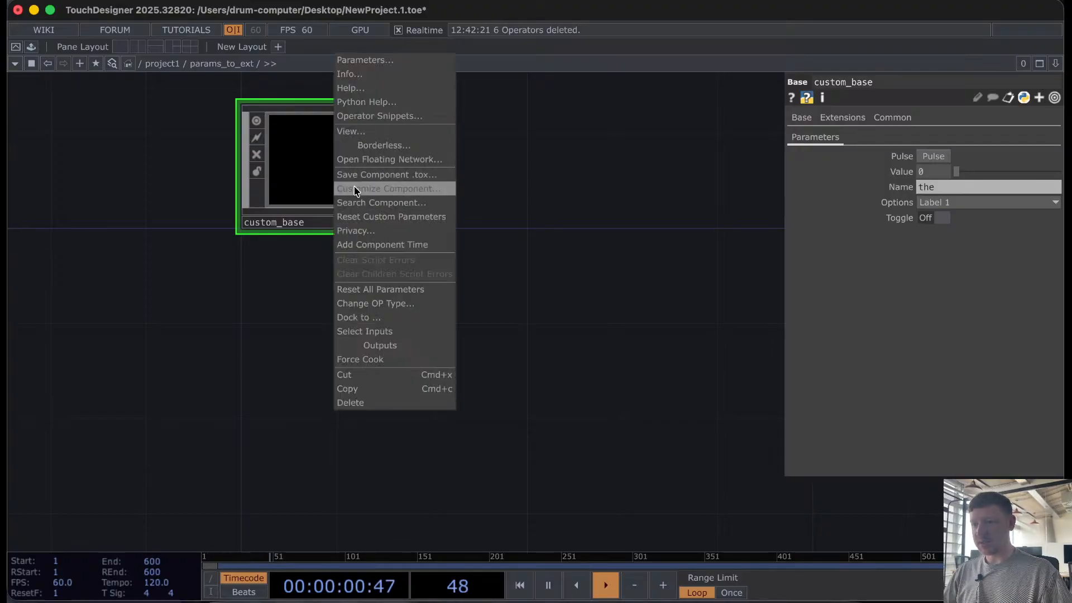
click(352, 187)
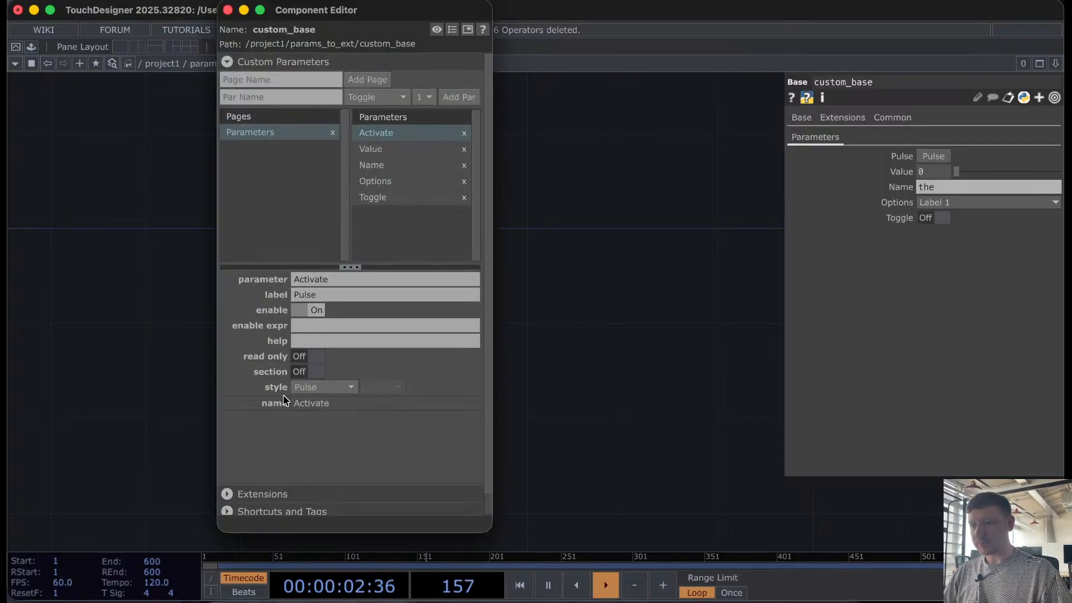
scroll(257, 431, down, 2)
click(233, 469)
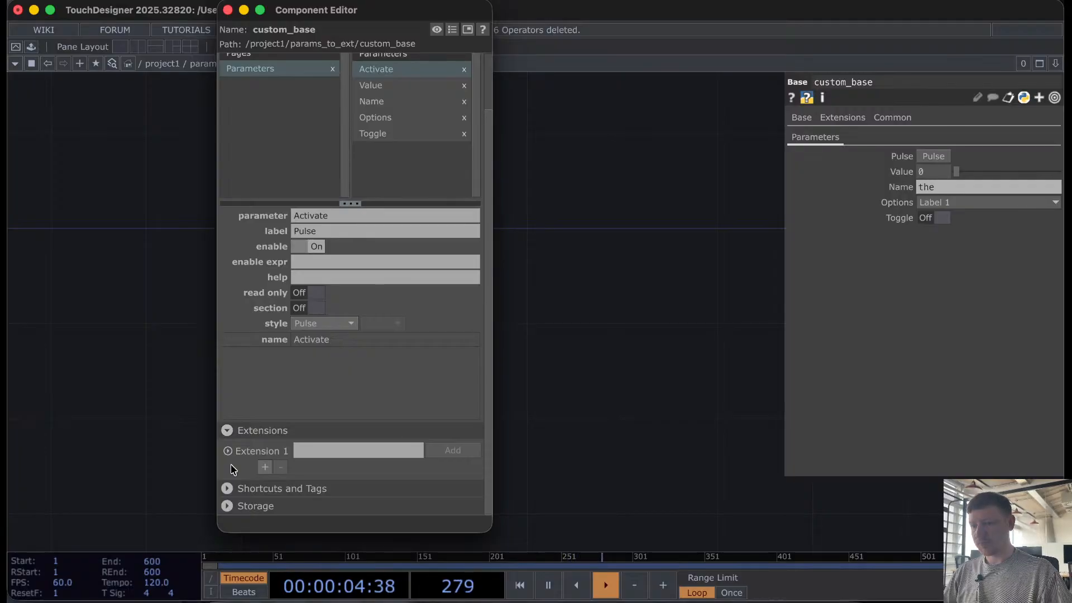
click(335, 451)
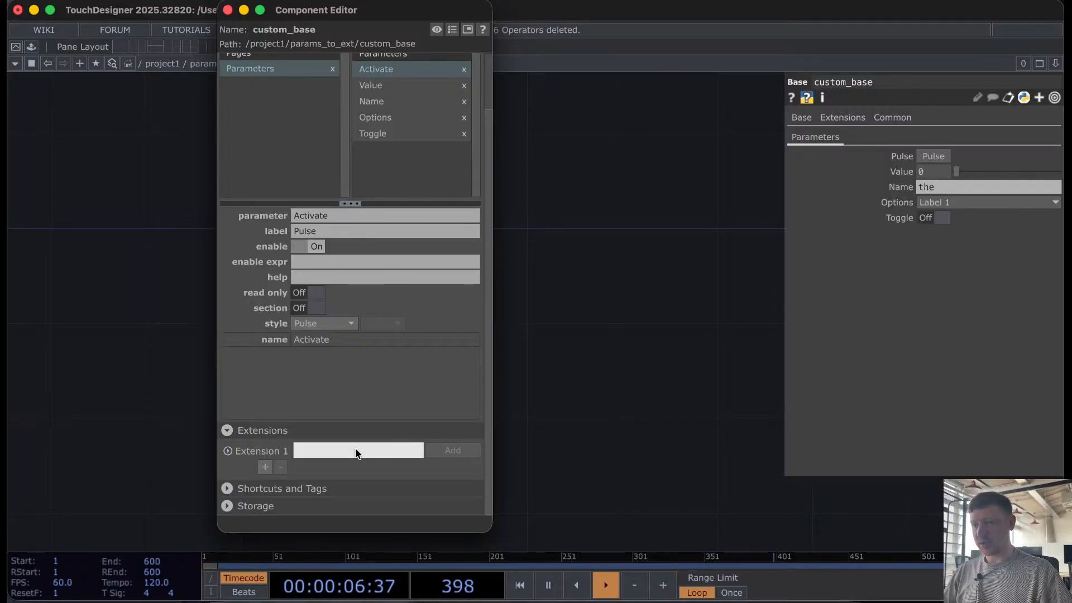
text(cus)
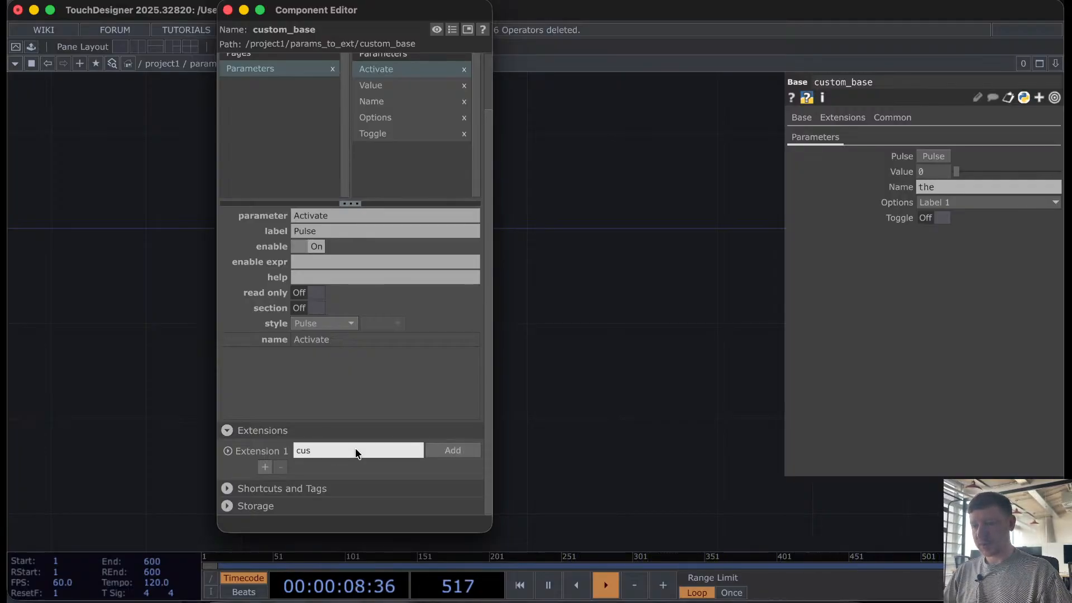
text(tomBaseE)
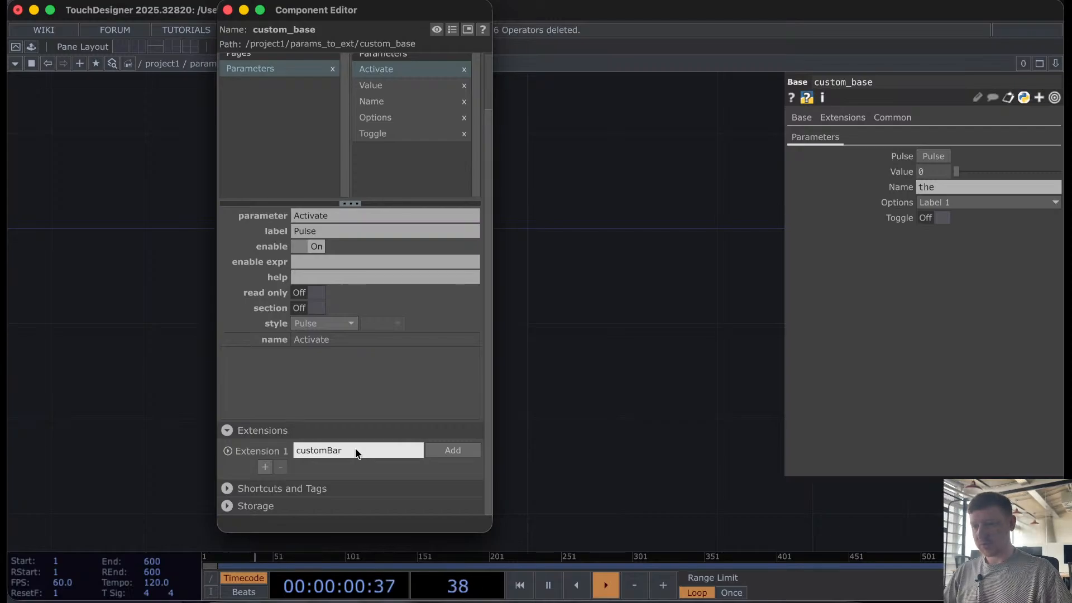
text(XT)
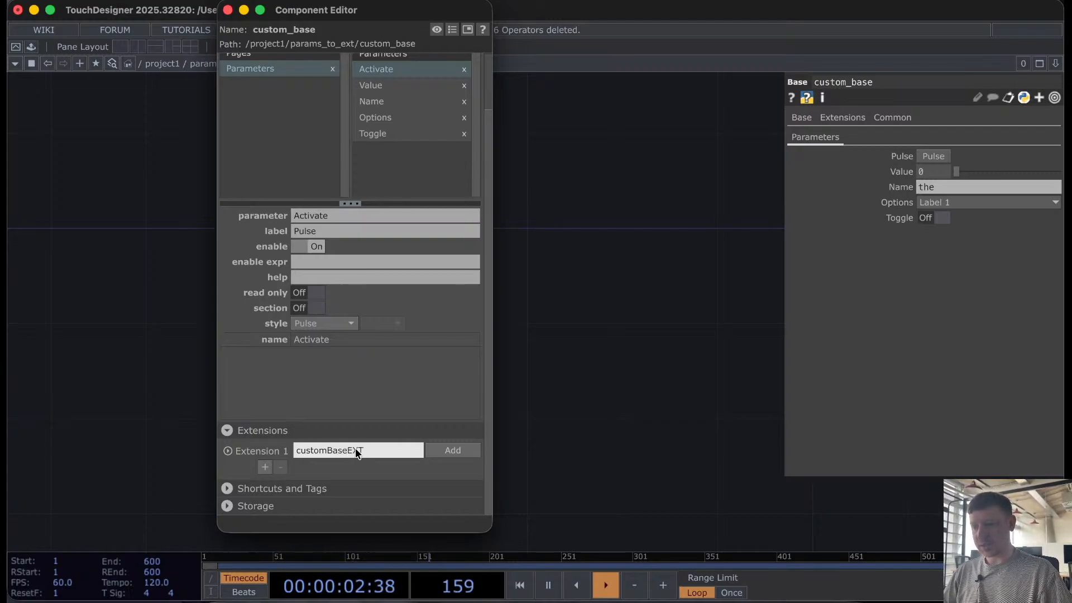
click(447, 450)
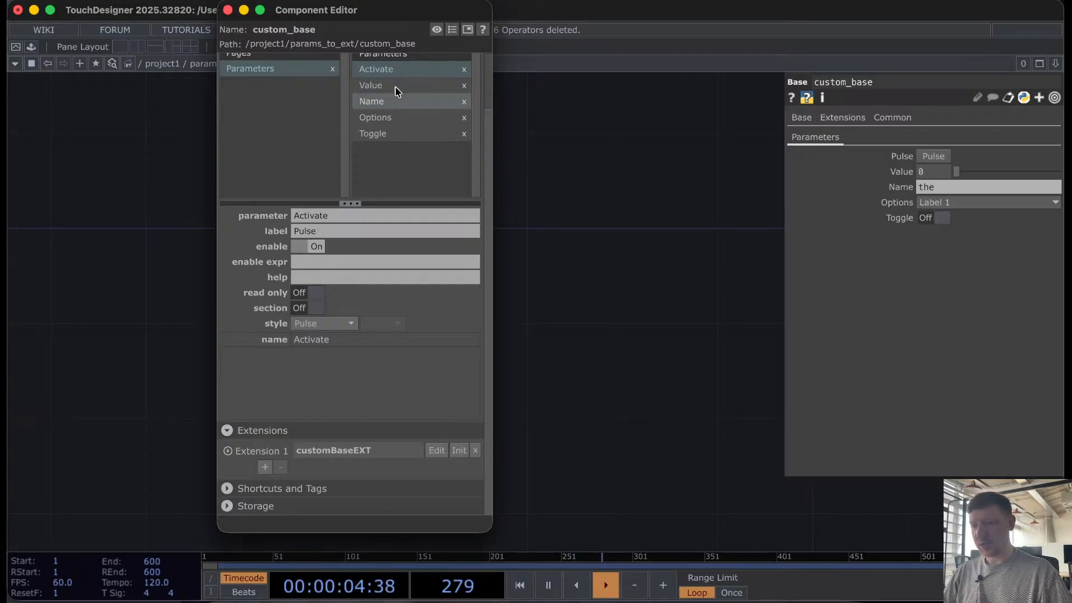
click(228, 10)
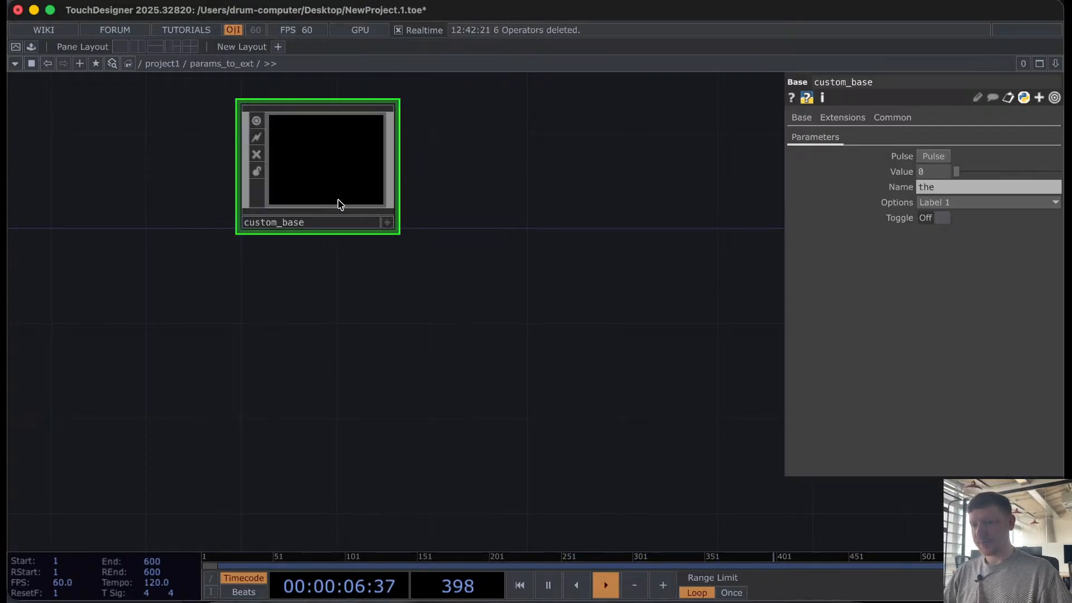
Step: Enter custom_base's network and look over the script in the customBaseEXT Text DAT
right_click(338, 177)
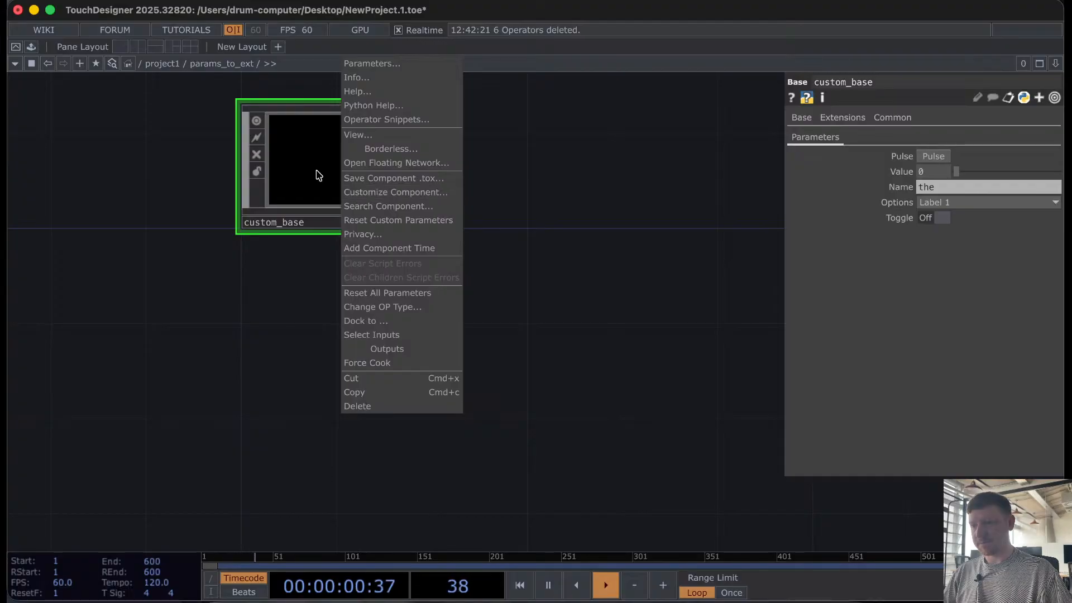
click(317, 171)
click(263, 249)
click(321, 153)
key(i)
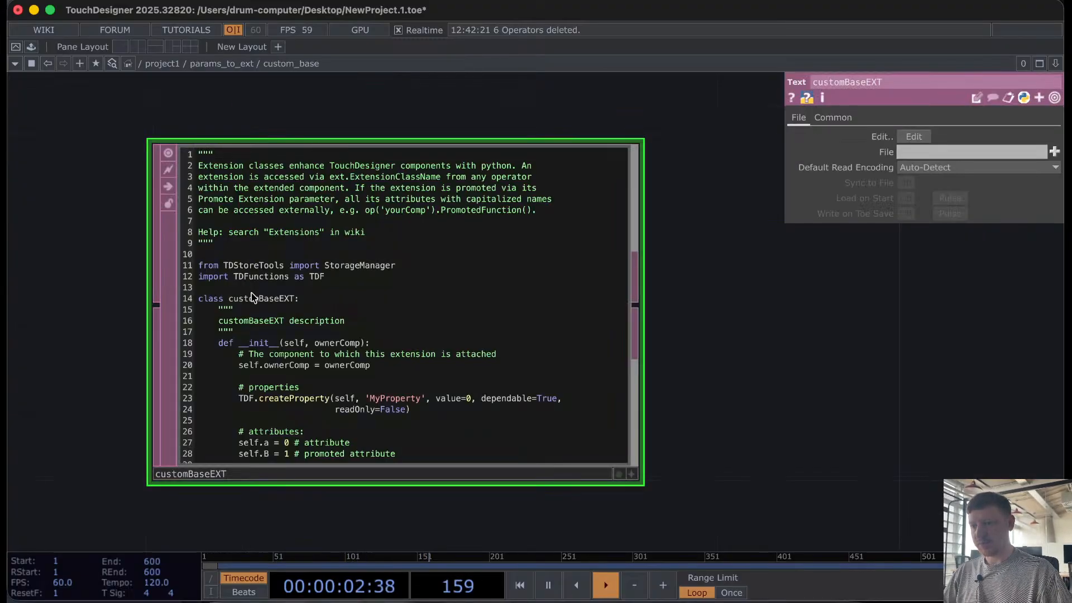
scroll(250, 290, down, 10)
drag(268, 287, 407, 350)
scroll(397, 402, up, 5)
Step: Start saving the contents of the customBaseEXT DAT to a file, browsing to dev/td/te/src/extensions/params_to_ext
right_click(432, 305)
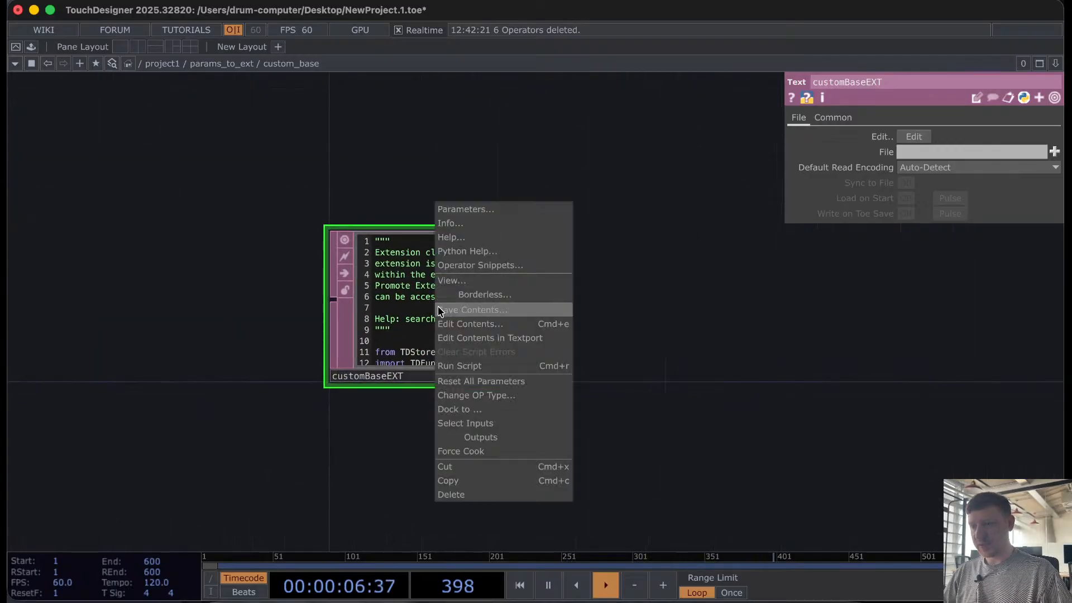
click(440, 307)
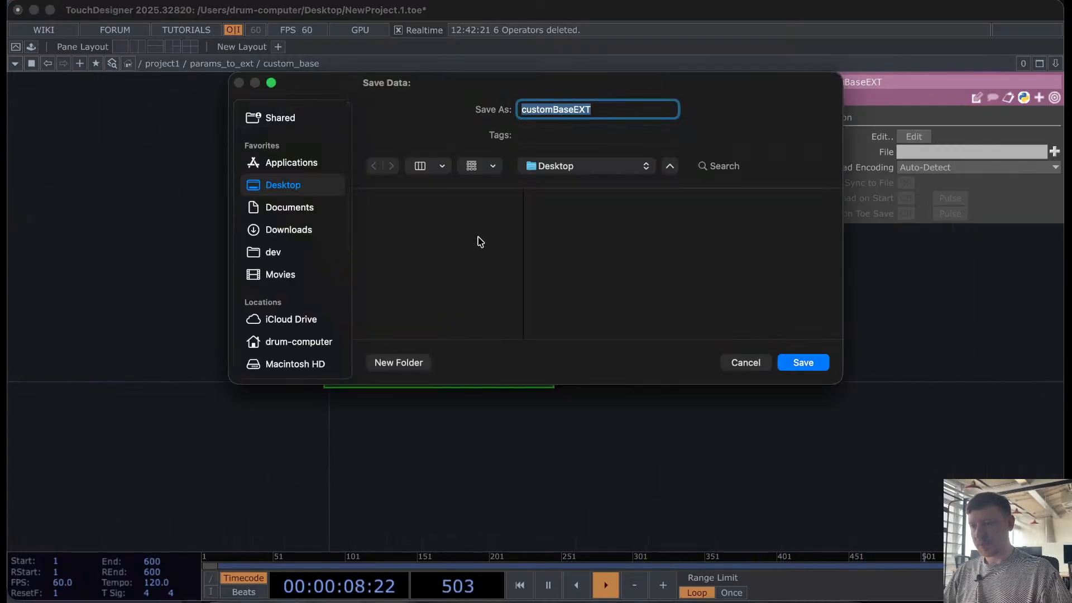
click(303, 252)
click(401, 219)
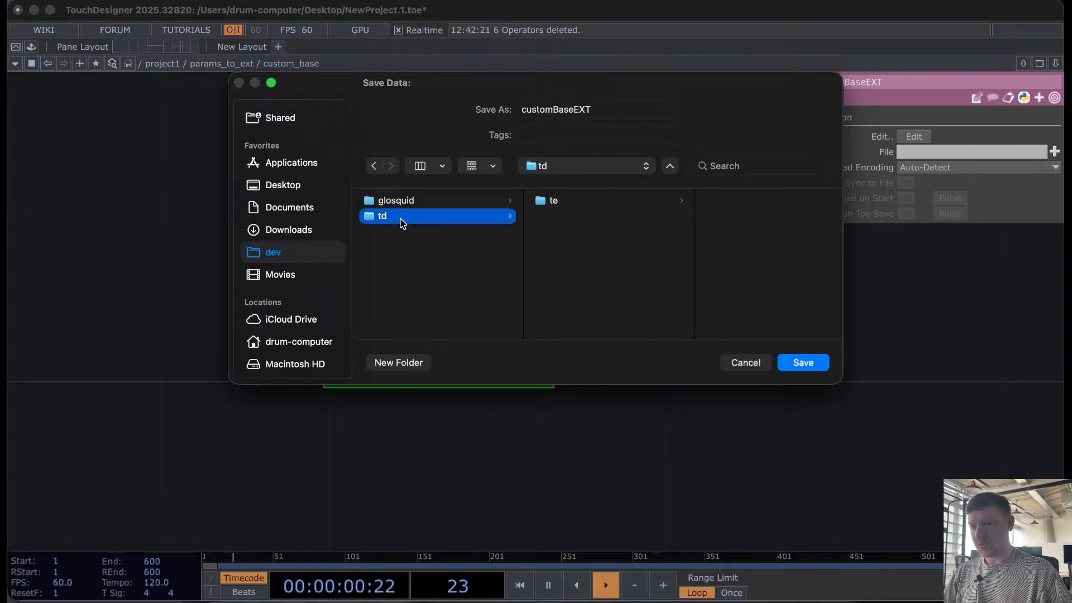
click(574, 207)
click(703, 236)
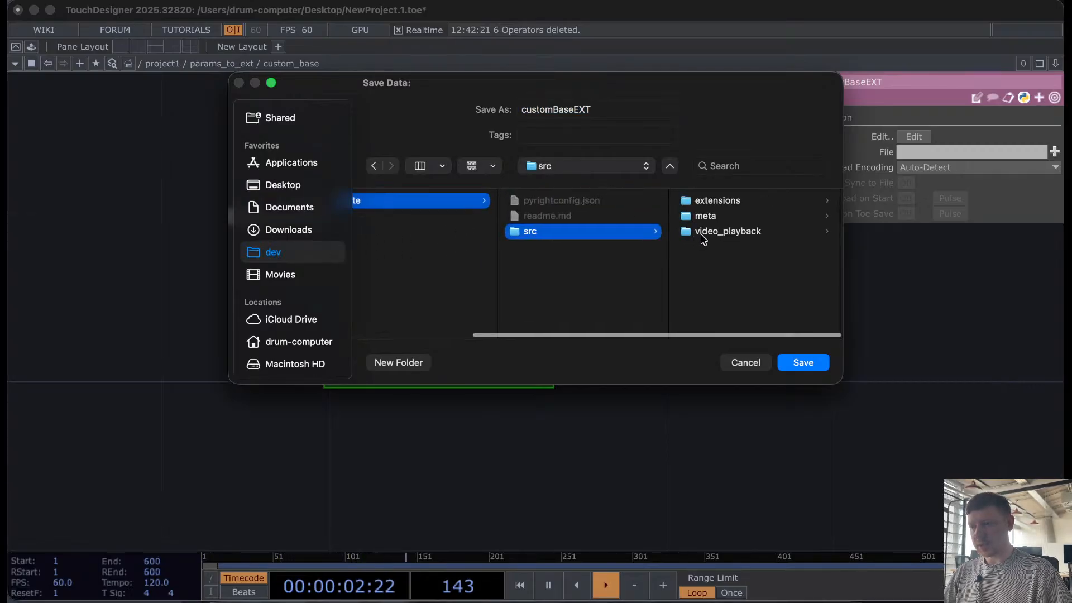
click(717, 204)
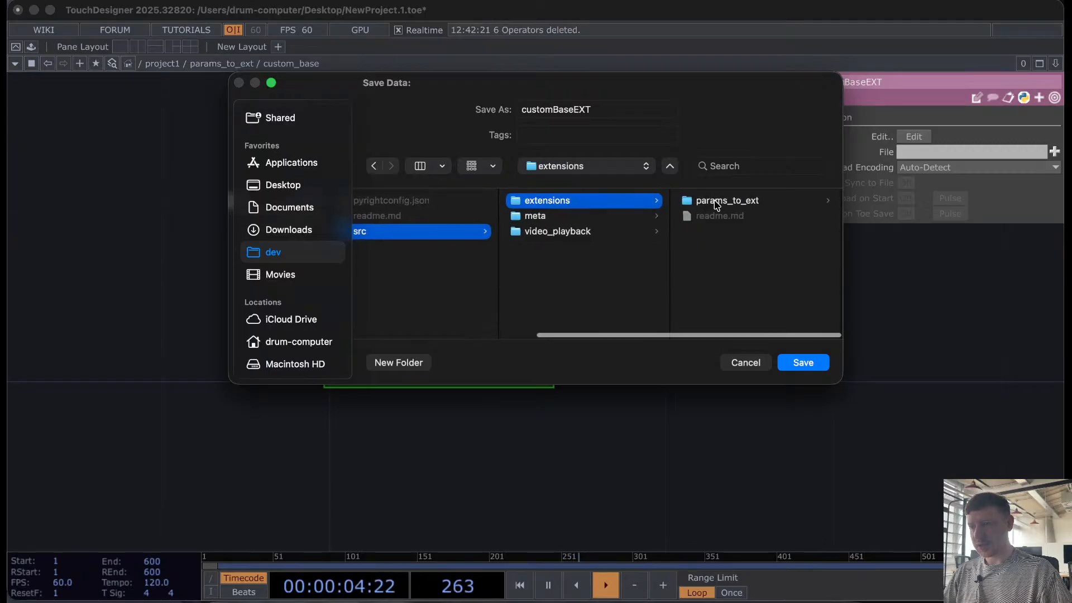
click(714, 202)
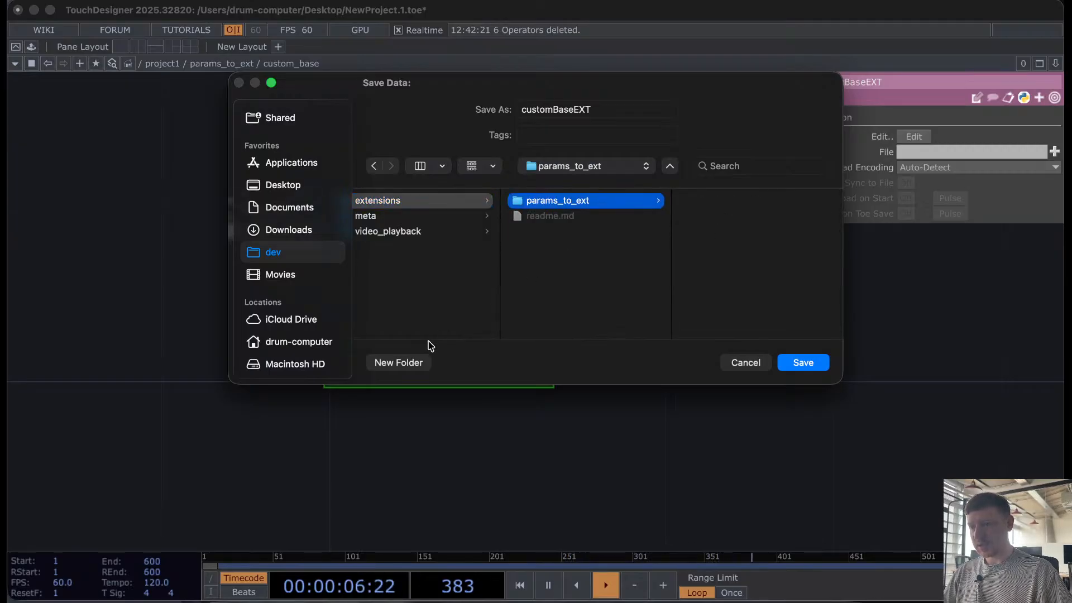
Step: Create a scripts folder inside params_to_ext and save the DAT contents there as customBaseEXT.py
click(399, 363)
text(scripts)
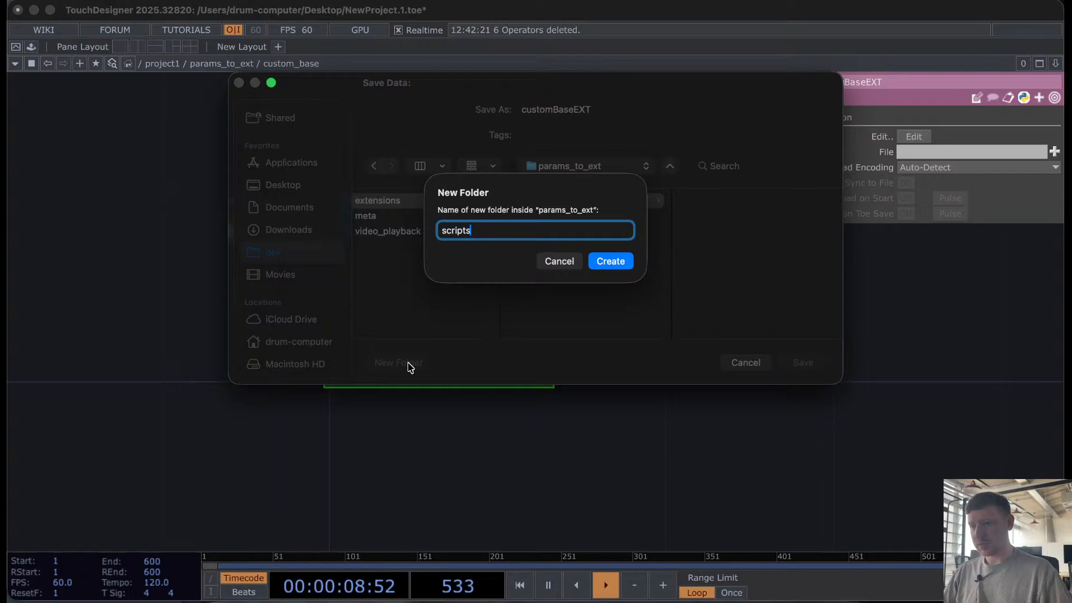
key(Return)
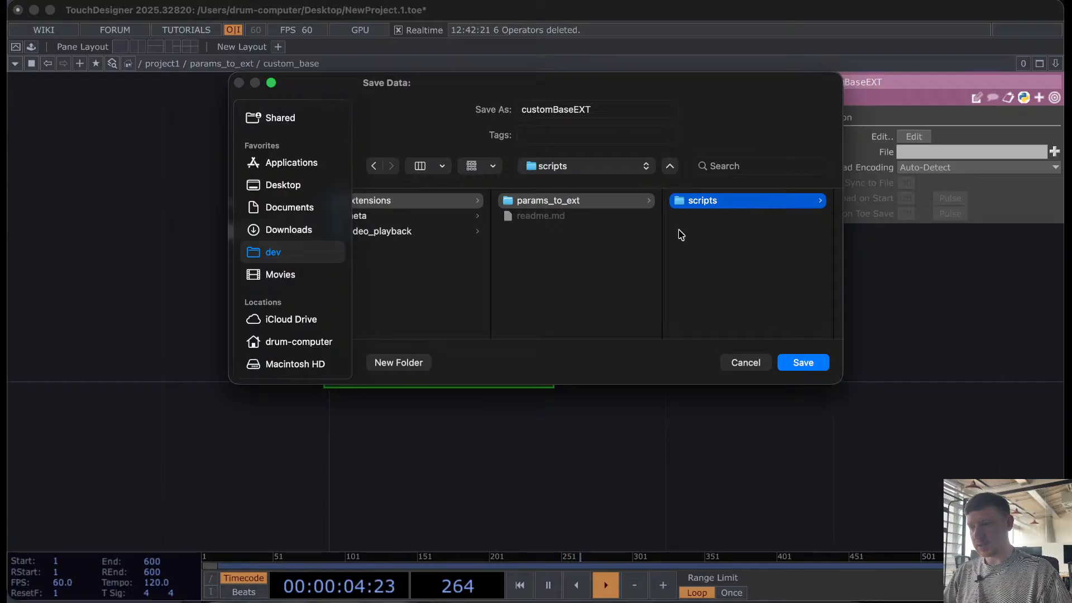
click(606, 111)
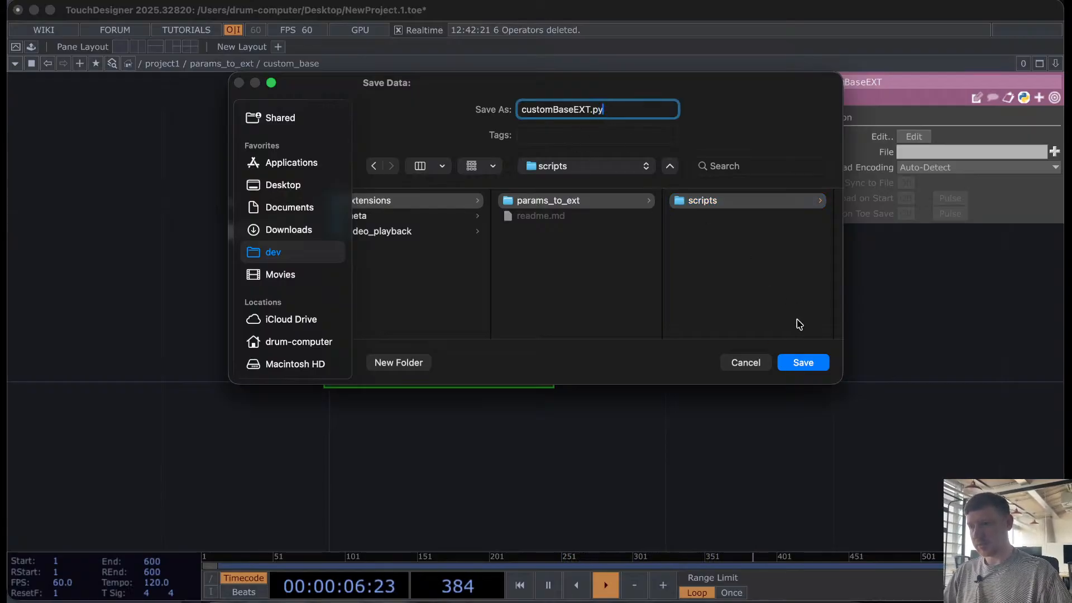
click(803, 362)
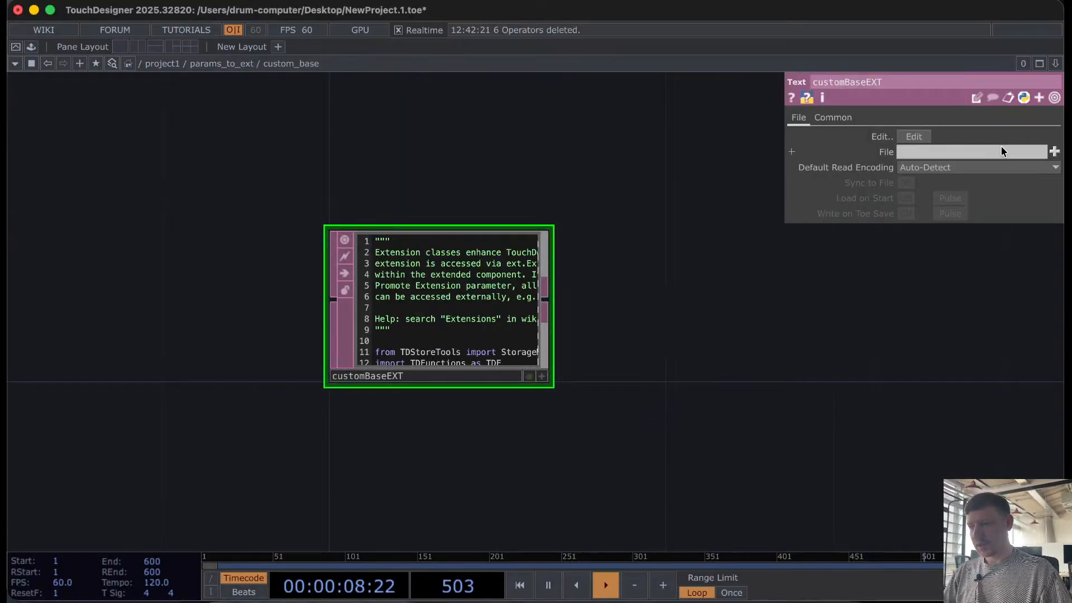
Step: Link the customBaseEXT DAT to scripts/customBaseEXT.py and turn on Sync to File
click(1055, 151)
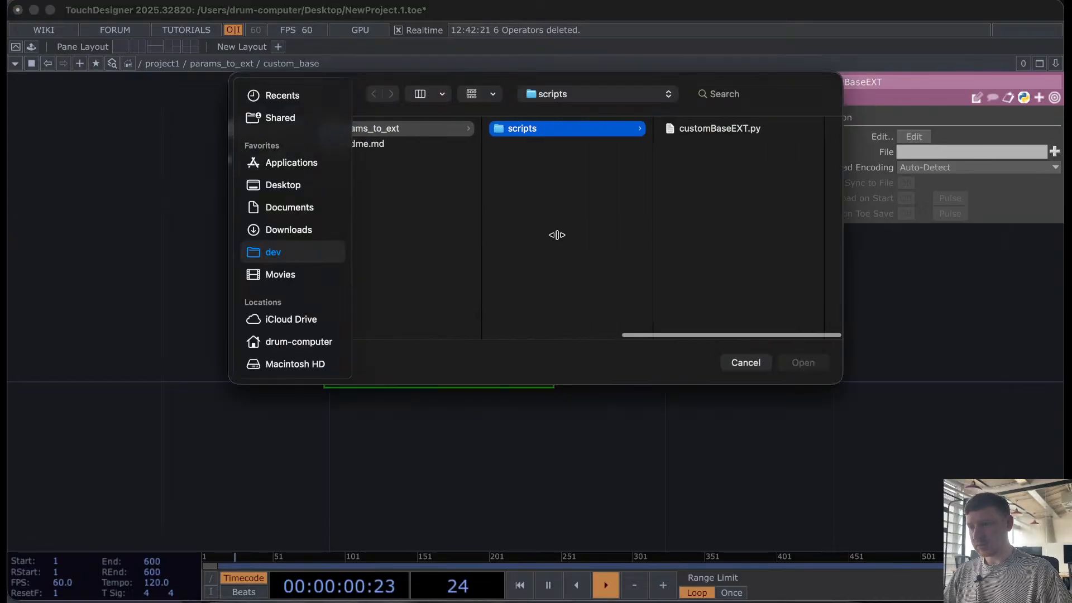
click(763, 129)
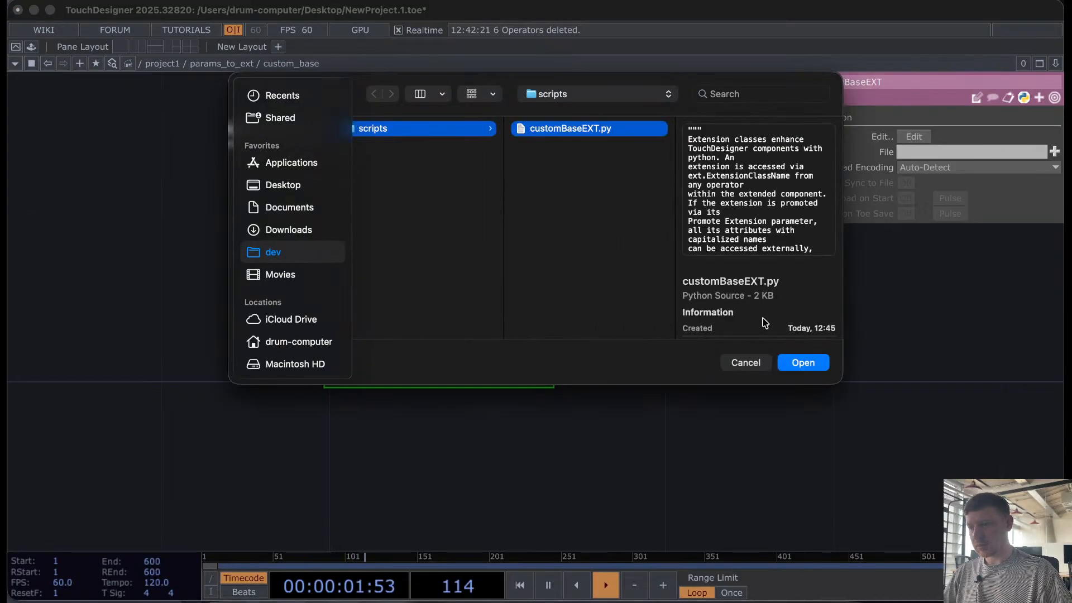
click(804, 365)
click(908, 185)
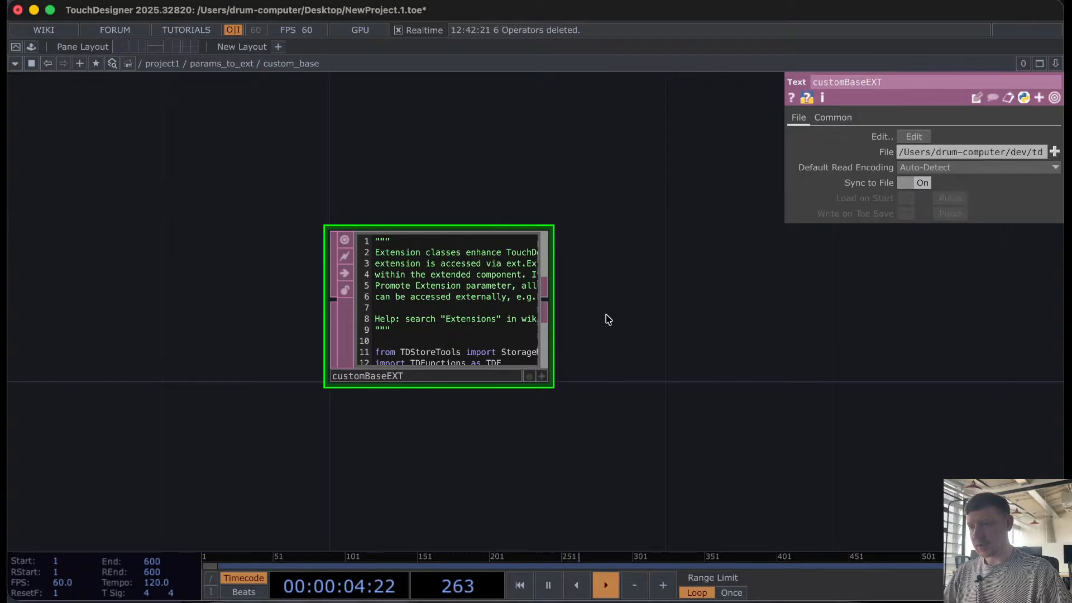
Step: Switch to Neovim in the kitty terminal and open src/extensions/params_to_ext/scripts/customBaseEXT.py through a file search for "ext"
click(535, 601)
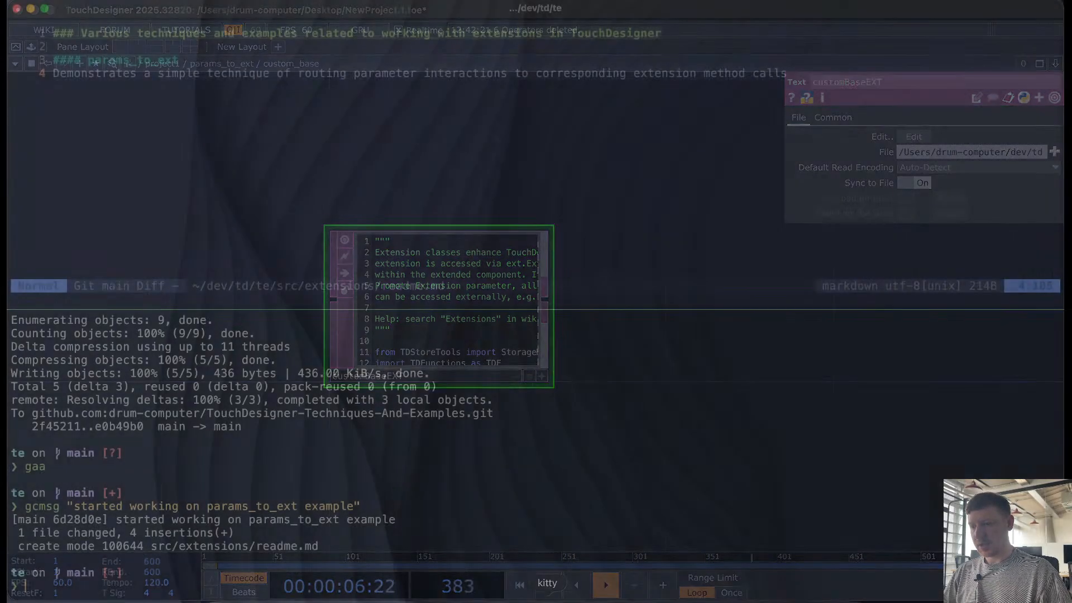
click(315, 240)
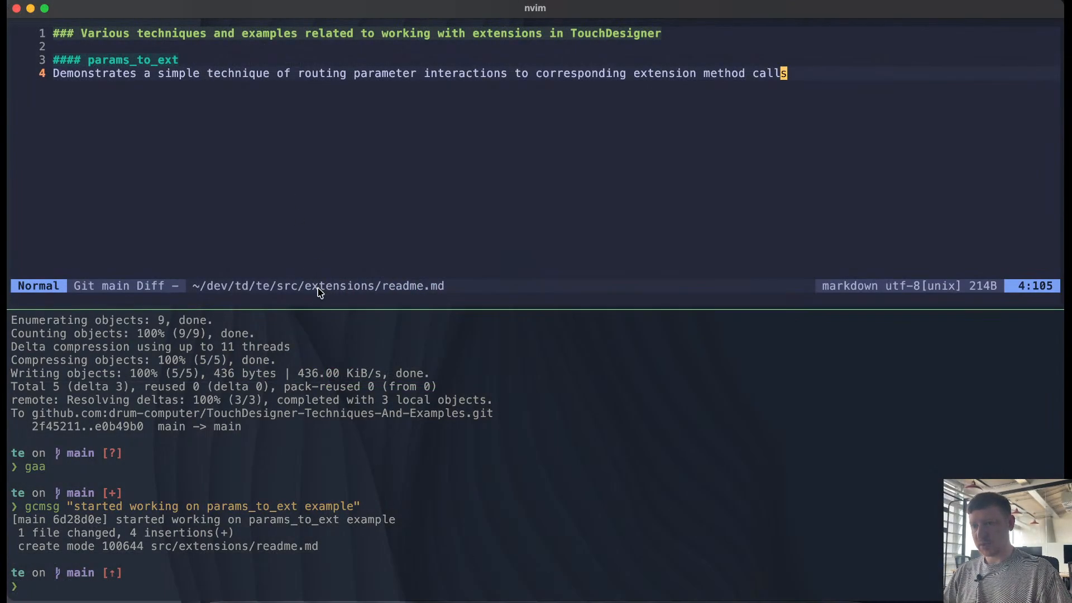
key(space)
text(sf)
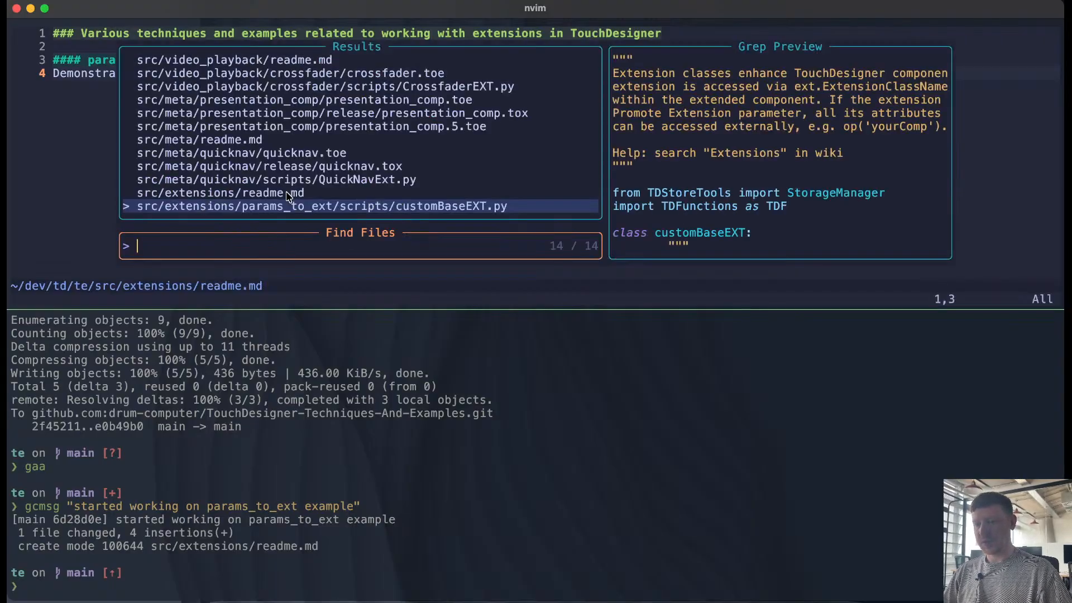
text(ext)
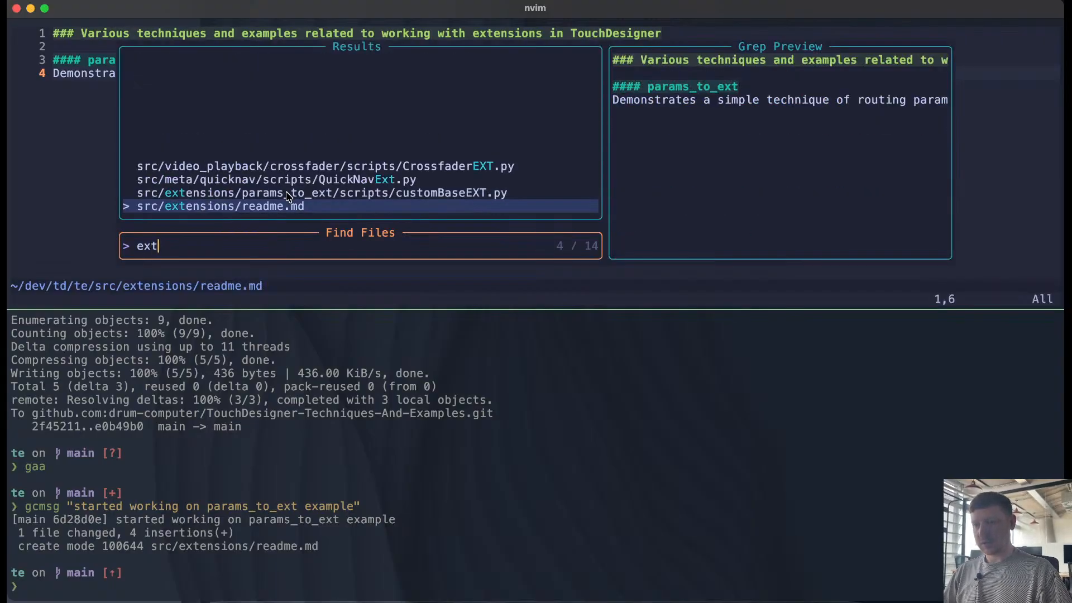
click(287, 193)
key(Return)
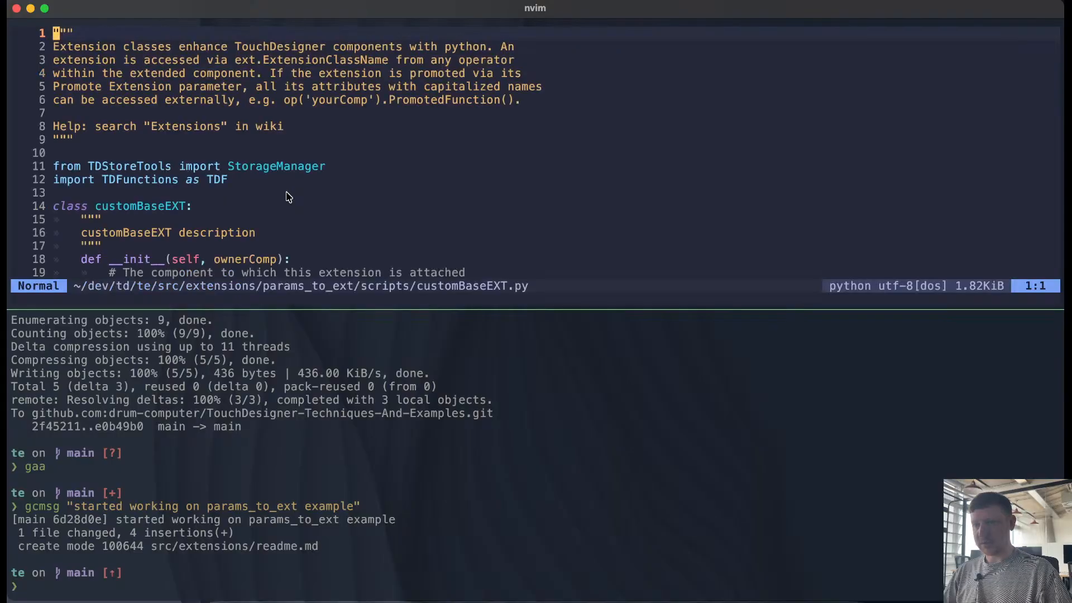
Step: Delete the template's header docstring and import lines above class customBaseEXT in customBaseEXT.py
key(V)
key(j)
key(j)
key(j)
key(j)
key(j)
key(j)
key(j)
key(j)
key(j)
key(j)
key(j)
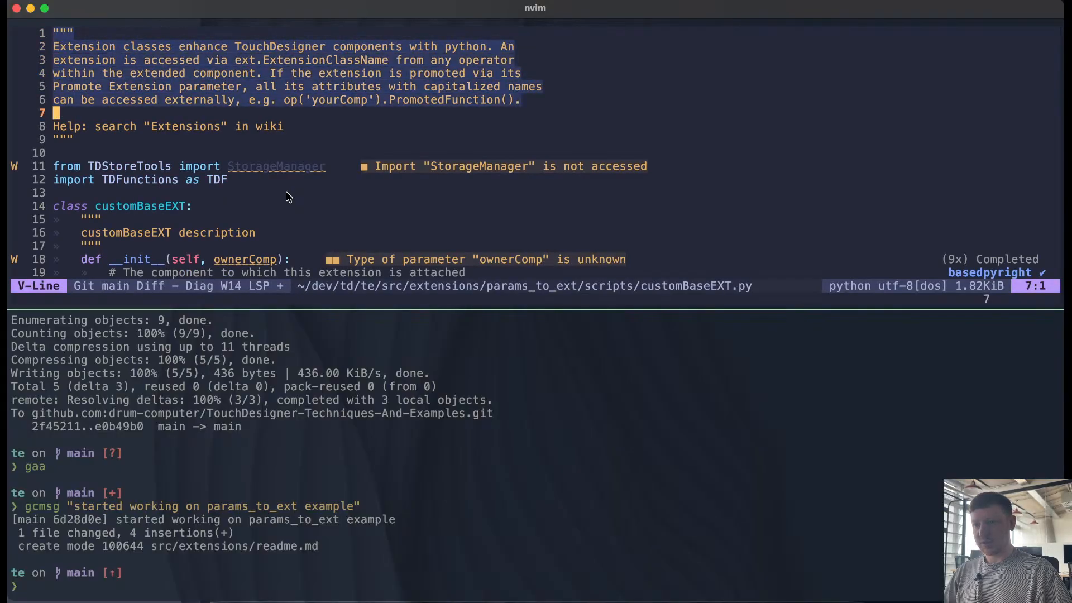
key(j)
key(d)
Step: Delete everything below the def __init__(self, ownerComp) line through the end of the file
key(j)
key(j)
key(j)
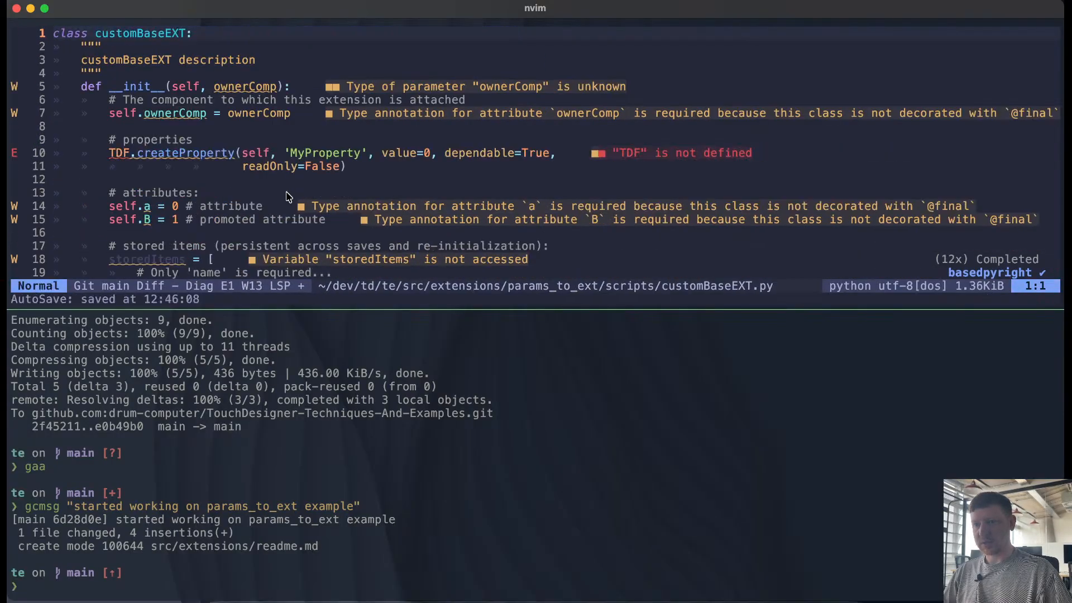
key(j)
key(j)
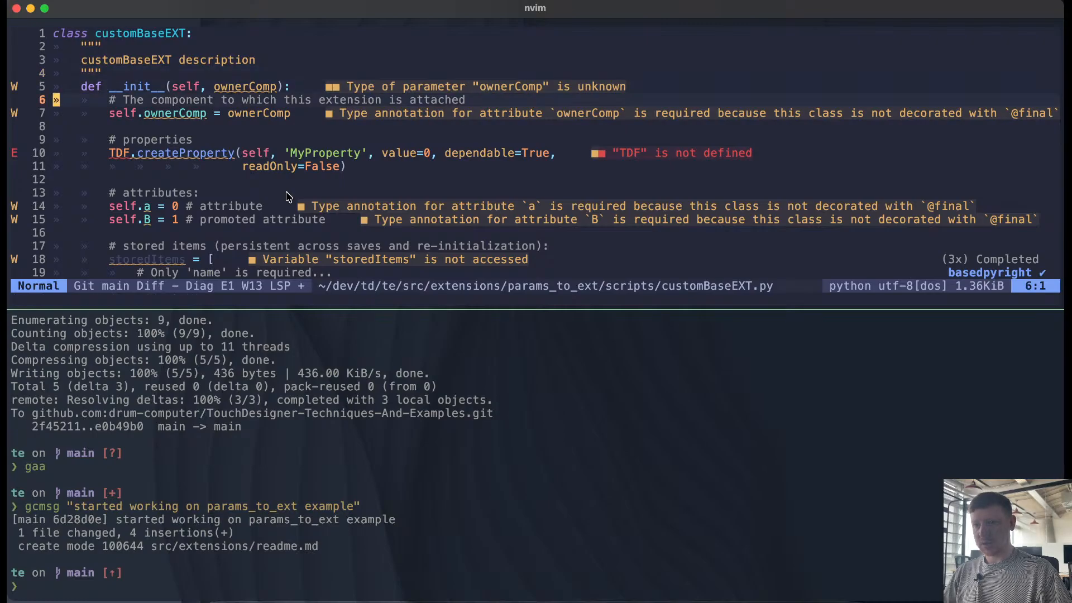
key(V)
key(G)
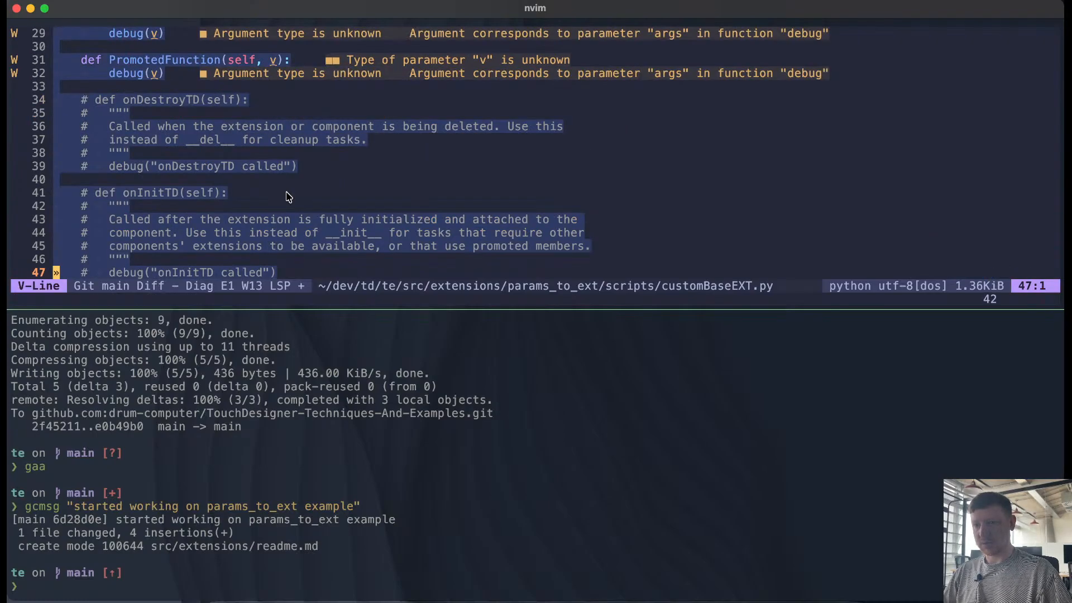
key(d)
Step: Redo the indentation of the class docstring and the __init__ line, replacing the tabs with one level of spaces
key(k)
key(k)
key(k)
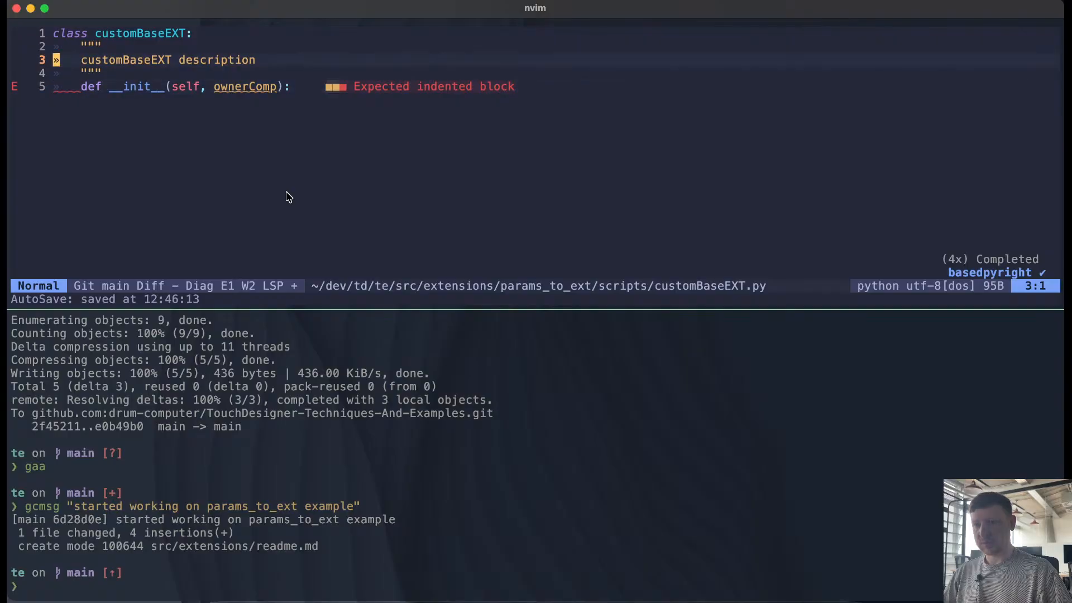
key(V)
key(j)
key(j)
key(j)
key(less)
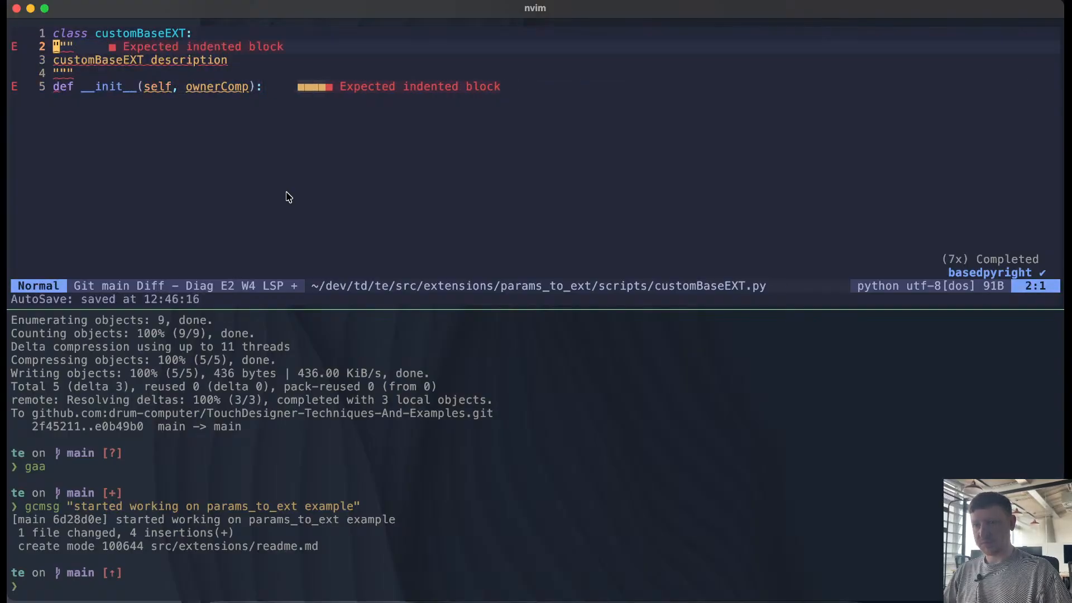
key(g)
key(v)
key(greater)
Step: Add pass as the body of the __init__ method
key(j)
key(j)
key(j)
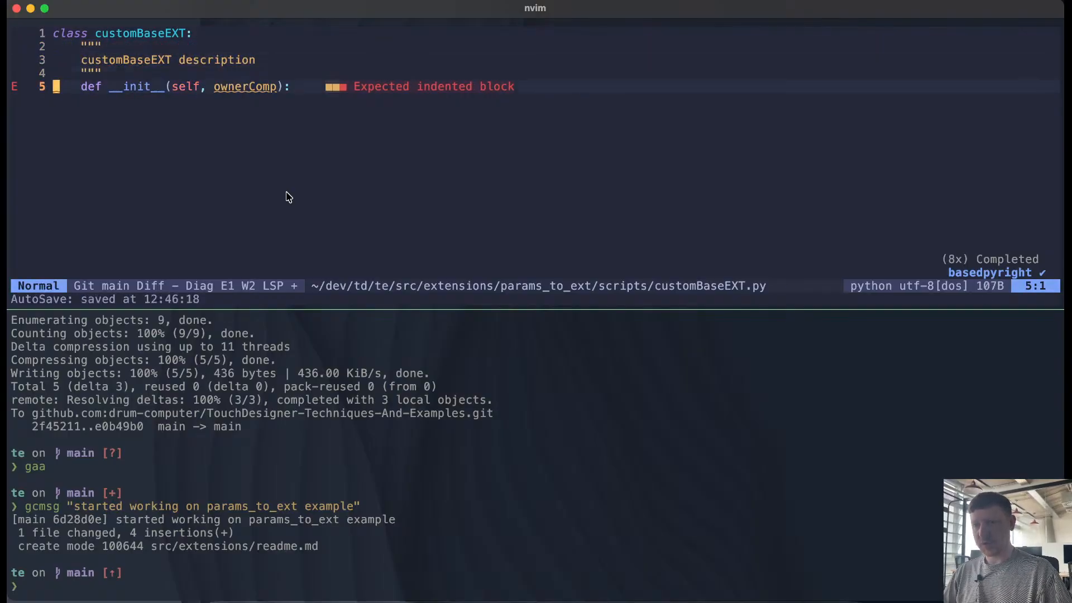
text(opa)
text(ss)
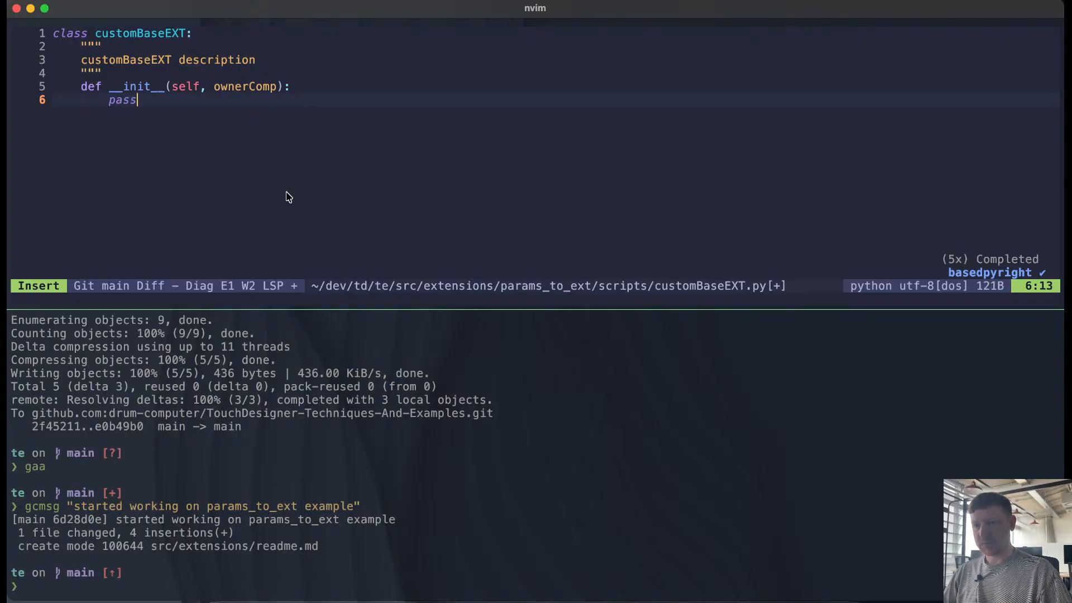
key(Escape)
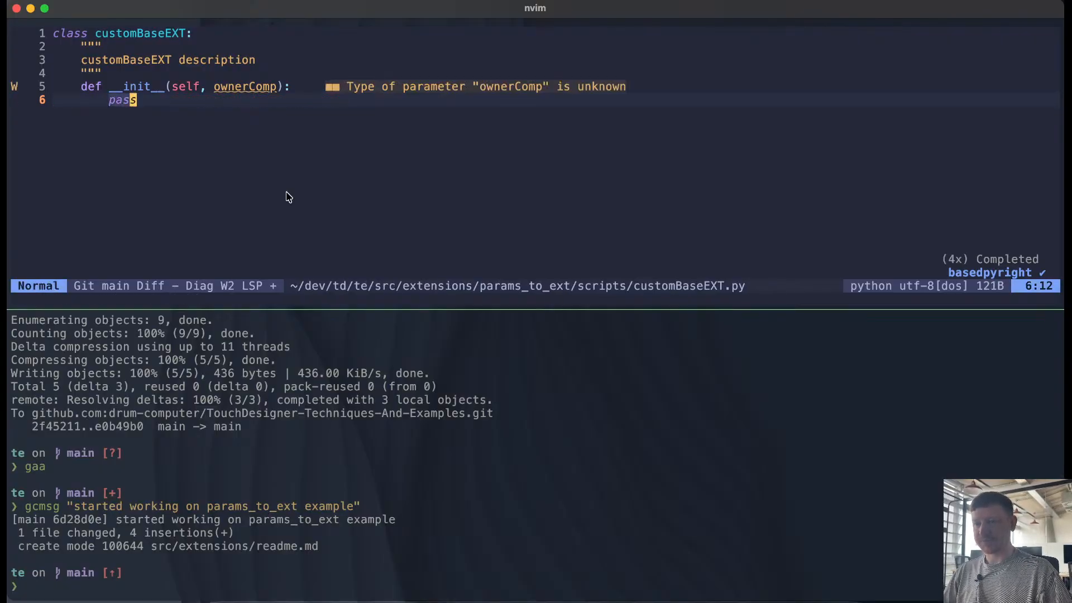
Step: Switch to TouchDesigner, check the synced code in the customBaseEXT DAT, and go up to params_to_ext to view custom_base's custom parameters
key(super+Tab)
key(super+Tab)
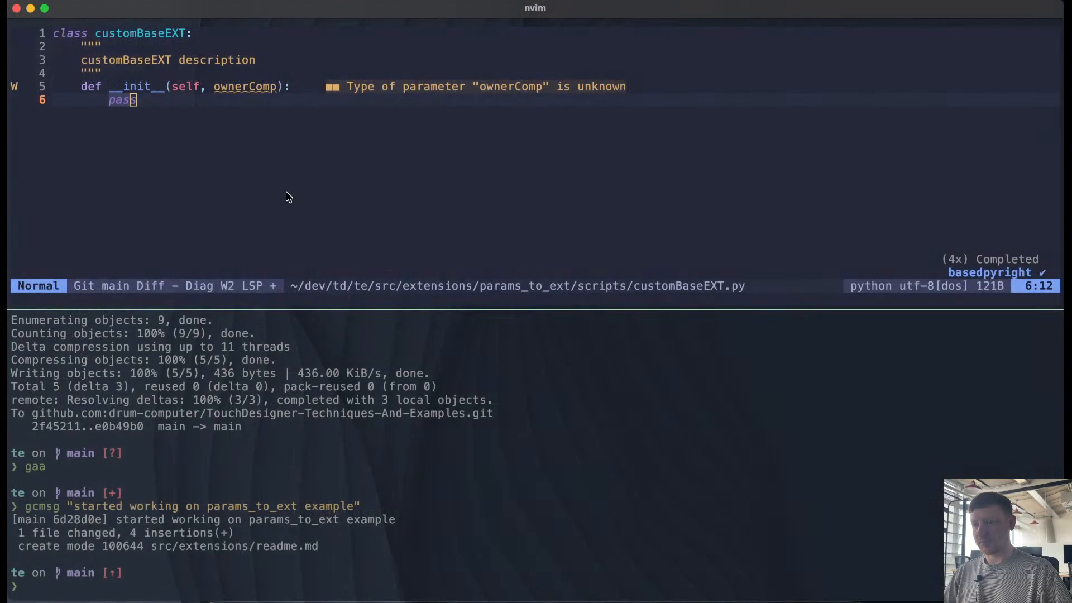
key(super+Tab)
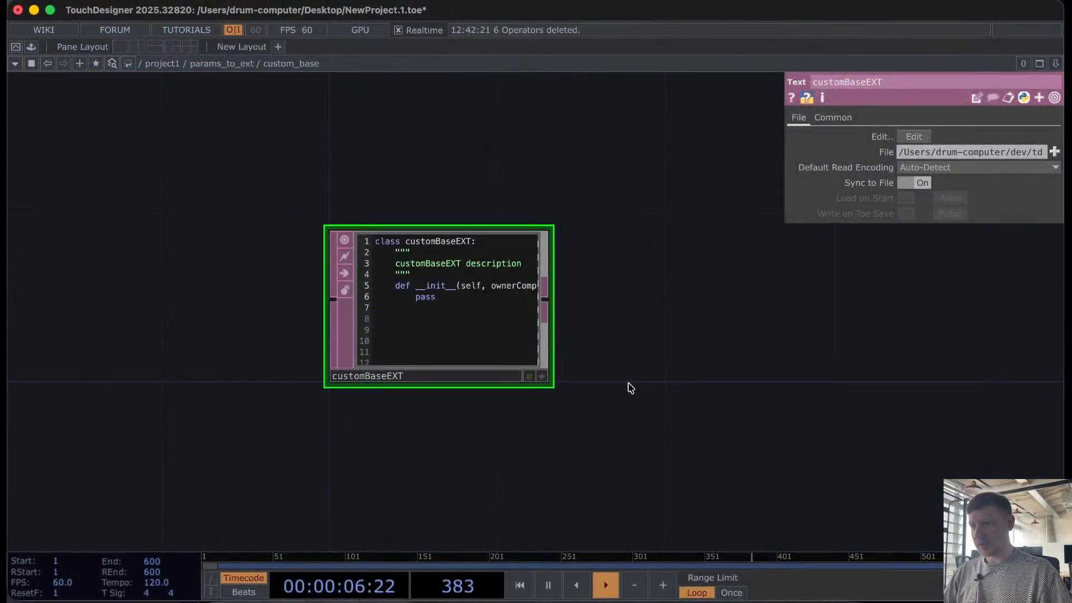
scroll(276, 279, down, 5)
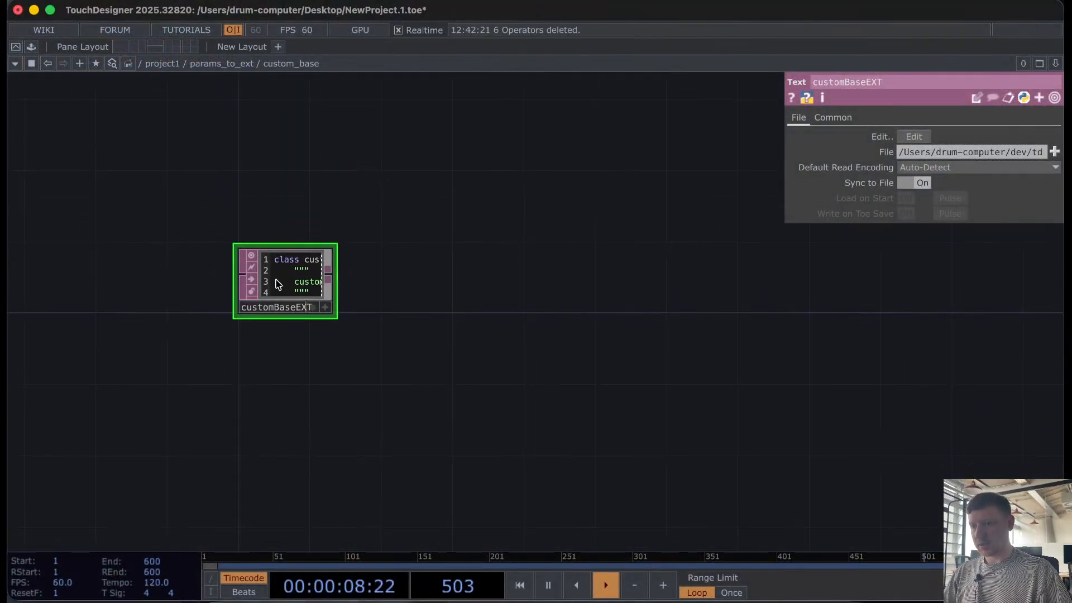
scroll(277, 284, down, 5)
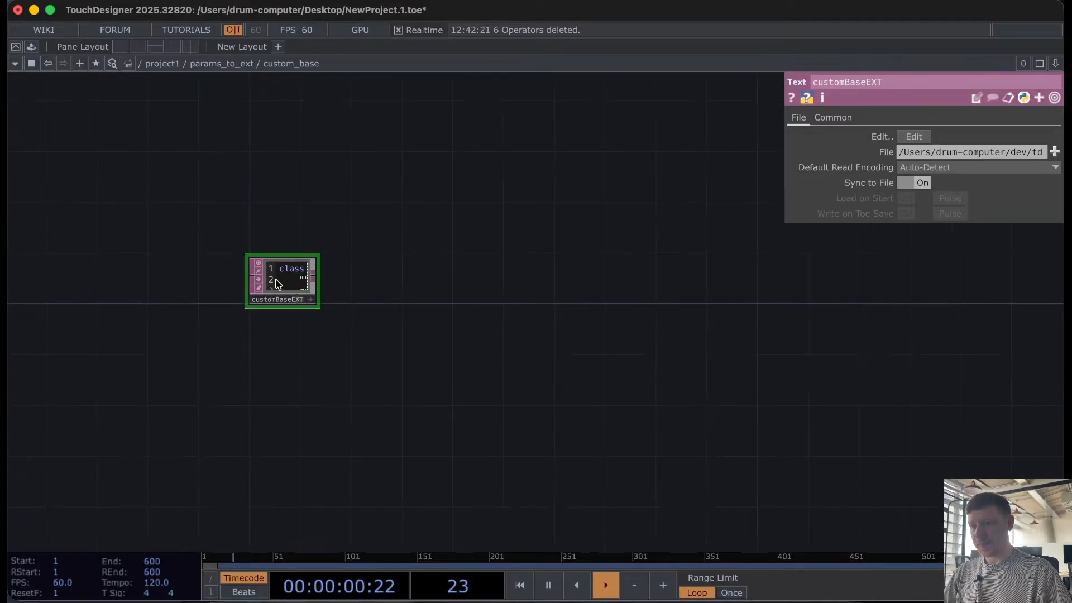
scroll(277, 280, down, 5)
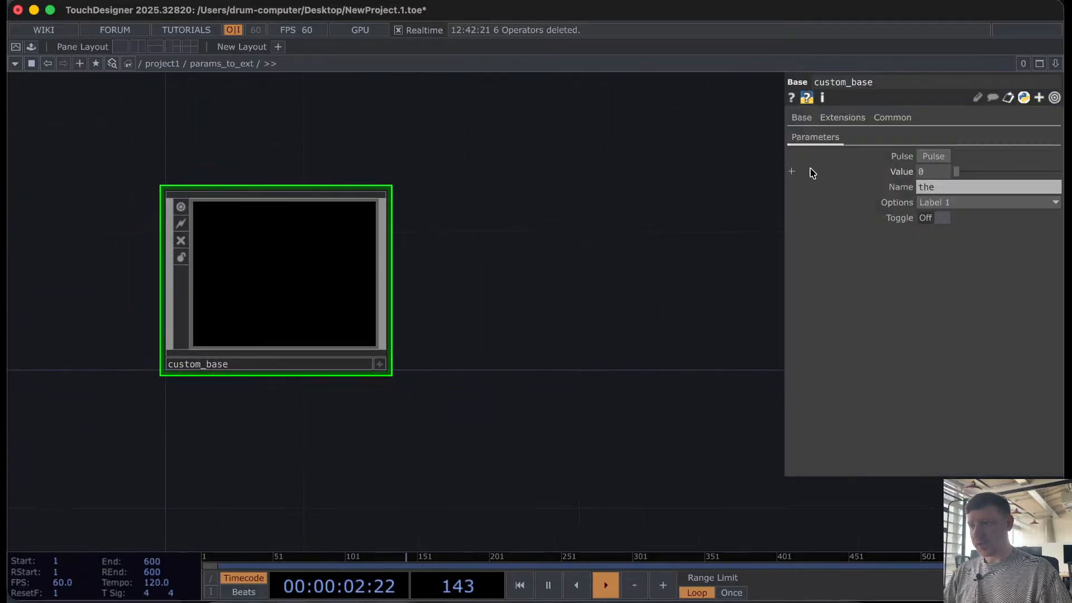
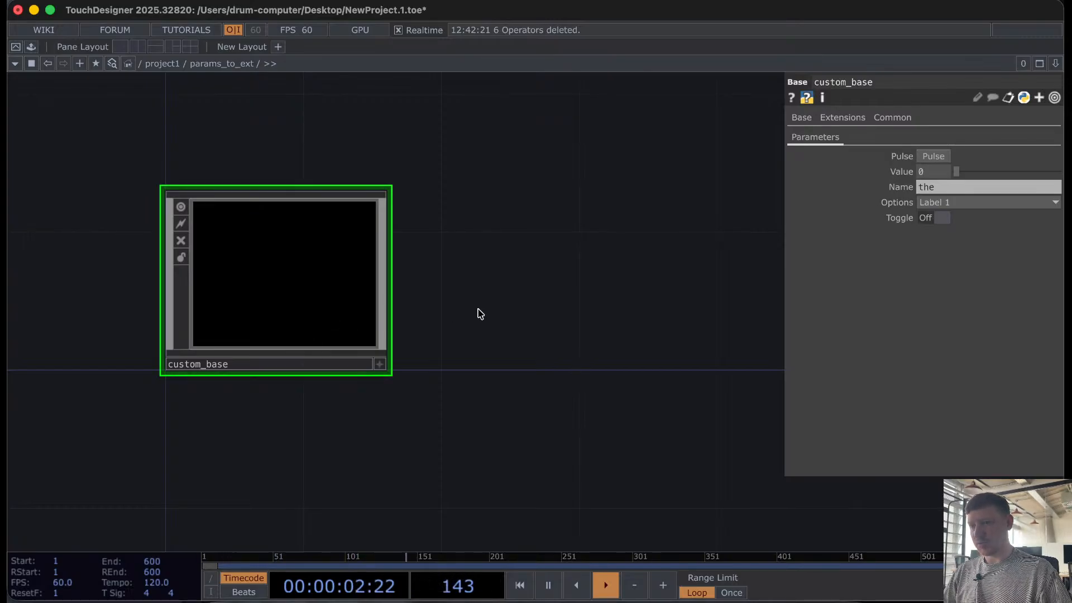
Step: Switch back to Neovim and define an onPulse(self) method below __init__, separated by a blank line
key(super+Tab)
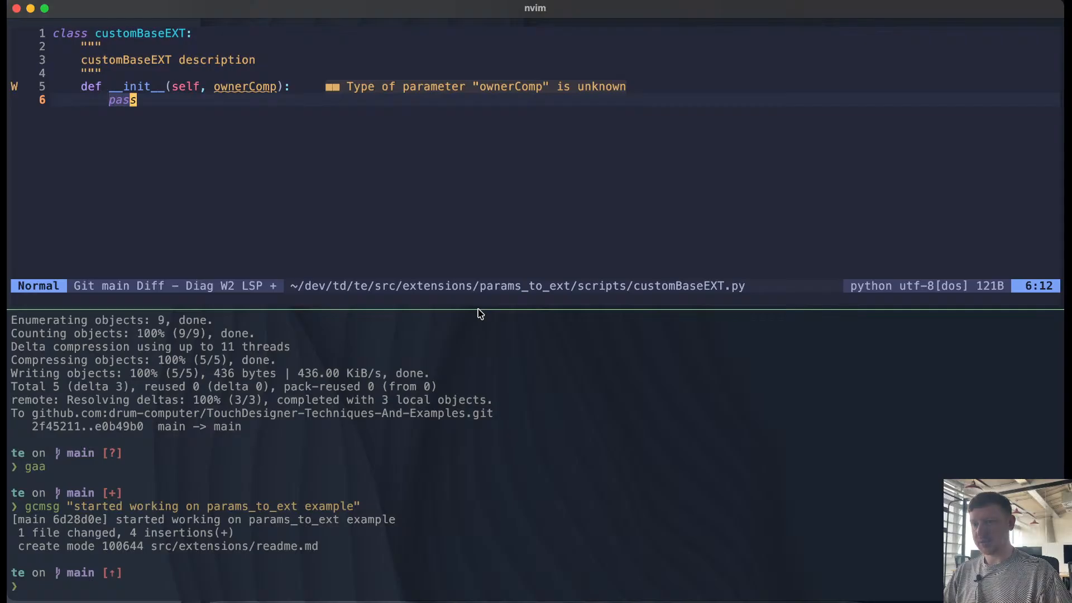
key(o)
key(Return)
key(BackSpace)
text(def )
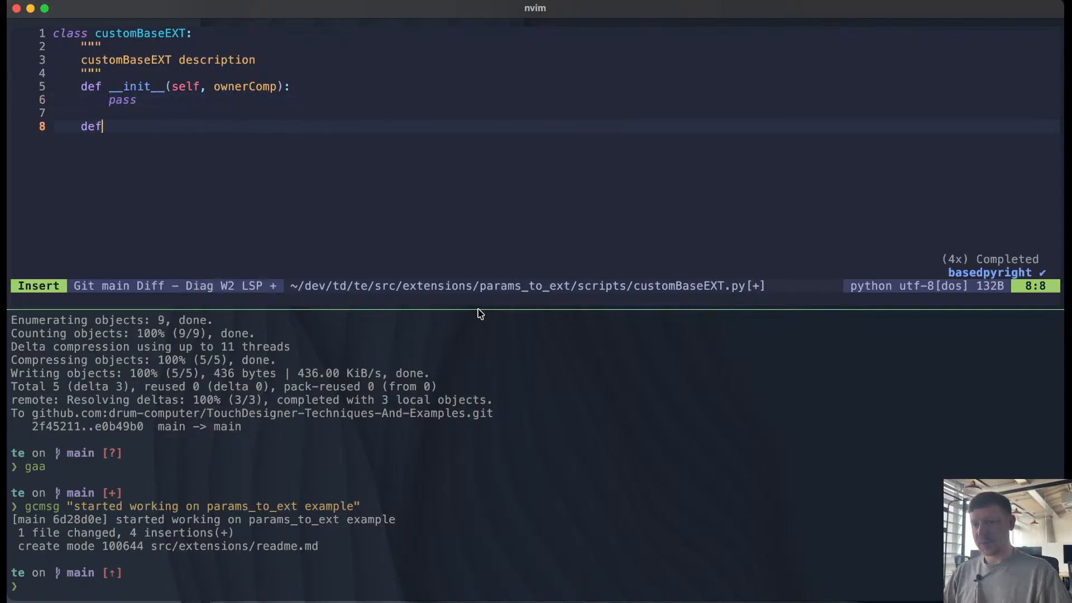
text(onPu)
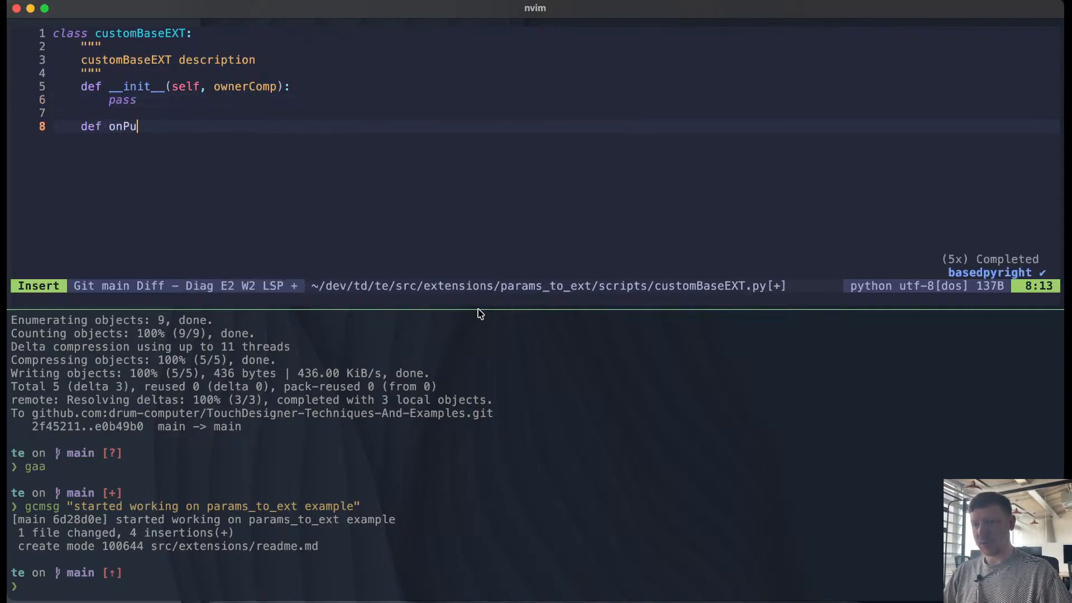
text(lse(self)
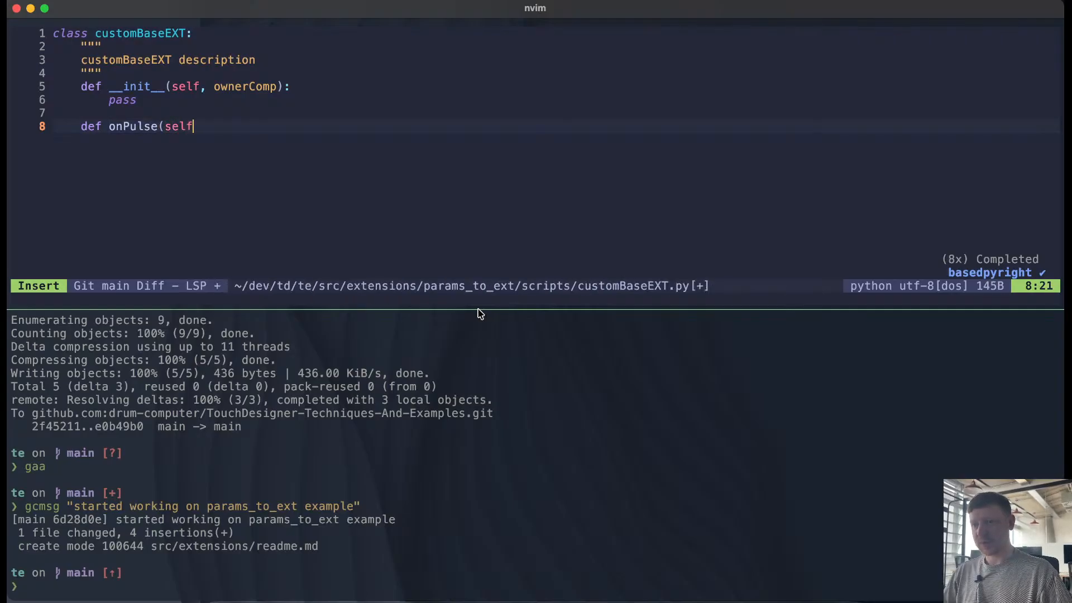
text();)
key(BackSpace)
text(:)
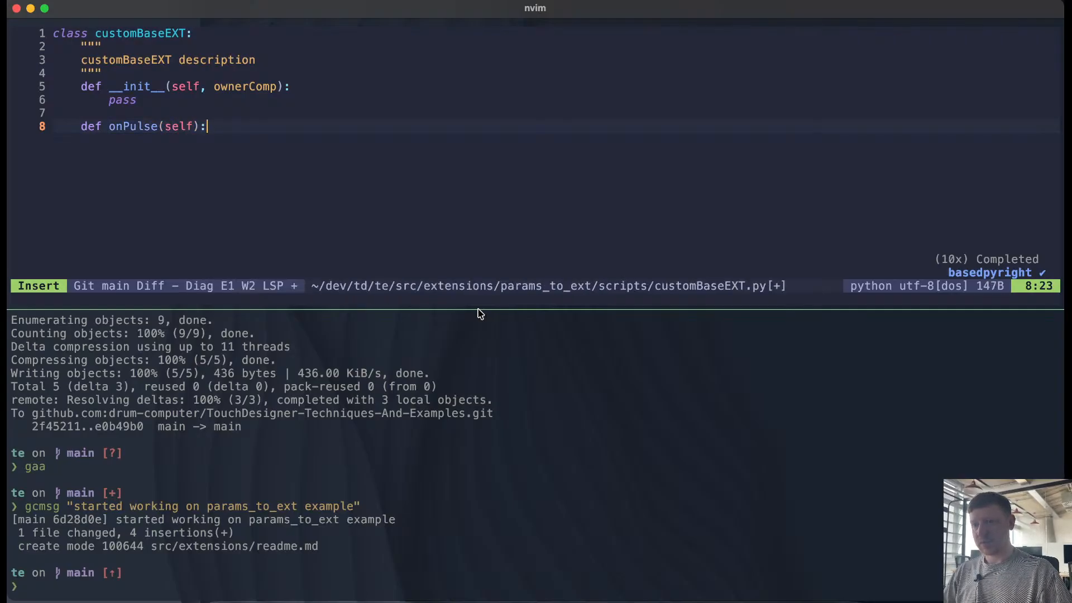
Step: Make the onPulse method's body print the text 'onPulse pressed'
key(Return)
text(print()
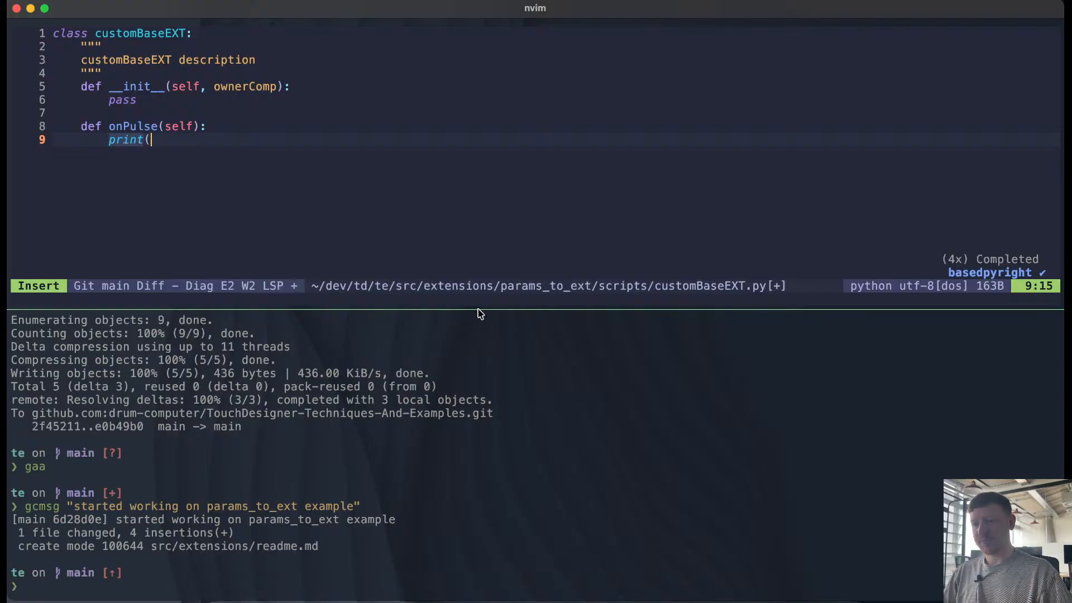
text(")
key(BackSpace)
text('on Pul)
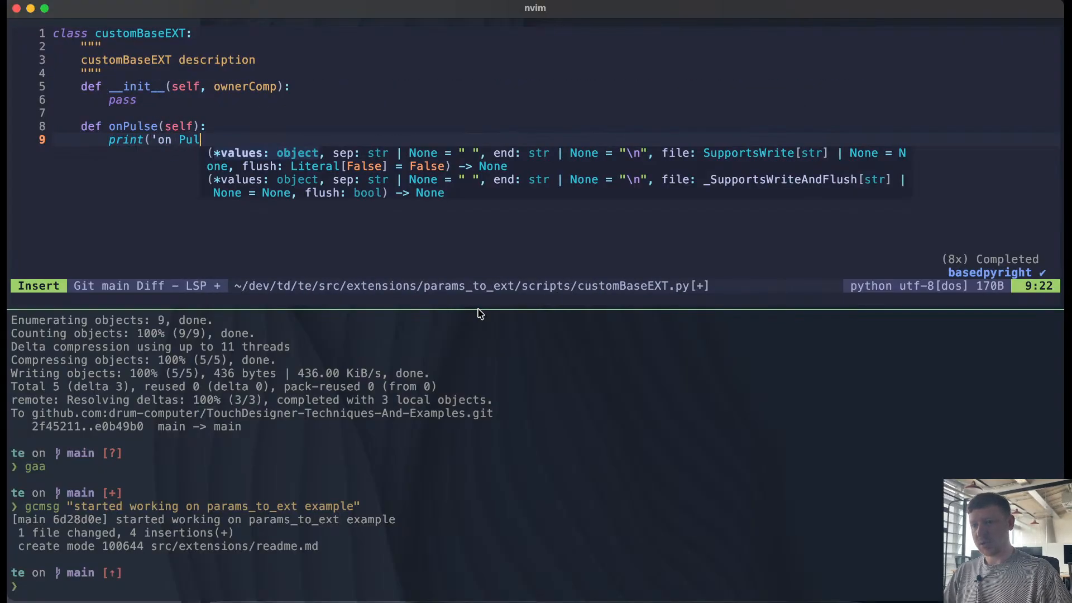
key(BackSpace)
key(BackSpace)
key(BackSpace)
text(Pulse)
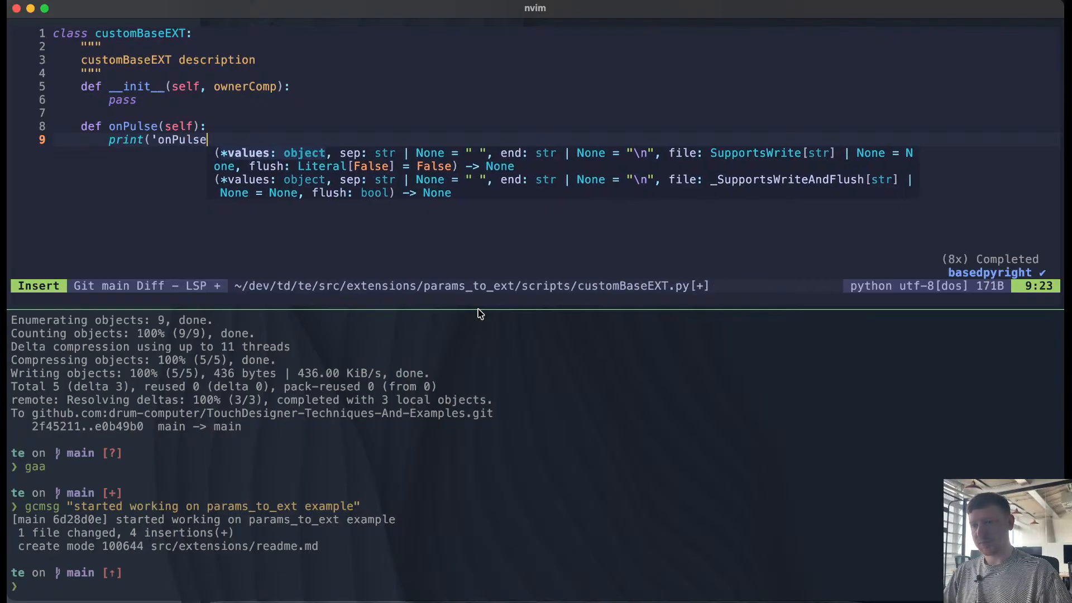
text( pressed')
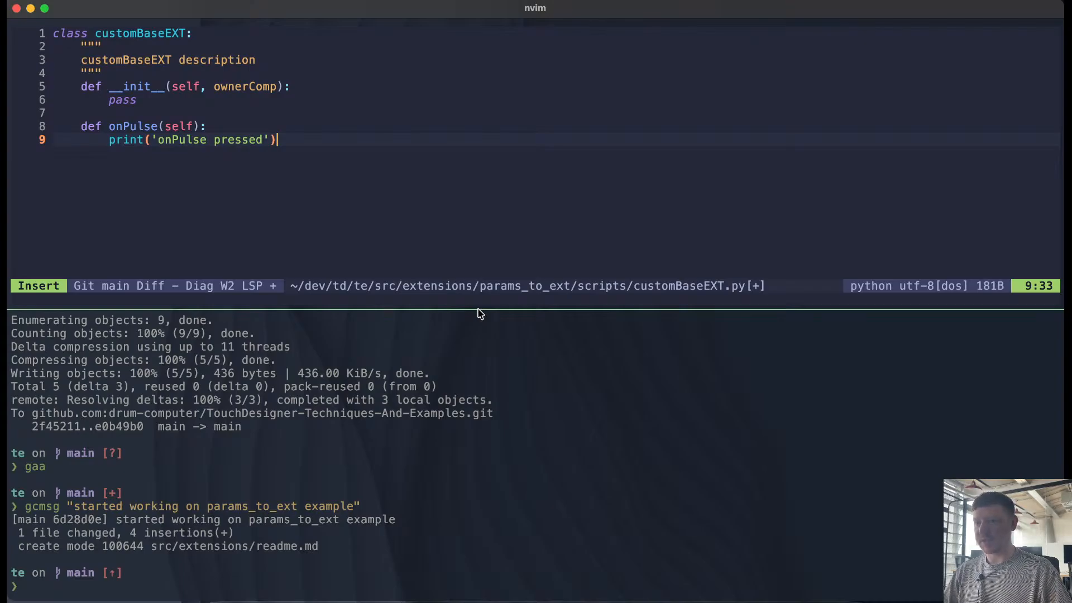
Step: Start another method definition with def below onPulse, separated by a blank line and at the same indentation
key(Return)
key(Return)
key(BackSpace)
text(dep)
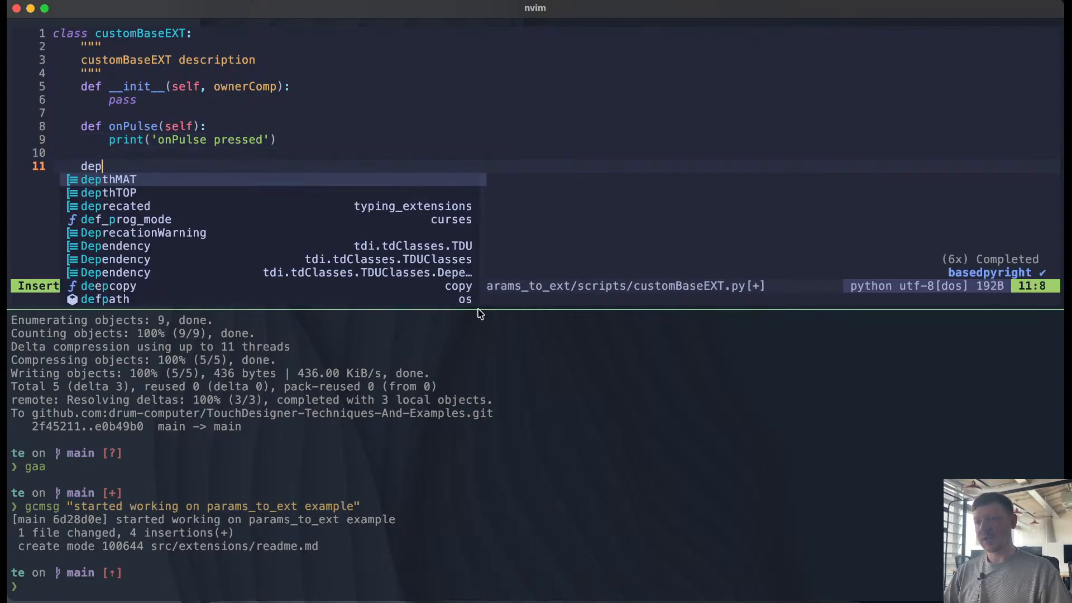
key(BackSpace)
text(f)
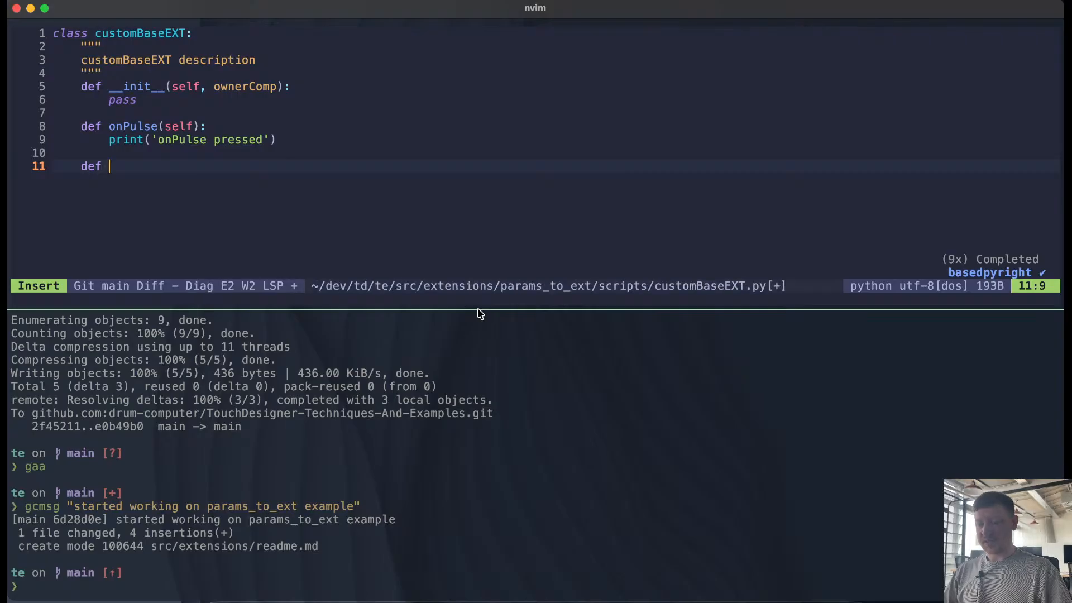
key(Up)
key(Up)
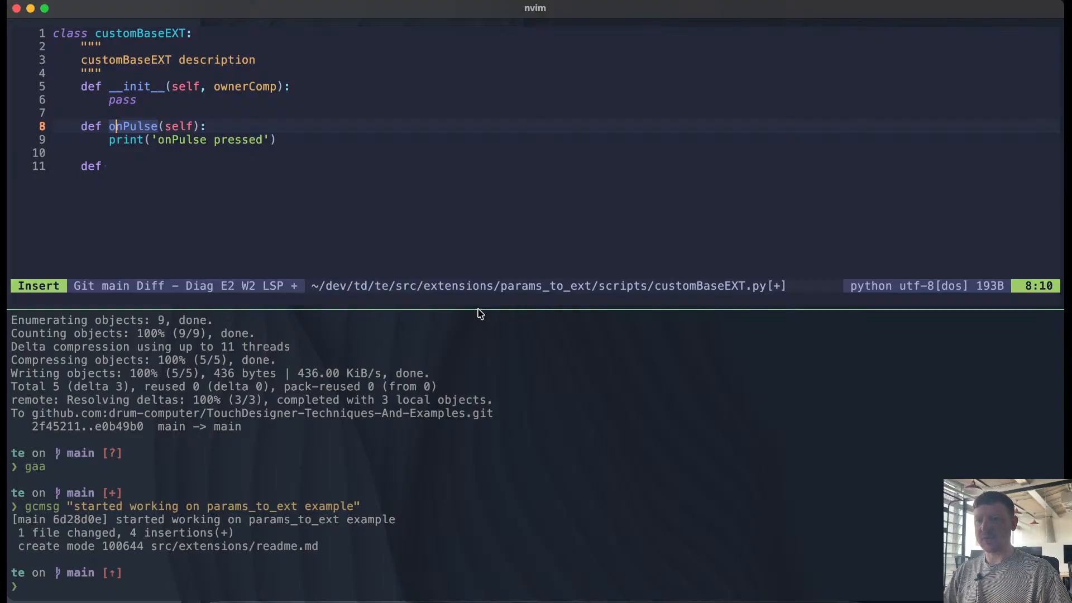
key(Down)
key(Down)
key(Down)
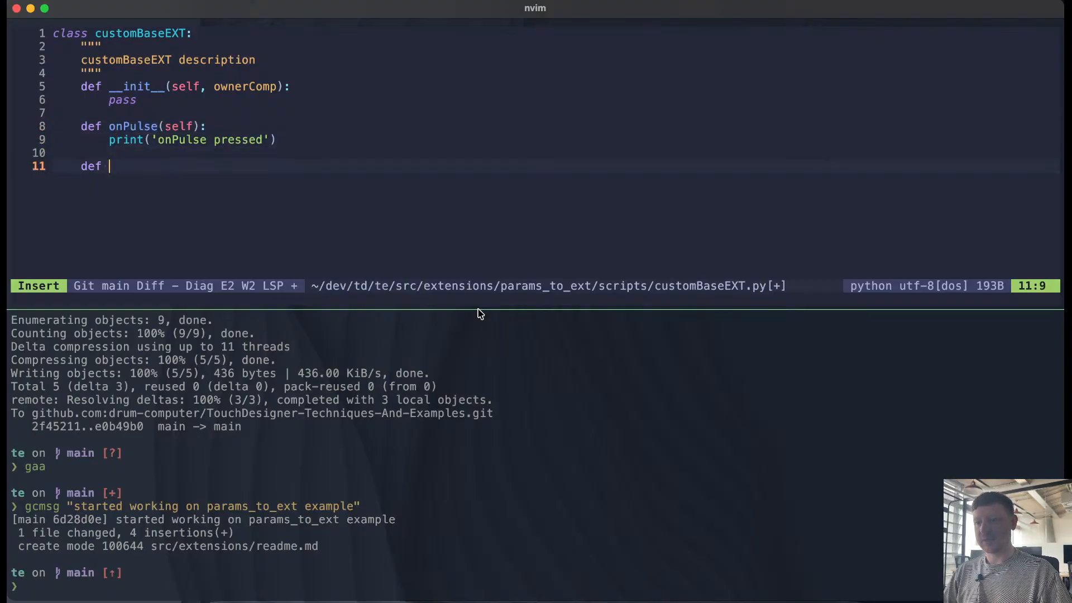
Step: Check custom_base's custom parameters in TouchDesigner, return to Neovim, and complete the method definition as onValue(self, val: int)
key(ctrl+Left)
key(ctrl+Right)
key(ctrl+Right)
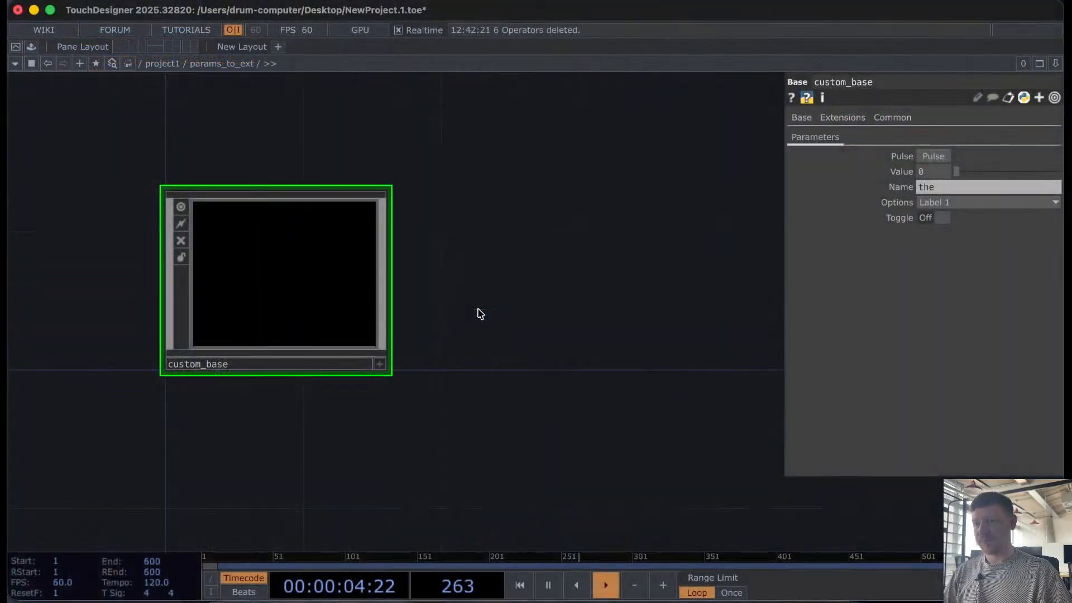
key(ctrl+Left)
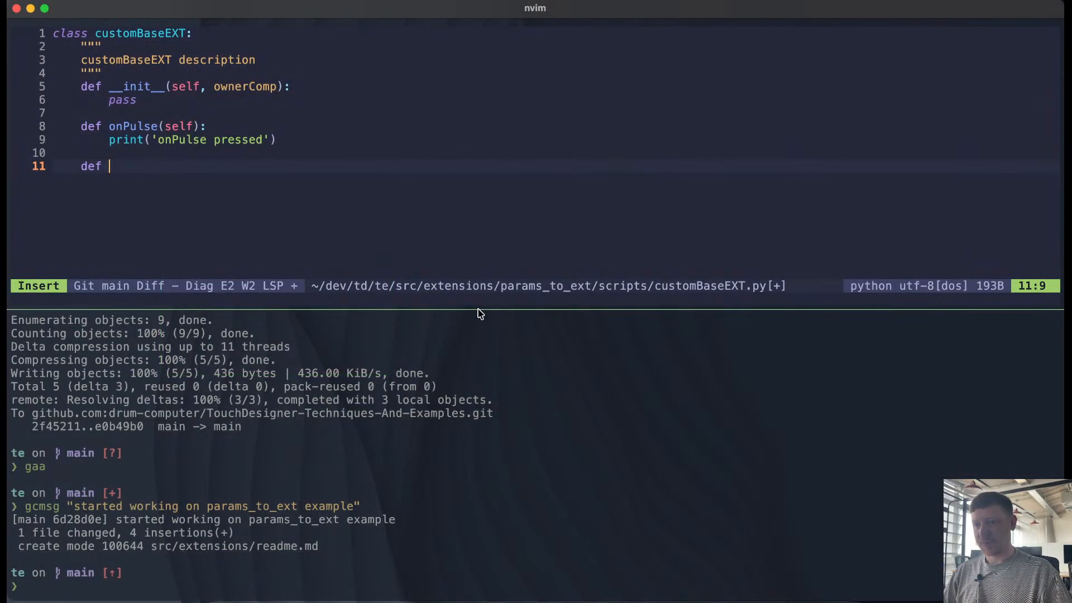
text(onValue)
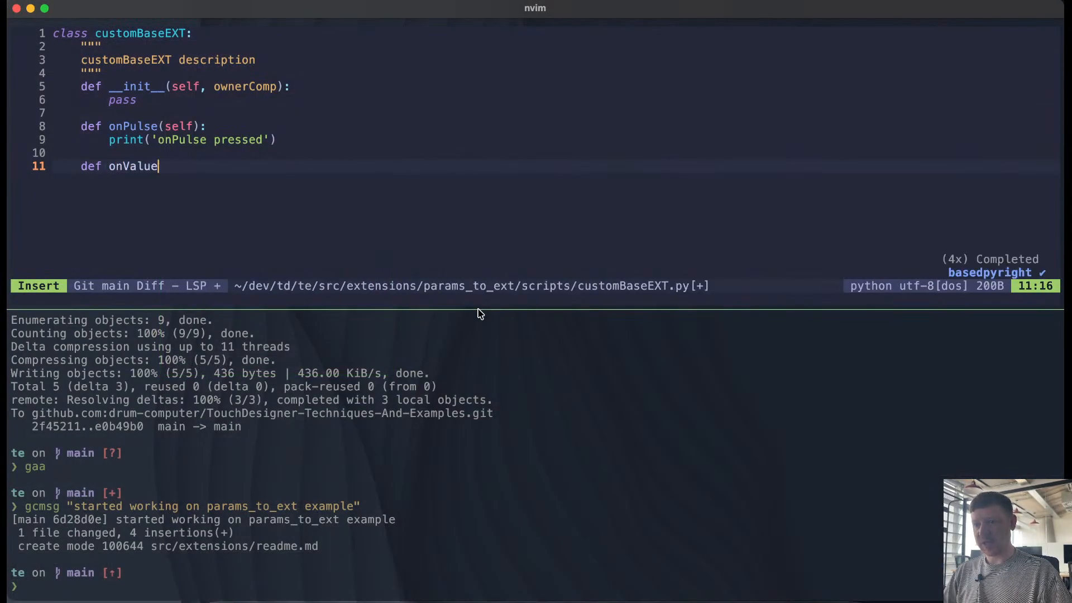
text((self)
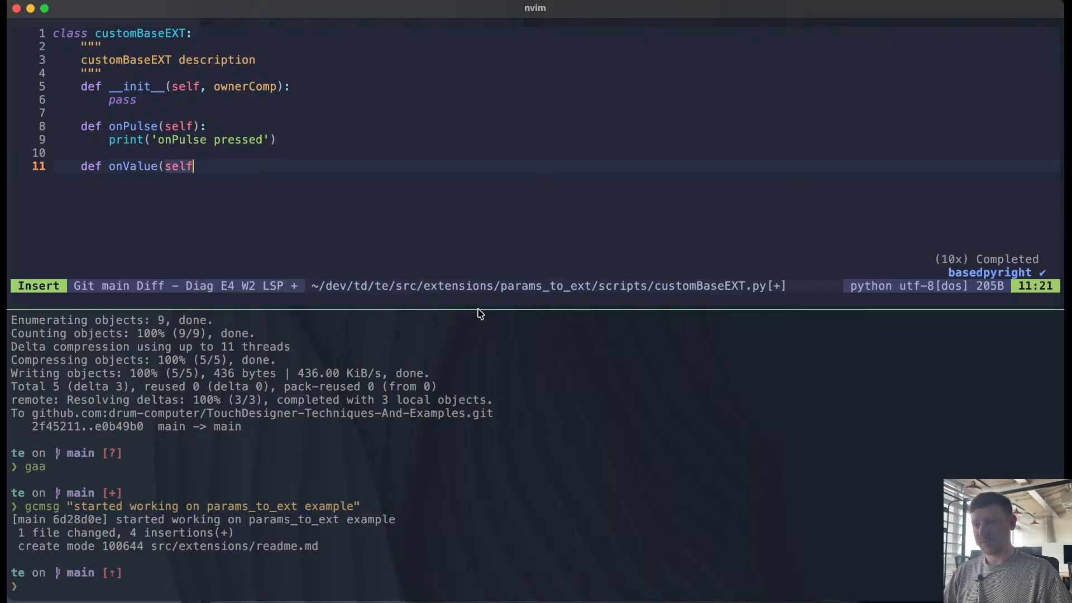
text(,)
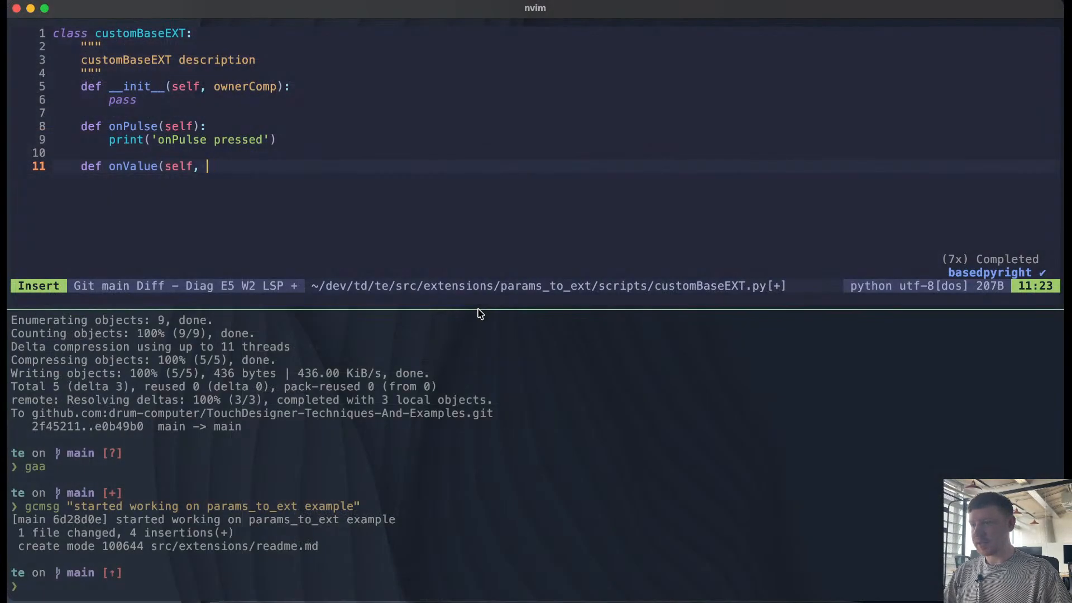
key(ctrl+Right)
key(ctrl+Left)
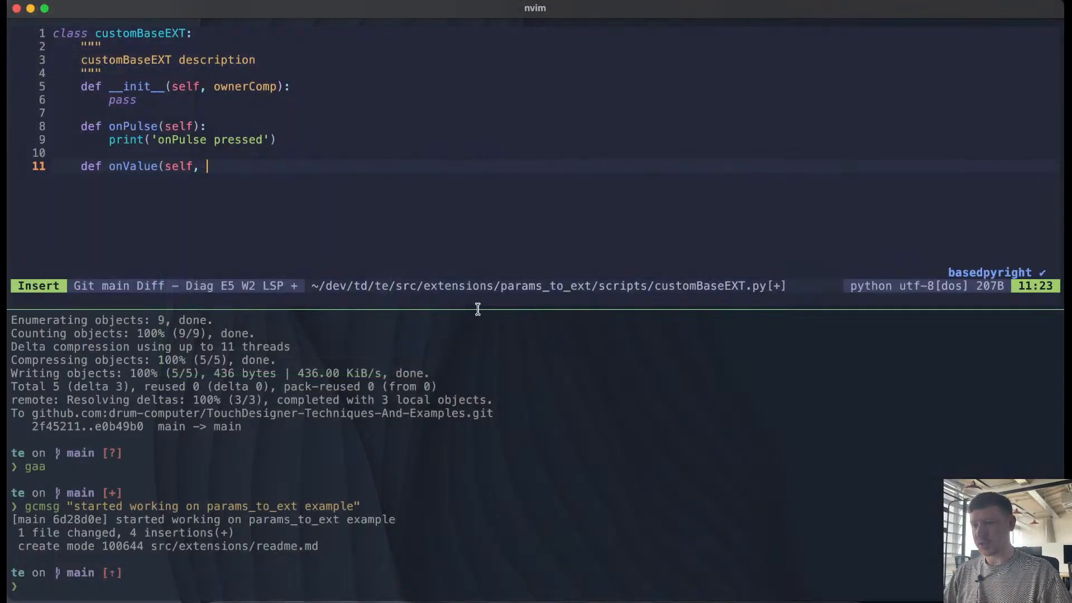
text(val: in)
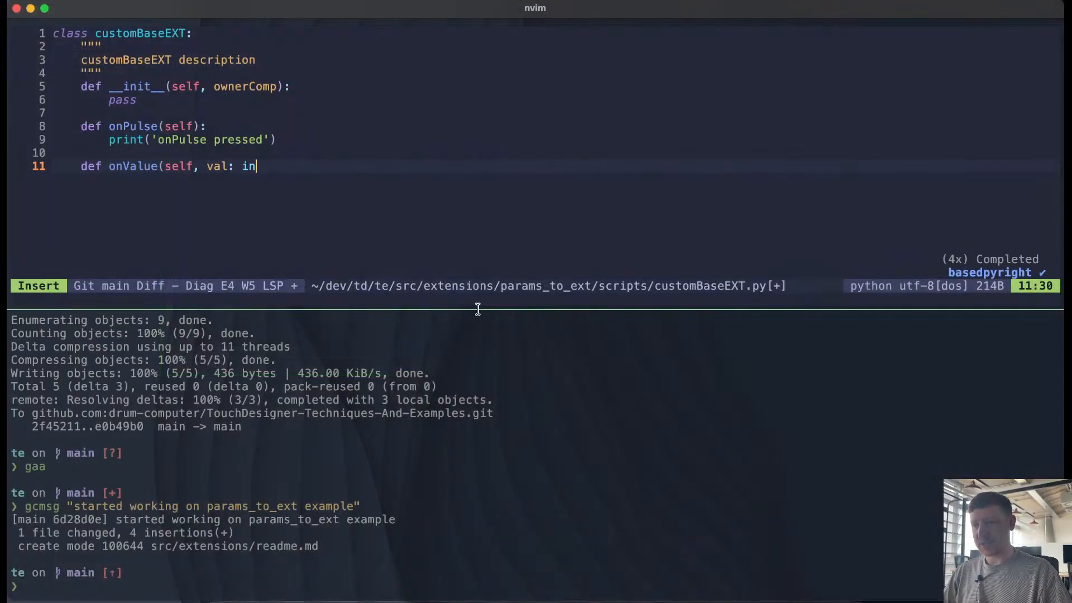
text(t):)
key(Return)
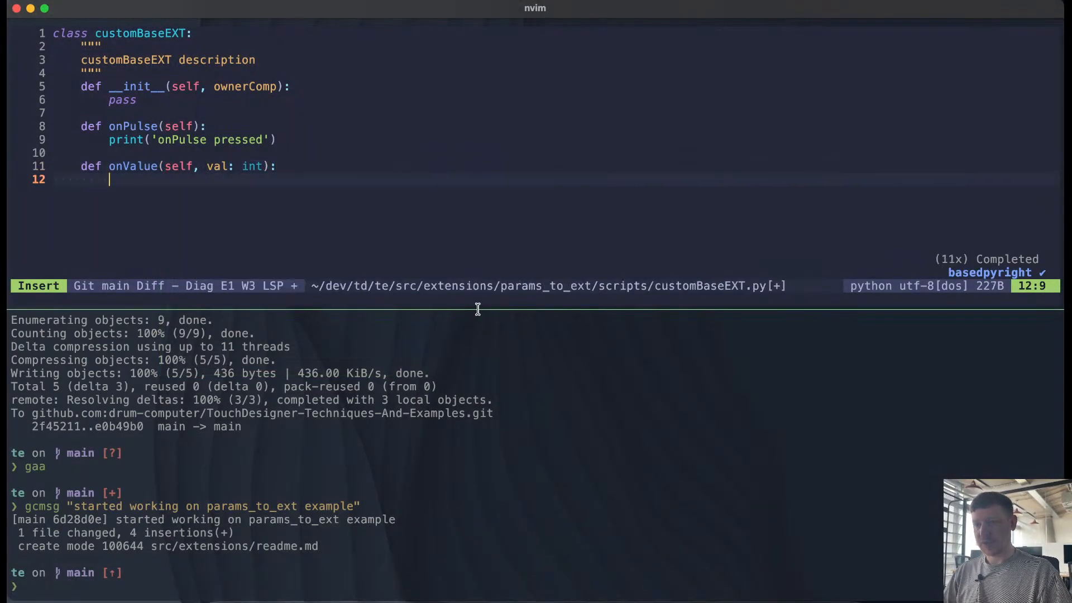
Step: Make the onValue method's body print the f-string 'onValue called, with val = {val}'
text(print(f)
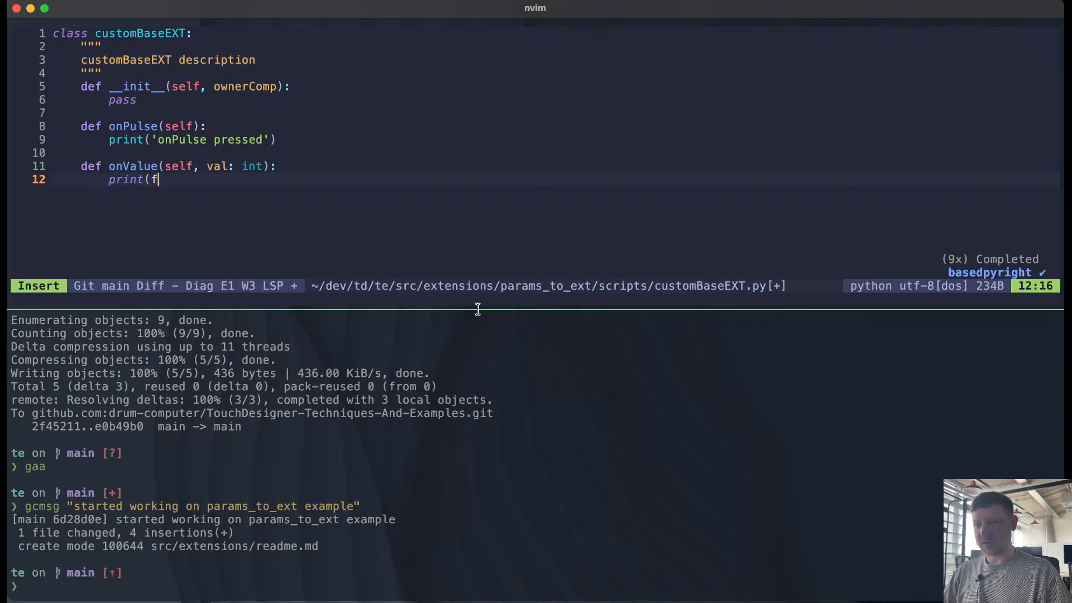
text(')
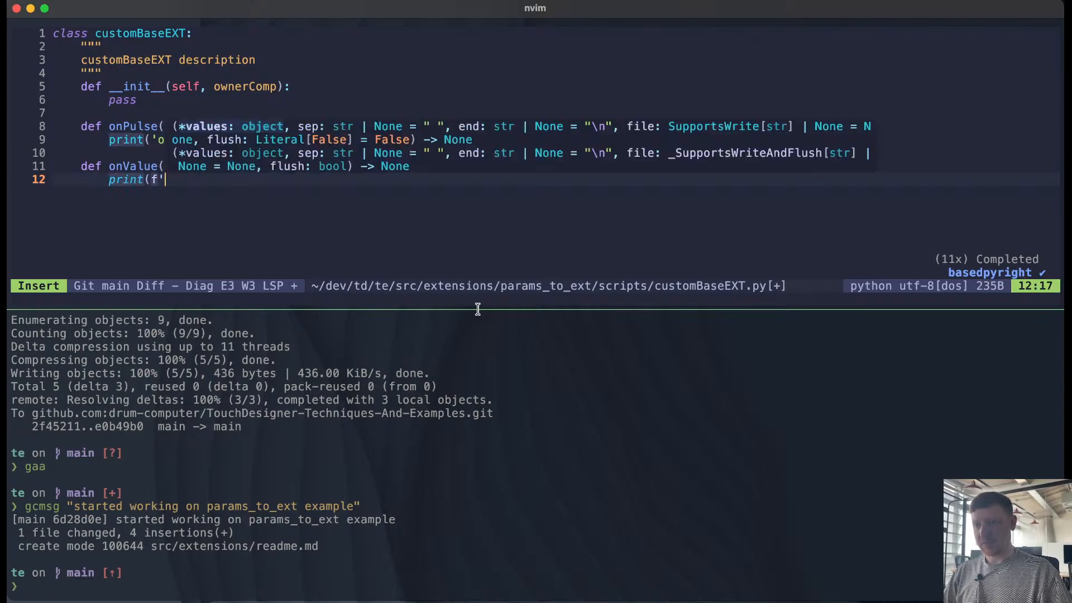
text(onValue)
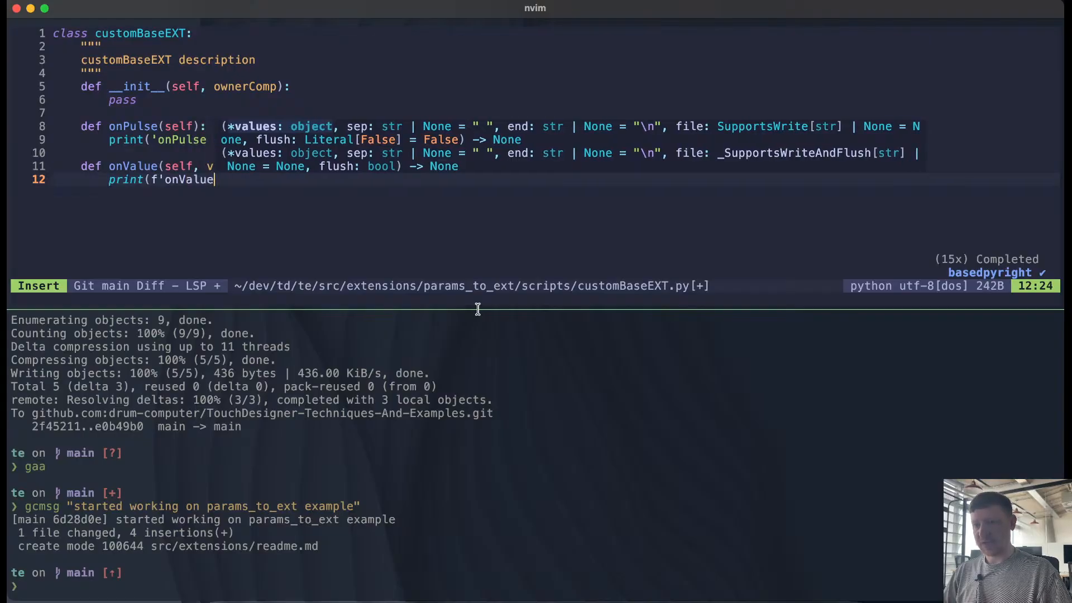
text( called,)
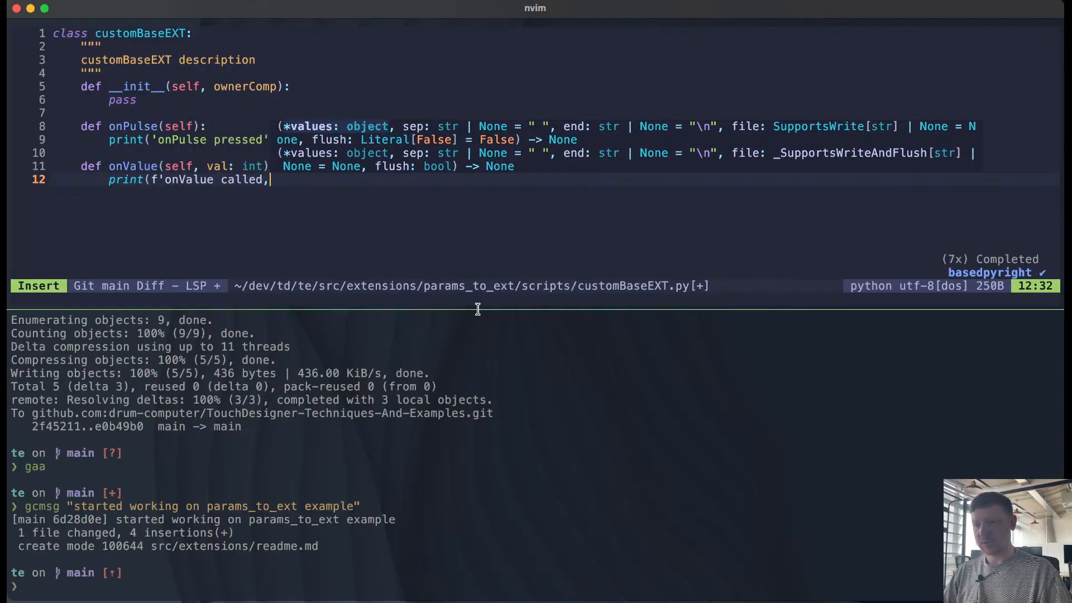
text( with v)
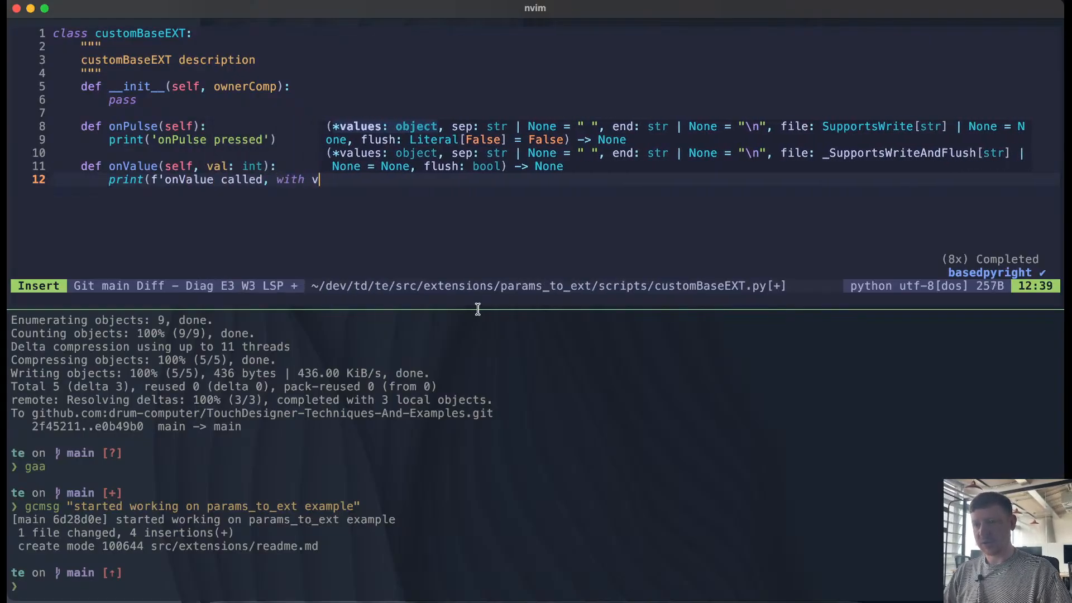
text(al = )
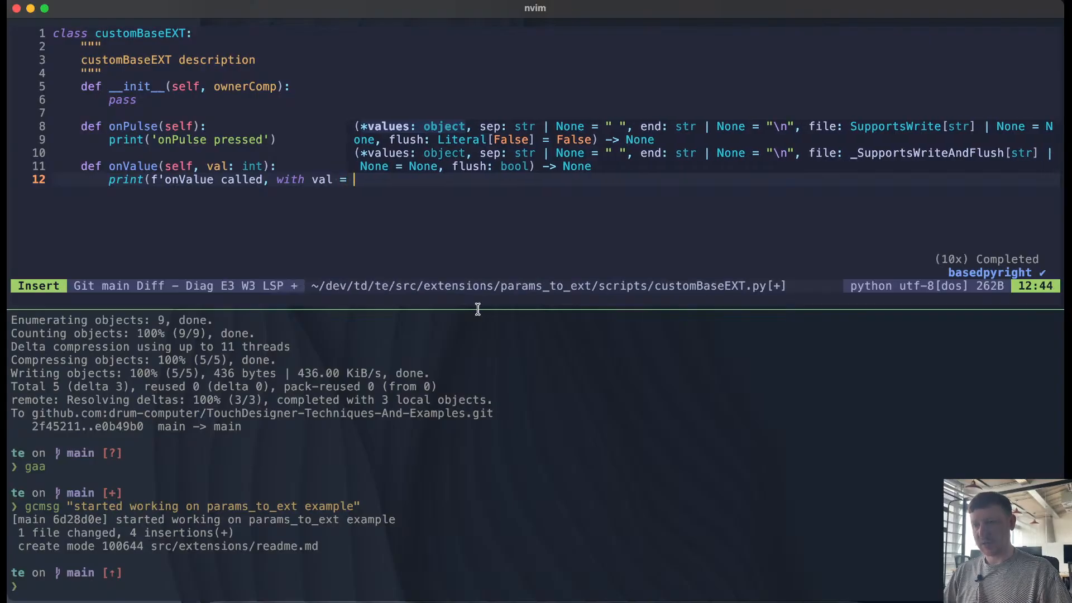
text({val}")
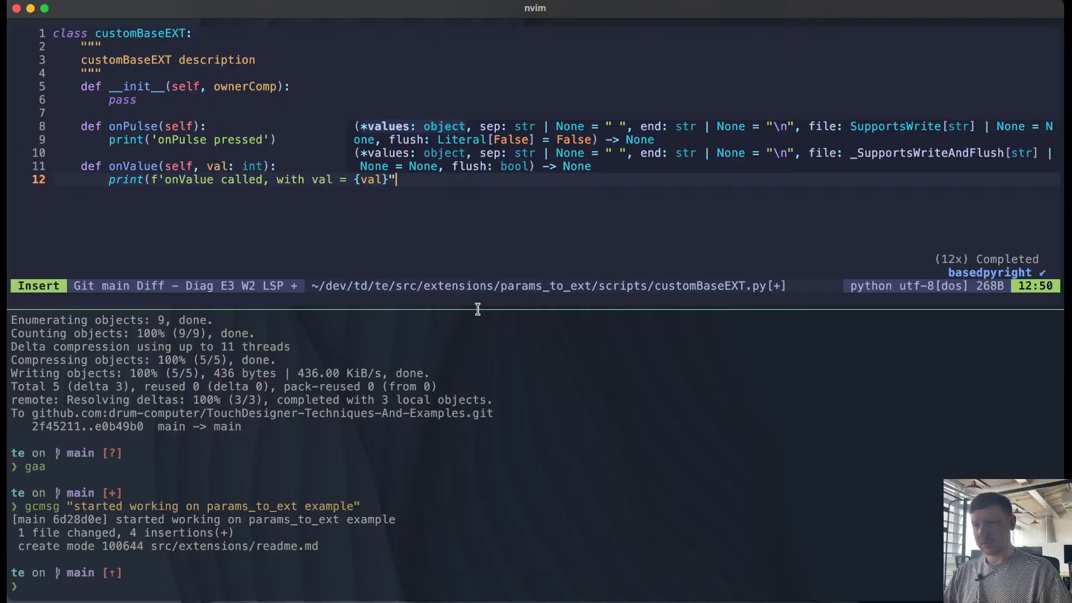
key(BackSpace)
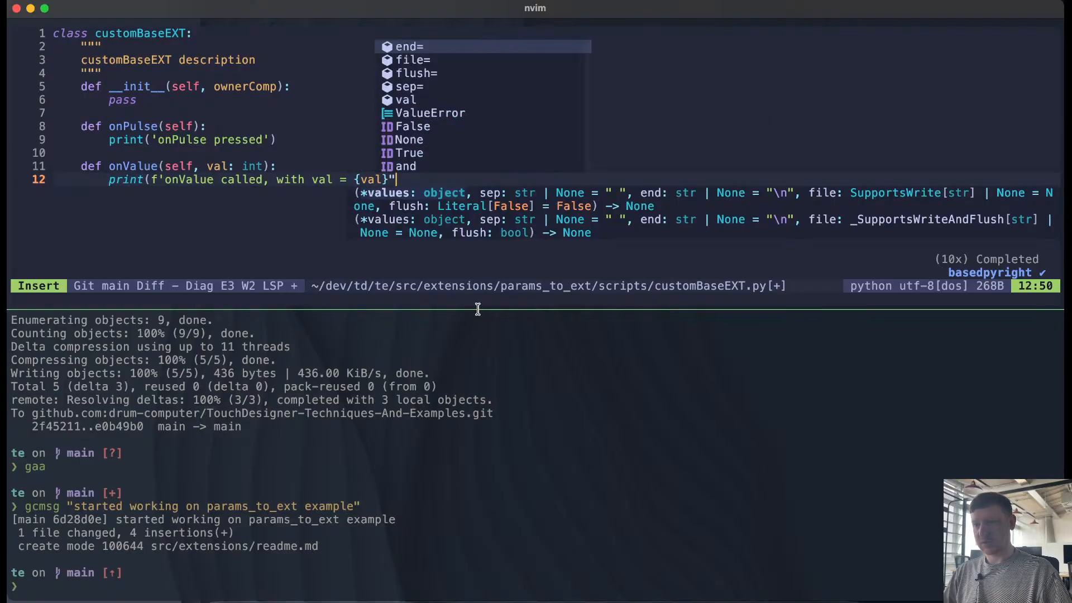
text('))
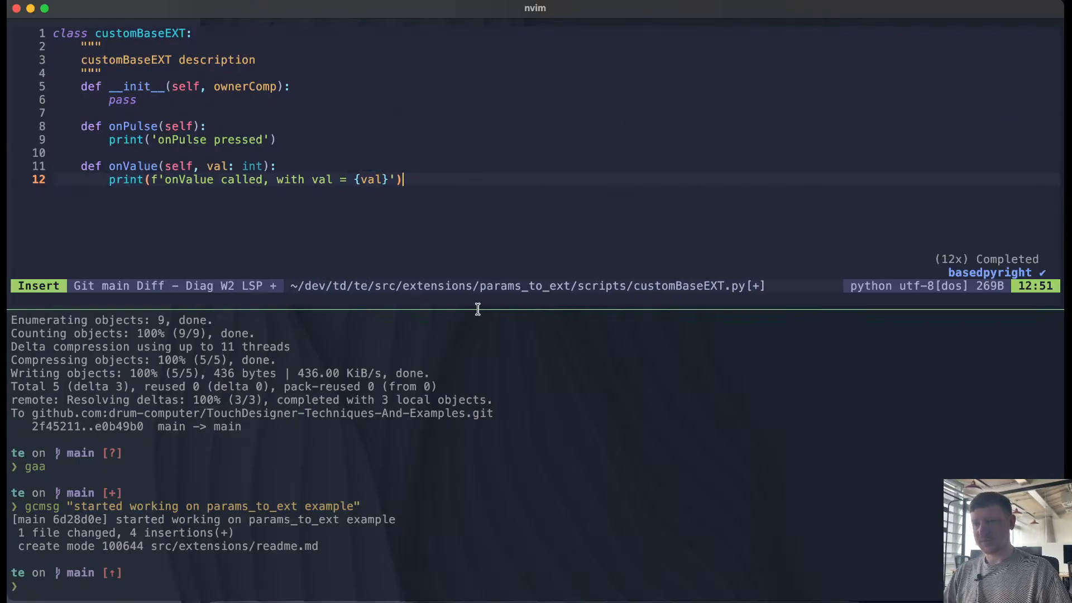
Step: Annotate the ownerComp parameter of __init__ with the type baseCOMP and save the file
drag(301, 179, 303, 181)
scroll(350, 179, down, 4)
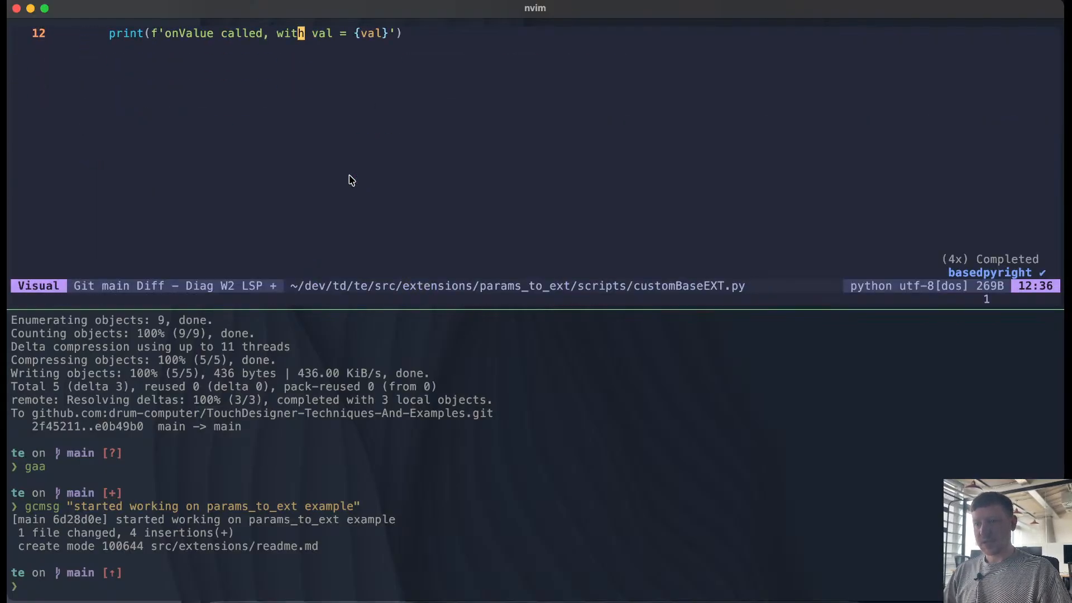
scroll(351, 180, up, 4)
click(302, 90)
key(A)
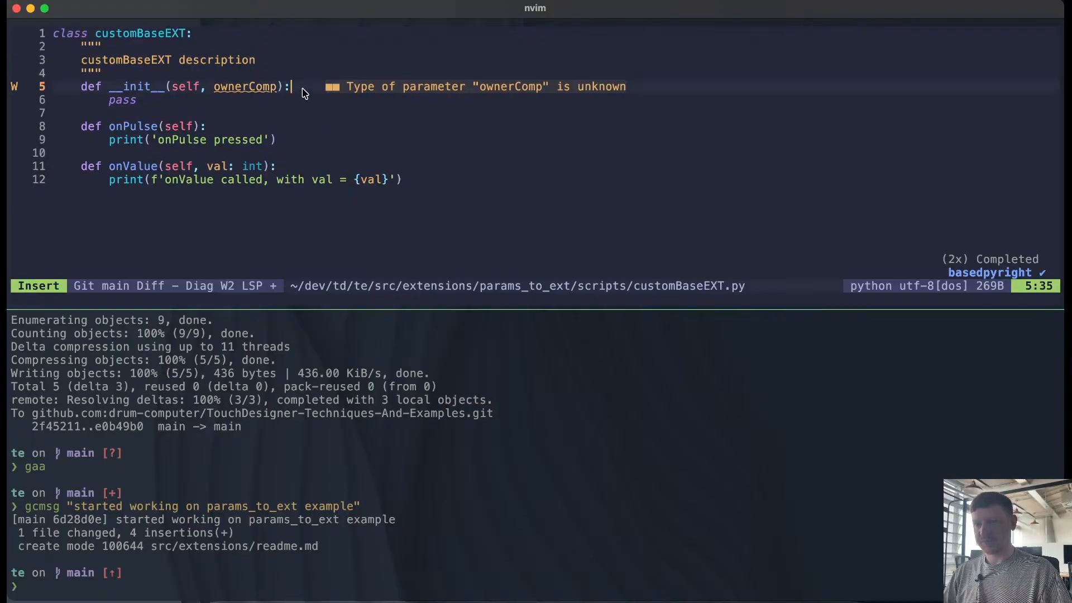
text(:)
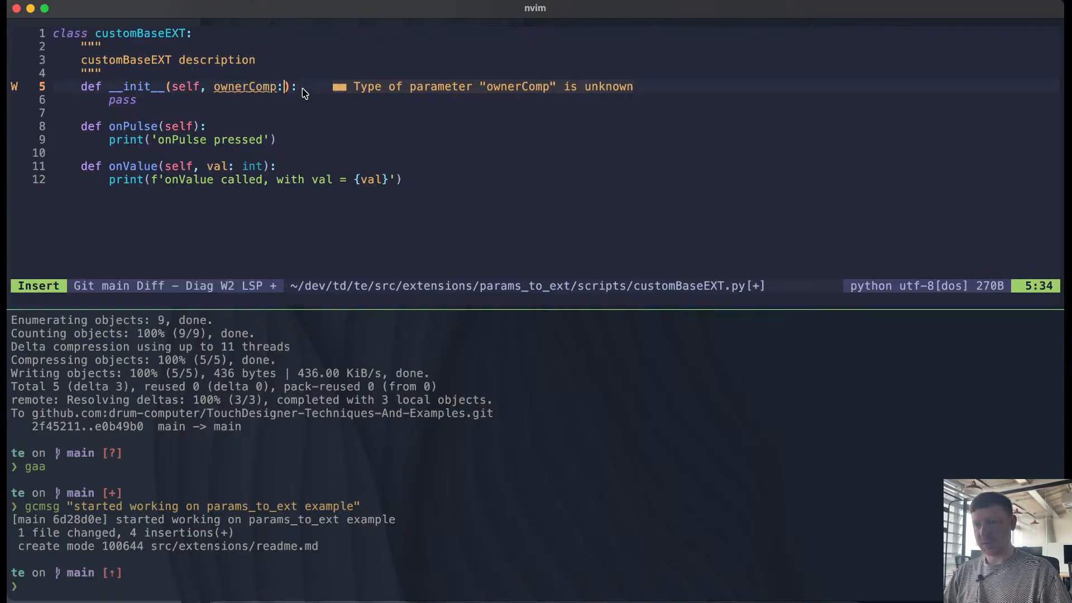
text( baseCOMP)
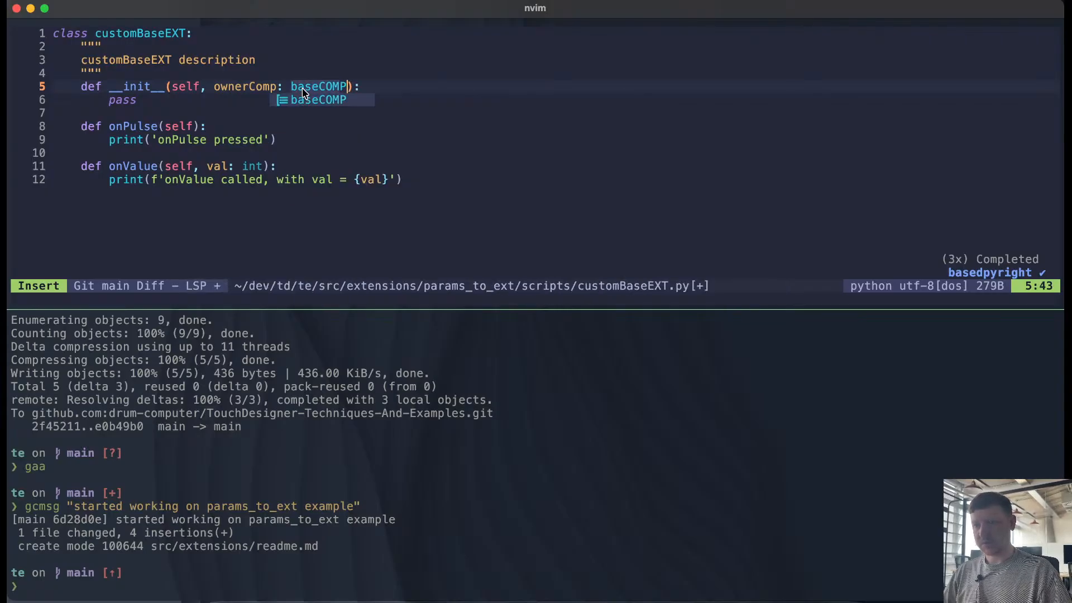
key(Escape)
key(j)
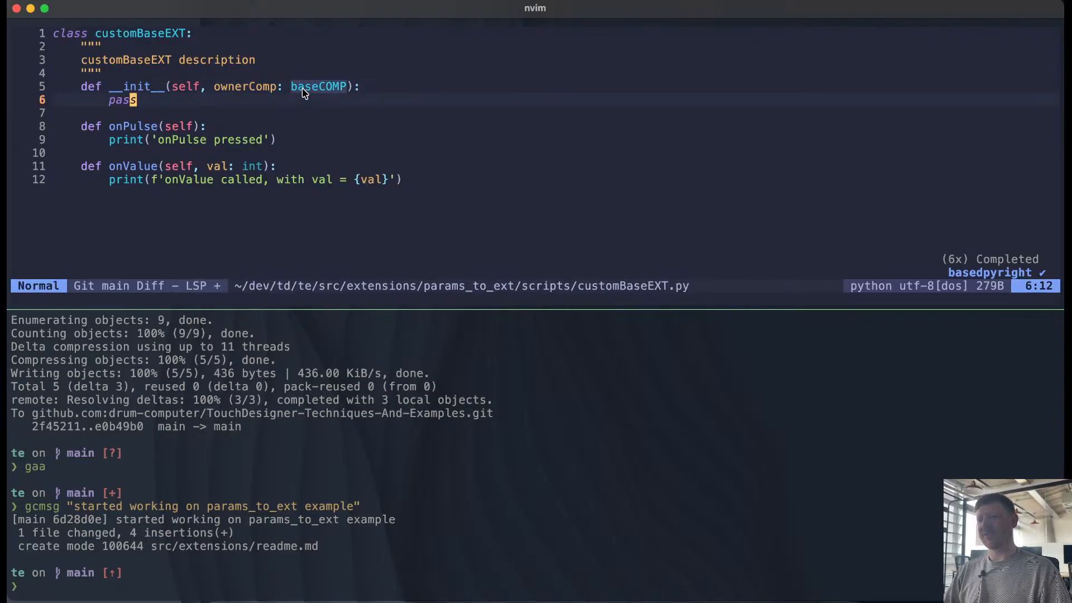
Step: Start another method definition with def below onValue, separated by a blank line and at the same indentation
key(j)
key(j)
key(j)
key(j)
key(j)
key(j)
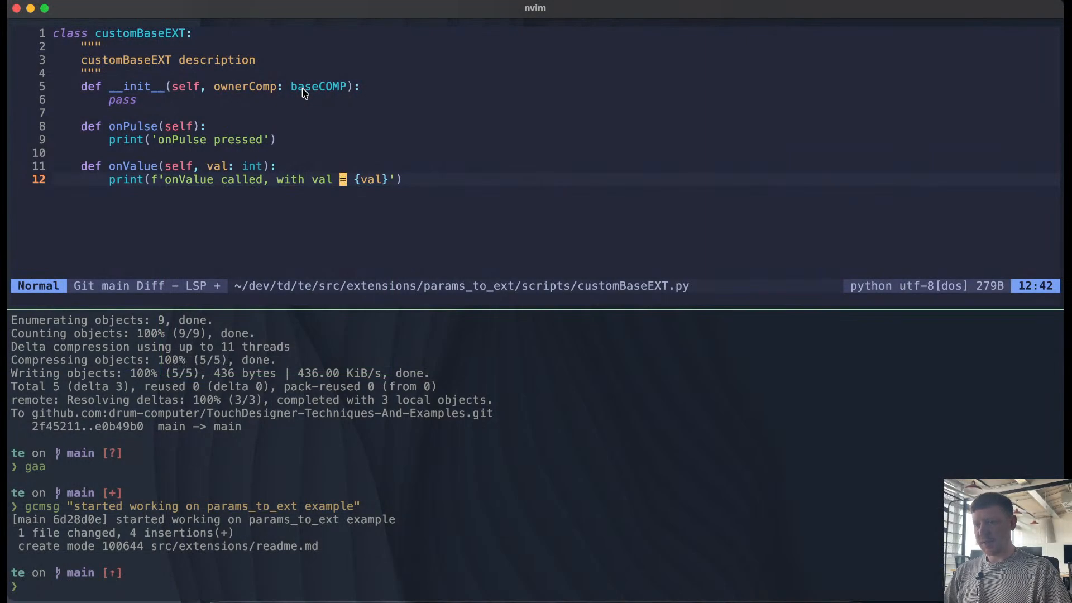
key(w)
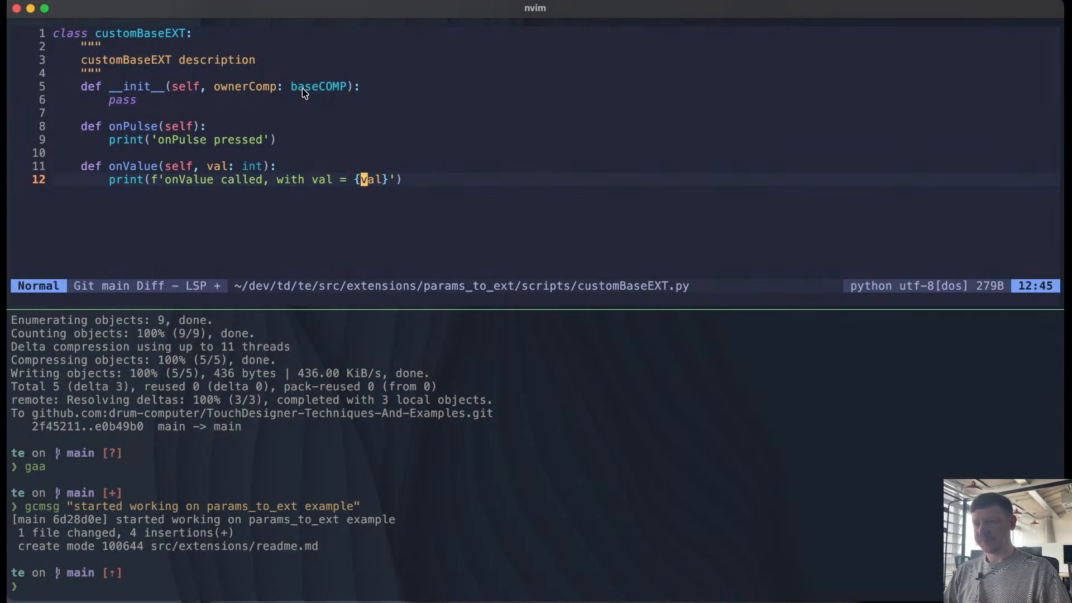
key(o)
key(Return)
text(def)
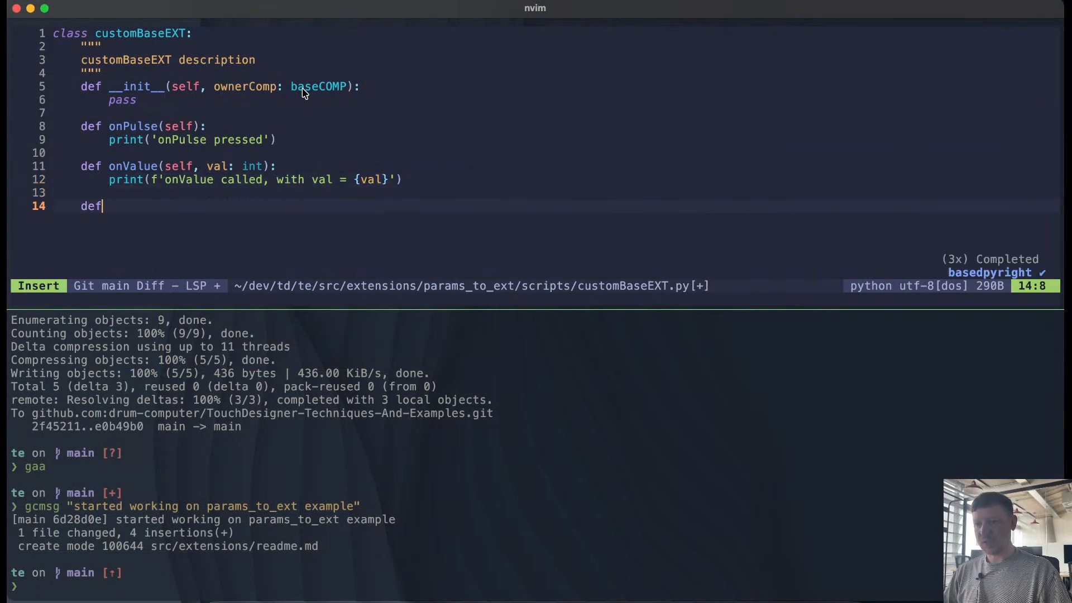
Step: Complete the new method's signature as onName(self, name: str) and open an indented line for its body
text( onName()
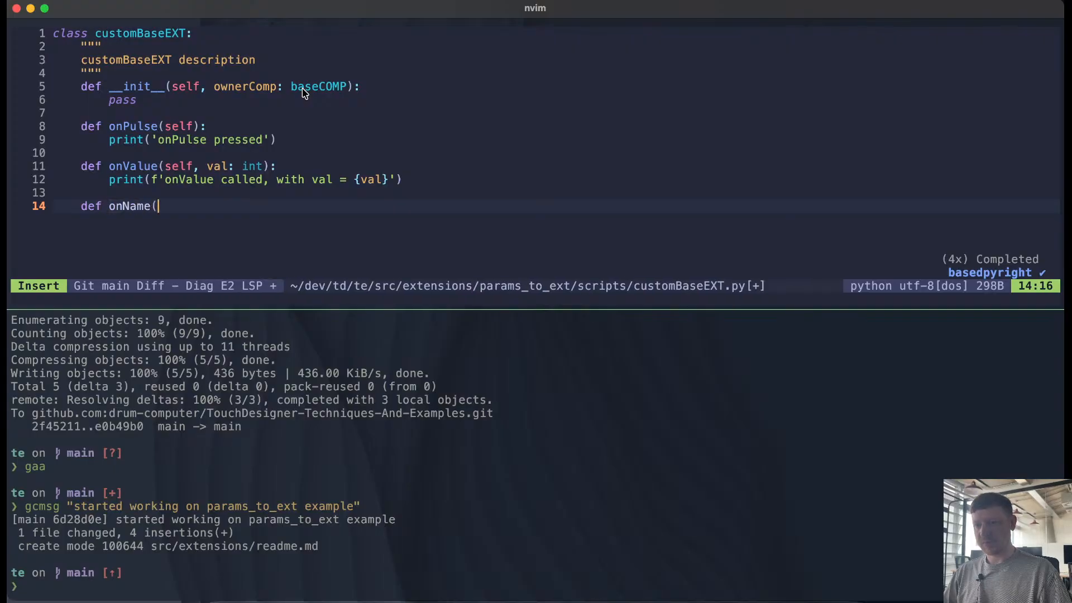
text(self, )
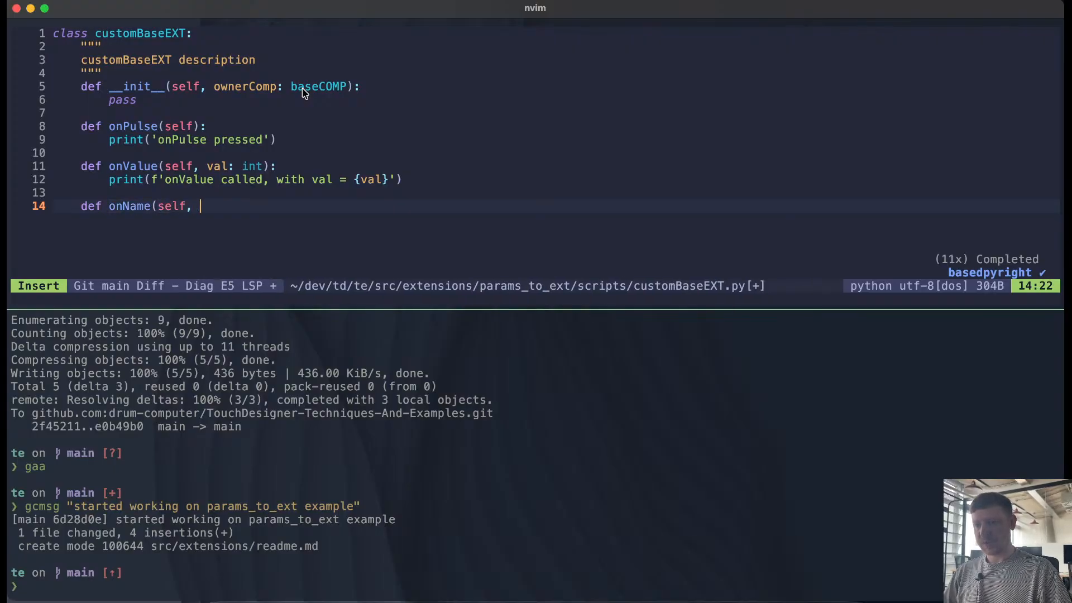
text(v)
key(BackSpace)
text(na)
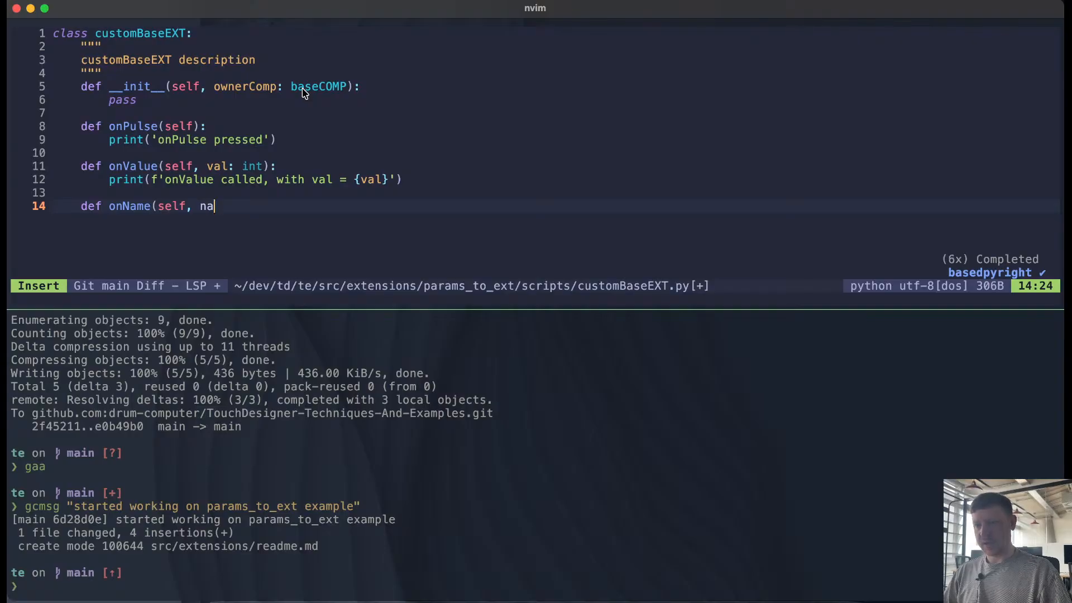
text(me: str))
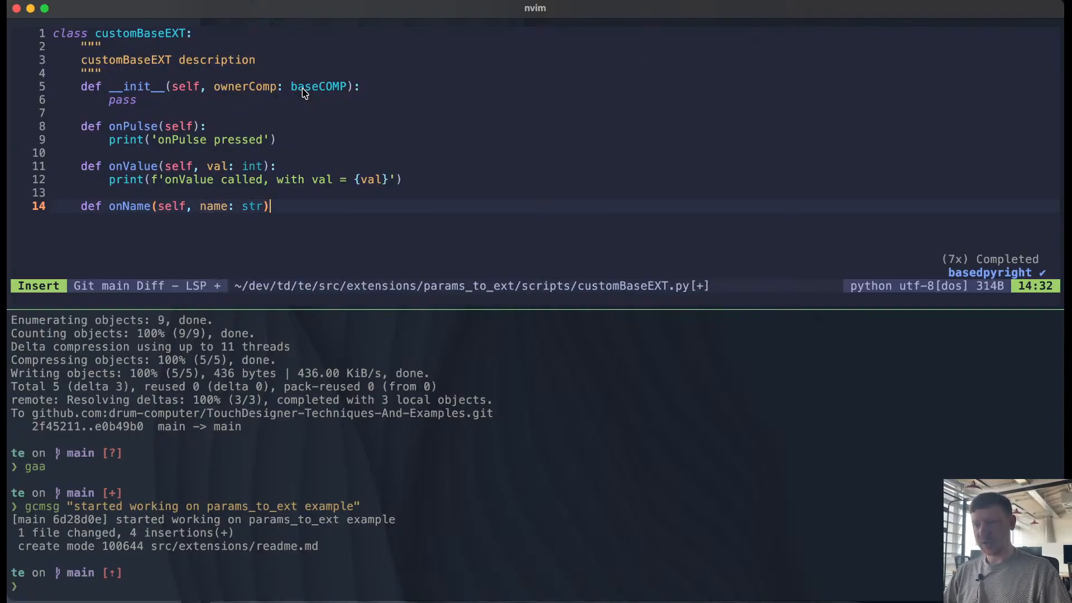
text(:)
key(Return)
Step: Make the onName method's body print the f-string 'onName called, with name = {name}'
text(print)
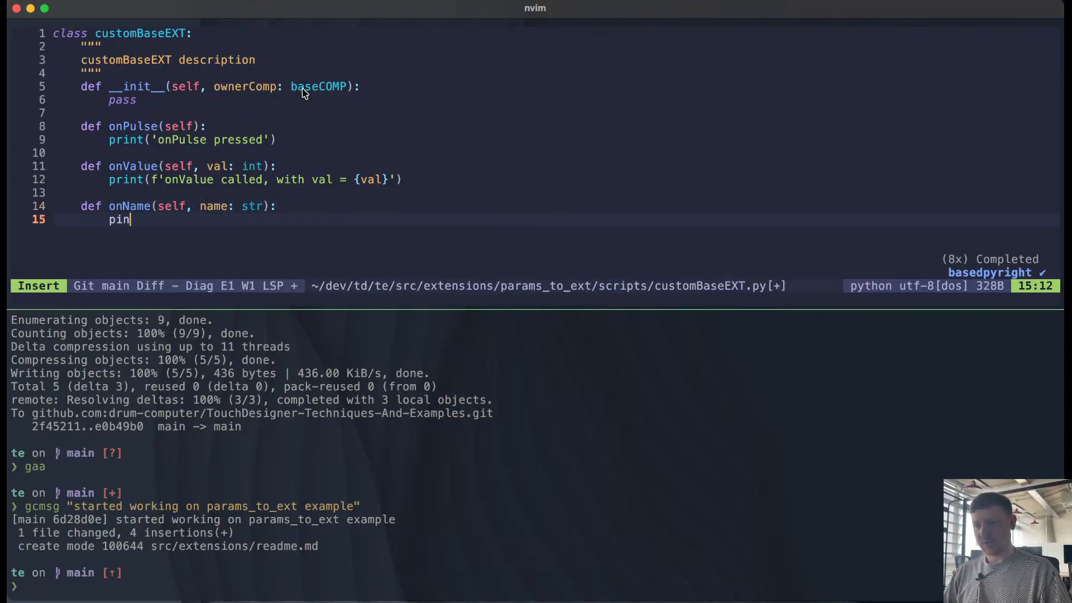
text((f')
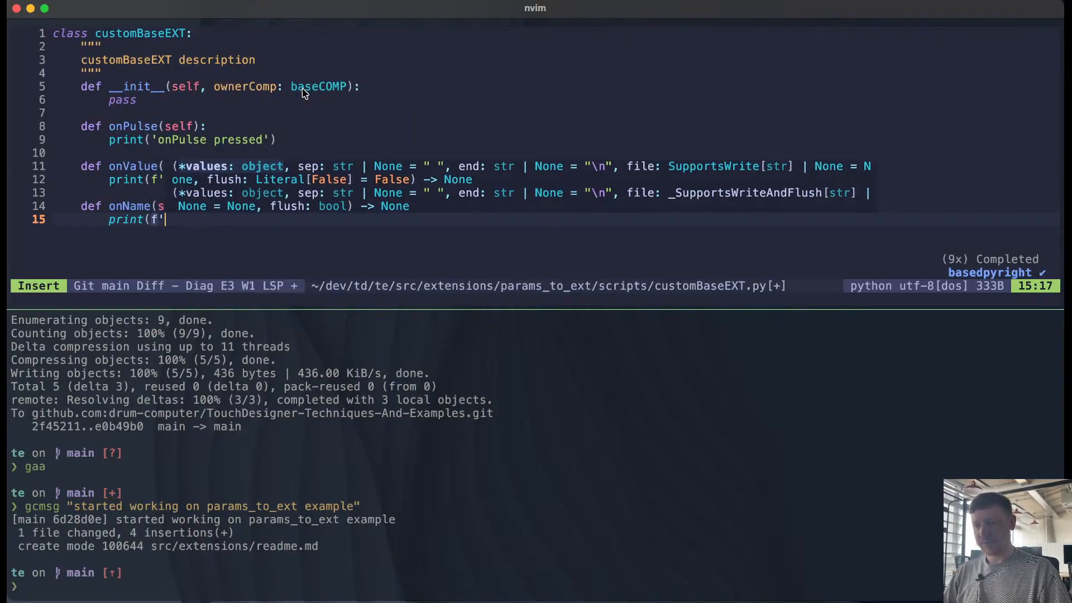
text(onName cl)
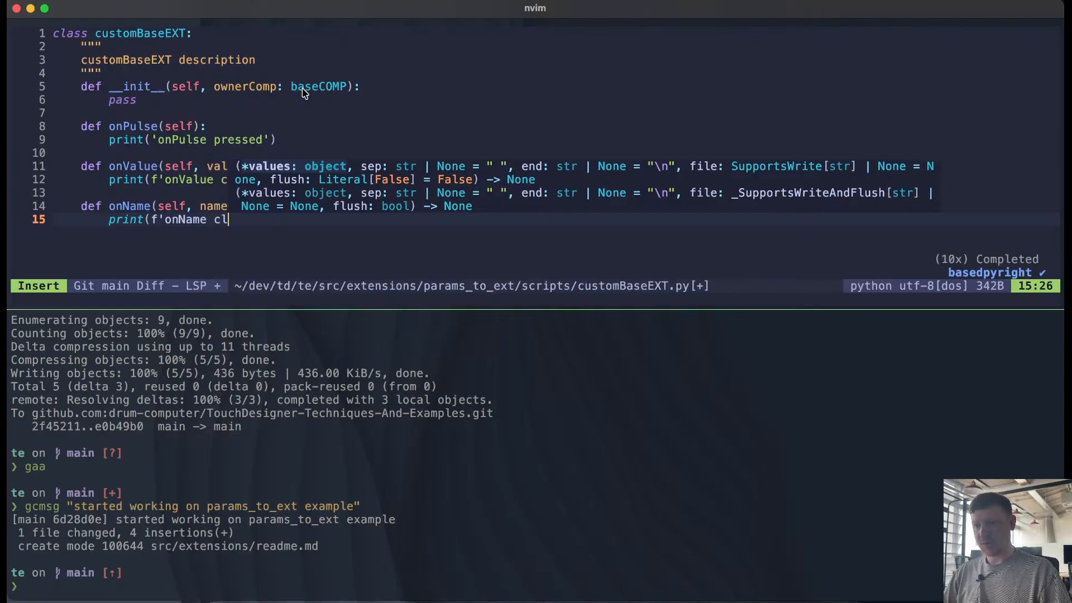
key(BackSpace)
text(alled, with)
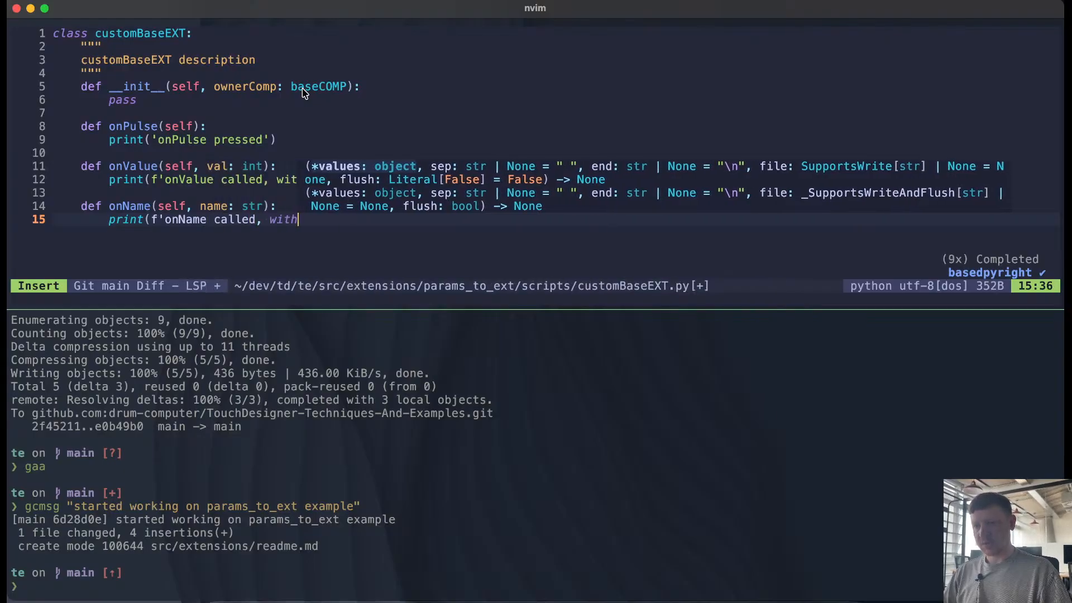
text( name = )
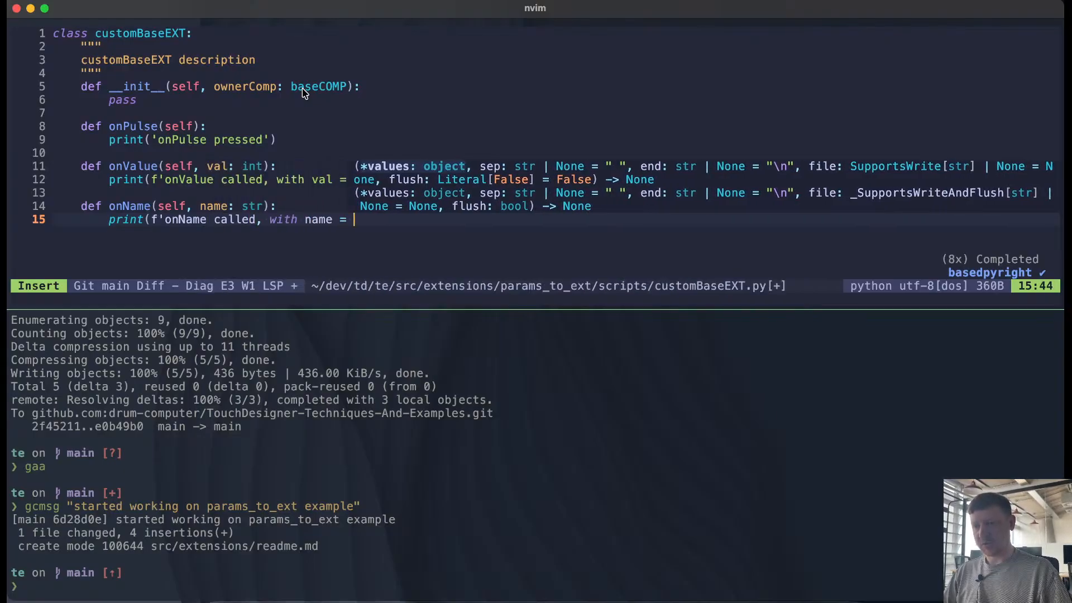
text({name})
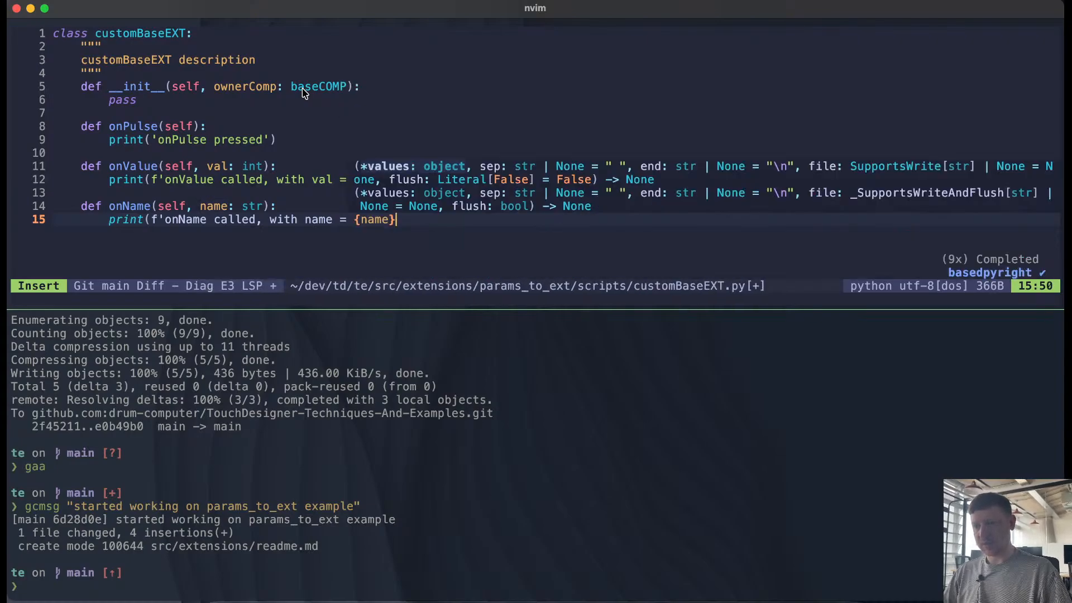
text('))
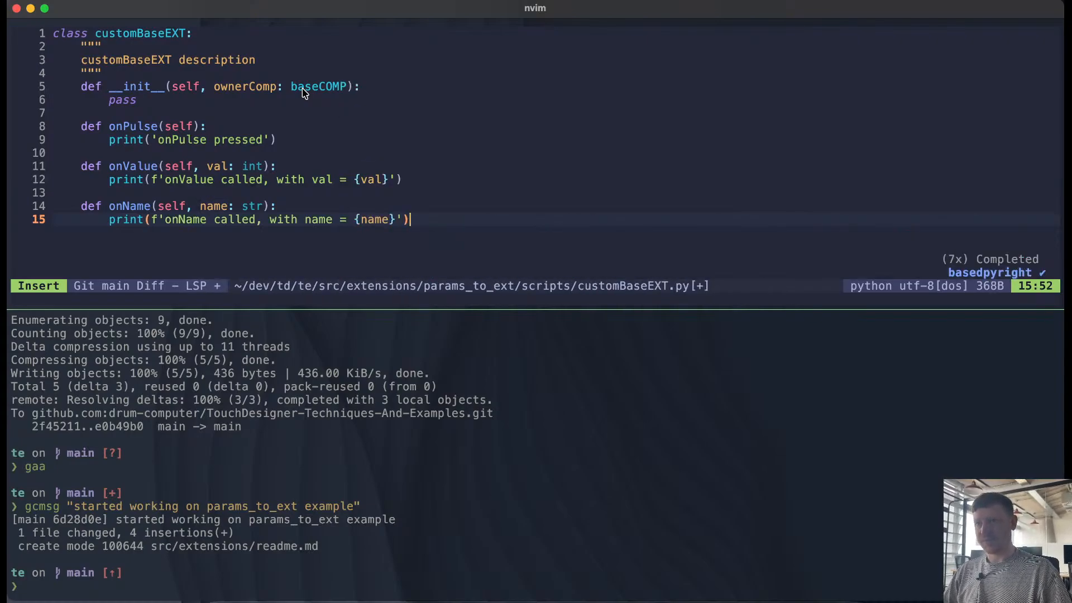
Step: Start a method definition named onOptions below onName, separated by a blank line and at the same indentation
key(Return)
key(Return)
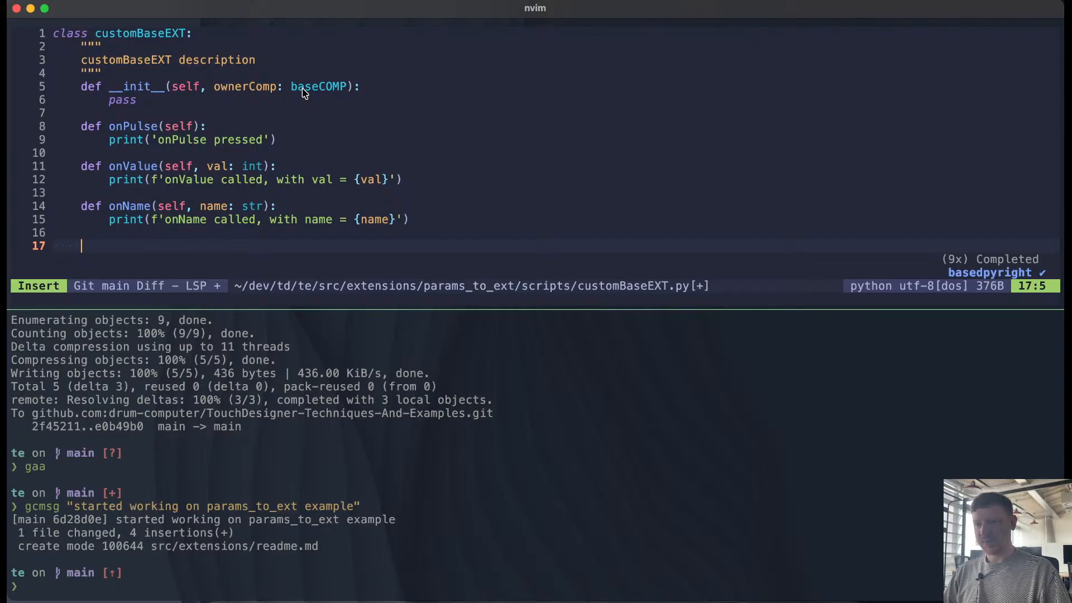
key(ctrl+Left)
key(ctrl+Left)
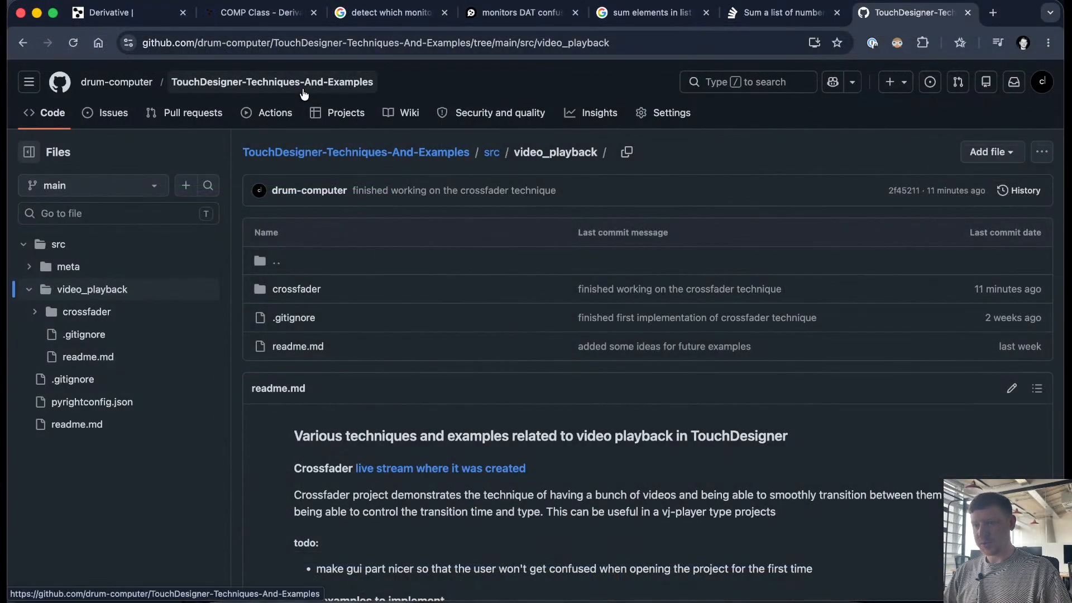
key(ctrl+Right)
key(ctrl+Right)
text(d)
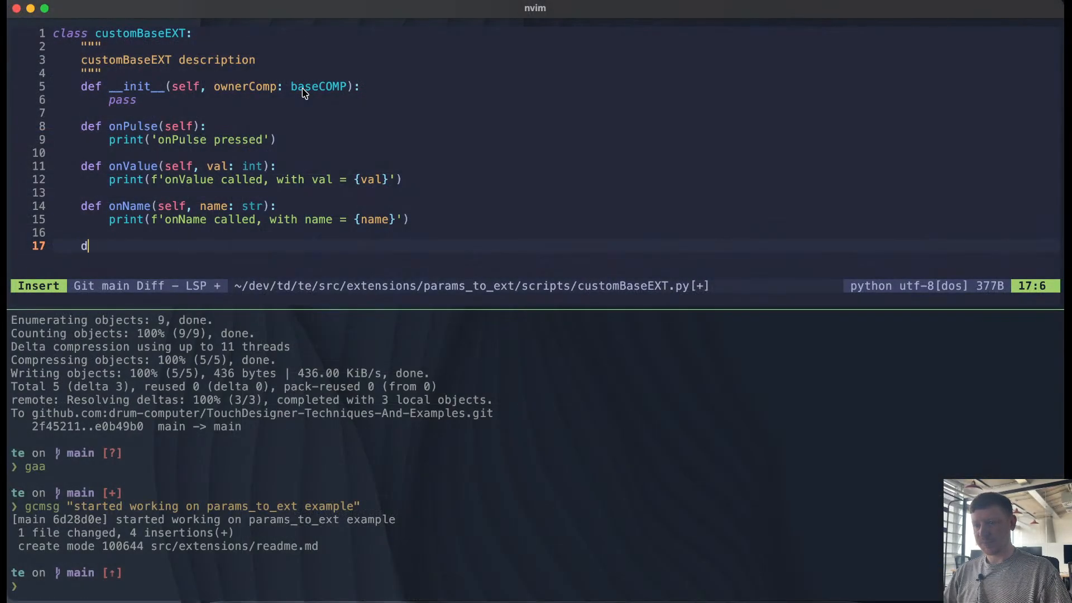
text(ef on)
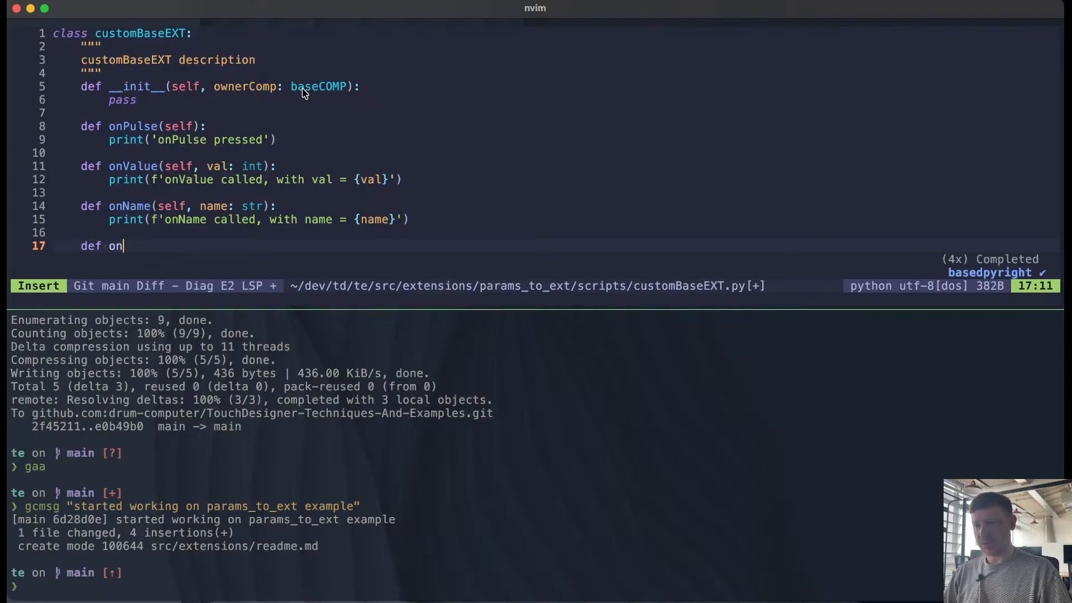
text(Options()
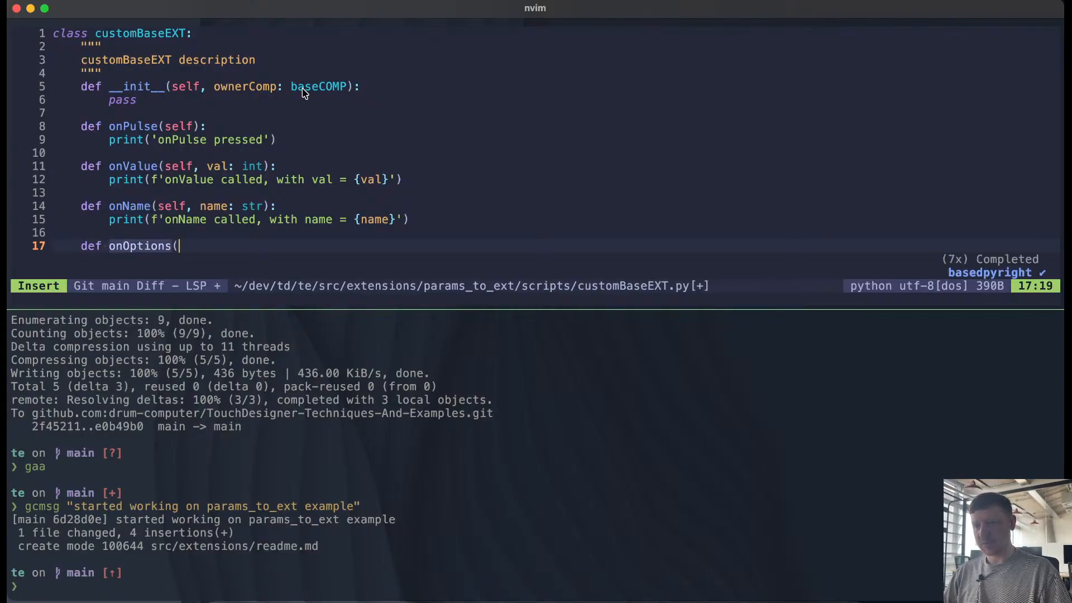
Step: Give onOptions the parameters self and option: str, close the signature and open an indented line for its body
text(self,)
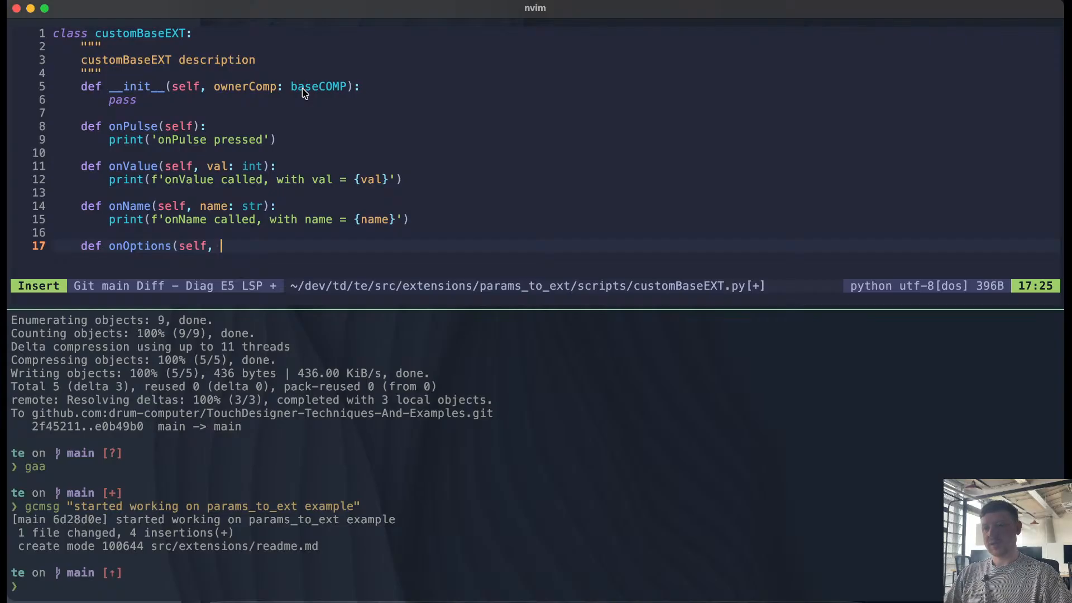
text(opiton)
key(BackSpace)
key(BackSpace)
key(BackSpace)
key(BackSpace)
text(tionf)
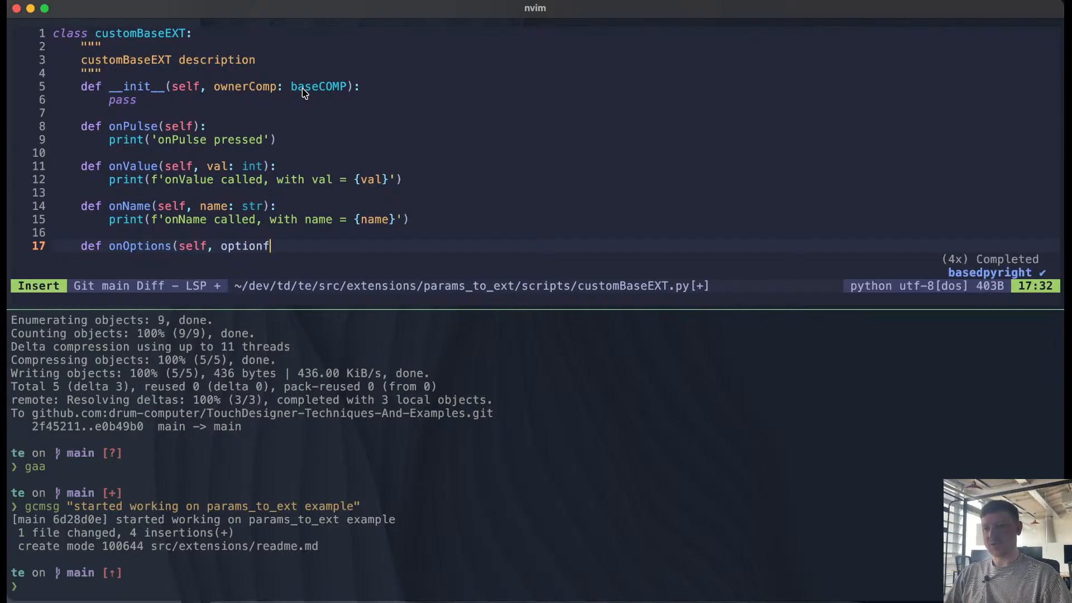
key(BackSpace)
text(: st)
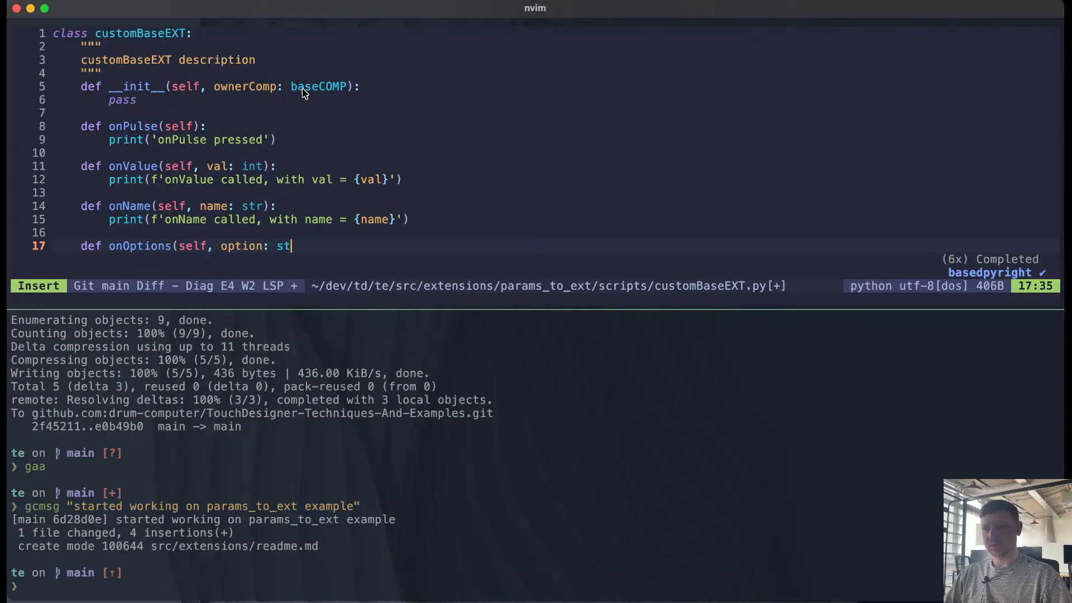
text(r):)
key(Return)
Step: Make the onOptions method's body print the f-string 'onOption called, with optiont = {option}'
text(p)
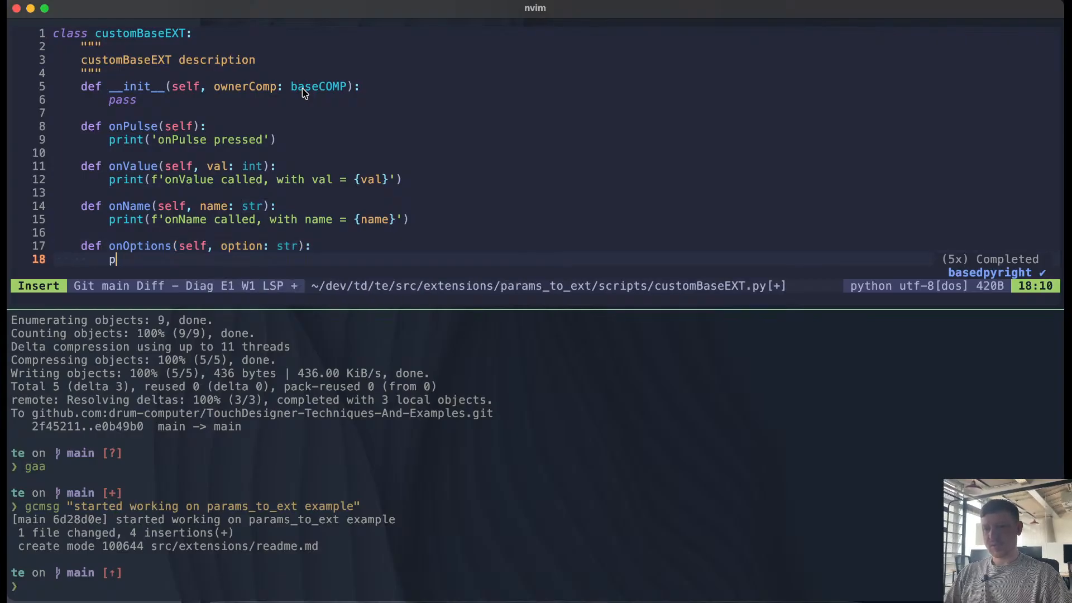
text(rint(f)
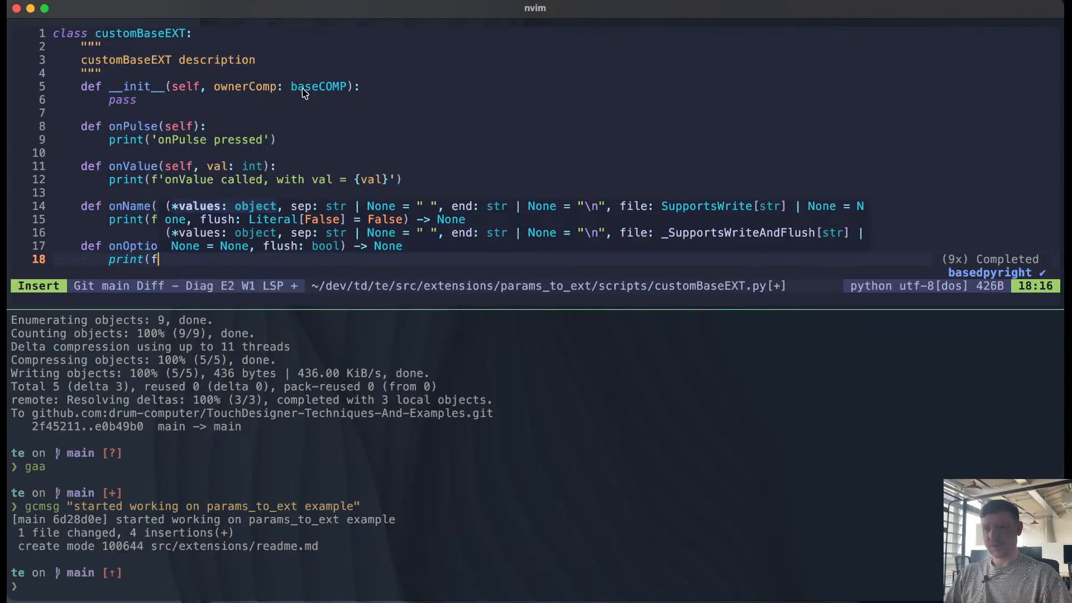
text('onOp)
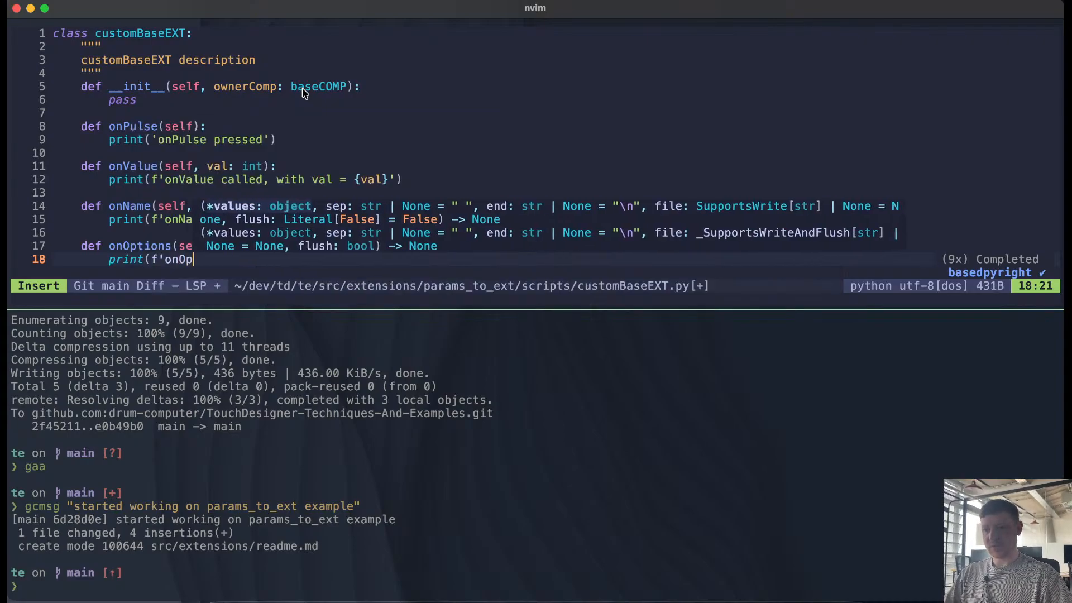
text(tion c)
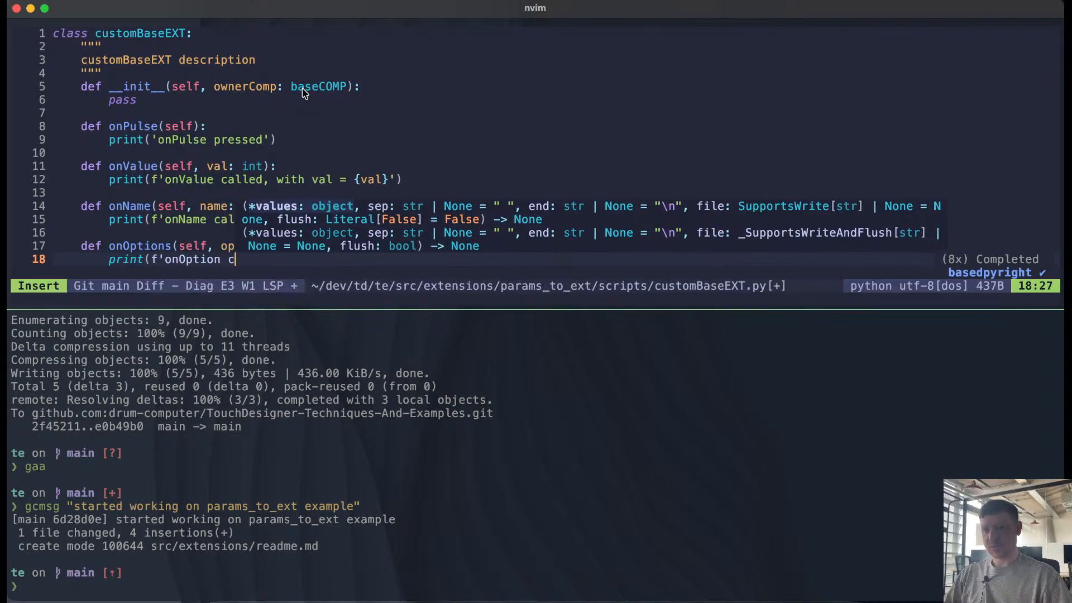
text(alled, with )
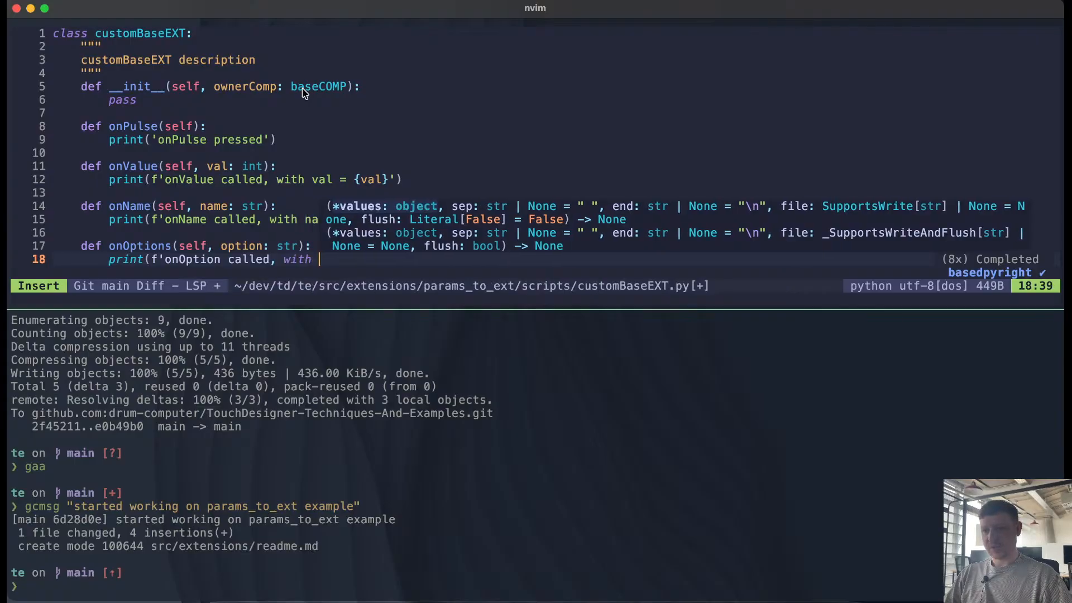
text(optipo)
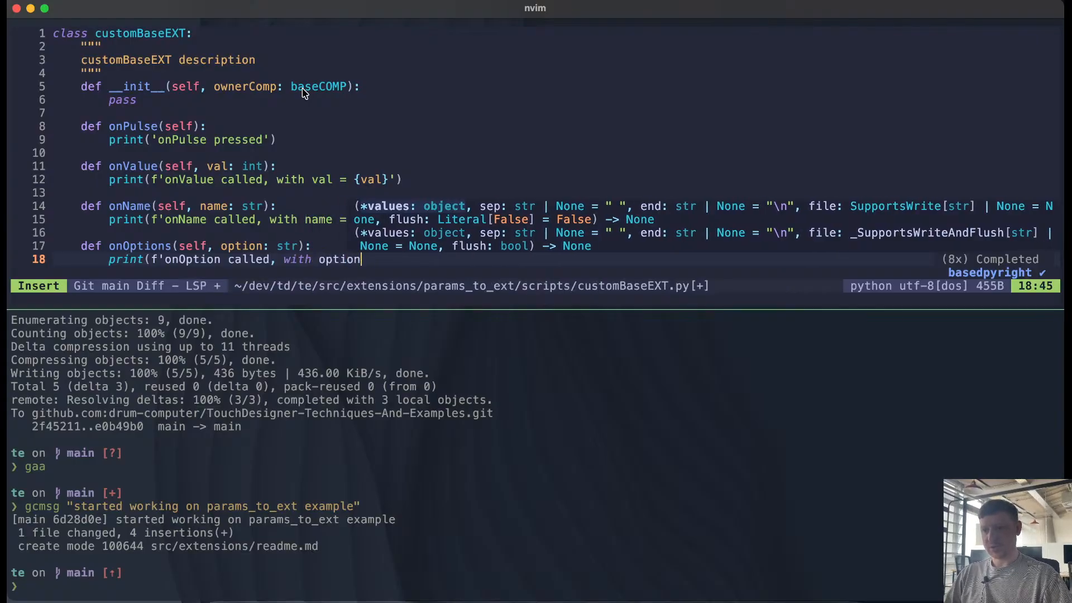
text(t = {op)
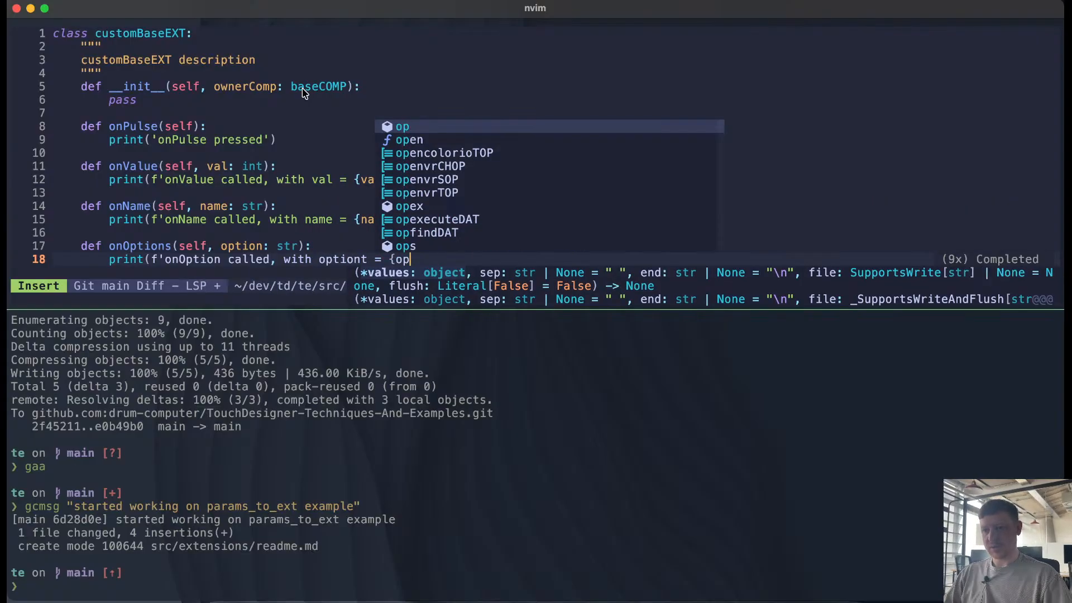
text(tion}'o)
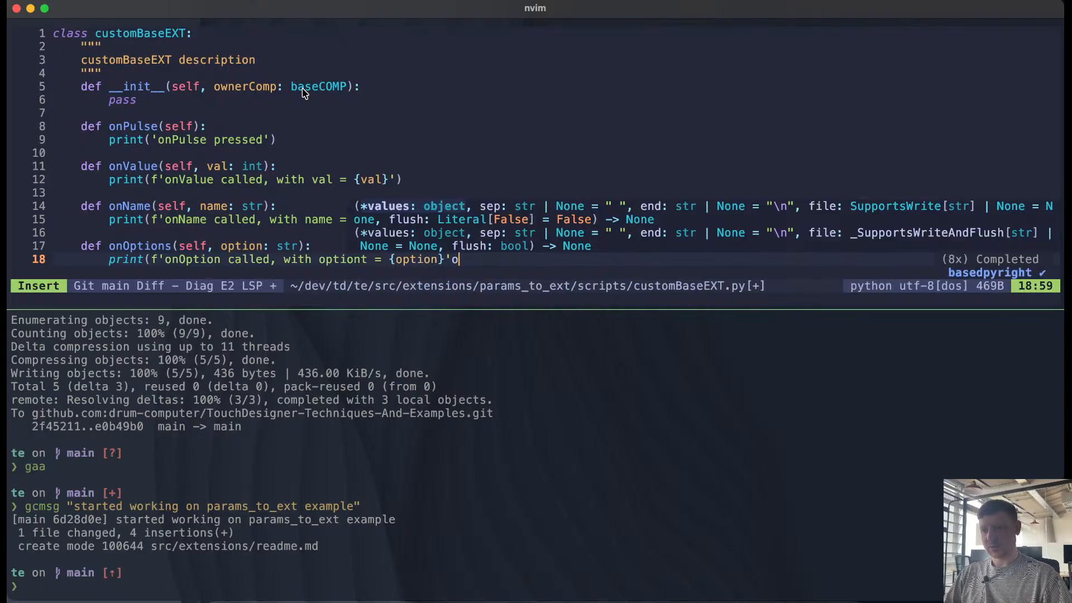
Step: Add an onToggle method definition below onOptions after a blank line, with the parameters self and val: bool
key(Return)
key(Return)
text(dve)
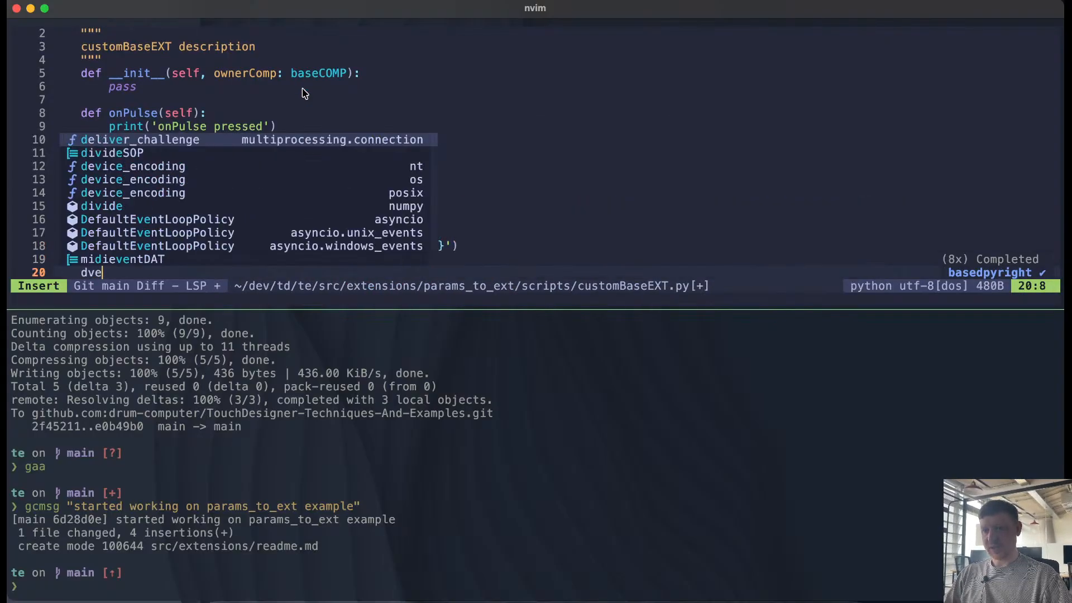
key(BackSpace)
text(ef)
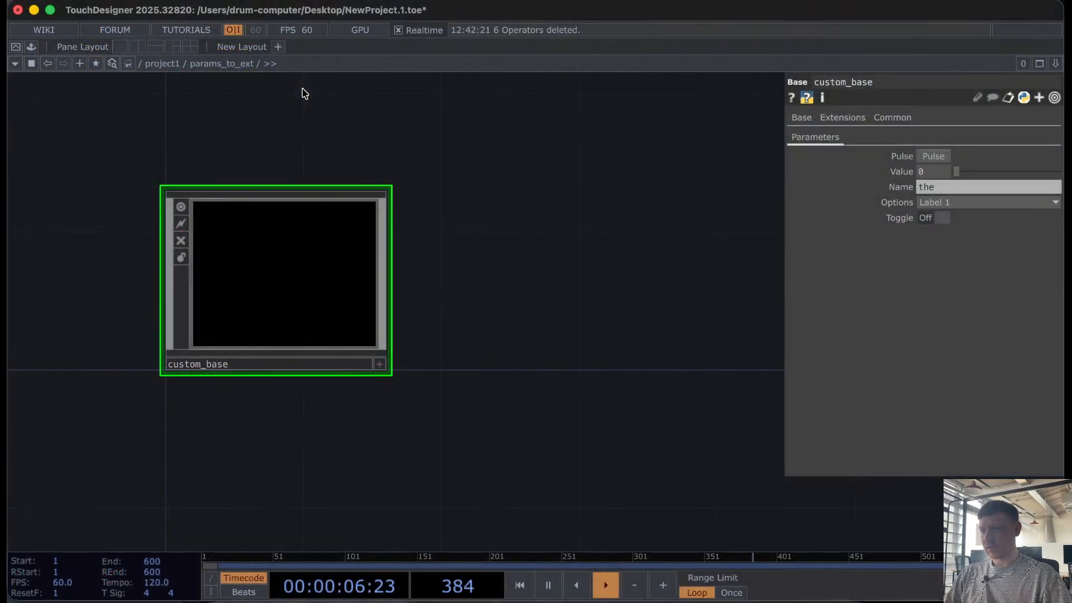
text(on)
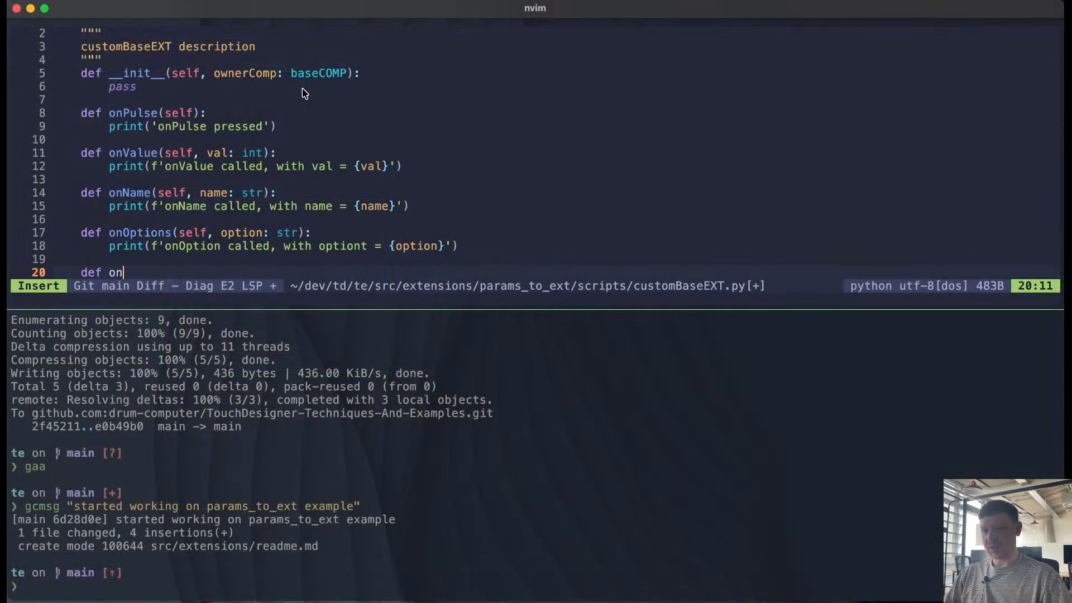
text(Toggle()
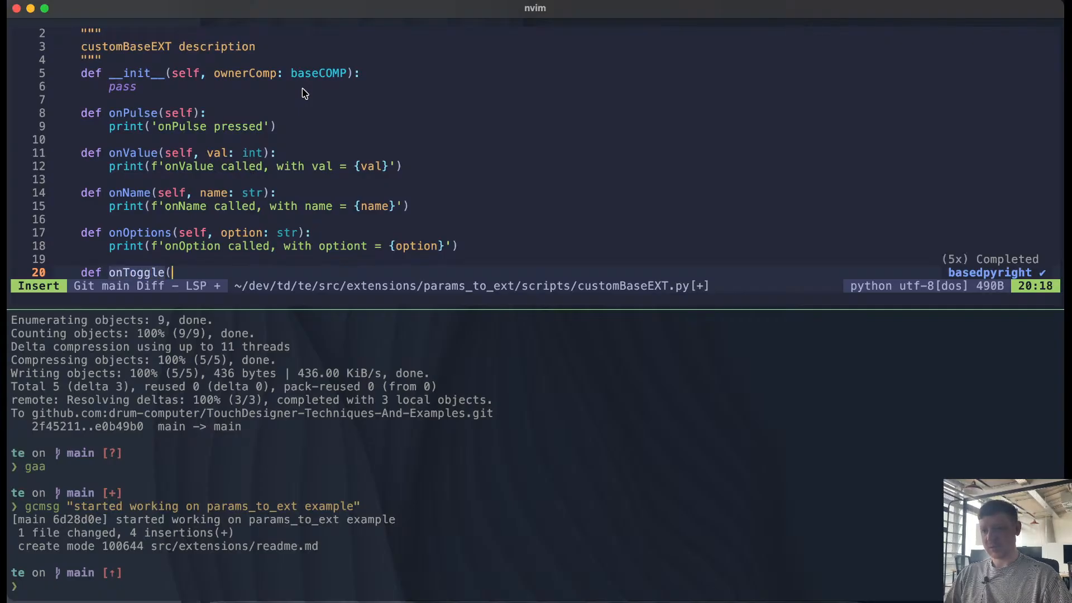
text(self, val)
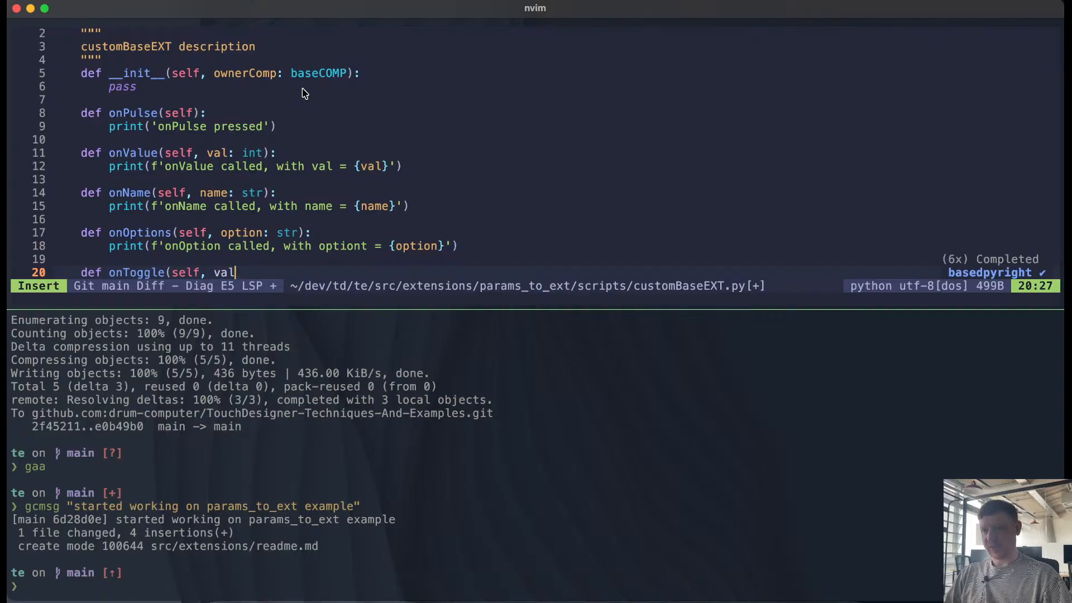
text(: )
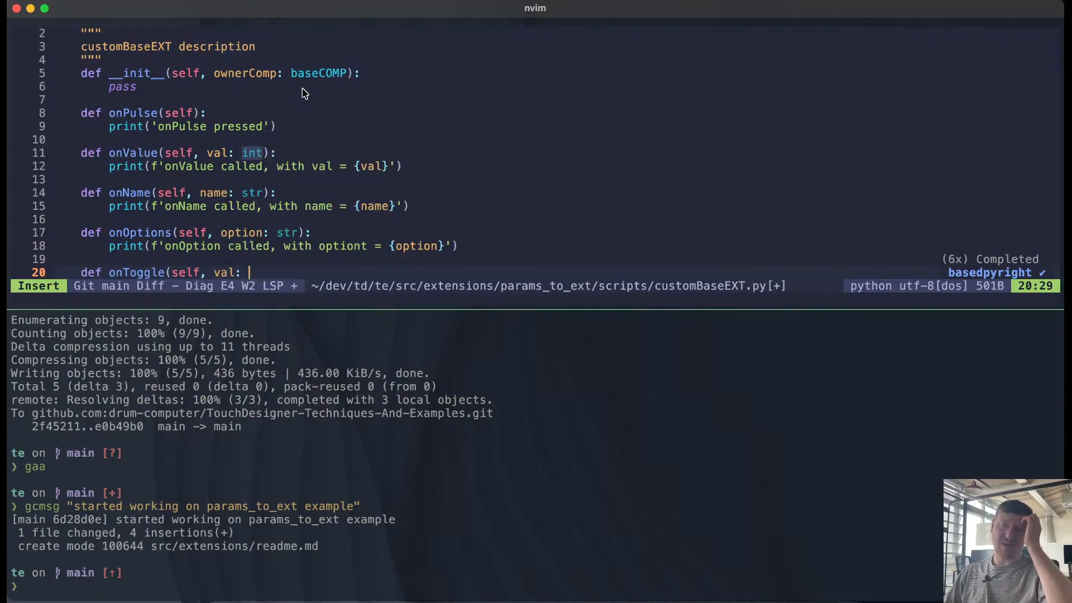
text(bool)
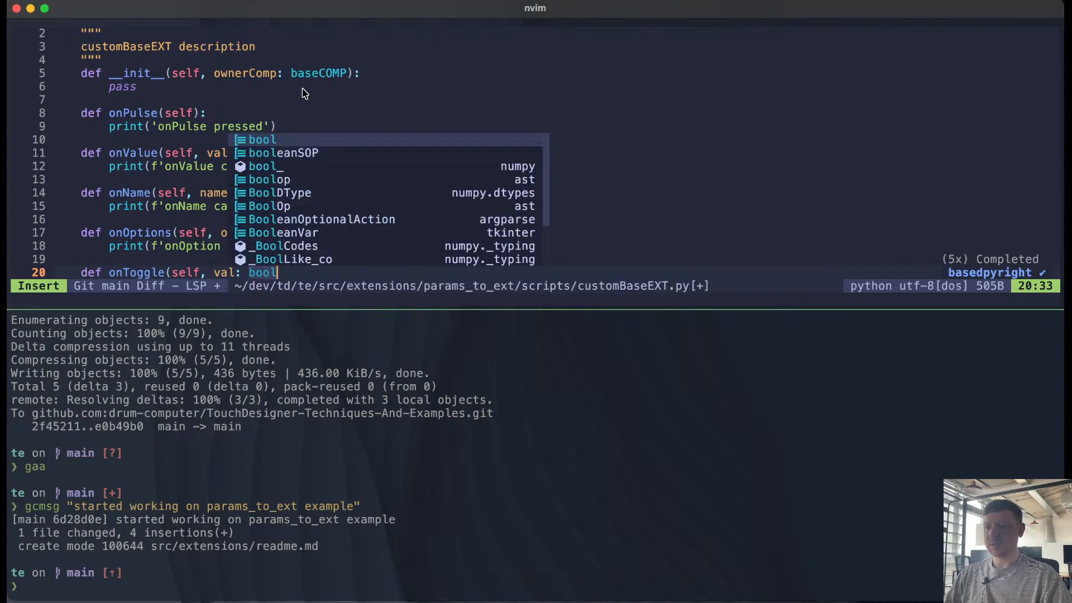
Step: Complete the onToggle(self, val: bool) method with the line print('f onToggle called, with toggle = {val}')
text():)
key(Return)
text(print('f)
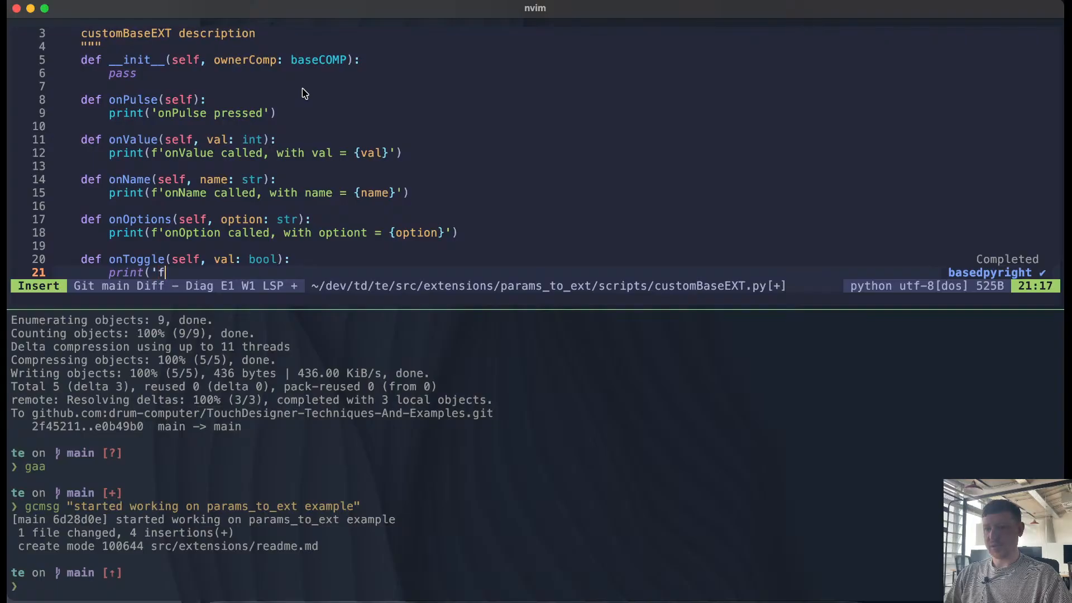
text( onTogg)
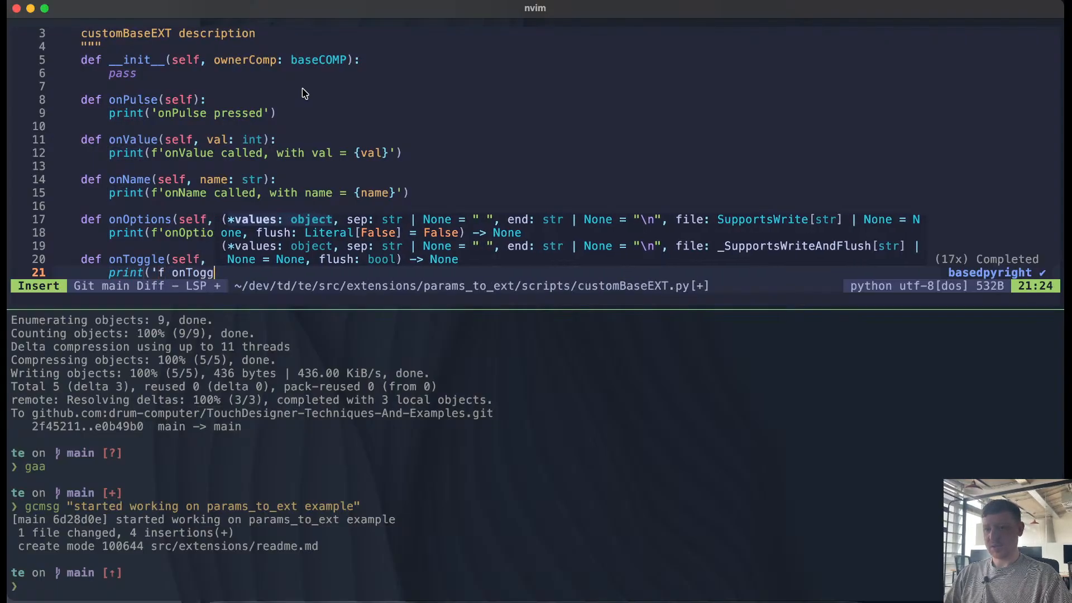
text(le called, w)
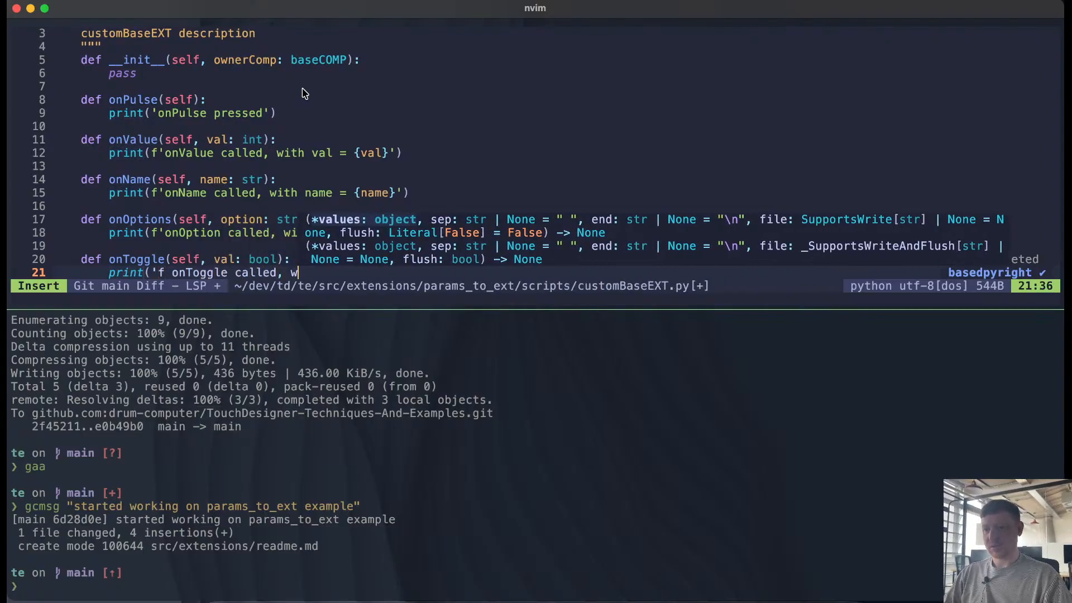
text(ith toggle)
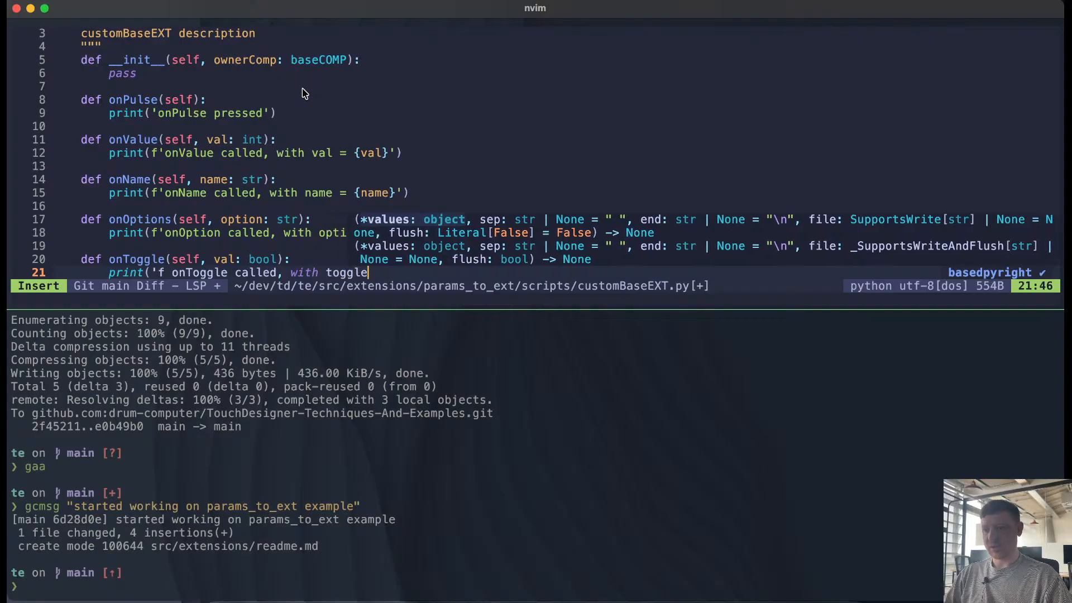
text( = {v)
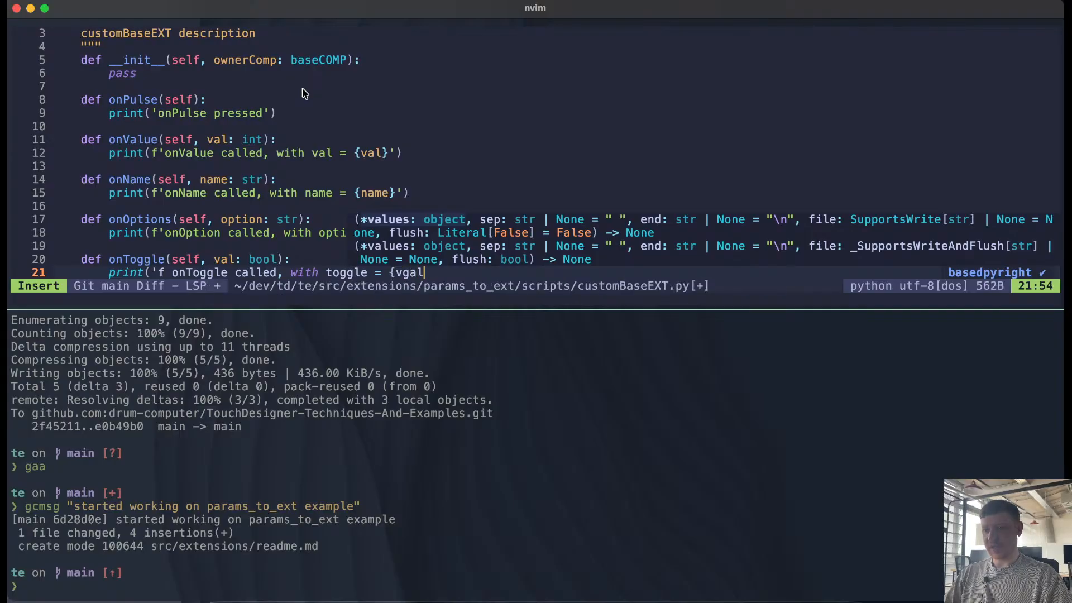
text(al)
text(}'))
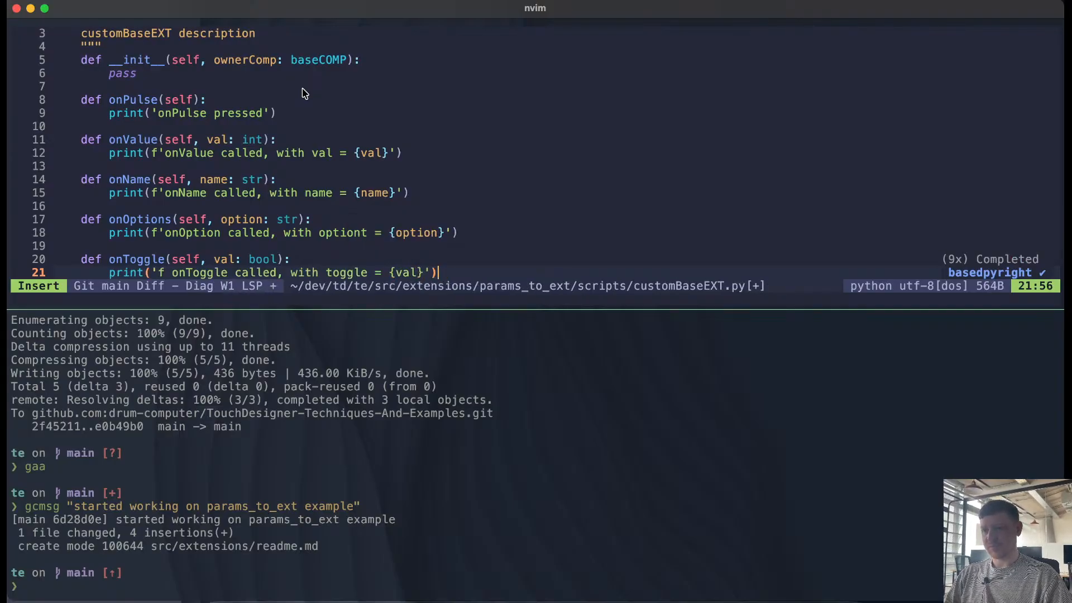
key(Return)
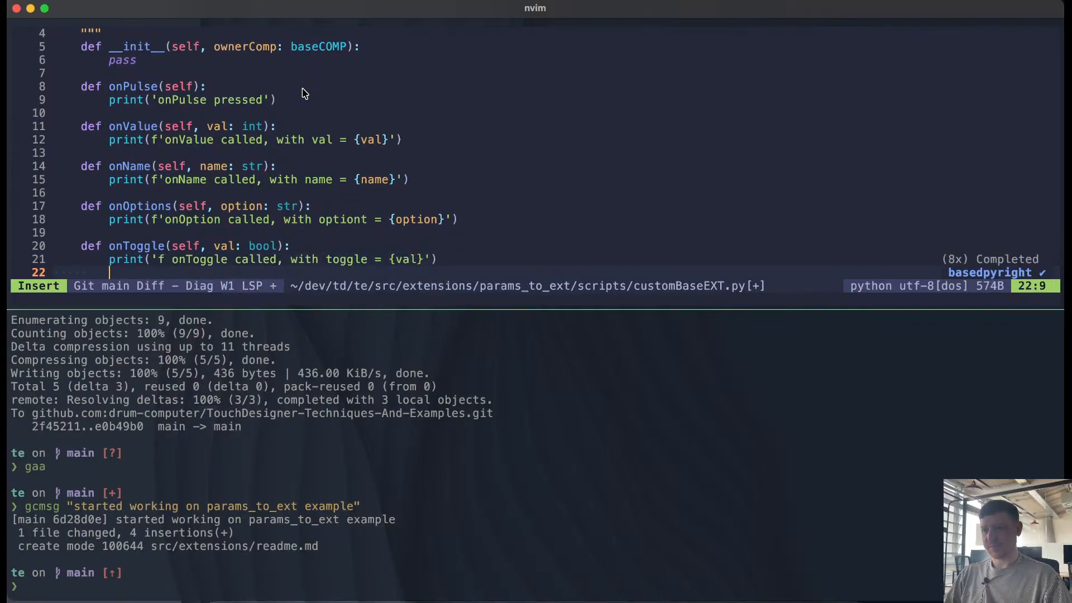
key(Escape)
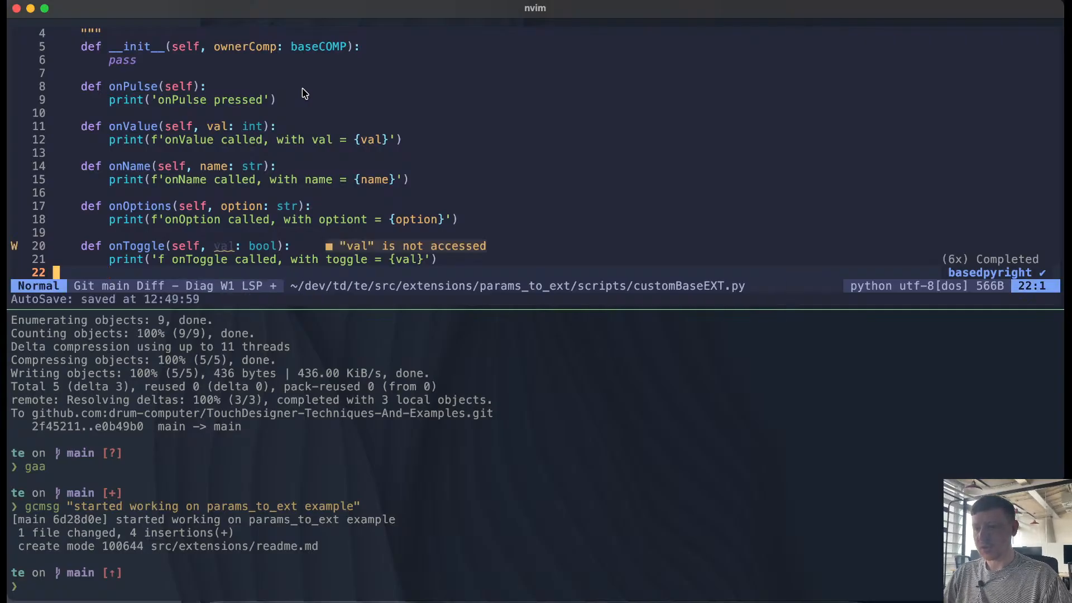
Step: Move the f prefix in onToggle's print call before the opening quote and remove the space before onToggle
key(k)
key(k)
key(k)
key(j)
key(j)
key(k)
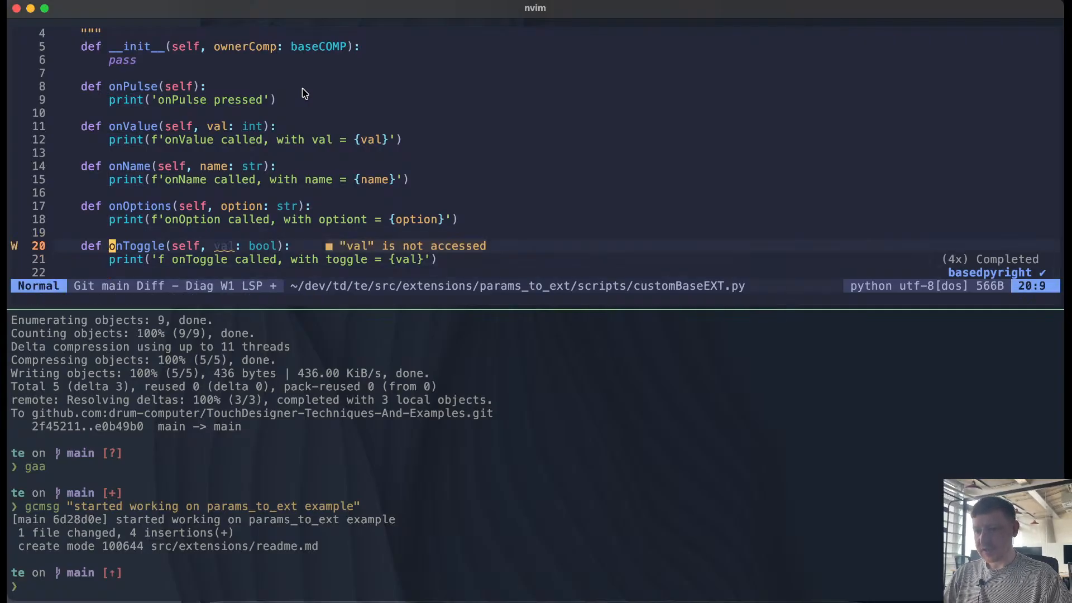
key(w)
key(w)
key(w)
key(w)
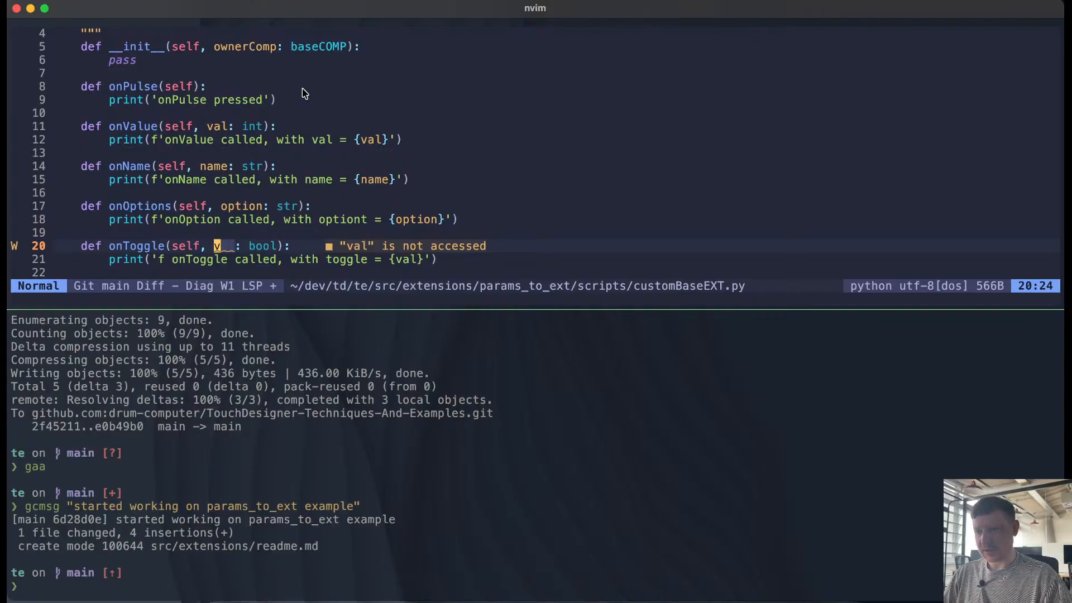
key(j)
key(b)
key(b)
key(b)
text(a)
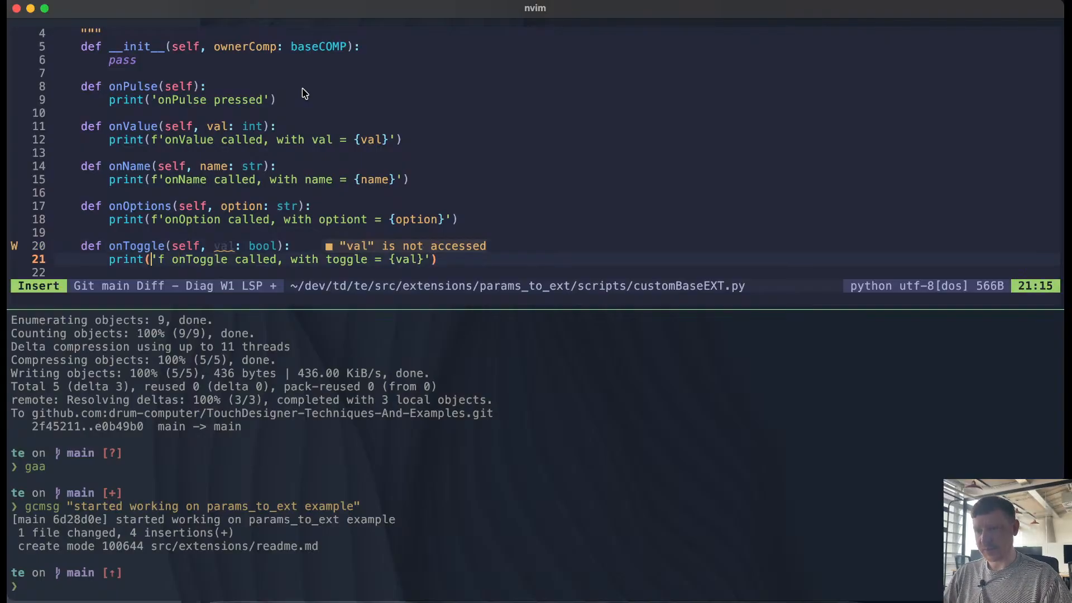
text(f)
key(Right)
key(Delete)
key(Delete)
key(Escape)
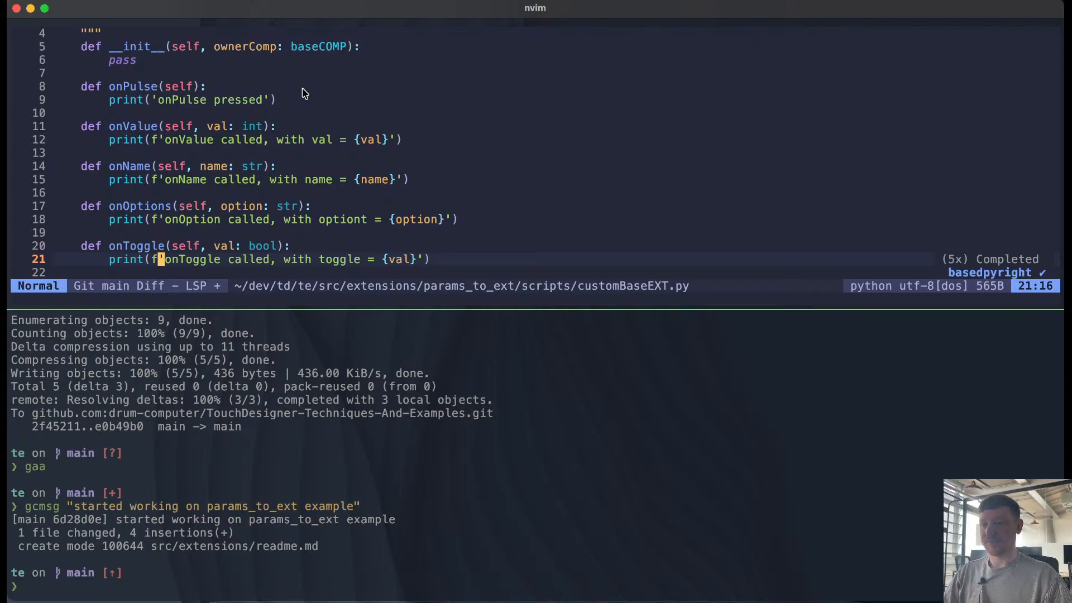
Step: Enlarge the editor pane over the terminal and delete the three-line docstring under class customBaseEXT
drag(329, 308, 334, 414)
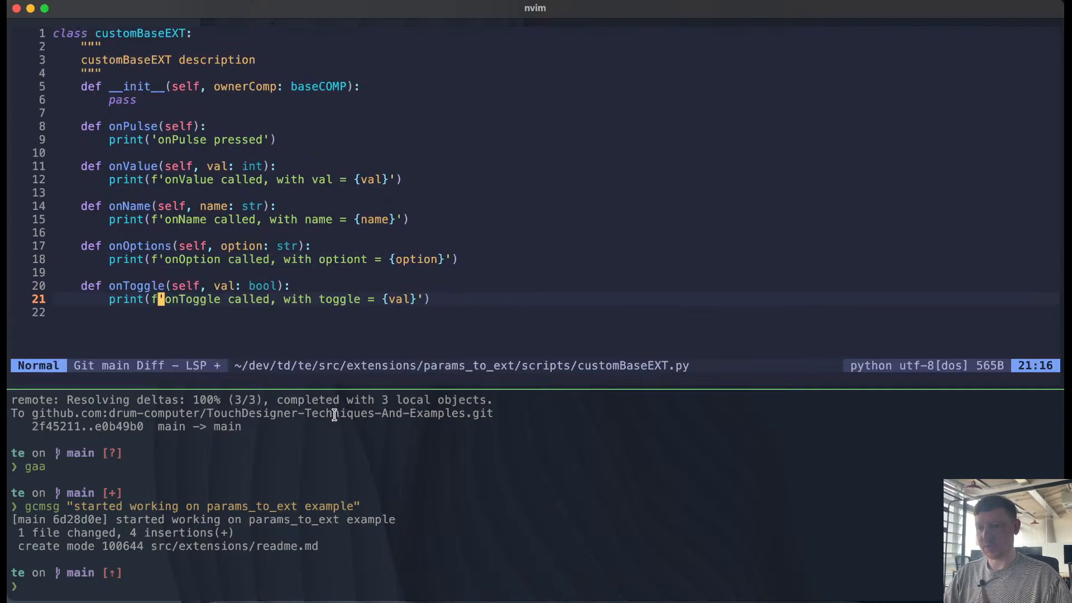
click(162, 63)
key(k)
key(V)
key(j)
key(j)
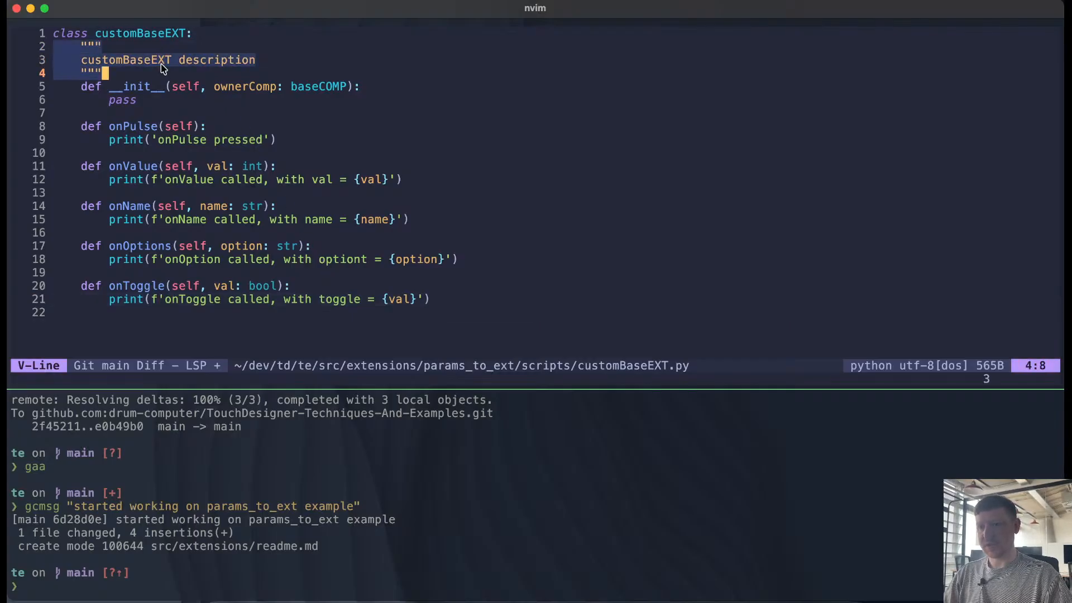
key(d)
Step: Review the onPulse, onValue, onName, onOptions and onToggle methods of the customBaseEXT class
key(j)
key(j)
key(j)
key(j)
key(j)
key(j)
key(j)
key(j)
key(j)
key(j)
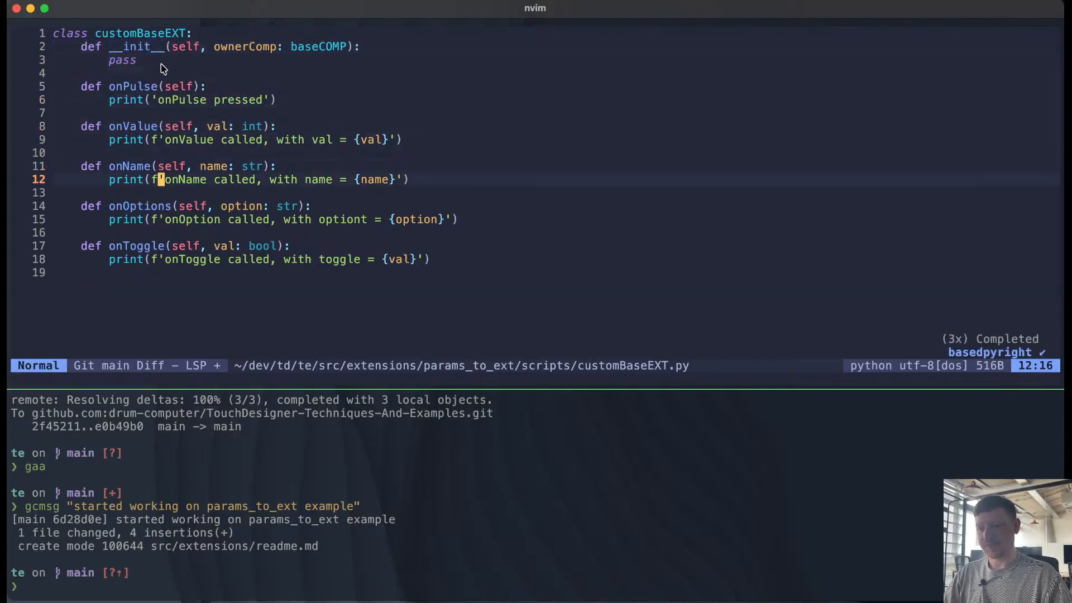
key(j)
key(j)
key(j)
key(j)
key(j)
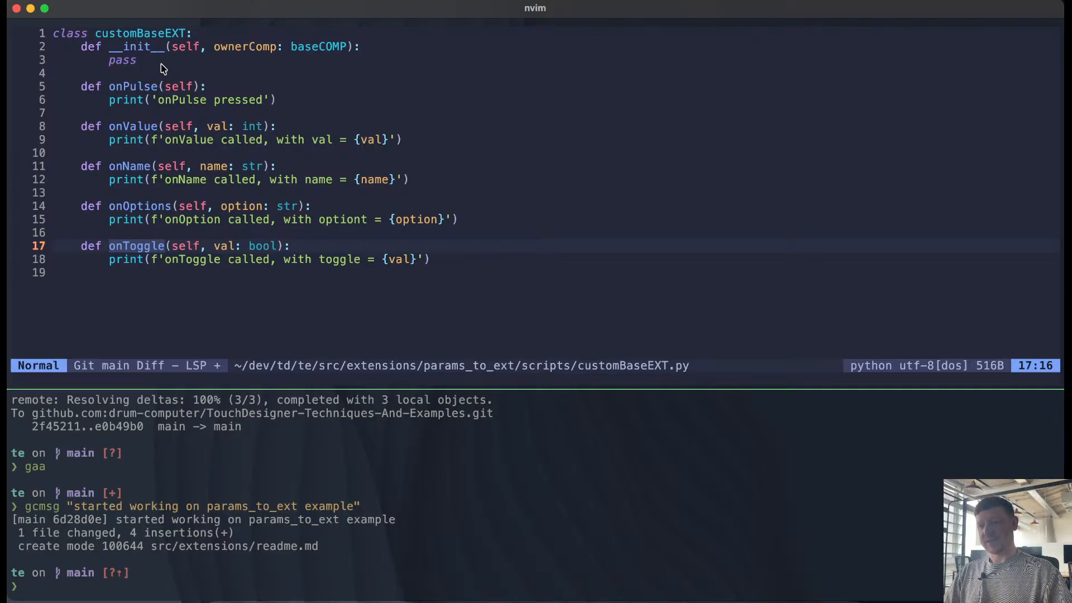
key(k)
key(k)
key(k)
key(k)
key(k)
key(k)
key(k)
key(k)
key(k)
key(k)
key(k)
key(j)
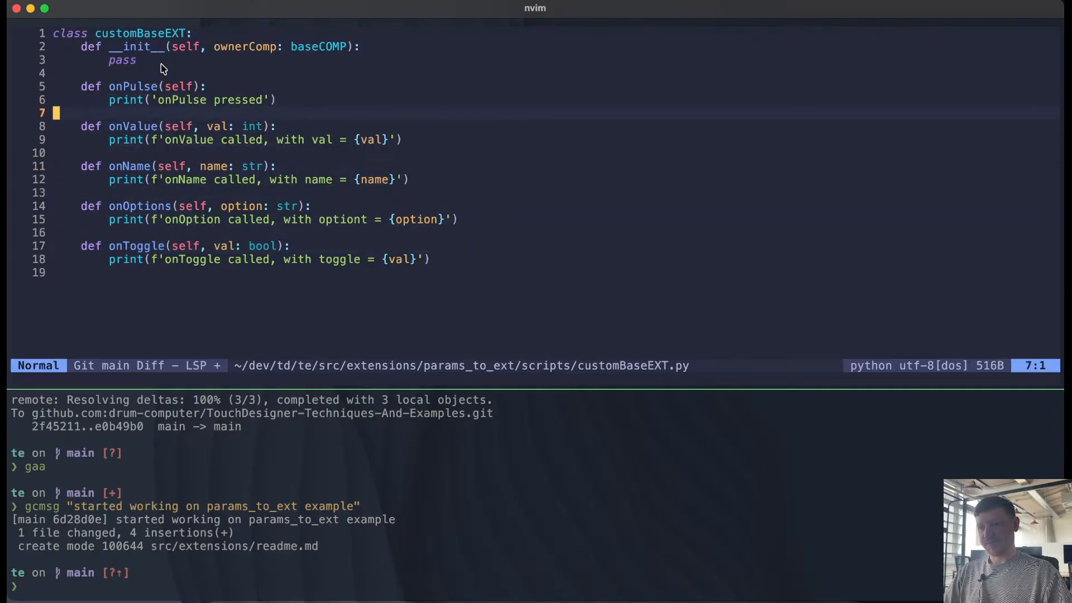
key(j)
key(j)
key(j)
key(j)
key(j)
key(j)
key(j)
key(j)
key(j)
key(j)
key(j)
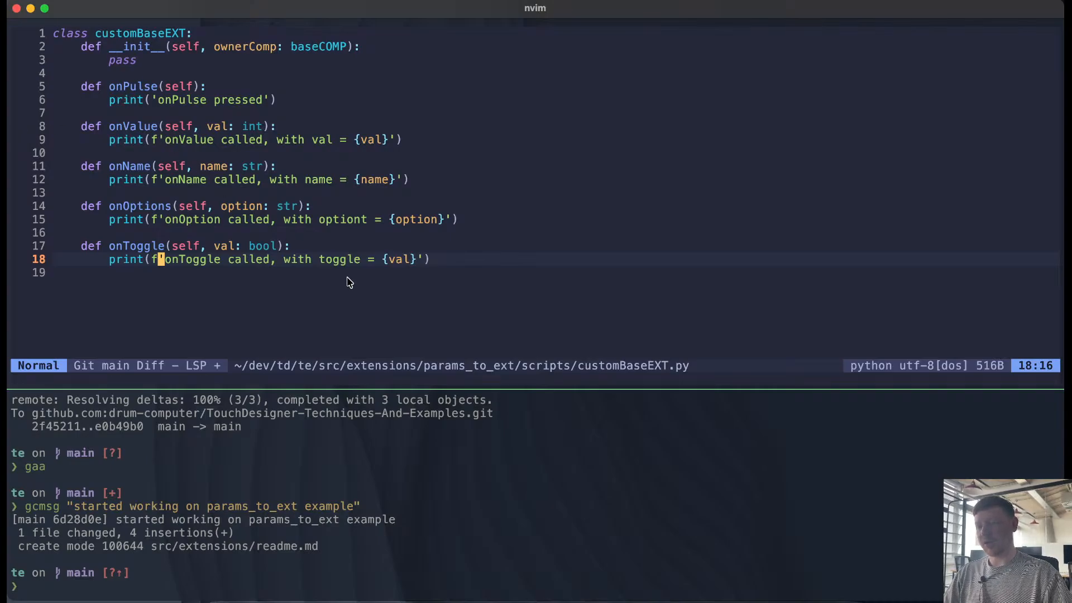
Step: Switch to TouchDesigner and enter the custom_base component's network, where the customBaseEXT DAT is
key(super+Tab)
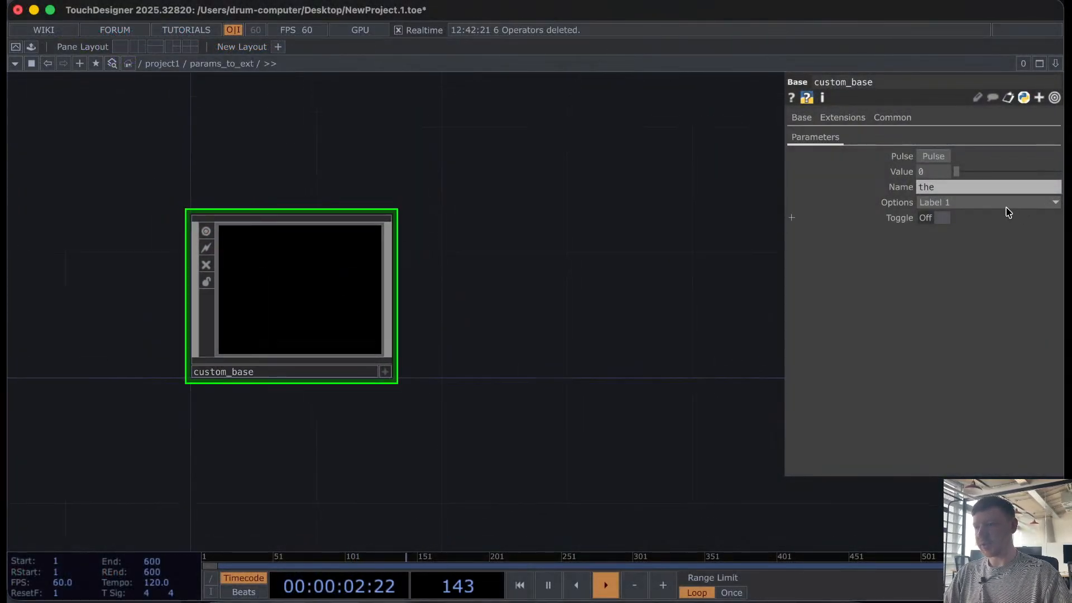
drag(496, 308, 455, 237)
scroll(456, 237, down, 3)
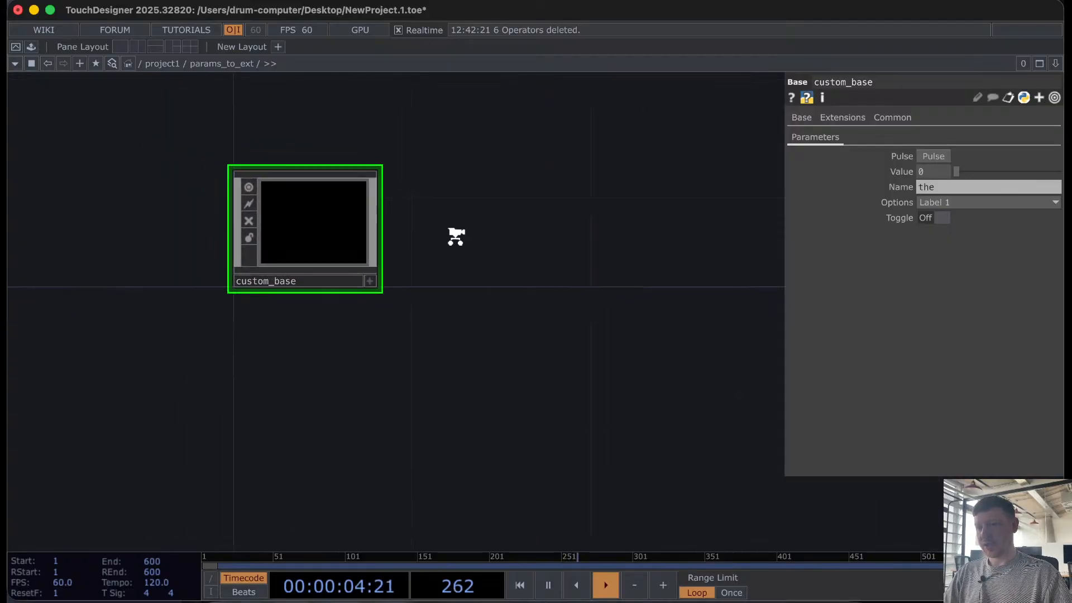
scroll(449, 221, down, 2)
scroll(445, 213, up, 5)
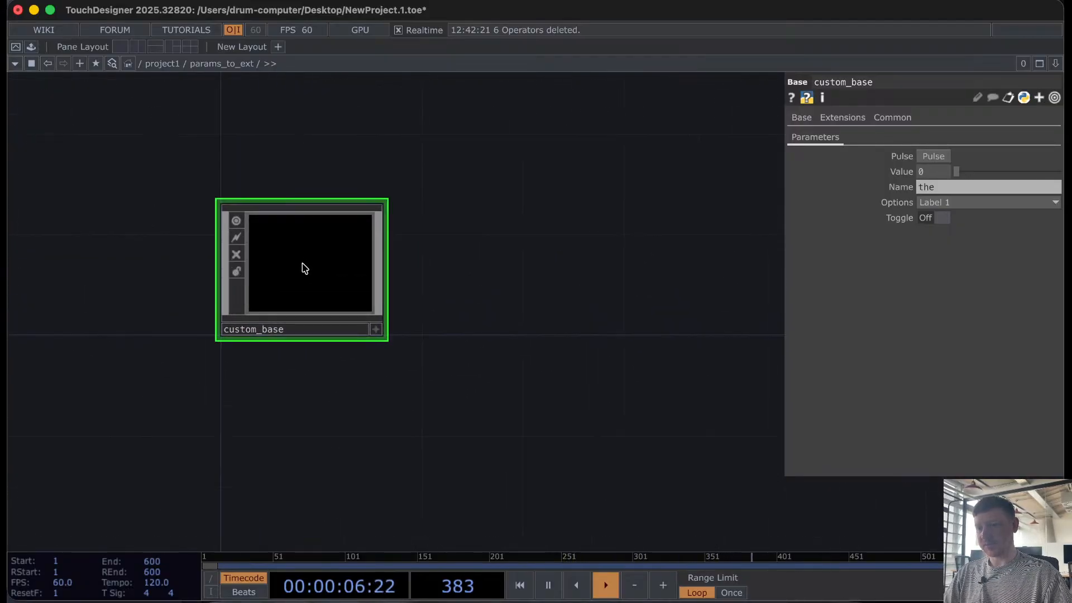
scroll(305, 269, up, 3)
scroll(675, 316, down, 2)
drag(794, 359, 388, 324)
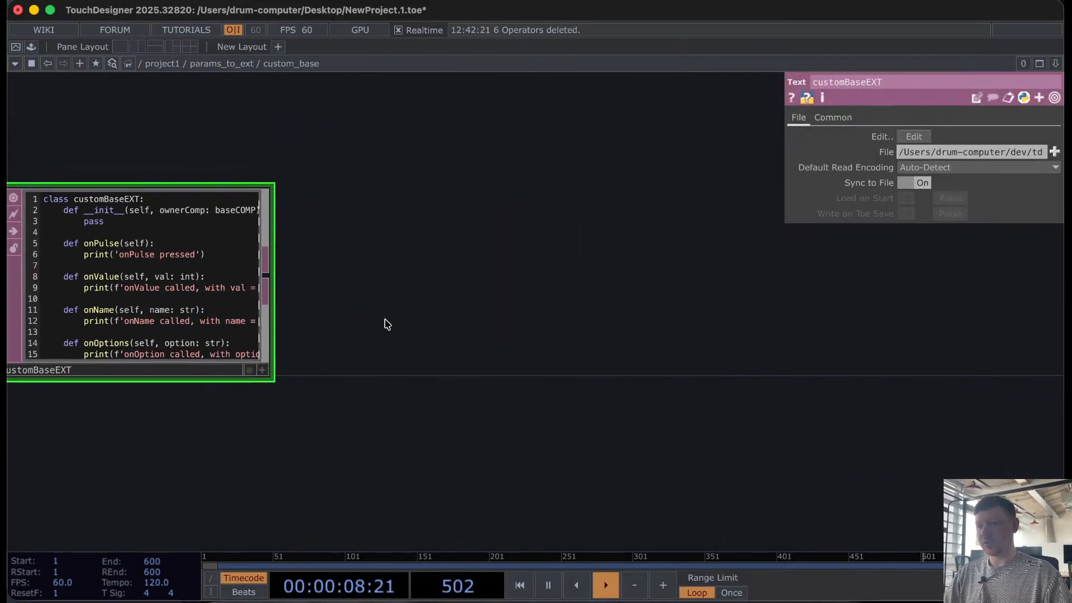
Step: Add a Parameter Execute DAT beside the customBaseEXT DAT inside custom_base
key(Tab)
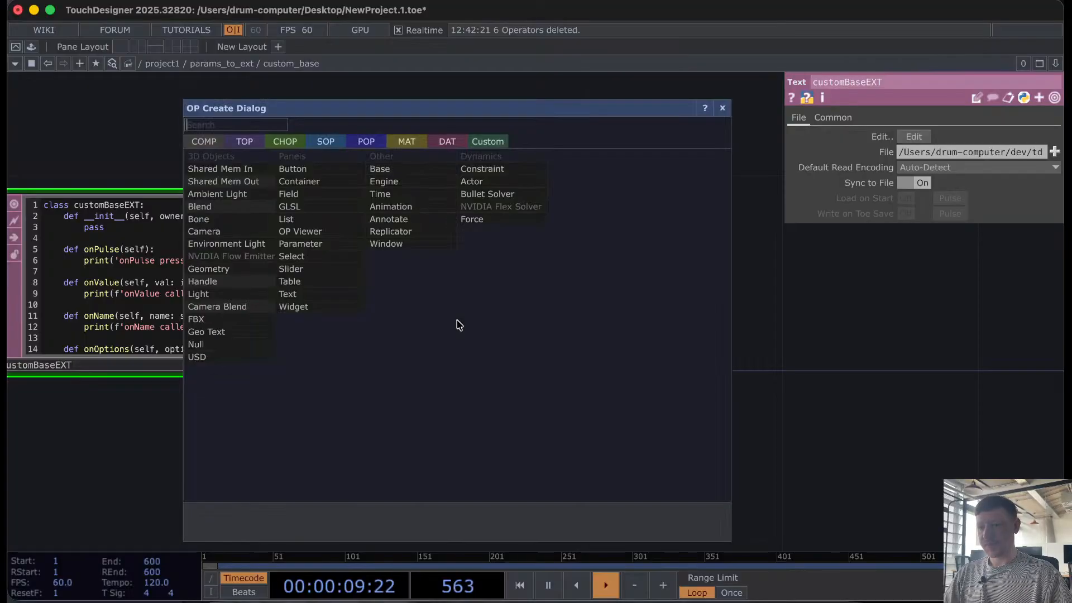
click(453, 146)
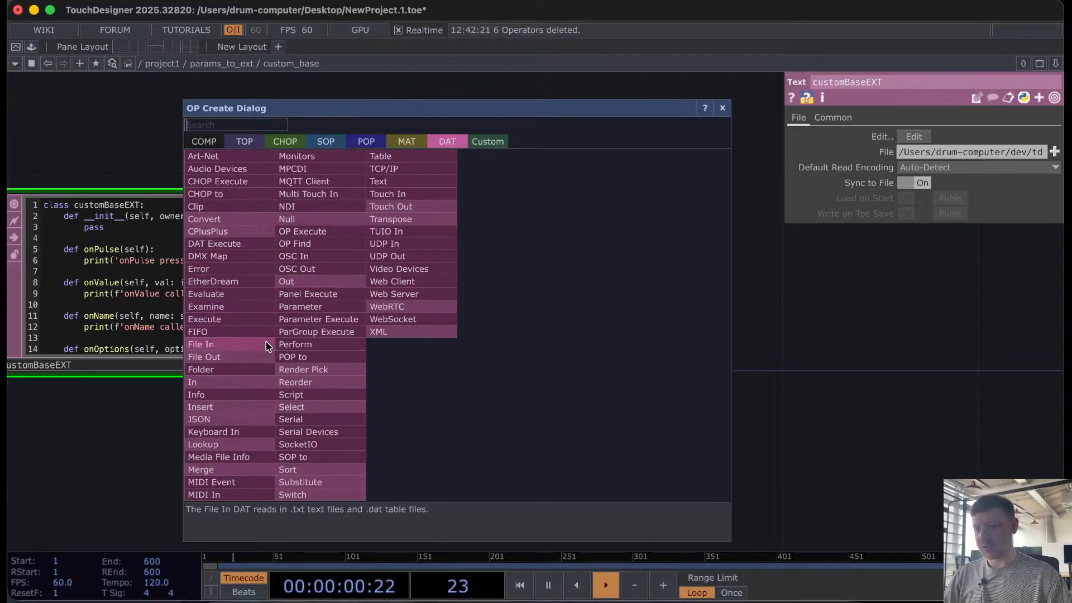
click(330, 319)
click(597, 286)
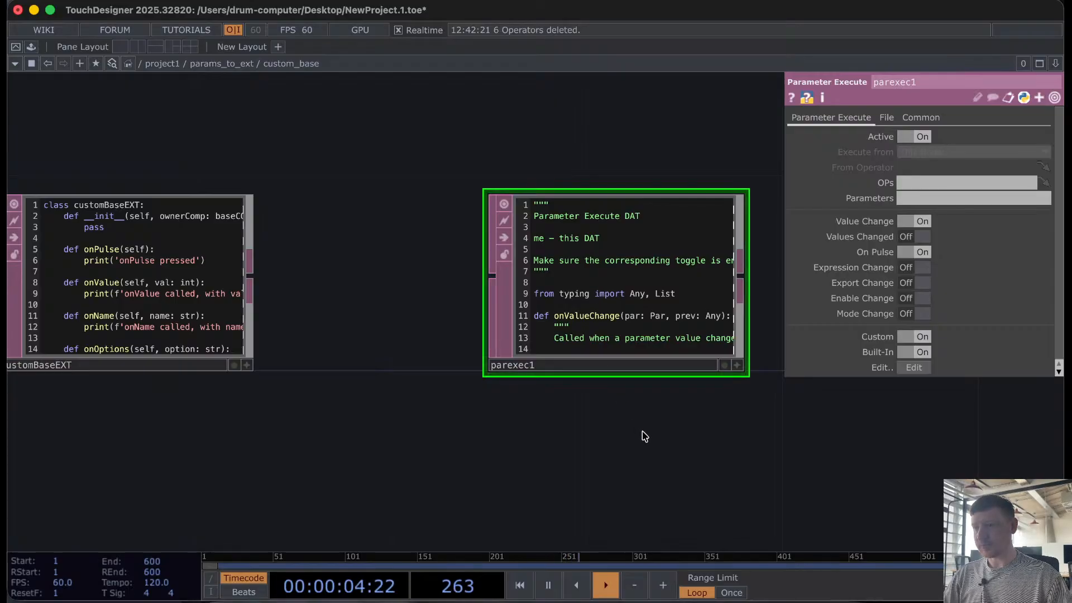
drag(617, 416, 546, 414)
drag(509, 324, 609, 324)
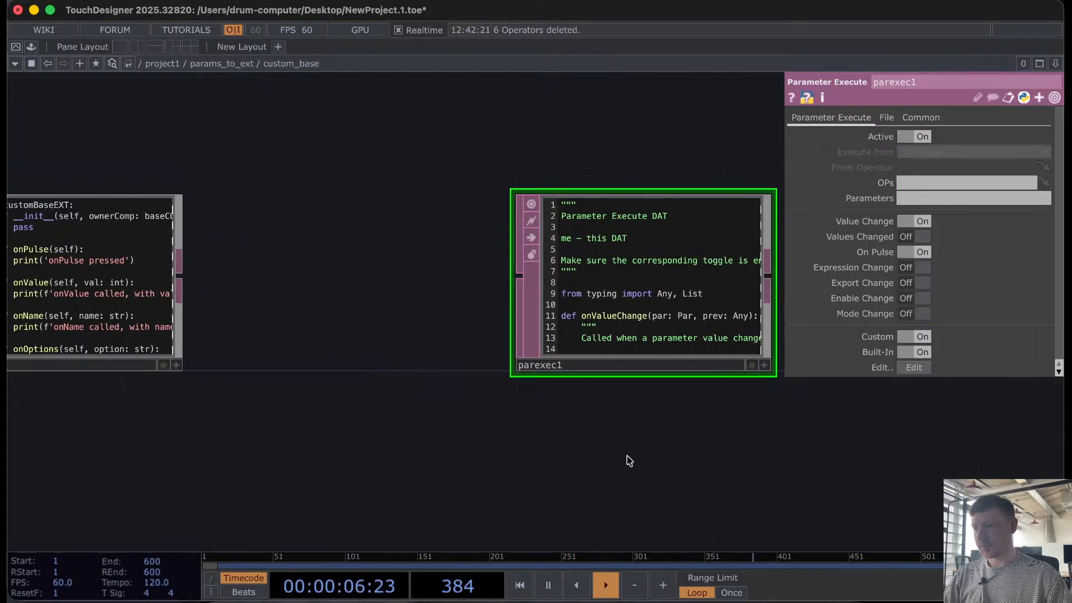
drag(627, 455, 500, 448)
scroll(540, 252, up, 3)
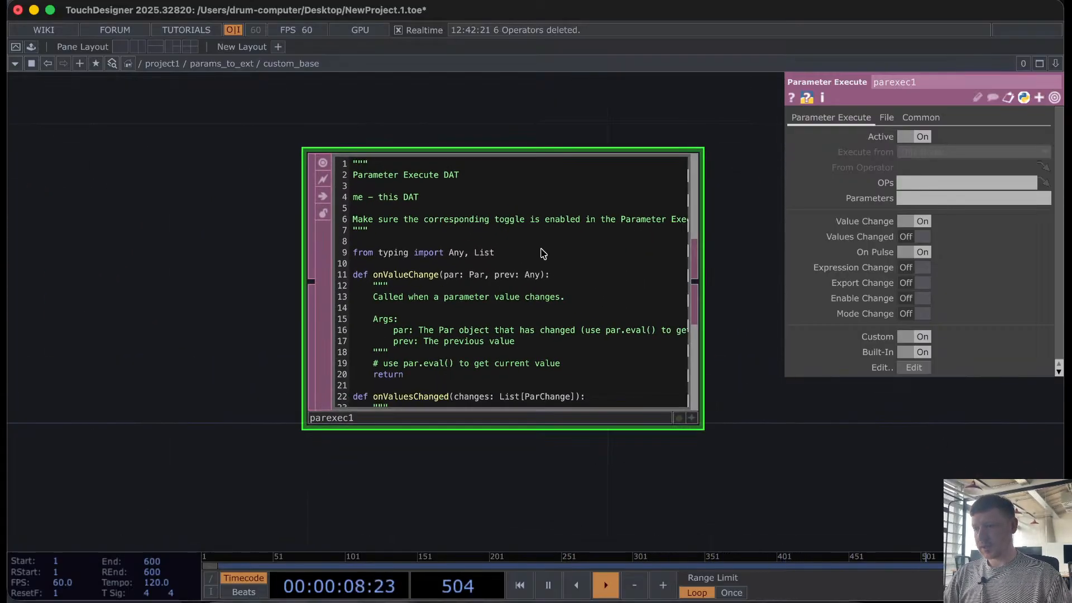
Step: Set the Parameter Execute DAT's OPs to the Python expression me.parent() and turn Built-In off
click(853, 184)
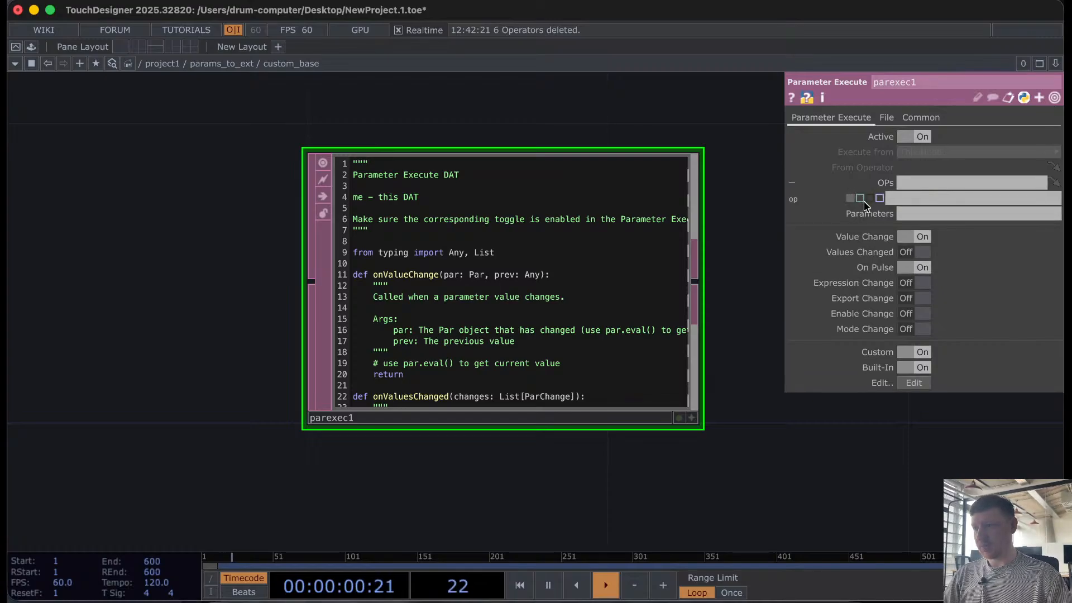
click(861, 198)
text(me.parent()
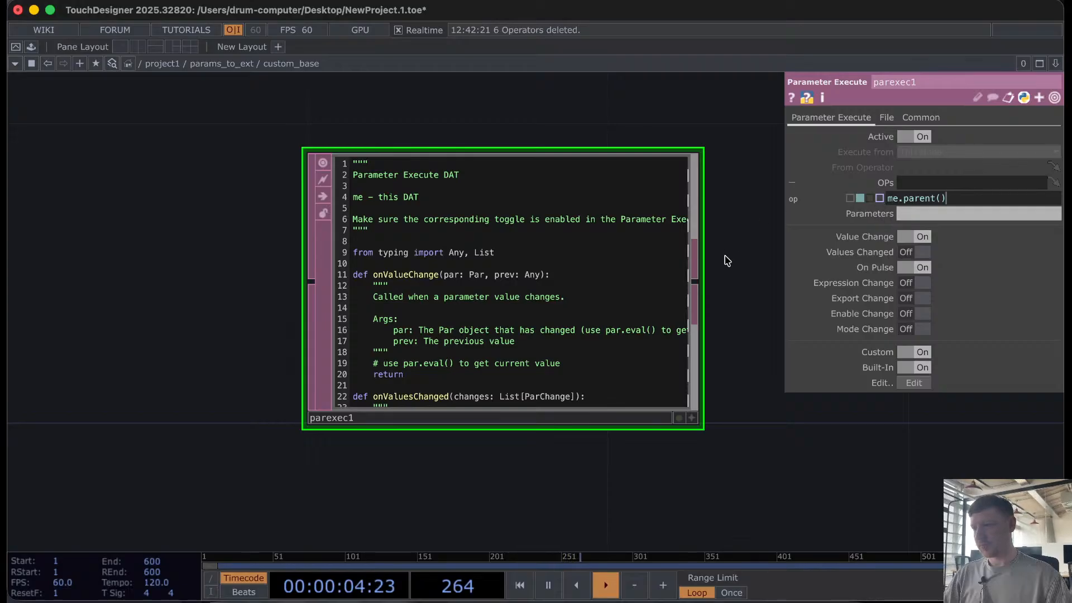
key(Return)
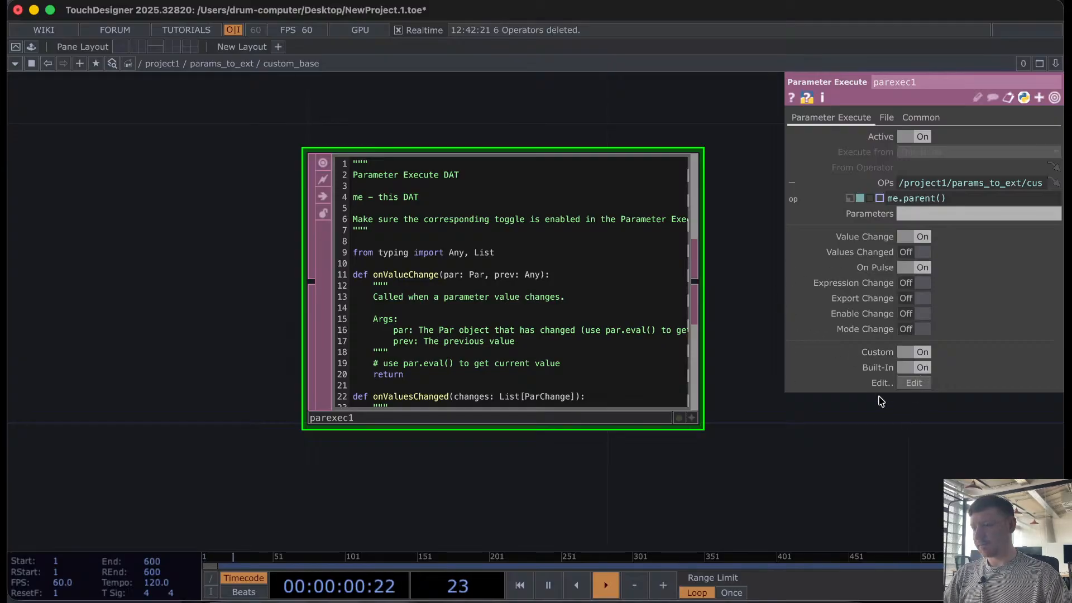
click(913, 368)
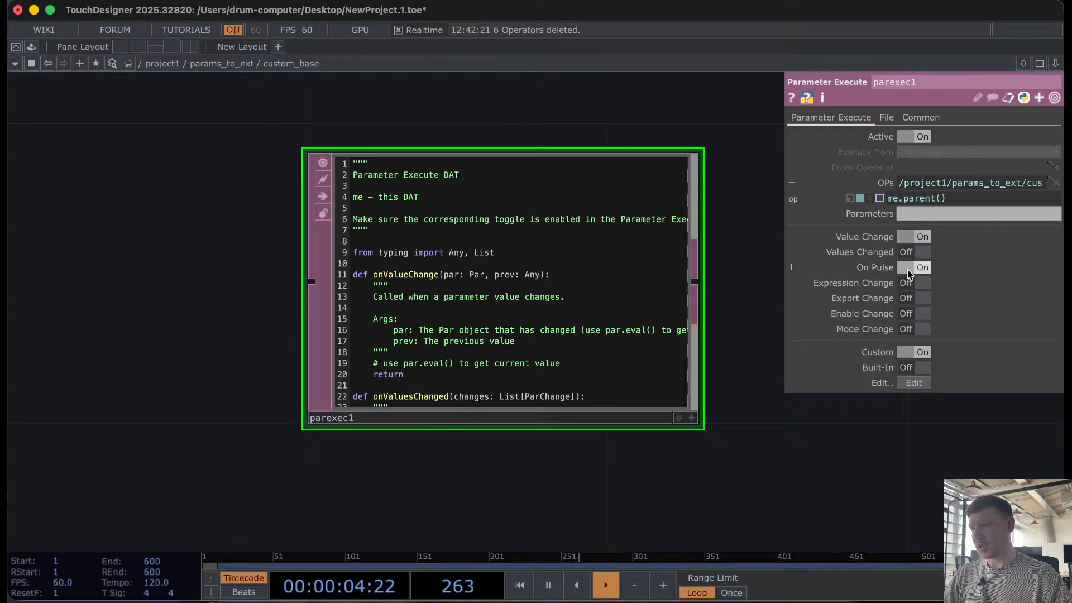
Step: Check custom_base's custom parameters from its parent network and return to the parexec1 DAT inside it
scroll(774, 314, down, 6)
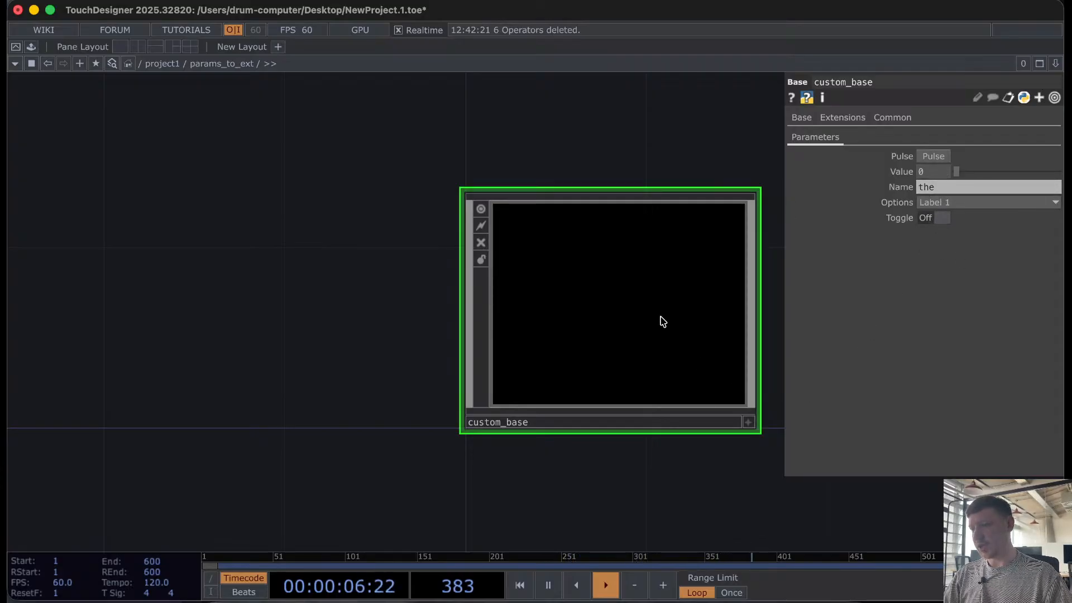
key(i)
drag(661, 391, 568, 378)
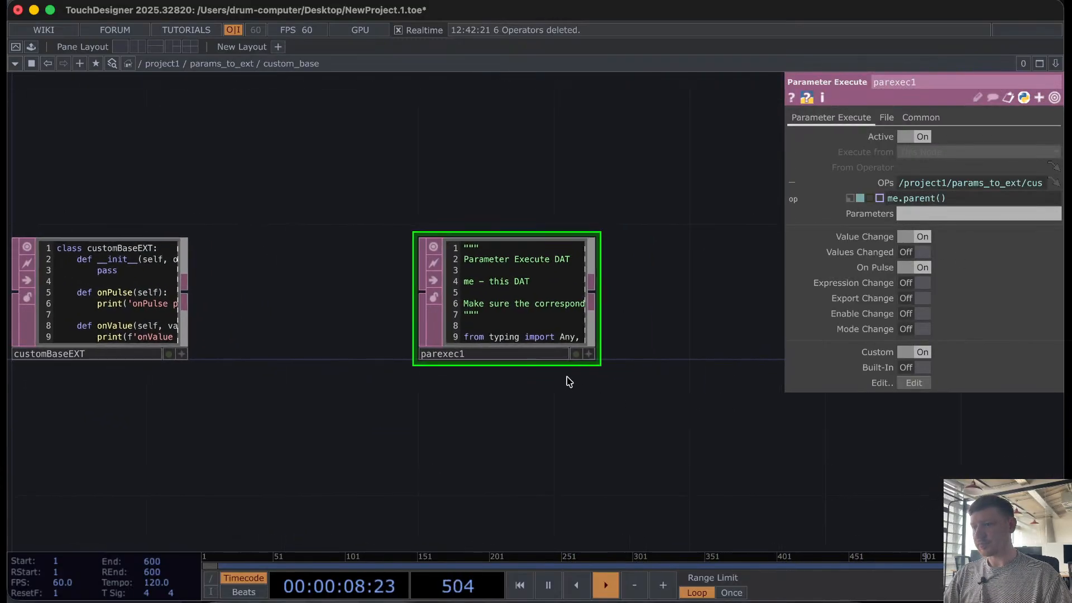
scroll(536, 329, up, 4)
scroll(536, 329, up, 3)
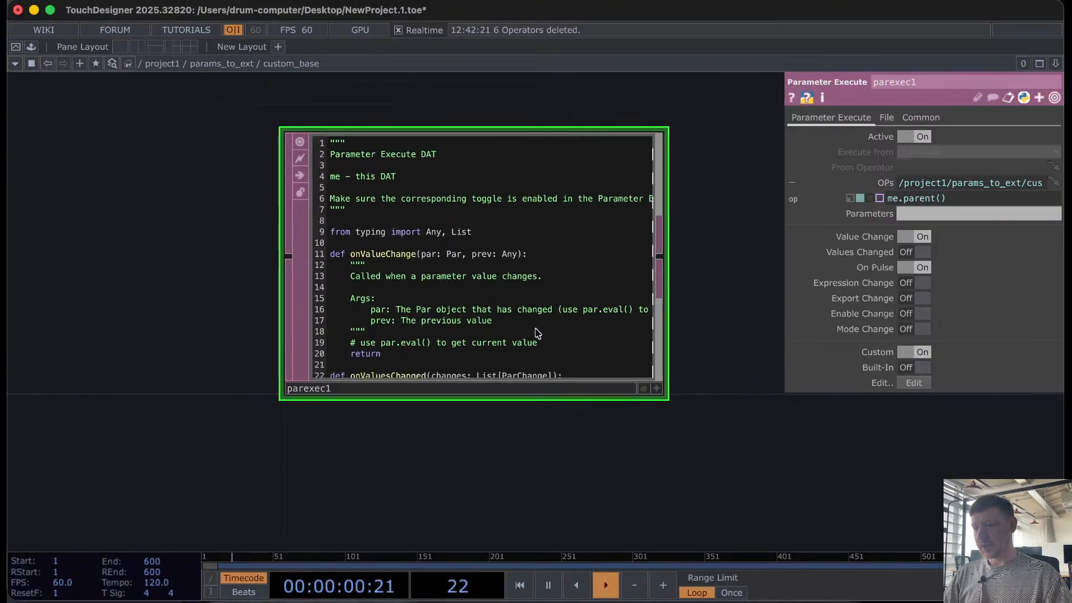
Step: Save the parexec1 DAT's contents as par_to_ext.py in the params_to_ext scripts folder
right_click(494, 260)
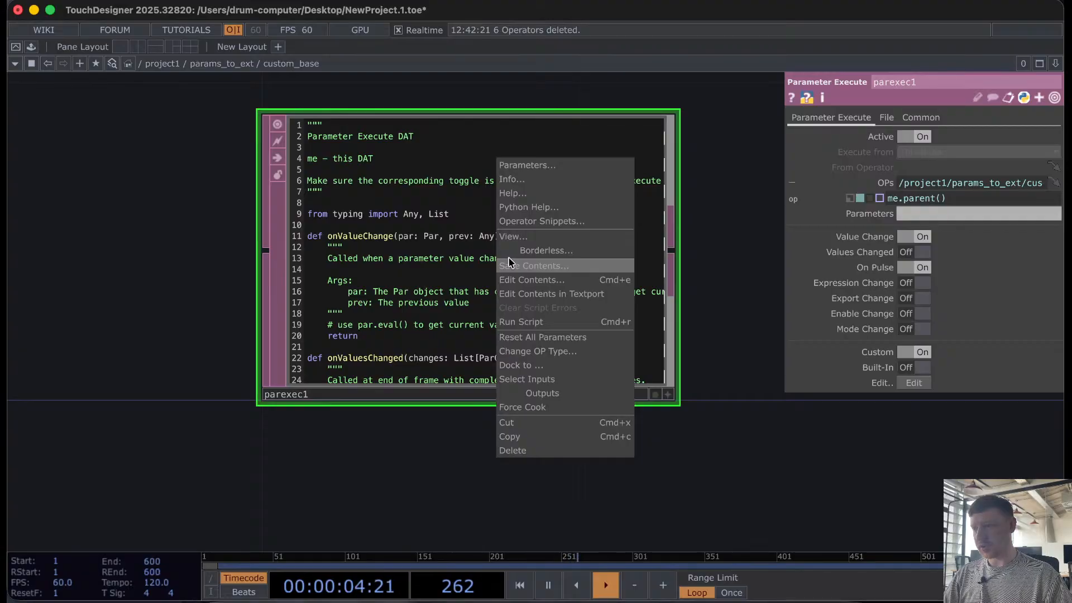
click(887, 120)
click(887, 120)
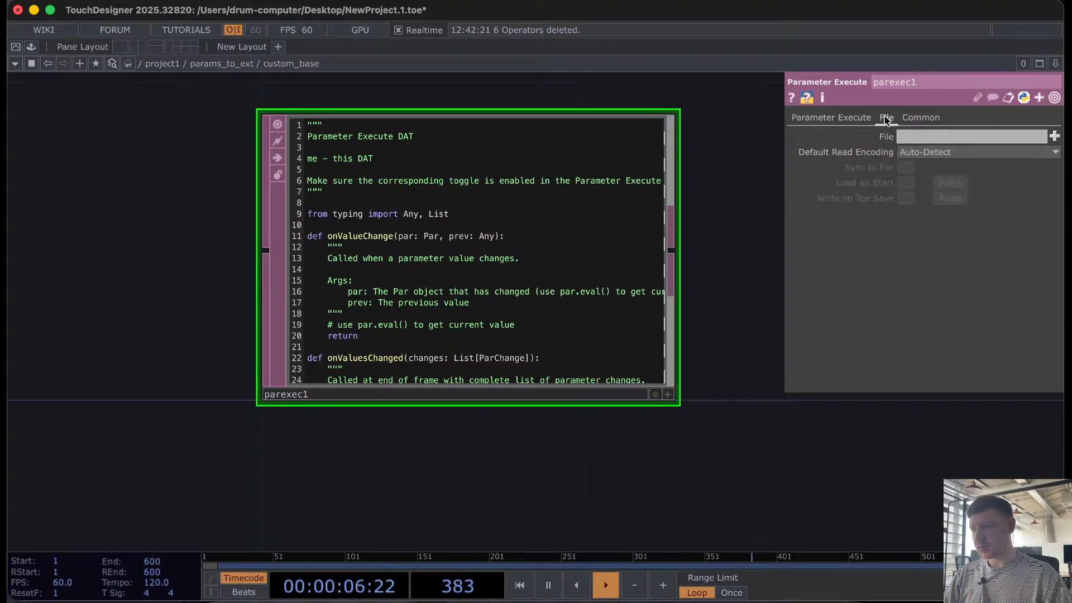
right_click(509, 263)
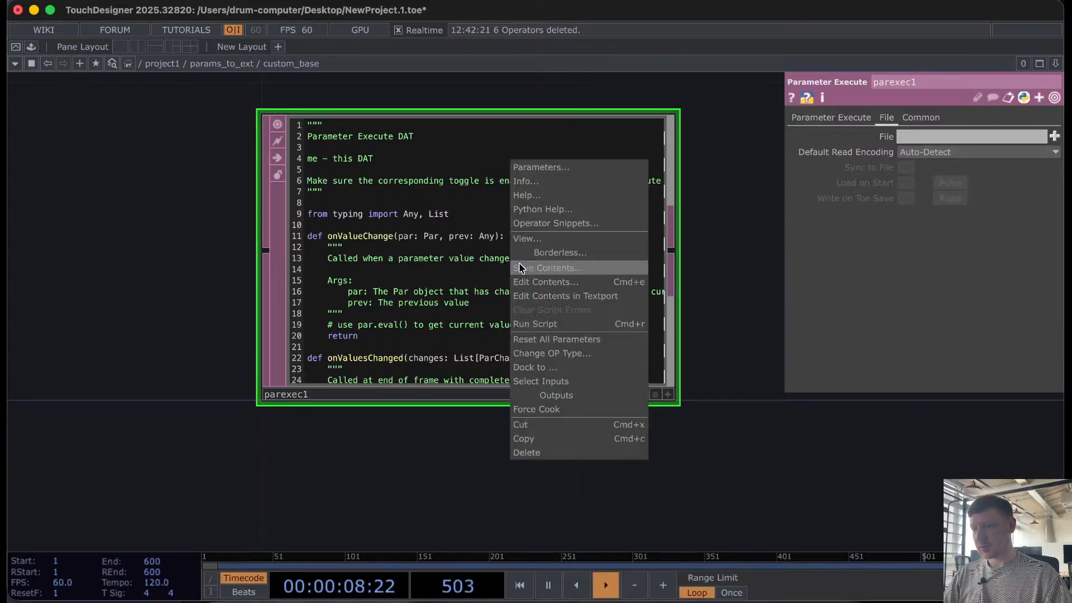
click(520, 268)
scroll(665, 259, right, 3)
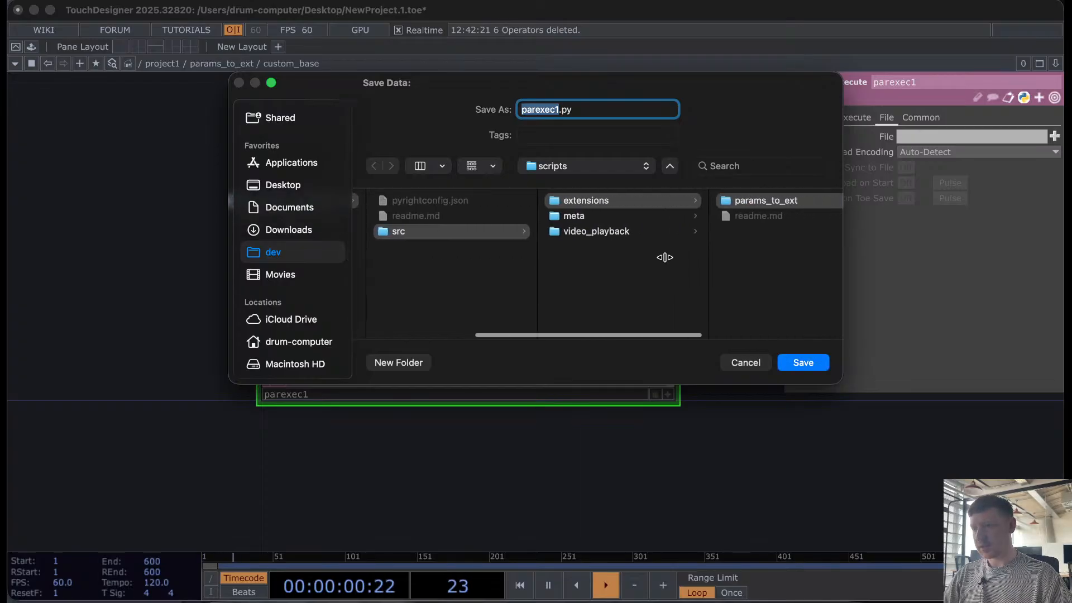
scroll(665, 257, right, 5)
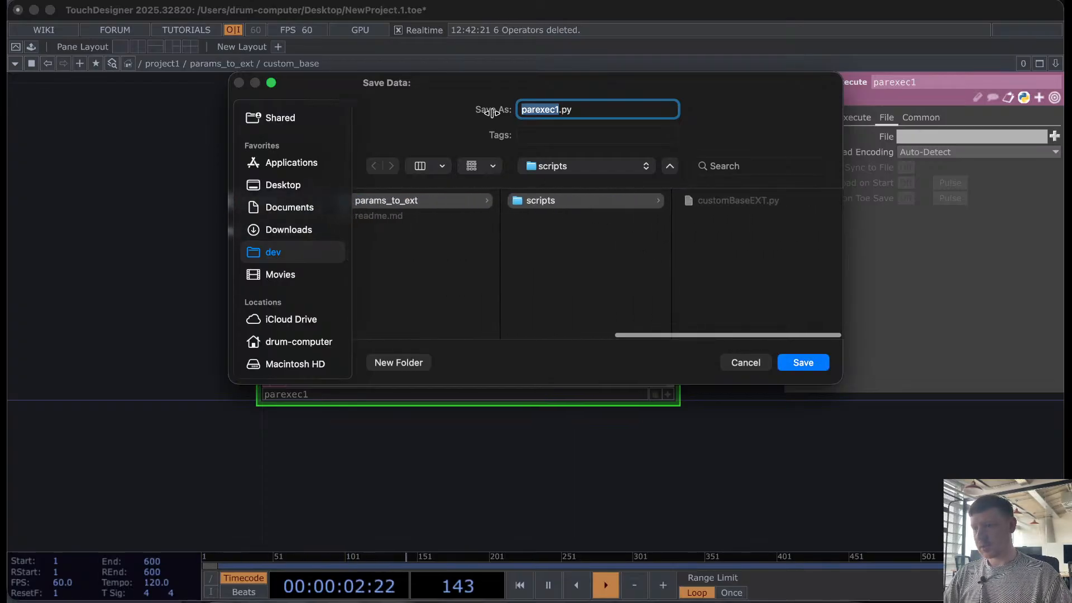
text(p)
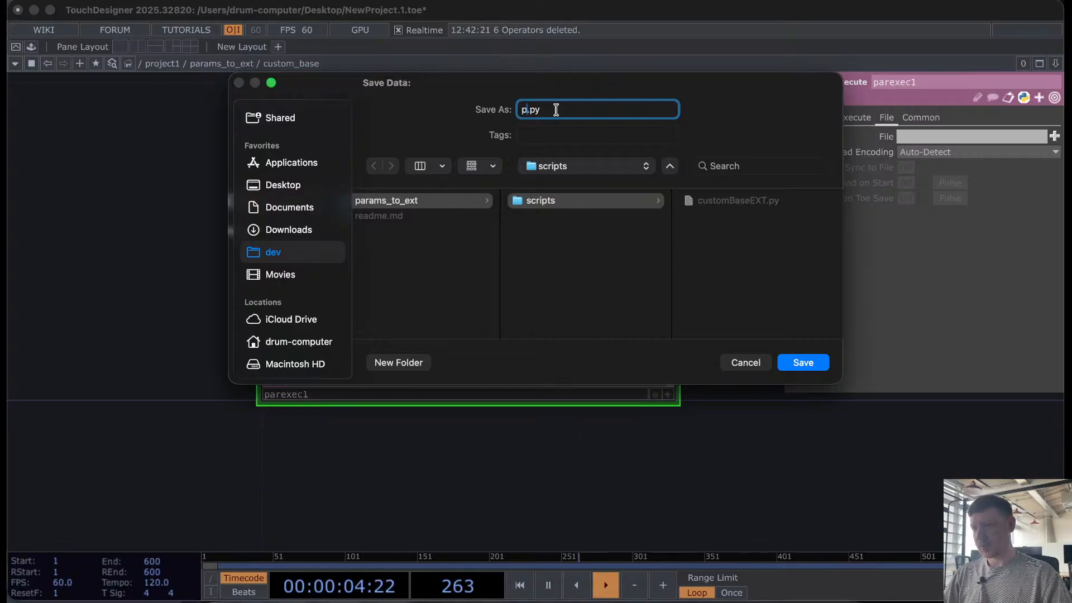
text(ar_to_ext)
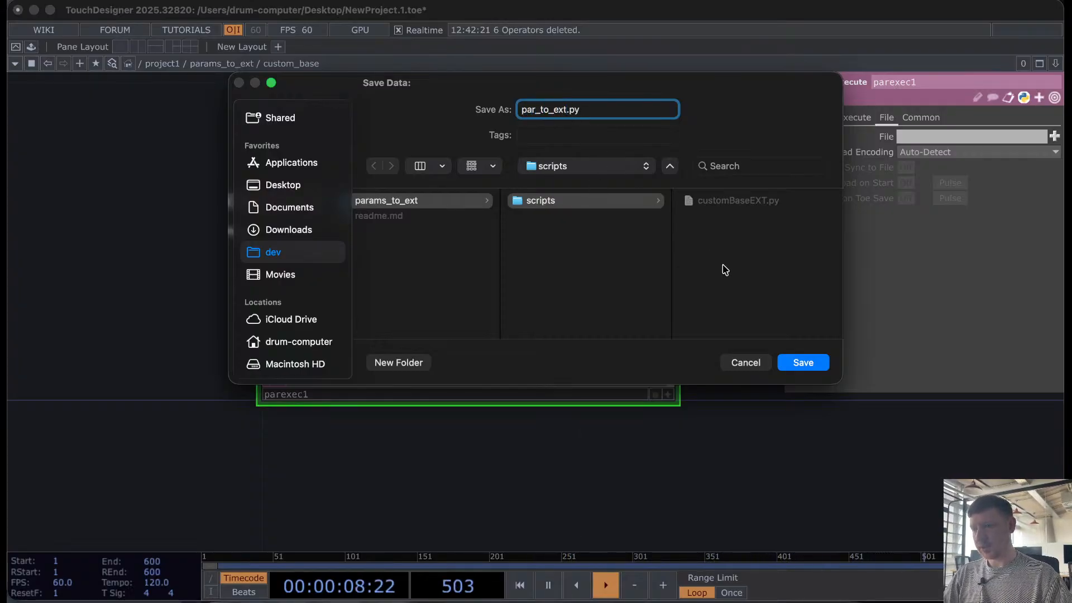
click(803, 363)
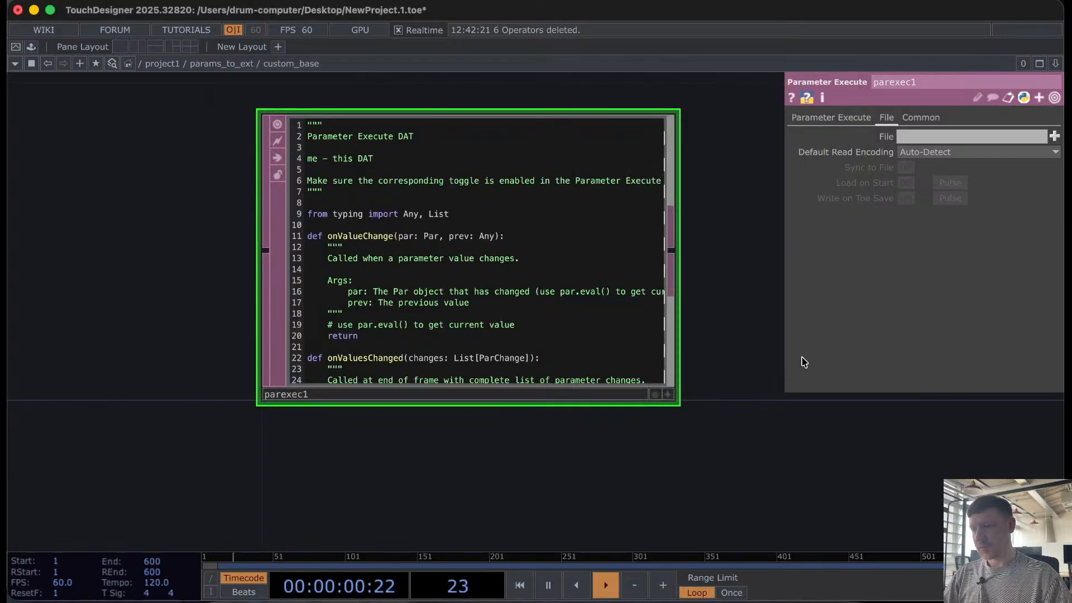
Step: Set the parexec1 DAT's File to par_to_ext.py and turn Sync to File on
click(1055, 136)
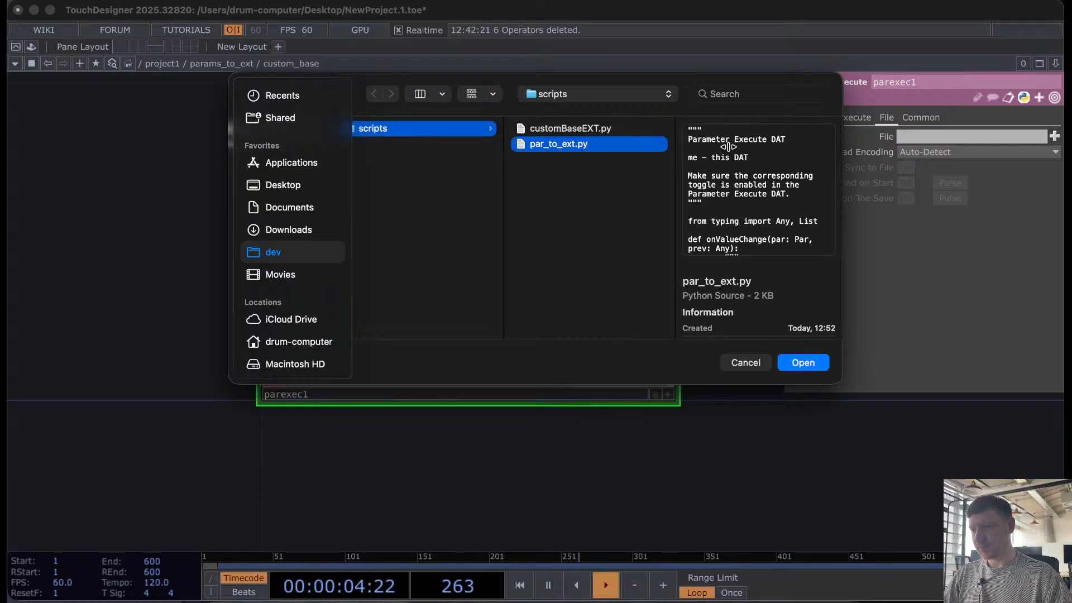
click(803, 363)
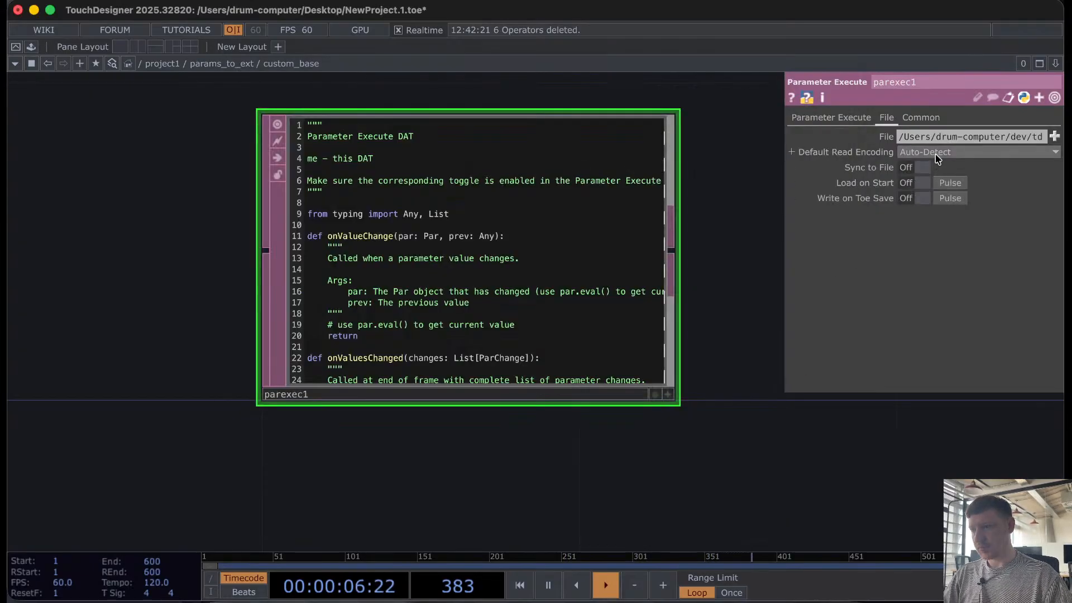
click(916, 167)
scroll(389, 299, down, 3)
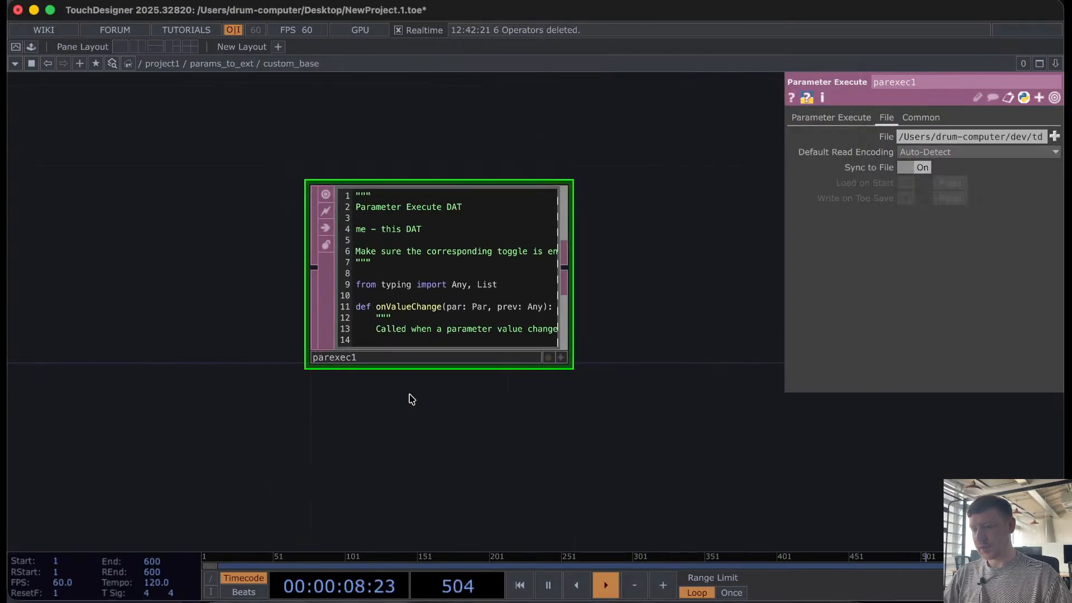
Step: Switch to Neovim in the kitty terminal and open src/extensions/params_to_ext/scripts/par_to_ext.py
key(super+Tab)
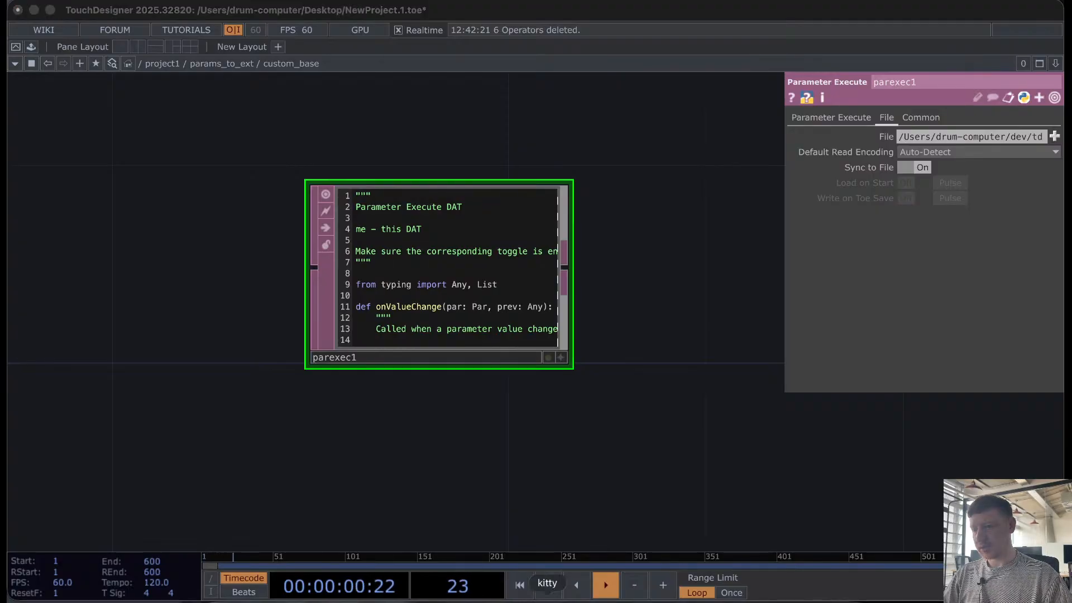
key(space)
text(s)
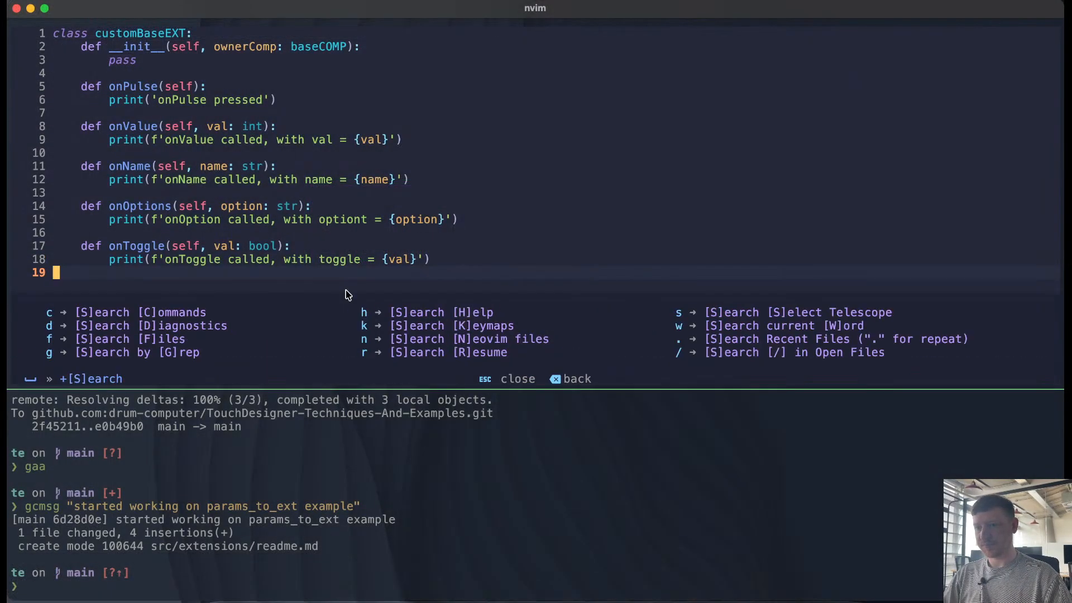
text(fpar)
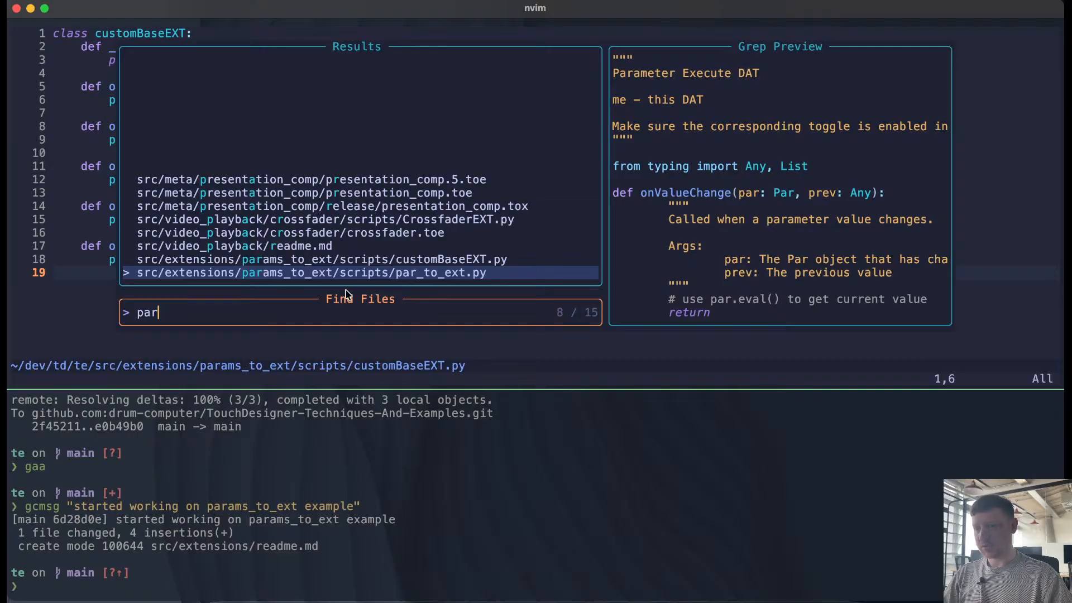
key(Return)
key(shift+v)
key(j)
key(j)
key(j)
key(j)
key(j)
key(j)
key(j)
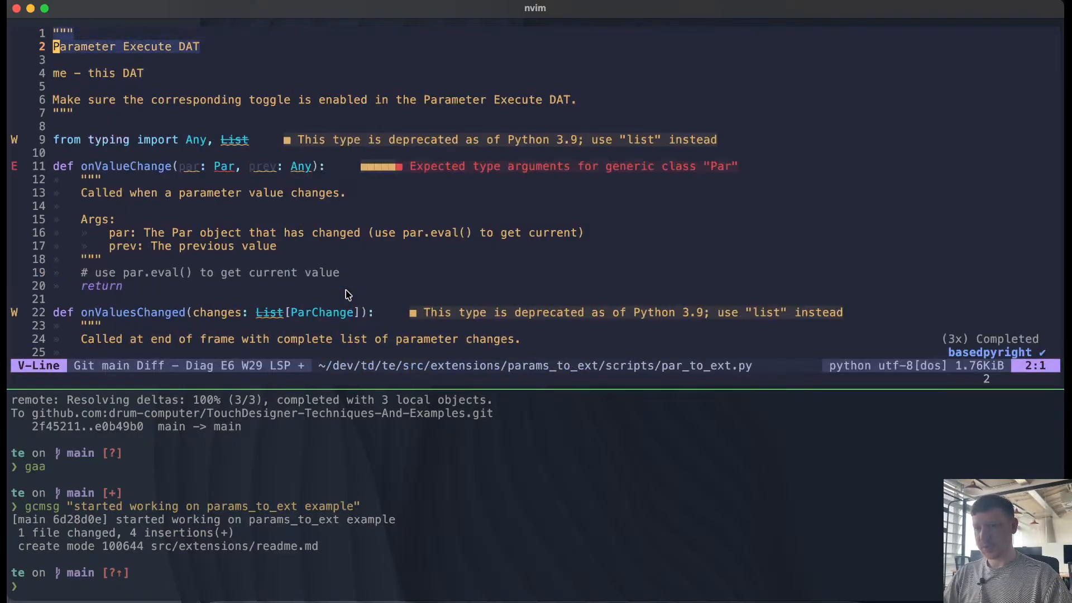
key(j)
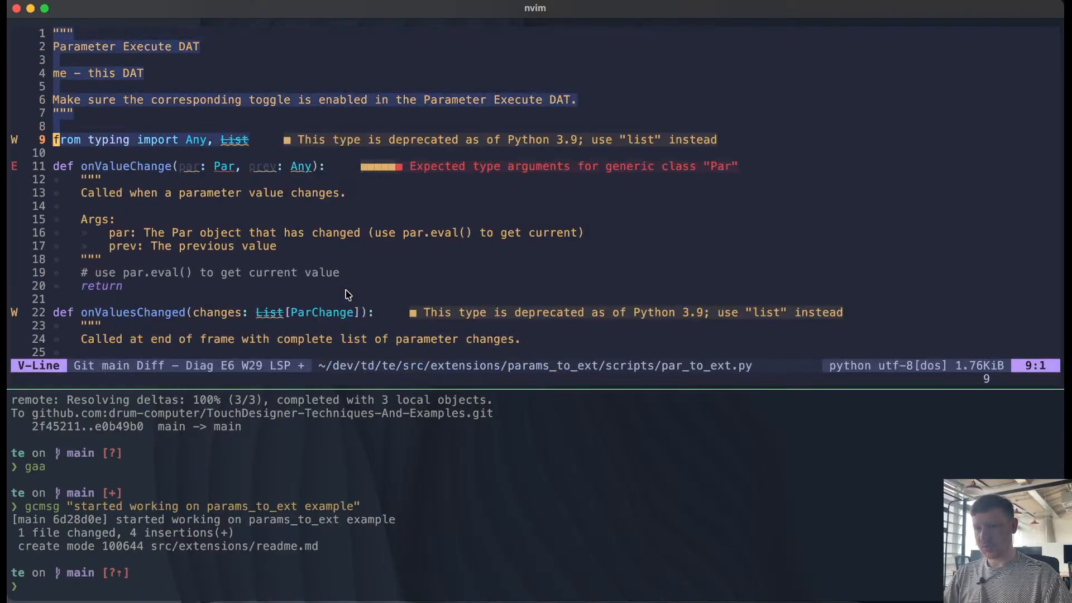
key(d)
key(j)
key(i)
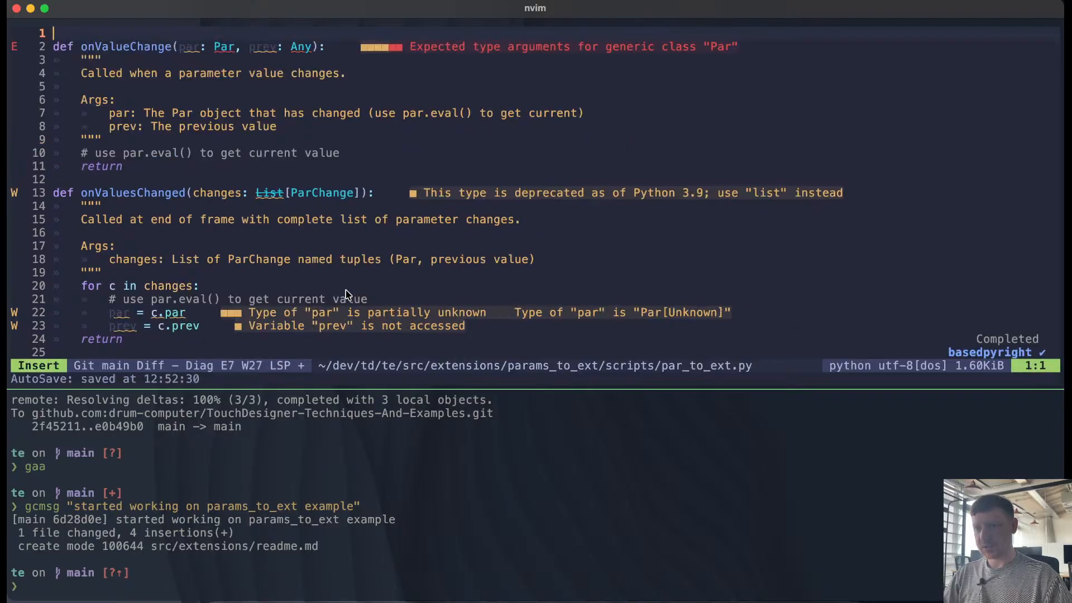
key(Escape)
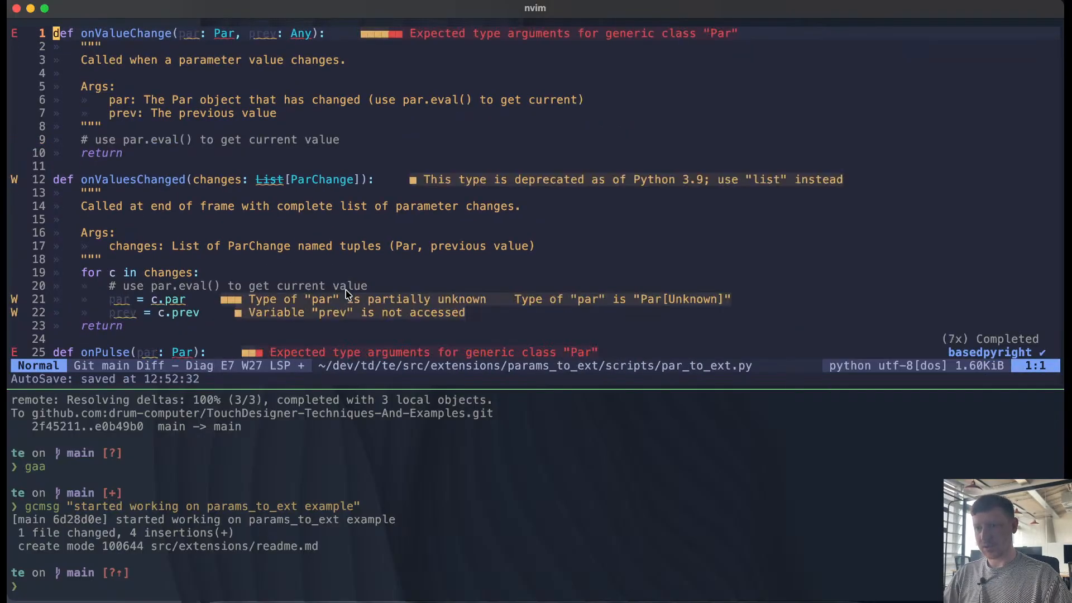
key(u)
Step: Delete the header docstring of par_to_ext.py, keeping the typing import as the first line
key(v)
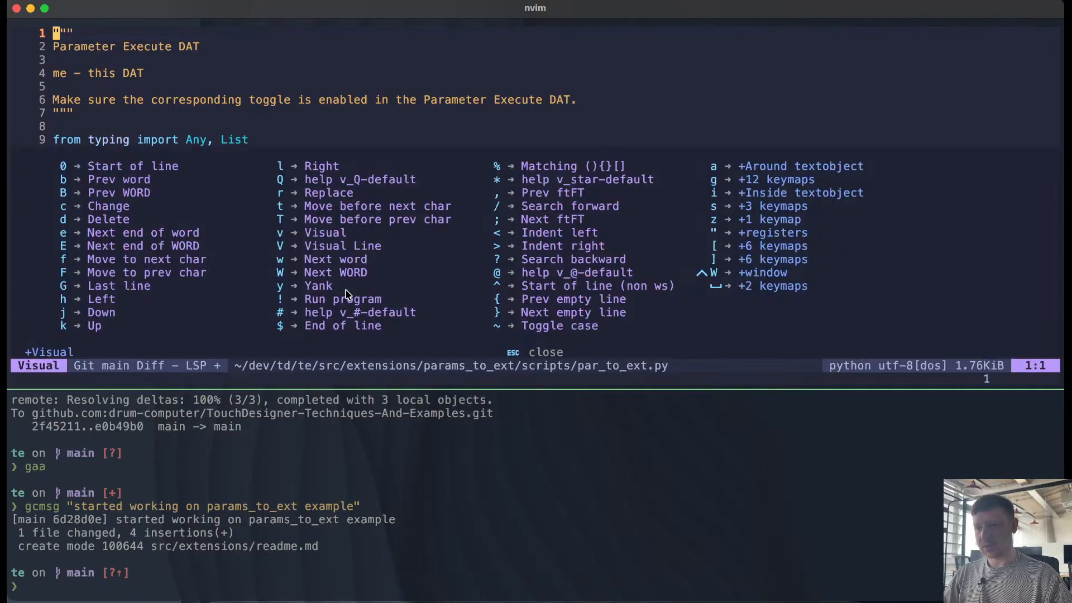
key(j)
key(j)
key(j)
key(j)
key(j)
key(j)
key(j)
key(d)
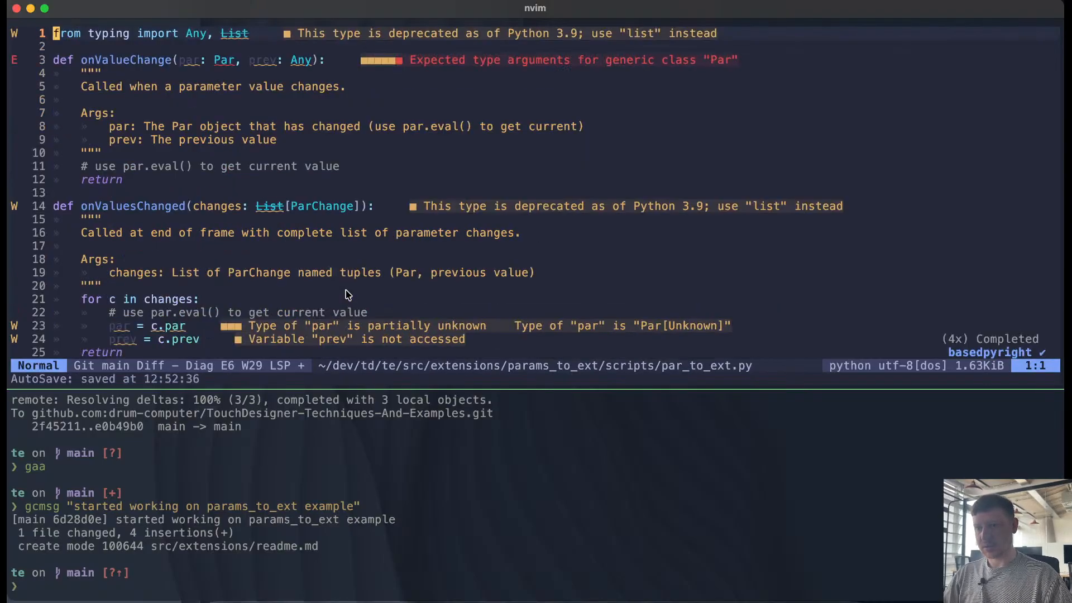
Step: Delete the whole onValuesChanged function from par_to_ext.py, together with the blank line it leaves
key(j)
key(j)
key(j)
key(j)
key(j)
key(j)
key(j)
key(j)
key(j)
key(j)
key(j)
key(j)
key(j)
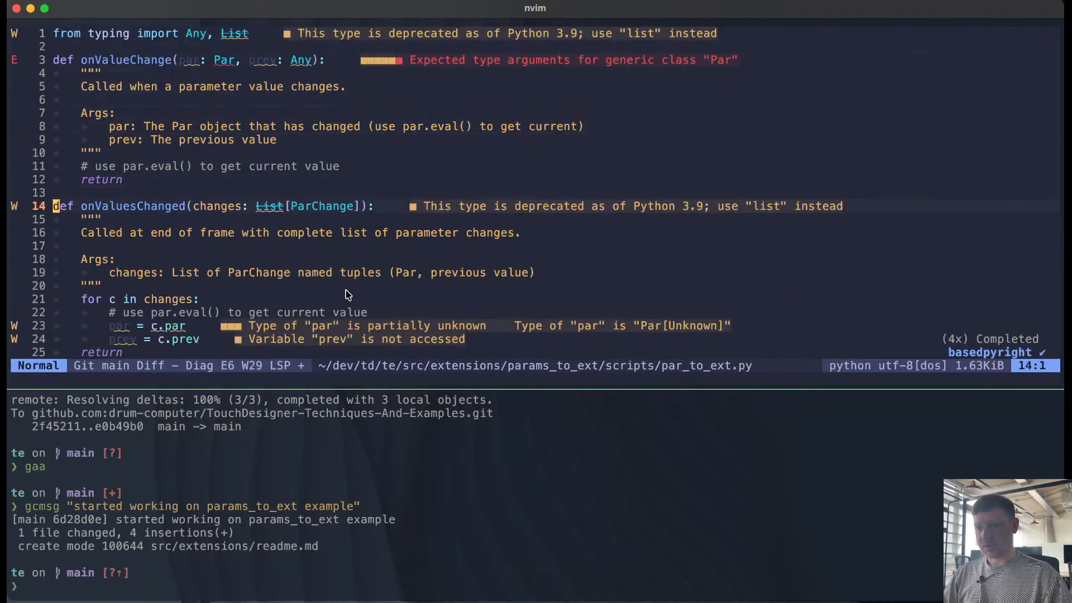
key(shift+v)
key(j)
key(j)
key(j)
key(j)
key(j)
key(j)
key(j)
key(j)
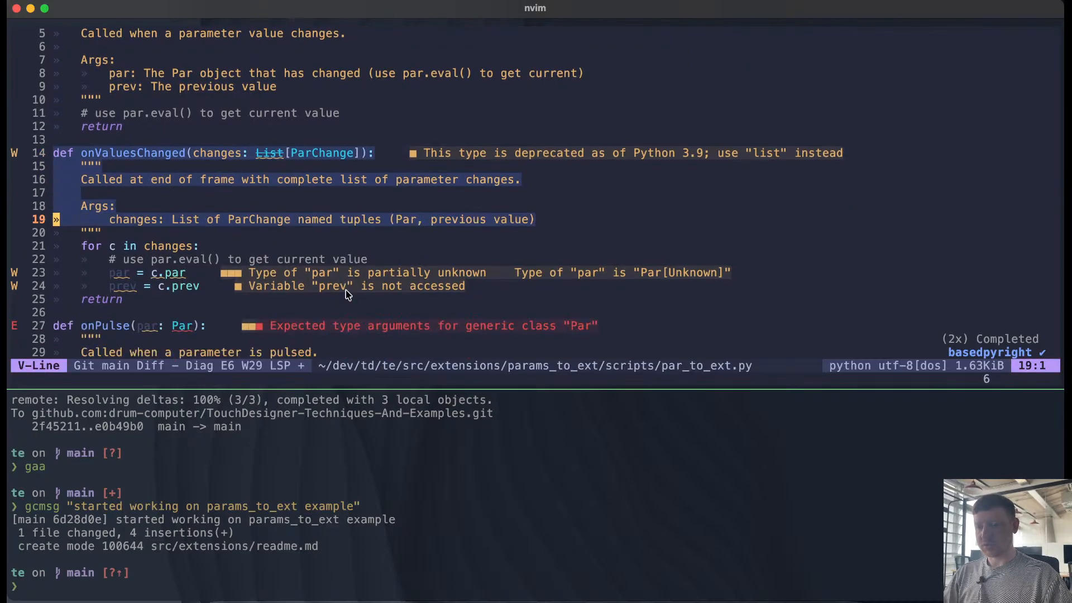
key(j)
key(j)
key(j)
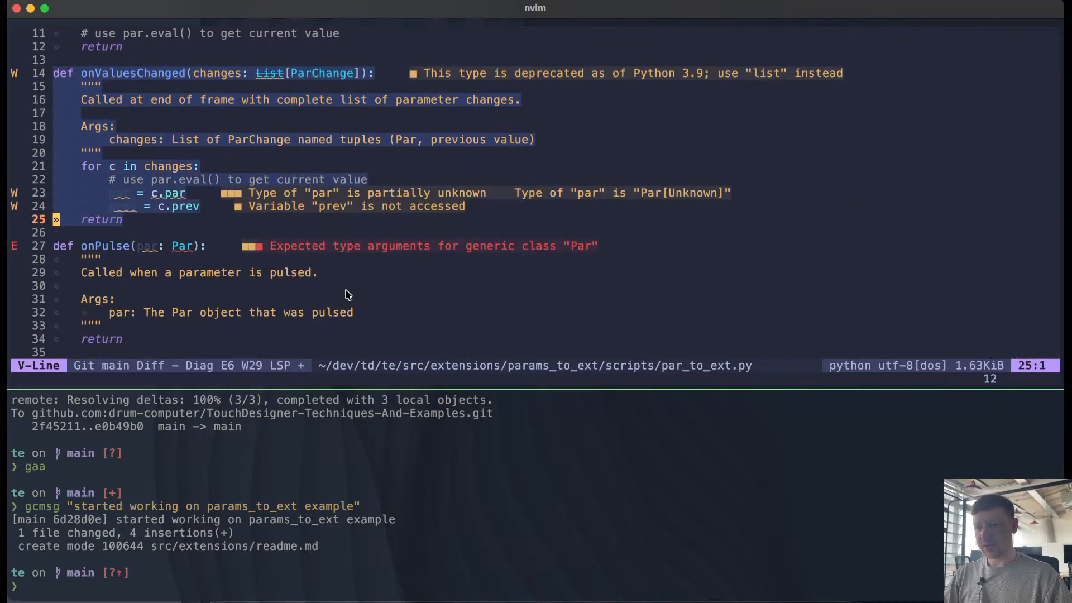
key(d)
key(i)
key(BackSpace)
key(Escape)
Step: Delete the onExpressionChange, onExportChange, onEnableChange and onModeChange functions below onPulse, including the leftover blank line at the file's end
key(j)
key(j)
key(j)
key(j)
key(j)
key(j)
key(j)
key(j)
key(j)
key(j)
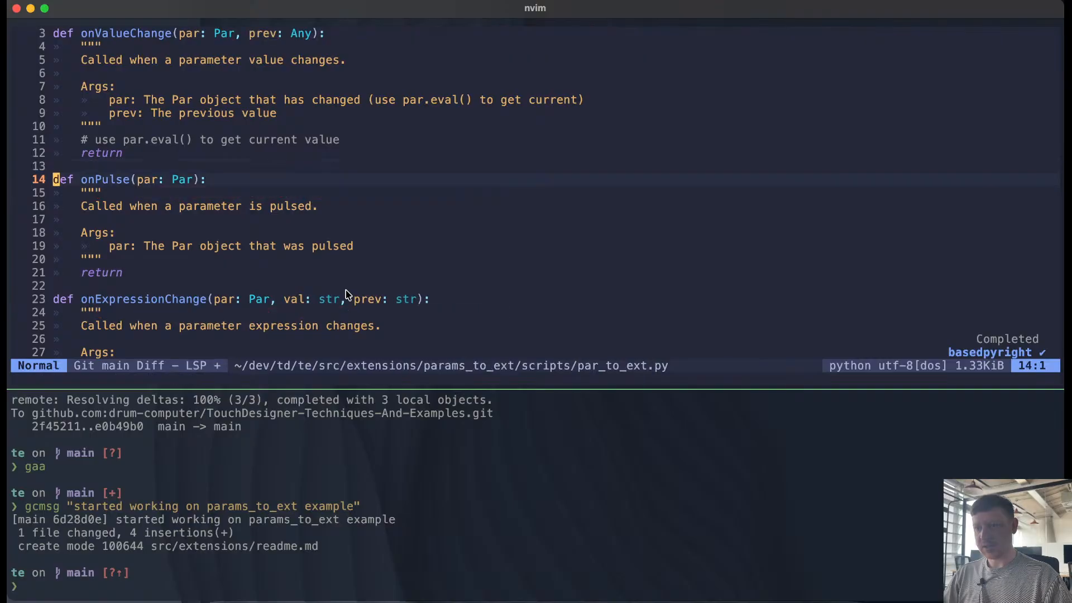
key(shift+v)
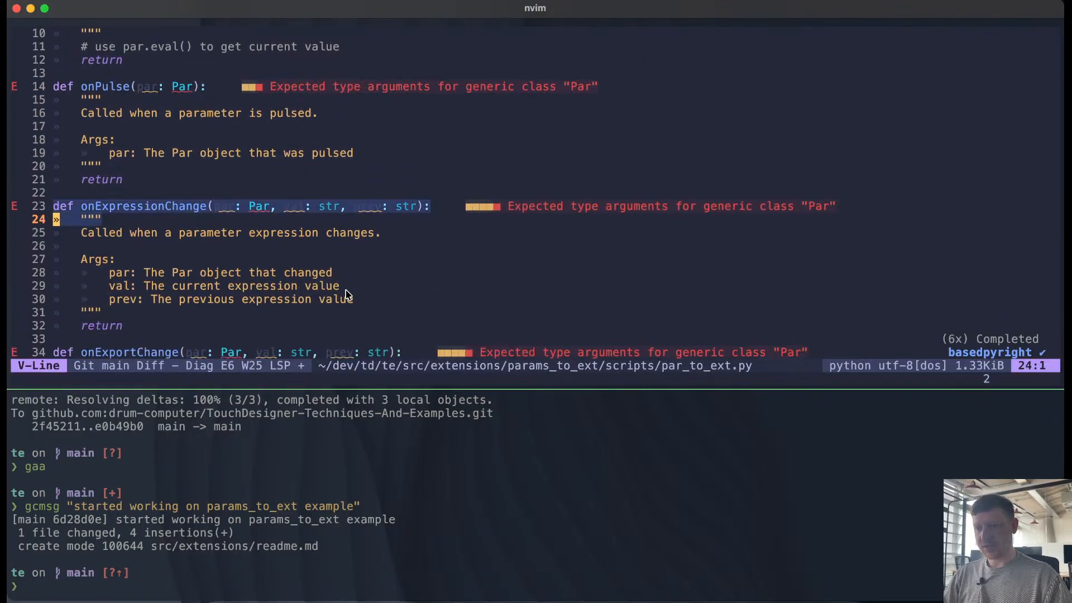
key(j)
key(j)
key(j)
key(j)
key(j)
key(j)
key(j)
key(j)
key(j)
key(j)
key(j)
key(j)
key(j)
key(j)
key(j)
key(j)
key(j)
key(j)
key(j)
key(j)
key(j)
key(j)
key(j)
key(j)
key(j)
key(j)
key(j)
key(j)
key(j)
key(j)
key(j)
key(j)
key(j)
key(j)
key(j)
key(j)
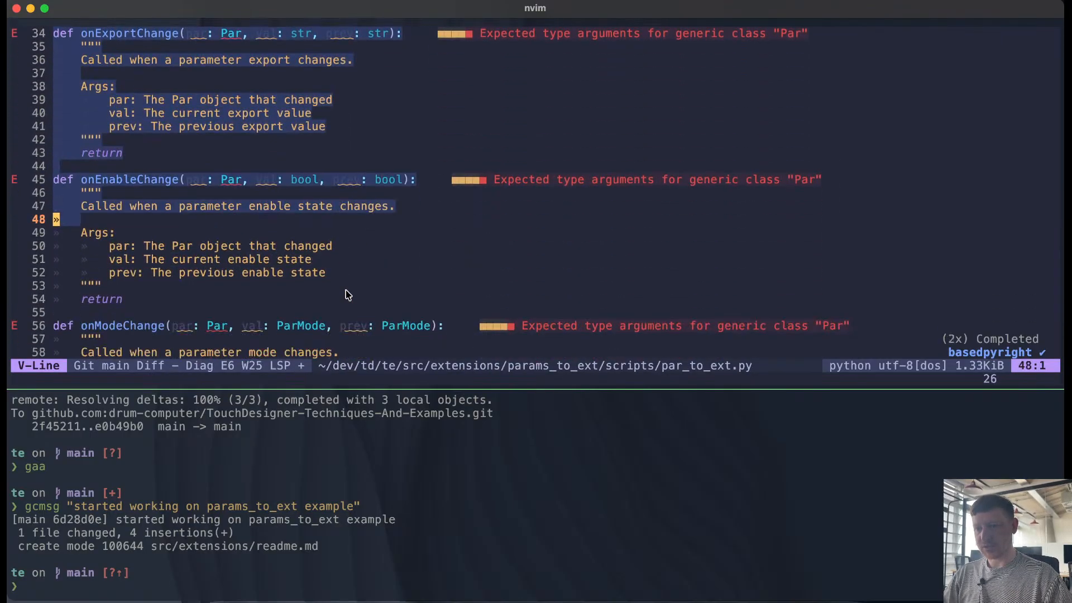
key(j)
key(j)
key(j)
key(j)
key(j)
key(j)
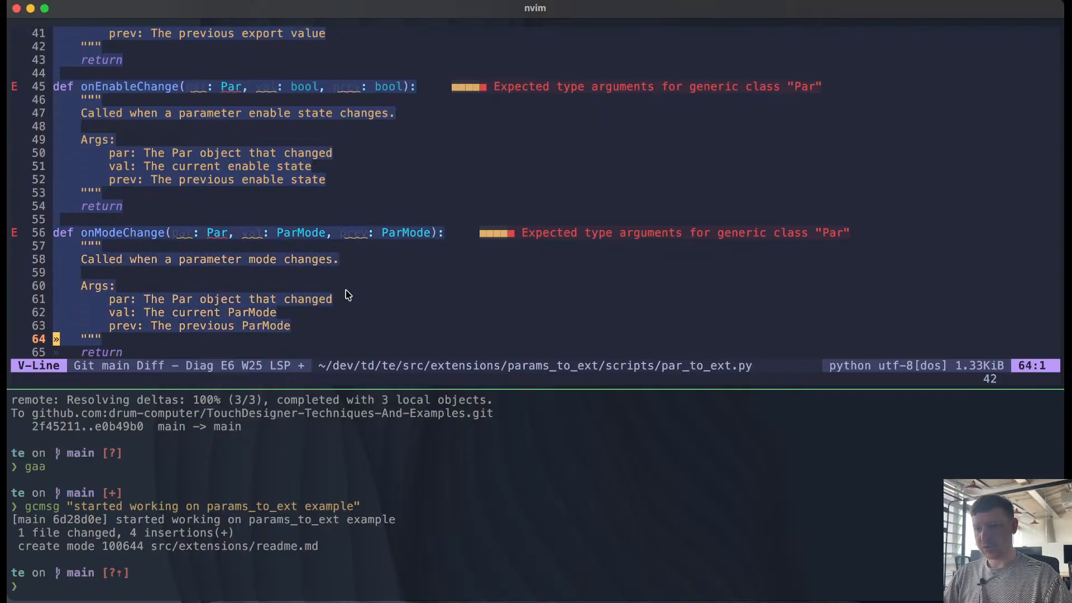
key(d)
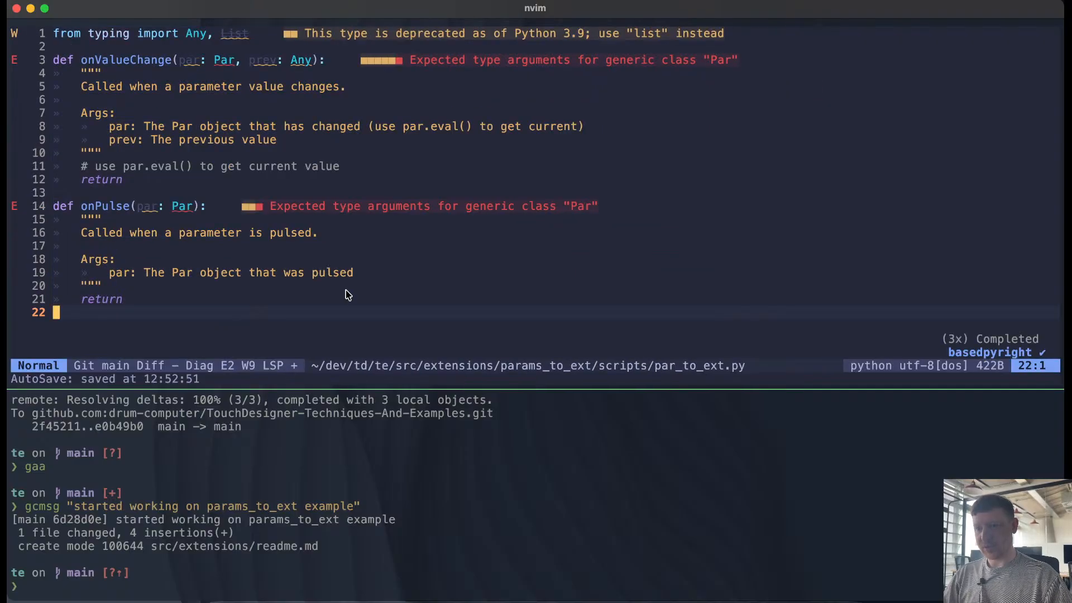
key(d)
key(d)
Step: Re-indent the onValueChange body, from its docstring through return, by shifting it out one level and back in to use spaces
key(k)
key(k)
key(k)
key(k)
key(k)
key(k)
key(k)
key(k)
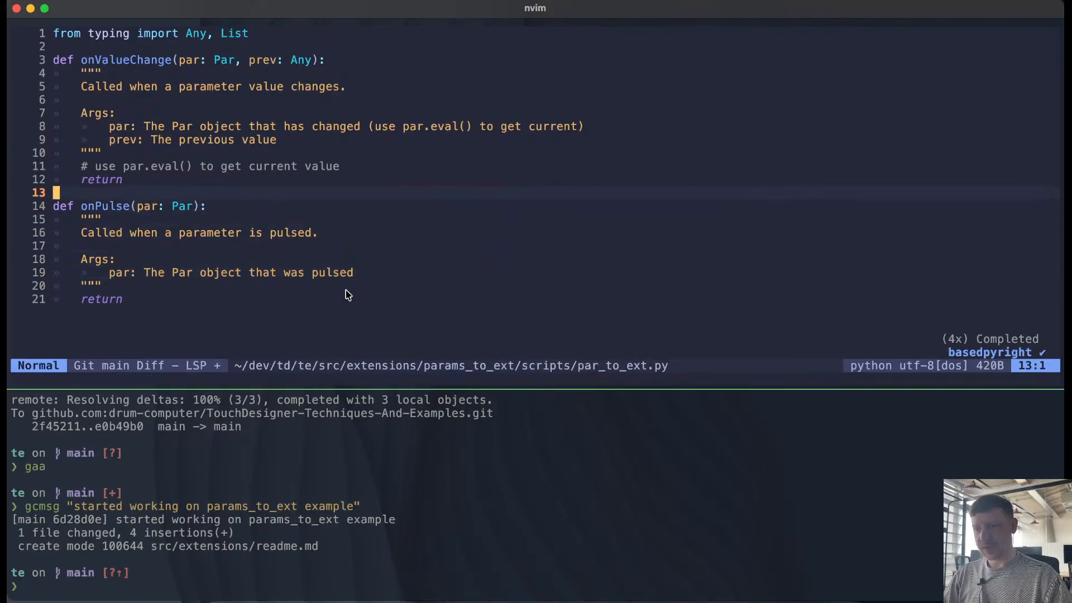
key(k)
key(k)
key(k)
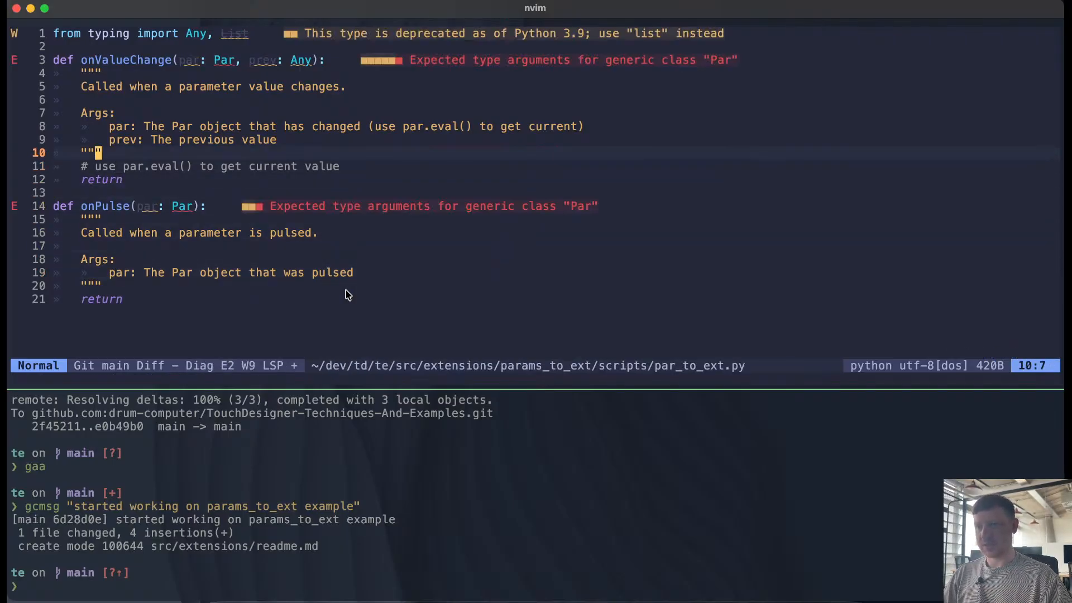
key(k)
key(k)
key(k)
key(k)
key(k)
key(k)
key(shift+v)
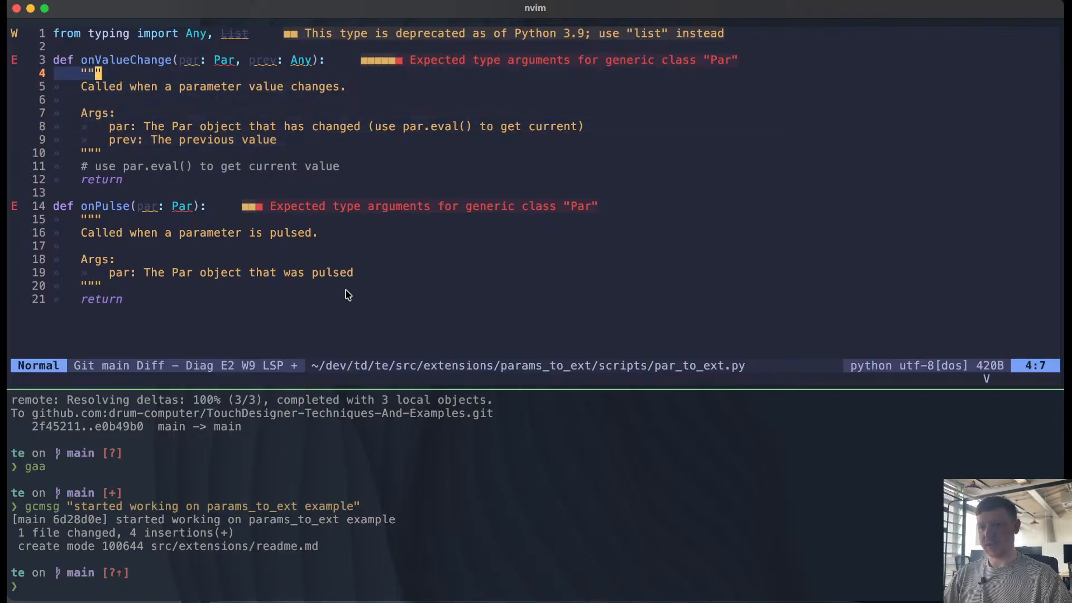
key(j)
key(j)
key(j)
key(j)
key(j)
key(j)
key(j)
key(j)
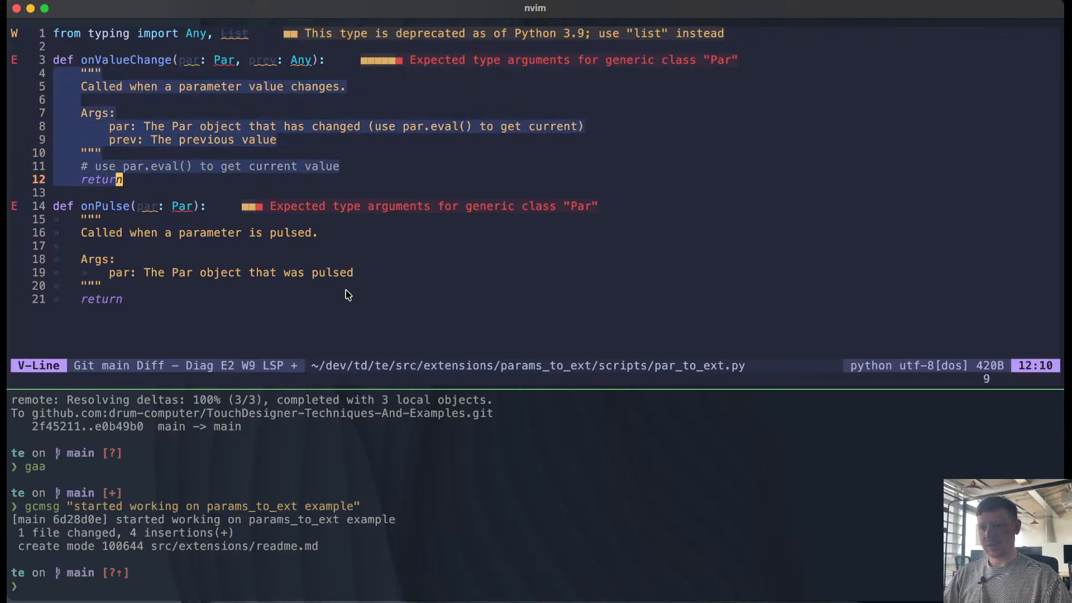
key(less)
key(shift+v)
key(j)
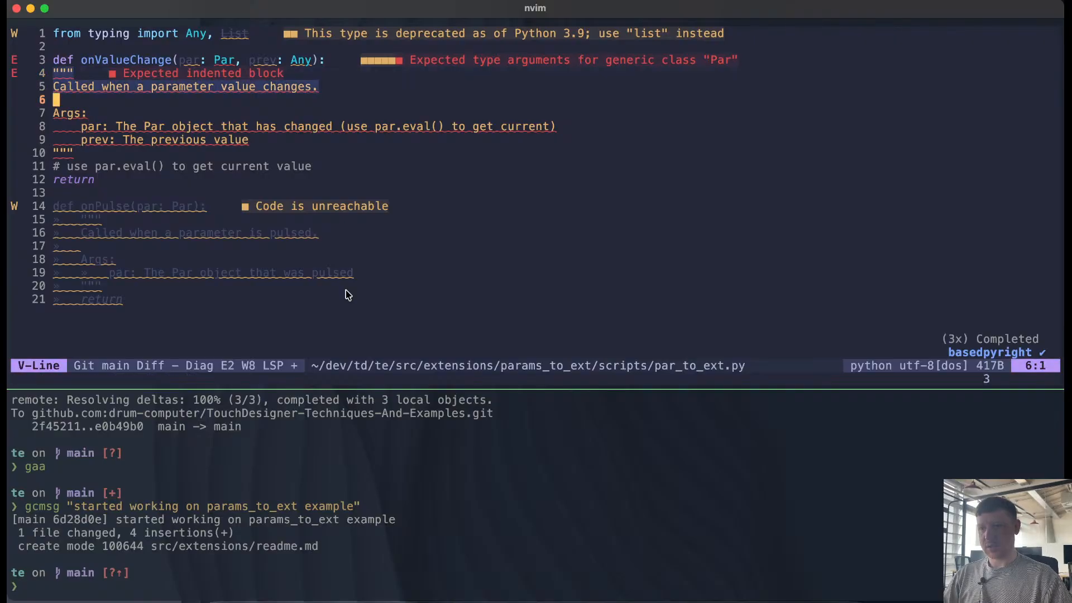
key(j)
key(j)
key(j)
key(j)
key(j)
key(j)
key(j)
key(greater)
Step: Re-indent the onPulse body, from its docstring through return, the same way so it uses spaces instead of tabs
key(j)
key(j)
key(j)
key(j)
key(j)
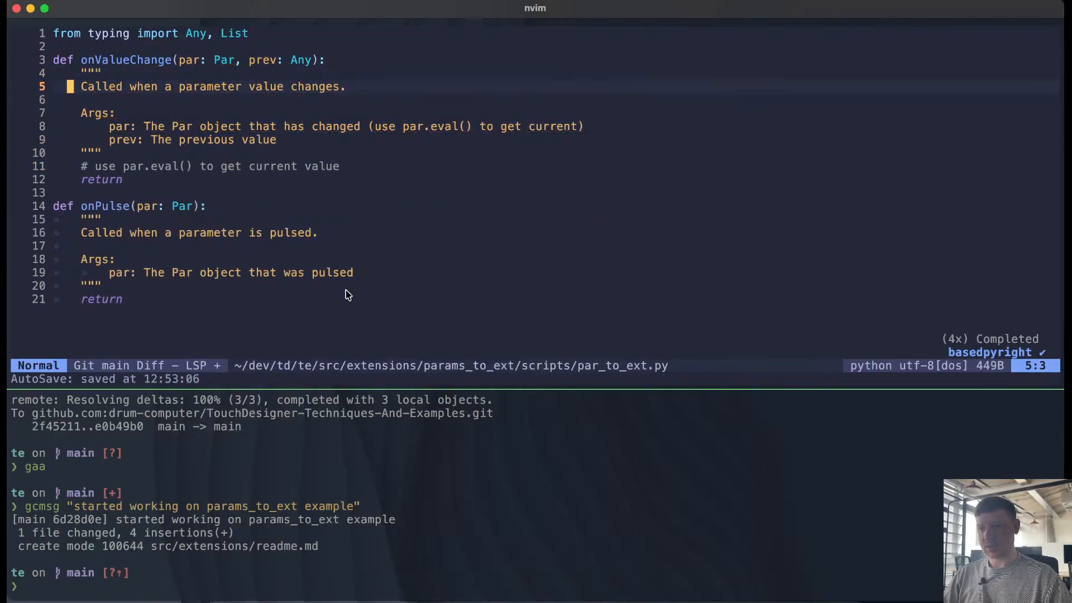
key(j)
key(j)
key(j)
key(j)
key(j)
key(j)
key(shift+v)
key(j)
key(j)
key(j)
key(j)
key(j)
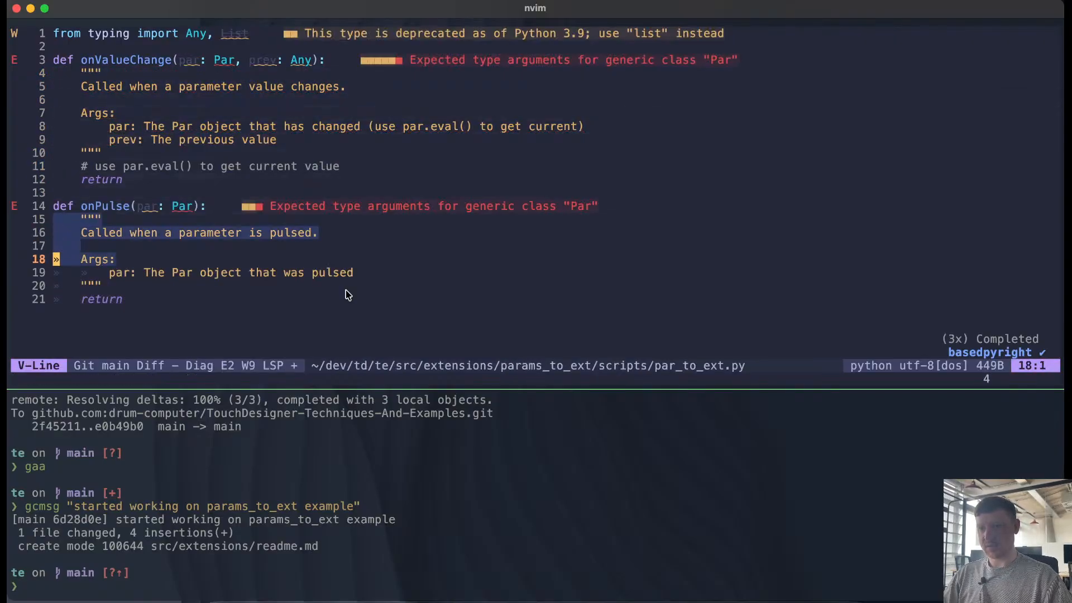
key(less)
key(shift+v)
key(j)
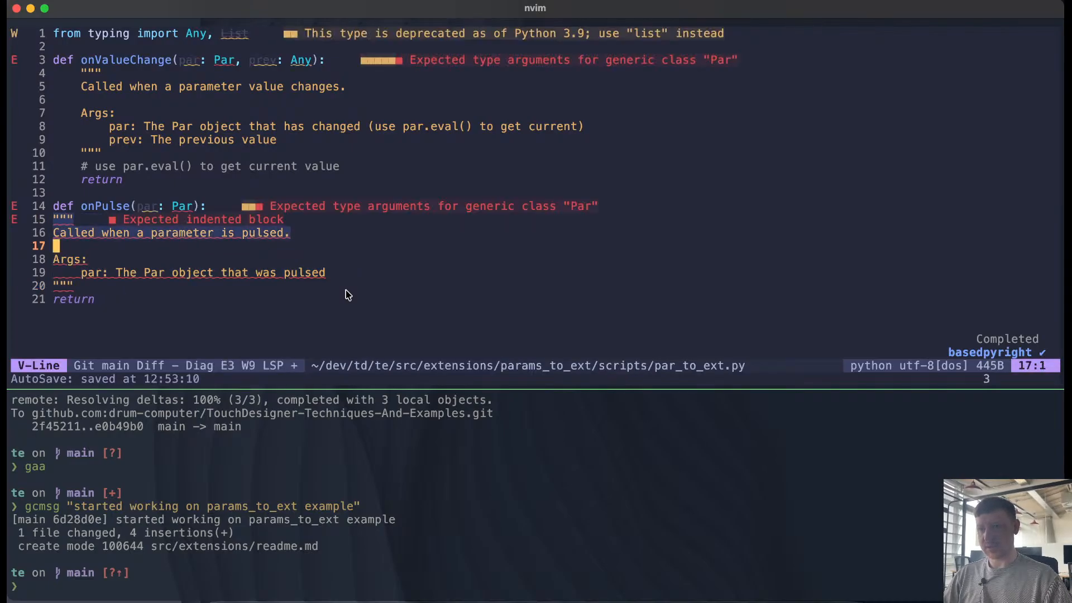
key(j)
key(j)
key(j)
key(j)
key(j)
key(greater)
key(k)
key(k)
key(k)
key(k)
key(k)
key(k)
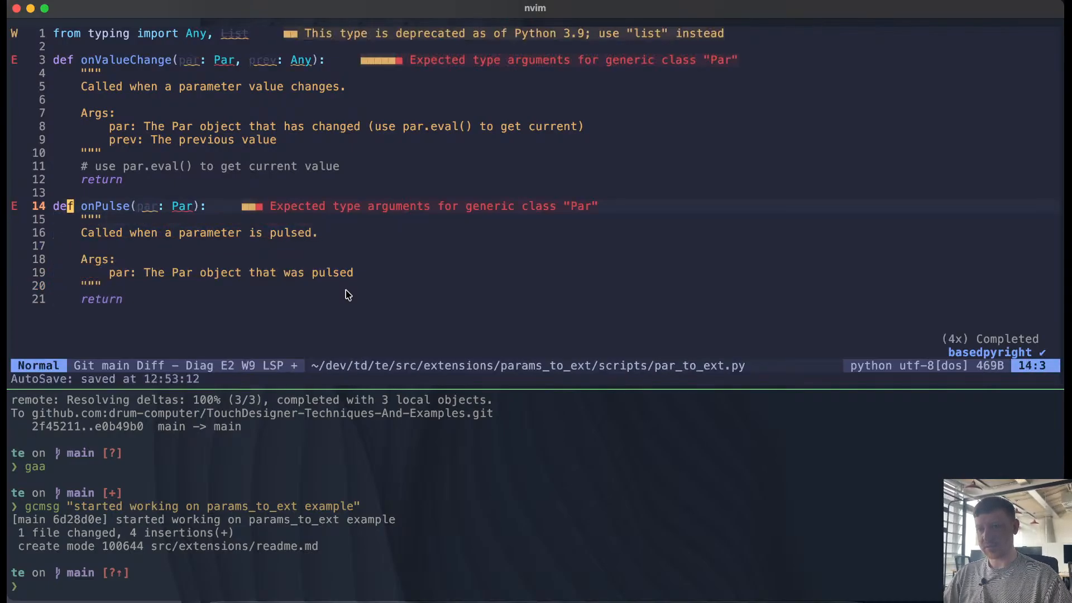
key(k)
key(k)
key(k)
key(k)
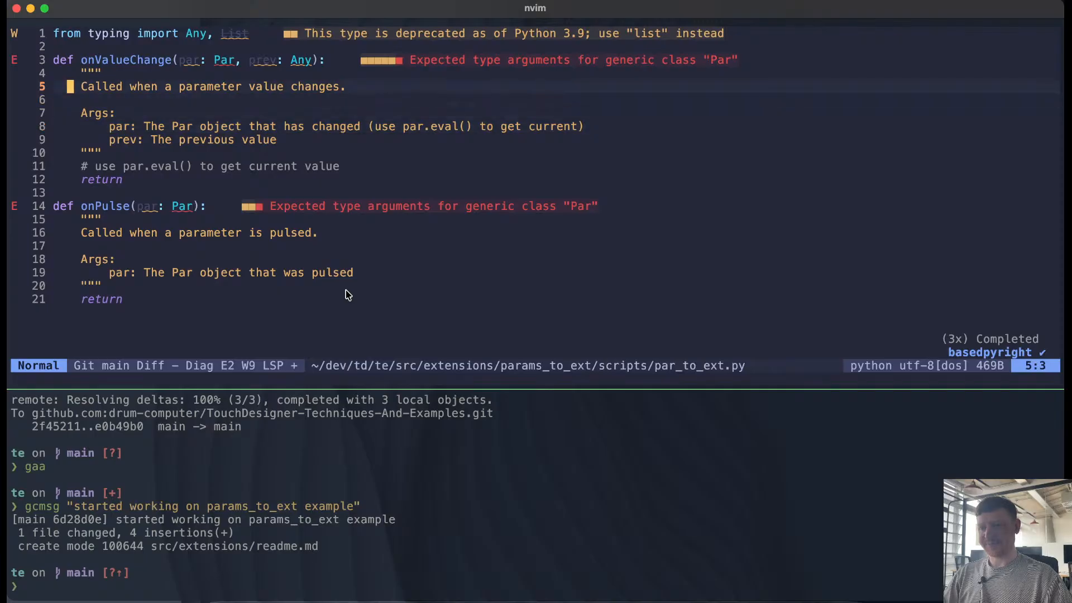
key(j)
key(j)
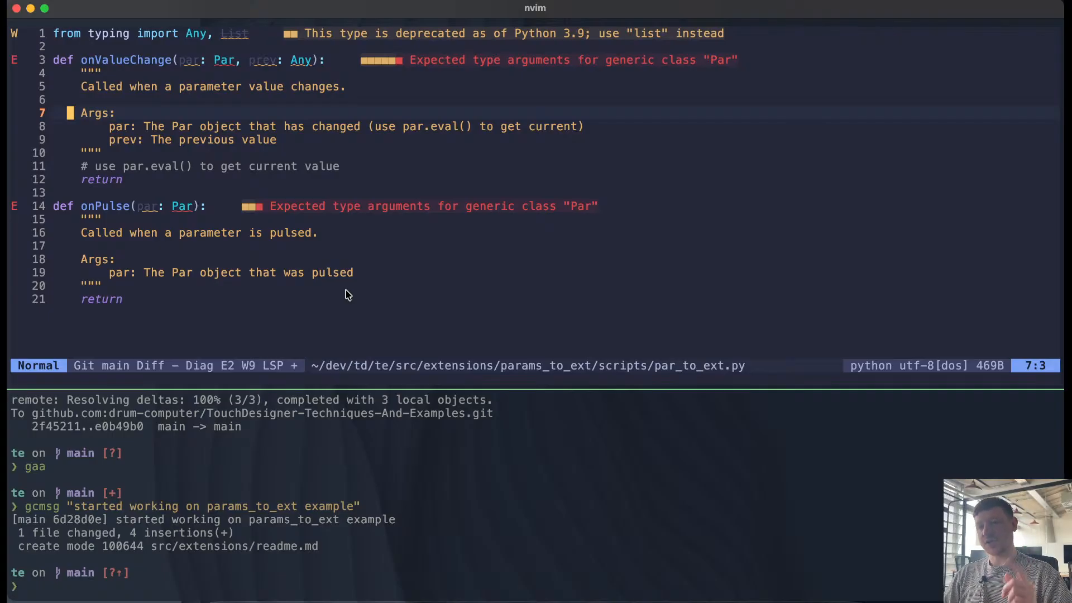
Step: Below the onPulse docstring, add the condition if(par.name == 'Pulse'): and start an indented line beneath it
key(j)
key(j)
key(j)
key(j)
key(j)
key(j)
key(j)
key(j)
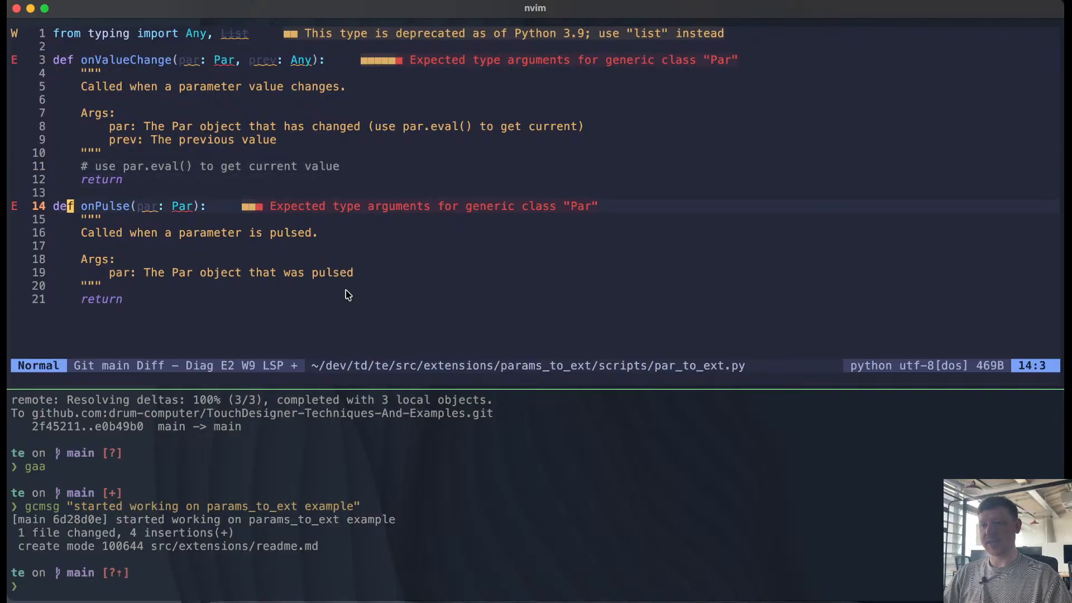
key(j)
key(j)
key(j)
key(j)
key(j)
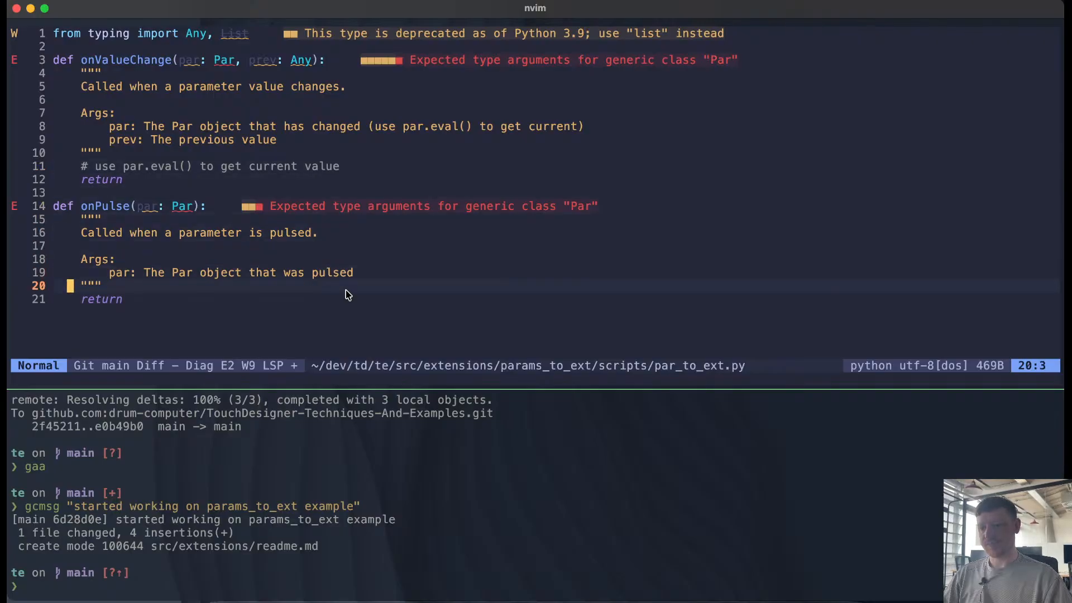
key(o)
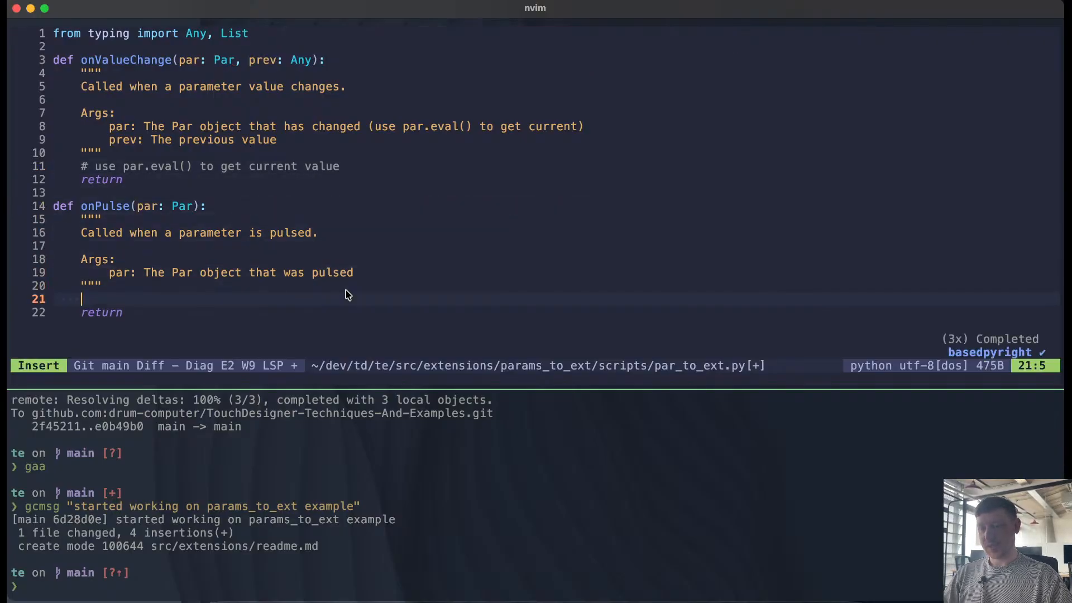
text(if(par)
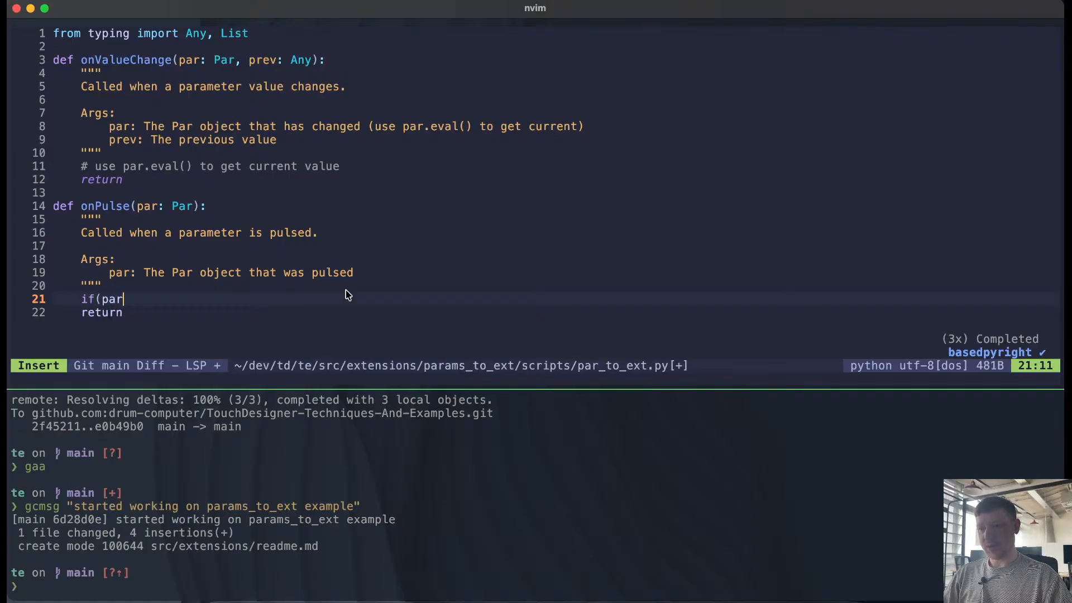
text(.name)
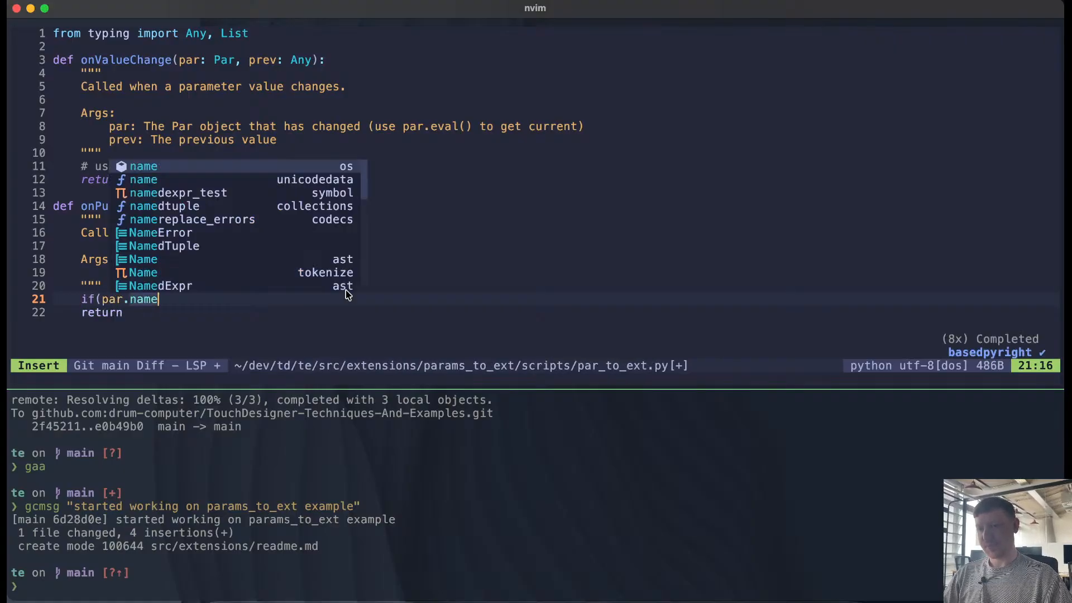
text( GG)
key(BackSpace)
key(BackSpace)
text(==)
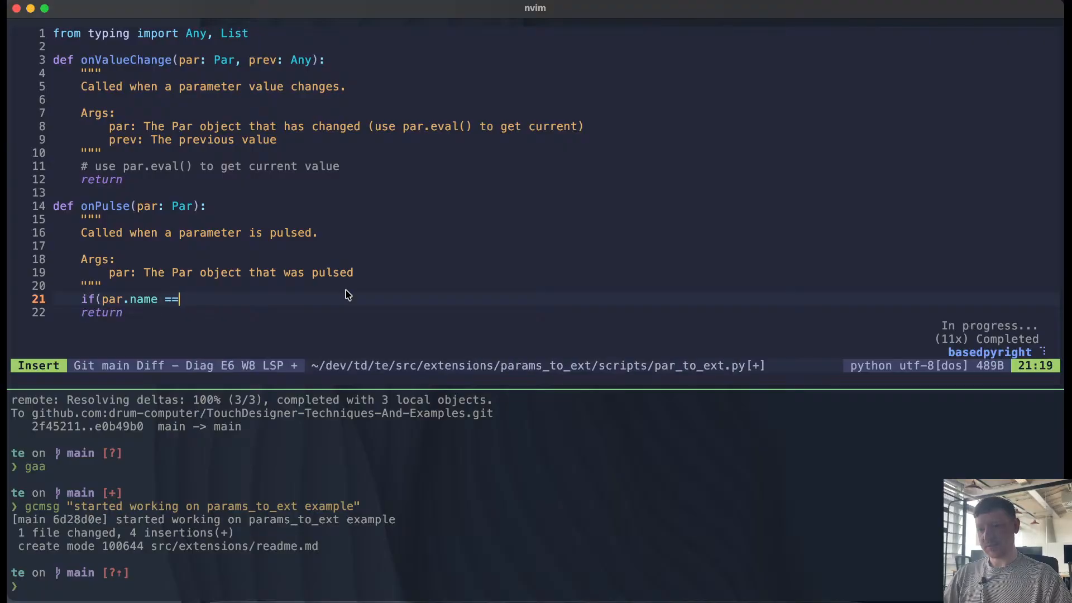
text( Pul)
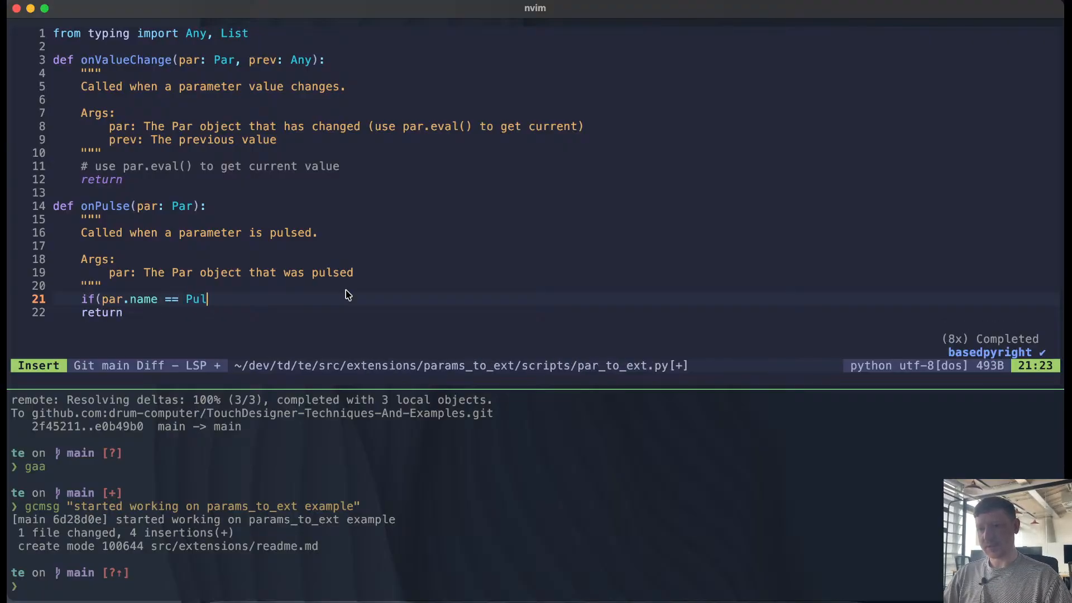
key(BackSpace)
key(BackSpace)
key(BackSpace)
text(')
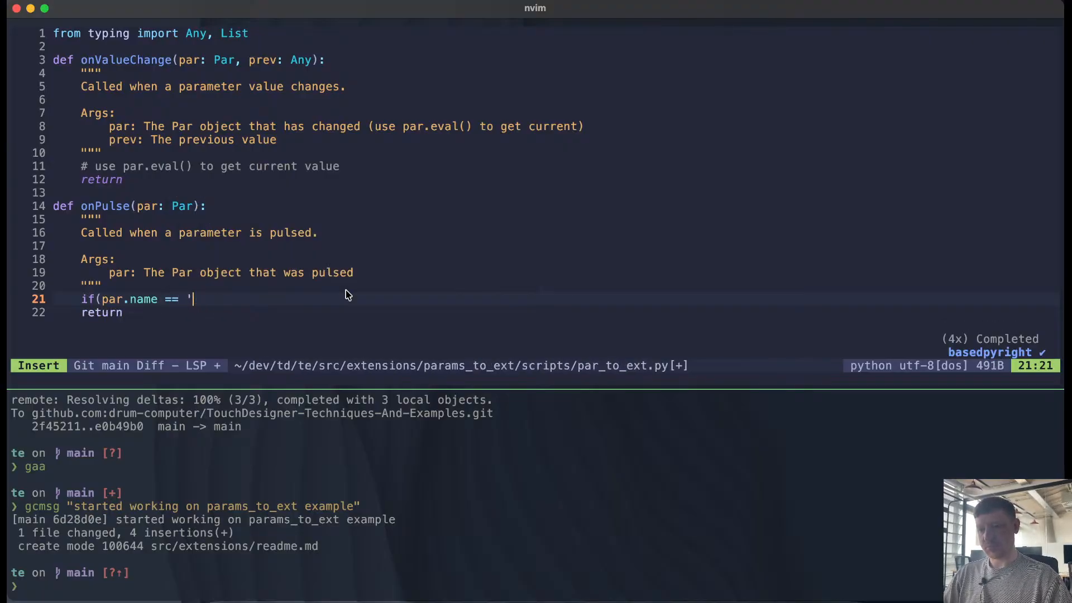
text(Pulse'):)
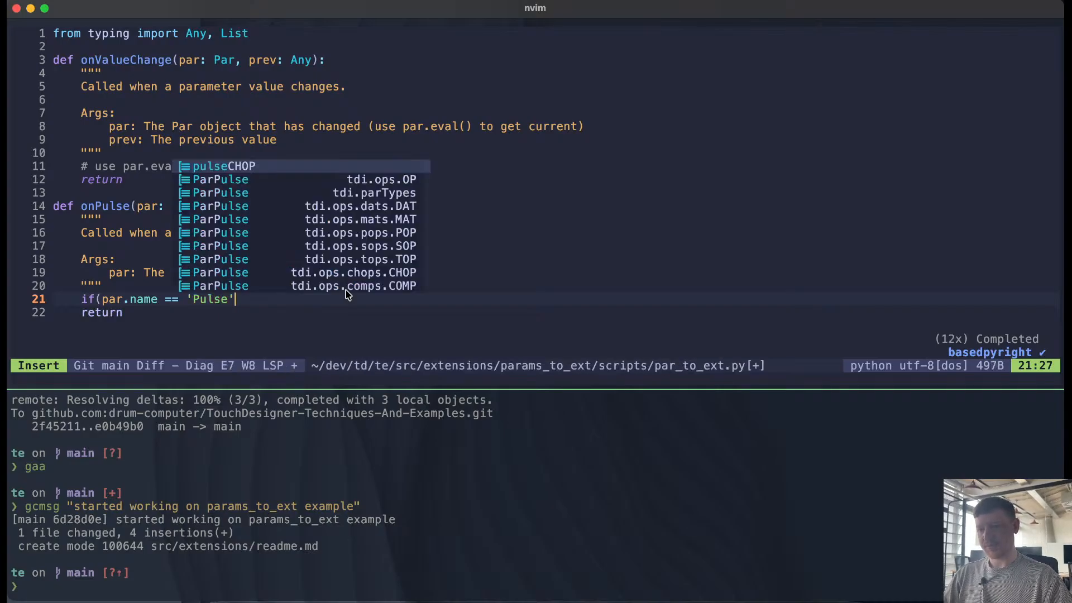
key(Return)
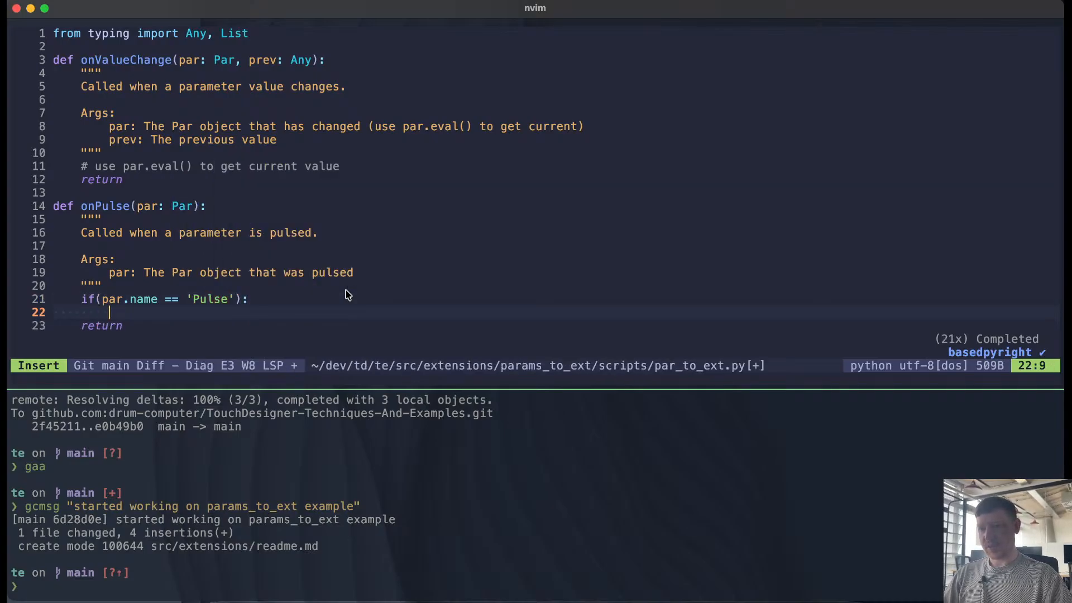
Step: Inside the Pulse condition, write the extension call me.parent().extensions[0].onPulse()
text(m)
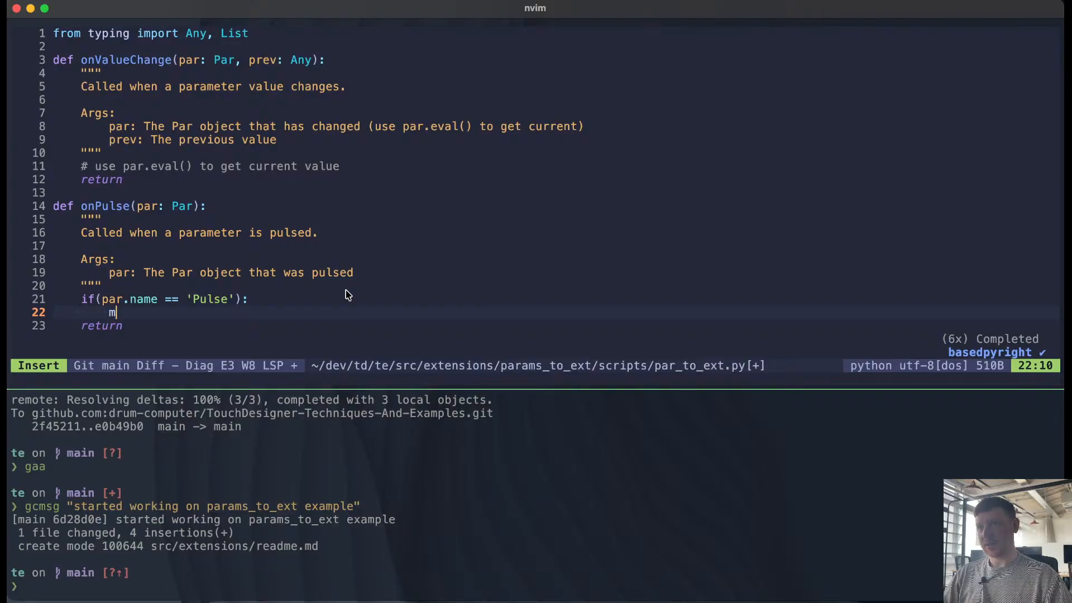
text(e.parent.)
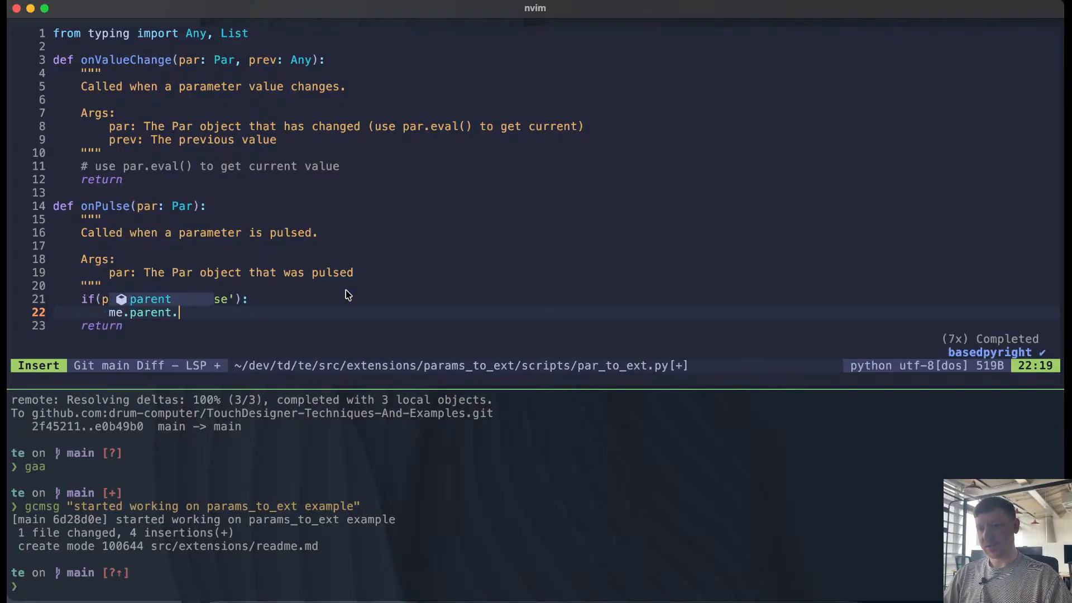
text(ext)
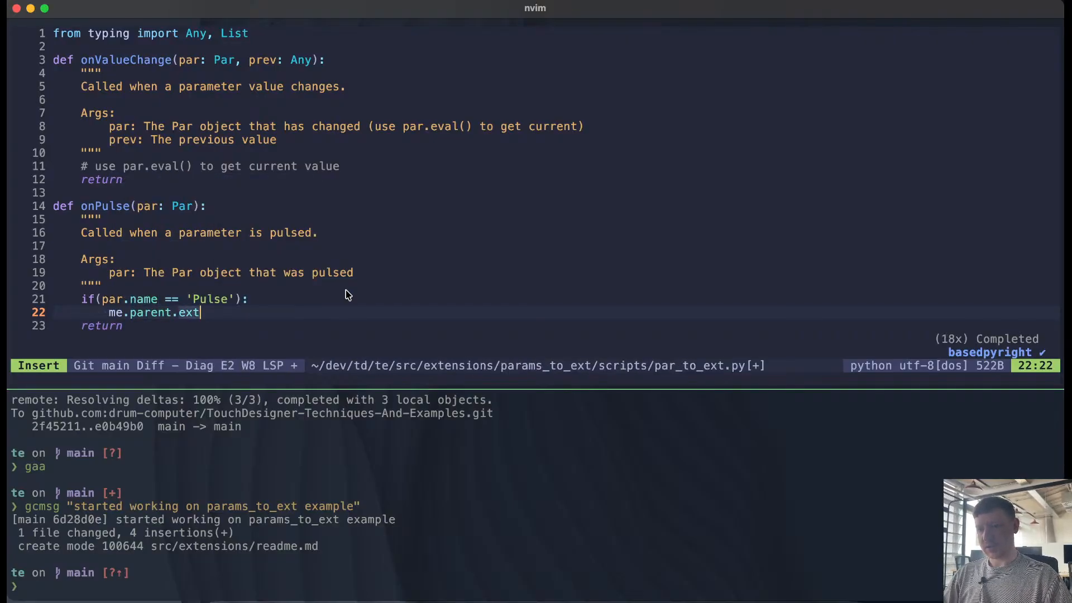
key(BackSpace)
key(BackSpace)
key(BackSpace)
key(BackSpace)
text(().e)
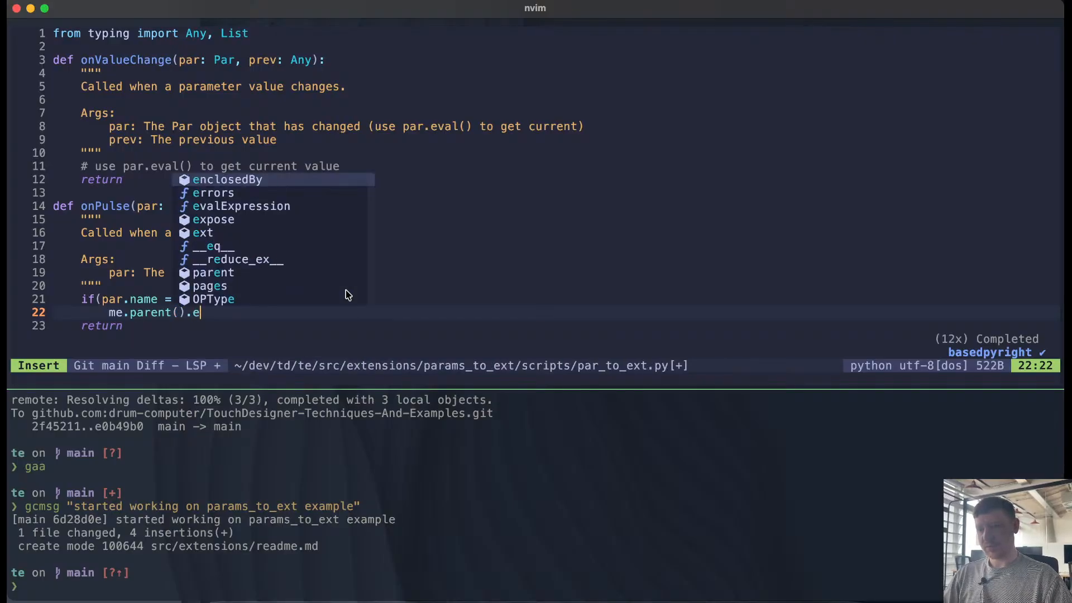
text(xten)
key(BackSpace)
key(BackSpace)
text(.)
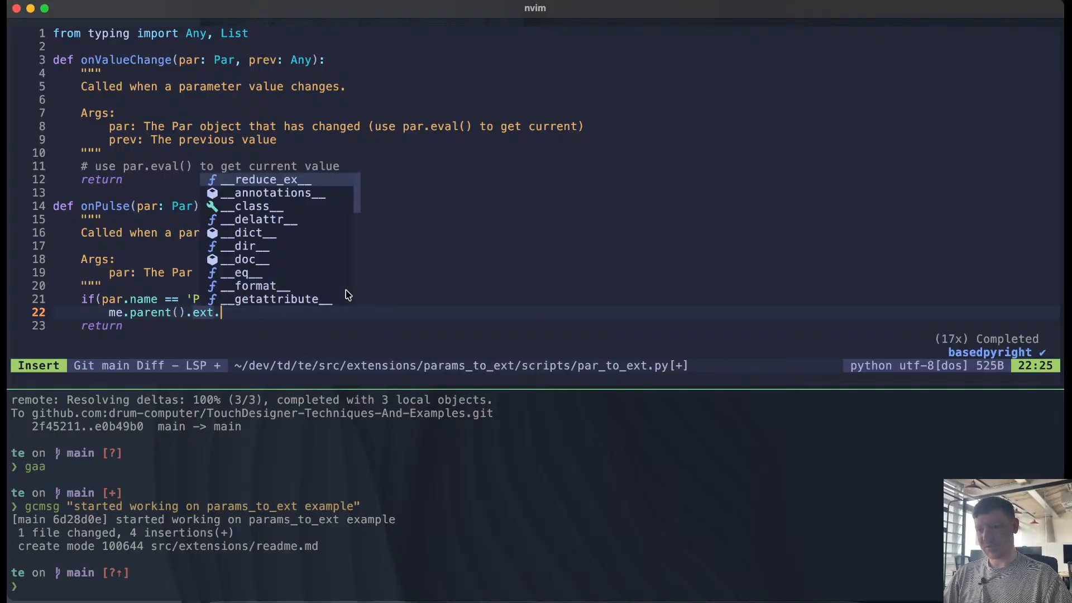
key(BackSpace)
text([])
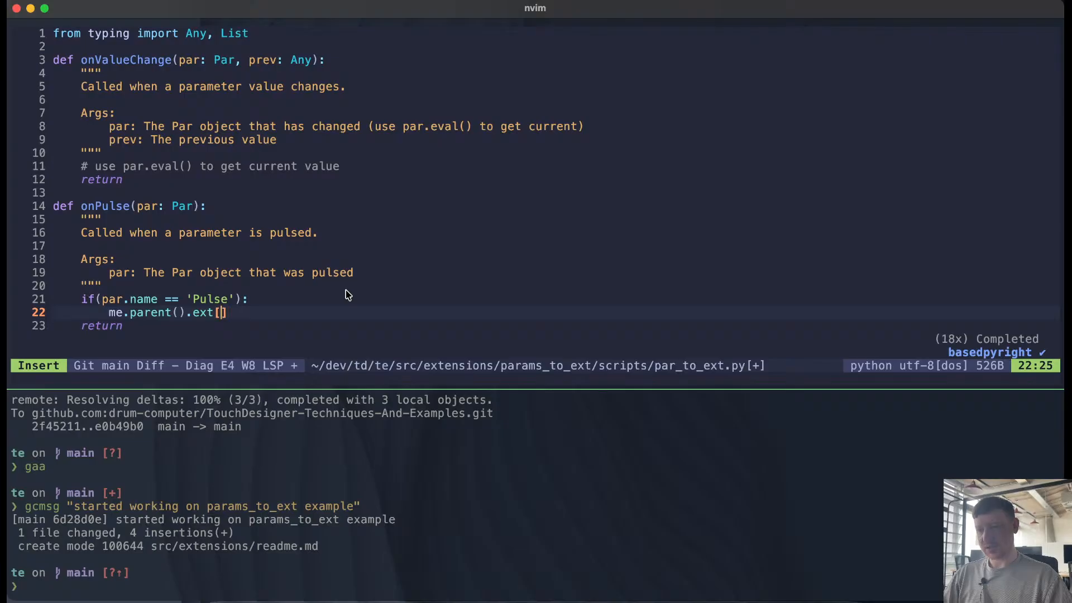
text(ensions)
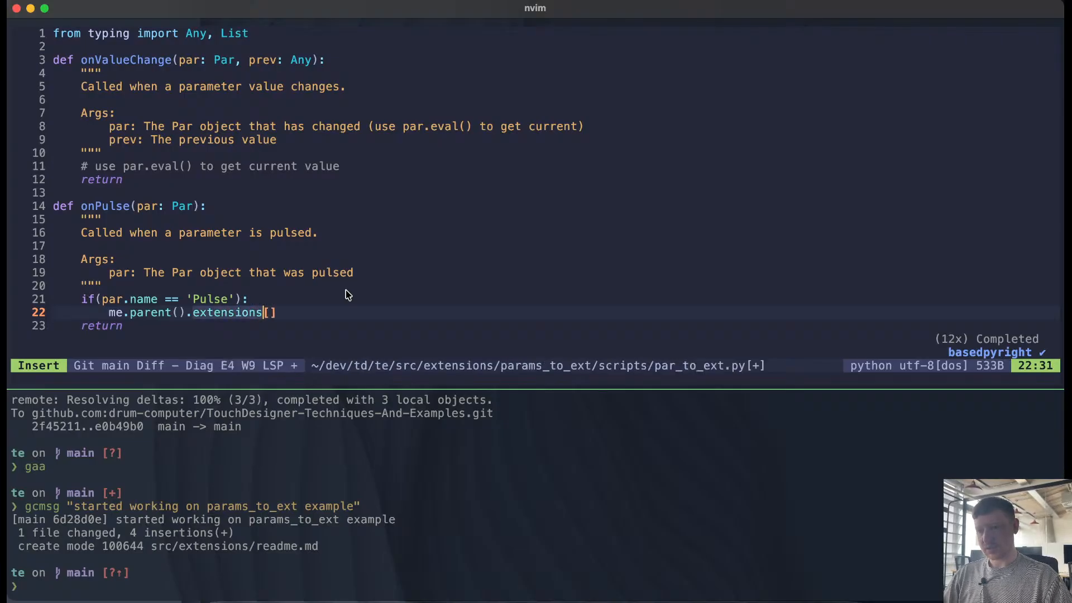
key(Right)
text(0].)
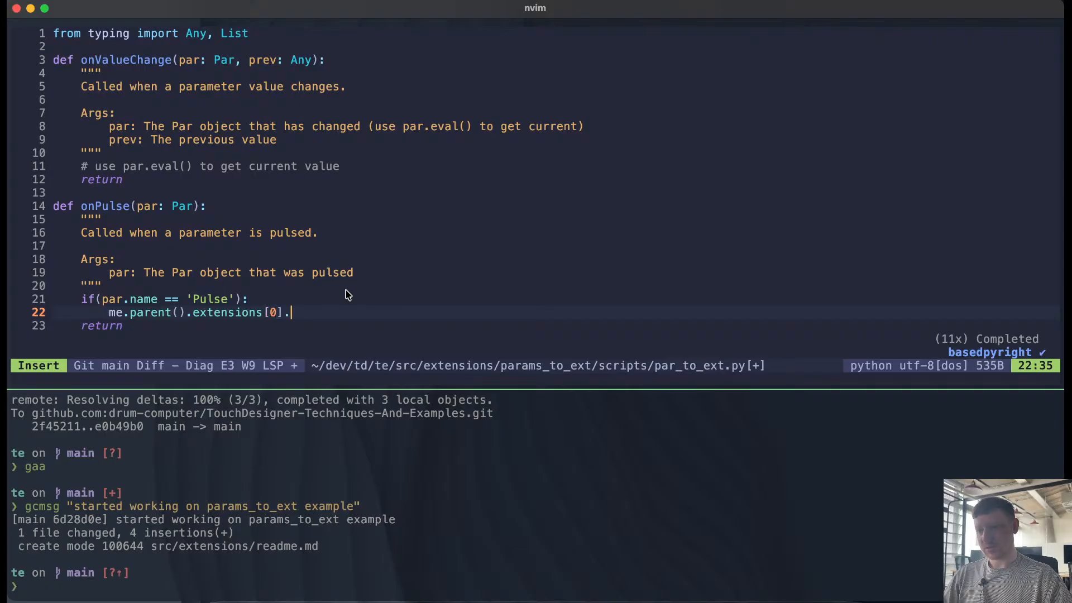
text(onPusle)
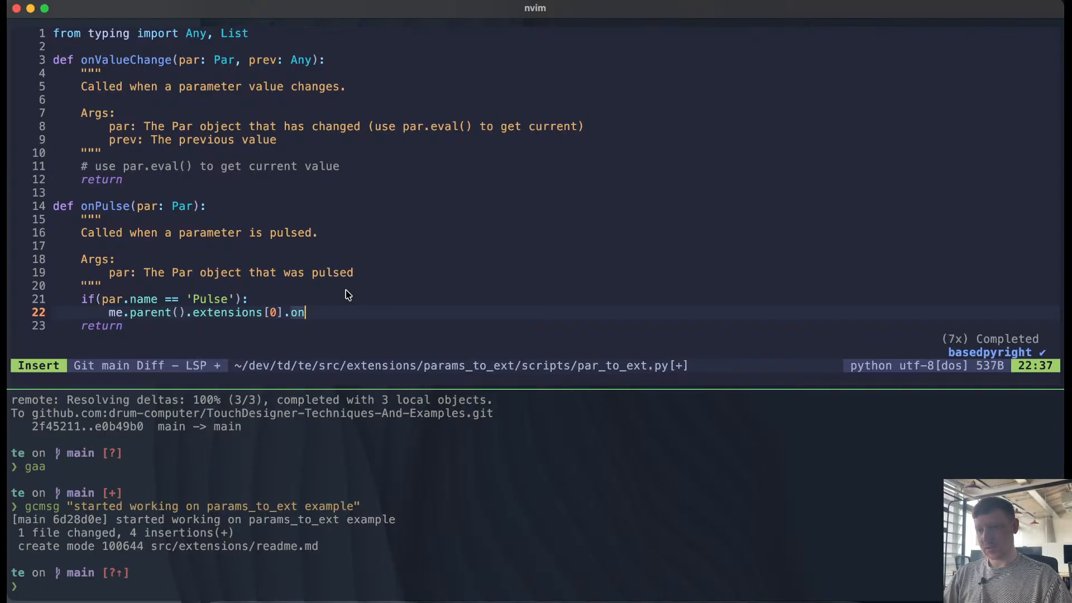
key(BackSpace)
key(BackSpace)
key(BackSpace)
text(lse())
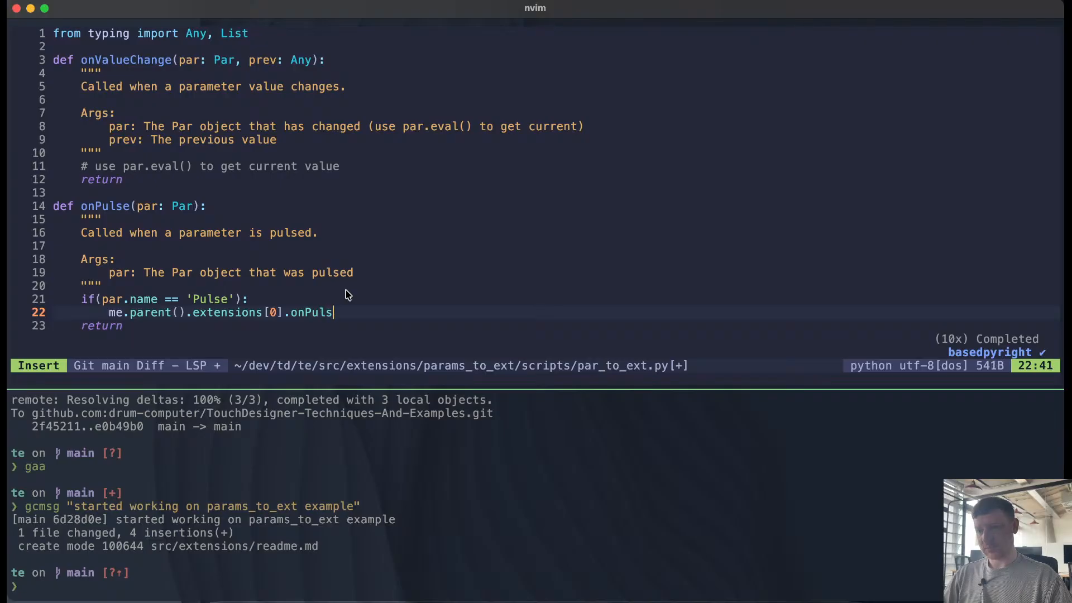
key(Escape)
key(b)
key(b)
key(b)
key(b)
key(b)
key(b)
key(b)
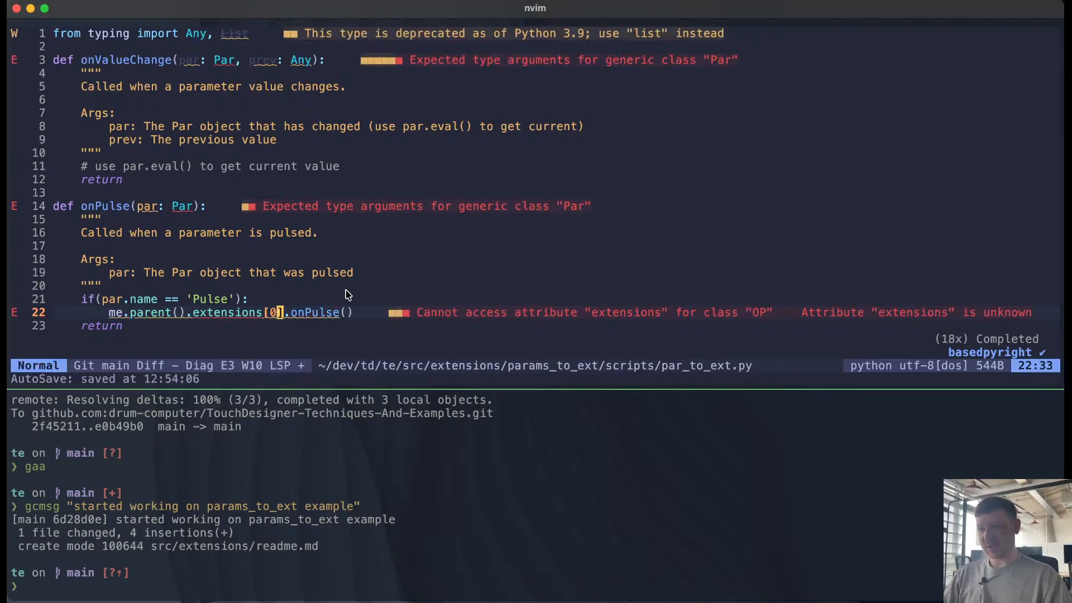
key(w)
key(w)
key(w)
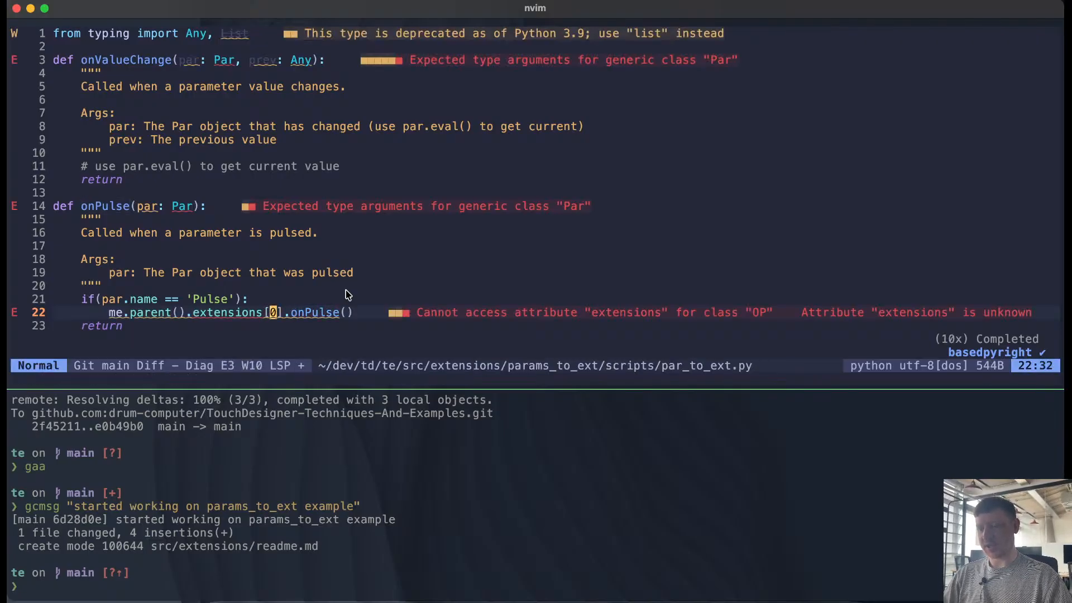
Step: Switch to TouchDesigner, with the Parameter Execute DAT inside custom_base in view
key(super+Tab)
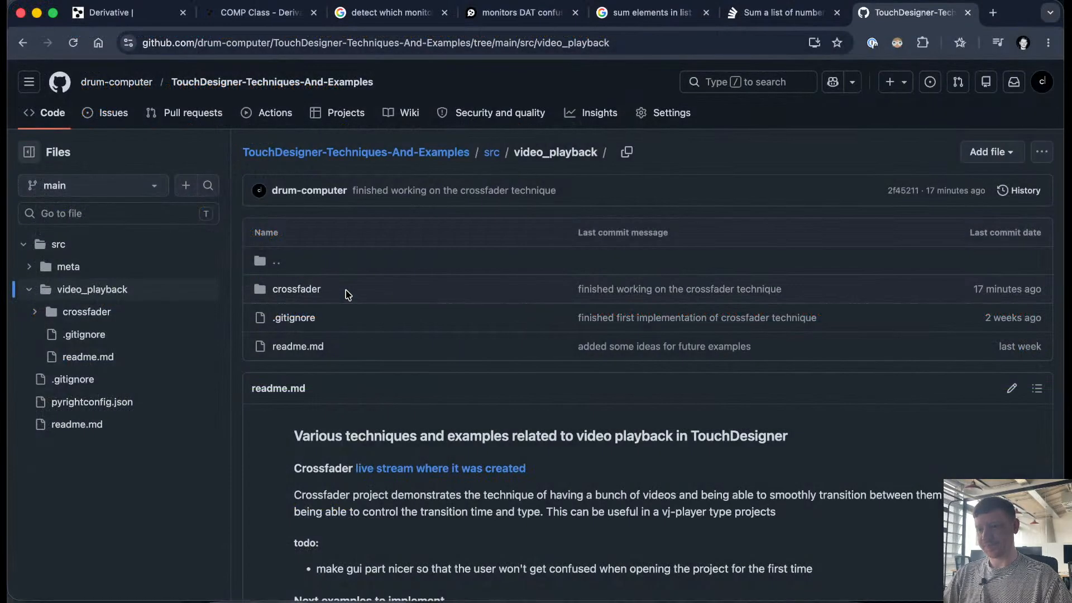
key(super+Tab)
key(super+Tab)
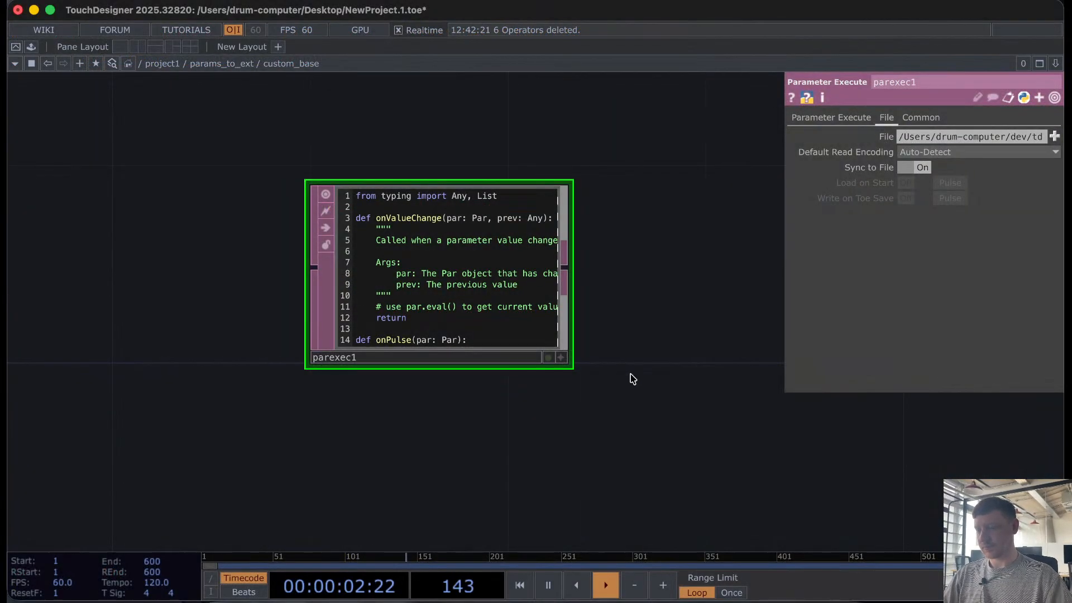
Step: Set parexec1's Parameters filter to * so the Parameter Execute DAT monitors every custom parameter
drag(632, 375, 465, 281)
scroll(409, 249, down, 1)
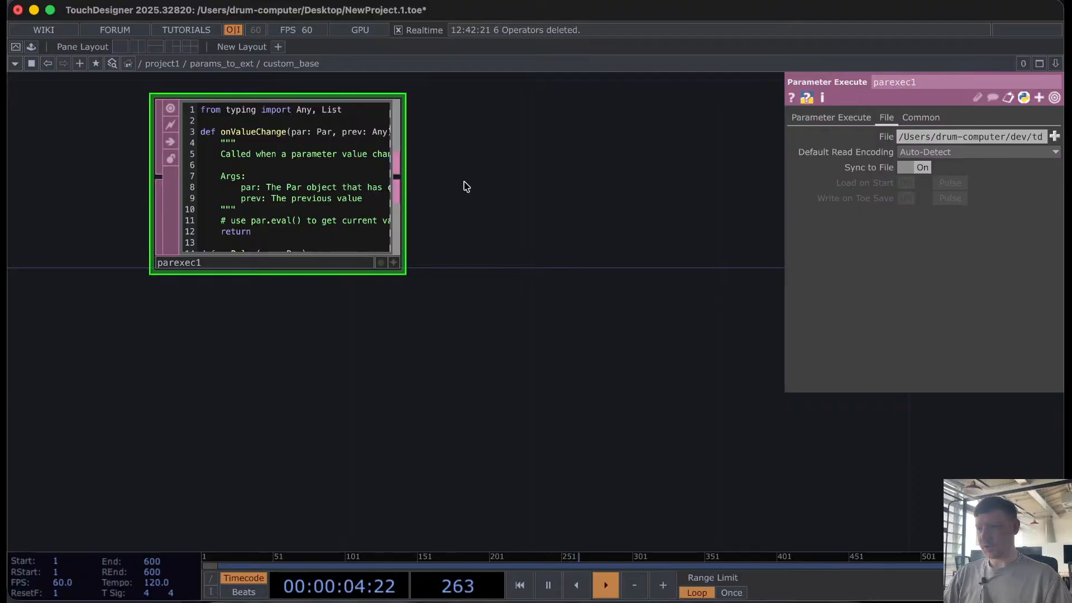
scroll(389, 226, down, 1)
scroll(389, 226, down, 1)
click(825, 117)
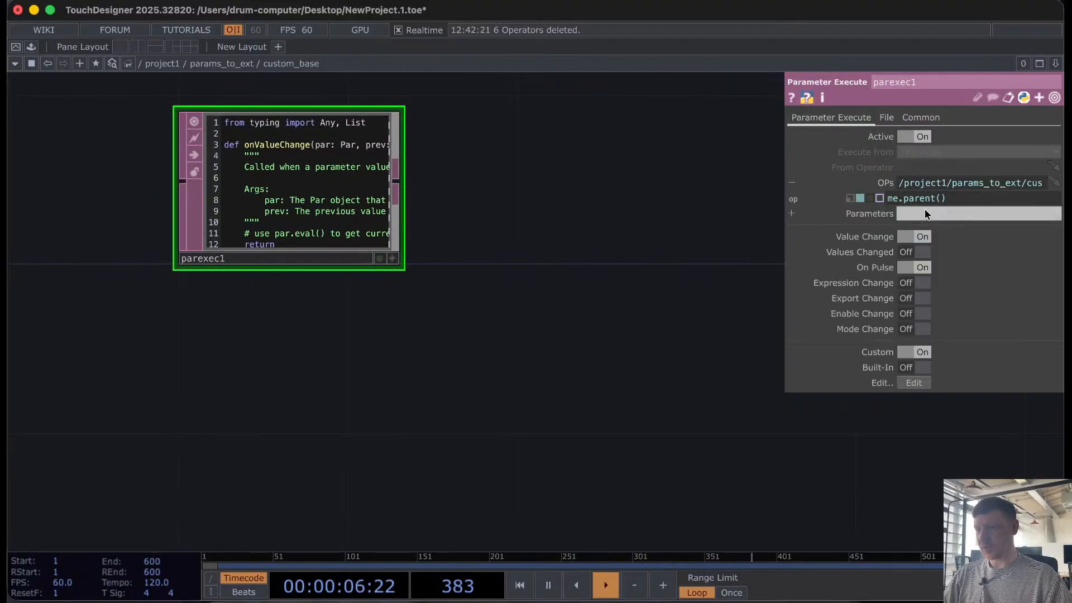
click(904, 215)
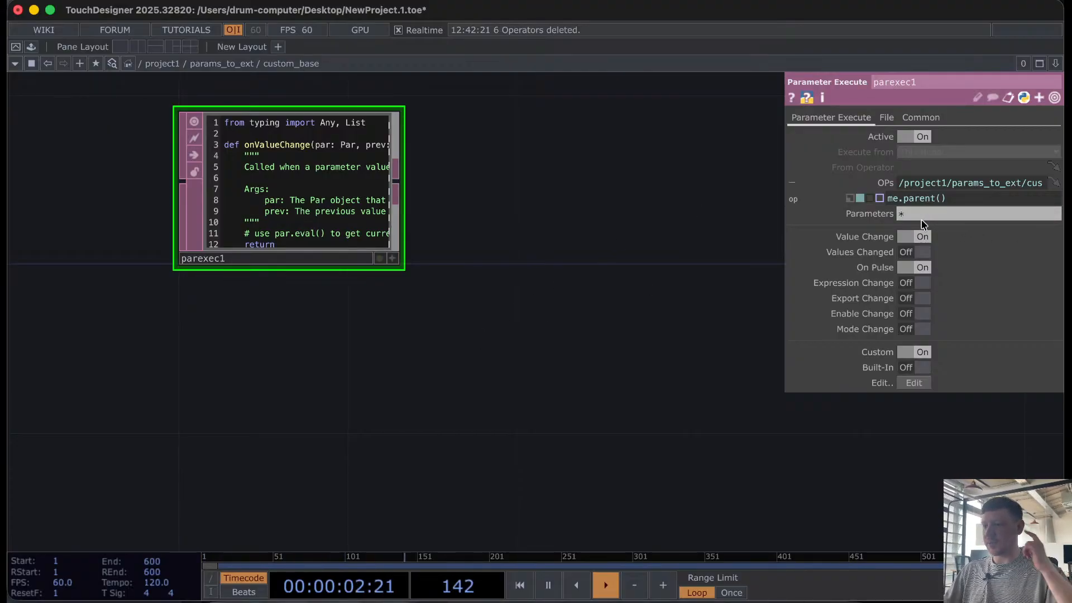
Step: Open the parent custom_base's parameters in a floating window and place it over the network beside parexec1
right_click(617, 147)
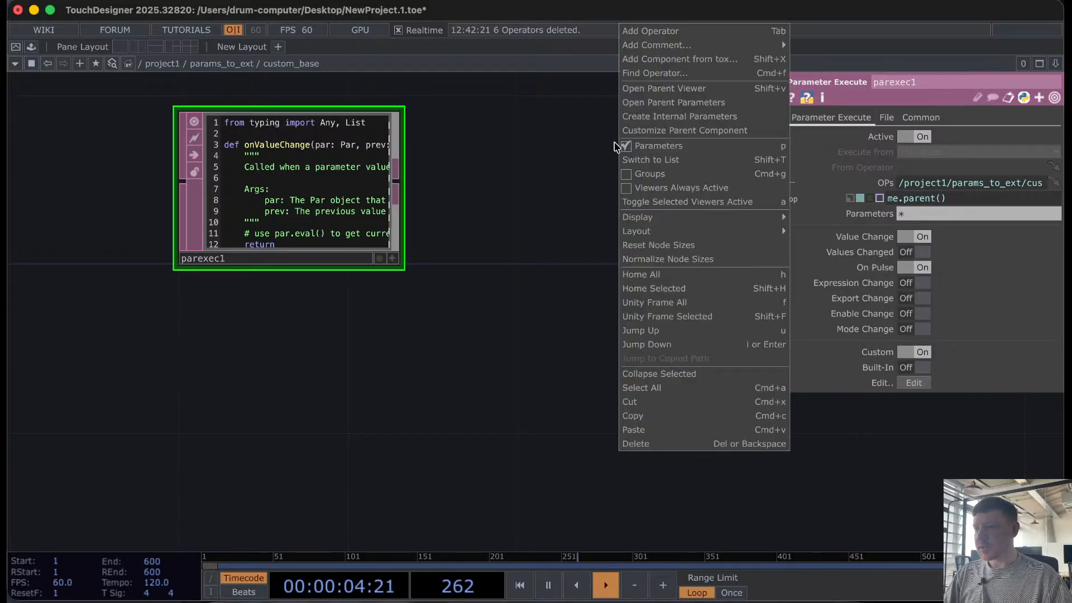
click(648, 102)
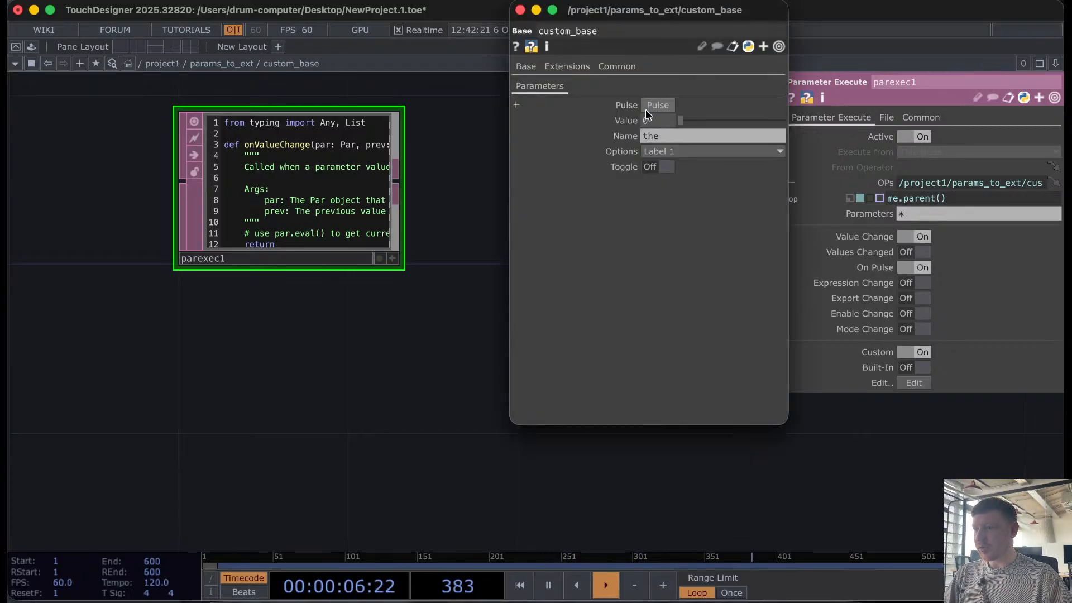
drag(609, 9, 581, 97)
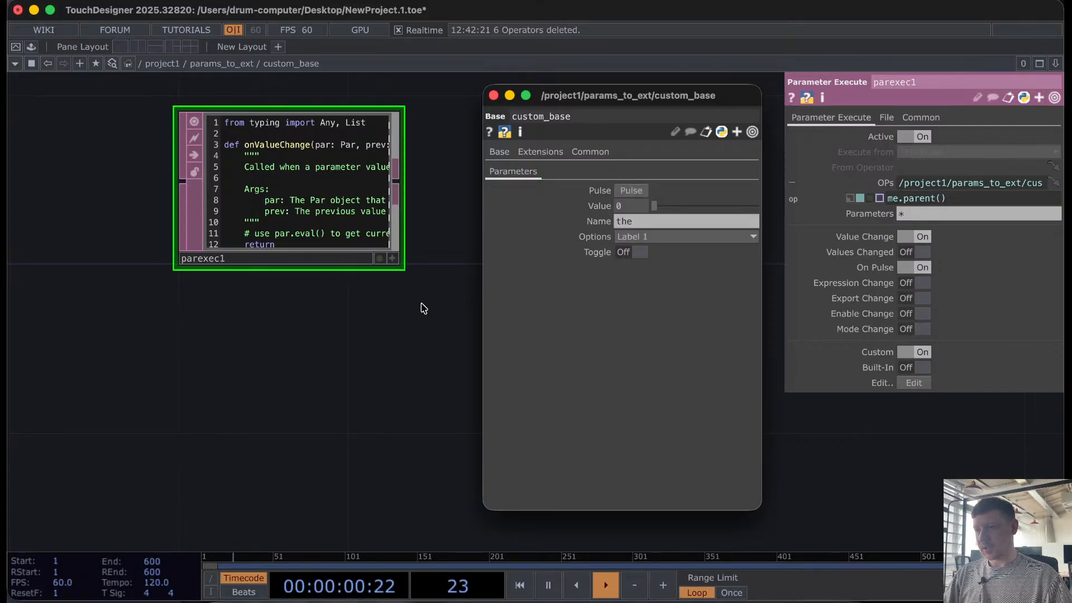
Step: Split the network pane left/right and turn the new pane into a Textport and DATs view
click(1056, 63)
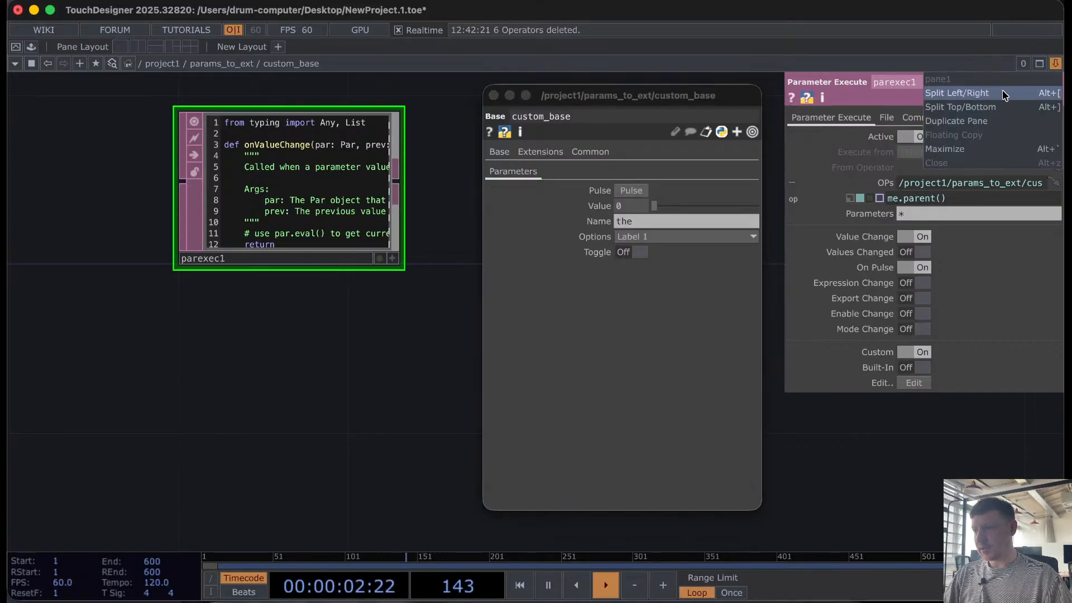
click(957, 93)
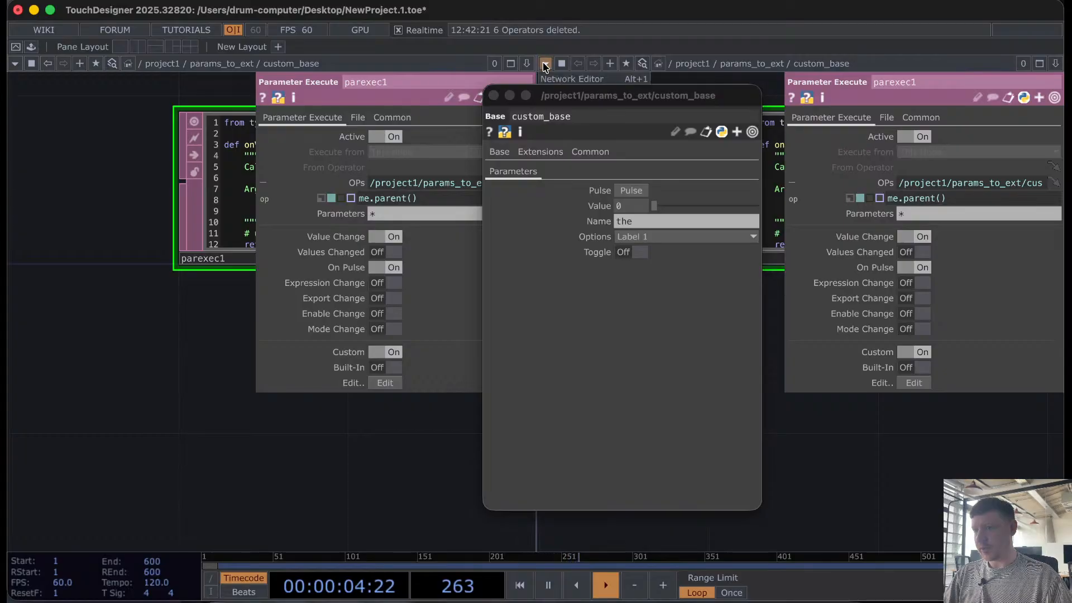
drag(557, 95, 337, 168)
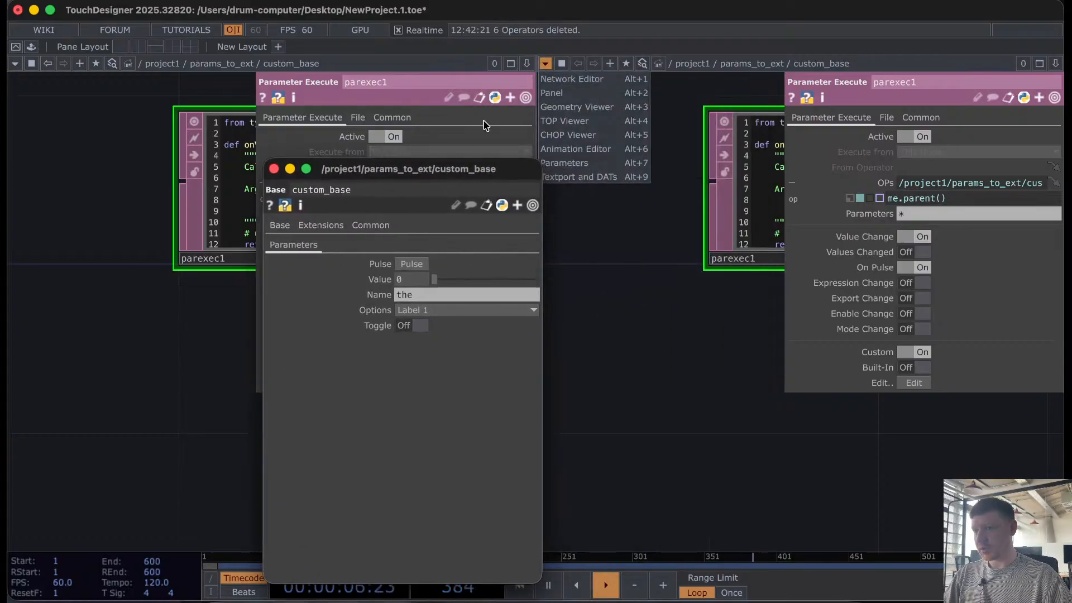
click(580, 173)
drag(508, 168, 345, 135)
click(533, 283)
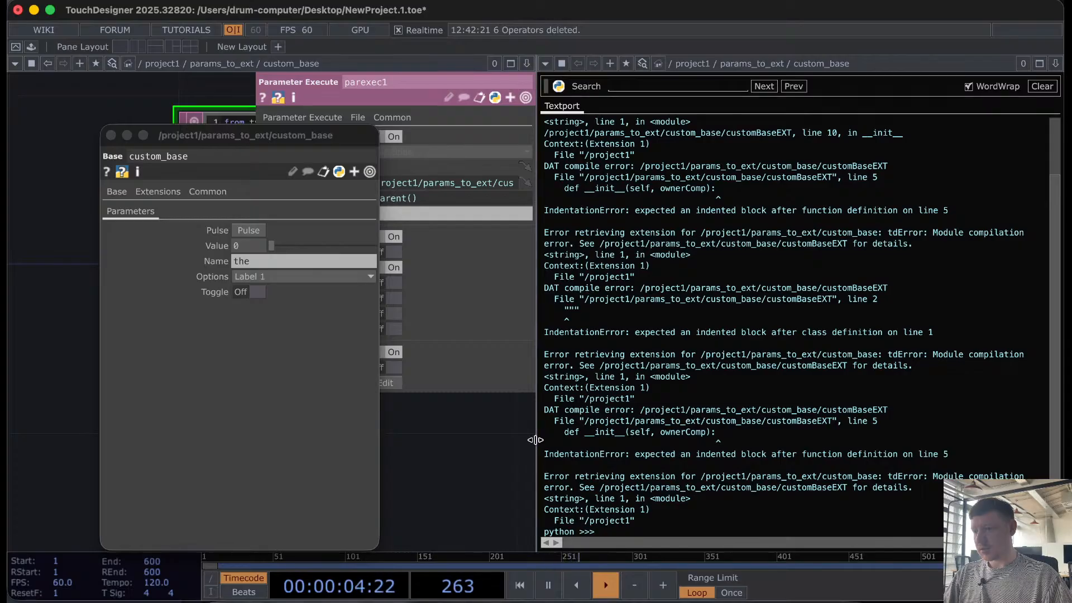
Step: Narrow the Textport pane to give the network more room, and clear the old Textport output
drag(536, 444, 677, 437)
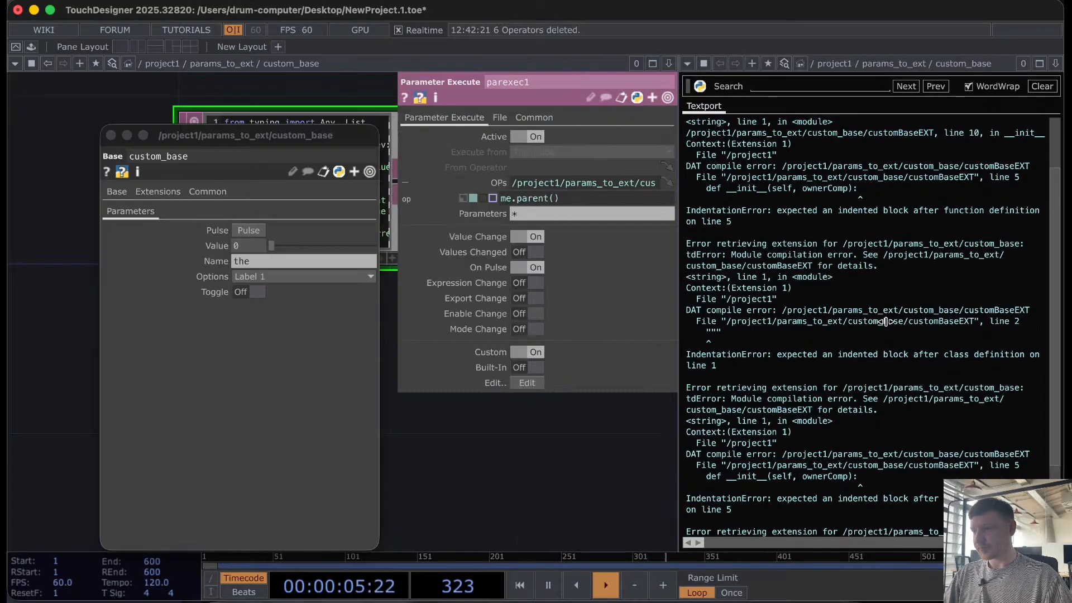
click(1042, 86)
drag(310, 144, 412, 106)
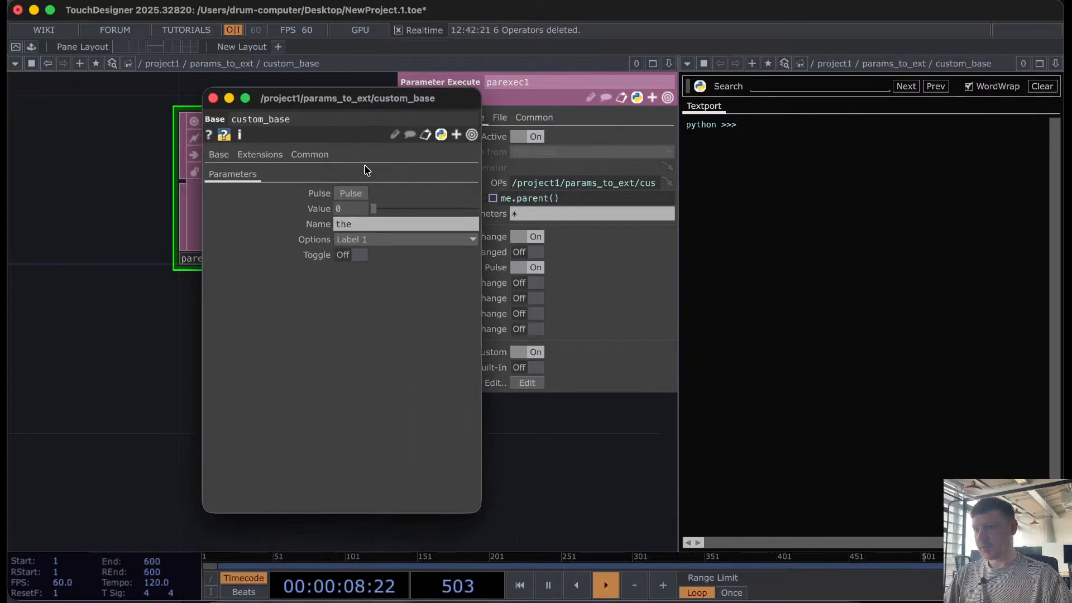
Step: Test custom_base's Pulse parameter and review the onPulse callback code inside parexec1
click(350, 193)
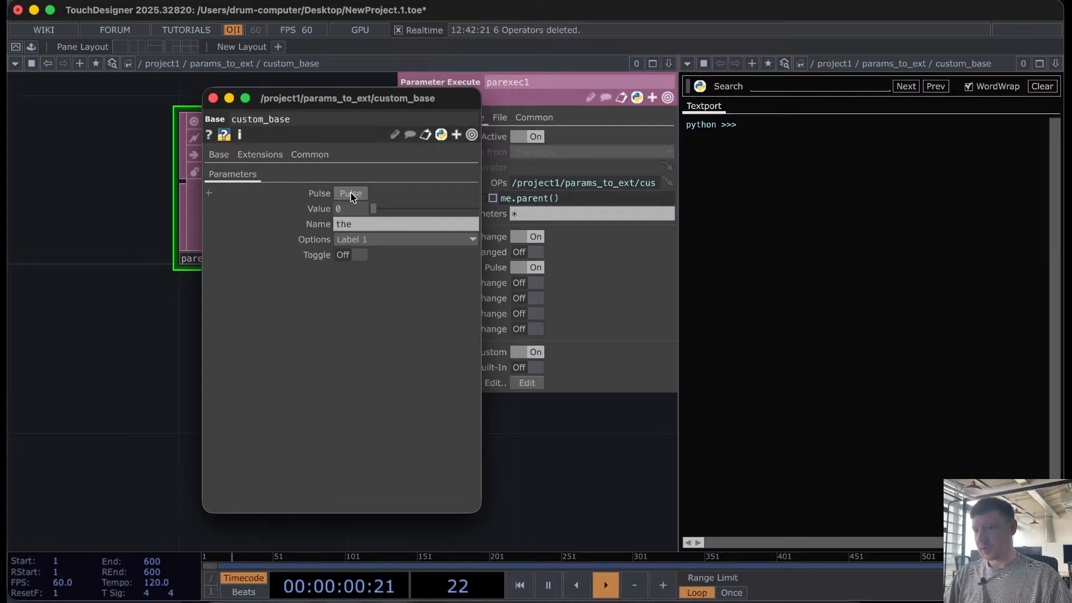
drag(346, 98, 527, 169)
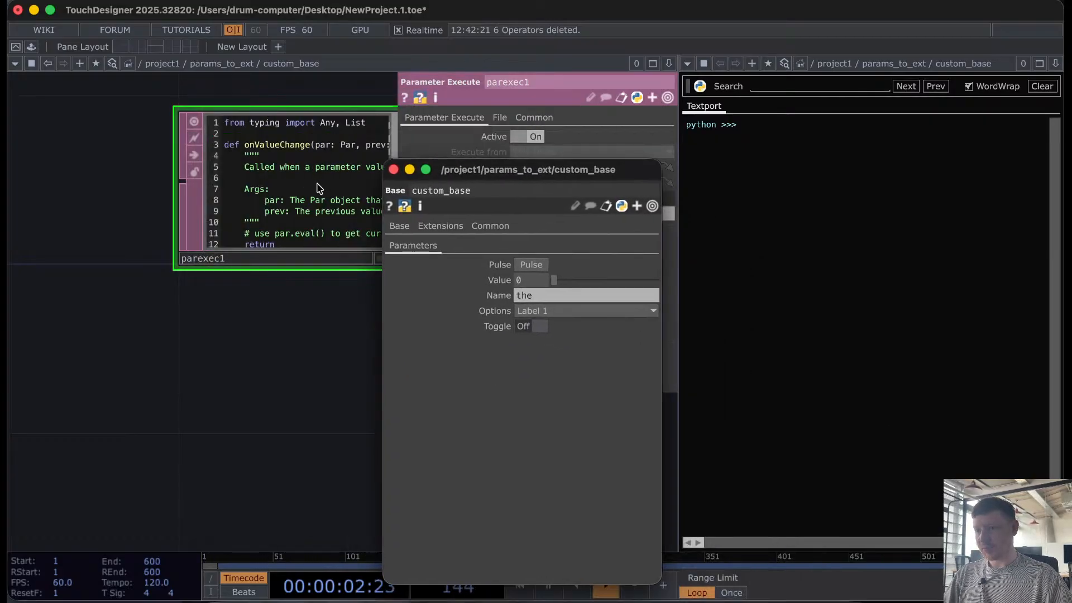
scroll(319, 188, up, 4)
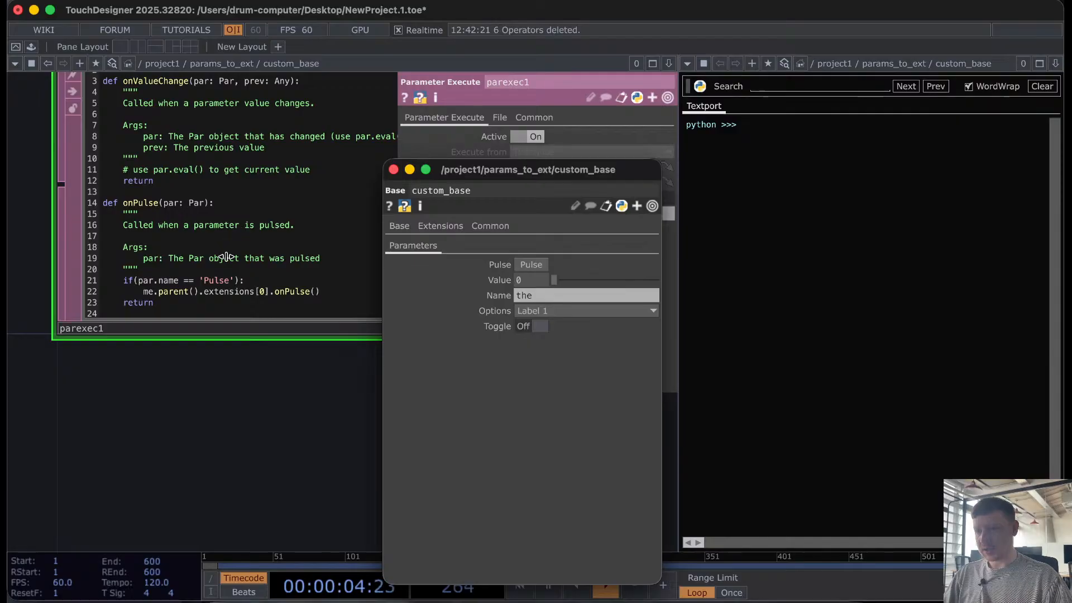
scroll(227, 257, down, 3)
drag(488, 171, 448, 151)
scroll(204, 198, up, 3)
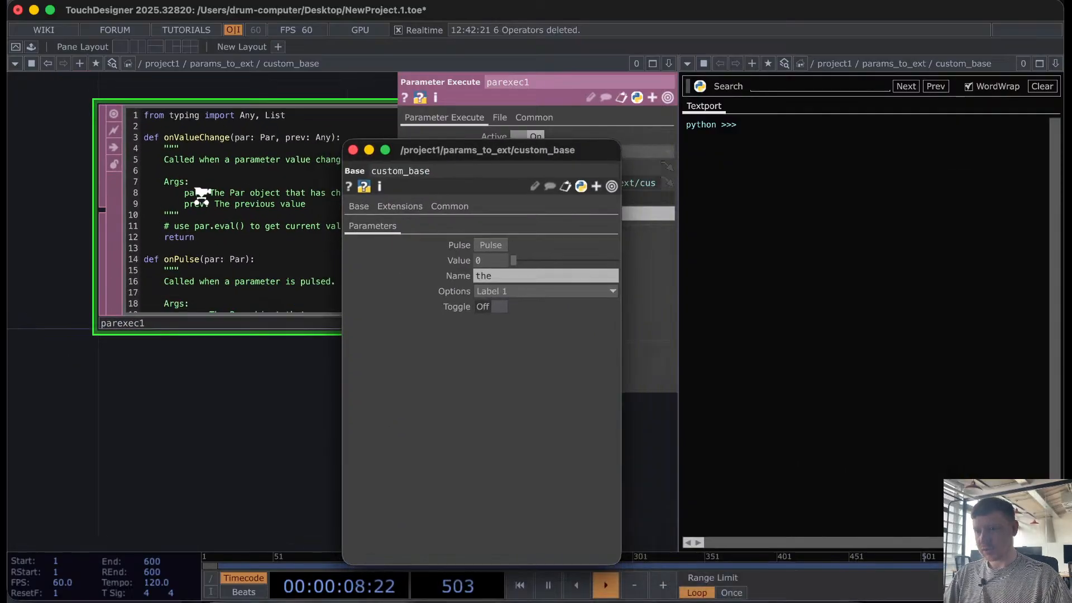
scroll(203, 196, up, 2)
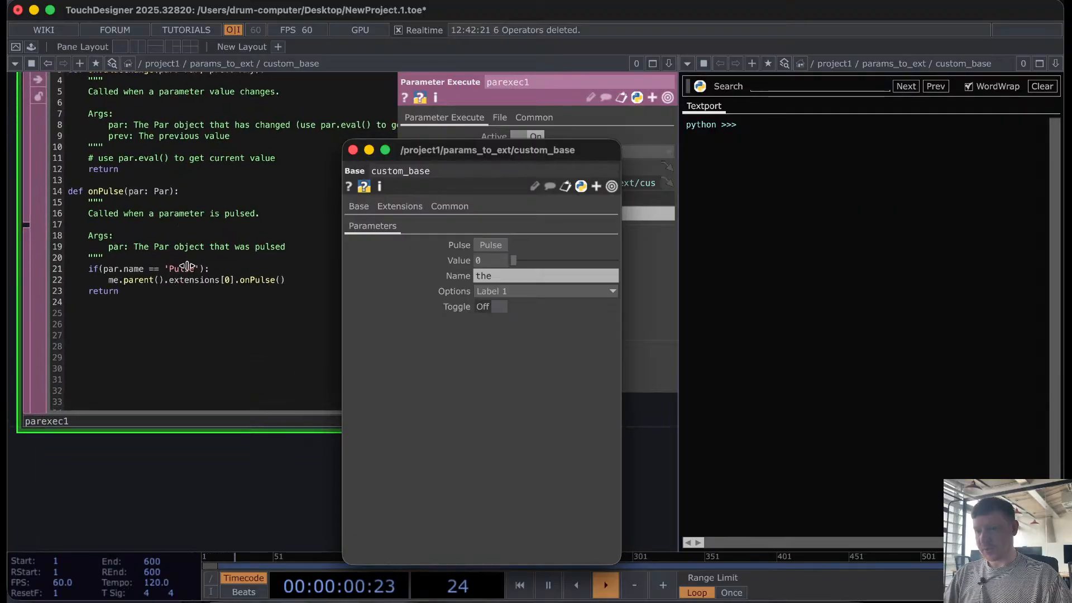
Step: Check the scripting names of custom_base's Pulse, Value and Toggle parameters against the name used in onPulse
click(455, 245)
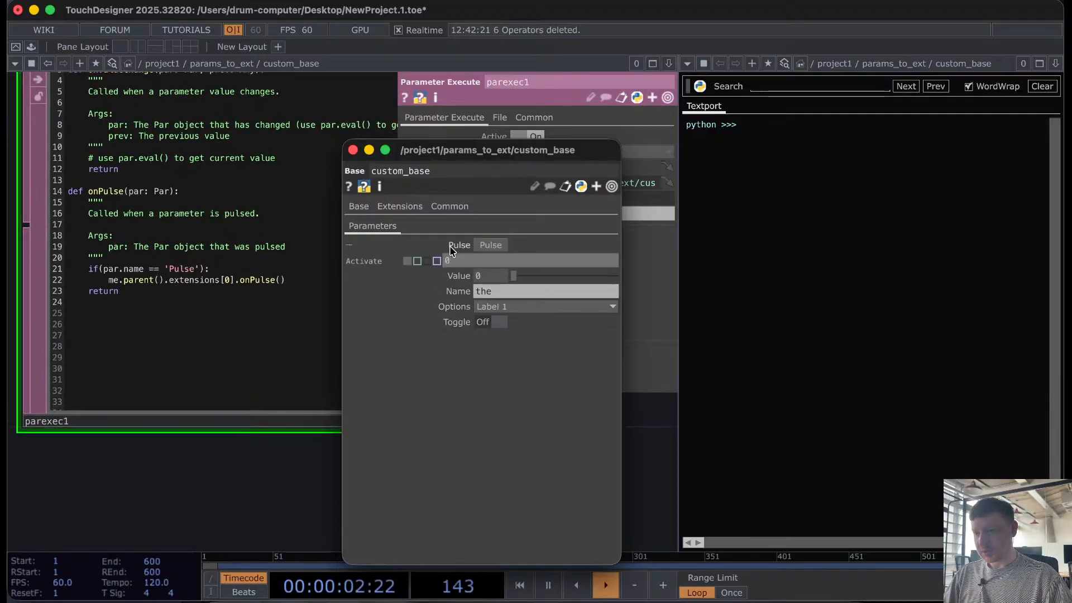
click(453, 247)
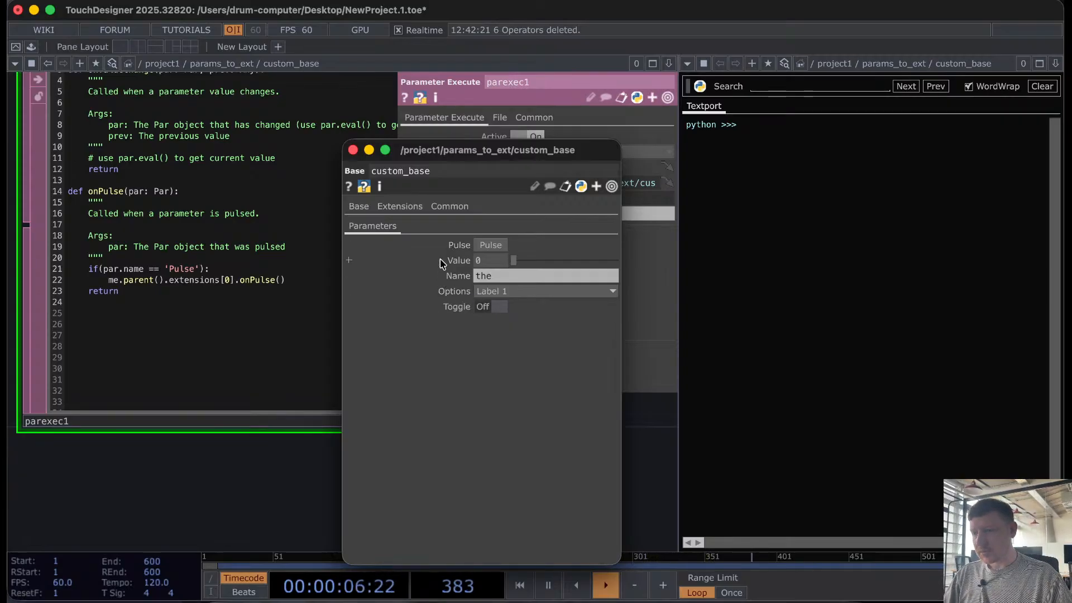
click(441, 259)
click(441, 259)
click(443, 309)
click(445, 310)
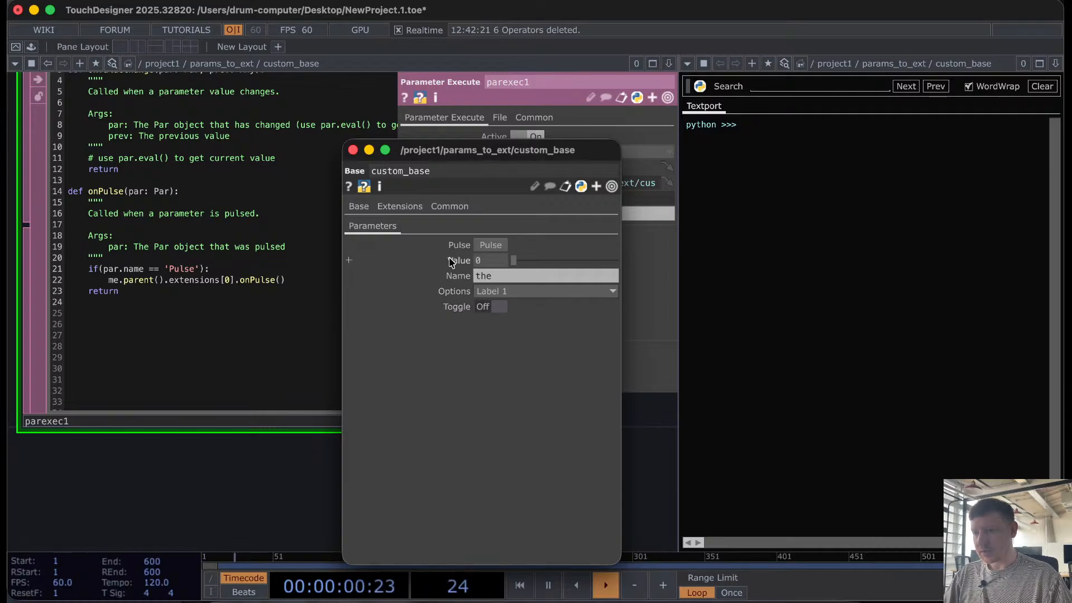
click(449, 246)
click(451, 247)
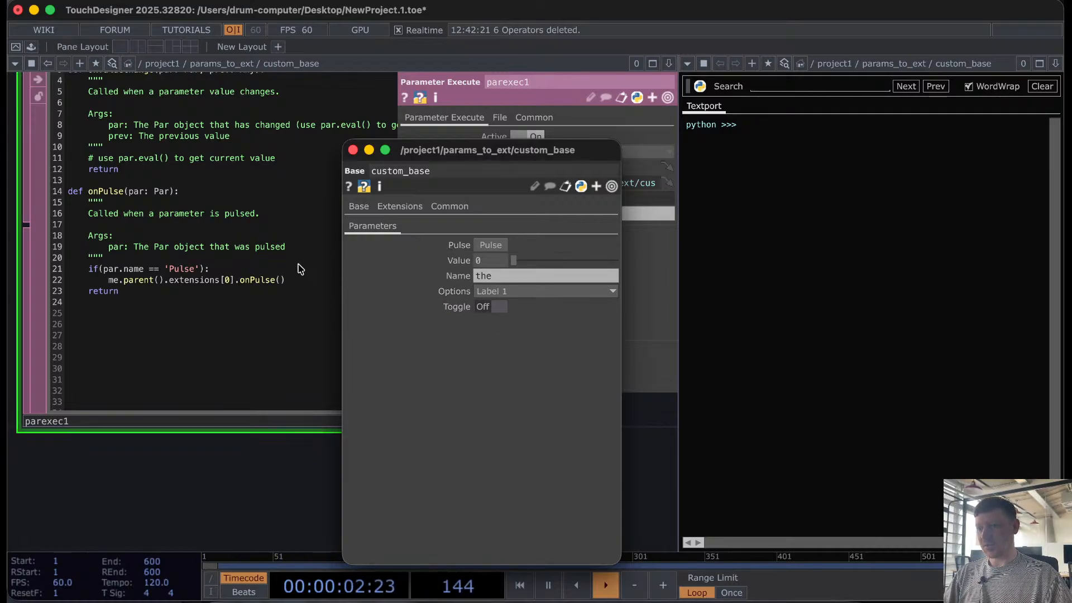
Step: In custom_base's Component Editor, rename the Activate parameter to Pulse and close the editor
right_click(203, 358)
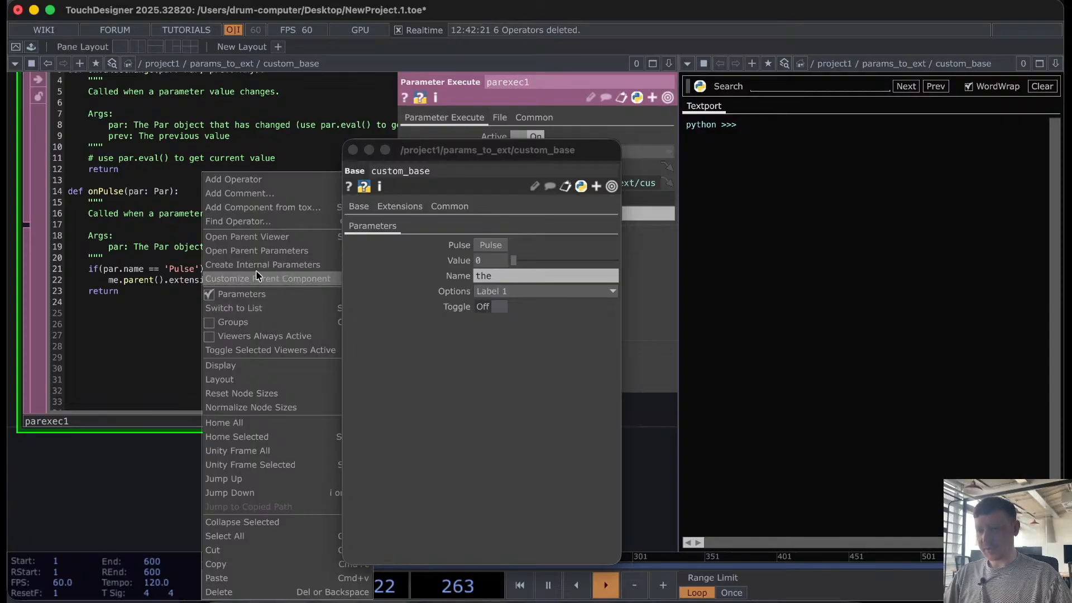
click(253, 274)
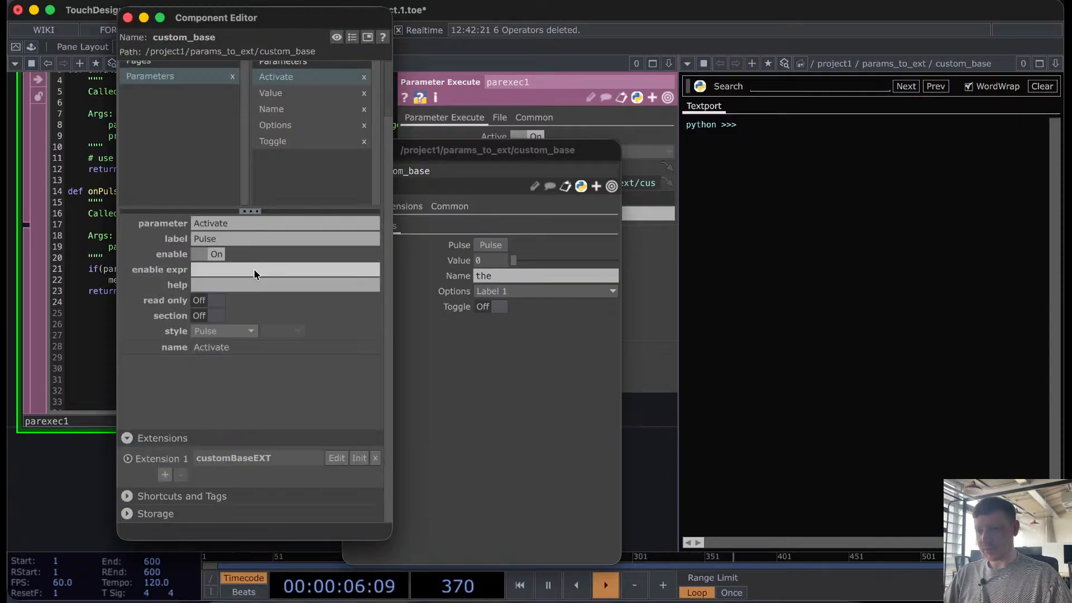
click(236, 225)
text(Pulse)
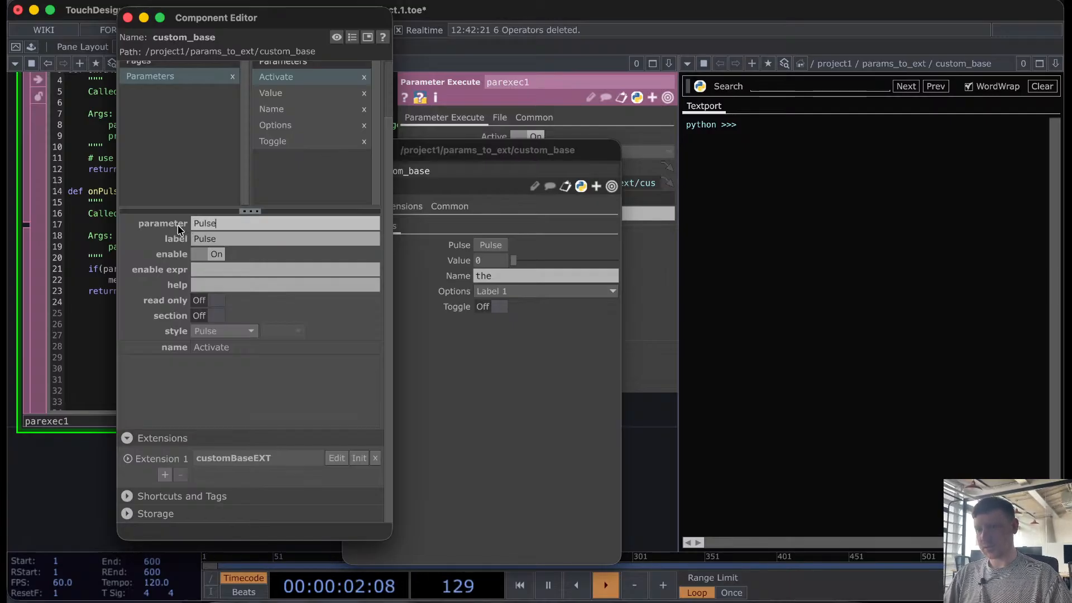
key(Return)
click(128, 18)
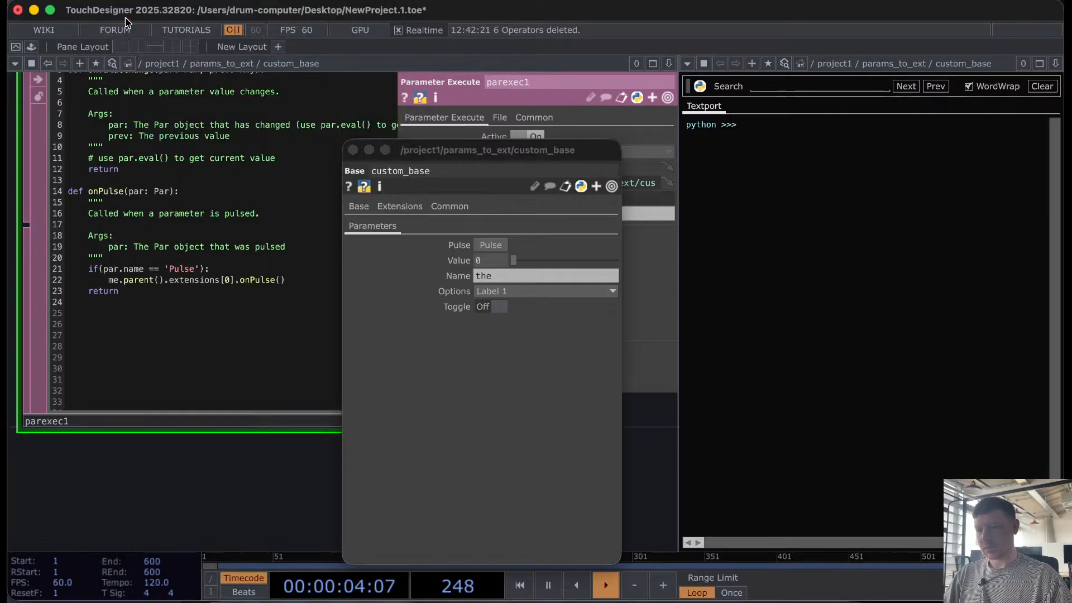
Step: Trigger custom_base's Pulse parameter again and check the Textport for the extension's printed output
click(485, 246)
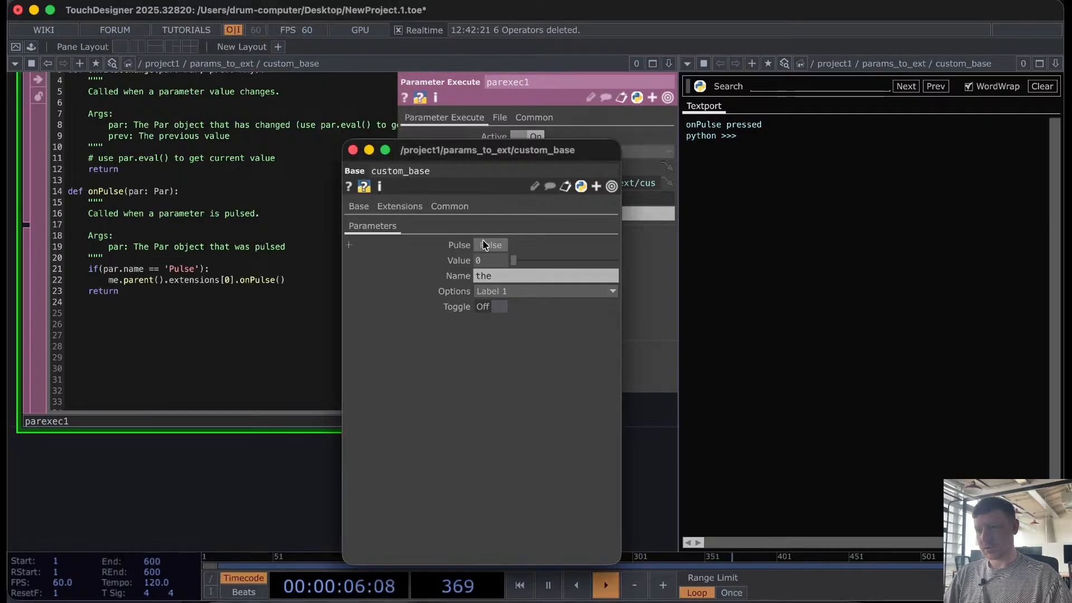
drag(685, 124, 782, 133)
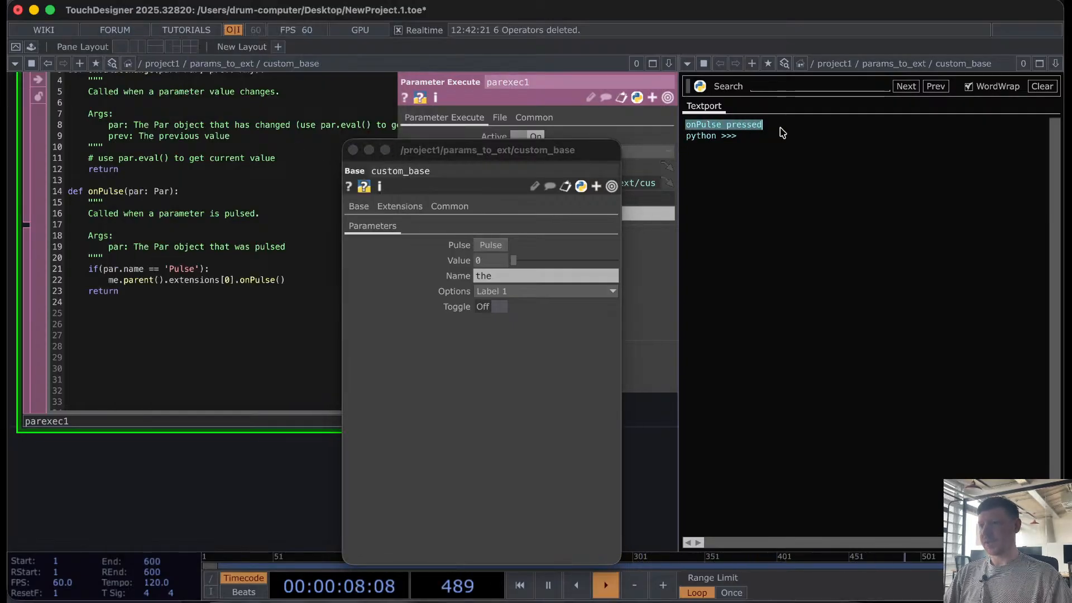
click(767, 204)
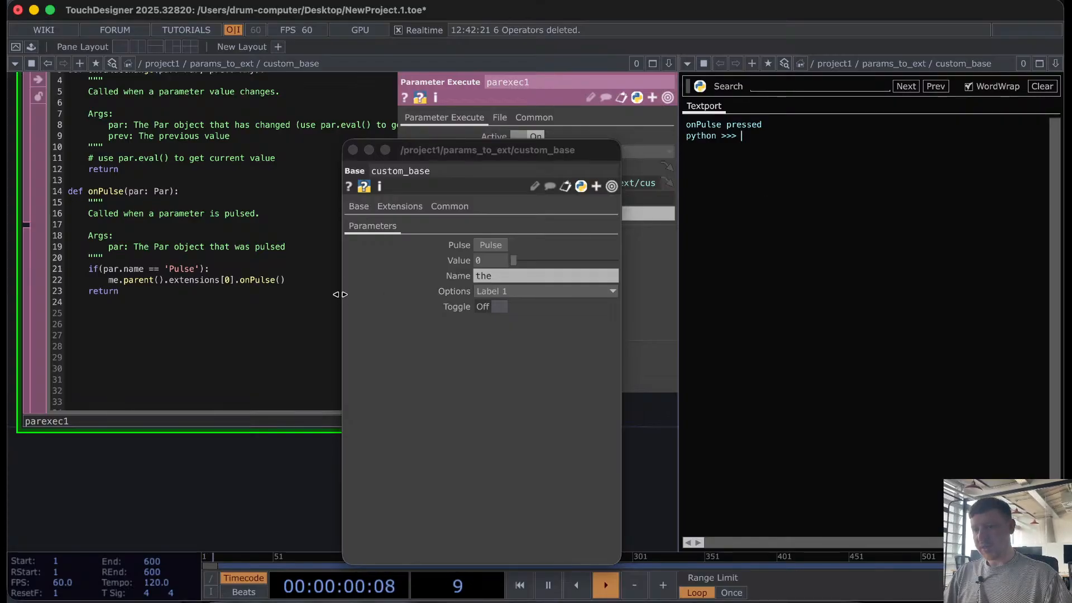
Step: Switch to Neovim and split the par_to_ext.py editor into two side-by-side windows
click(547, 602)
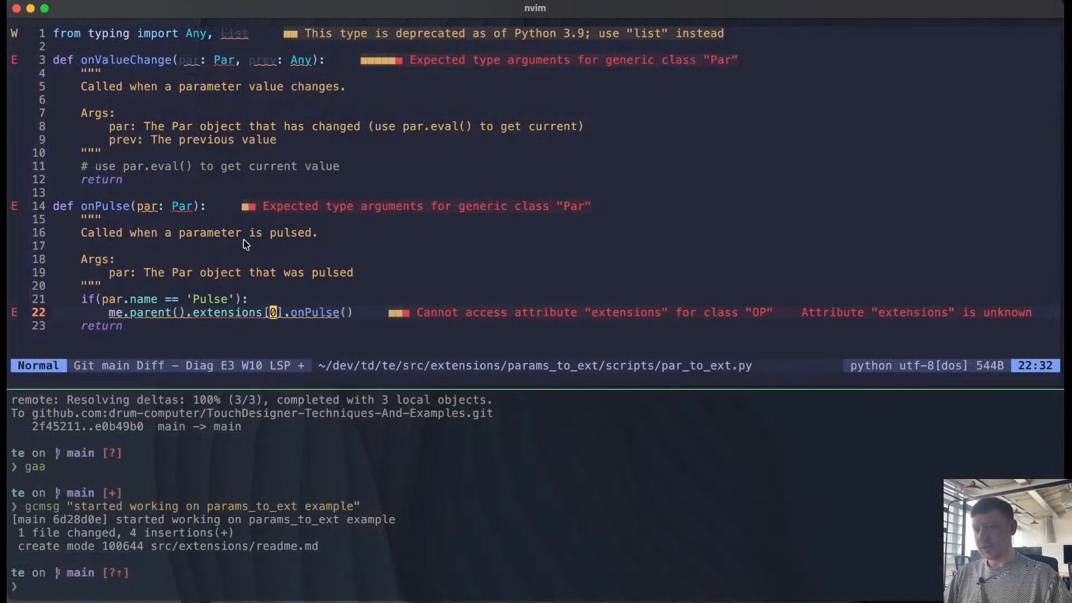
click(467, 214)
key(ctrl+w)
key(v)
Step: Find files matching ext and open src/extensions/params_to_ext/scripts/customBaseEXT.py in the new split
key(space)
key(f)
key(f)
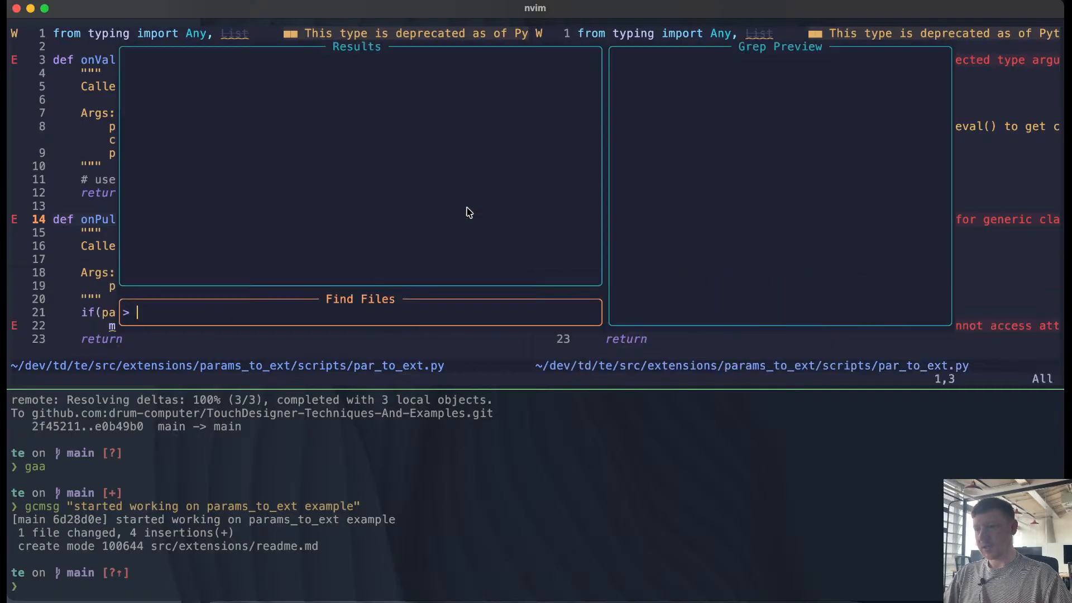
text(ext)
key(Up)
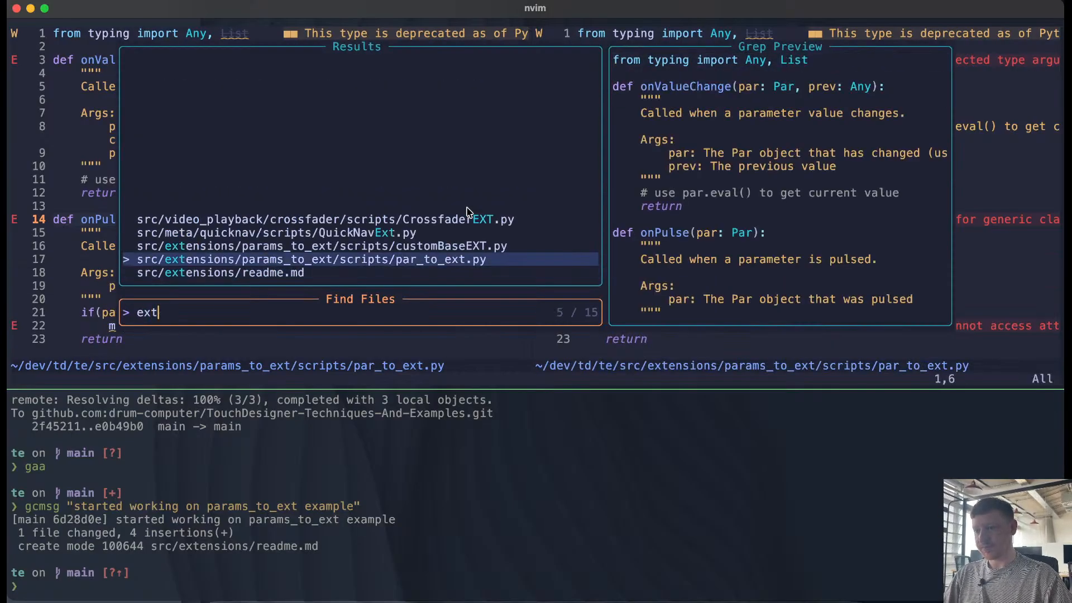
key(Up)
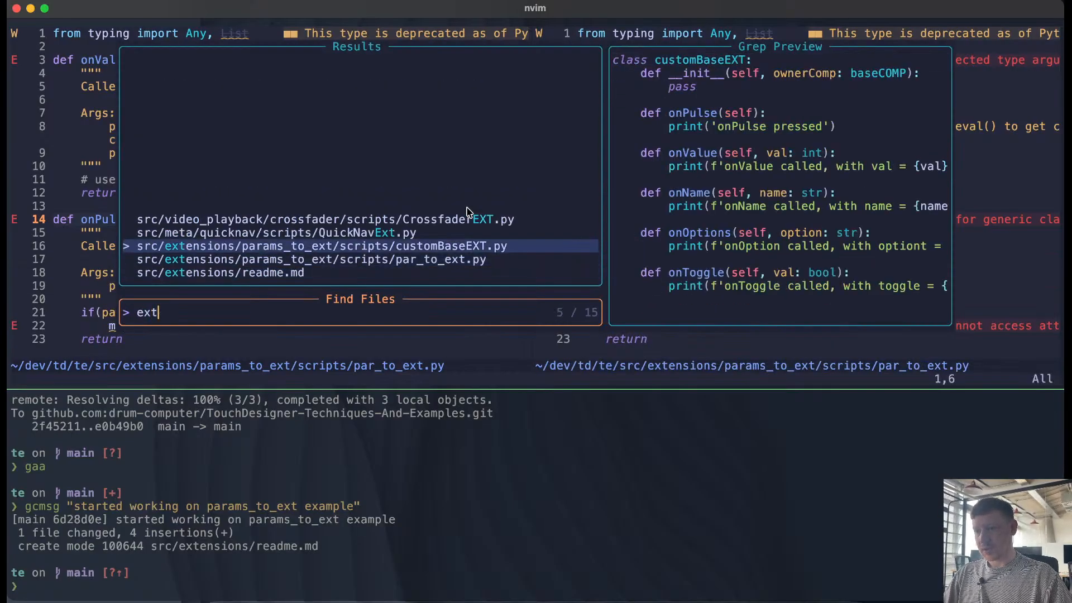
key(Up)
key(Down)
key(Return)
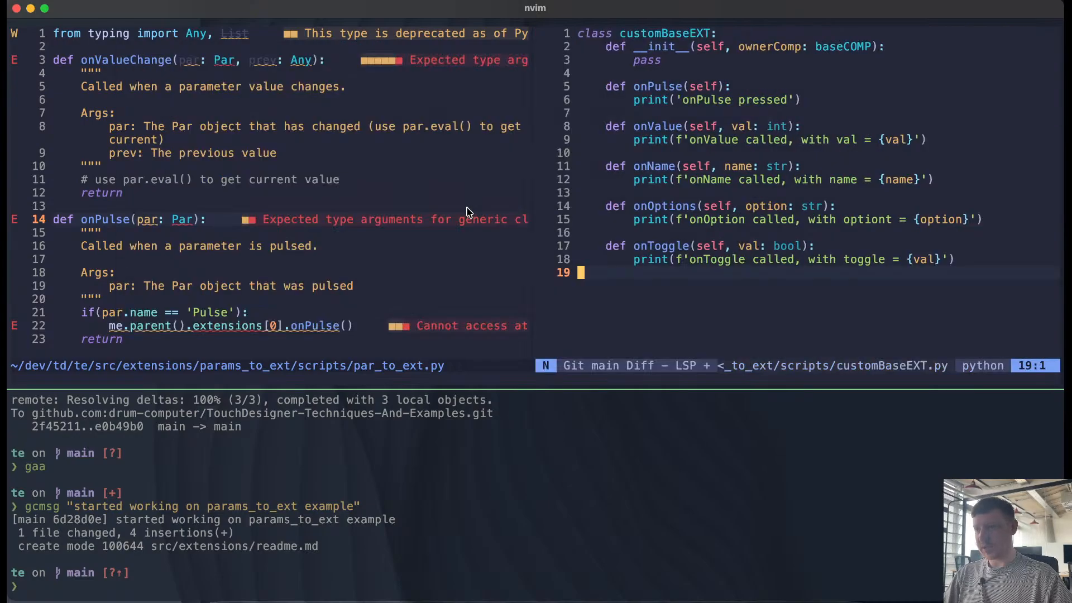
Step: Go up through the customBaseEXT methods to the onPulse definition to review them alongside par_to_ext.py
key(ctrl+w)
key(Escape)
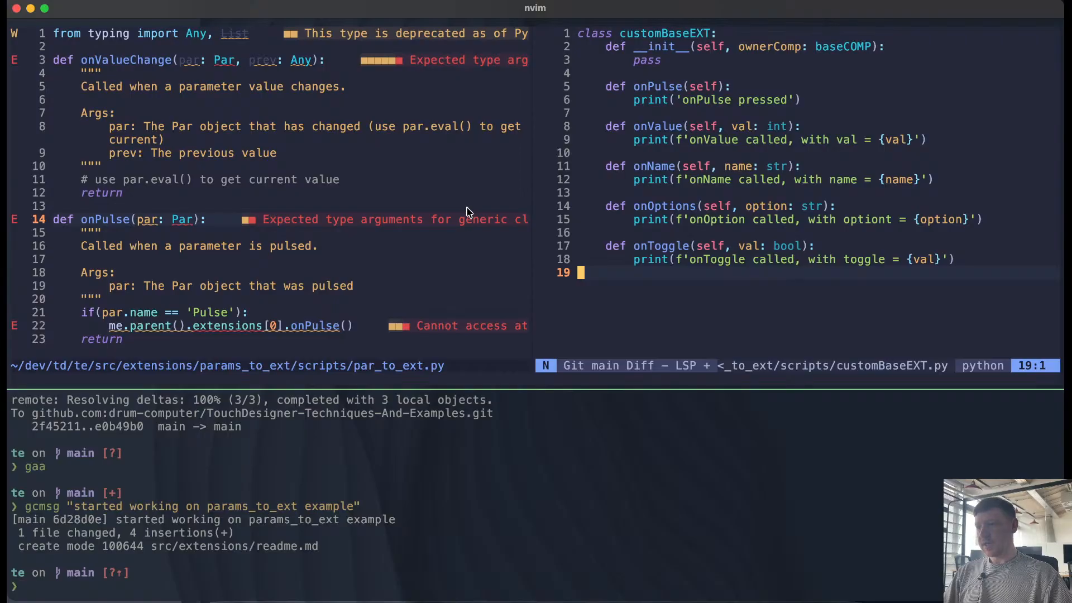
key(k)
key(k)
key(k)
key(k)
key(k)
key(k)
key(k)
key(k)
key(k)
key(k)
key(k)
key(k)
key(k)
key(k)
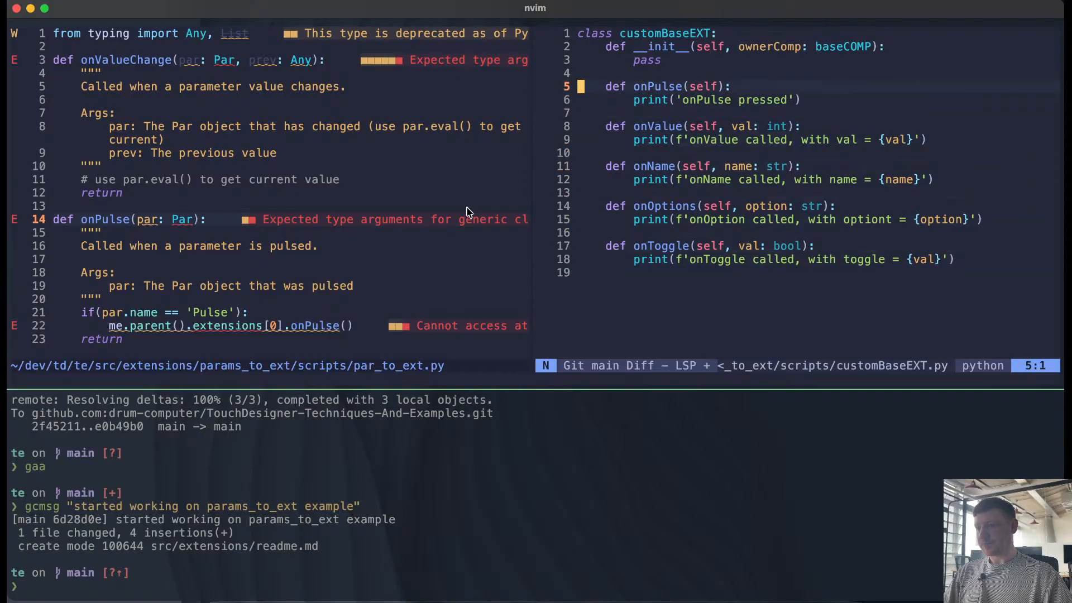
Step: Capitalise the onPulse method name to OnPulse in customBaseEXT.py
key(w)
key(w)
text(sO)
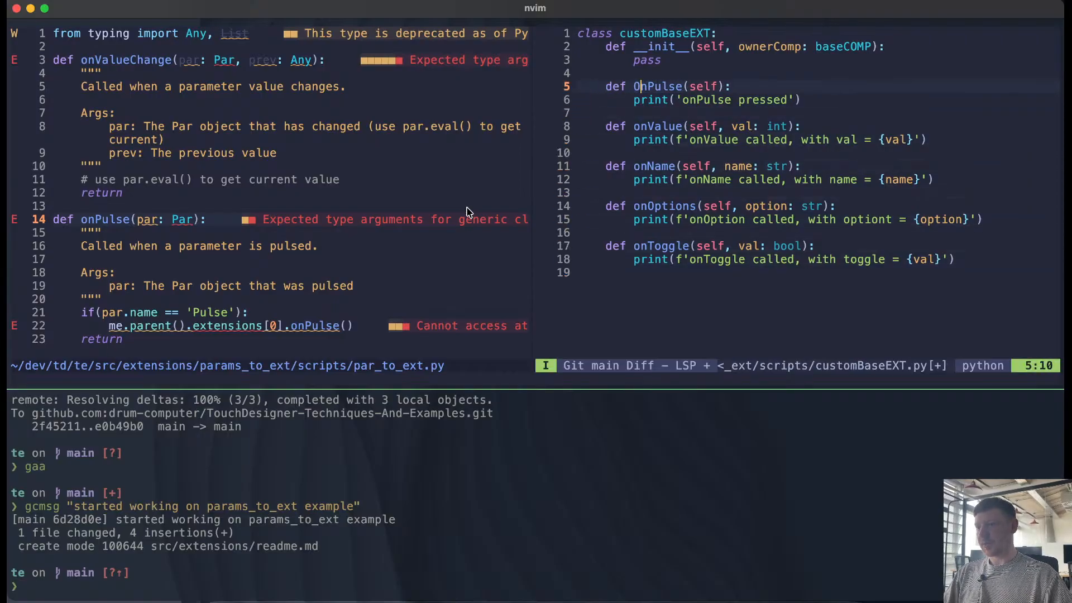
key(Escape)
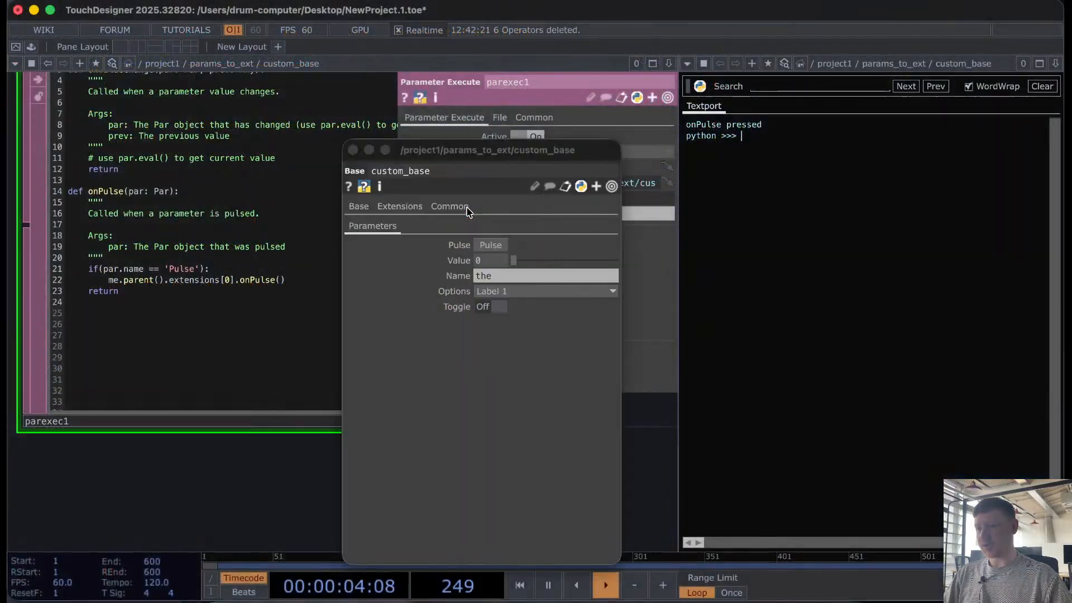
Step: Switch to TouchDesigner, go up to the params_to_ext network and show custom_base's extension settings to check the Promote option
scroll(212, 338, down, 10)
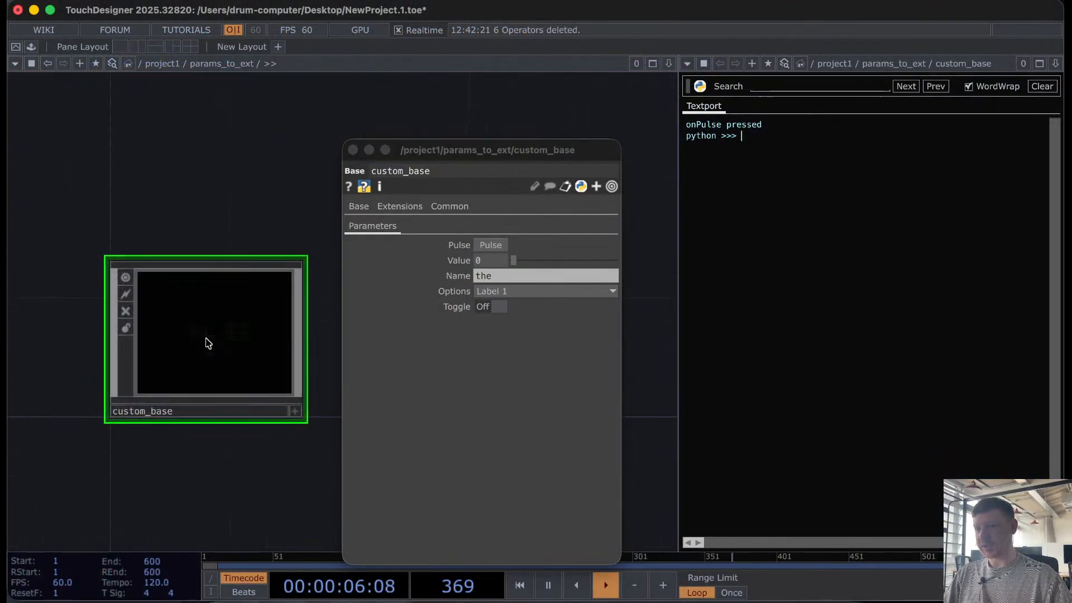
click(352, 149)
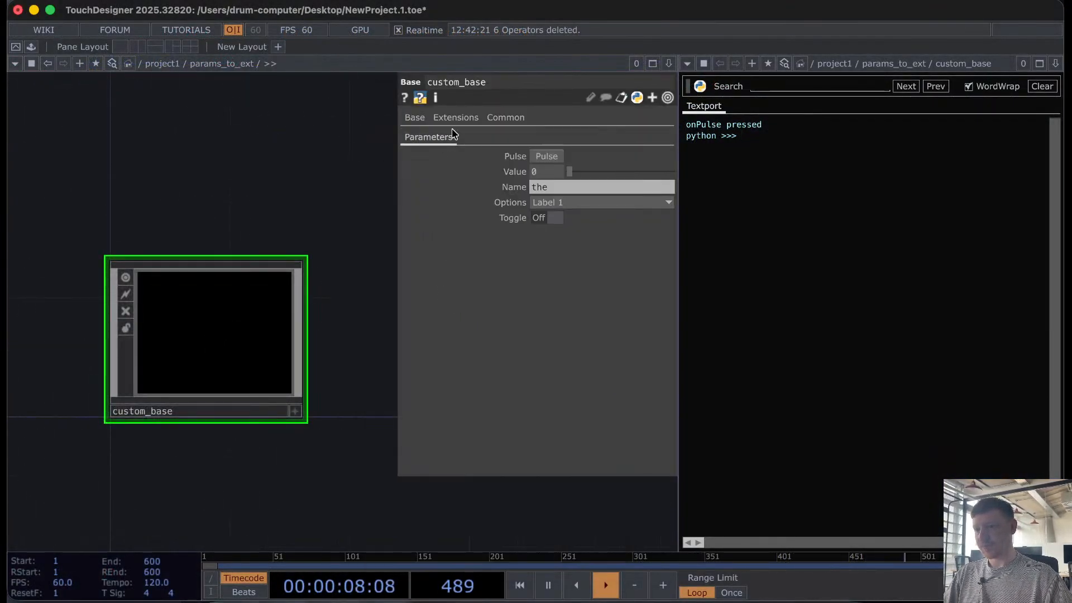
click(455, 118)
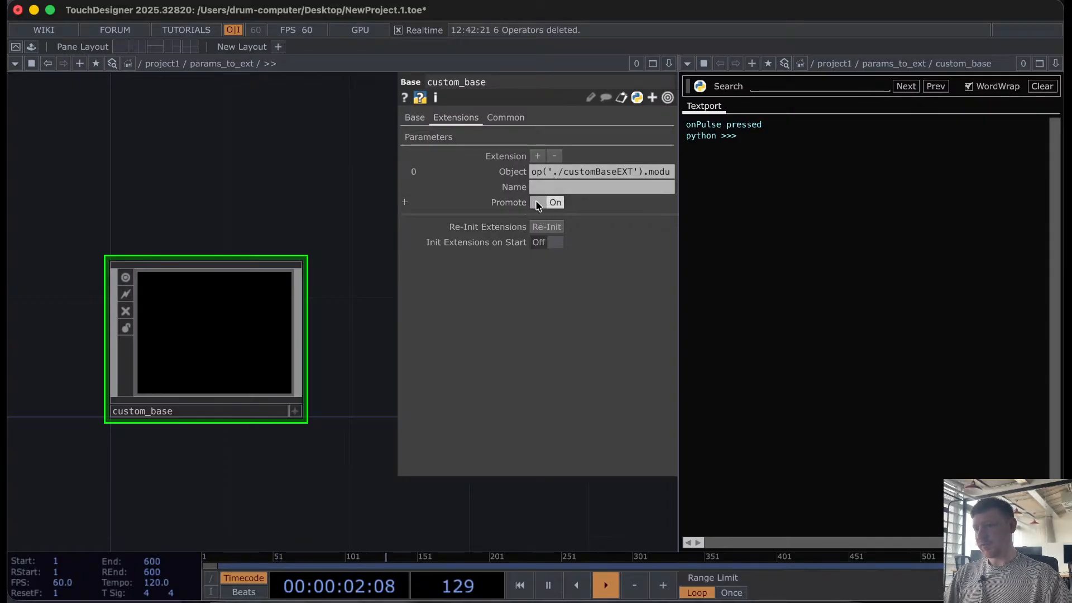
click(766, 179)
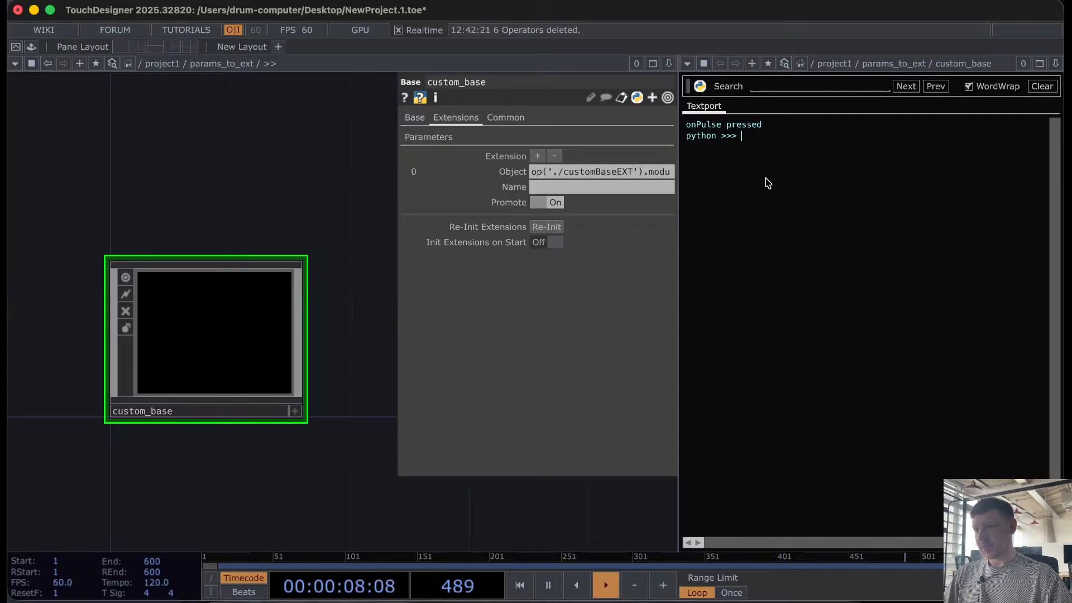
Step: Compare the method names in customBaseEXT.py in Neovim with custom_base's promoted extension settings in TouchDesigner
key(super+Tab)
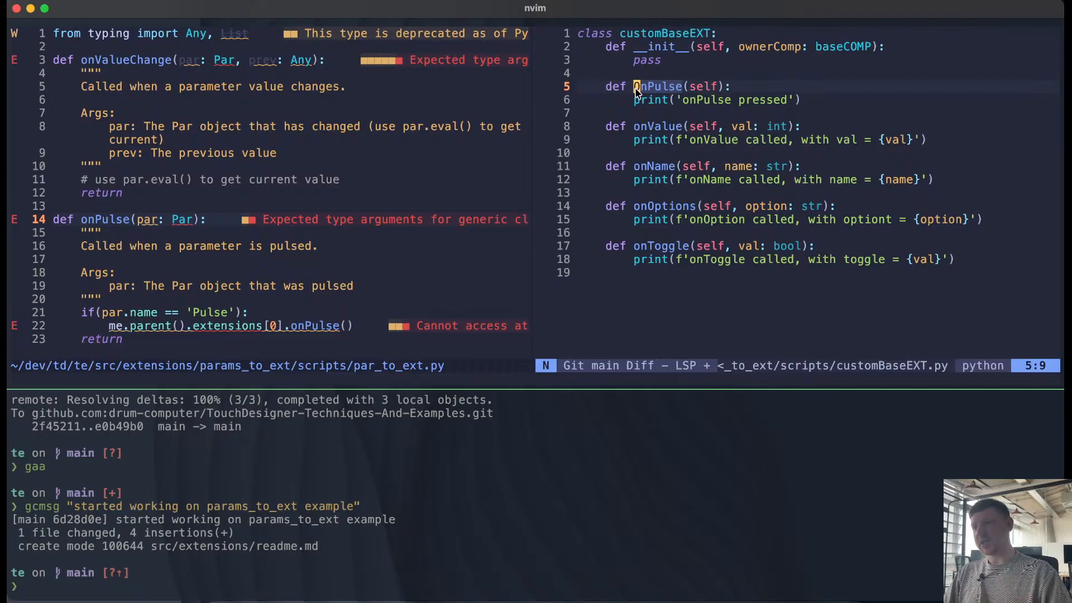
key(ctrl+Left)
key(ctrl+Right)
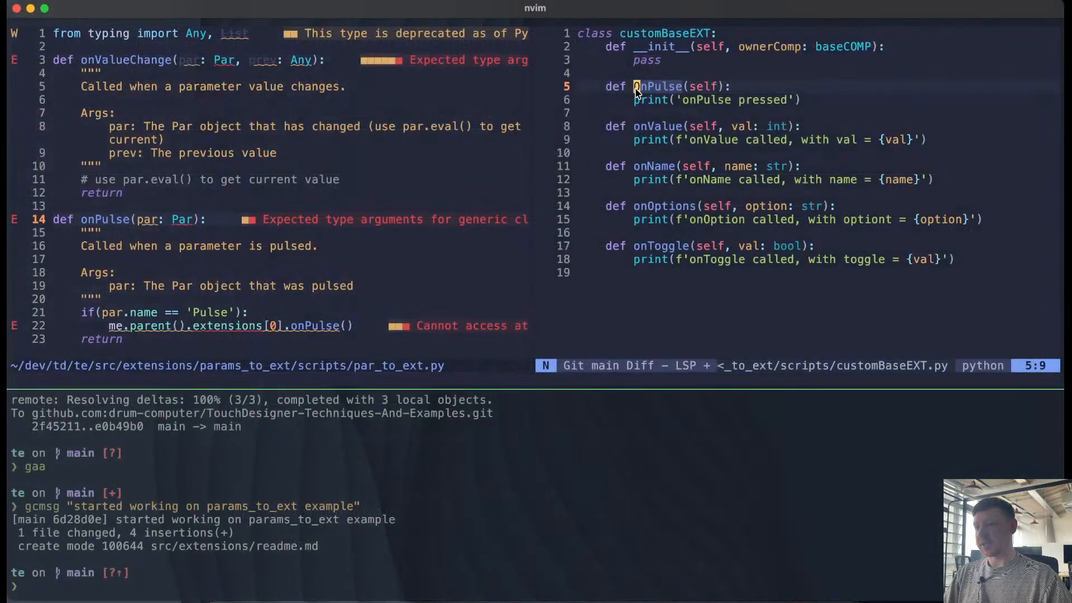
key(ctrl+Right)
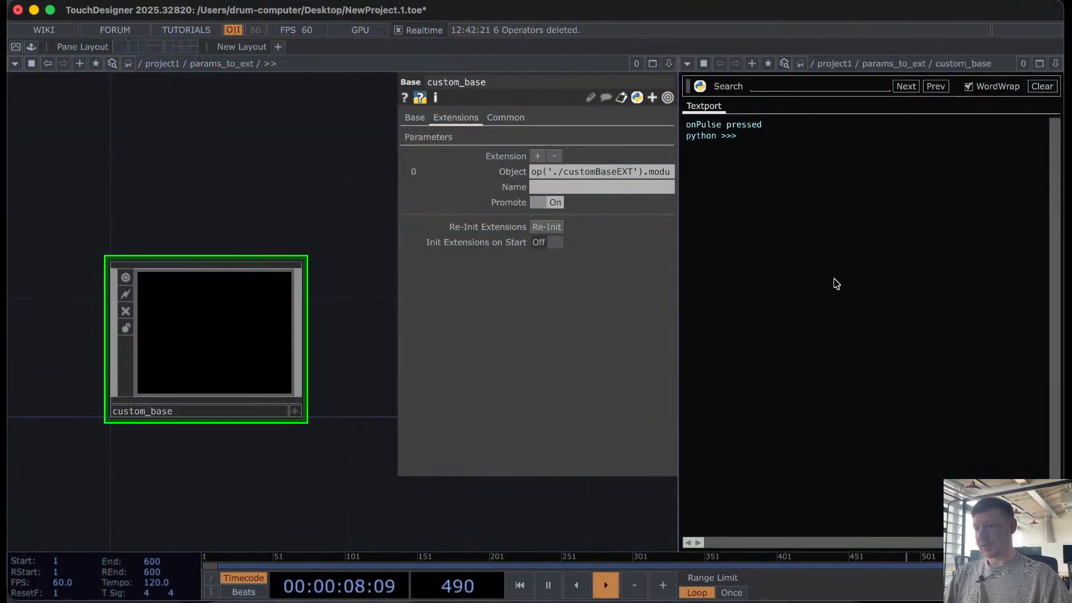
key(ctrl+Left)
key(ctrl+Left)
key(ctrl+Right)
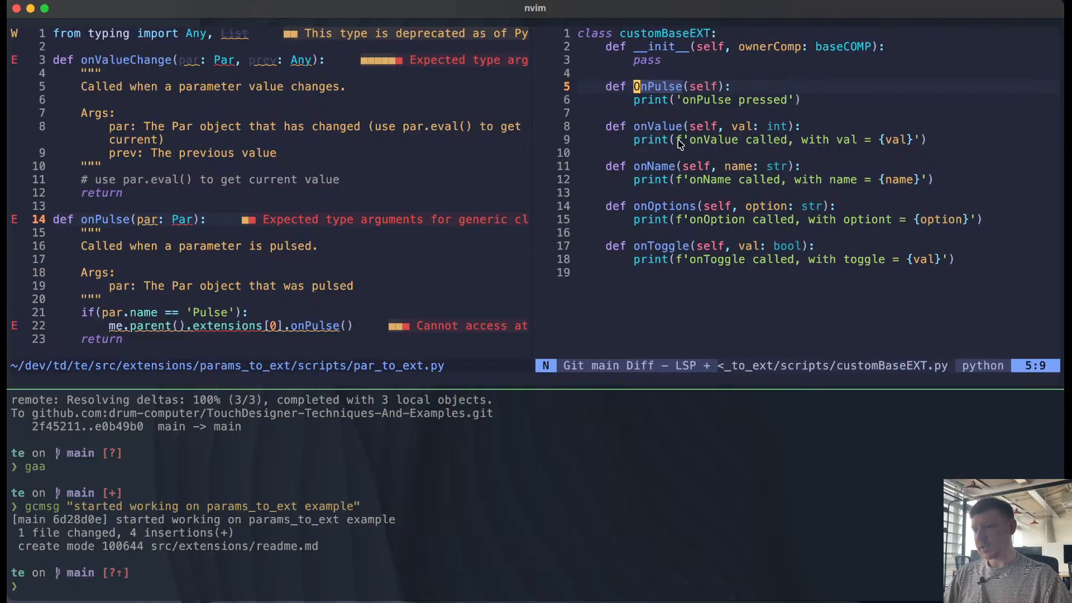
key(ctrl+Left)
key(ctrl+Right)
key(ctrl+Right)
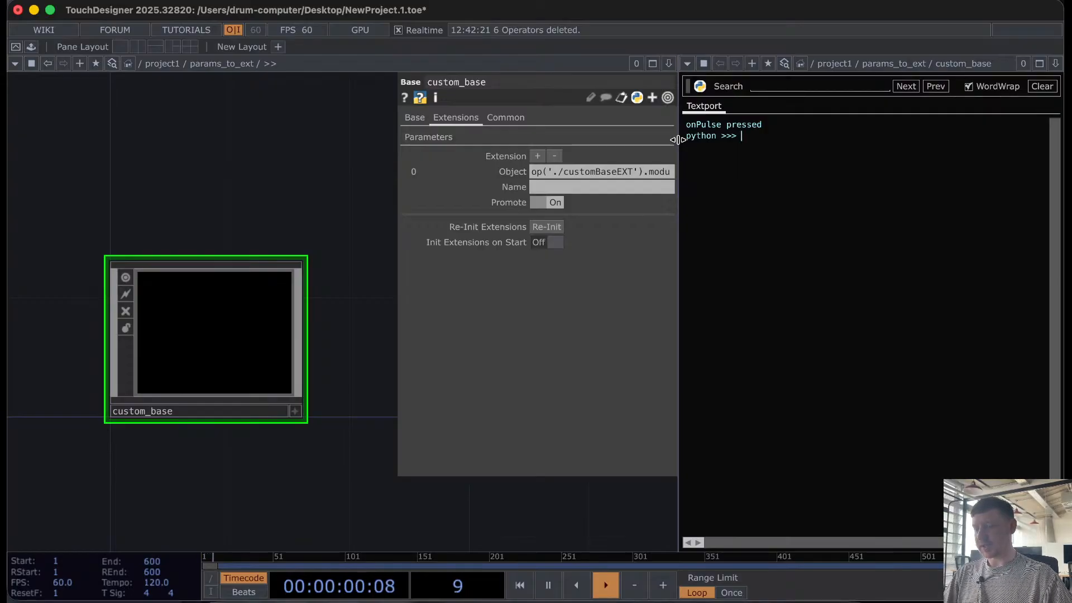
Step: Try to call op('/project1/params_to_ext/custom_base').onValue(1) directly from the Textport
text(o)
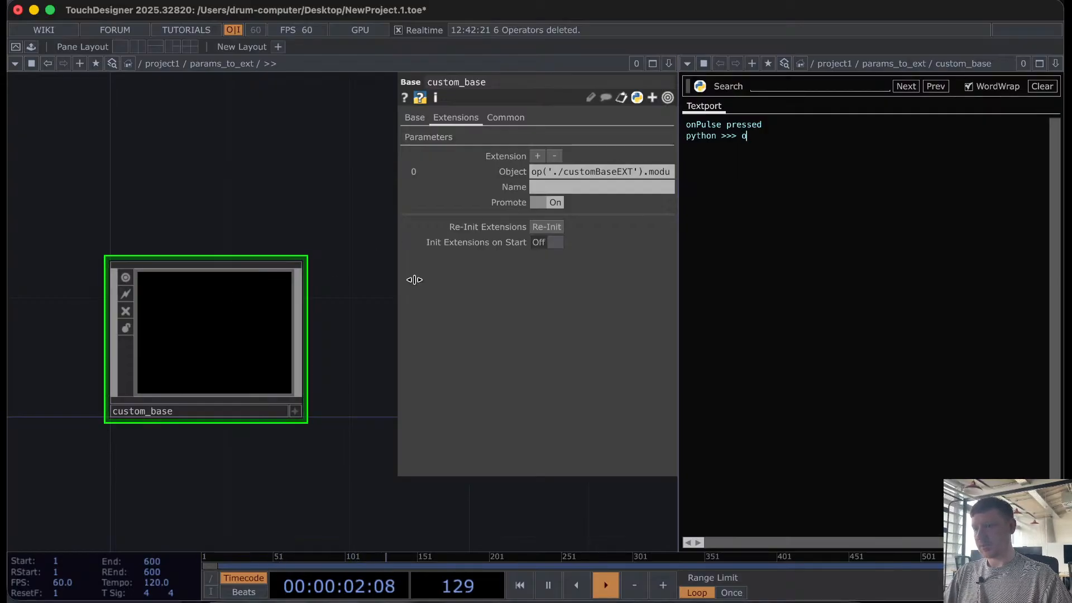
text(p()
drag(183, 347, 806, 231)
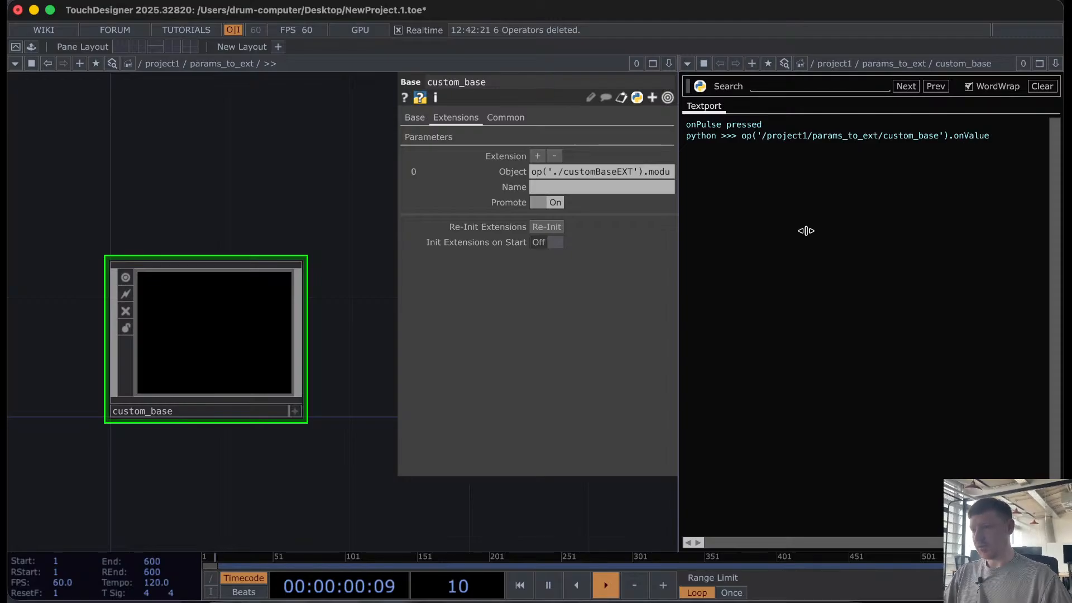
key(Return)
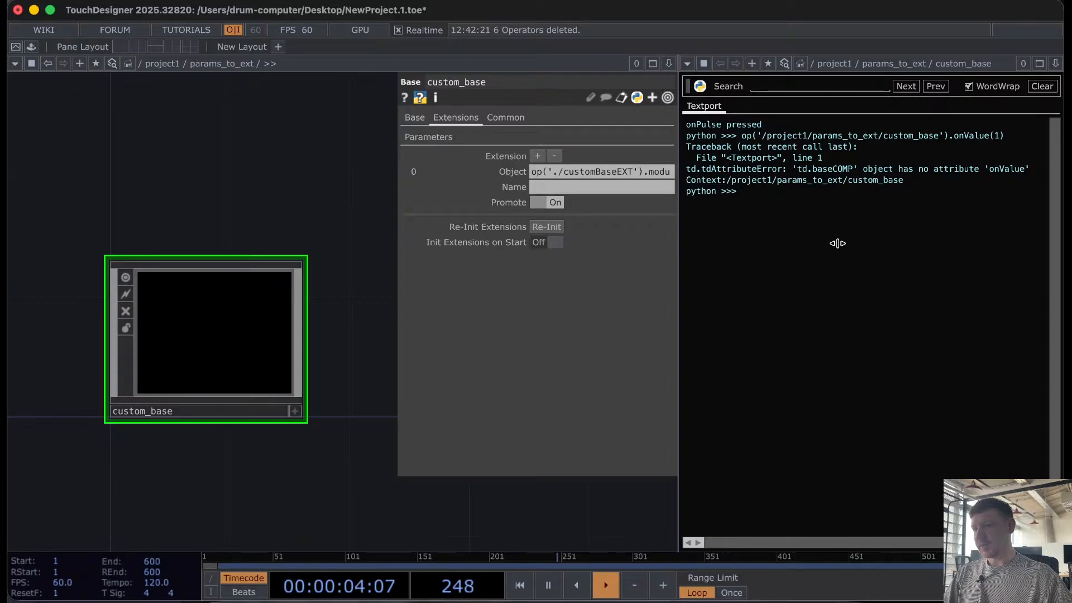
Step: Run op('/project1/params_to_ext/custom_base').OnPulse() in the Textport and check its printed output
key(super+Tab)
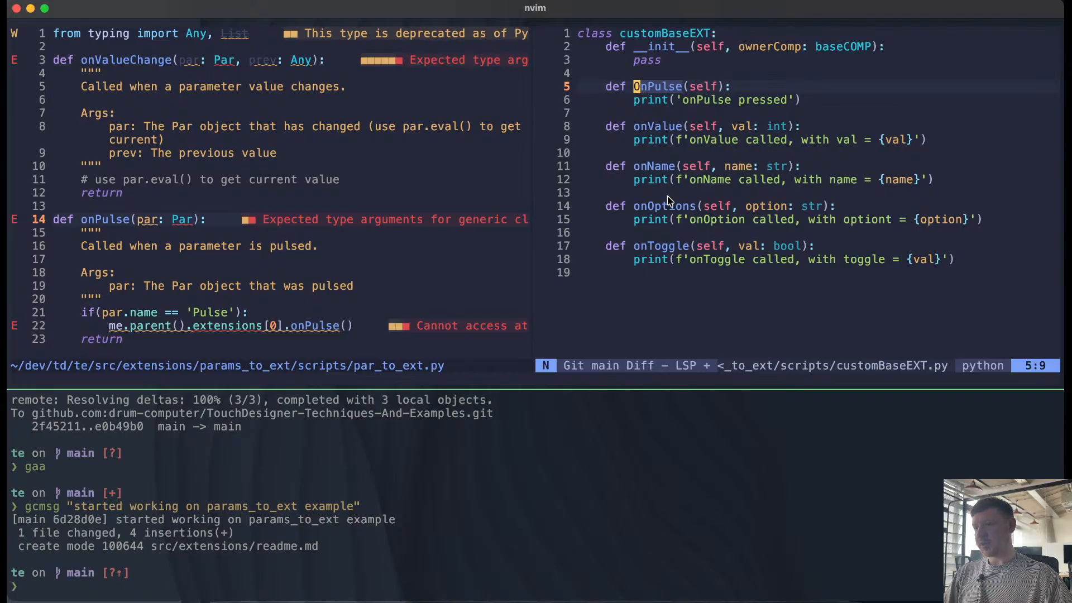
key(super+Tab)
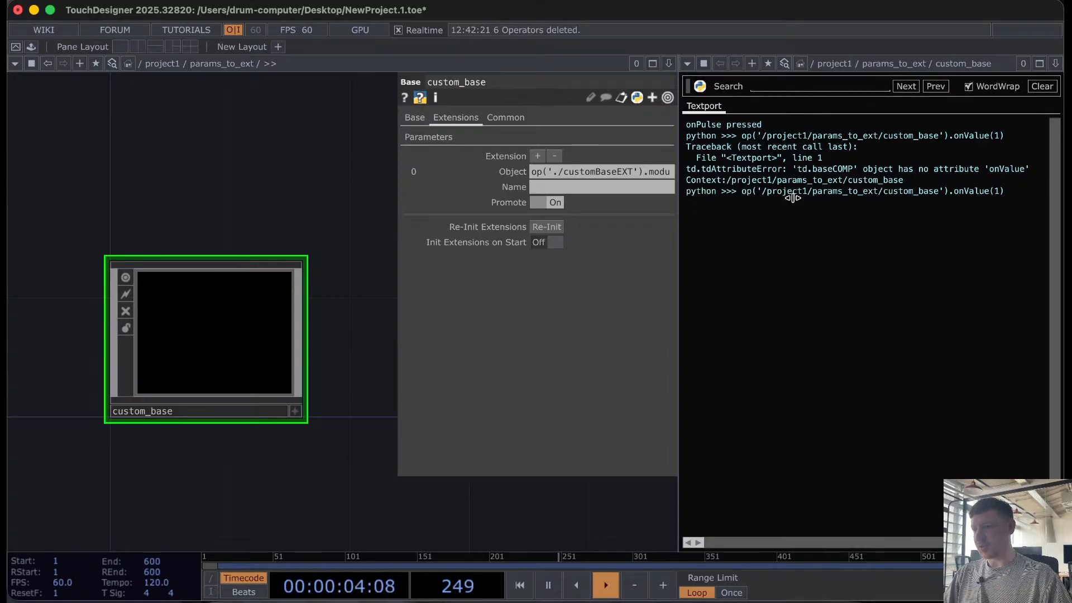
key(BackSpace)
key(BackSpace)
key(BackSpace)
key(BackSpace)
key(BackSpace)
key(BackSpace)
key(BackSpace)
key(BackSpace)
text(O)
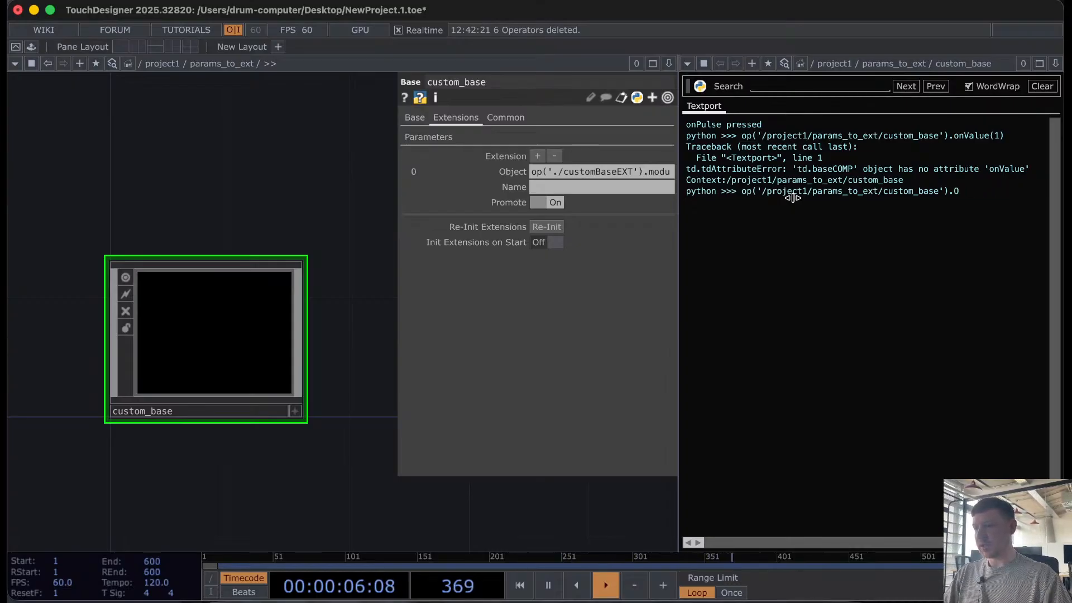
text(nPulse)
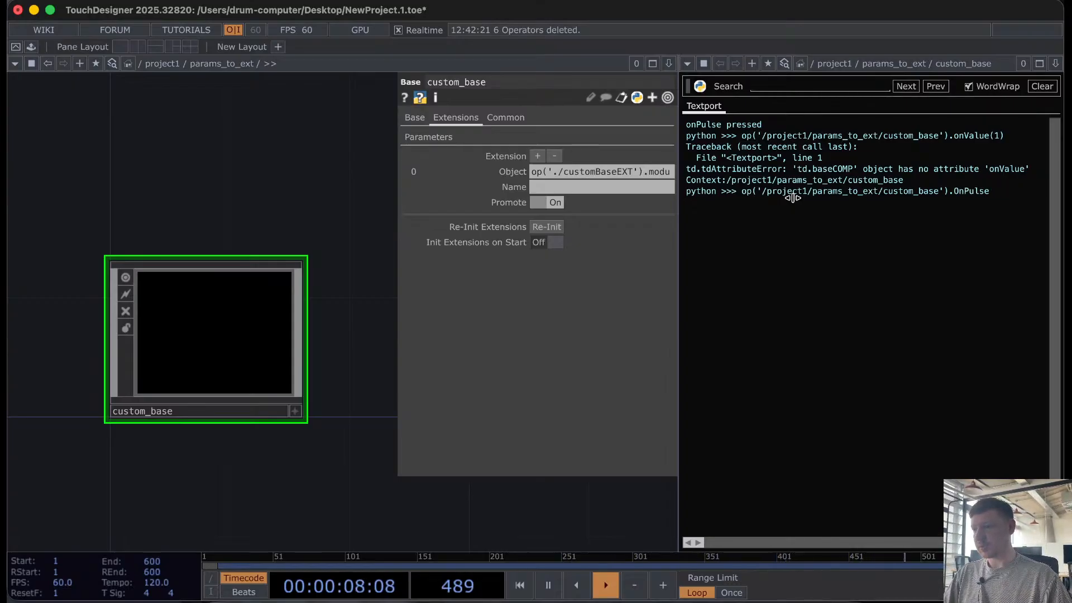
text(())
key(Return)
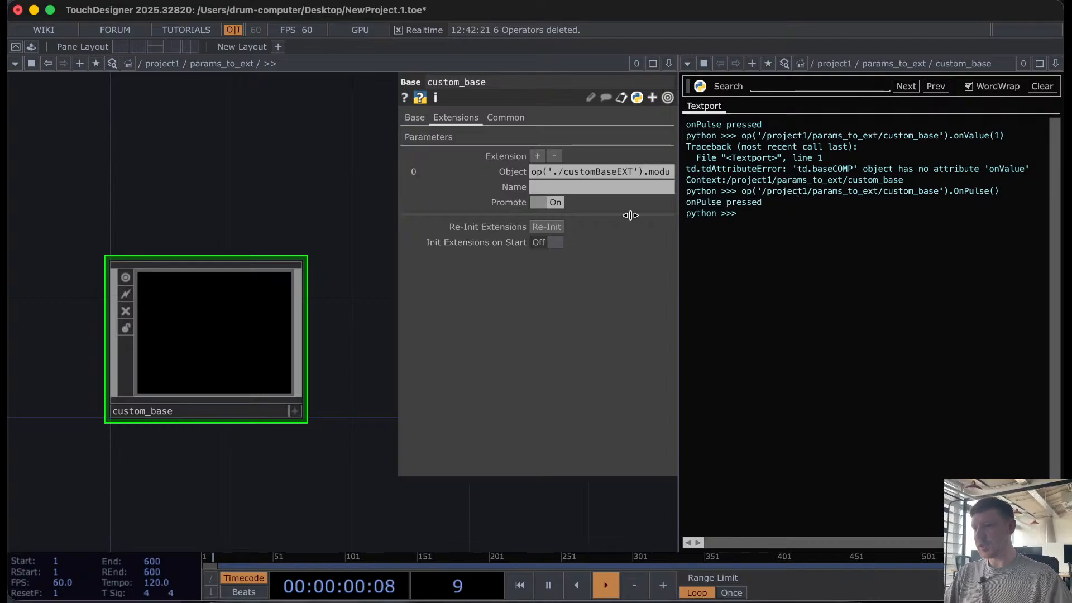
drag(764, 203, 711, 202)
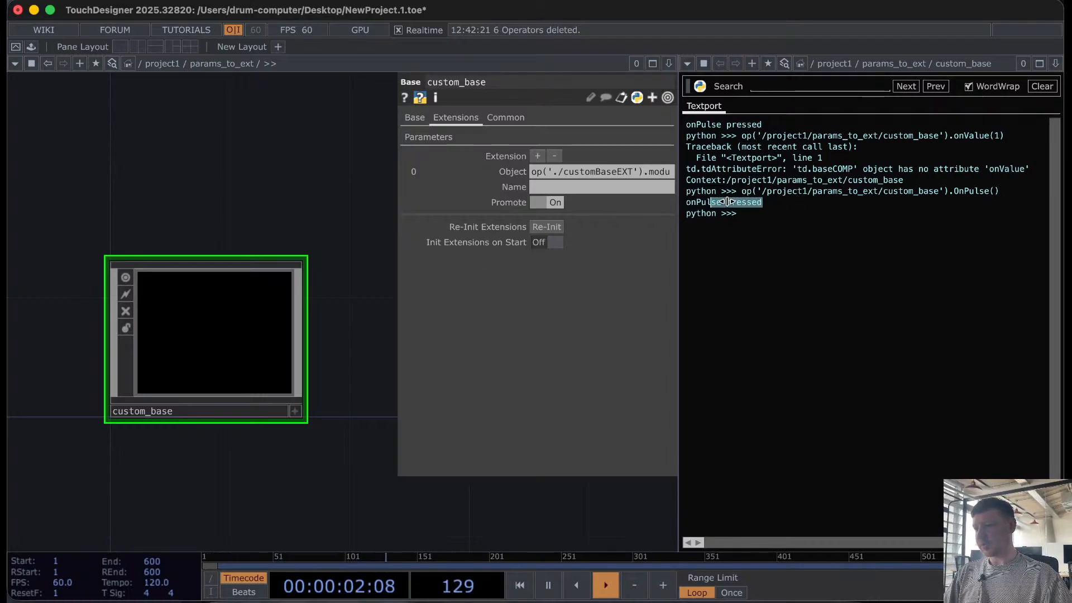
click(799, 212)
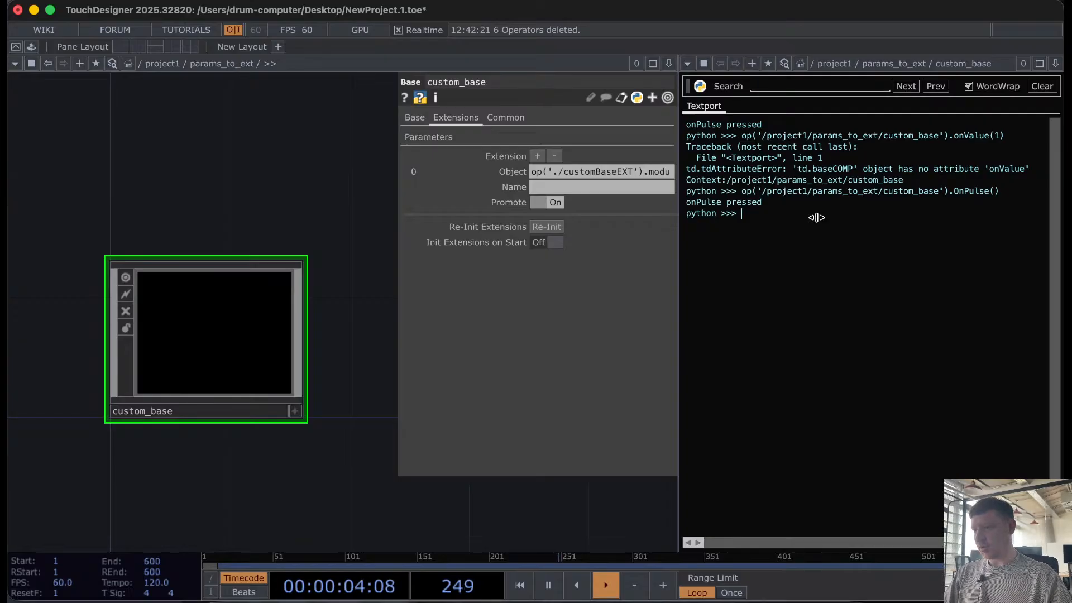
Step: Run op('/project1/params_to_ext/custom_base').extensions[0].onValue(1) in the Textport by adapting the earlier onValue call, and check its printed output
key(Up)
key(Up)
key(Left)
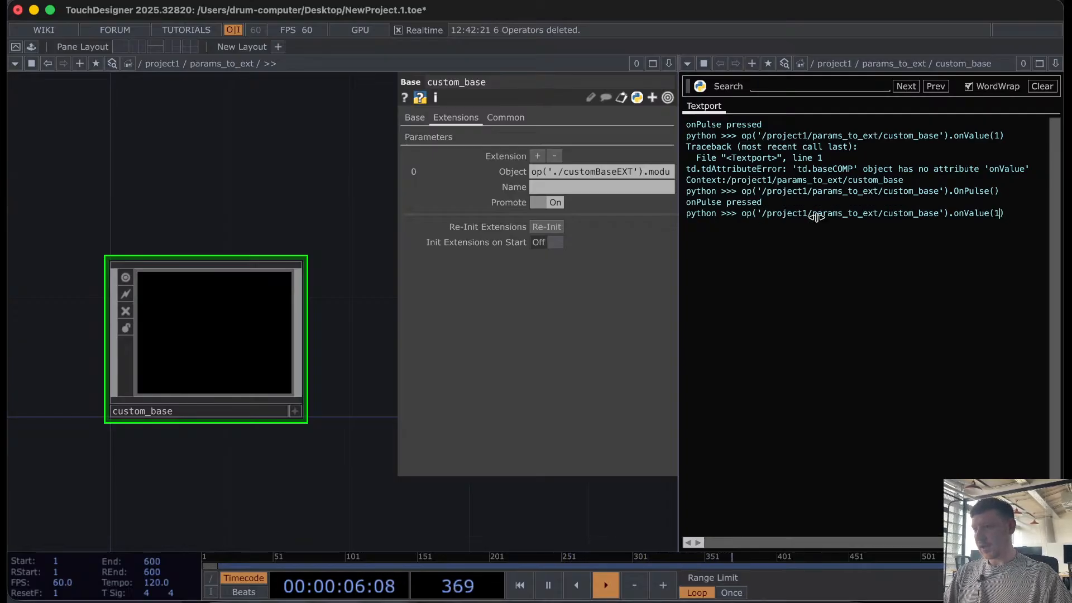
key(Left)
key(Left)
key(Left)
key(Left)
key(Left)
key(Left)
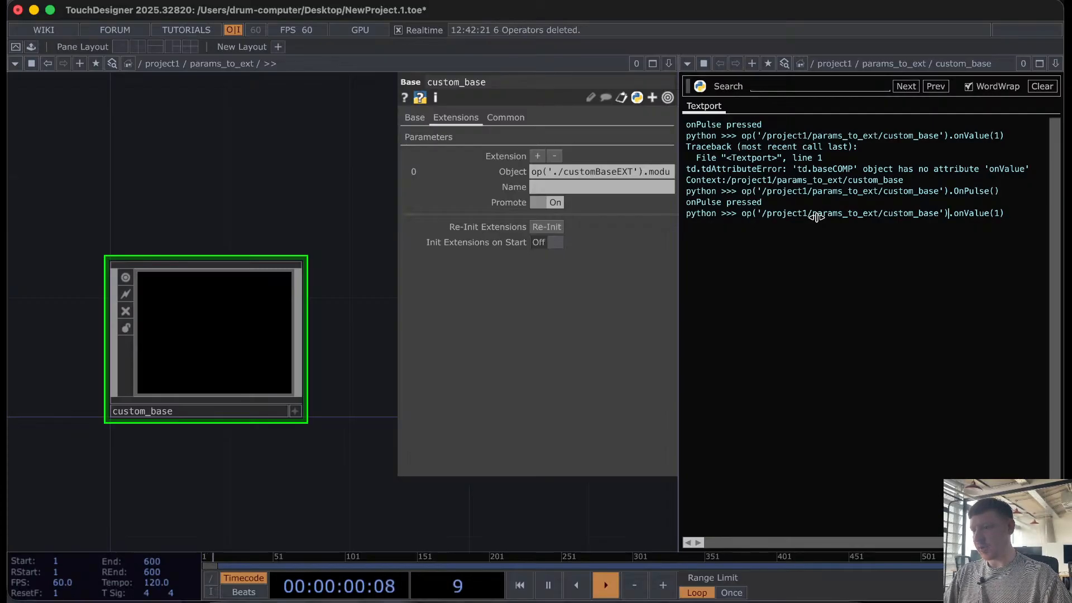
text(.exte)
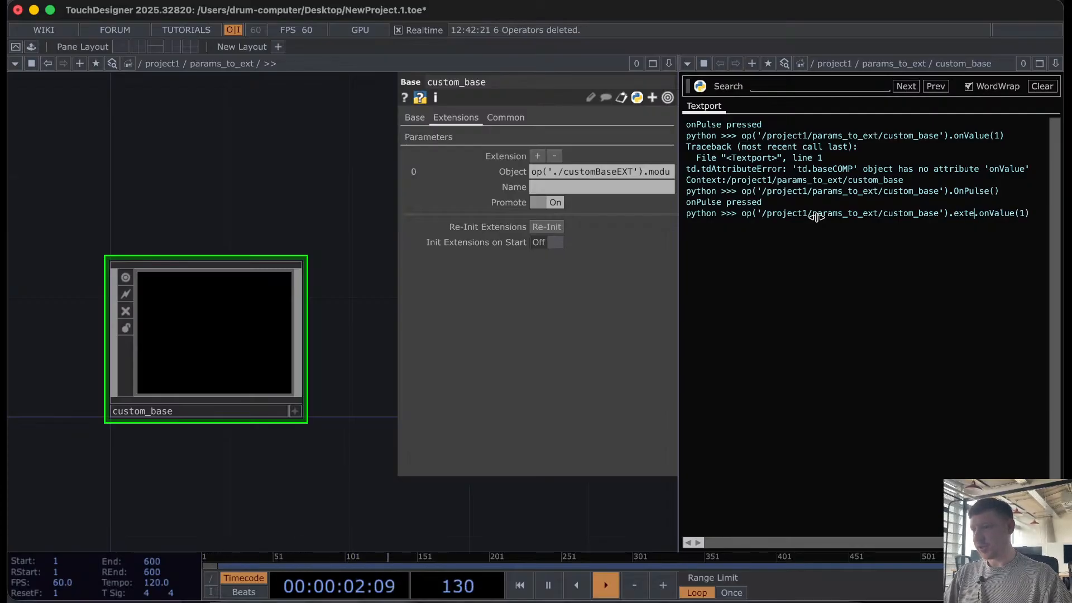
text(nsion)
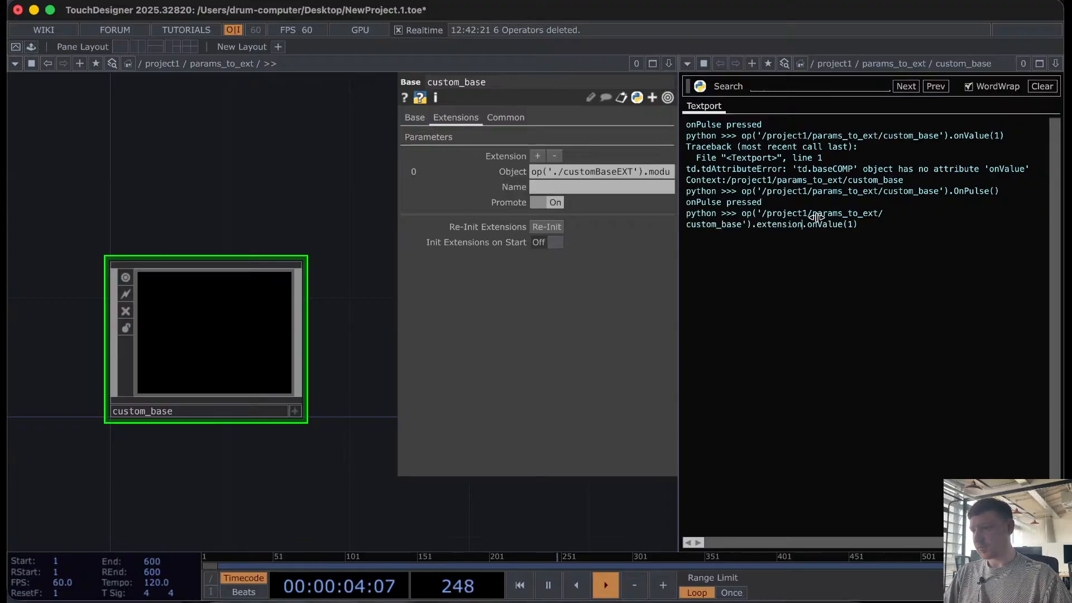
text(s)
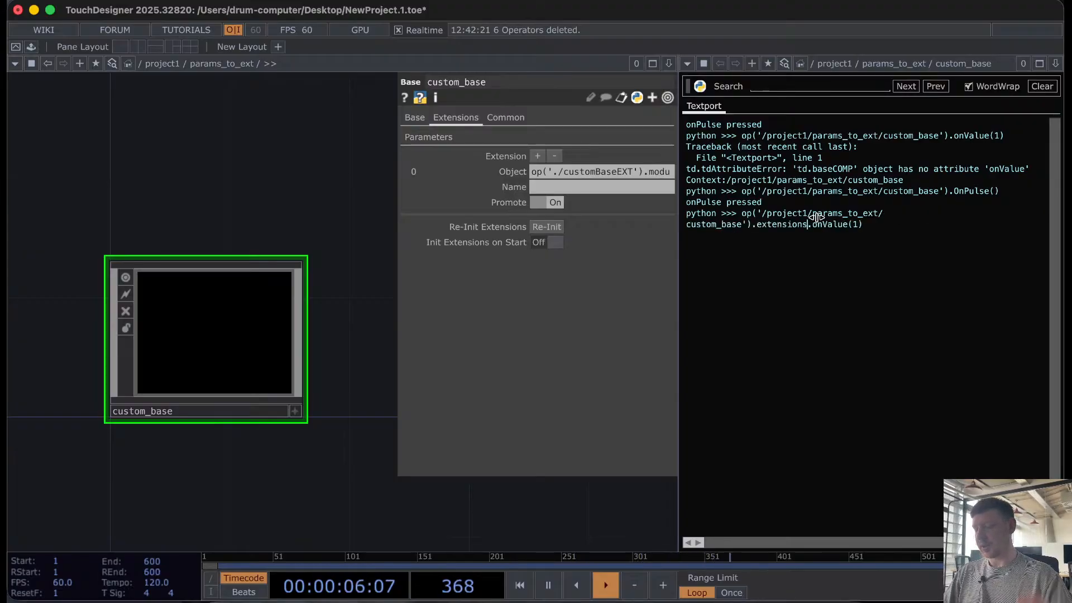
text([)
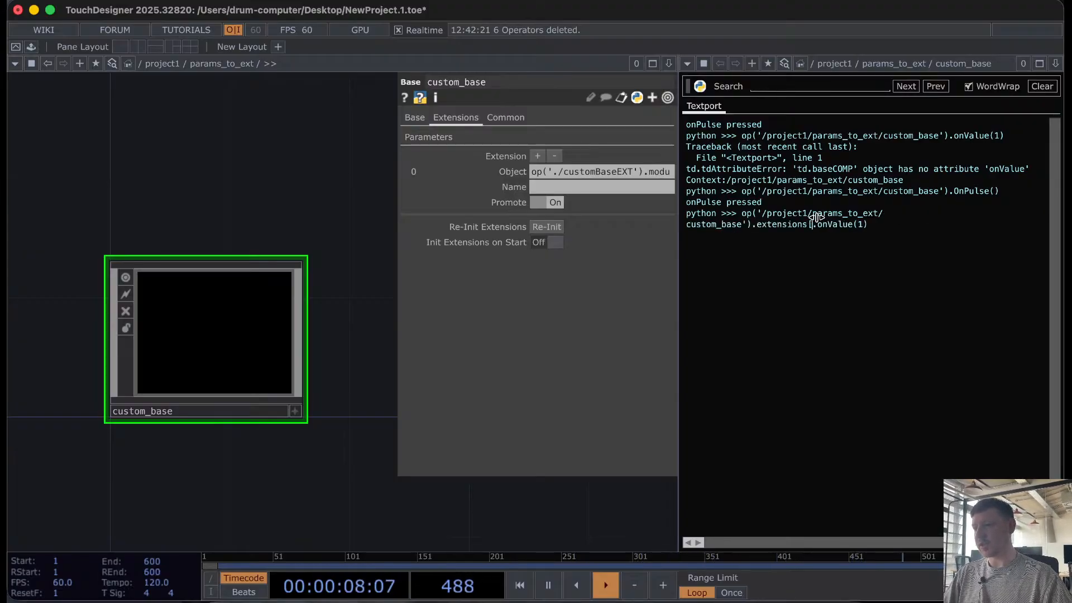
text(0])
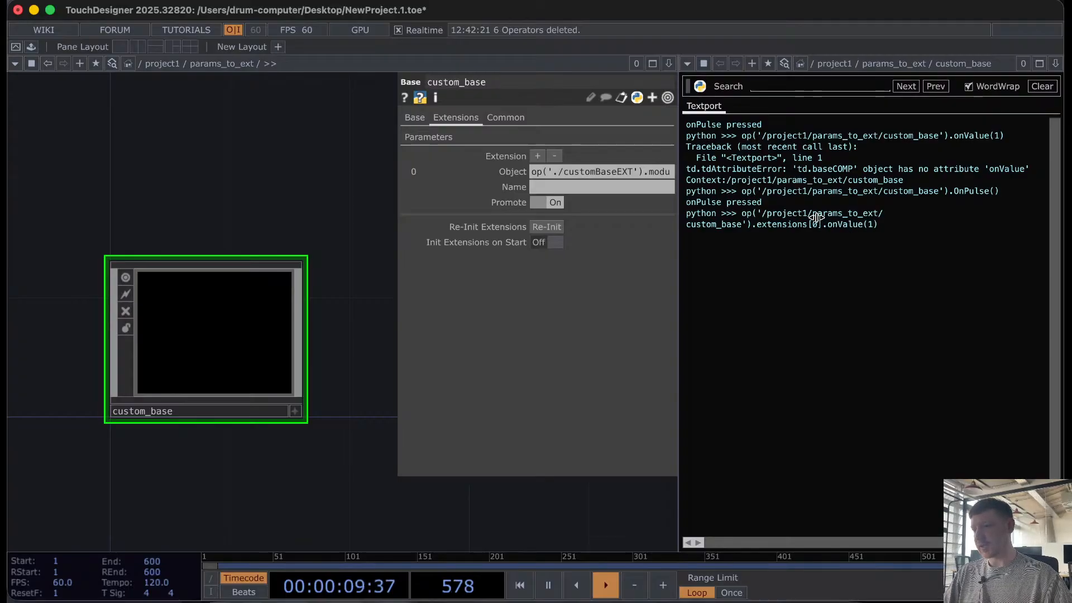
click(904, 230)
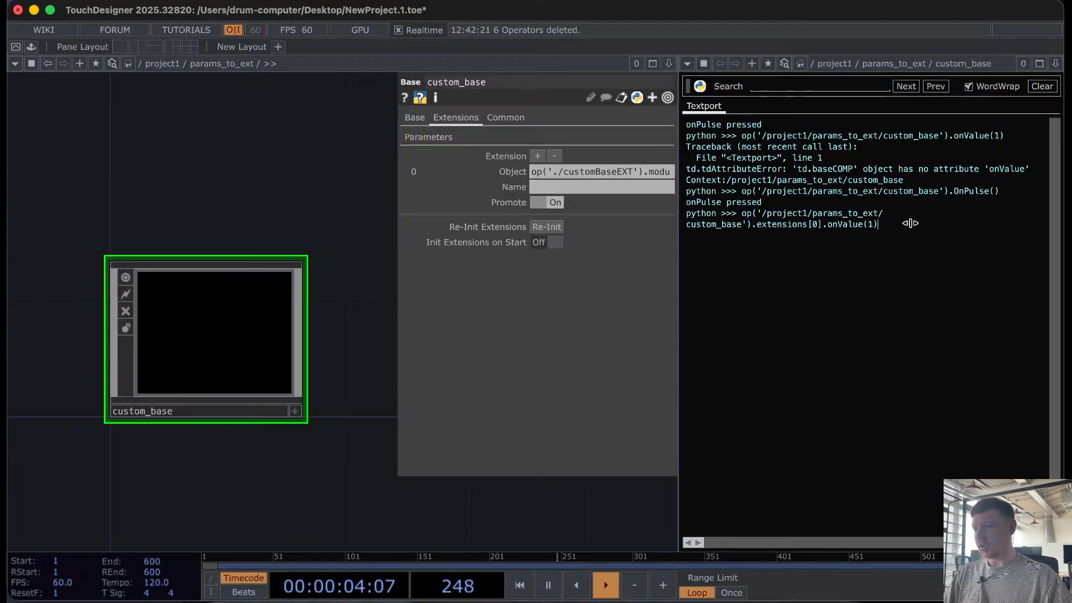
key(Return)
drag(721, 235, 887, 239)
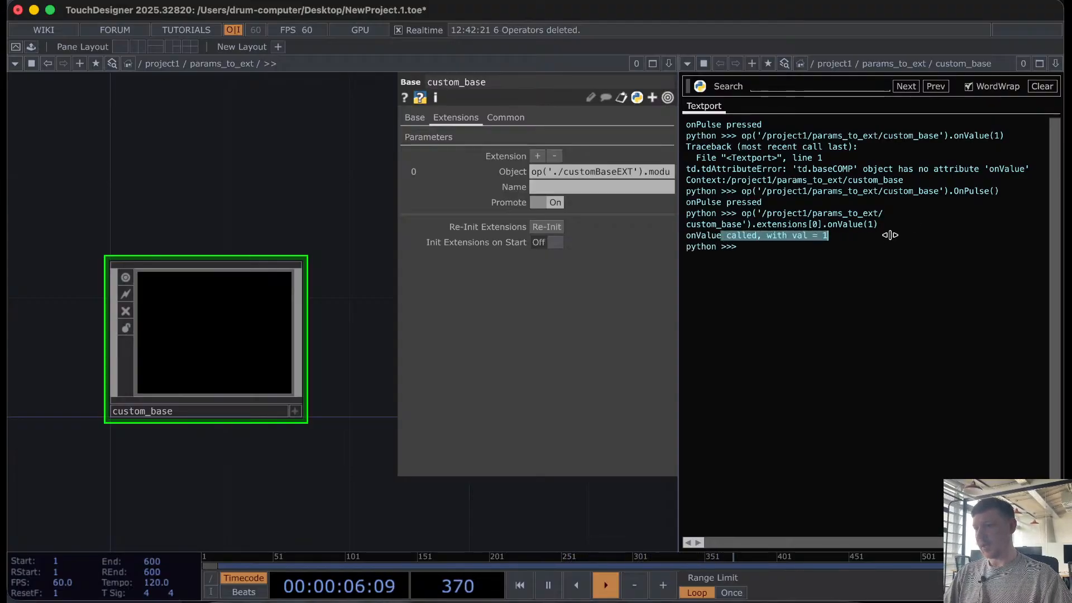
click(767, 265)
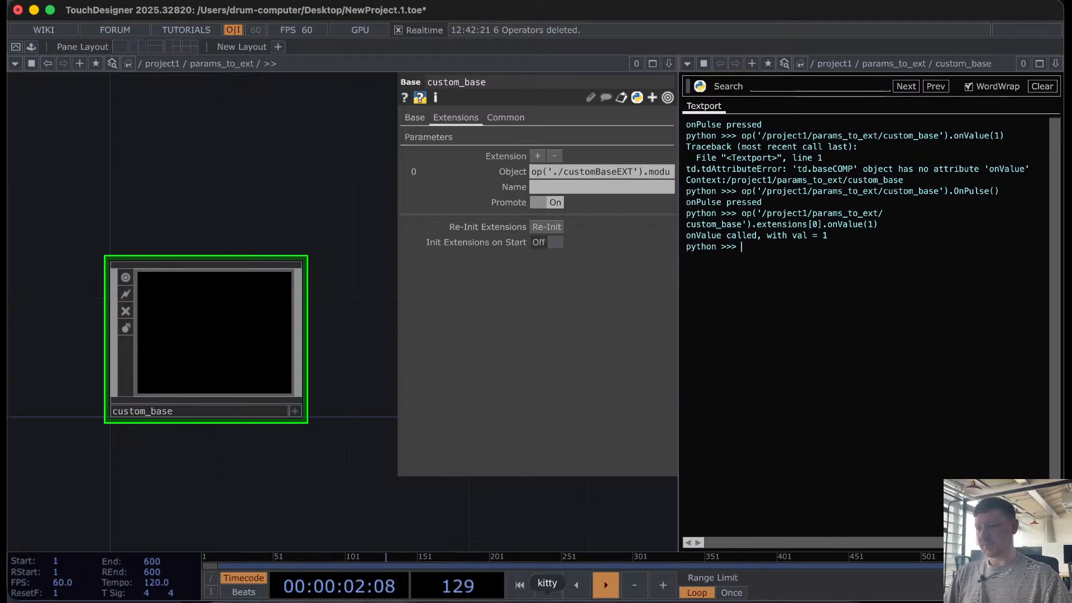
Step: Switch to Neovim and rename the OnPulse method back to onPulse in customBaseEXT.py
click(547, 598)
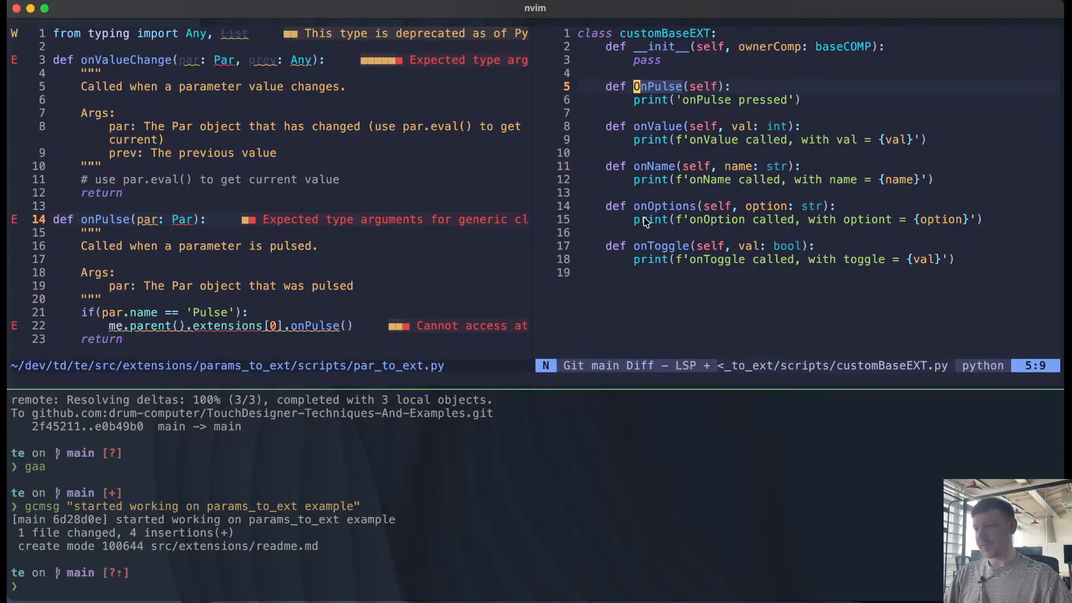
key(i)
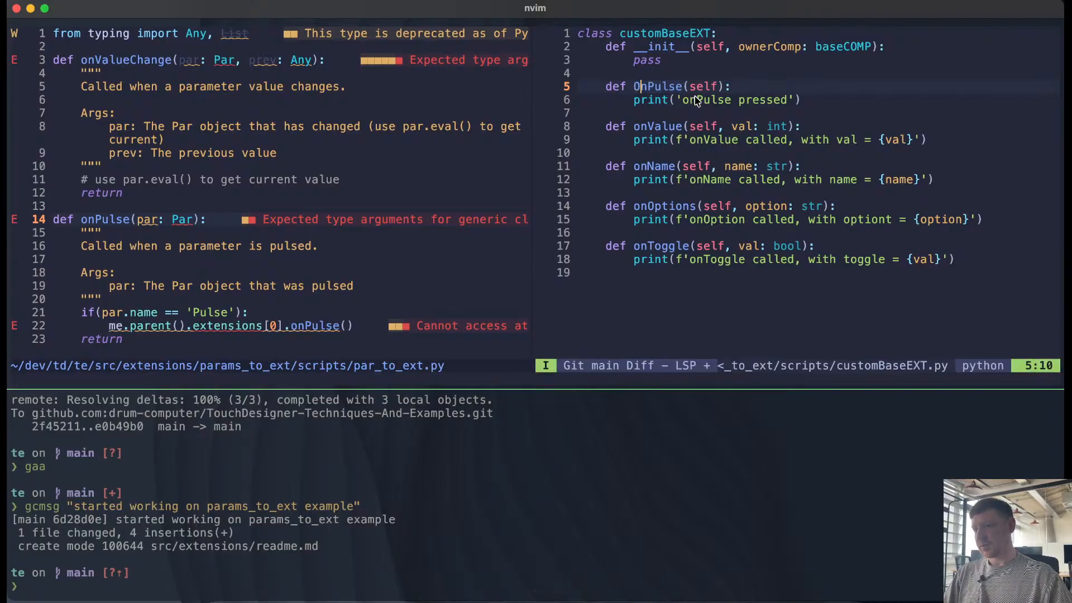
key(Delete)
text(o)
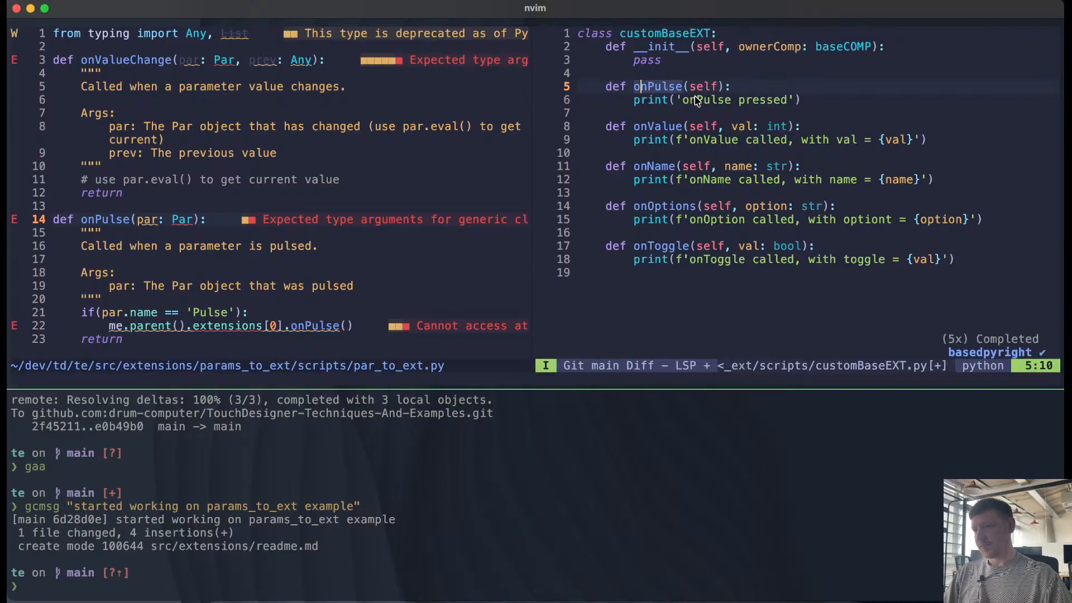
key(Escape)
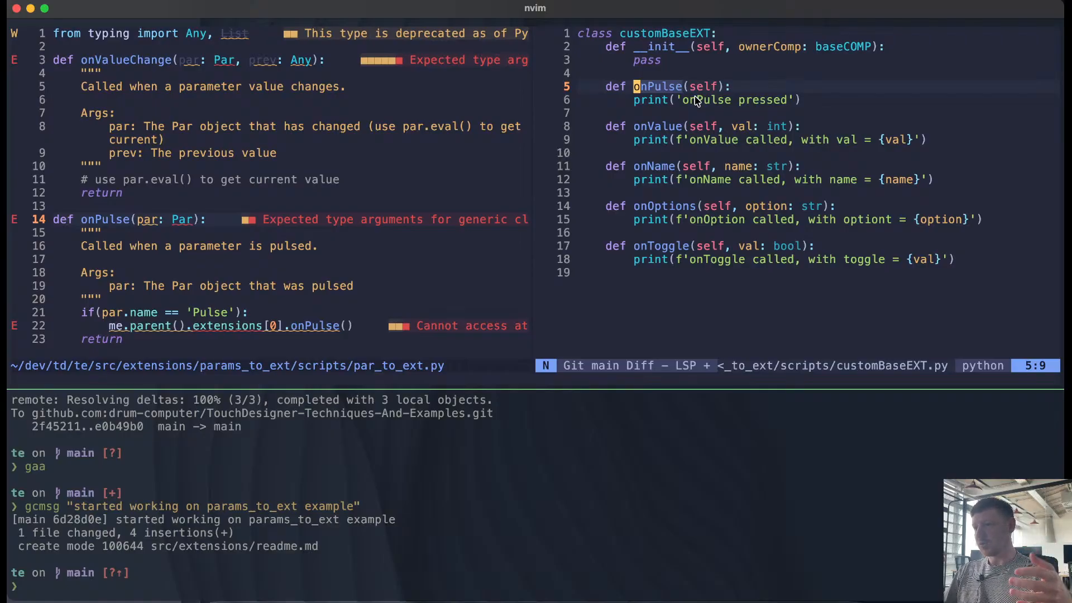
Step: Rename the onPulse method in customBaseEXT.py to on_pulse
key(l)
key(l)
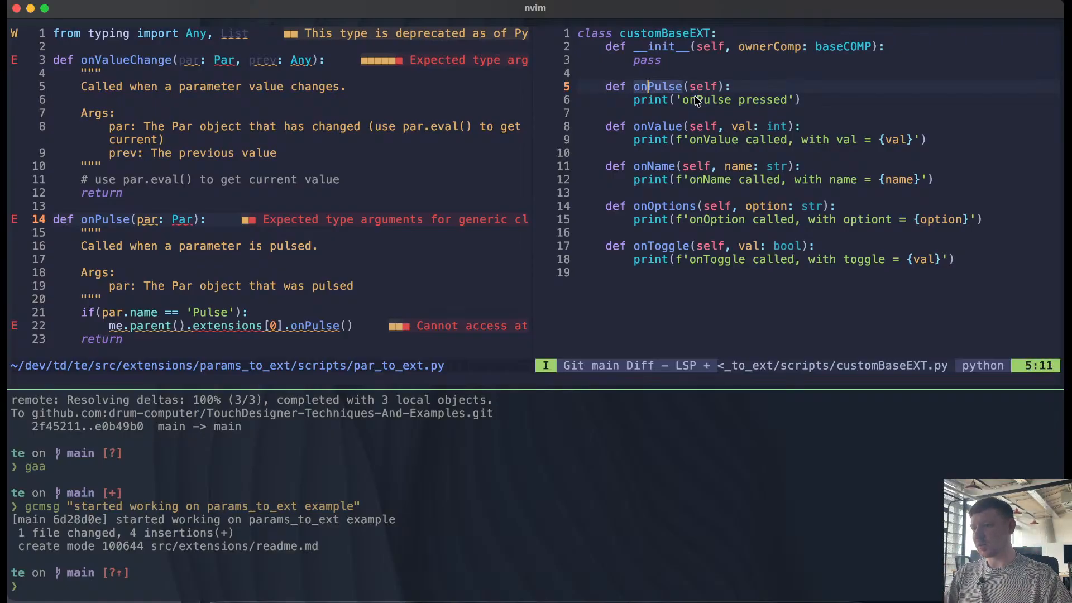
text(s_p)
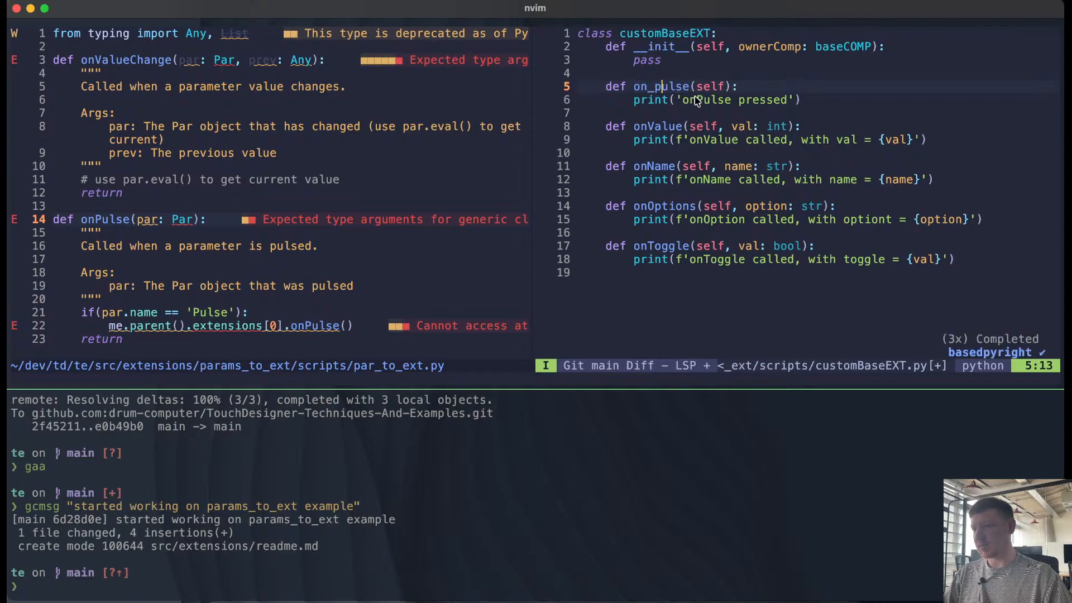
key(Escape)
Step: Rename the onValue method in customBaseEXT.py to on_value
key(j)
key(j)
key(j)
text(hs)
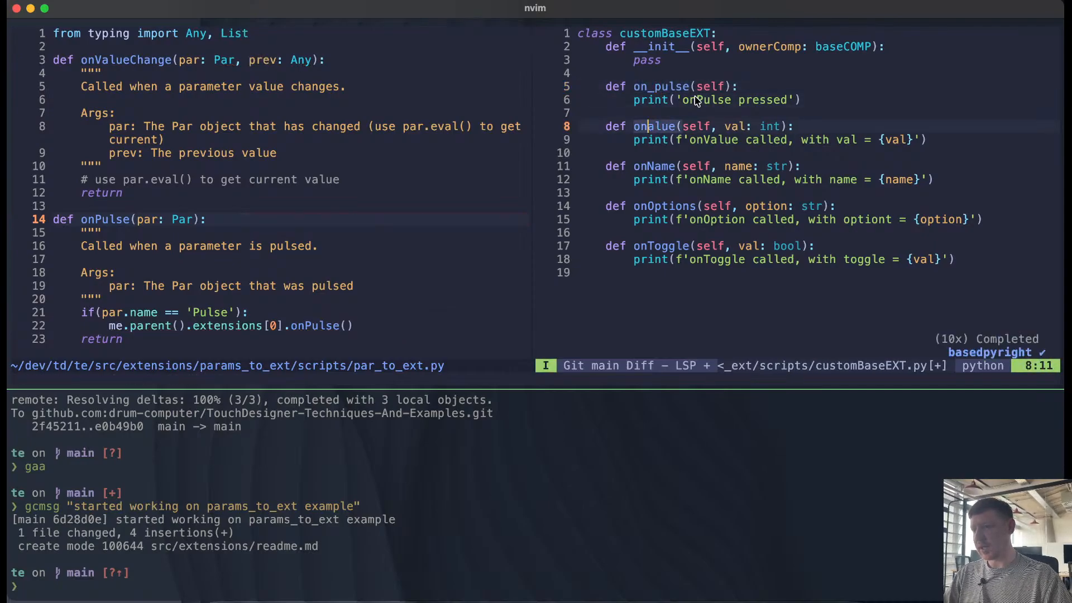
text(_p)
key(BackSpace)
text(v)
key(Escape)
Step: Rename the onName method in customBaseEXT.py to on_name
key(j)
key(j)
key(j)
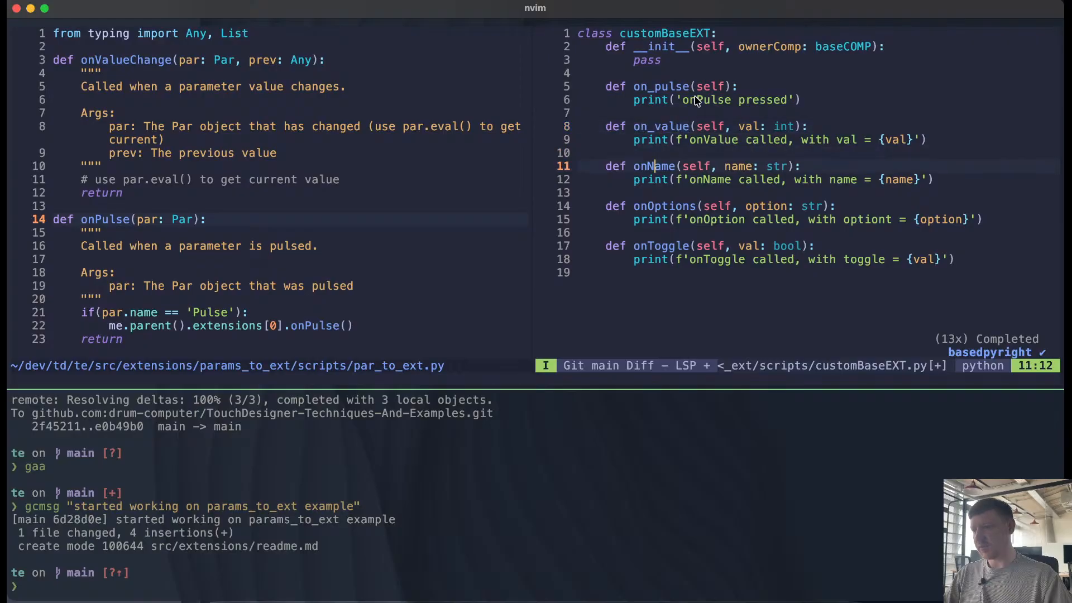
text(hs_n)
key(Escape)
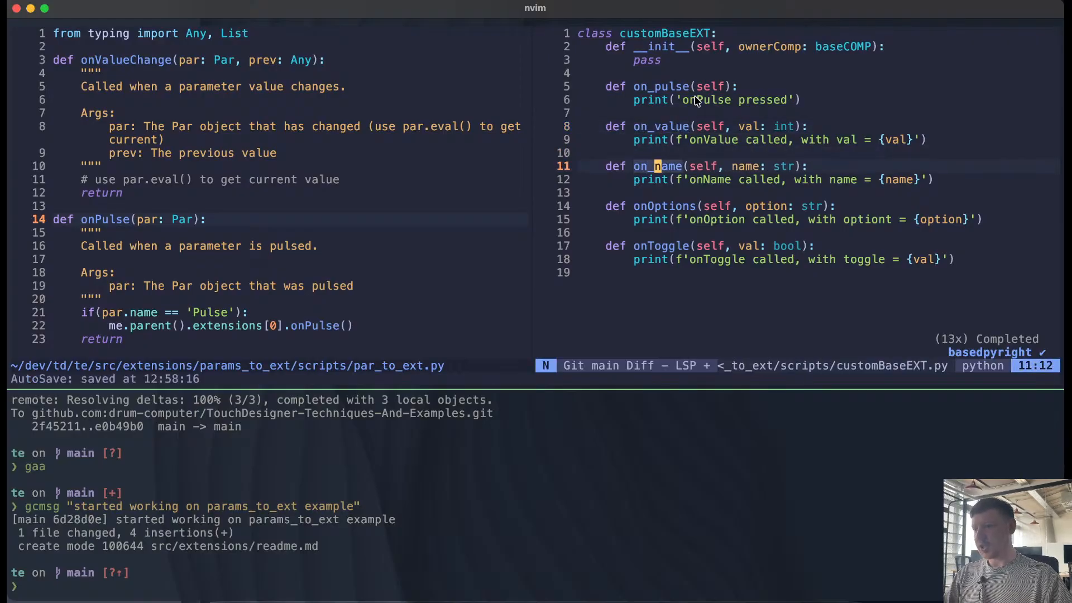
Step: Rename the onOptions method in customBaseEXT.py to on_options
key(j)
key(j)
key(j)
text(hs_o)
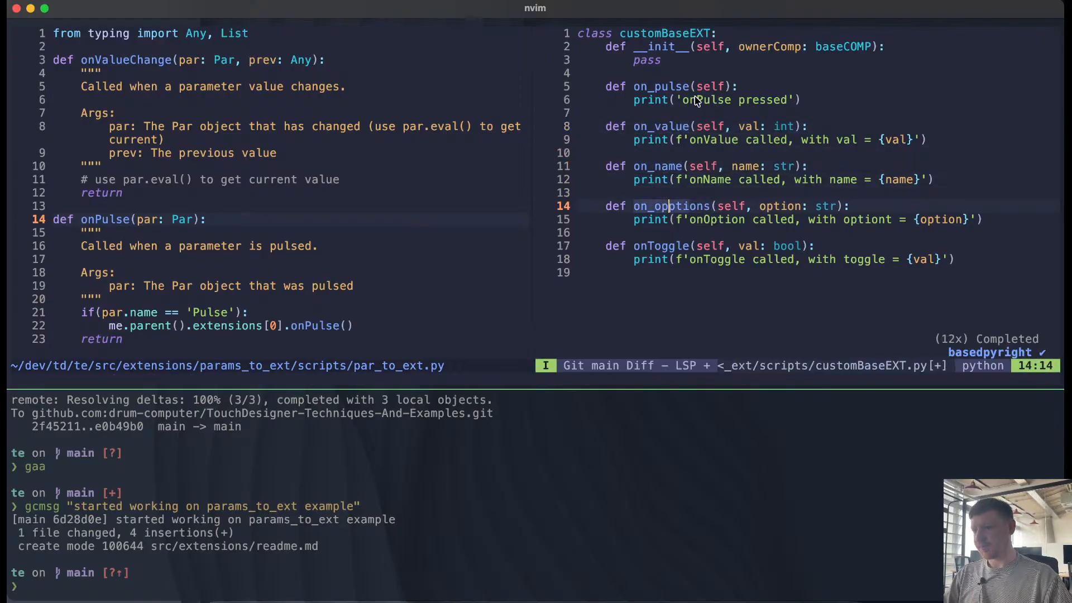
key(Escape)
Step: Rename the onToggle method in customBaseEXT.py to on_toggle
key(j)
key(j)
key(j)
text(hs)
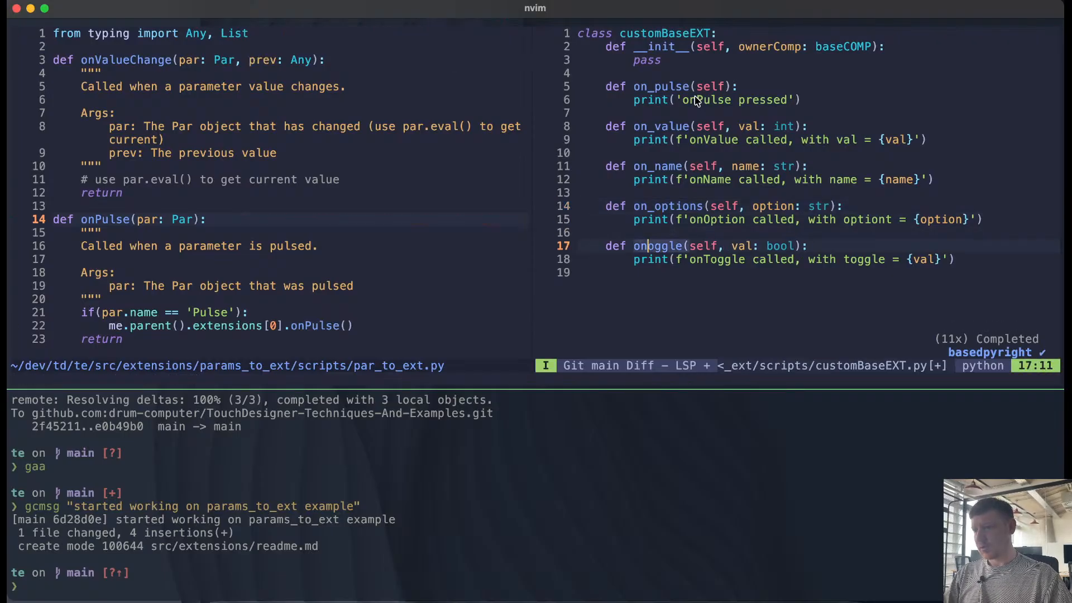
text(_t)
key(Escape)
Step: Switch to Chrome and search Google in a new tab for "pep8 method name guide"
key(super+Tab)
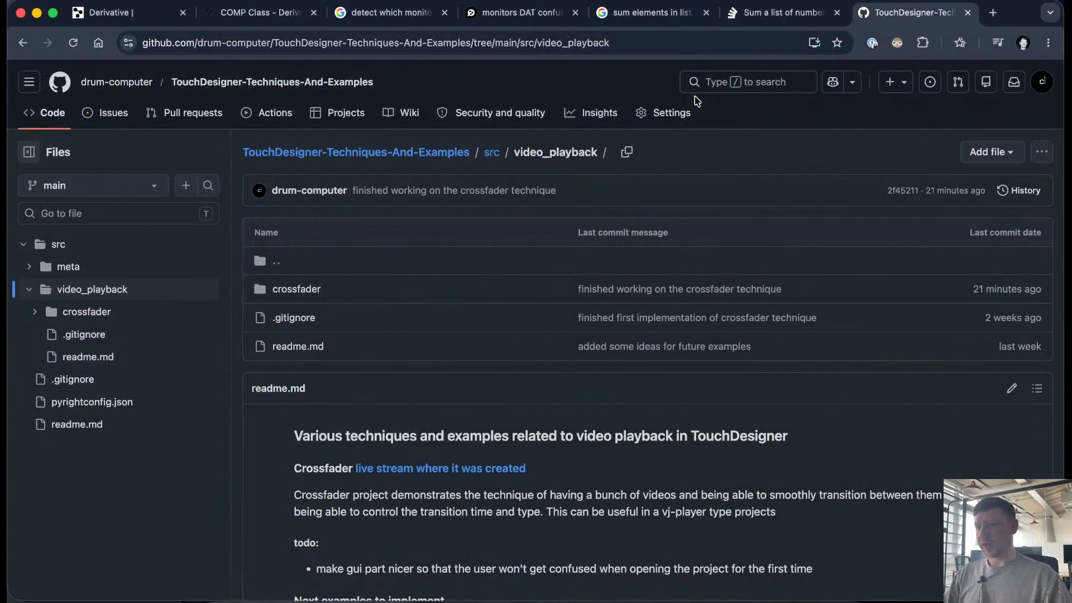
click(686, 44)
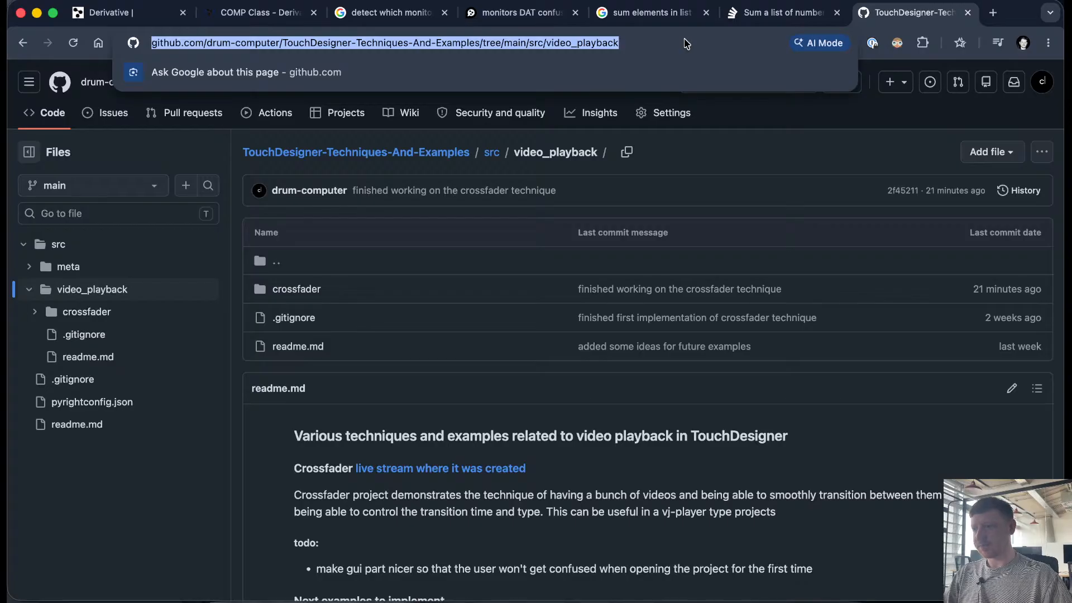
key(super+t)
text(pep)
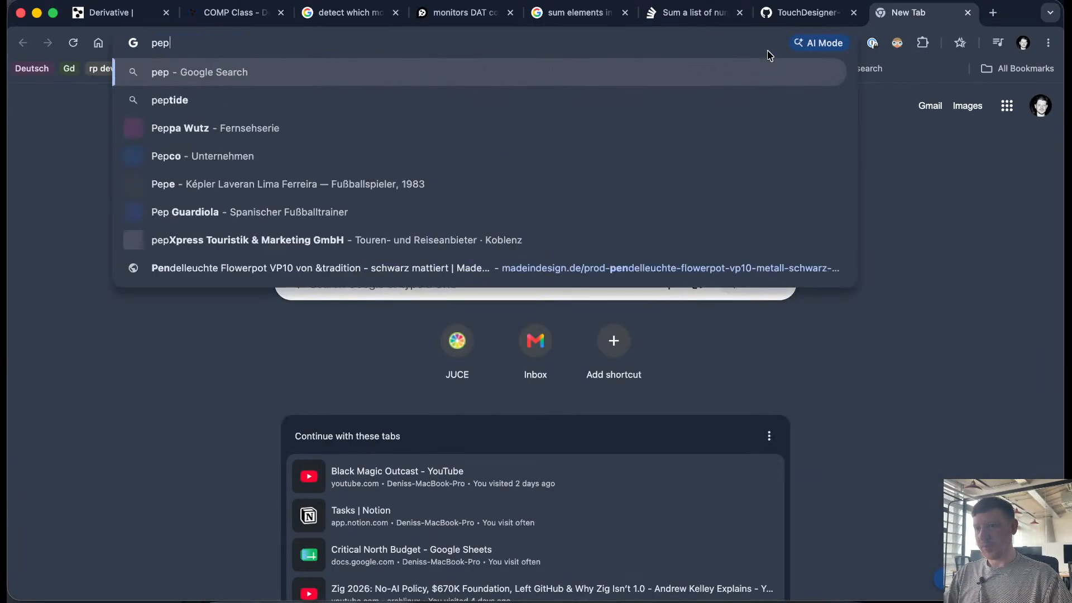
text(8 fu)
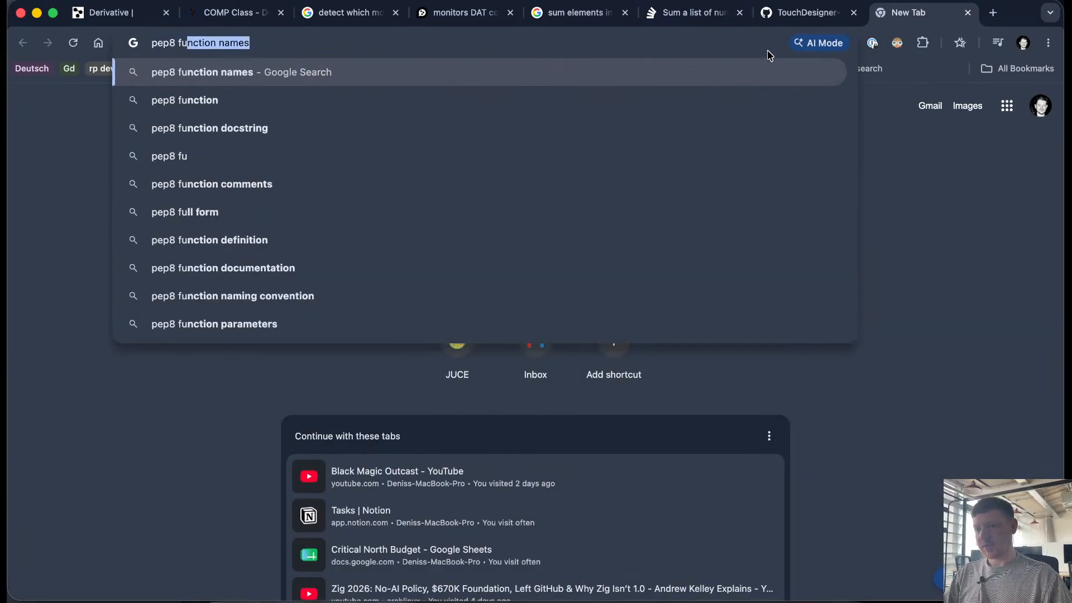
key(BackSpace)
key(BackSpace)
key(BackSpace)
text(method nam)
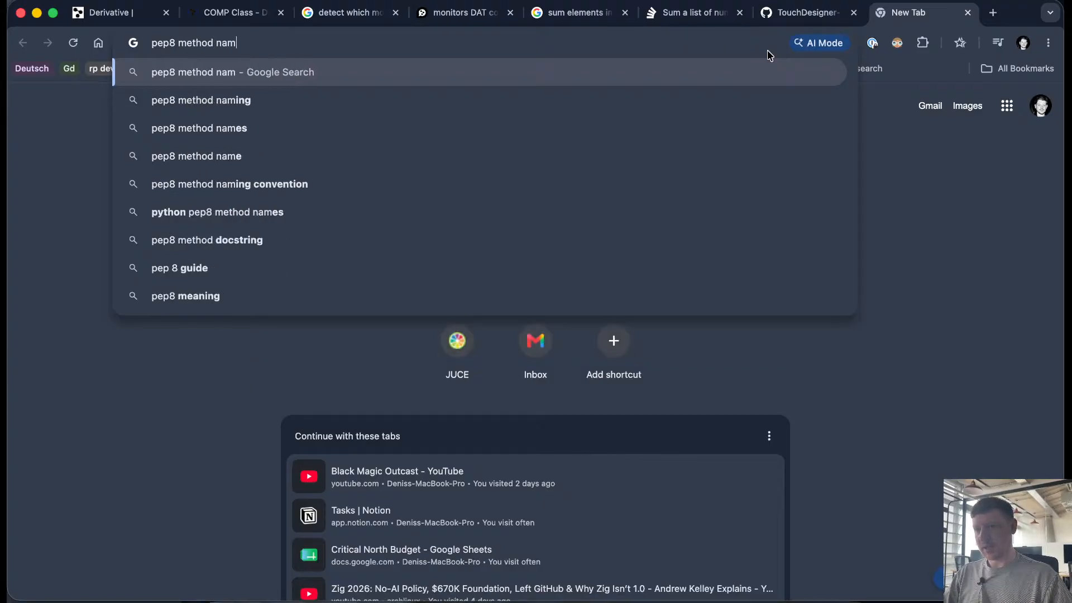
text(e guid)
text(e)
key(Return)
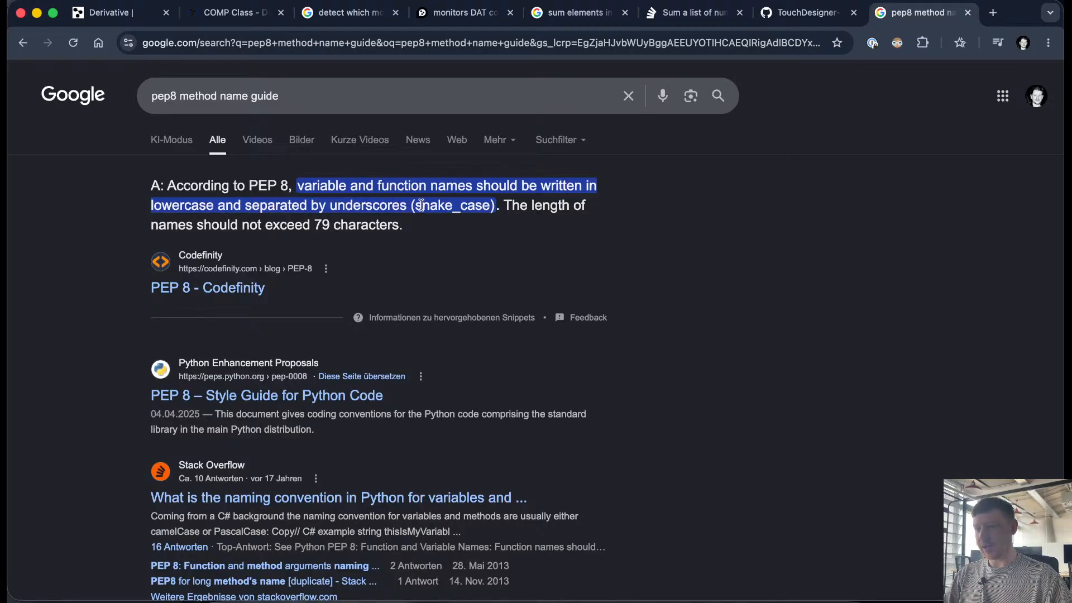
Step: Highlight snake_case in the PEP 8 naming answer and return to Neovim
drag(415, 205, 492, 215)
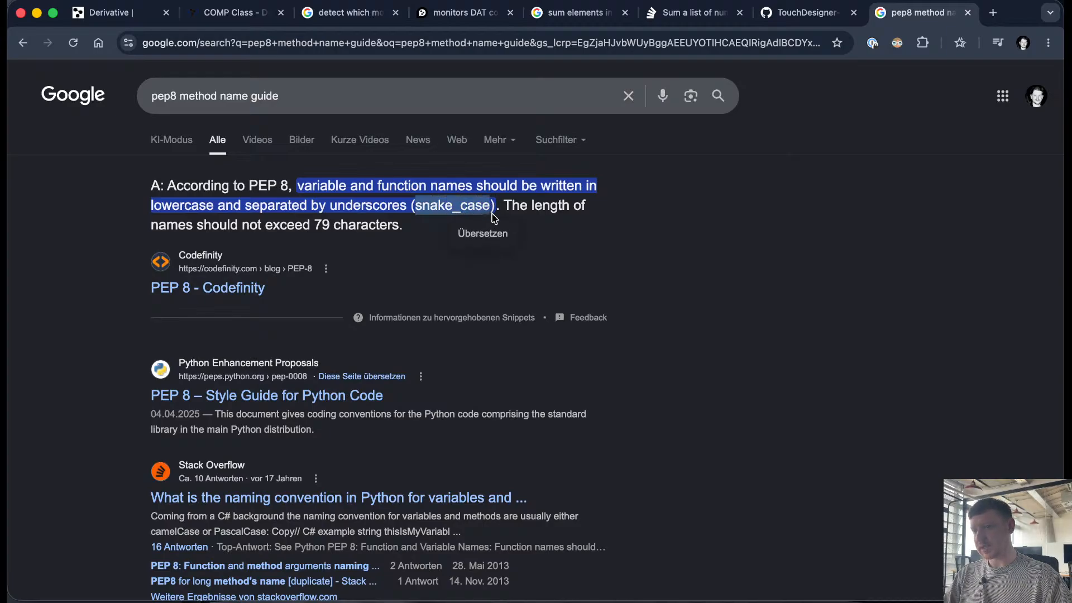
click(37, 304)
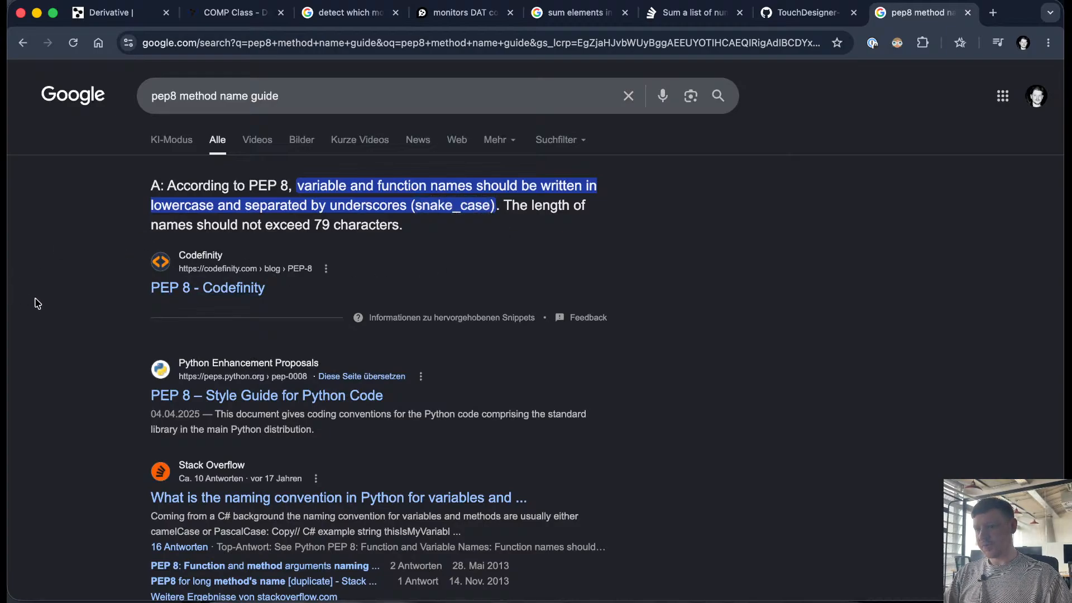
key(super+Tab)
key(super+Tab)
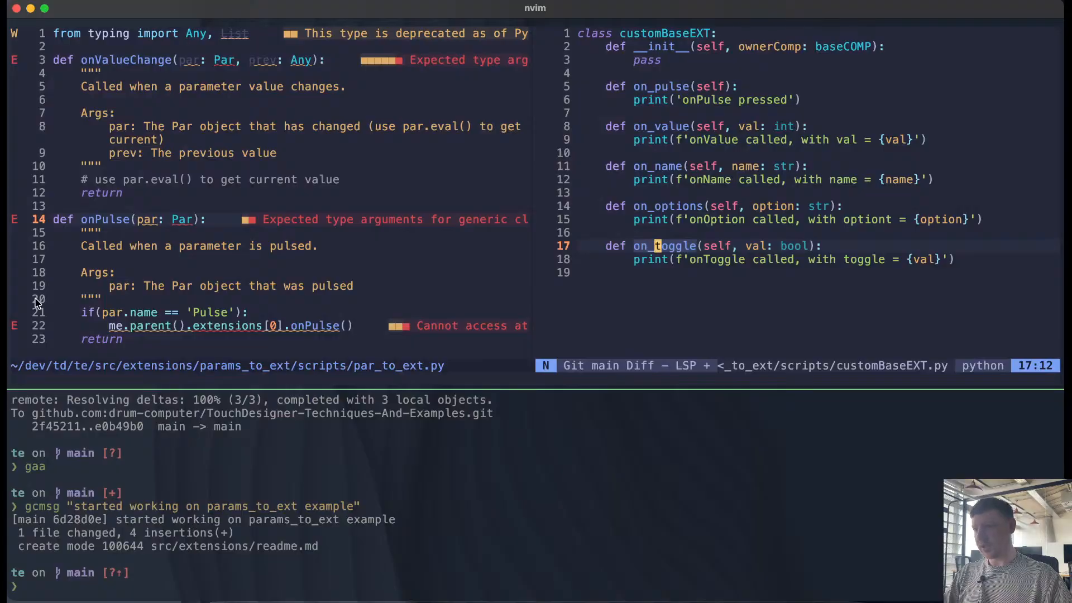
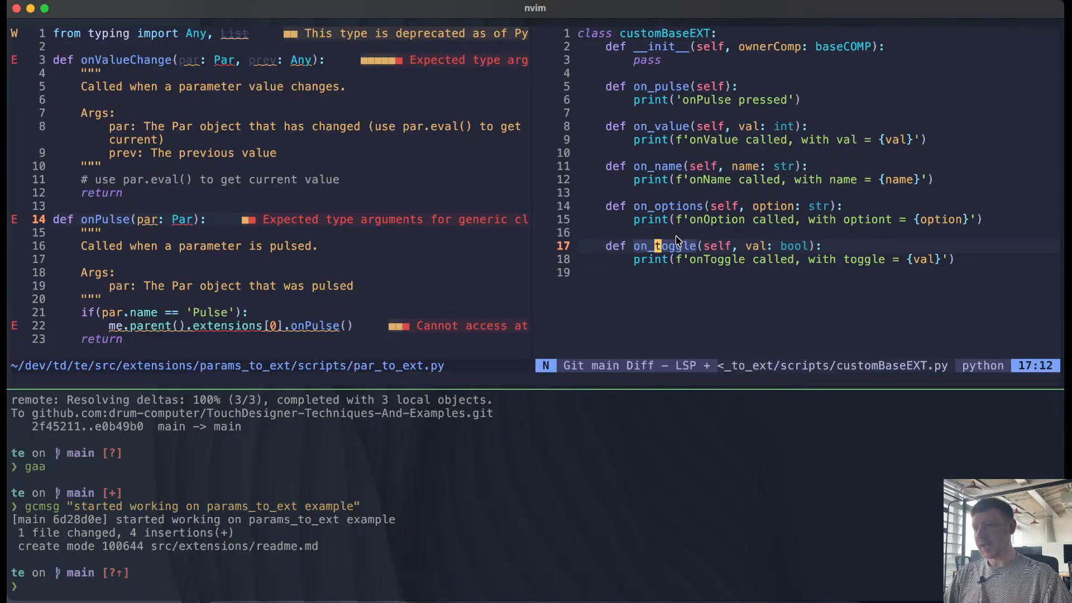
Step: Try renaming the on_pulse method in customBaseEXT.py to On_pulse and restore its lowercase first letter
click(644, 101)
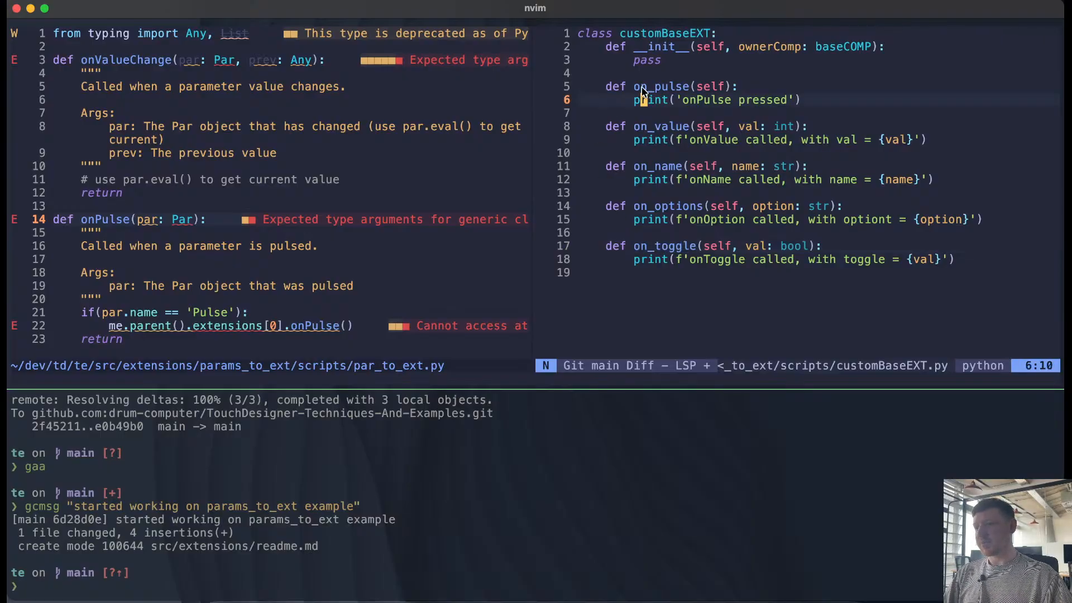
click(642, 88)
key(i)
key(BackSpace)
text(O)
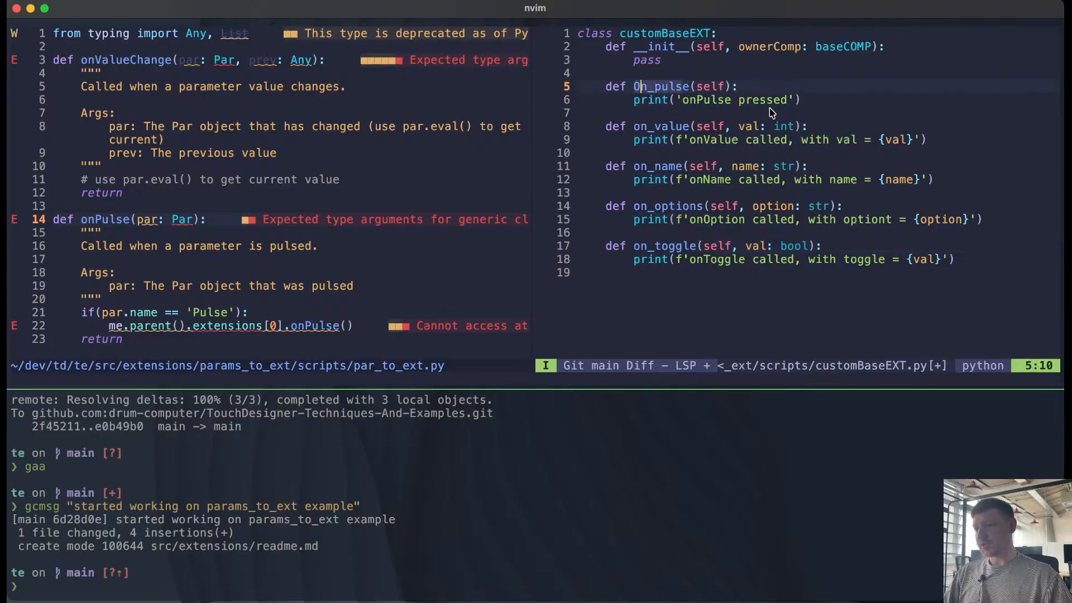
key(Escape)
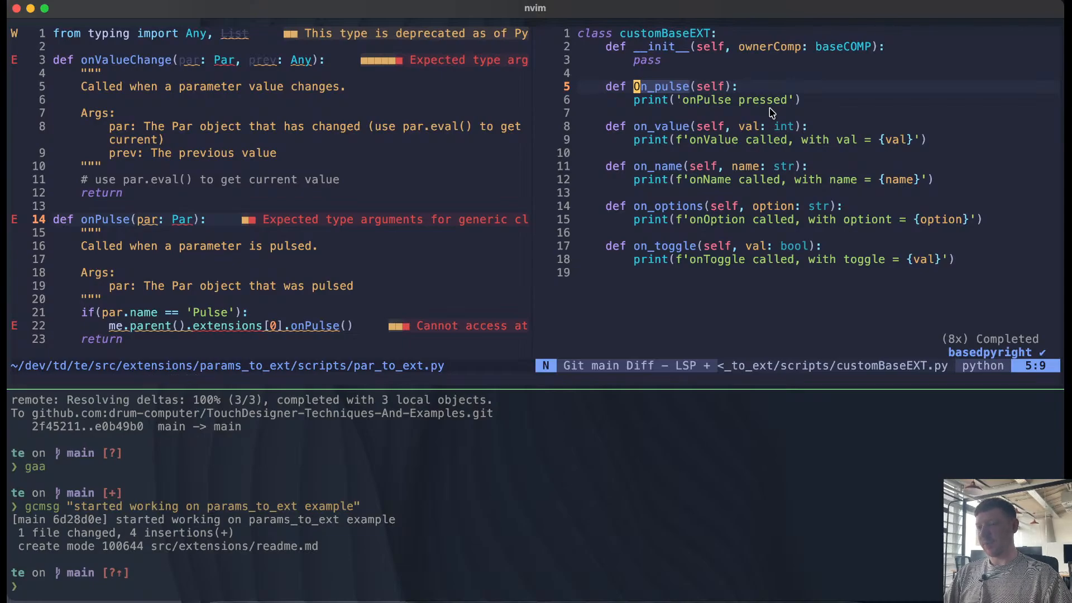
key(r)
key(o)
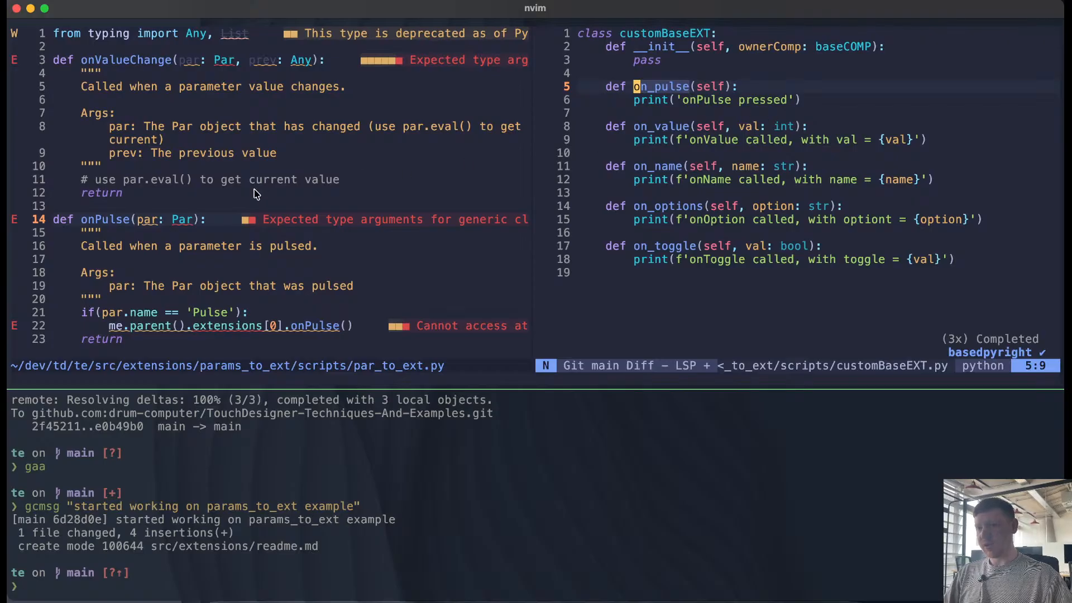
Step: Examine the me.parent().extensions[0].onPulse() call in par_to_ext.py, highlighting its .extensions[0] part
scroll(254, 190, down, 4)
scroll(160, 163, up, 1)
drag(161, 163, 379, 175)
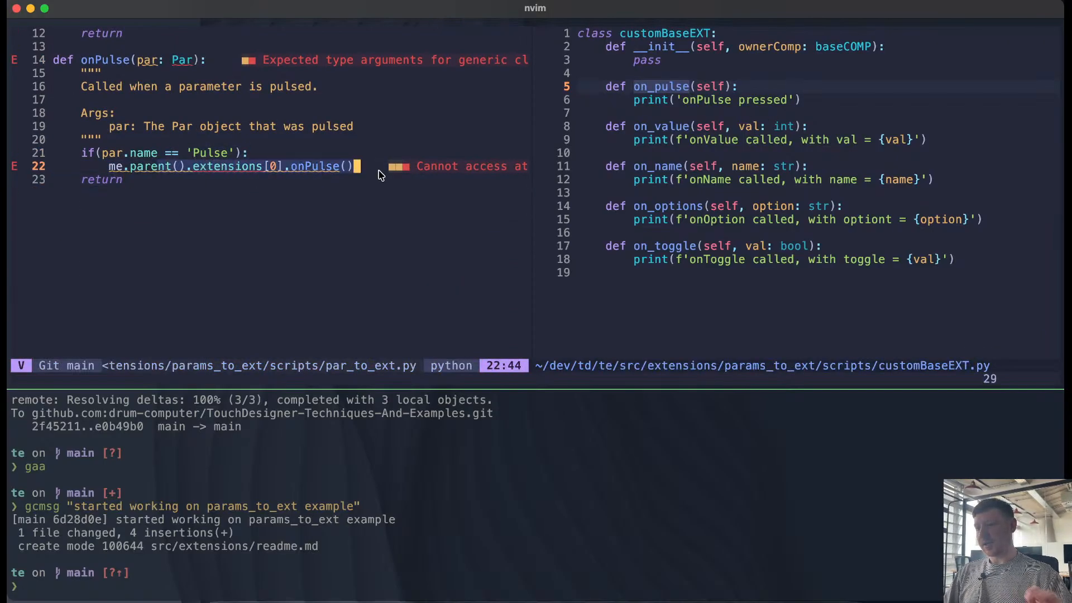
click(212, 163)
click(191, 165)
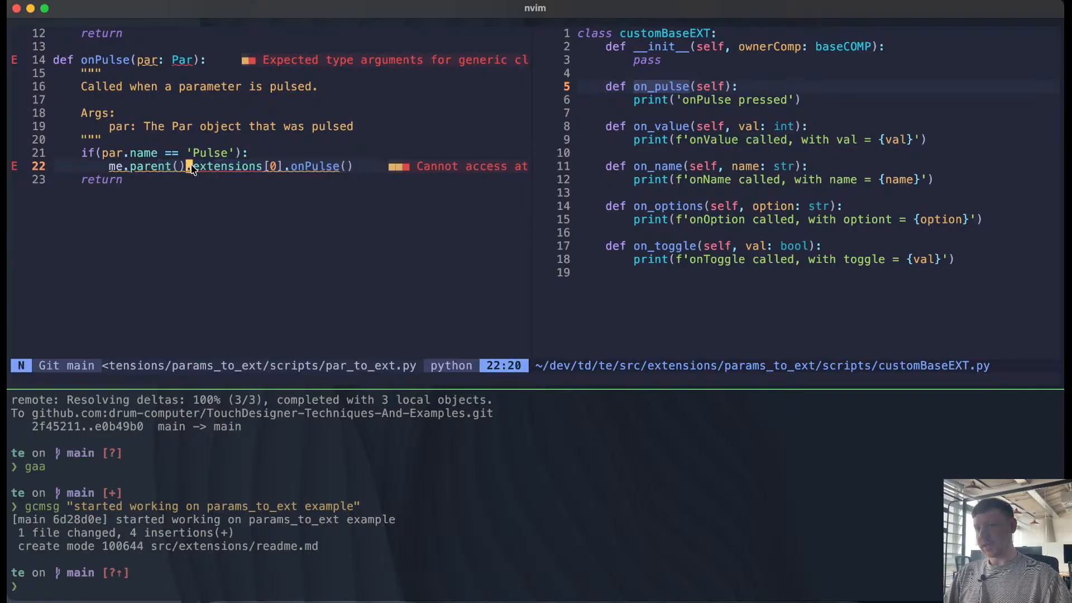
drag(191, 167, 281, 171)
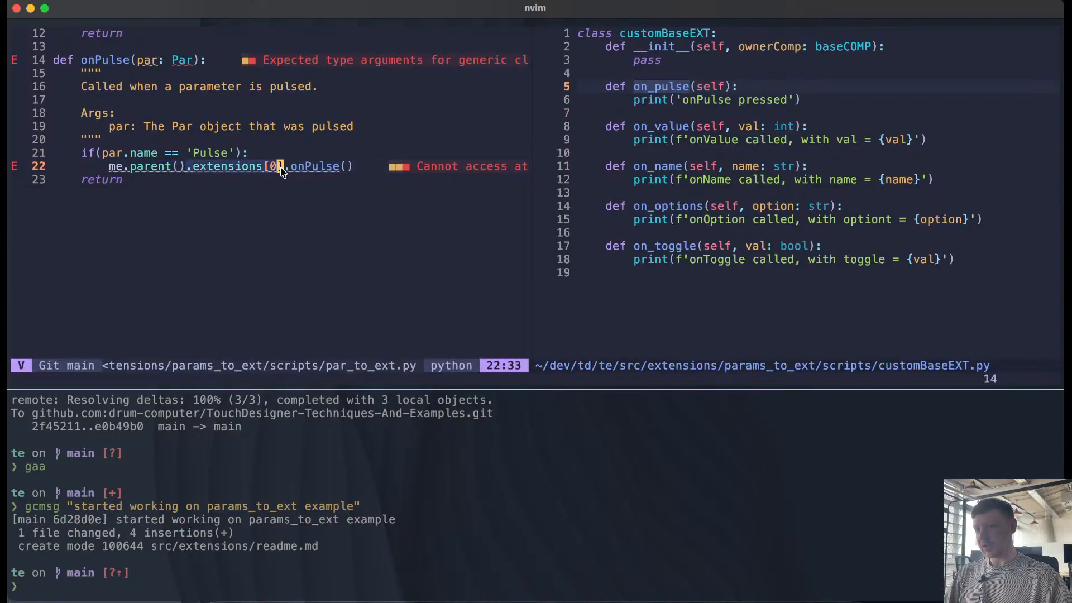
click(299, 223)
click(238, 168)
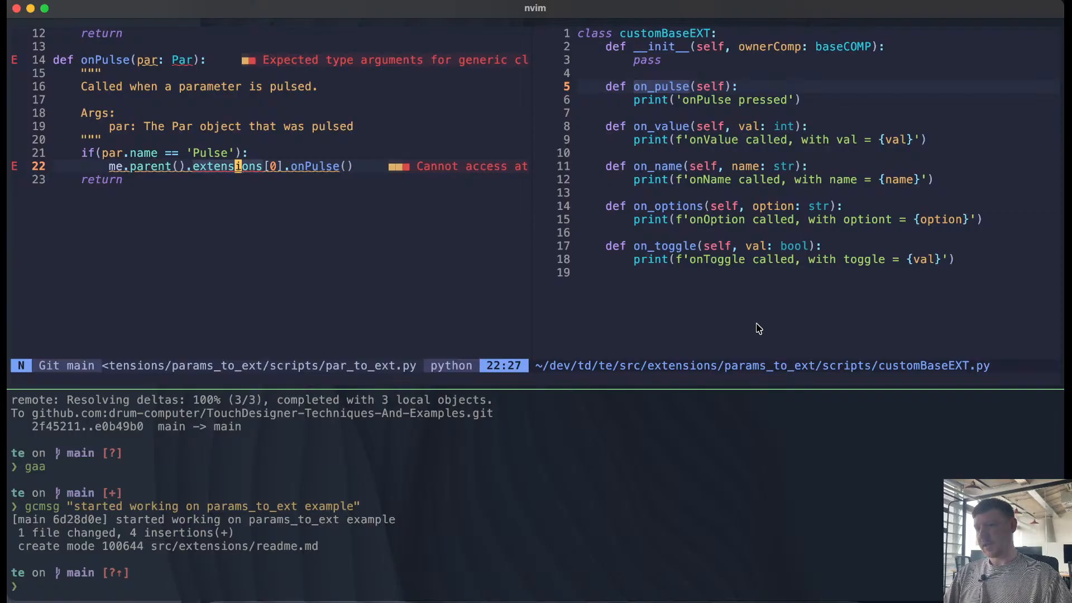
click(779, 307)
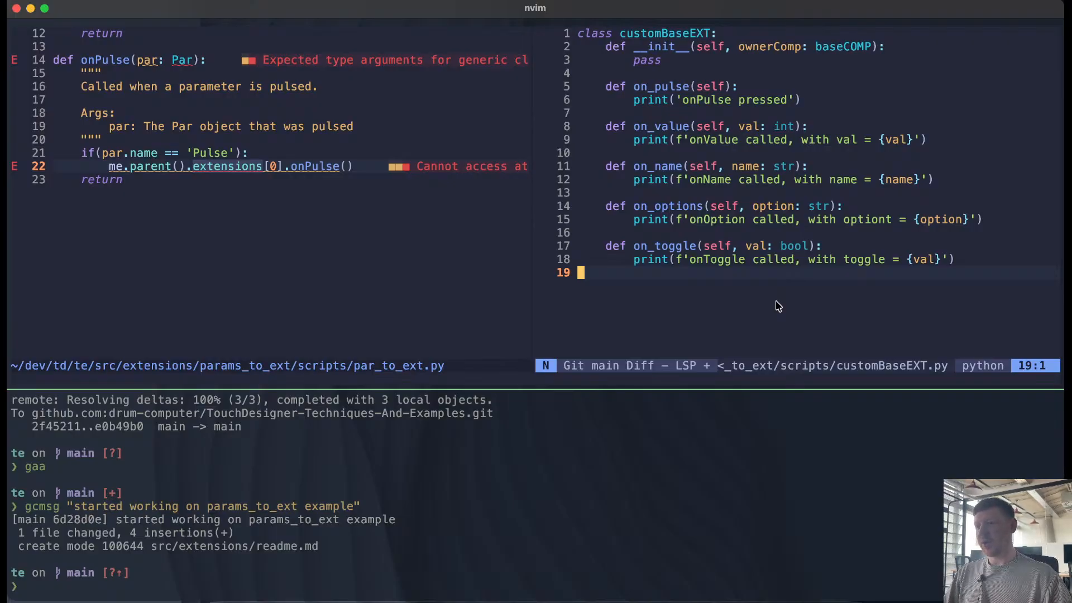
key(k)
key(k)
key(k)
key(k)
key(k)
key(k)
key(k)
key(k)
key(k)
key(k)
key(k)
key(k)
key(k)
key(k)
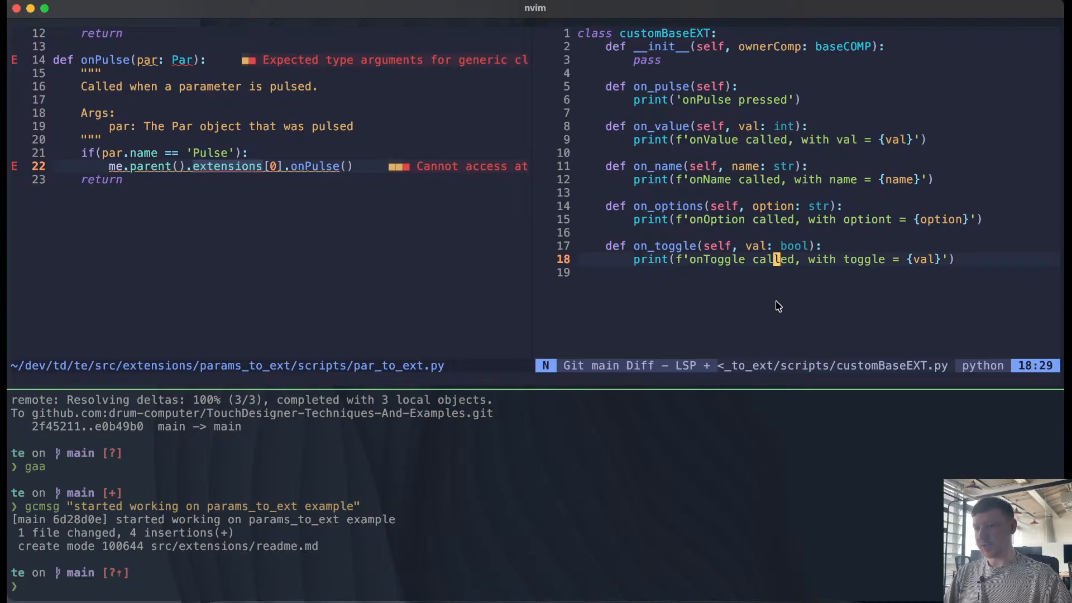
key(b)
key(b)
key(b)
key(b)
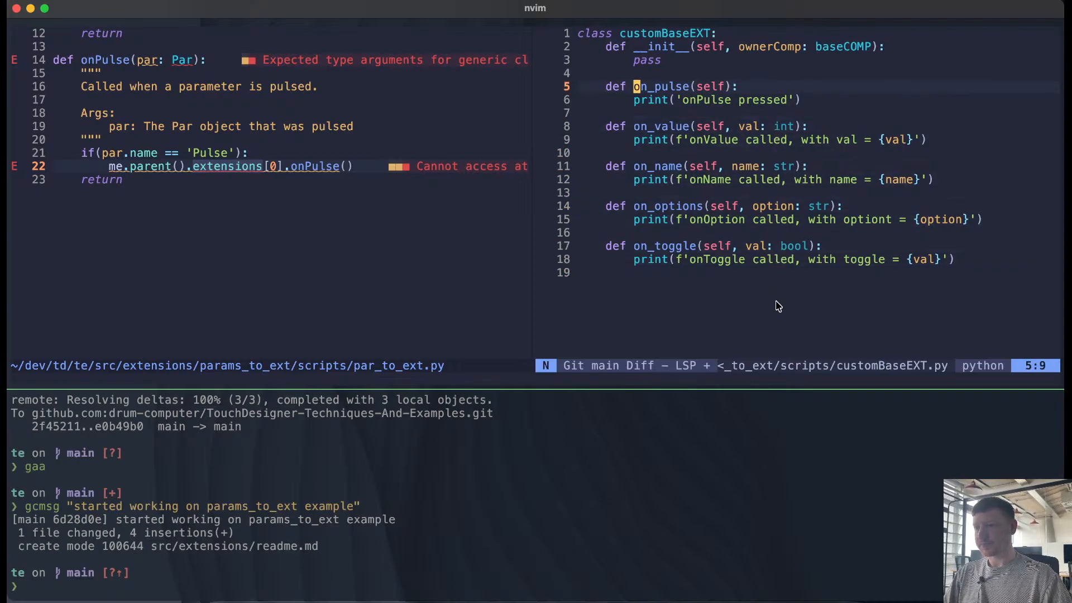
key(b)
key(w)
key(j)
key(j)
key(j)
key(j)
key(j)
key(j)
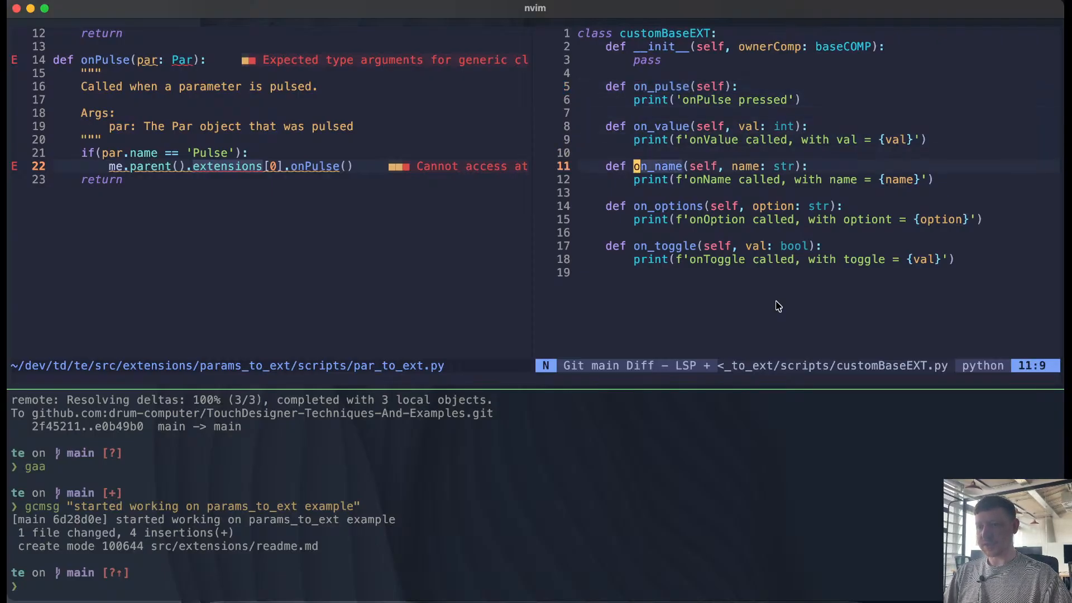
key(ctrl+w)
key(l)
key(k)
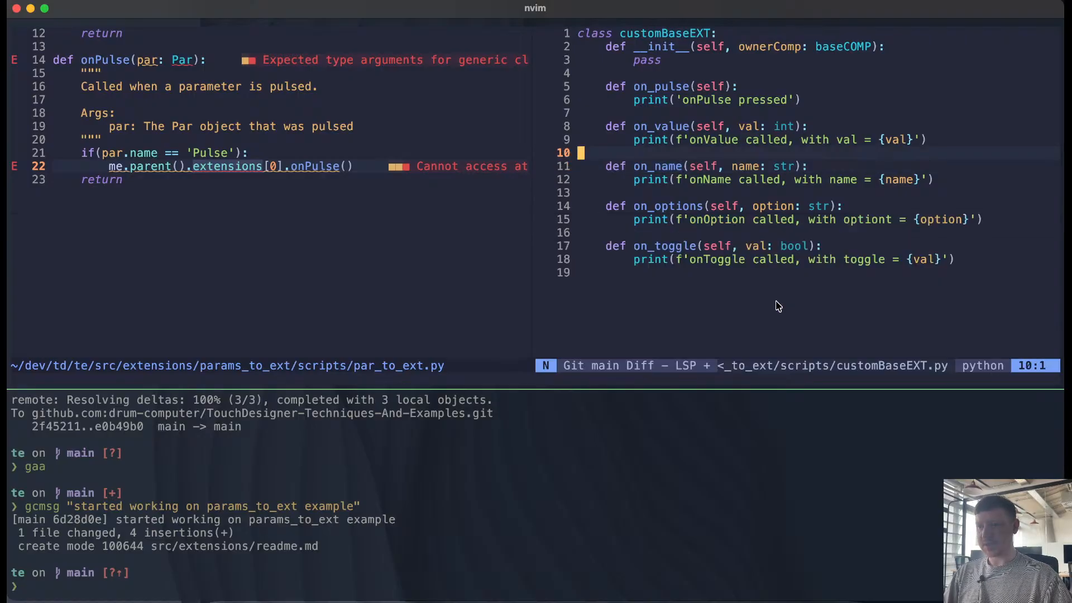
Step: In par_to_ext.py's onPulse, add the branch header elif(par.name == 'somethingElse'): below the Pulse branch's extension call
key(ctrl+w)
key(h)
key(j)
key(k)
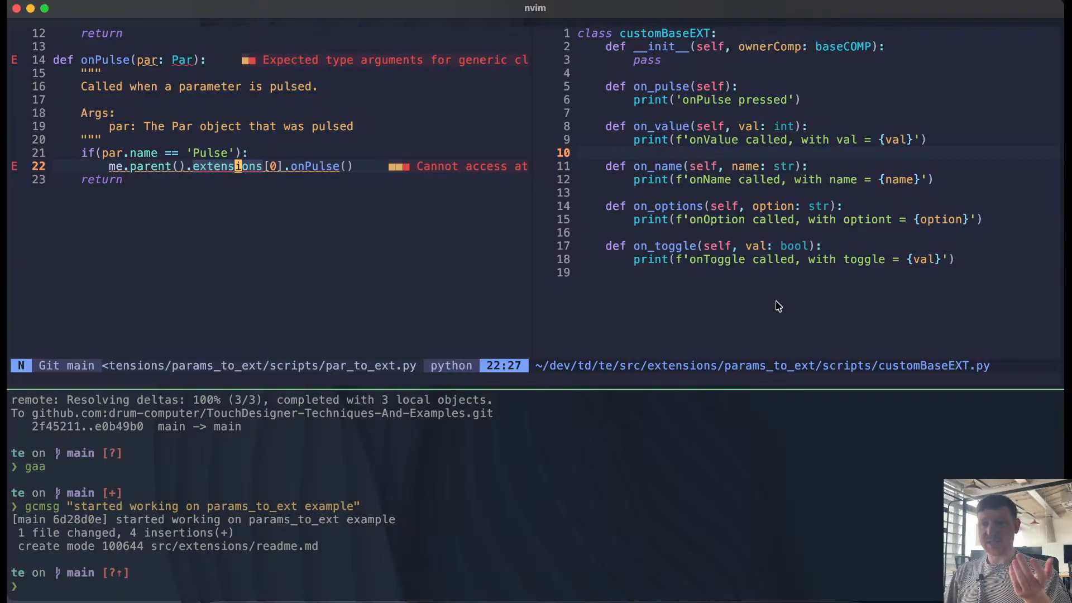
key(o)
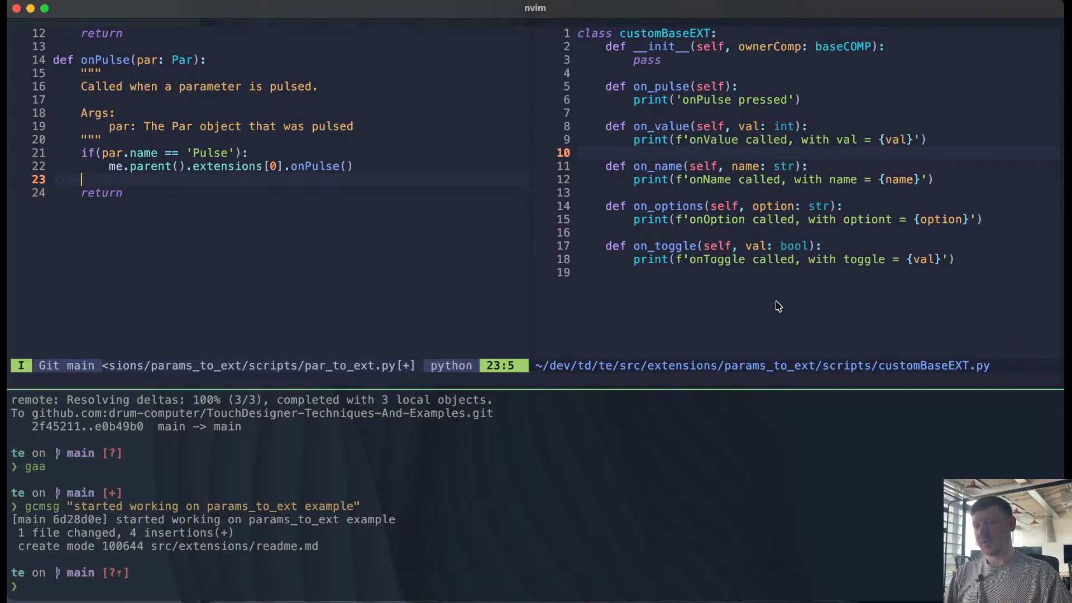
text(elif)
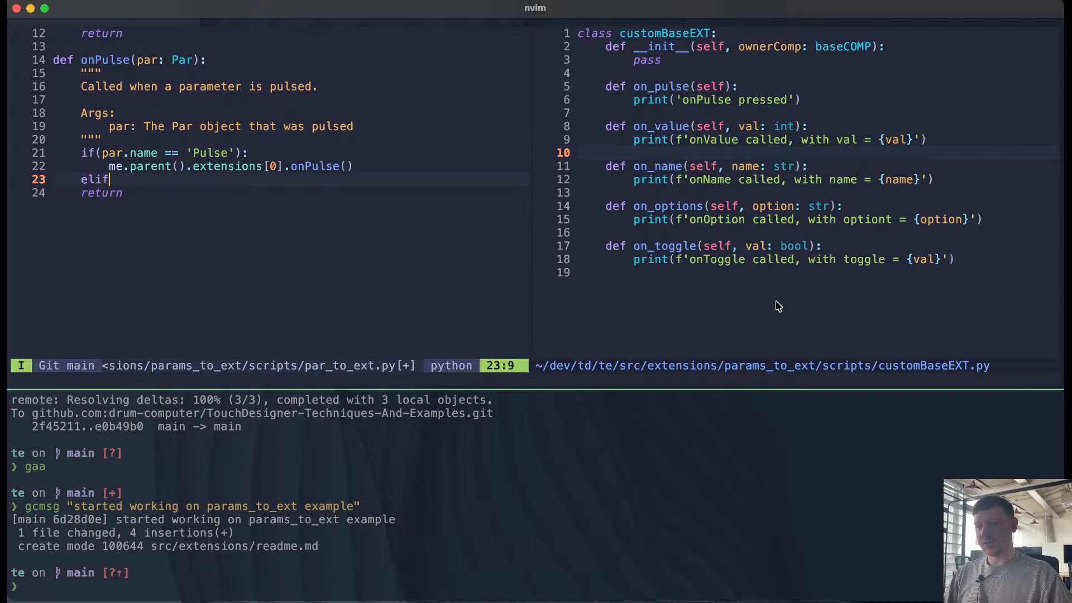
text((par.n)
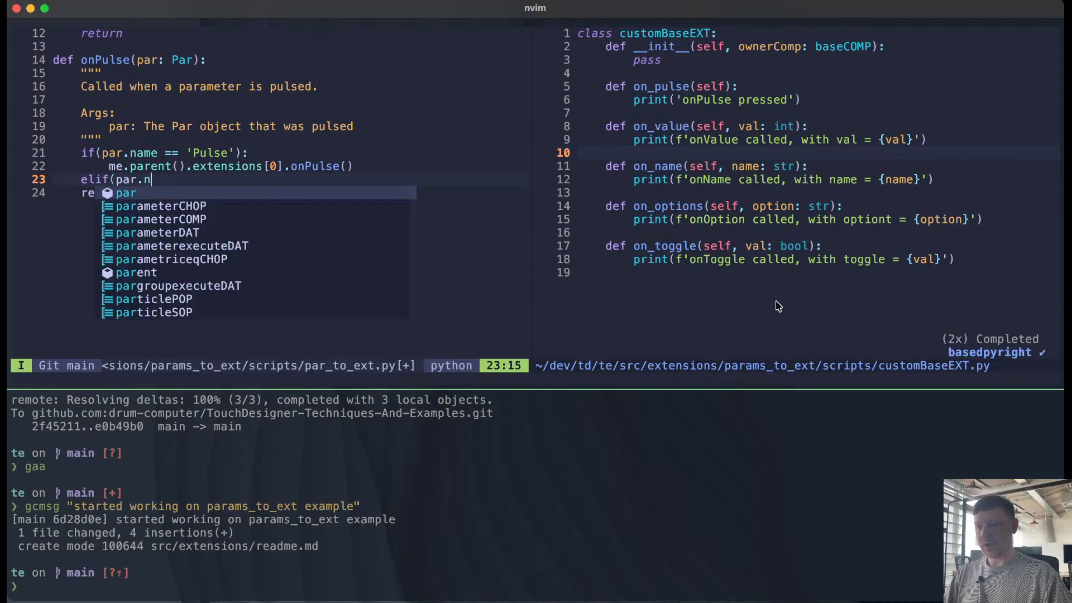
text(ame == )
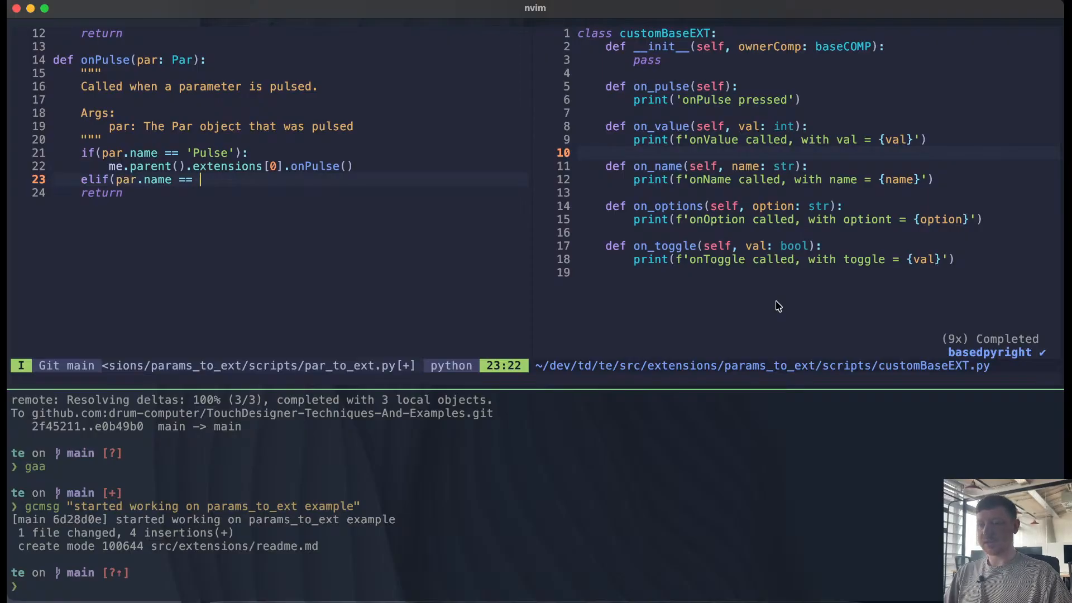
text('s)
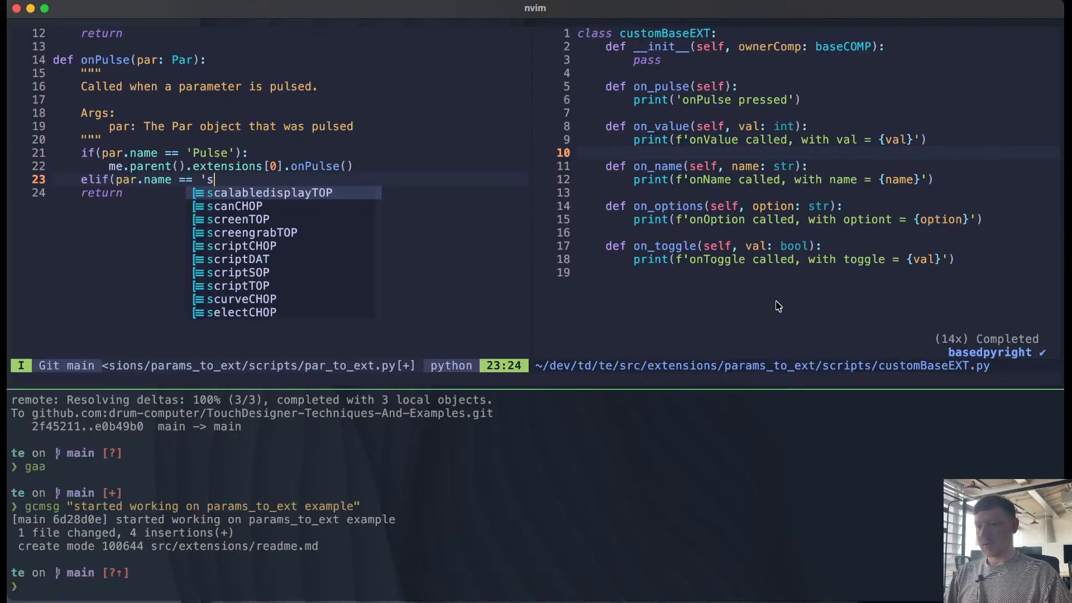
text(ometh)
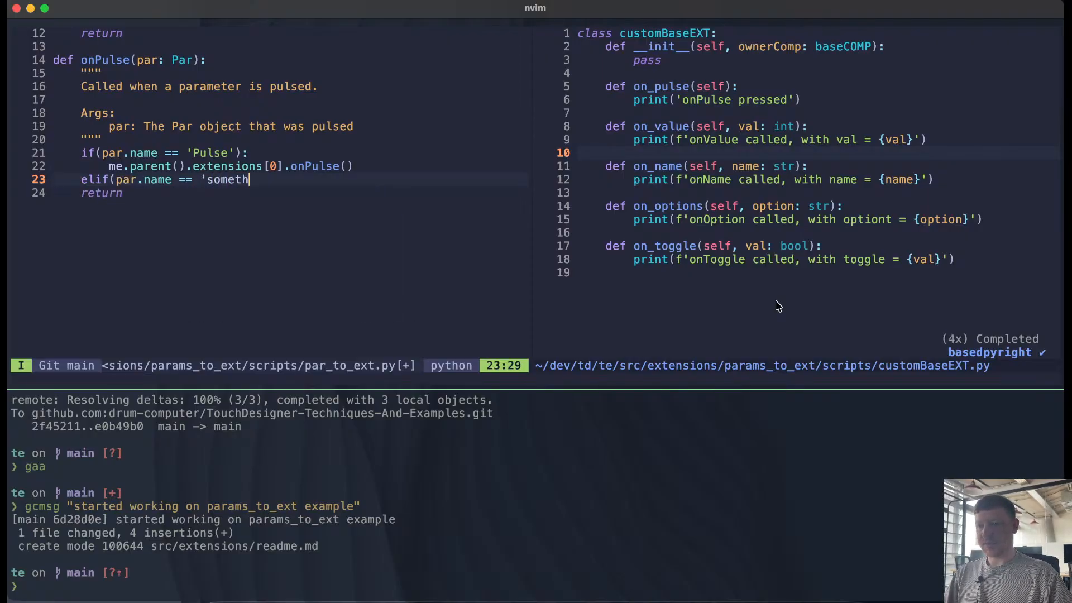
text(ingElse)
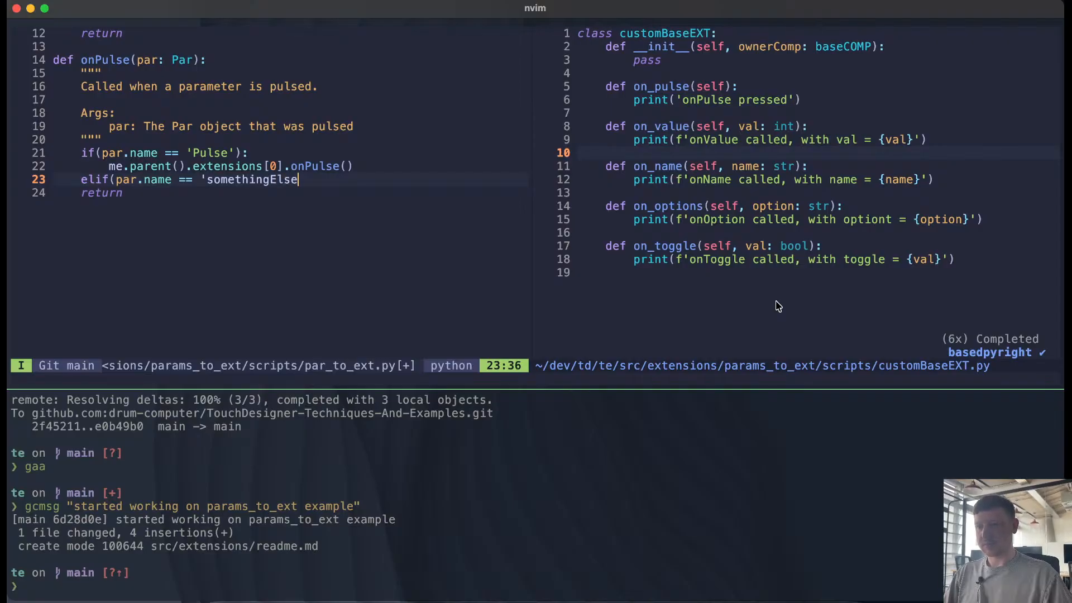
text('):)
key(Return)
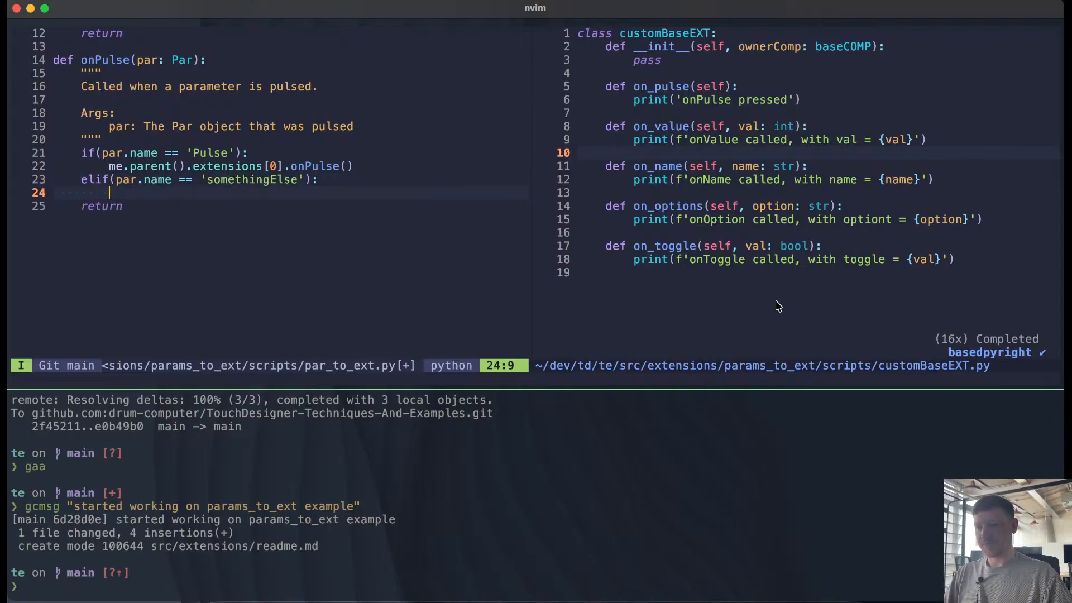
Step: Fill the 'somethingElse' branch with the call me.parent().extensions[0].onSomethingElse()
text(me.)
text(rent)
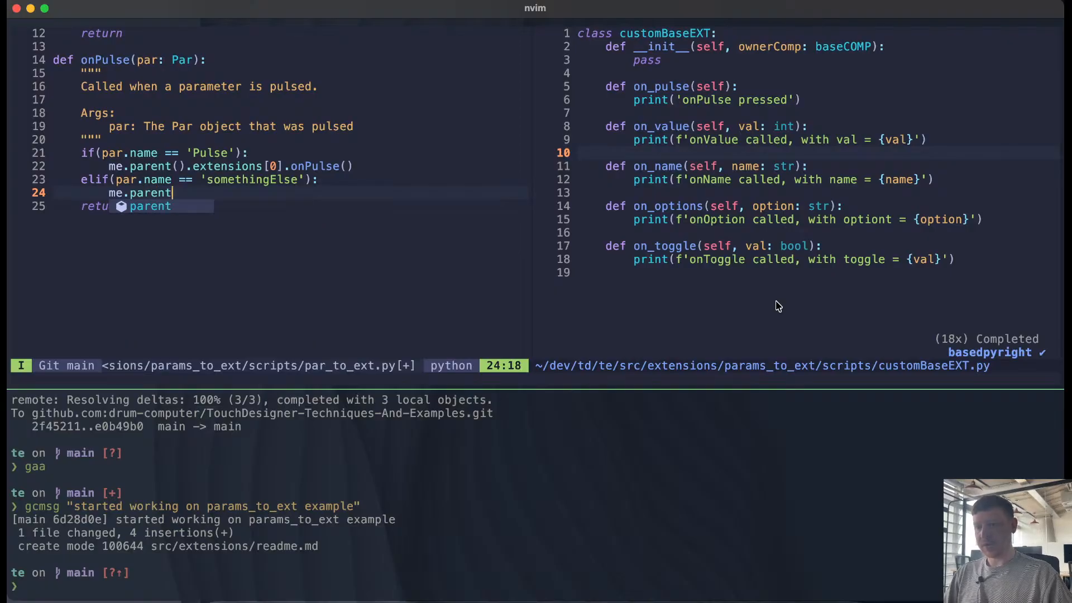
text(().extens)
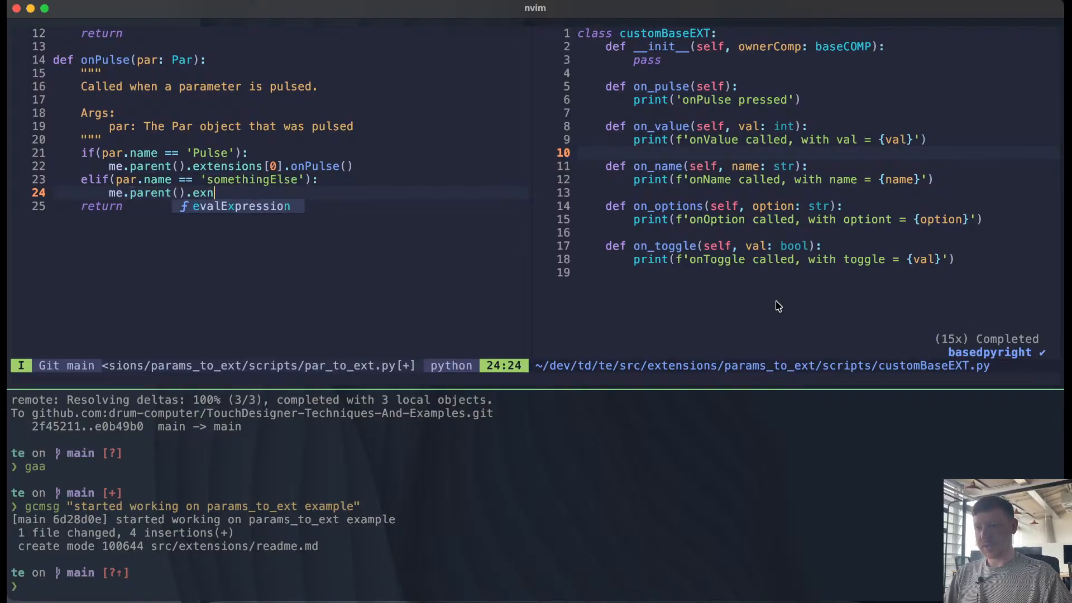
text(ions[)
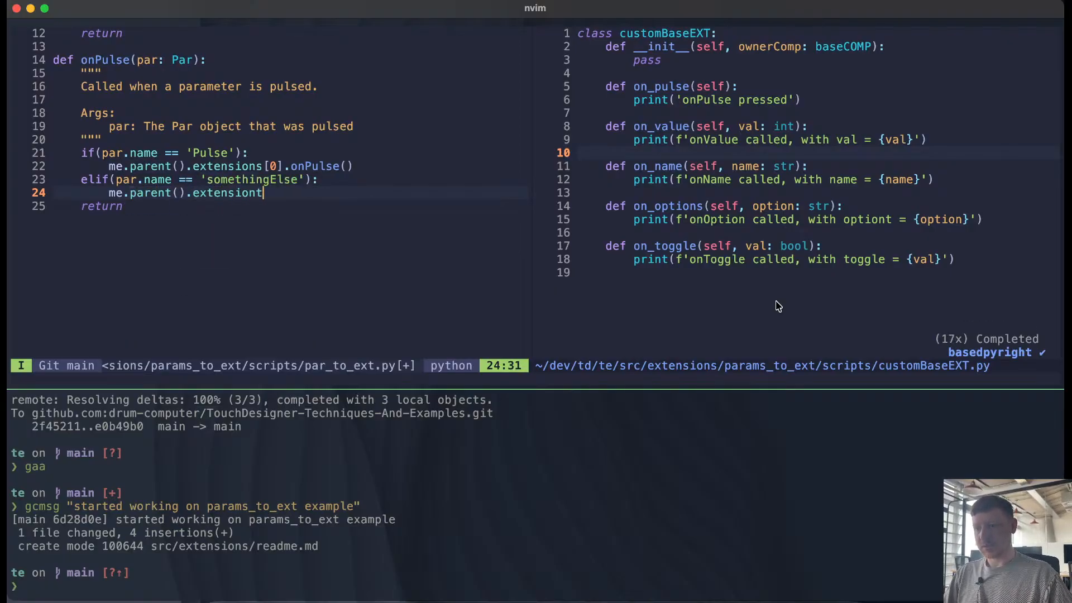
text(0].on)
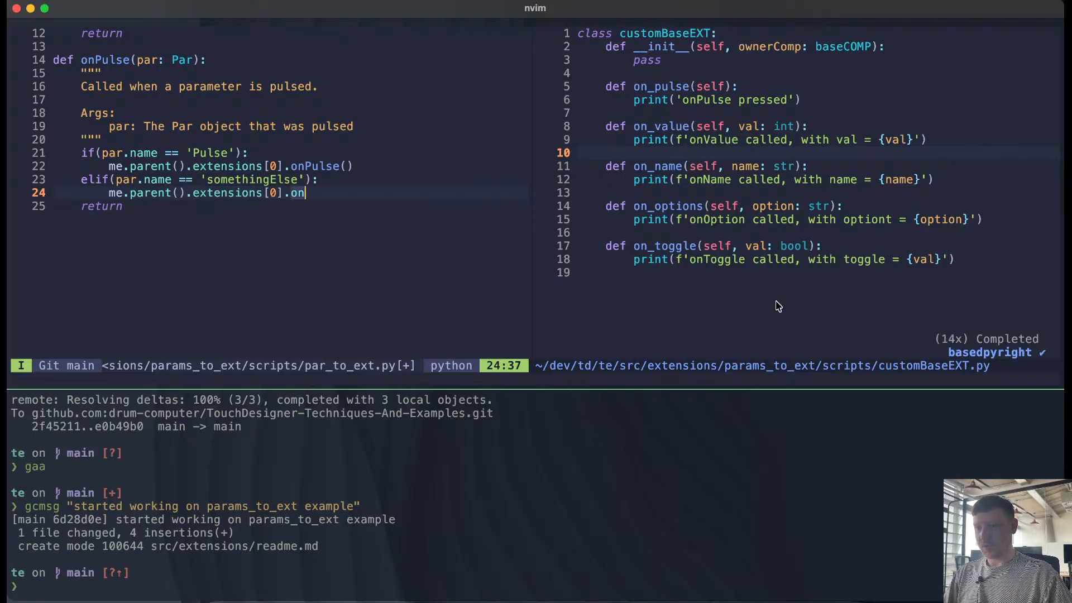
text(Someshing)
key(BackSpace)
key(BackSpace)
key(BackSpace)
key(BackSpace)
key(BackSpace)
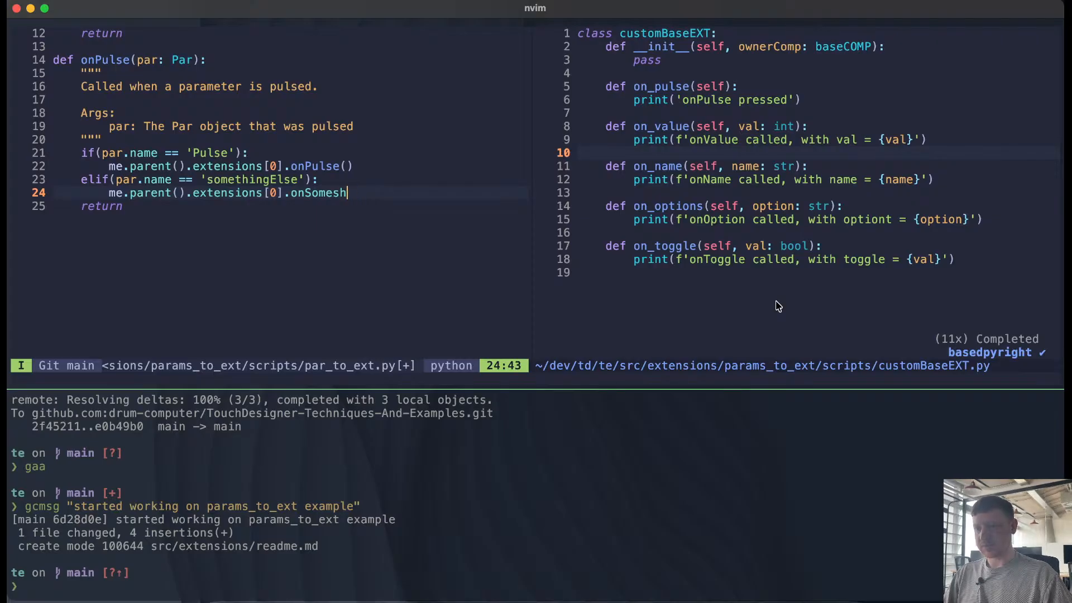
text(thingElse())
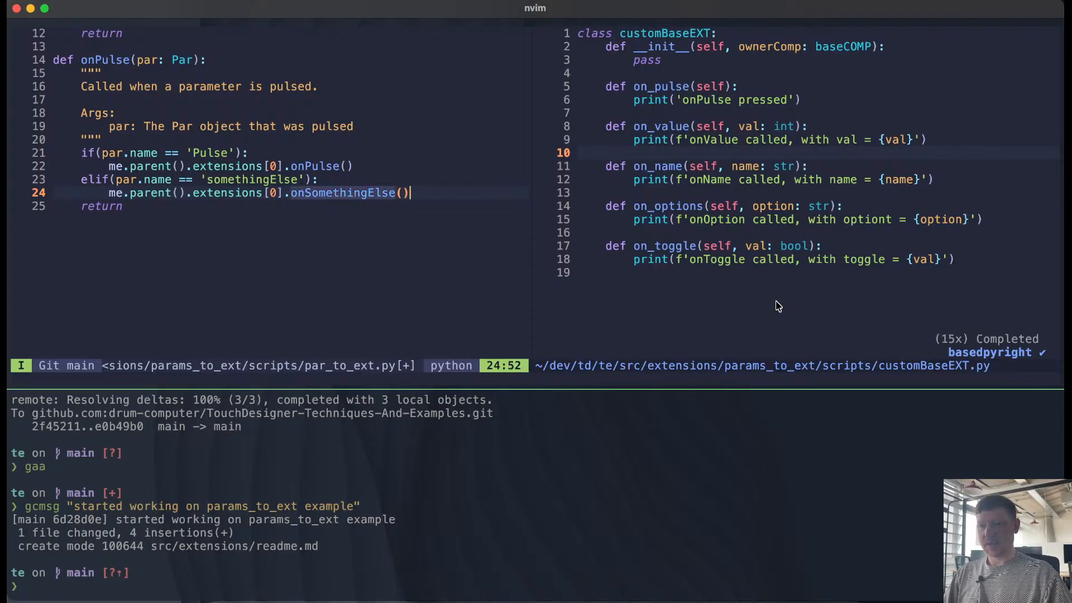
Step: Add another elif header below the onSomethingElse() call that checks par.name == 'bla', using single quotes and ending in a colon
key(Return)
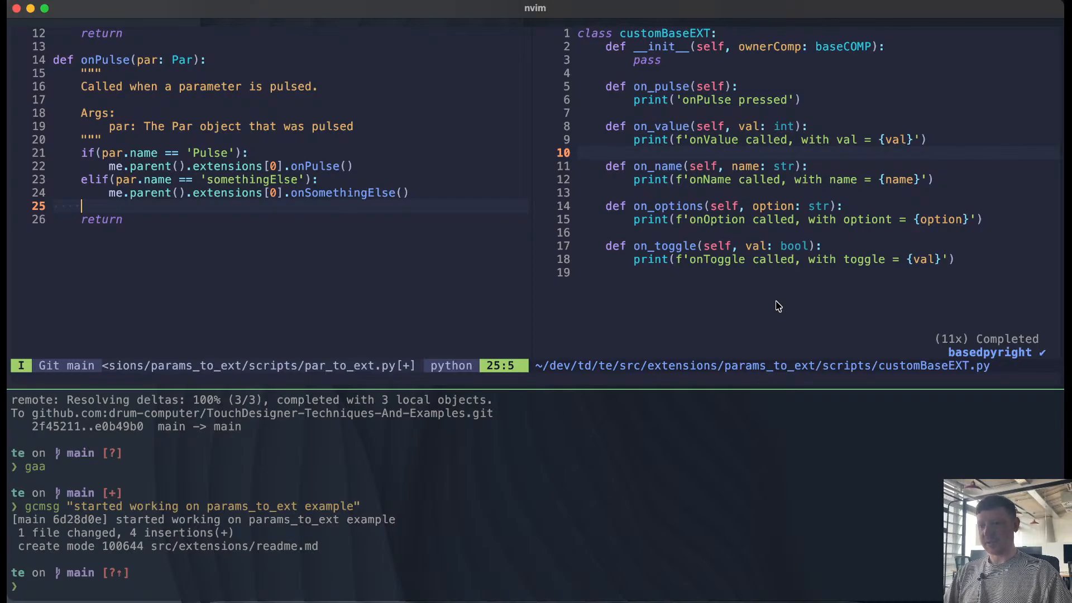
text(elif)
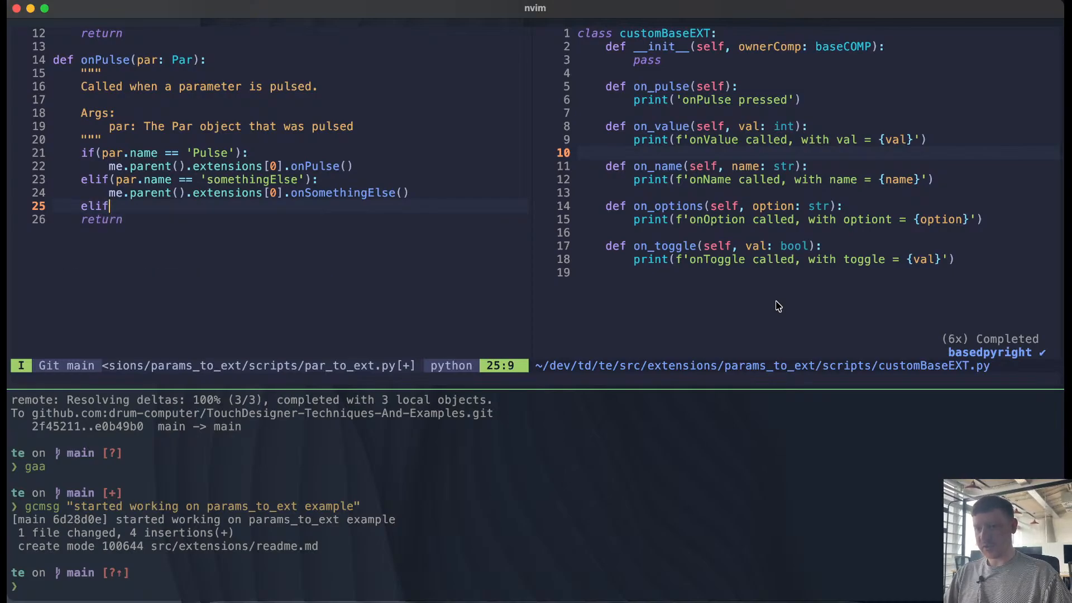
text((par.nam)
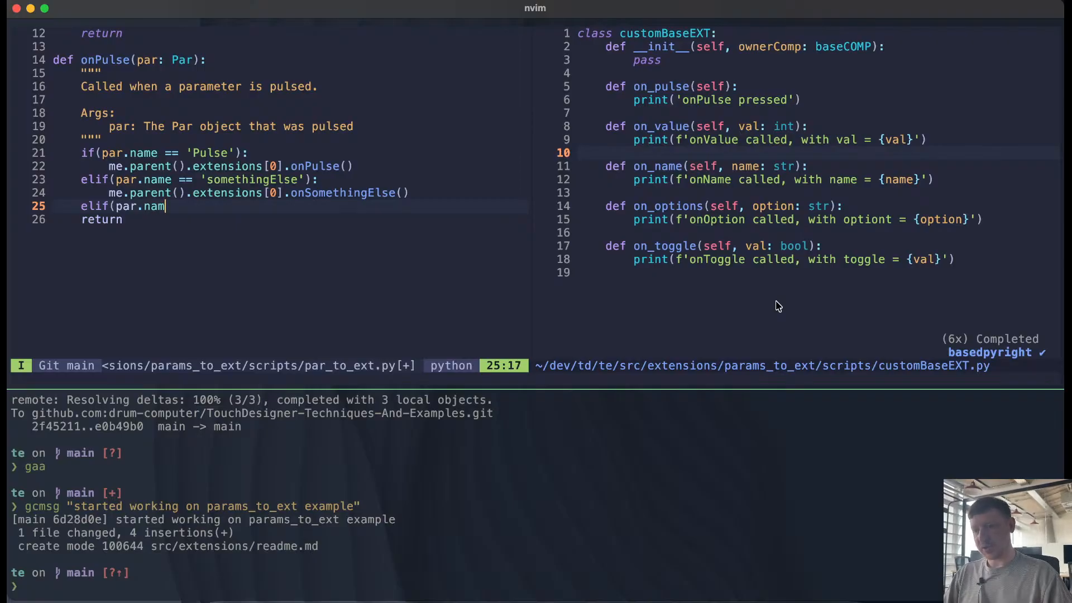
text(e == "bl)
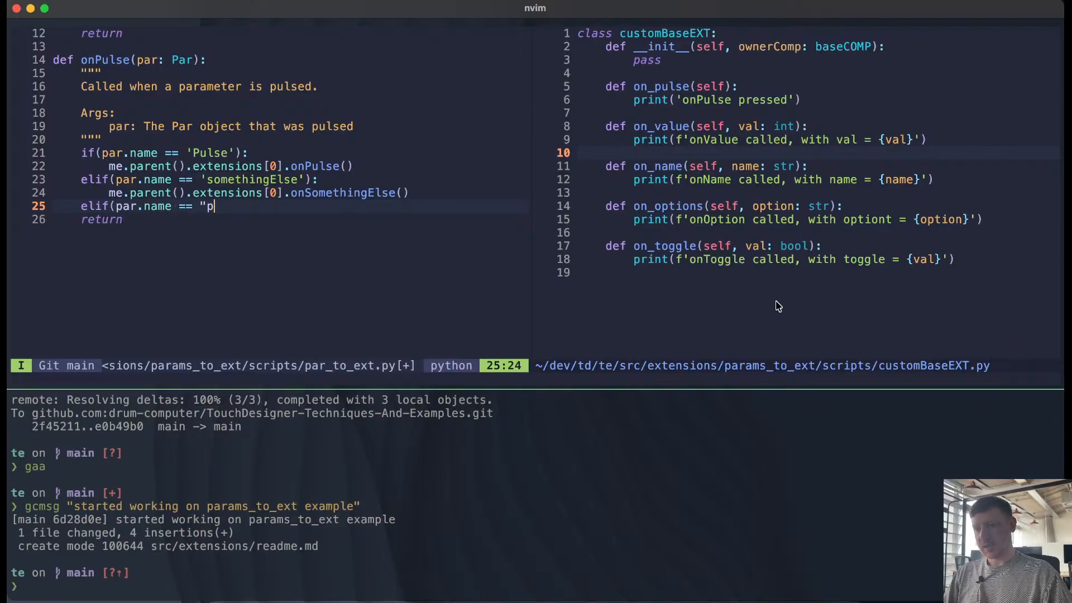
text(a)
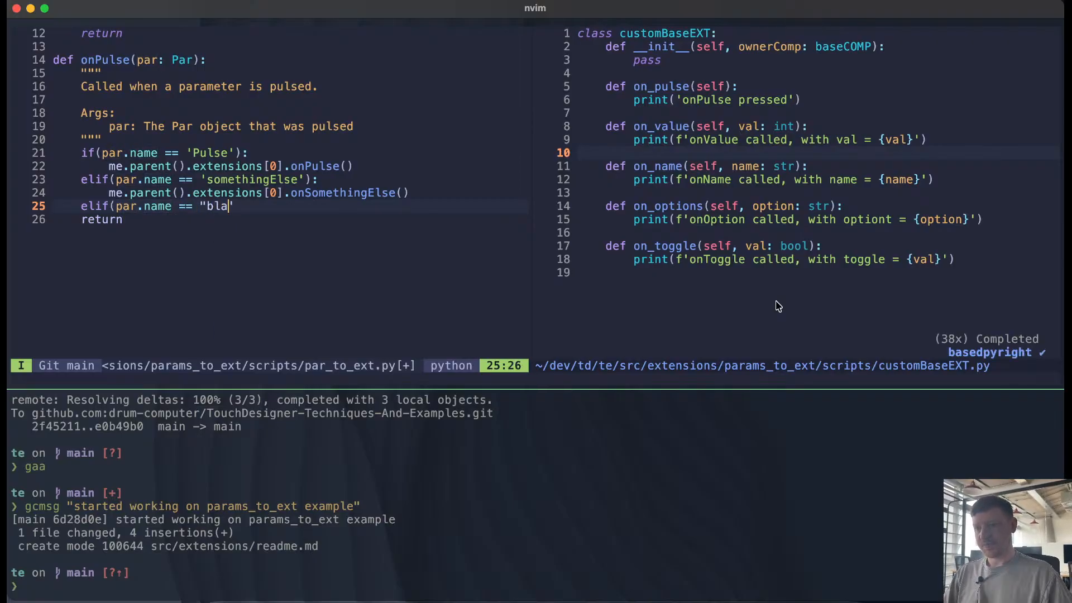
key(Left)
key(BackSpace)
text(')
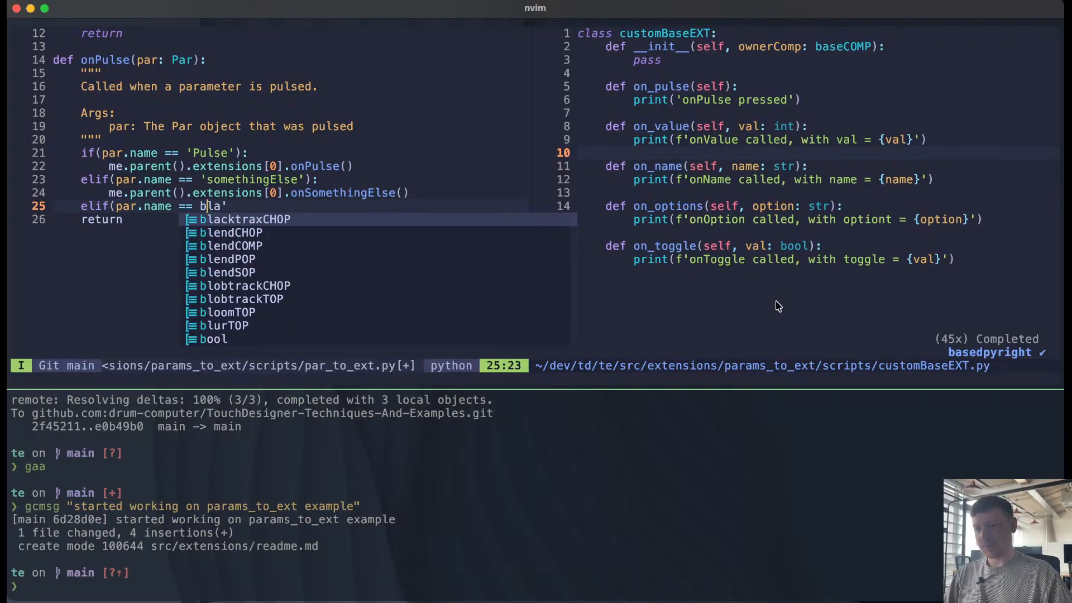
key(Right)
key(Right)
key(Right)
key(Right)
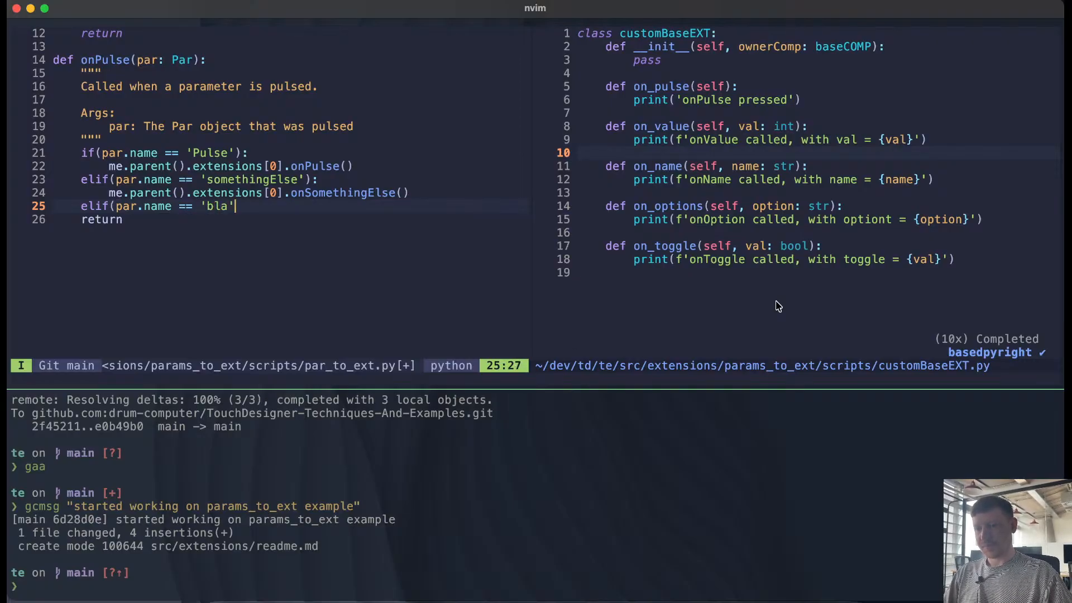
text(:)
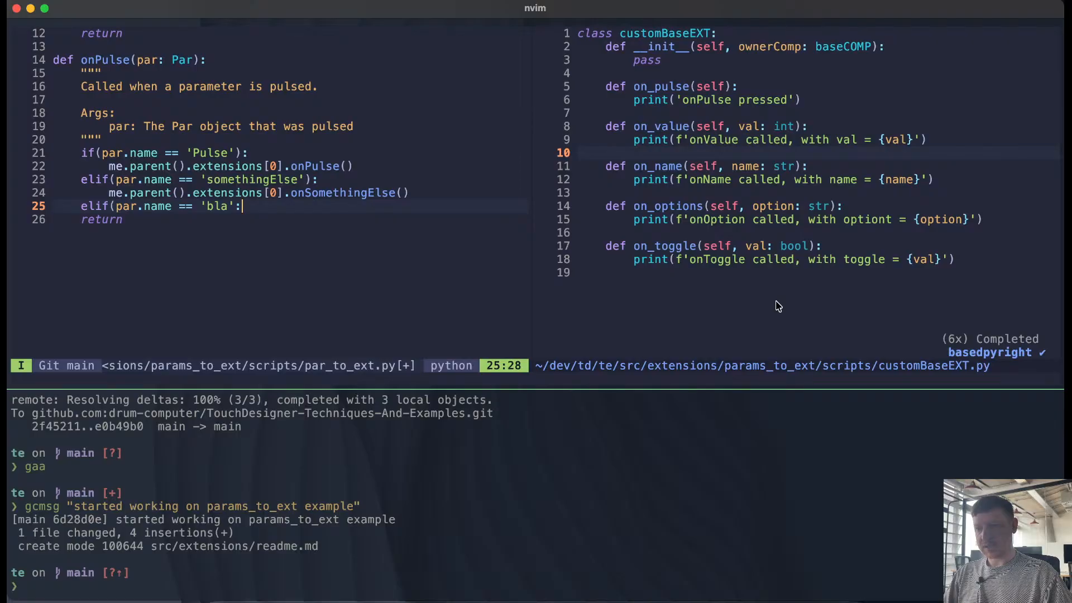
Step: Remove the parentheses around the 'somethingElse' condition so the line reads elif par.name == 'somethingElse':
key(Escape)
key(k)
key(k)
key(b)
key(b)
key(b)
key(b)
key(b)
key(b)
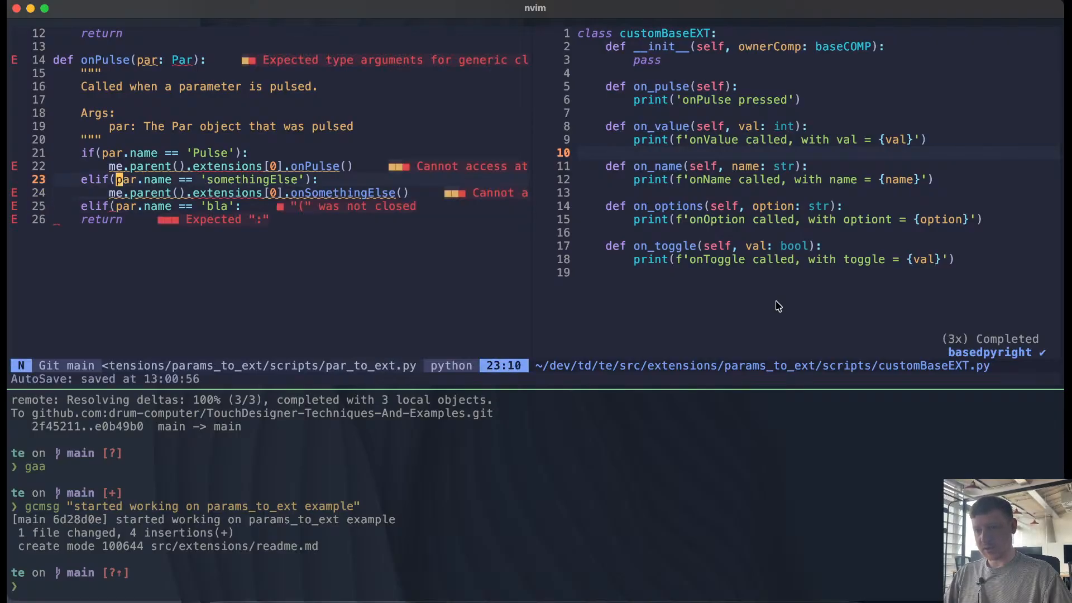
key(h)
key(x)
key(space)
key(i)
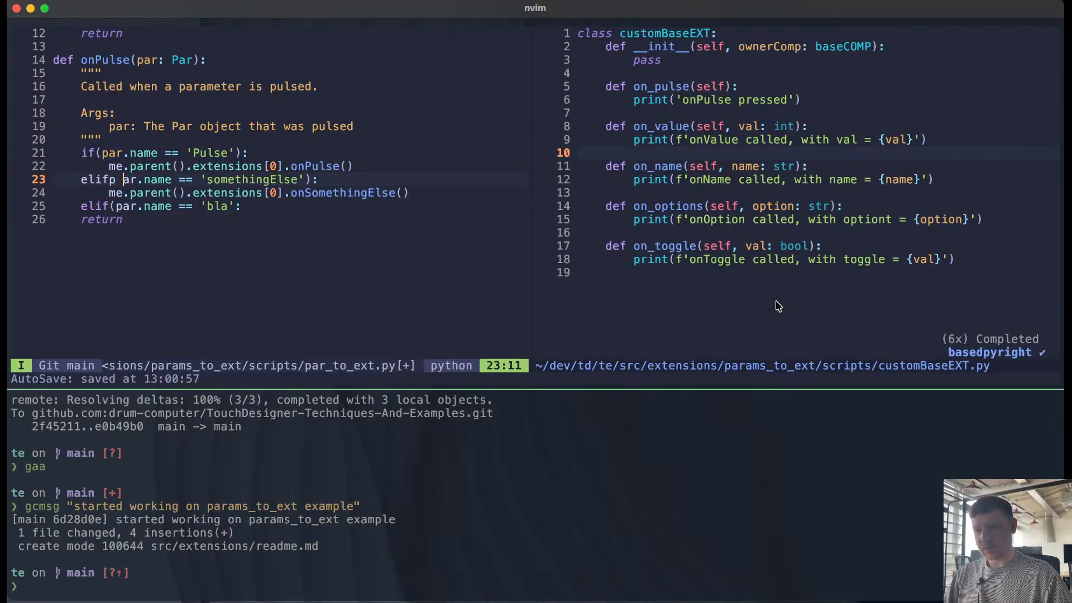
key(BackSpace)
key(Left)
key(Escape)
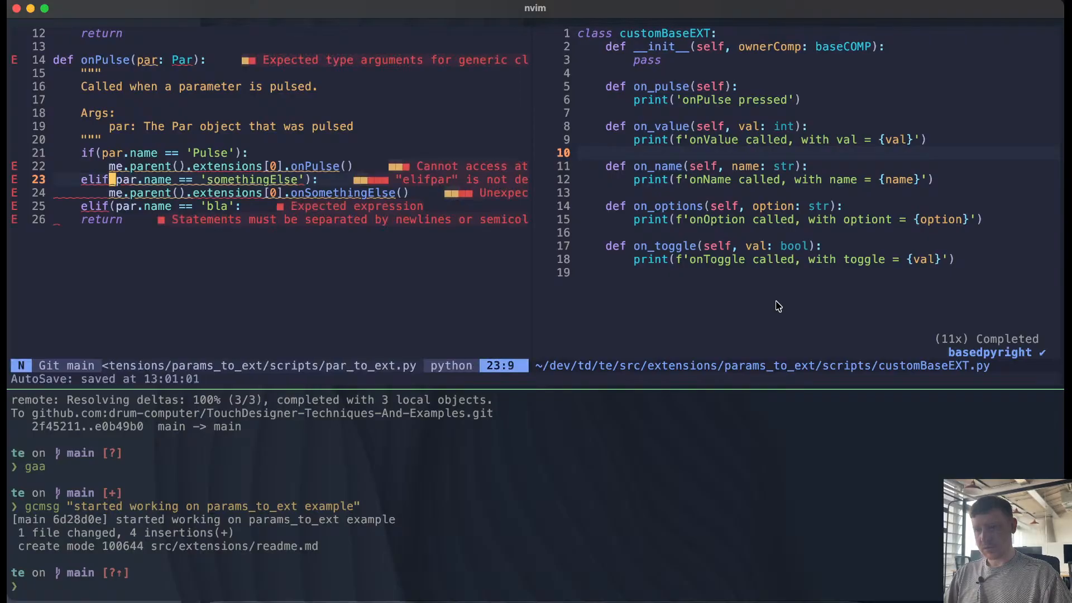
key(f))
key(x)
Step: Remove the parentheses around the 'Pulse' condition so the line reads if par.name == 'Pulse':
key(k)
key(k)
key(h)
key(h)
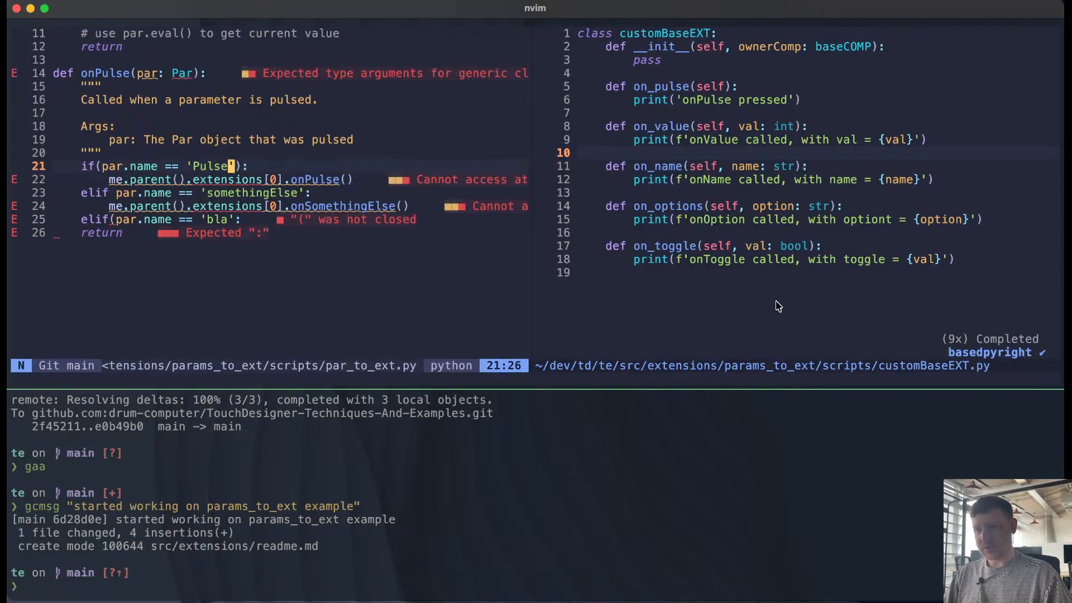
key(b)
key(b)
key(b)
key(b)
key(b)
key(b)
key(i)
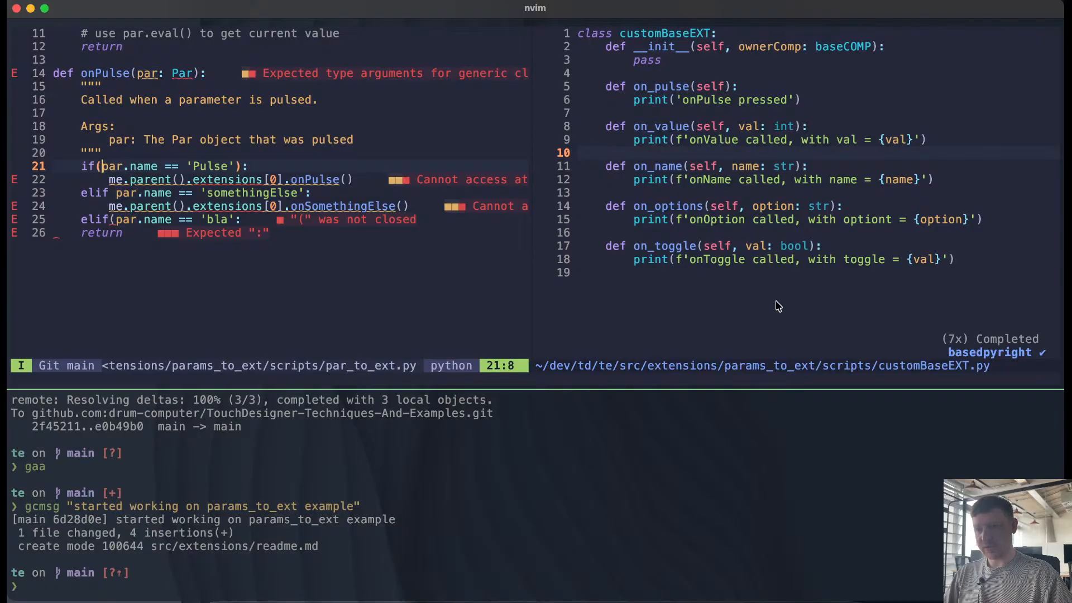
key(BackSpace)
key(Escape)
key(f))
key(x)
Step: Replace the opening parenthesis of the 'bla' condition with a space so the line reads elif par.name == 'bla':
key(j)
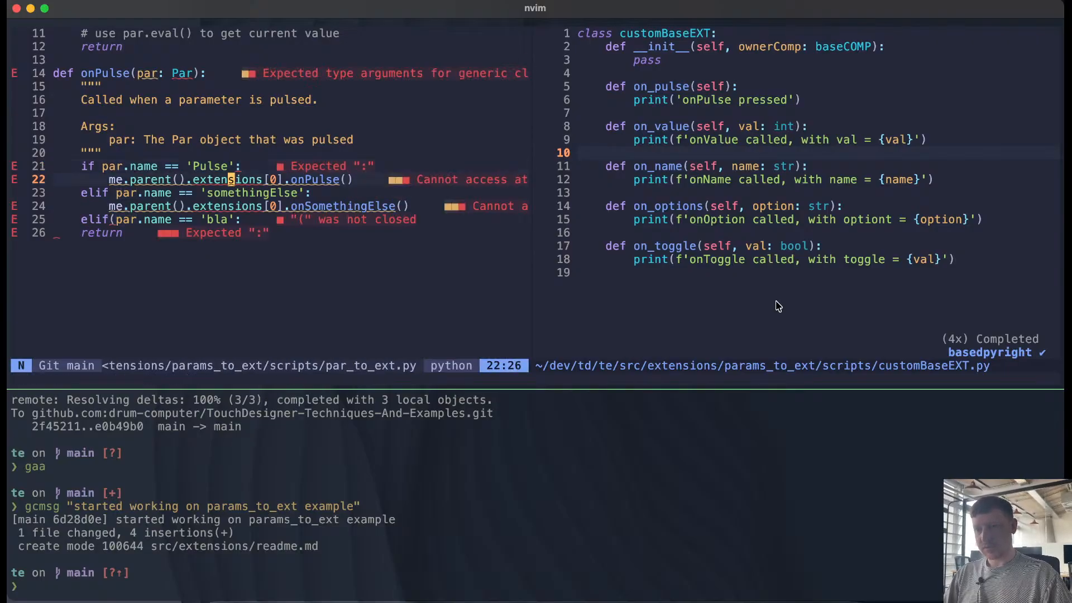
key(j)
key(j)
key(j)
key(b)
key(b)
key(b)
key(b)
key(b)
key(b)
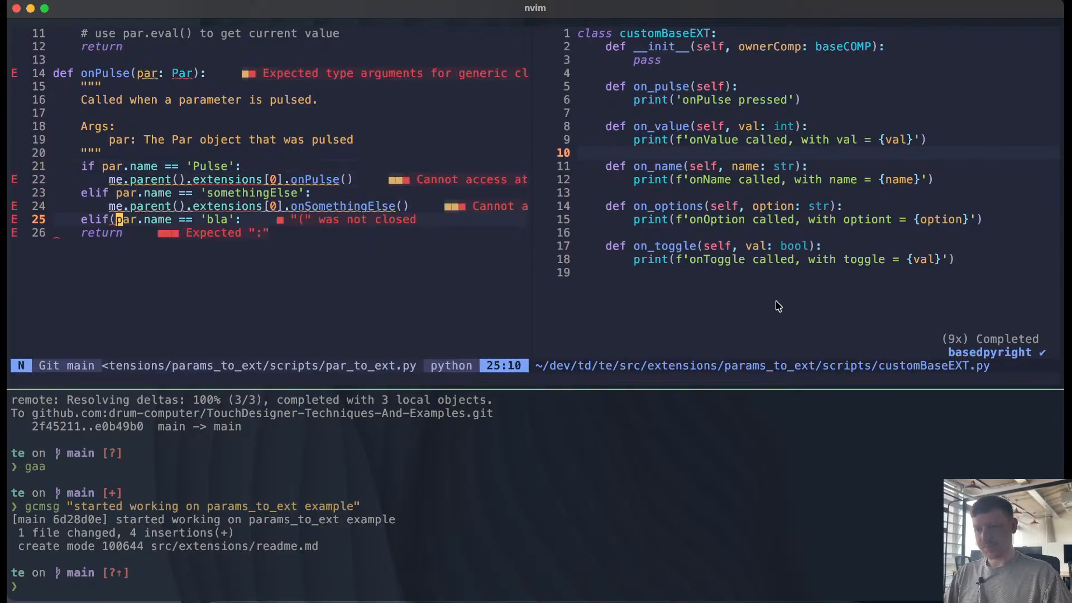
key(i)
key(BackSpace)
key(Escape)
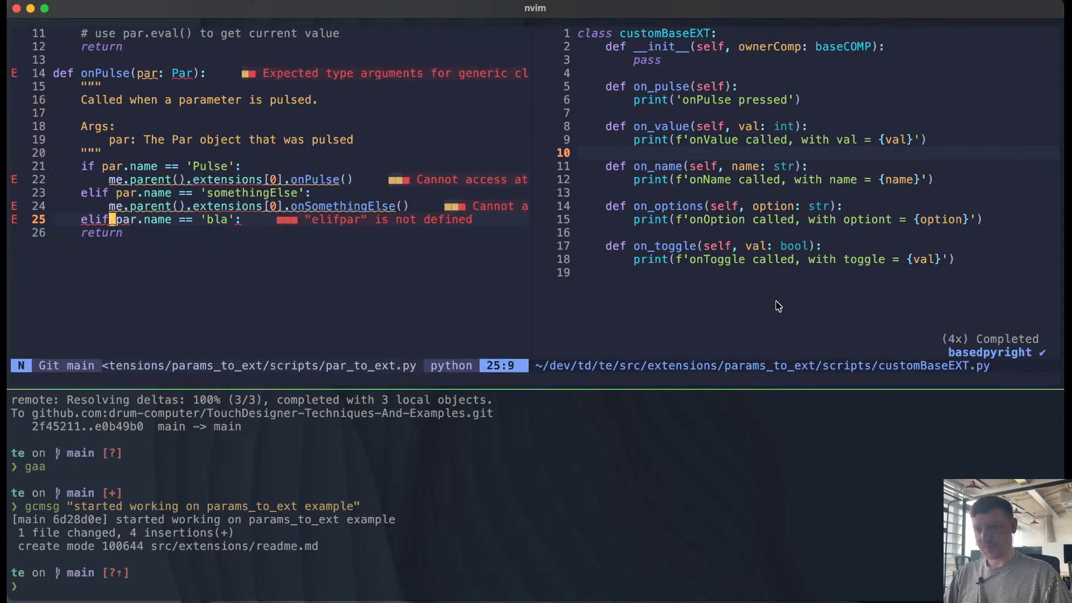
Step: Add the call me.parent().extensions[0].onBlah() as the body of the elif par.name == 'bla': branch
key(o)
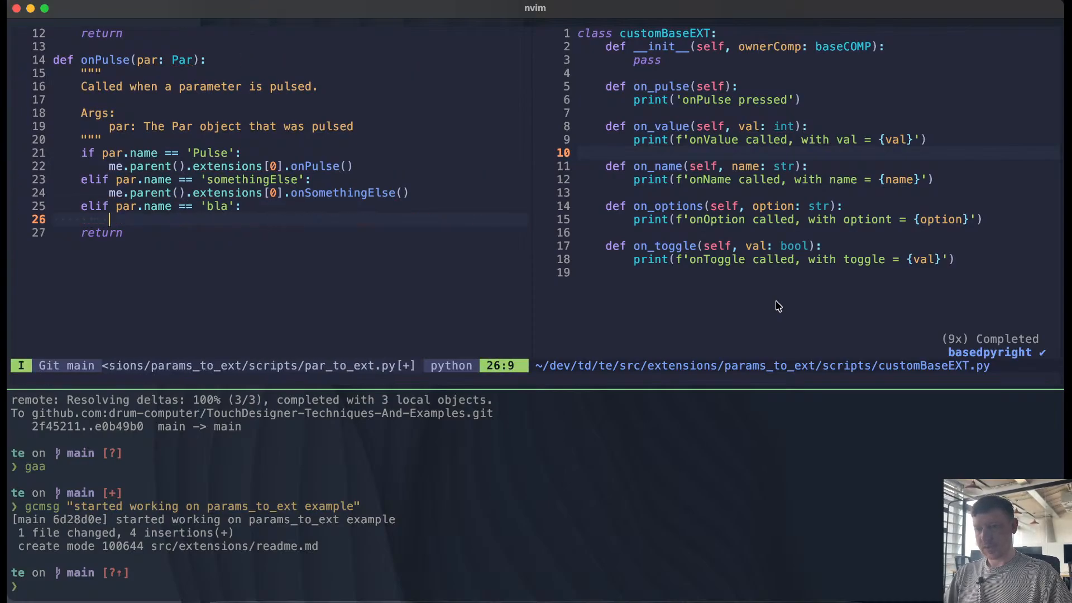
text(me.parent.)
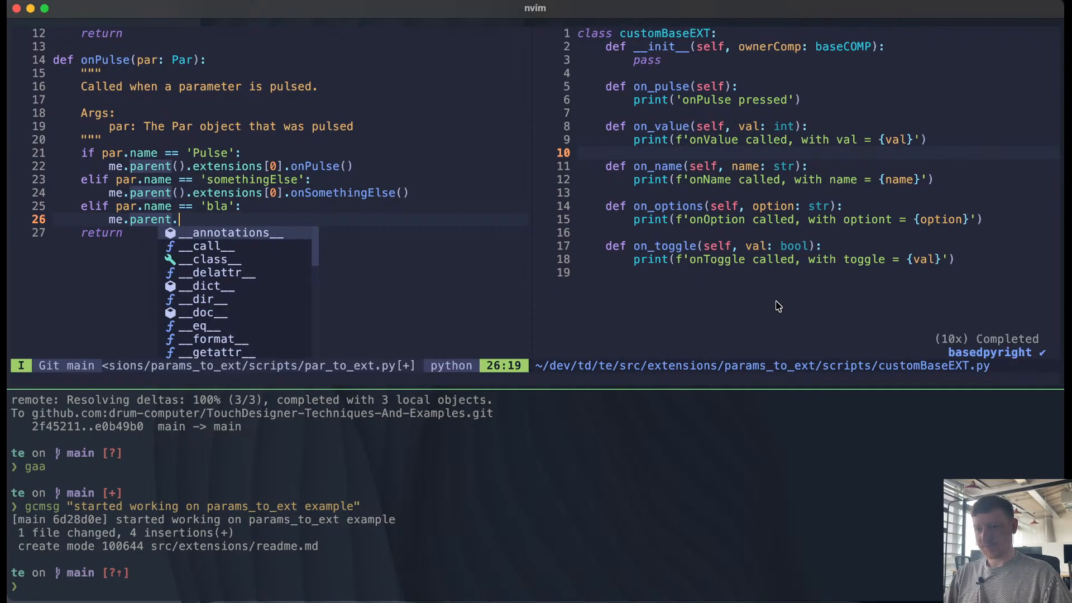
key(BackSpace)
text(().e)
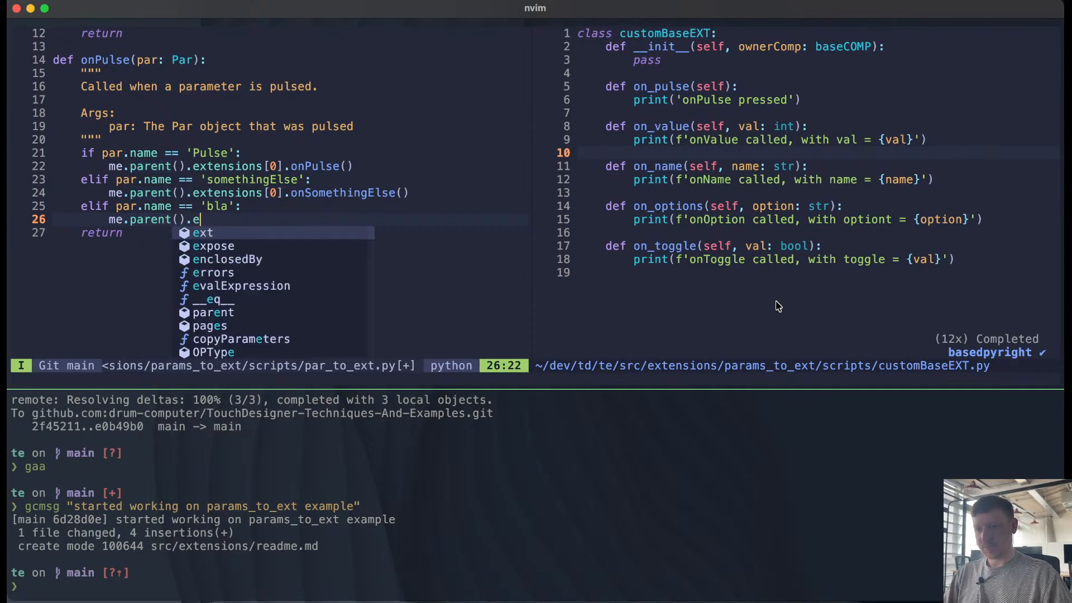
text(xtensi)
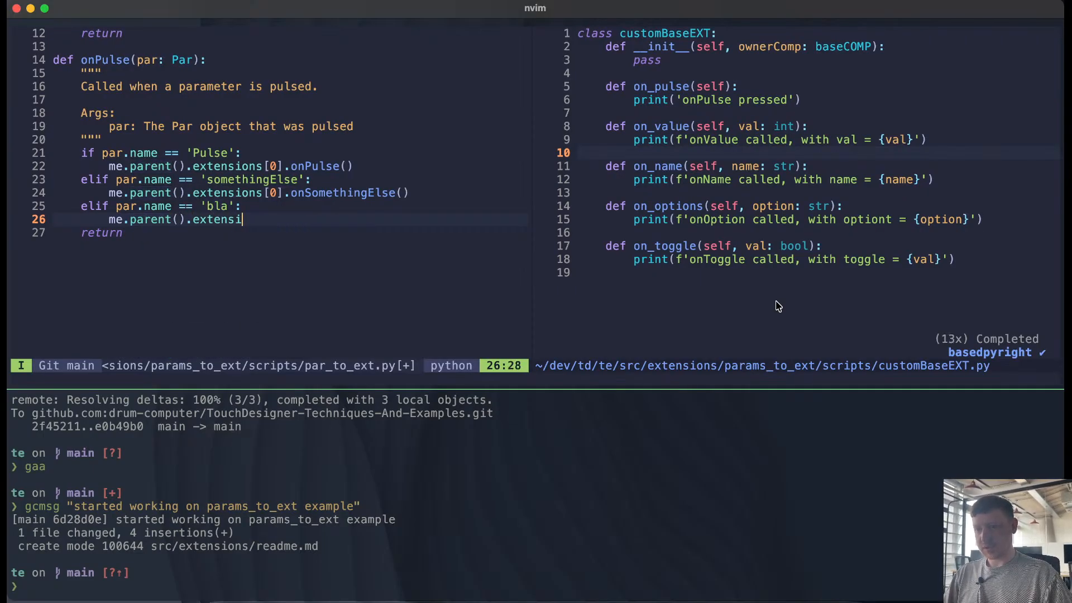
text(ons[0].)
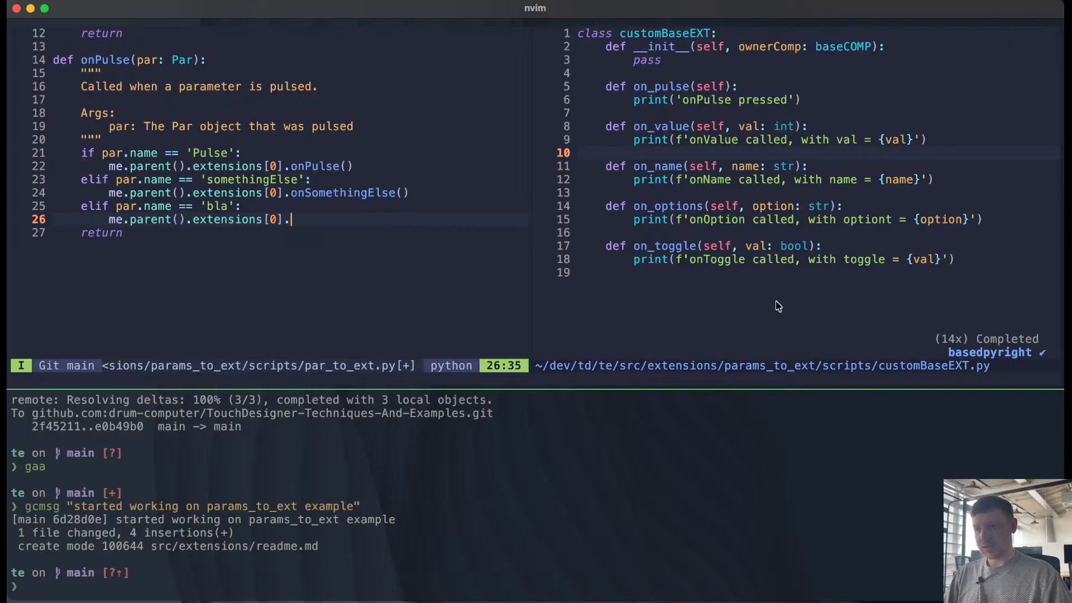
text(onBlah())
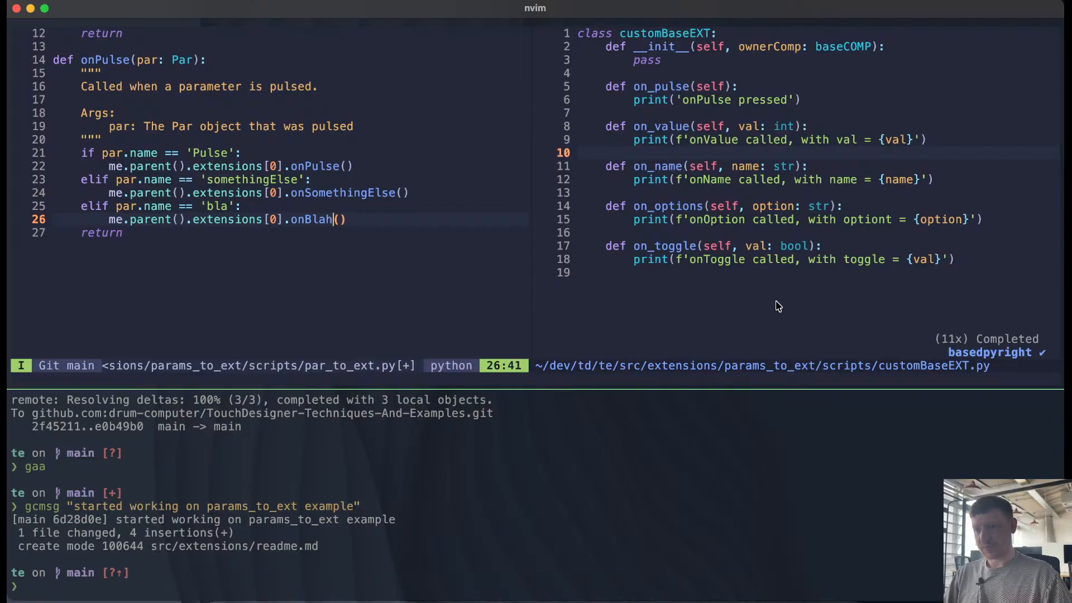
Step: Correct the parameter name in the last elif condition of onPulse to 'blah'
key(Up)
key(Left)
key(Left)
text(h)
key(Down)
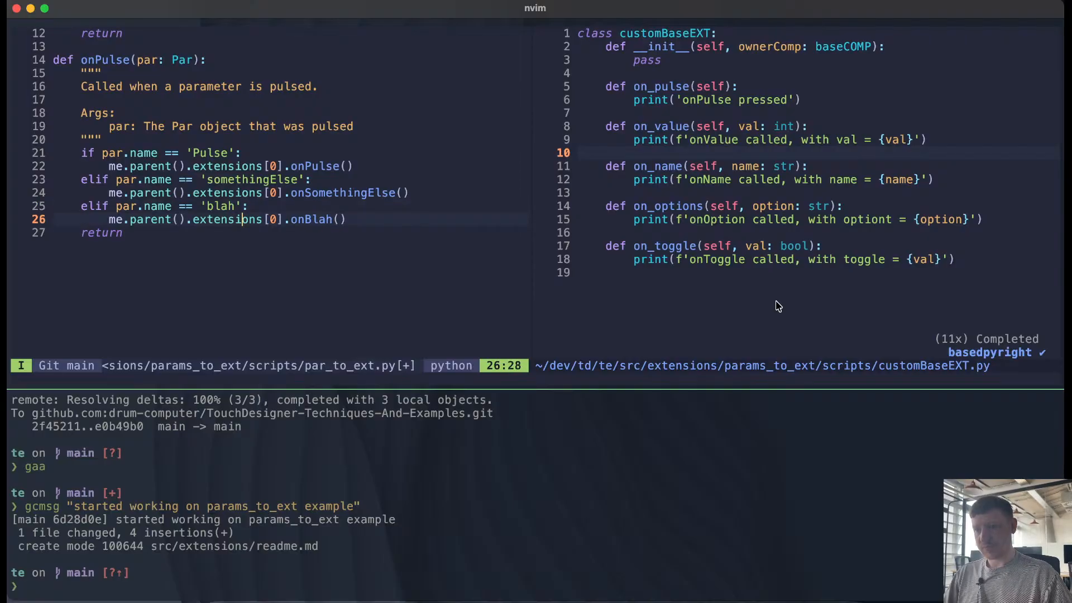
key(Right)
key(Right)
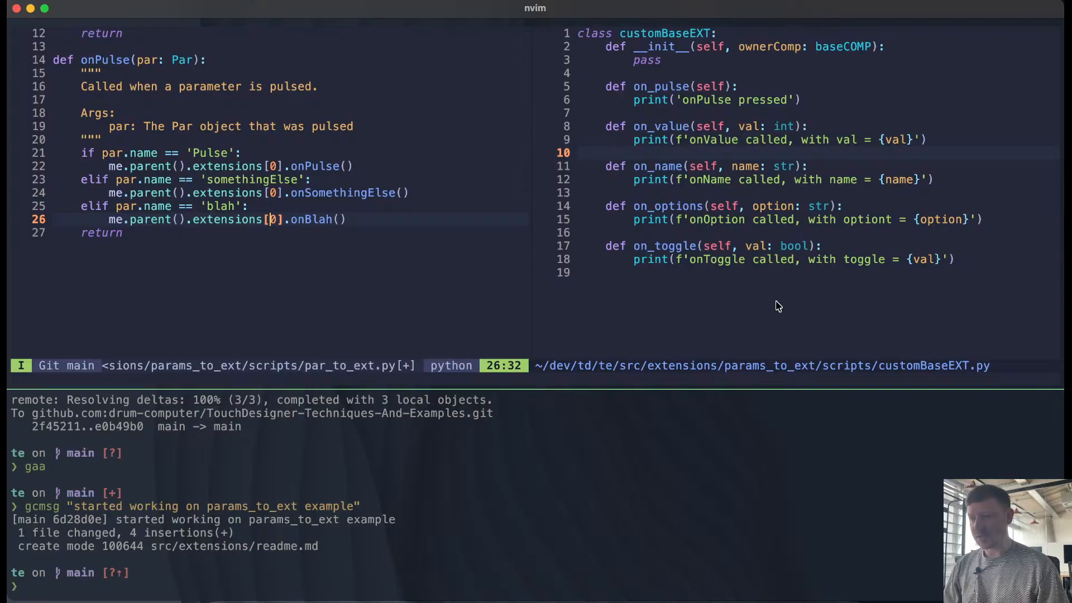
Step: Insert two blank lines between the onPulse docstring and the if par.name == 'Pulse': line, indenting the second one level
key(Up)
key(Up)
key(Up)
key(Up)
key(Up)
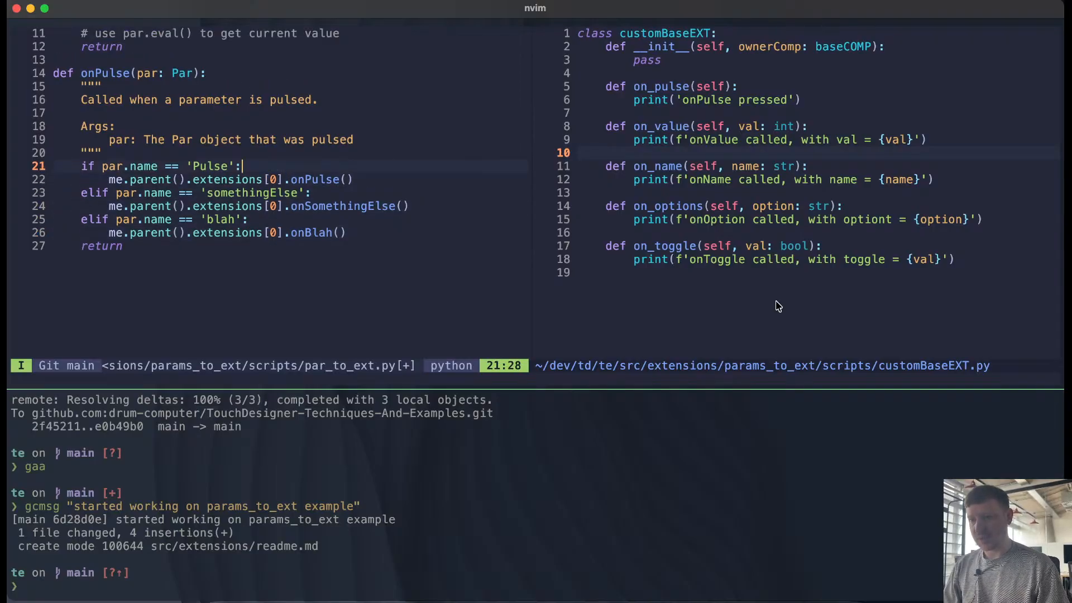
key(Left)
key(Left)
key(Left)
key(Left)
key(Left)
key(Left)
key(Left)
key(Left)
key(Left)
key(Left)
key(Left)
key(Left)
key(Left)
key(Left)
key(Left)
key(Left)
key(Left)
key(Left)
key(Left)
key(Left)
key(Left)
key(Left)
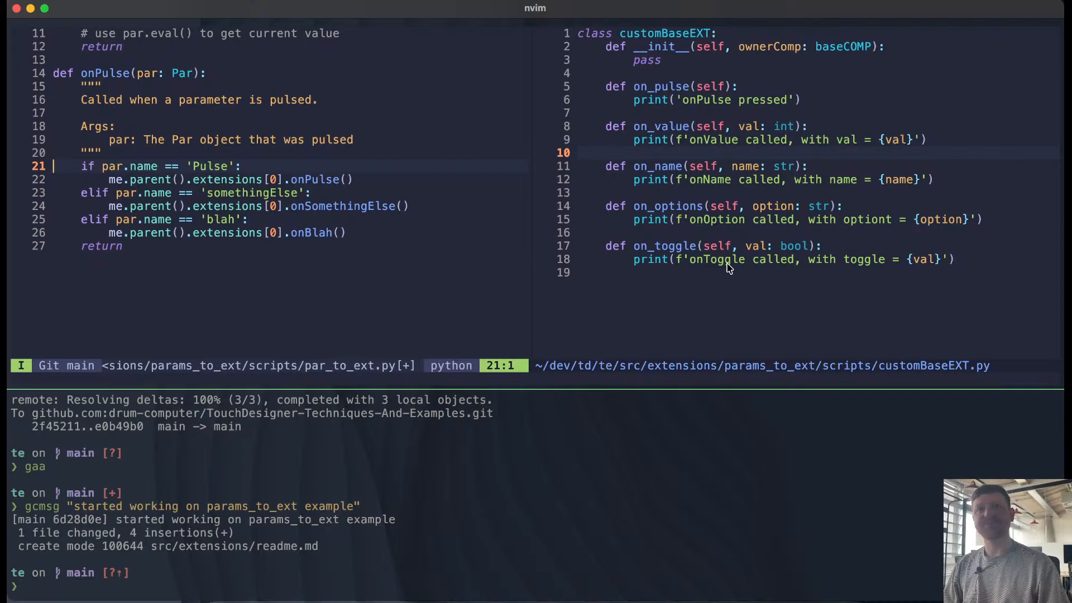
key(super+Tab)
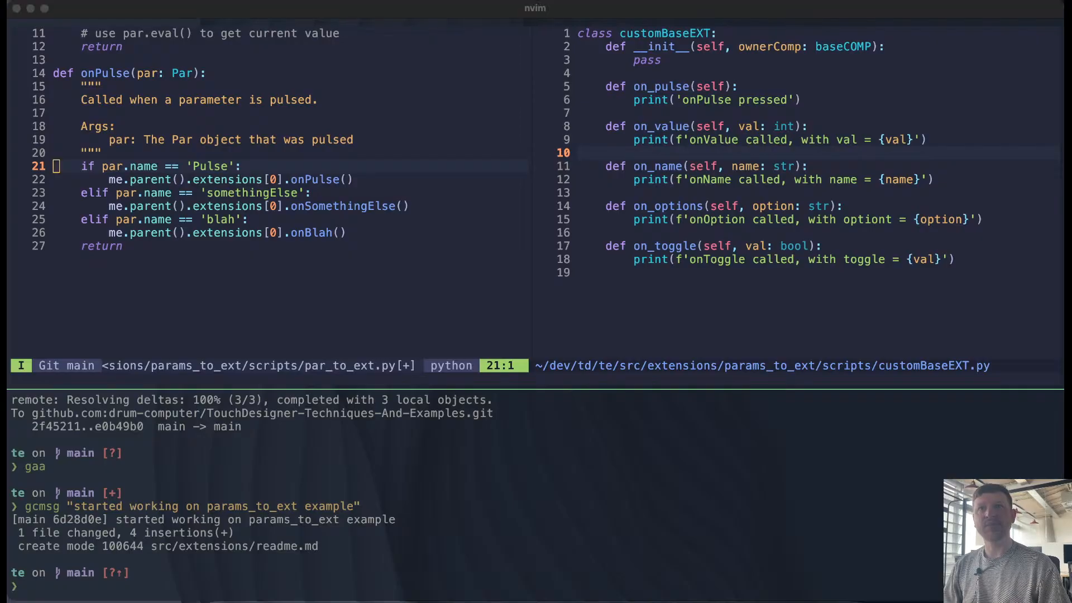
click(288, 201)
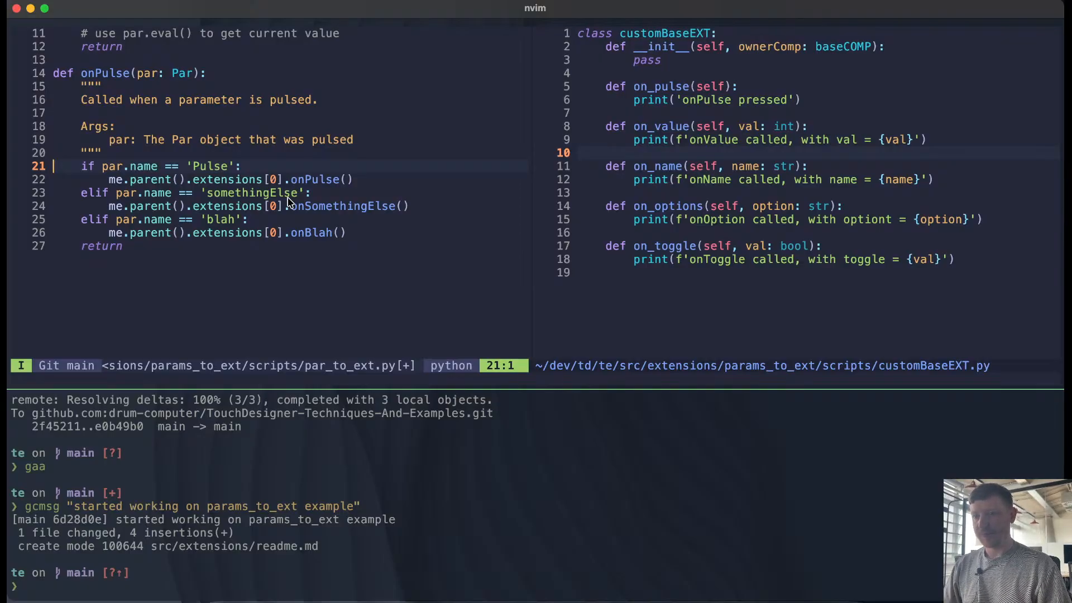
key(Return)
key(Return)
key(Up)
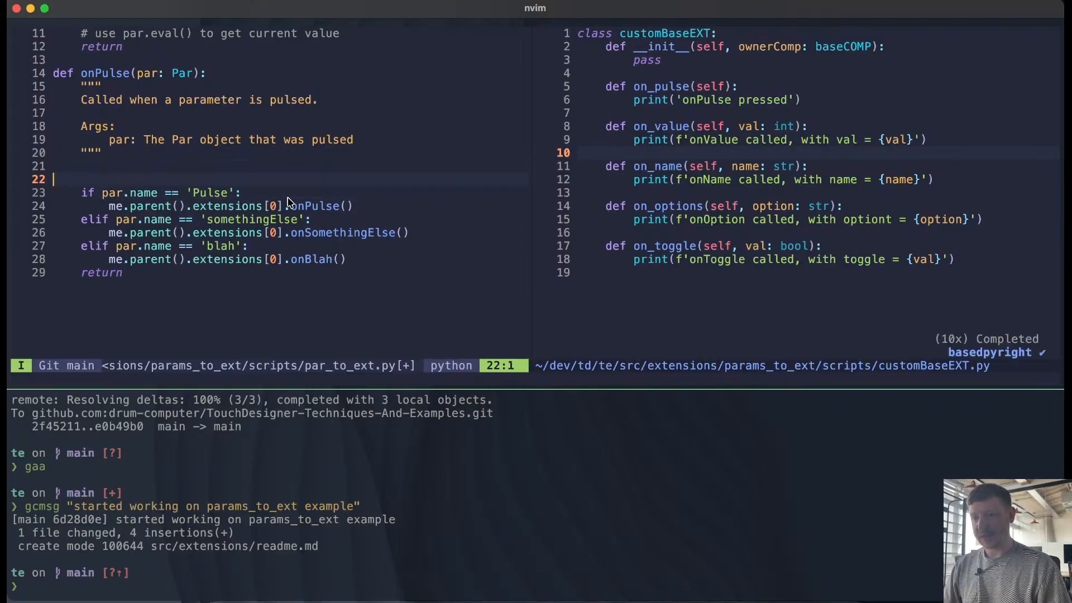
key(Tab)
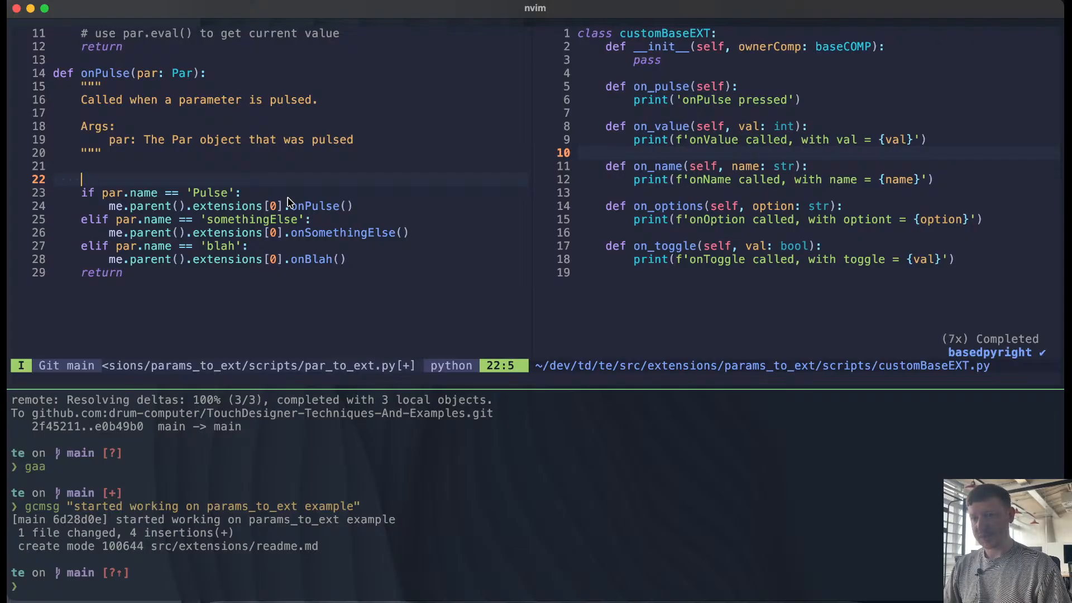
text(()
key(BackSpace)
text(((()
key(BackSpace)
key(BackSpace)
key(BackSpace)
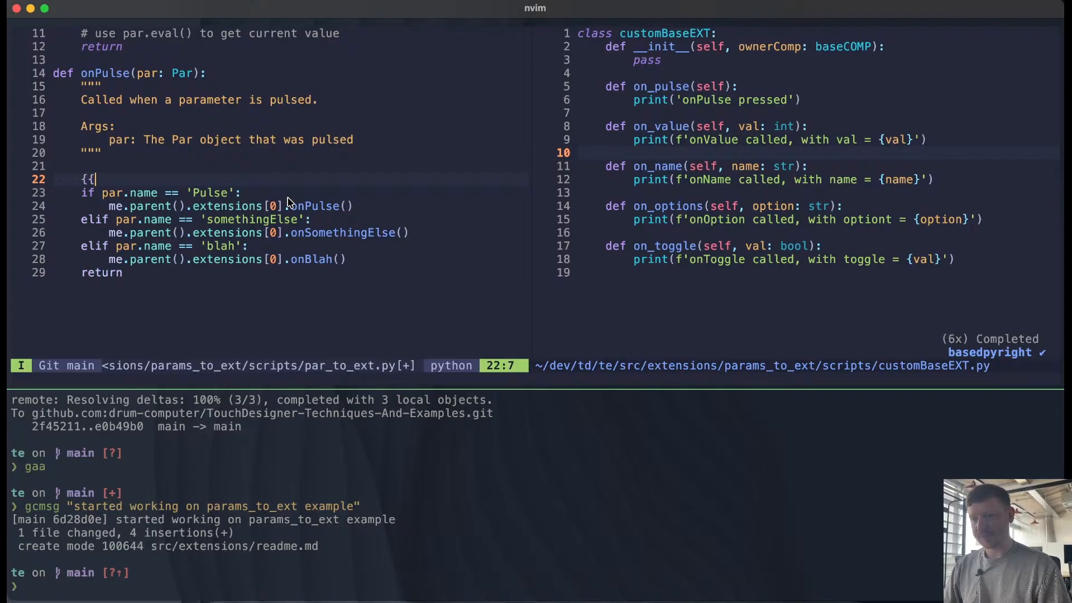
text(op()
key(BackSpace)
key(BackSpace)
key(BackSpace)
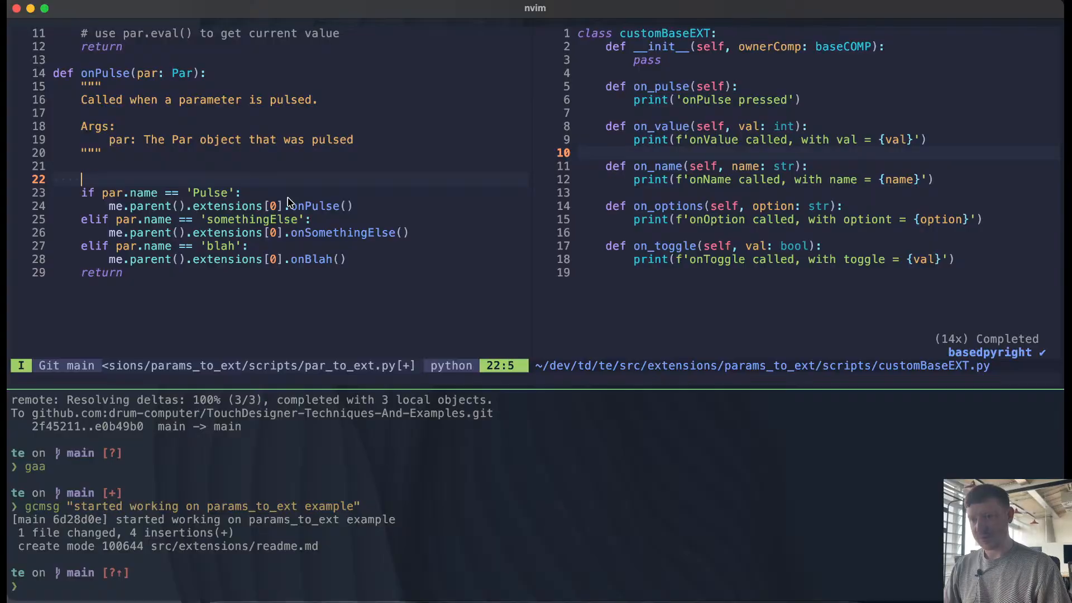
text(o)
key(BackSpace)
Step: Add a triple-quoted comment block with an empty line inside it, directly above the if/elif chain in onPulse
text(""")
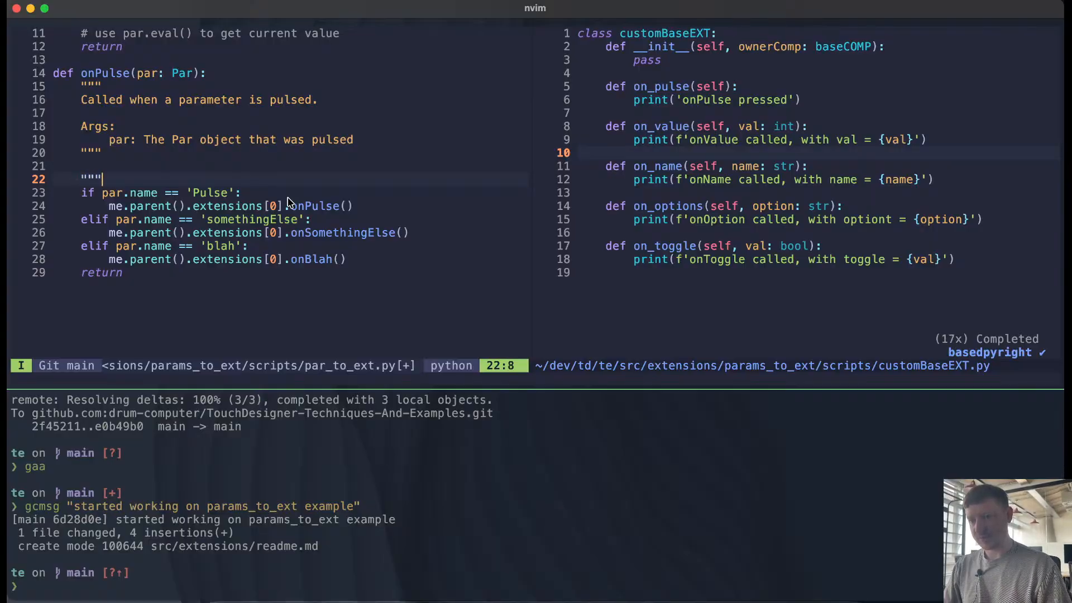
key(Return)
key(Return)
text(""")
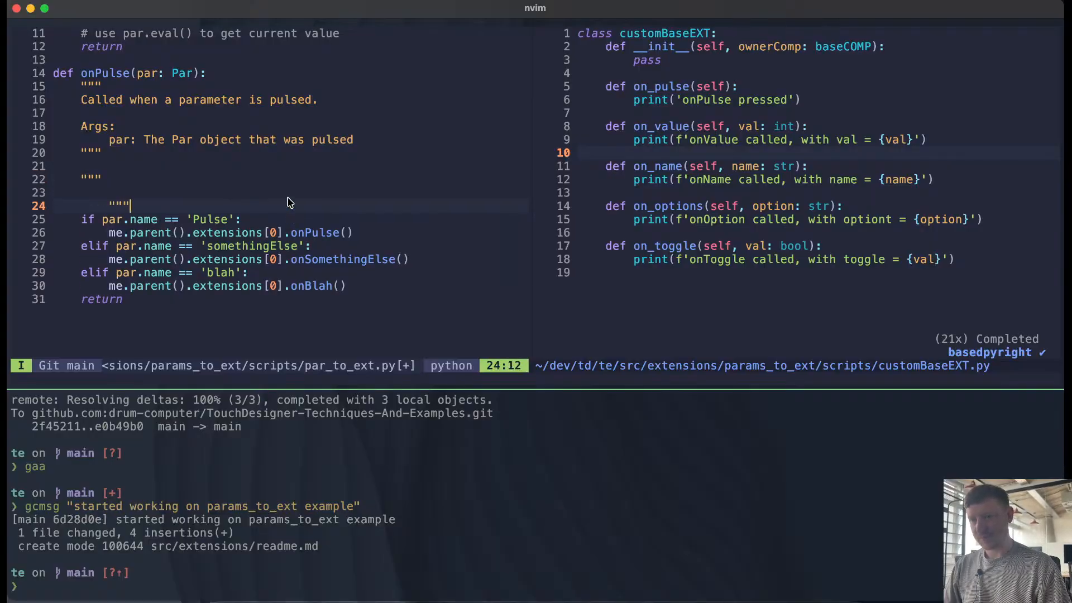
key(Escape)
key(k)
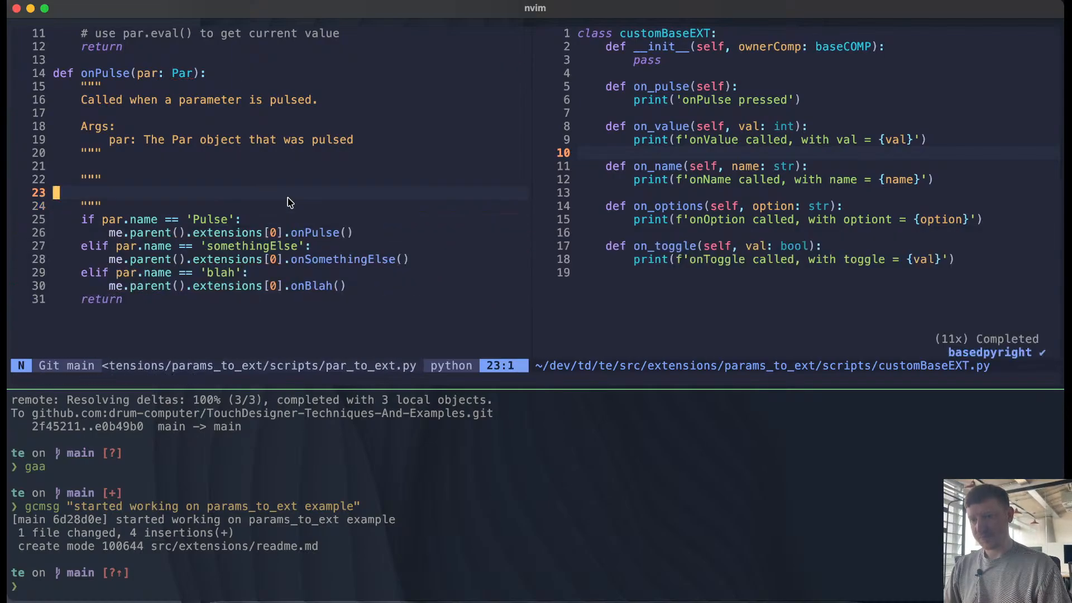
Step: Start the explanatory comment inside the new block with the indented text "One most natural approach to wiring parameters to"
key(i)
key(Tab)
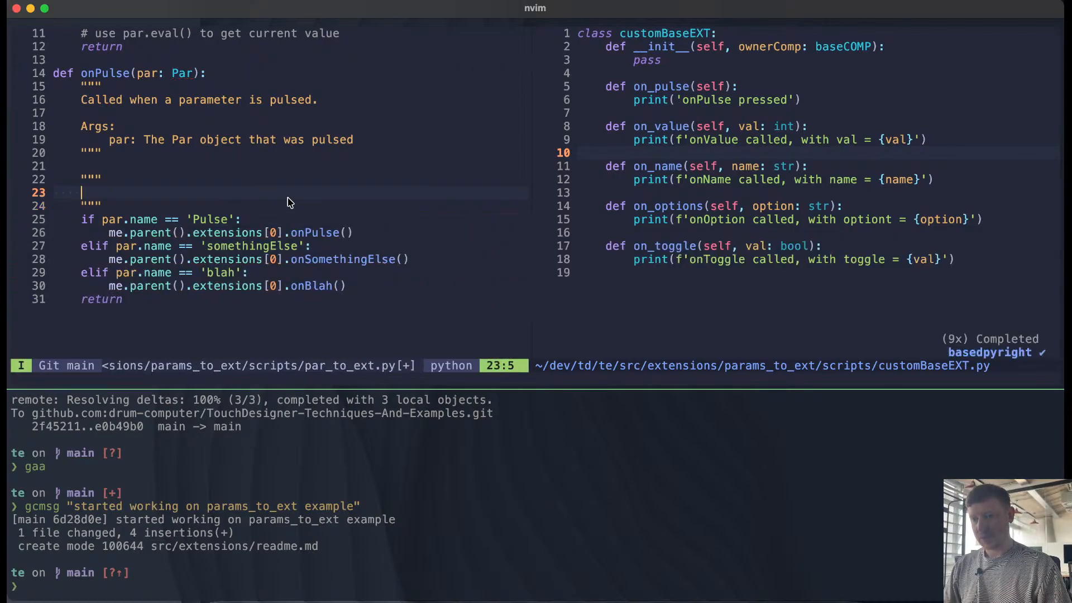
text(One most an)
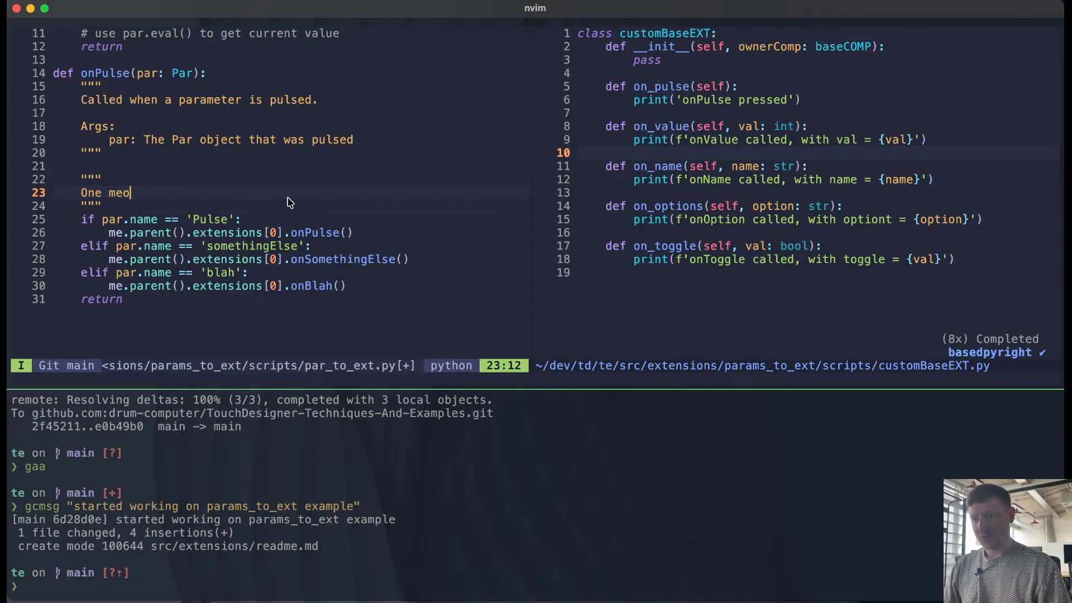
key(BackSpace)
key(BackSpace)
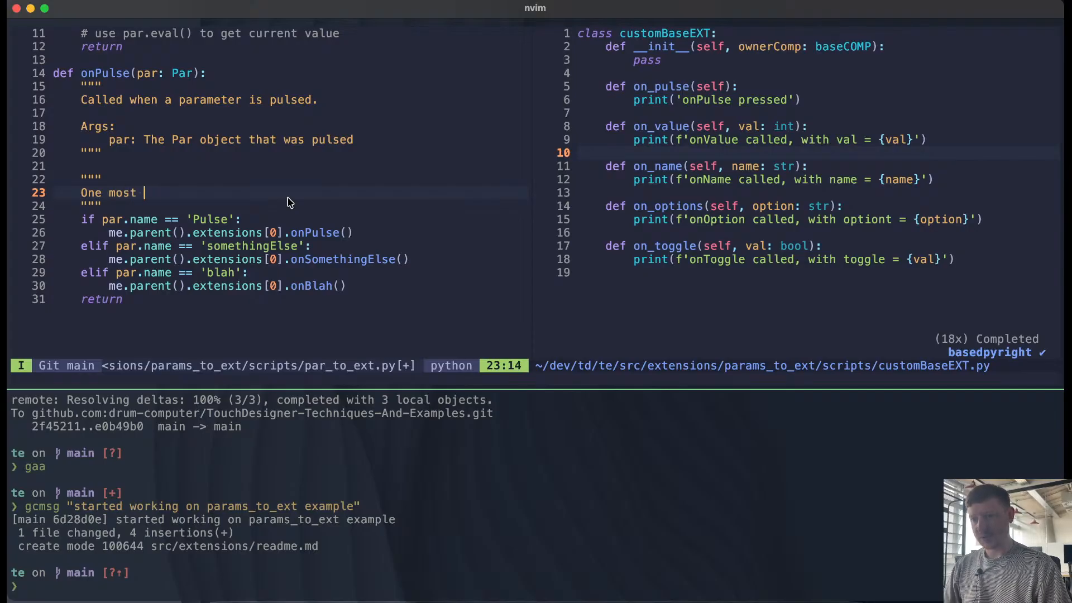
text(ne most natural appor)
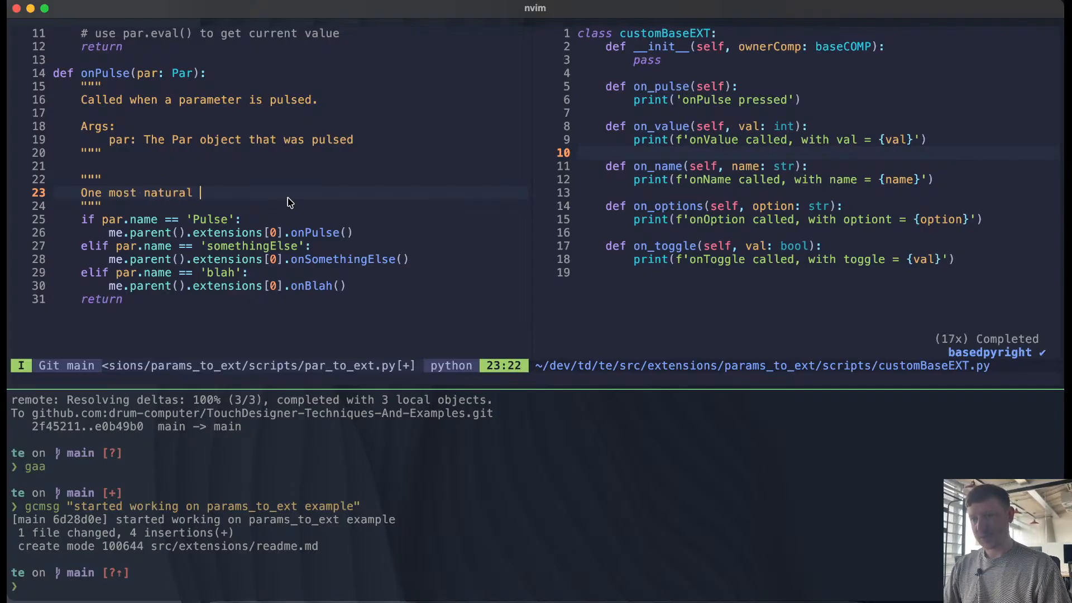
key(BackSpace)
key(BackSpace)
text(roach to )
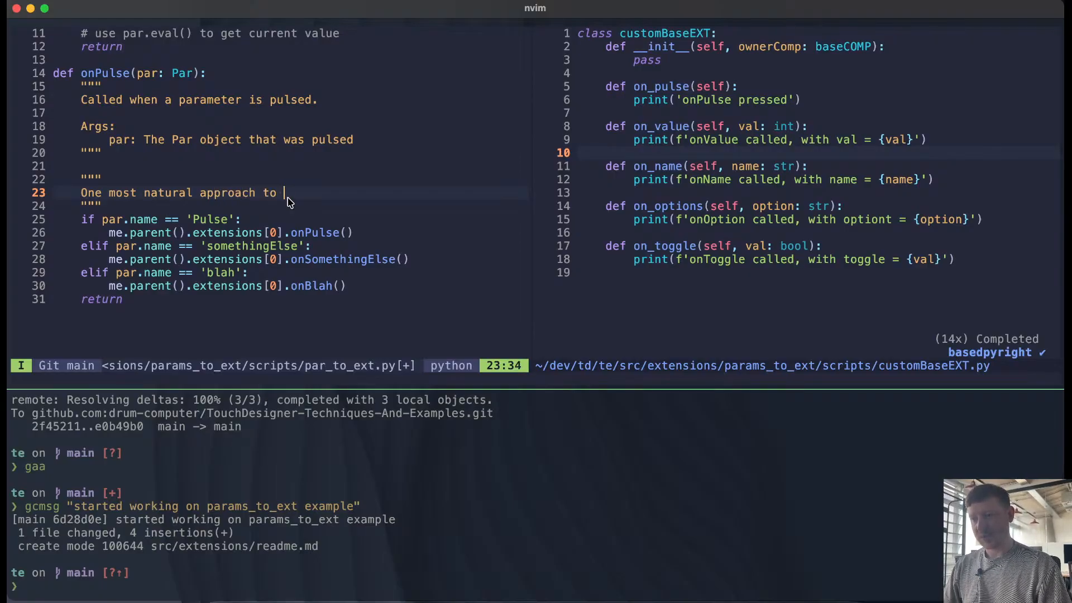
text(wiring)
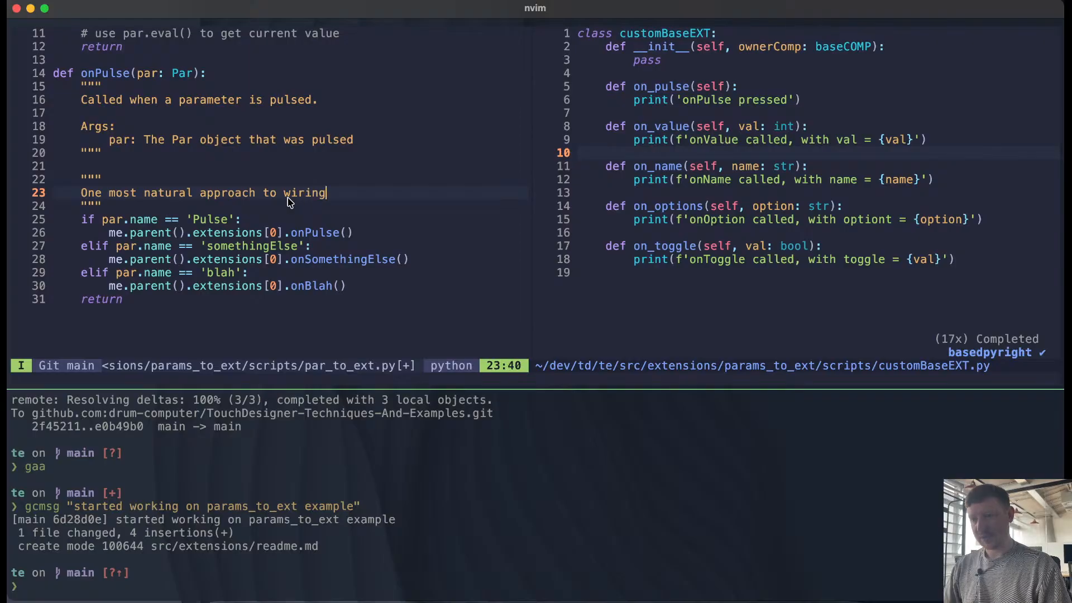
text( paramet)
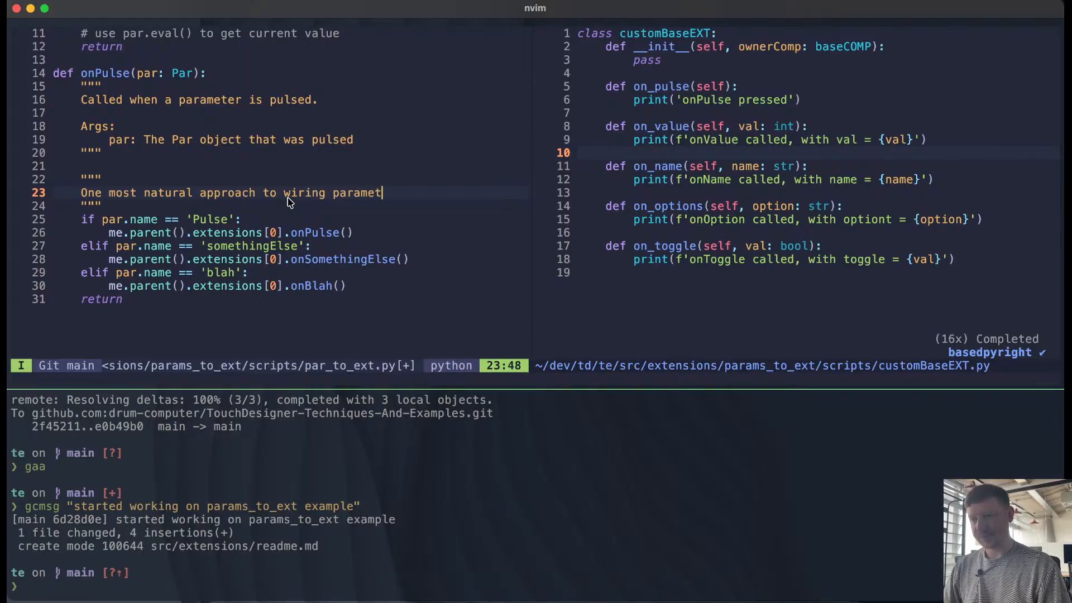
text(ers to co)
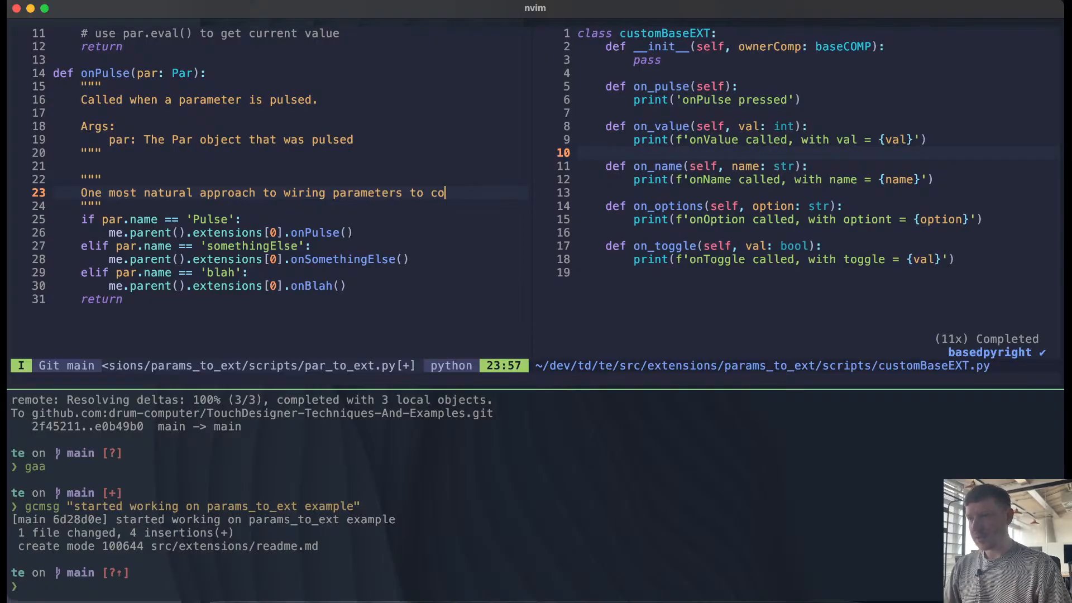
Step: Finish the comment's first line with the word "corresponding" and start a second comment line
key(super+Tab)
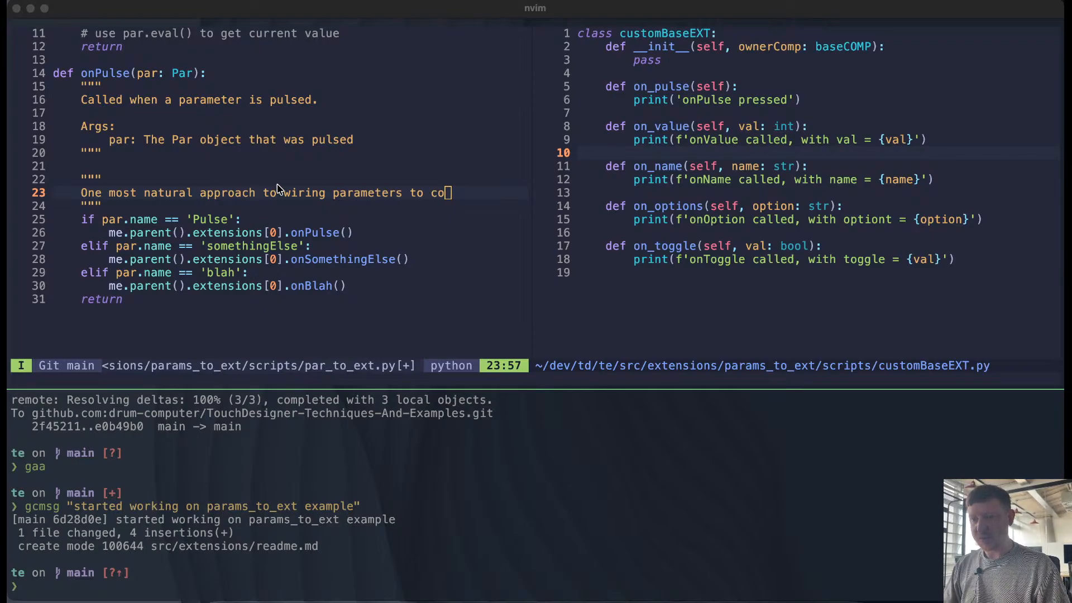
click(454, 199)
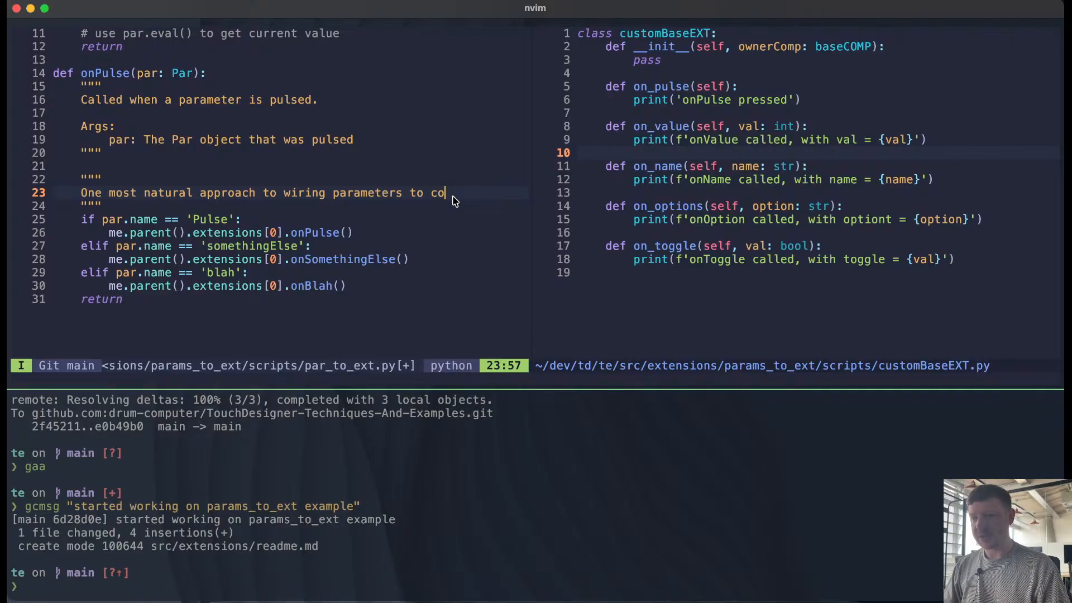
text(rrsop)
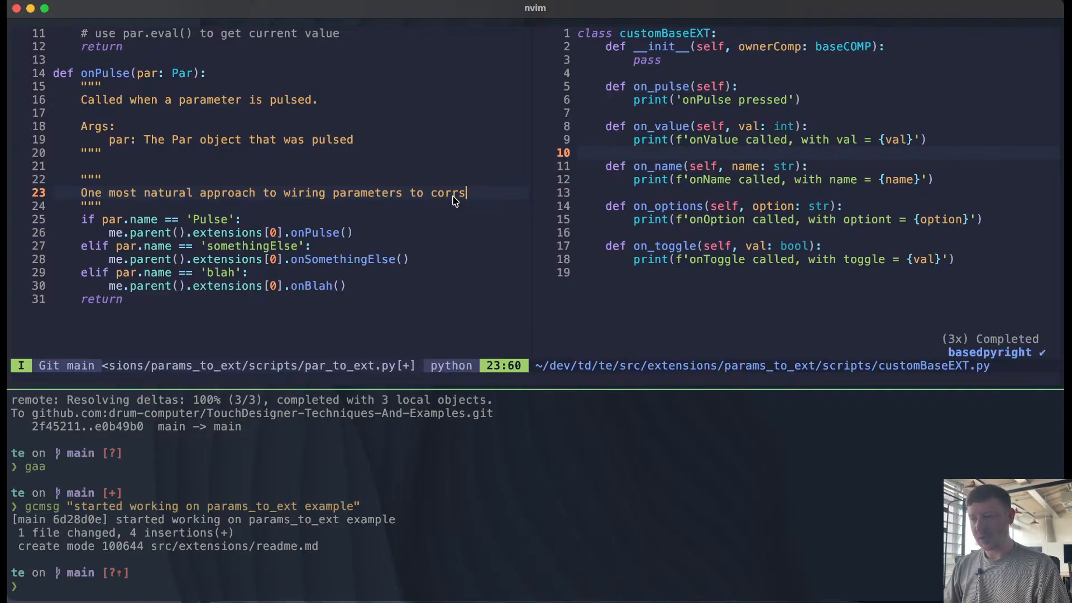
key(BackSpace)
key(BackSpace)
key(BackSpace)
key(BackSpace)
text(responding)
key(Return)
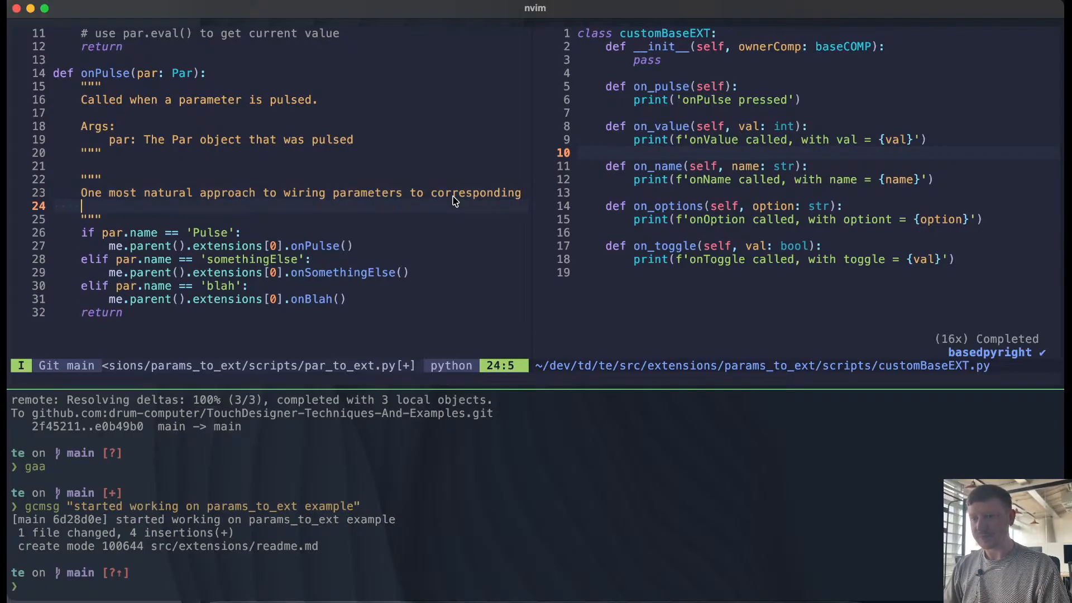
Step: Write the comment's second line as "methods in the extension is to do a big if/elif chain over every" and start a third line
text(methods i)
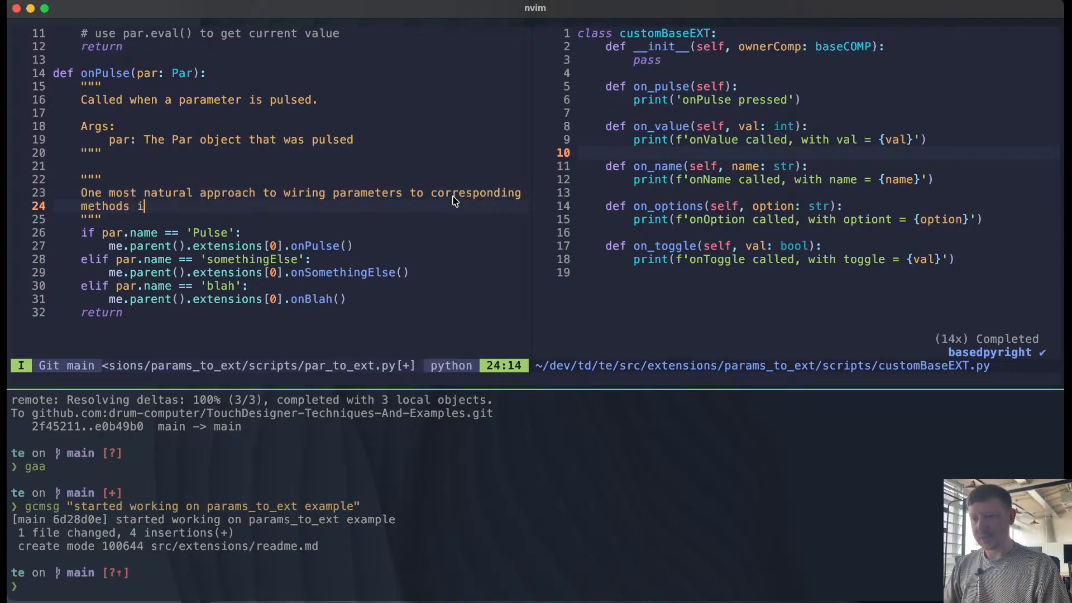
text(n the extension is to)
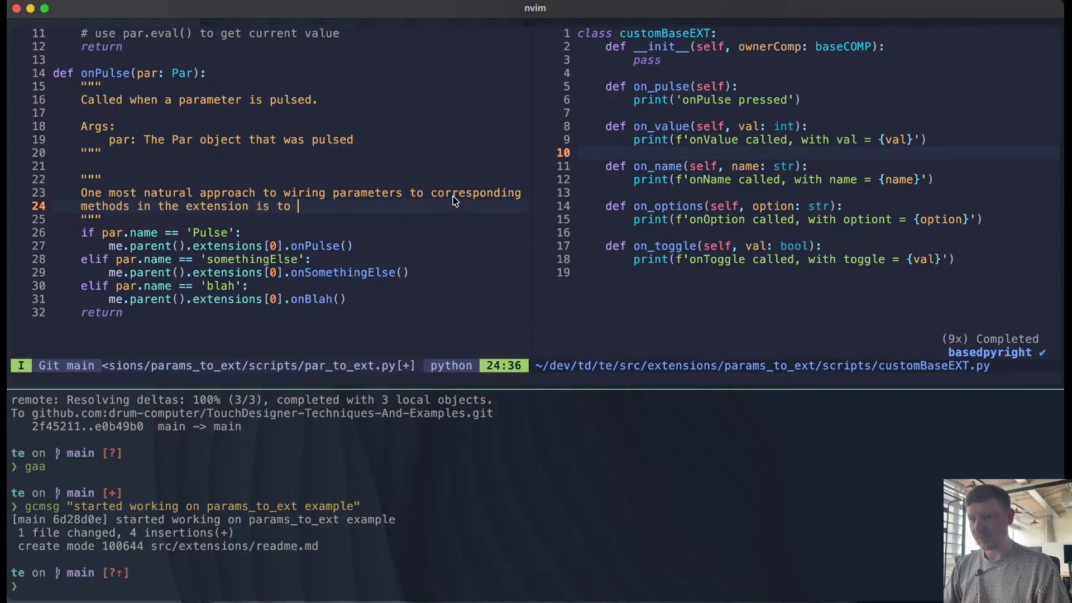
text(do a big)
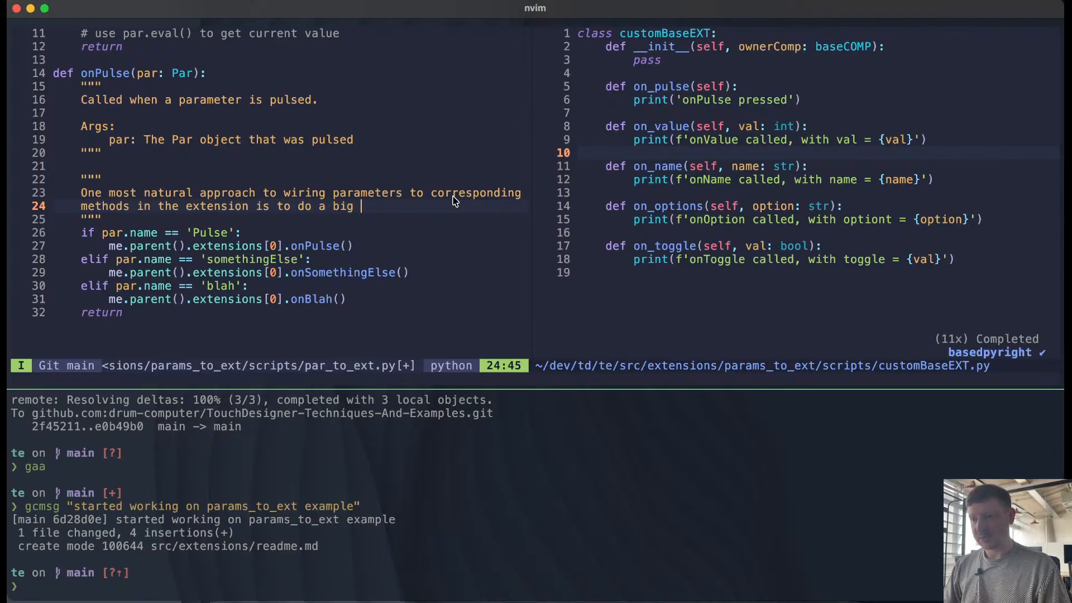
text( if/elif)
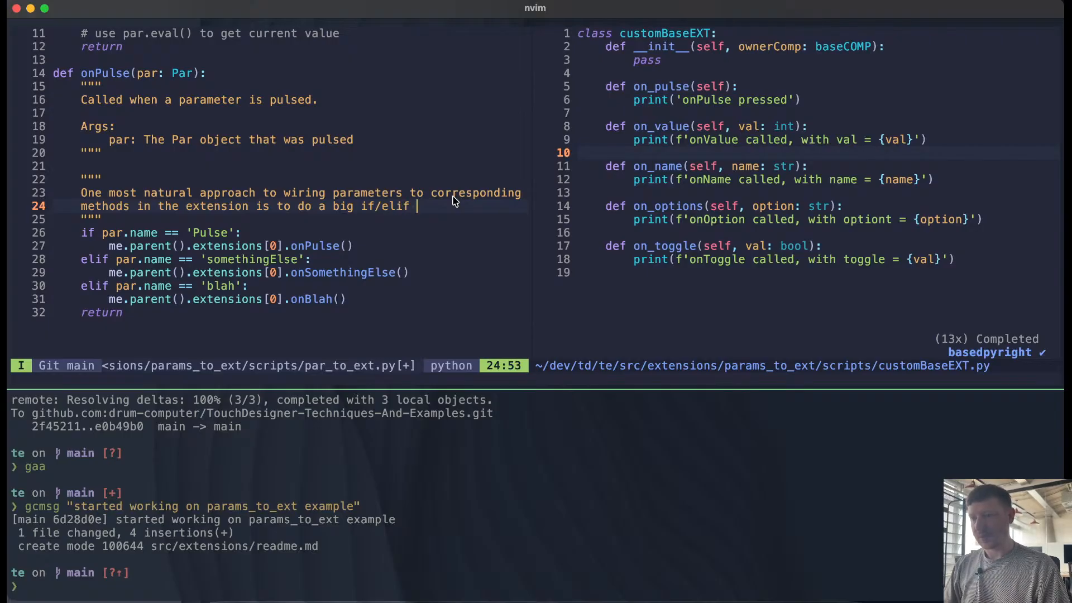
text( chain ov)
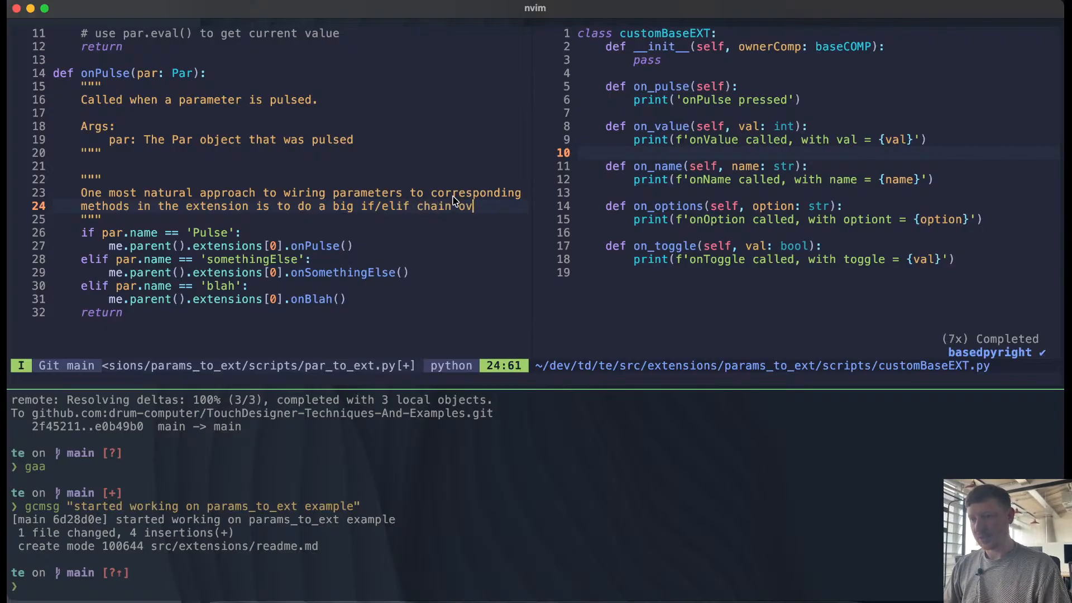
text(er every)
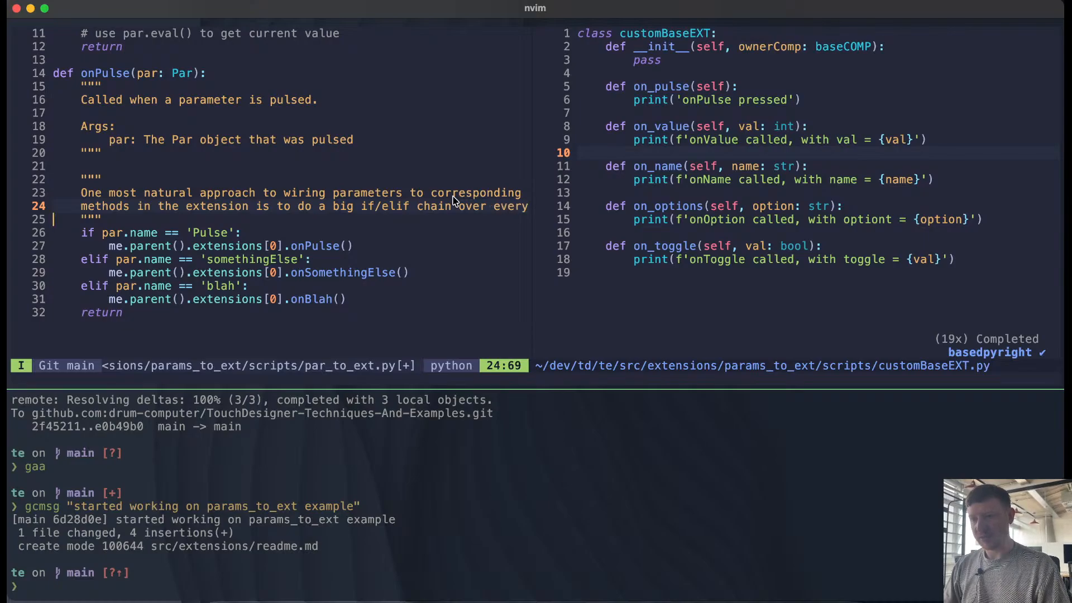
key(Return)
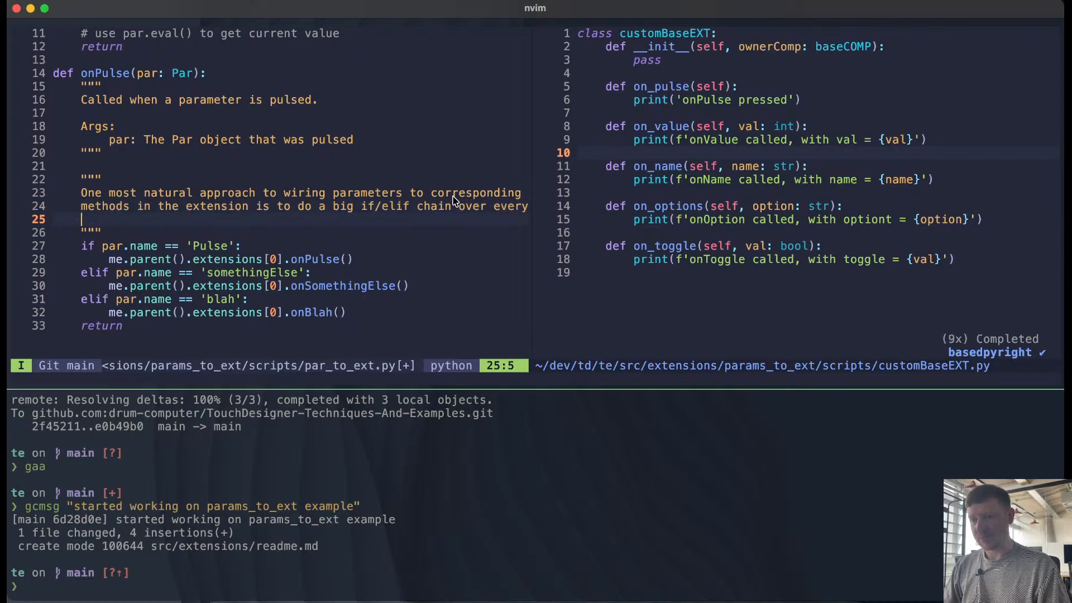
Step: Continue the third comment line with "possible parameter name. This"
text(possible p)
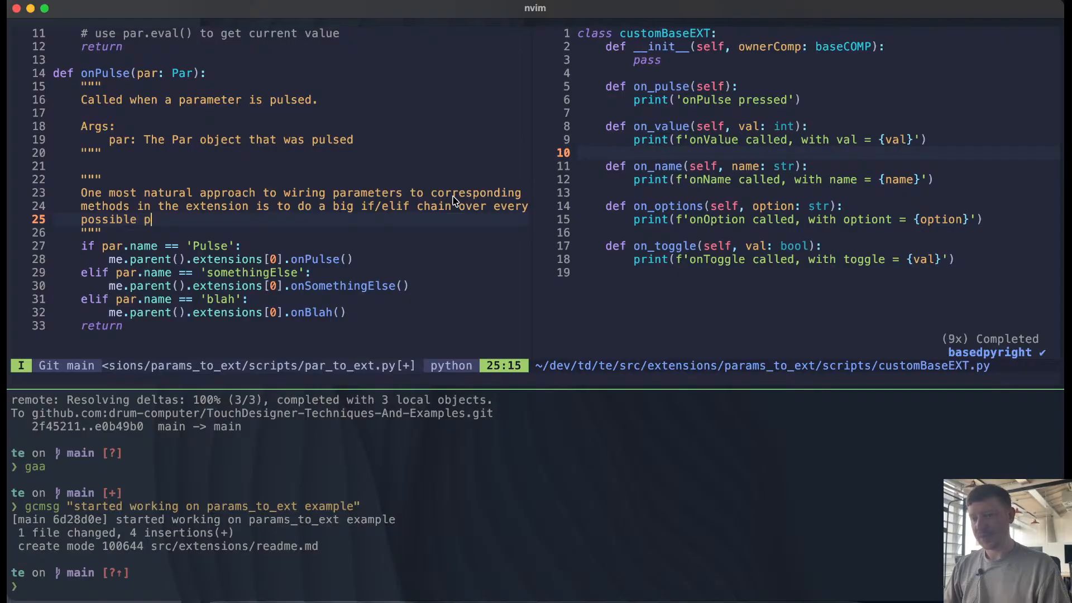
text(arameters)
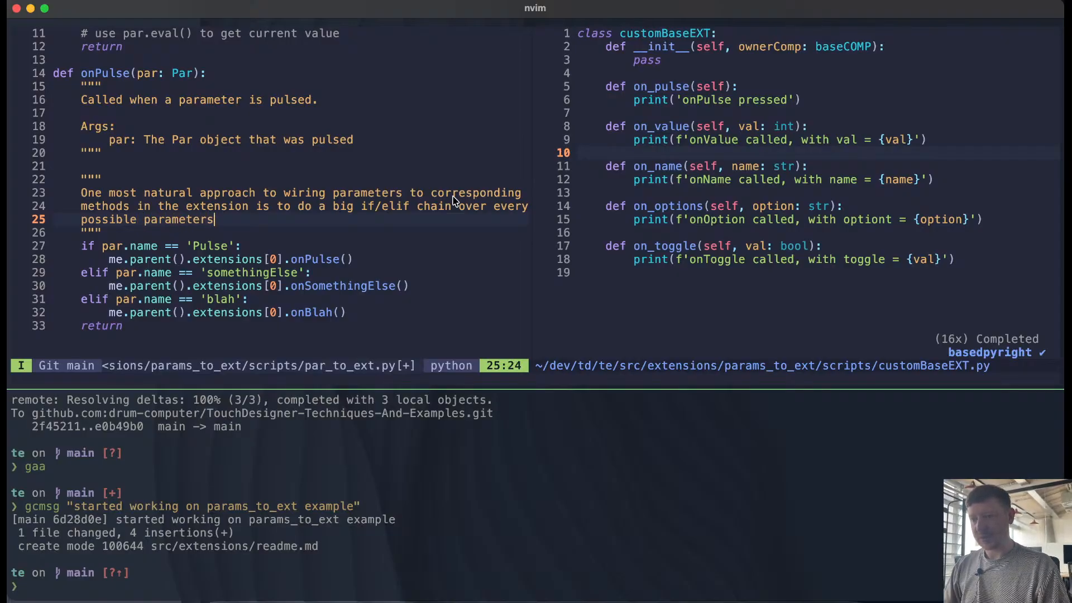
key(BackSpace)
text( name. )
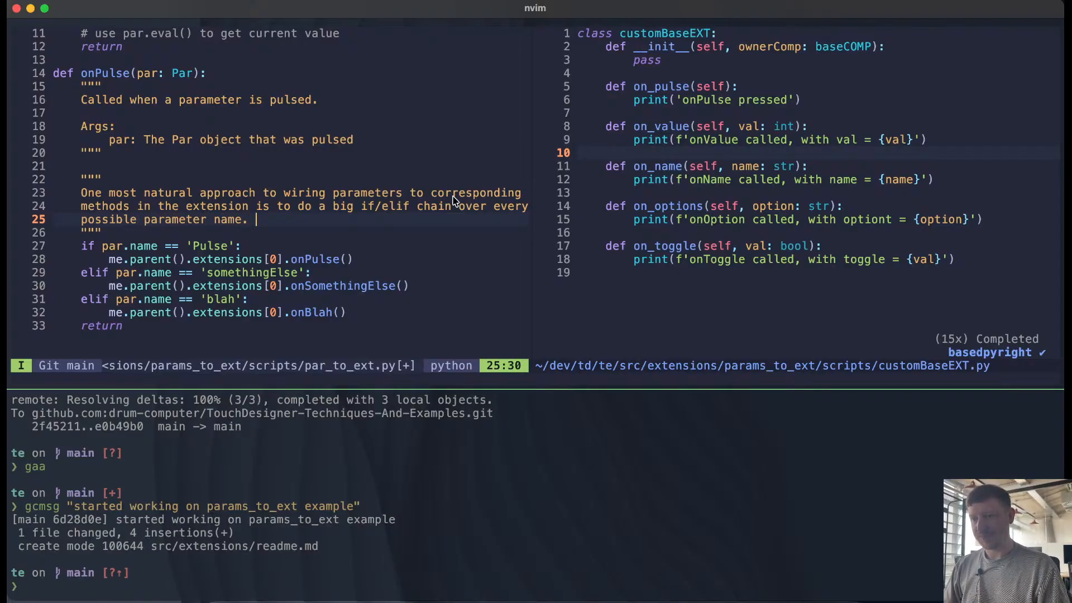
text(This ges)
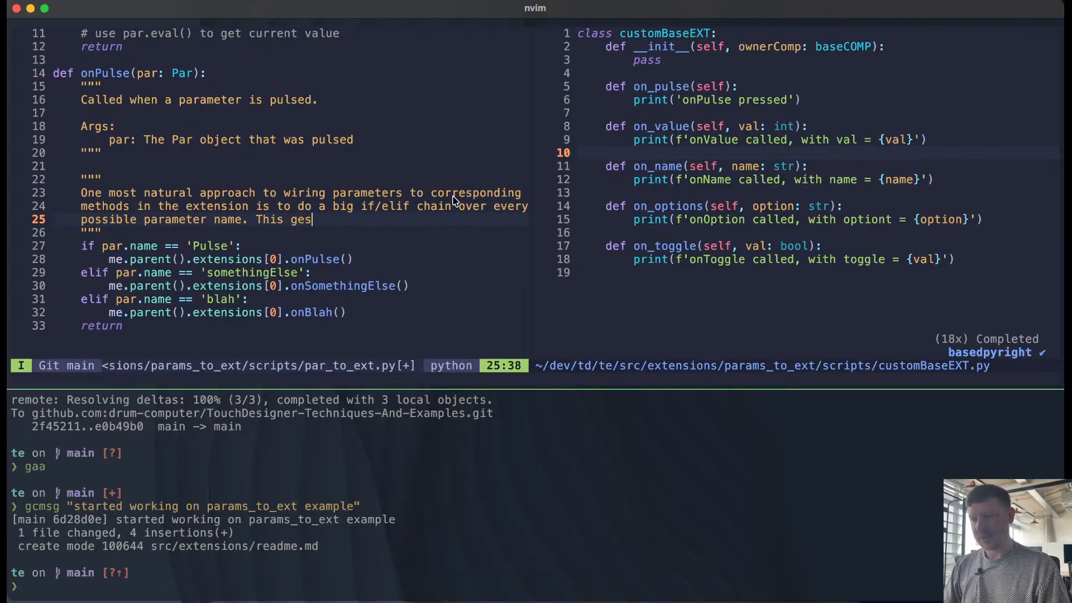
key(BackSpace)
text(ts very)
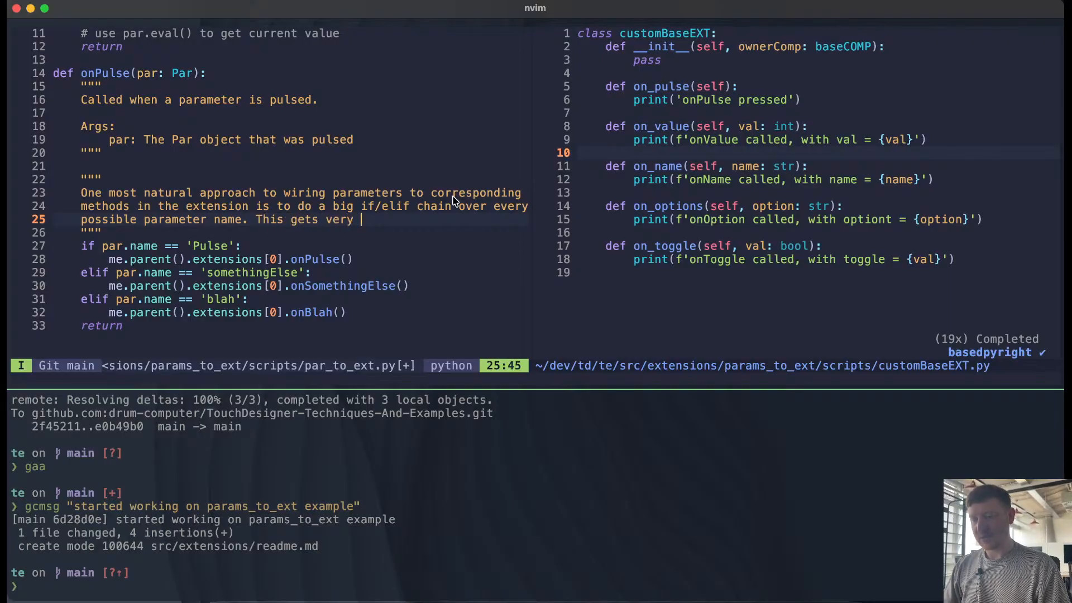
text( verbose )
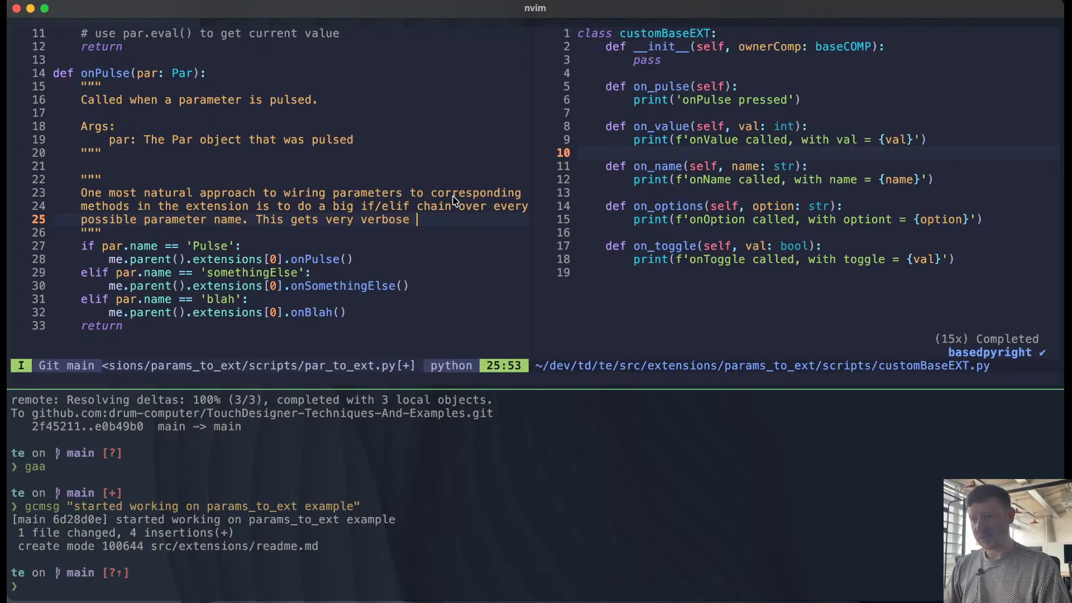
text(and)
key(BackSpace)
key(BackSpace)
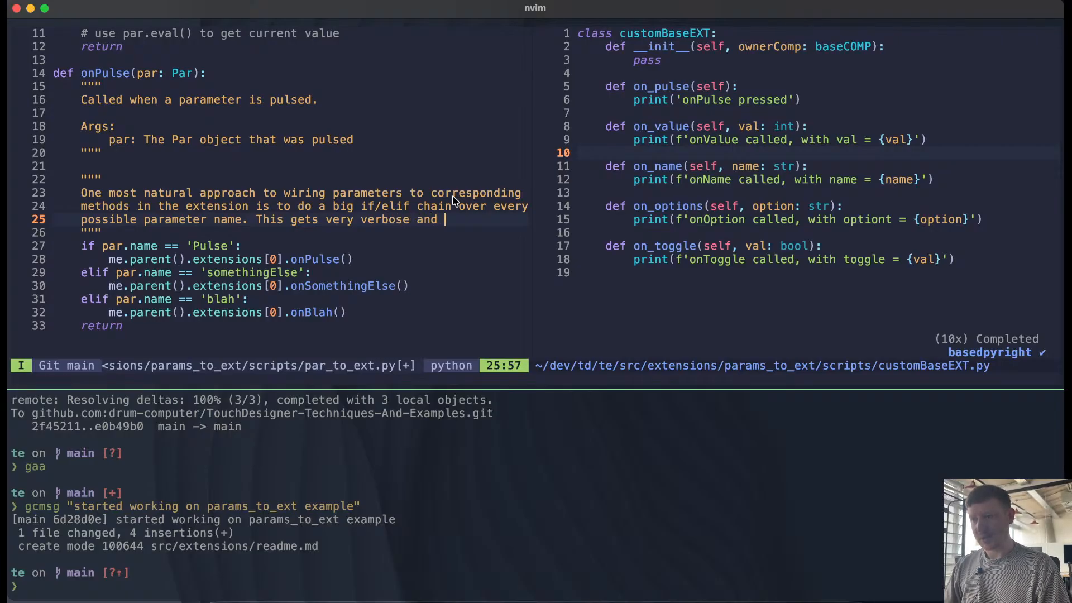
key(BackSpace)
key(BackSpace)
key(BackSpace)
text(ver)
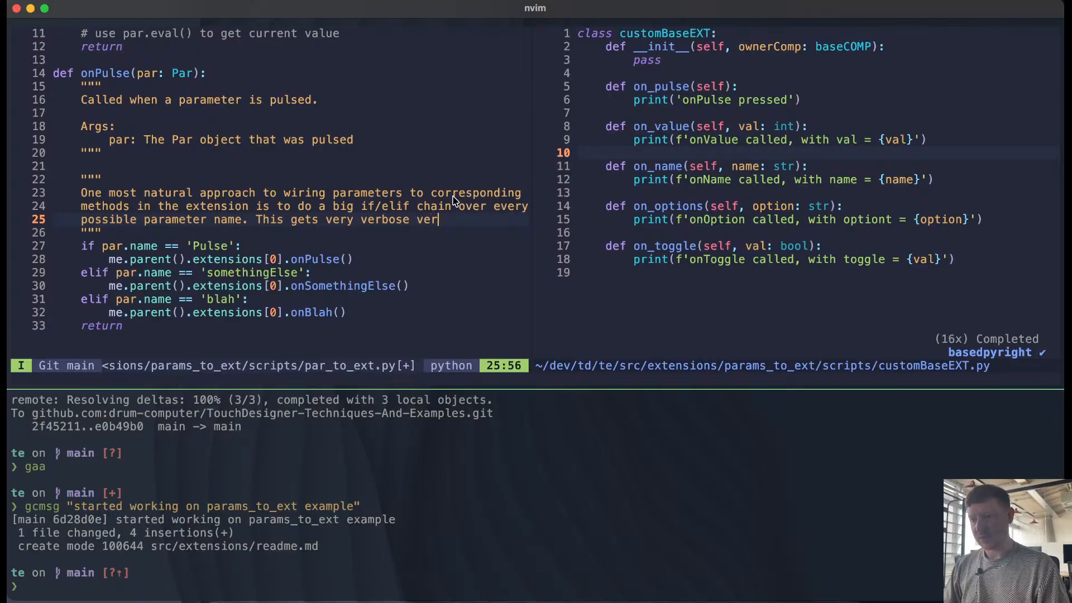
key(BackSpace)
key(BackSpace)
key(BackSpace)
key(BackSpace)
key(BackSpace)
key(BackSpace)
key(BackSpace)
key(BackSpace)
key(BackSpace)
key(BackSpace)
key(BackSpace)
key(BackSpace)
key(BackSpace)
key(BackSpace)
key(BackSpace)
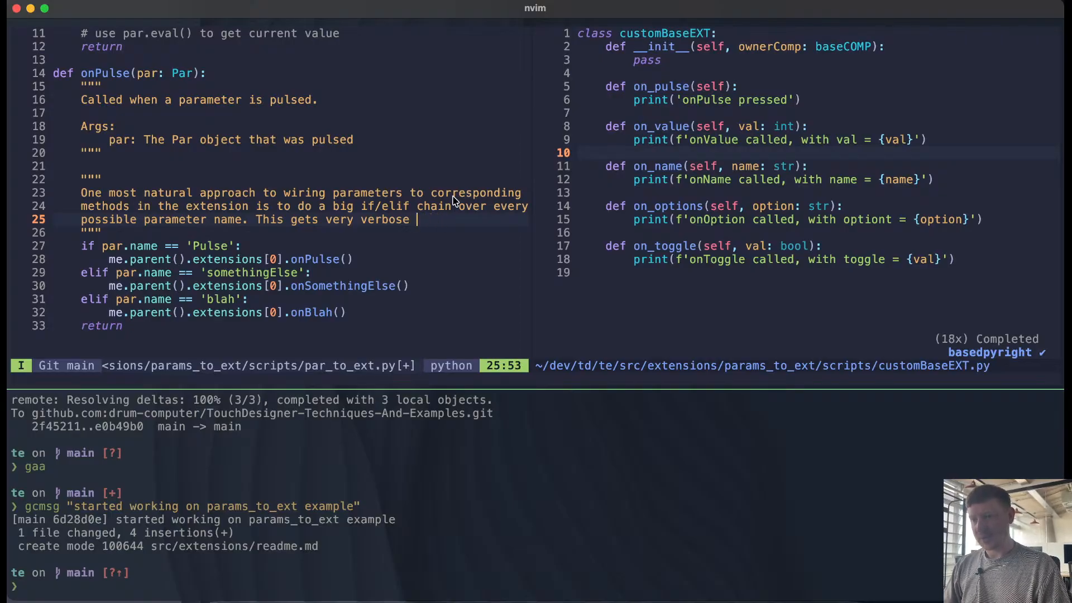
key(BackSpace)
key(BackSpace)
key(BackSpace)
key(BackSpace)
key(BackSpace)
key(BackSpace)
Step: Continue the sentence after "This" with "scales poorly because you need to" and add a fourth comment line reading "do a lot of typing"
text(sc)
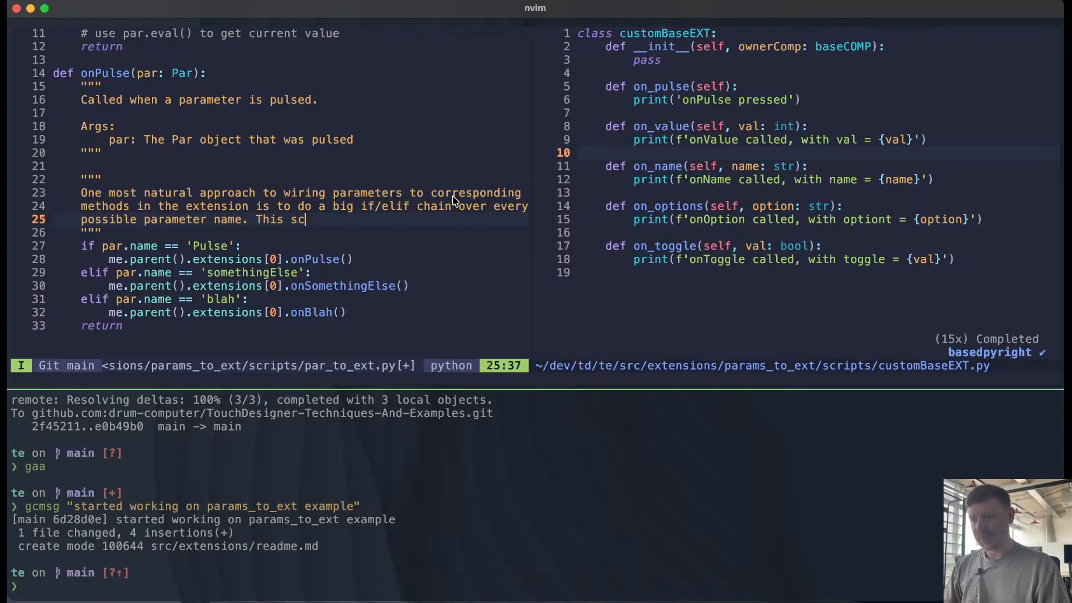
text(ales poorl)
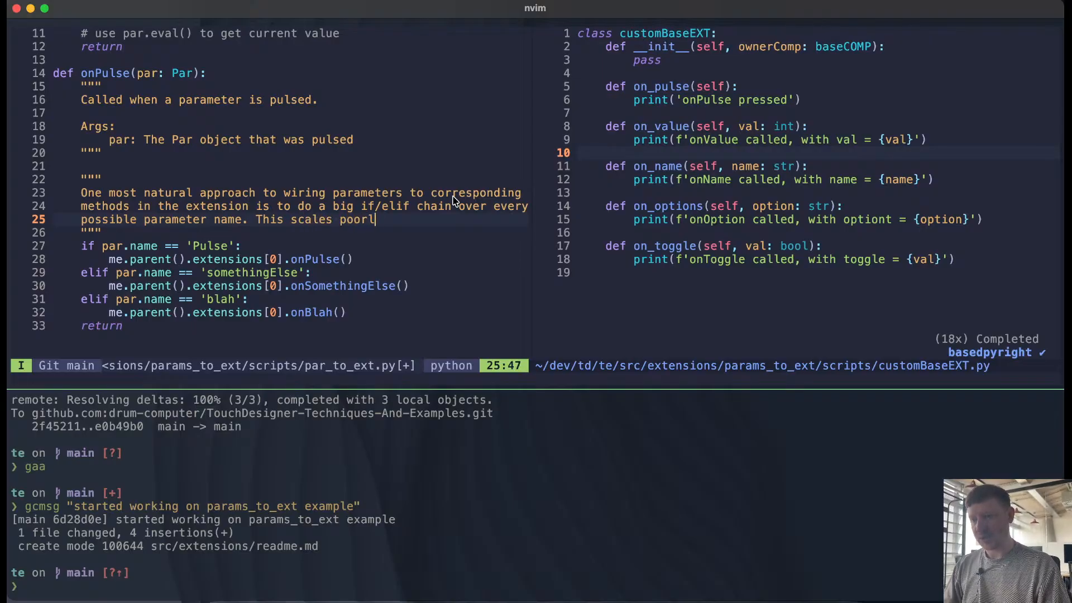
text(y because y)
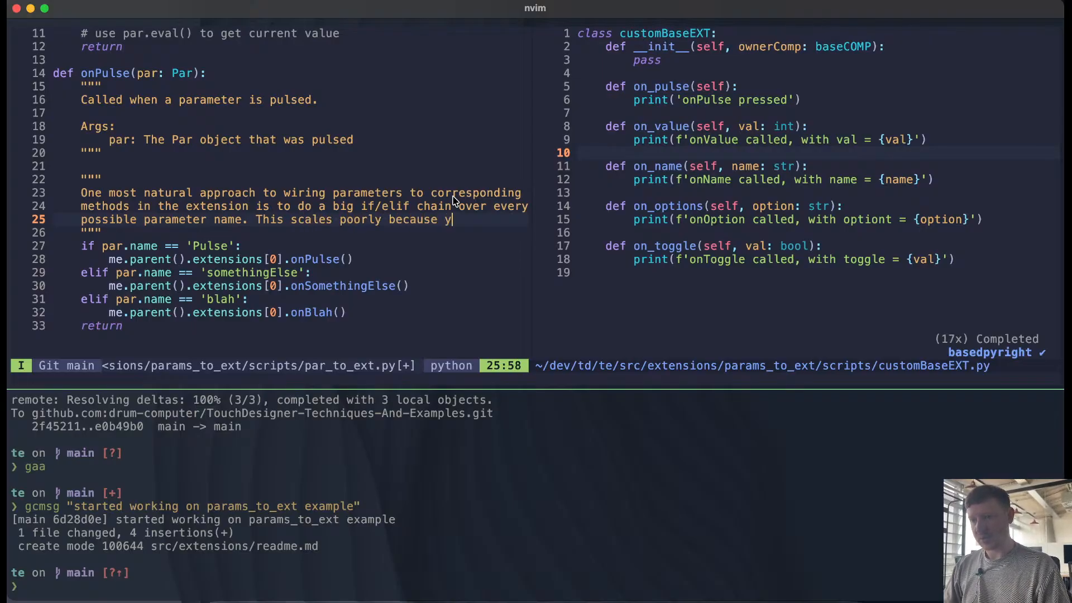
text(ou need to)
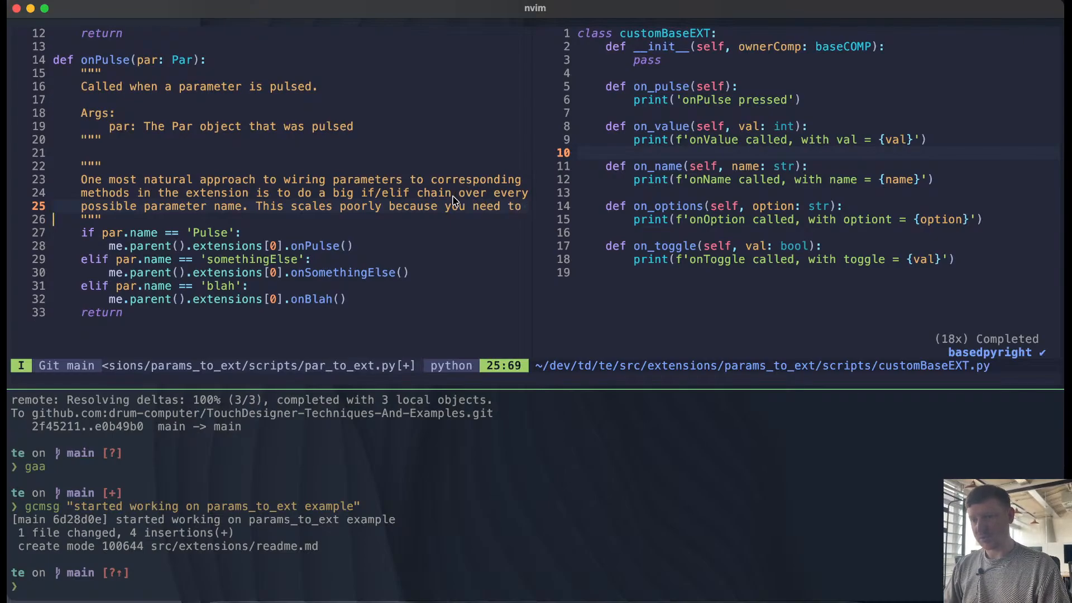
key(Return)
text(do a lot)
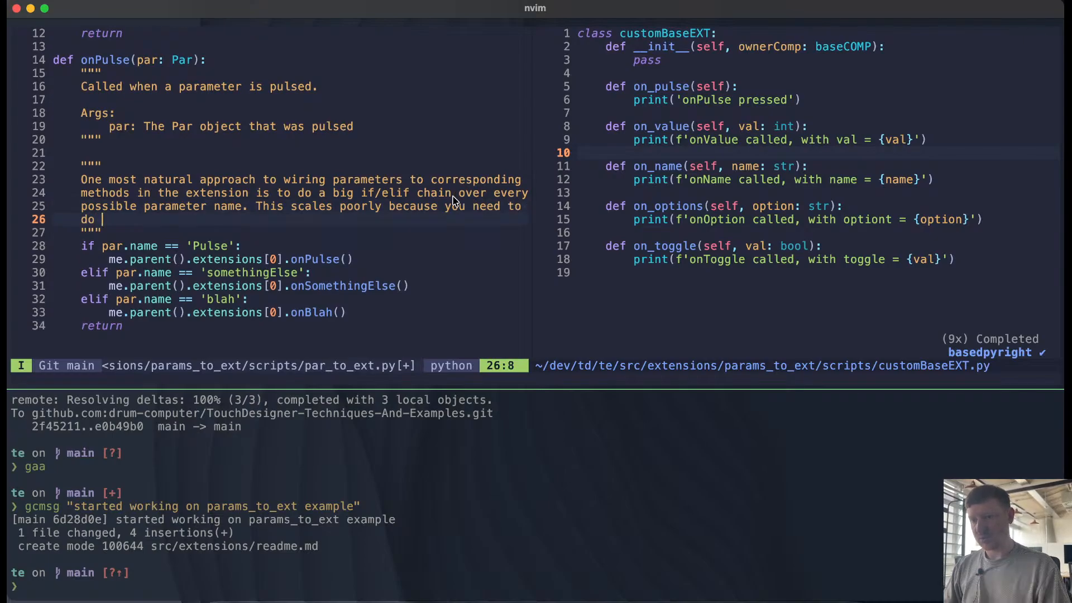
text(f )
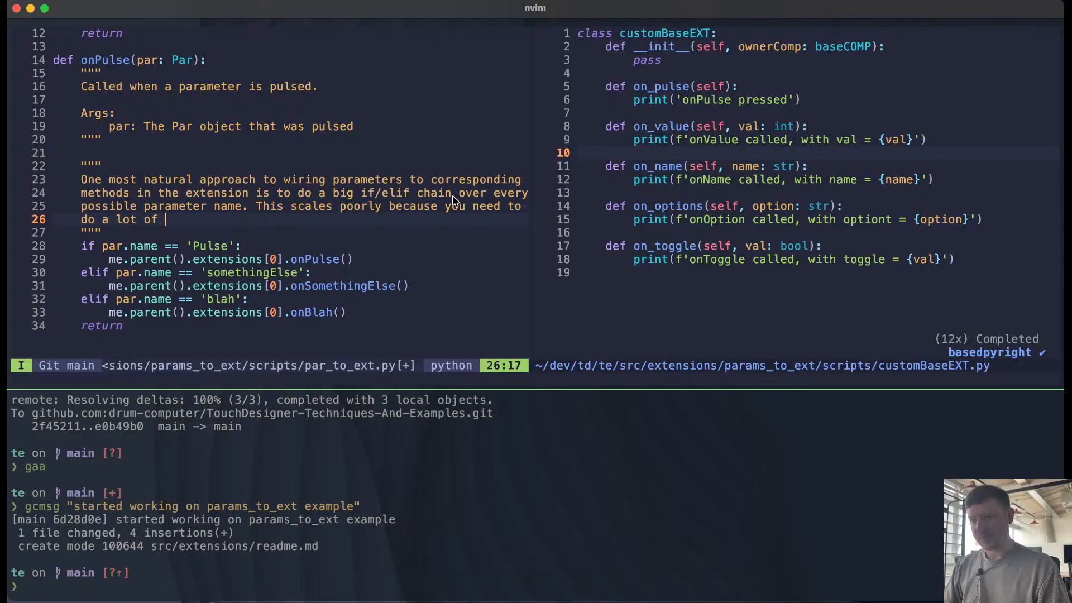
text(typing, )
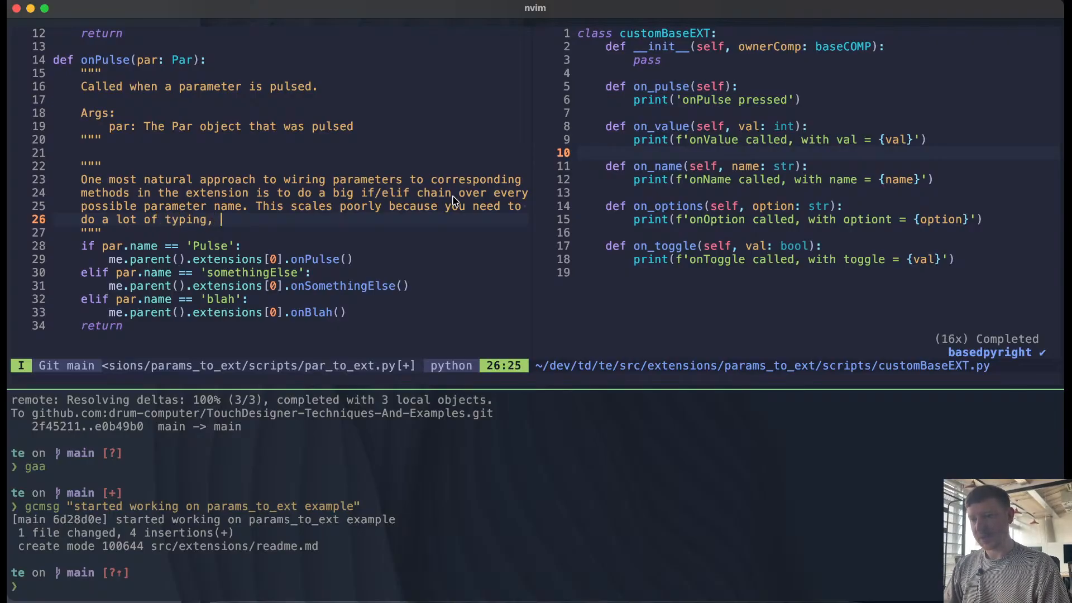
text(plus )
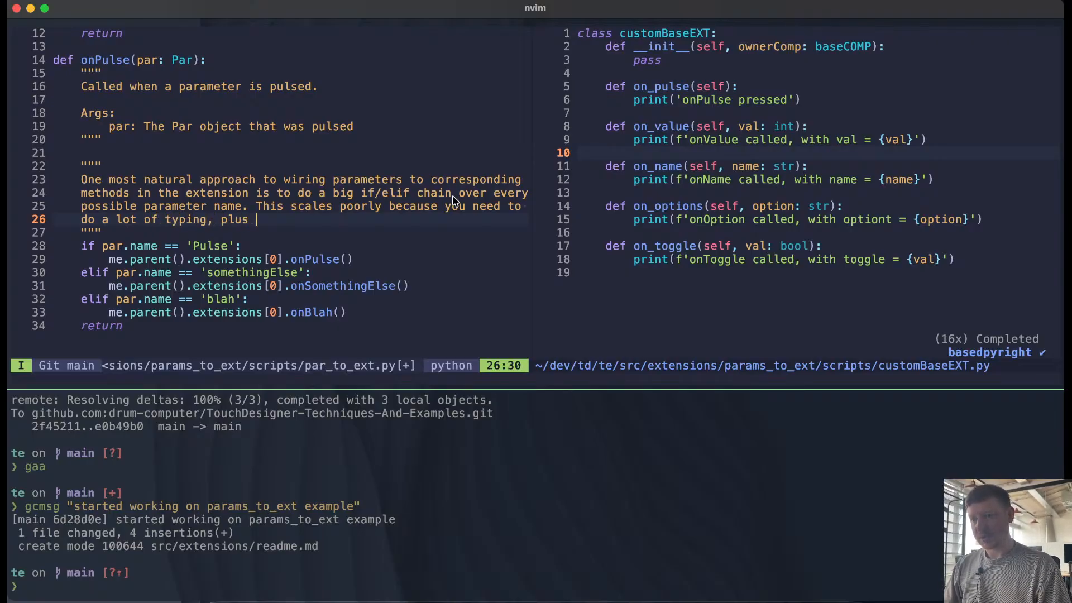
text(you)
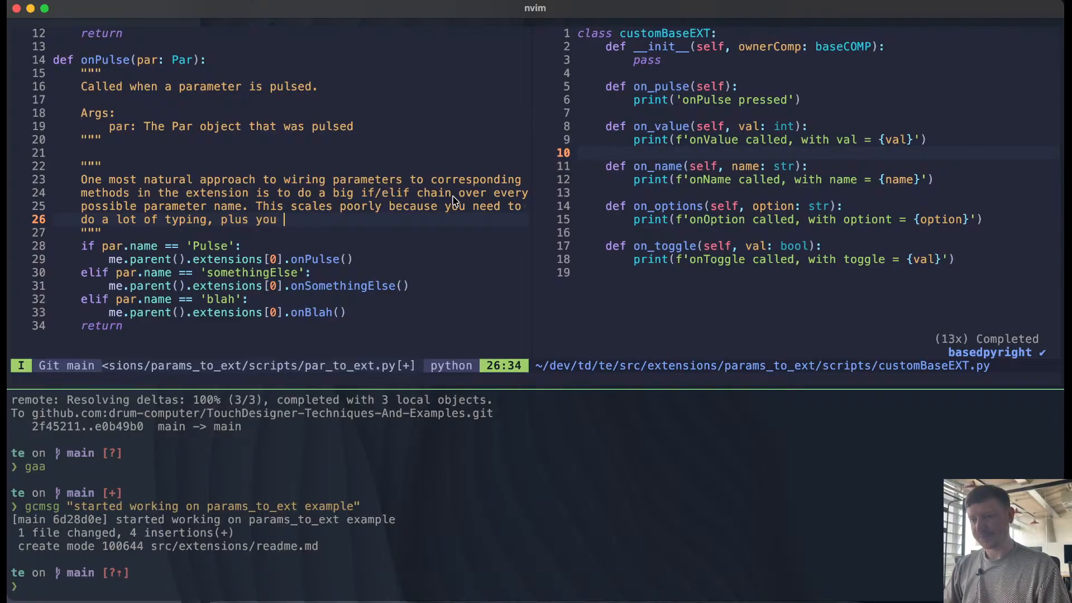
key(BackSpace)
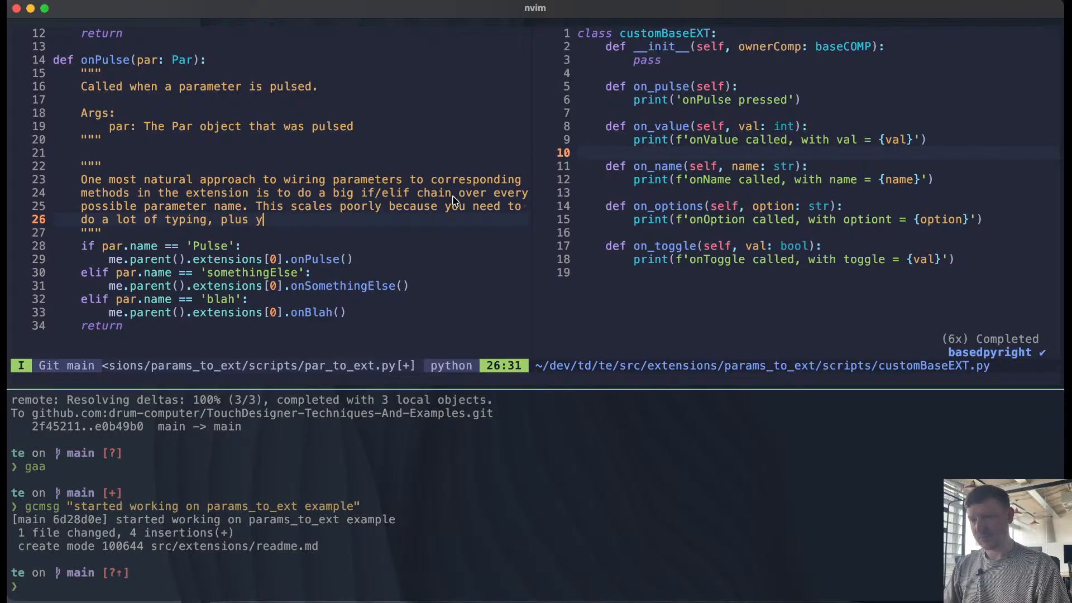
key(BackSpace)
key(BackSpace)
key(BackSpace)
key(BackSpace)
key(BackSpace)
key(BackSpace)
key(BackSpace)
key(BackSpace)
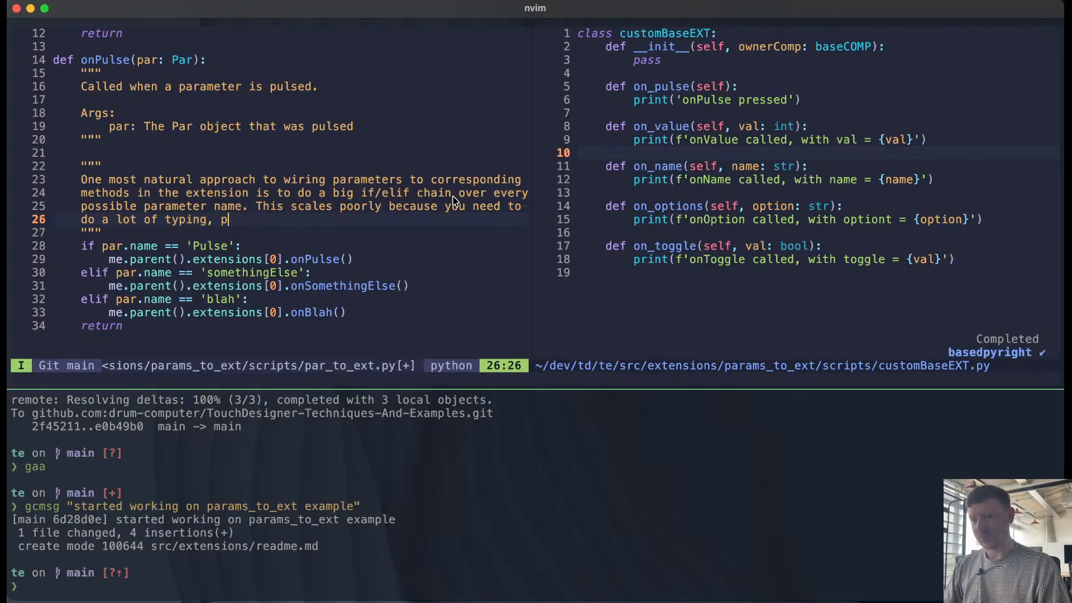
Step: Comment out the whole if/elif chain in onPulse, from the 'Pulse' check through the onBlah() call
key(Escape)
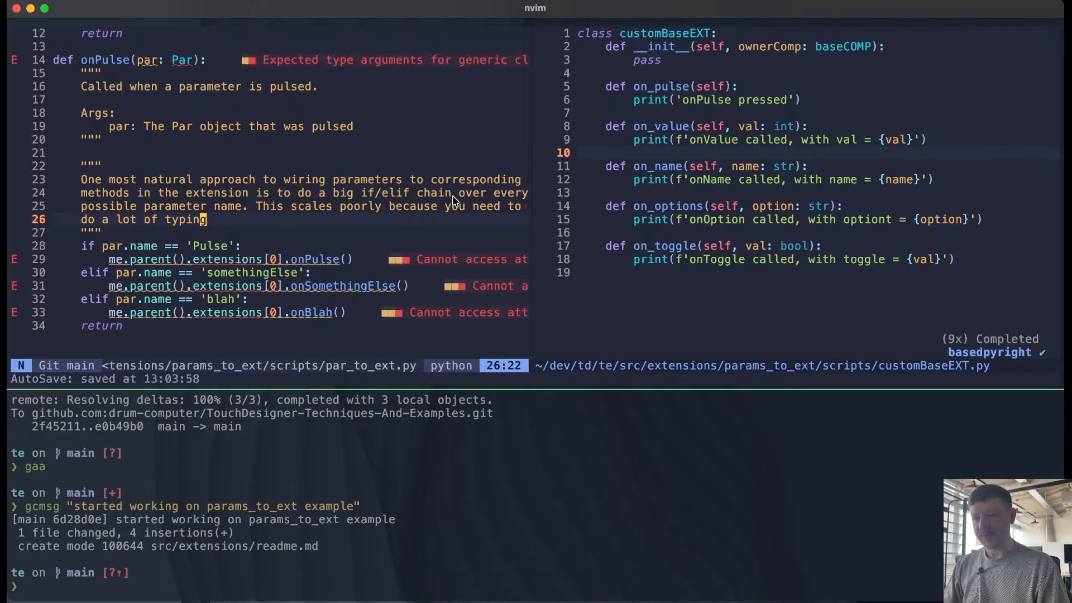
key(j)
key(j)
key(V)
key(j)
key(j)
key(j)
key(j)
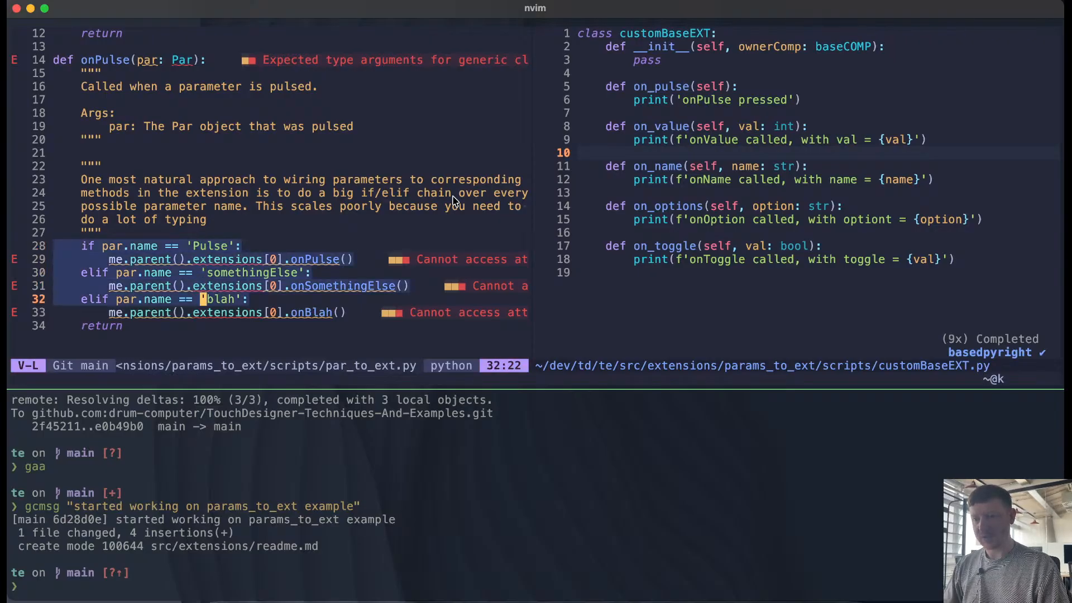
key(j)
key(g)
key(c)
Step: Delete onPulse's original docstring and the blank lines after it, so the explanatory comment block directly follows the function definition
key(k)
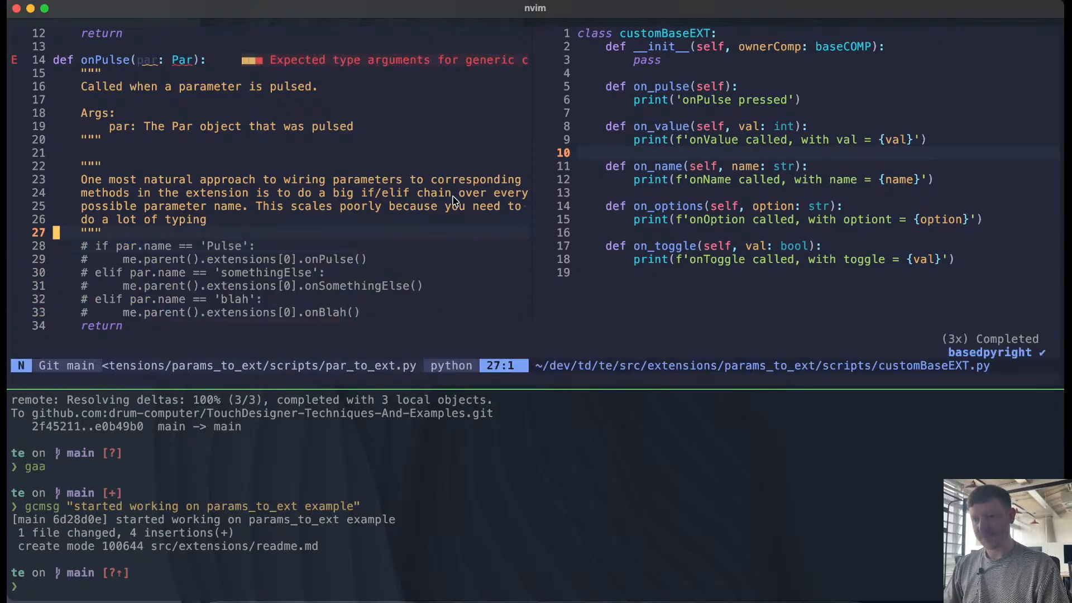
key(k)
key(k)
key(k)
key(k)
key(k)
key(k)
key(k)
key(k)
key(k)
key(k)
key(k)
key(k)
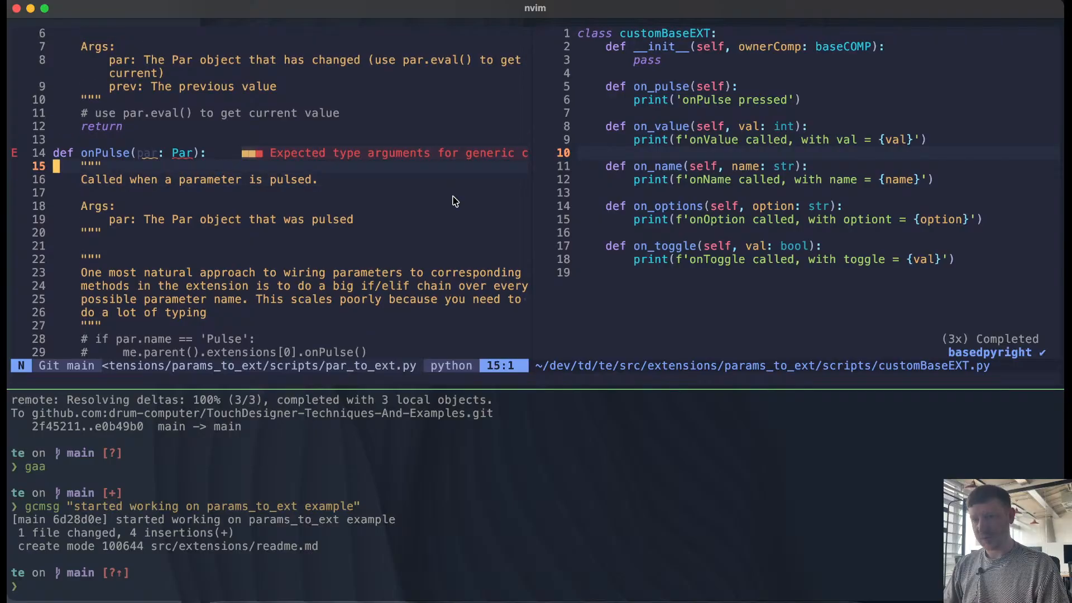
key(V)
key(j)
key(j)
key(j)
key(j)
key(j)
key(d)
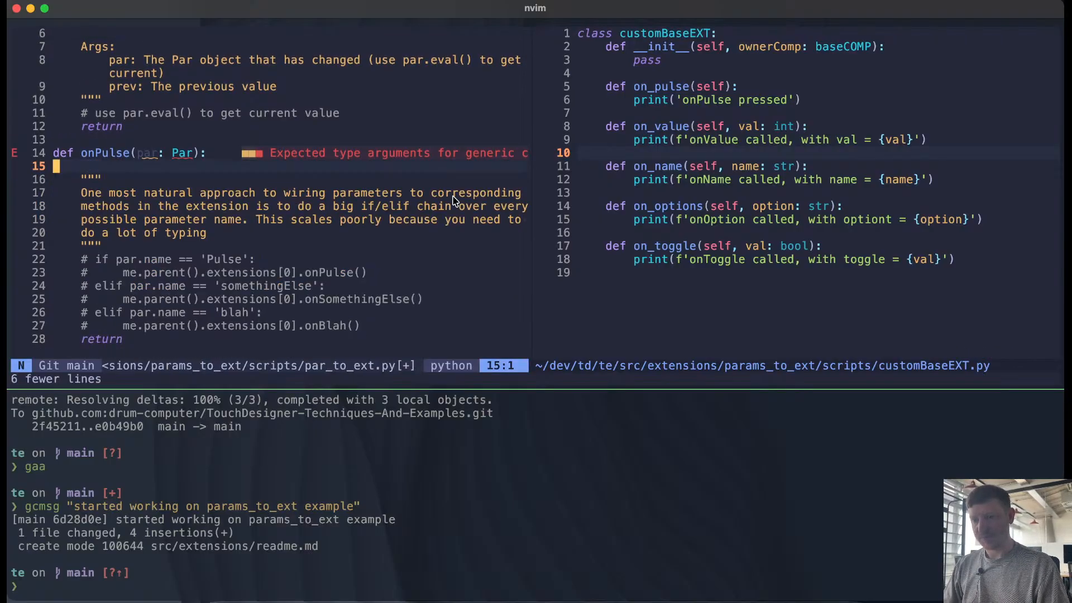
key(i)
key(BackSpace)
key(Escape)
Step: Add an empty triple-quoted block below the commented-out if/elif chain in onPulse, with both delimiters aligned to the function body
key(j)
key(j)
key(j)
key(j)
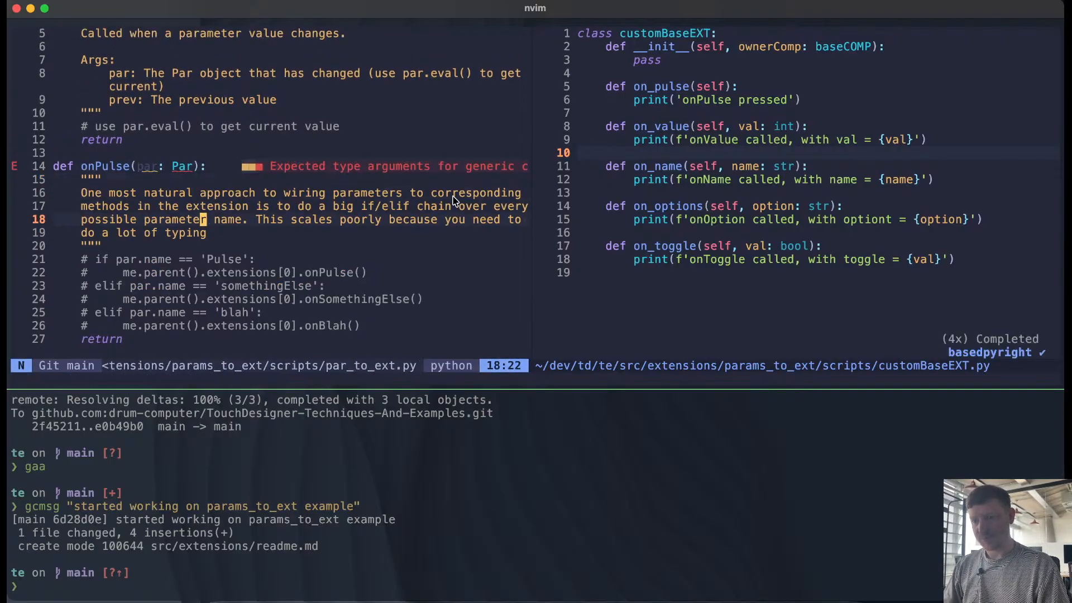
key(j)
key(j)
key(j)
key(j)
key(j)
key(j)
key(j)
key(j)
text(o)
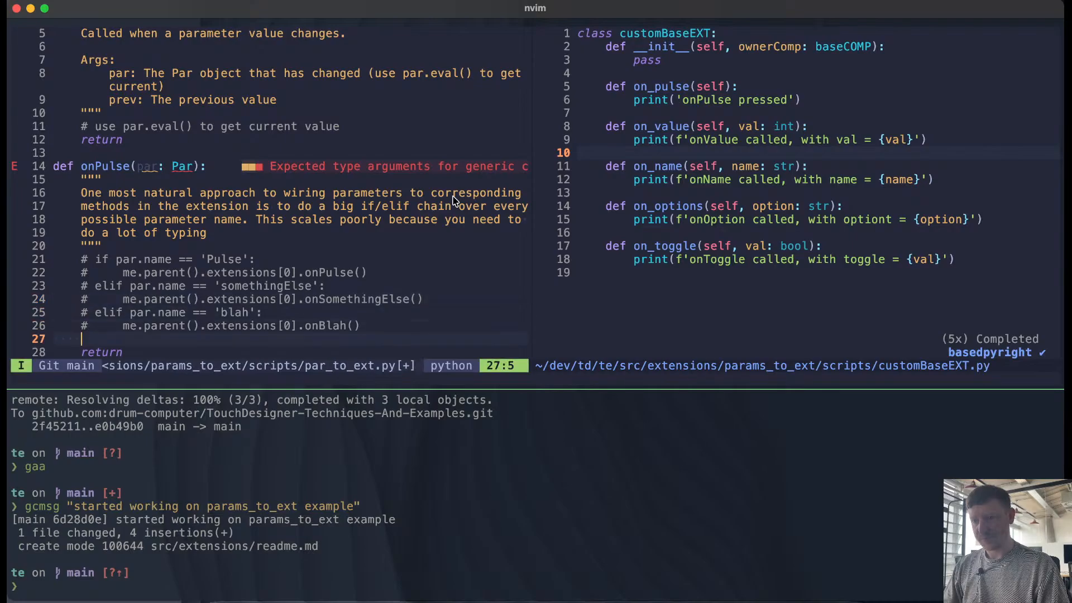
text(""")
key(Return)
key(Return)
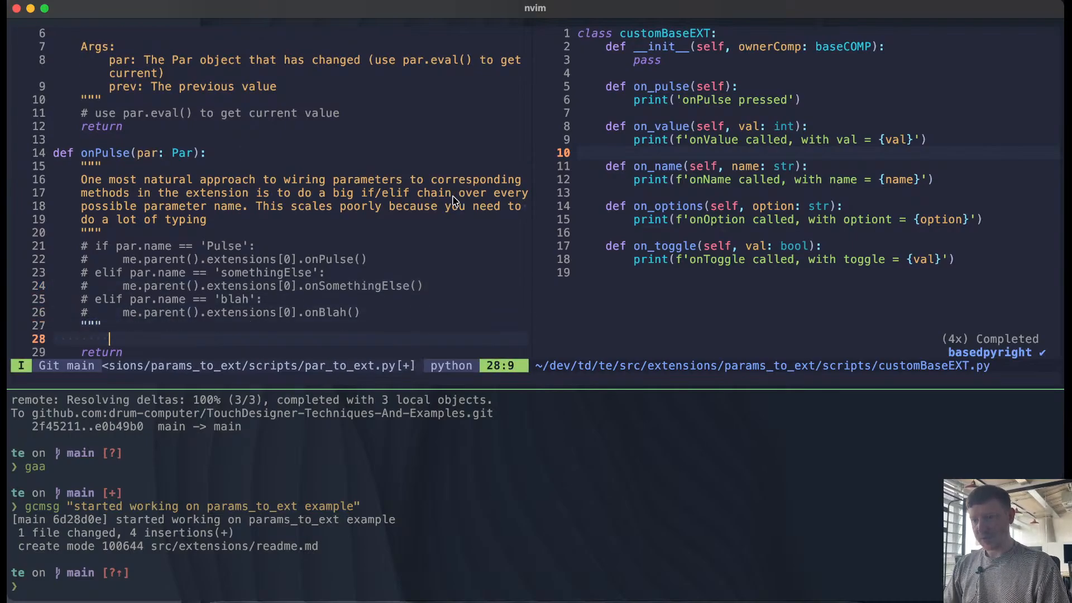
text("")
key(Escape)
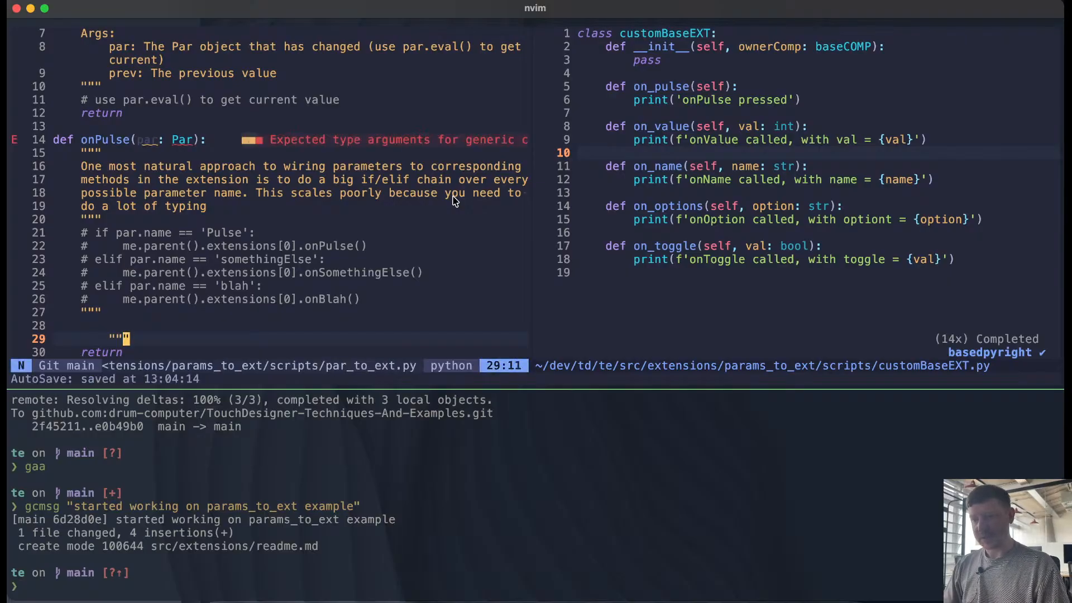
key(less)
key(less)
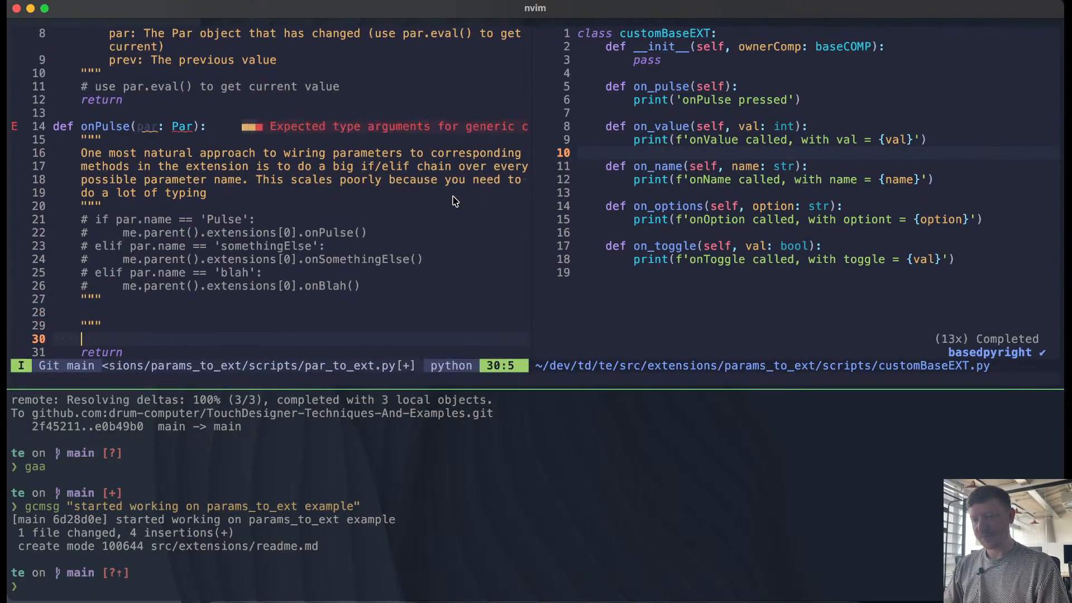
Step: Start a match statement on par.name on a new line below the empty triple-quoted block
key(o)
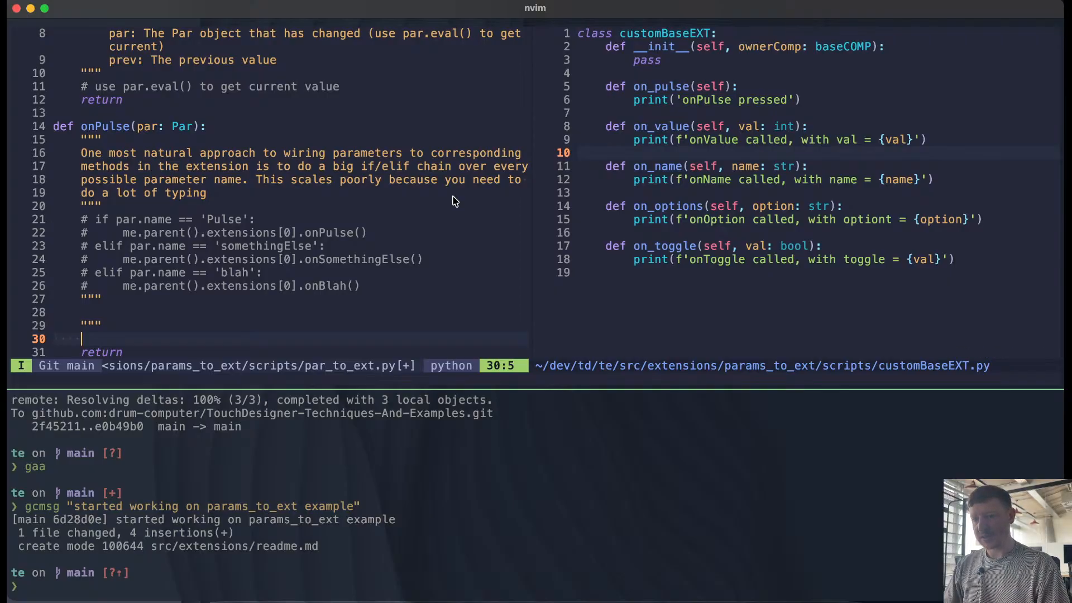
text(match )
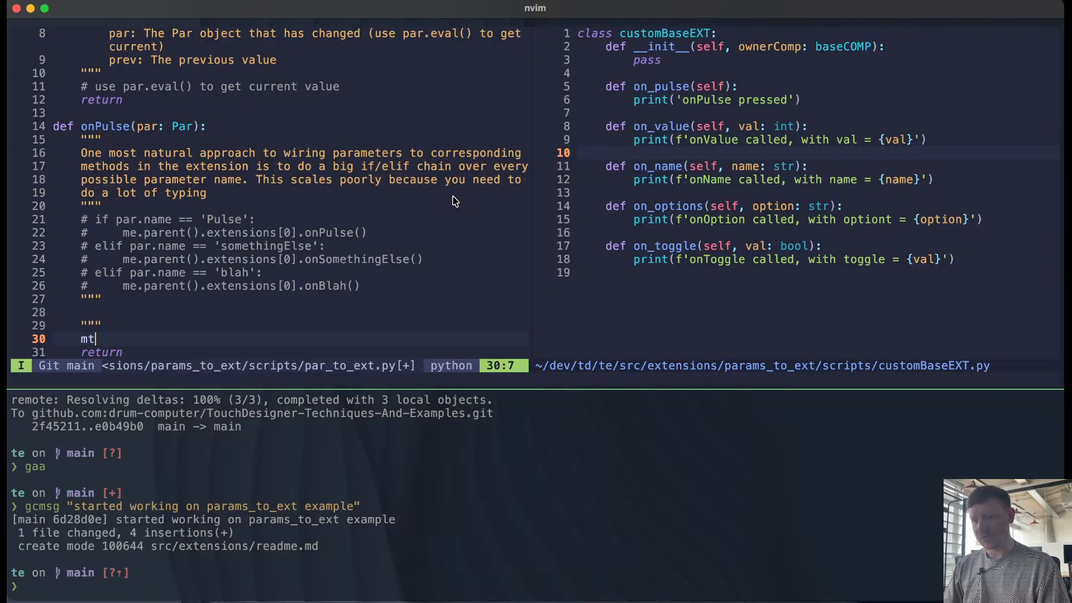
text(p)
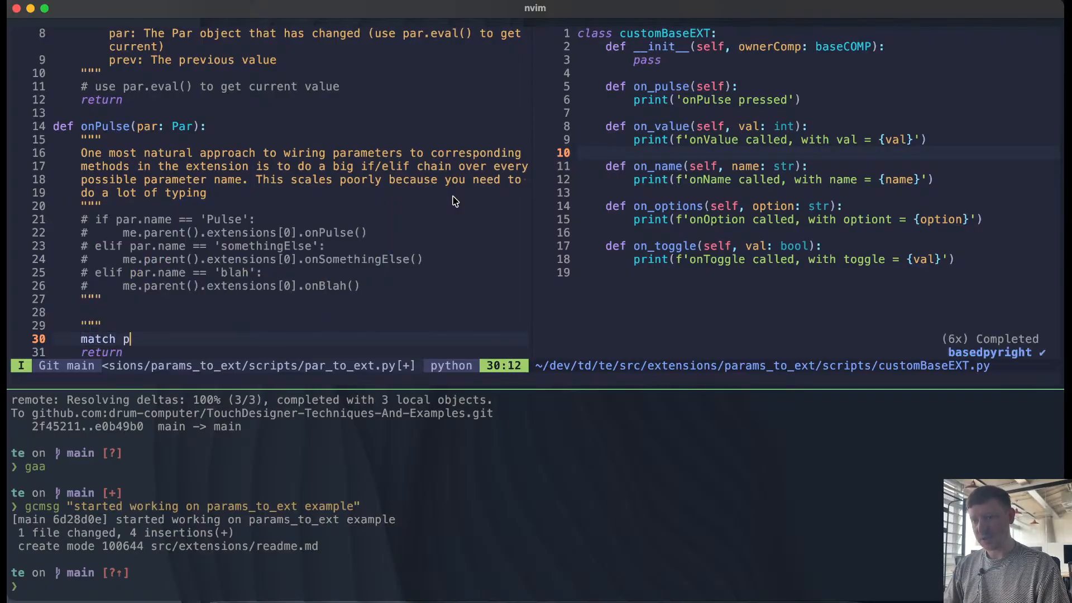
text(are.name)
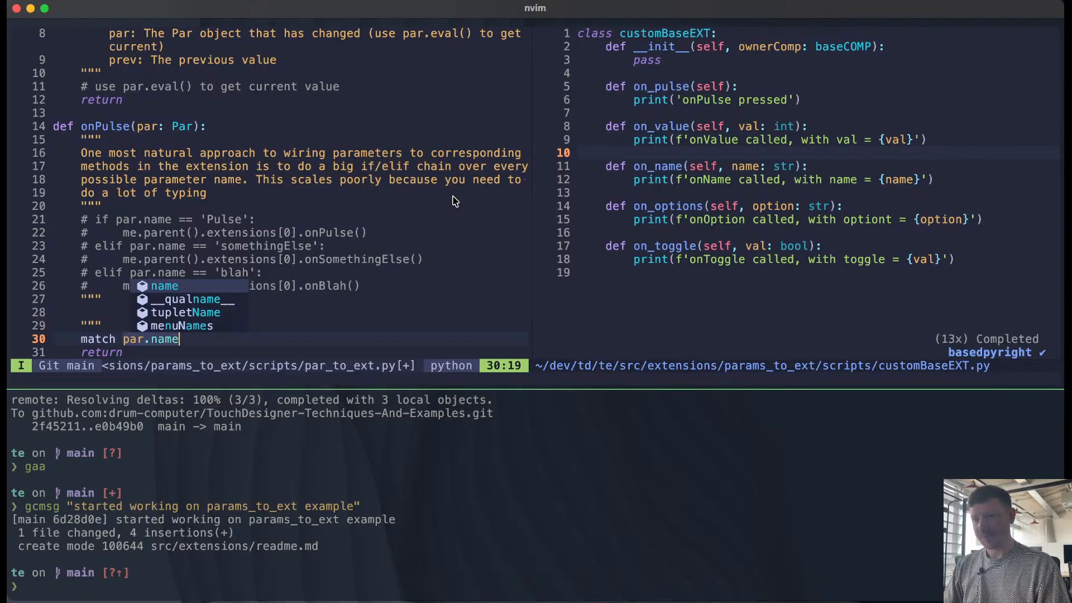
Step: Switch to the Chrome browser and search Google for "match syntax python"
key(super+Tab)
click(377, 50)
text(m)
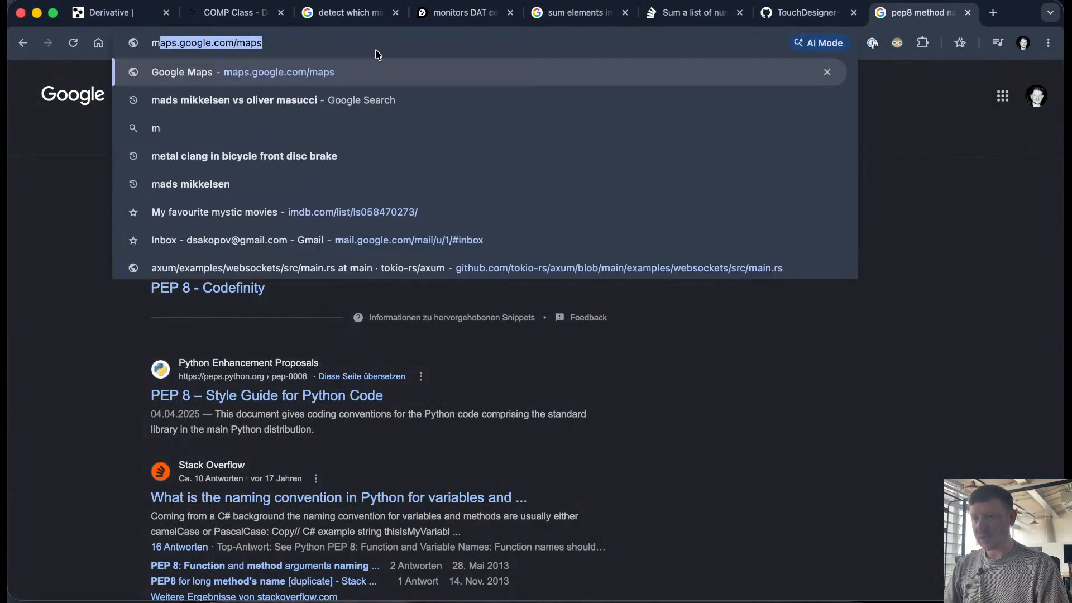
text(atch )
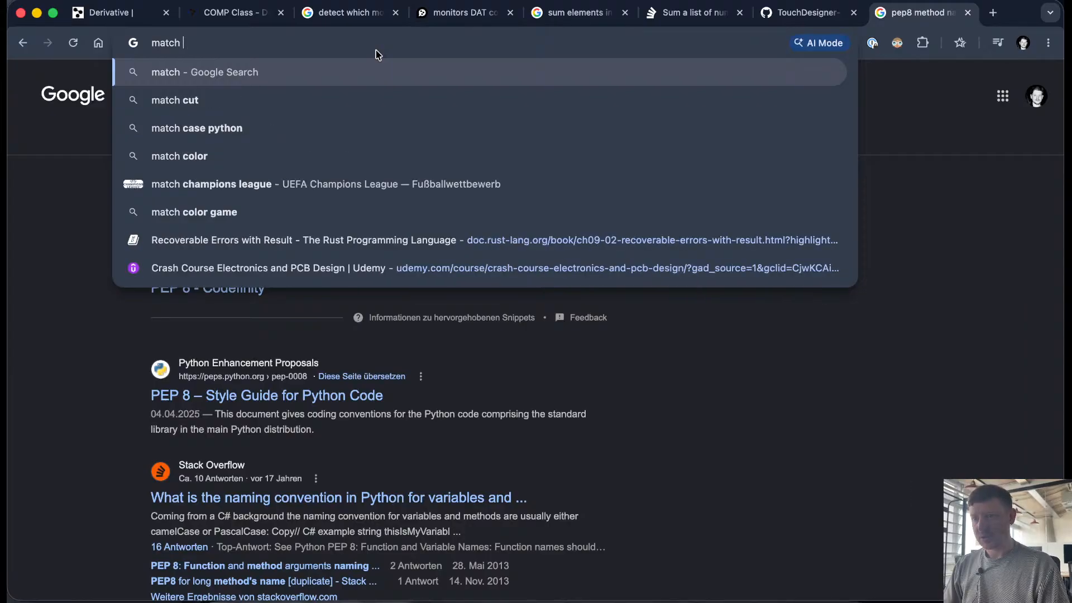
text(syntax python)
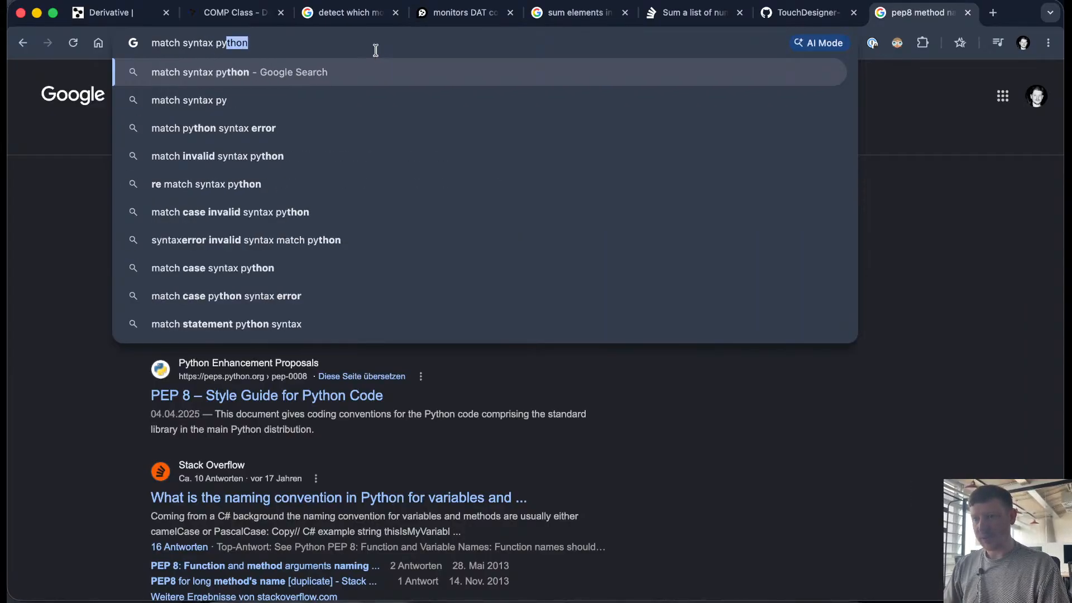
key(Return)
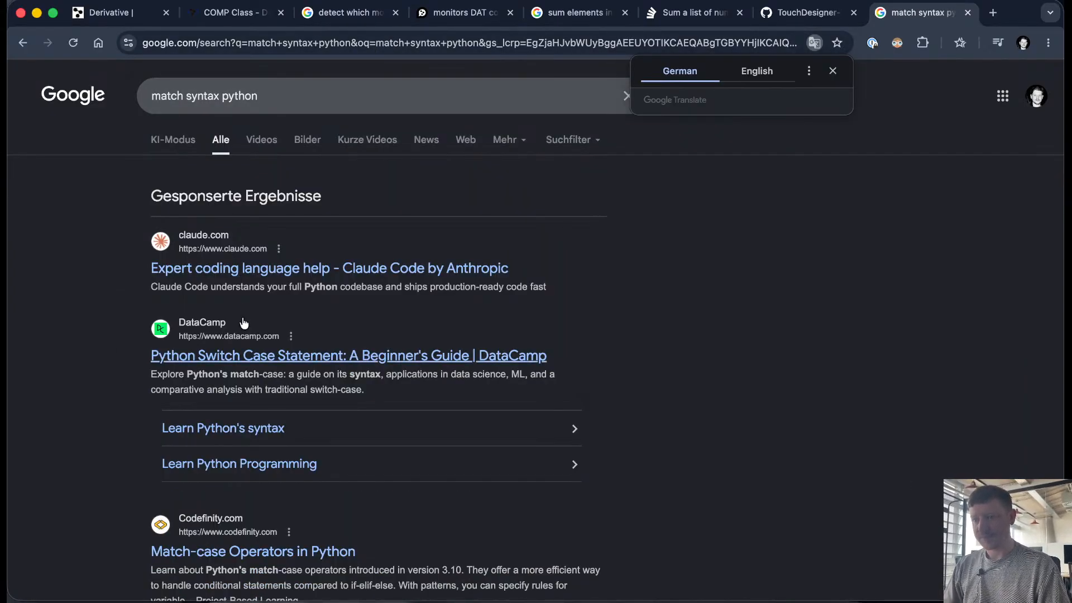
Step: Open DataCamp's Python Switch Case Statement guide and examine the code example in its basic match-case syntax section
scroll(242, 319, down, 3)
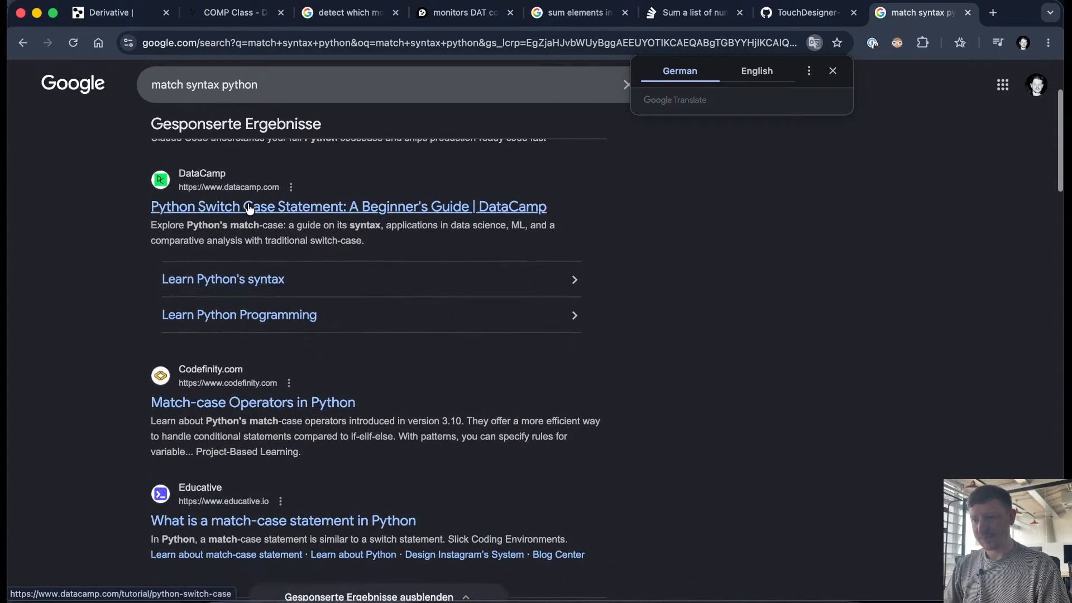
click(251, 211)
scroll(296, 335, down, 5)
scroll(316, 387, down, 10)
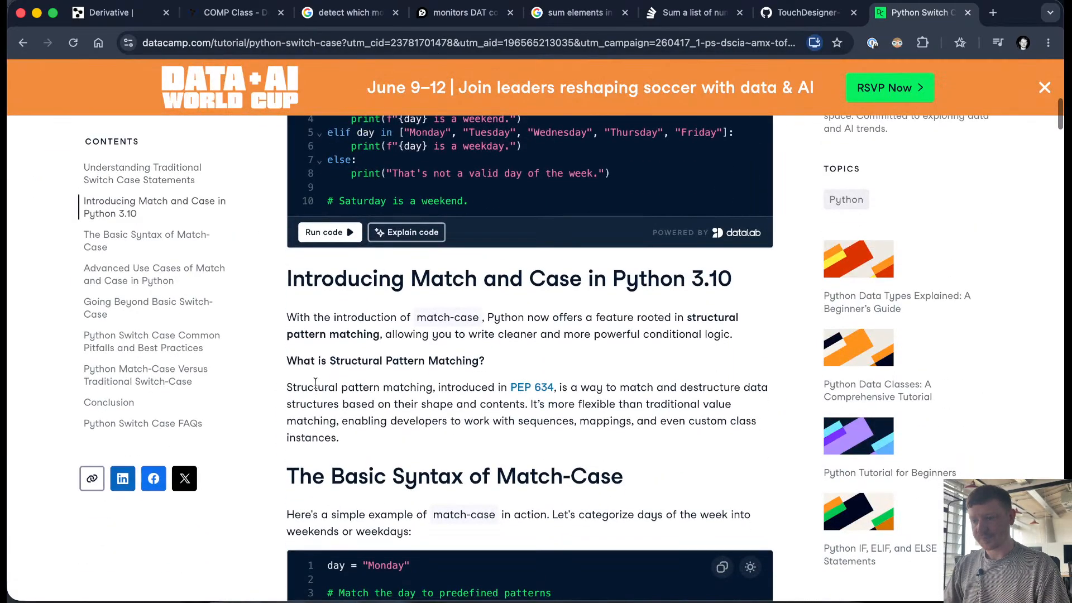
scroll(316, 385, down, 1)
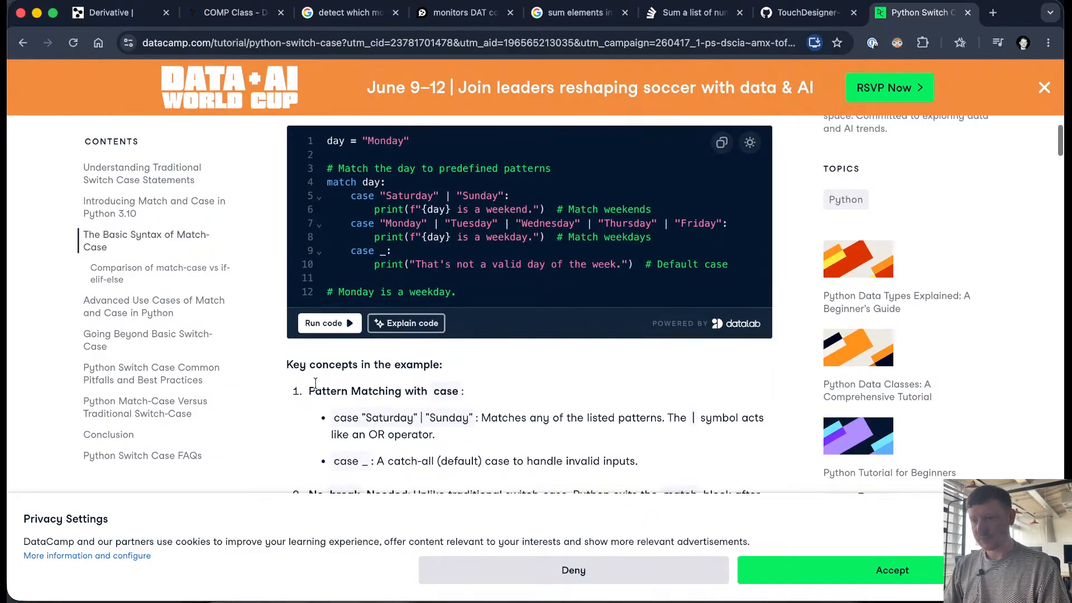
click(427, 169)
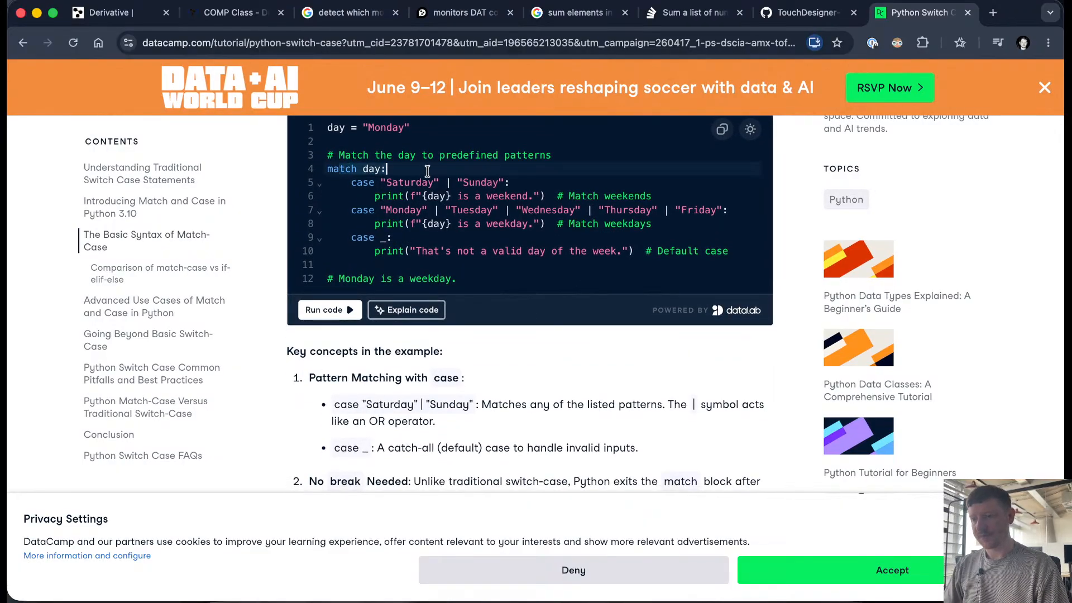
Step: Switch back to nvim and end the match par.name line with a colon, checking the syntax against the browser example
key(super+Tab)
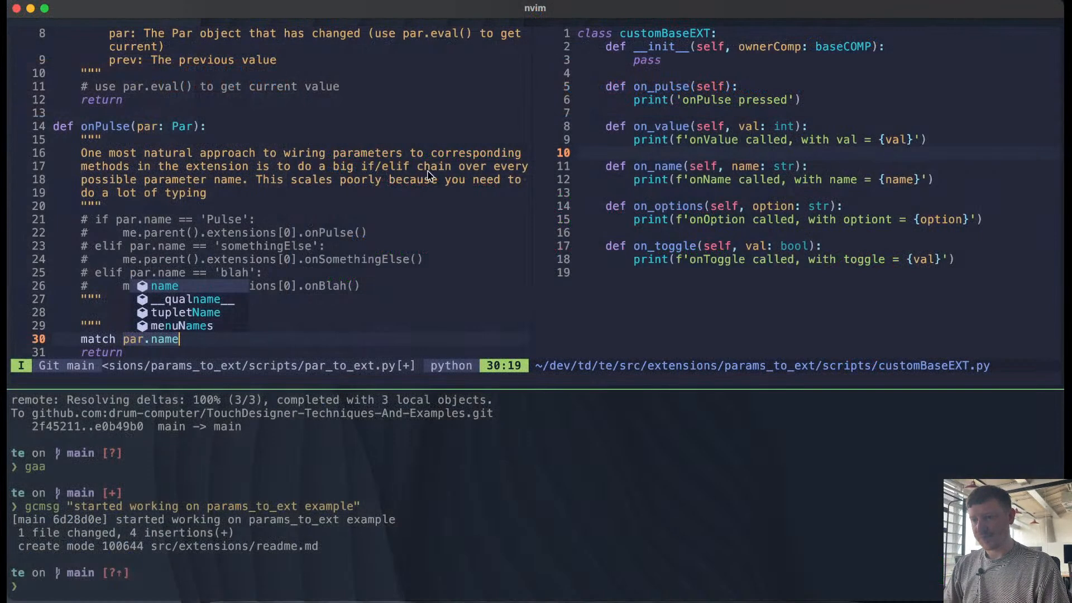
key(Return)
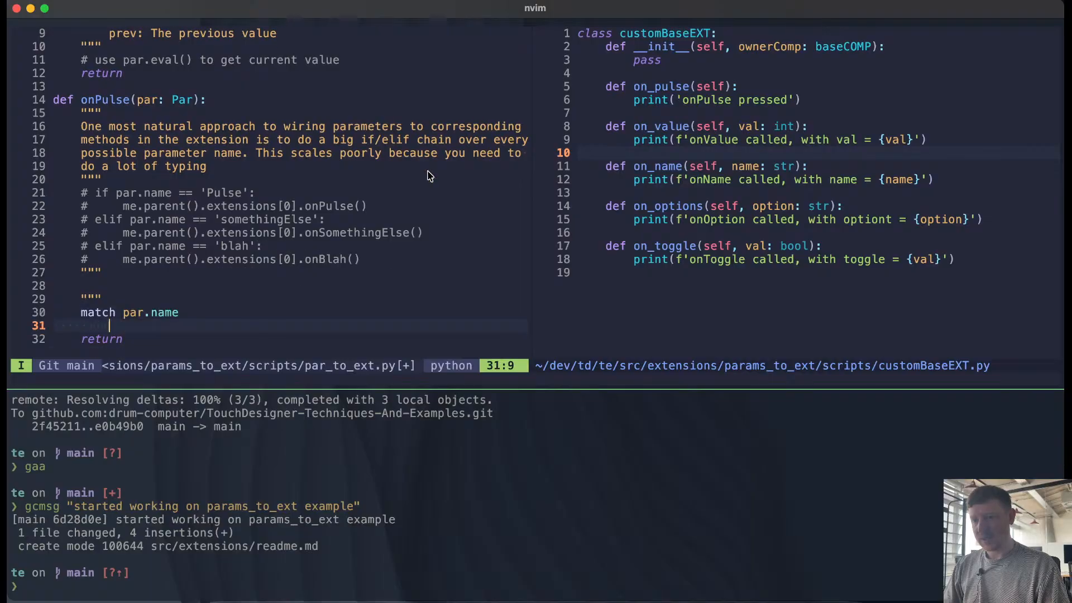
key(super+Tab)
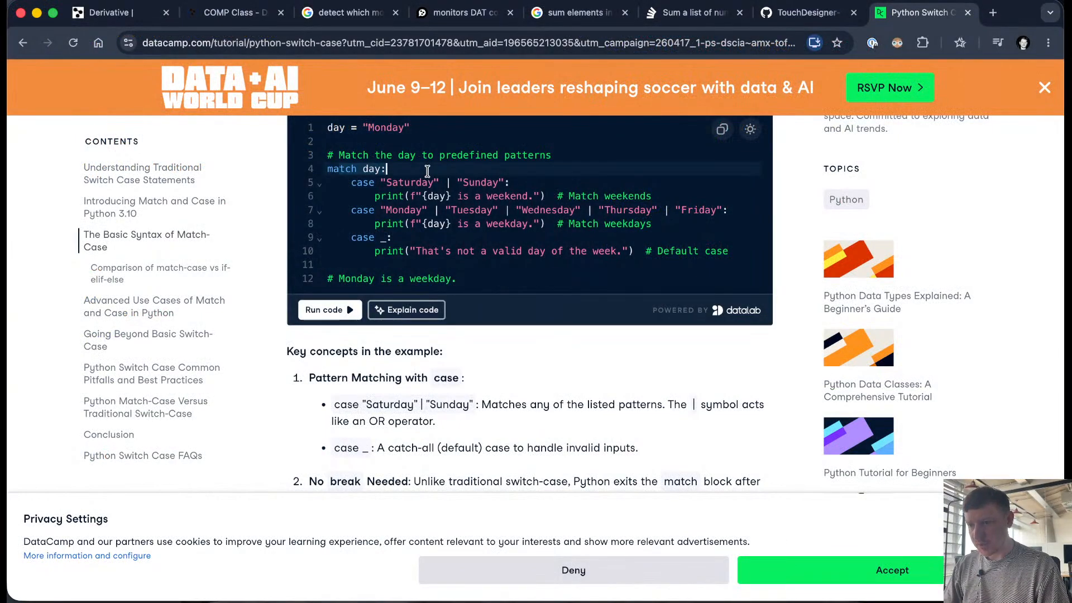
key(super+Tab)
key(Escape)
key(k)
key(shift+a)
text(:)
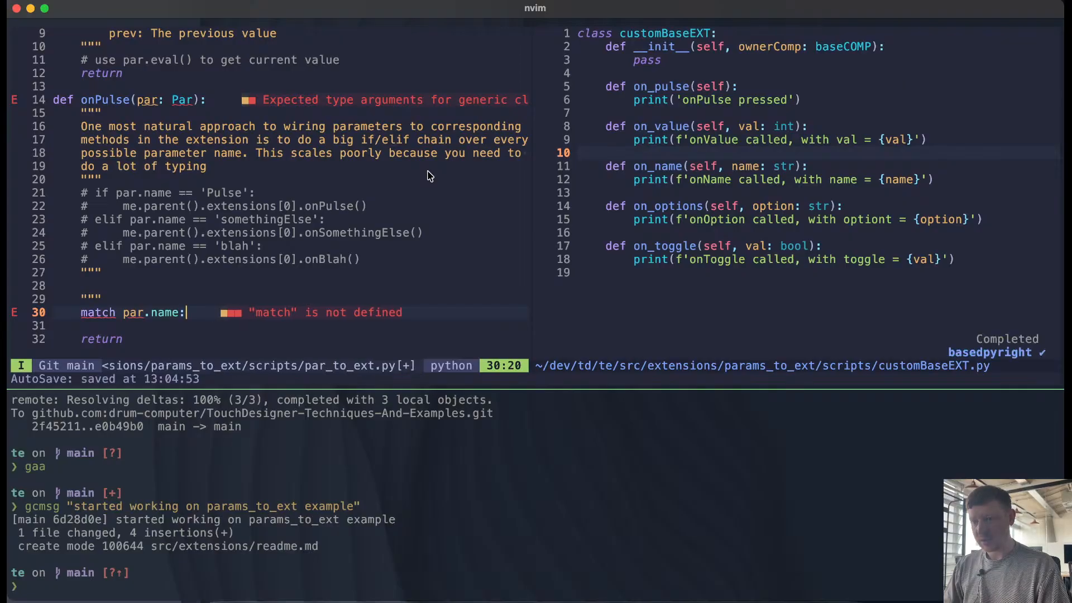
Step: Add the branch case 'Pulse': indented under the match statement
key(Return)
text(case )
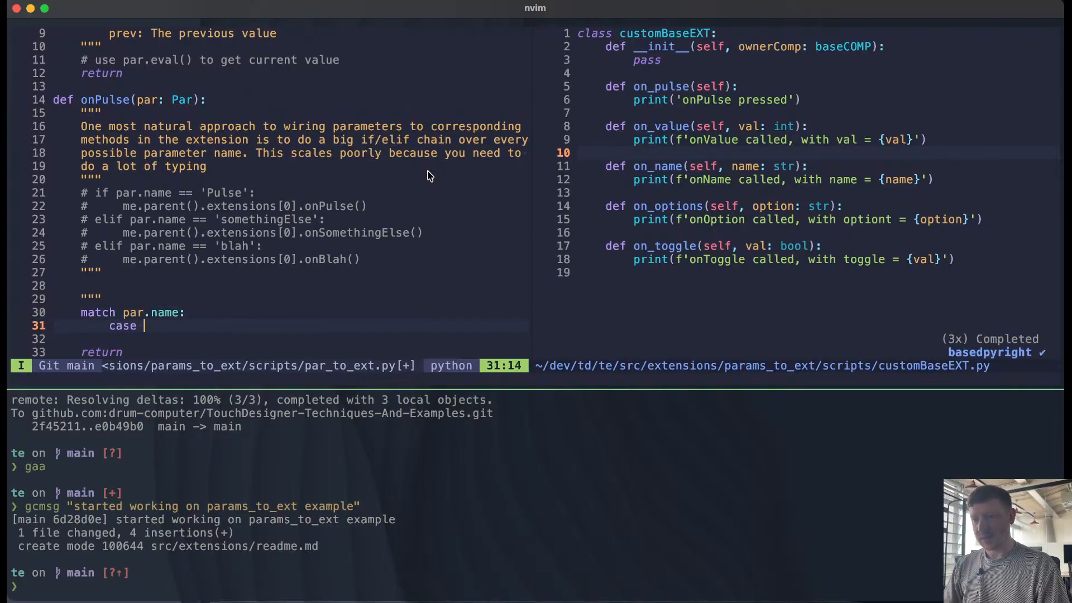
text('Pu)
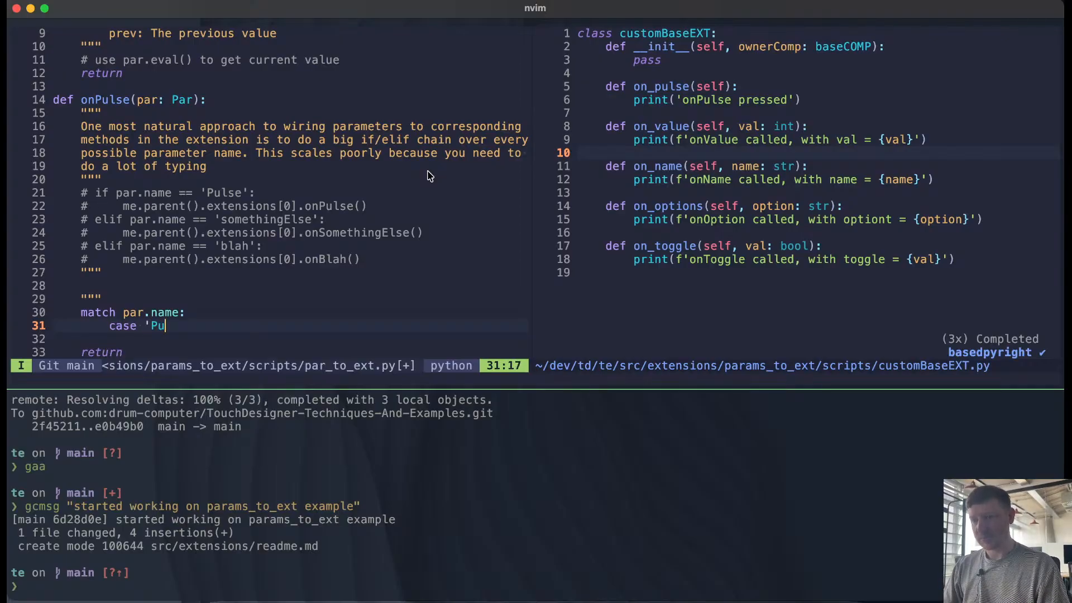
text(lse':)
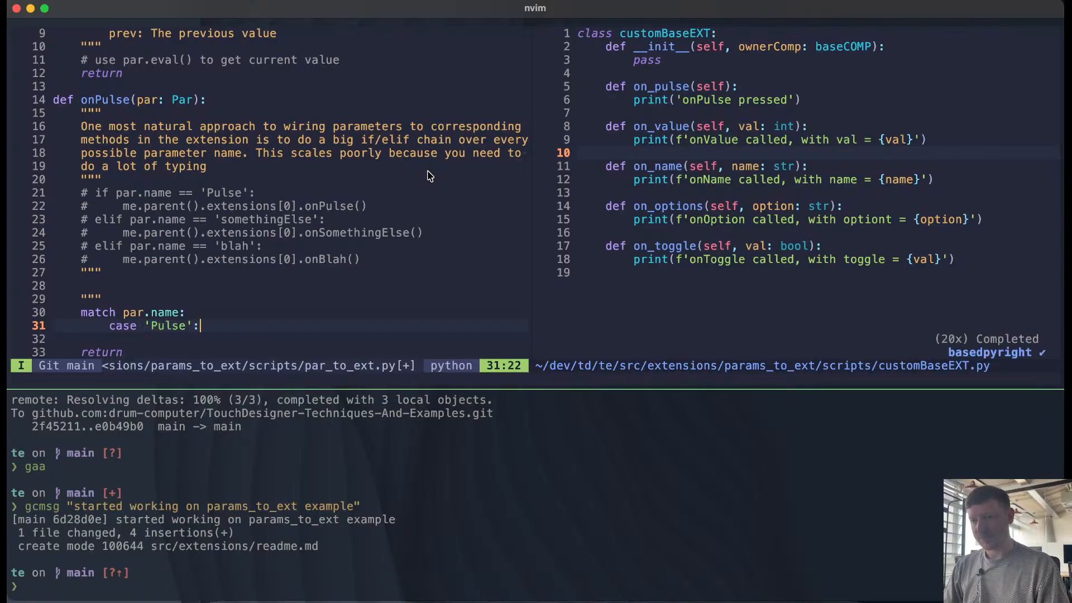
key(Return)
text(me)
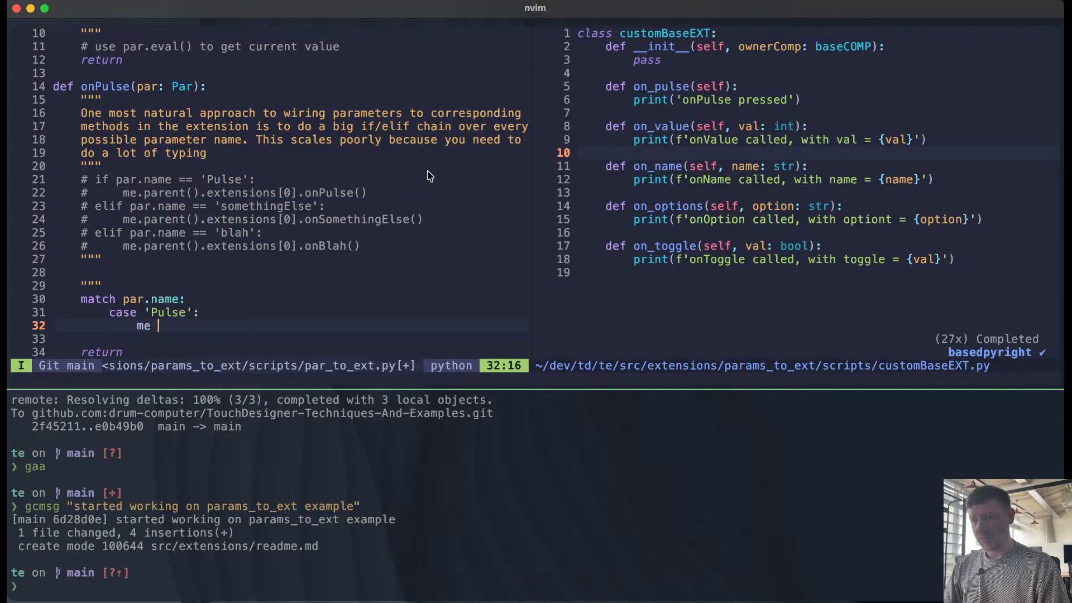
key(BackSpace)
text(.paren)
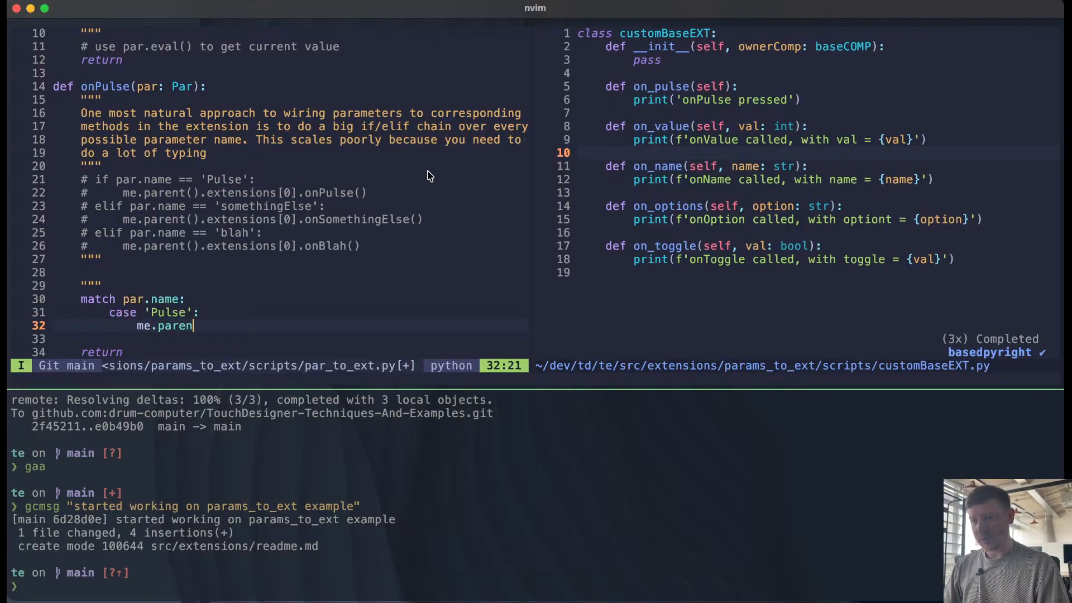
key(Escape)
Step: Copy the five commented lines from the onPulse() call through the onBlah() call and paste them below the me.paren line
key(k)
key(k)
key(k)
key(k)
key(k)
key(k)
key(k)
key(k)
key(k)
key(k)
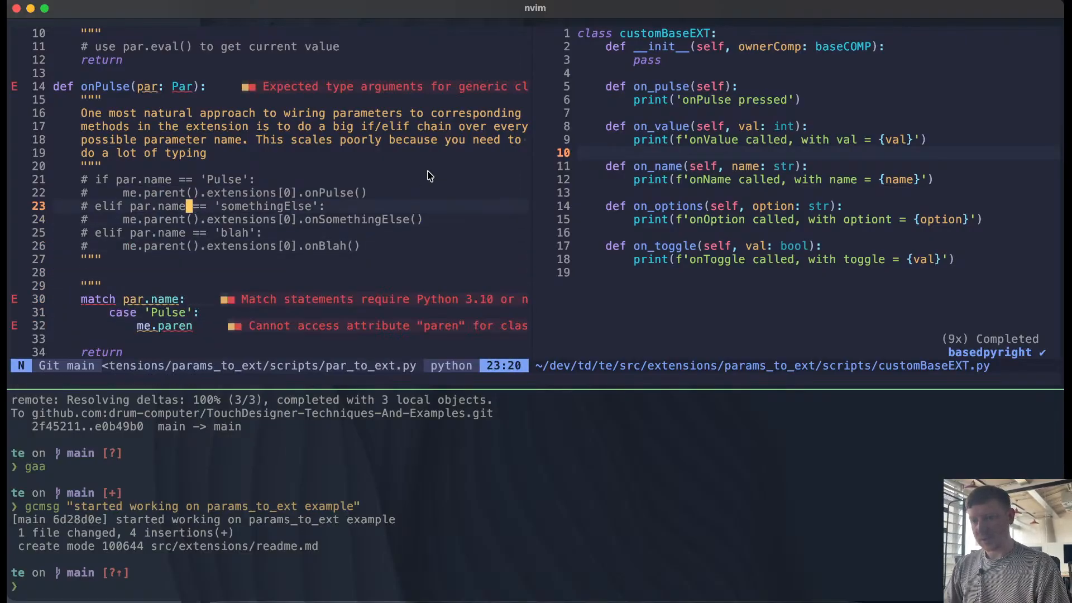
key(V)
key(j)
key(j)
key(j)
key(j)
key(y)
key(j)
key(j)
key(j)
key(j)
key(j)
key(j)
key(j)
key(j)
key(j)
key(j)
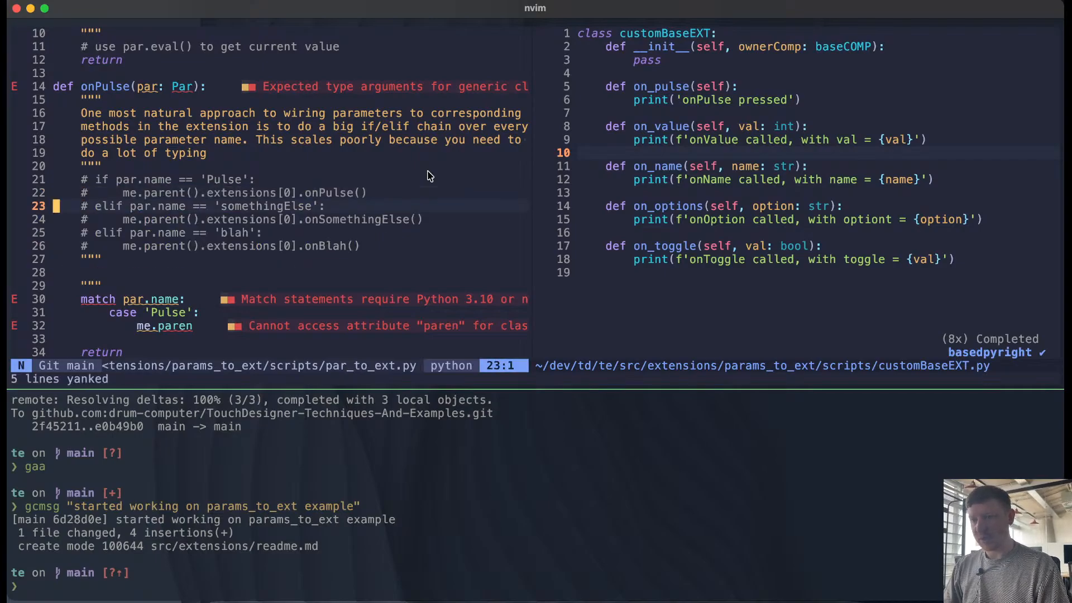
key(p)
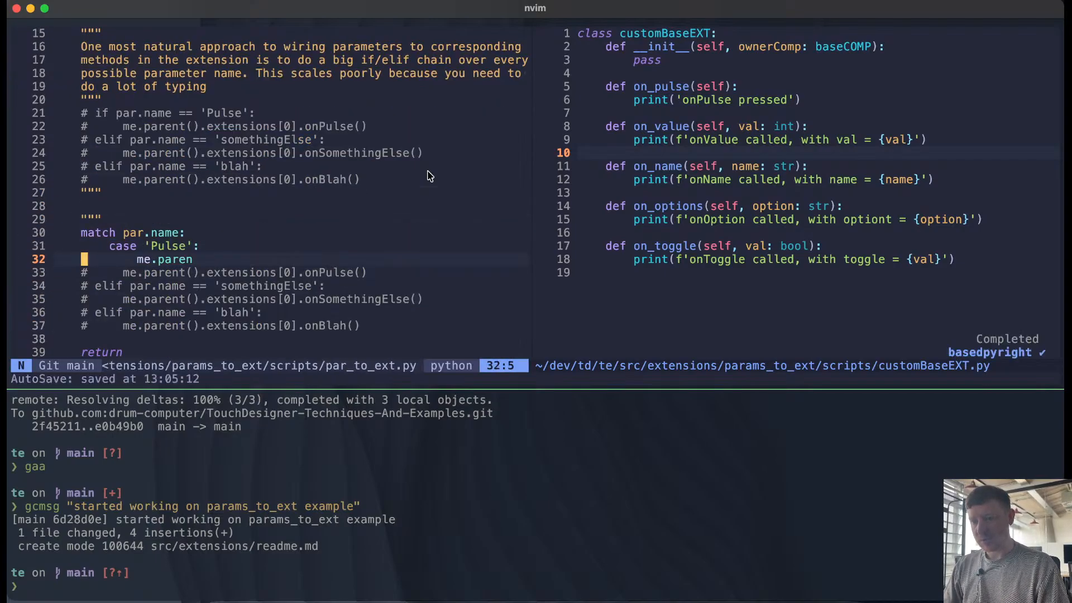
Step: Delete the incomplete me.paren line and uncomment the five pasted lines beneath case 'Pulse'
key(k)
key(d)
key(d)
key(V)
key(j)
key(j)
key(g)
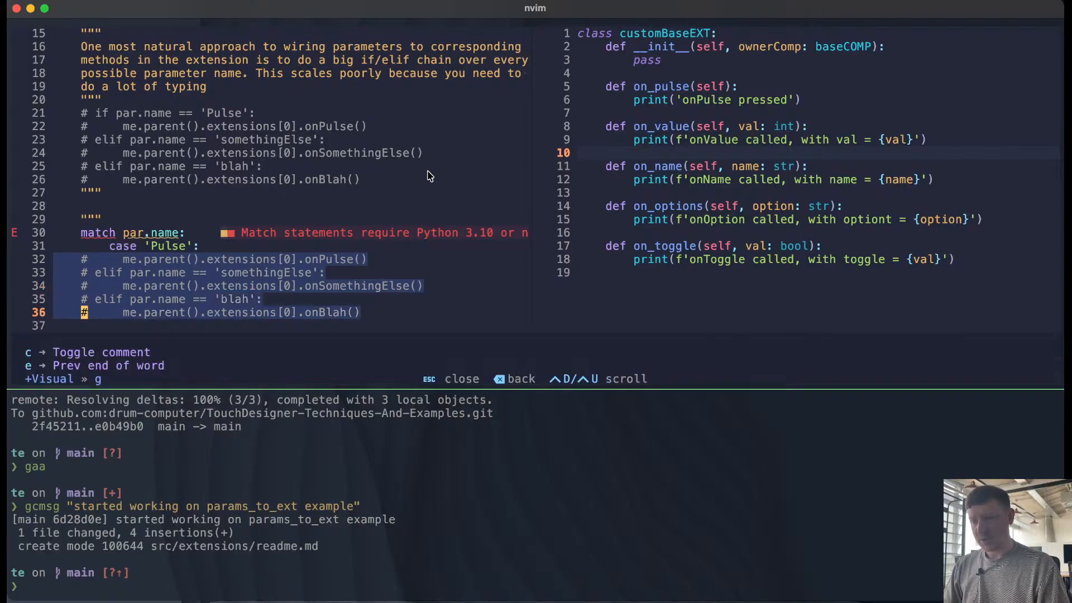
key(c)
key(space)
key(space)
key(Escape)
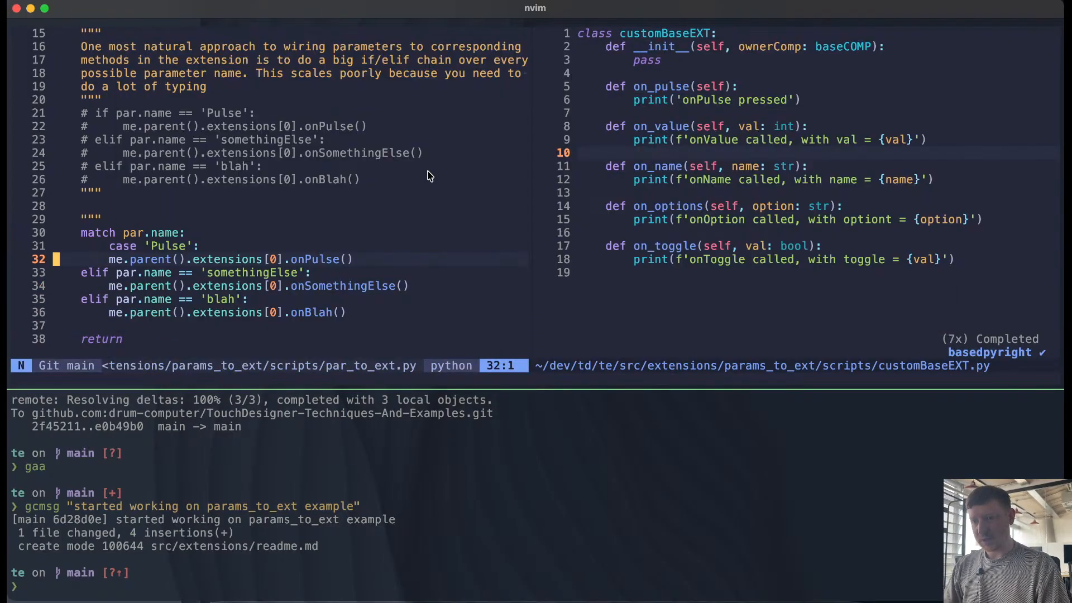
Step: Indent the me.parent().extensions[0].onPulse() call one level so it sits inside case 'Pulse'
key(greater)
key(greater)
key(Return)
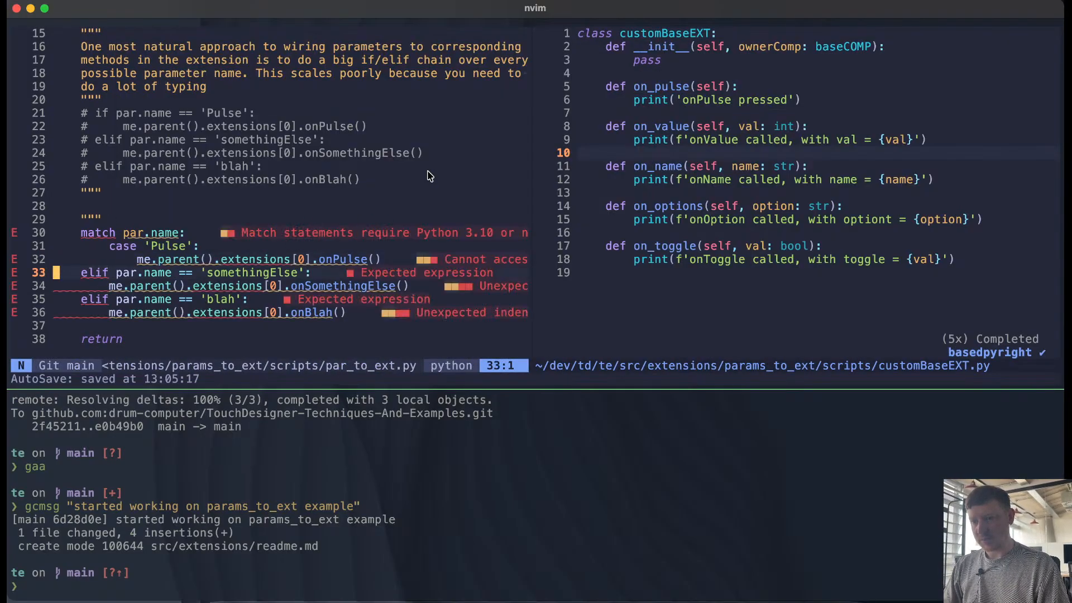
Step: Replace "elif par.name ==" with "case" on the 'somethingElse' branch
key(v)
key(w)
key(w)
key(w)
key(w)
key(w)
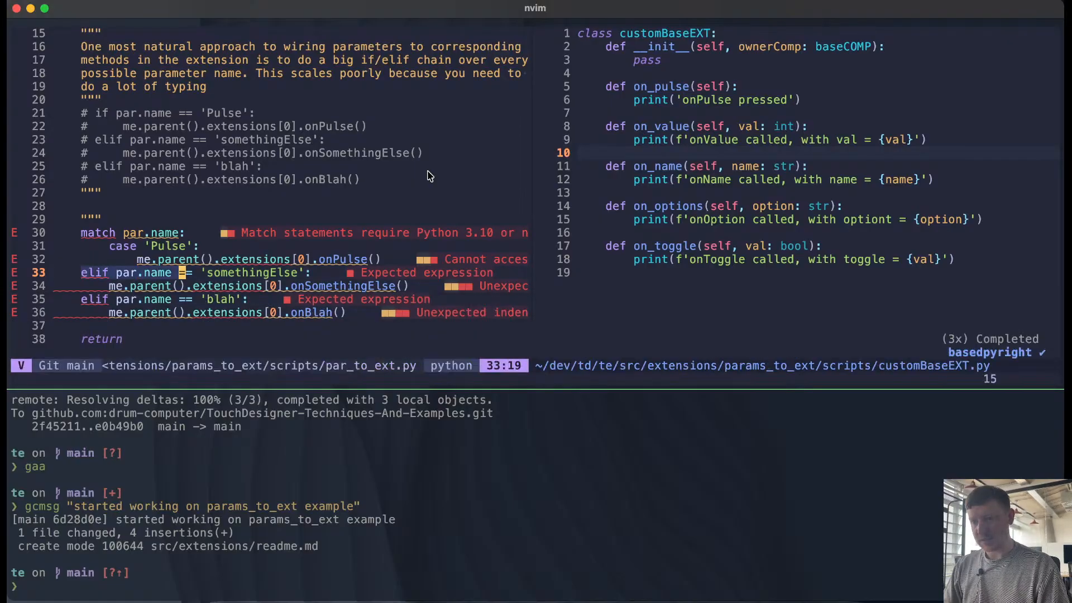
key(h)
key(h)
text(c)
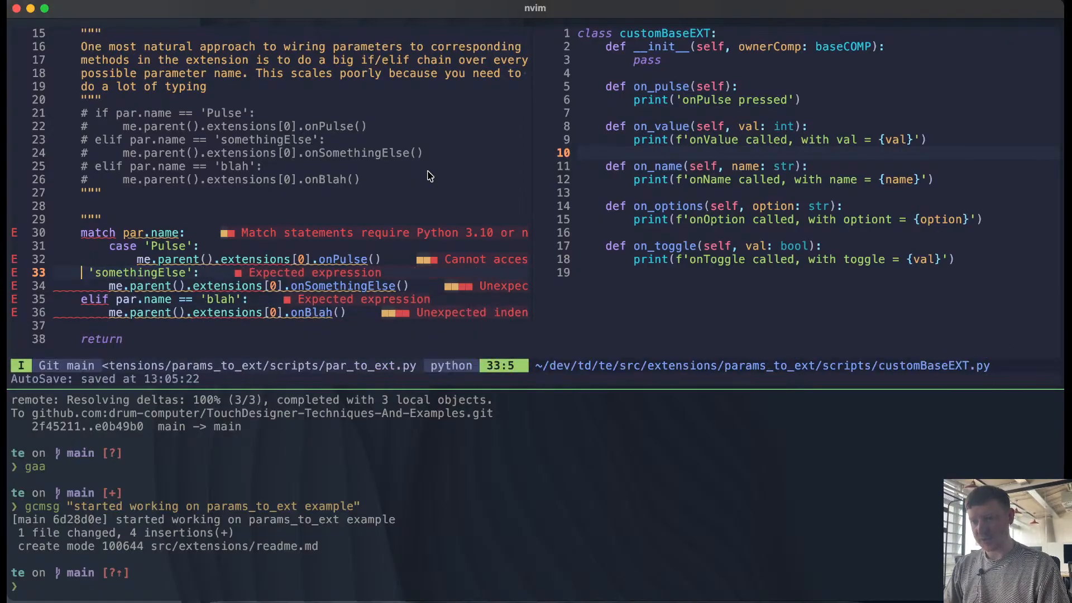
text(case)
key(Escape)
key(j)
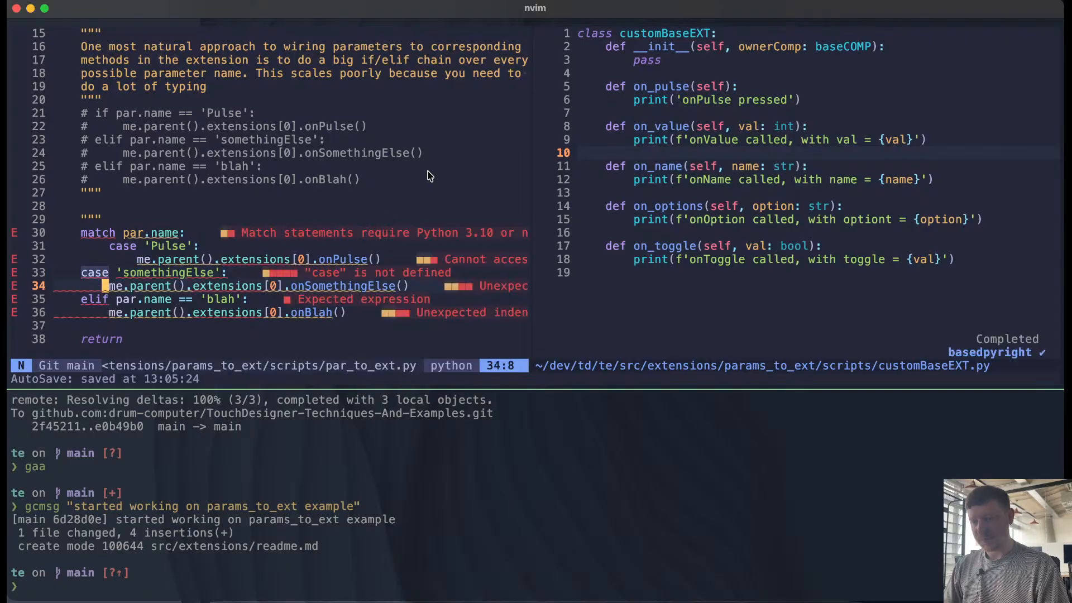
Step: Replace "elif par.name ==" with "case" on the 'blah' branch
key(j)
key(b)
key(v)
key(w)
key(w)
key(w)
key(w)
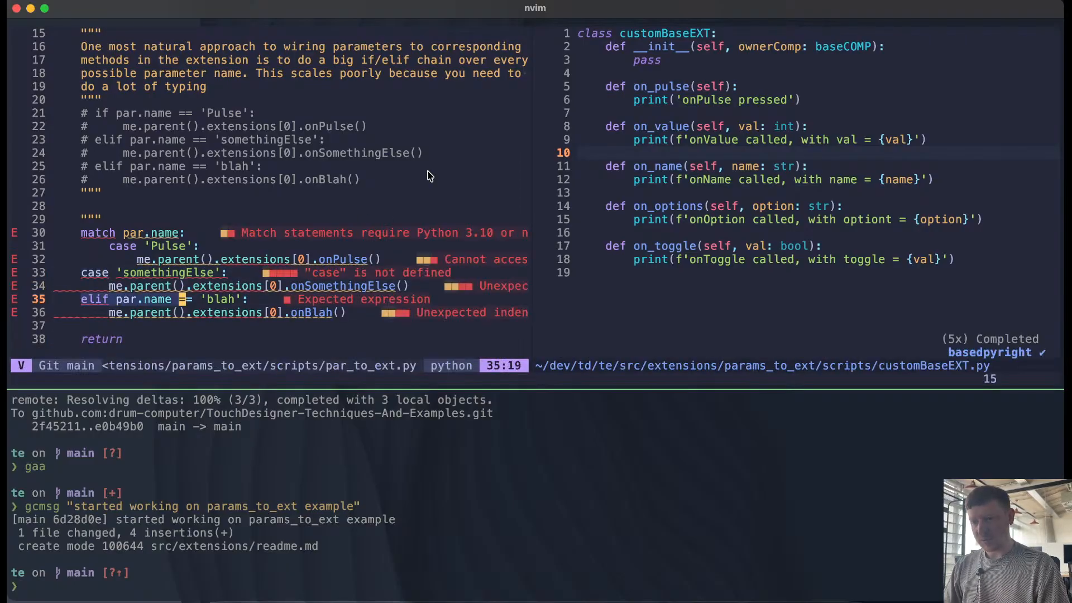
text(lc)
text(case)
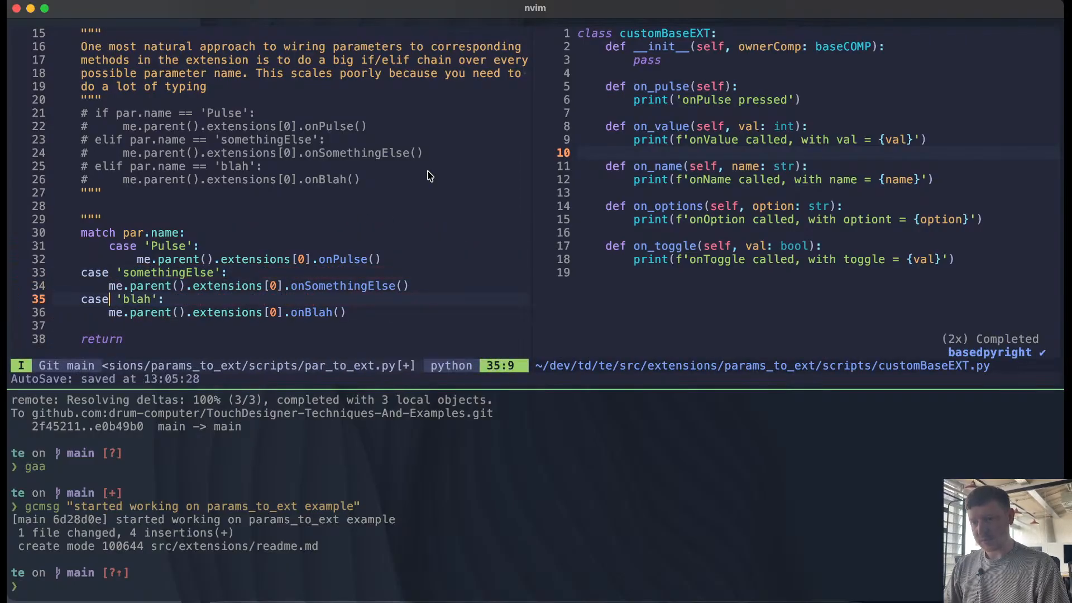
key(Escape)
Step: Indent the 'somethingElse' and 'blah' cases with their method calls one level so they sit inside the match block
key(k)
key(k)
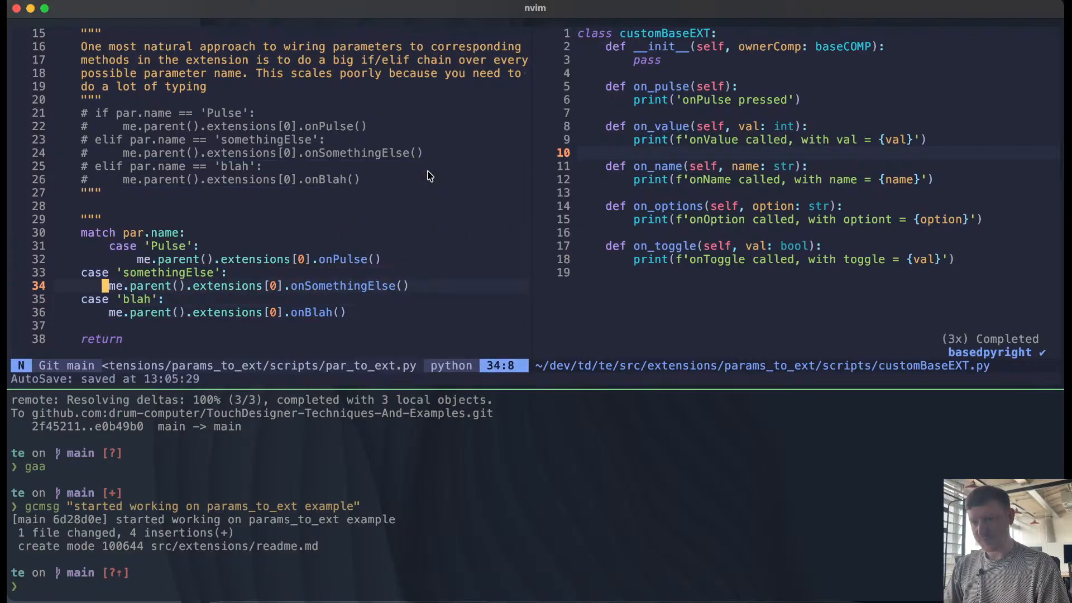
key(>)
key(>)
key(j)
key(>)
key(>)
key(j)
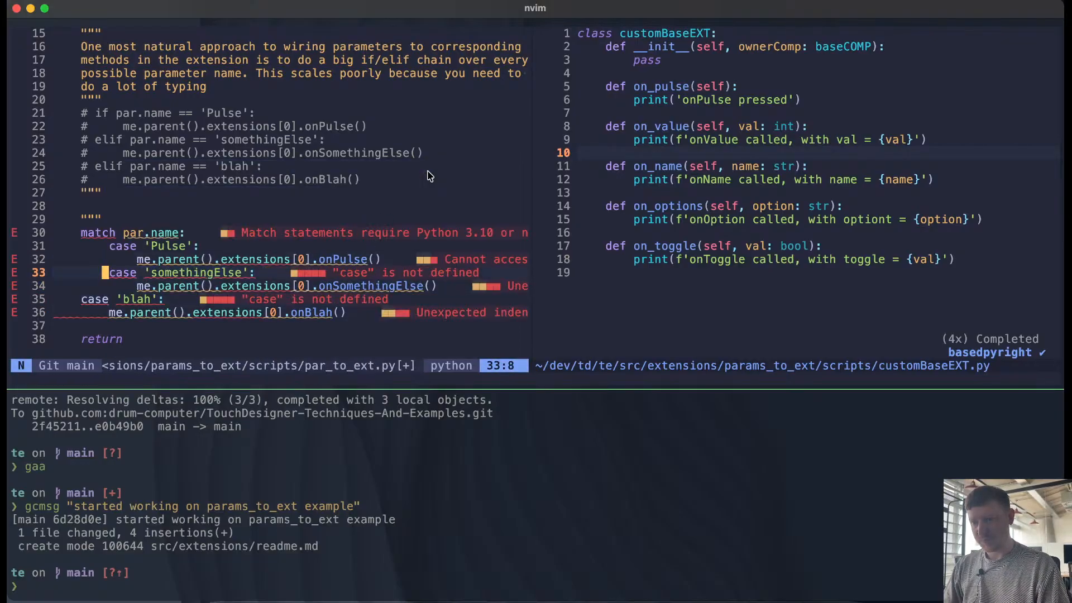
key(shift+v)
key(j)
key(greater)
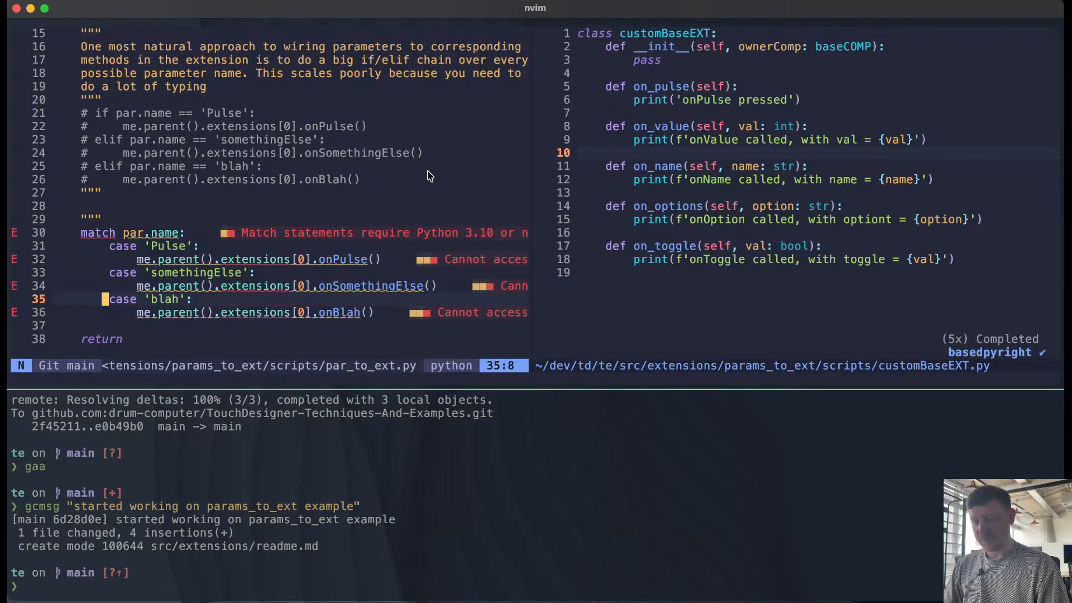
Step: Write the note "Second version, a bit less noisy, but the principle and the downsides are exactly the same" between the triple quotes above match par.name
key(j)
key(j)
key(j)
key(k)
key(k)
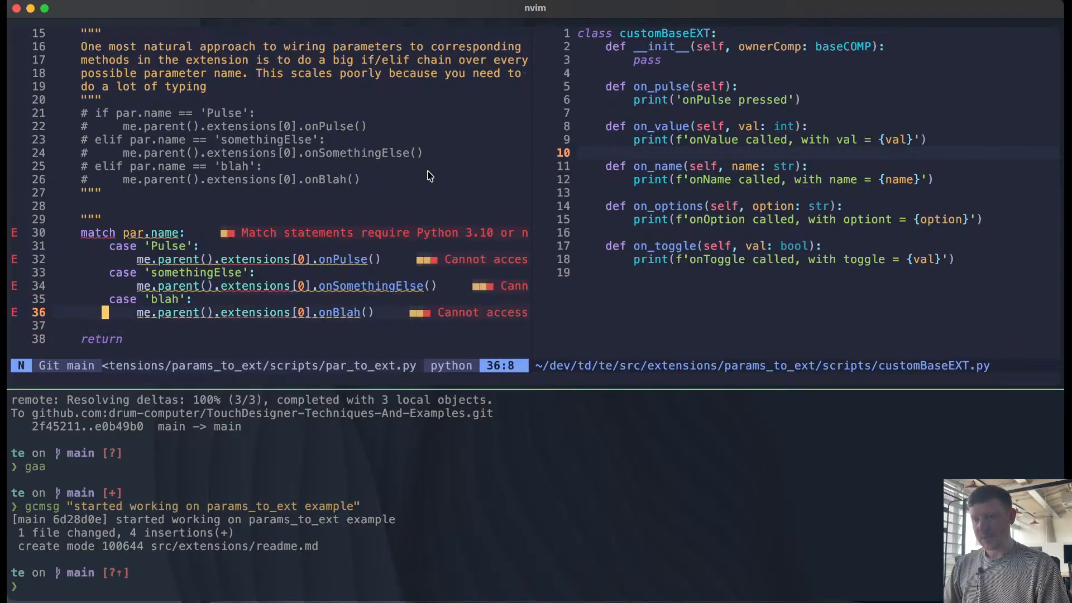
key(k)
key(k)
key(k)
key(k)
key(k)
key(k)
key(k)
key(k)
key(k)
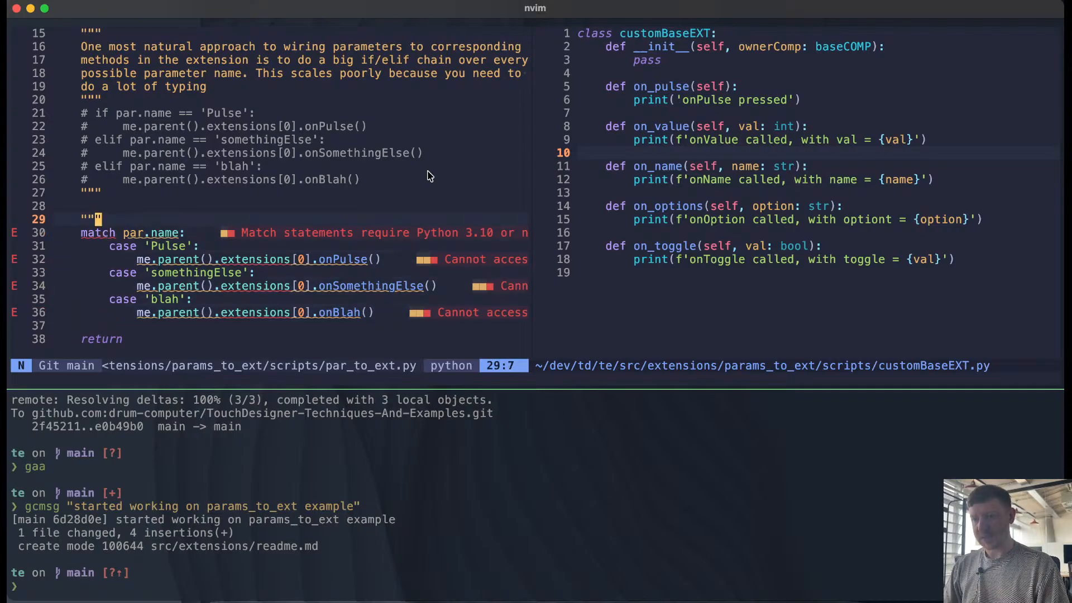
key(j)
key(i)
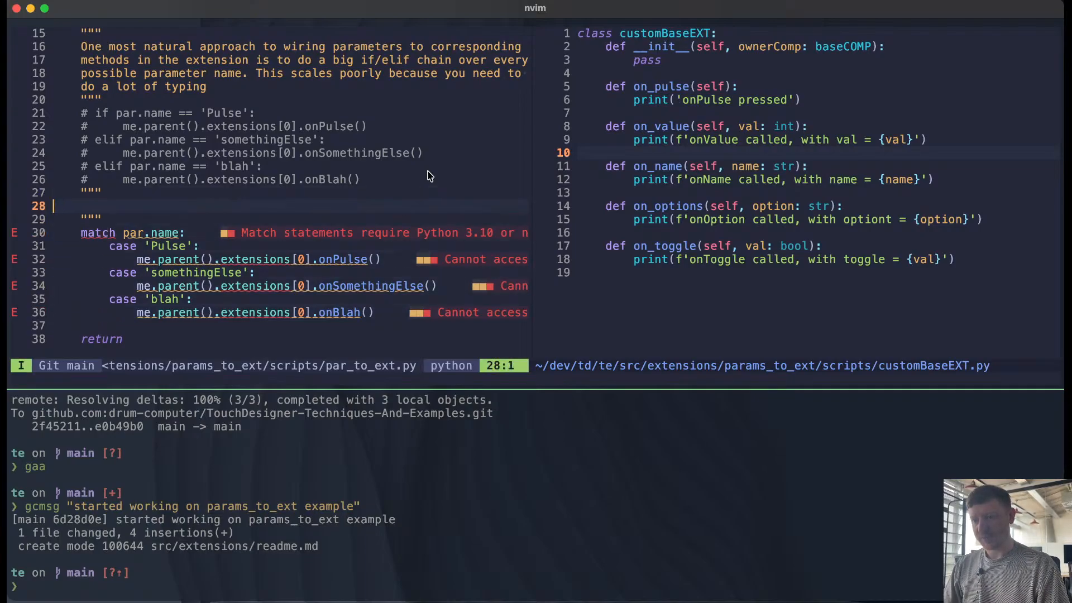
key(Tab)
text(Sec)
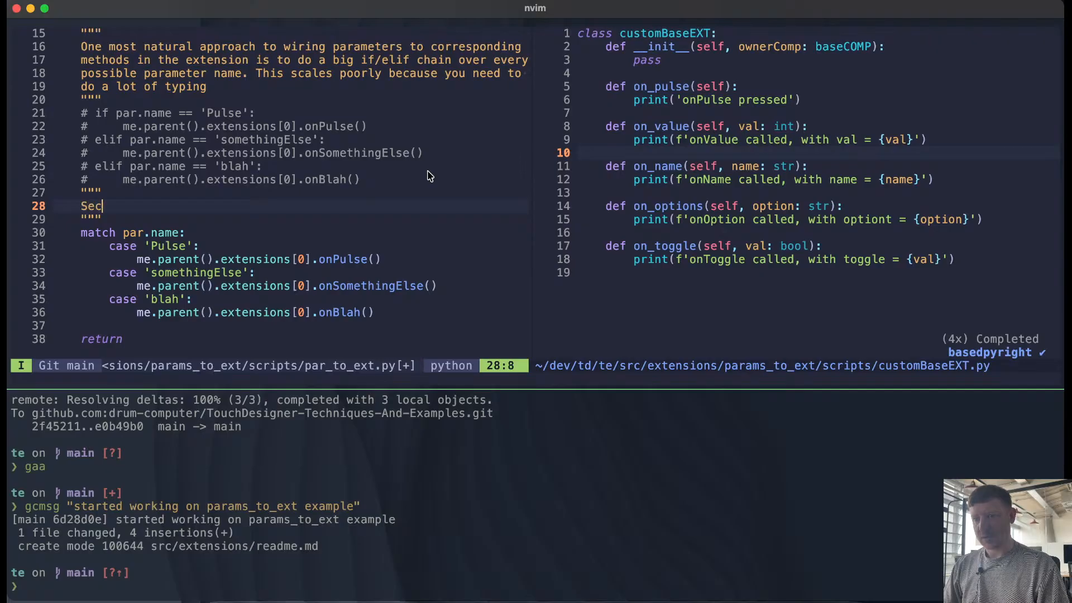
text(ond version)
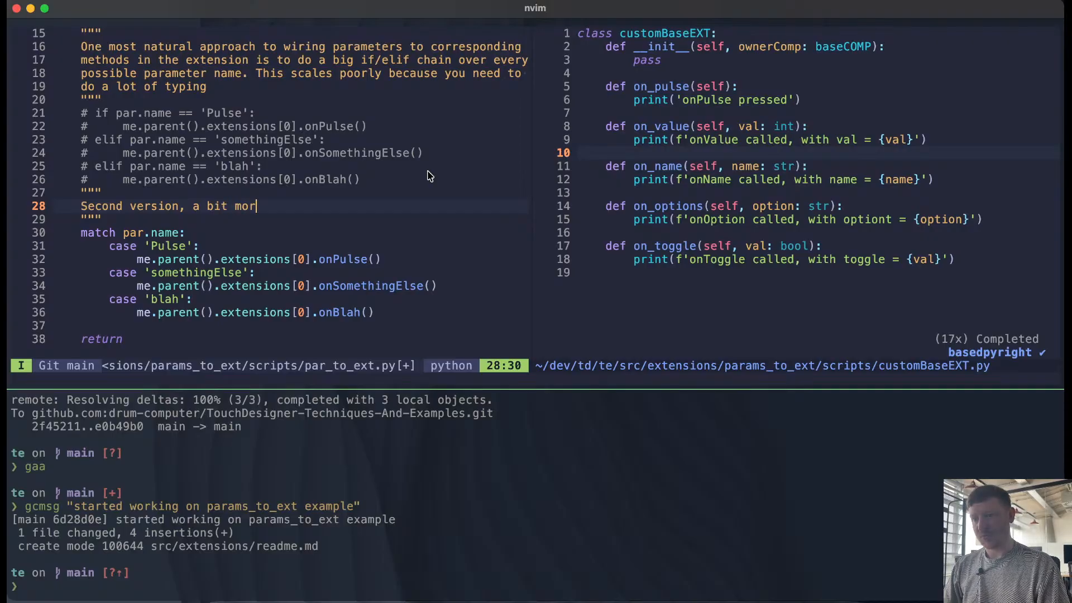
text(, a bit lest noti)
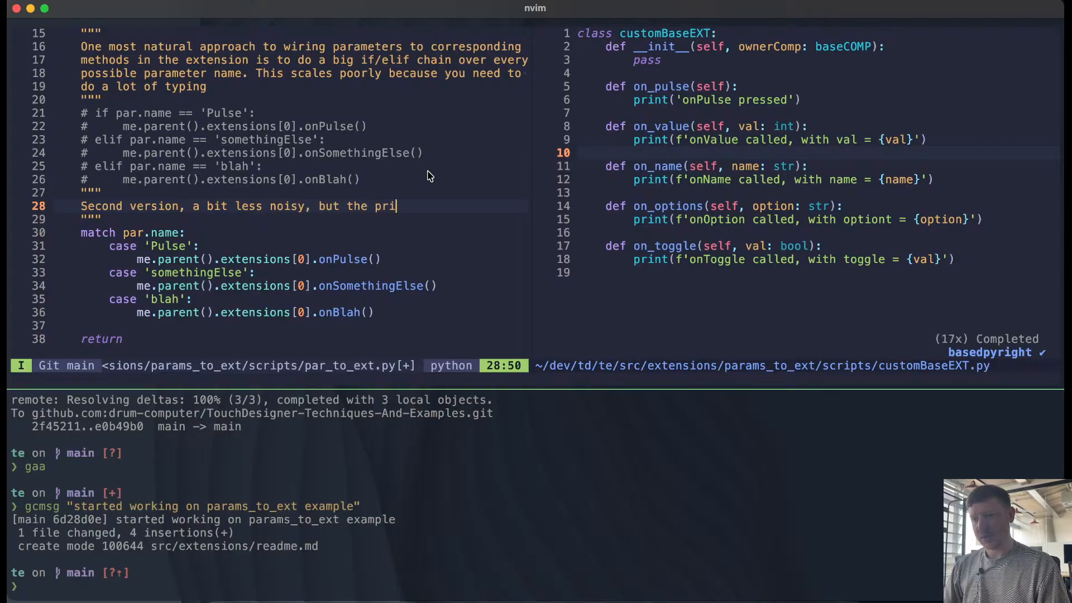
text( and the down)
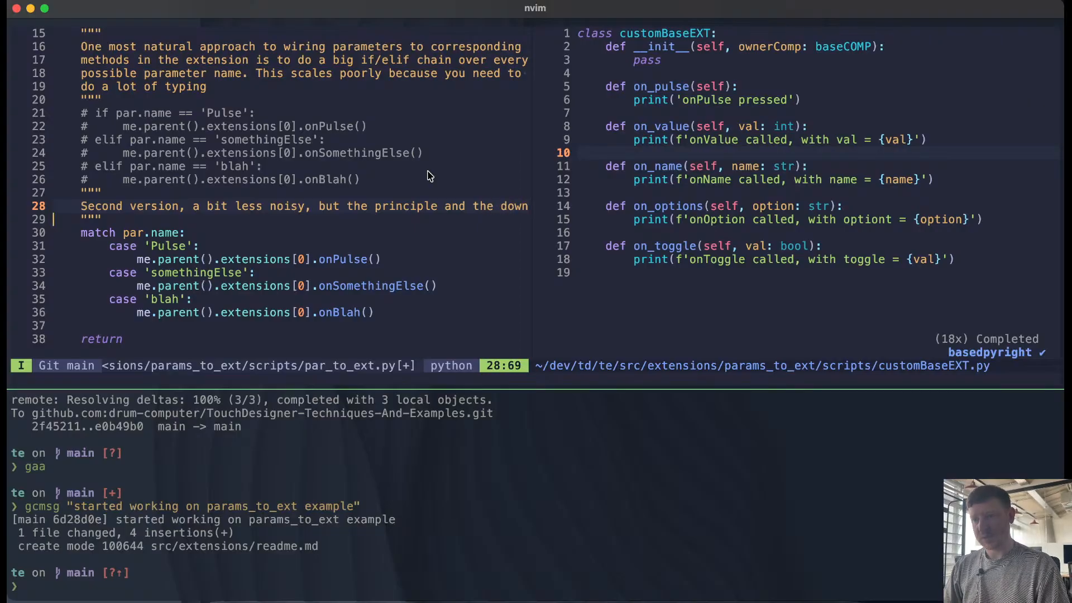
text(r)
text(des a)
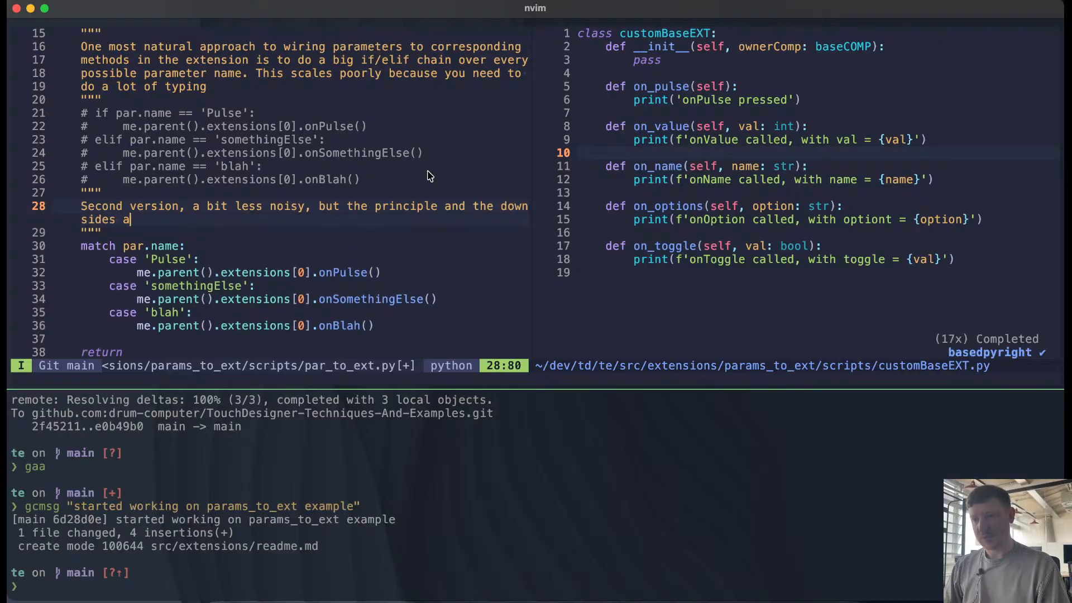
text(re exactly the same)
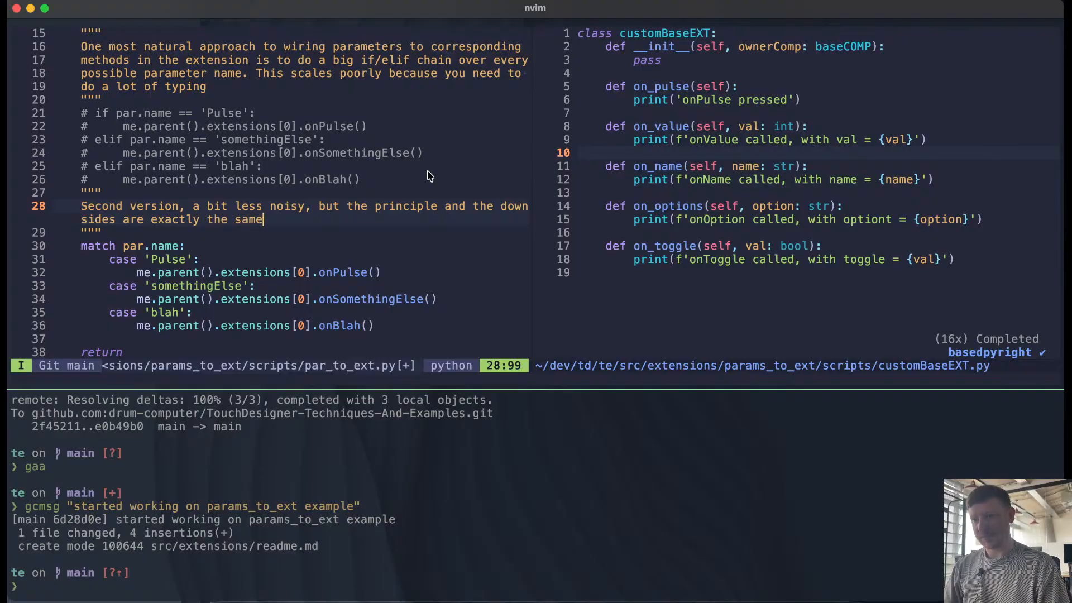
key(Escape)
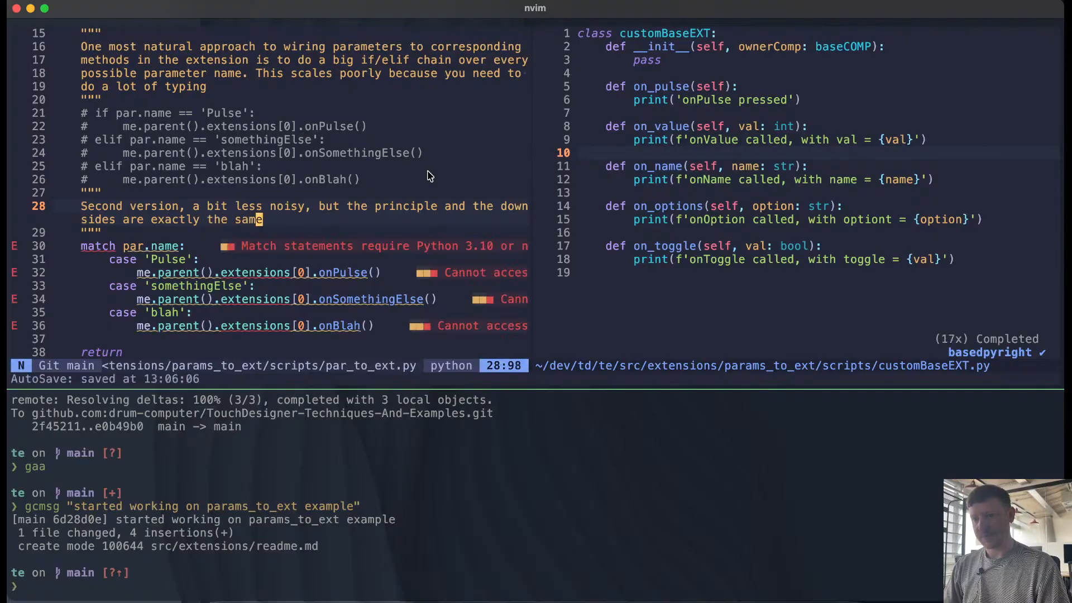
Step: Comment out the whole match par.name block, from the match line through the onBlah() call
key(j)
key(j)
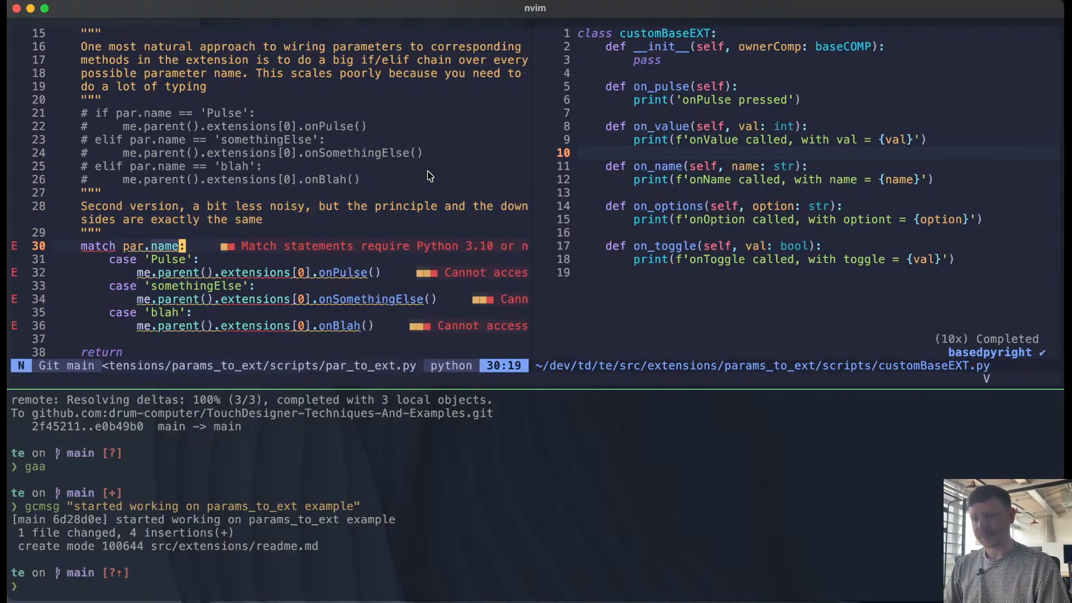
key(shift+v)
key(j)
key(j)
key(j)
key(j)
key(j)
key(j)
key(g)
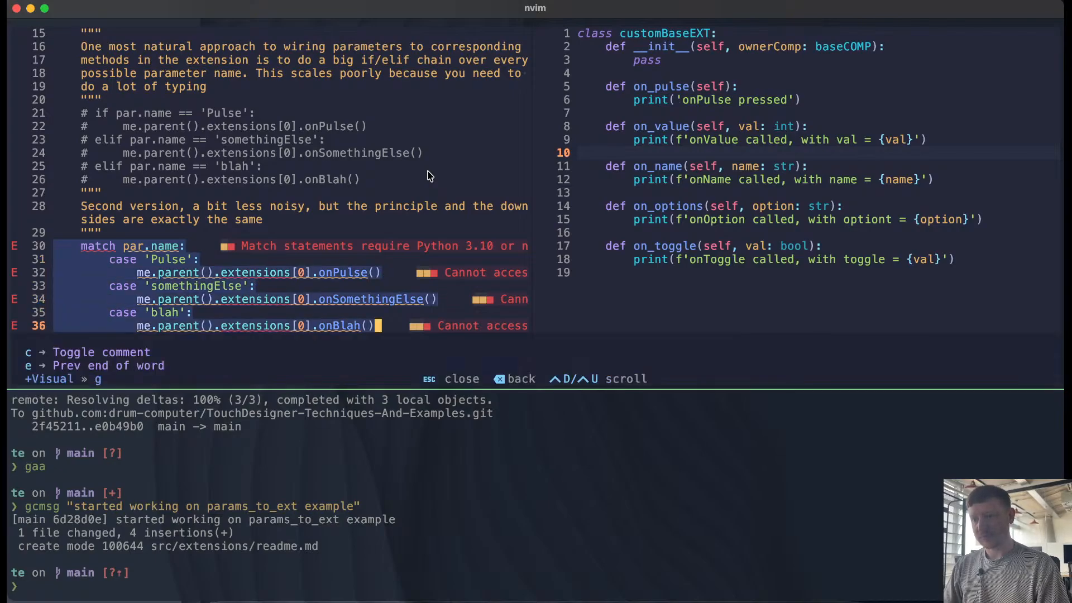
key(c)
Step: Move both notes and their commented-out code from the onPulse body to just below the typing import at the top of the file
key(k)
key(k)
key(k)
key(k)
key(k)
key(k)
key(k)
key(k)
key(k)
key(k)
key(k)
key(k)
key(k)
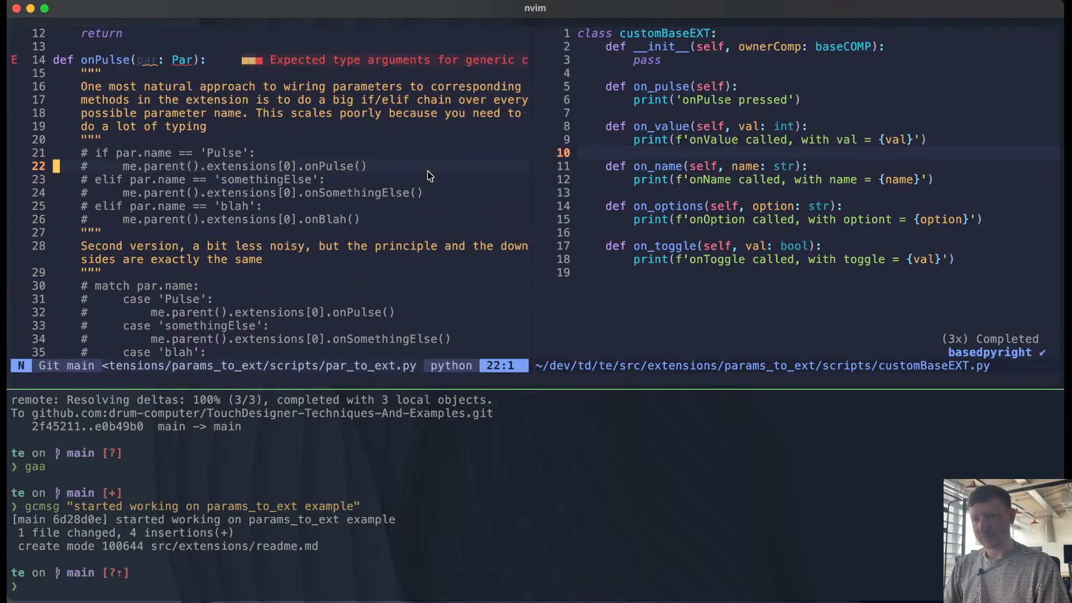
key(k)
key(k)
key(shift+v)
key(j)
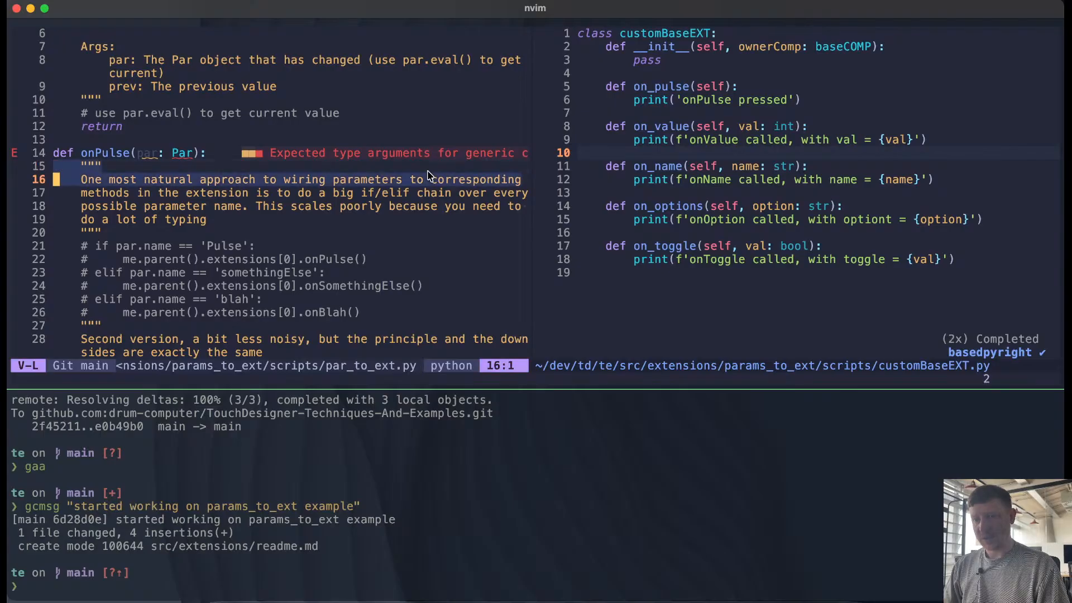
key(j)
key(j)
key(j)
key(j)
key(j)
key(j)
key(j)
key(j)
key(j)
key(j)
key(j)
key(j)
key(j)
key(j)
key(j)
key(j)
key(j)
key(j)
key(j)
key(j)
key(j)
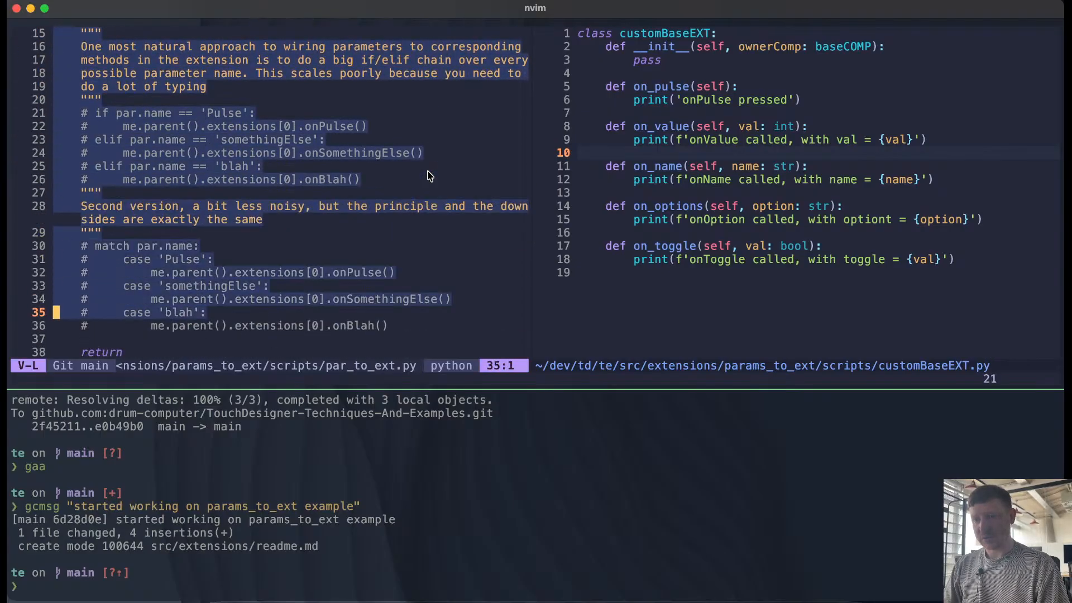
key(d)
key(g)
key(g)
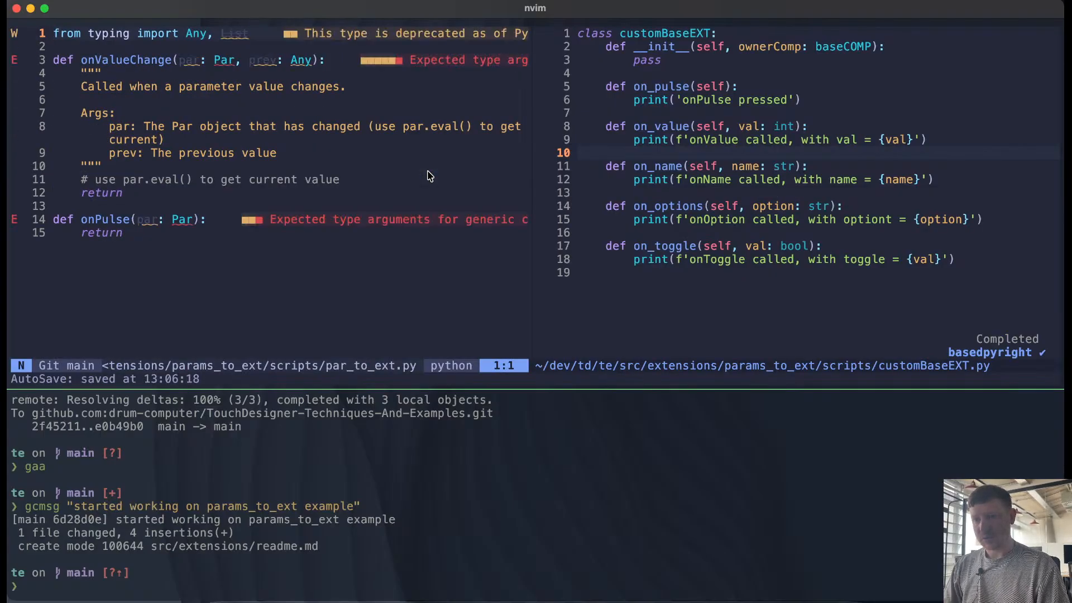
key(j)
key(p)
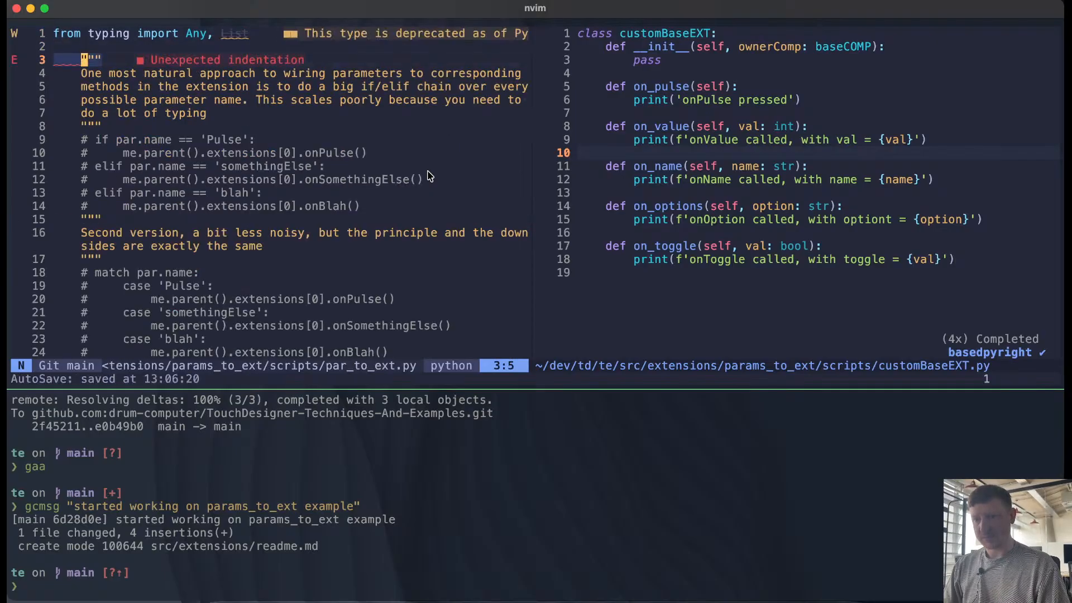
Step: Unindent the moved notes and commented code one level to the module's left margin
key(shift+v)
key(j)
key(j)
key(j)
key(j)
key(j)
key(j)
key(j)
key(j)
key(j)
key(j)
key(j)
key(j)
key(j)
key(j)
key(j)
key(j)
key(j)
key(j)
key(j)
key(j)
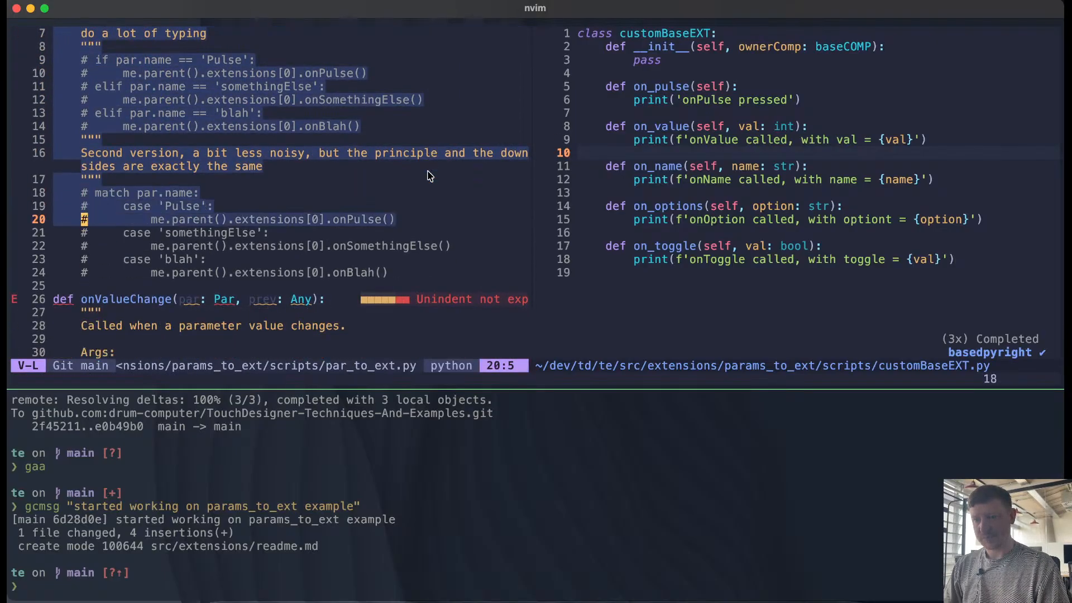
key(less)
Step: Review par_to_ext.py from the relocated notes down through onValueChange to the onPulse definition
key(j)
key(j)
key(j)
key(j)
key(j)
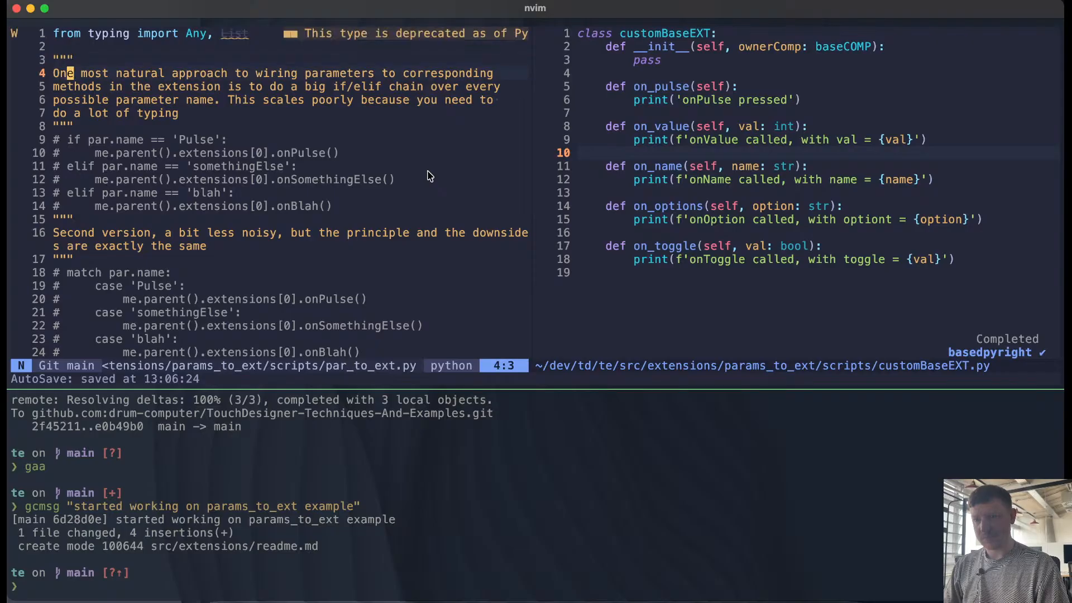
key(j)
key(j)
key(j)
key(j)
key(j)
key(j)
key(j)
key(j)
key(j)
key(j)
key(j)
key(j)
key(j)
key(j)
key(j)
key(j)
key(j)
key(j)
key(j)
key(j)
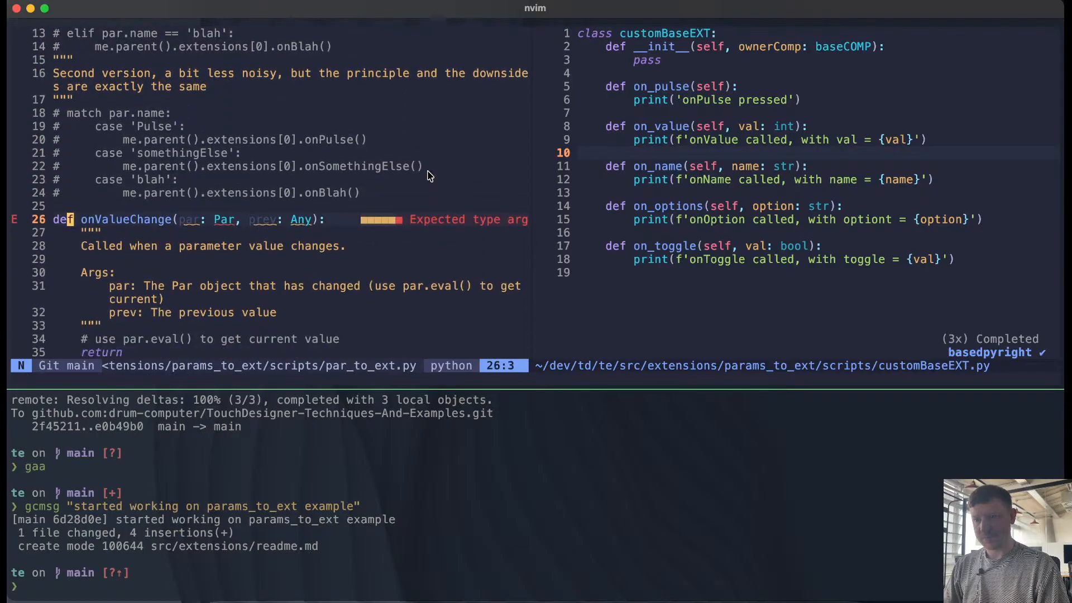
key(j)
key(j)
key(j)
key(j)
key(j)
key(j)
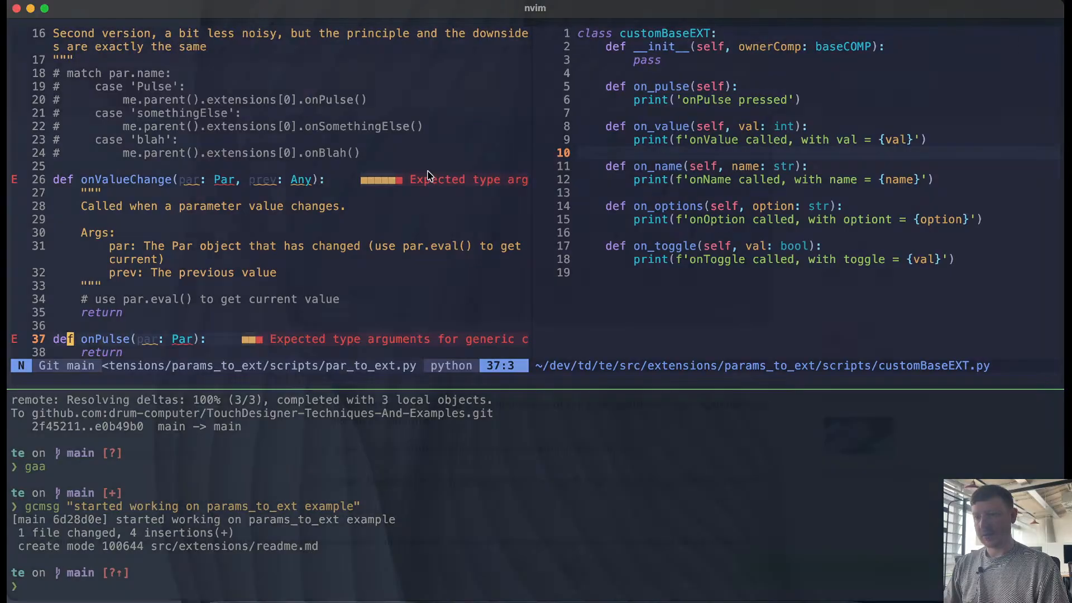
Step: Switch to TouchDesigner, load quicknav.tox into the params_to_ext network and enter the quicknav component
key(super+Tab)
key(super+Tab)
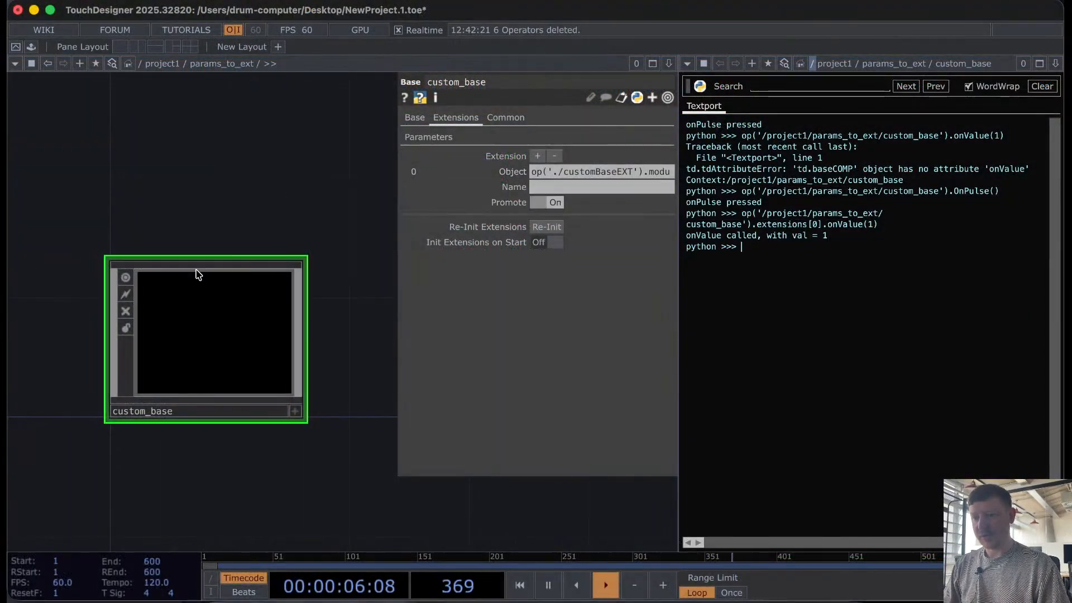
scroll(196, 266, down, 3)
drag(325, 433, 325, 431)
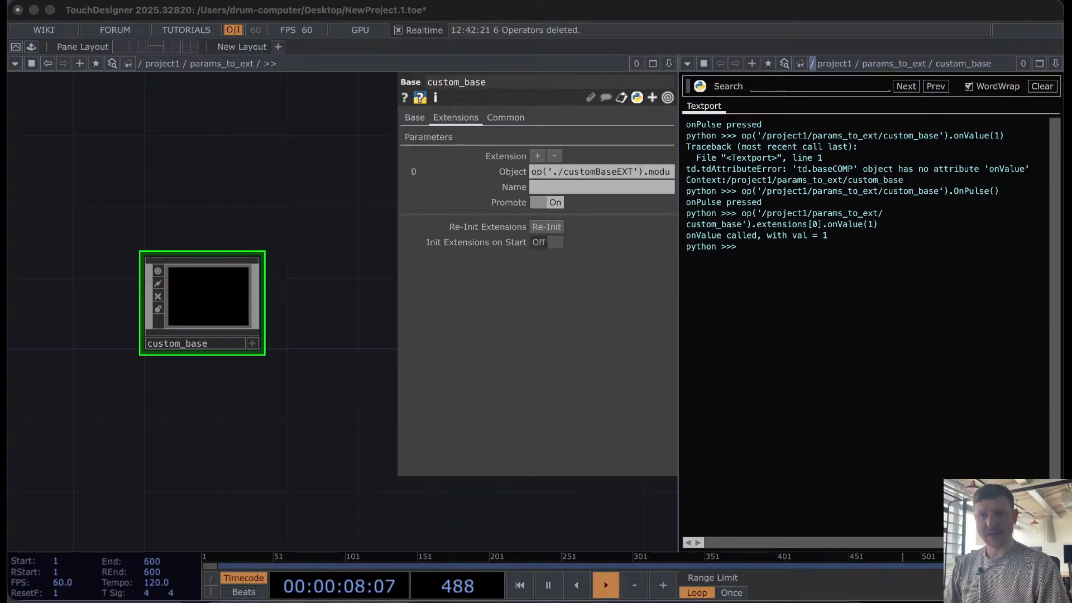
drag(73, 28, 325, 156)
drag(356, 292, 296, 291)
key(i)
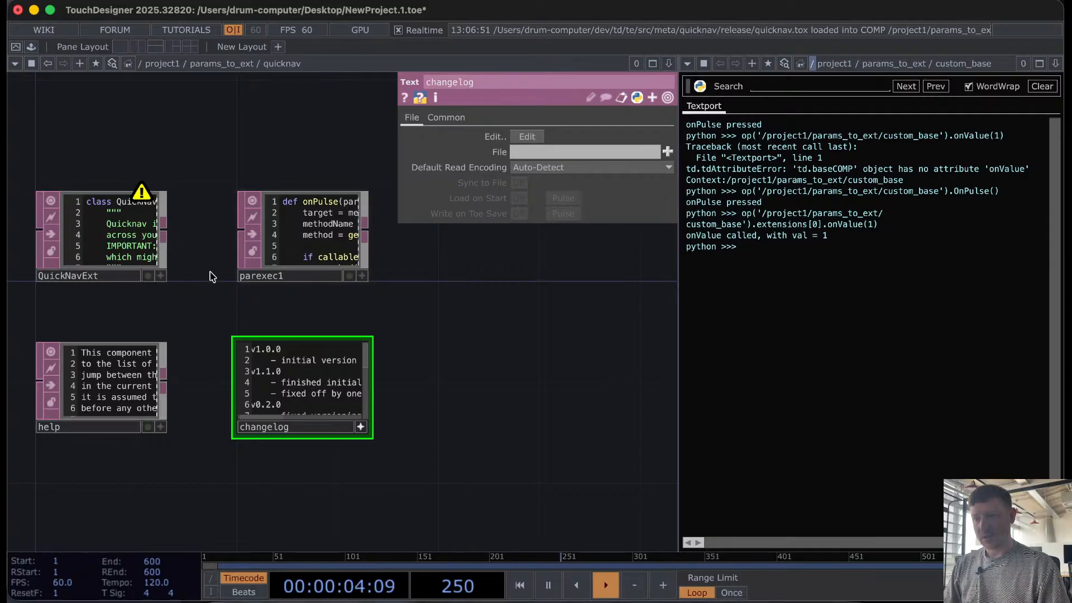
Step: Copy the body of the onPulse function from the parexec1 script inside quicknav
scroll(212, 295, down, 5)
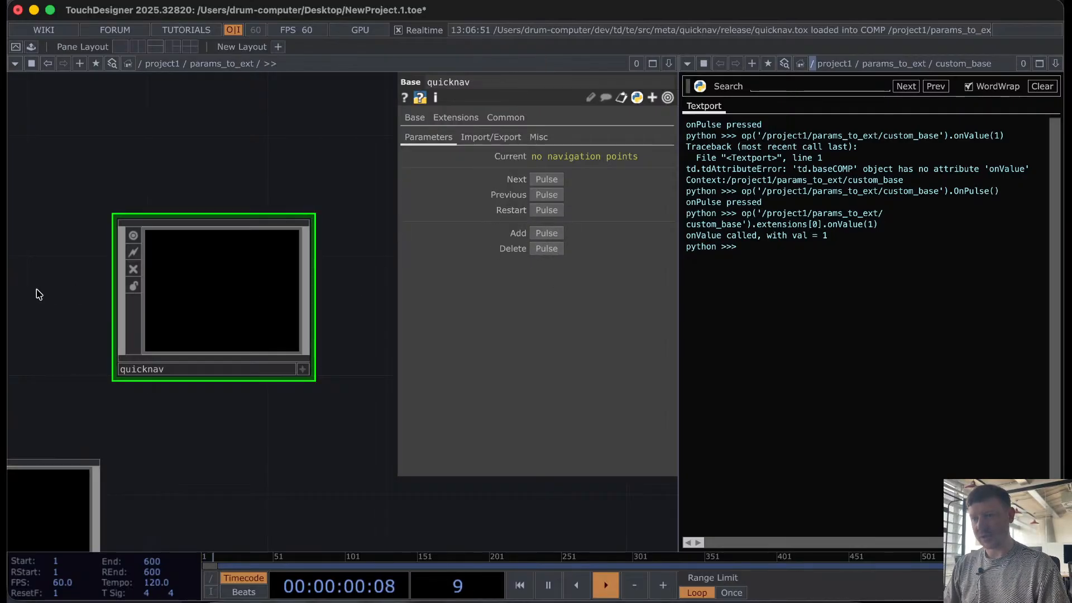
scroll(239, 282, up, 5)
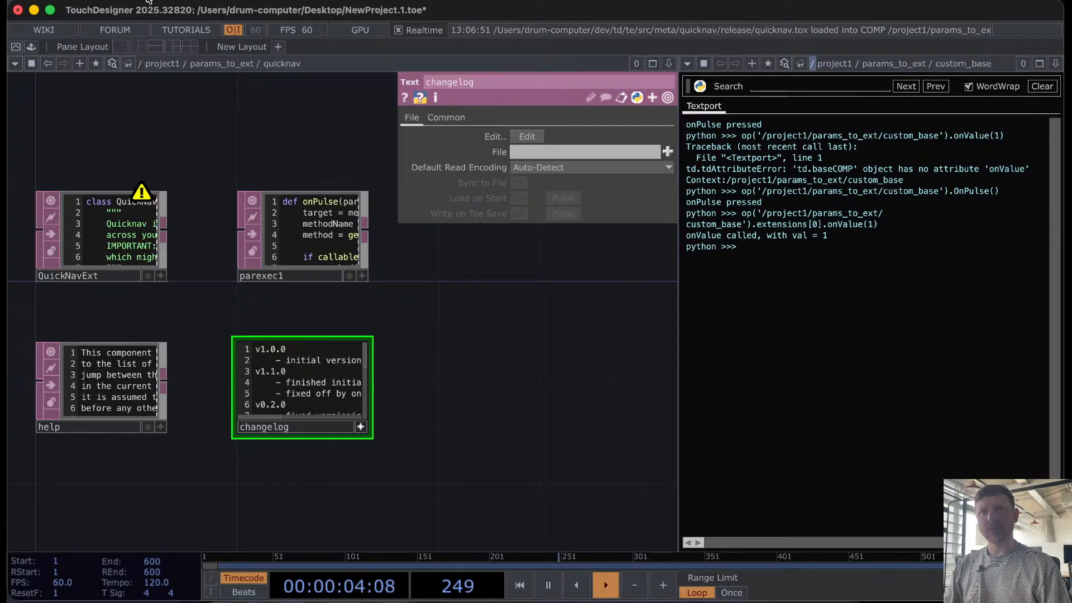
key(super+Tab)
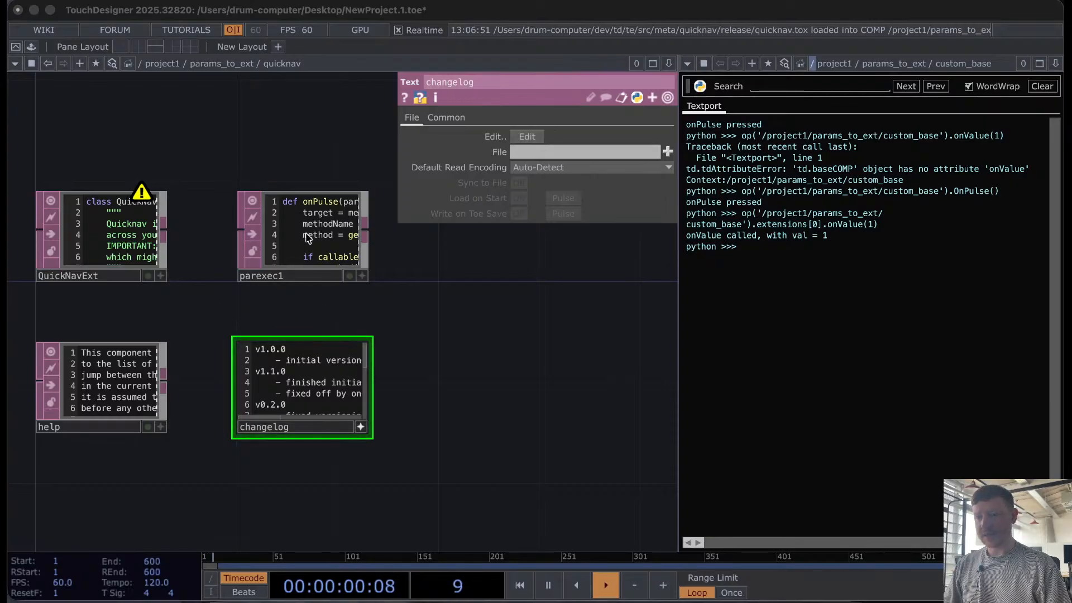
scroll(305, 226, up, 3)
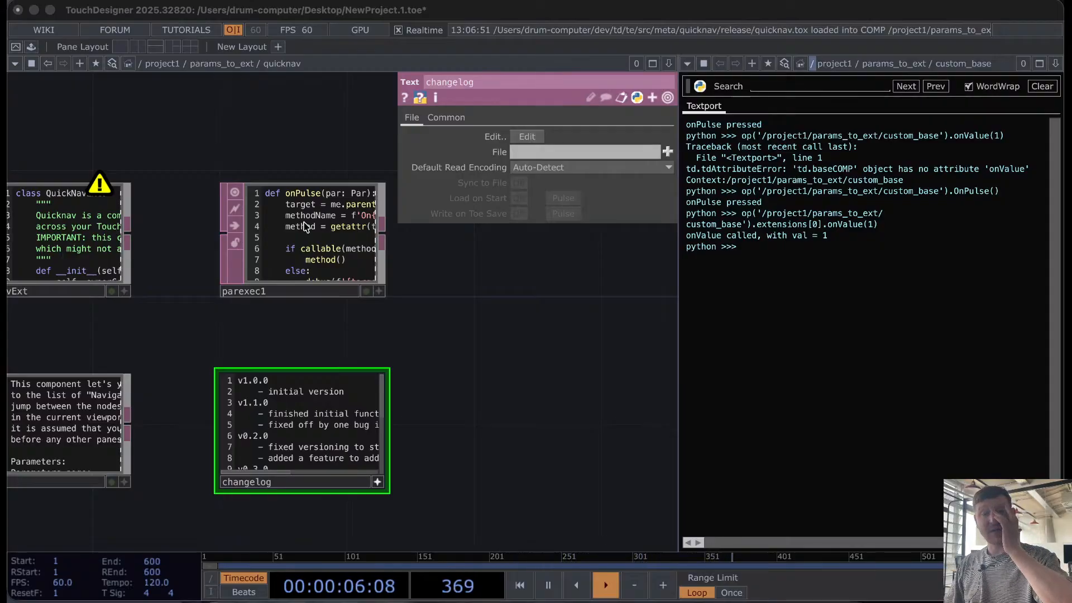
scroll(305, 226, up, 5)
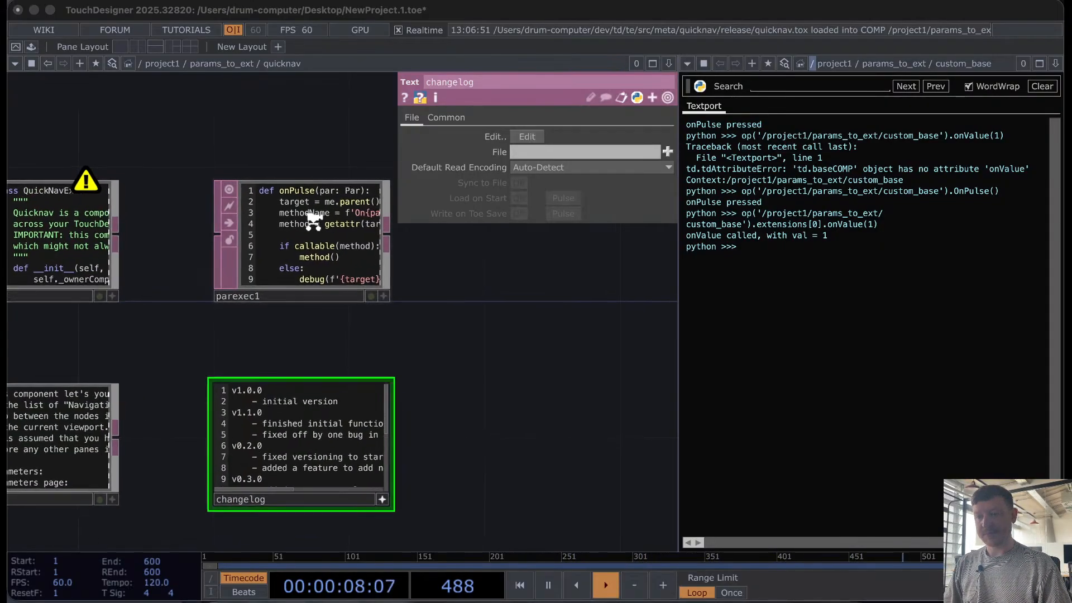
scroll(339, 237, up, 2)
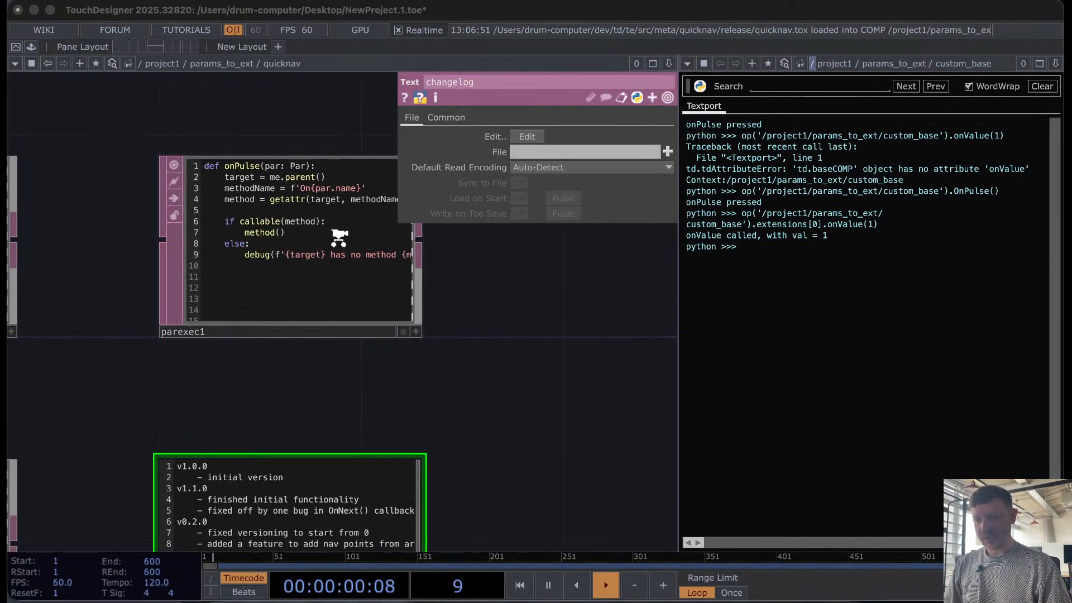
scroll(339, 237, up, 3)
drag(168, 124, 113, 207)
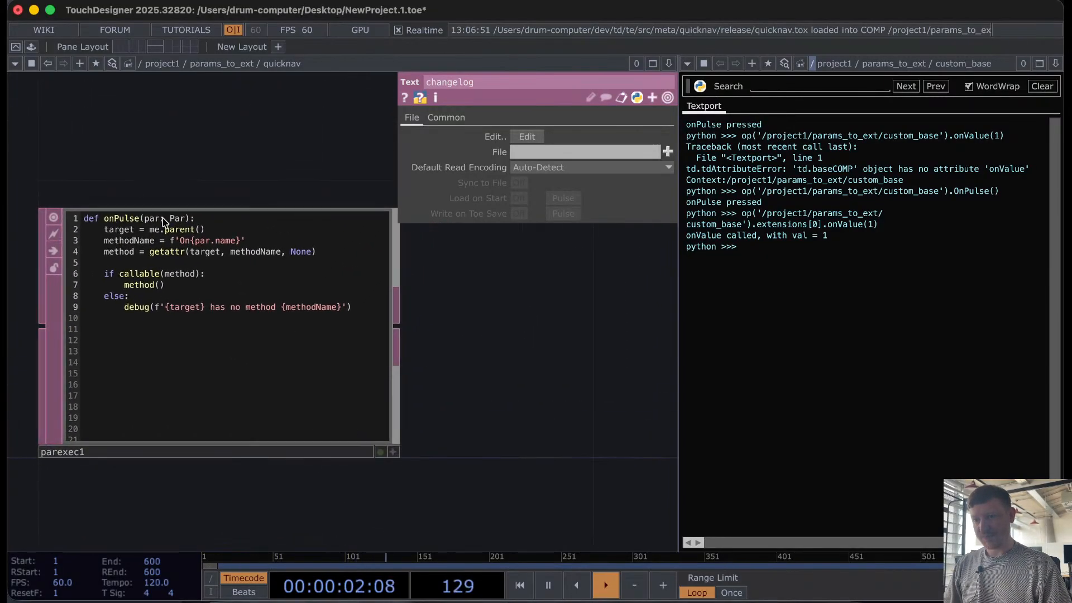
click(394, 453)
drag(329, 303, 47, 228)
key(super+c)
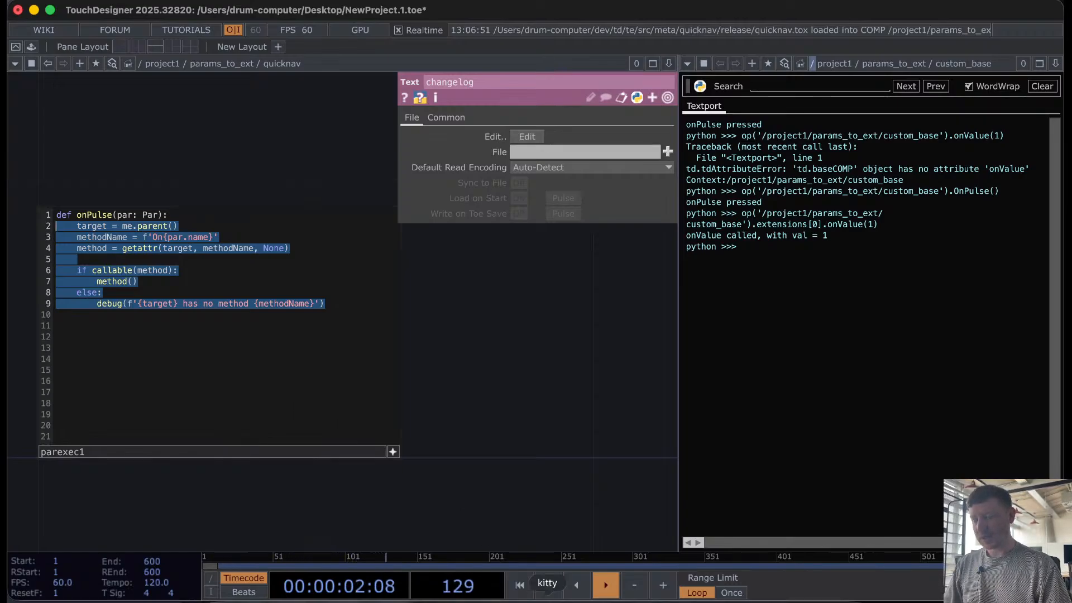
Step: Switch to nvim and paste the copied onPulse body into par_to_ext.py between the commented match-case block and onValueChange
click(547, 599)
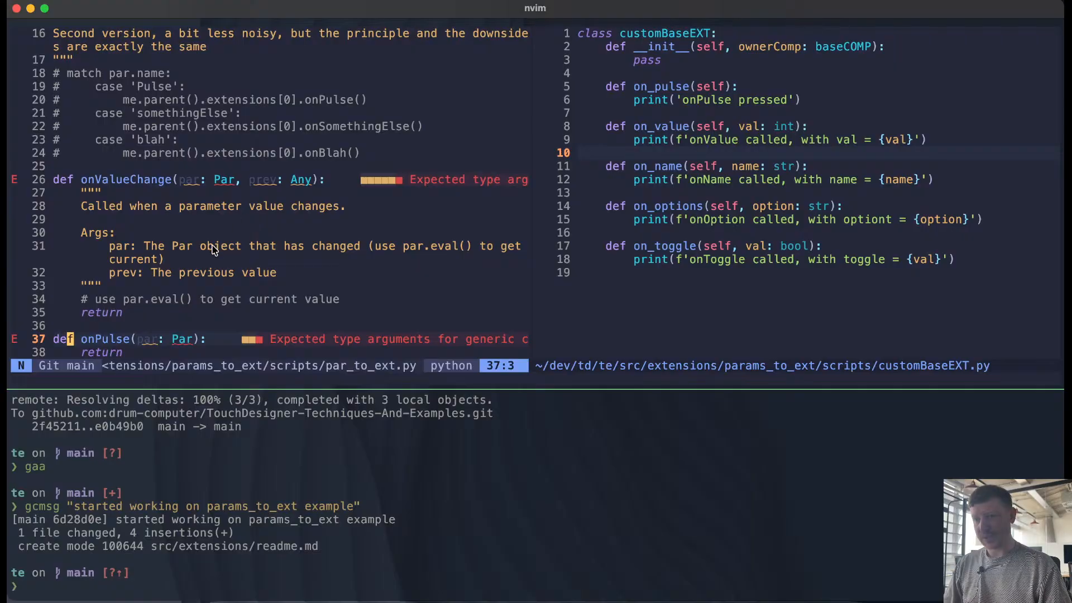
scroll(212, 248, down, 7)
scroll(214, 250, up, 10)
scroll(212, 248, up, 4)
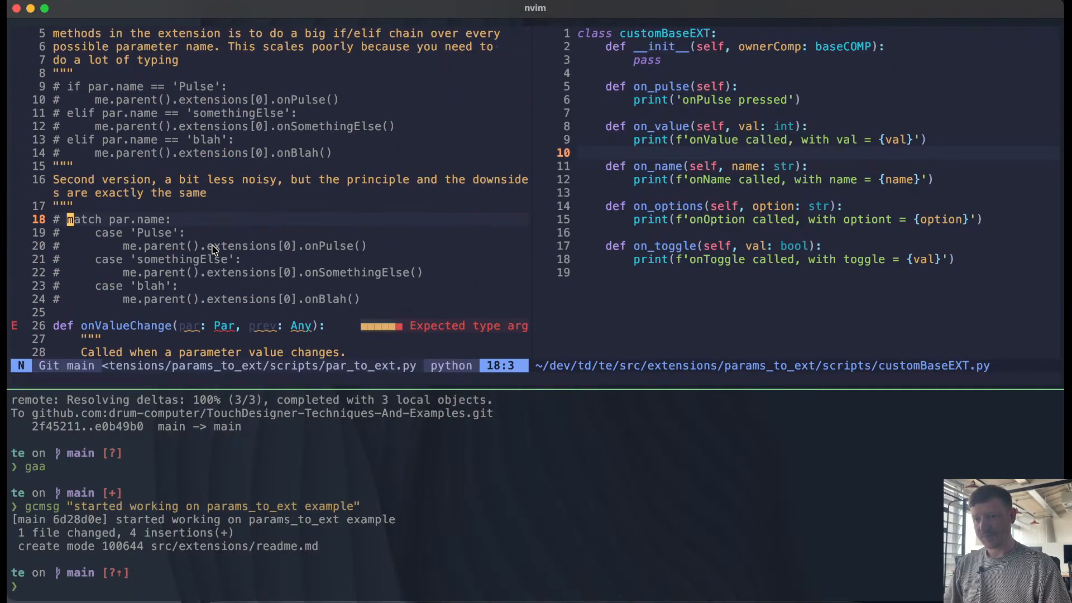
scroll(213, 248, down, 7)
click(381, 211)
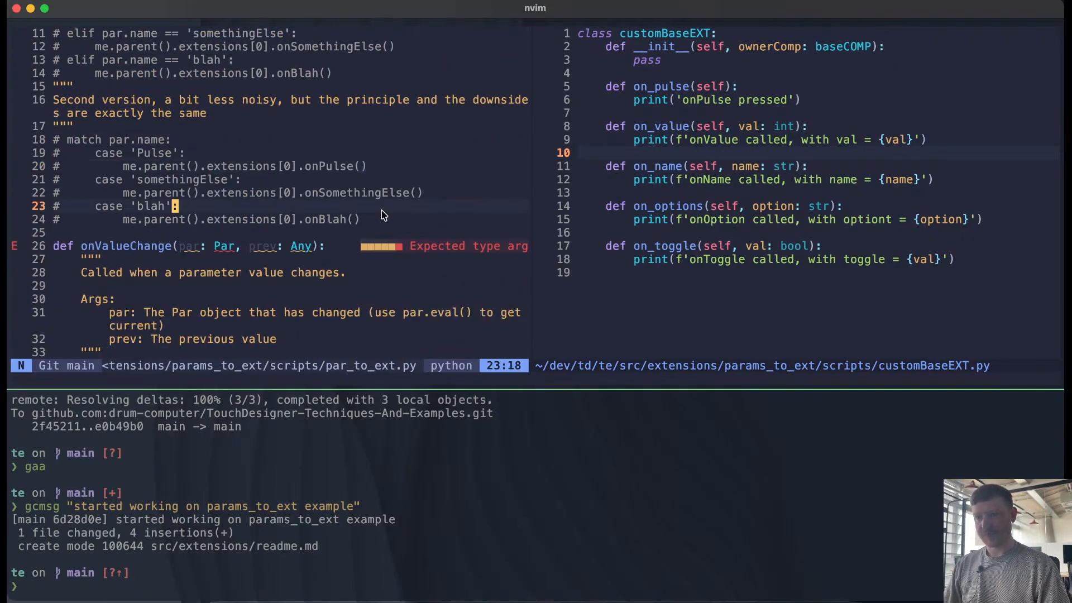
click(381, 215)
key(o)
key(Return)
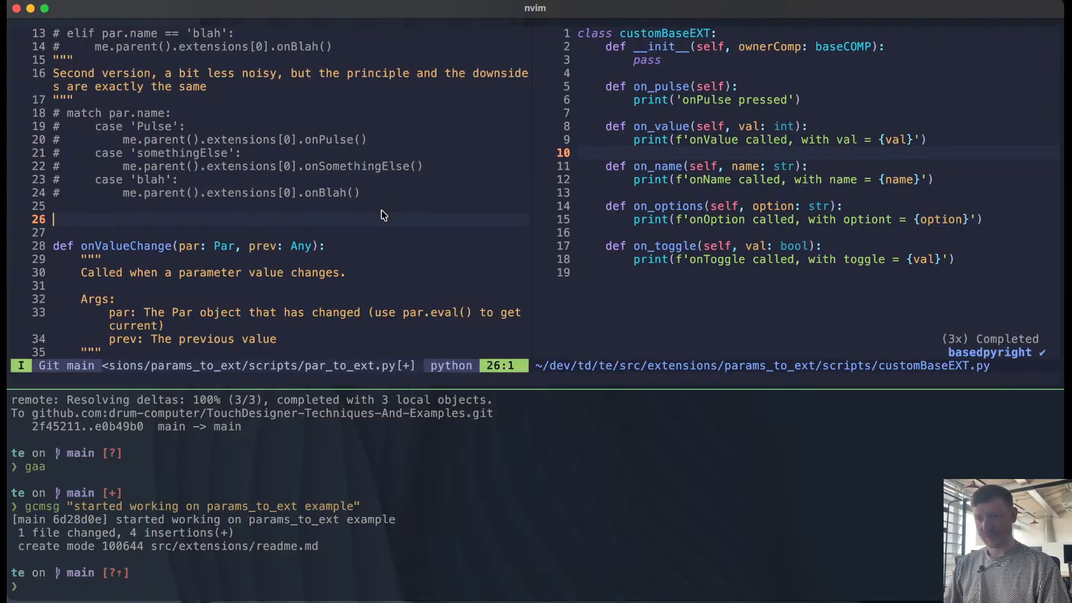
key(super+v)
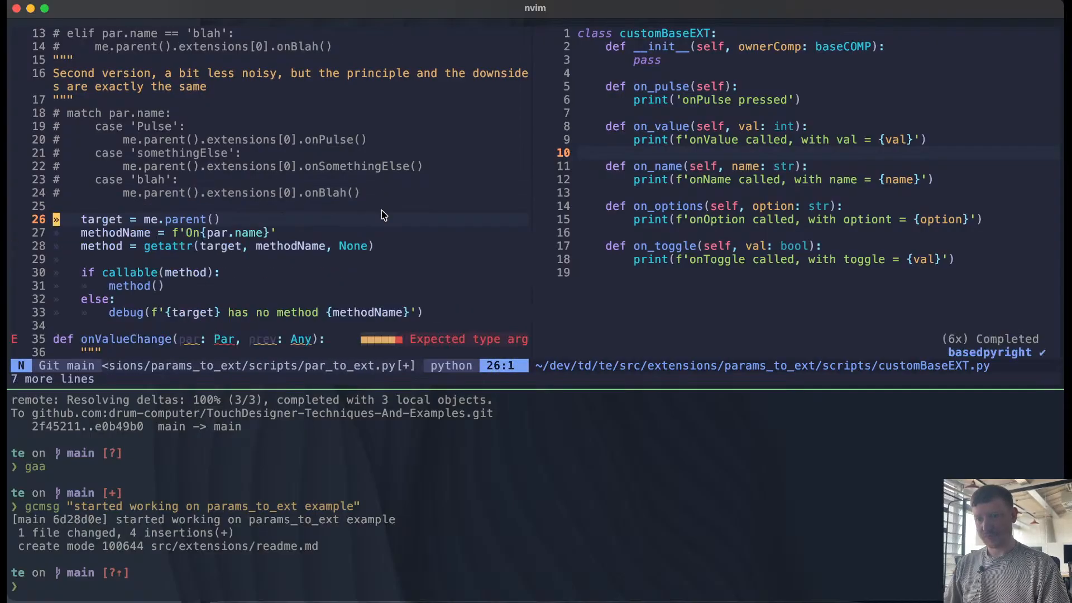
Step: Unindent the pasted getattr code, from the target line through the debug line, one level to the module's left margin
key(Escape)
key(shift+v)
key(j)
key(j)
key(j)
key(j)
key(j)
key(j)
key(j)
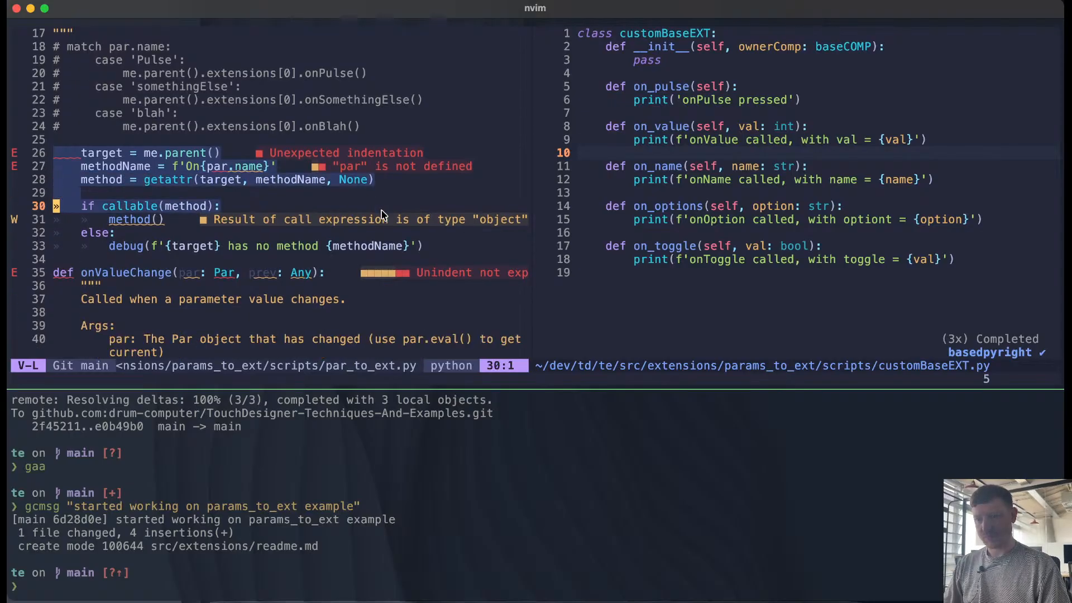
key(<)
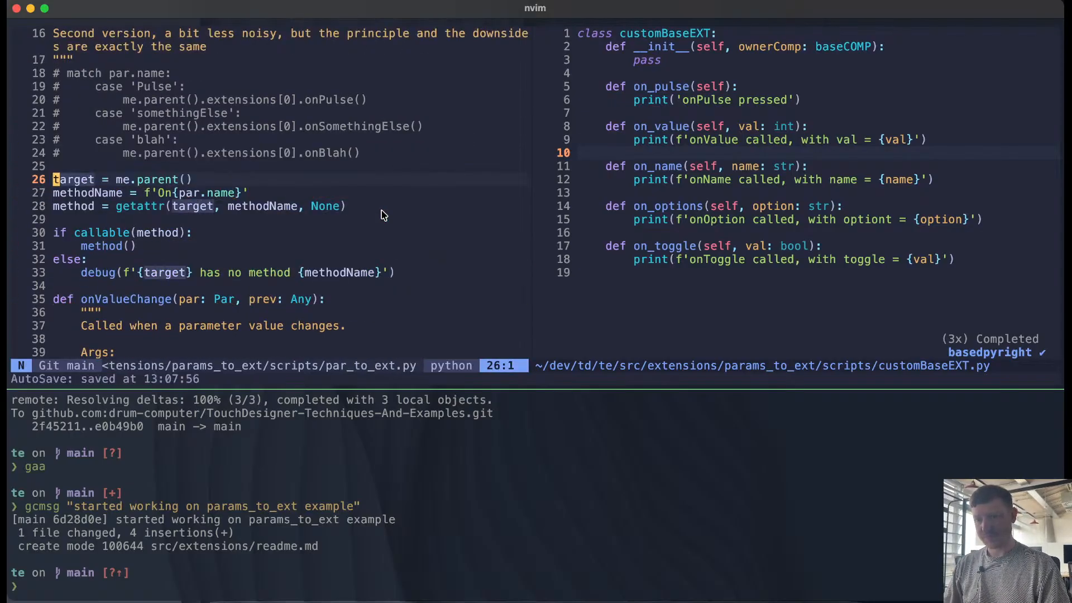
Step: Insert an empty triple-quoted note block with one blank line inside, directly above the pasted getattr code
text(ki!!!)
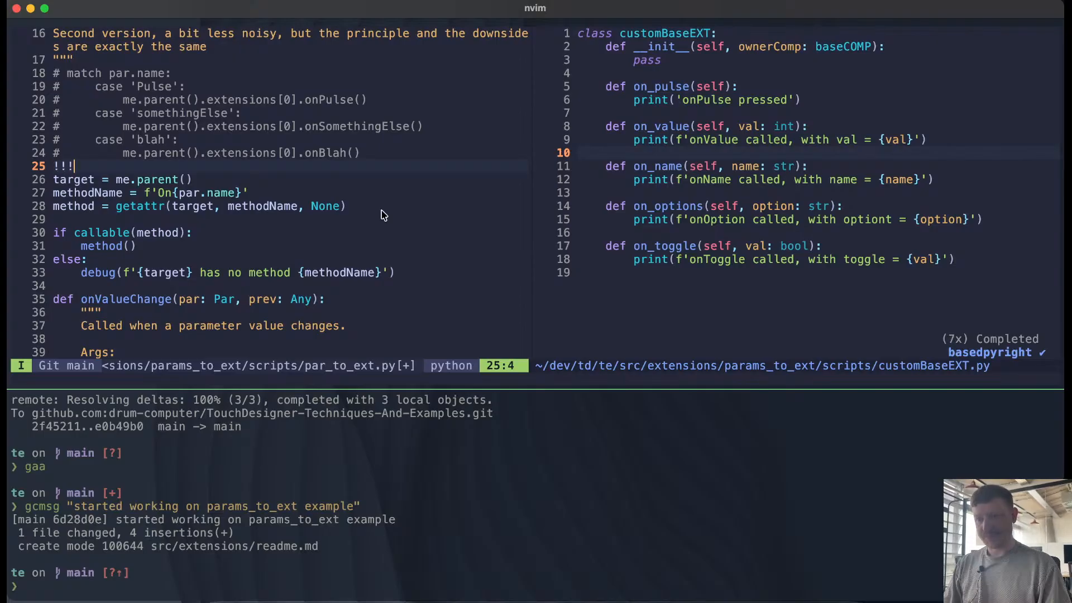
key(BackSpace)
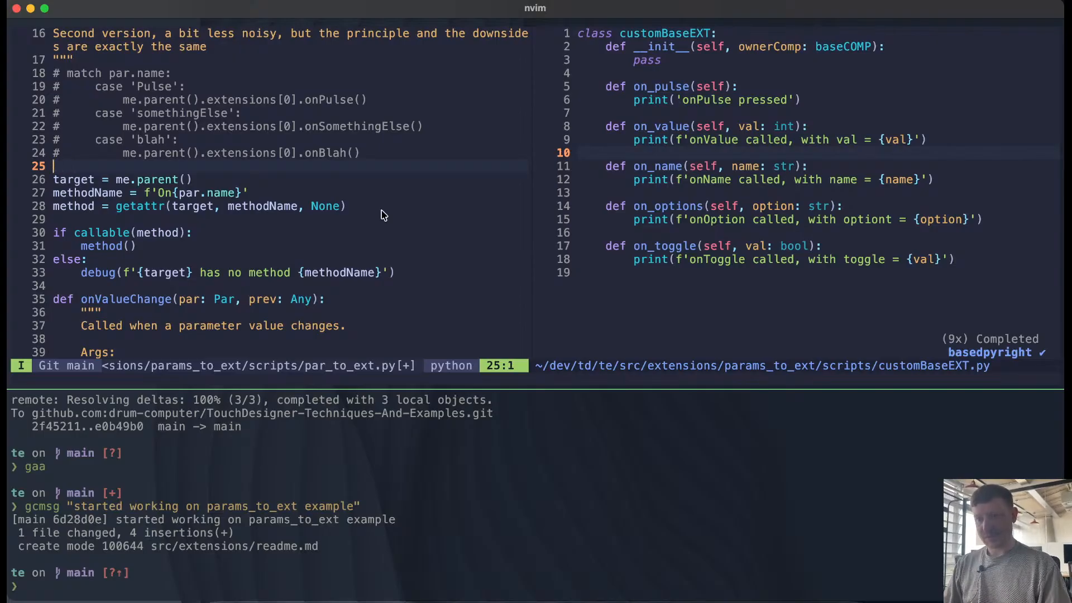
text(""")
key(Return)
key(Return)
text(""")
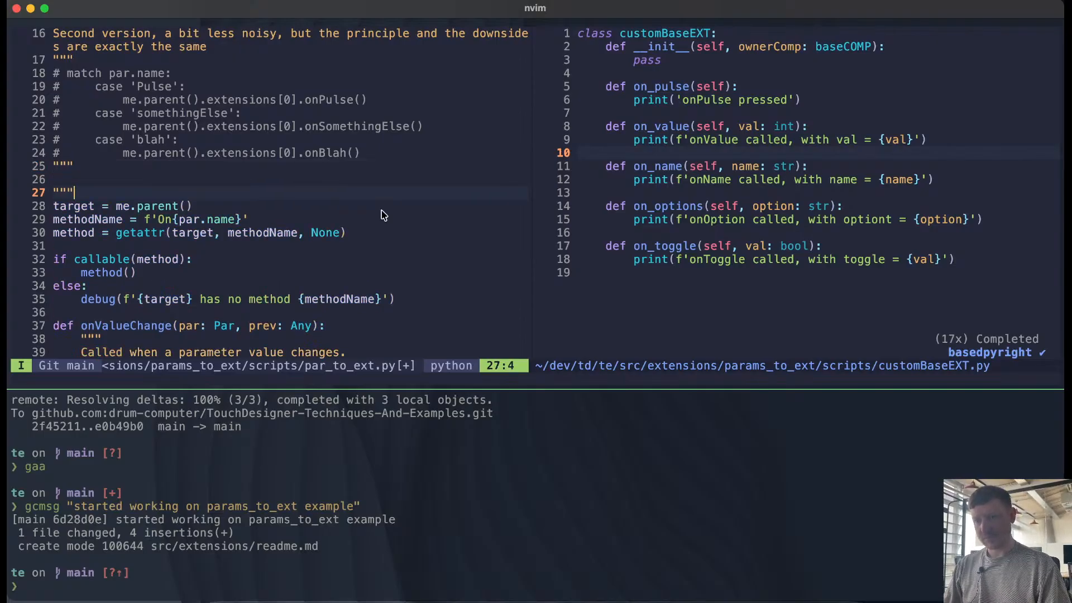
key(Escape)
Step: Review the pasted code's target and methodName lines, focusing on how f'On{par.name}' builds the method name
key(j)
scroll(383, 215, down, 3)
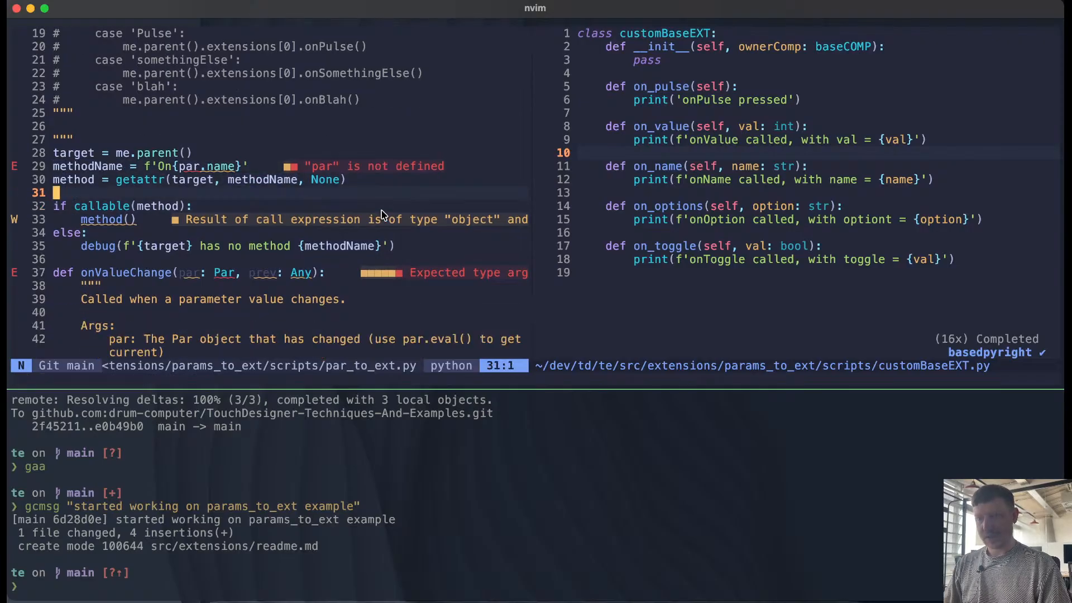
key(w)
key(w)
key(w)
key(w)
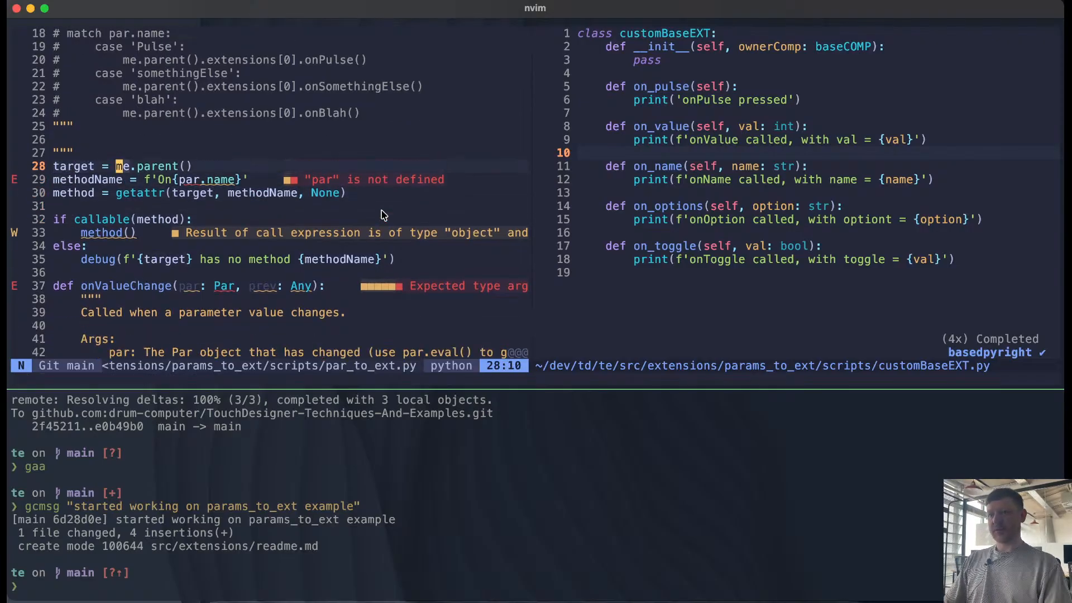
key(b)
key(b)
key(b)
key(j)
key(0)
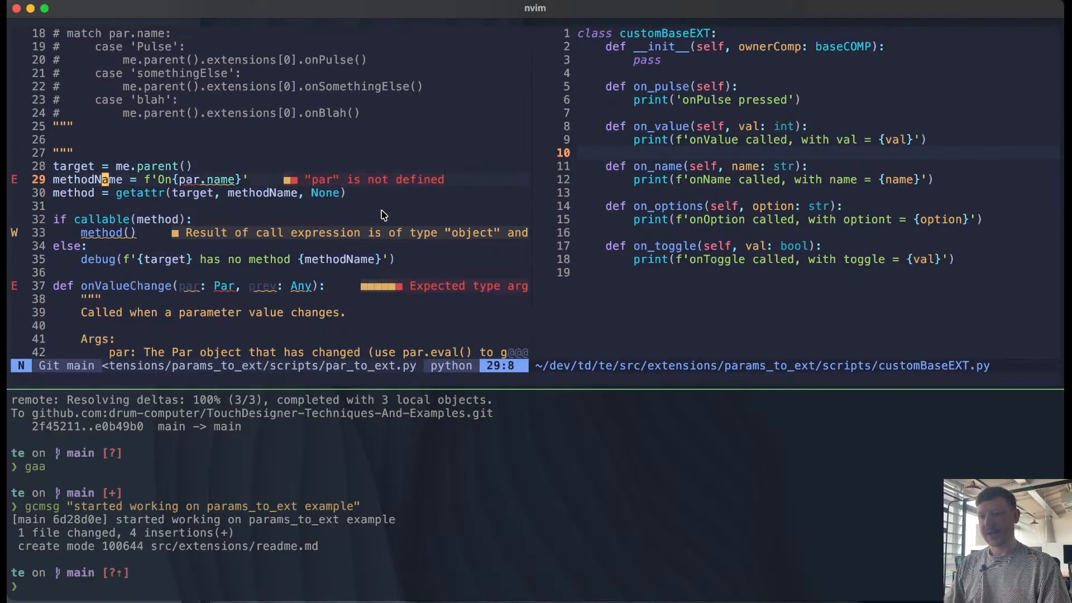
key(w)
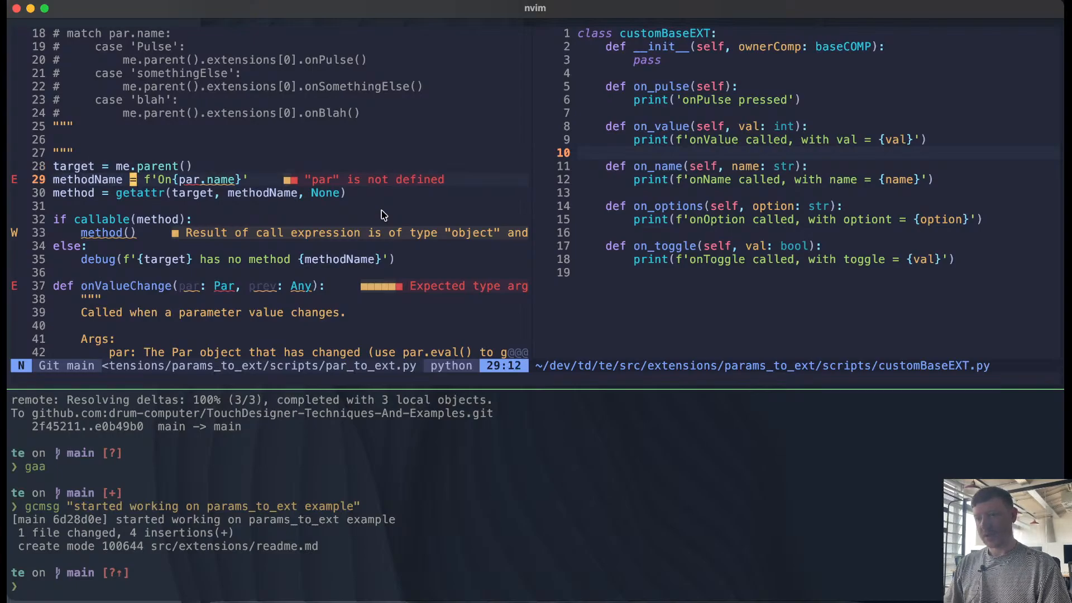
key(w)
key(w)
key(w)
key(w)
key(w)
key(w)
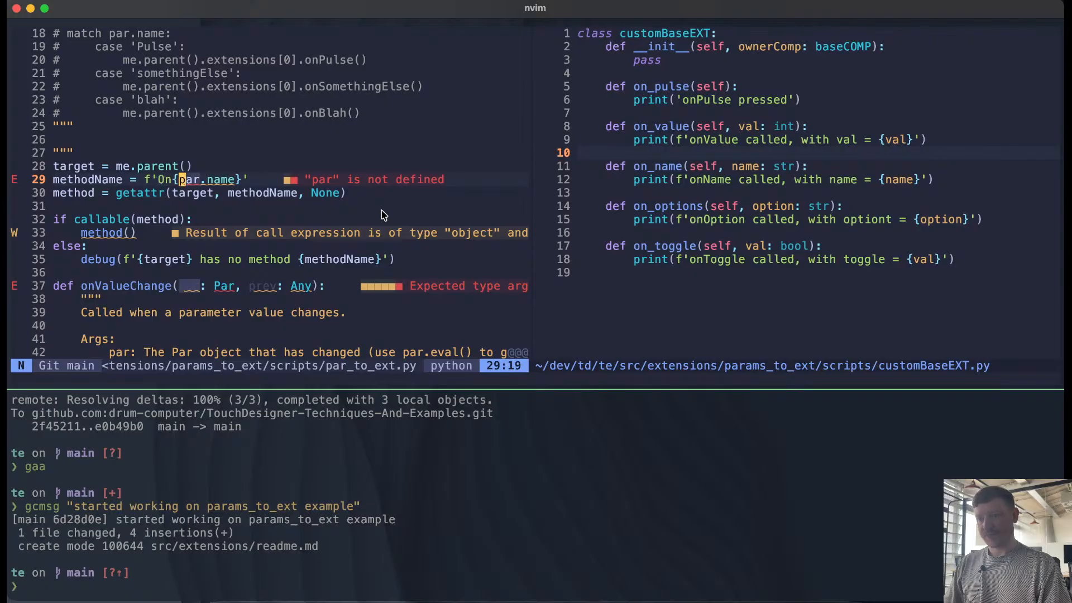
key(b)
key(b)
key(b)
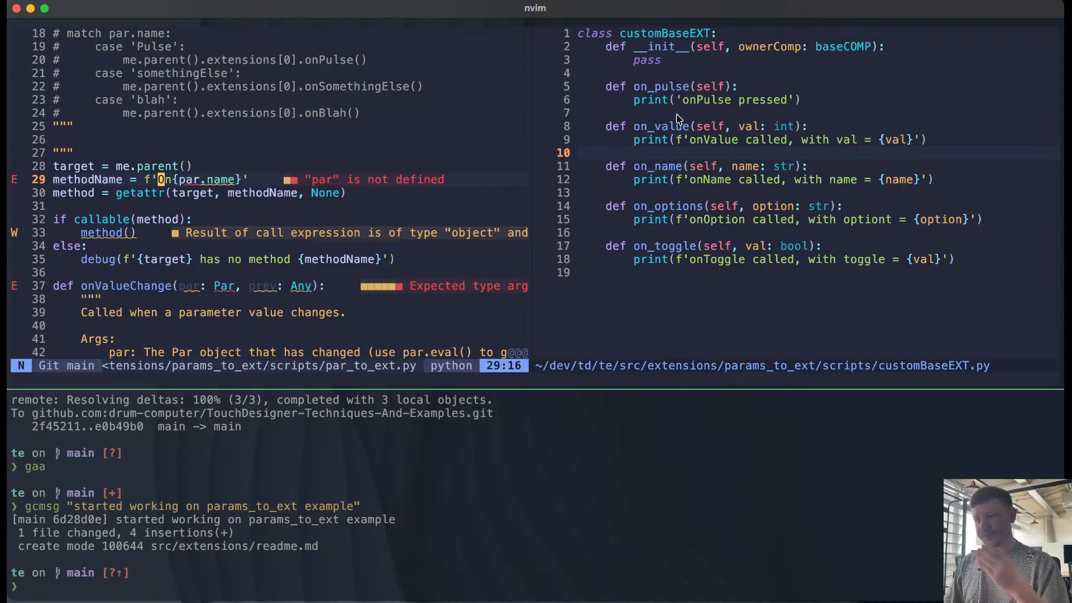
Step: Compare the method names in customBaseEXT.py with the On{par.name} pattern, examining the on_ prefix of on_pulse closely
click(659, 87)
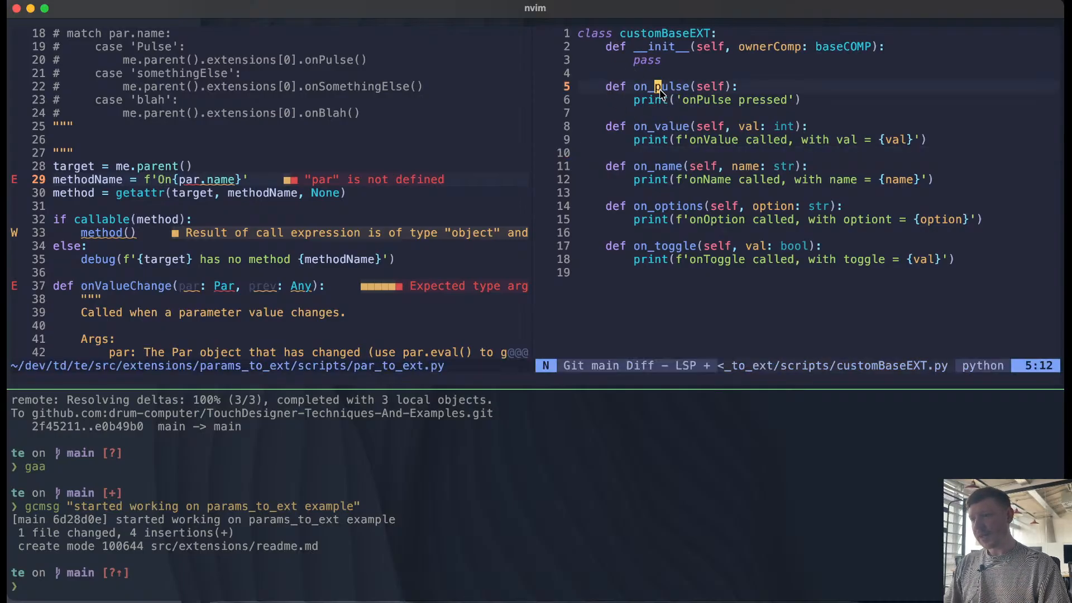
click(666, 126)
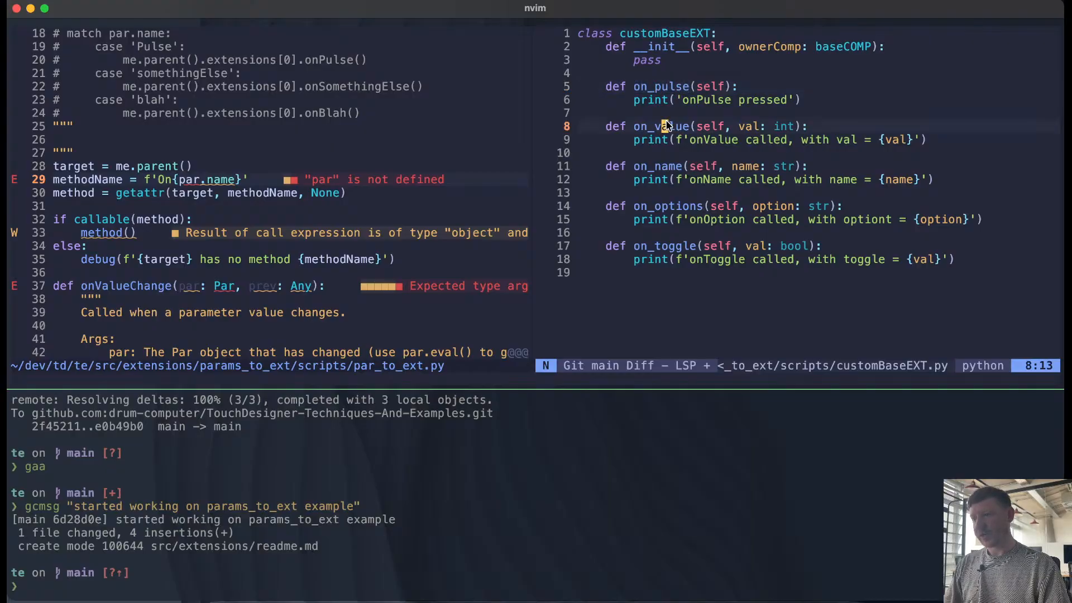
click(672, 166)
click(694, 206)
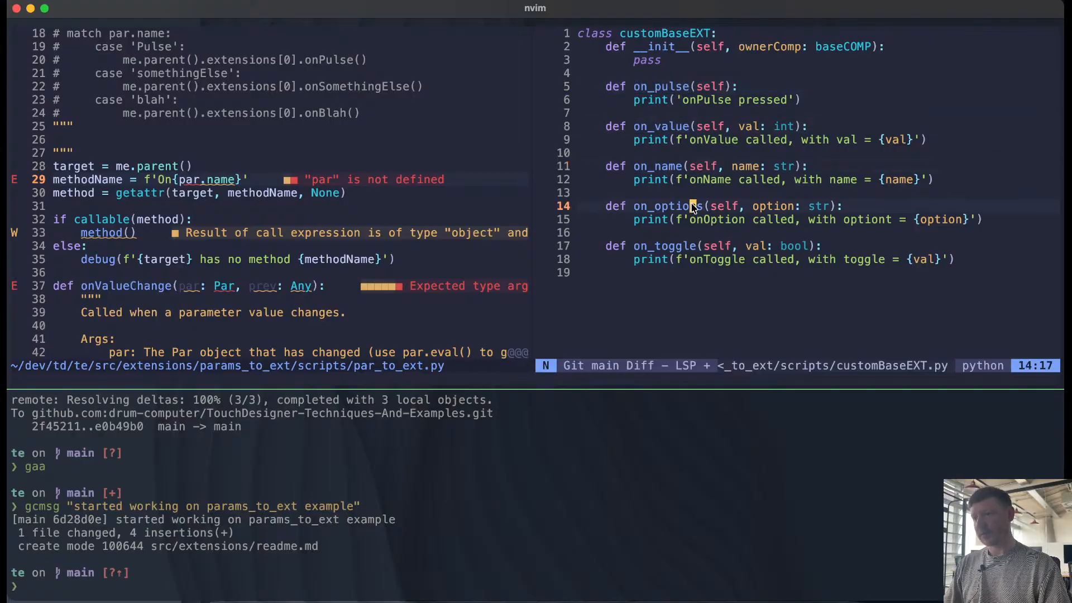
click(680, 246)
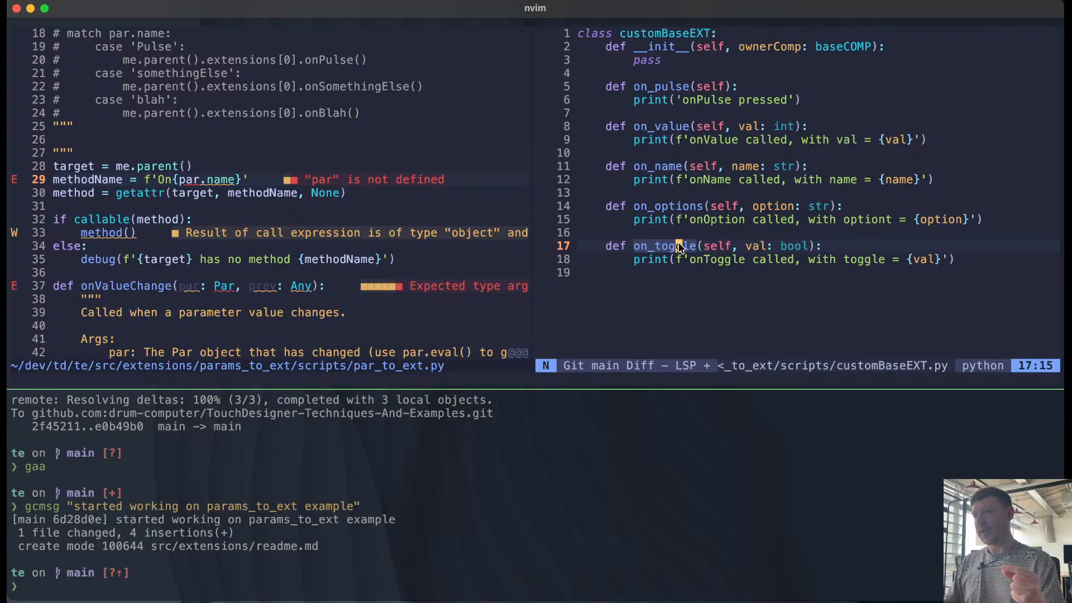
click(672, 89)
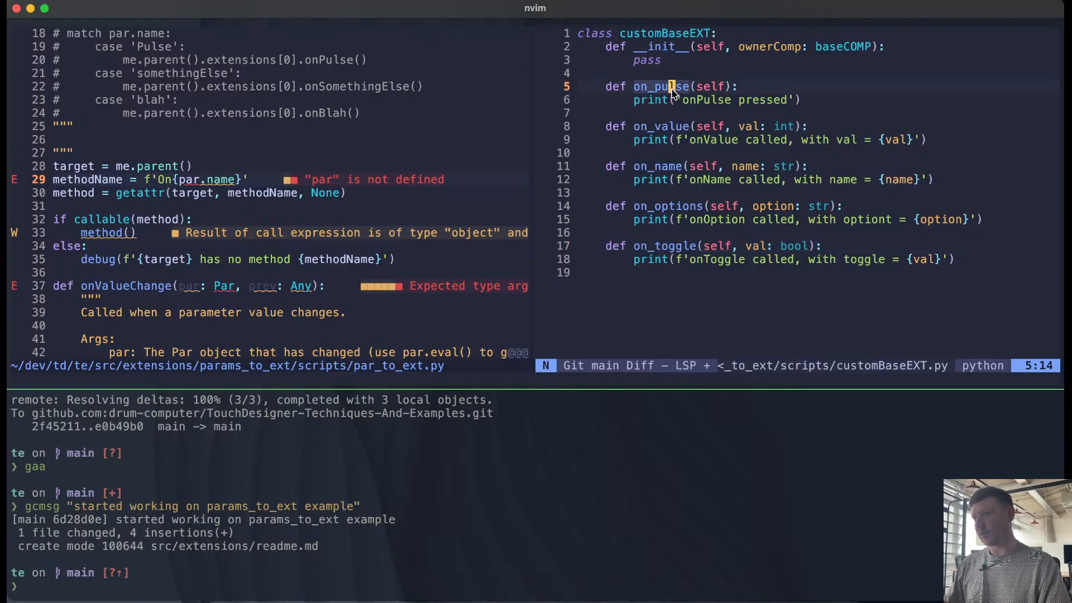
click(637, 90)
drag(637, 91, 652, 94)
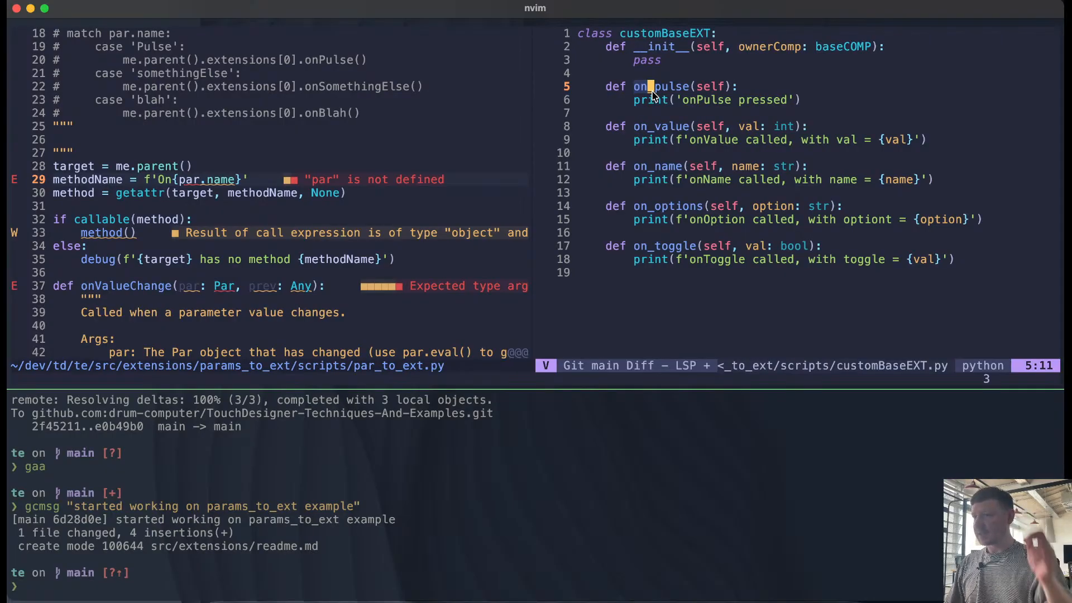
key(j)
key(k)
key(Escape)
key(b)
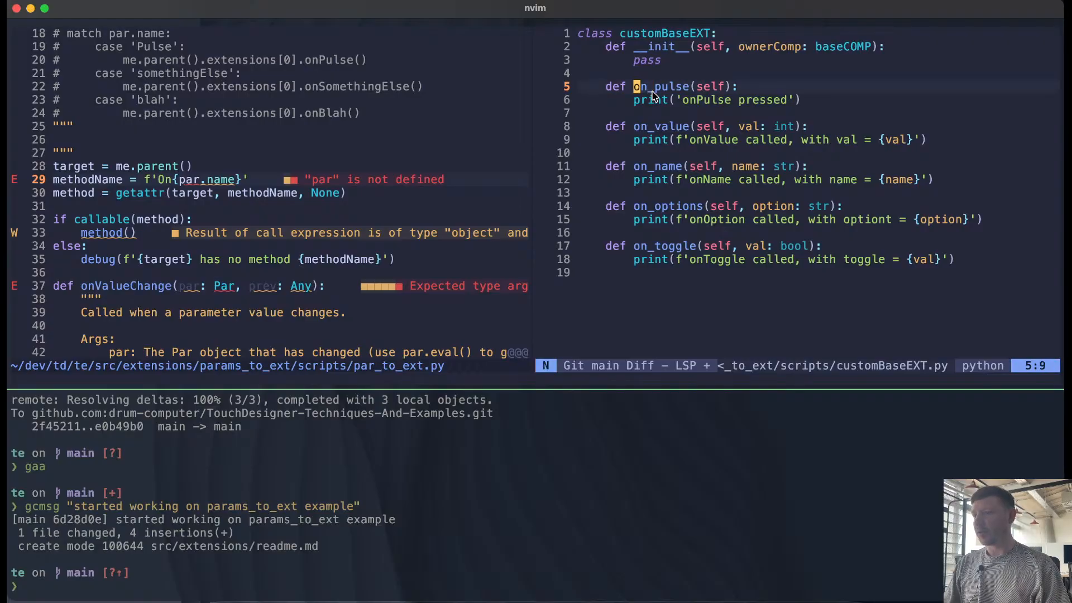
key(y)
key(w)
key(w)
key(b)
key(l)
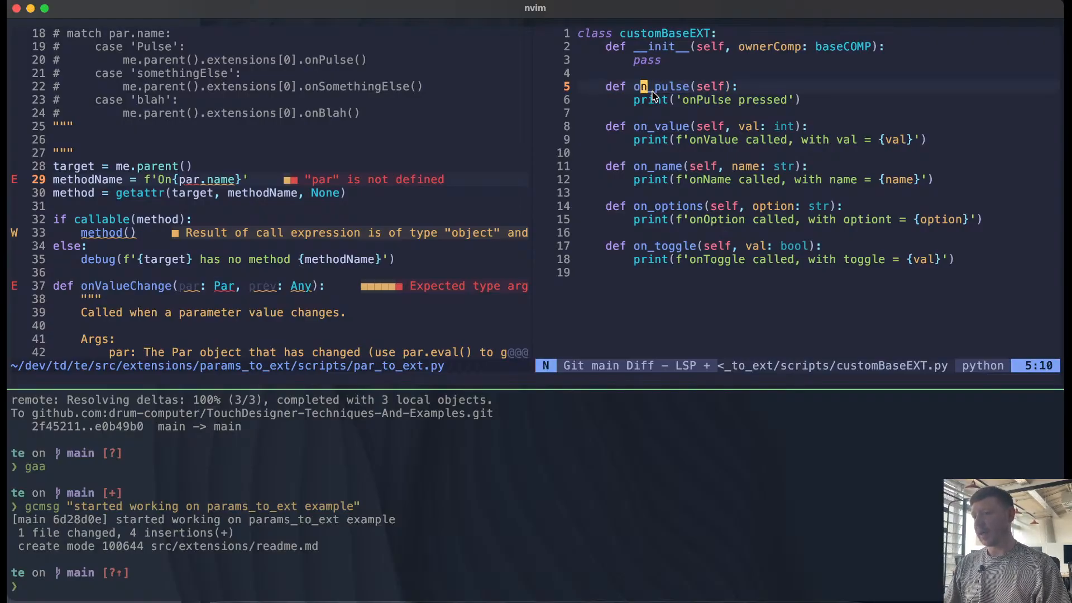
key(l)
key(h)
key(h)
key(l)
key(l)
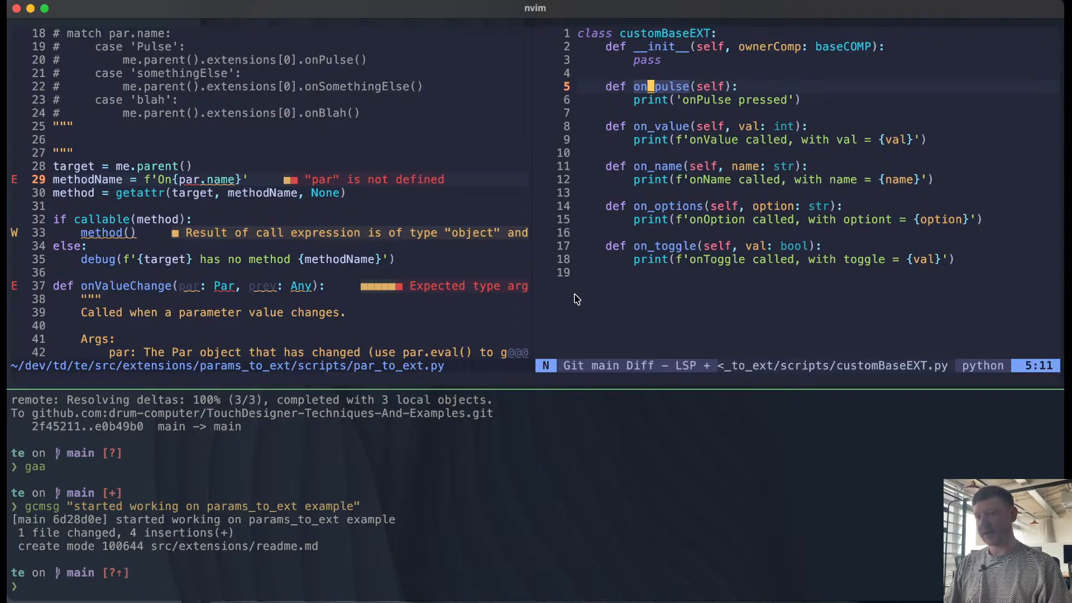
Step: Start the note in the empty triple-quoted block above the getattr code with the text "Third v"
click(132, 143)
scroll(132, 147, up, 1)
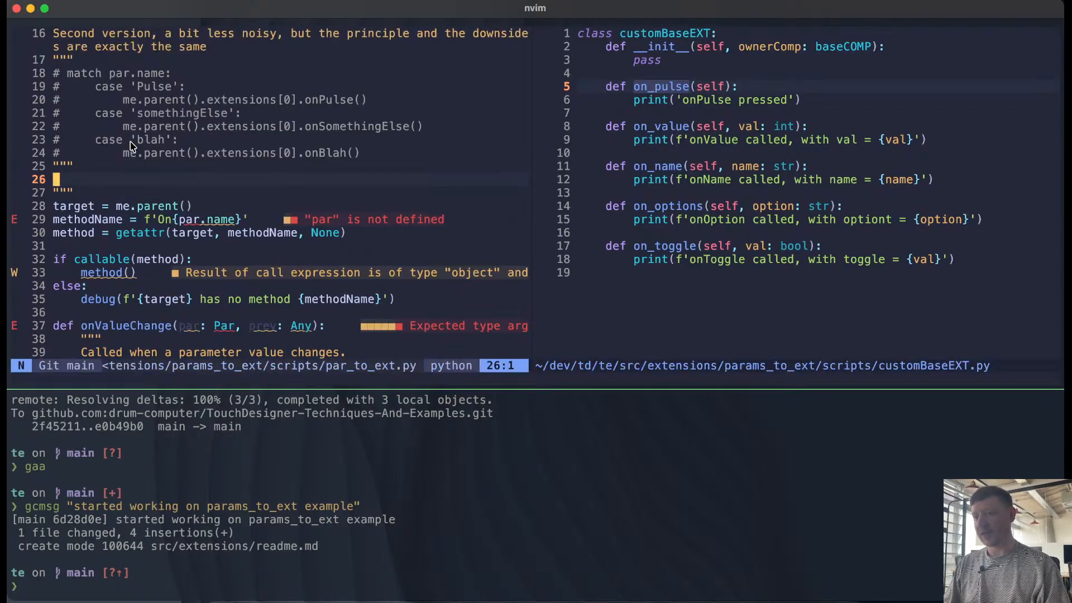
key(i)
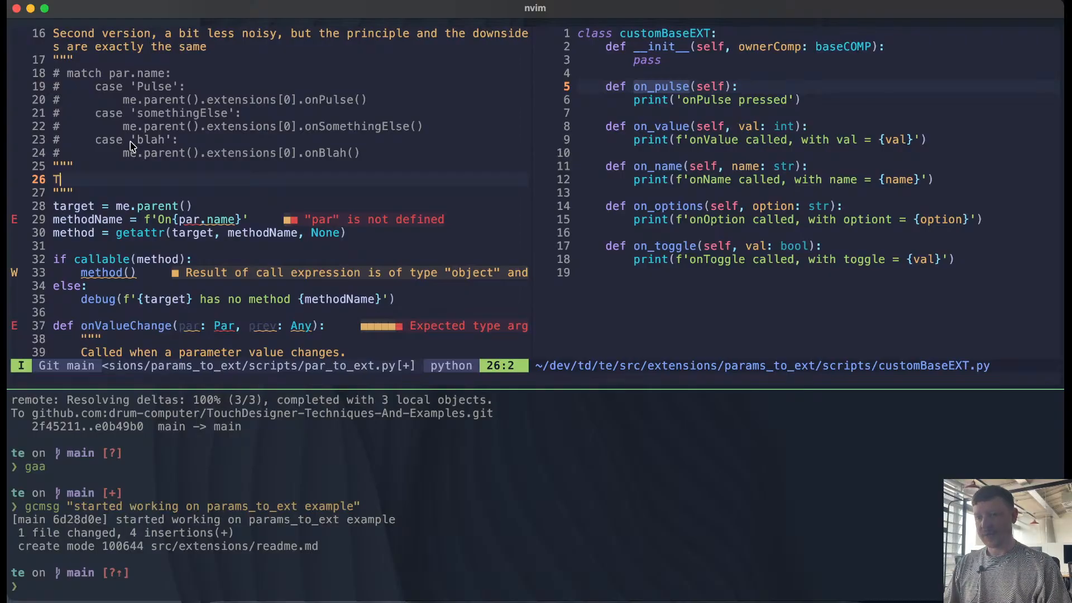
text(Third v)
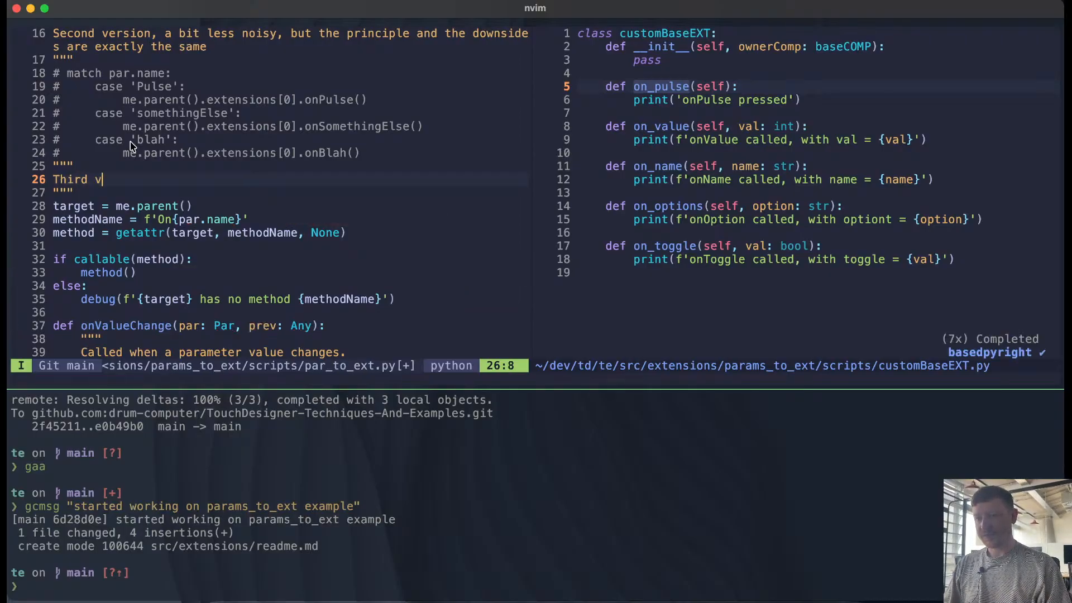
Step: Complete the opening sentence of the third comment block as "Third version takes advantage of Python's getattr method"
text(ersion gets)
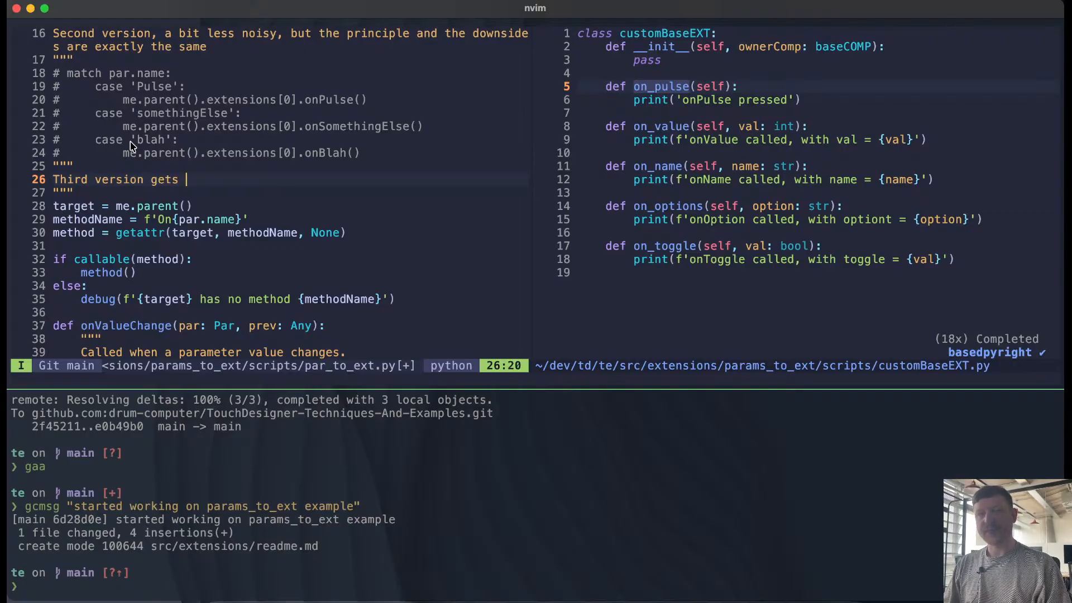
key(BackSpace)
key(BackSpace)
key(BackSpace)
key(BackSpace)
key(BackSpace)
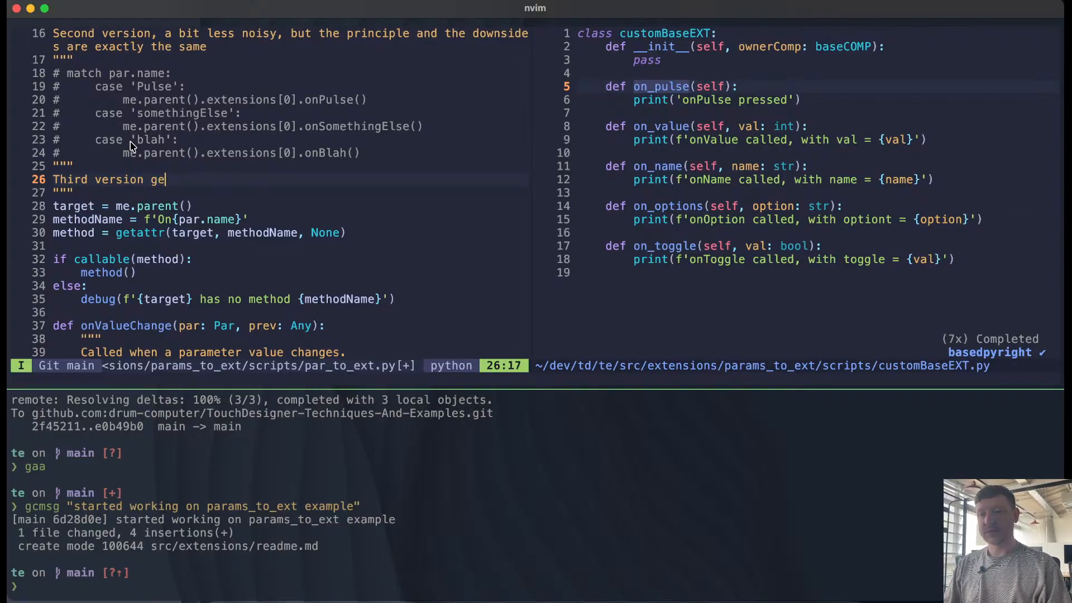
text(t)
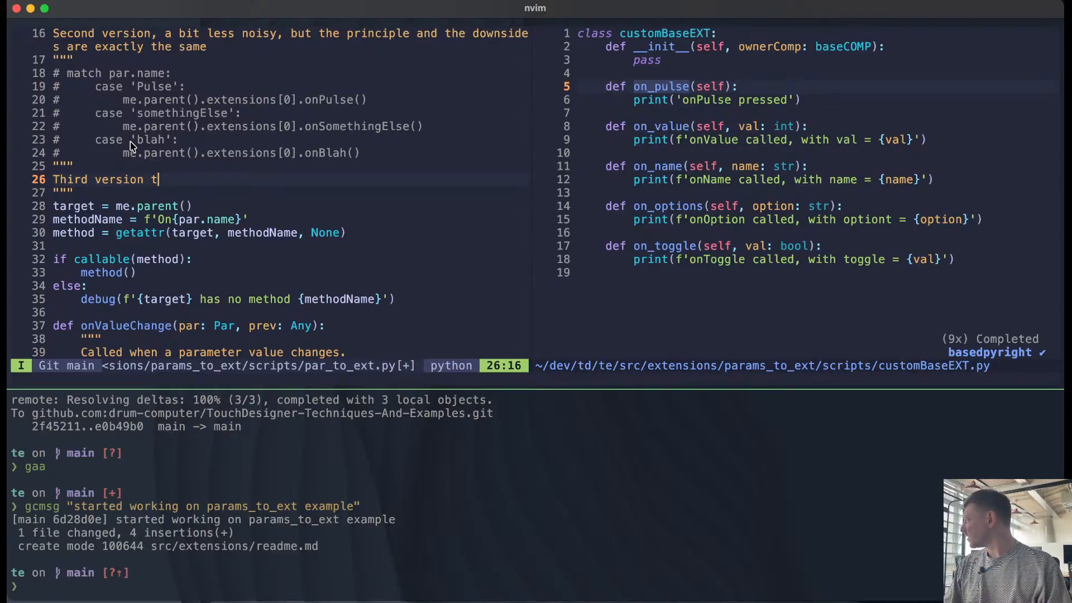
text(akes )
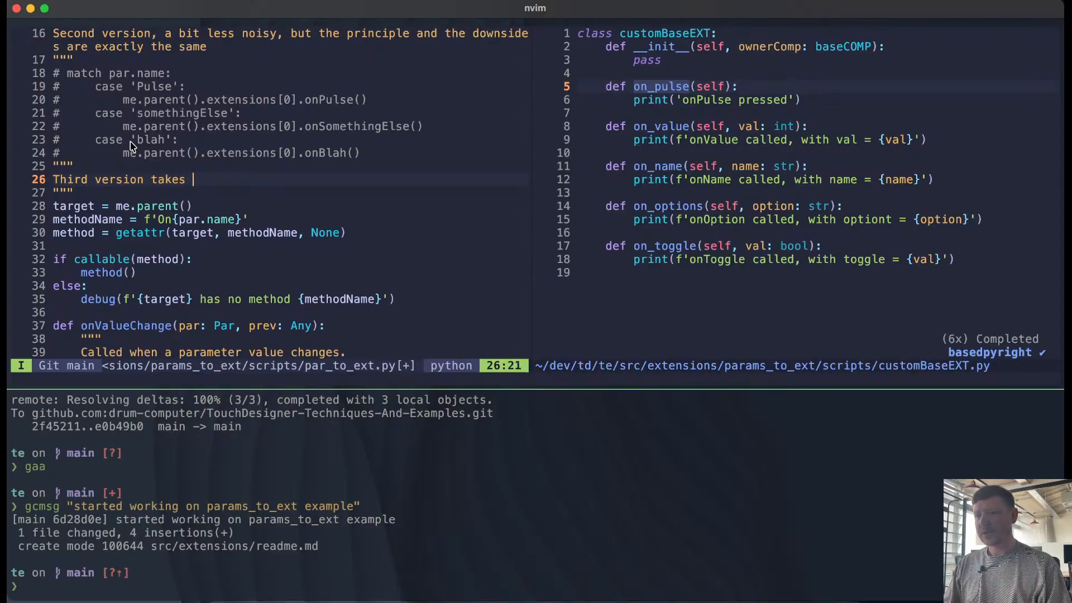
text(advantage)
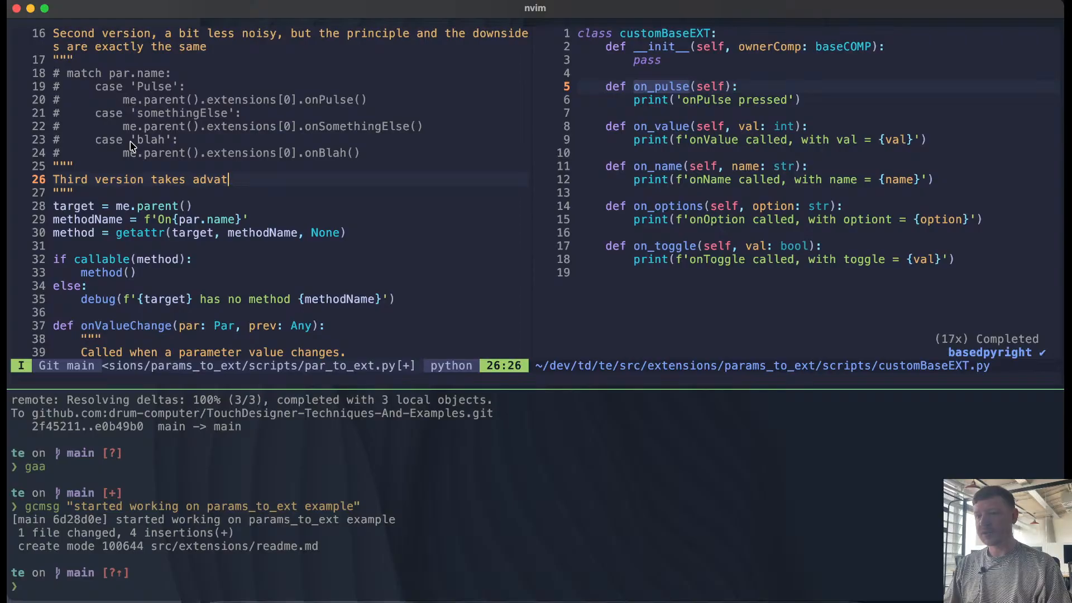
text( of p)
key(BackSpace)
text(Pytho)
text(n's )
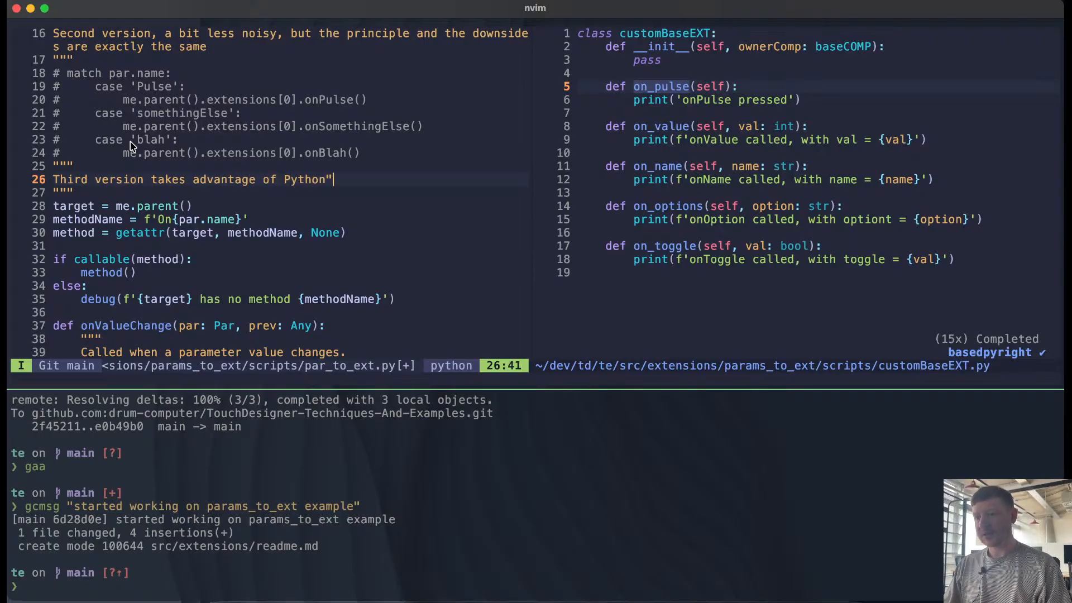
text(g)
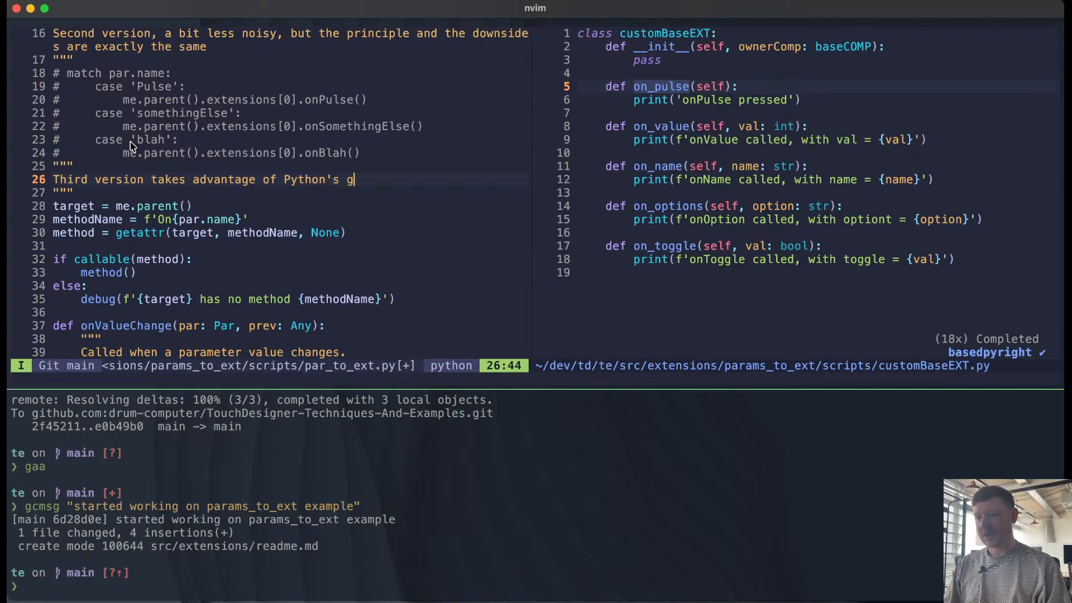
text(etattr)
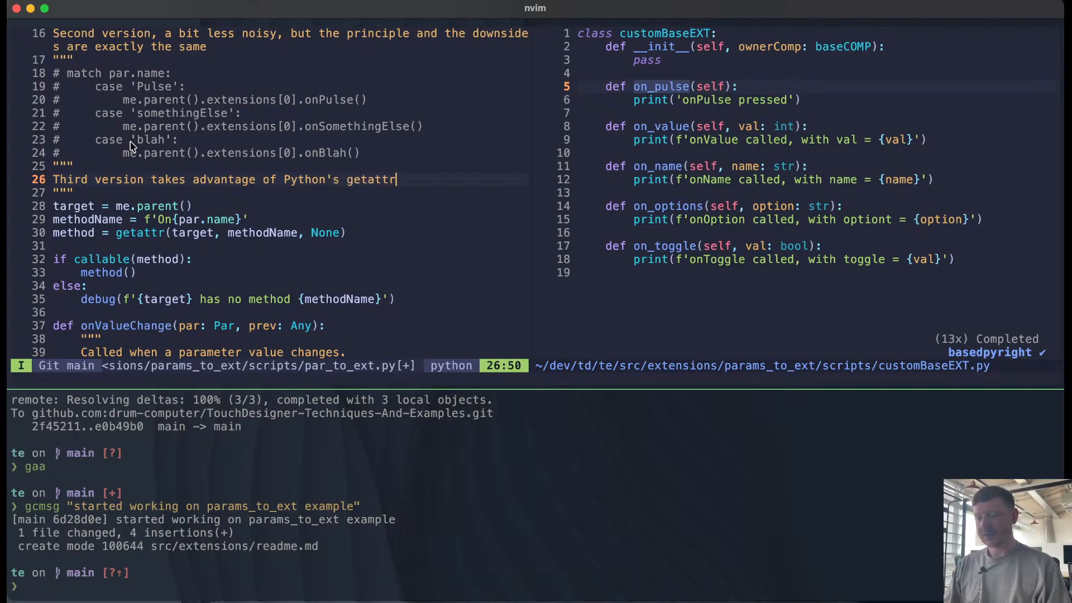
text( method)
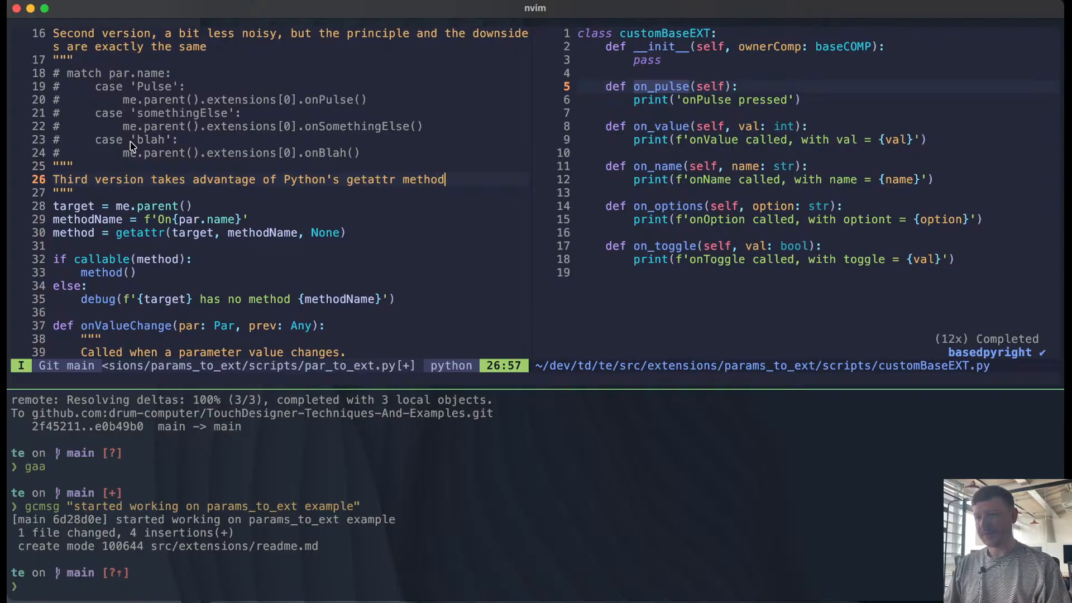
Step: Continue the third version comment with "This method", a line break, and "let's you get an attribute of the class by it's name"
text(. This method)
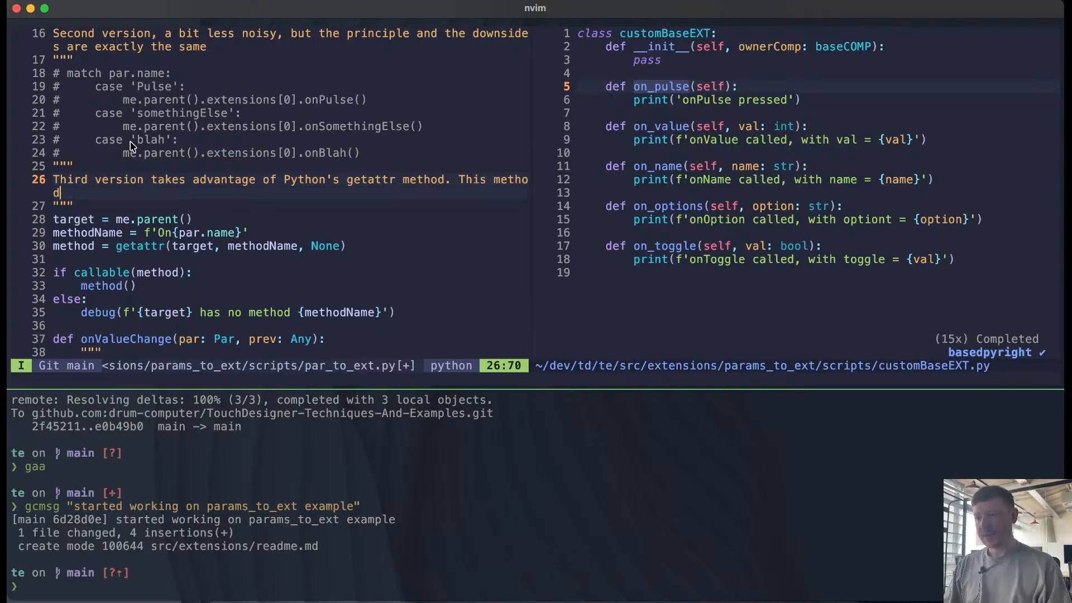
key(Return)
text(le)
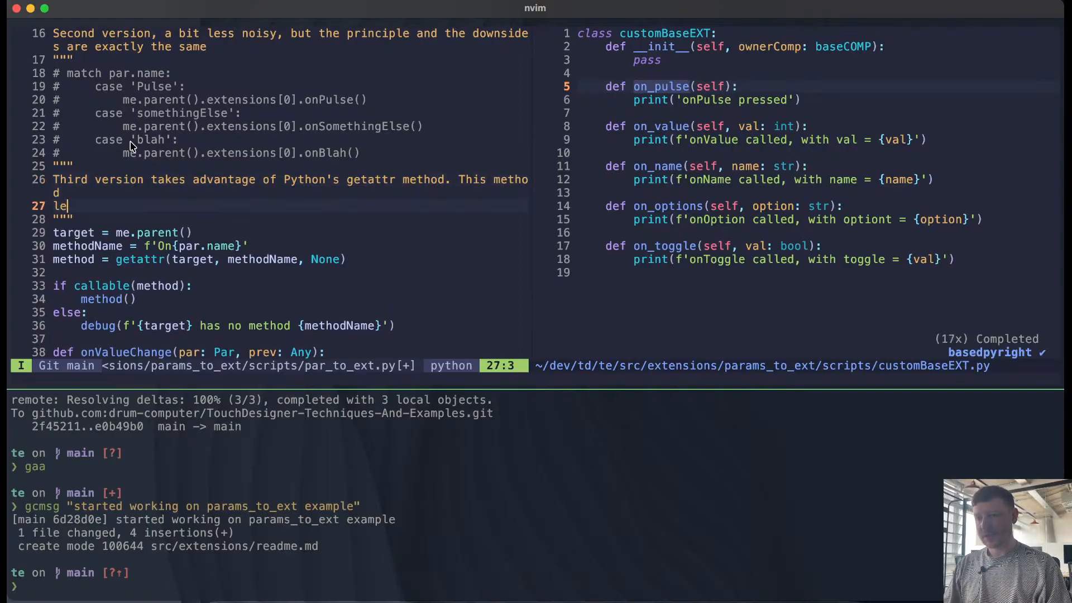
text(t's y)
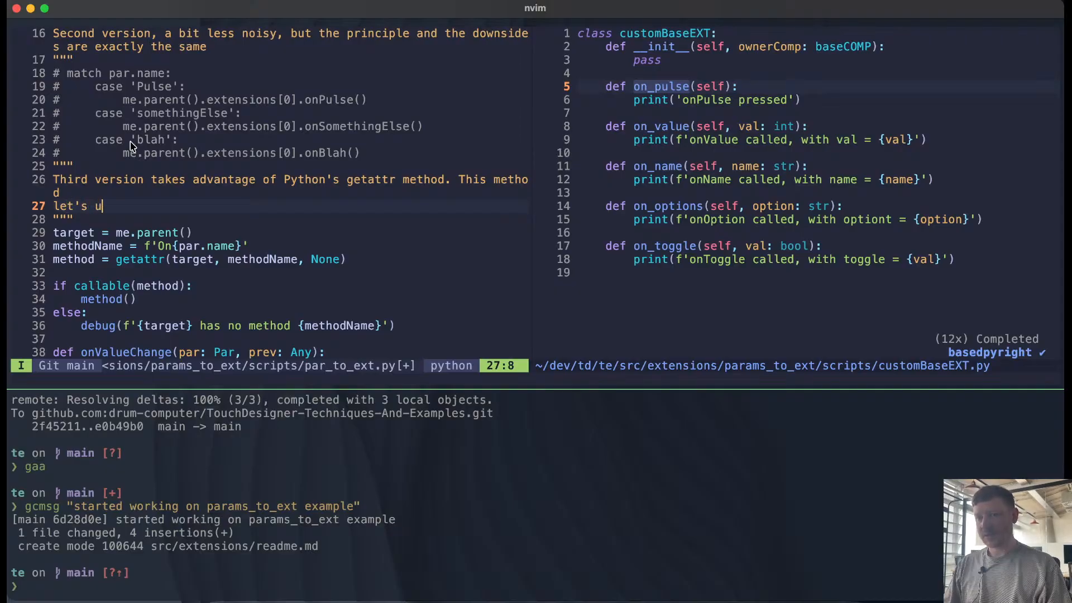
text(ou insep)
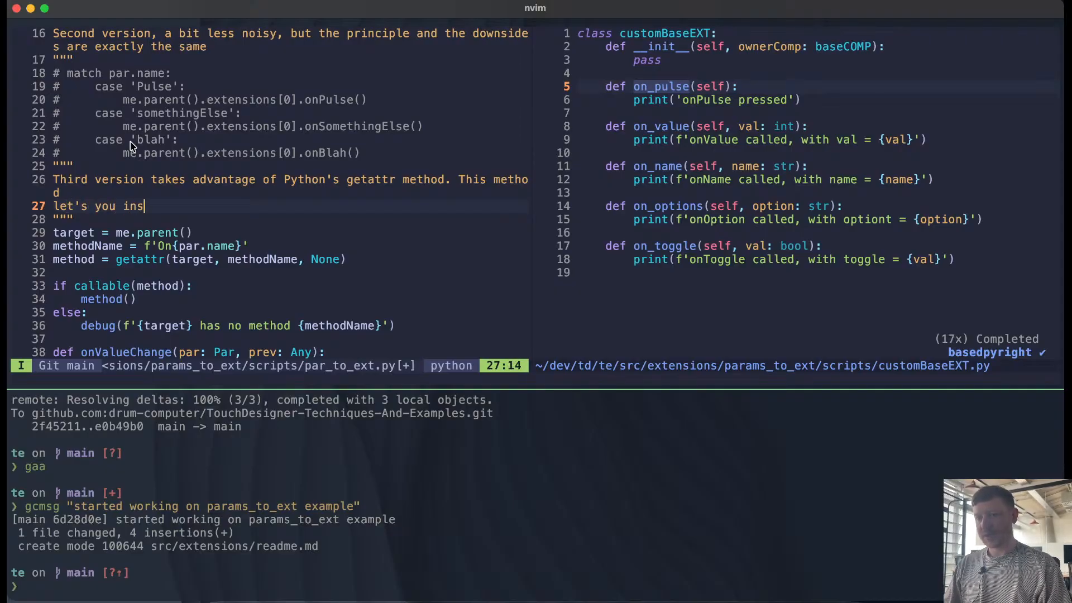
key(BackSpace)
key(BackSpace)
text(at)
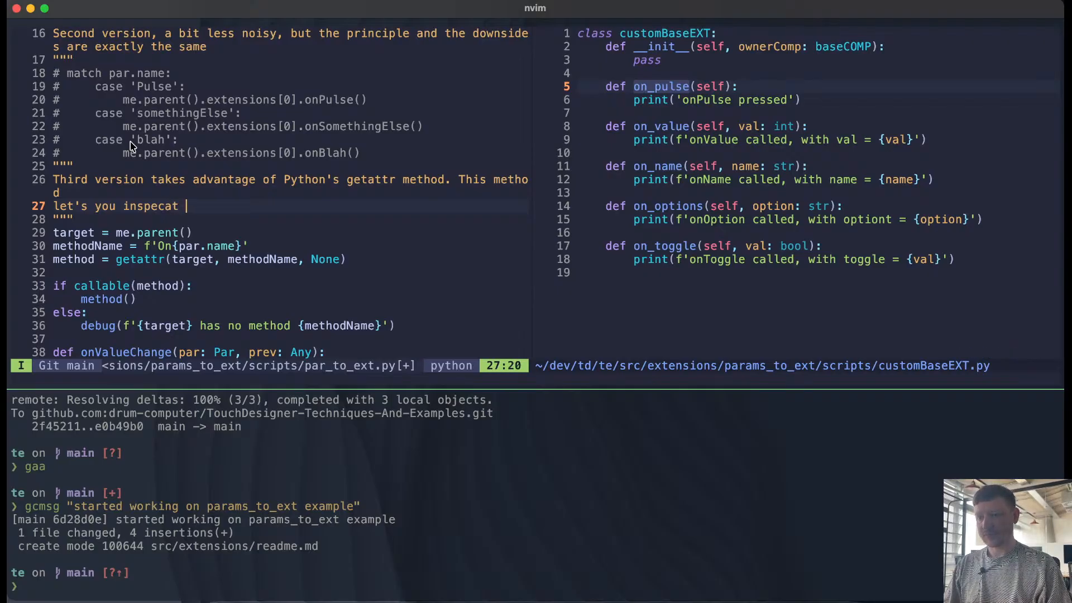
key(BackSpace)
key(BackSpace)
key(BackSpace)
key(BackSpace)
key(BackSpace)
key(BackSpace)
key(BackSpace)
key(BackSpace)
key(BackSpace)
text(g)
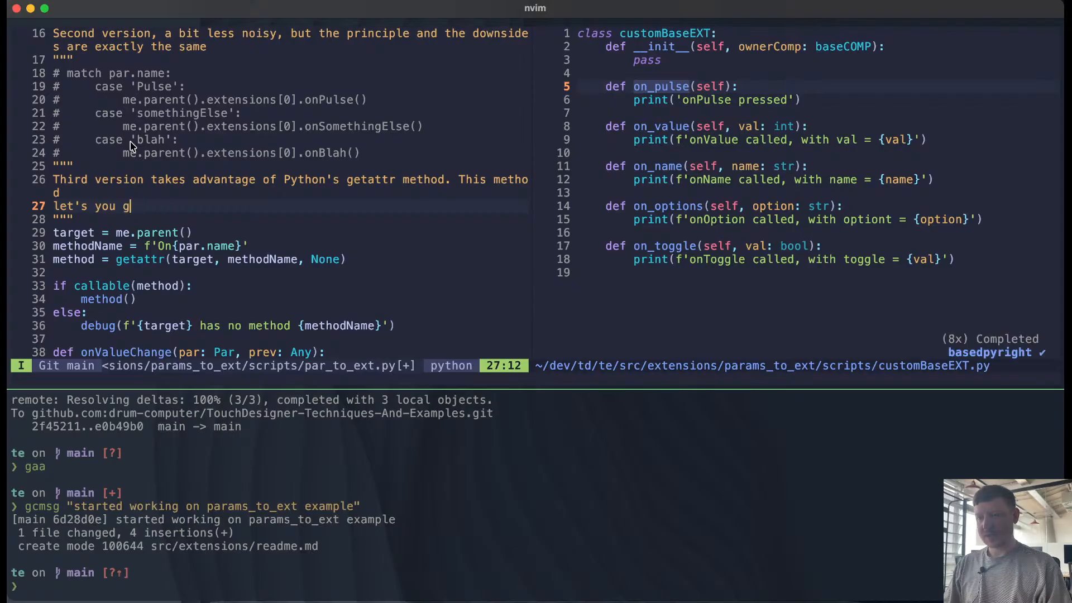
text(et a)
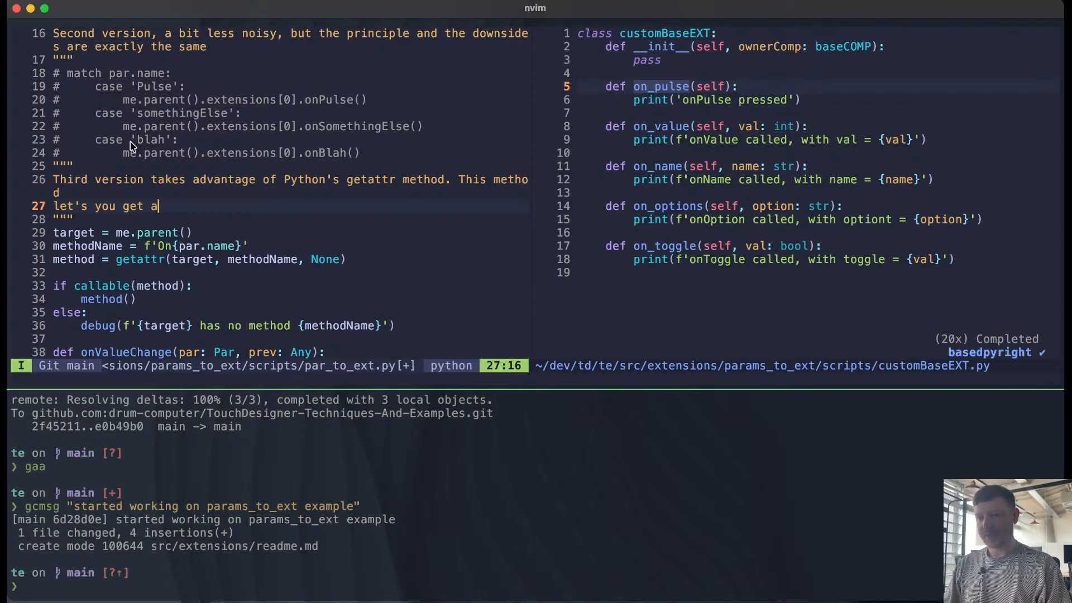
text(n attrib)
key(BackSpace)
key(BackSpace)
key(BackSpace)
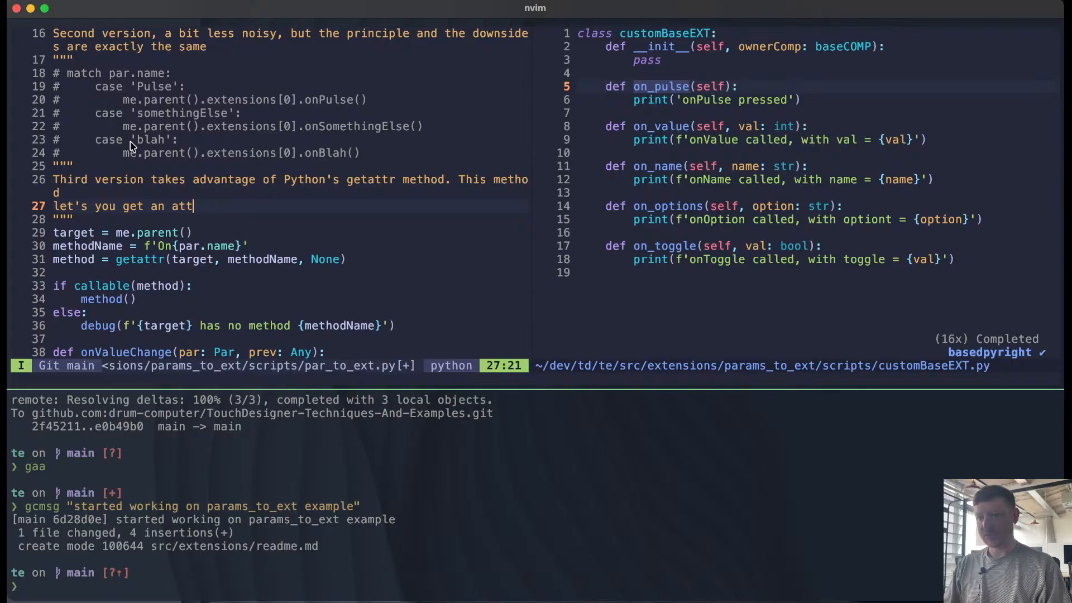
text(ribute of the c)
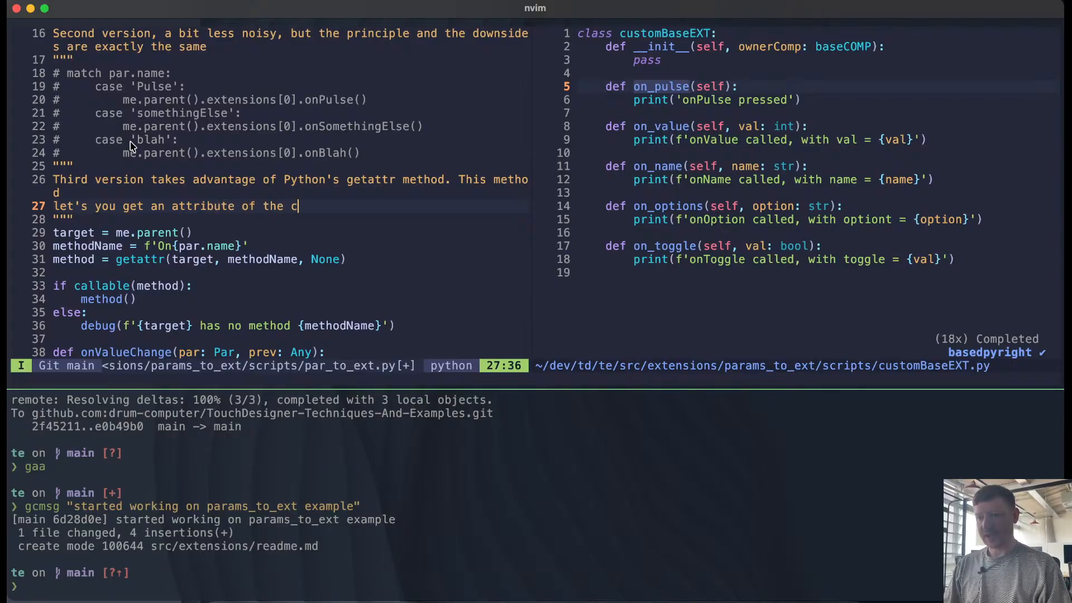
text(lass by it)
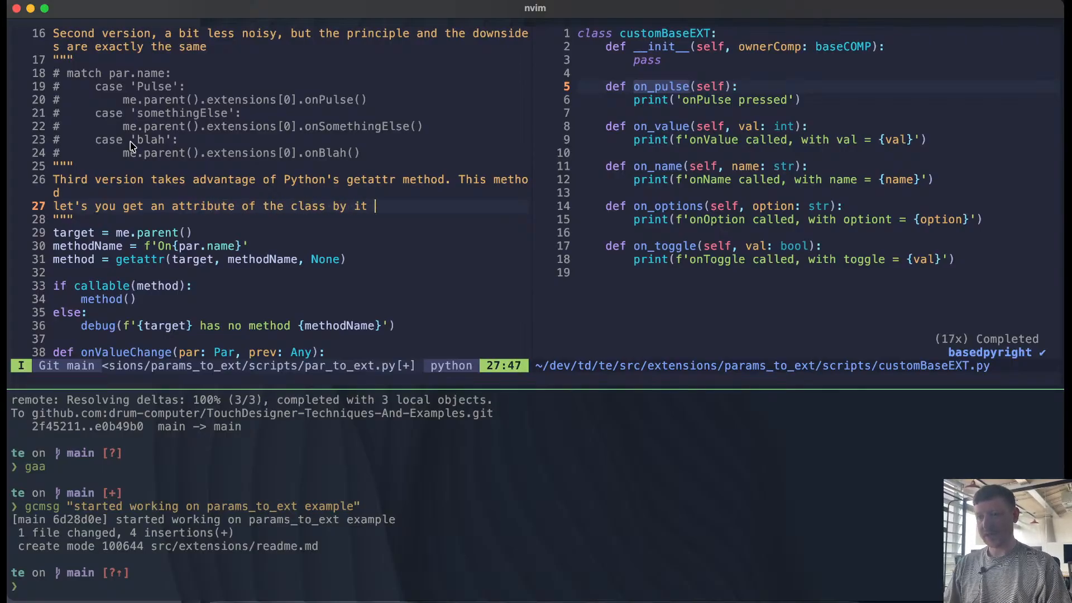
text('s nam)
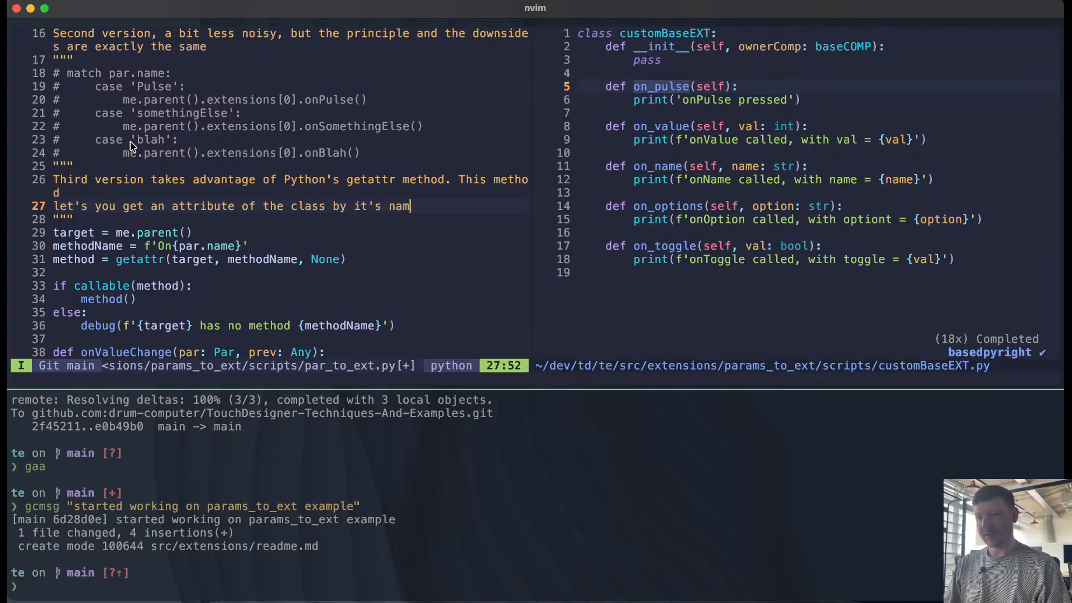
Step: Add the sentence "The attribute can be instance member variable as well as method" after the explanation of getattr
text(e. The att)
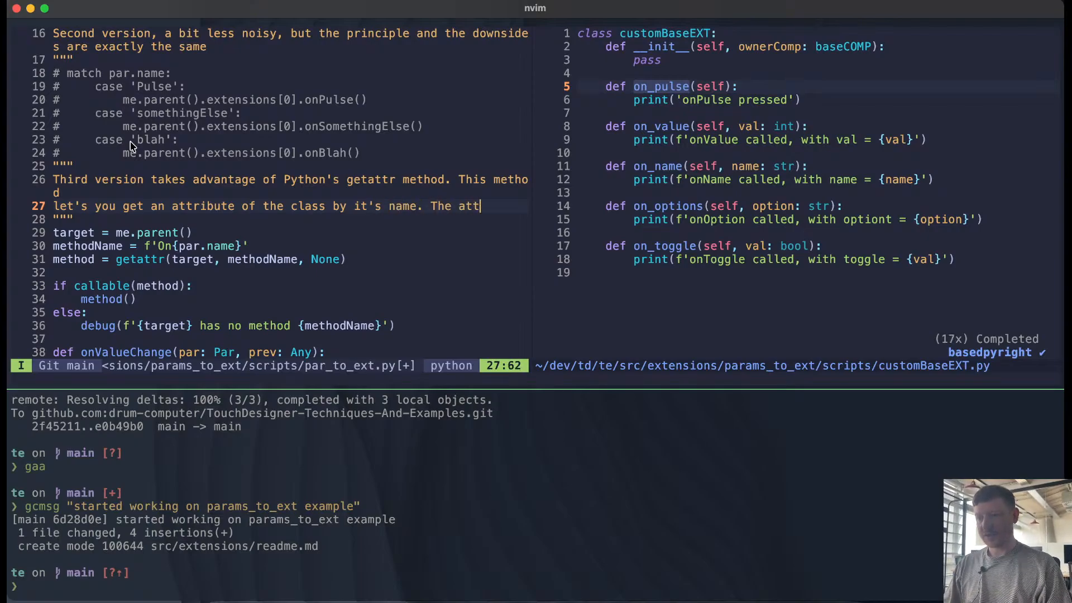
text(ribute )
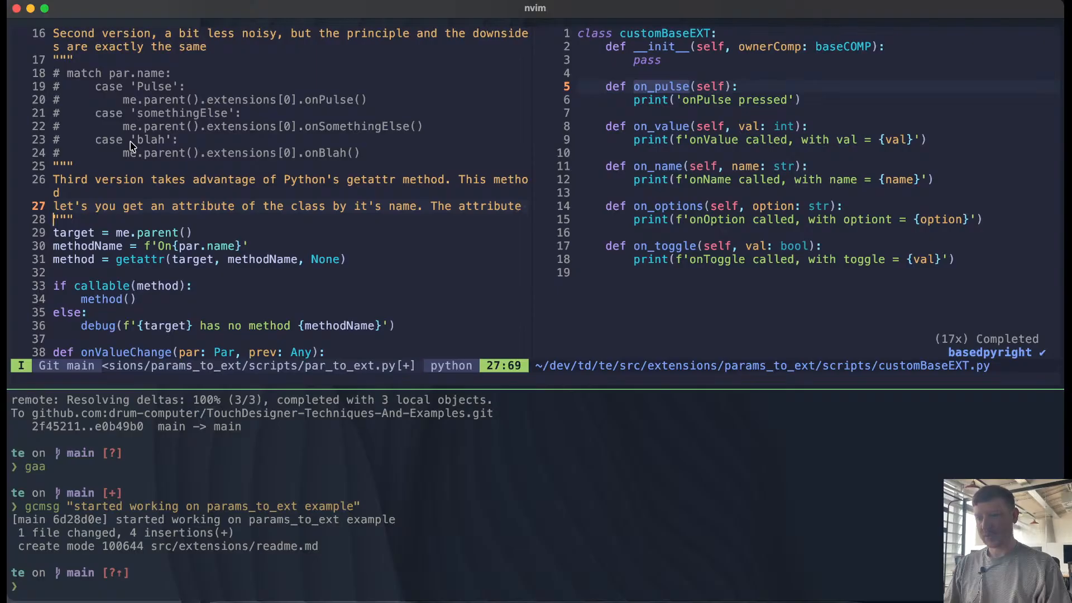
text(can be )
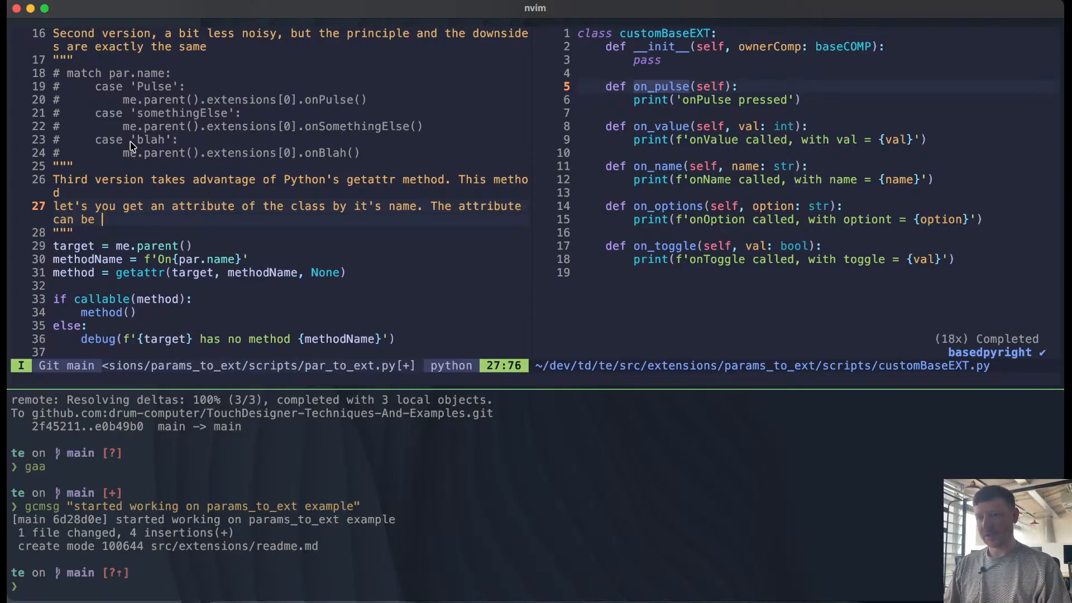
text(c)
key(BackSpace)
text(cl)
key(BackSpace)
key(BackSpace)
text(instance)
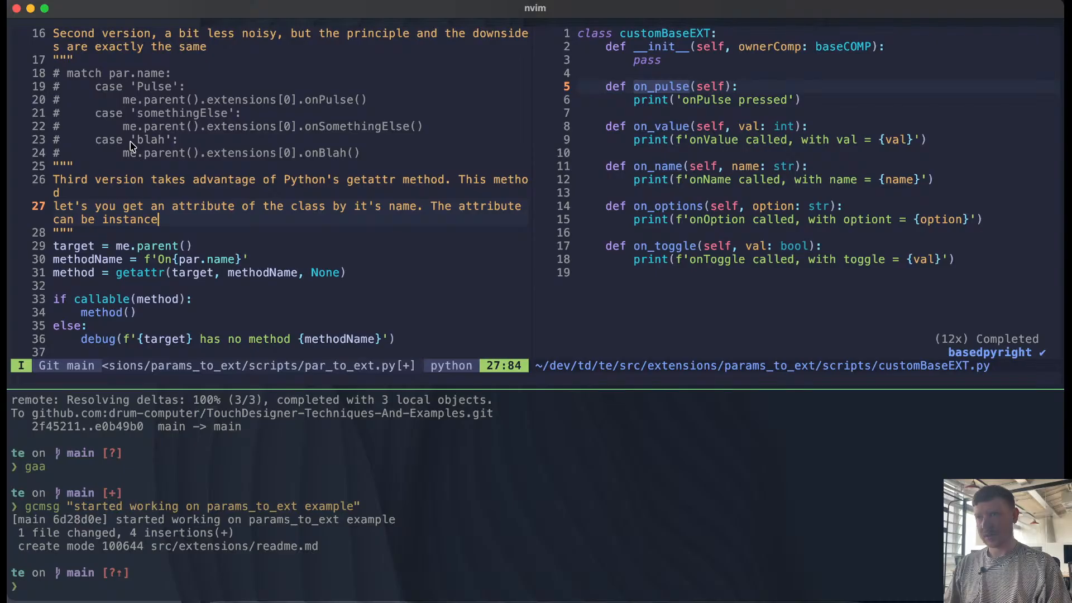
text( meme)
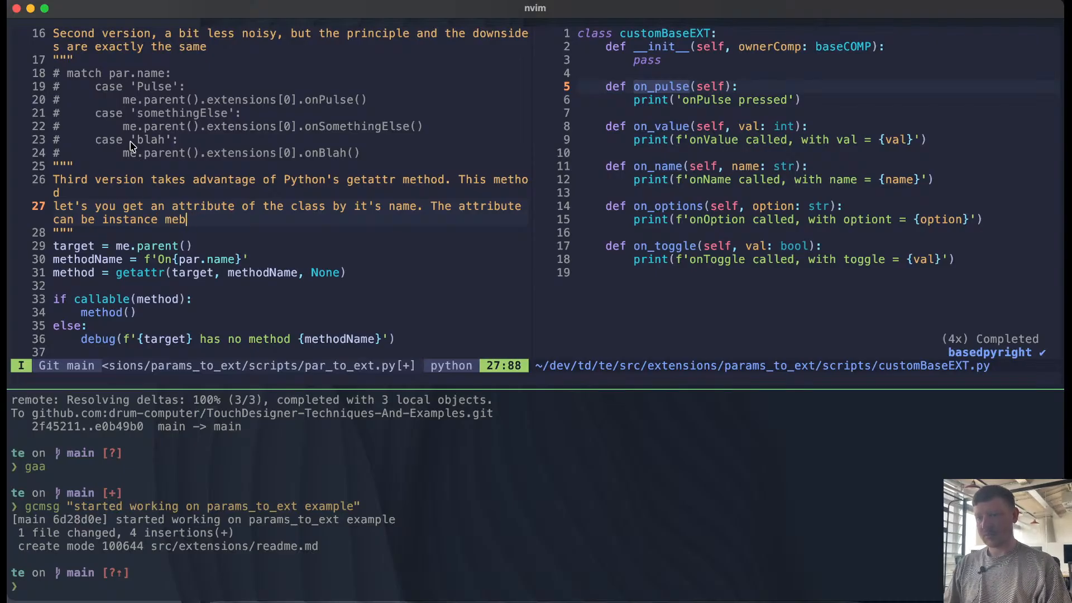
text(b)
key(BackSpace)
key(BackSpace)
text(ber v)
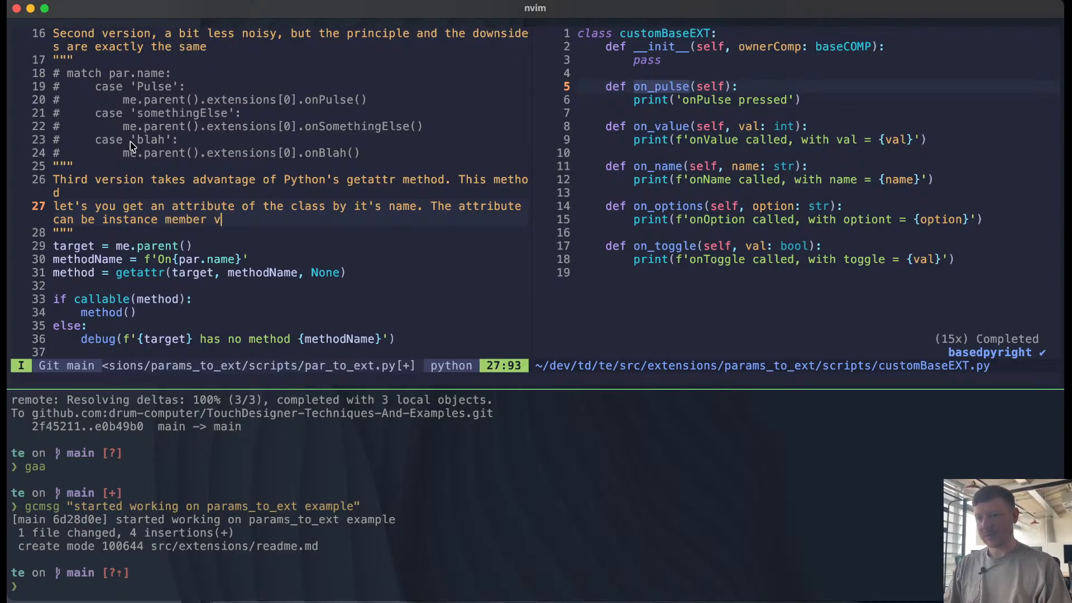
text(ariable)
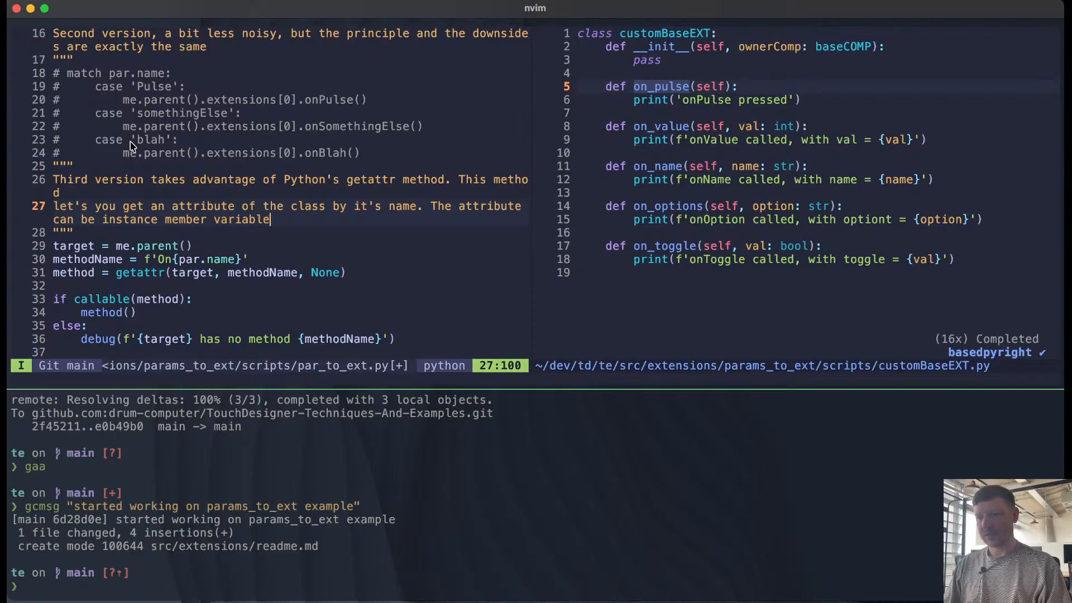
text( as well as )
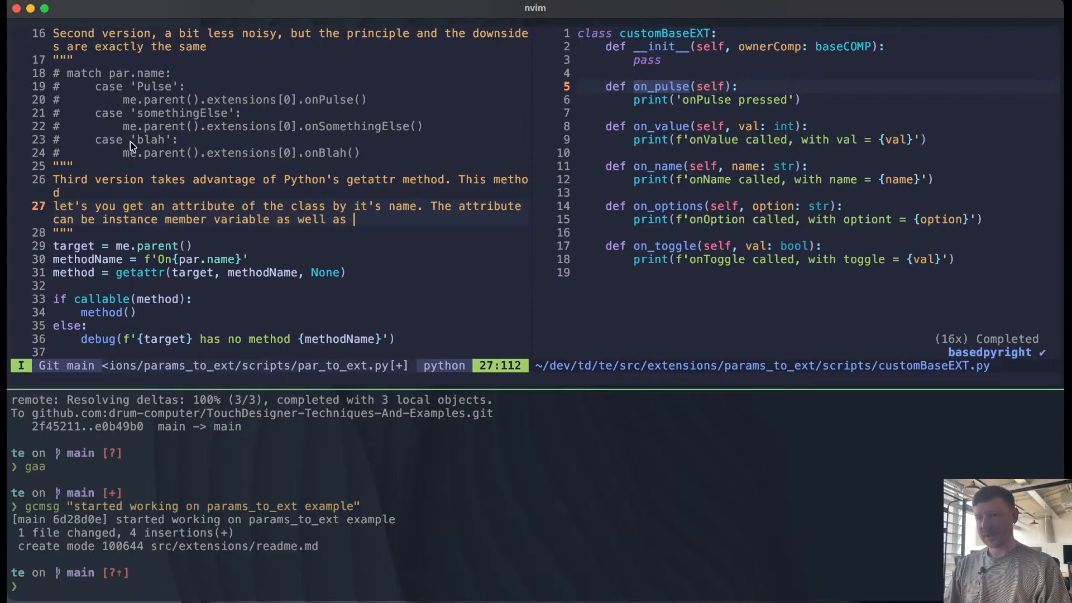
text(methods)
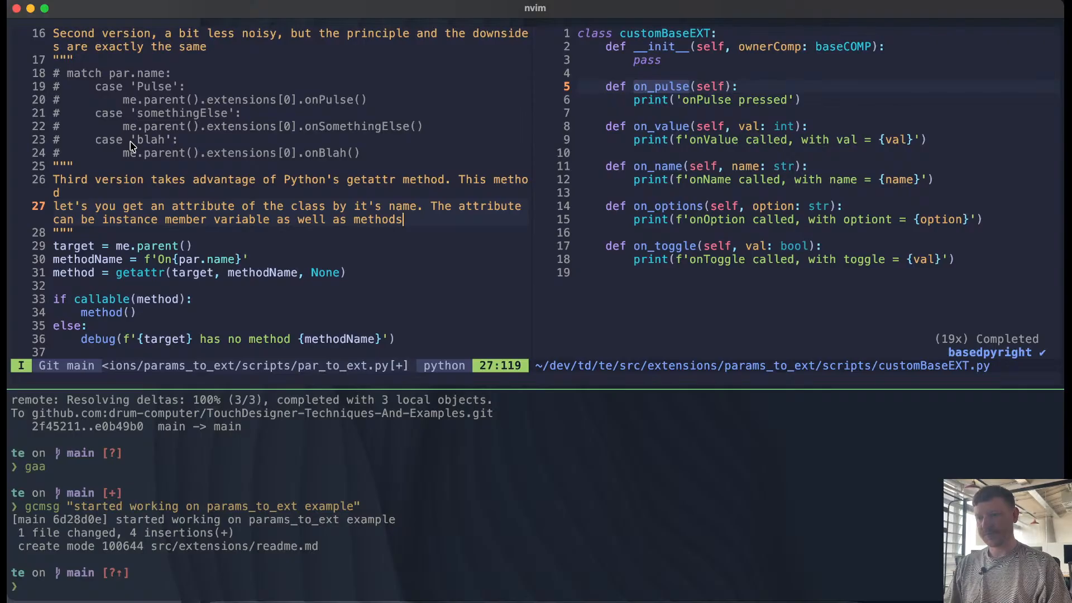
key(BackSpace)
key(Escape)
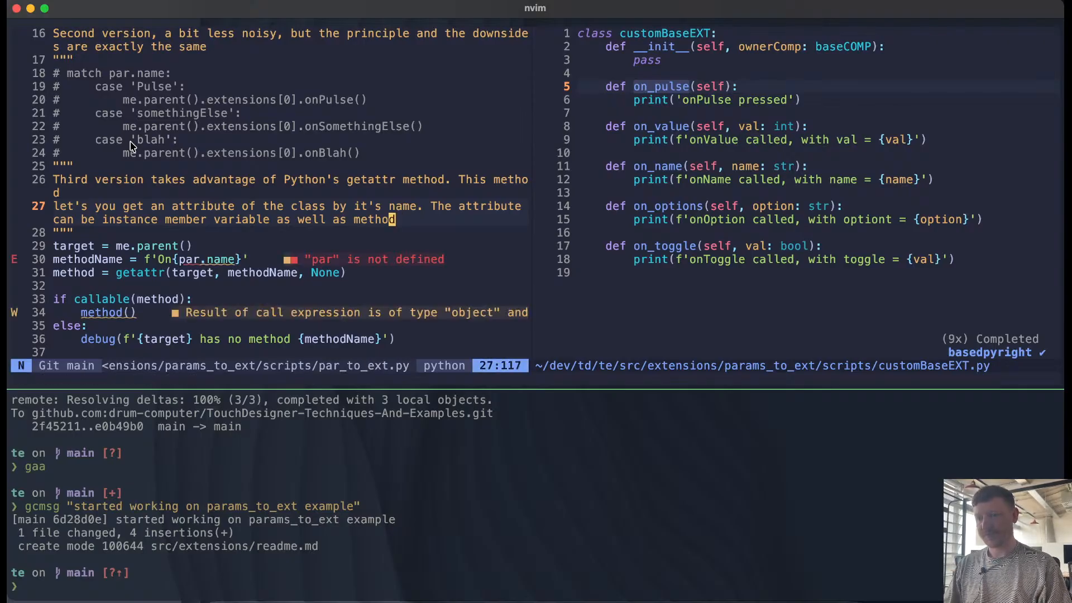
Step: Start a new line in the third comment block reading "This approach requires you to have some agreed upon"
text(o)
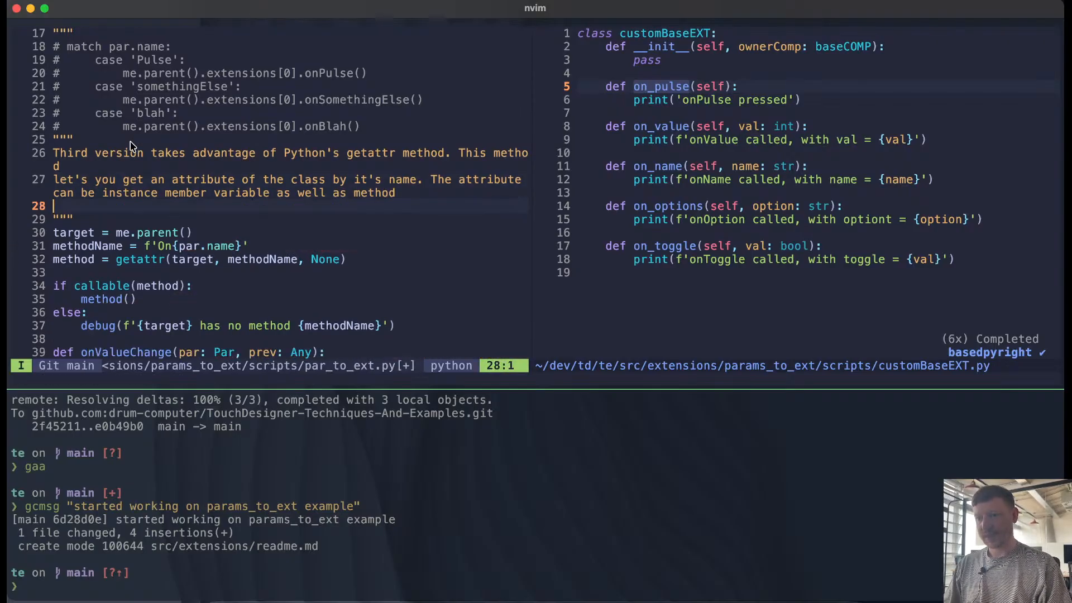
text(This)
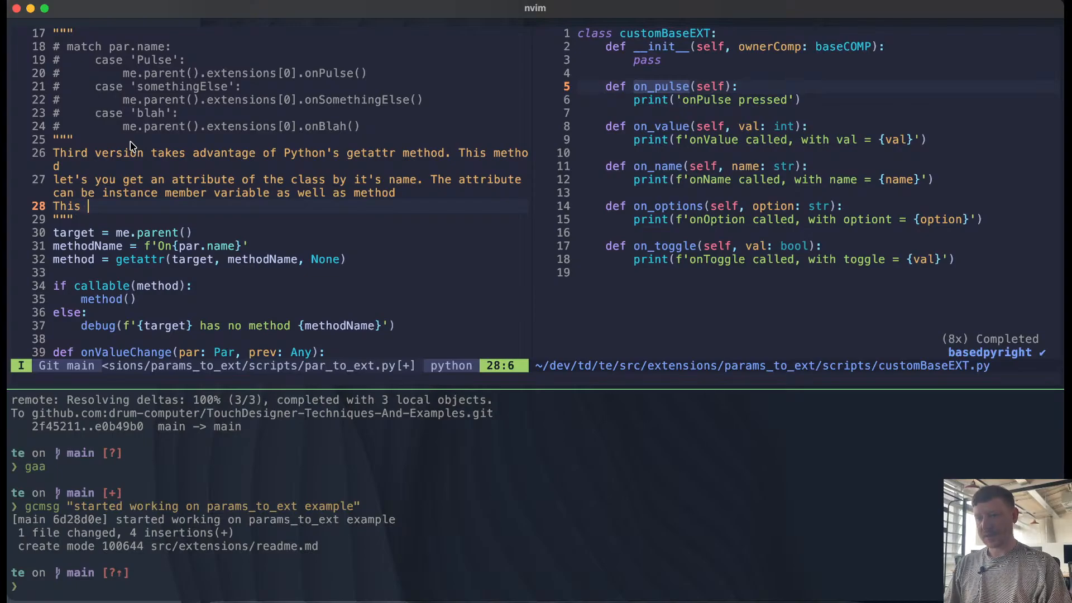
text( approach)
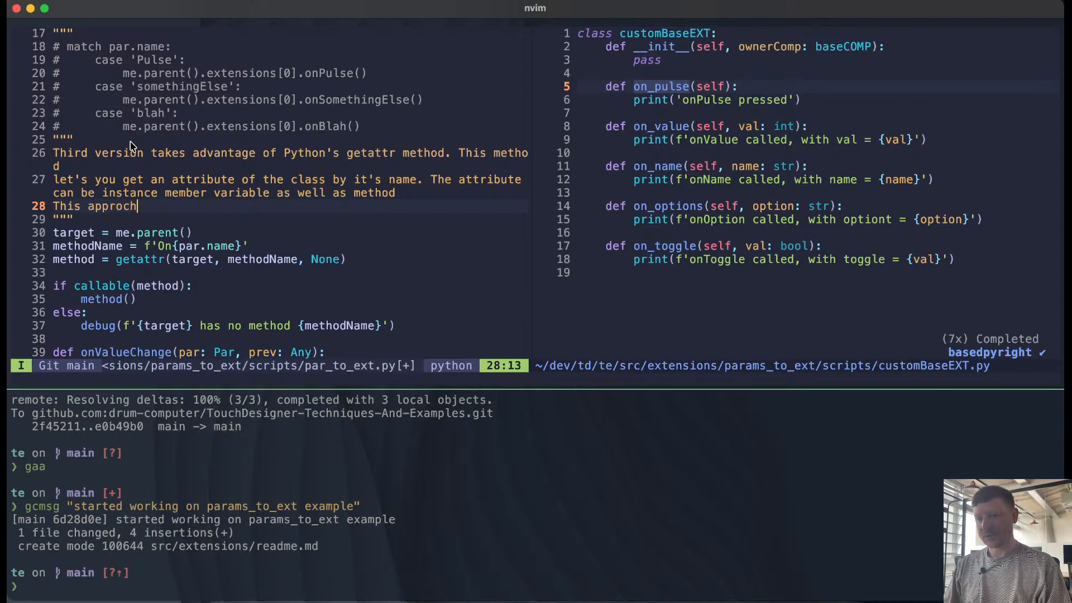
text( nen)
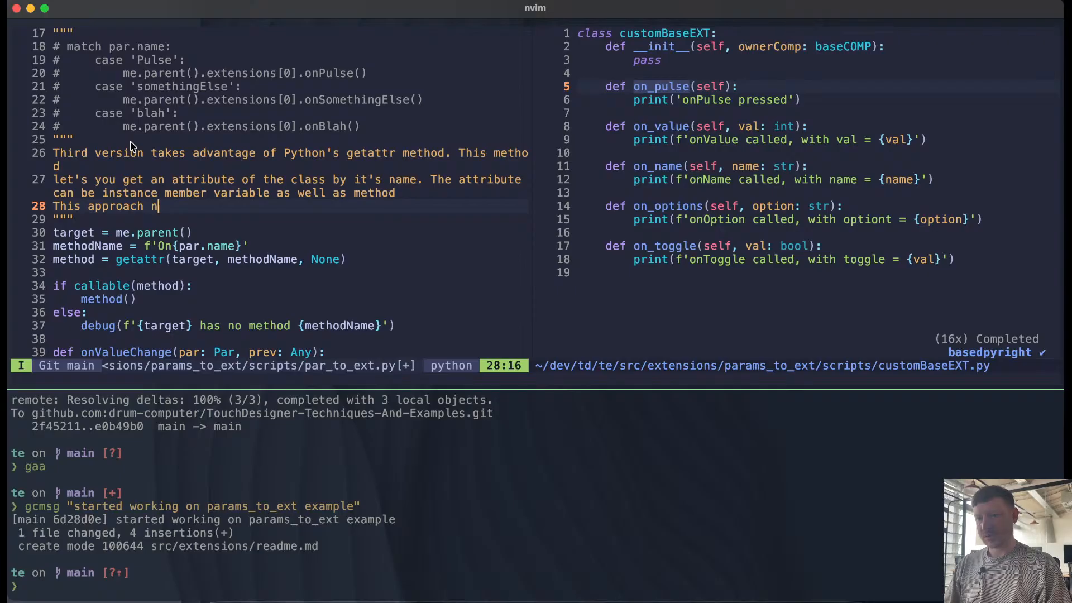
key(BackSpace)
key(BackSpace)
key(BackSpace)
text(re)
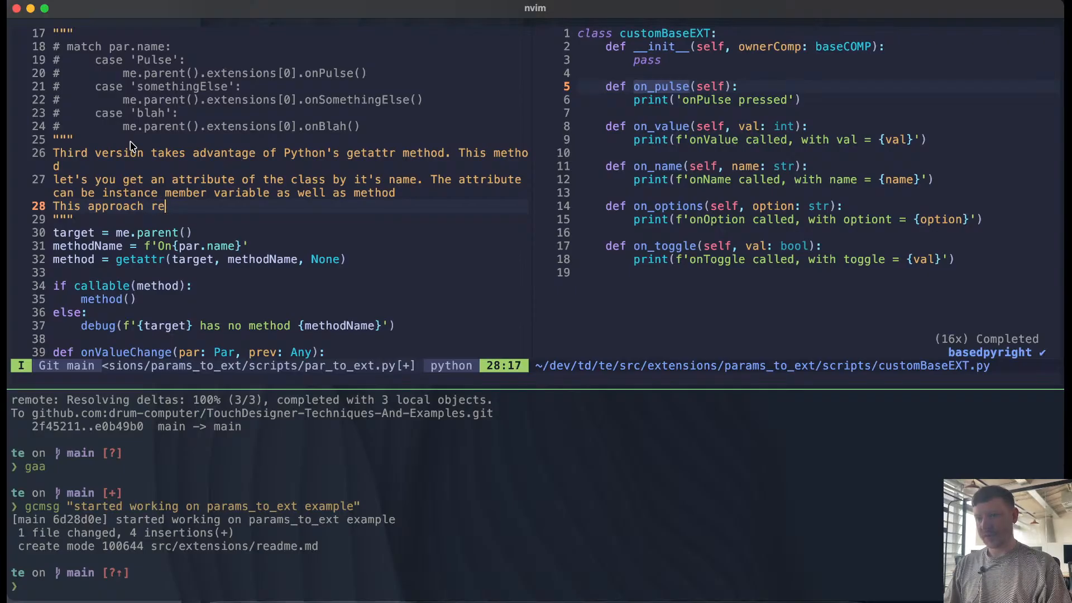
text(quires y)
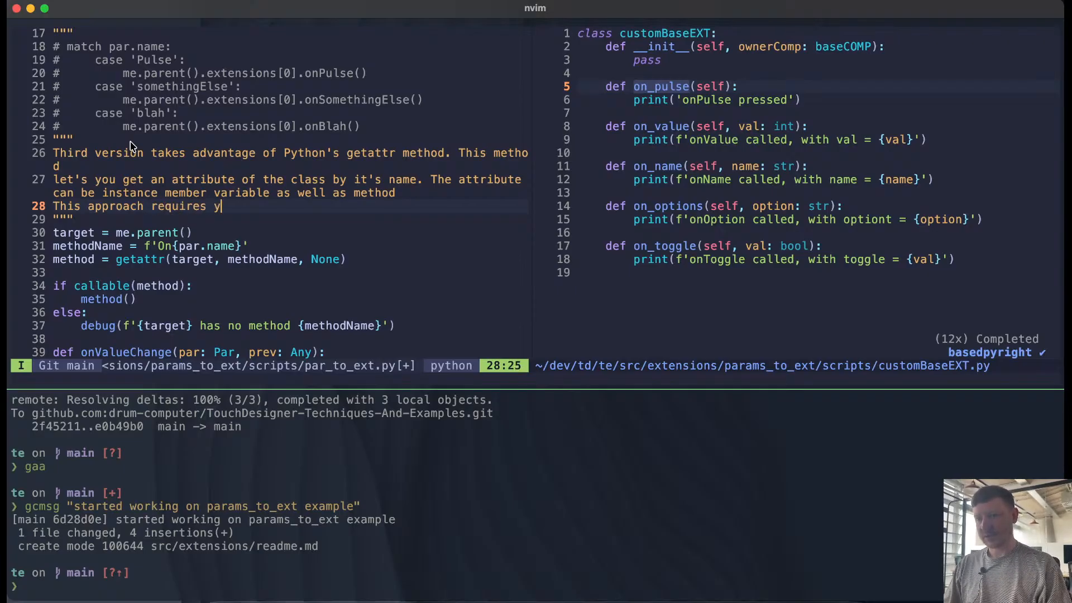
text(ou to have som)
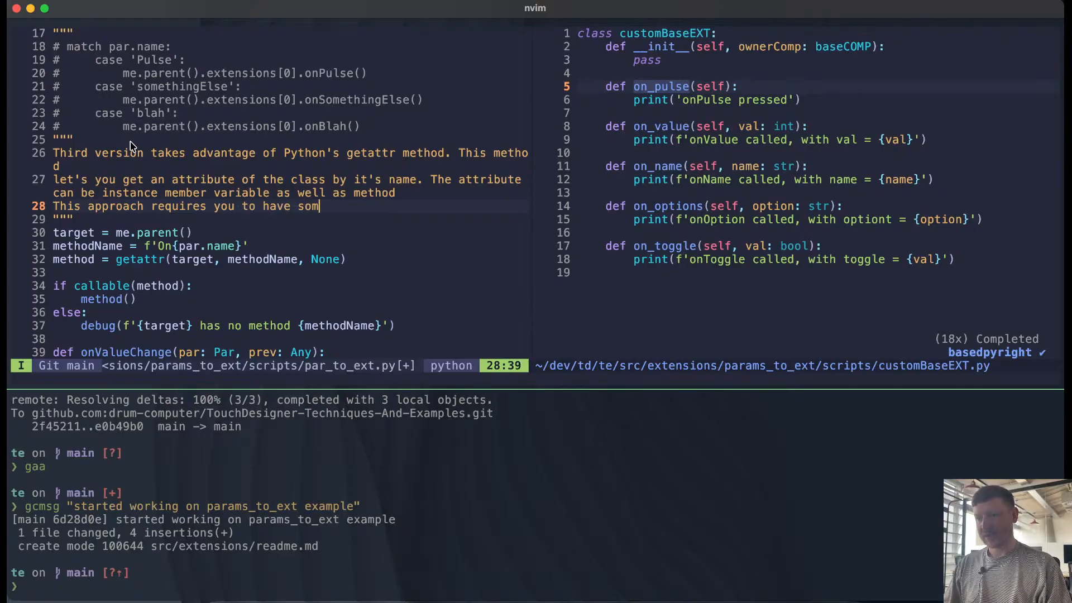
text(e )
text(agreed up)
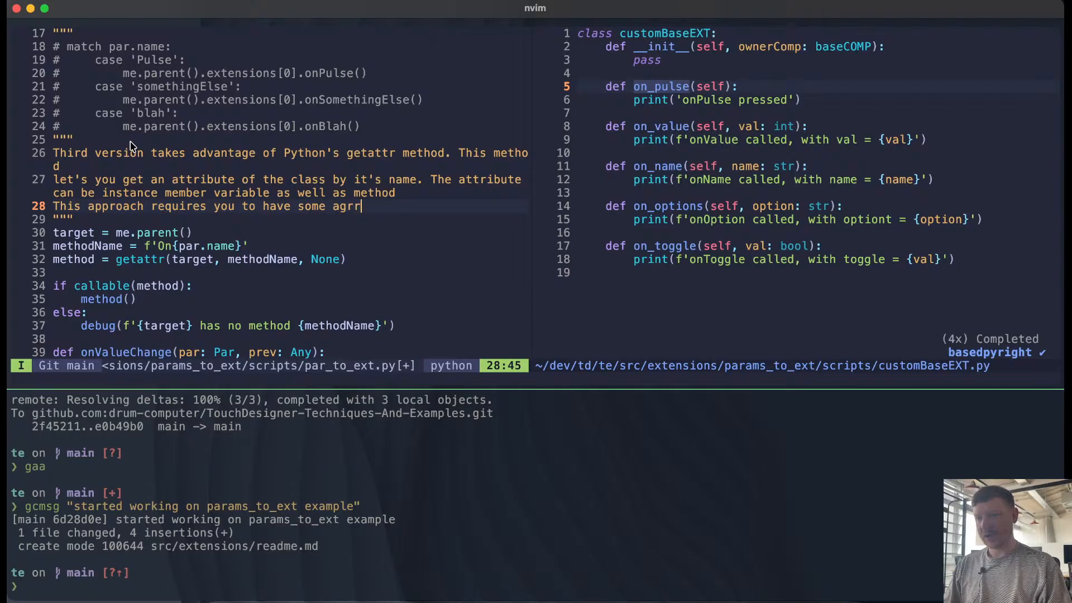
text(on )
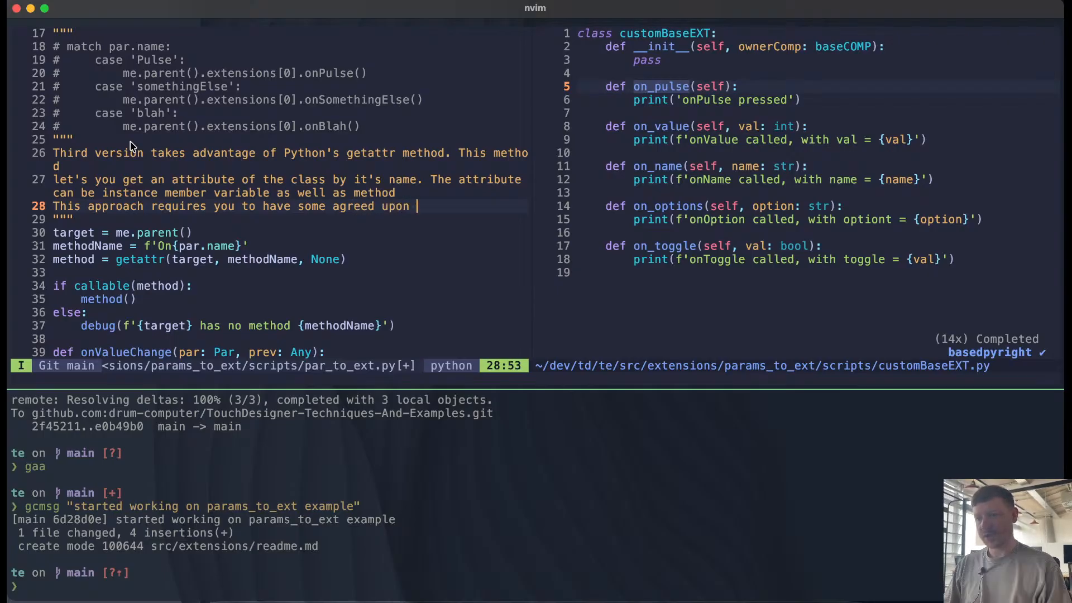
Step: Continue the sentence with "naming between", a line break, and "your"
text(naming between you)
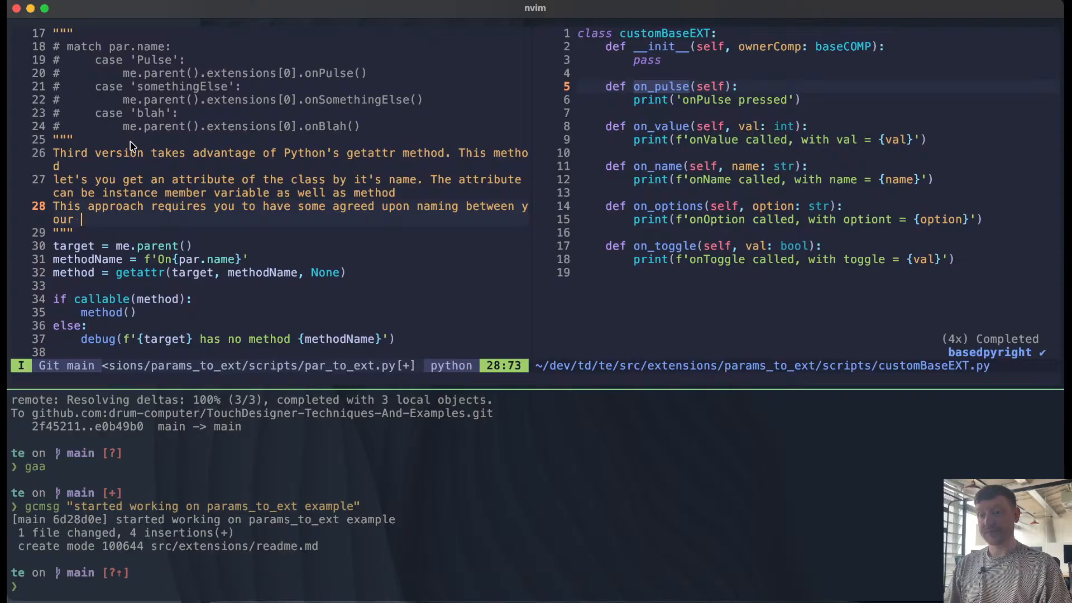
key(BackSpace)
key(BackSpace)
key(BackSpace)
key(BackSpace)
key(BackSpace)
key(BackSpace)
key(Return)
text(y)
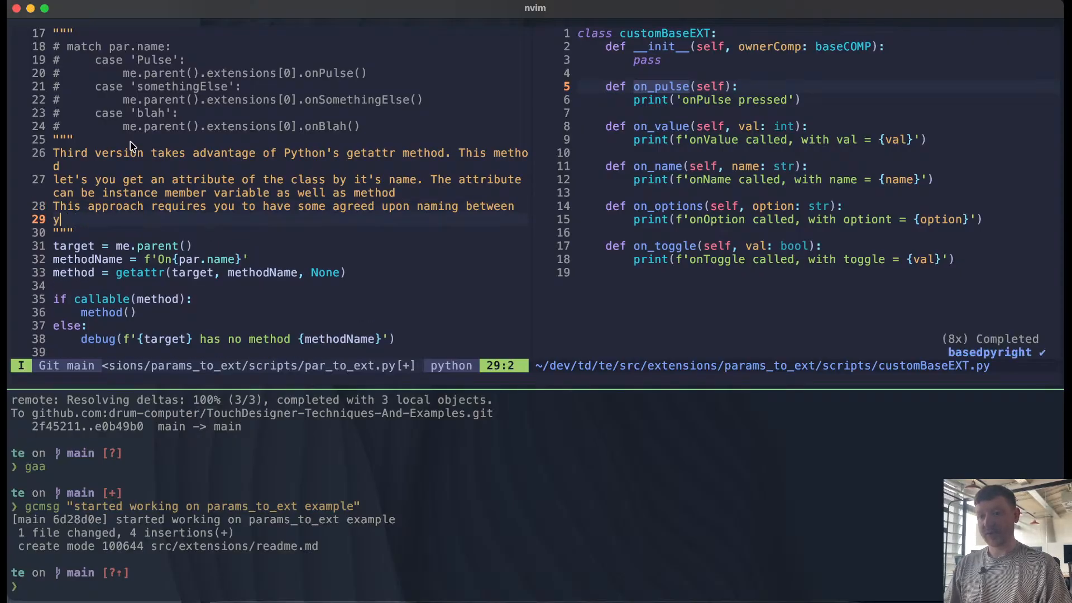
text(our )
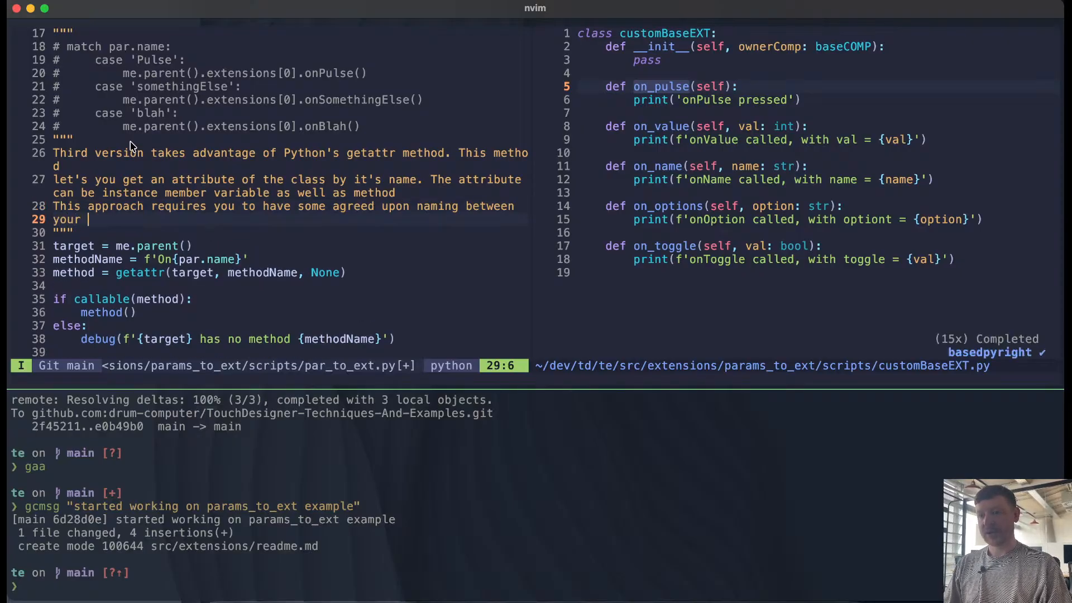
Step: Extend the sentence after "your" with "parameter names and corresponding method"
text(parametr)
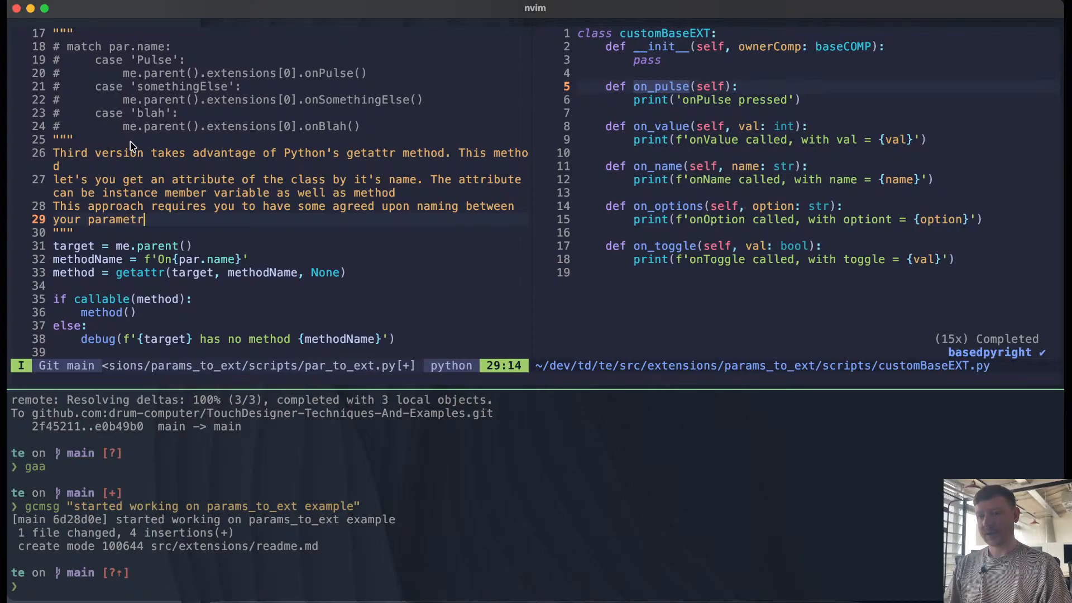
key(BackSpace)
text(er names and)
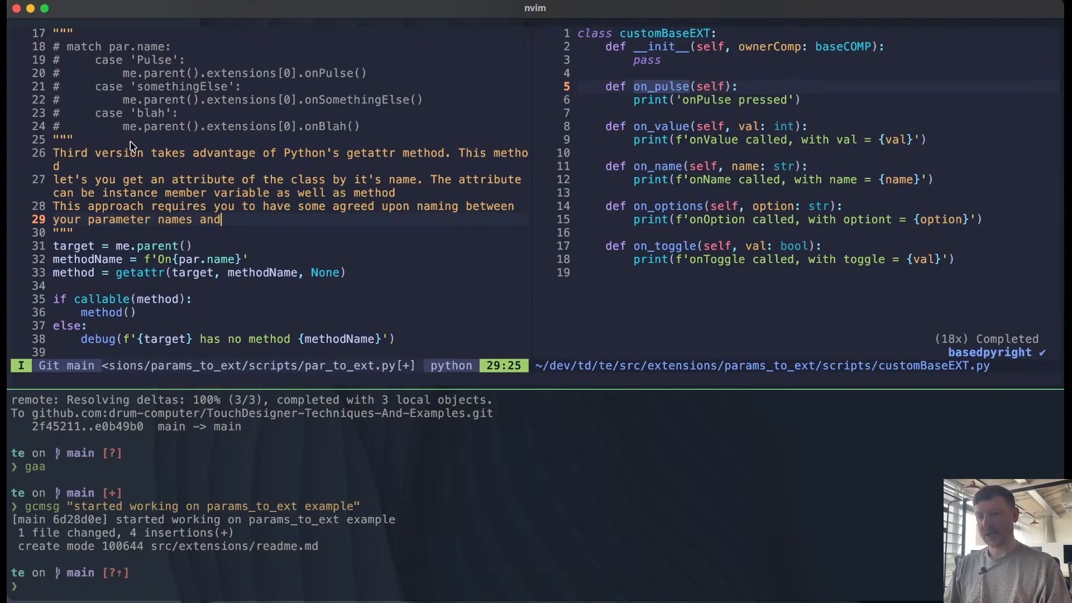
text( correspon)
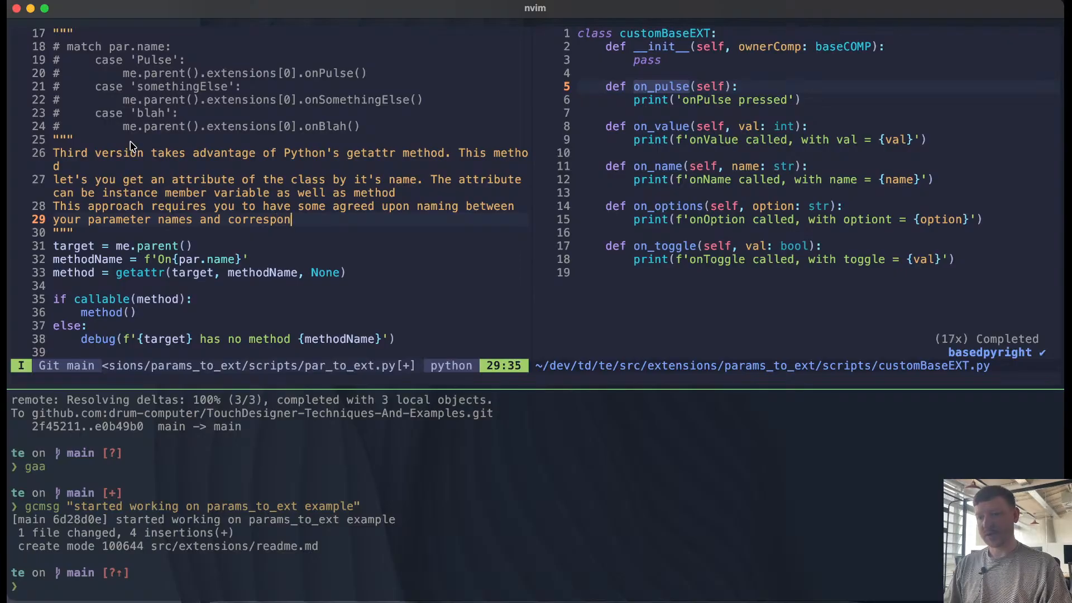
text(ding)
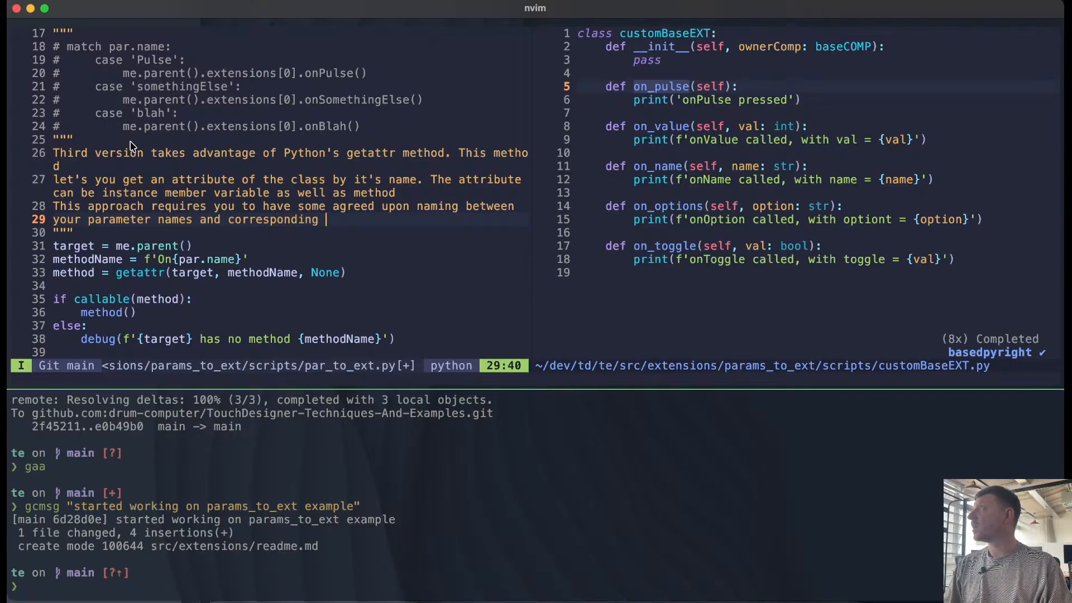
text( method )
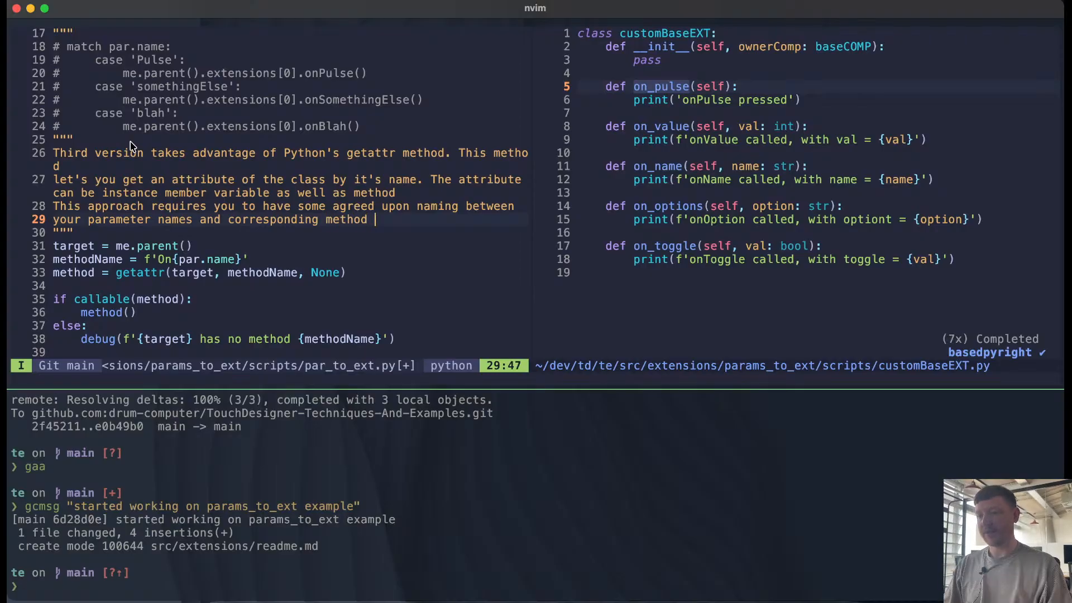
Step: Finish the sentence with "name." and add "Typical pattern", a line break, and "looks something like"
text(name. Typi)
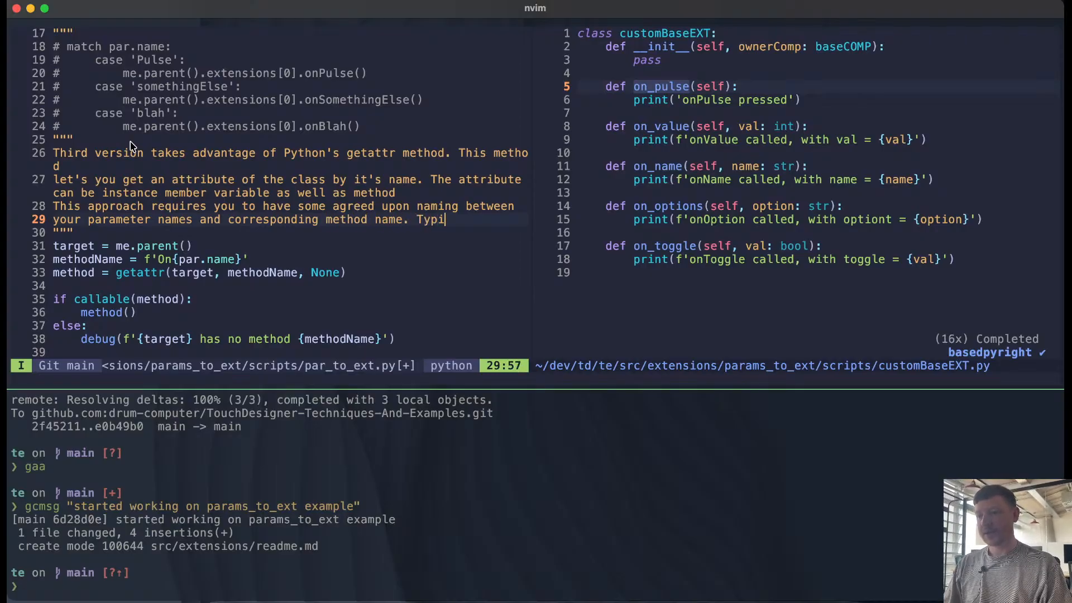
text(cal pattern)
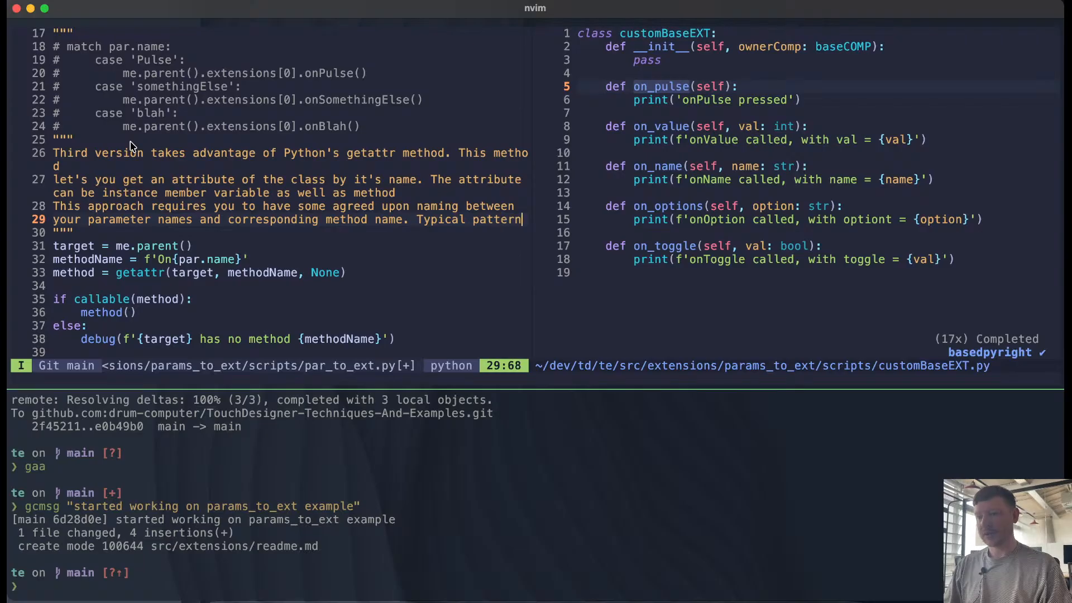
text( looks s)
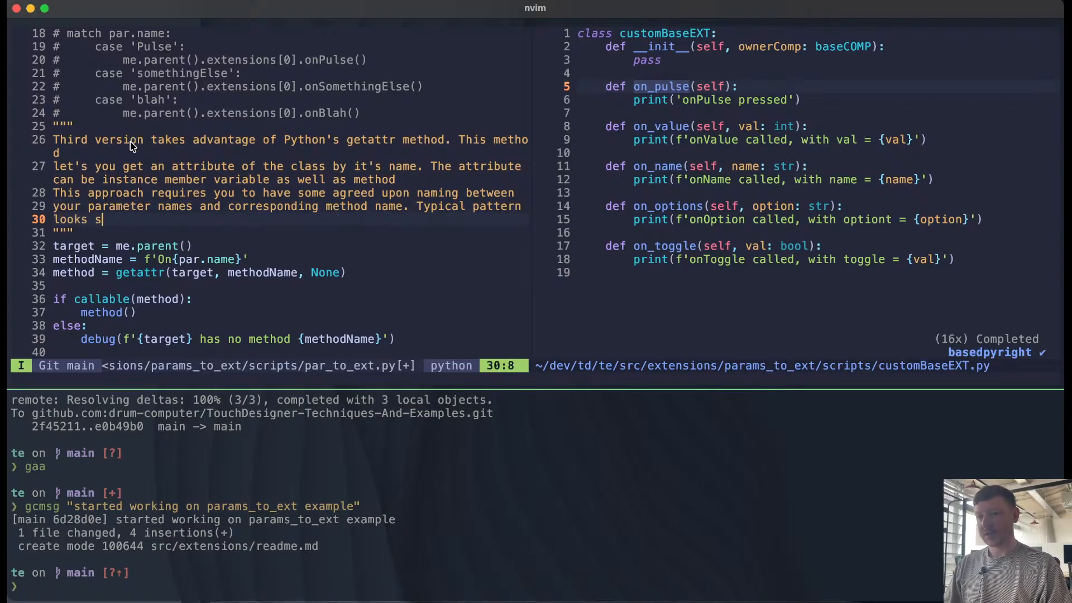
text(omething like )
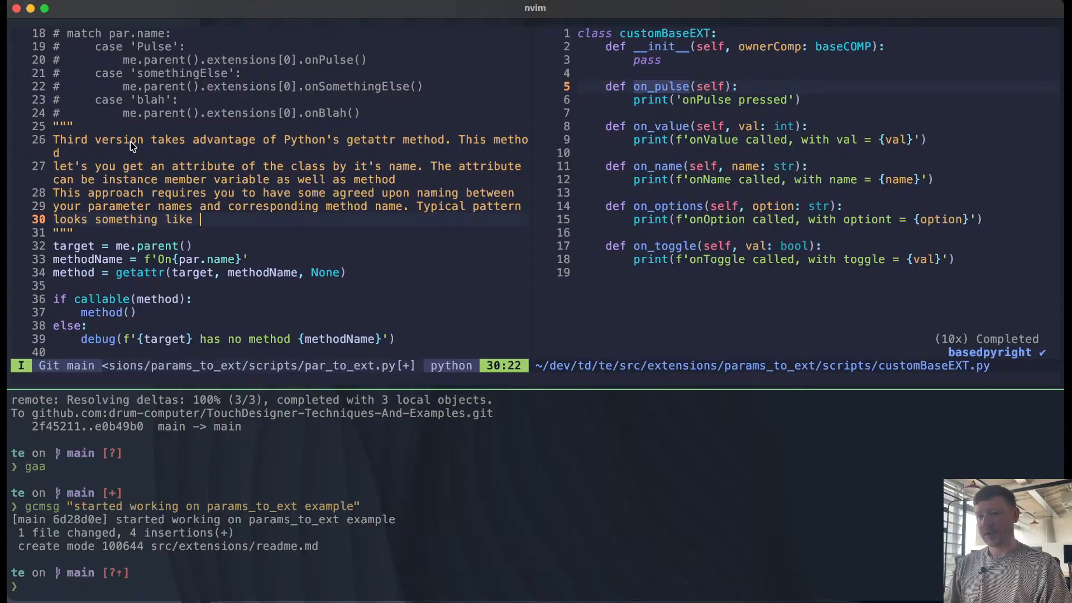
Step: Complete the typical pattern sentence with the naming examples "On<ParameterName> or on_<parameterName>"
text(On()
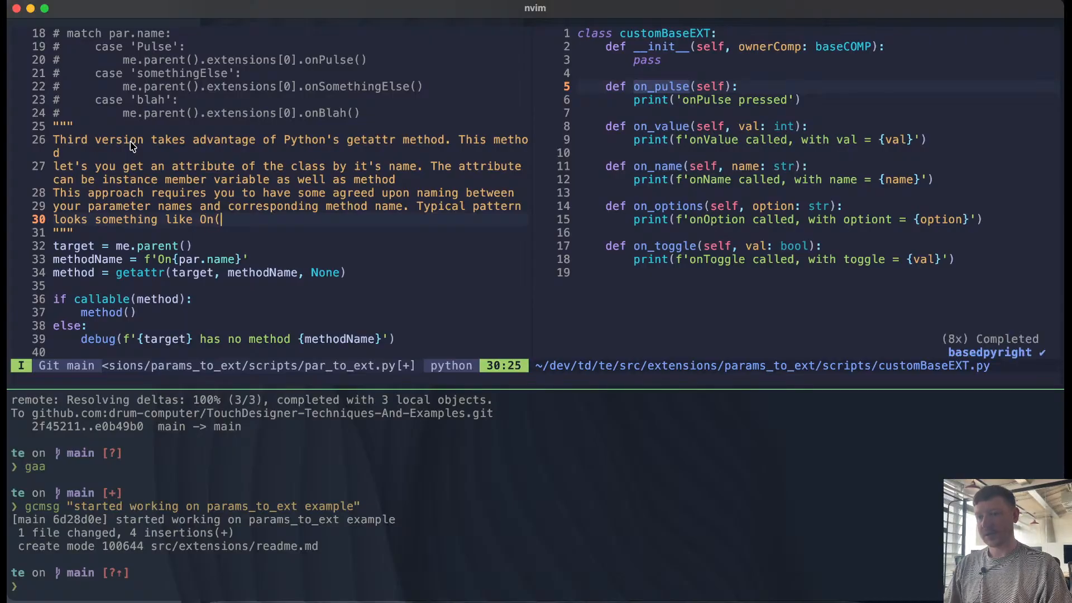
key(BackSpace)
key(Return)
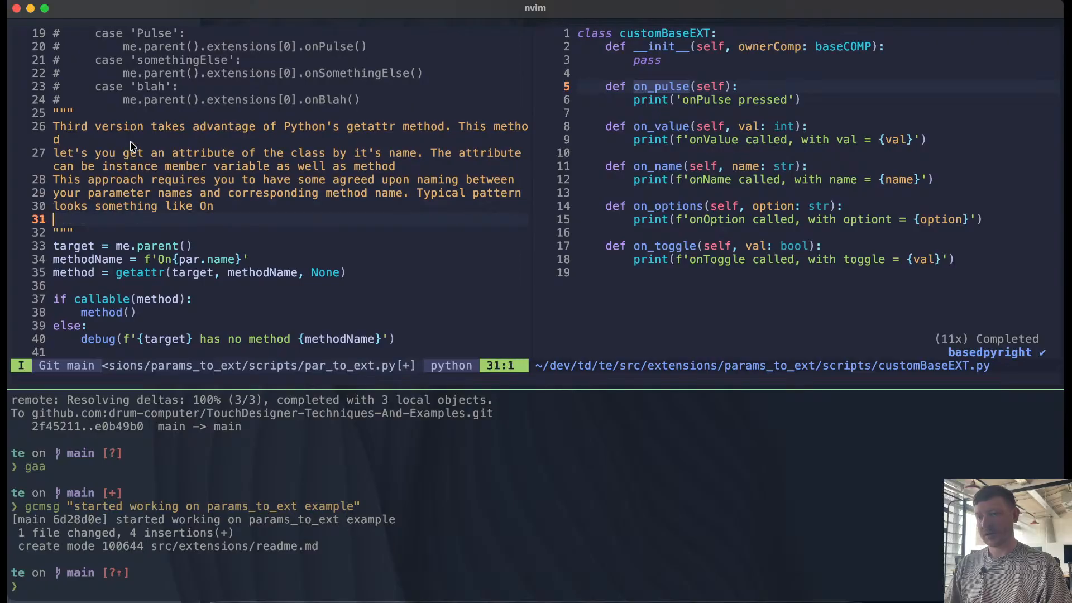
key(BackSpace)
text(<)
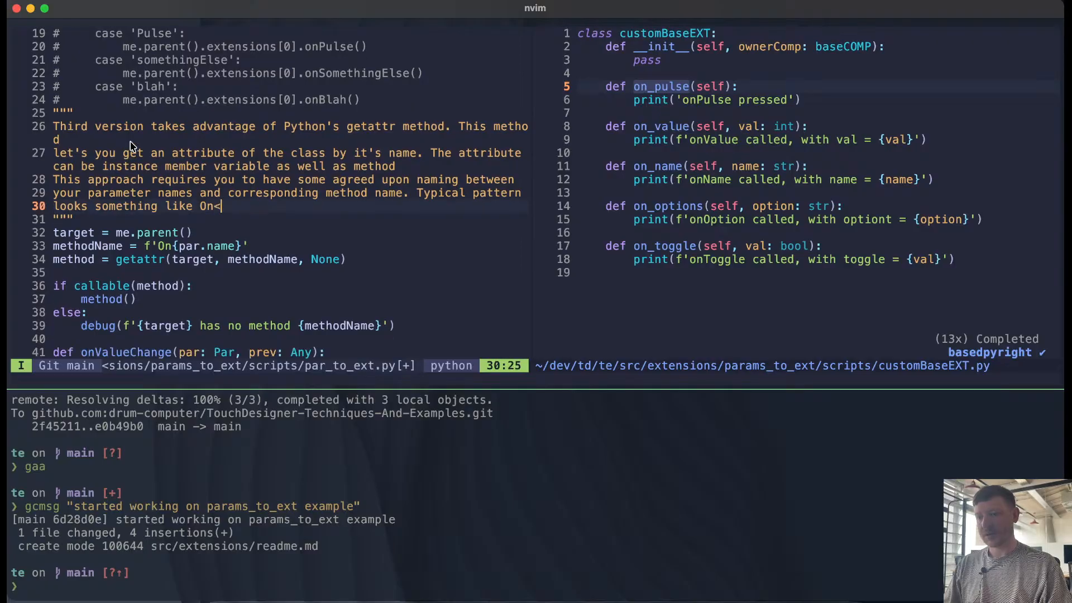
text(ParameterName)
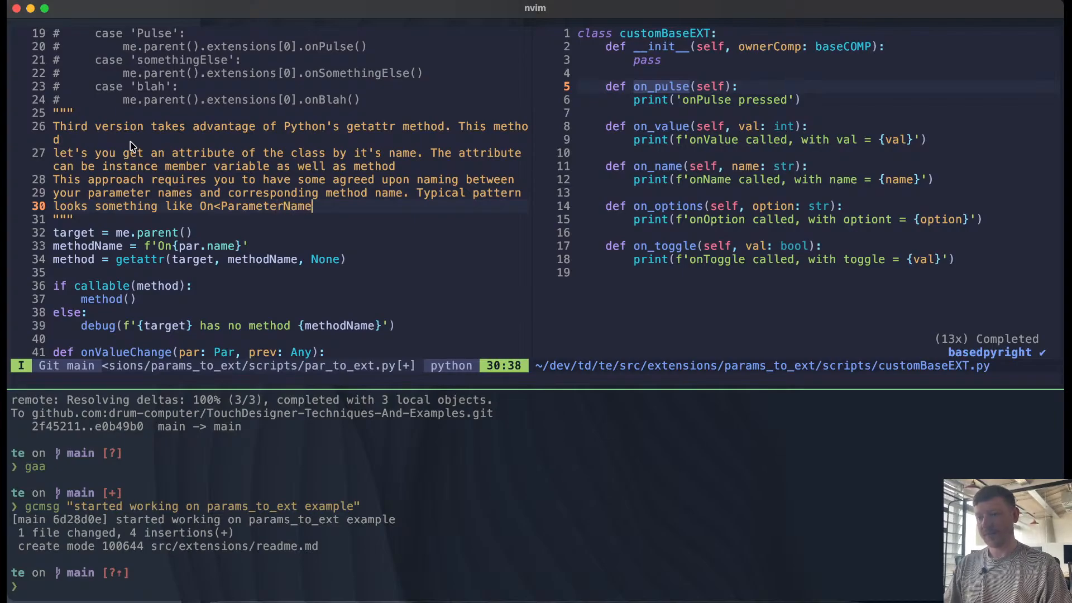
text(> or on)
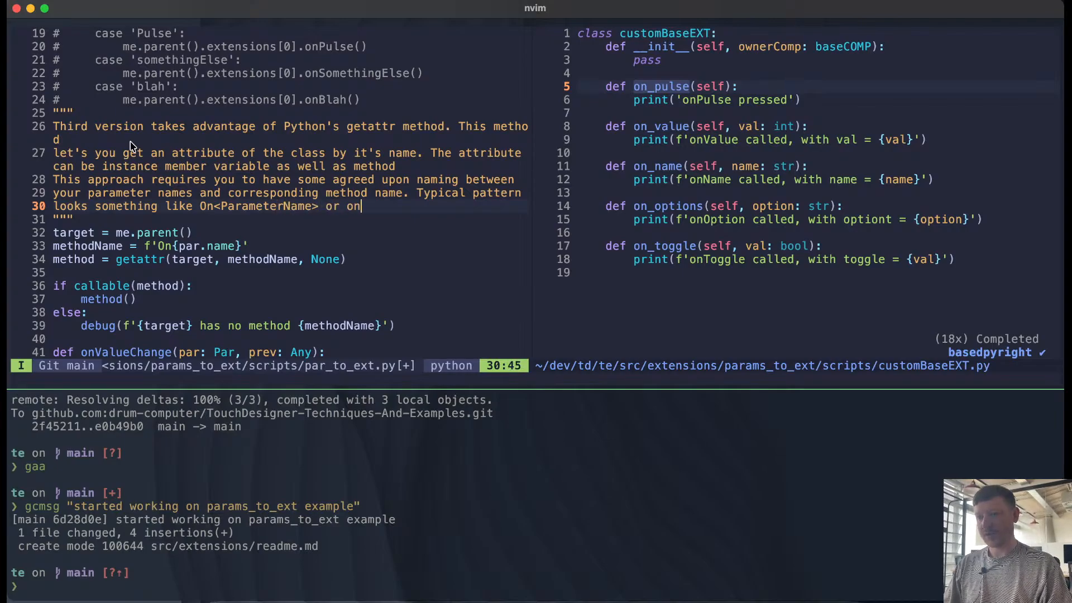
text(_<para)
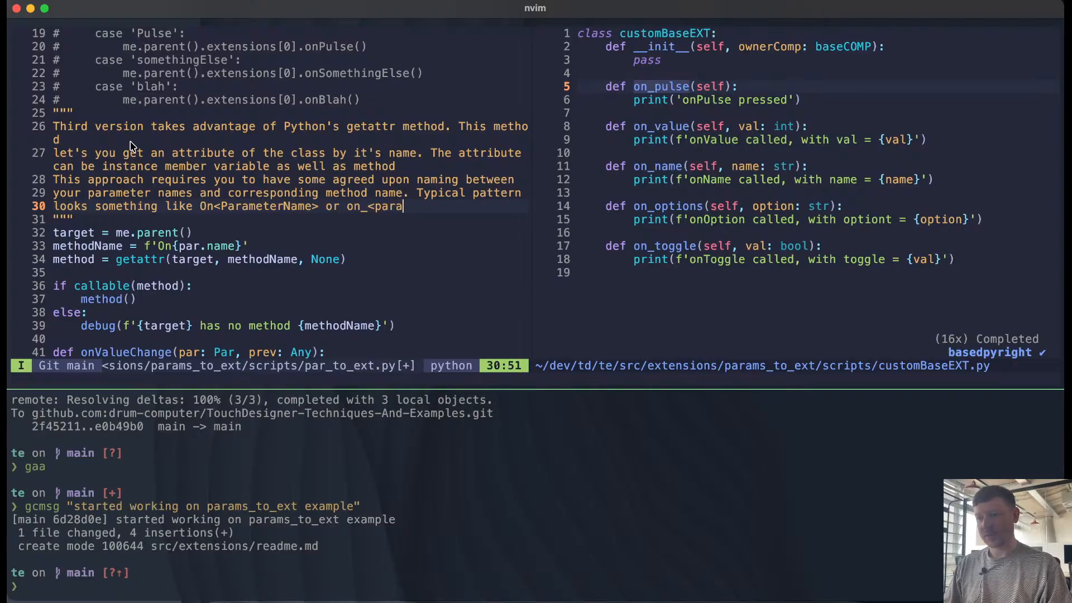
text(meret)
key(BackSpace)
key(BackSpace)
key(BackSpace)
text(ter)
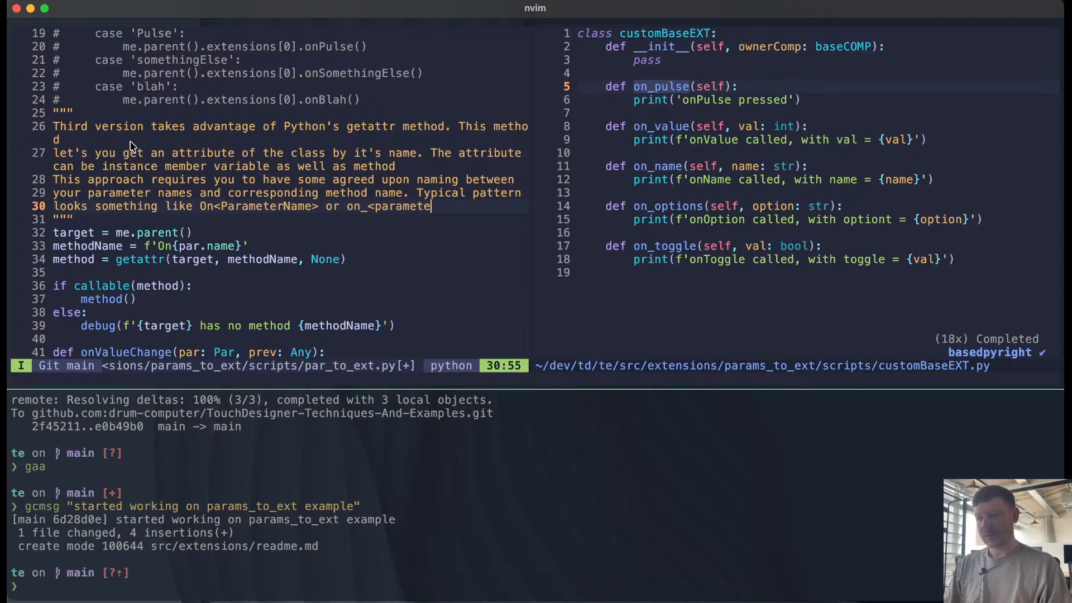
text(Name>)
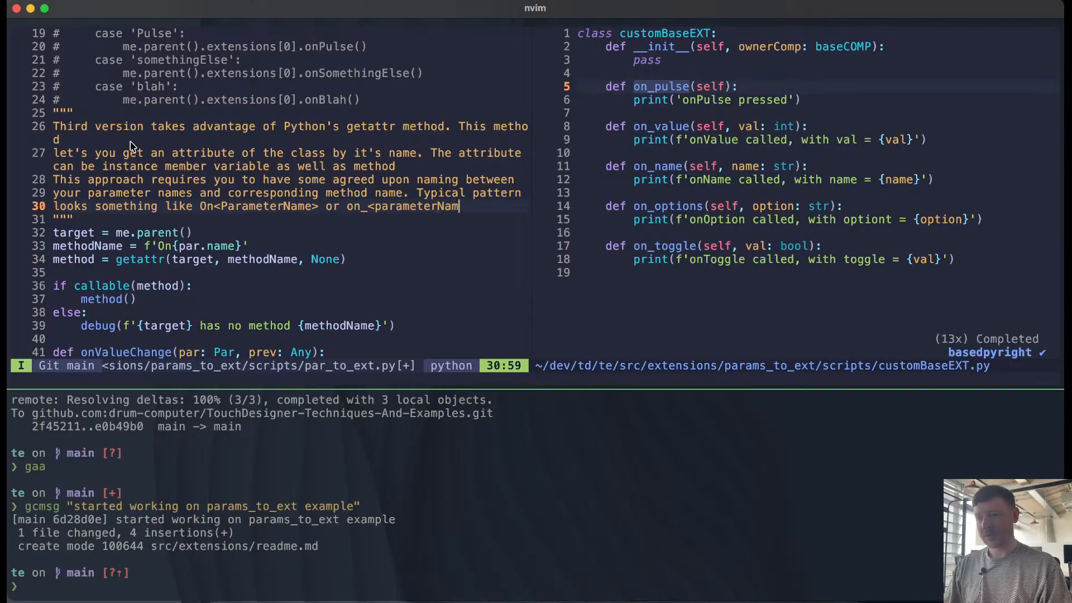
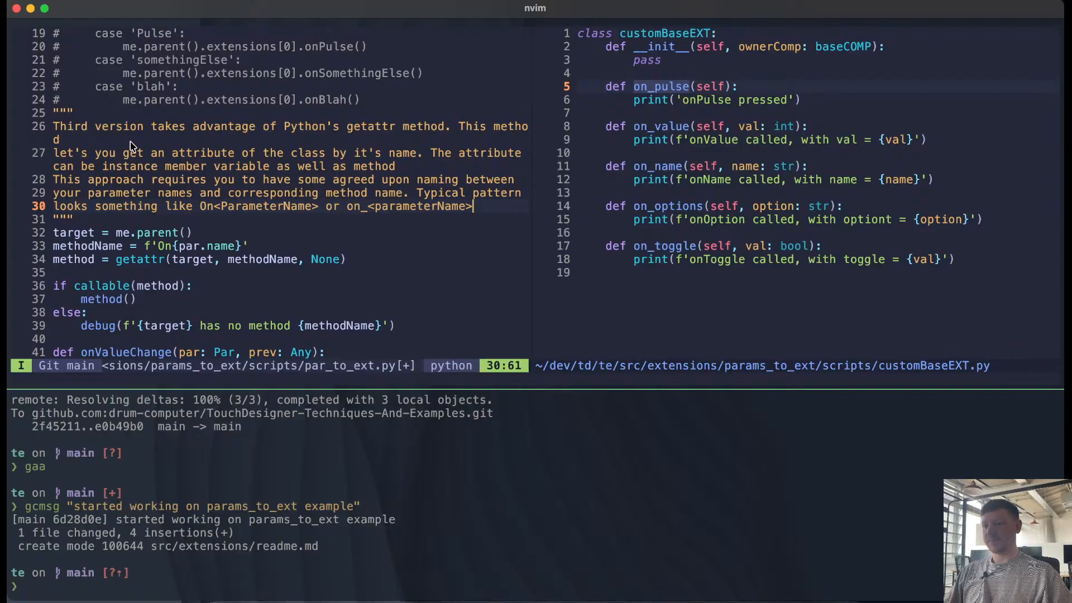
Step: Change the second naming example to all lowercase, "on_<parametername>", and finish editing the comment
key(Left)
key(Left)
key(Left)
key(Left)
key(BackSpace)
text(n)
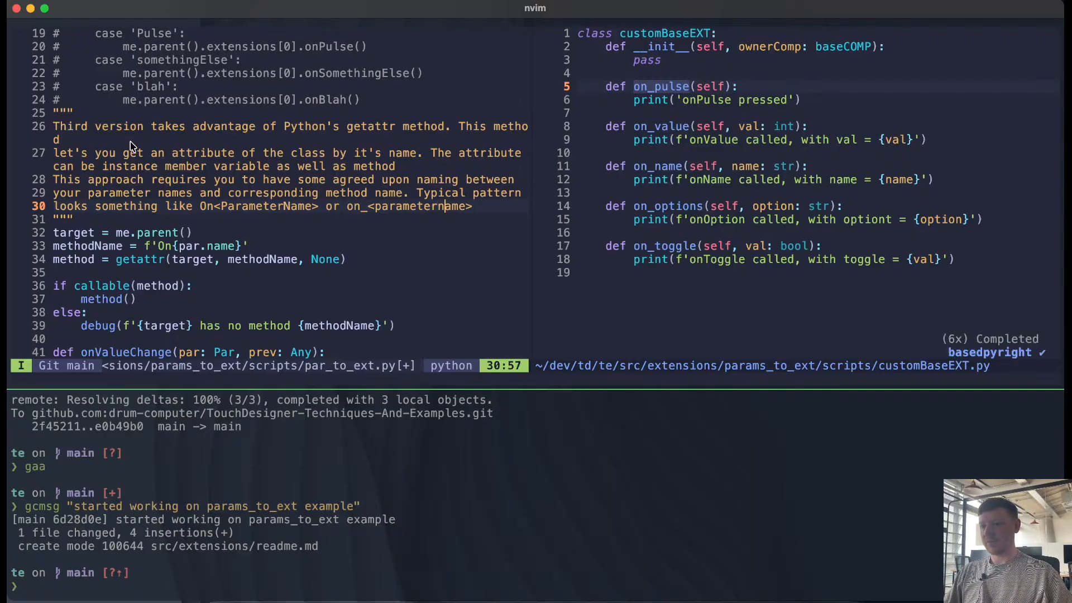
key(Left)
key(Left)
key(Left)
key(Left)
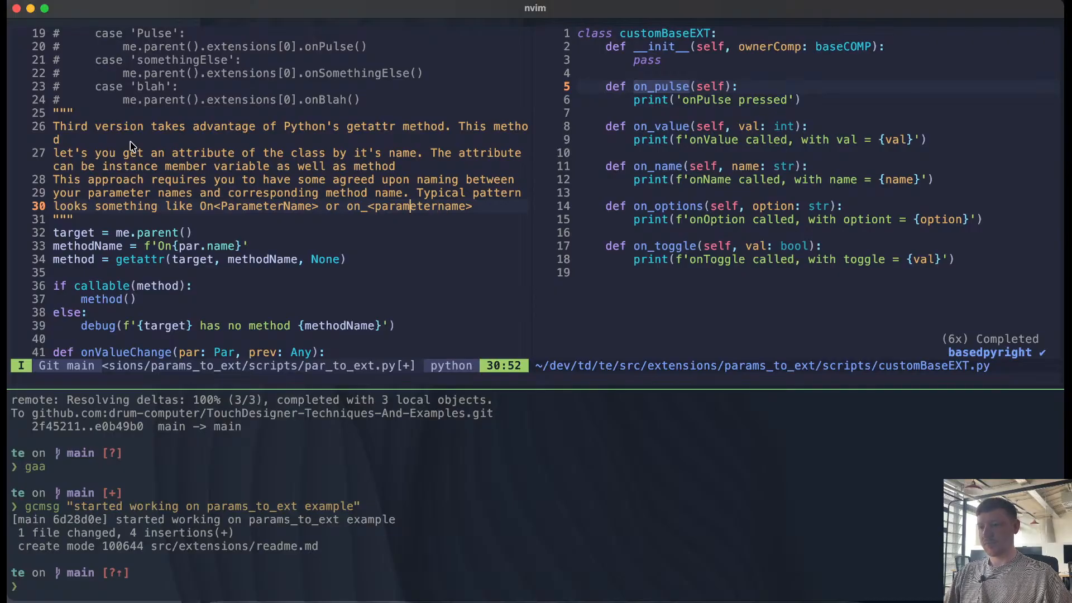
key(Right)
key(Right)
key(Right)
key(Right)
key(Right)
key(Right)
key(Right)
key(Right)
key(Right)
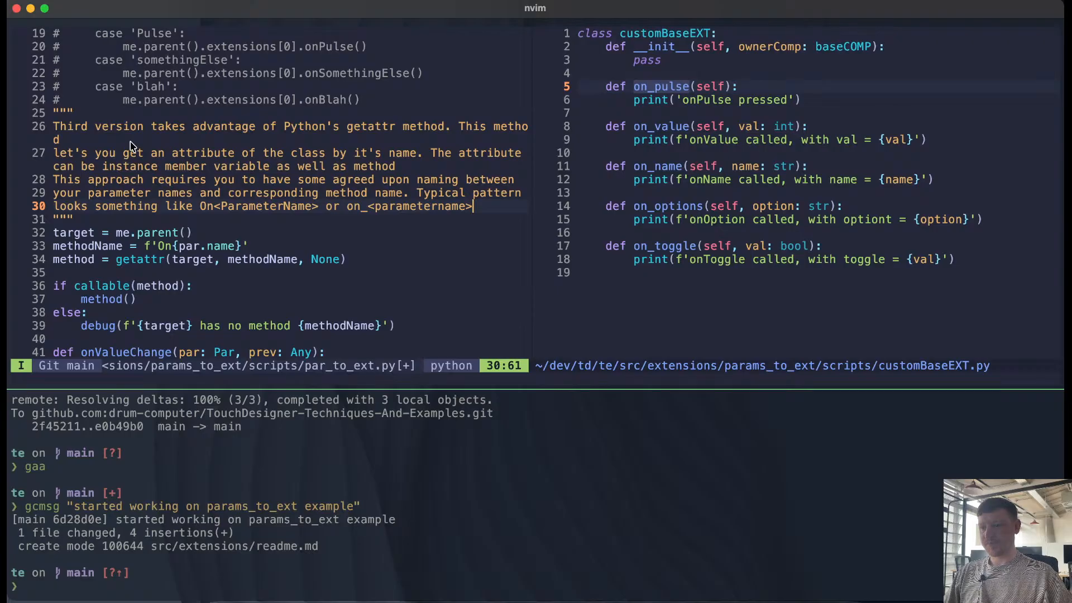
key(Escape)
Step: Comment out the eight-line getattr sample code below the third version's docstring, from "target = me.parent()" through the debug call
key(j)
key(j)
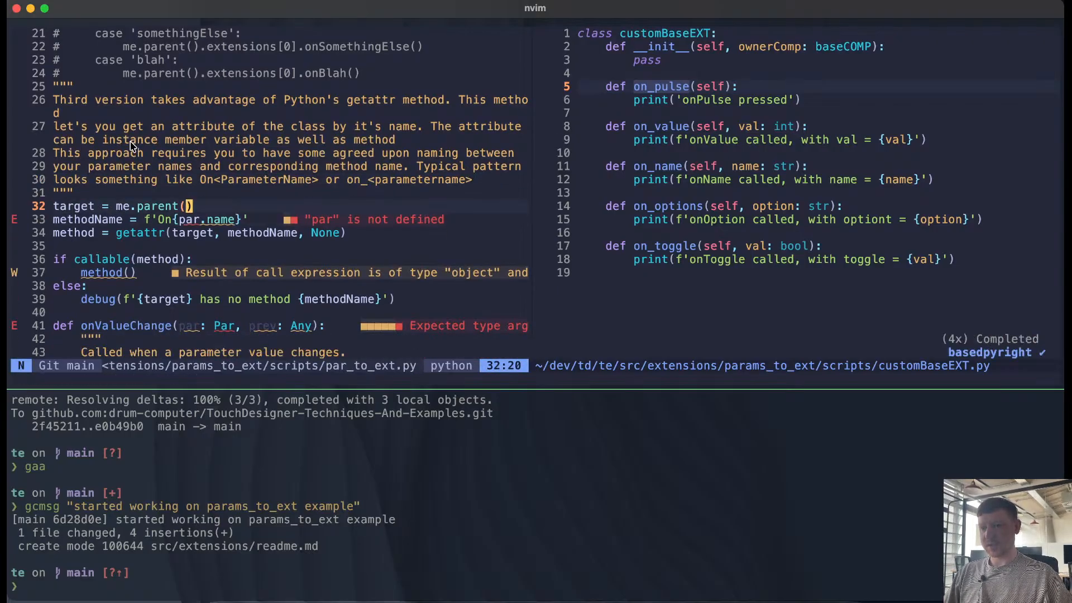
key(V)
key(j)
key(j)
key(j)
key(j)
key(j)
key(j)
key(j)
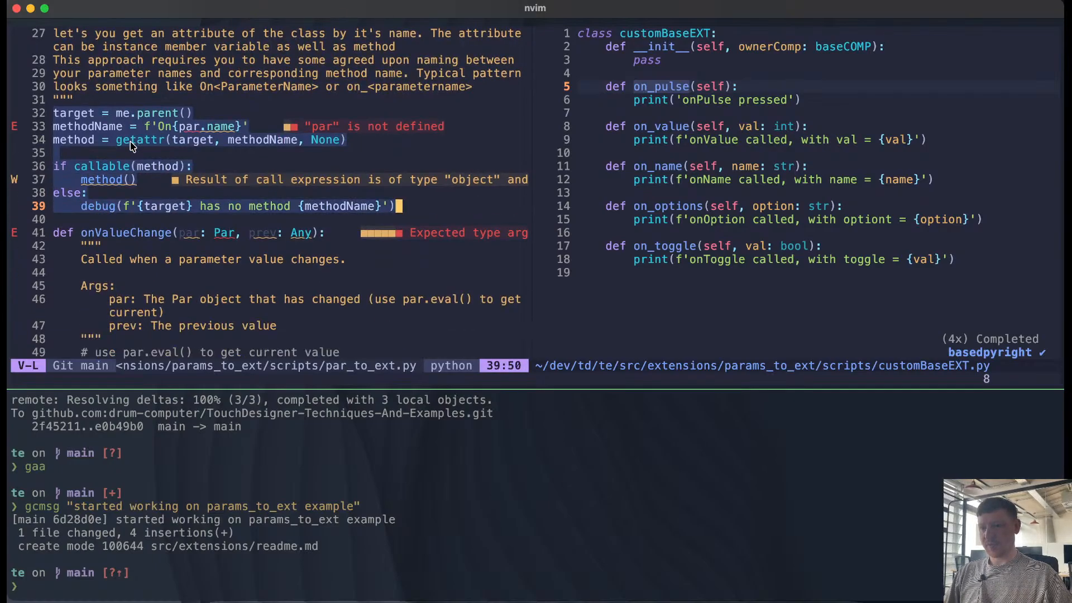
key(g)
key(c)
Step: Copy the commented-out getattr sample block, from the target line through the debug line
key(j)
key(j)
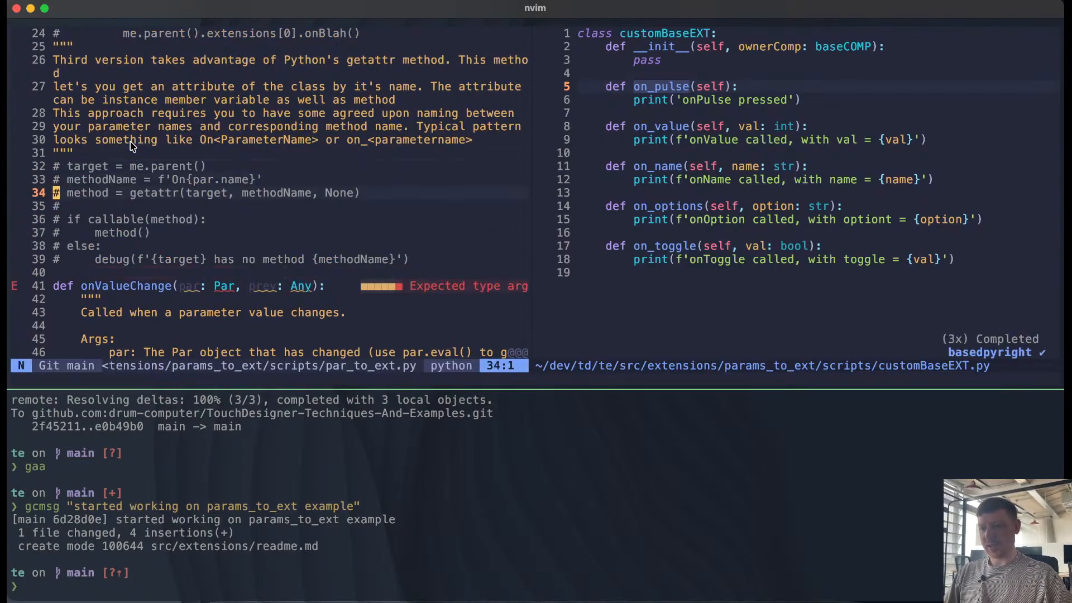
key(k)
key(k)
key(V)
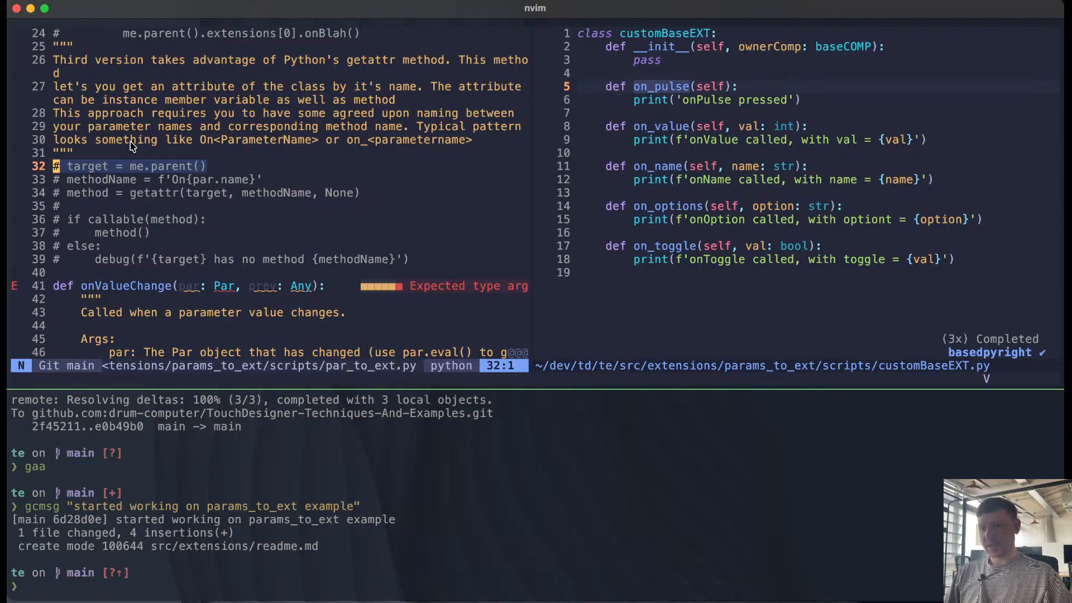
key(j)
key(j)
key(j)
key(j)
key(j)
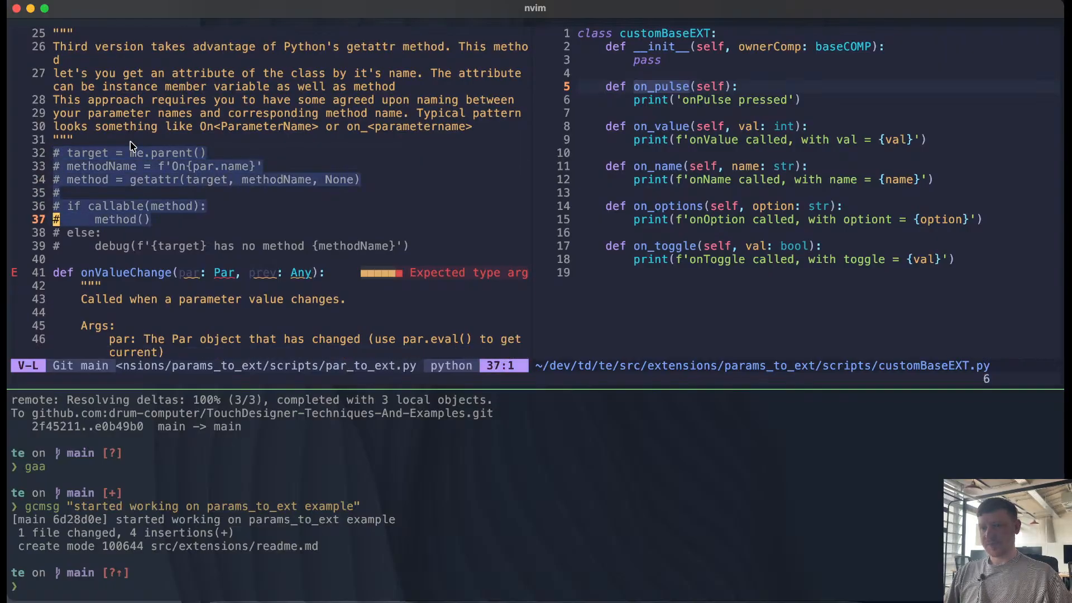
key(j)
key(j)
key(y)
Step: Paste the copied sample block directly under the "def onPulse(par: Par):" line, above its return
key(j)
key(j)
key(j)
key(j)
key(j)
key(j)
key(j)
key(j)
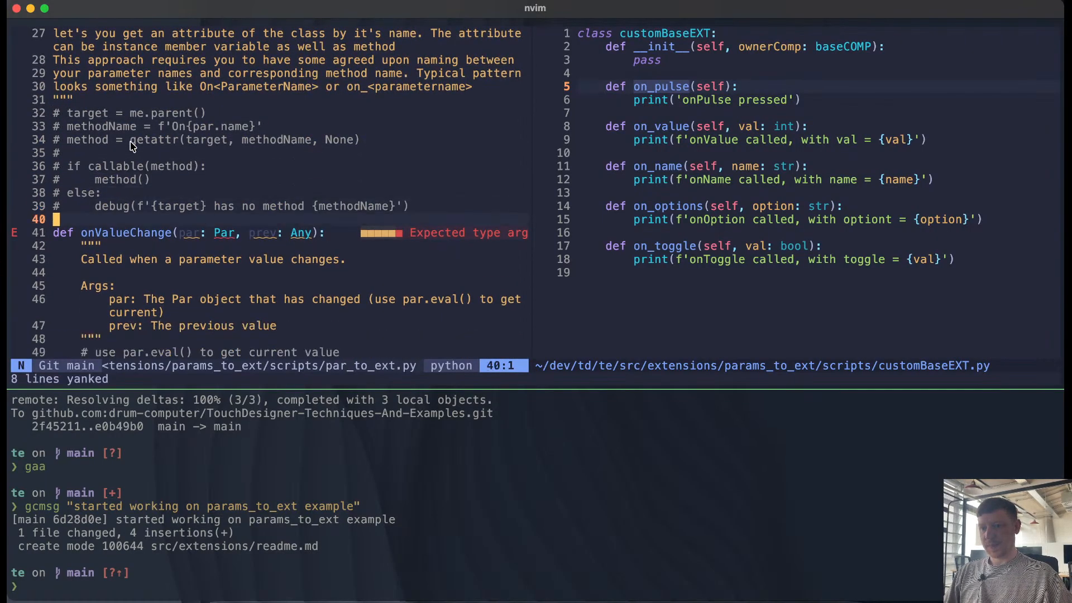
key(j)
key(j)
key(j)
key(j)
key(j)
key(j)
key(j)
key(j)
key(j)
key(j)
key(j)
key(j)
key(p)
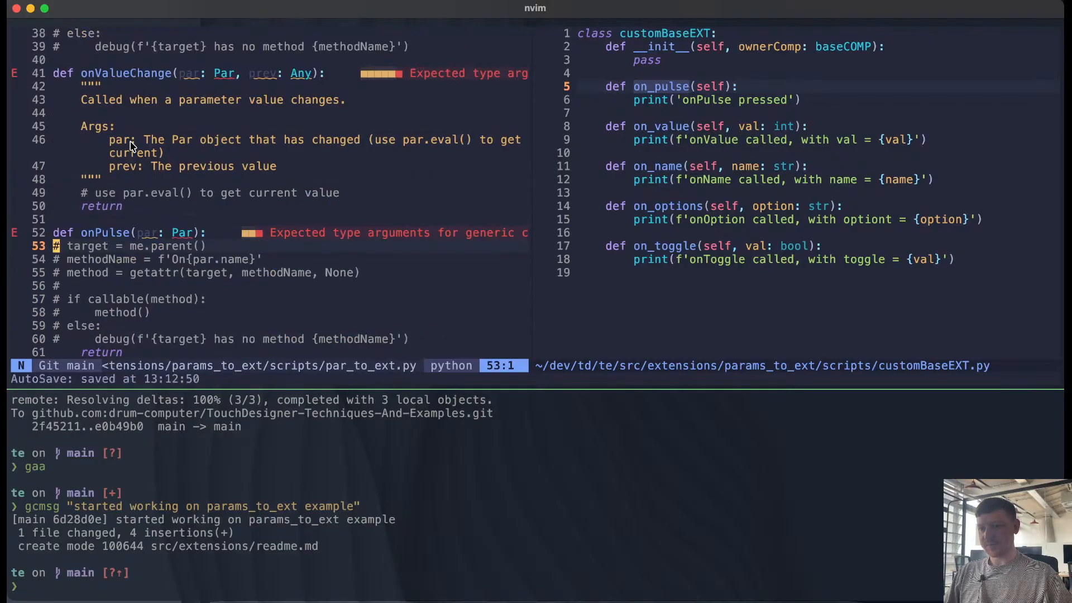
Step: Indent the eight pasted lines one level so they sit inside the onPulse body
key(shift+v)
key(j)
key(j)
key(j)
key(j)
key(j)
key(j)
key(j)
key(shift+period)
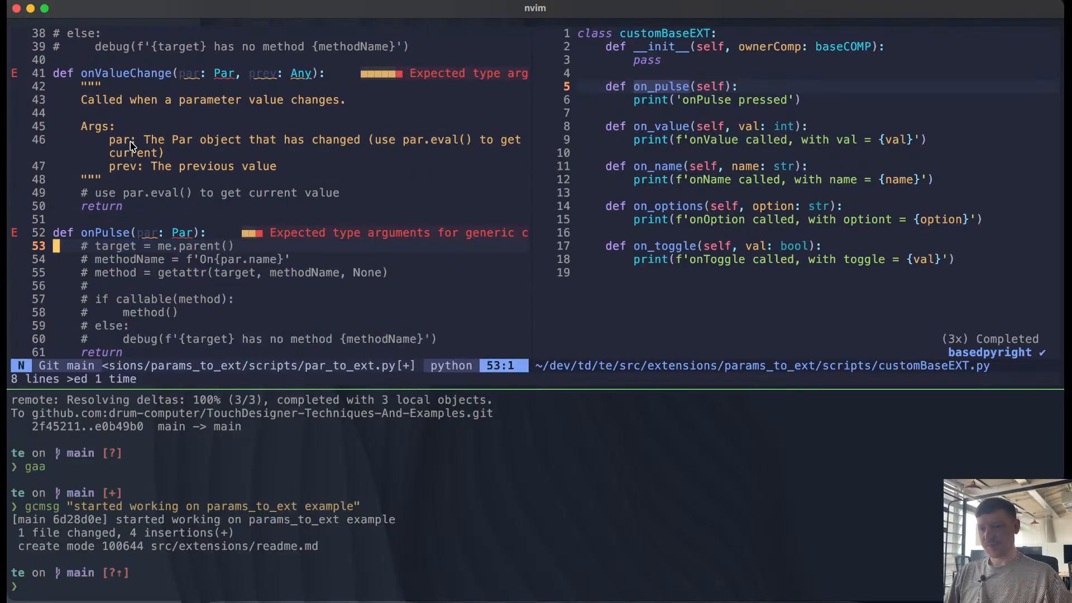
Step: Uncomment the eight pasted lines in onPulse to make them active code
key(shift+v)
key(j)
key(j)
key(j)
key(j)
key(j)
key(j)
key(j)
key(g)
key(c)
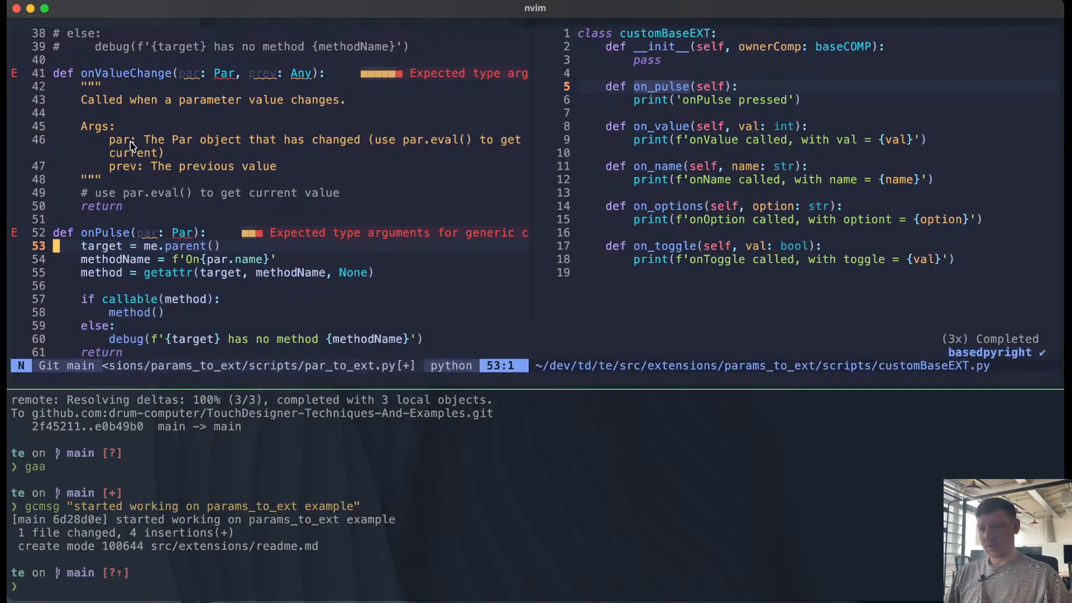
Step: Extend the target assignment in onPulse so it reads "target = me.parent().extensions[0]"
key(w)
key(w)
key(w)
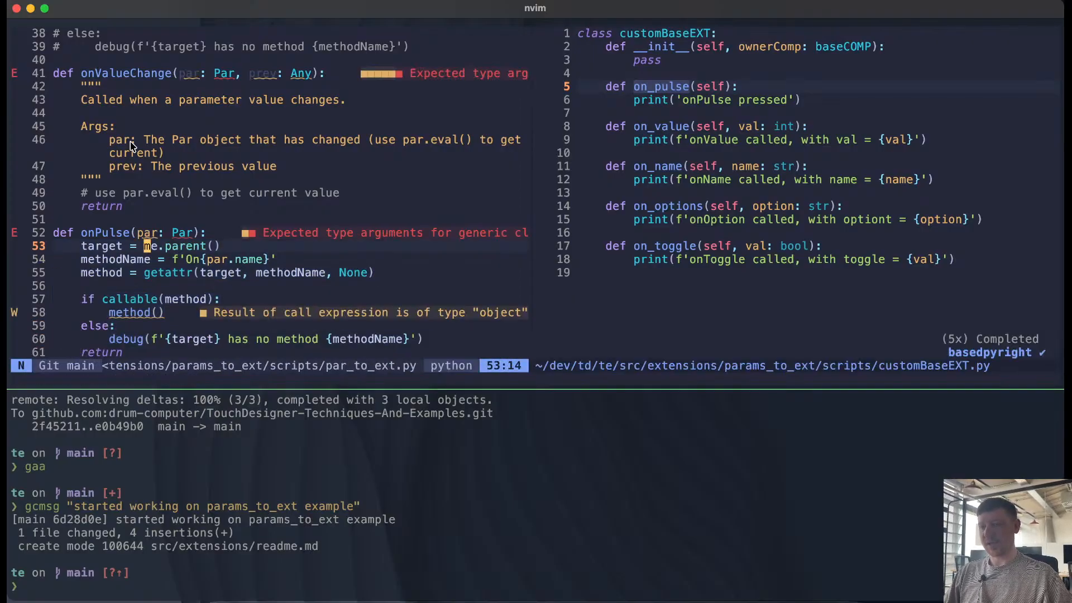
key(w)
key(w)
key(w)
key(shift+a)
text(.)
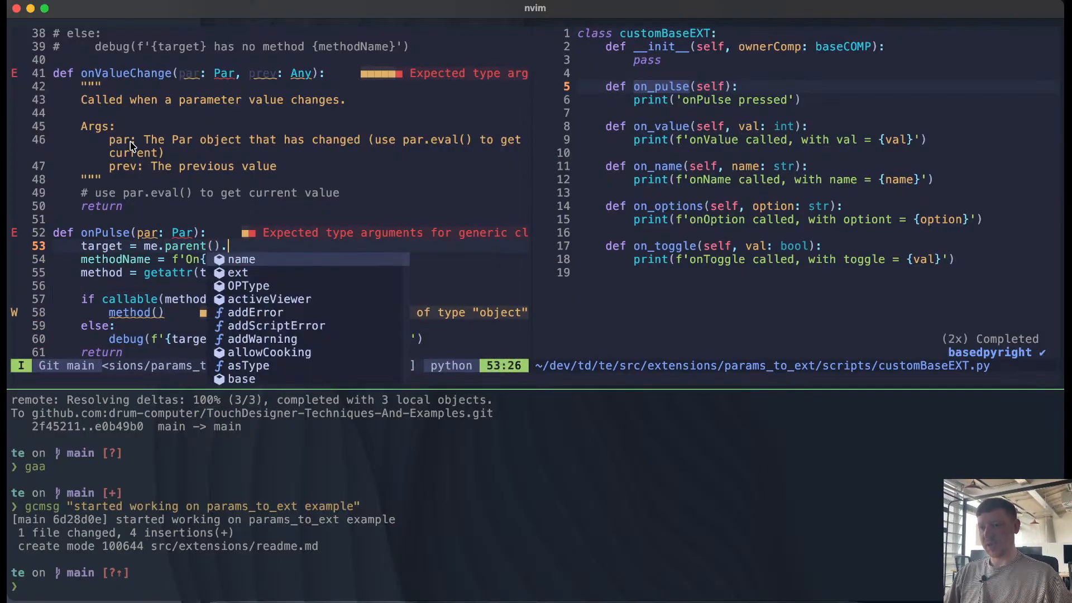
text(exten)
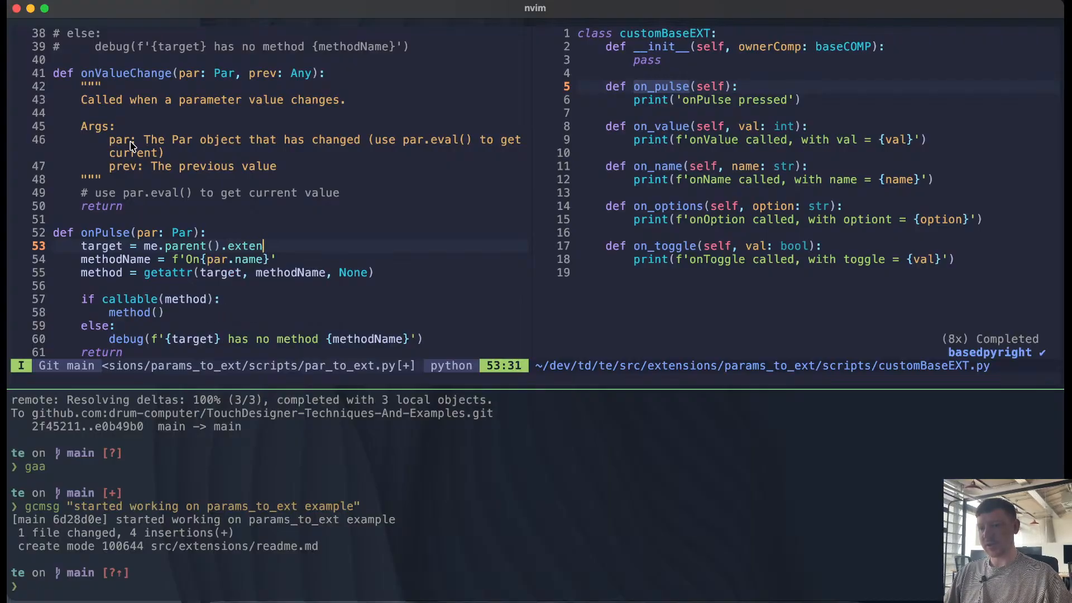
text(sions.)
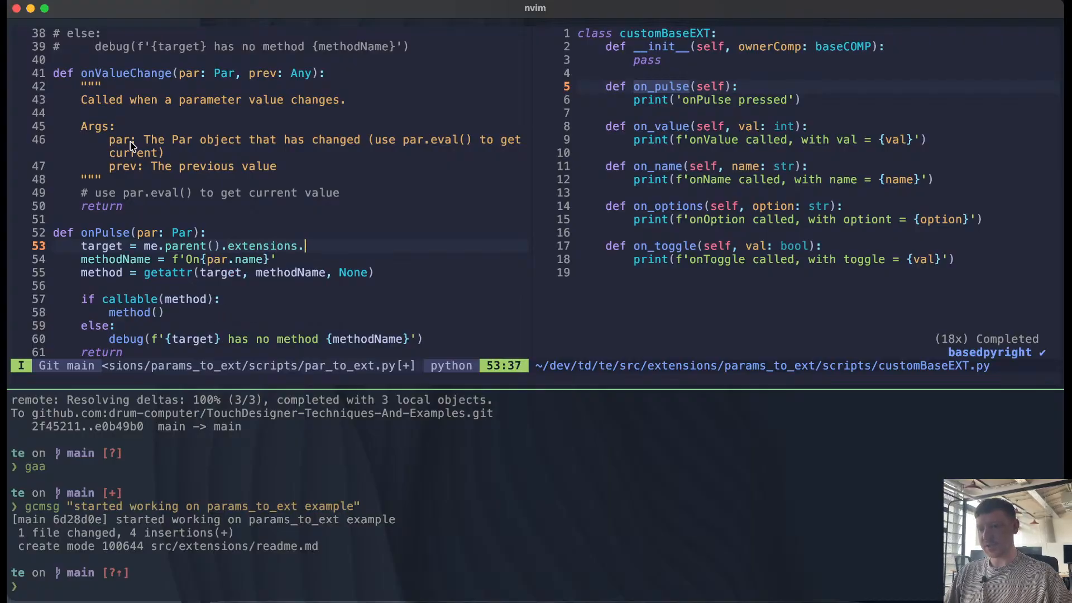
key(BackSpace)
text([0])
key(Escape)
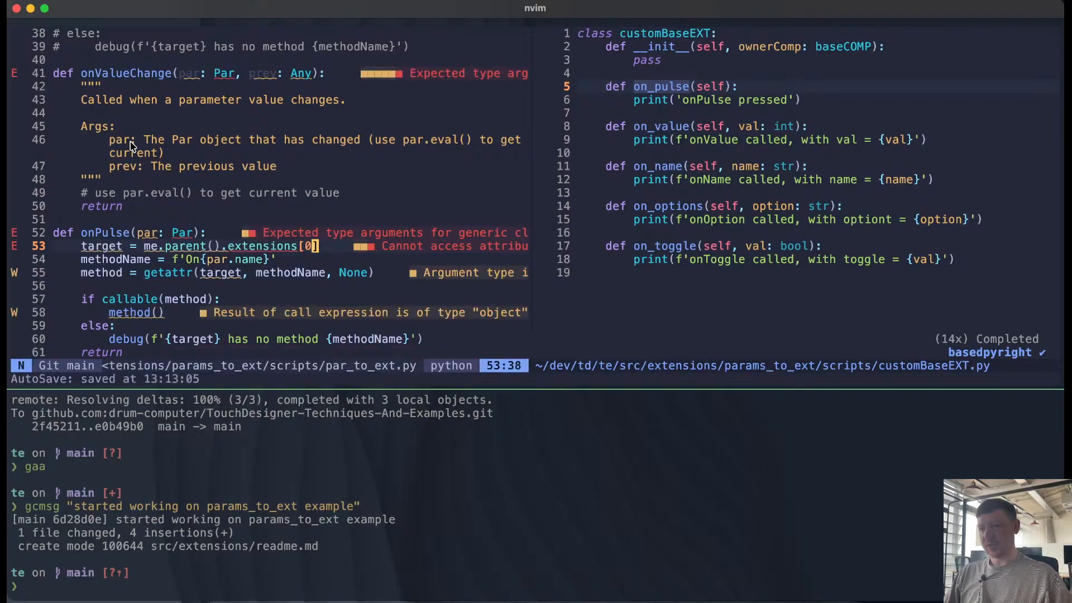
Step: Insert a blank line between the target and methodName assignments in onPulse
key(b)
key(b)
key(b)
key(b)
key(b)
key(b)
key(b)
key(b)
key(b)
key(b)
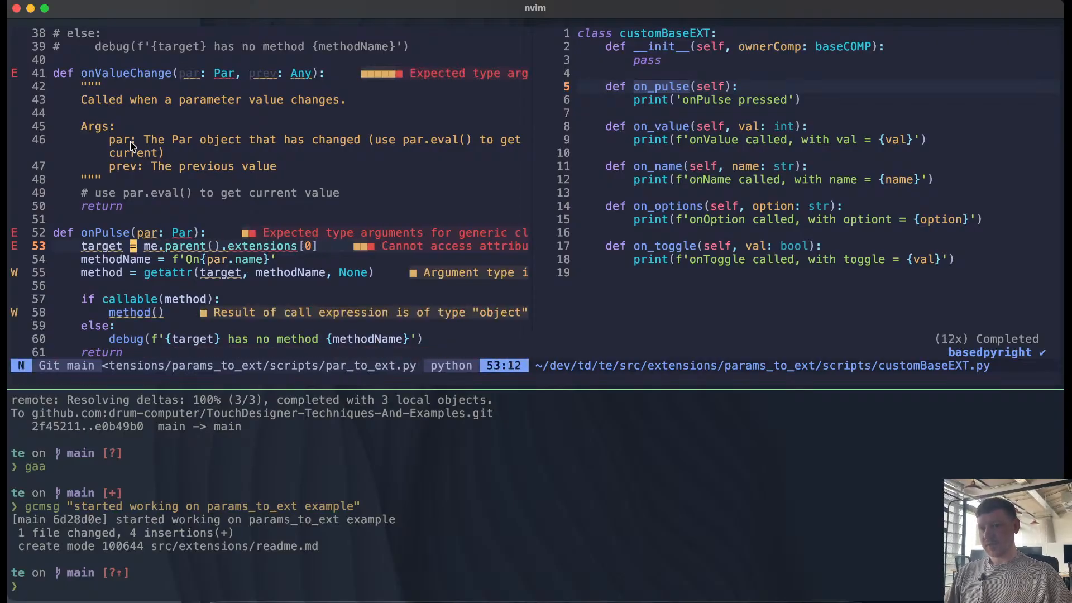
key(w)
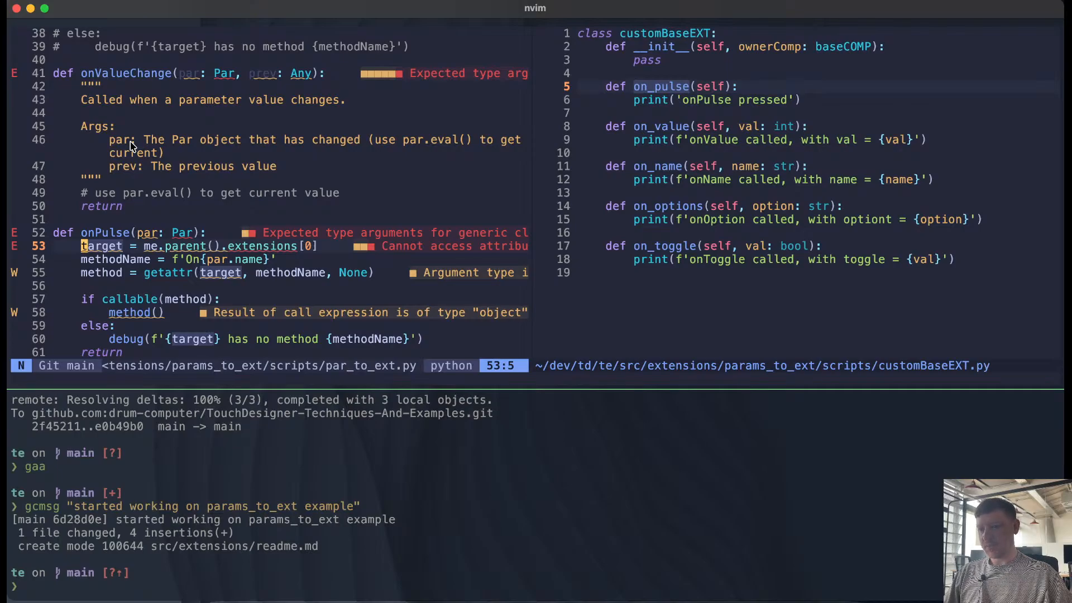
key(o)
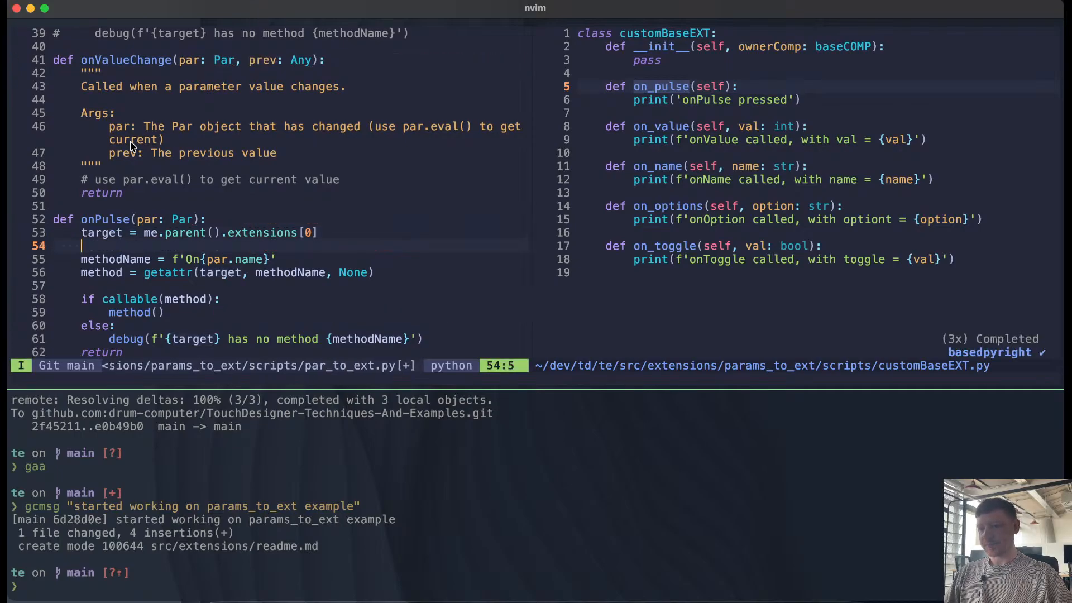
key(Escape)
Step: Delete the "O" from the hard-coded "On" prefix in the onPulse methodName string
key(Return)
key(w)
key(w)
key(w)
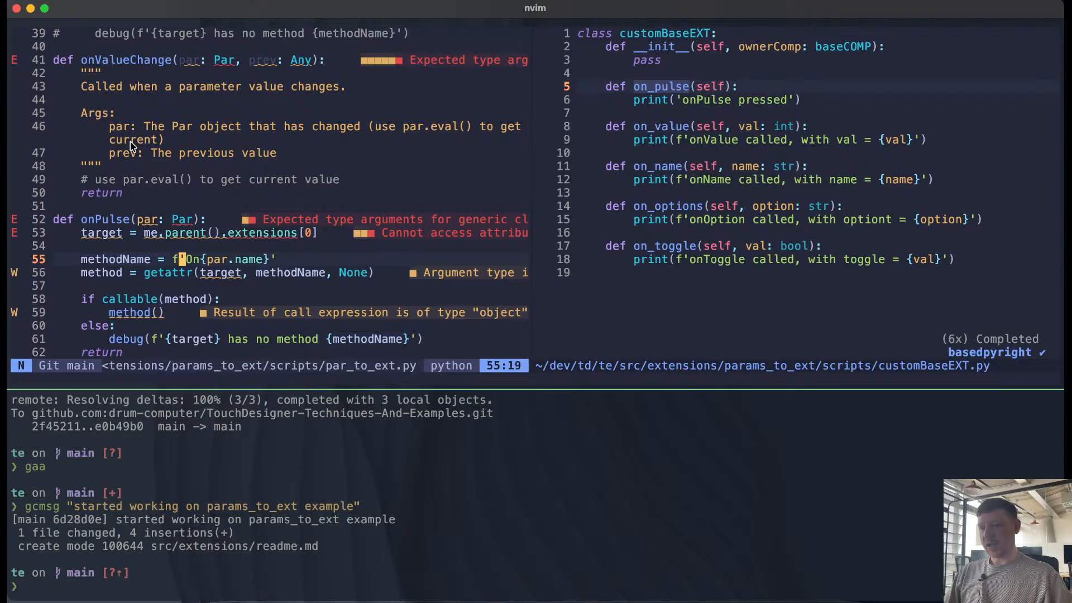
key(i)
key(Right)
key(Right)
key(BackSpace)
key(Escape)
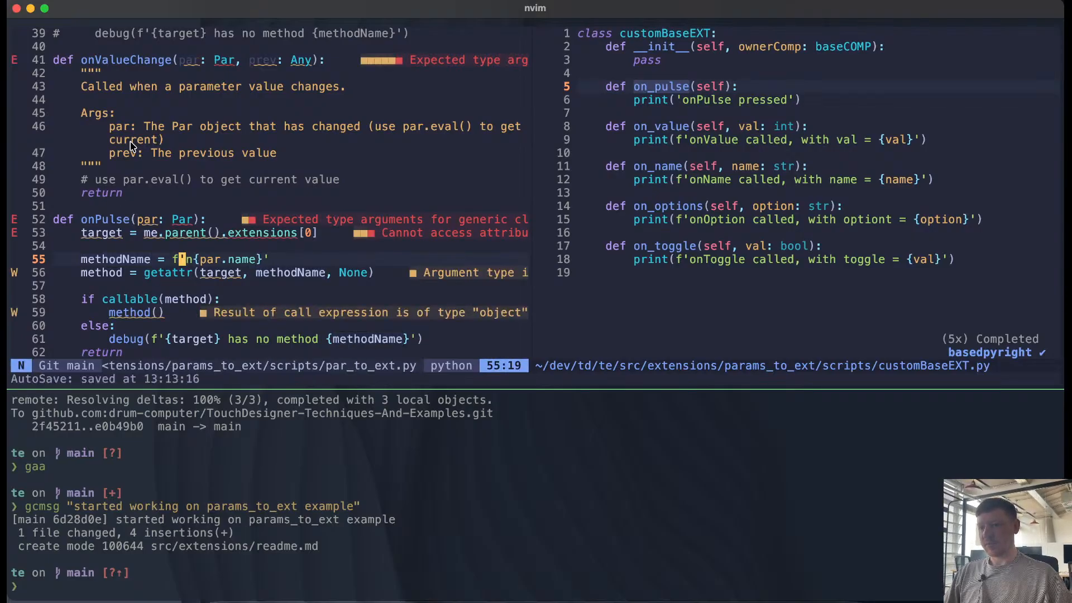
Step: Add the line "methodNamePrefix = 'on_'" directly above the methodName assignment in onPulse
key(shift+o)
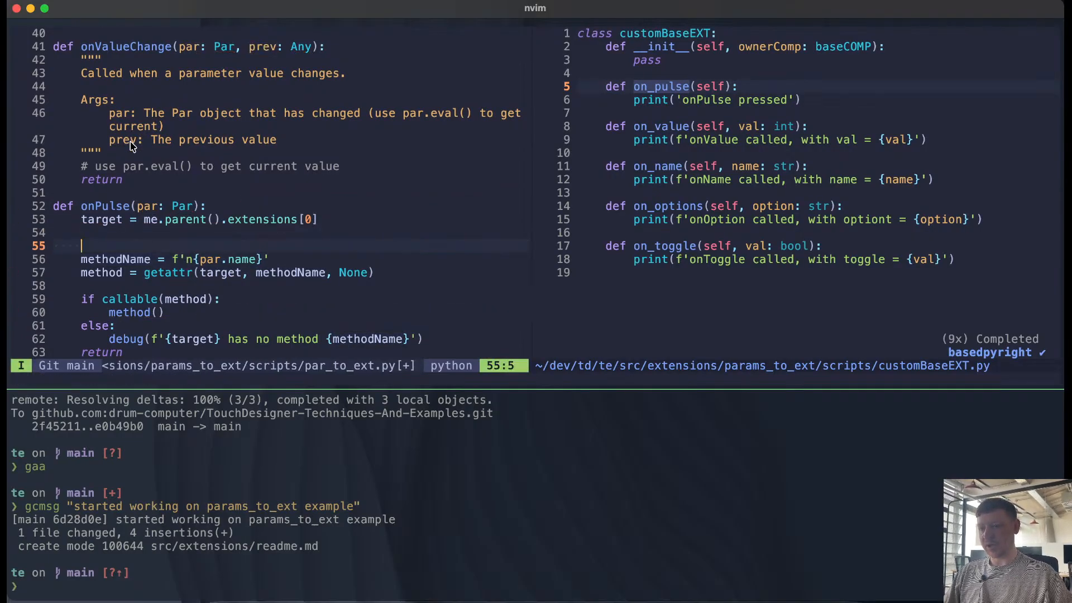
text(method)
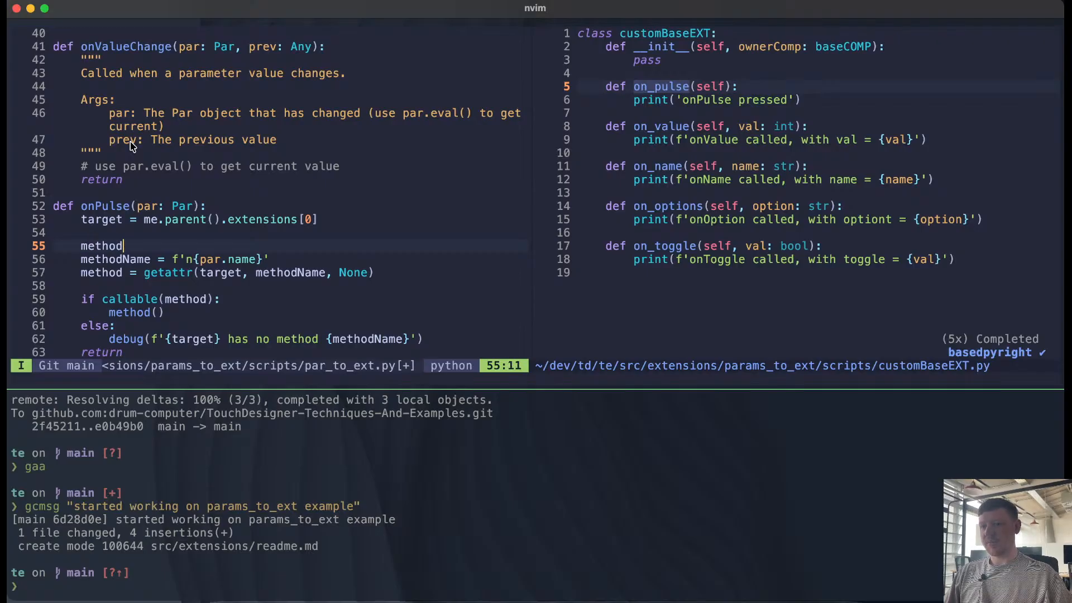
text(NamePrei)
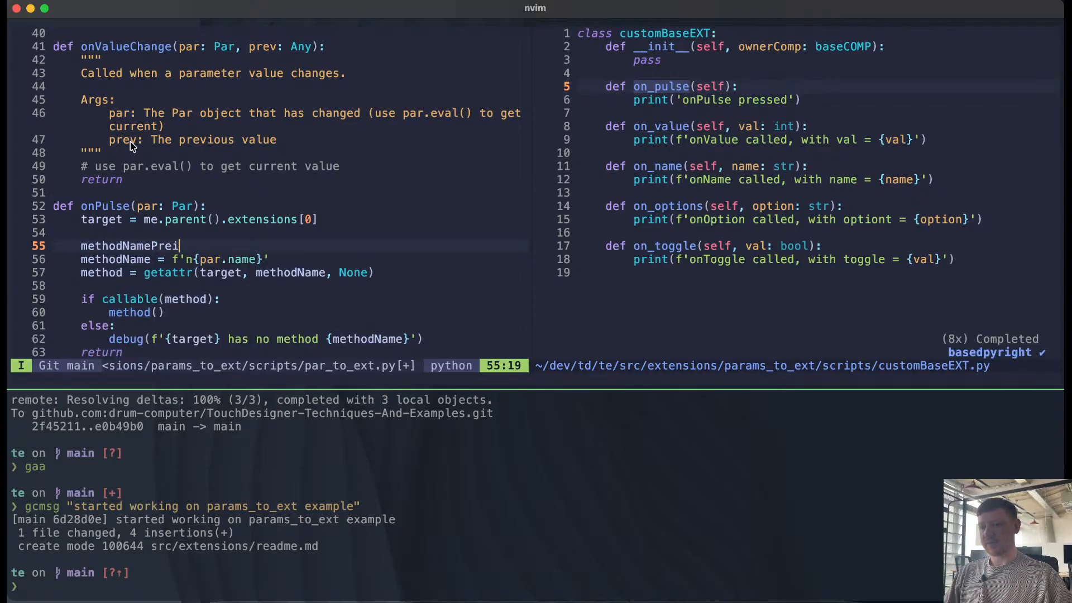
key(BackSpace)
text(fix)
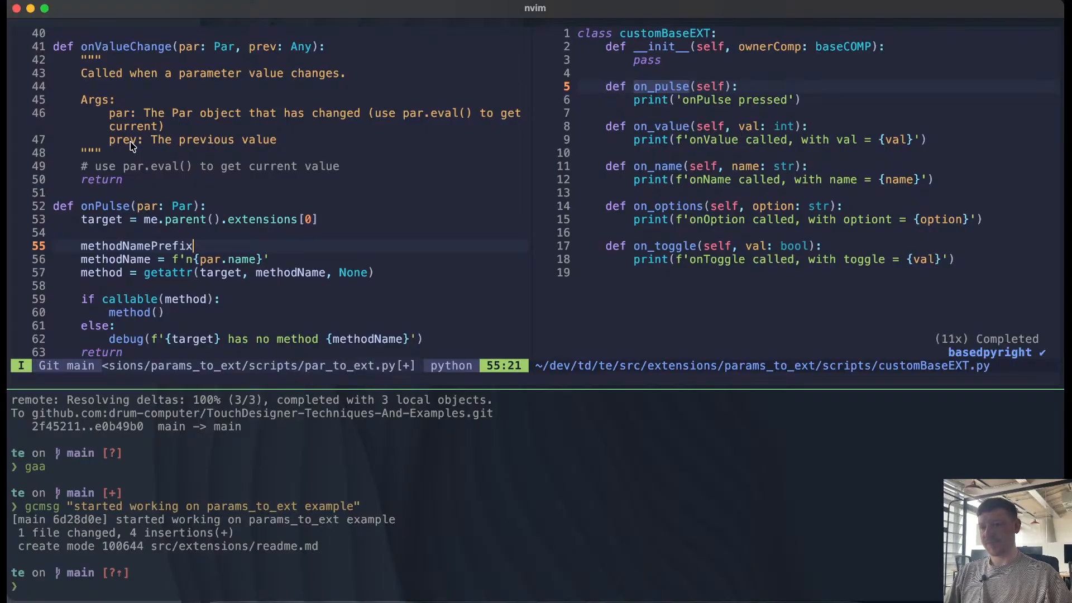
text( = ")
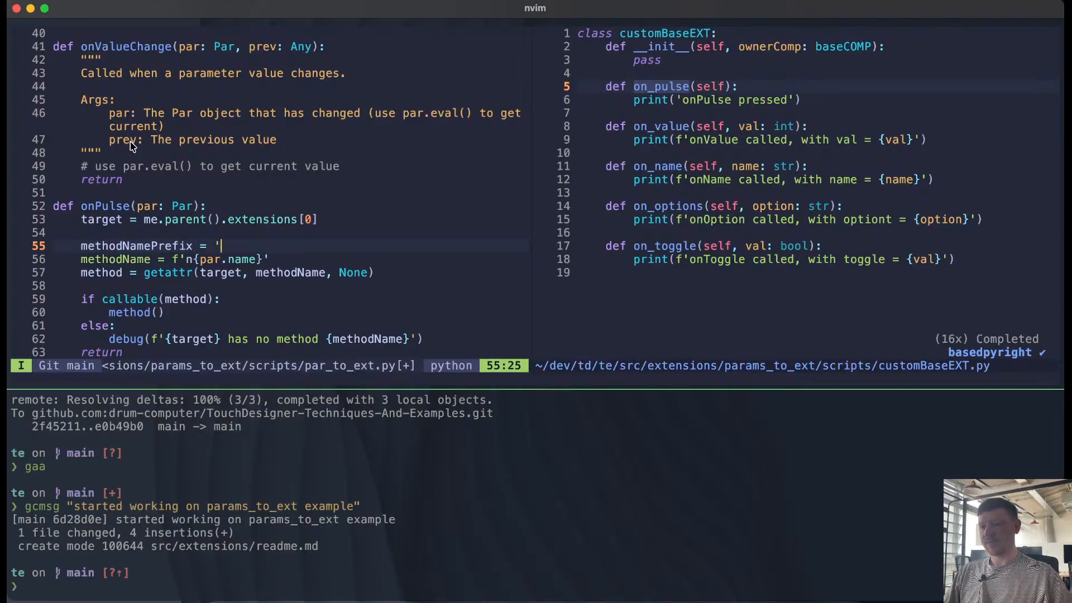
text(on_)
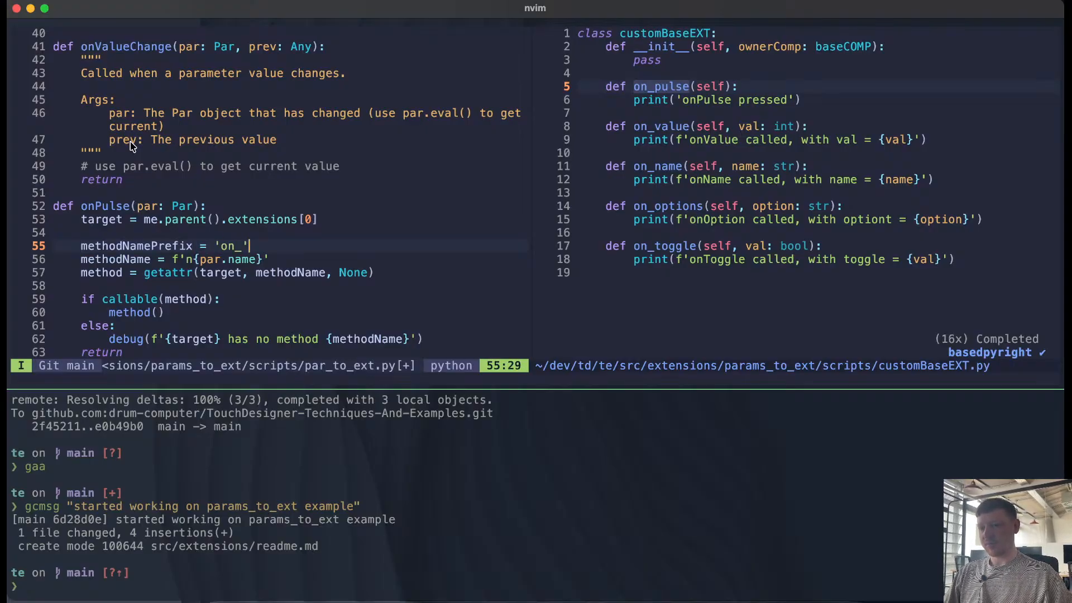
key(Escape)
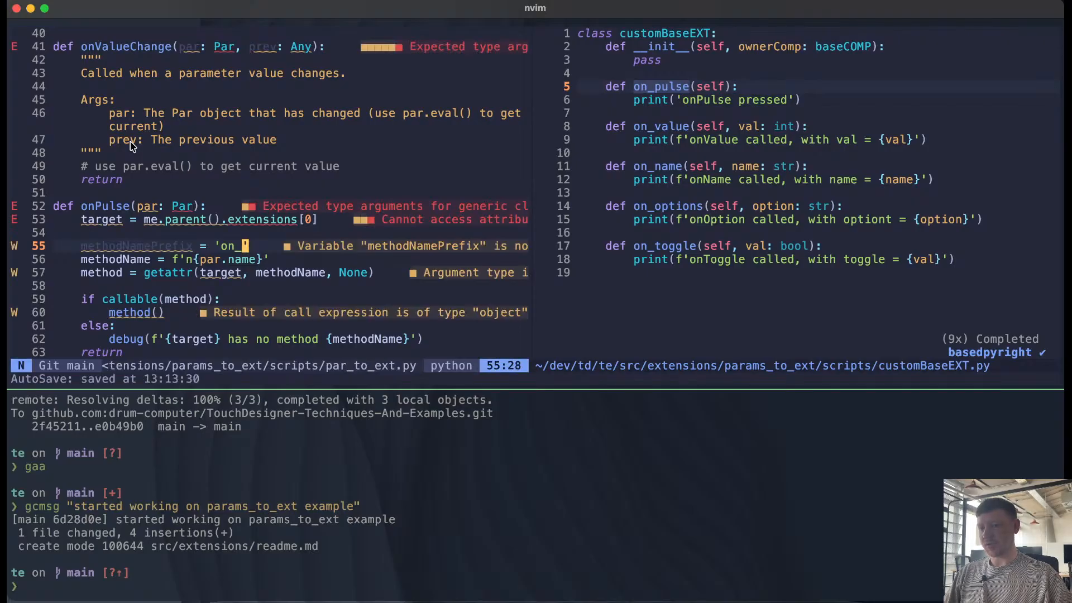
Step: Add the comment "# prefix of every method that corresponds with the parameter name" above the methodNamePrefix line
text(O# p)
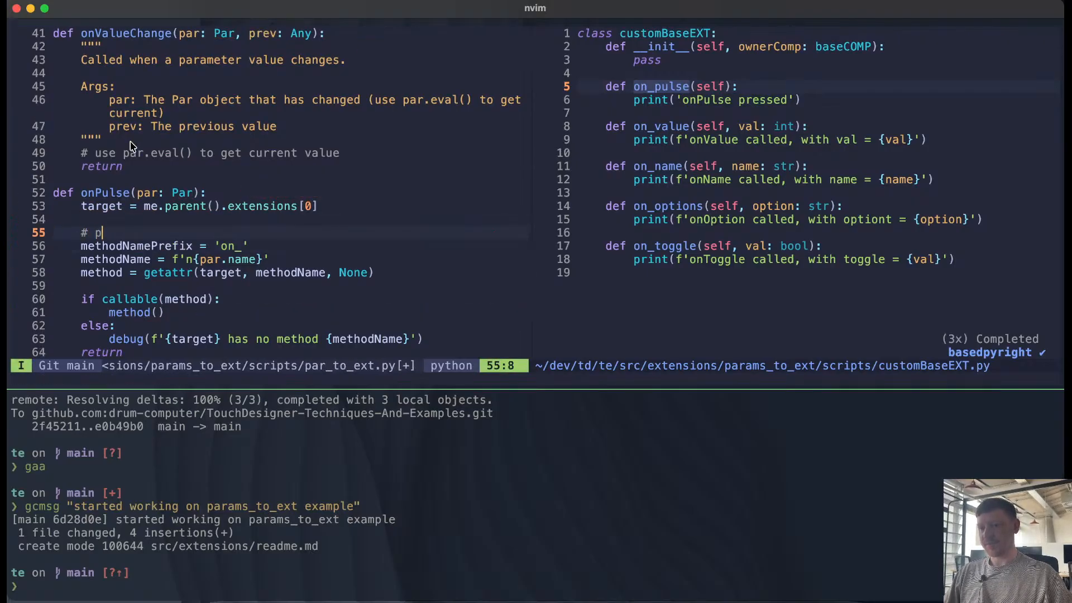
text(refix of)
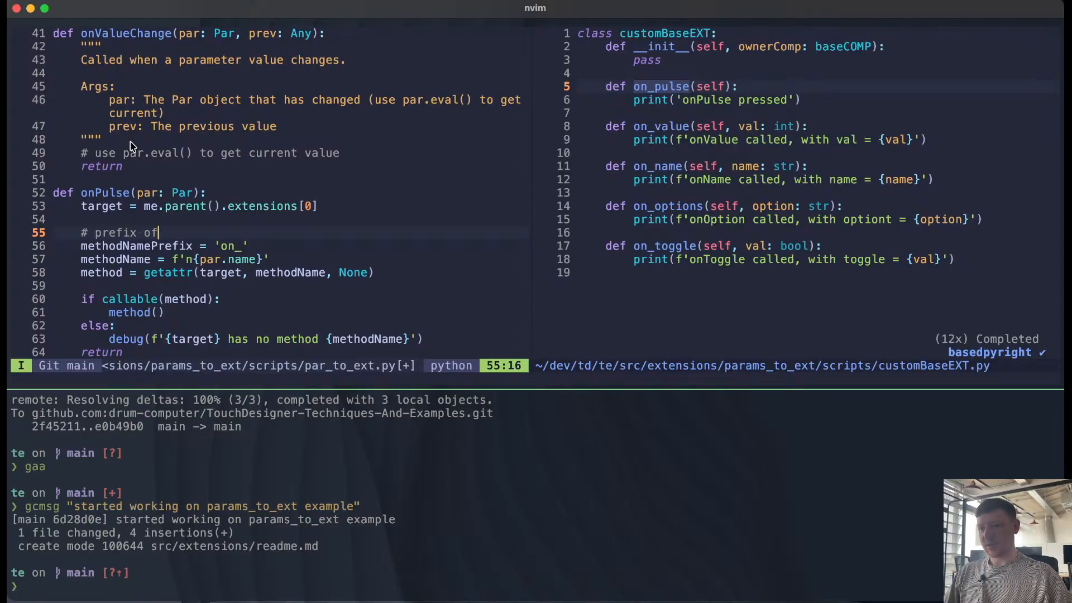
text( everytmethod )
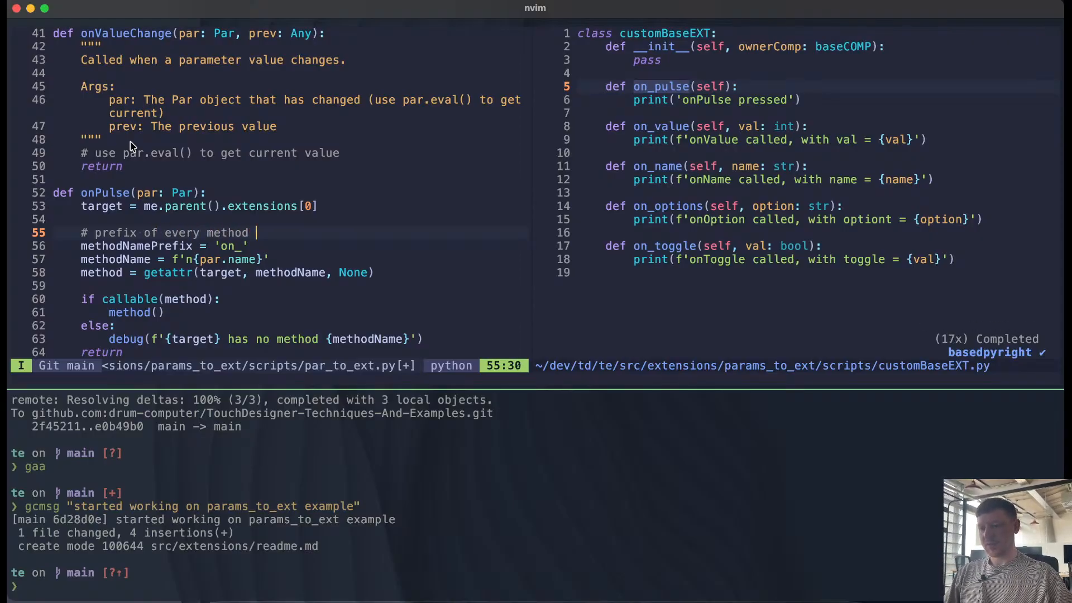
text(that correst)
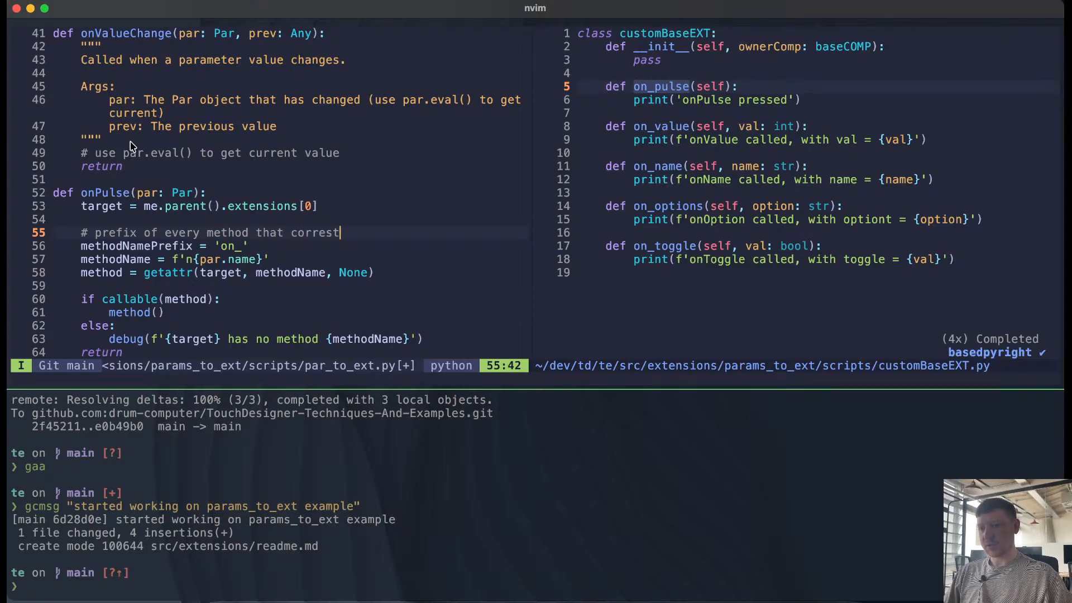
key(BackSpace)
text(ponds )
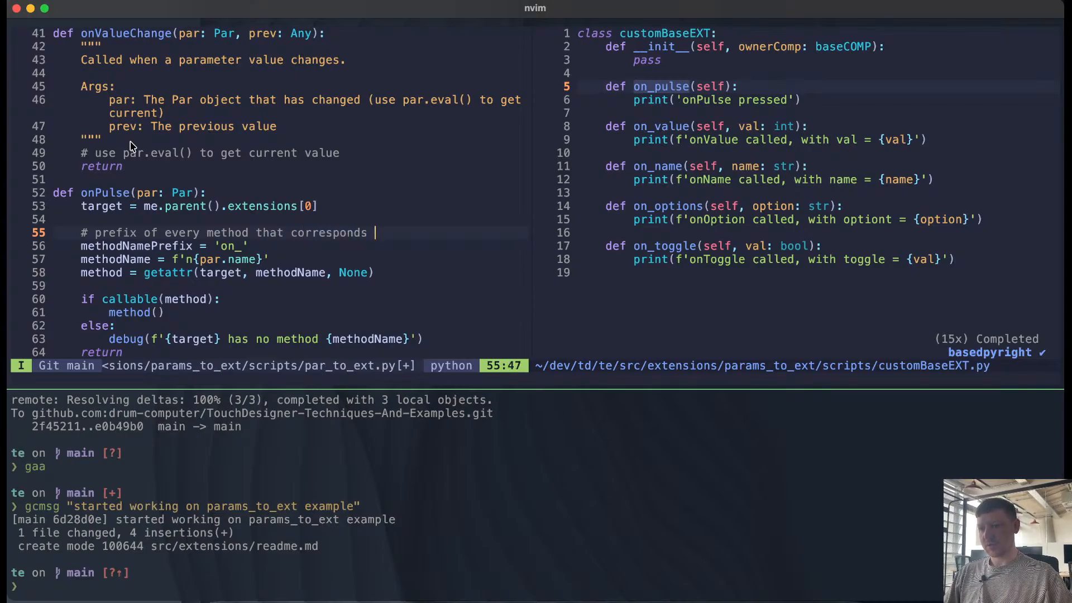
text(with the p)
text(aram)
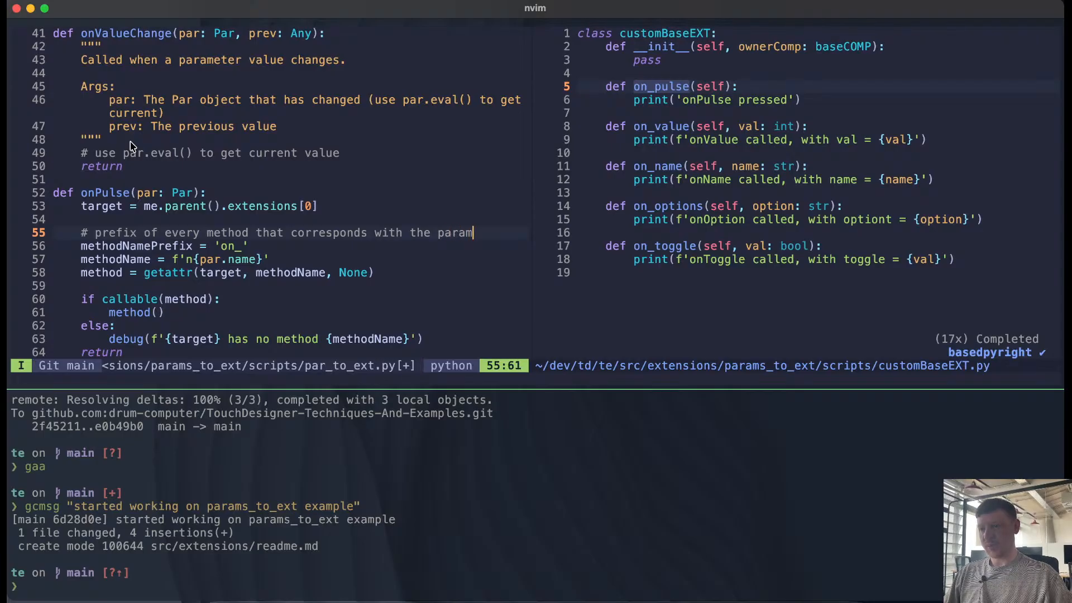
text(eter name)
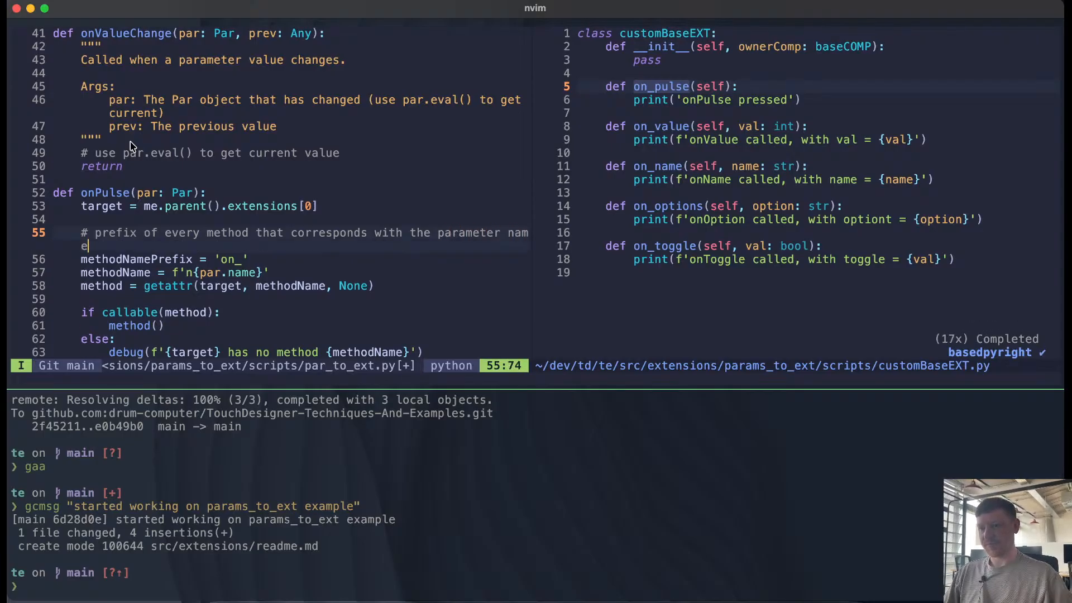
key(Escape)
Step: Clear everything inside the quotes of the methodName f-string in onPulse
key(j)
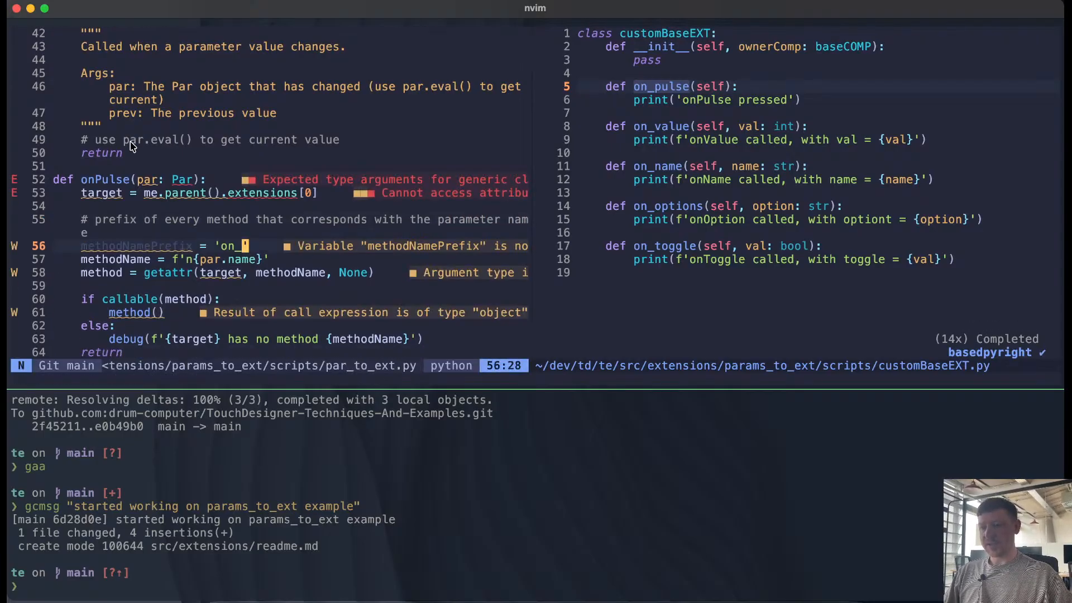
key(j)
key(b)
key(b)
key(b)
key(b)
key(b)
key(b)
key(b)
key(b)
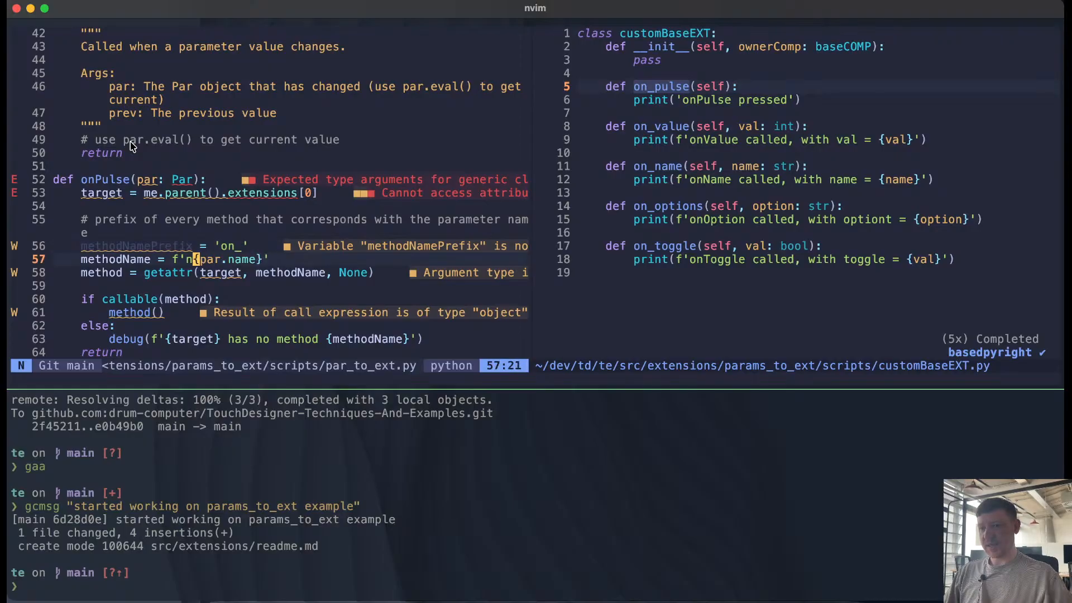
key(b)
key(b)
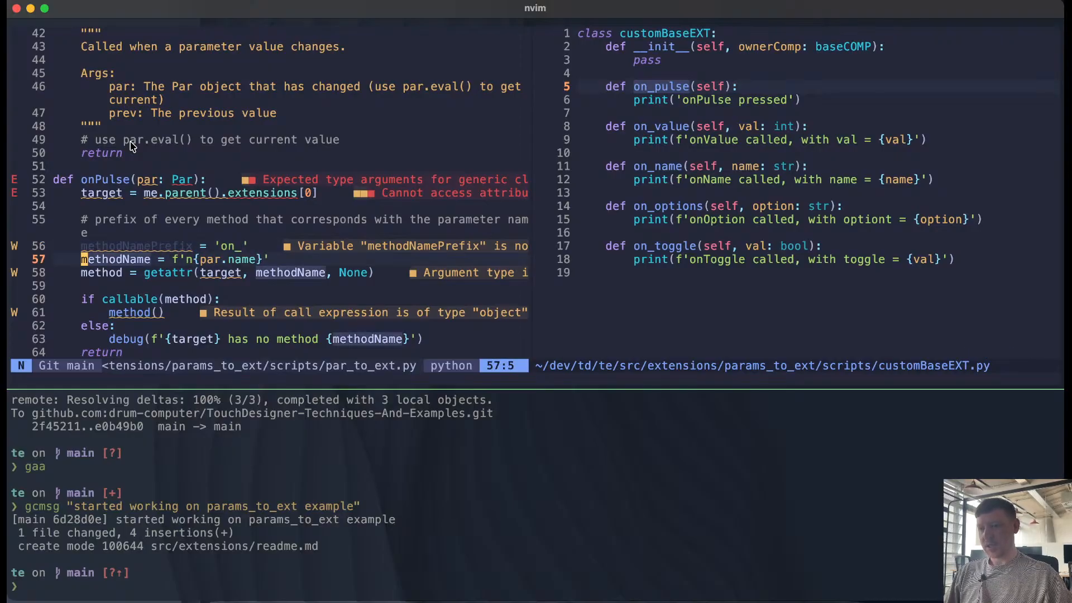
key(w)
key(w)
key(w)
key(a)
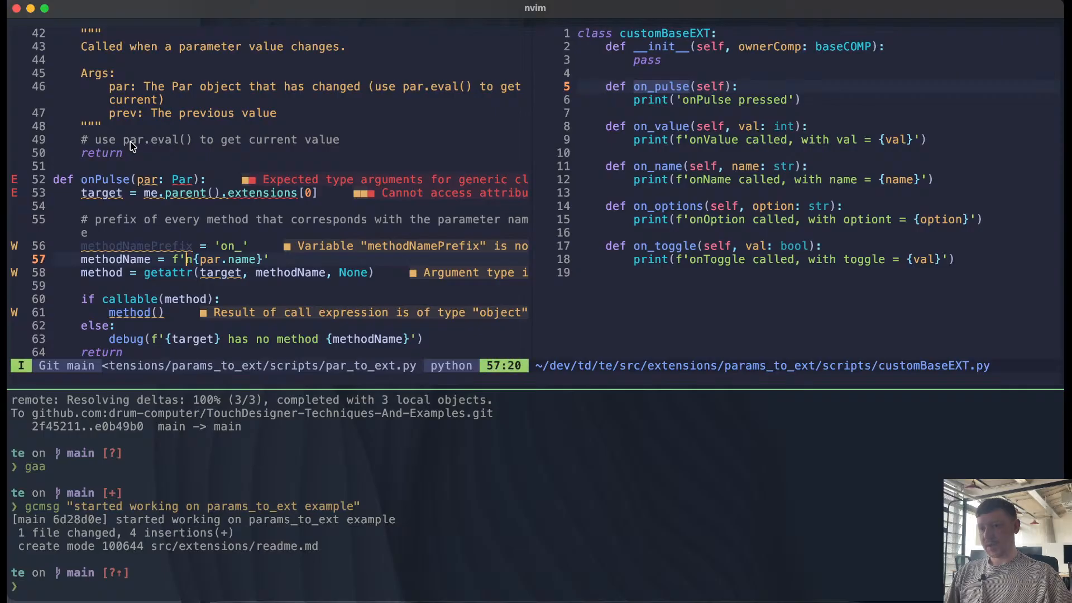
key(Delete)
key(Delete)
key(Delete)
key(Delete)
key(Delete)
key(Delete)
key(Delete)
key(Delete)
key(Delete)
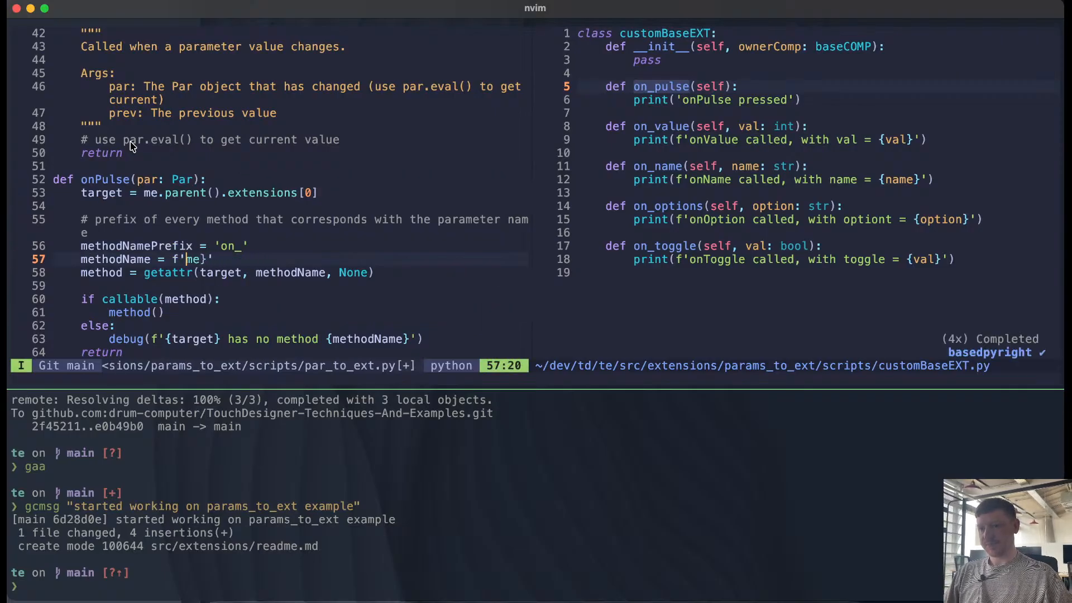
key(Delete)
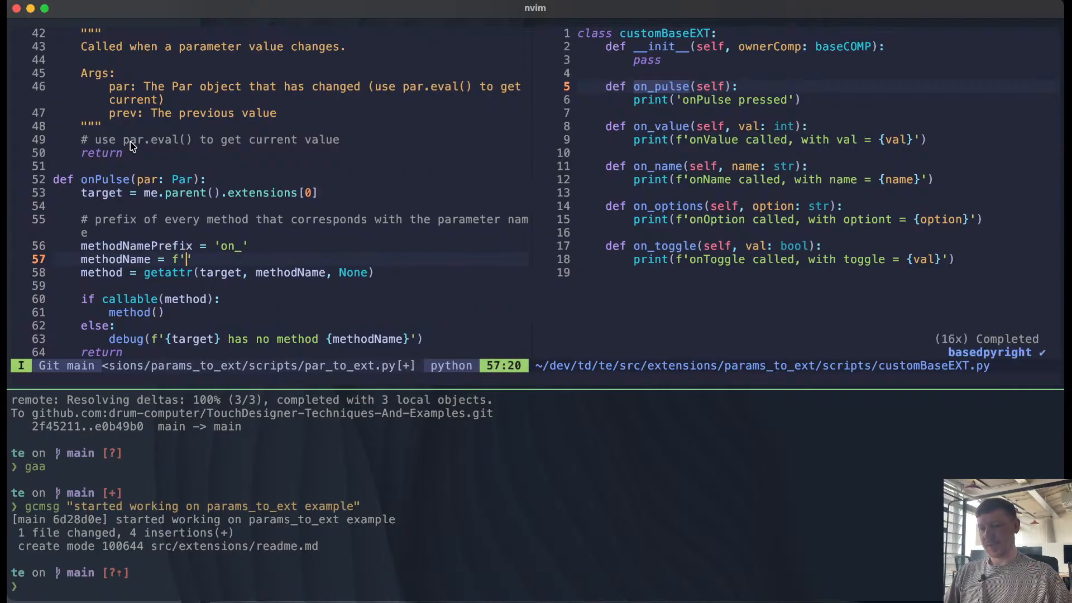
Step: Insert the {methodNamePrefix} placeholder into the empty methodName f-string in onPulse
text({met)
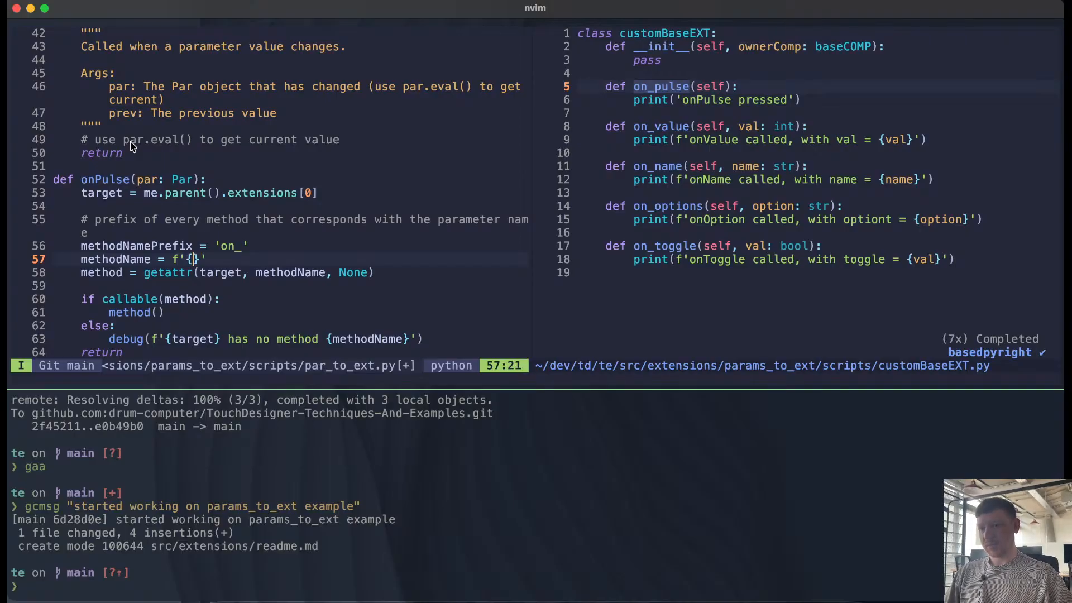
text(hodName)
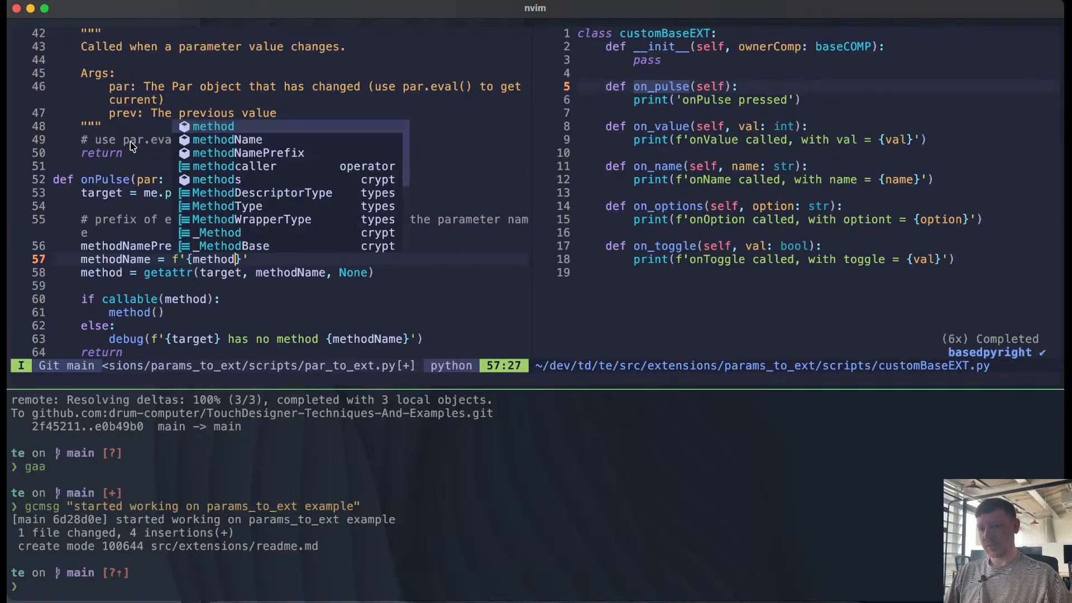
key(ctrl+n)
key(ctrl+y)
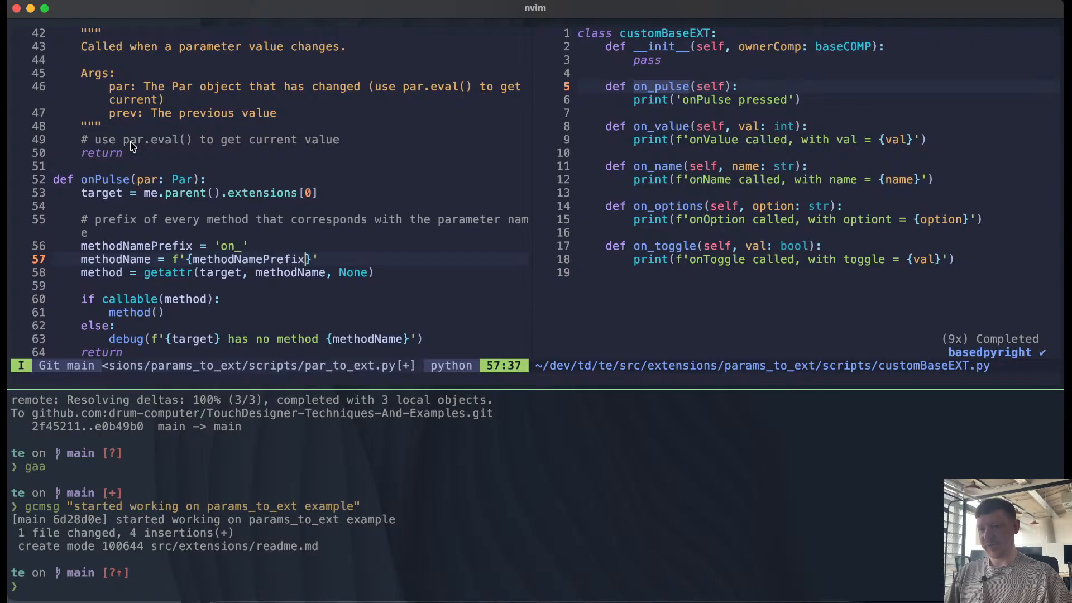
text(})
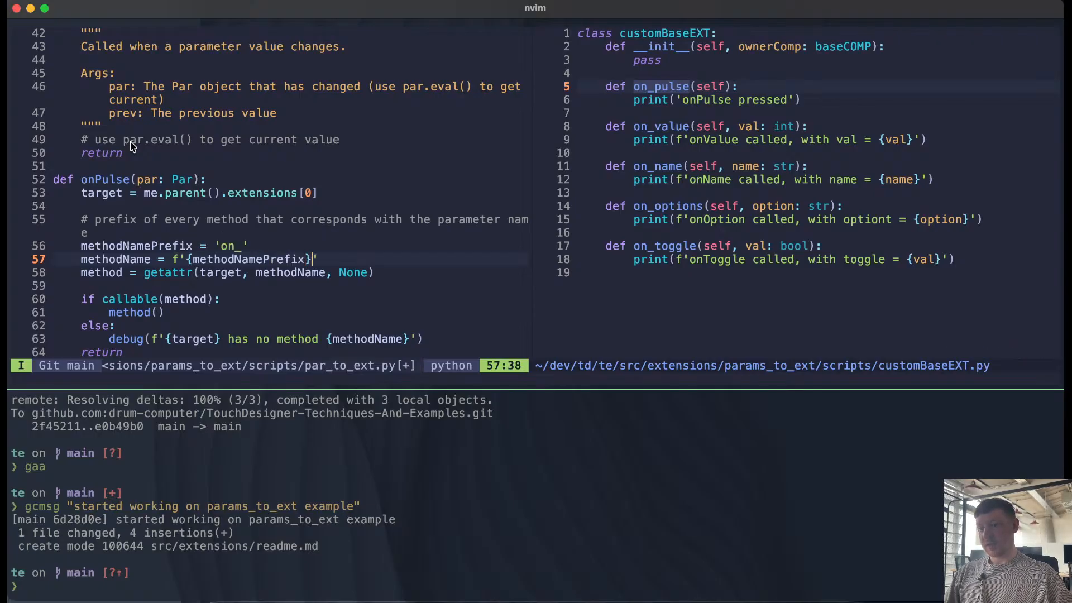
Step: Append the {par.name.lower()} placeholder after {methodNamePrefix} in the methodName f-string
text({)
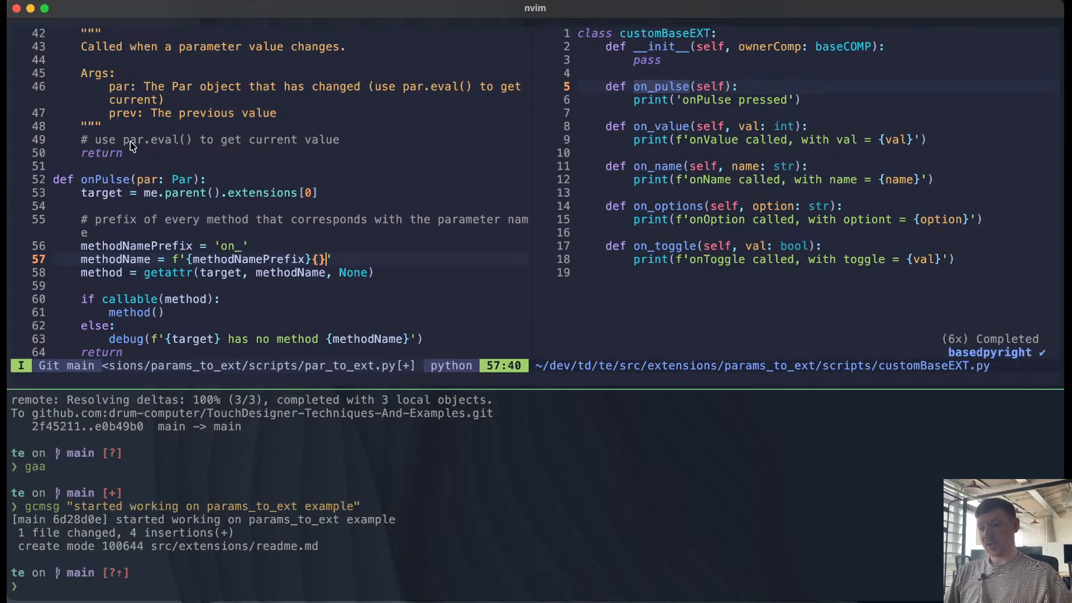
text(par.nam)
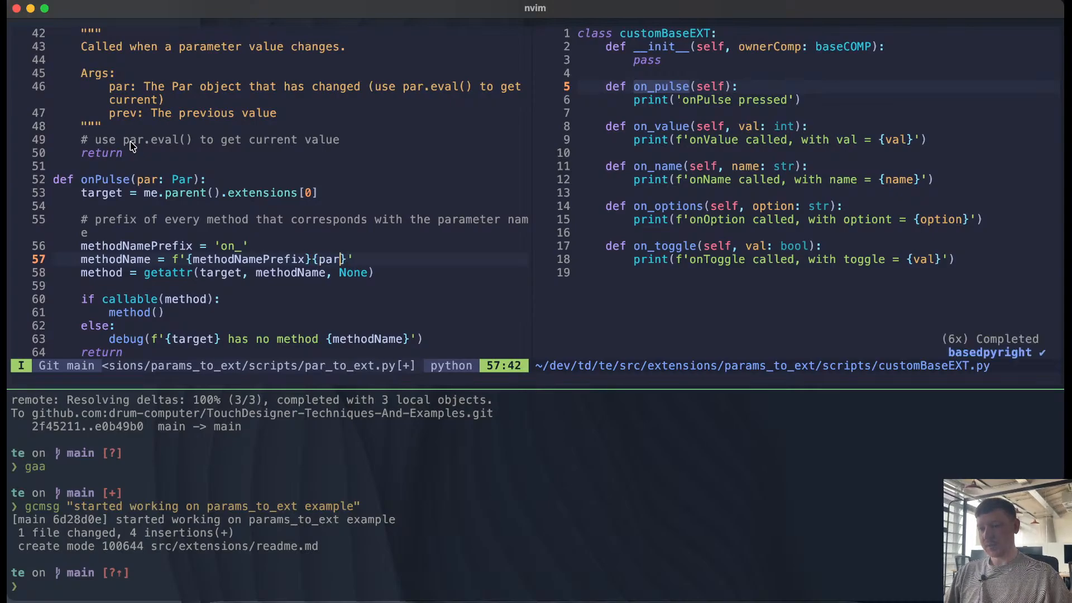
text(e)
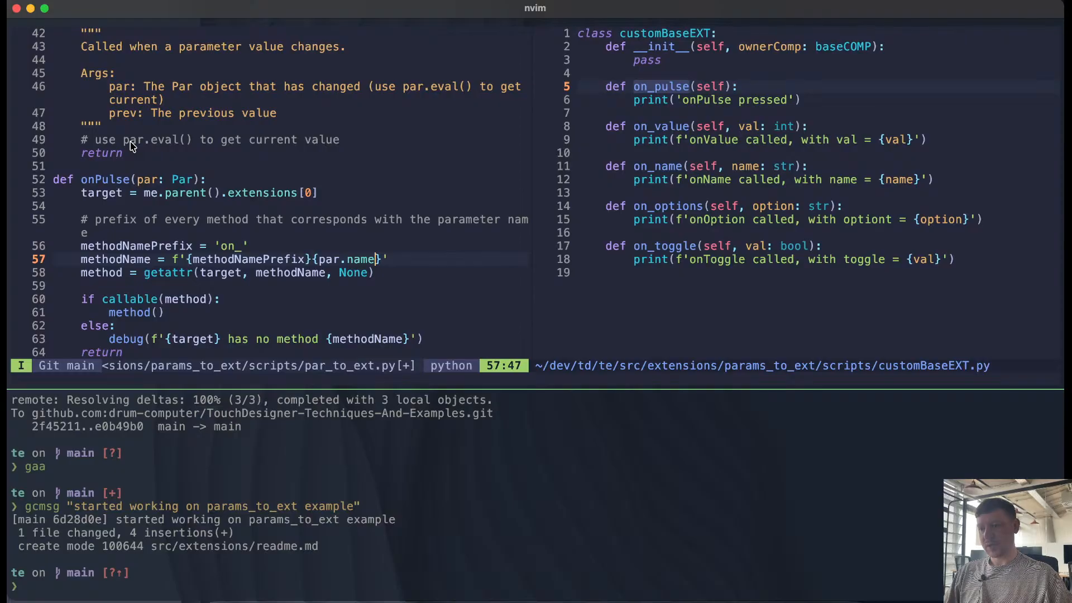
text(.)
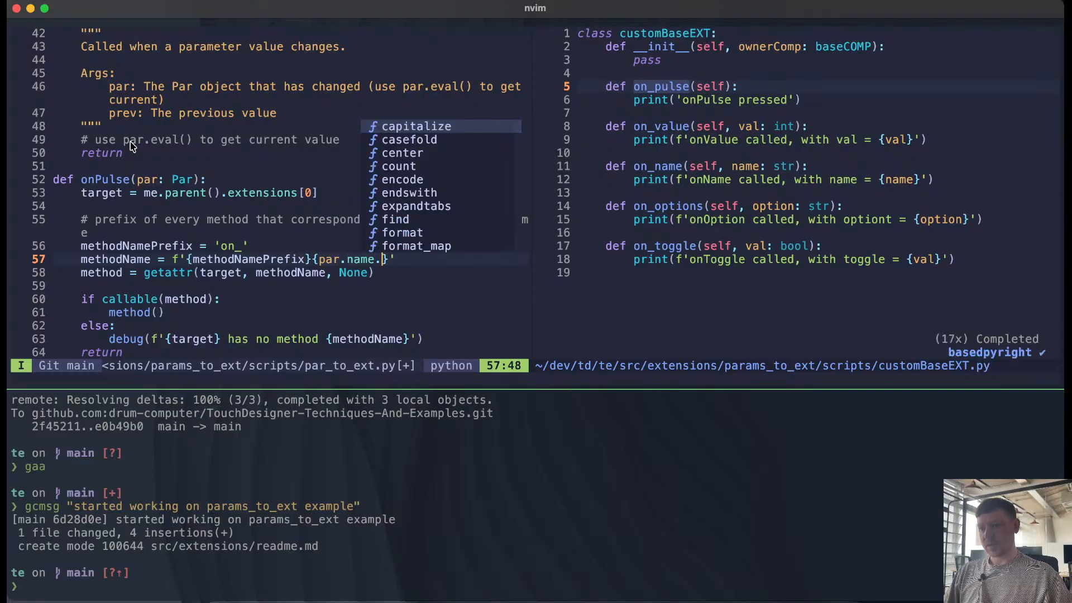
text(l)
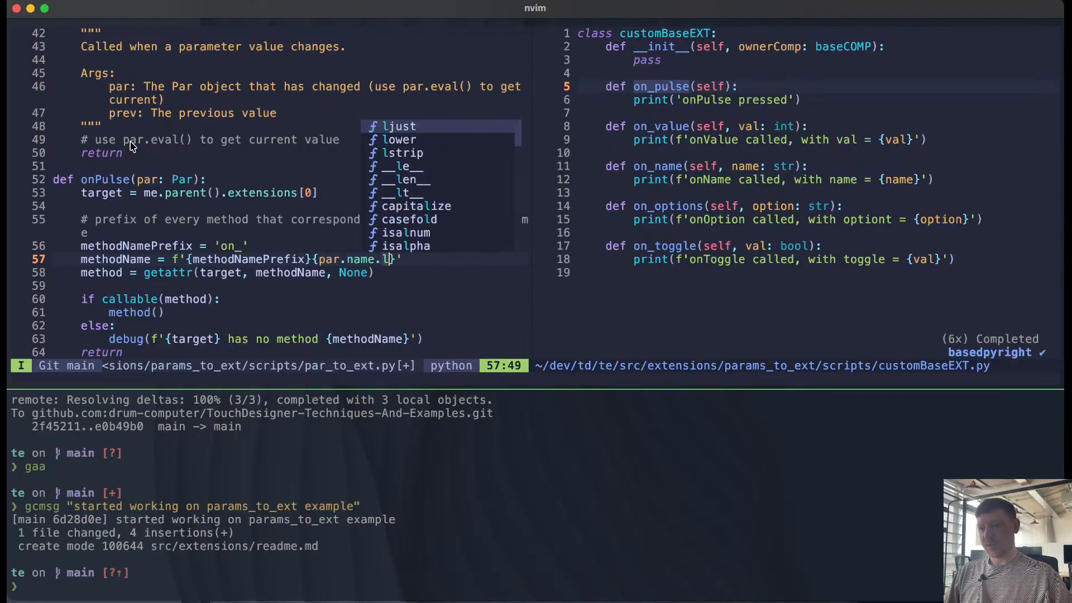
key(ctrl+n)
key(Return)
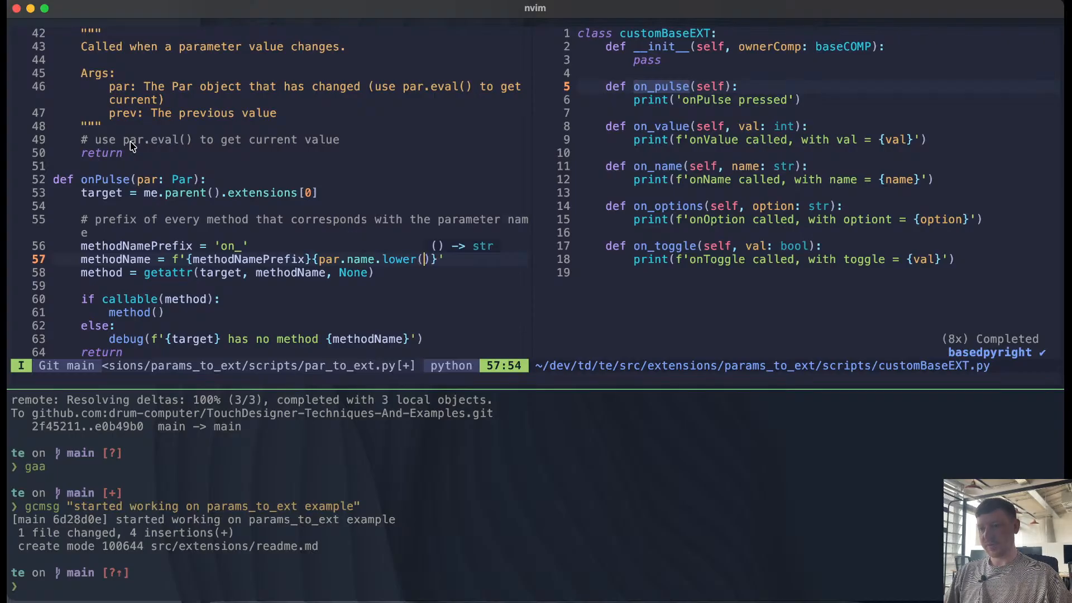
key(Escape)
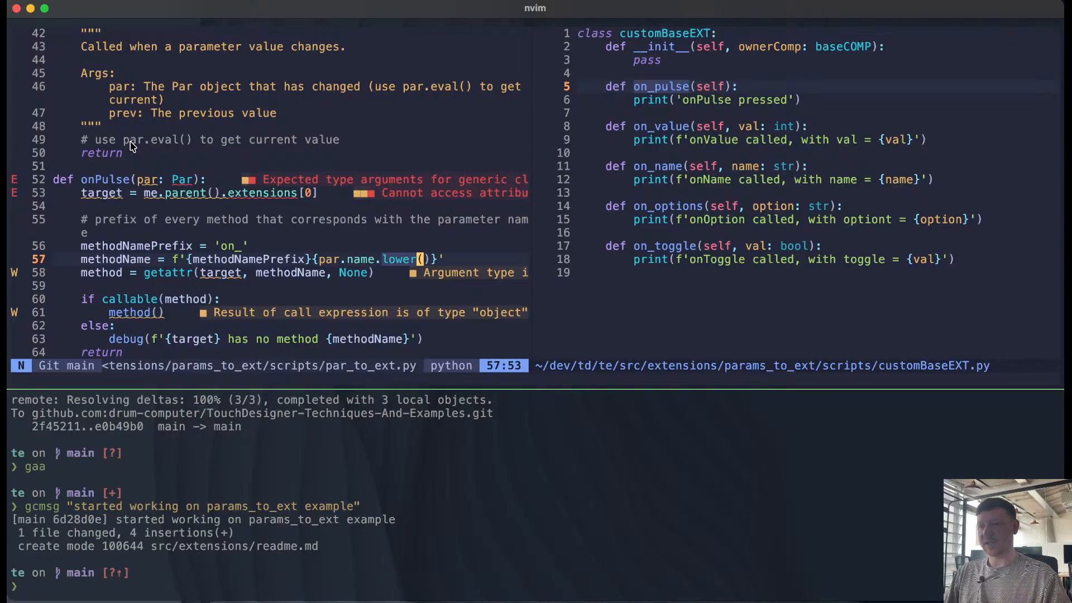
Step: Read back through the methodName expression in onPulse, from the lower() call to the start of the f-string
key(h)
key(h)
key(h)
key(h)
key(h)
key(h)
key(h)
key(h)
key(h)
key(h)
key(h)
key(h)
key(h)
key(h)
key(h)
key(h)
key(h)
key(h)
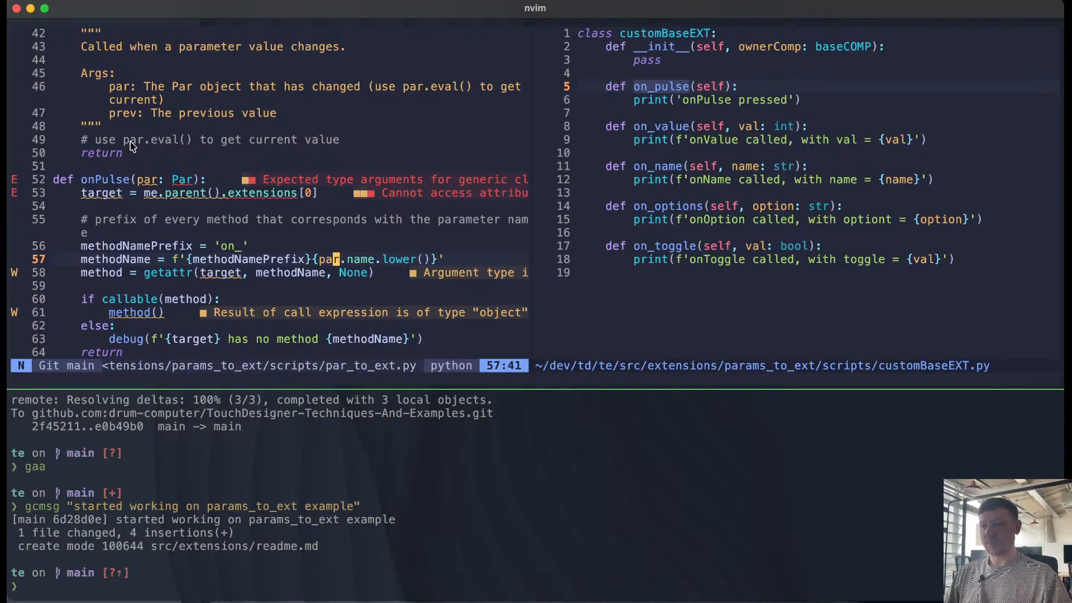
key(h)
key(h)
key(h)
key(h)
key(h)
key(h)
key(h)
key(h)
key(h)
key(h)
key(h)
key(h)
key(h)
key(h)
key(h)
key(h)
key(h)
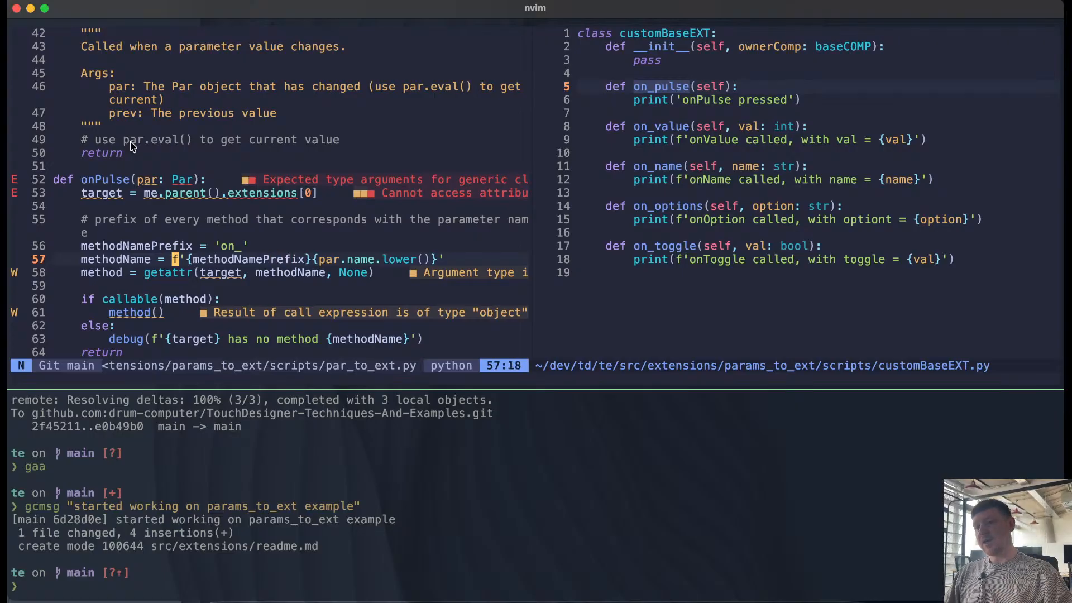
Step: Examine the getattr call in onPulse, tracing its target, methodName and None arguments and the method name prefix
key(j)
key(b)
key(b)
key(b)
key(b)
key(w)
key(w)
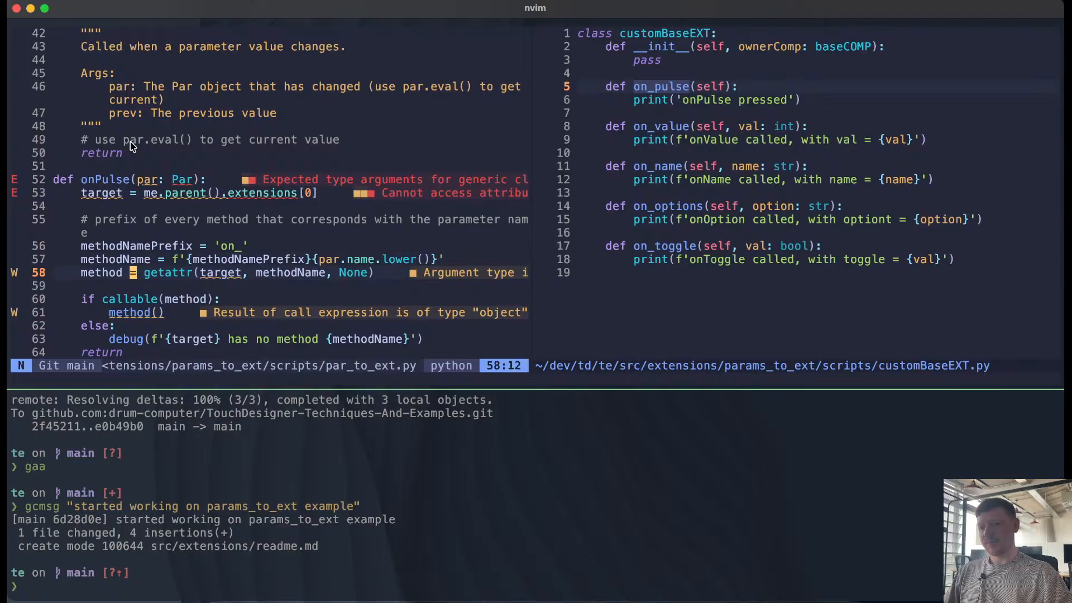
key(w)
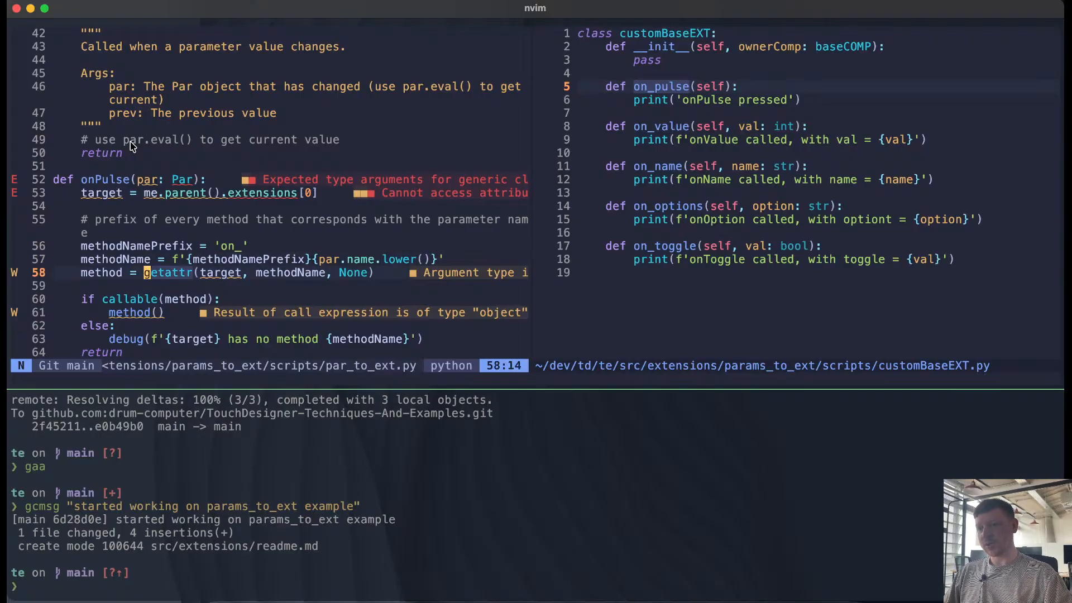
key(w)
key(w)
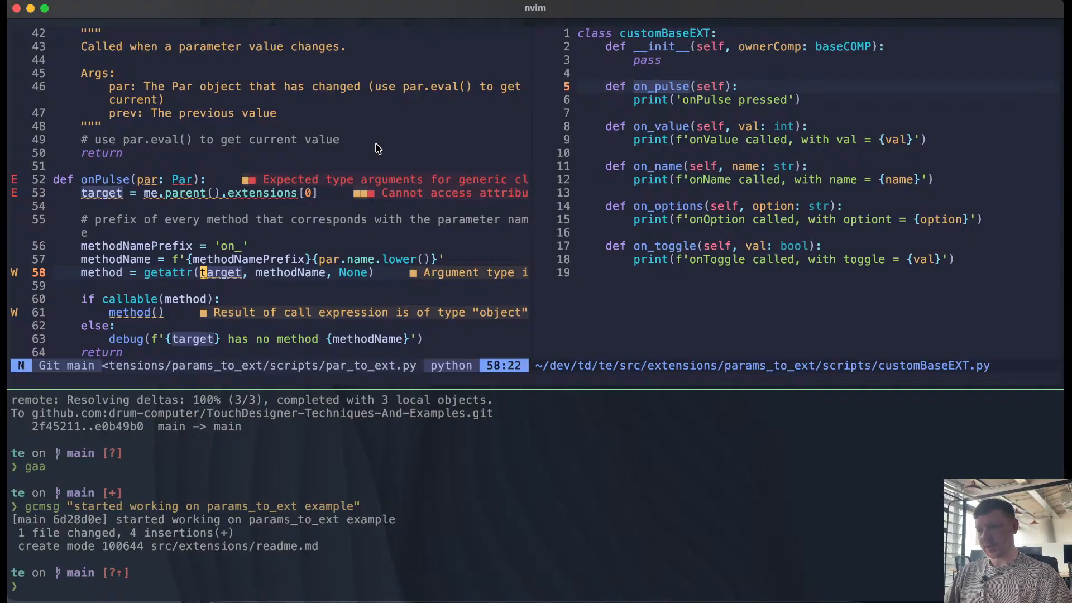
click(211, 275)
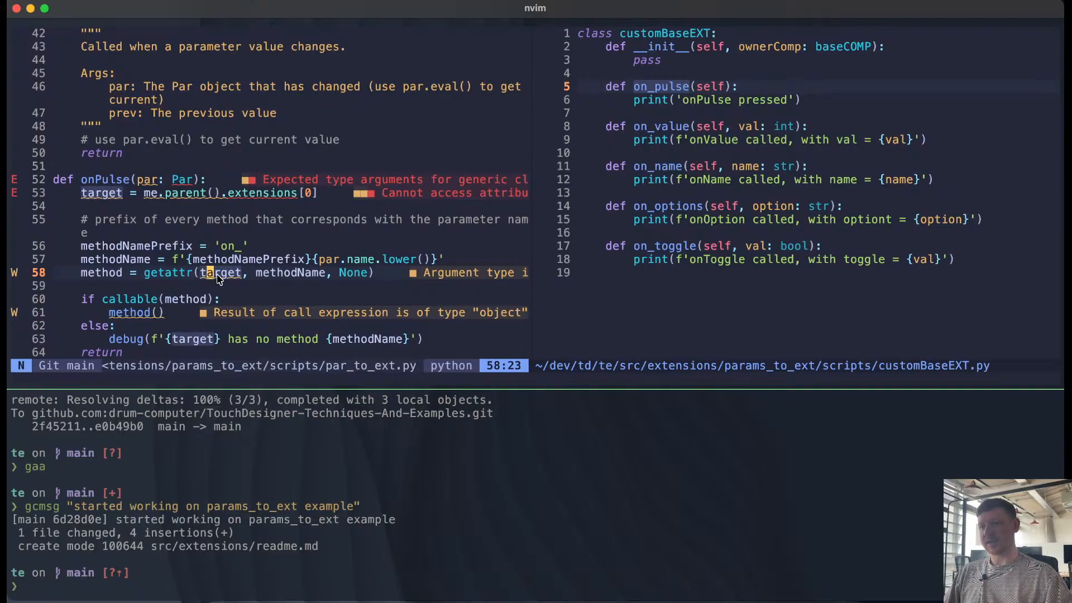
double_click(265, 274)
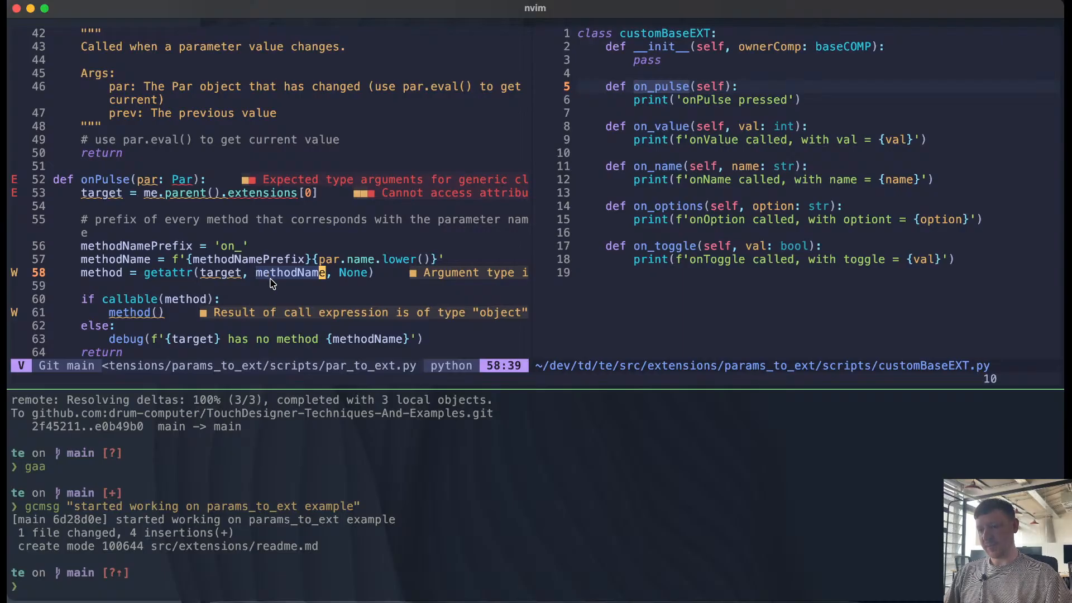
double_click(110, 259)
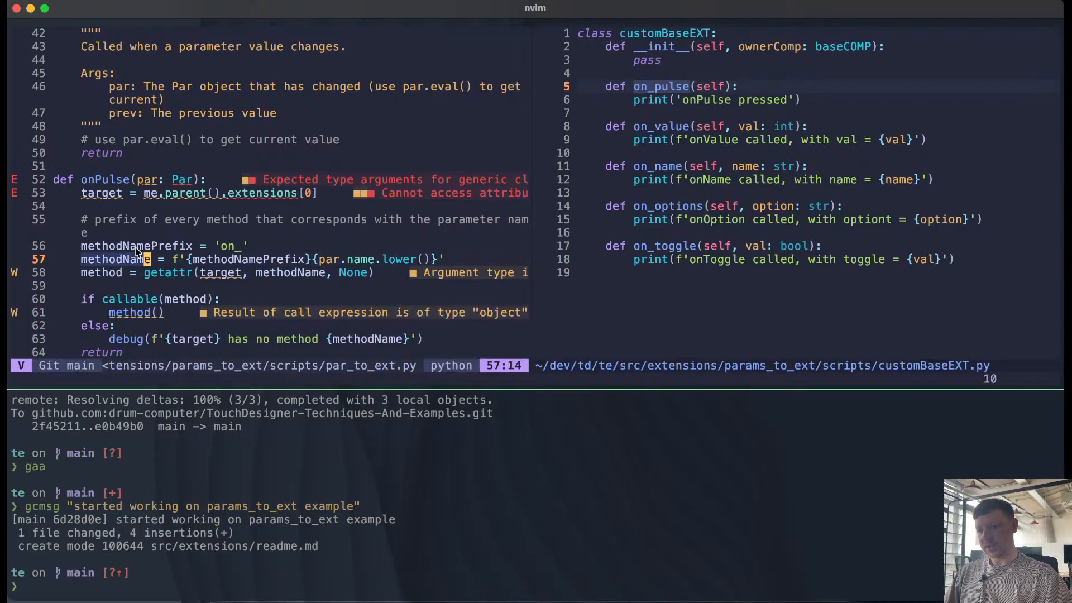
drag(222, 246, 230, 246)
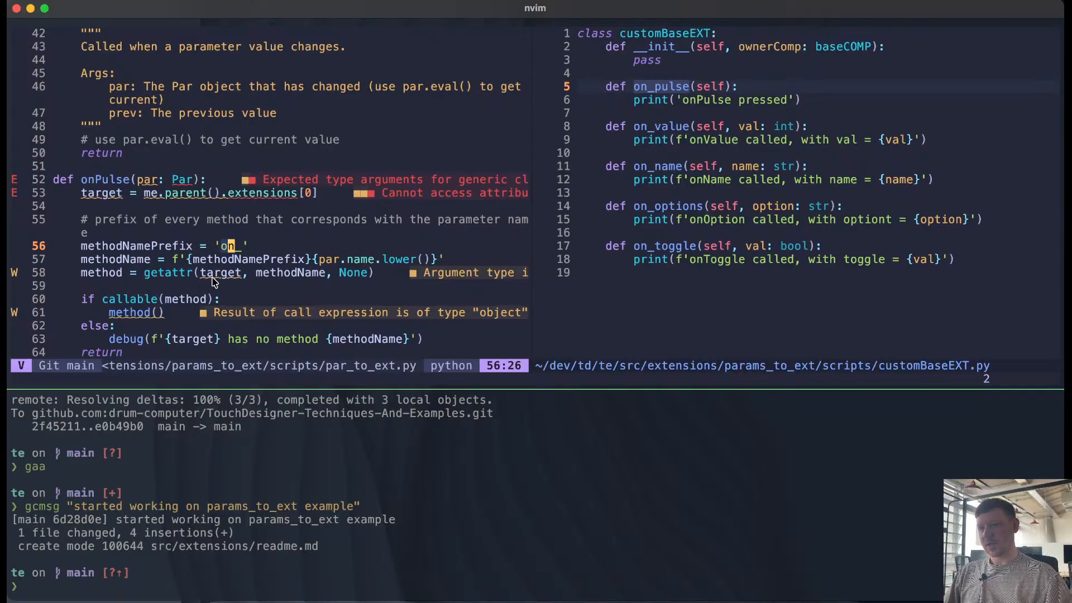
click(361, 272)
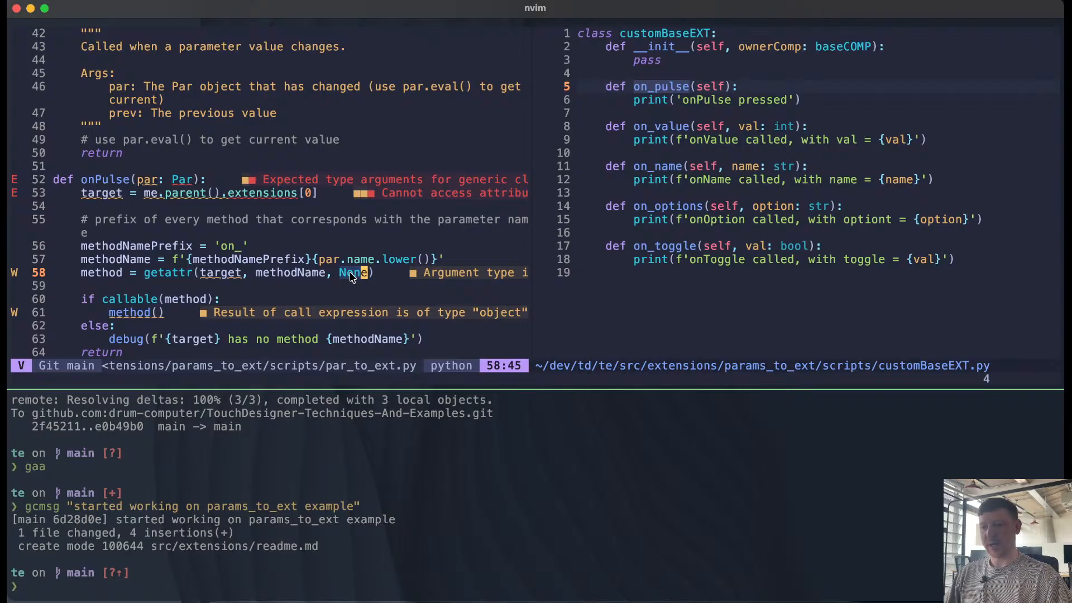
scroll(319, 300, down, 1)
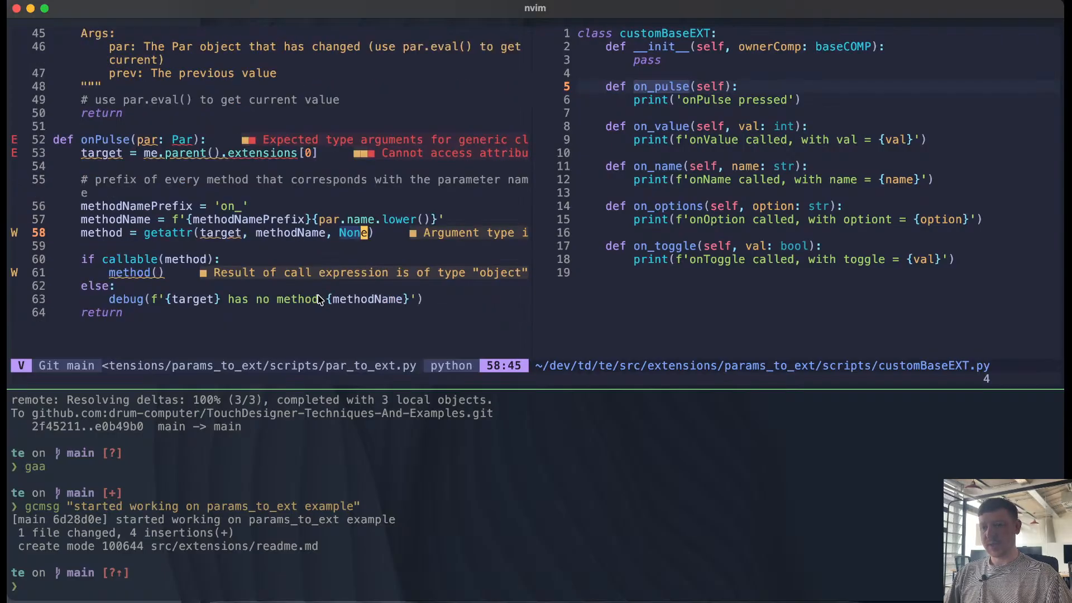
Step: Examine how onPulse handles the retrieved method: the callable check, the method() call and the debug fallback in the else branch
click(91, 234)
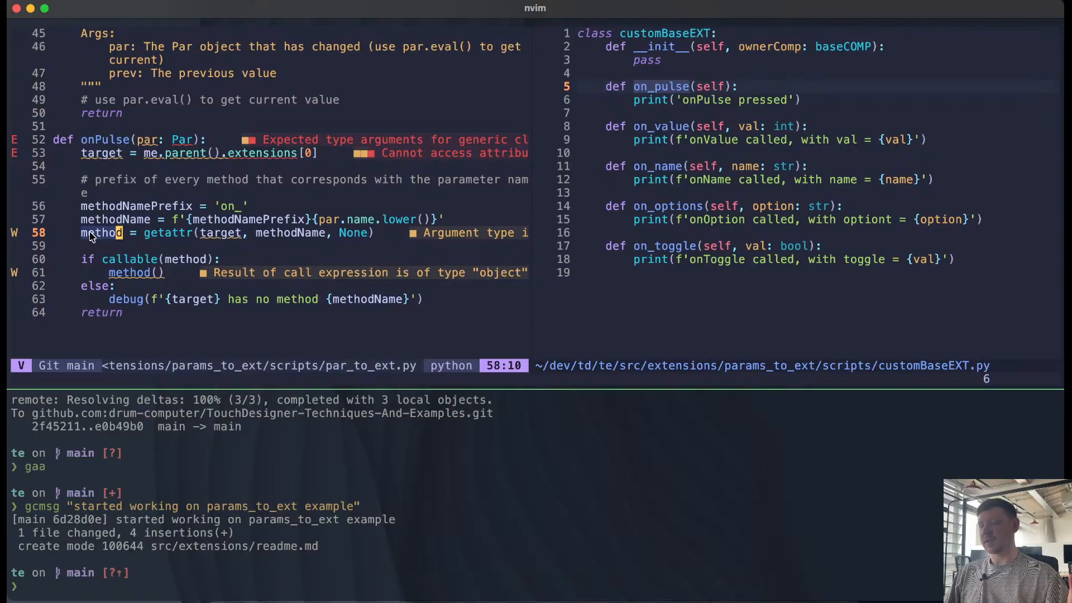
double_click(109, 261)
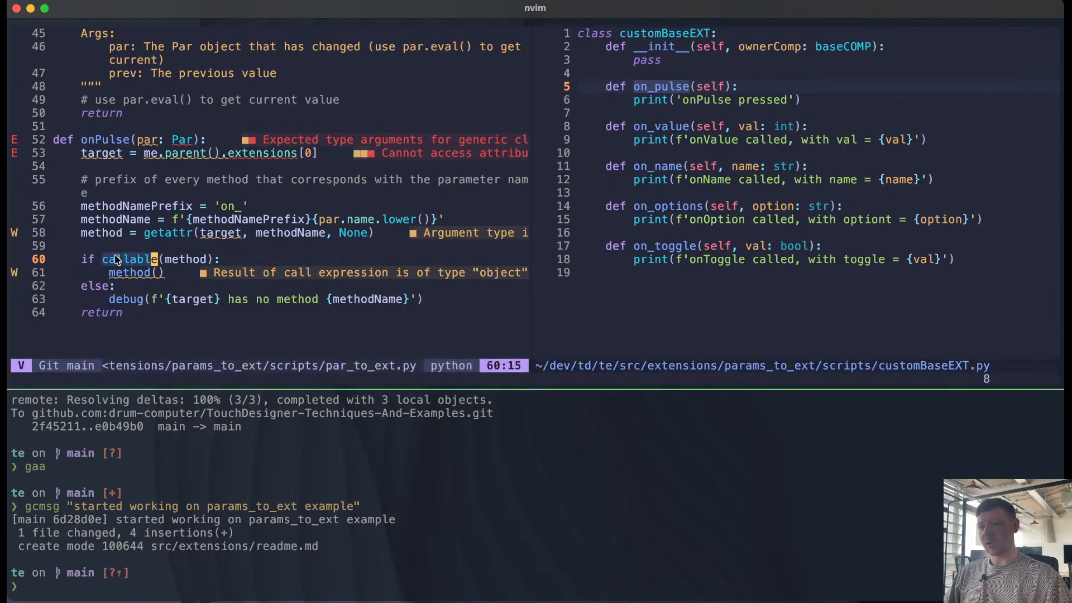
double_click(179, 261)
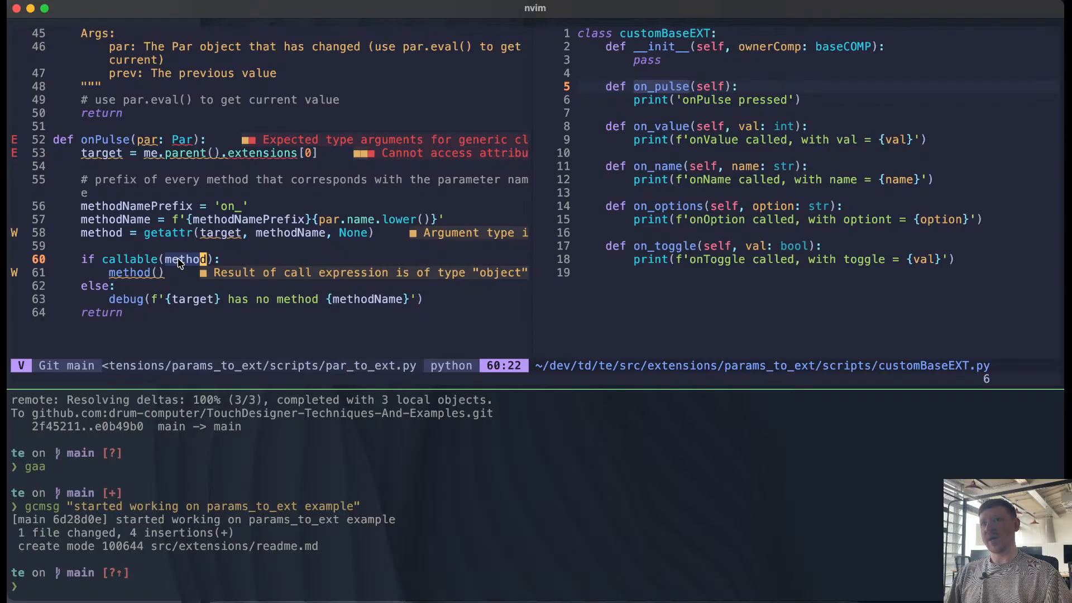
double_click(90, 287)
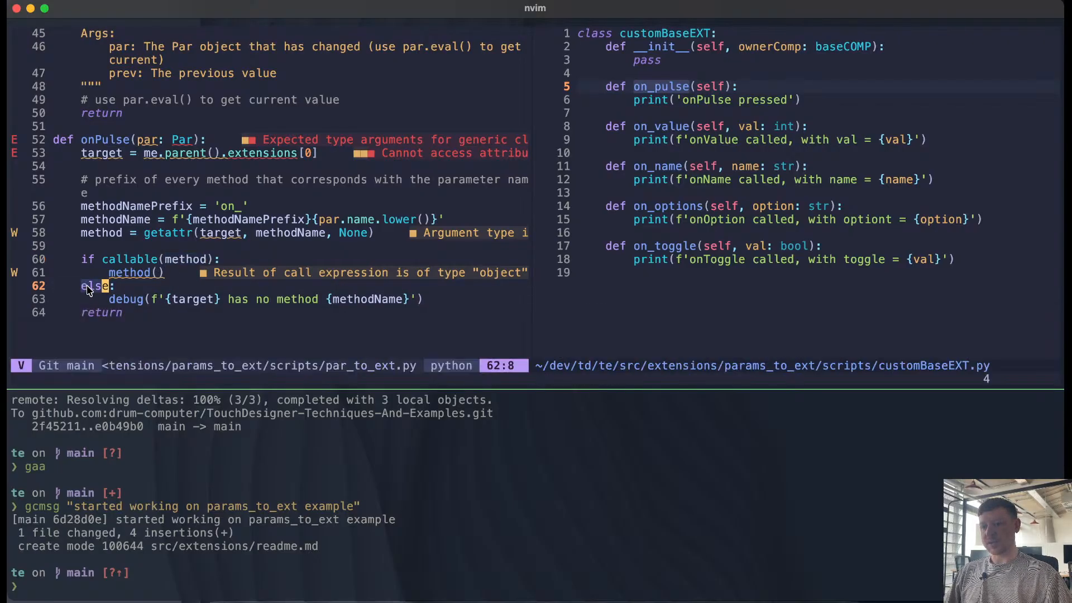
double_click(121, 287)
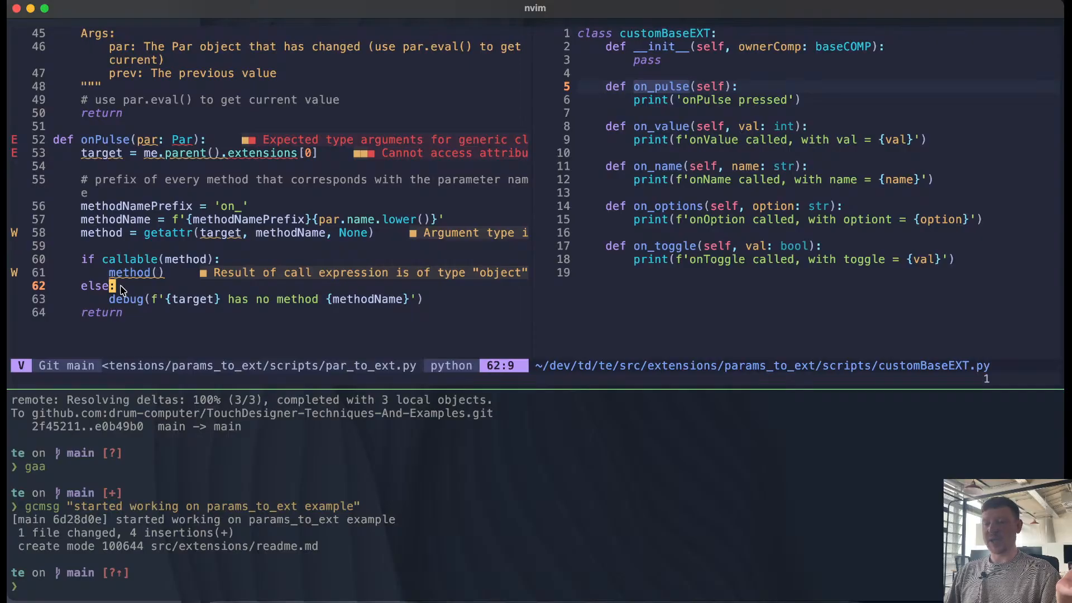
click(119, 299)
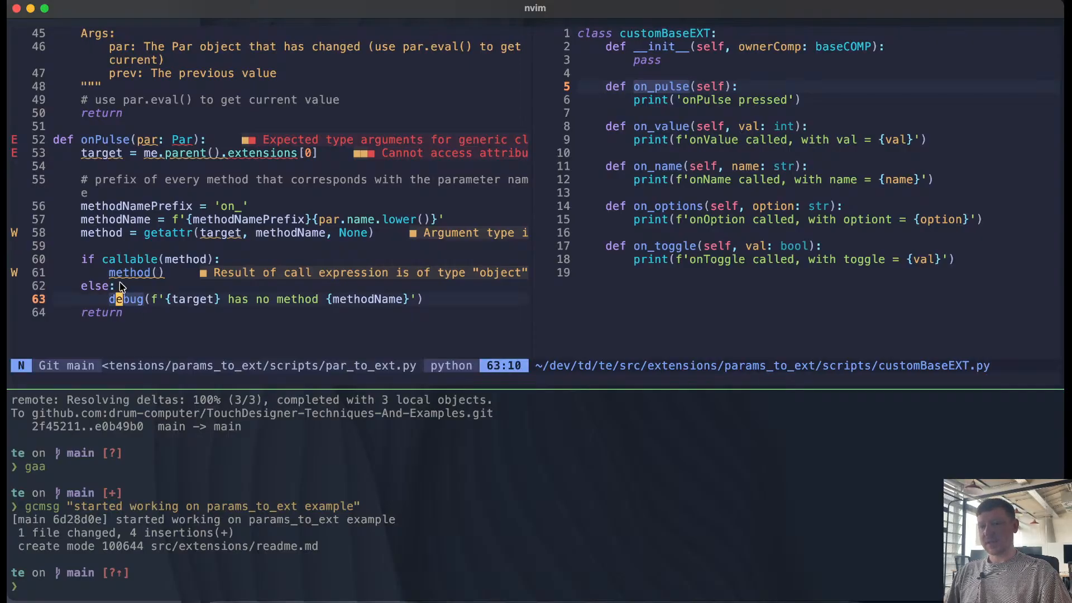
double_click(119, 277)
click(154, 273)
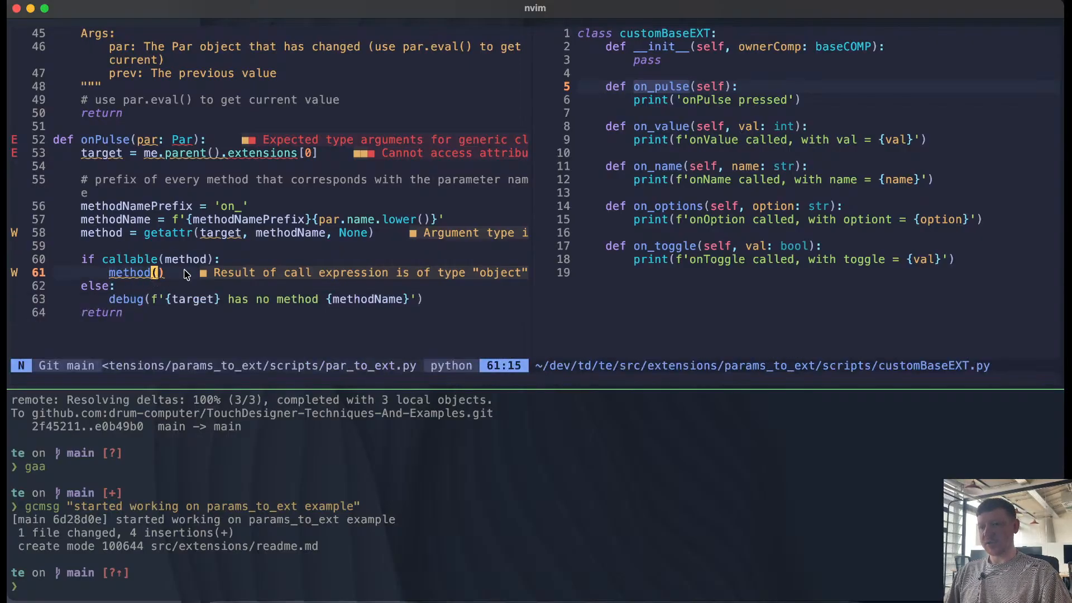
Step: Read the method() call in onPulse and the debug f-string in its else branch, up to the target placeholder
key(a)
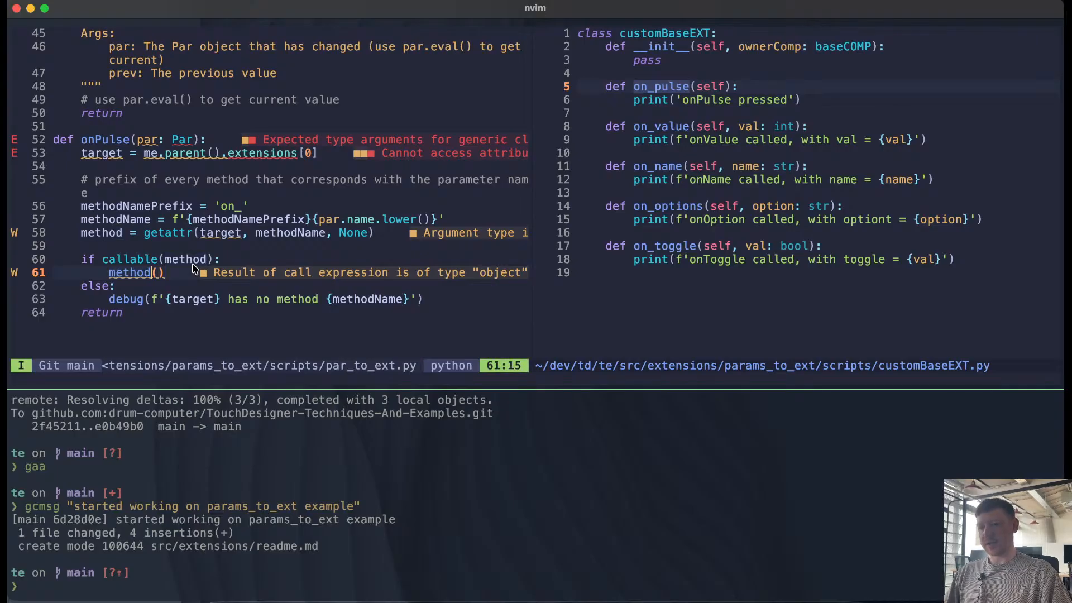
key(Escape)
key(l)
key(l)
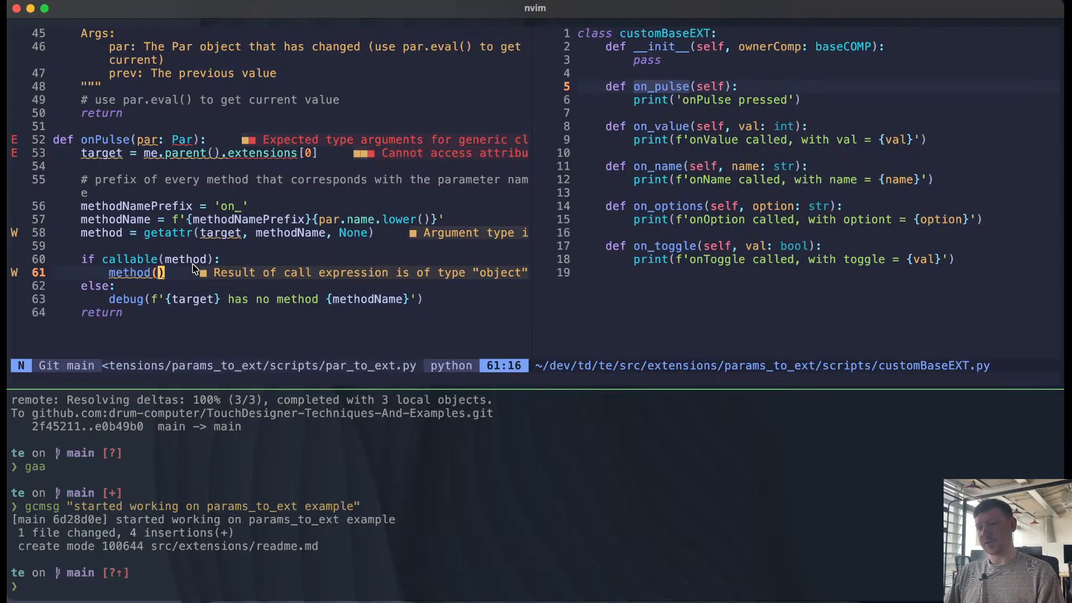
key(j)
key(j)
key(b)
key(b)
key(b)
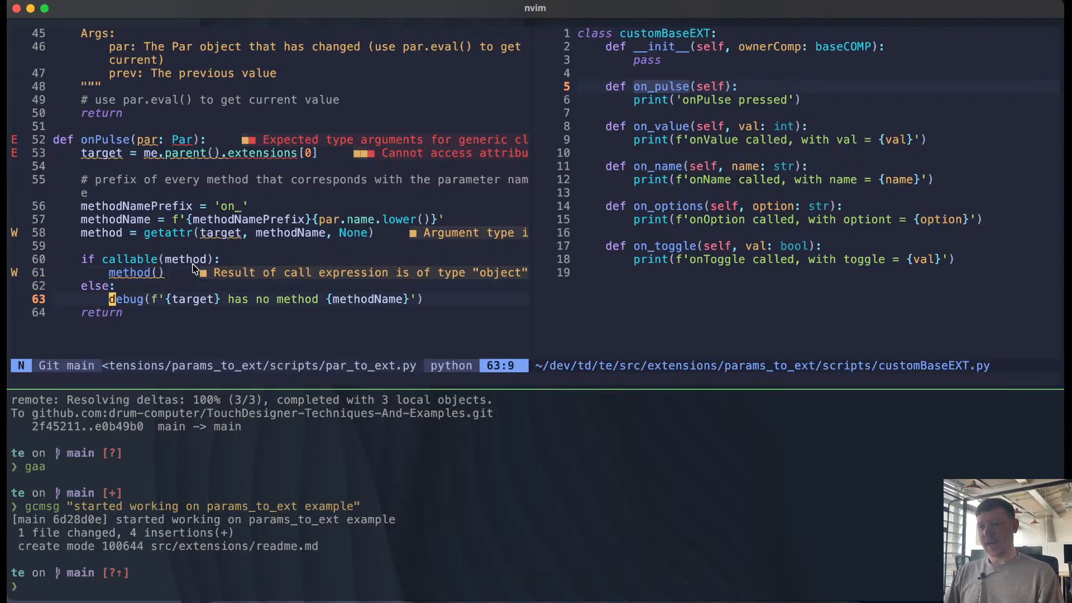
key(w)
key(k)
key(j)
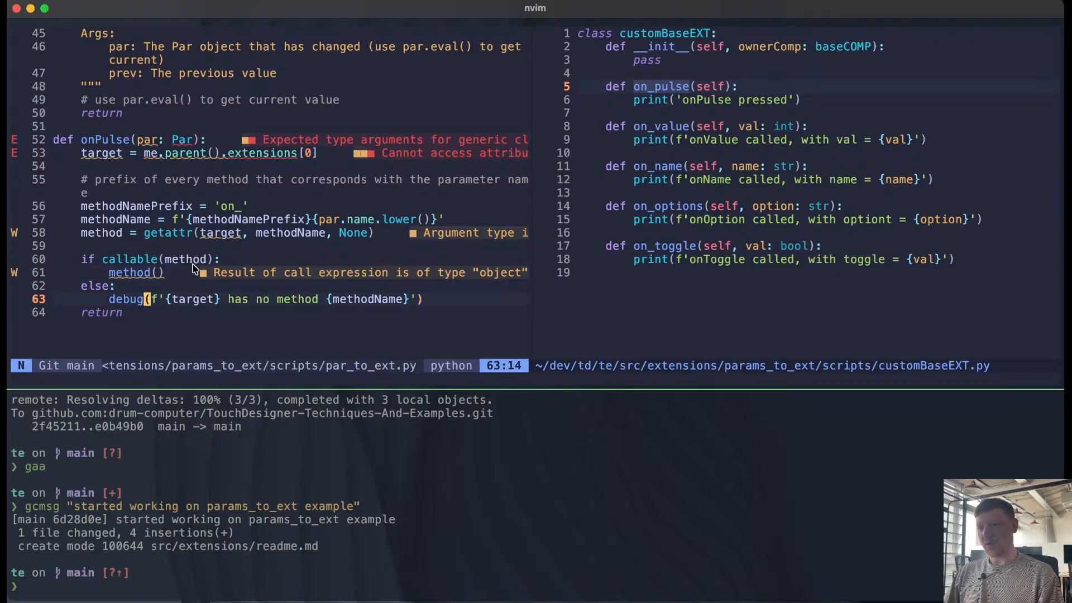
key(k)
key(j)
key(w)
key(w)
key(w)
key(w)
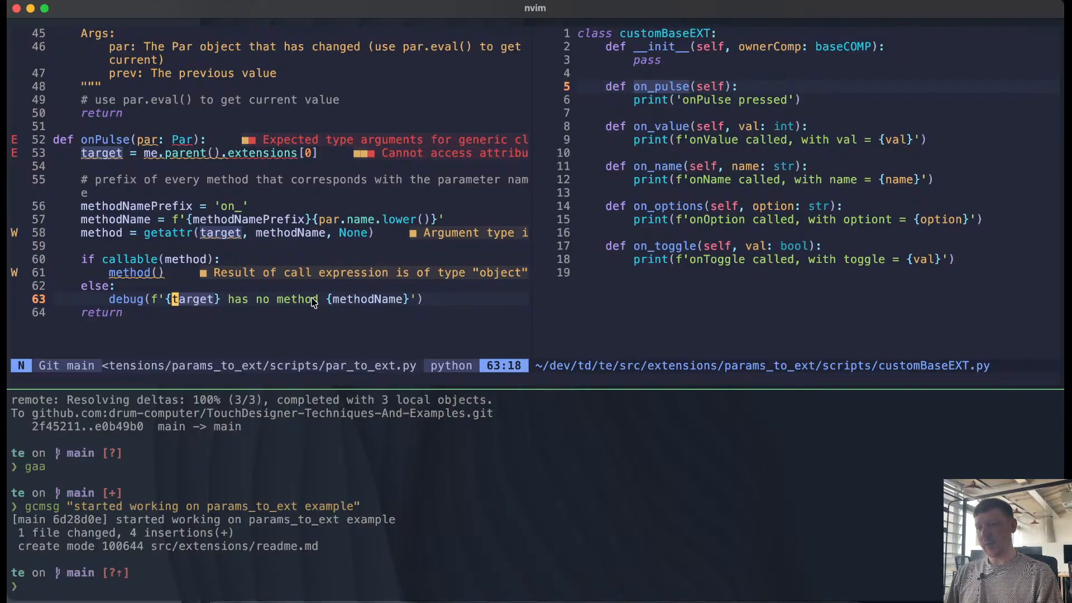
Step: Review the finished onPulse function in par_to_ext.py together with the commented-out getattr version above it
click(310, 335)
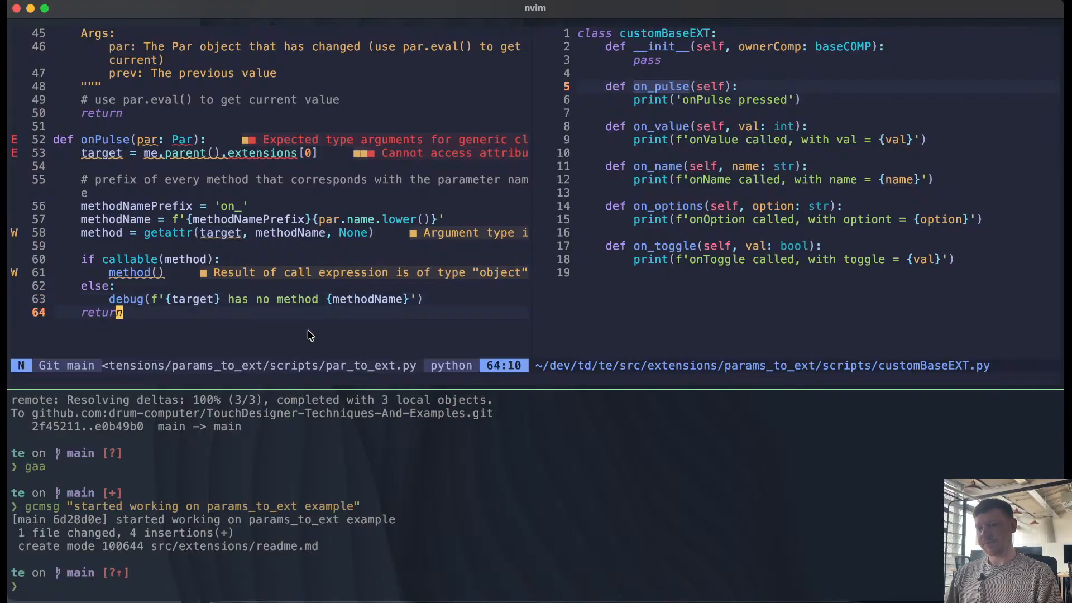
scroll(220, 297, down, 3)
scroll(219, 298, up, 5)
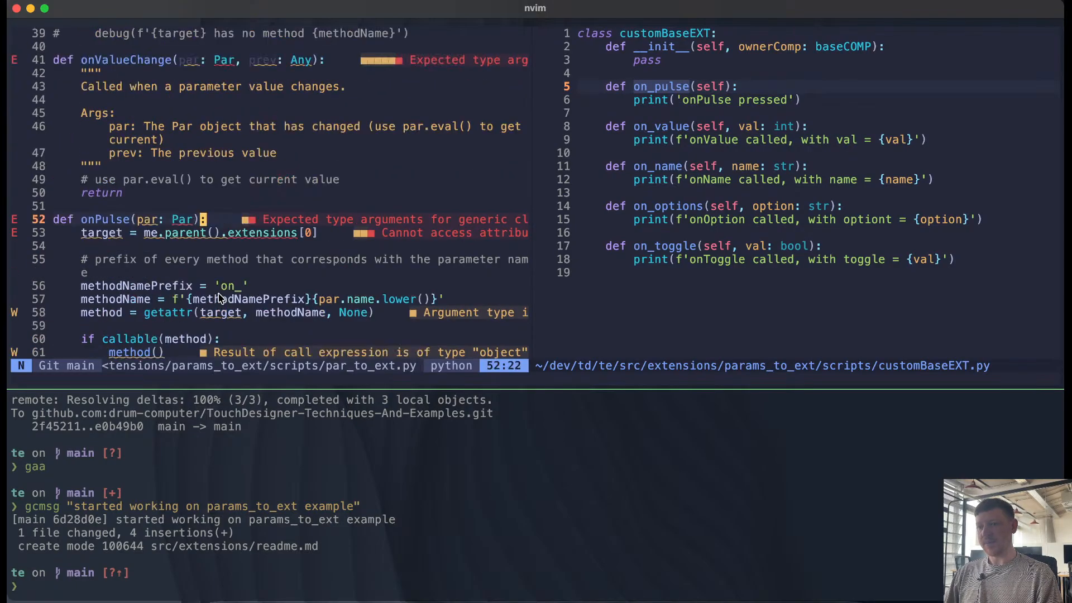
scroll(220, 298, down, 3)
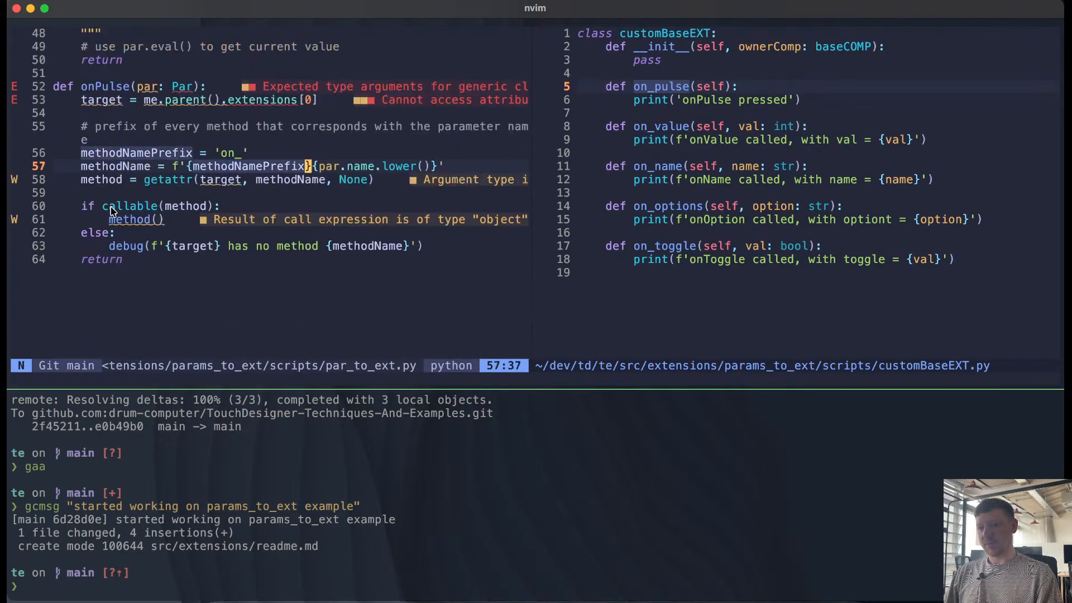
click(84, 103)
scroll(84, 104, up, 2)
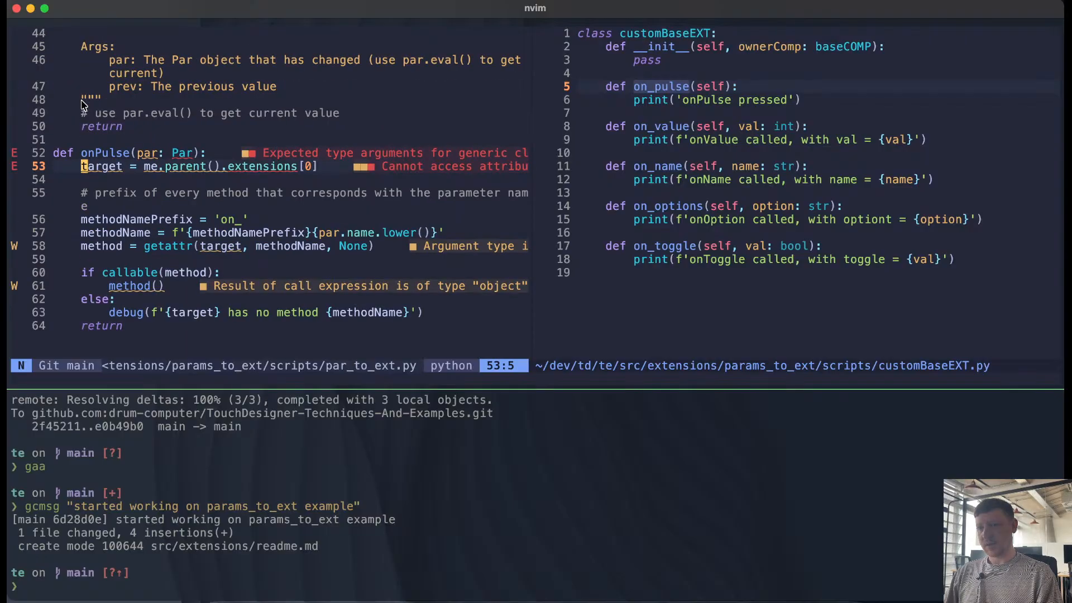
scroll(193, 192, up, 5)
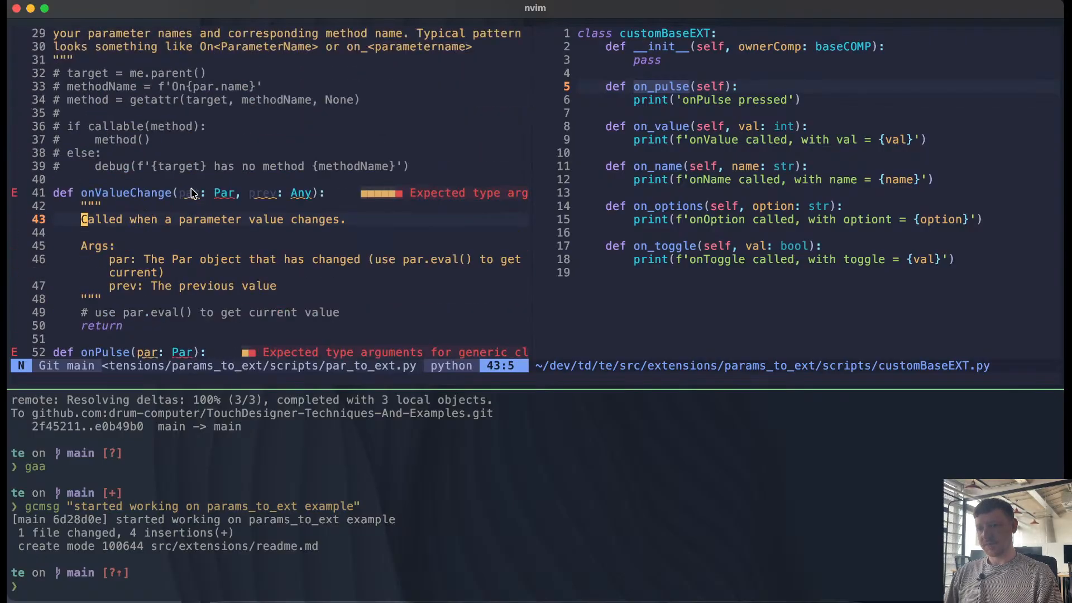
scroll(192, 193, down, 7)
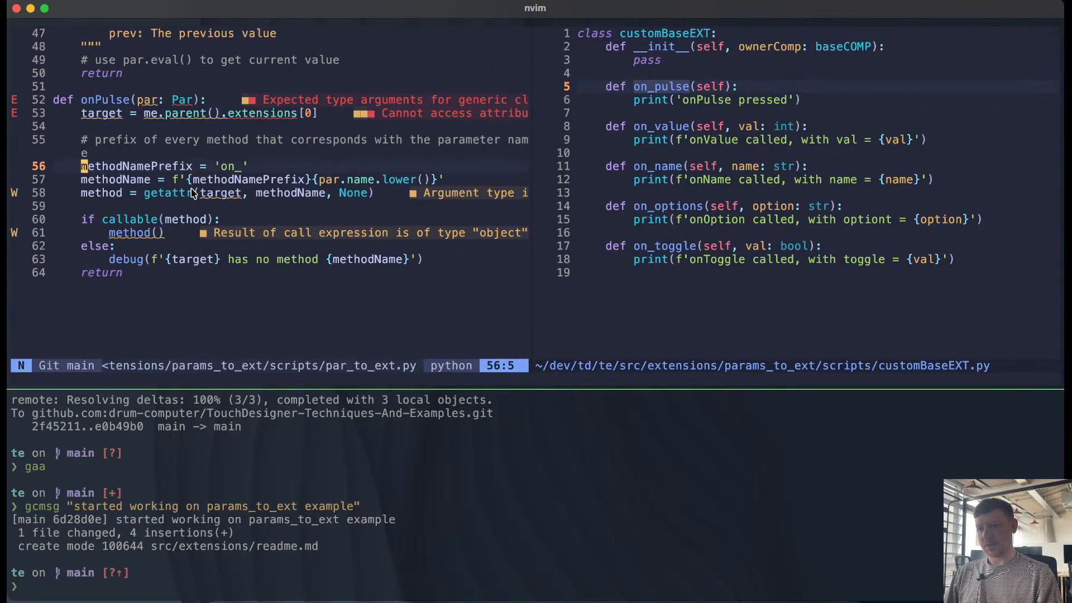
scroll(193, 192, up, 1)
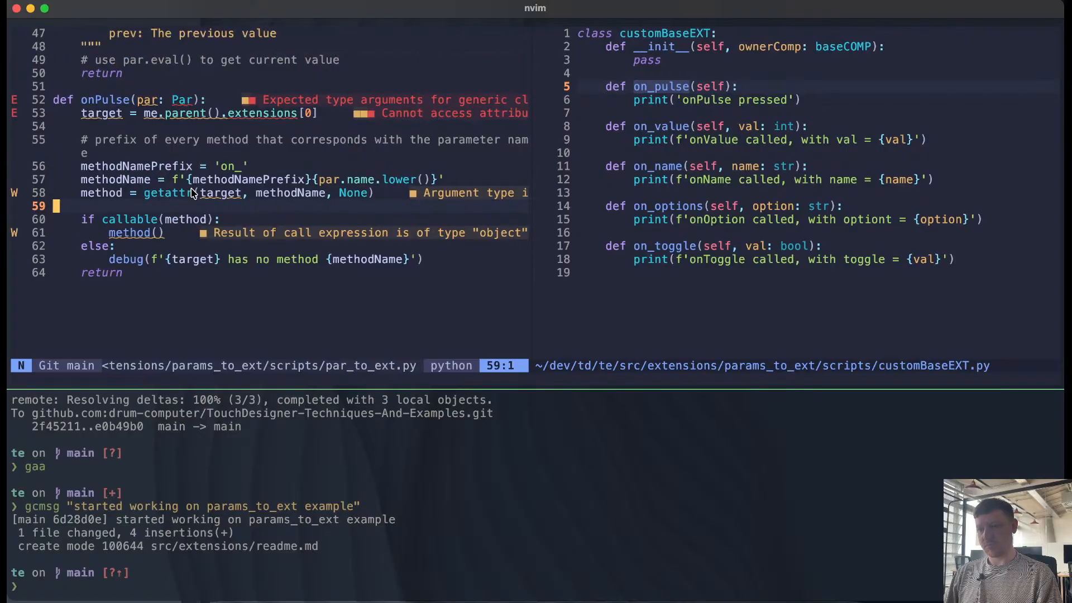
click(211, 259)
click(218, 301)
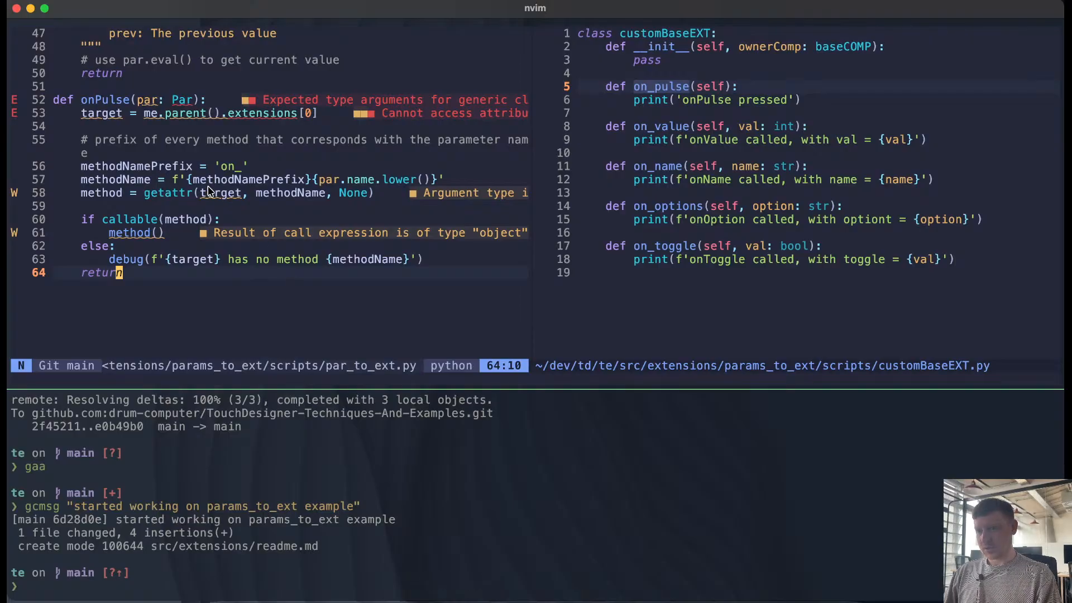
scroll(208, 189, up, 2)
scroll(208, 188, down, 2)
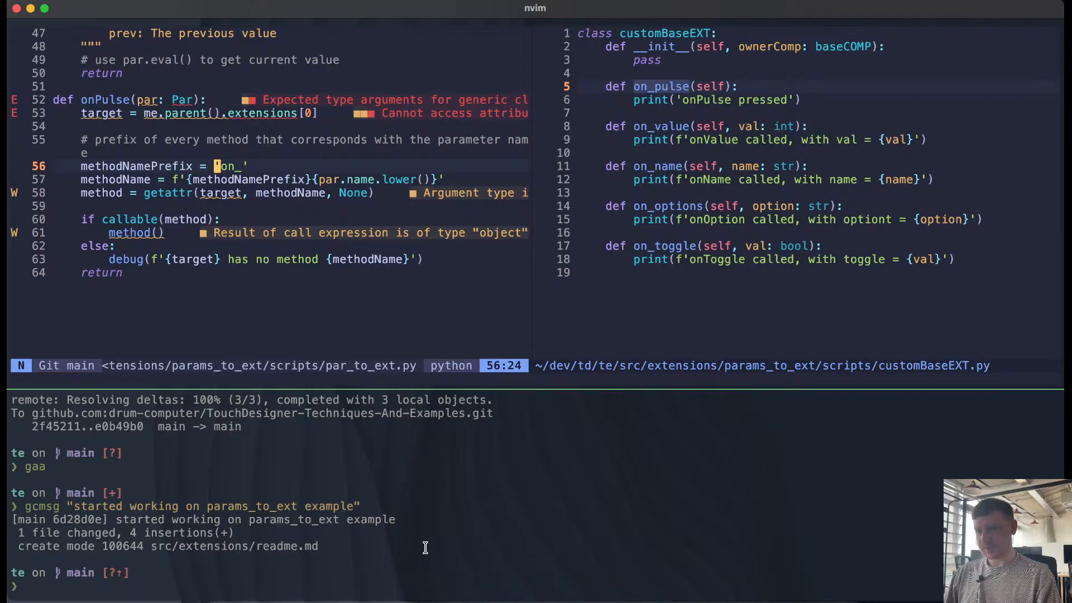
Step: Switch to TouchDesigner, select custom_base in the params_to_ext network and trigger its Pulse parameter, checking the Textport output
click(428, 567)
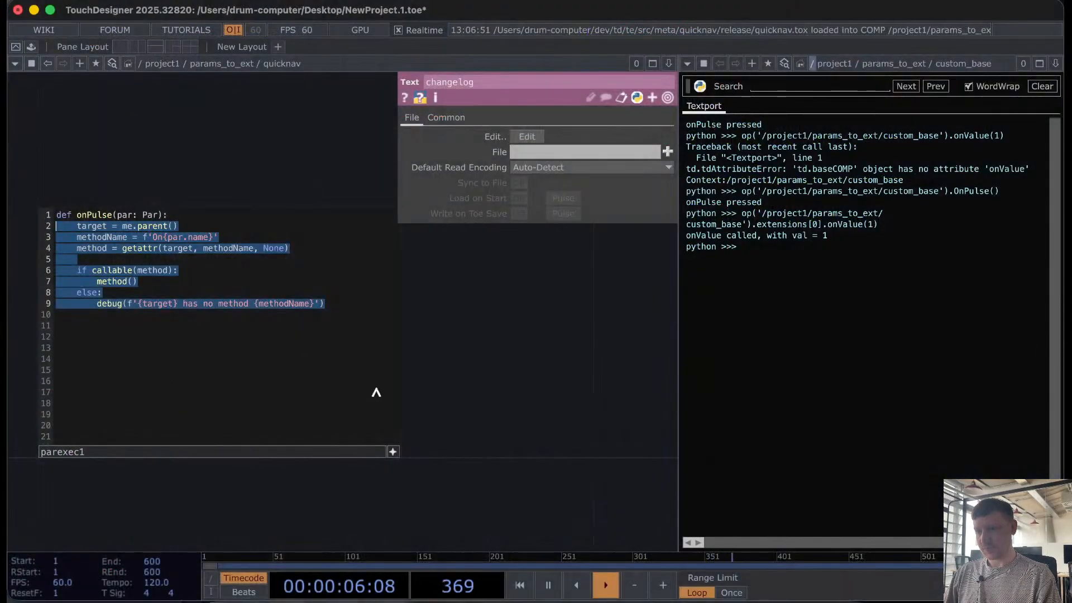
click(462, 378)
scroll(461, 377, down, 4)
scroll(462, 378, down, 8)
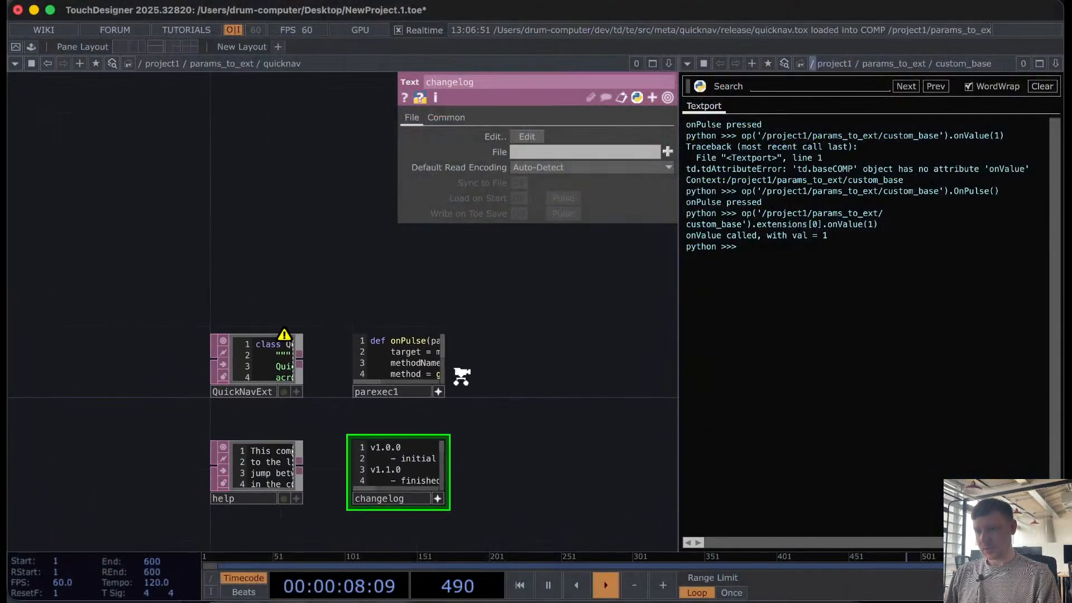
drag(279, 360, 251, 138)
click(231, 360)
click(428, 137)
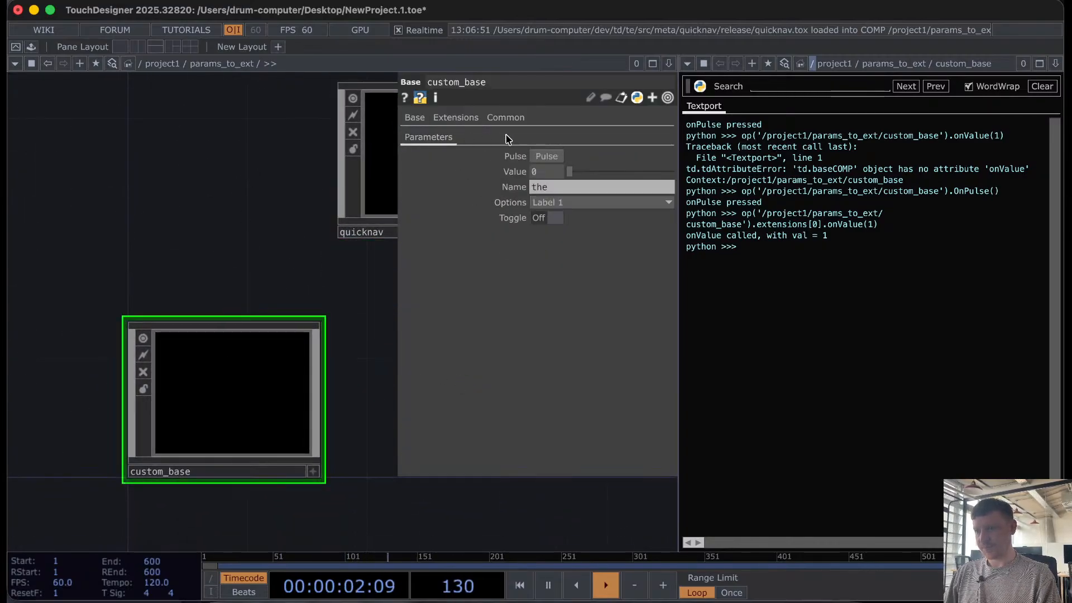
click(548, 156)
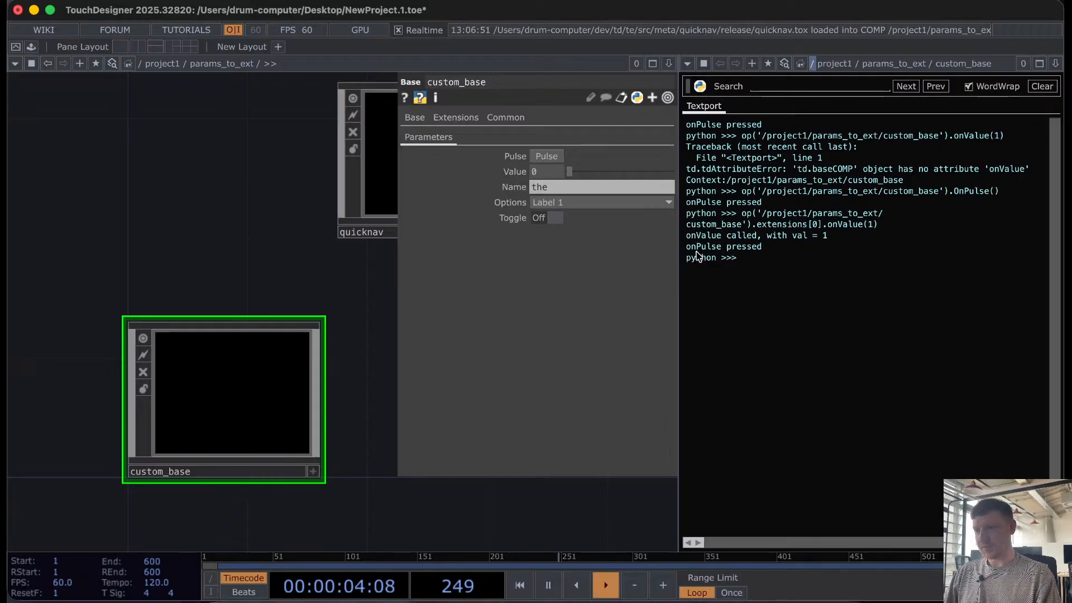
drag(691, 248, 764, 251)
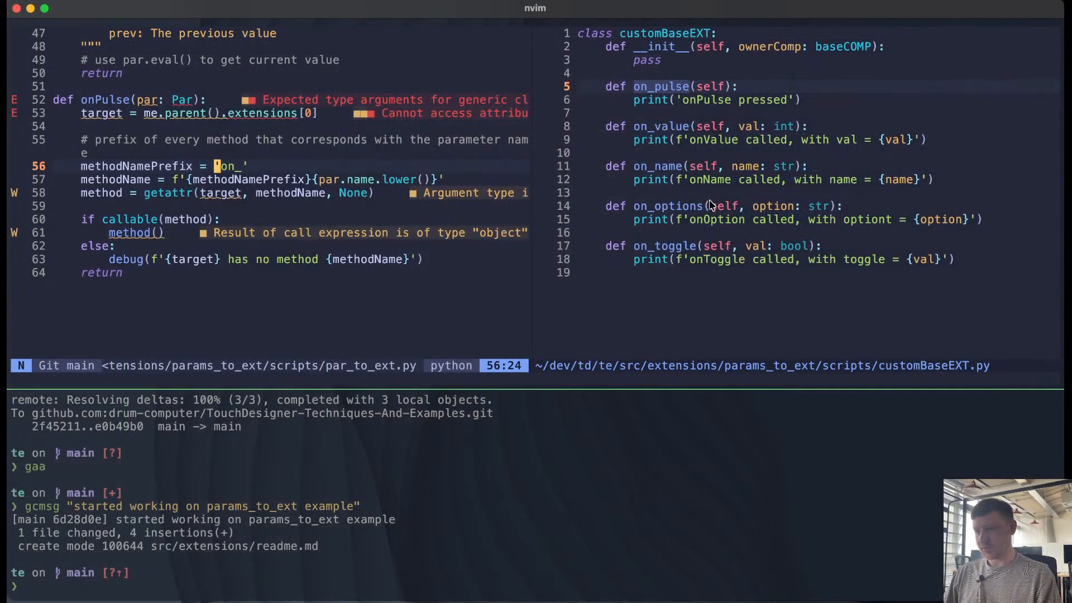
Step: In customBaseEXT.py in nvim, change the method names in the first two print messages to on_pulse and on_value
click(707, 100)
key(i)
key(BackSpace)
text(_p)
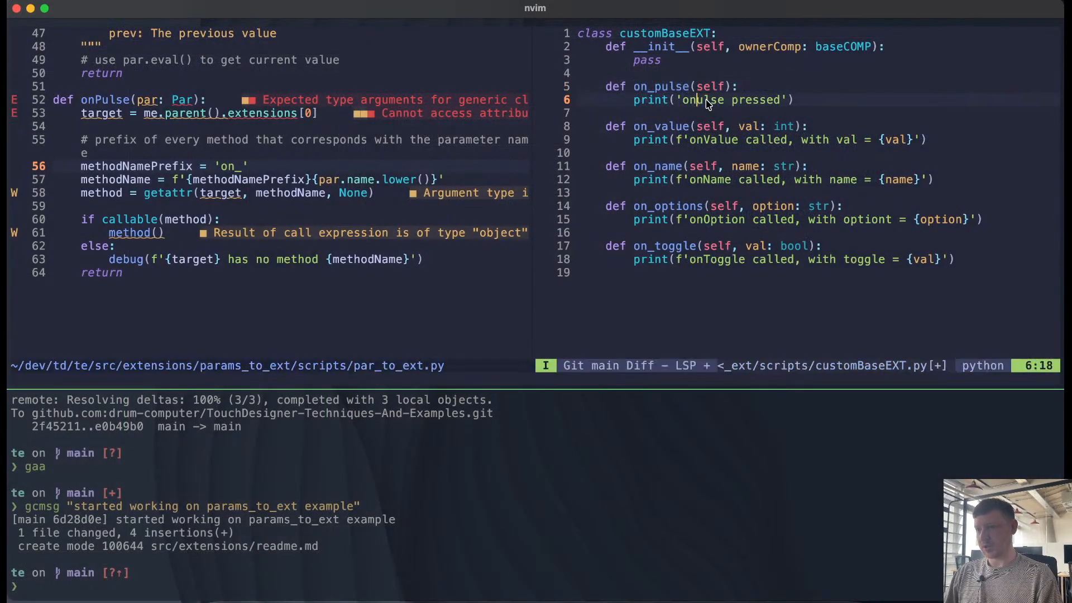
key(Down)
key(Down)
key(Down)
key(BackSpace)
text(_v)
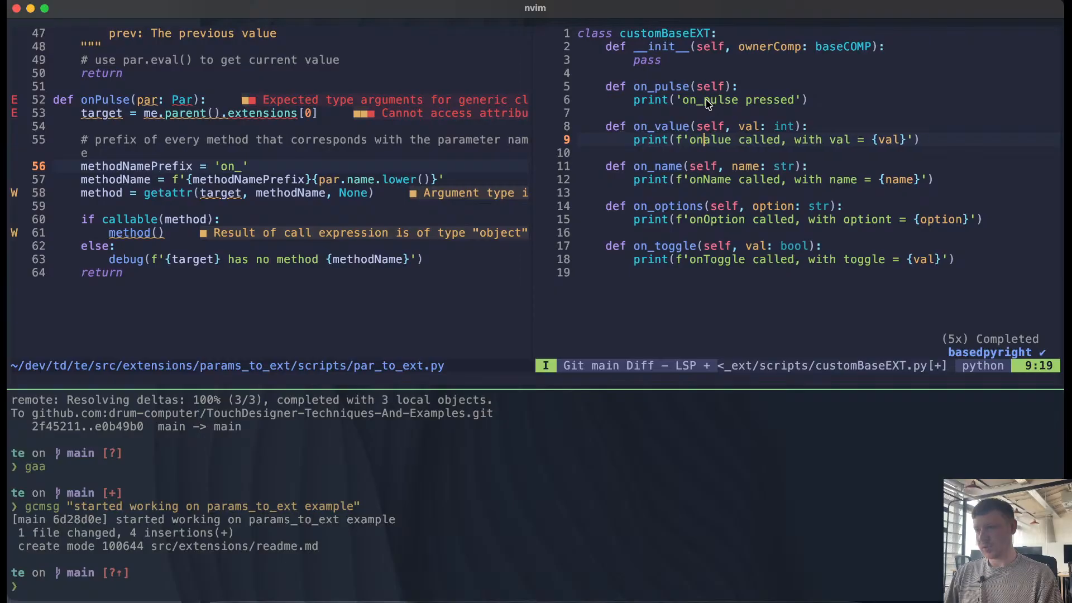
Step: Change the method names in the print messages of on_name and on_options to on_name and on_option
key(Down)
key(Down)
key(Down)
key(BackSpace)
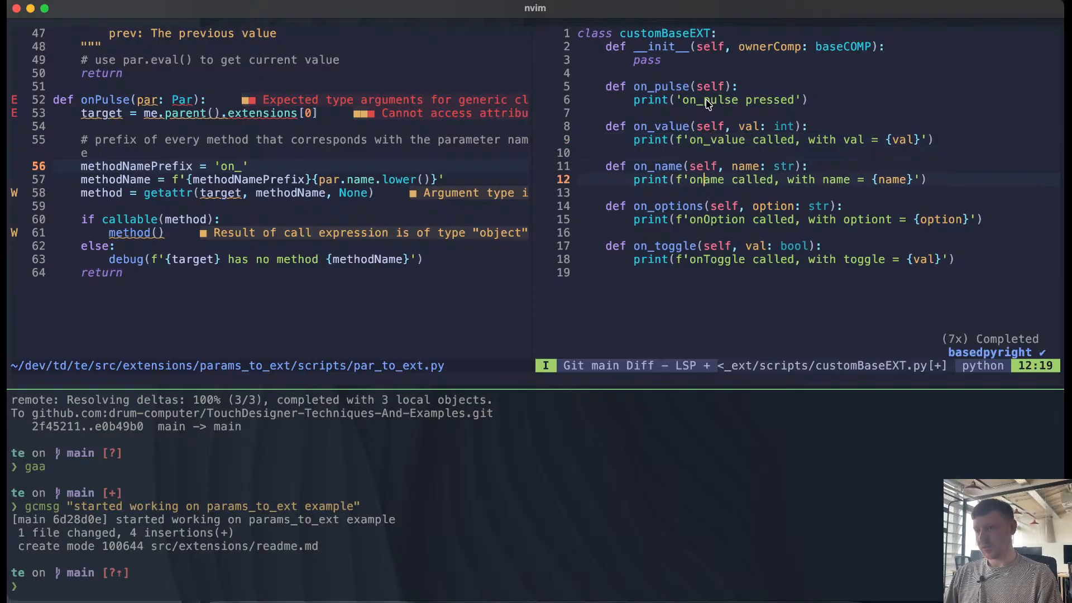
text(_n)
key(Down)
key(Down)
key(Down)
key(Left)
key(BackSpace)
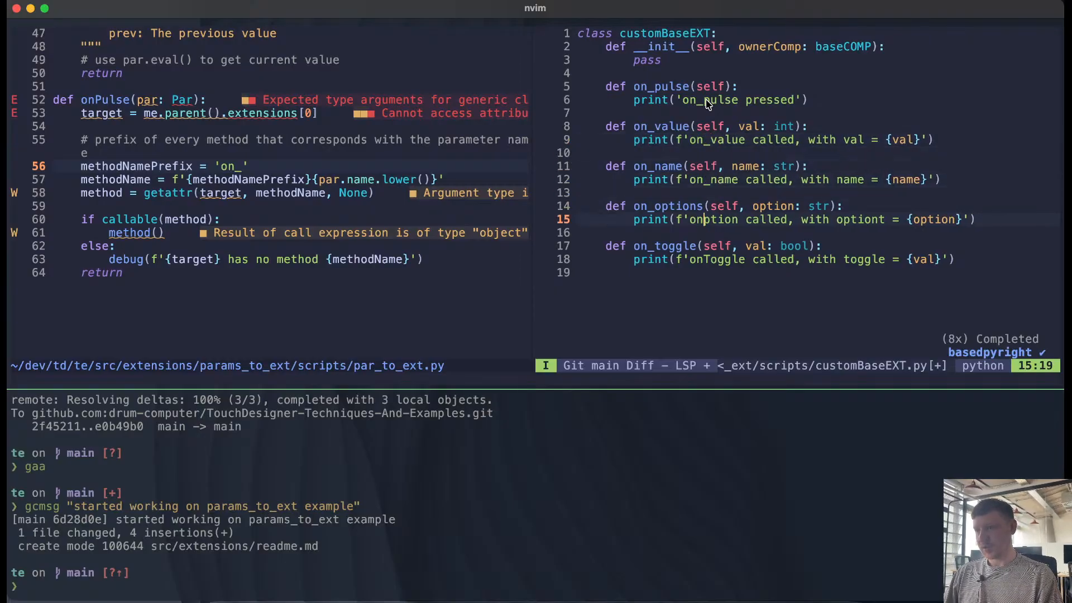
text(_o)
Step: Change the method name in the on_toggle print message to on_toggle
key(Down)
key(Down)
key(Down)
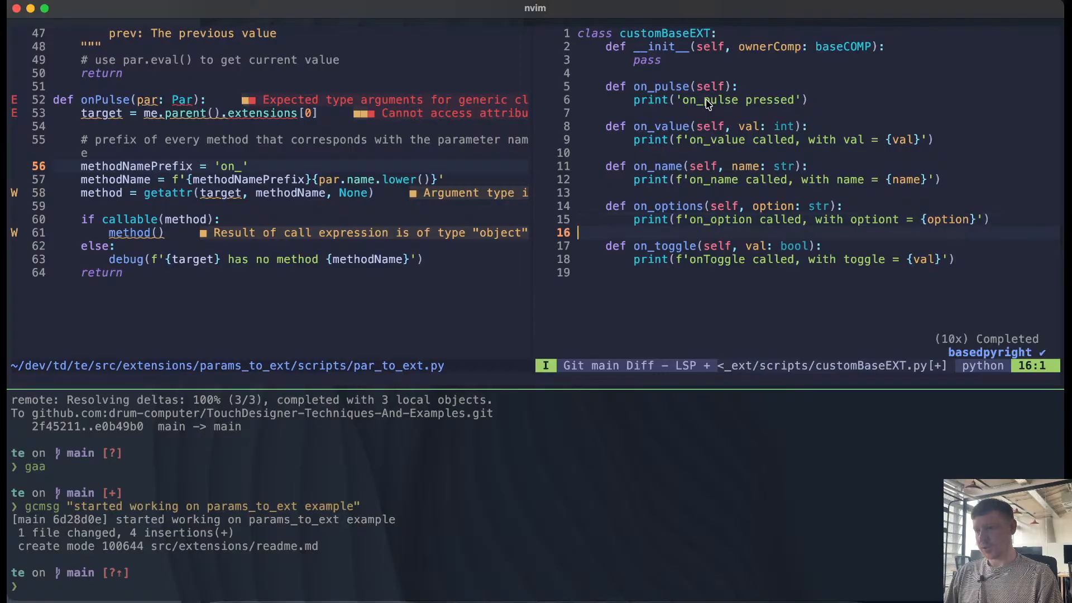
key(Left)
key(BackSpace)
text(_t)
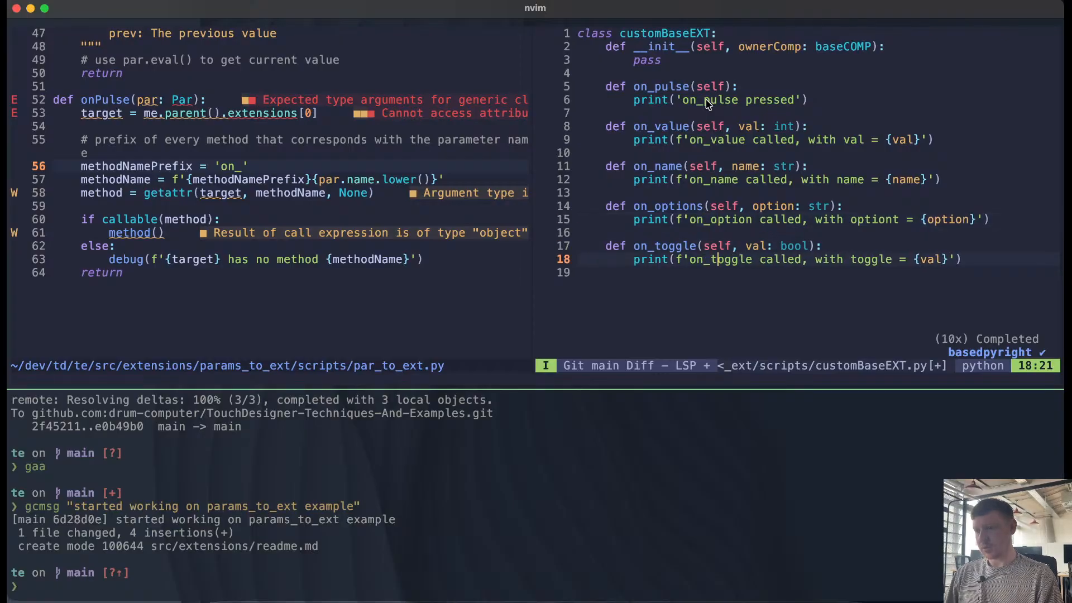
key(Escape)
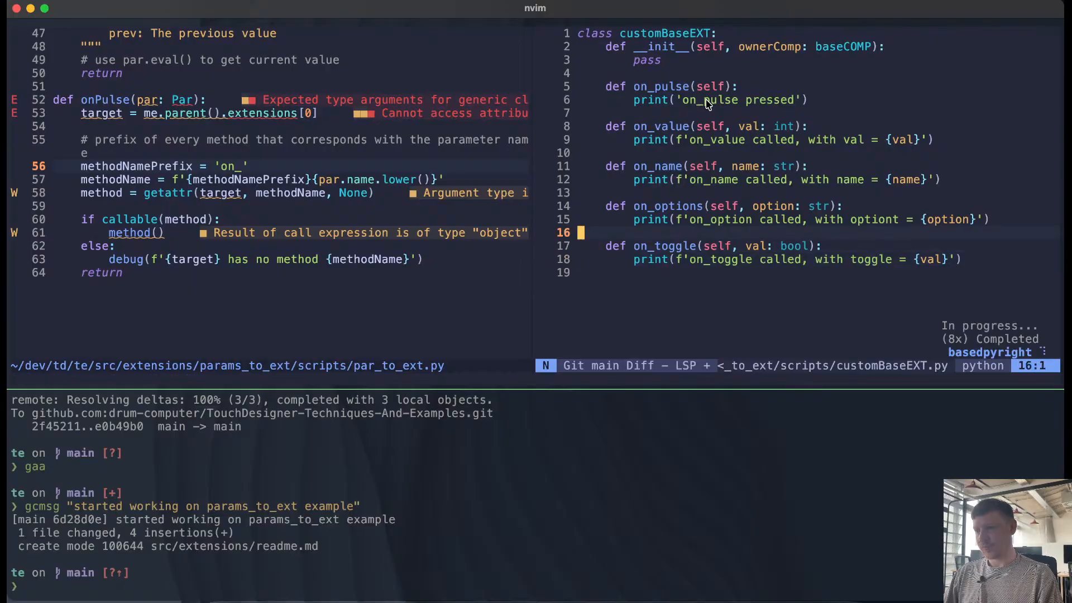
Step: Correct the misspelled "optiont" to "option" in the on_options print message
key(k)
key(k)
key(k)
key(w)
key(w)
key(w)
key(w)
key(w)
key(h)
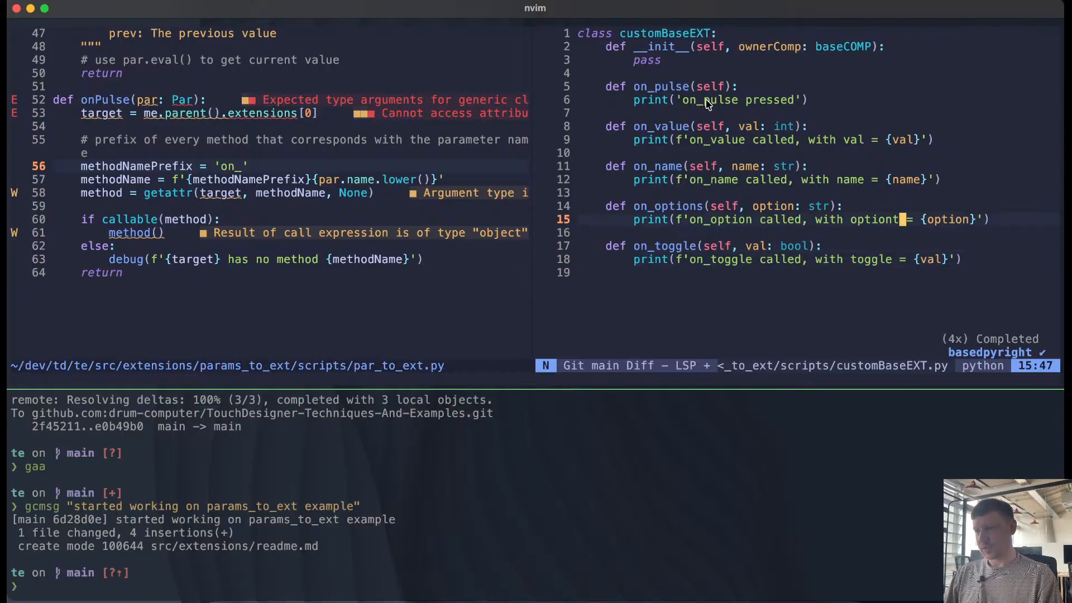
key(i)
key(BackSpace)
key(Escape)
key(j)
key(j)
key(j)
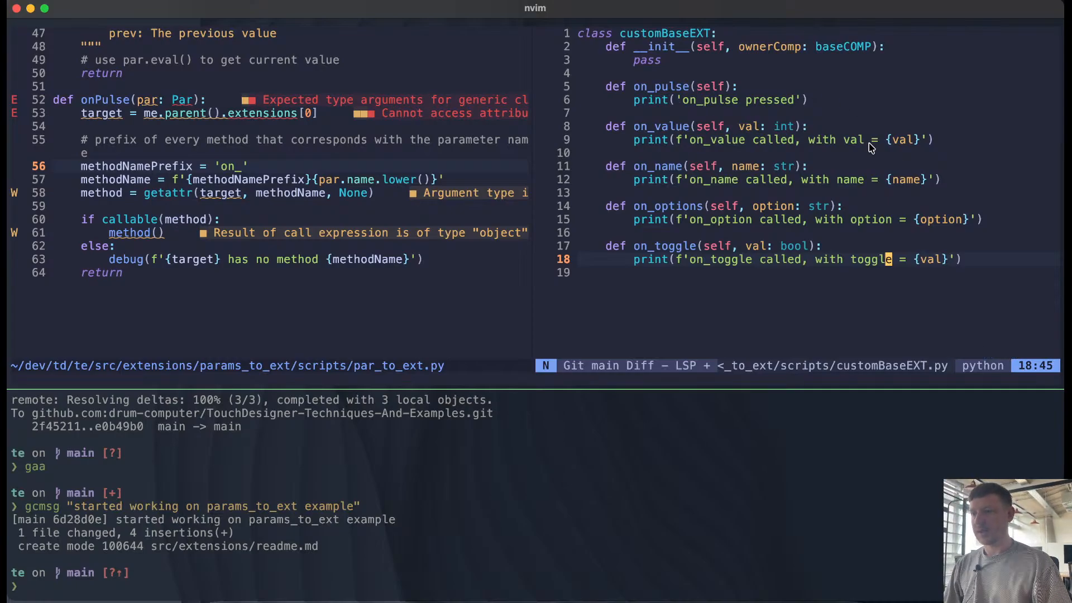
click(636, 294)
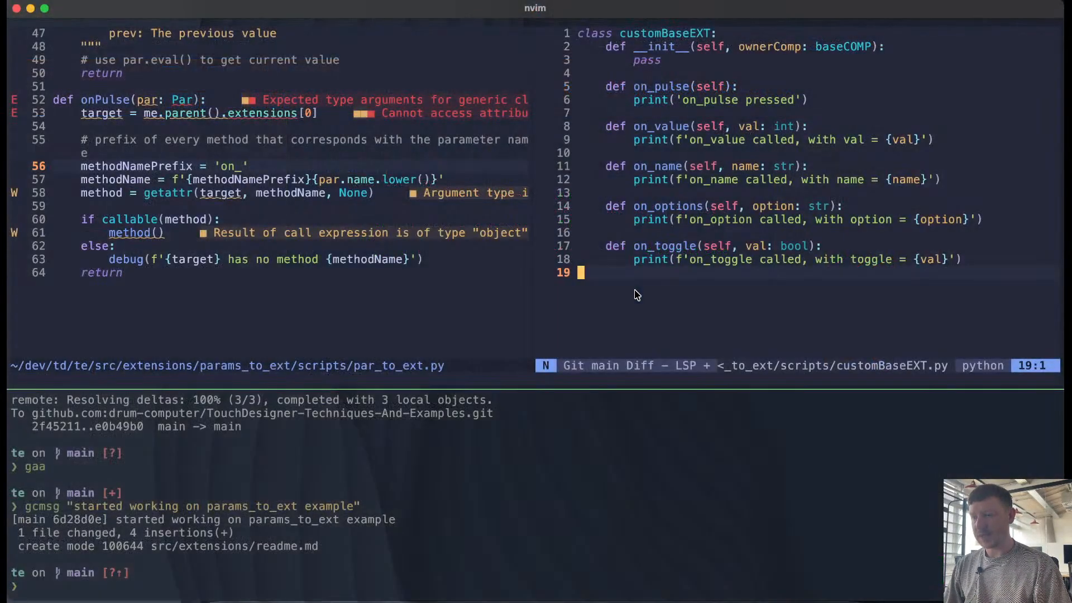
Step: Switch to TouchDesigner and open the Component Editor for custom_base
key(super+Tab)
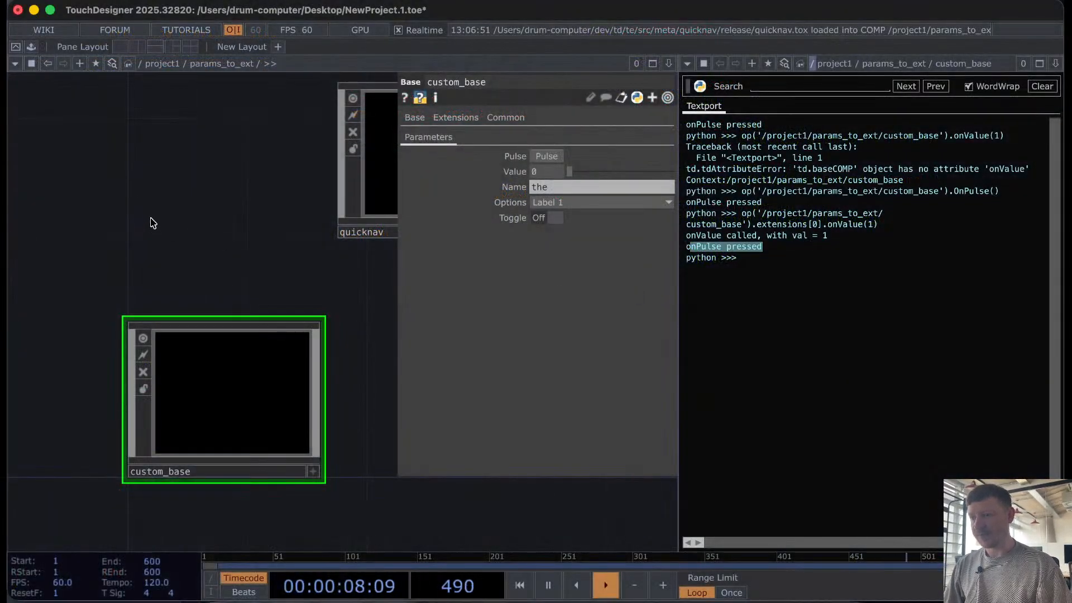
scroll(129, 209, down, 5)
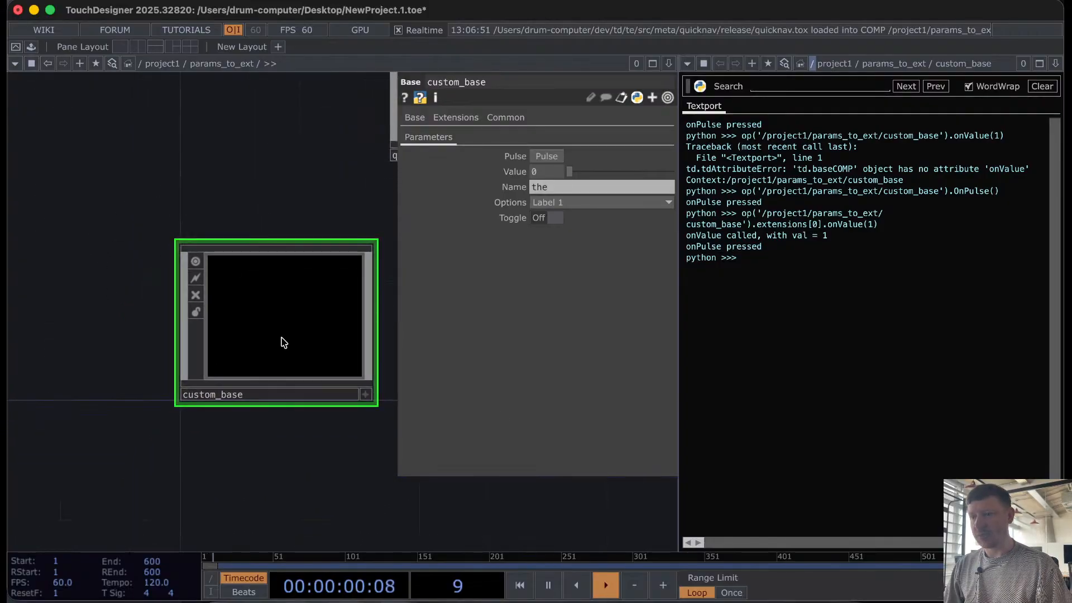
right_click(282, 342)
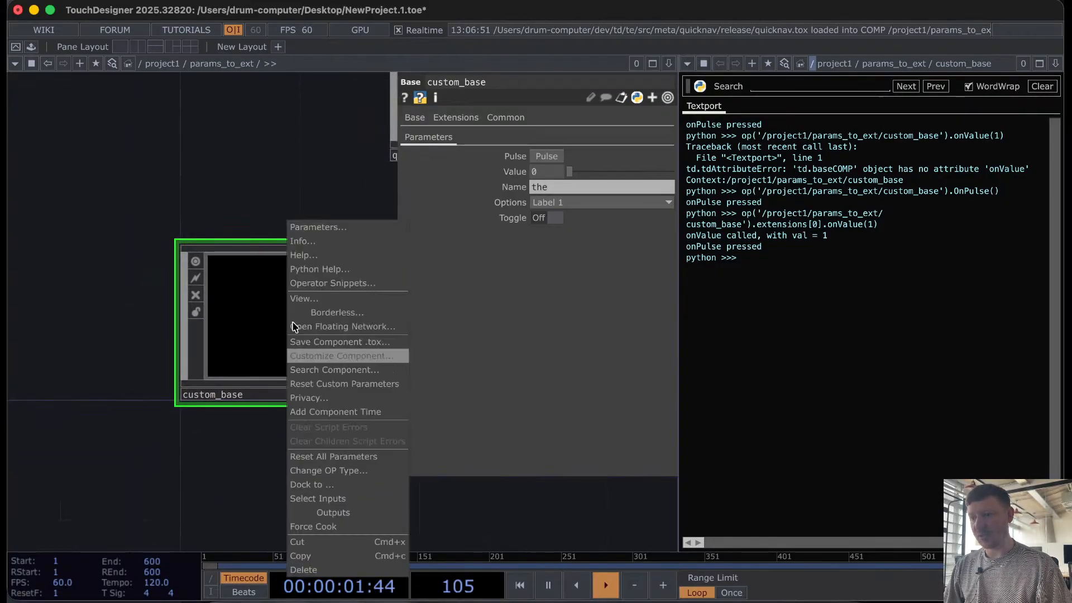
click(310, 355)
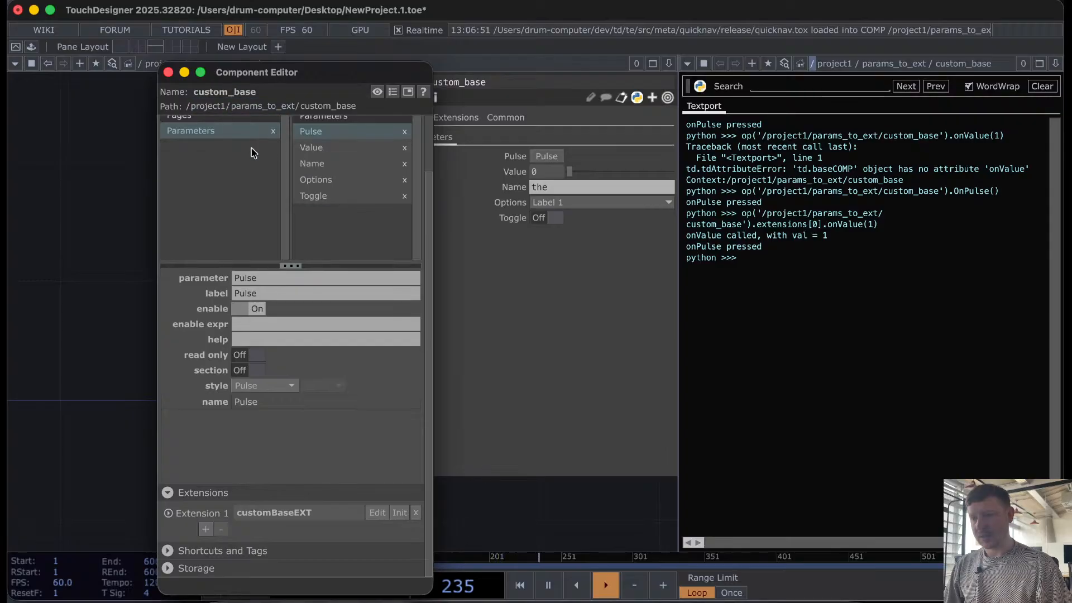
Step: Add a Pulse parameter named Wrong to custom_base's Parameters page and close the Component Editor
scroll(290, 215, up, 2)
click(229, 159)
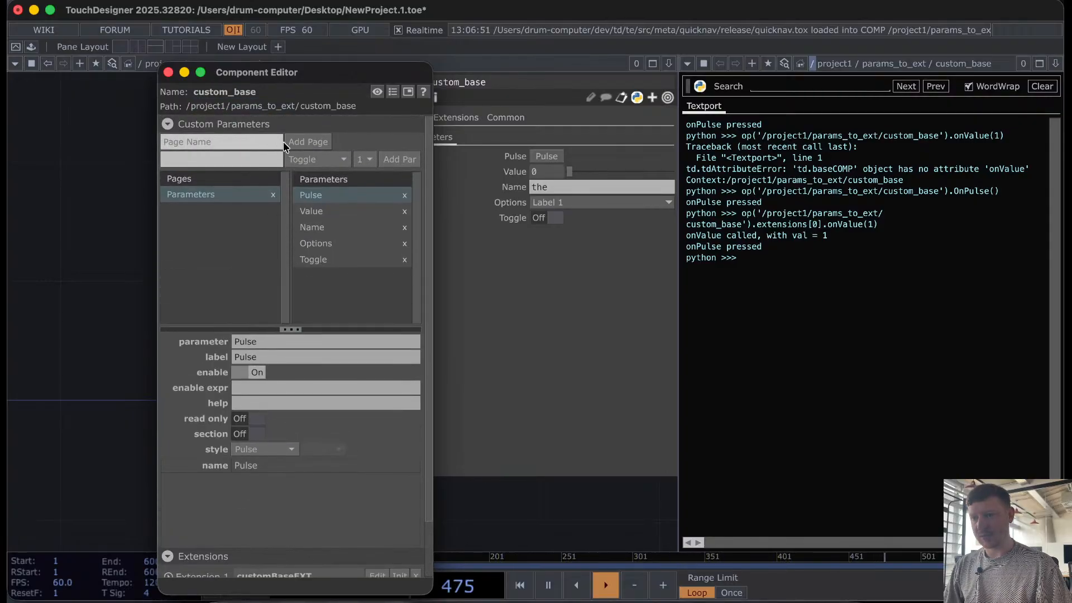
click(316, 160)
click(373, 249)
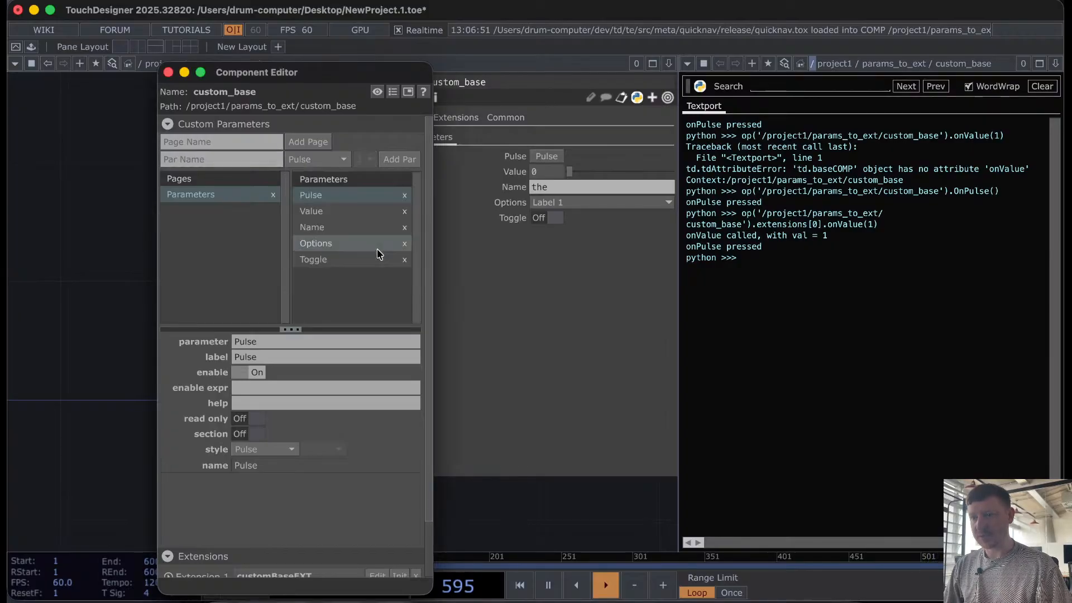
click(181, 158)
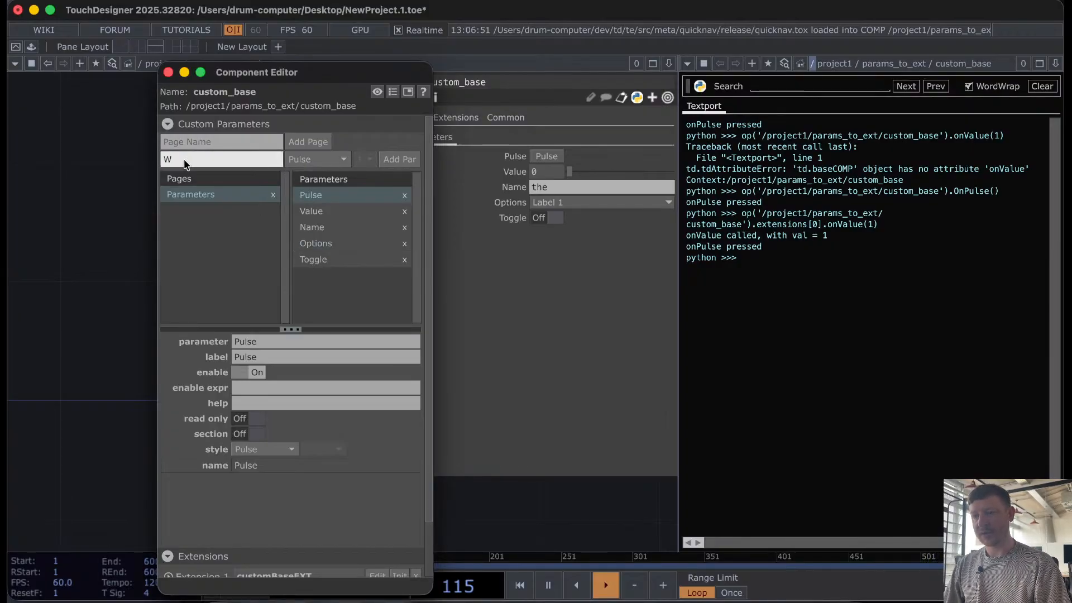
text(Wrong)
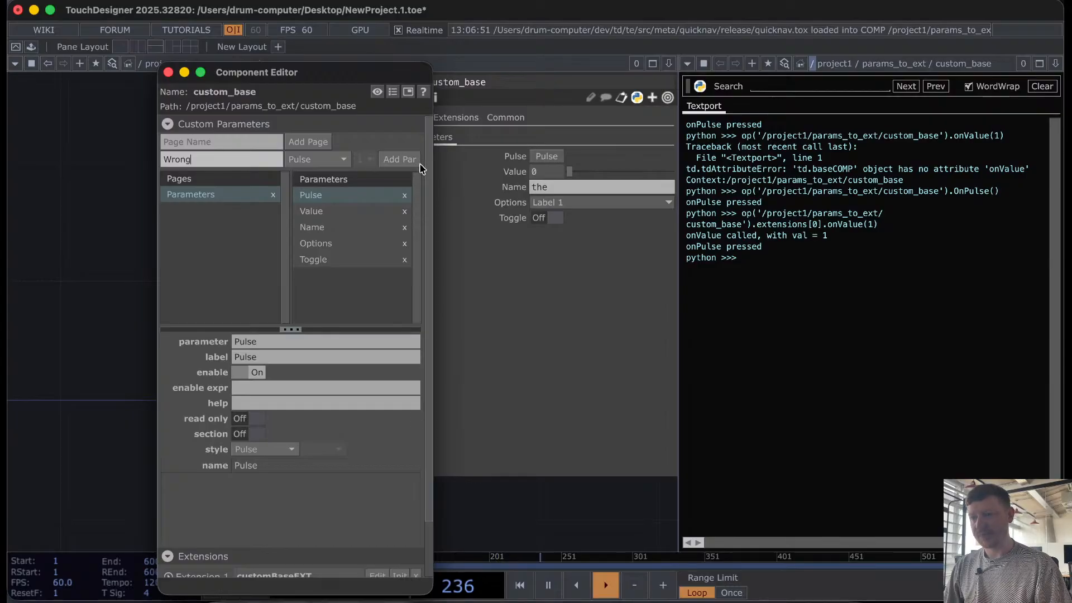
click(394, 160)
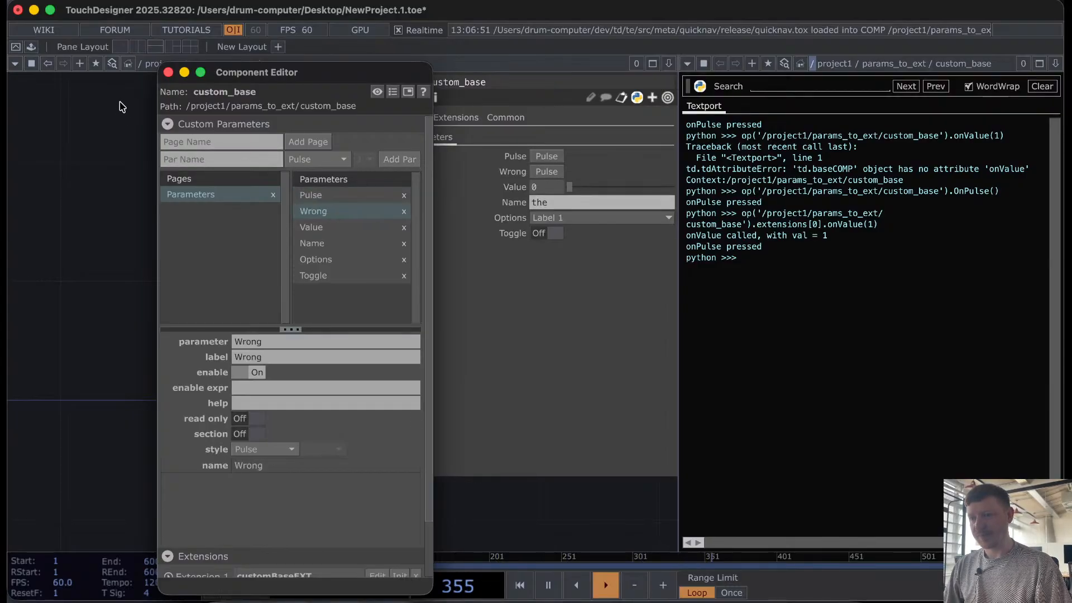
click(168, 72)
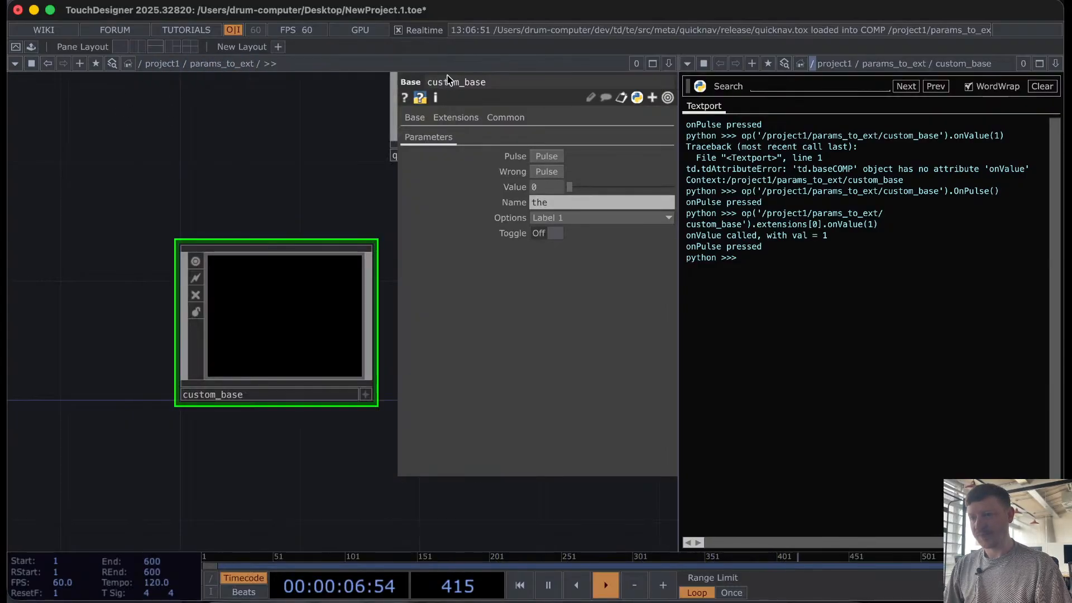
Step: Trigger custom_base's Wrong parameter and examine the object, method and DAT named in the Textport debug message
click(547, 171)
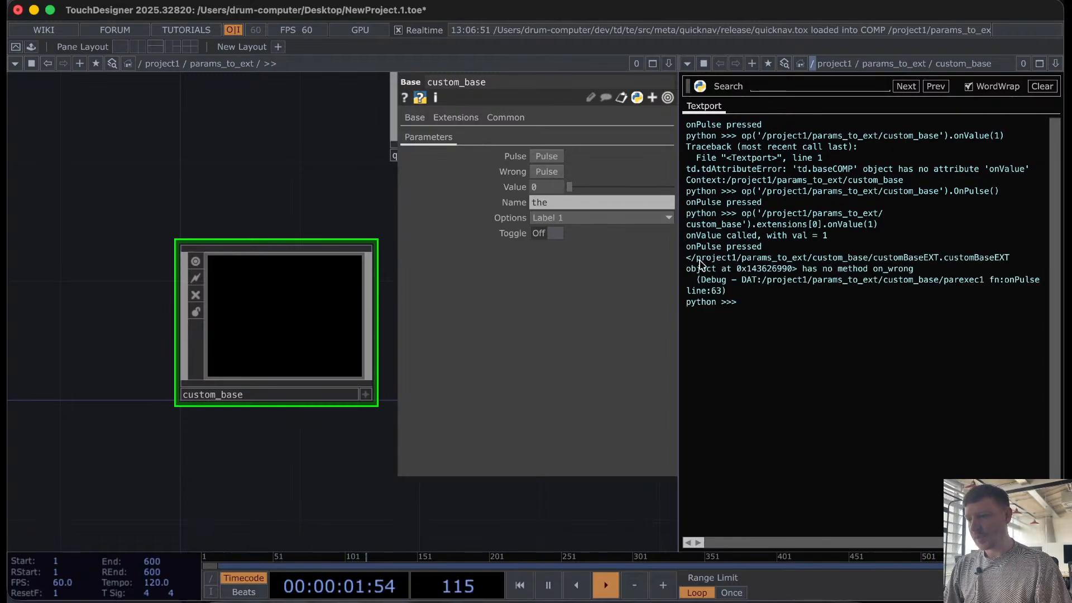
drag(696, 258, 931, 276)
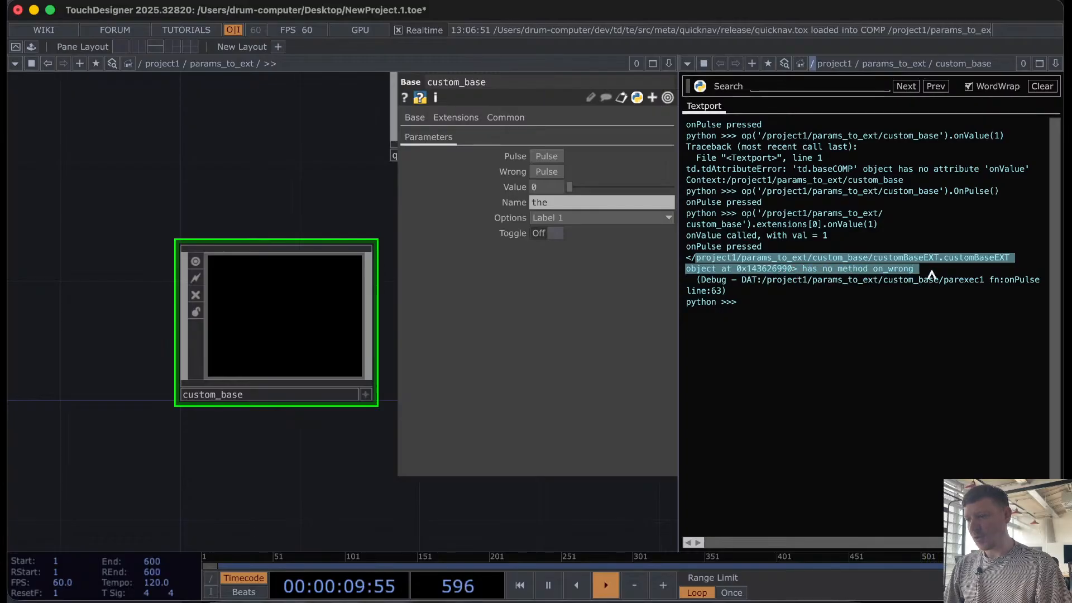
click(932, 271)
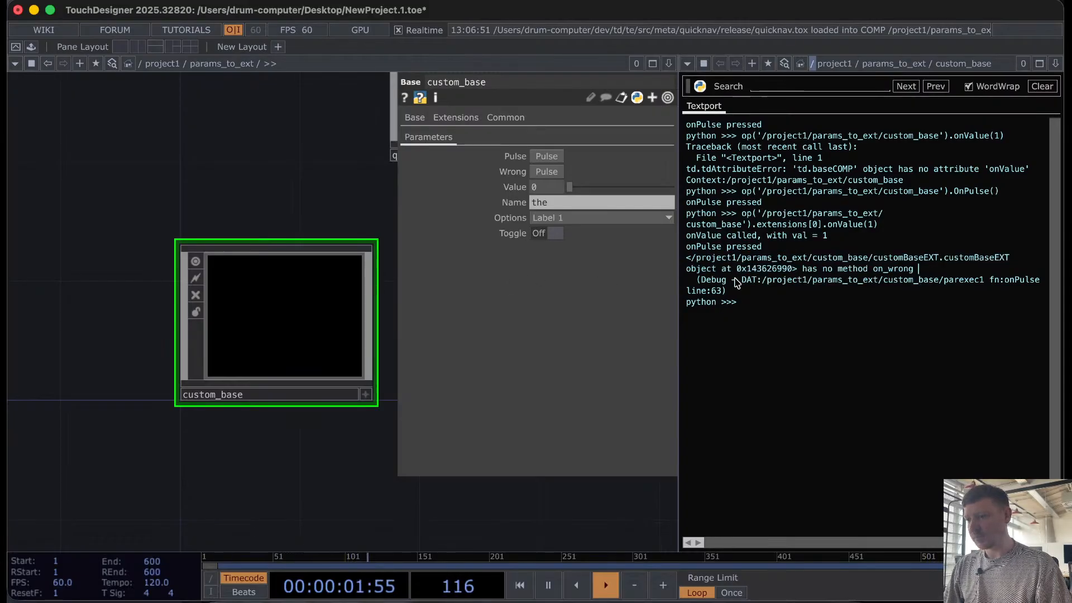
drag(736, 279, 985, 279)
click(928, 281)
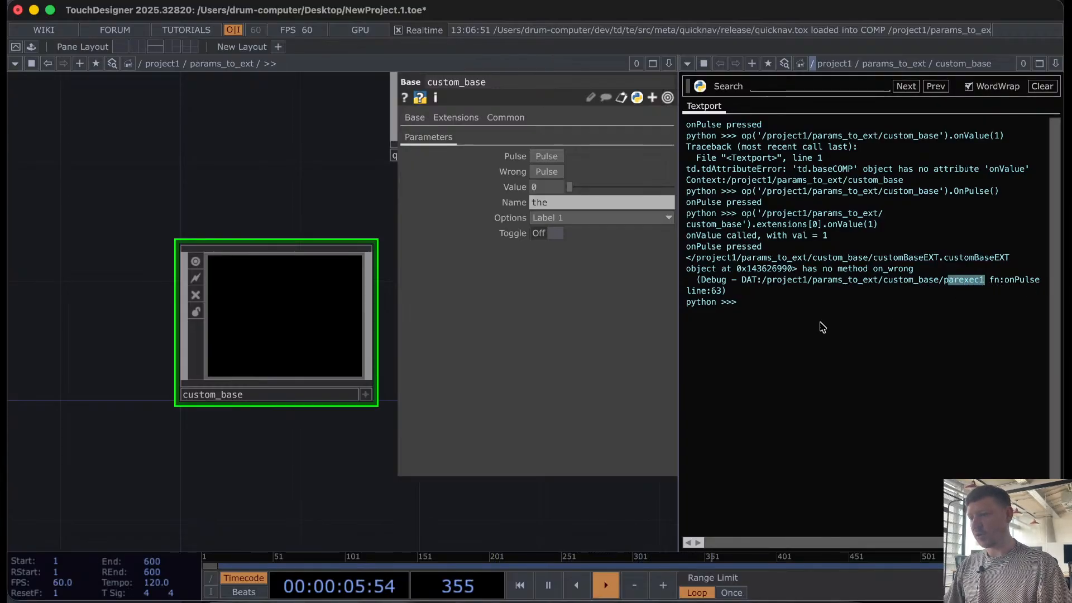
click(742, 330)
Step: Switch to Neovim and replace target with me.parent() in onPulse's debug message in par_to_ext.py
drag(254, 451, 199, 413)
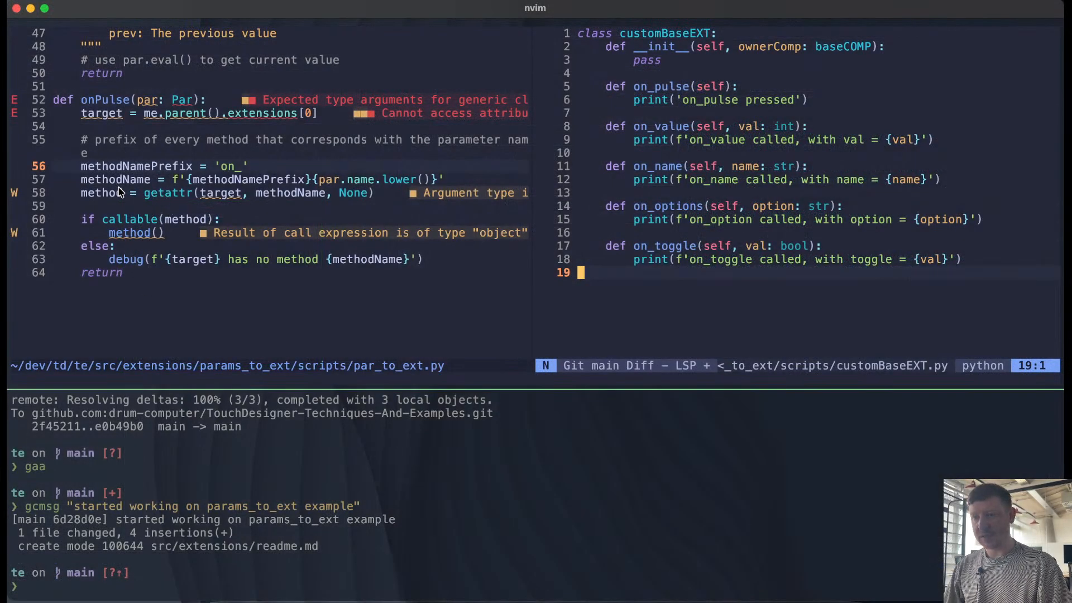
click(212, 266)
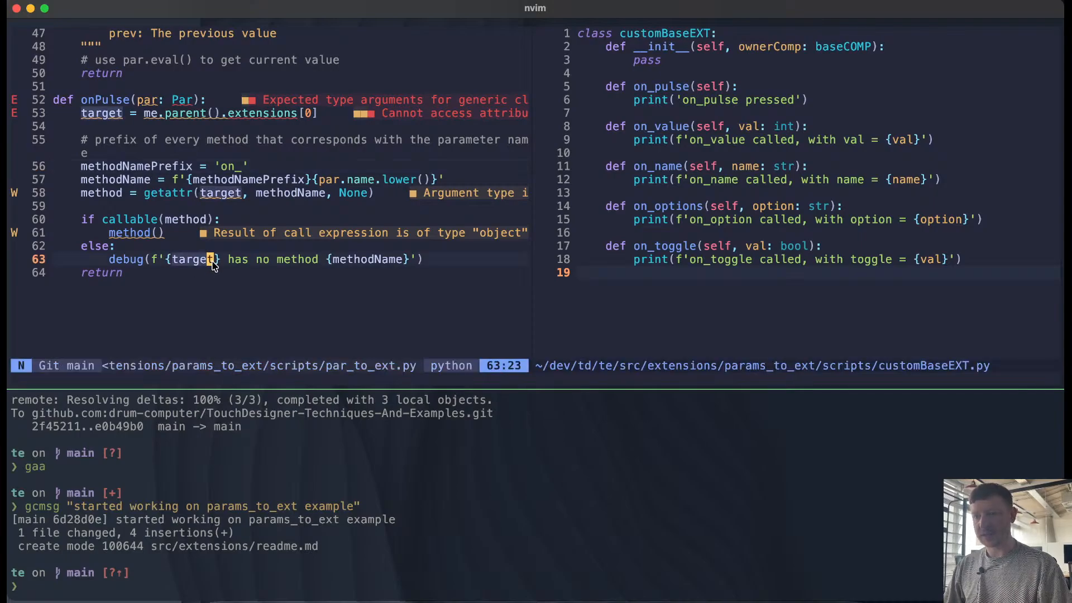
key(b)
text(cw)
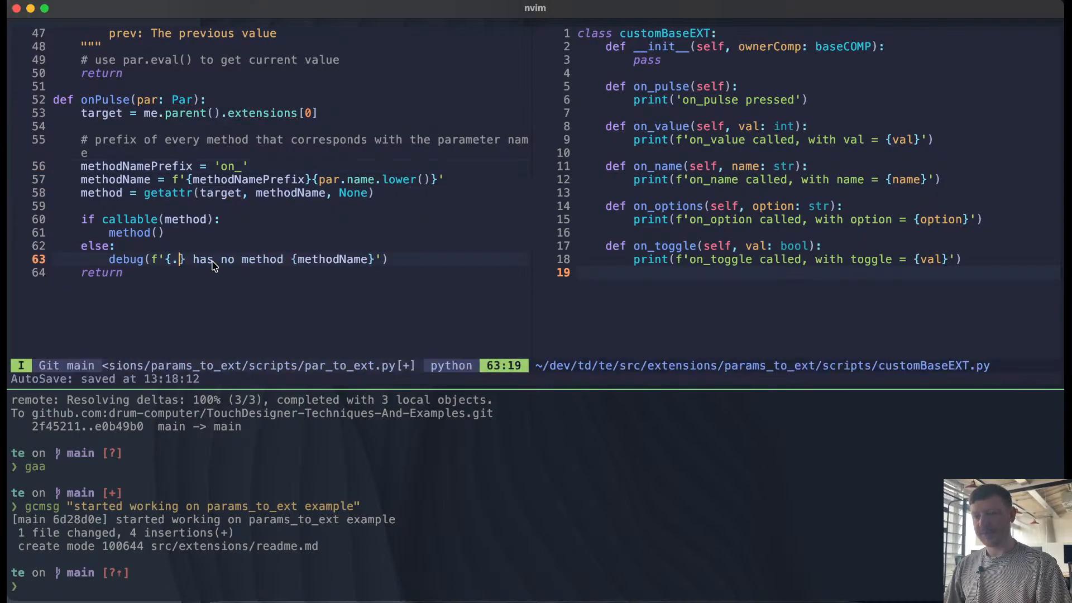
text(m)
text(e.parent())
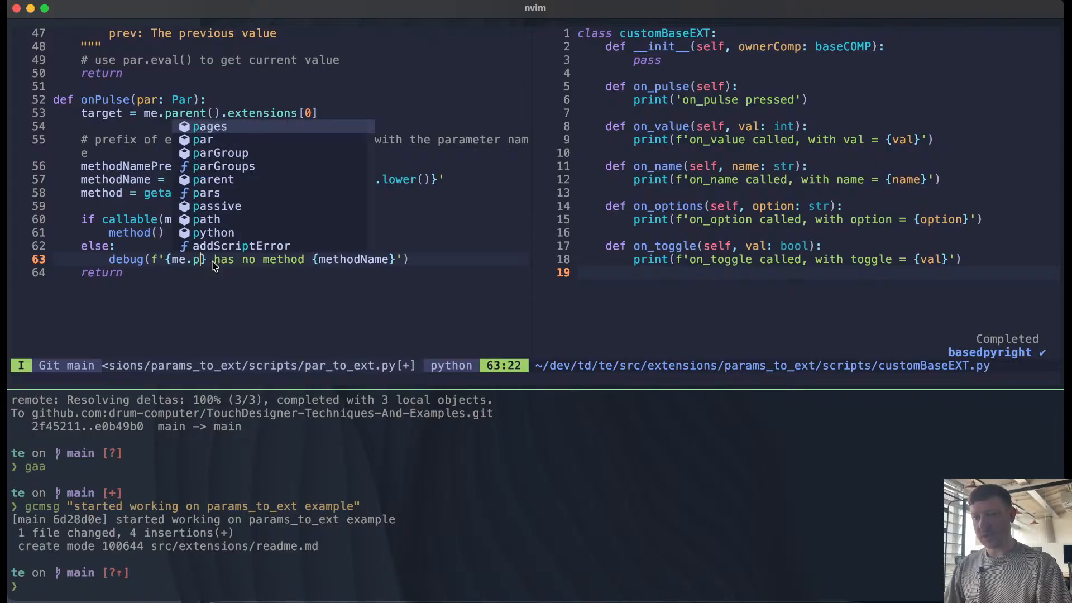
key(Escape)
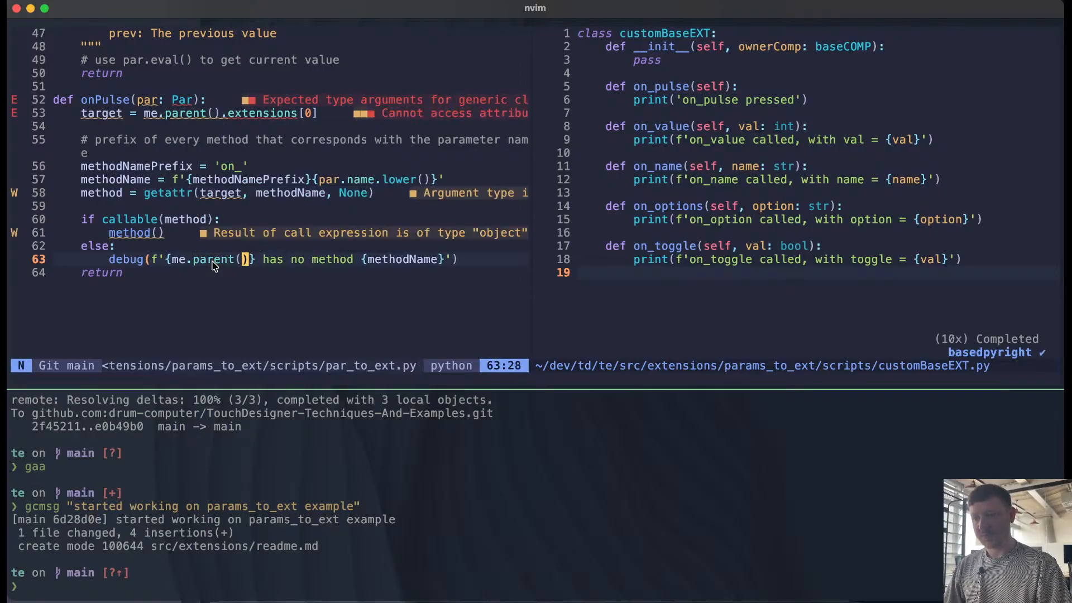
Step: Return to TouchDesigner, trigger the Wrong parameter again, and read the new debug message in the Textport
key(ctrl+Left)
key(ctrl+Right)
key(ctrl+Right)
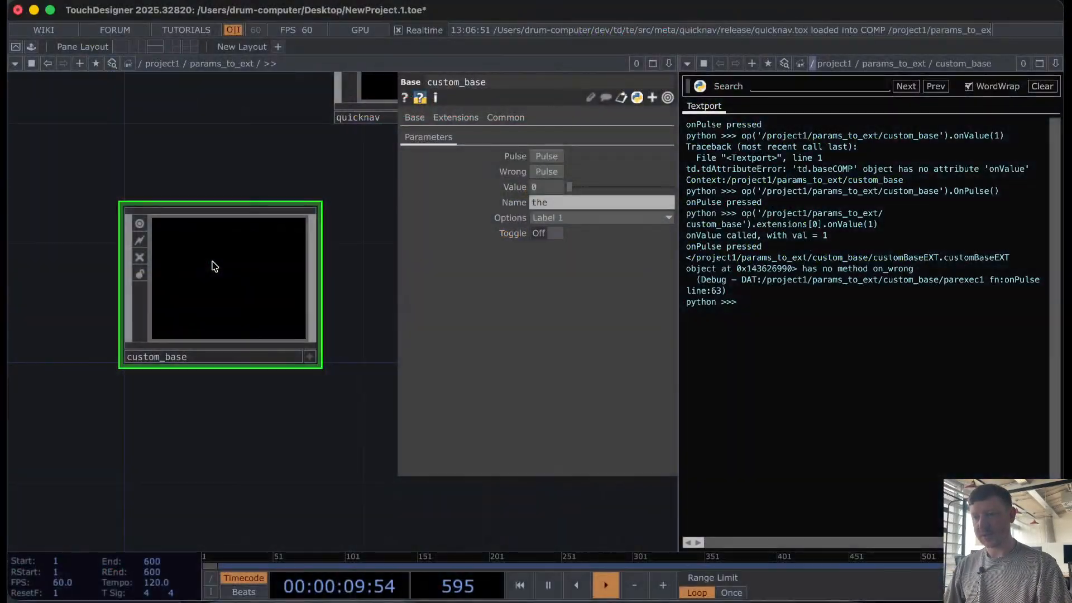
click(545, 172)
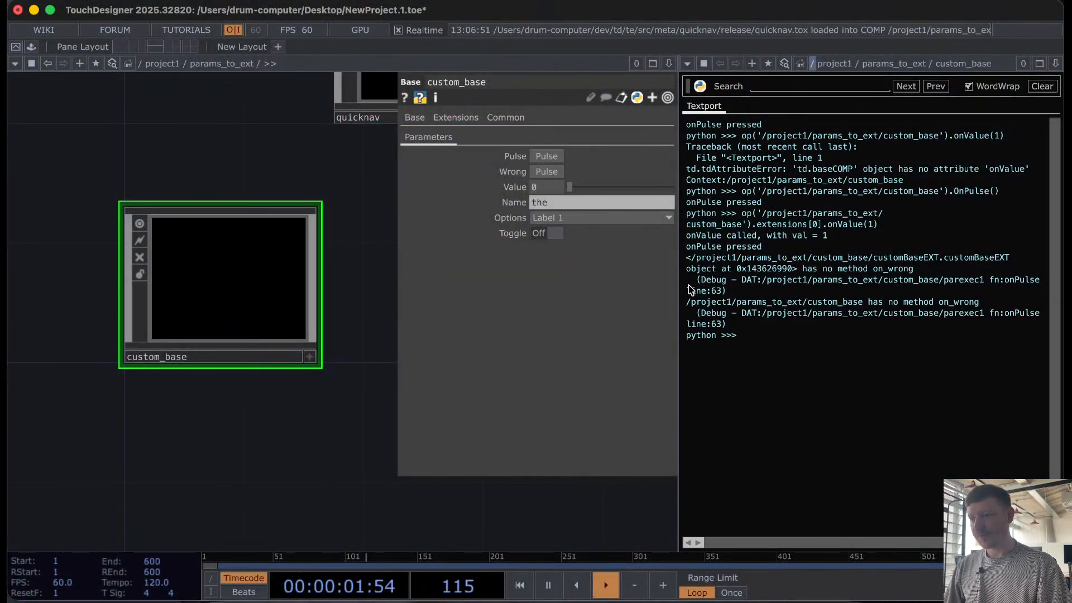
drag(701, 302, 931, 304)
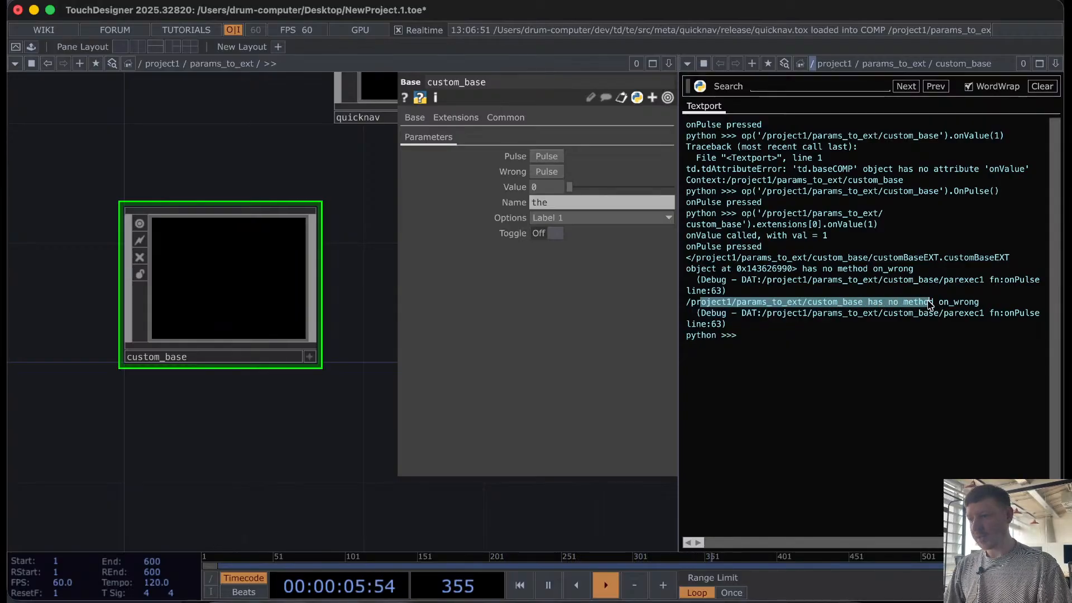
click(932, 377)
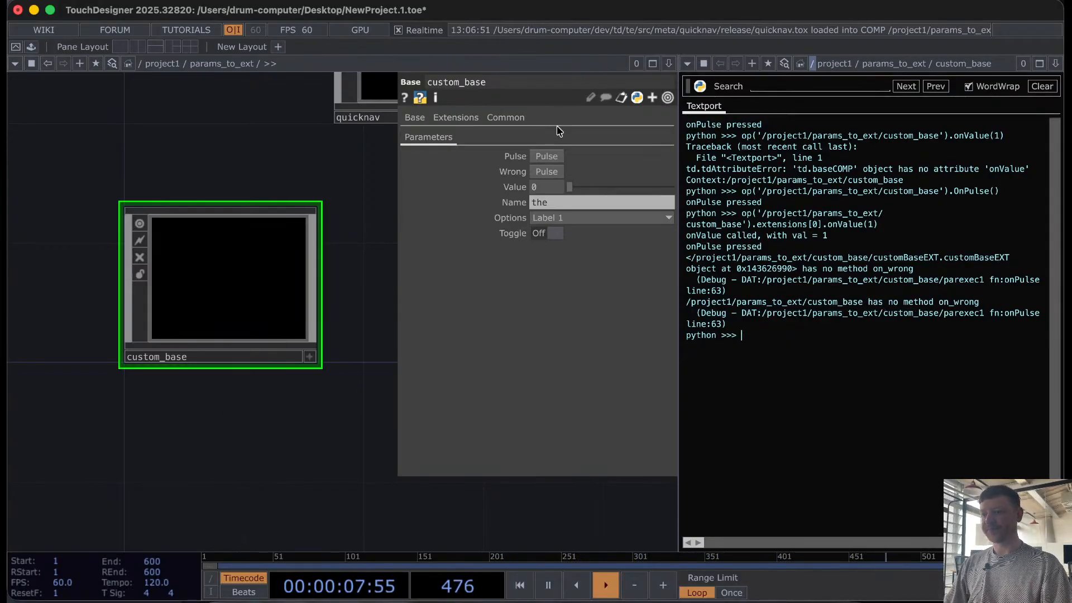
Step: Trigger custom_base's Pulse parameter and check its printed output in the Textport
click(551, 150)
drag(690, 335, 758, 336)
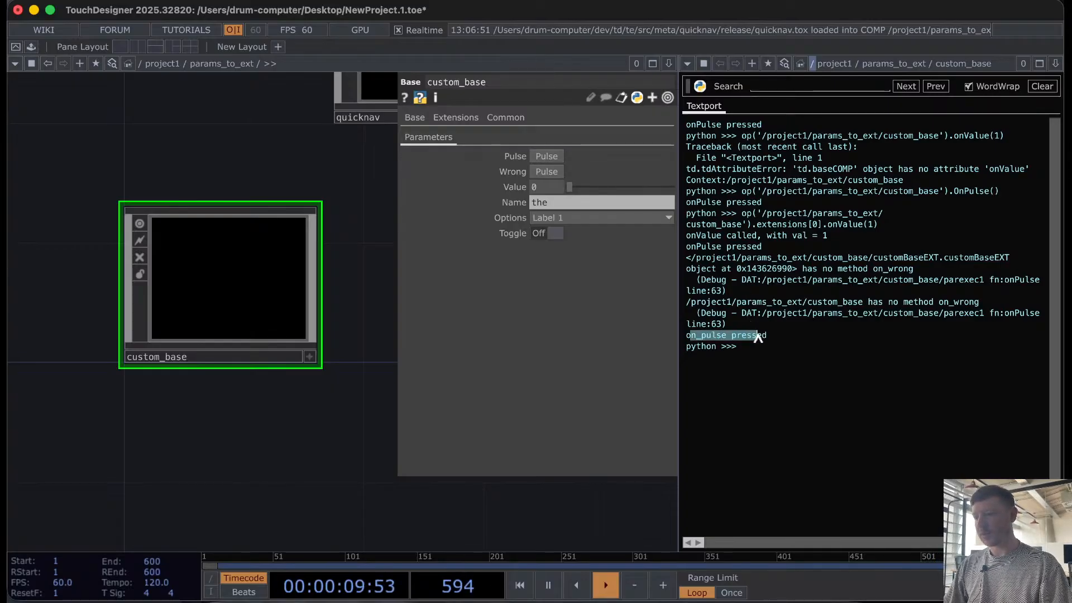
click(338, 396)
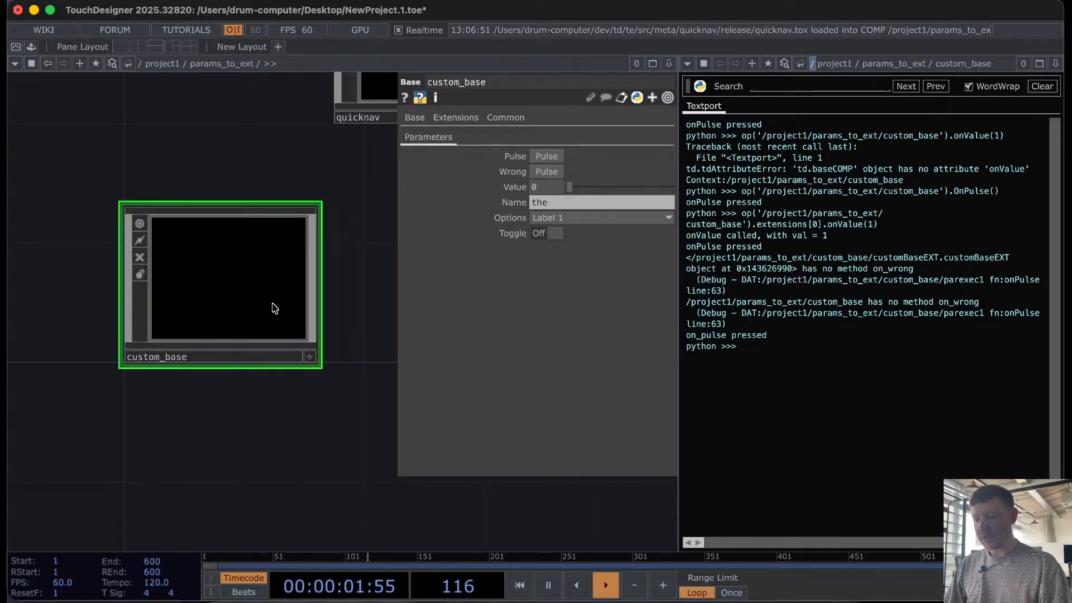
Step: In Neovim, copy onPulse's body from the target assignment through the debug line into onValueChange, below the par.eval() comment
key(super+Tab)
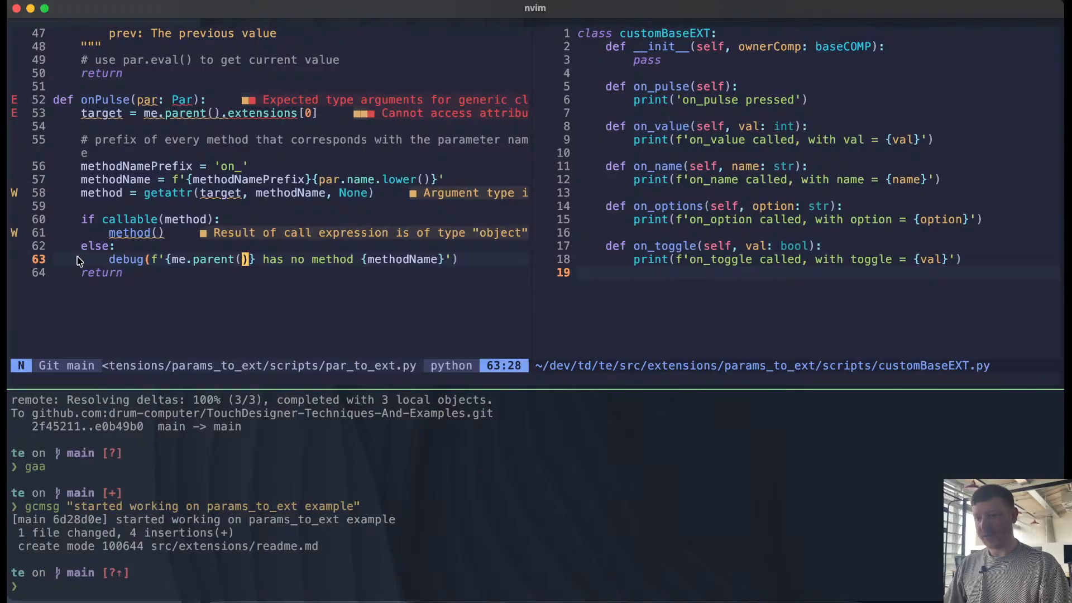
scroll(78, 261, up, 3)
click(62, 206)
key(V)
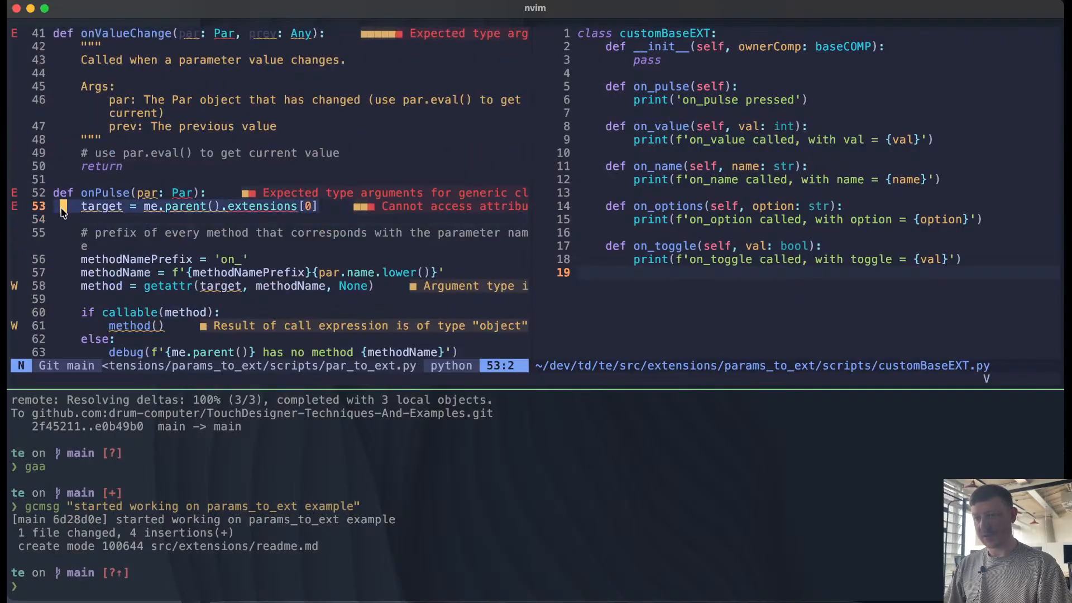
key(j)
key(j)
key(j)
key(j)
key(j)
key(j)
key(j)
key(j)
key(j)
key(j)
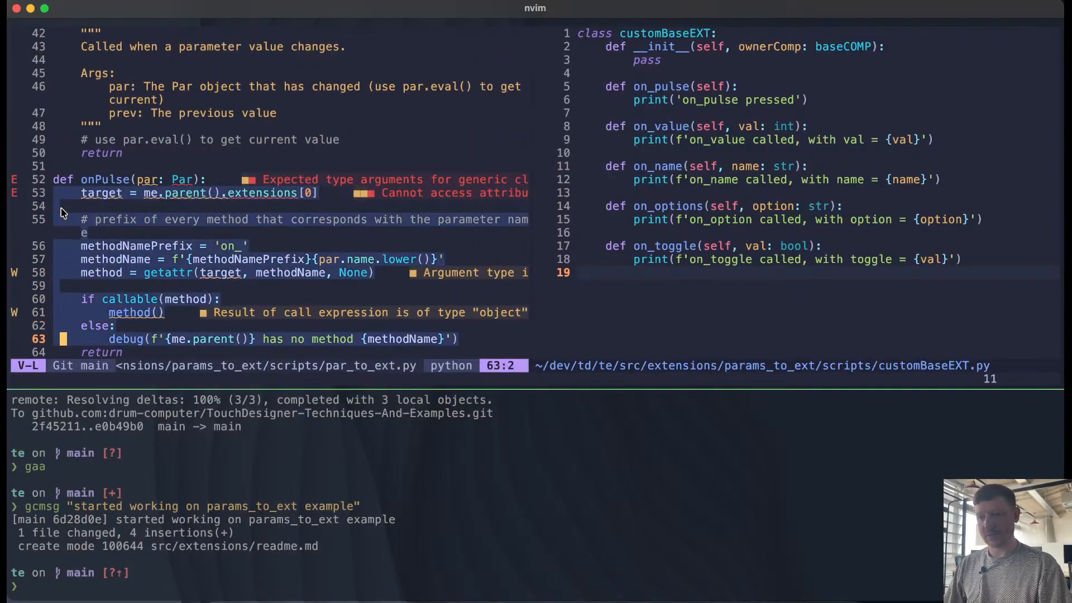
key(y)
key(k)
key(k)
key(k)
key(k)
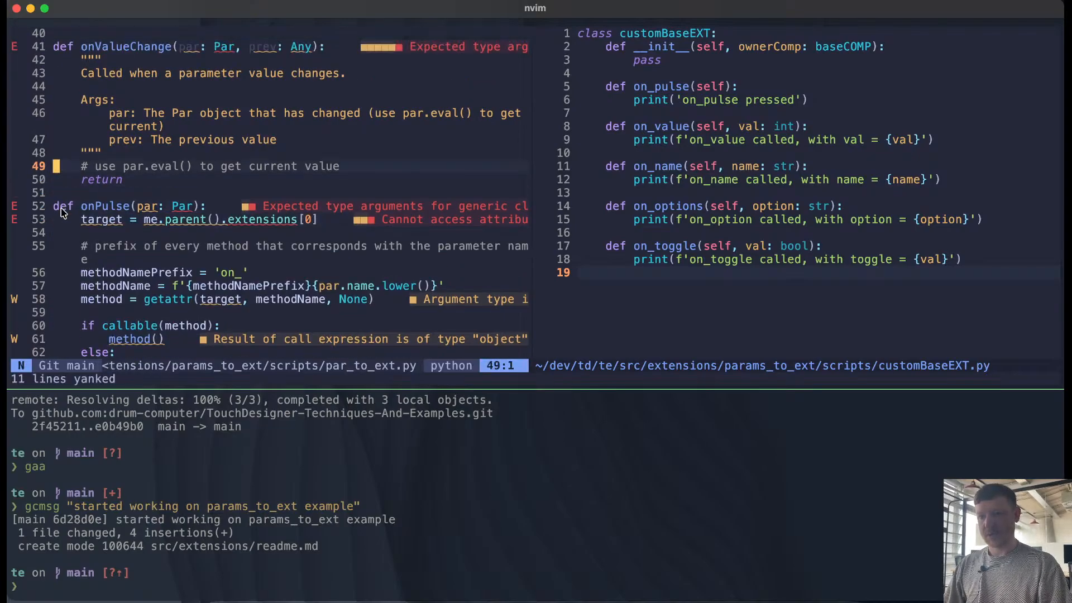
key(p)
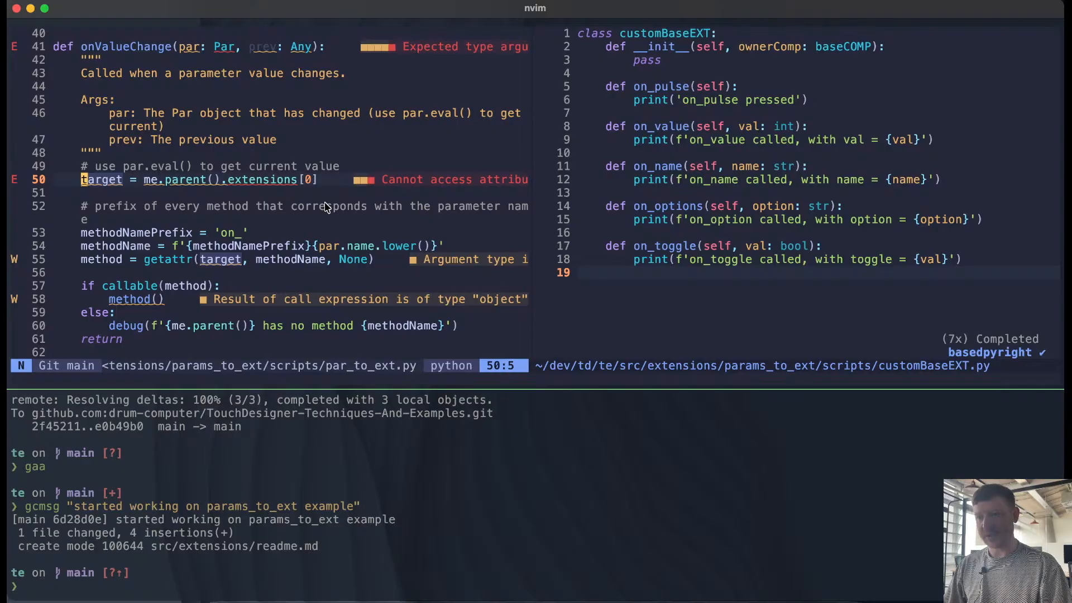
Step: Review the pasted code in onValueChange against onPulse, checking the method prefix, getattr lookup and method() call
scroll(221, 237, up, 1)
scroll(220, 237, up, 2)
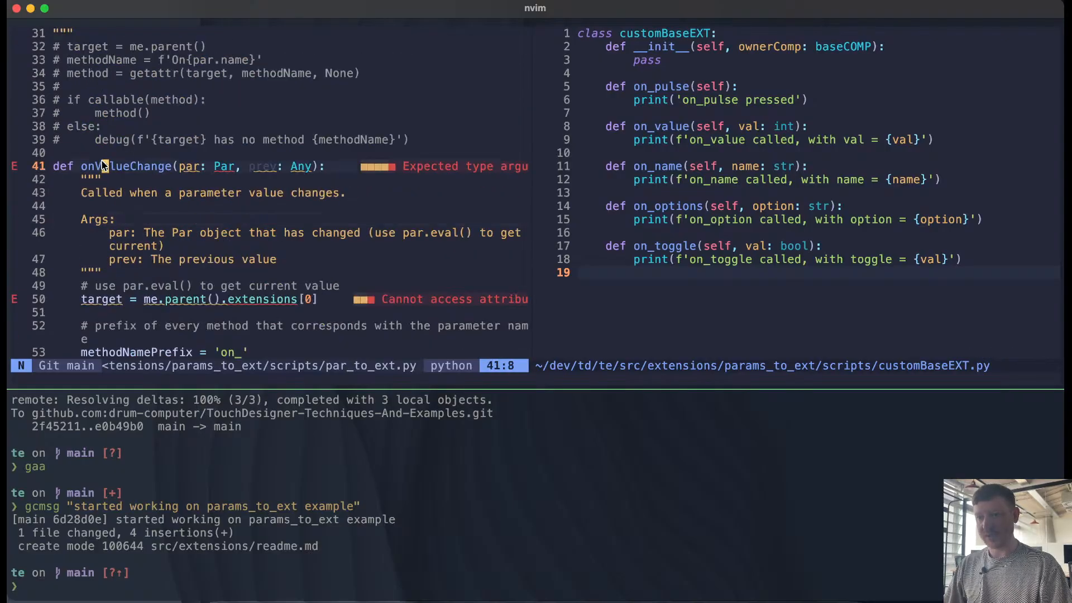
click(92, 142)
scroll(92, 142, up, 1)
scroll(215, 238, down, 5)
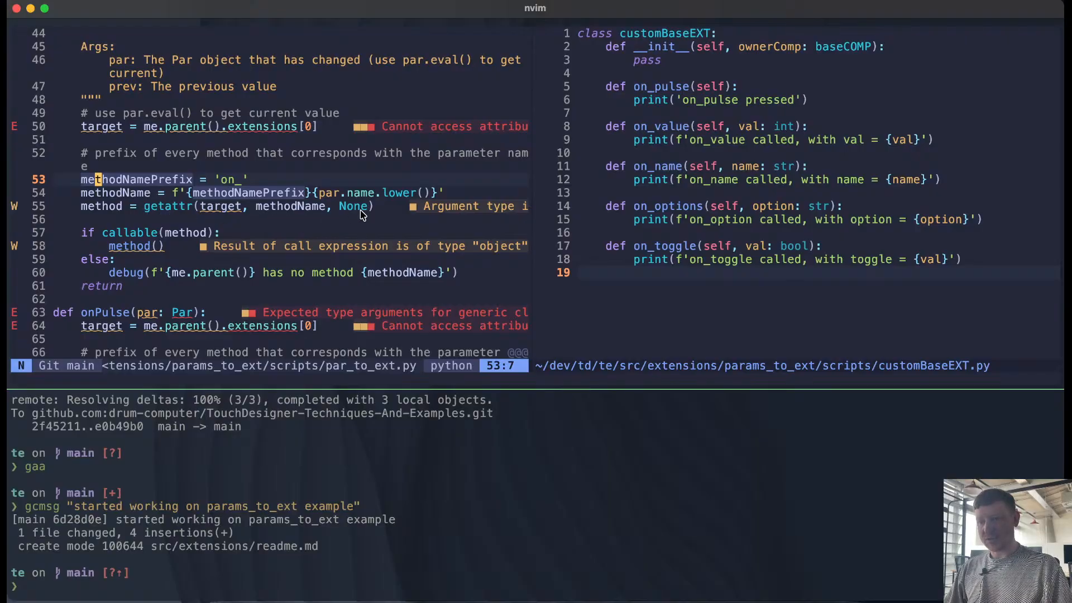
scroll(219, 234, down, 3)
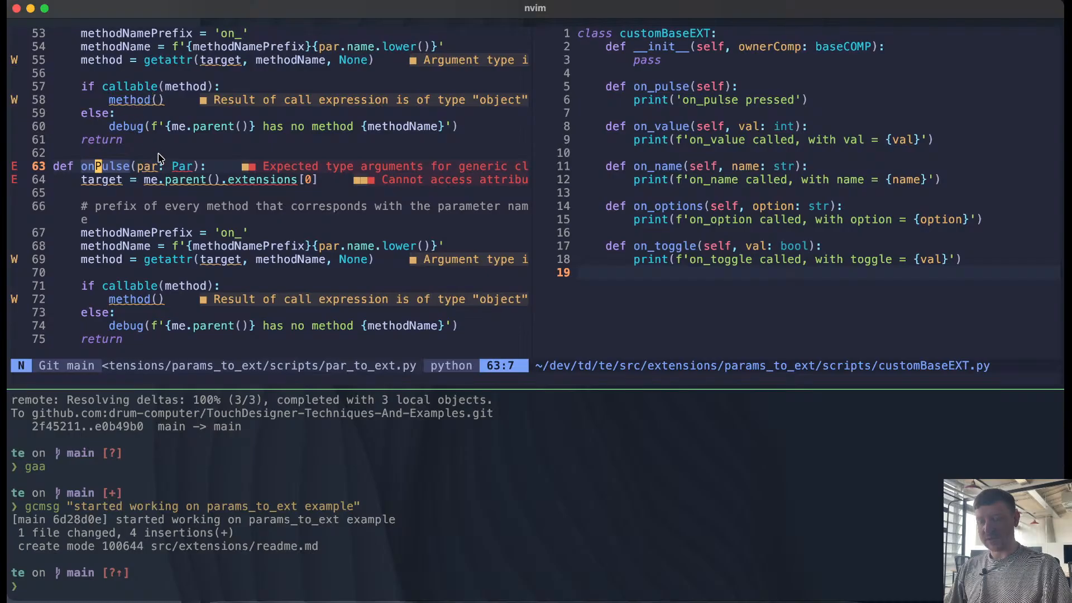
scroll(166, 198, up, 2)
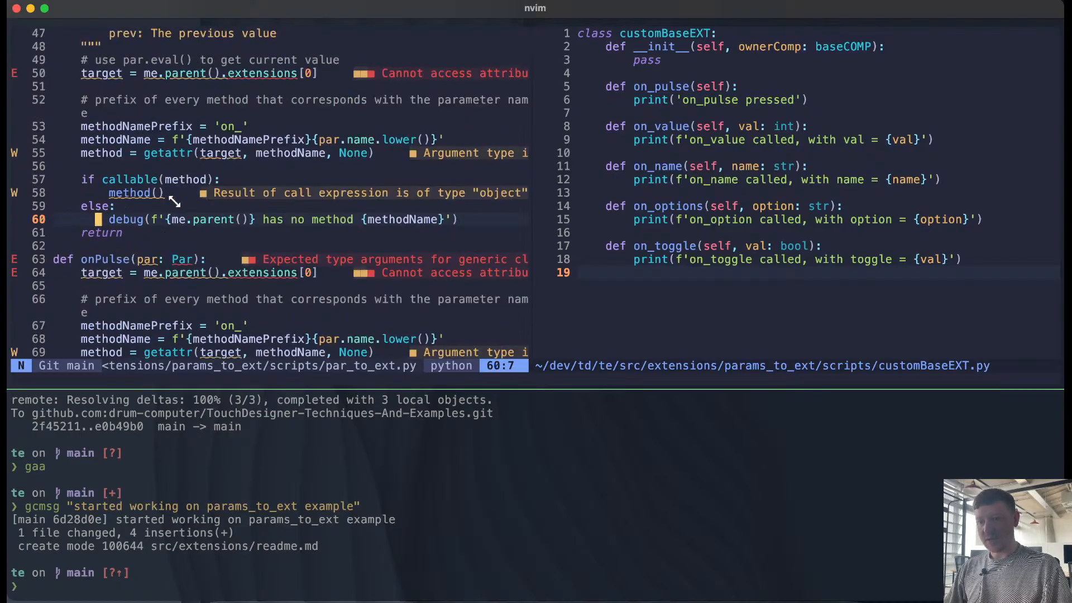
click(156, 193)
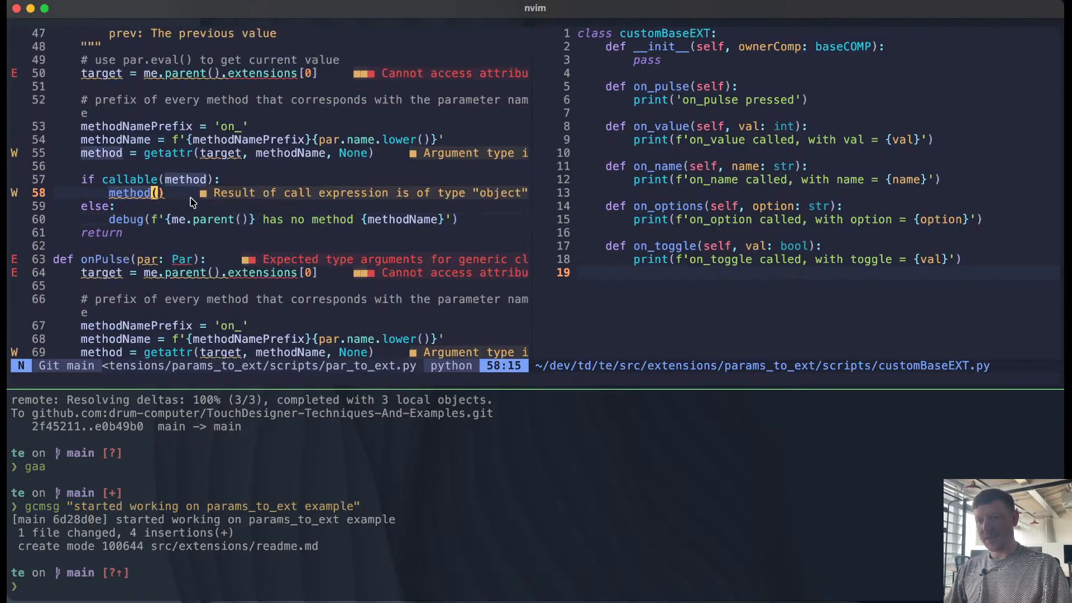
scroll(192, 202, up, 1)
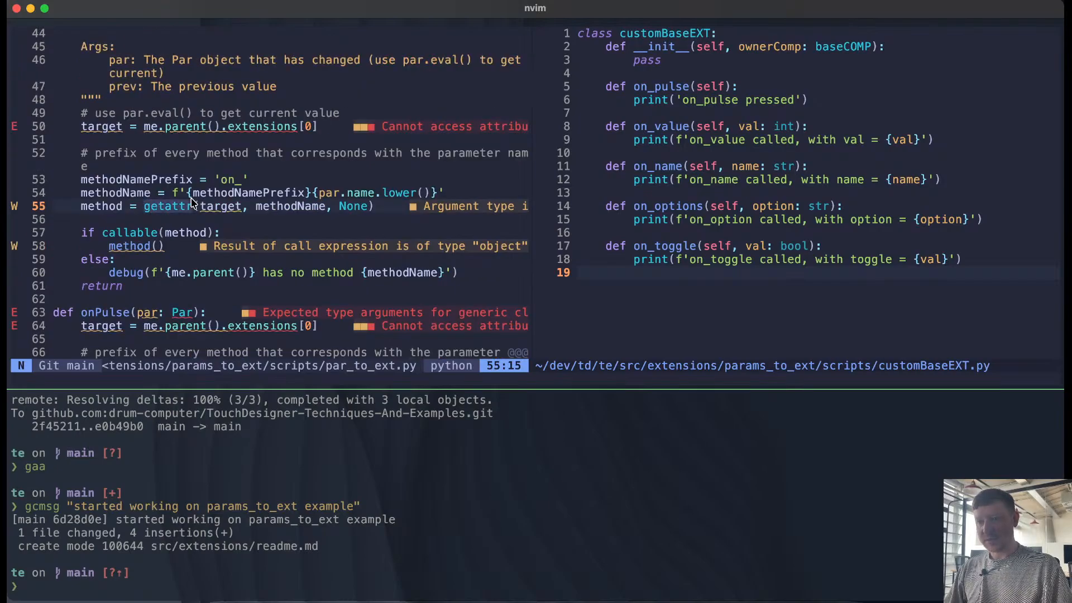
scroll(192, 202, up, 2)
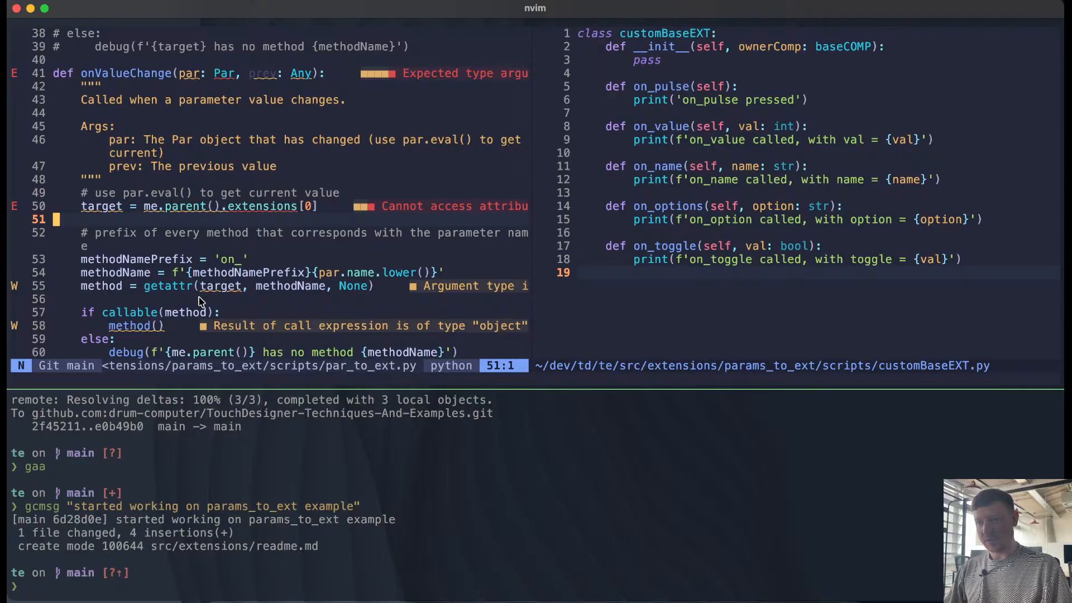
Step: In onValueChange, pass par.eval() as the argument of the method() call
scroll(201, 301, down, 1)
click(162, 287)
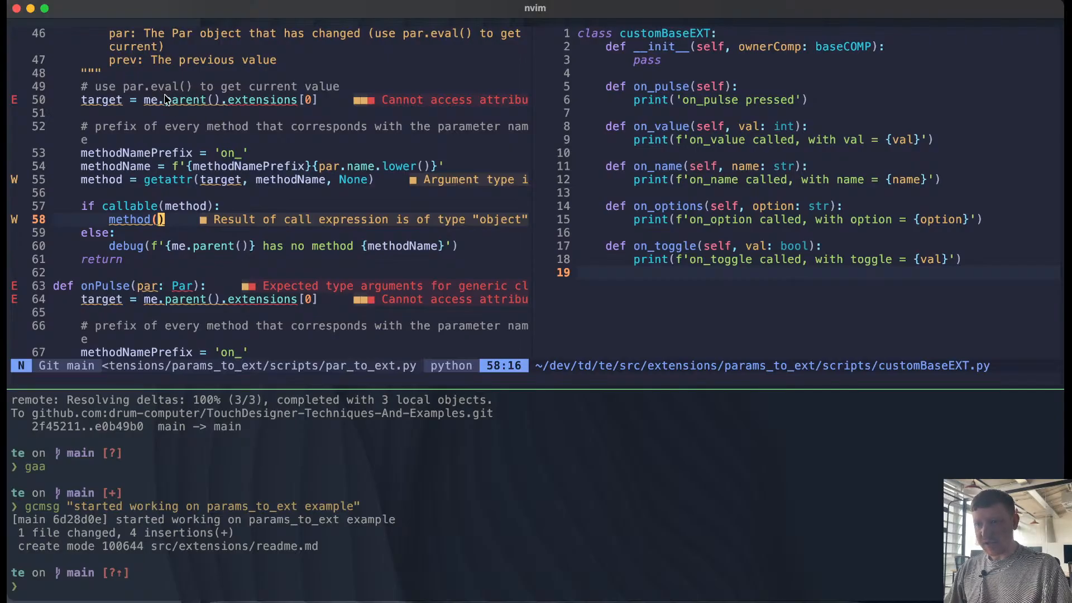
text(ipar.)
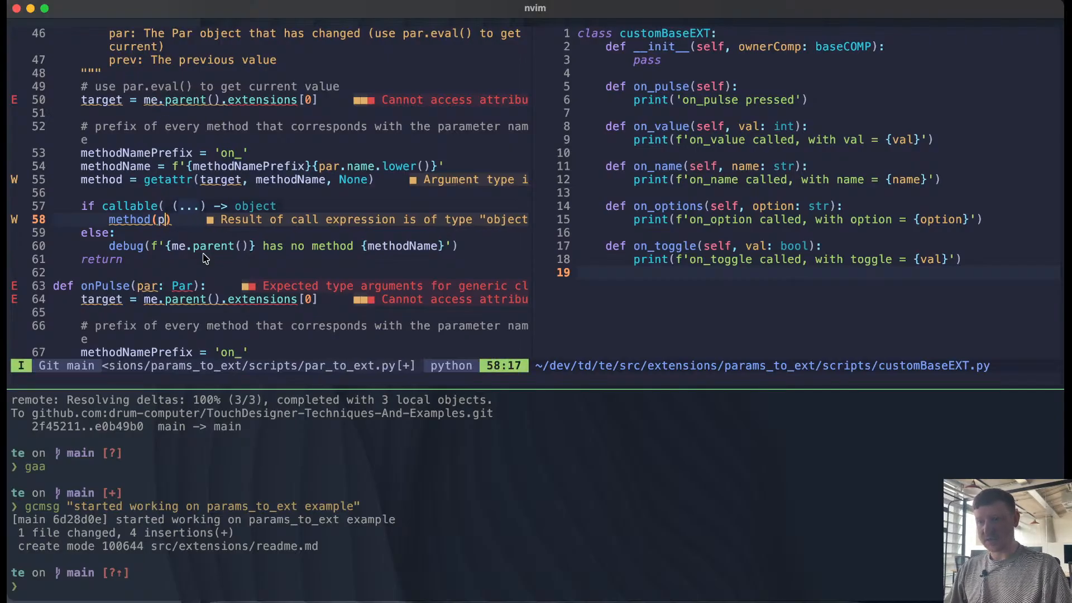
text(eval())
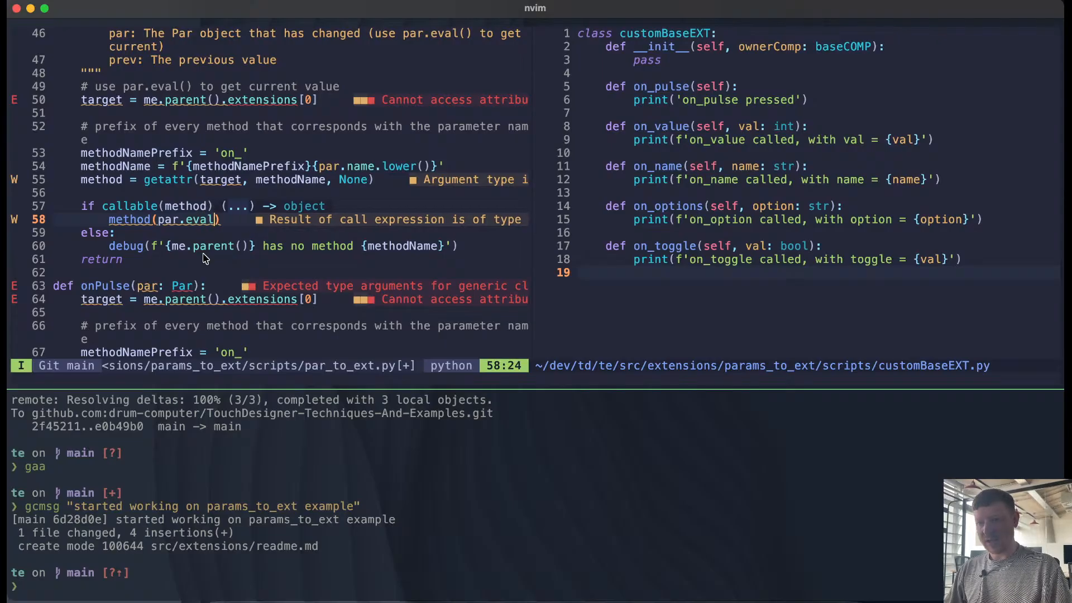
key(Escape)
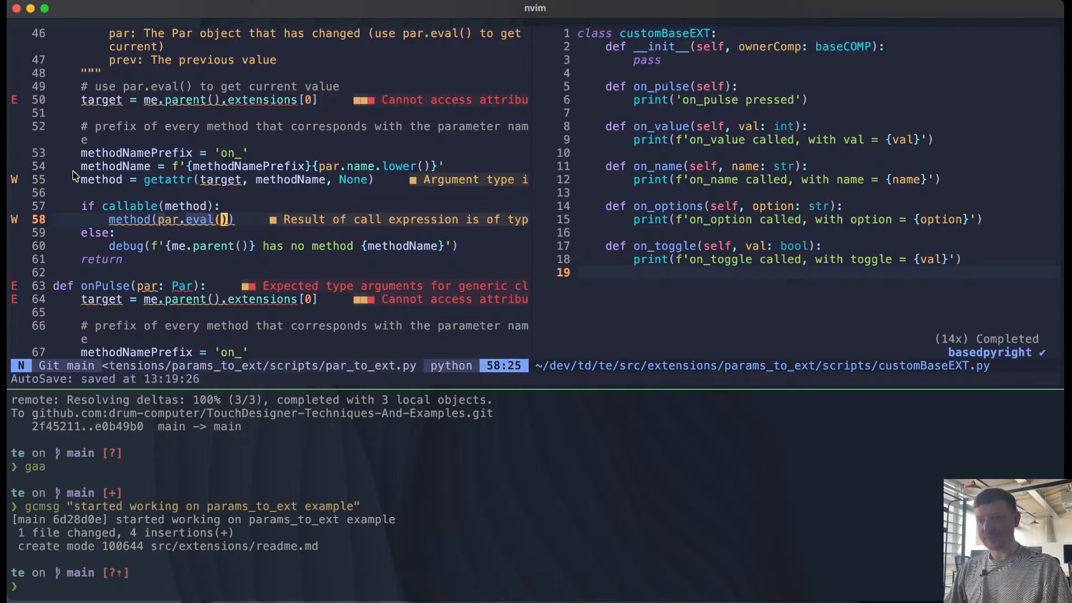
scroll(73, 175, down, 1)
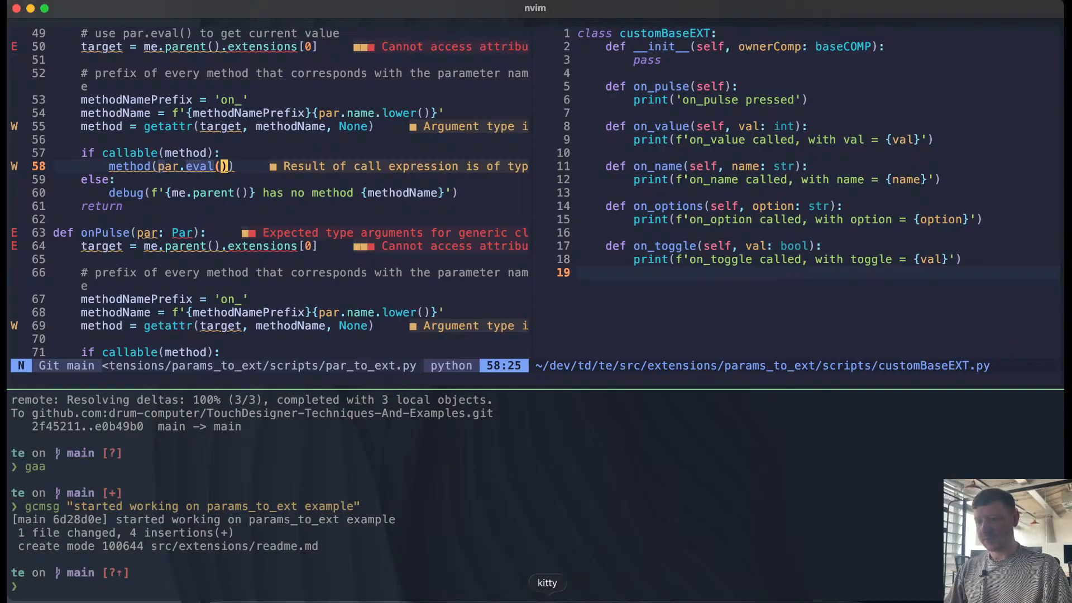
Step: Switch to TouchDesigner, set custom_base's Name parameter to hello, and check the printed output in the Textport
click(456, 597)
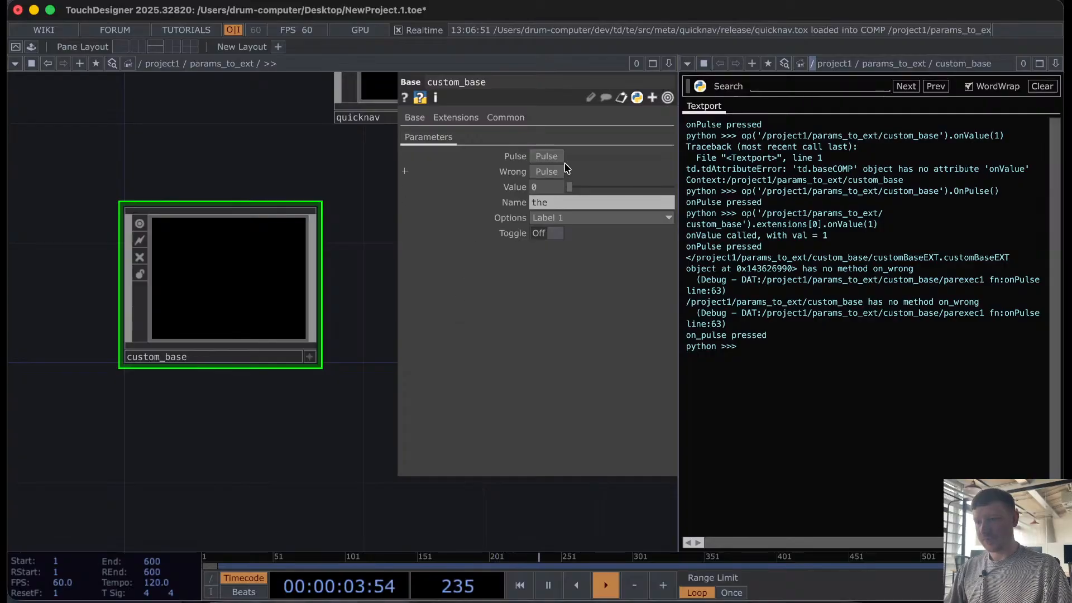
click(556, 203)
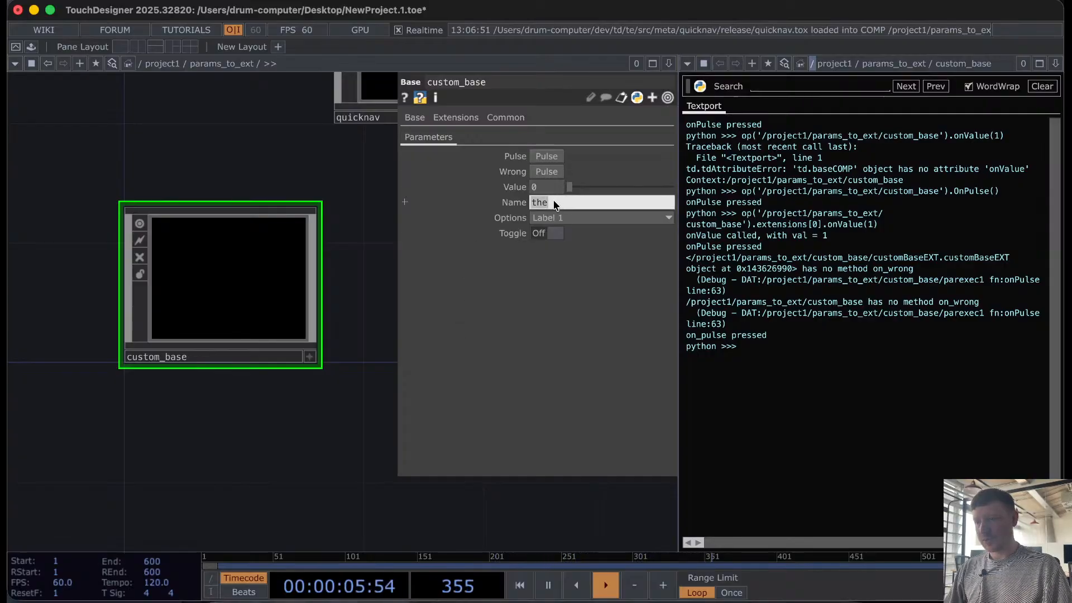
text(hell)
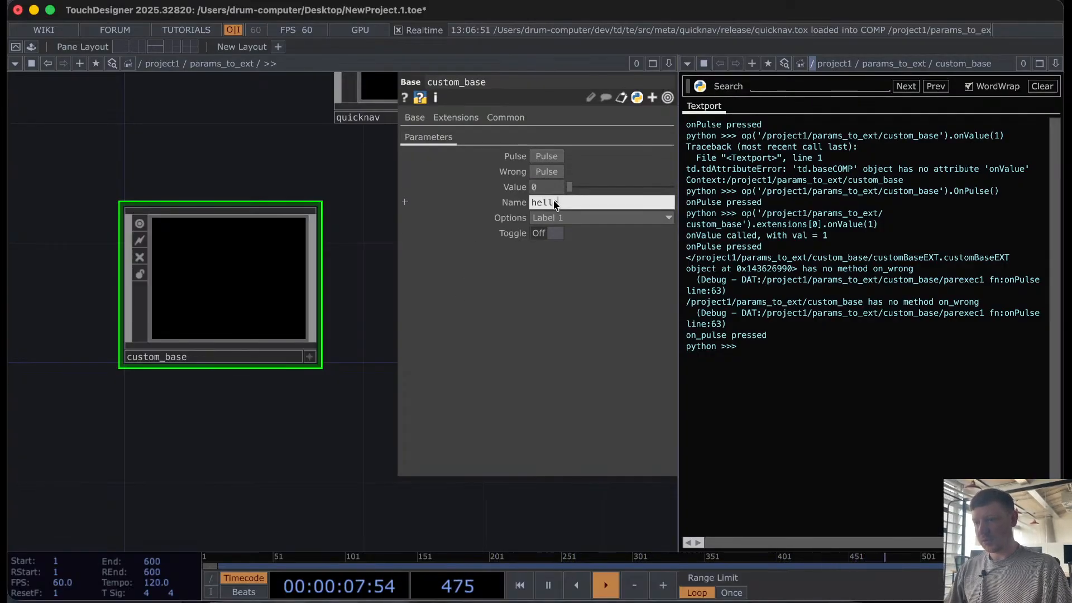
text(o)
key(Return)
drag(706, 346, 863, 346)
click(863, 346)
Step: Set custom_base's Options parameter to Label 2 and check the printed option in the Textport
click(560, 219)
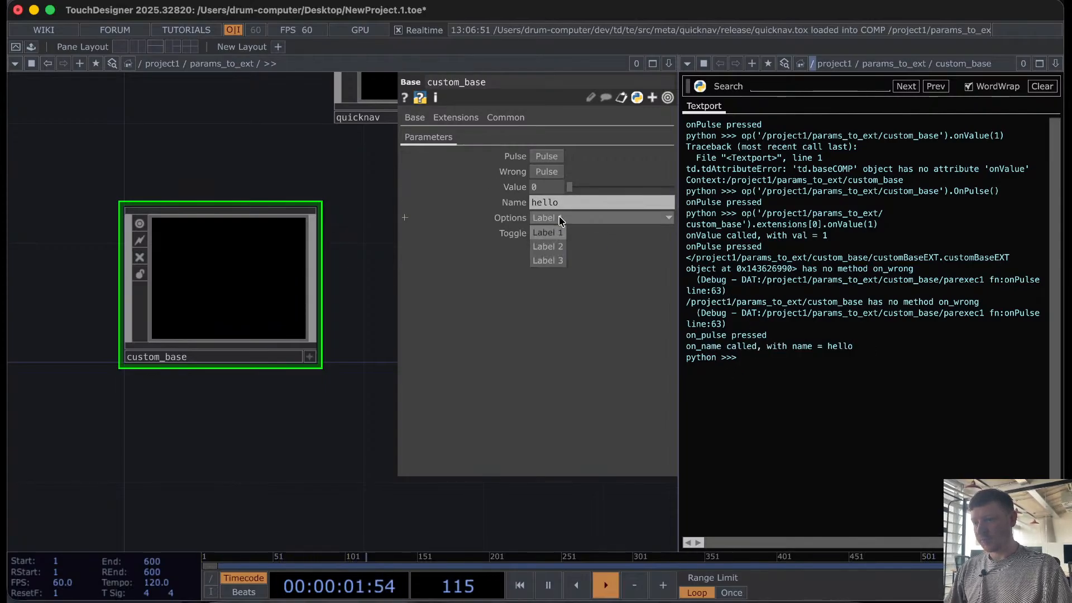
click(548, 246)
drag(701, 357, 874, 358)
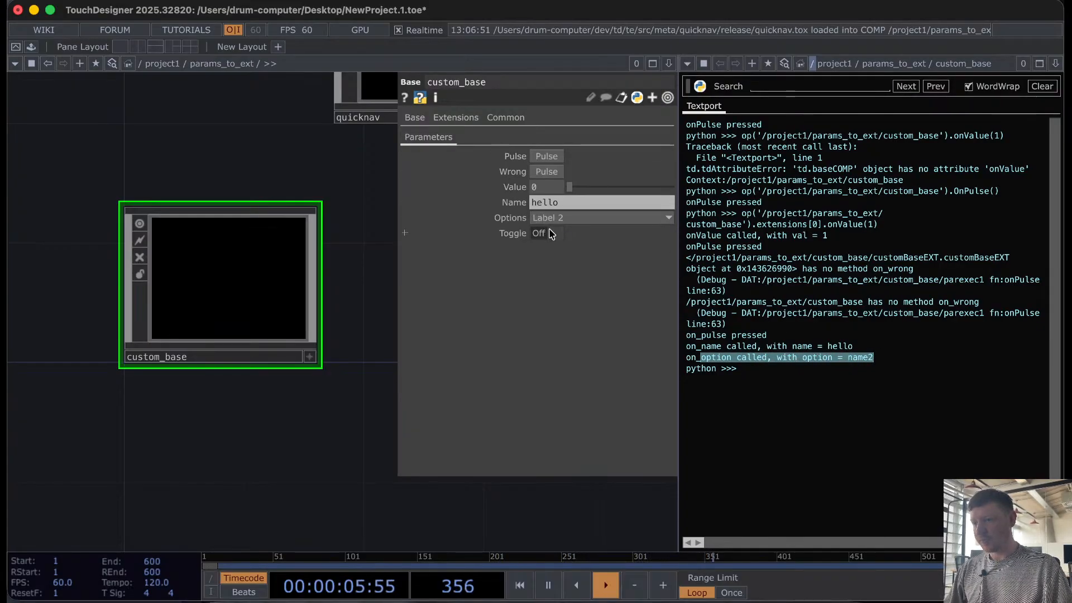
Step: Switch custom_base's Toggle parameter on, check its Textport output, and slide Value between 0 and 1, ending at 1
click(550, 234)
drag(718, 368, 892, 377)
click(891, 378)
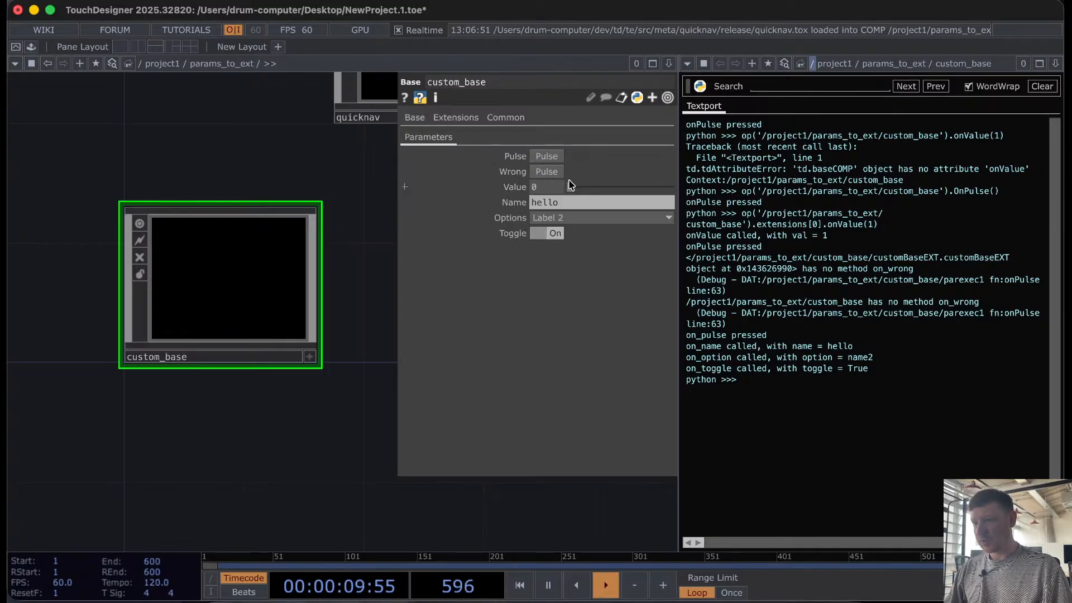
drag(571, 185, 610, 183)
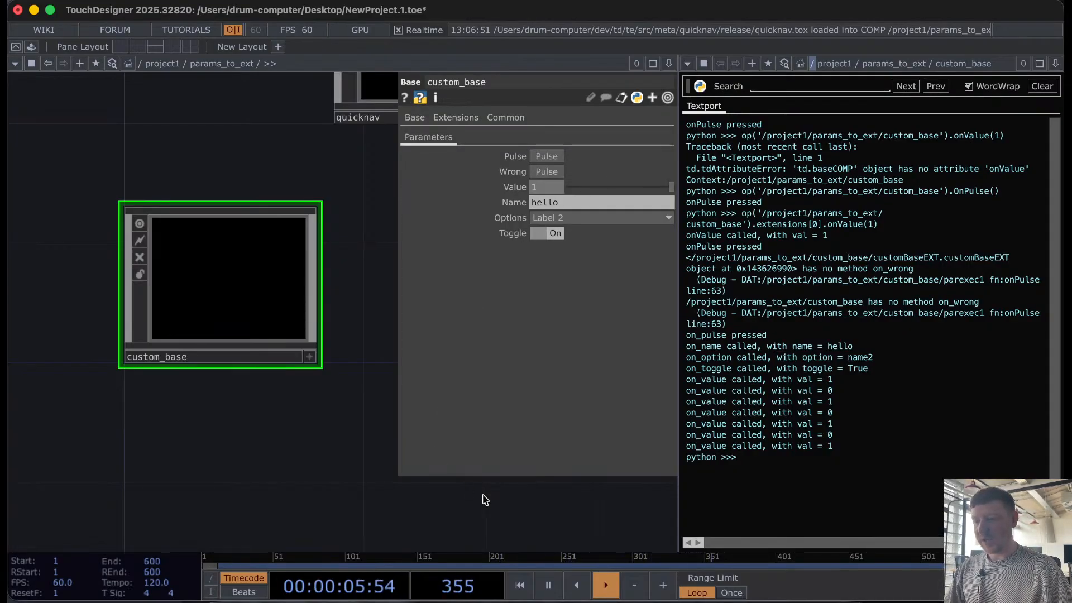
Step: Return to Neovim and replace the commented-out getattr example above onValueChange with a new def getMethod() line
key(super+Tab)
scroll(126, 211, up, 7)
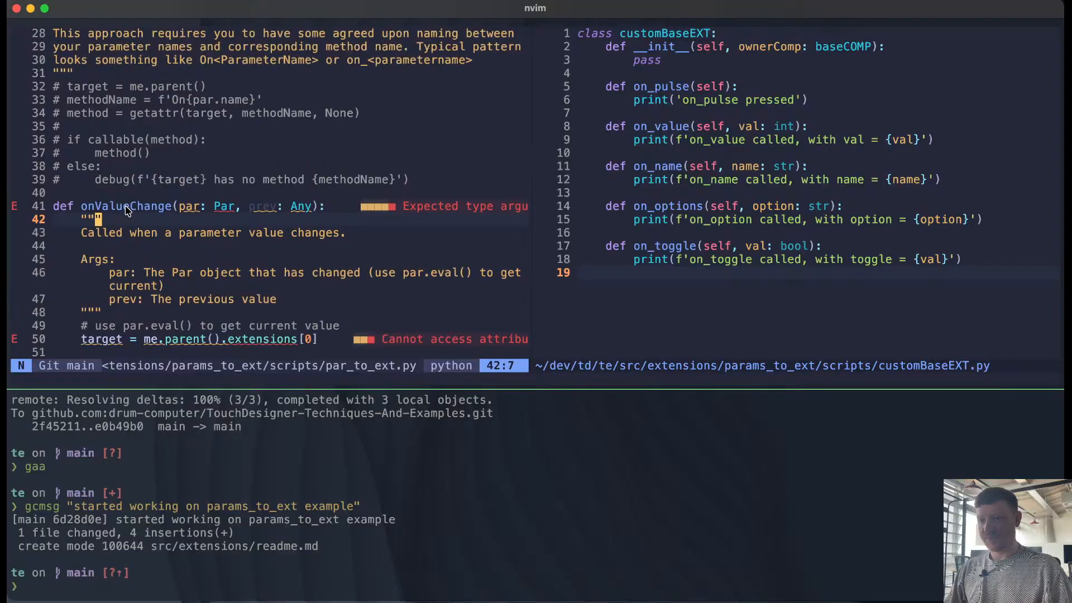
key(k)
key(k)
key(k)
key(k)
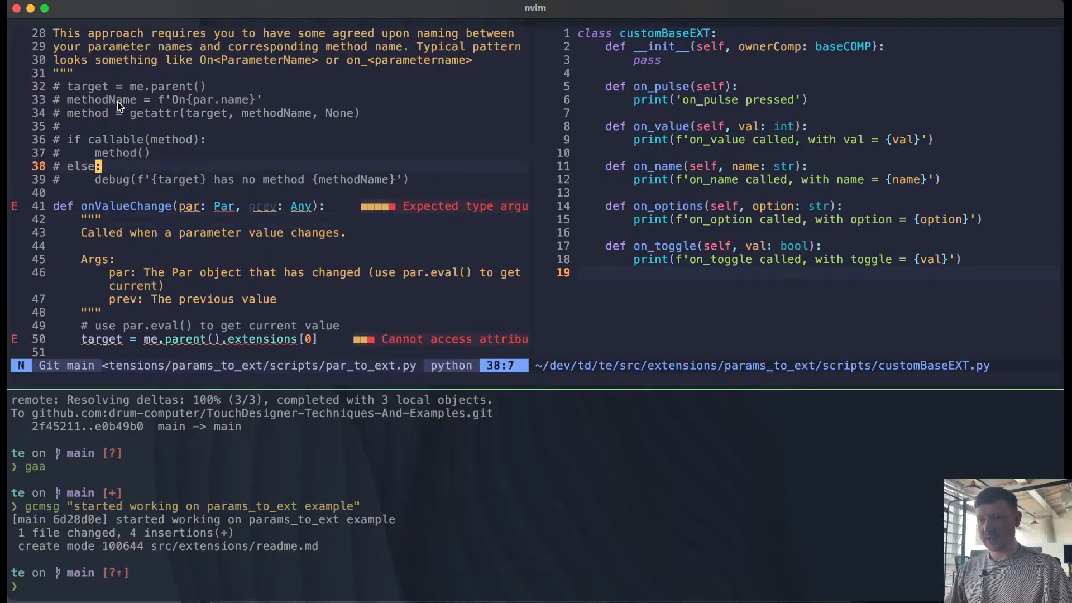
drag(62, 85, 424, 268)
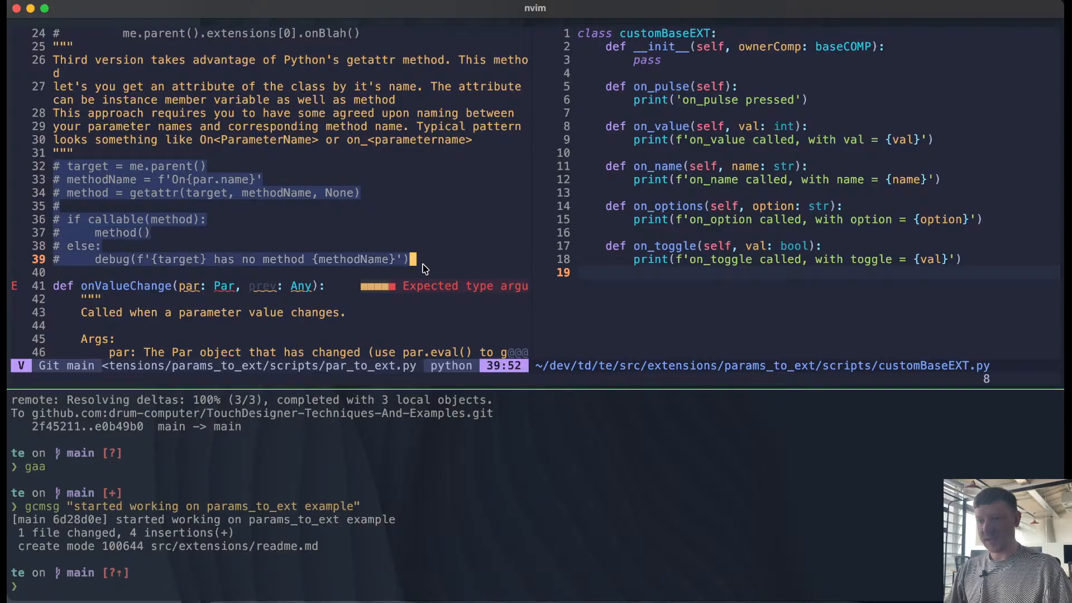
text(didef )
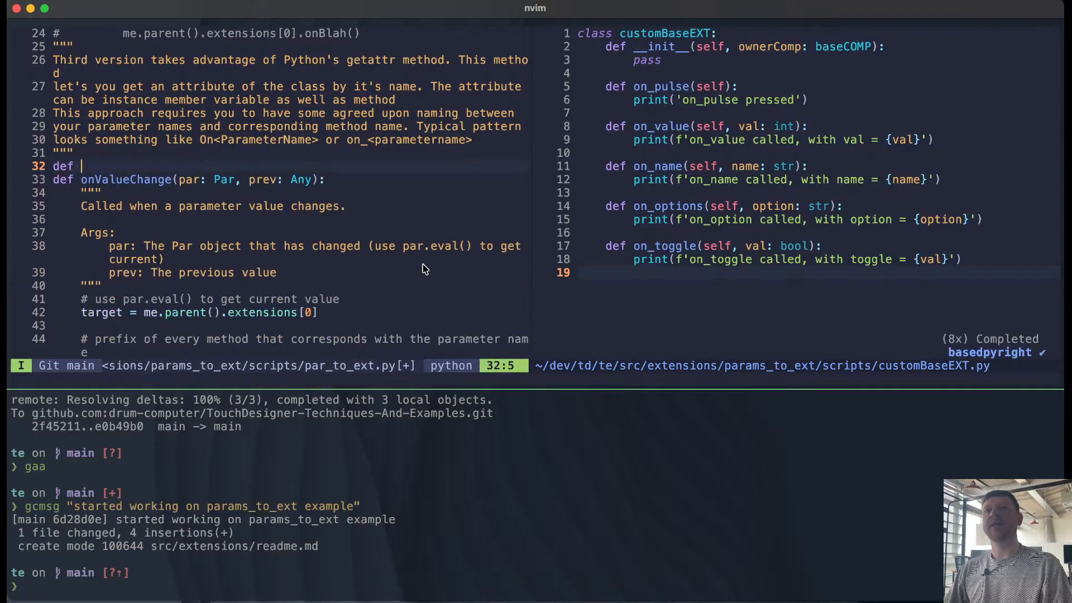
text(get)
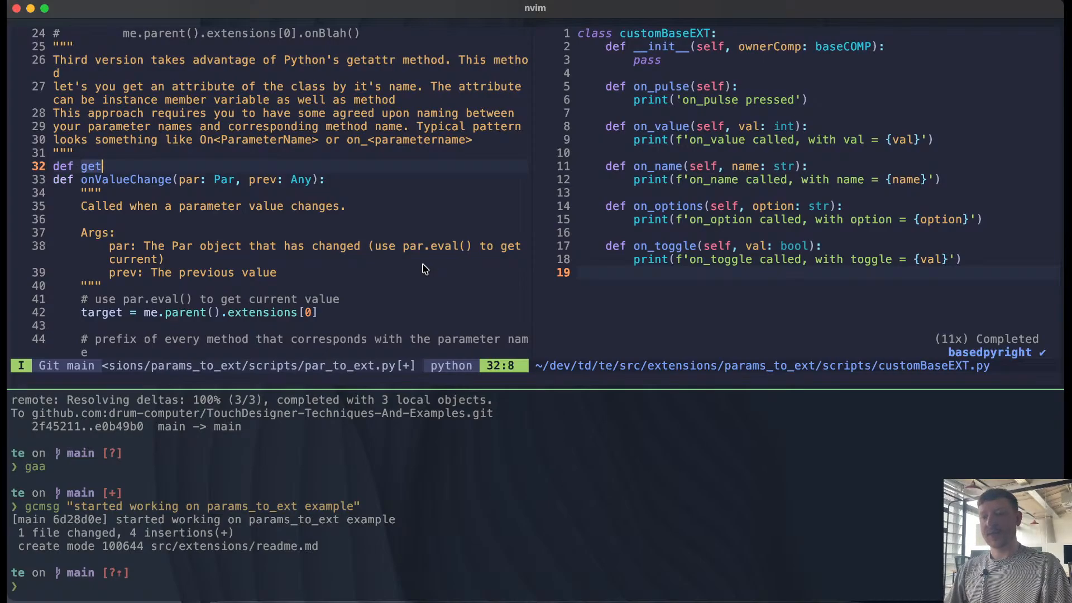
text(Method())
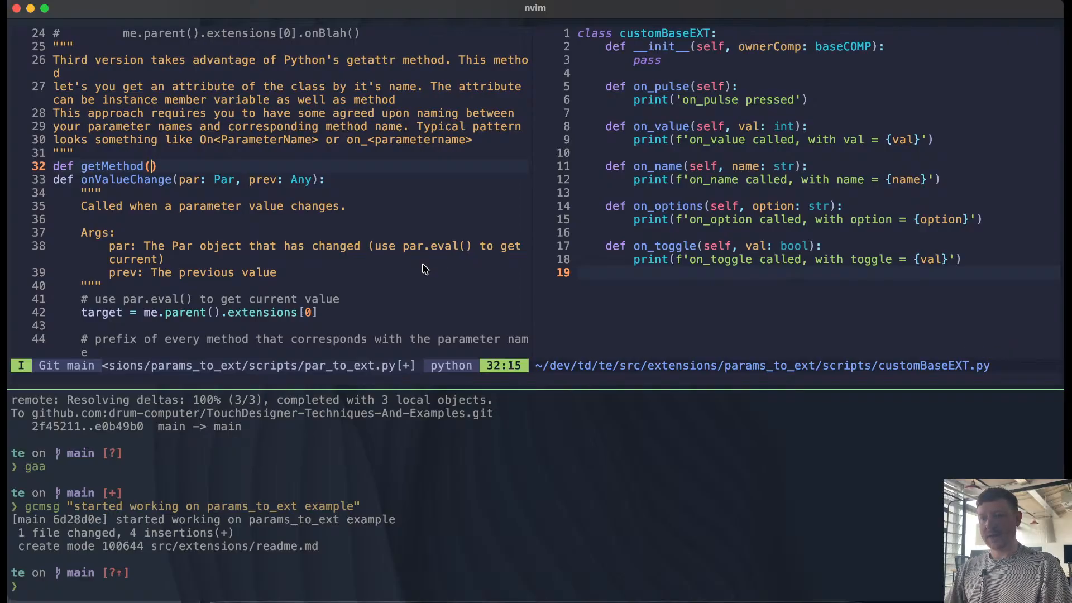
Step: Complete the getMethod() line with a colon after the parentheses and the return annotation -> callable
scroll(425, 269, down, 2)
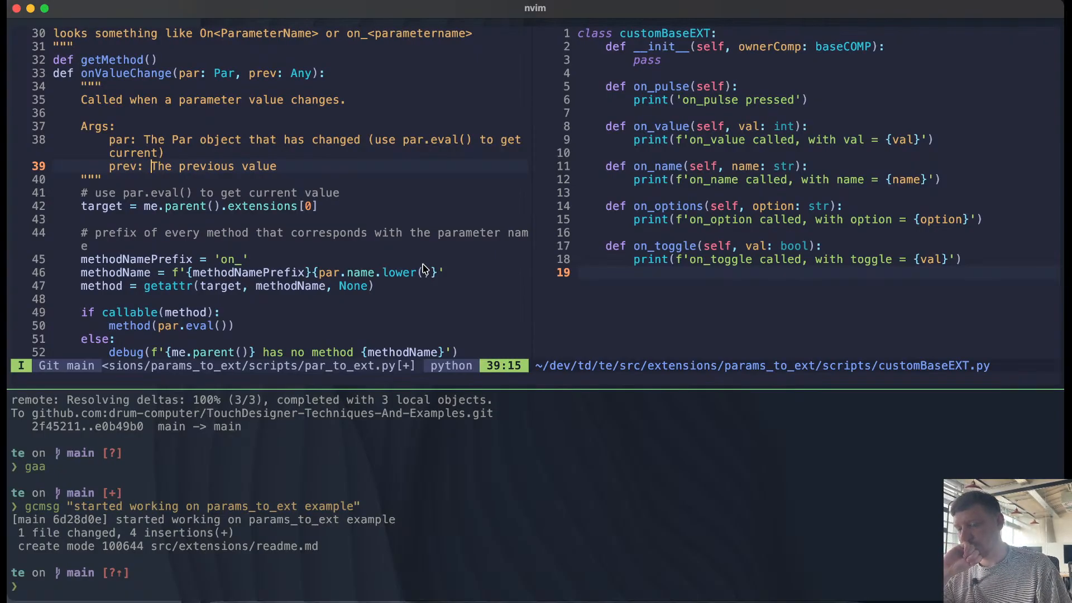
click(162, 64)
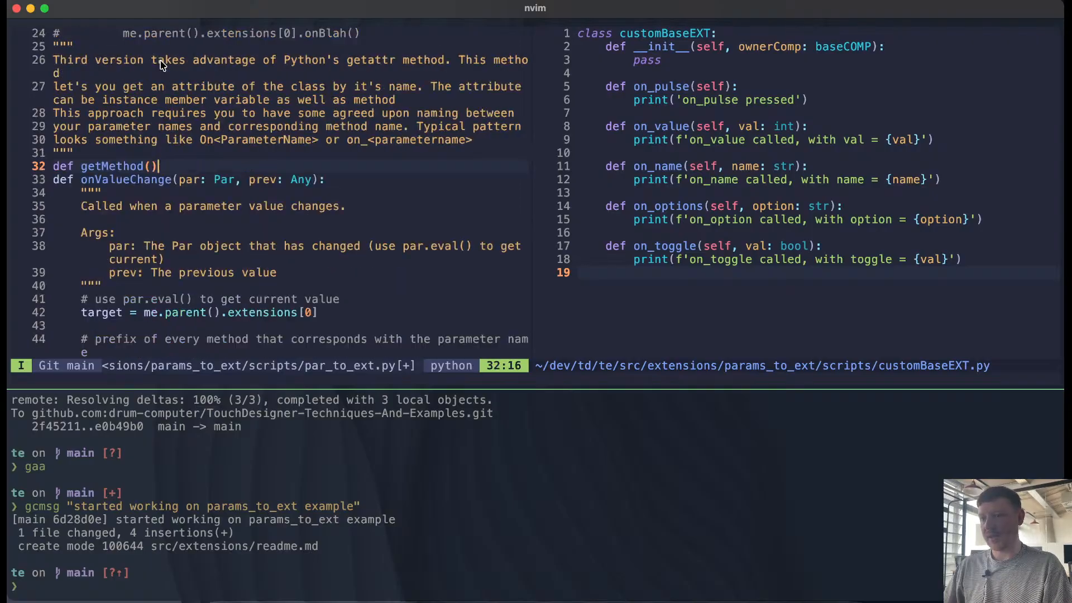
text(-> callab)
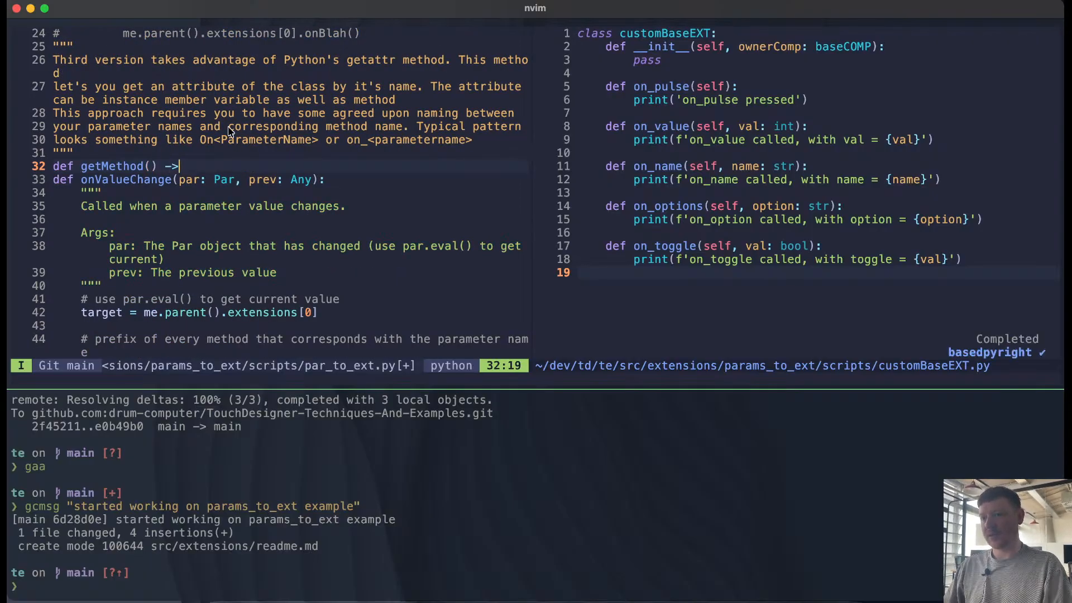
text(le)
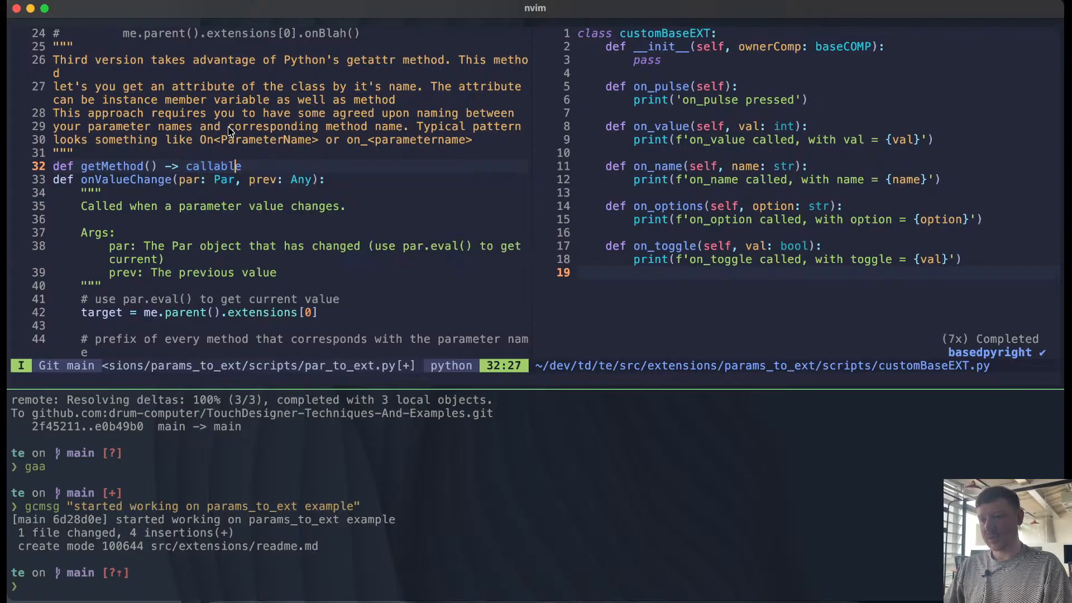
key(Left)
key(Left)
key(Left)
key(Left)
key(Left)
text(:)
key(Escape)
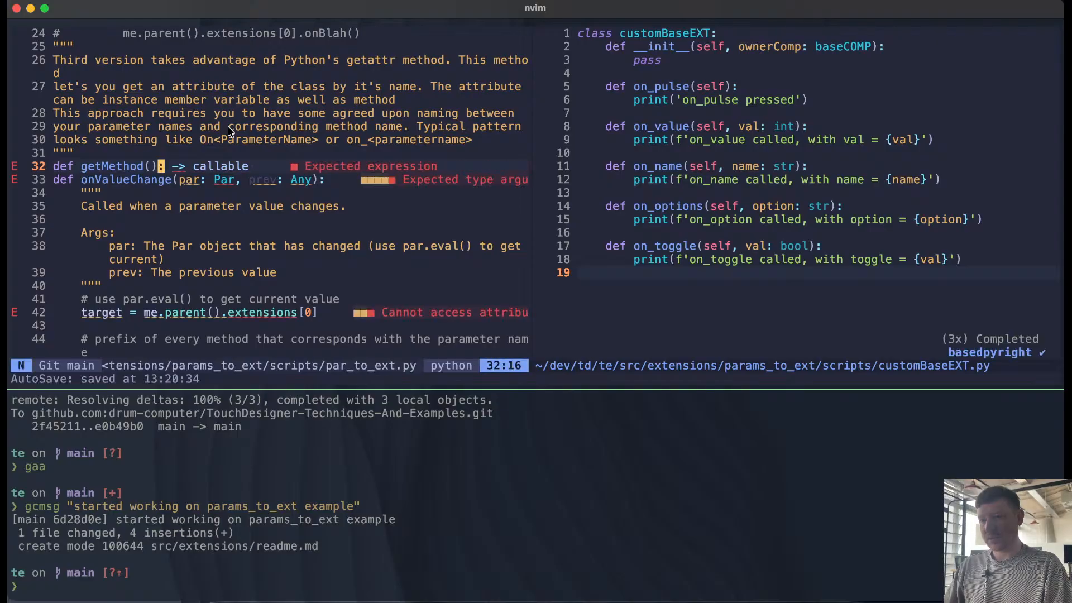
Step: Add a blank line and a return statement as getMethod's body
key(o)
key(Return)
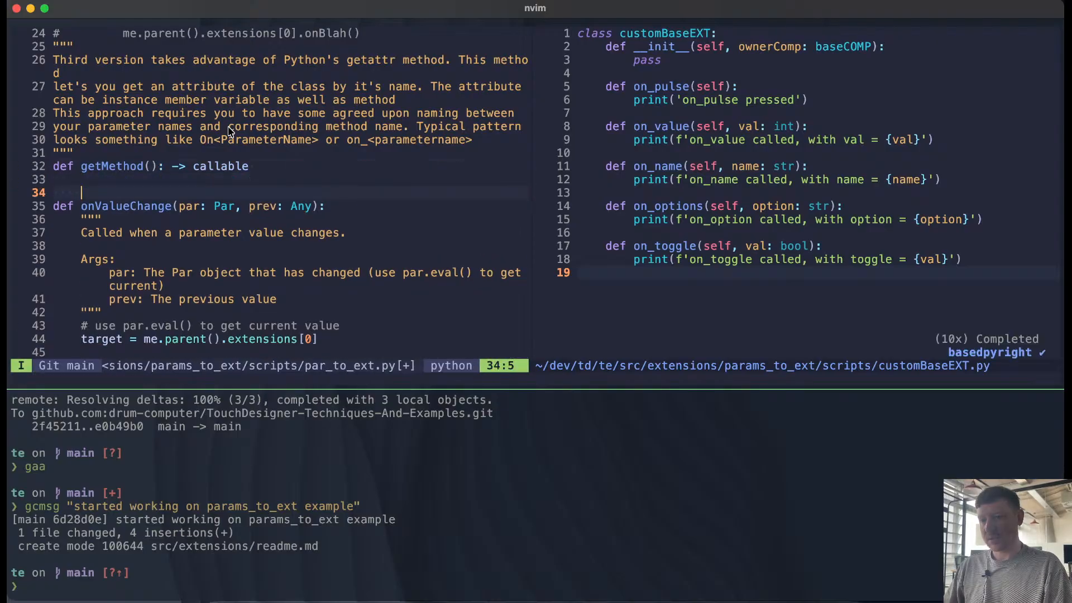
text(return)
key(Return)
key(Escape)
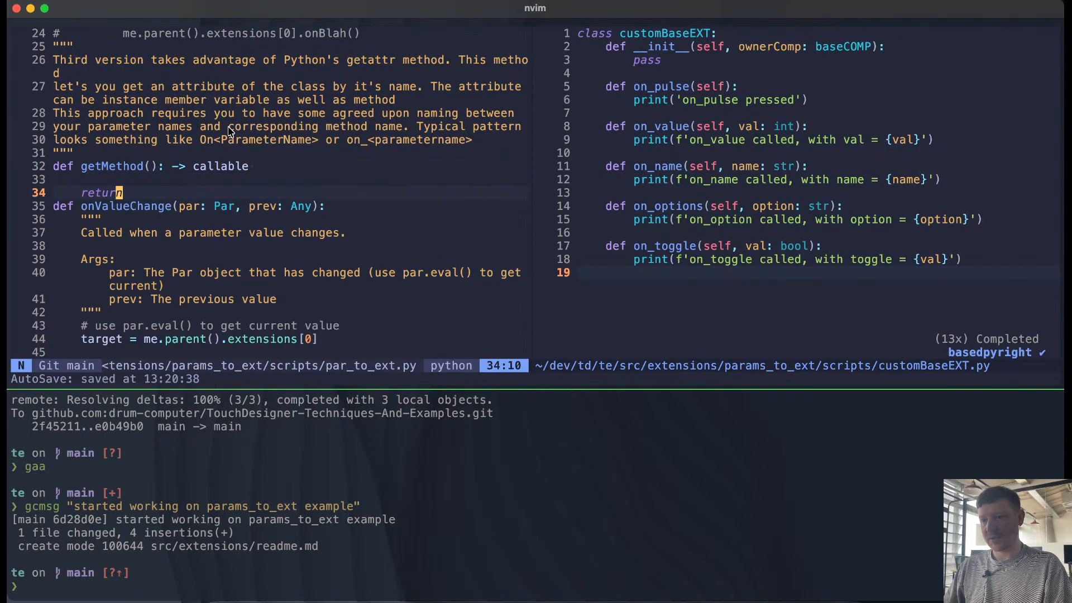
Step: In onValueChange, copy the lines from the target assignment through if callable(method):
key(j)
key(j)
key(j)
key(j)
key(j)
key(j)
key(j)
key(j)
key(j)
key(j)
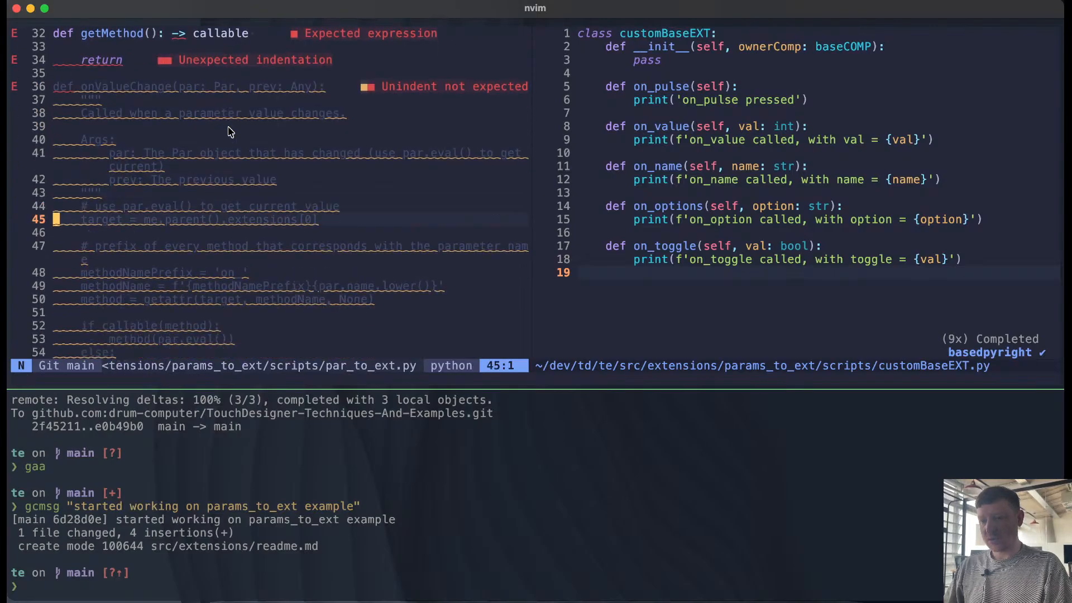
key(k)
key(j)
key(shift+v)
key(j)
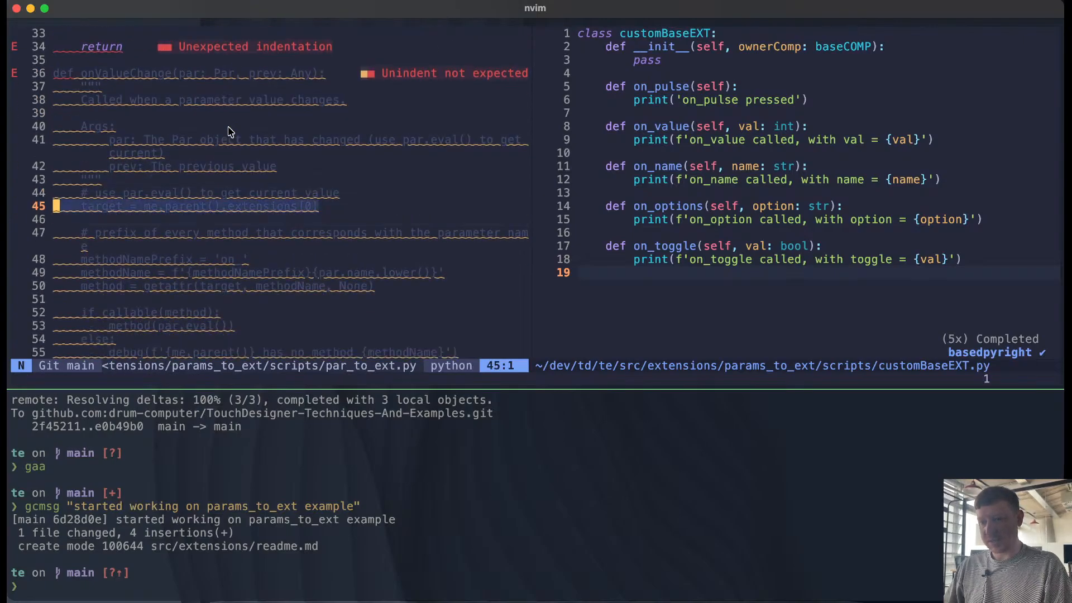
key(j)
key(j)
key(j)
key(j)
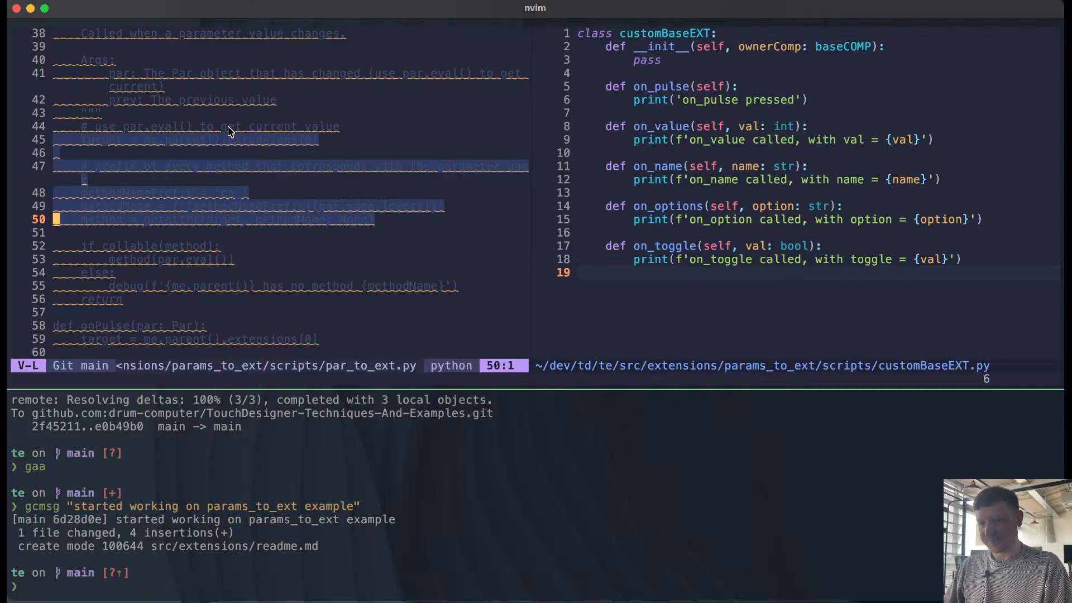
key(j)
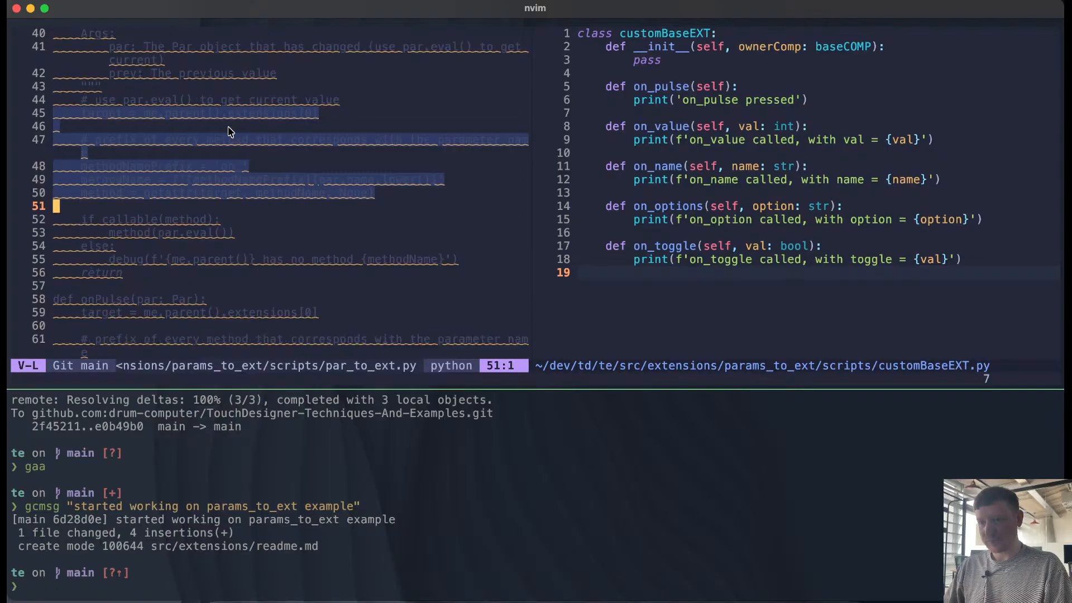
key(j)
key(y)
Step: Paste the copied lines into getMethod above its return, and delete the blank line under the function header
key(k)
key(k)
key(k)
key(k)
key(k)
key(k)
key(k)
key(k)
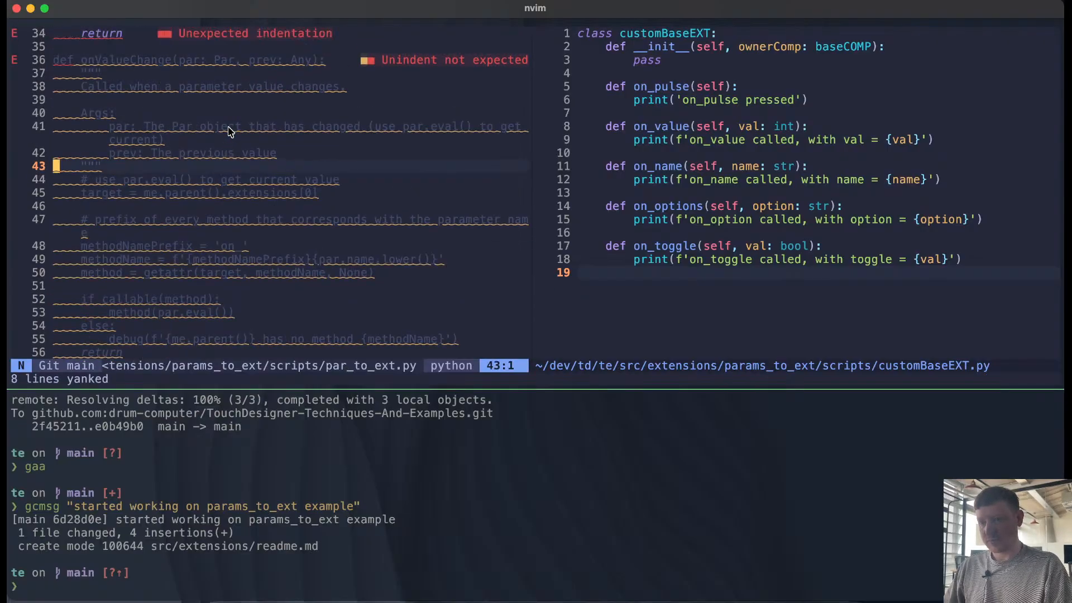
key(k)
key(k)
key(k)
key(k)
key(p)
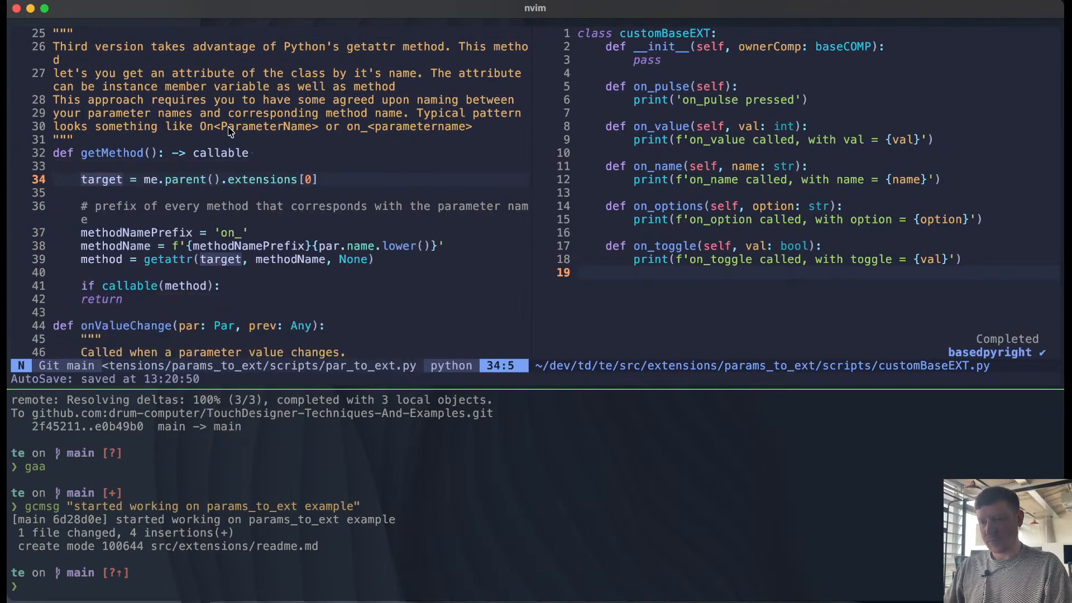
key(d)
key(d)
Step: Review the pasted lines in getMethod from the target assignment down to the callable check
key(w)
key(w)
key(w)
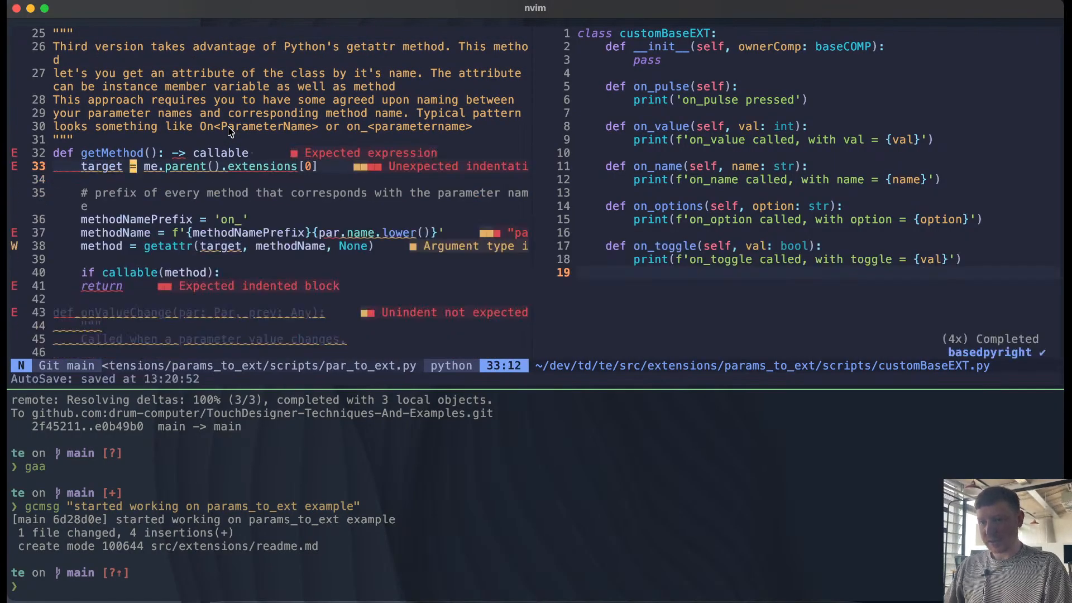
key(j)
key(j)
key(j)
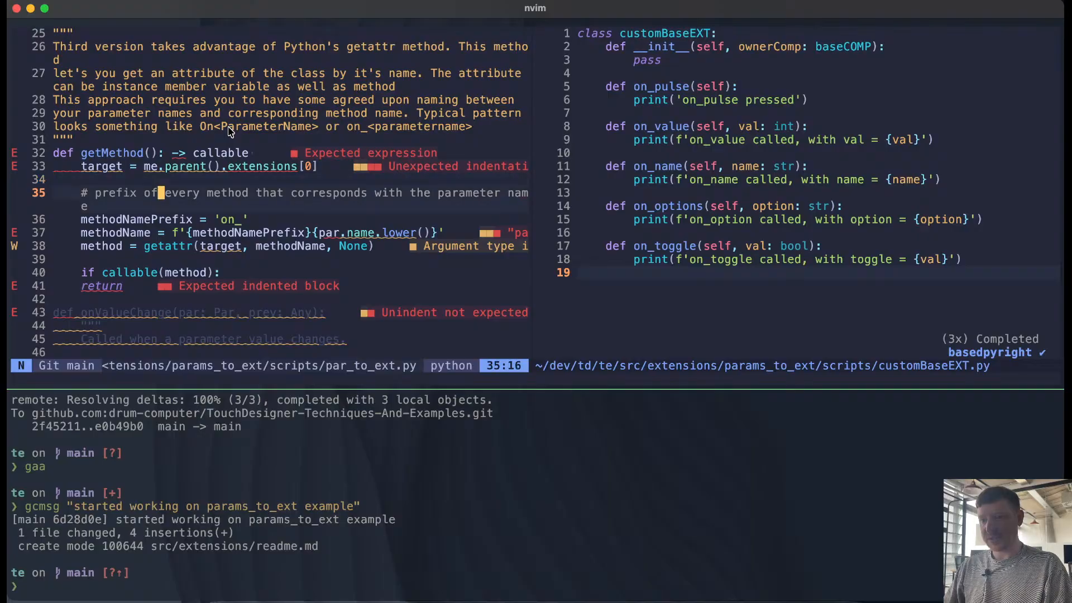
key(w)
key(j)
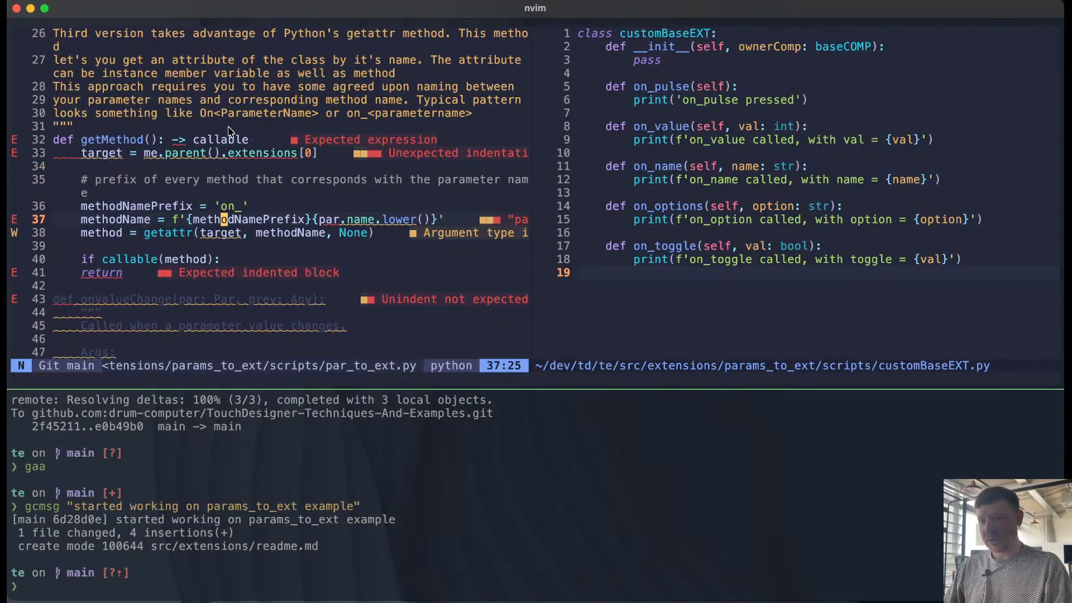
key(w)
key(w)
key(w)
key(w)
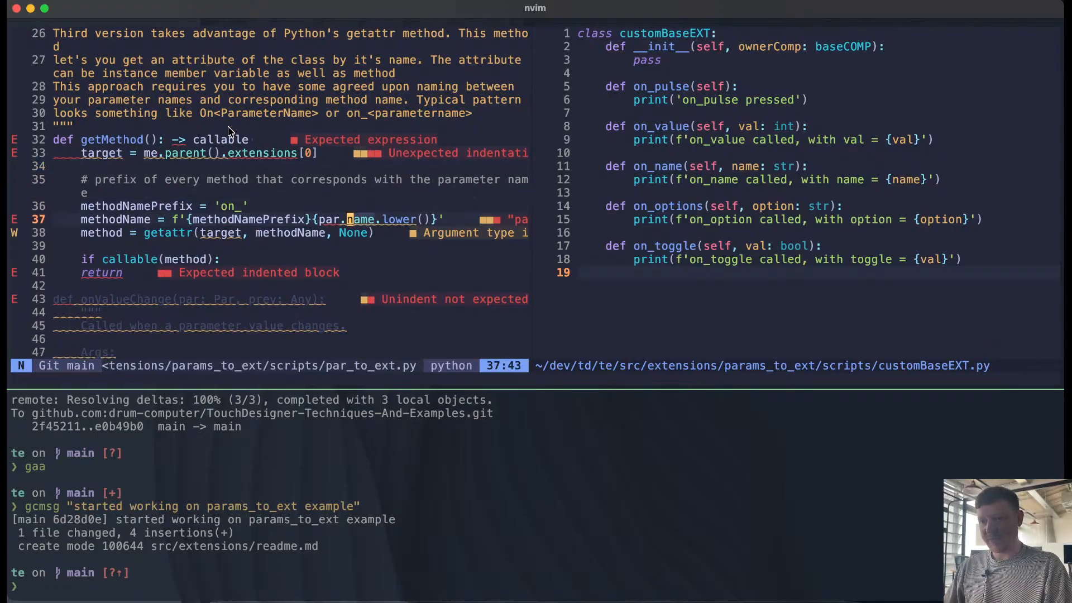
key(j)
key(b)
key(b)
key(b)
key(b)
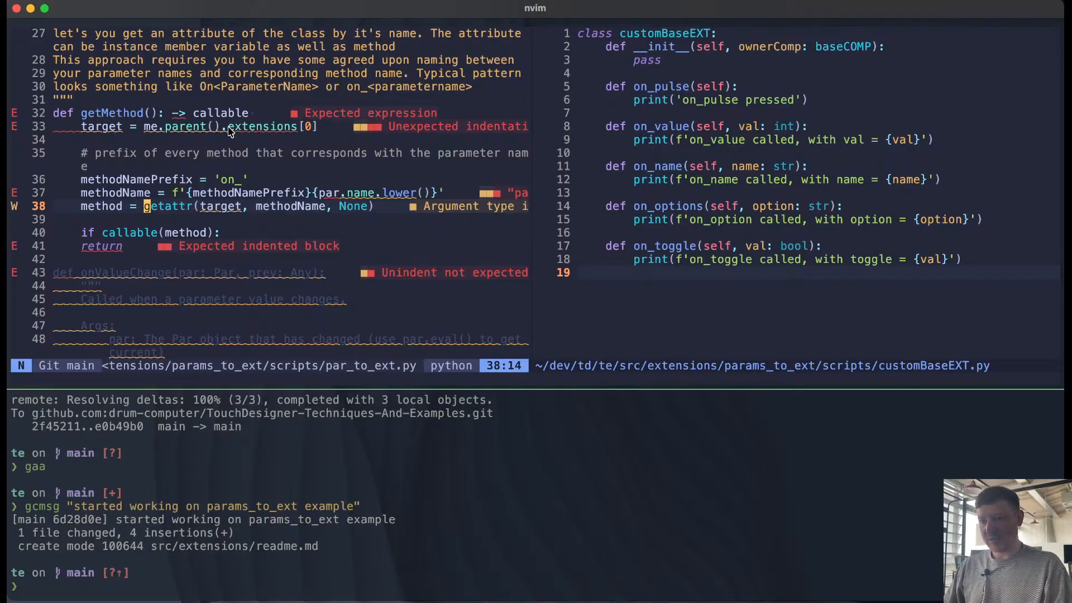
key(w)
key(w)
key(w)
key(w)
key(w)
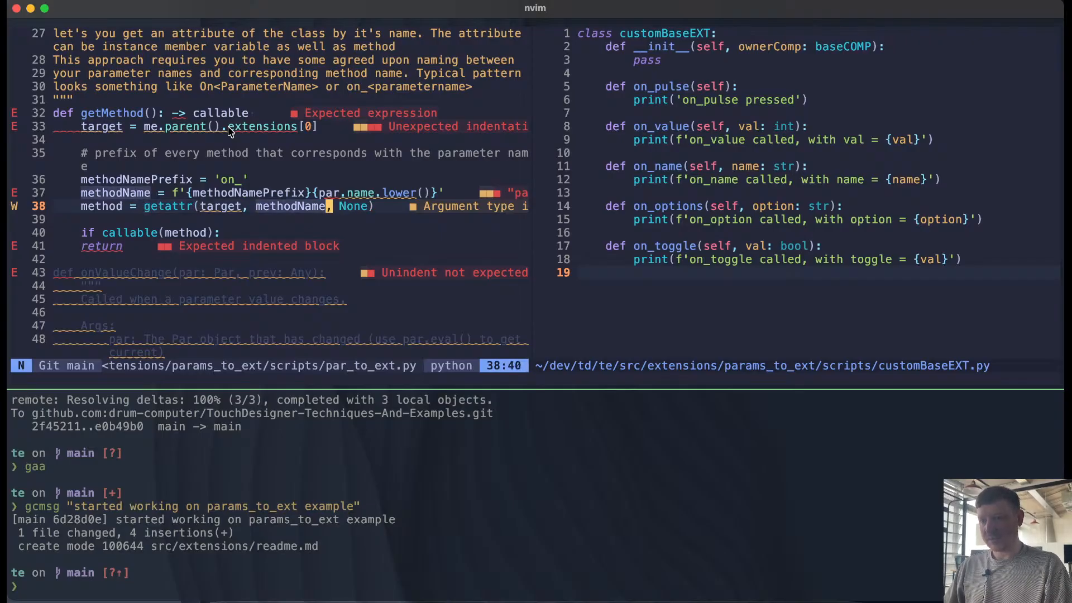
key(j)
key(j)
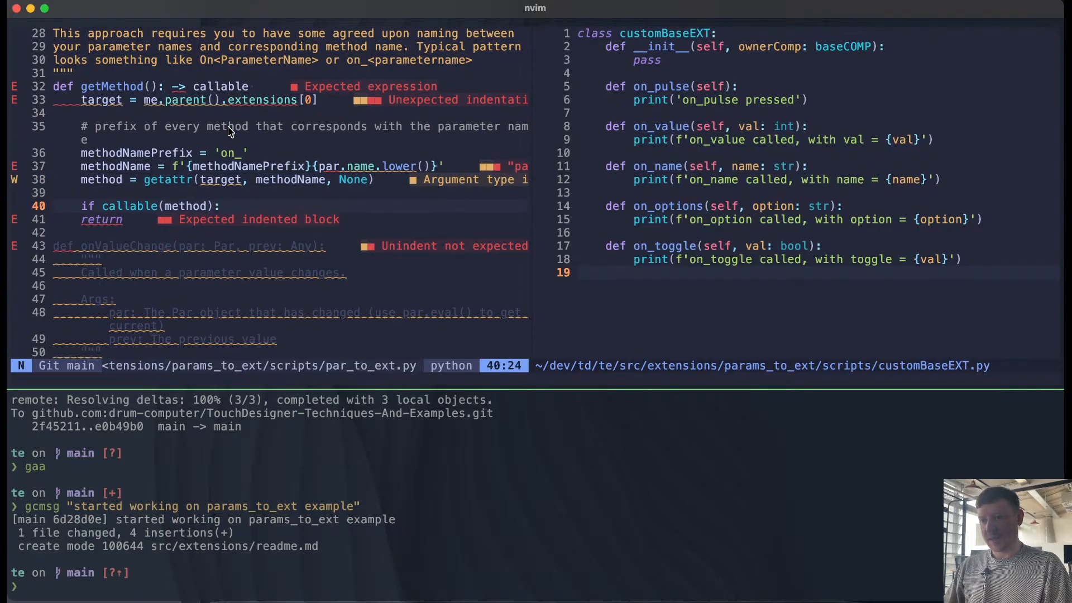
Step: In getMethod, replace if callable(method): with return method and delete the bare return line below it
key(b)
key(b)
key(b)
key(b)
key(b)
key(b)
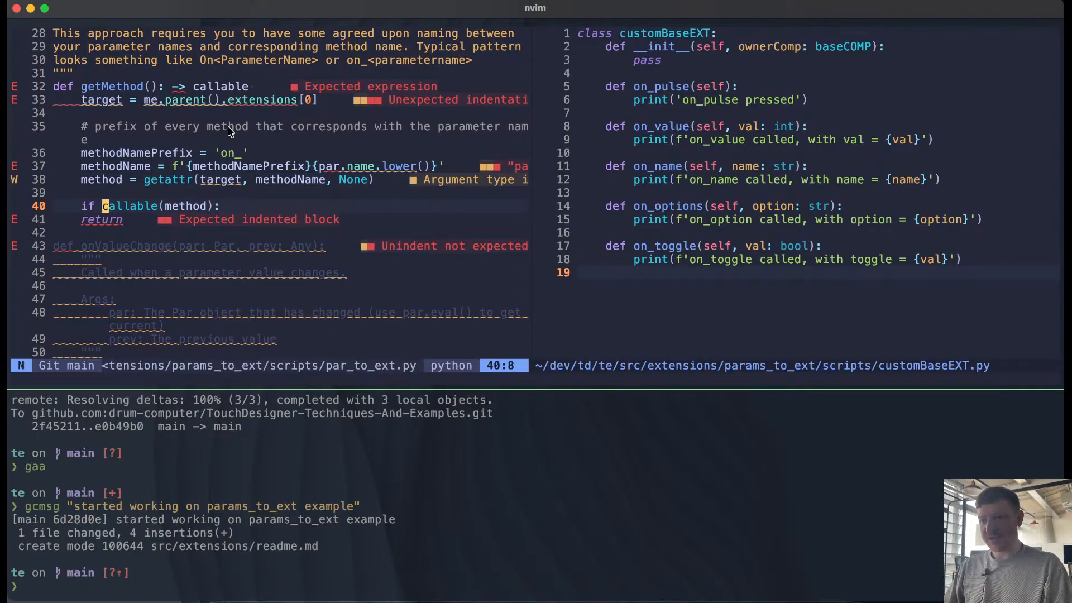
text(i)
text(return)
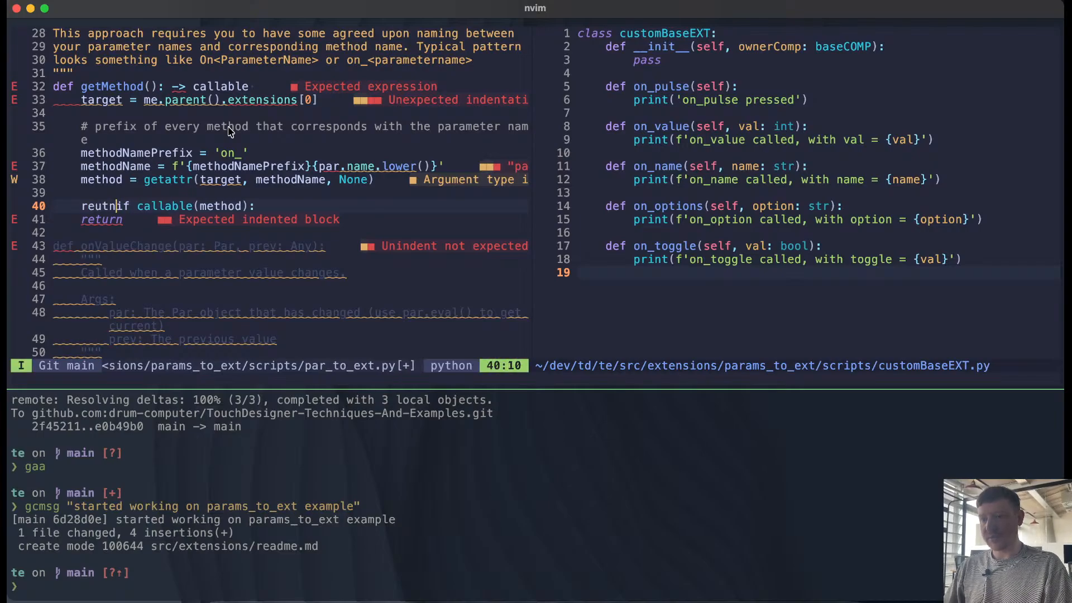
key(Escape)
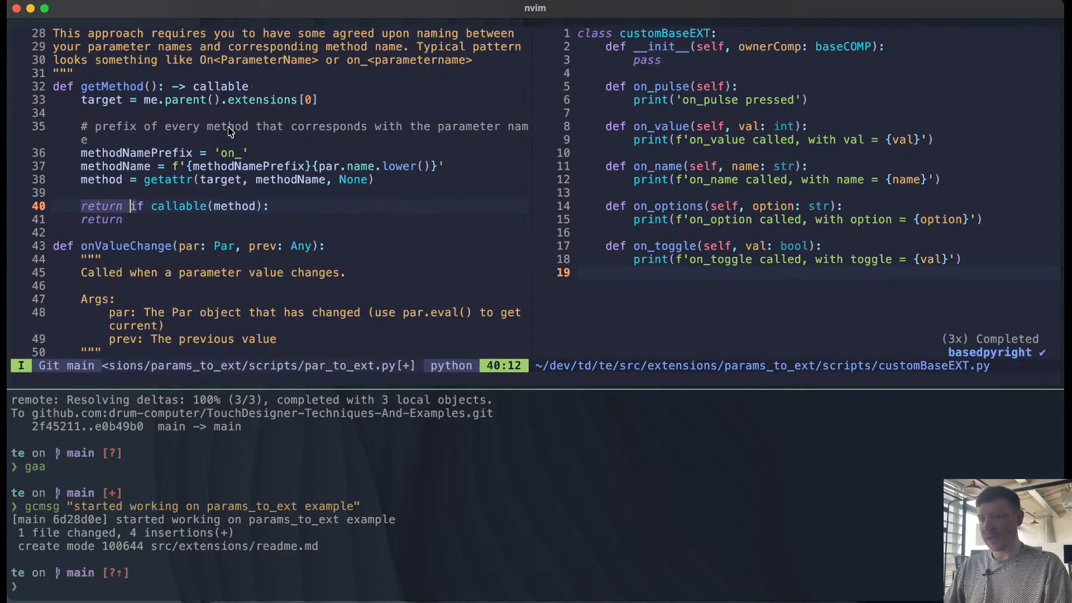
text(C)
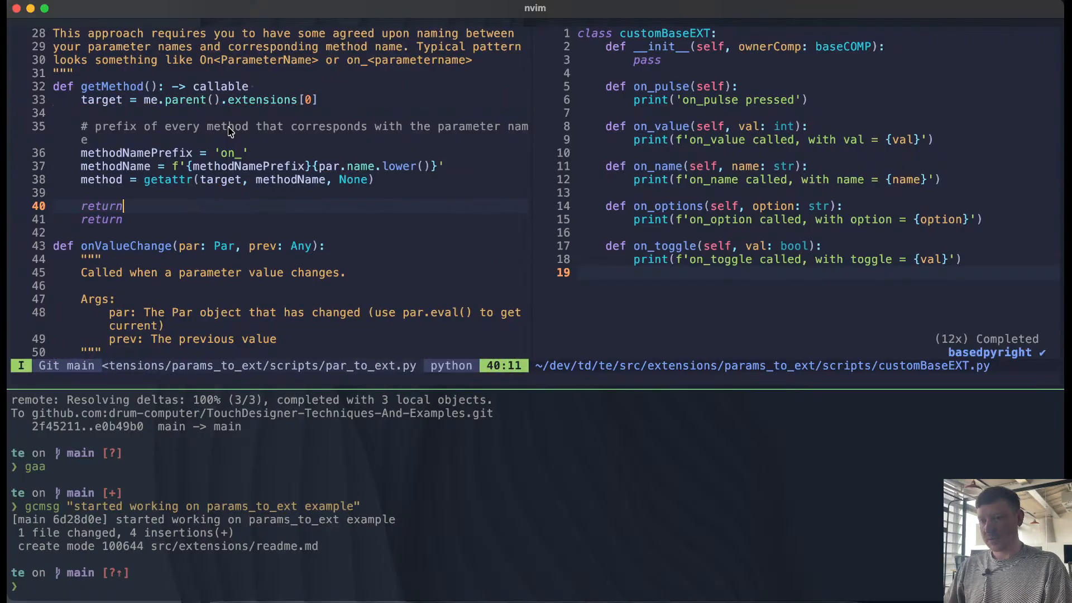
text(method)
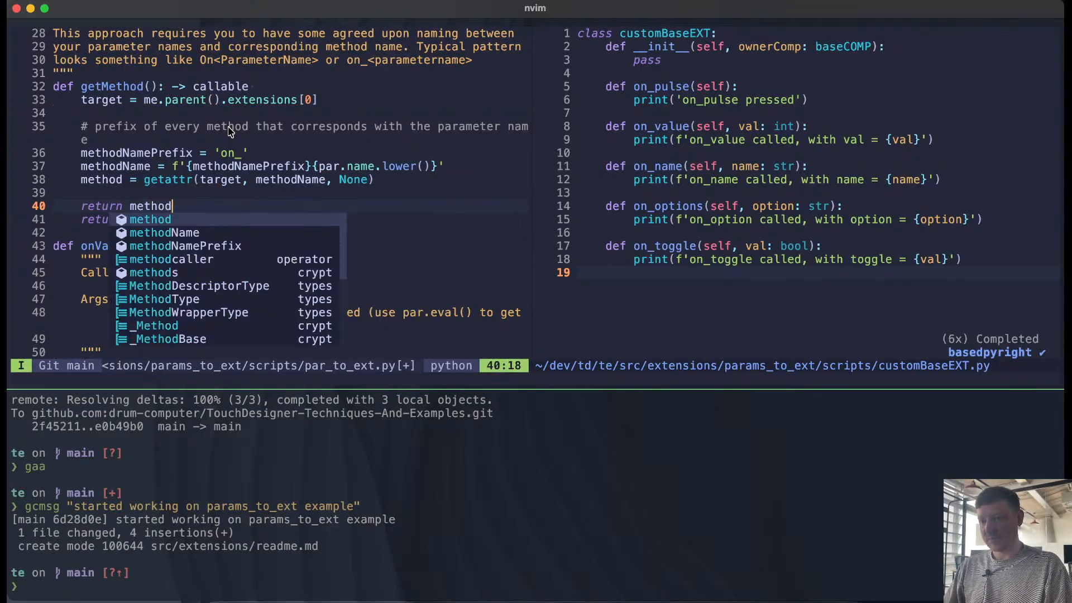
key(Escape)
key(j)
key(d)
key(d)
Step: Extend getMethod's return annotation to callable || None
key(k)
key(k)
key(k)
key(k)
key(k)
key(k)
key(k)
key(k)
key(k)
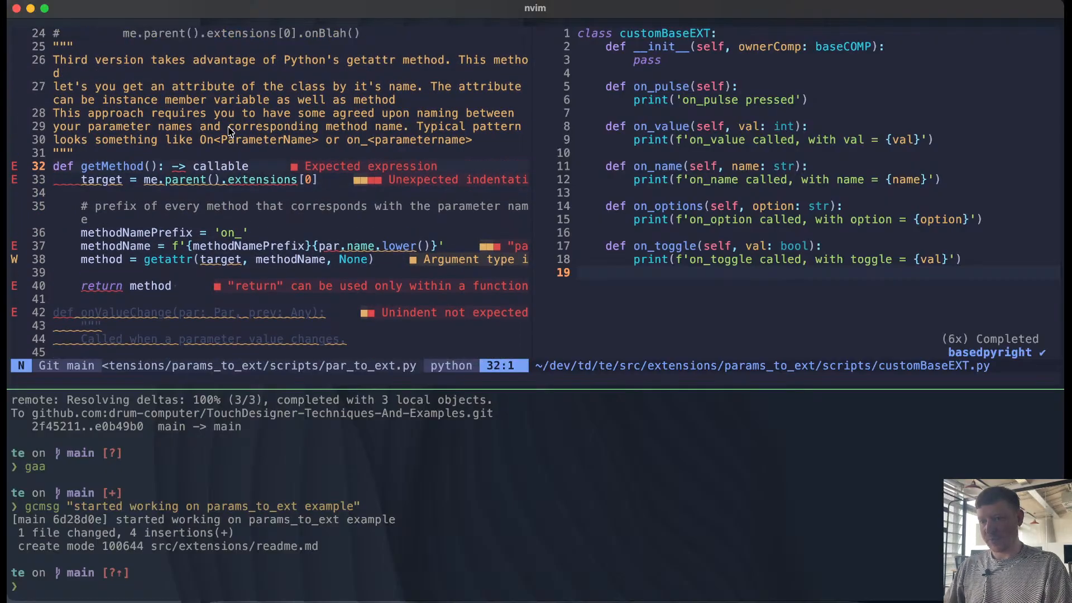
key(k)
key(j)
key(shift+a)
text(||)
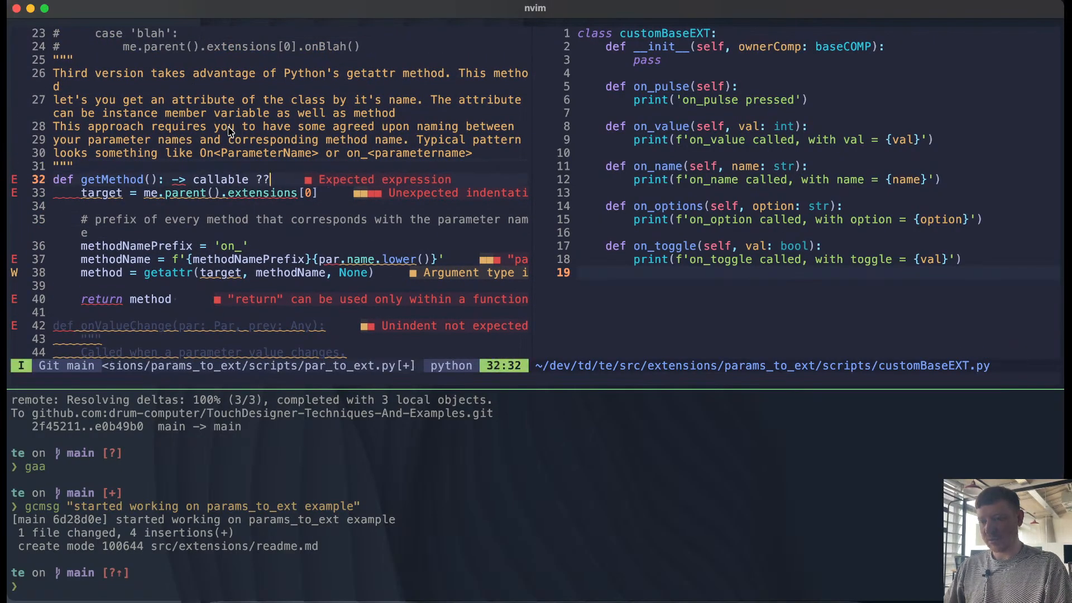
key(BackSpace)
key(BackSpace)
key(BackSpace)
text(|)
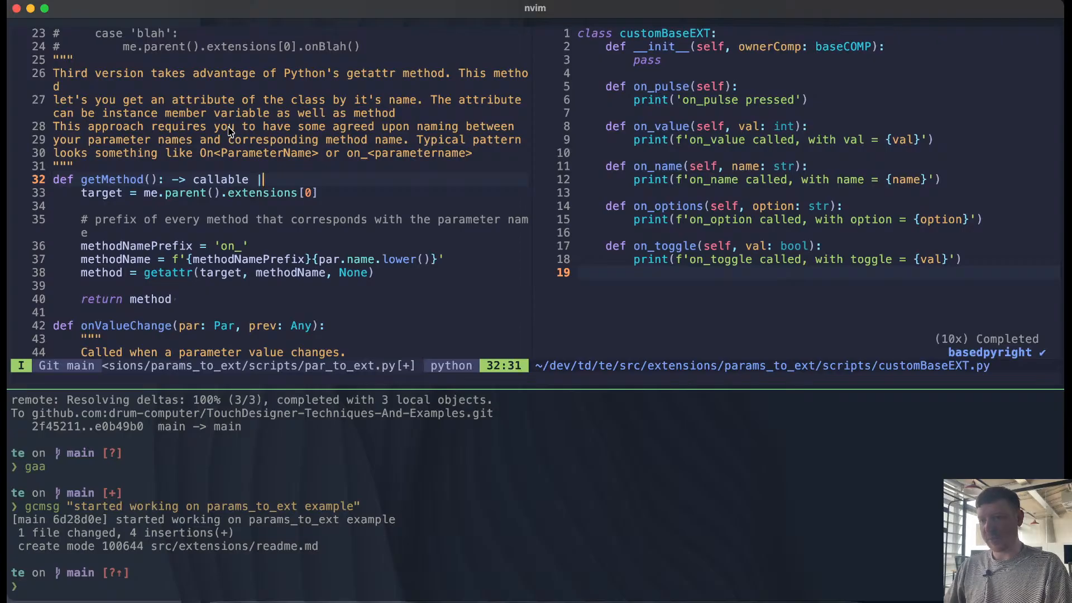
text(| None)
key(Escape)
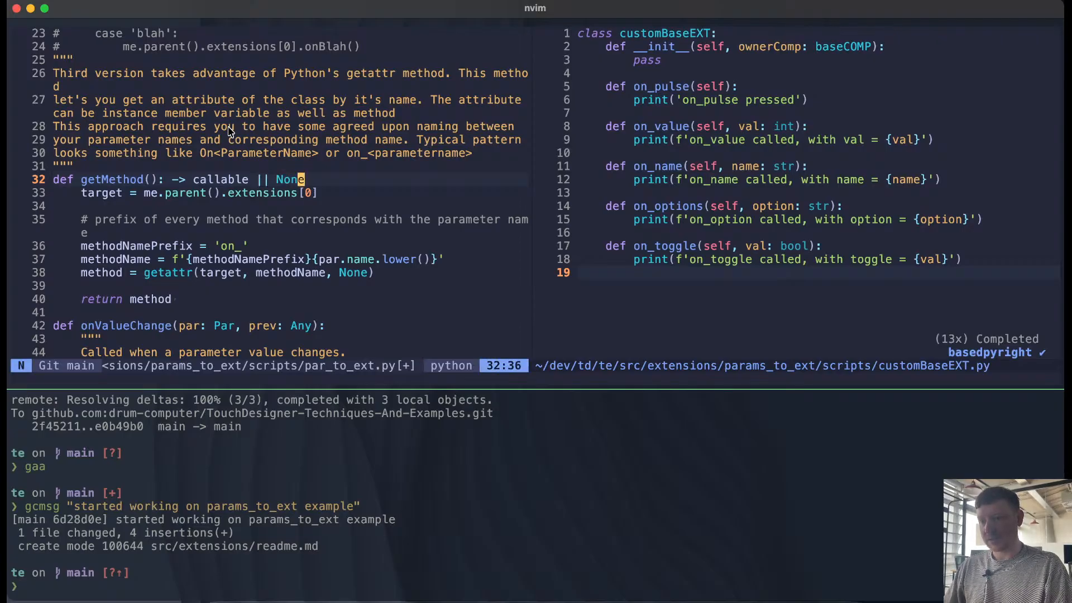
Step: Review getMethod's body from the target assignment through its return statement
key(j)
key(j)
key(j)
key(j)
key(j)
key(j)
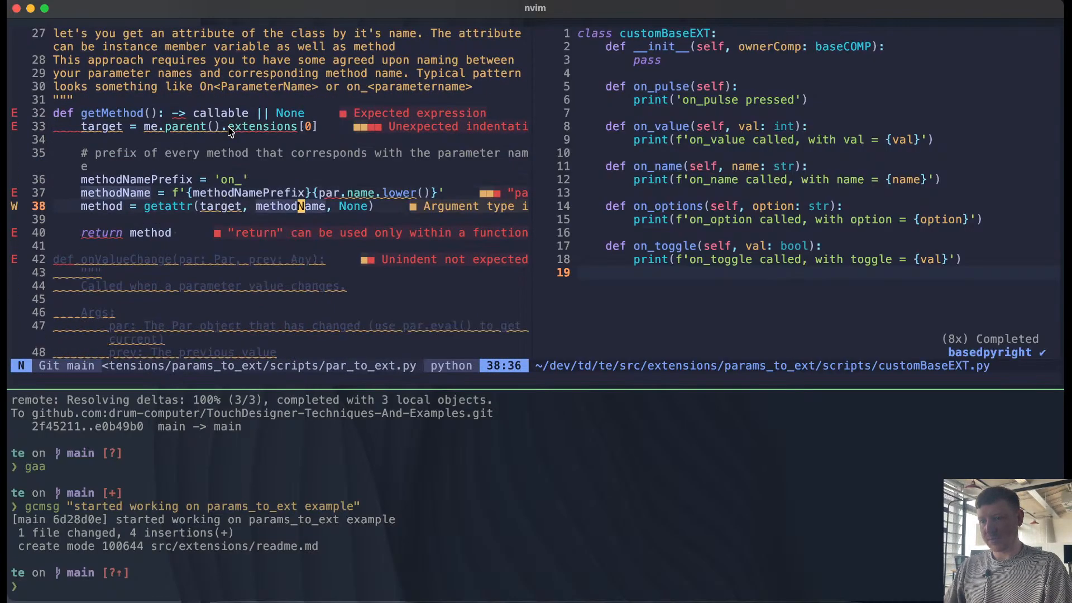
key(j)
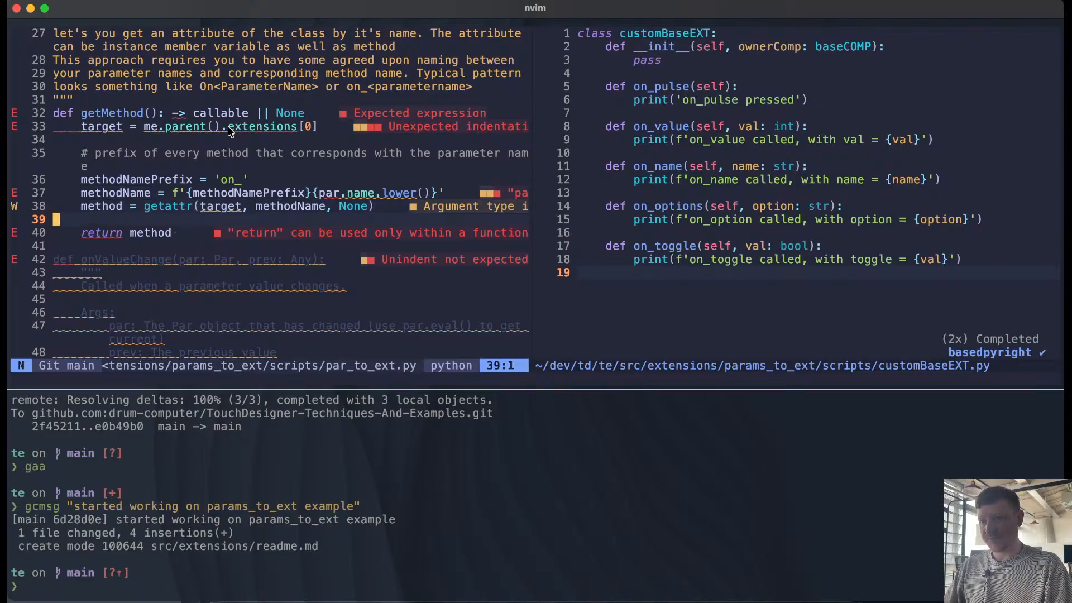
key(k)
key(k)
key(k)
key(k)
key(k)
key(k)
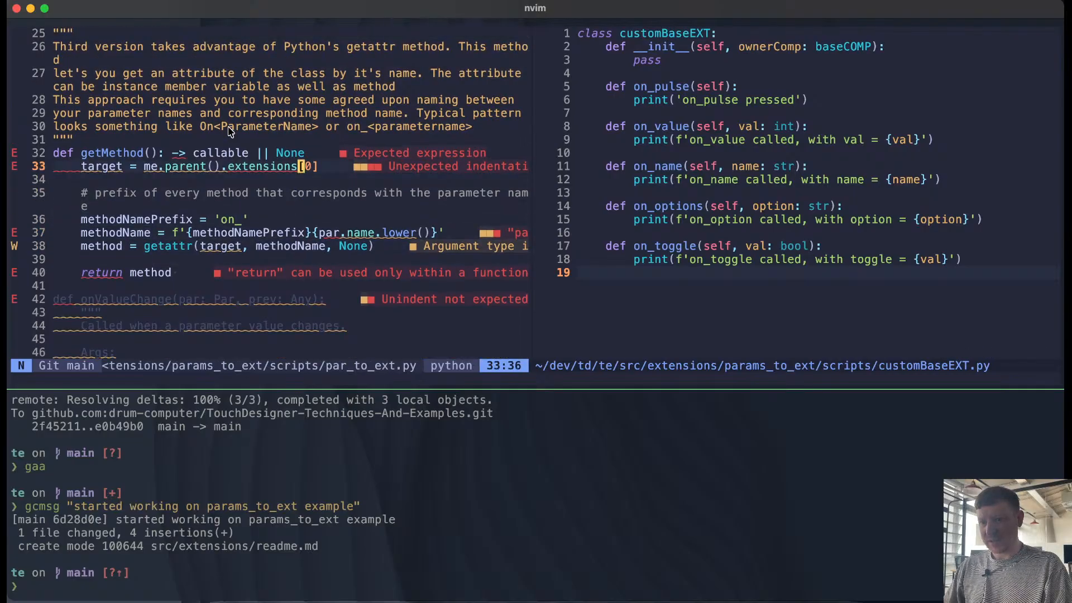
key(V)
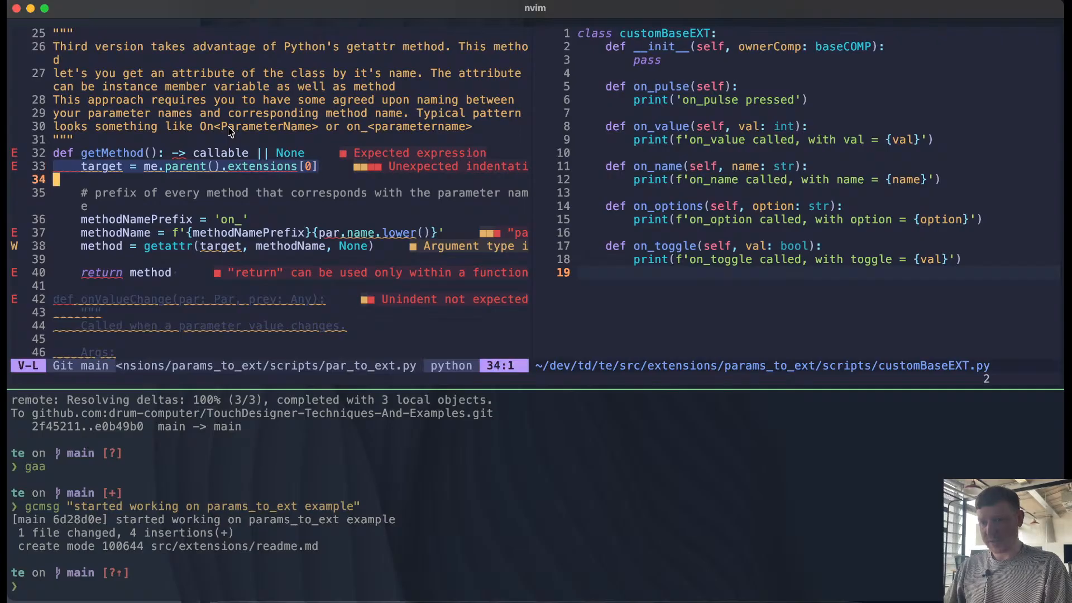
key(j)
key(j)
key(j)
key(j)
key(j)
key(j)
key(j)
key(Escape)
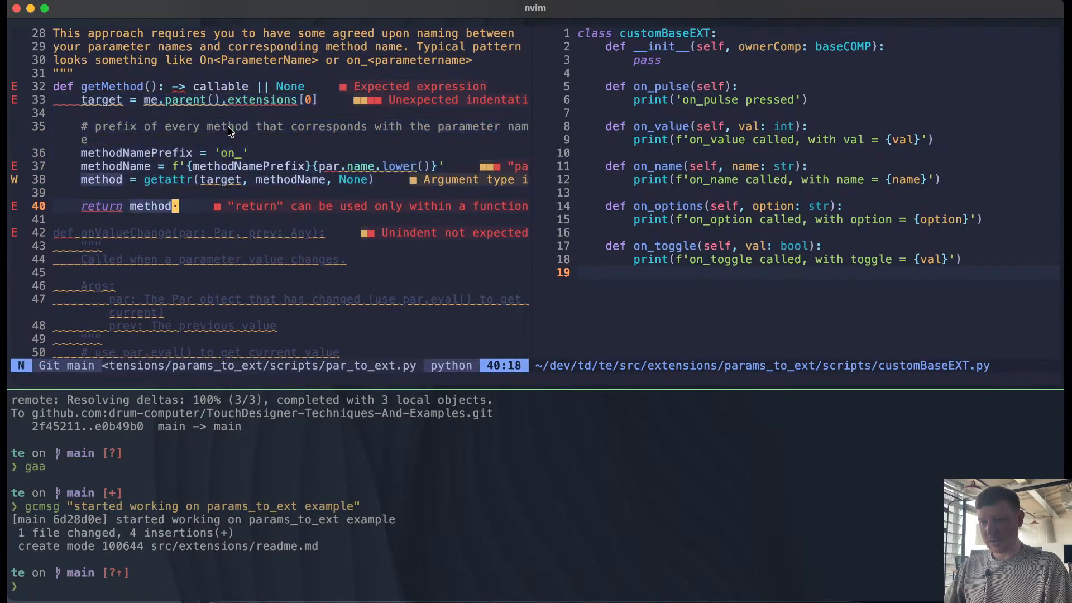
Step: Add a colon at the end of getMethod's header and remove the one directly after its parentheses
key(k)
key(k)
key(k)
key(k)
key(k)
key(k)
key(k)
key(k)
text(A)
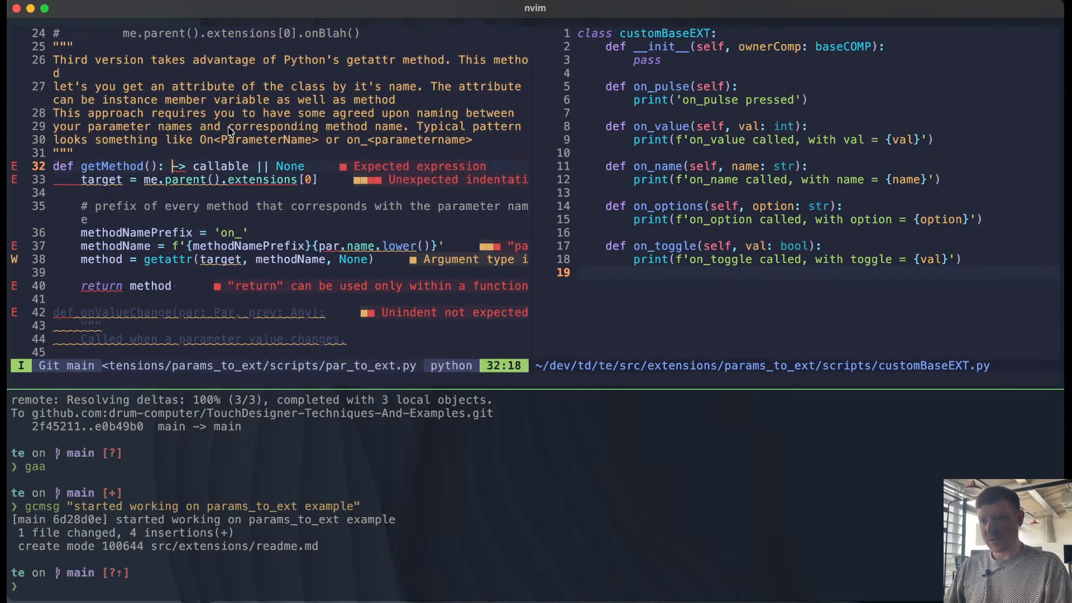
text(:)
key(Escape)
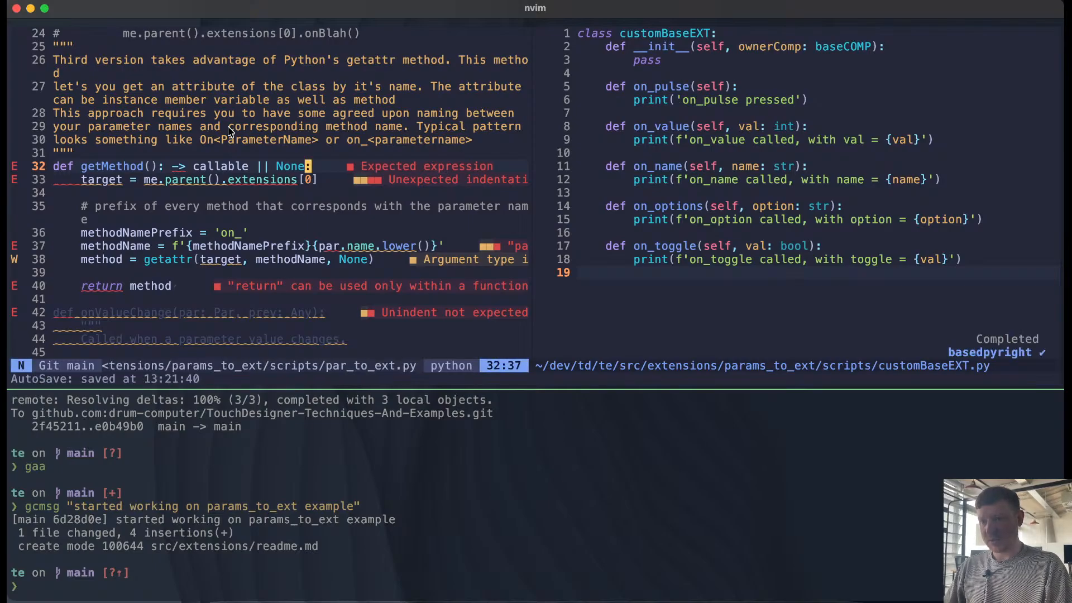
key(shift+f)
key(colon)
key(x)
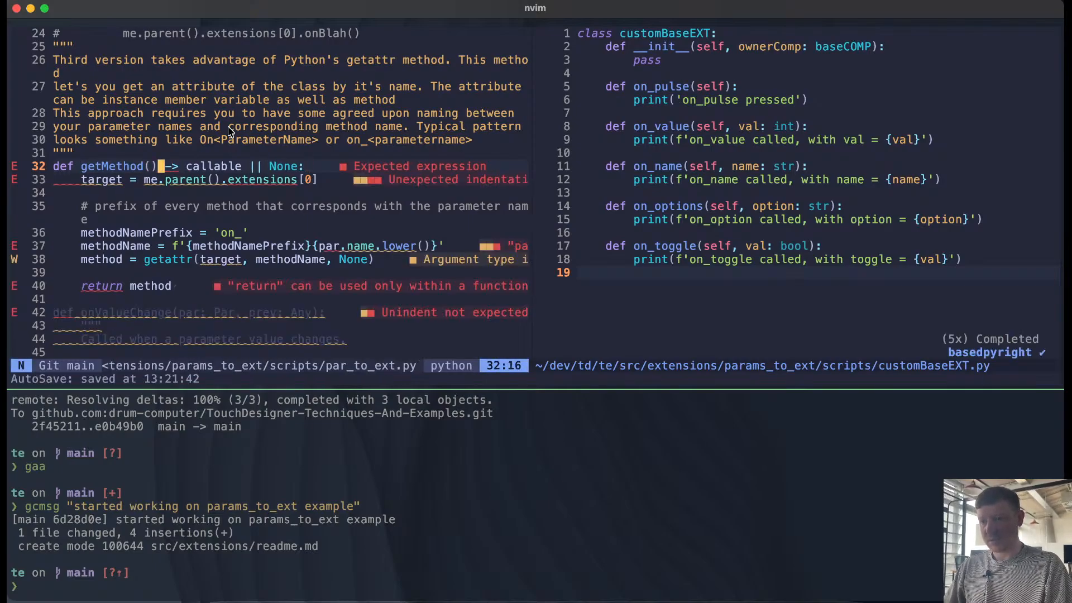
Step: Remove the return annotation -> callable || None from getMethod's header, keeping the closing colon
key(j)
key(j)
key(j)
key(j)
key(j)
key(j)
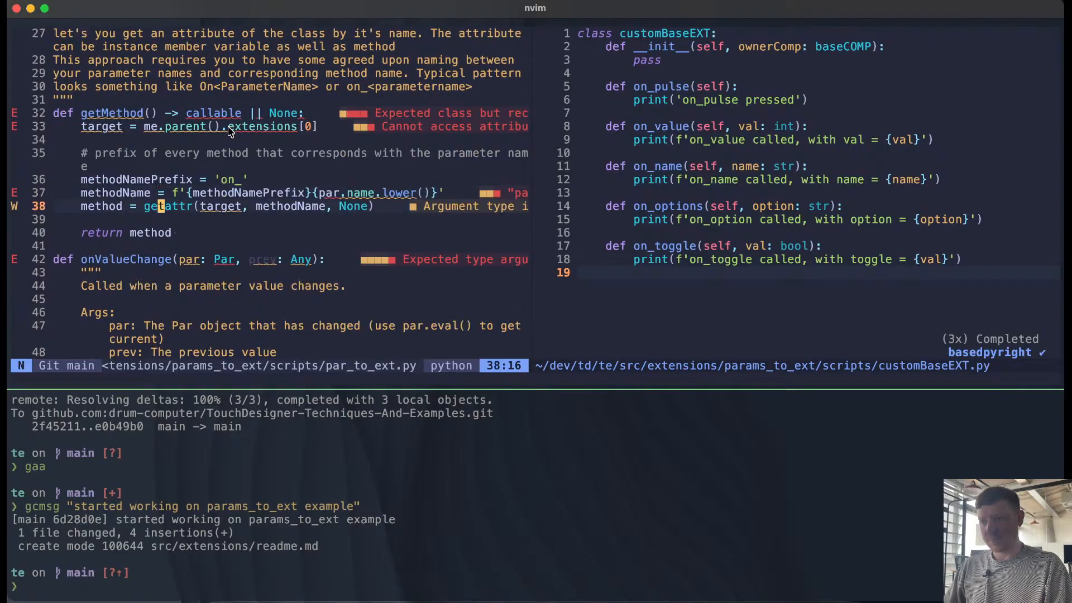
key(k)
key(k)
key(k)
key(k)
key(k)
key(k)
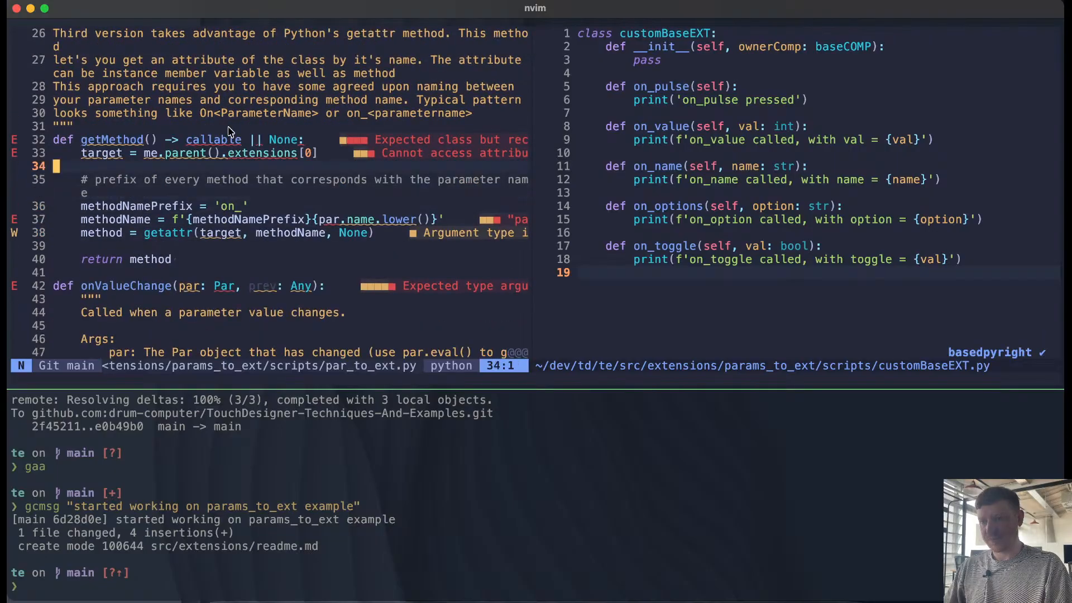
key(v)
key(e)
key(e)
key(e)
key(e)
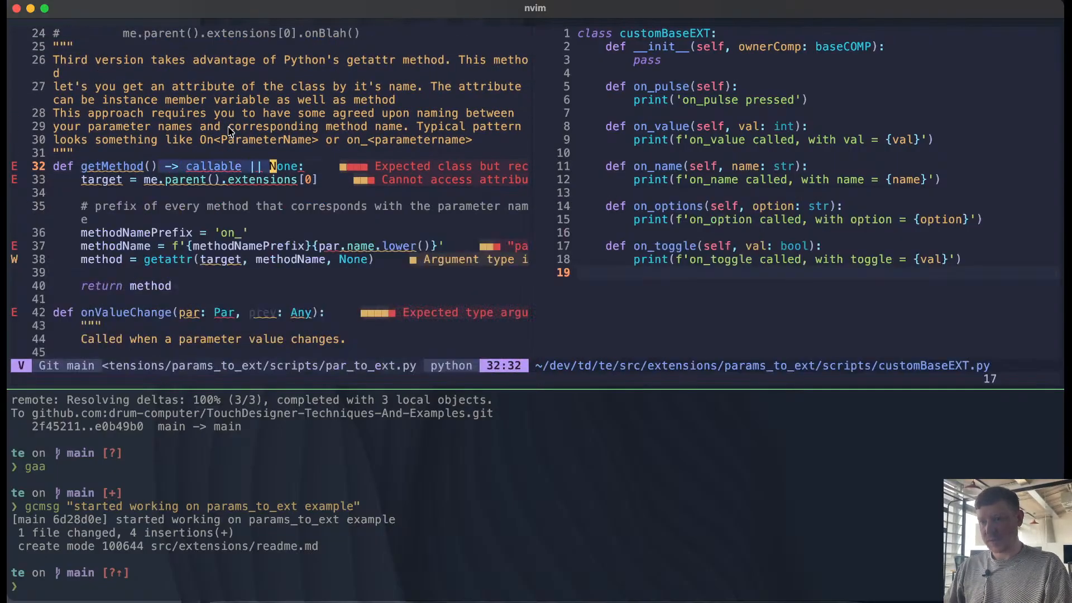
key(d)
Step: In onValueChange, replace the lines from the par.eval() comment through the getattr call with the start of an assignment, method =
key(j)
key(j)
key(j)
key(j)
key(j)
key(j)
key(j)
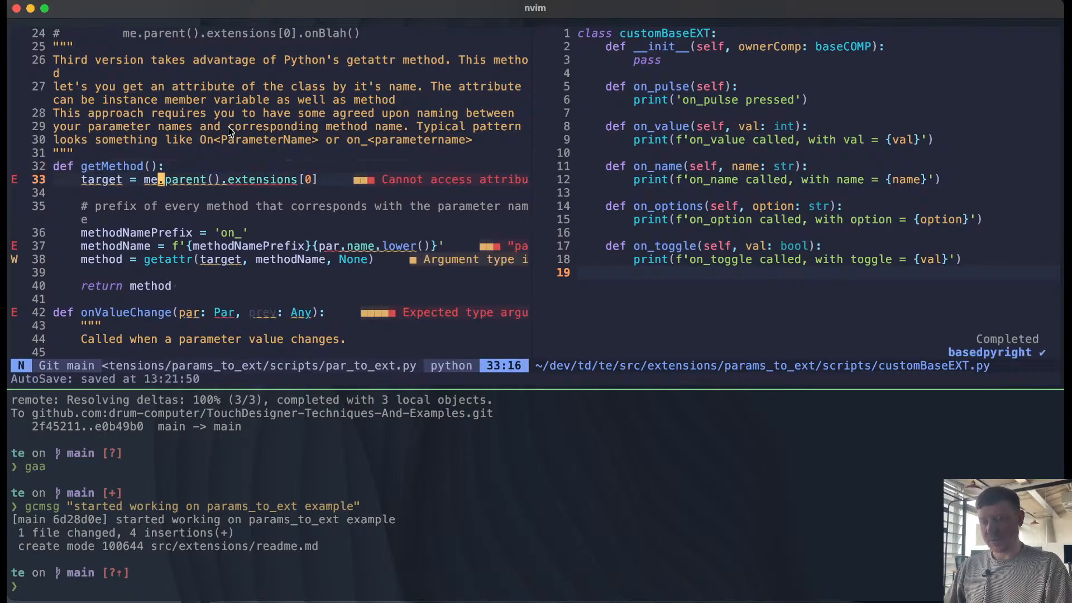
key(j)
key(j)
key(j)
key(j)
key(j)
key(j)
key(j)
key(j)
key(j)
key(j)
key(j)
key(j)
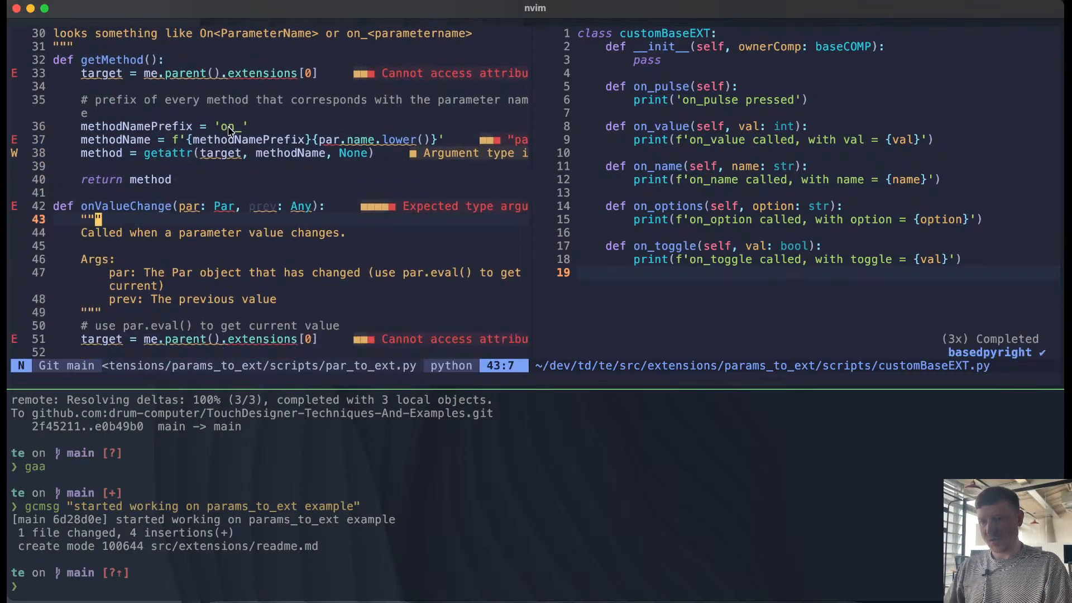
key(k)
key(shift+v)
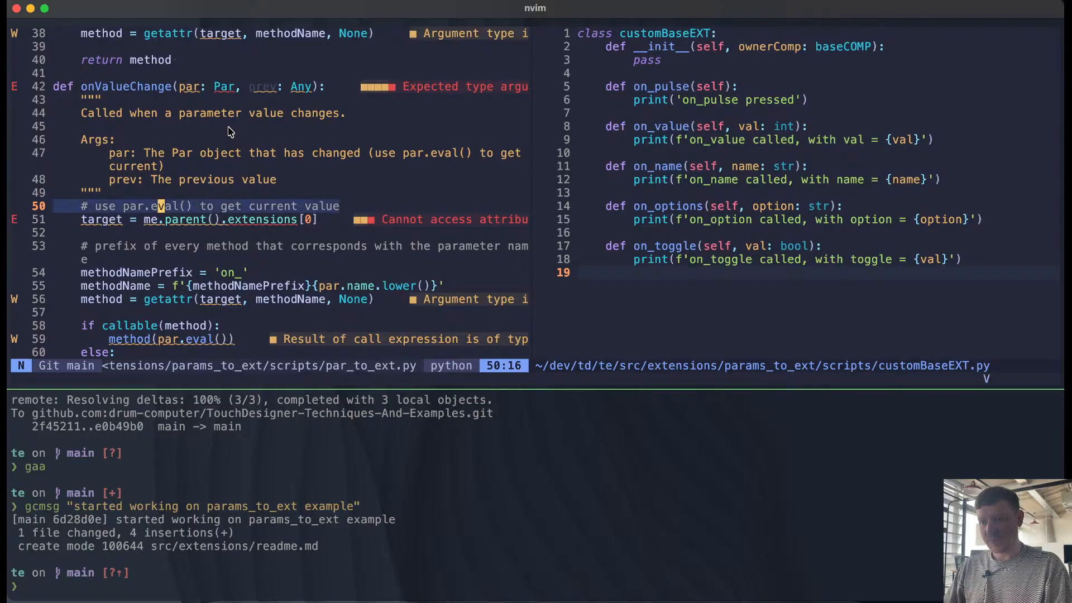
key(j)
key(j)
key(j)
key(j)
key(j)
key(j)
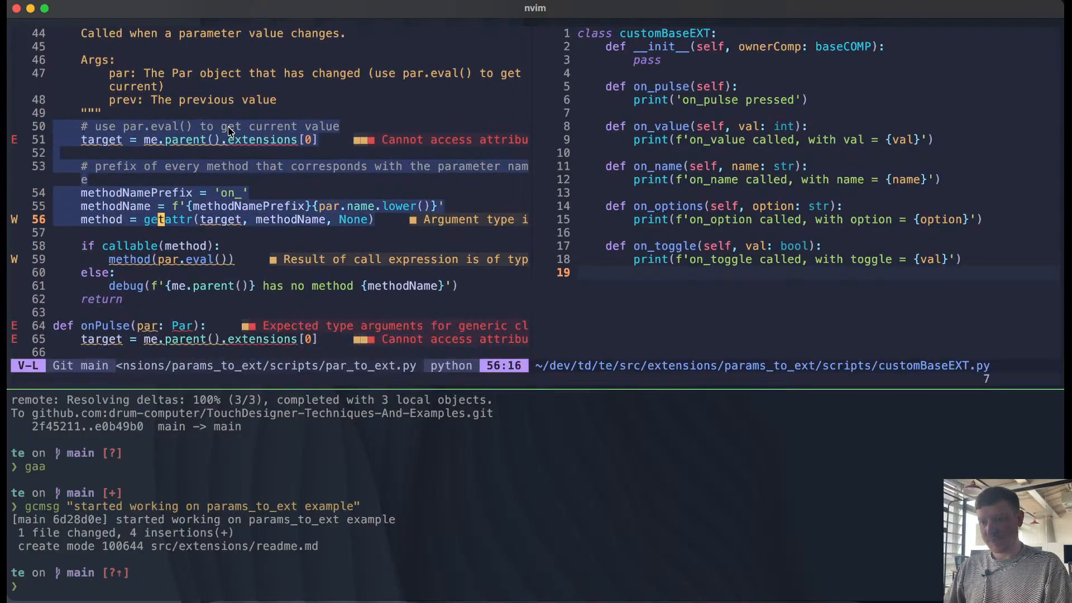
text(d)
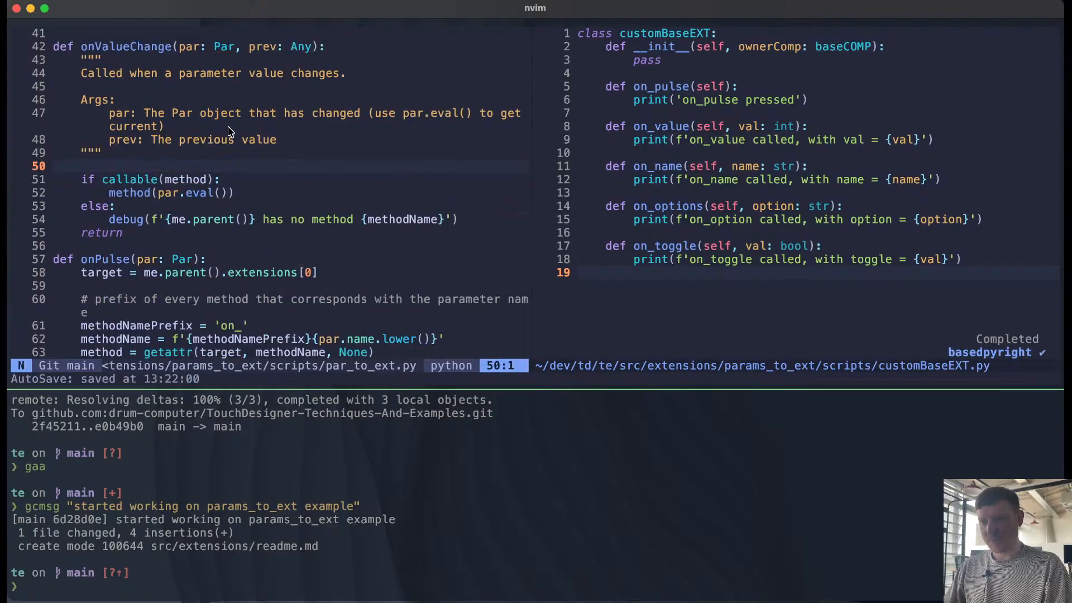
text(Smethod =)
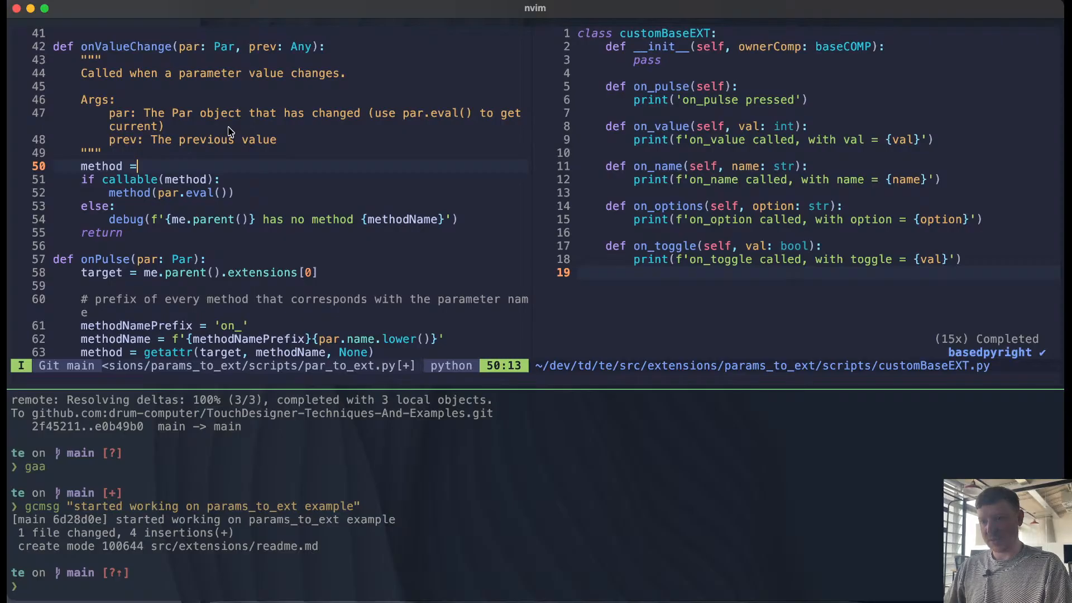
key(Escape)
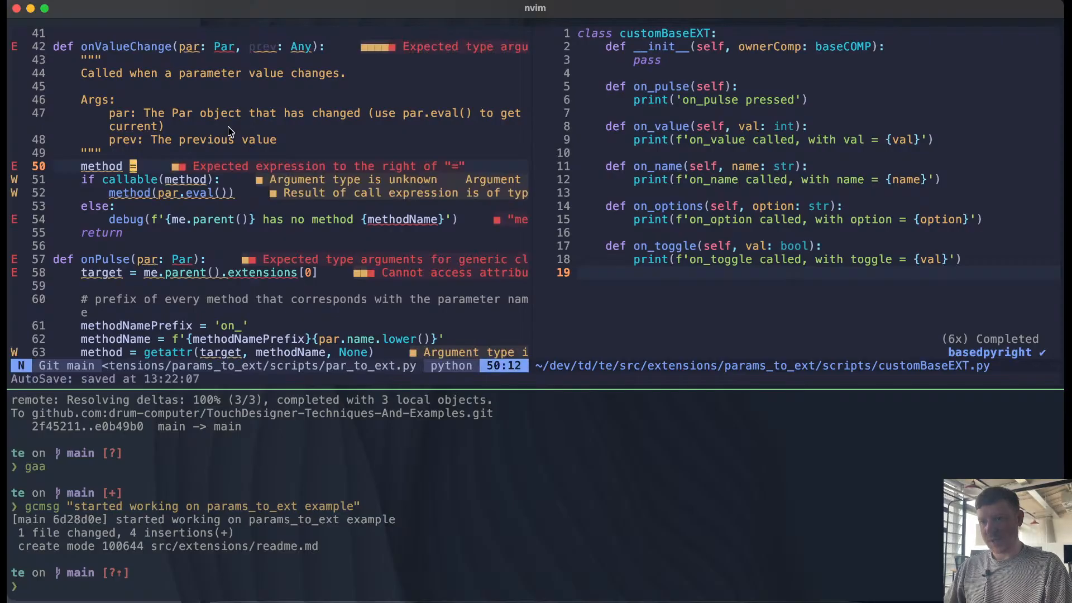
Step: Add par as the parameter in getMethod's header
key(k)
key(k)
key(k)
key(k)
key(k)
key(k)
key(k)
key(k)
key(k)
key(k)
key(k)
key(k)
key(k)
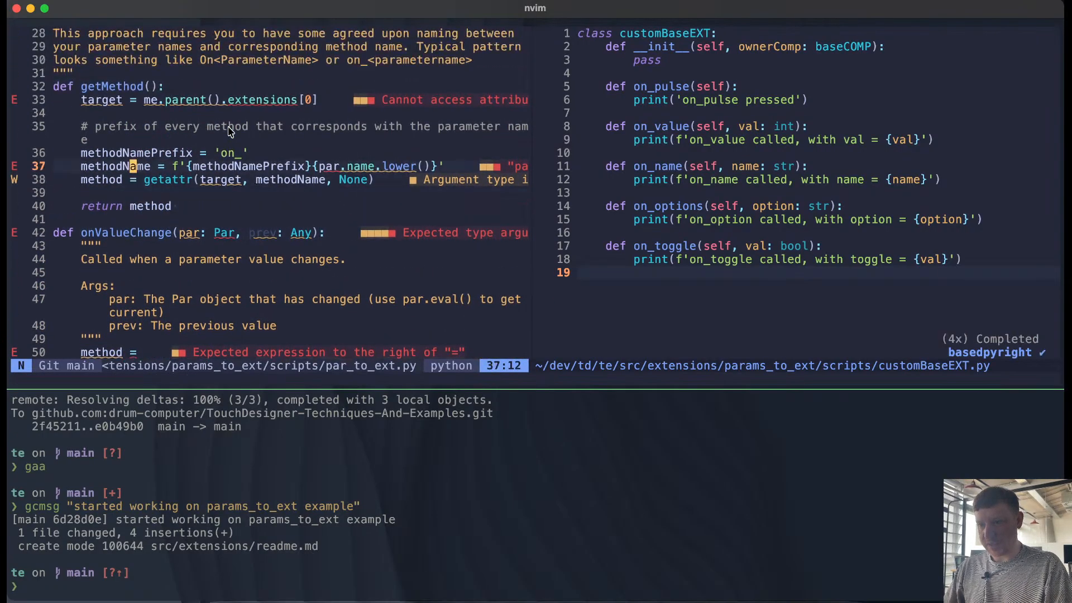
key(w)
key(w)
key(w)
key(w)
key(w)
key(w)
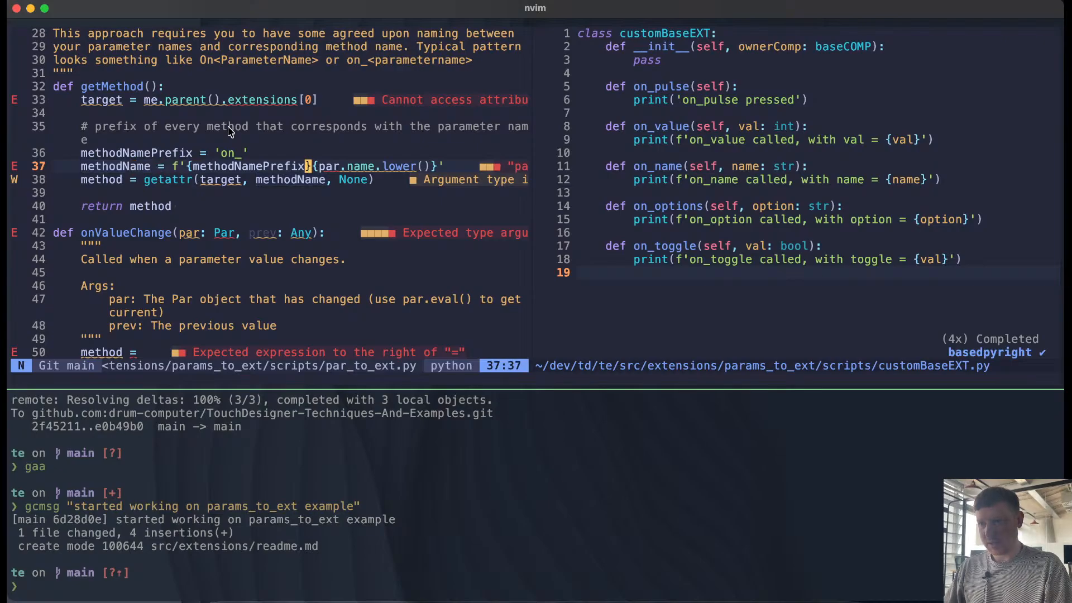
key(braceleft)
key(b)
key(b)
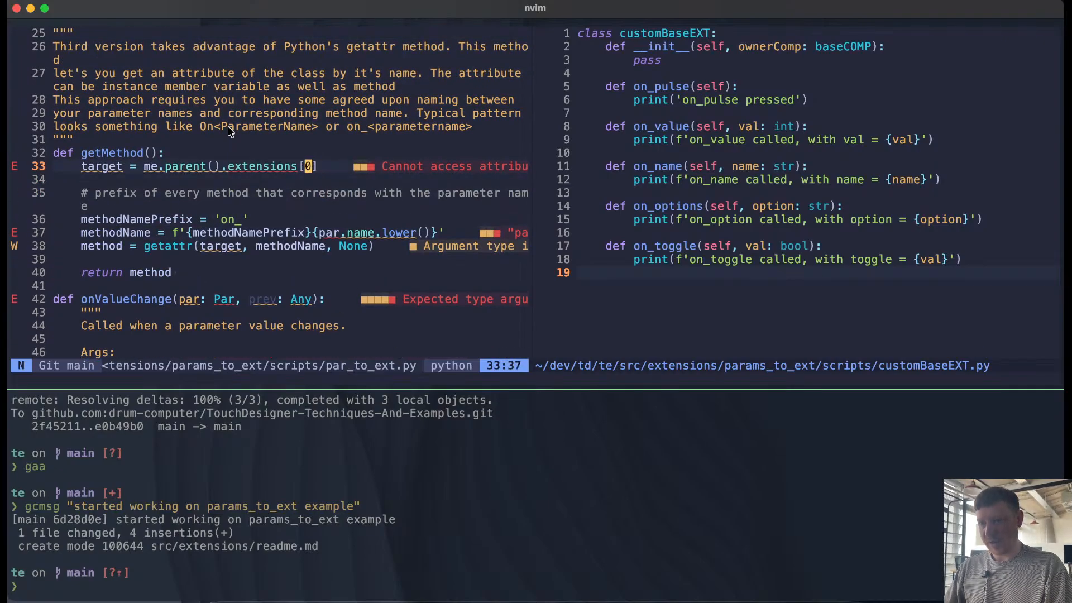
key(k)
key(b)
key(i)
key(Right)
text(par)
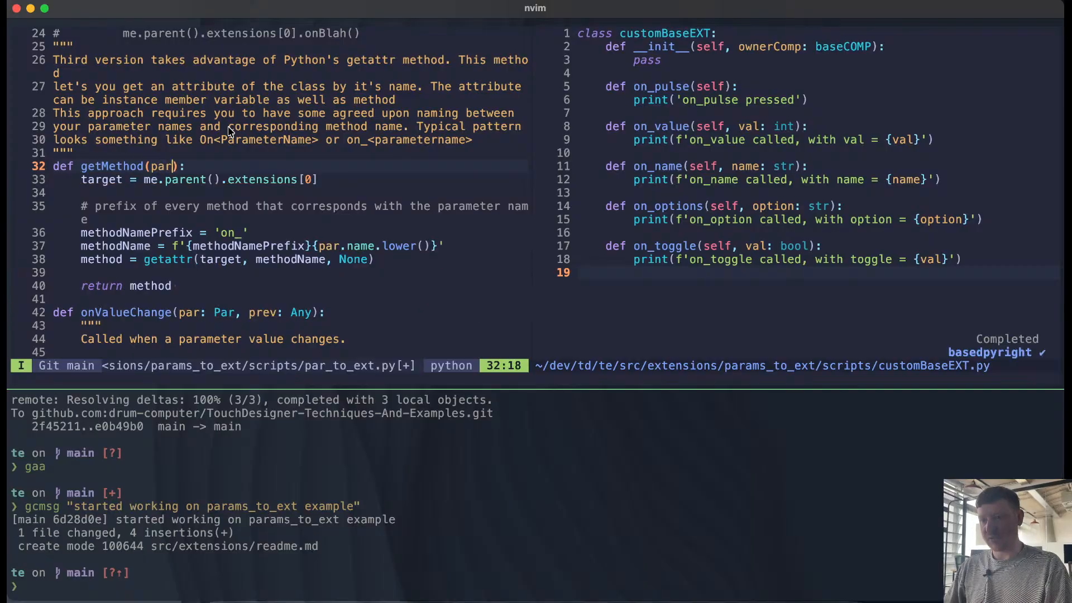
key(Escape)
Step: Complete the unfinished assignment in onValueChange so it reads method = getMethod(par)
key(j)
key(j)
key(j)
key(j)
key(j)
key(j)
key(j)
key(j)
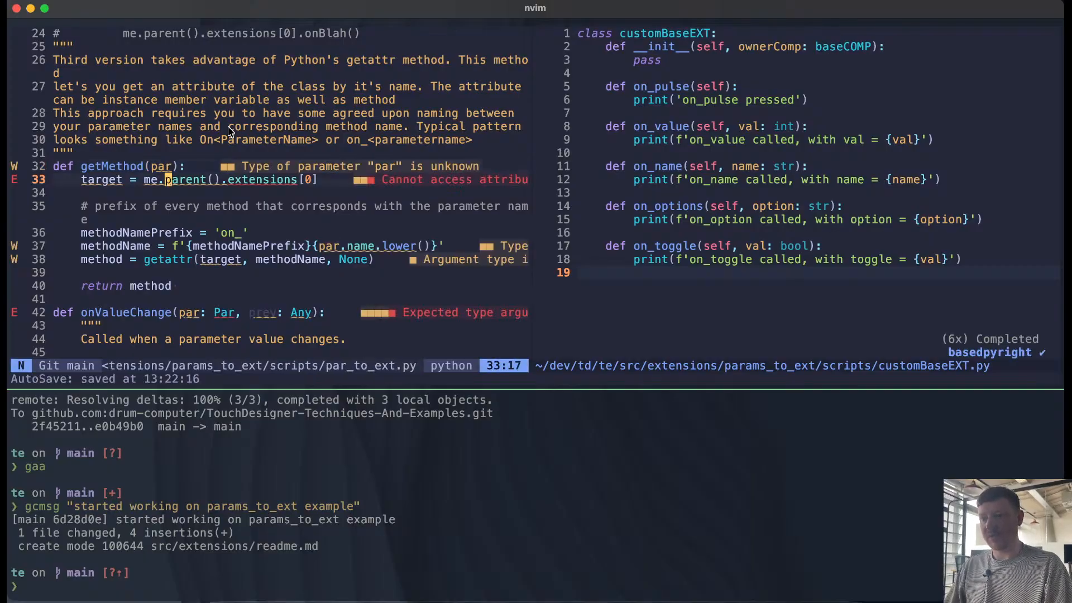
key(j)
key(j)
key(j)
key(j)
key(j)
key(j)
key(j)
key(j)
key(j)
key(j)
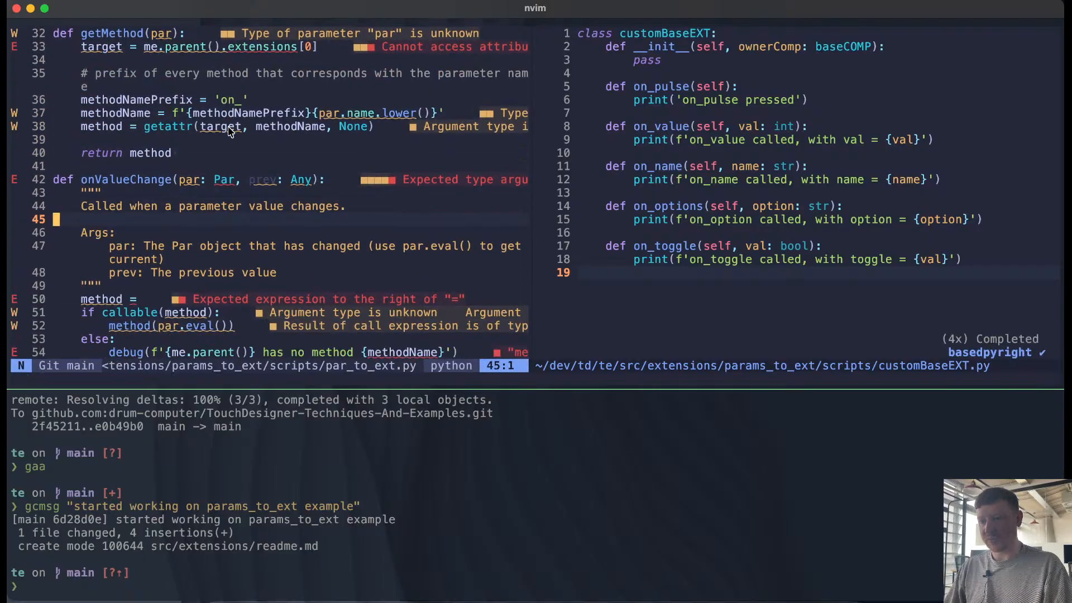
text(a)
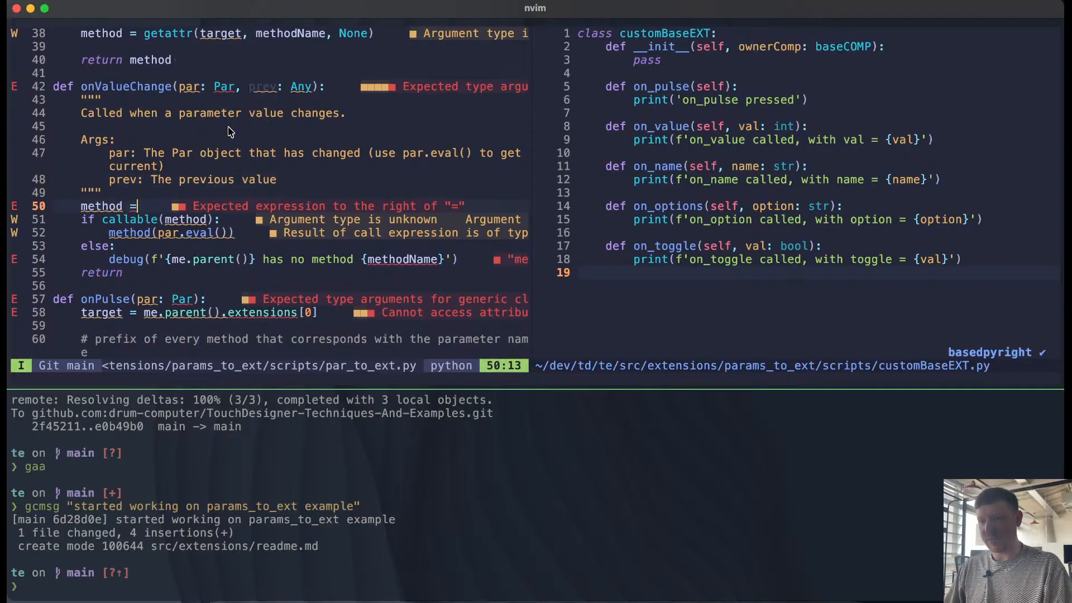
text( get)
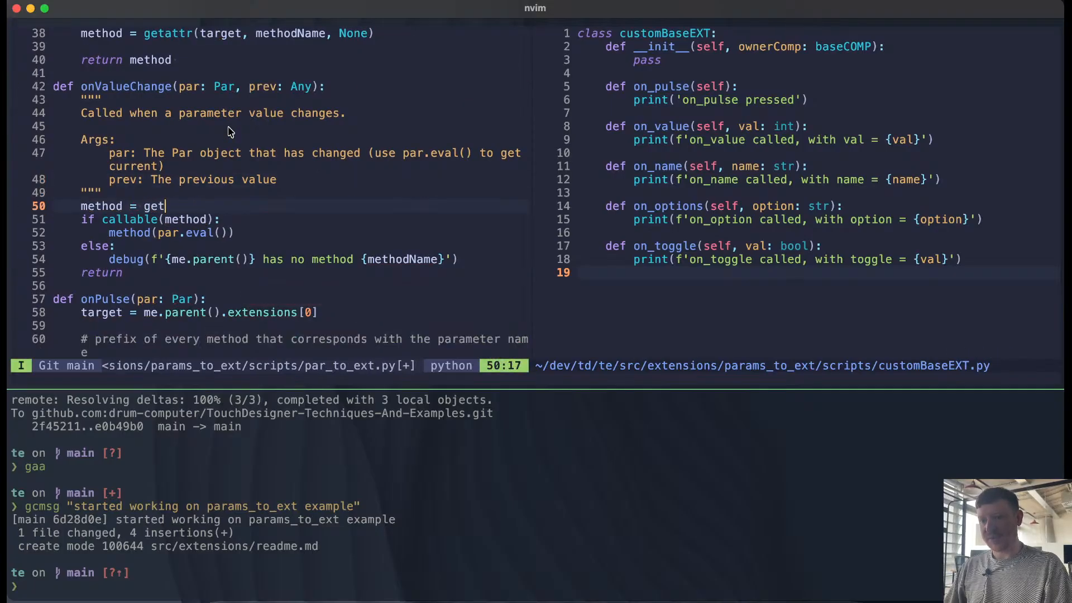
text(Me)
key(Escape)
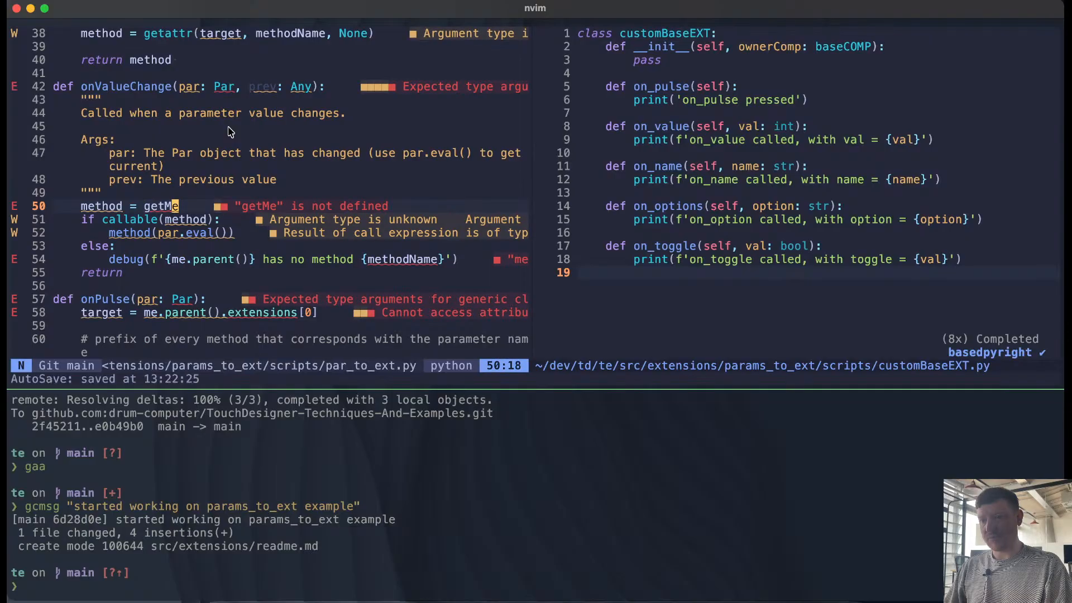
key(ctrl+u)
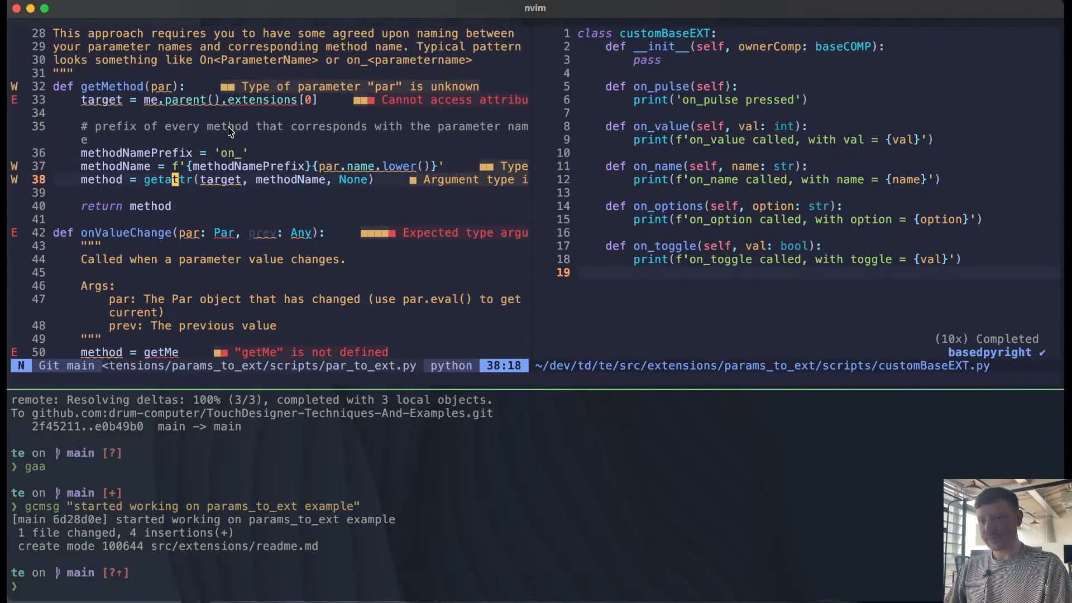
key(ctrl+d)
text(i)
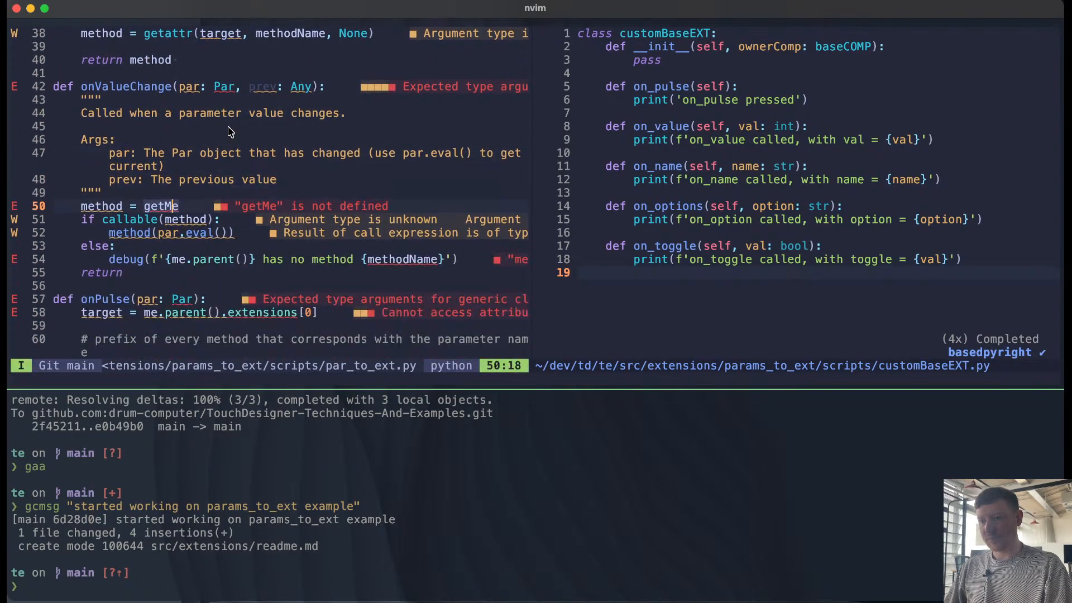
text( oth)
key(BackSpace)
key(Right)
text(thod)
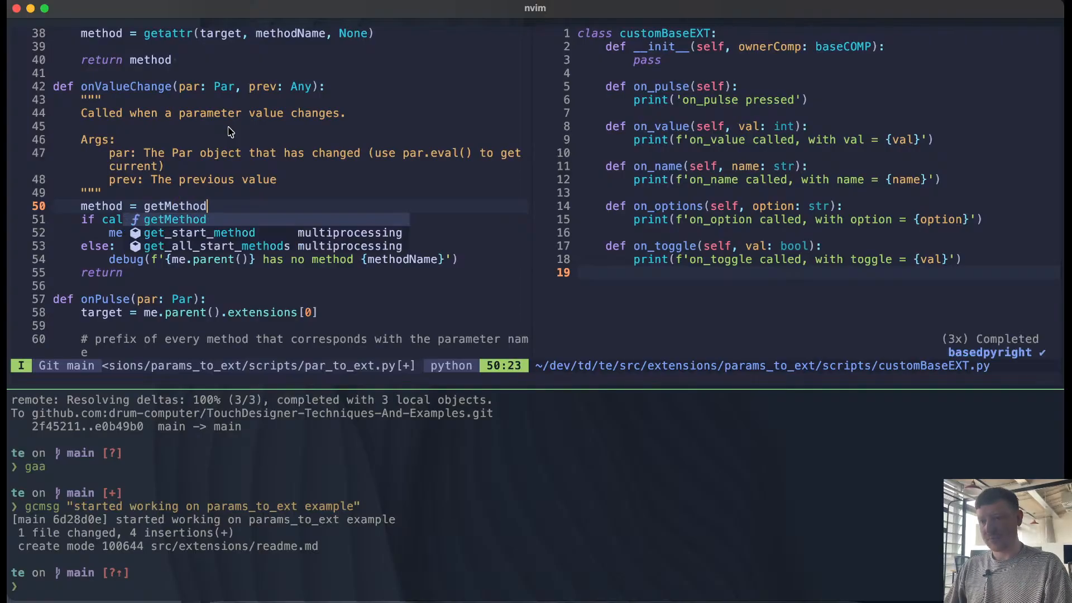
text((par))
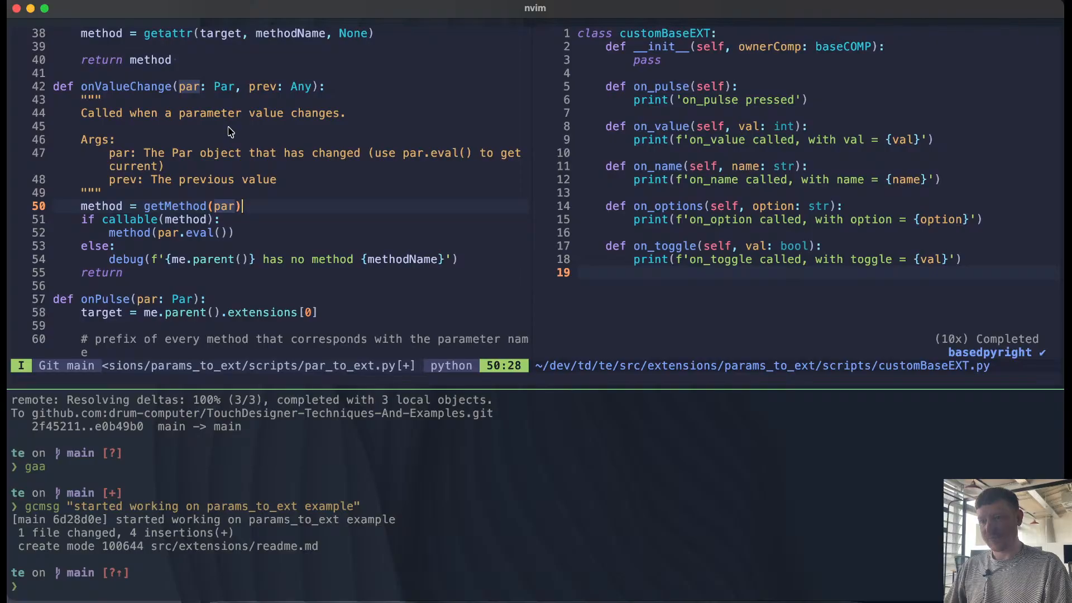
key(Escape)
Step: Copy the method = getMethod(par) line from onValueChange into onPulse, directly above its callable check
scroll(228, 131, down, 1)
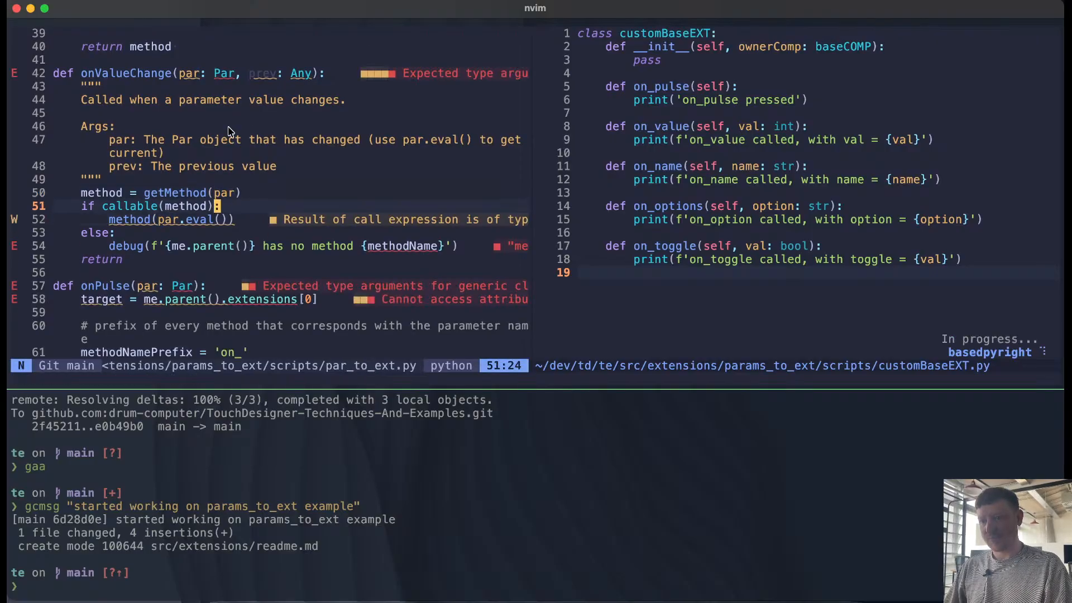
key(y)
key(y)
key(j)
key(j)
key(j)
key(j)
key(j)
key(j)
key(j)
key(j)
key(j)
key(j)
key(j)
key(j)
key(j)
key(j)
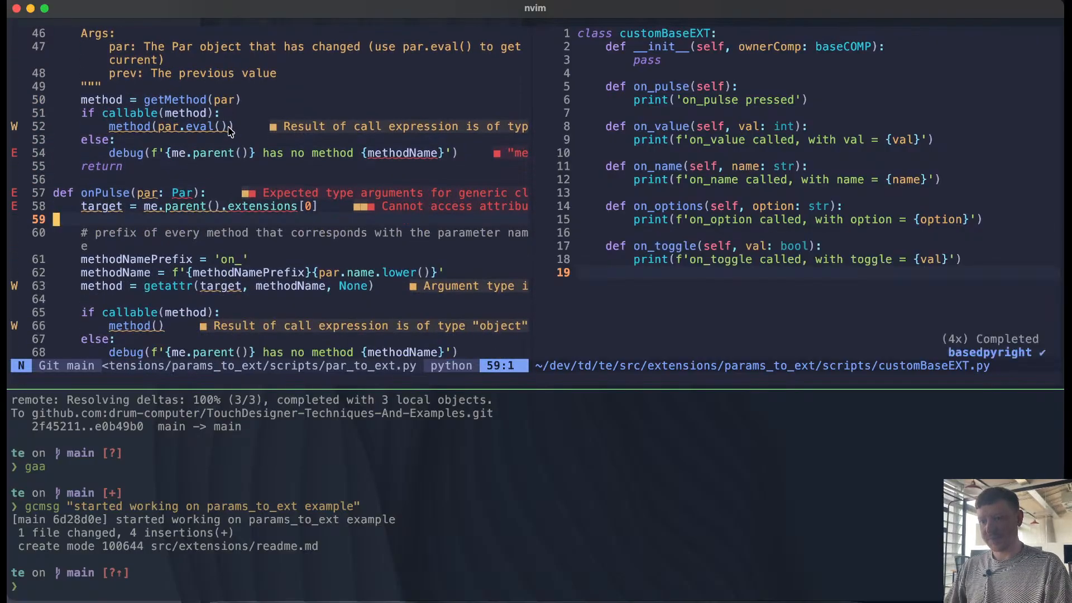
key(p)
Step: Delete onPulse's old lookup code from the target assignment through the getattr call, including the blank line after it
key(k)
key(k)
key(k)
key(k)
key(k)
key(k)
key(k)
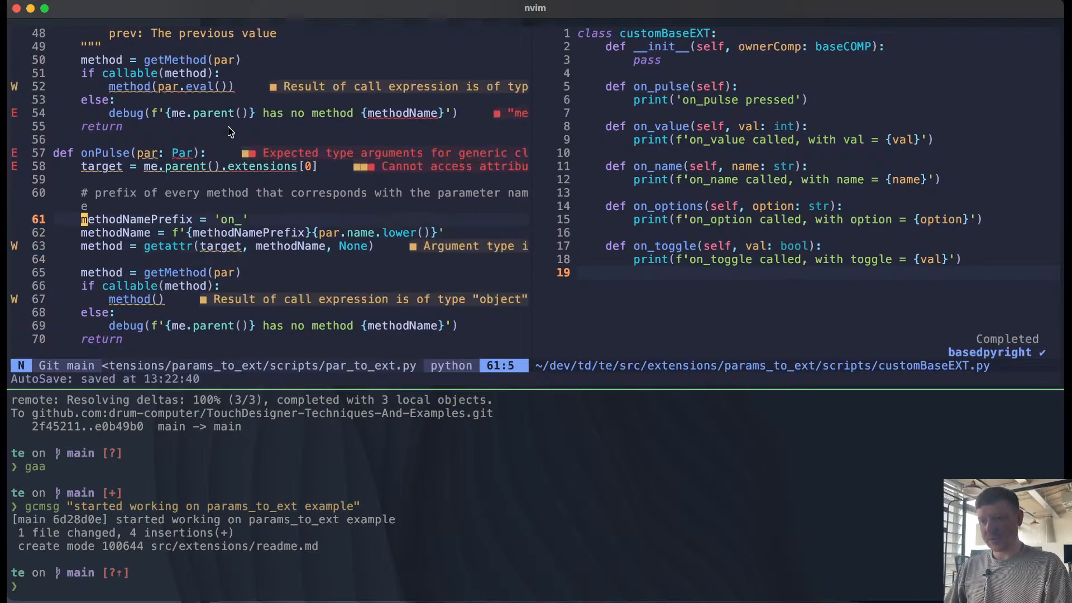
key(shift+v)
key(j)
key(j)
key(j)
key(j)
key(j)
key(j)
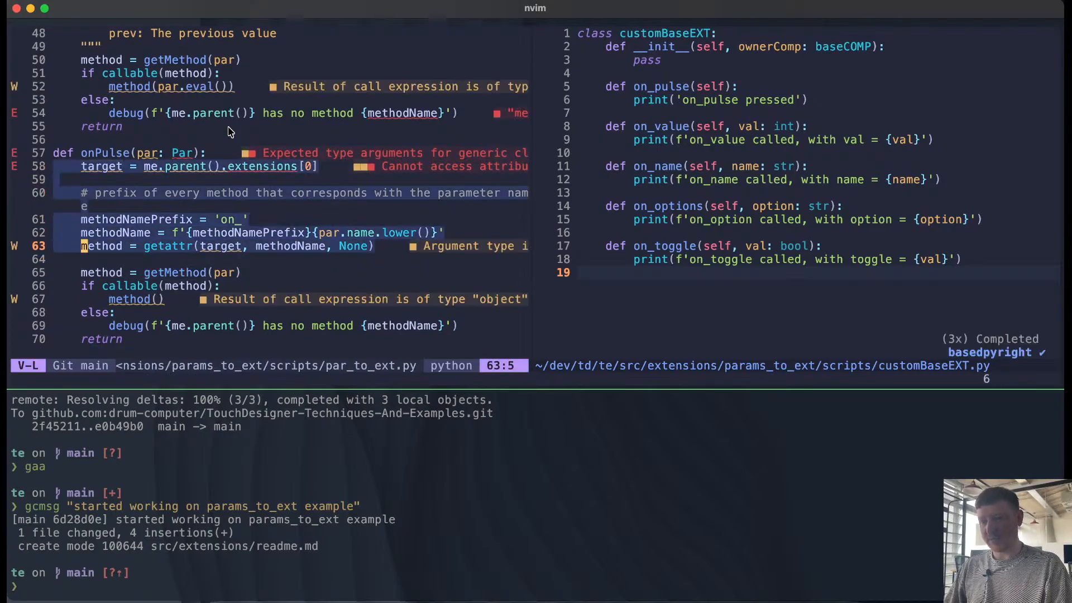
key(d)
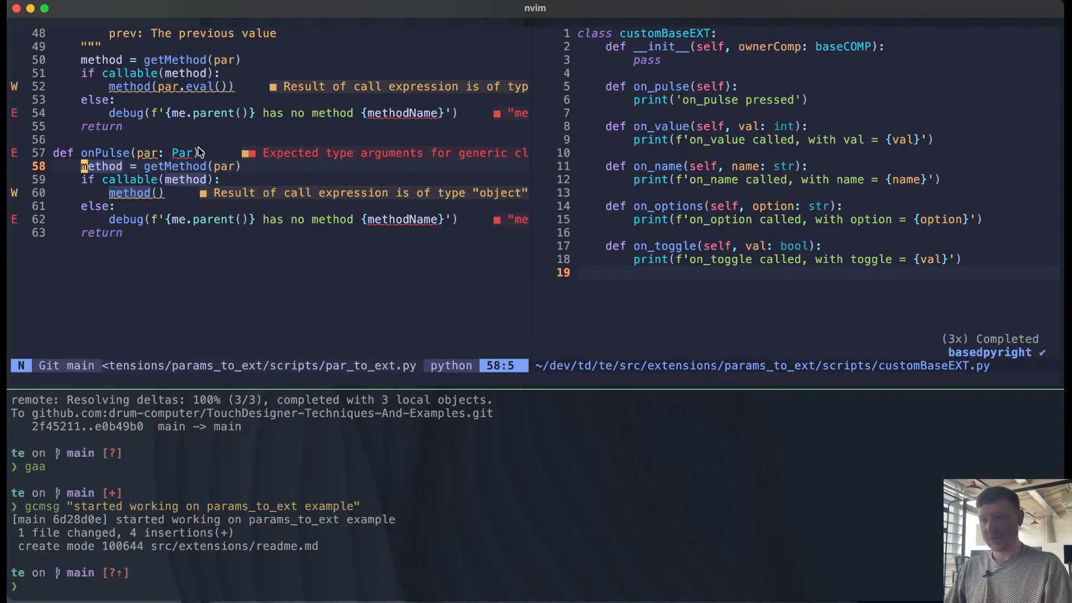
Step: Delete the entire docstring from onValueChange, including both triple-quote lines
key(k)
key(k)
key(k)
key(k)
key(k)
key(k)
click(108, 91)
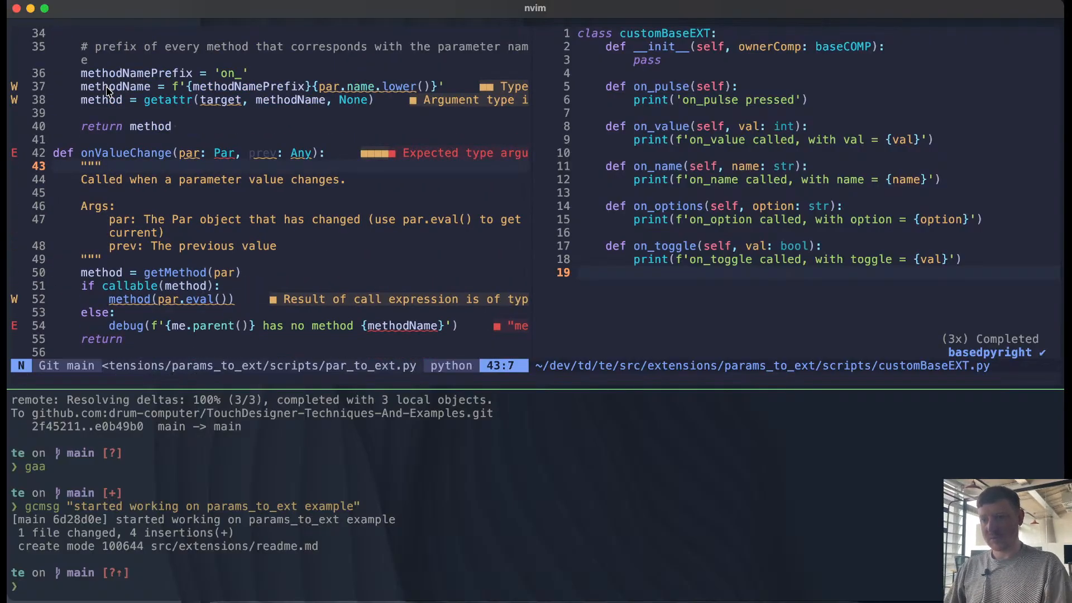
key(shift+v)
key(j)
key(j)
key(j)
key(j)
key(j)
key(j)
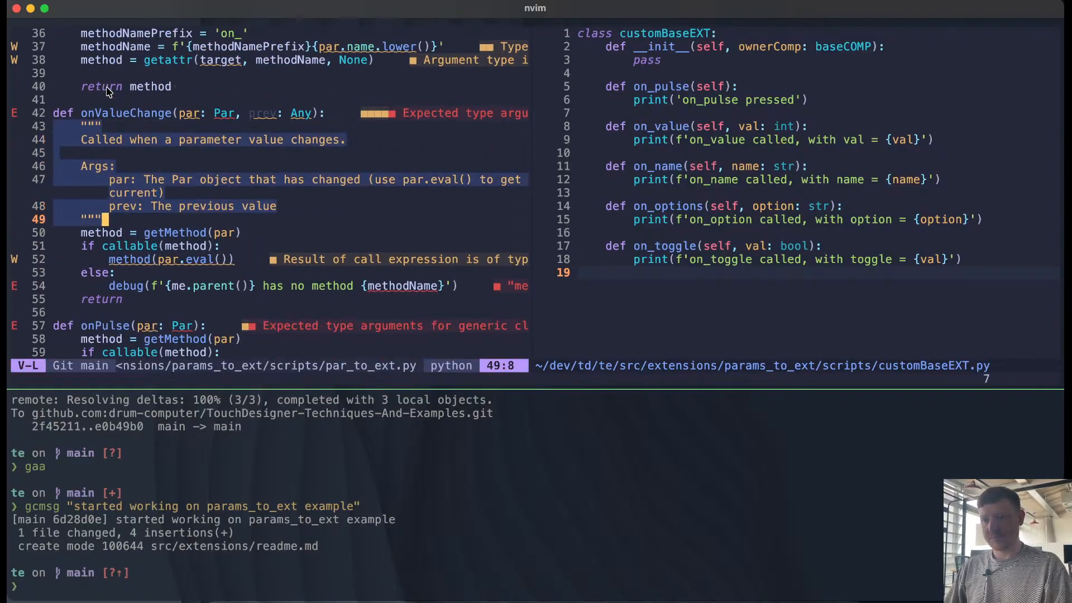
key(d)
Step: Review the shortened bodies of onValueChange and onPulse
key(j)
key(j)
key(j)
key(j)
key(j)
key(j)
key(j)
key(j)
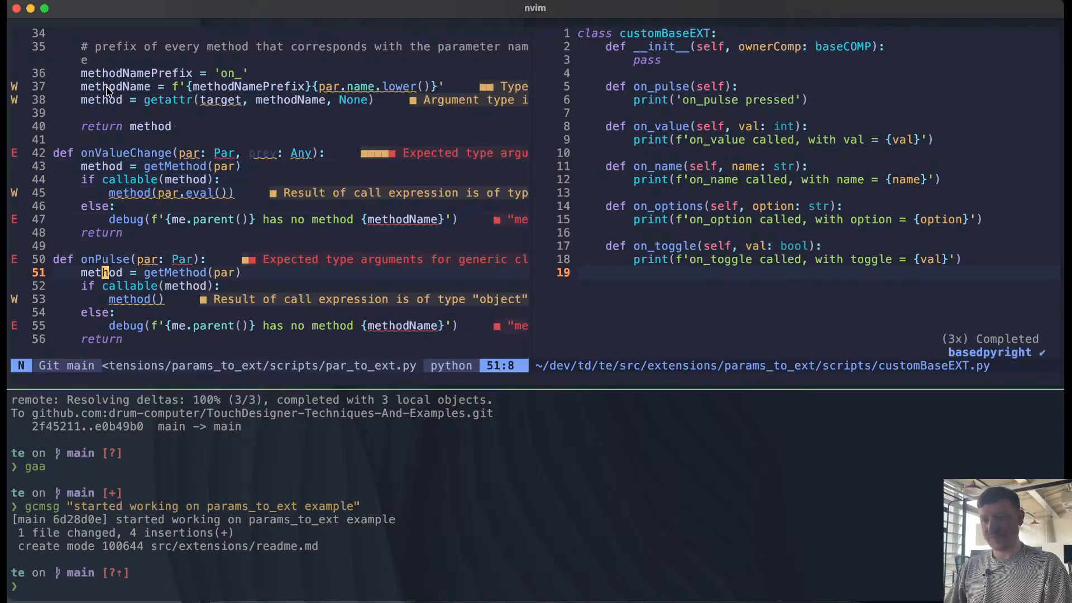
key(j)
key(j)
key(j)
key(j)
key(j)
key(k)
key(k)
key(k)
key(k)
key(k)
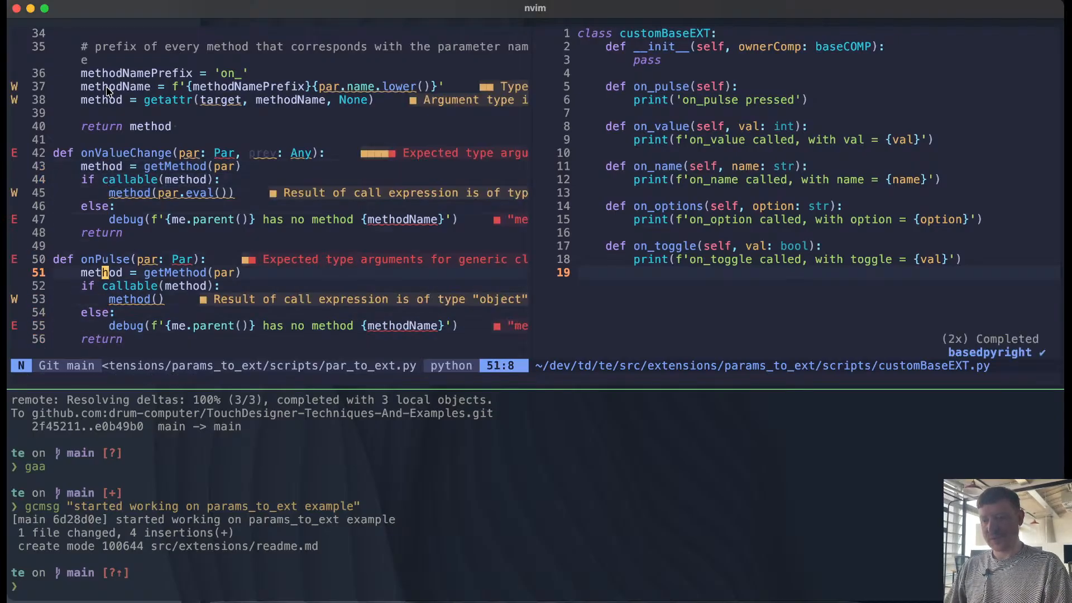
Step: Switch to TouchDesigner and test custom_base by triggering its Pulse parameter and setting Value to 0
key(ctrl+Right)
key(ctrl+Right)
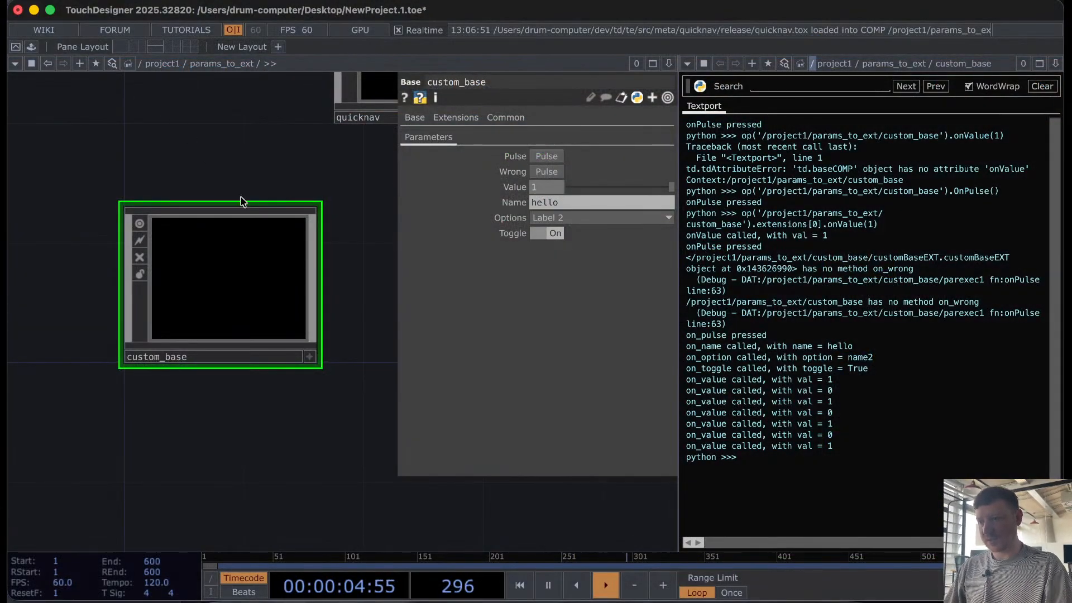
click(547, 157)
click(548, 192)
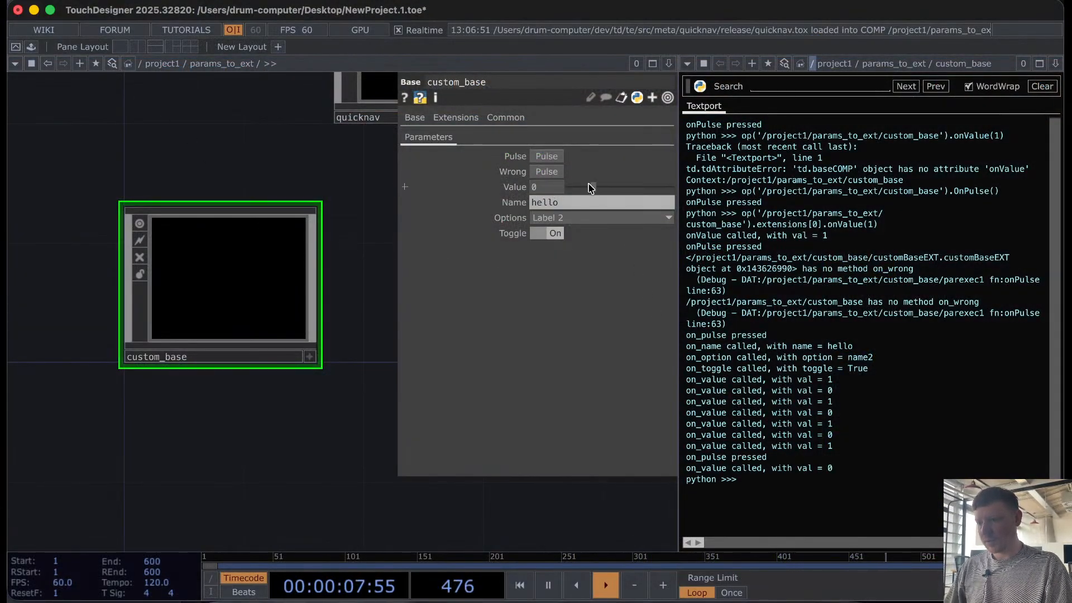
Step: Go inside custom_base and examine the getMethod helper and the callbacks using it in parexec1
double_click(222, 299)
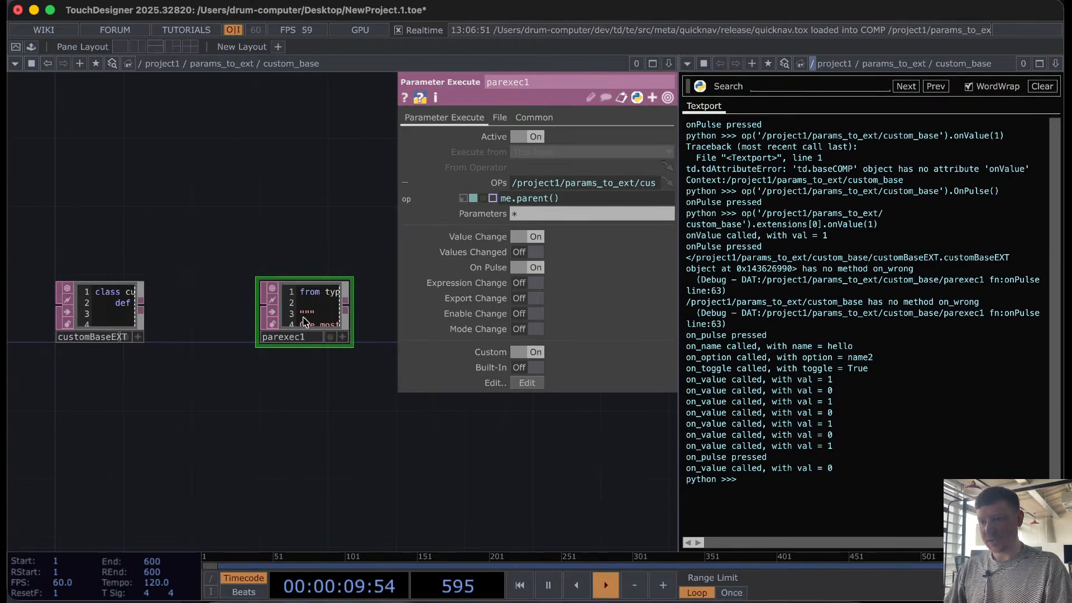
scroll(305, 316, up, 10)
scroll(304, 316, up, 6)
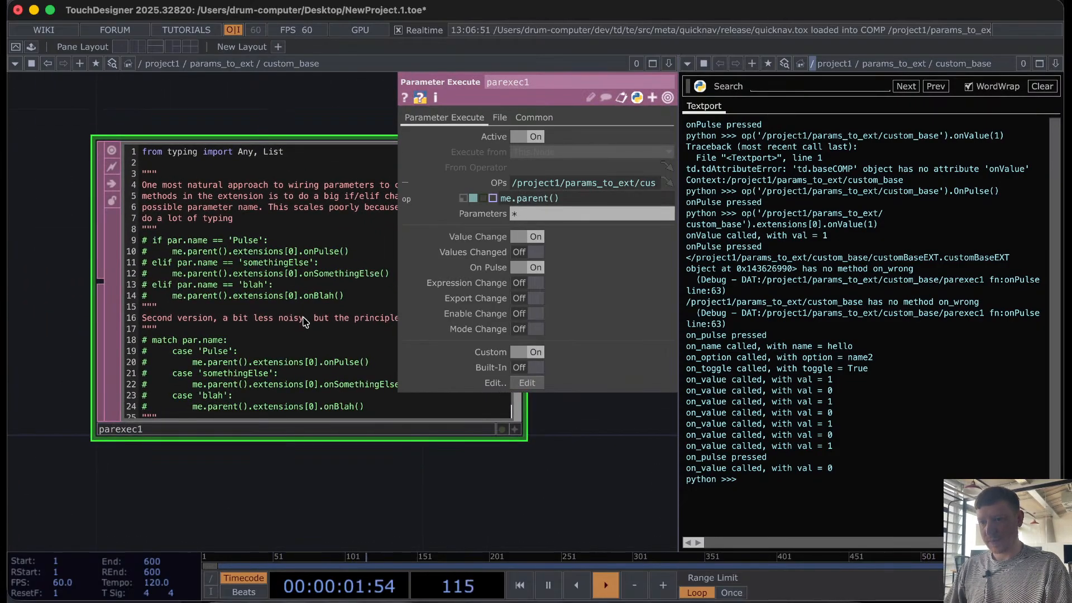
scroll(167, 355, down, 5)
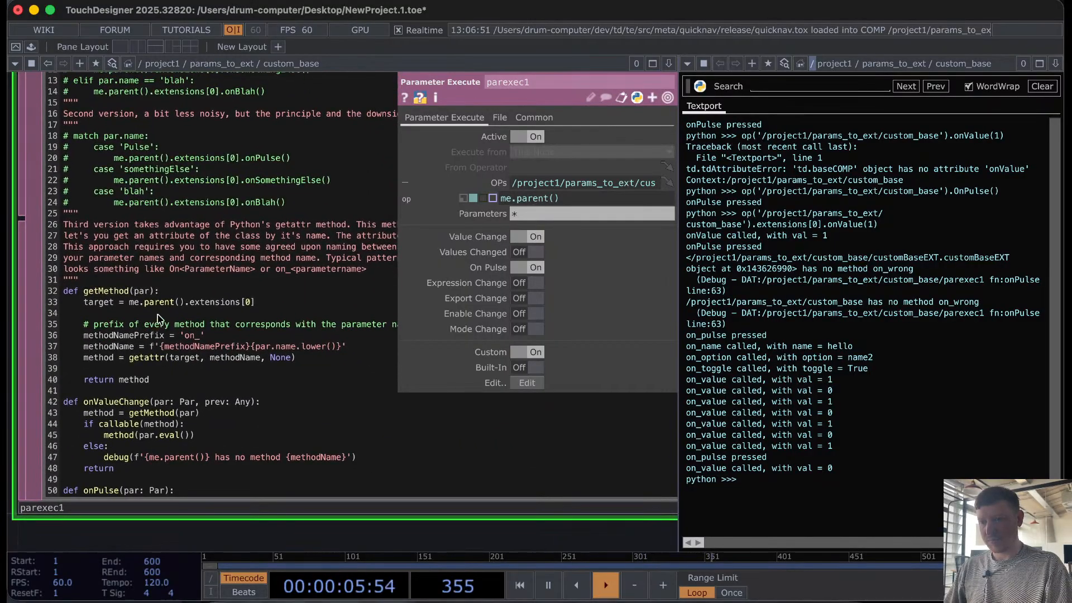
scroll(192, 318, down, 10)
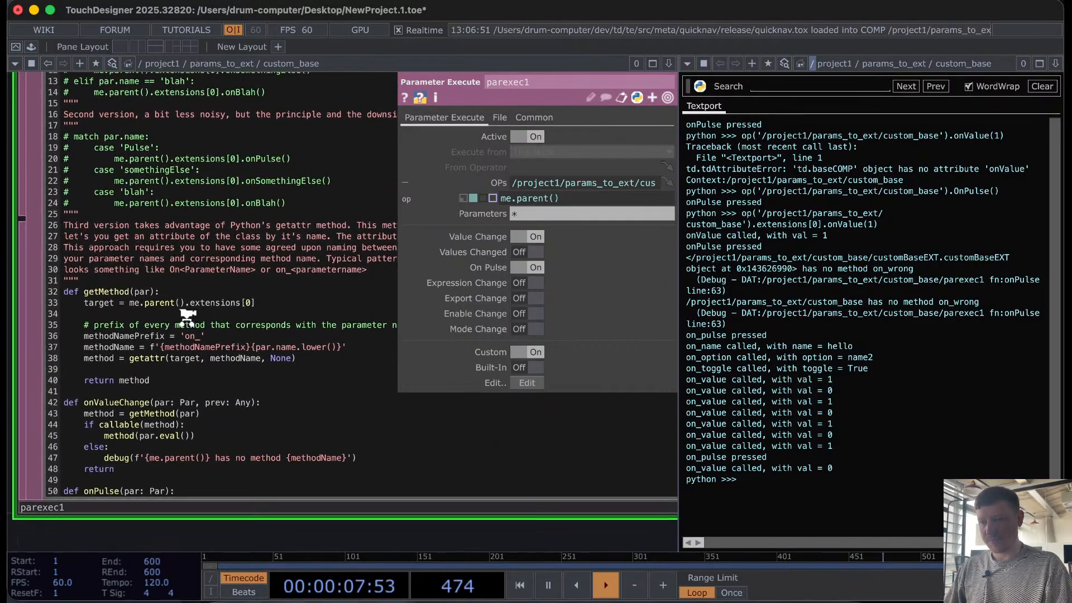
scroll(188, 319, down, 3)
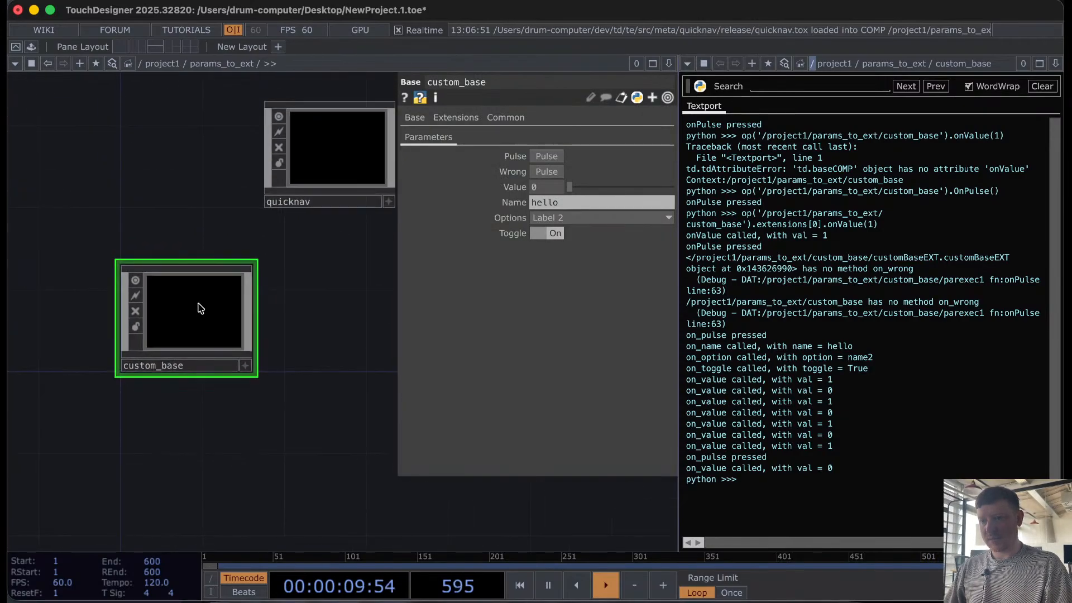
key(i)
scroll(307, 317, up, 5)
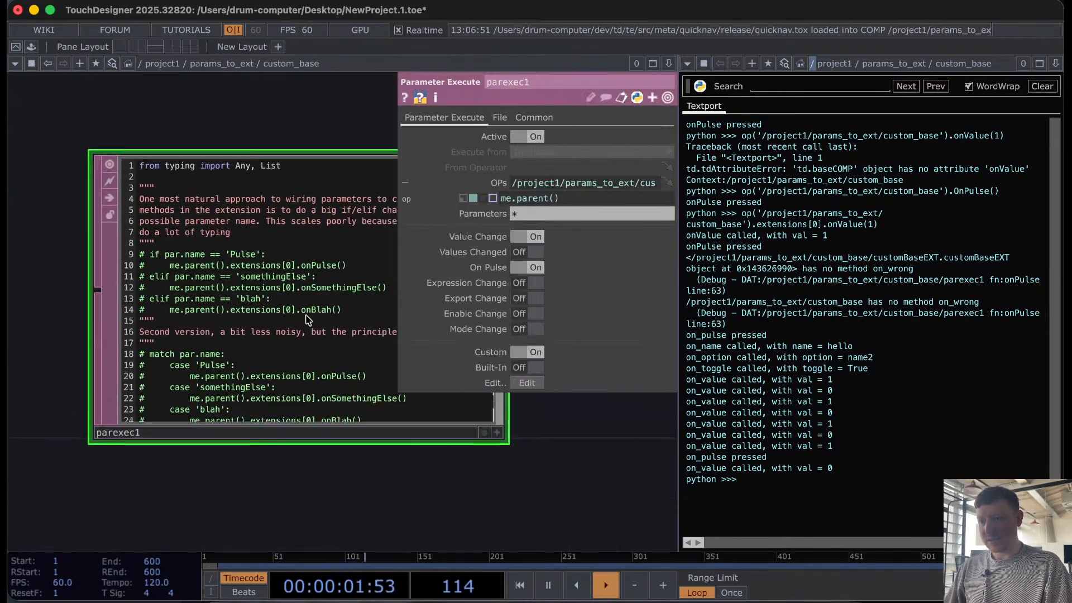
scroll(148, 359, up, 5)
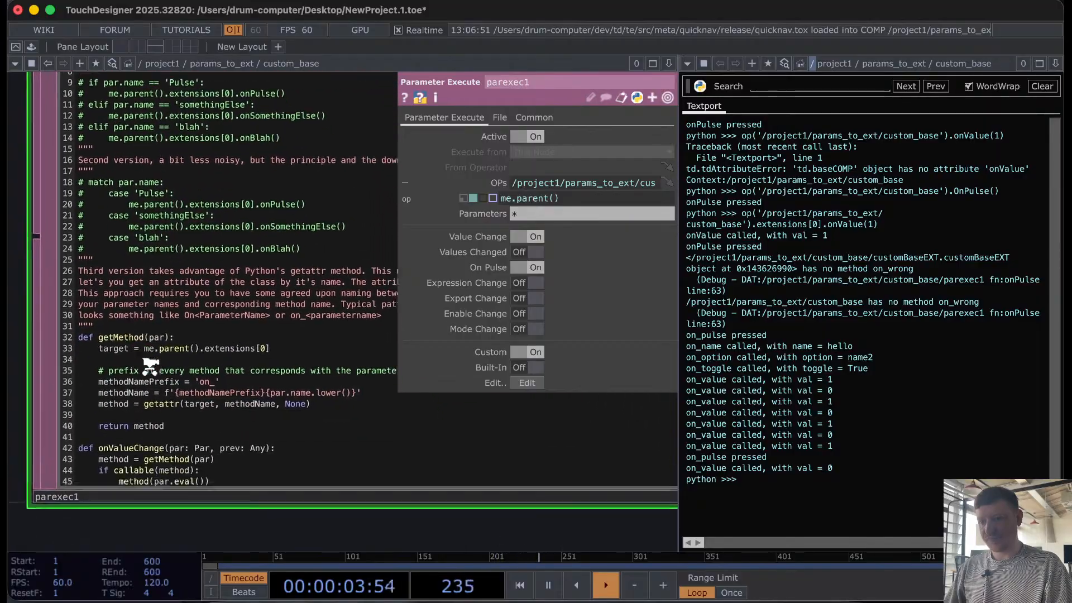
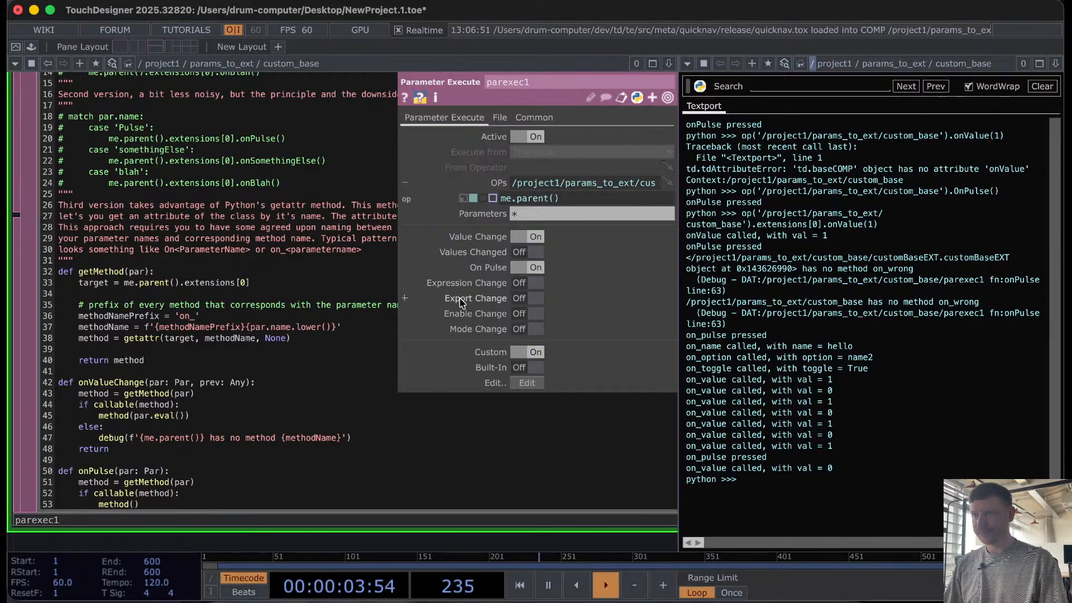
Step: Leave the parexec1 code and go back up from custom_base to the params_to_ext network
scroll(307, 335, down, 5)
scroll(306, 334, down, 5)
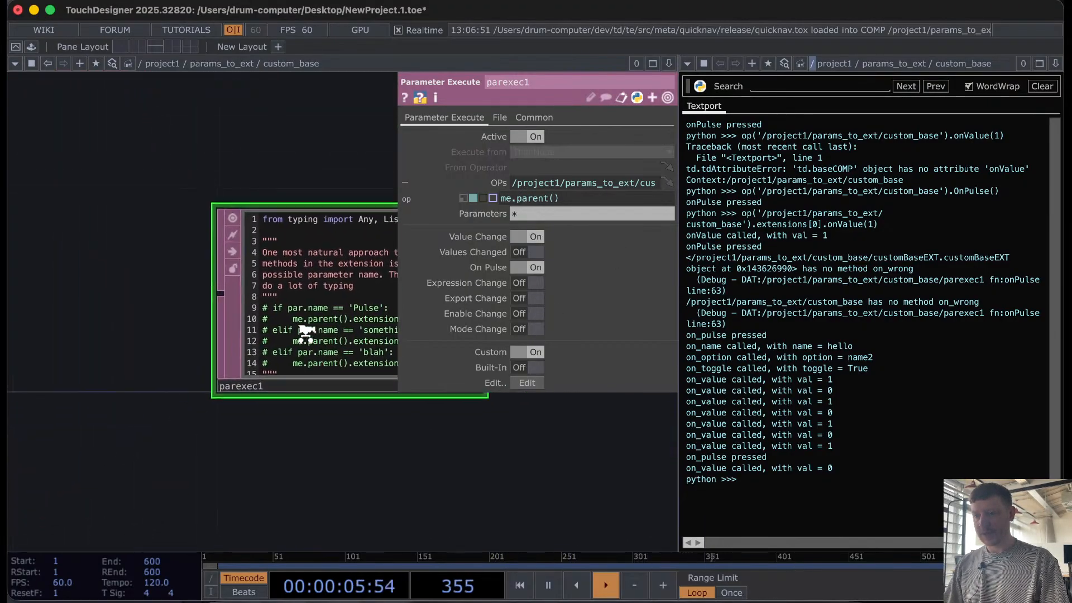
drag(443, 474, 336, 471)
scroll(337, 470, down, 5)
scroll(337, 470, down, 10)
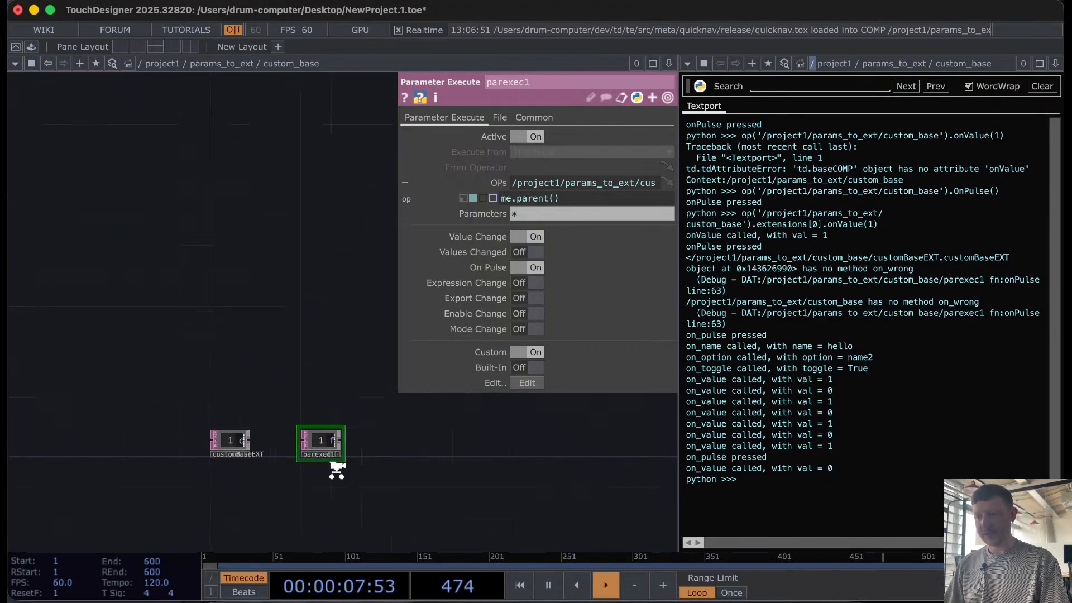
drag(297, 359, 172, 279)
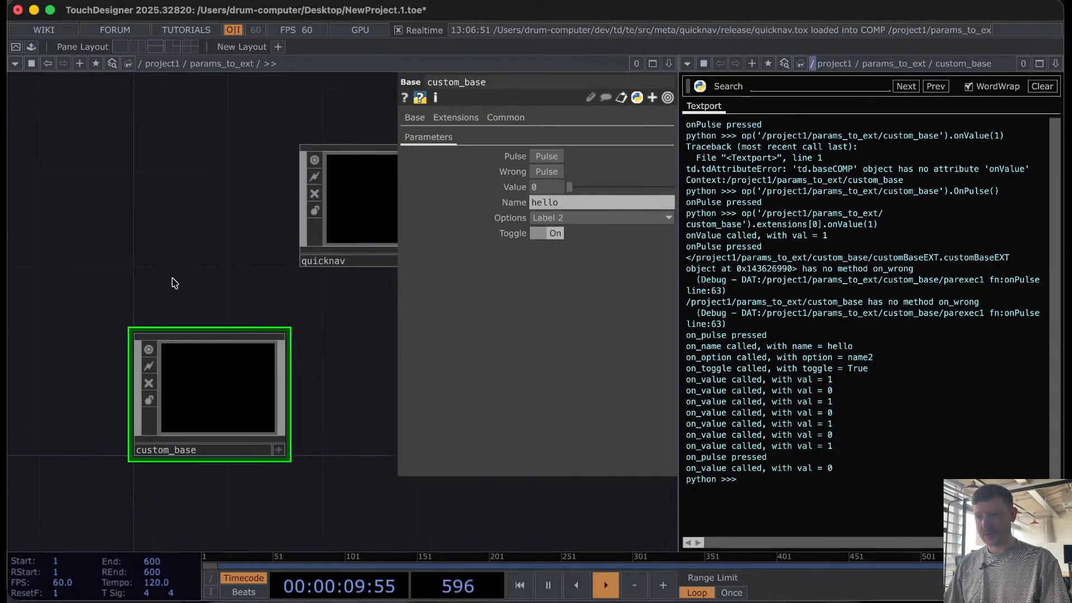
Step: Delete the quicknav component and, inside custom_base, move parexec1 closer to customBaseEXT
scroll(231, 243, down, 4)
click(312, 214)
key(Delete)
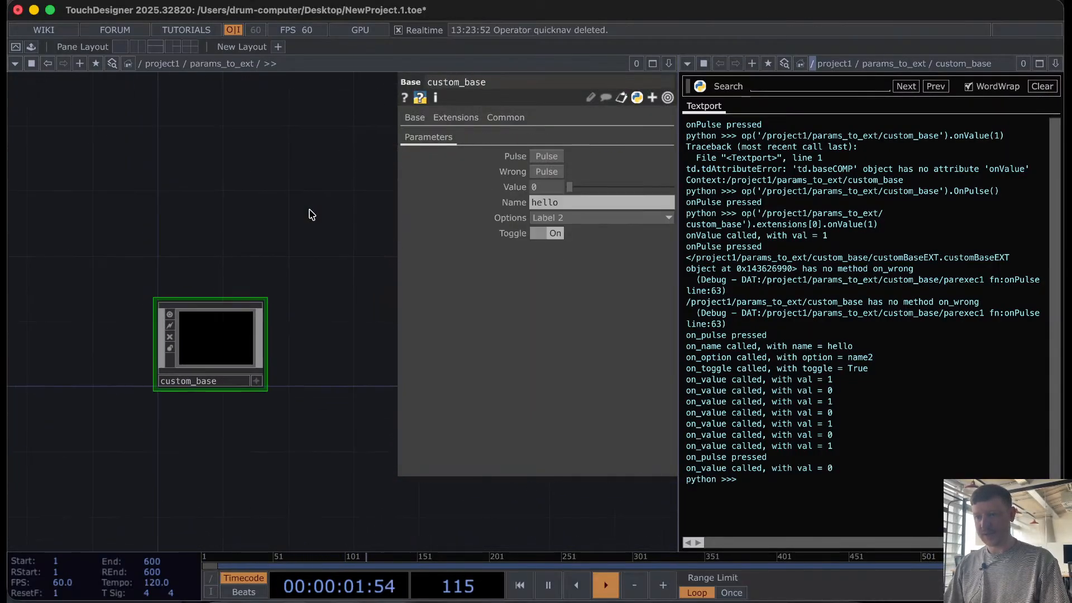
scroll(201, 355, up, 5)
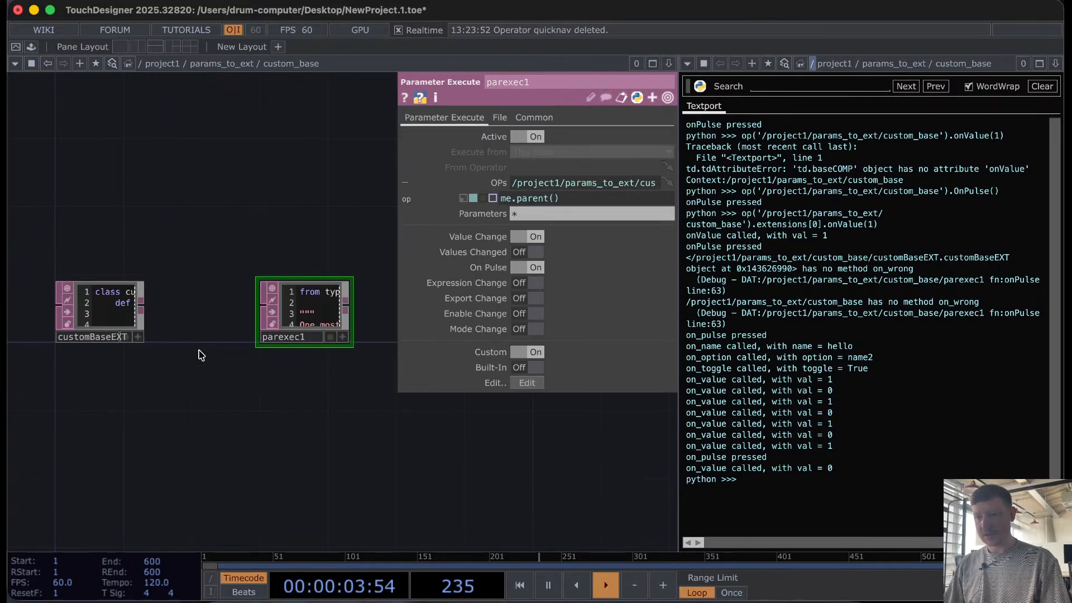
drag(292, 321, 207, 322)
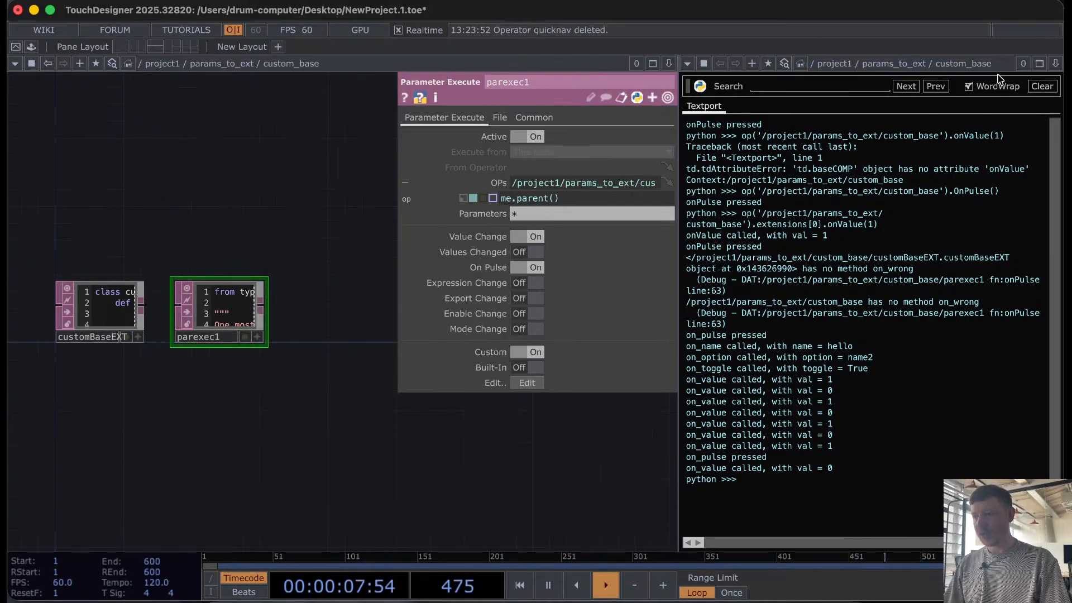
Step: Close the Textport pane and split the remaining network pane left/right
click(1055, 64)
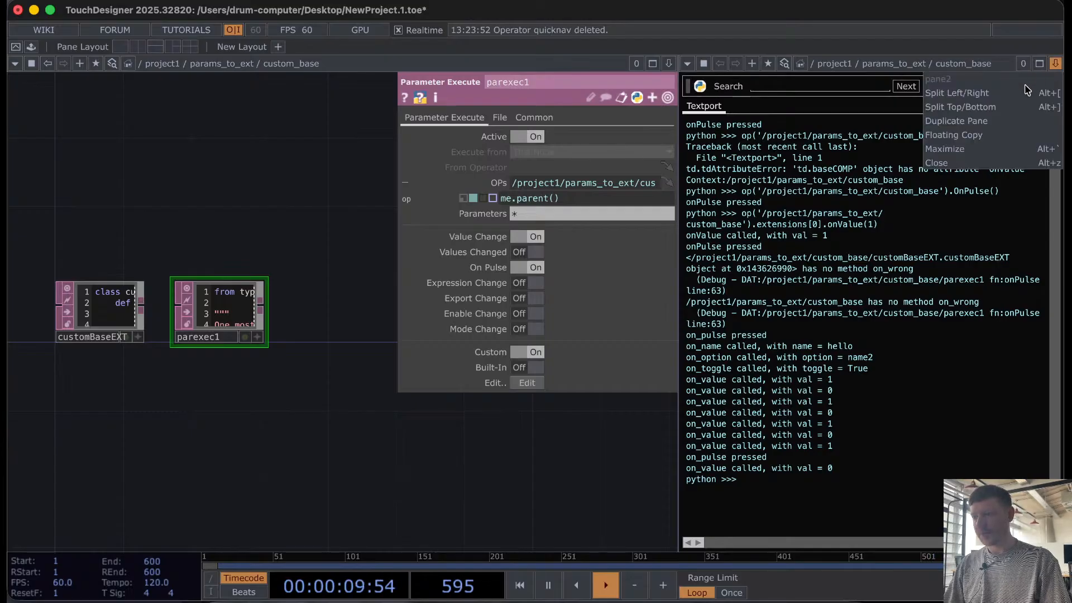
click(981, 162)
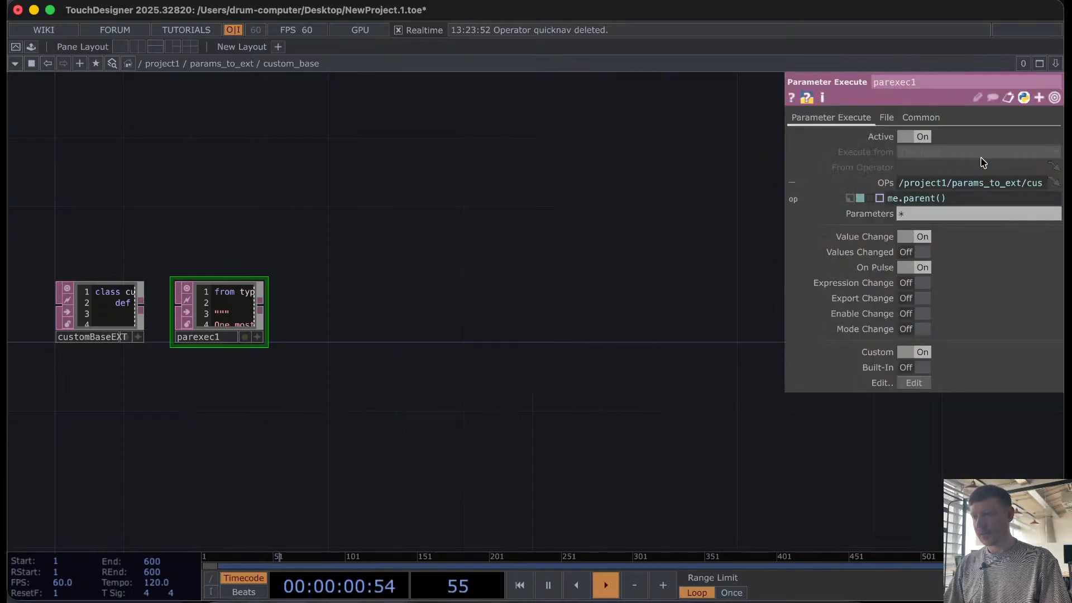
click(1055, 63)
click(993, 93)
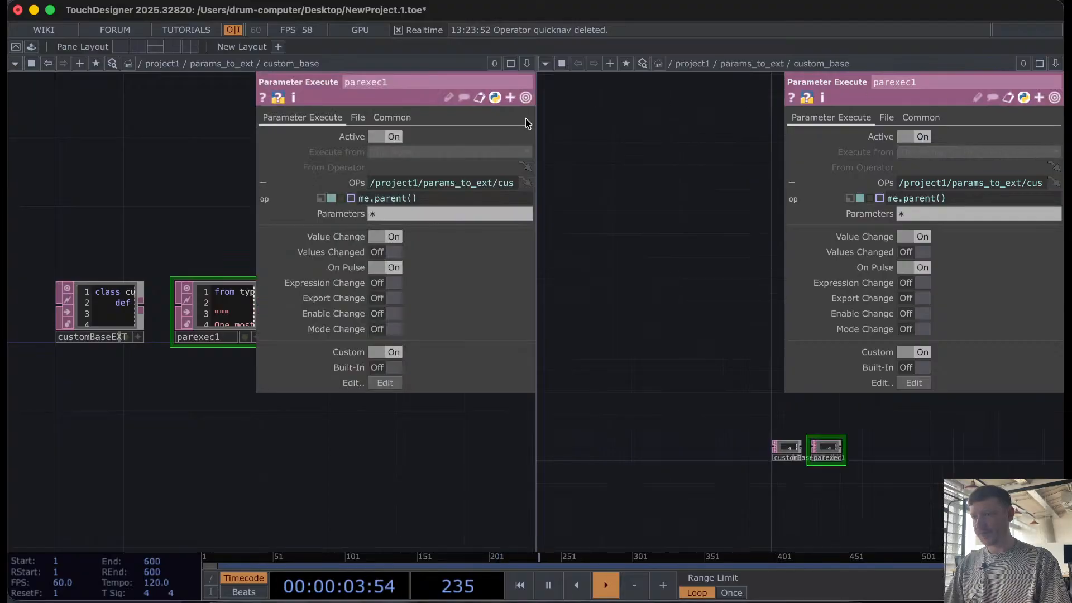
click(546, 64)
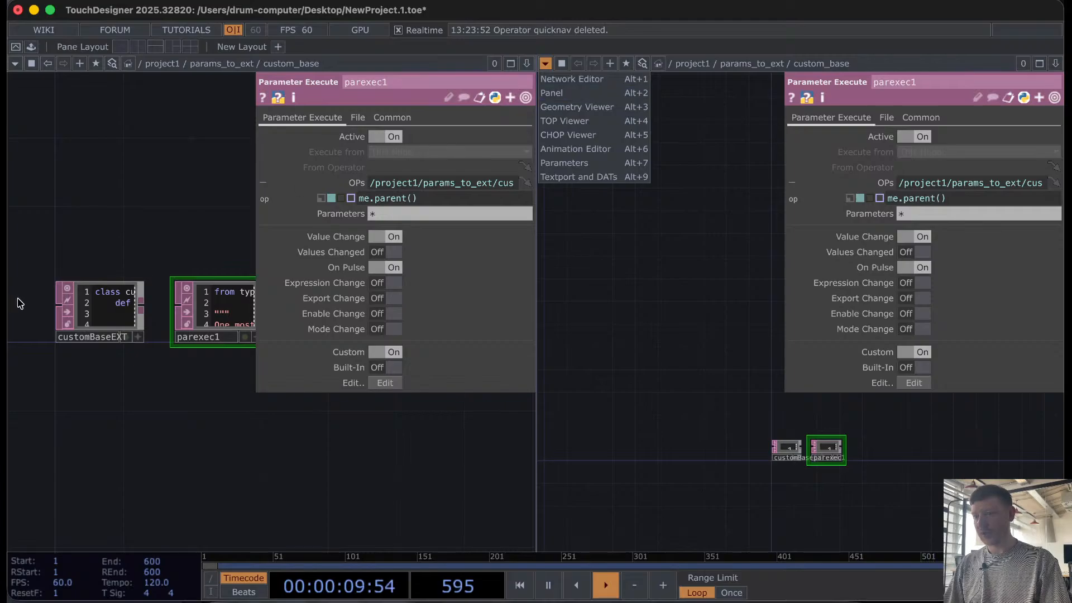
click(217, 195)
Step: Go back up to the params_to_ext network and add a Parameter COMP above custom_base
scroll(217, 195, down, 10)
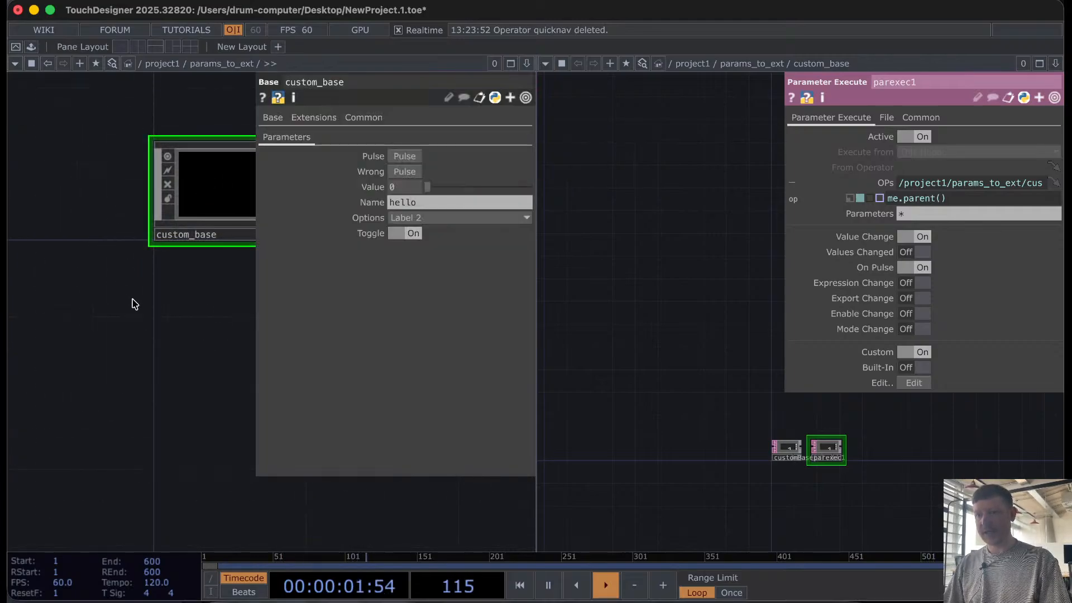
key(Tab)
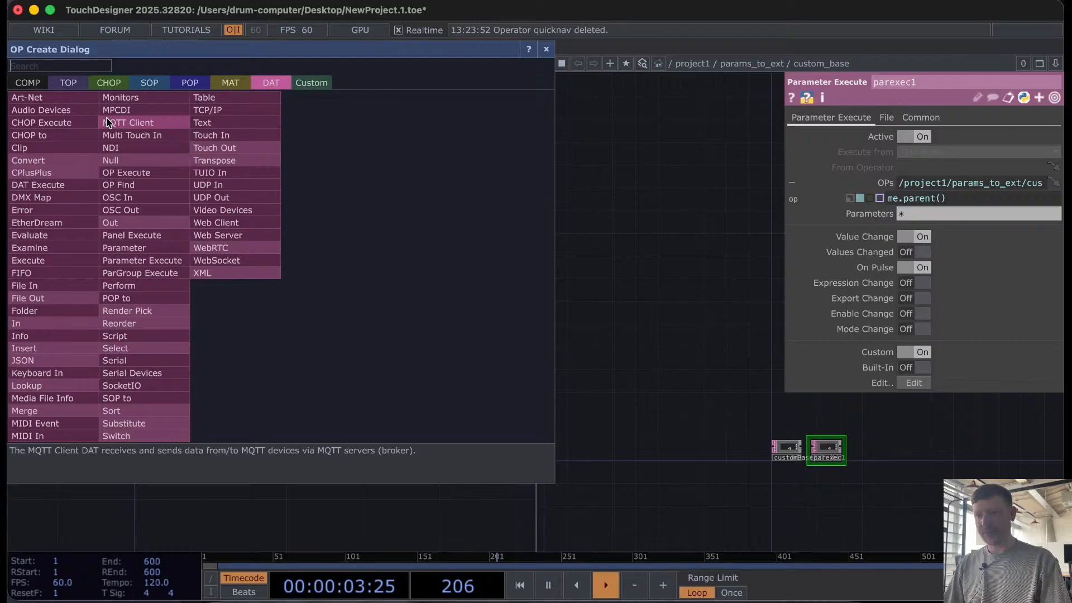
click(35, 85)
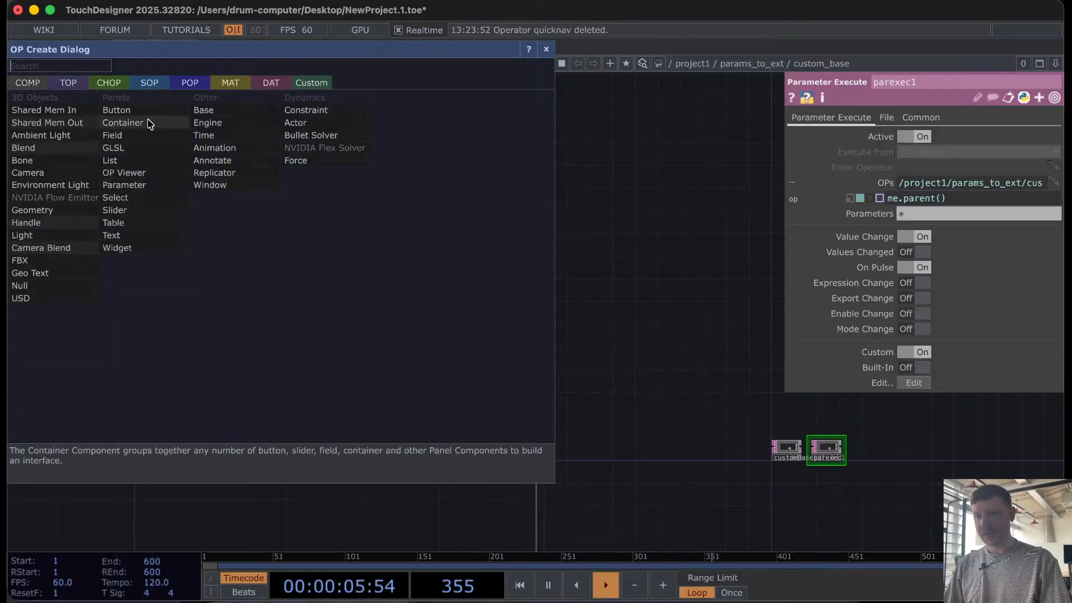
click(168, 185)
click(209, 219)
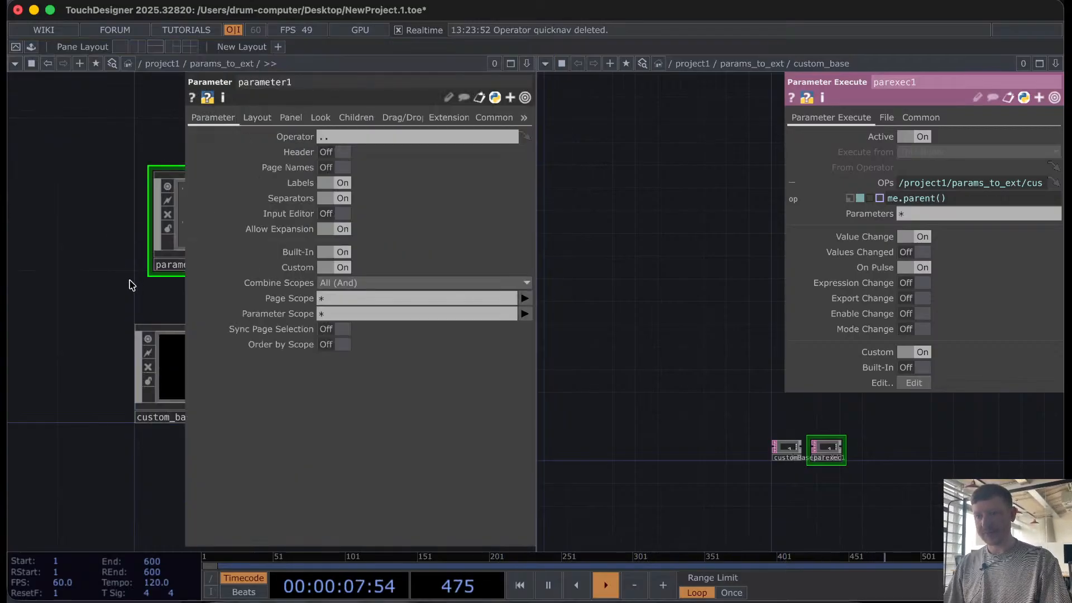
Step: Assign custom_base as the Operator of parameter1
scroll(132, 285, right, 2)
scroll(159, 298, right, 4)
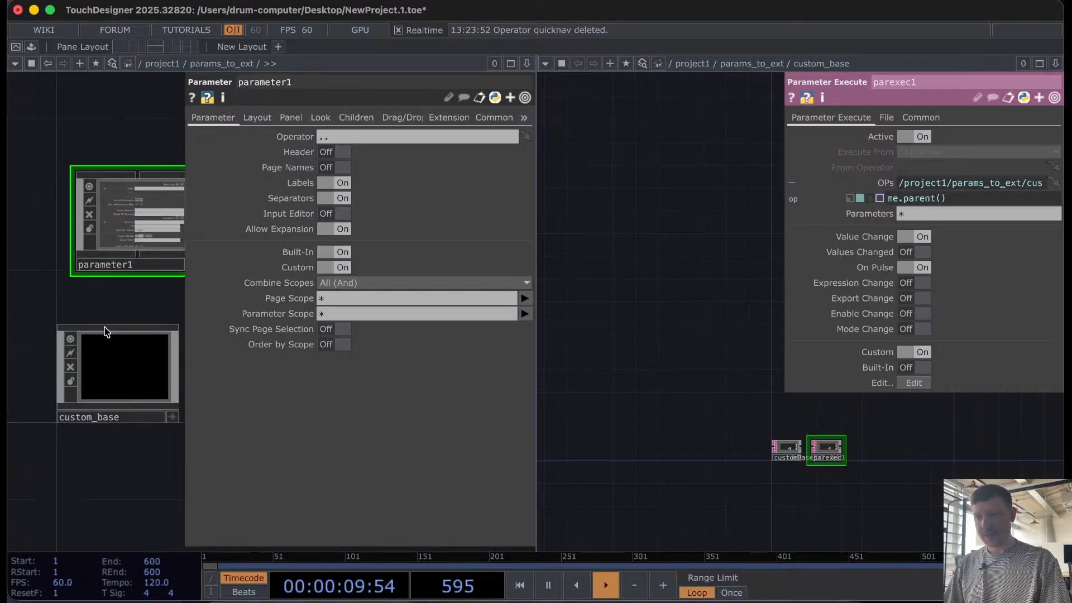
mouse_move(125, 373)
mouse_down()
mouse_move(117, 250)
mouse_move(127, 252)
mouse_up()
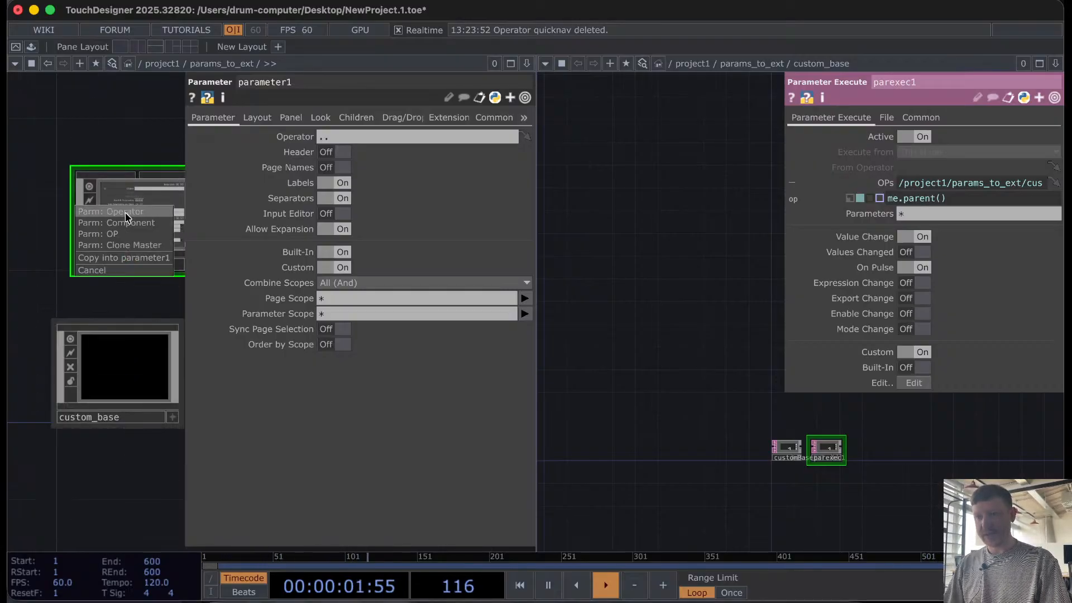
click(126, 217)
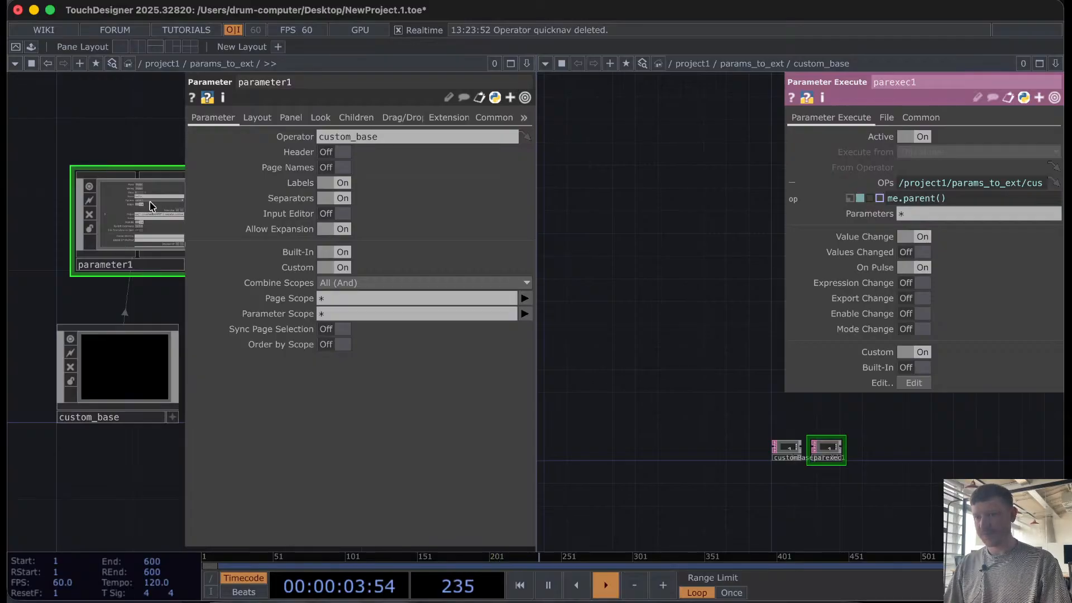
Step: View parameter1 in a separate window, turn off its Built-In parameters, and close the window
right_click(151, 207)
click(176, 172)
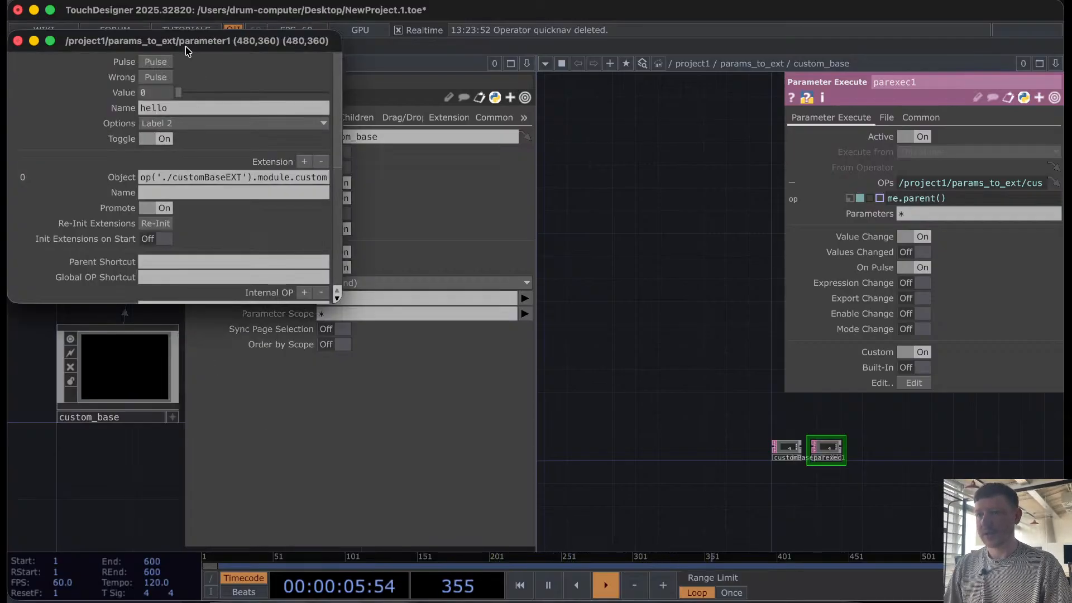
drag(119, 46, 695, 201)
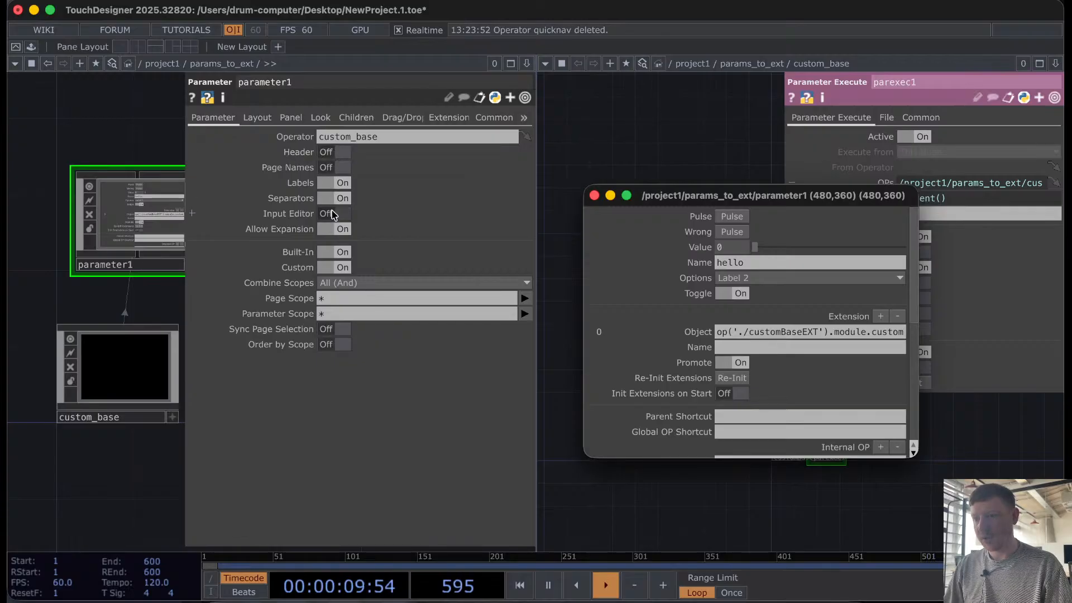
click(336, 253)
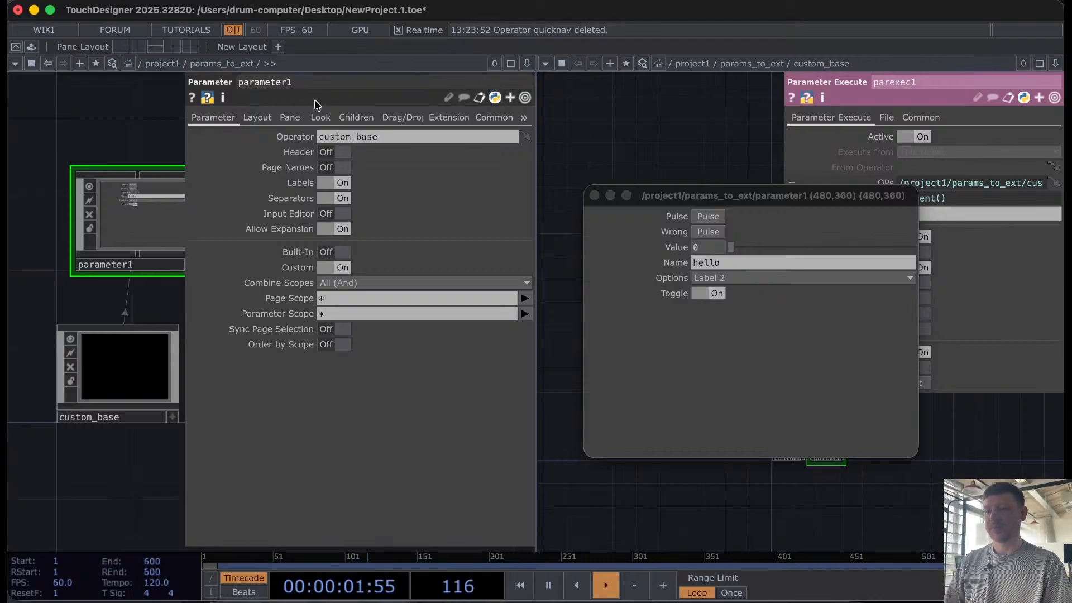
click(594, 195)
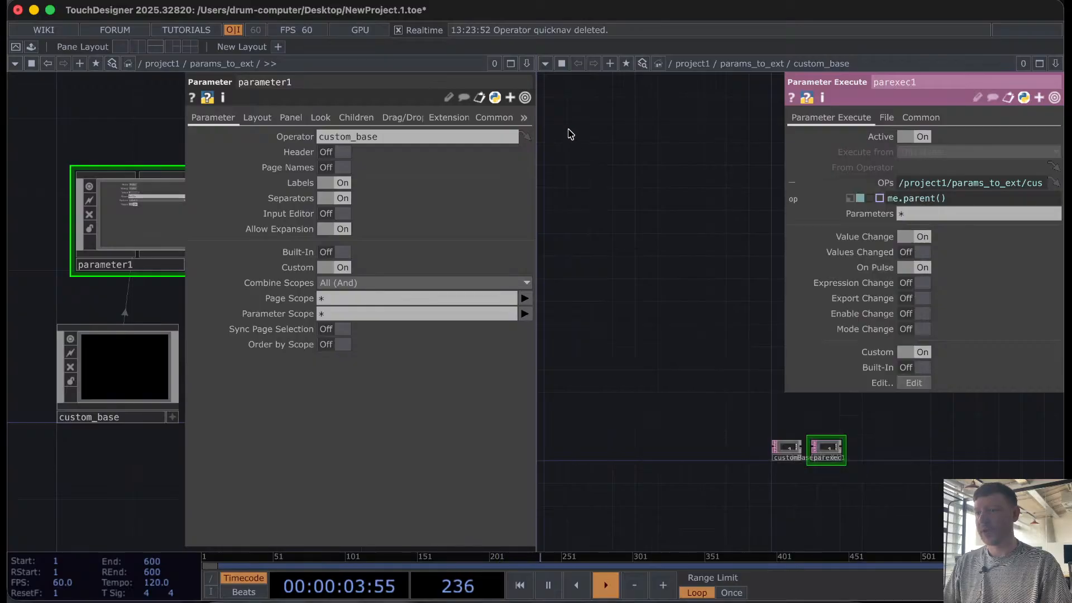
Step: Change the second pane to a Panel view and try to point its path at the Parameter COMP in params_to_ext
drag(552, 129, 549, 129)
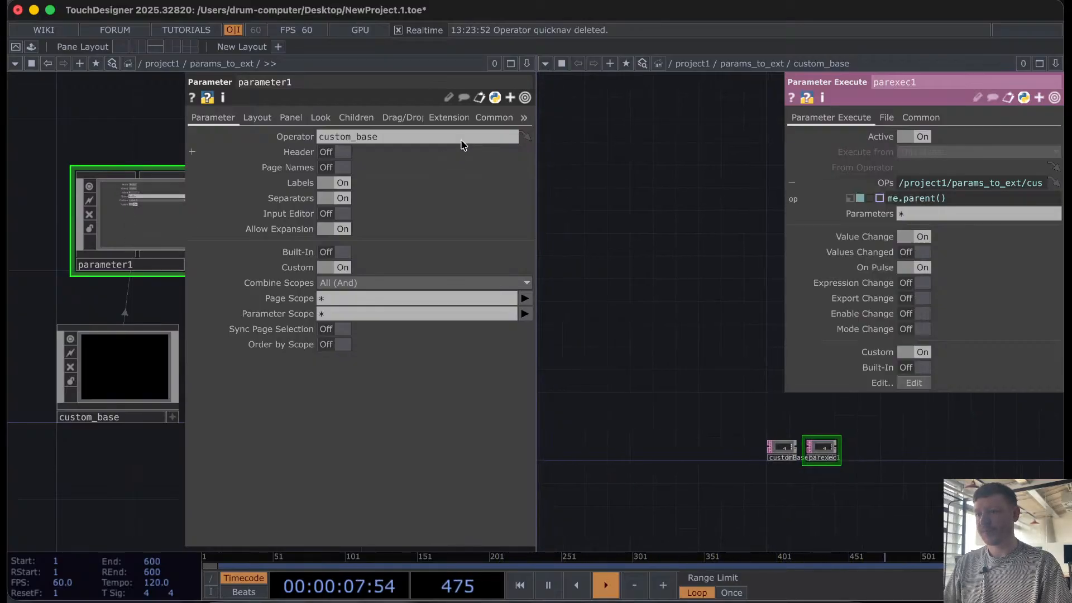
click(546, 63)
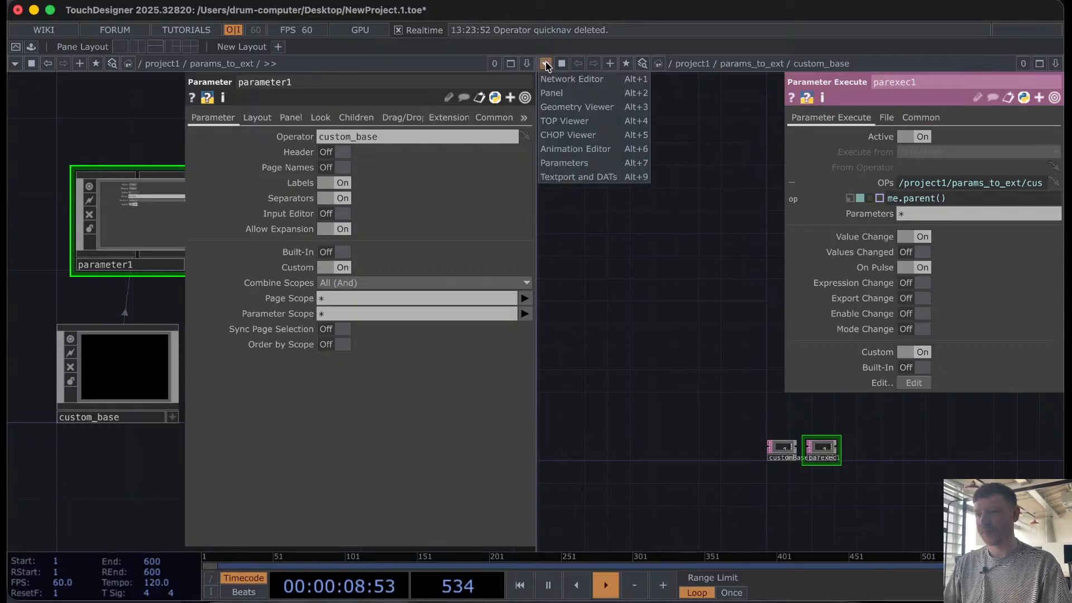
click(566, 94)
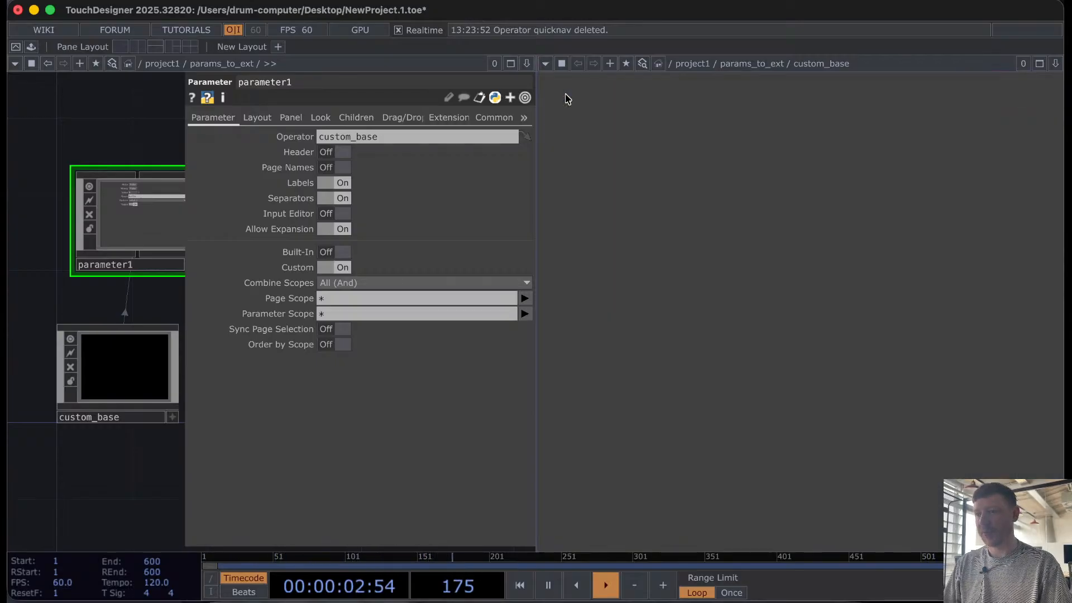
click(902, 64)
click(885, 65)
drag(862, 65, 784, 66)
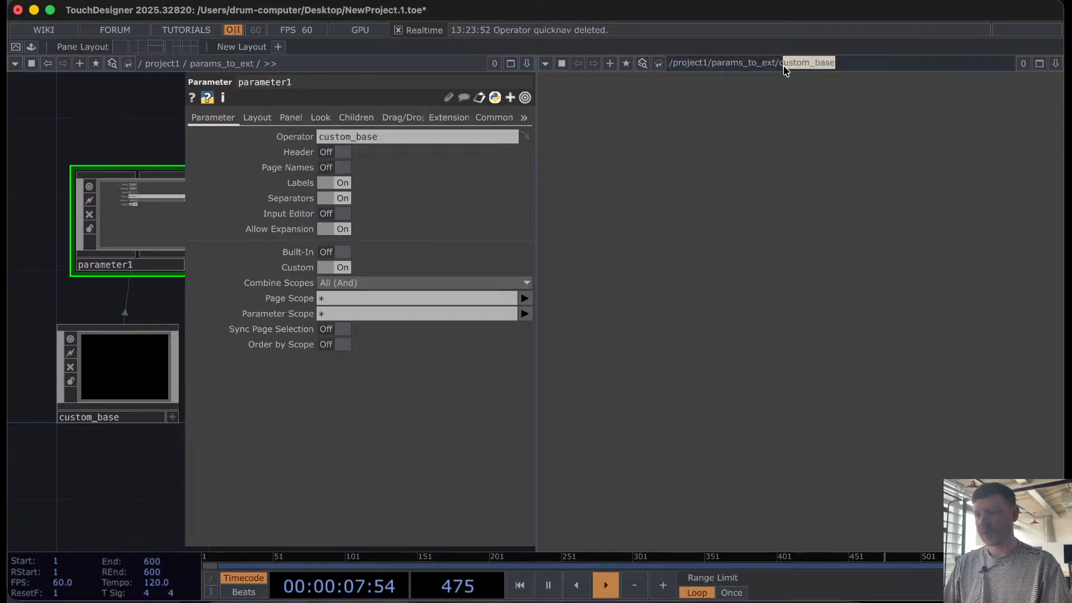
key(BackSpace)
key(BackSpace)
text(parametr)
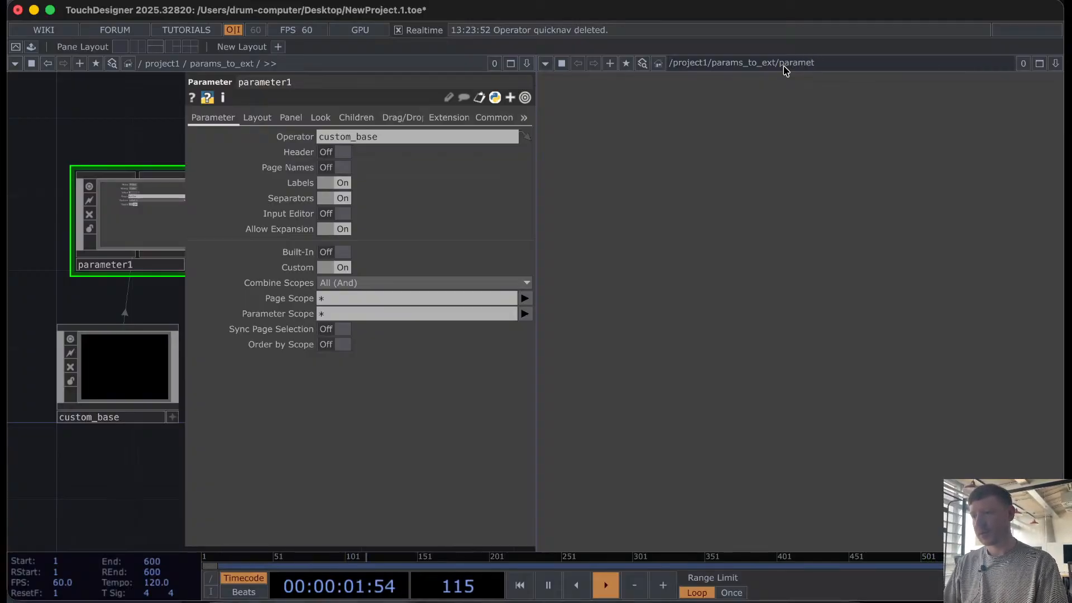
key(Return)
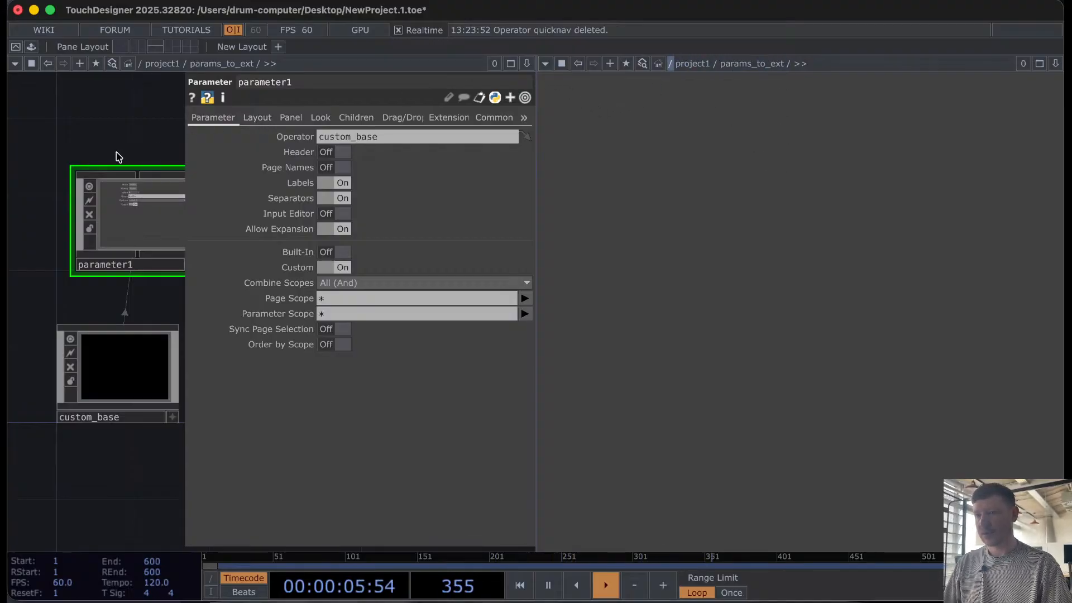
Step: Align parameter1 directly above custom_base and close the empty Panel pane
drag(117, 142, 116, 170)
drag(134, 226, 114, 206)
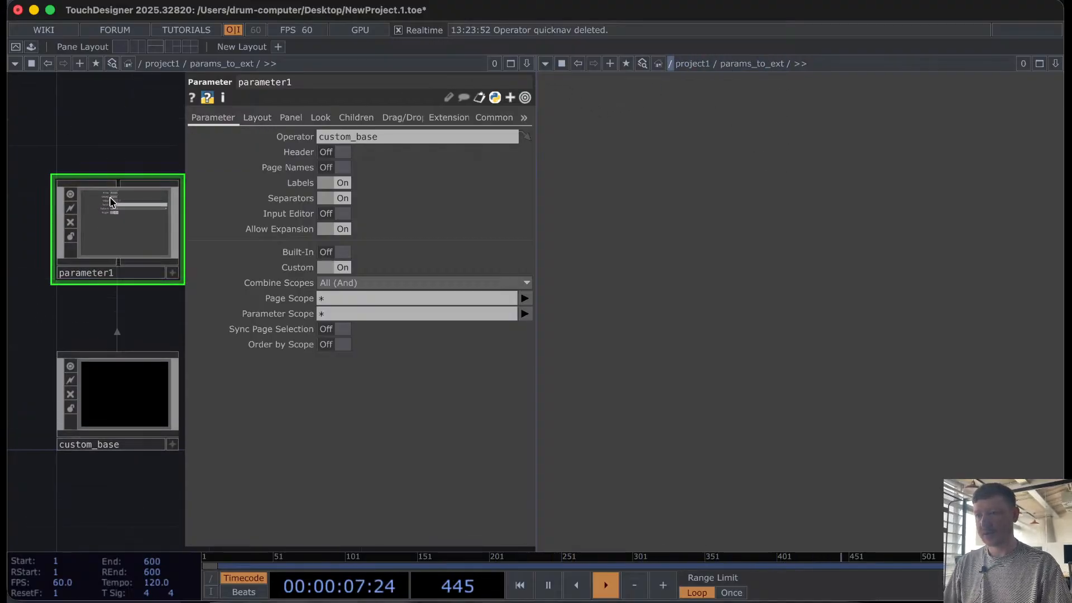
click(1055, 63)
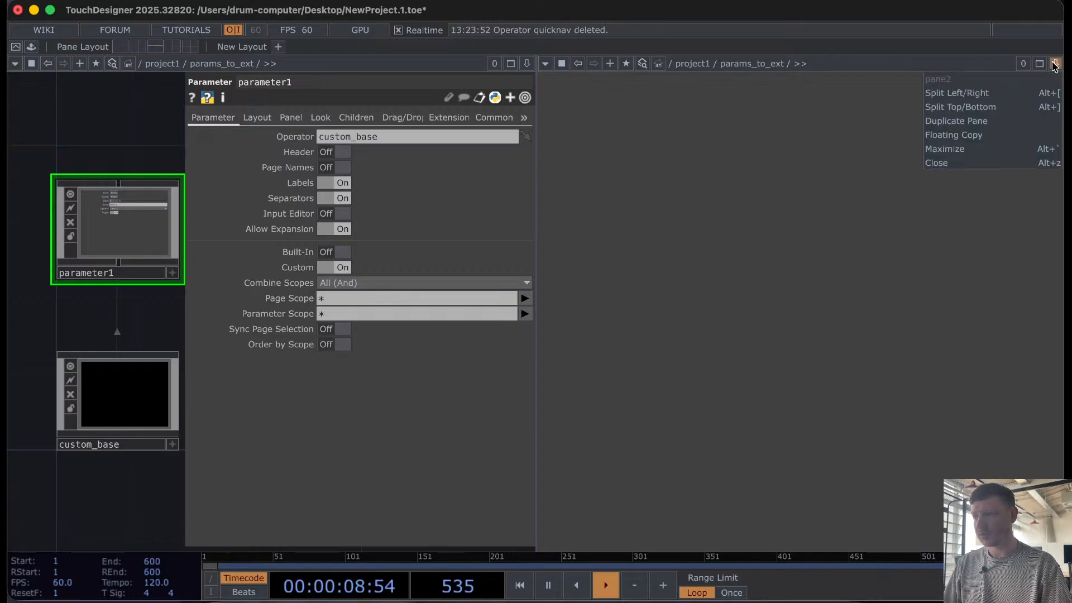
click(938, 163)
drag(625, 158, 538, 158)
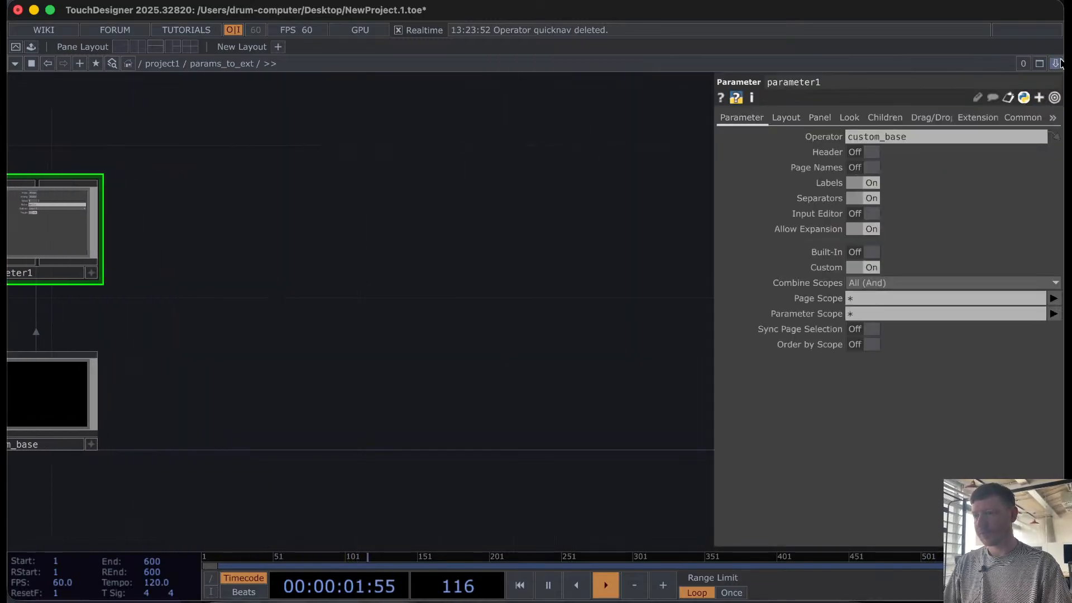
Step: Split the network pane left/right and show /project1/params_to_ext/parameter1 in the new pane as a Panel
click(1055, 63)
click(974, 93)
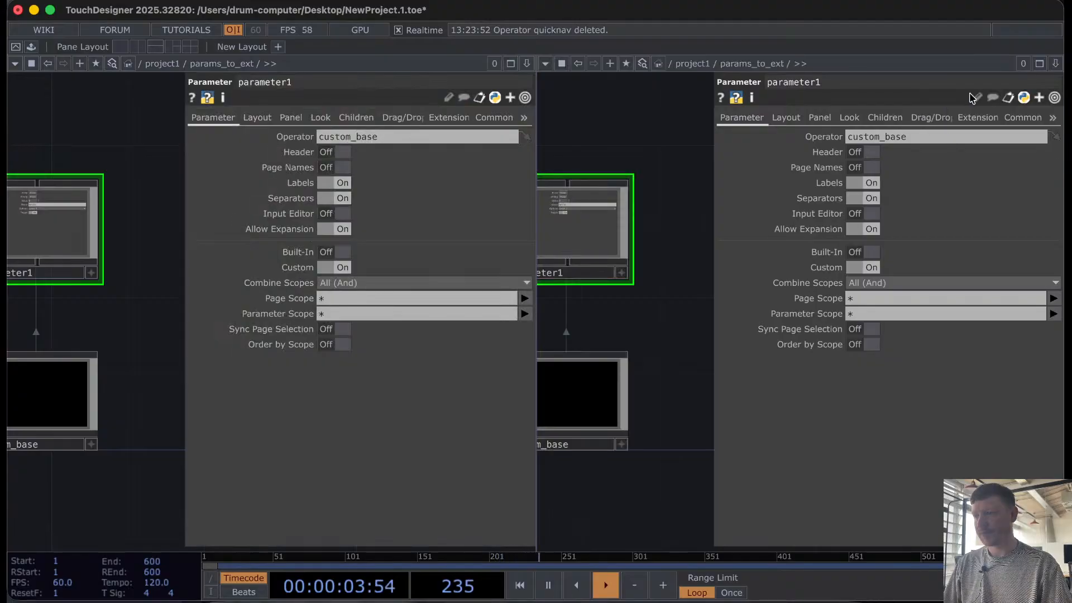
click(545, 63)
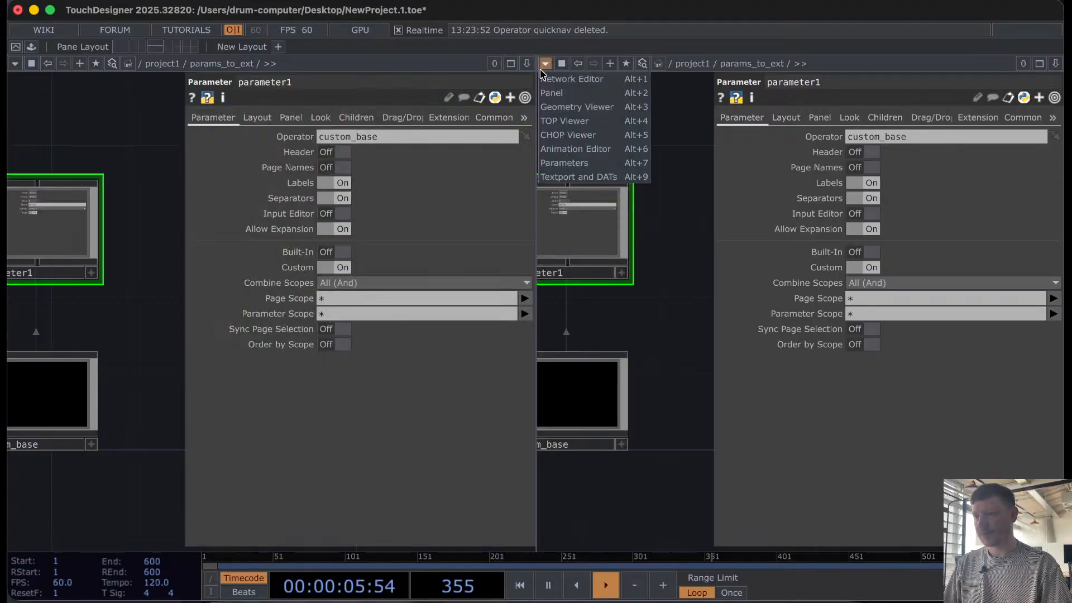
click(553, 94)
click(830, 62)
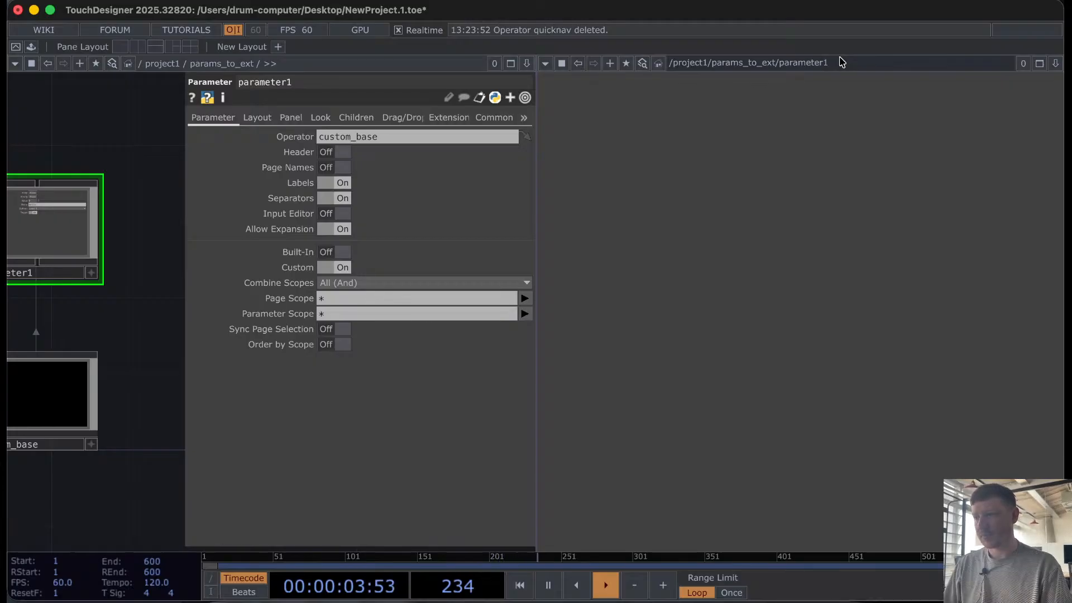
key(Return)
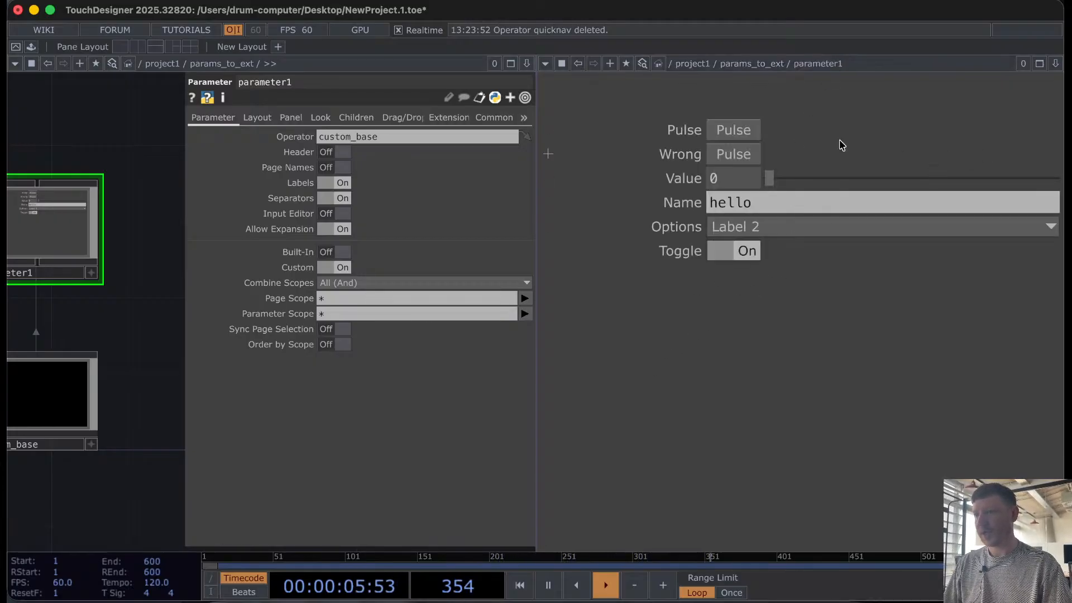
Step: Split the Panel pane top/bottom and set the lower pane to Textport and DATs
click(1055, 64)
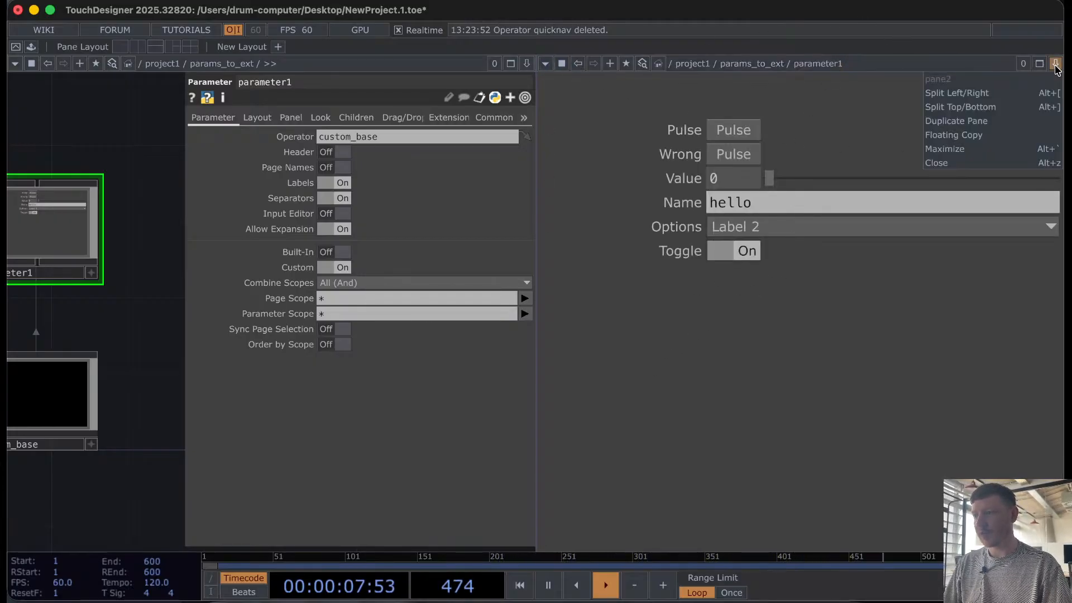
click(988, 107)
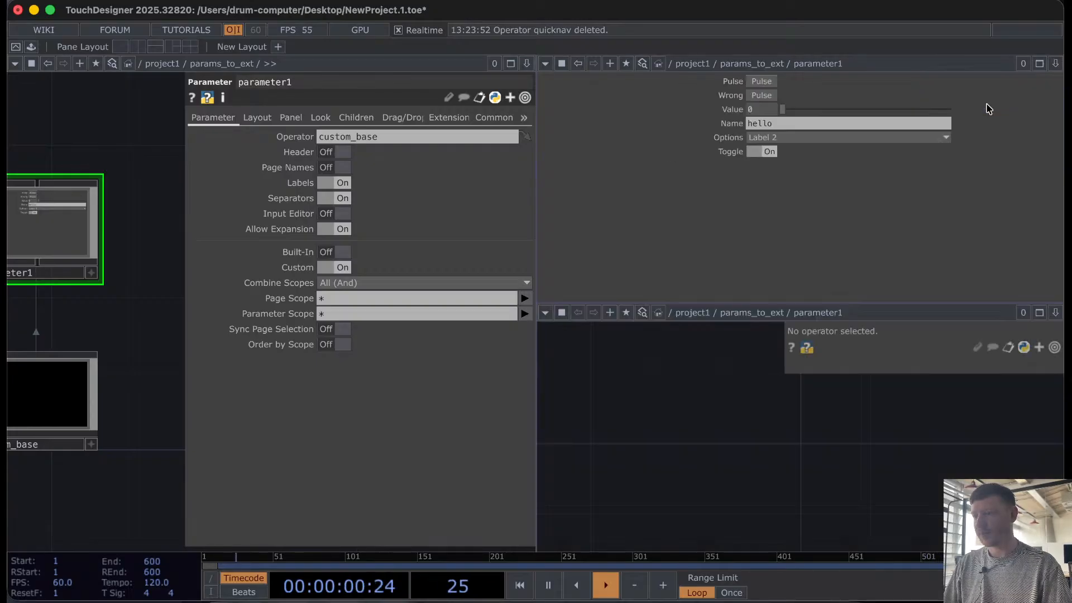
click(546, 313)
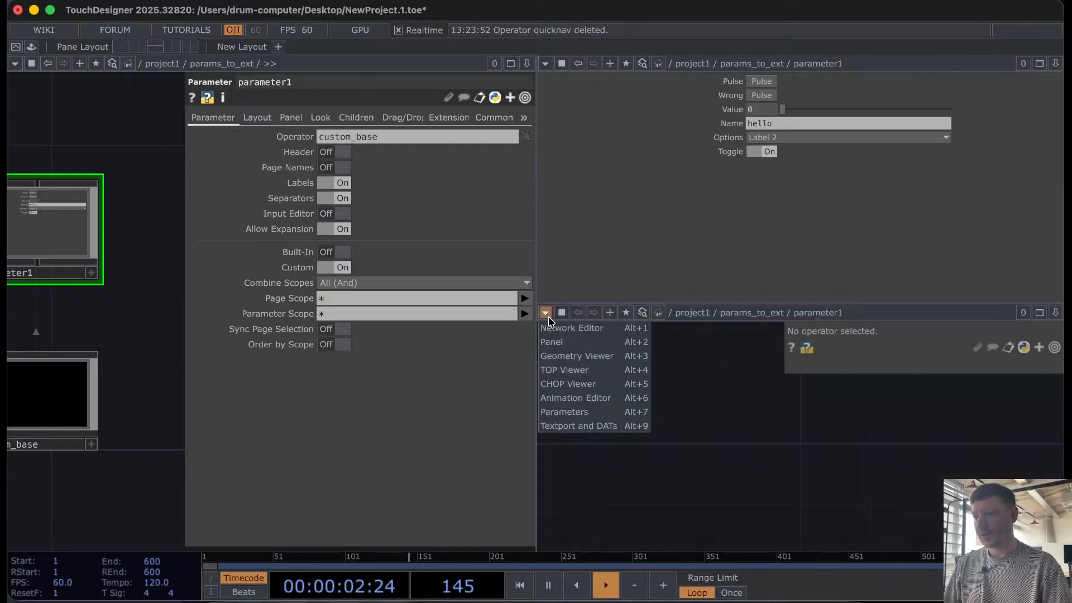
click(574, 426)
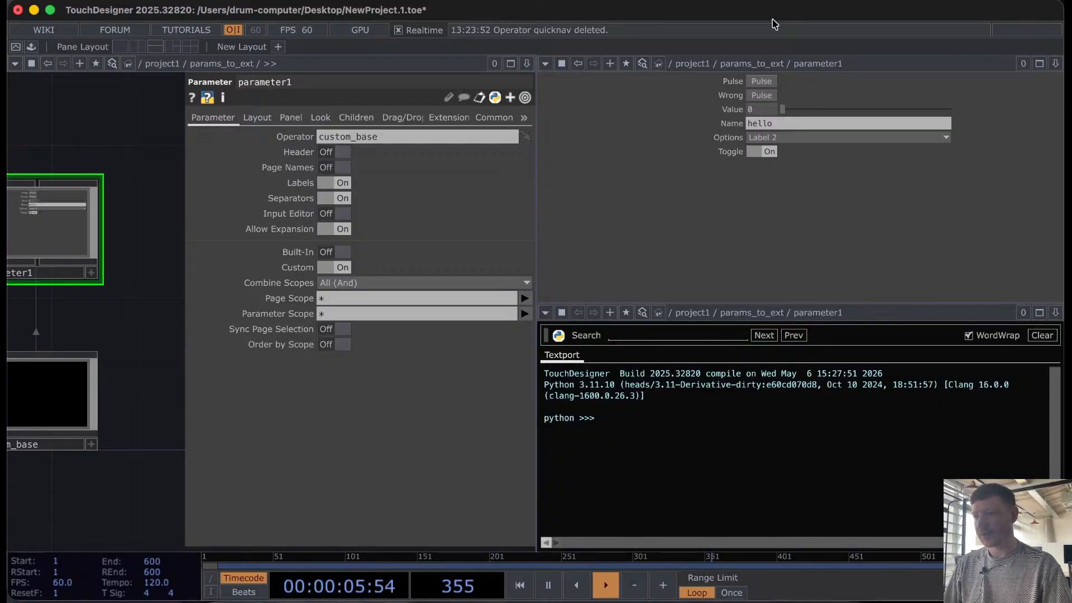
Step: Test the Pulse and Wrong parameters in the panel and examine the resulting Textport output
click(761, 81)
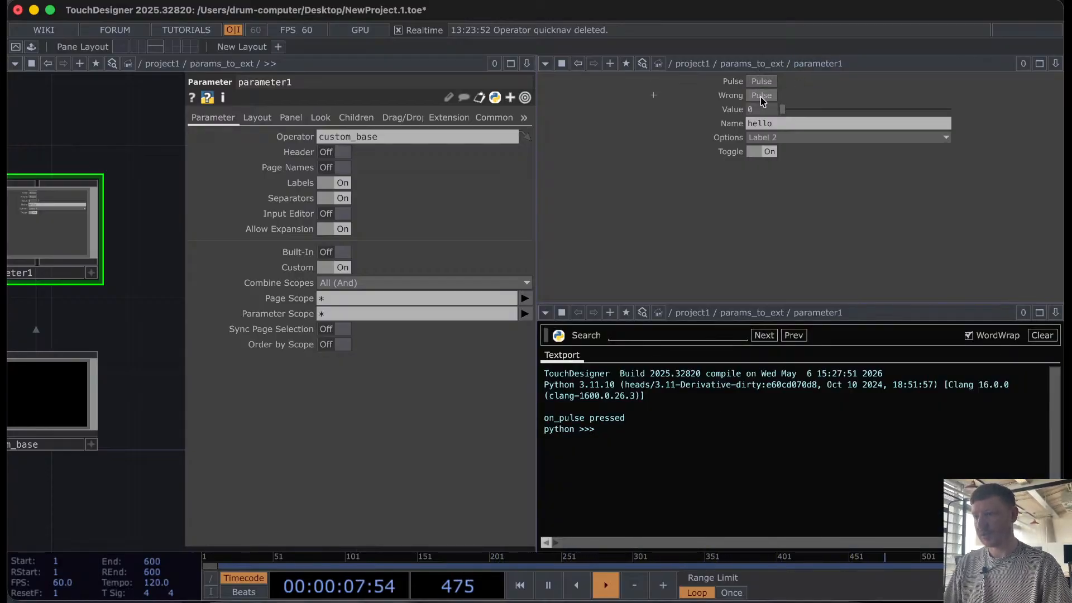
click(761, 96)
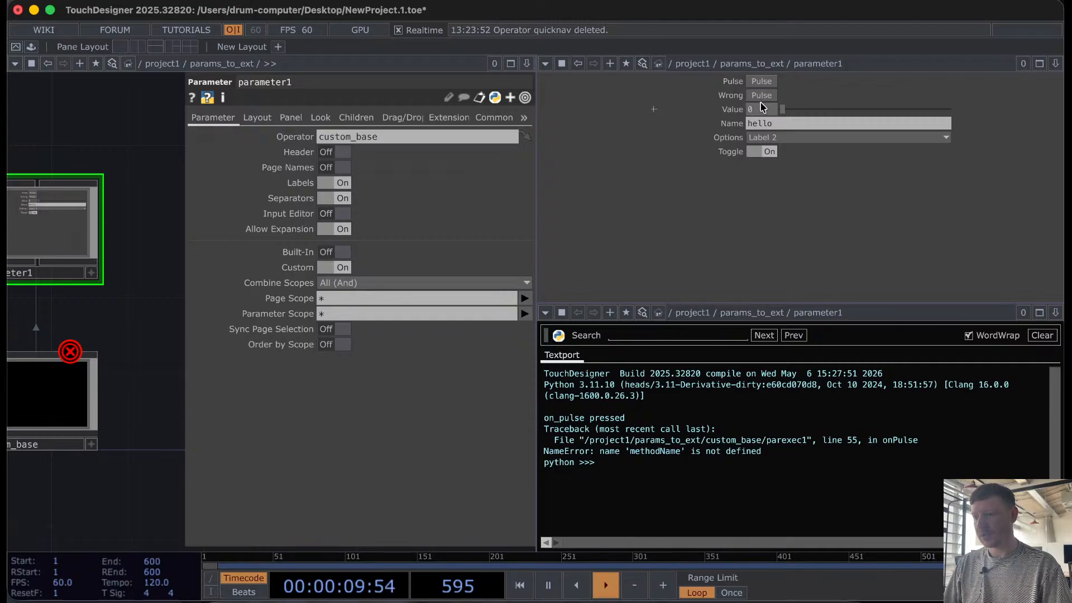
drag(583, 451, 637, 457)
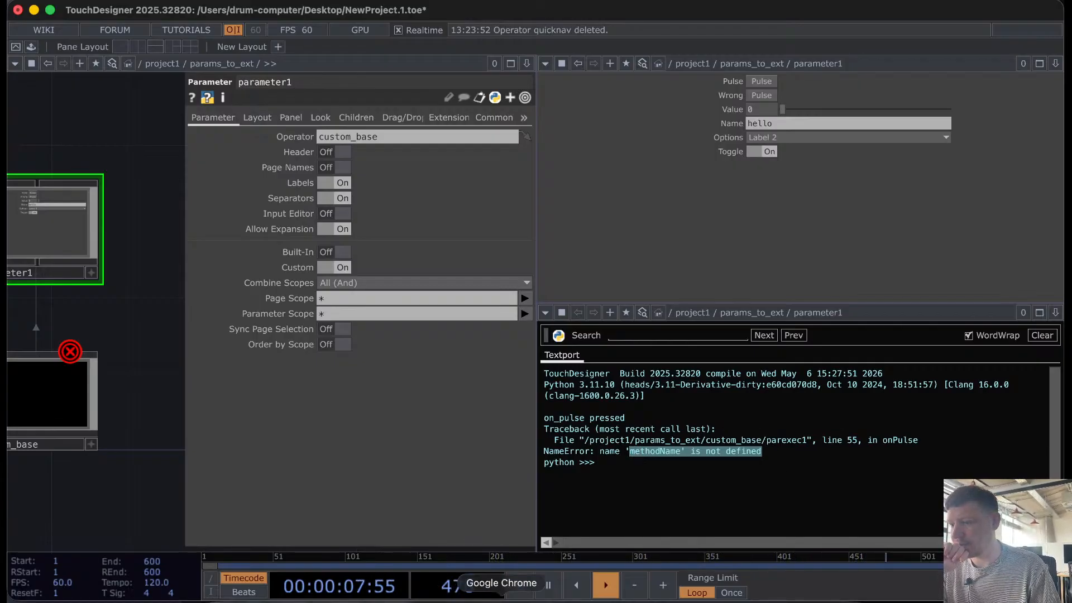
Step: Switch to nvim and examine how onPulse, onValueChange and getMethod use methodName in par_to_ext.py
key(super+Tab)
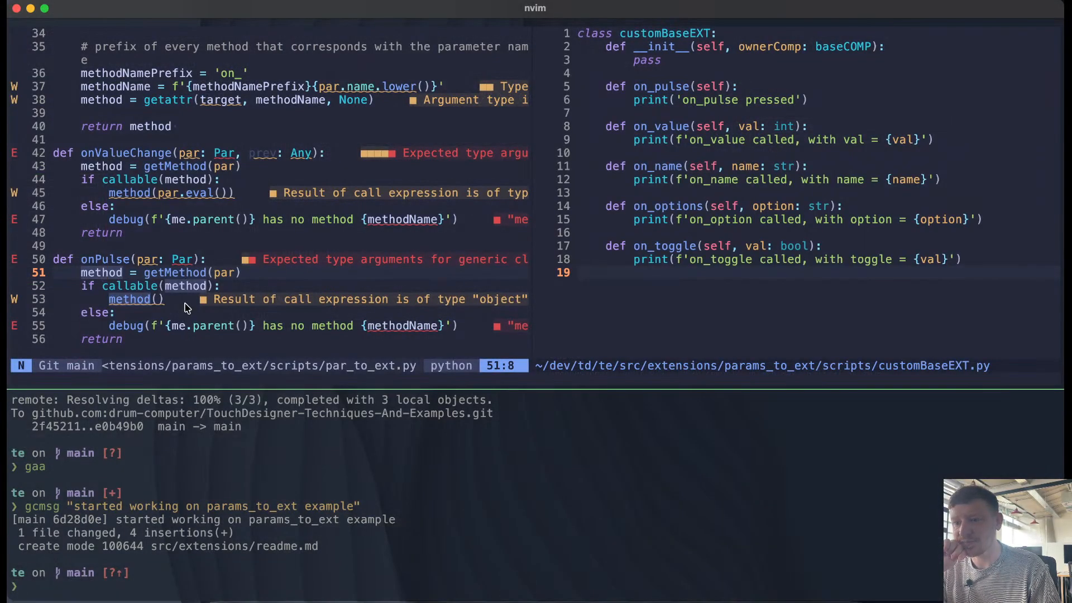
click(151, 325)
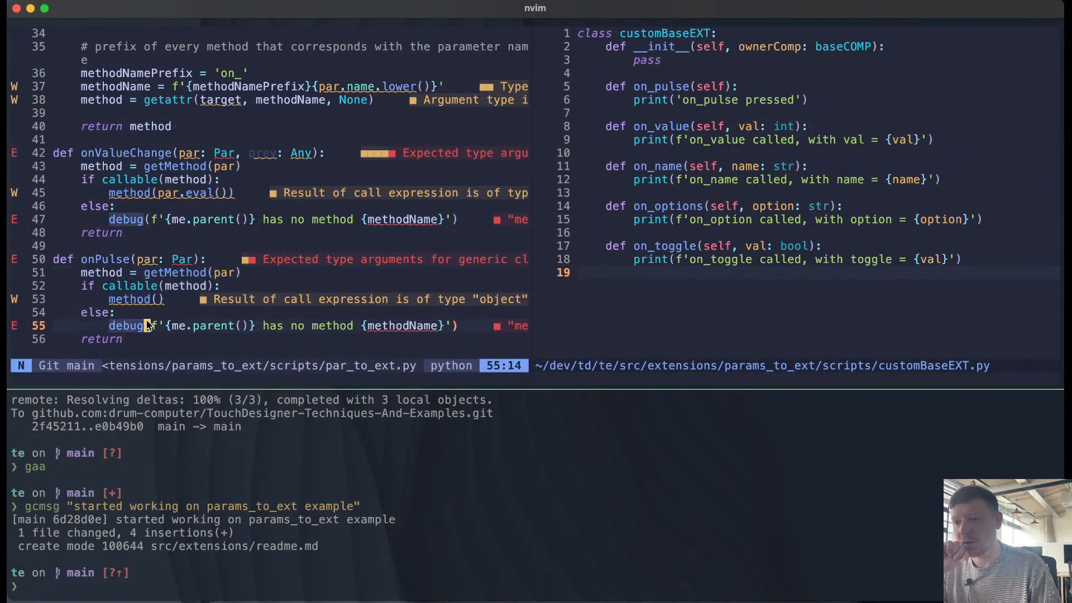
scroll(149, 319, down, 2)
drag(138, 239, 227, 241)
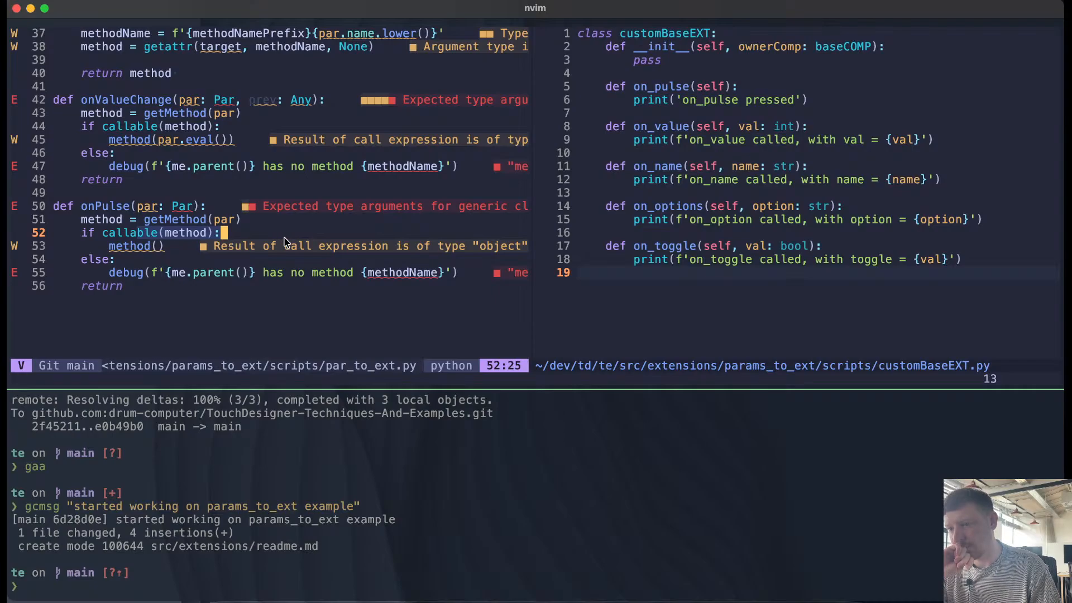
click(392, 285)
click(392, 275)
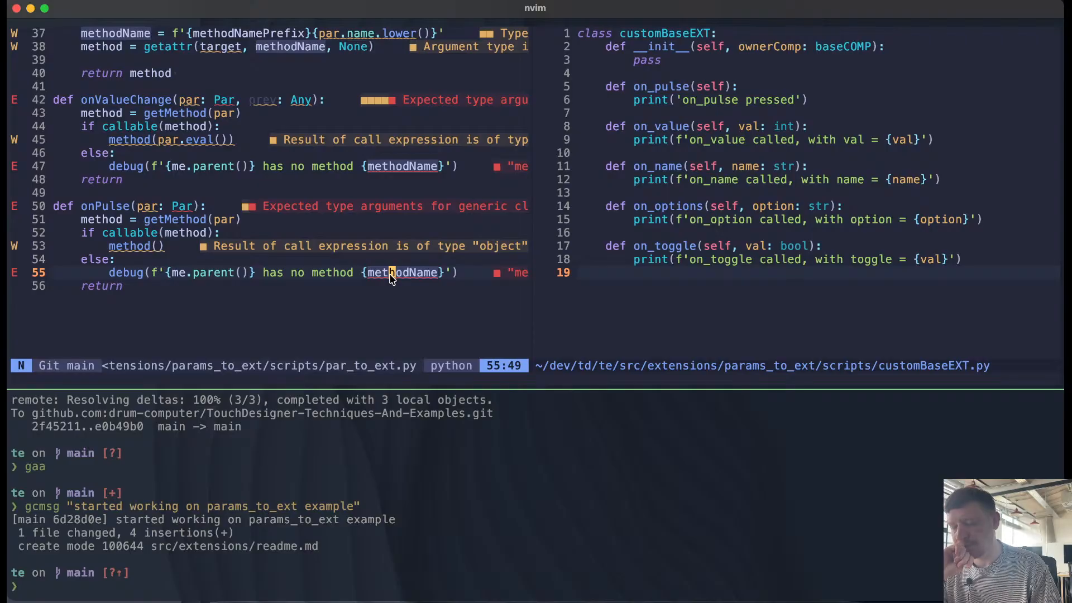
scroll(392, 278, up, 5)
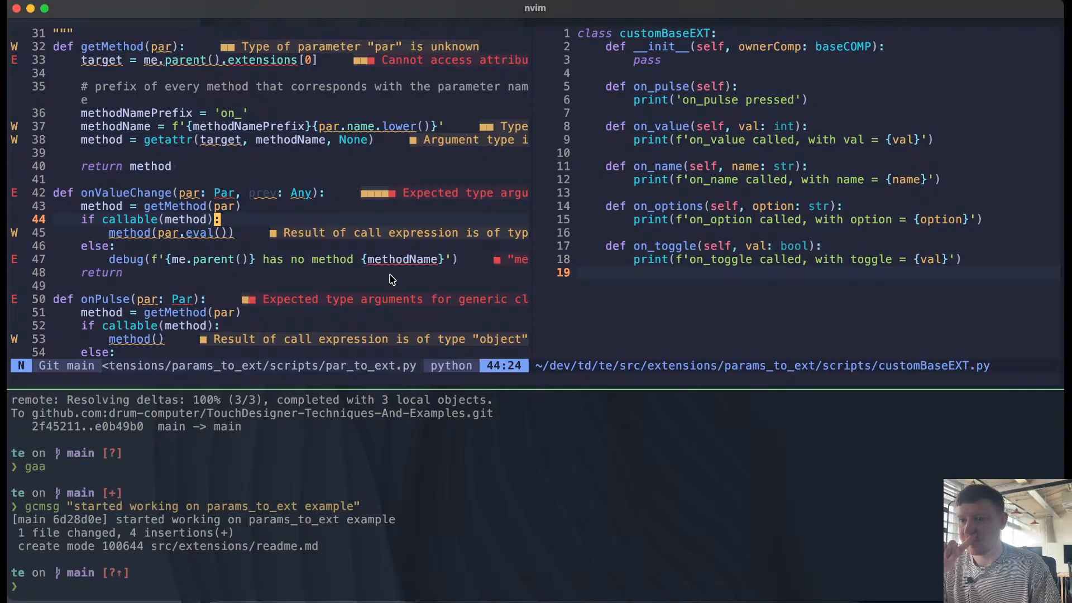
Step: Remove methodName from the placeholder in onValueChange's debug message, leaving empty braces
click(392, 260)
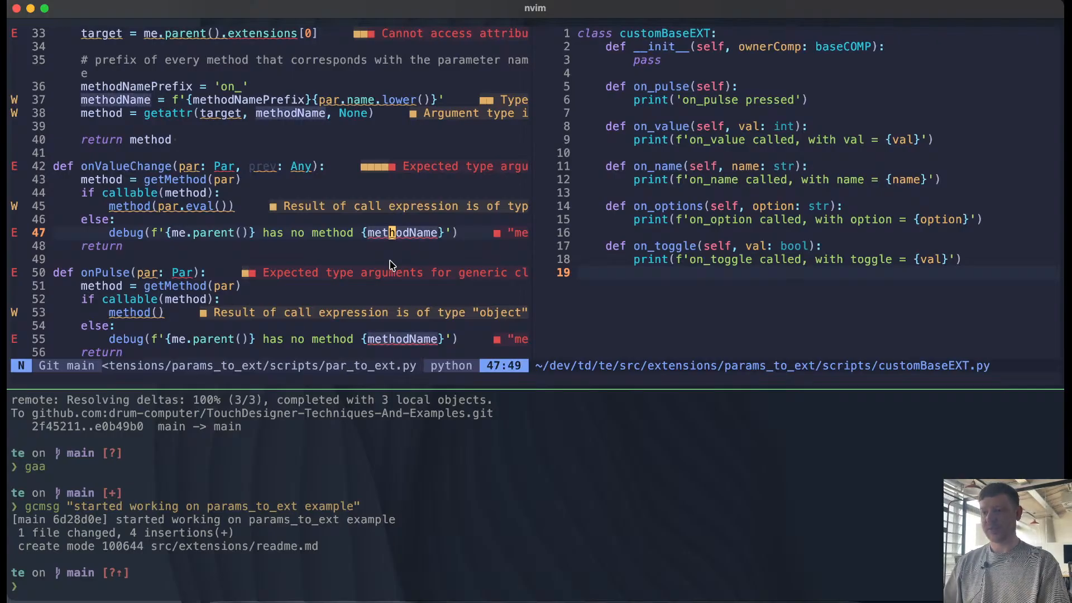
key(d)
key(i)
key(w)
key(o)
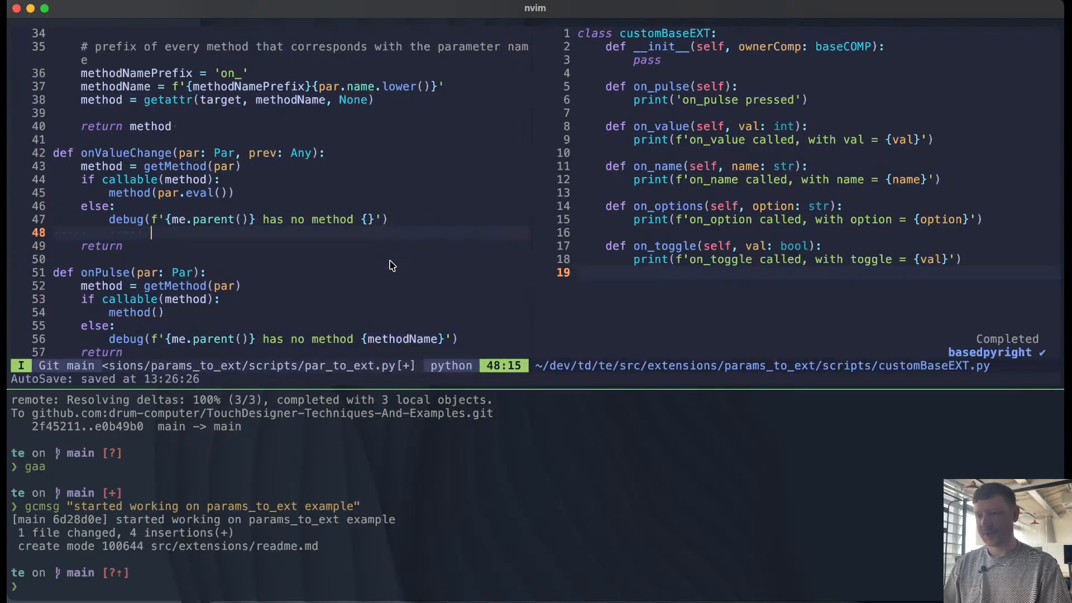
key(BackSpace)
key(BackSpace)
key(BackSpace)
key(BackSpace)
key(Escape)
key(b)
key(b)
key(b)
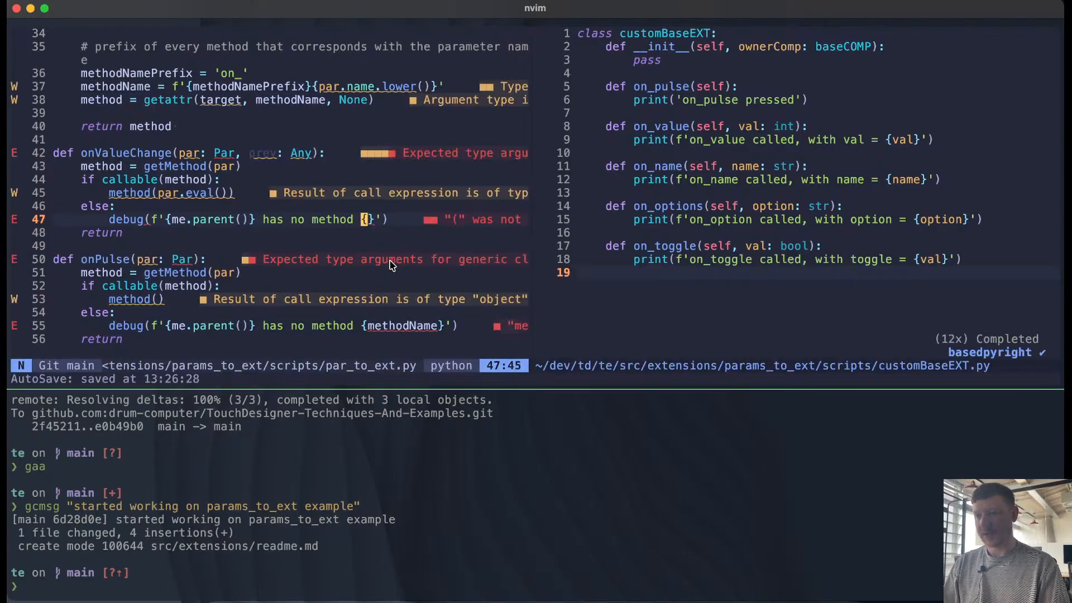
Step: Reword onValueChange's debug message to end with "has no method corresponding to {par.name}"
key(b)
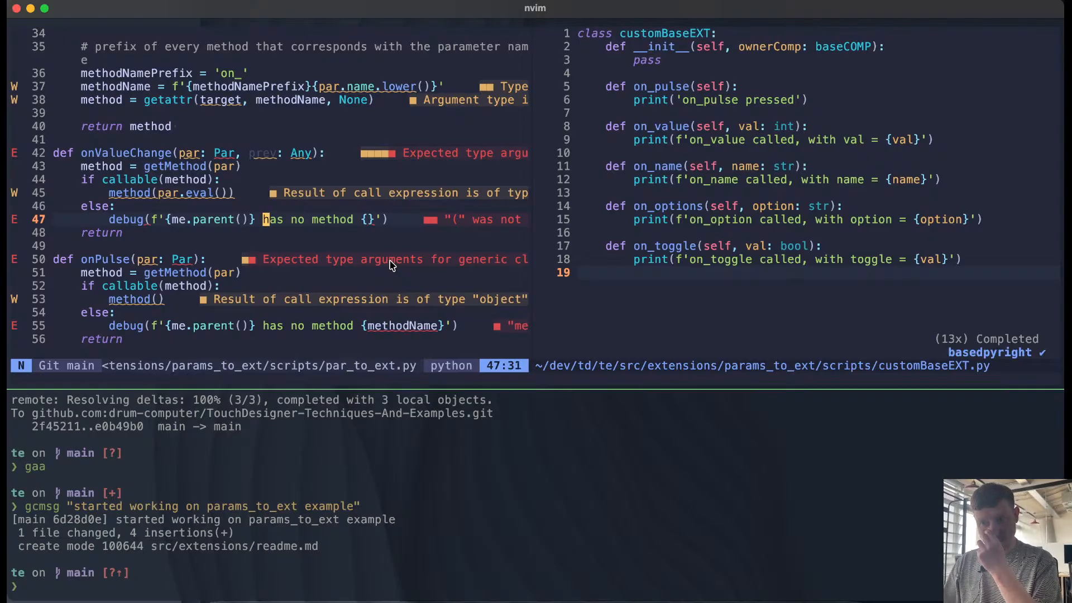
key(w)
key(w)
key(i)
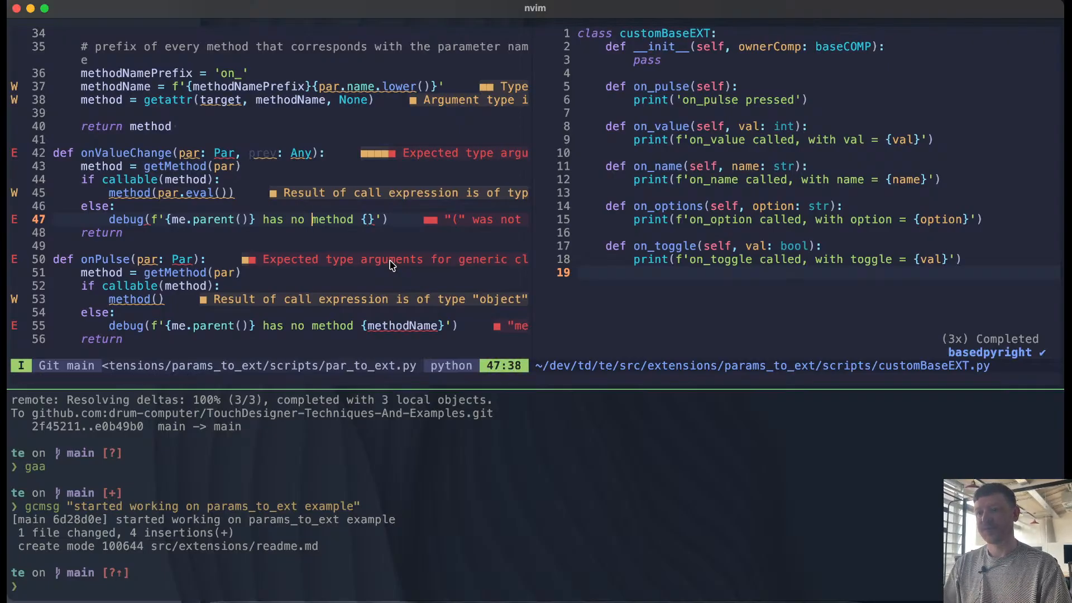
key(Right)
key(Right)
key(Right)
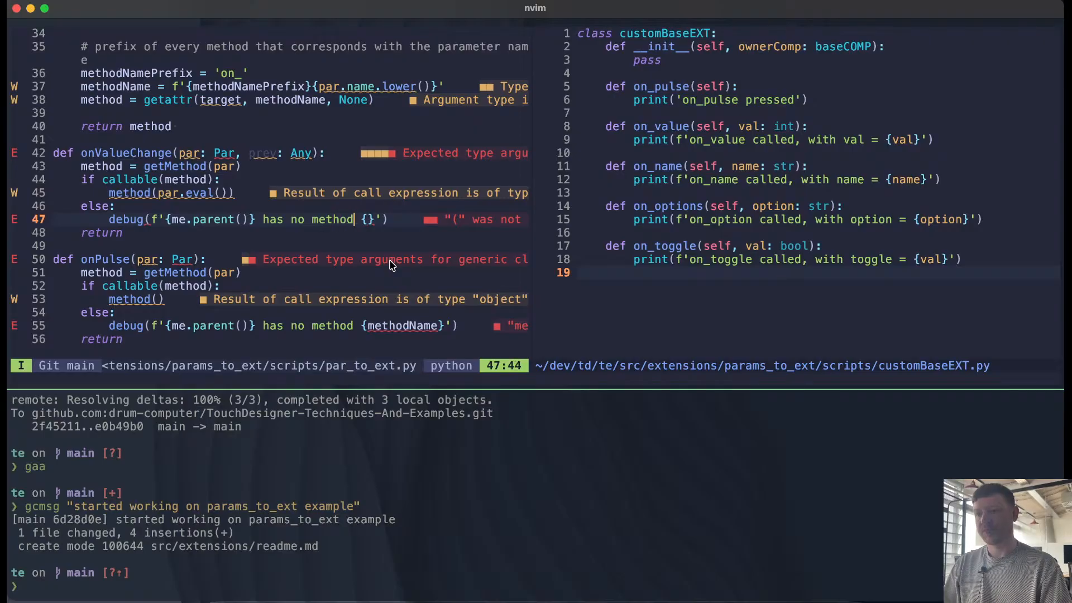
text(corresp)
text(onding to)
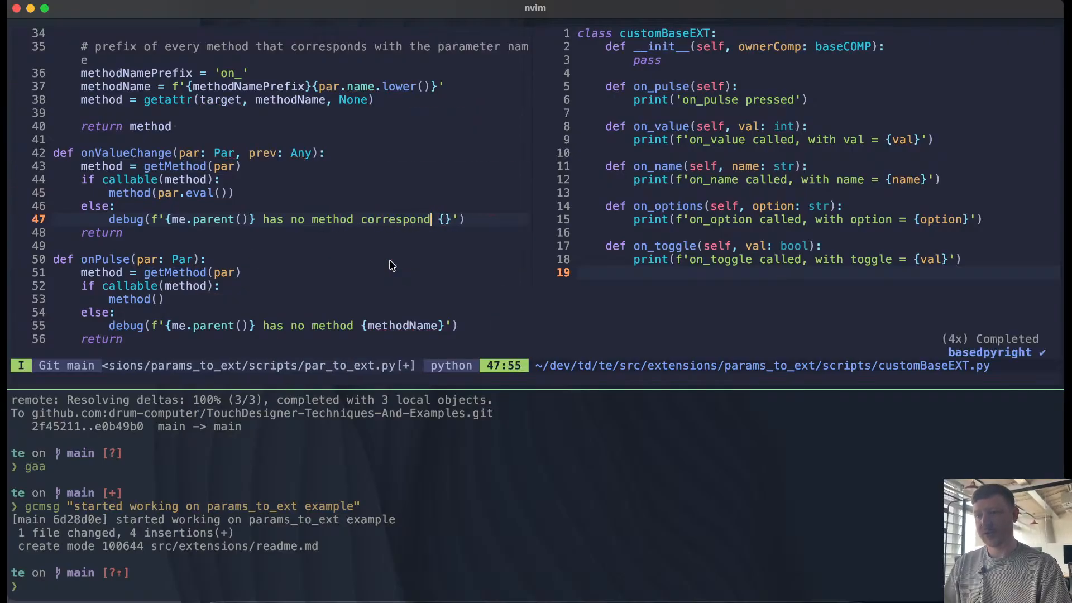
key(BackSpace)
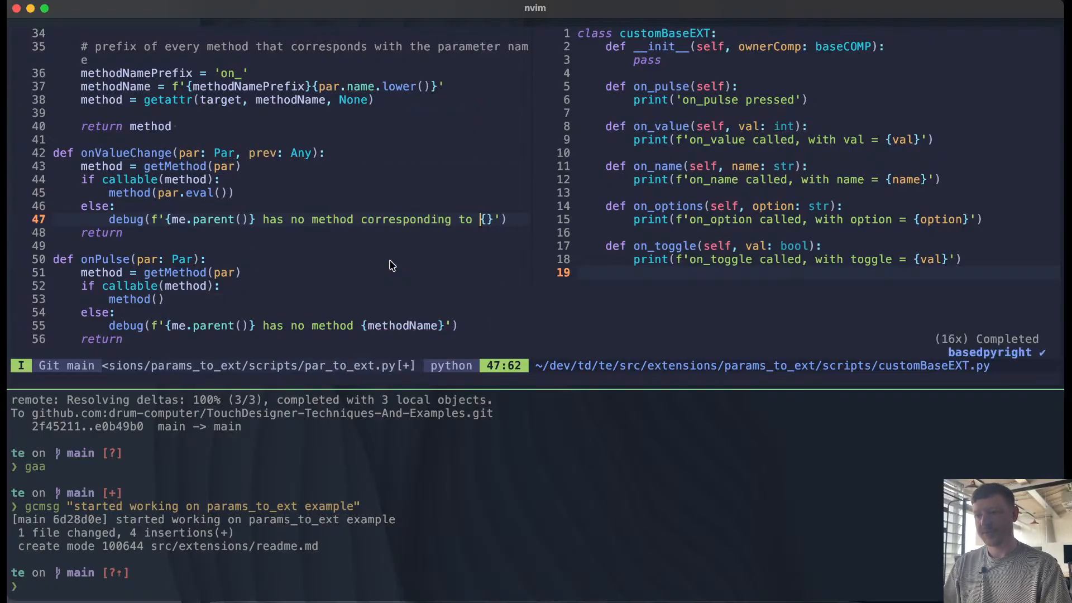
key(Right)
text(par.nam)
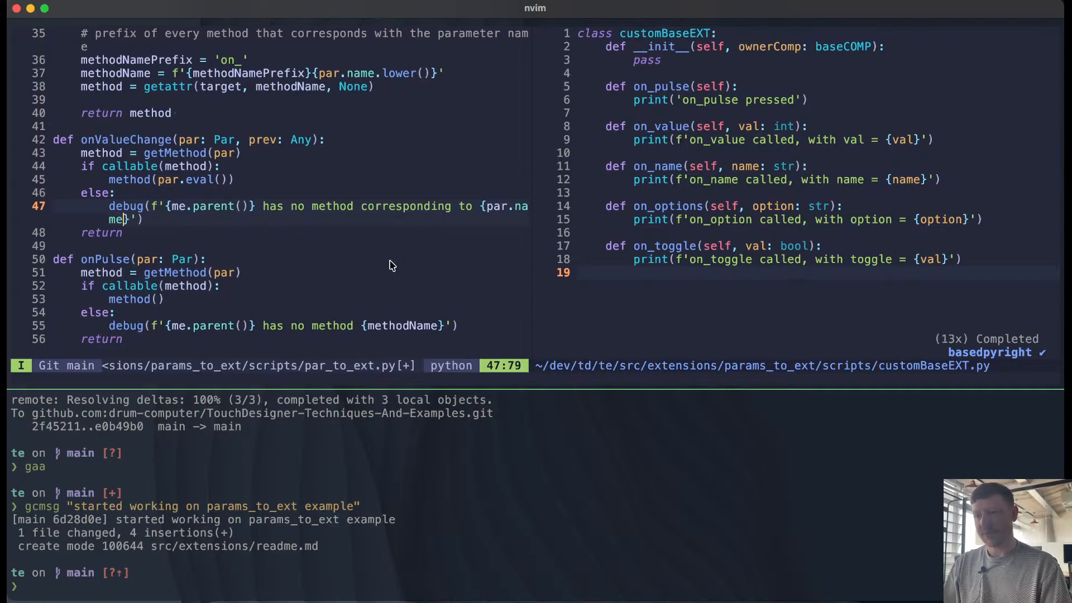
text(e)
key(Escape)
Step: Insert "corresponding to" after "has no method" in onPulse's debug message
key(j)
key(j)
key(j)
key(j)
key(j)
key(j)
key(j)
key(j)
key(j)
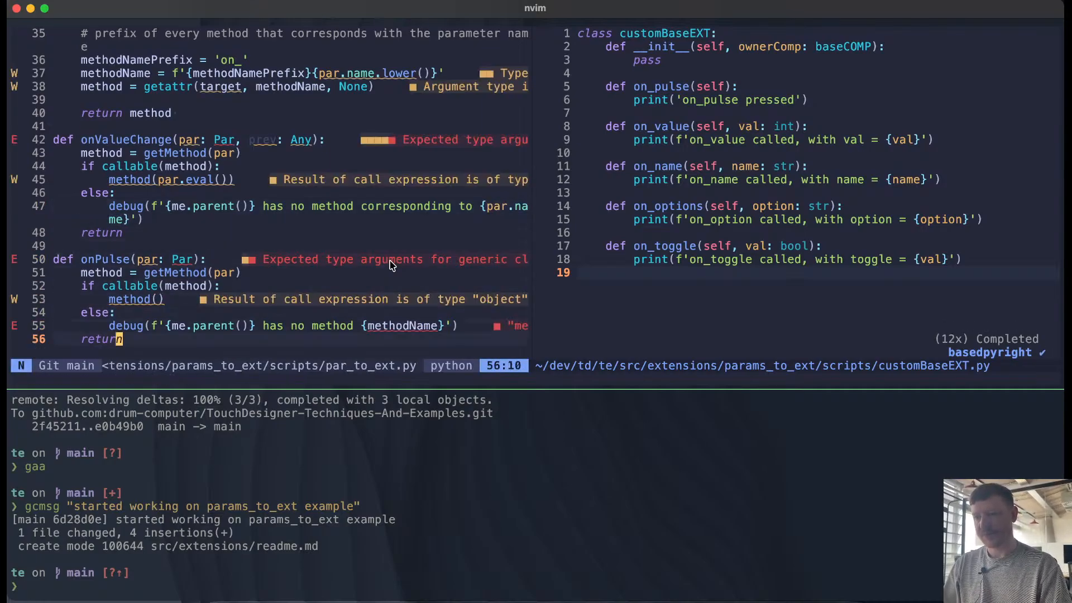
key(k)
key(b)
key(b)
key(b)
text(ico)
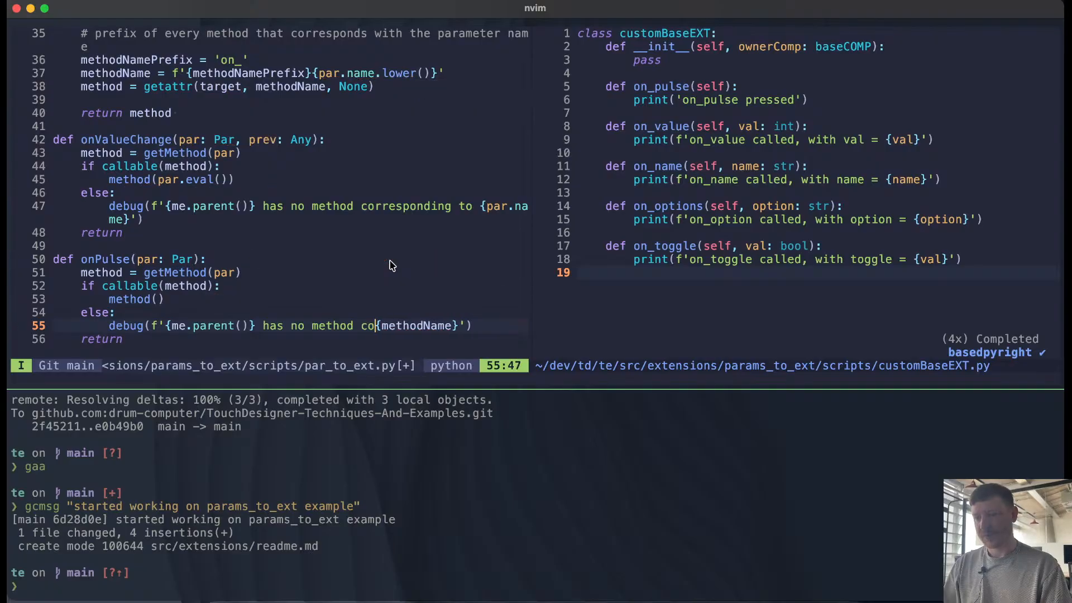
text(rrespod)
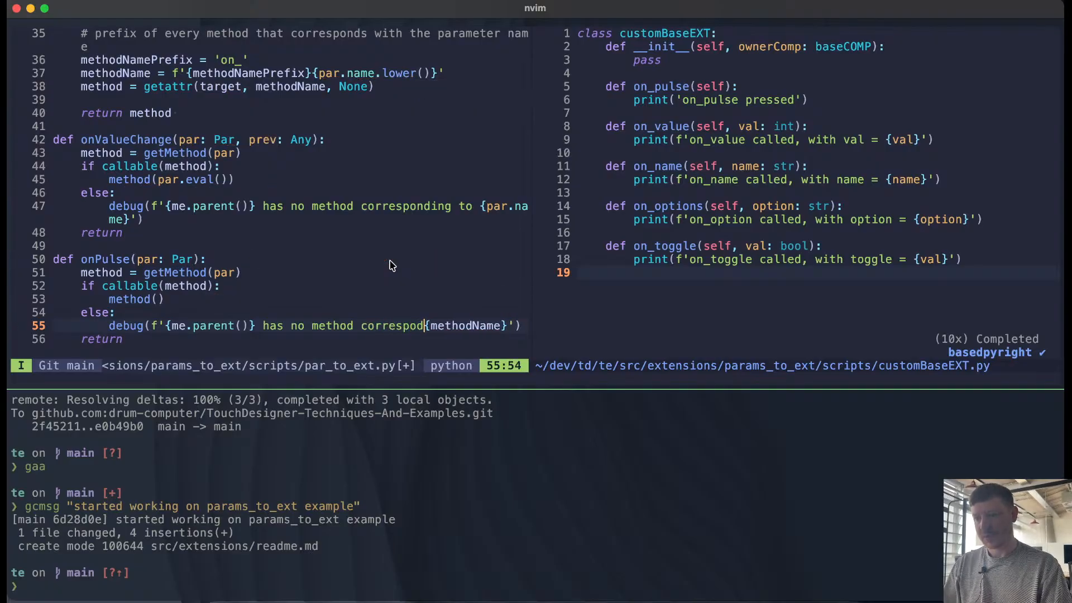
key(BackSpace)
text(nding t)
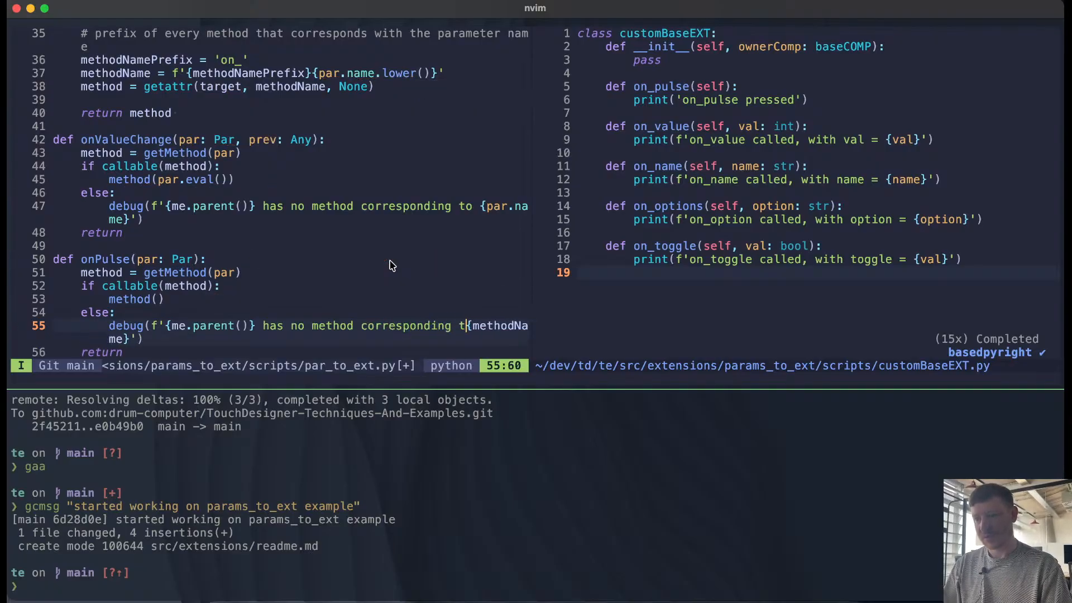
text(o)
Step: Replace methodName with par.name inside the placeholder of onPulse's debug message
key(Delete)
key(Delete)
key(Delete)
key(Delete)
key(Delete)
key(Delete)
key(Delete)
key(Delete)
key(Delete)
key(Delete)
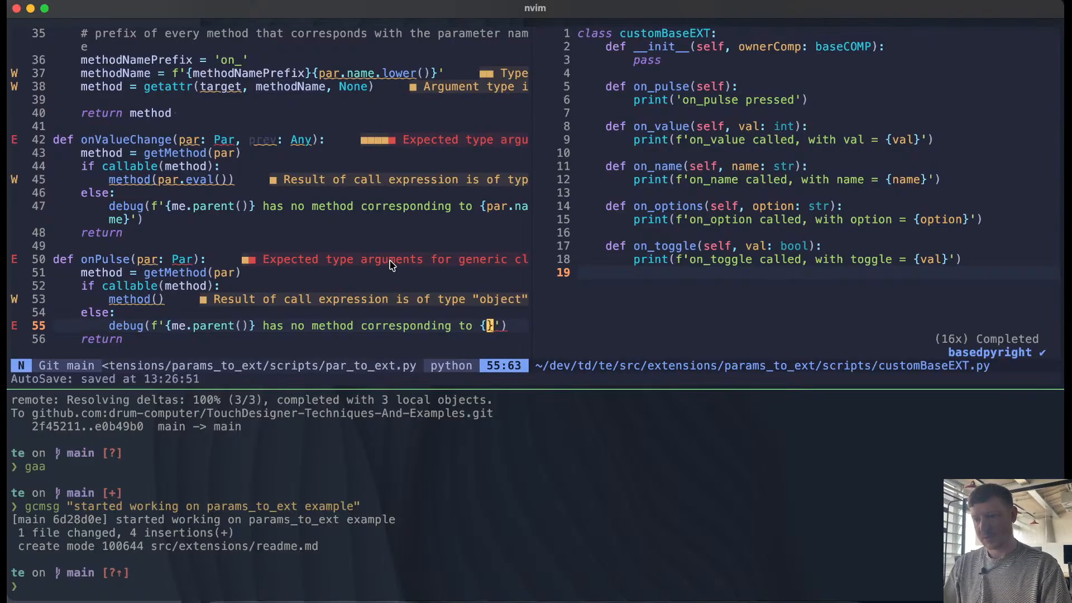
text(par.name)
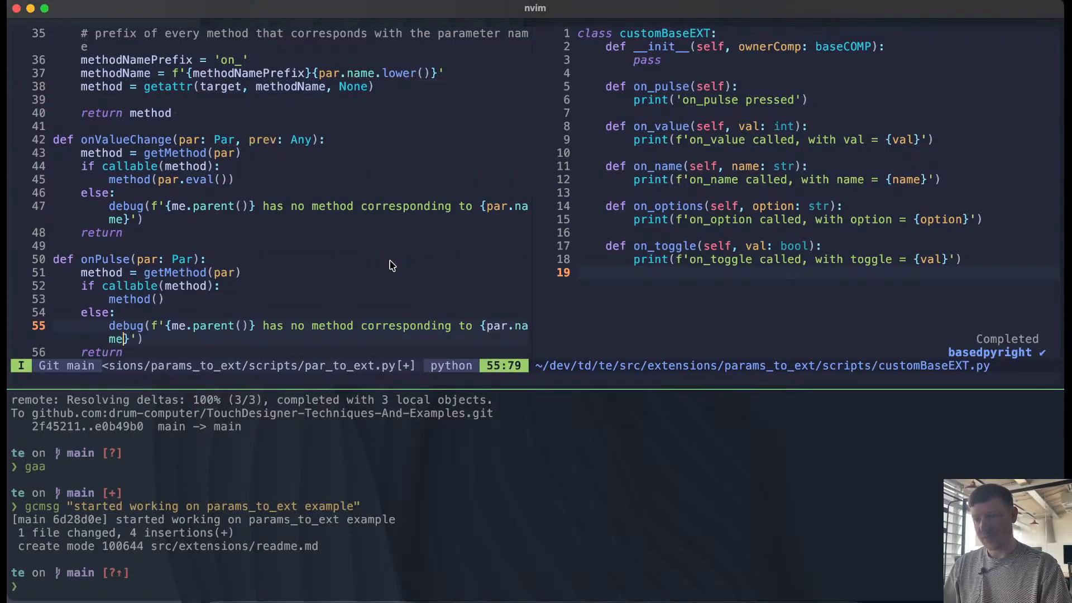
key(Escape)
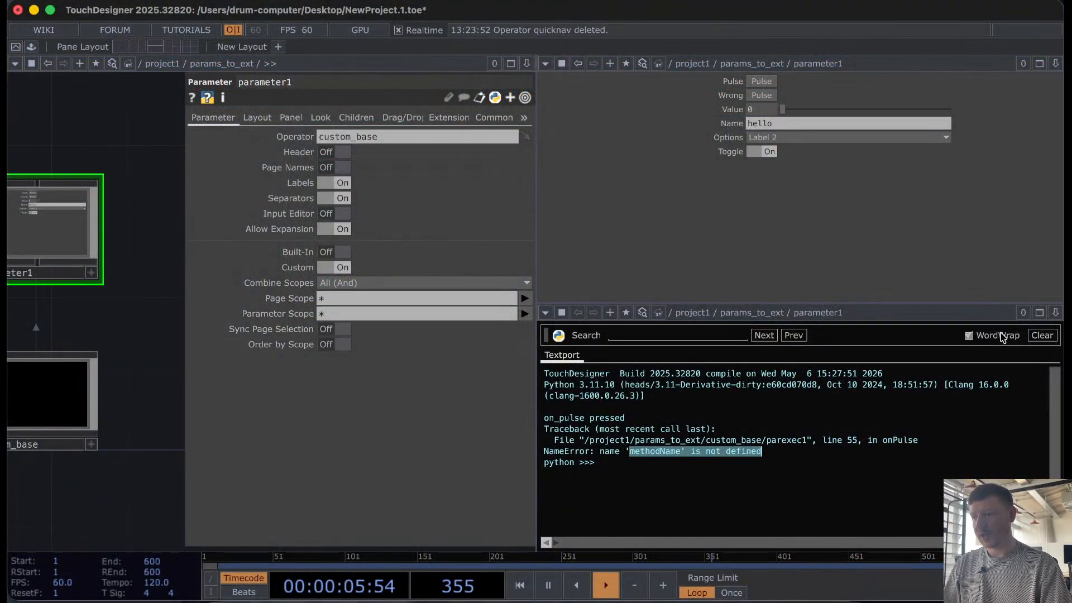
Step: Back in TouchDesigner, clear the Textport and test the Wrong, Pulse and Value parameters, checking the printed messages
click(1042, 335)
click(762, 95)
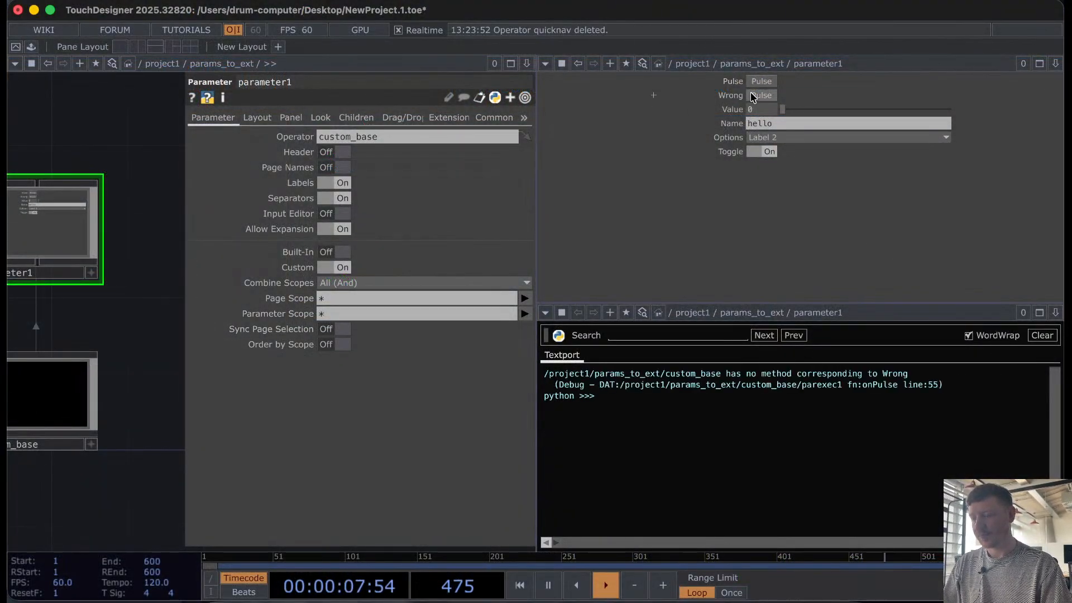
drag(629, 374, 793, 375)
drag(859, 374, 930, 379)
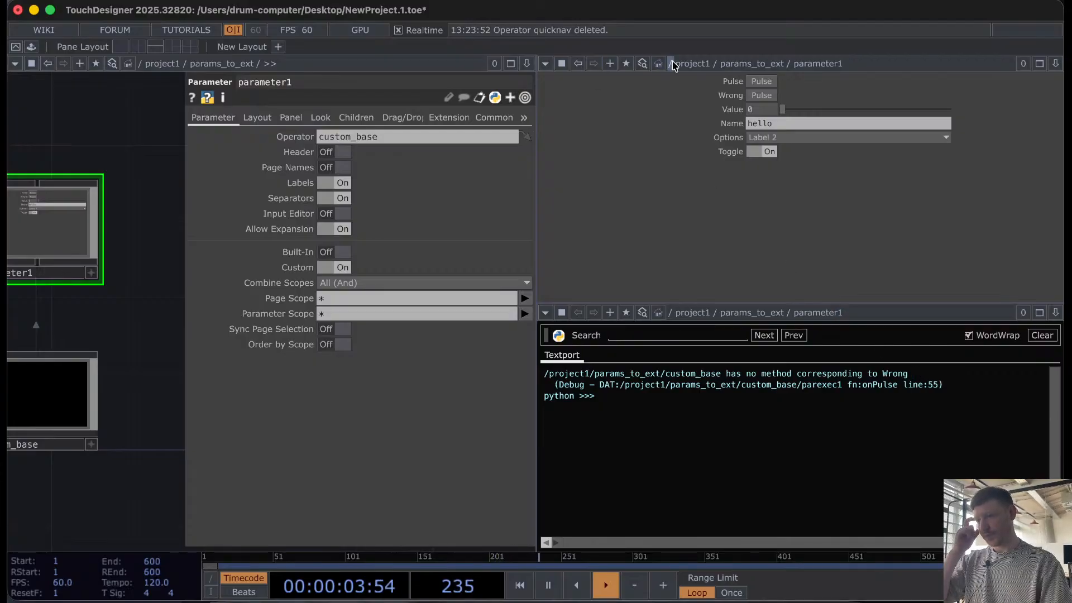
click(770, 82)
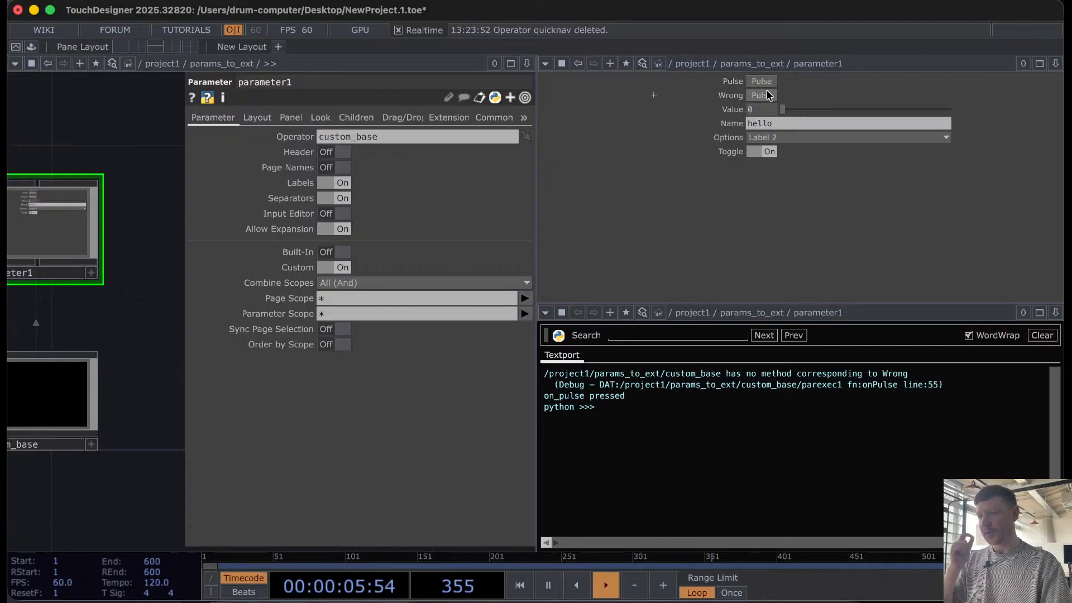
drag(783, 109, 731, 103)
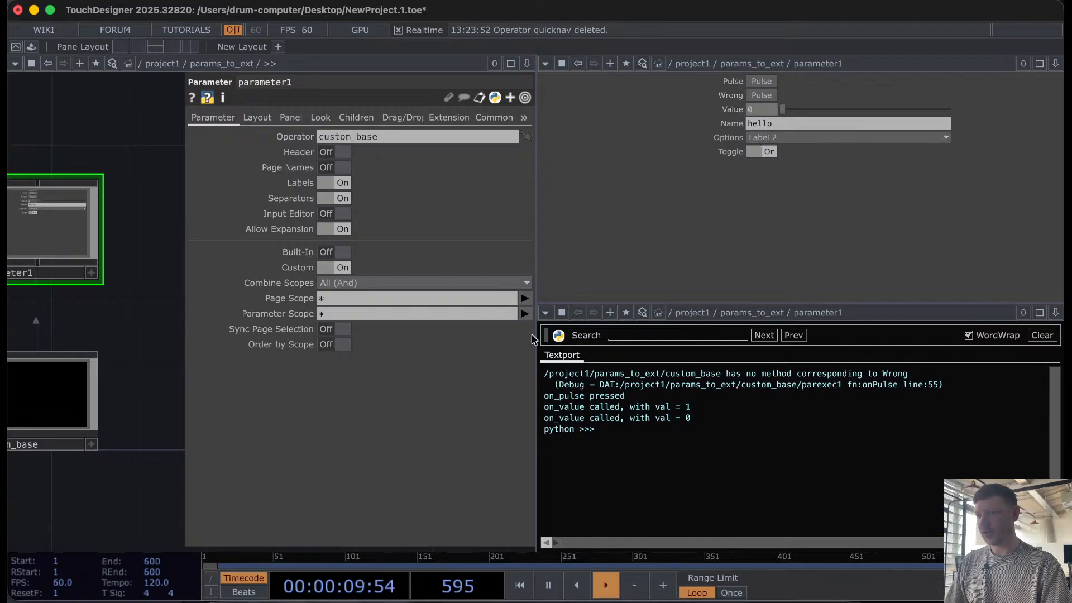
Step: Widen the network pane, hide the operator parameters and enter custom_base to show its customBaseEXT and parexec1 DATs
drag(538, 217, 637, 218)
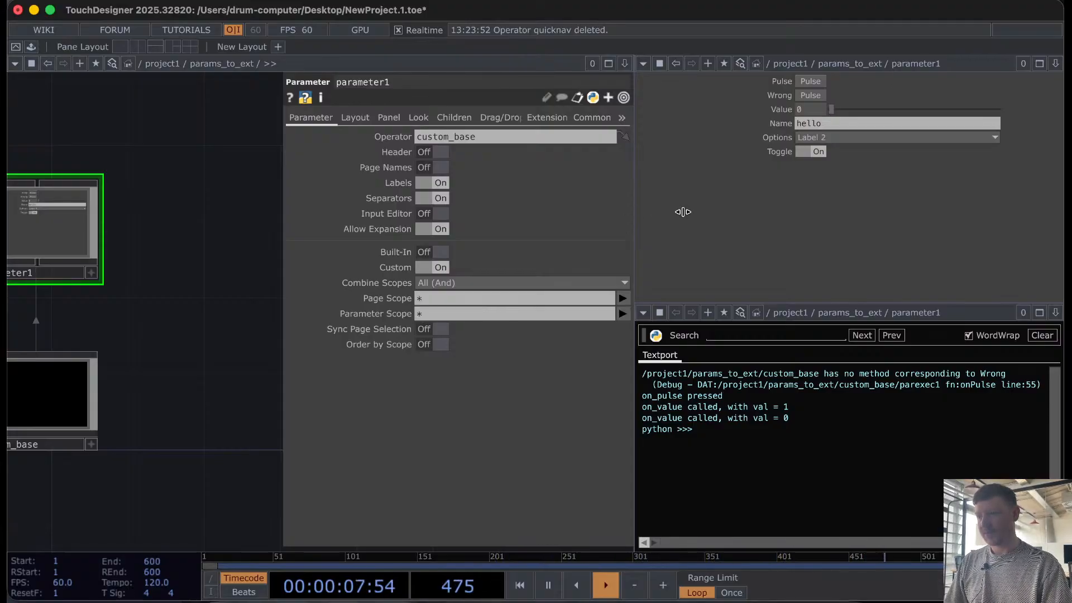
key(p)
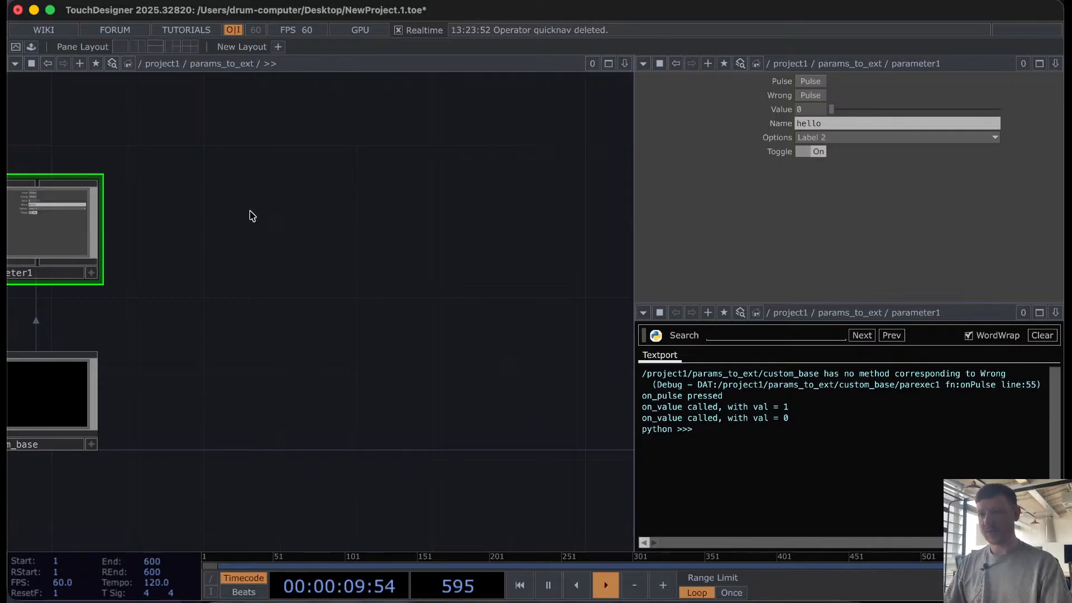
drag(202, 230, 428, 208)
scroll(215, 366, up, 3)
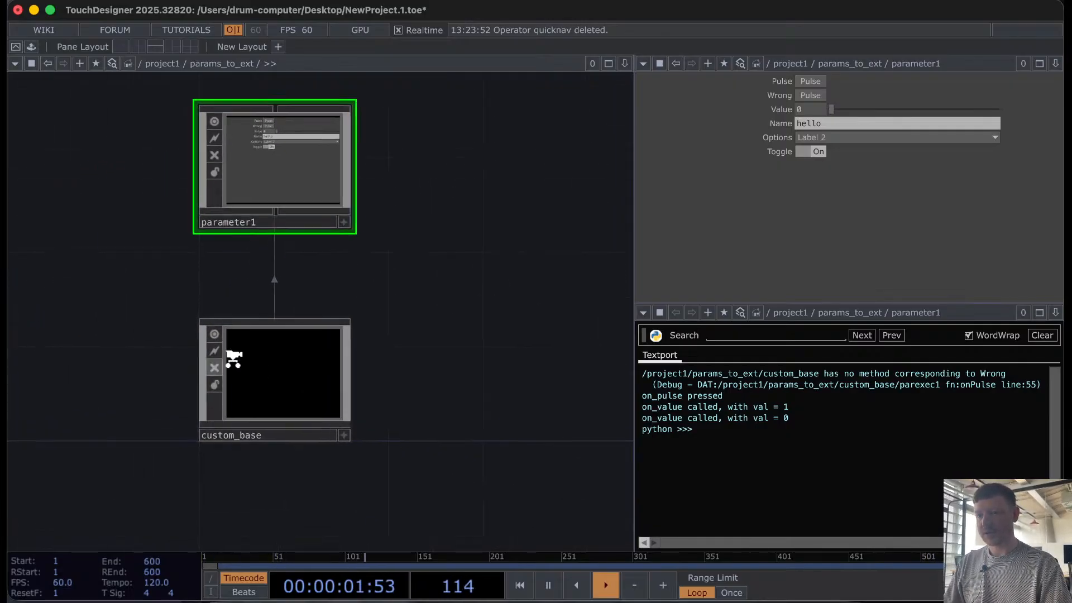
scroll(233, 357, up, 3)
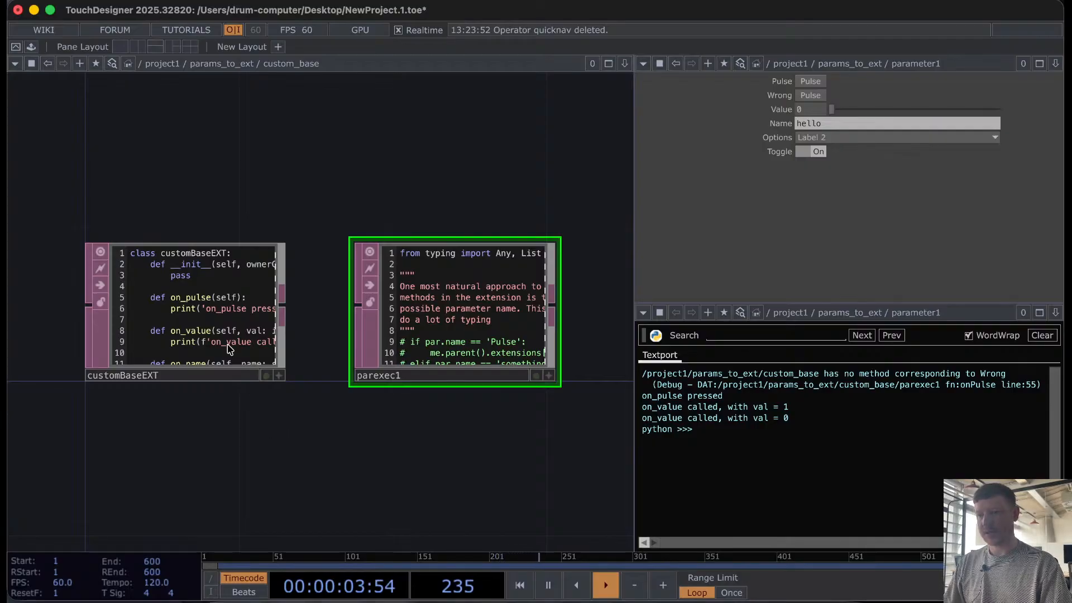
Step: Start saving the project and choose the dev/td/te/src/extensions/params_to_ext folder as its destination
click(130, 1)
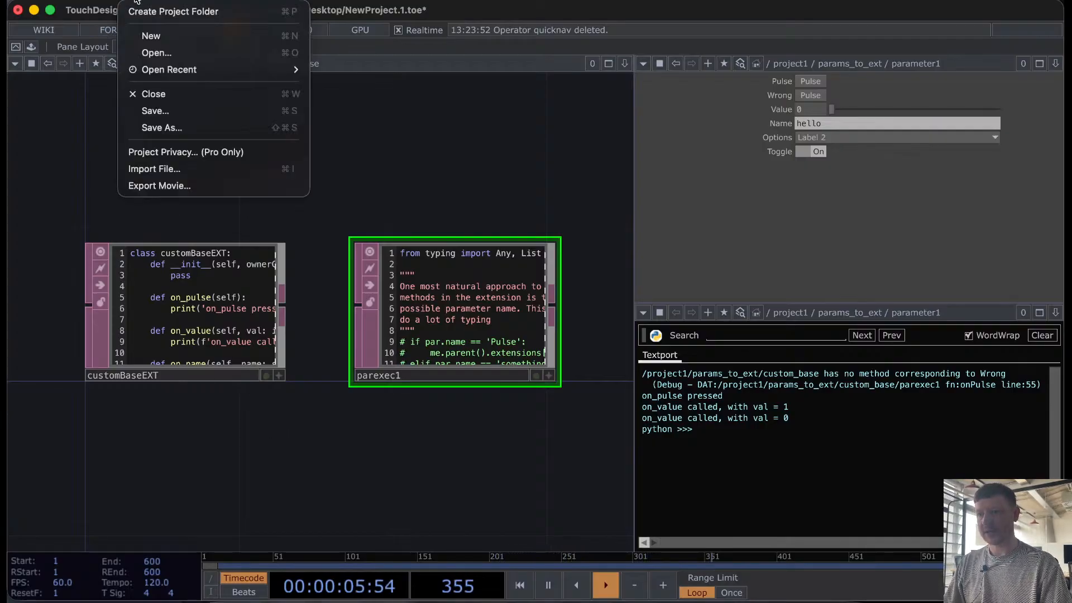
click(470, 120)
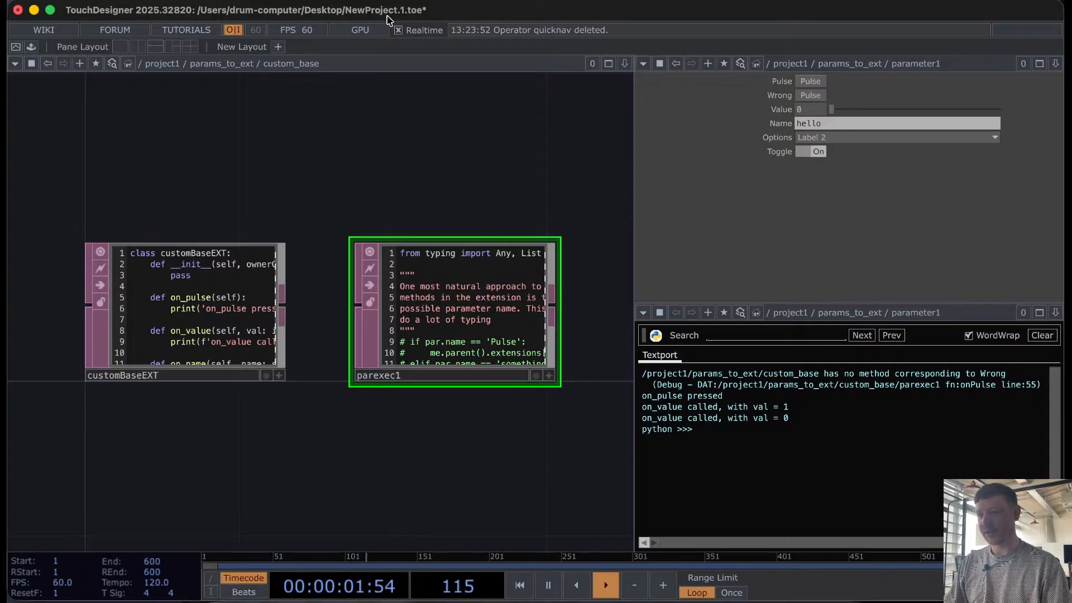
click(148, 1)
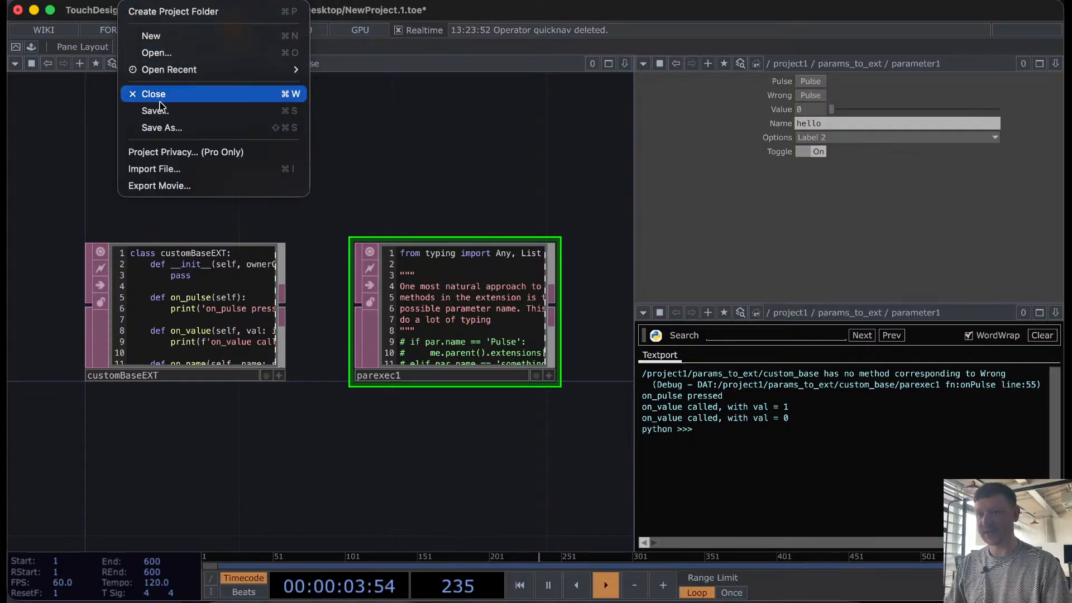
click(162, 111)
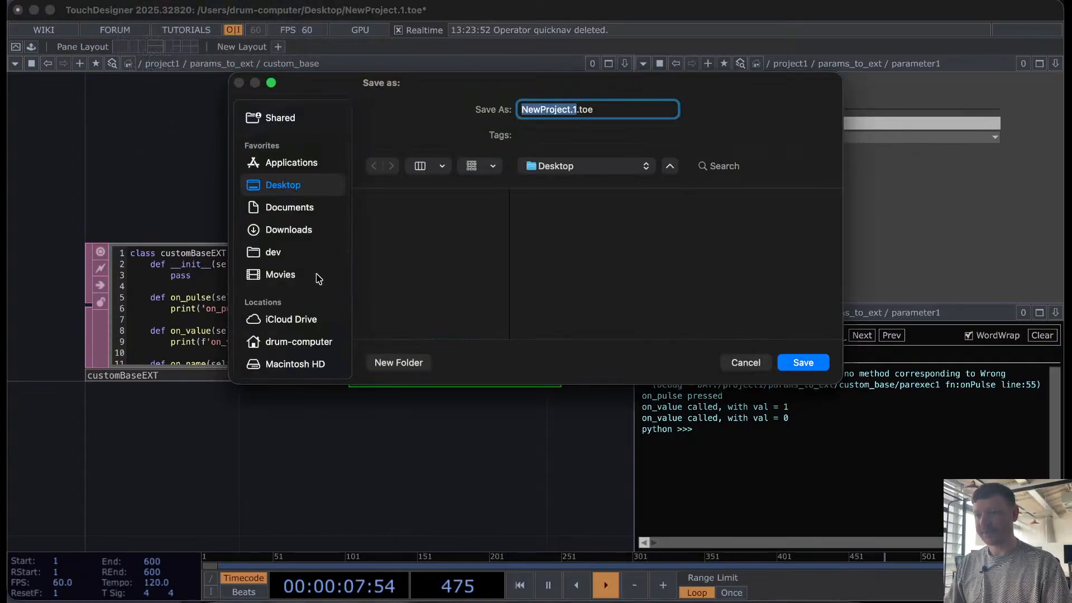
click(296, 256)
click(381, 218)
click(578, 205)
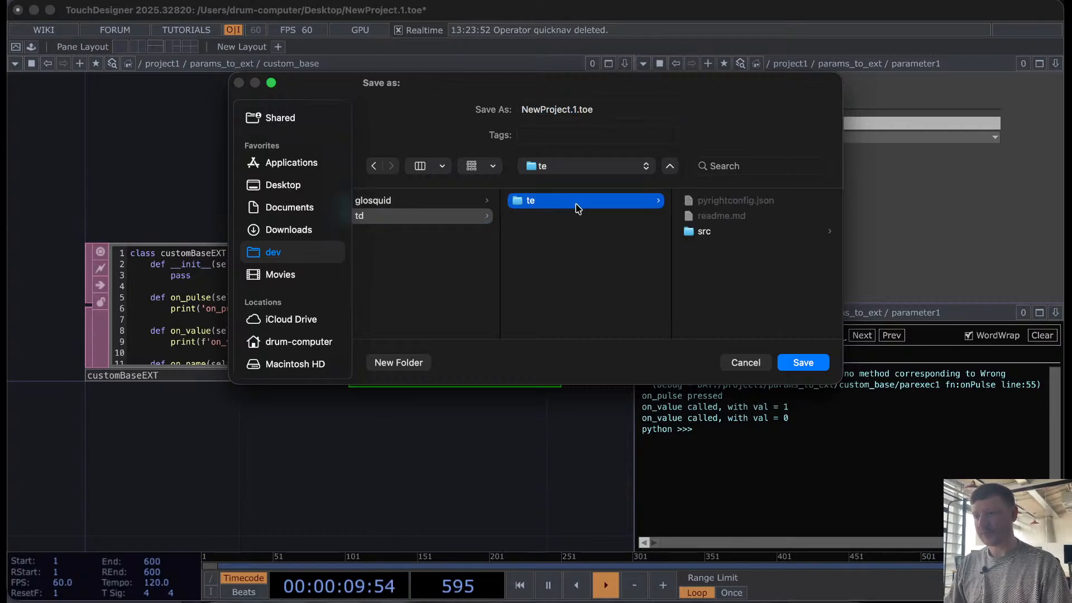
click(729, 233)
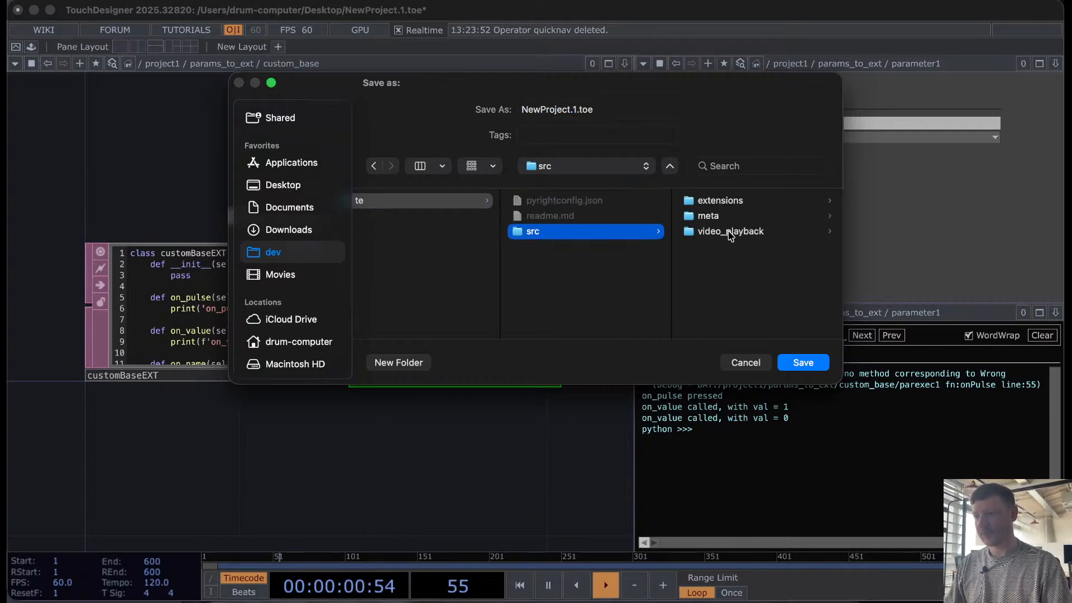
click(733, 202)
click(732, 202)
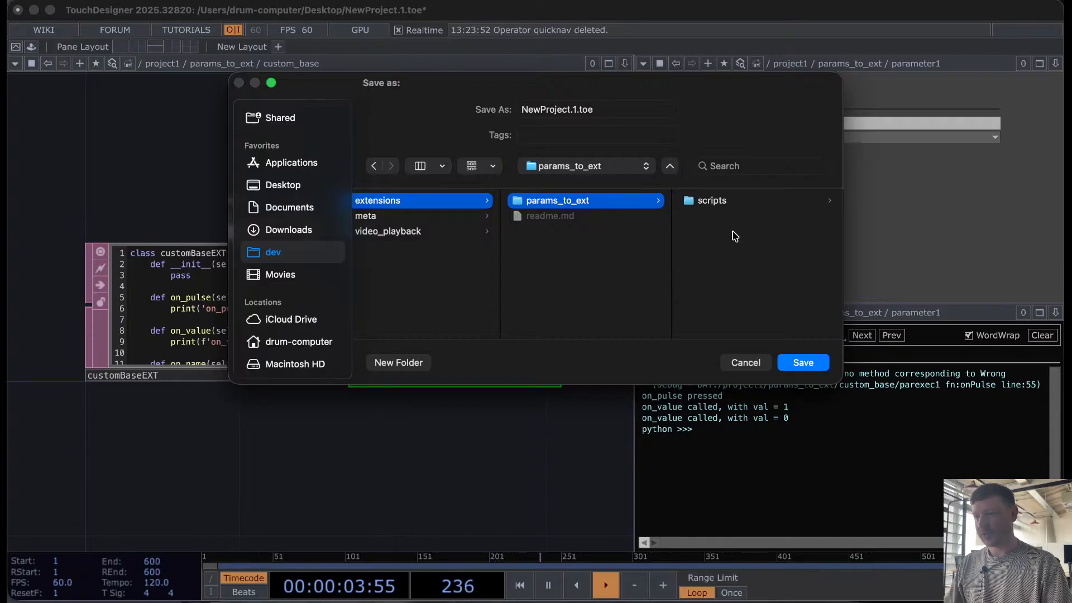
Step: Name the project file params_to_ext.toe and save it in the chosen folder
click(593, 108)
key(super+a)
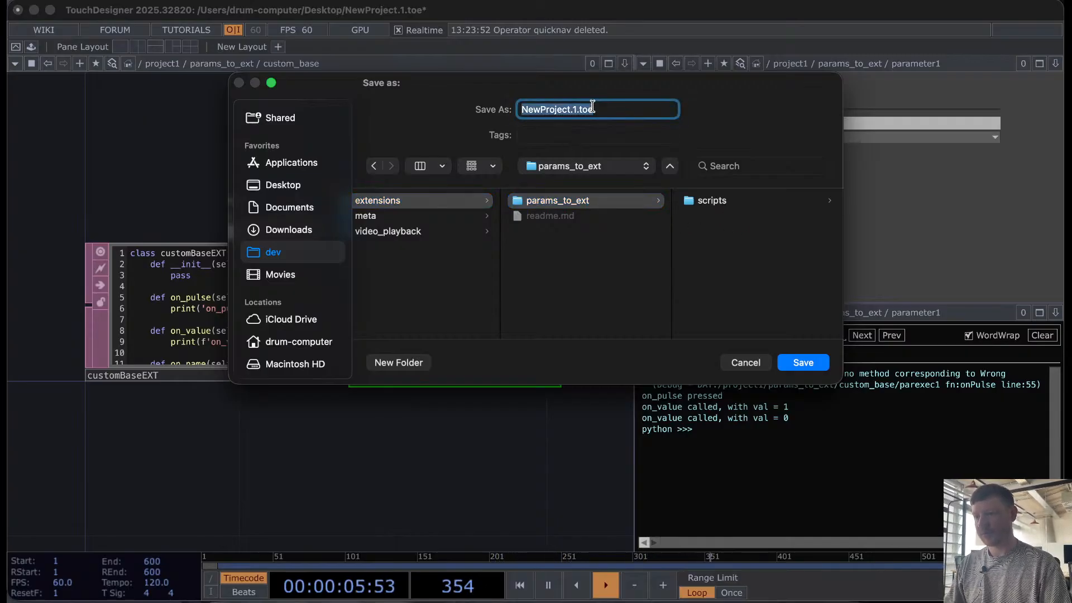
text(params)
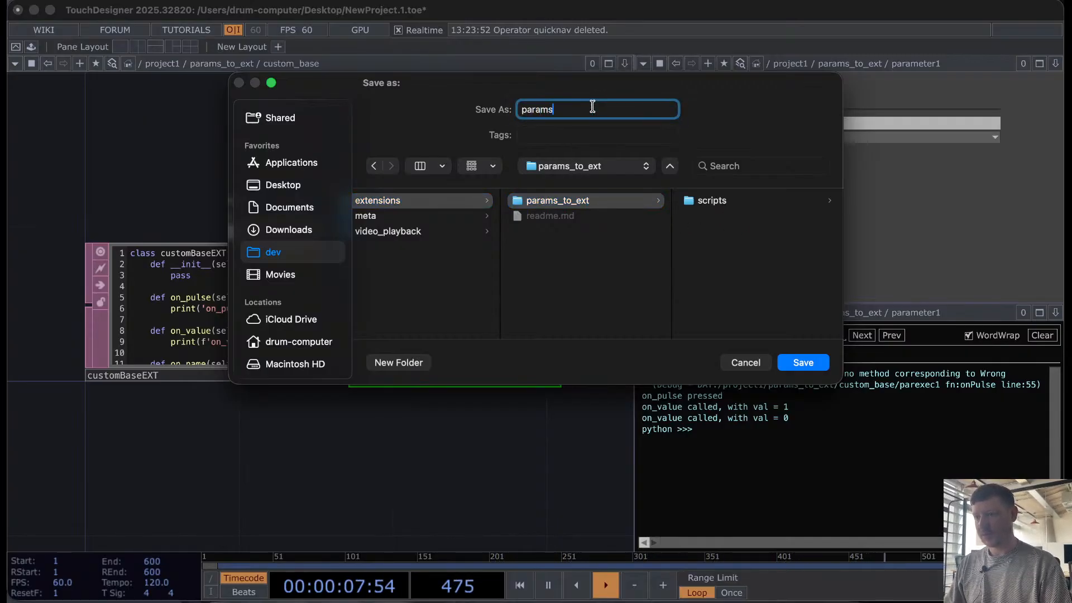
text(_to_ext.)
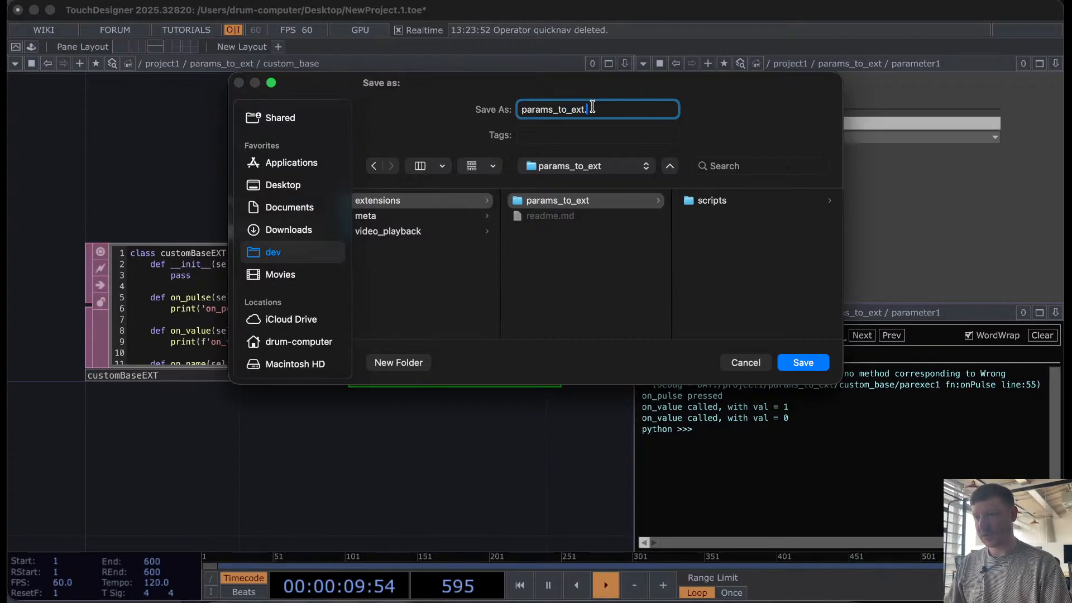
text(toe)
key(Return)
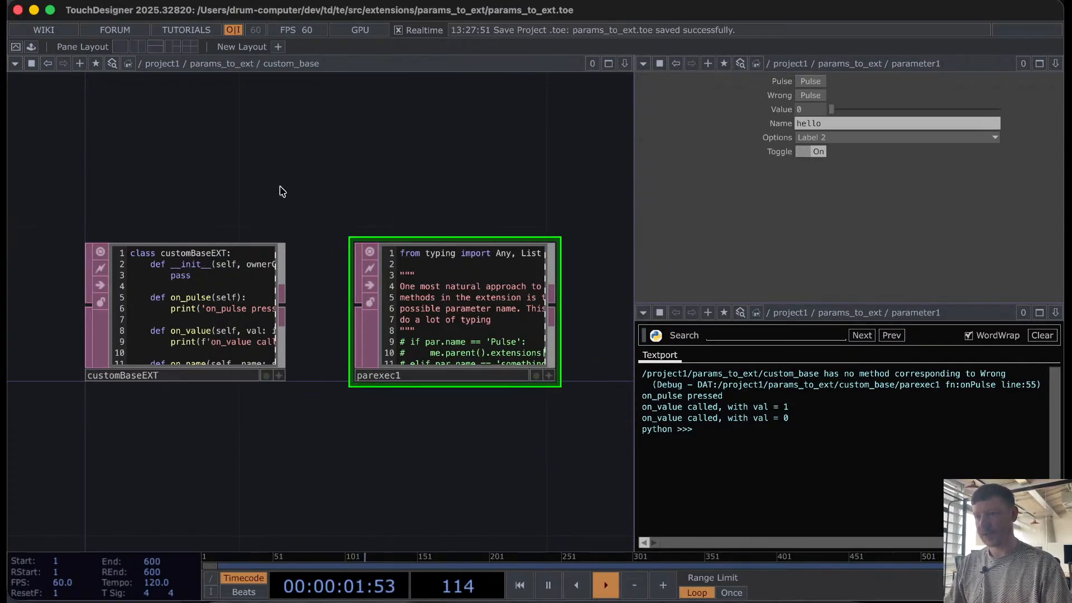
Step: Close and reopen params_to_ext.toe, test its Pulse, Wrong, Value and Options parameters with Options at Label 1, and close TouchDesigner again
scroll(280, 189, down, 1)
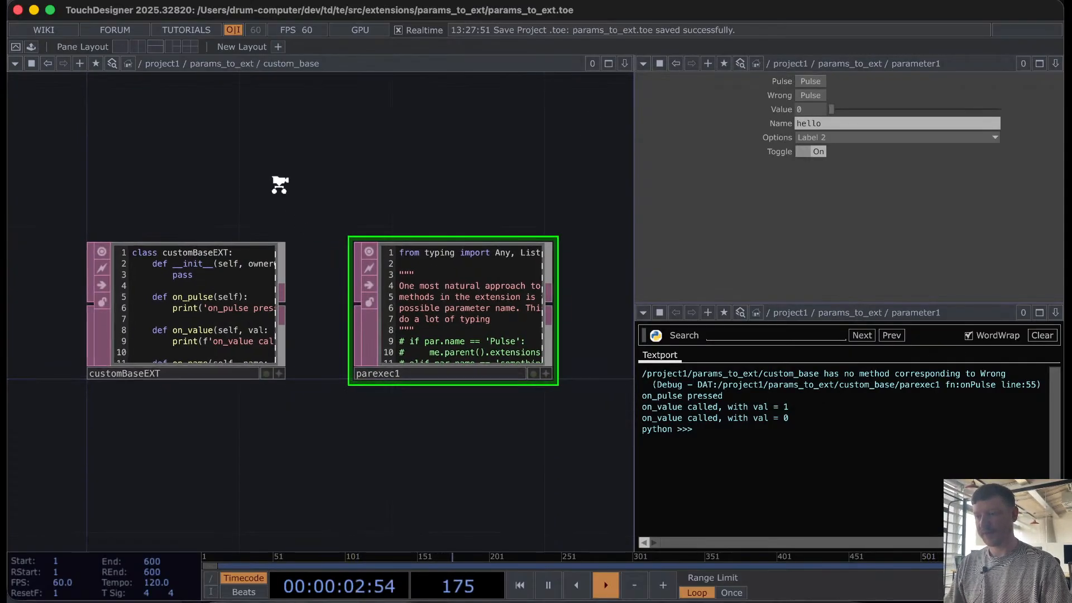
click(19, 10)
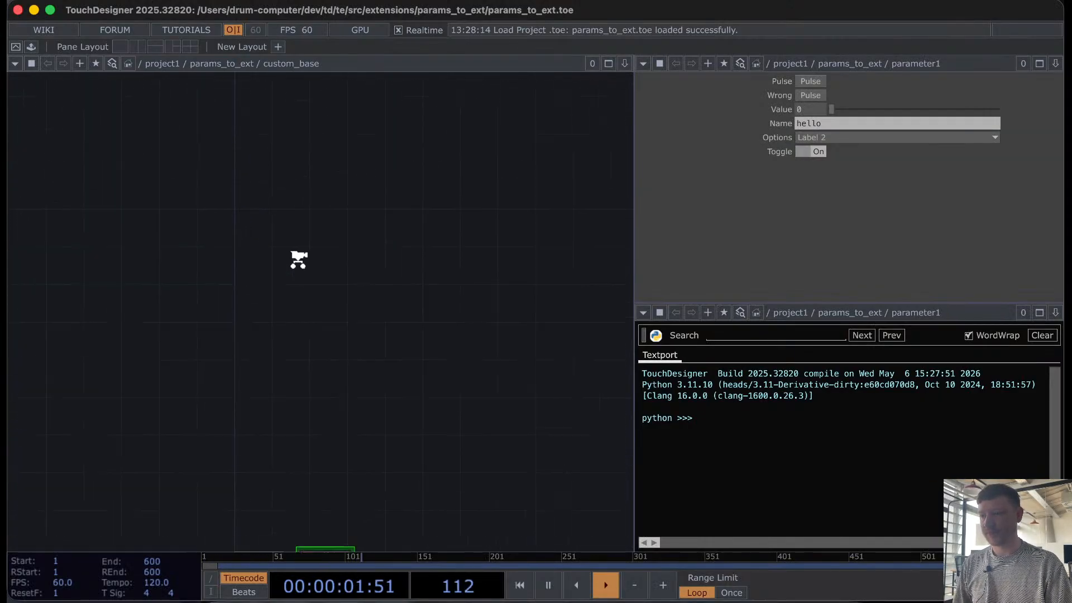
click(813, 84)
click(814, 94)
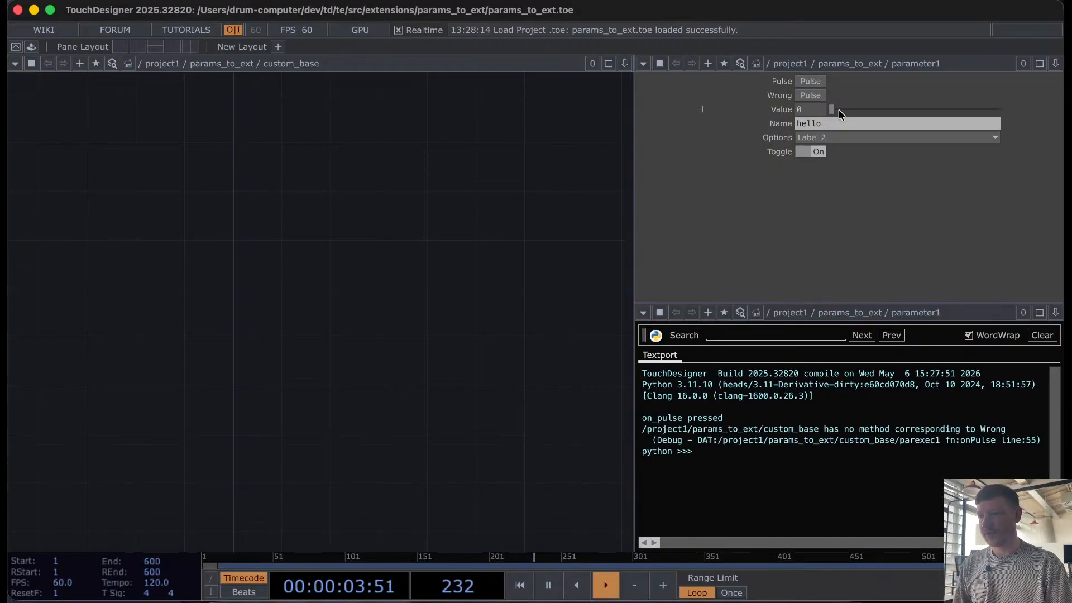
mouse_move(837, 109)
mouse_down()
mouse_move(922, 109)
mouse_move(853, 110)
mouse_up()
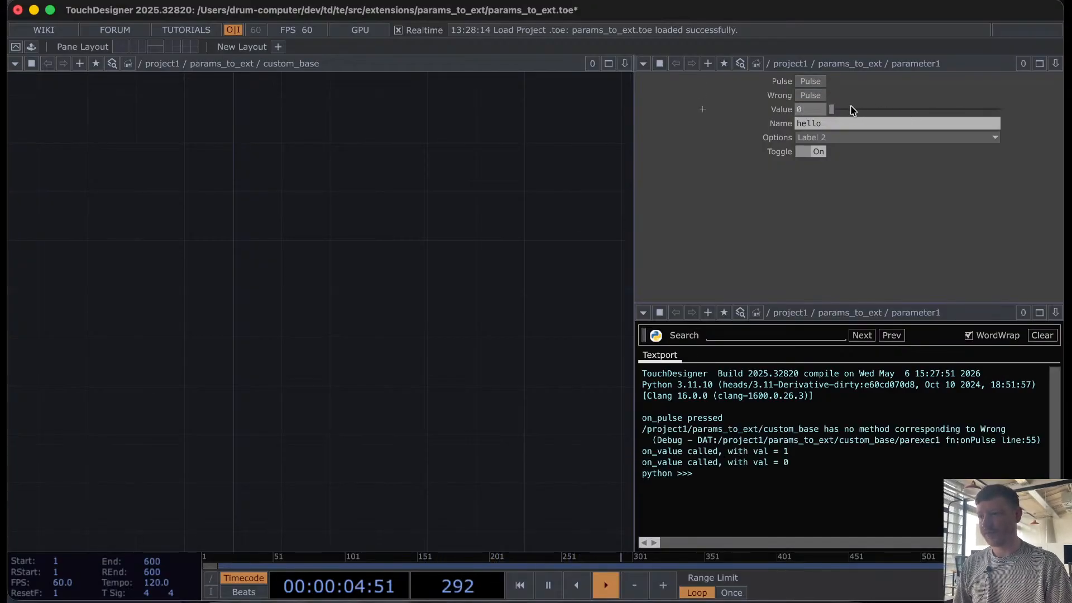
click(820, 138)
click(821, 155)
scroll(478, 352, down, 10)
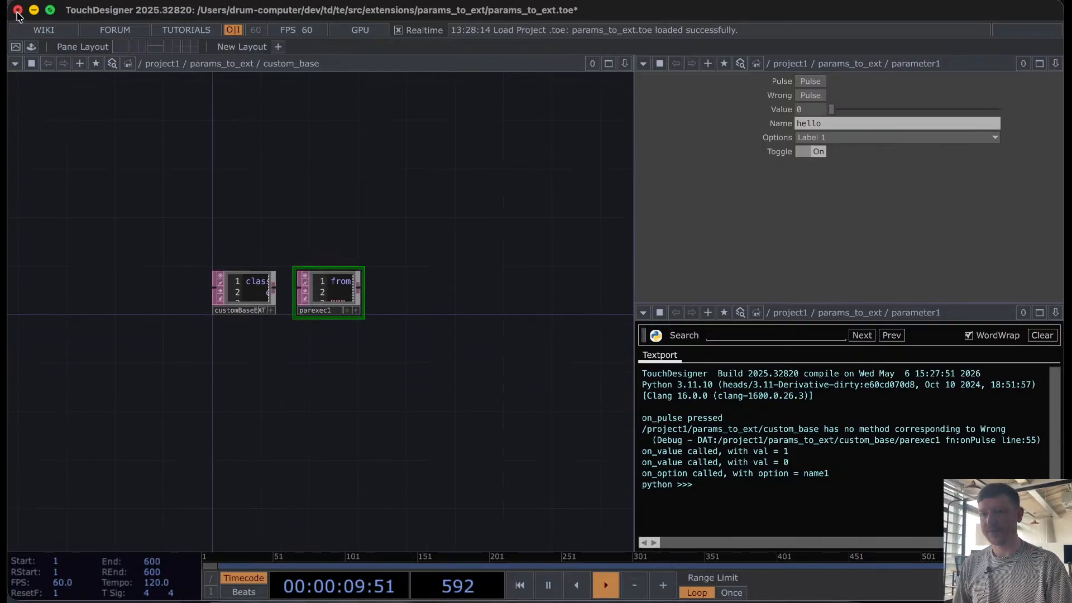
click(18, 9)
click(352, 192)
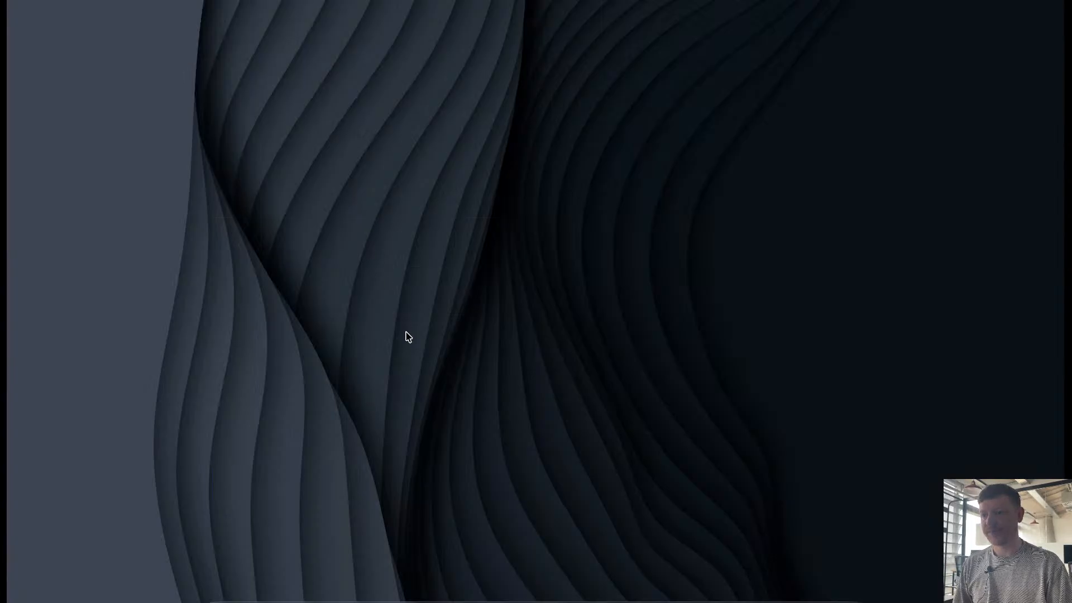
Step: Switch to the terminal, check the te repository's Git status with gst and stage all changes with gaa
click(547, 598)
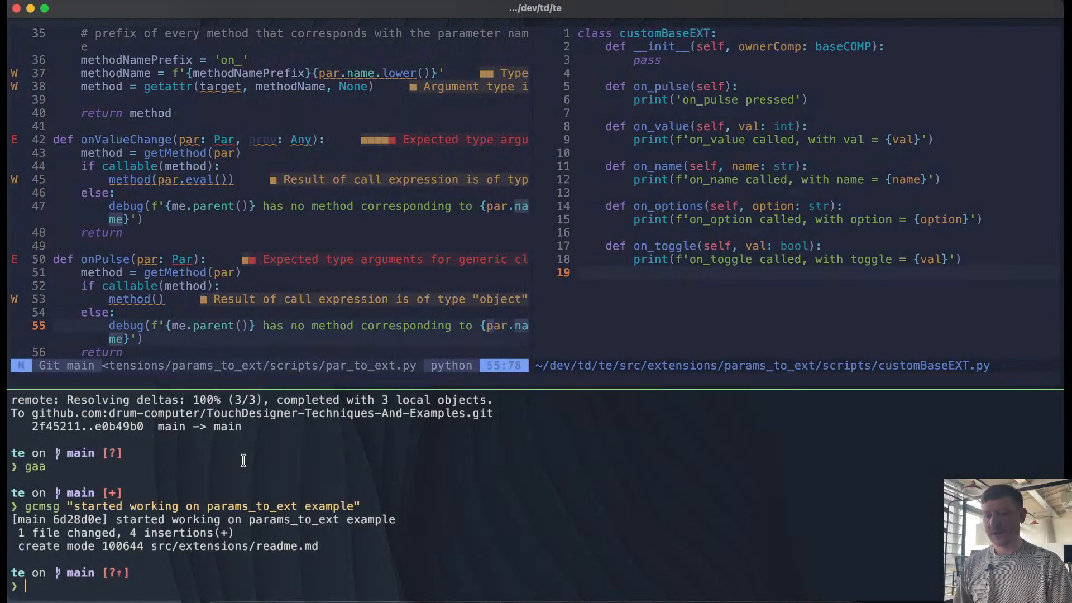
text(gst)
key(Return)
text(gaa)
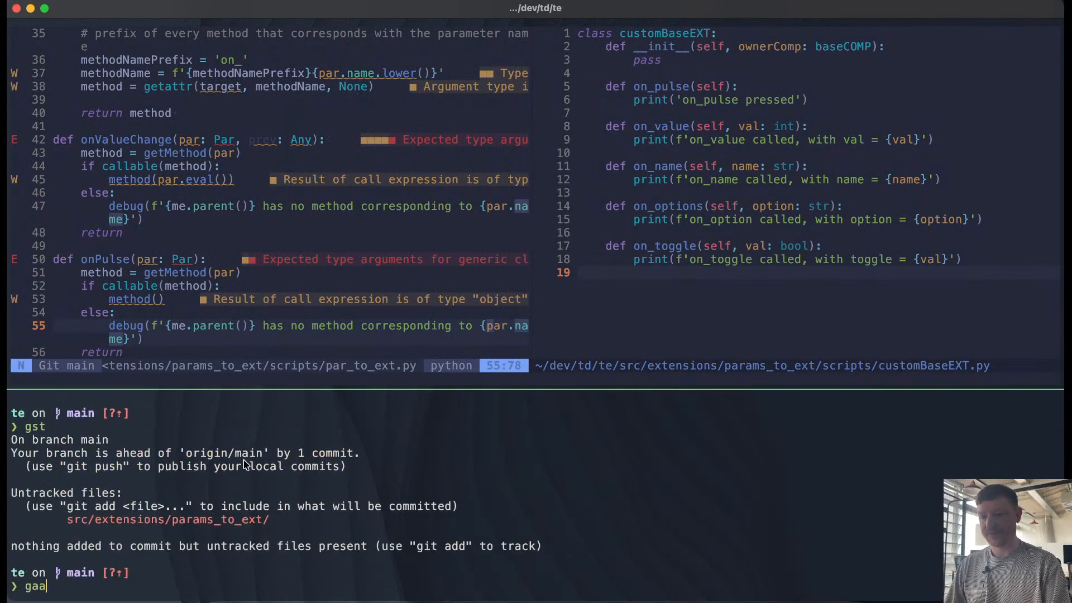
key(Return)
Step: Commit the staged files with gcmsg using the message "finished building params_to_ext example" and push them with gp
text(gcmsg ")
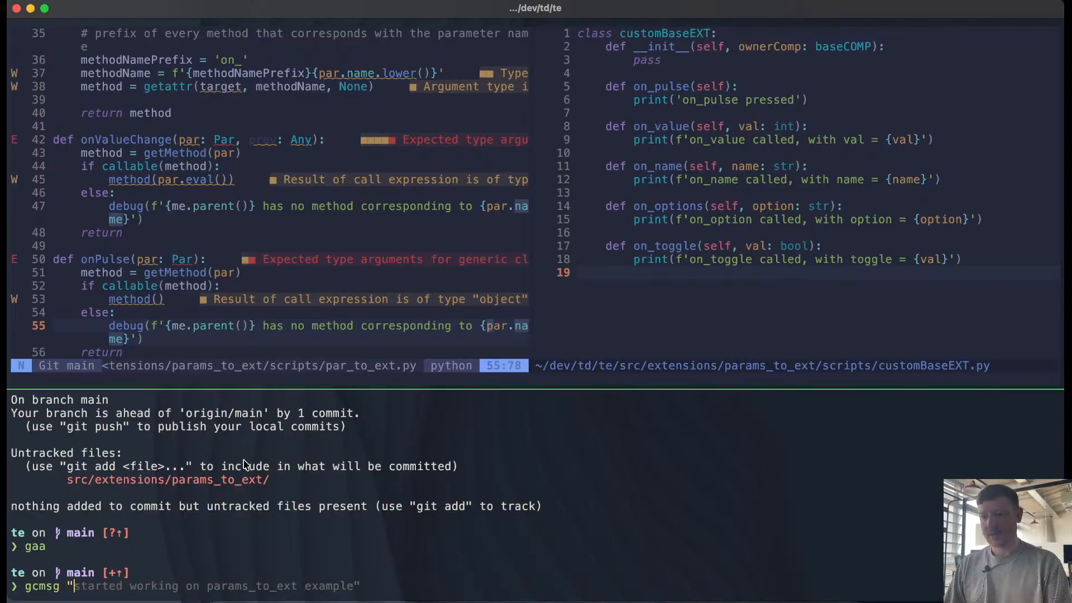
text(finished)
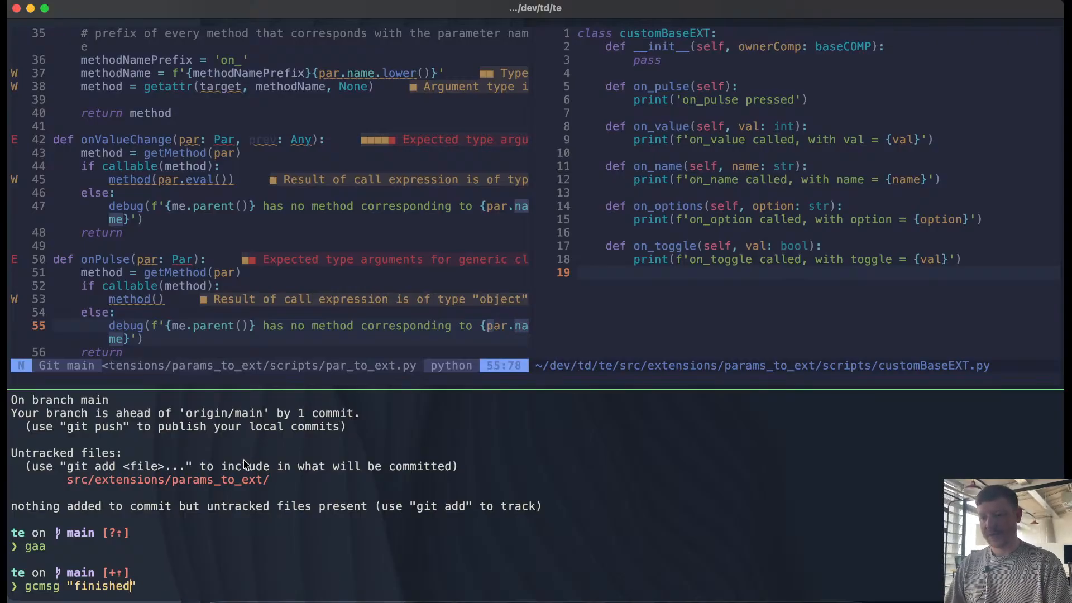
text( building)
text( paratm)
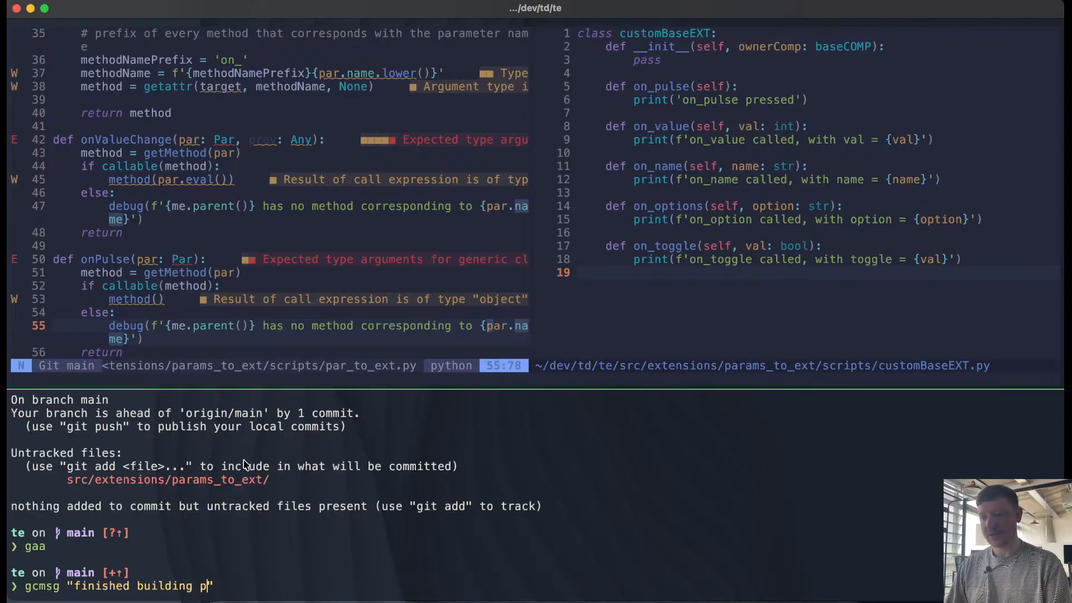
key(BackSpace)
key(BackSpace)
text(ms_)
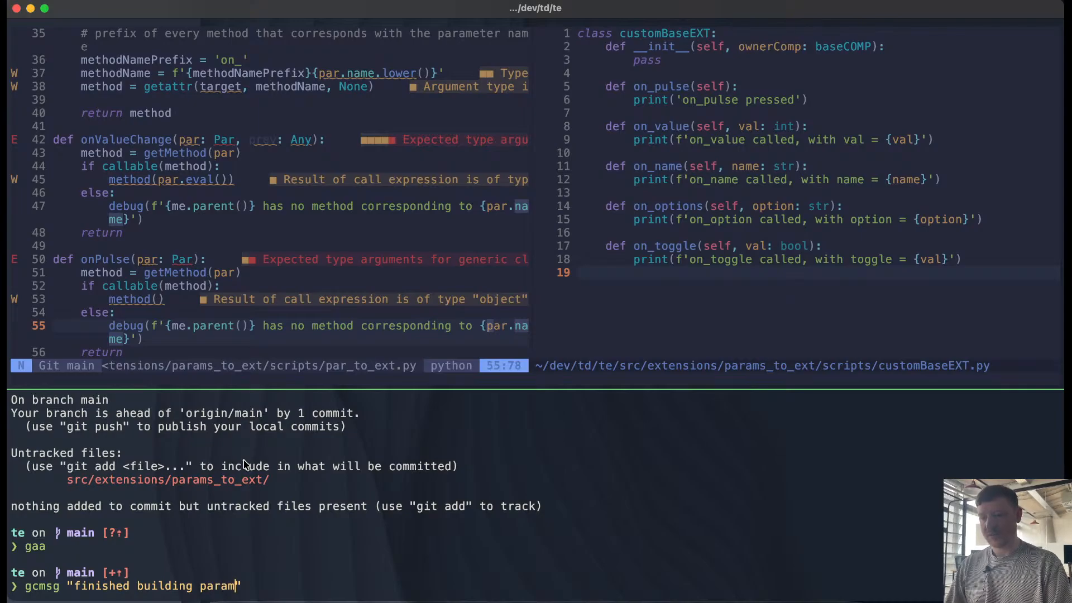
text(to_ext exa)
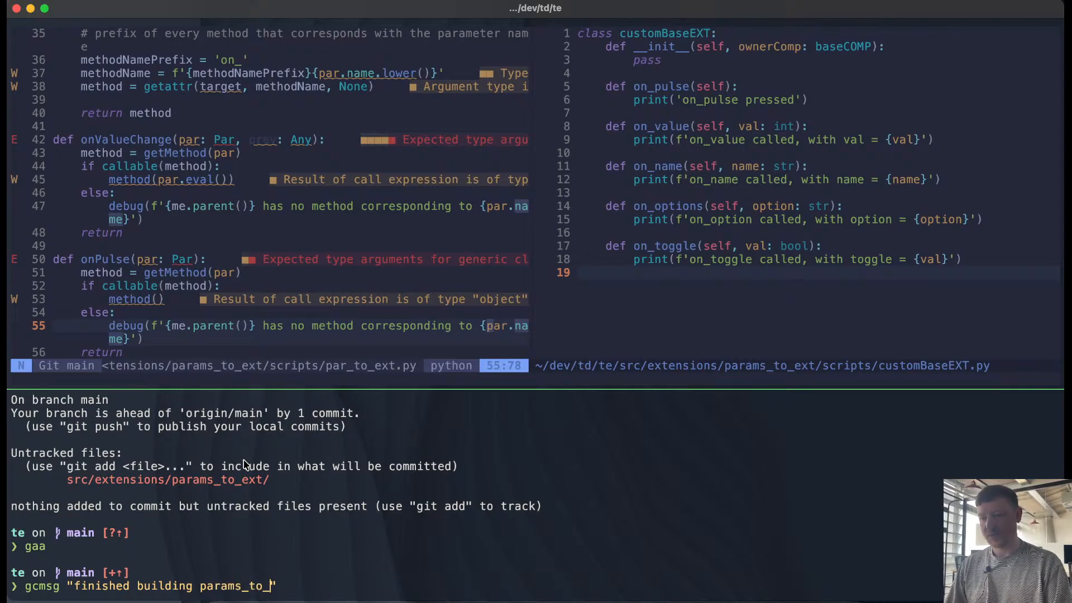
text(mple)
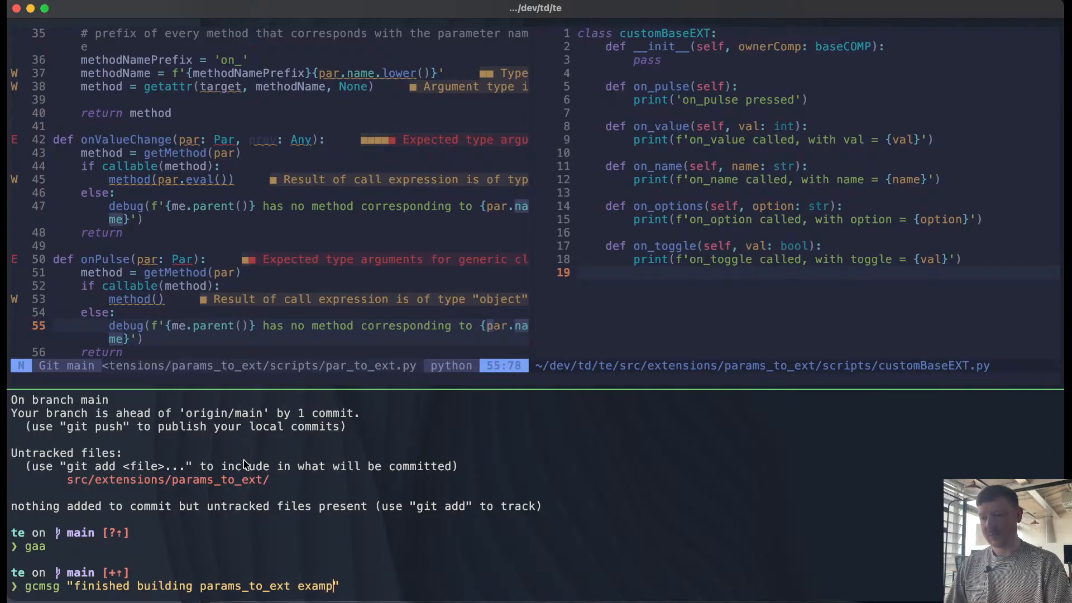
key(Return)
text(gp)
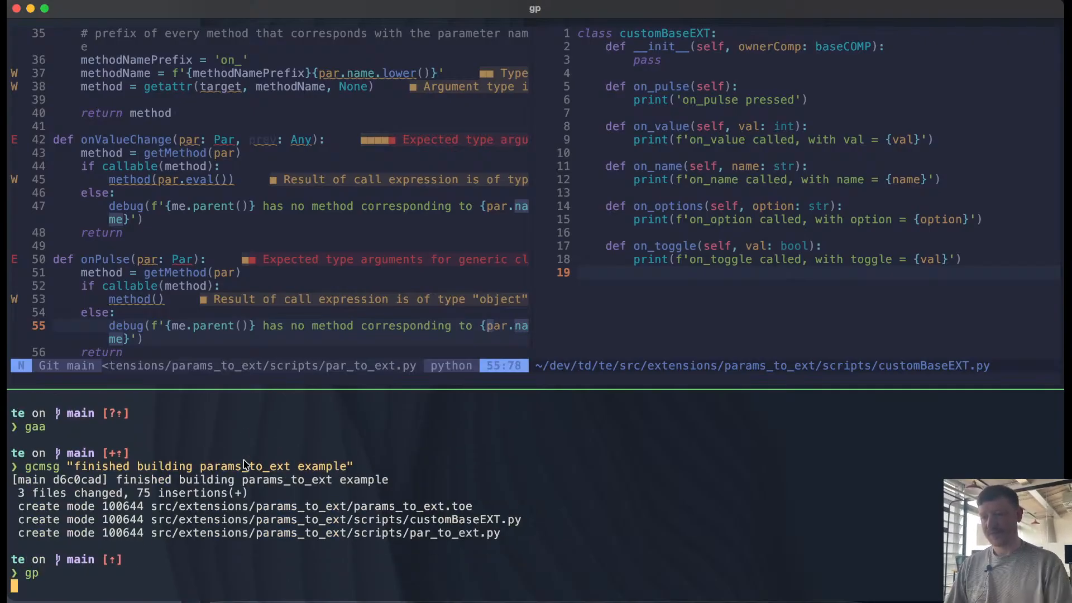
key(Return)
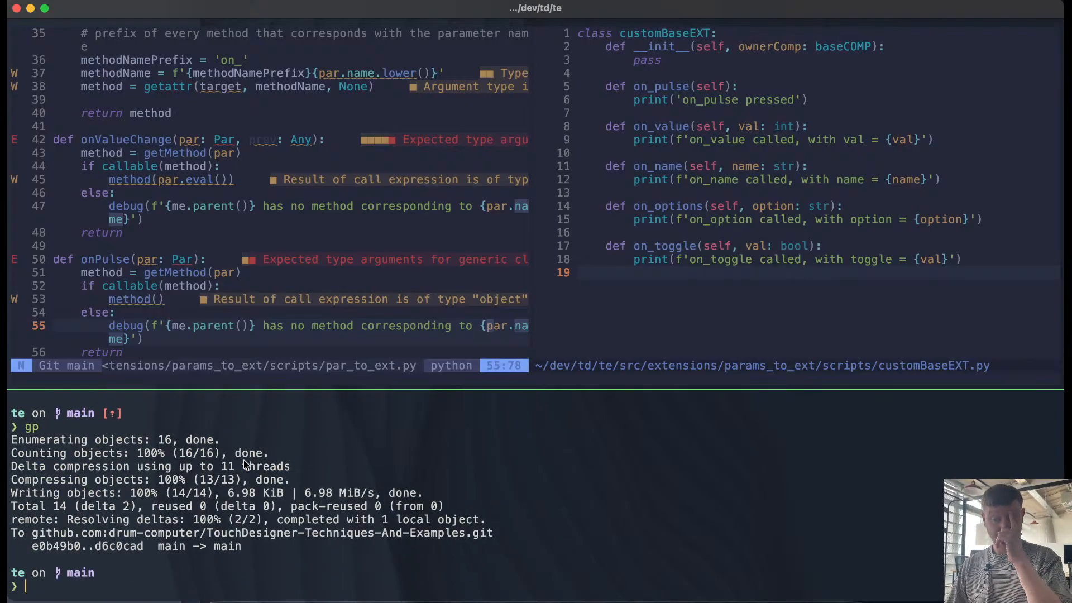